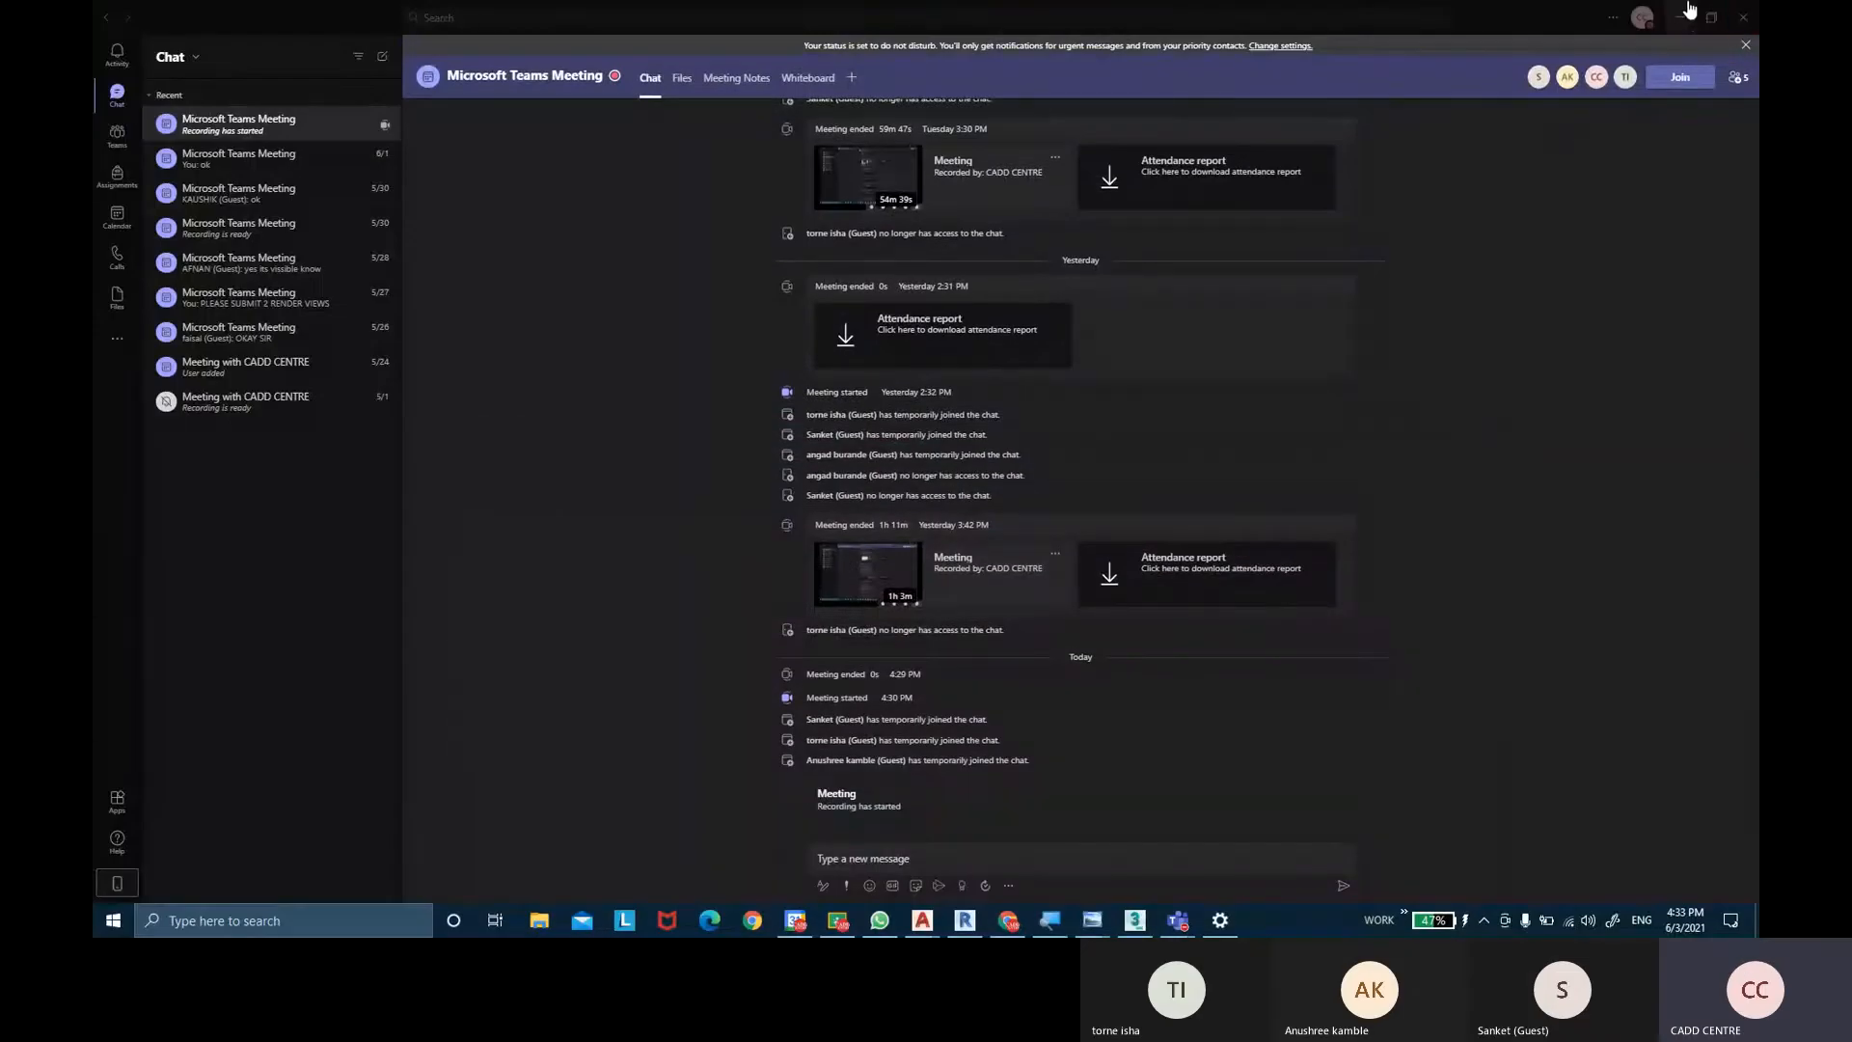
Clear the Teams, browser and calendar windows off the screen and refresh the desktop.
left_click(1684, 16)
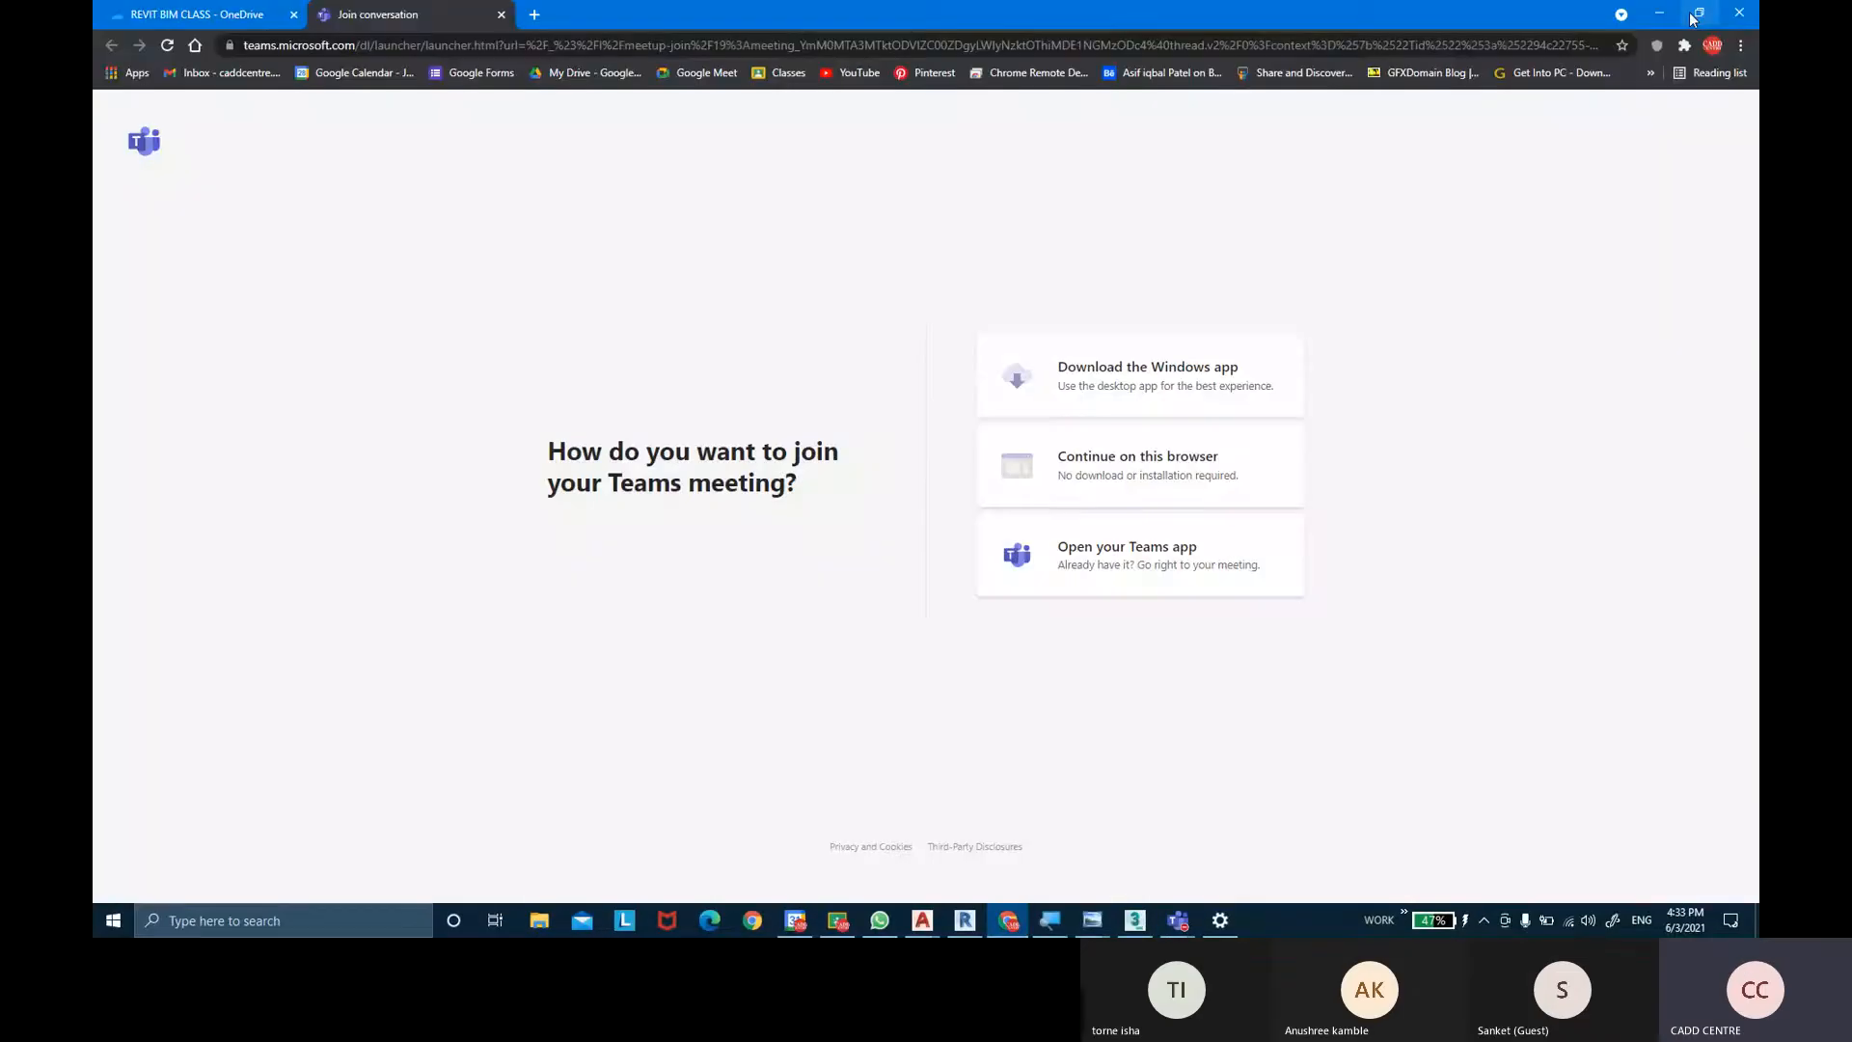
left_click(1753, 11)
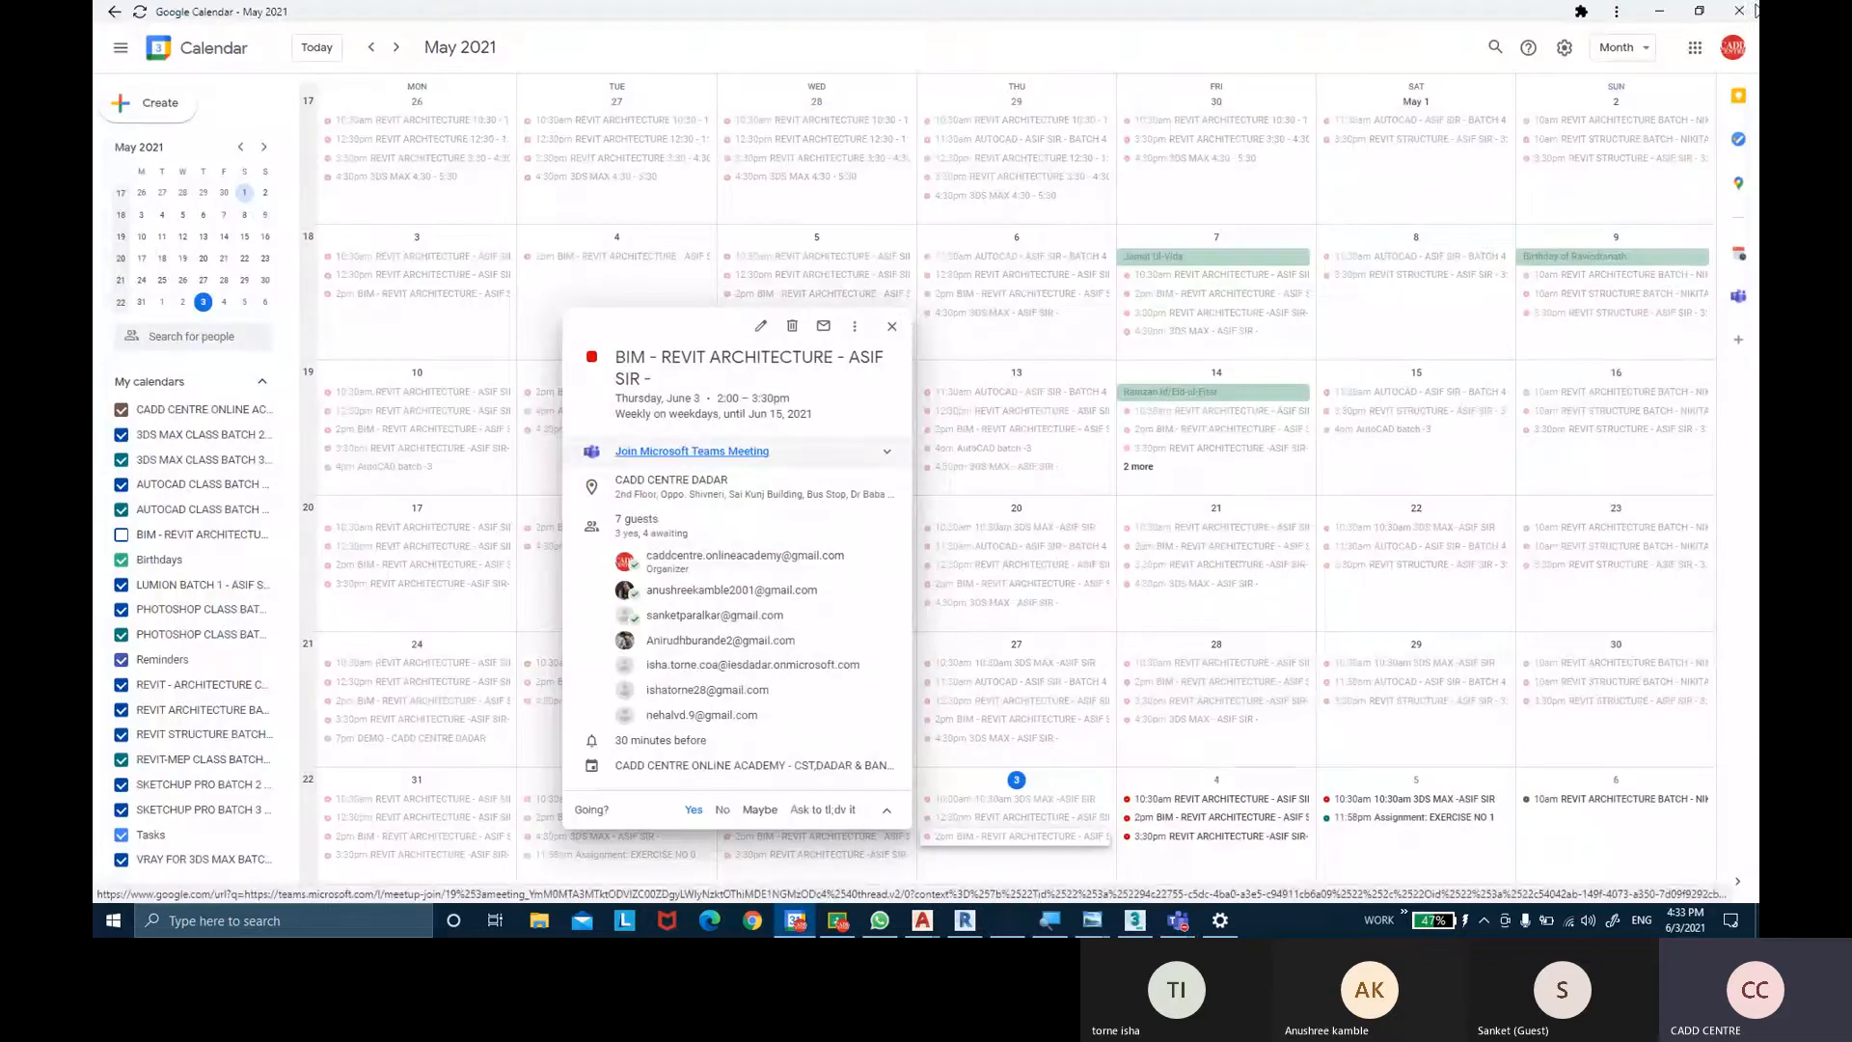
left_click(903, 325)
left_click(1659, 11)
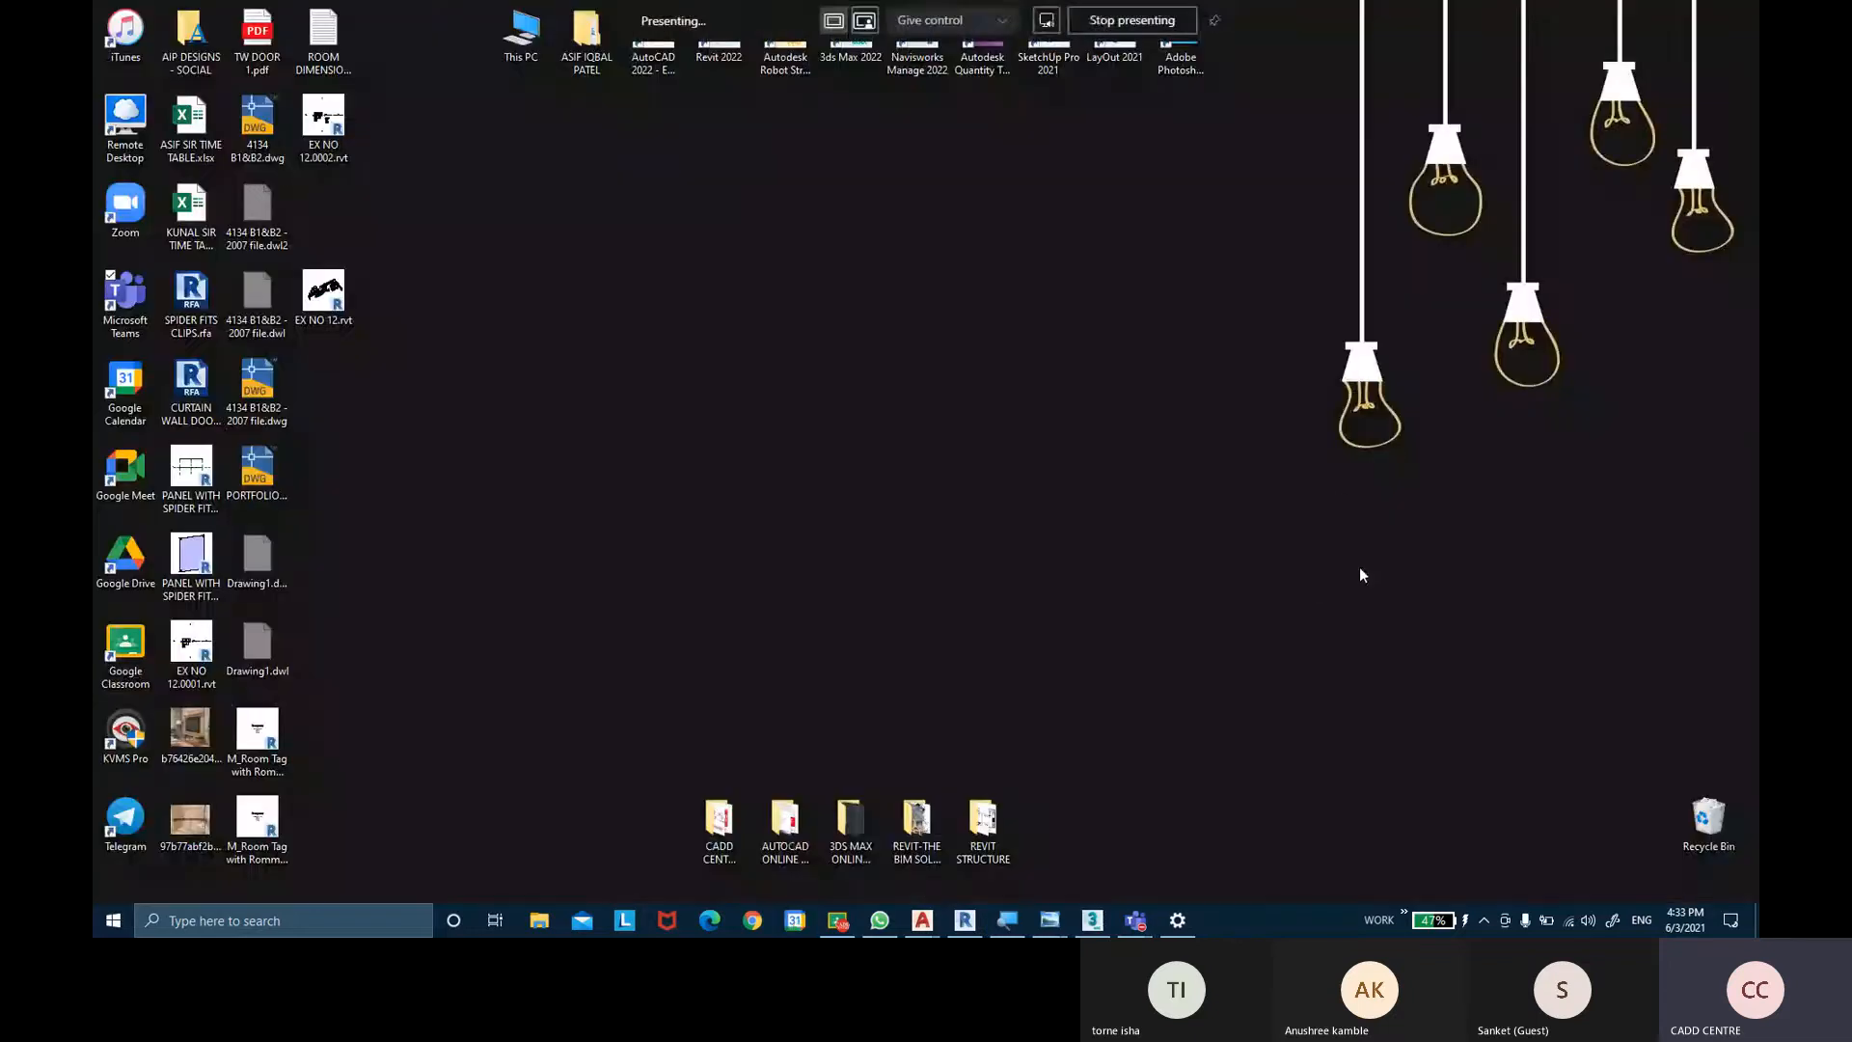
right_click(651, 457)
left_click(685, 501)
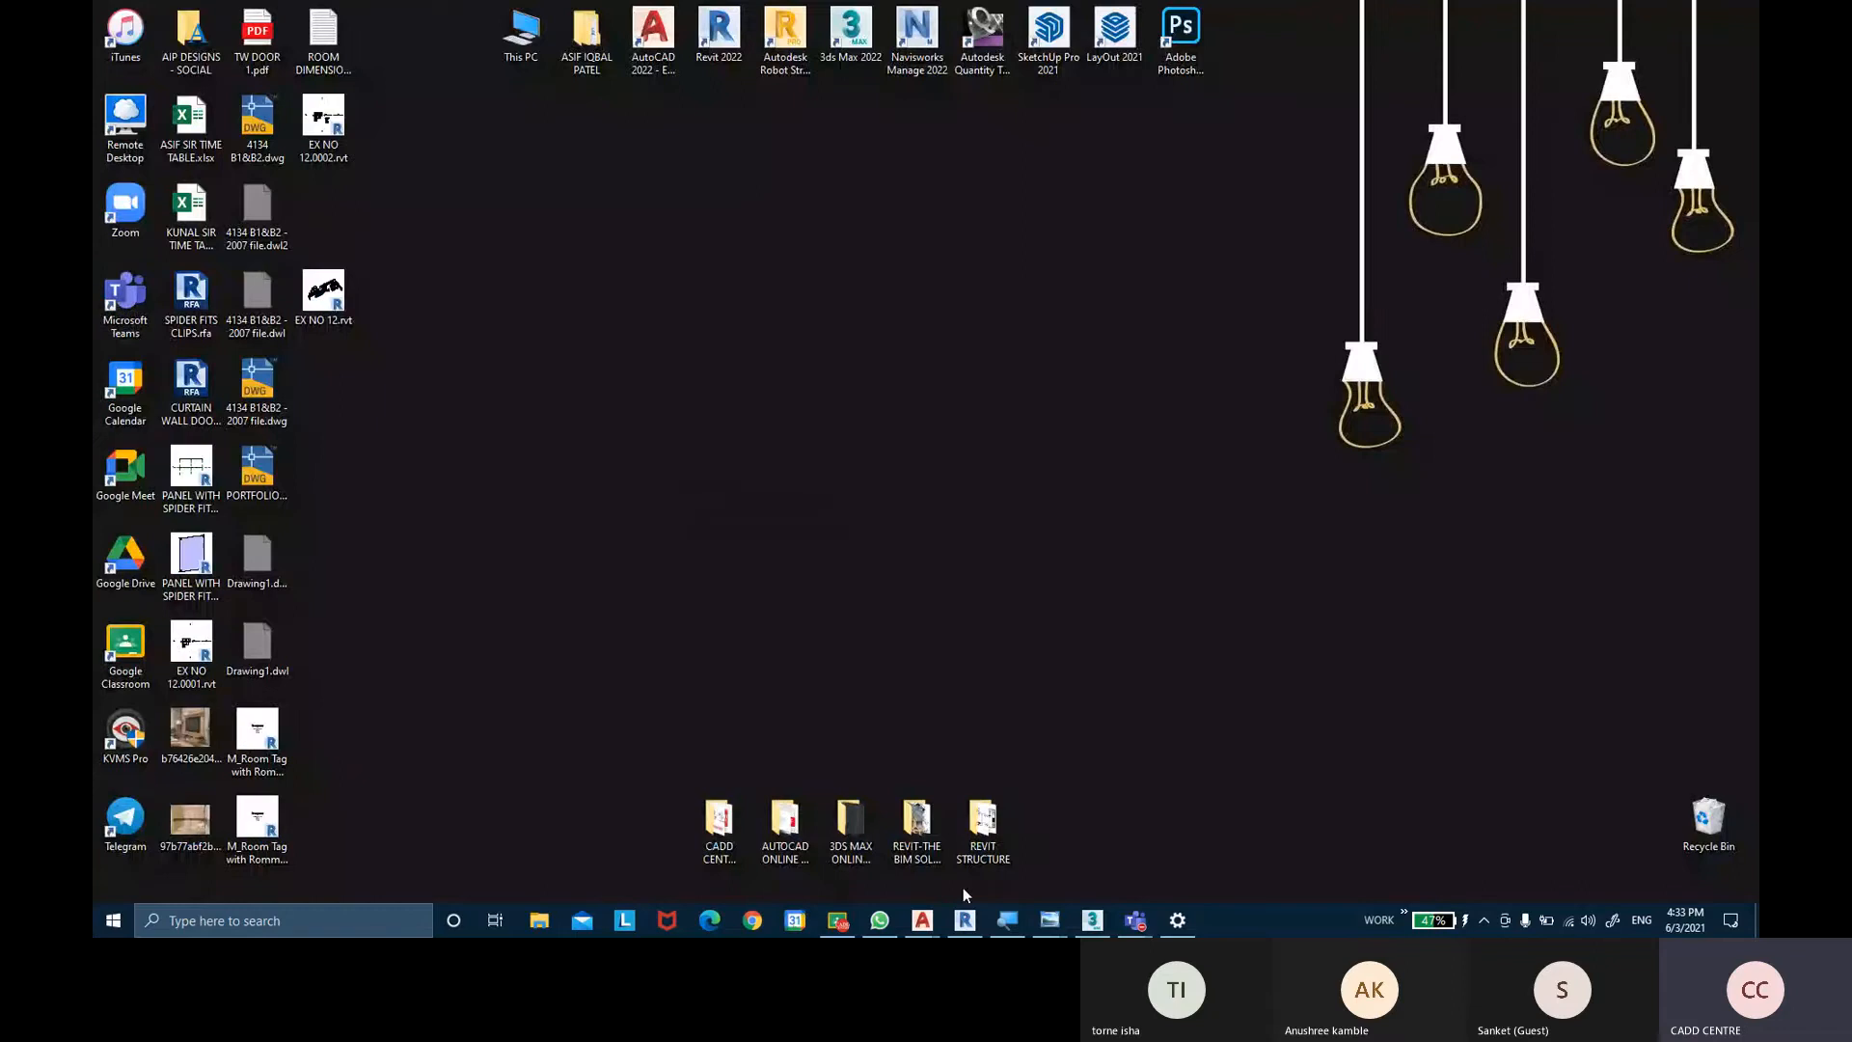
Switch to Revit and close the ground floor, 3D and 6th floor views without saving the hotel project.
mouse_move(974, 924)
left_click(921, 749)
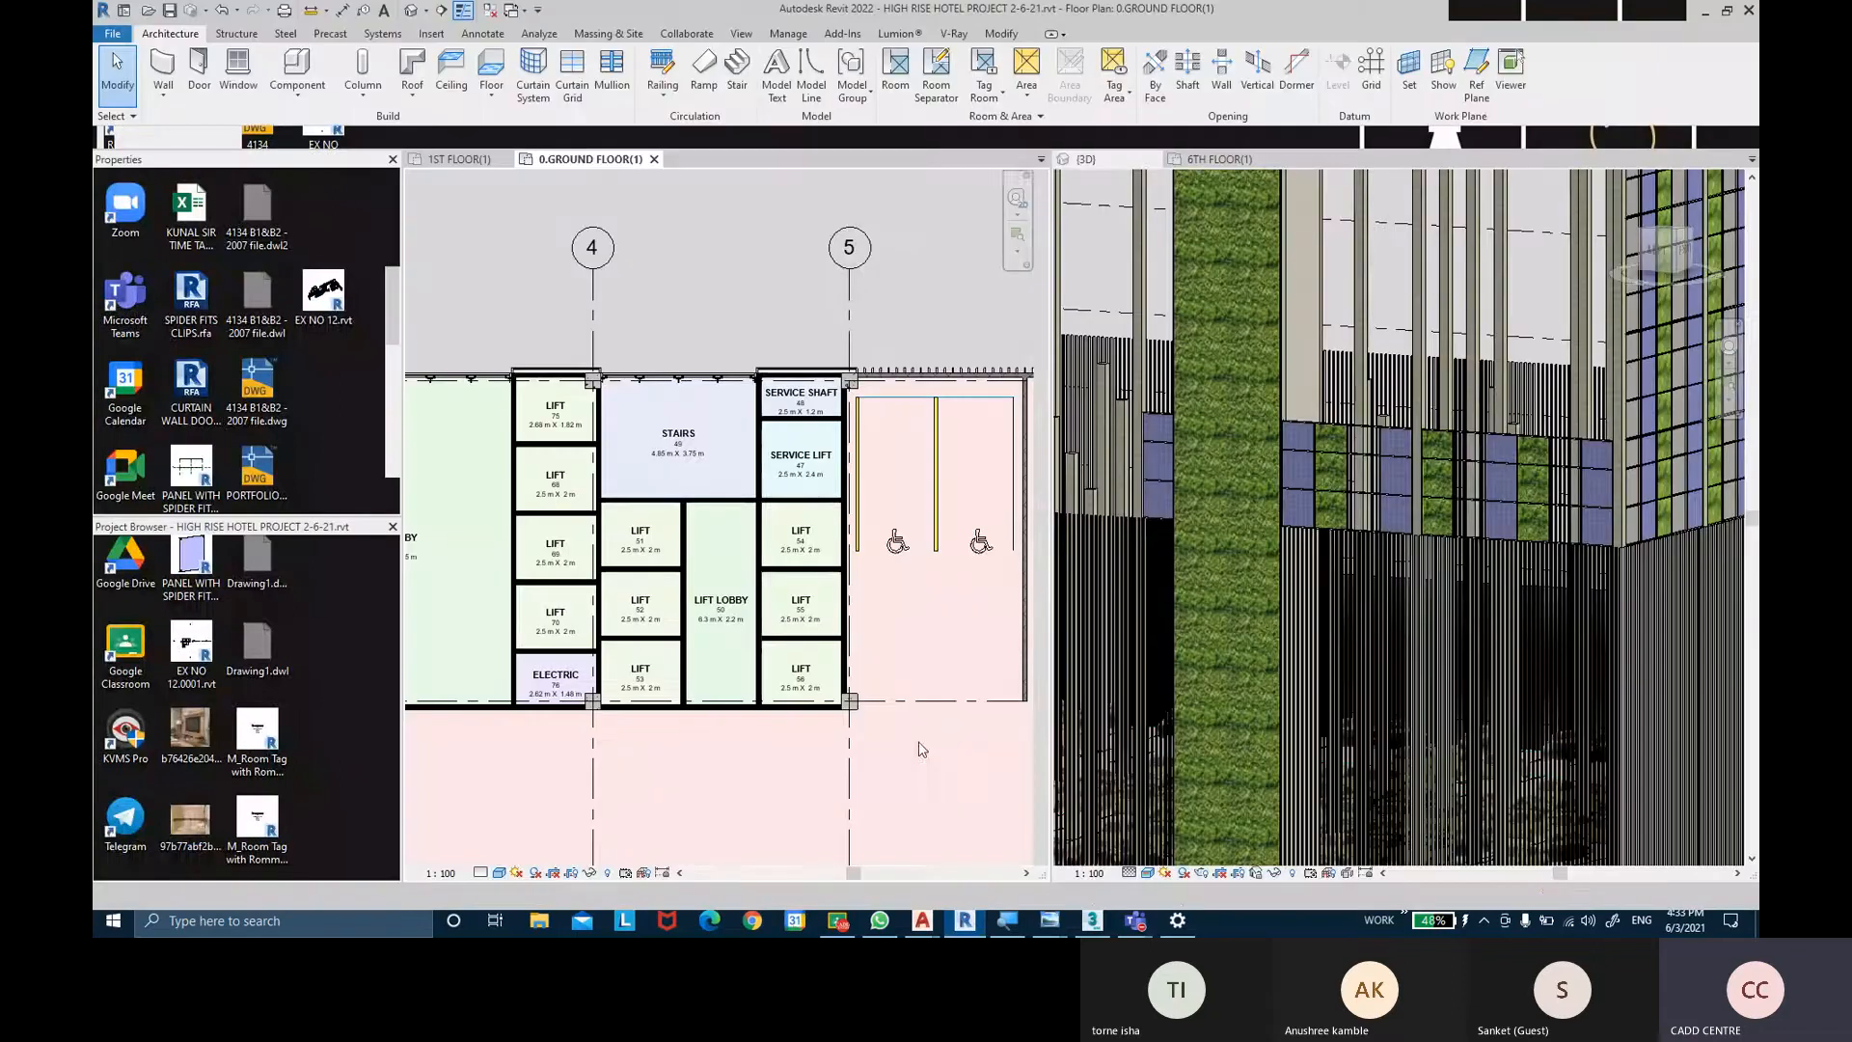
left_click(654, 160)
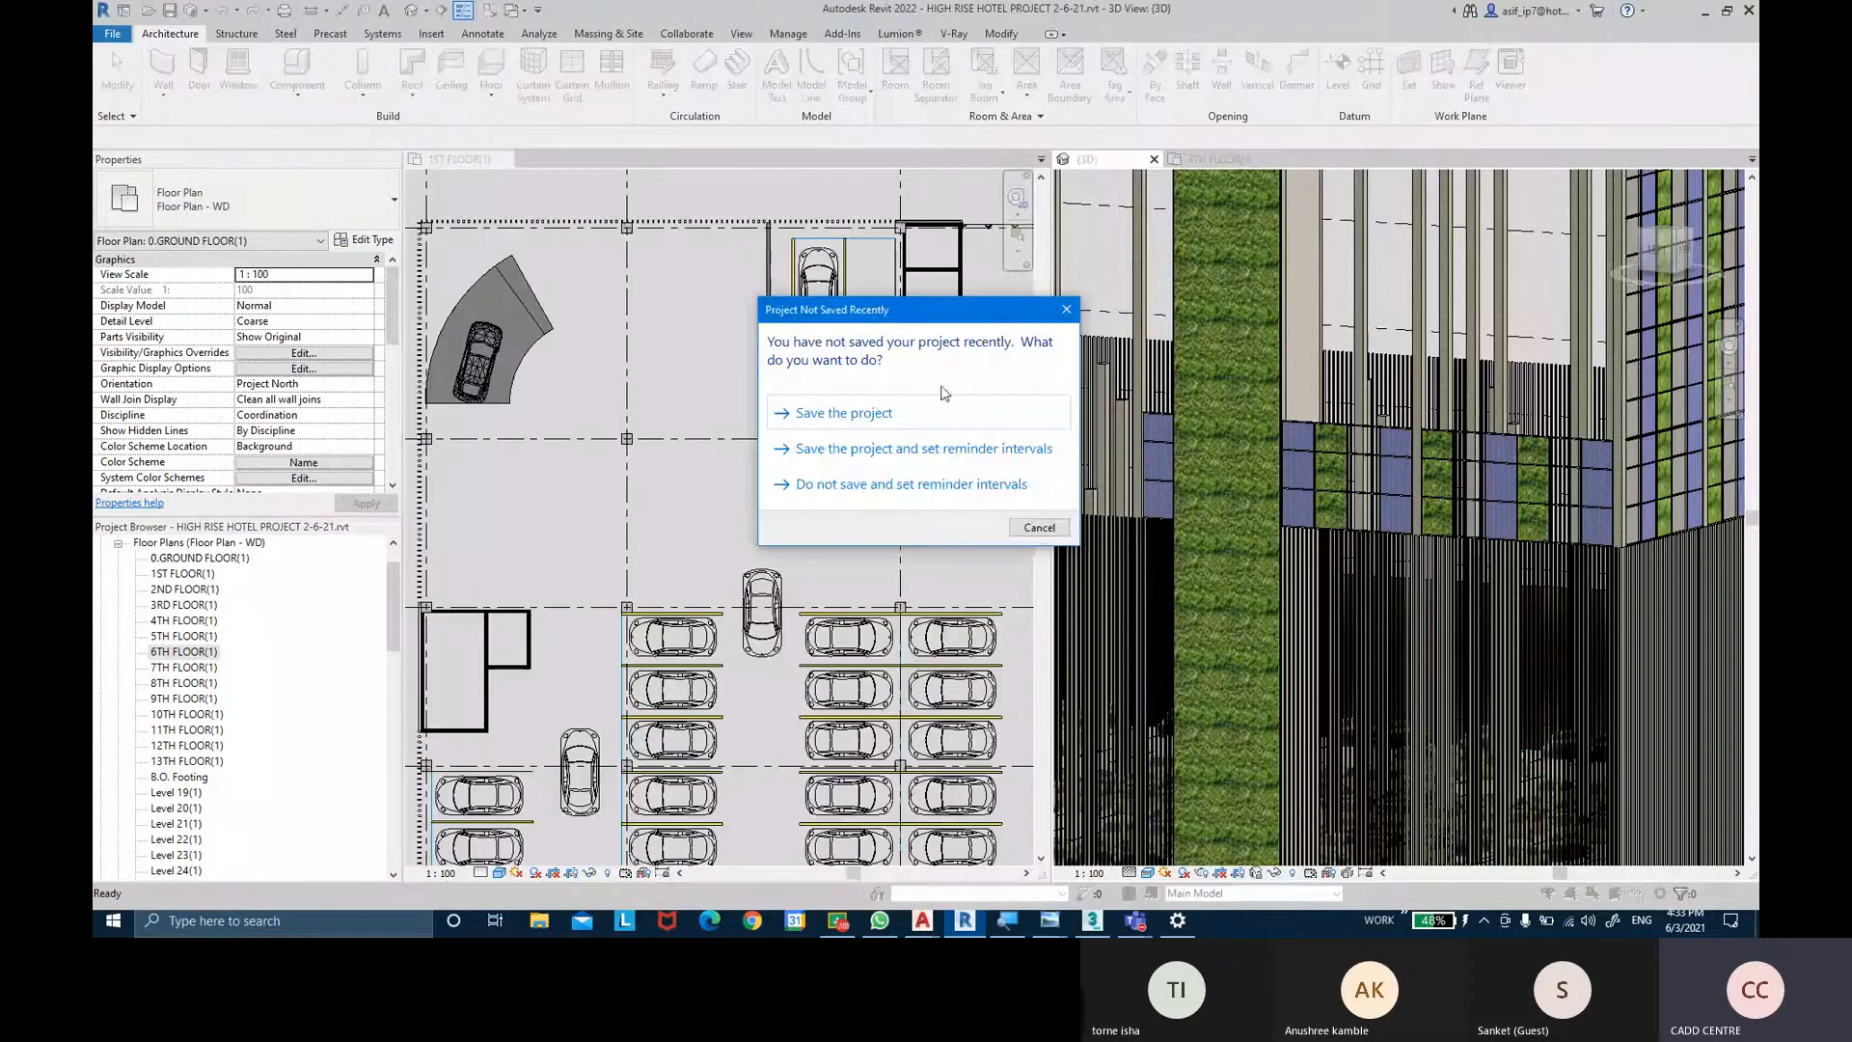
left_click(1066, 309)
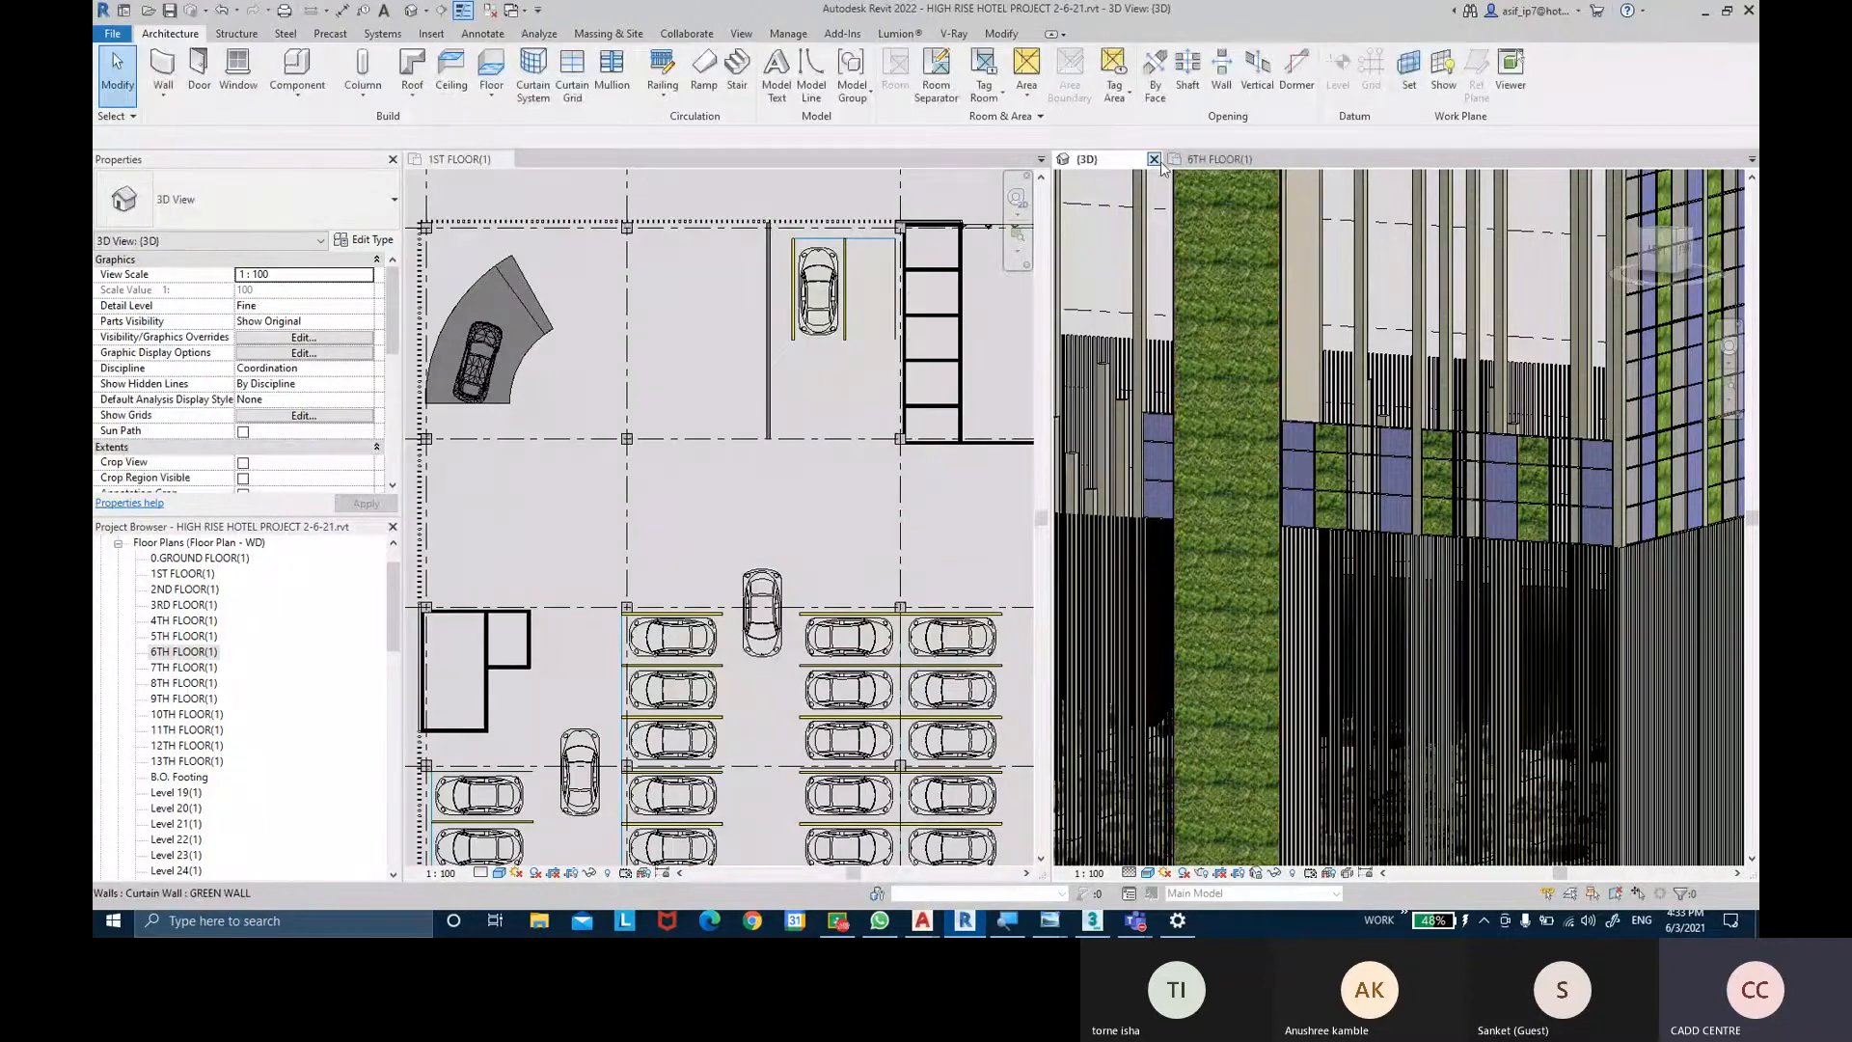
left_click(1154, 159)
left_click(1154, 159)
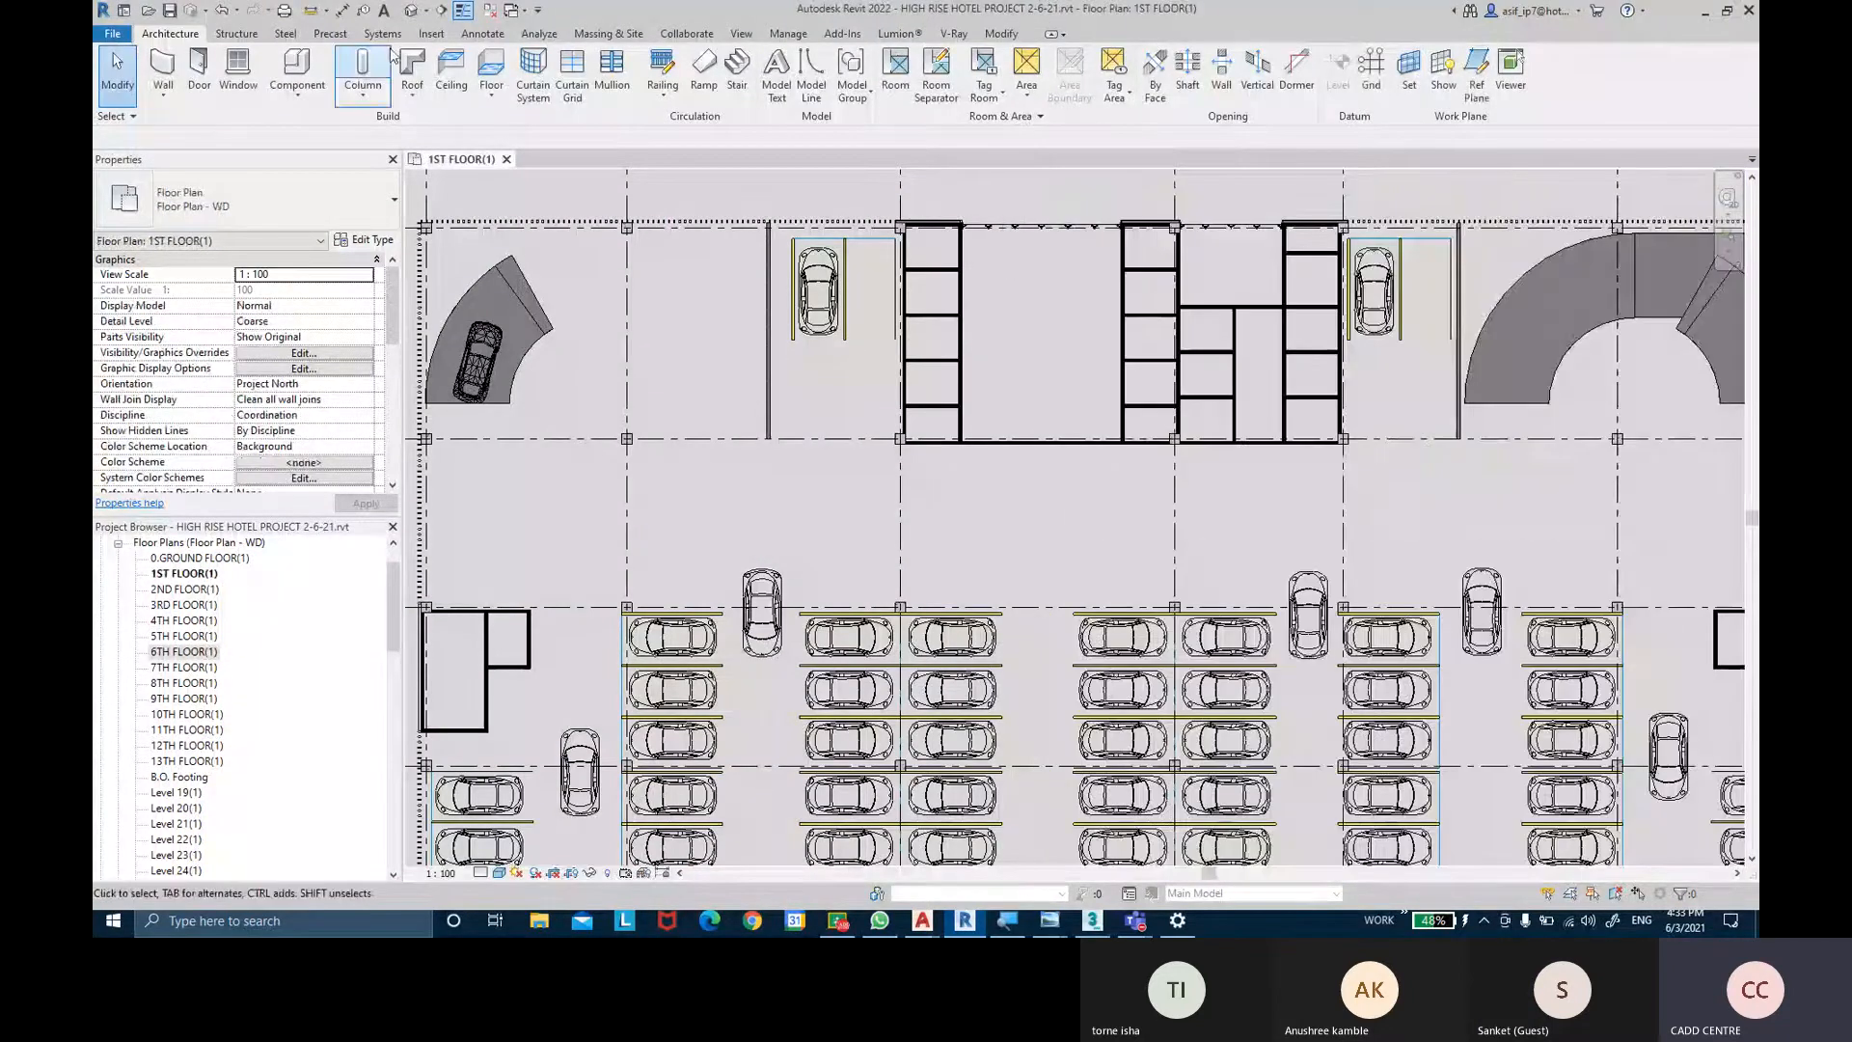
Open the recent model EX NO 12 and view its 3D model from the back.
left_click(126, 11)
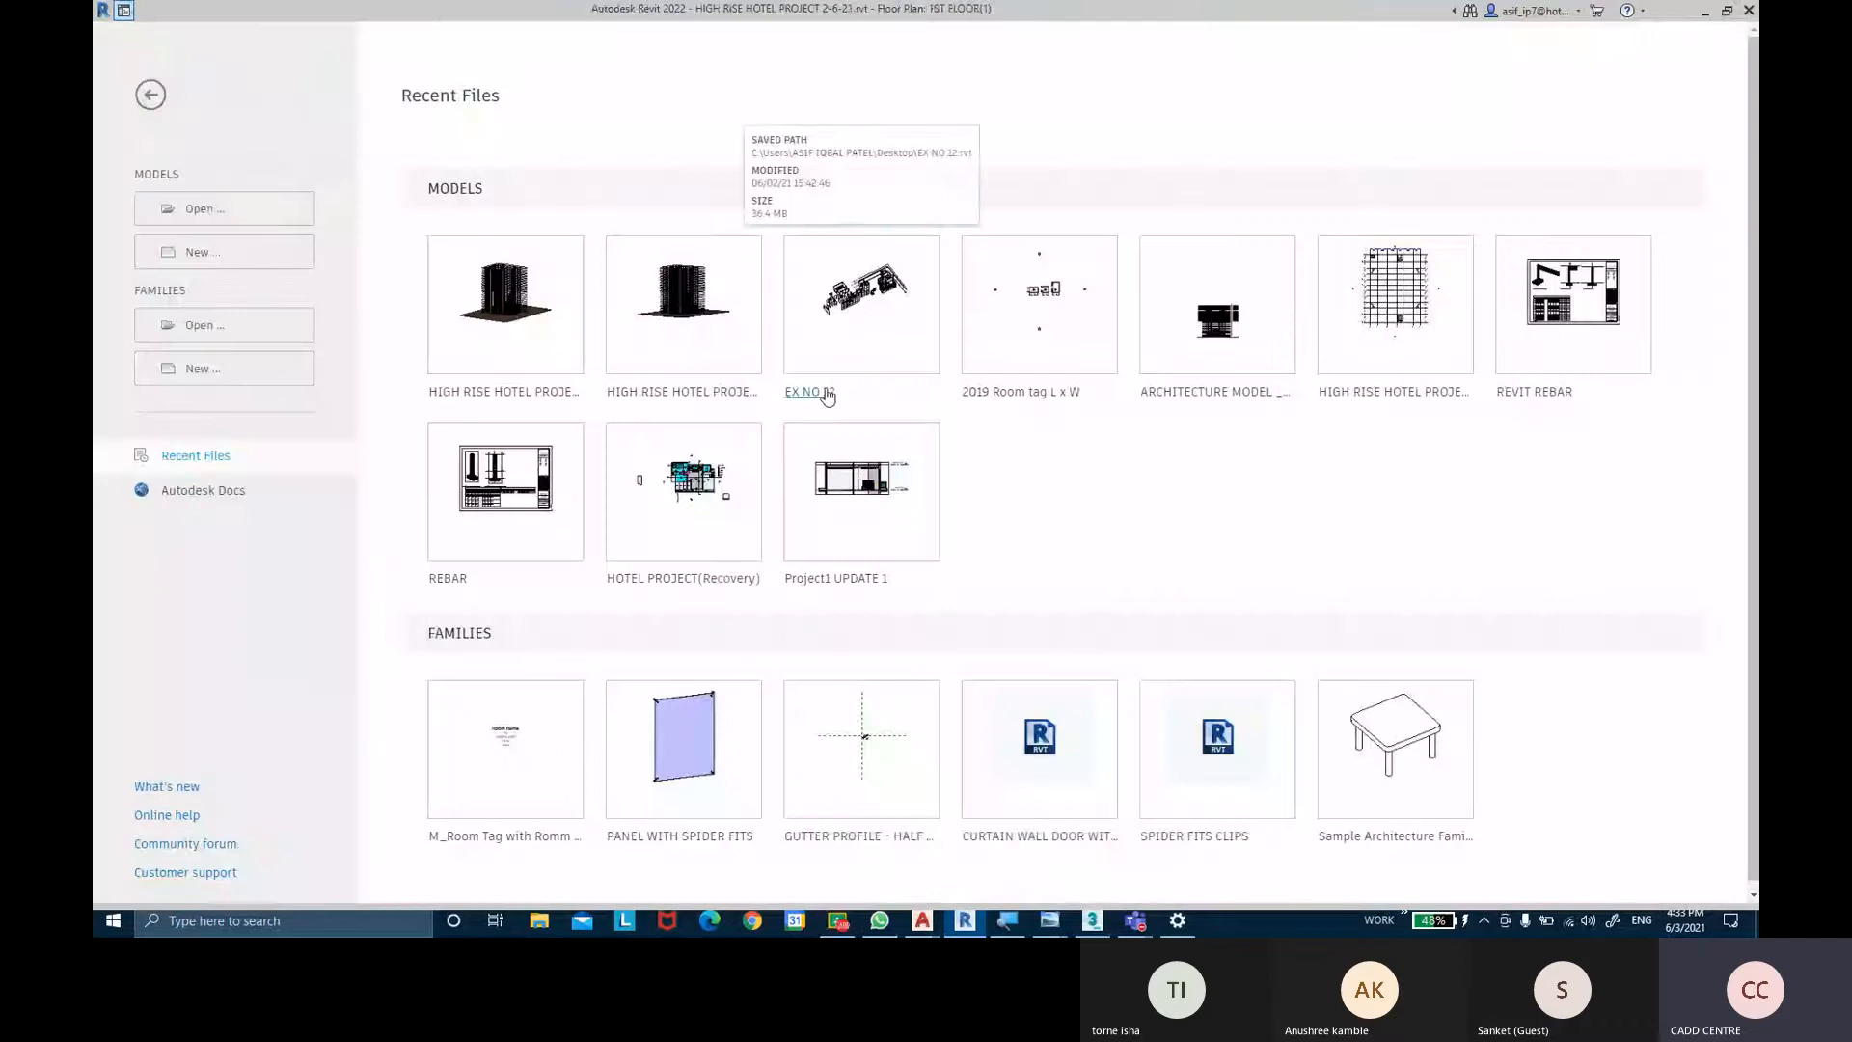
left_click(826, 393)
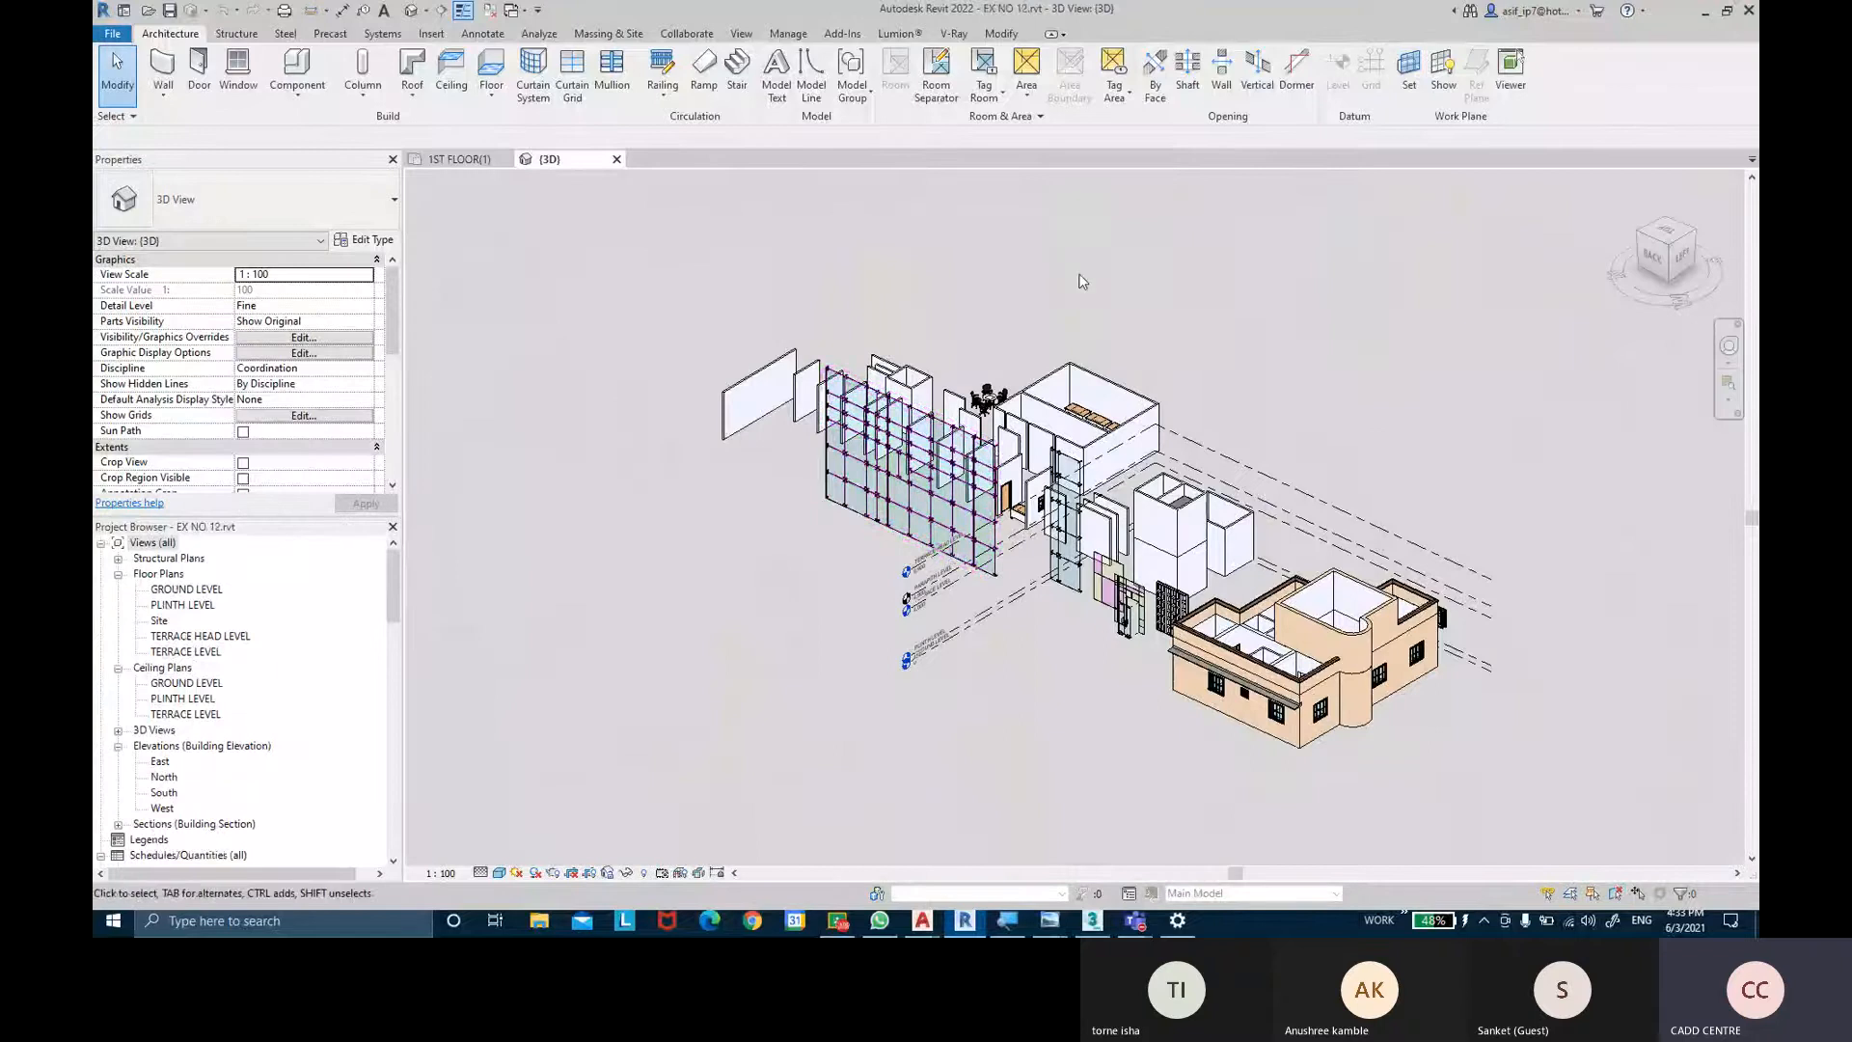
middle_click_drag(1048, 257, 1129, 298, "shift")
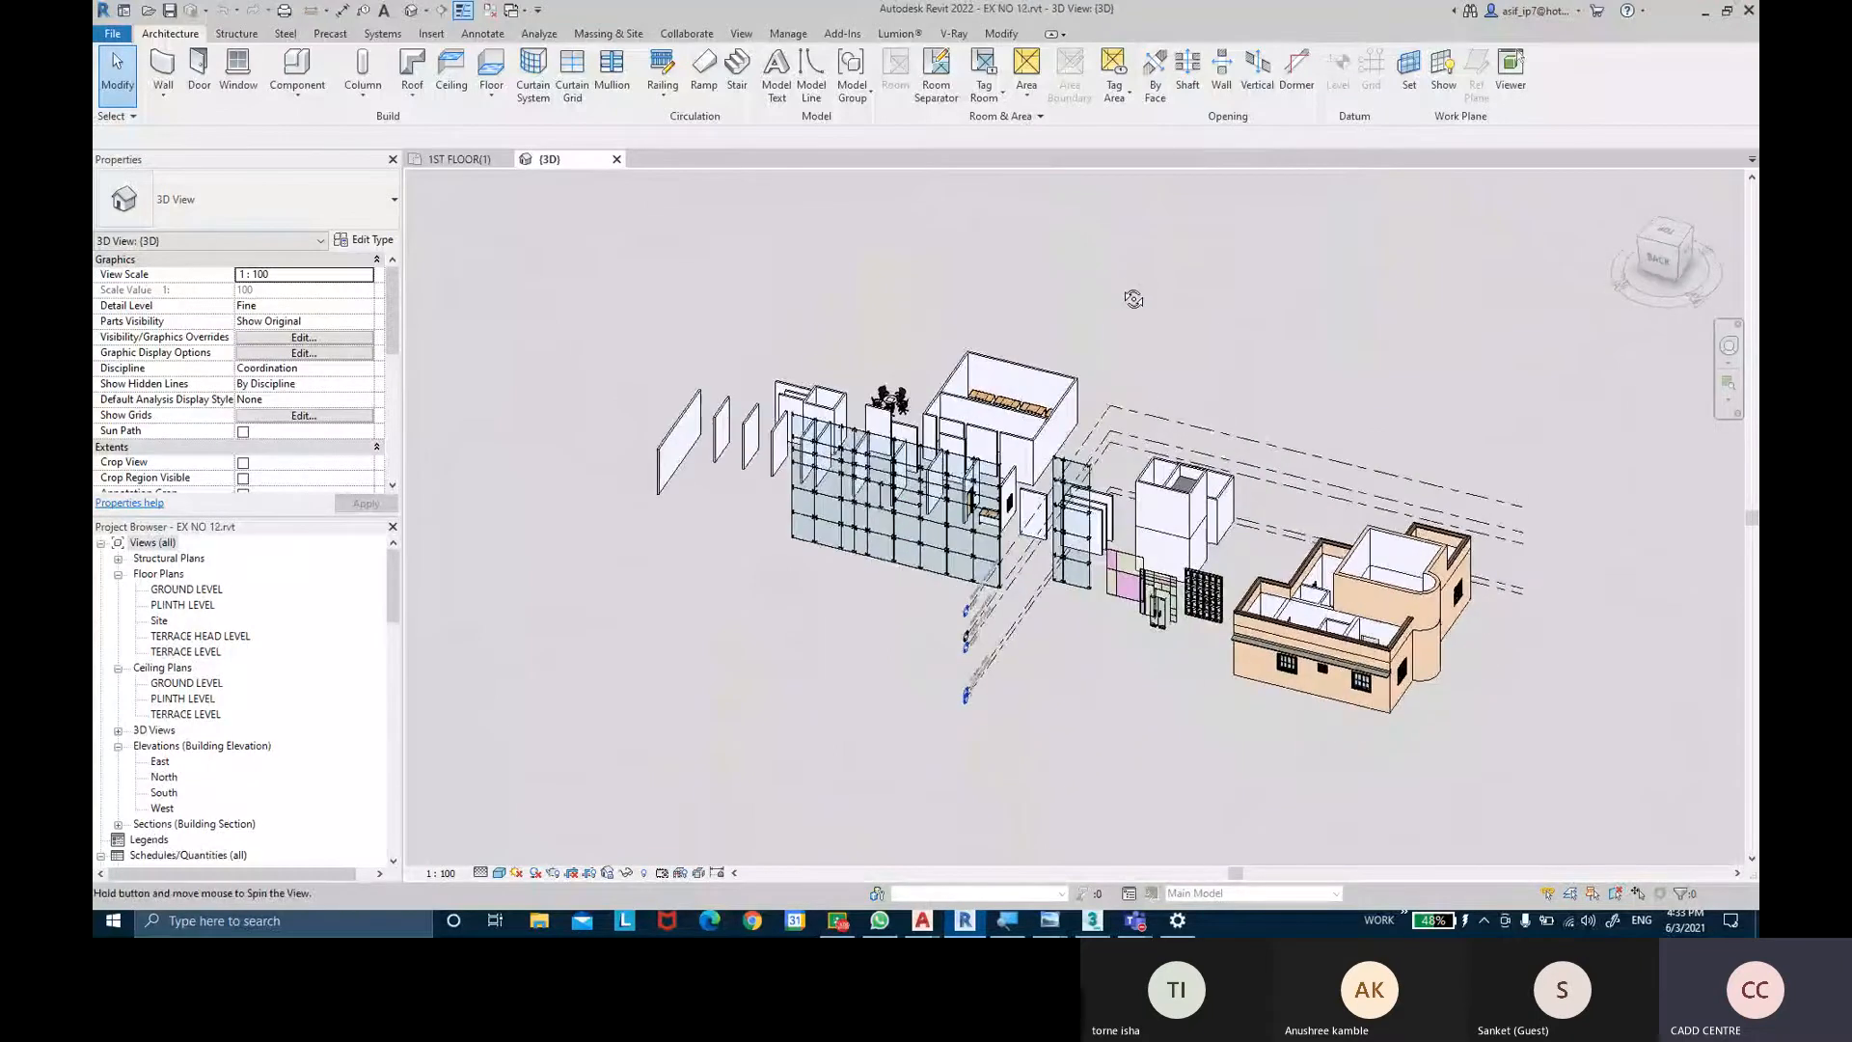
Open the PLINTH LEVEL floor plan and bring the kitchen into view.
left_click(1002, 35)
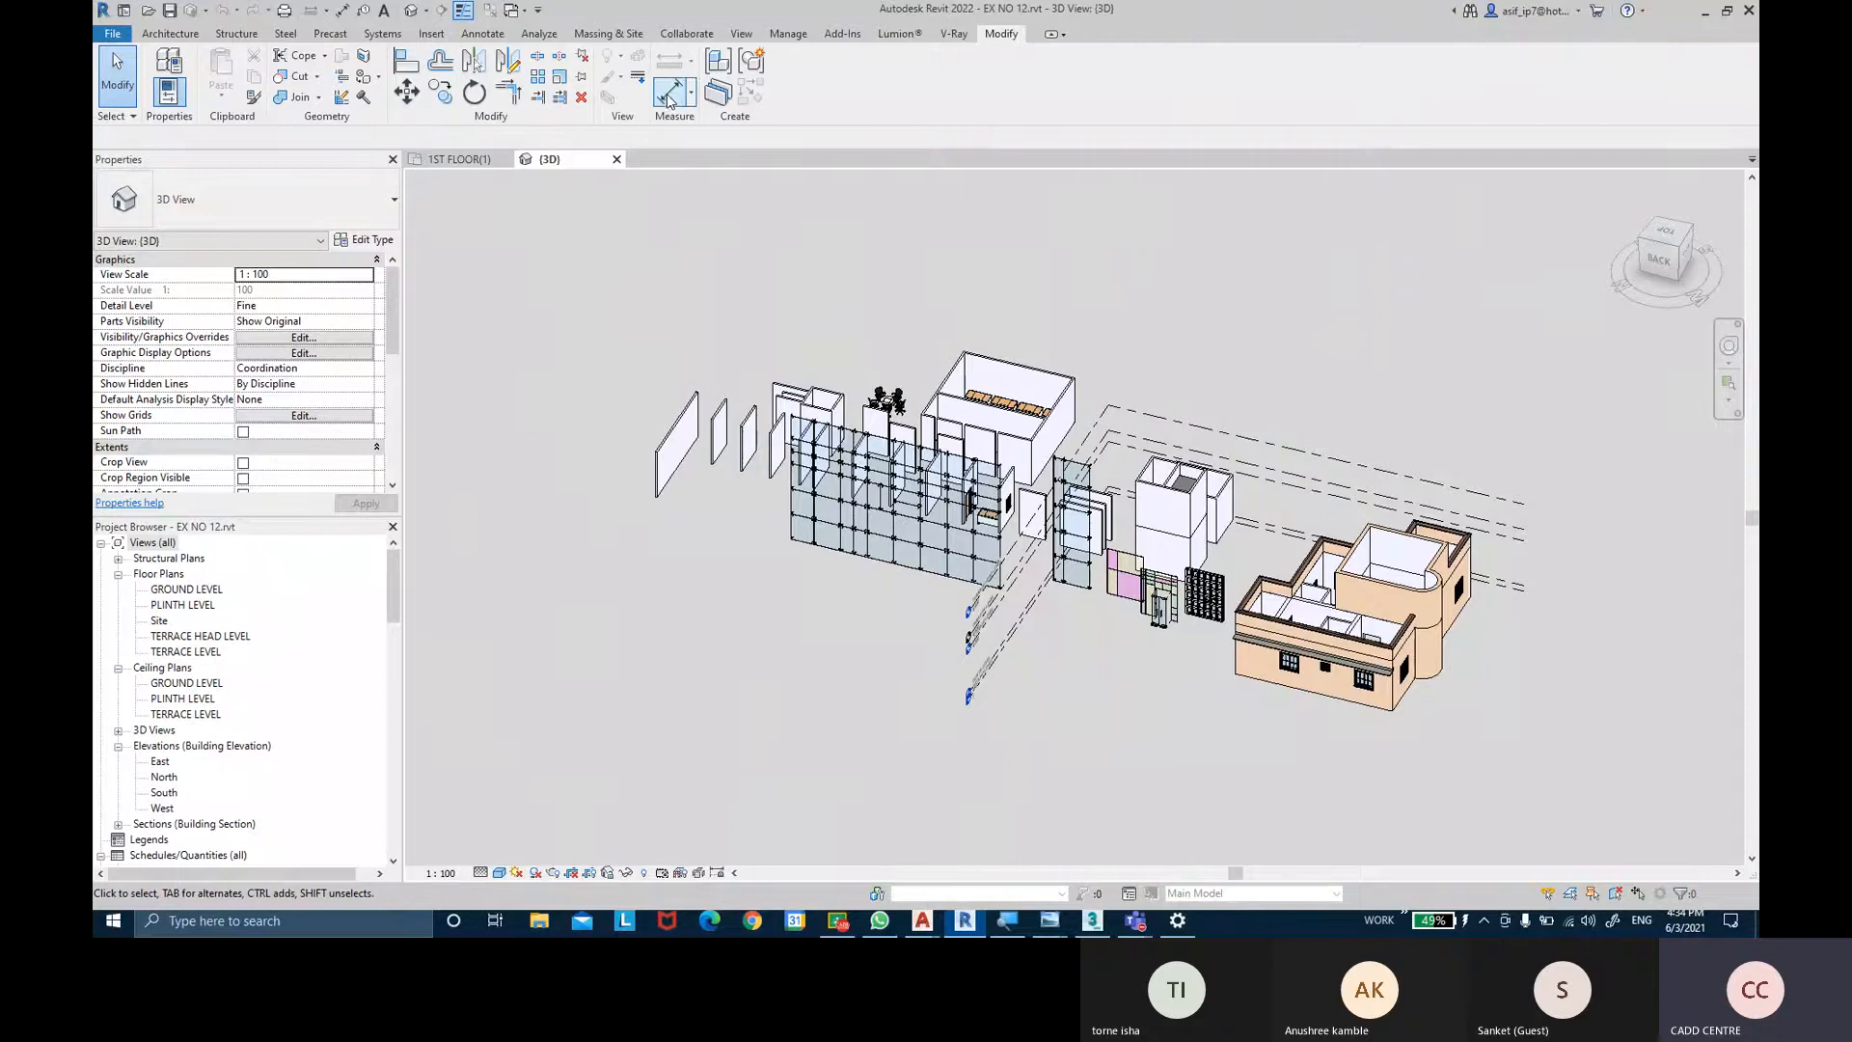
key("ctrl")
double_click(207, 606)
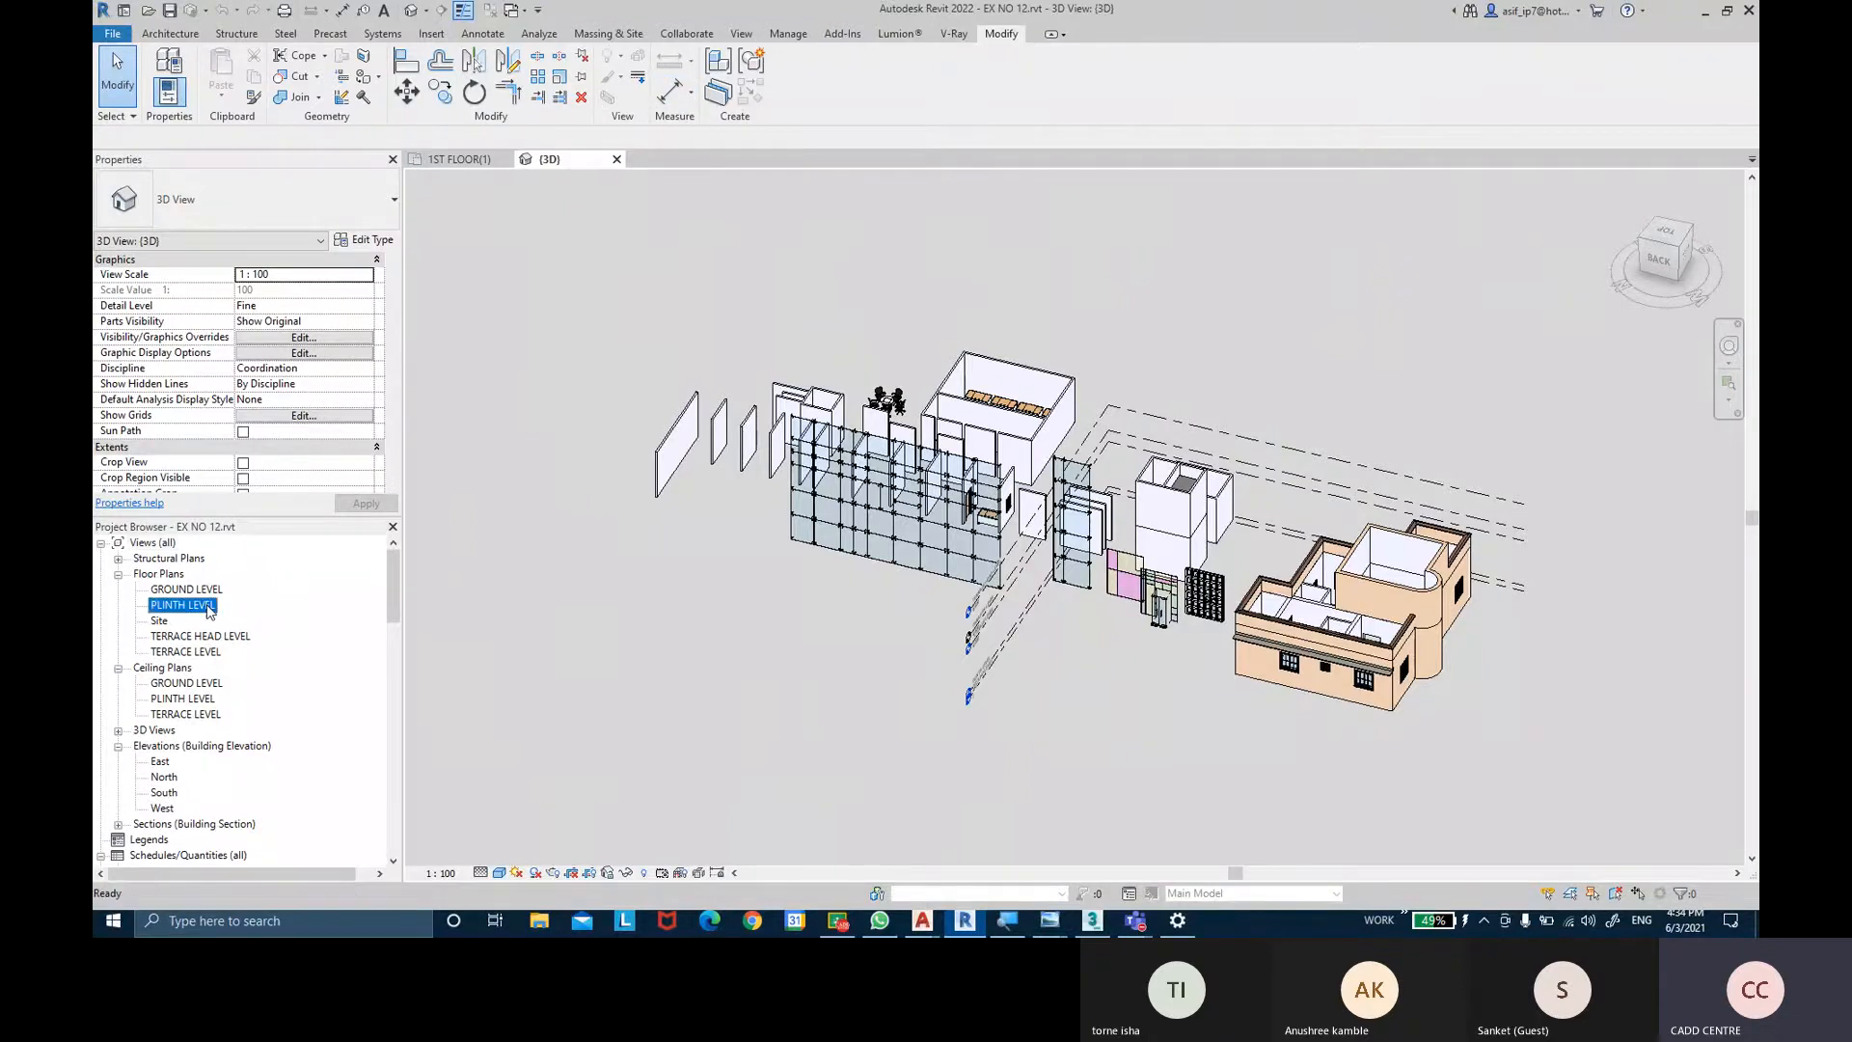
scroll(907, 533, "up", 8)
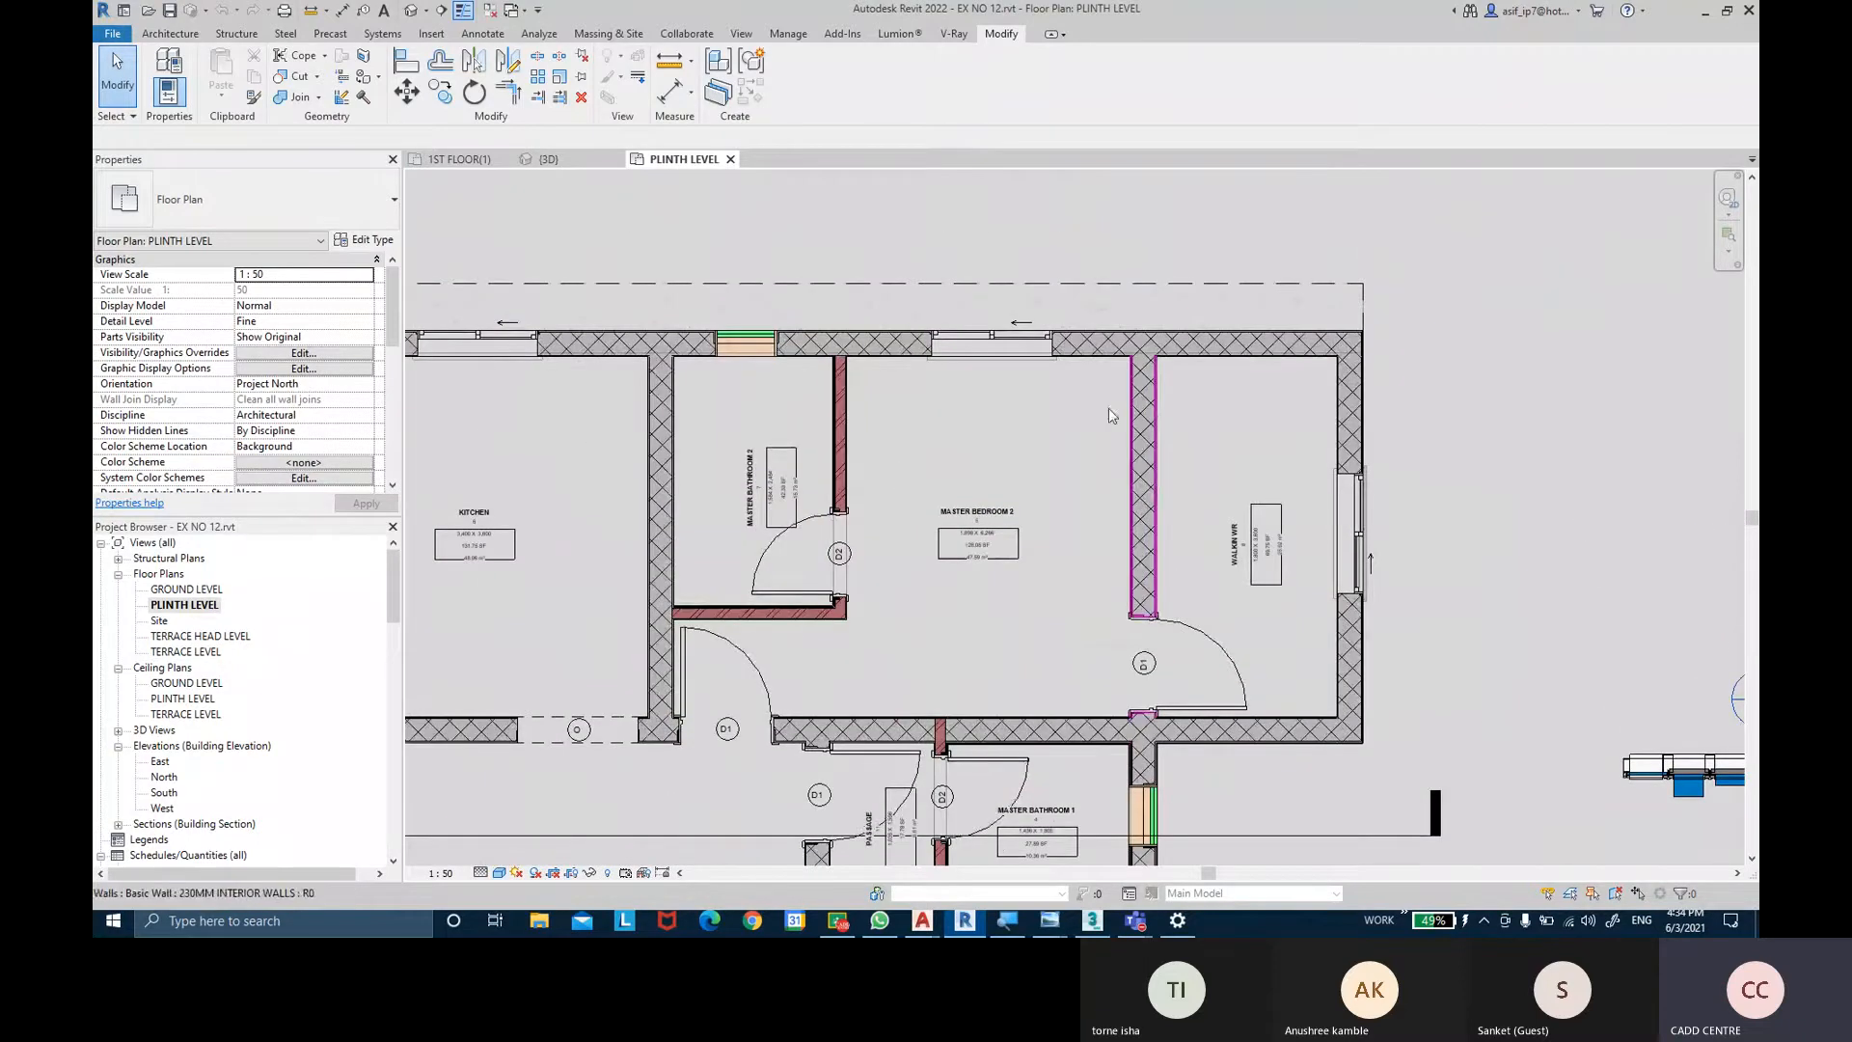
middle_click_drag(427, 405, 793, 368)
scroll(829, 402, "up", 2)
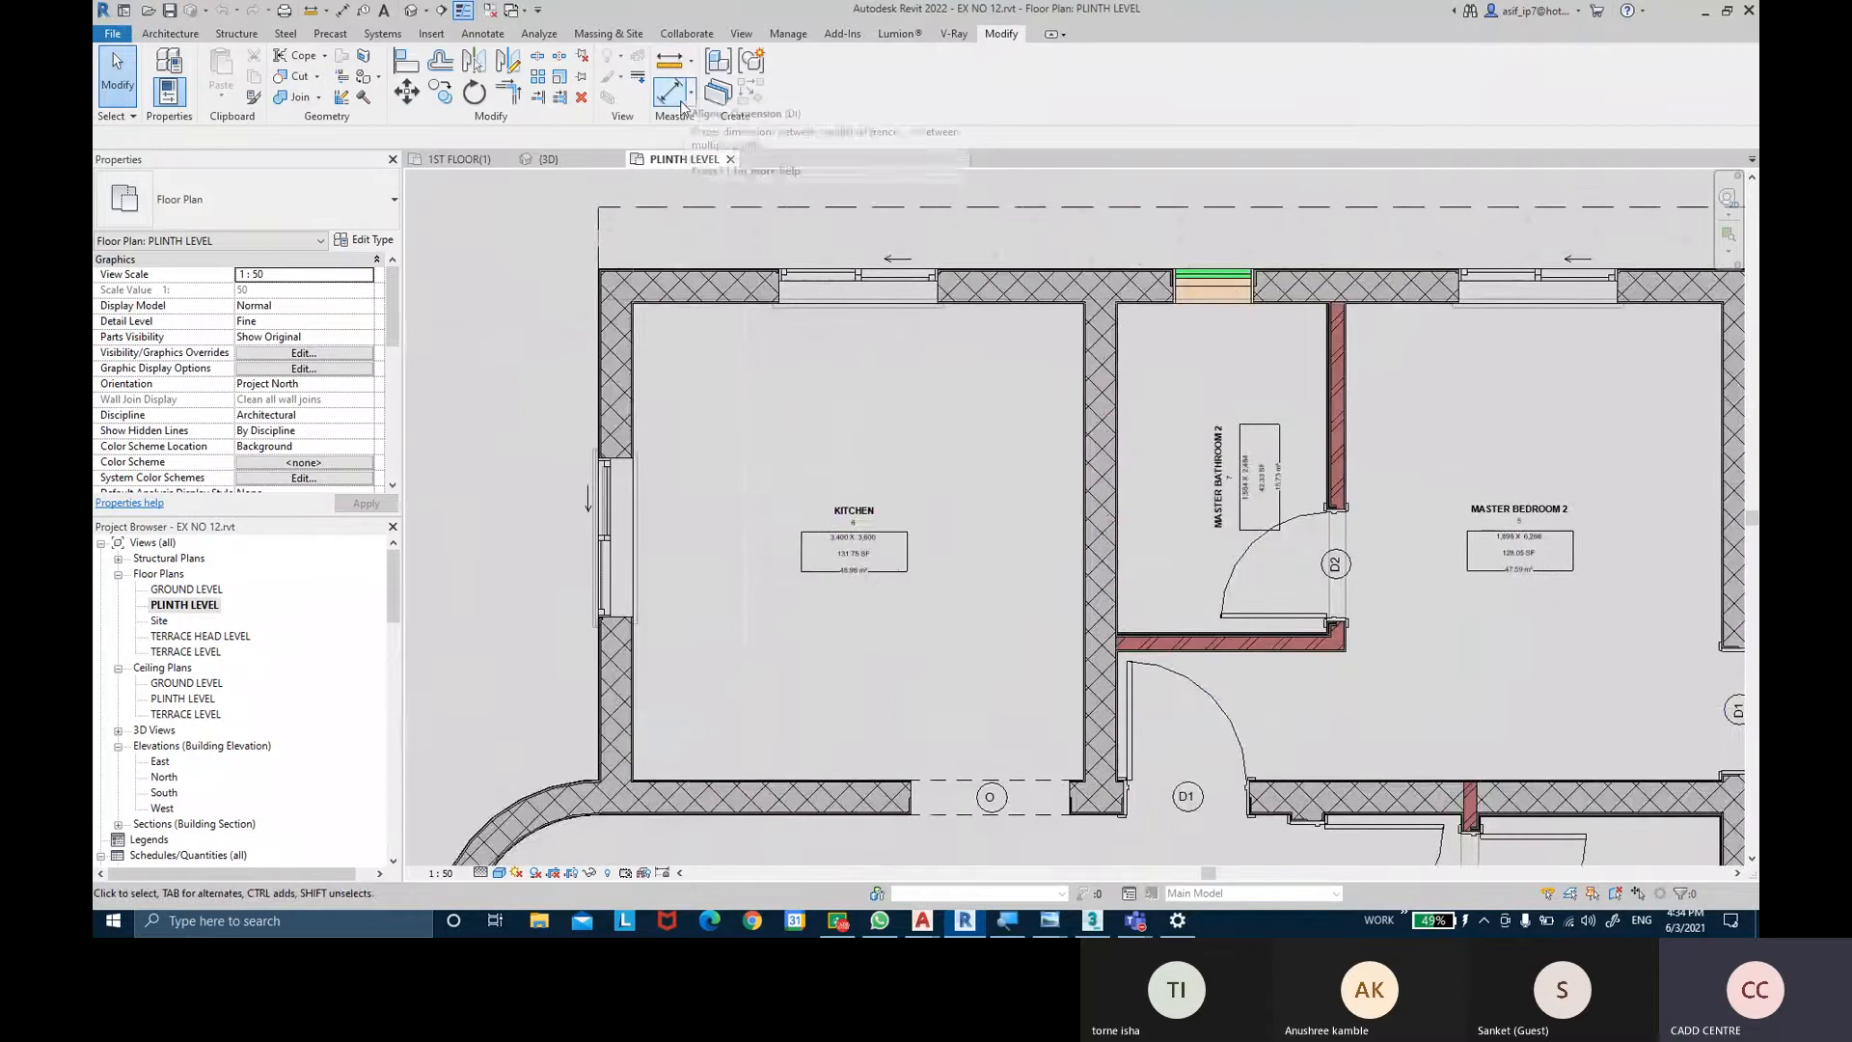
key("ctrl")
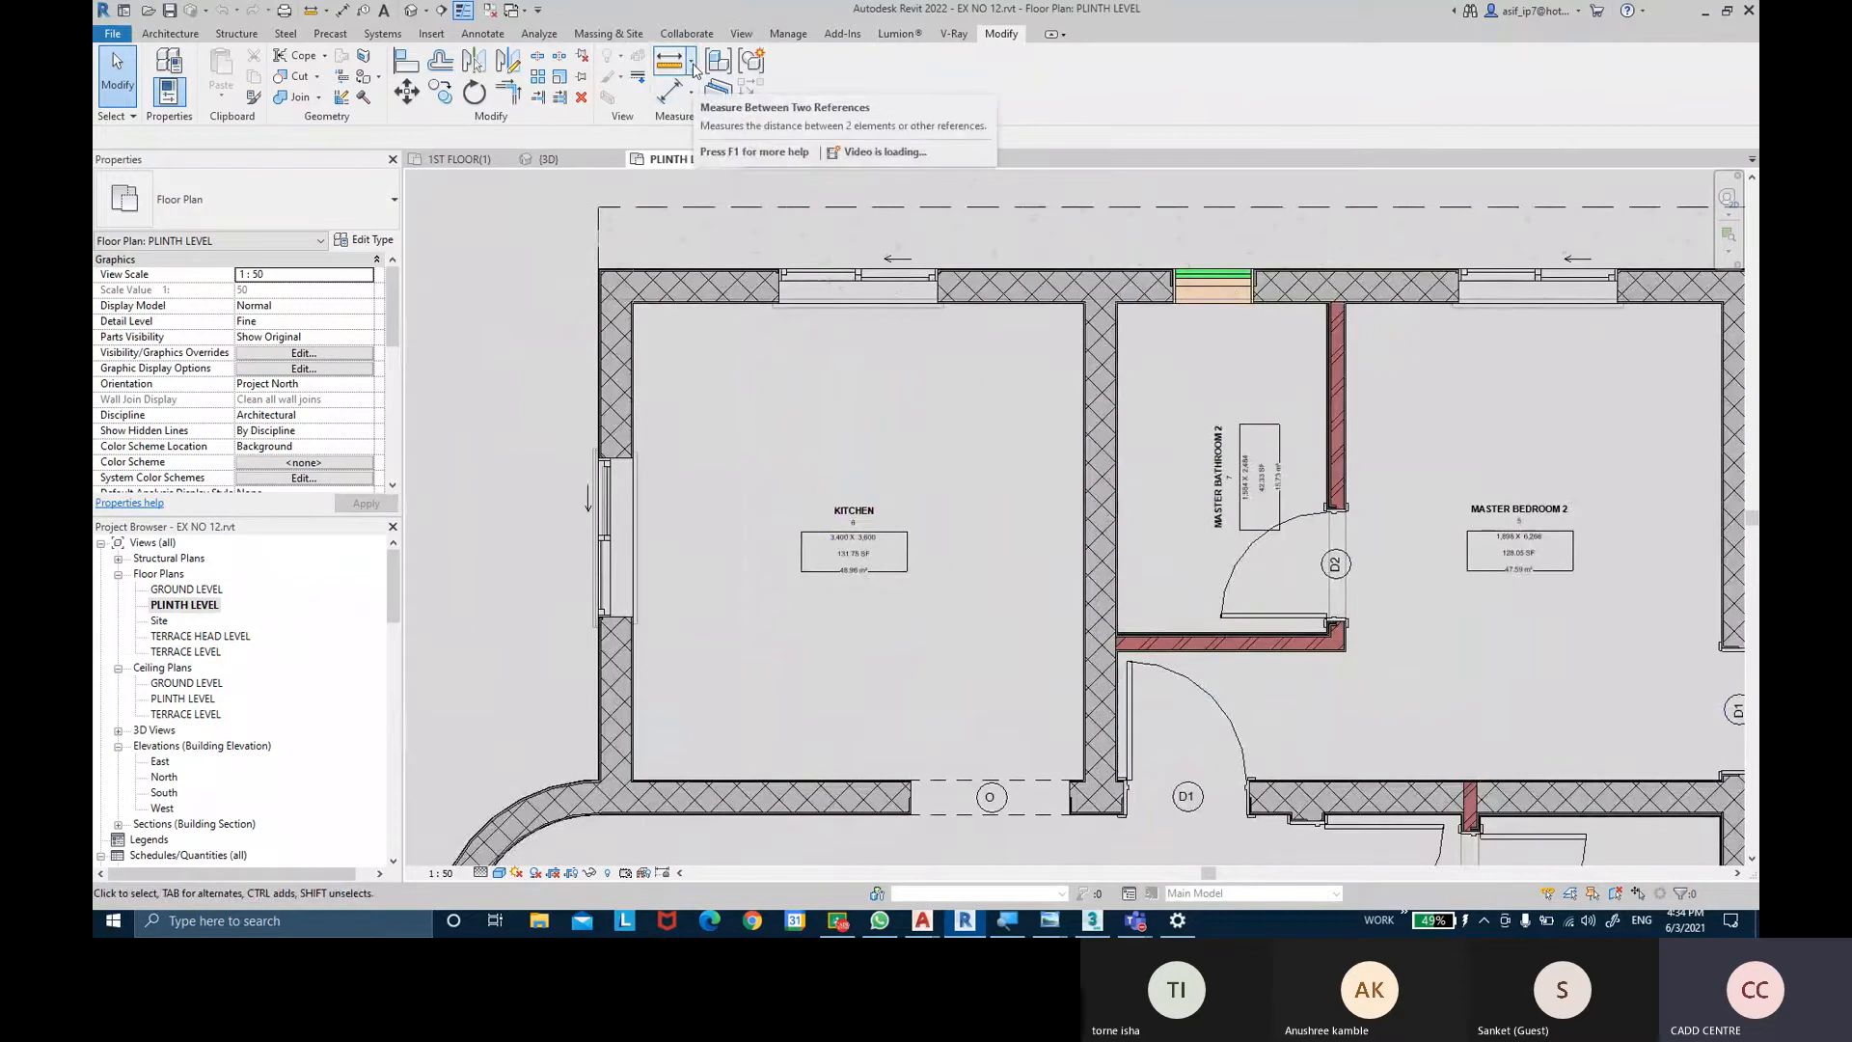
left_click(691, 66)
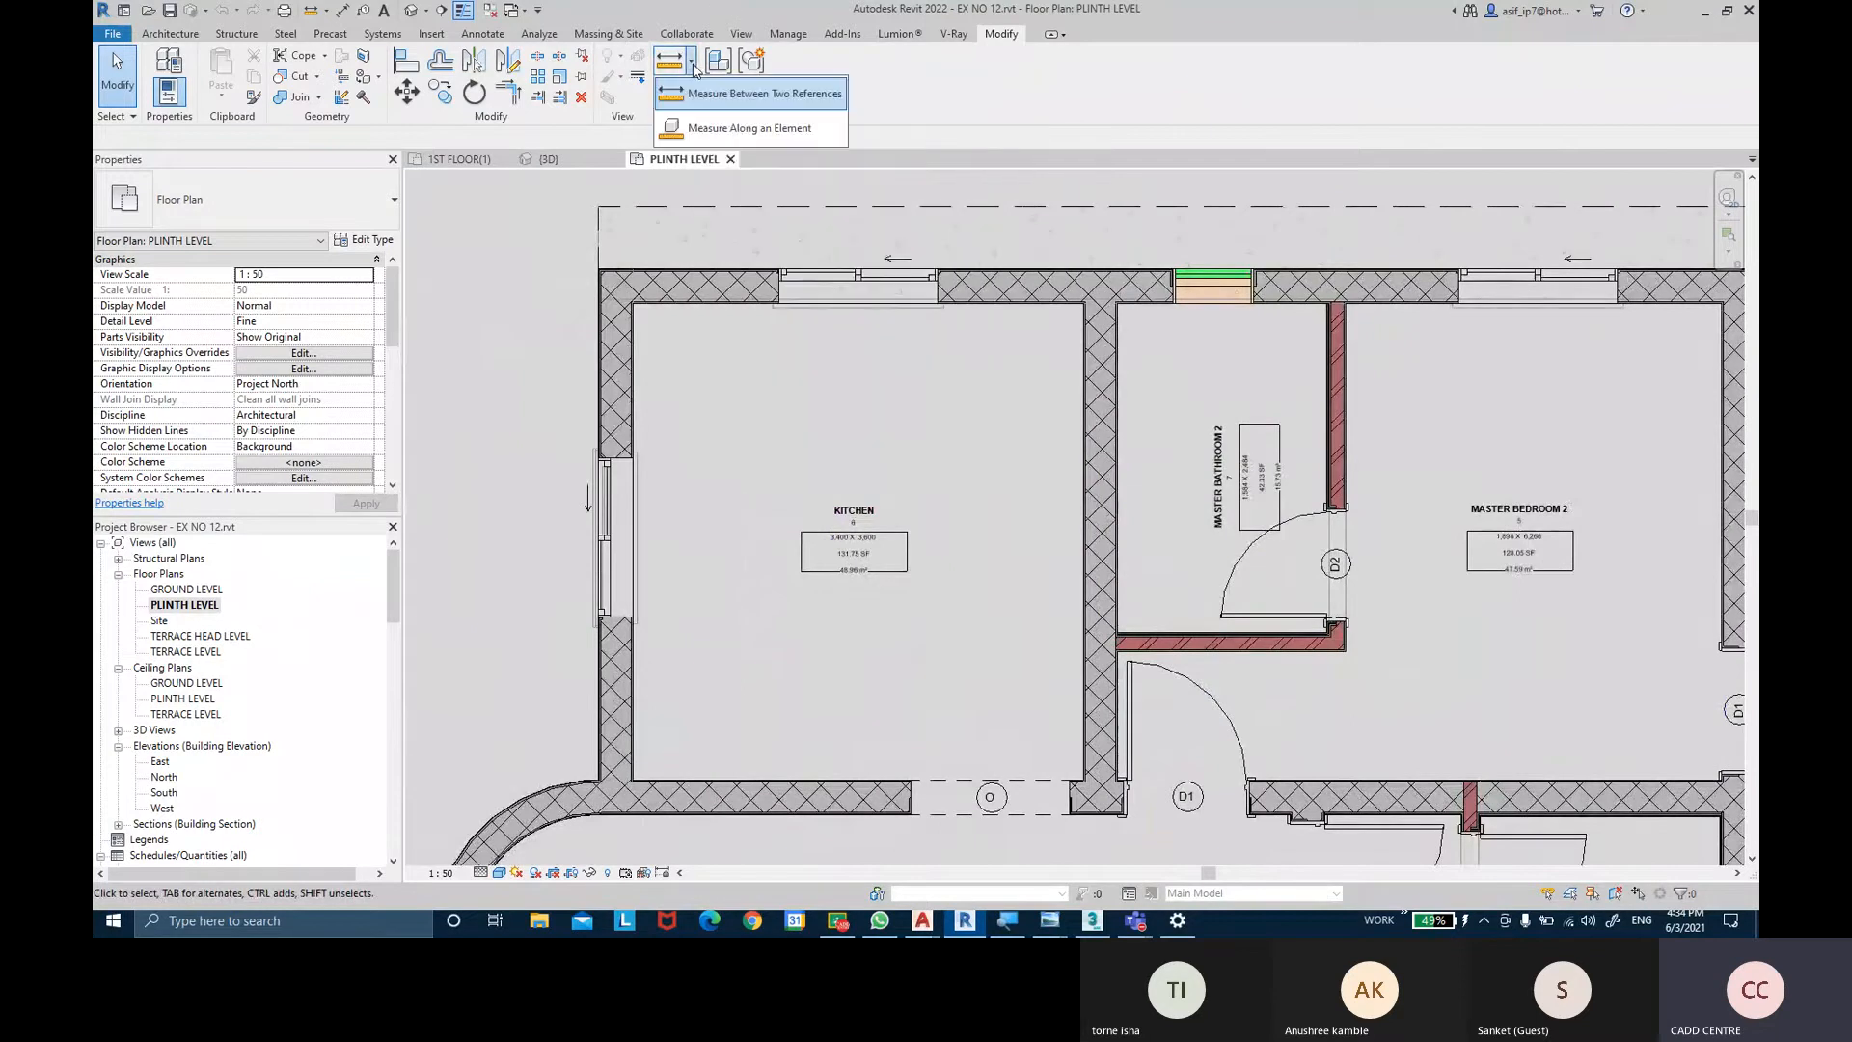
left_click(693, 70)
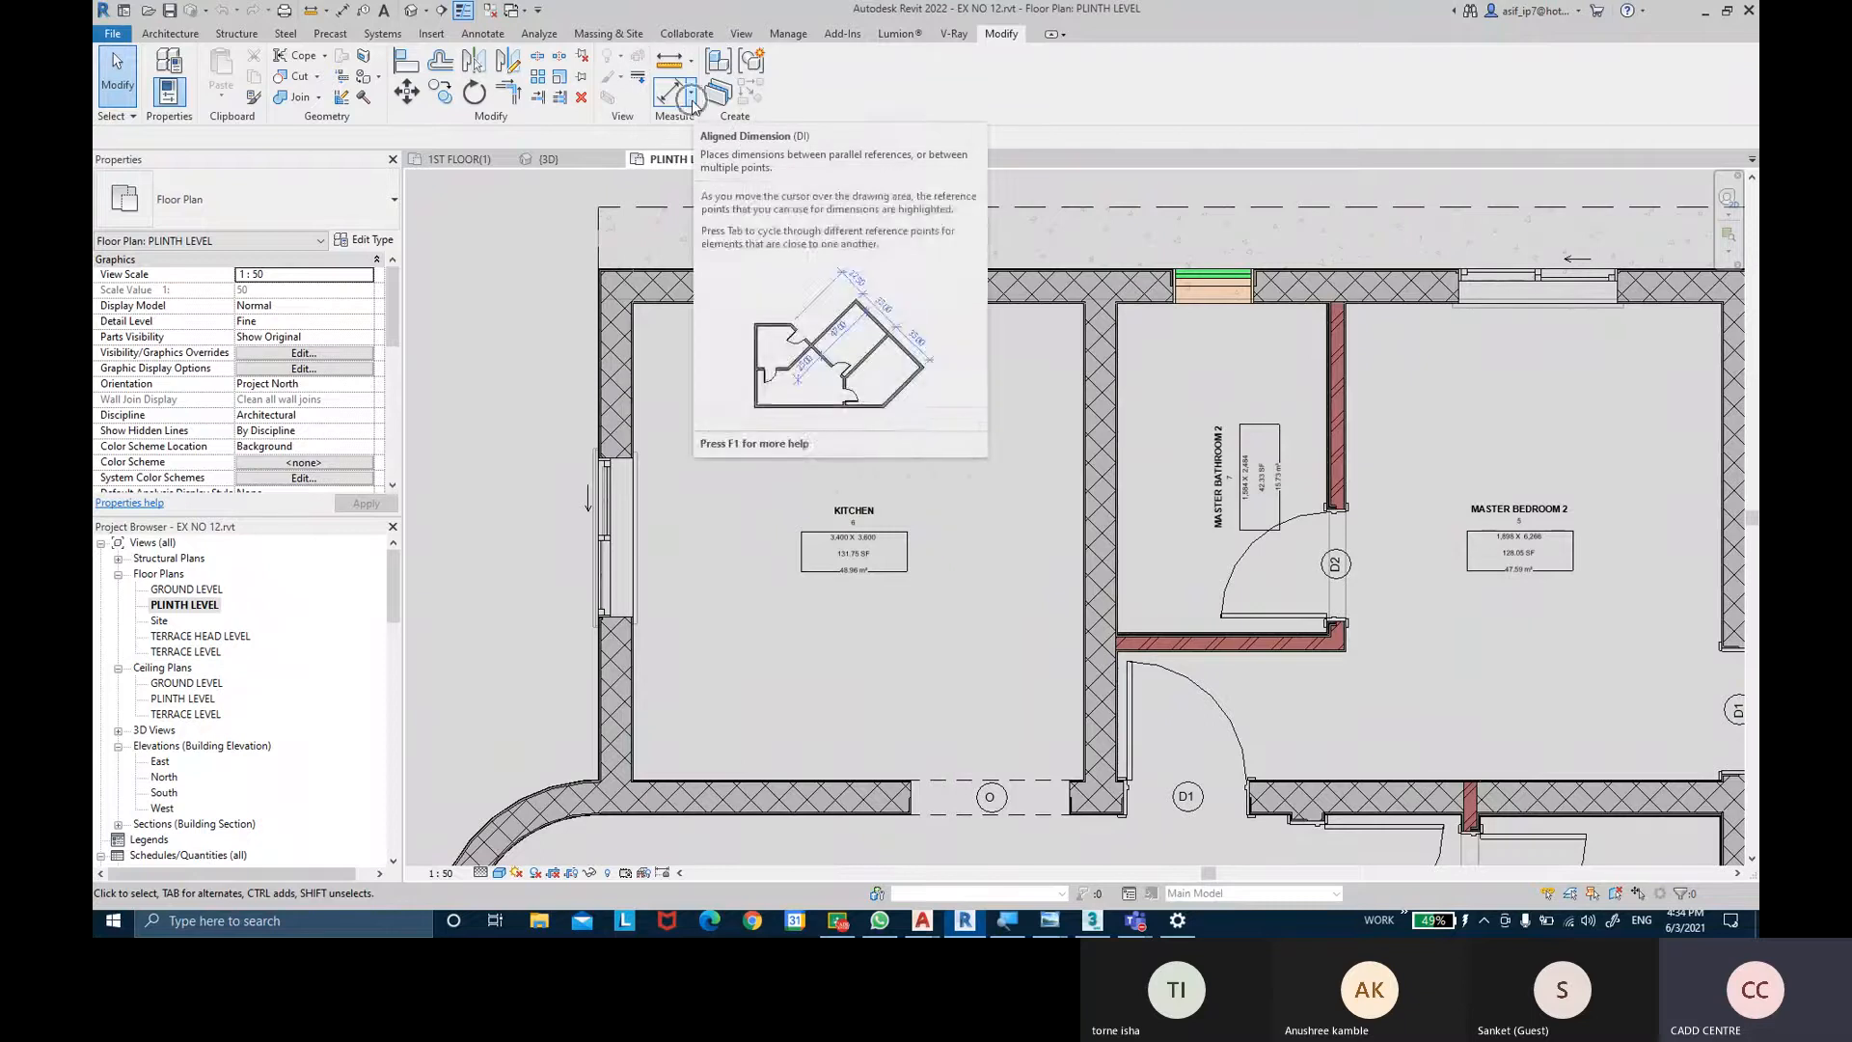
left_click(692, 69)
left_click(633, 379)
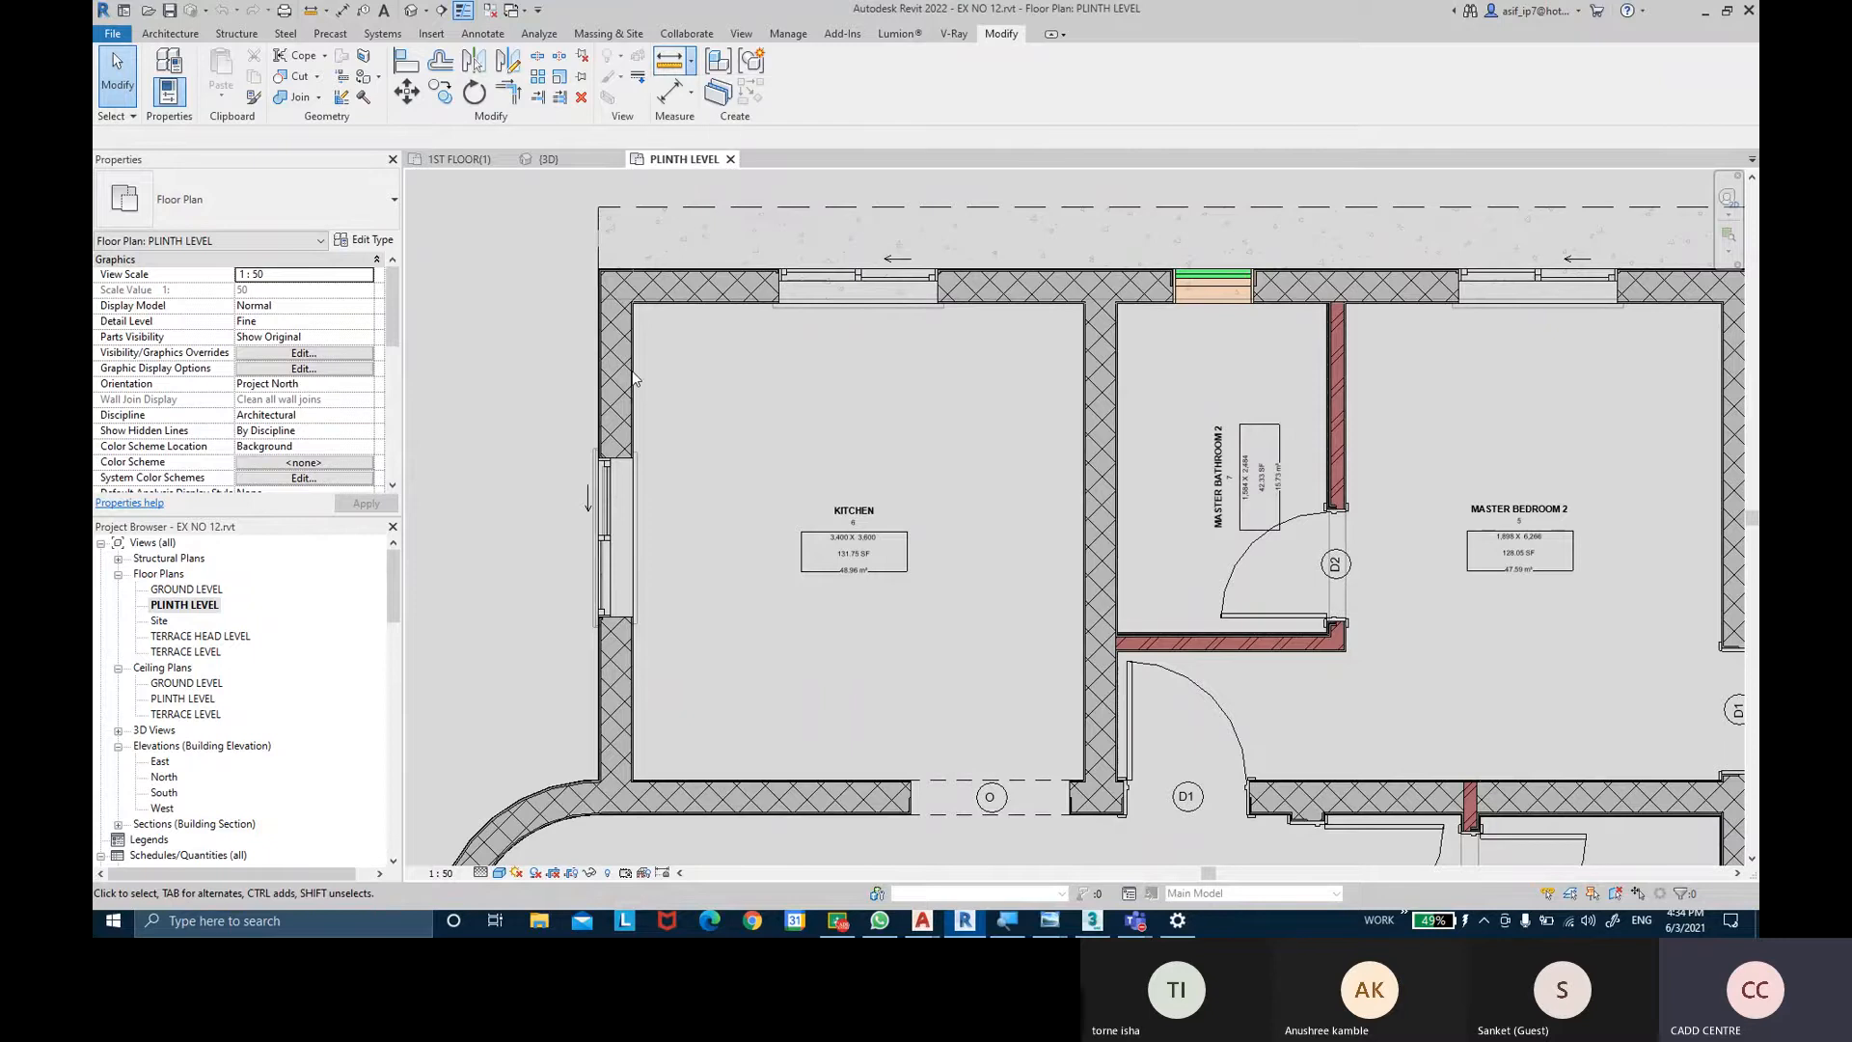
left_click(1087, 359)
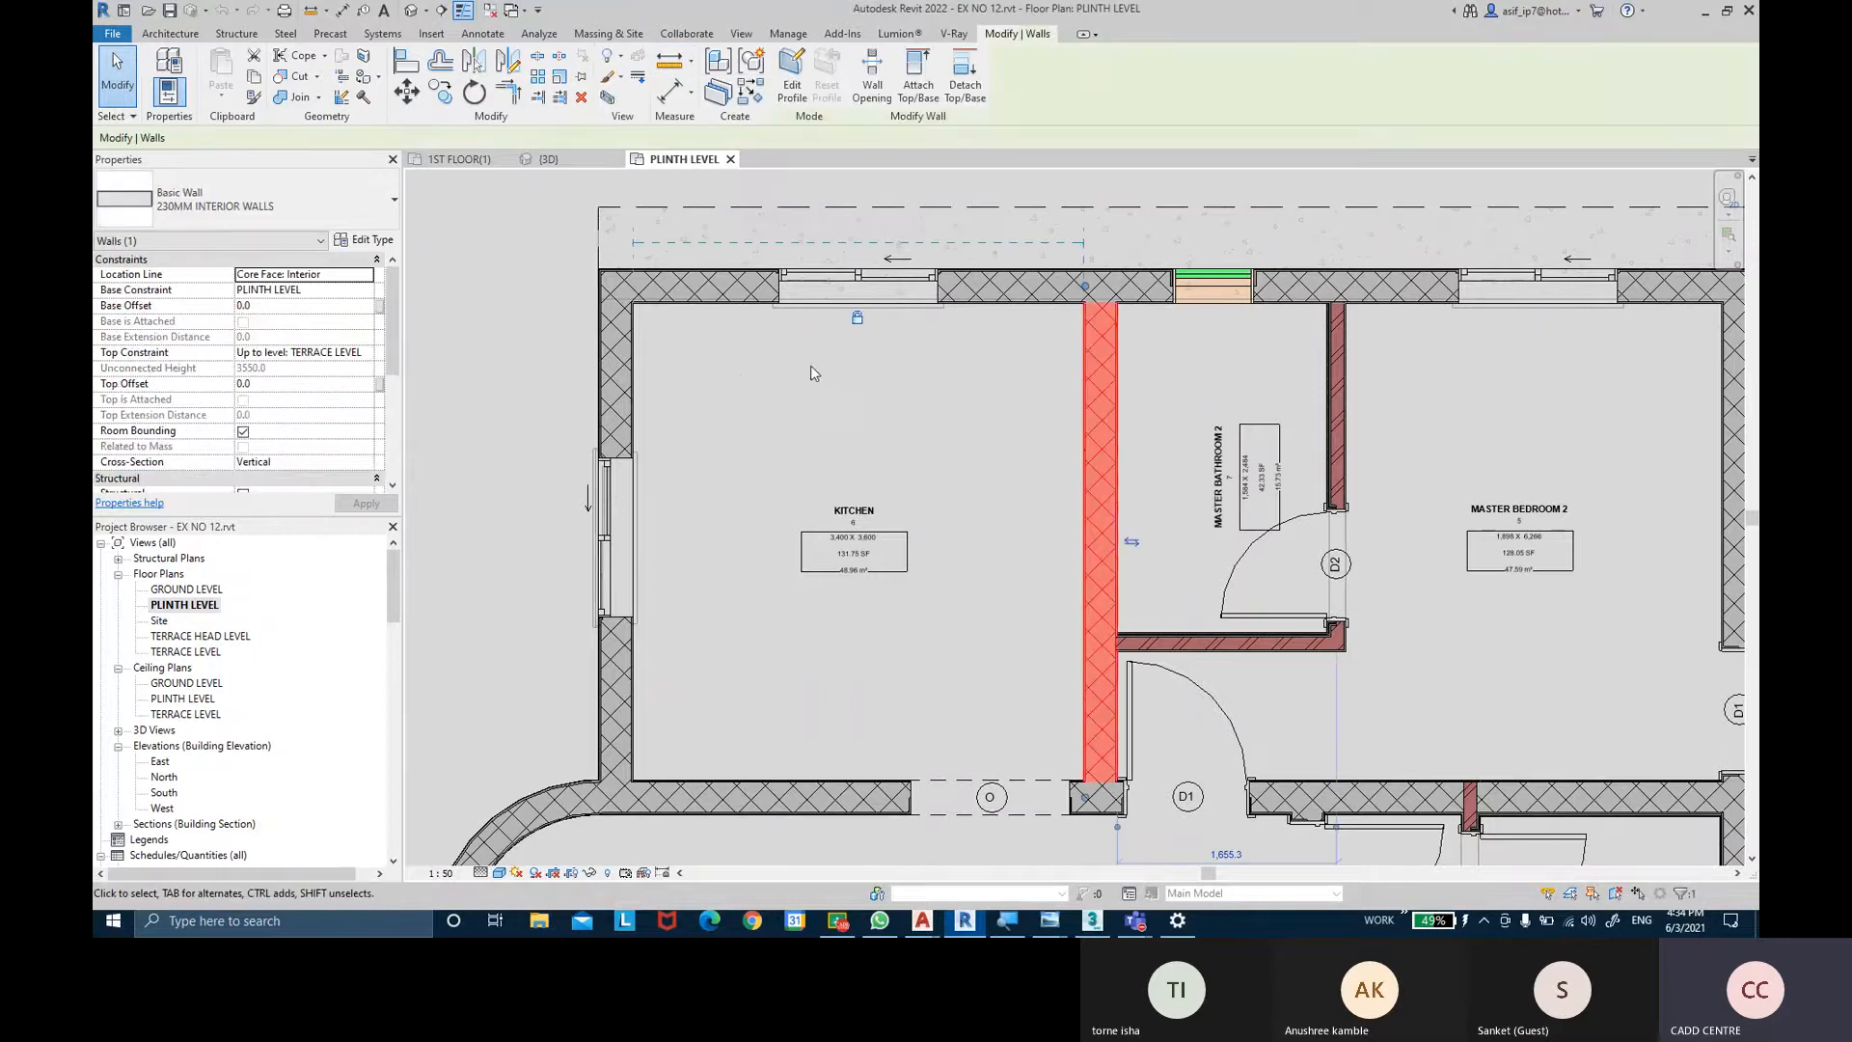
scroll(950, 270, "down", 1)
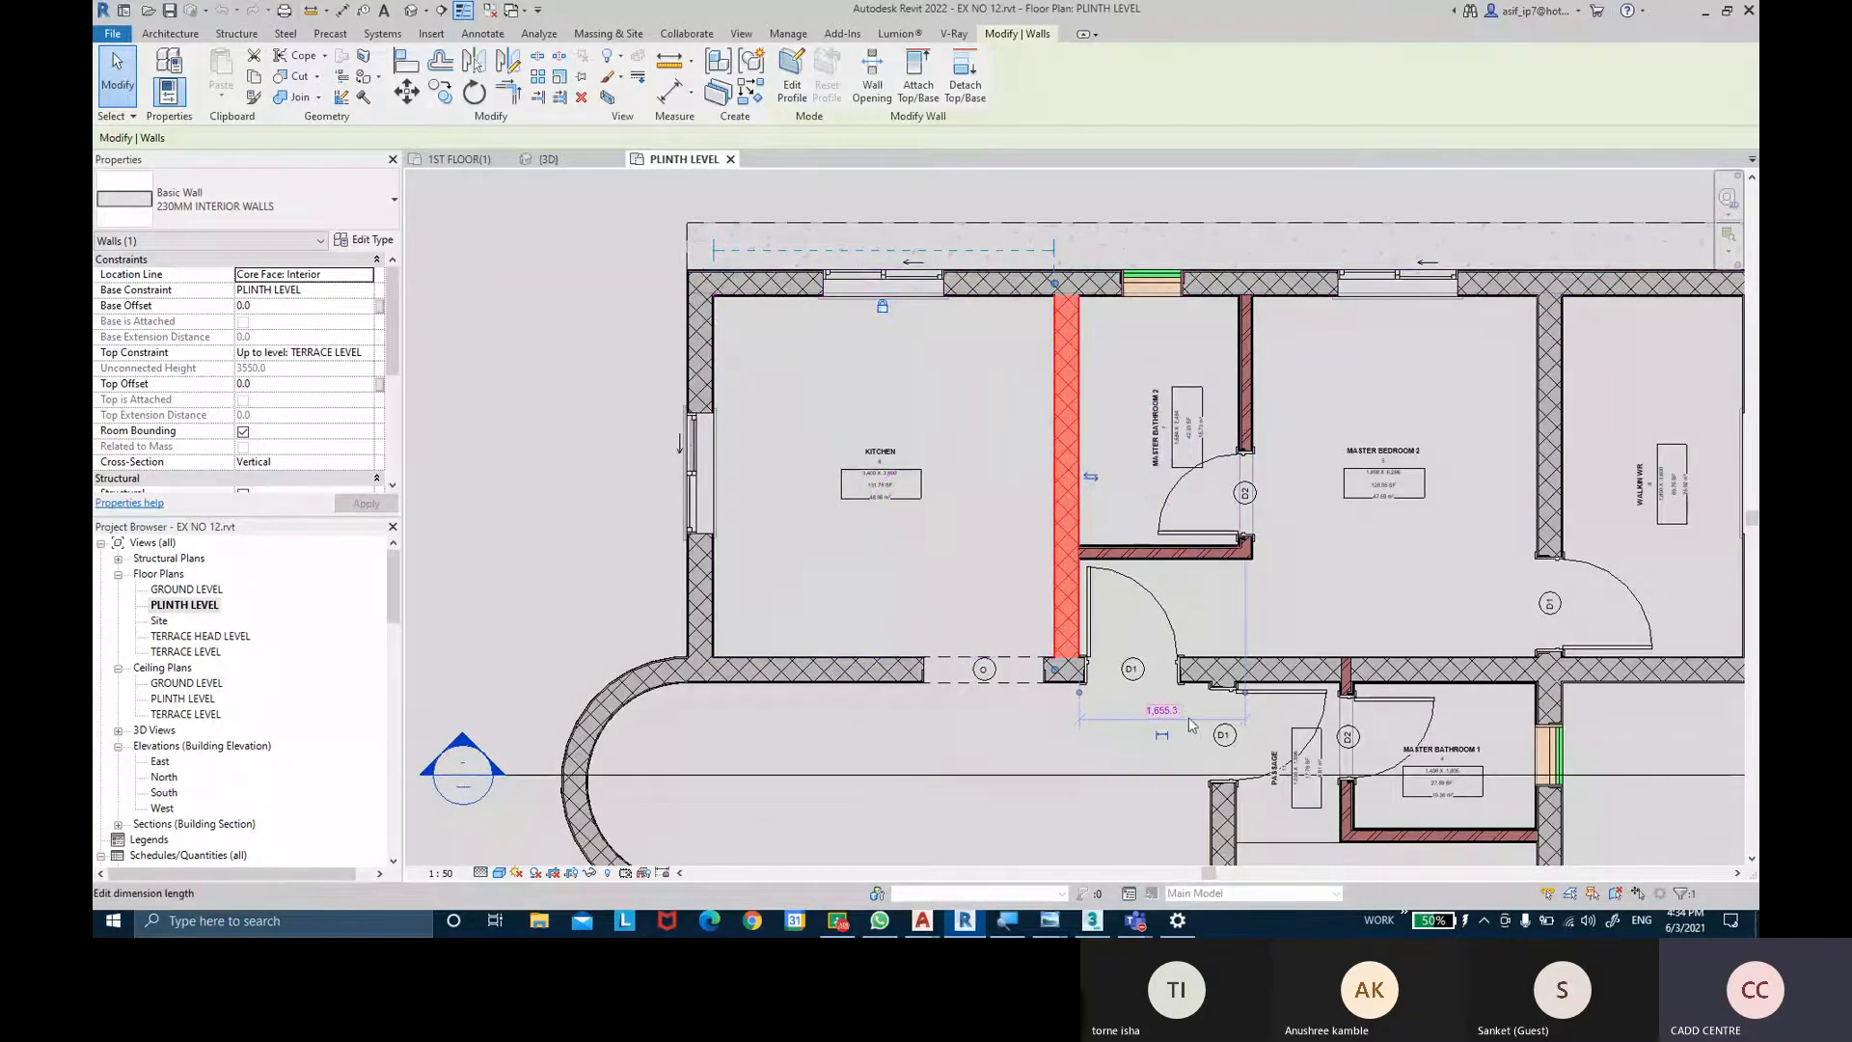
left_click(1259, 450)
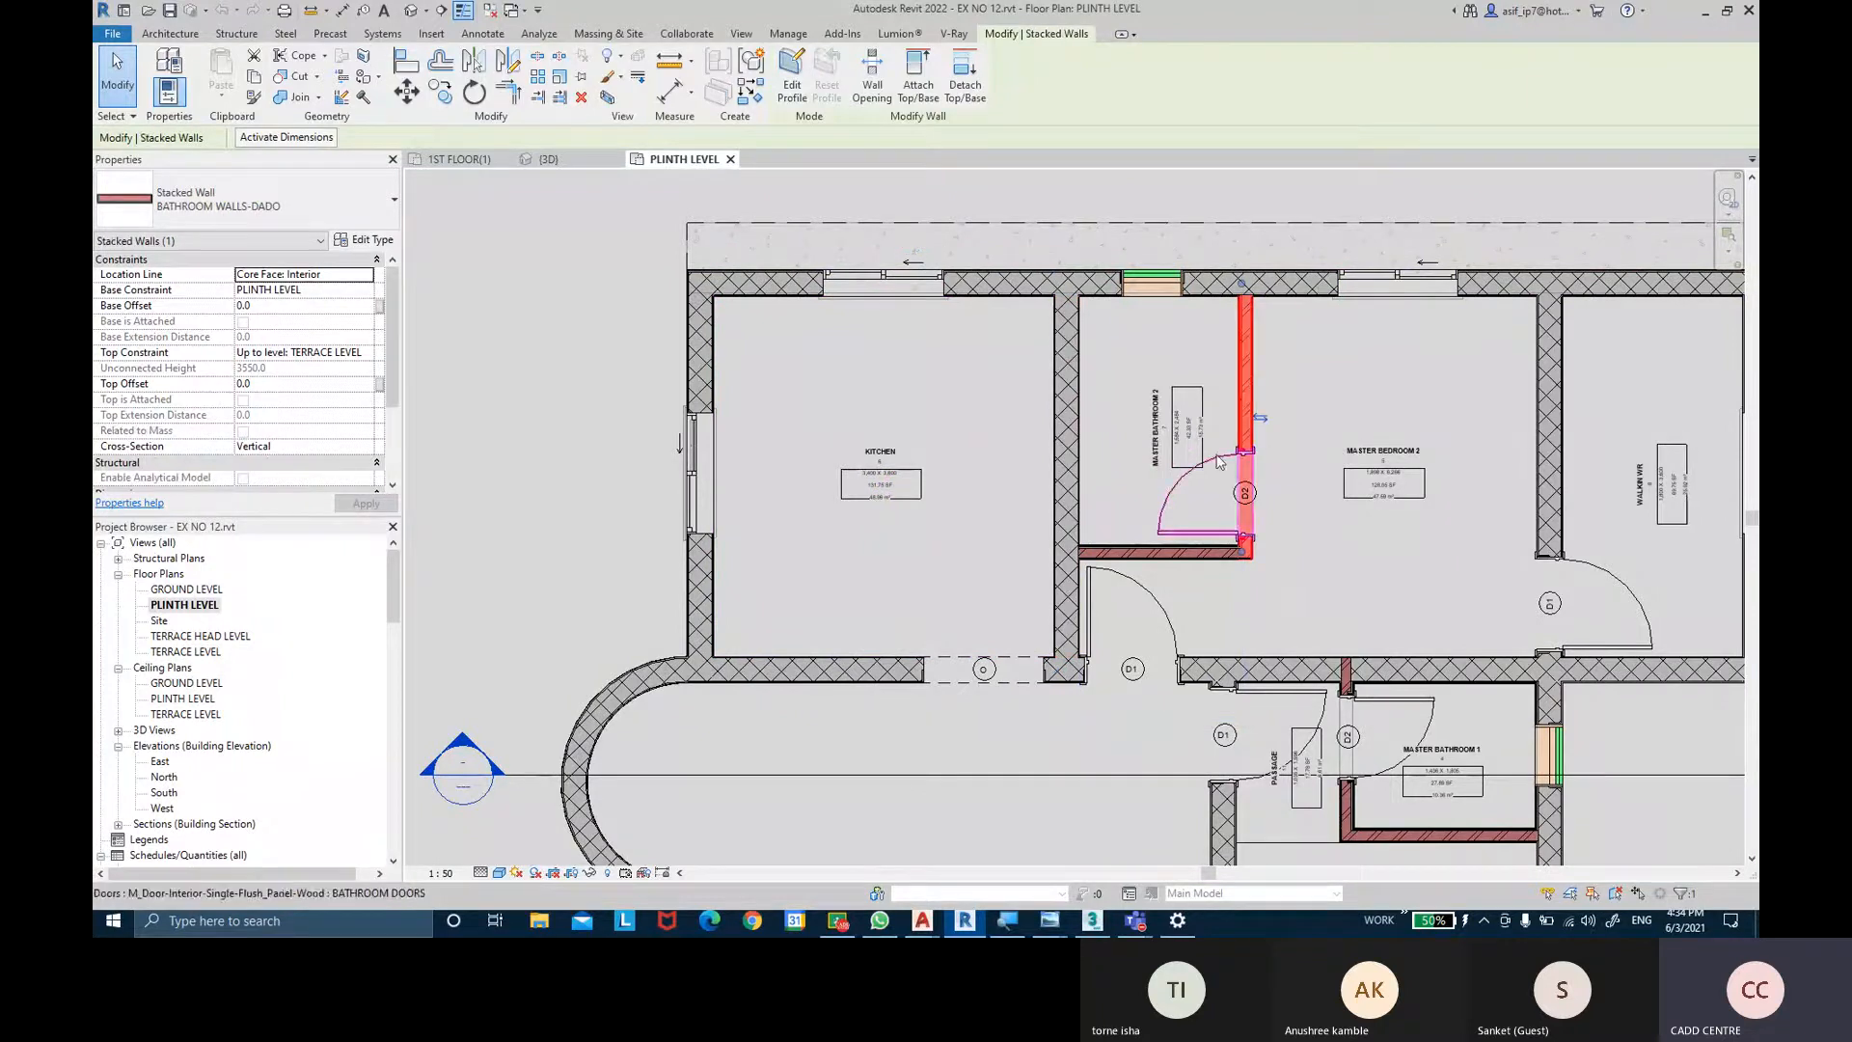
key("Escape")
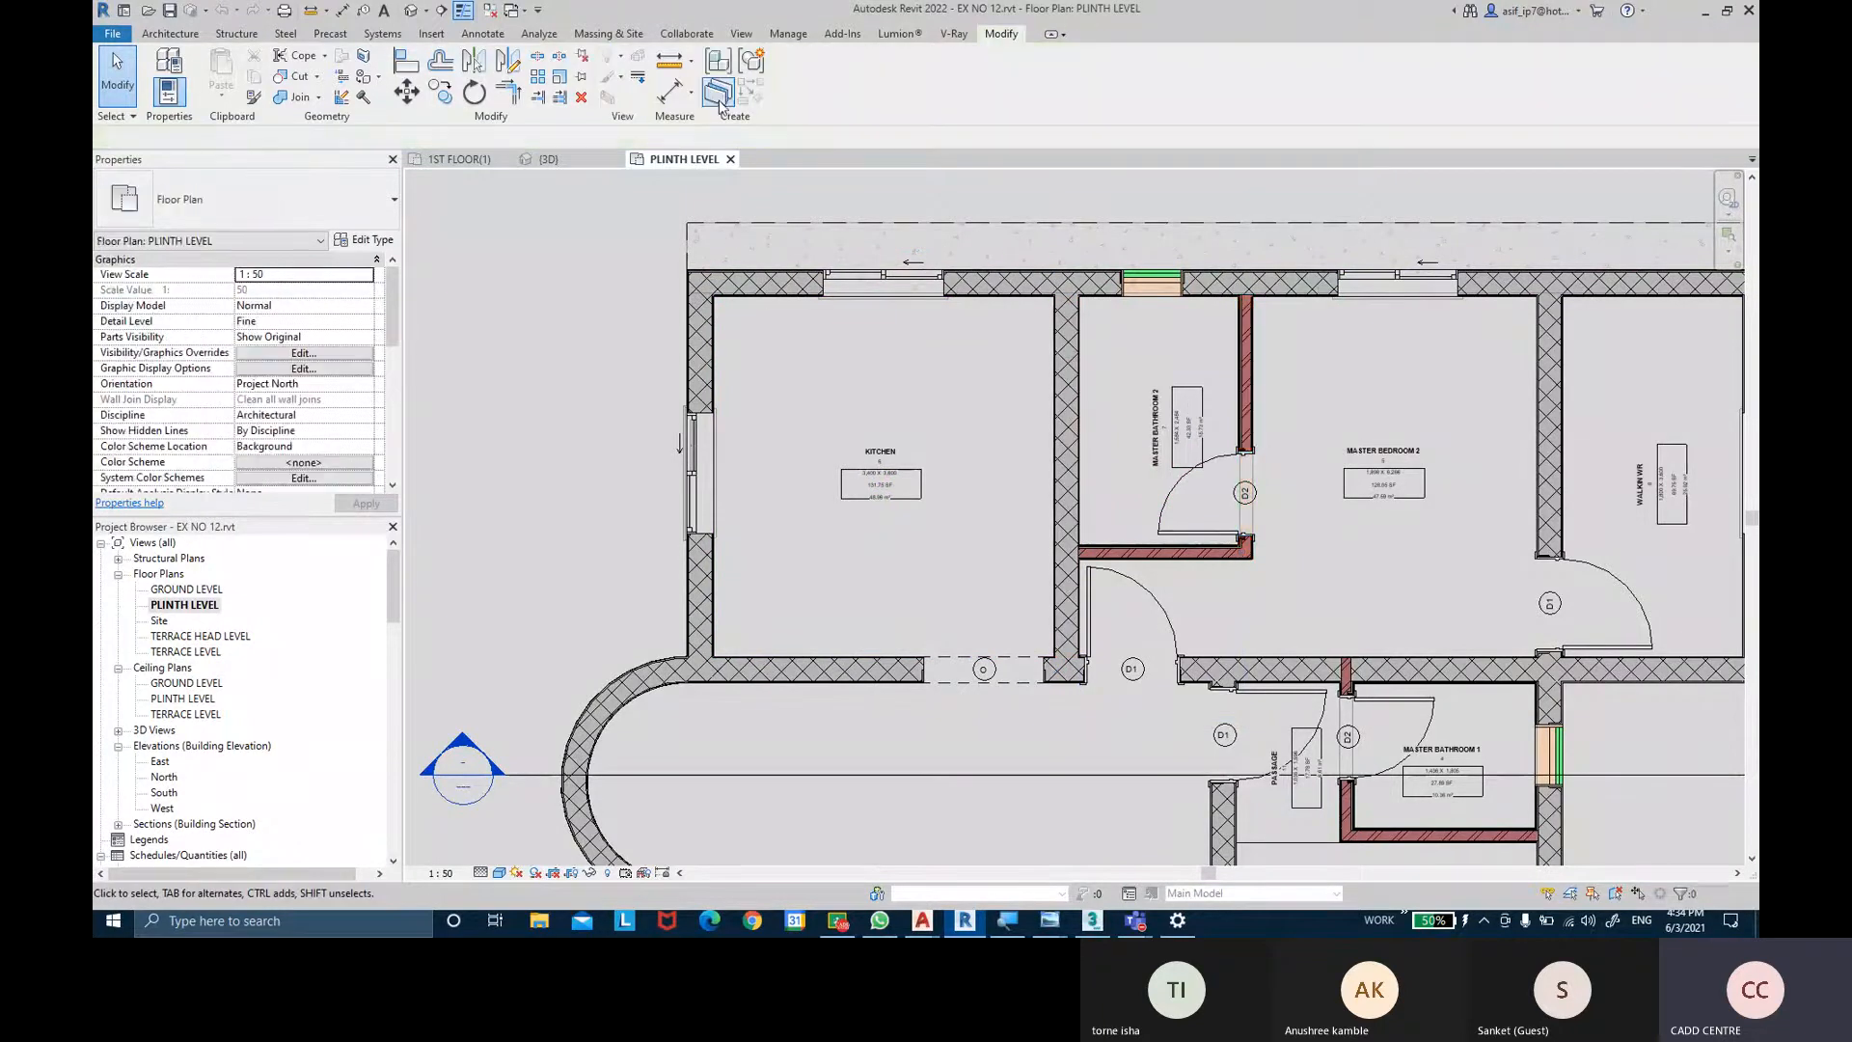
Measure the kitchen's width between two references, from the side window's inner trim to the wall shared with Master Bathroom 2.
left_click(668, 62)
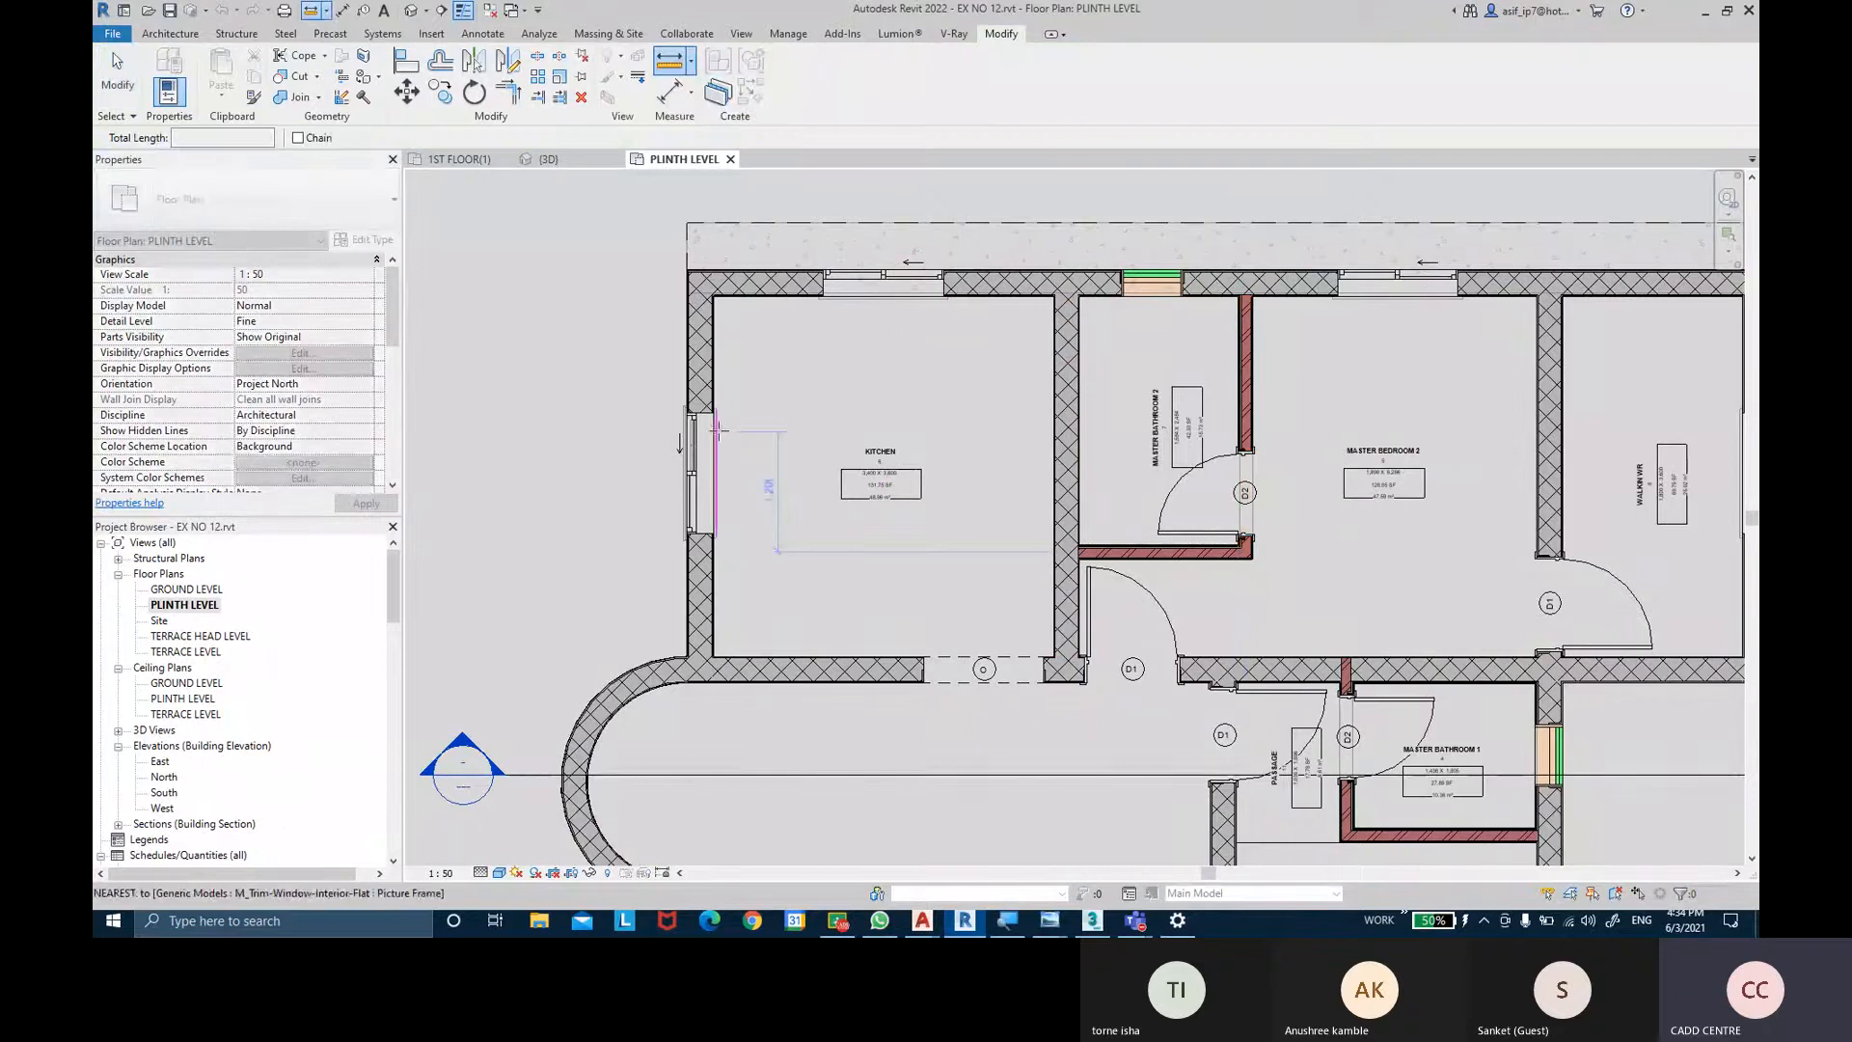
left_click(716, 429)
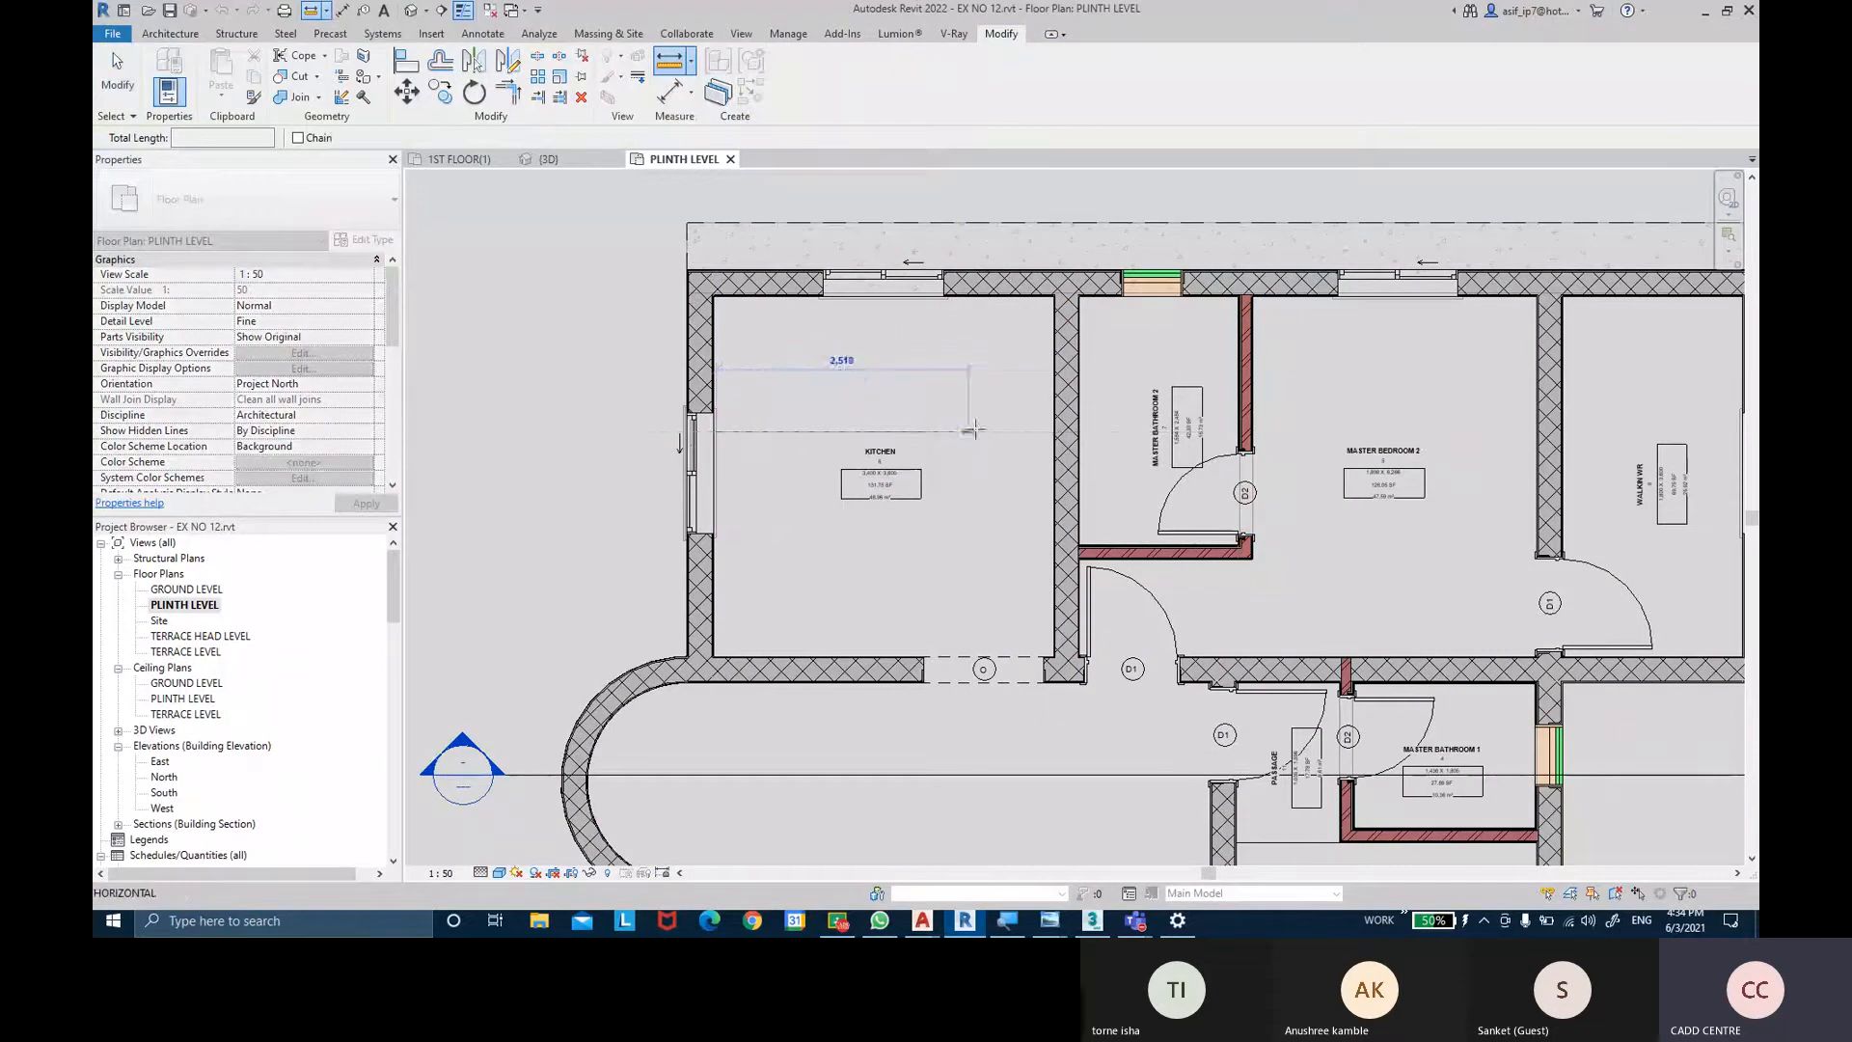
left_click(1051, 431)
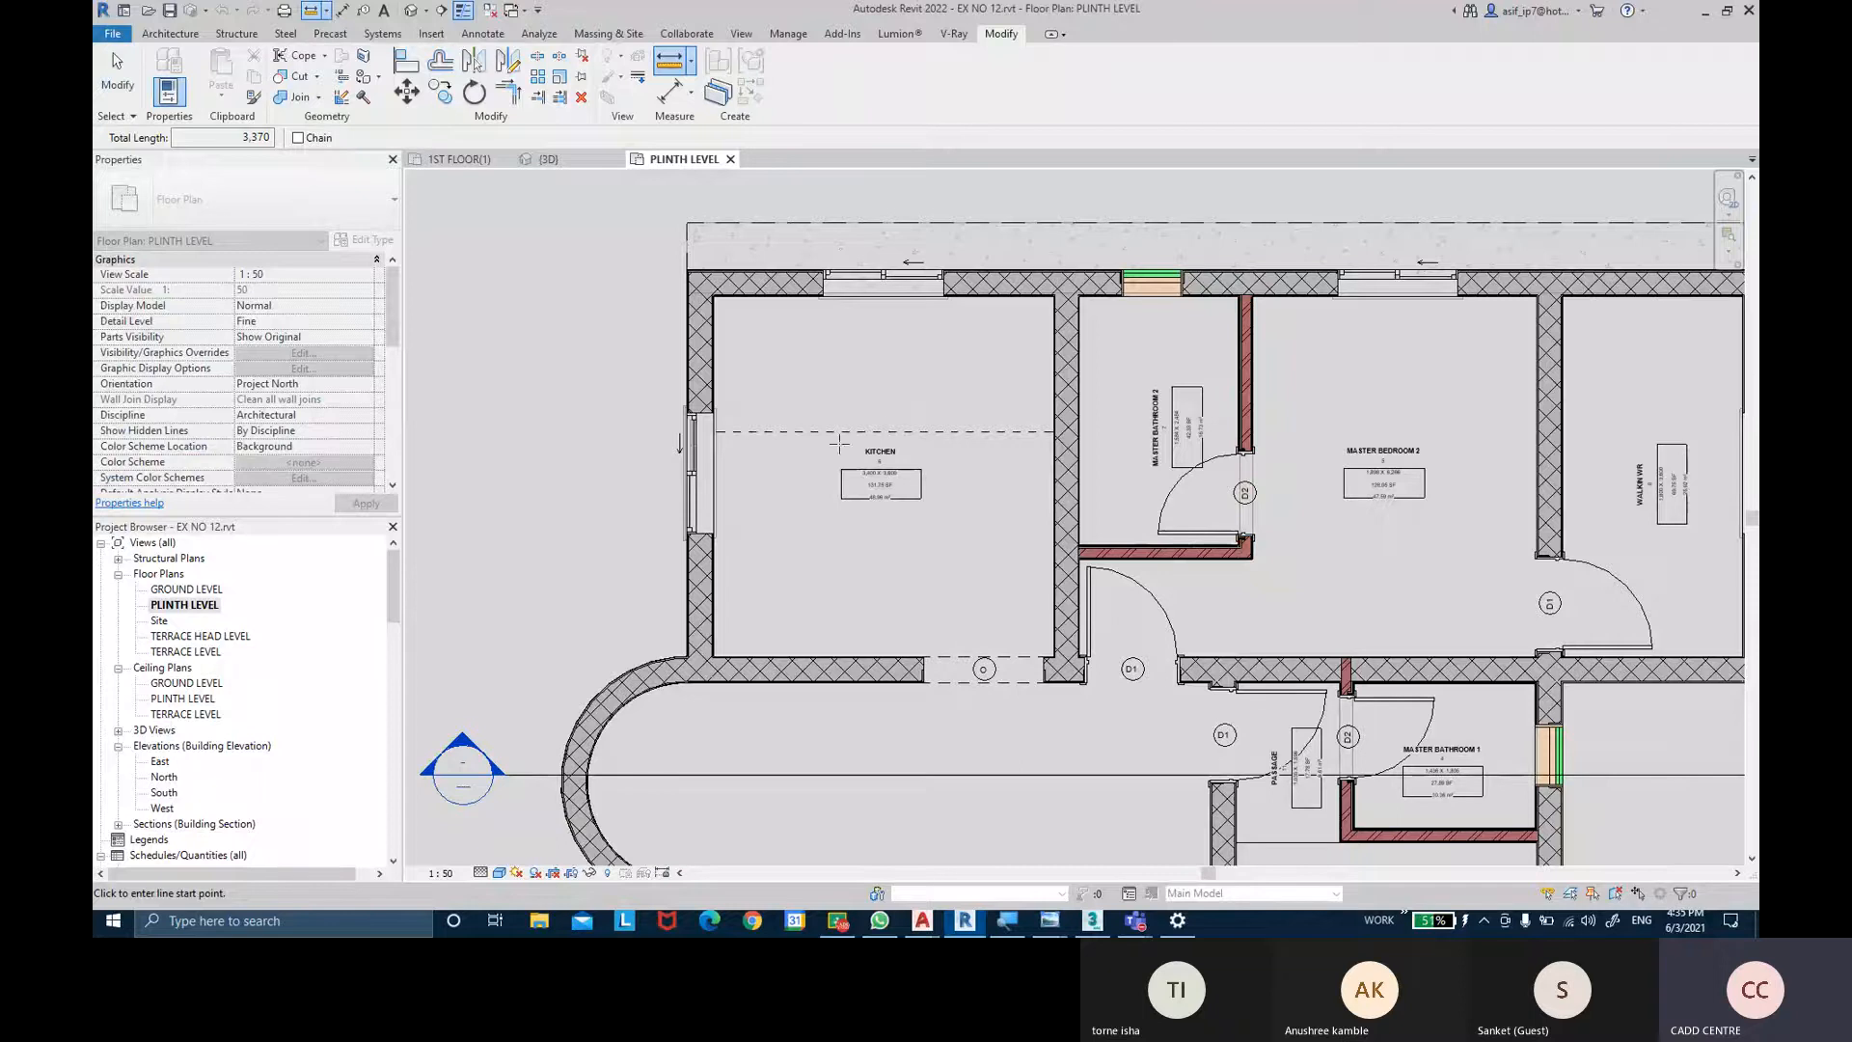
key("Escape")
key("Escape")
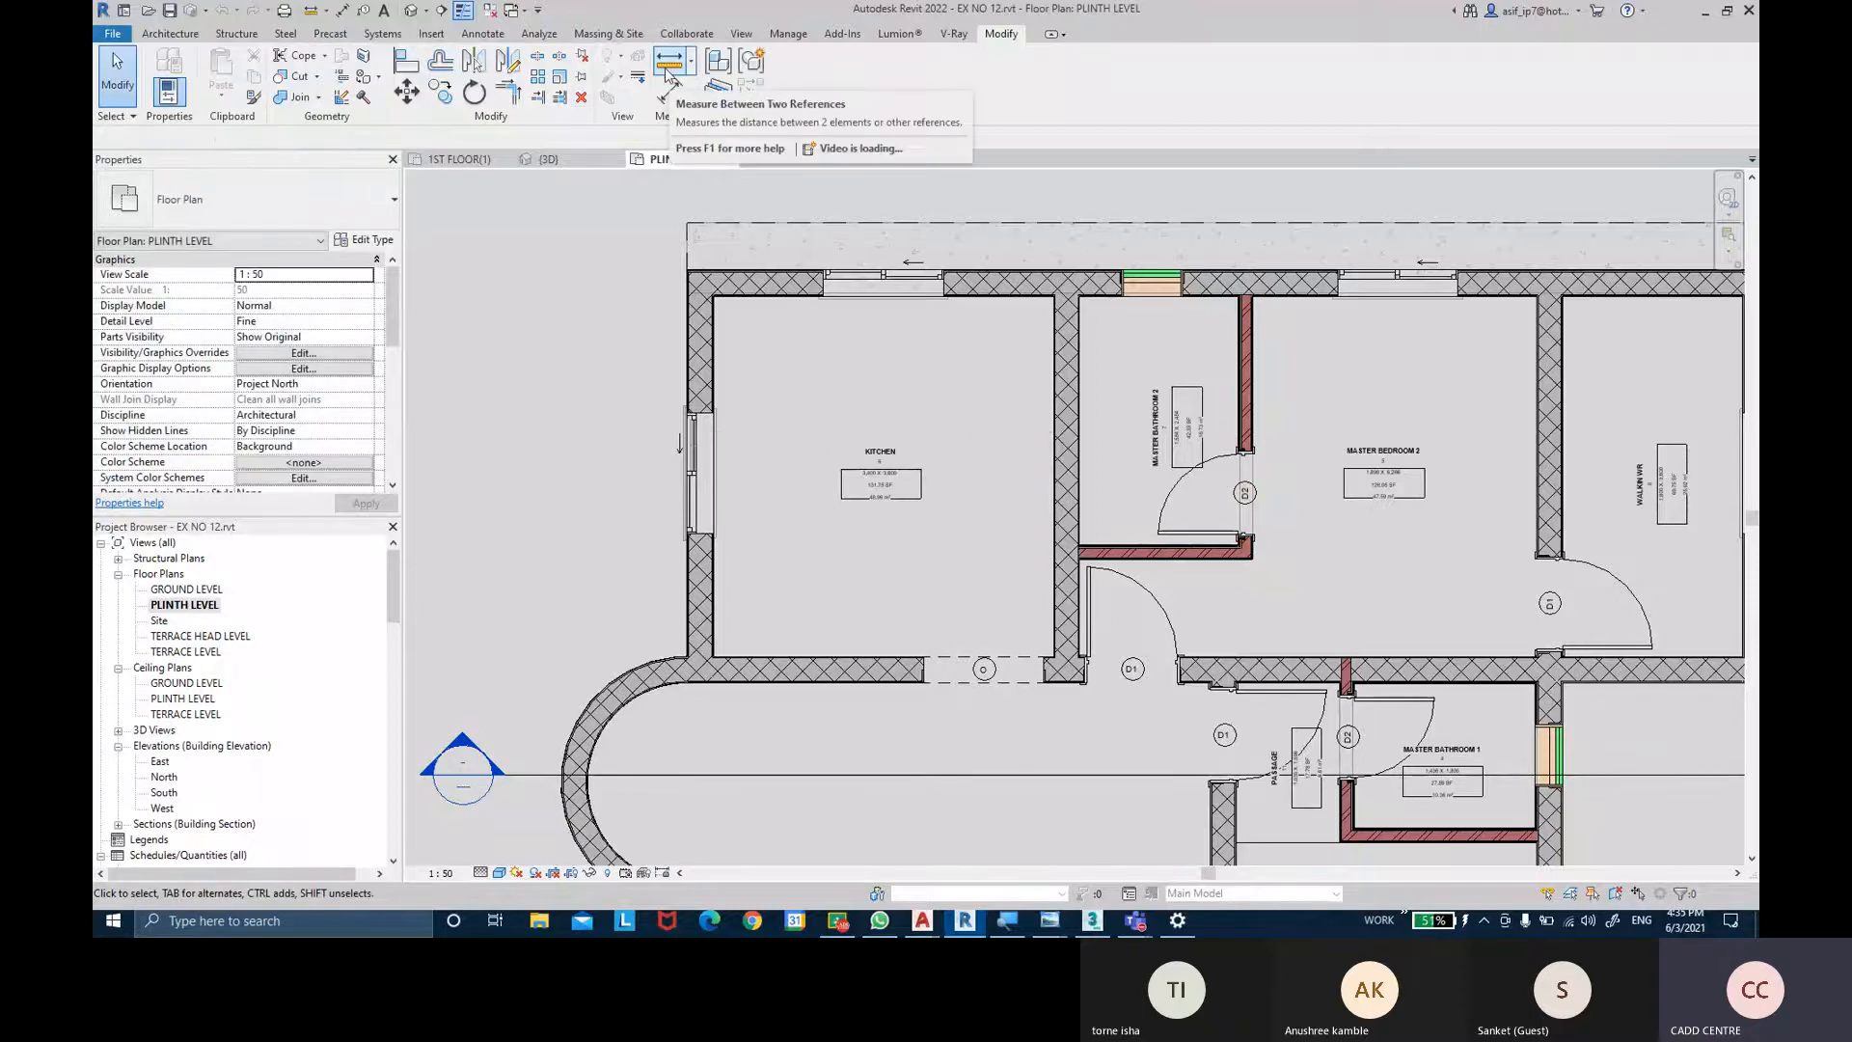
Measure the core thickness of the kitchen's exterior side wall between its two core faces, just above the curved wall junction.
left_click(668, 65)
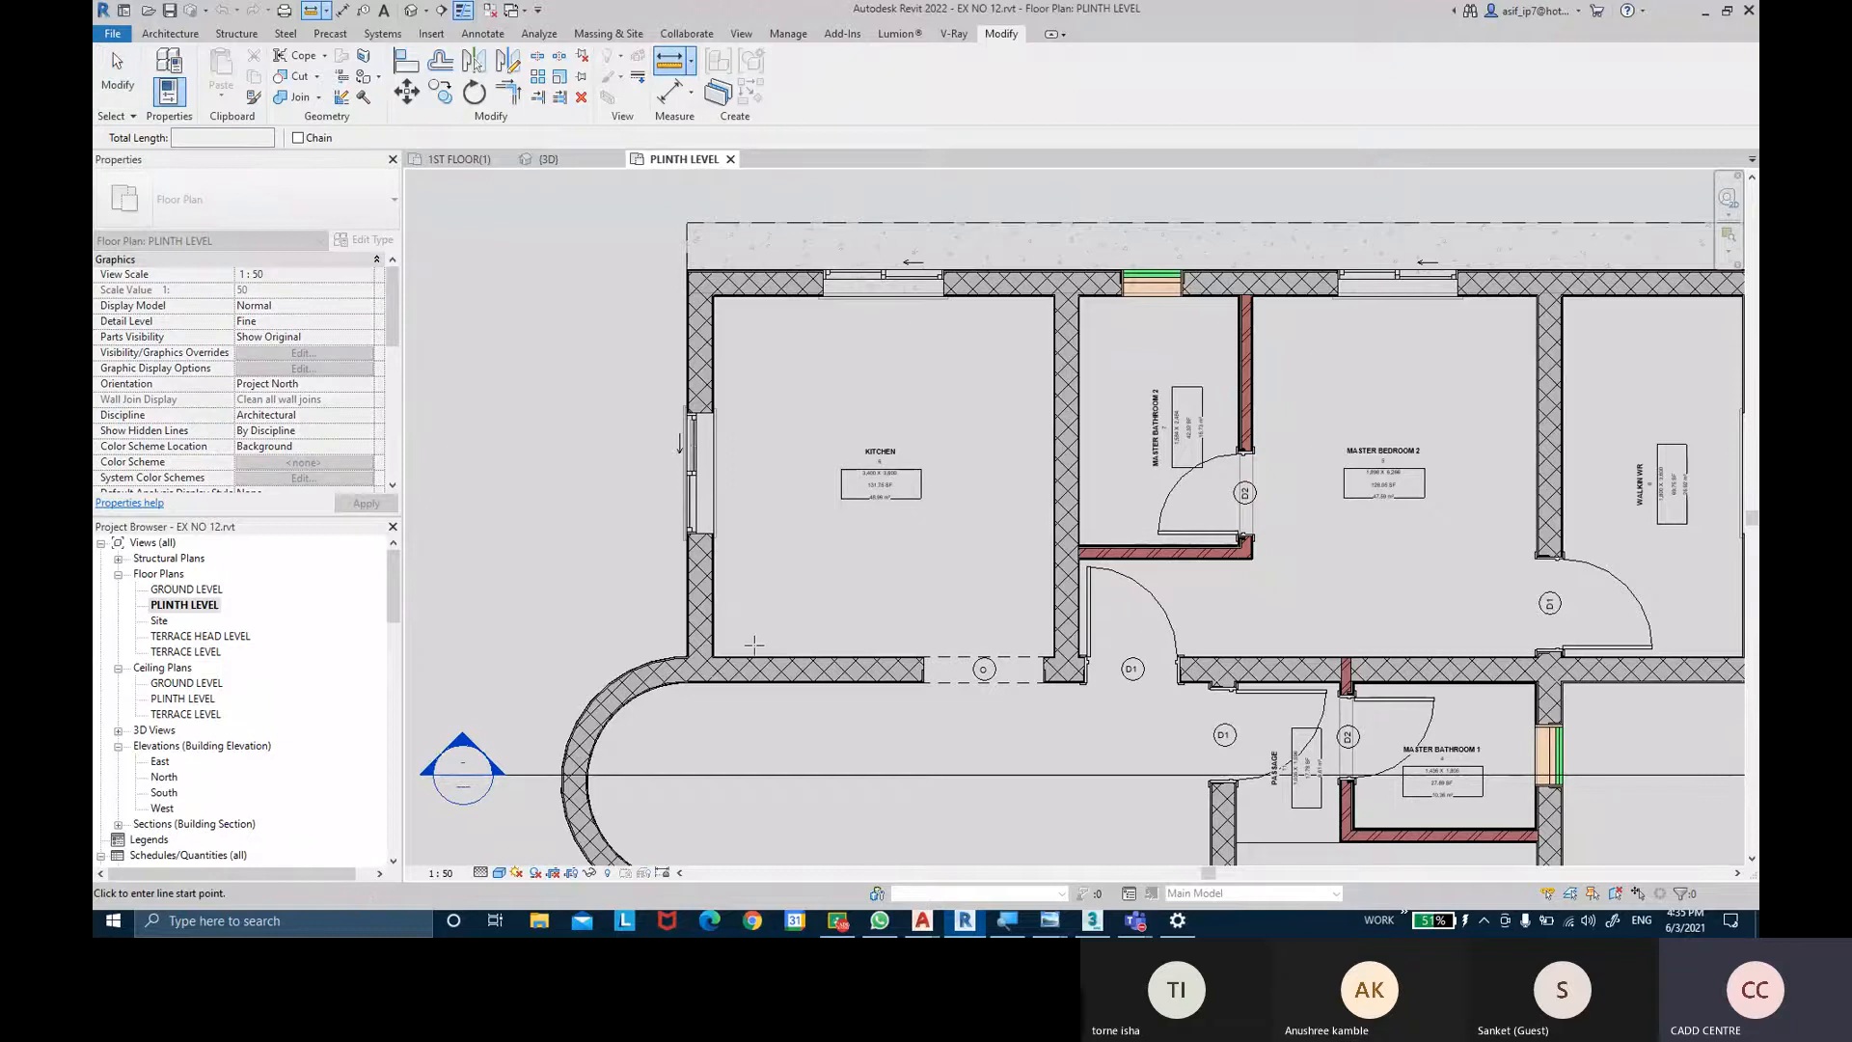
scroll(750, 644, "up", 5)
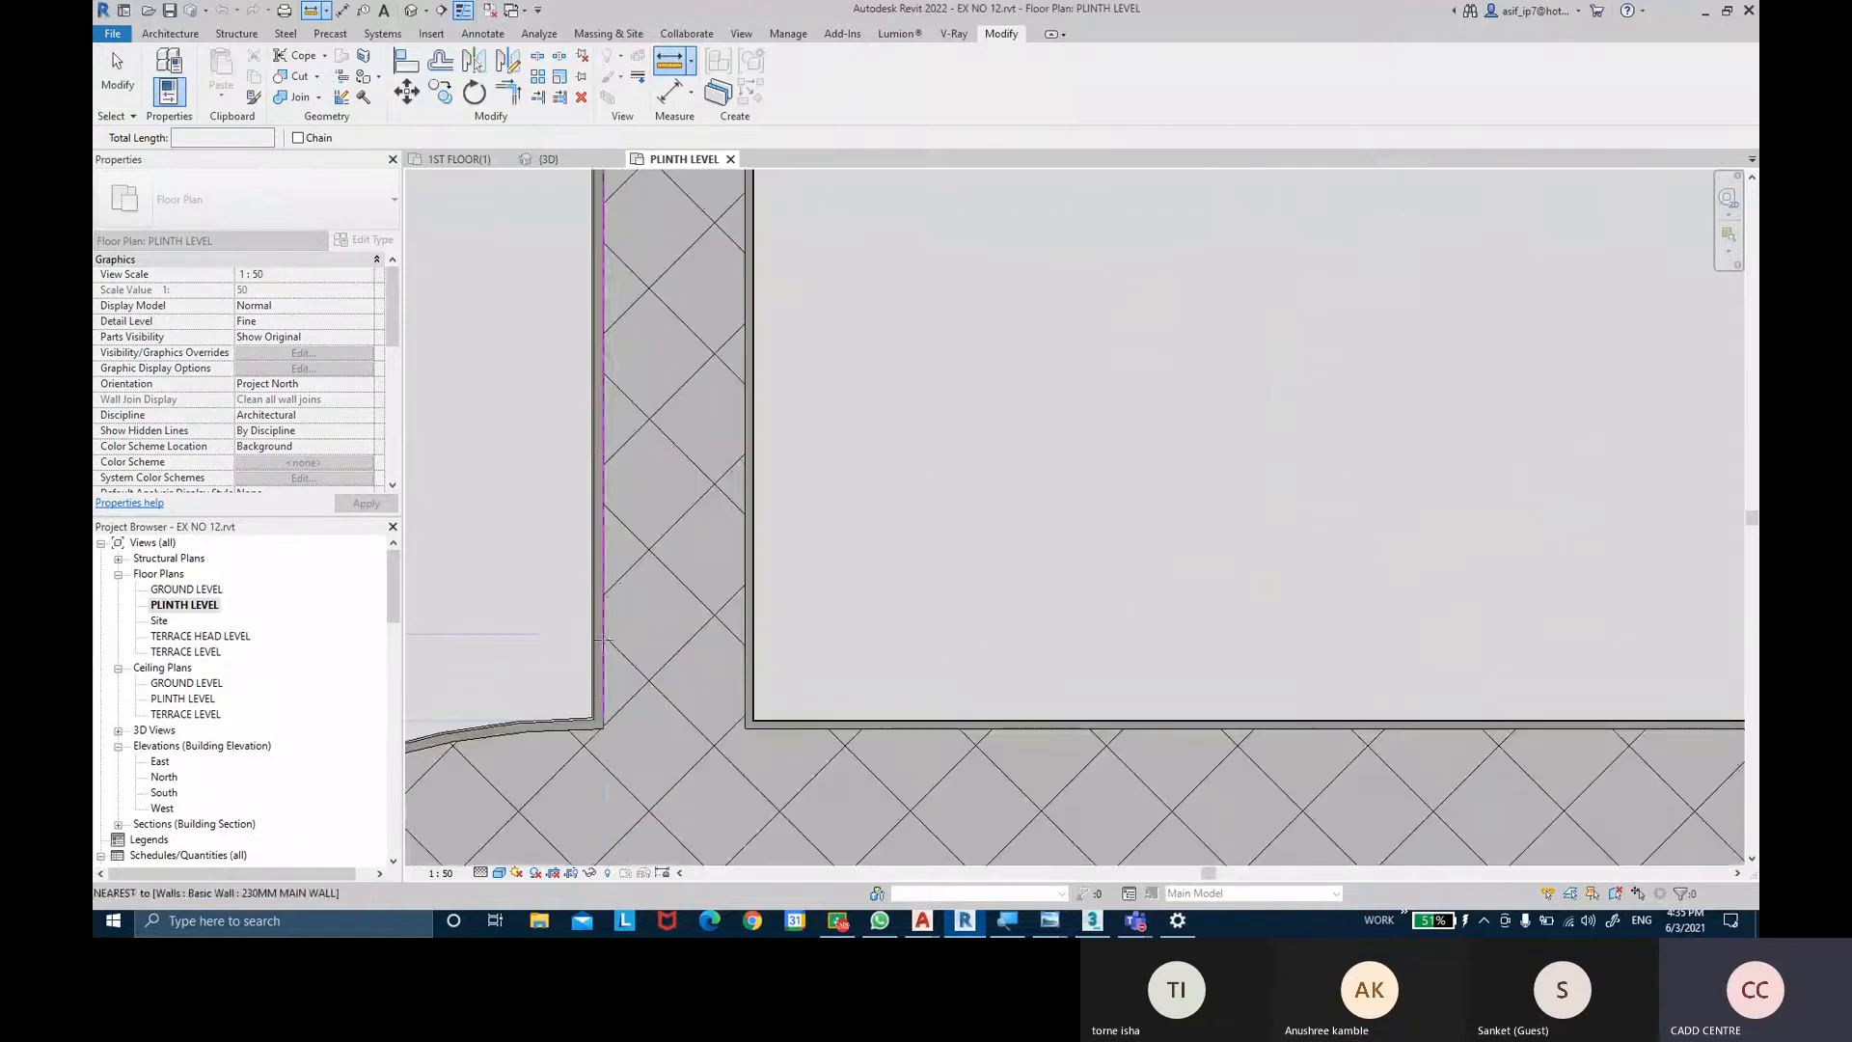
left_click(603, 639)
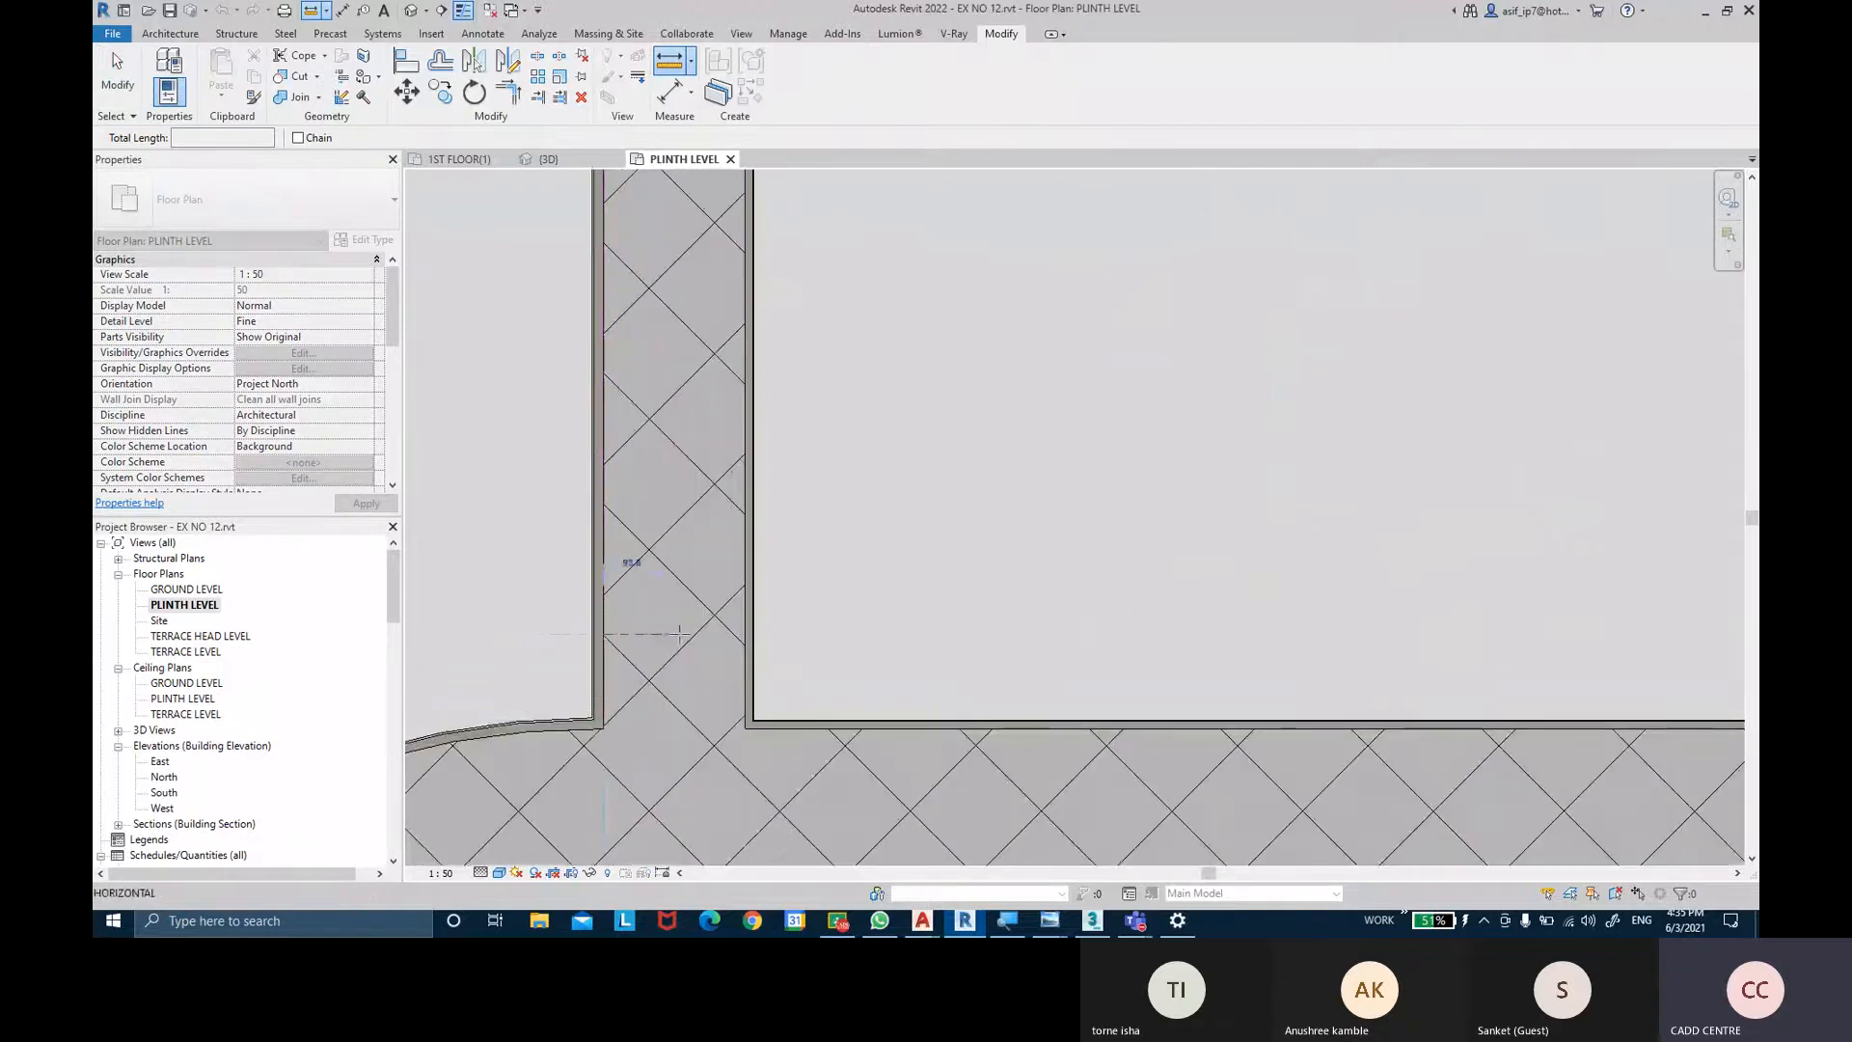
left_click(745, 634)
scroll(656, 574, "up", 4)
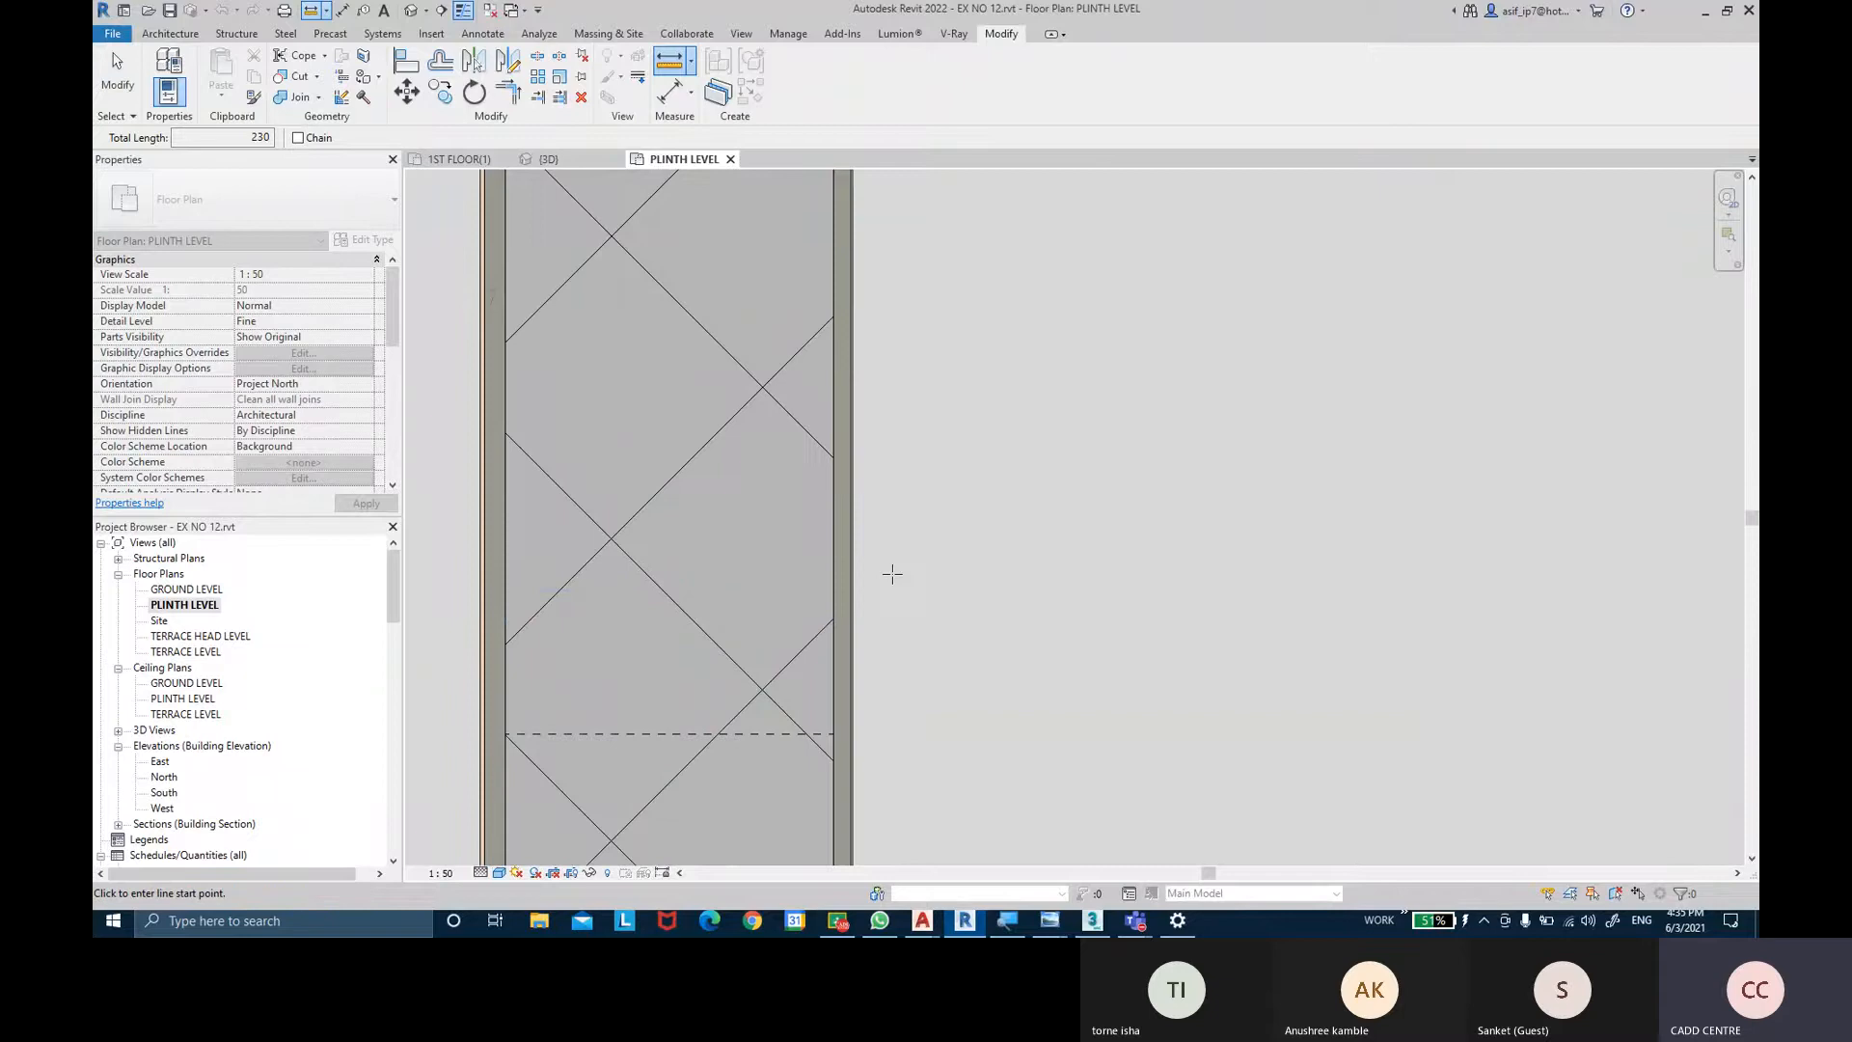
scroll(892, 574, "down", 3)
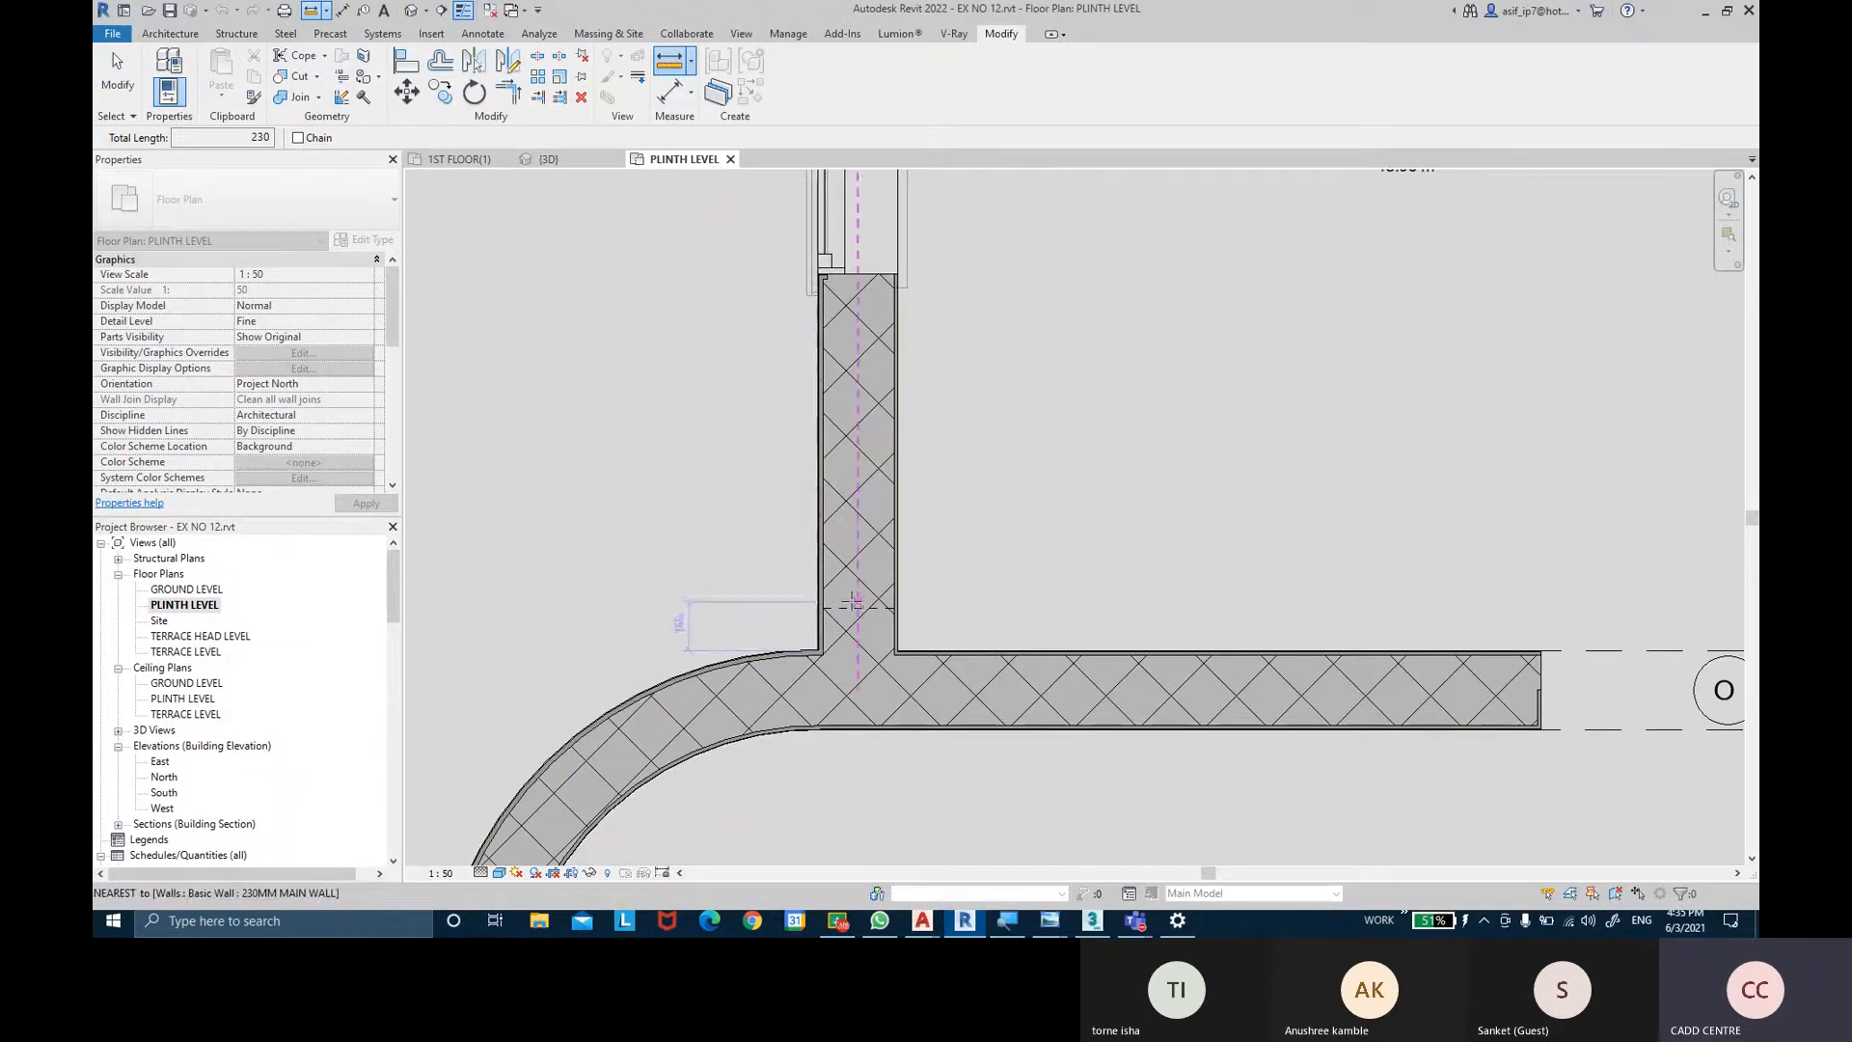
key("Escape")
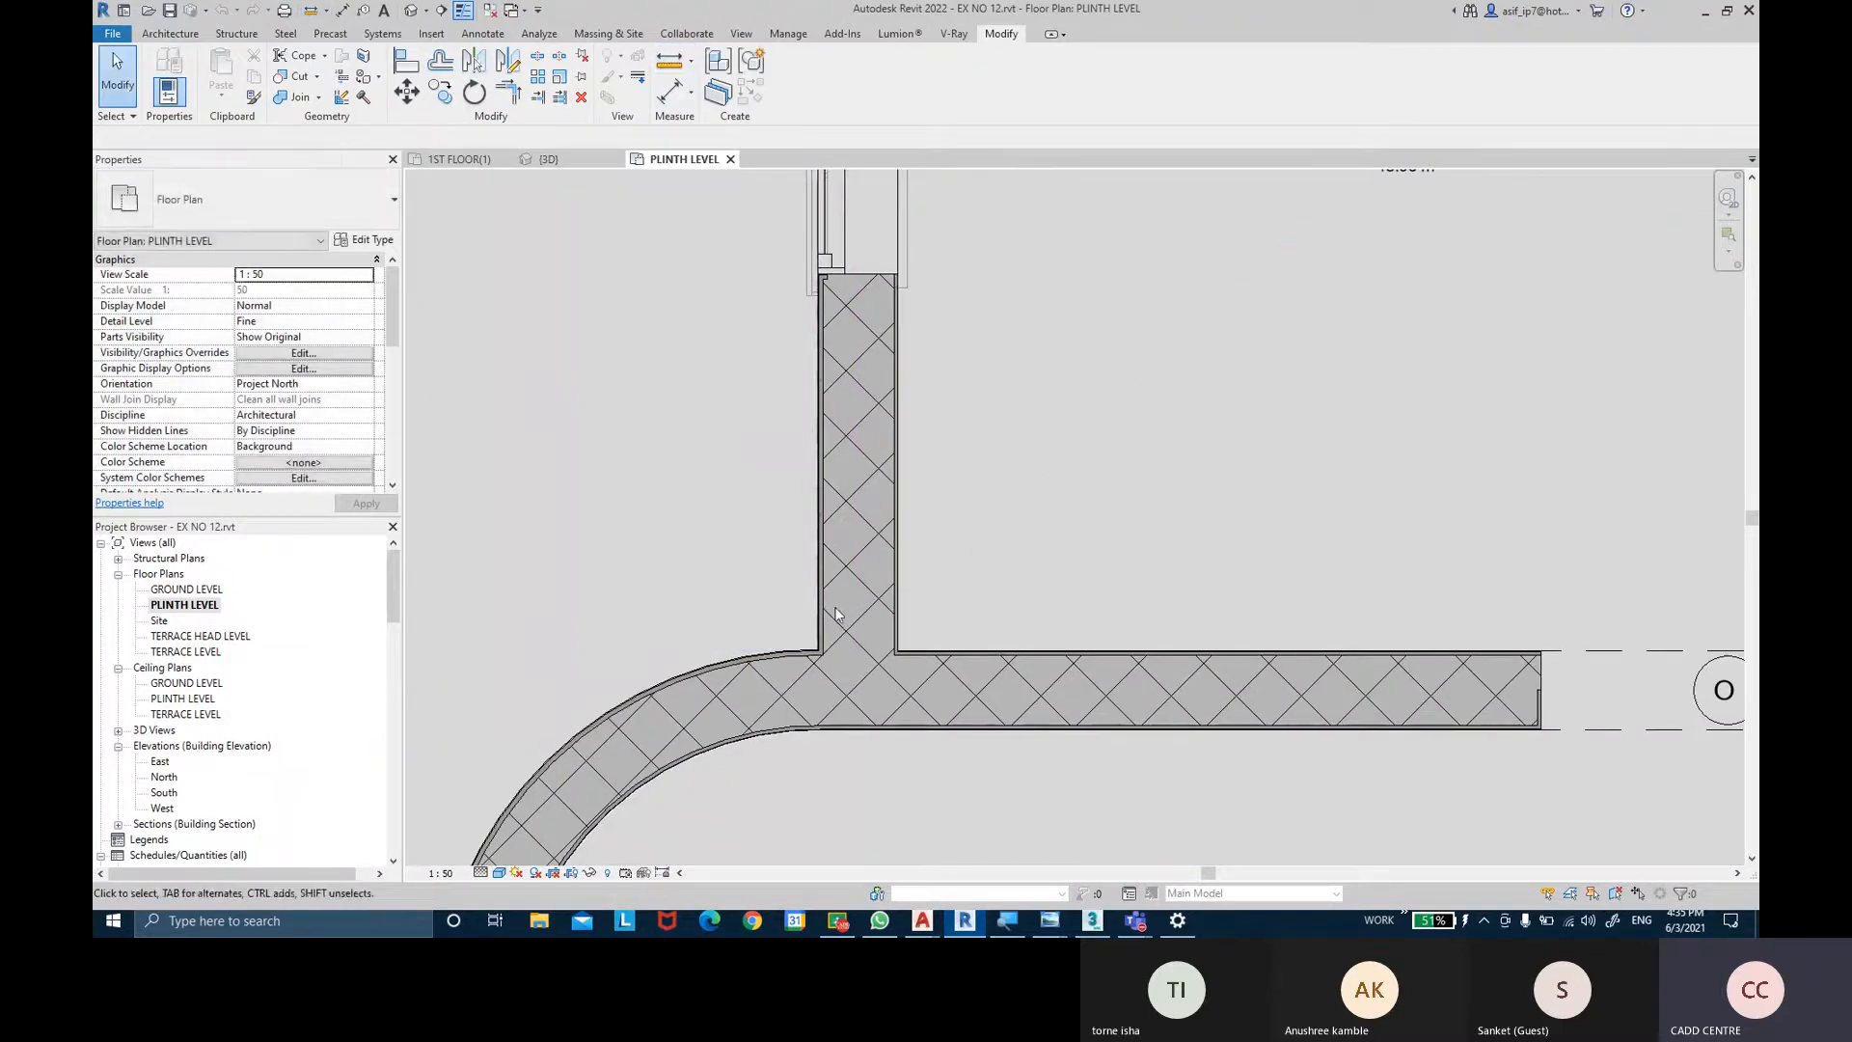
Measure along the kitchen's exterior side wall that contains the sliding window.
scroll(854, 624, "down", 2)
middle_click_drag(1036, 523, 889, 579)
middle_click_drag(963, 479, 957, 507)
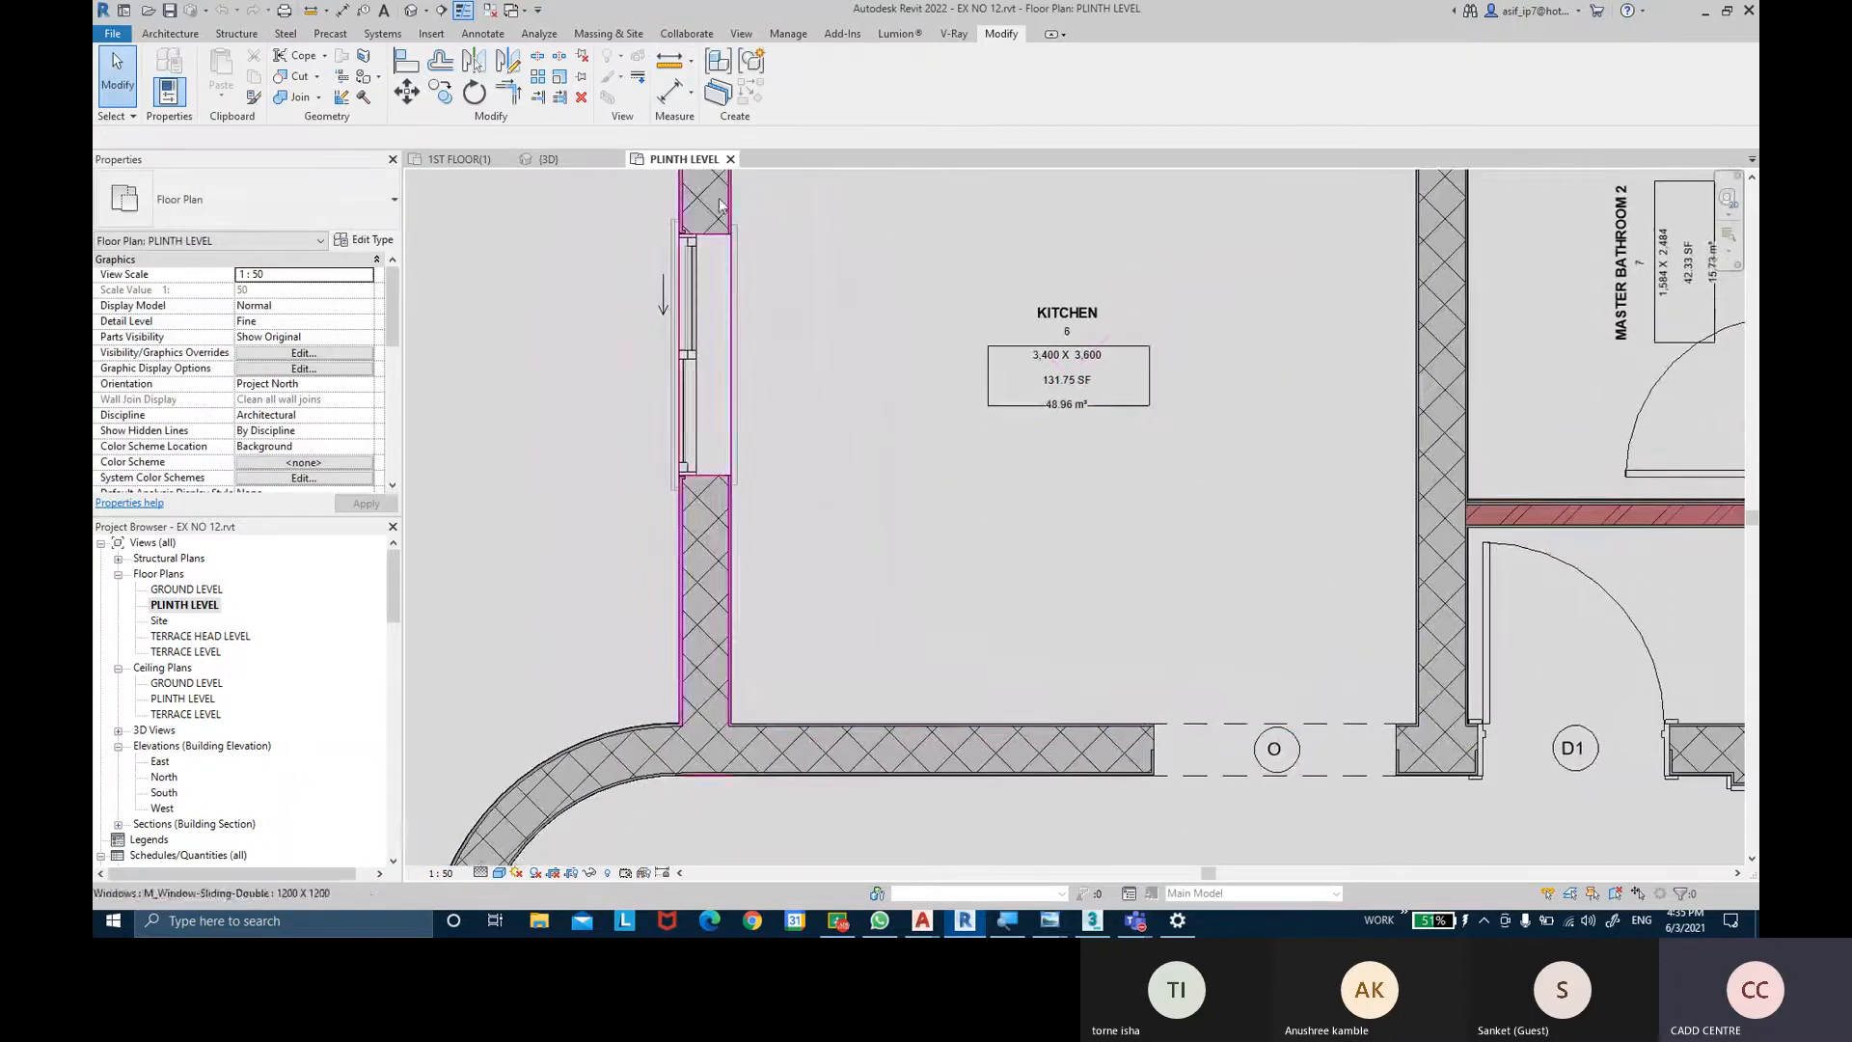
left_click(692, 63)
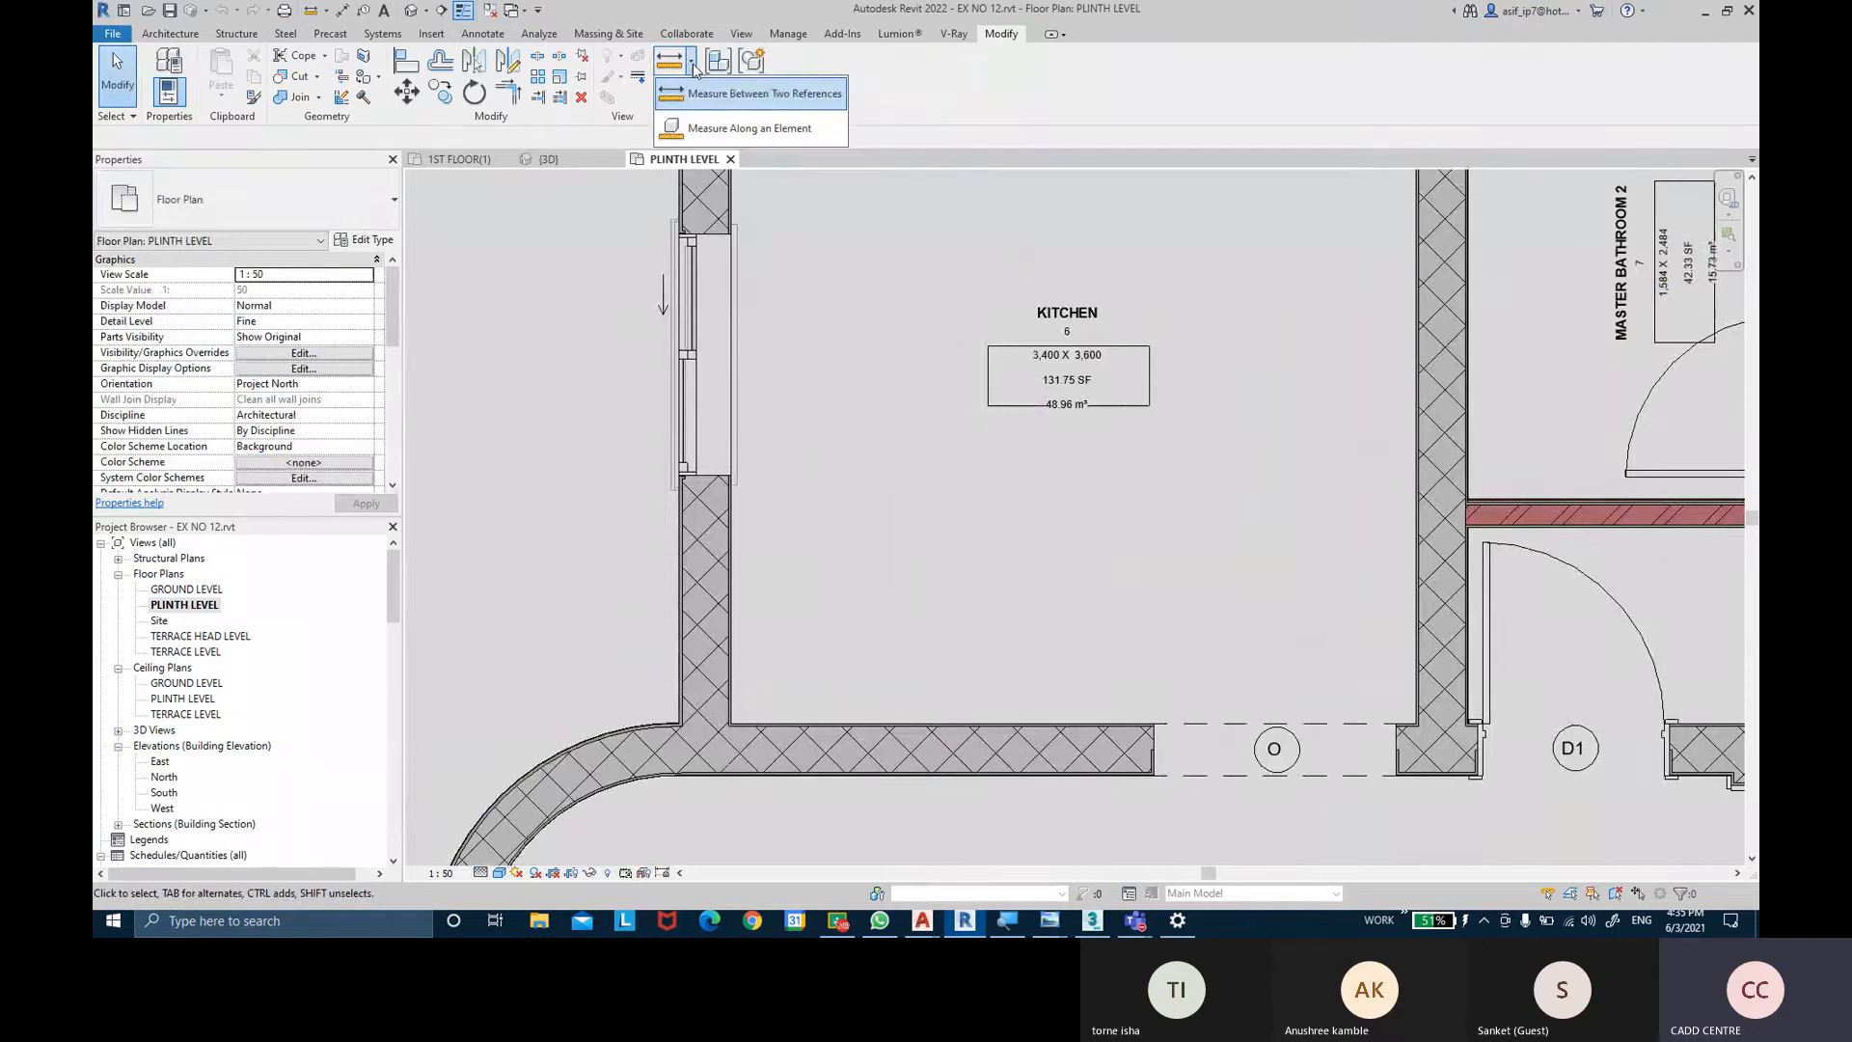
left_click(725, 128)
left_click(735, 297)
scroll(873, 594, "down", 3)
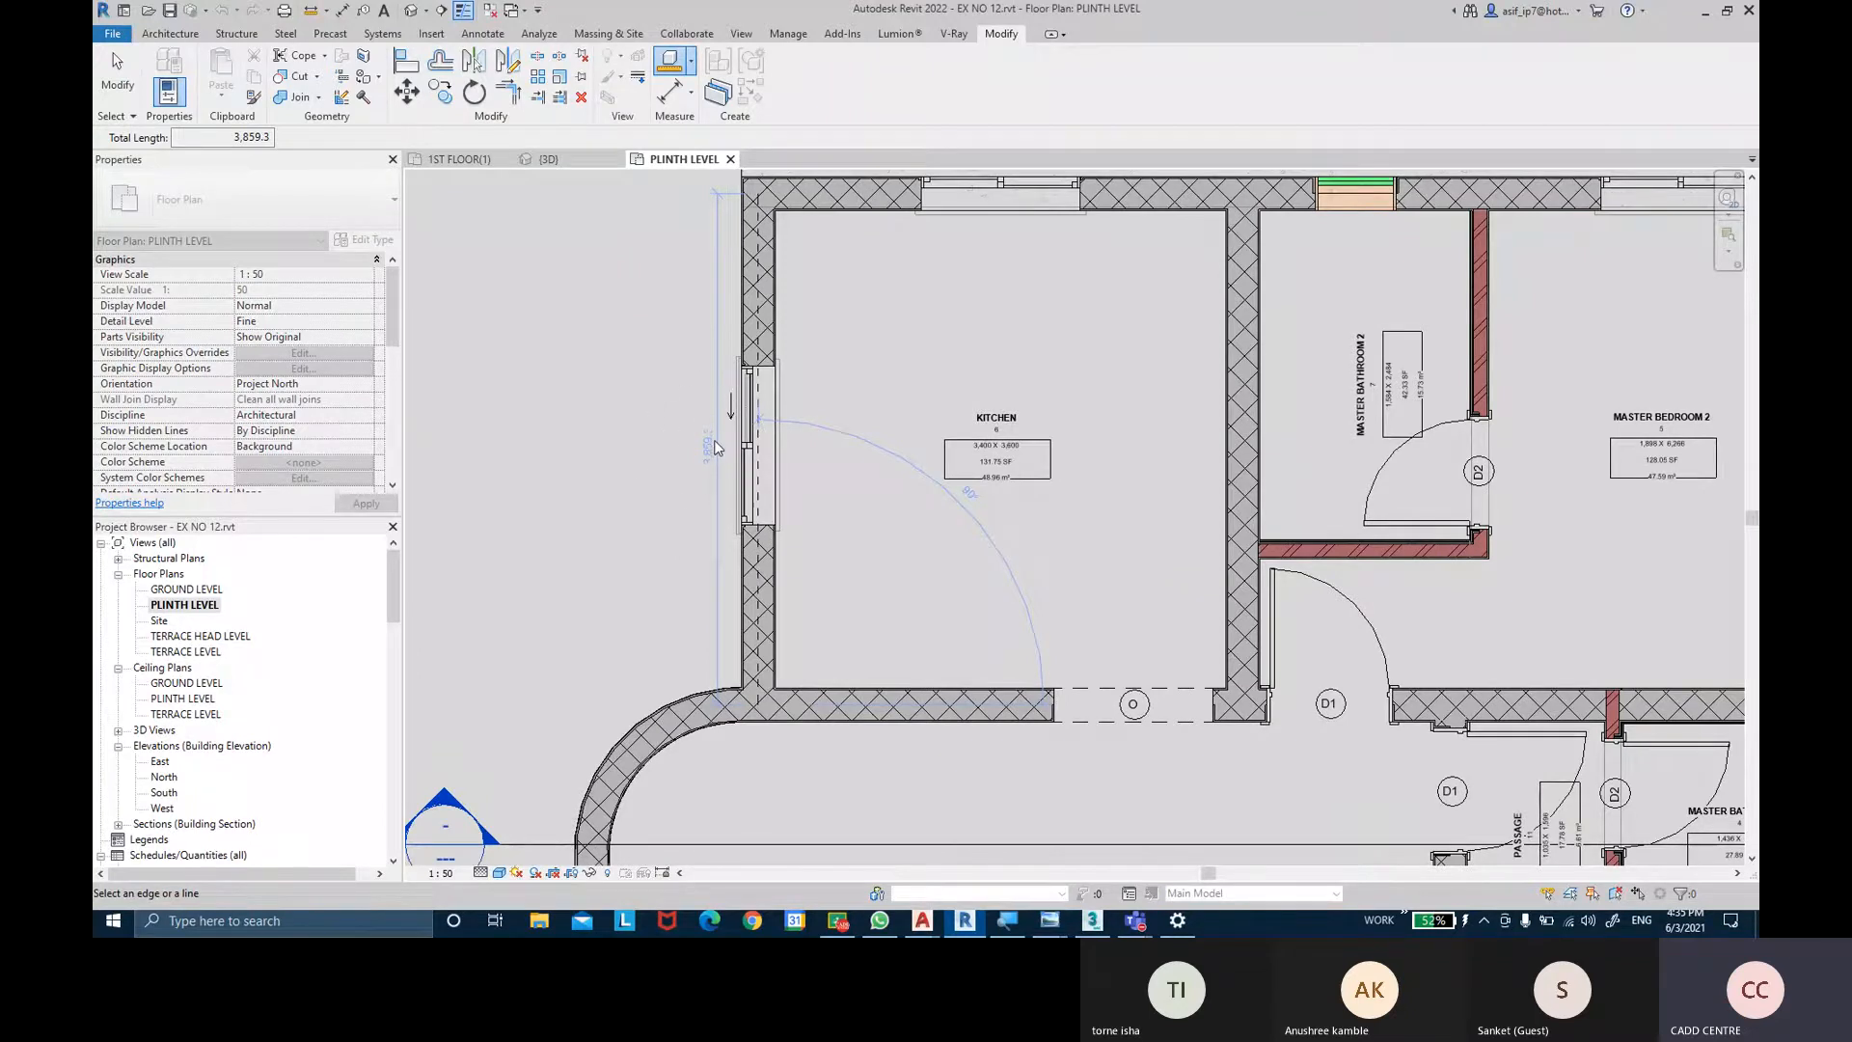
Measure along the wall shared by the kitchen and Master Bathroom 2.
scroll(715, 446, "down", 2)
left_click(673, 64)
left_click(1064, 380)
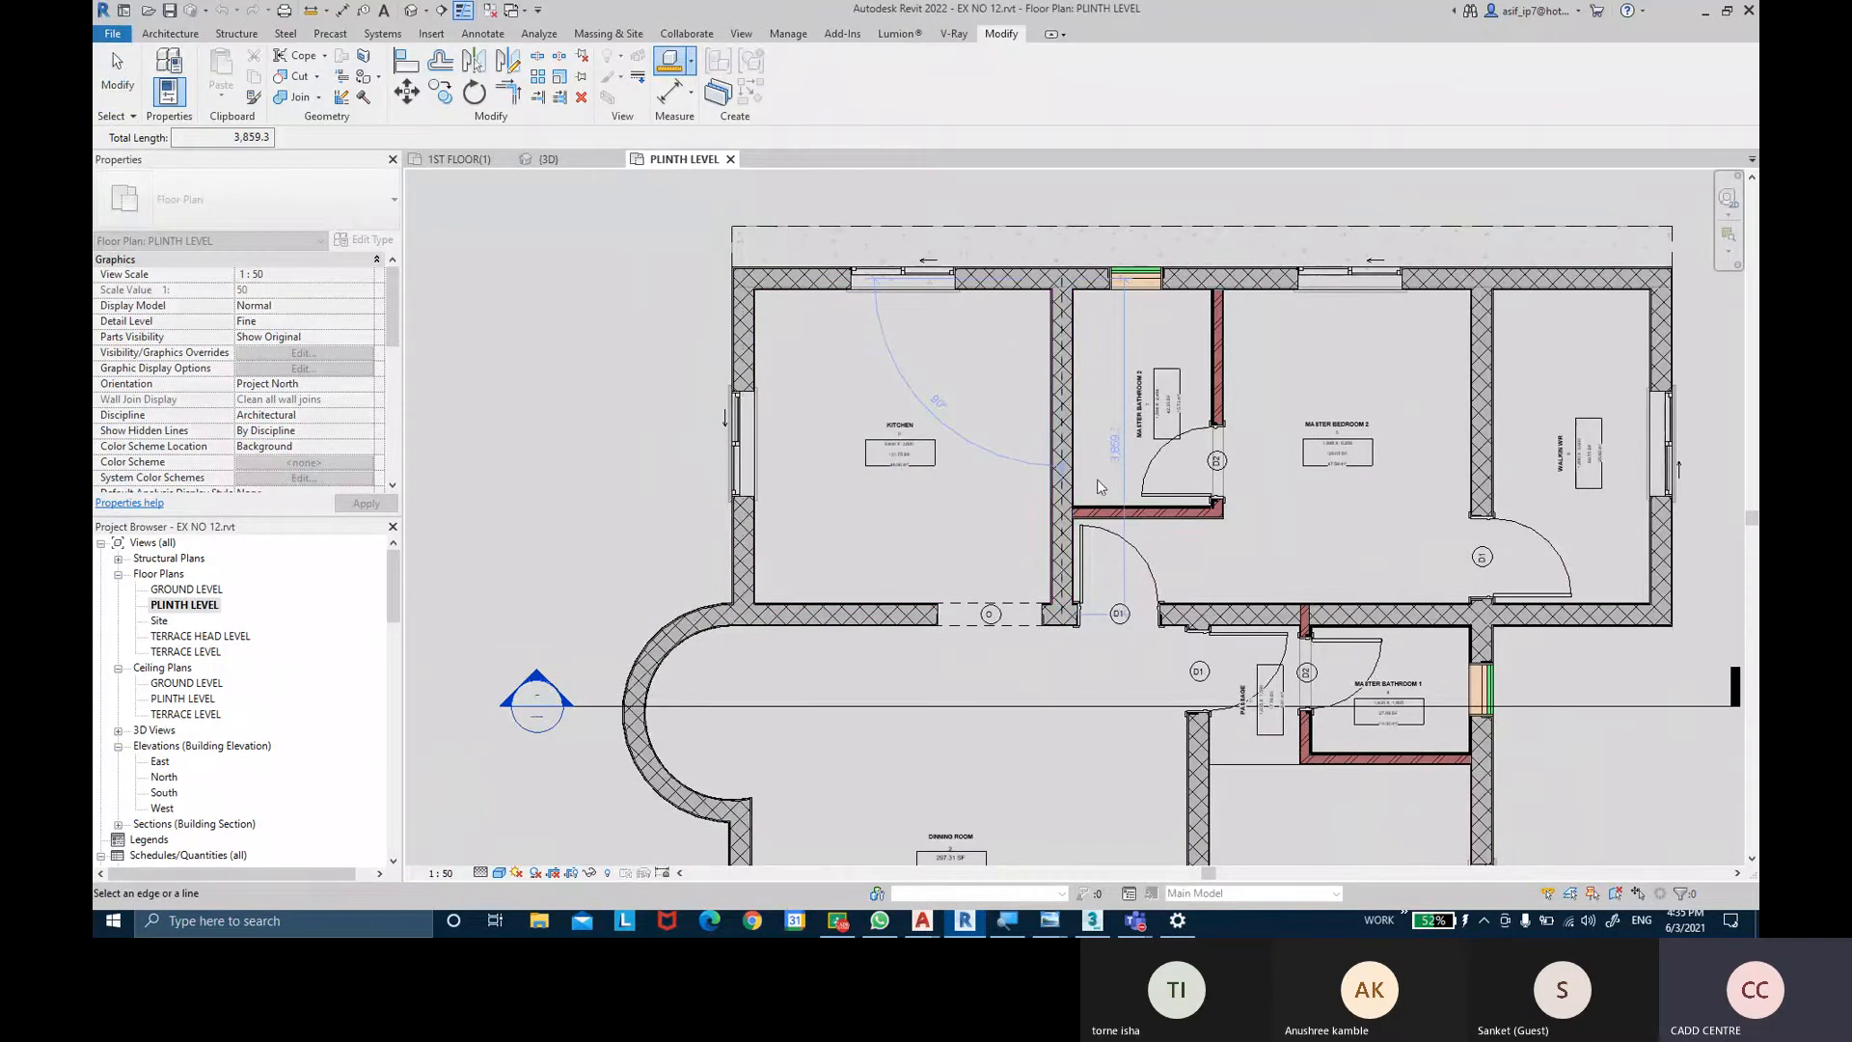
Measure along the living room's lower exterior wall that contains the sliding window.
key("ctrl")
key("ctrl")
middle_click_drag(1099, 727, 1114, 421)
middle_click_drag(1071, 619, 1065, 458)
scroll(1013, 695, "up", 2)
middle_click_drag(1013, 694, 1041, 495)
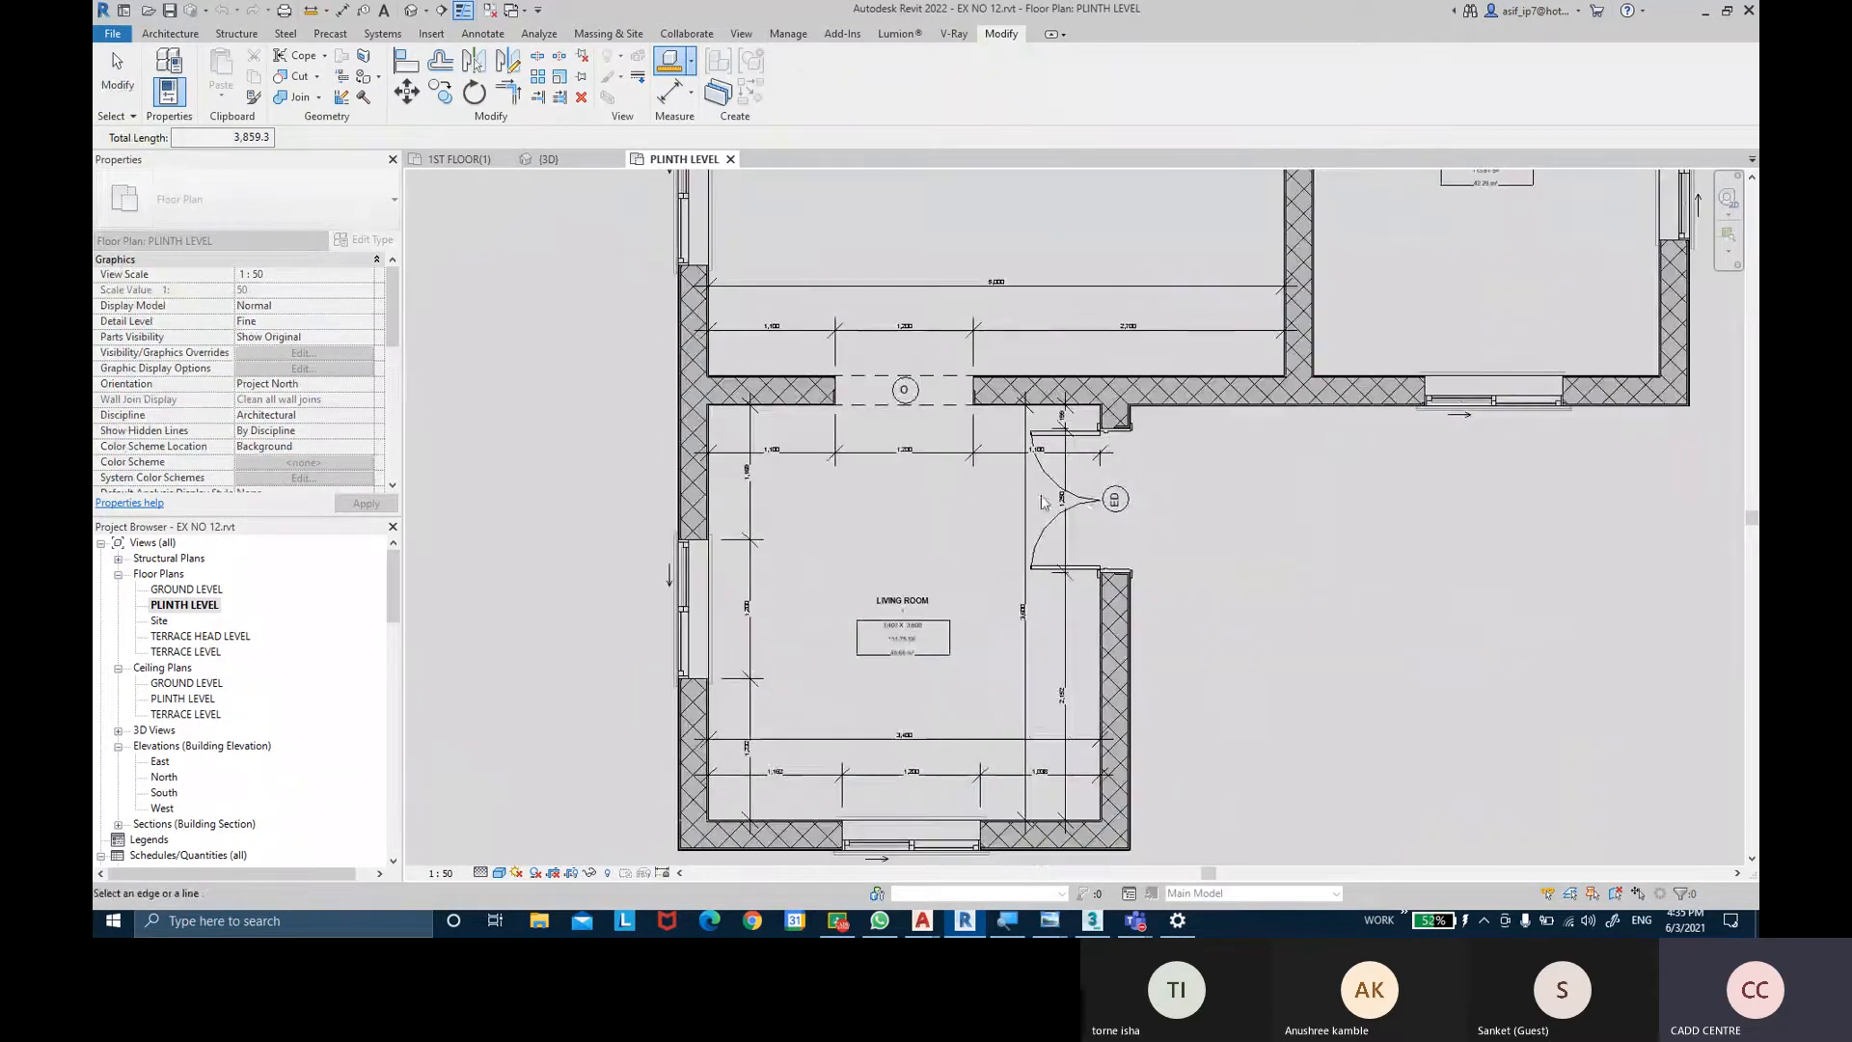
left_click(1088, 502)
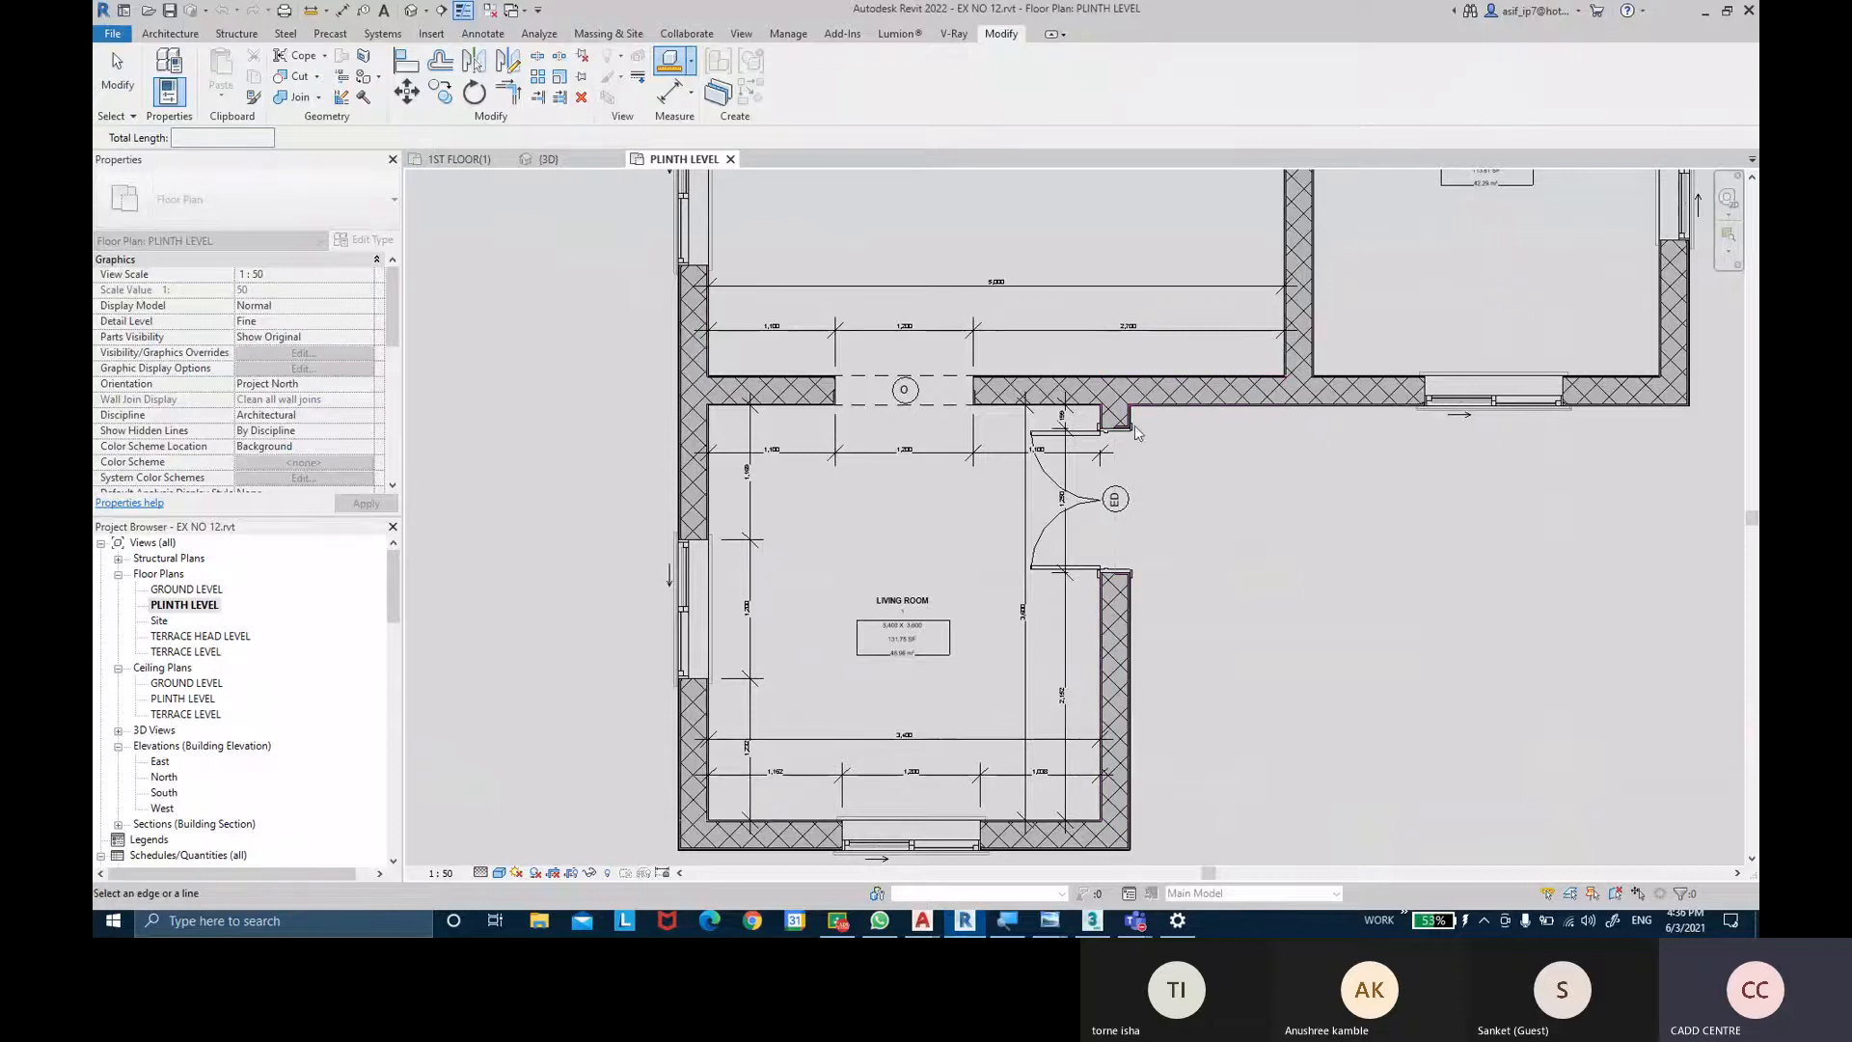
middle_click_drag(861, 594, 852, 550)
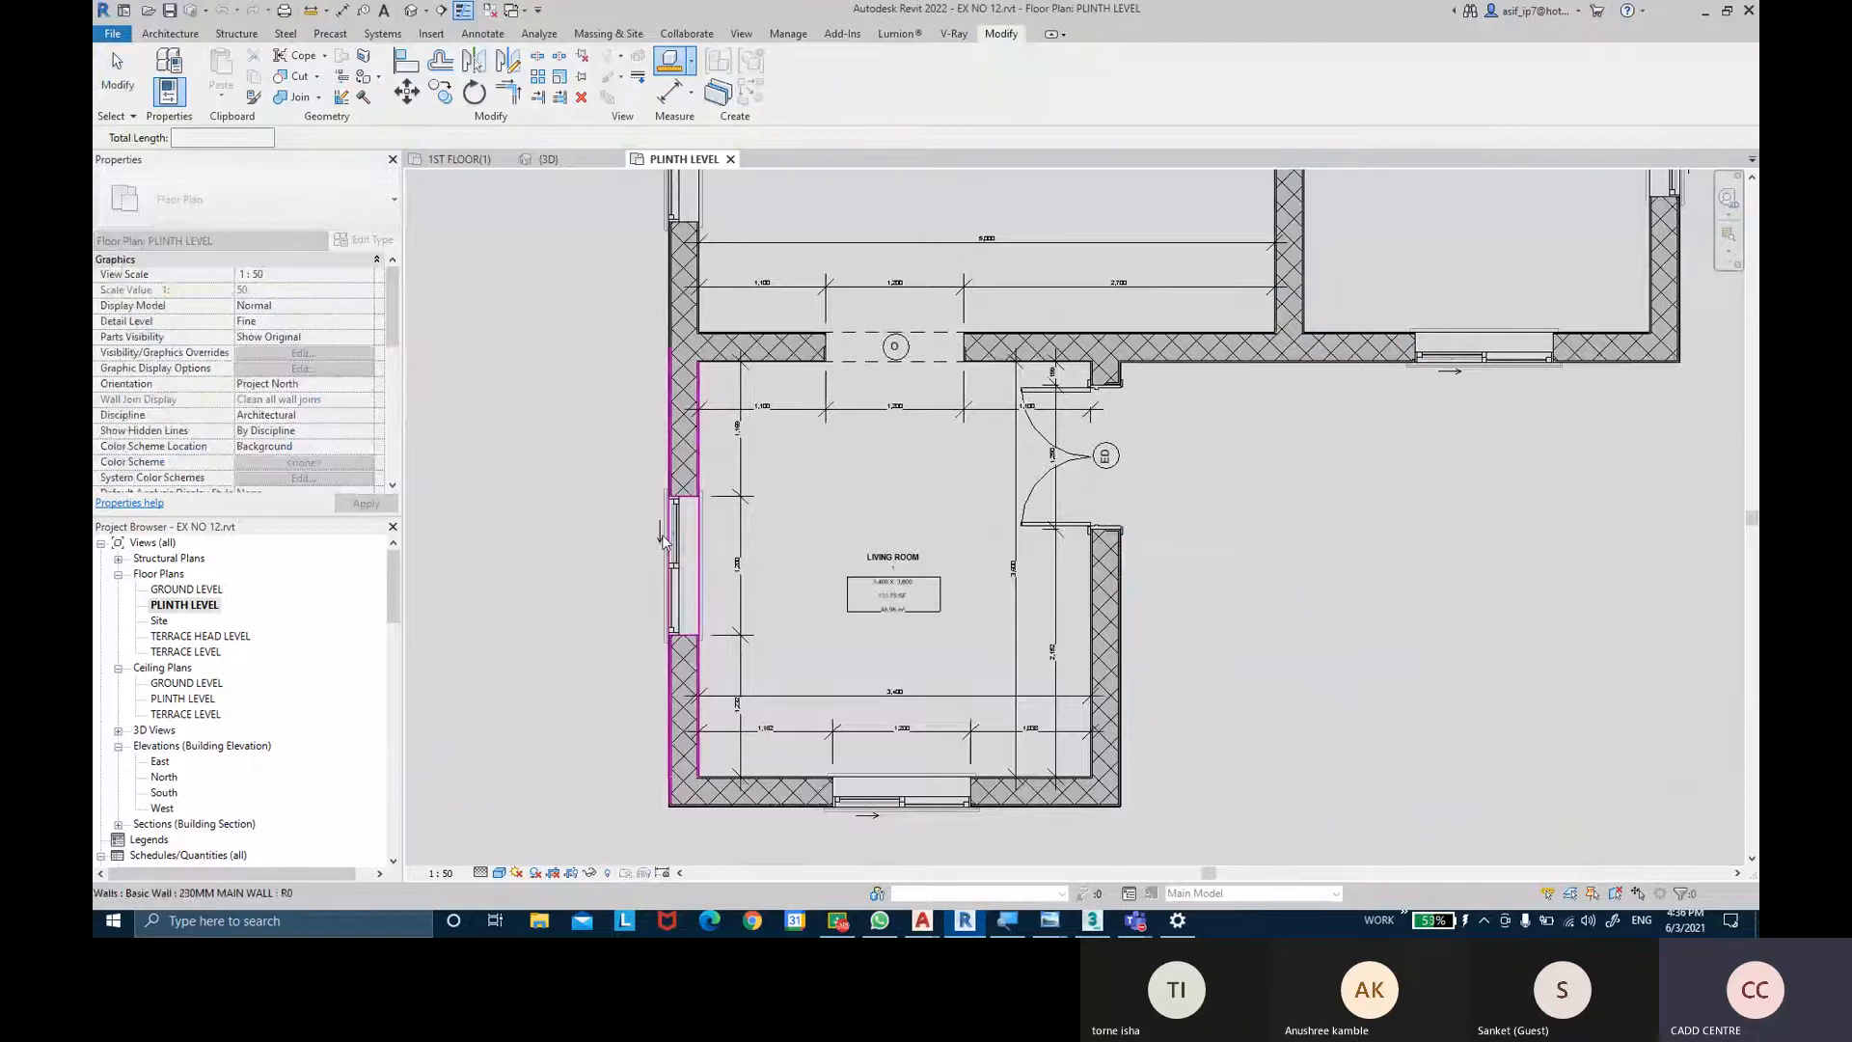
left_click(897, 779)
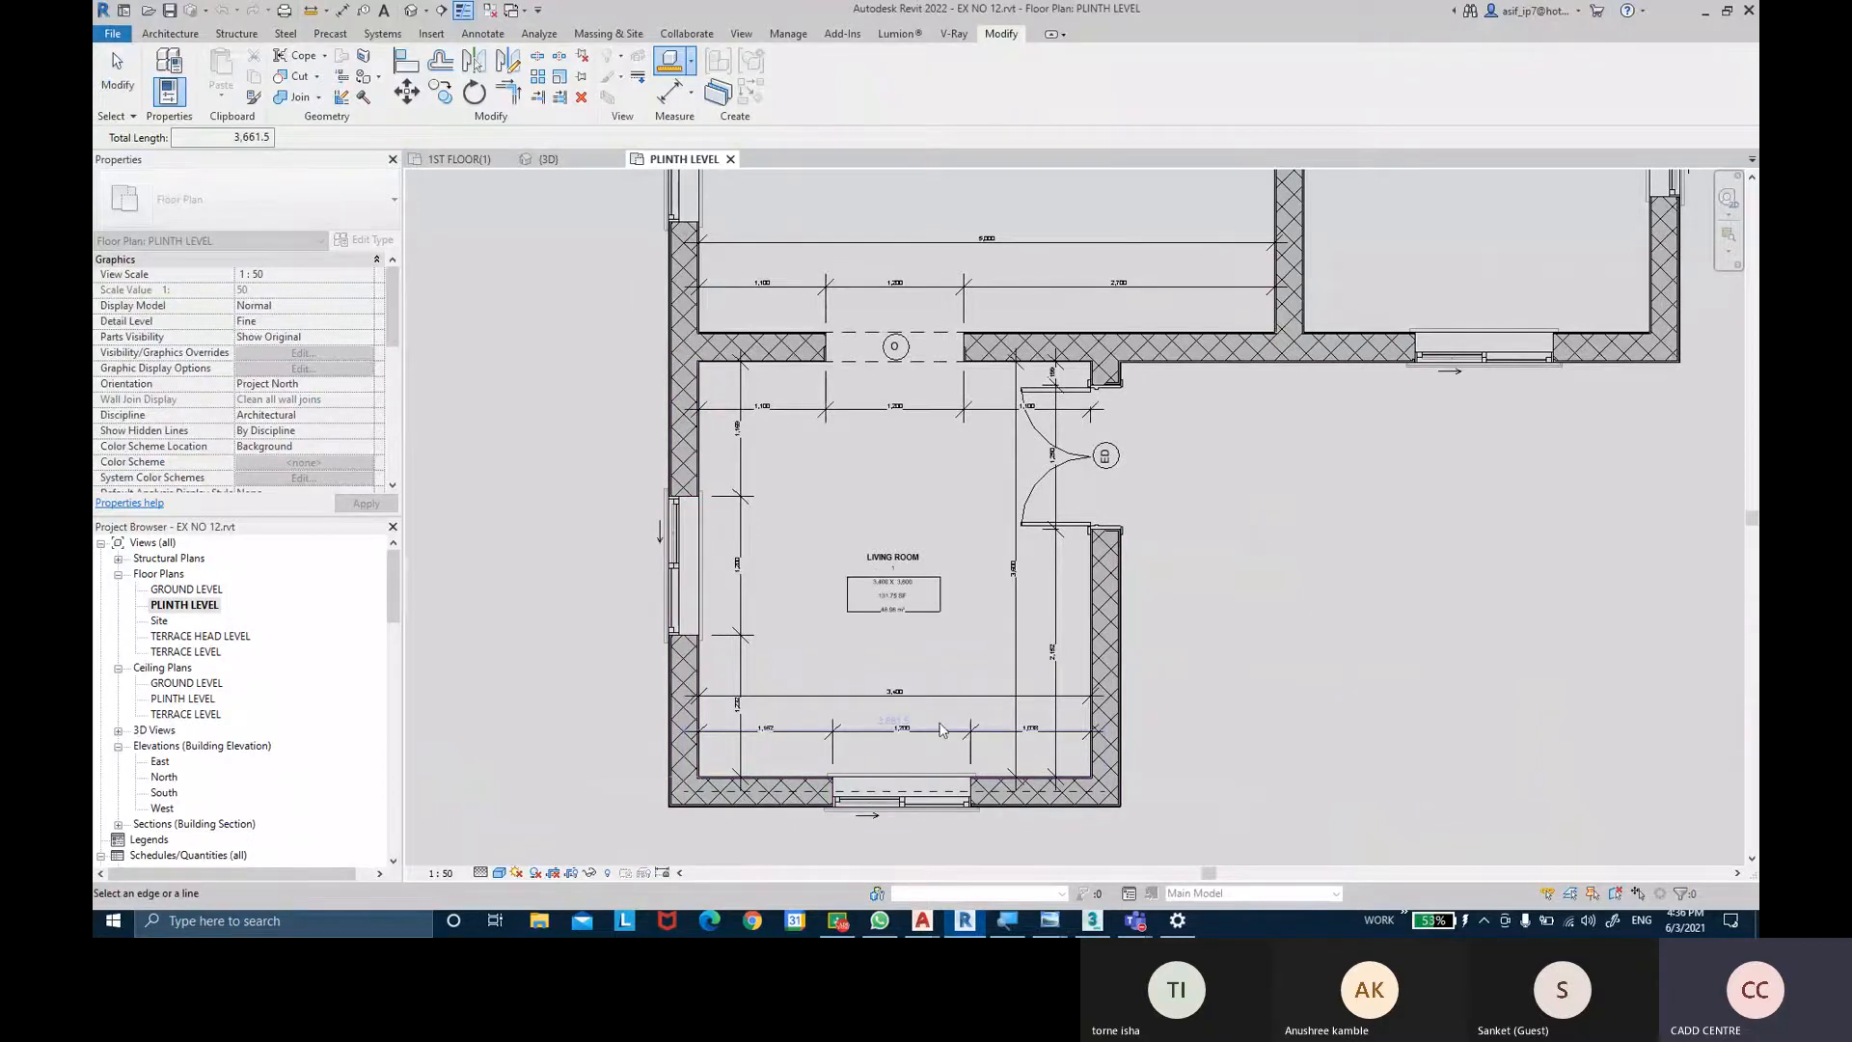
key("Escape")
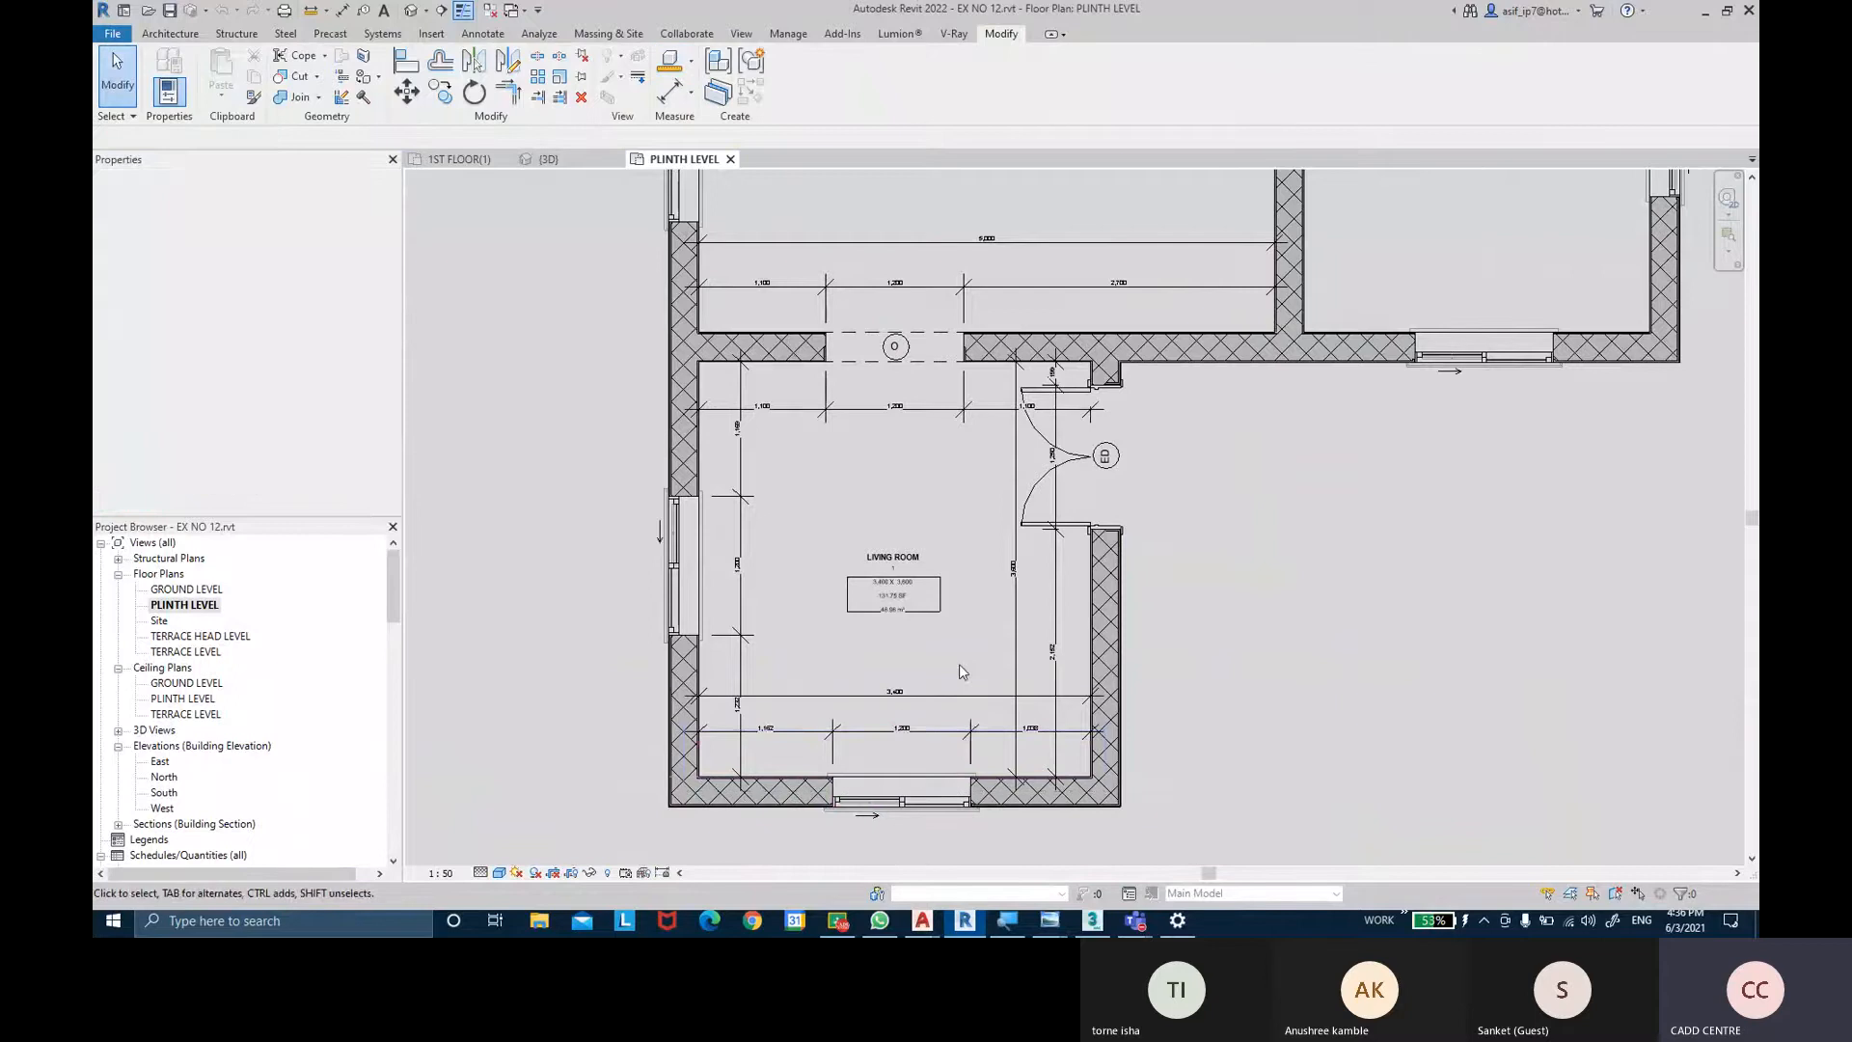
Measure between two references in the living room, from the side wall's inner face to the inner wall corner above the entrance door.
middle_click_drag(966, 630, 956, 669)
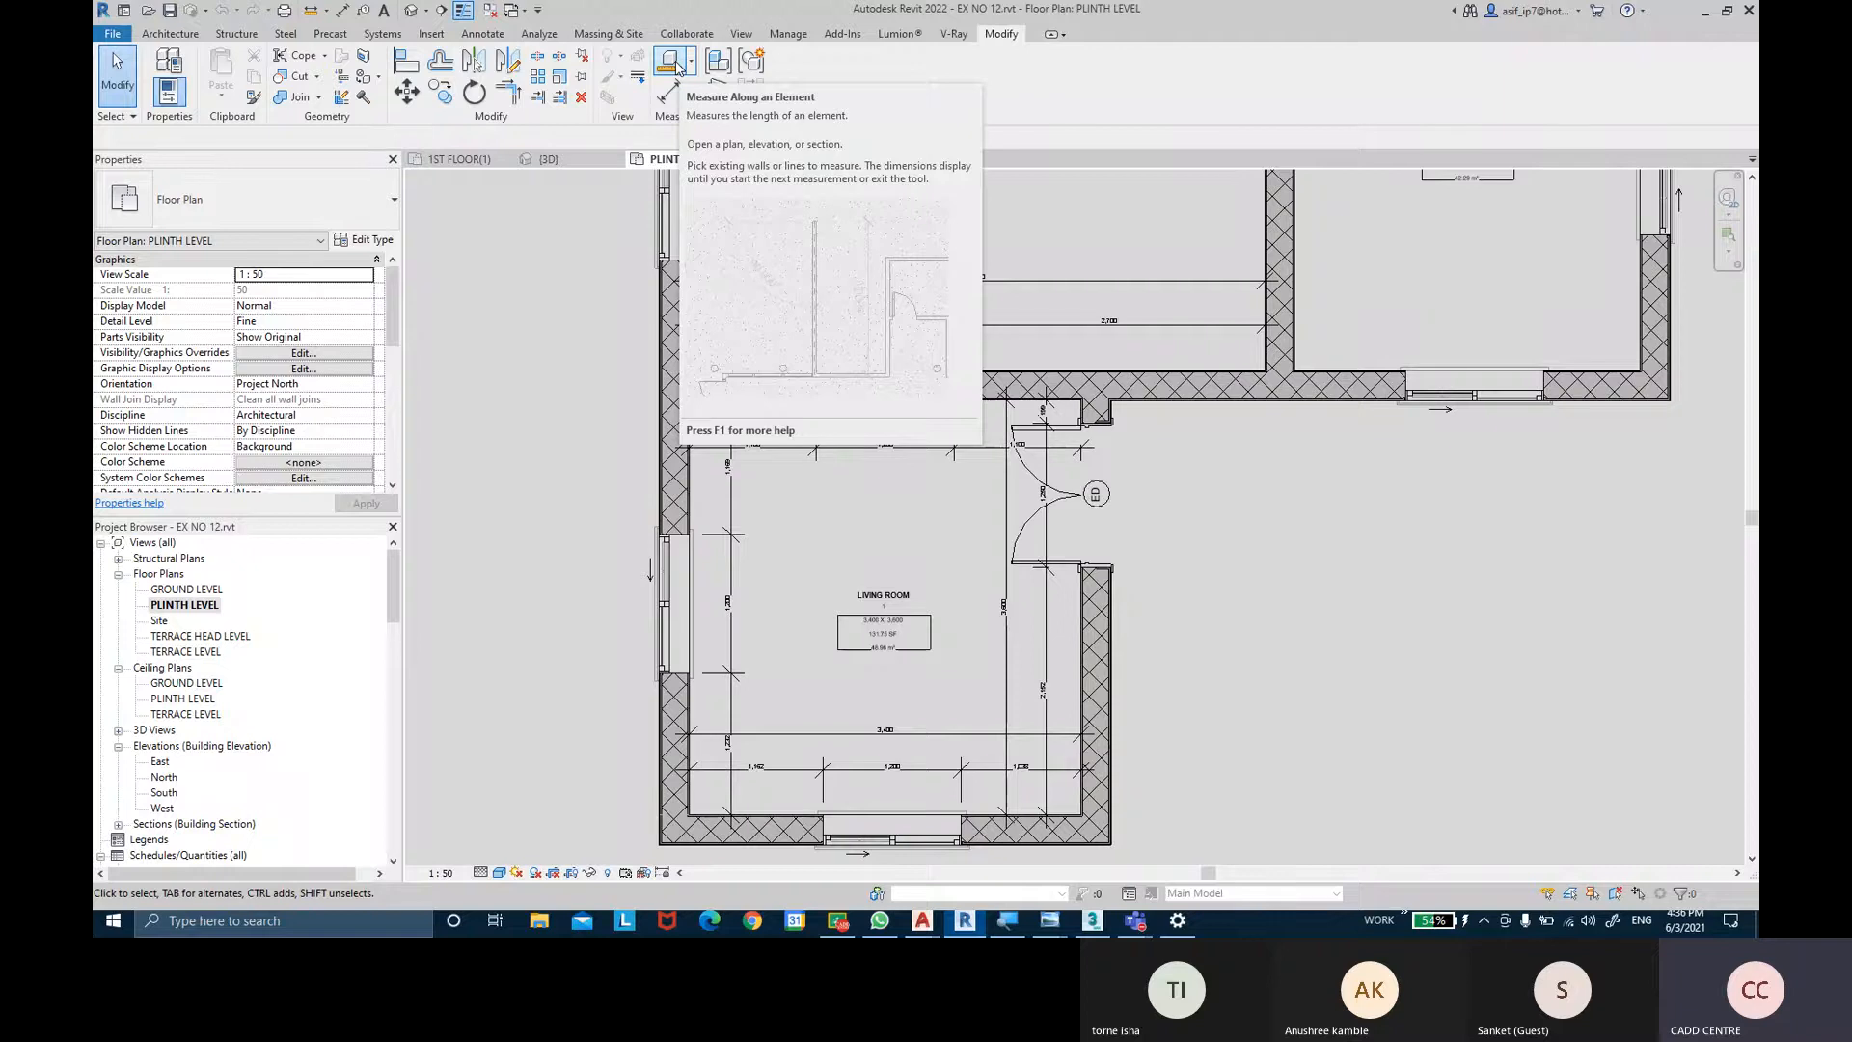
left_click(675, 65)
left_click(692, 62)
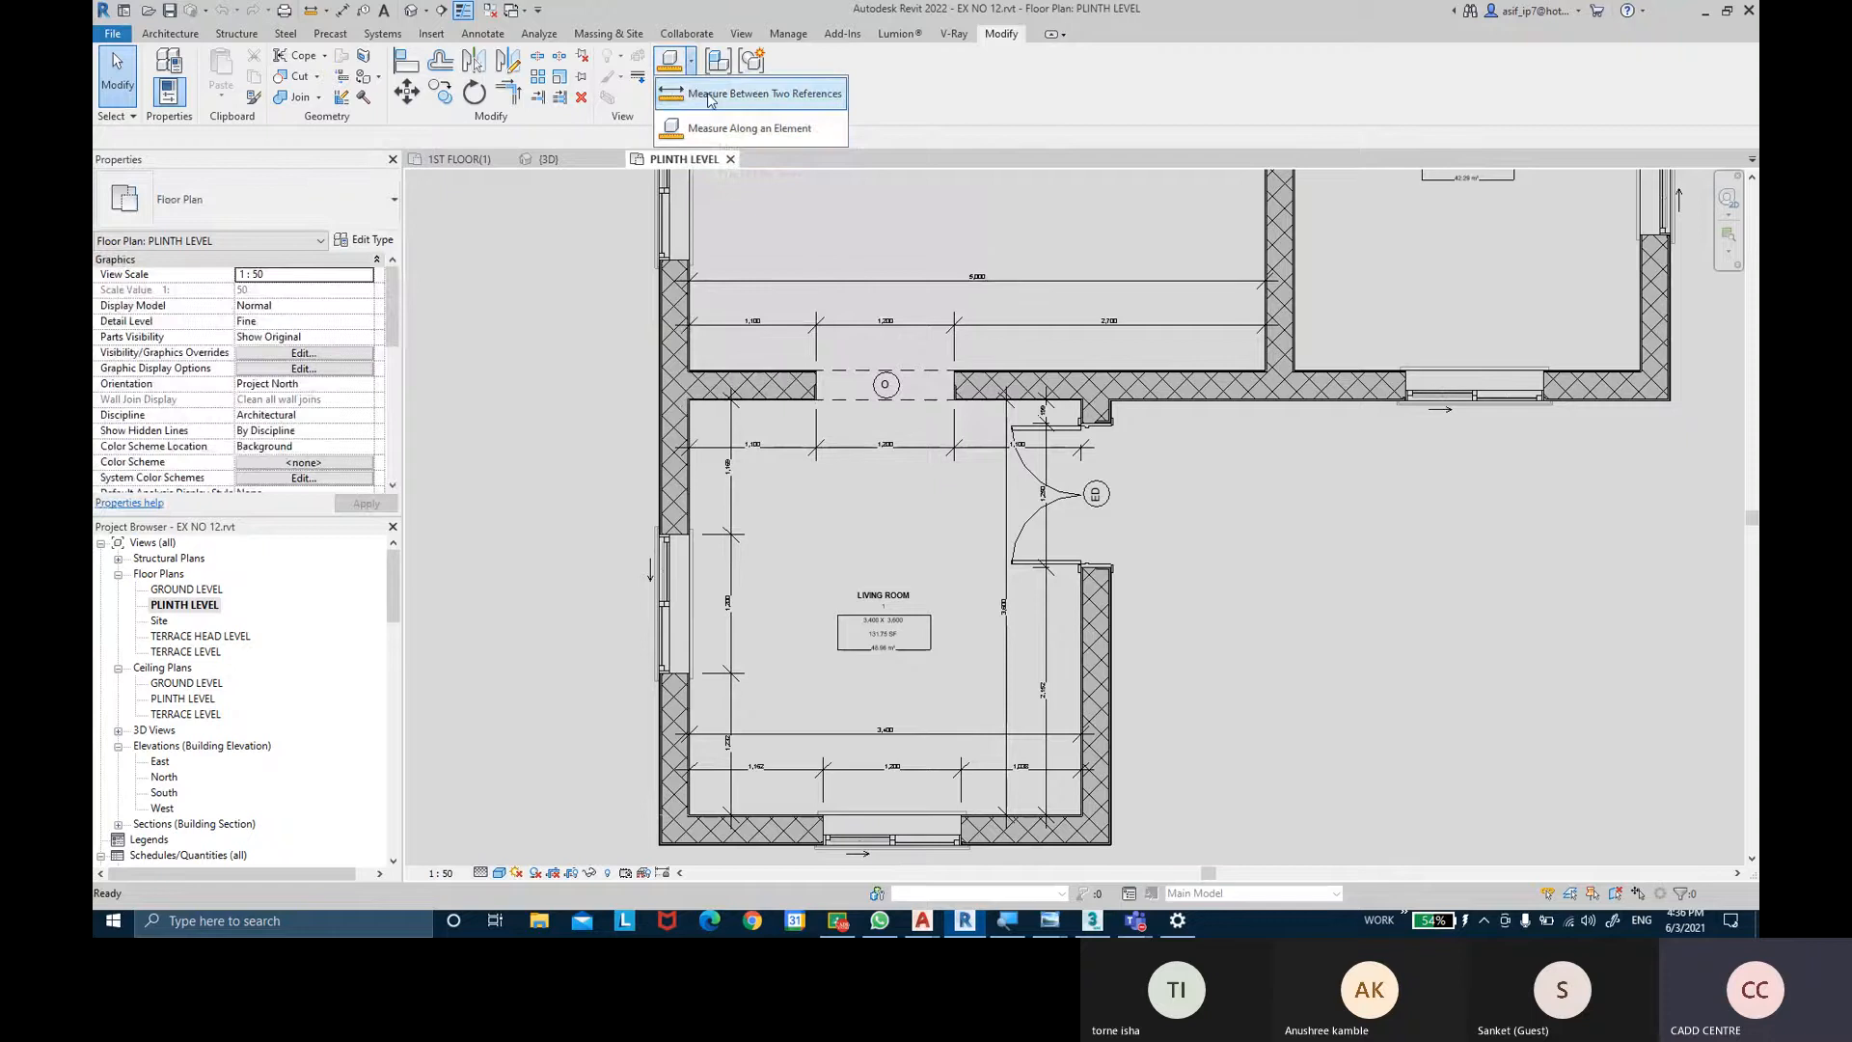
left_click(762, 94)
scroll(684, 465, "up", 4)
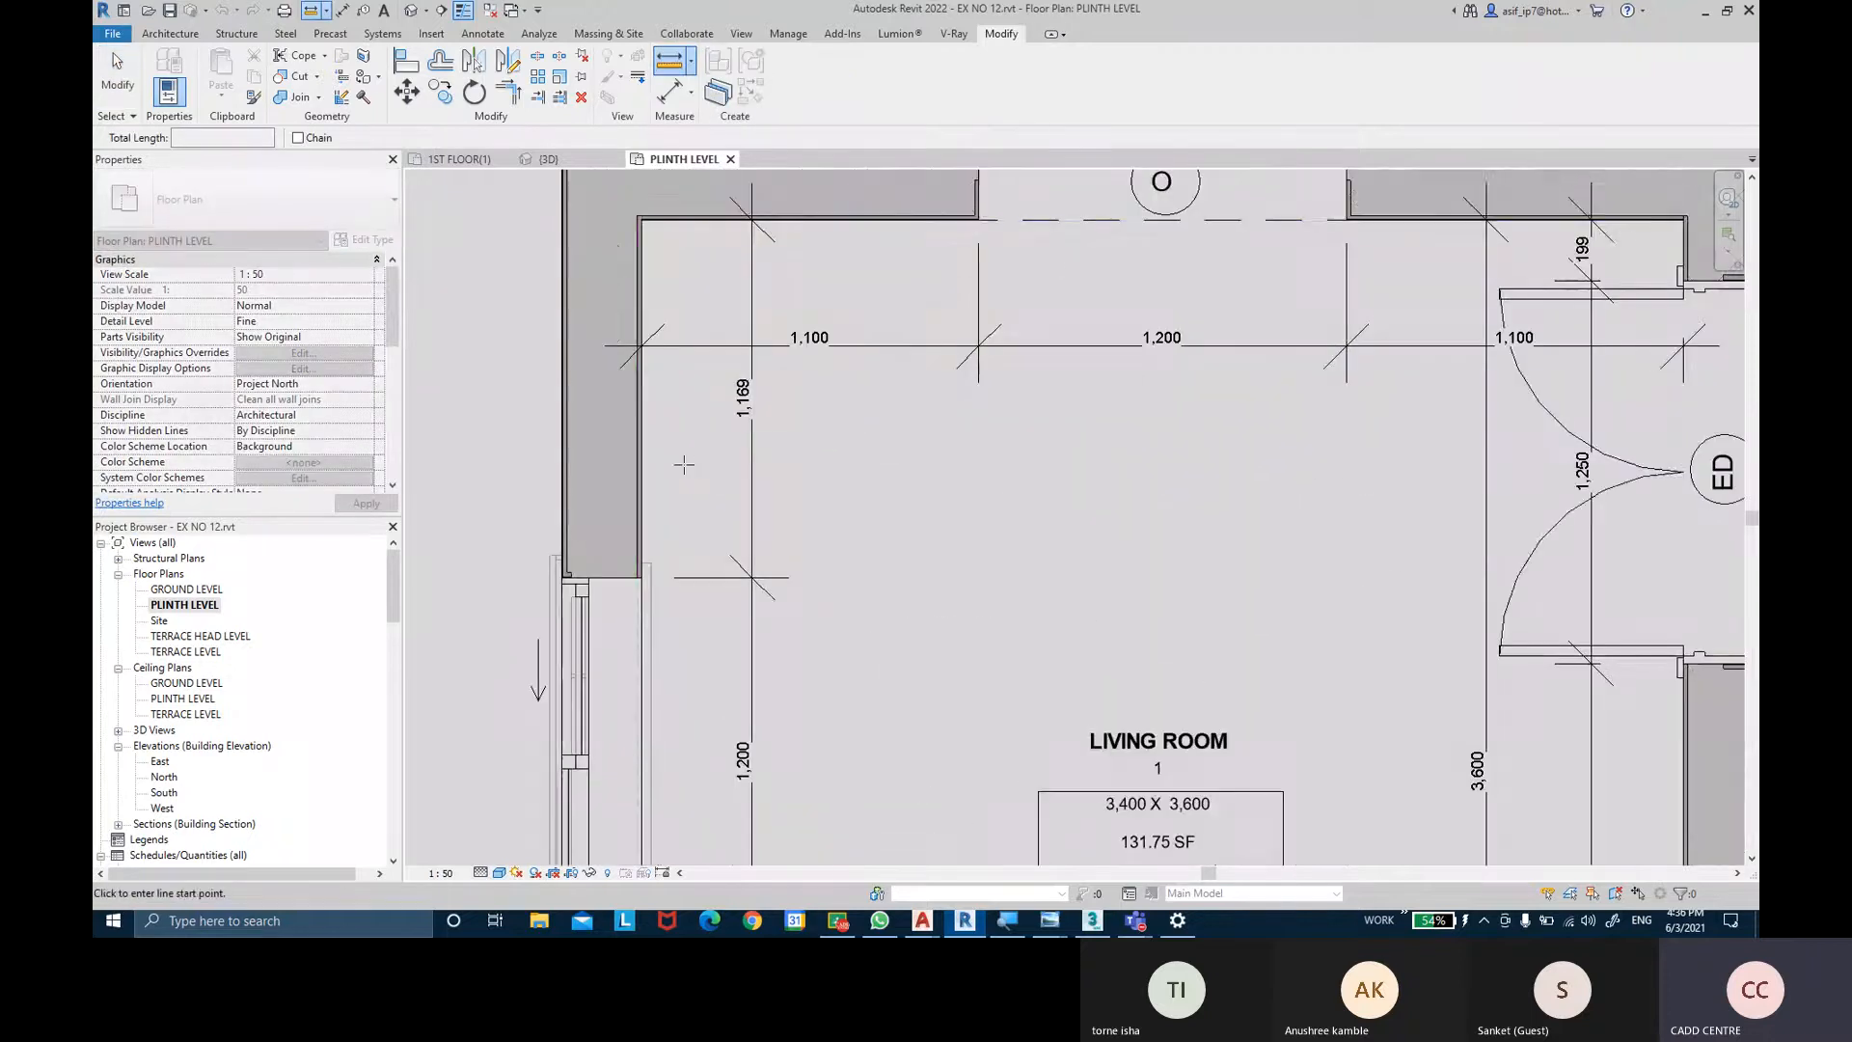
left_click(637, 444)
middle_click_drag(1373, 467, 951, 499)
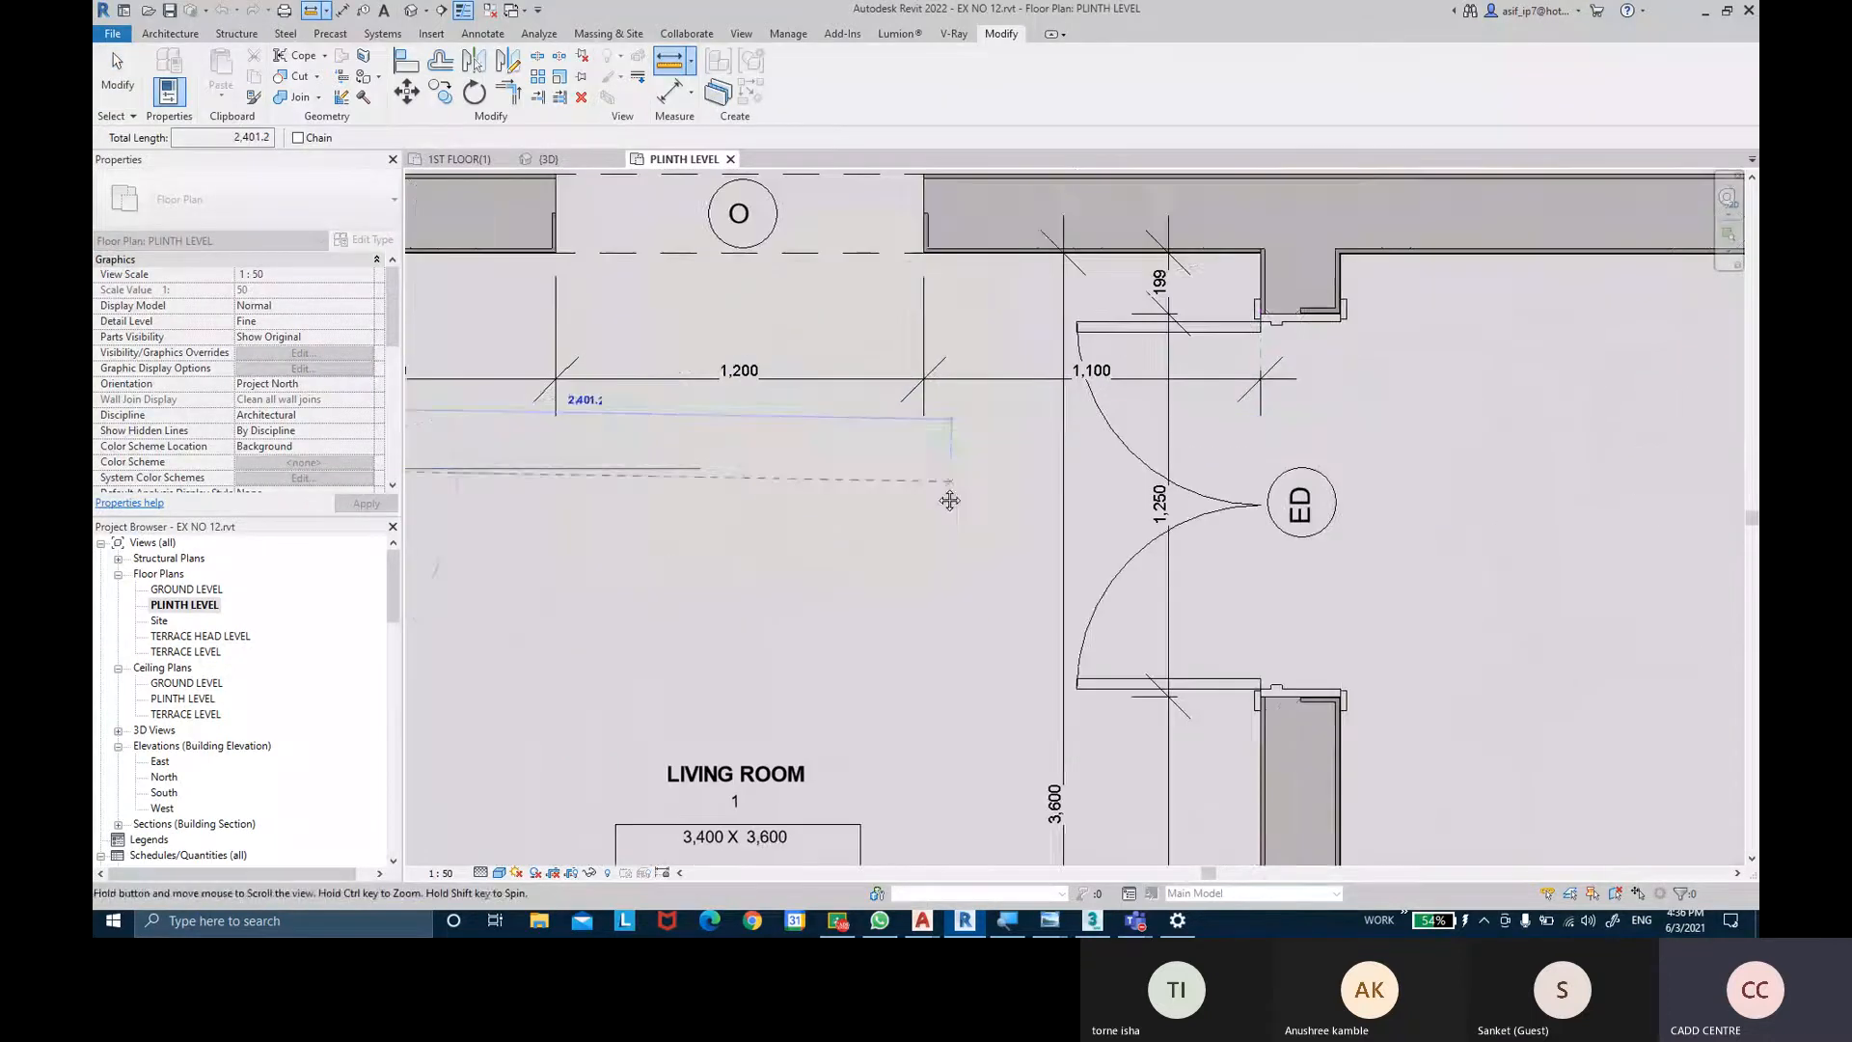
scroll(1244, 253, "up", 2)
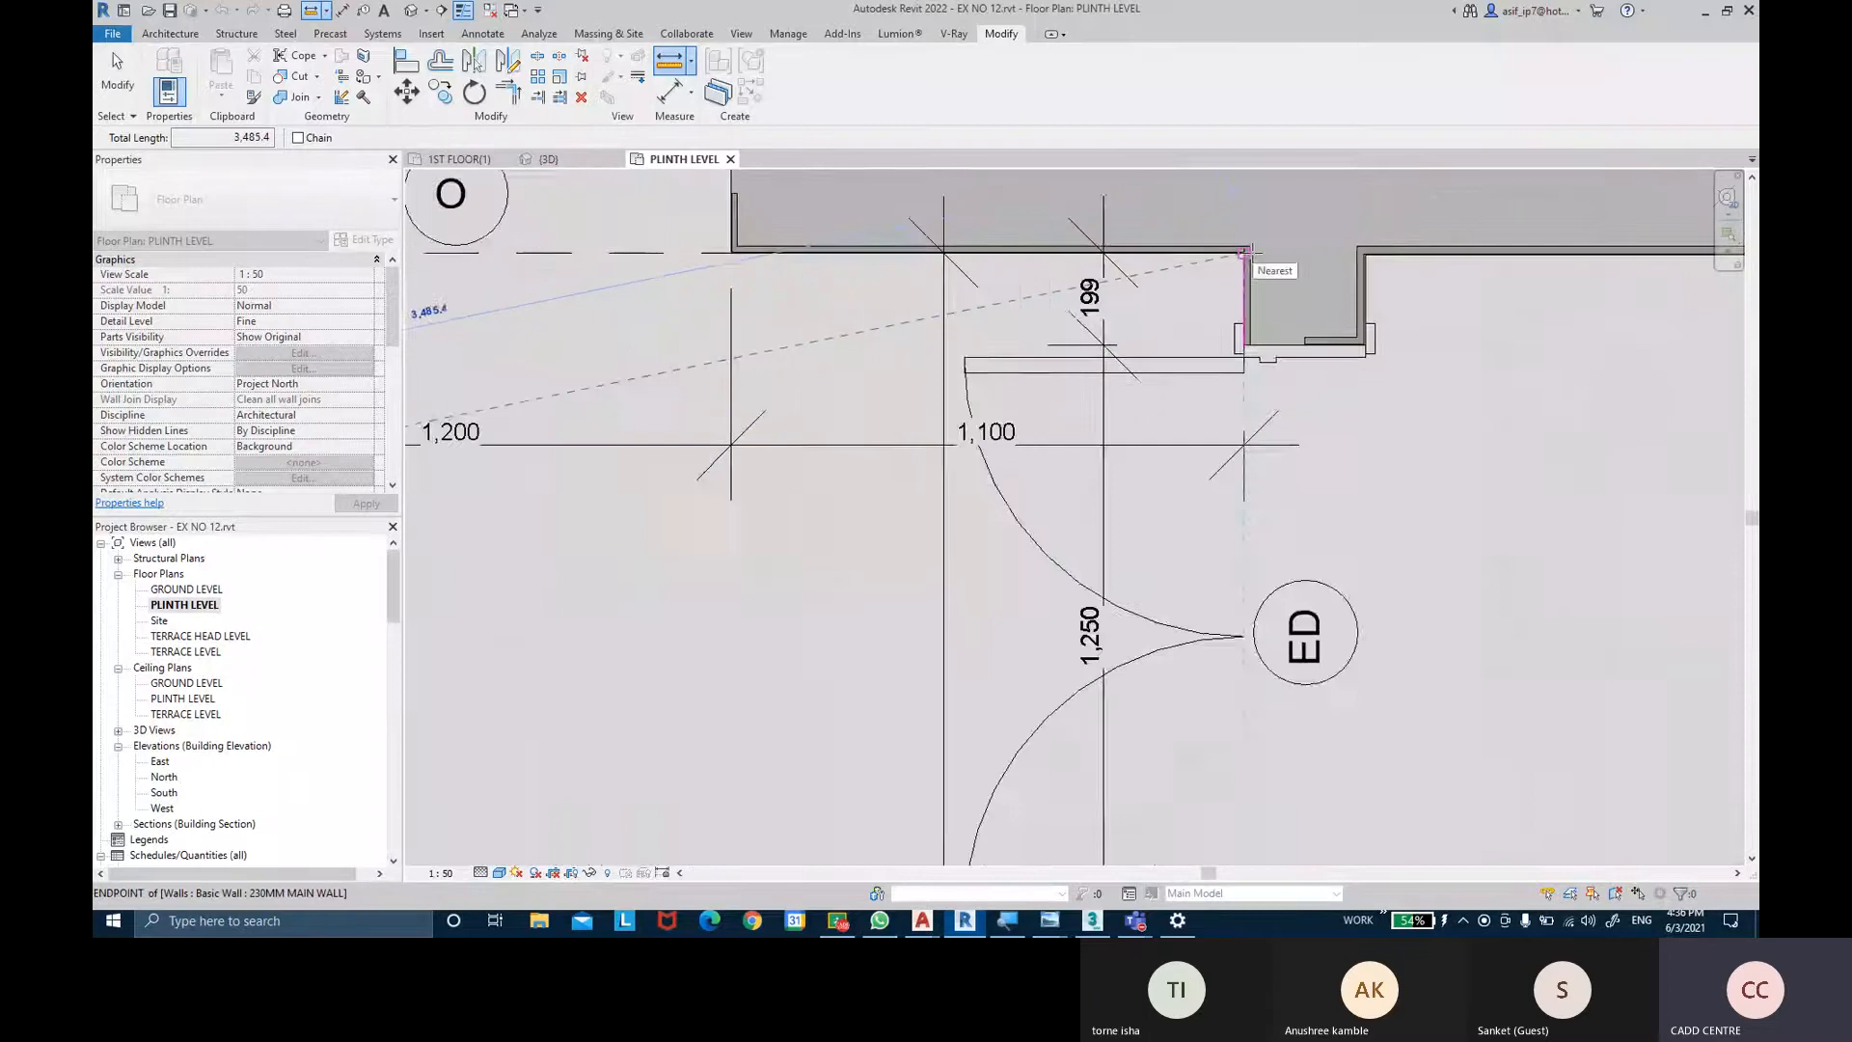
scroll(692, 482, "down", 4)
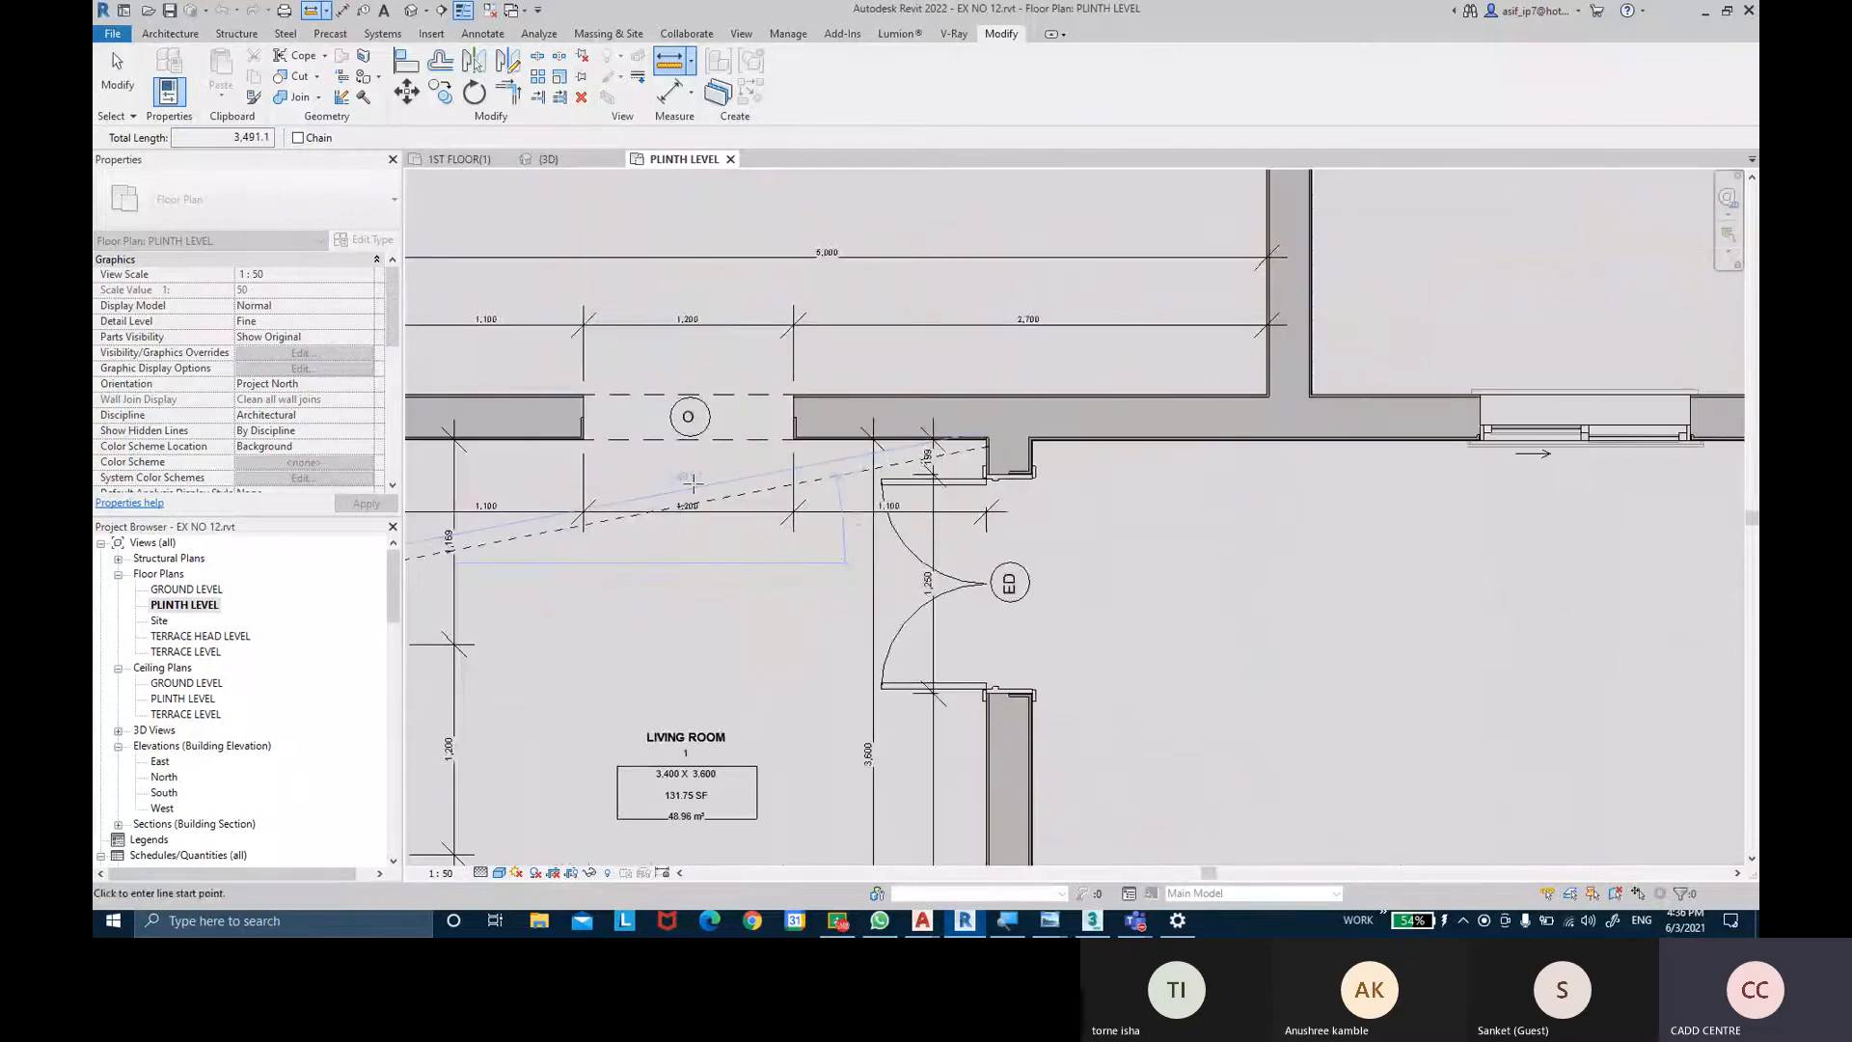
middle_click_drag(582, 525, 709, 472)
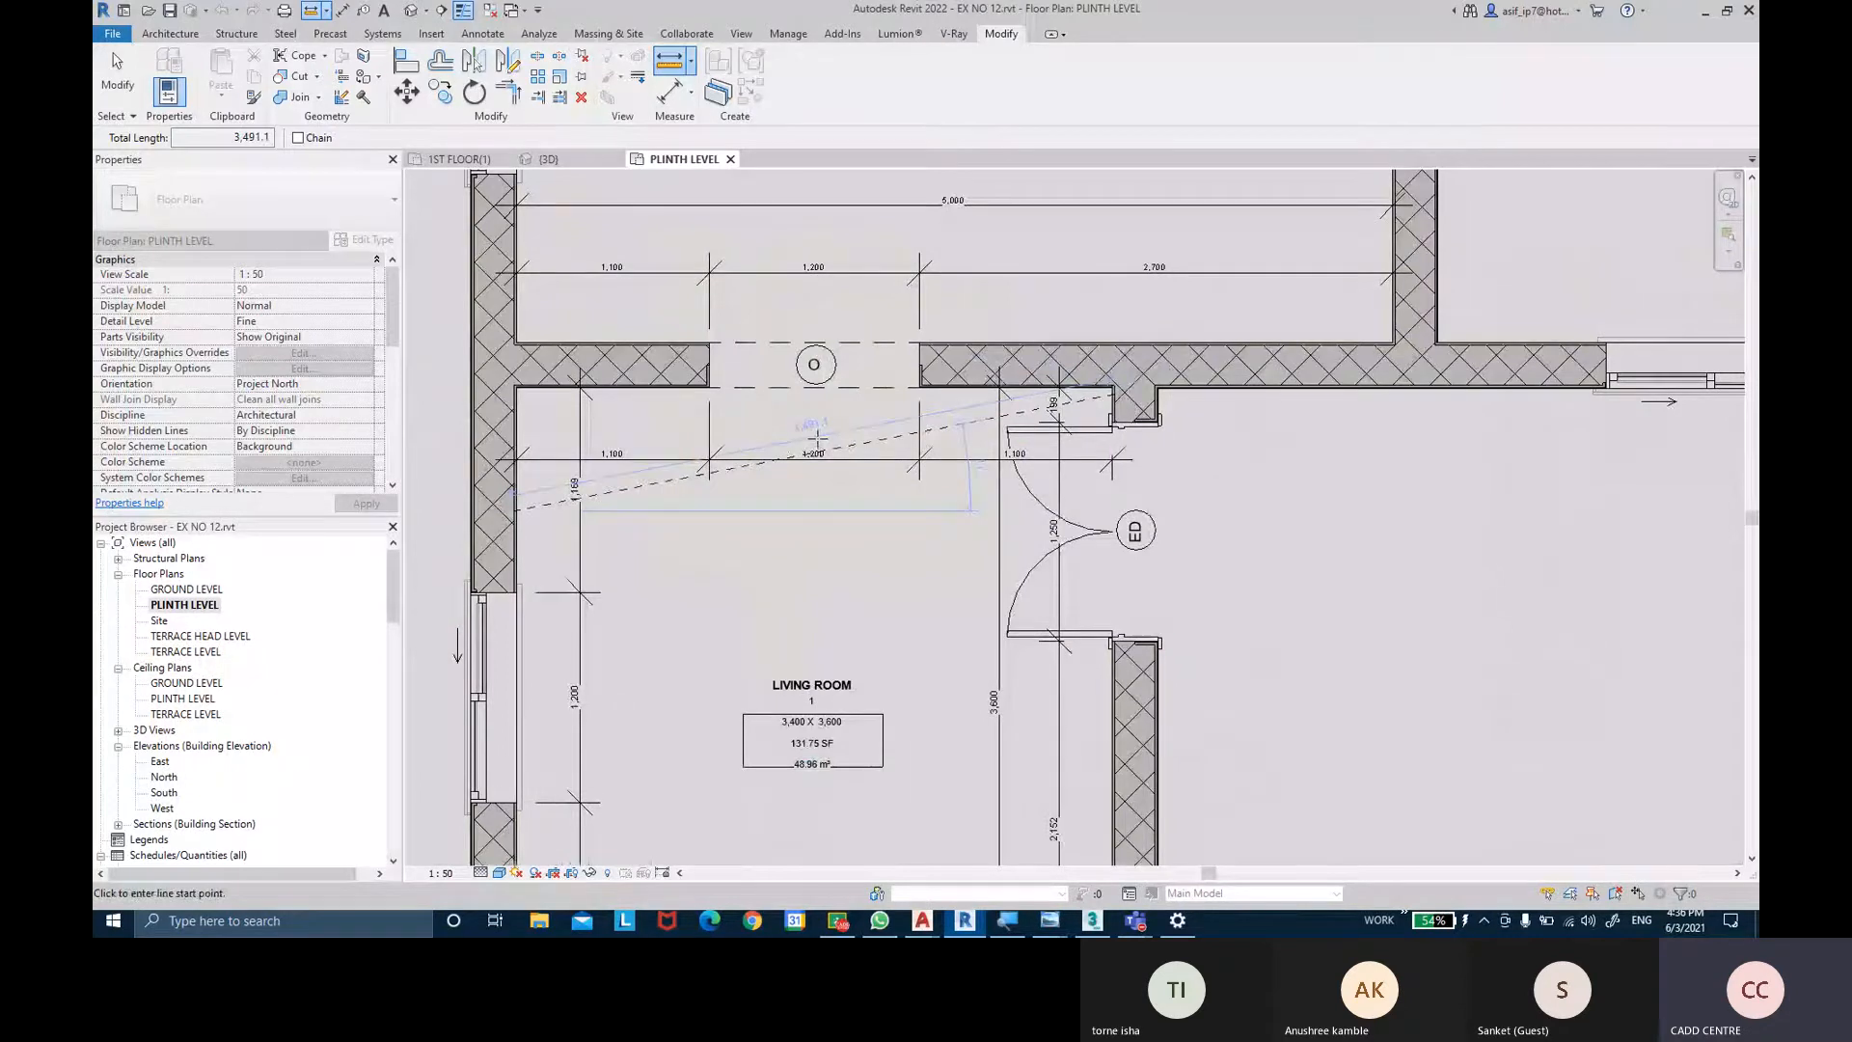
key("Escape")
key("Escape")
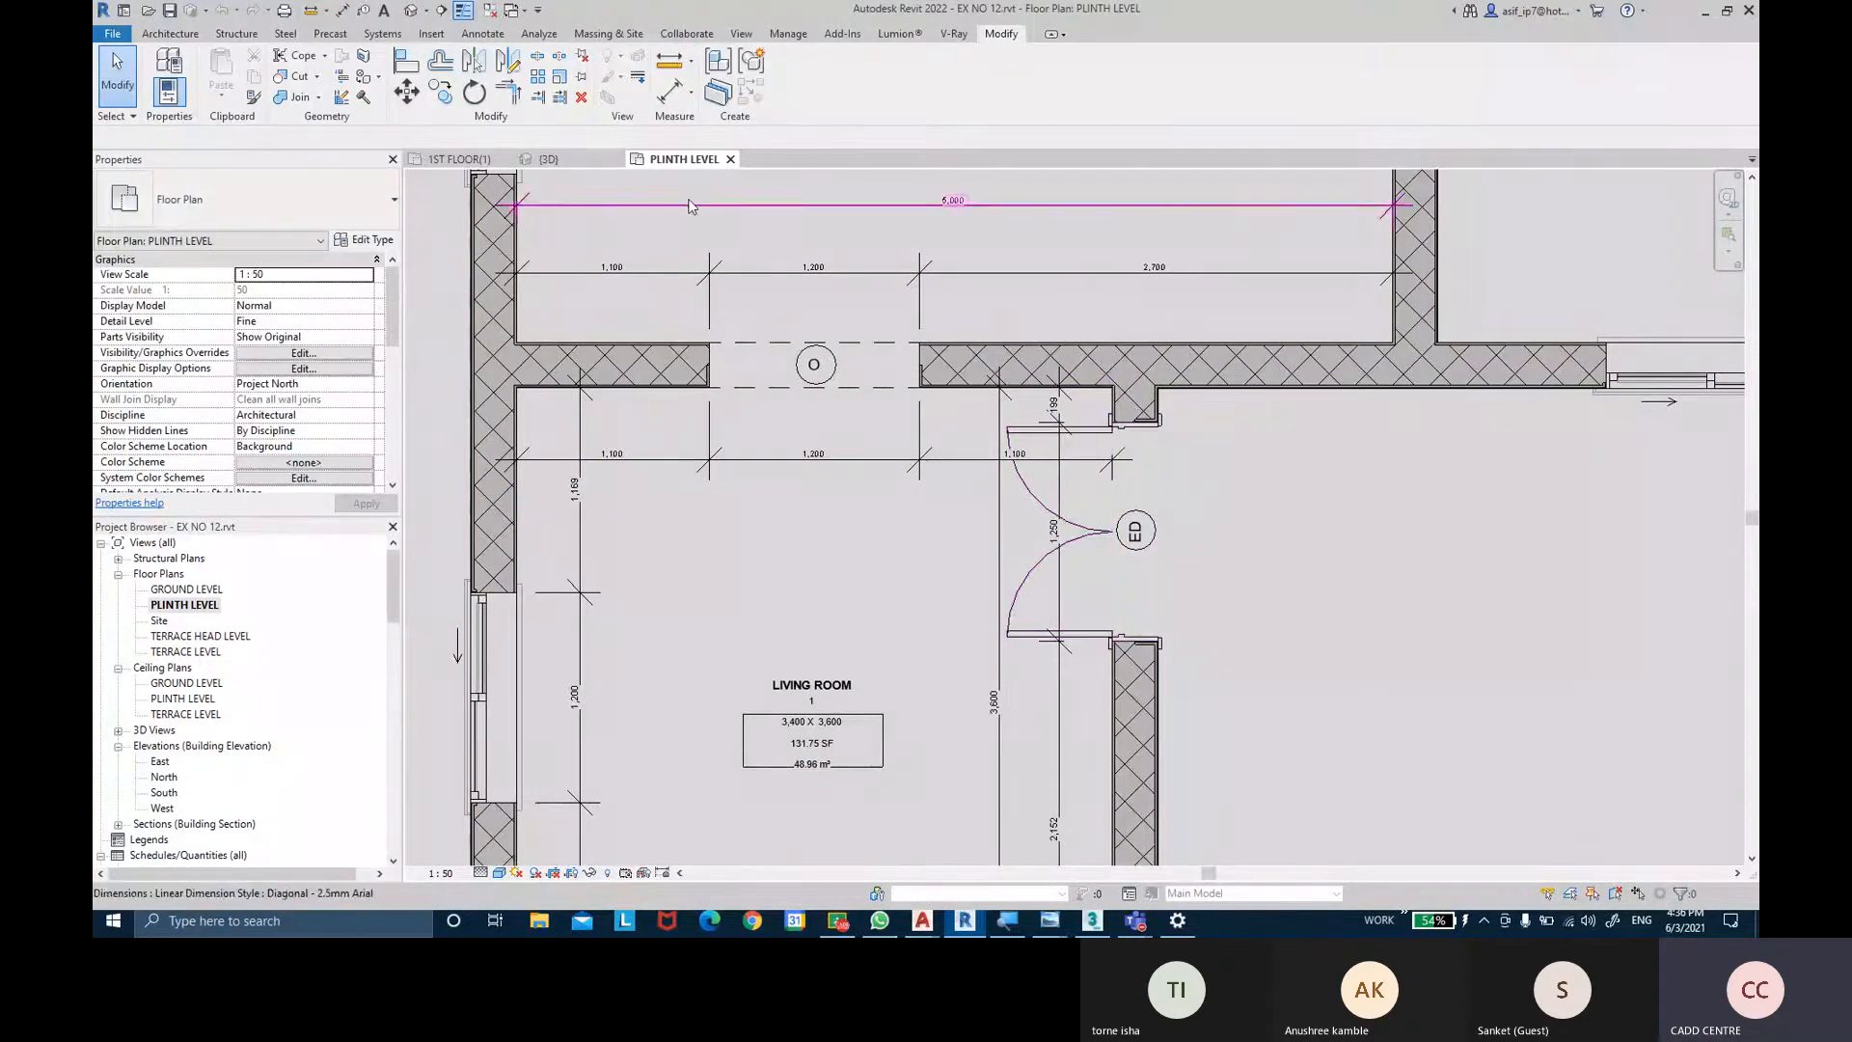
Review the available dimension types, from Aligned Dimension through Spot Coordinate.
left_click(691, 97)
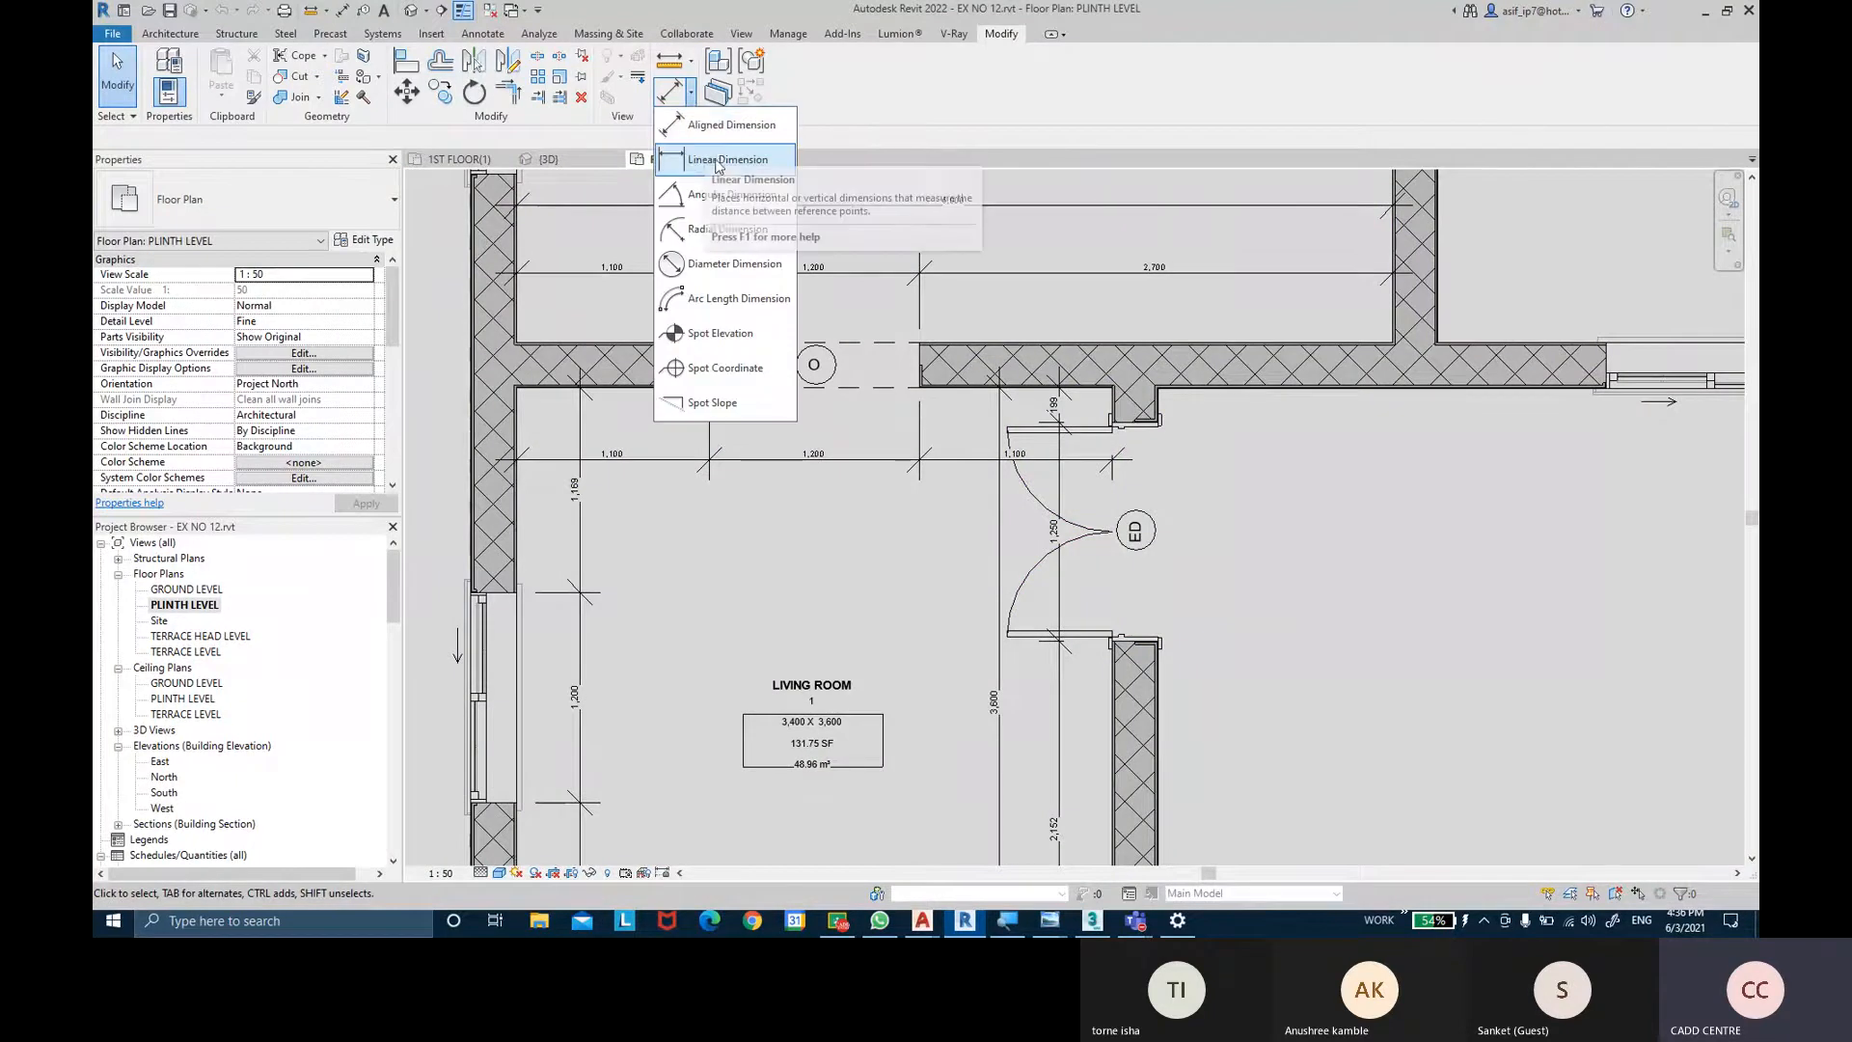
left_click(714, 203)
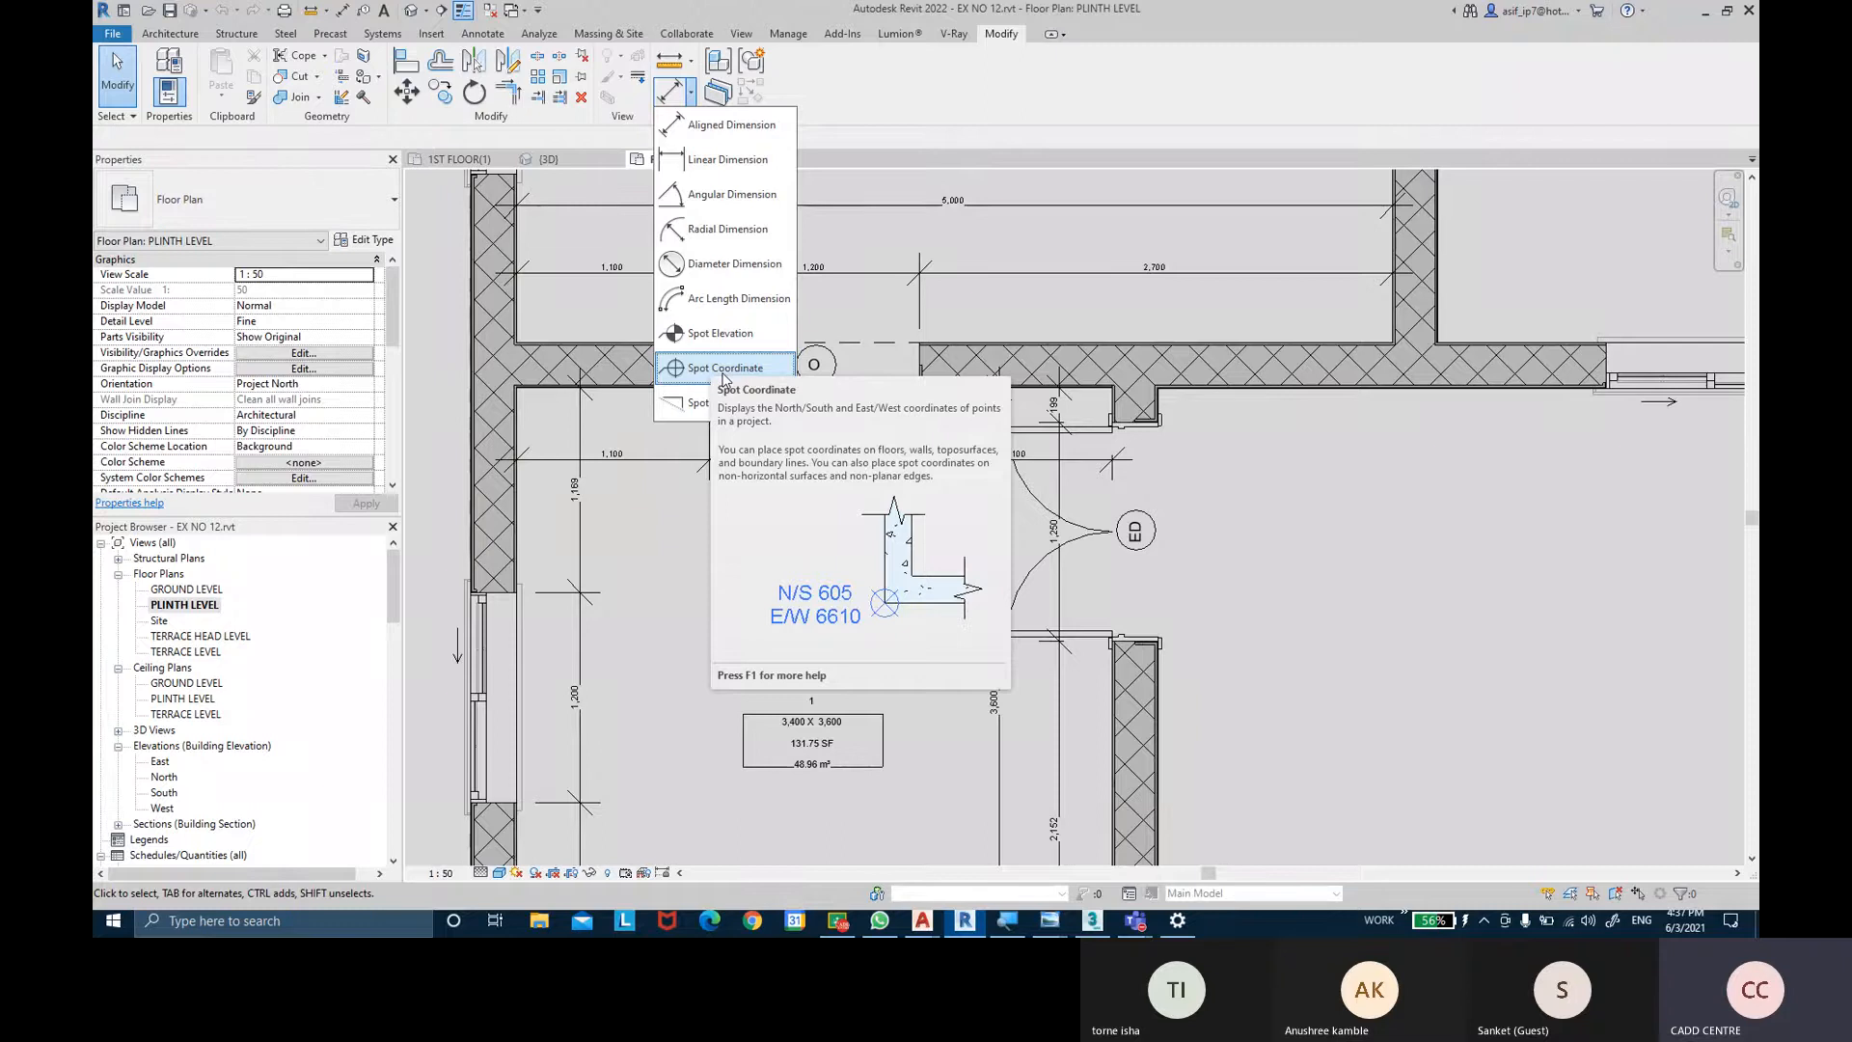
Switch to the Microsoft Teams meeting, admit the participant waiting in the lobby, and return to Revit.
left_click(1140, 925)
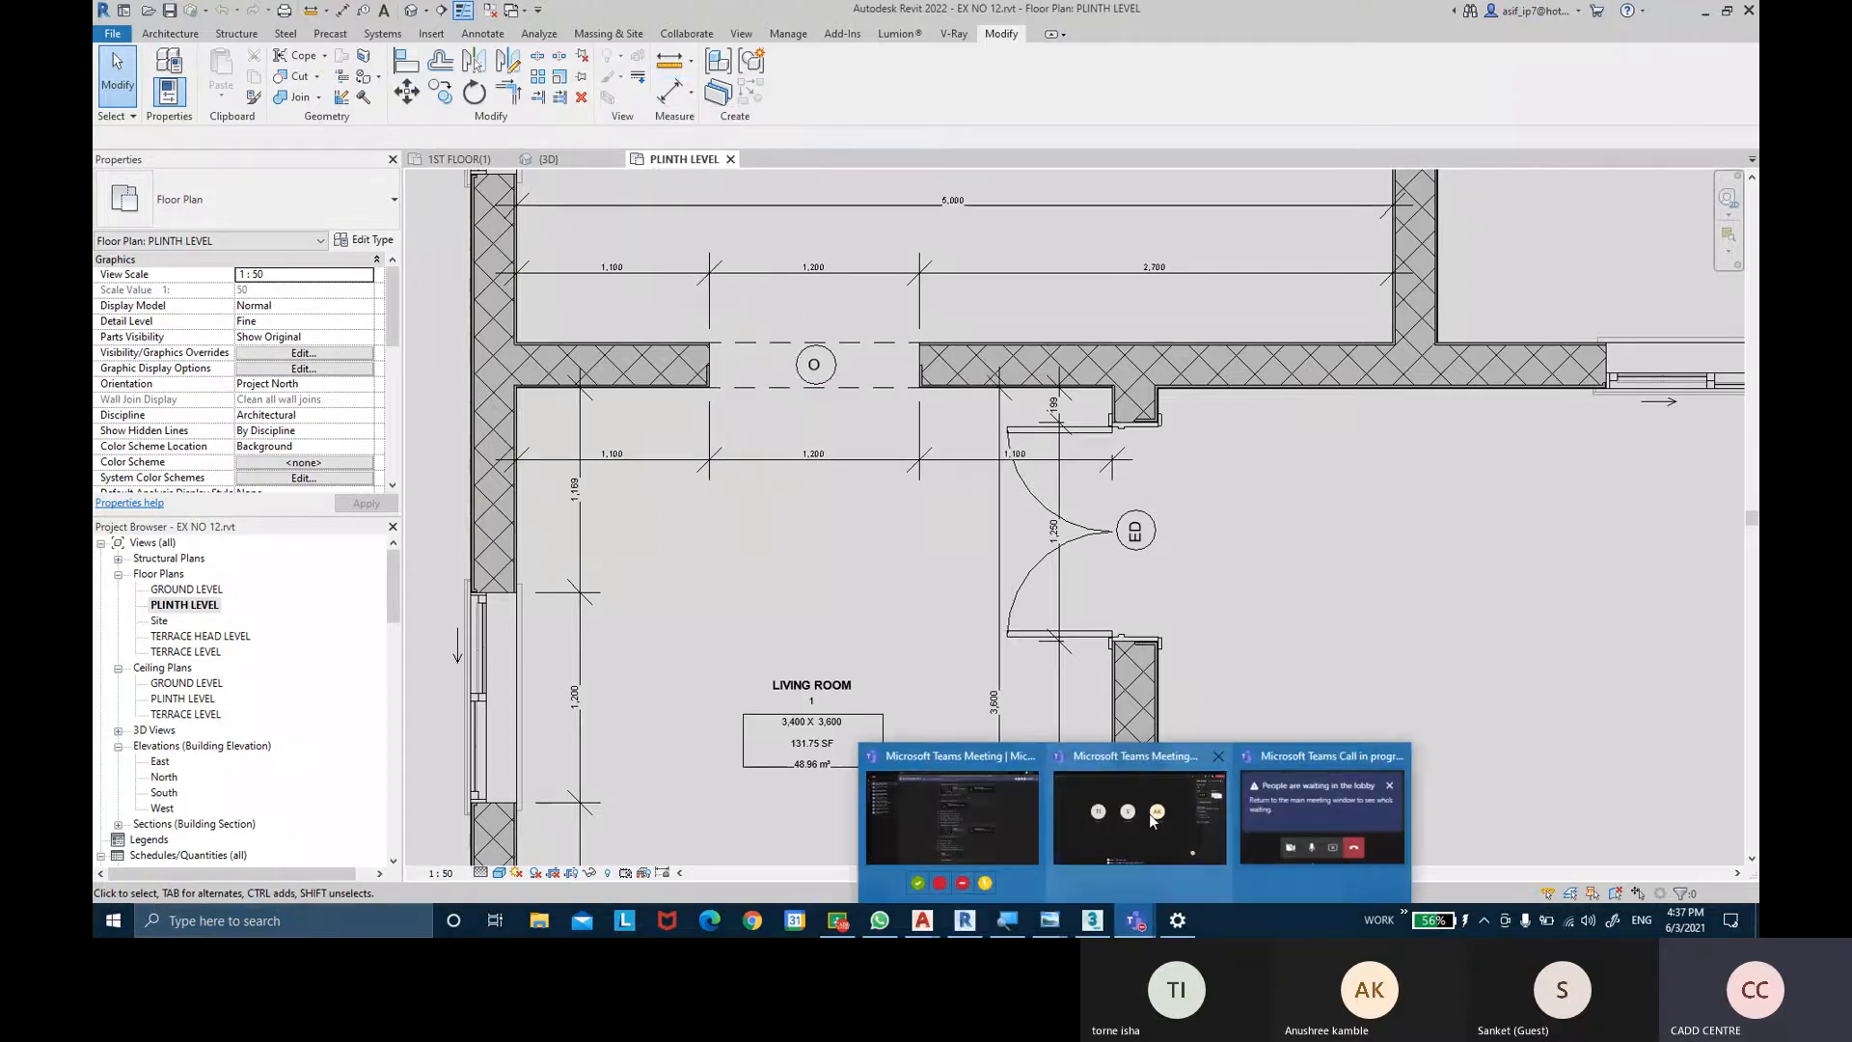
left_click(1148, 813)
left_click(1705, 250)
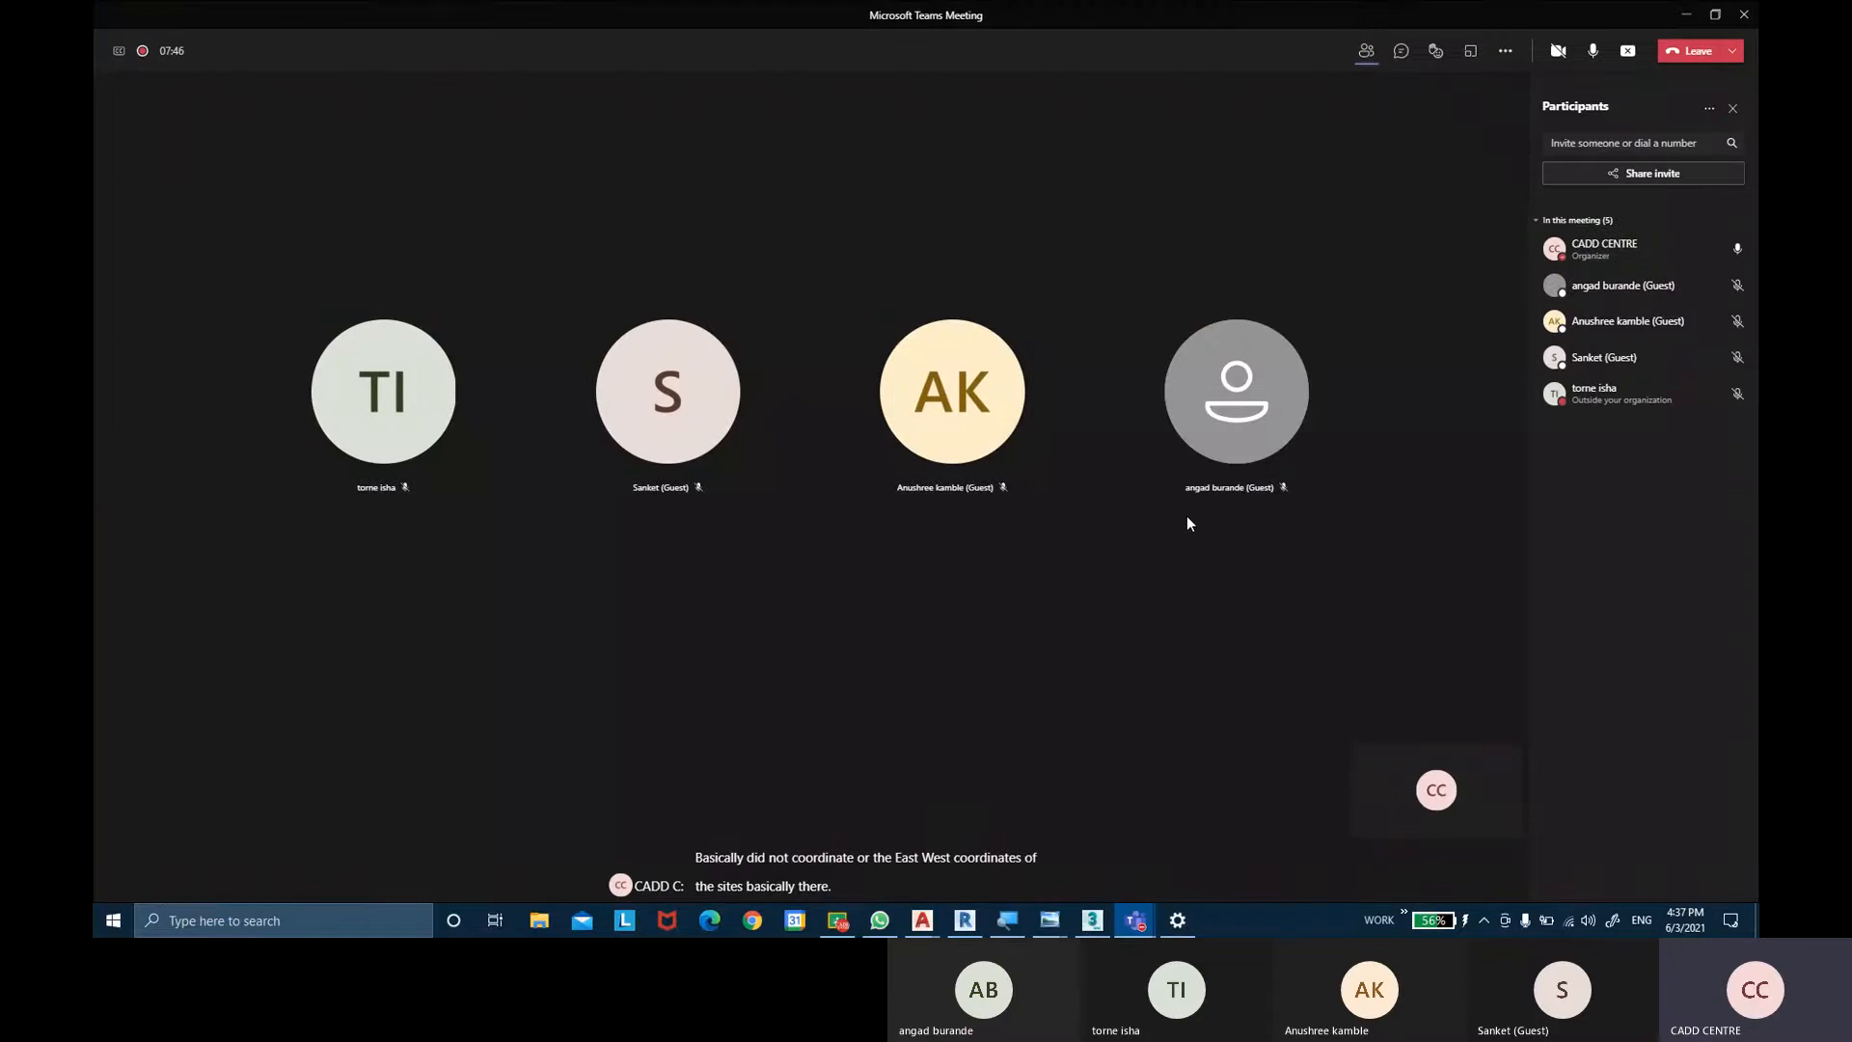
left_click(1686, 15)
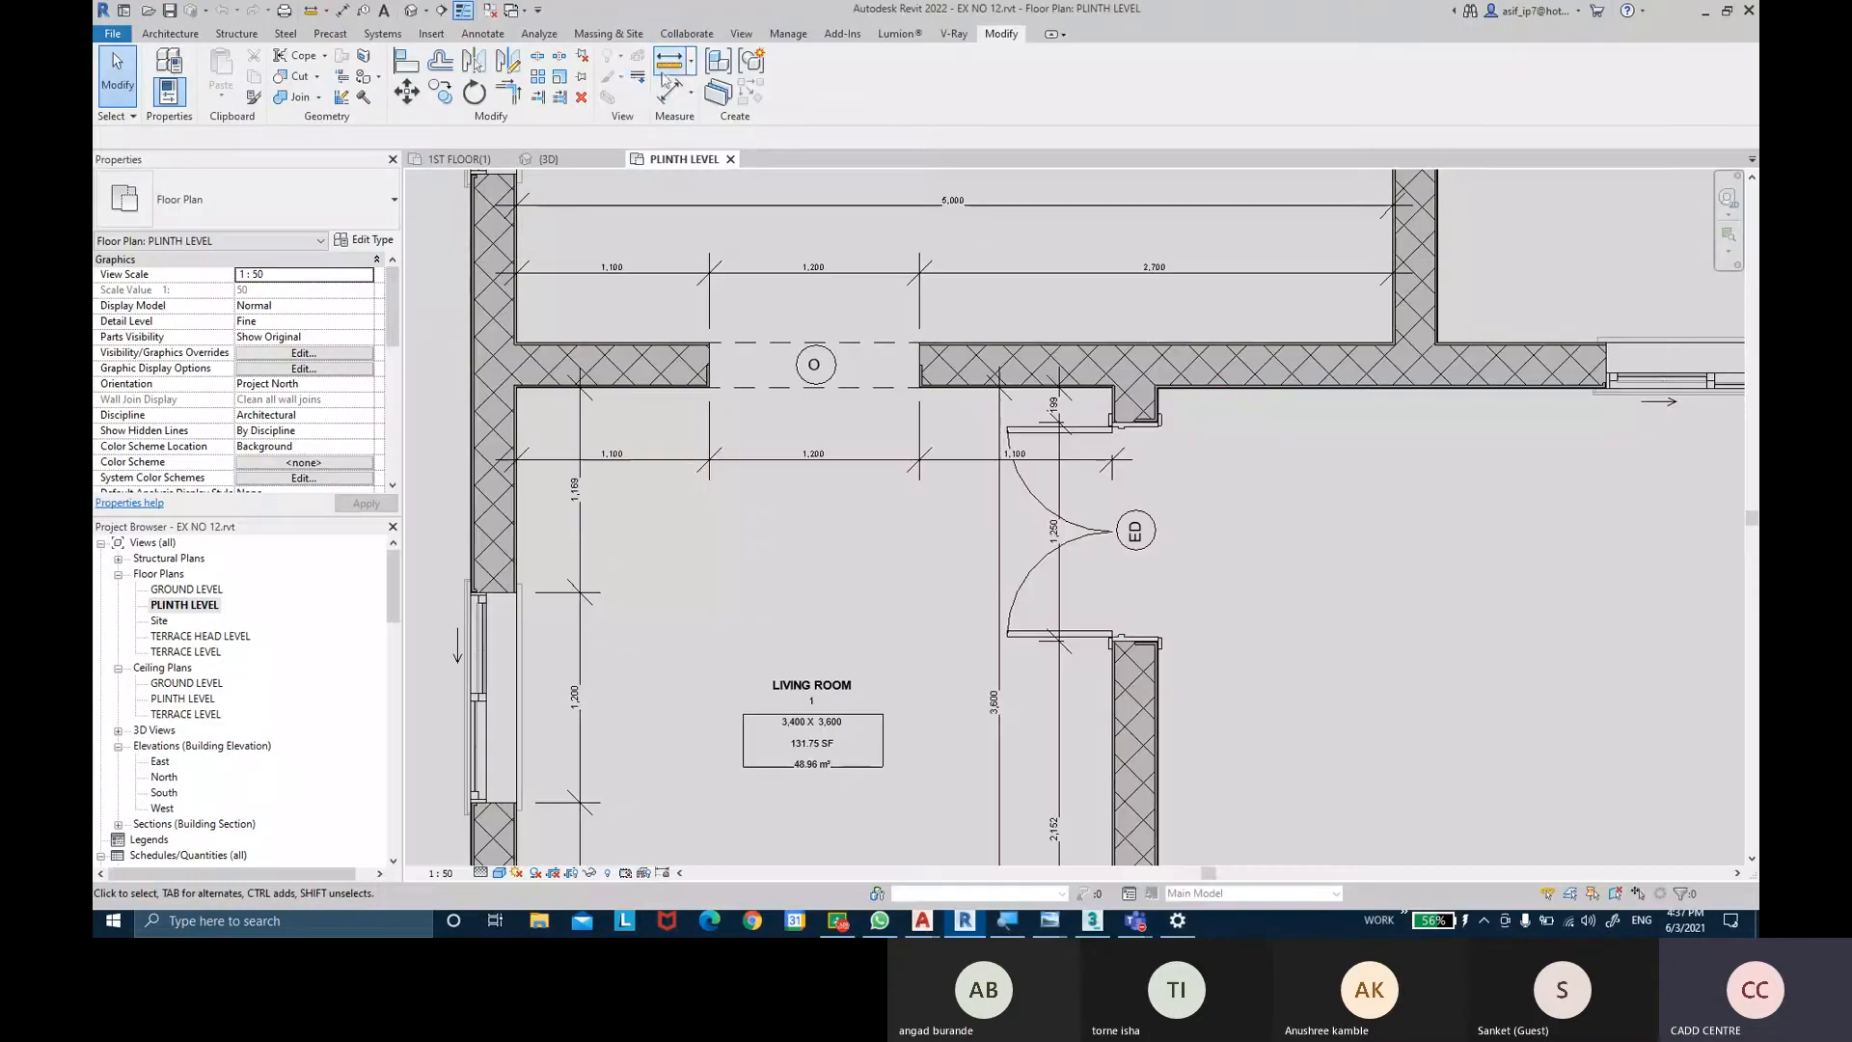
Preview a two-reference measurement across the living room to the entrance door, and measure along the room's side wall containing the window.
left_click(675, 68)
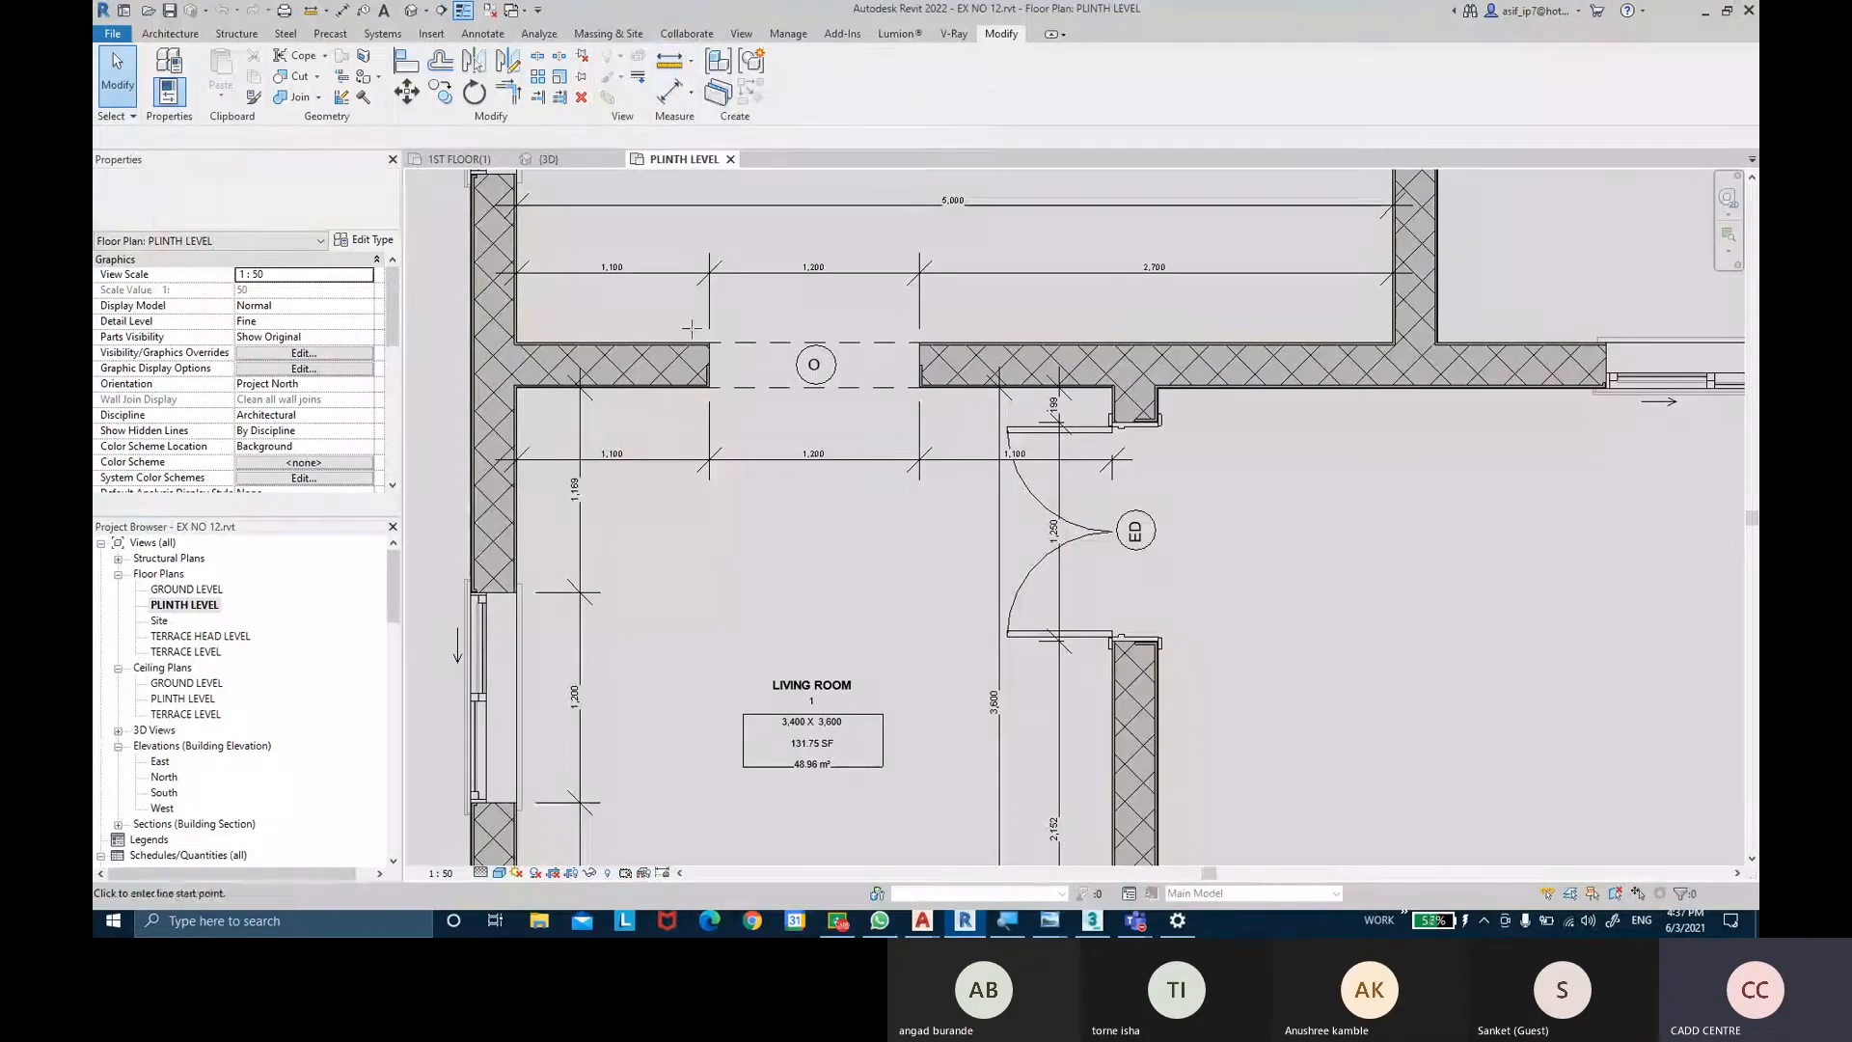
left_click(519, 511)
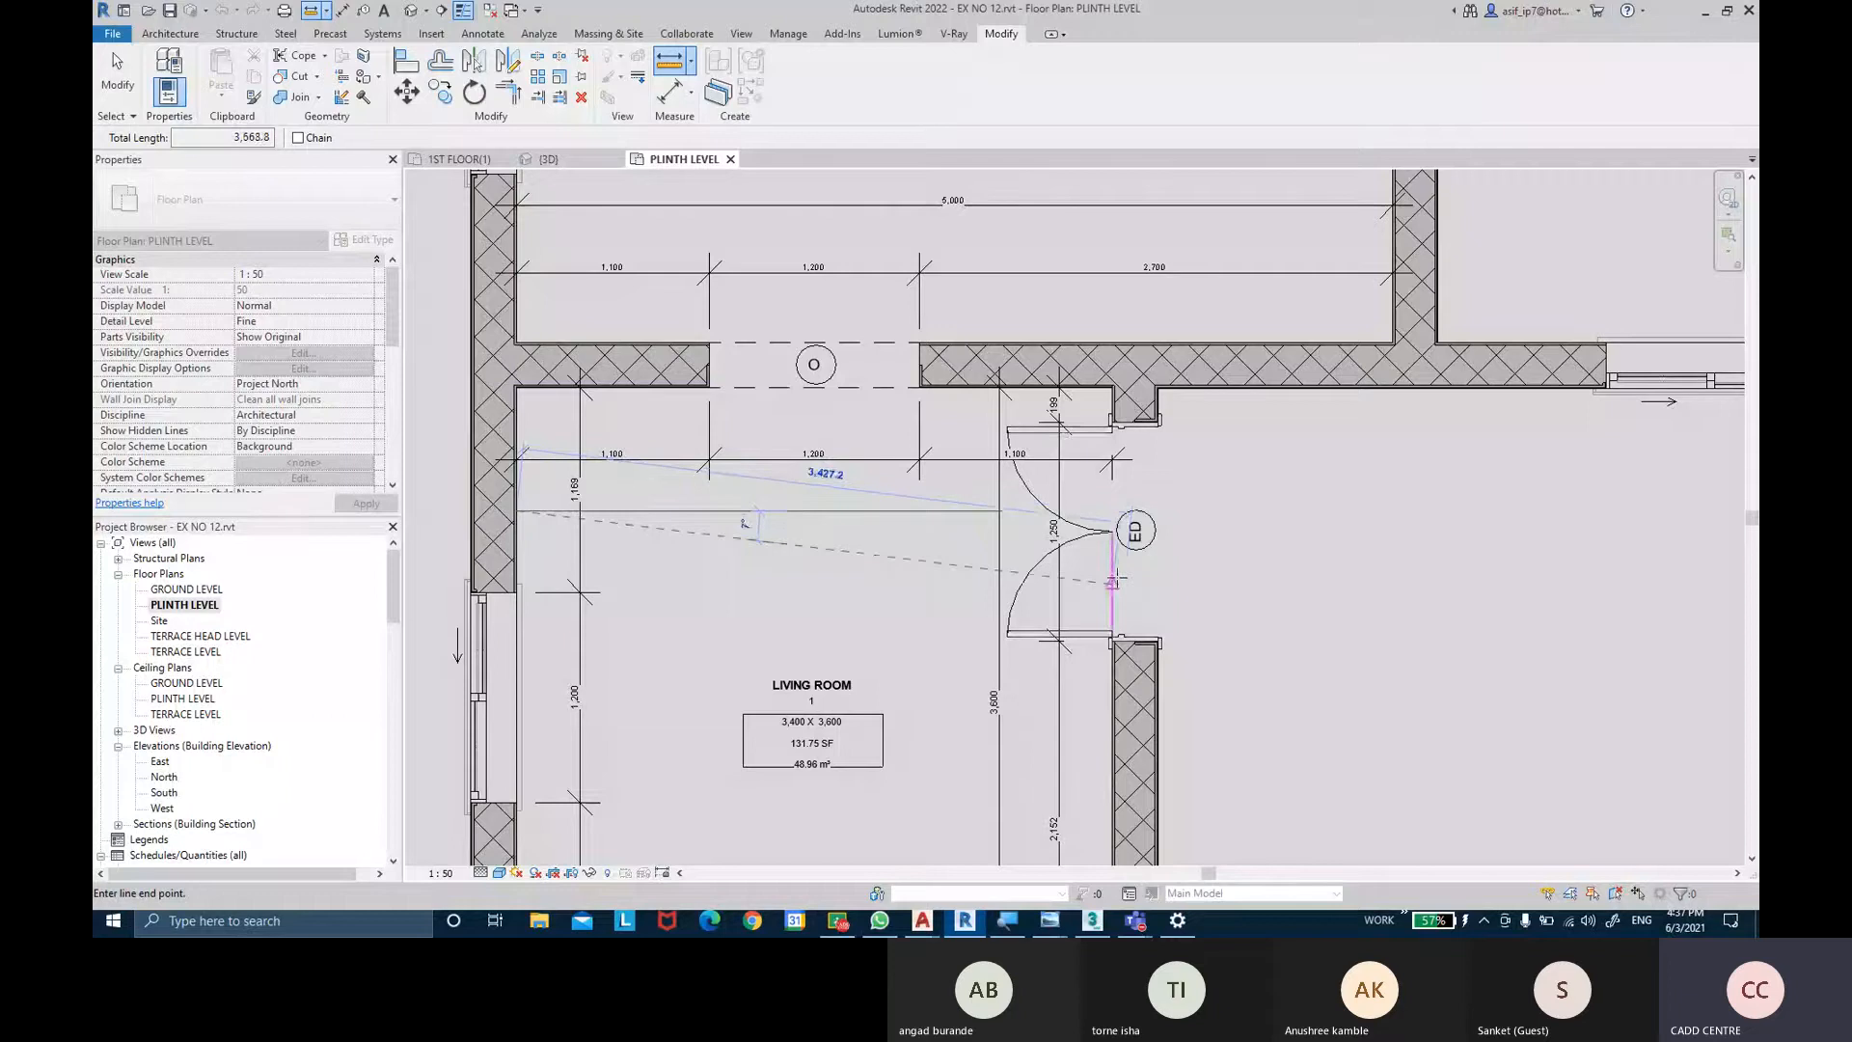
left_click(691, 60)
left_click(762, 141)
middle_click_drag(512, 518, 531, 425)
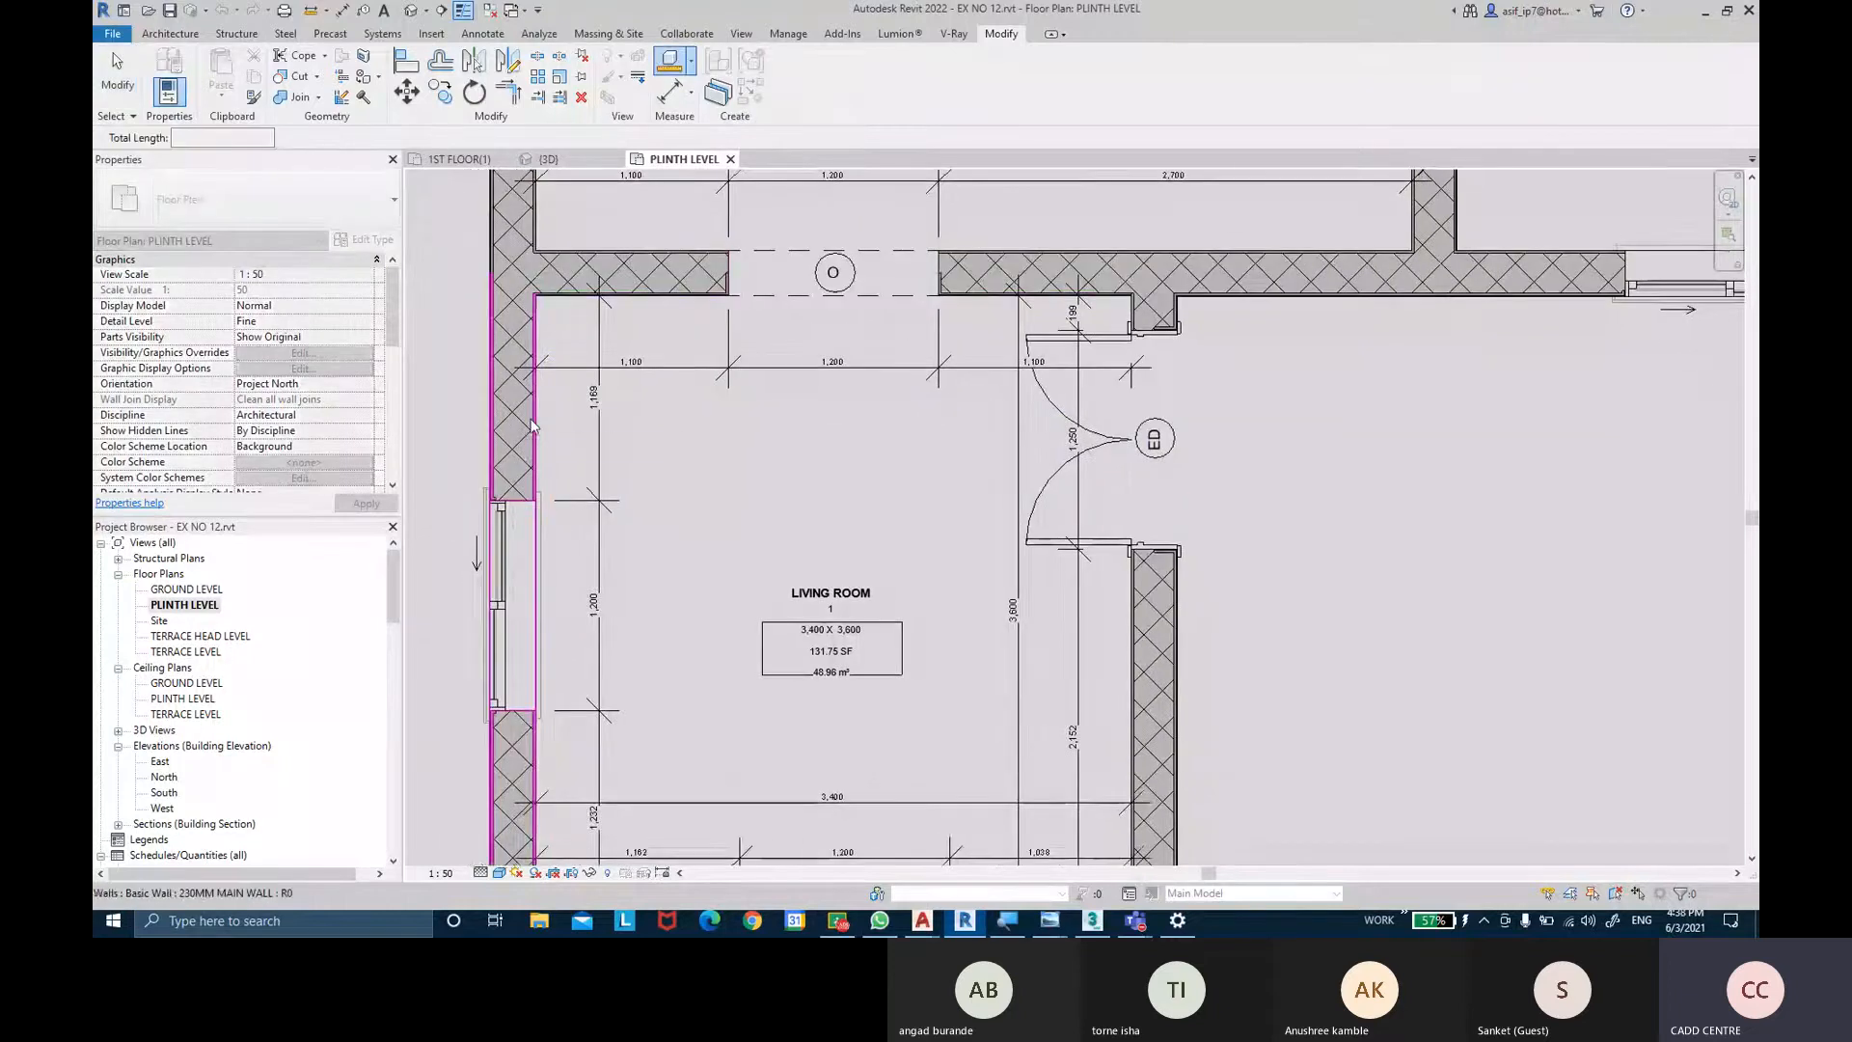
left_click(531, 427)
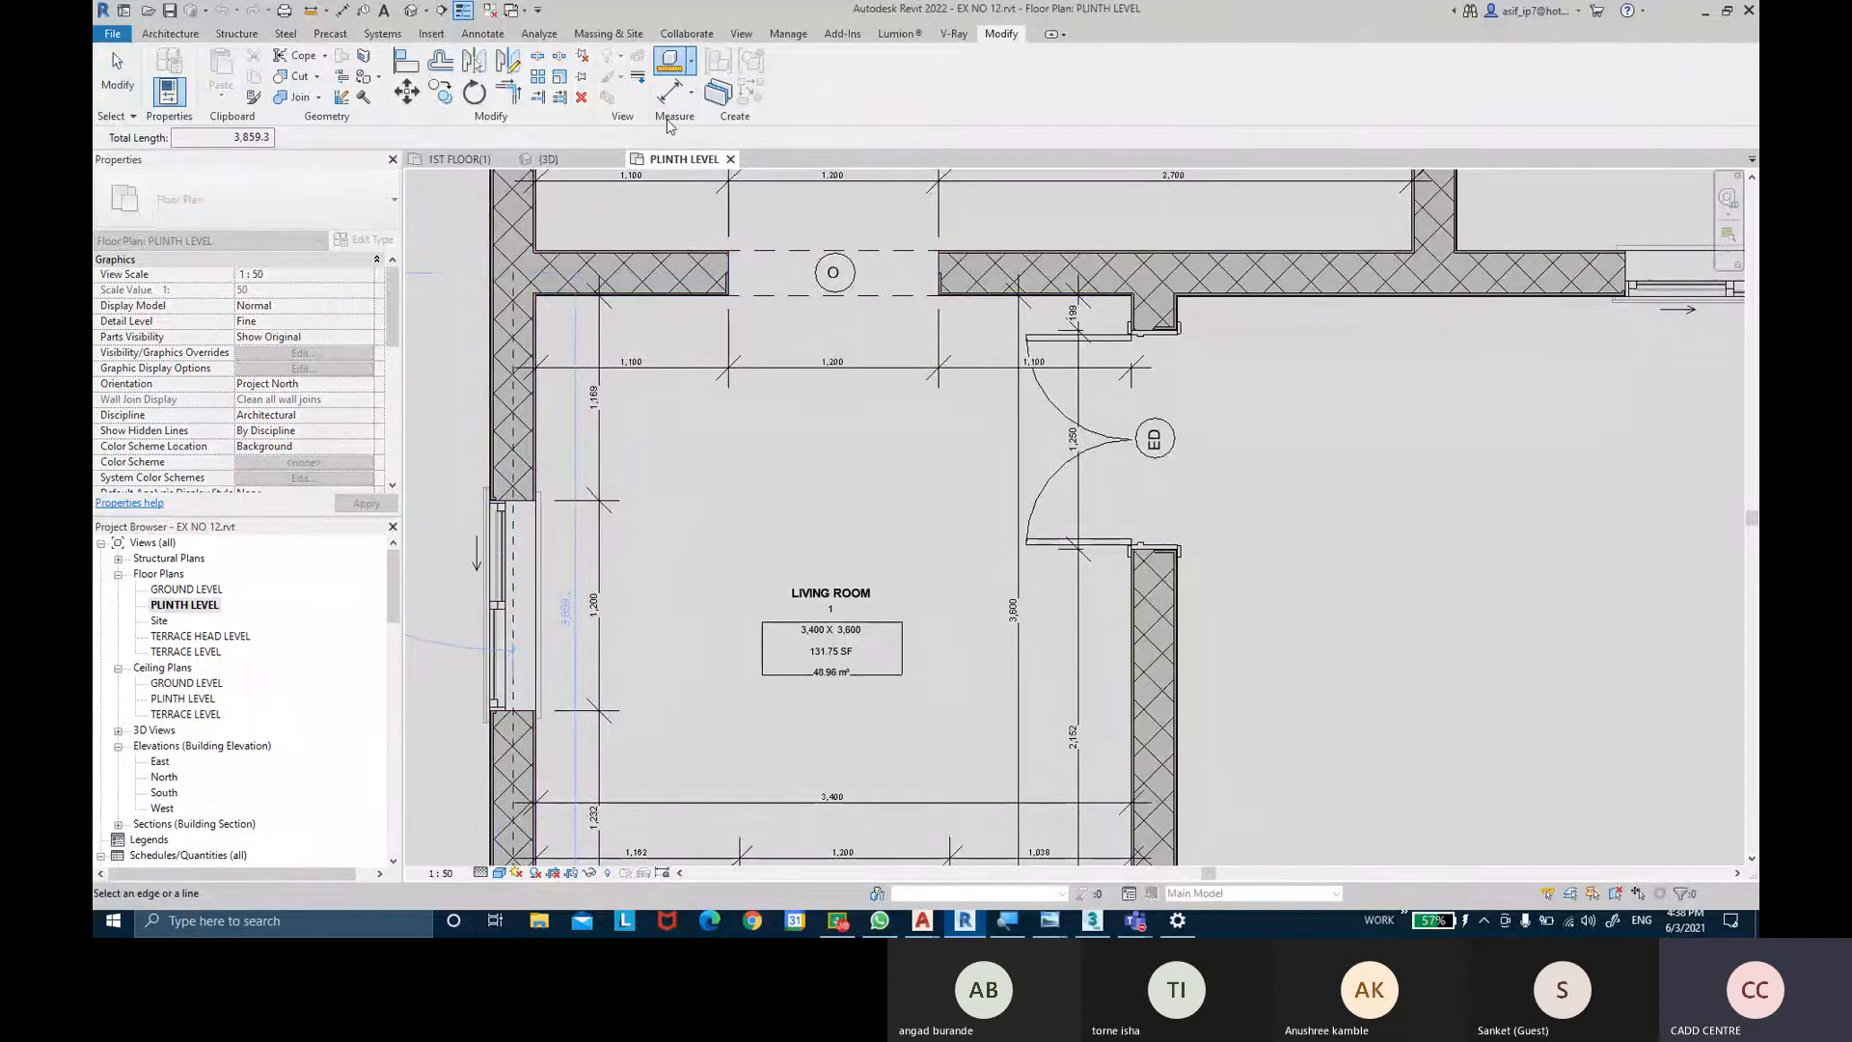
key("Escape")
key("Escape")
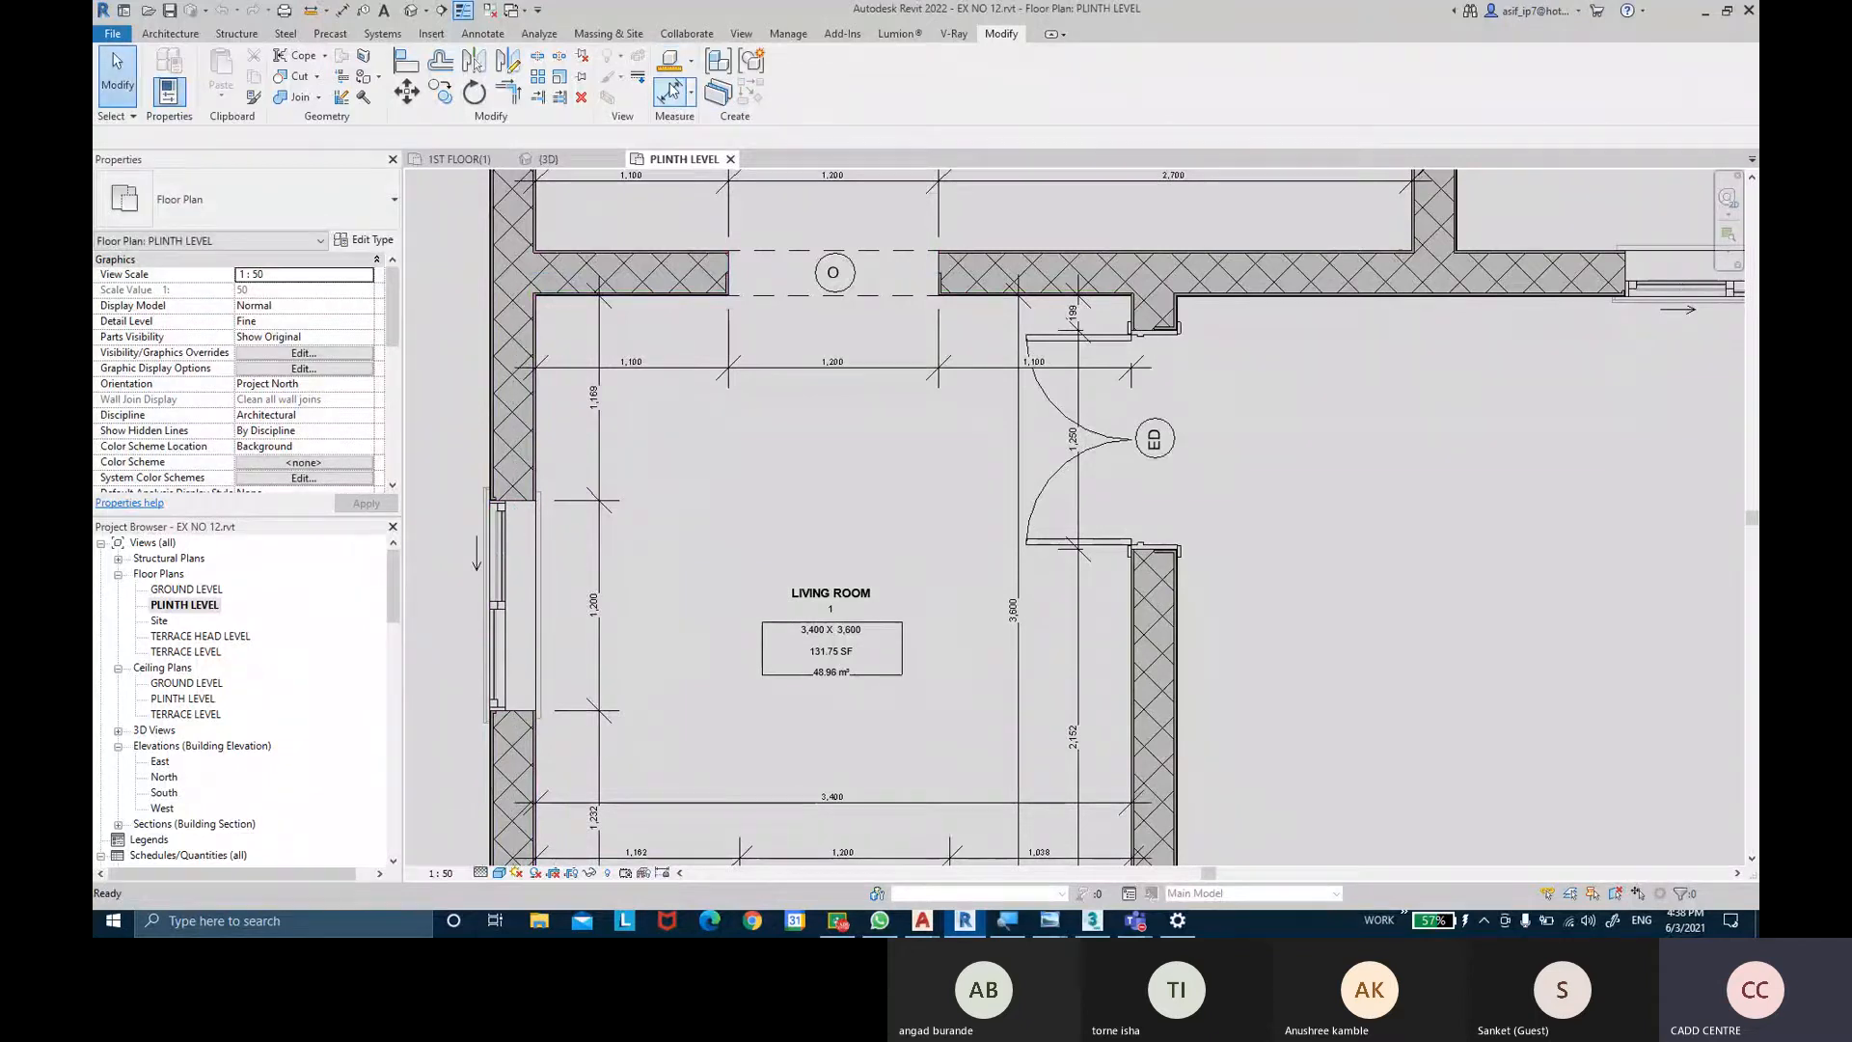
key("ctrl")
key("ctrl")
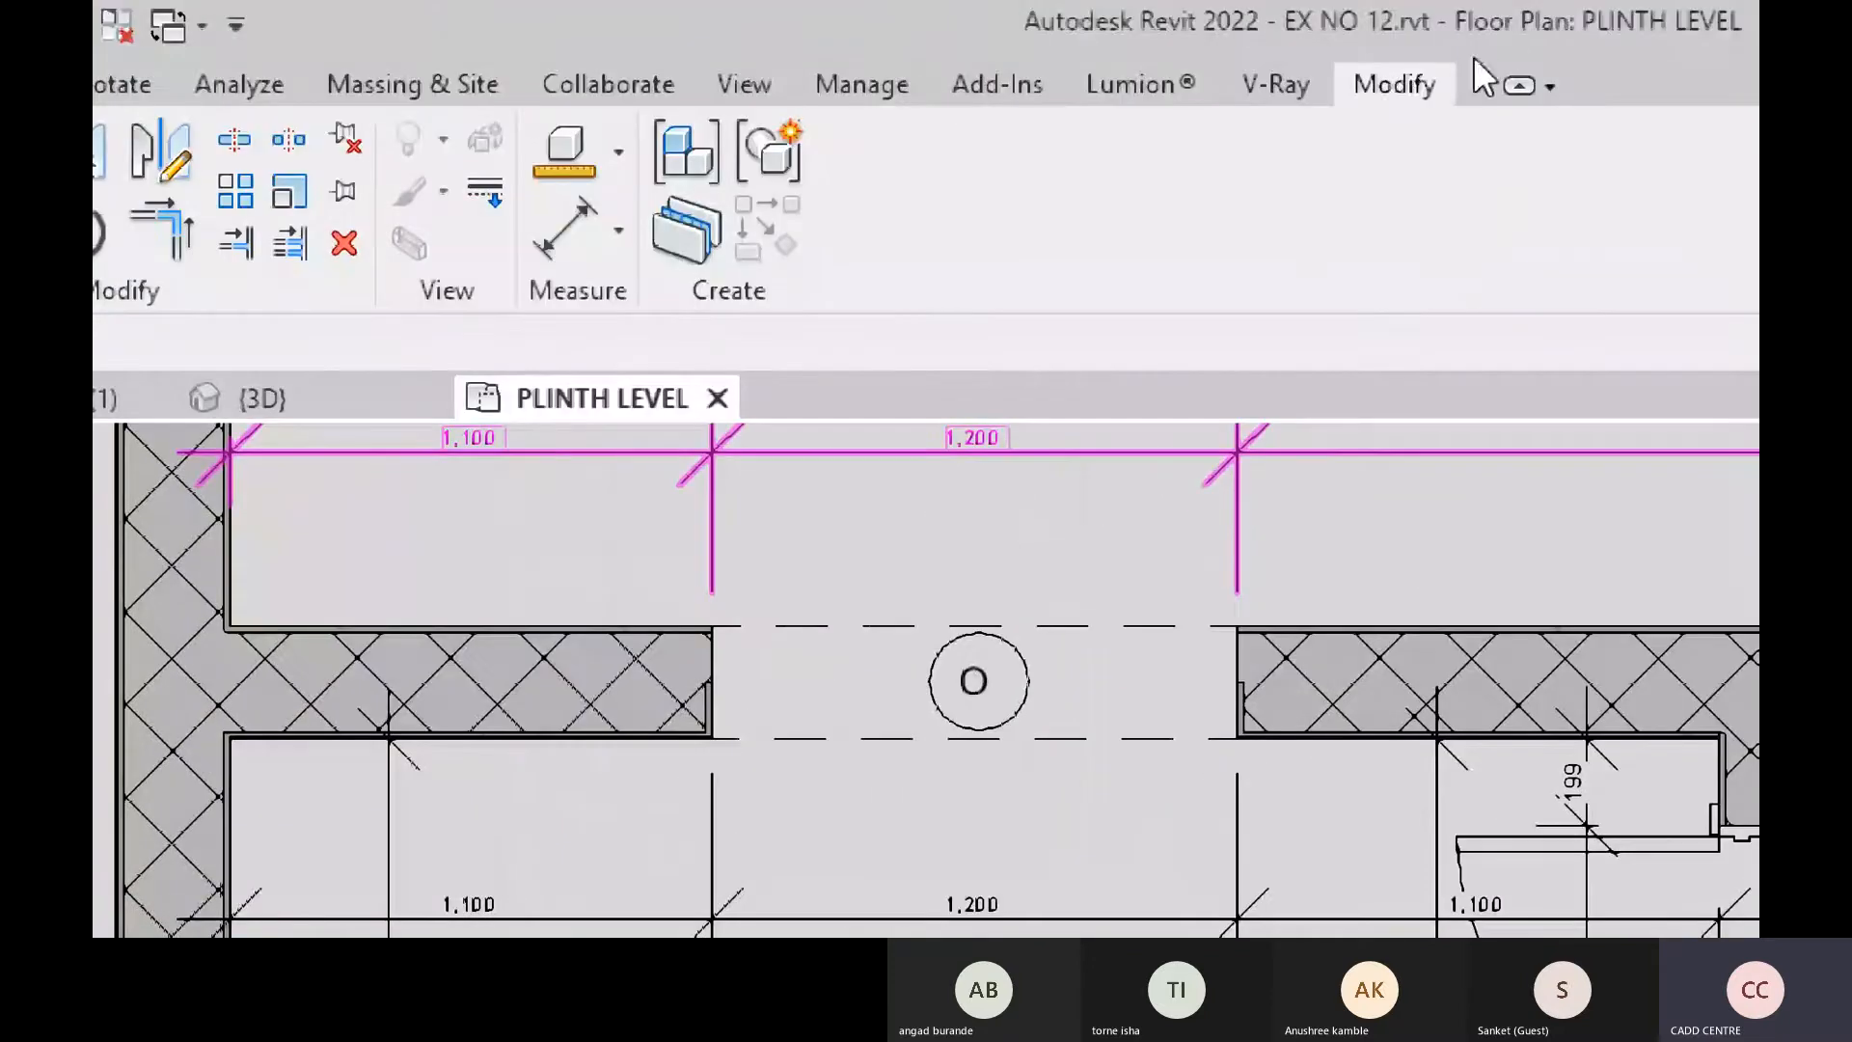
key("ctrl")
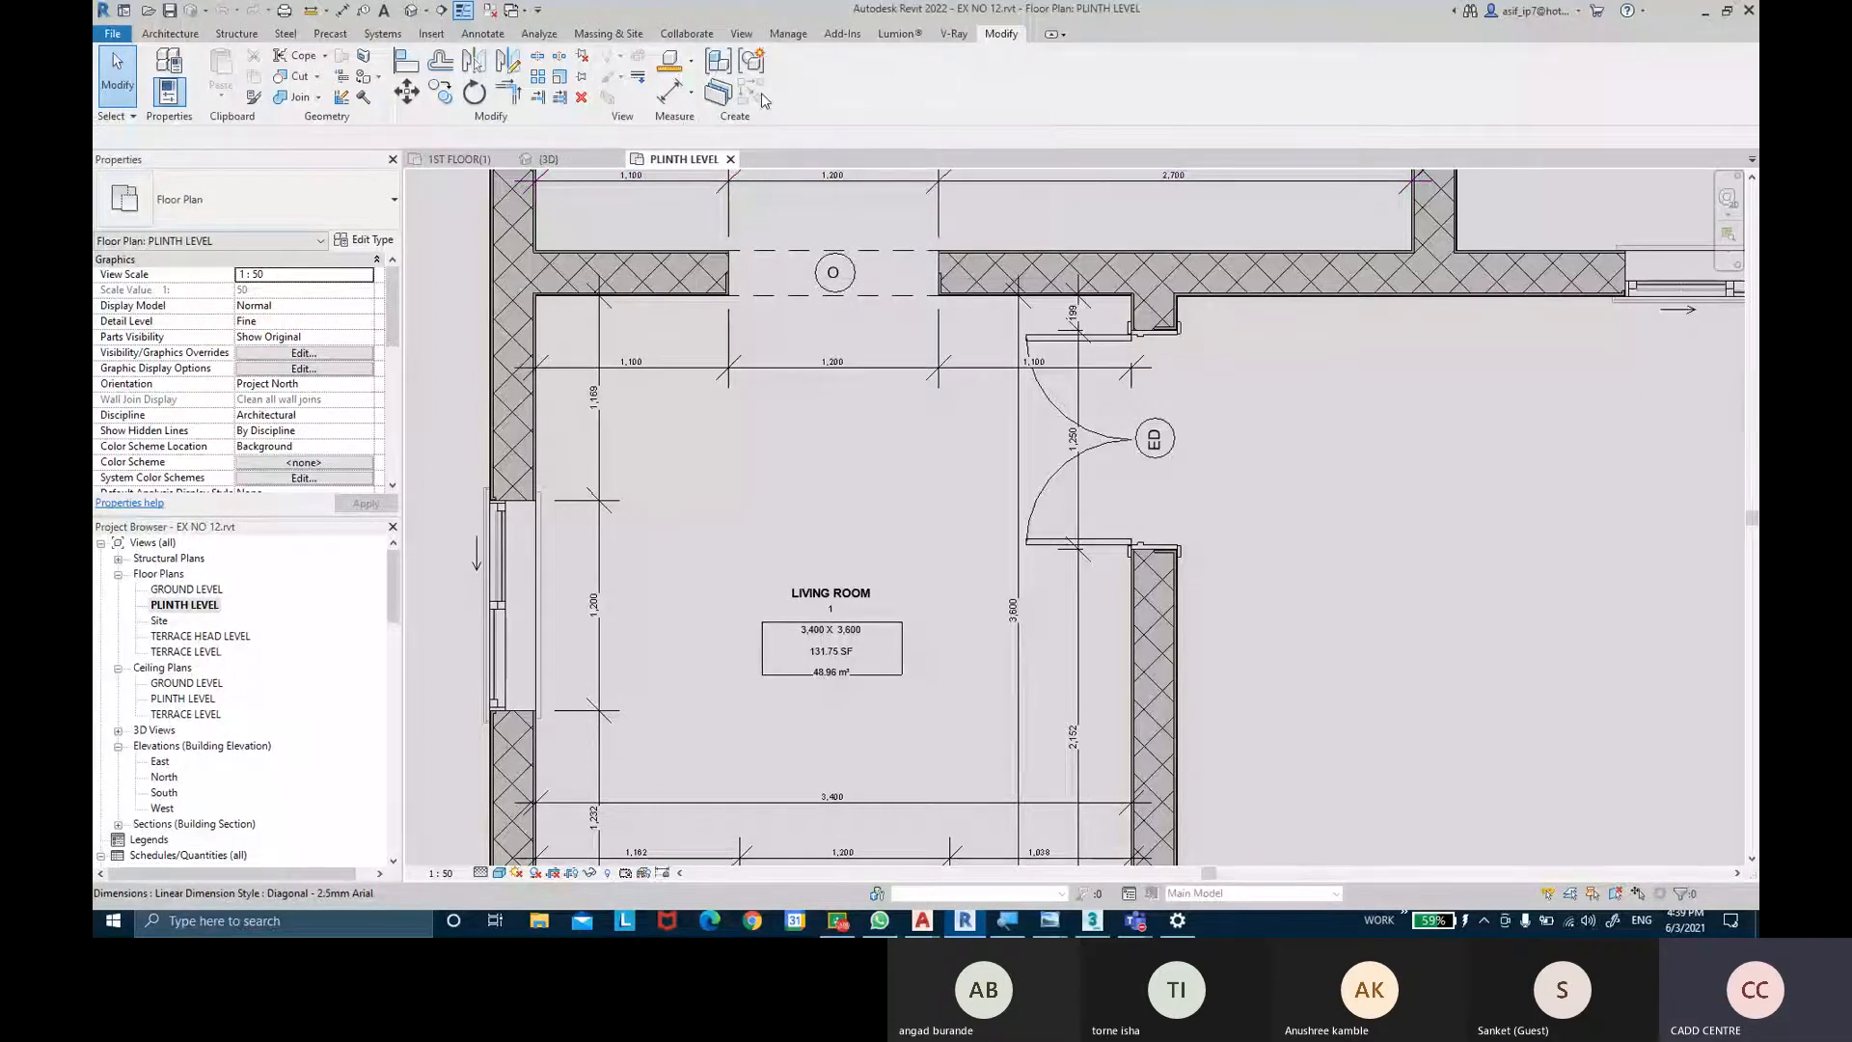
Use Create Similar on the living room's lower window to place a matching 1200 x 1200 window in the entrance wall, about 400 mm below the door.
scroll(1377, 522, "down", 2)
mouse_move(1318, 489)
middle_mouse_down()
mouse_move(1332, 476)
mouse_move(1314, 440)
middle_mouse_up()
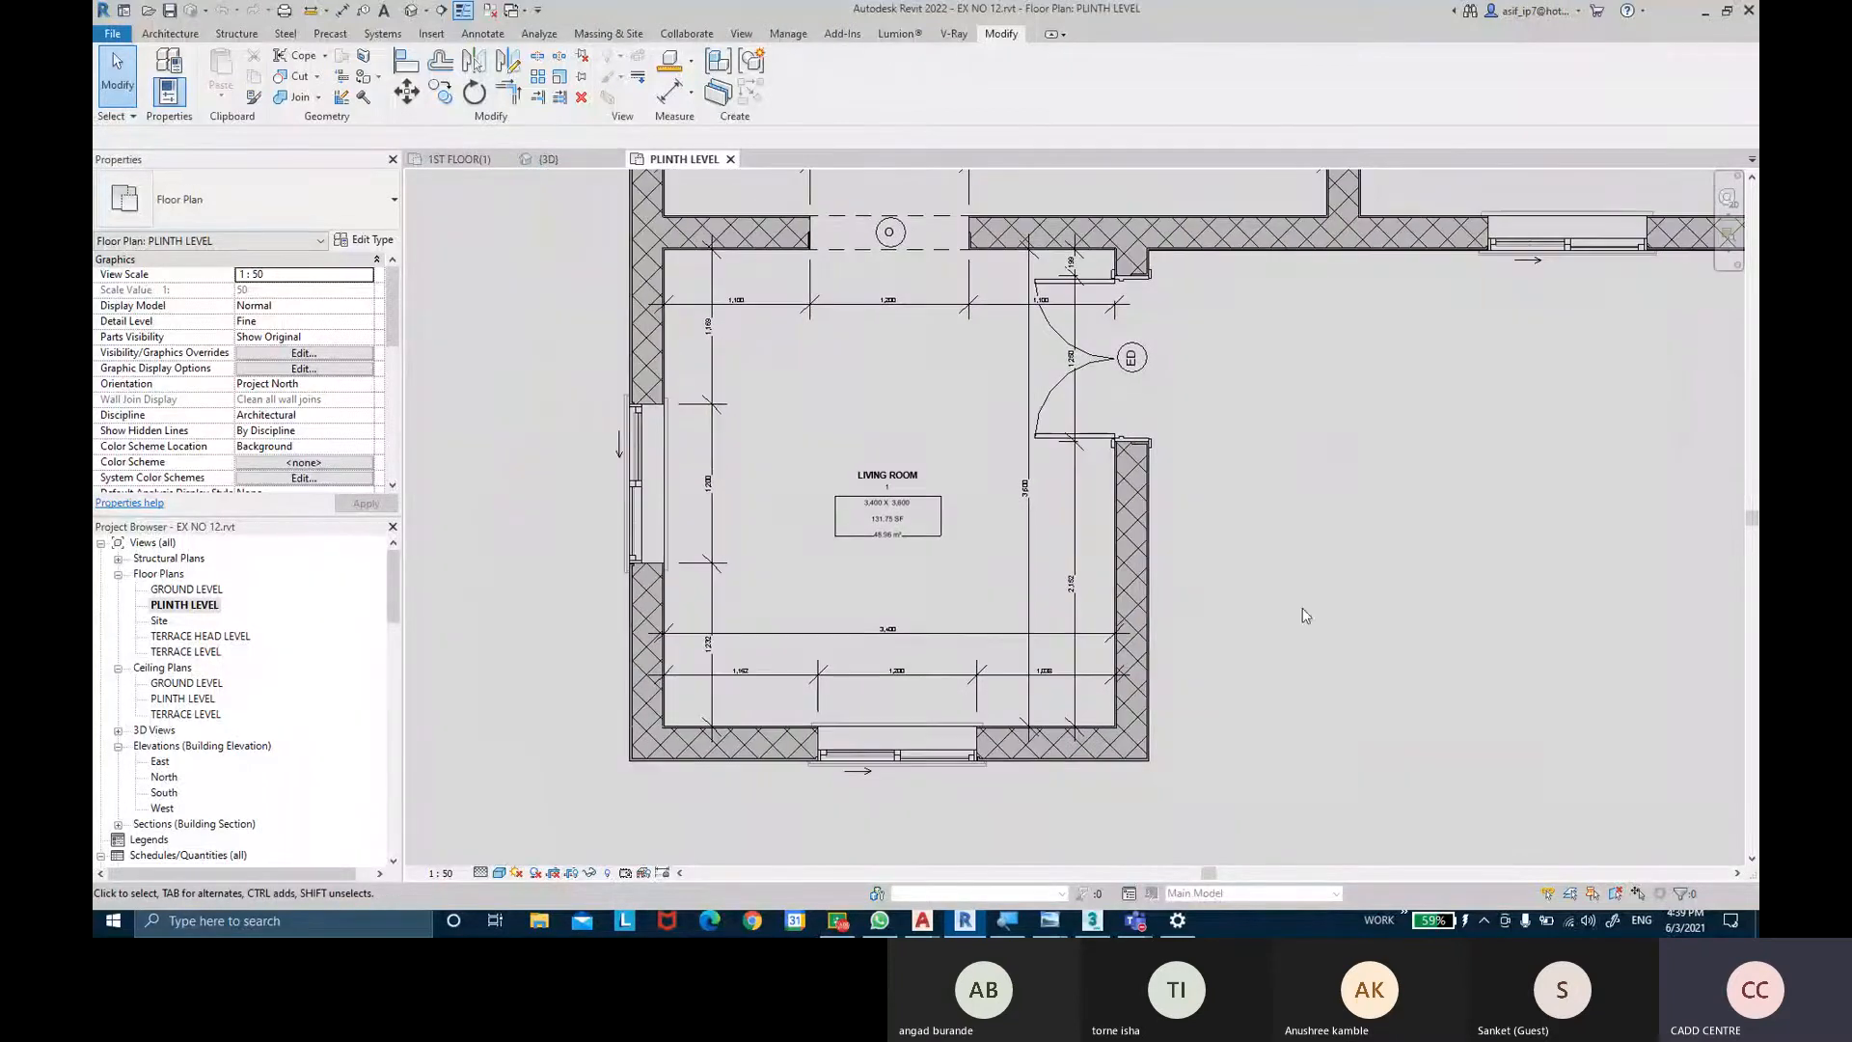
left_click(941, 782)
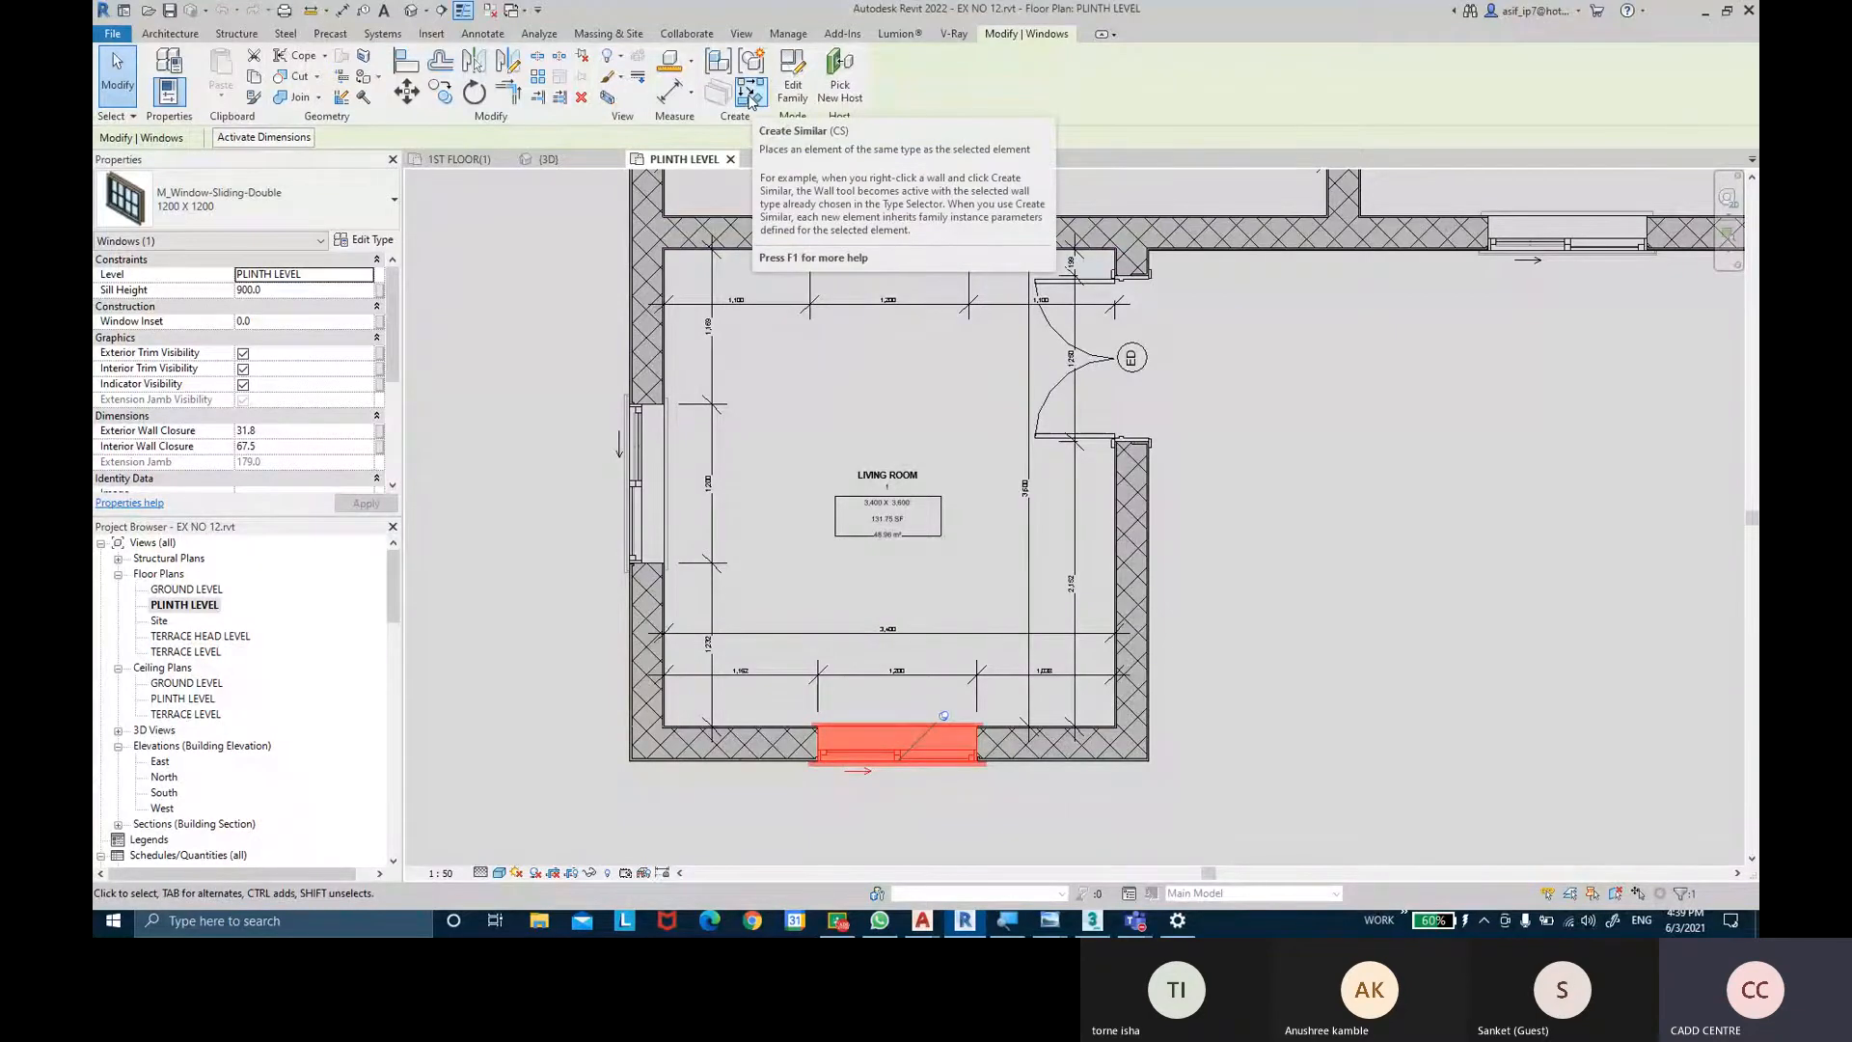
left_click(752, 97)
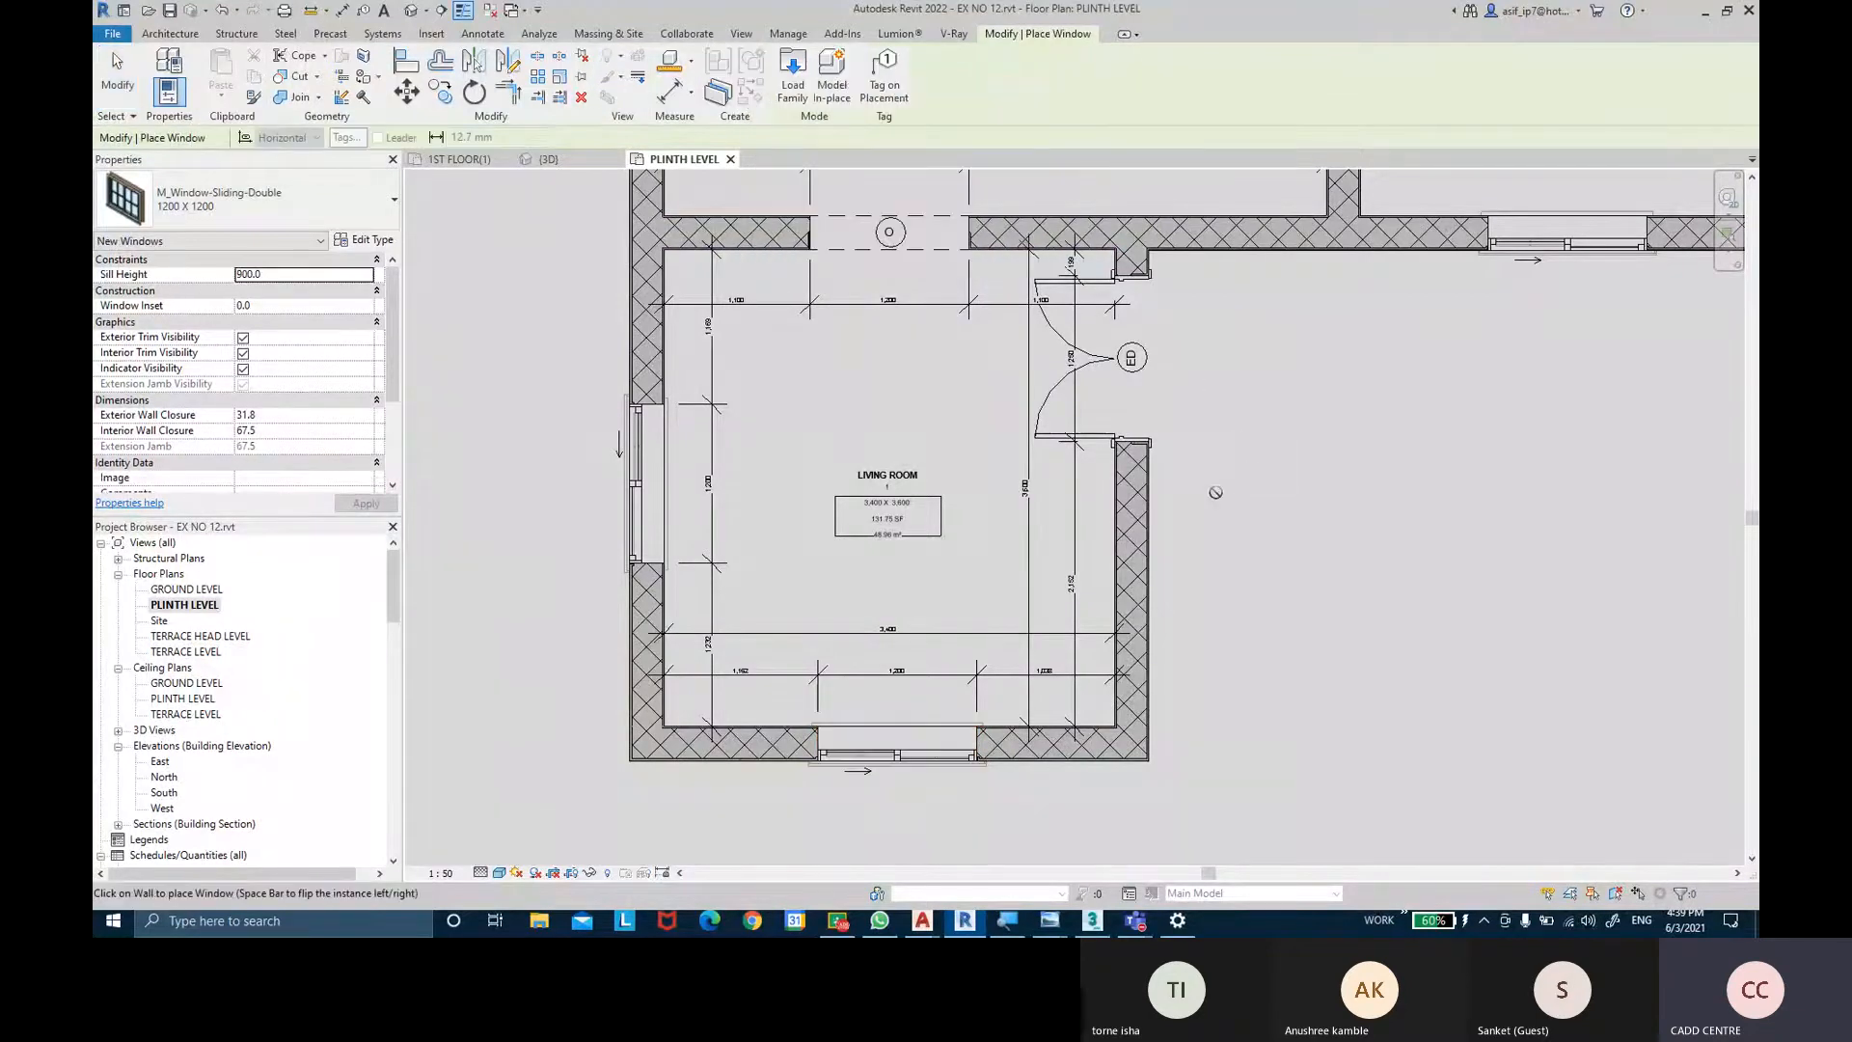
middle_click_drag(1217, 508, 1229, 503)
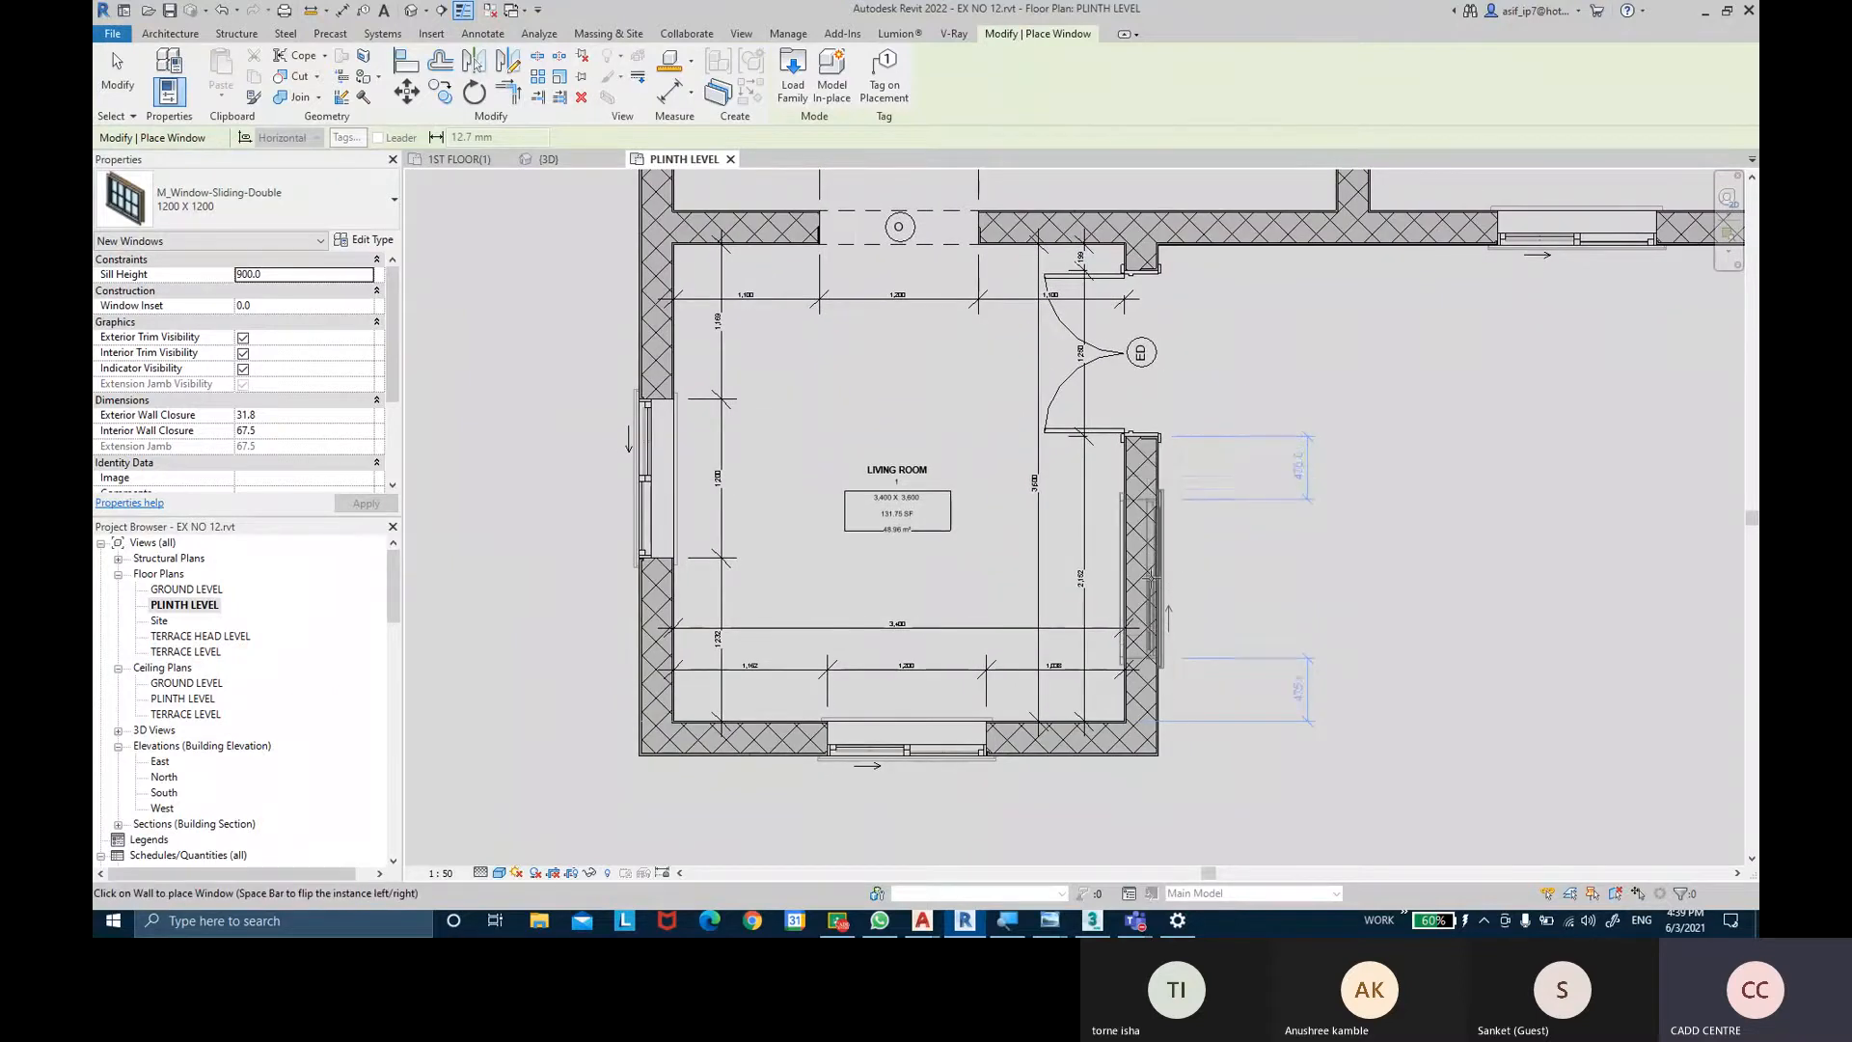
left_click(1154, 562)
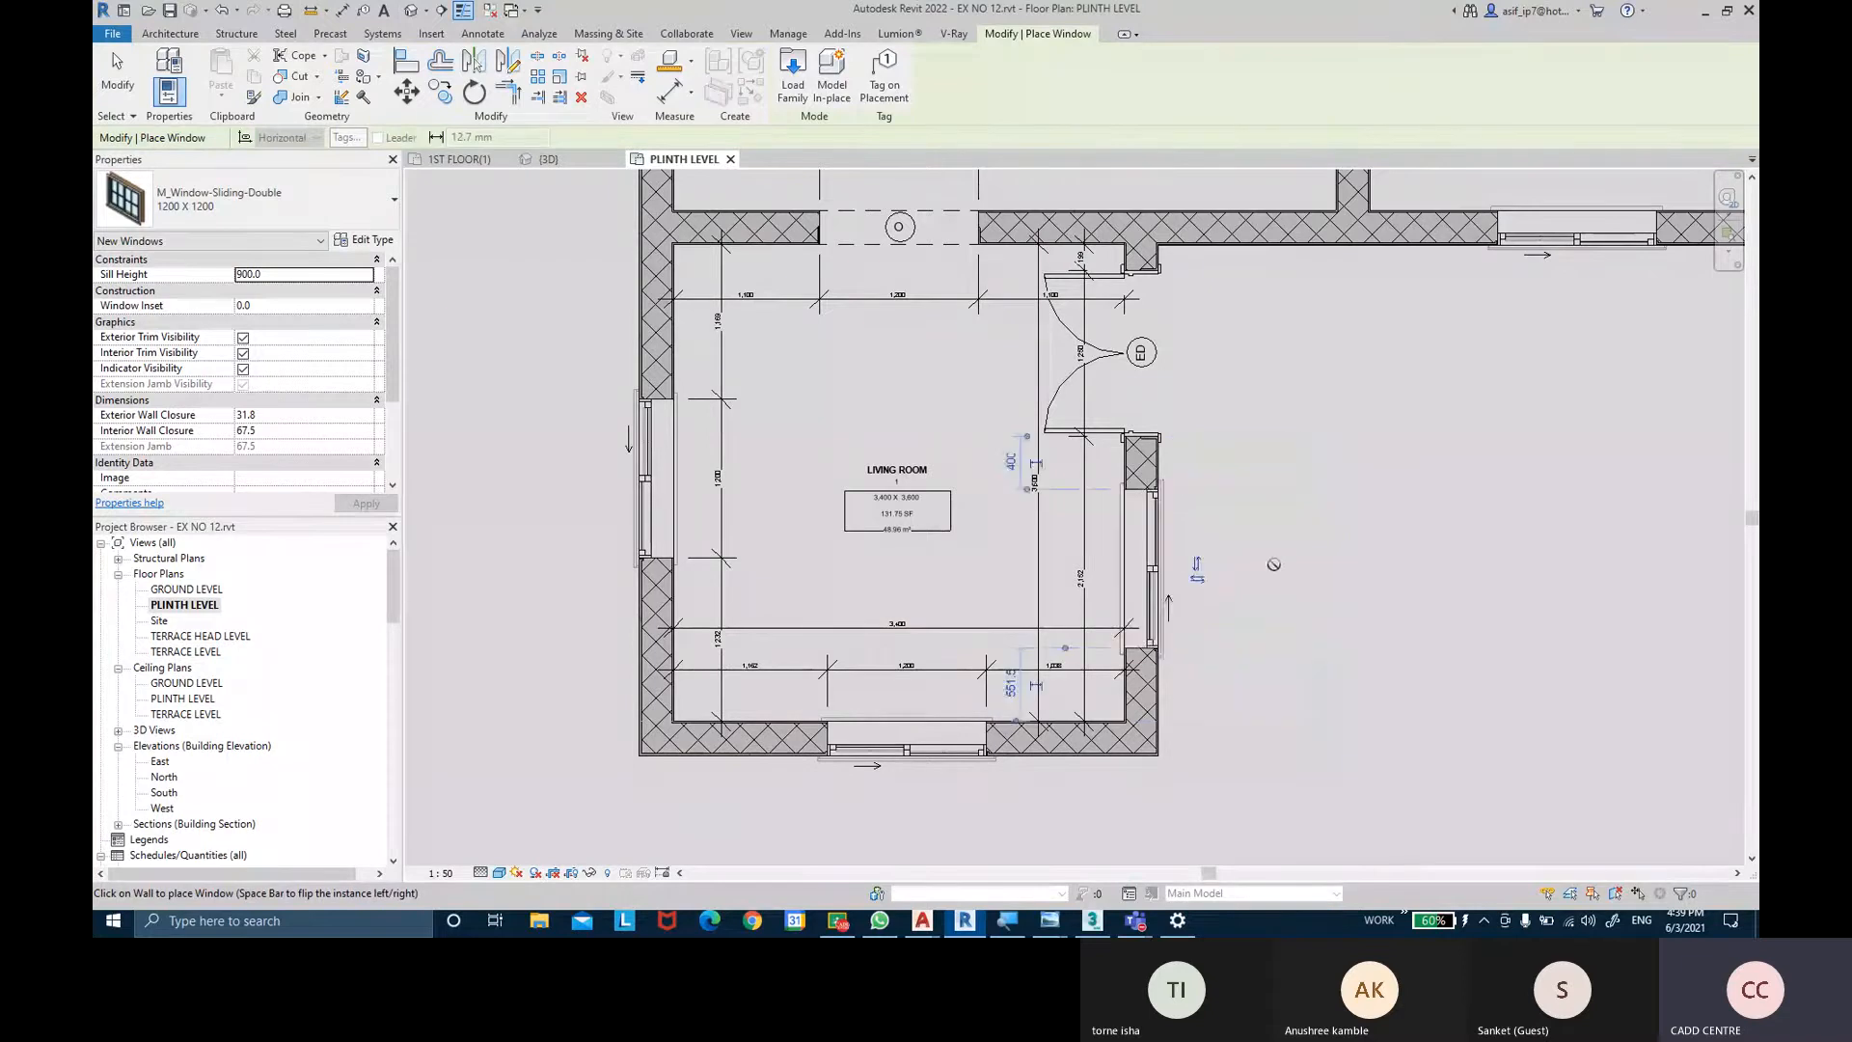
key("Escape")
key("Escape")
middle_click_drag(1276, 564, 1244, 611)
scroll(1244, 607, "down", 1)
middle_click_drag(1210, 481, 1007, 602)
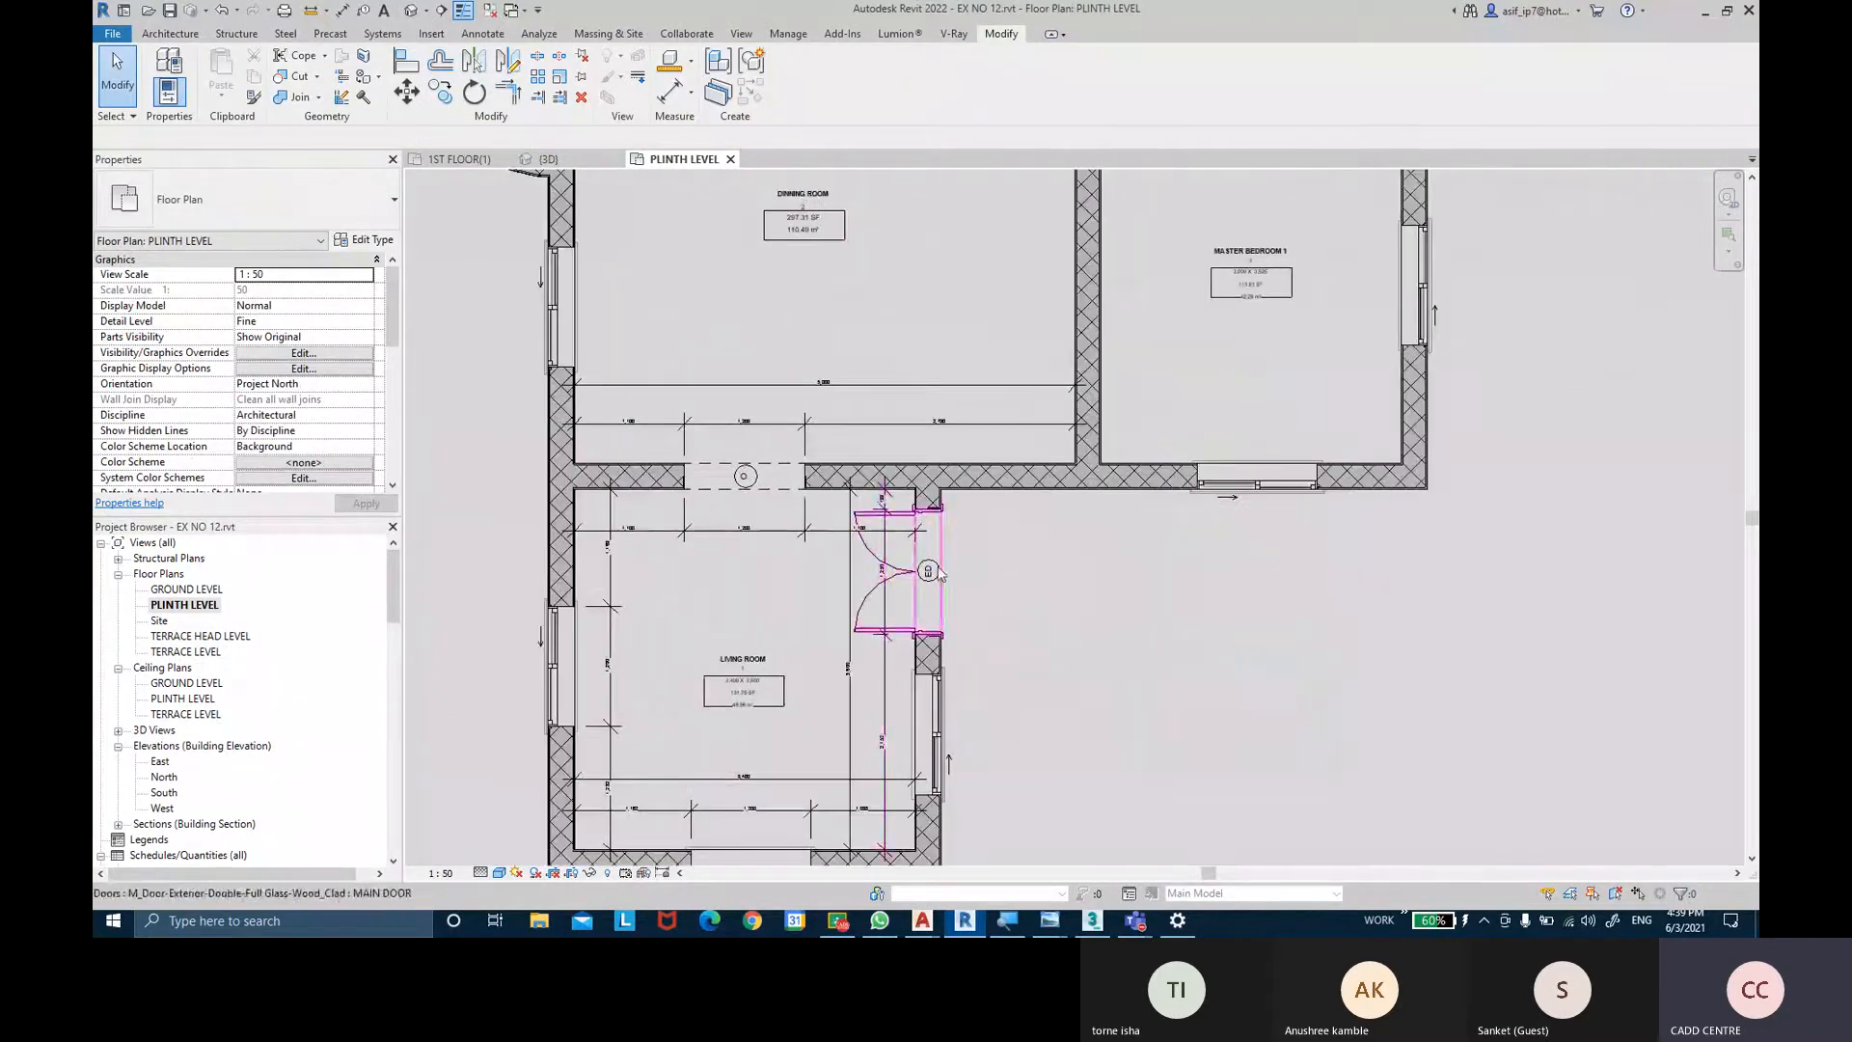
Use Create Similar on the living room's main door to place a matching double door in the wall between the dining room and Master Bedroom 1.
scroll(1007, 608, "down", 1)
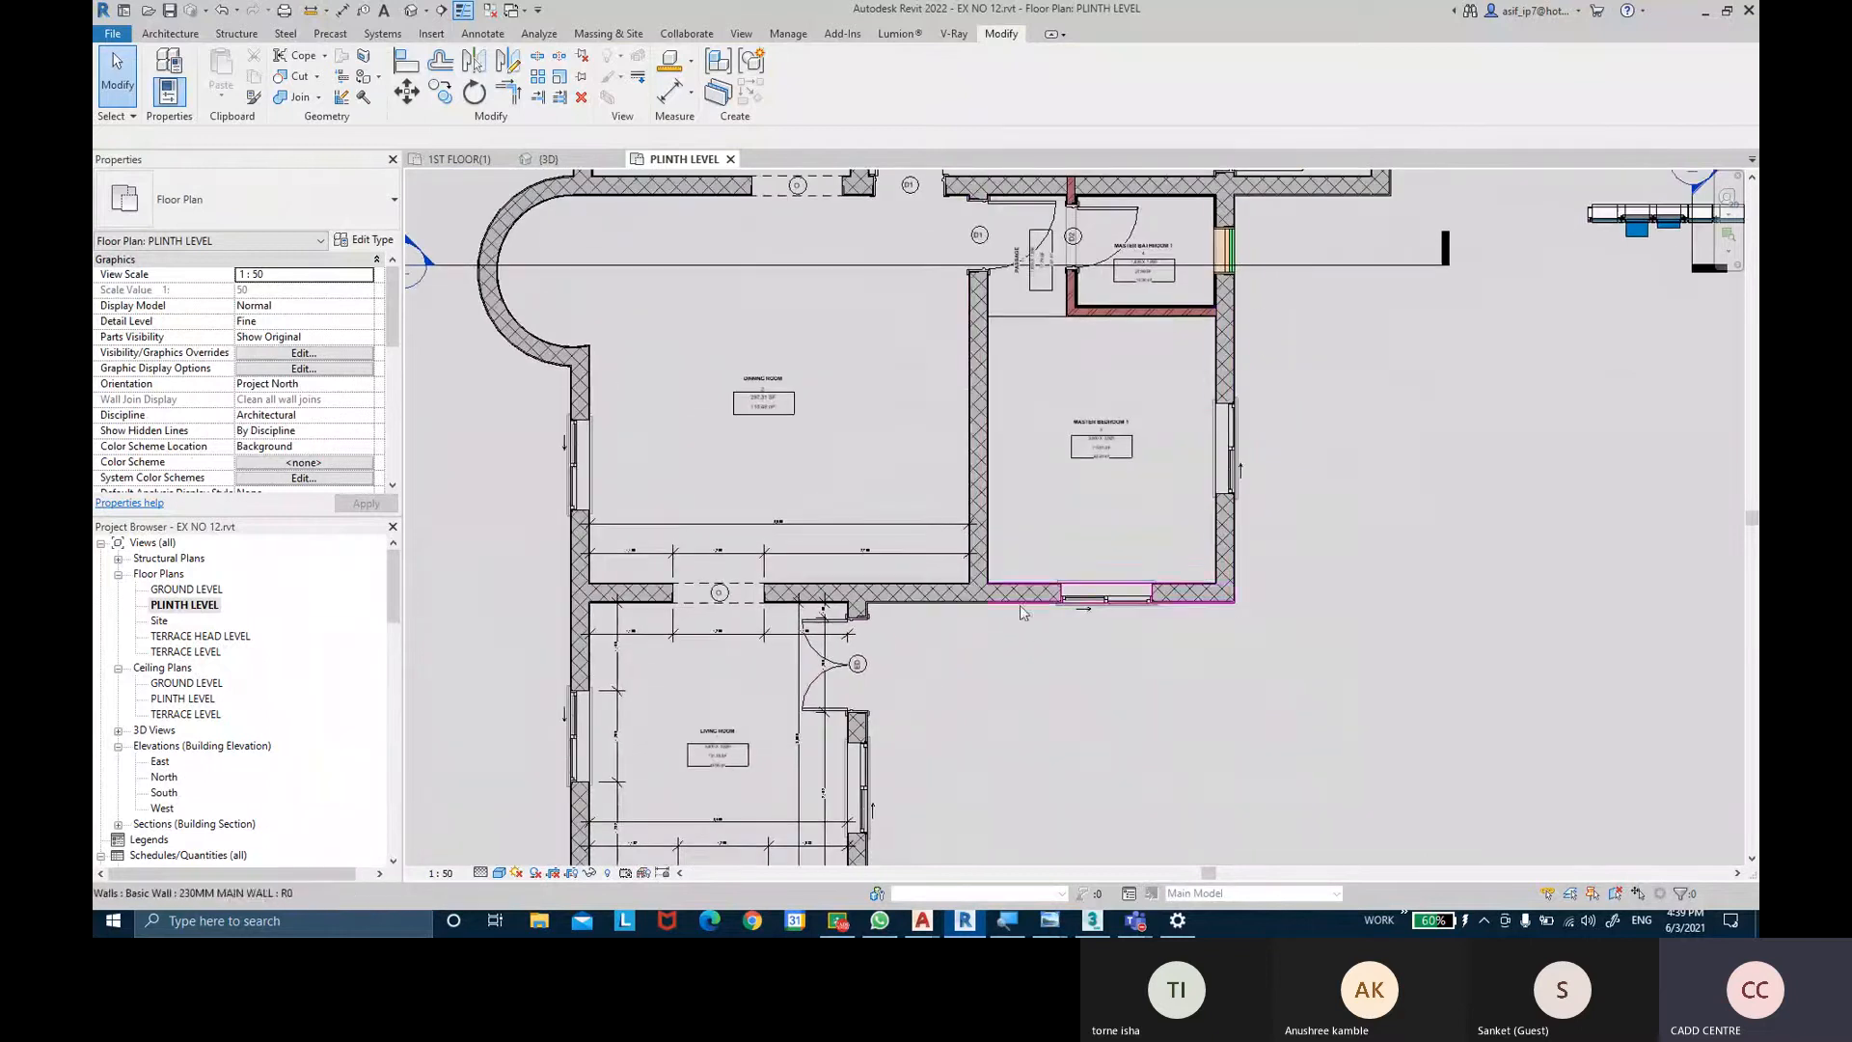
left_click(867, 680)
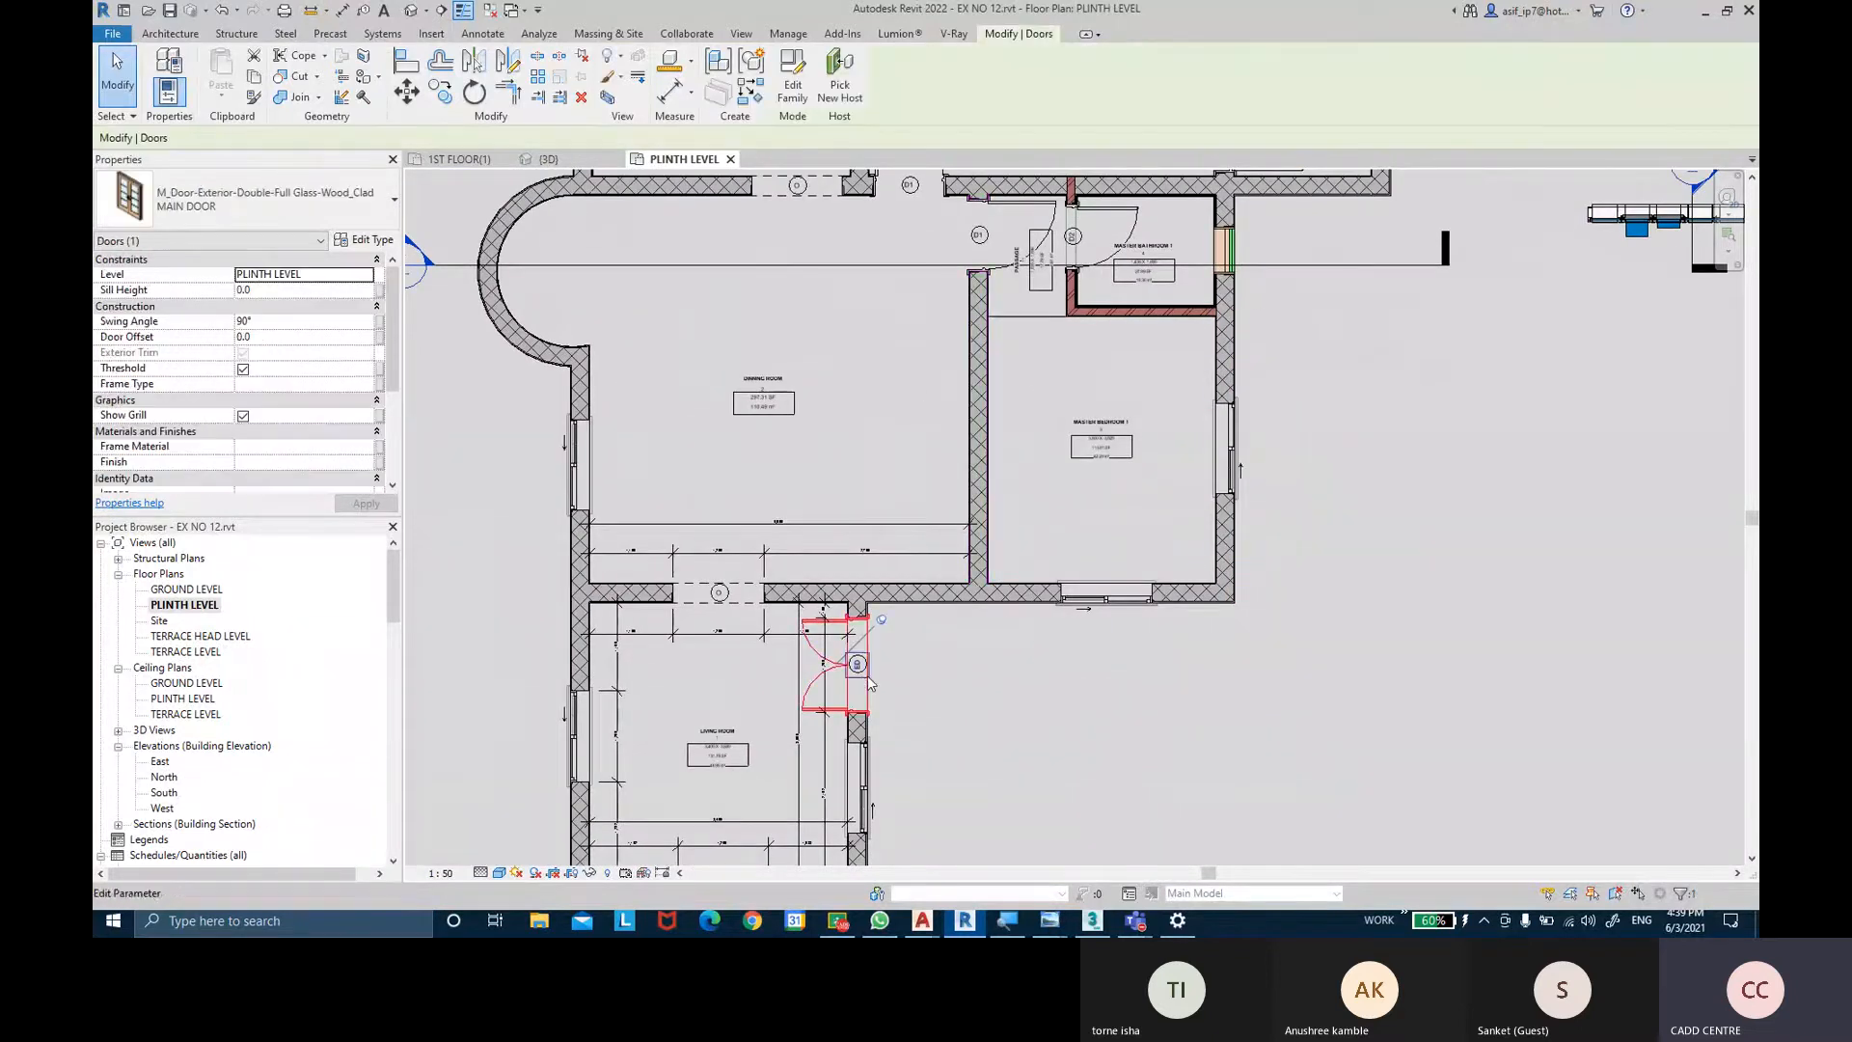
left_click(754, 96)
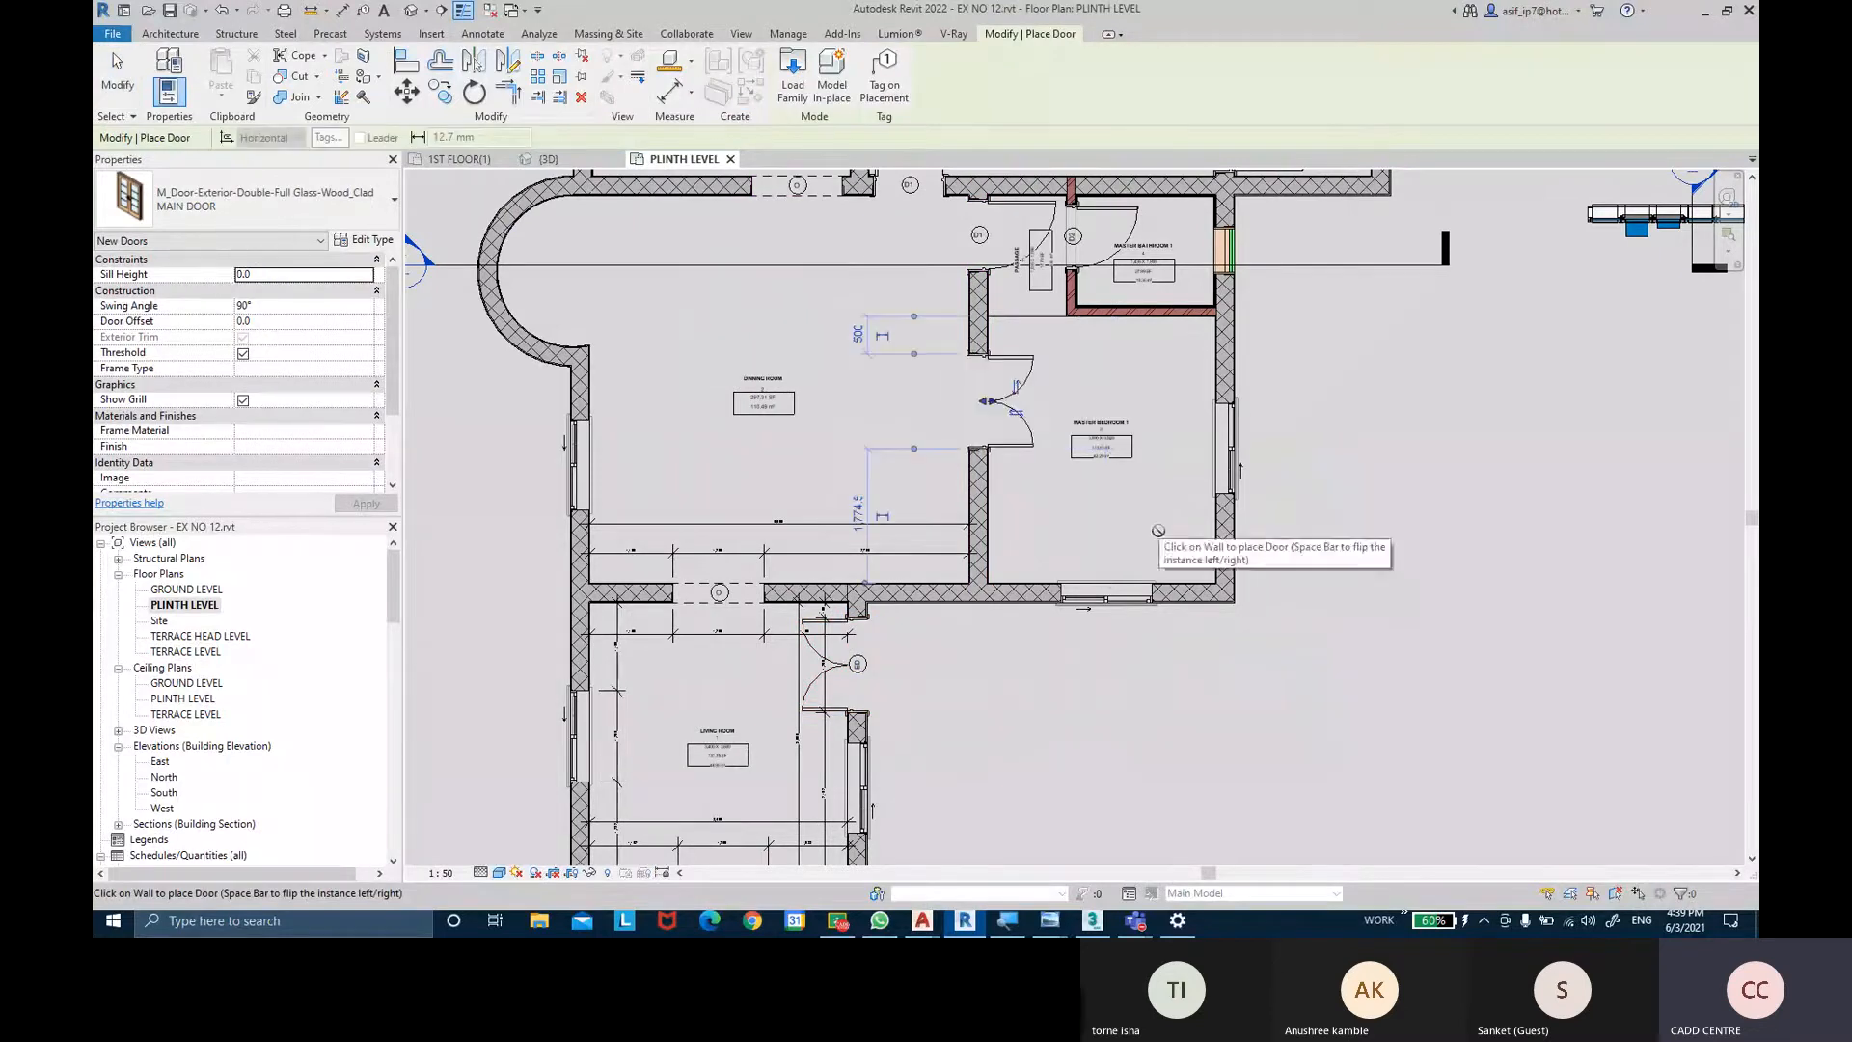
key("Escape")
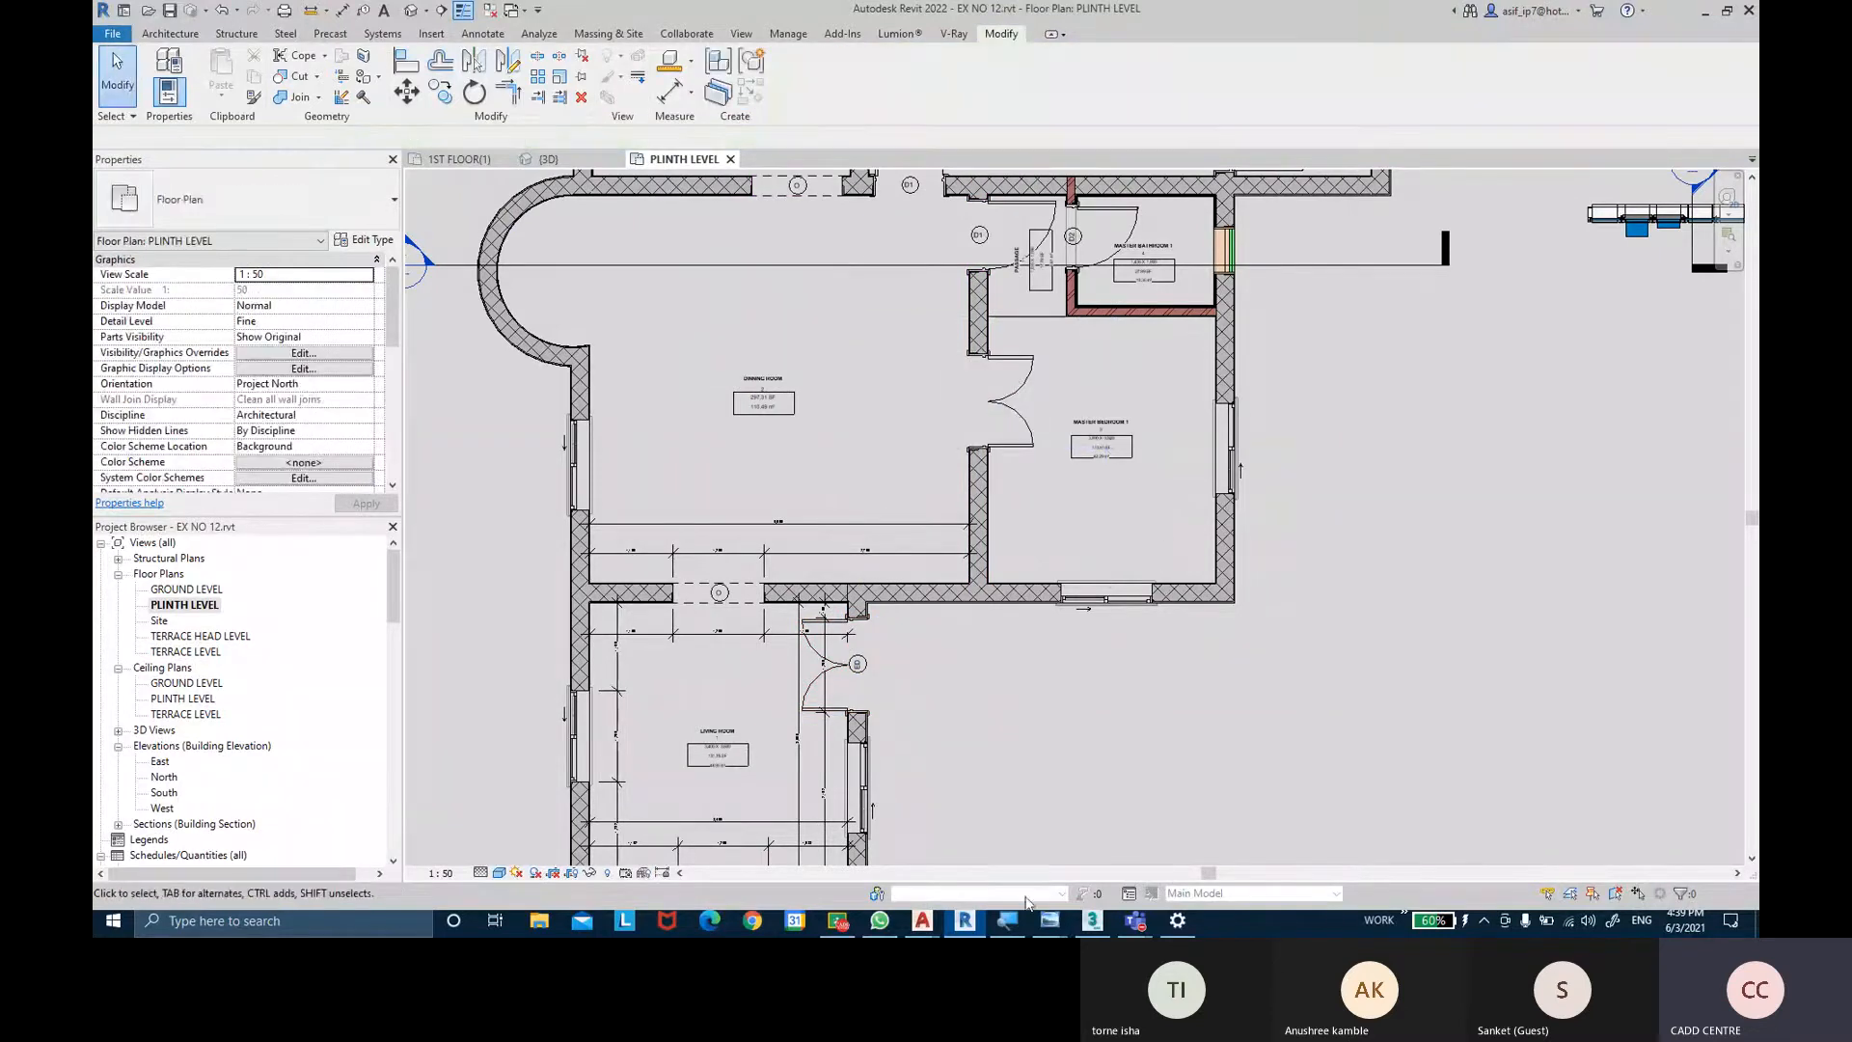
Switch to the Microsoft Teams meeting, admit the guest waiting in the lobby, and return to Revit.
mouse_move(1134, 920)
left_click(1141, 820)
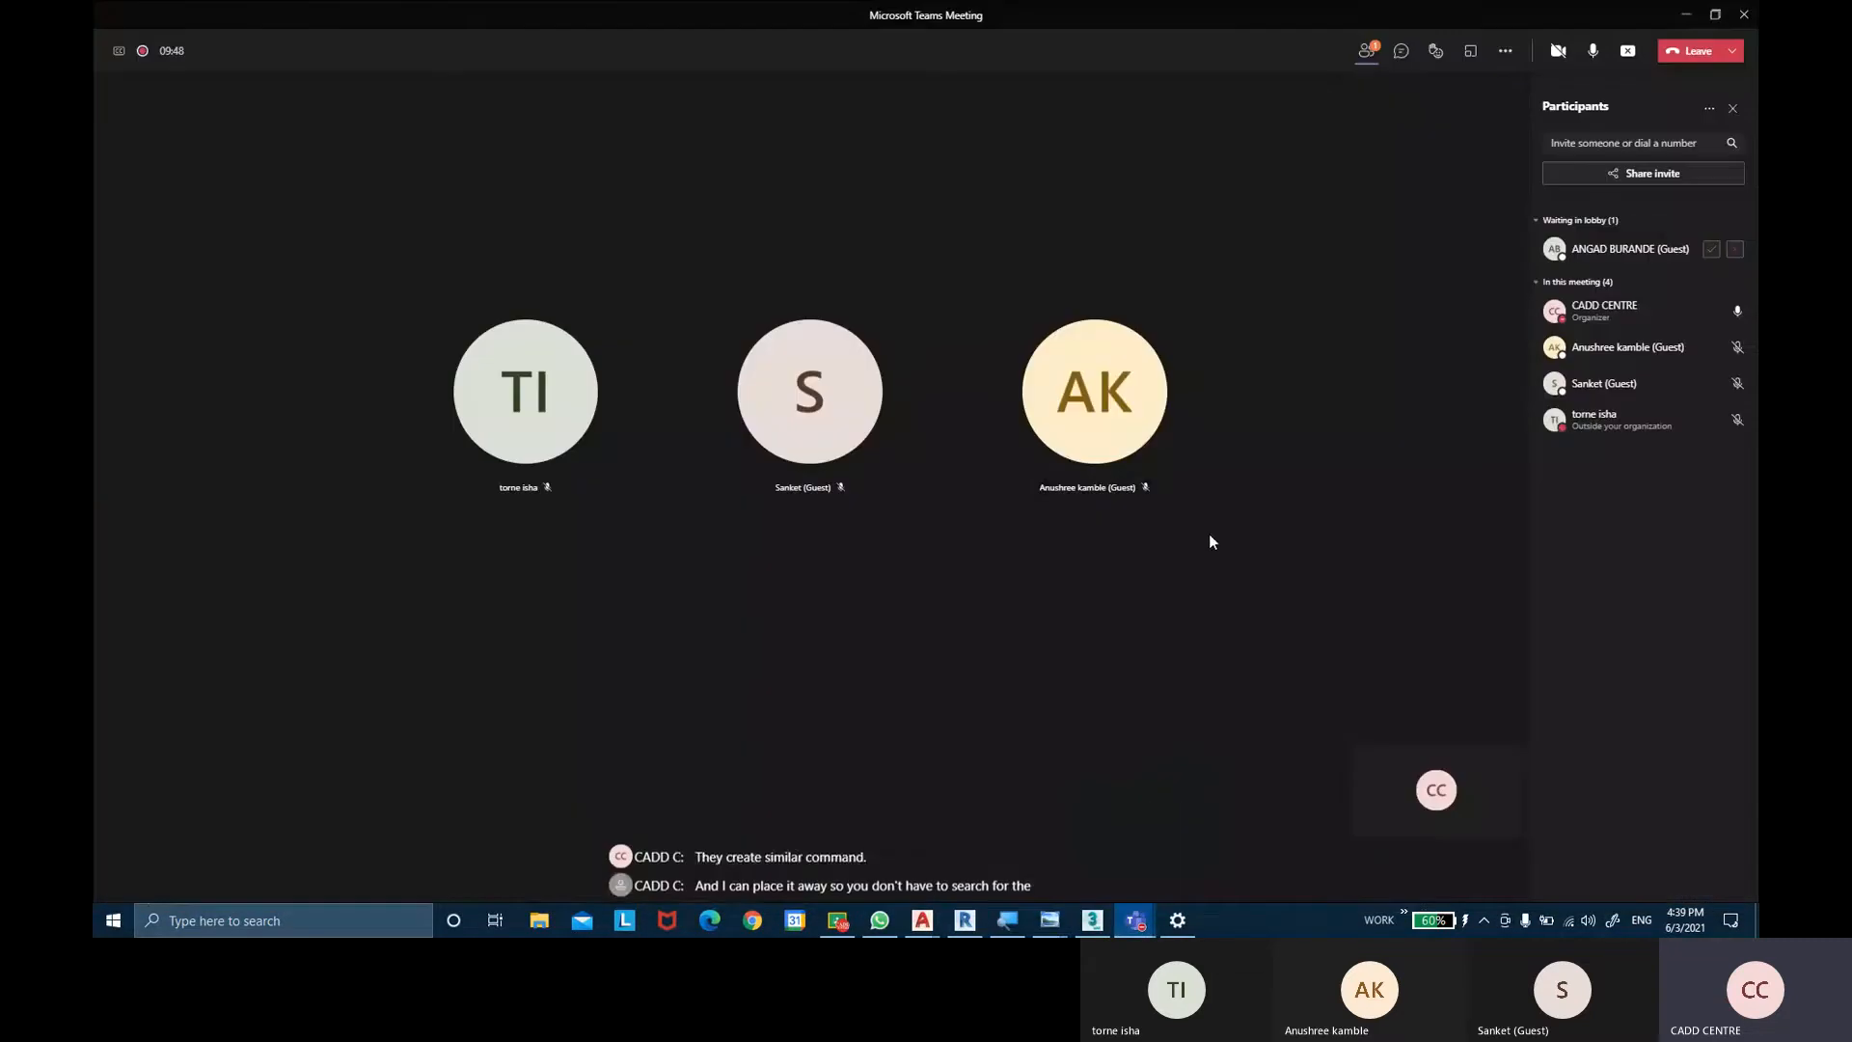
left_click(1710, 249)
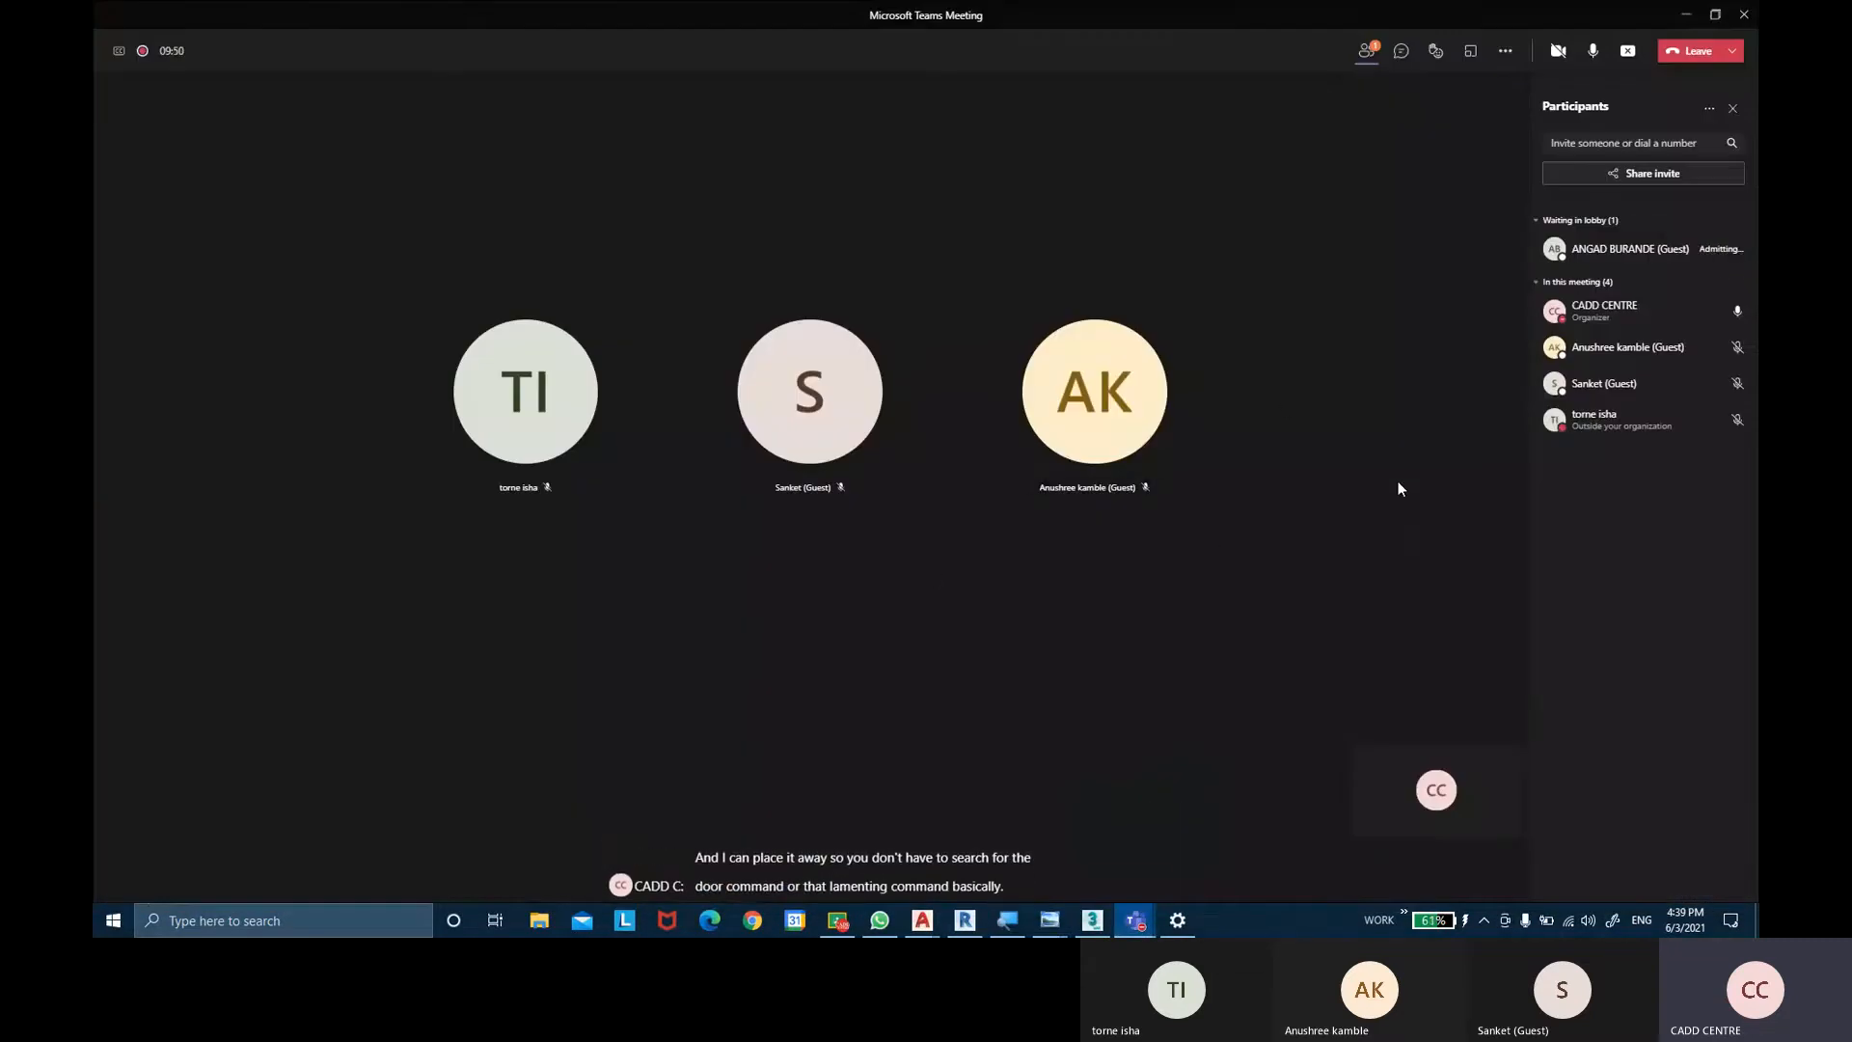
left_click(1683, 15)
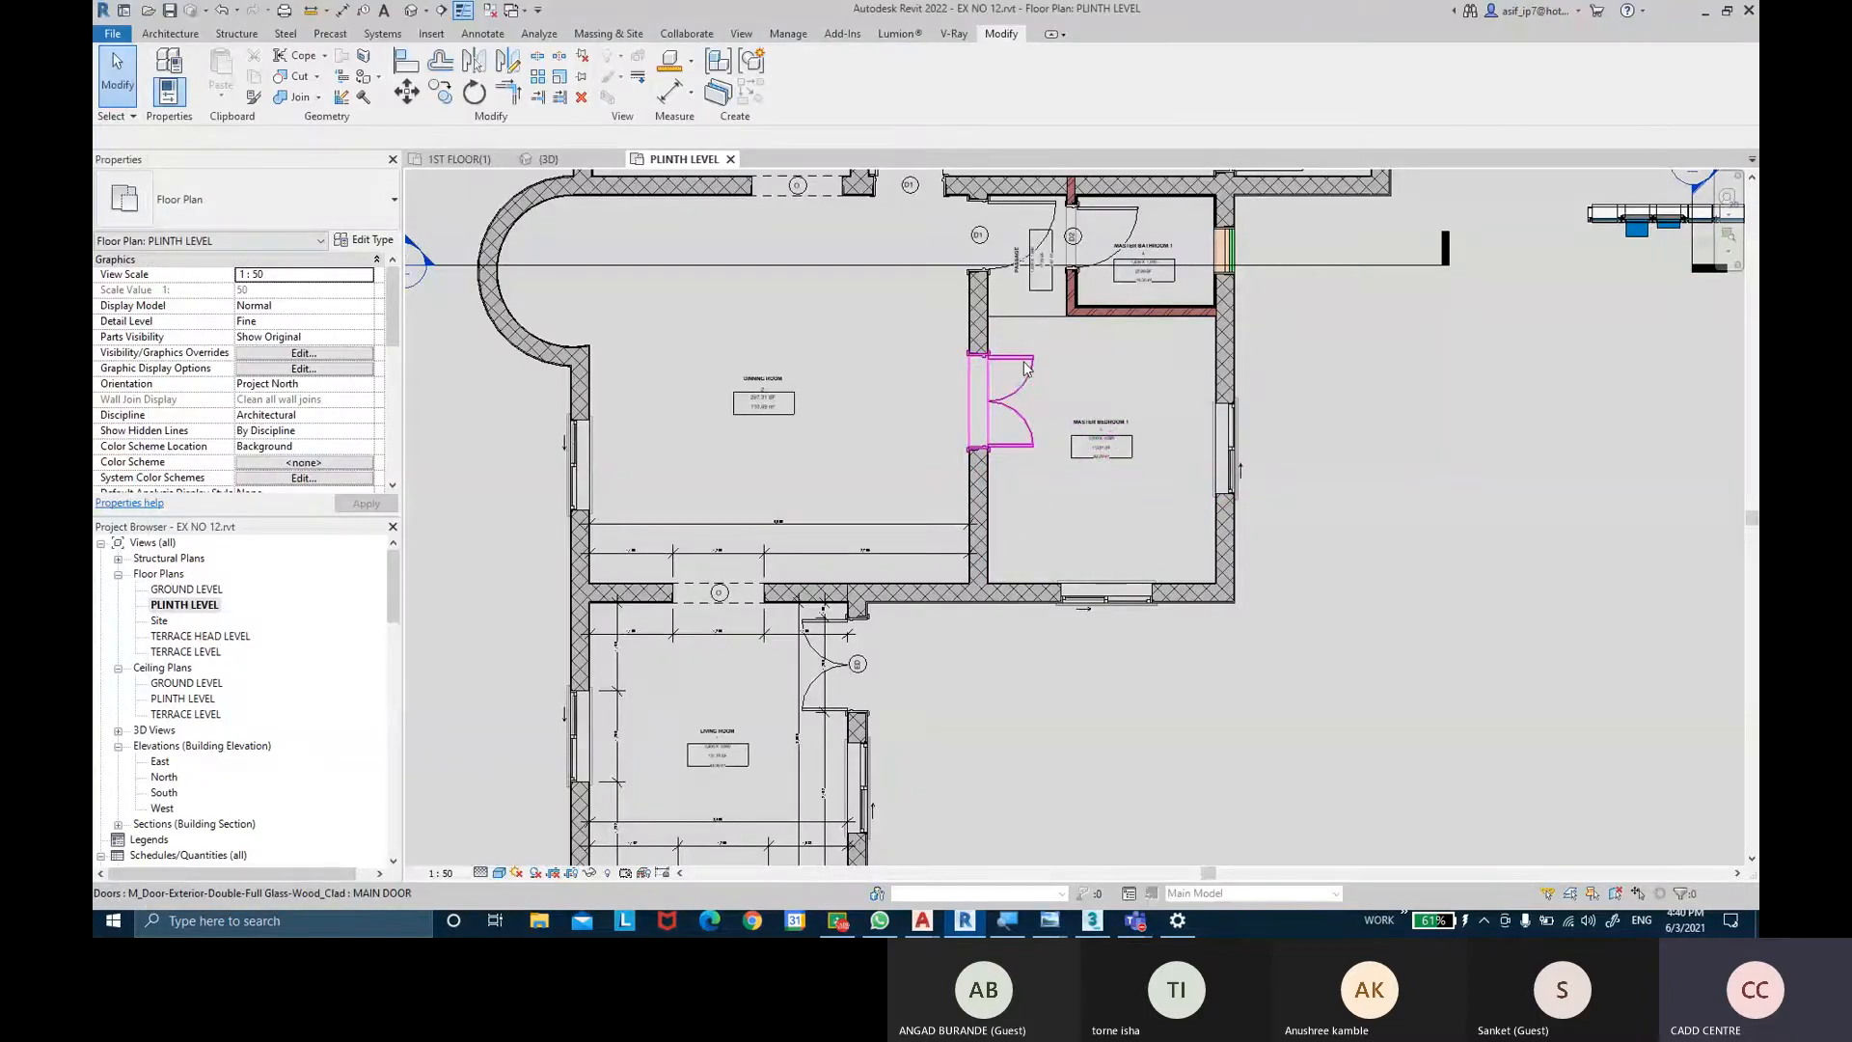
Use Create Similar on Master Bathroom 2's BATHROOM WALLS-DADO wall to draw a closed six-sided stepped wall loop outside the building, beyond the WALKIN WR.
middle_click_drag(870, 476, 923, 460)
middle_click_drag(865, 396, 871, 502)
middle_click_drag(842, 328, 875, 466)
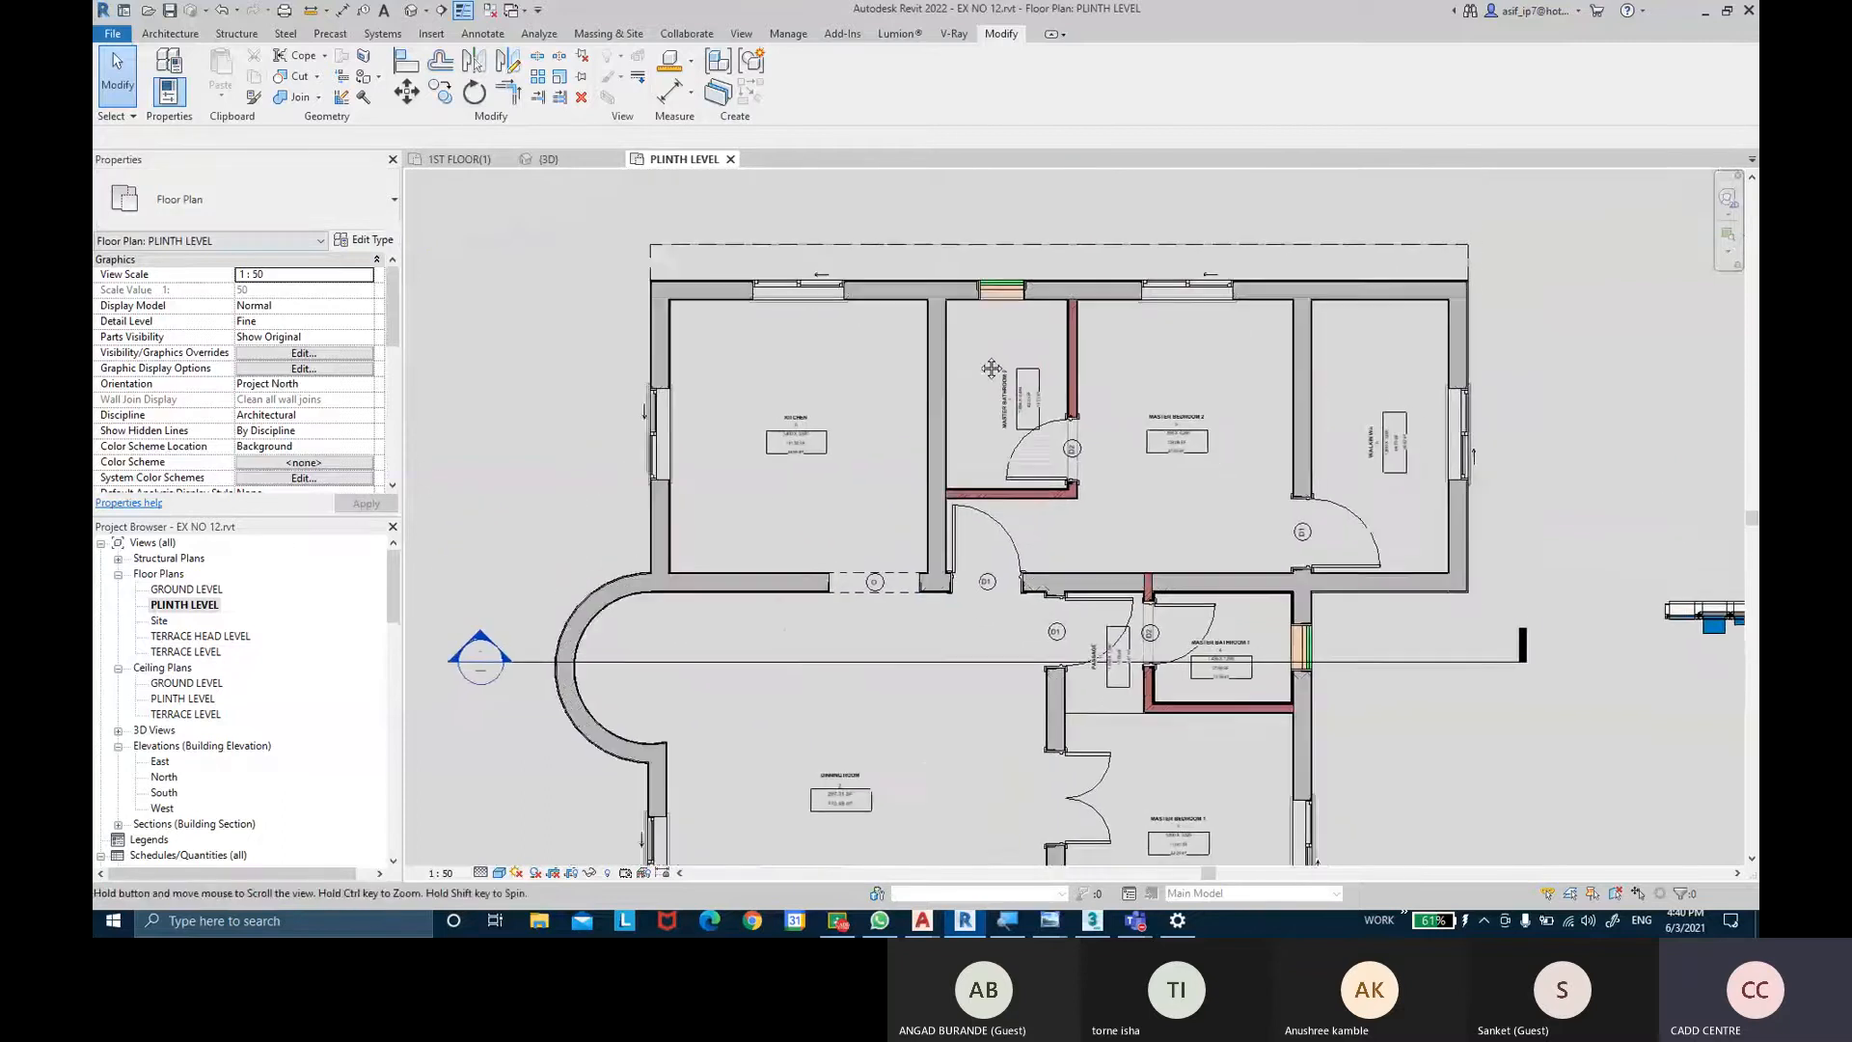
scroll(1016, 476, "up", 2)
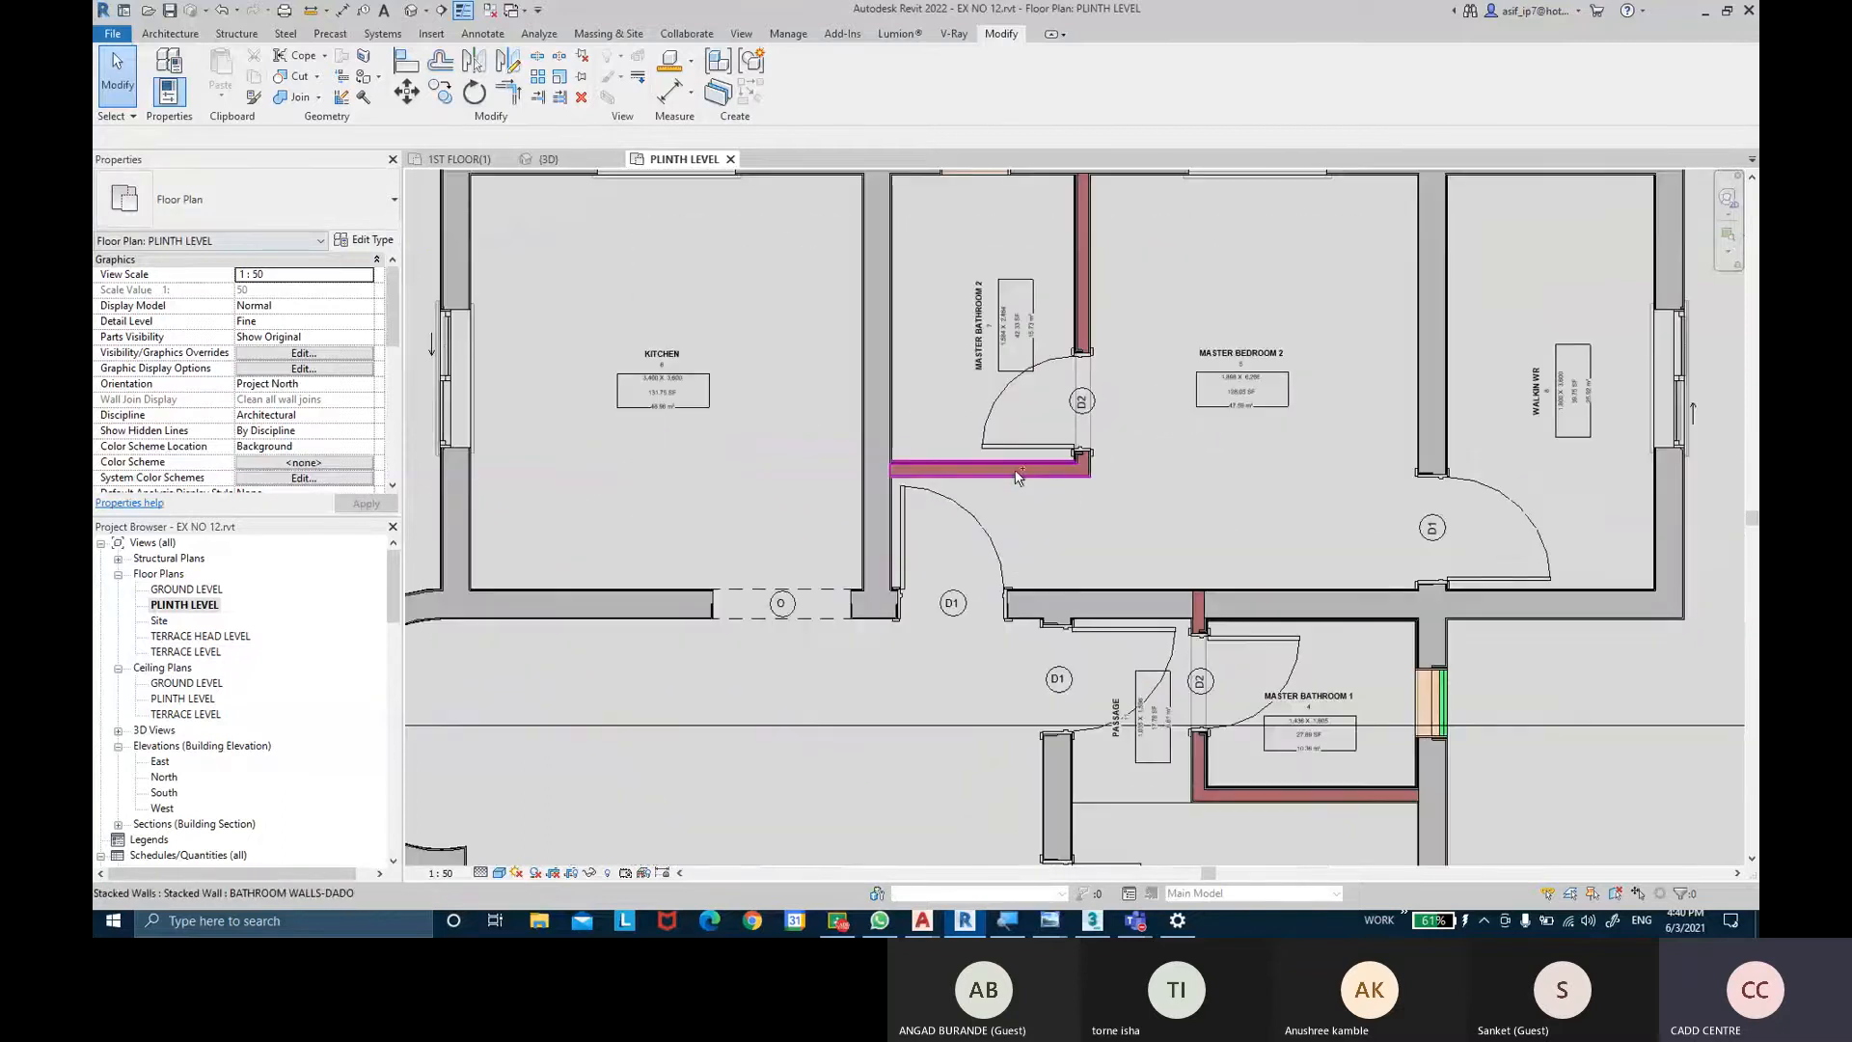
left_click(1015, 477)
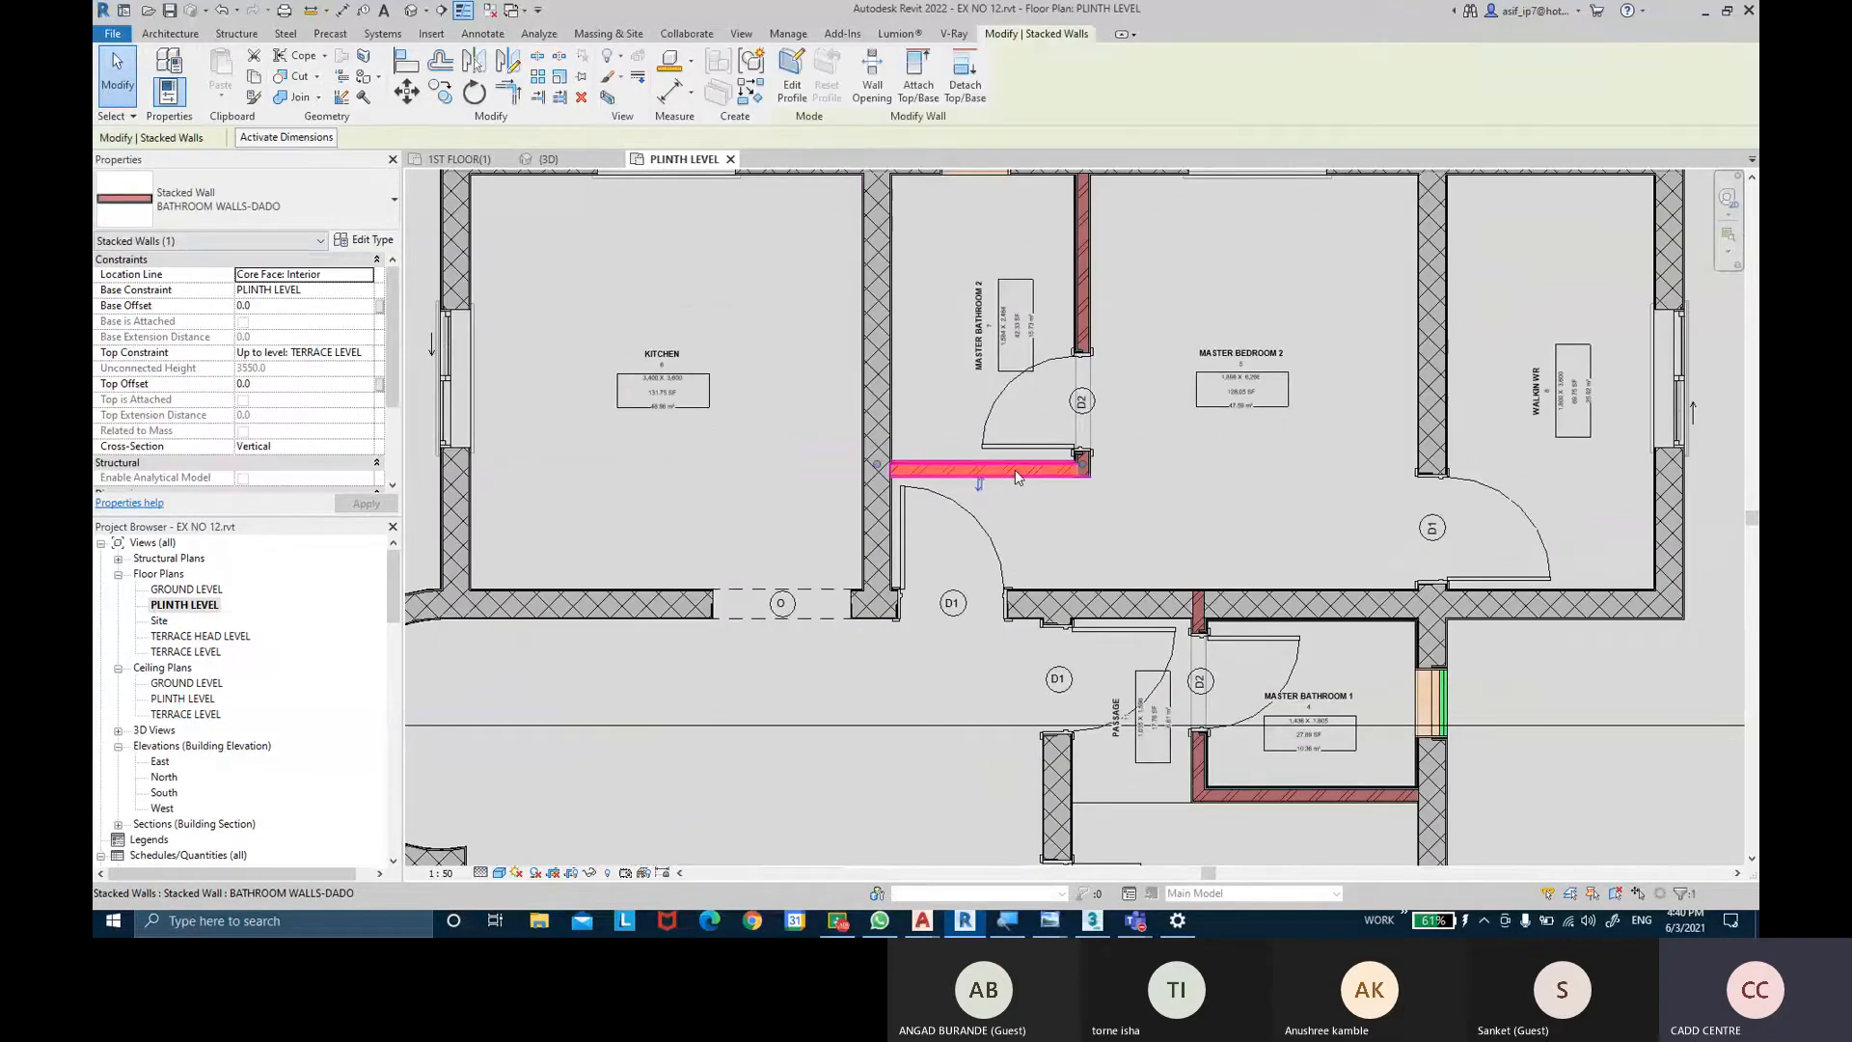
left_click(759, 103)
scroll(949, 390, "down", 1)
middle_click_drag(1199, 403, 589, 559)
left_click(1074, 280)
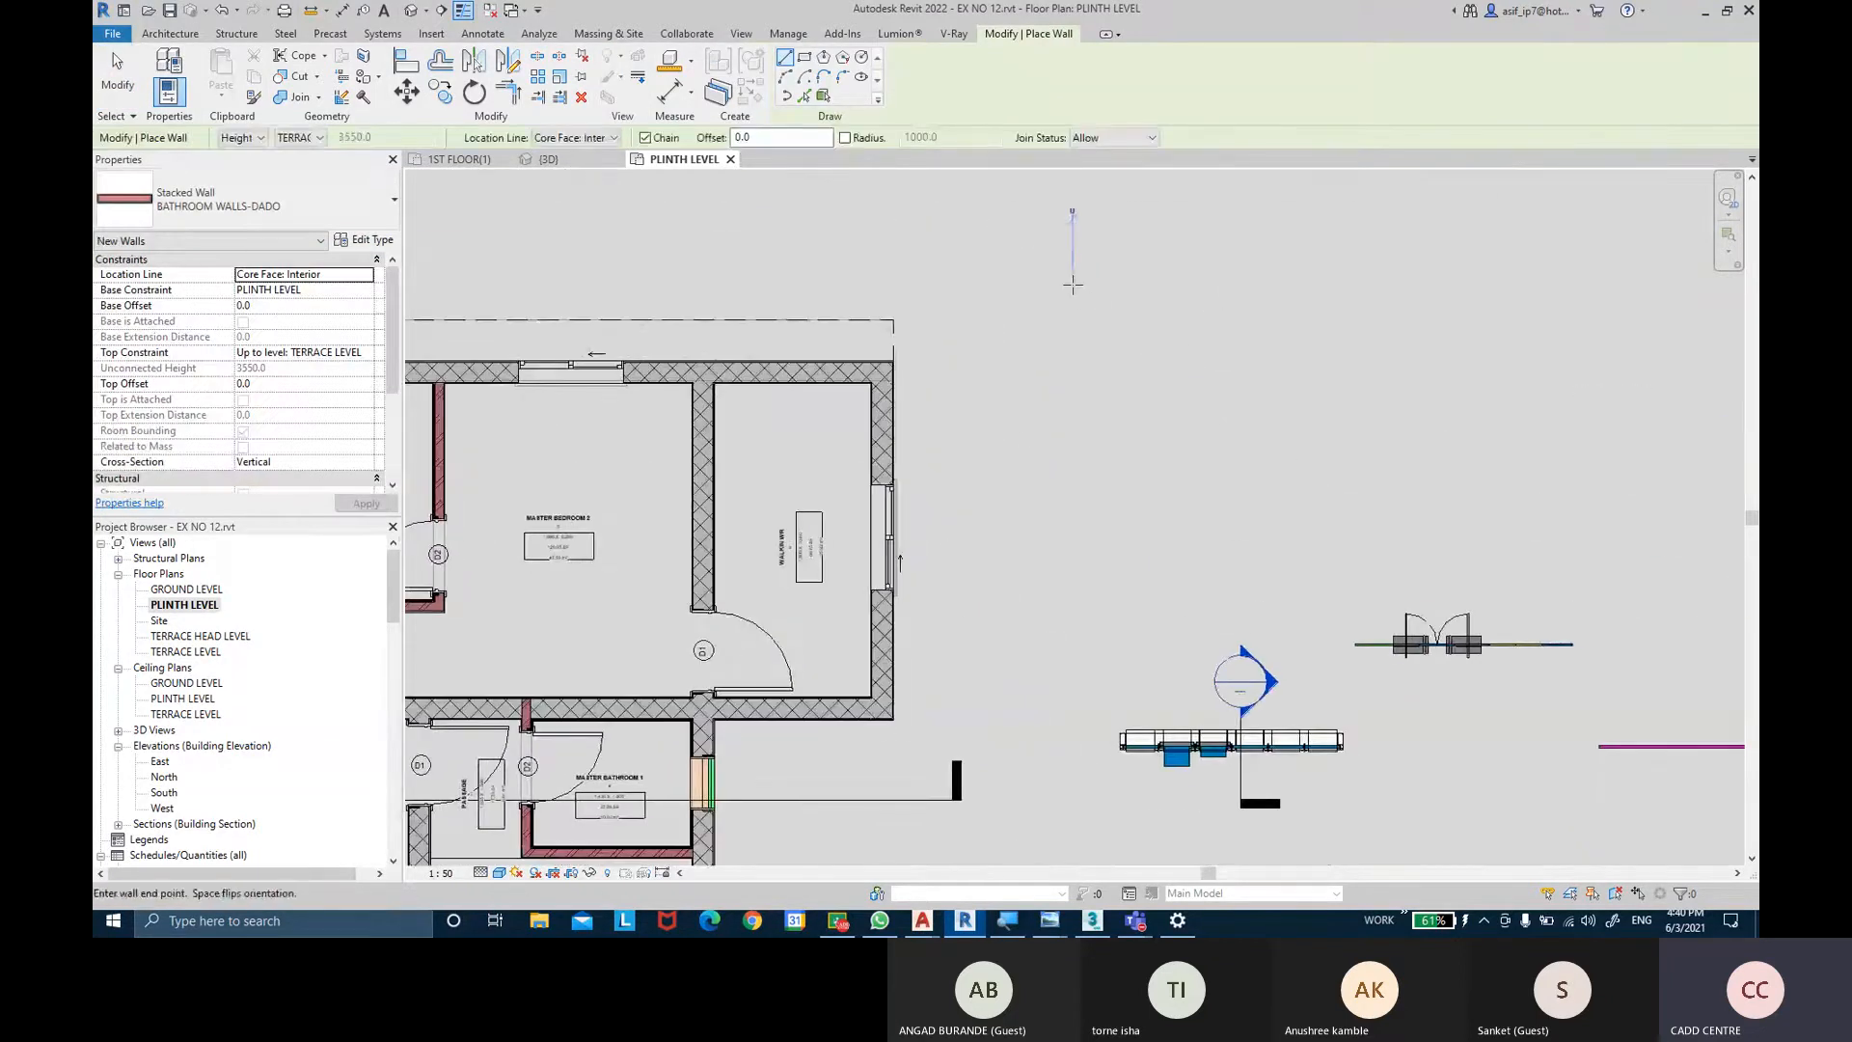
left_click(1354, 281)
left_click(1354, 378)
left_click(1511, 378)
left_click(1511, 438)
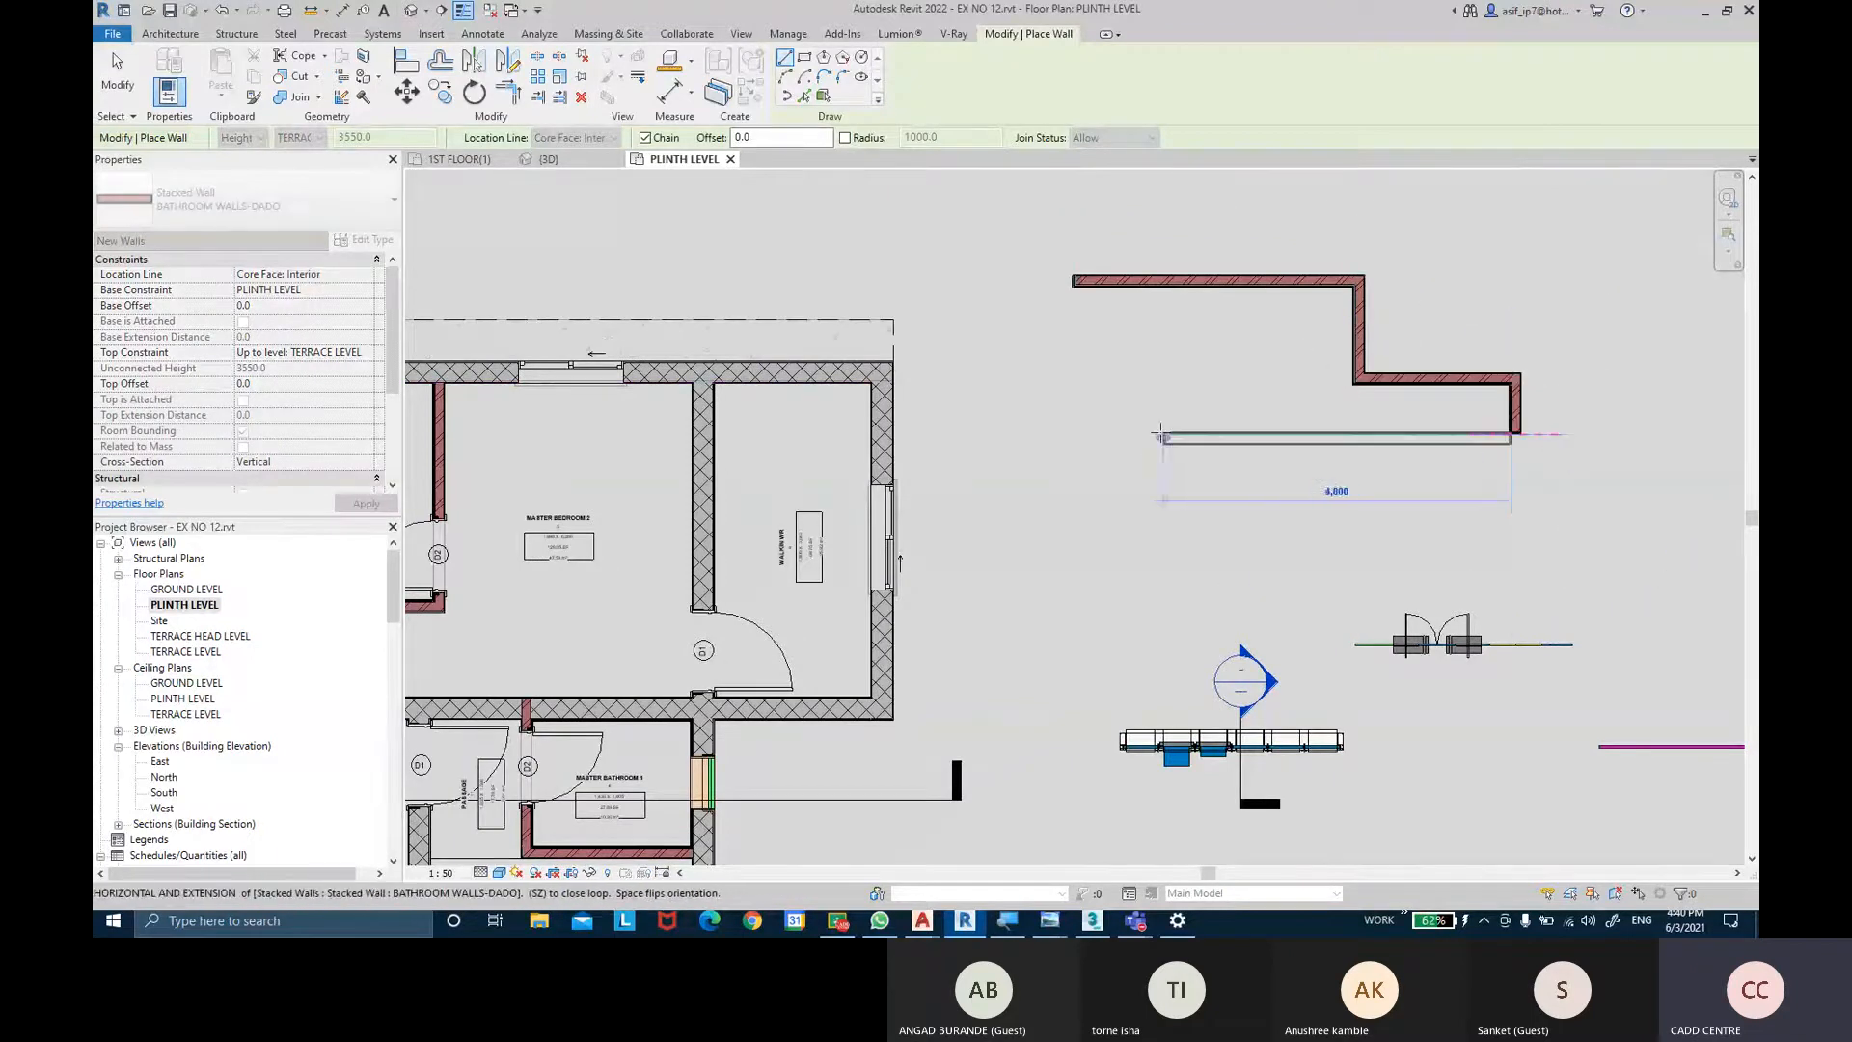
left_click(1073, 439)
left_click(1074, 280)
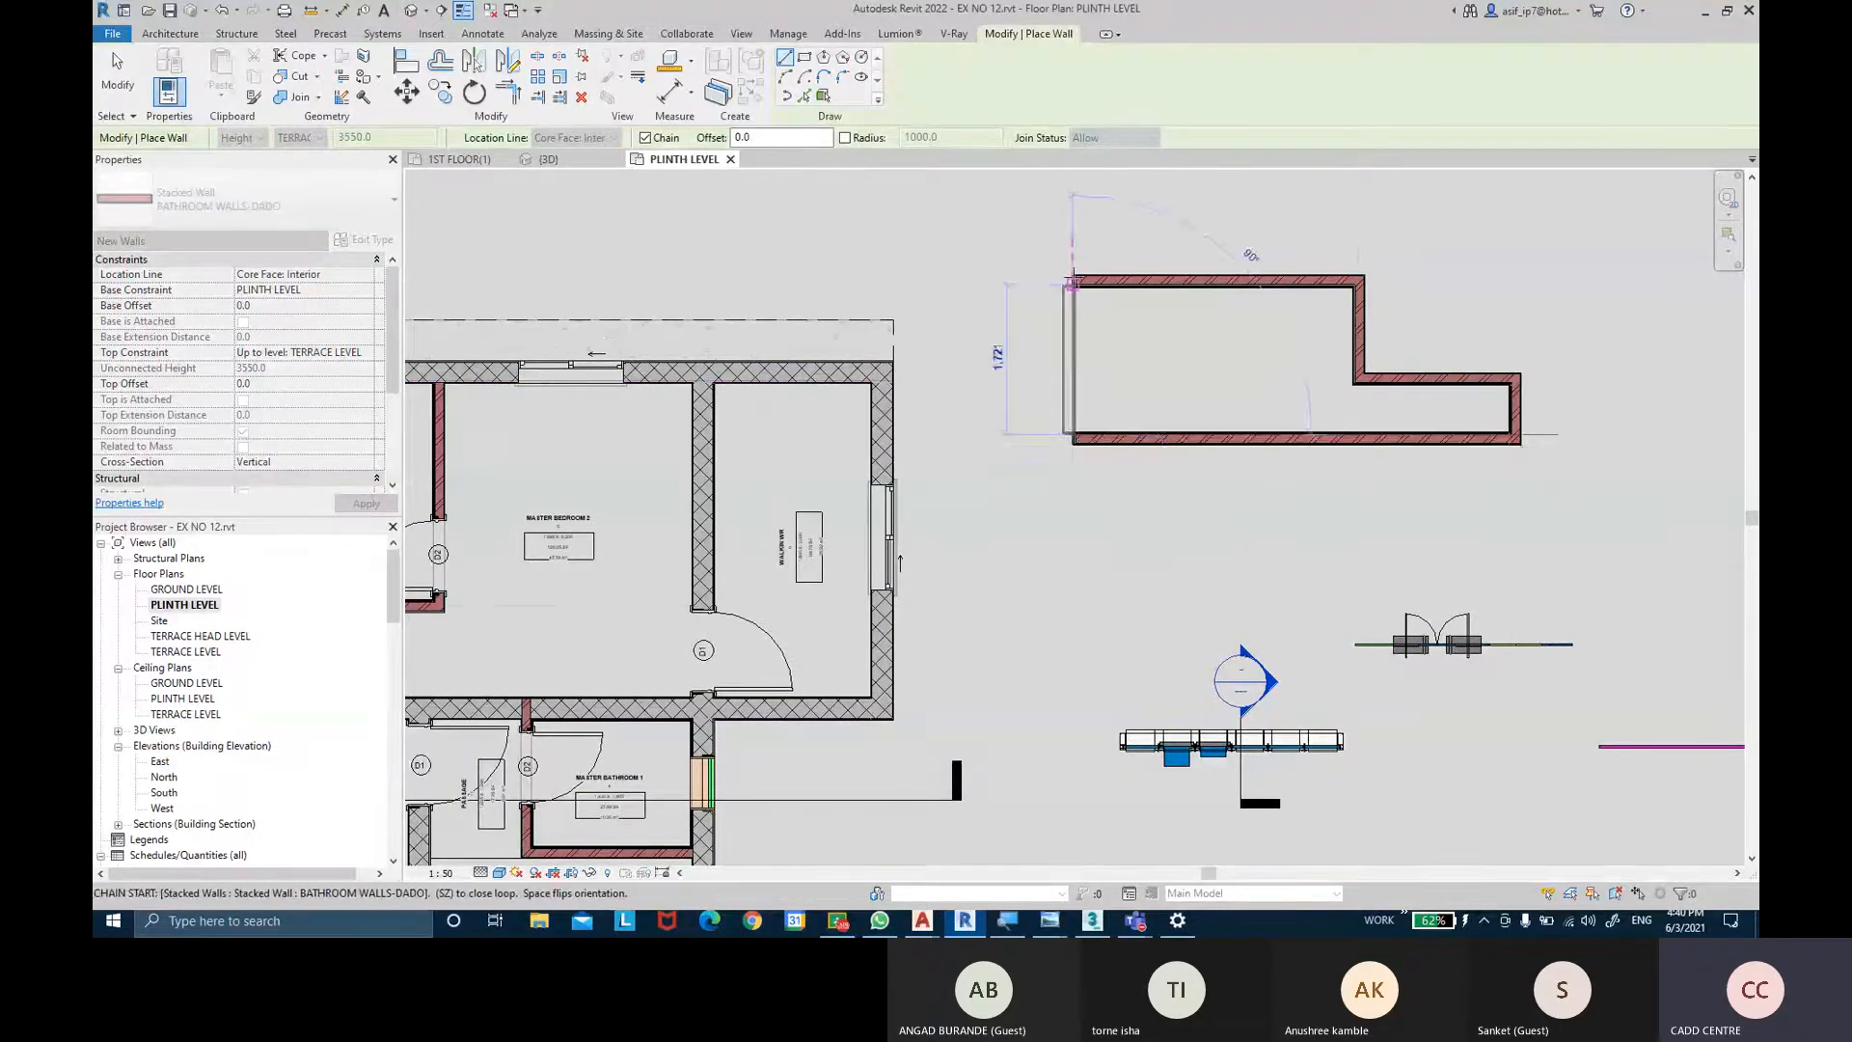
key("Escape")
key("Escape")
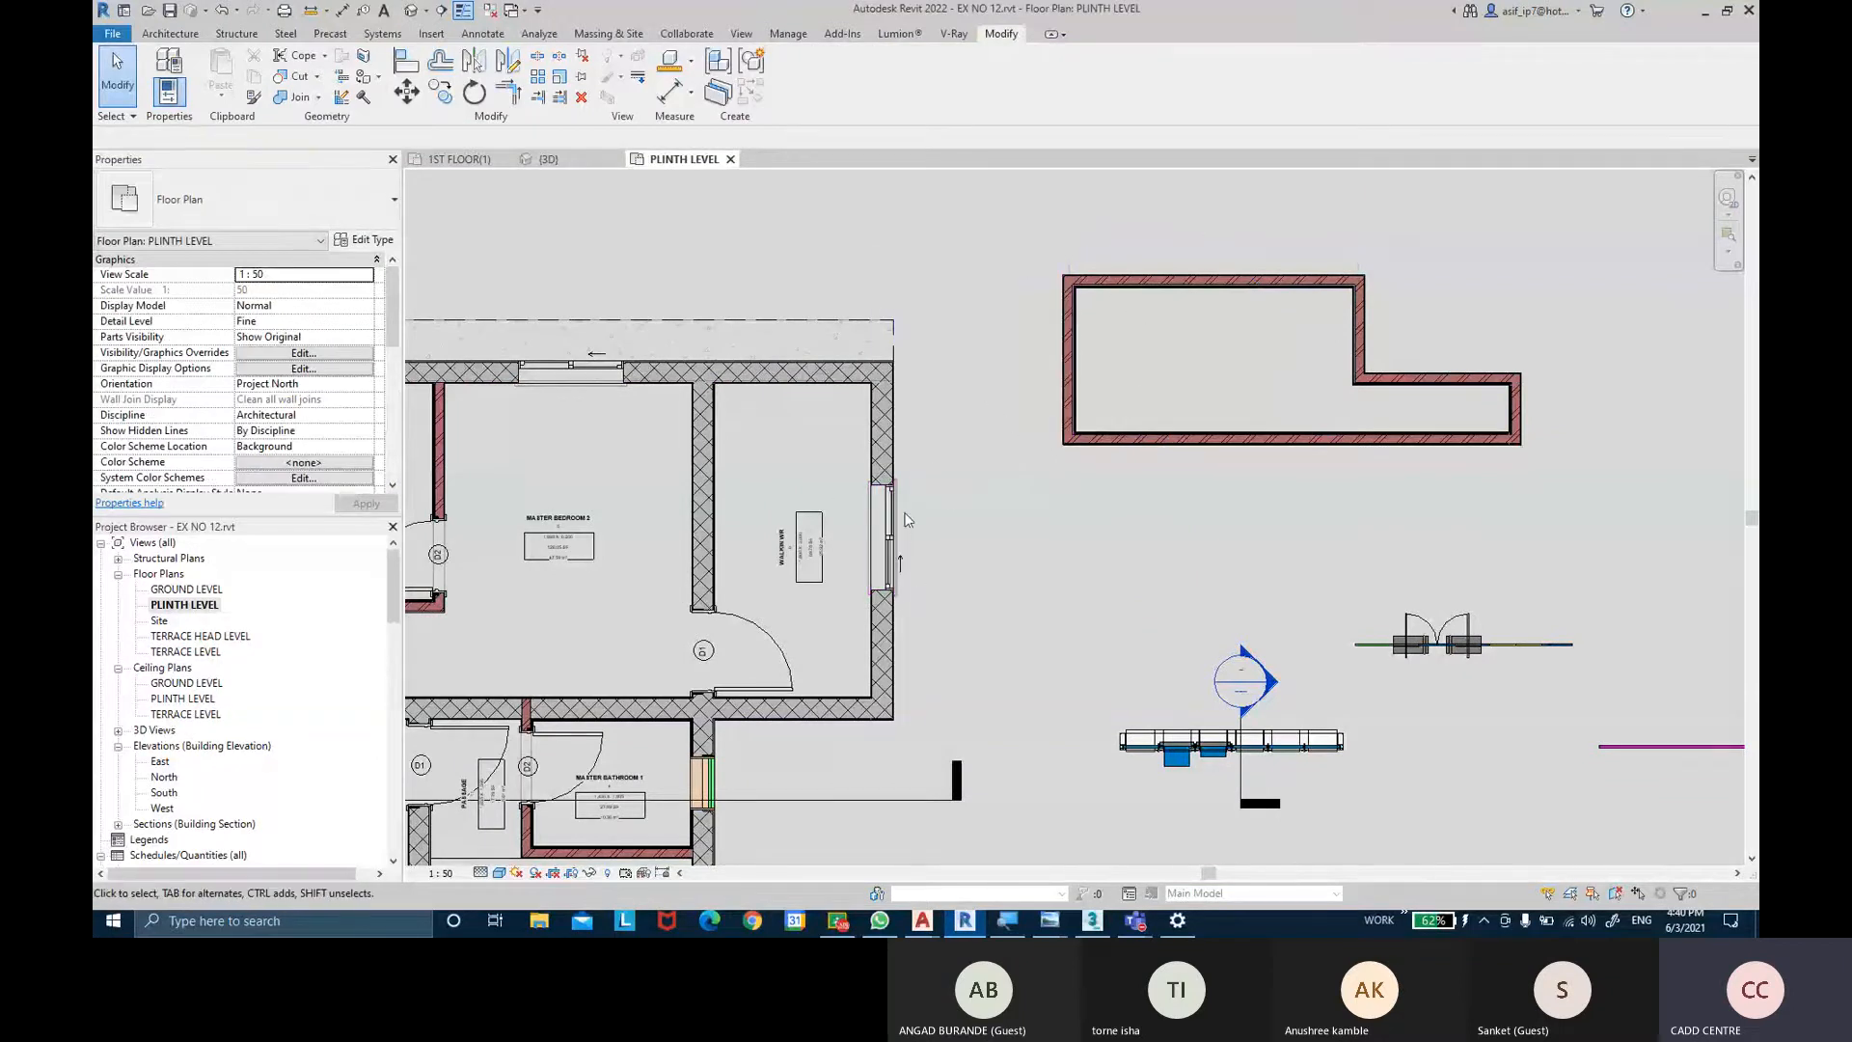
Use Create Similar on the WALKIN WR window to place a matching 1200 x 1200 sliding window in the new loop's left wall.
left_click(884, 535)
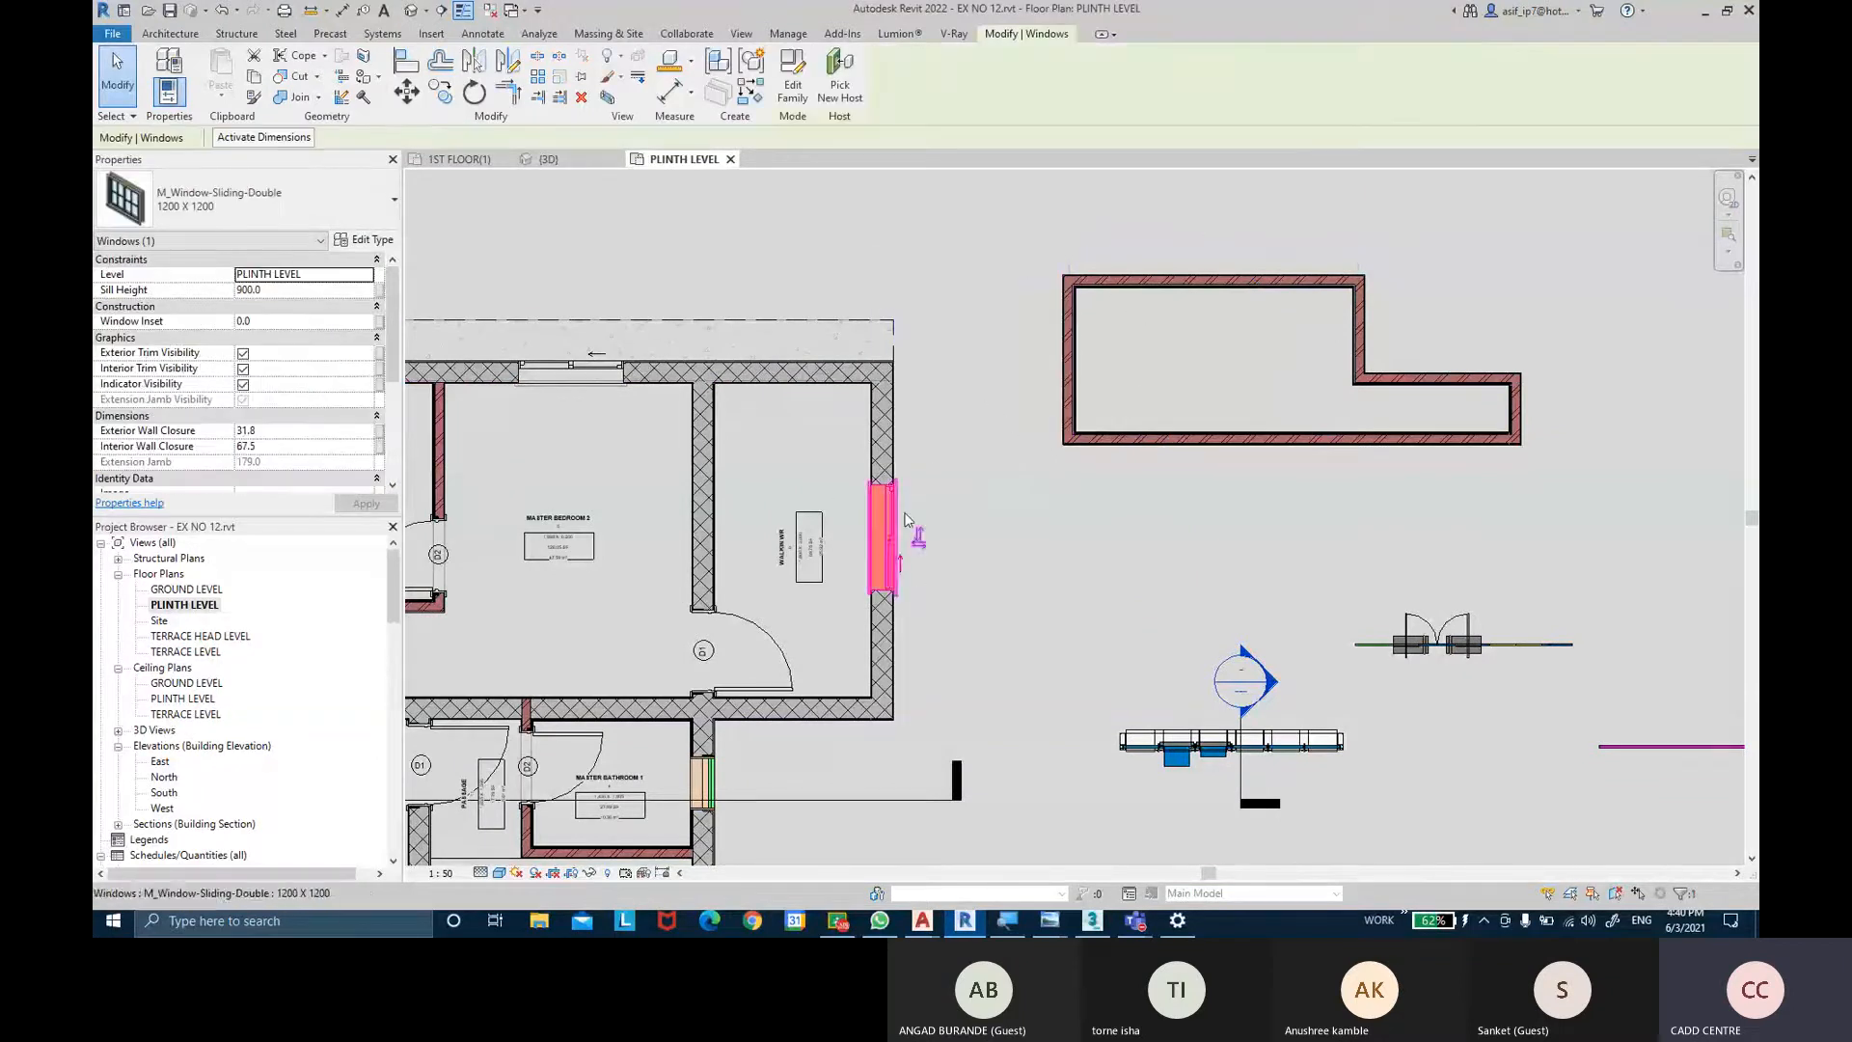
left_click(752, 90)
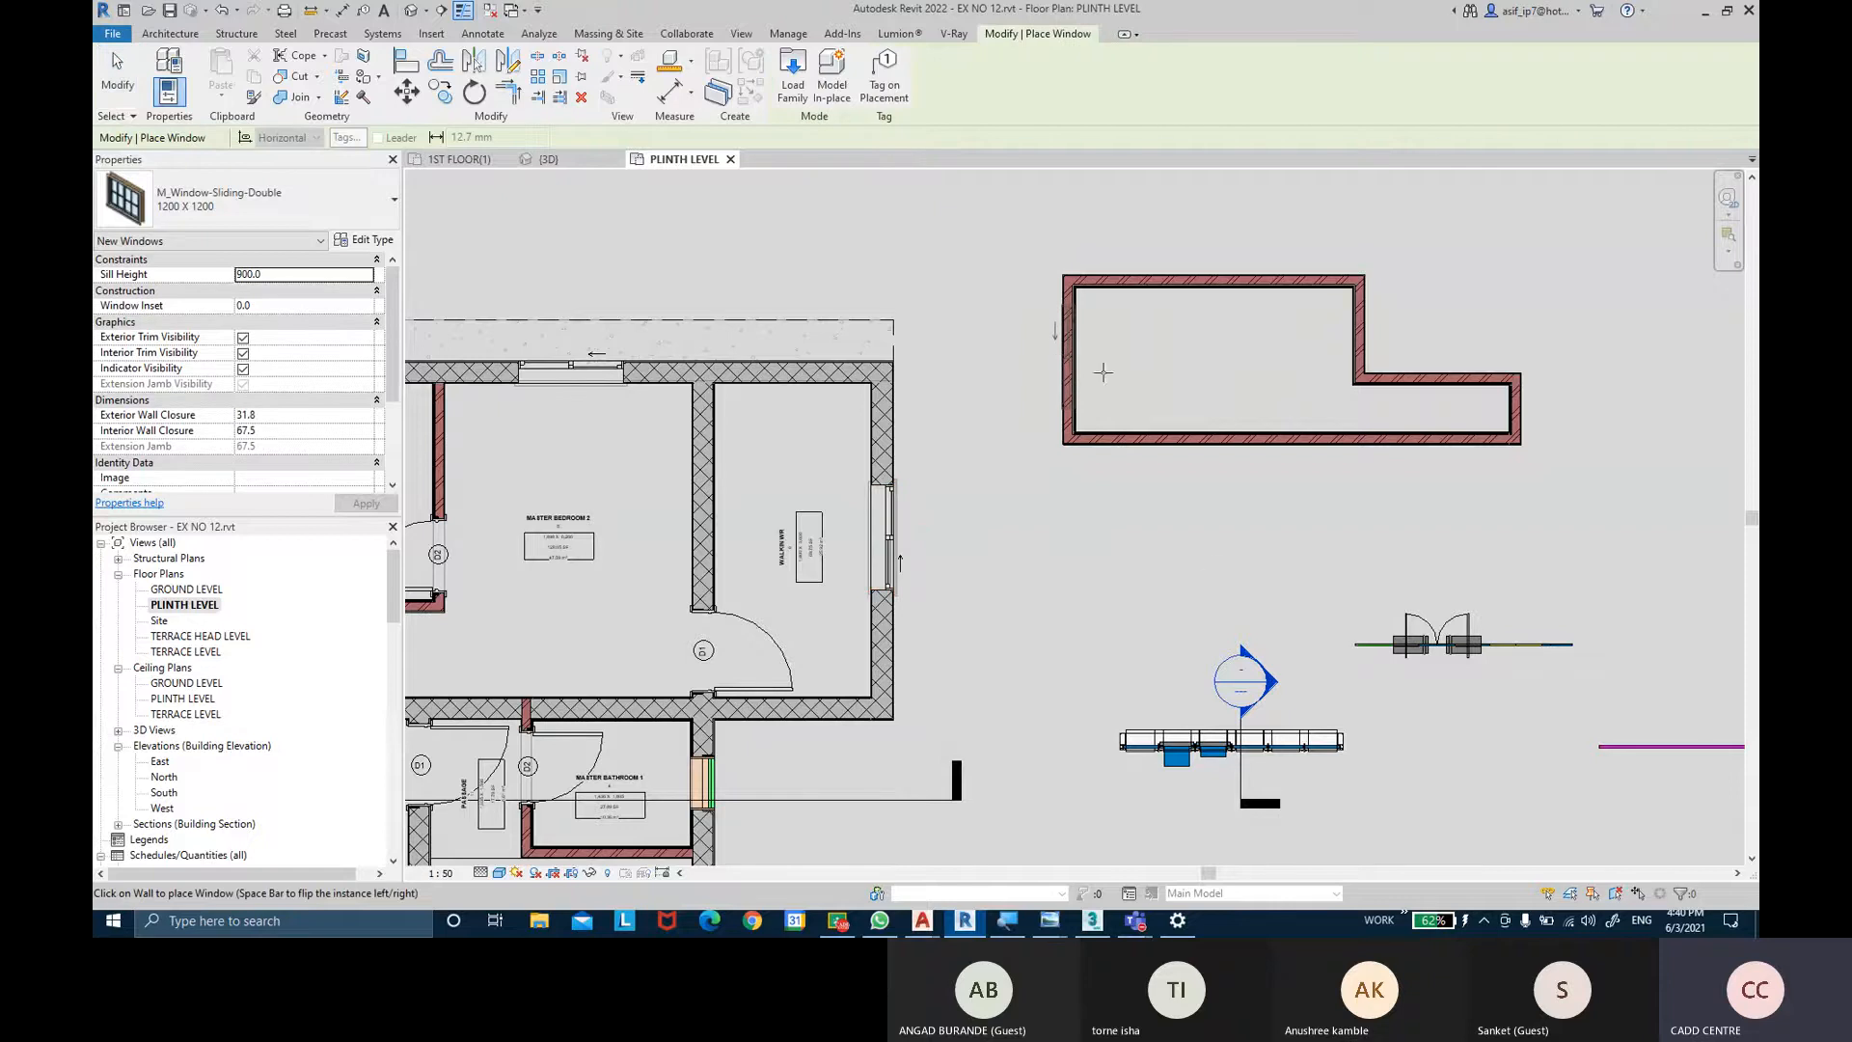
key("Escape")
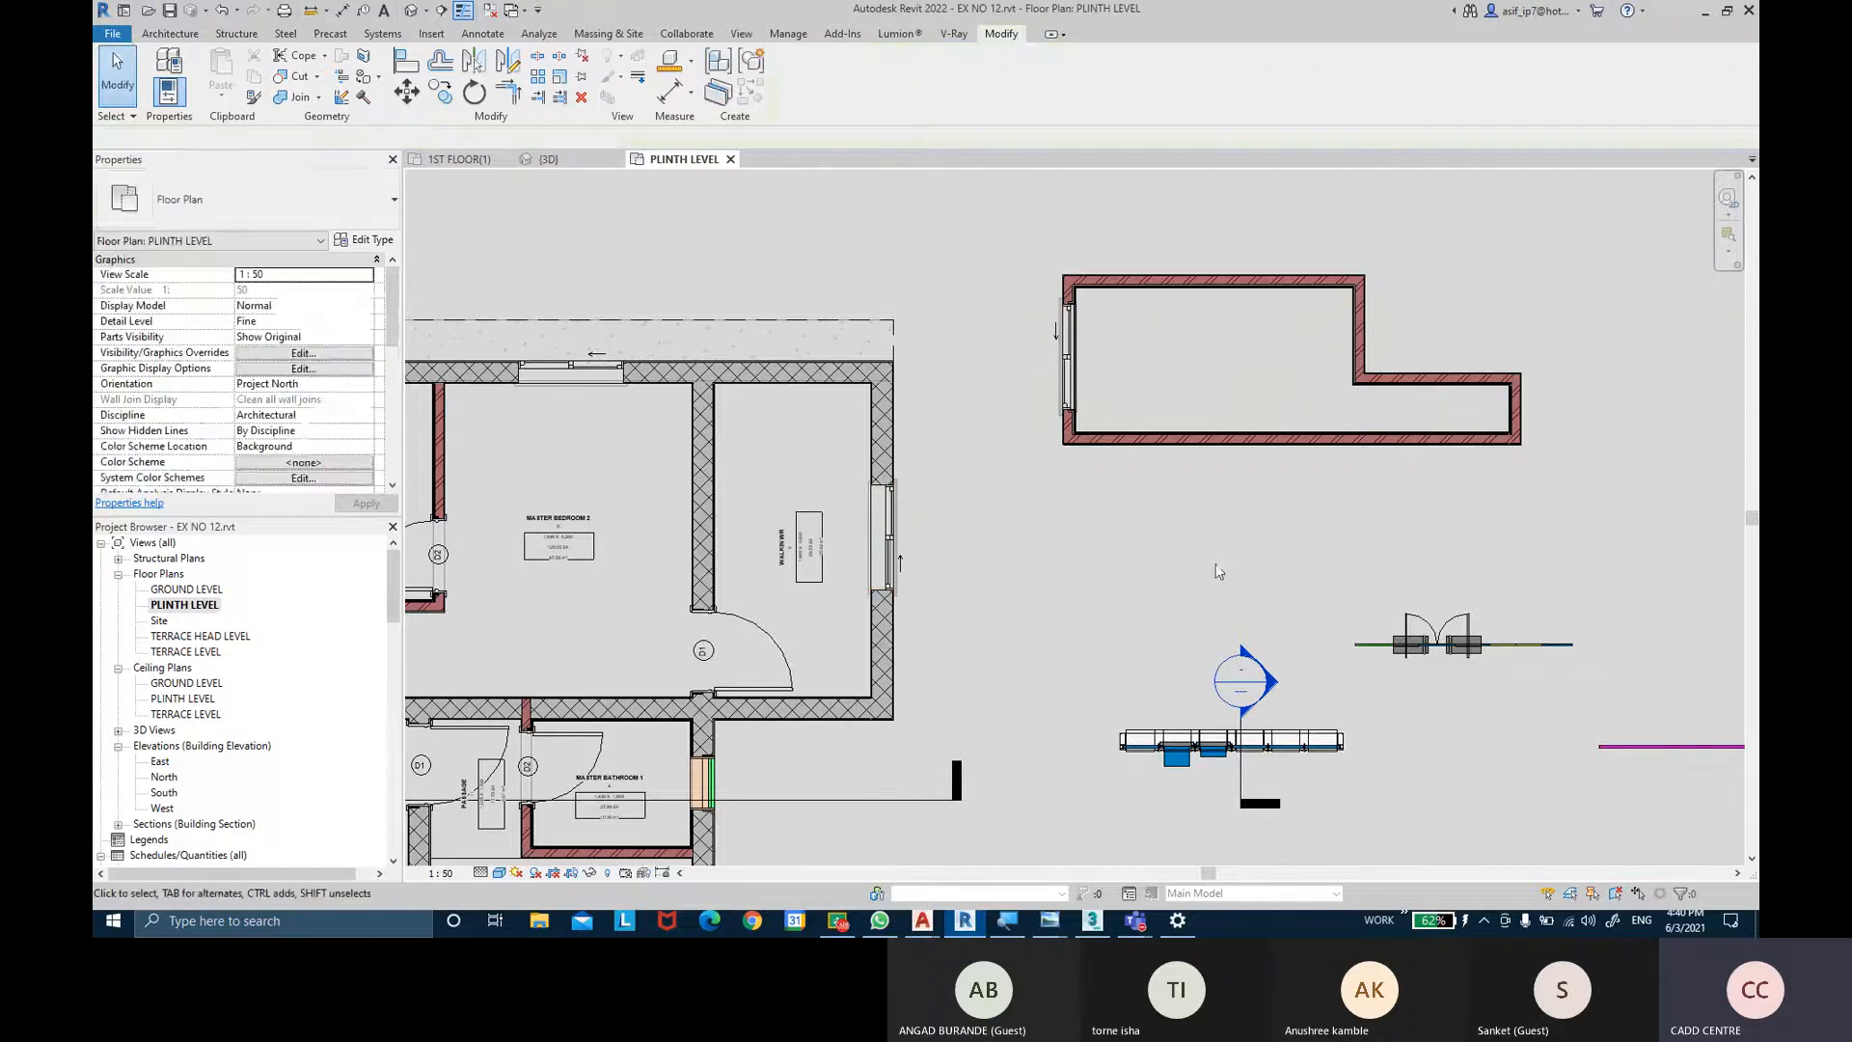
Examine the window in the new wall loop and the WALKIN WR window, and review the Create Similar tool description.
scroll(1097, 370, "up", 3)
scroll(1097, 366, "up", 2)
middle_click_drag(1115, 361, 1129, 492)
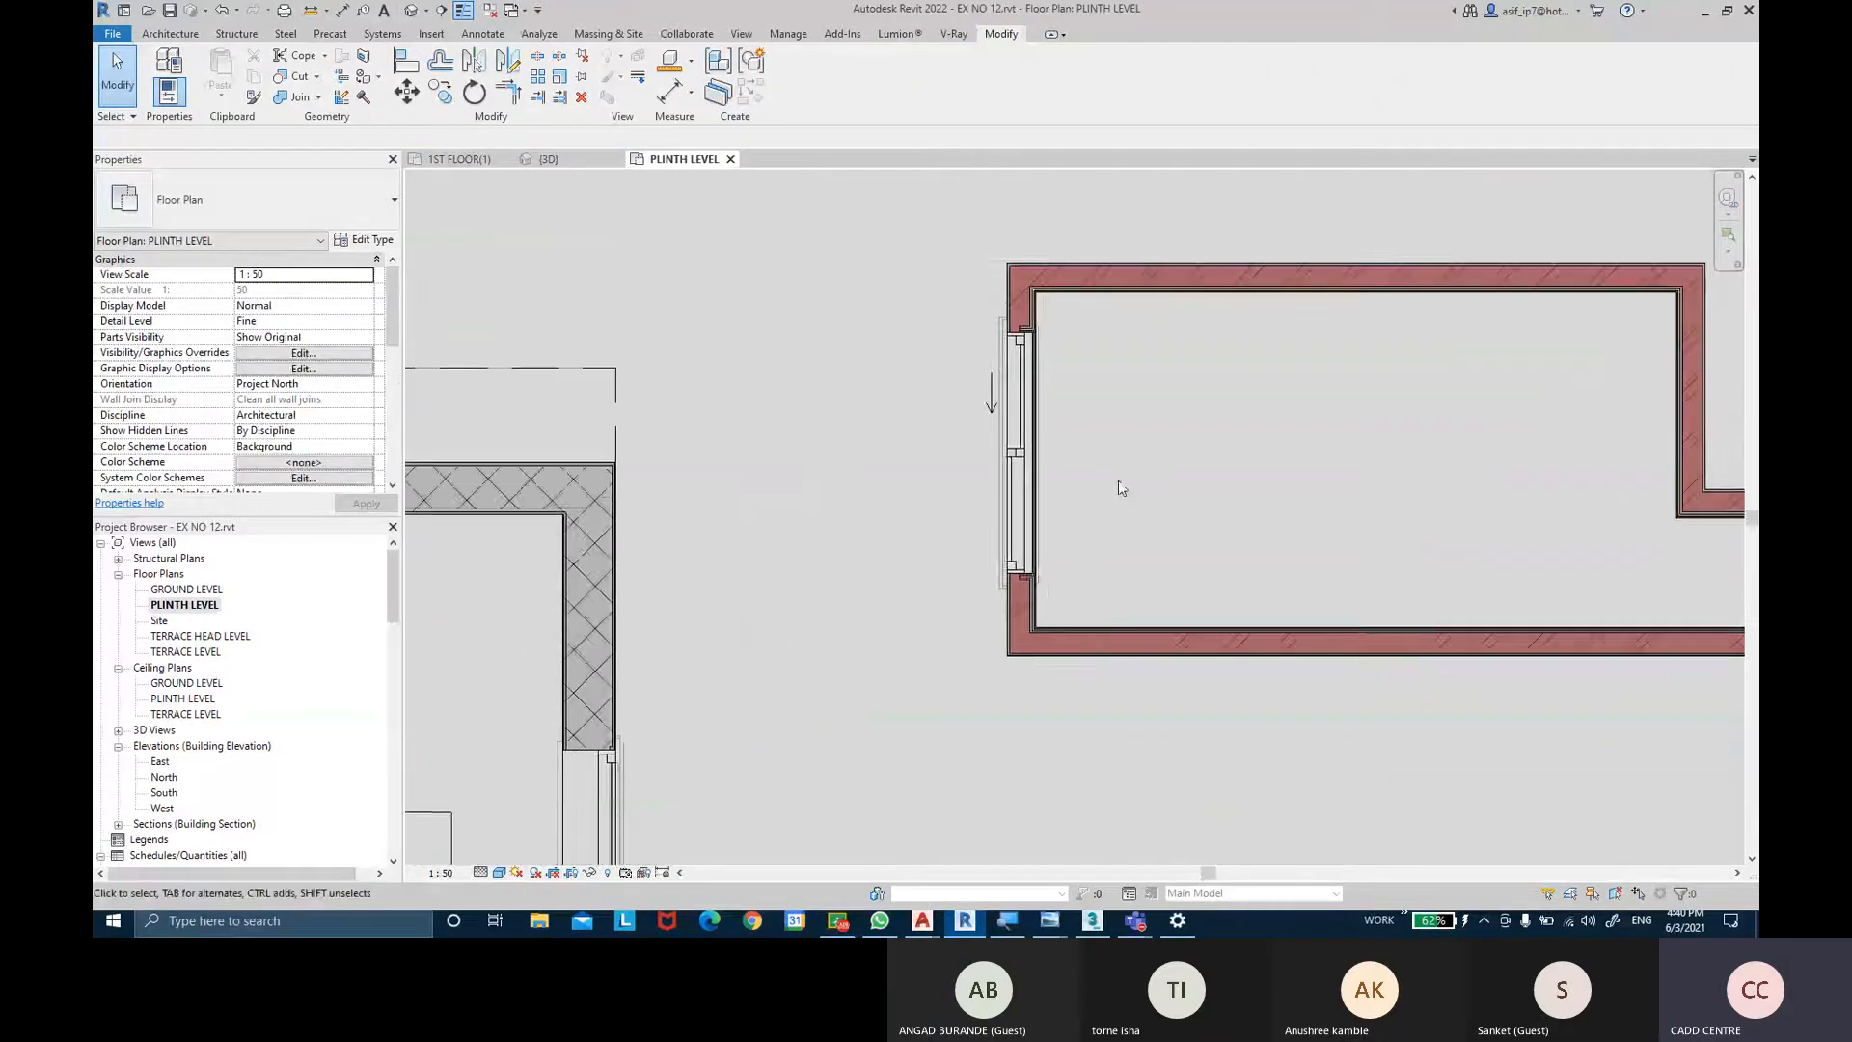
scroll(1127, 481, "down", 3)
scroll(1244, 463, "down", 1)
scroll(1055, 444, "up", 3)
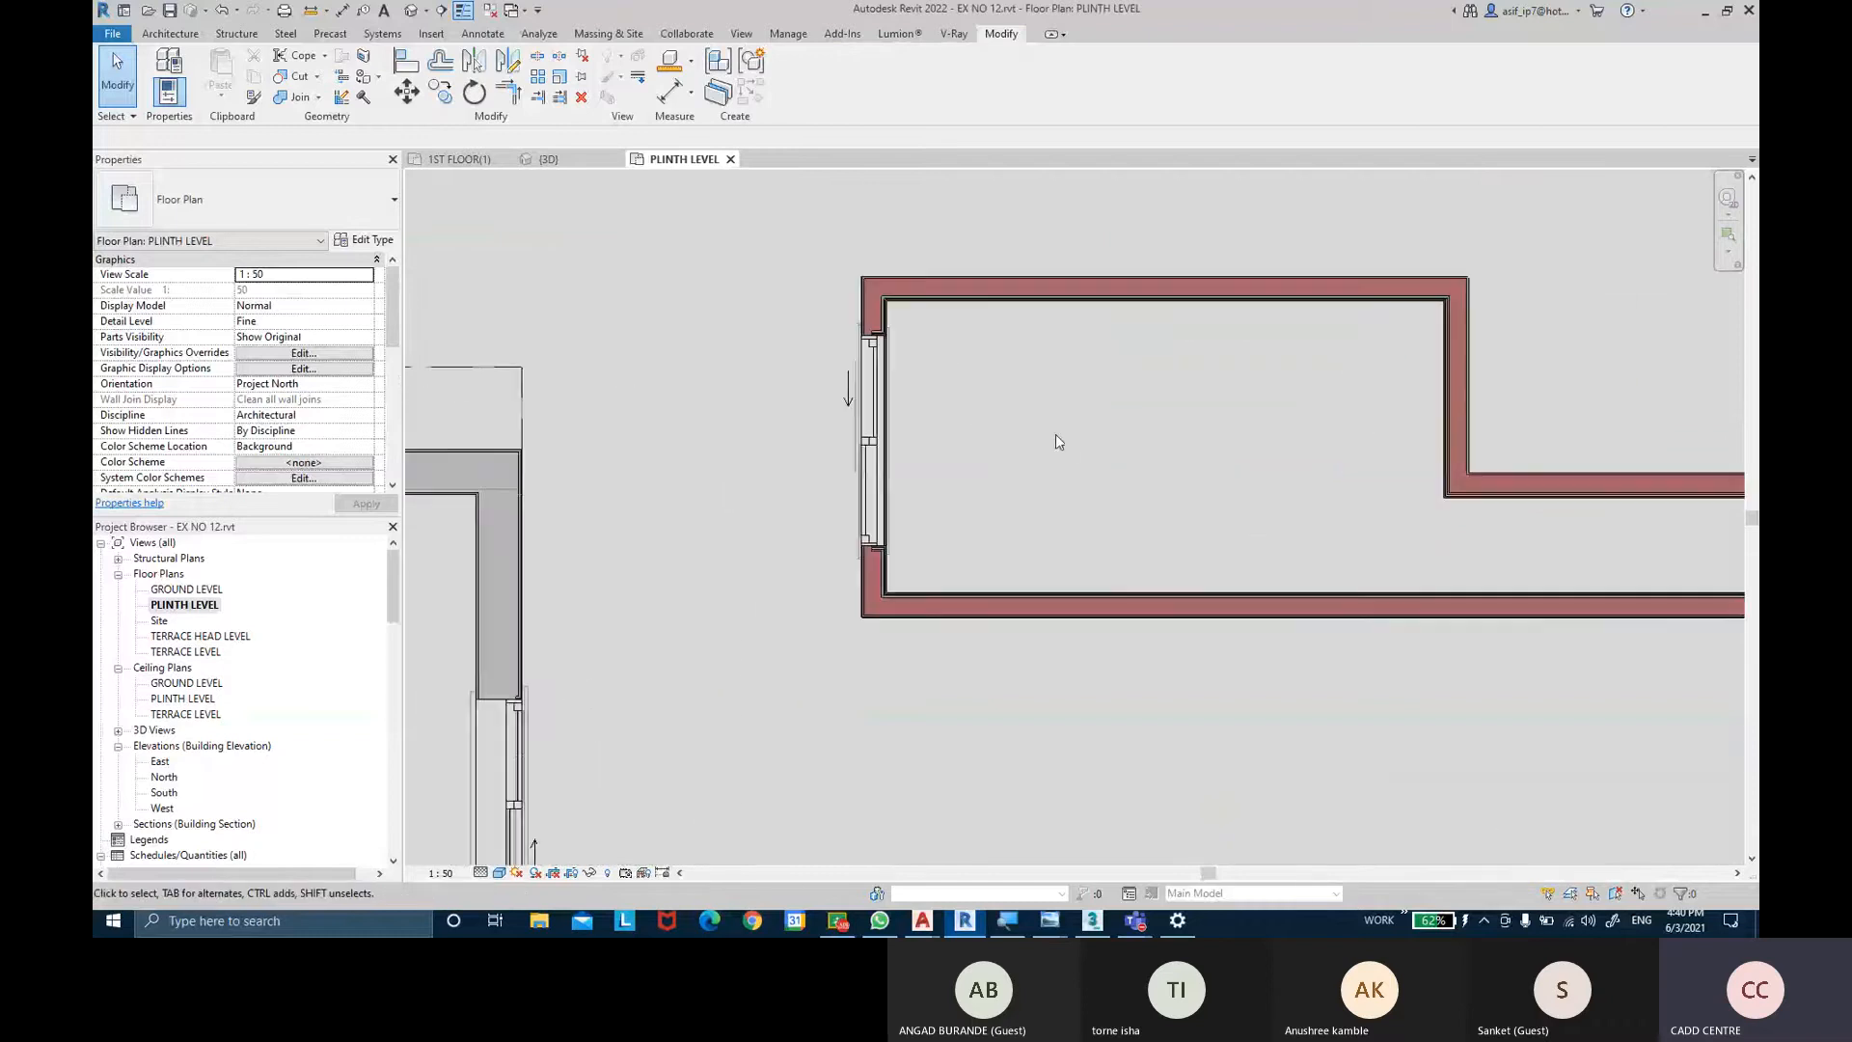
middle_click_drag(1054, 438, 1097, 428)
scroll(828, 525, "down", 2)
scroll(849, 424, "up", 4)
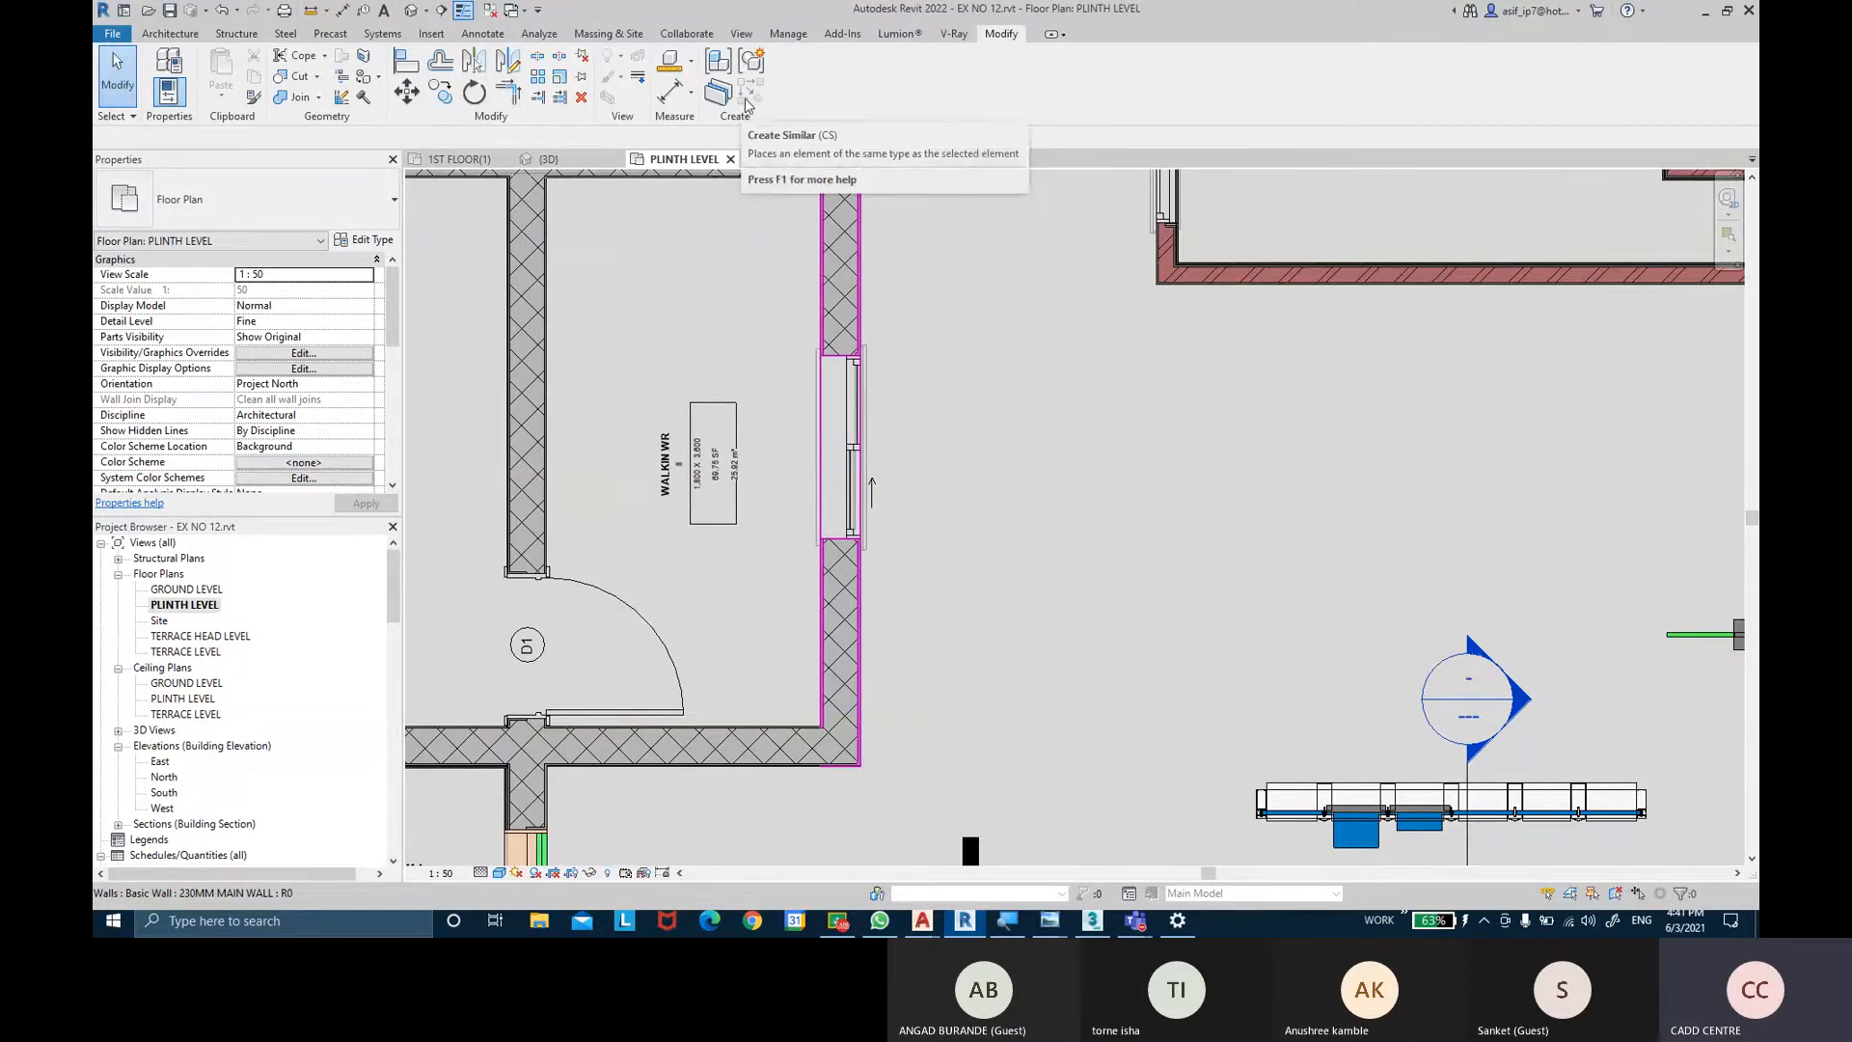
mouse_move(1120, 359)
middle_mouse_down()
mouse_move(1127, 434)
mouse_move(1223, 473)
mouse_move(1235, 545)
middle_mouse_up()
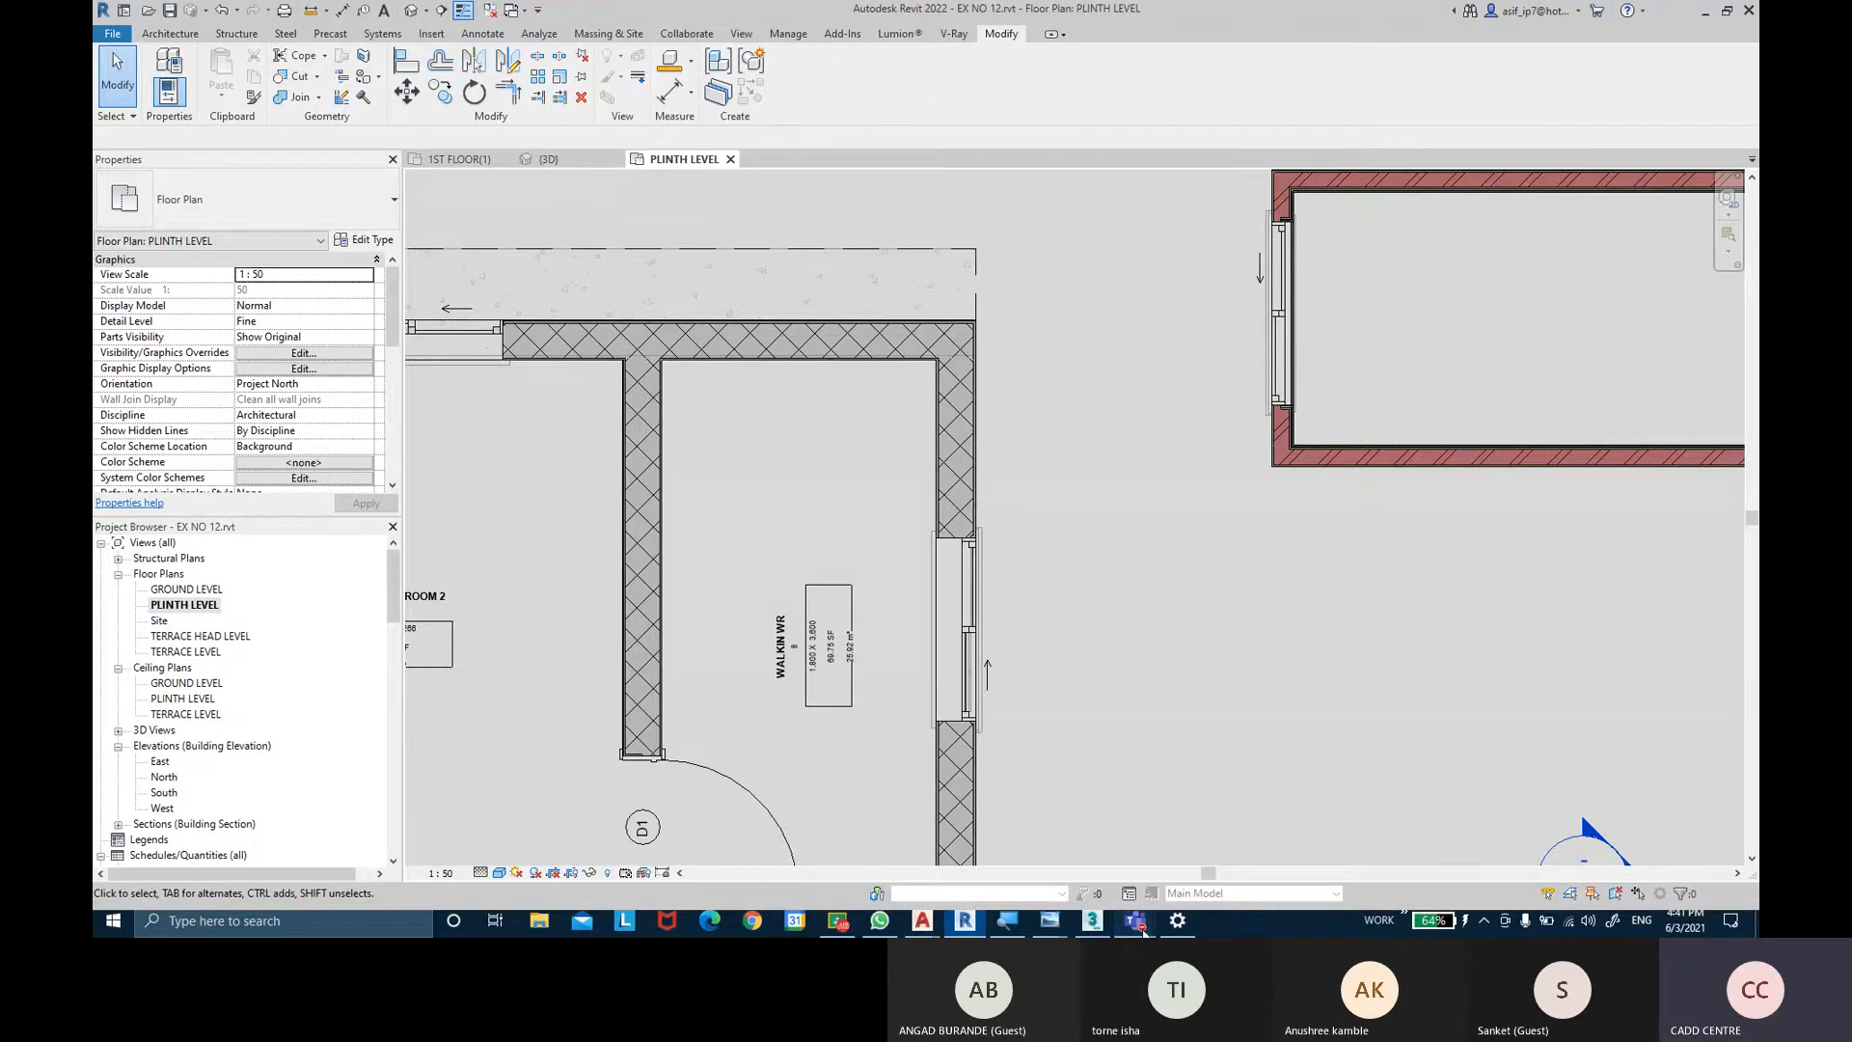
Check the Teams meeting for the participants' response, return to Revit, and read the Create Parts tool description.
mouse_move(1142, 929)
left_click(1155, 859)
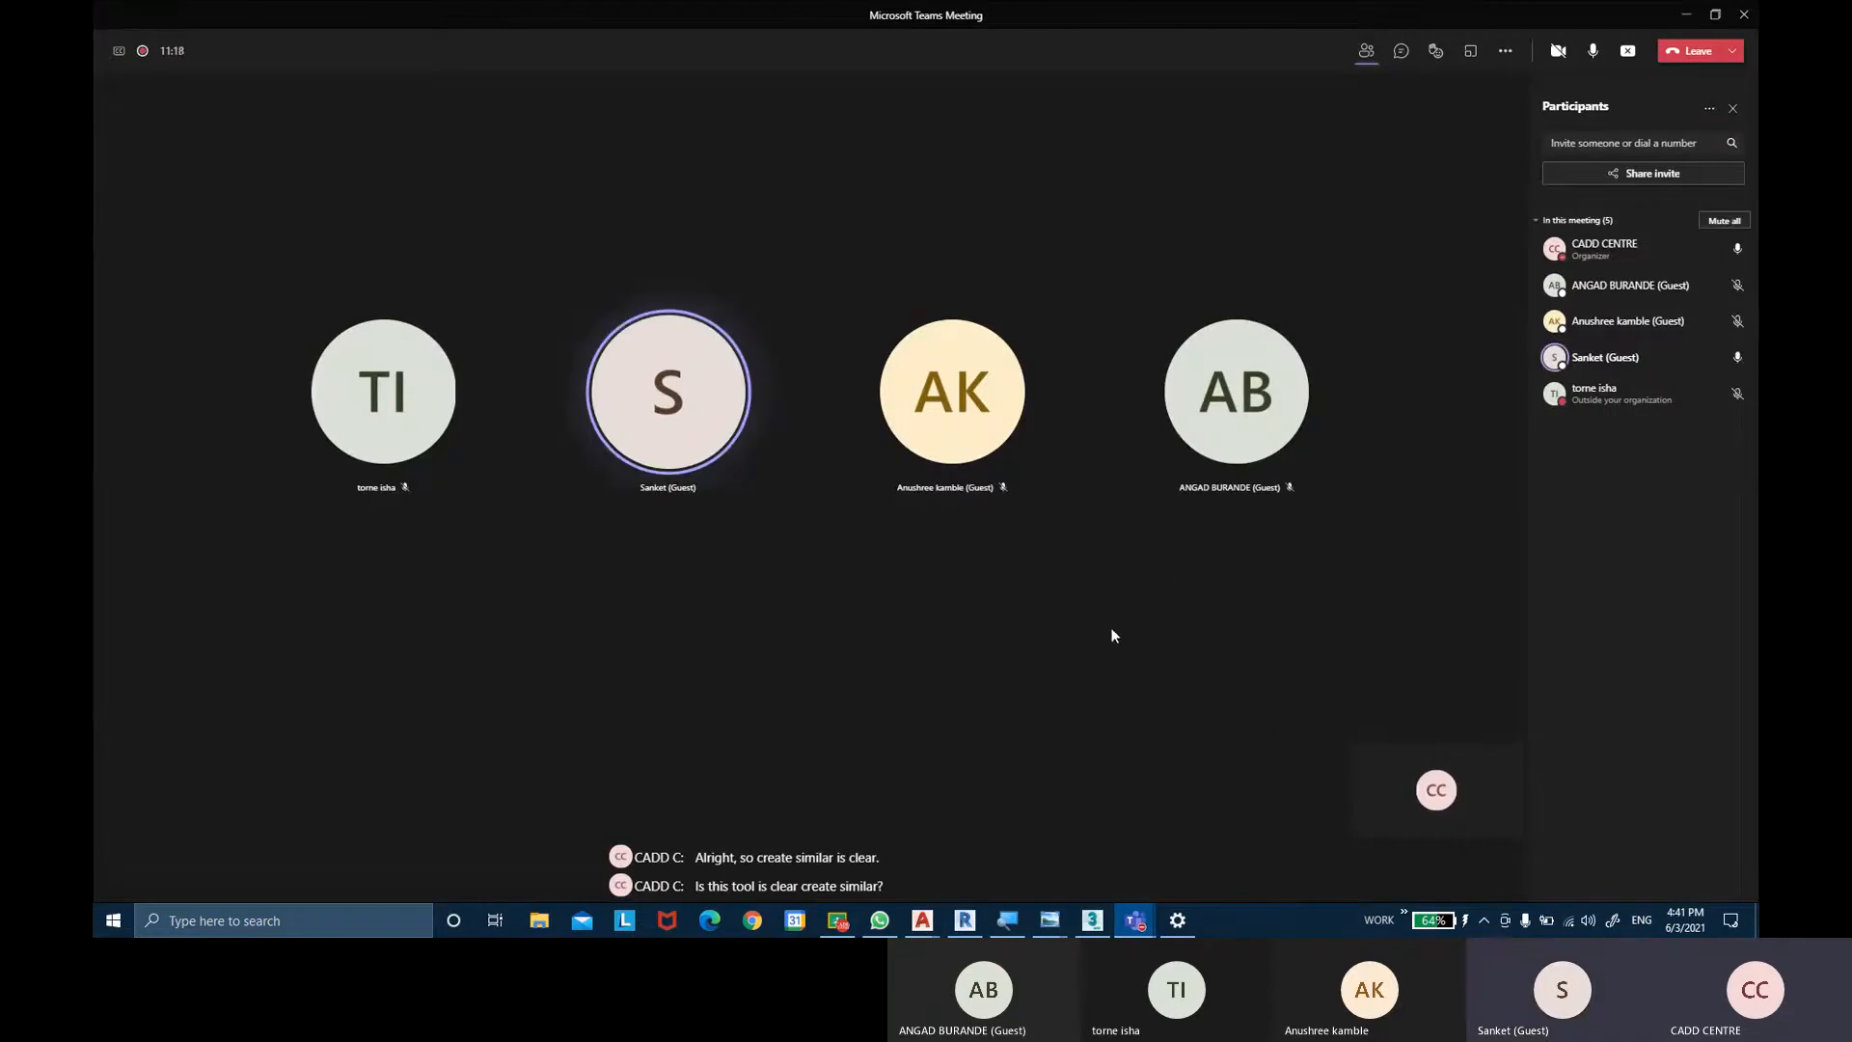
left_click(1685, 17)
middle_click_drag(806, 199, 853, 291)
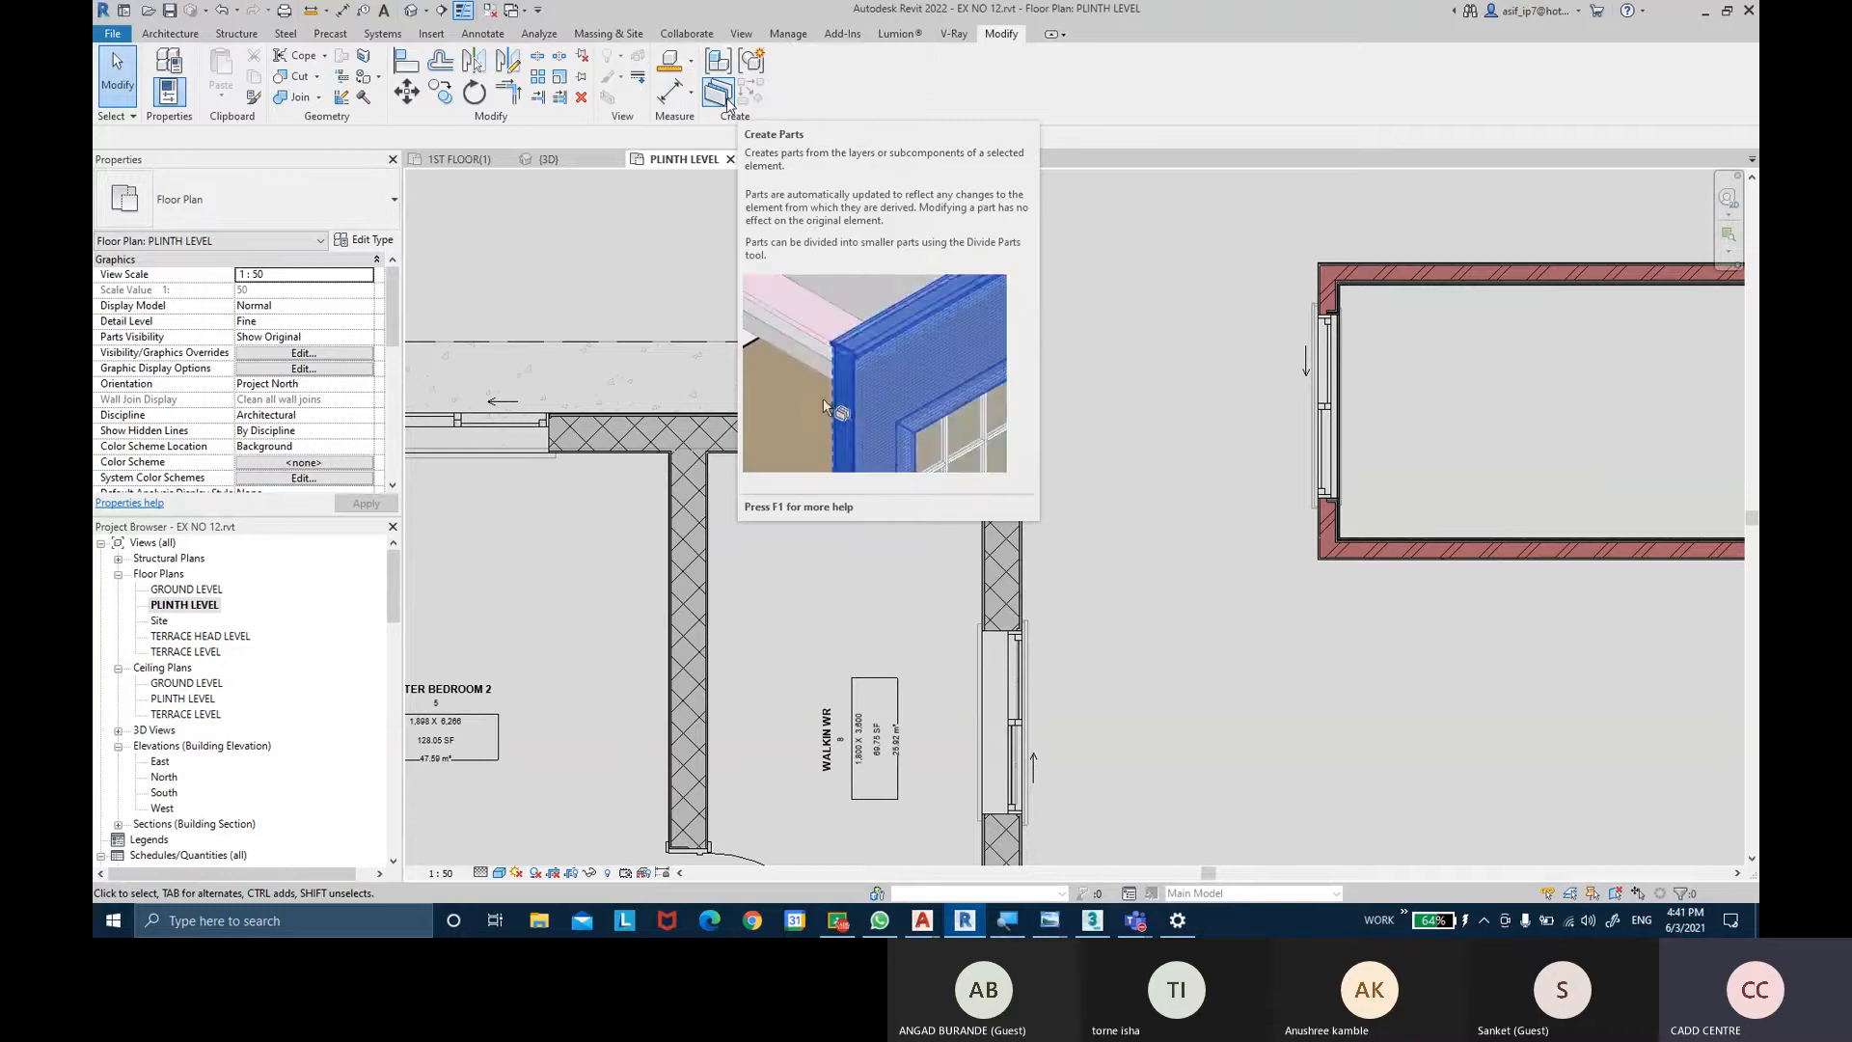
Examine the material layers of the new bathroom dado wall up close at the loop's upper-left corner.
scroll(1109, 357, "down", 3)
middle_click_drag(1225, 366, 937, 376)
scroll(1245, 424, "up", 1)
middle_click_drag(1275, 433, 1218, 451)
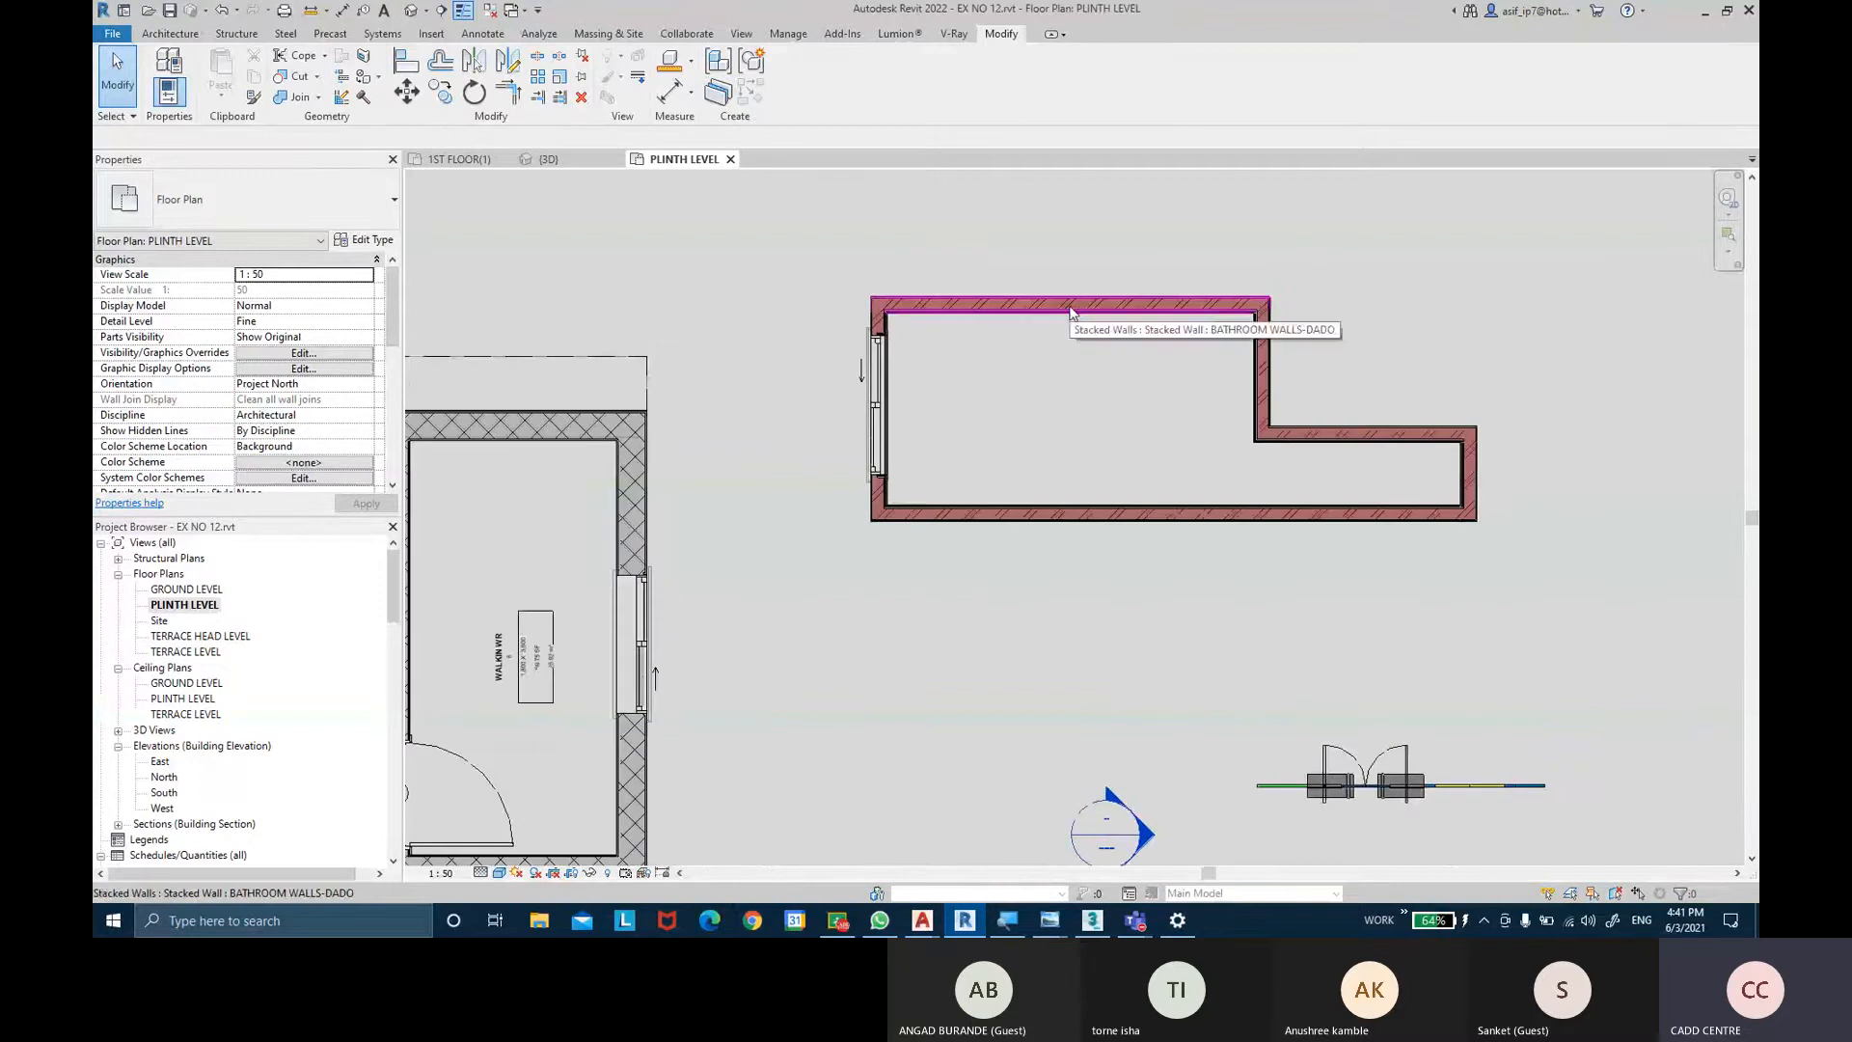
scroll(837, 276, "up", 2)
scroll(1121, 315, "up", 1)
scroll(1121, 315, "up", 2)
scroll(848, 241, "up", 2)
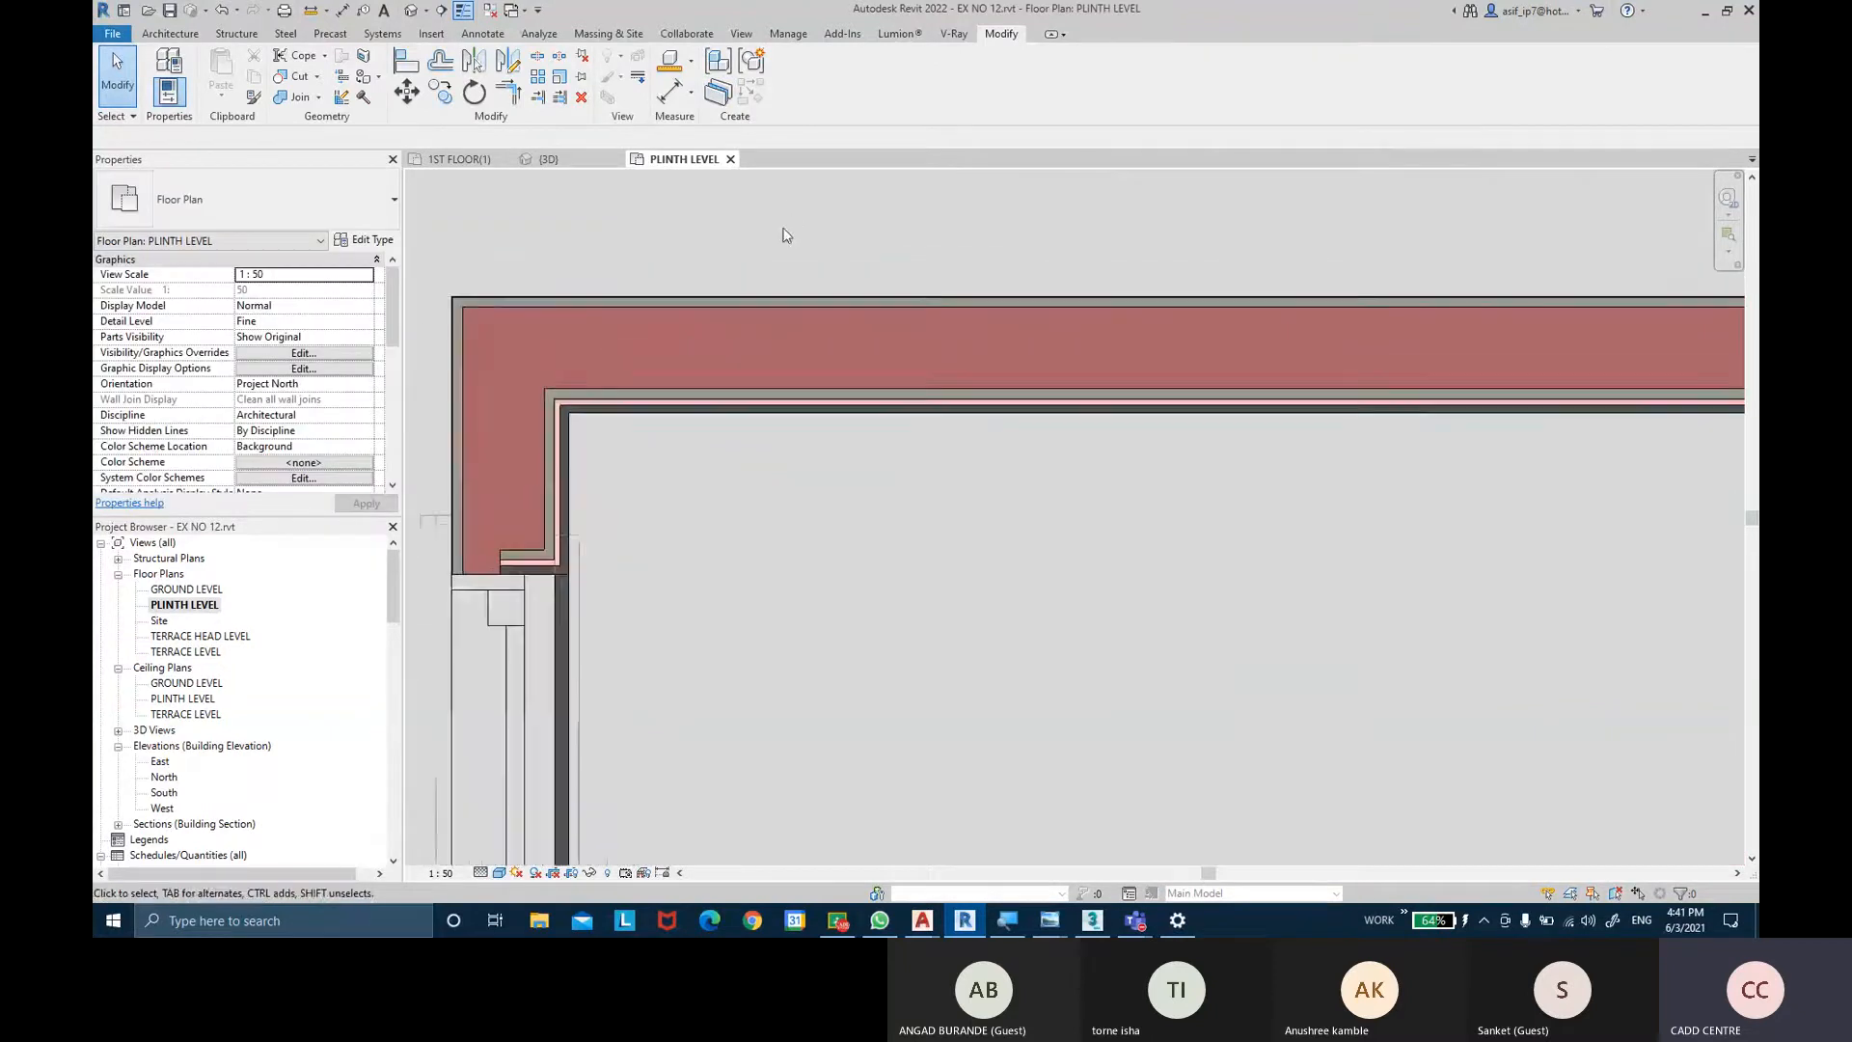
left_click(842, 415)
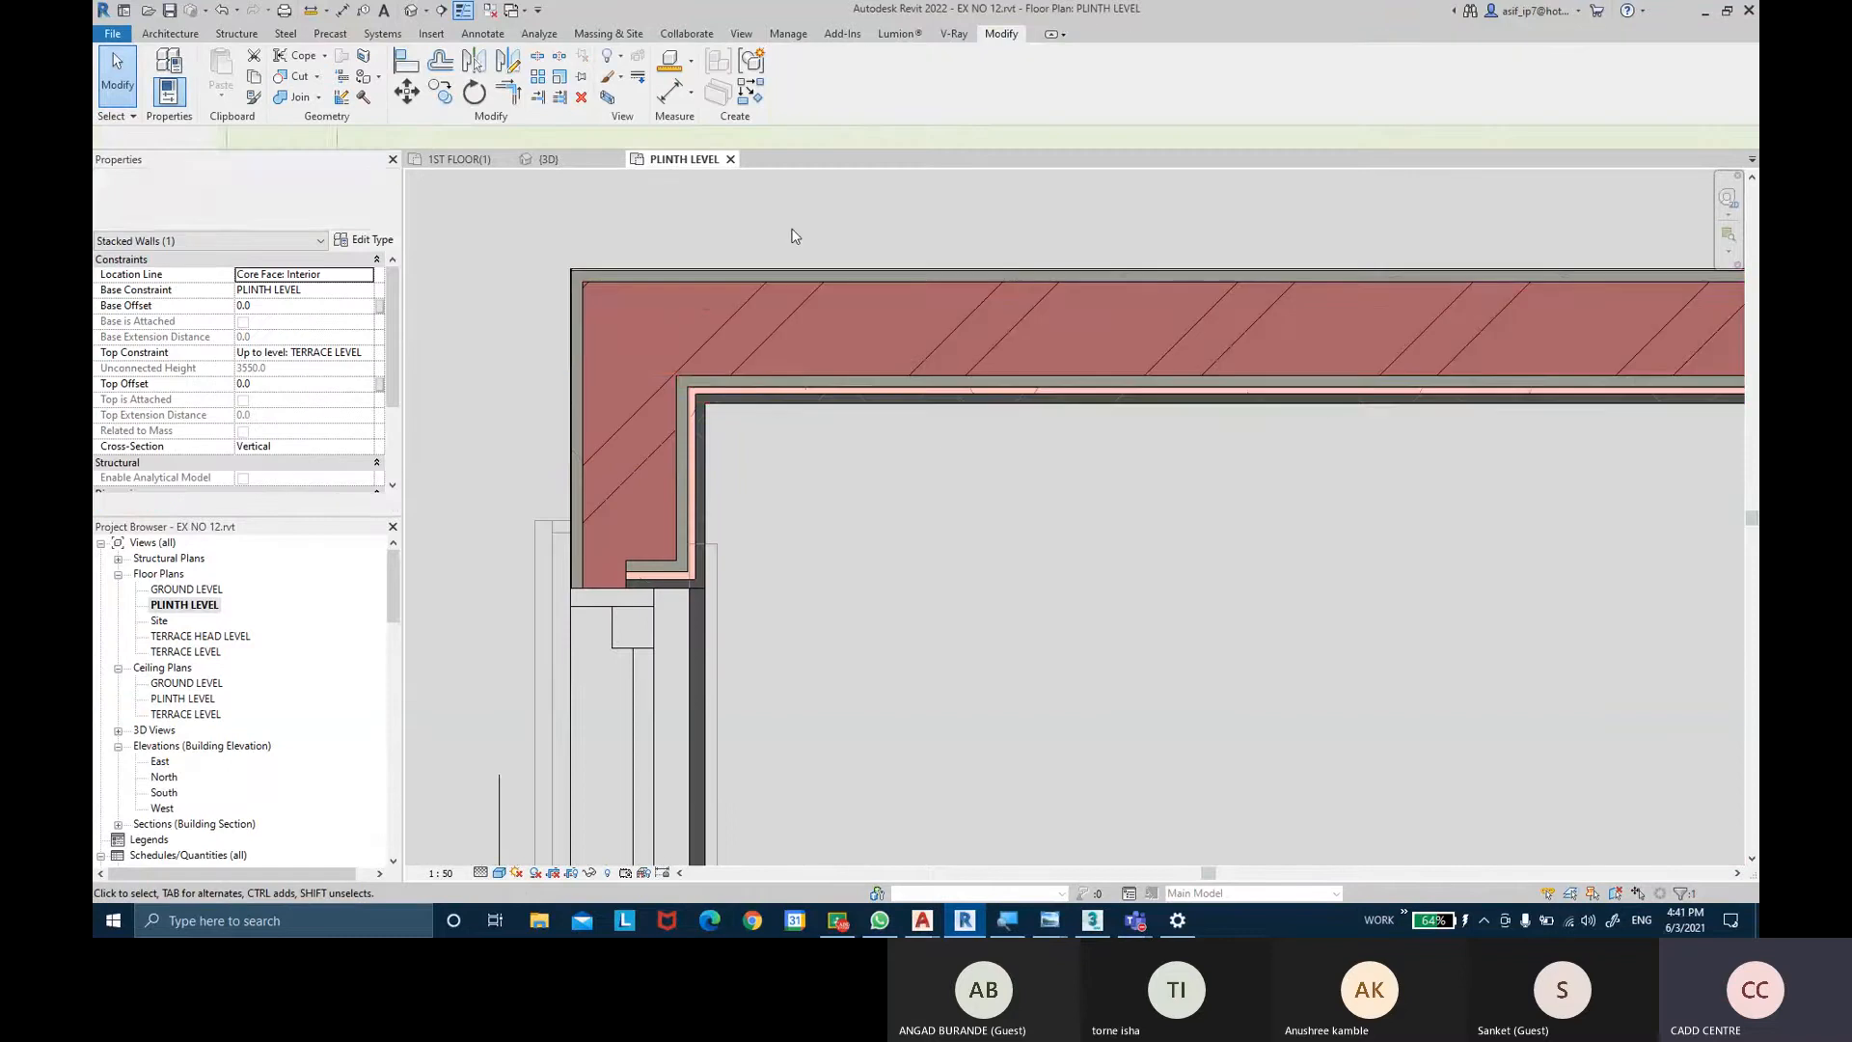
left_click(795, 237)
scroll(661, 282, "up", 4)
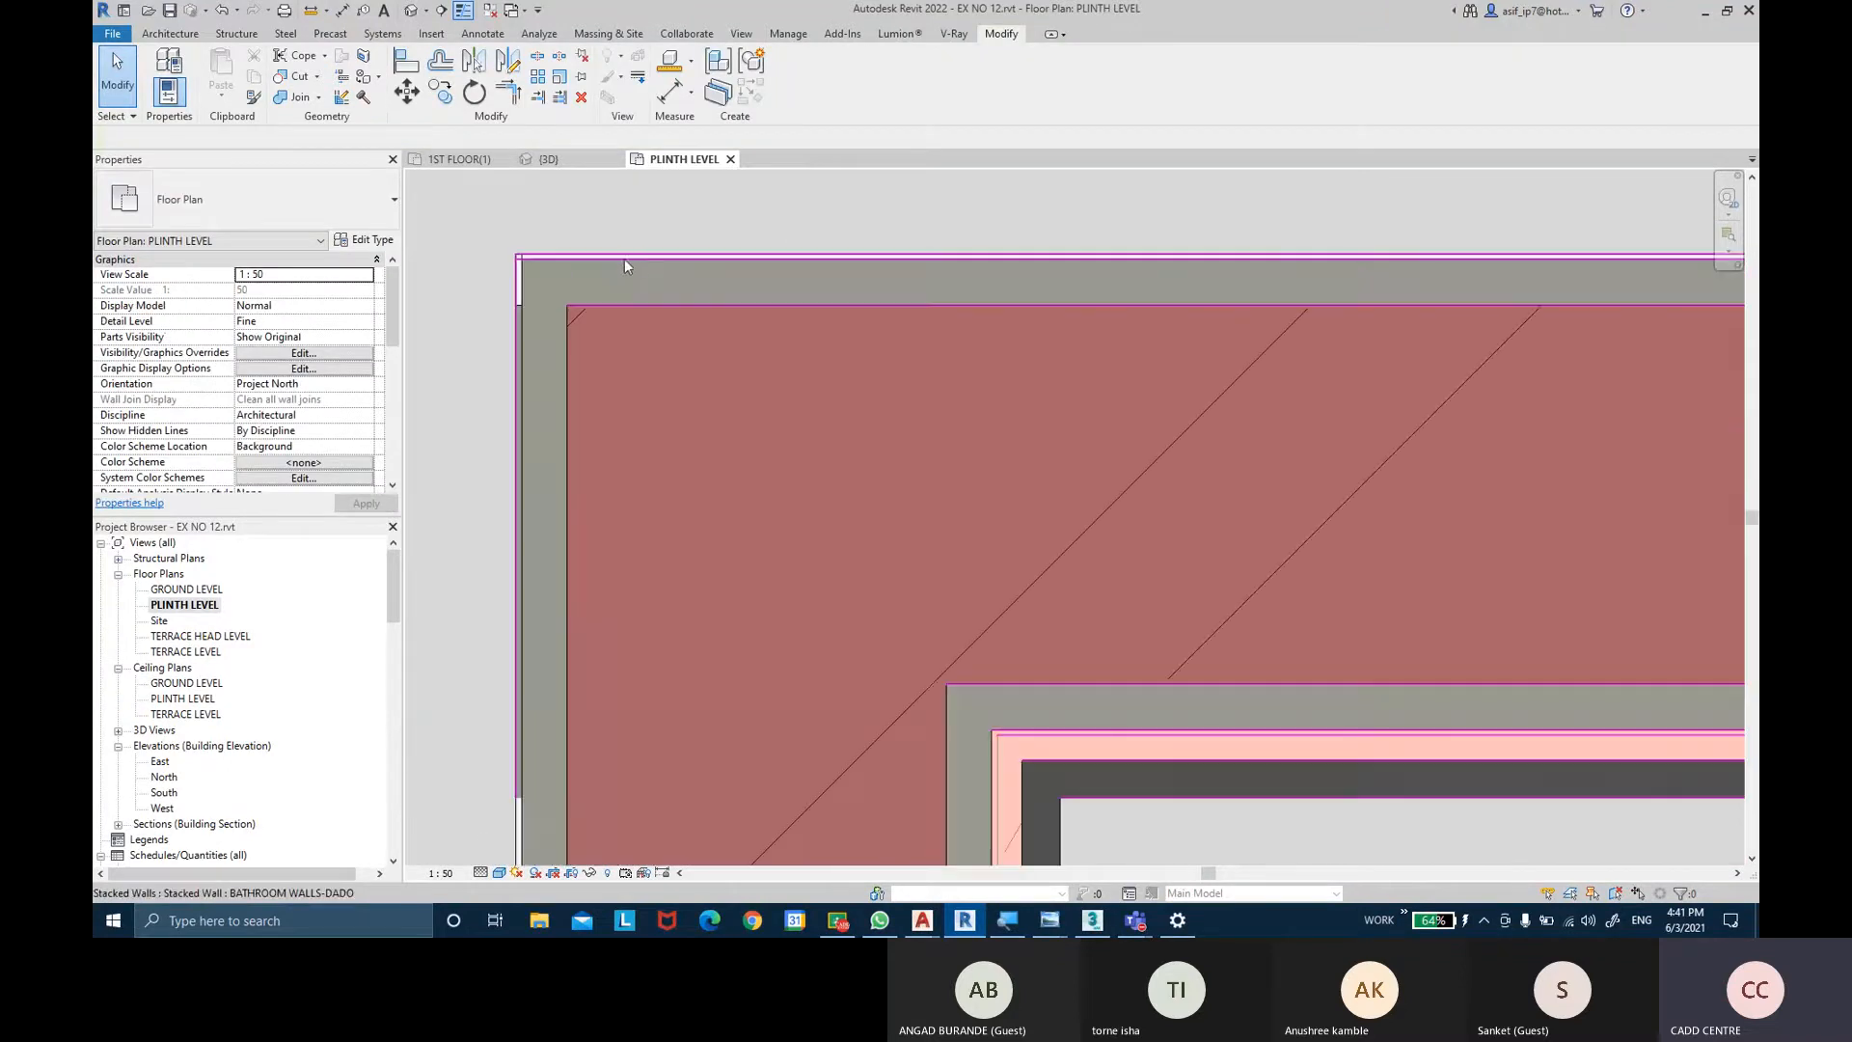
scroll(635, 287, "down", 2)
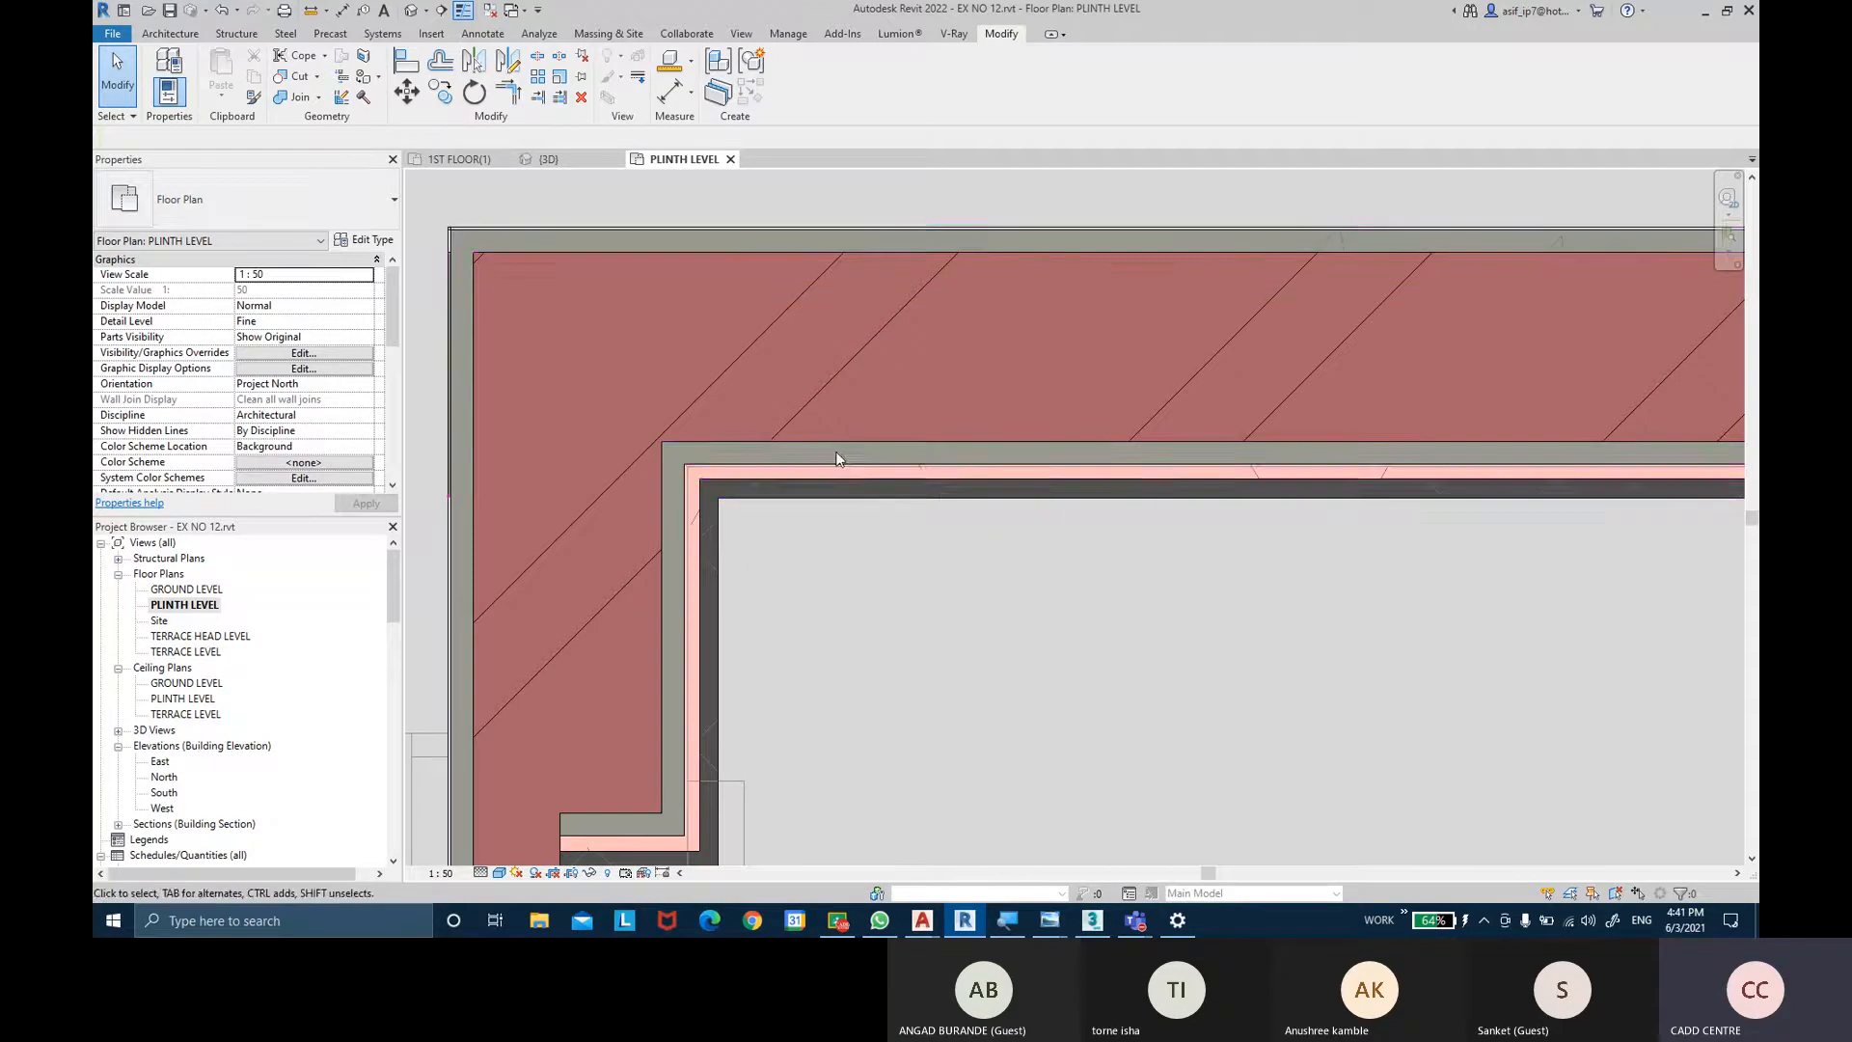
scroll(878, 485, "down", 1)
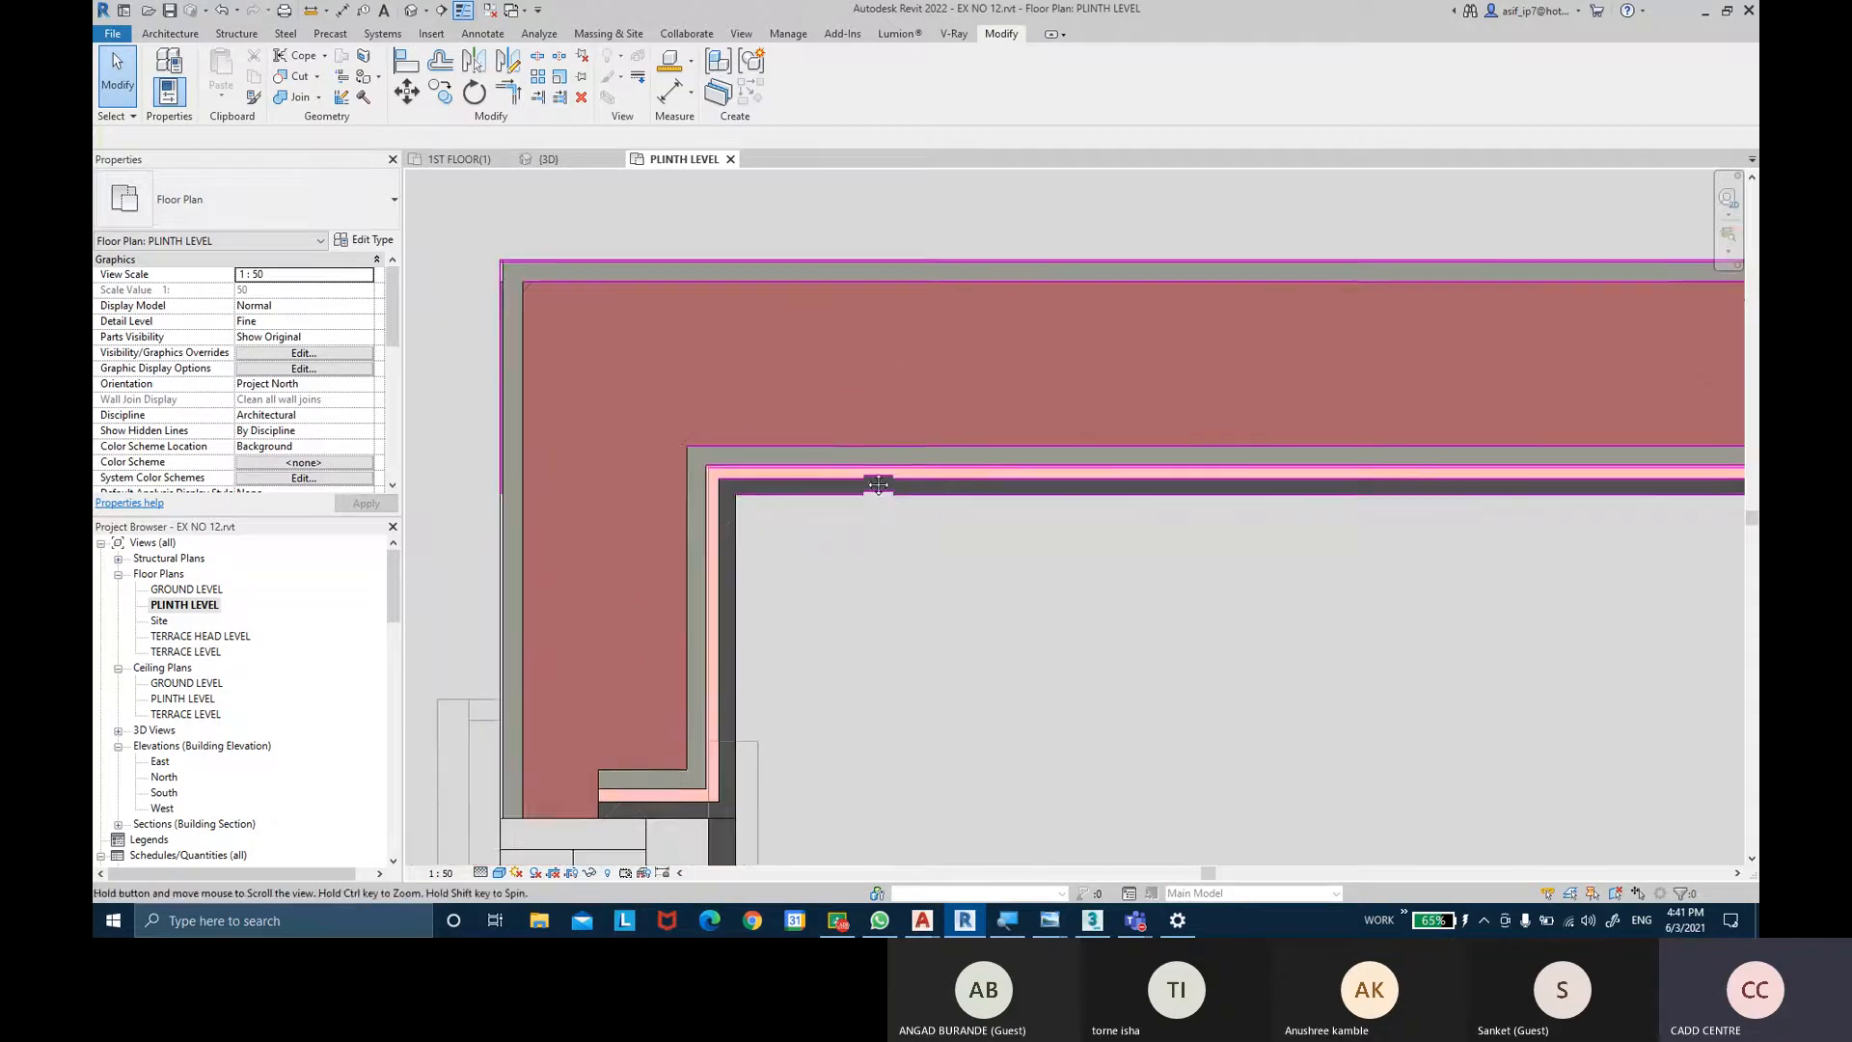
middle_click_drag(877, 484, 868, 432)
View the type properties of the loop's upper BATHROOM WALLS-DADO wall and dismiss them without changes.
left_click(872, 431)
left_click(364, 239)
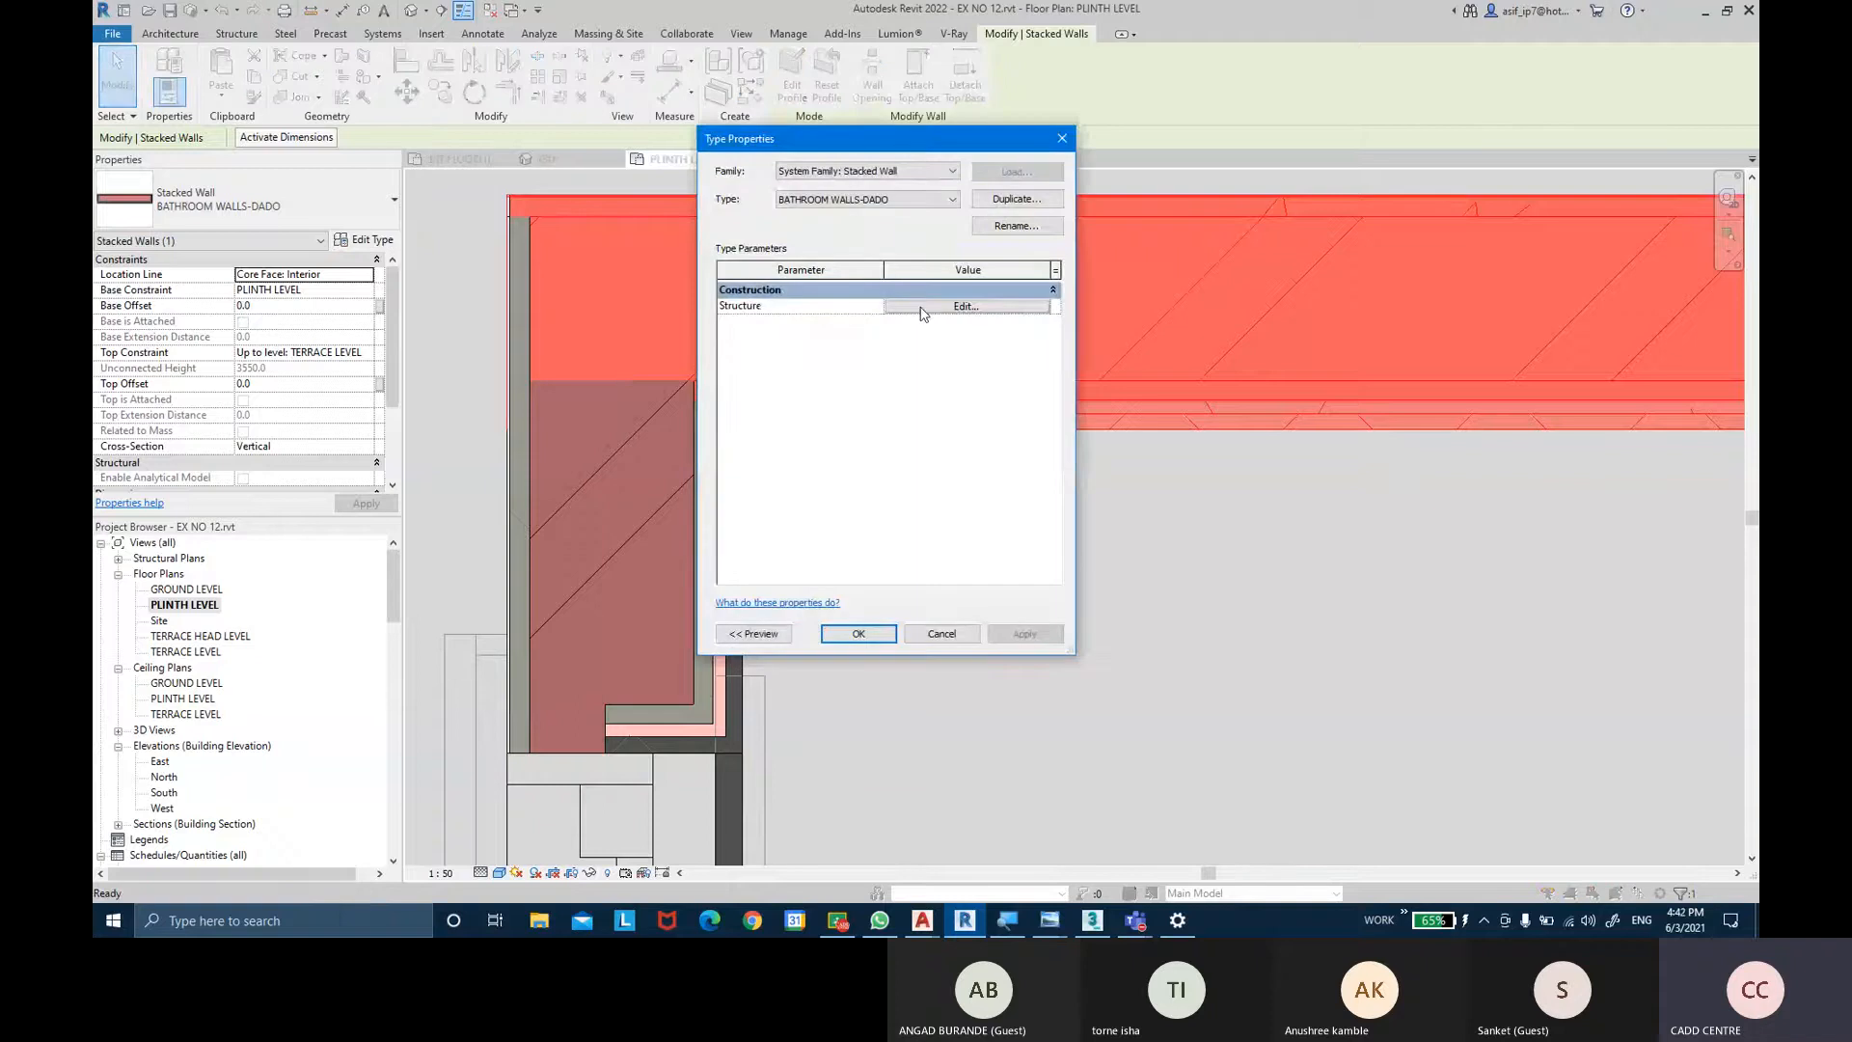
left_click(941, 633)
scroll(945, 546, "down", 4)
left_click(984, 604)
Open the layer structure of the WALKIN WR's 230MM MAIN WALL and inspect its layers in a section preview.
scroll(982, 611, "down", 5)
middle_click_drag(981, 611, 805, 322)
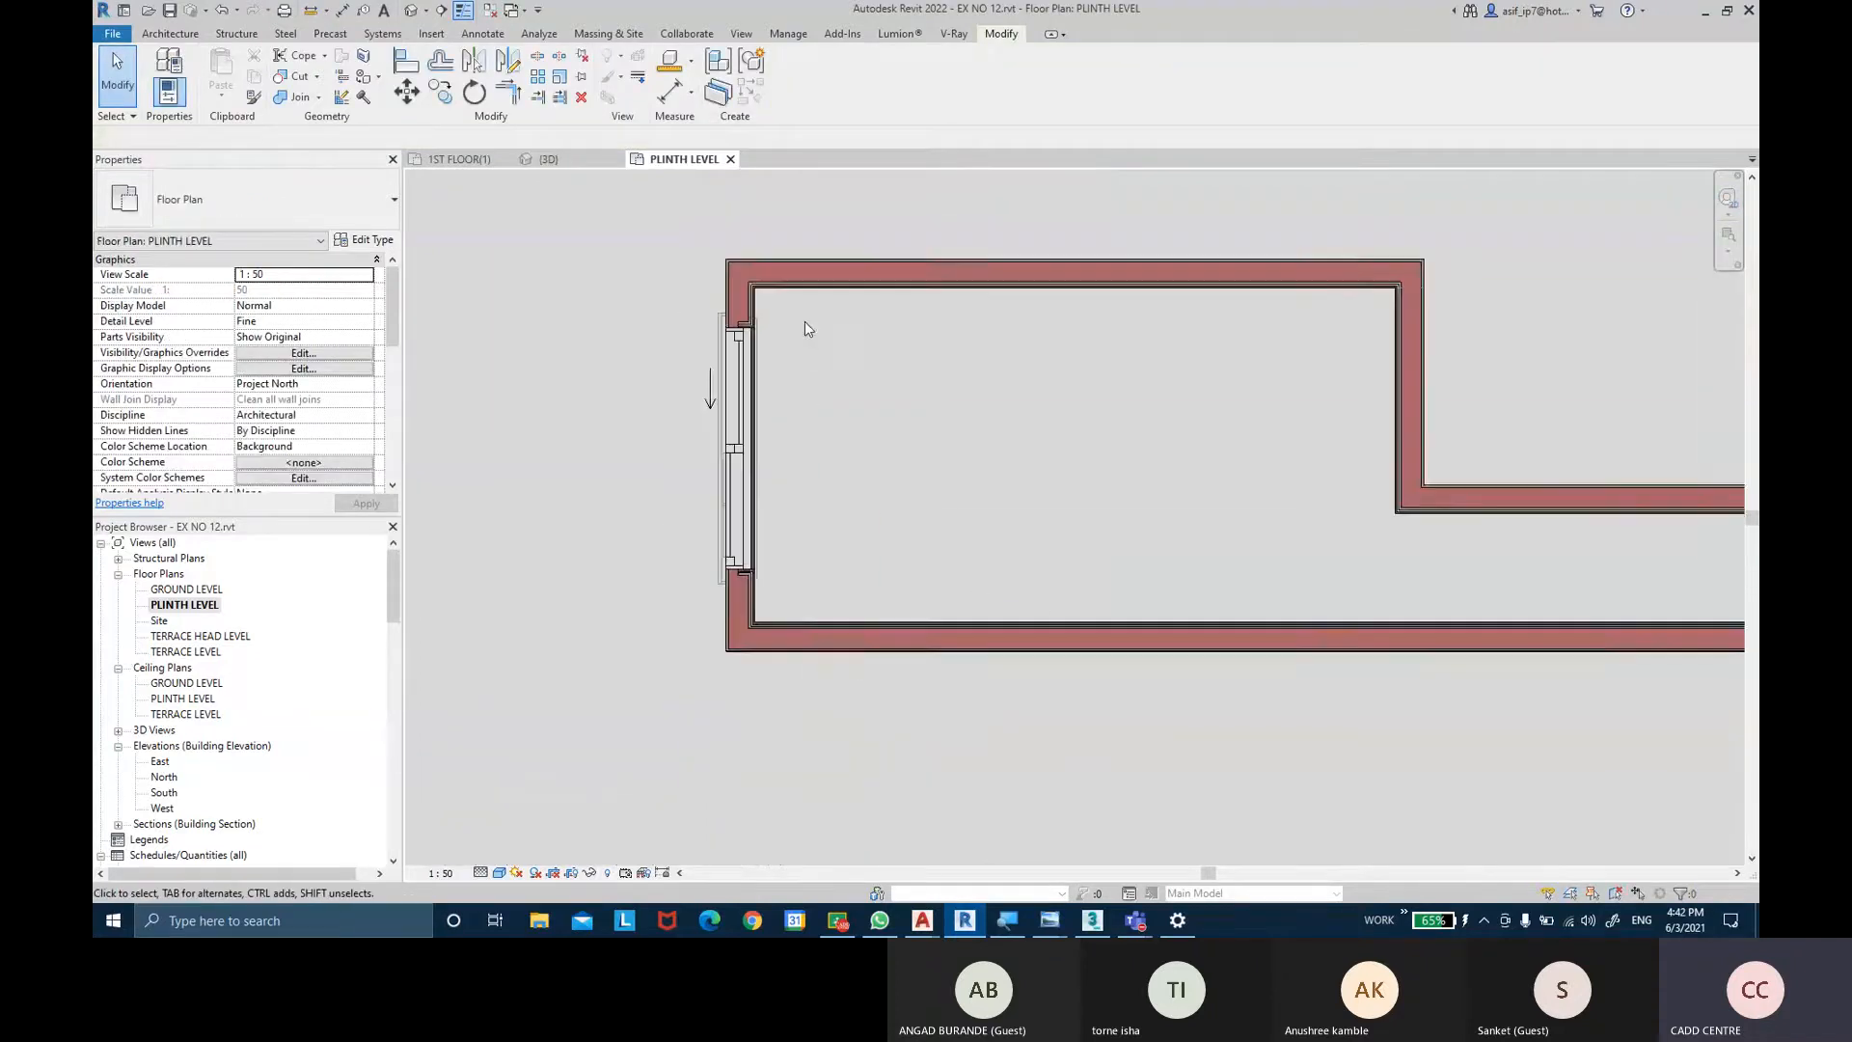
middle_click_drag(867, 445, 1054, 421)
scroll(1019, 454, "down", 2)
middle_click_drag(789, 548, 884, 415)
left_click(820, 397)
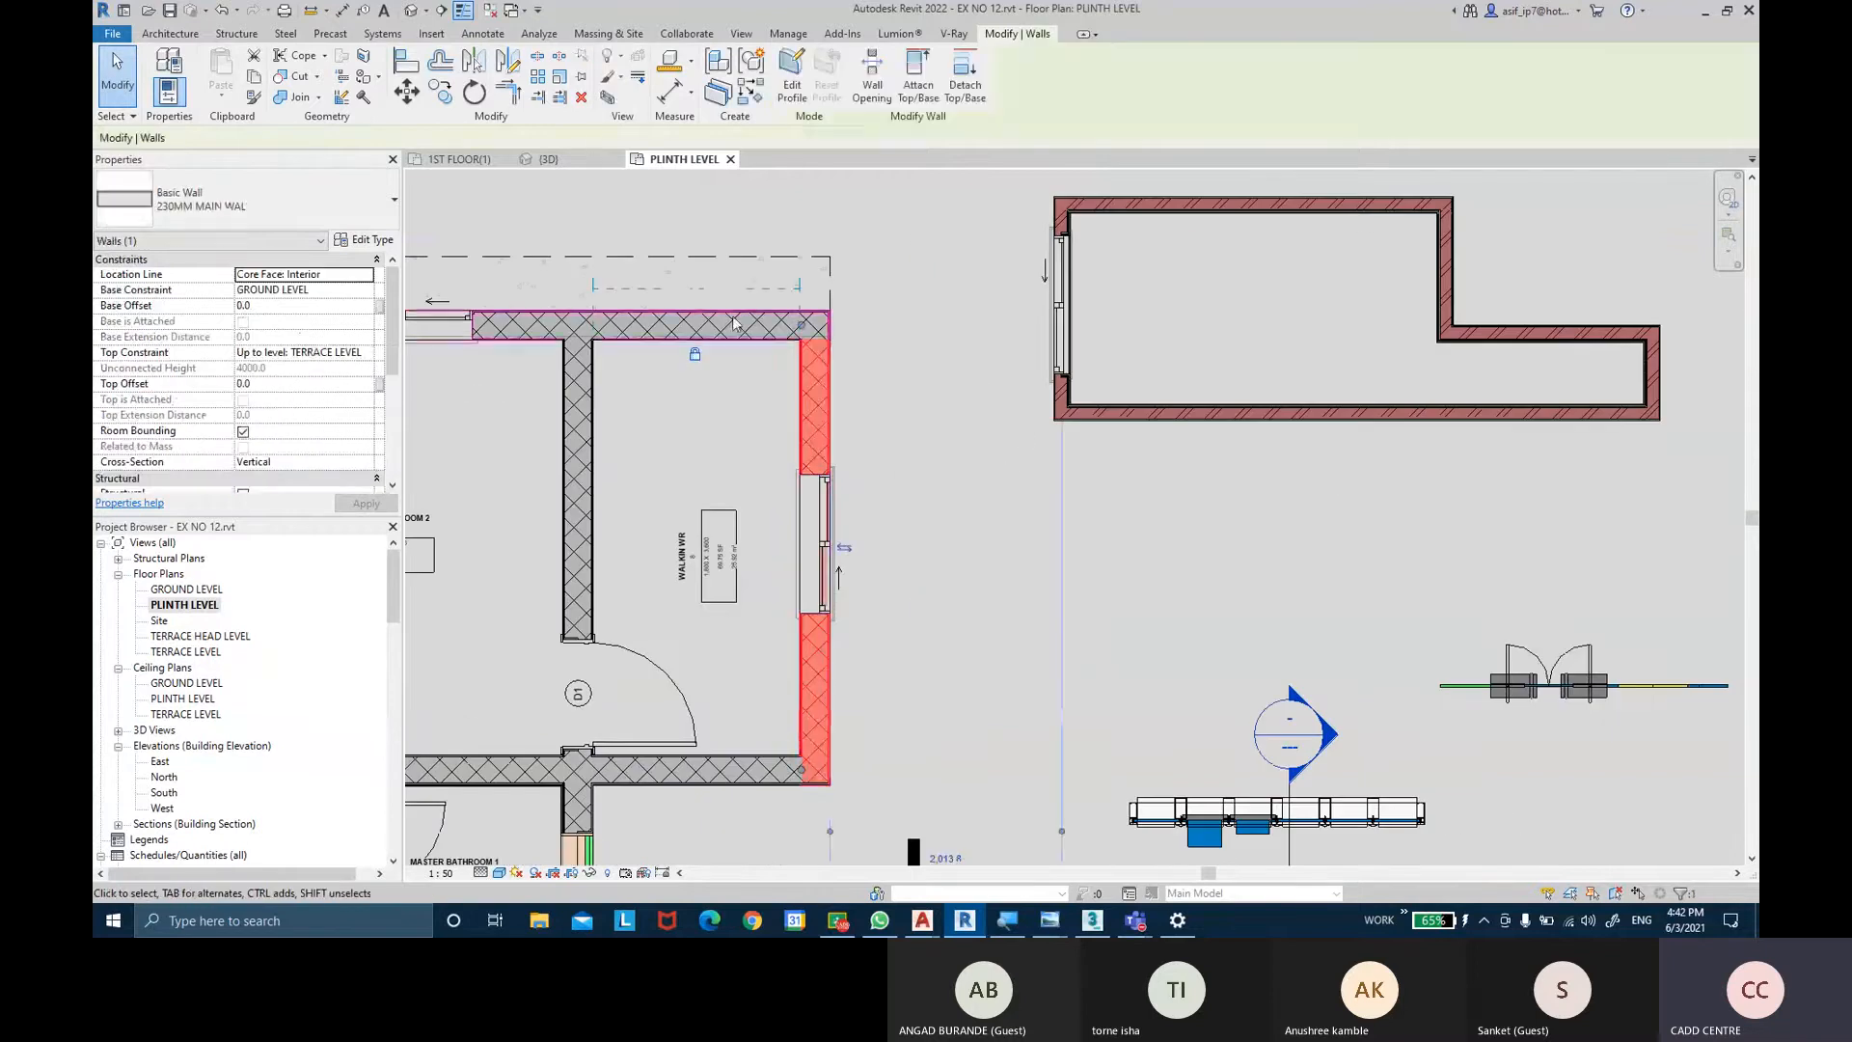
left_click(363, 239)
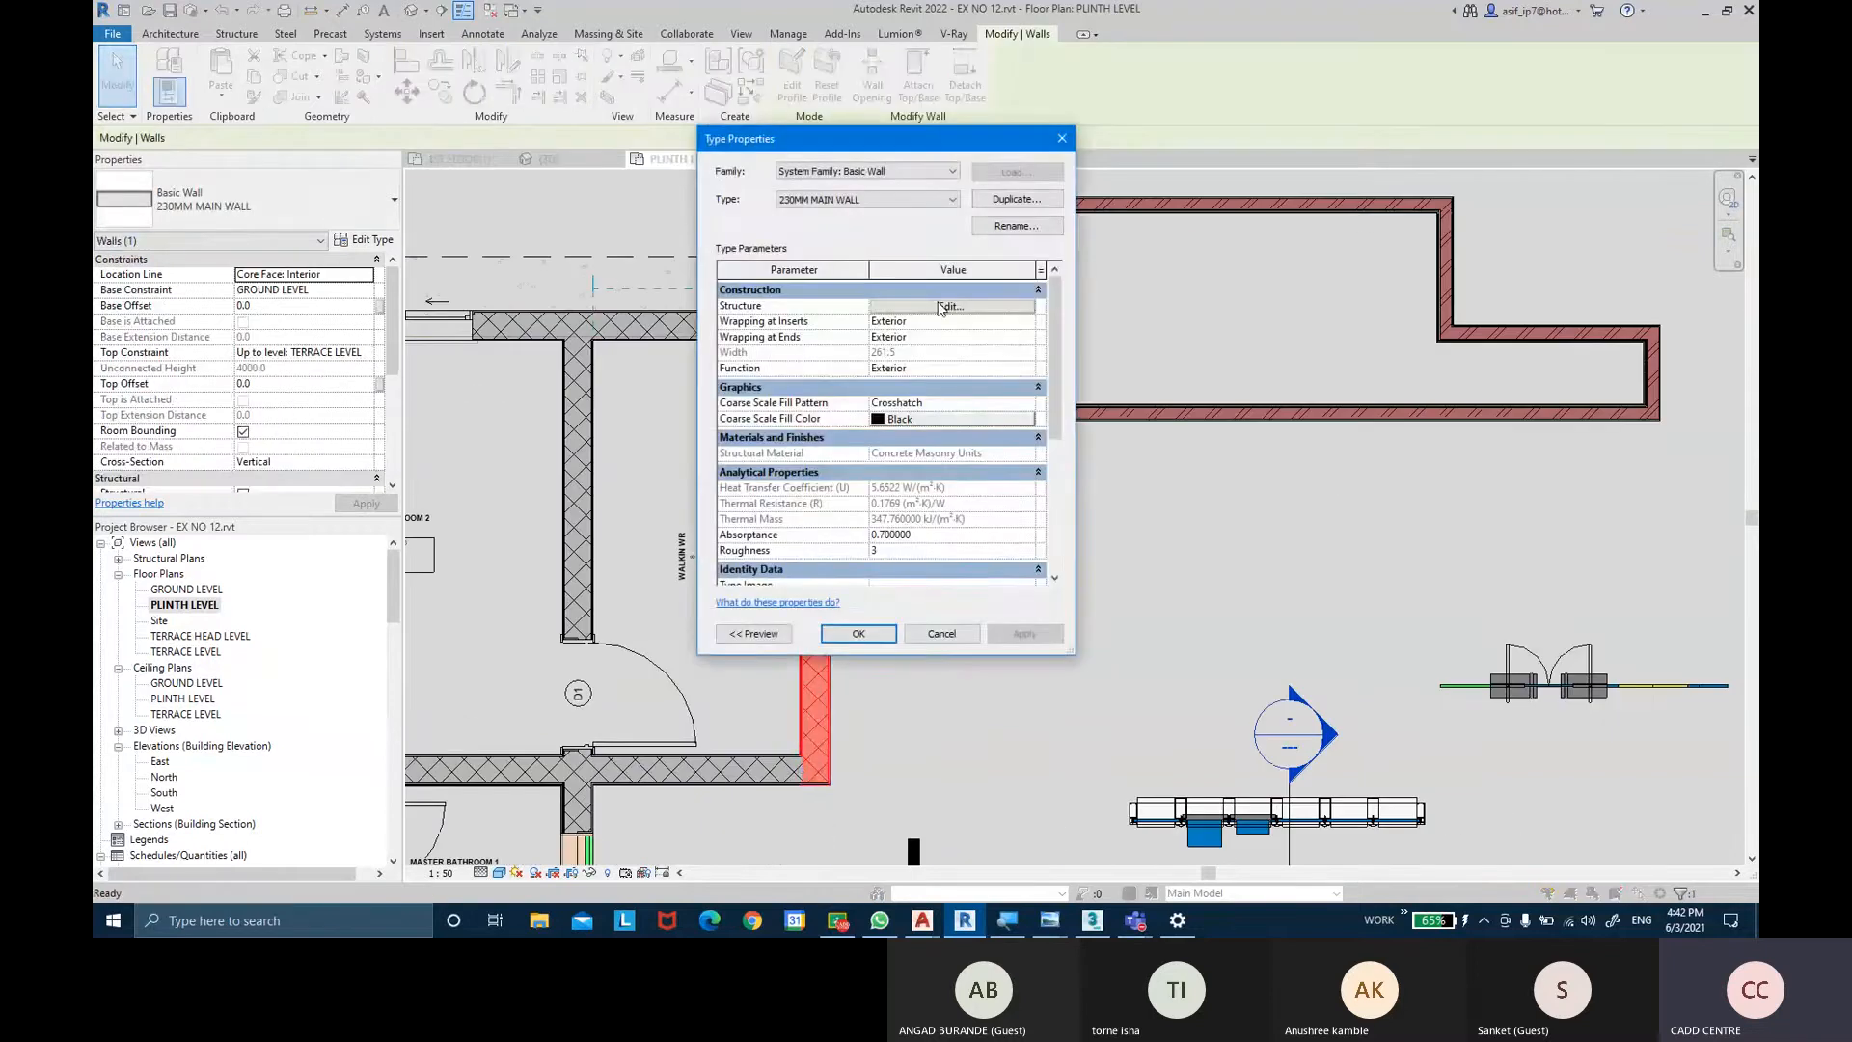
left_click(940, 307)
left_click(745, 634)
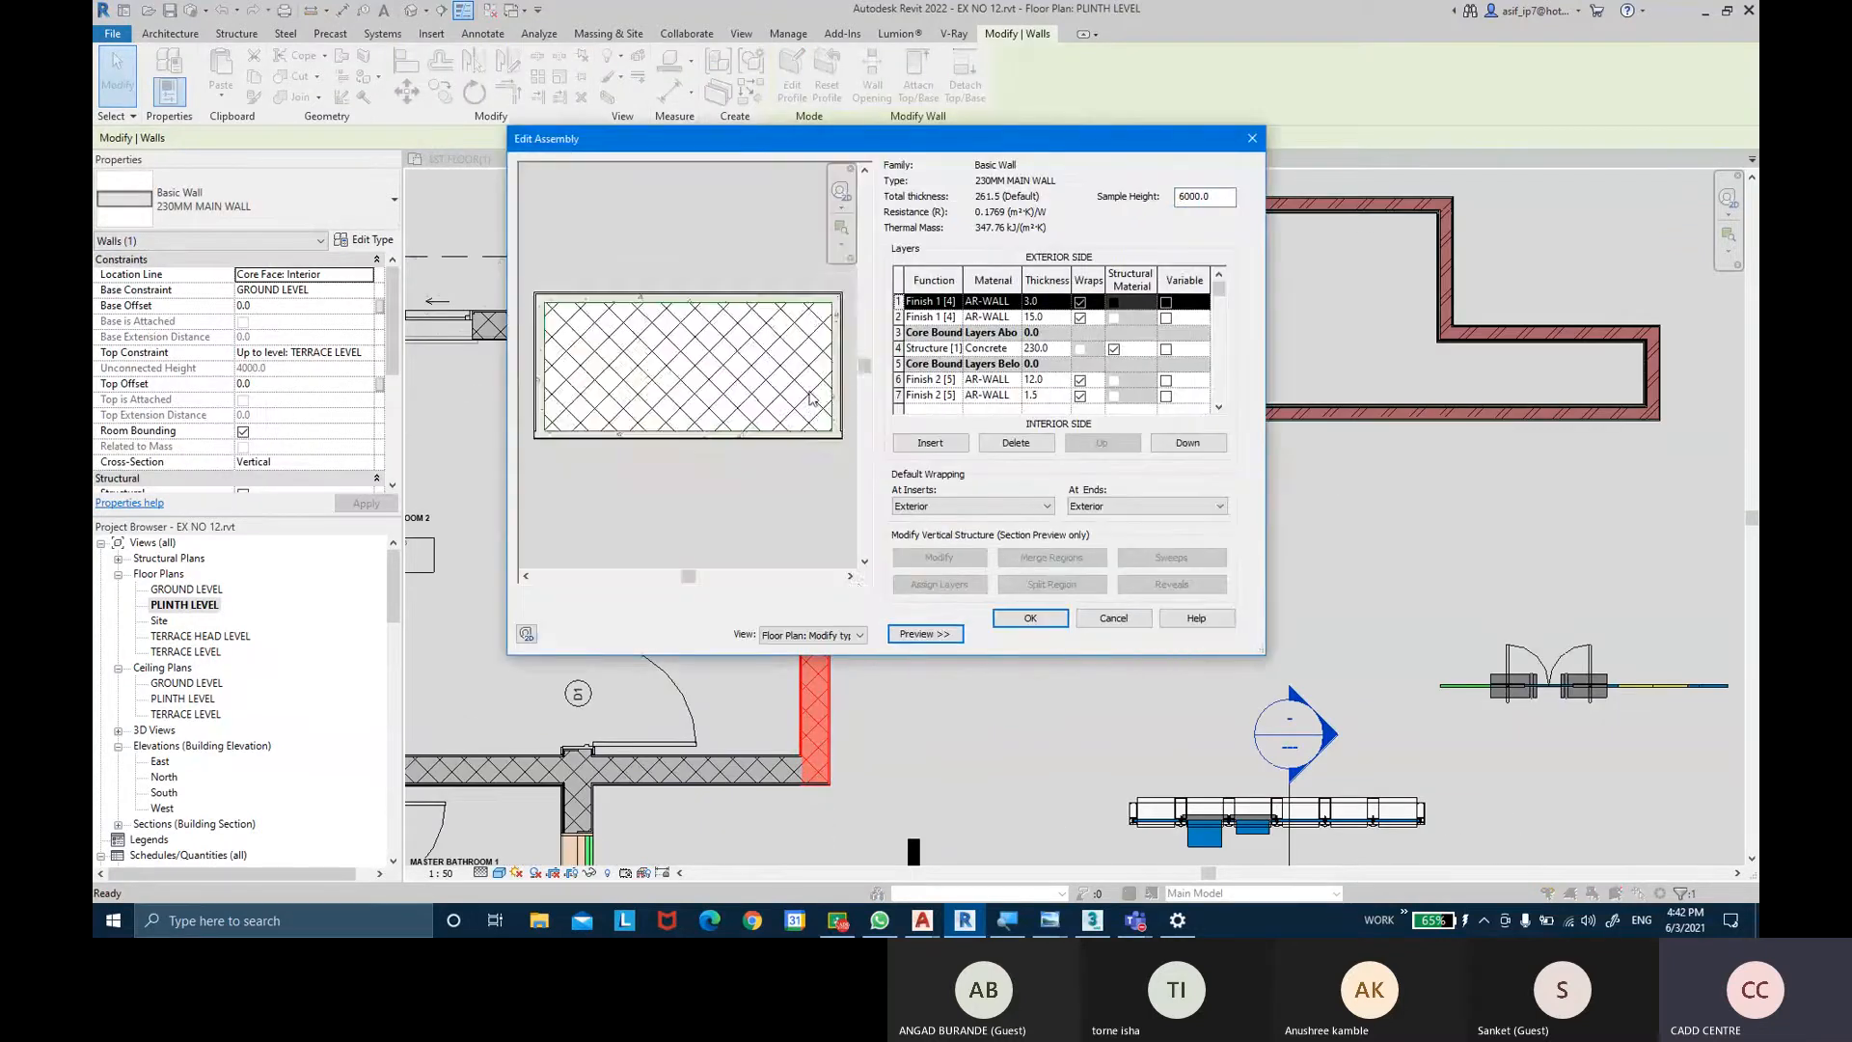
left_click(858, 634)
left_click(805, 666)
scroll(683, 291, "up", 5)
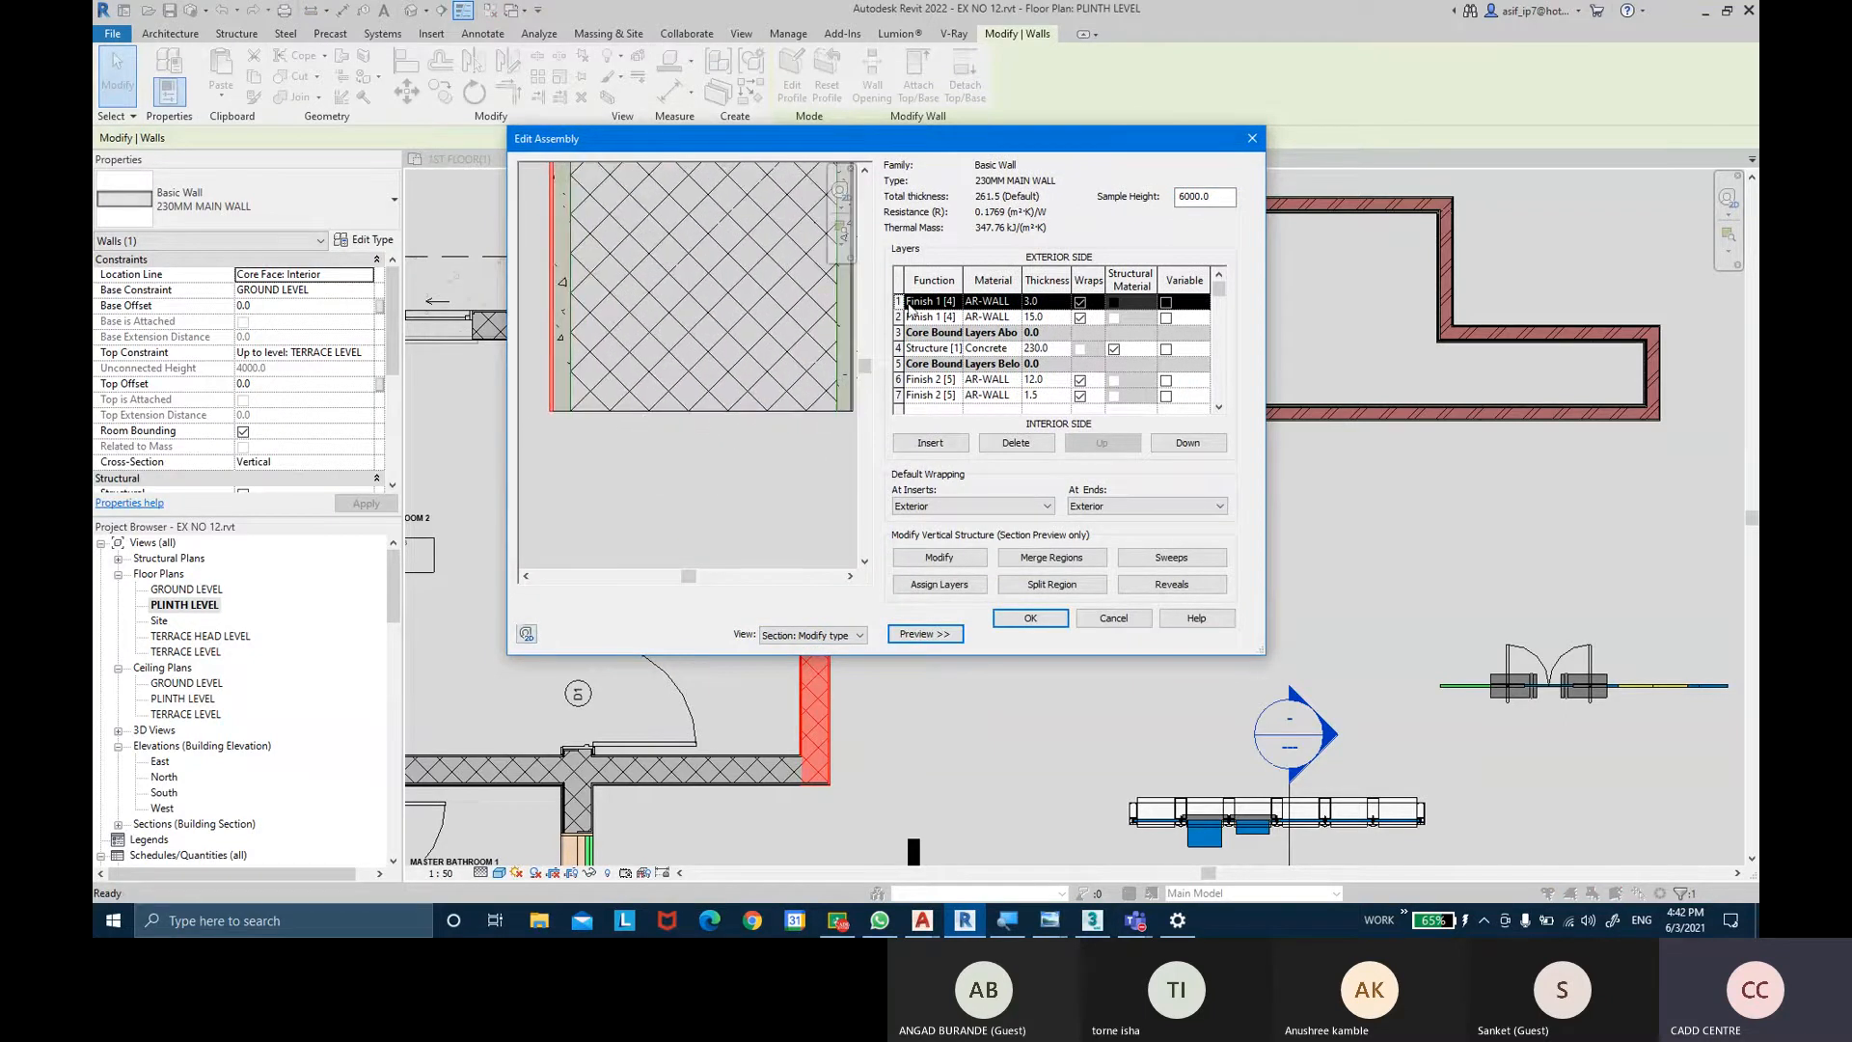
Examine each finish and structure layer of the 230MM MAIN WALL in the section preview, and close the type's dialogs.
left_click(905, 316)
left_click(900, 347)
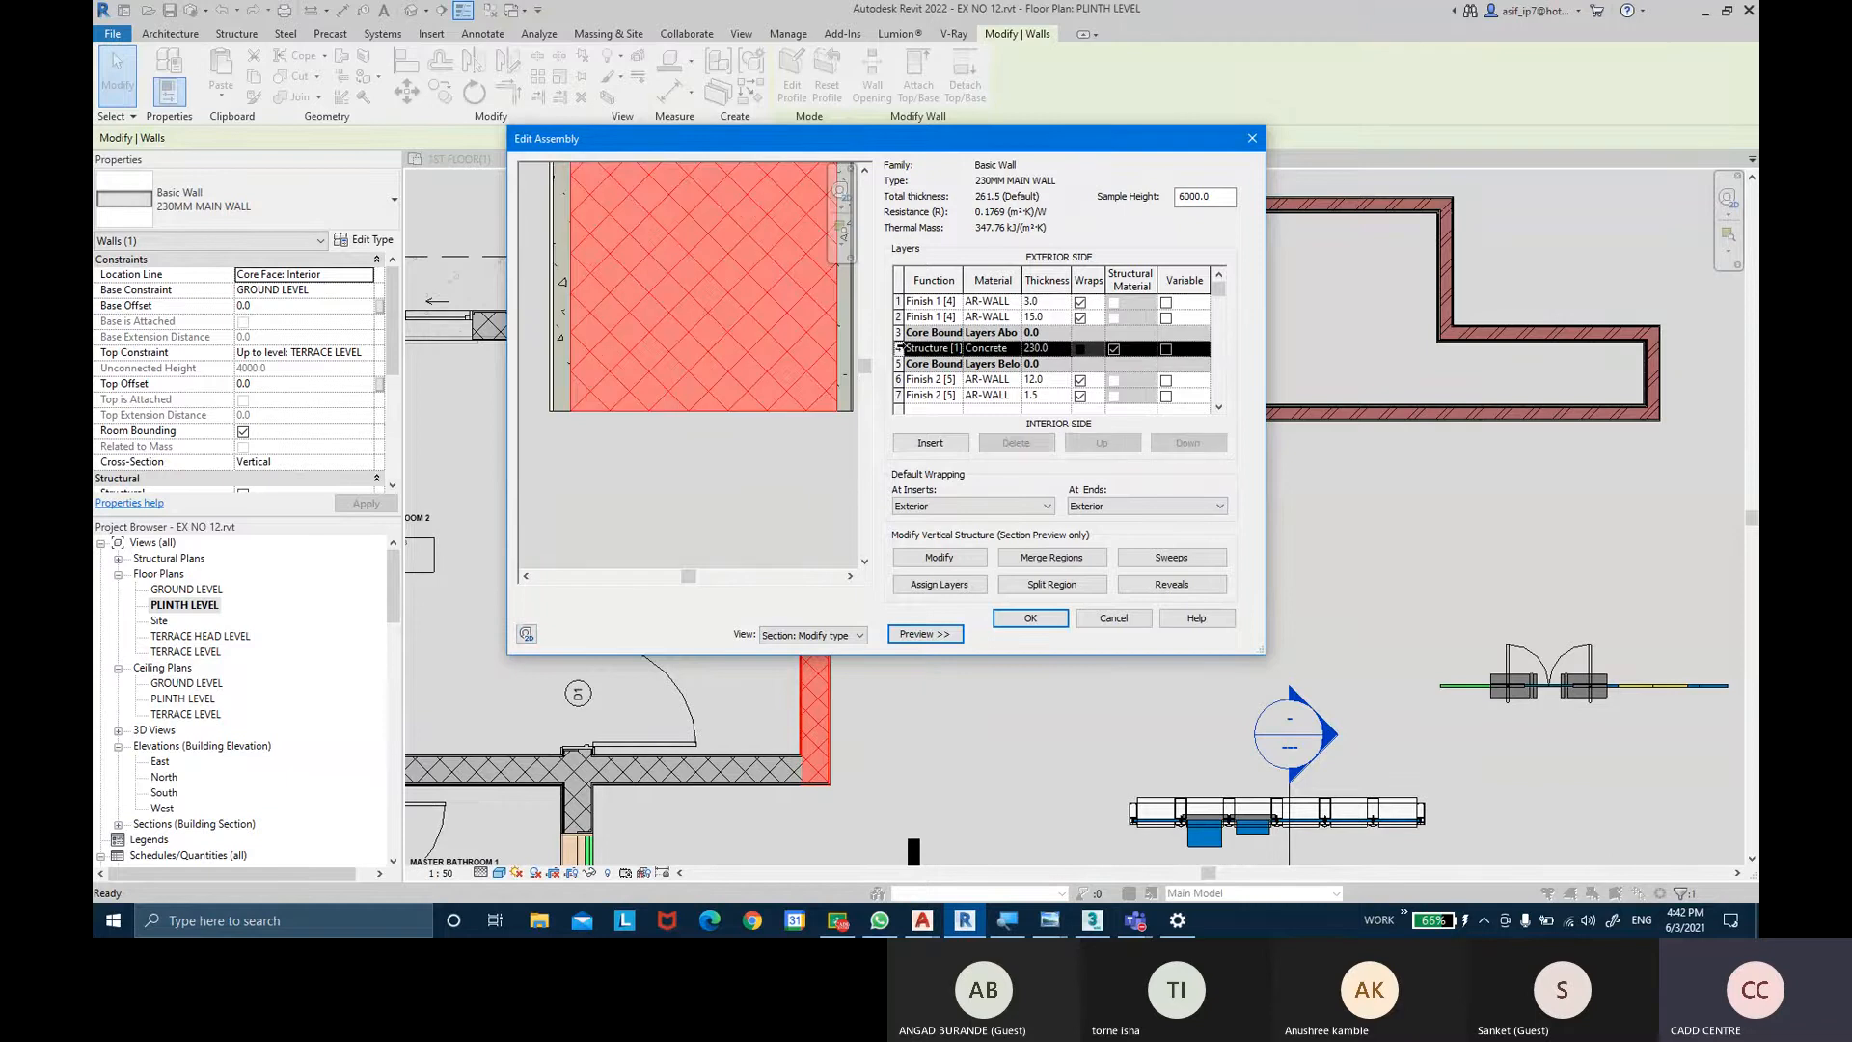
left_click(901, 380)
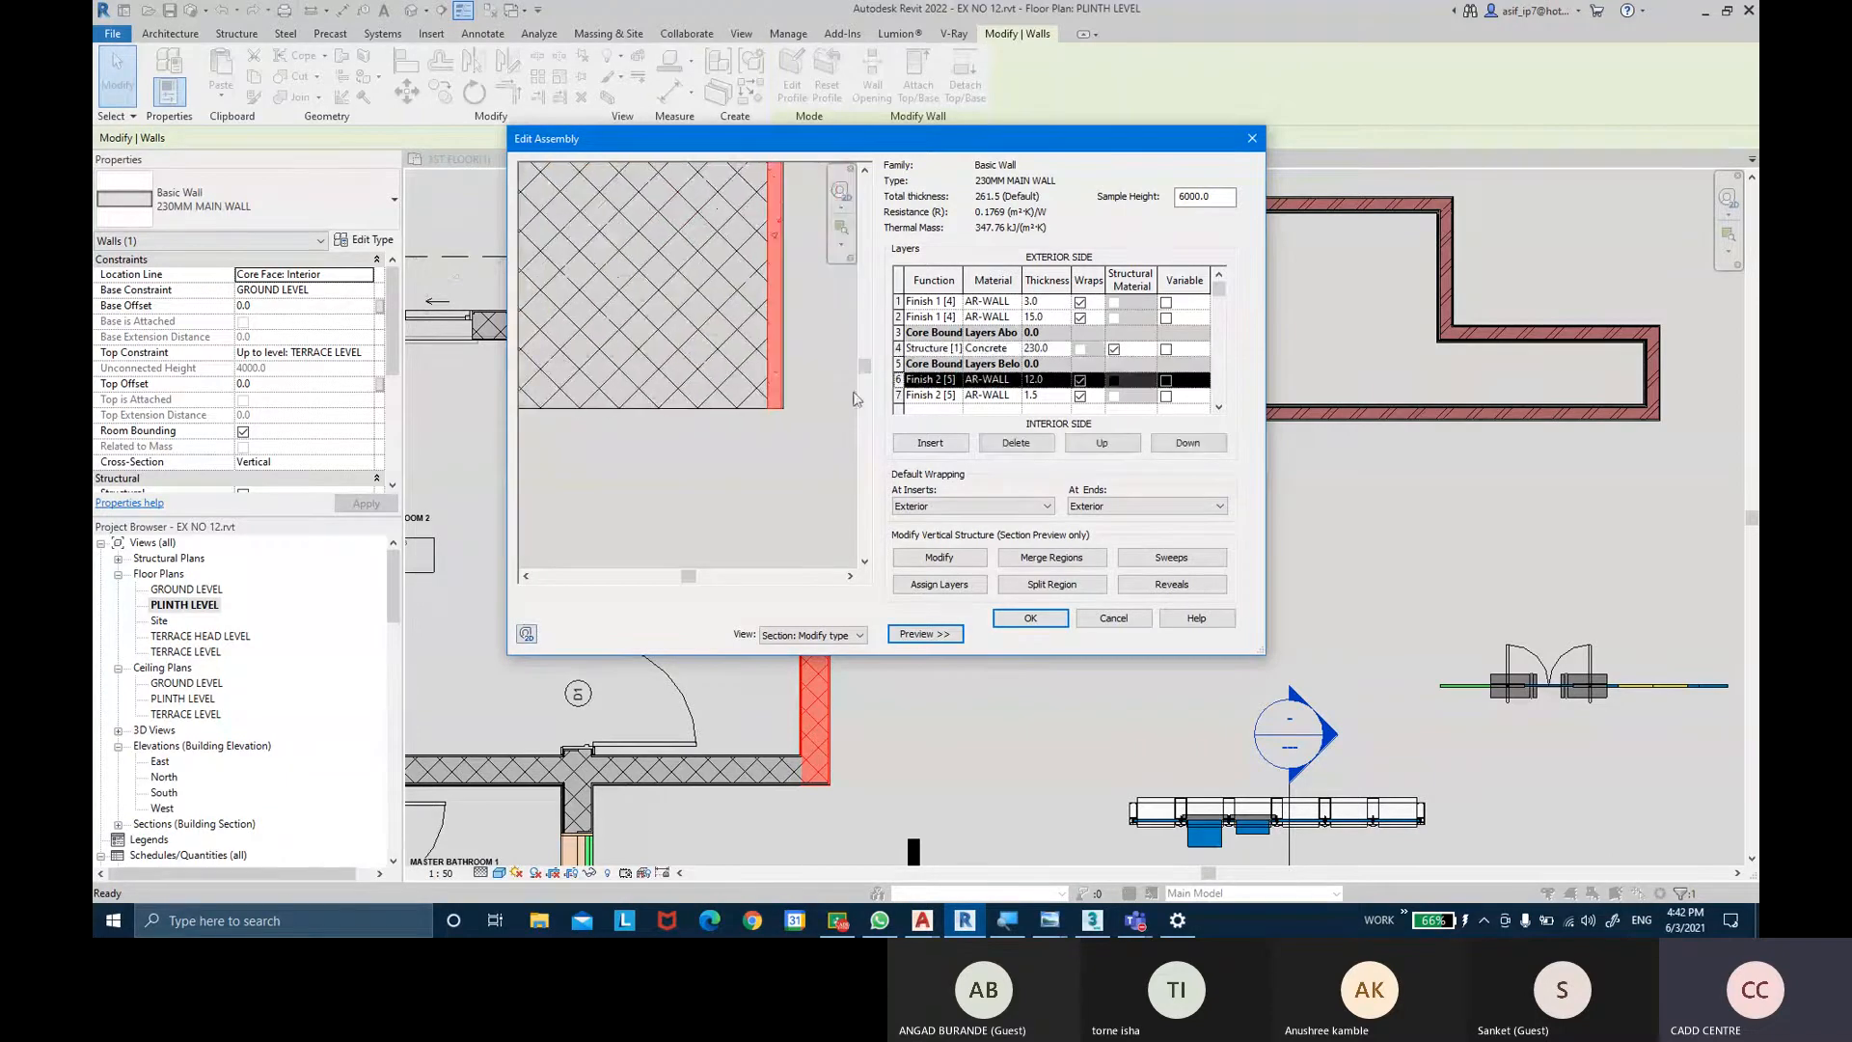
left_click(901, 394)
scroll(815, 403, "up", 3)
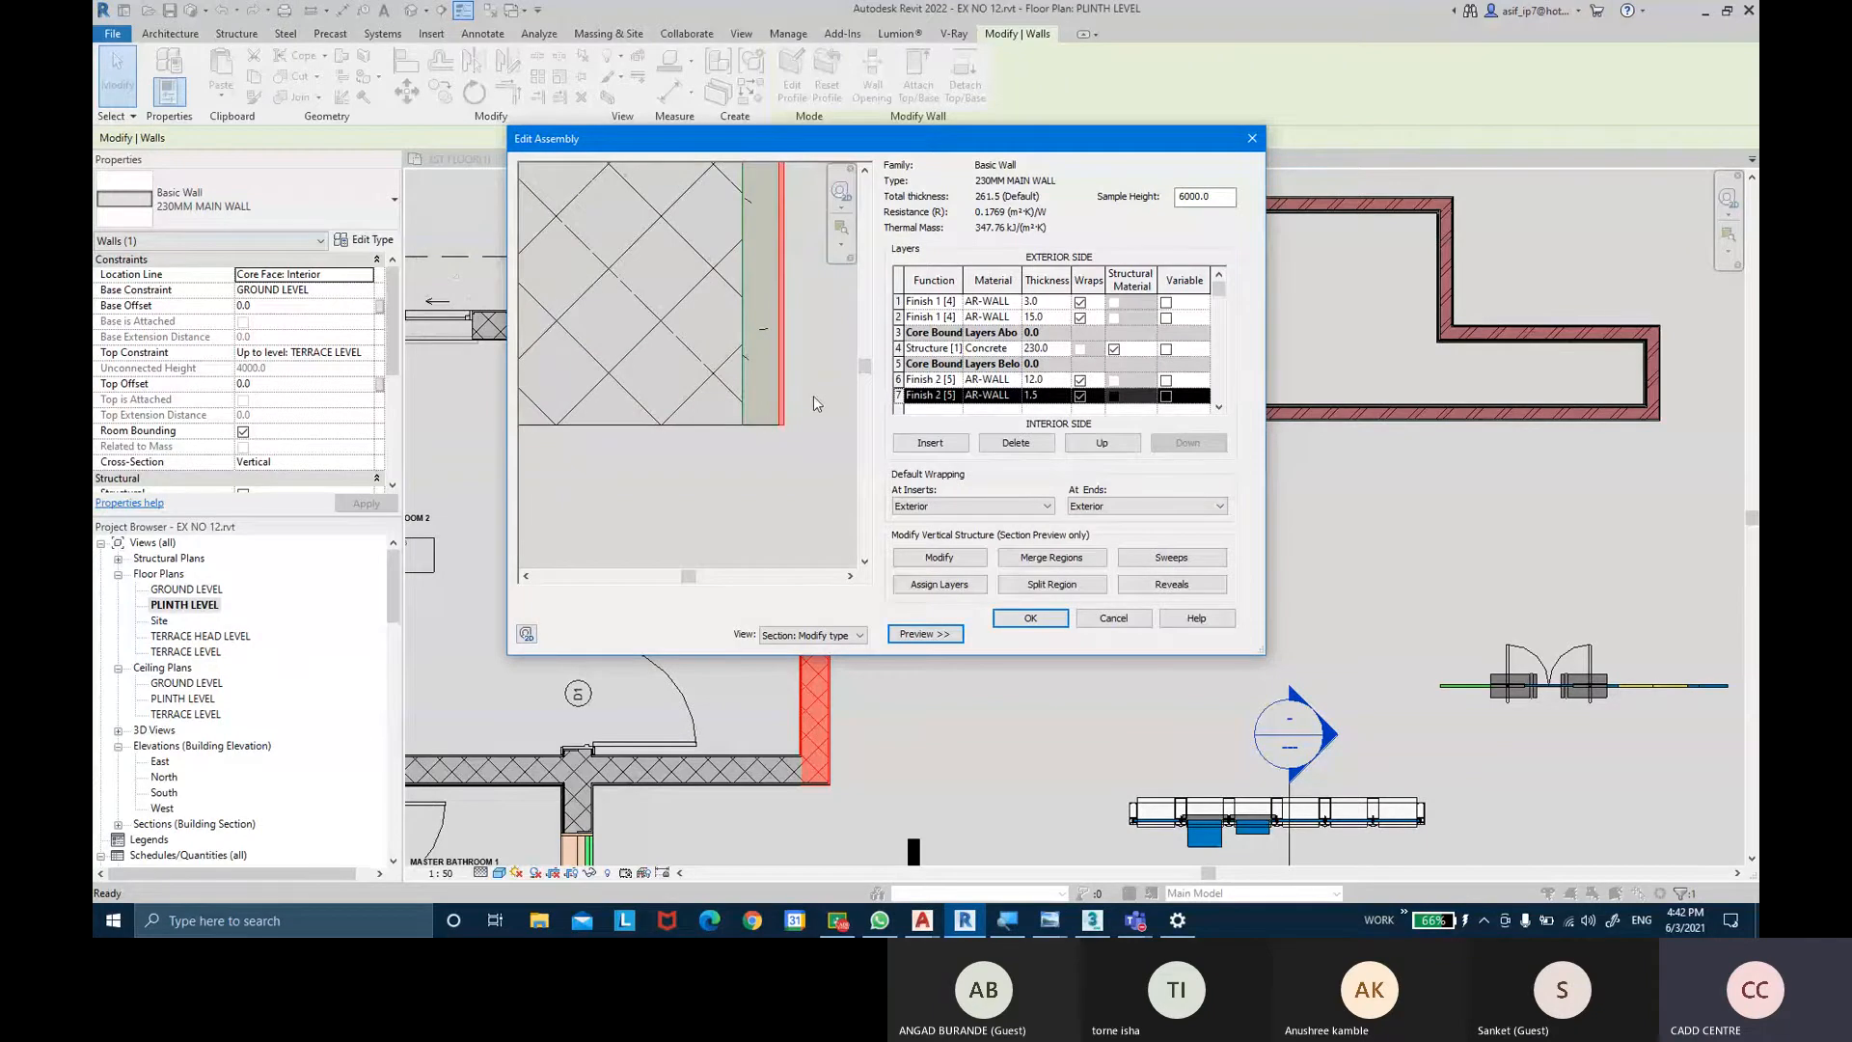
left_click(1053, 615)
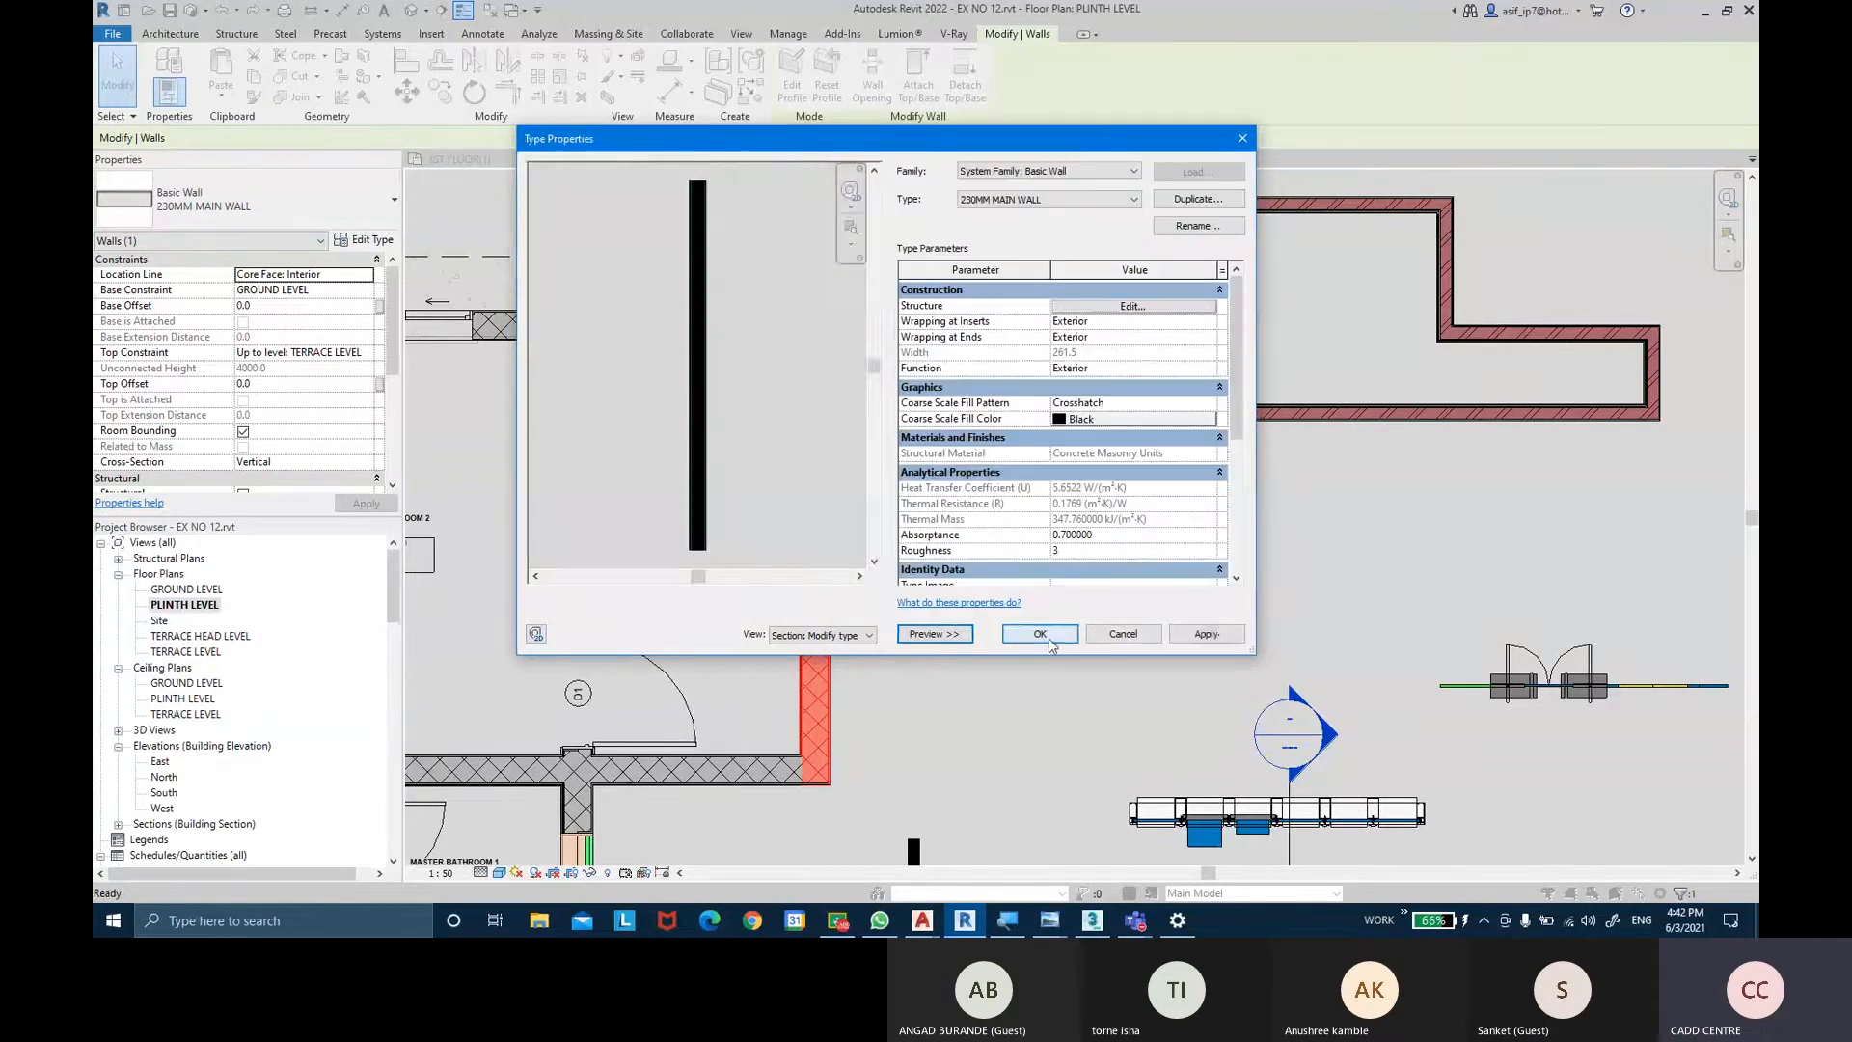
left_click(1051, 632)
left_click(1158, 615)
Delete the L-shaped red wall loop standing beside the house plan.
scroll(1159, 619, "down", 3)
scroll(986, 453, "down", 3)
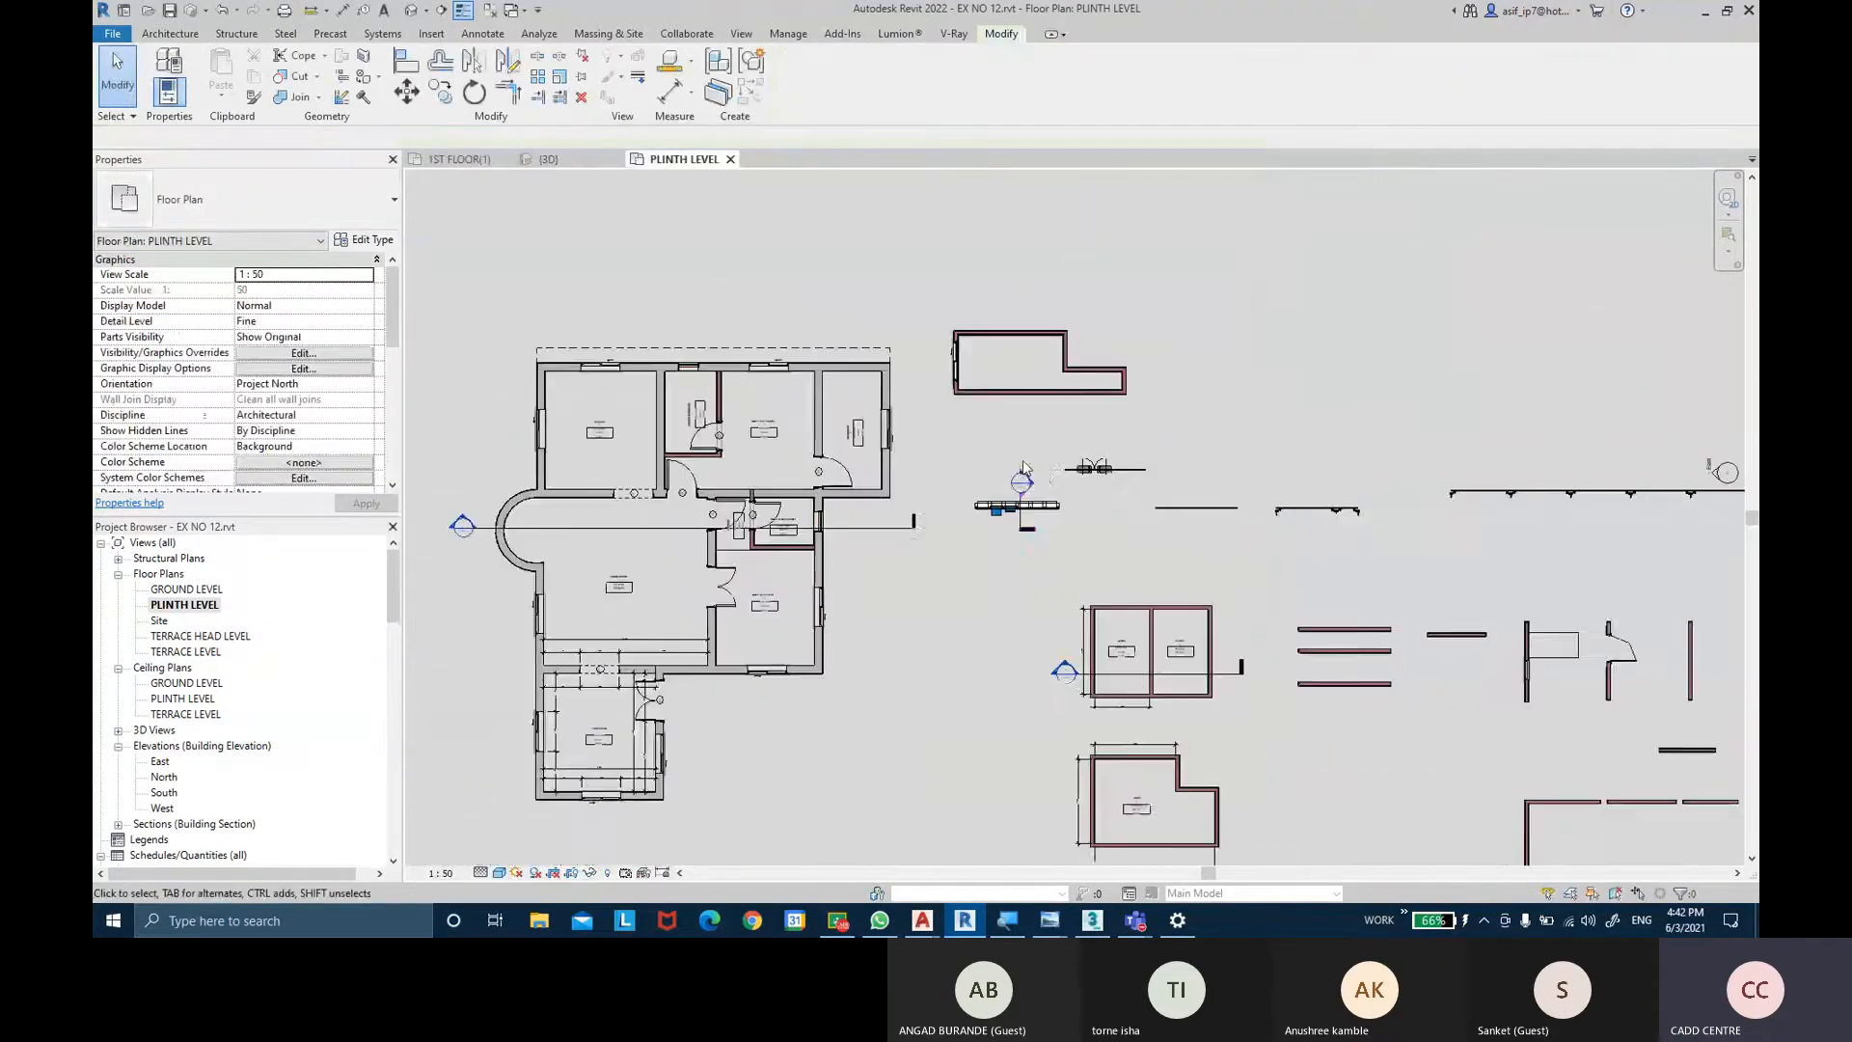
left_click_drag(950, 334, 1143, 448)
key("Delete")
middle_click_drag(1142, 515, 847, 506)
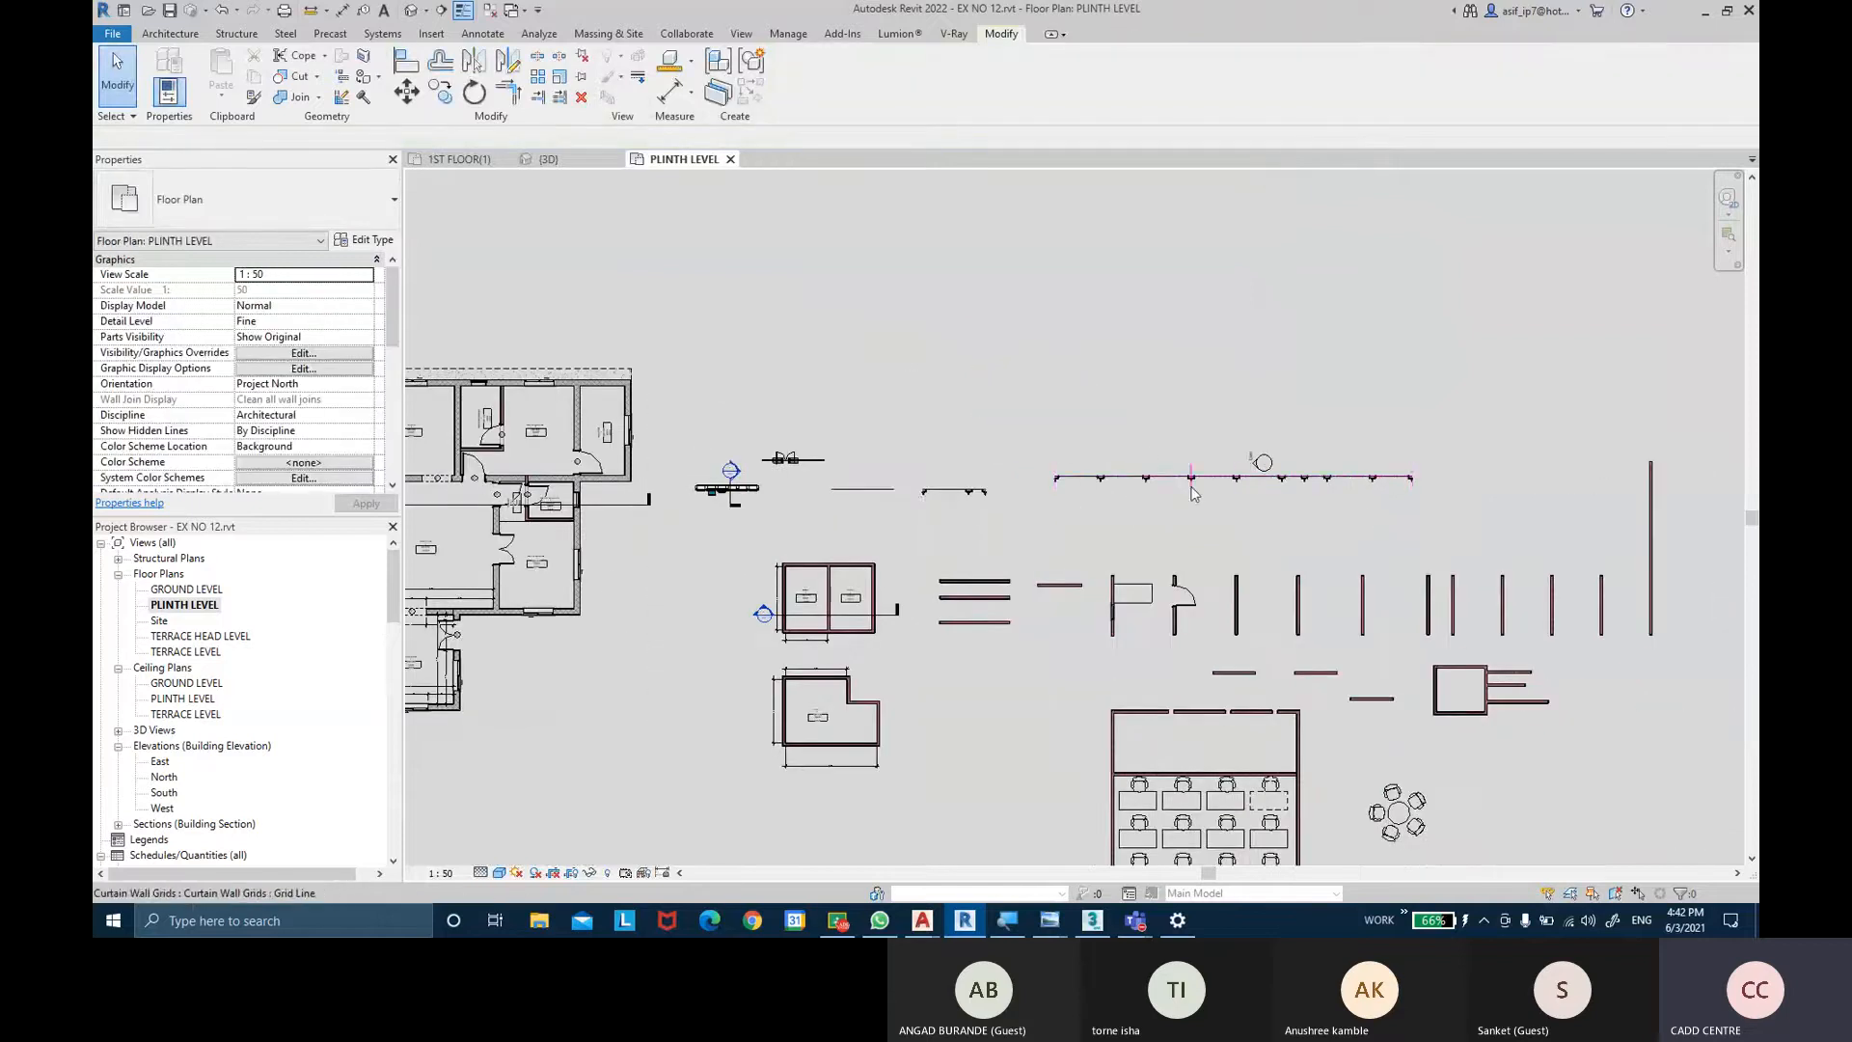
Delete the long curtain wall and the shorter spider-glazing curtain wall beside the house plan.
left_click(1155, 476)
key("Delete")
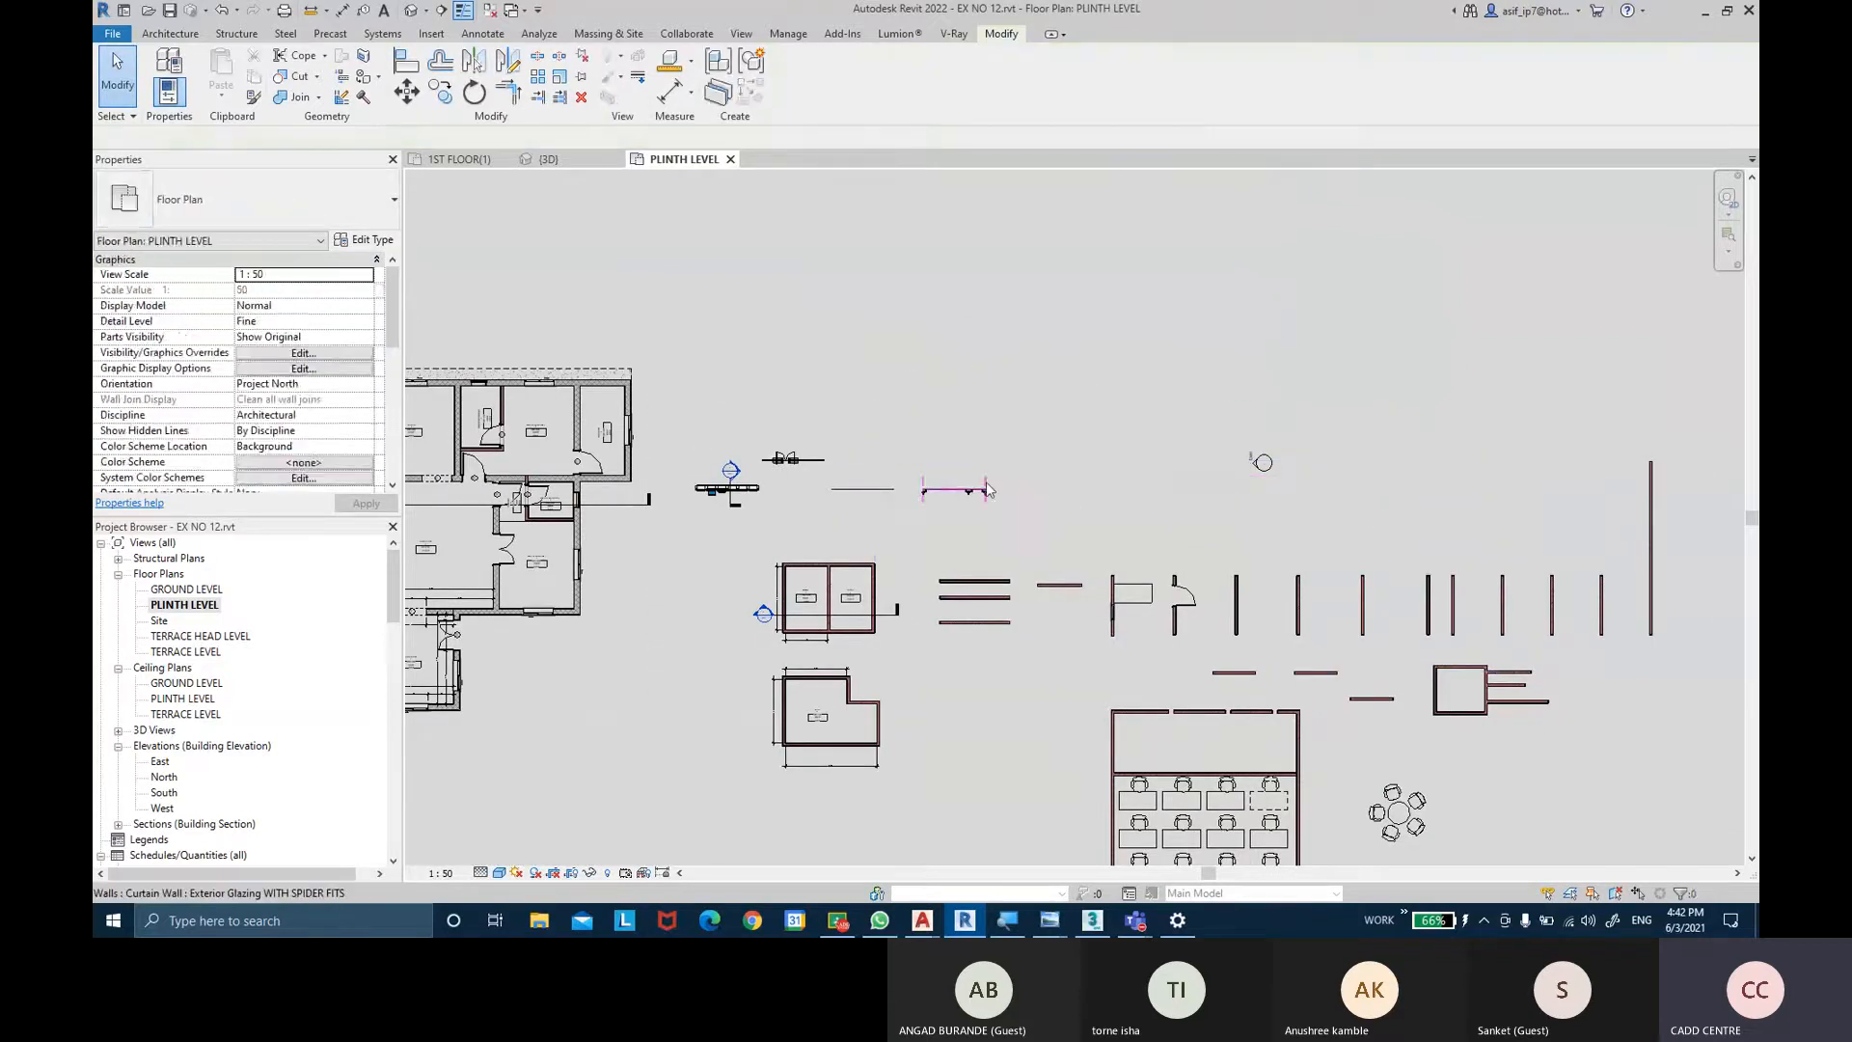
left_click(971, 496)
key("Delete")
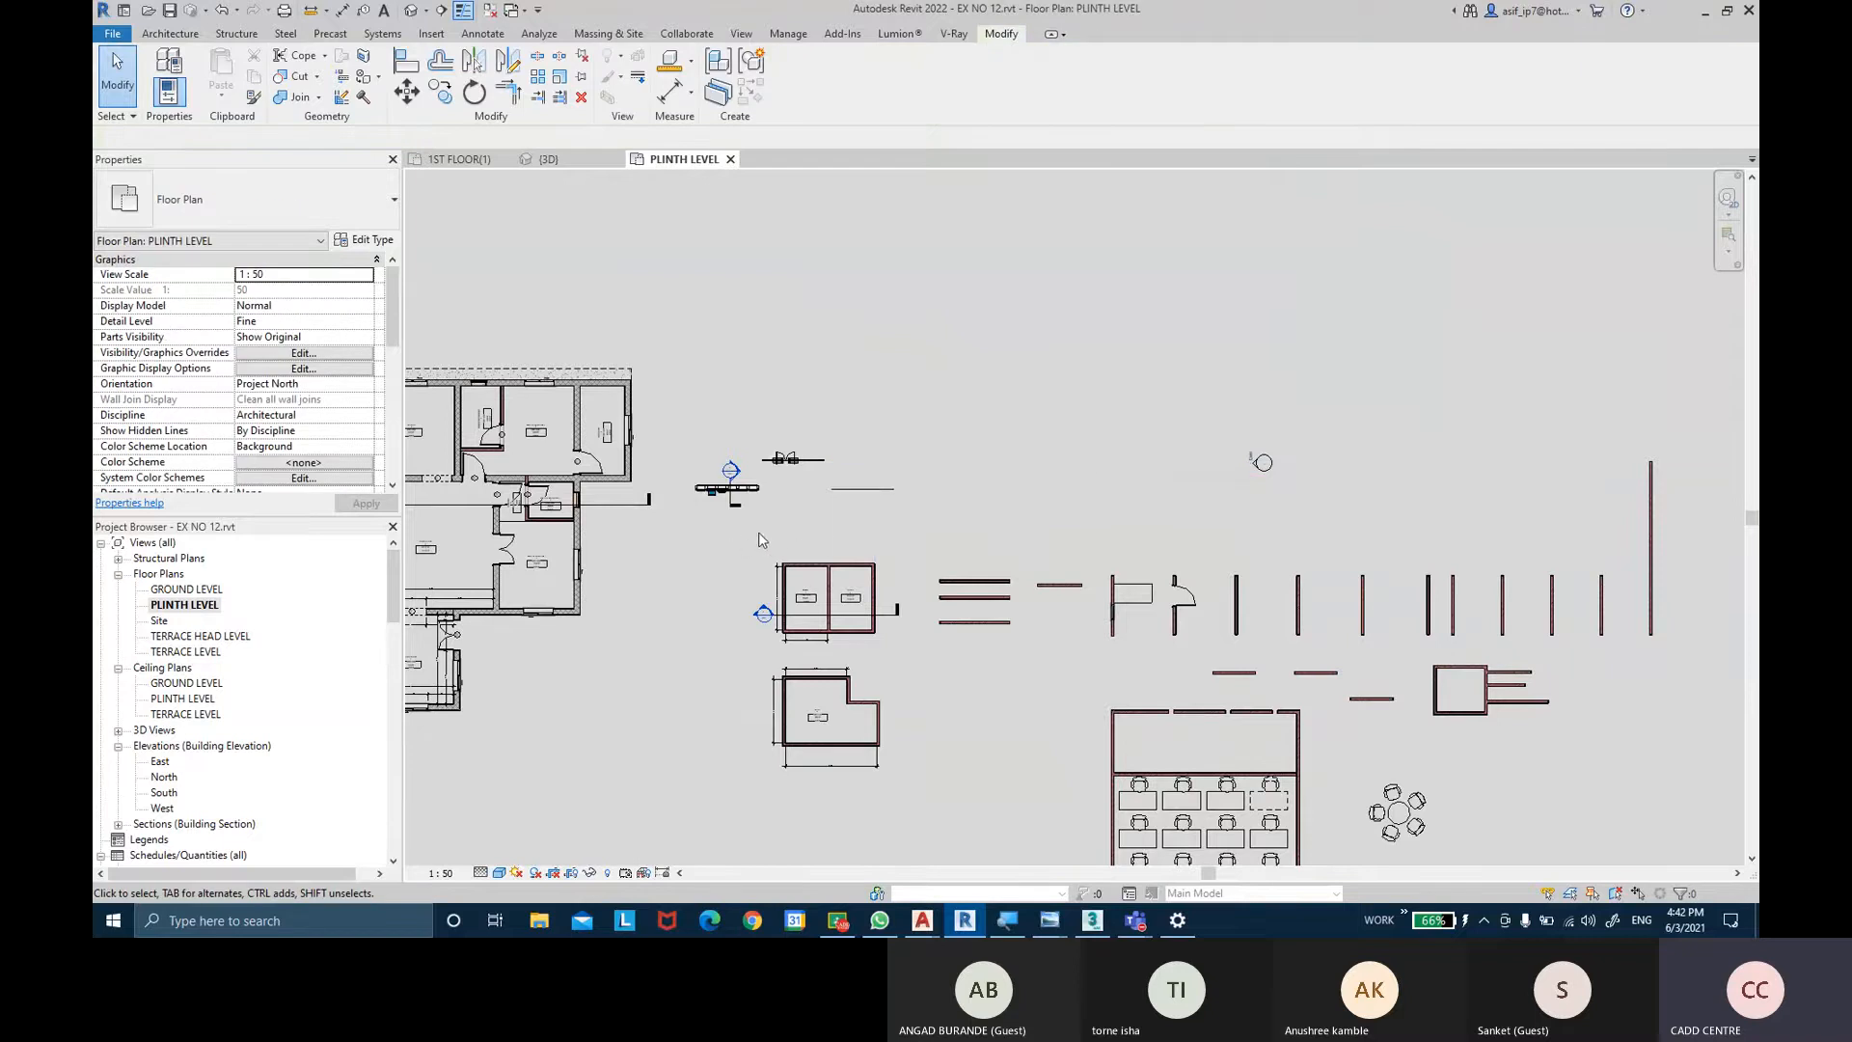
Delete the two practice room layouts with their dimensions, room tags and section mark.
left_click_drag(772, 547, 943, 773)
key("Delete")
left_click(987, 515)
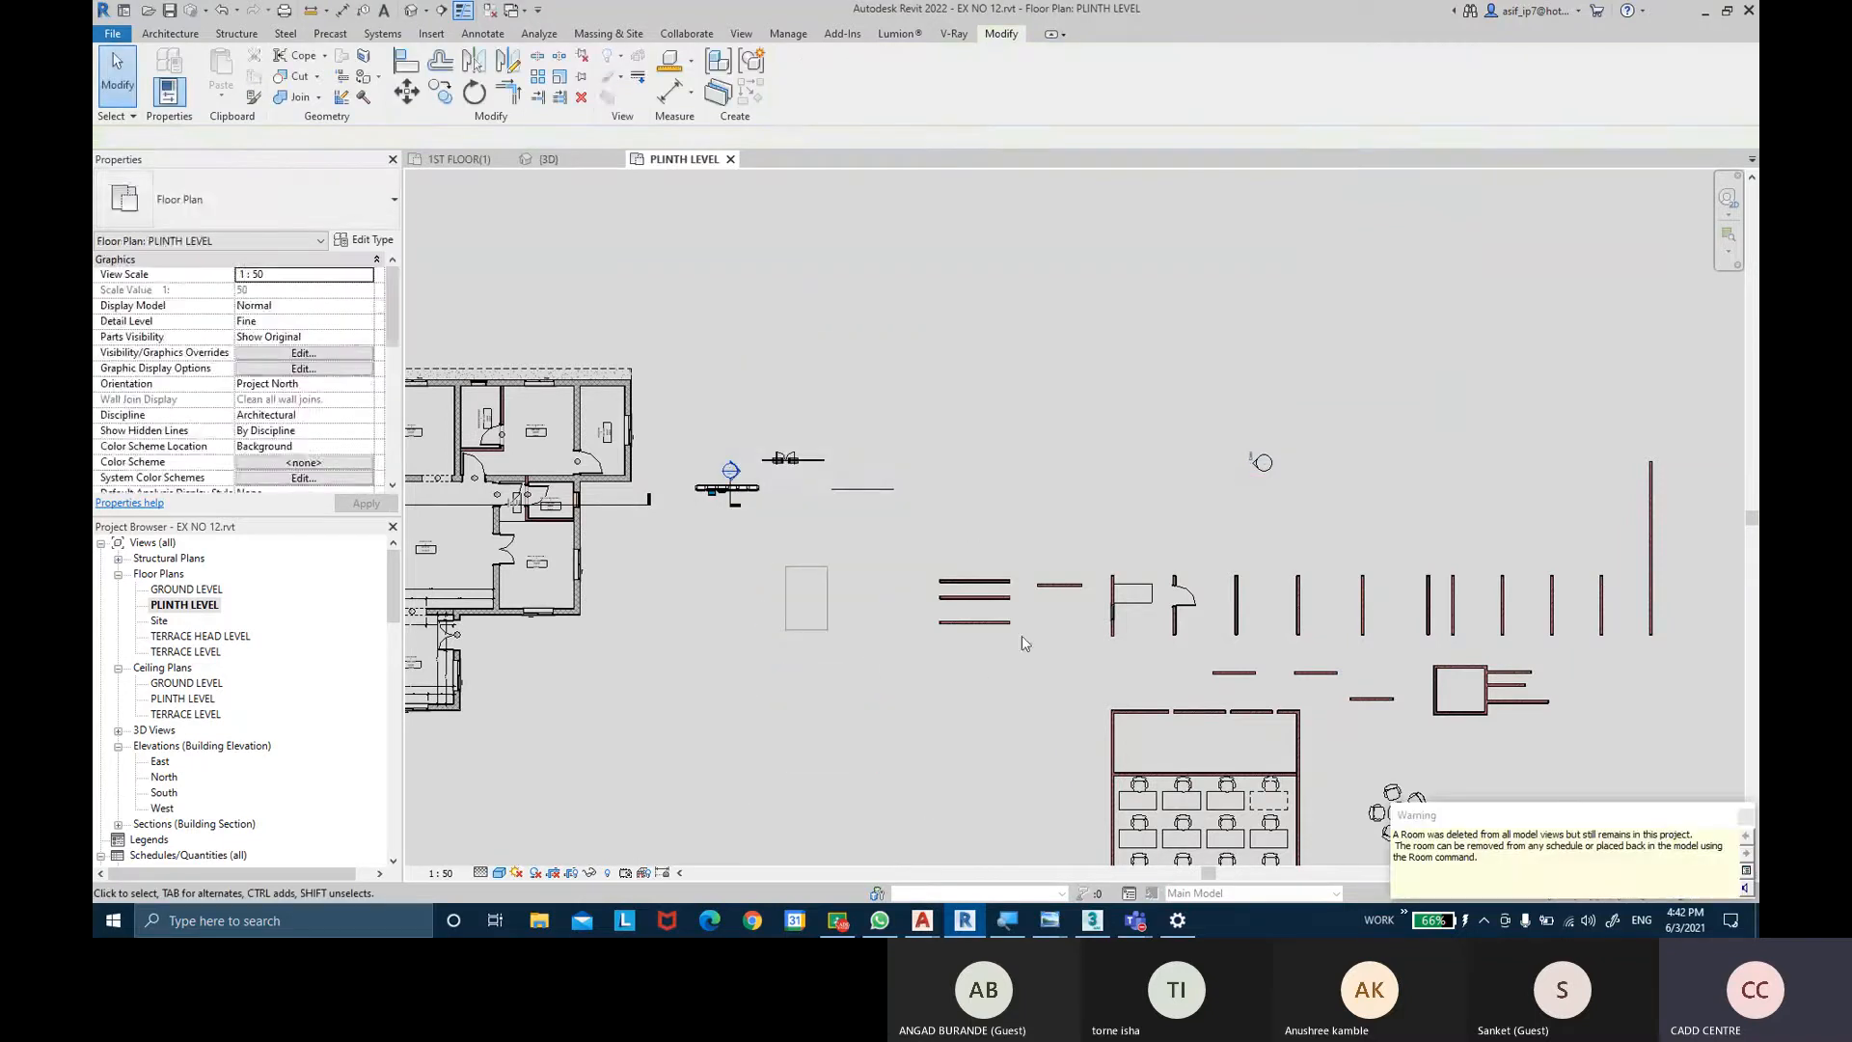
Delete all the loose practice walls, the furnished classroom and the round table set beyond the house plan.
middle_click_drag(977, 612, 934, 584)
scroll(868, 521, "down", 3)
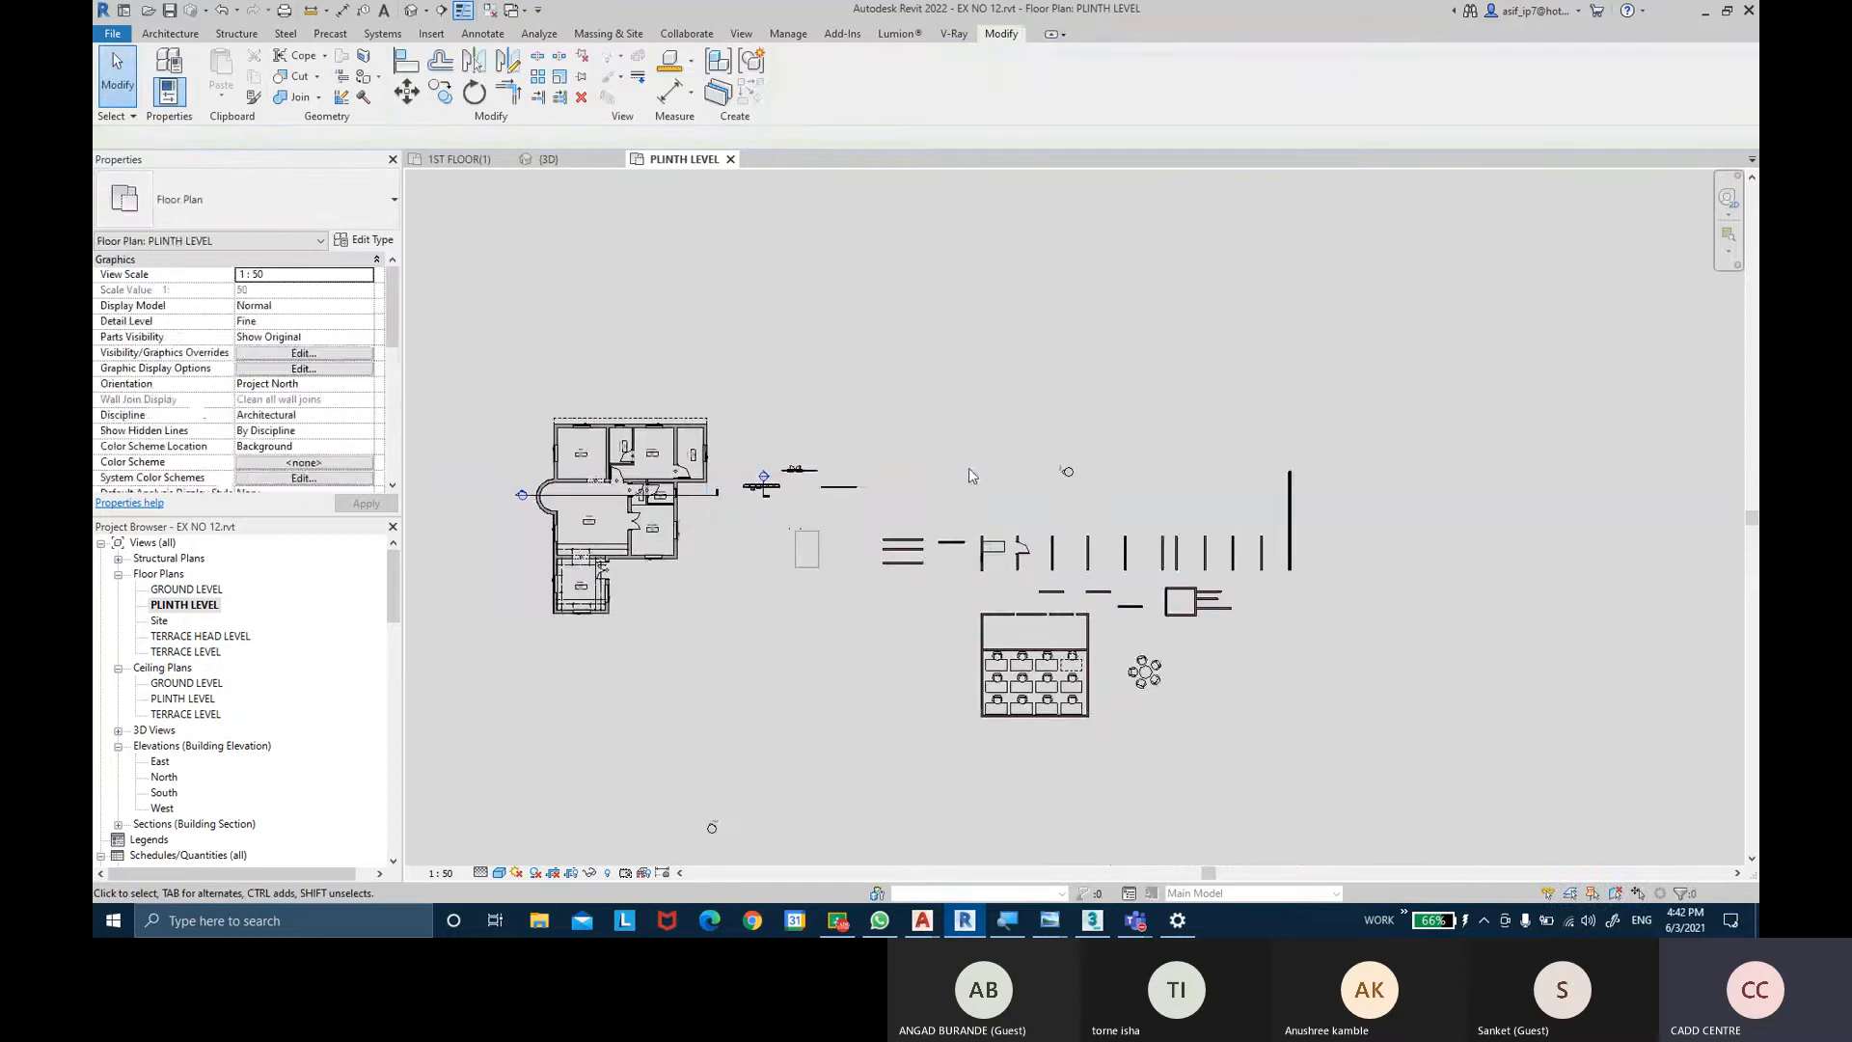
left_click_drag(871, 527, 1320, 733)
key("Delete")
left_click_drag(1254, 425, 1338, 591)
key("Delete")
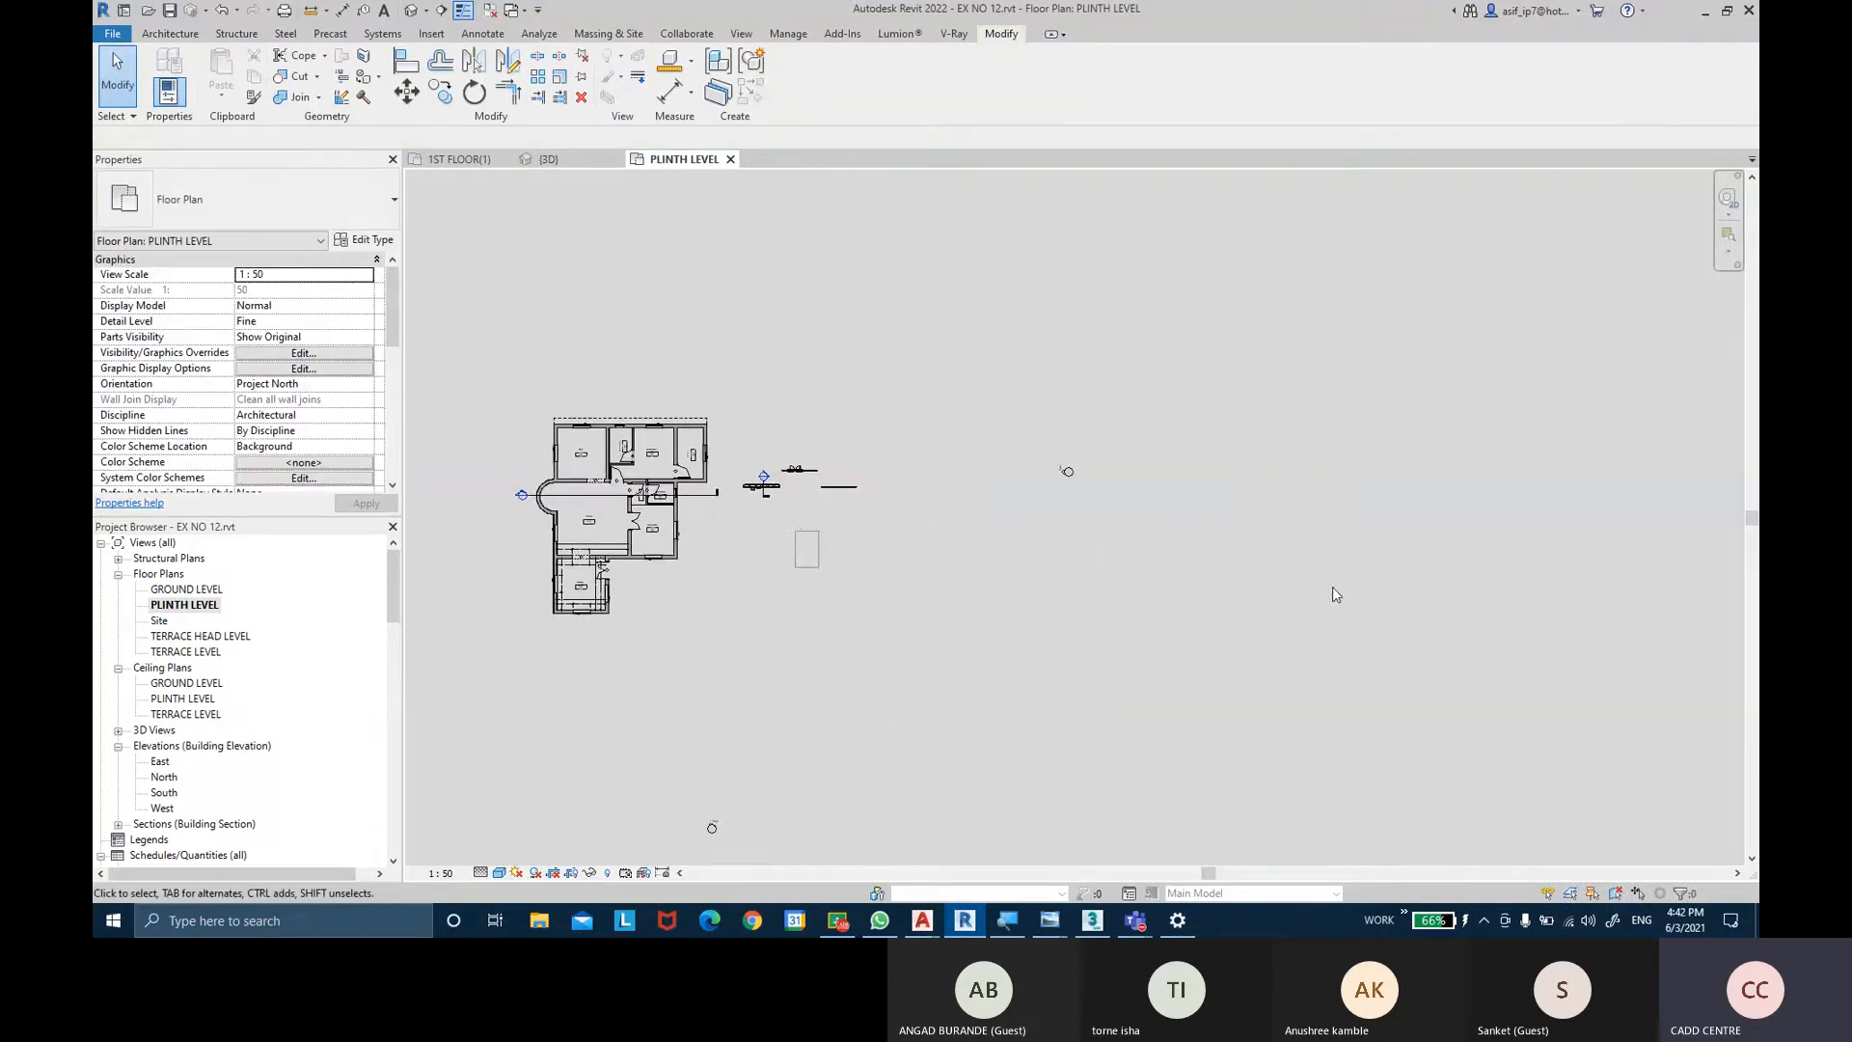
Delete the remaining sample walls and their section mark just beside the house.
left_click_drag(897, 579, 737, 398)
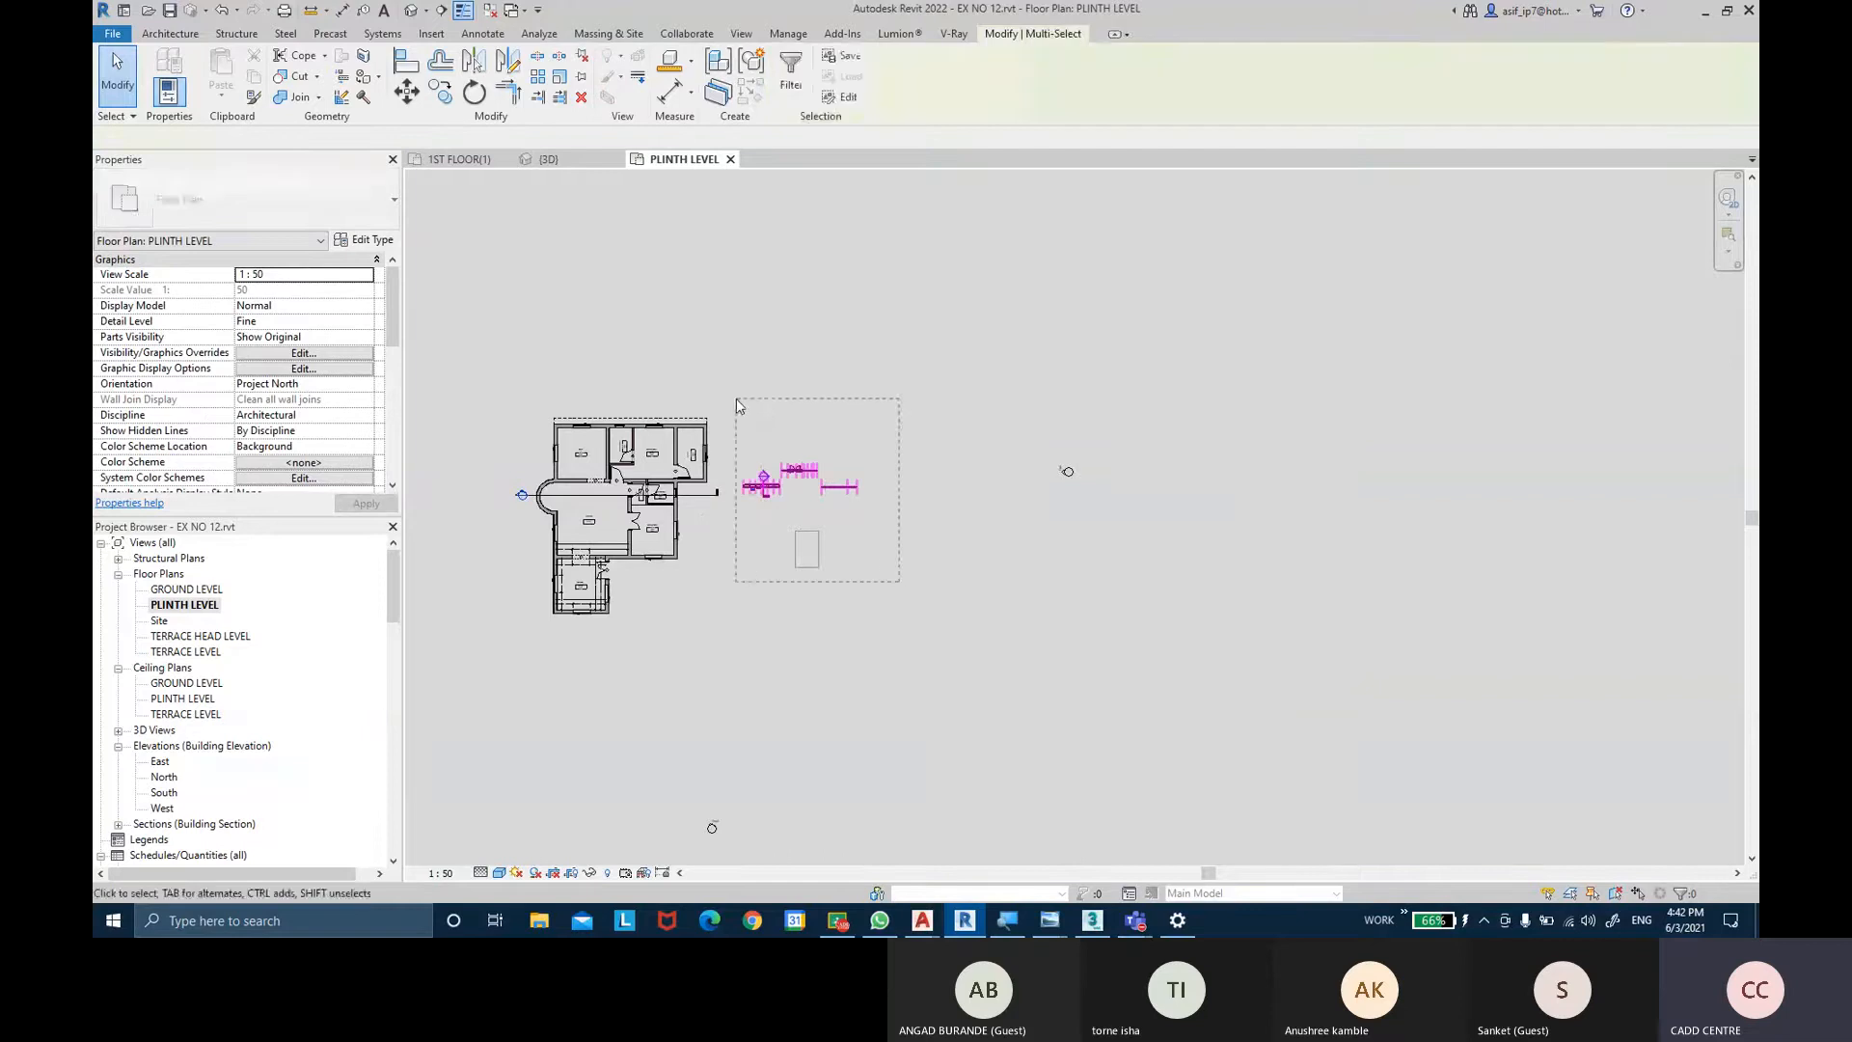
key("Delete")
left_click(964, 517)
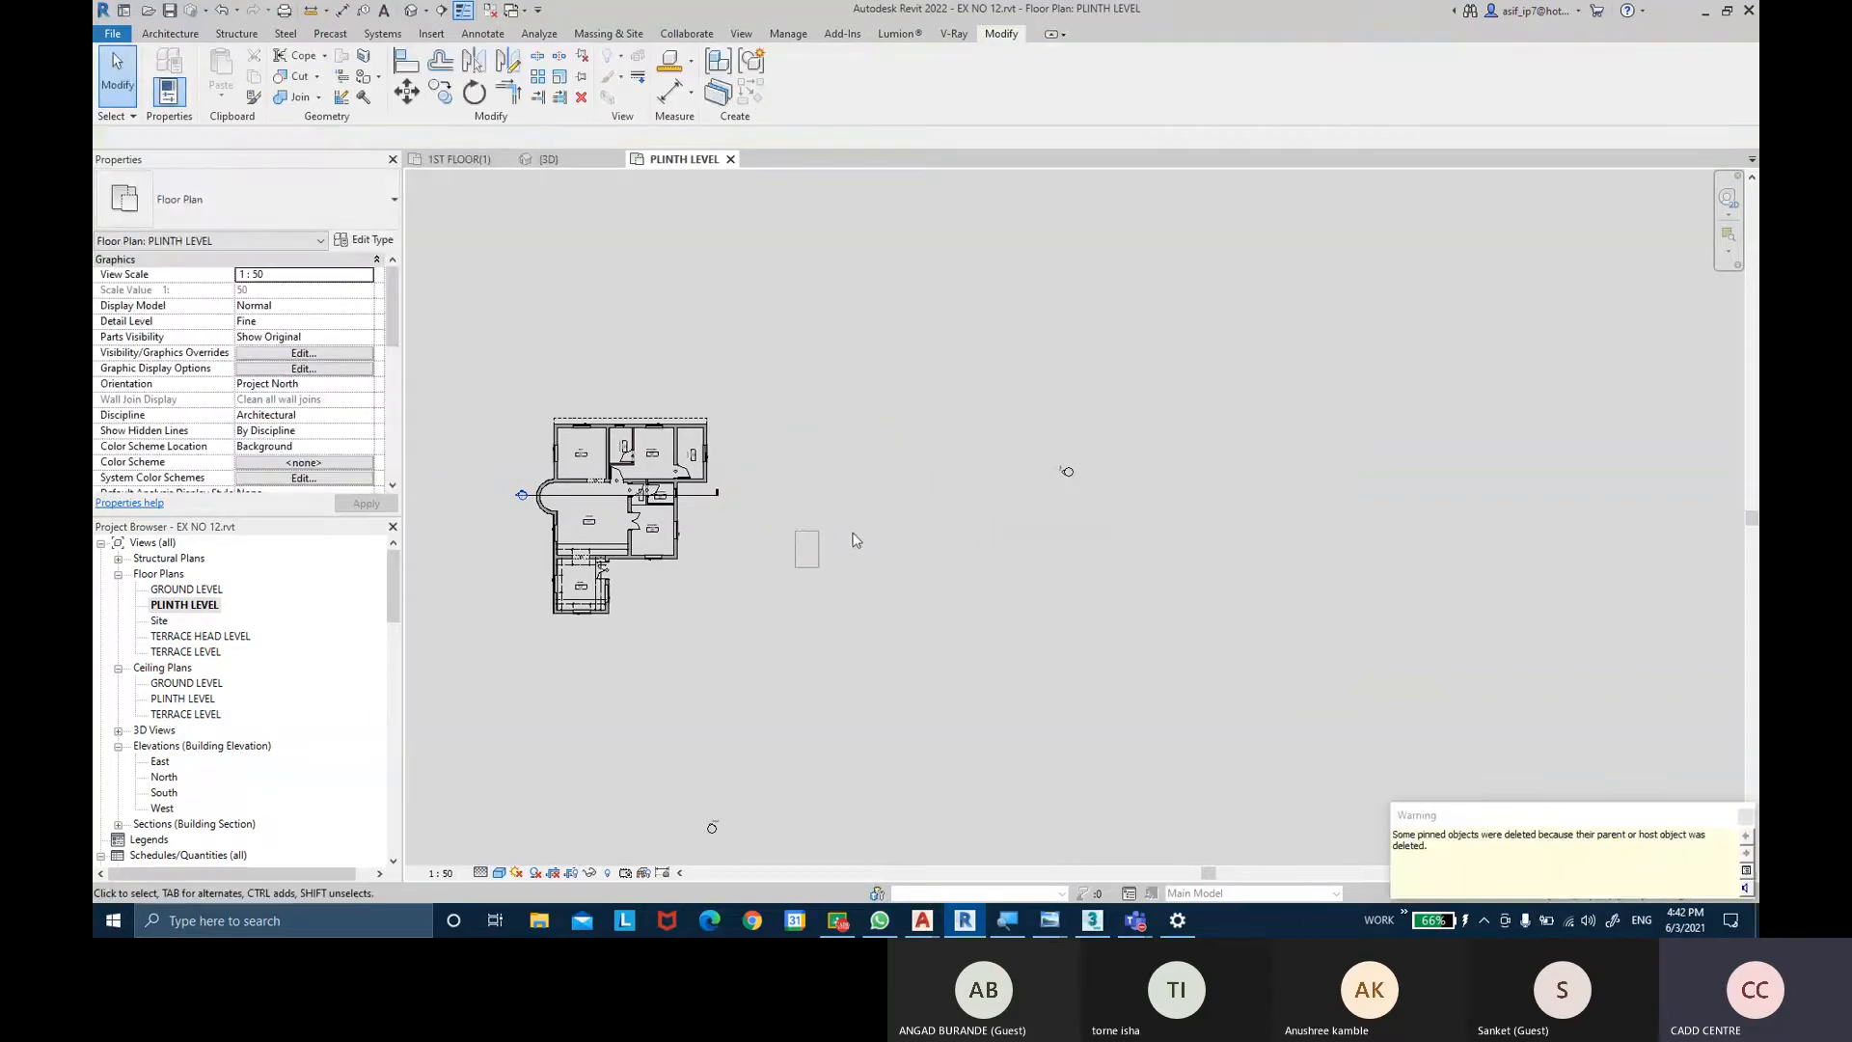
left_click_drag(1453, 813, 903, 547)
left_click(1192, 557)
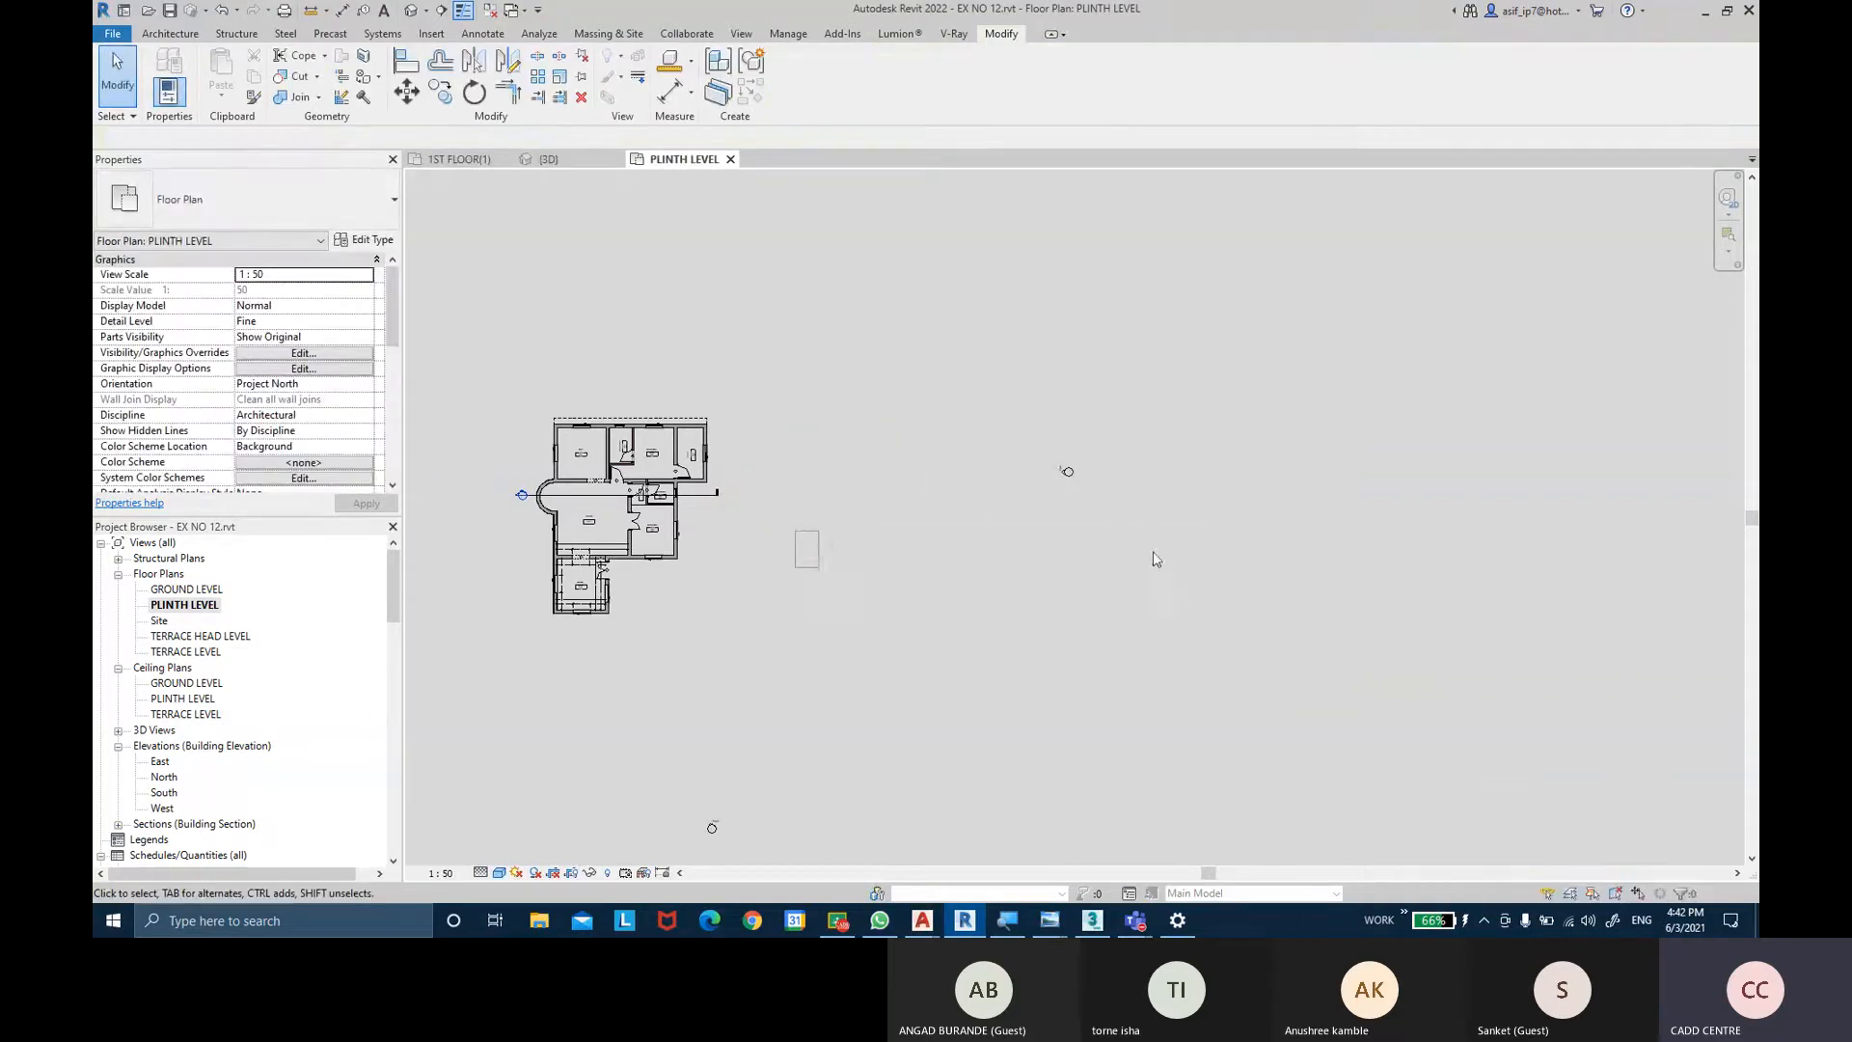
Delete the leftover Plain compound ceiling outside the house.
scroll(733, 555, "up", 2)
left_click(856, 563)
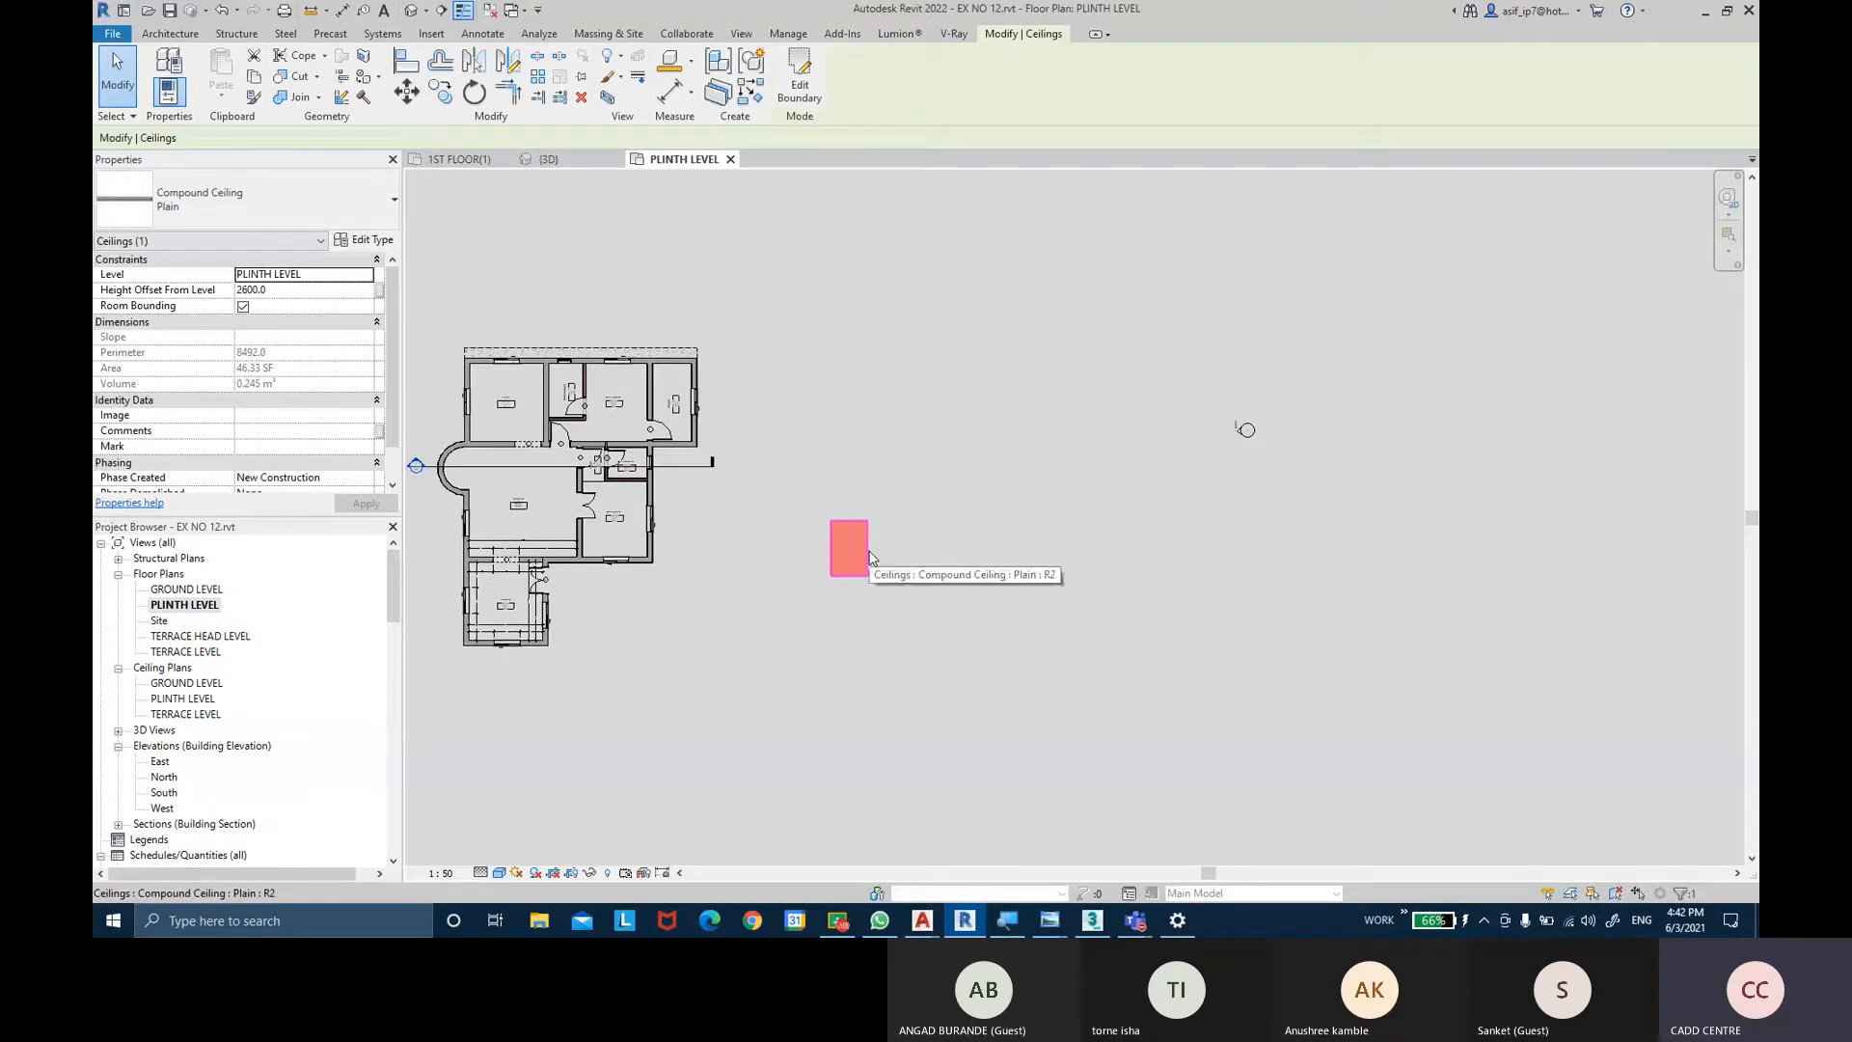
key("Delete")
Switch to the 3D view and examine the building's terrace-level walls from several sides.
middle_click_drag(681, 465, 838, 489)
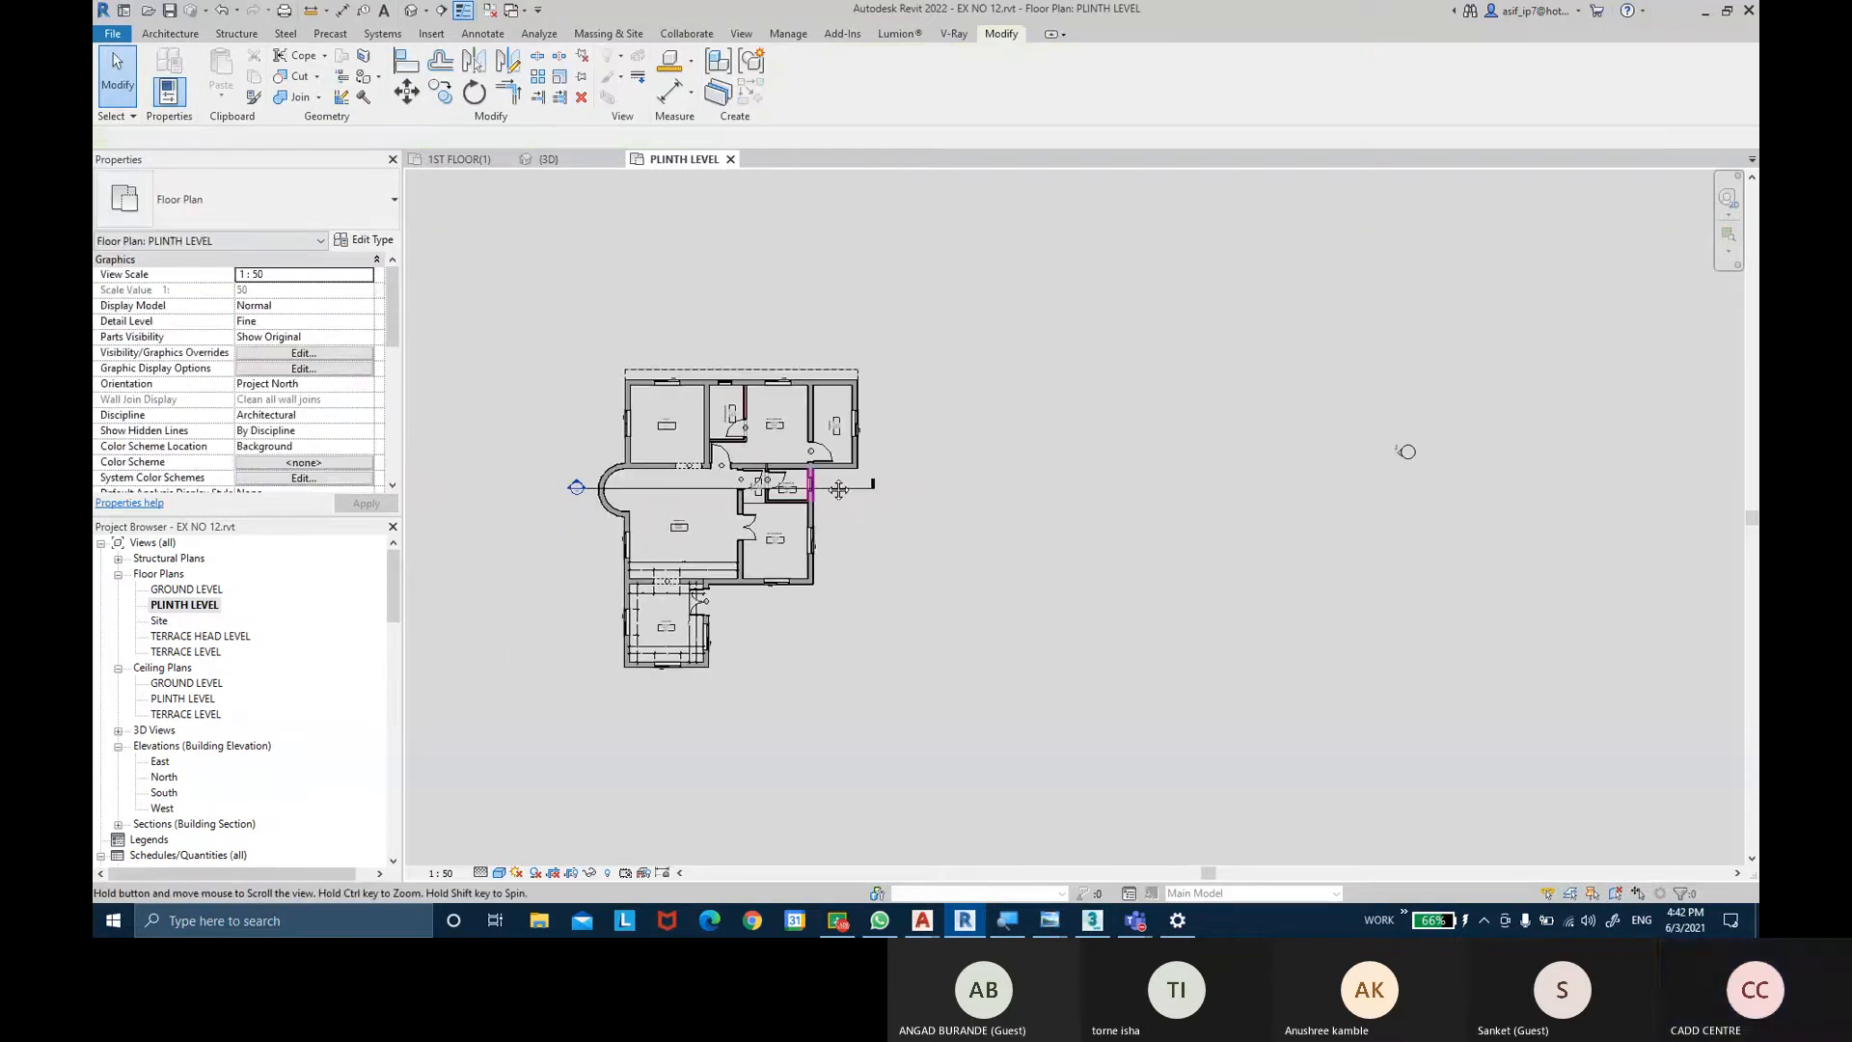
scroll(699, 531, "up", 2)
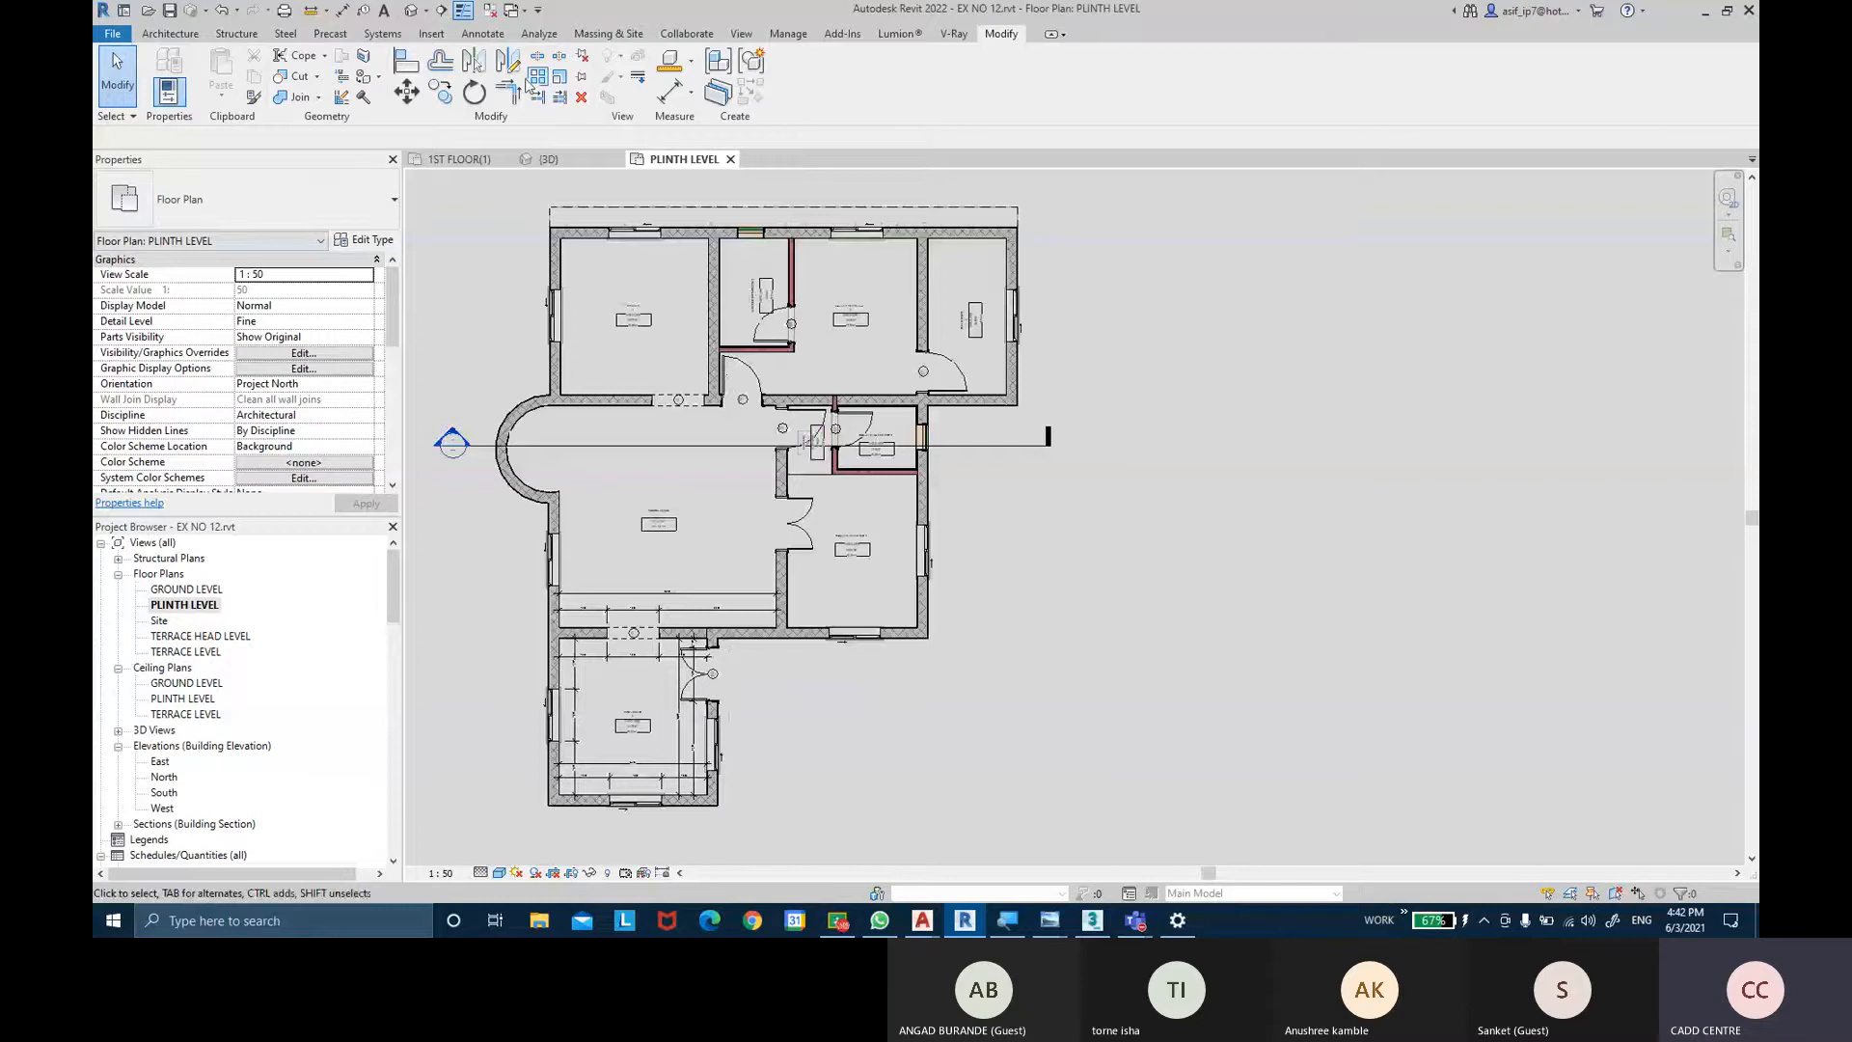
left_click(547, 159)
middle_click_drag(1037, 503, 810, 412)
scroll(972, 468, "up", 1)
scroll(1057, 532, "up", 3)
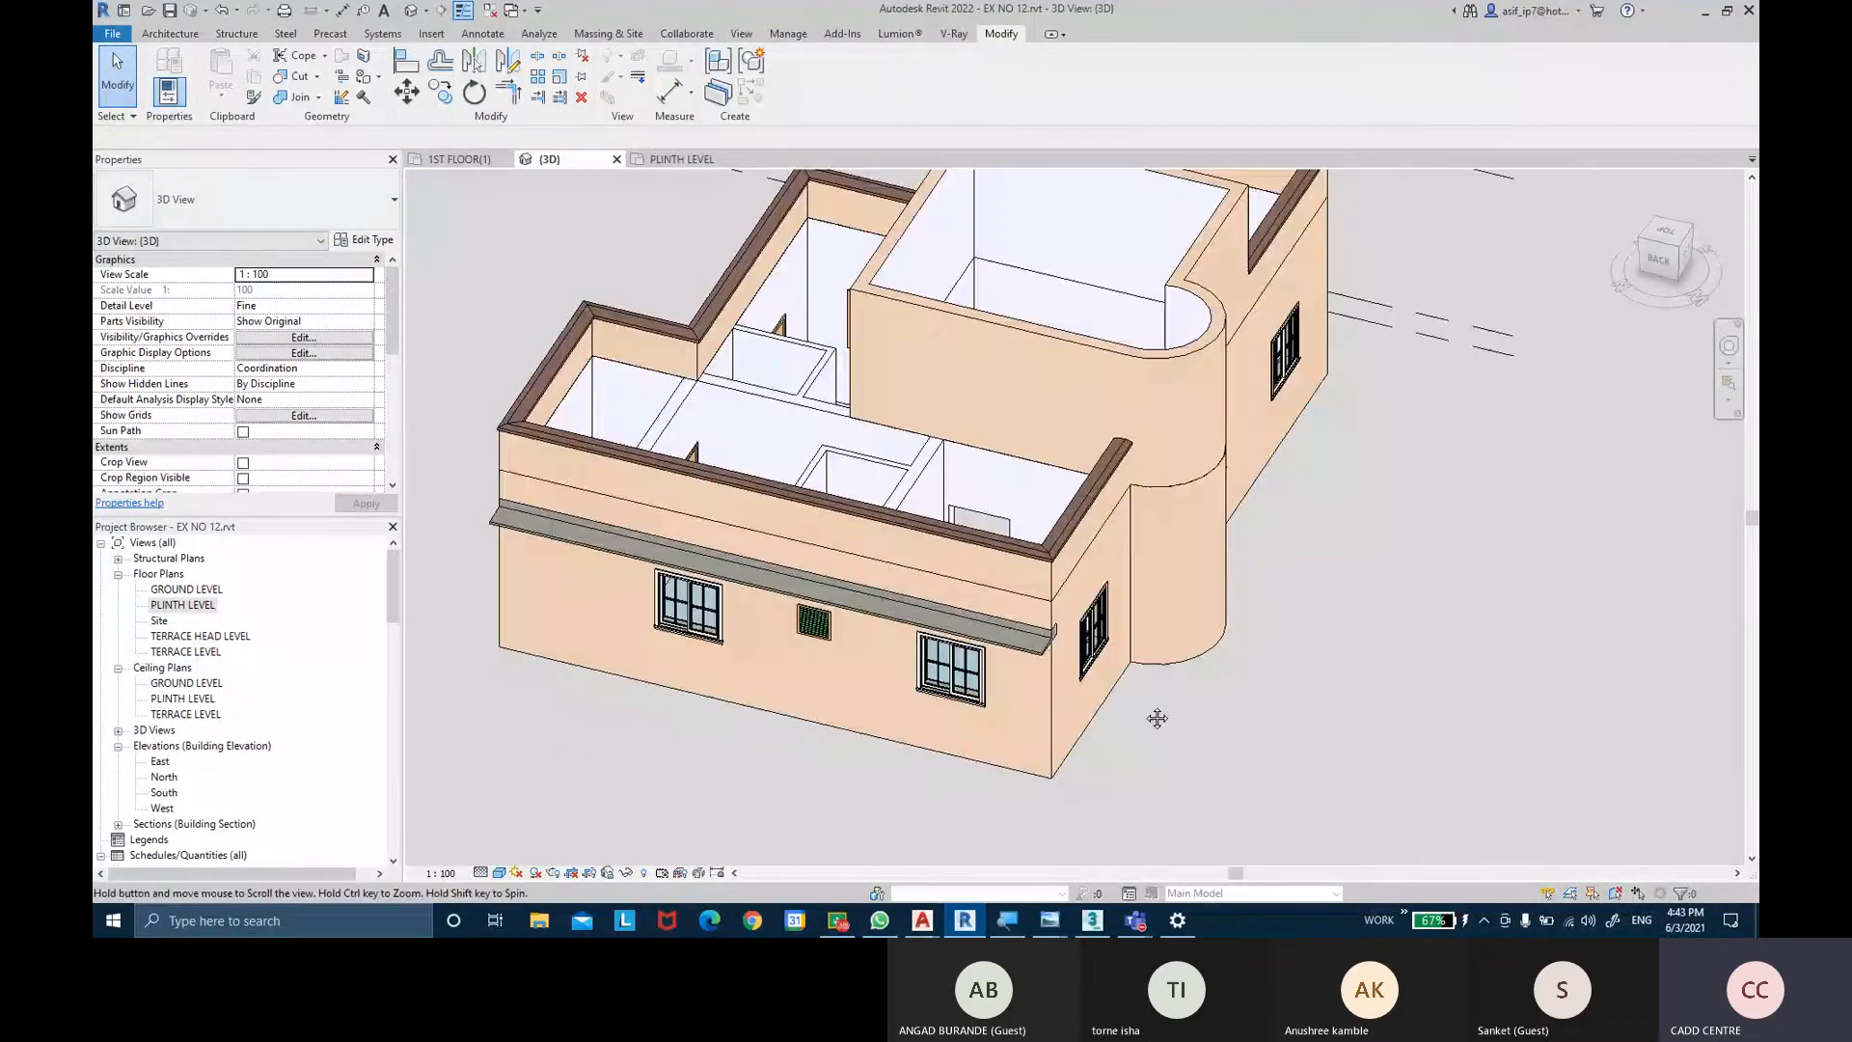
left_click(1013, 390)
scroll(1013, 391, "up", 2)
middle_click_drag(1022, 434, 1360, 403, "shift")
left_click(1336, 409)
middle_click_drag(1232, 422, 1264, 504)
scroll(1263, 503, "down", 1)
middle_click_drag(1177, 498, 1265, 508, "shift")
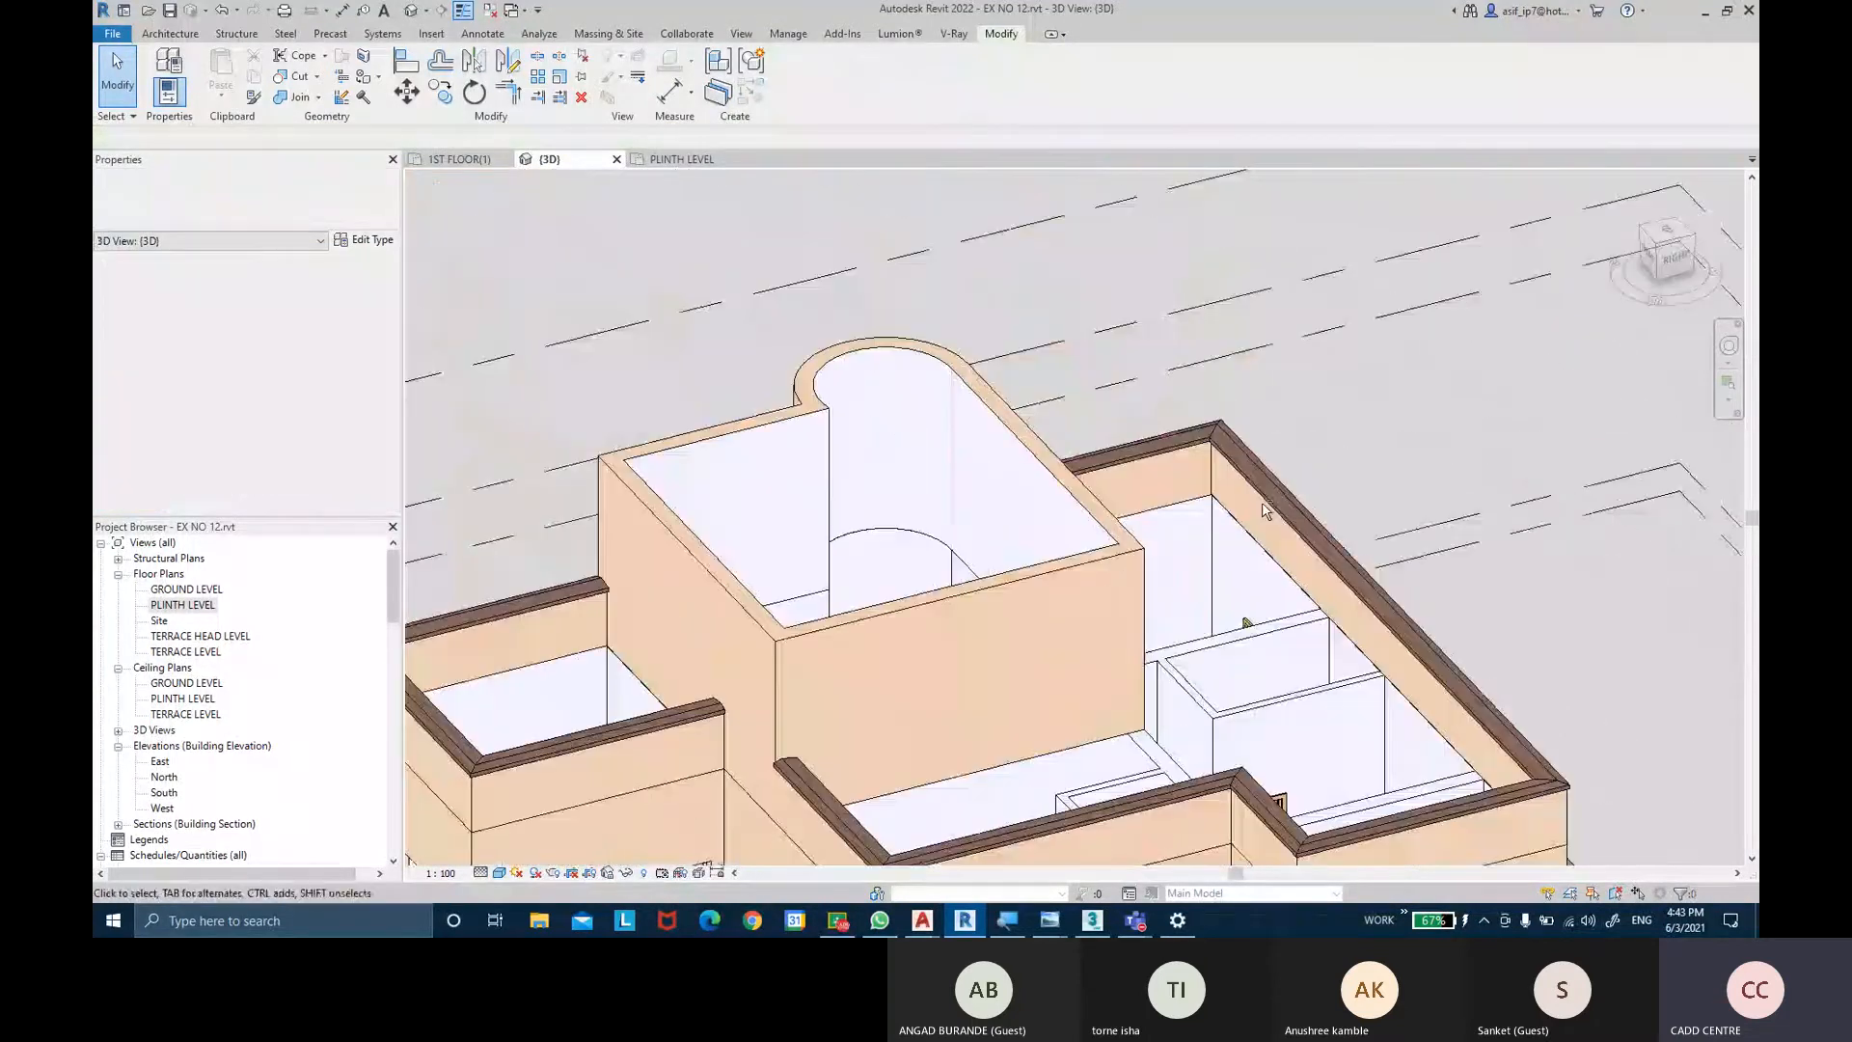
scroll(820, 618, "up", 2)
Inspect the terrace-level 230MM MAIN WALL segments and their corner join up close in 3D.
left_click(614, 519)
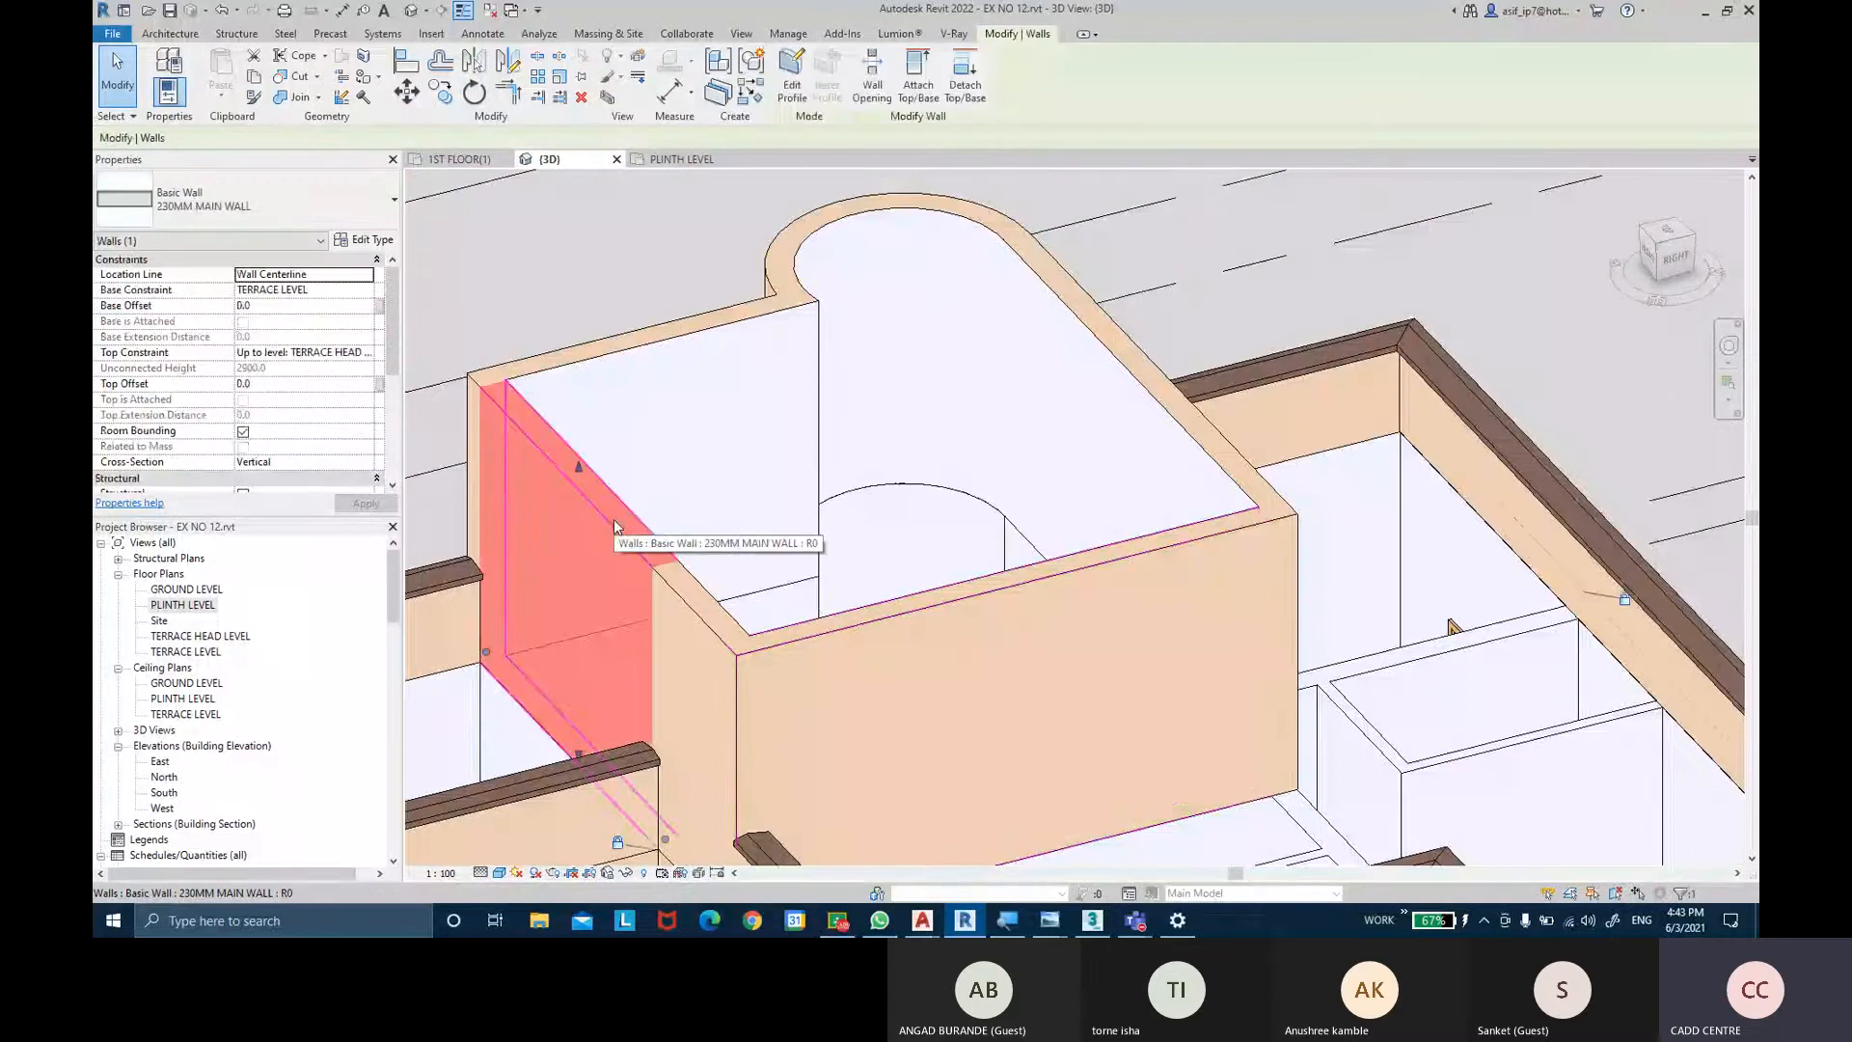
middle_click_drag(673, 517, 824, 580, "shift")
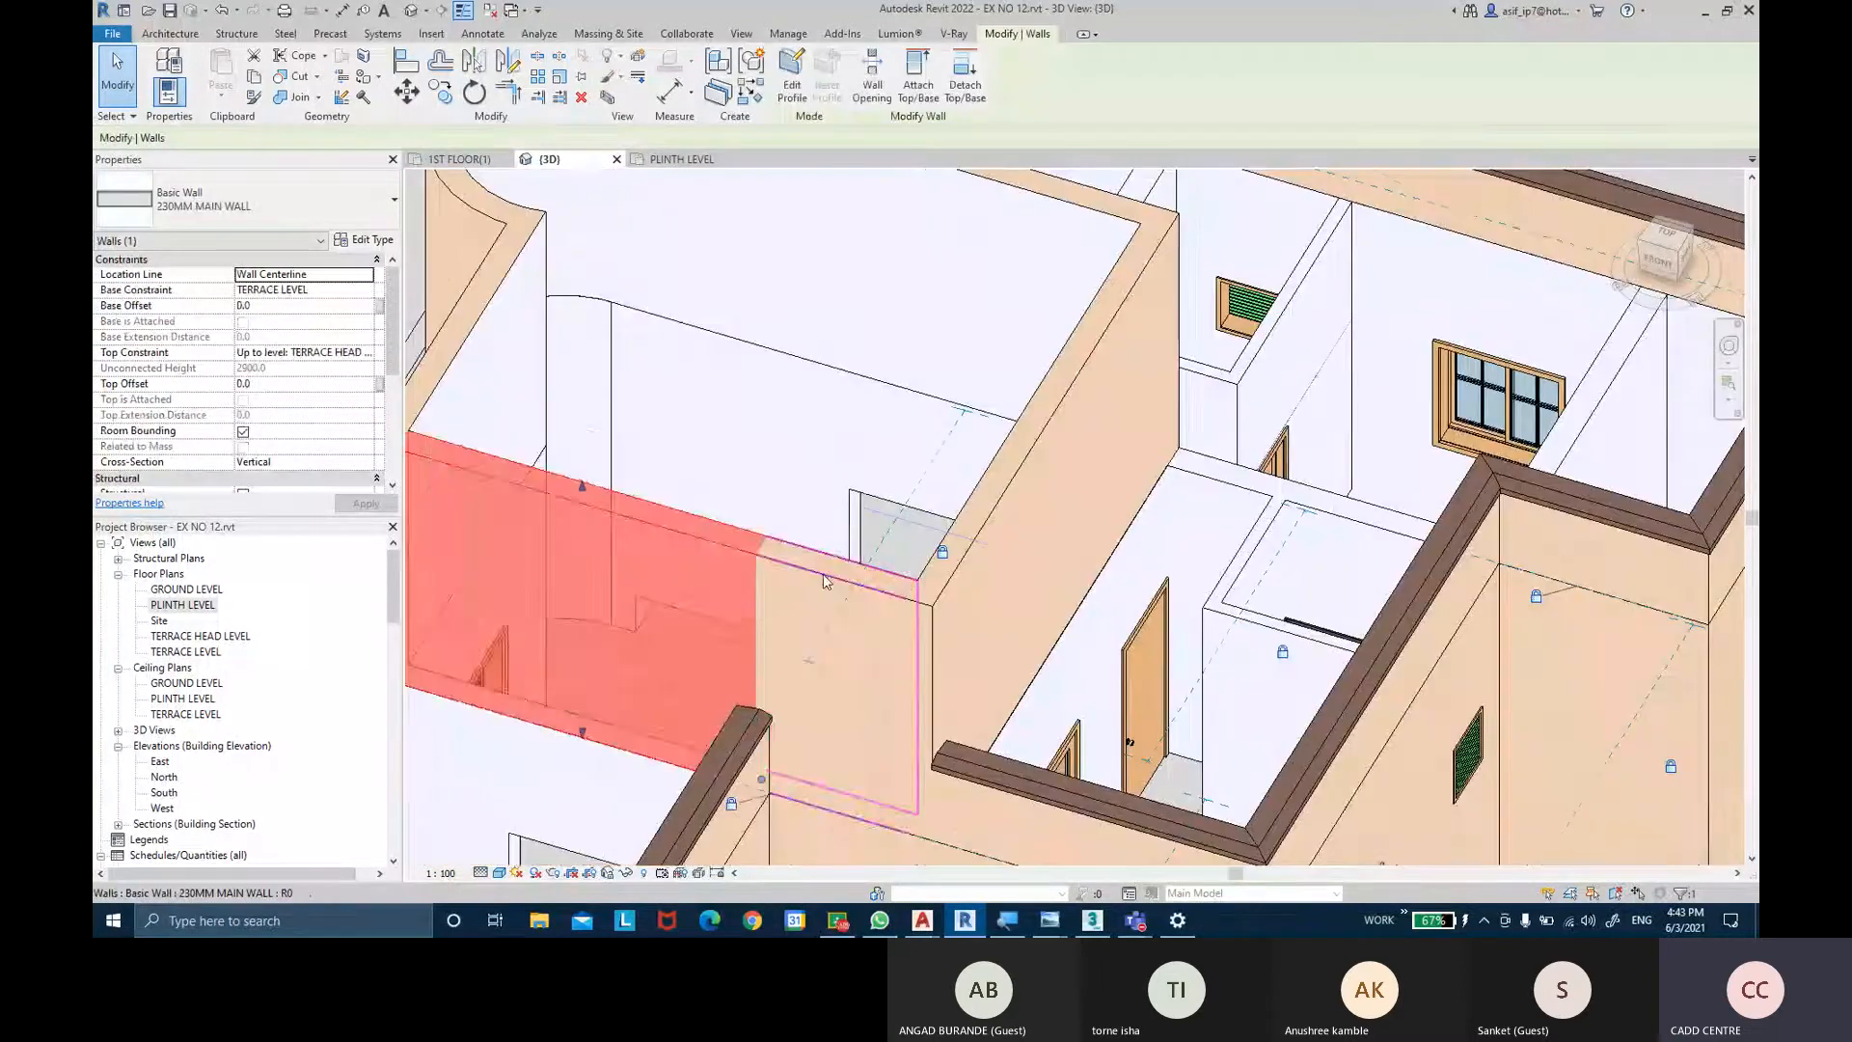
left_click(853, 605)
scroll(854, 606, "up", 3)
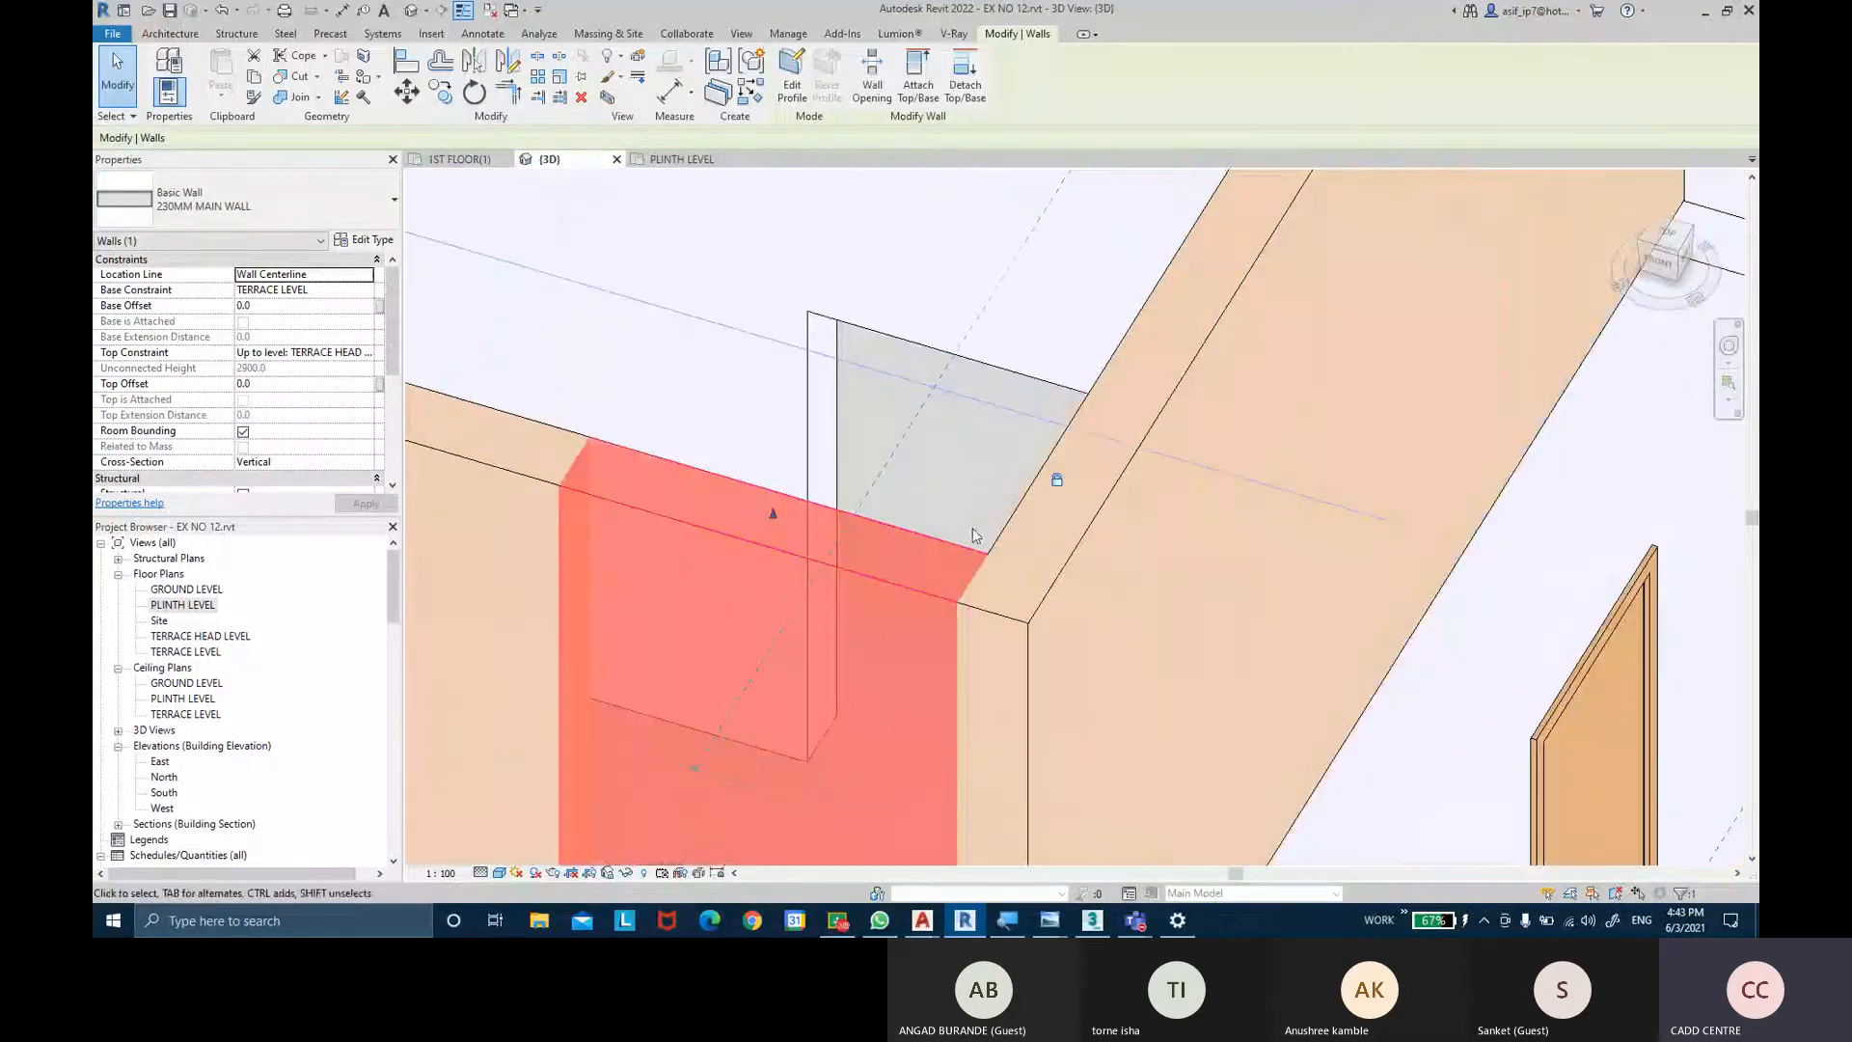
scroll(1146, 581, "down", 3)
key("Escape")
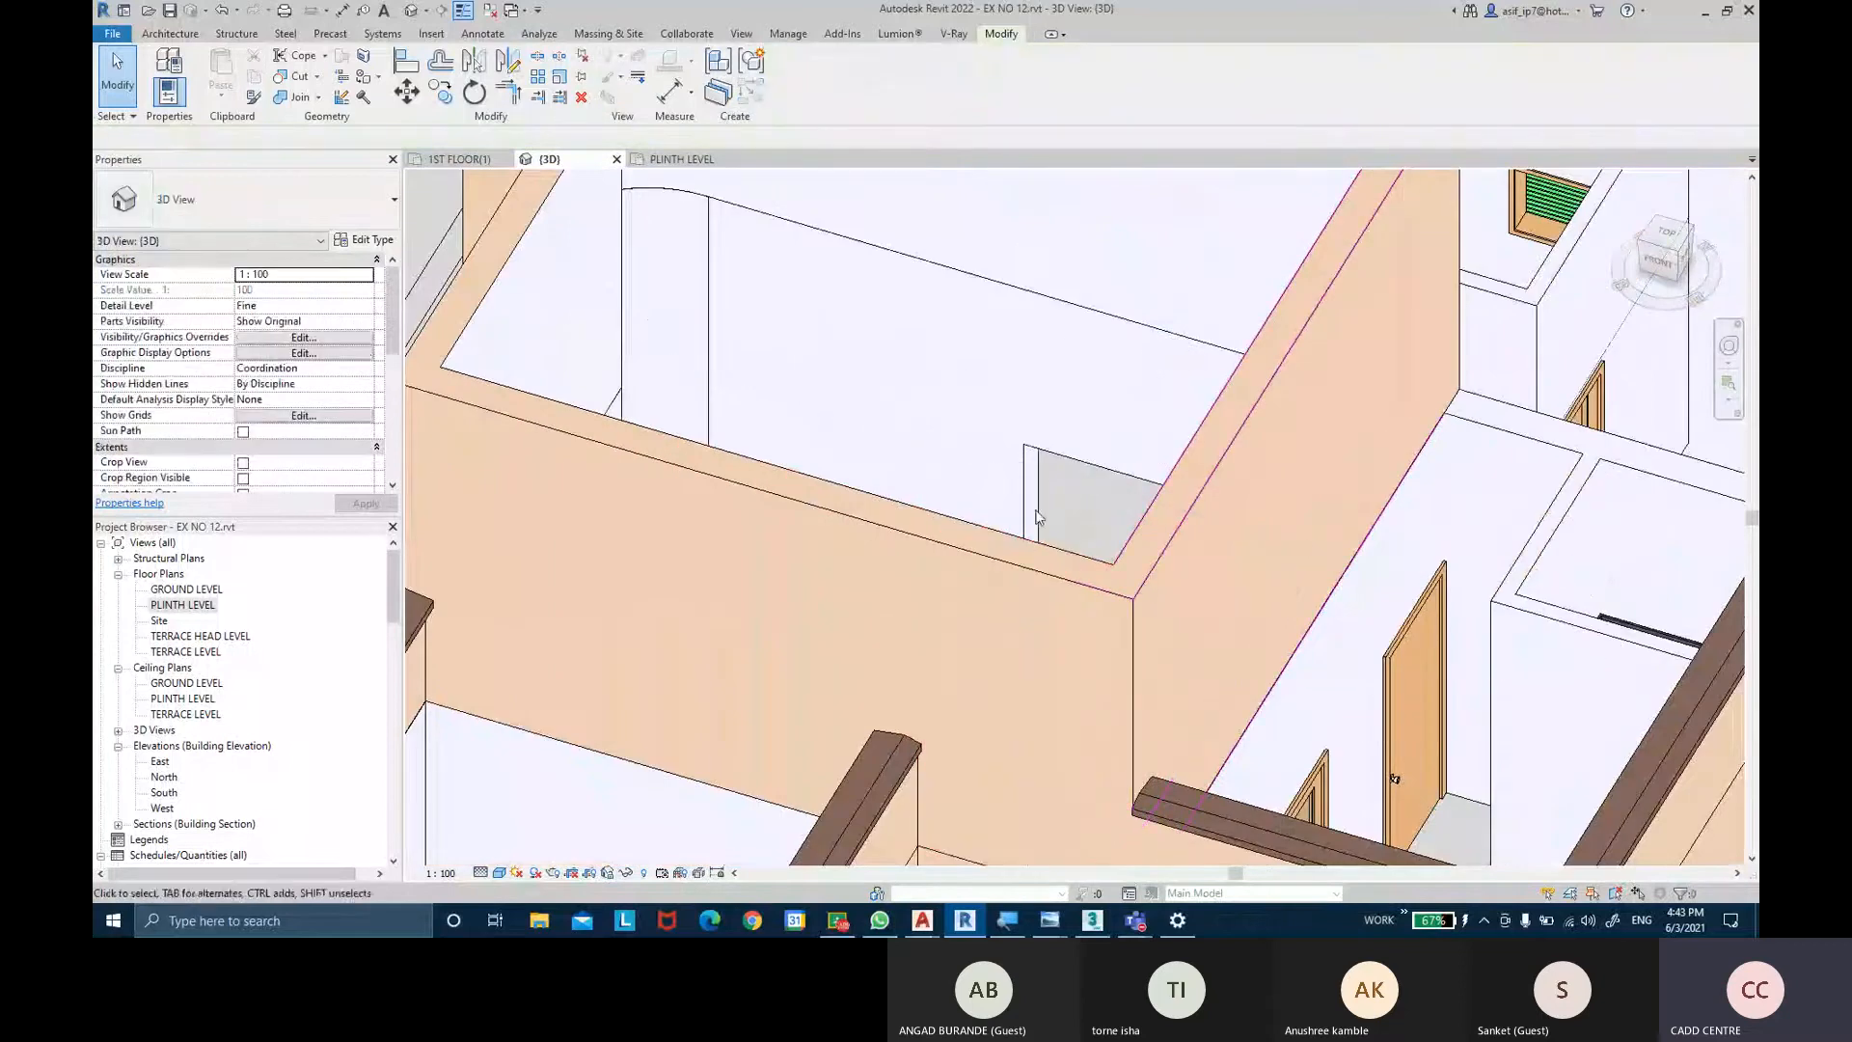
middle_click_drag(990, 475, 1039, 592, "shift")
scroll(1051, 591, "up", 5)
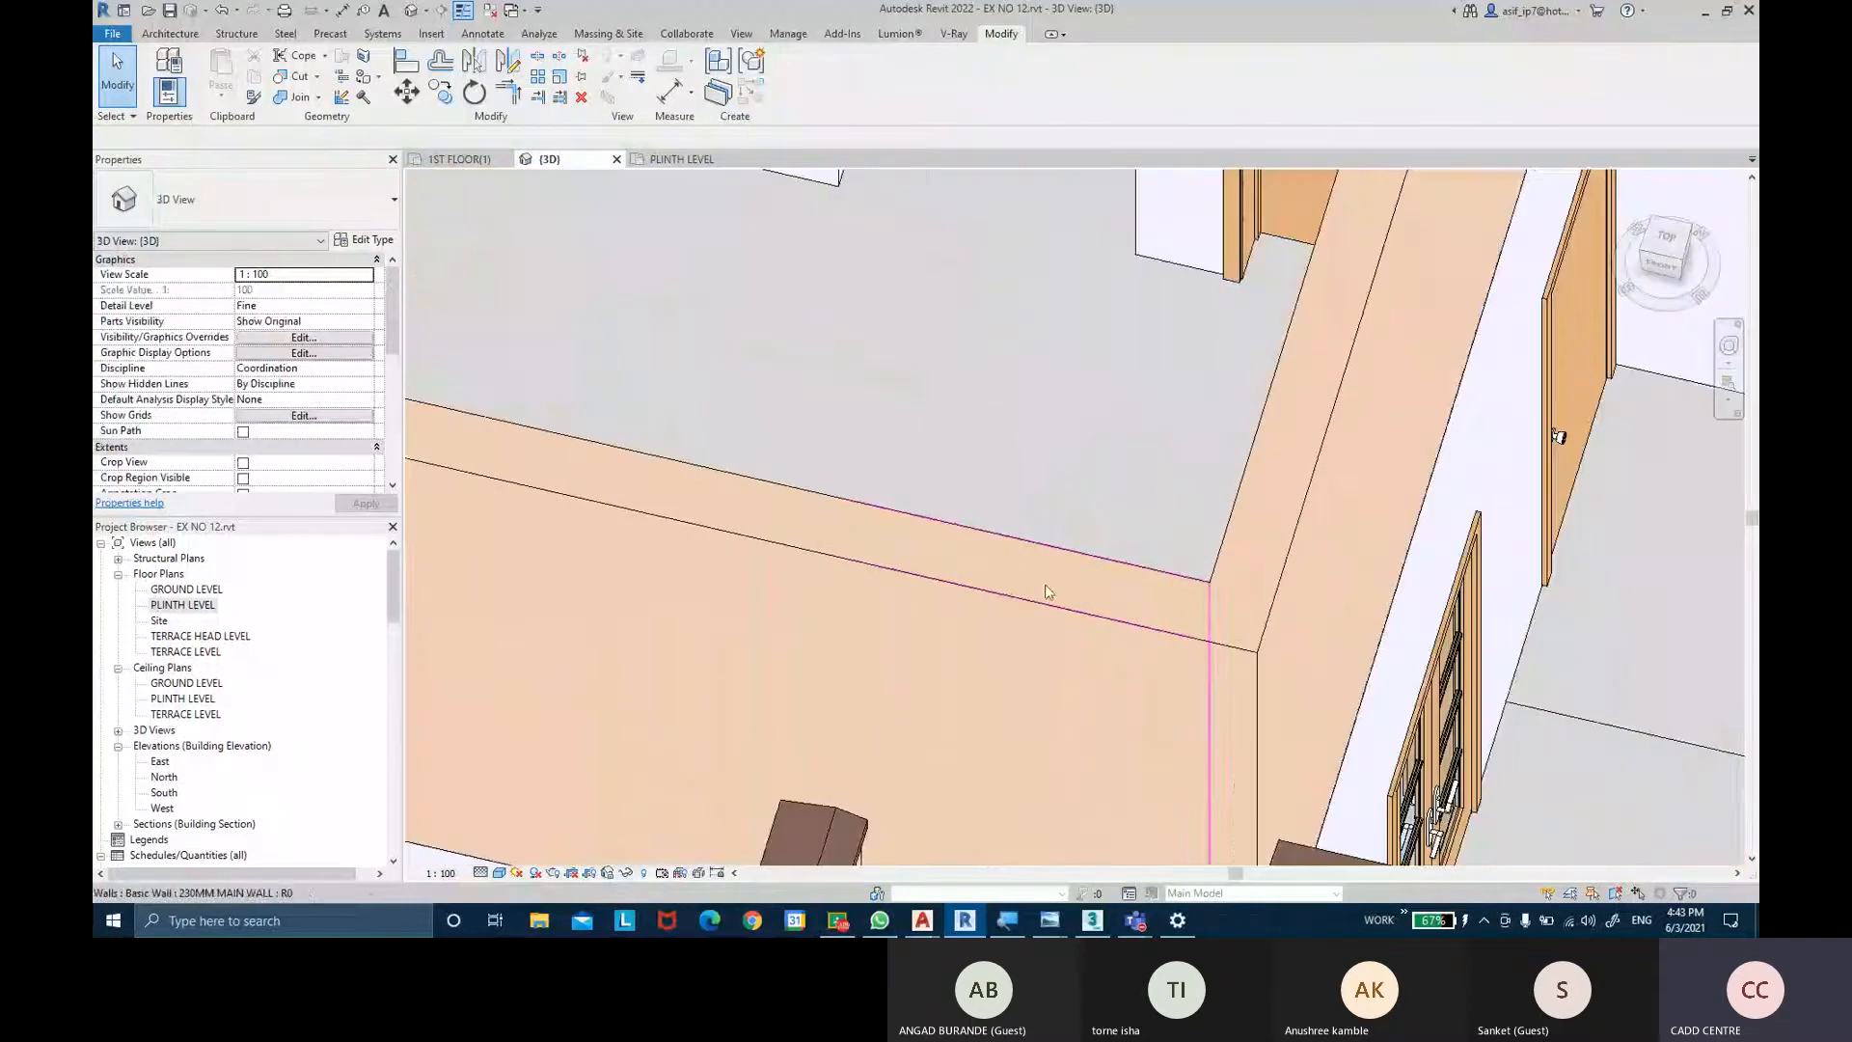
scroll(1084, 600, "down", 5)
middle_click_drag(1084, 600, 1067, 557, "shift")
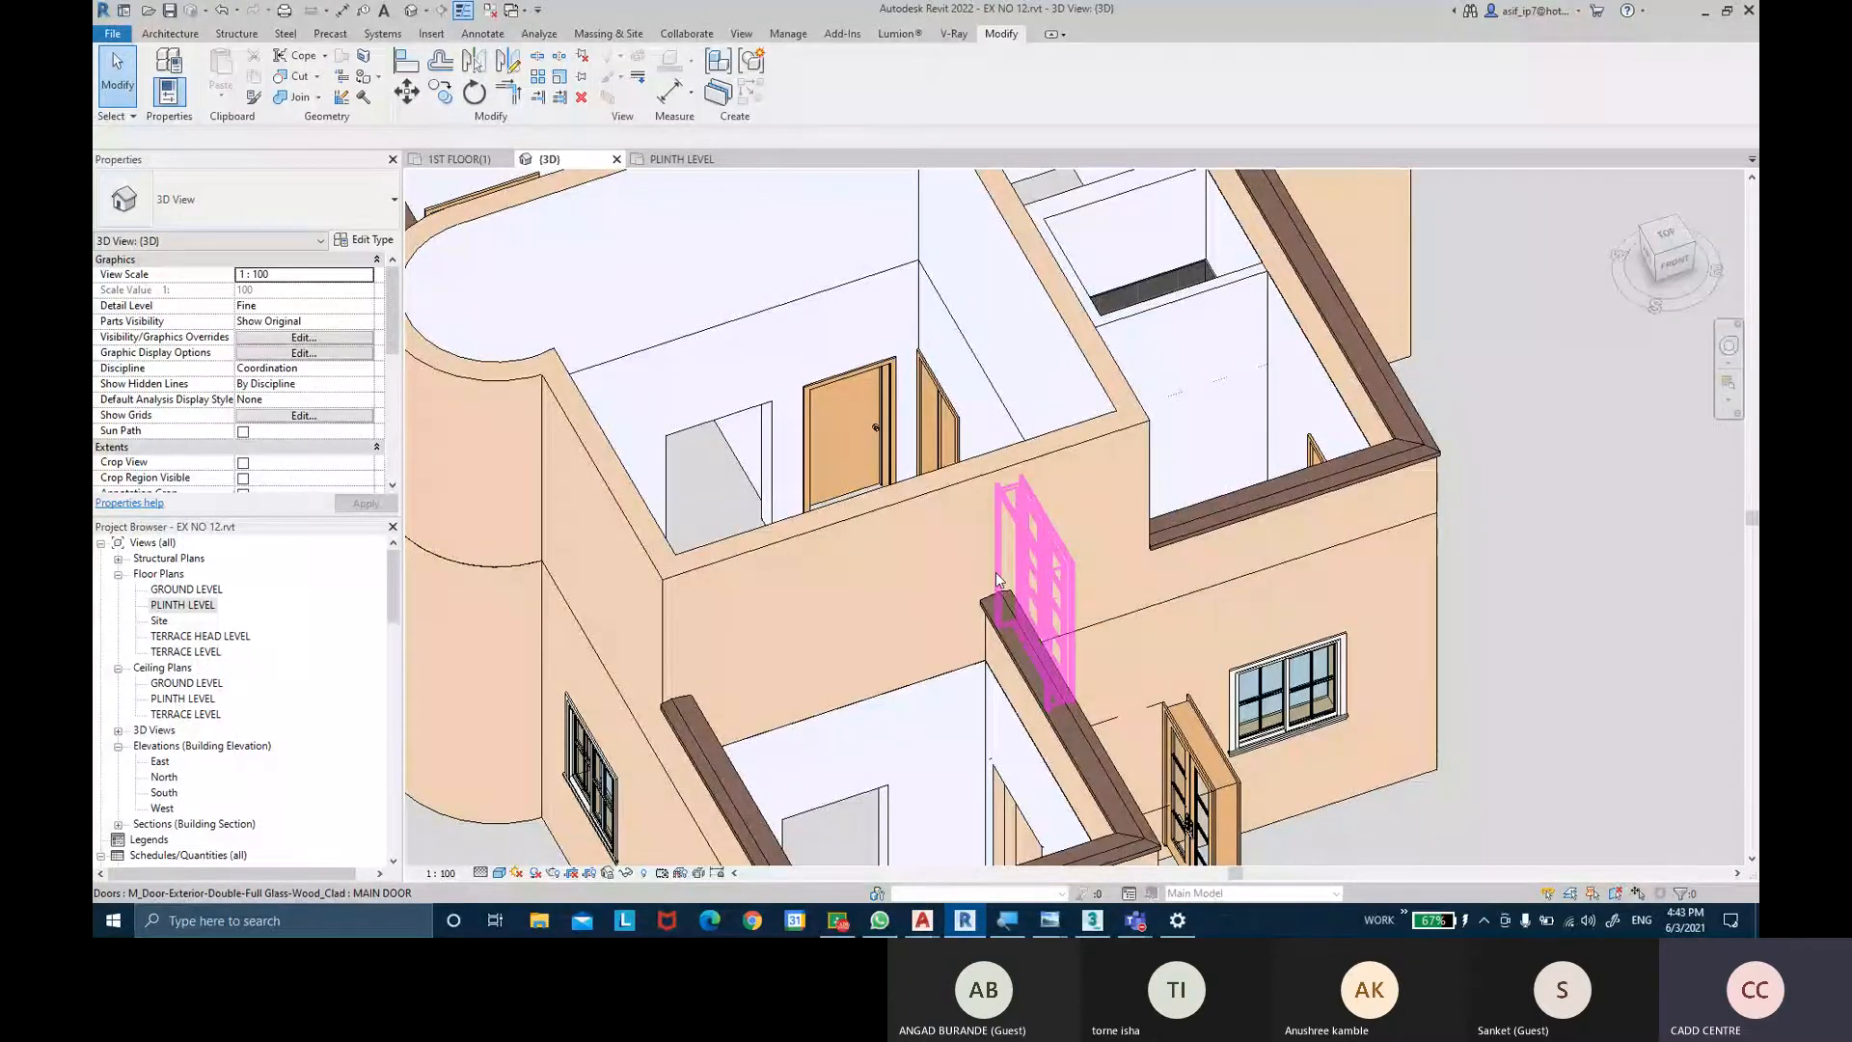
Create parts from the terrace-level 230MM MAIN WALL segment between the two brown parapets.
left_click(903, 493)
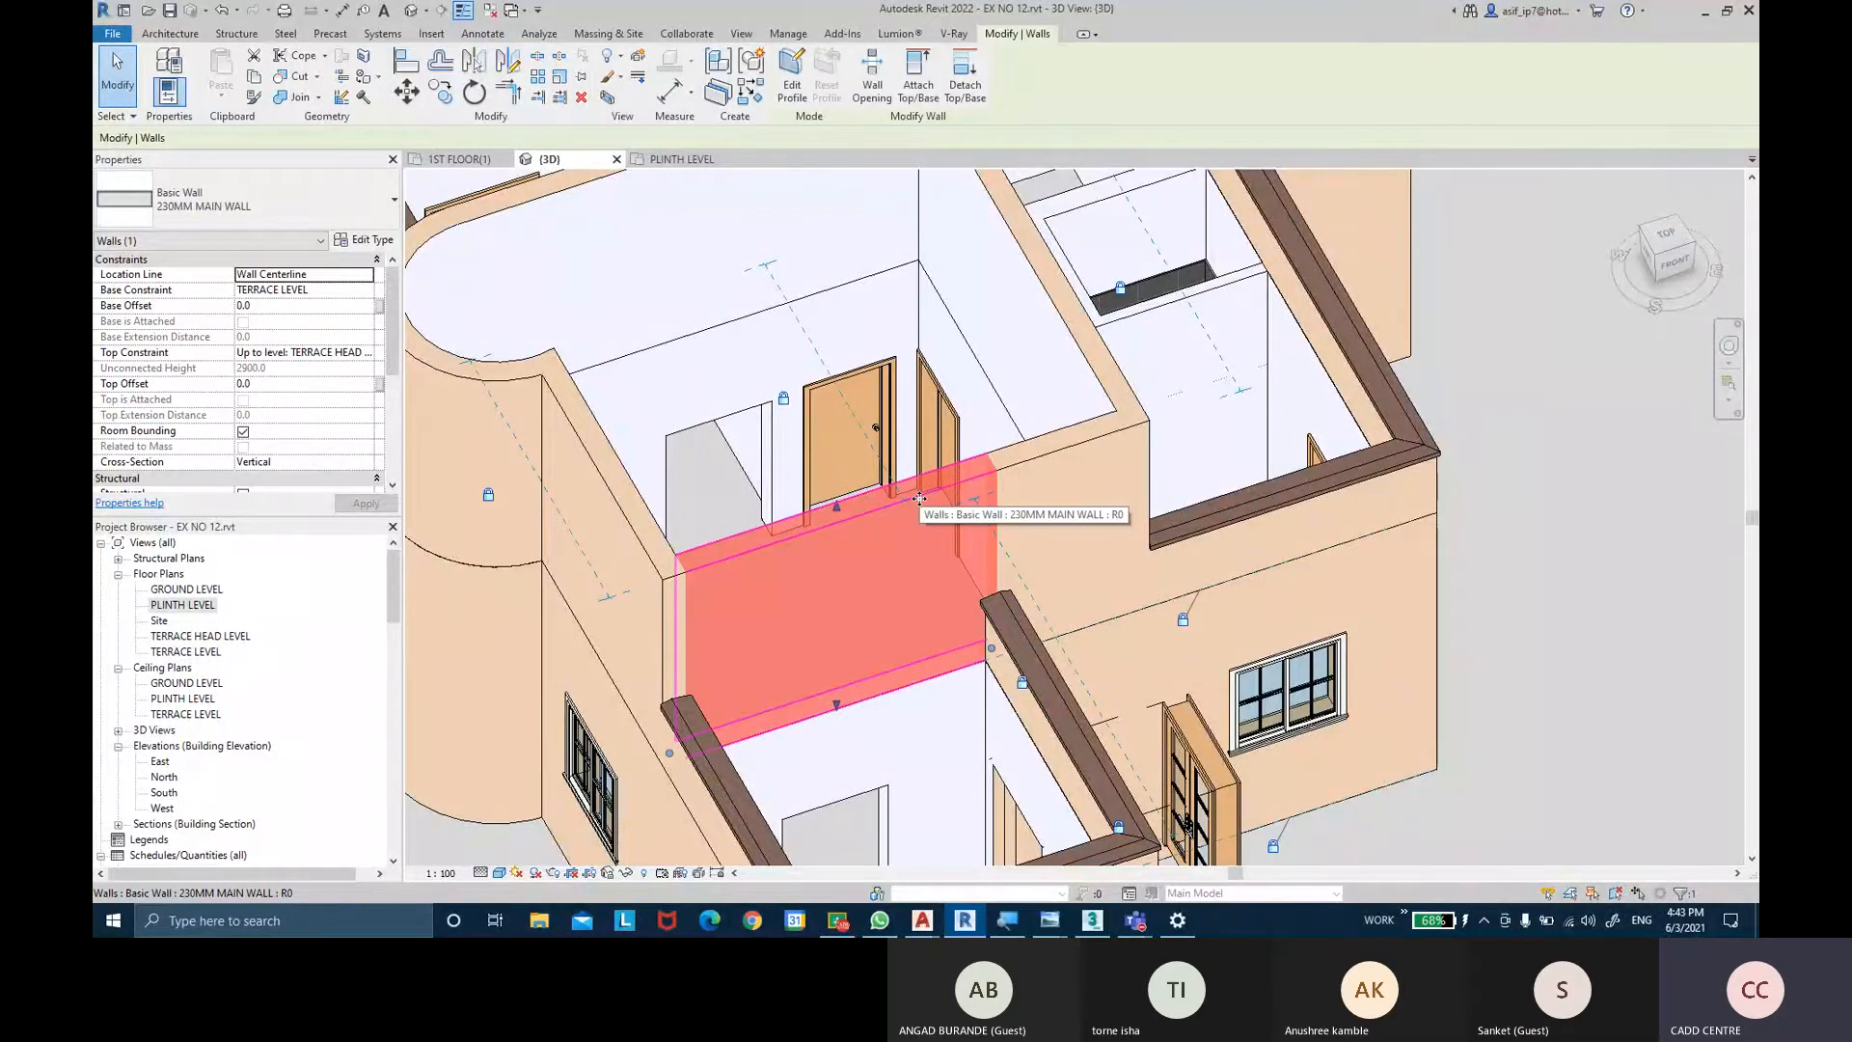
scroll(1295, 758, "down", 3)
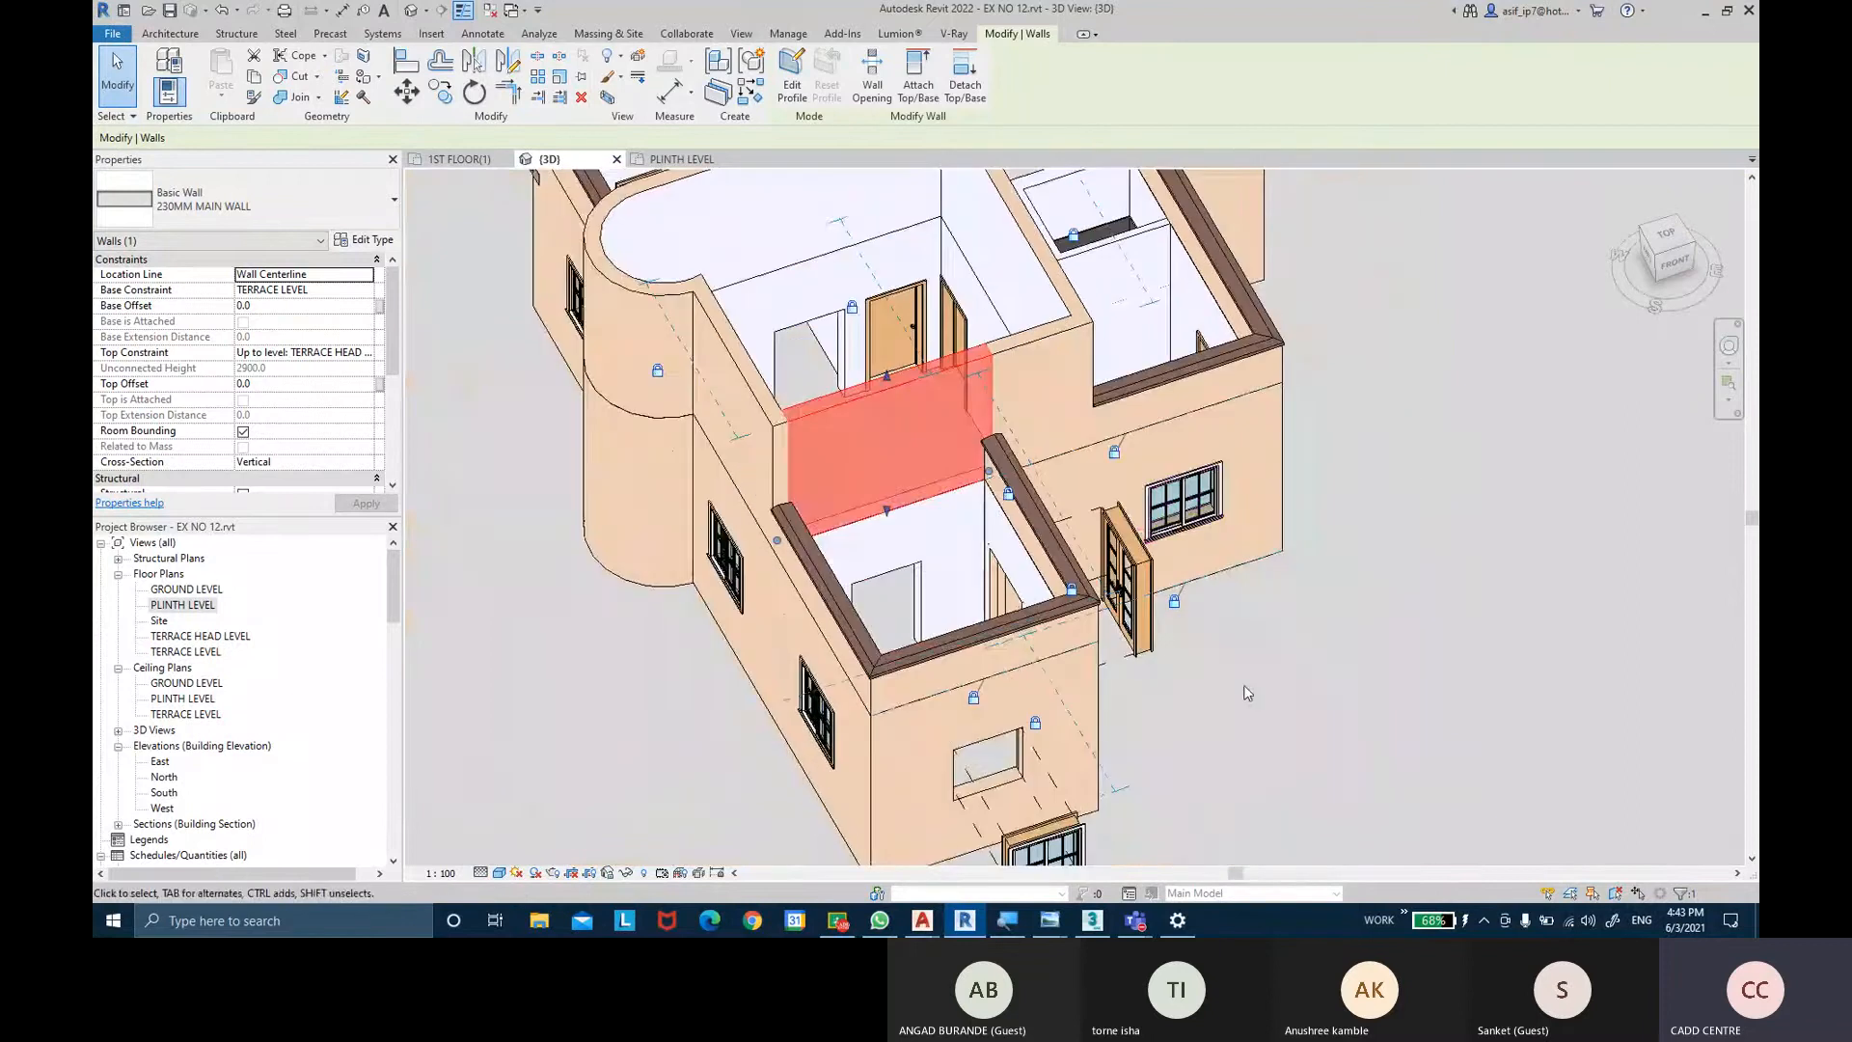
scroll(1019, 413, "up", 2)
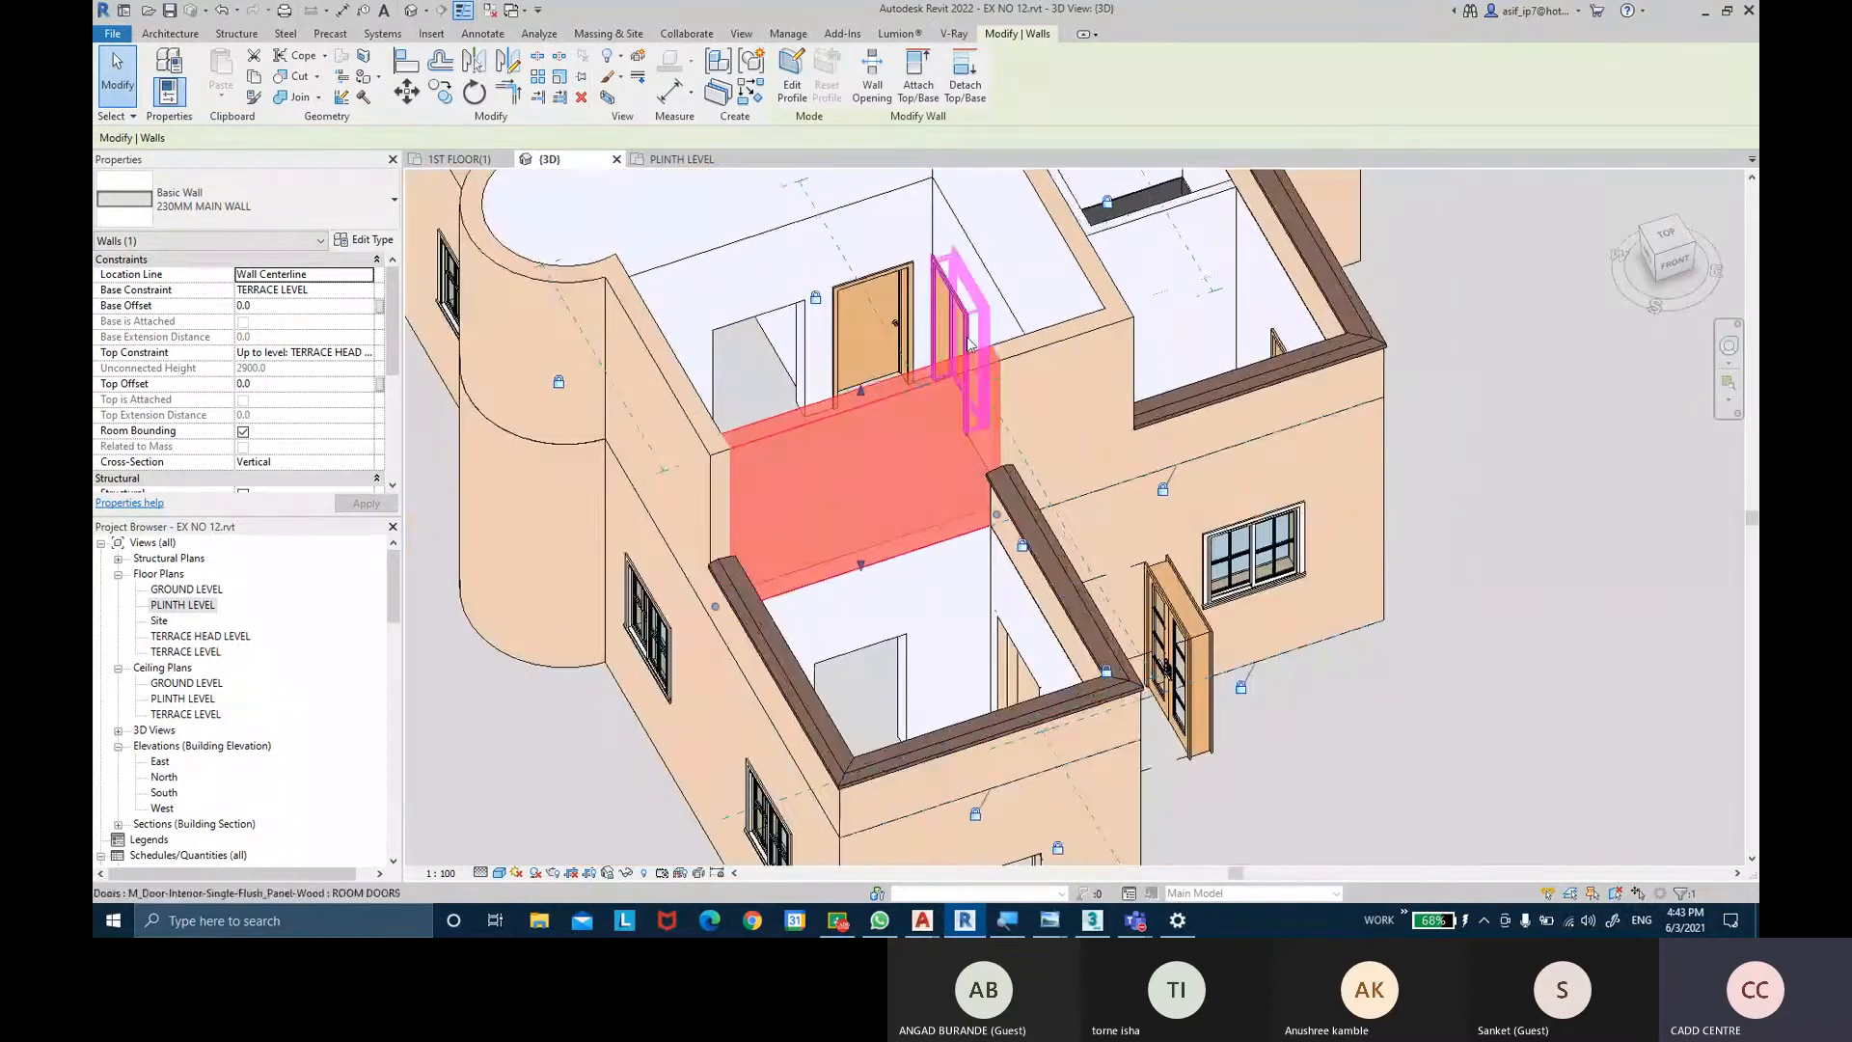
left_click(714, 106)
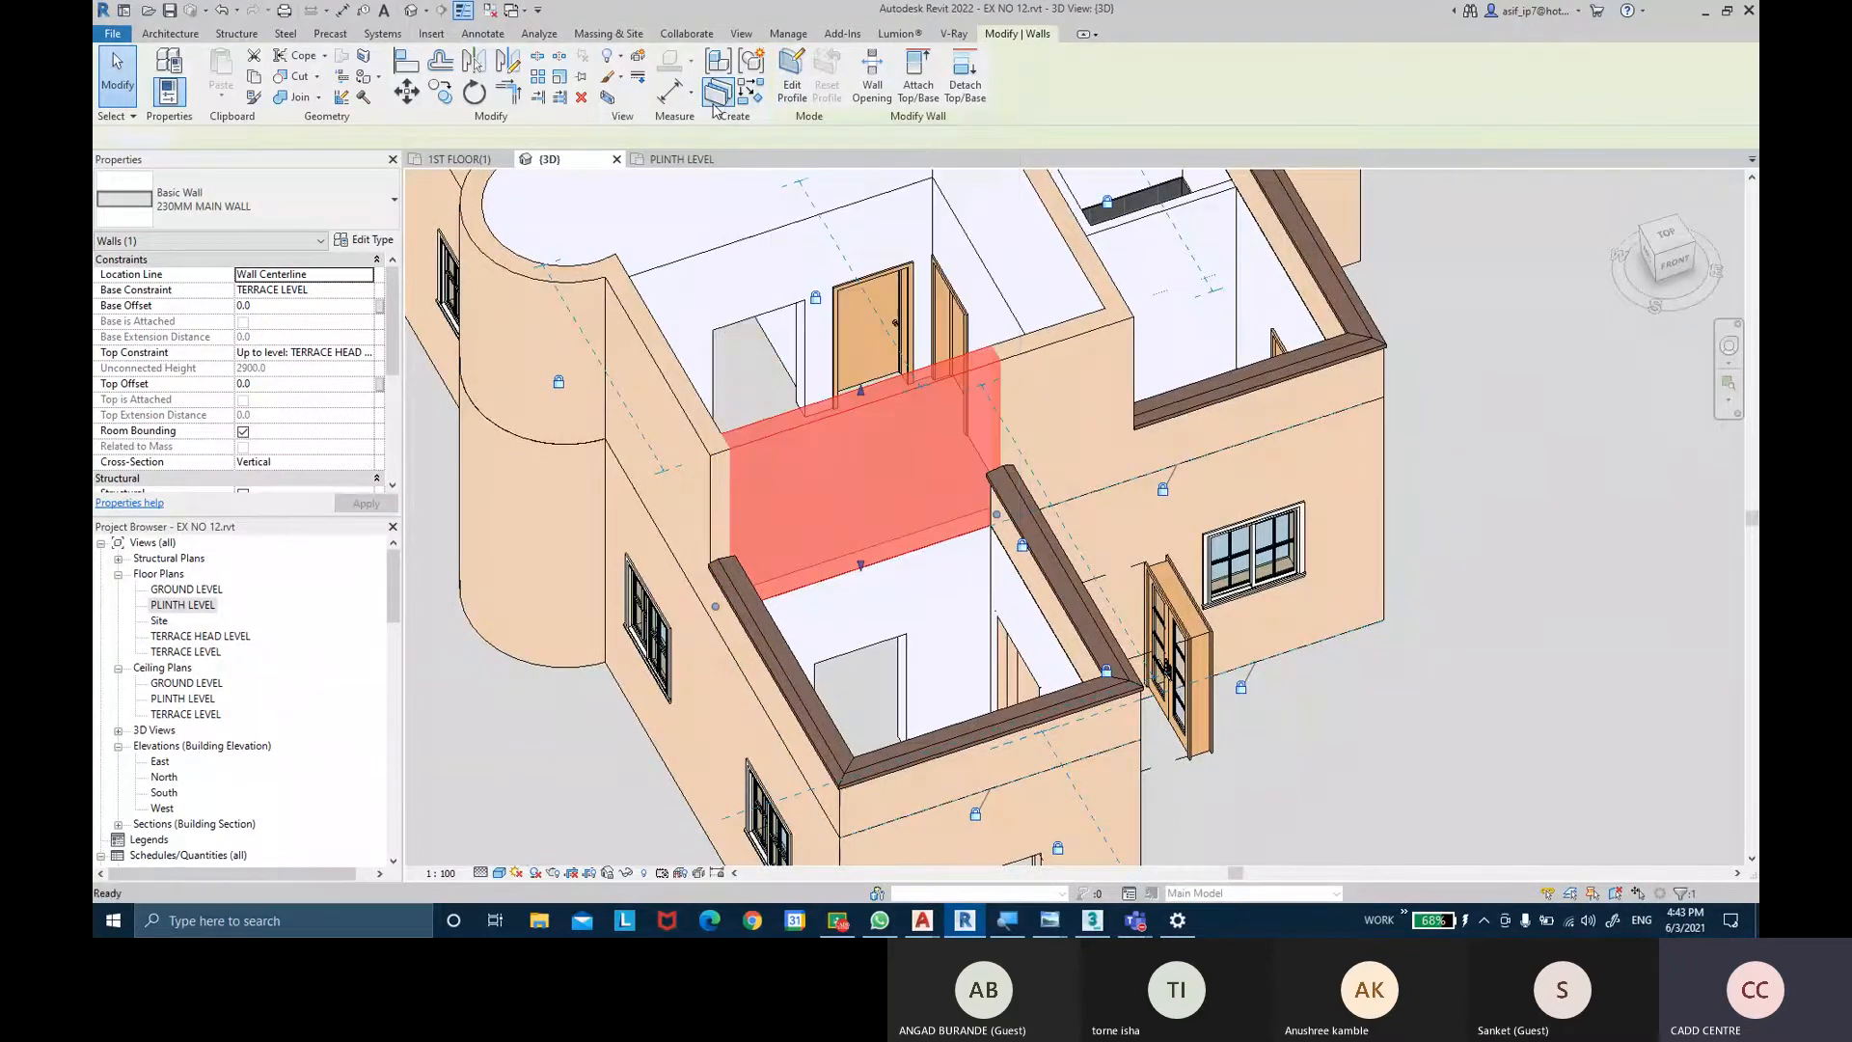
scroll(893, 506, "up", 4)
key("Escape")
scroll(733, 461, "up", 2)
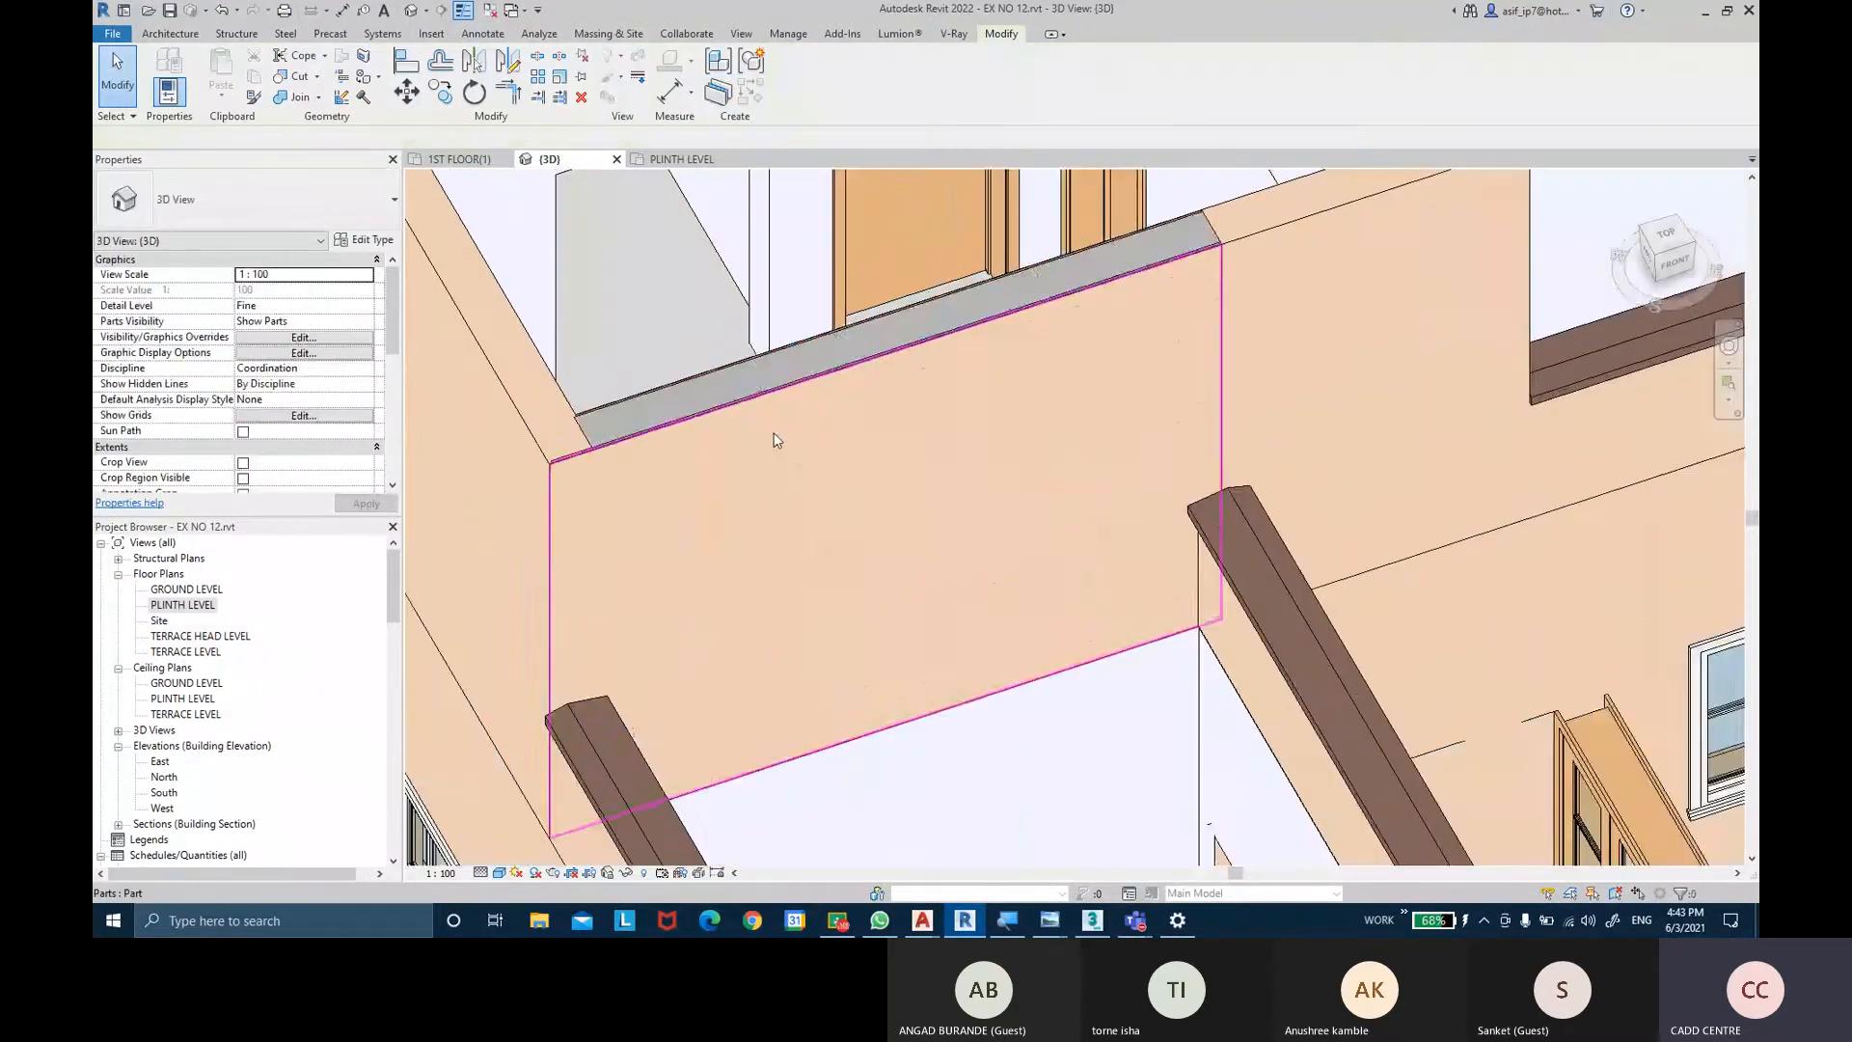
Examine the material layers of the wall's new parts from both sides at its ends.
middle_click_drag(761, 399, 1081, 558, "shift")
scroll(1080, 558, "up", 4)
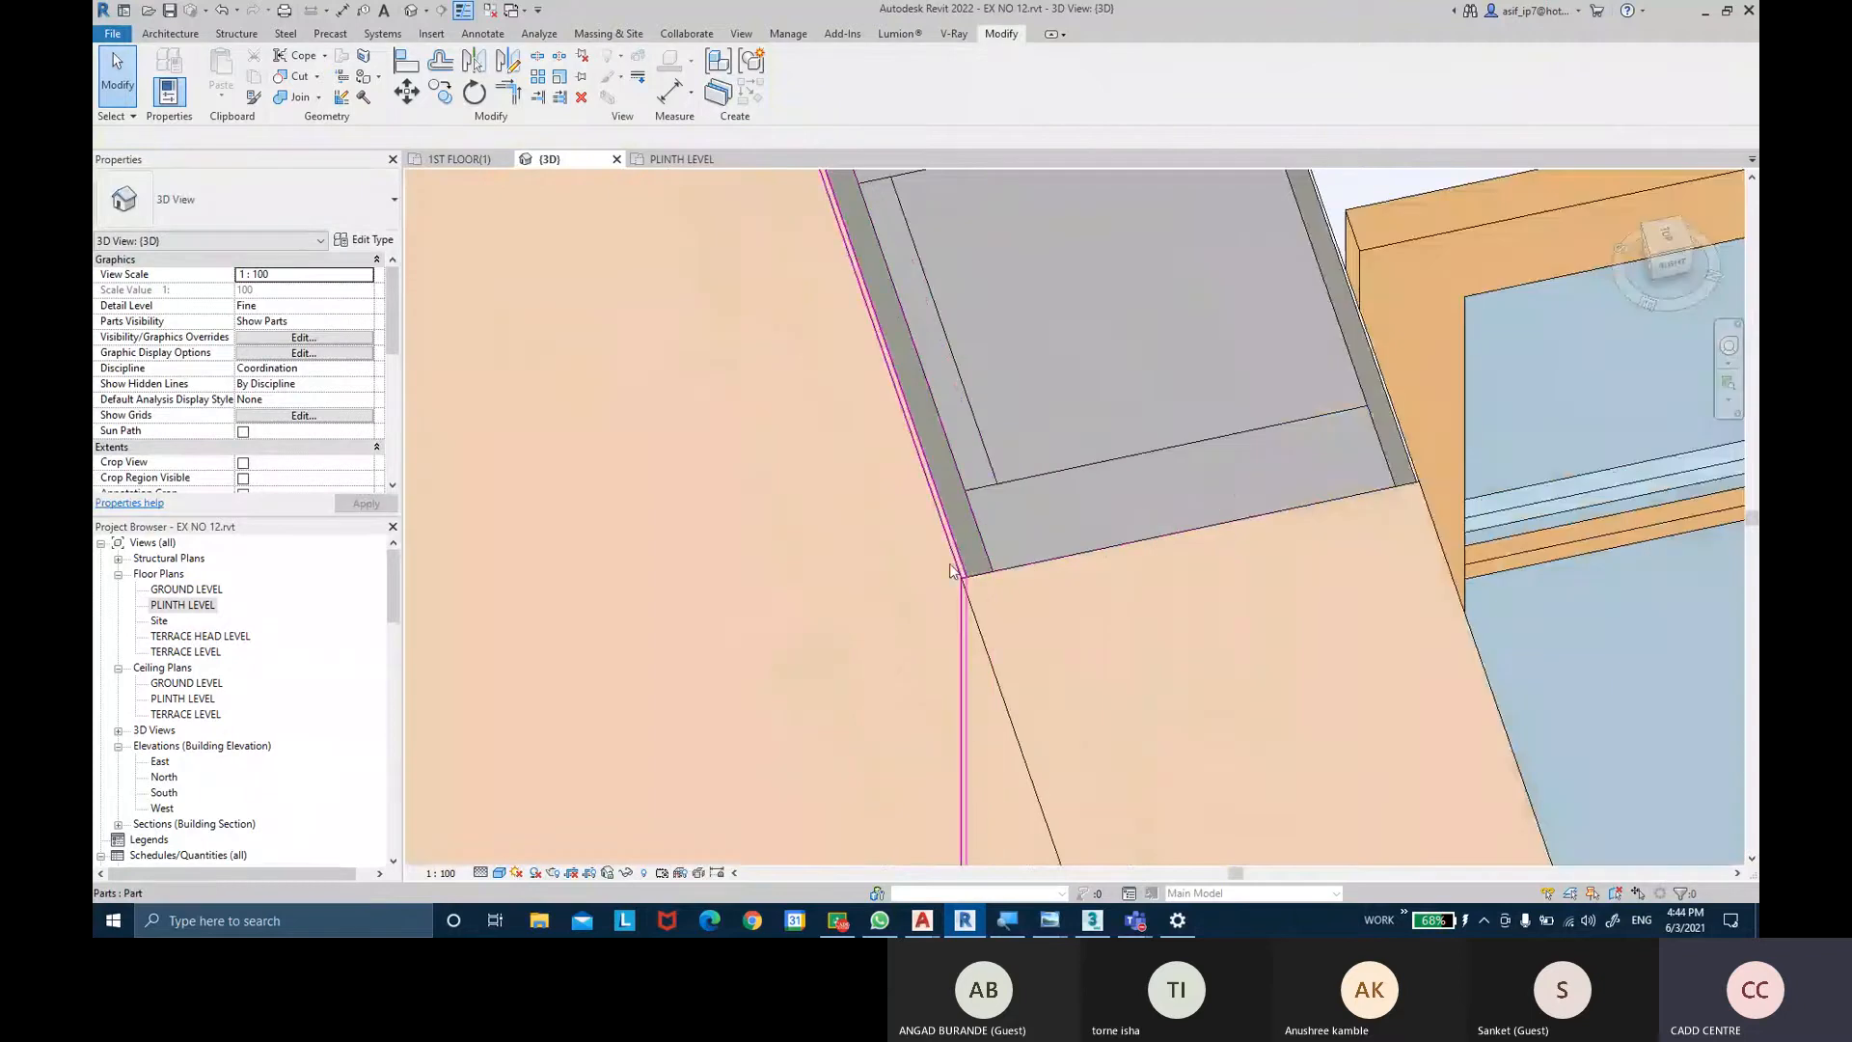
middle_click_drag(967, 564, 772, 545, "shift")
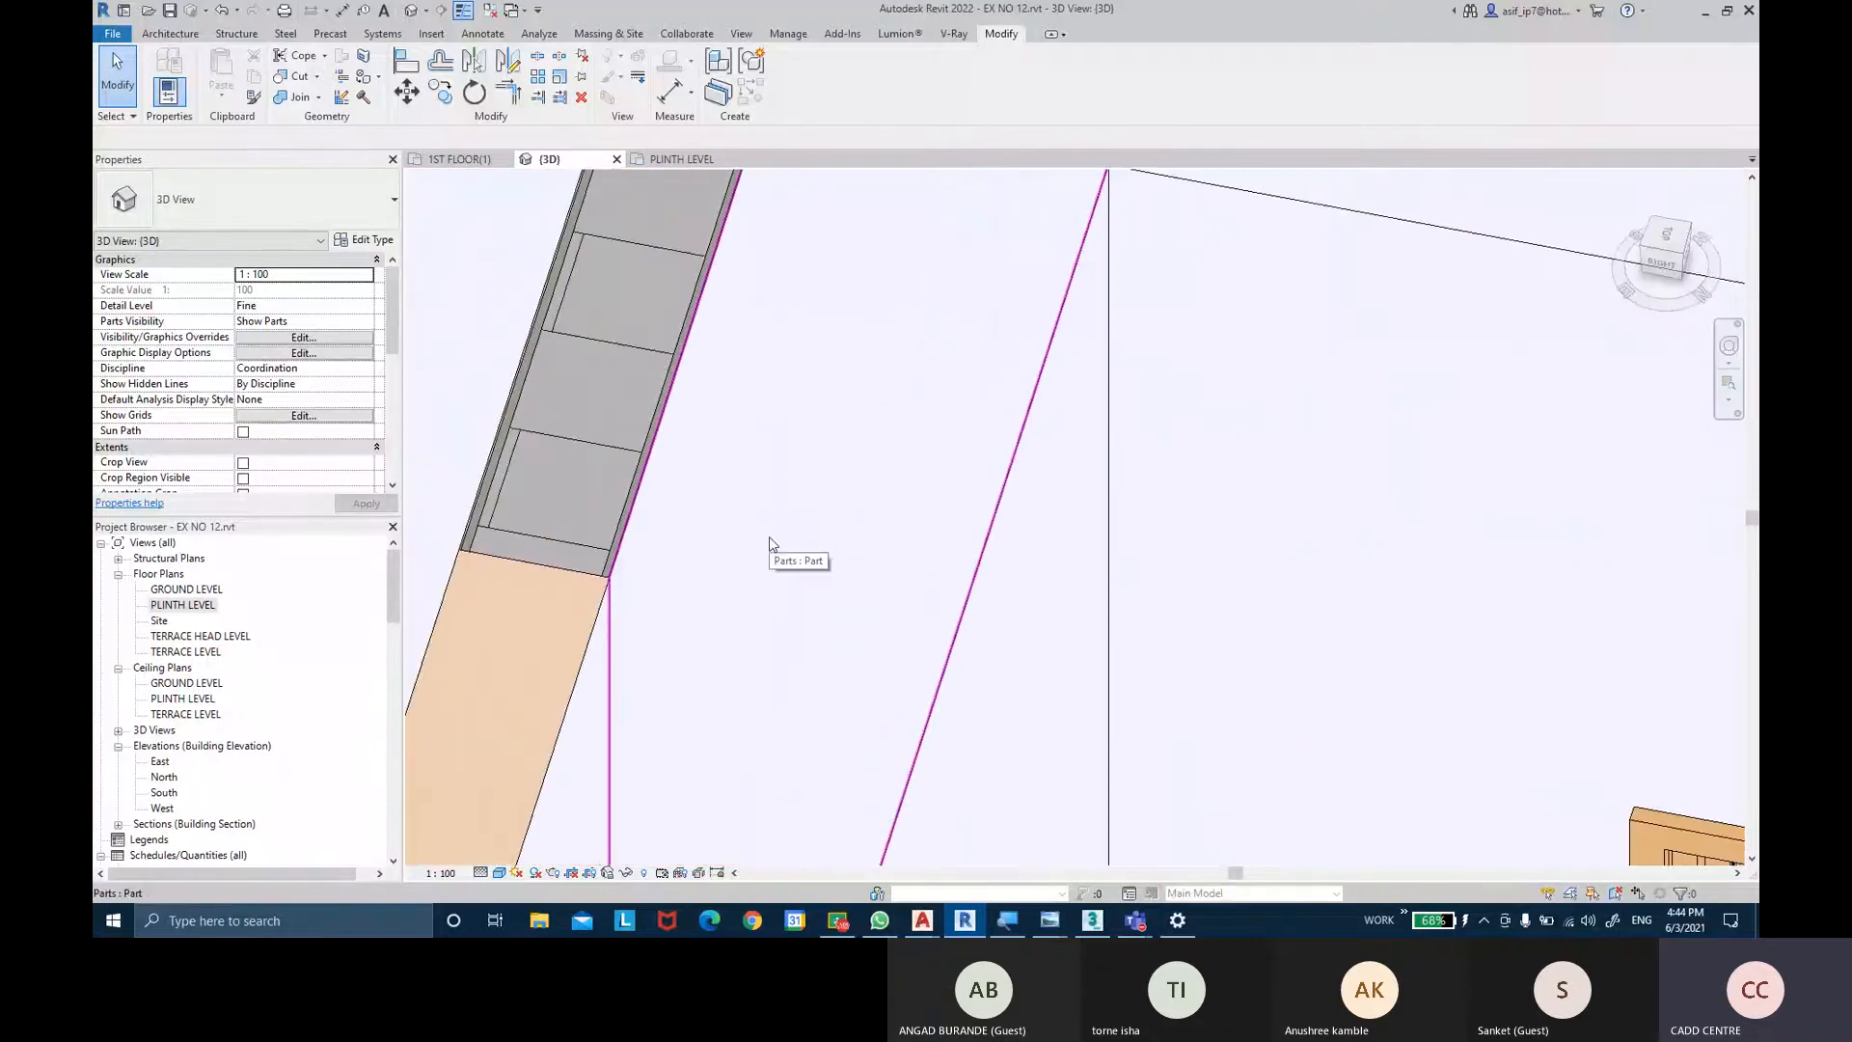
middle_click_drag(769, 542, 916, 540, "shift")
Create parts from the adjoining short 230MM MAIN WALL segment at terrace level.
scroll(988, 500, "down", 3)
left_click(1187, 385)
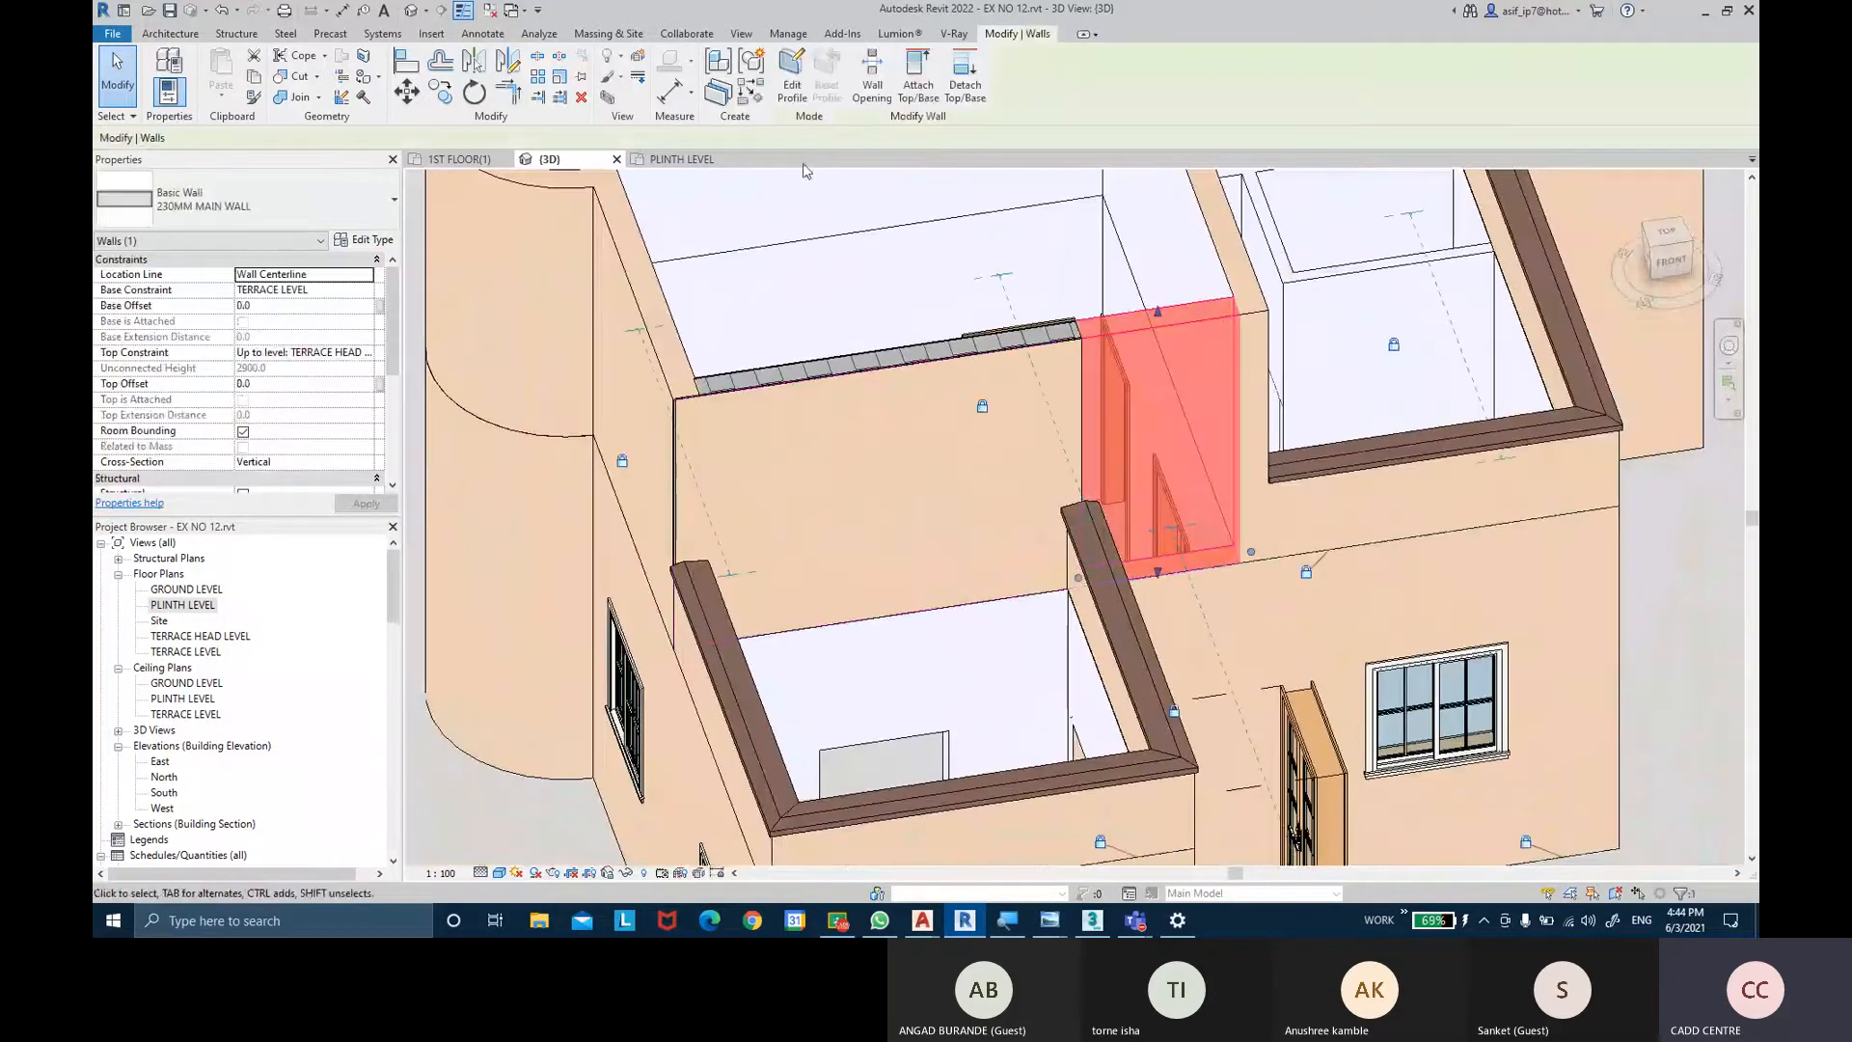
left_click(730, 101)
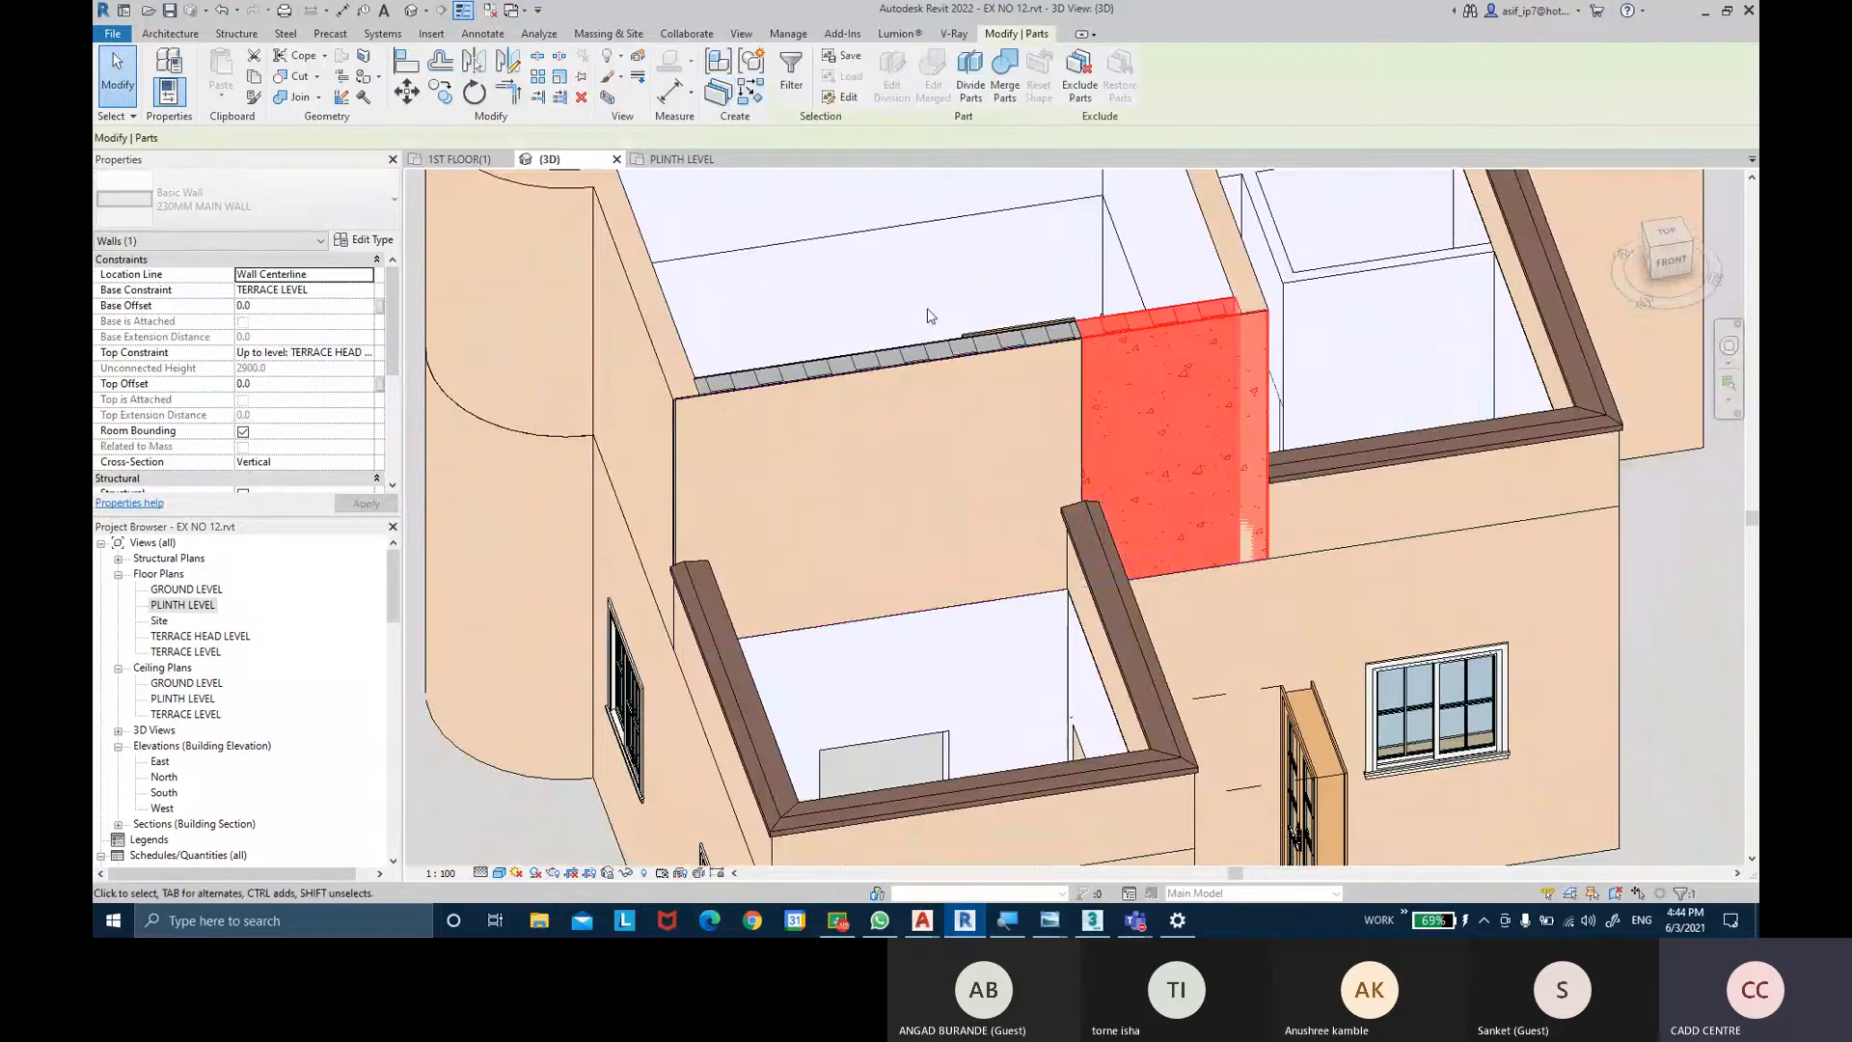
scroll(1302, 424, "up", 6)
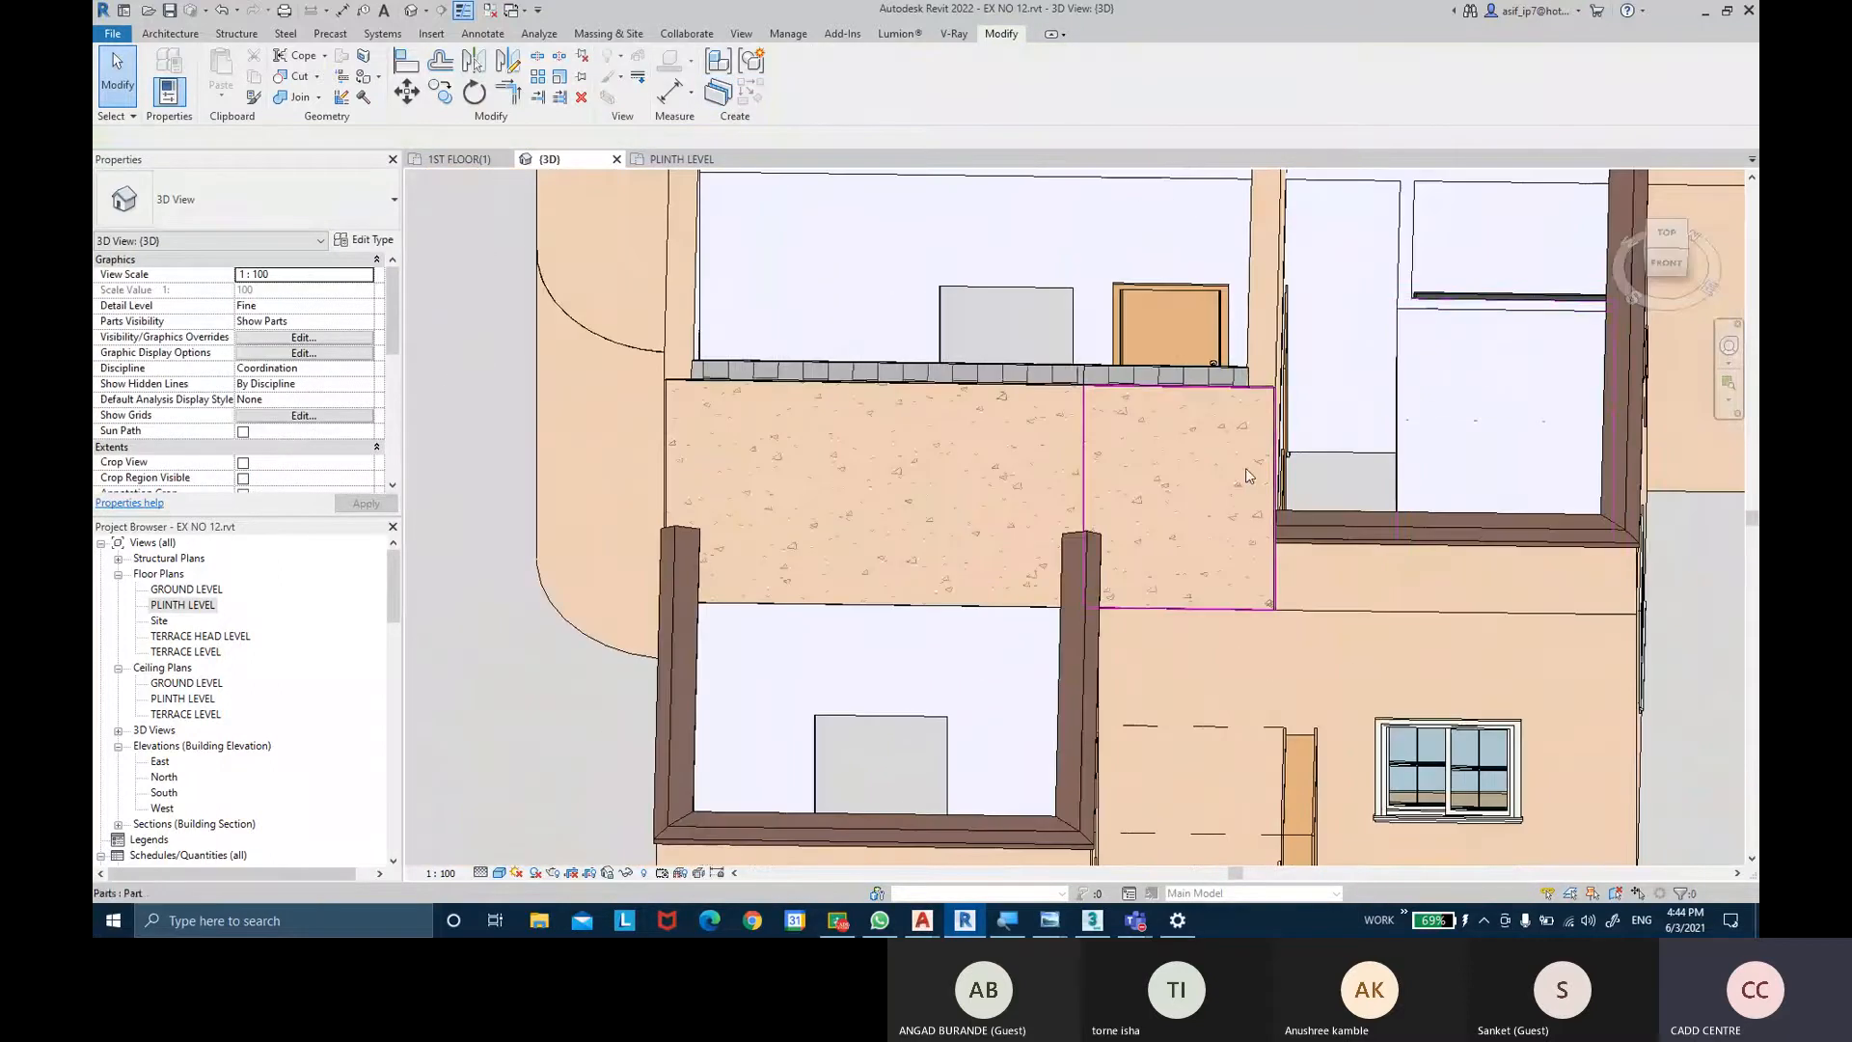
Turn on Show Shape Handles for all five parts of the longer terrace-level 230MM MAIN WALL.
middle_click_drag(1246, 467, 807, 430, "shift")
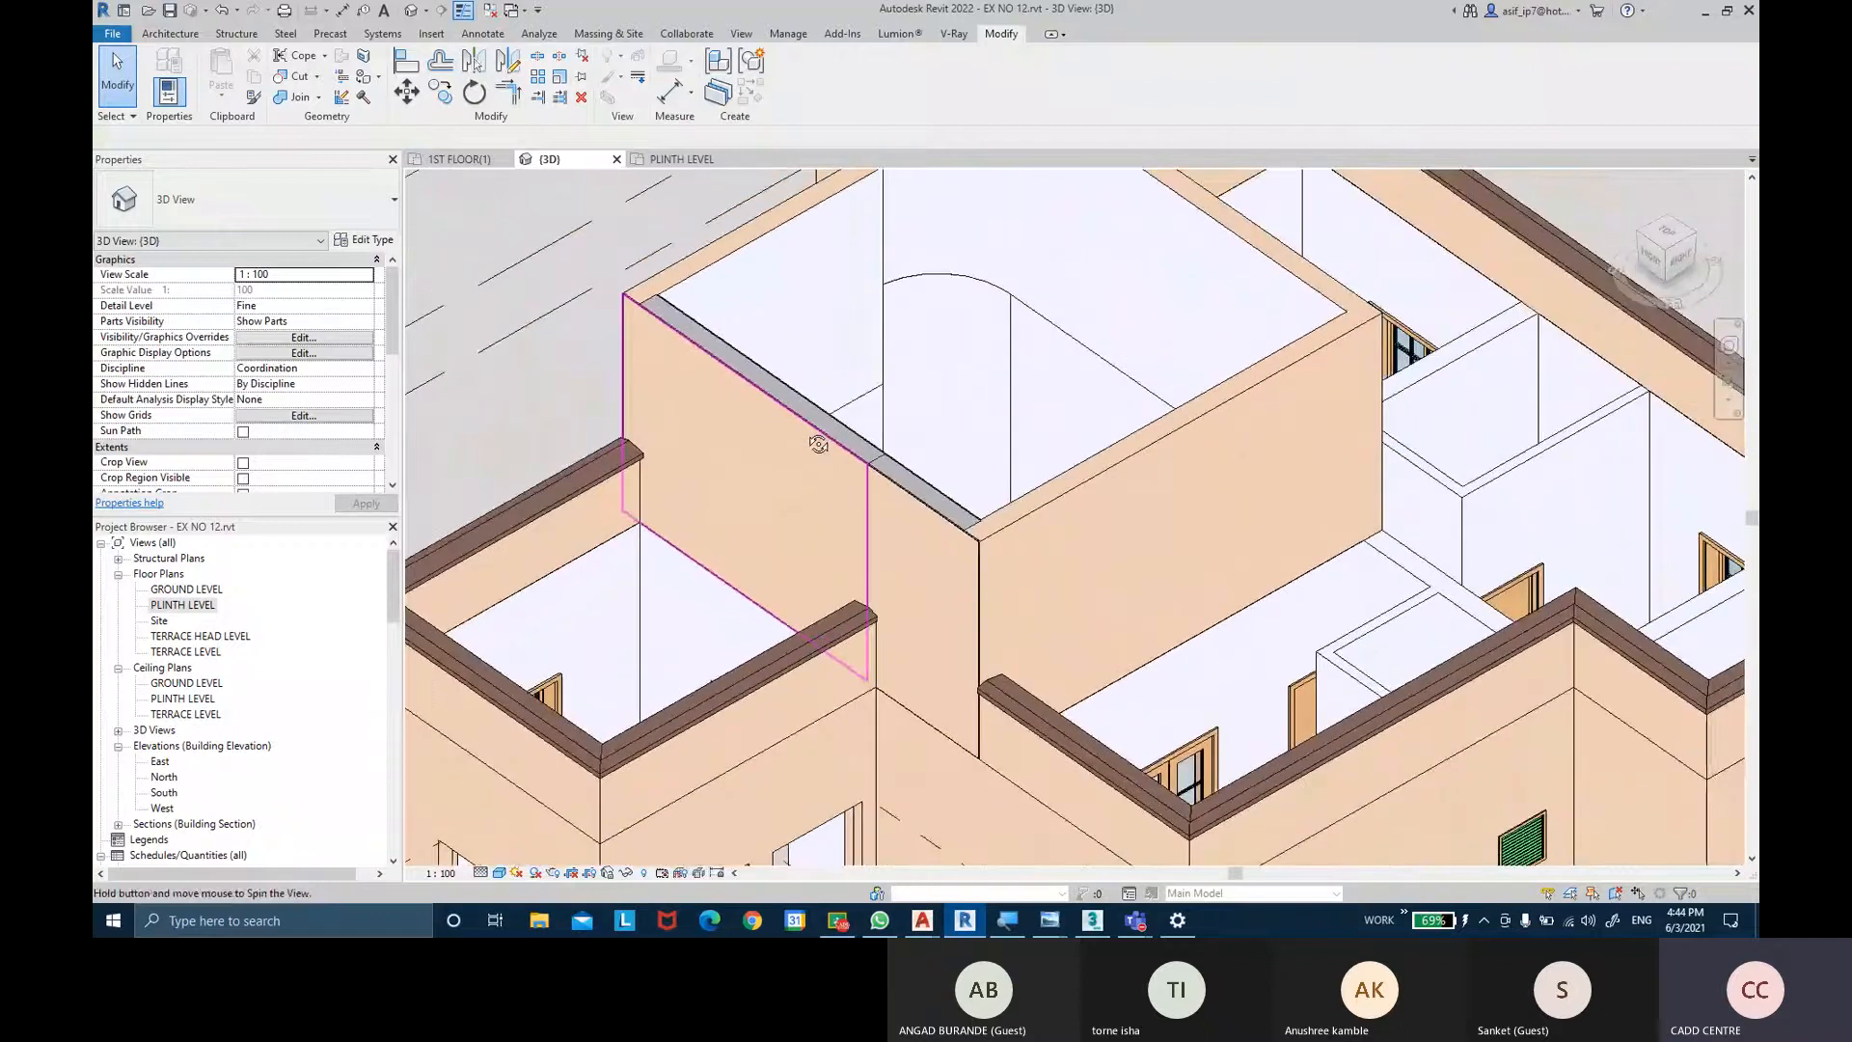
scroll(807, 430, "up", 3)
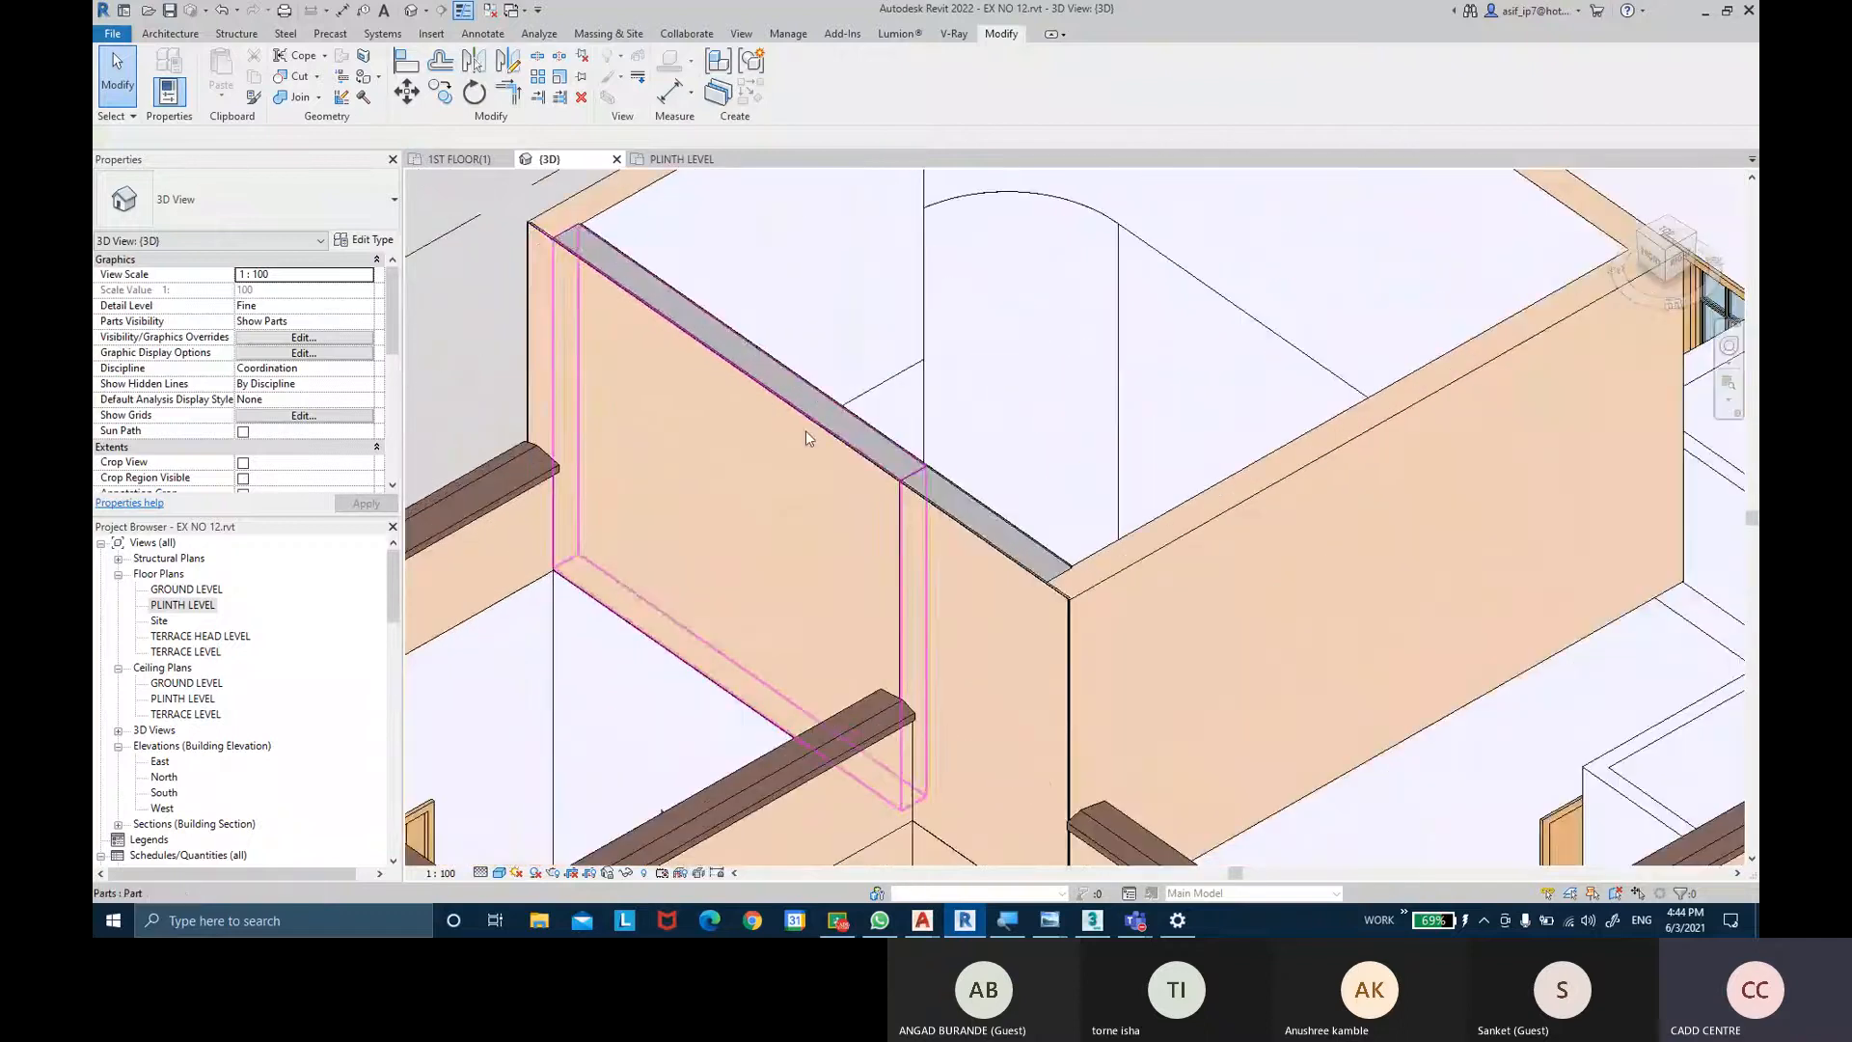
left_click(744, 442)
key("Escape")
middle_click_drag(744, 438, 868, 405, "shift")
left_click(897, 561)
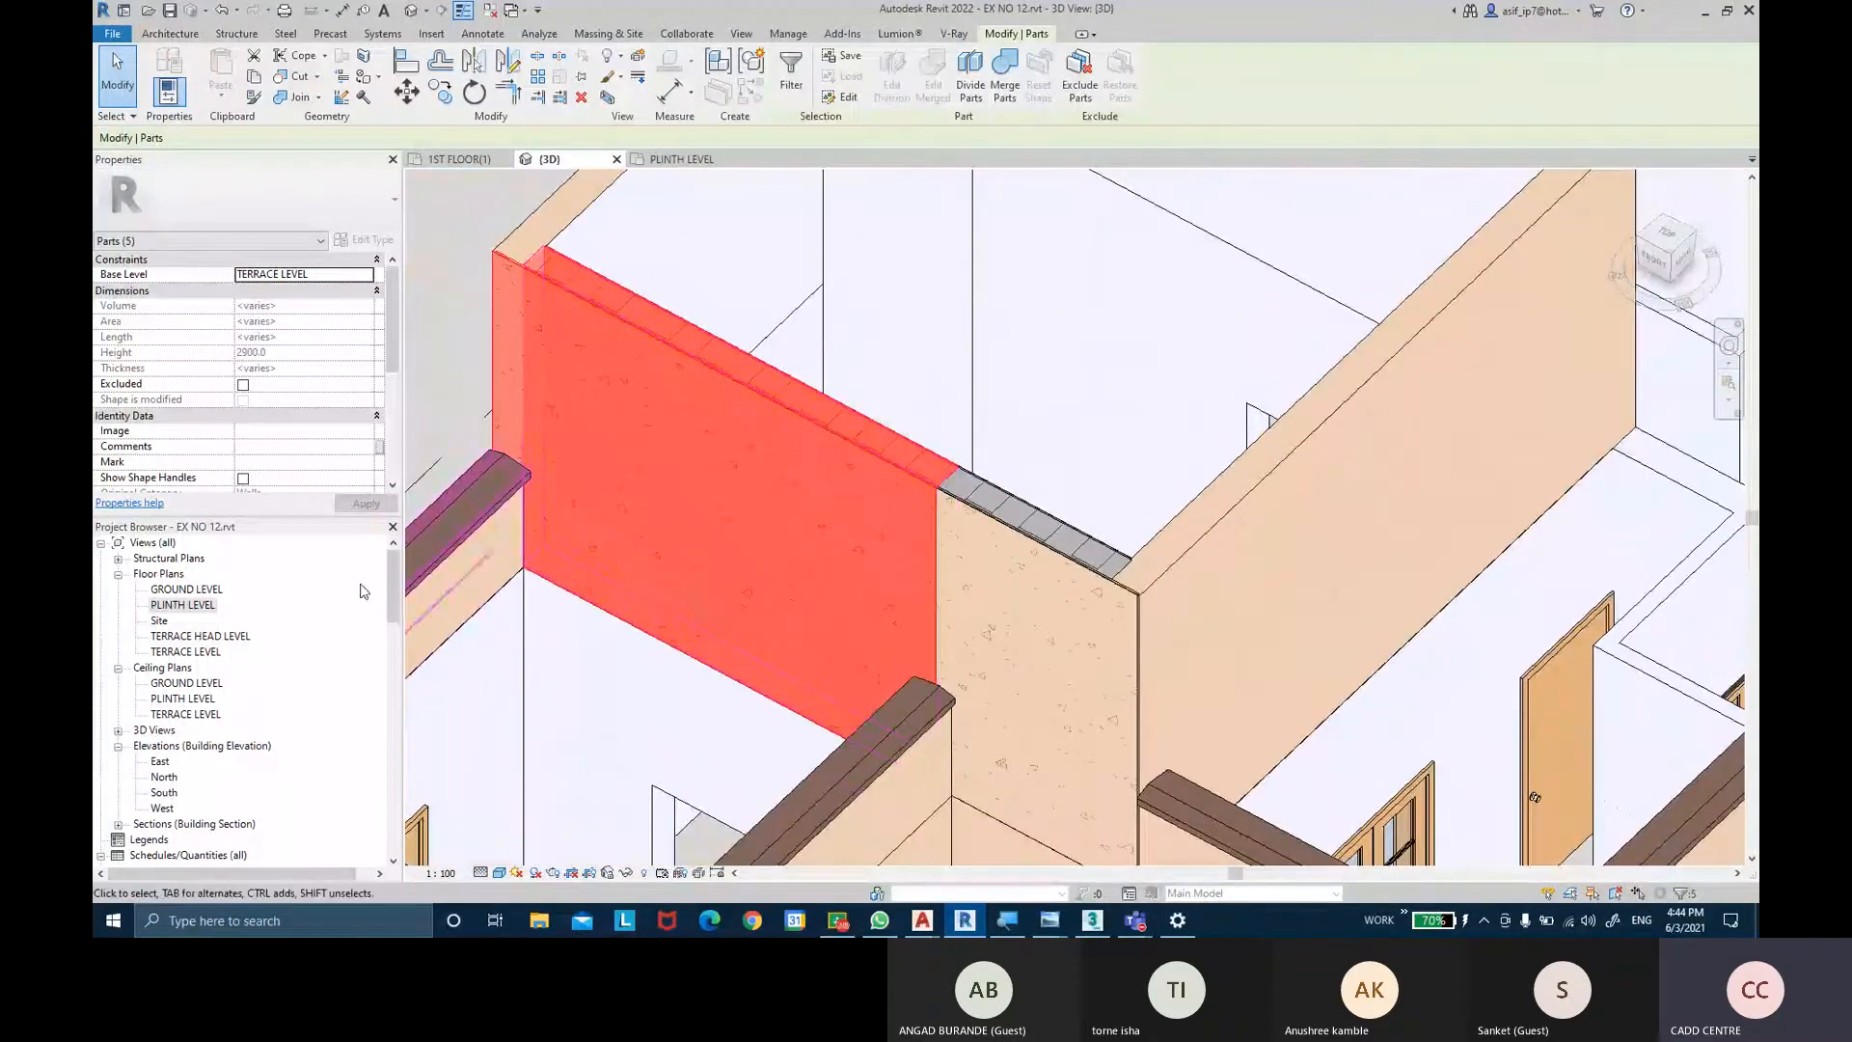
left_click(126, 173)
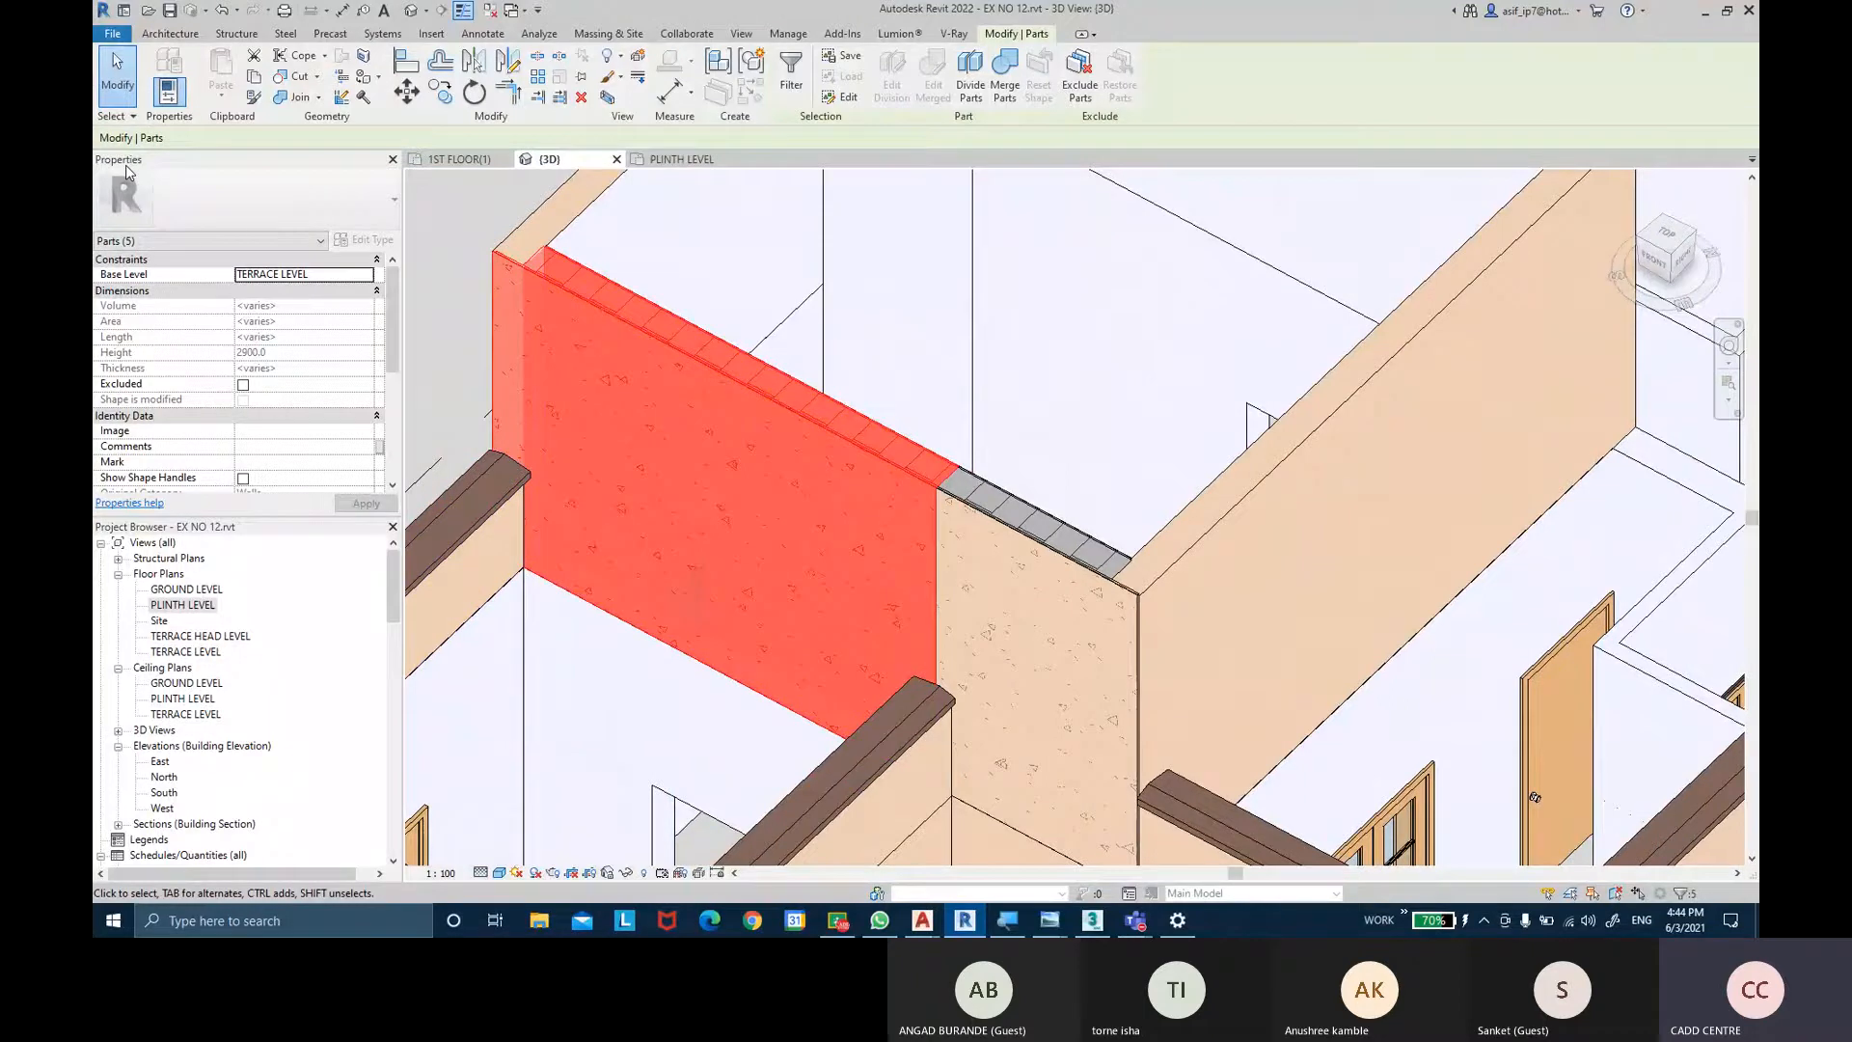
scroll(161, 396, "down", 1)
scroll(161, 395, "down", 3)
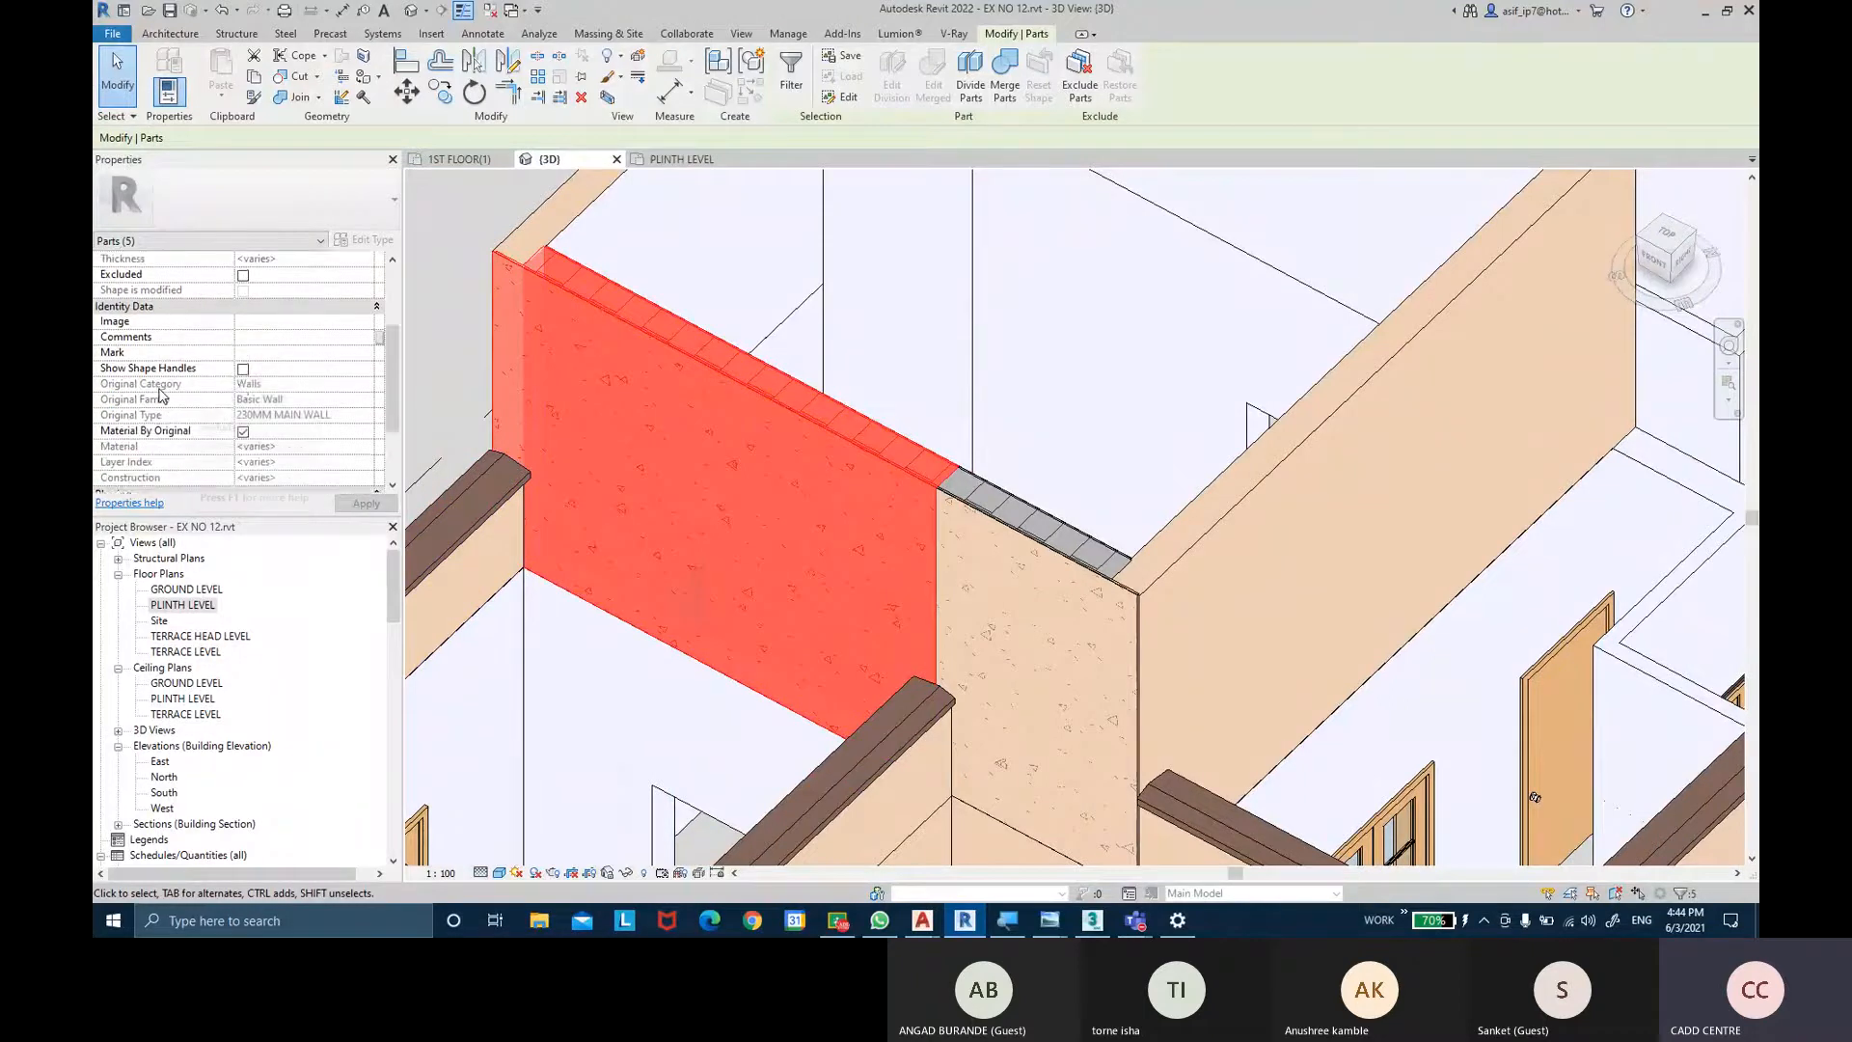
scroll(241, 368, "down", 1)
scroll(240, 368, "up", 1)
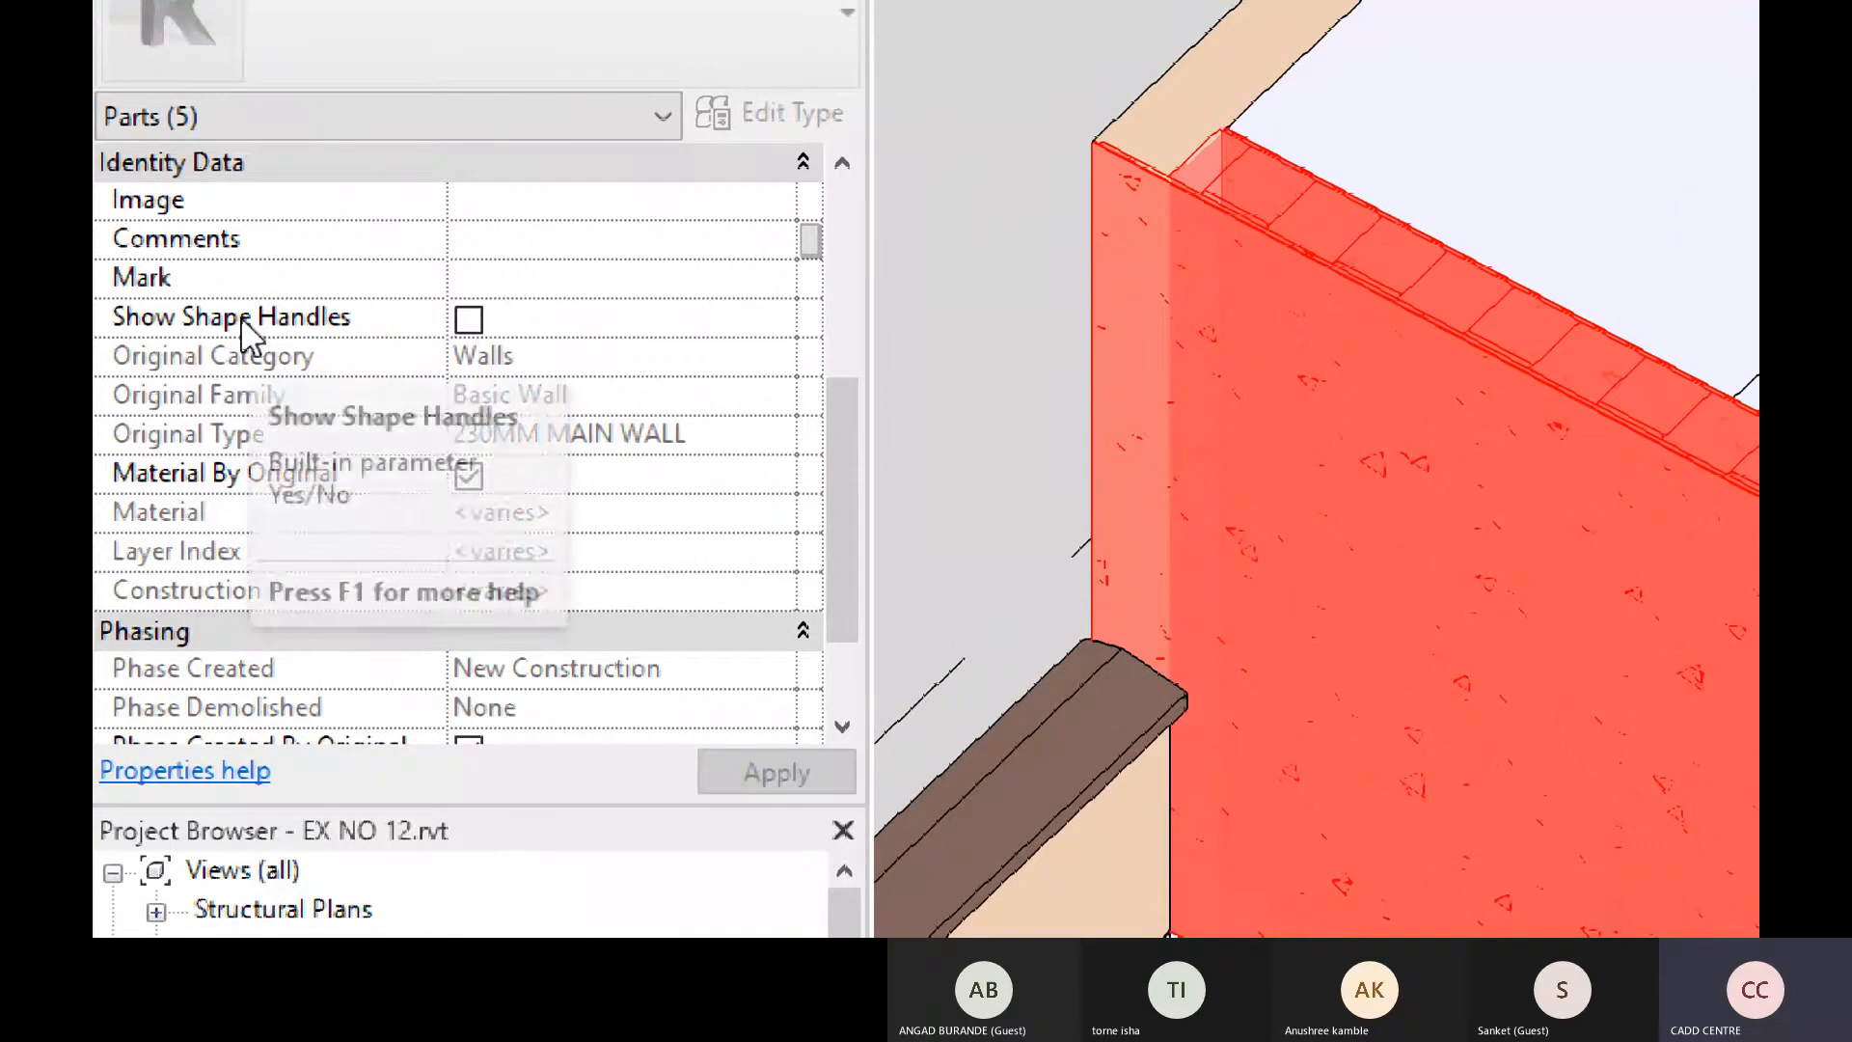
left_click(468, 318)
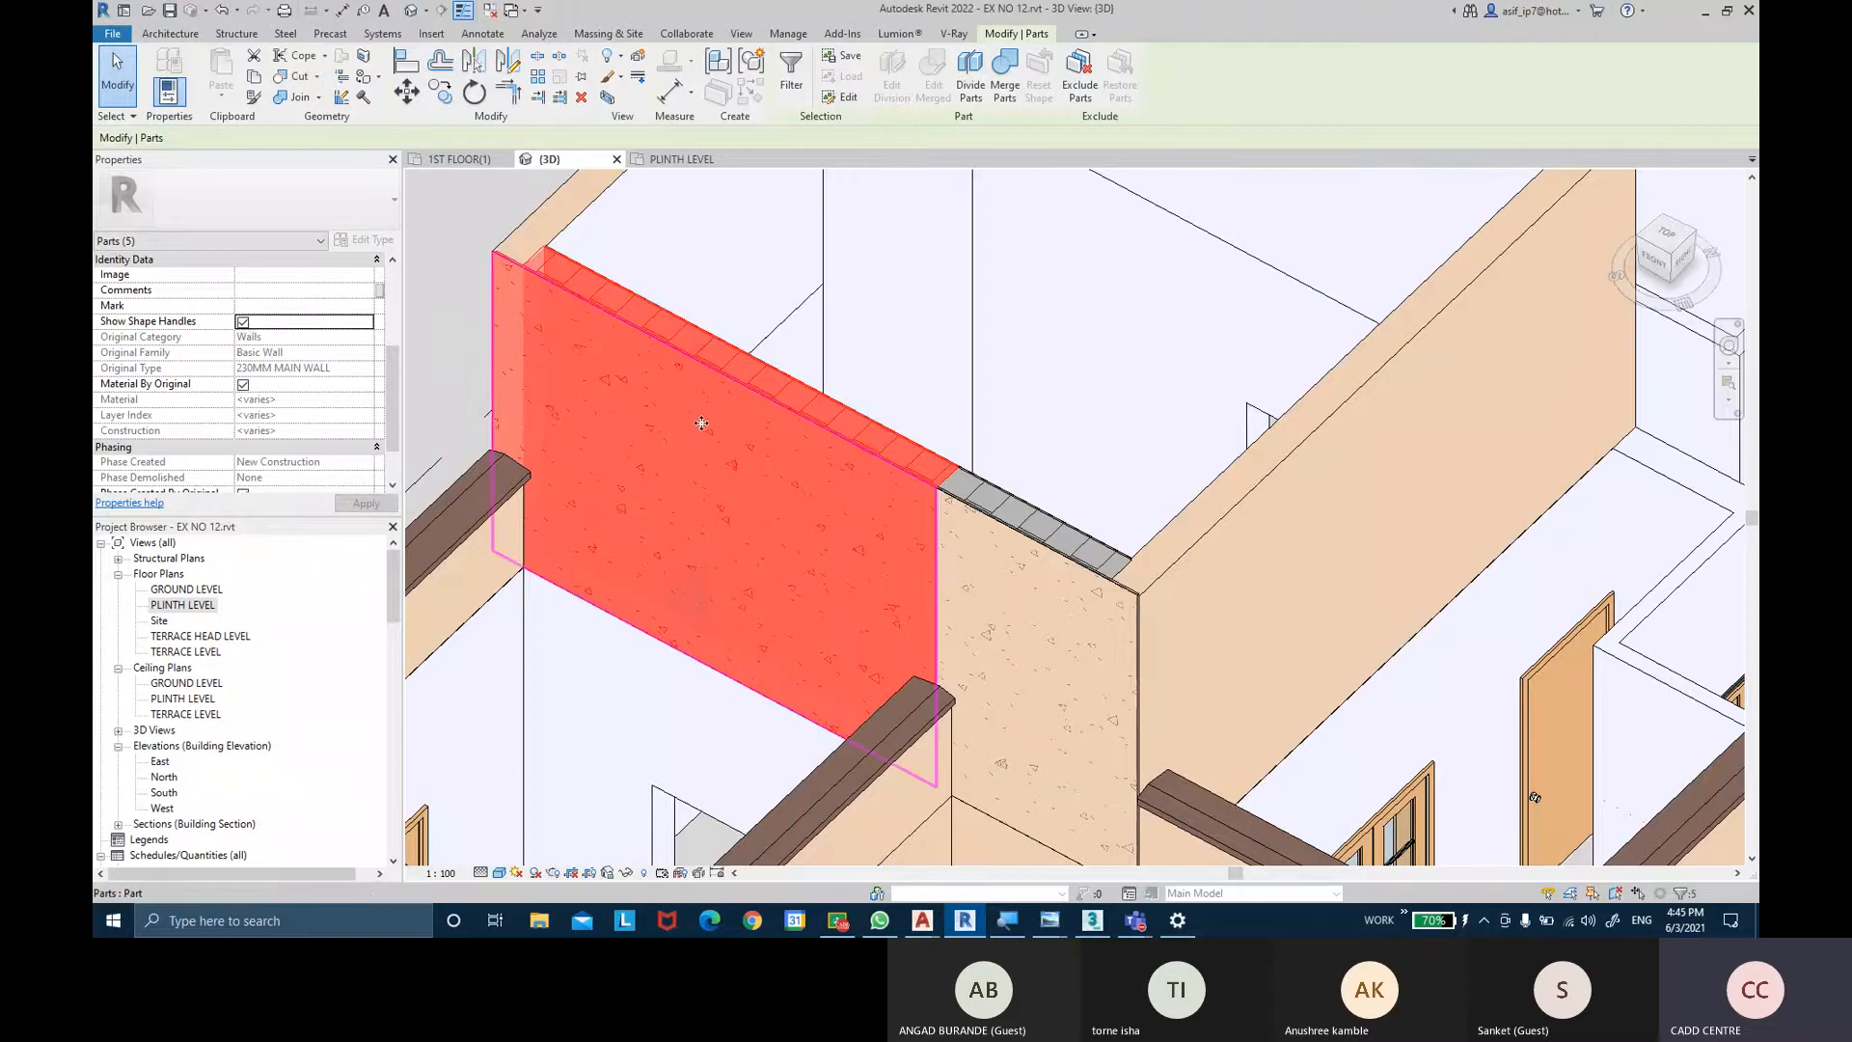
left_click(465, 328)
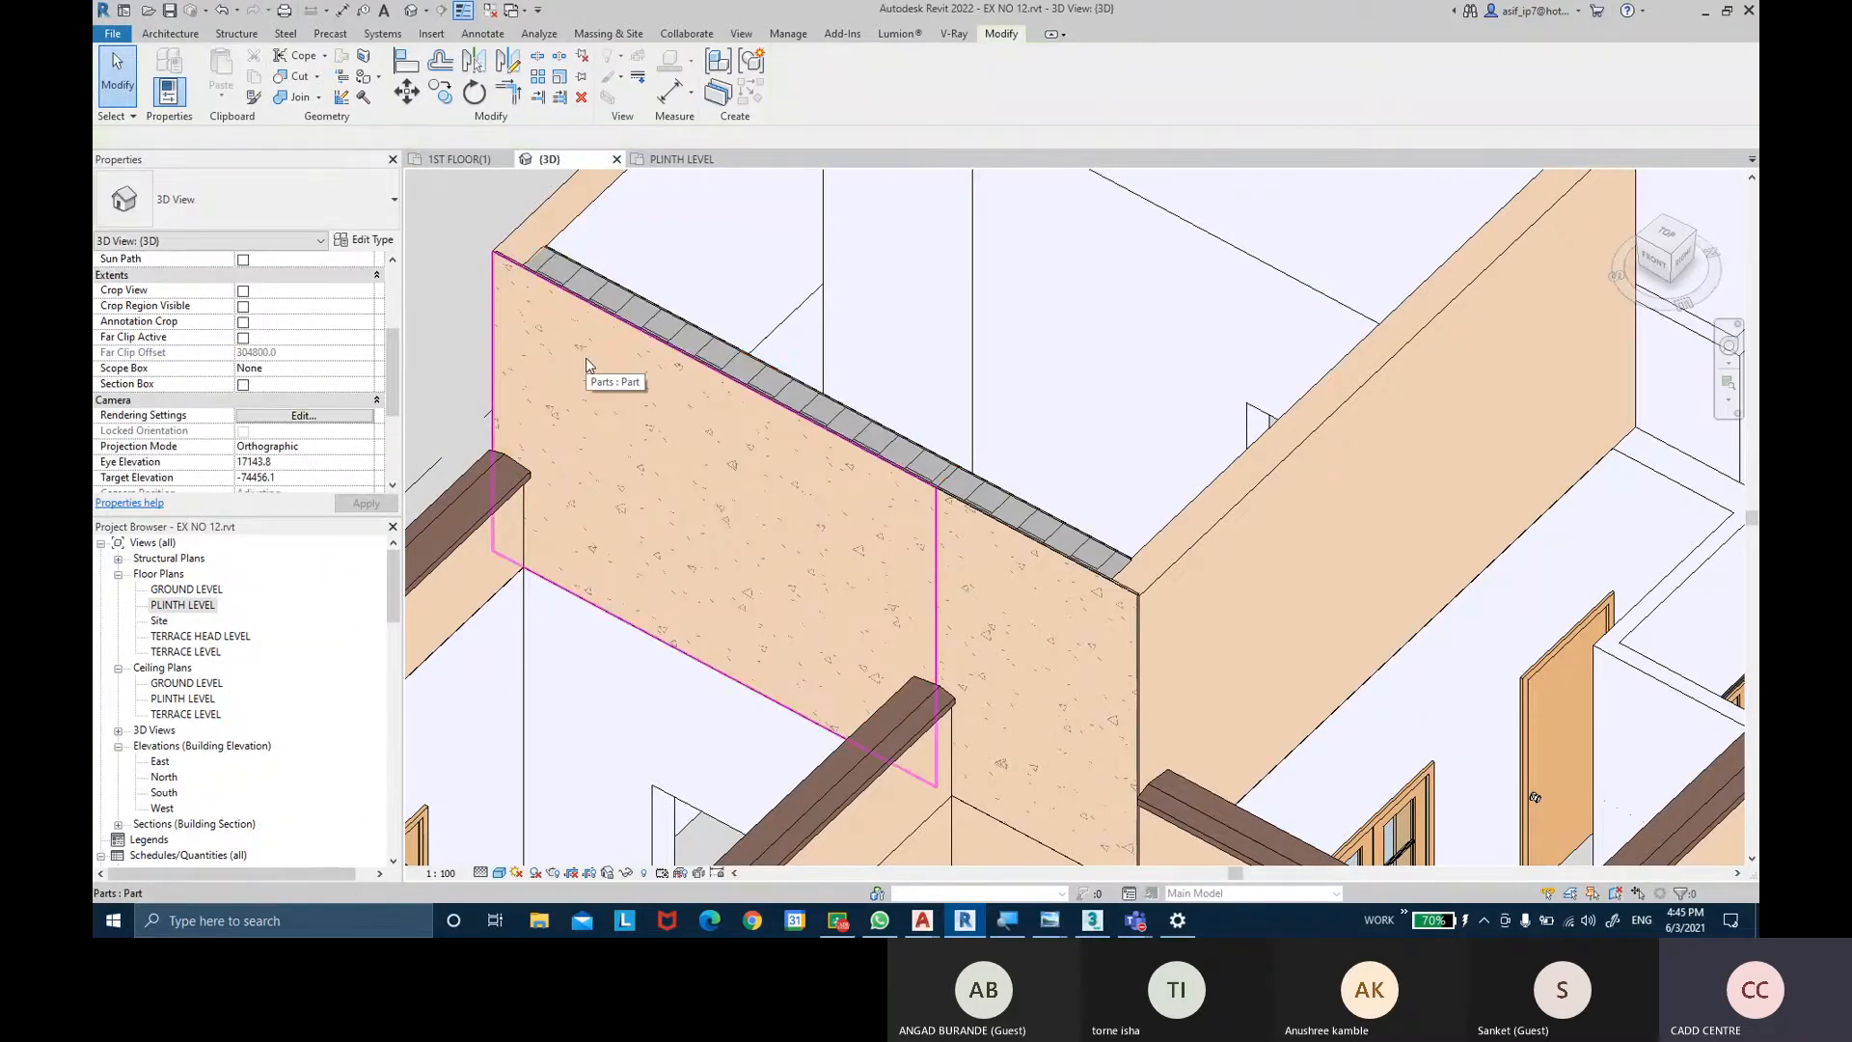
Lower the top edges of the long wall's exterior paint and outer plaster parts, leaving the plaster about 2137 mm high.
left_click(587, 359)
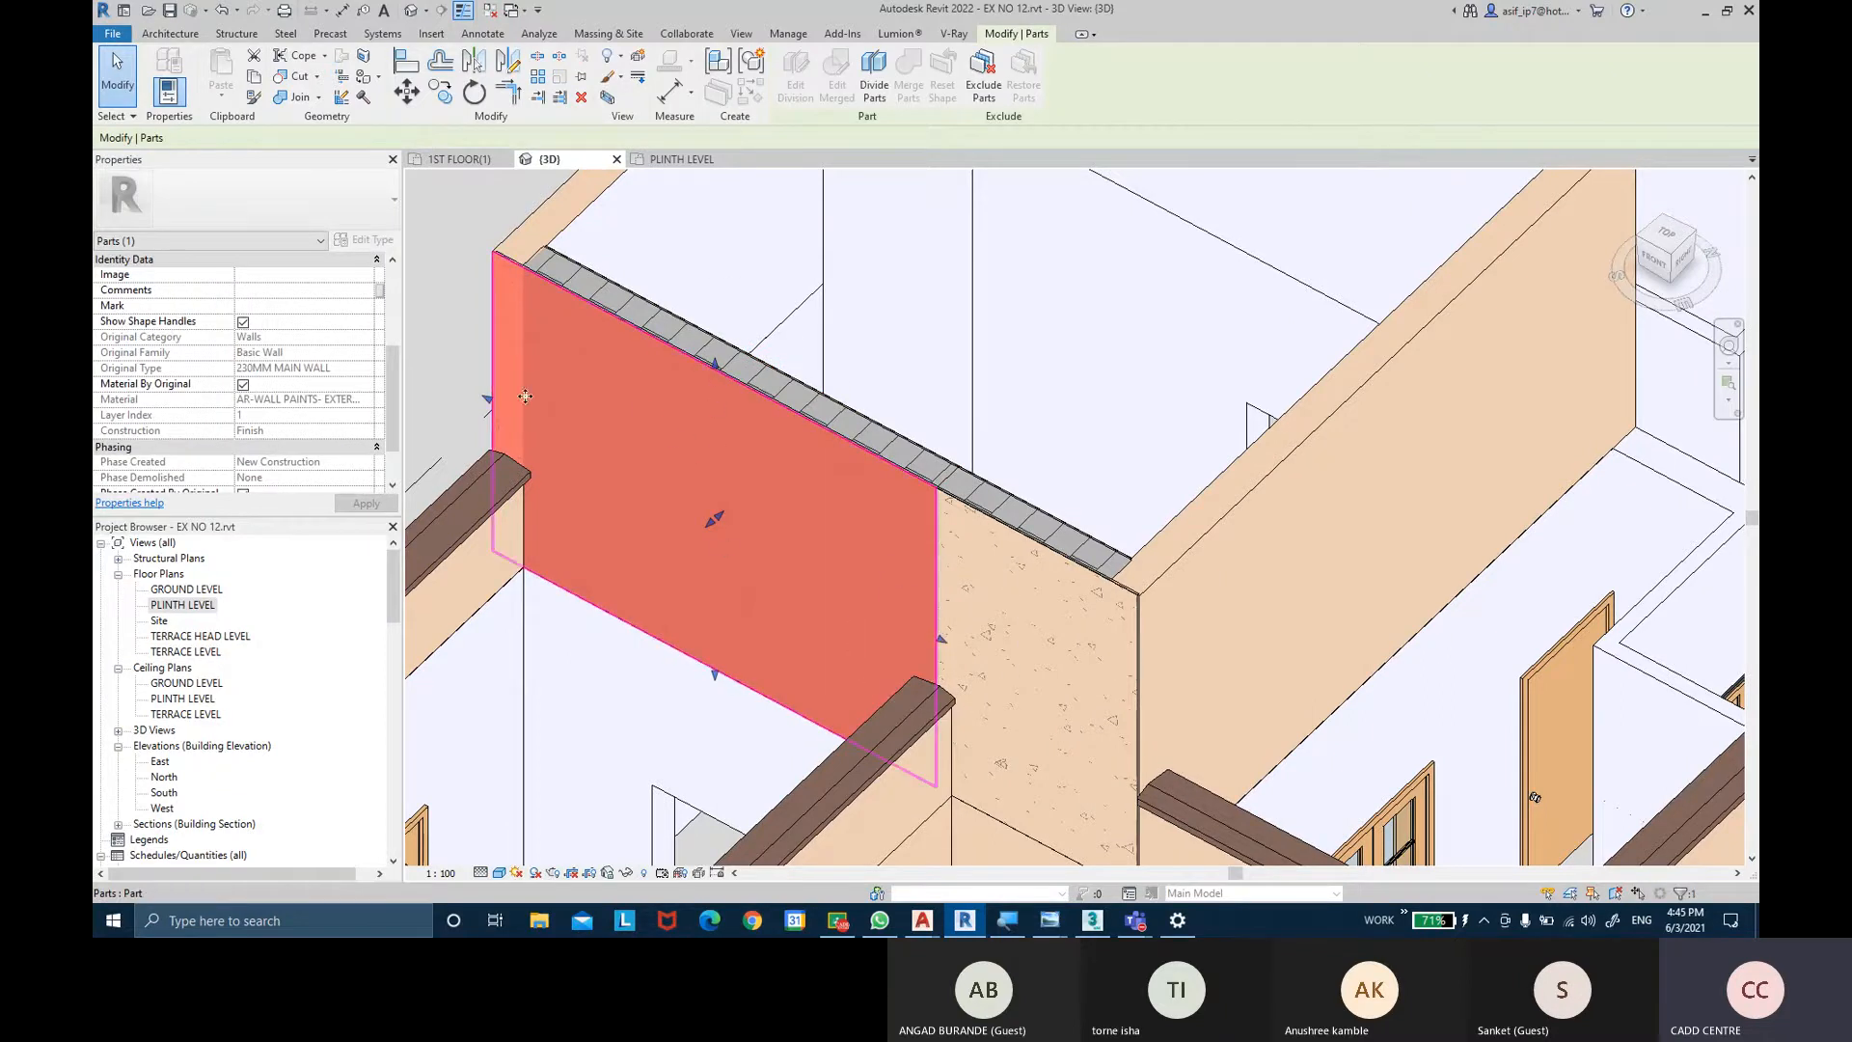
left_click_drag(715, 366, 715, 482)
left_click(878, 374)
middle_click_drag(749, 463, 691, 364, "shift")
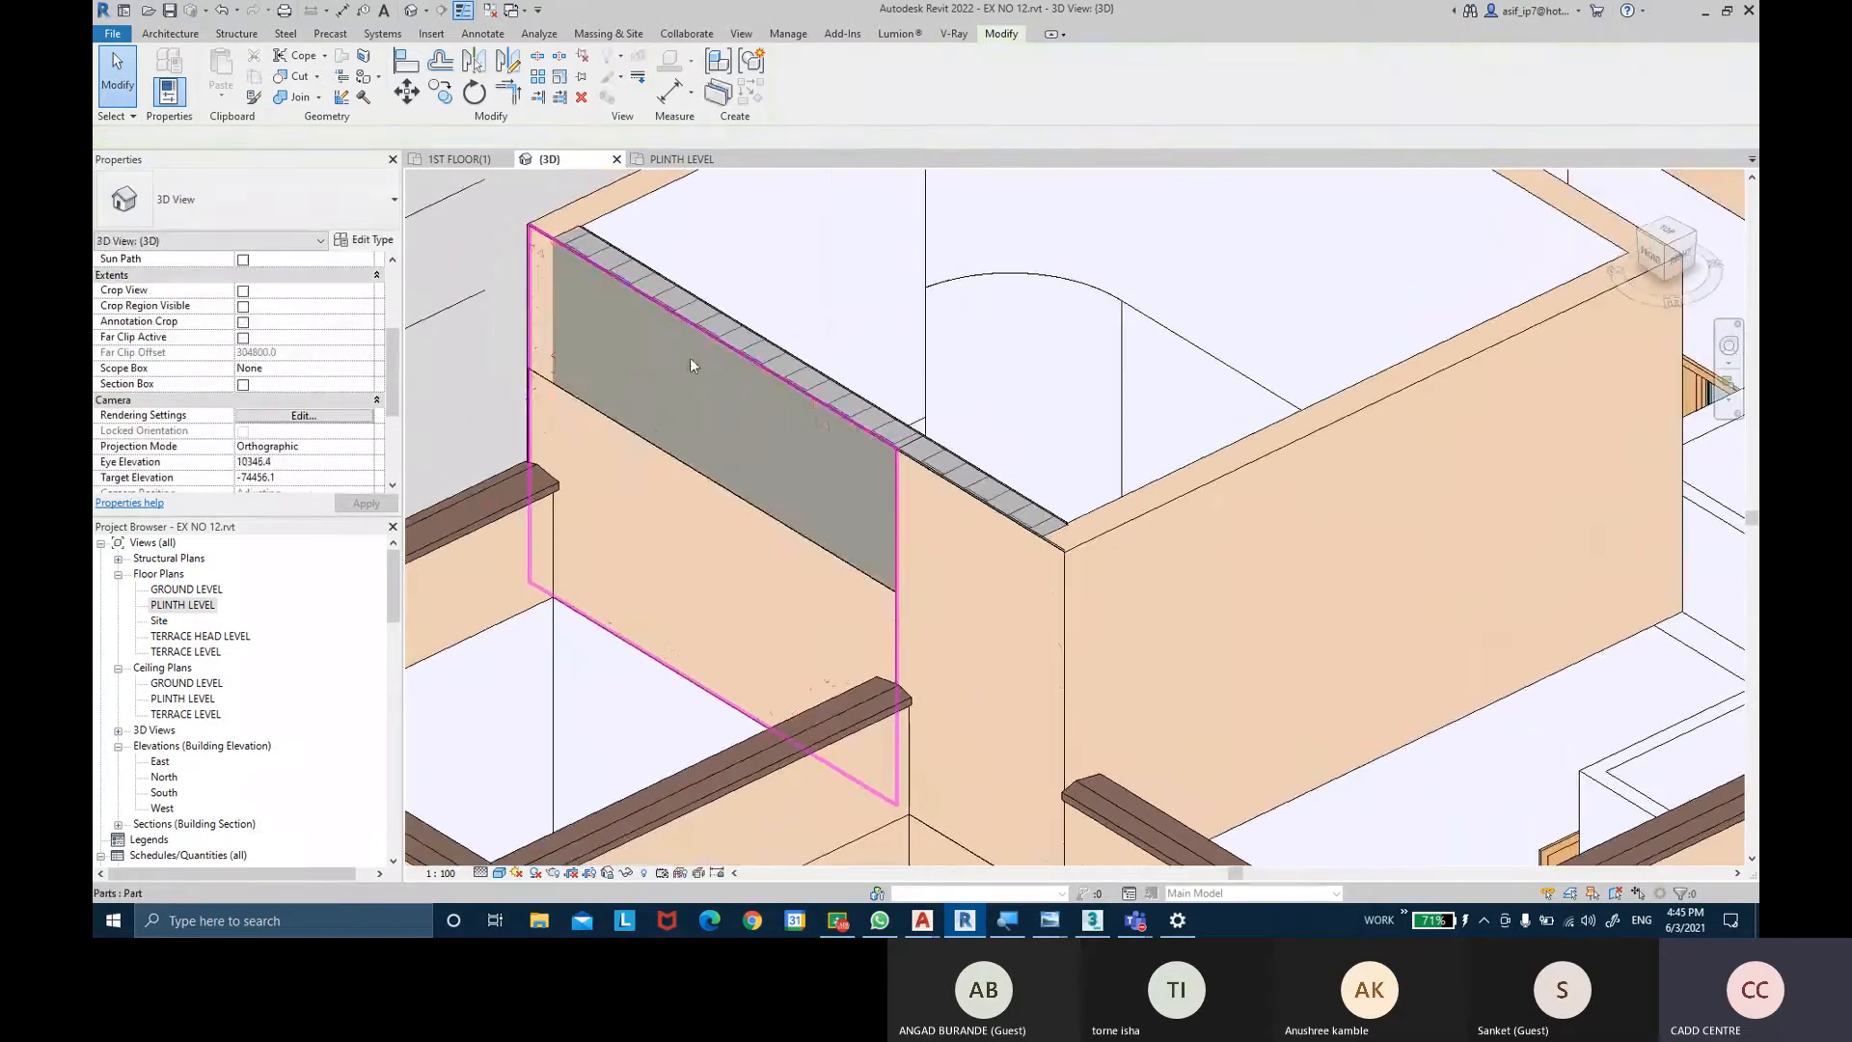
left_click(692, 362)
left_click_drag(709, 335, 712, 439)
key("Escape")
Lower the top edges of the long wall's brick core and inner plaster parts so the layers step up towards the inside.
scroll(760, 412, "up", 2)
left_click(764, 409)
left_click_drag(725, 309, 721, 392)
left_click(758, 321)
left_click_drag(758, 321, 758, 384)
scroll(734, 405, "down", 2)
key("Escape")
middle_click_drag(716, 426, 798, 521, "shift")
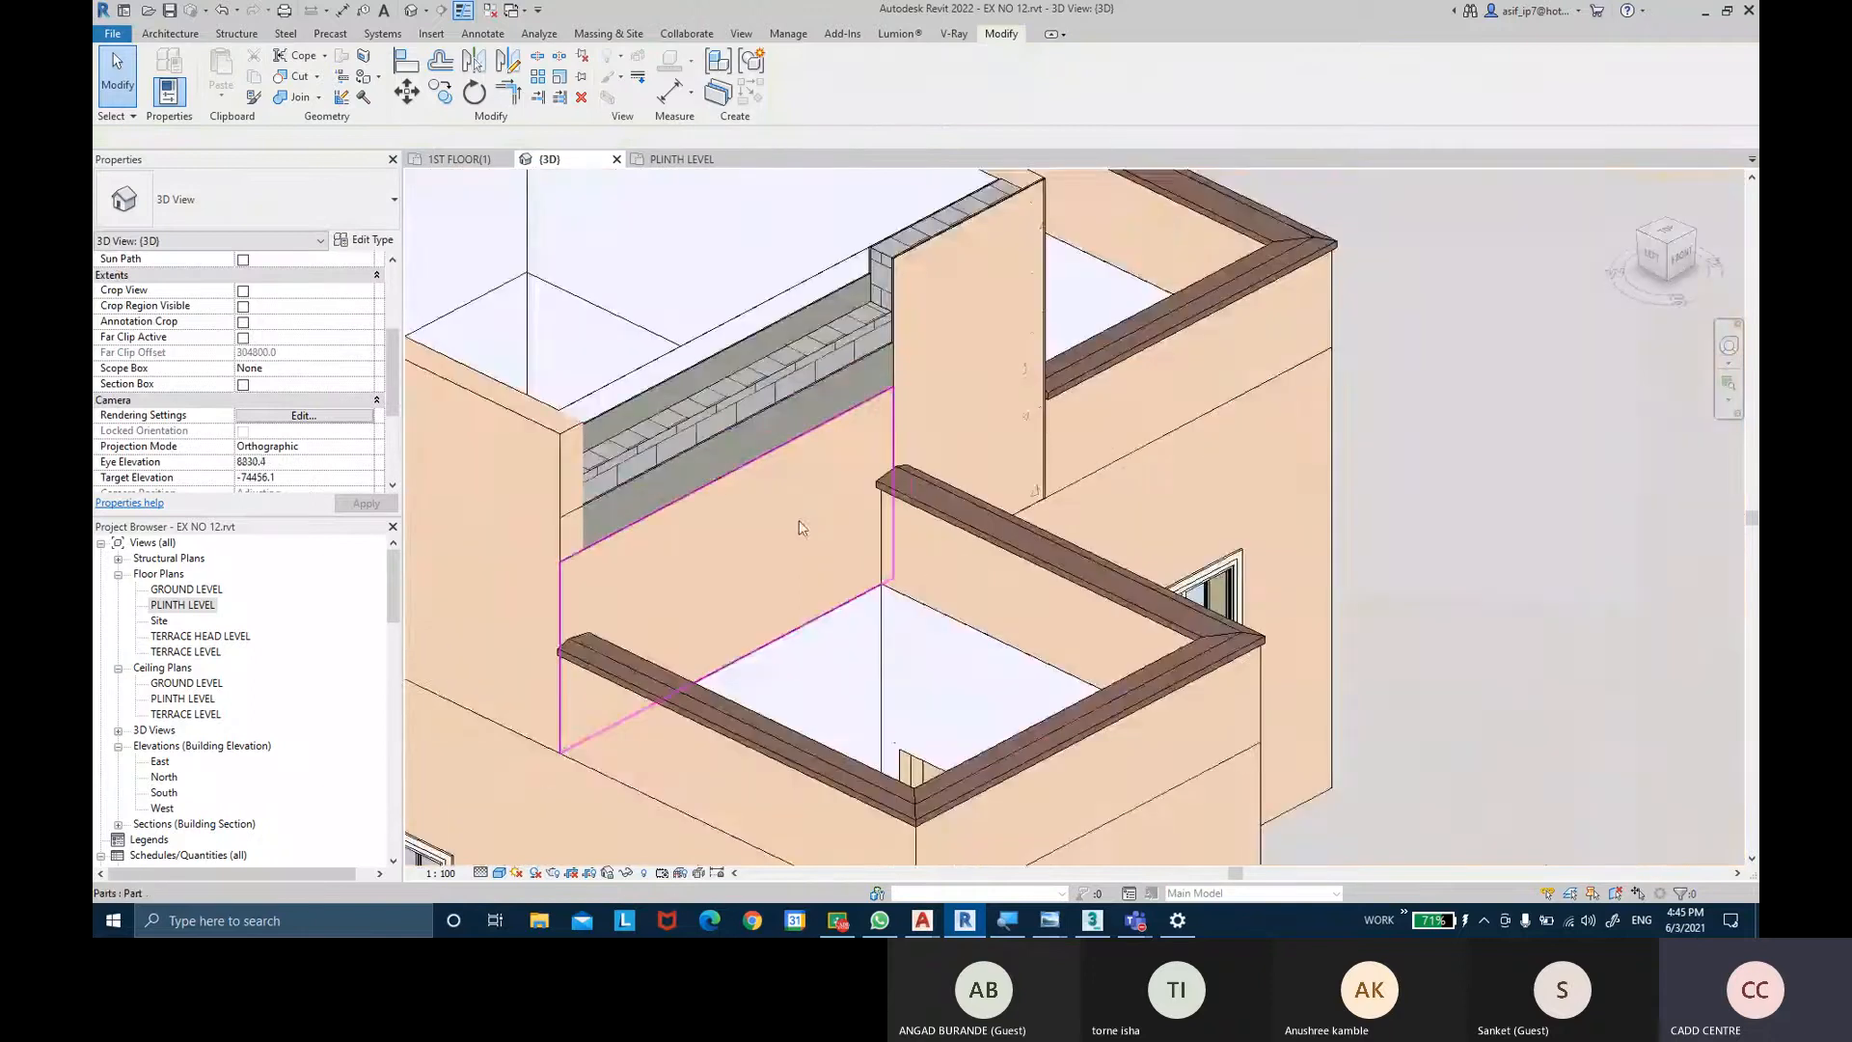
Examine the long wall's stepped parts one by one, from the exterior paint through plaster and brick to the interior paint.
scroll(799, 528, "up", 2)
left_click(681, 519)
middle_click_drag(690, 533, 650, 465, "shift")
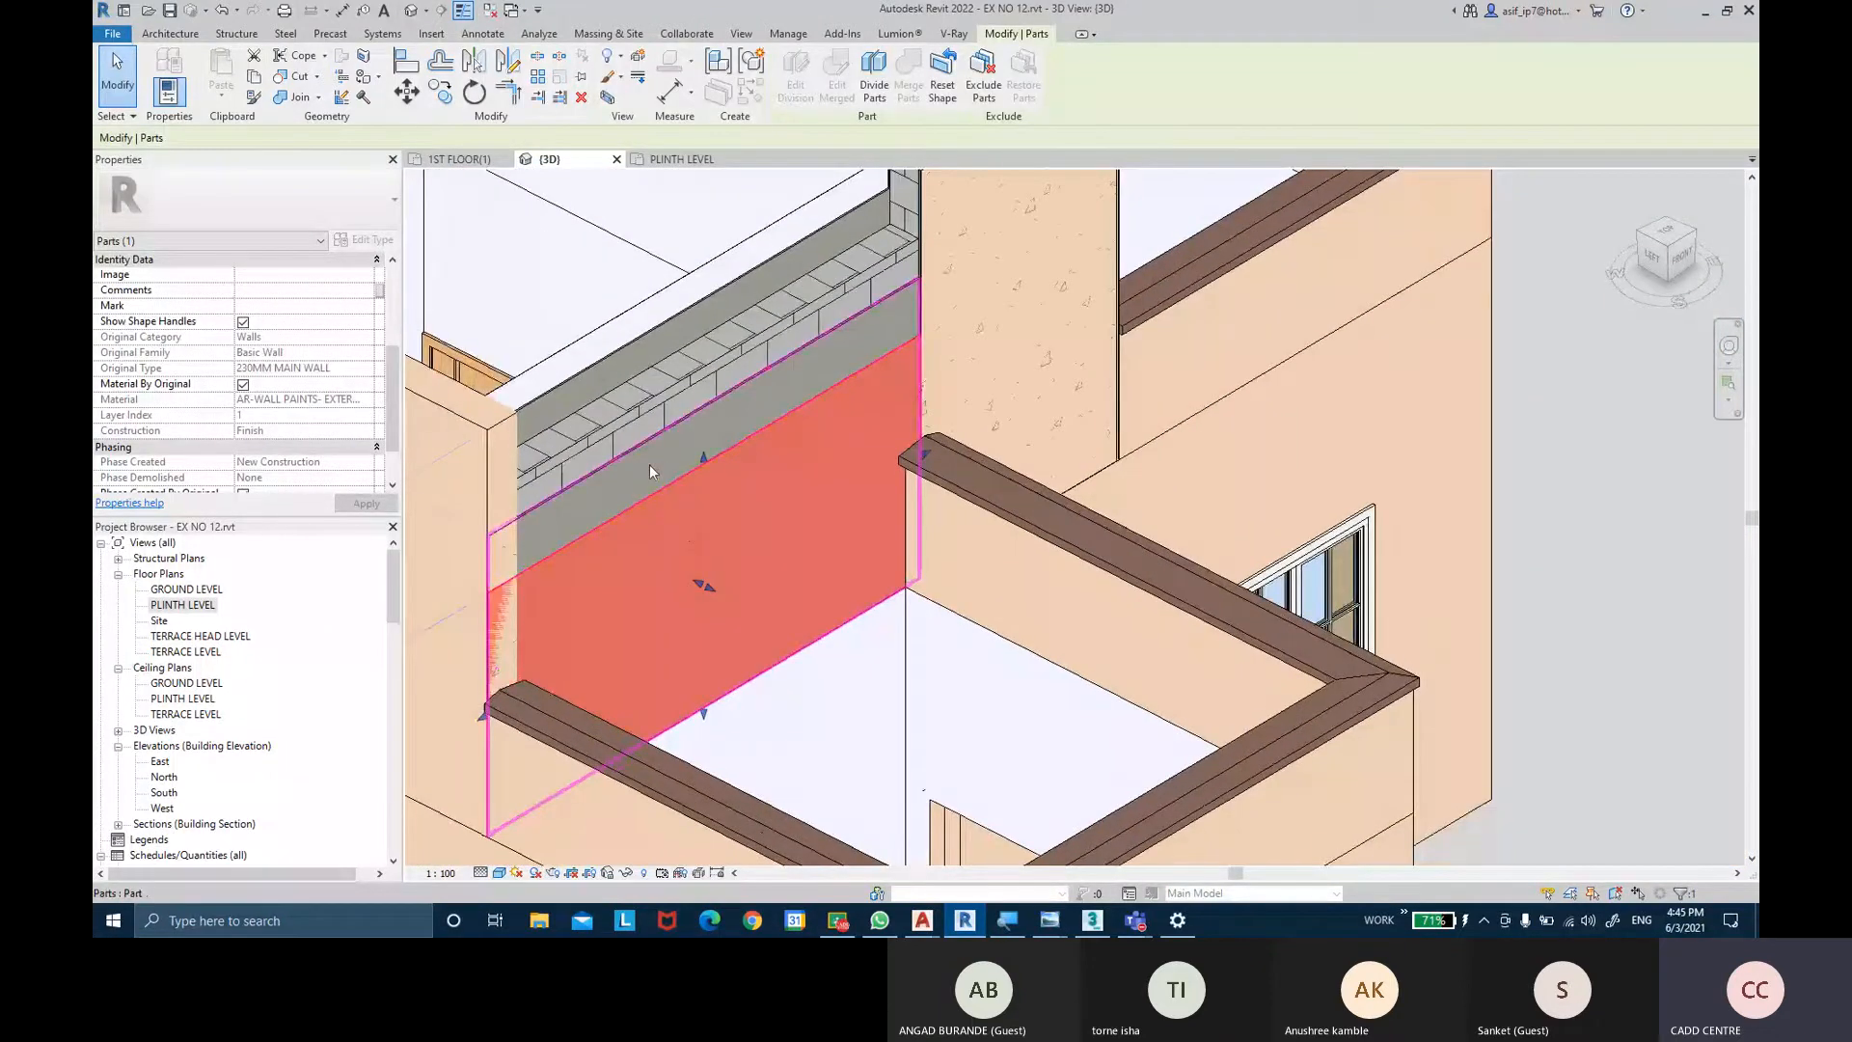
left_click(650, 465)
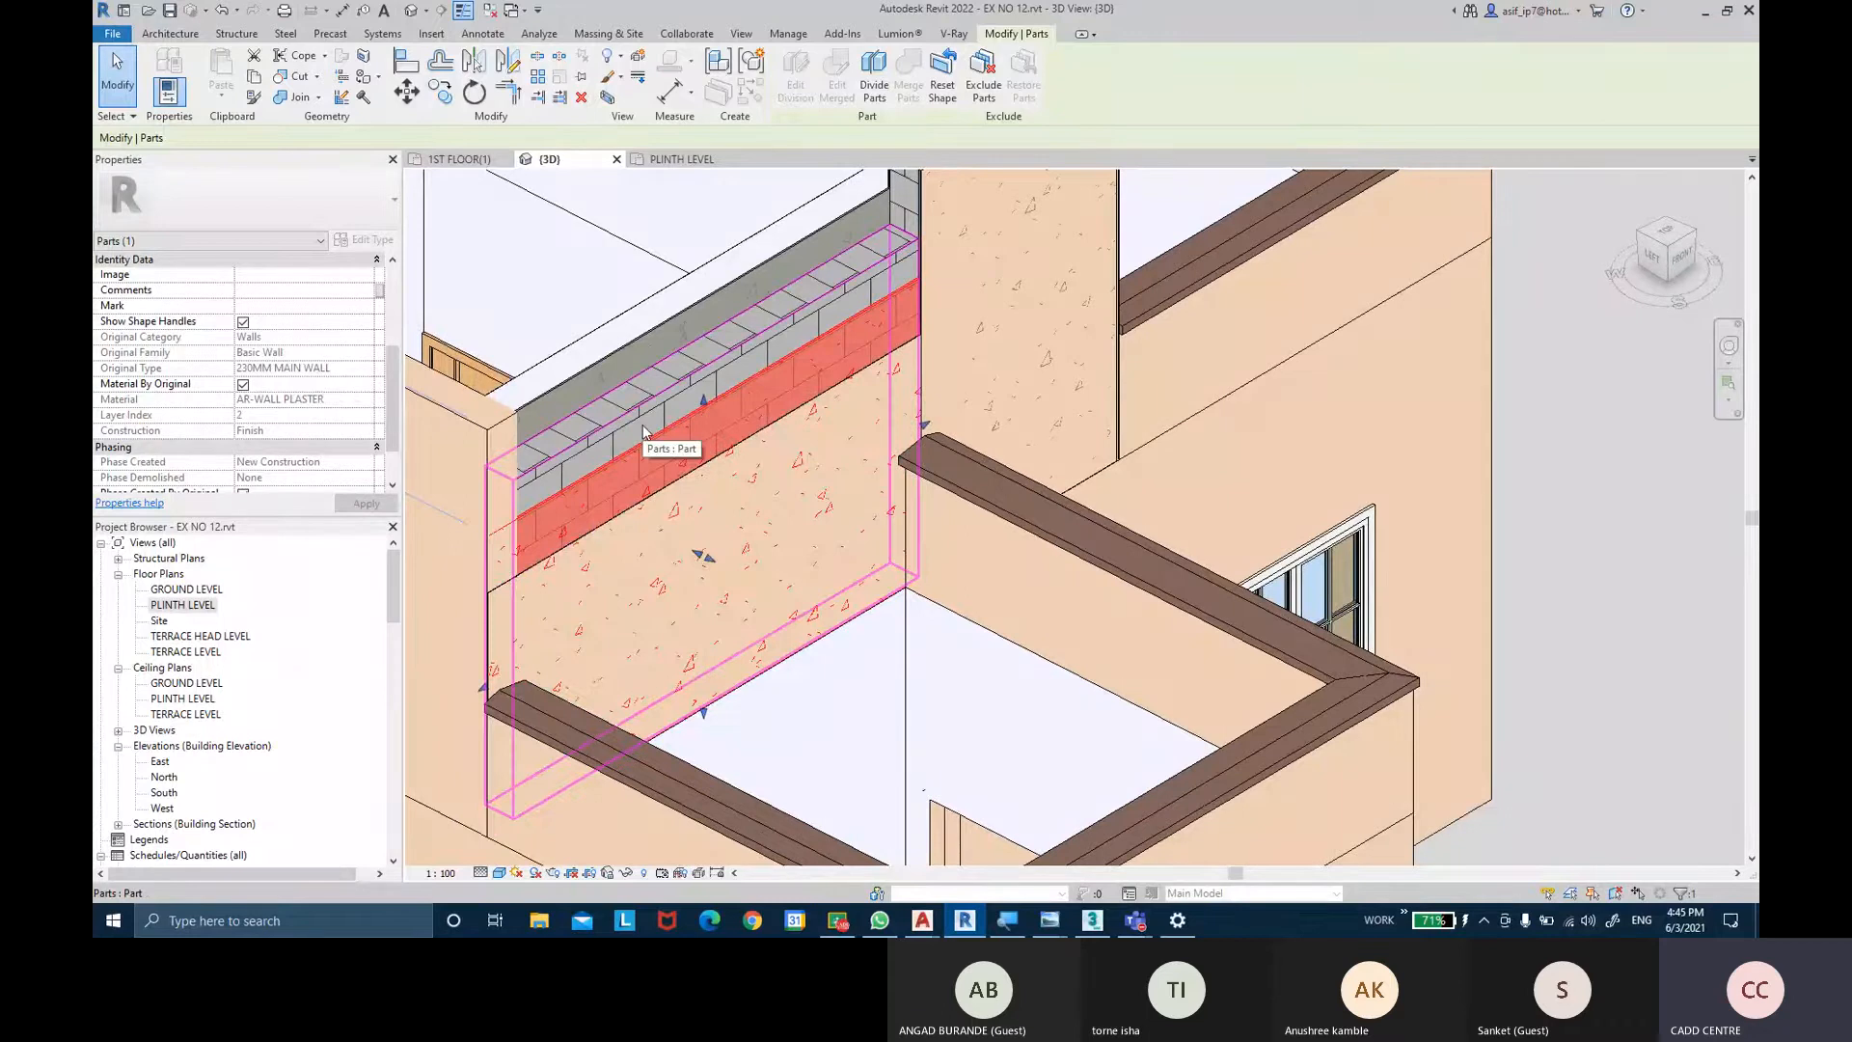
left_click(644, 431)
key("Escape")
scroll(615, 362, "up", 1)
left_click(615, 362)
key("Escape")
left_click(613, 338)
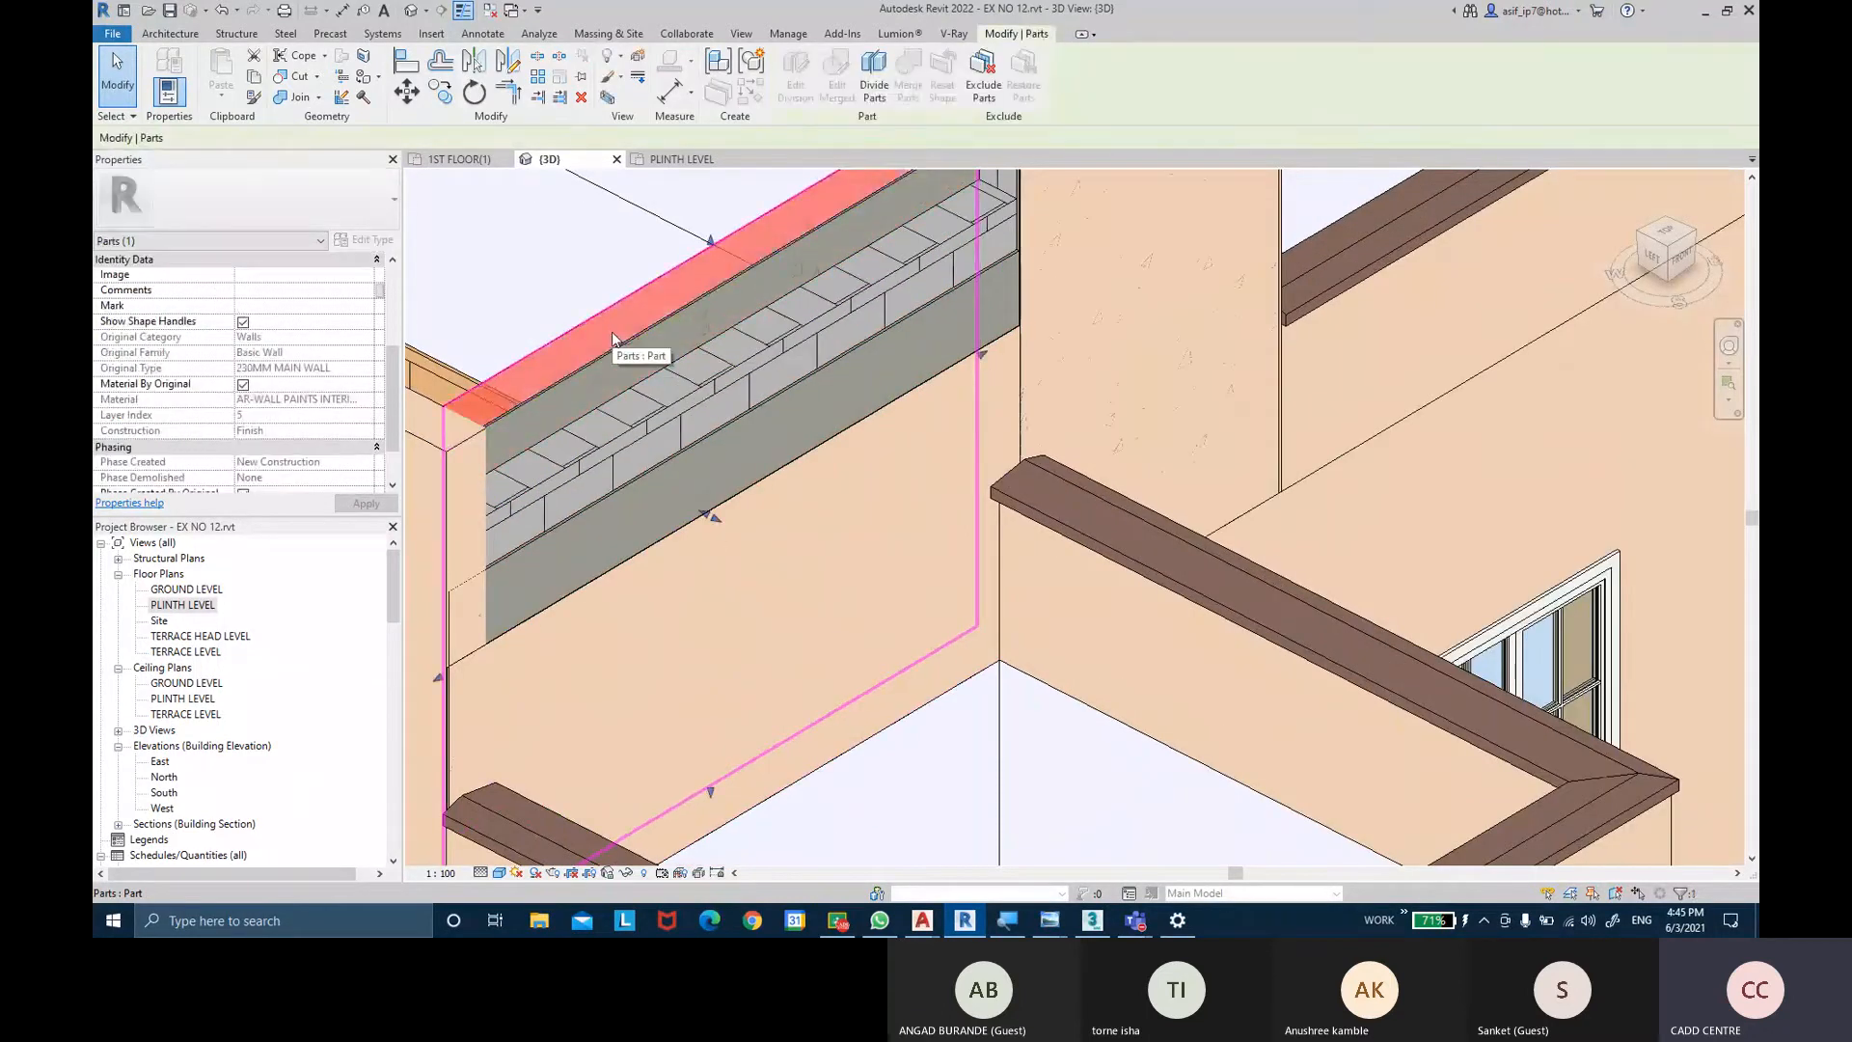
scroll(677, 436, "down", 3)
Displace the long wall's exterior paint part about 1209 mm outward along Y and its outer plaster part a shorter distance.
left_click(685, 478)
middle_click_drag(685, 478, 729, 532, "shift")
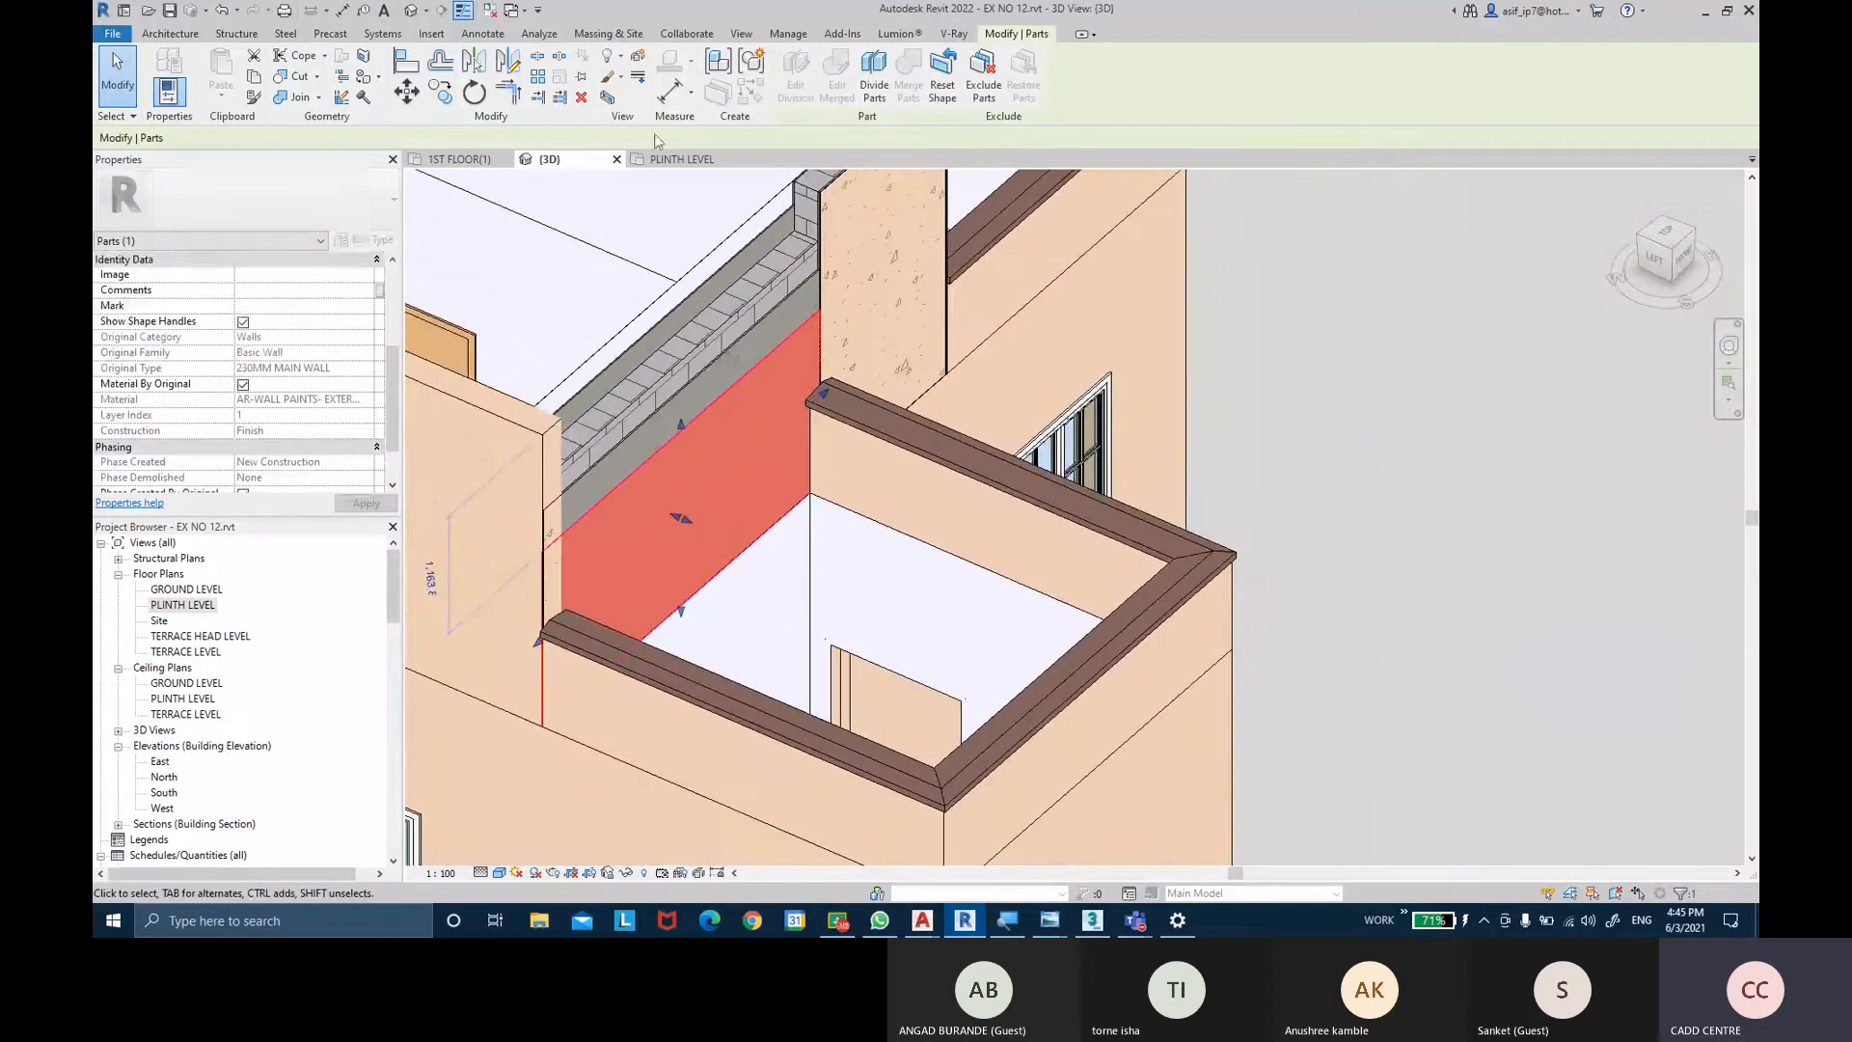
left_click(639, 66)
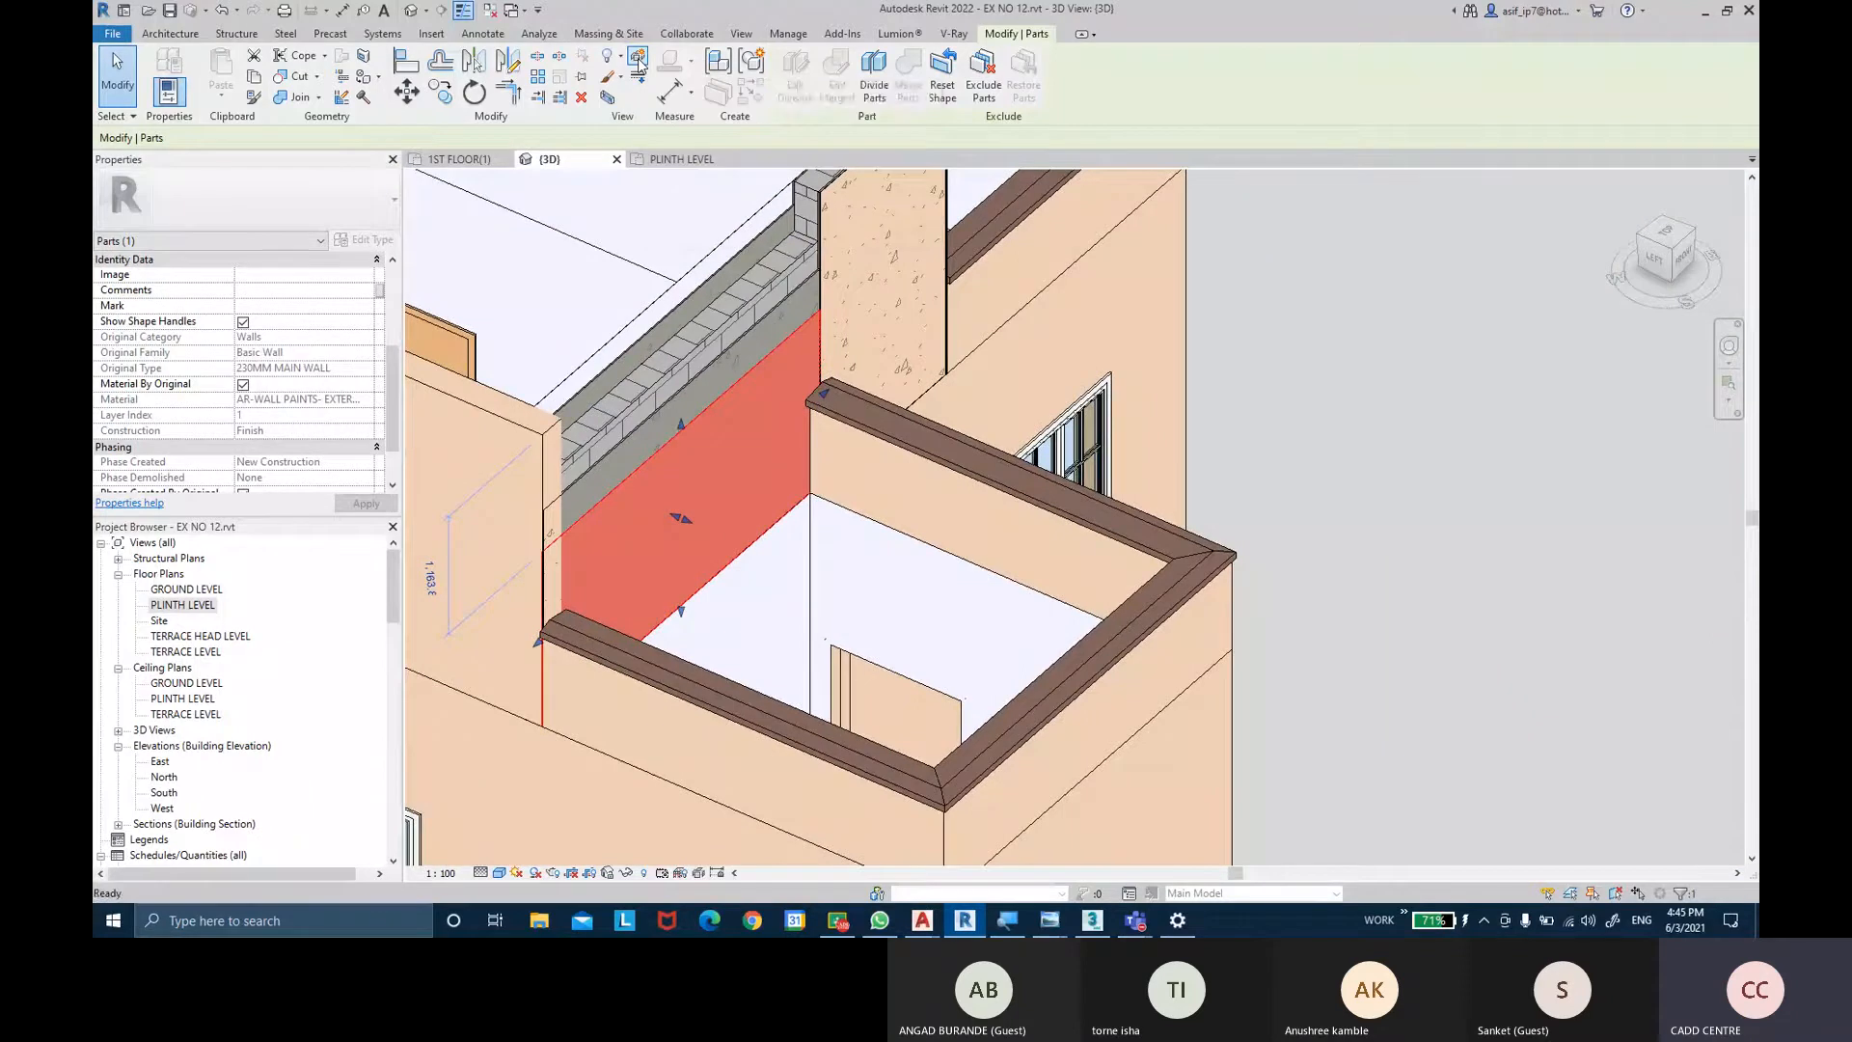
left_click_drag(699, 520, 779, 555)
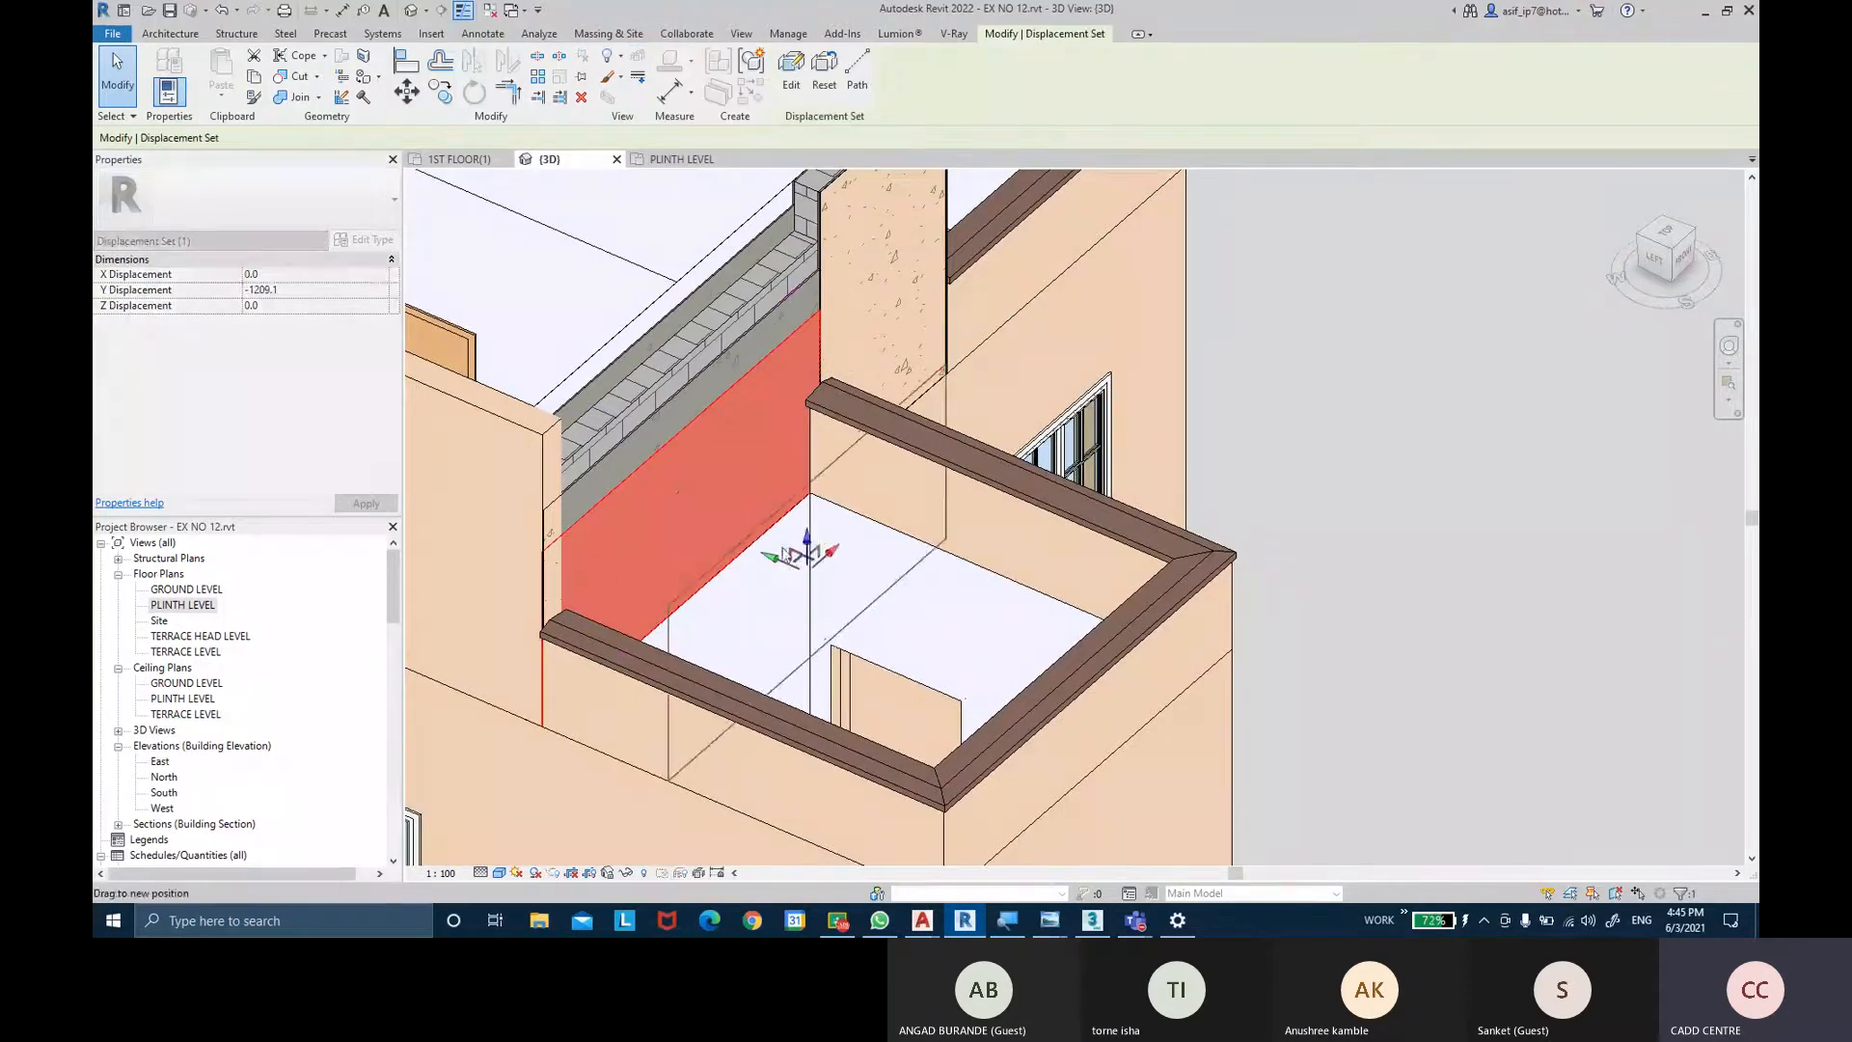
left_click(652, 447)
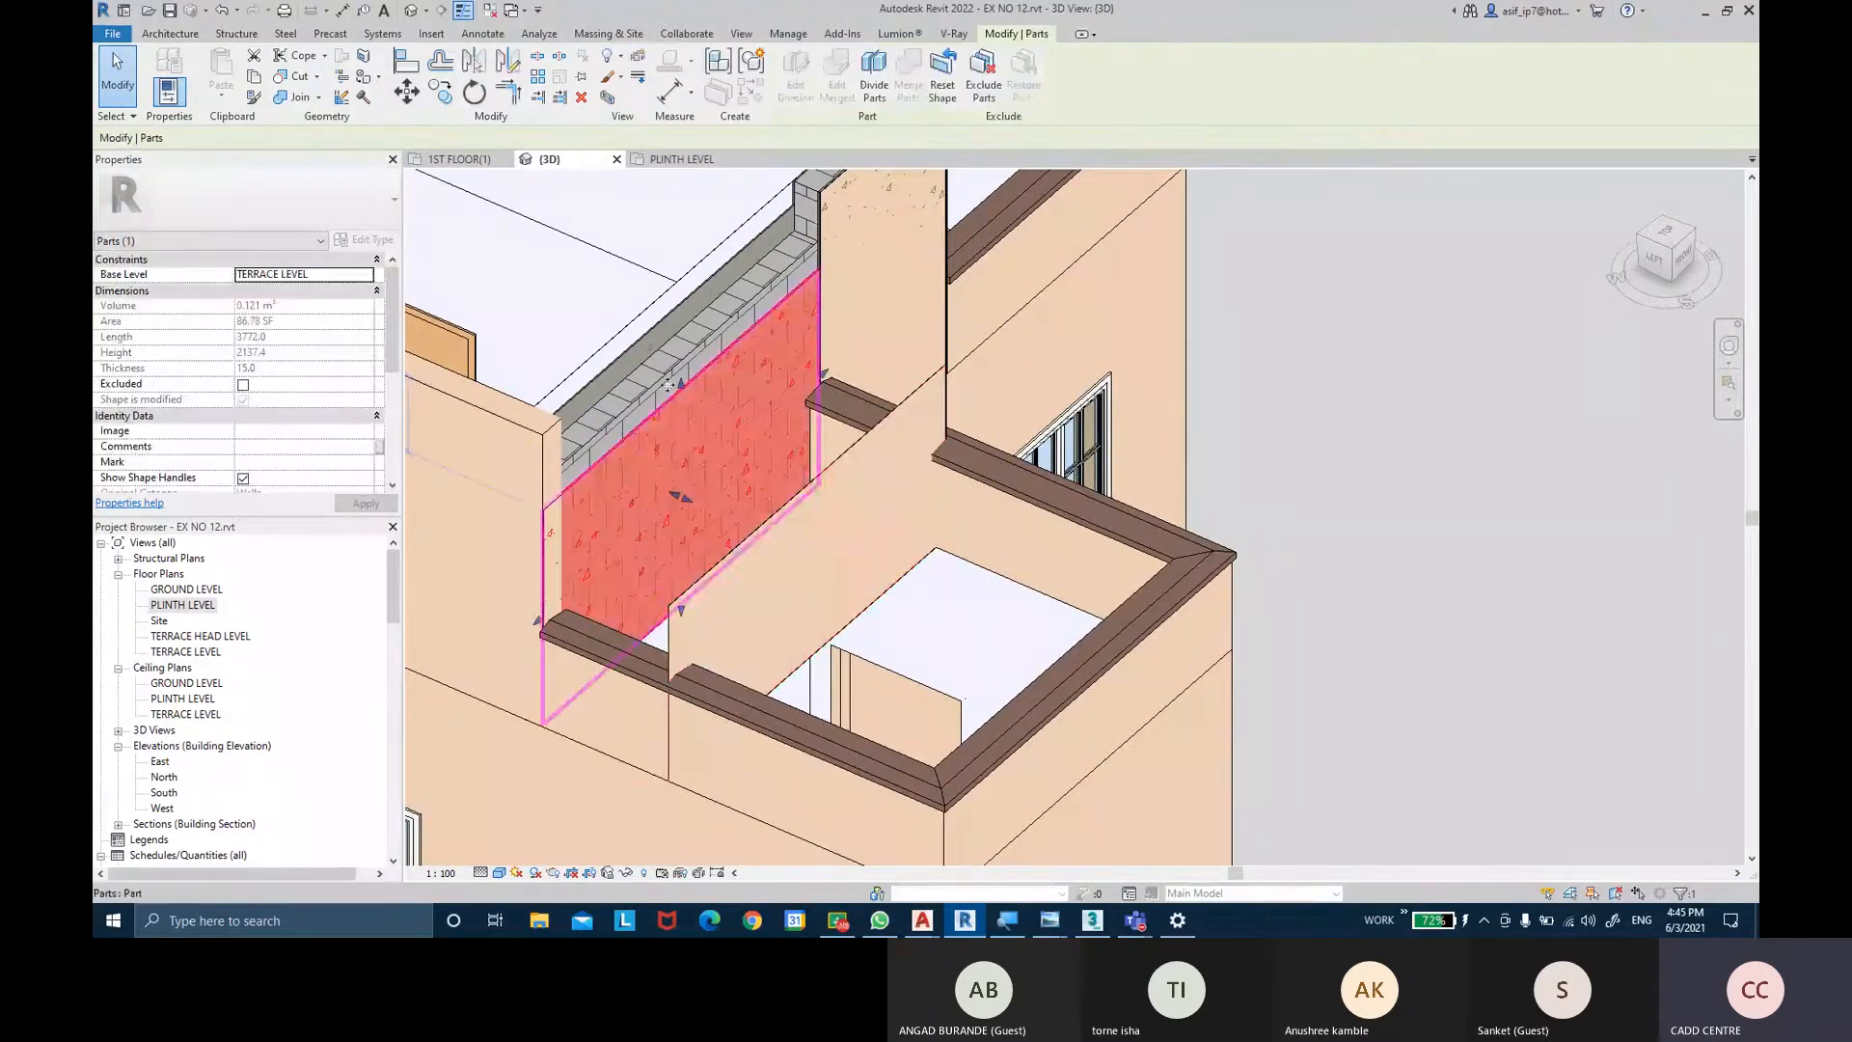
left_click(640, 60)
left_click_drag(674, 454, 721, 509)
Displace the long wall's interior paint part about 1073 mm inward along Y and its inner plaster part a shorter distance.
middle_click_drag(733, 502, 984, 502, "shift")
key("ctrl+z")
left_click(632, 525)
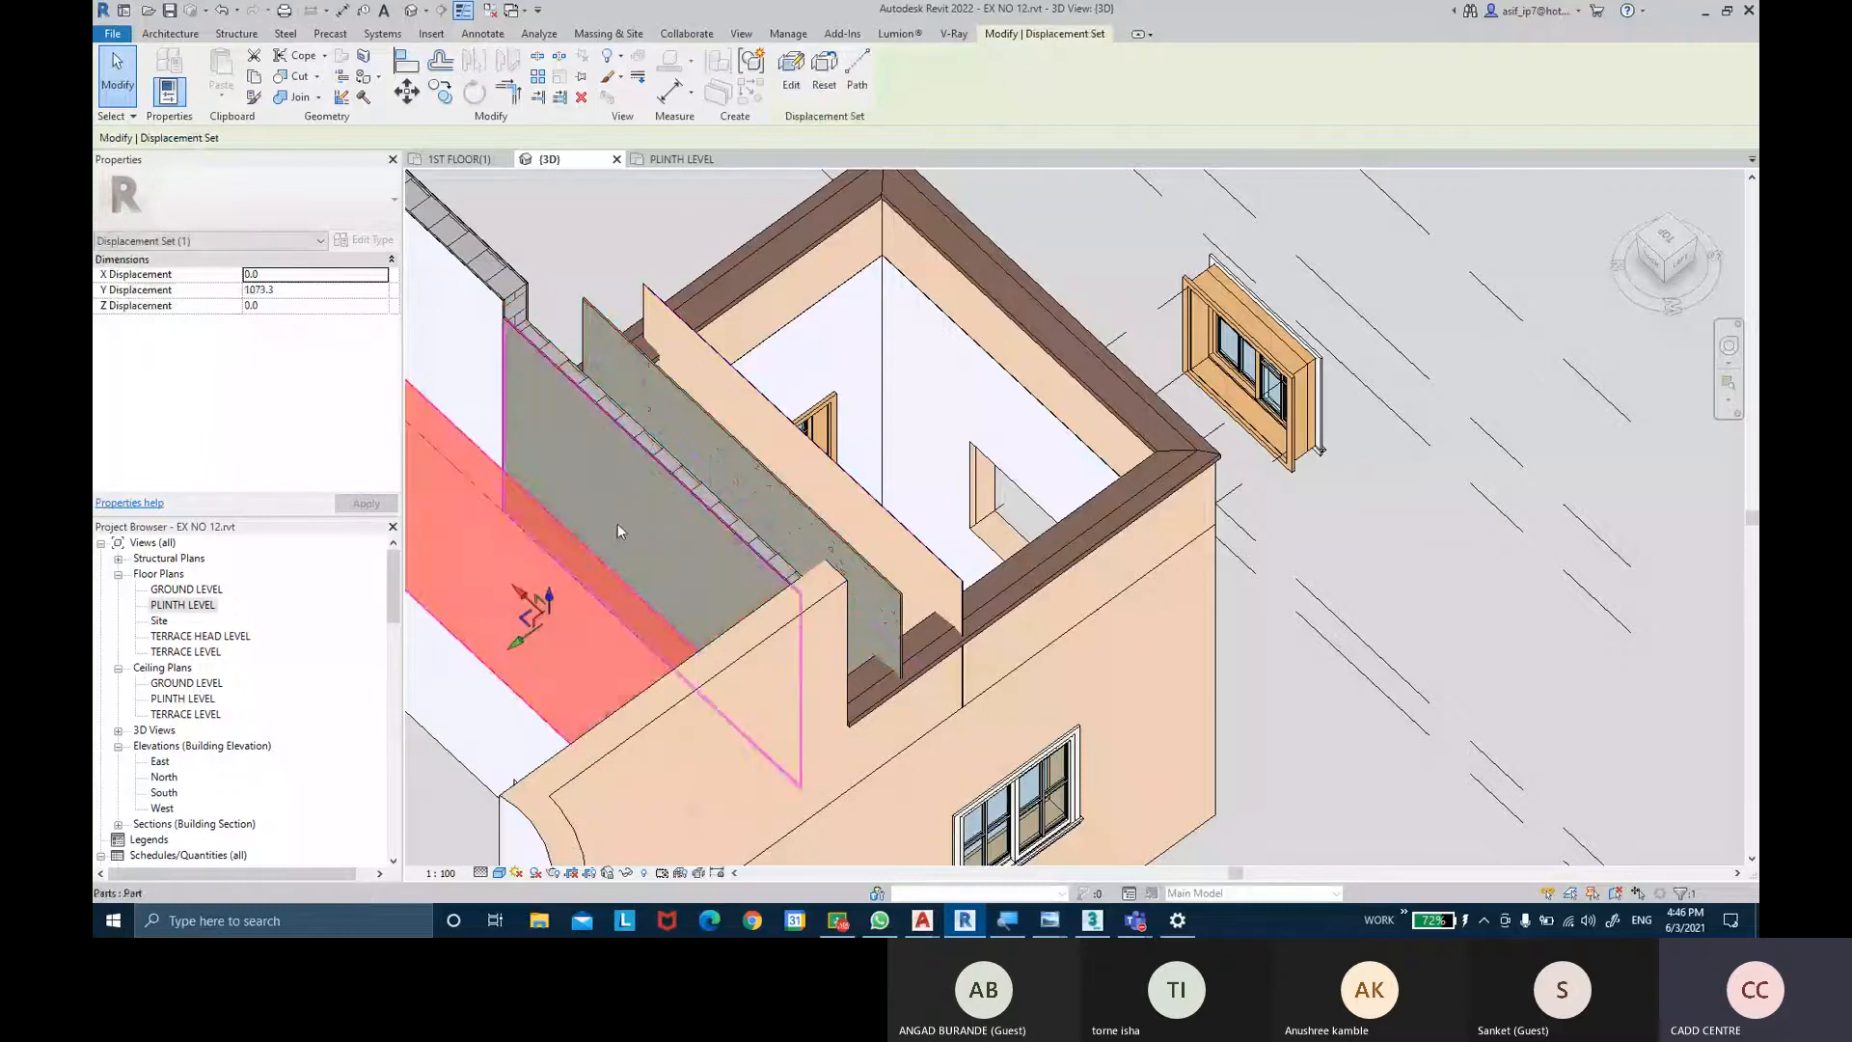
left_click(617, 524)
left_click(635, 63)
left_click_drag(620, 578, 574, 609)
middle_click_drag(730, 526, 691, 548, "shift")
key("Escape")
scroll(675, 713, "down", 2)
Add displacement paths at the corners of the long wall's displaced parts.
left_click(691, 546)
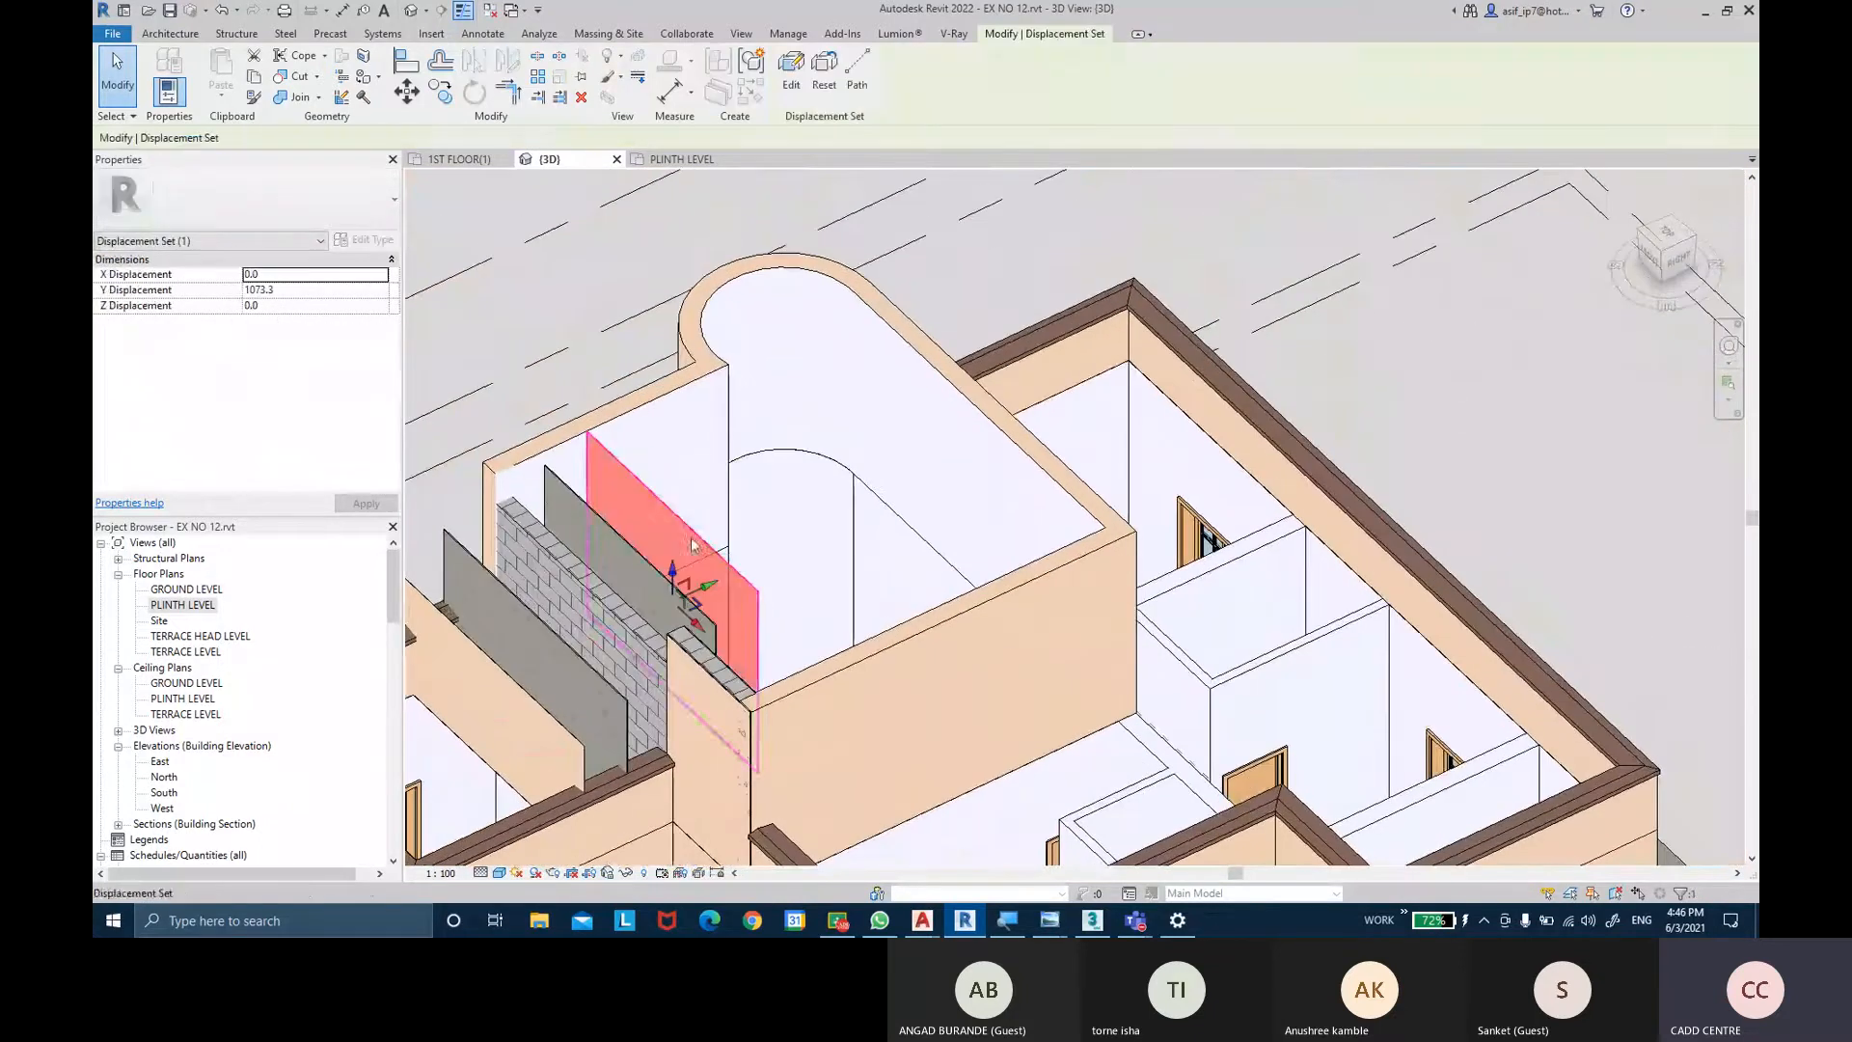
left_click(868, 95)
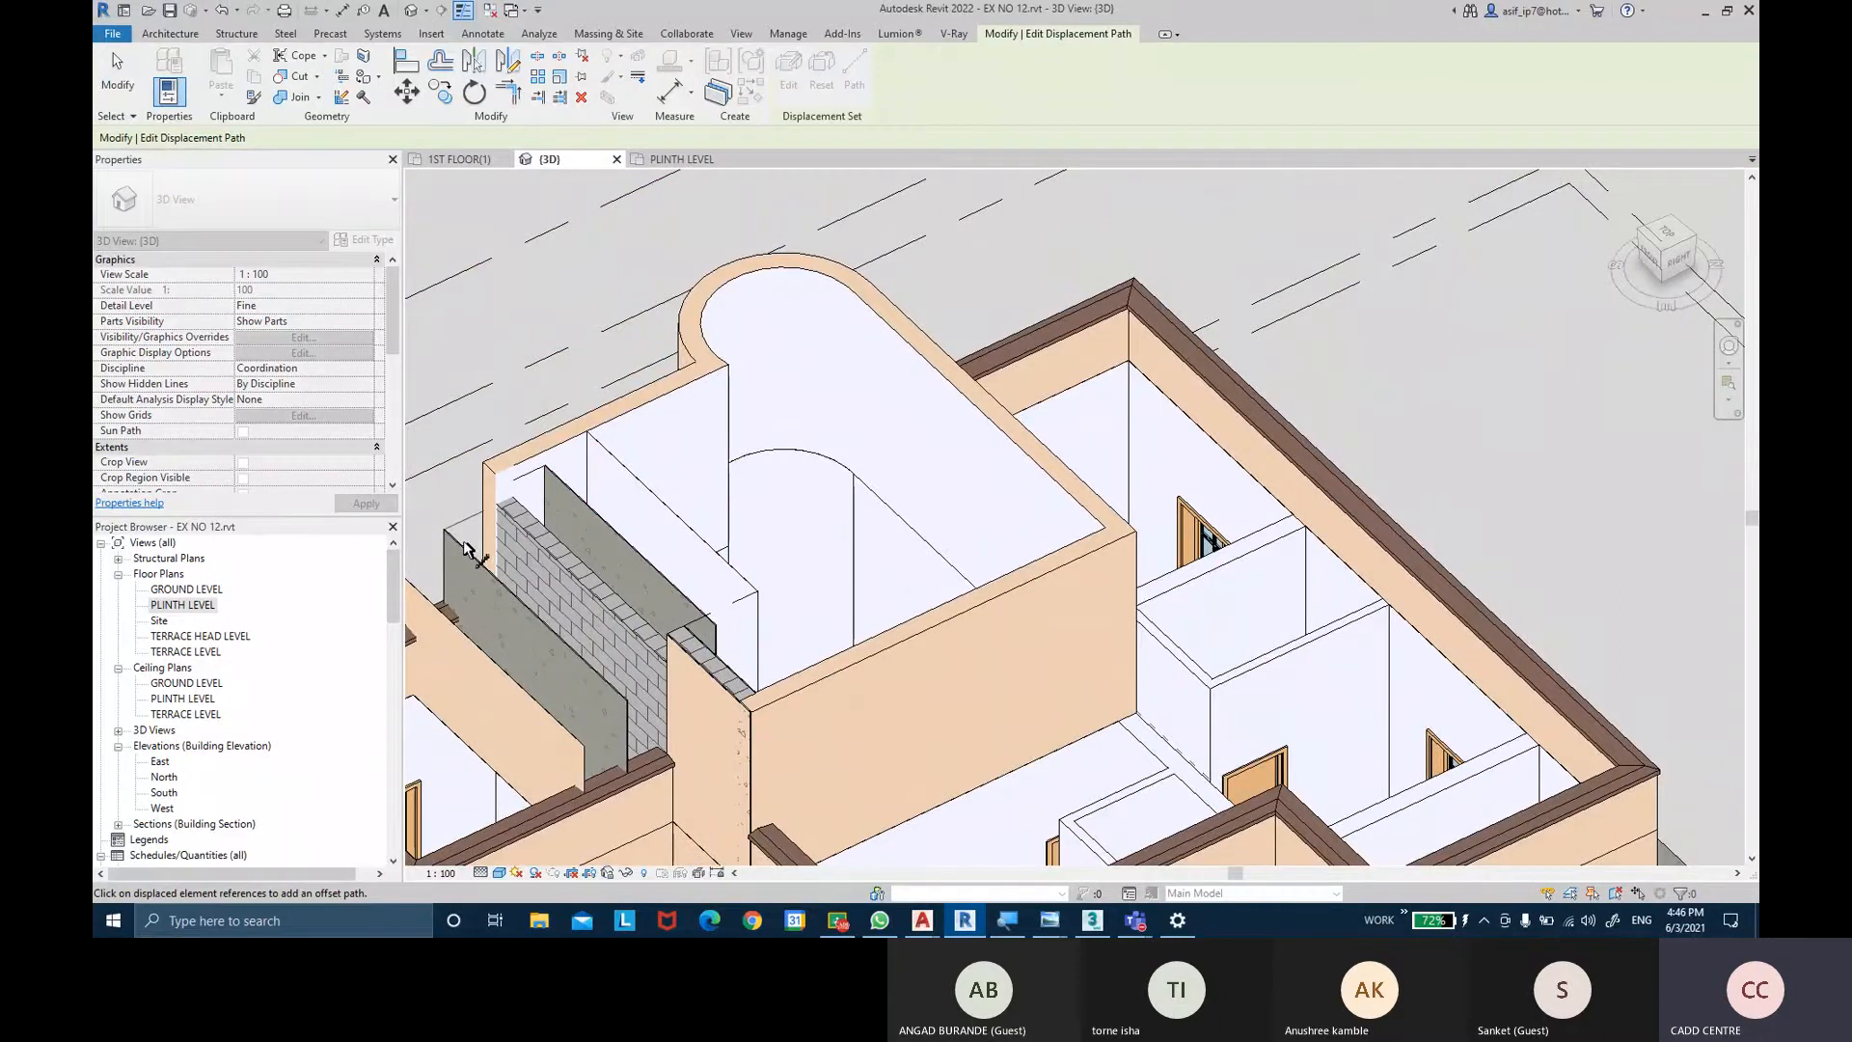
middle_click_drag(534, 619, 690, 730, "shift")
middle_click_drag(526, 702, 963, 597, "shift")
key("Escape")
middle_click_drag(984, 620, 1199, 372, "shift")
middle_click_drag(1080, 431, 960, 618, "shift")
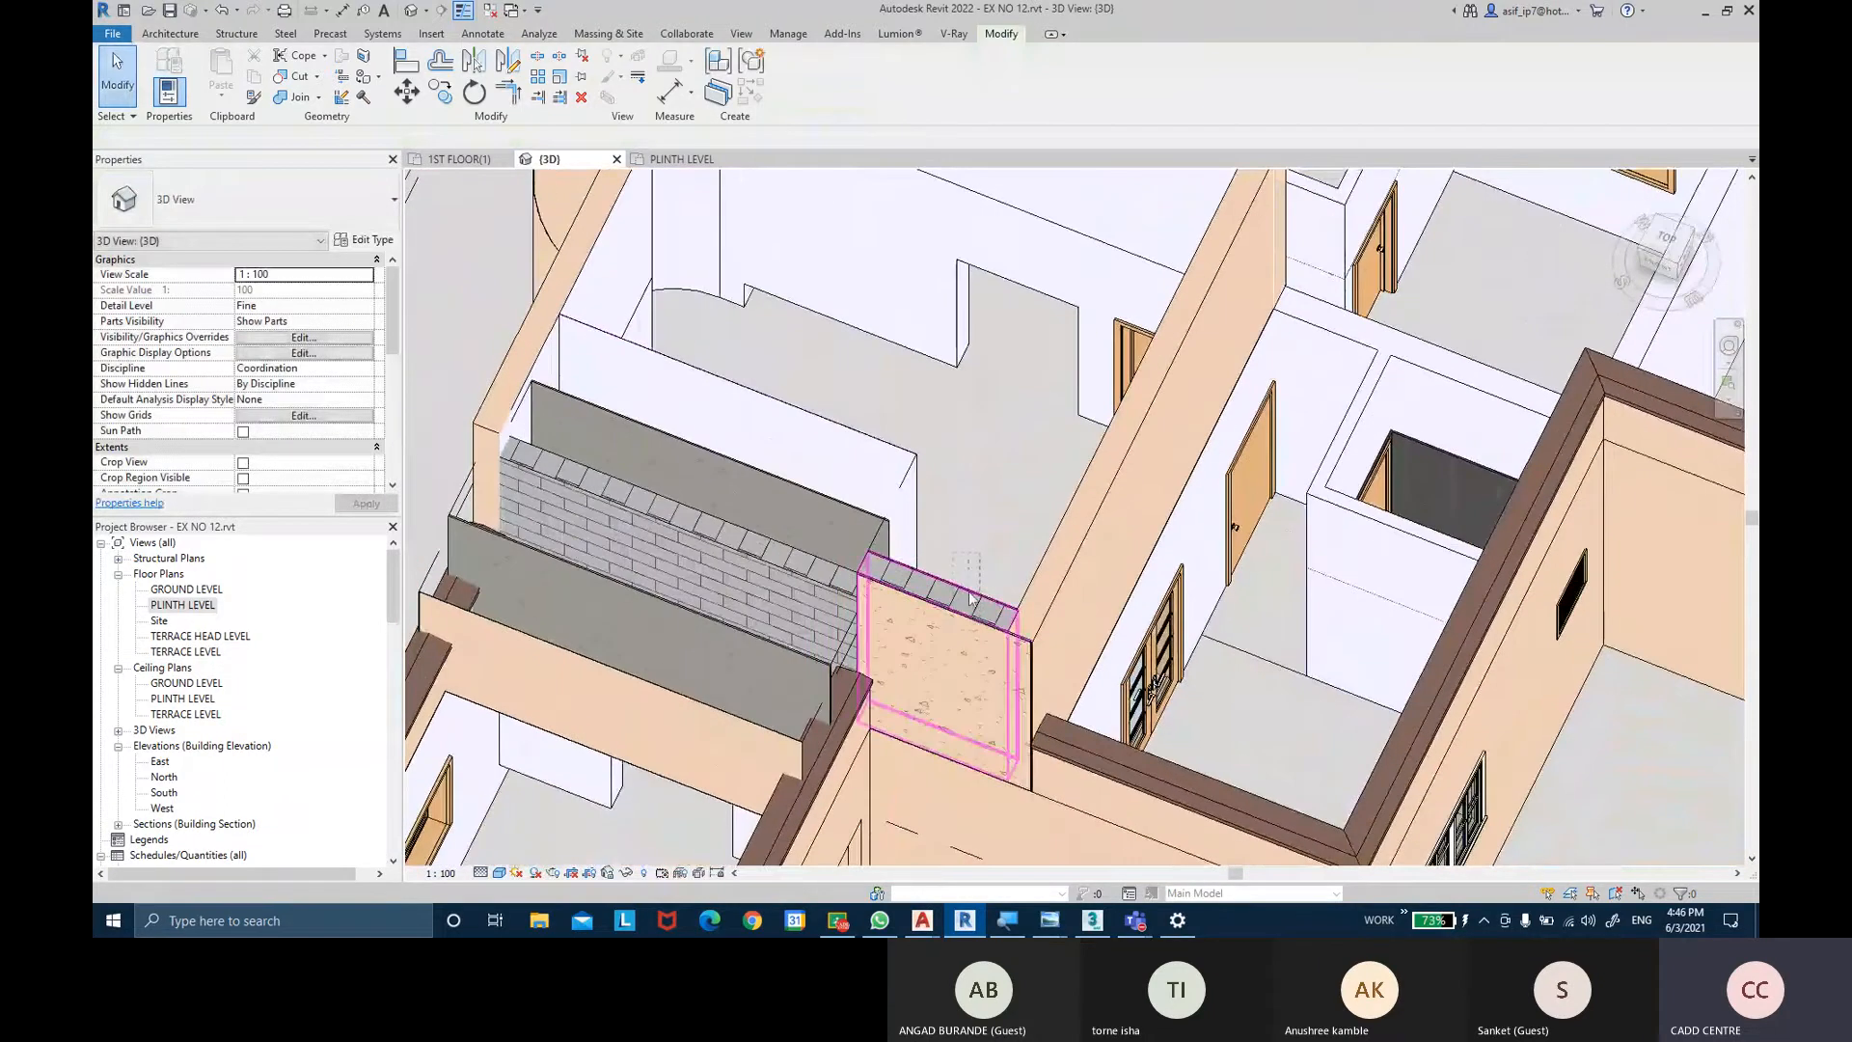
Displace the short adjoining wall's exterior paint part about 1180 mm outward along Y and its outer plaster part about 445 mm.
left_click(952, 633)
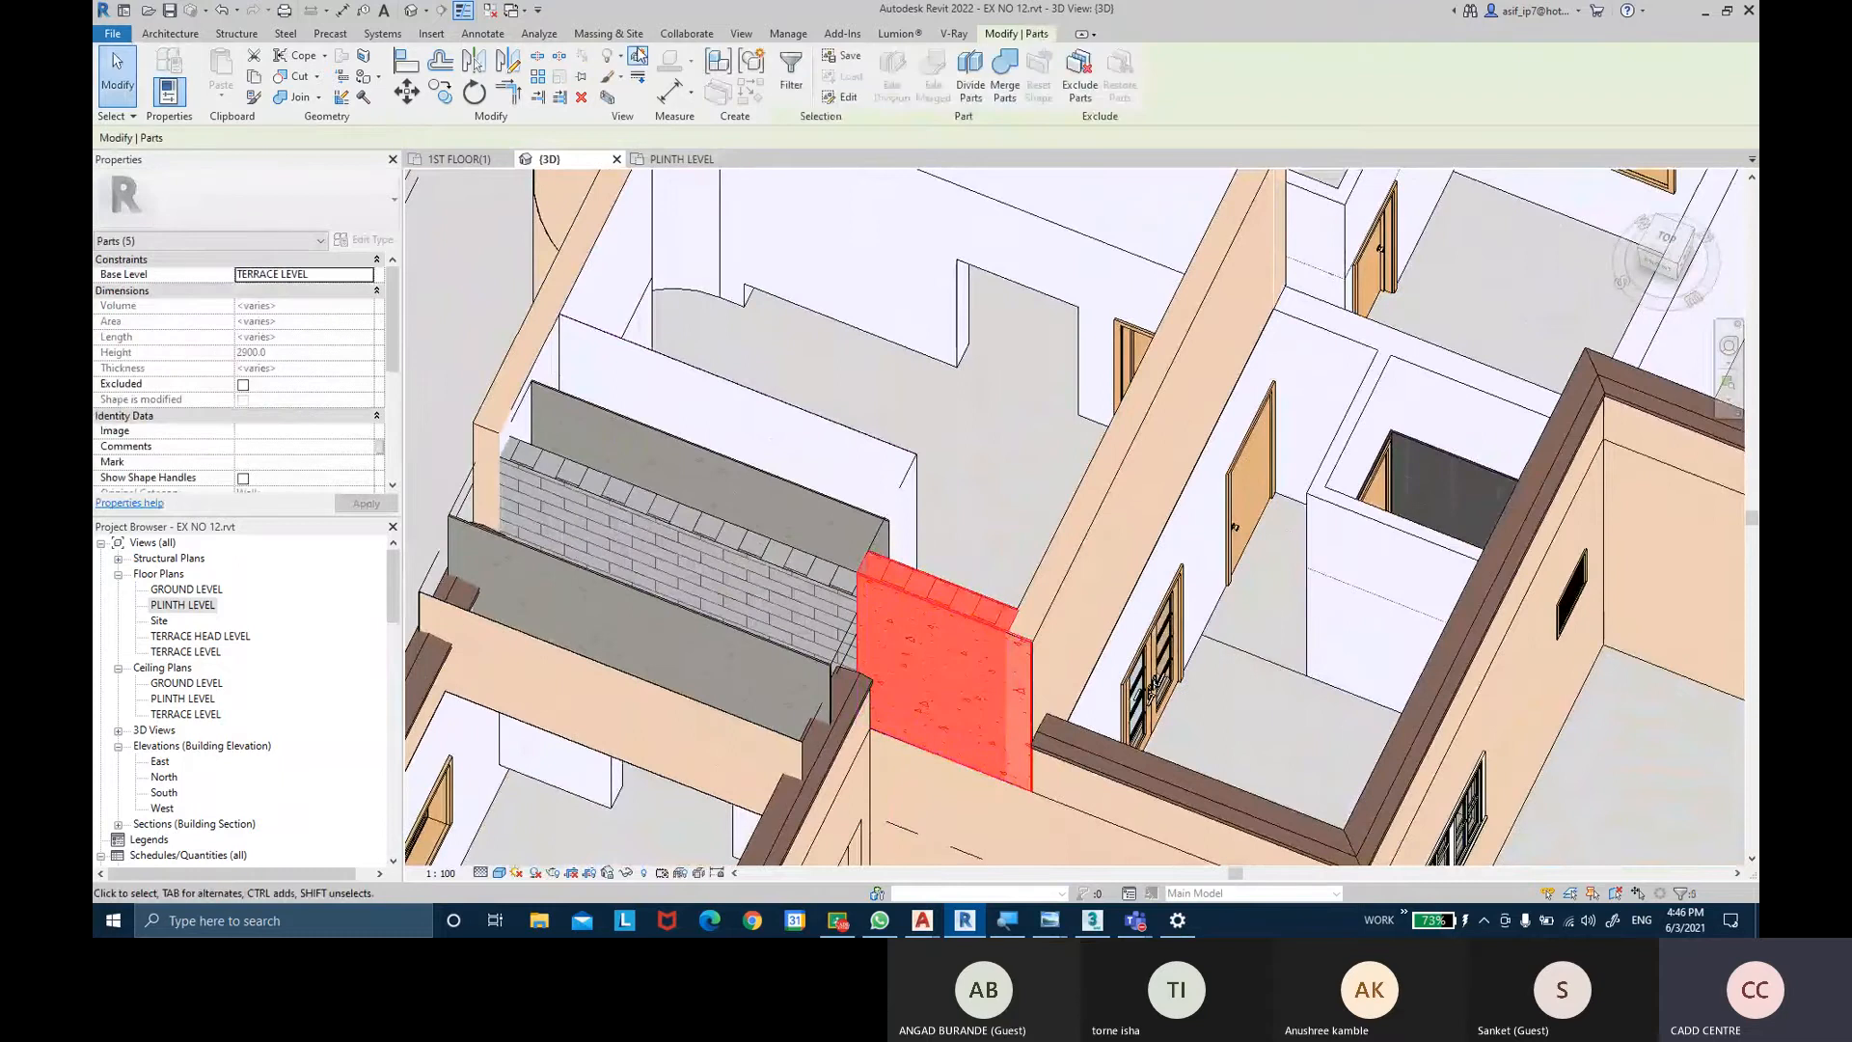
key("Escape")
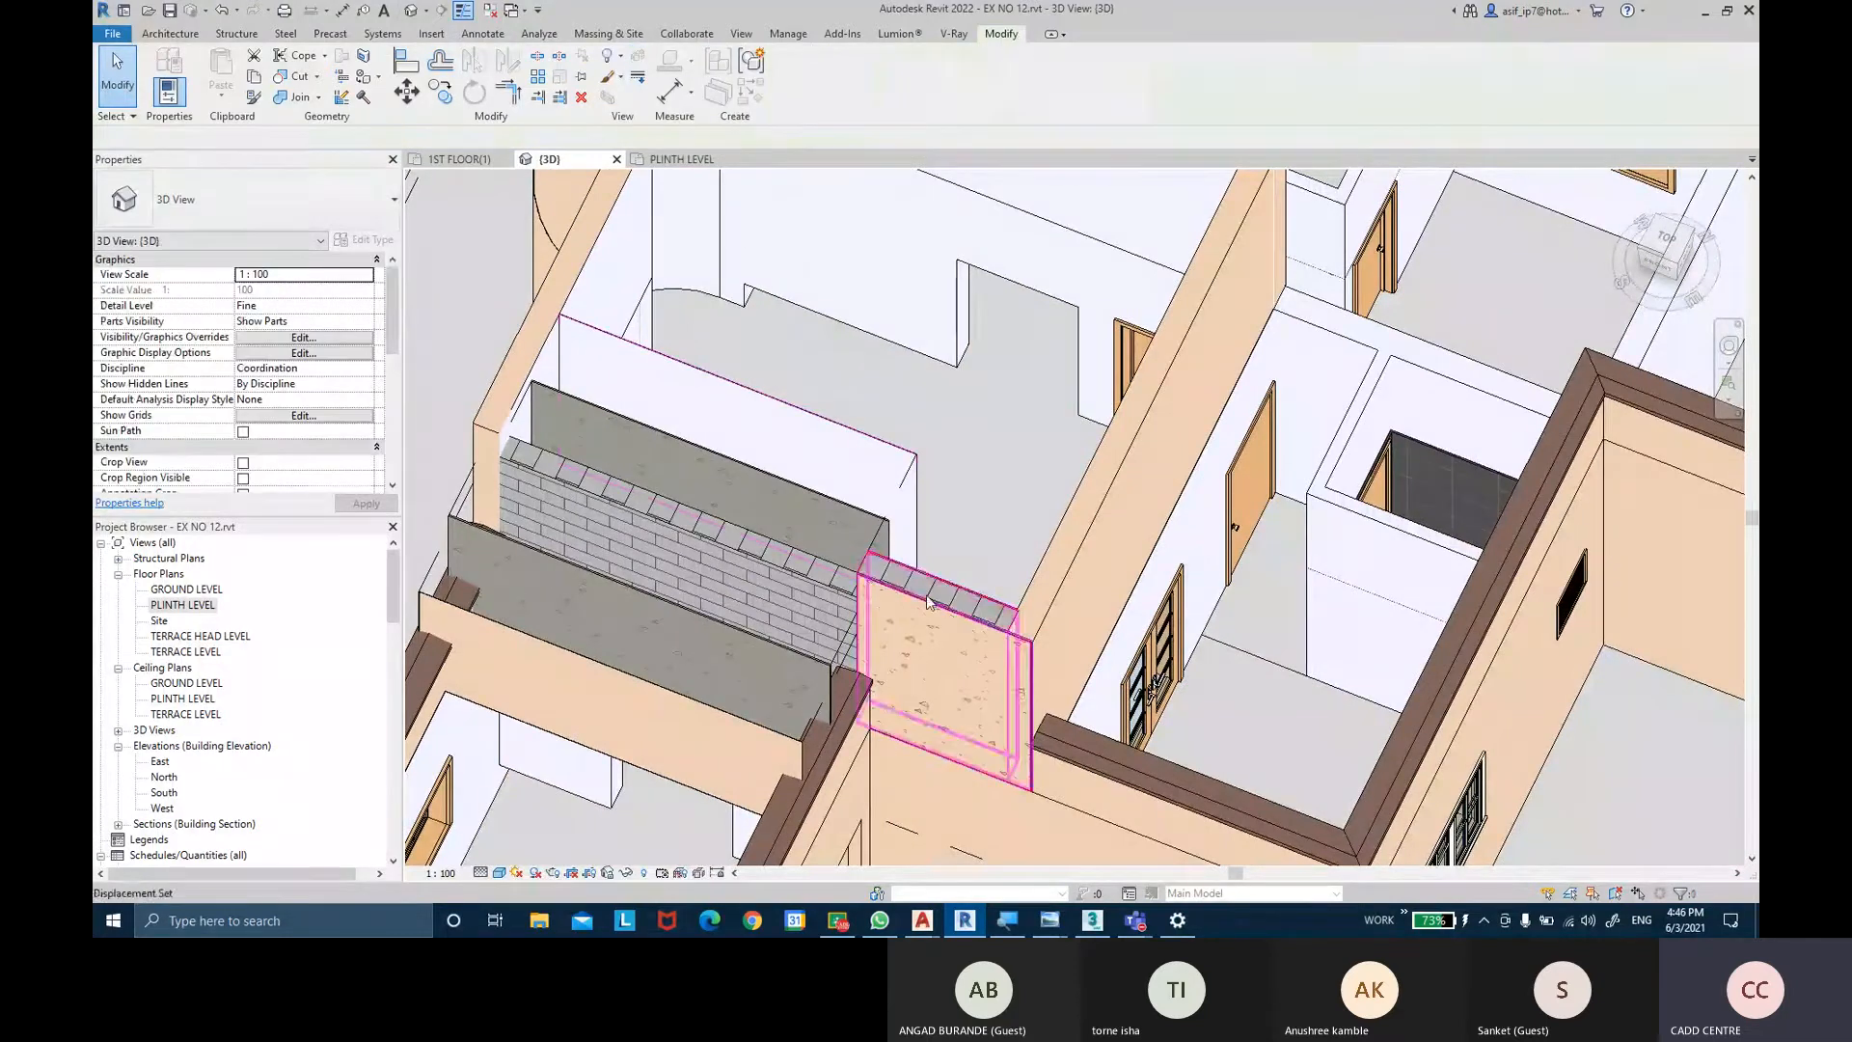
left_click(906, 709)
middle_click_drag(906, 708, 968, 700, "shift")
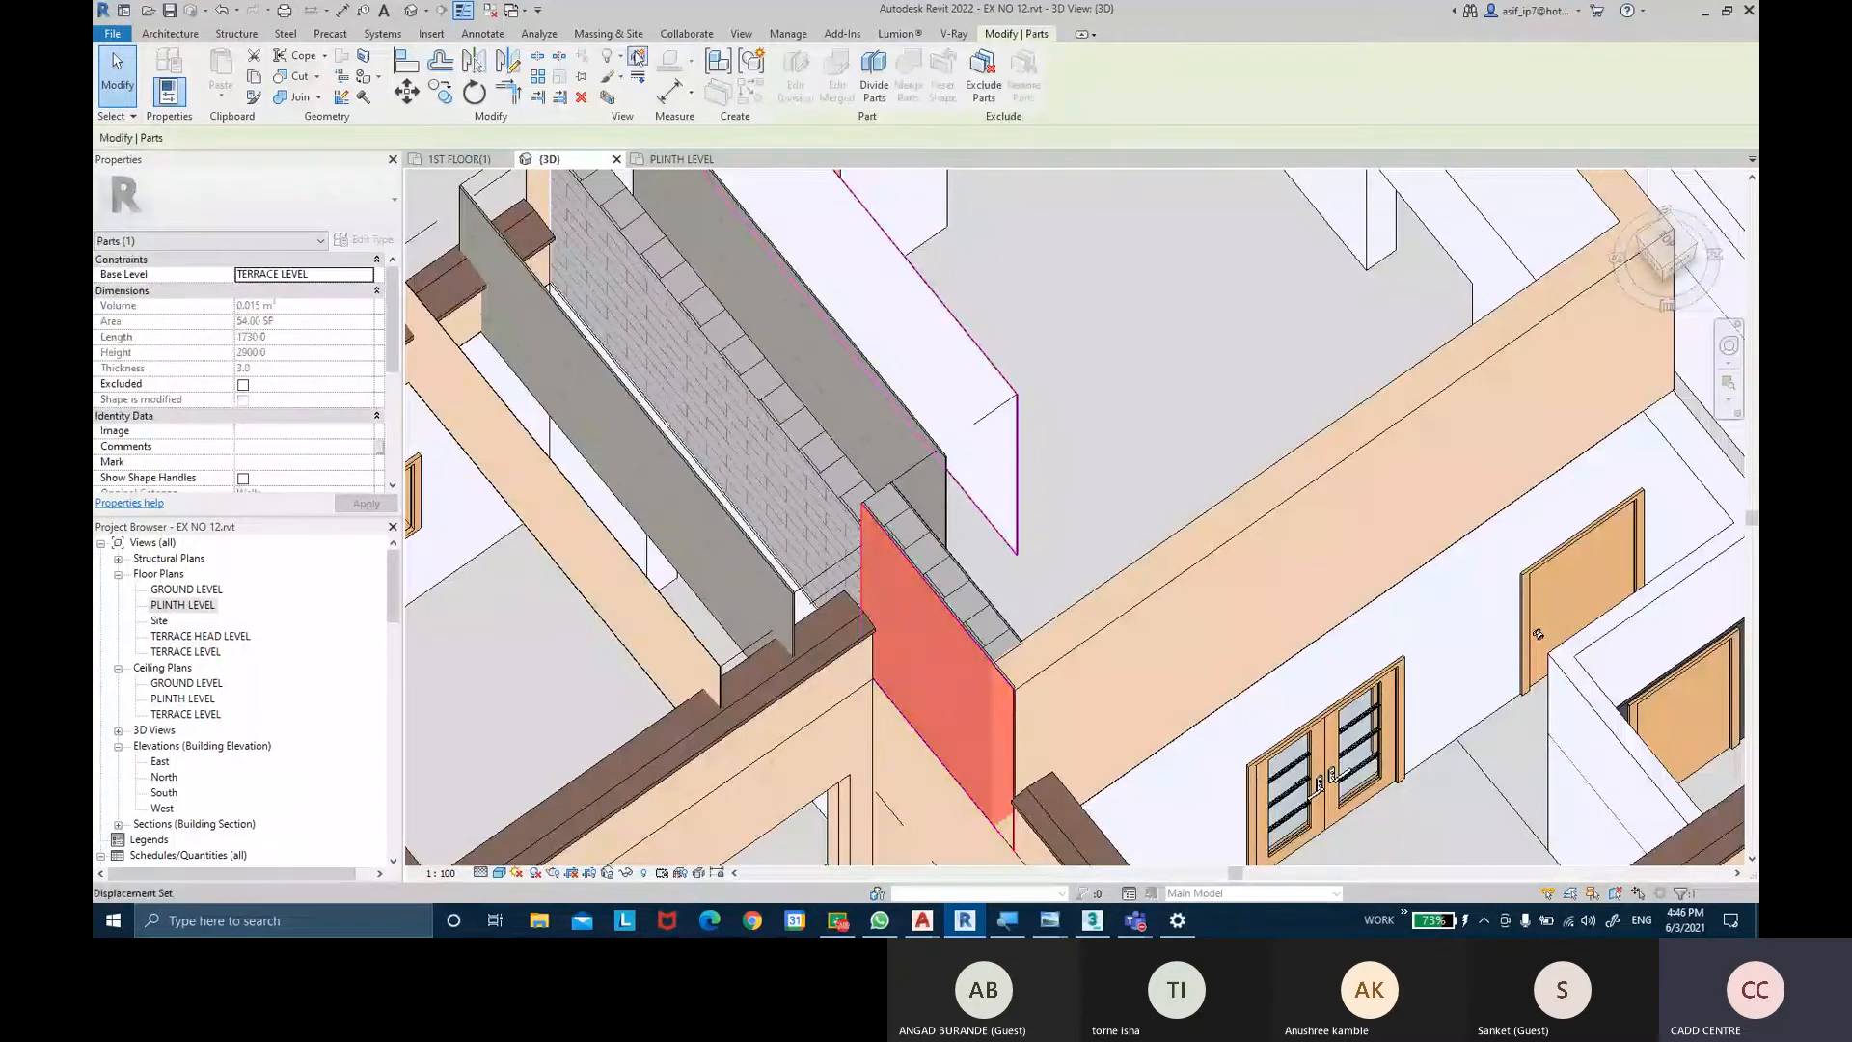
left_click(679, 70)
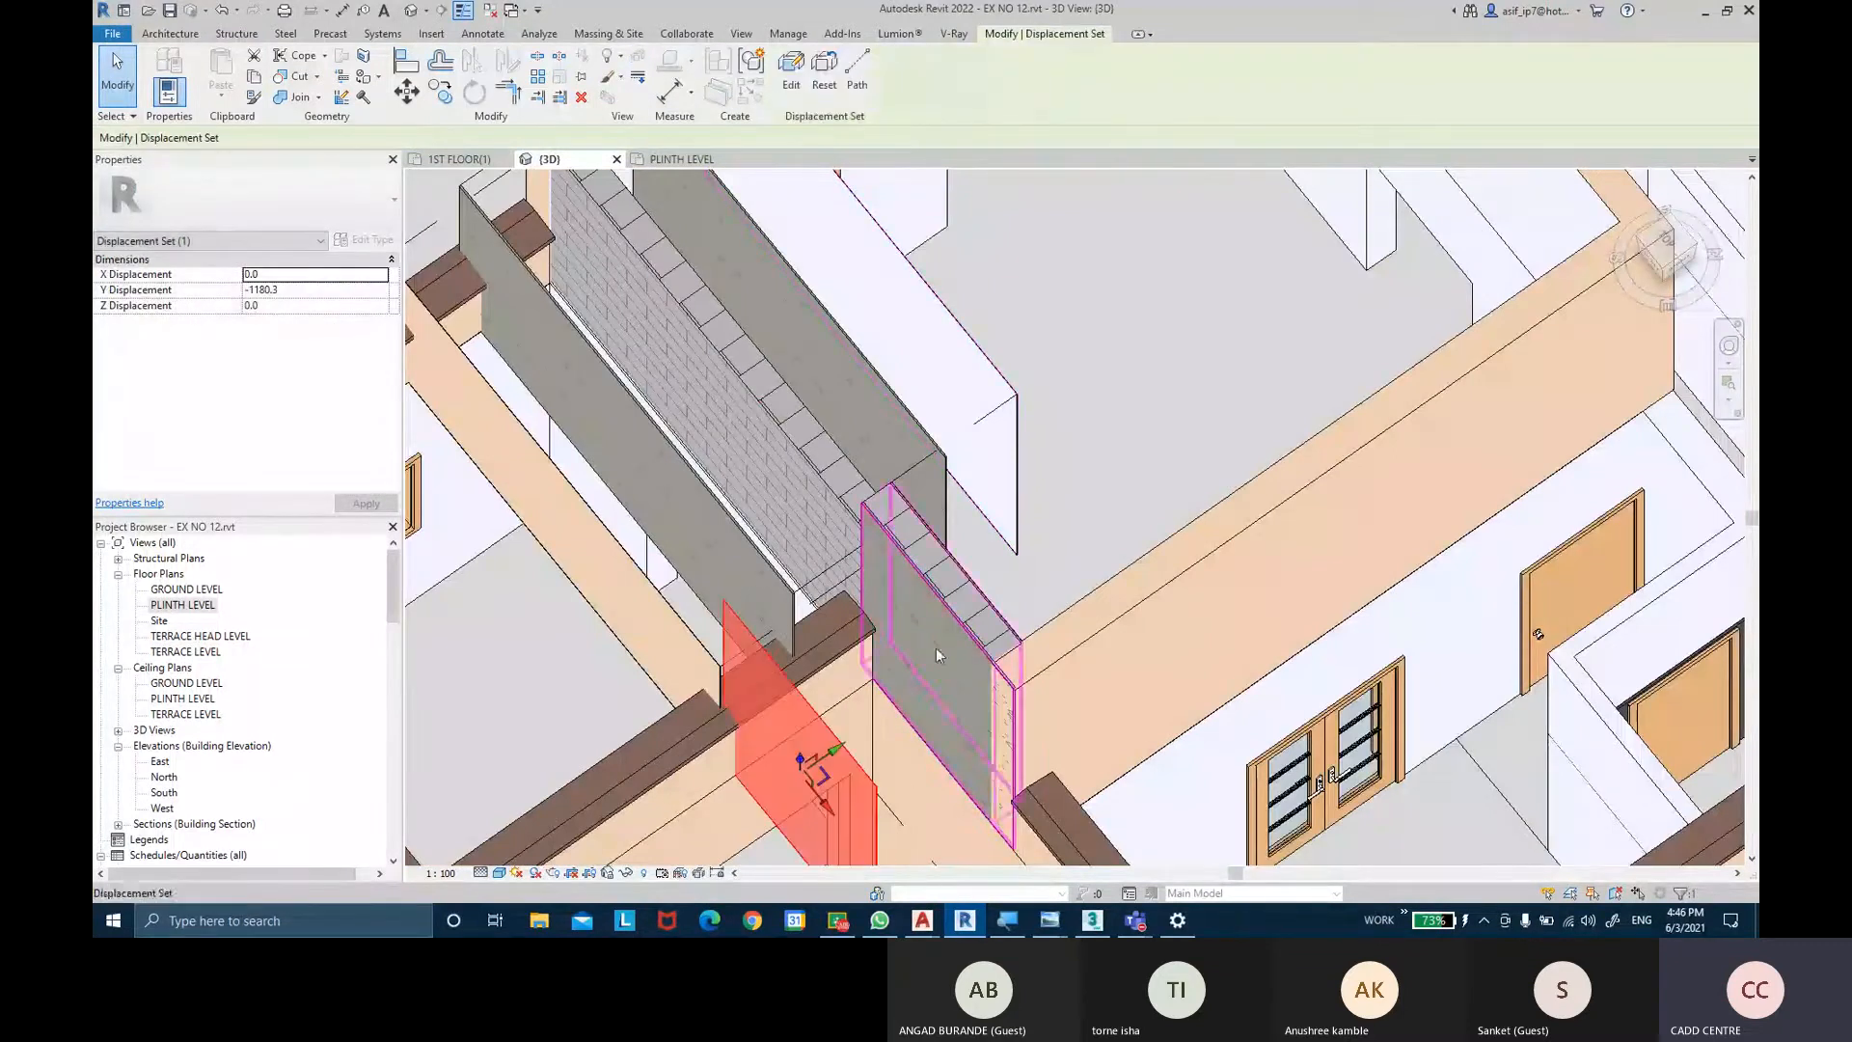
left_click(899, 680)
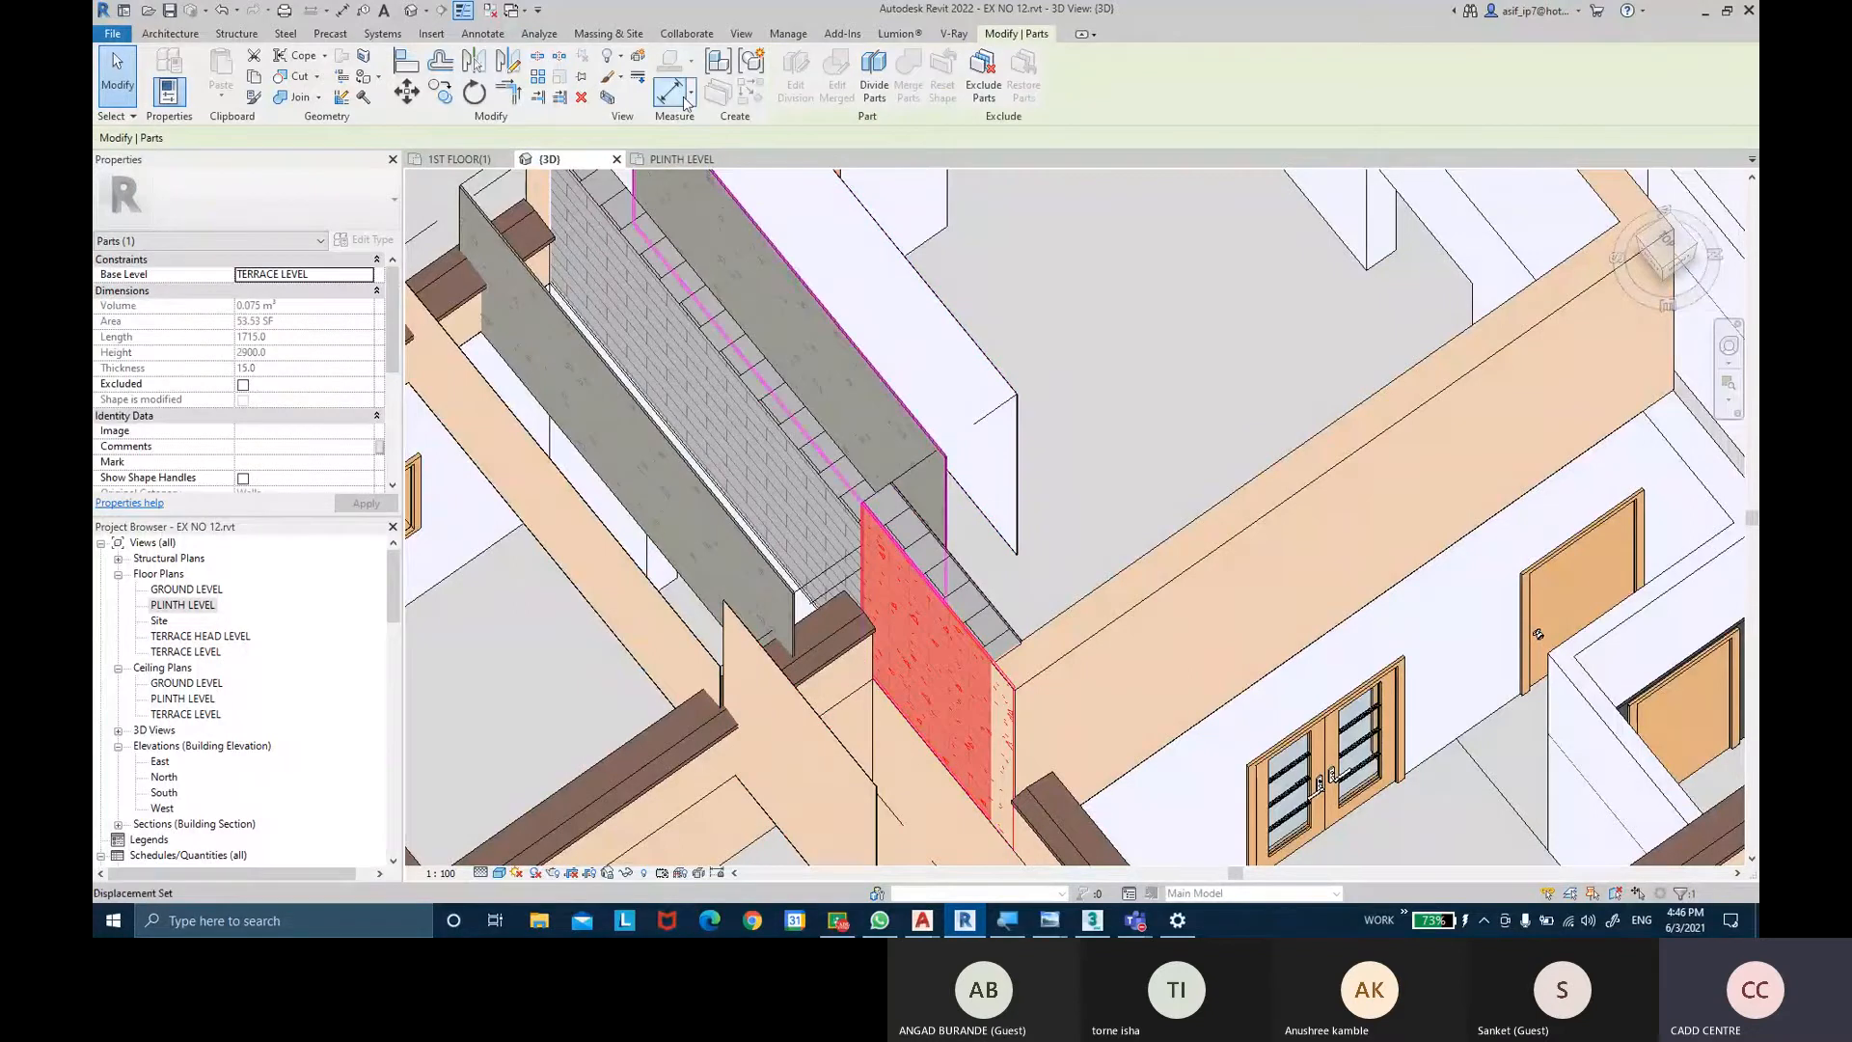
left_click(638, 56)
left_click_drag(960, 657, 907, 691)
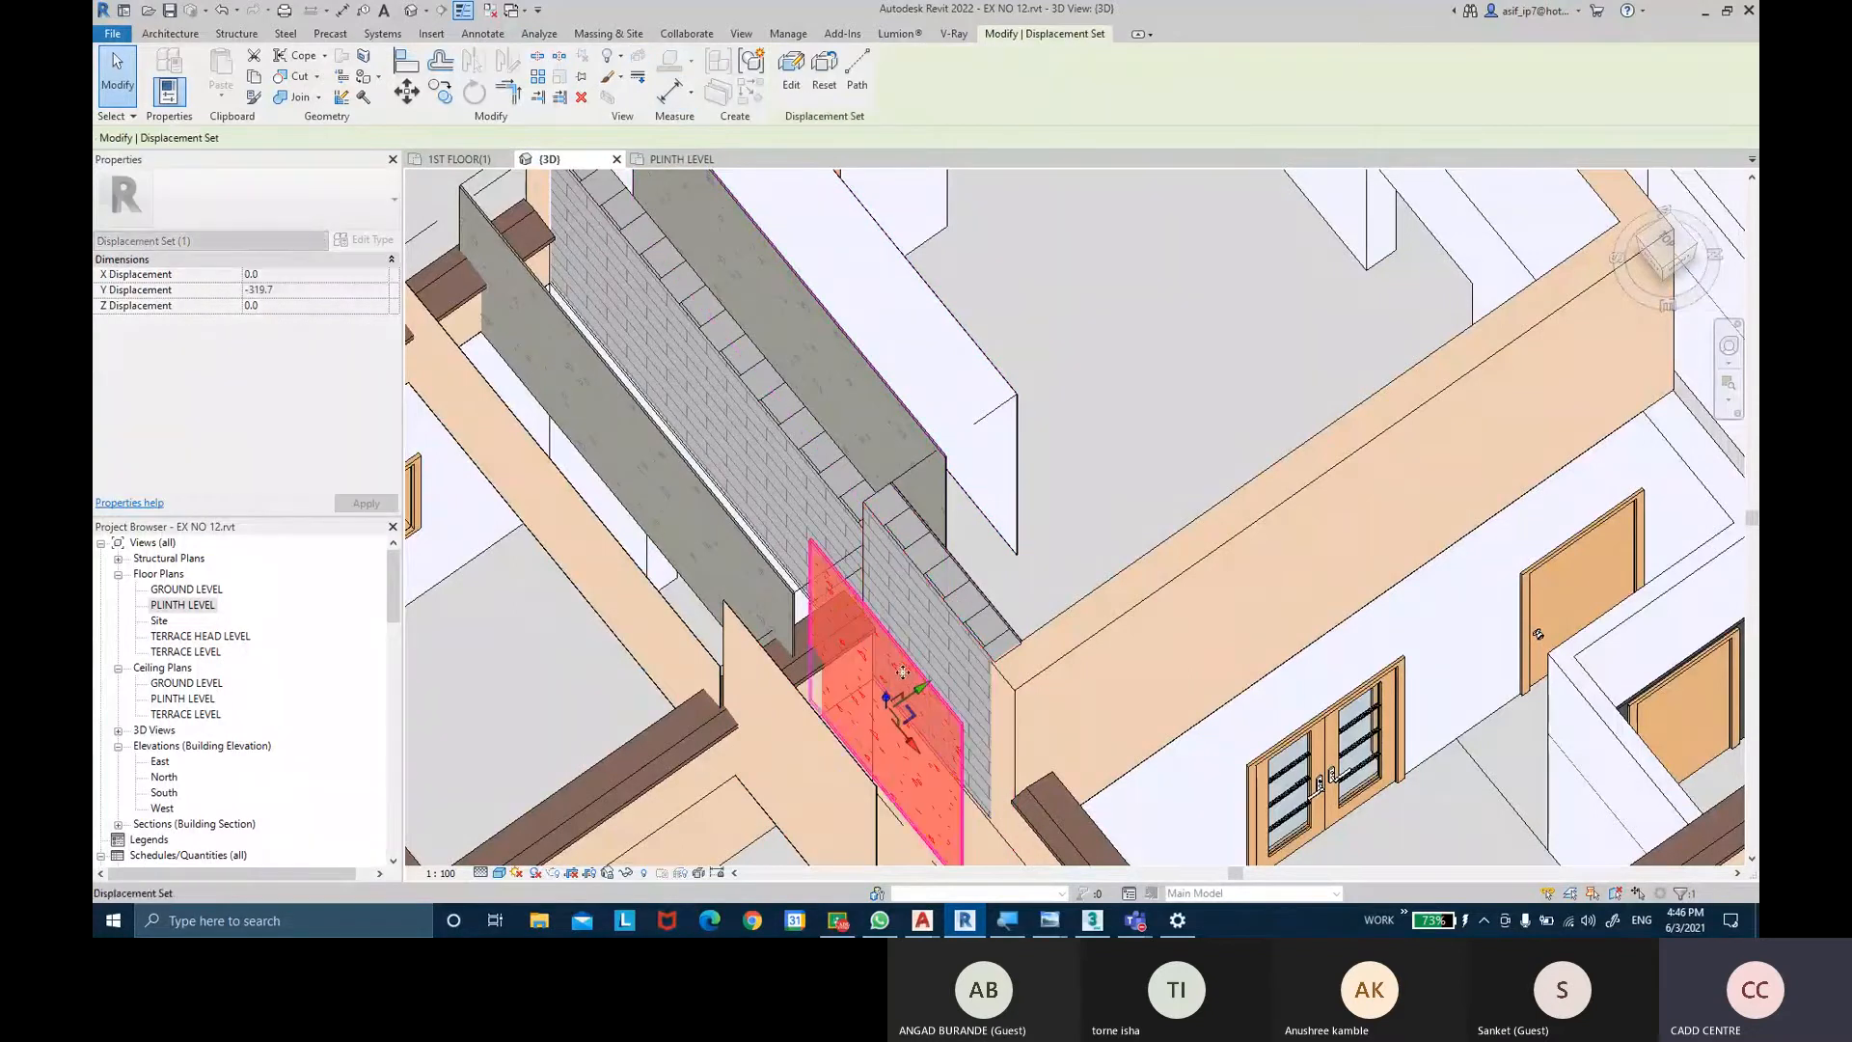
Displace the short wall's interior paint part about 1033 mm inward along Y and its inner plaster part a shorter distance.
middle_click_drag(1062, 570, 956, 552, "shift")
middle_click_drag(956, 551, 802, 450)
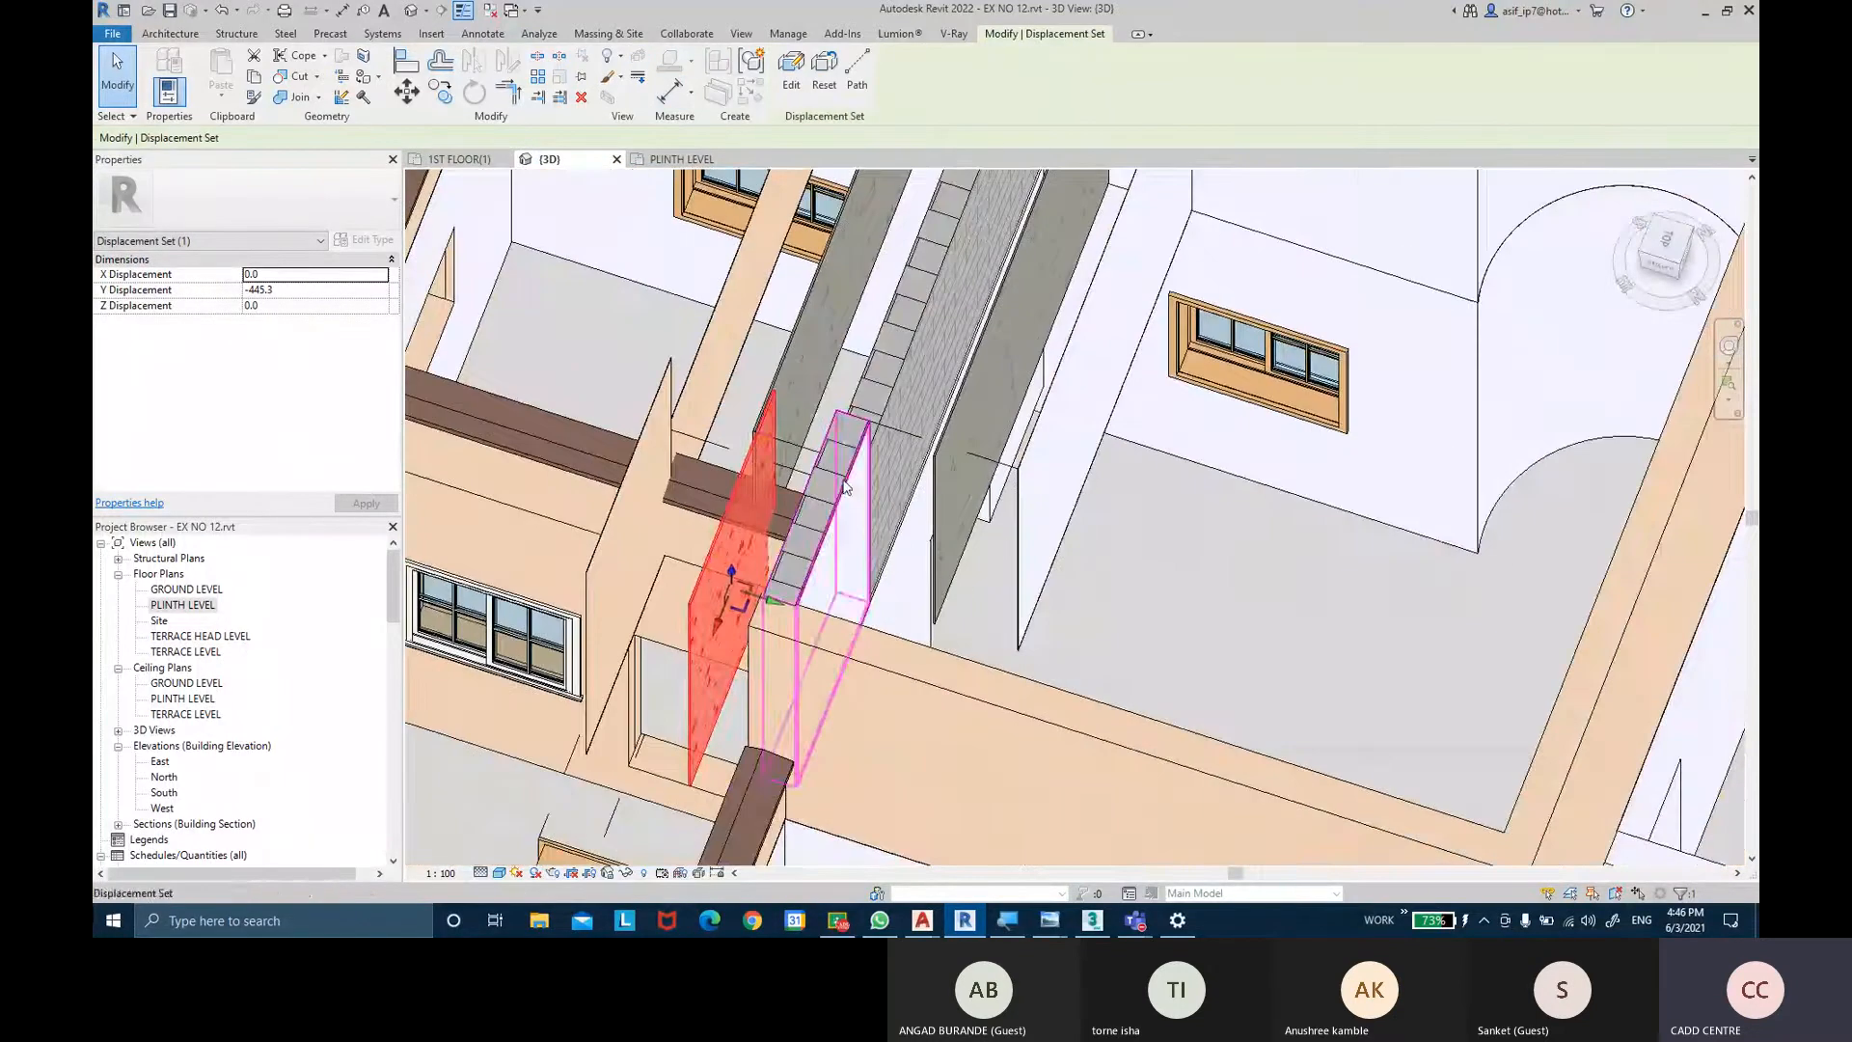
left_click(802, 451)
left_click(637, 55)
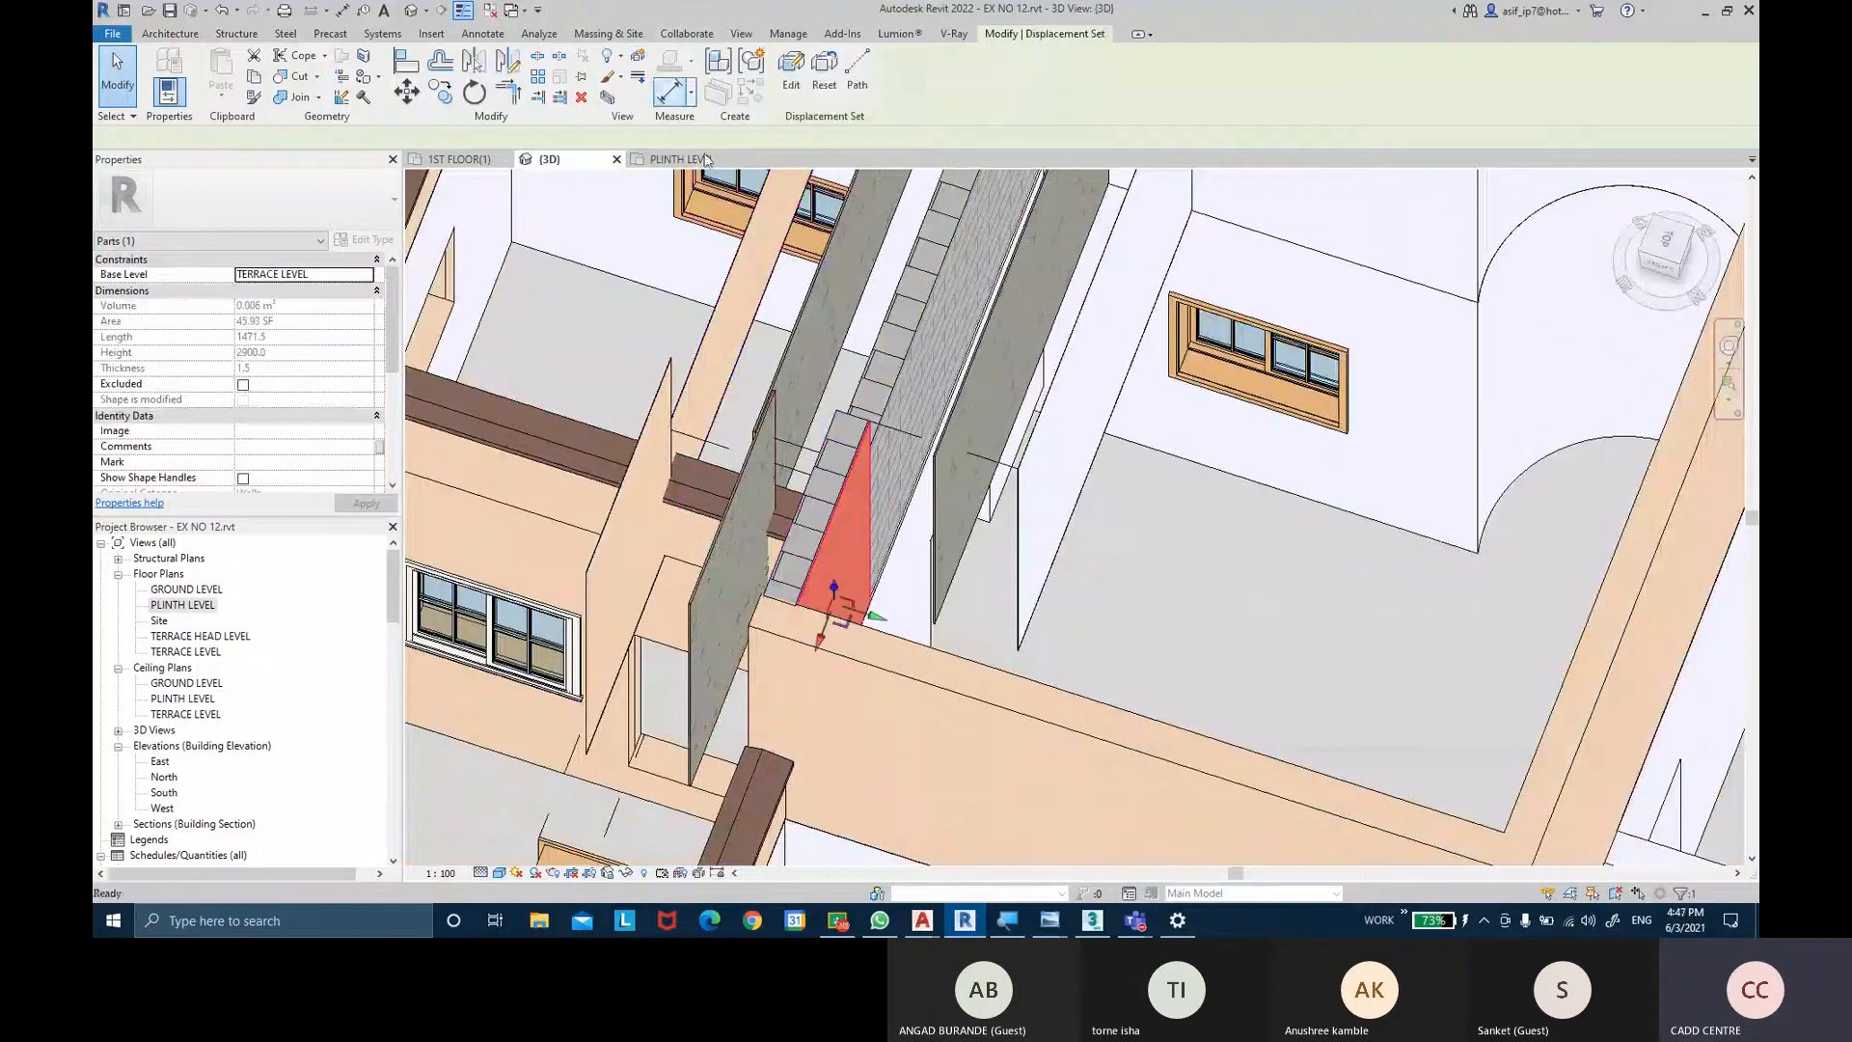
left_click_drag(878, 620, 1015, 659)
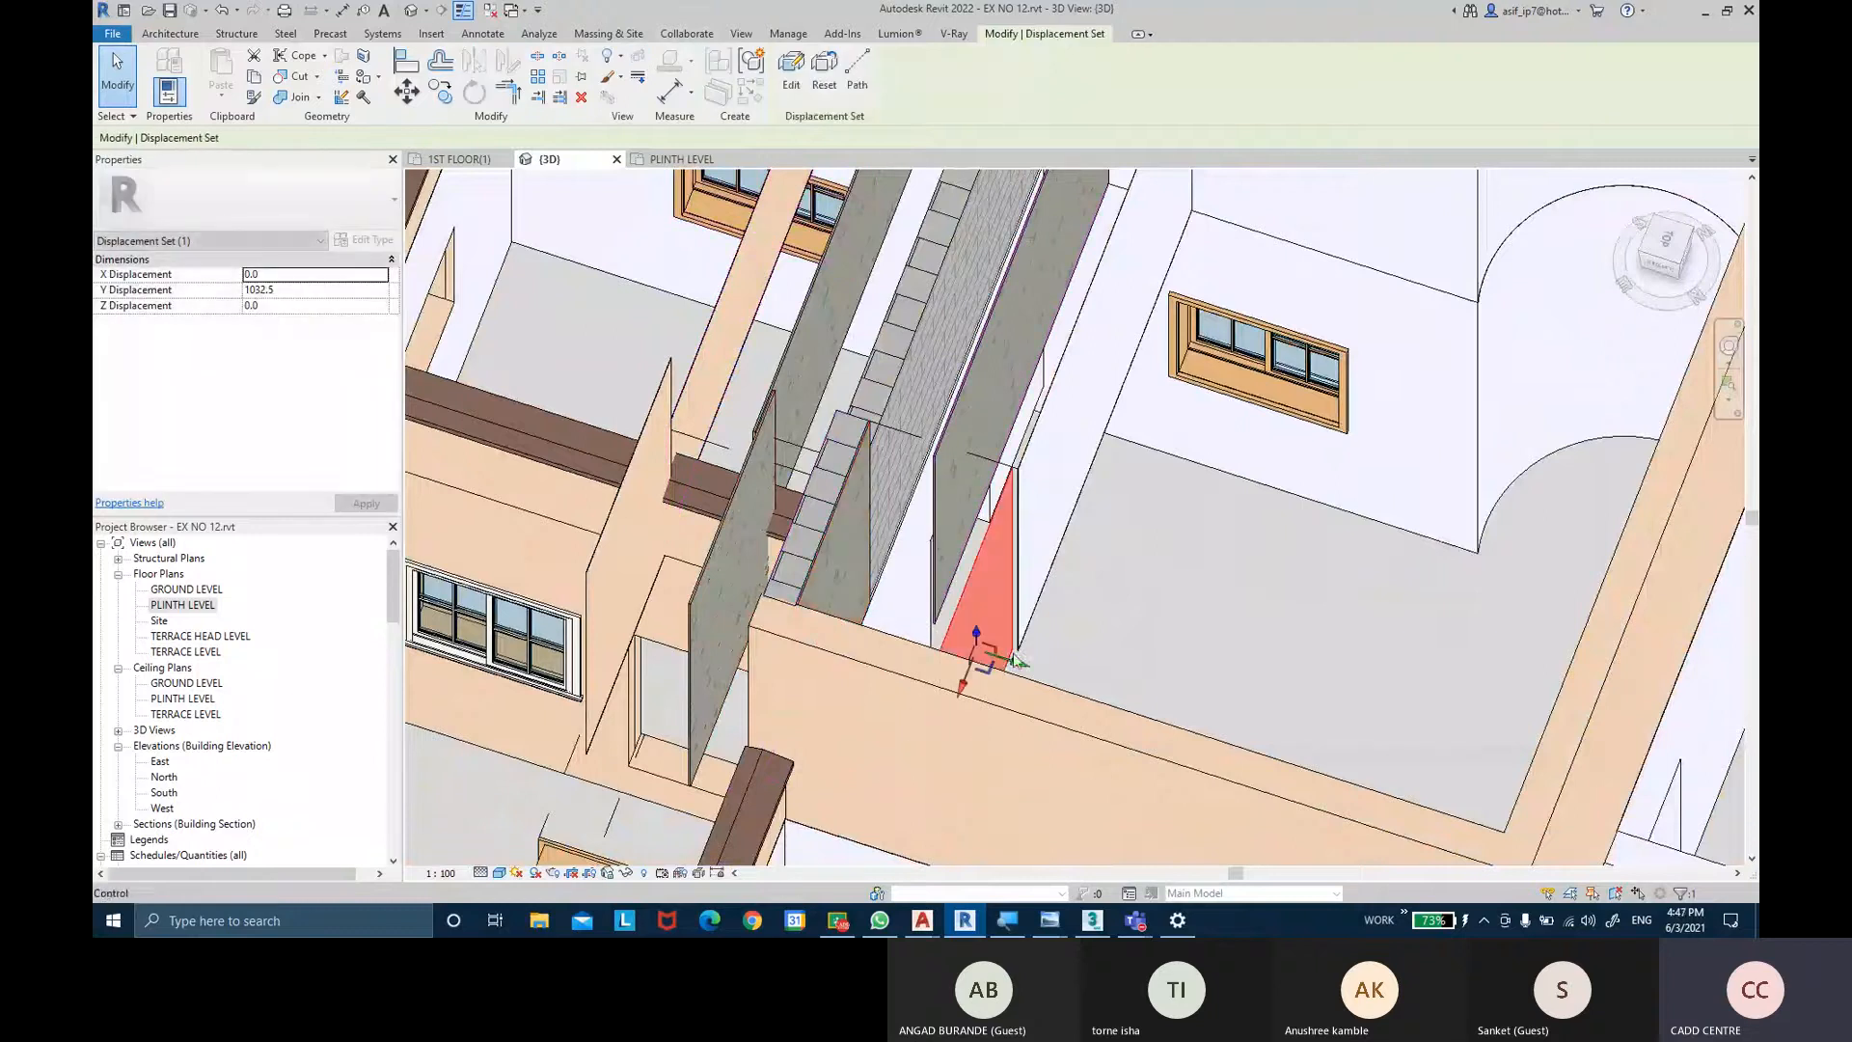
left_click(859, 552)
left_click(637, 56)
left_click_drag(871, 617, 880, 641)
Add displacement paths at the corners of the short wall's displaced parts and view both exploded walls together.
middle_click_drag(881, 640, 1173, 367, "shift")
left_click(856, 72)
middle_click_drag(965, 446, 868, 473, "shift")
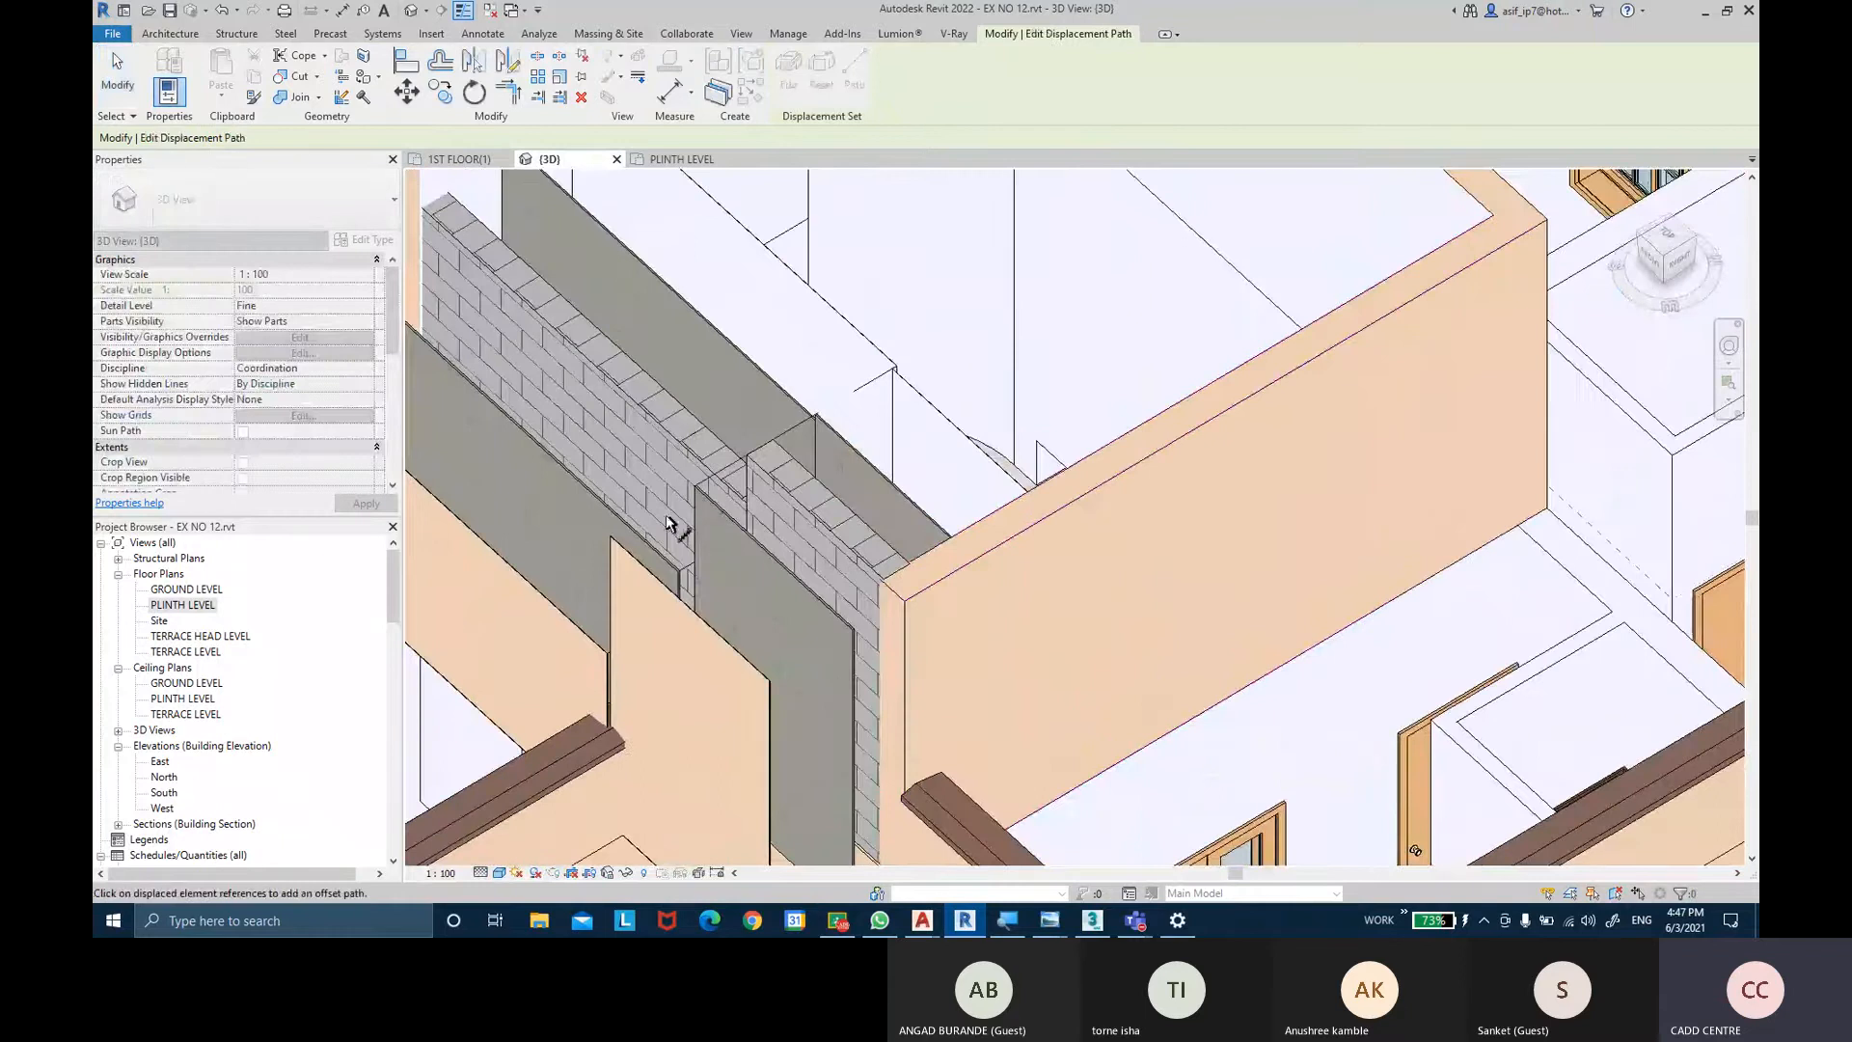
middle_click_drag(800, 765, 758, 476)
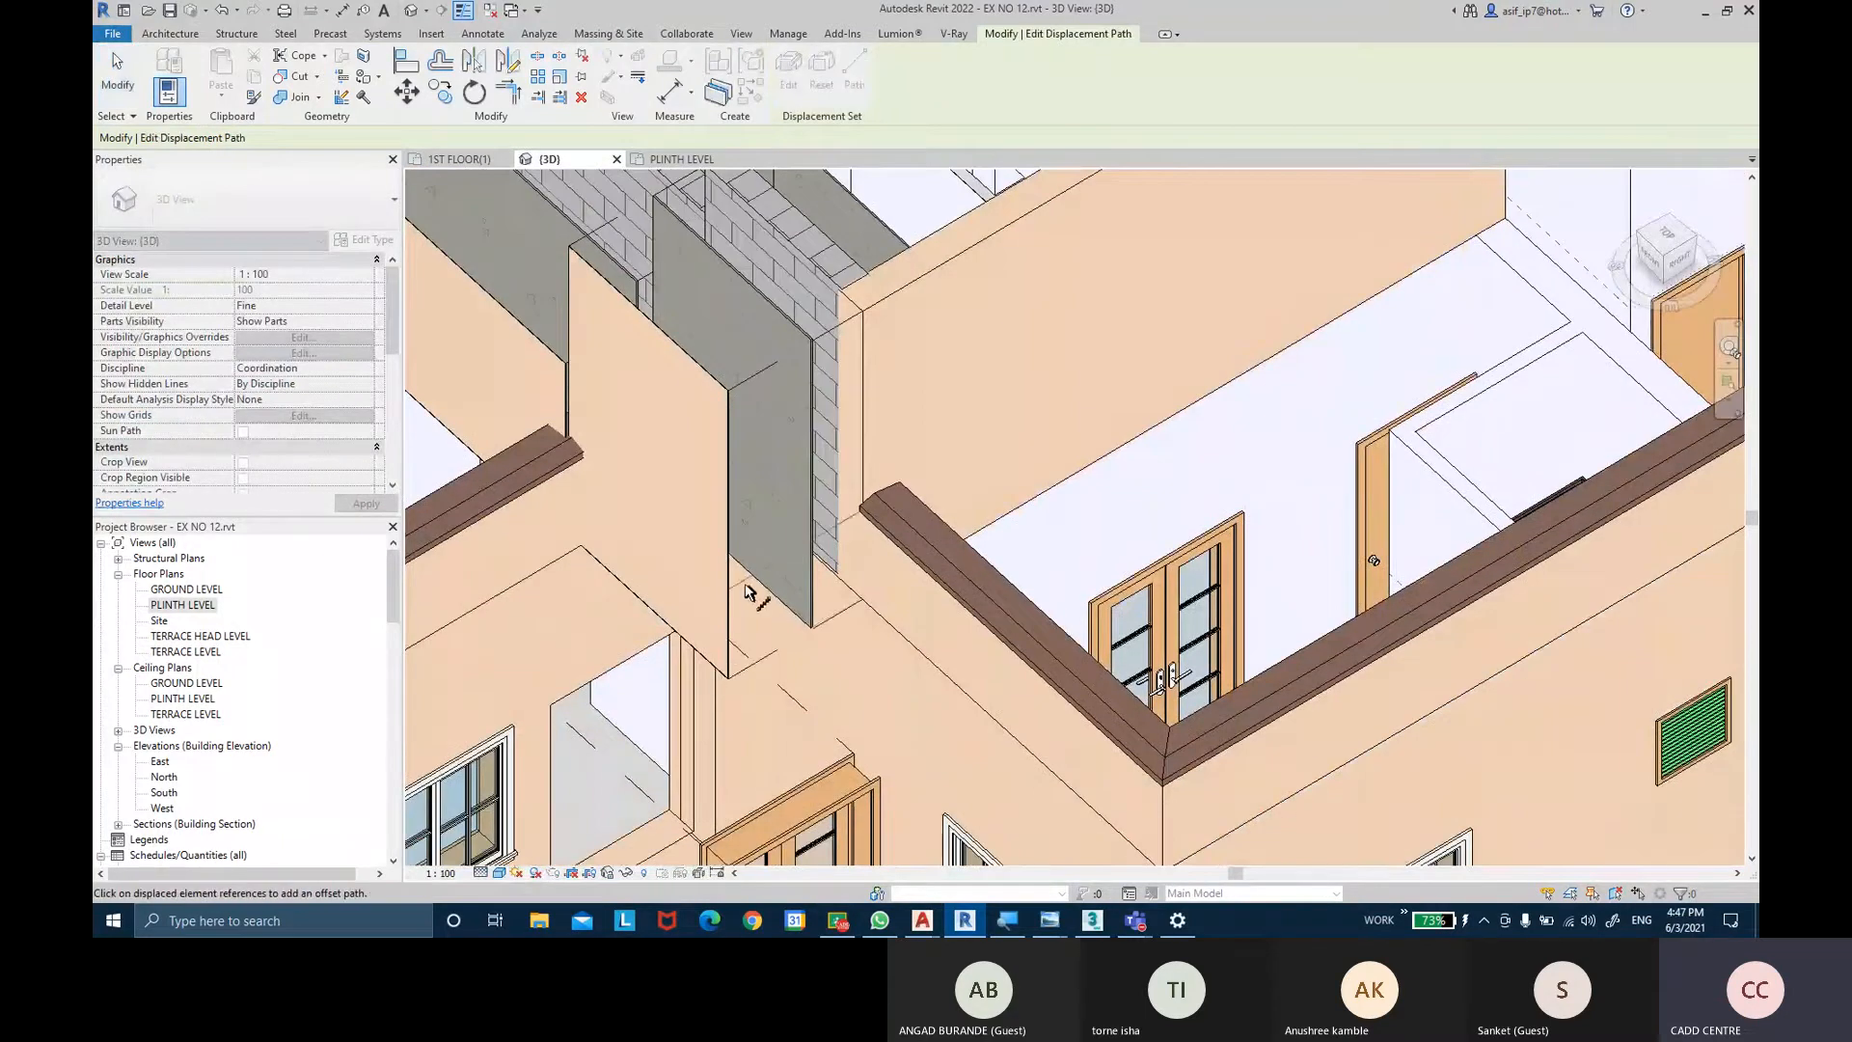
middle_click_drag(745, 414, 1077, 409, "shift")
scroll(831, 436, "down", 3)
scroll(879, 338, "up", 2)
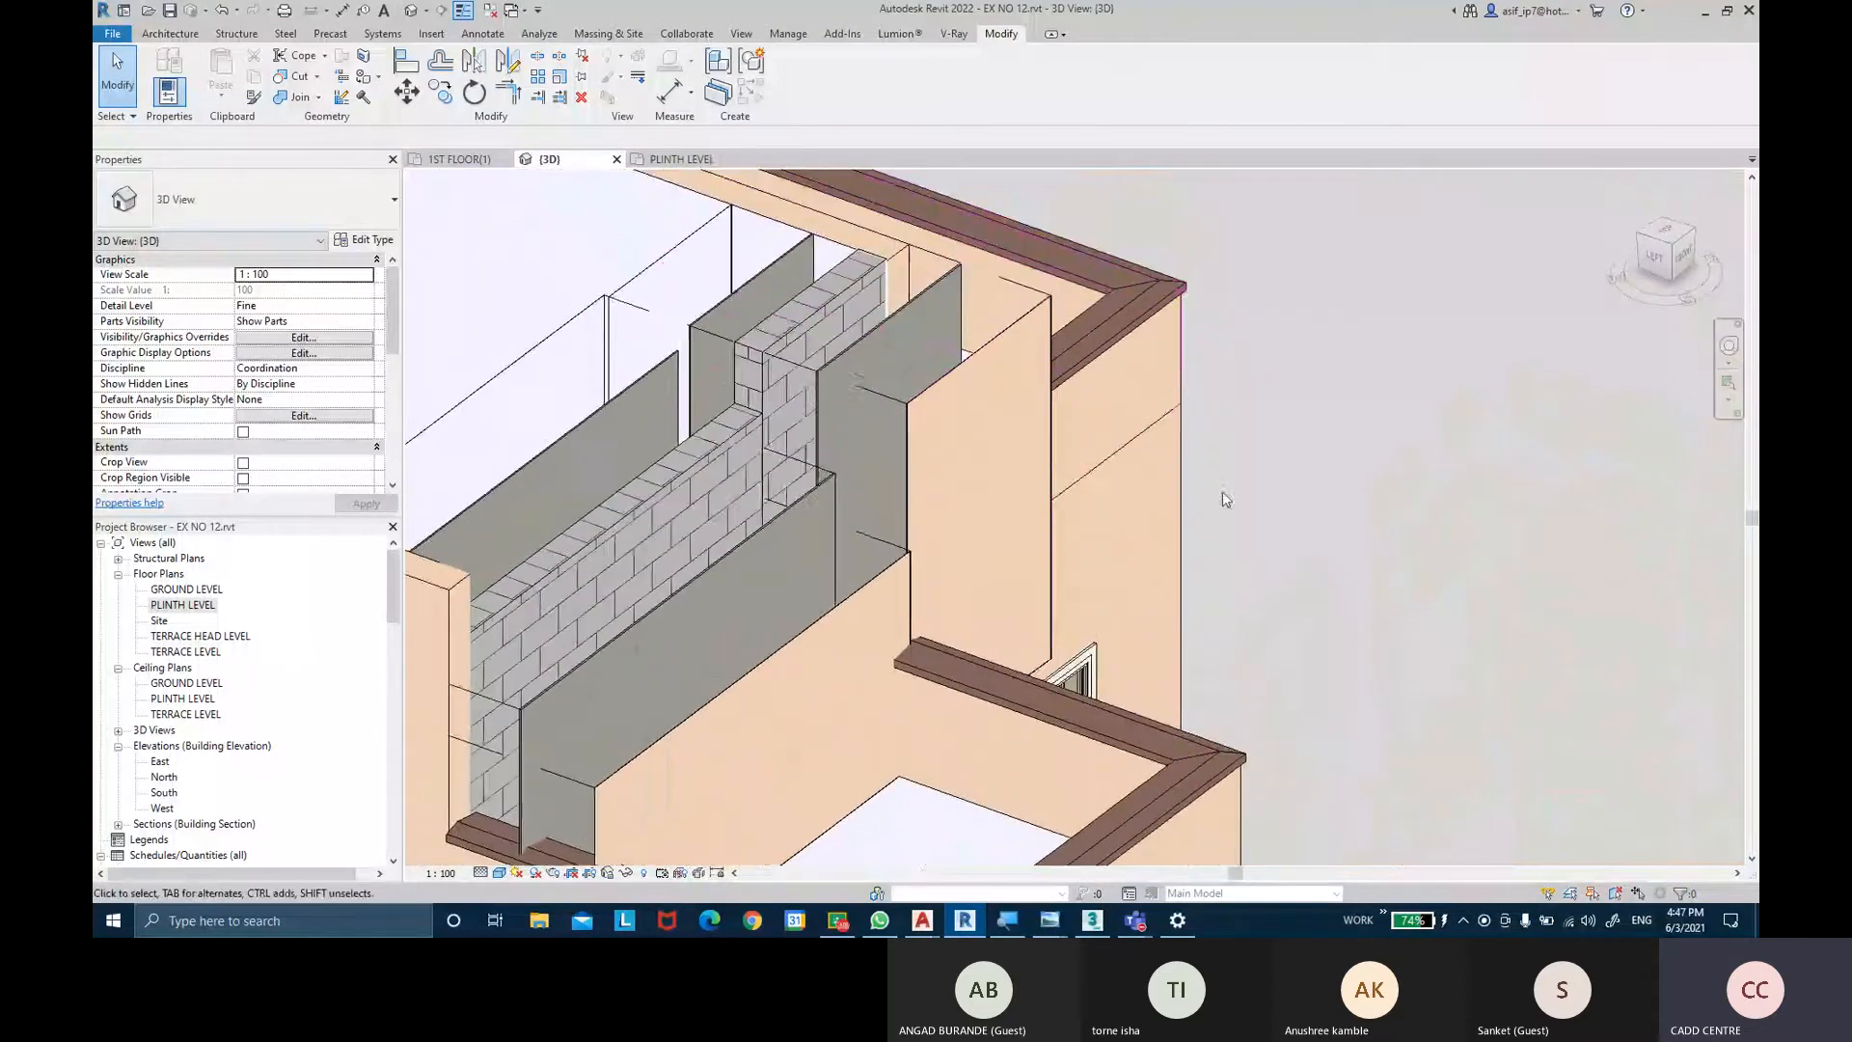
middle_click_drag(1213, 519, 1363, 512)
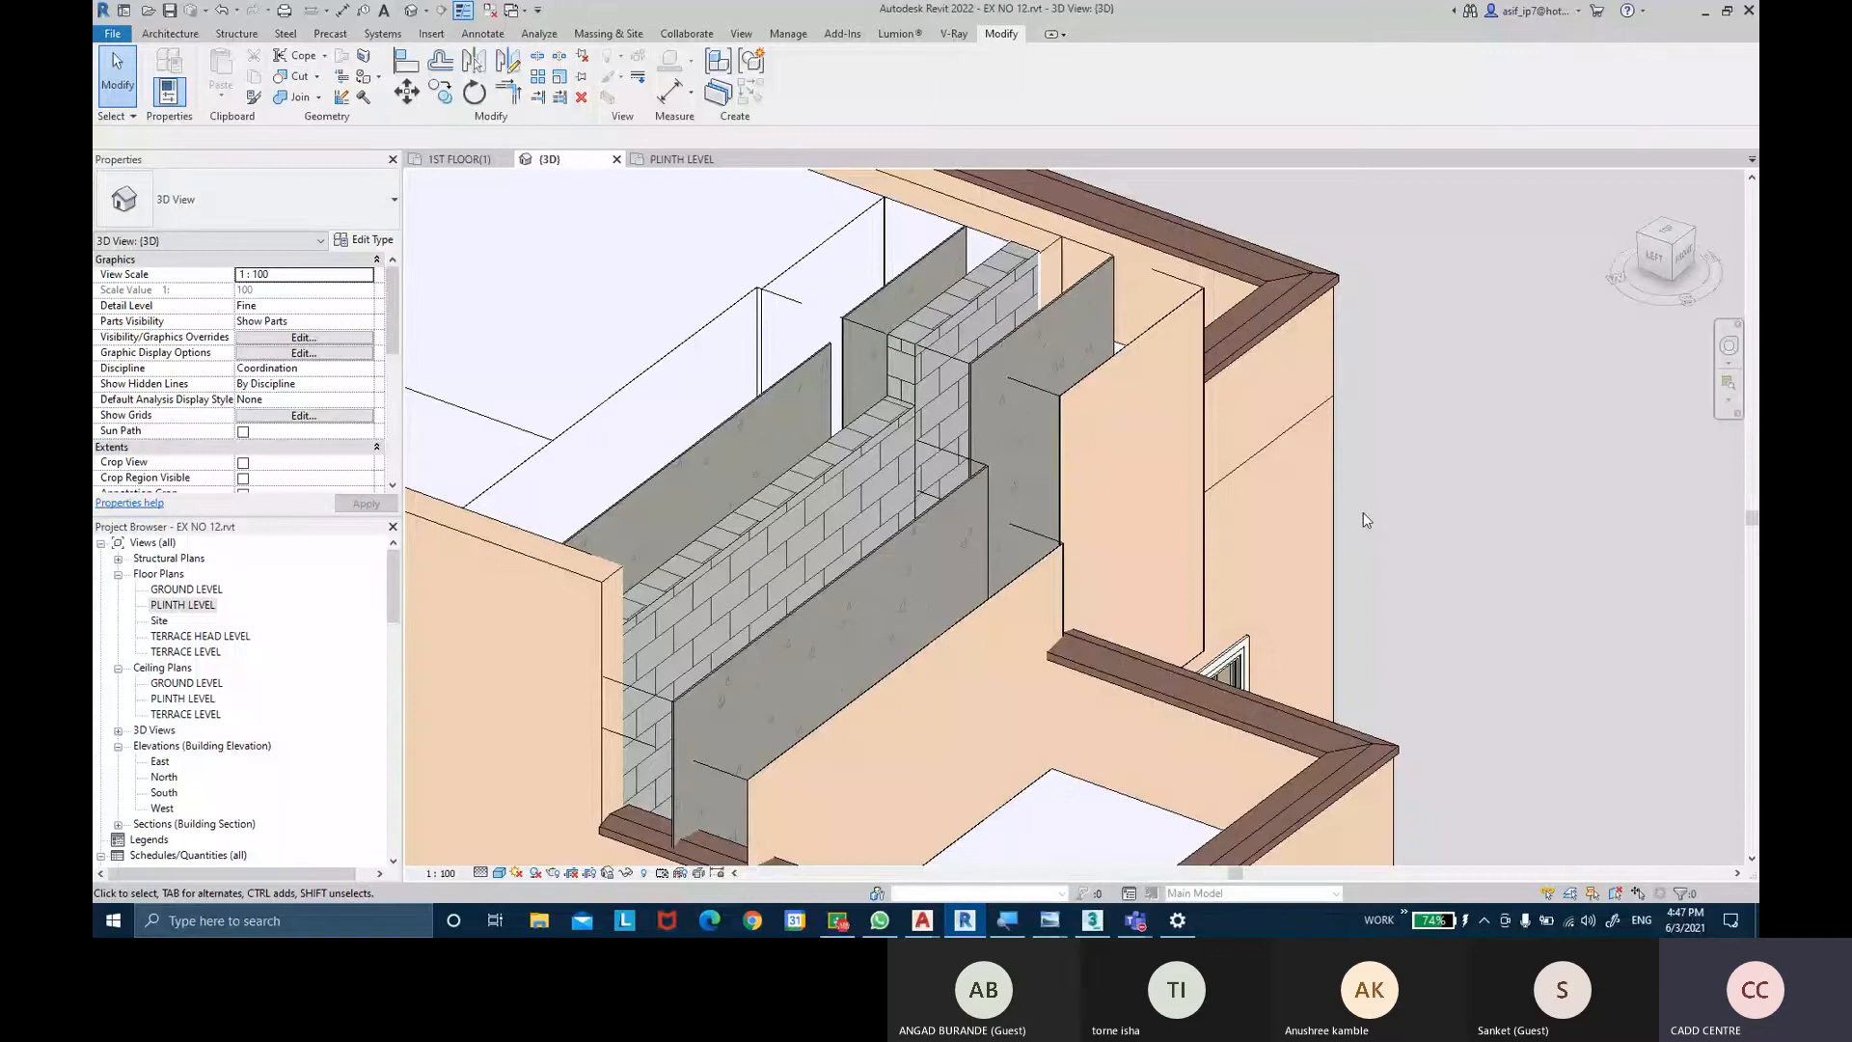
Delete the displacement sets of the short wall's interior paint, outer plaster and exterior paint parts.
middle_click_drag(1223, 430, 731, 352, "shift")
scroll(731, 351, "up", 1)
middle_click_drag(1014, 537, 1134, 376, "shift")
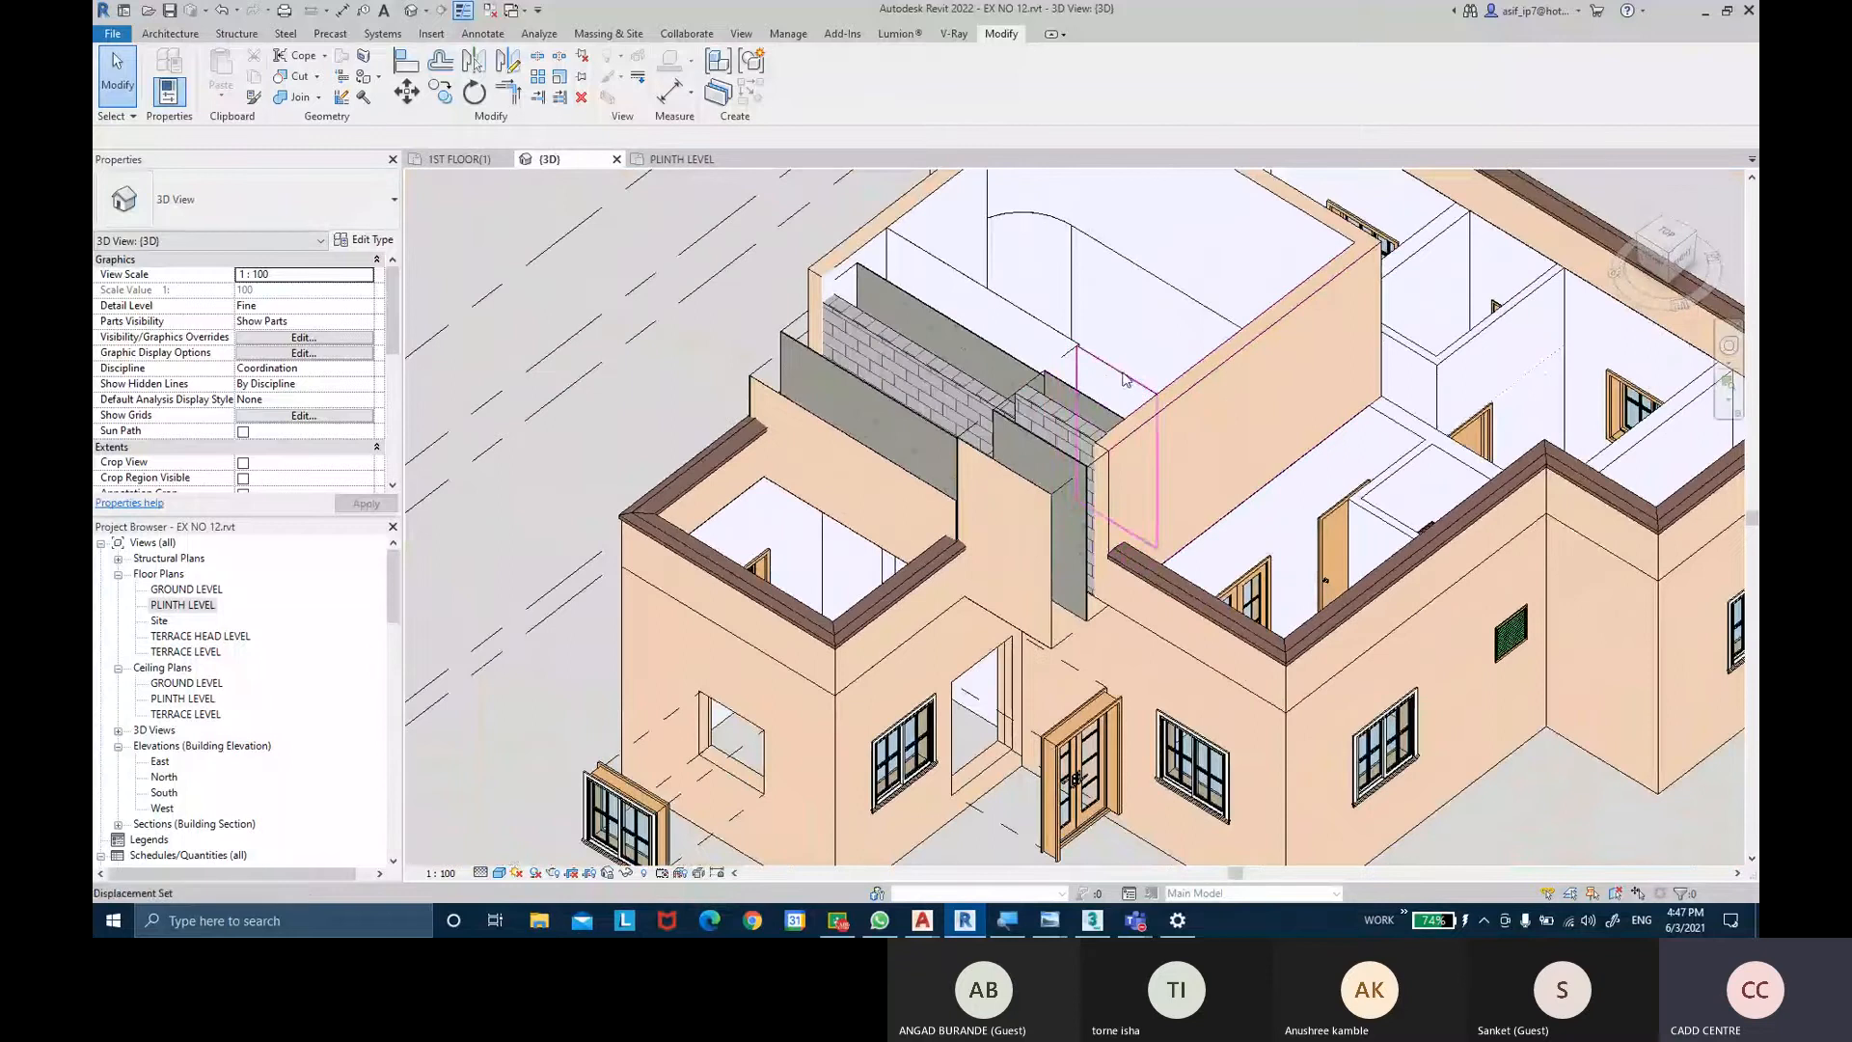
scroll(1140, 381, "up", 3)
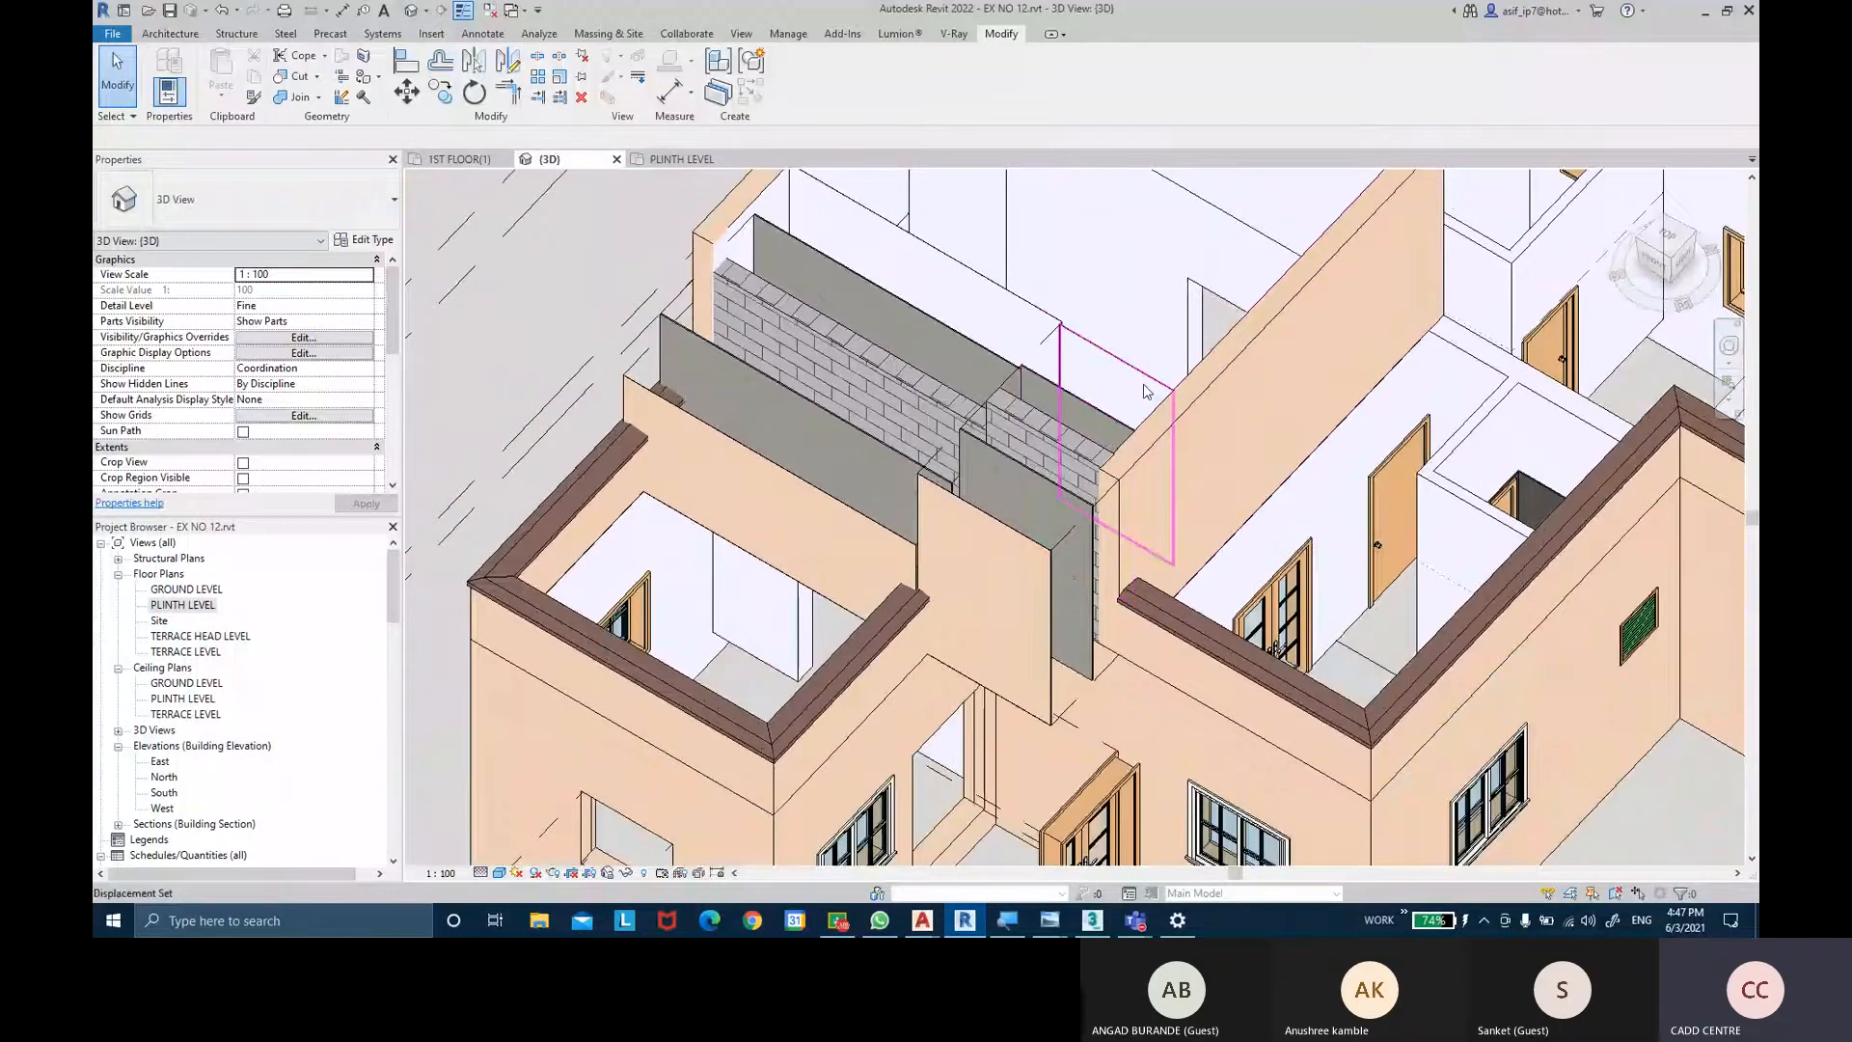
left_click(1146, 391)
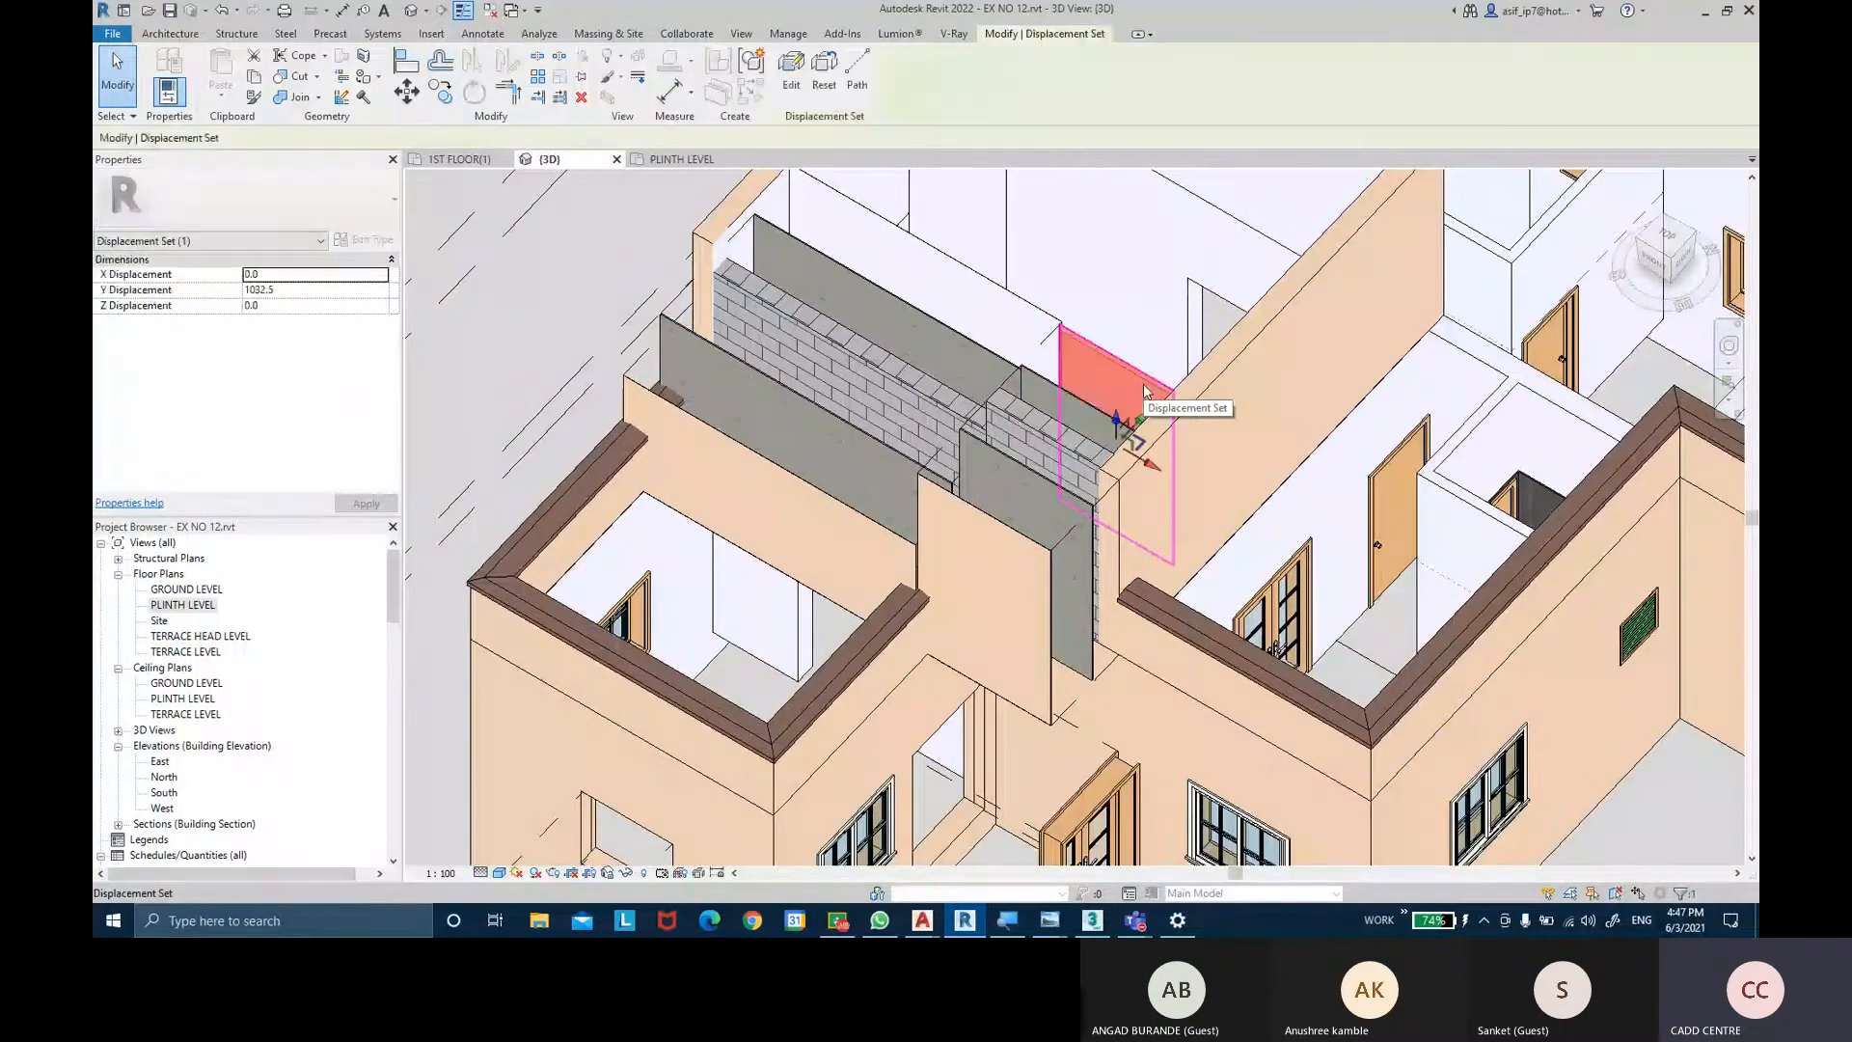
key("Escape")
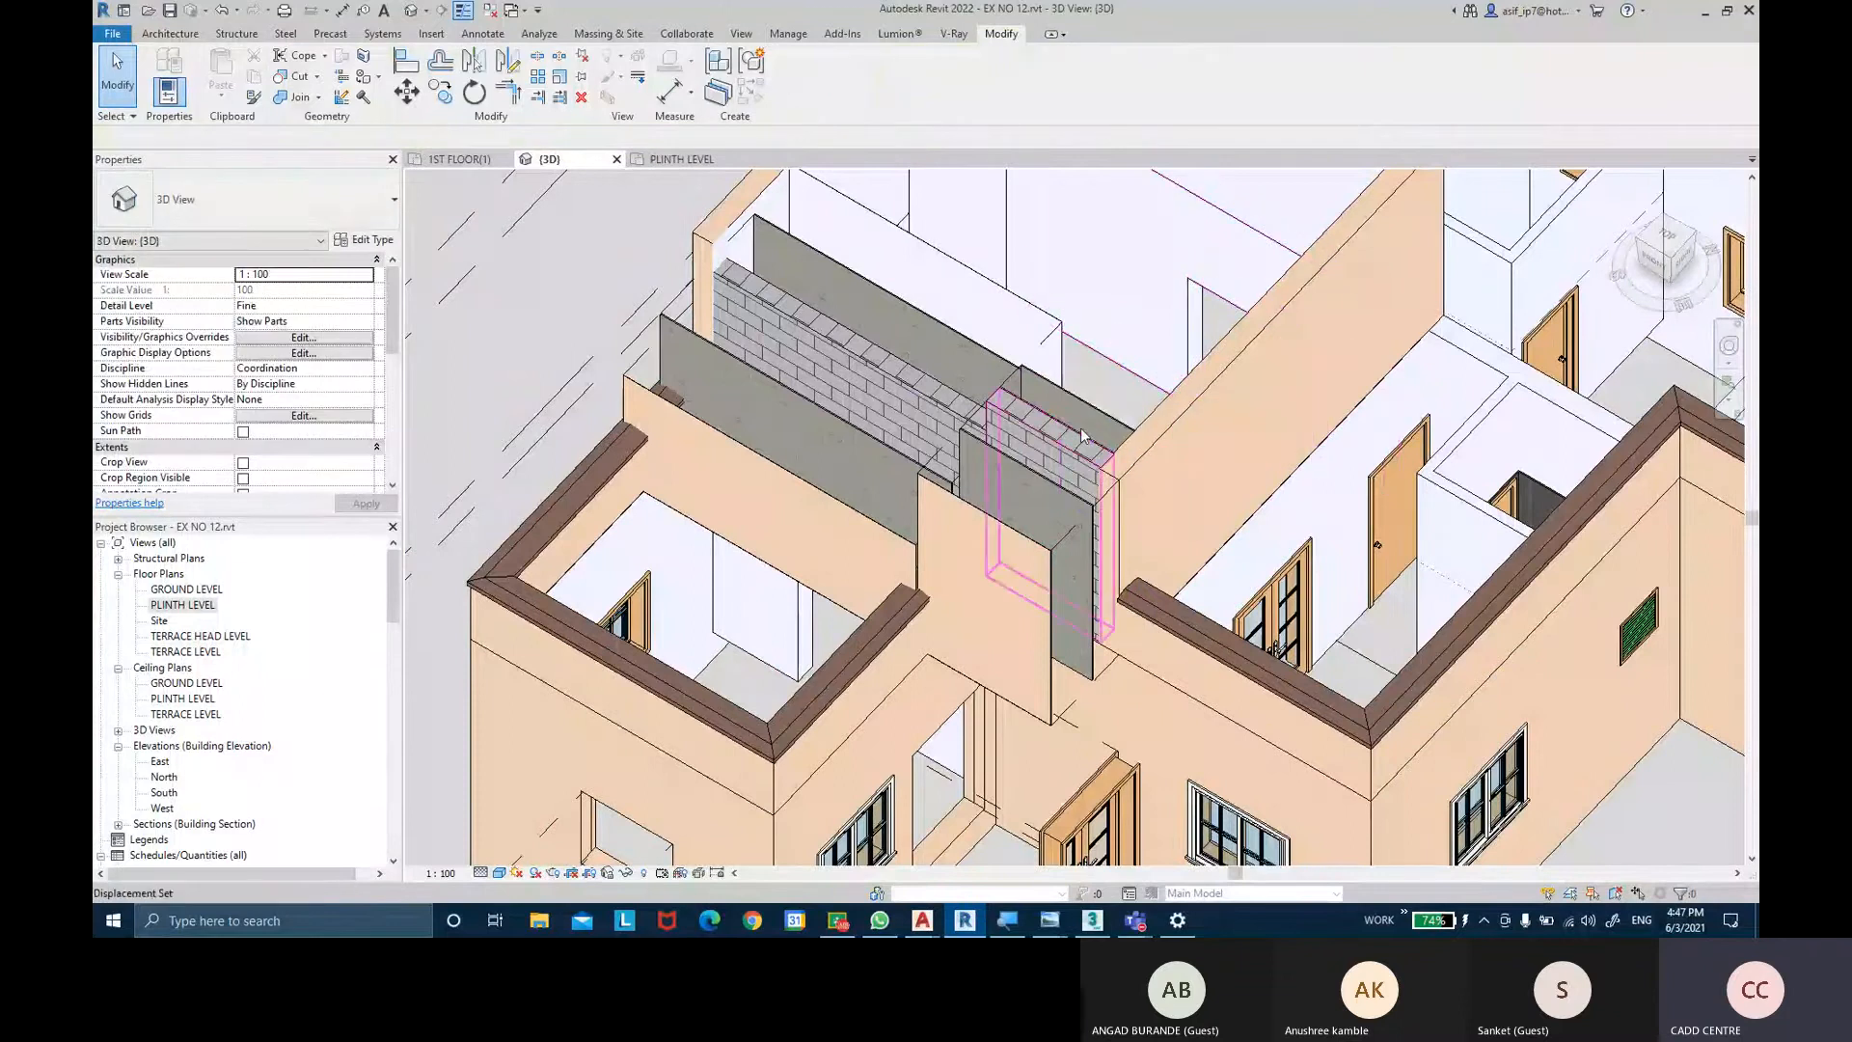
left_click(1042, 502)
key("Delete")
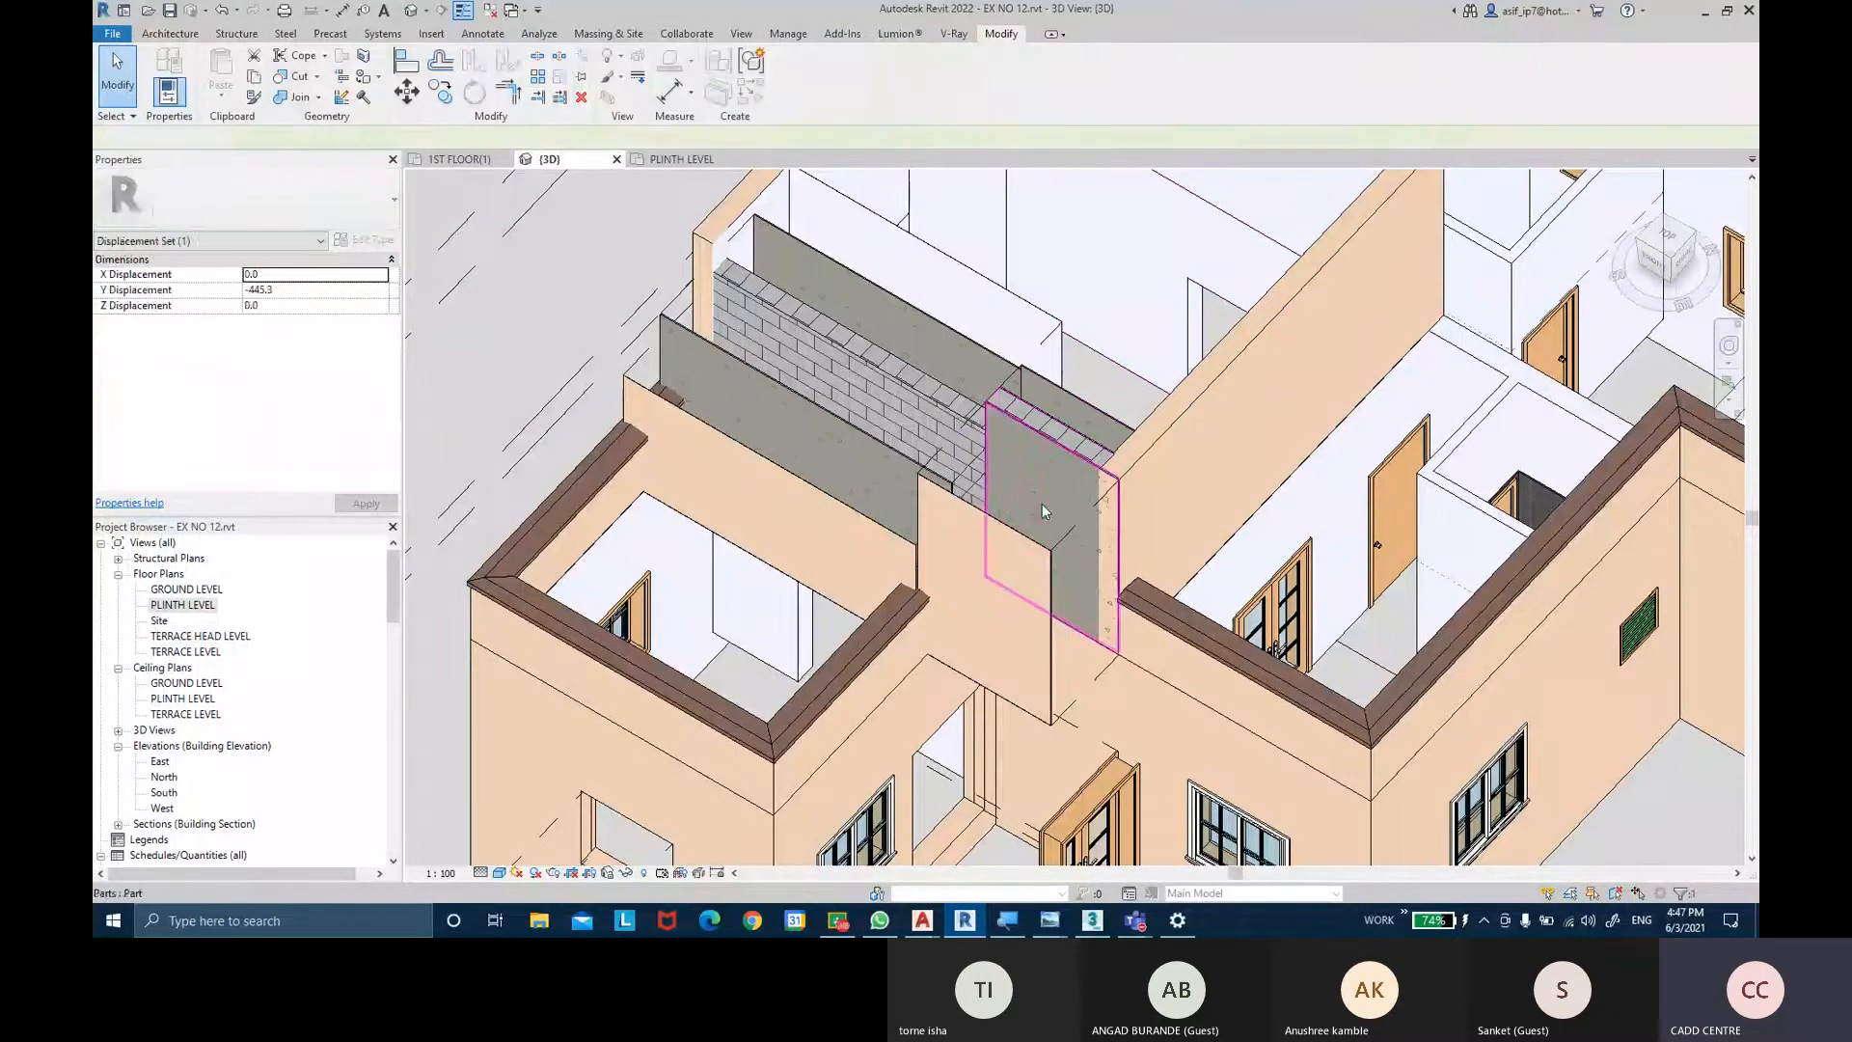
left_click(1012, 553)
key("Delete")
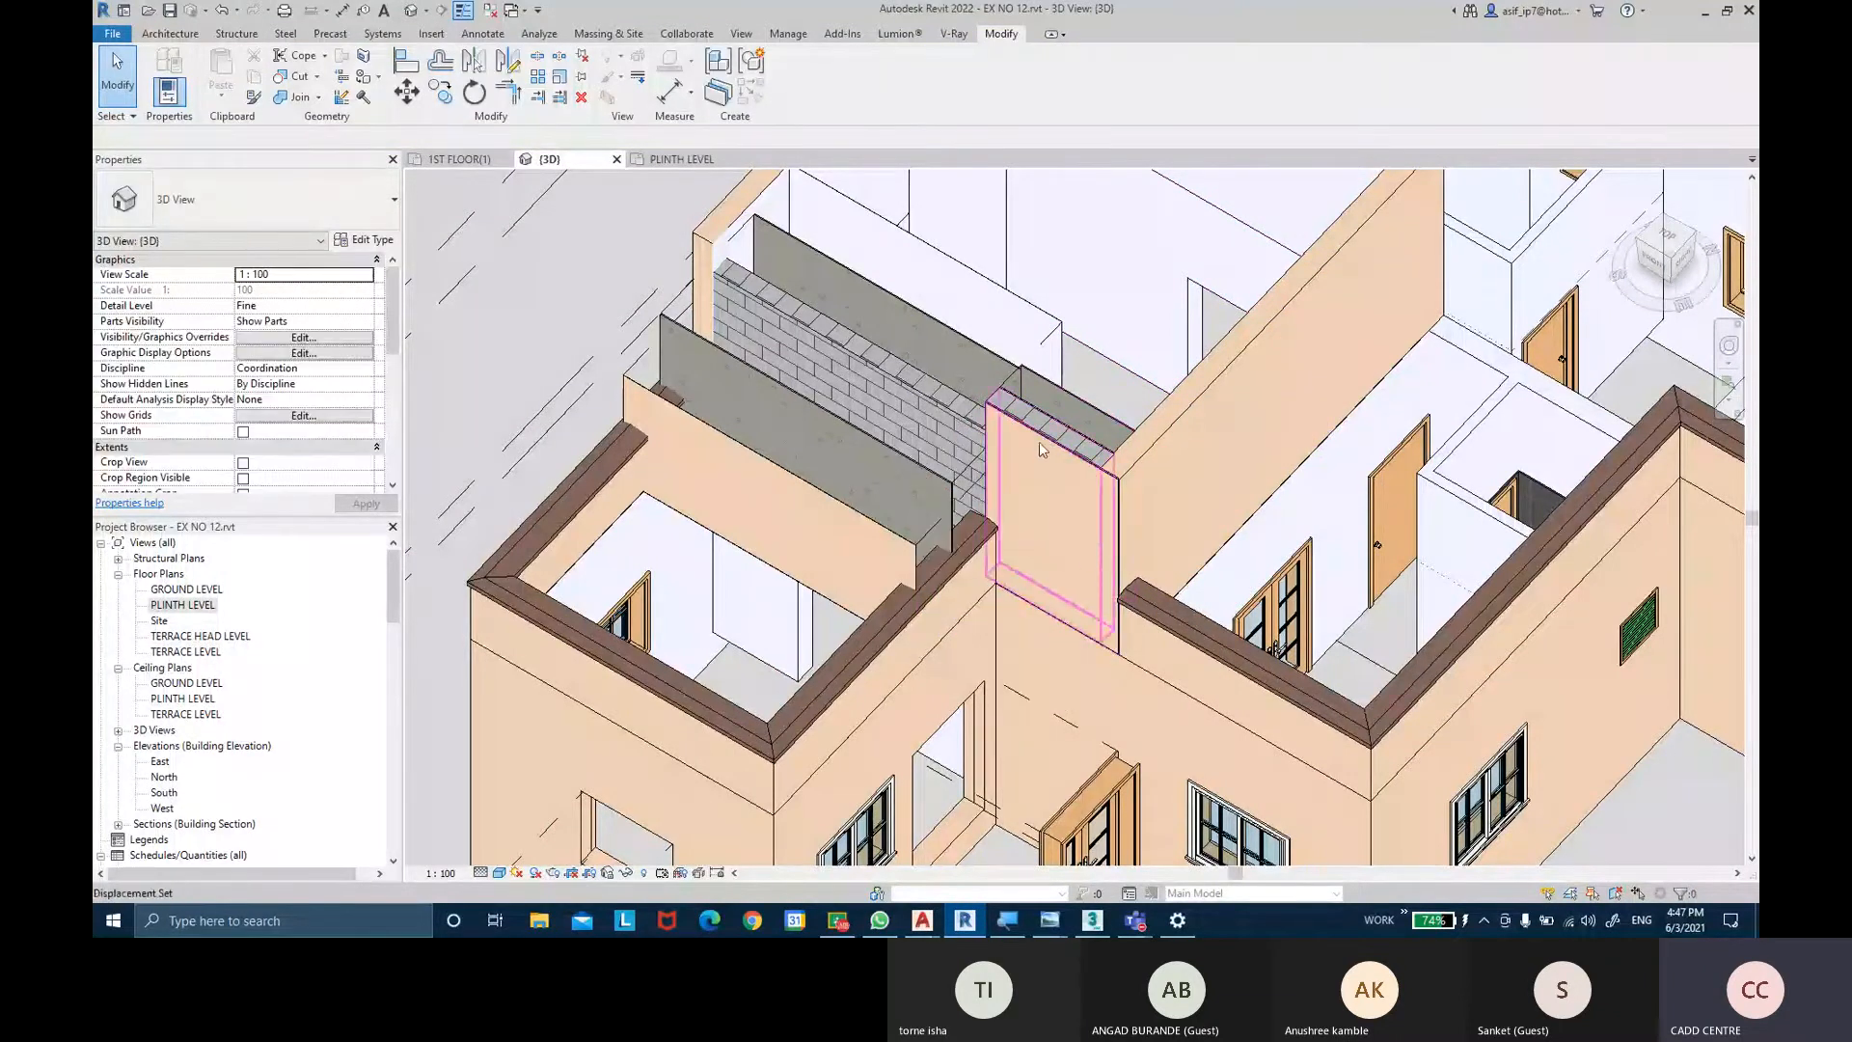
Delete the displacement sets of the long terrace wall's paint and plaster parts.
key("Delete")
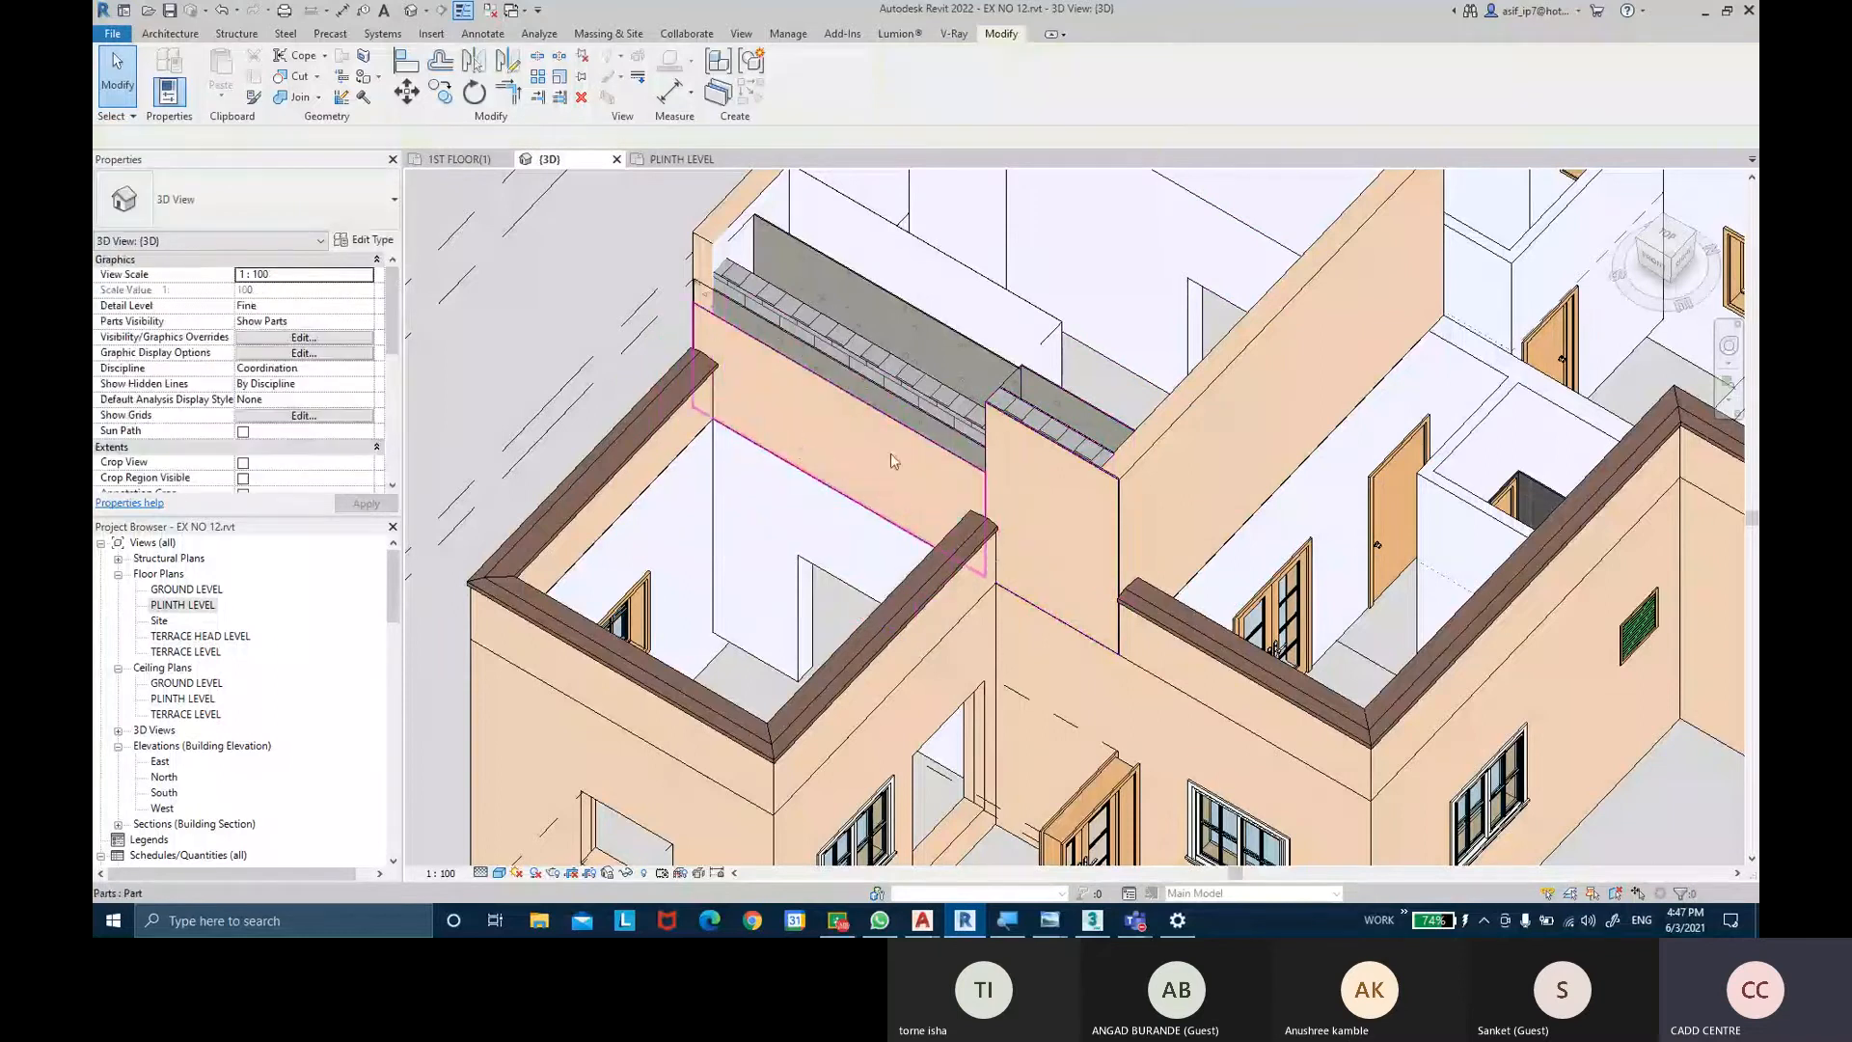
left_click(940, 337)
key("Delete")
left_click(967, 299)
key("Delete")
Delete the displacement set of the short wall's inner plaster part.
middle_click_drag(928, 463, 998, 496)
scroll(866, 513, "down", 3)
scroll(866, 514, "up", 1)
left_click(998, 496)
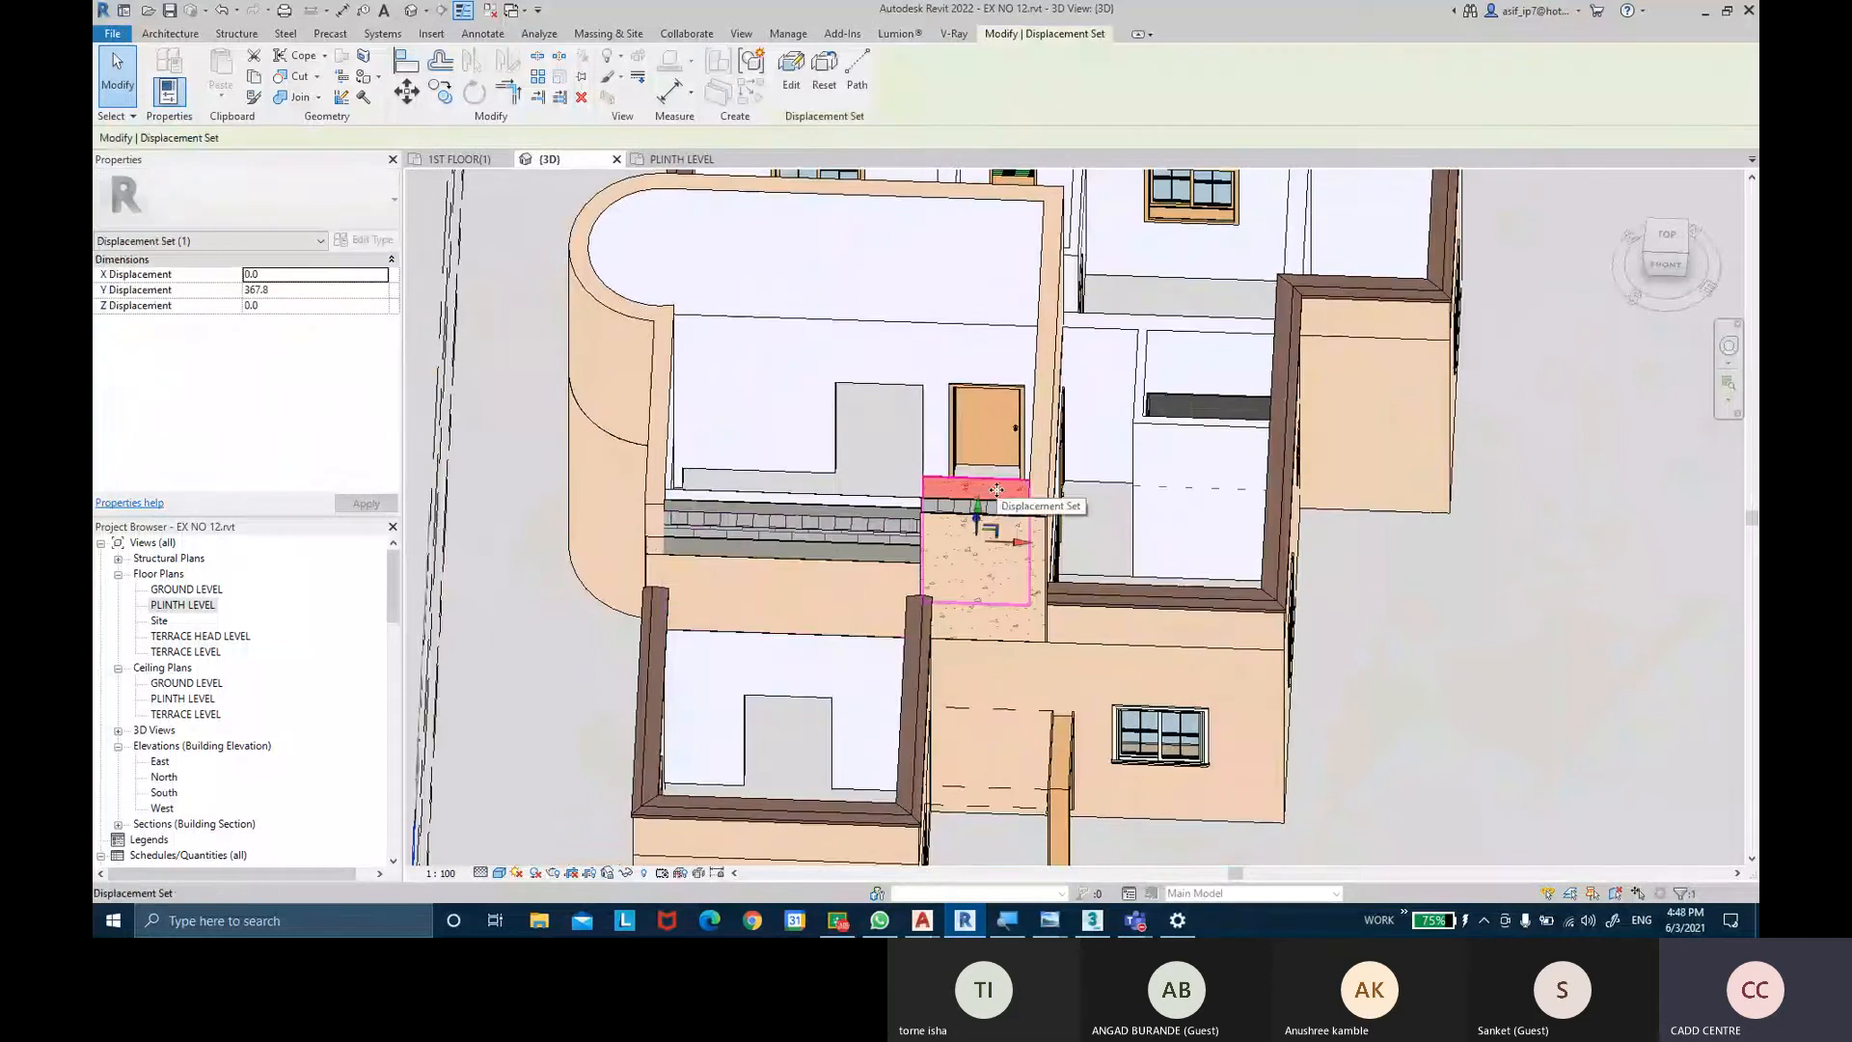
key("Delete")
Delete the short wall's parts to restore the original wall, dismissing the warning.
scroll(998, 497, "up", 2)
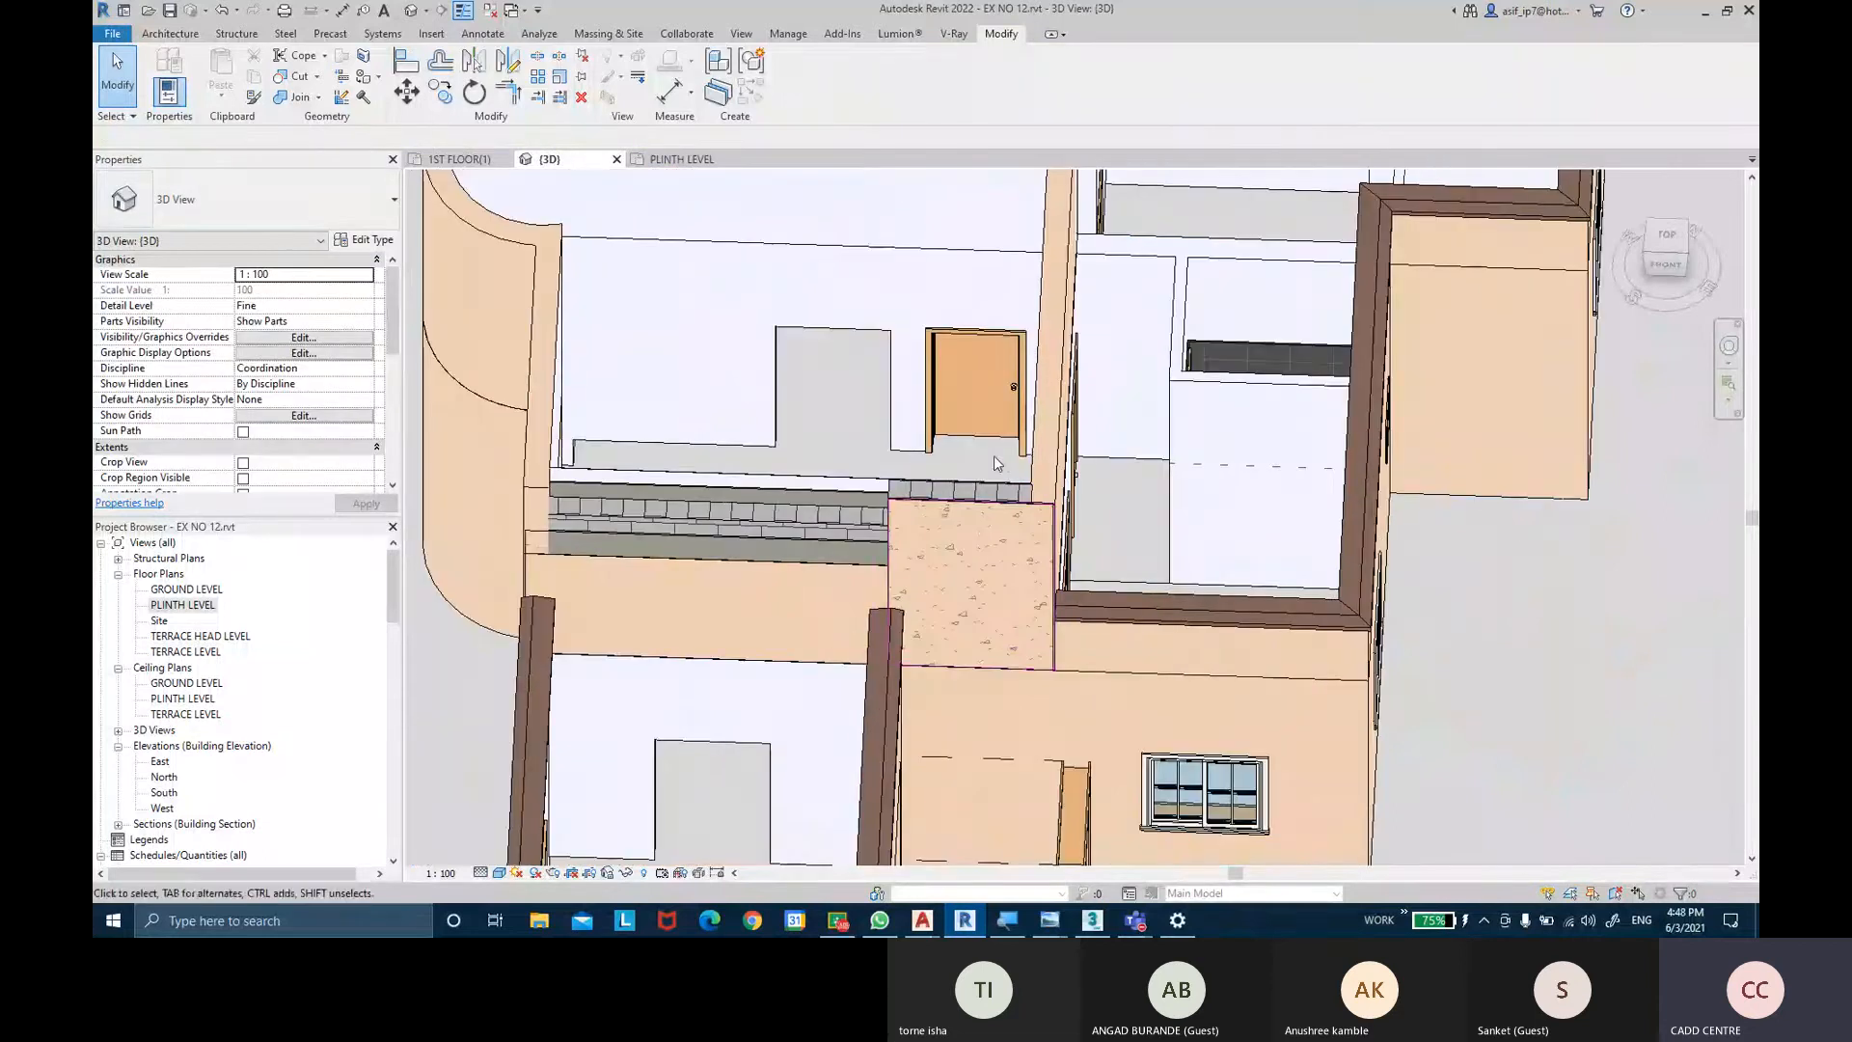
middle_click_drag(997, 463, 988, 480, "shift")
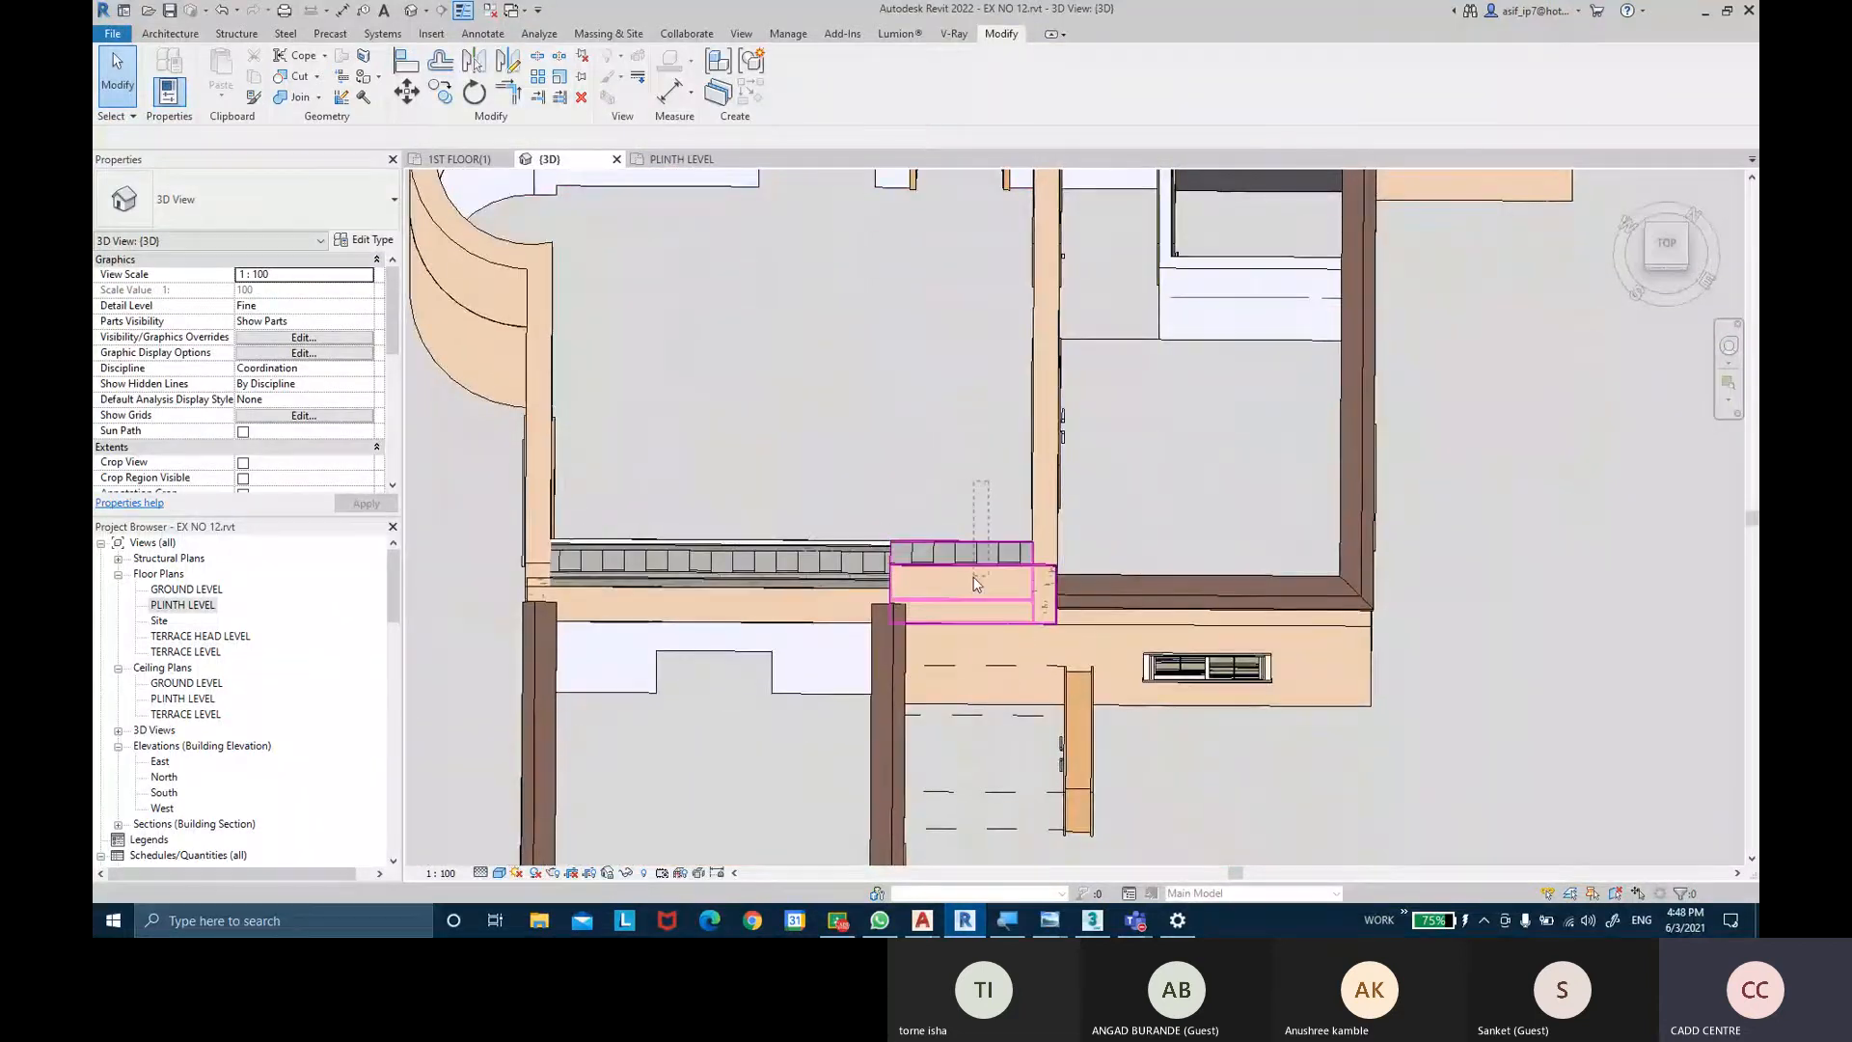
left_click(1006, 503)
key("Delete")
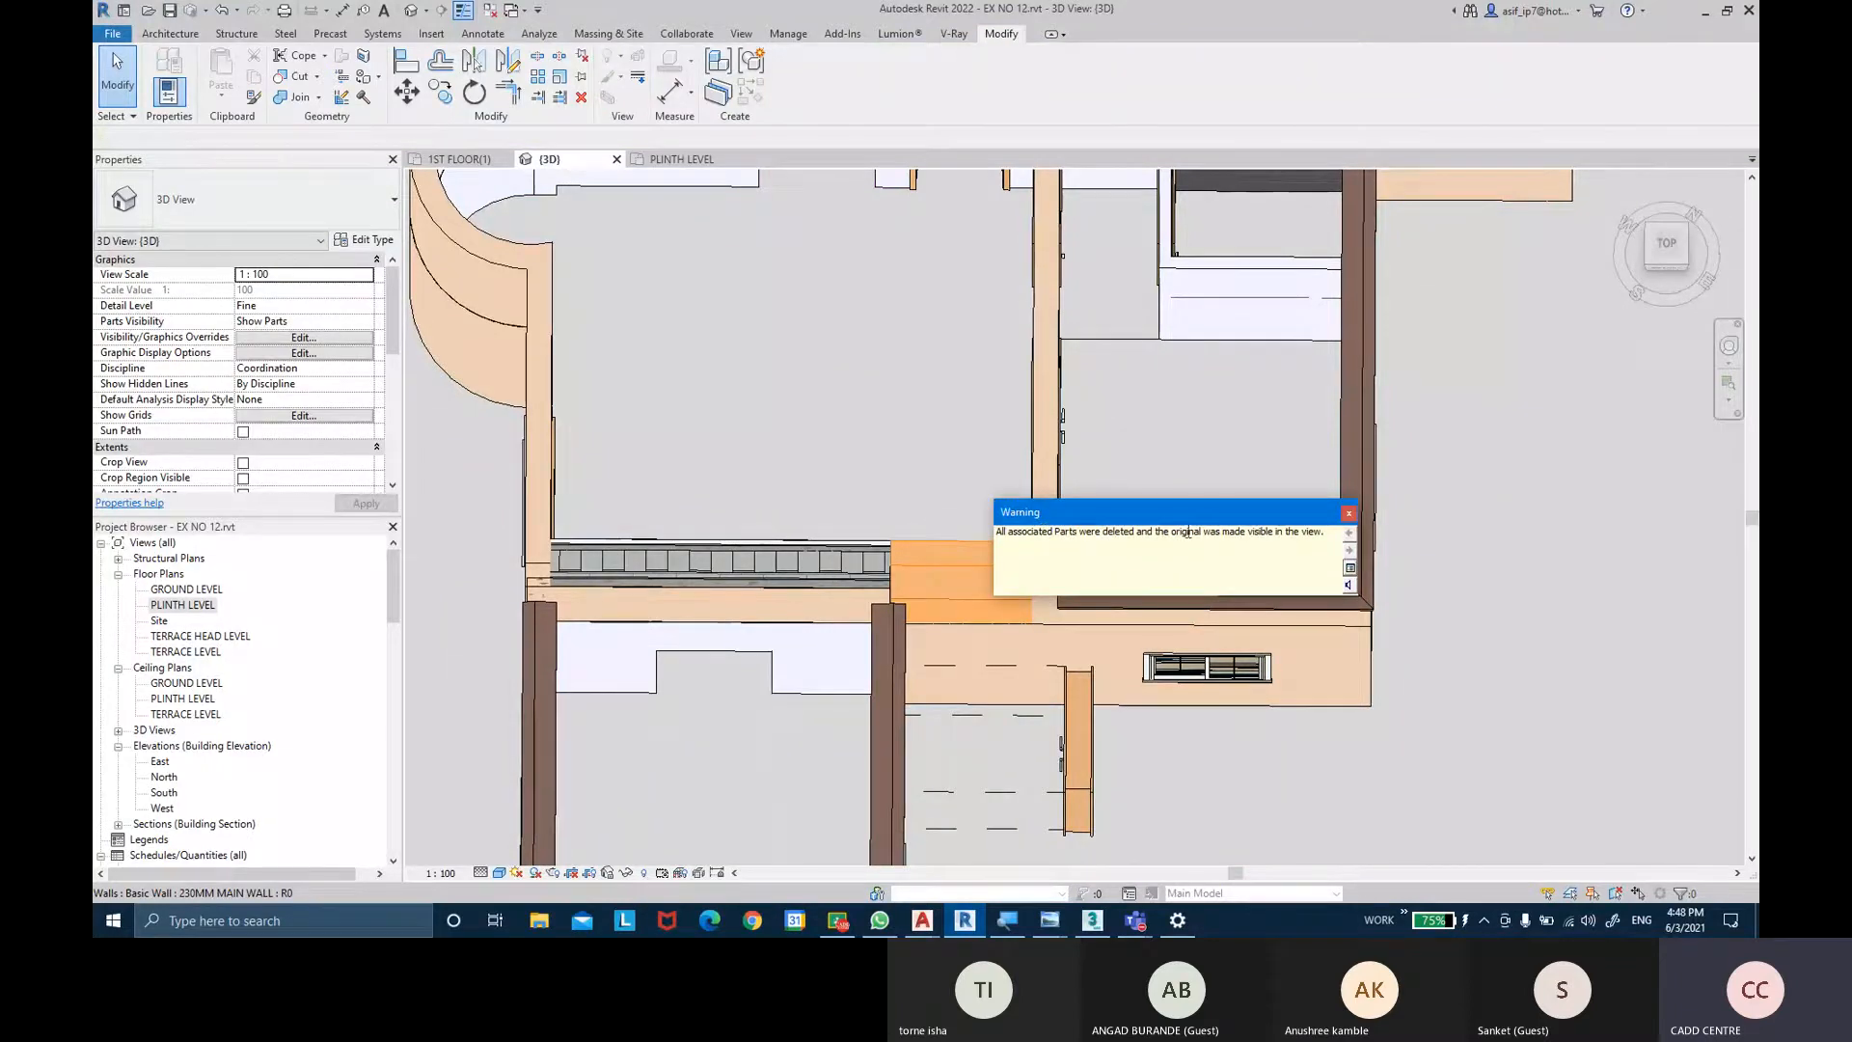
left_click(1349, 514)
Select all of the long wall's parts and delete them to restore the original wall.
middle_click_drag(971, 473, 942, 442, "shift")
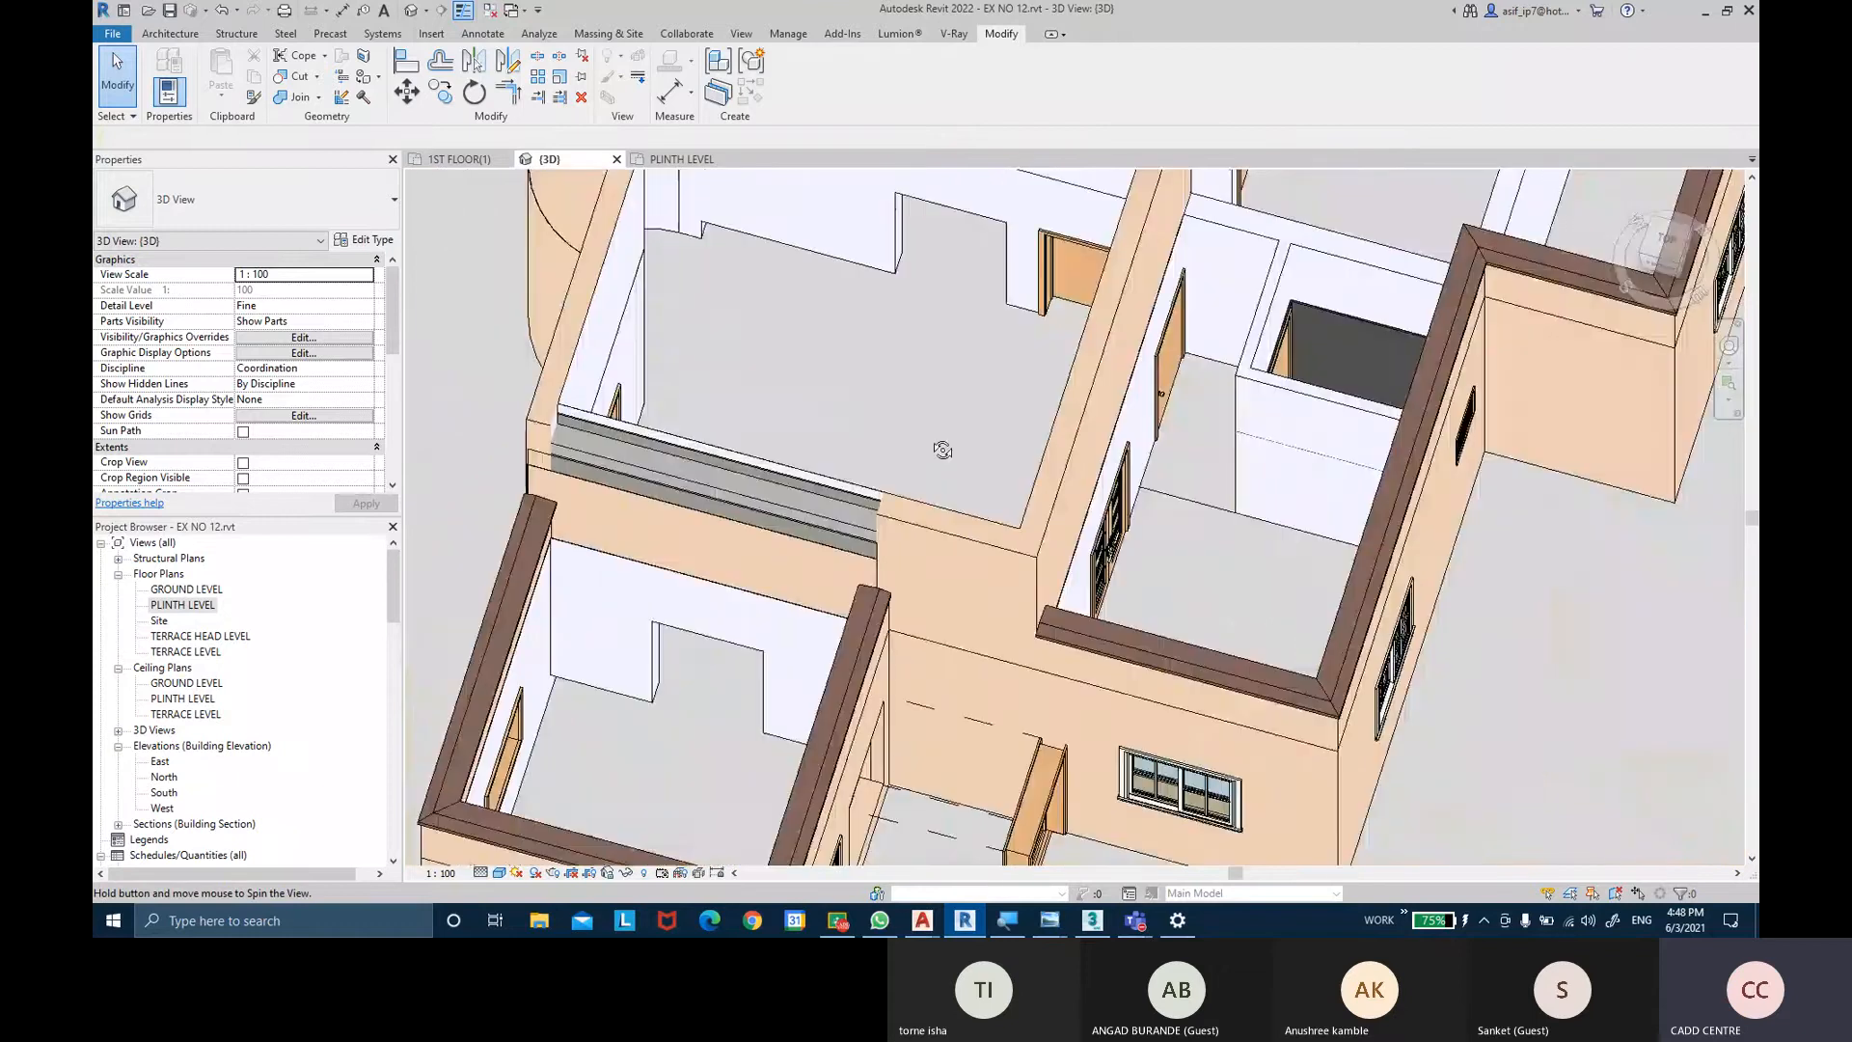
left_click_drag(787, 548, 789, 545)
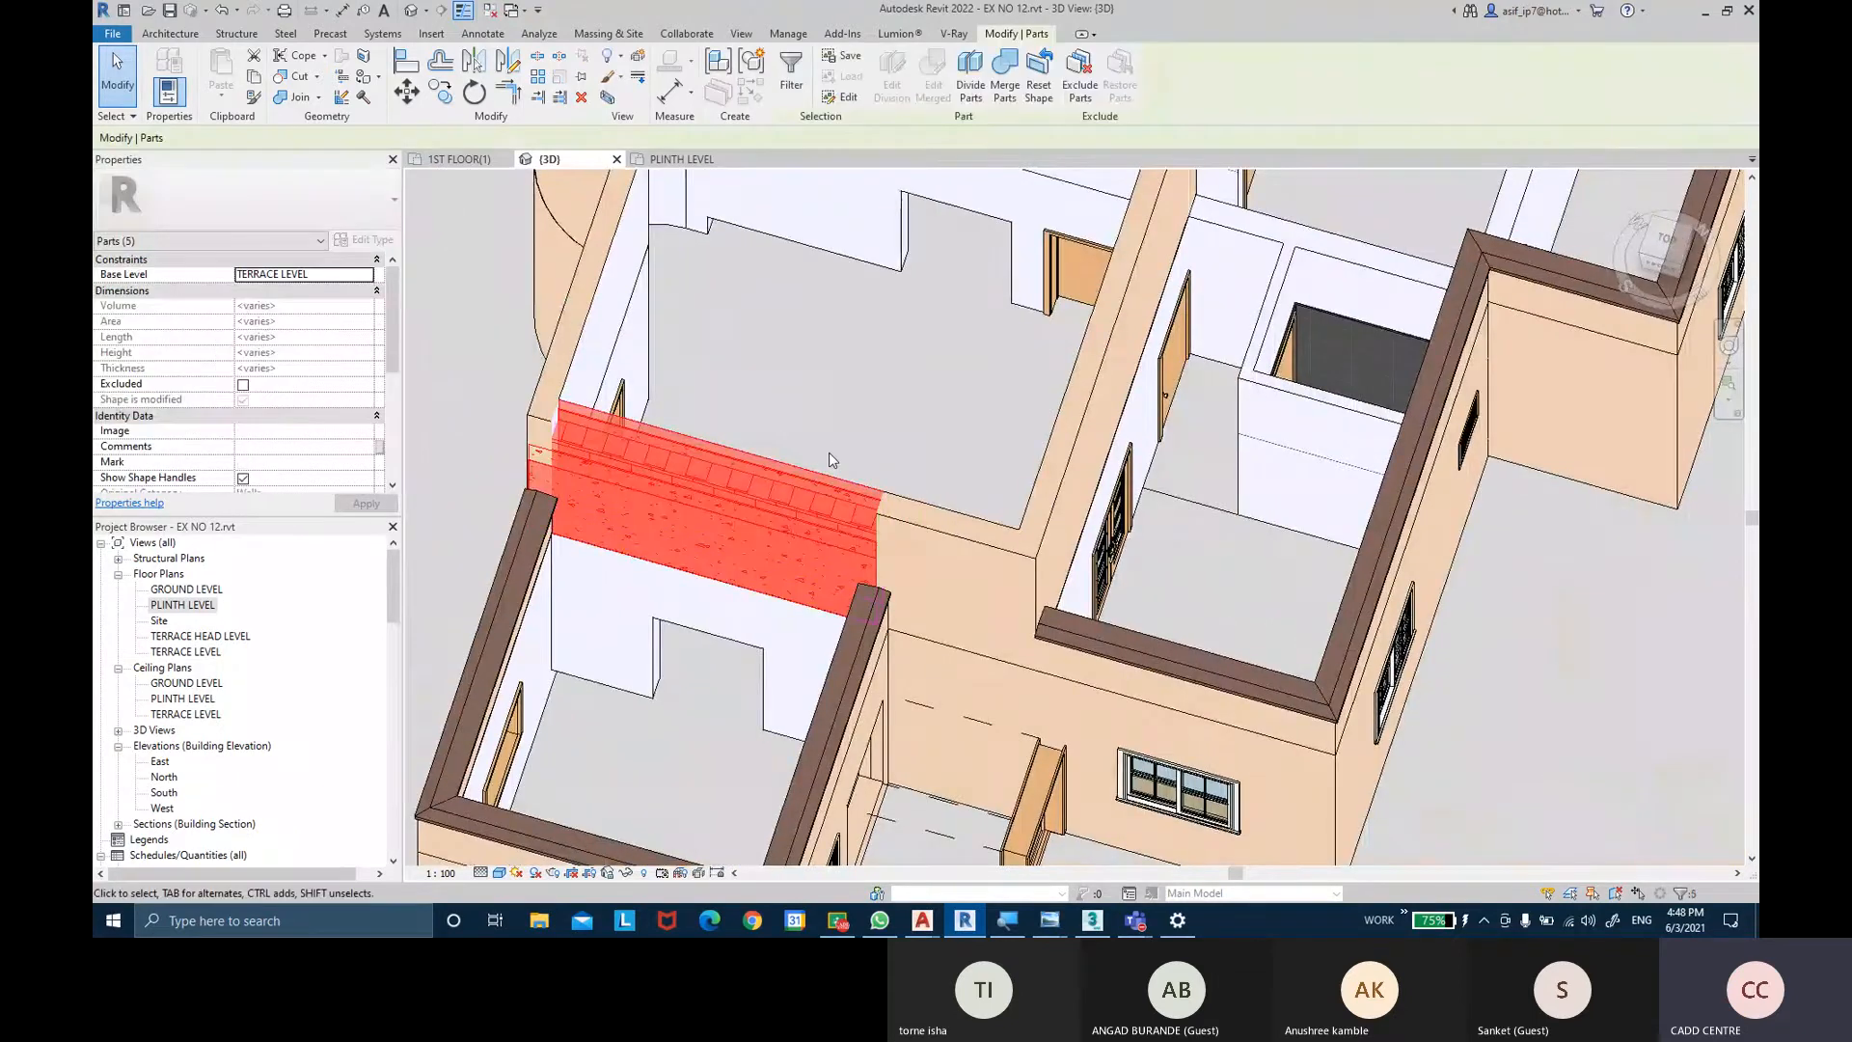
key("Delete")
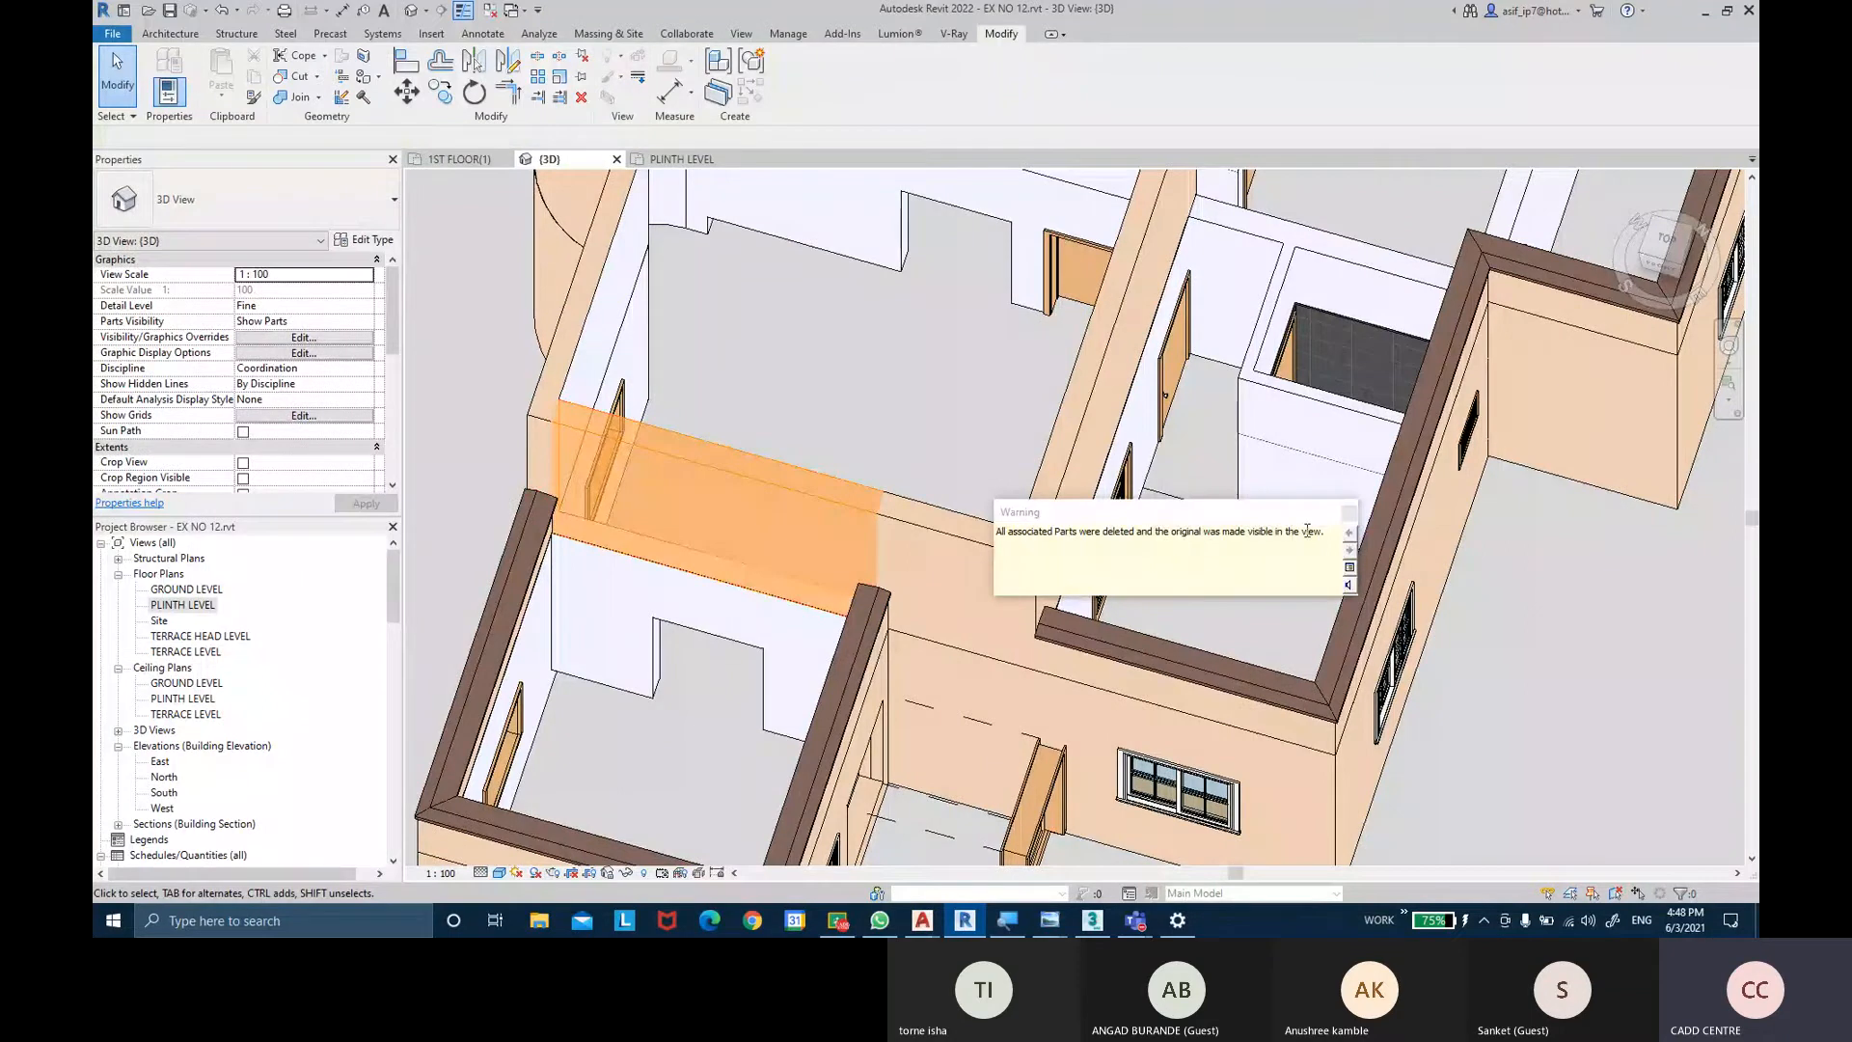
left_click(1349, 515)
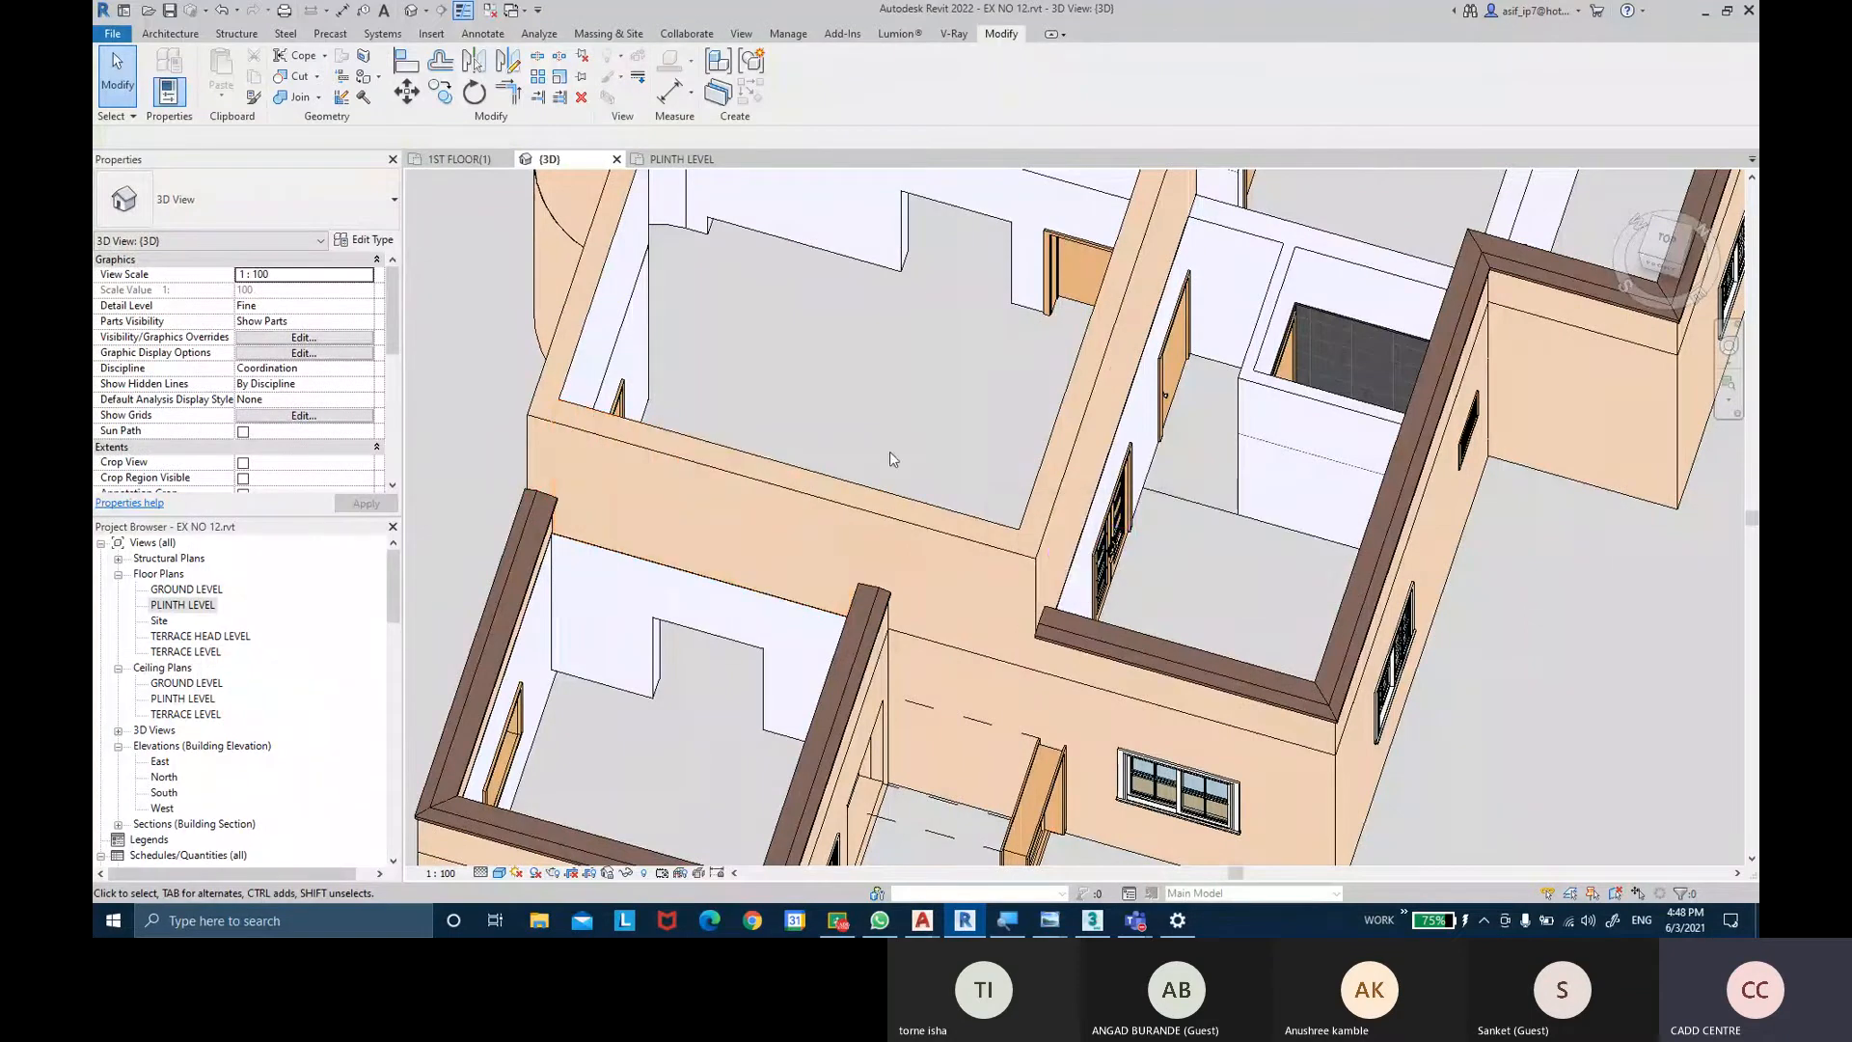
Delete the displacement sets of the front projecting room's window and double door so both return to their openings.
scroll(892, 460, "down", 2)
middle_click_drag(868, 450, 1022, 391, "shift")
middle_click_drag(975, 636, 747, 309, "shift")
scroll(555, 596, "up", 2)
left_click(609, 643)
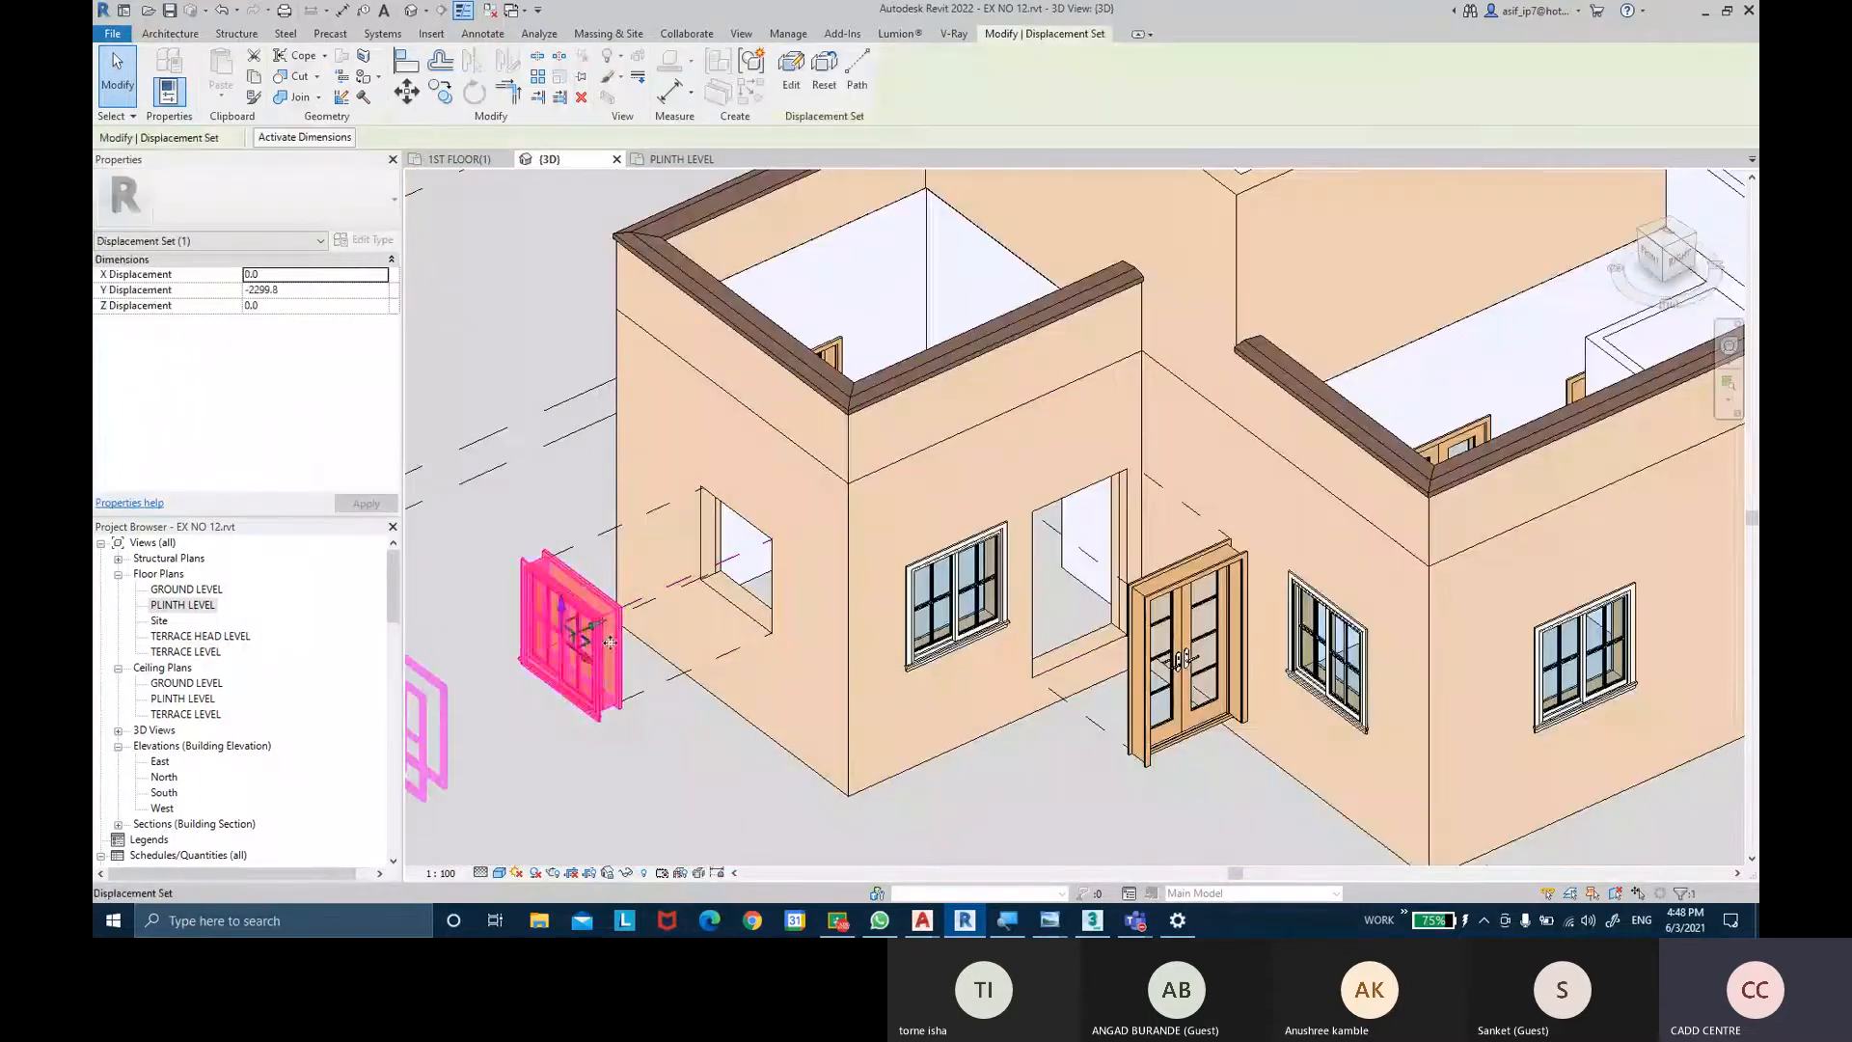
scroll(609, 642, "up", 1)
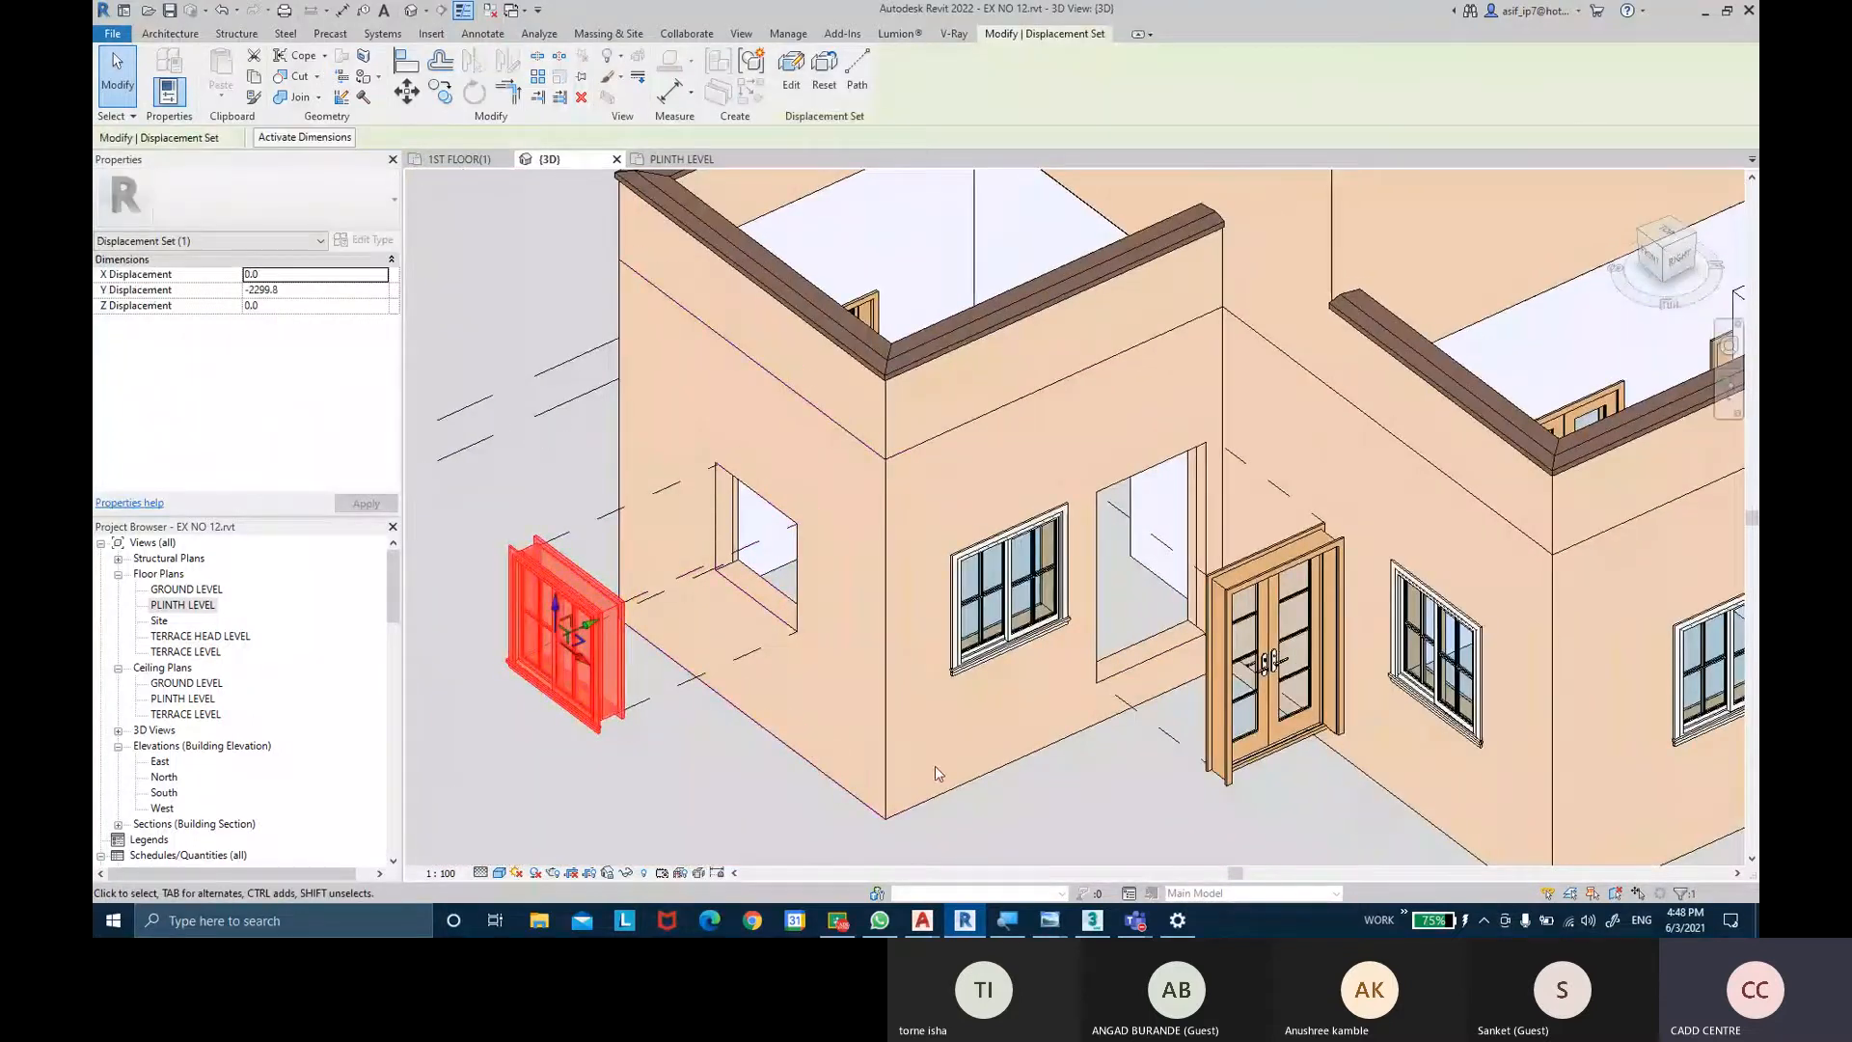
key("Delete")
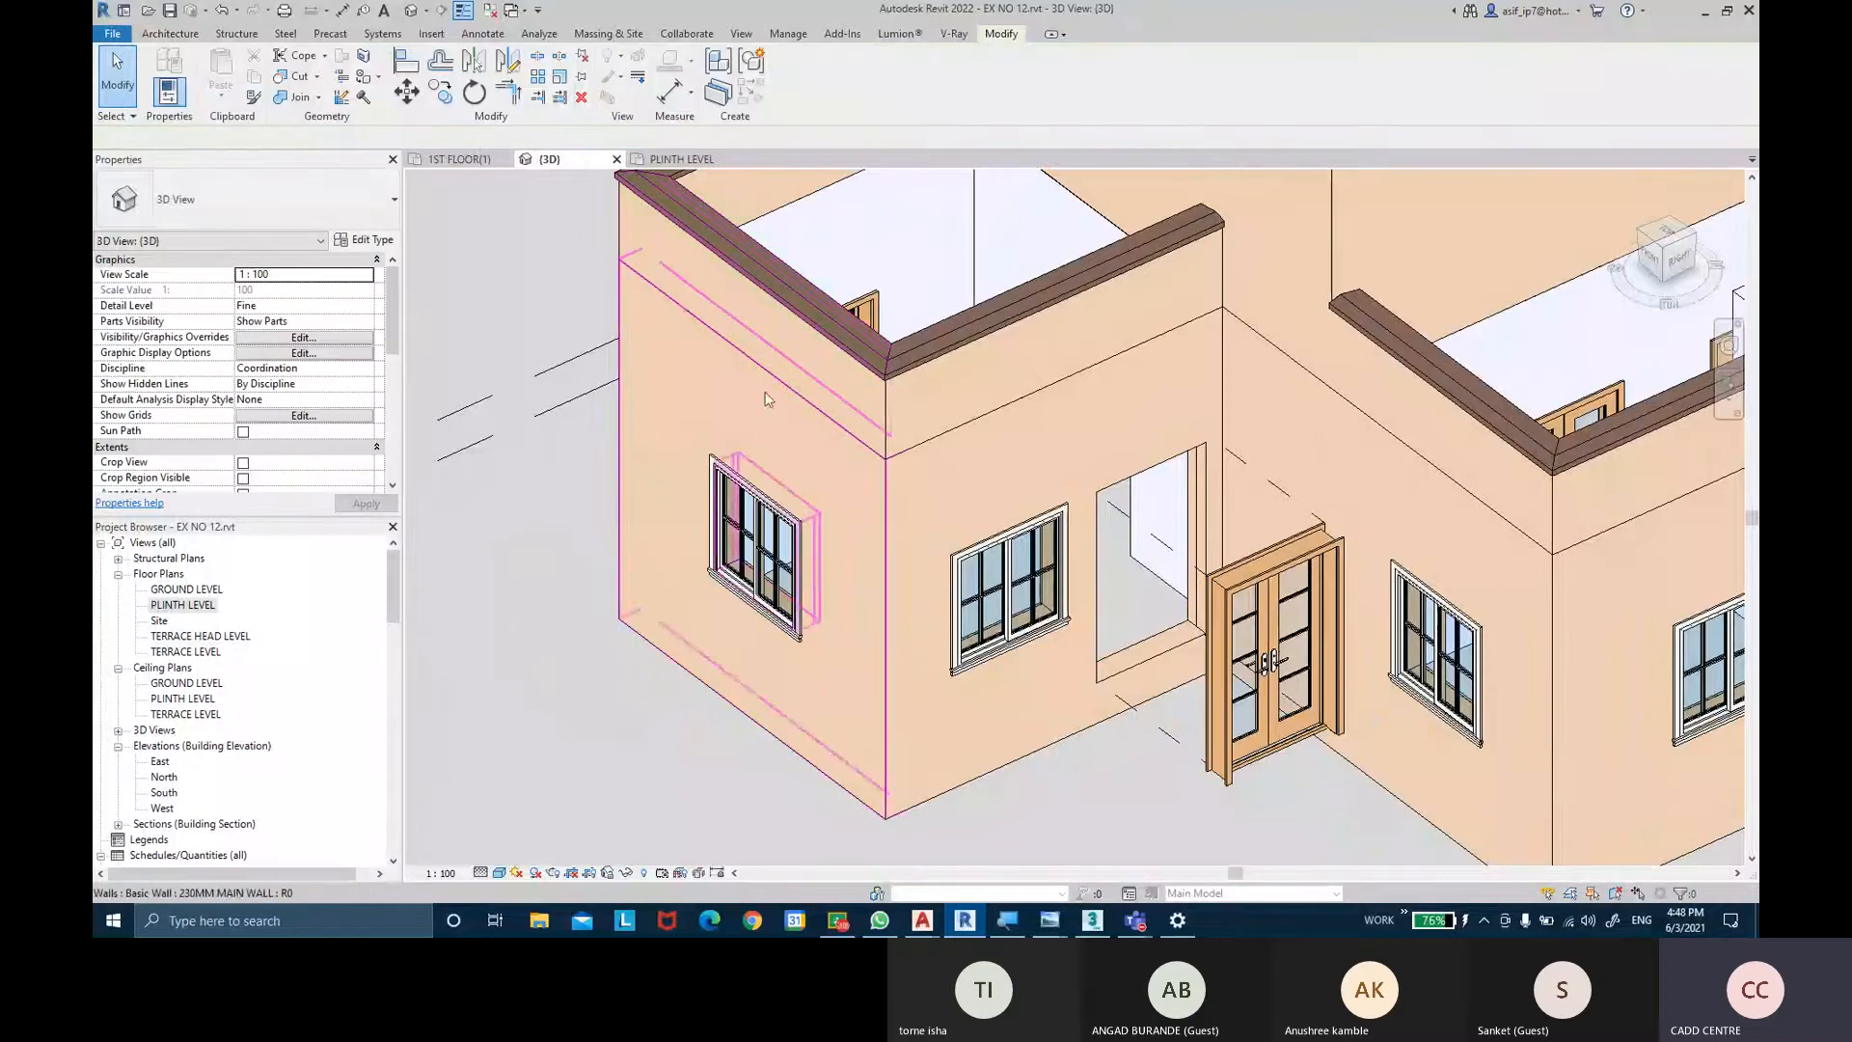
left_click(1283, 733)
key("Delete")
Clear the small grey piece projecting beyond the building's far corner and view the whole model.
scroll(1228, 782, "down", 2)
middle_click_drag(1228, 781, 739, 737)
scroll(739, 737, "down", 2)
mouse_move(837, 690)
middle_mouse_down("shift")
mouse_move(950, 675)
mouse_move(832, 695)
middle_mouse_up("shift")
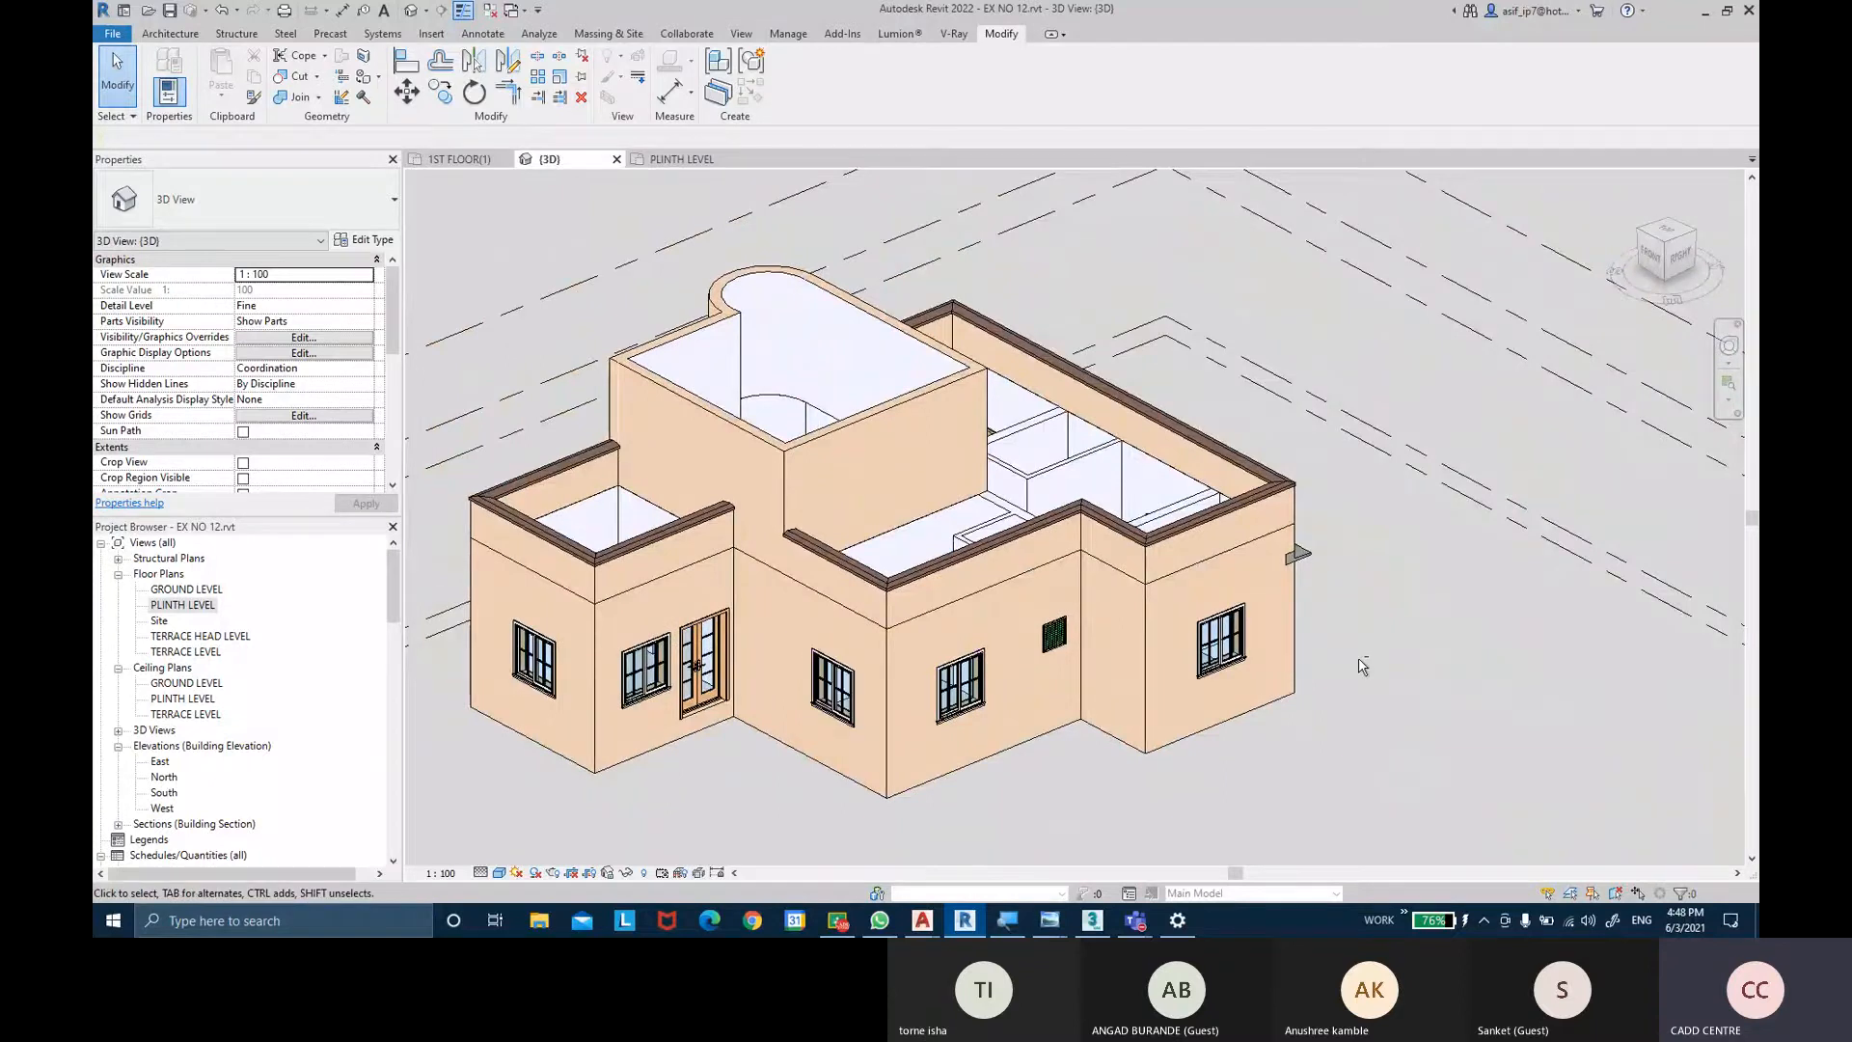
middle_click_drag(1437, 660, 1335, 665, "shift")
scroll(1254, 665, "up", 5)
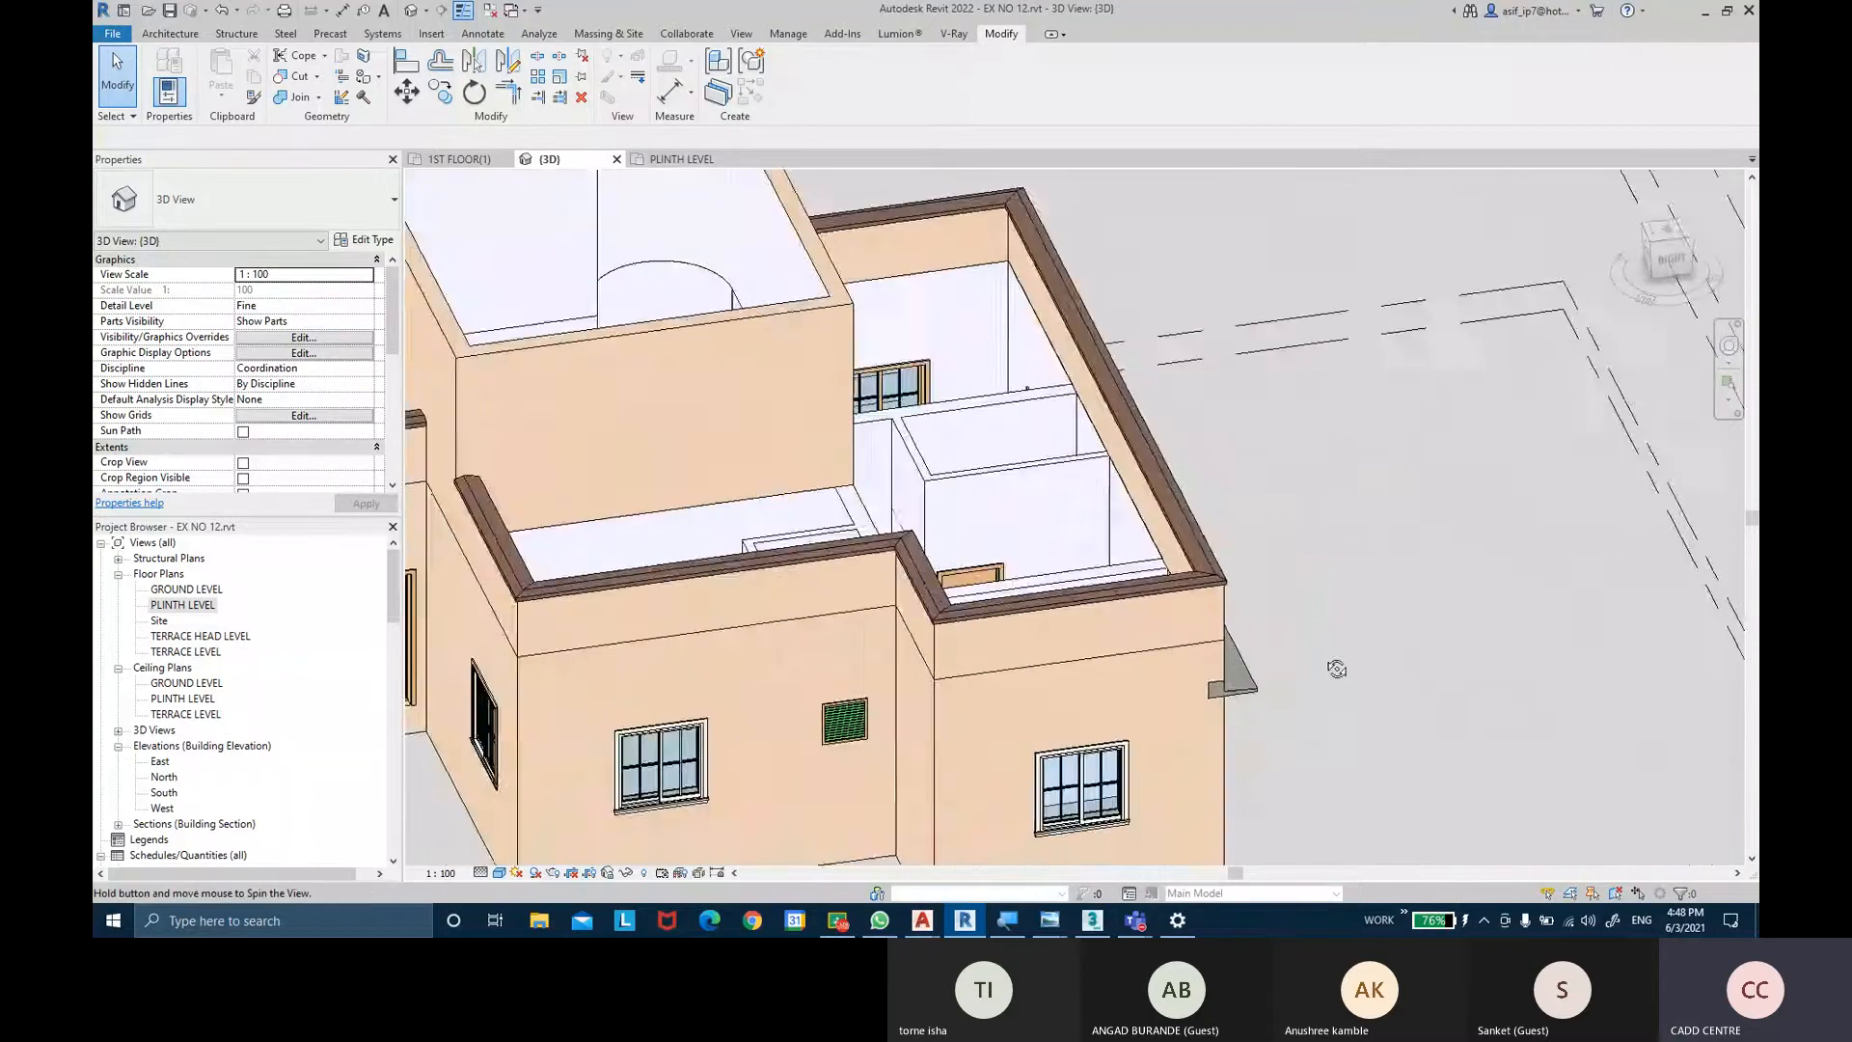
scroll(1312, 678, "down", 5)
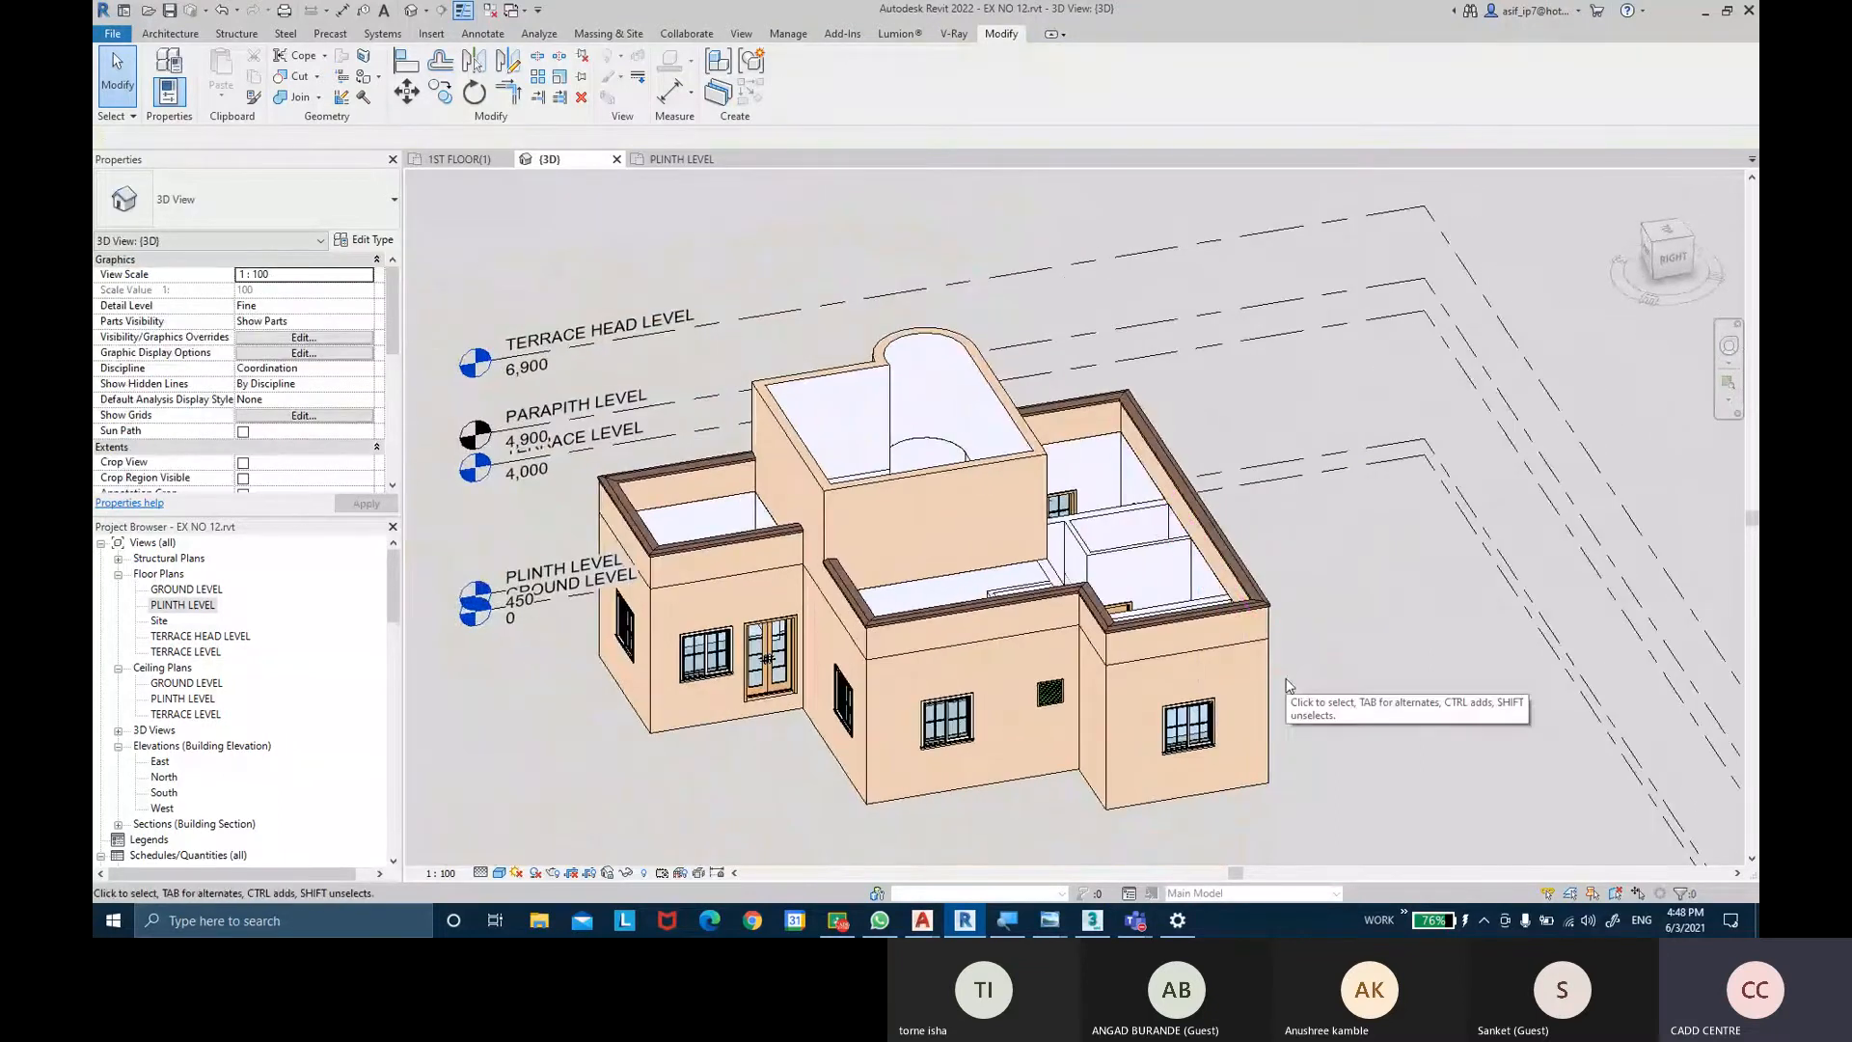
middle_click_drag(1329, 686, 875, 709, "shift")
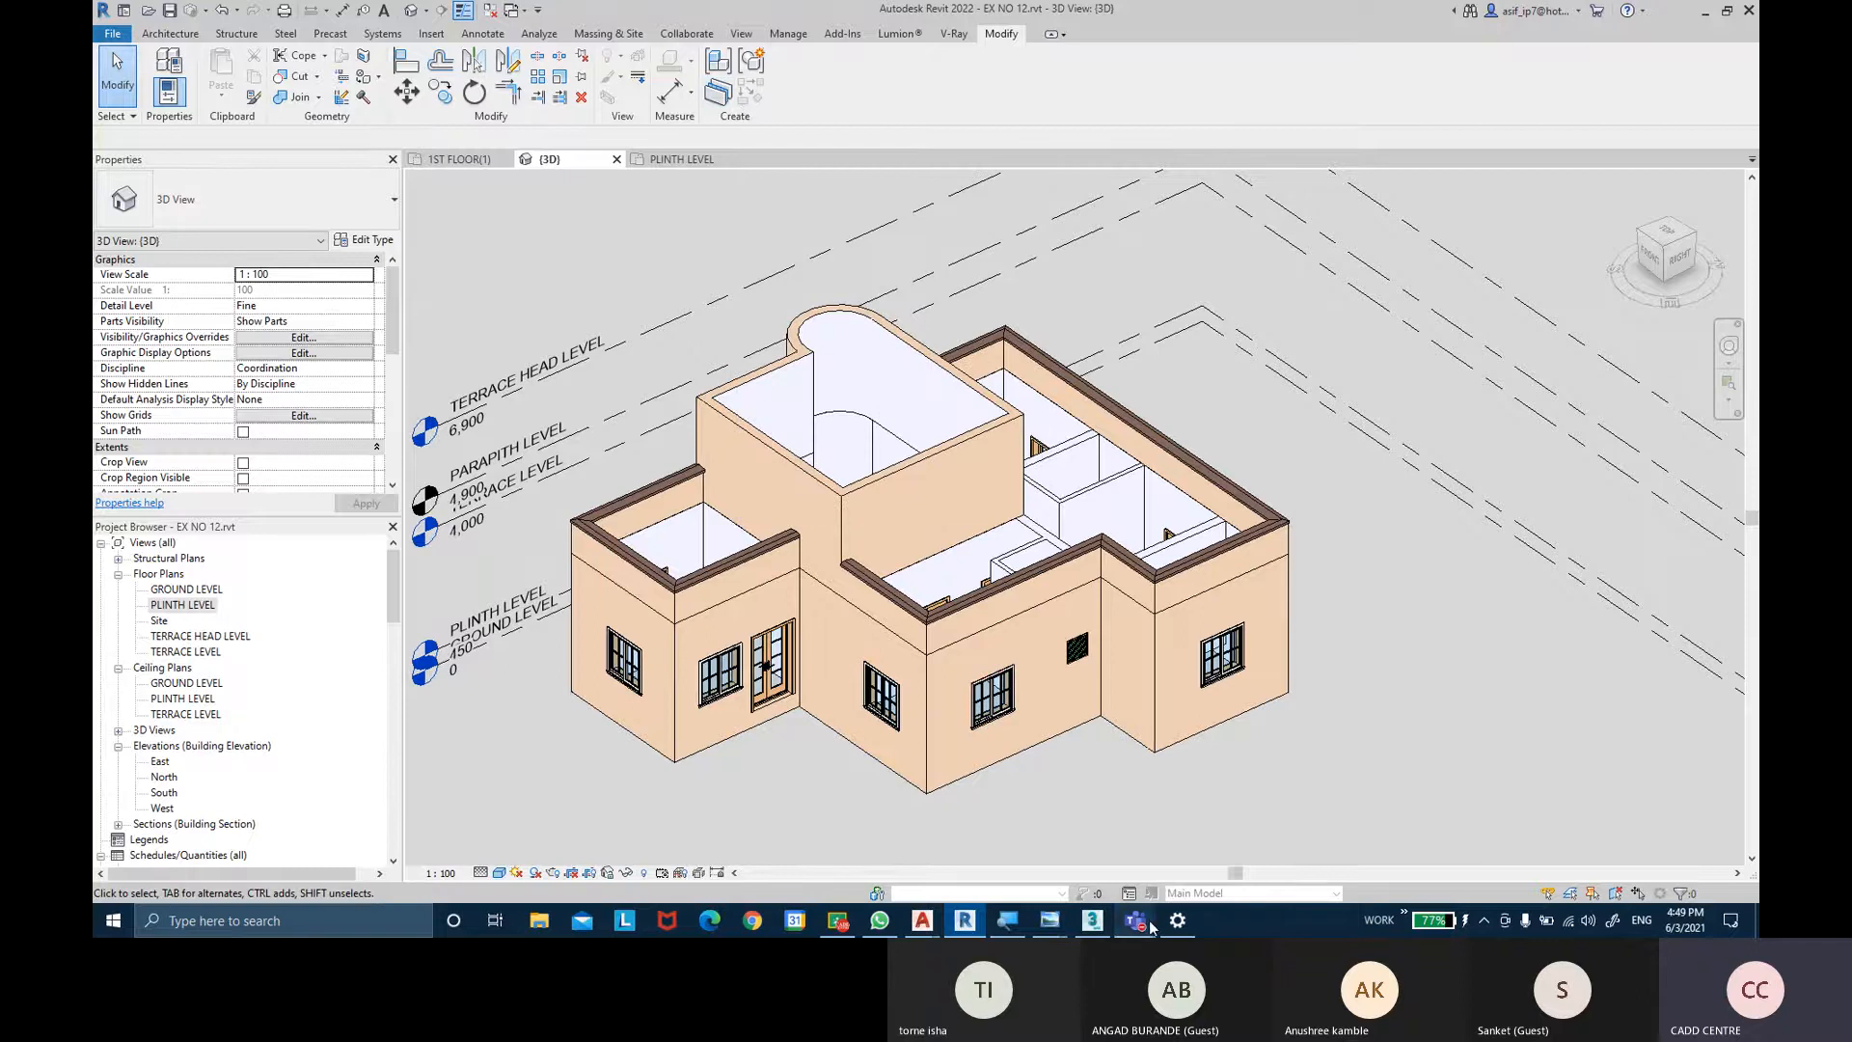
Switch to the Microsoft Teams meeting, check its chat for messages and return to the Revit model.
mouse_move(1136, 921)
left_click(1153, 843)
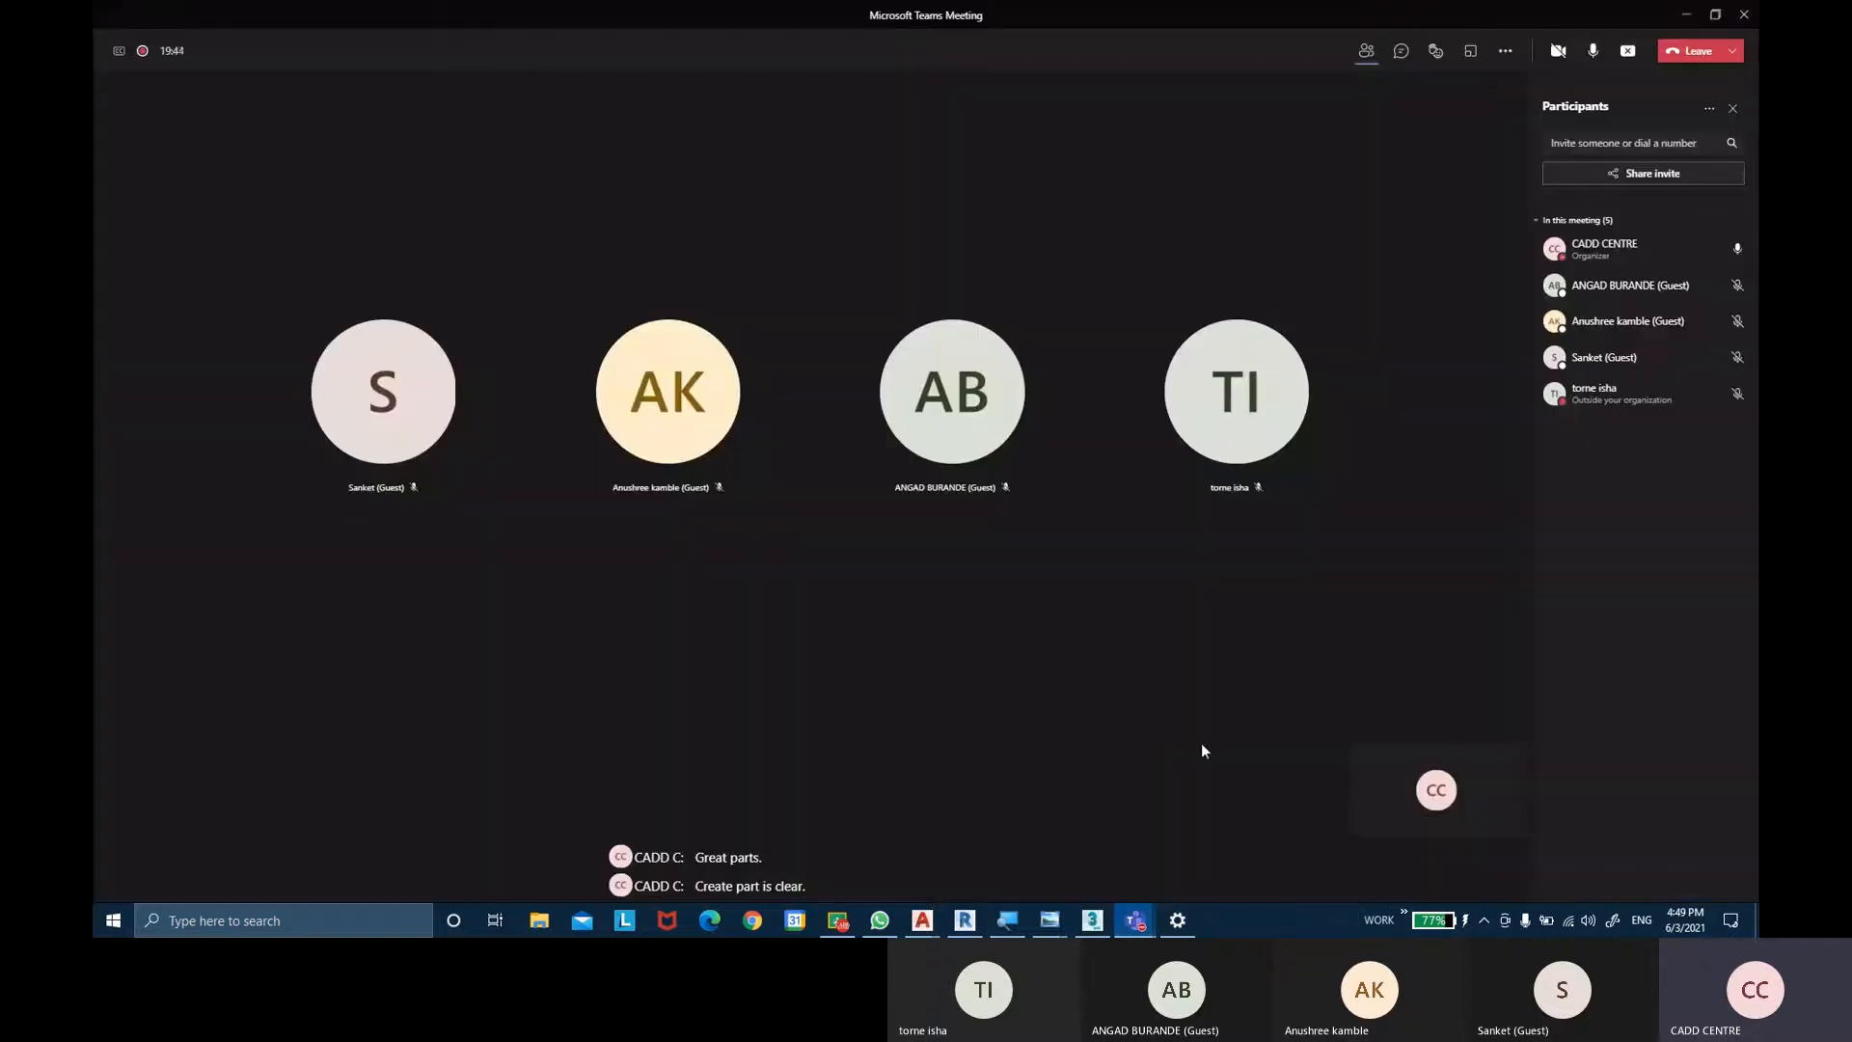
left_click(1401, 50)
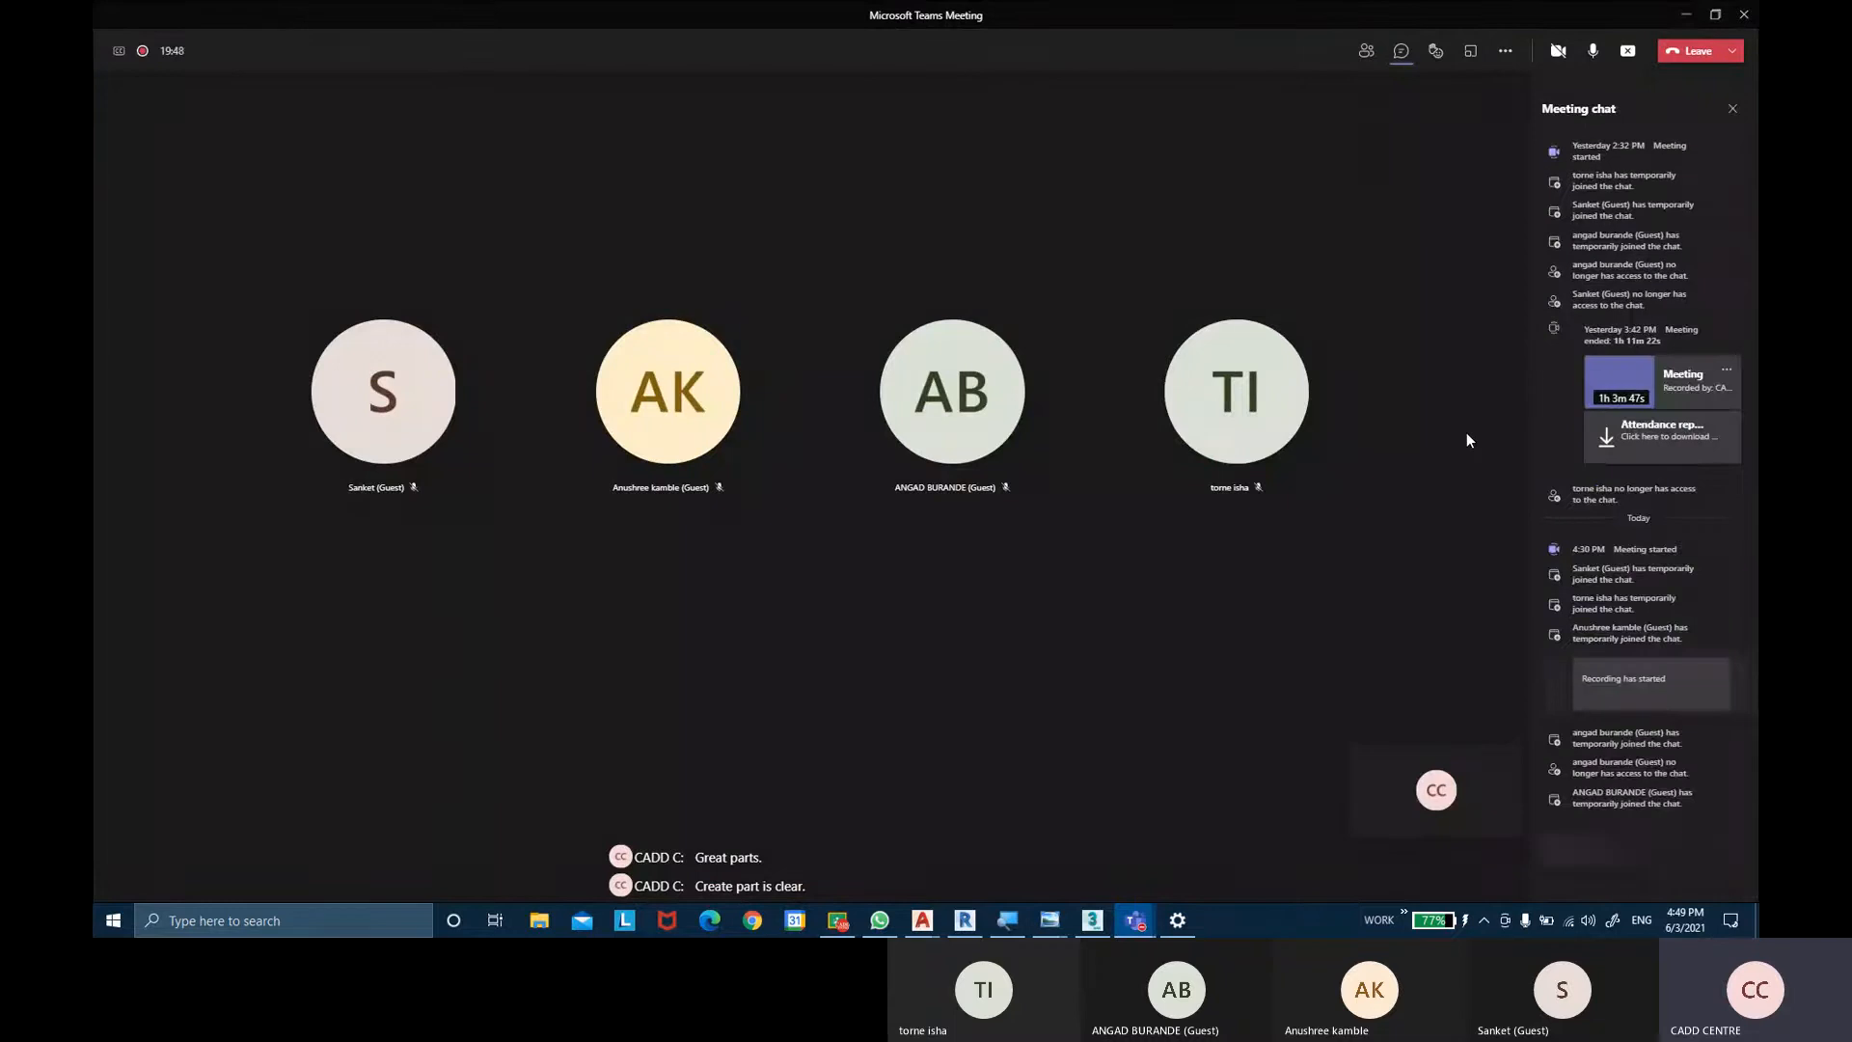
left_click(970, 624)
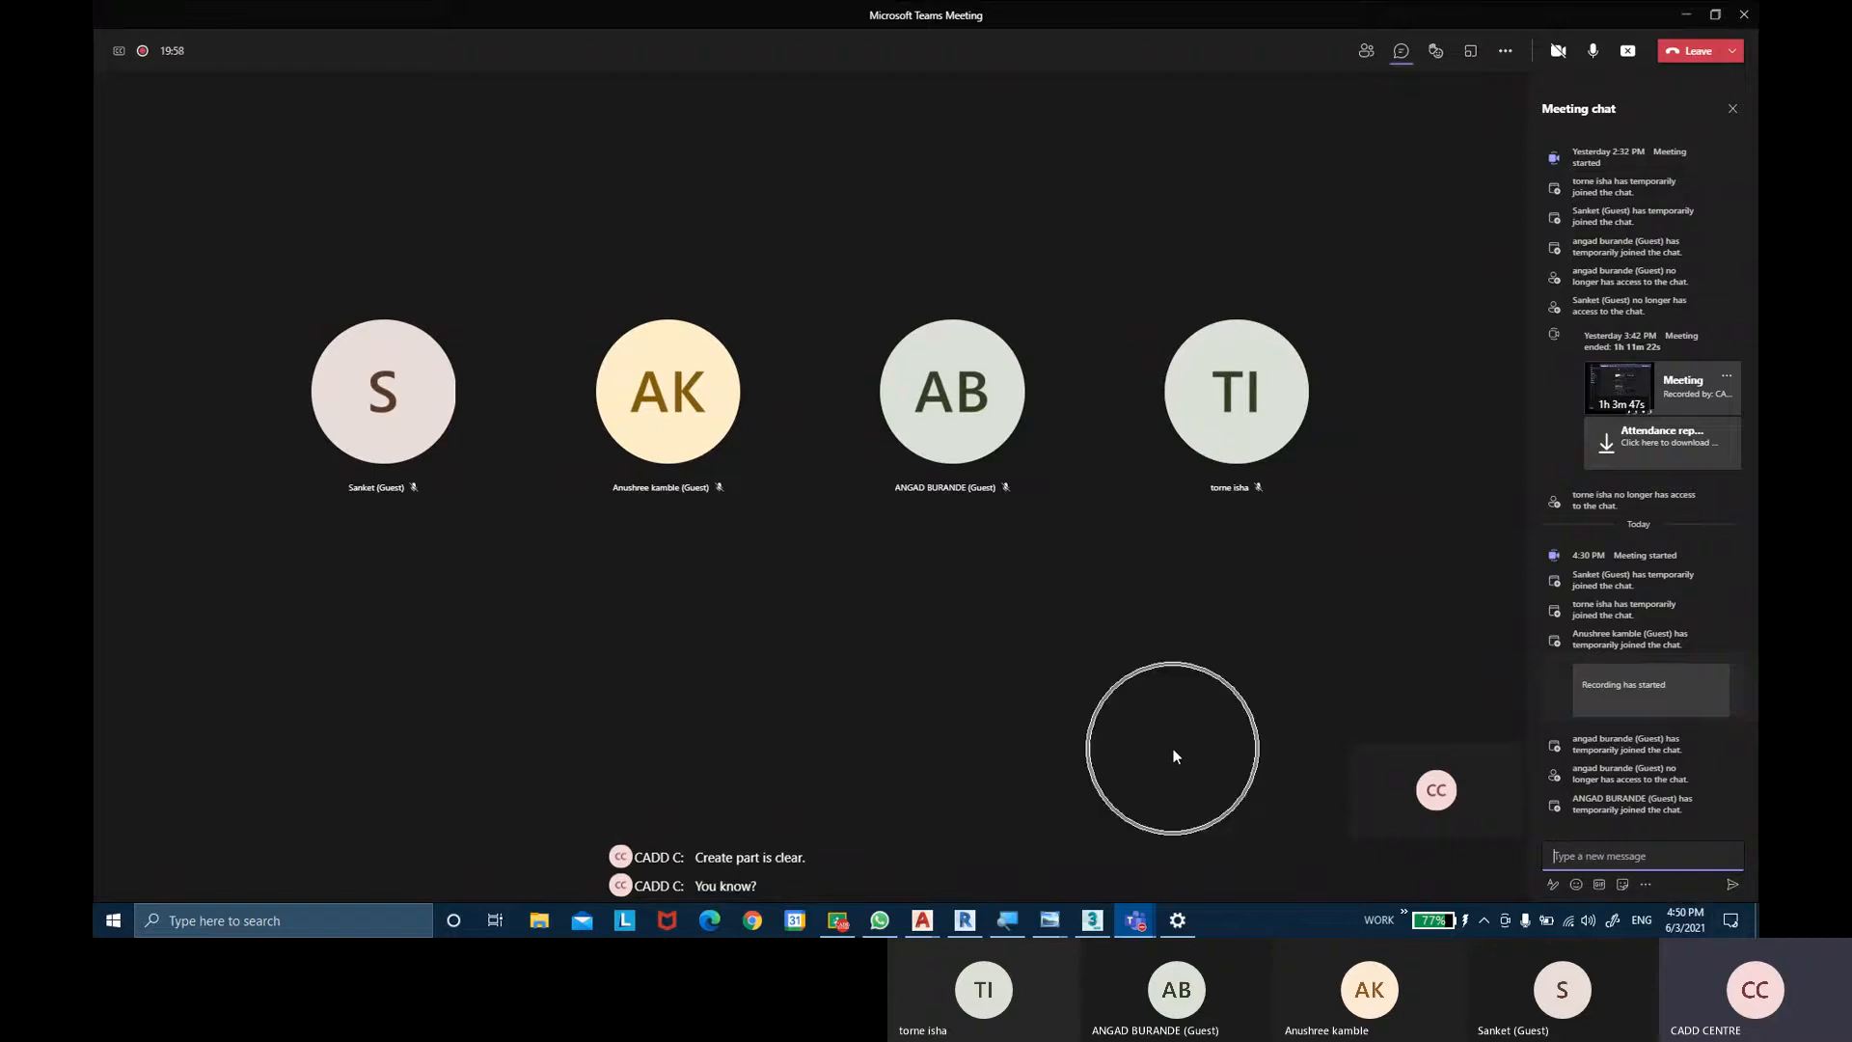
left_click(1686, 14)
Read the Create Assembly tool's description and examine the sliding window on the front projecting room.
middle_click_drag(1258, 409, 1293, 935, "shift")
scroll(1052, 378, "up", 1)
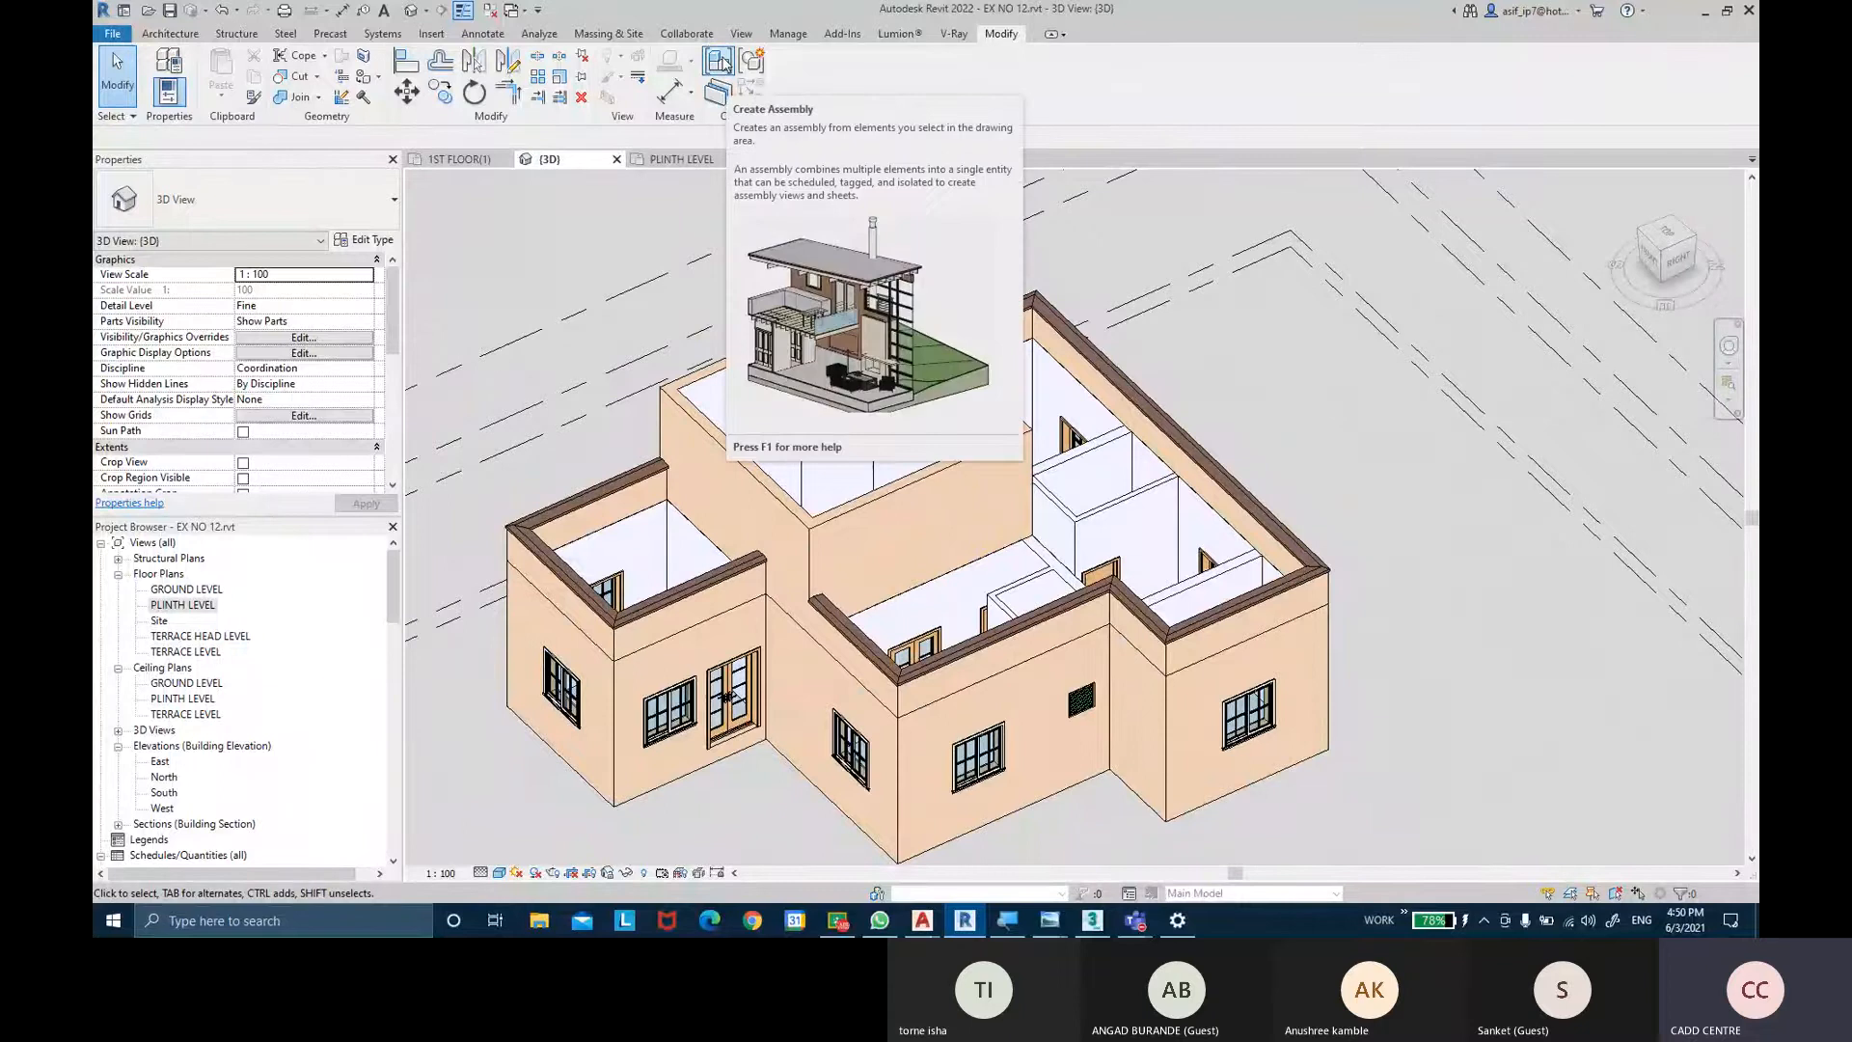
key("ctrl")
key("ctrl")
middle_click_drag(740, 812, 796, 692)
scroll(730, 746, "up", 6)
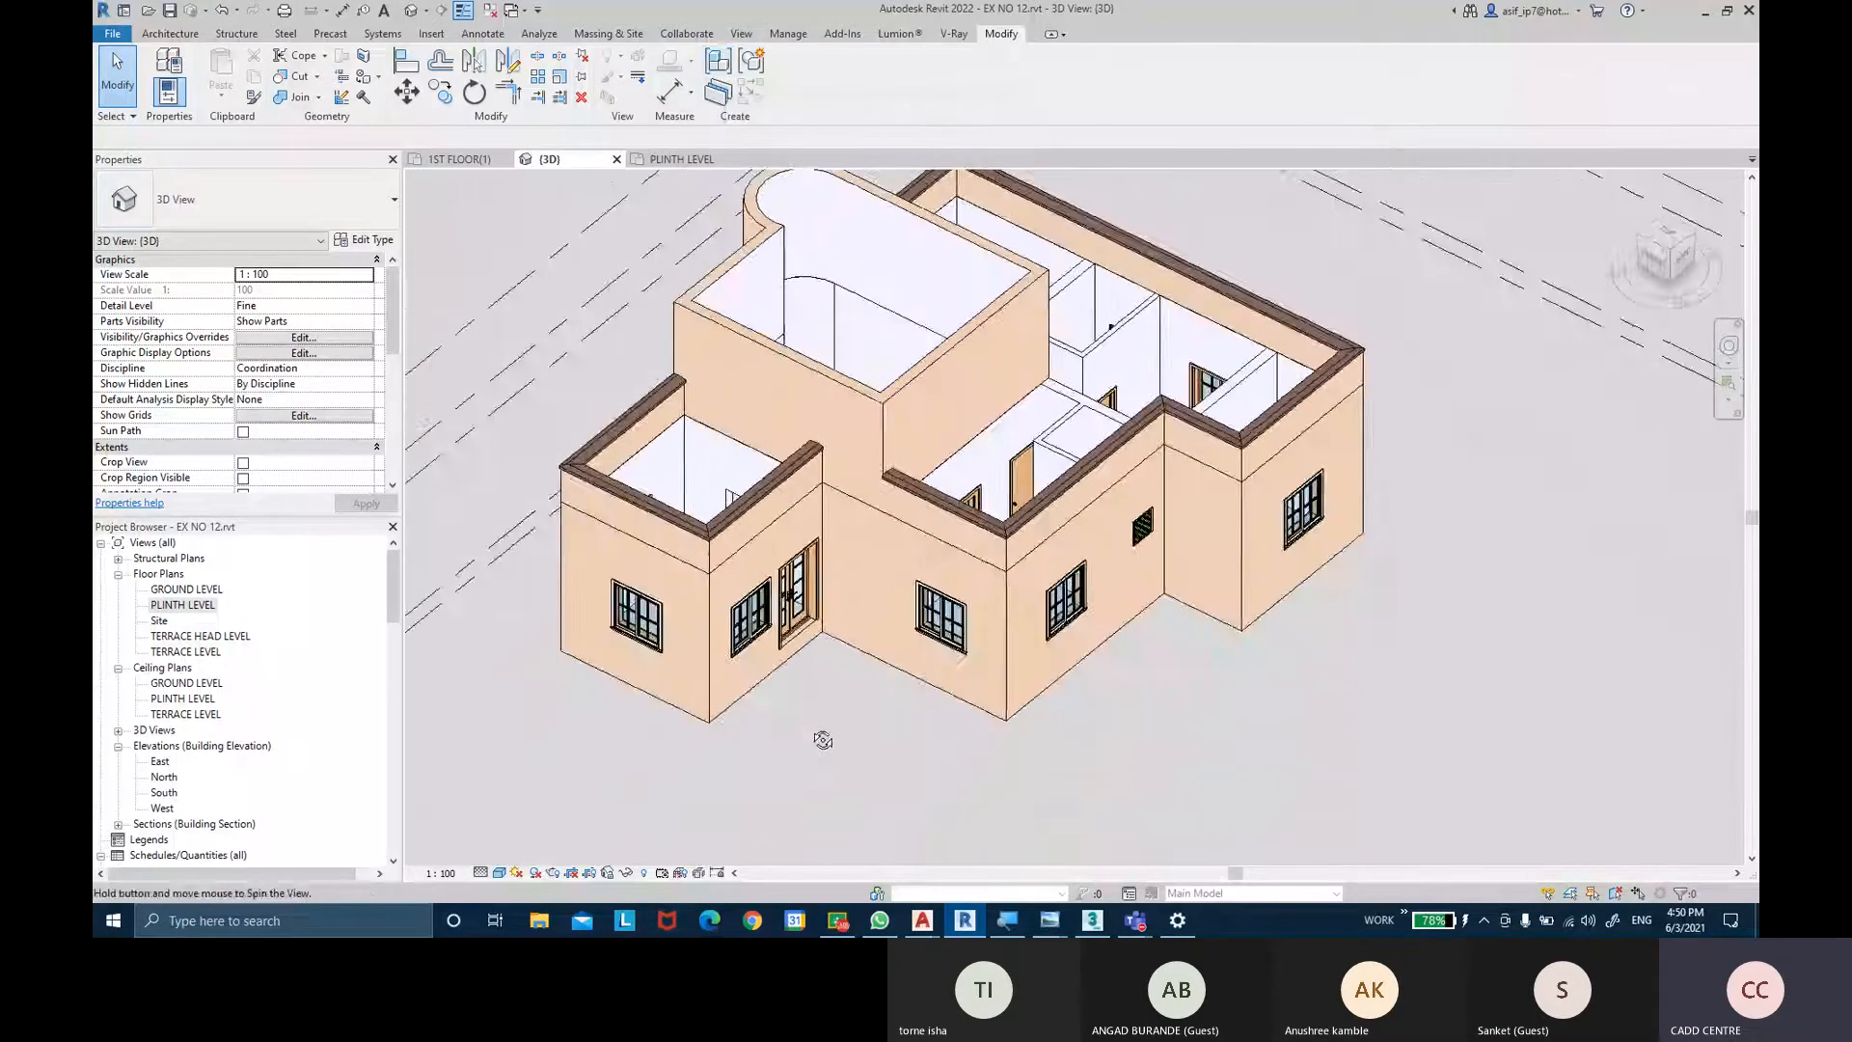
scroll(672, 643, "up", 2)
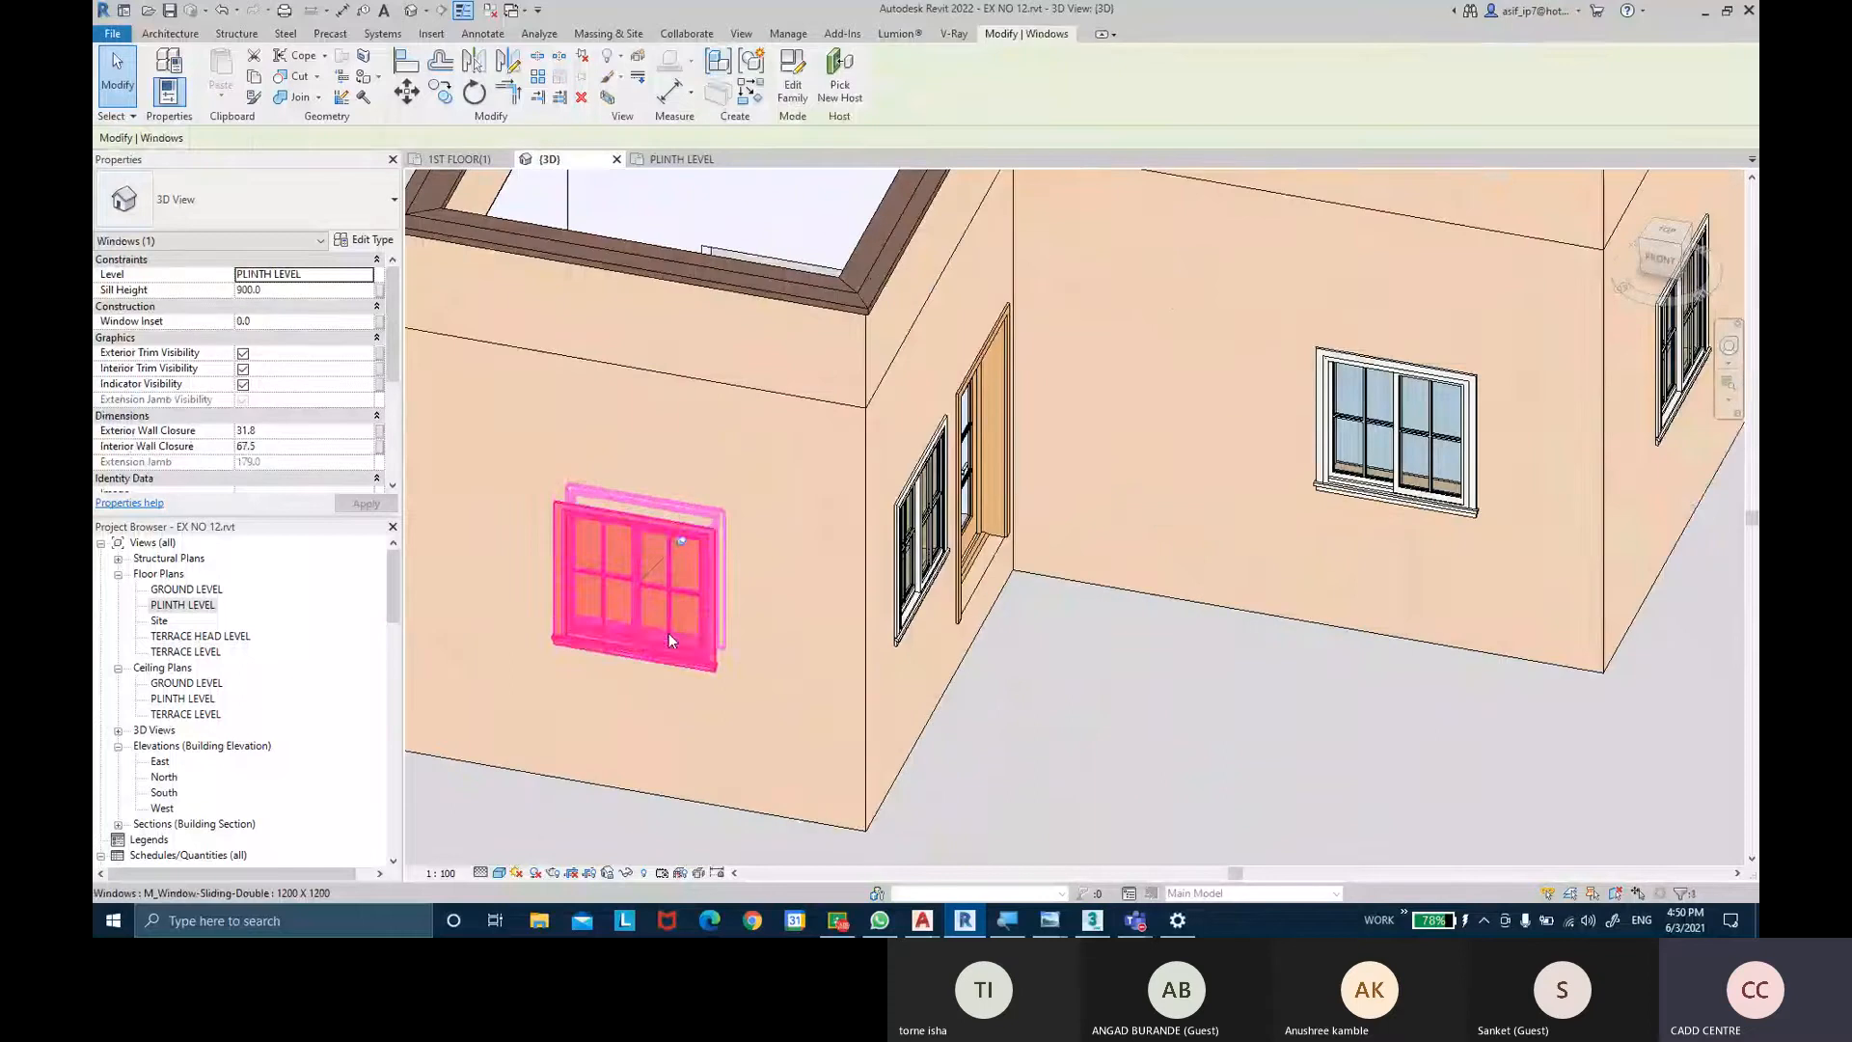
left_click(668, 632)
left_click(1194, 730)
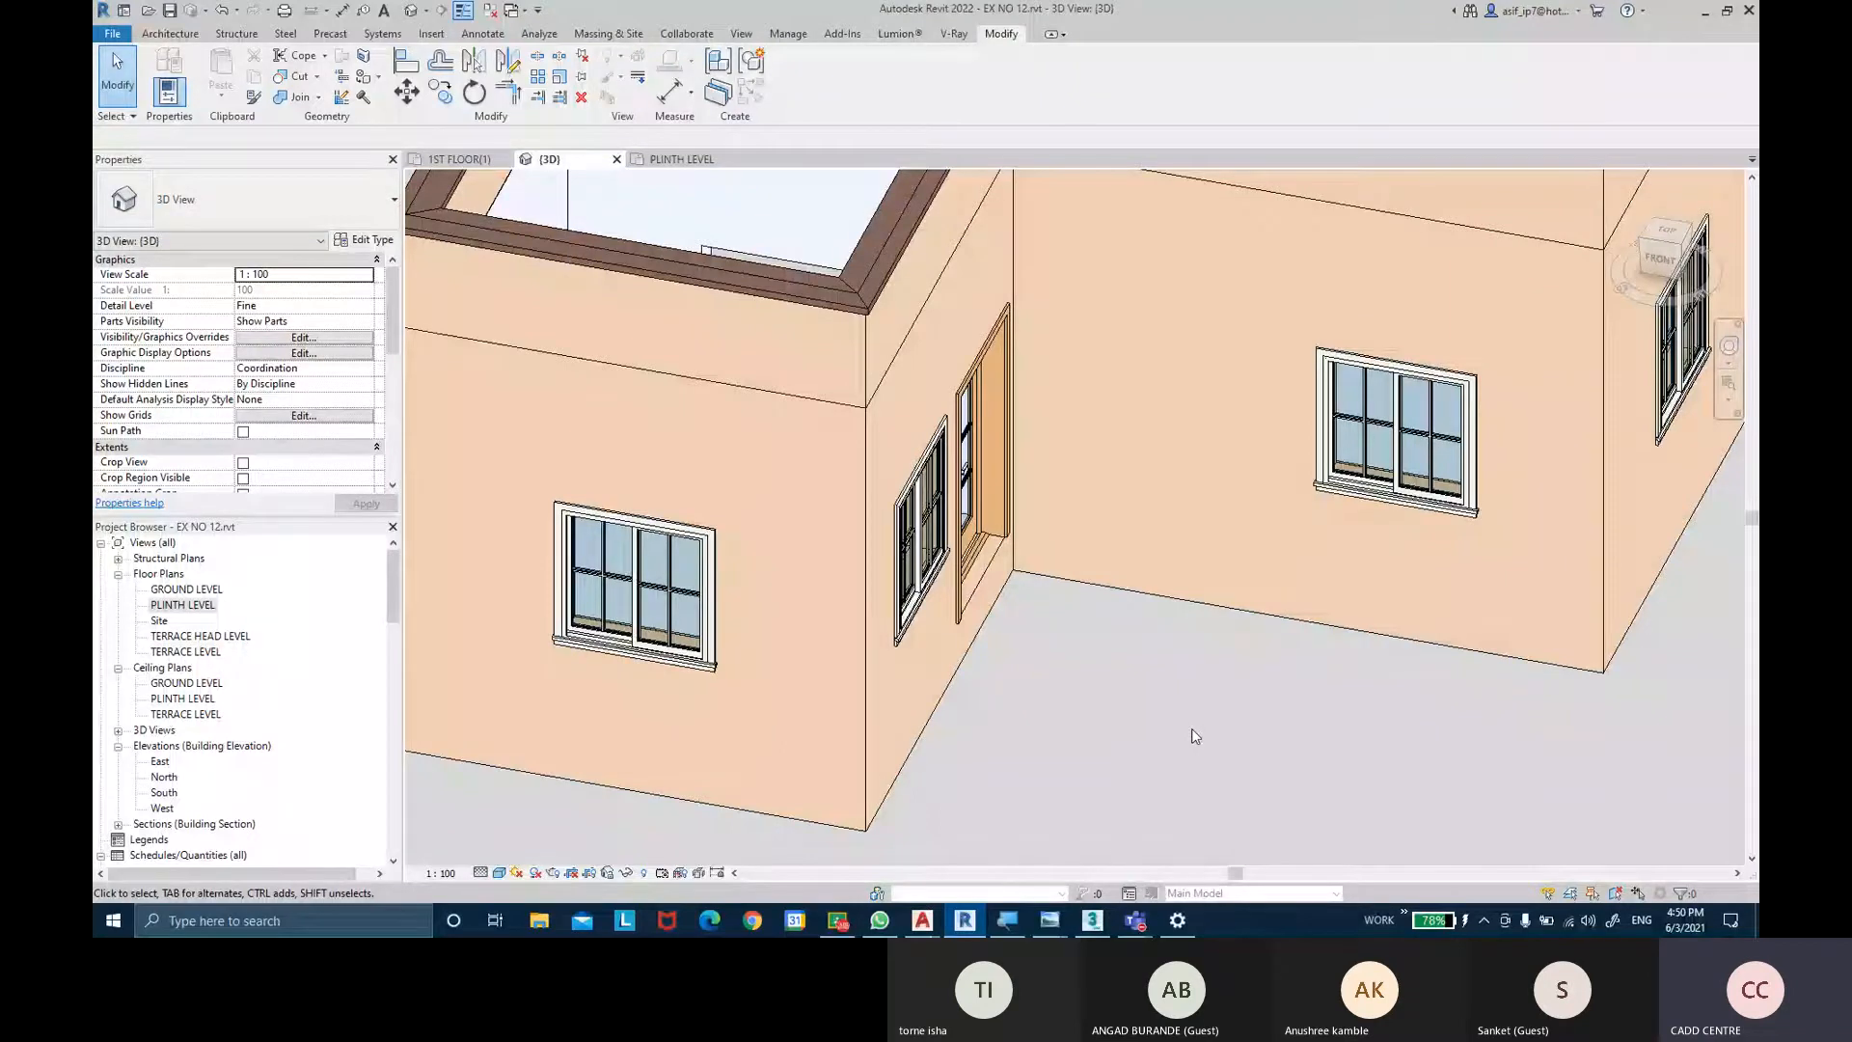
scroll(1192, 736, "down", 2)
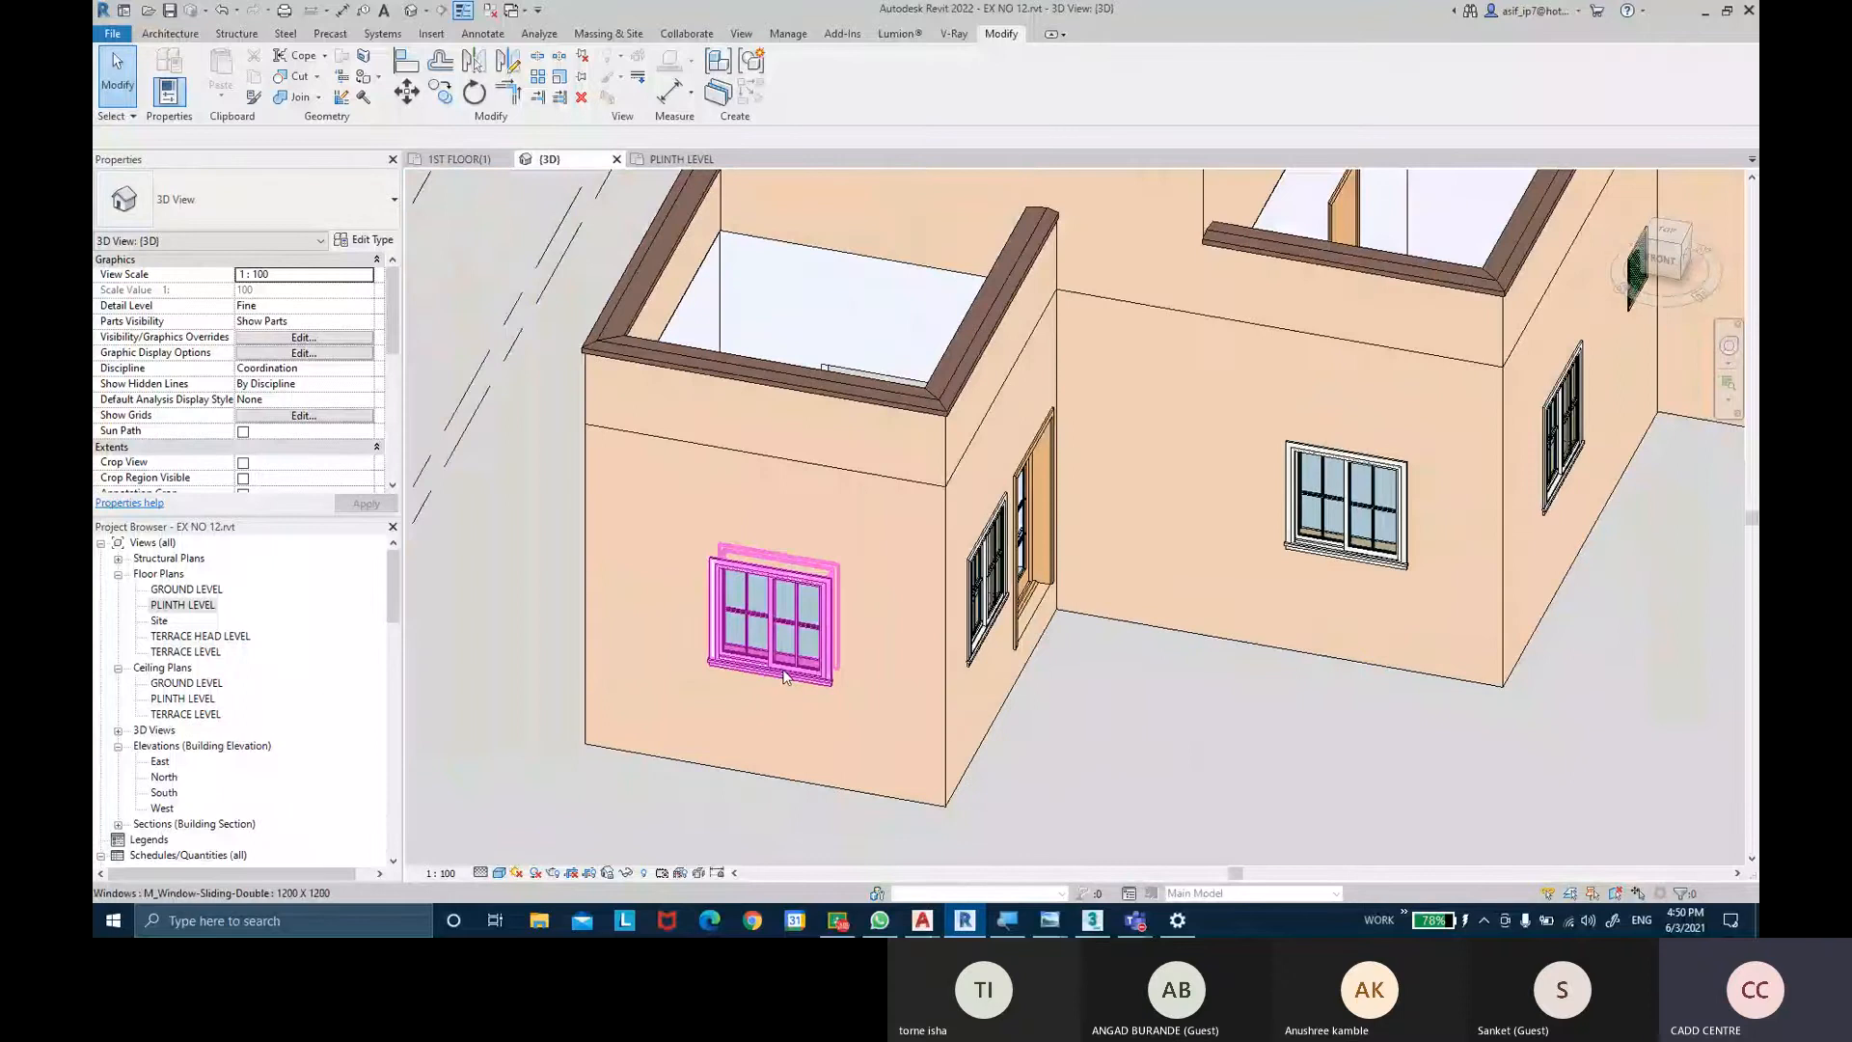
key("ctrl")
key("ctrl")
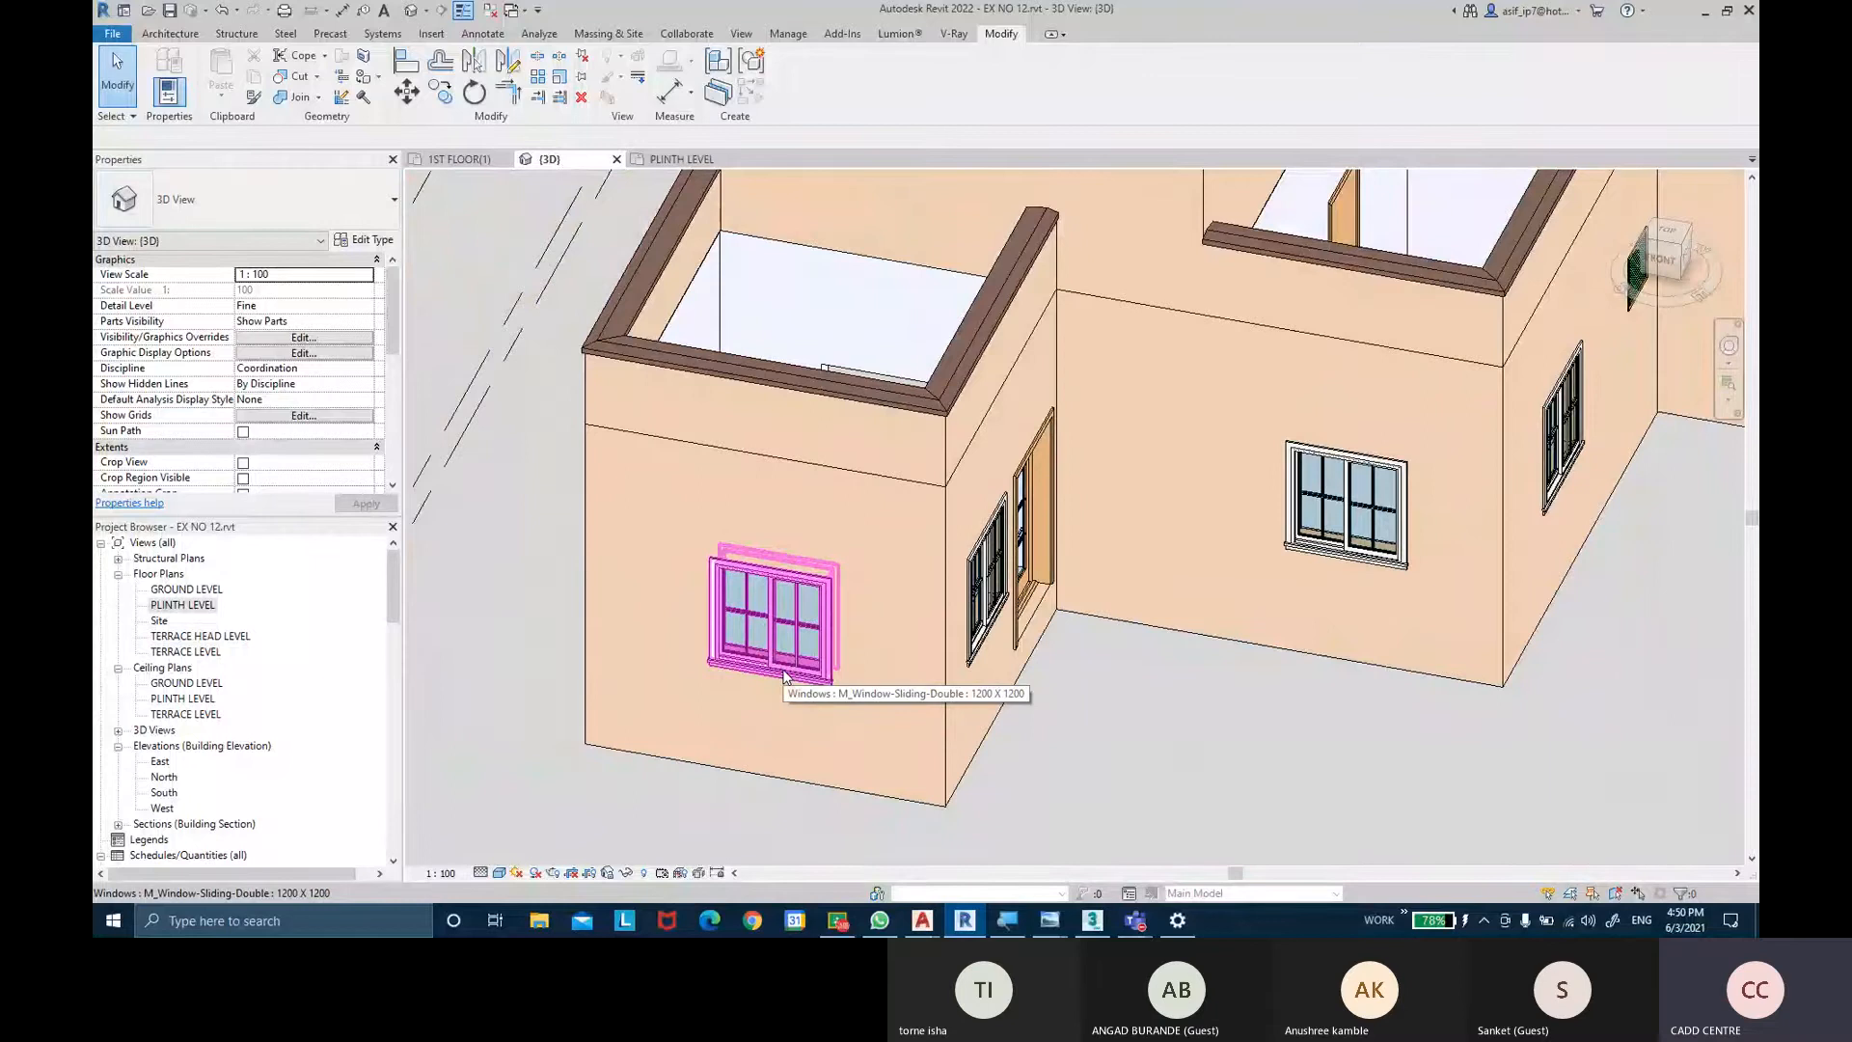
Create an assembly from the sliding window on the front projecting room with the type name SLIDING WINDOW - WD.
left_click(784, 675)
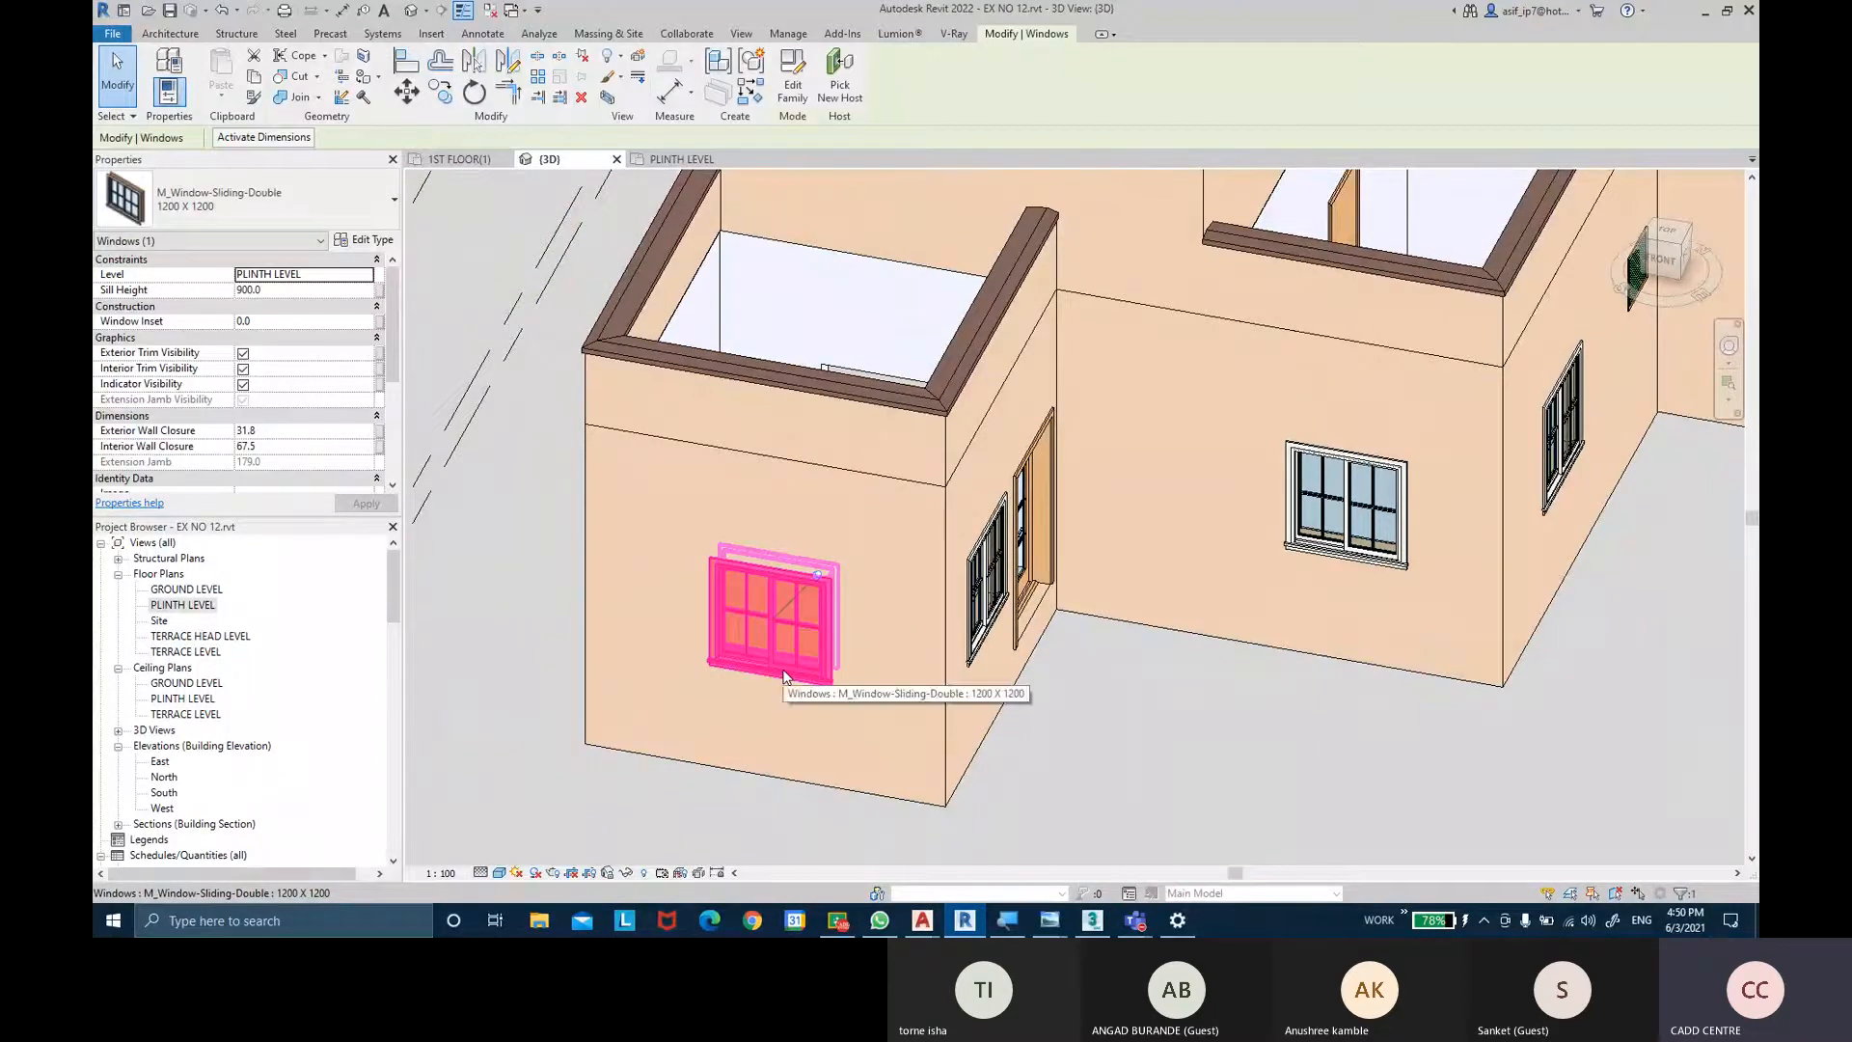
left_click(719, 64)
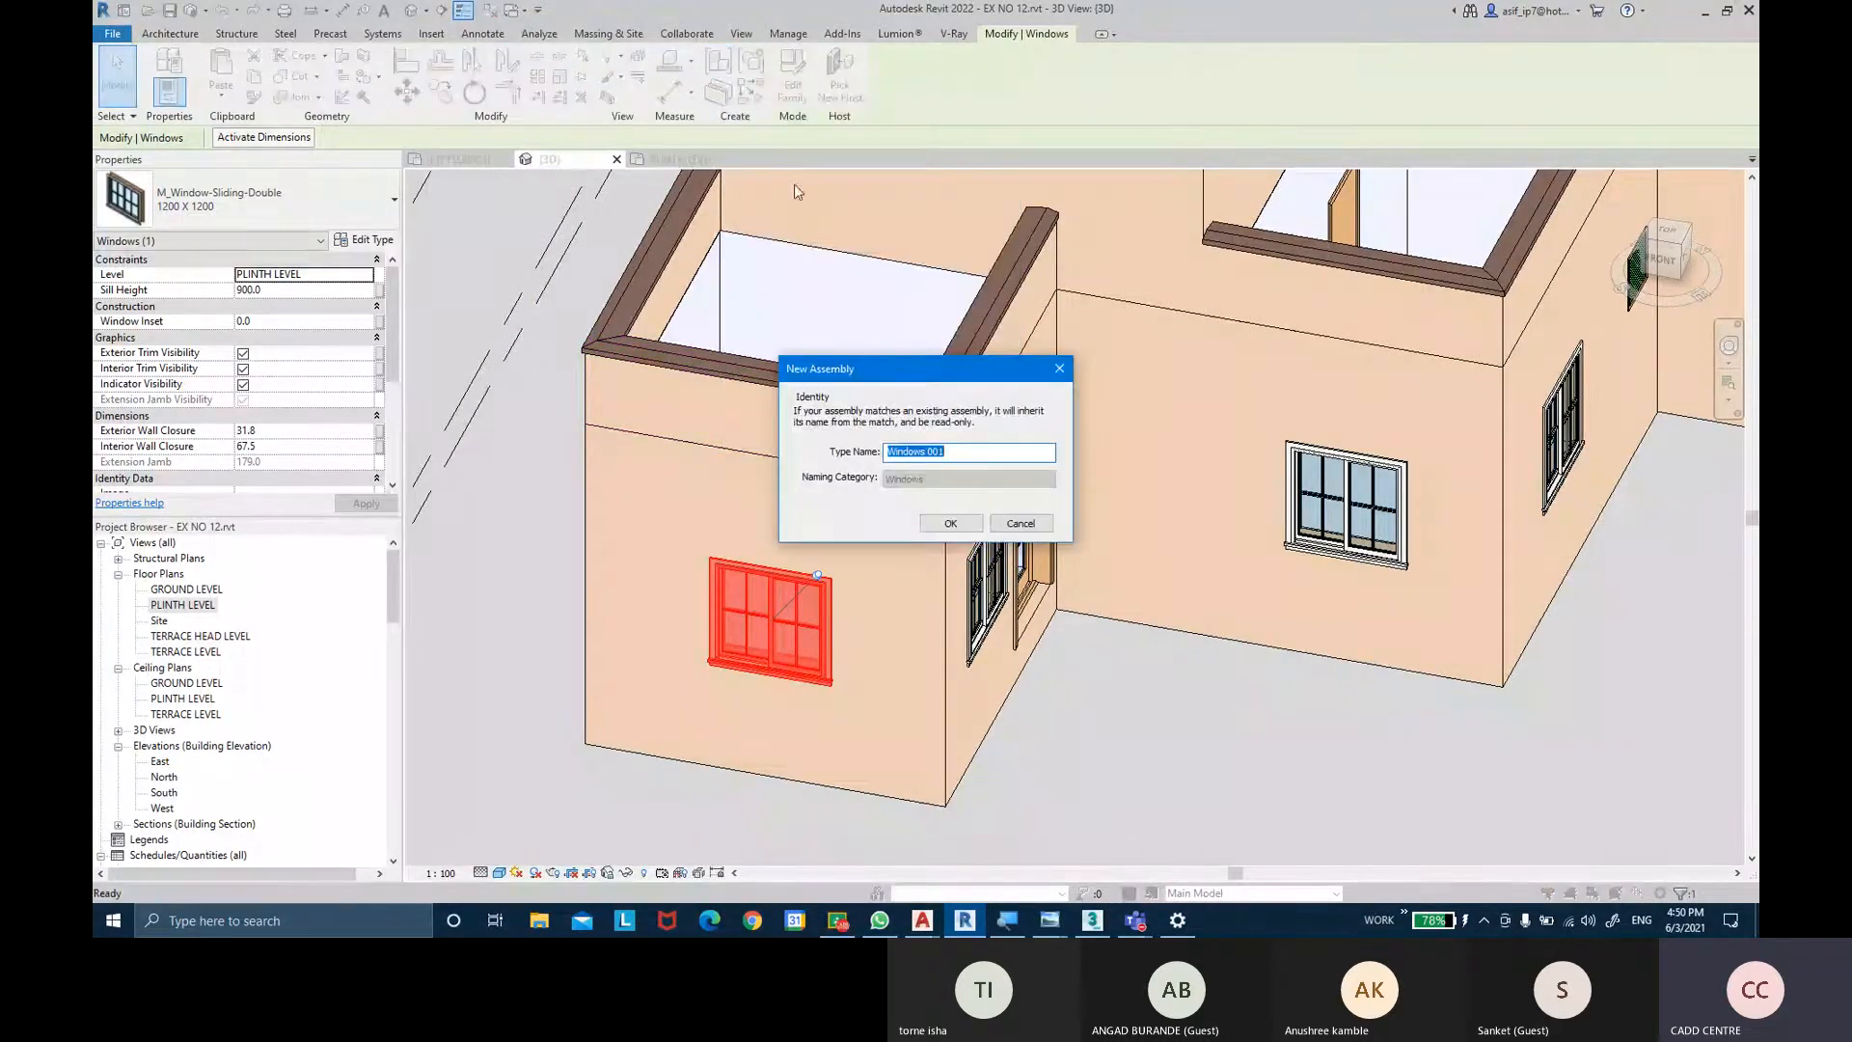
left_click_drag(883, 369, 949, 302)
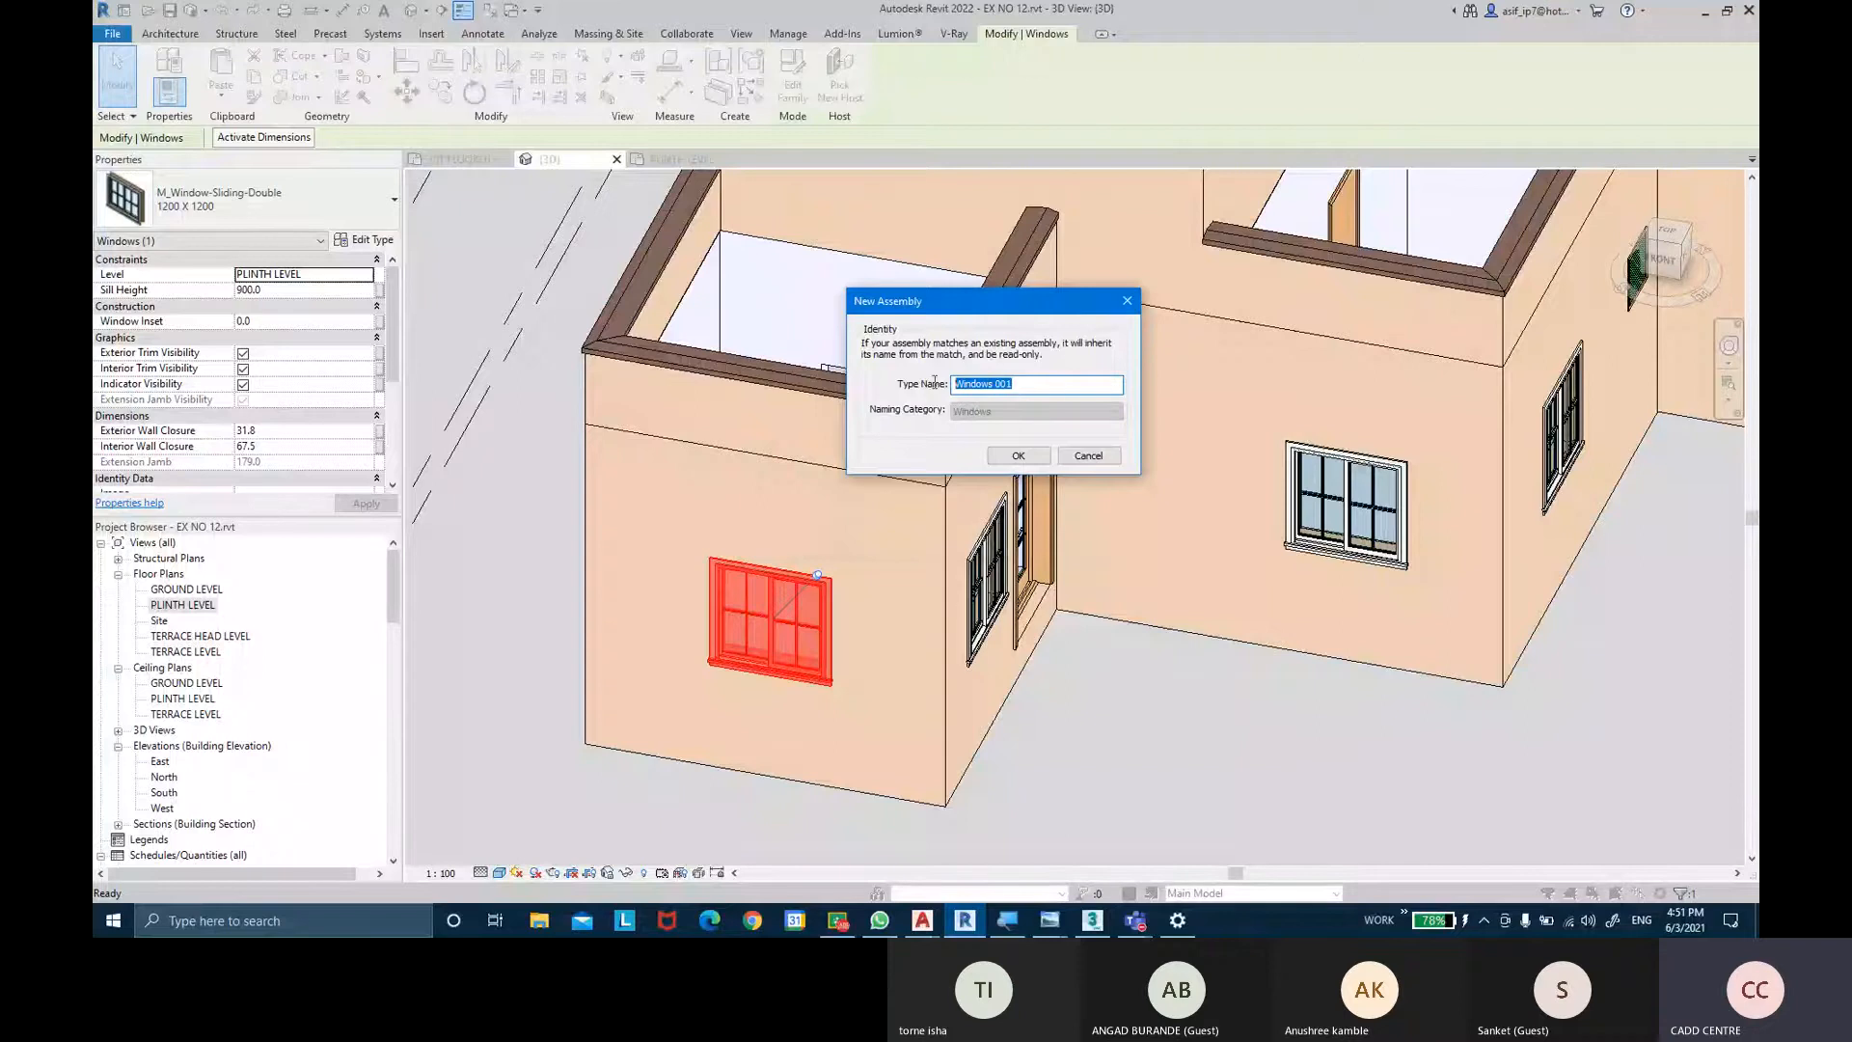
key("BackSpace")
type("SLID")
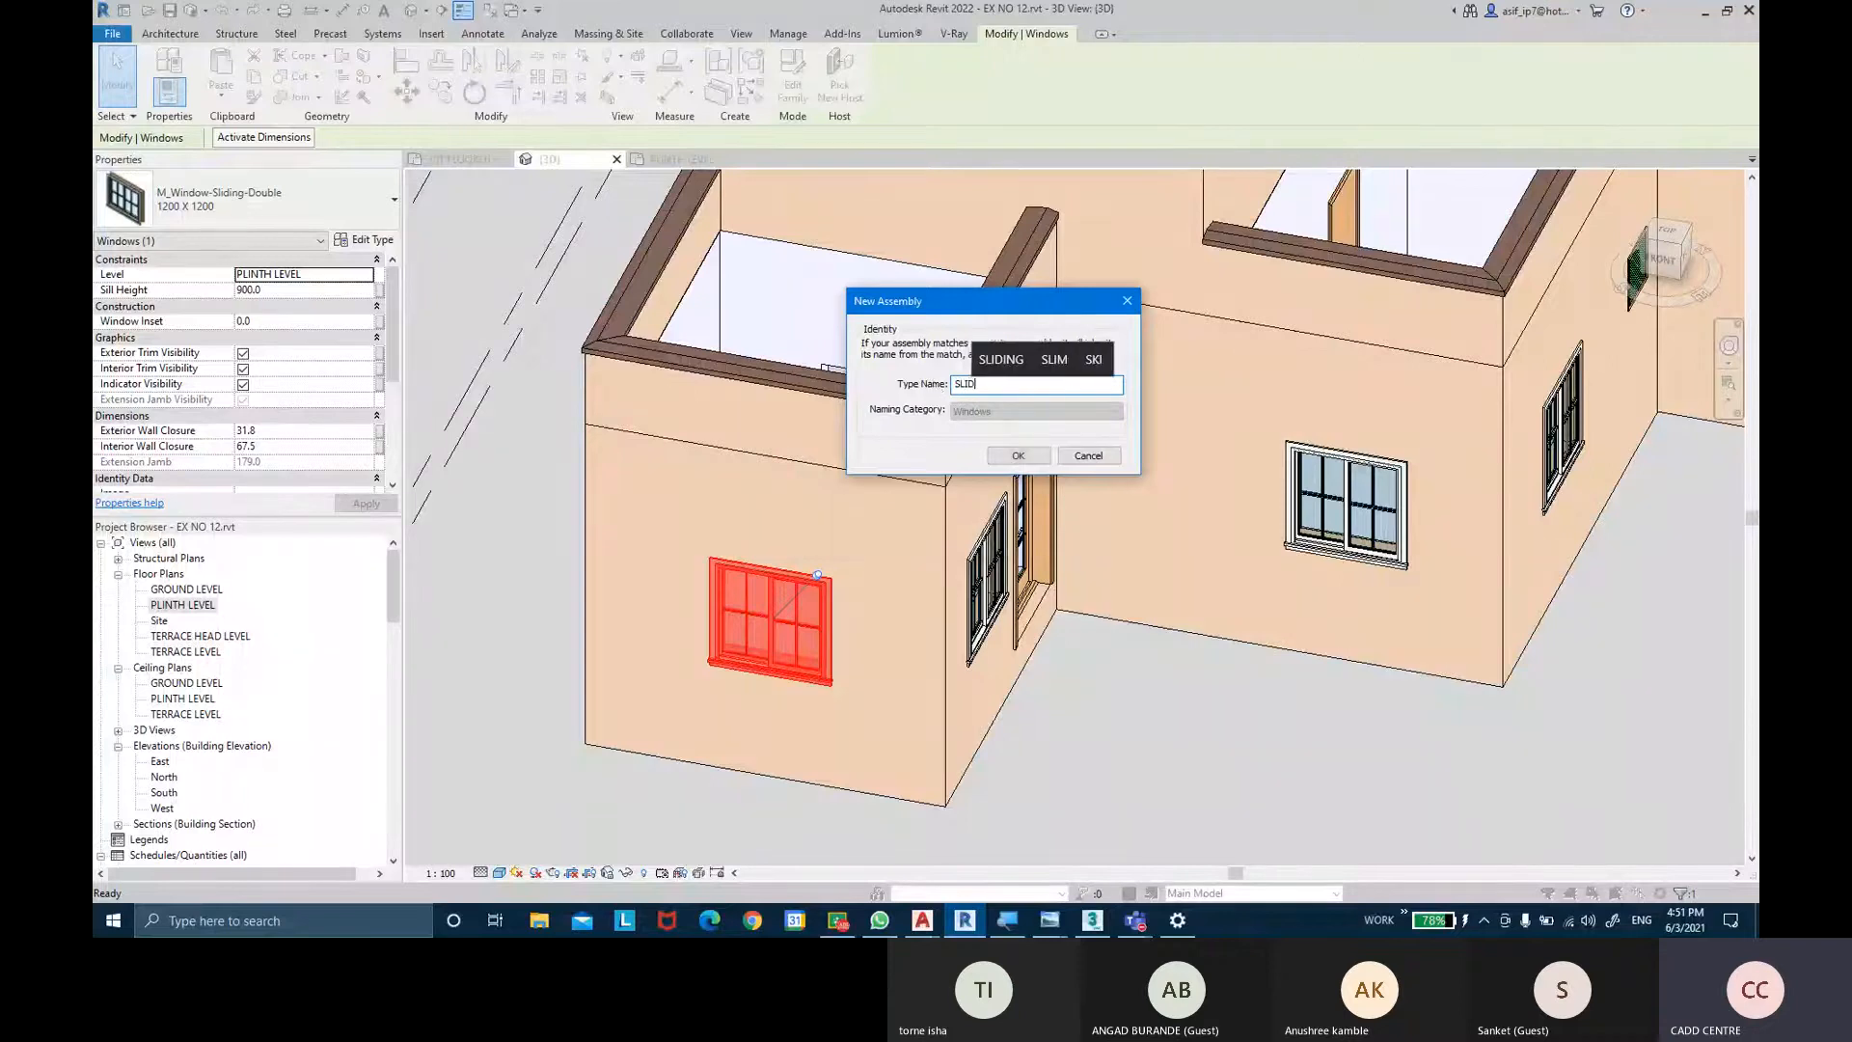
type("ING WINDO")
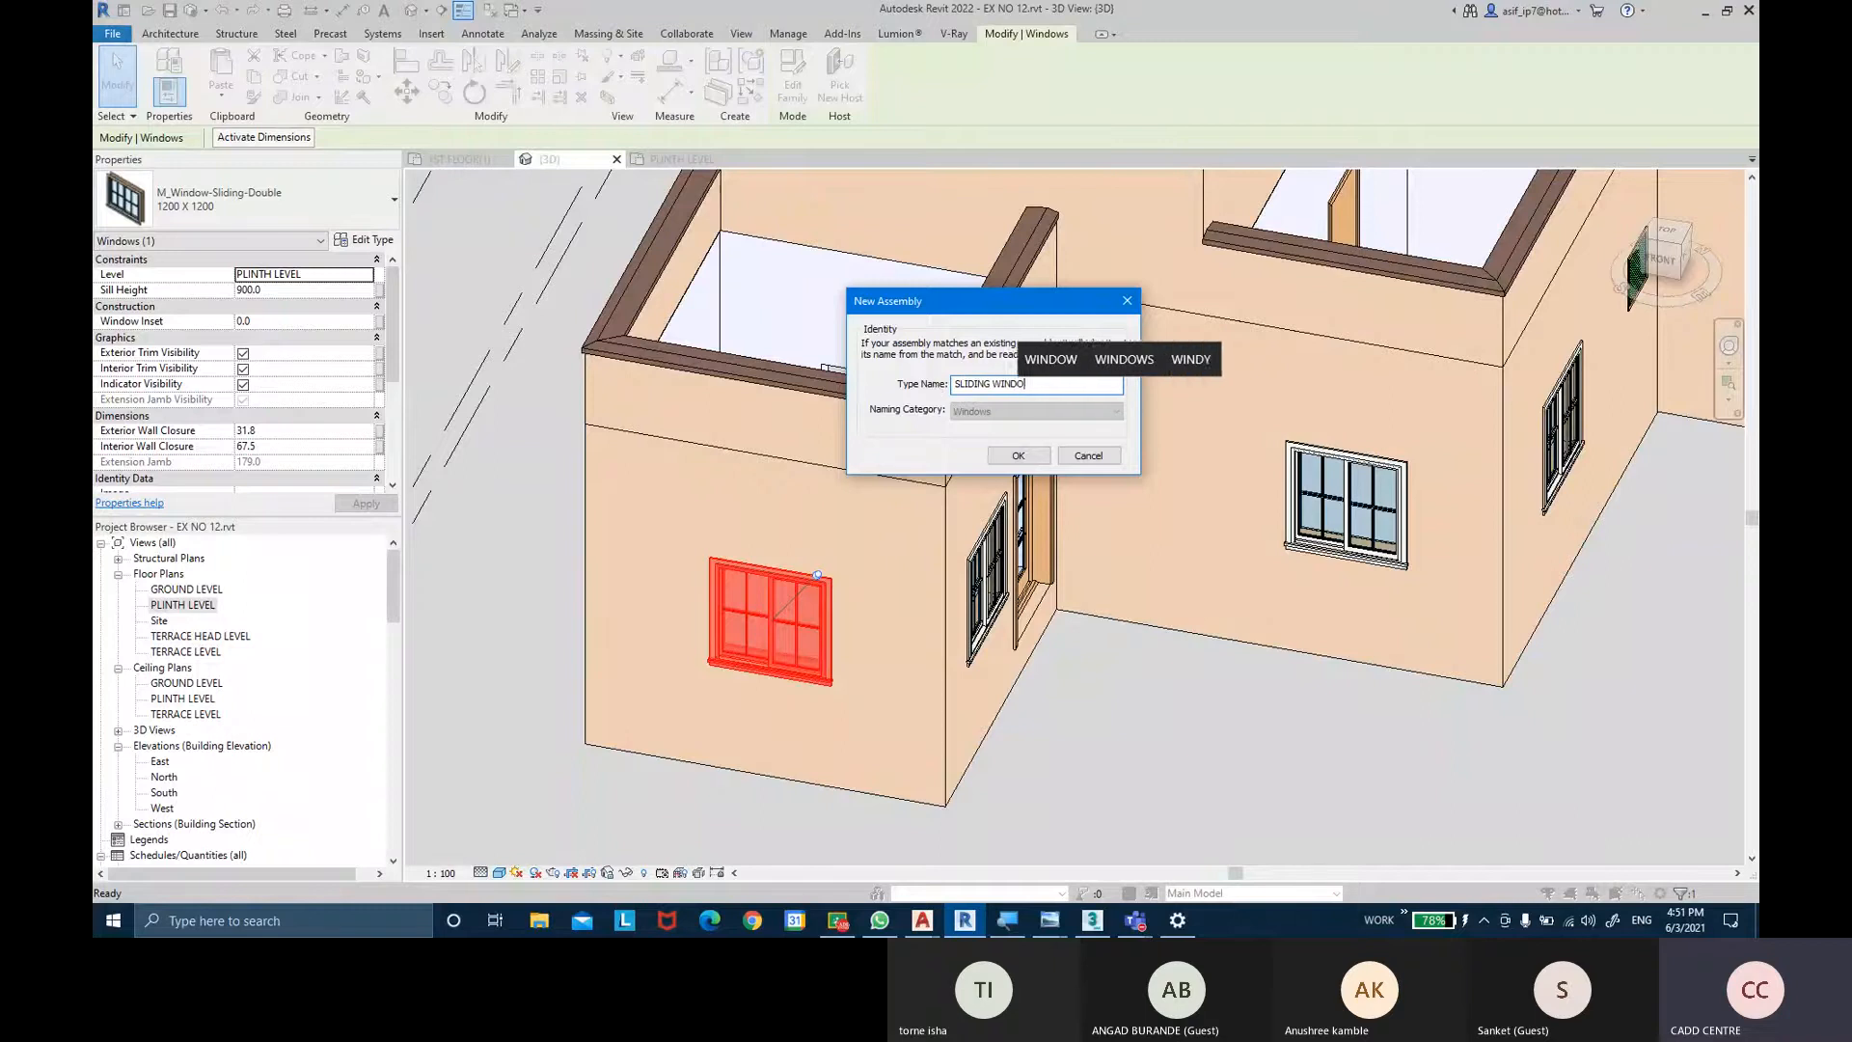
type("W - ")
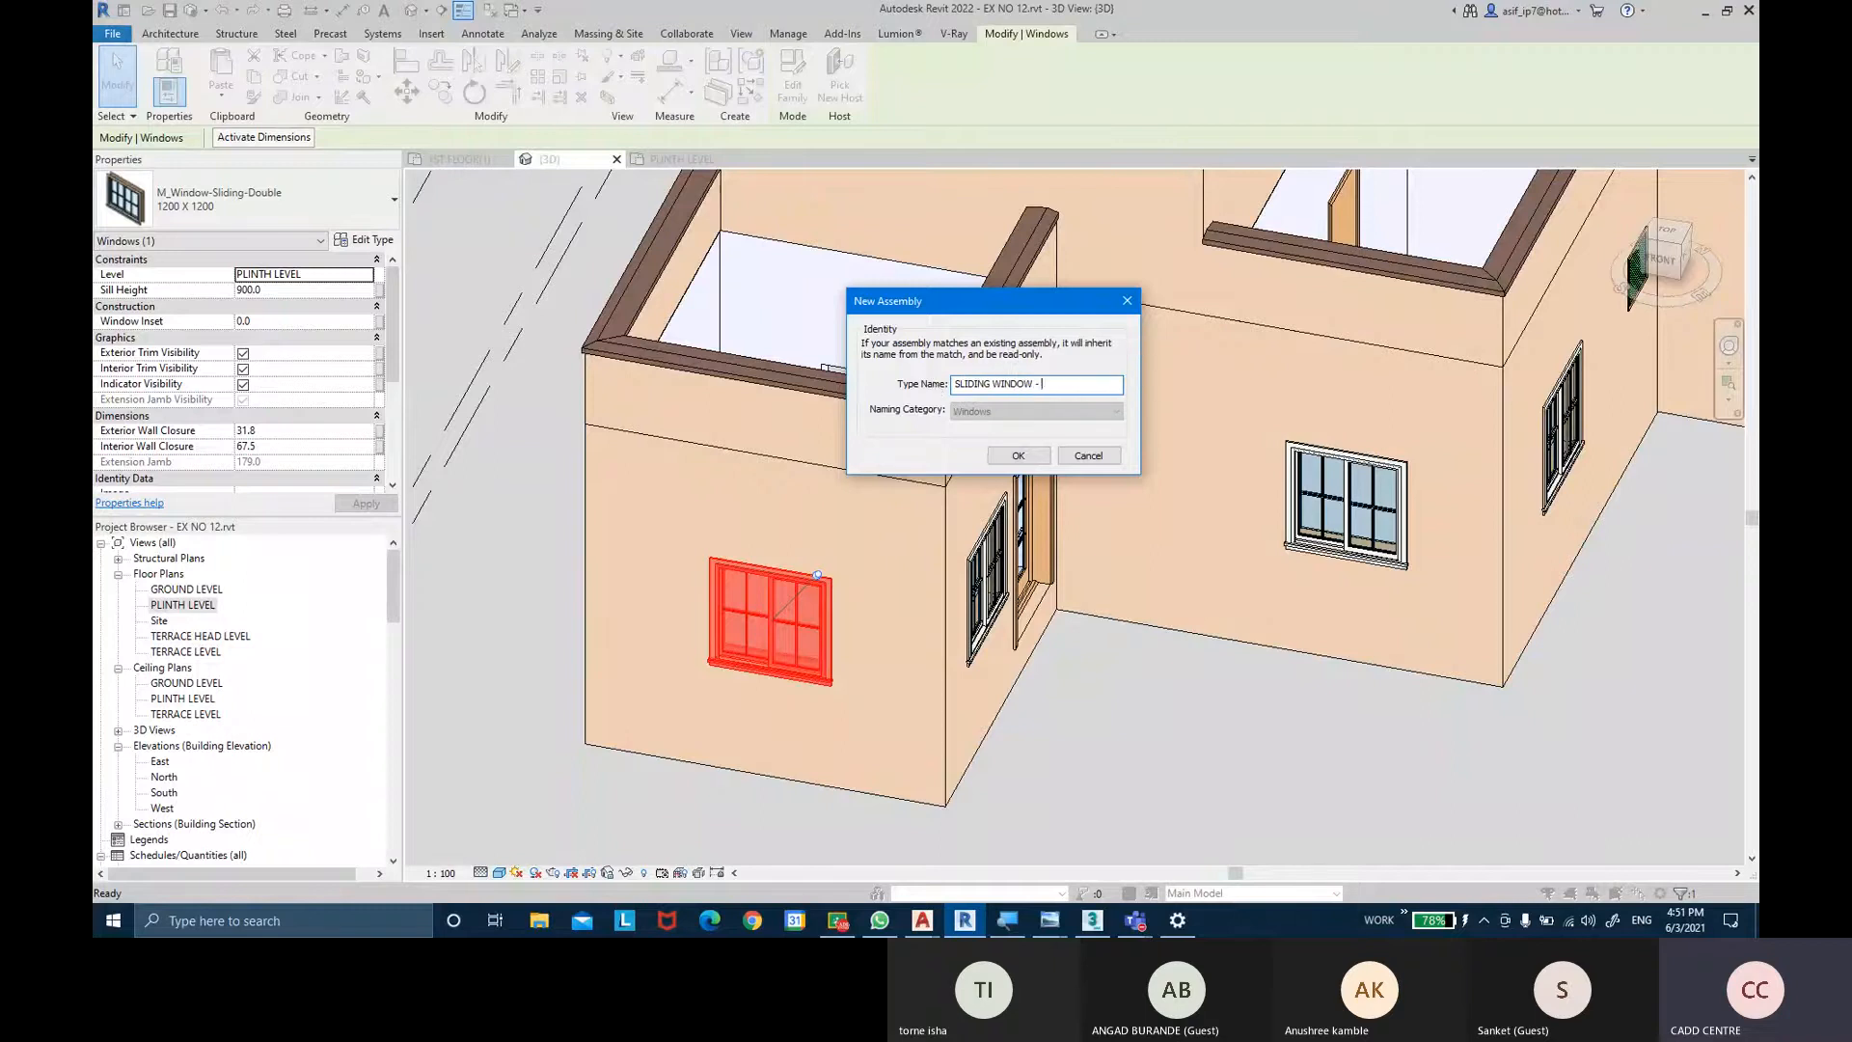
type("WD")
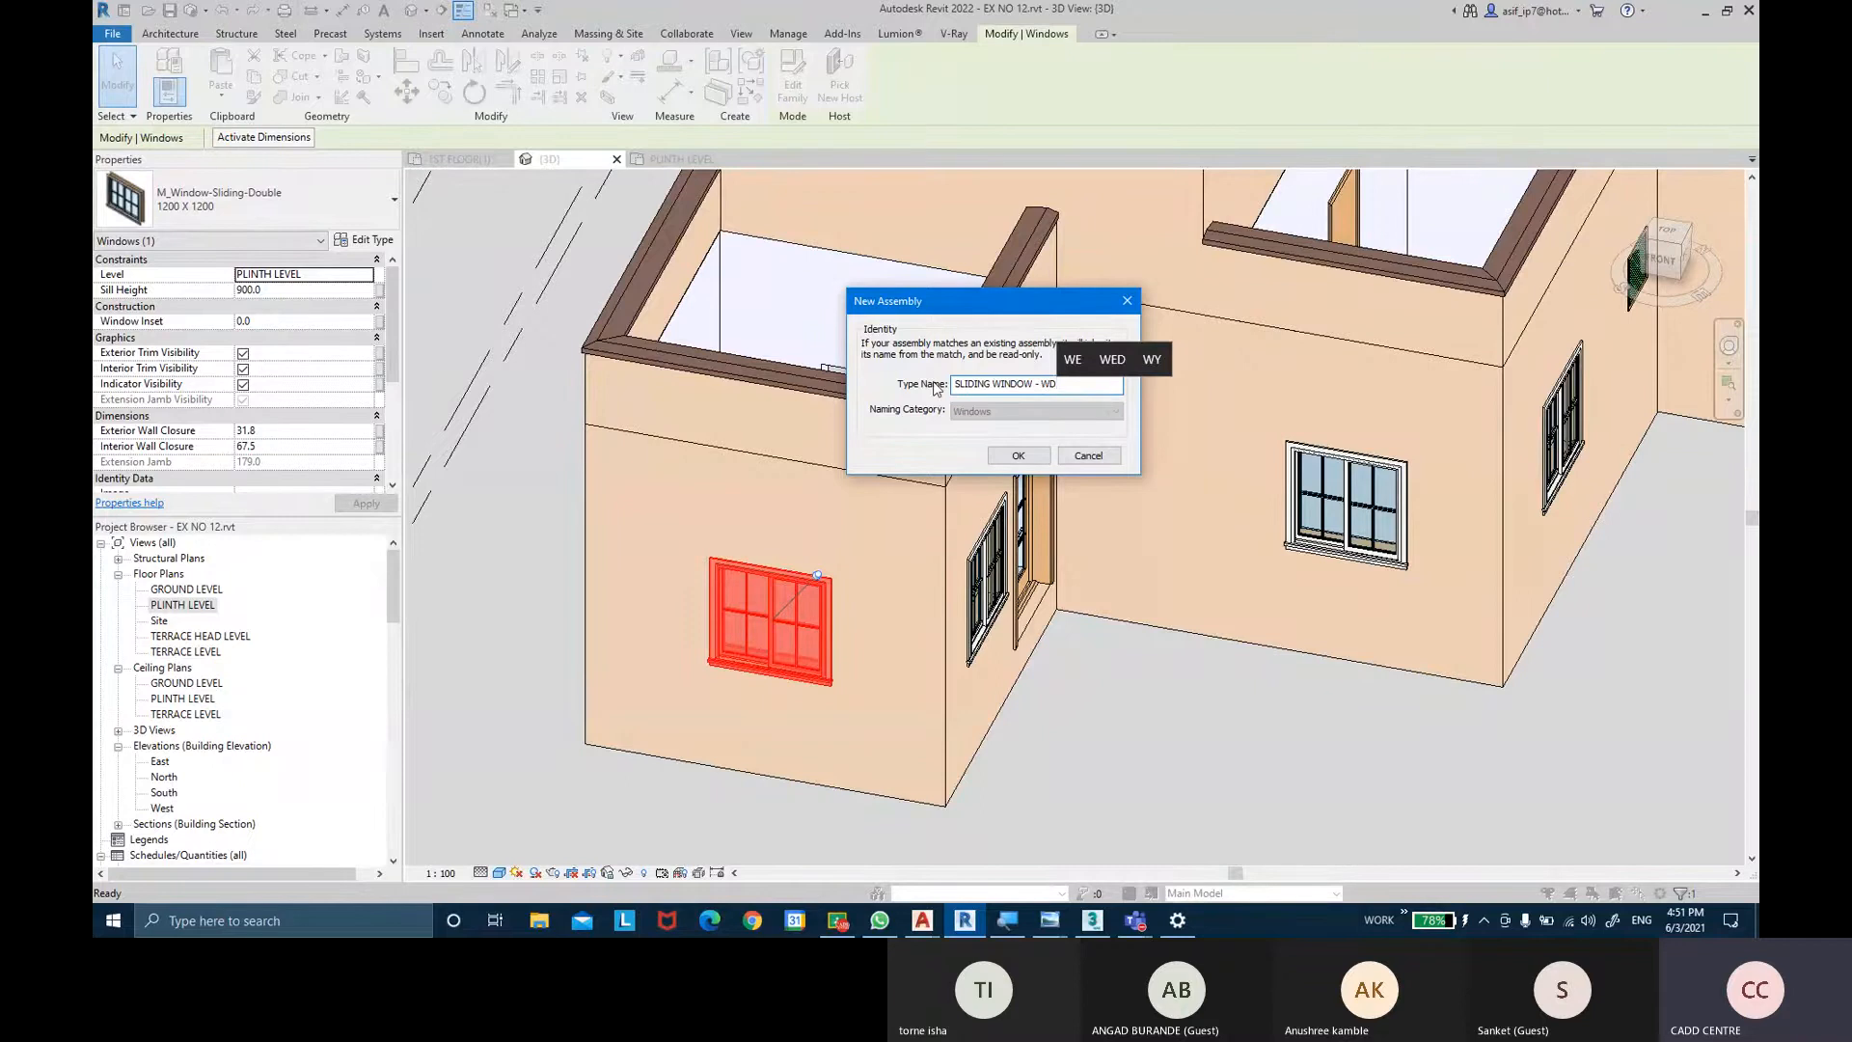
left_click(1033, 467)
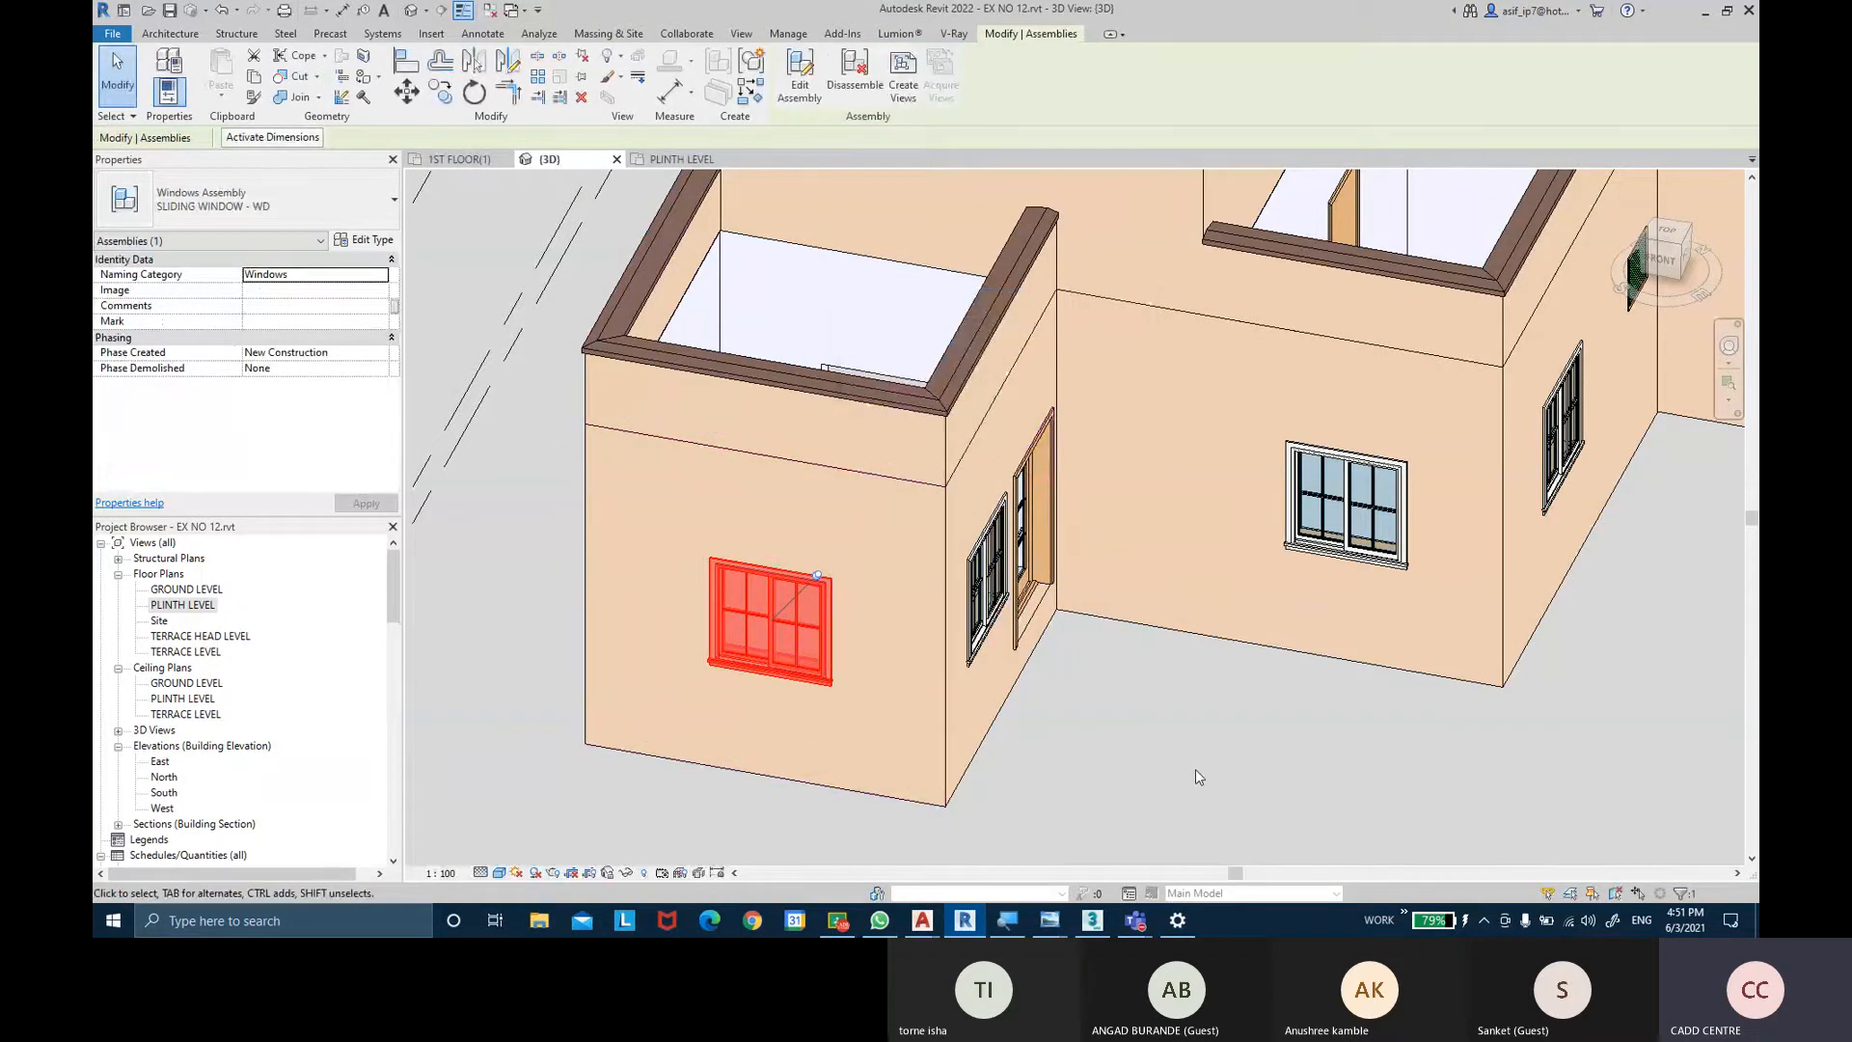
left_click(1242, 715)
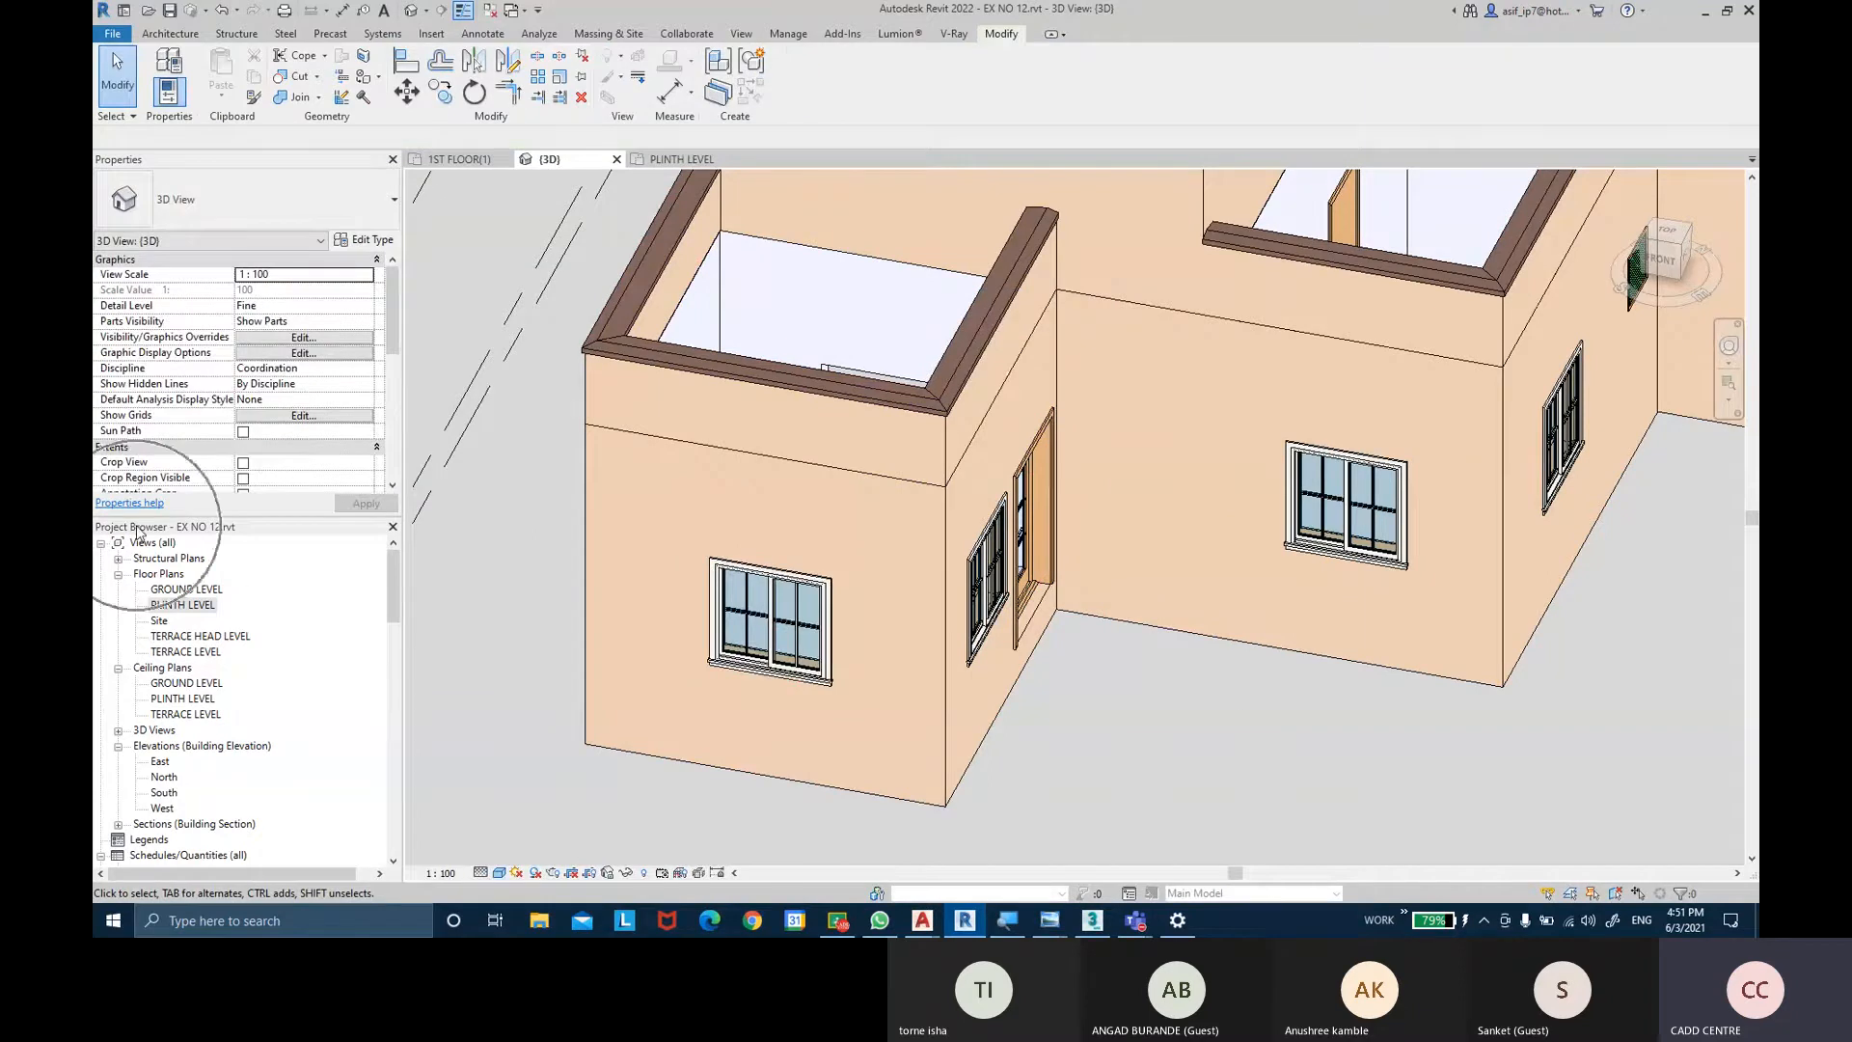
Locate the SLIDING WINDOW - WD assembly among the project's assemblies and examine its entry.
scroll(170, 673, "down", 1)
scroll(170, 673, "down", 2)
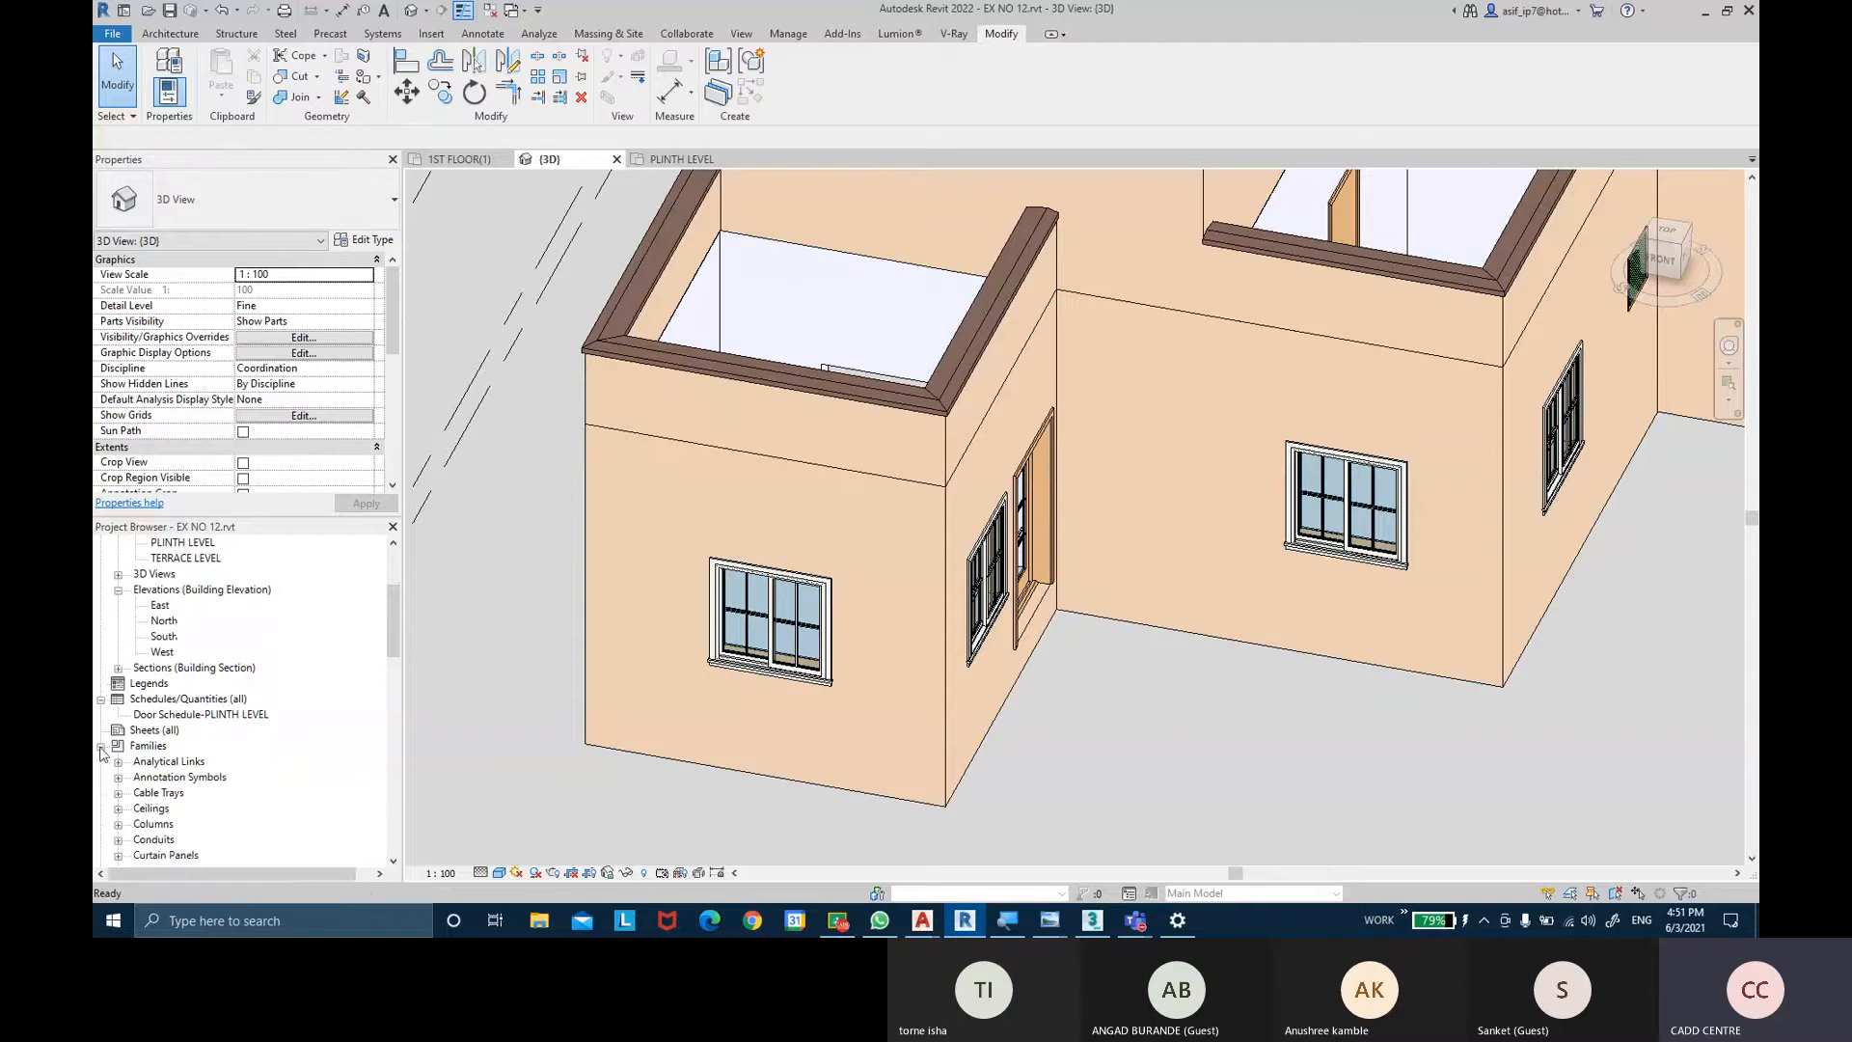
left_click(102, 745)
left_click(150, 874)
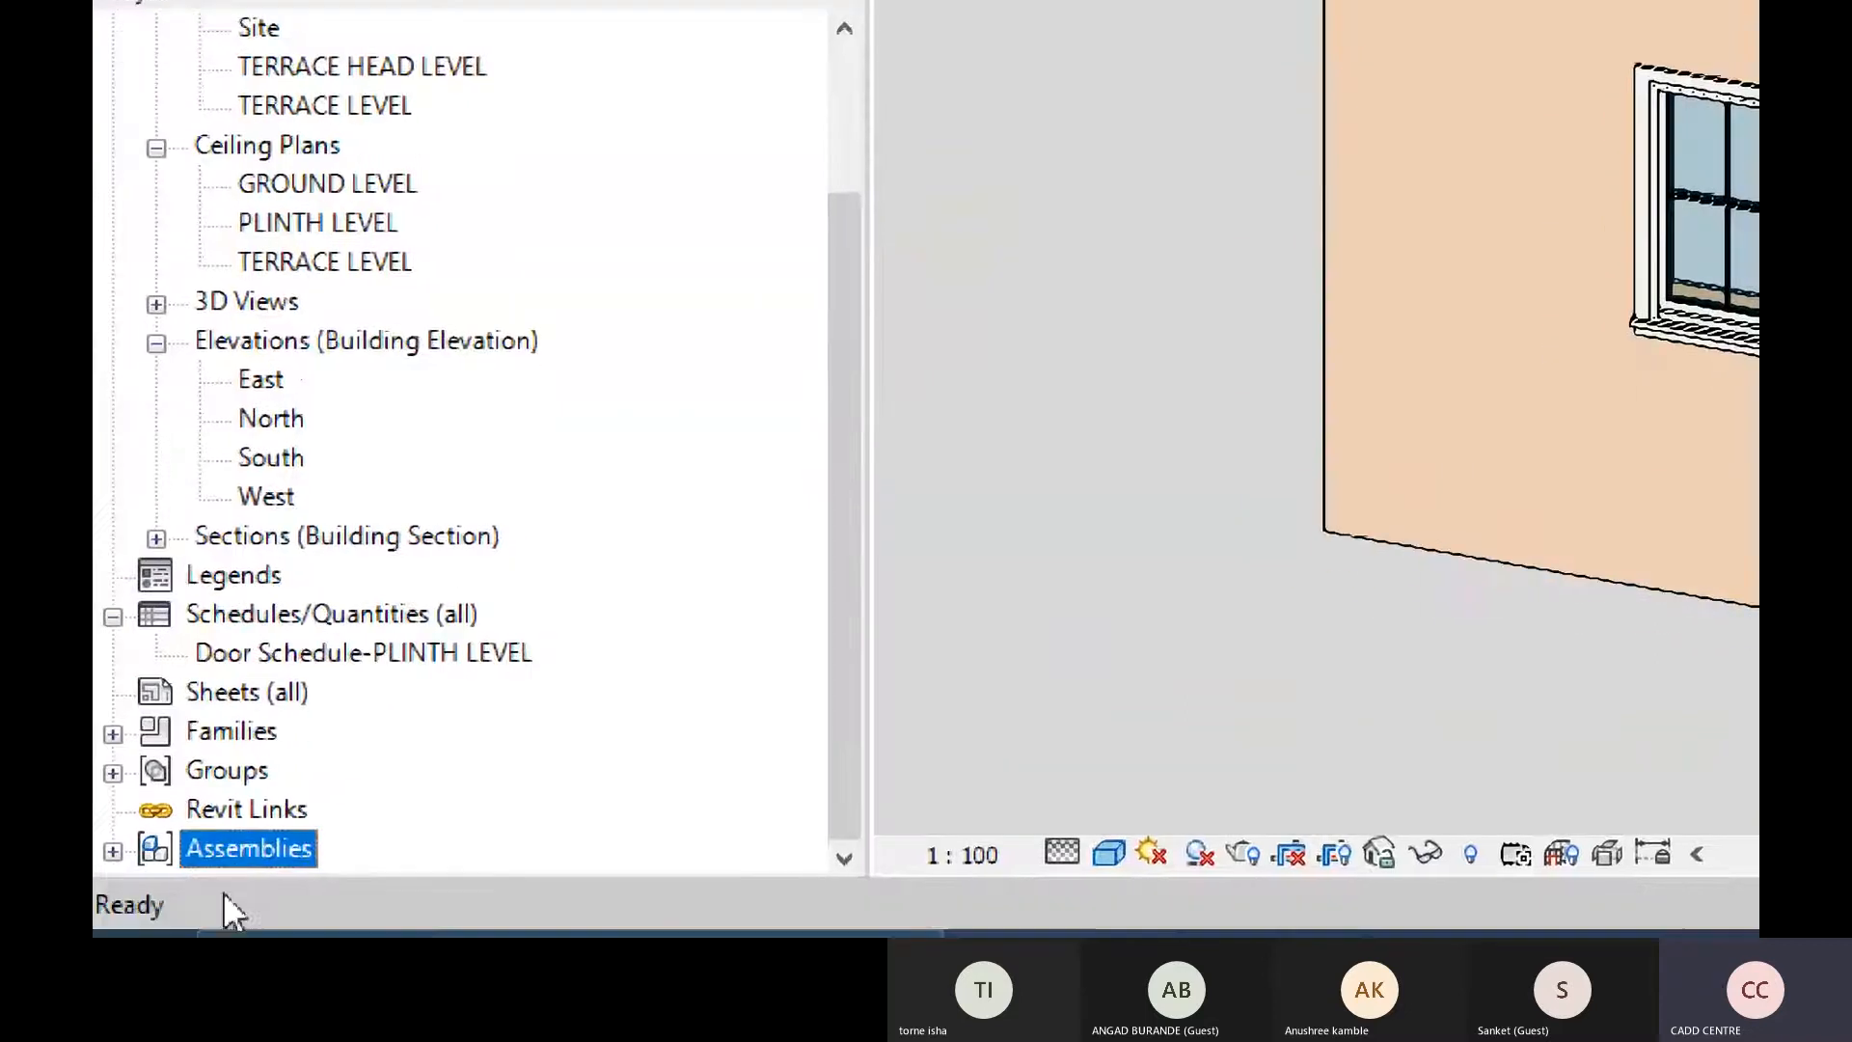
left_click(113, 851)
left_click(313, 847)
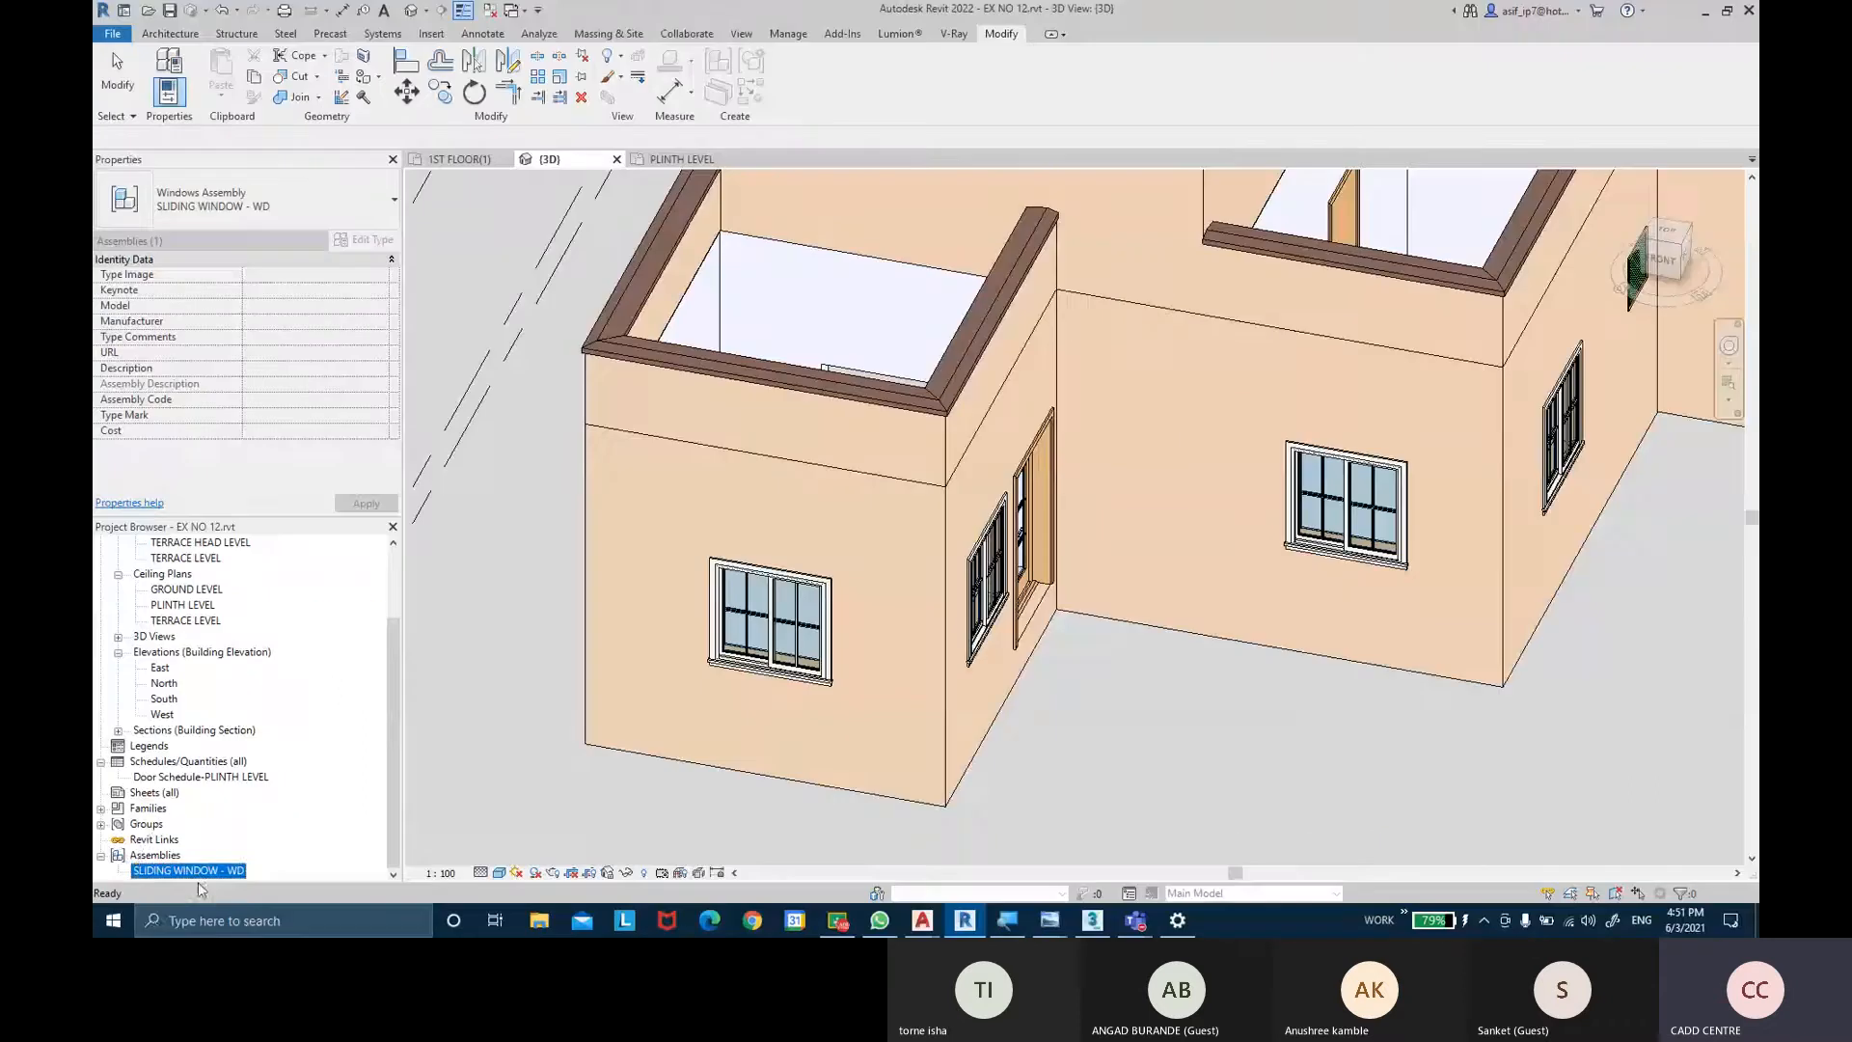
key("ctrl")
left_click(205, 873)
left_click(205, 872)
key("ctrl")
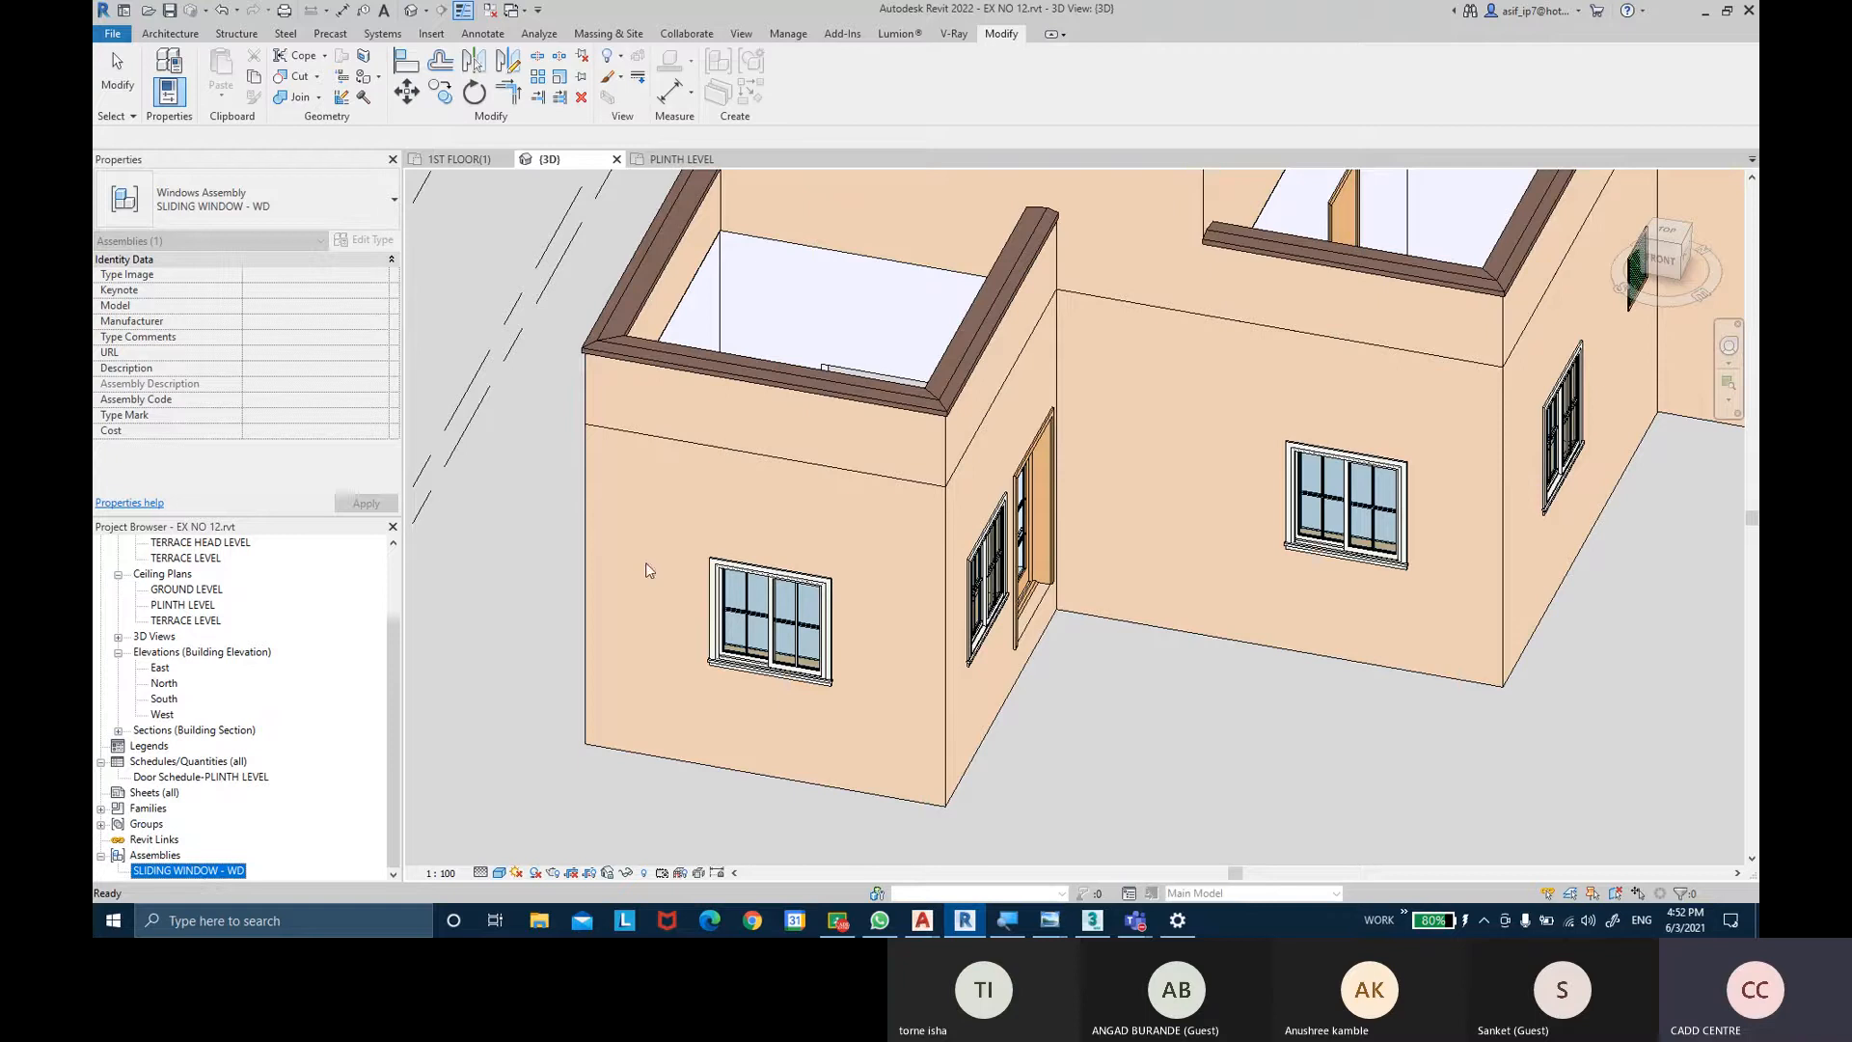
Start Create Views for the front room's window assembly and set the view scale to 1 : 10.
left_click(773, 631)
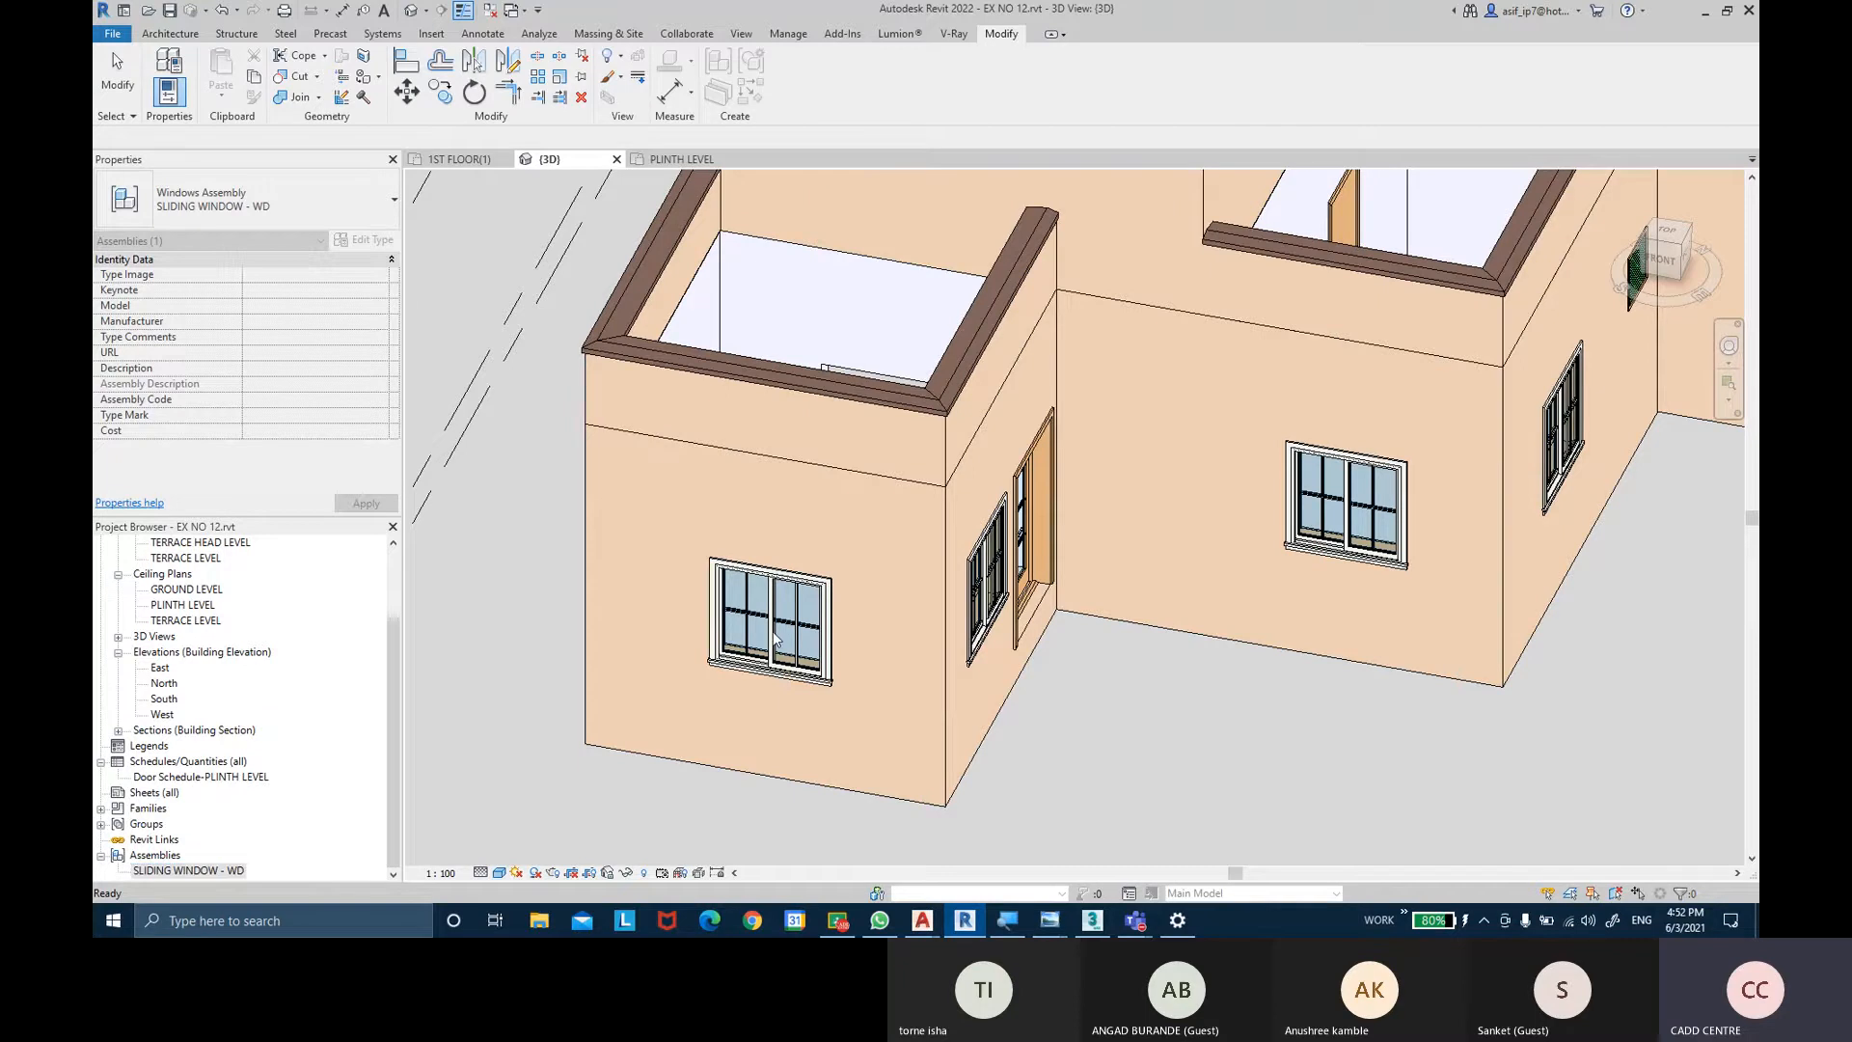
left_click(775, 625)
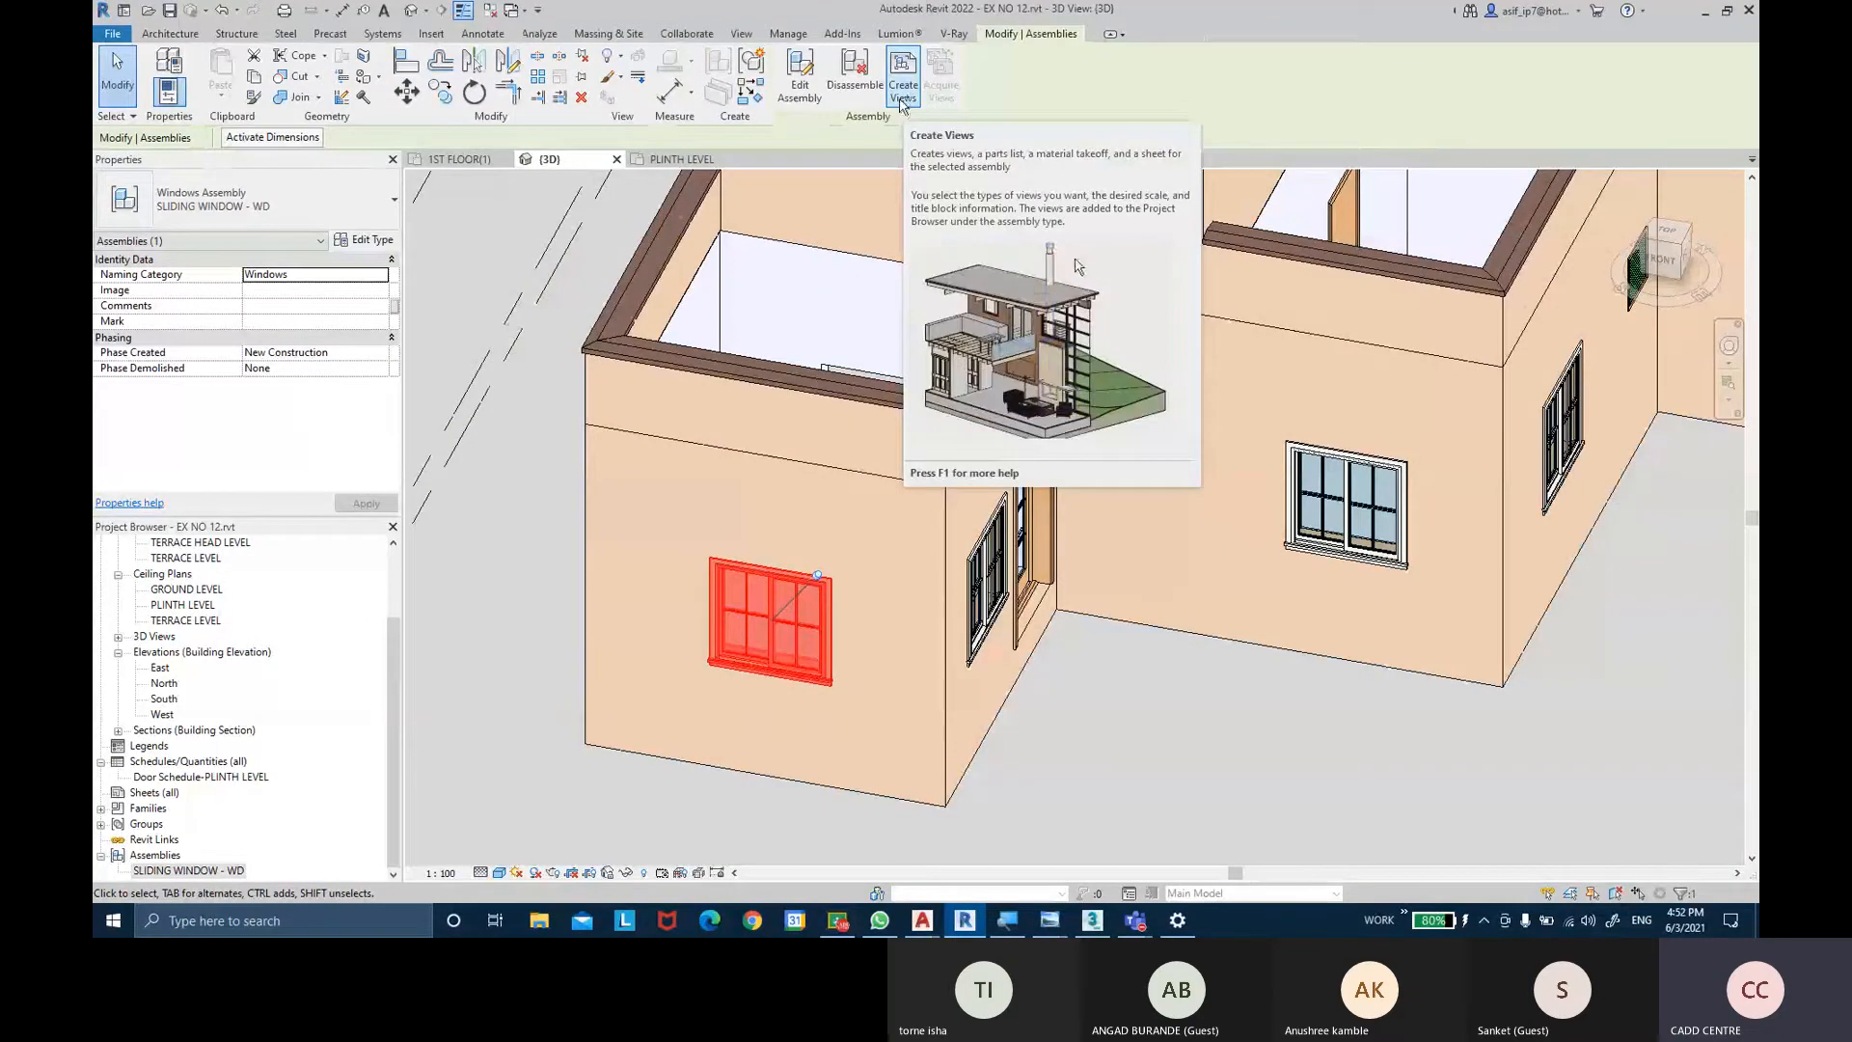
left_click(902, 104)
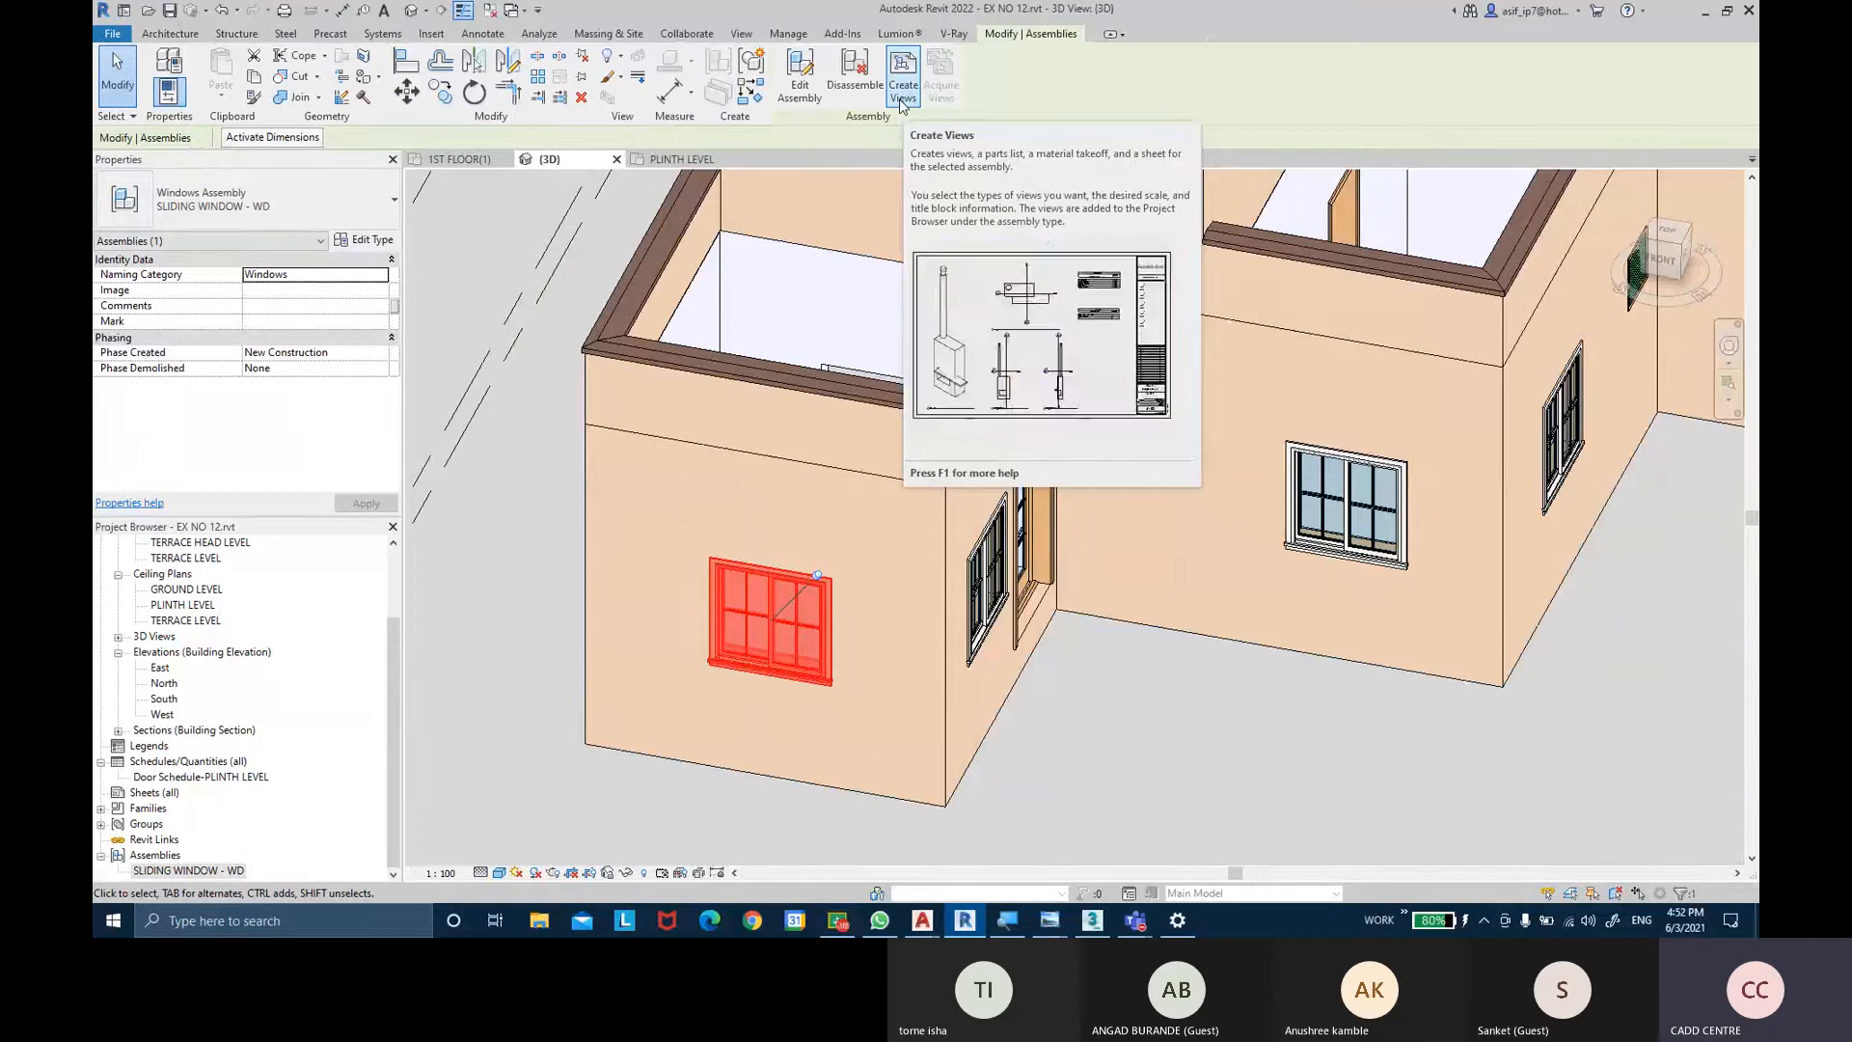
left_click(899, 98)
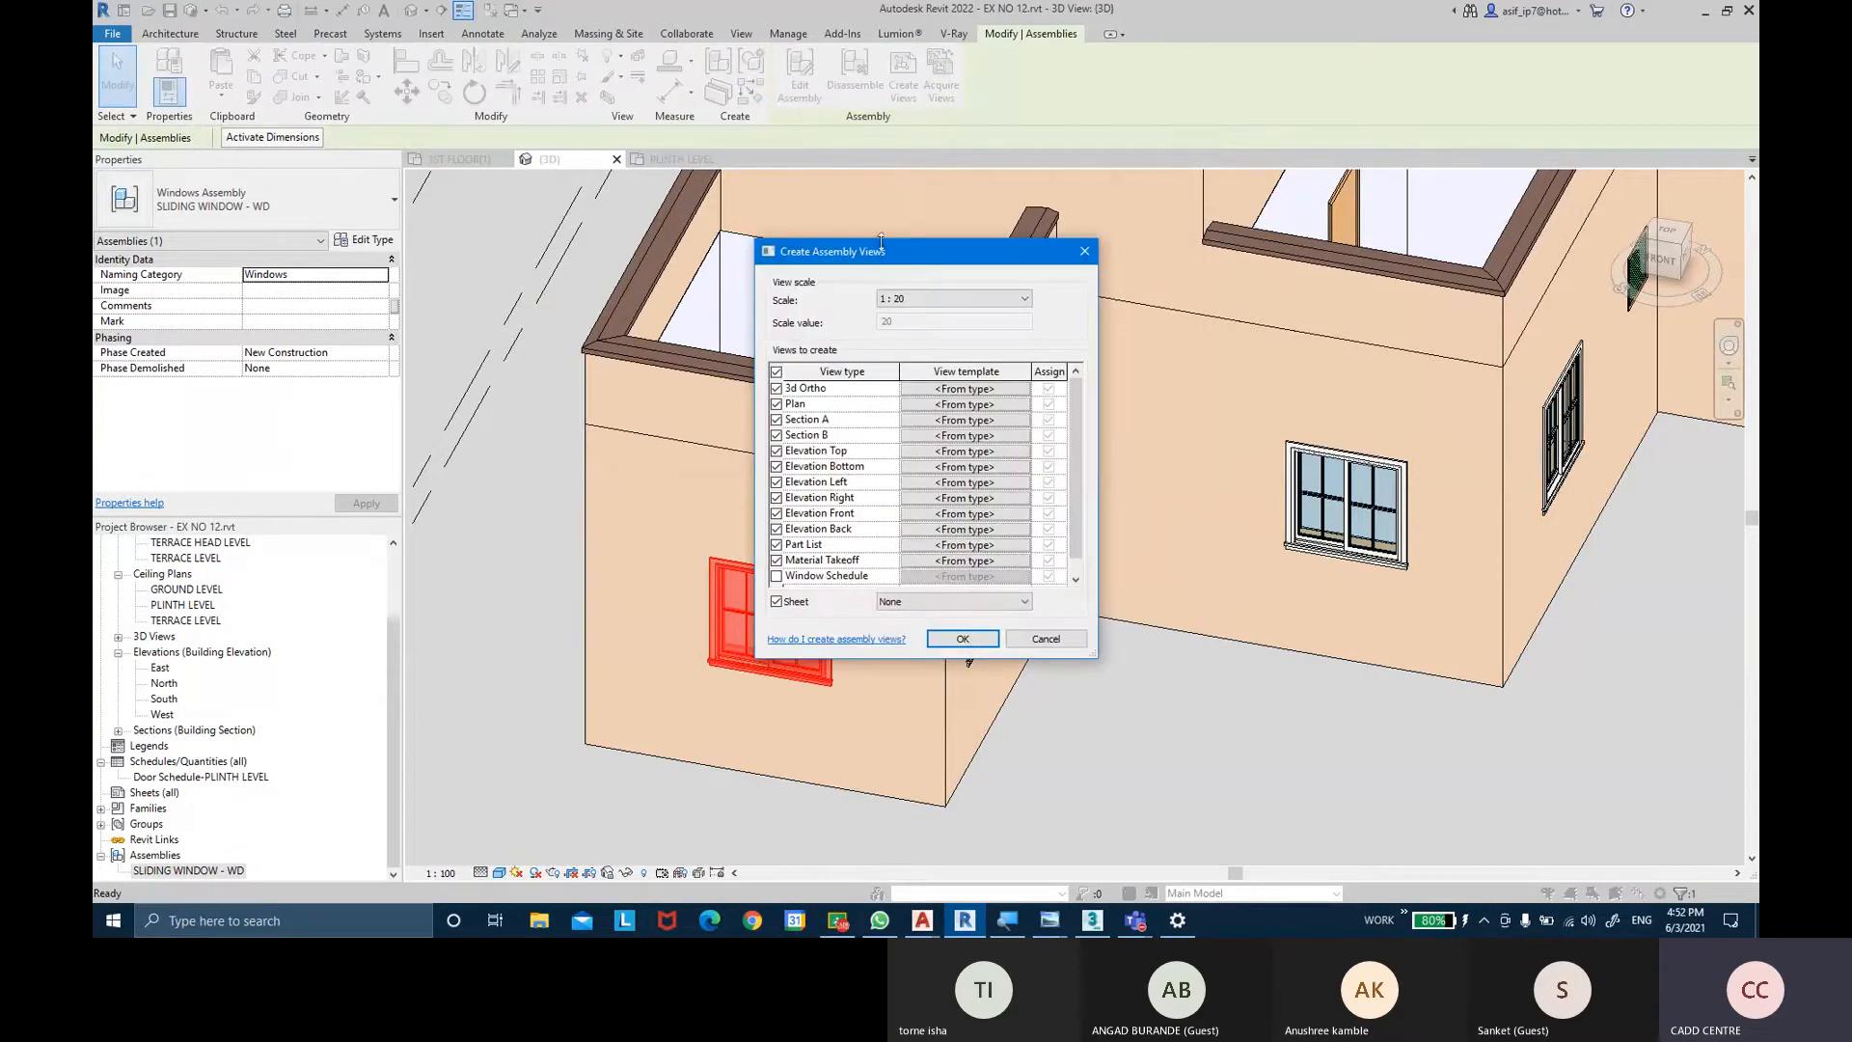
left_click_drag(887, 255, 893, 179)
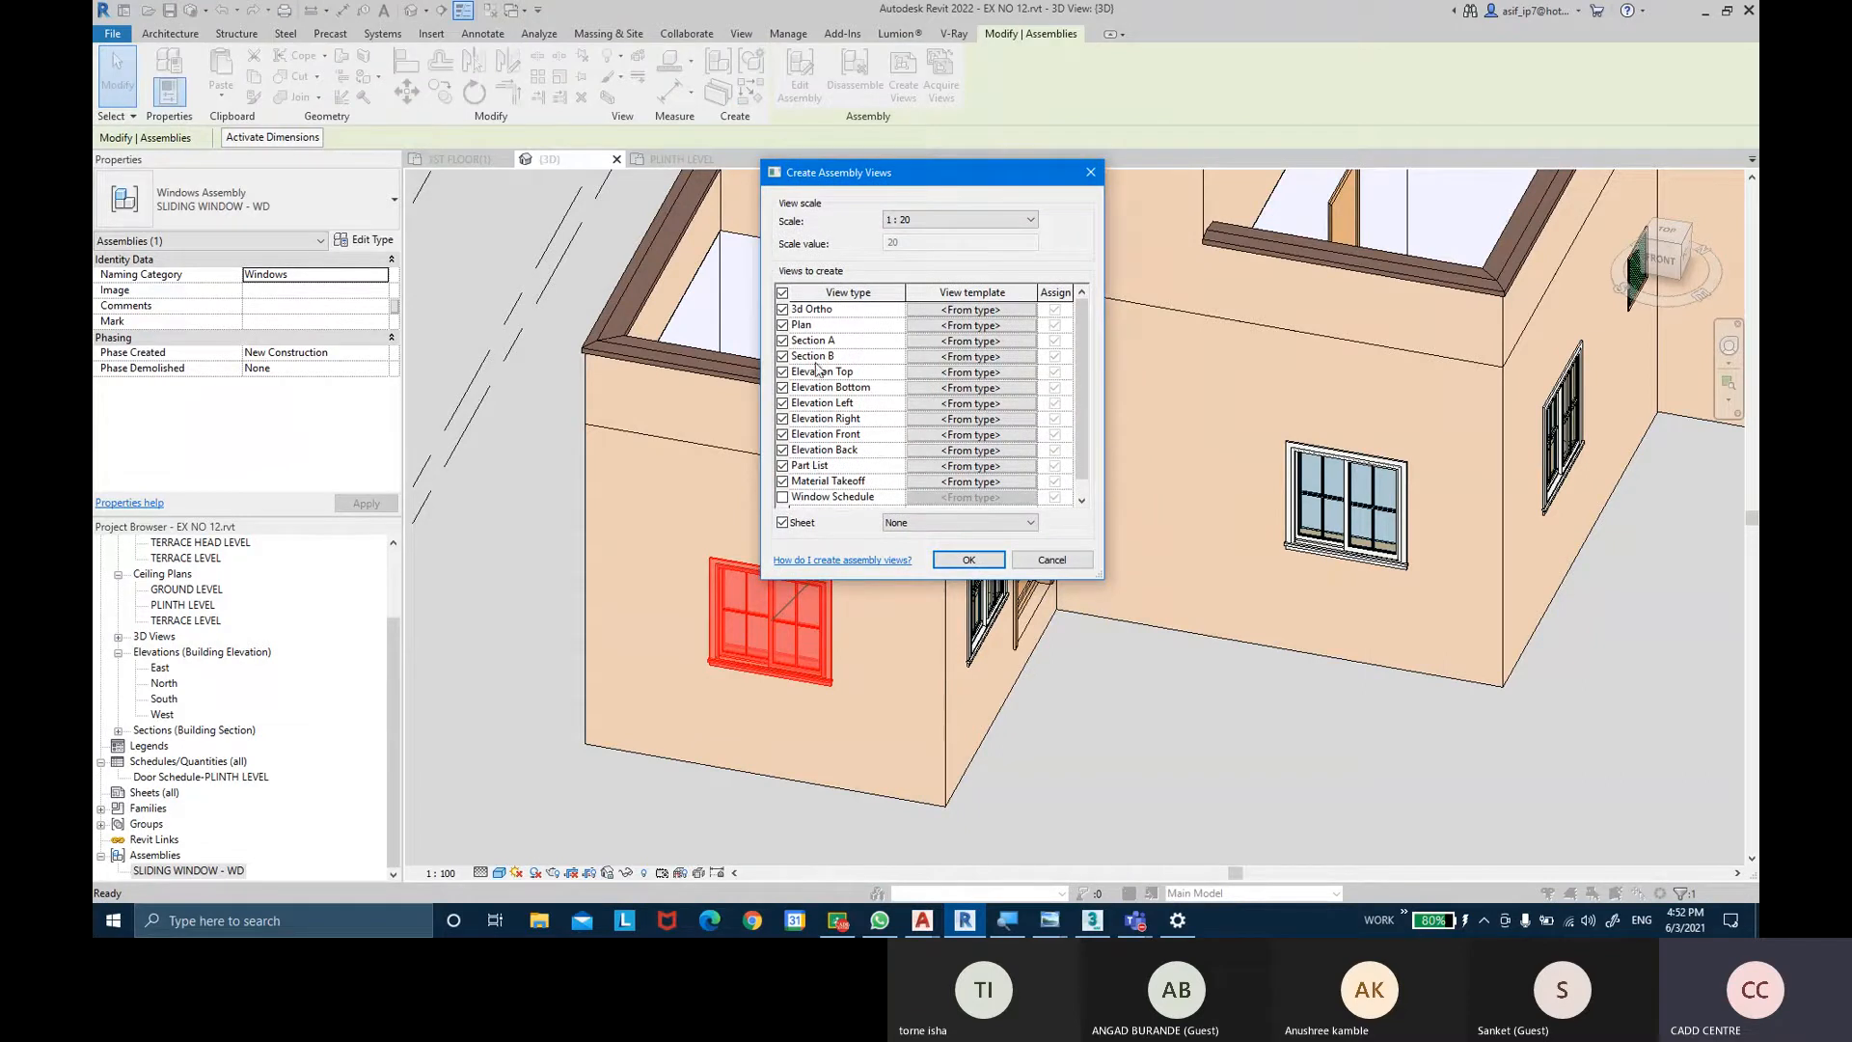
left_click(921, 222)
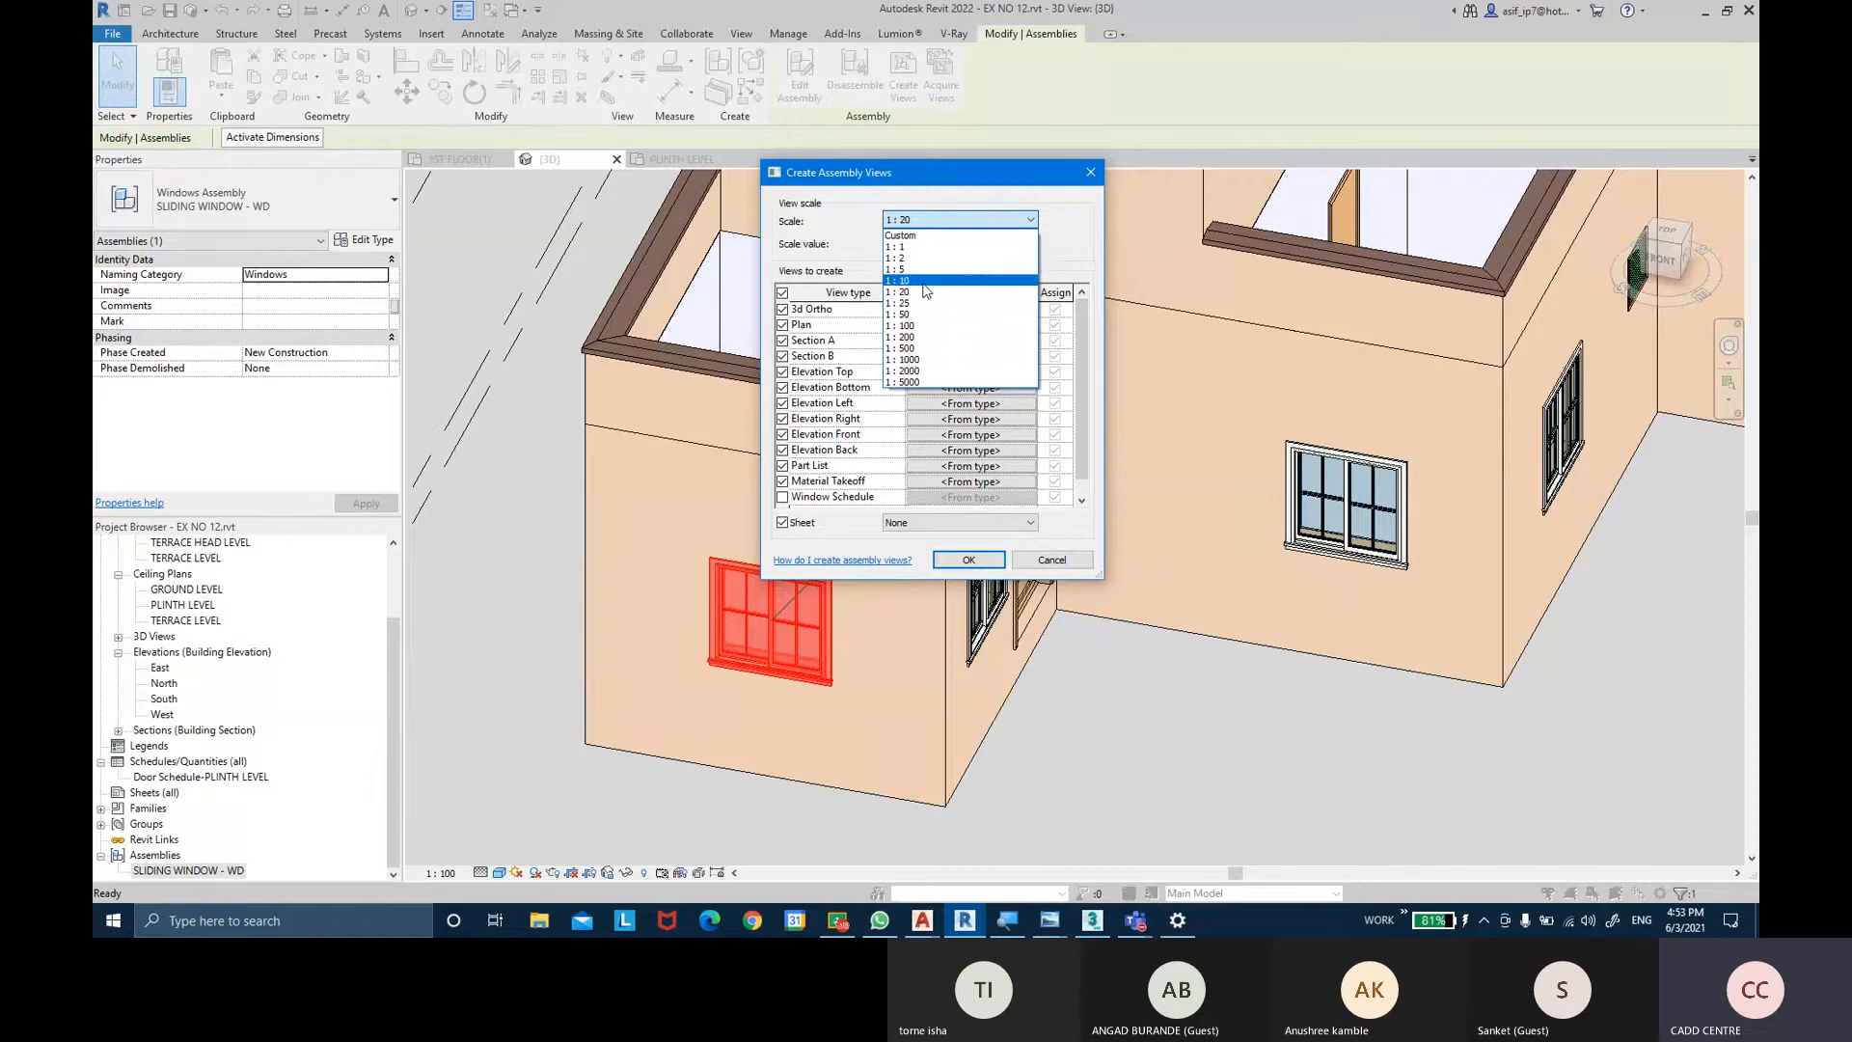
left_click(923, 282)
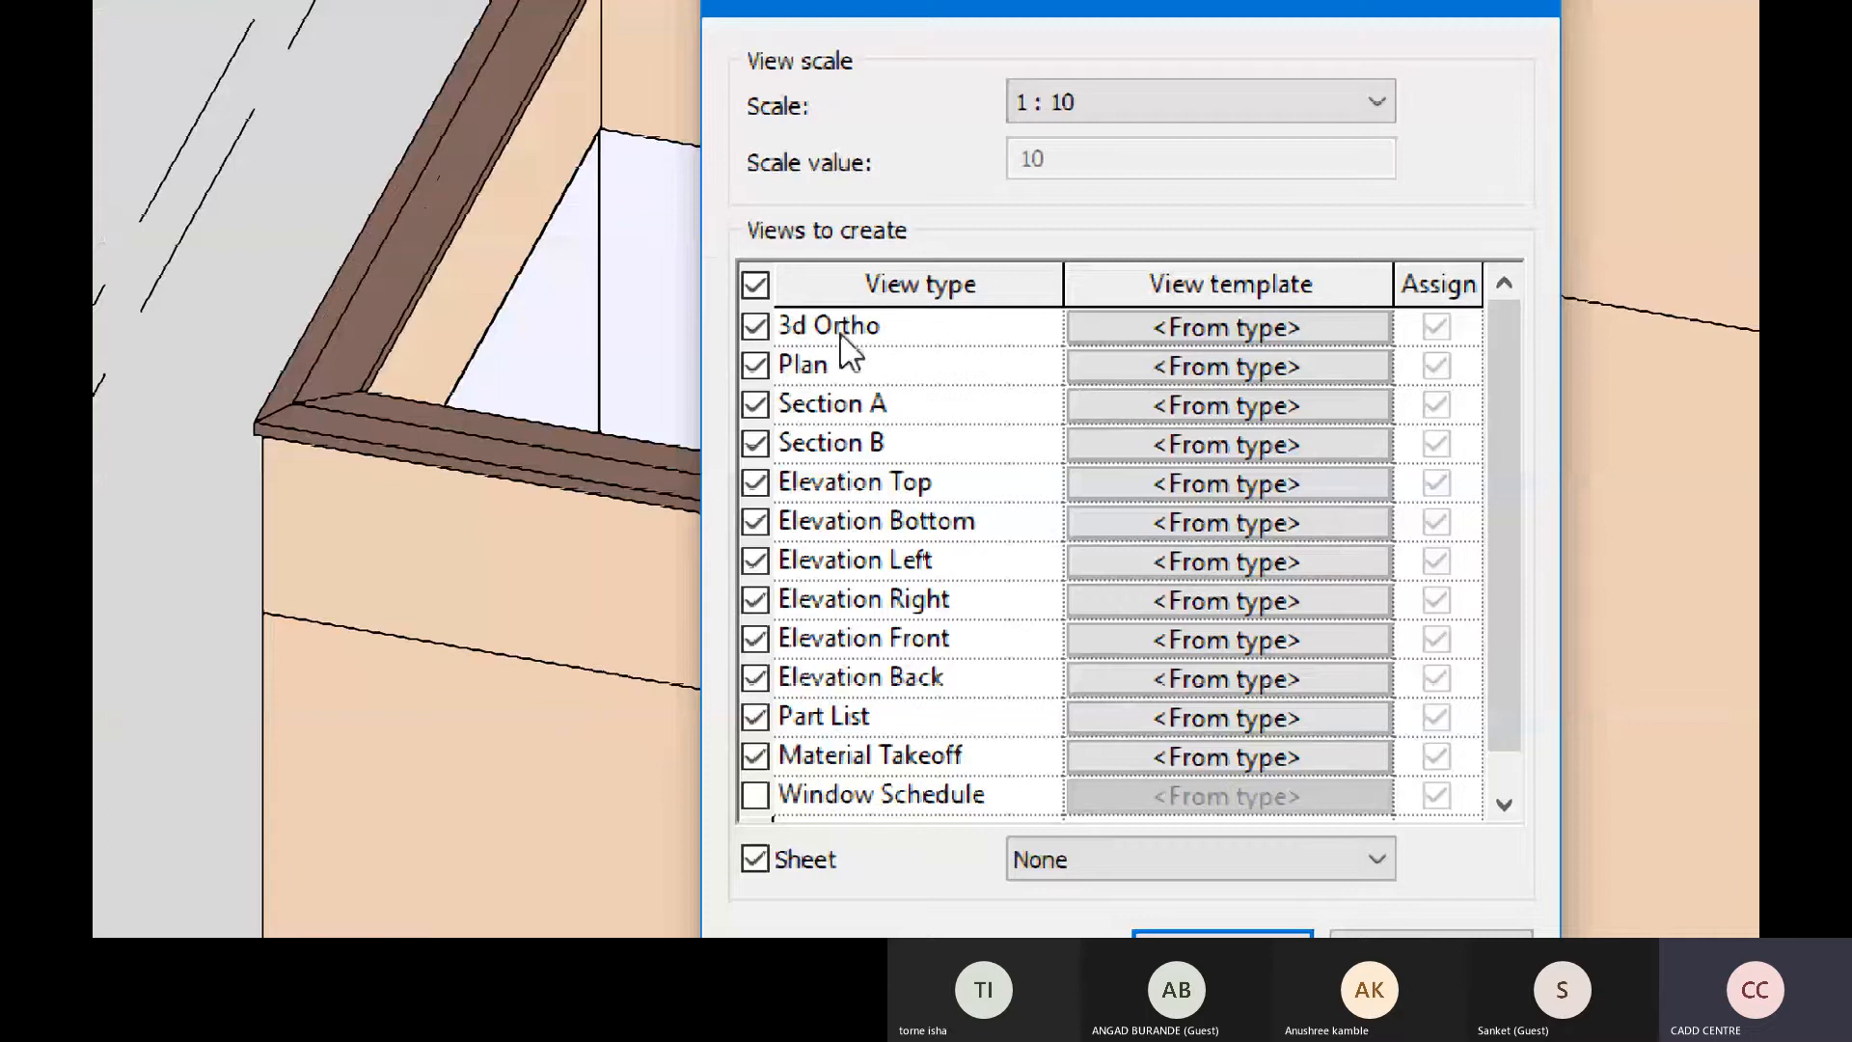
Exclude Section B and the Top, Bottom and Right elevations from the assembly views, keeping the Left, Front and Back elevations.
left_click(823, 315)
left_click(768, 343)
left_click(768, 343)
left_click(756, 443)
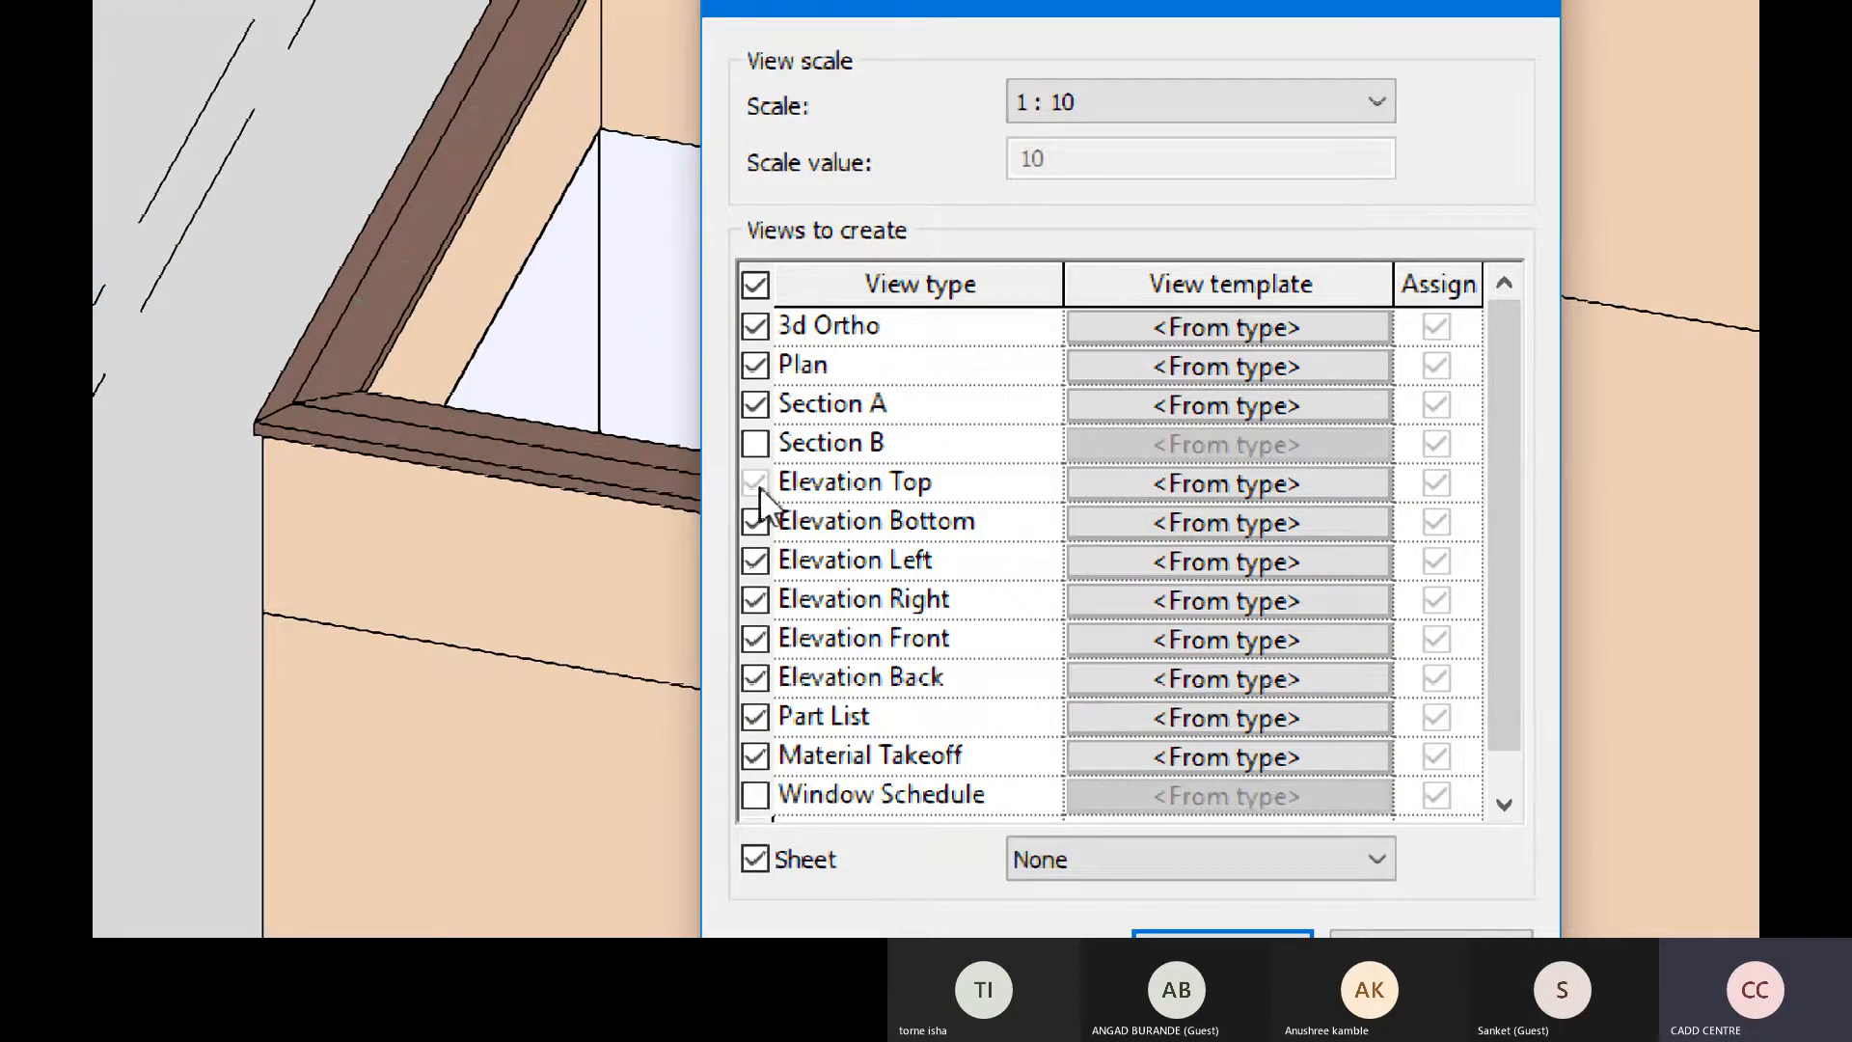
left_click(756, 482)
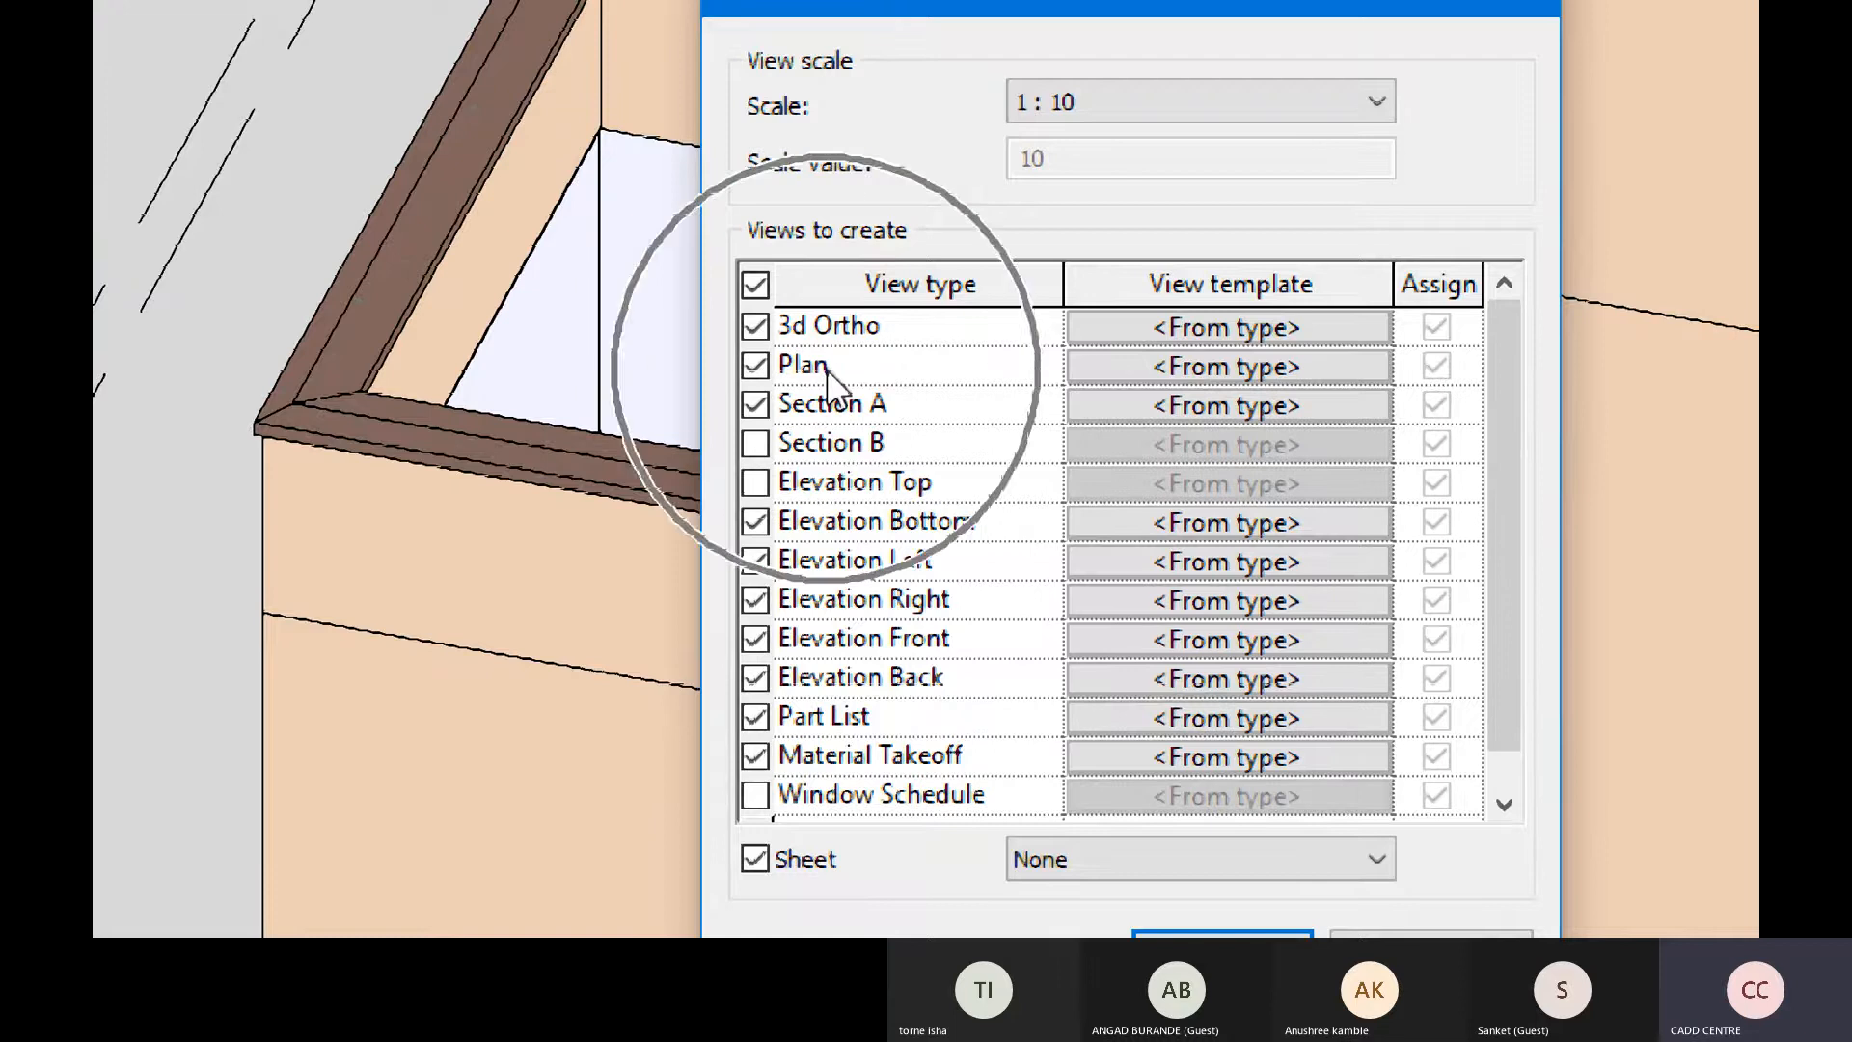
left_click(758, 521)
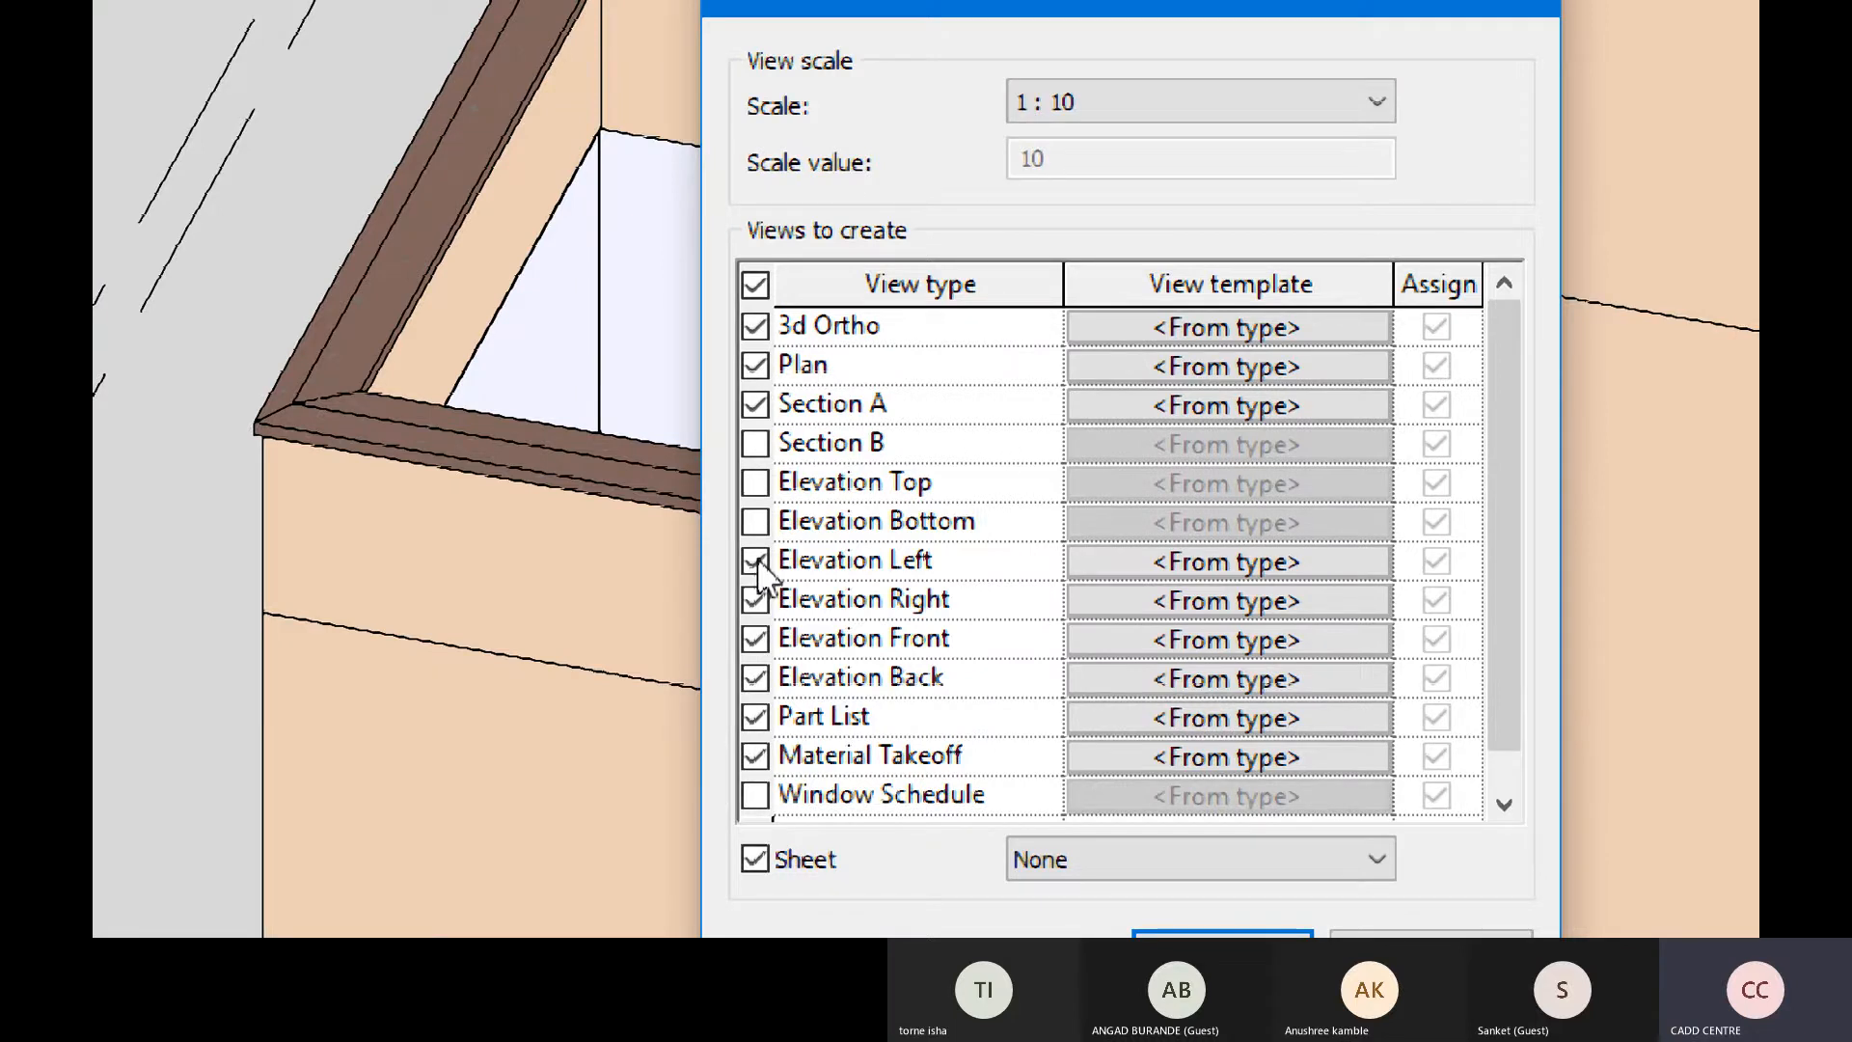
left_click(756, 563)
left_click(757, 601)
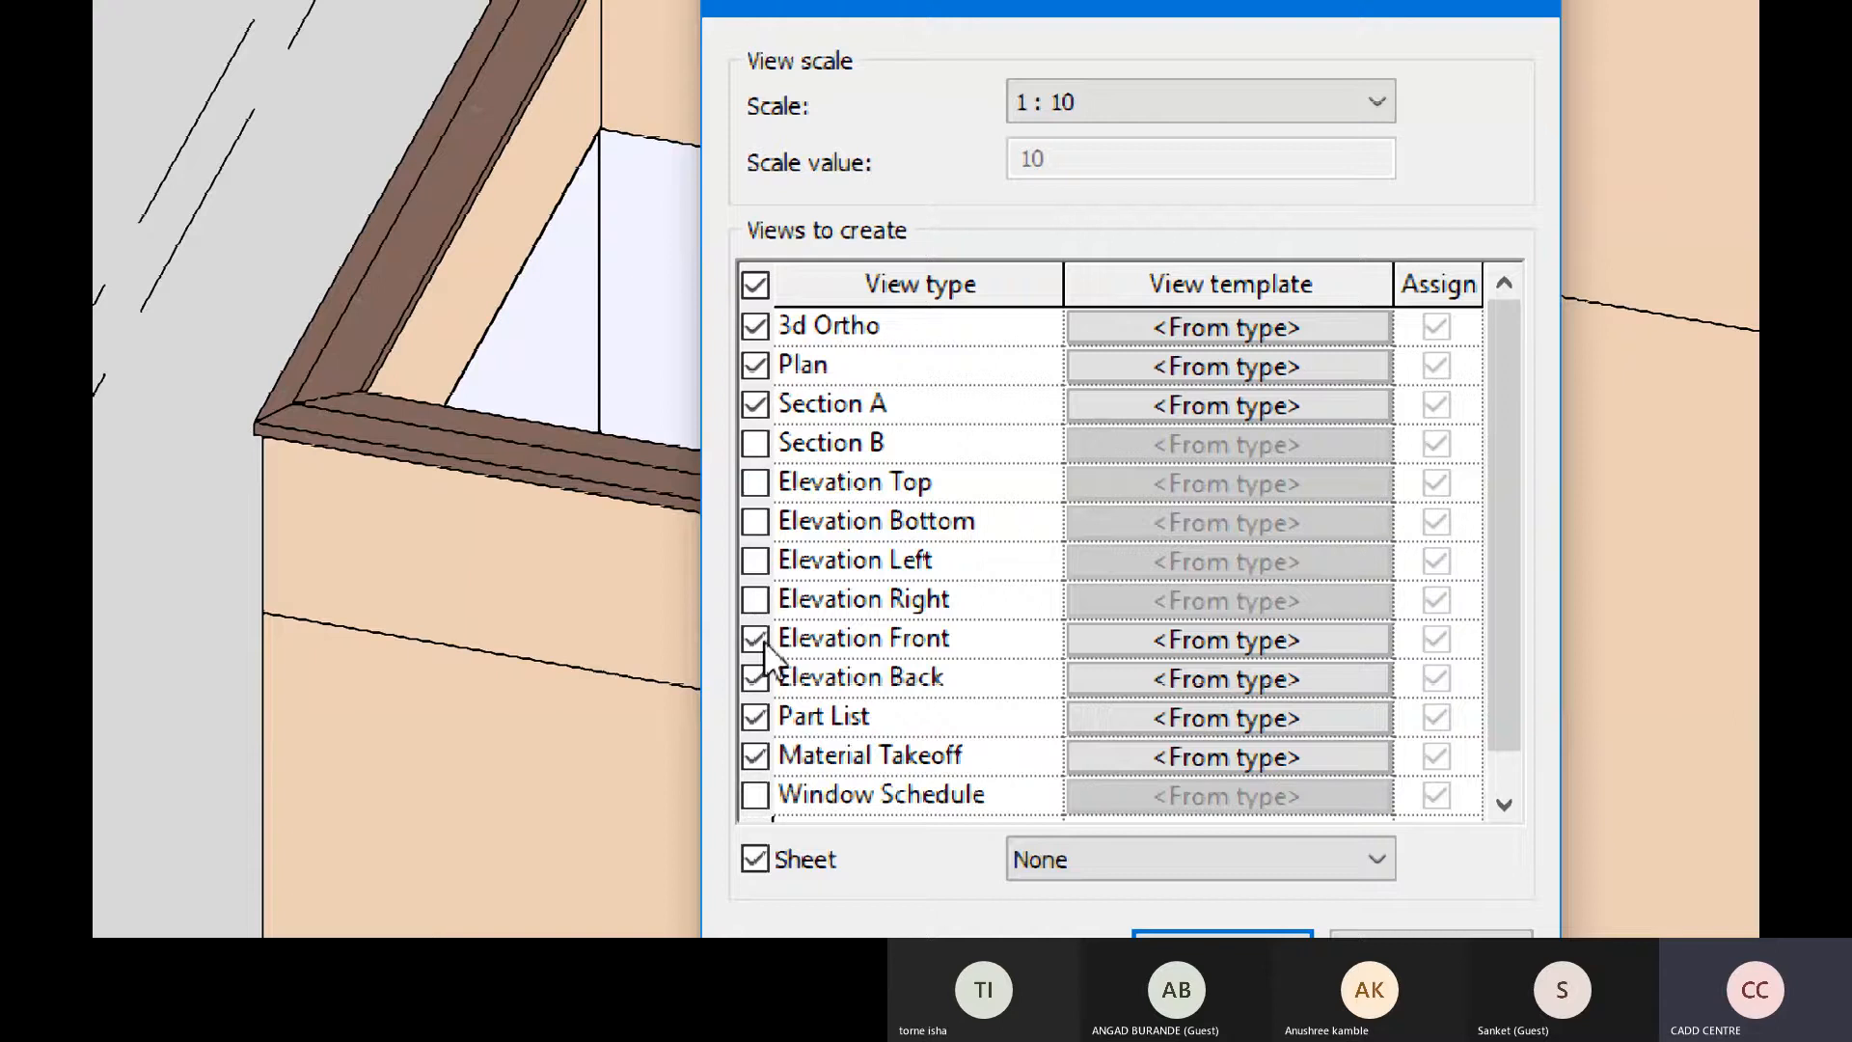
left_click(767, 564)
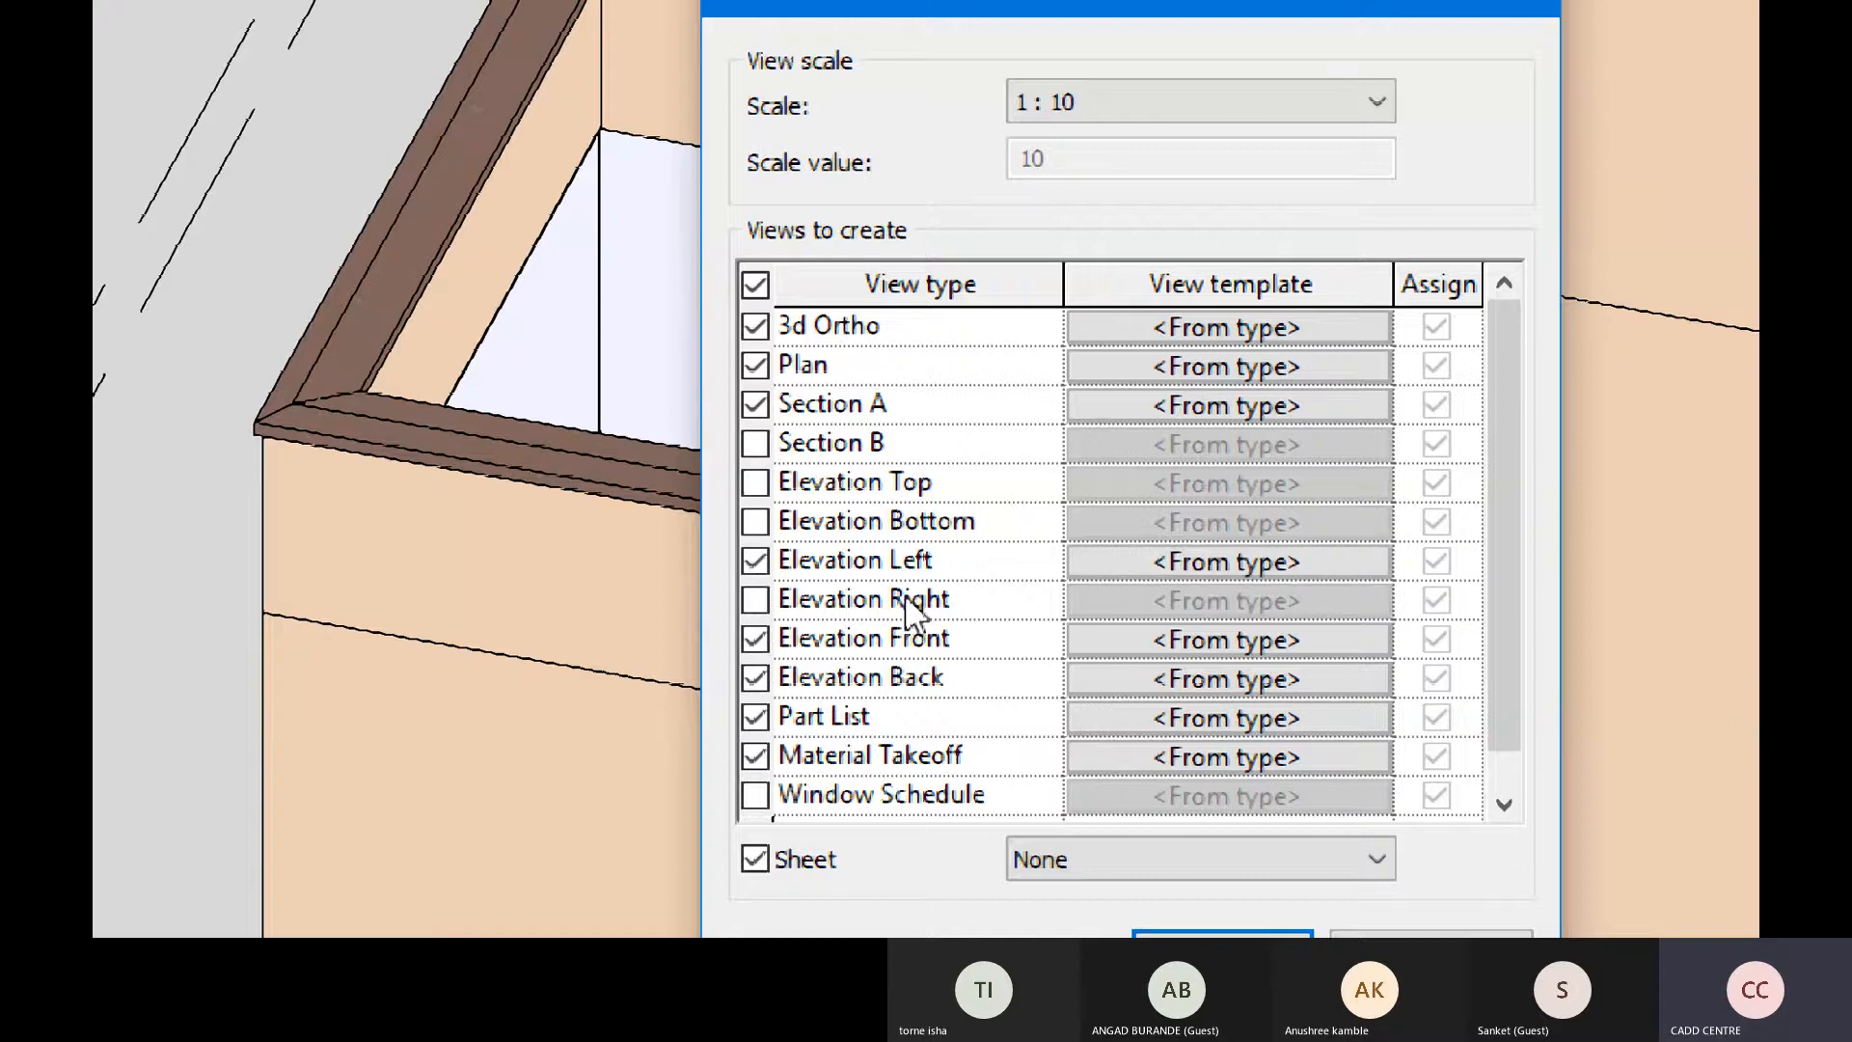
left_click(761, 674)
left_click(761, 676)
Review the Part List, Material Takeoff and Window Schedule entries in the list of assembly views to create.
scroll(839, 700, "down", 1)
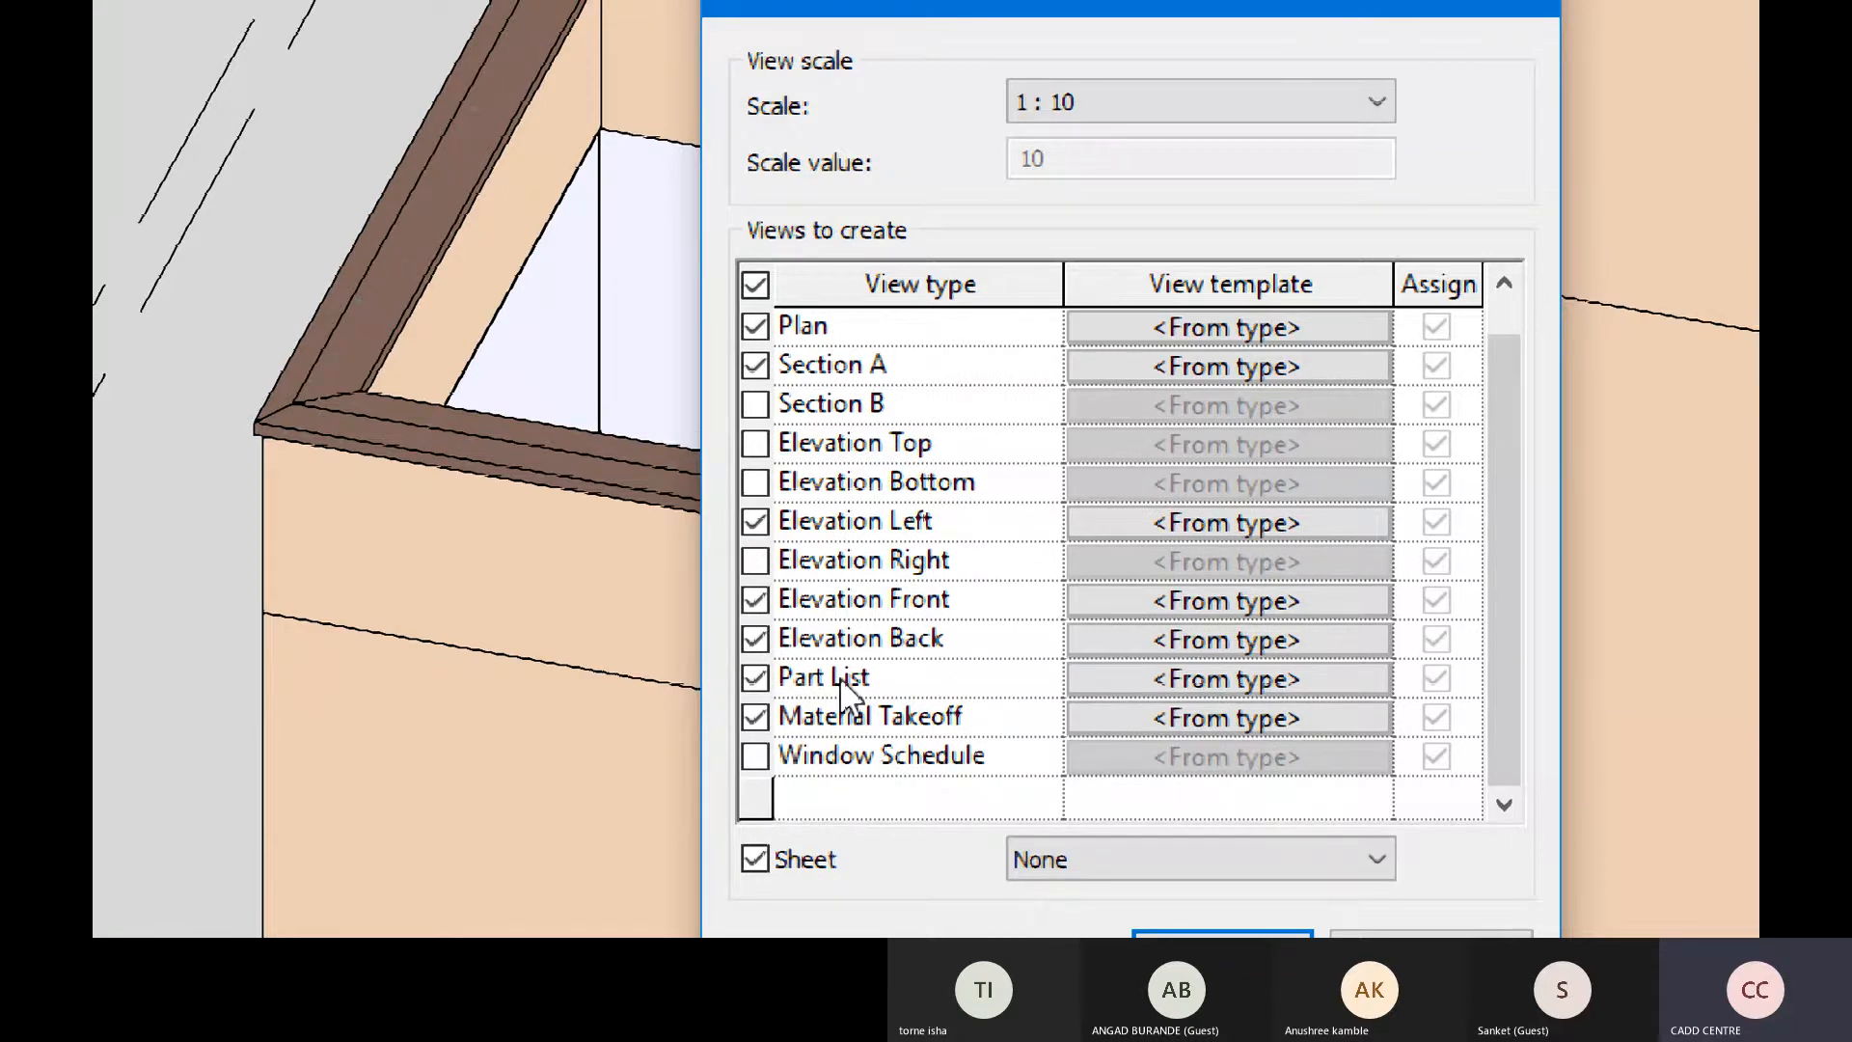
left_click(931, 680)
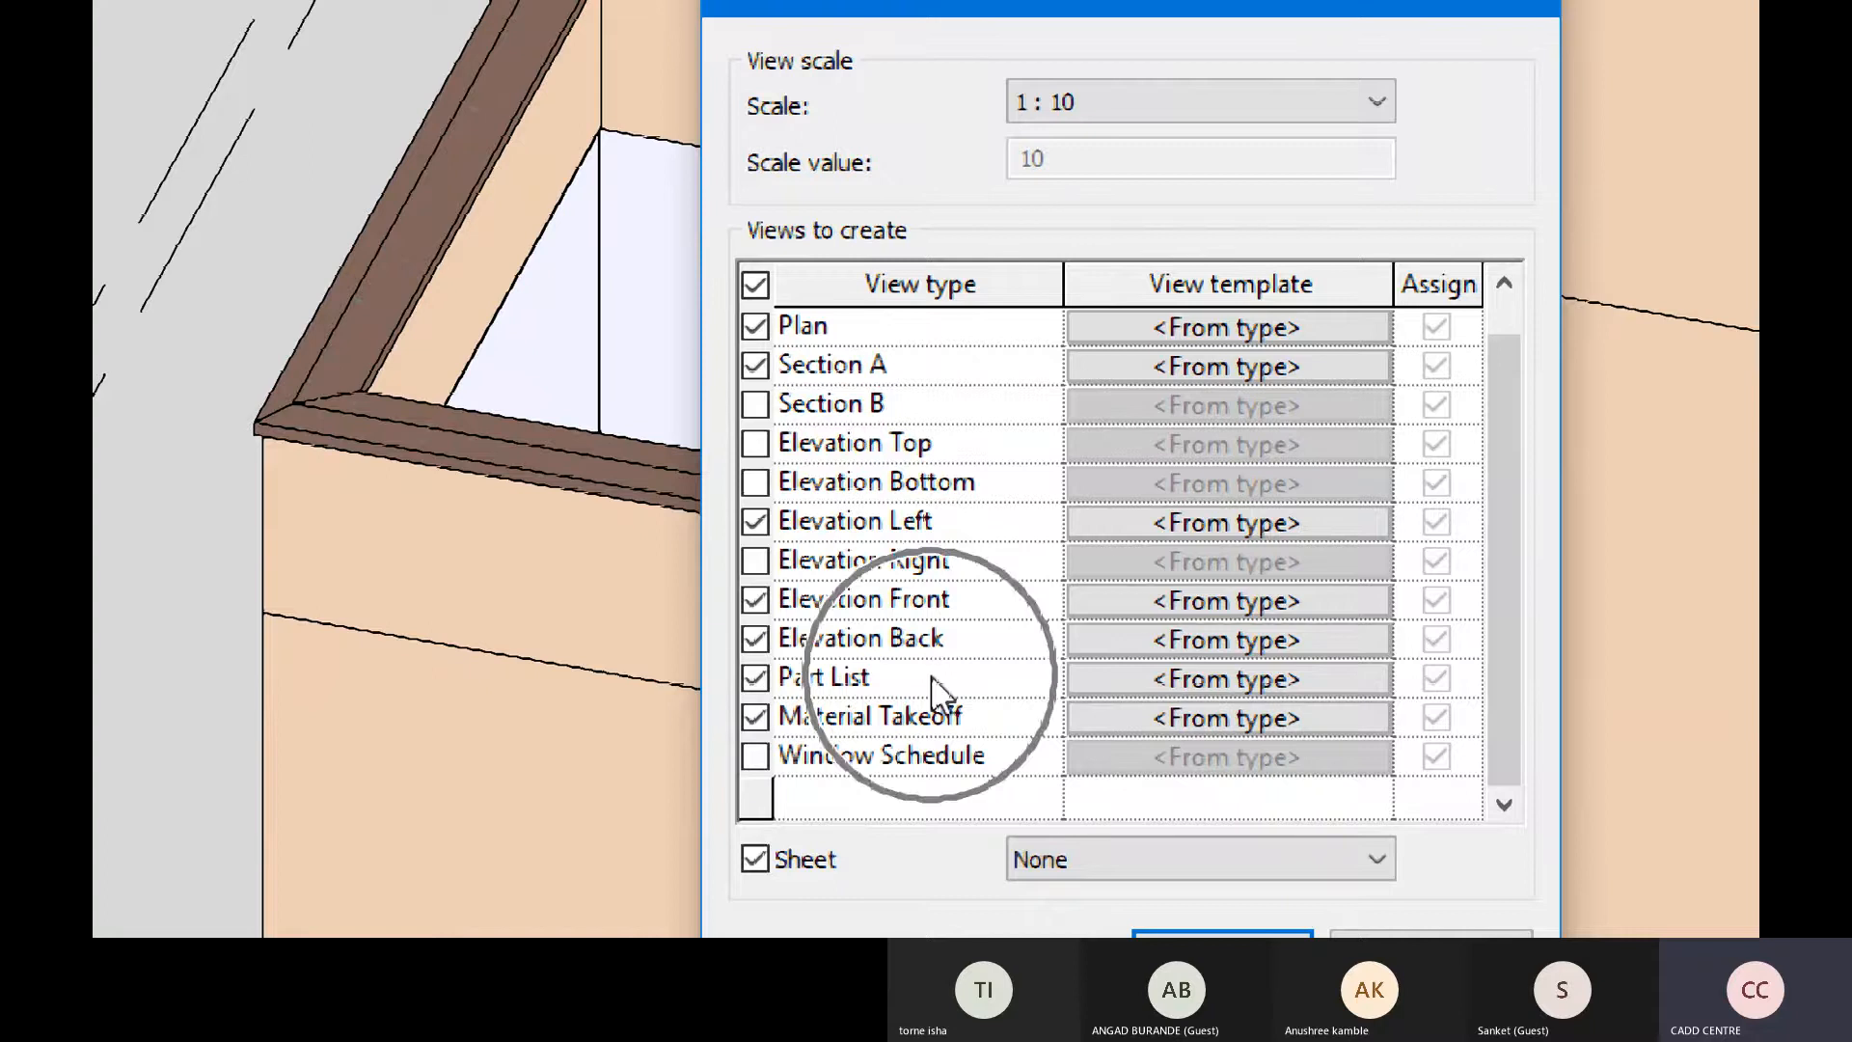
left_click(856, 721)
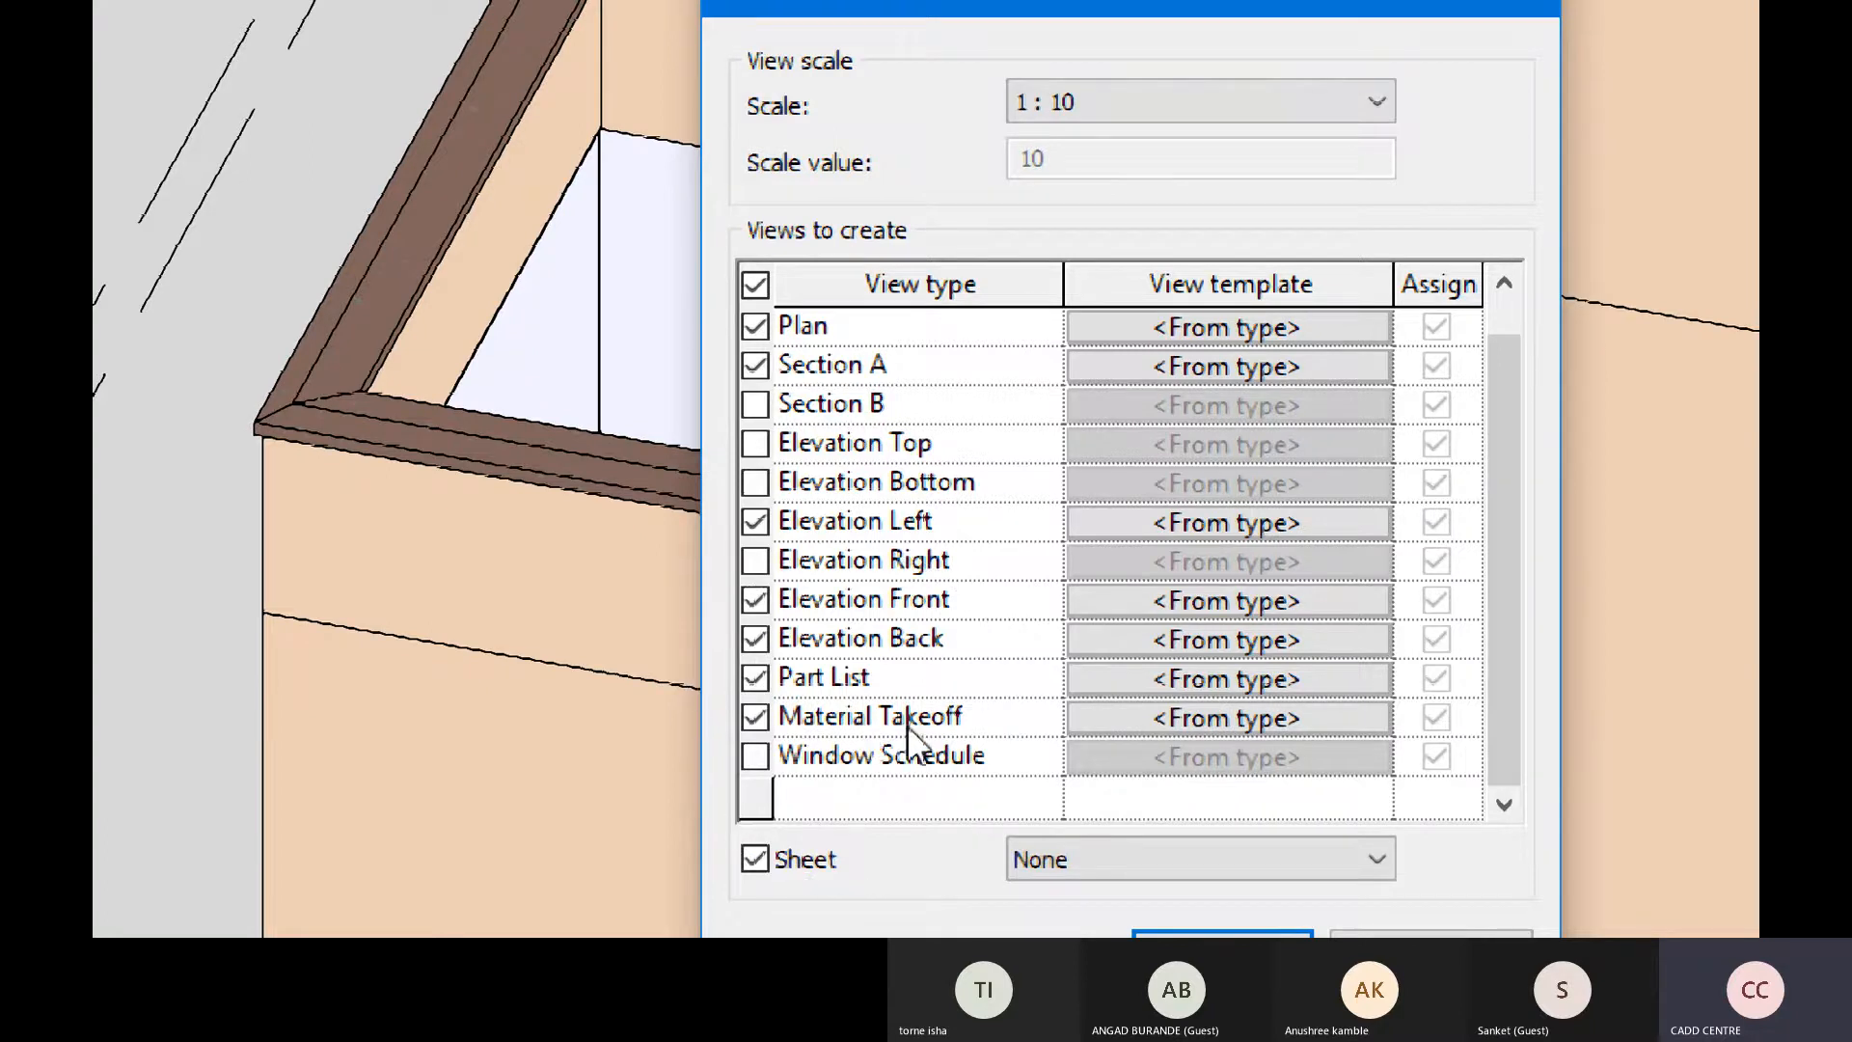
left_click(887, 719)
left_click(900, 723)
left_click(872, 759)
left_click(932, 762)
left_click(738, 762)
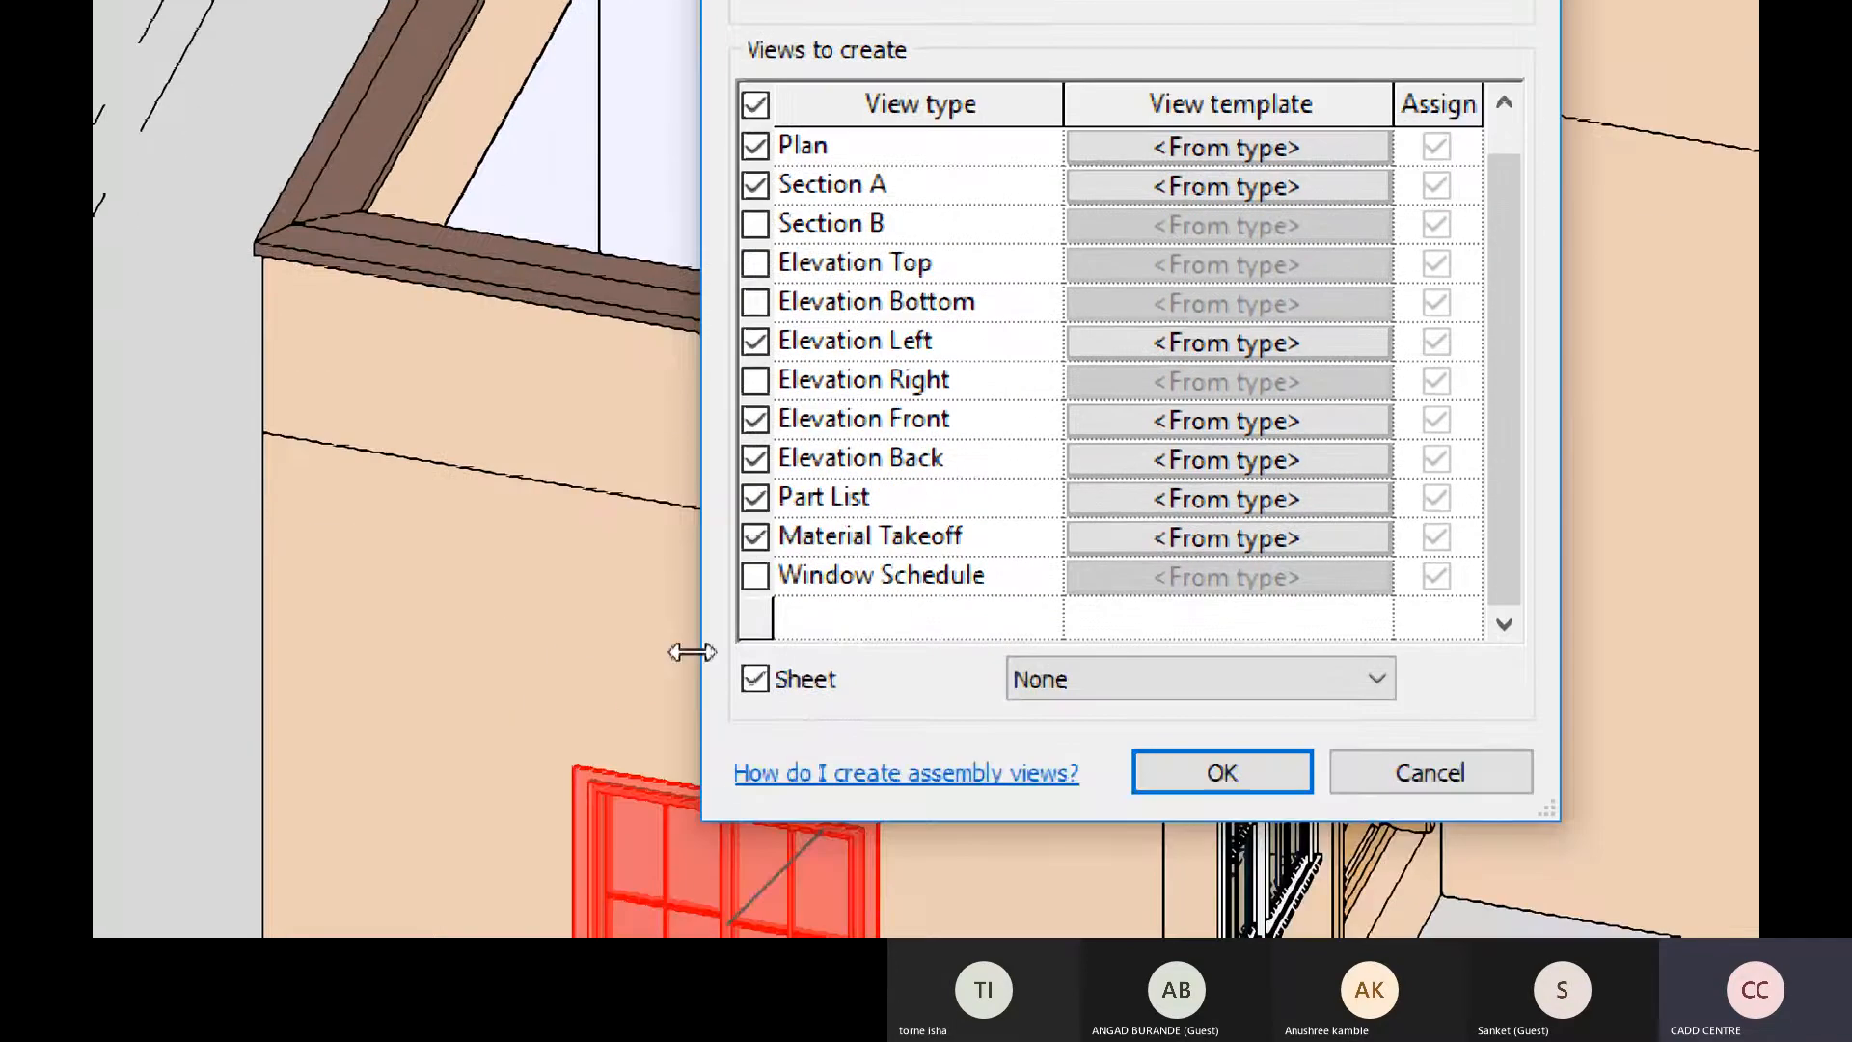
Keep the sheet included with the assembly views and set its title block to A1 metric.
left_click(787, 682)
left_click(789, 685)
left_click(793, 687)
left_click(1121, 687)
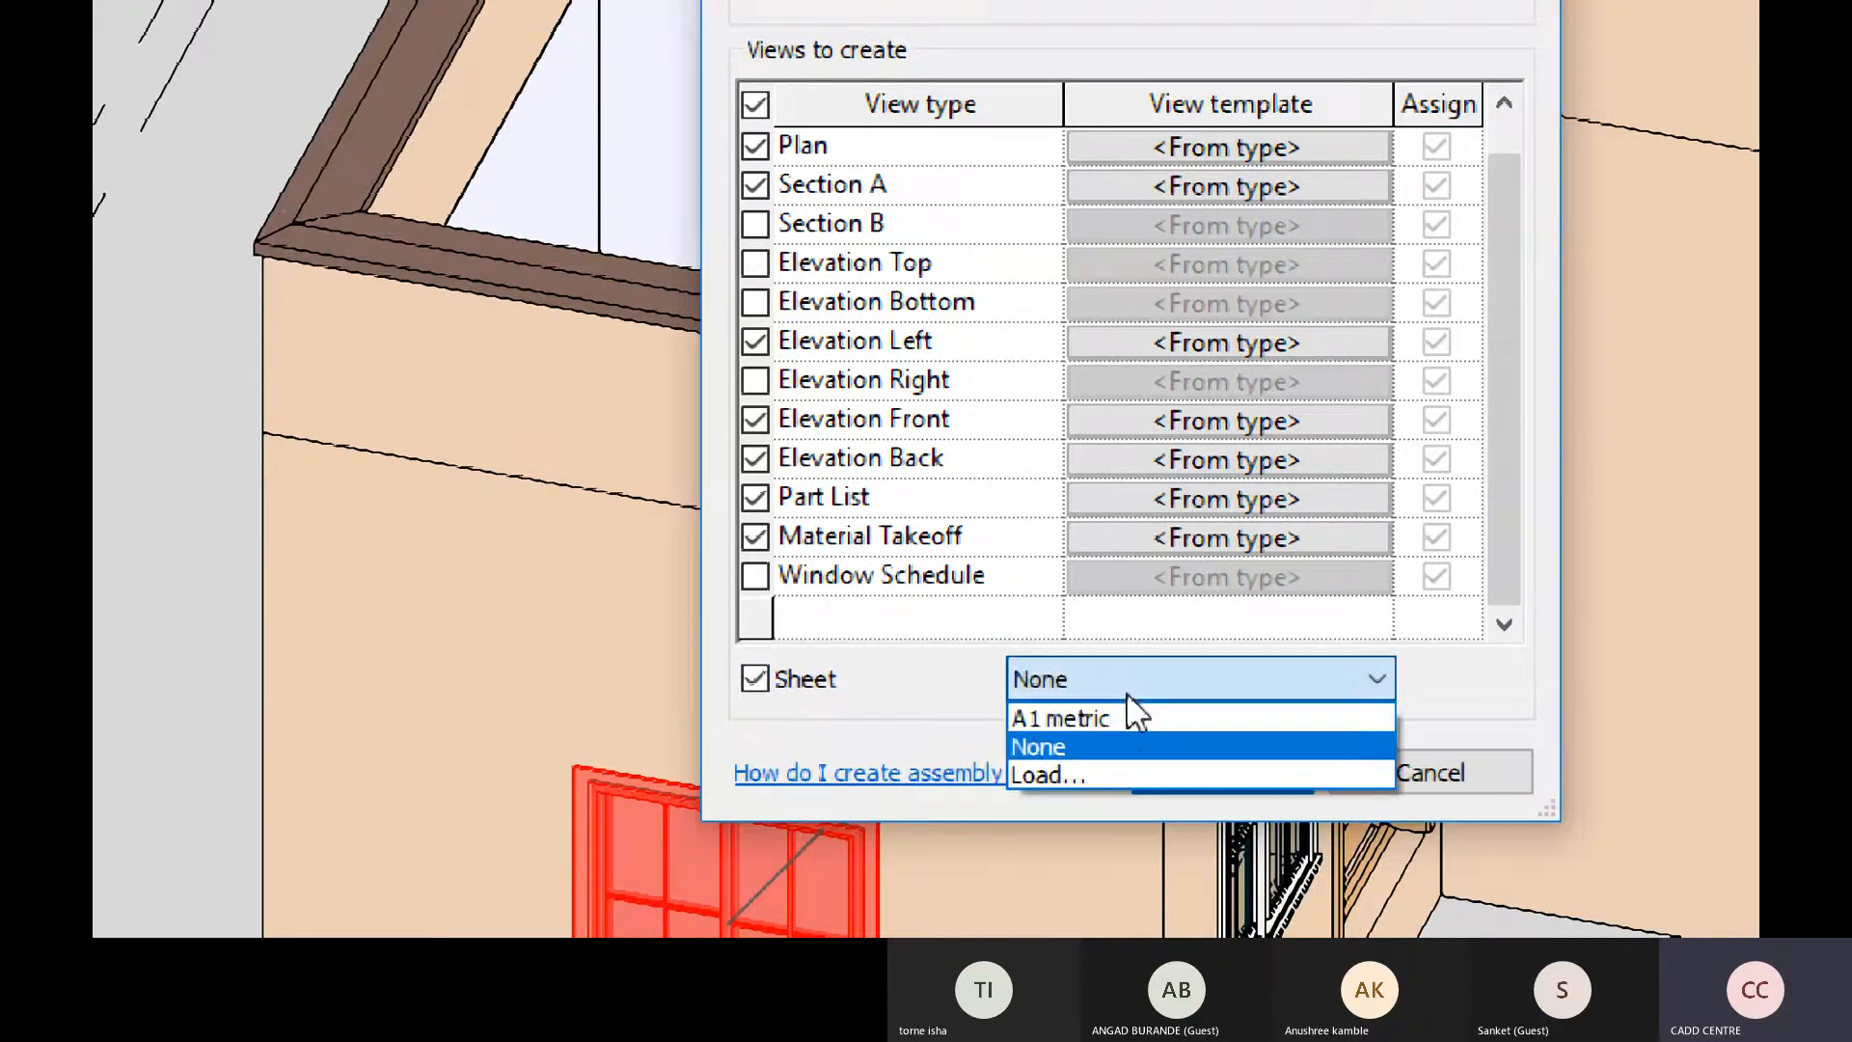
left_click(1080, 721)
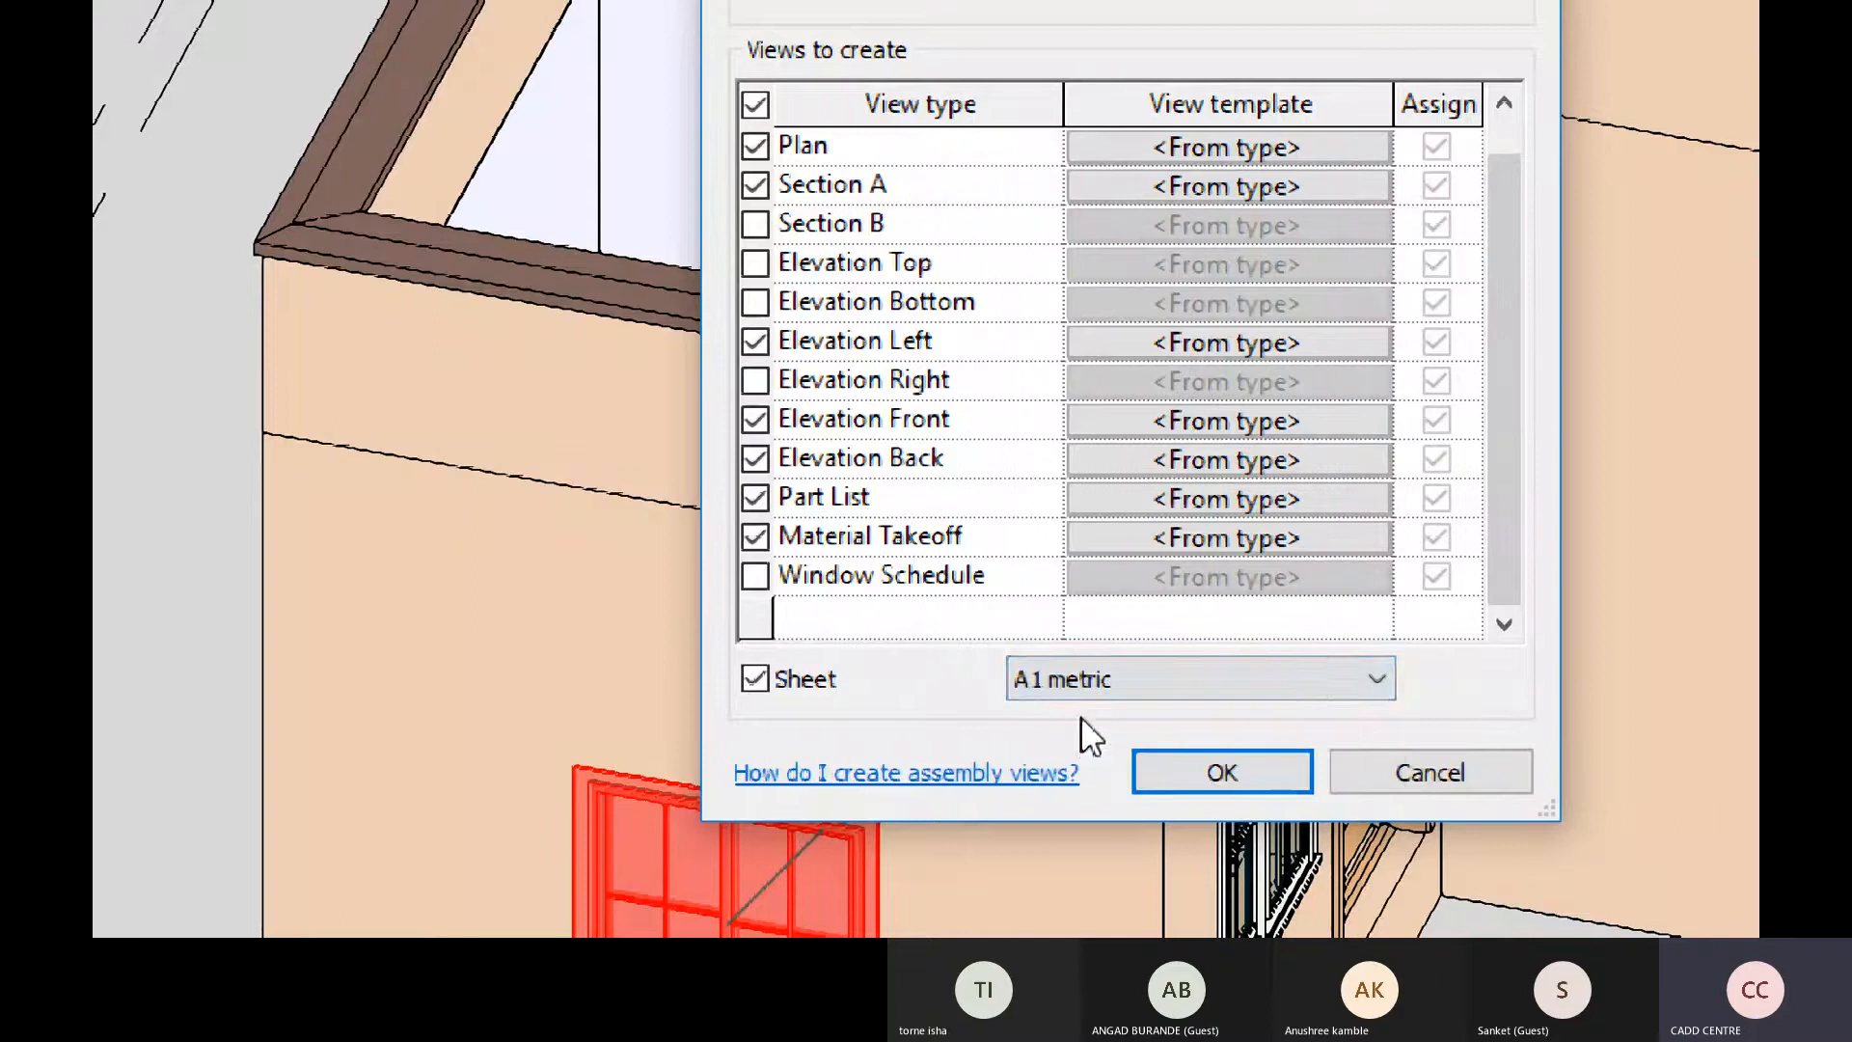
Start loading another title block for the assembly sheet and browse to the English > US library folder.
left_click(1085, 675)
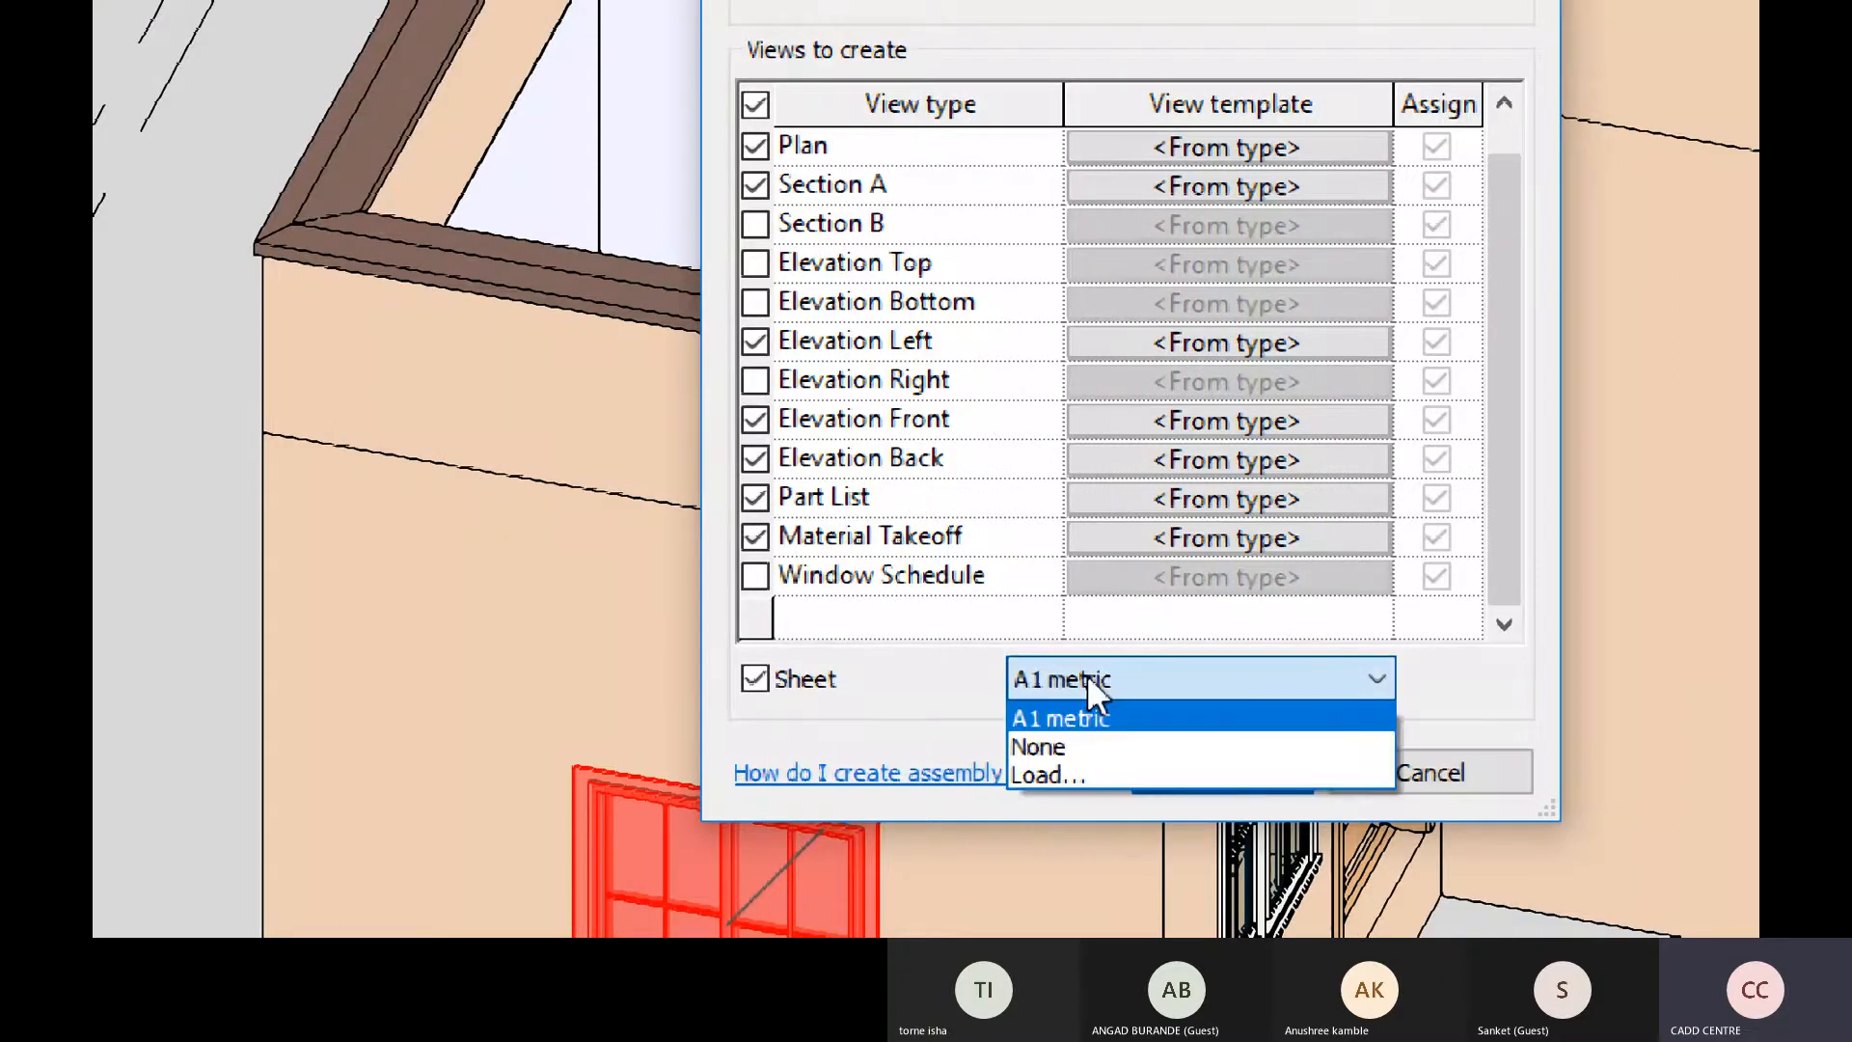
left_click(1107, 776)
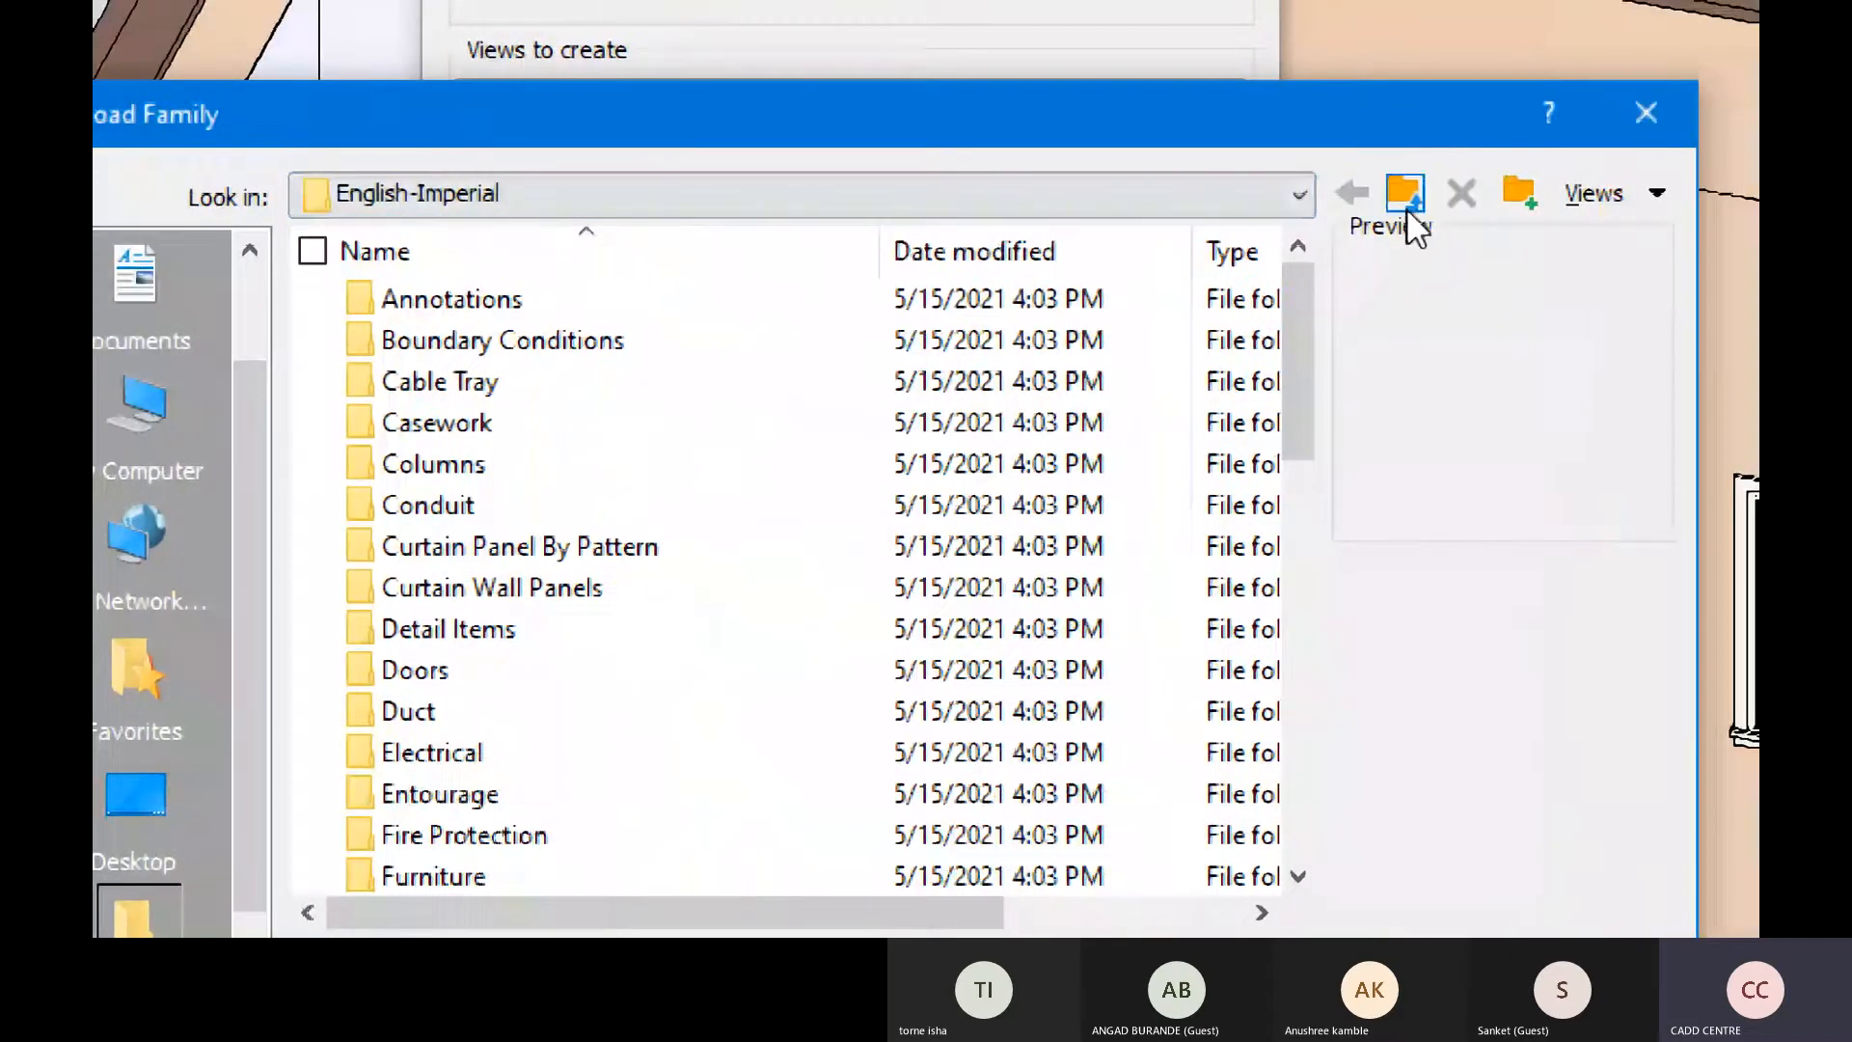
left_click(1685, 200)
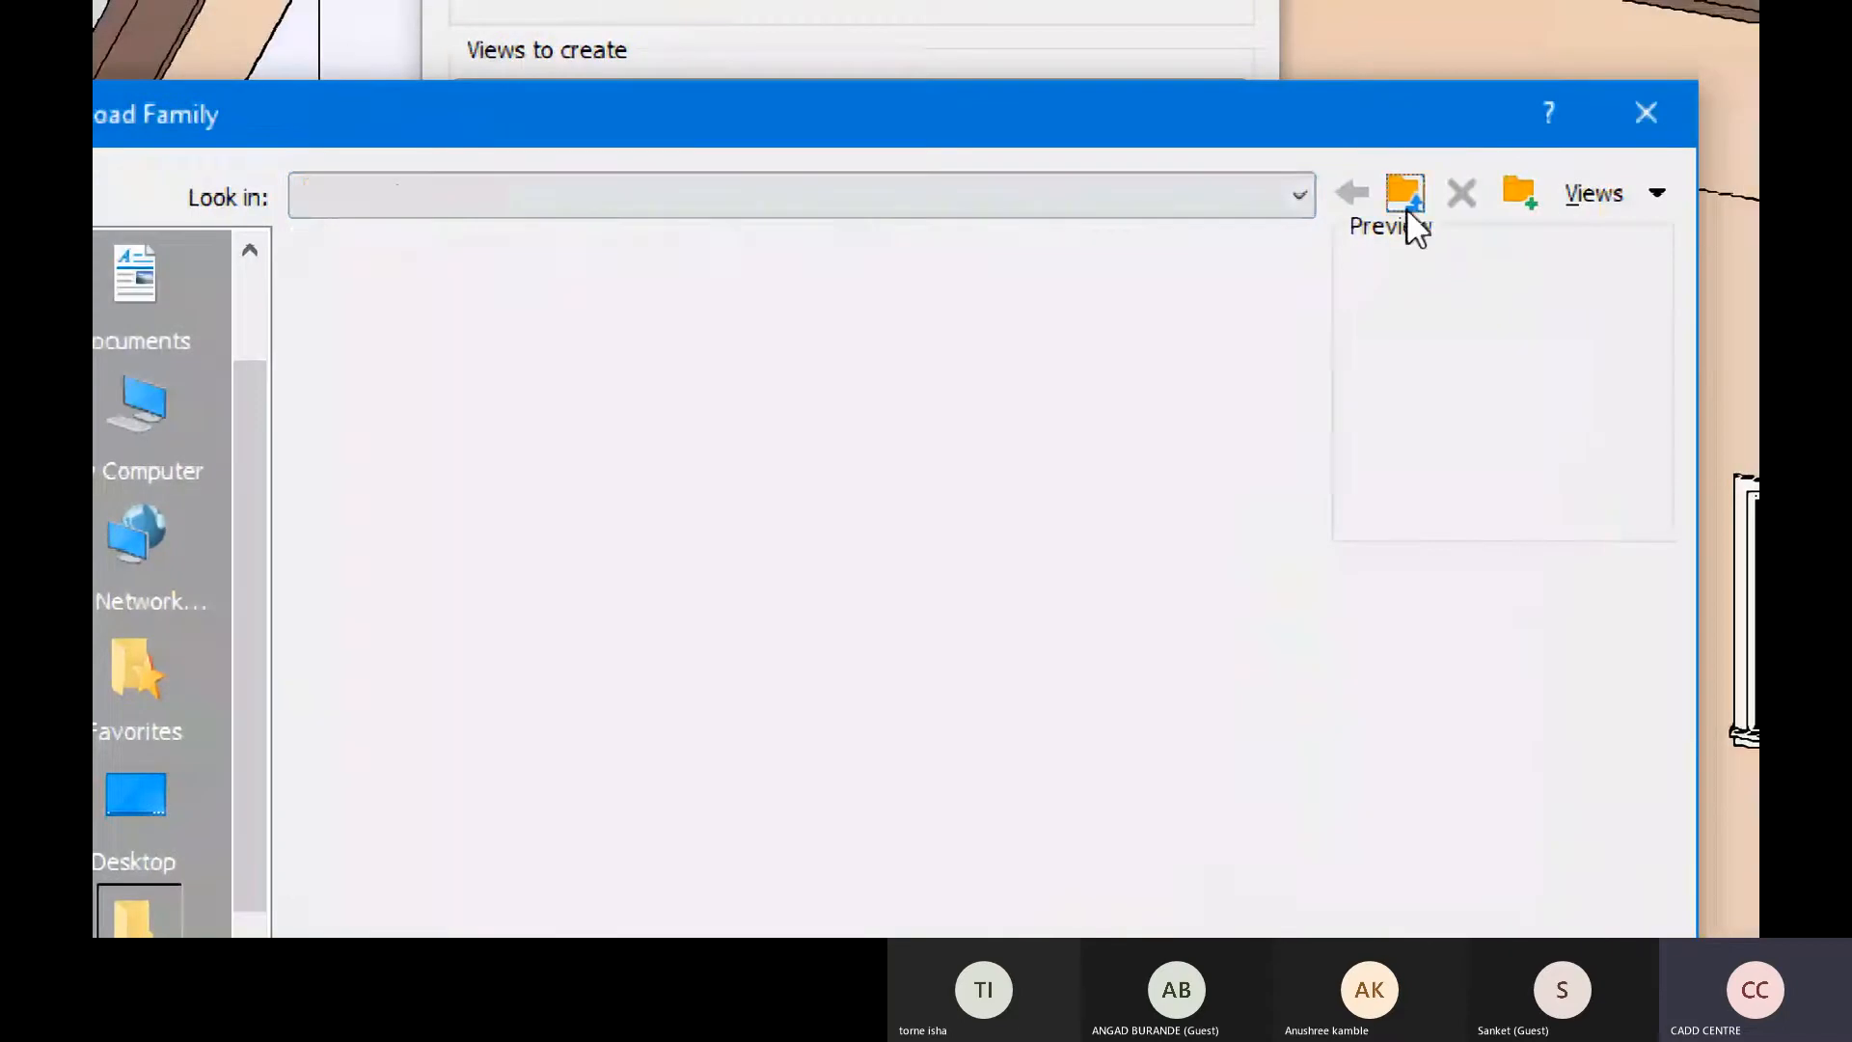
left_click(431, 395)
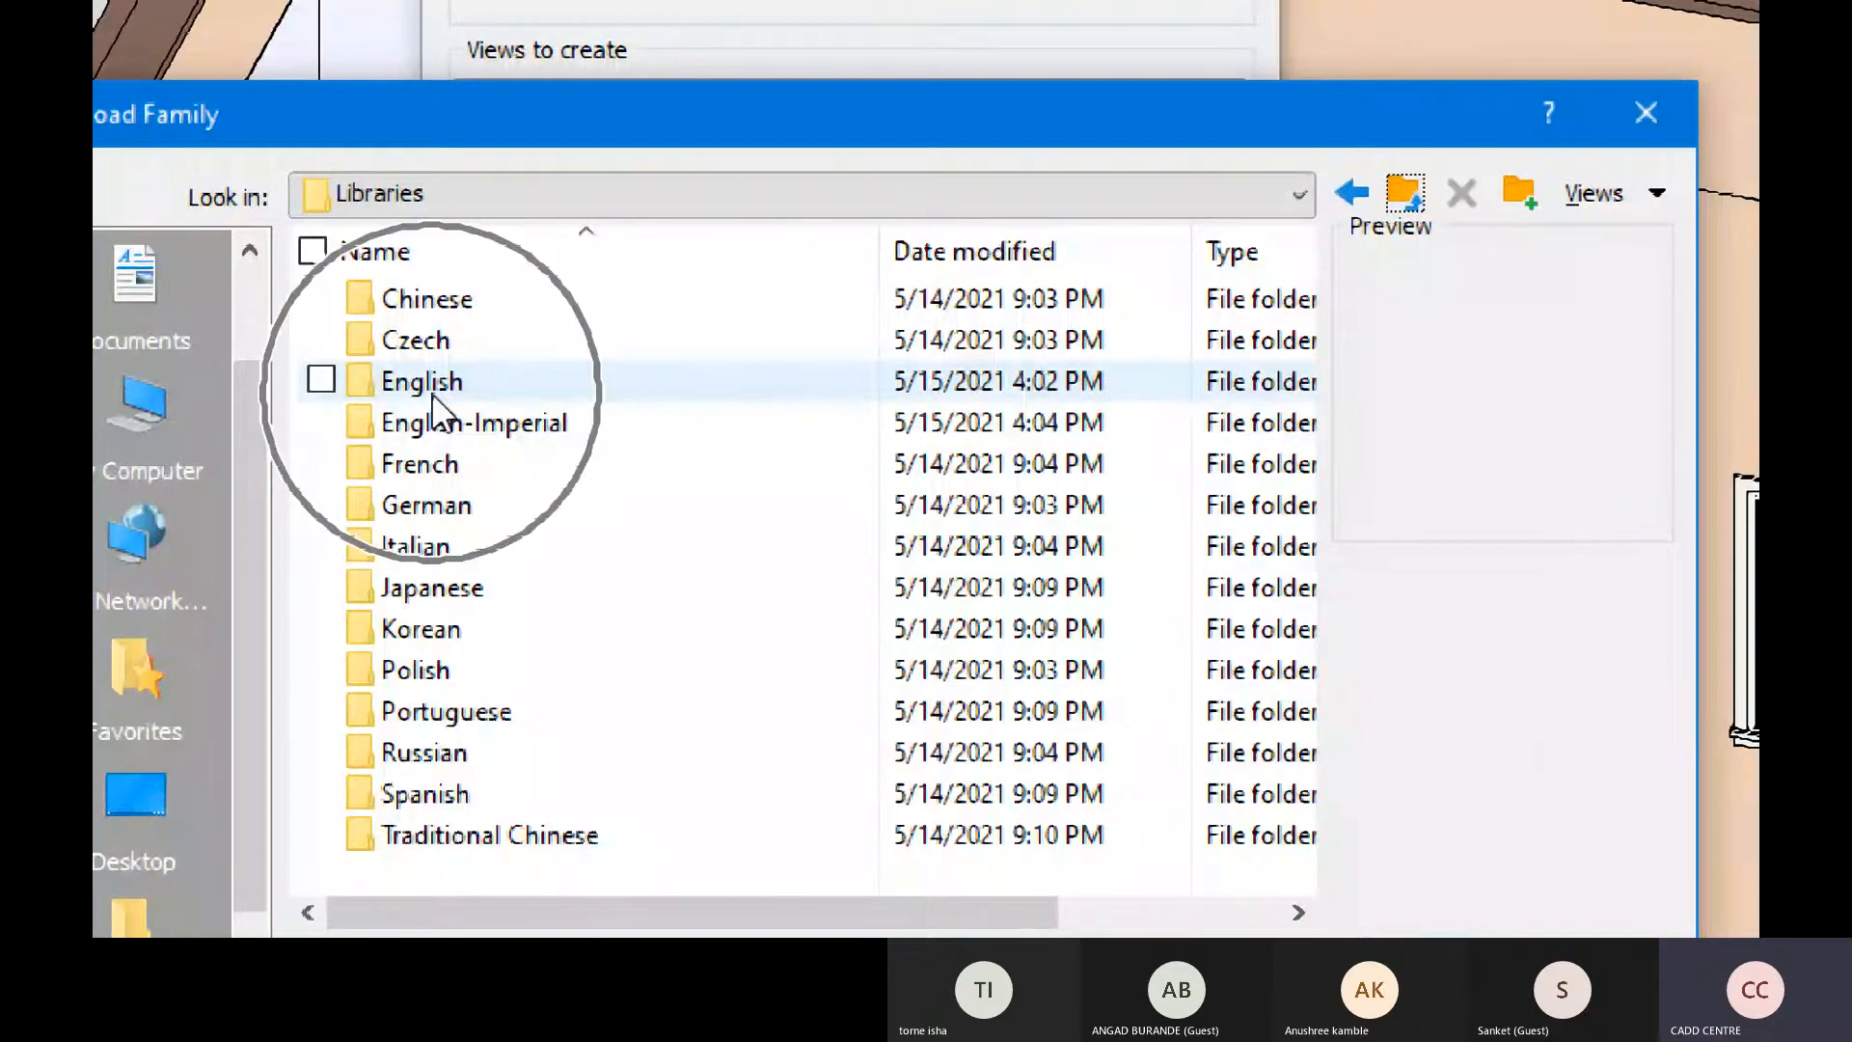
double_click(432, 395)
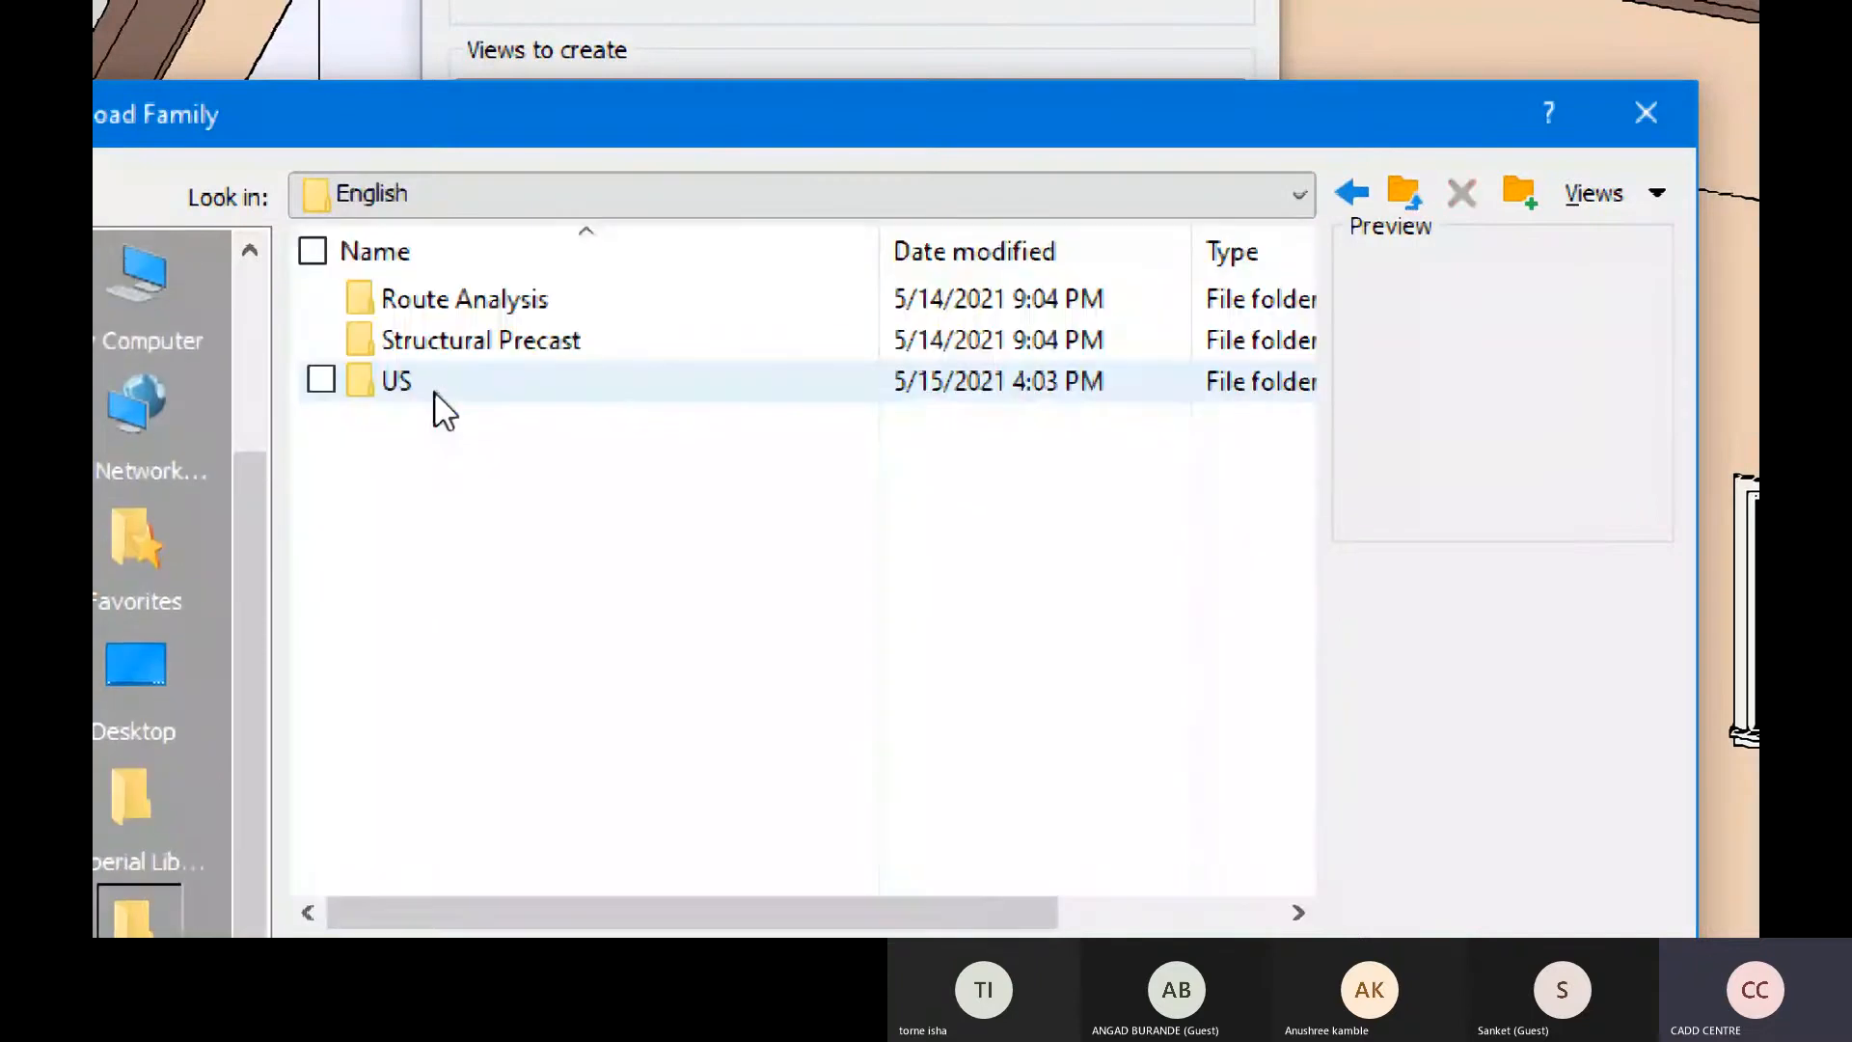
left_click(432, 397)
double_click(432, 397)
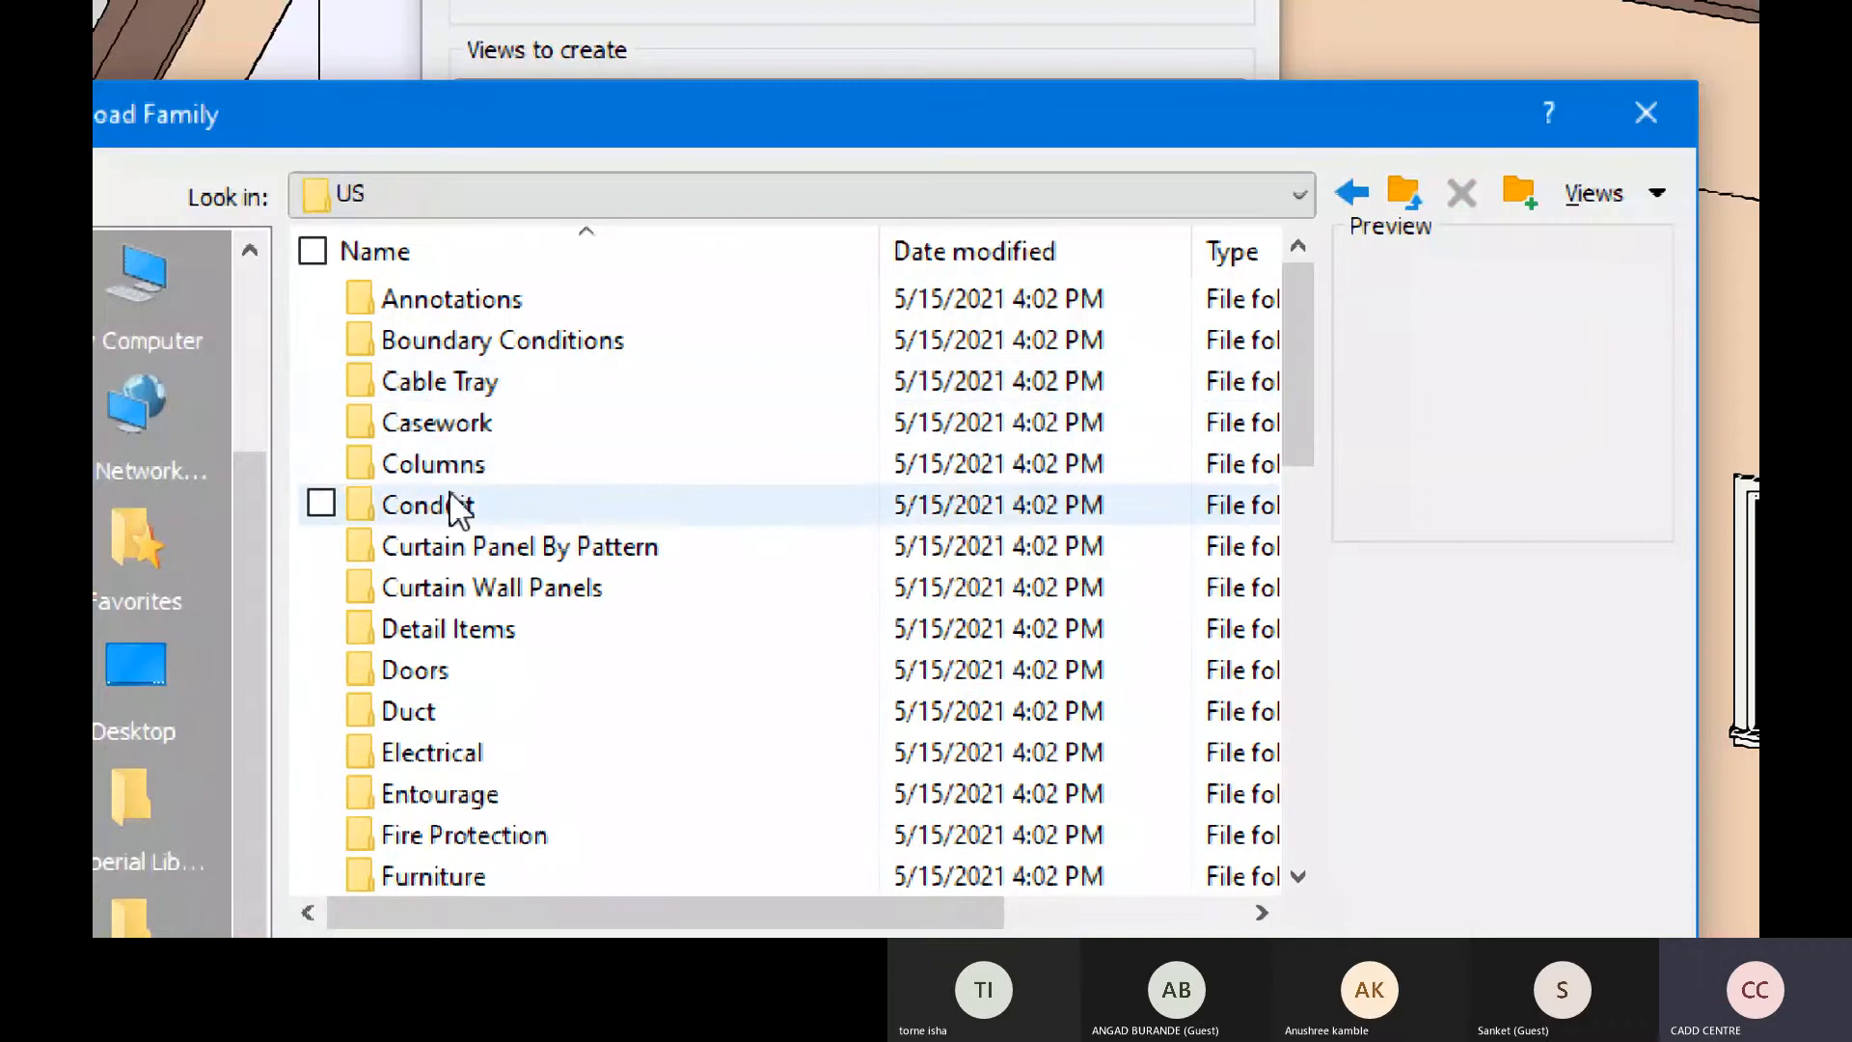
Load the A3 metric.rfa title block from the Titleblocks folder.
scroll(462, 593, "down", 1)
scroll(462, 622, "down", 8)
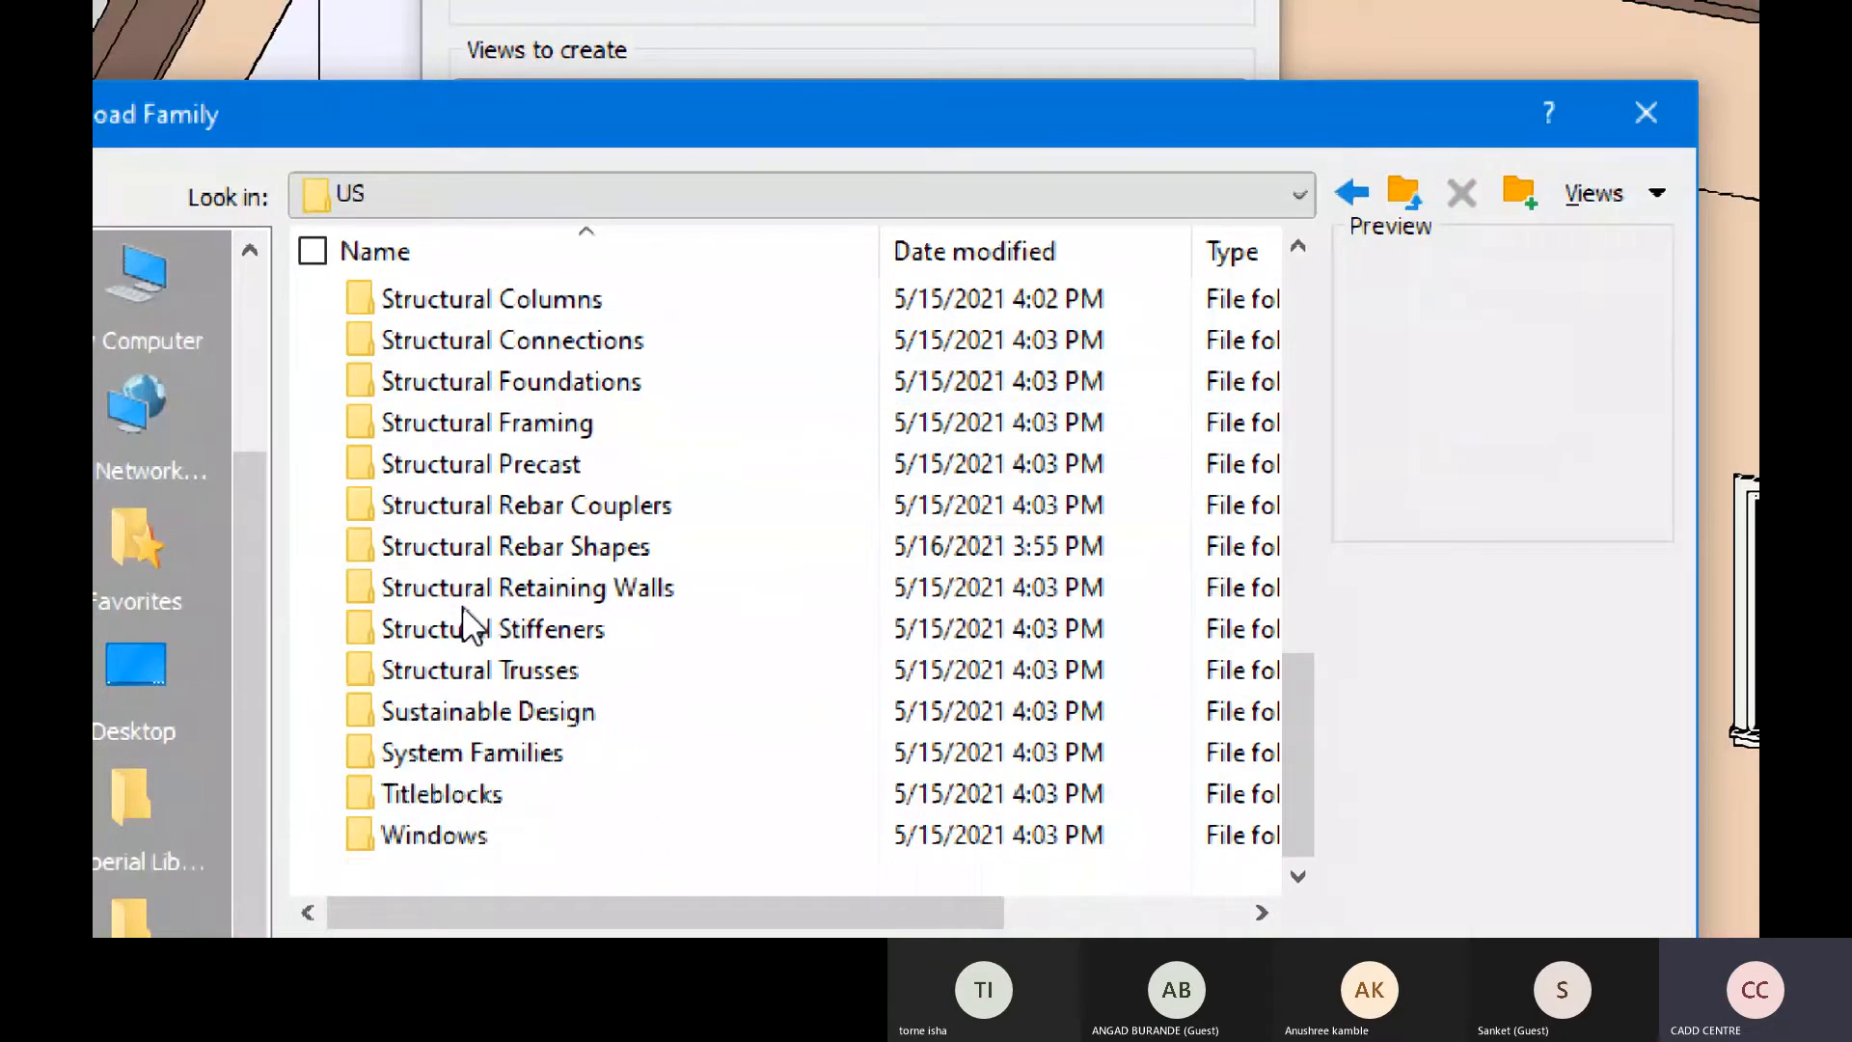
left_click(473, 810)
double_click(474, 810)
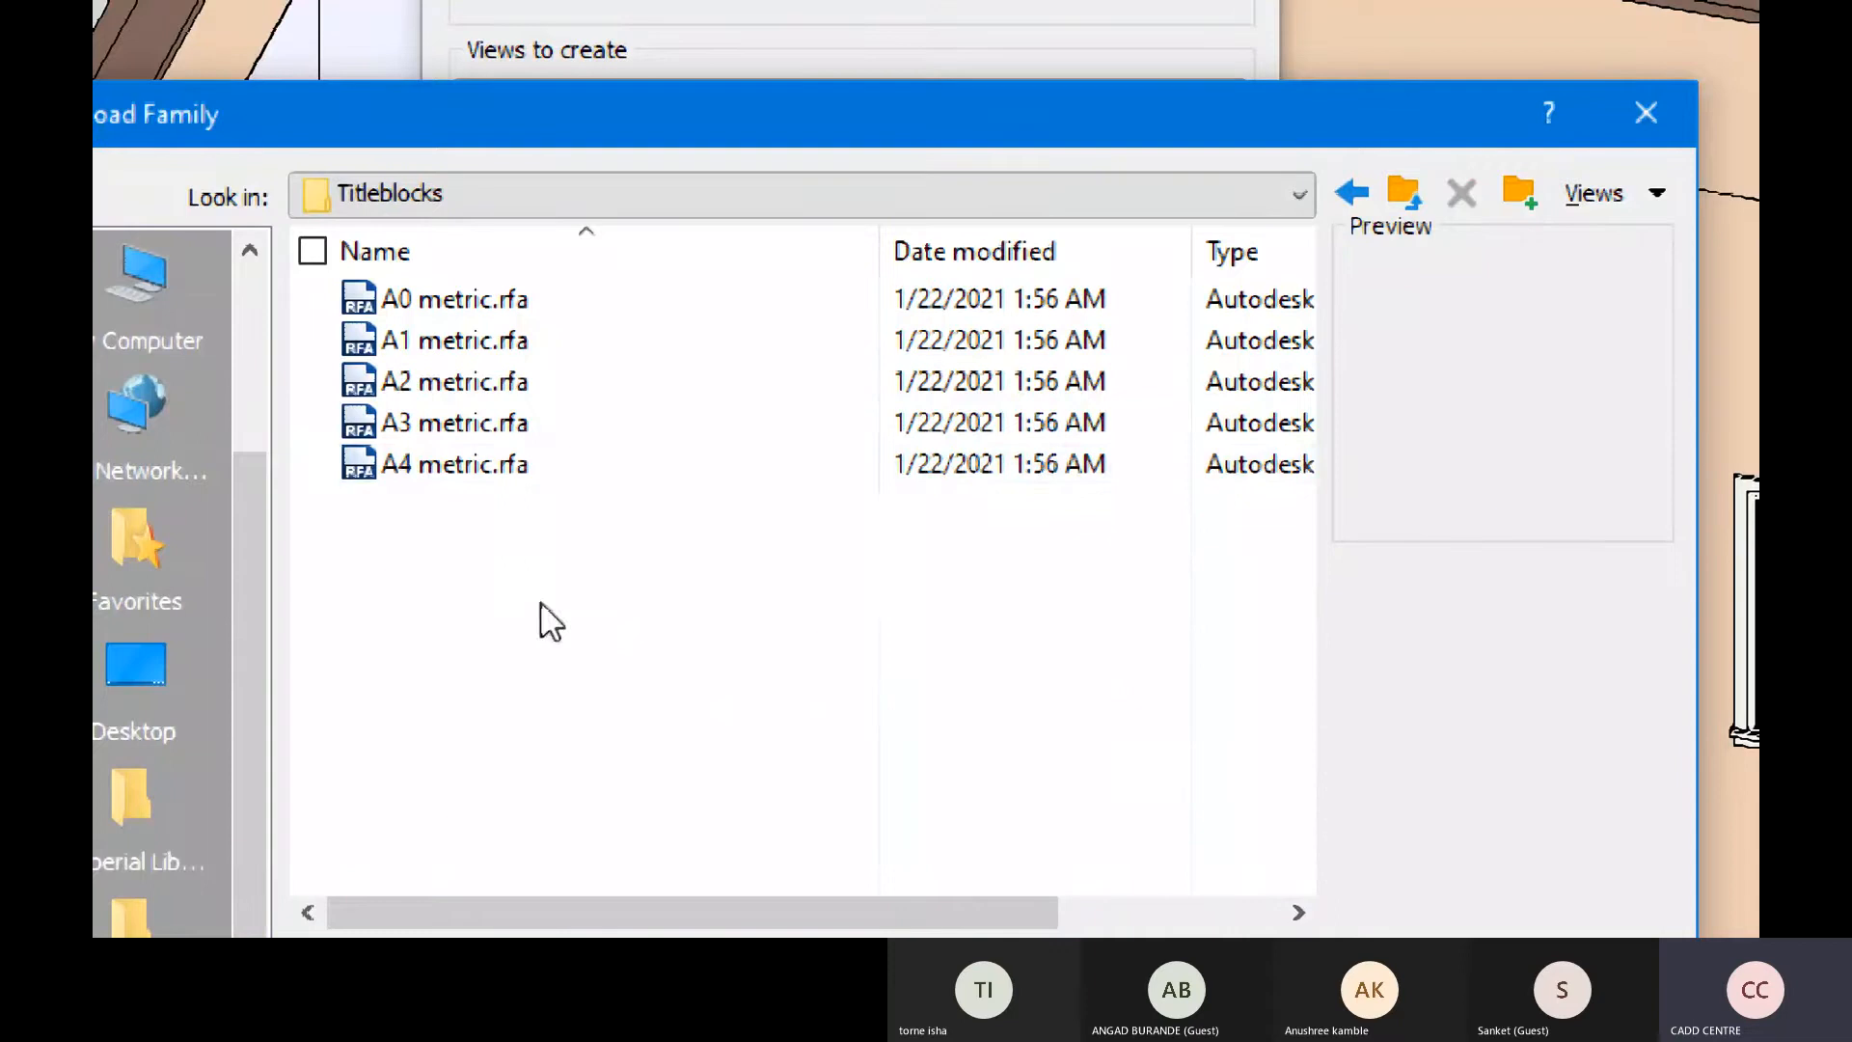
left_click(528, 445)
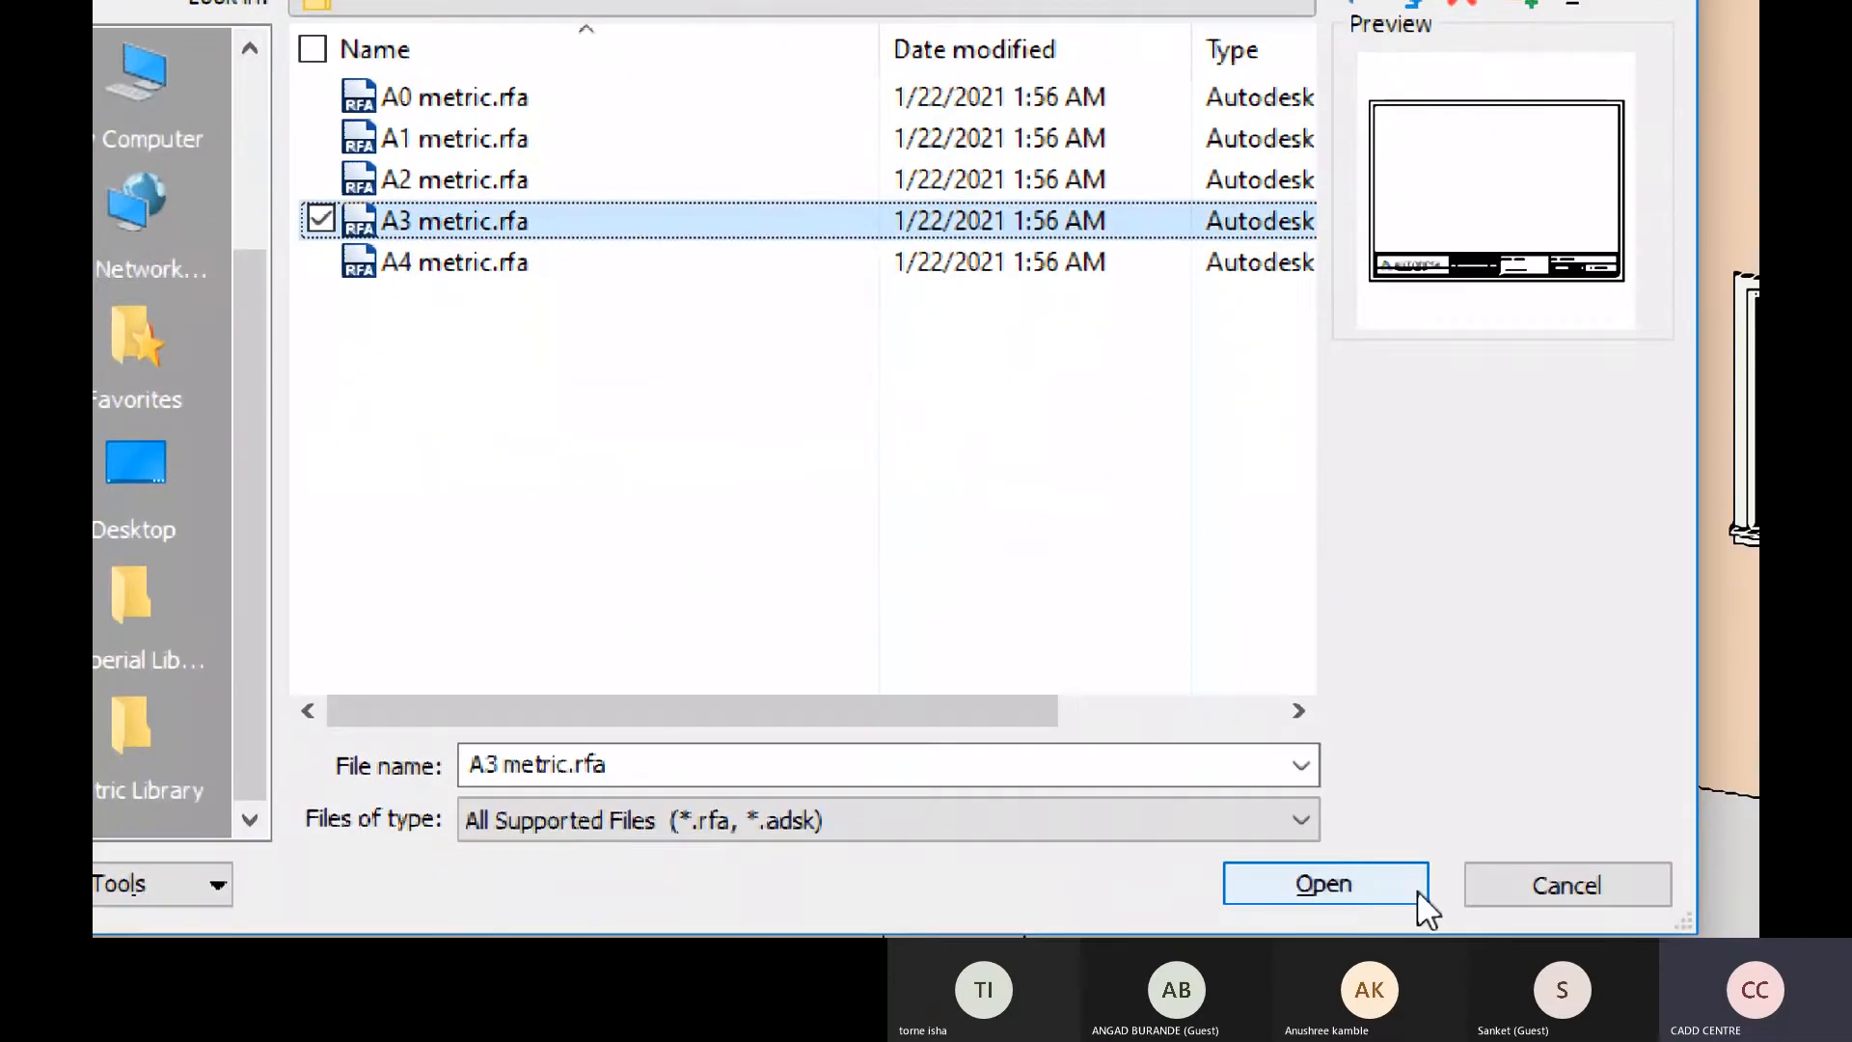
left_click(1416, 890)
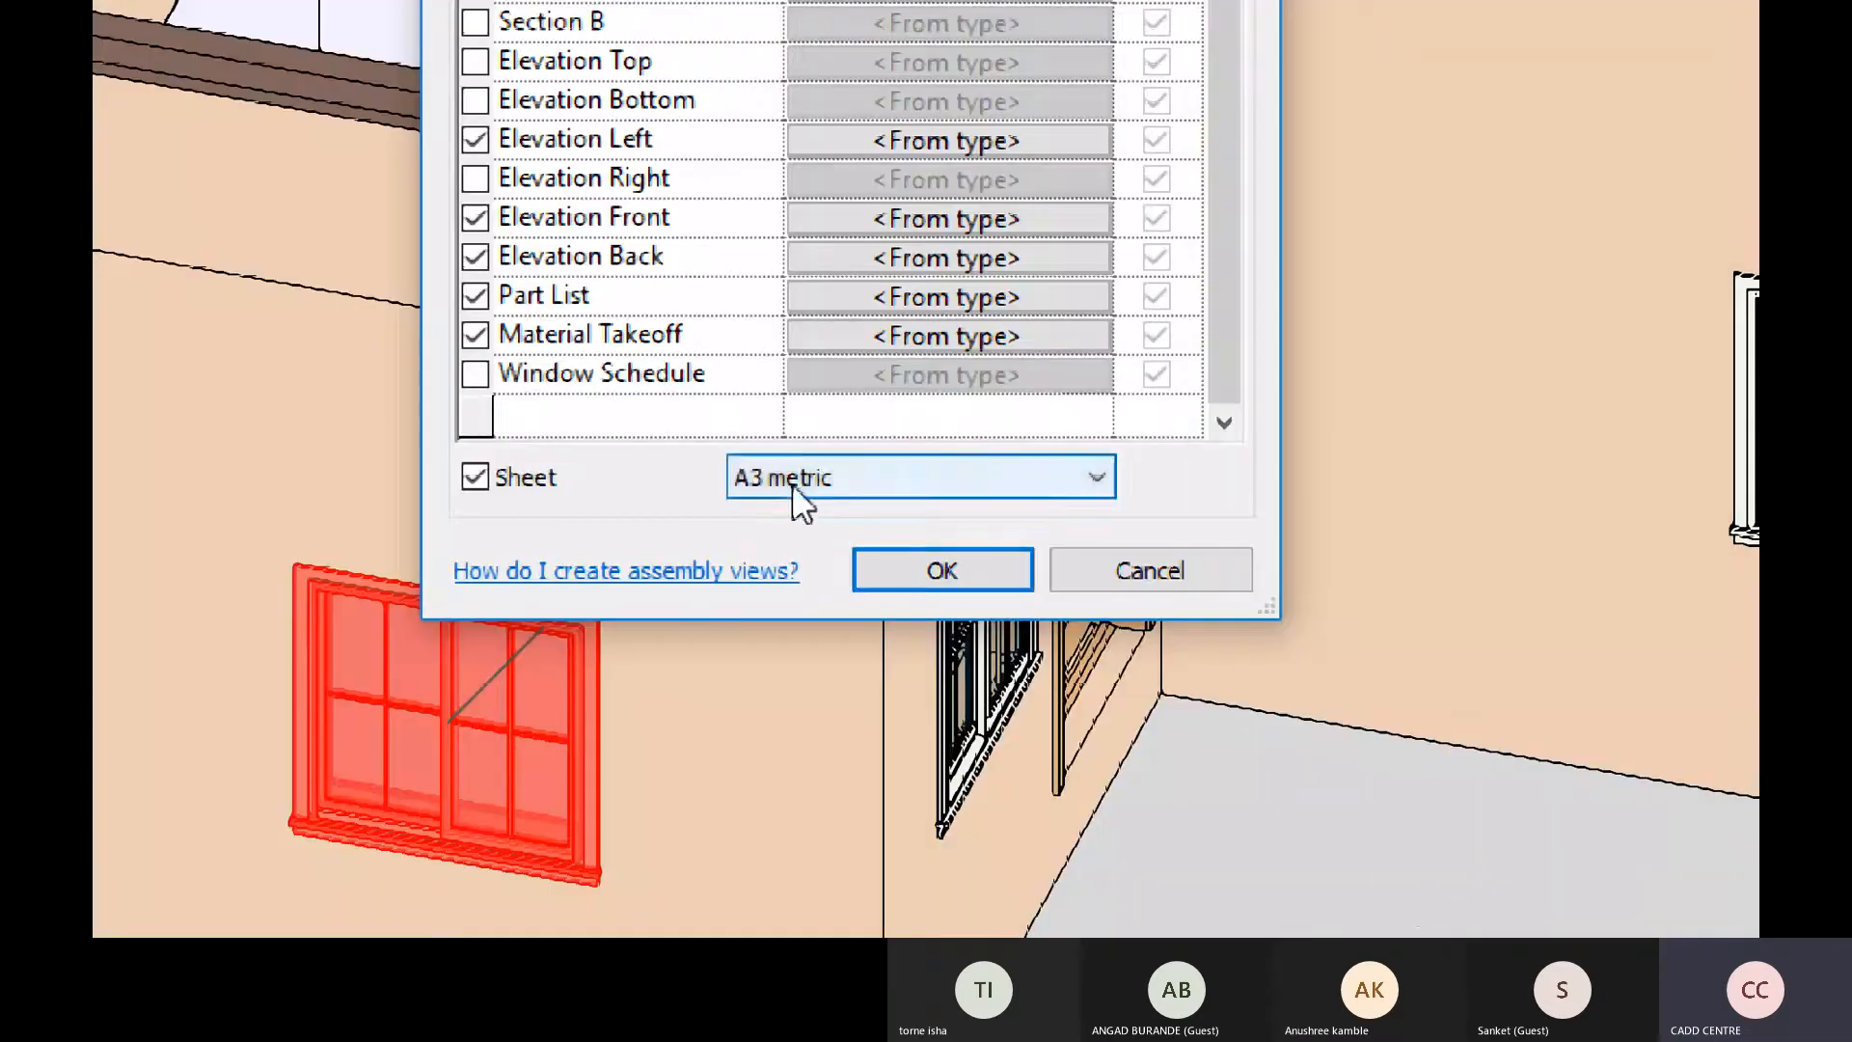
Load the A2 metric.rfa title block from the English > US > Titleblocks library folder as well.
left_click(791, 483)
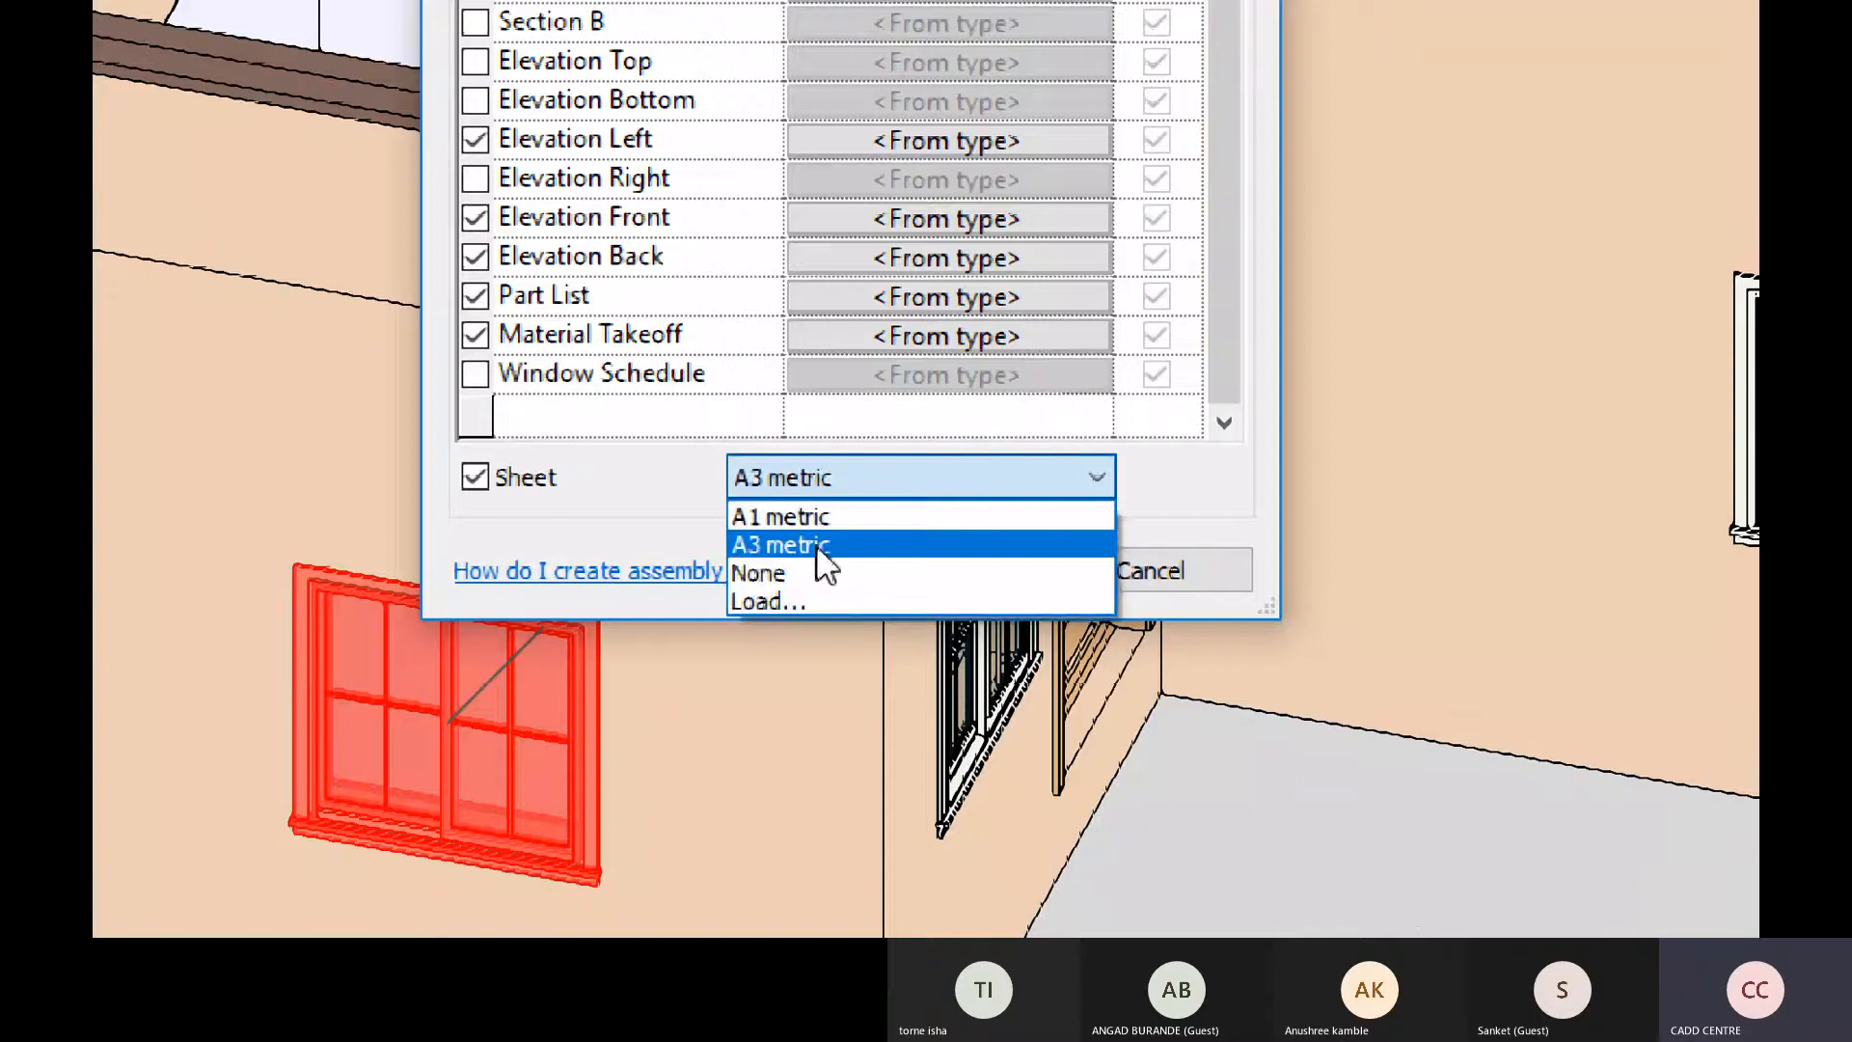
left_click(806, 600)
left_click(799, 600)
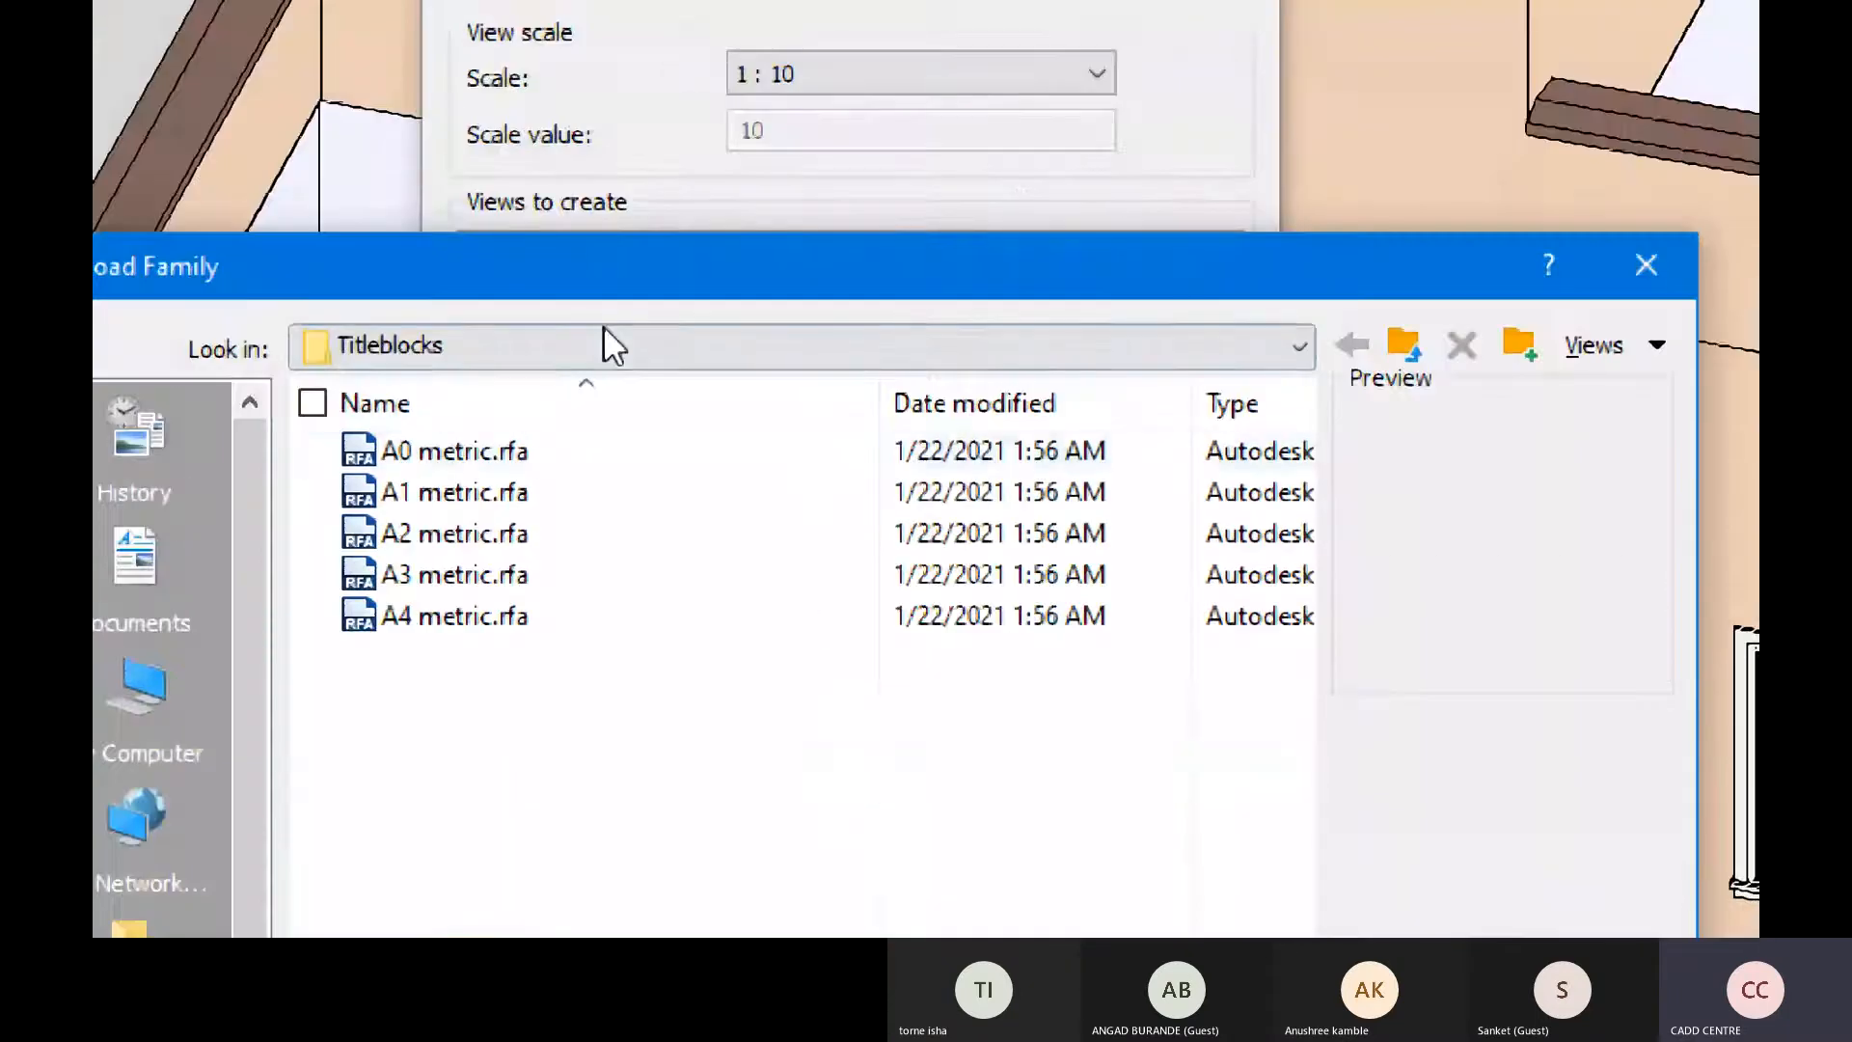
left_click(604, 328)
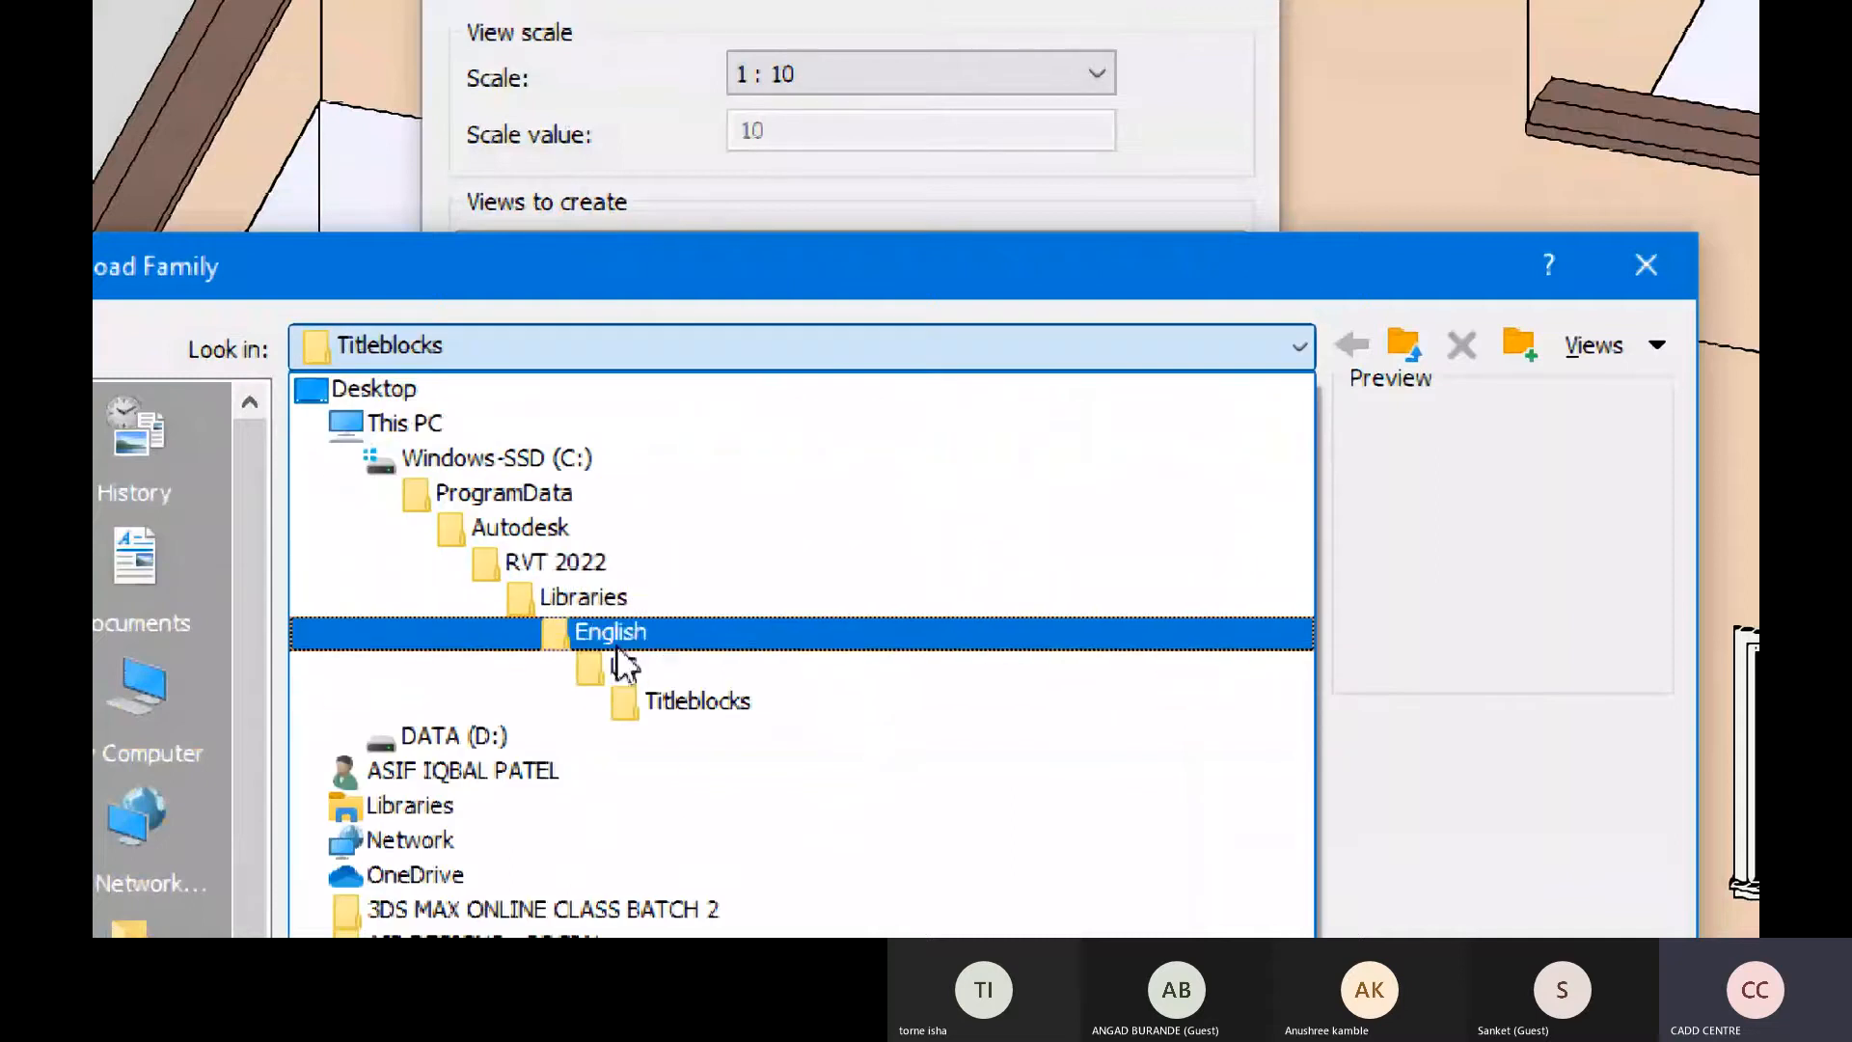
left_click(611, 642)
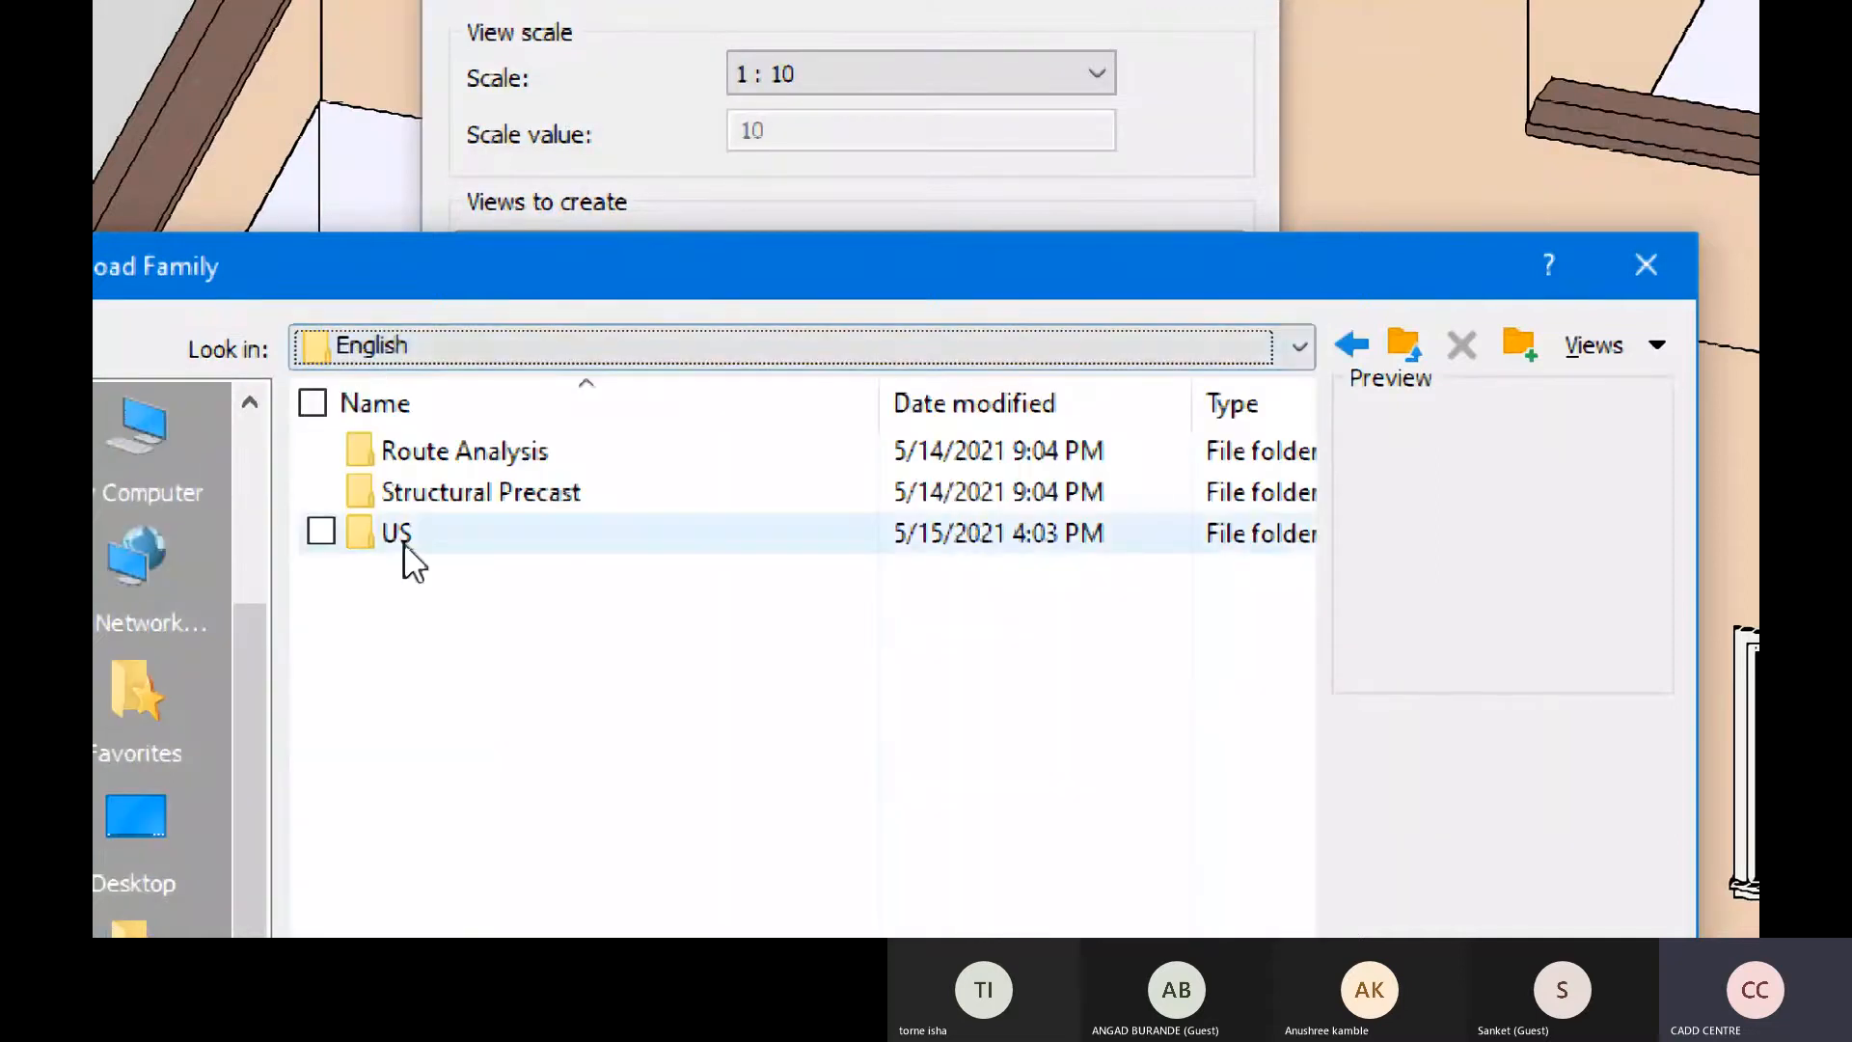
double_click(404, 542)
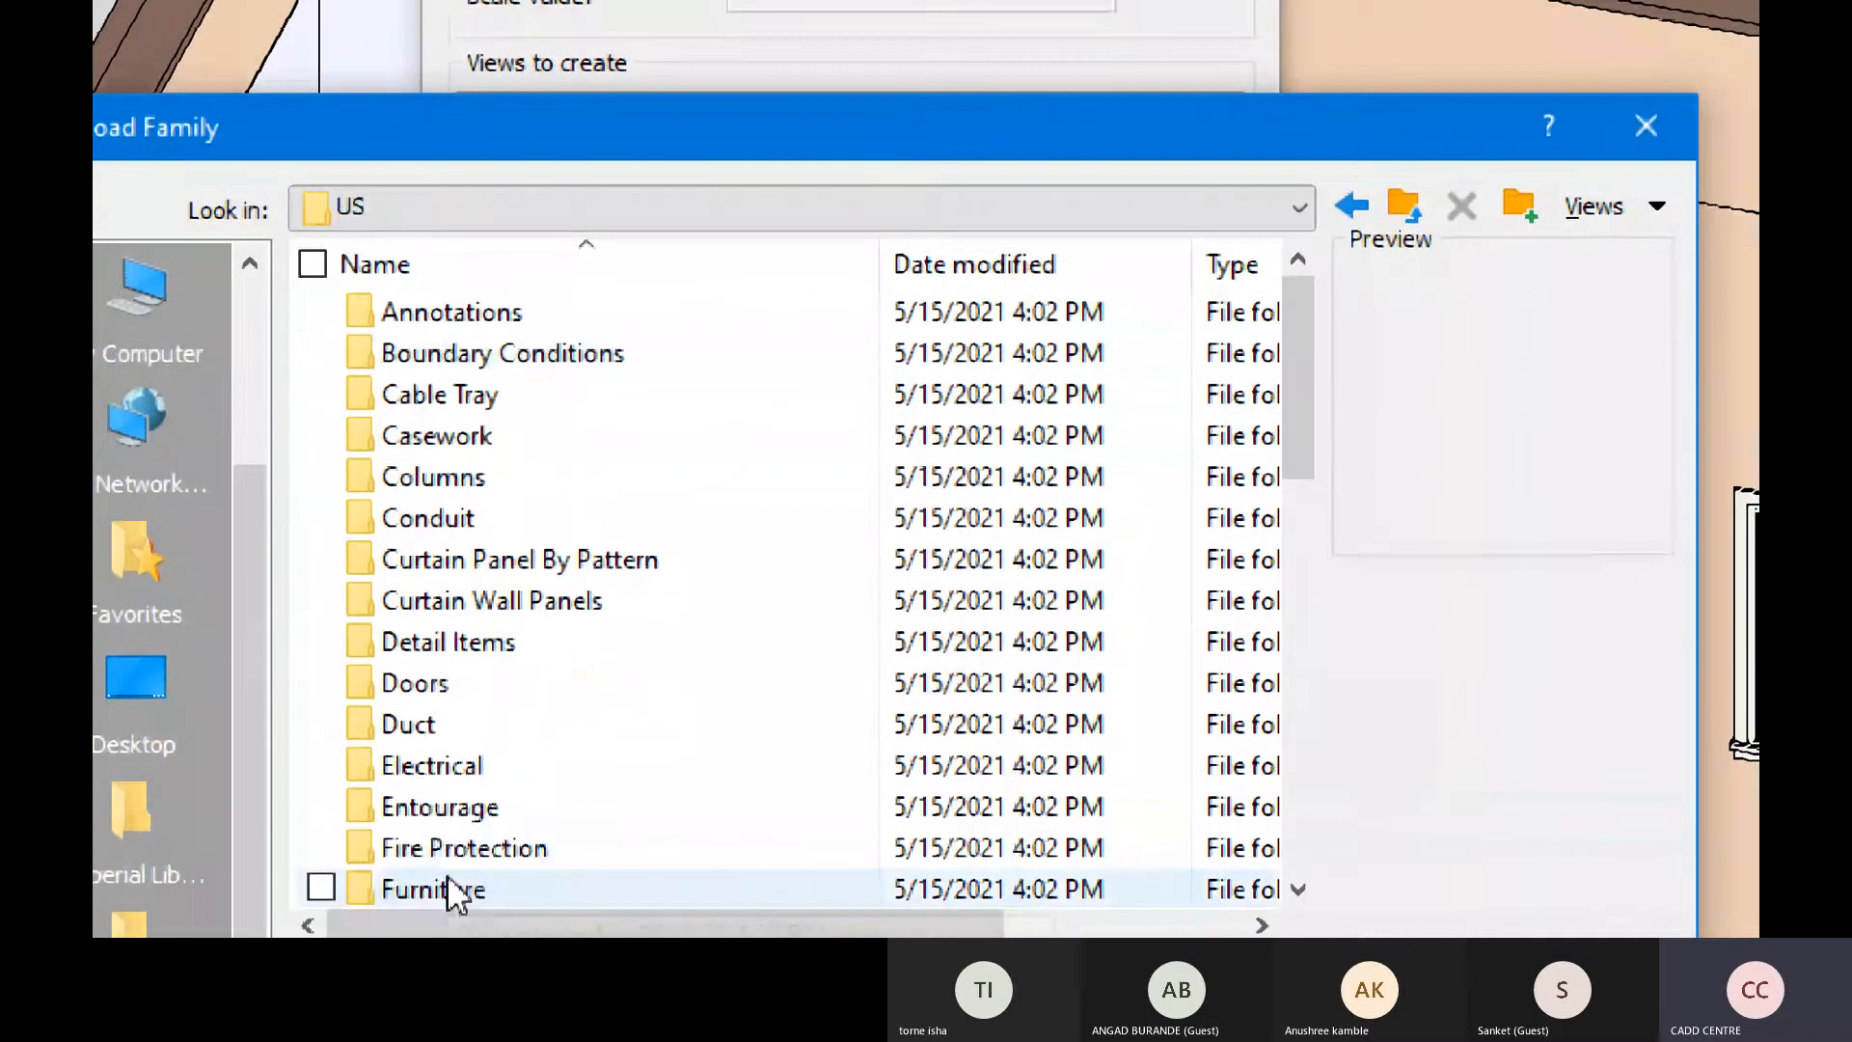
scroll(520, 687, "down", 9)
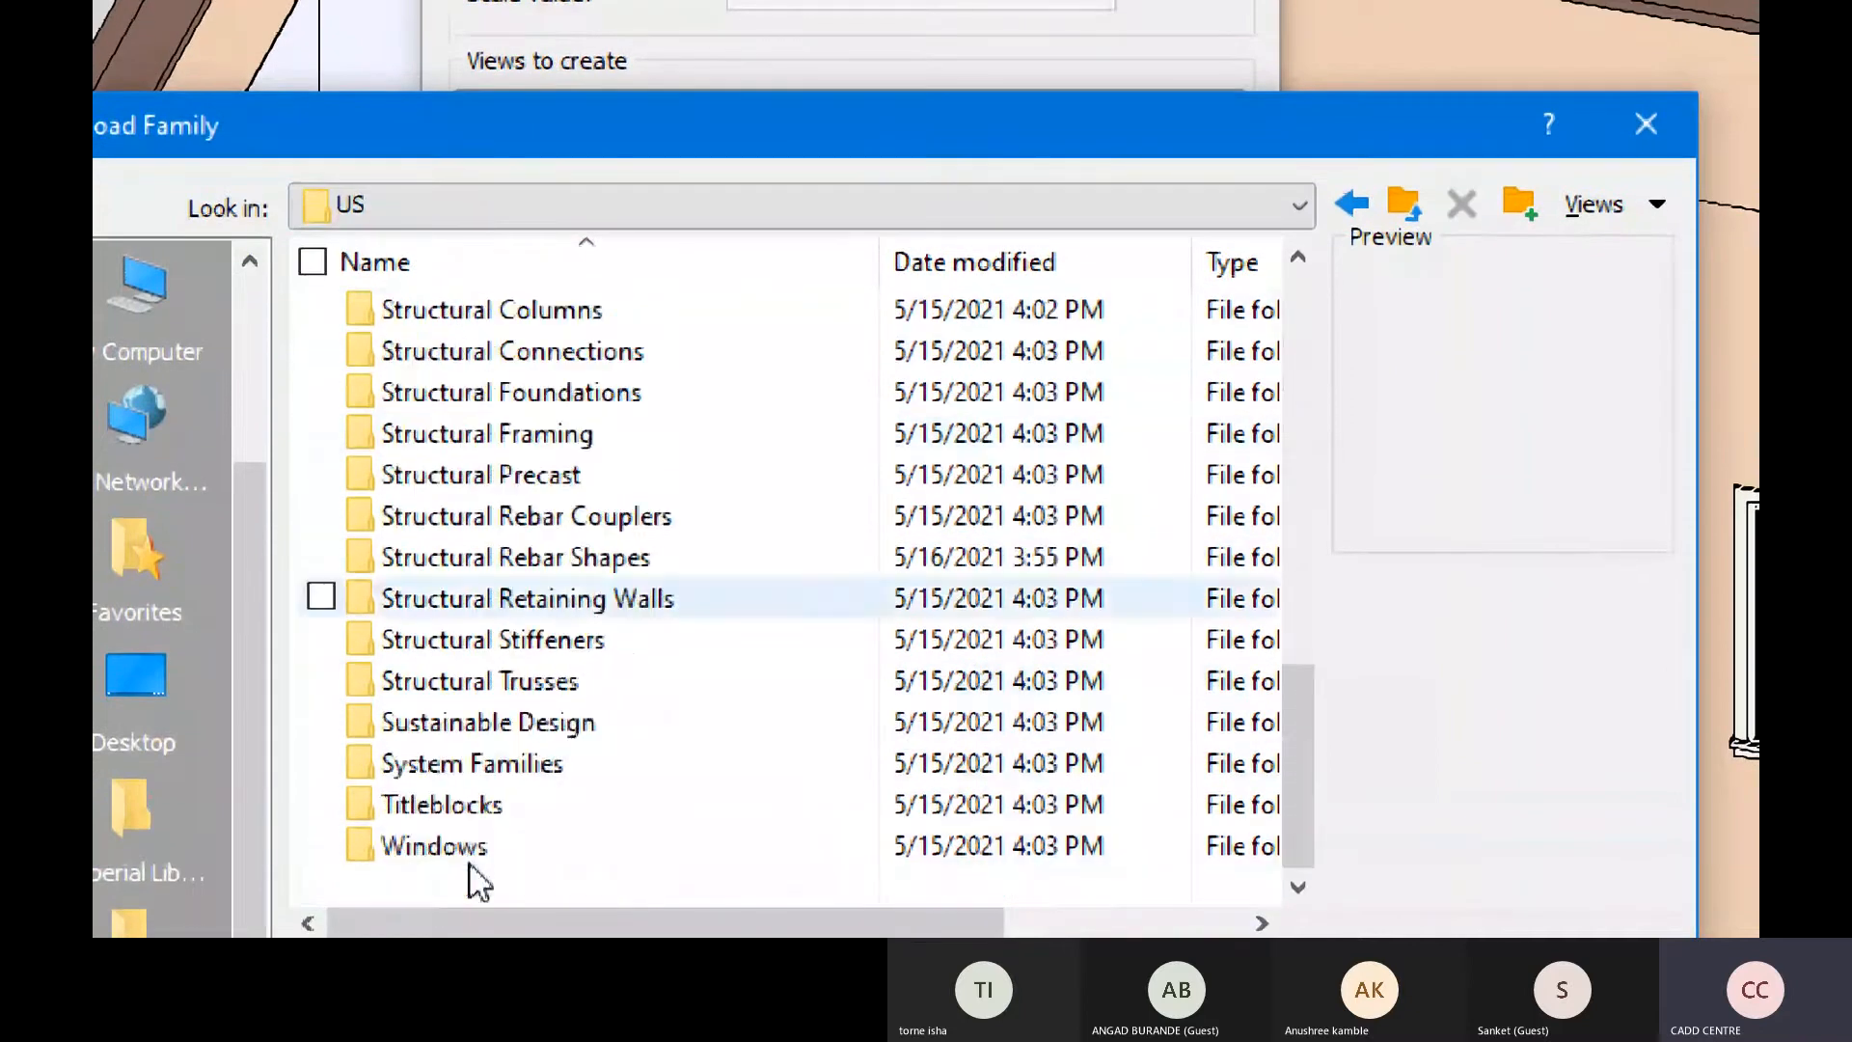
double_click(464, 815)
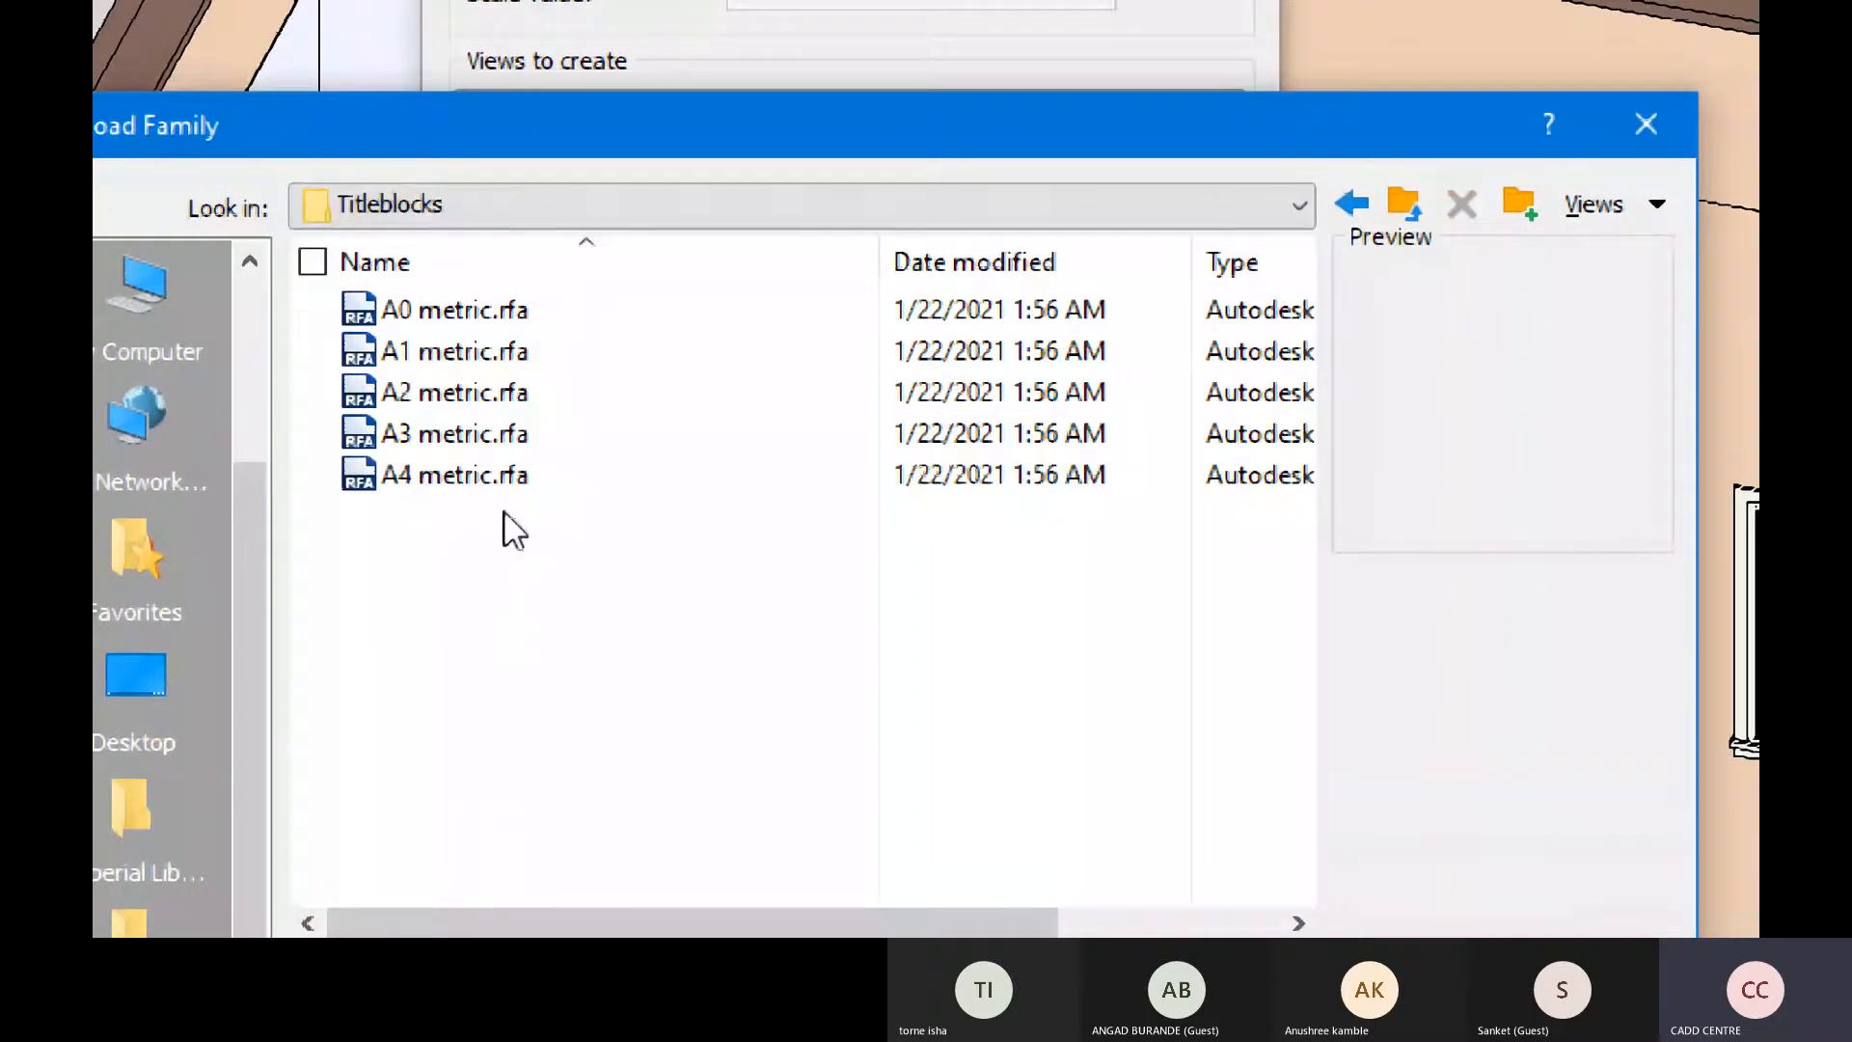
left_click(483, 405)
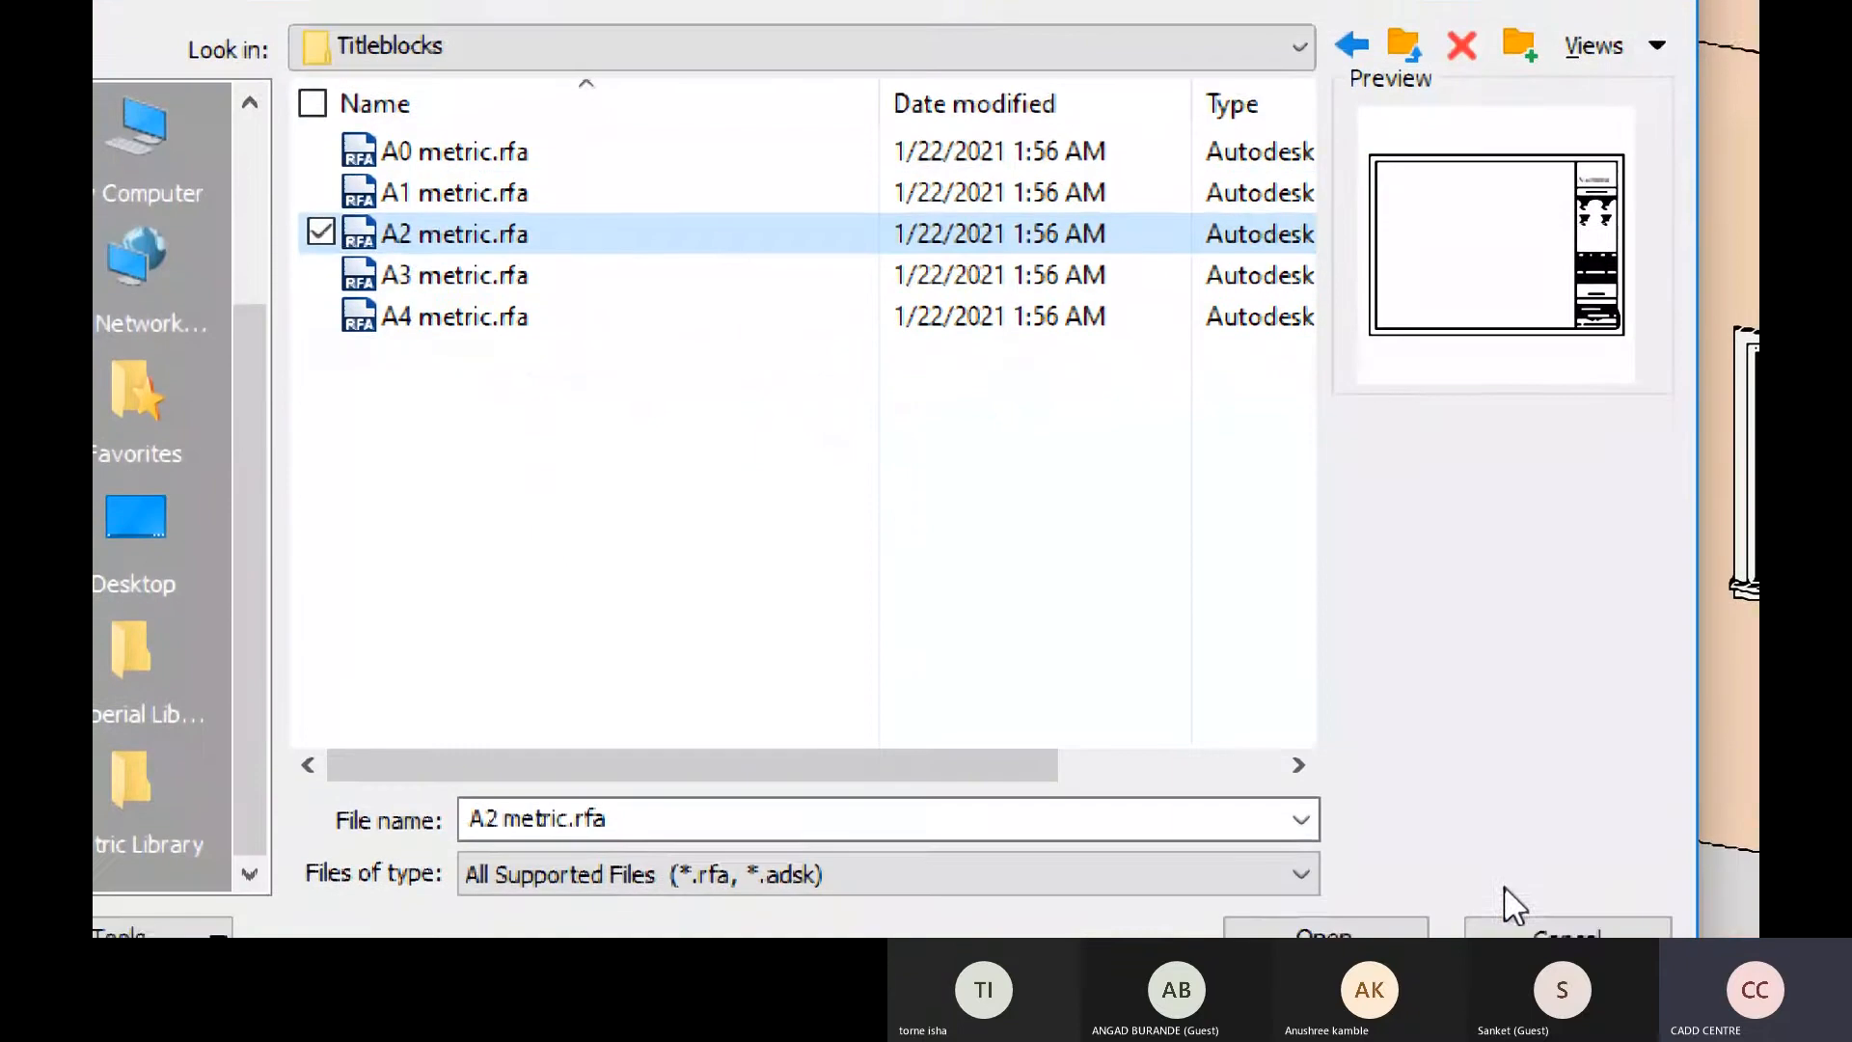
left_click(1324, 892)
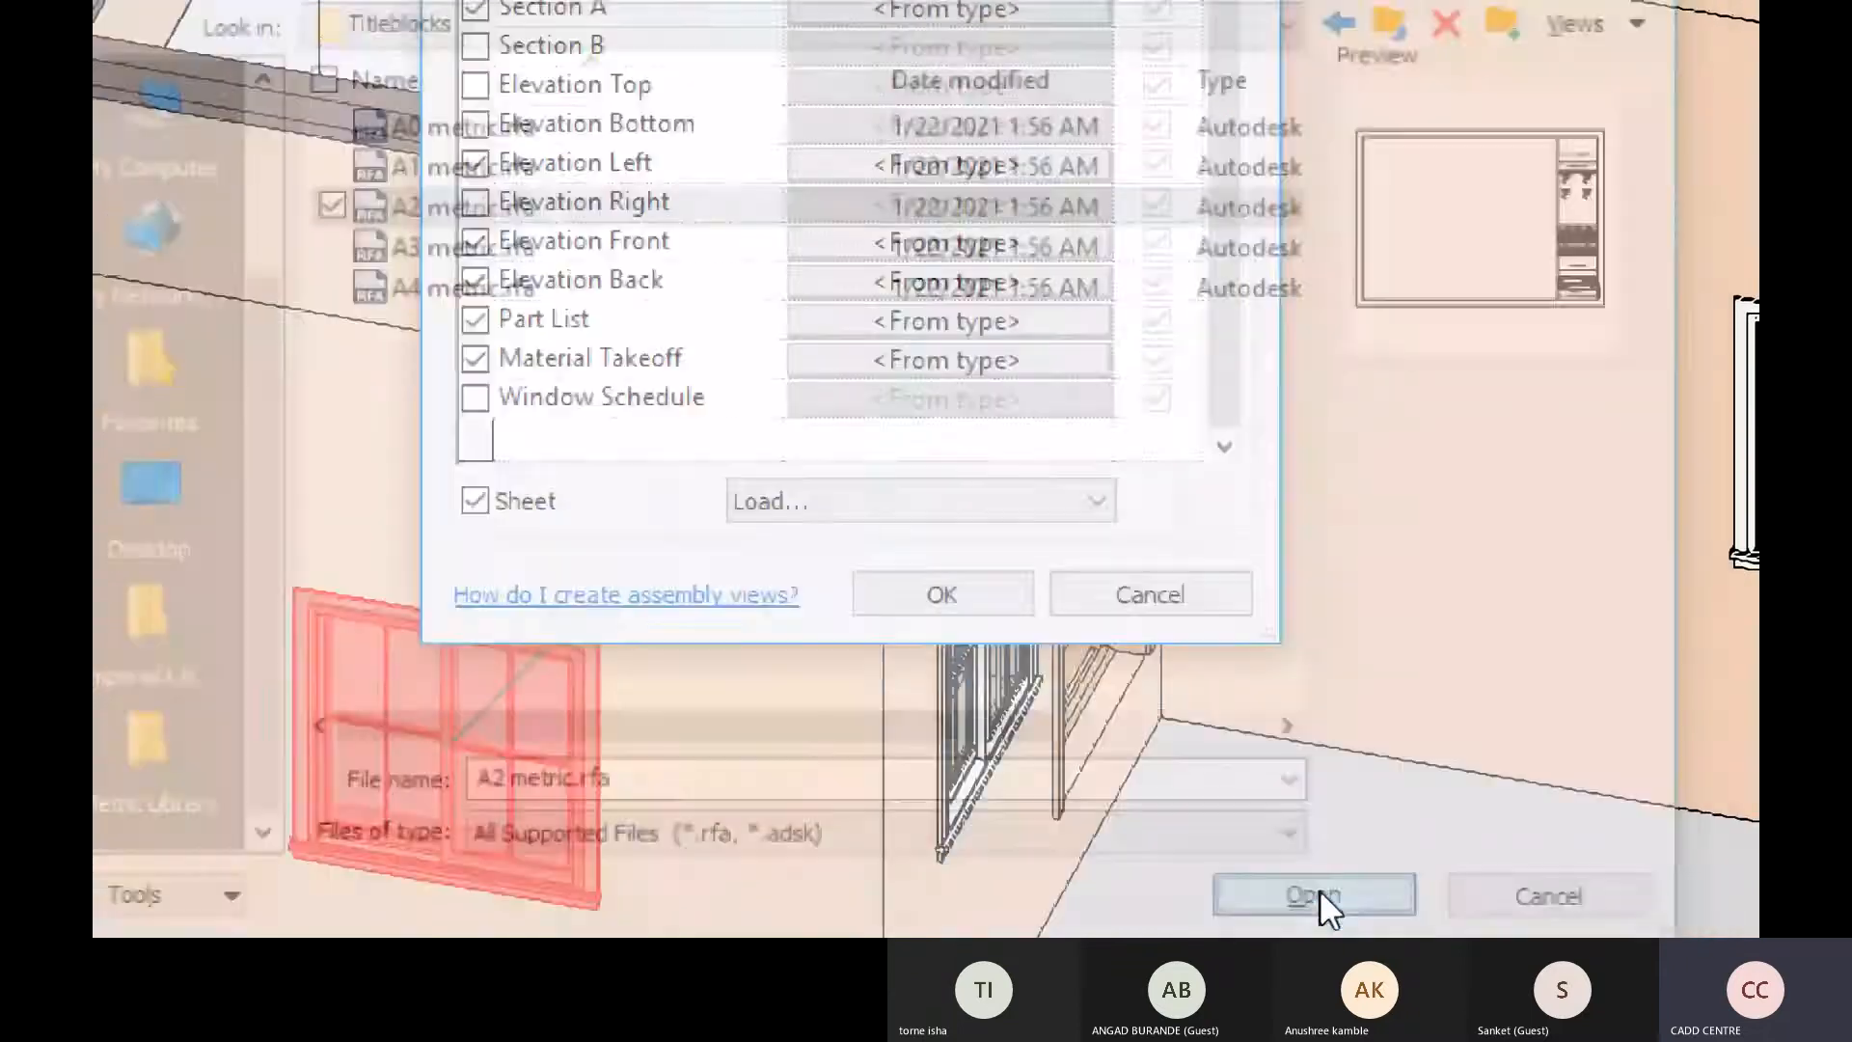
Set the sheet's title block to A1 metric and create the assembly views.
left_click(930, 502)
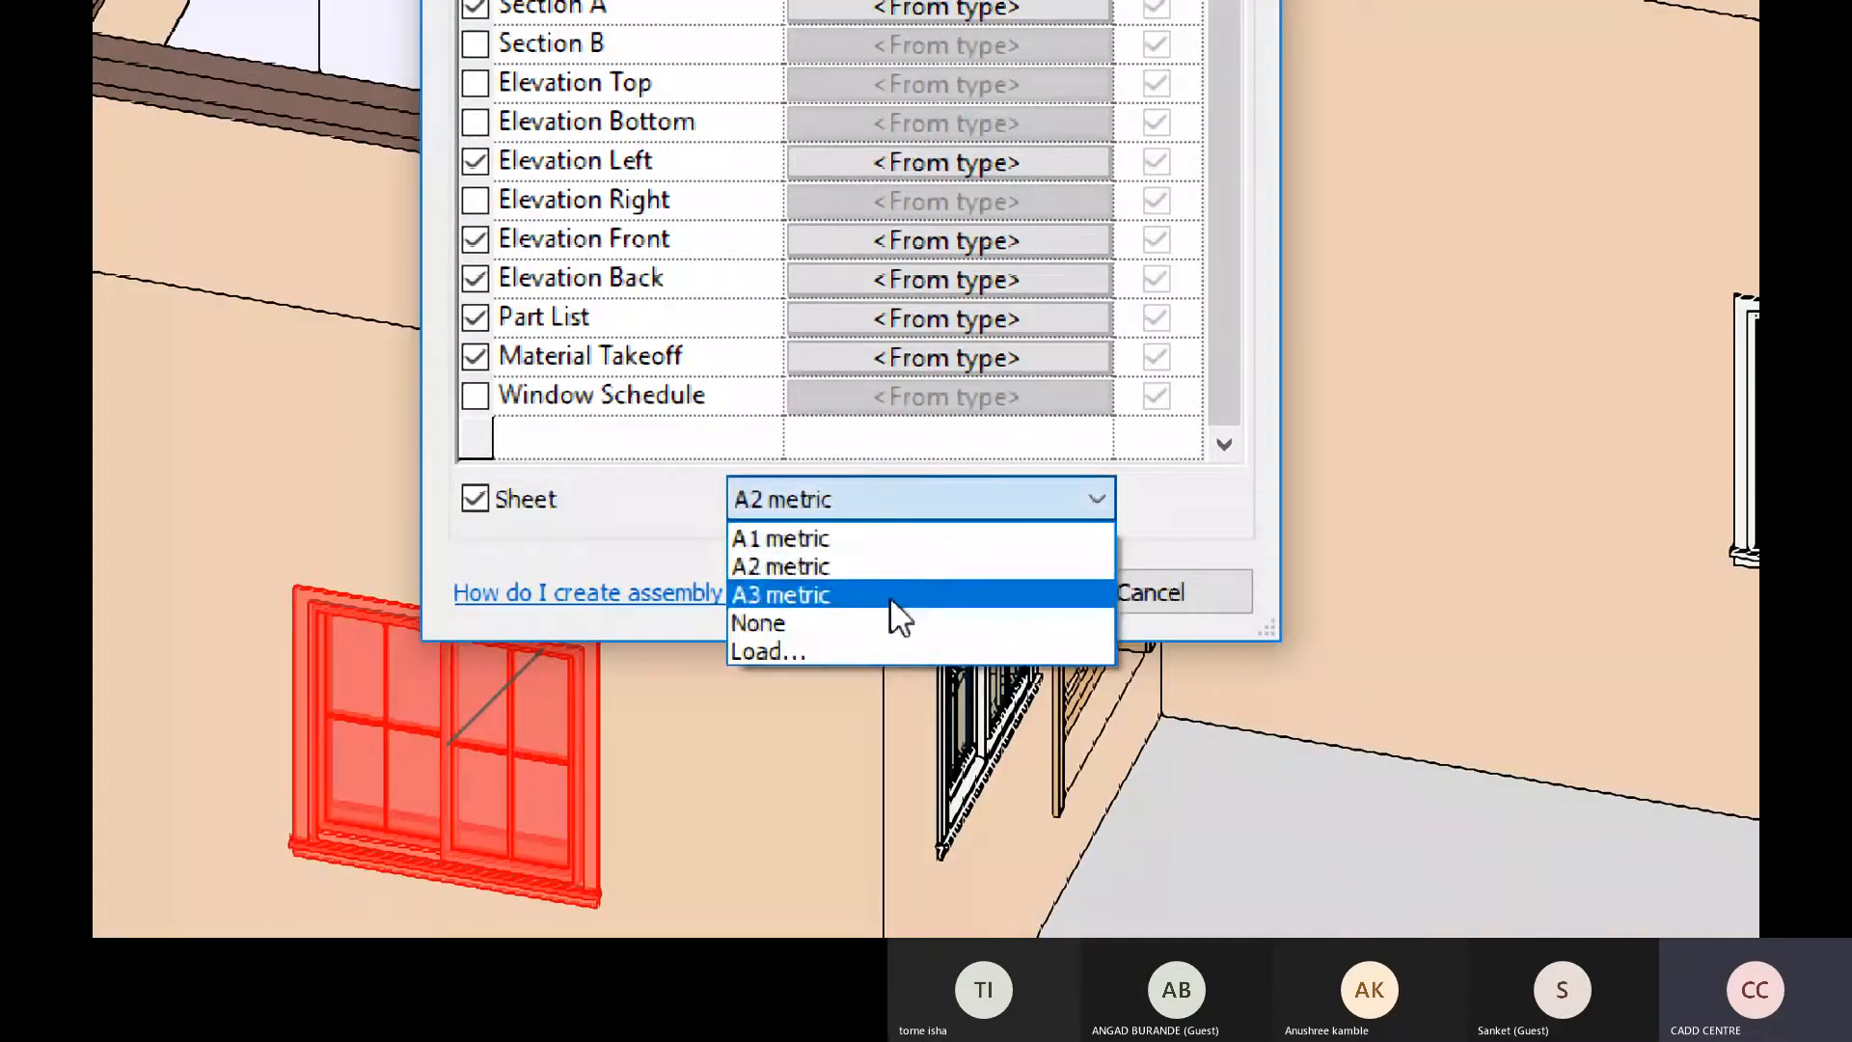
left_click(878, 545)
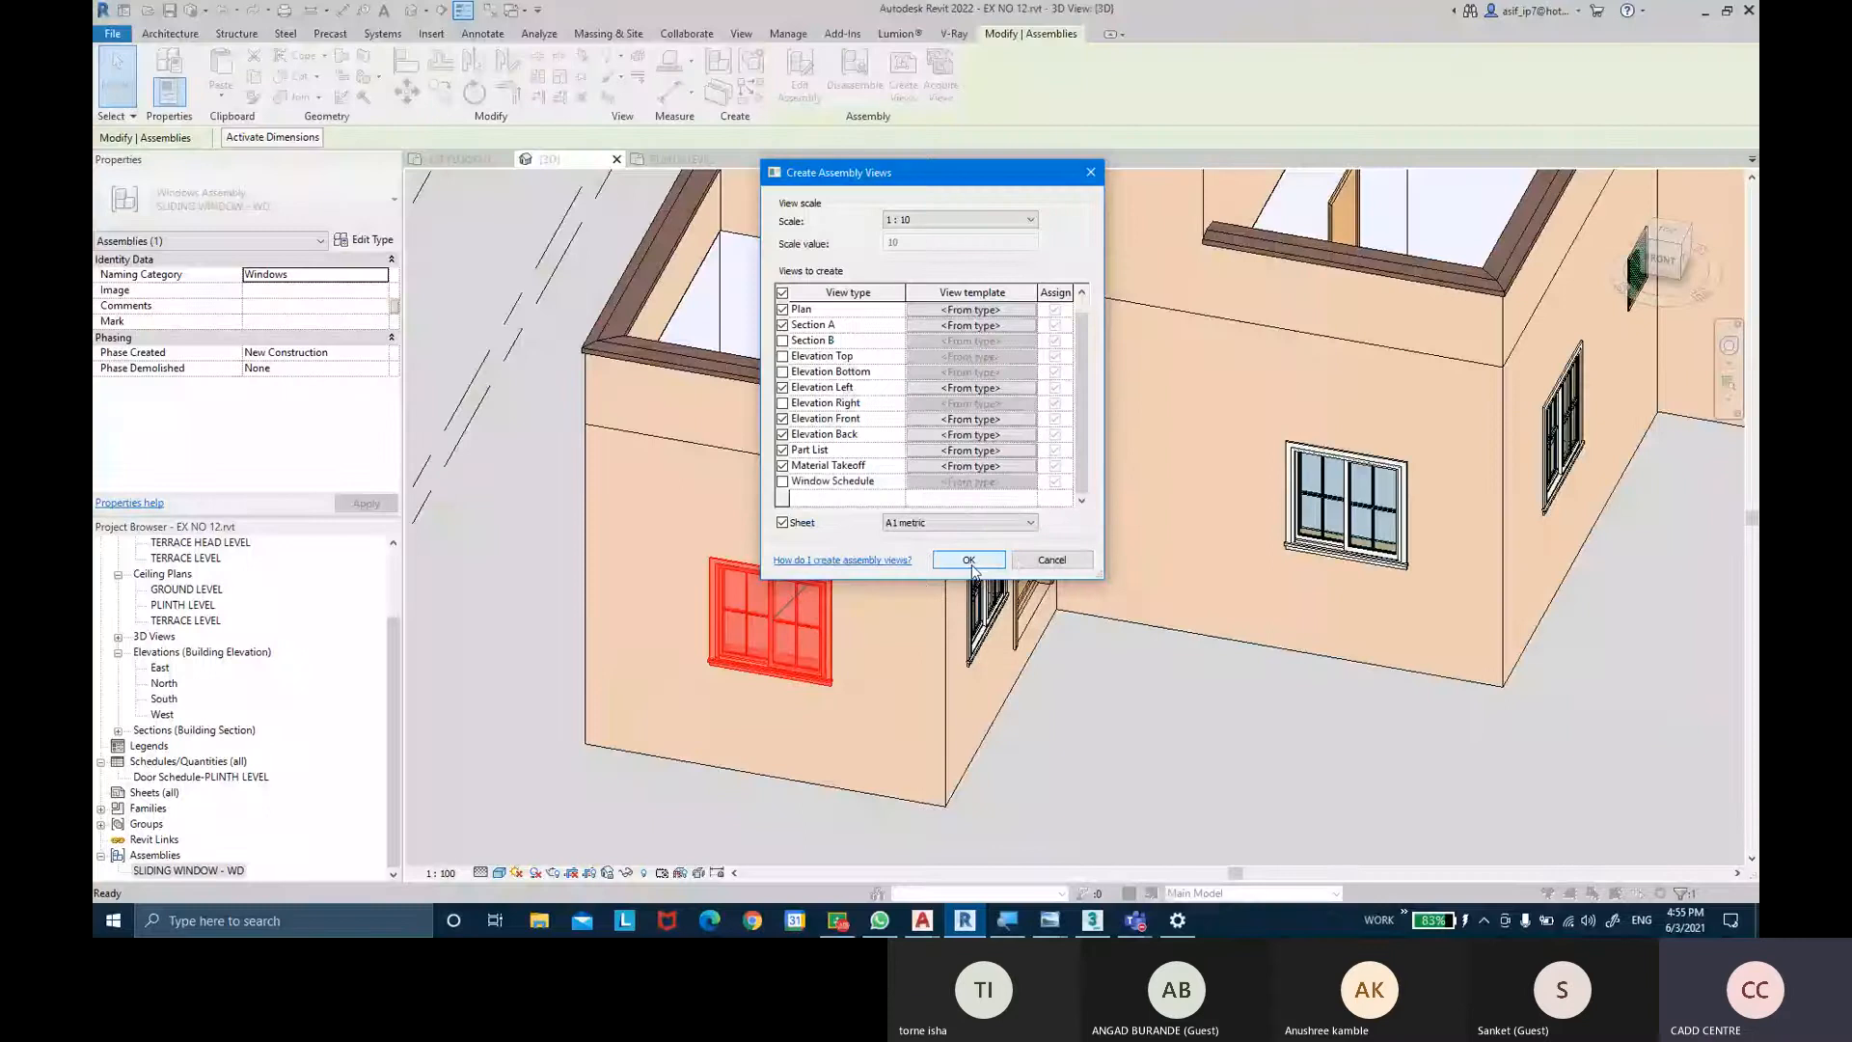
left_click(969, 560)
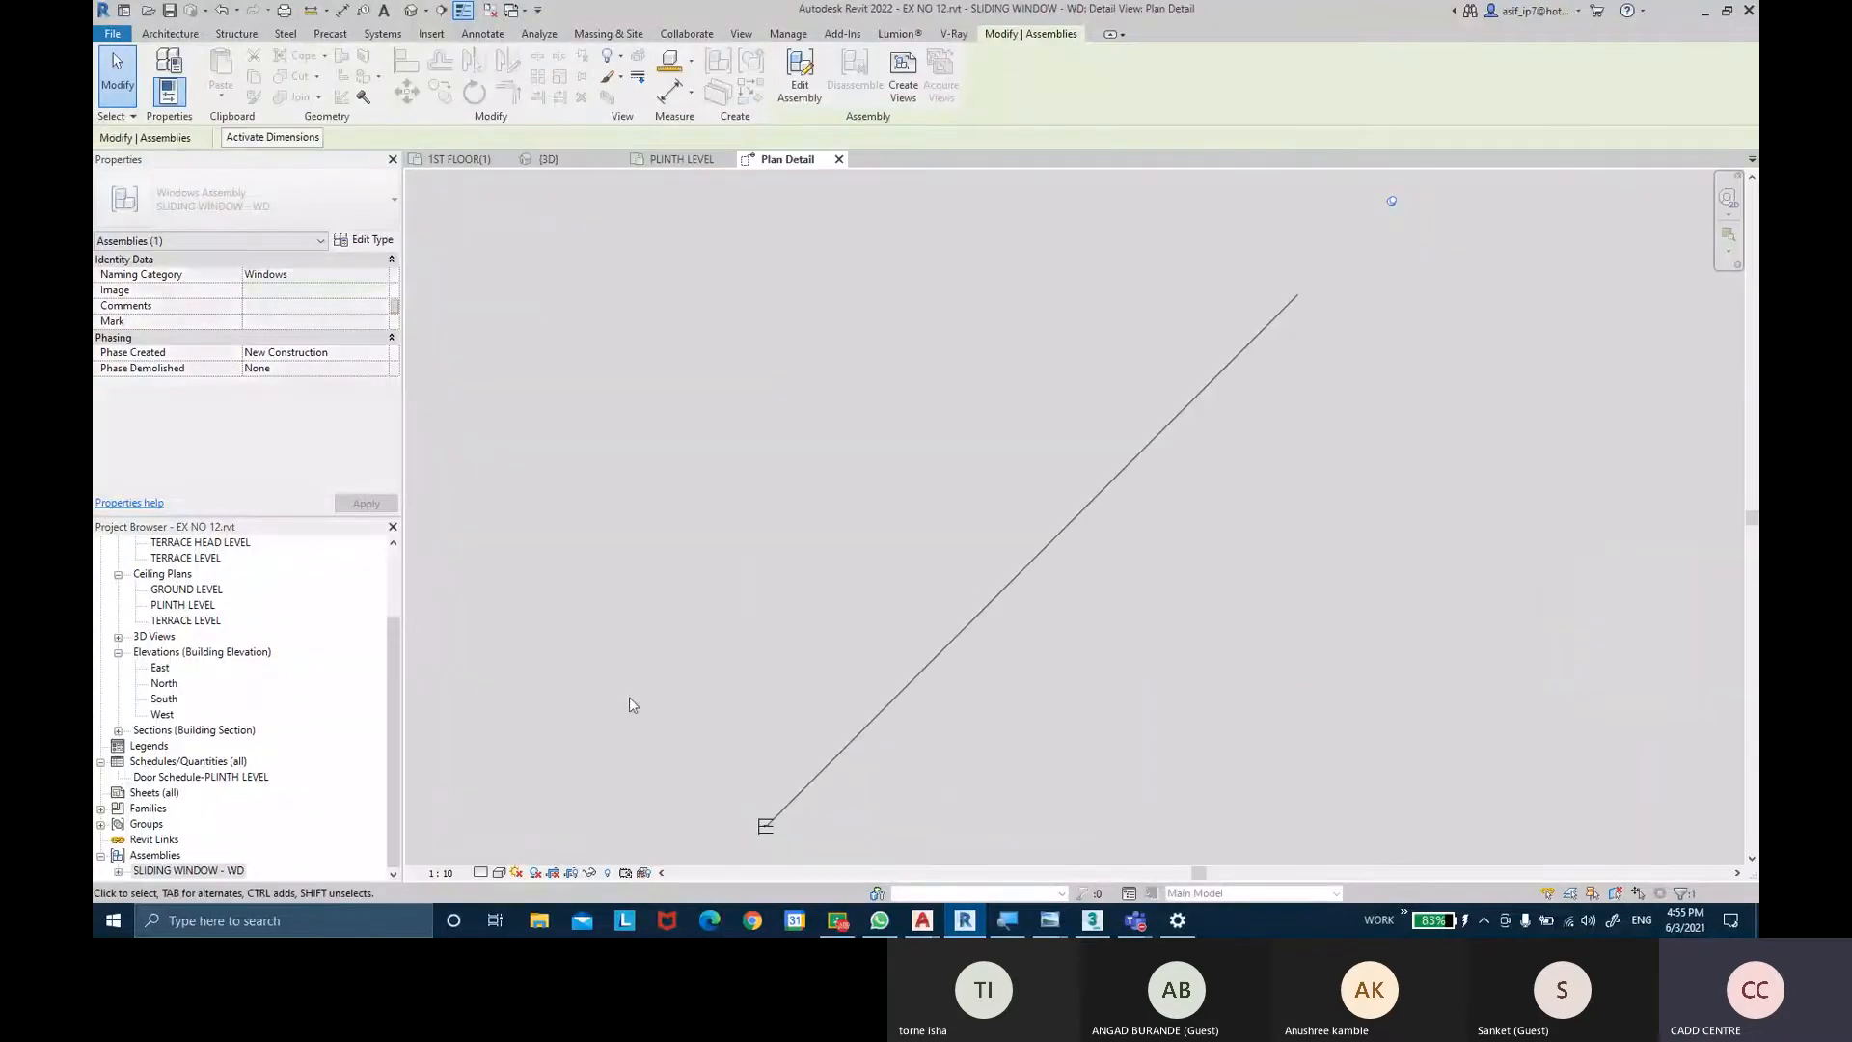
Examine the window assembly's Plan Detail view and expand SLIDING WINDOW - WD to list its generated views.
left_click(577, 661)
middle_click_drag(686, 716, 819, 559)
scroll(893, 687, "up", 4)
scroll(914, 621, "up", 6)
middle_click_drag(762, 746, 836, 634)
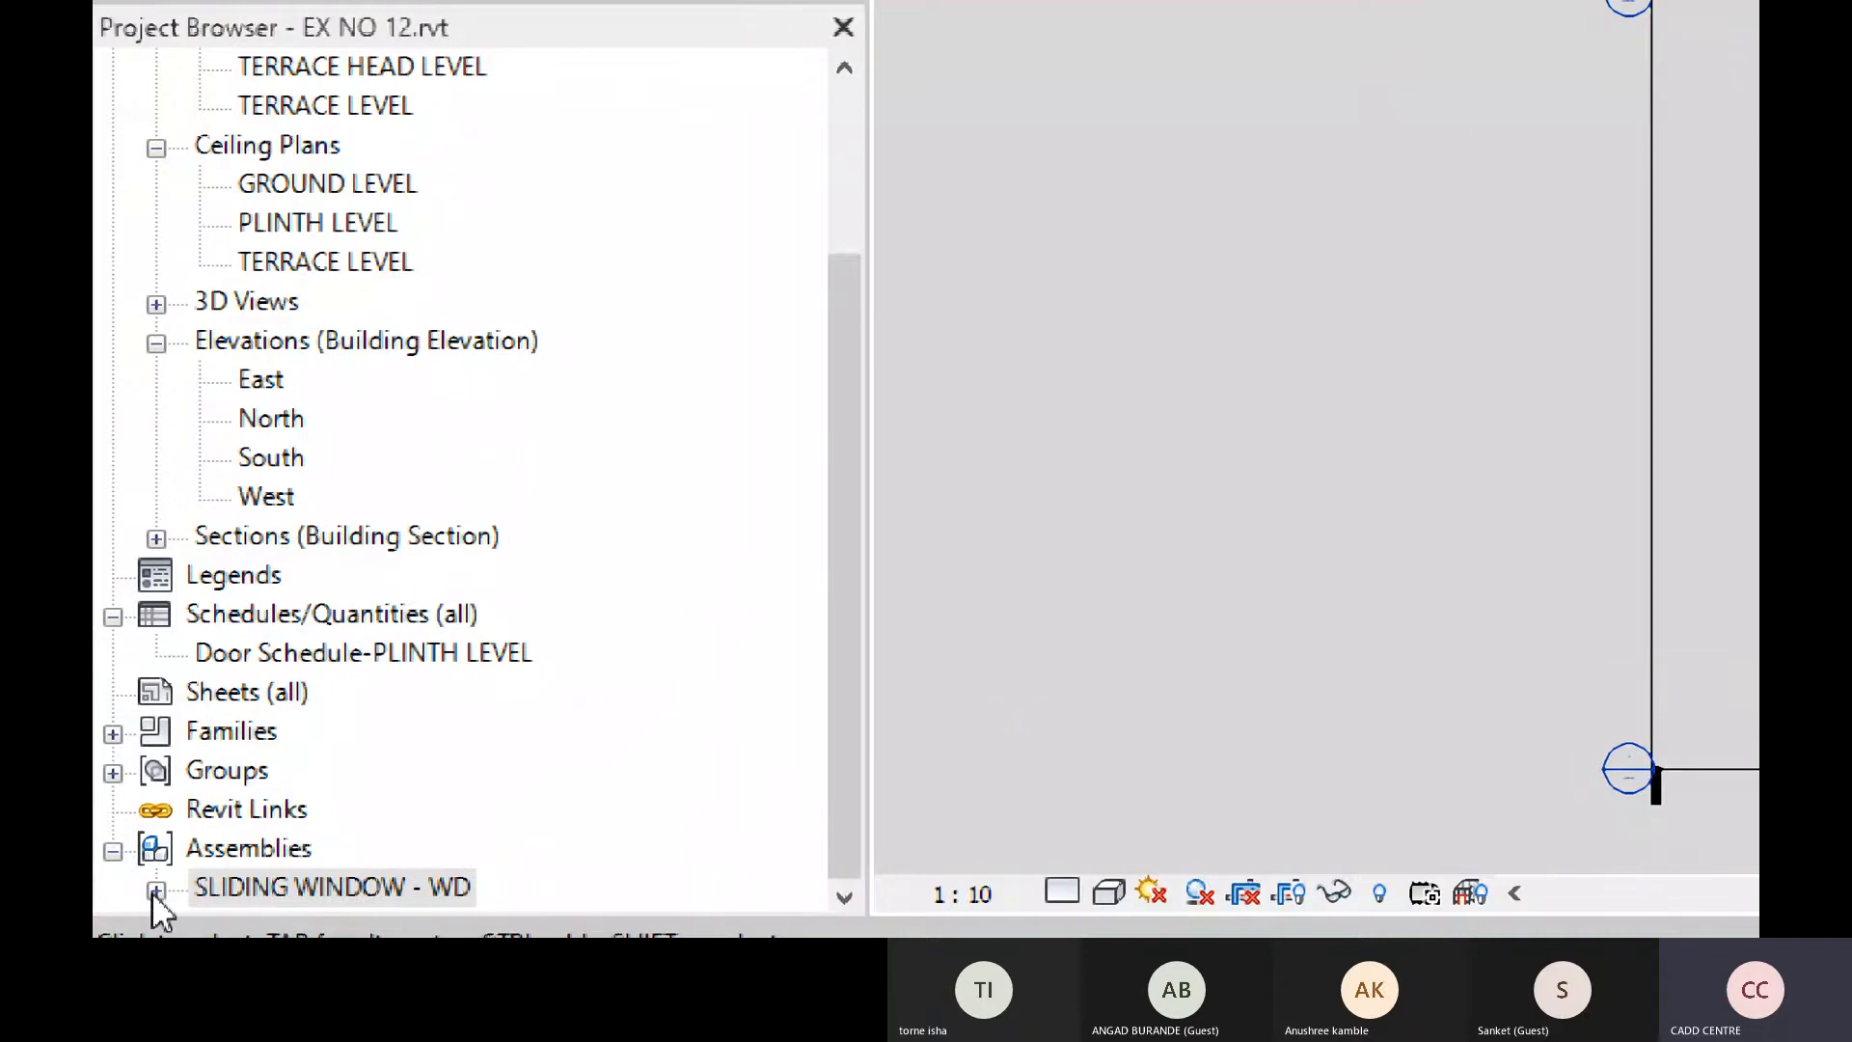
left_click(155, 889)
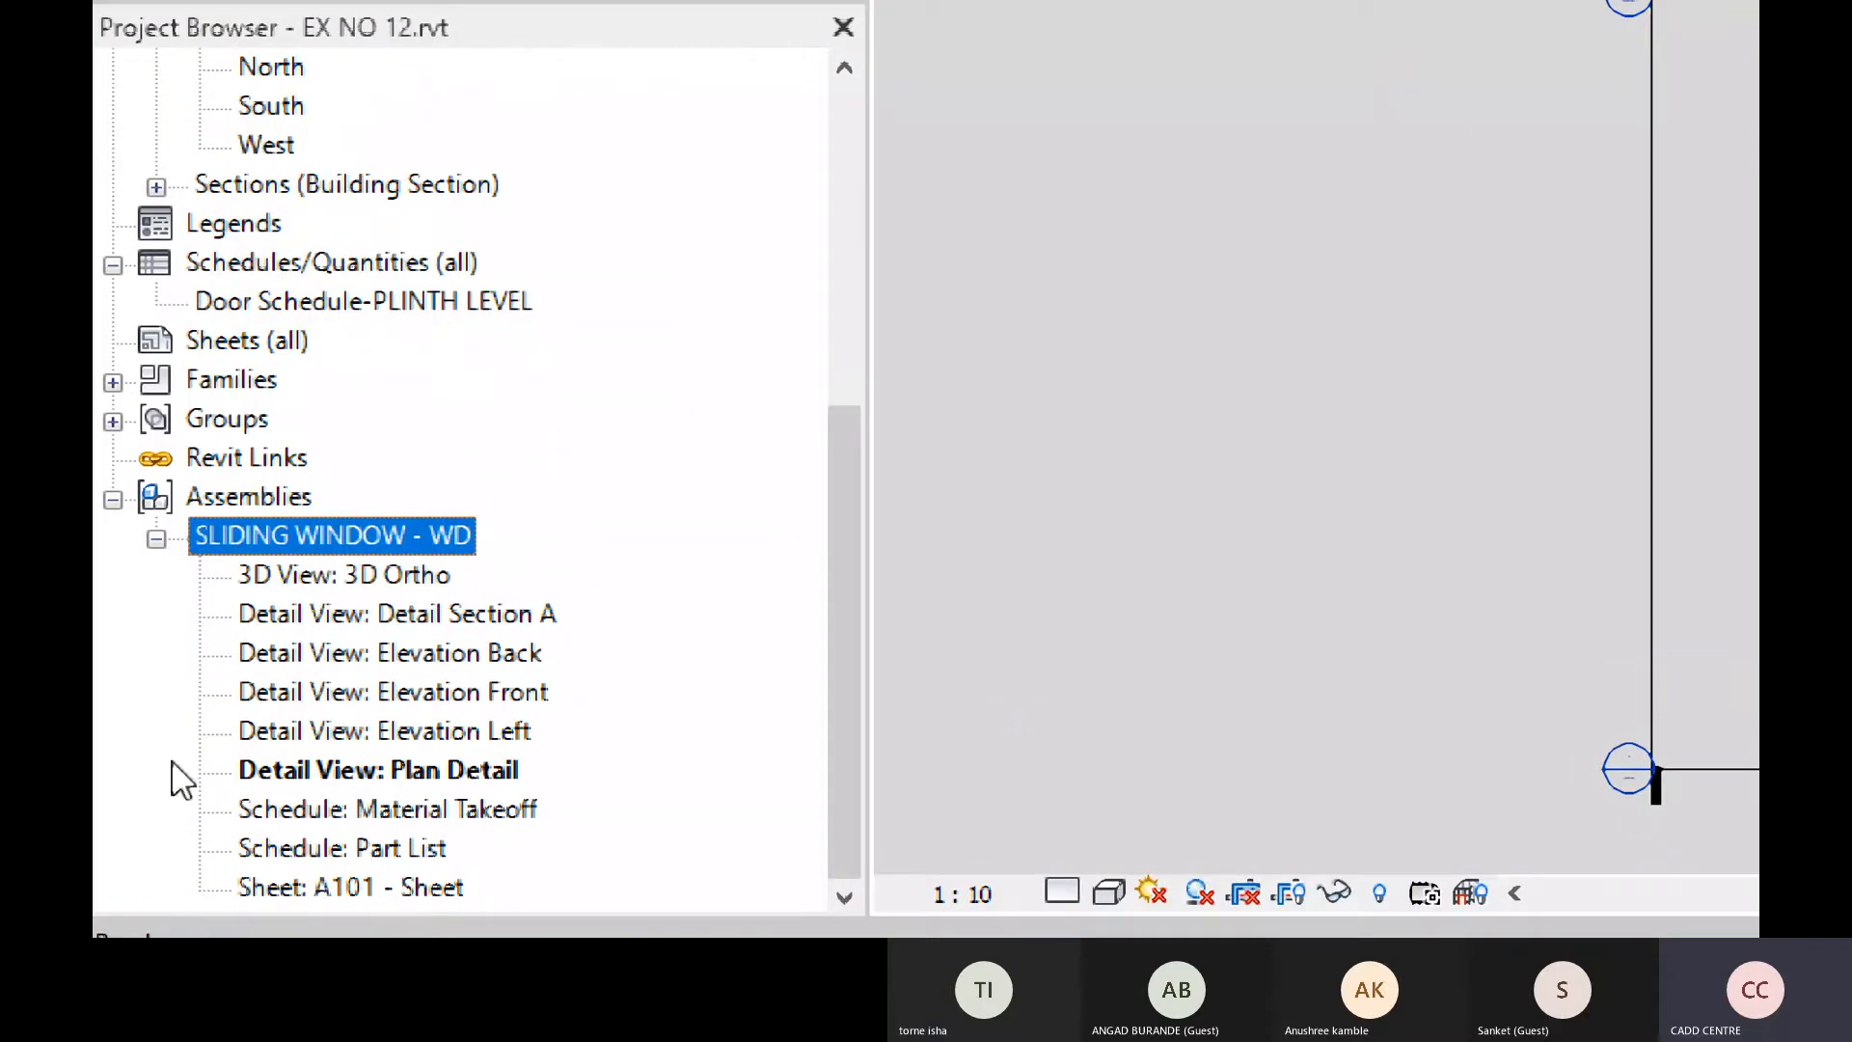
Open the assembly's 3D Ortho view and change its visual style to show the sliding window with coloured surfaces.
left_click(388, 576)
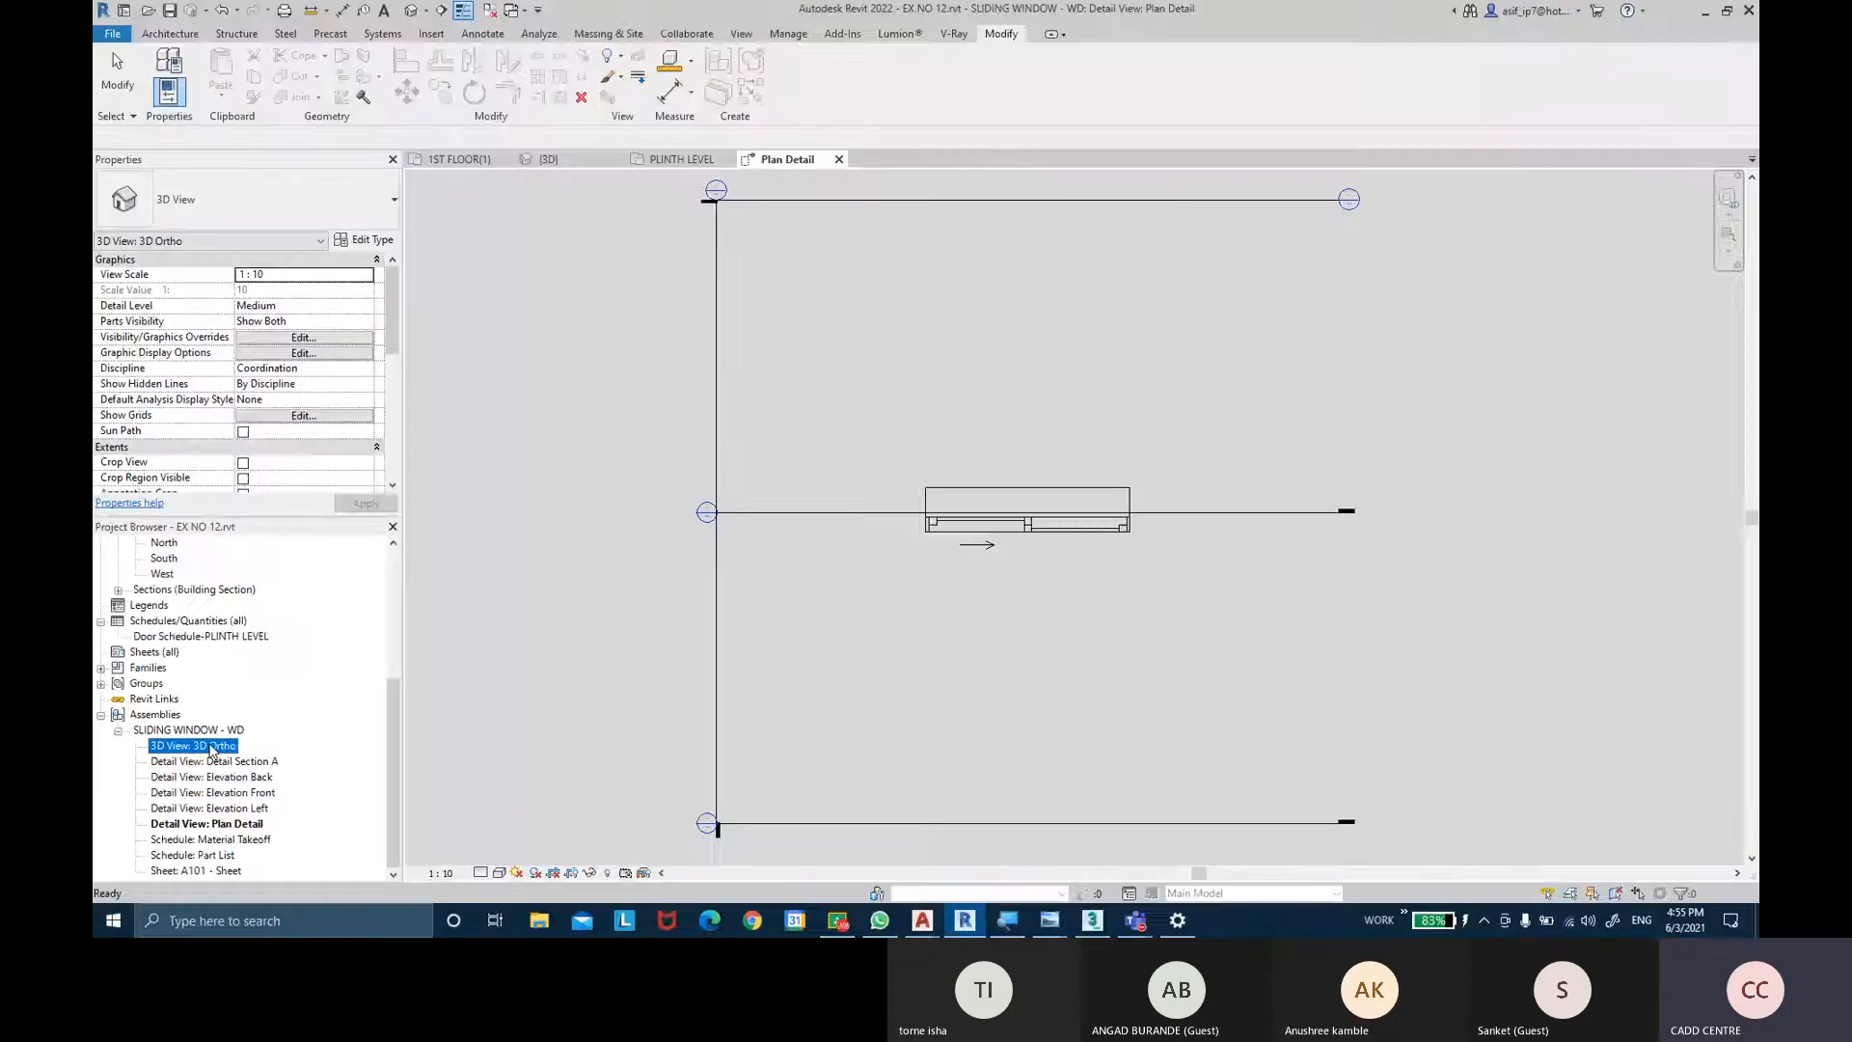
double_click(210, 746)
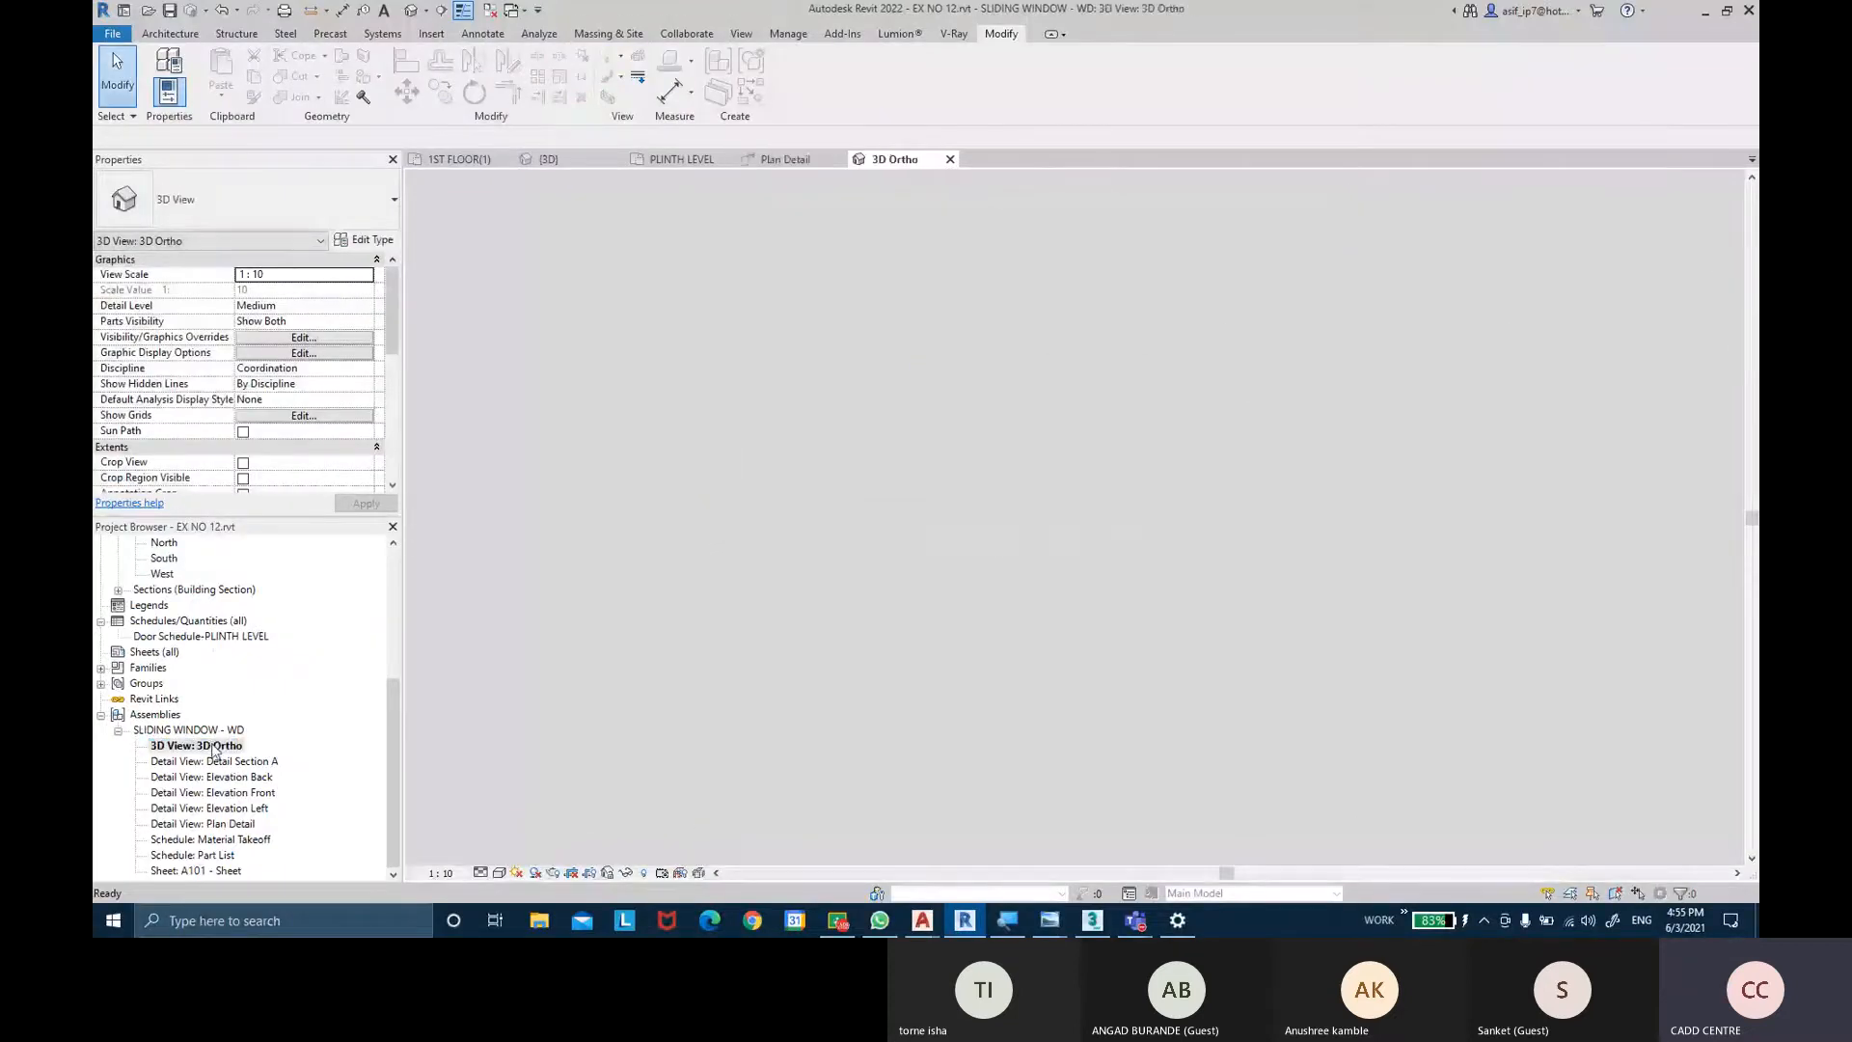
middle_click_drag(890, 562, 1150, 637, "shift")
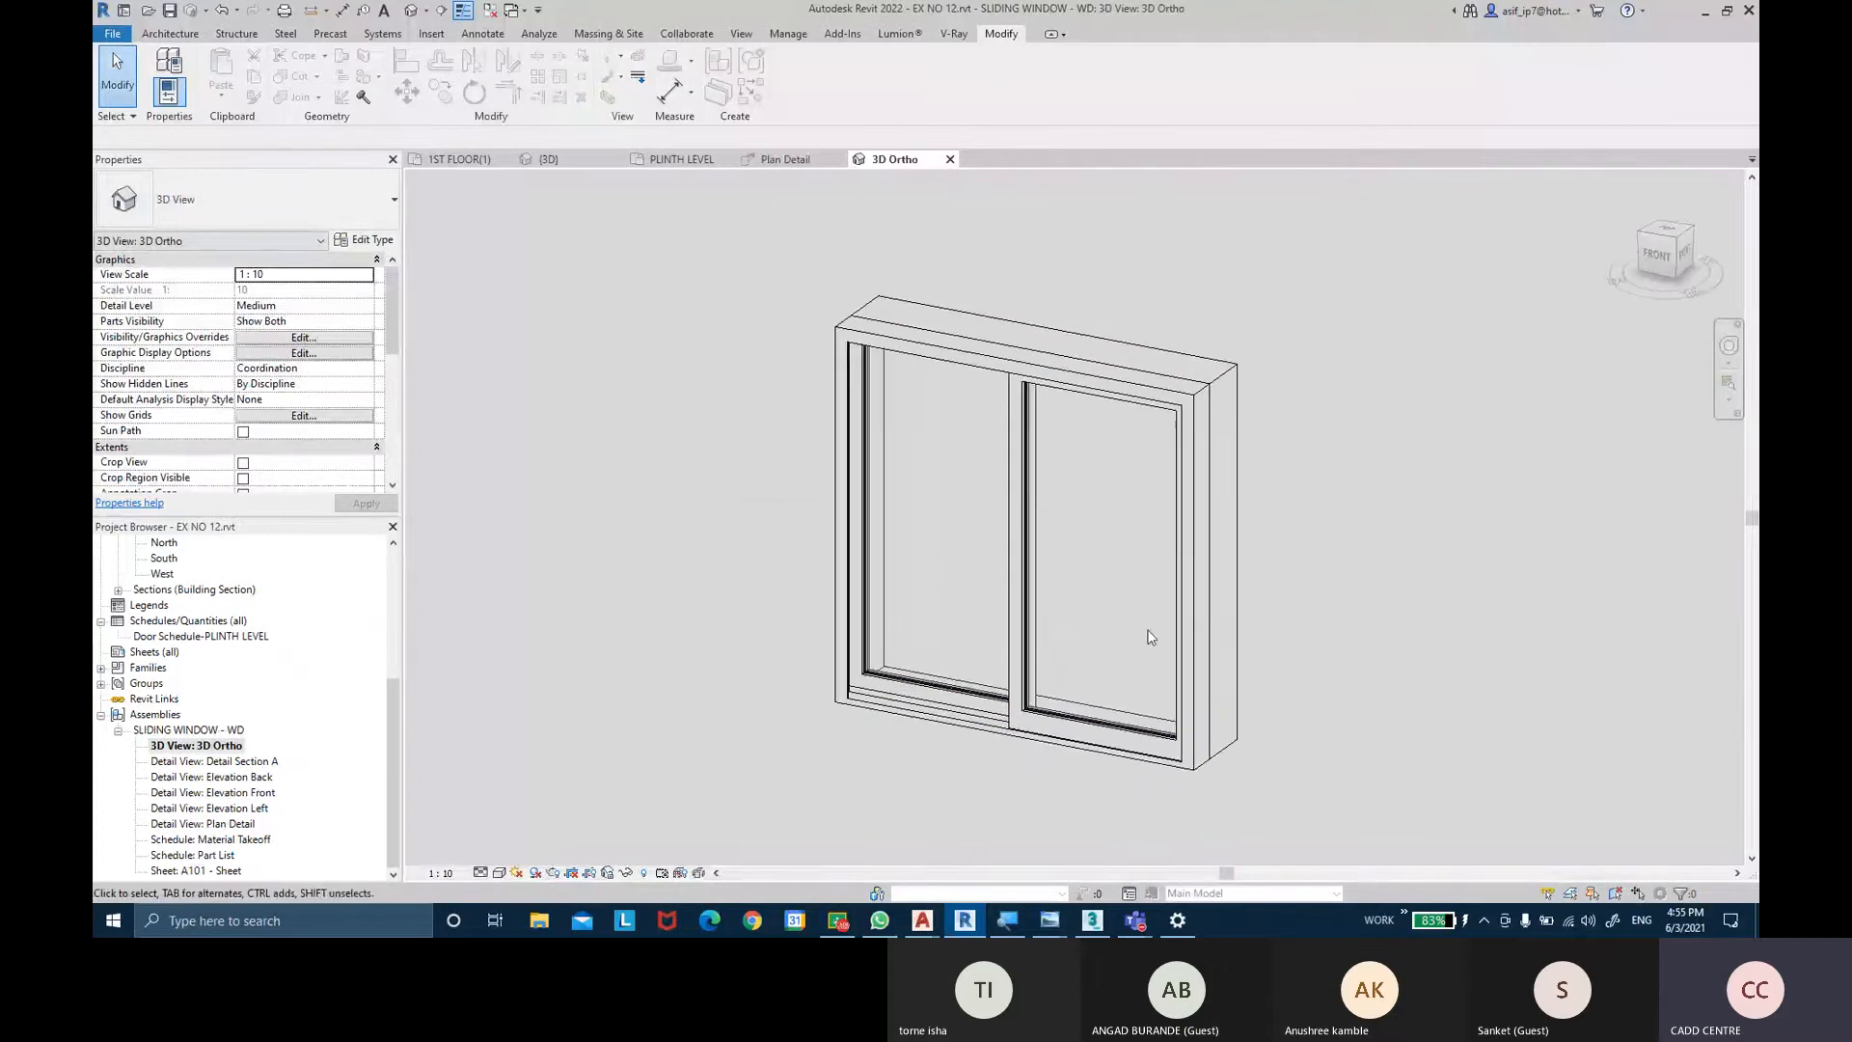
left_click(498, 872)
left_click(562, 835)
middle_click_drag(715, 685, 583, 742, "shift")
Turn shadows on in the 3D Ortho view, inspect the window from several angles, and turn shadows off again.
left_click(533, 872)
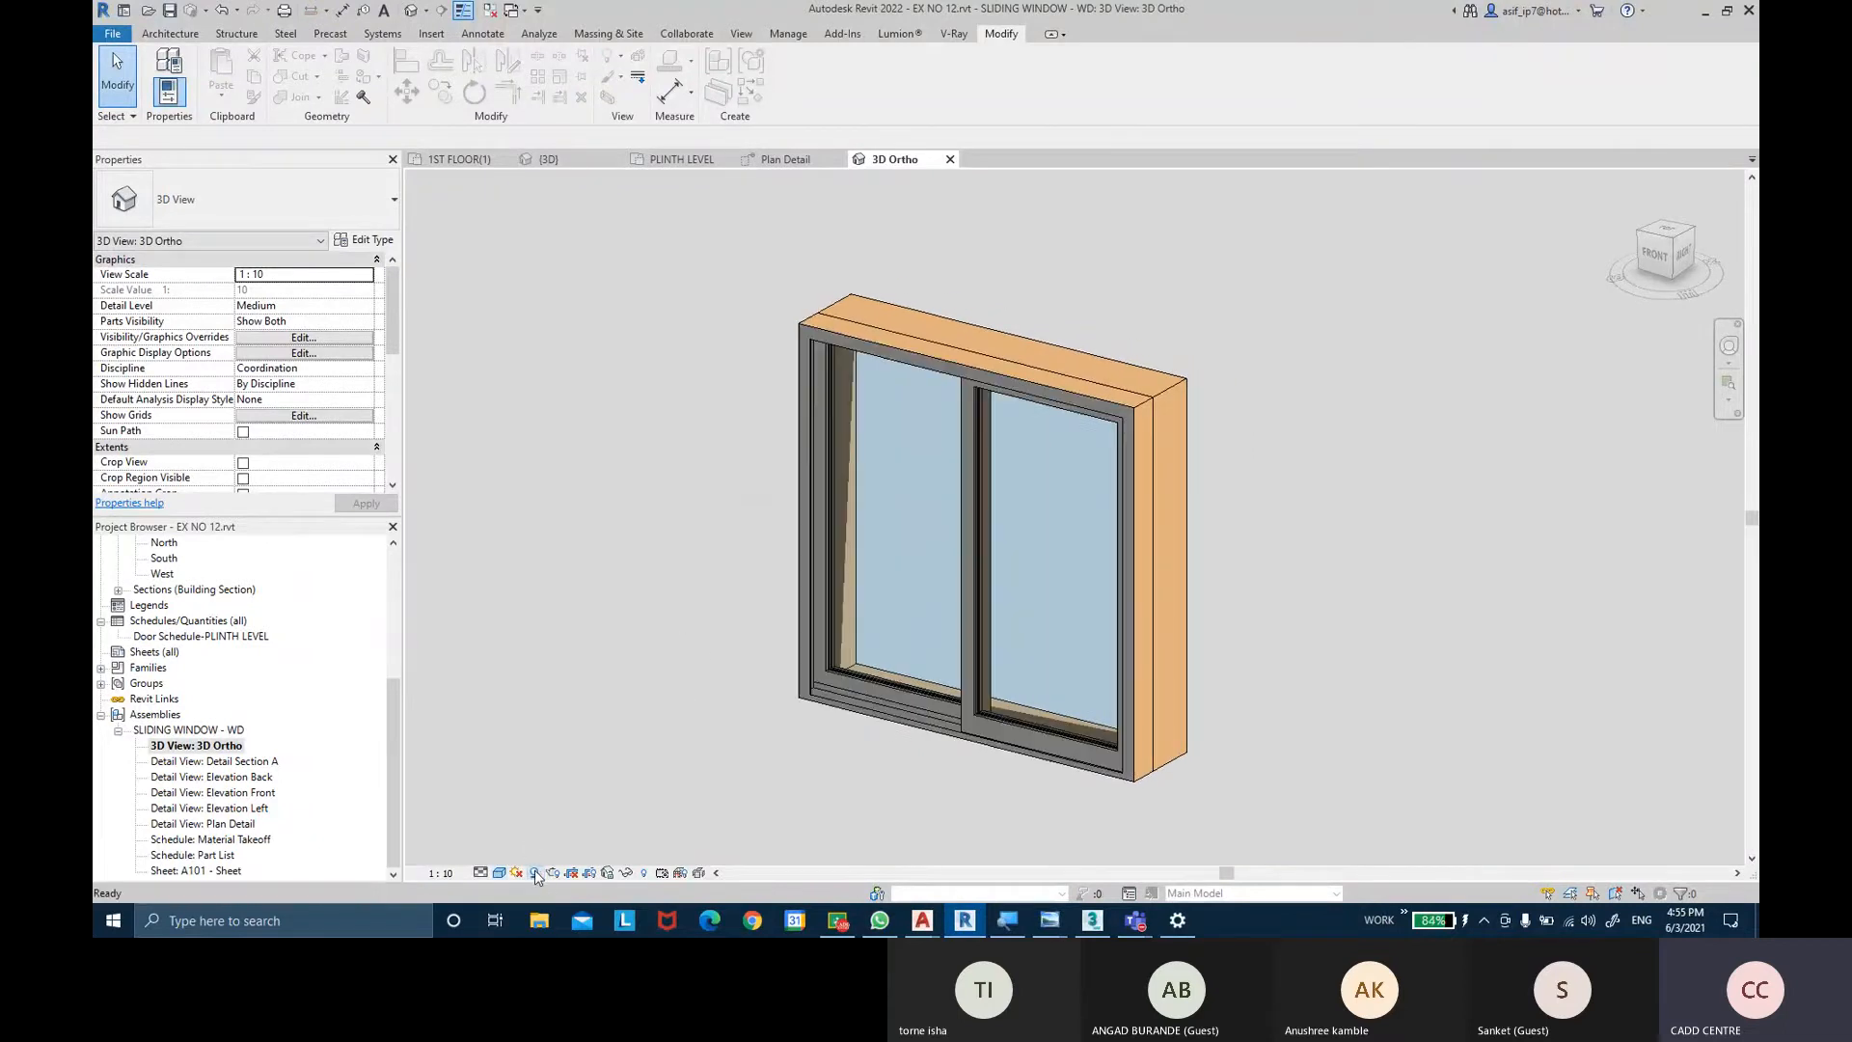
middle_click_drag(950, 592, 893, 582, "shift")
middle_click_drag(1279, 538, 1343, 506, "shift")
middle_click_drag(1124, 538, 1220, 524, "shift")
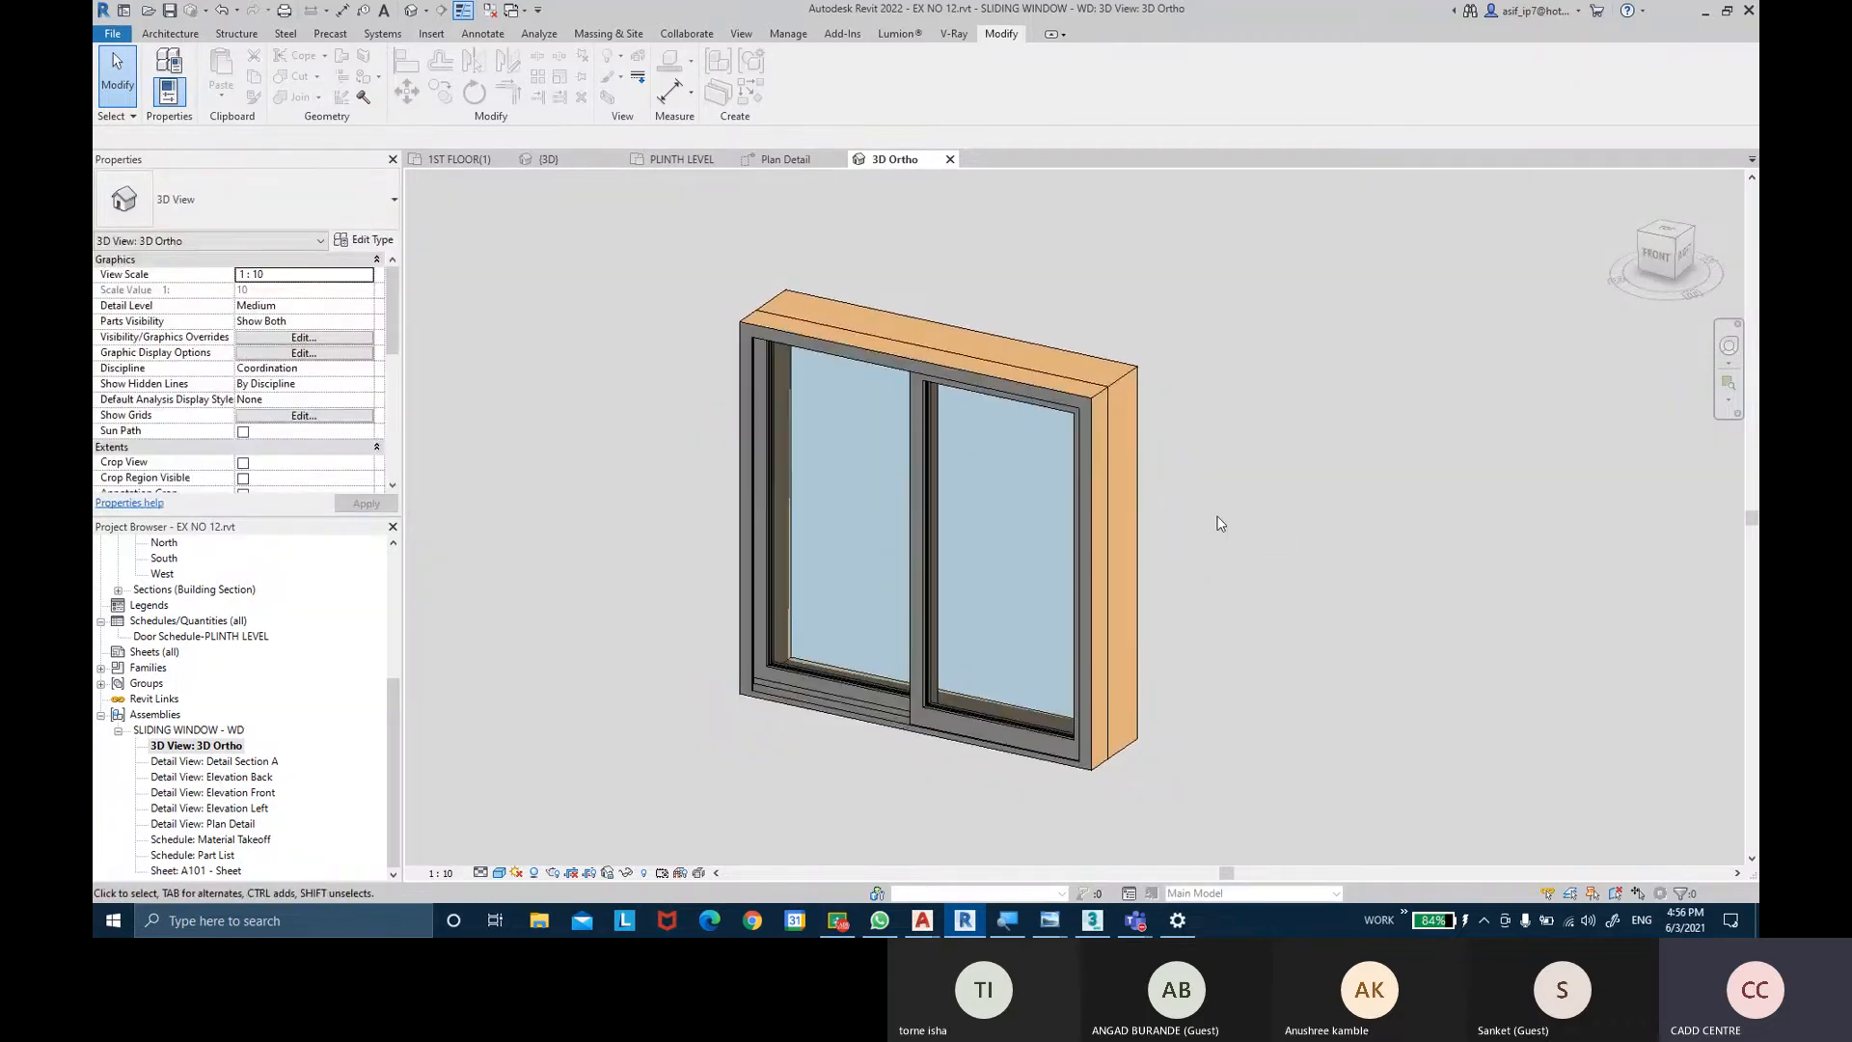
mouse_move(1220, 524)
middle_mouse_down("shift")
mouse_move(1198, 438)
mouse_move(1229, 501)
mouse_move(1218, 521)
middle_mouse_up("shift")
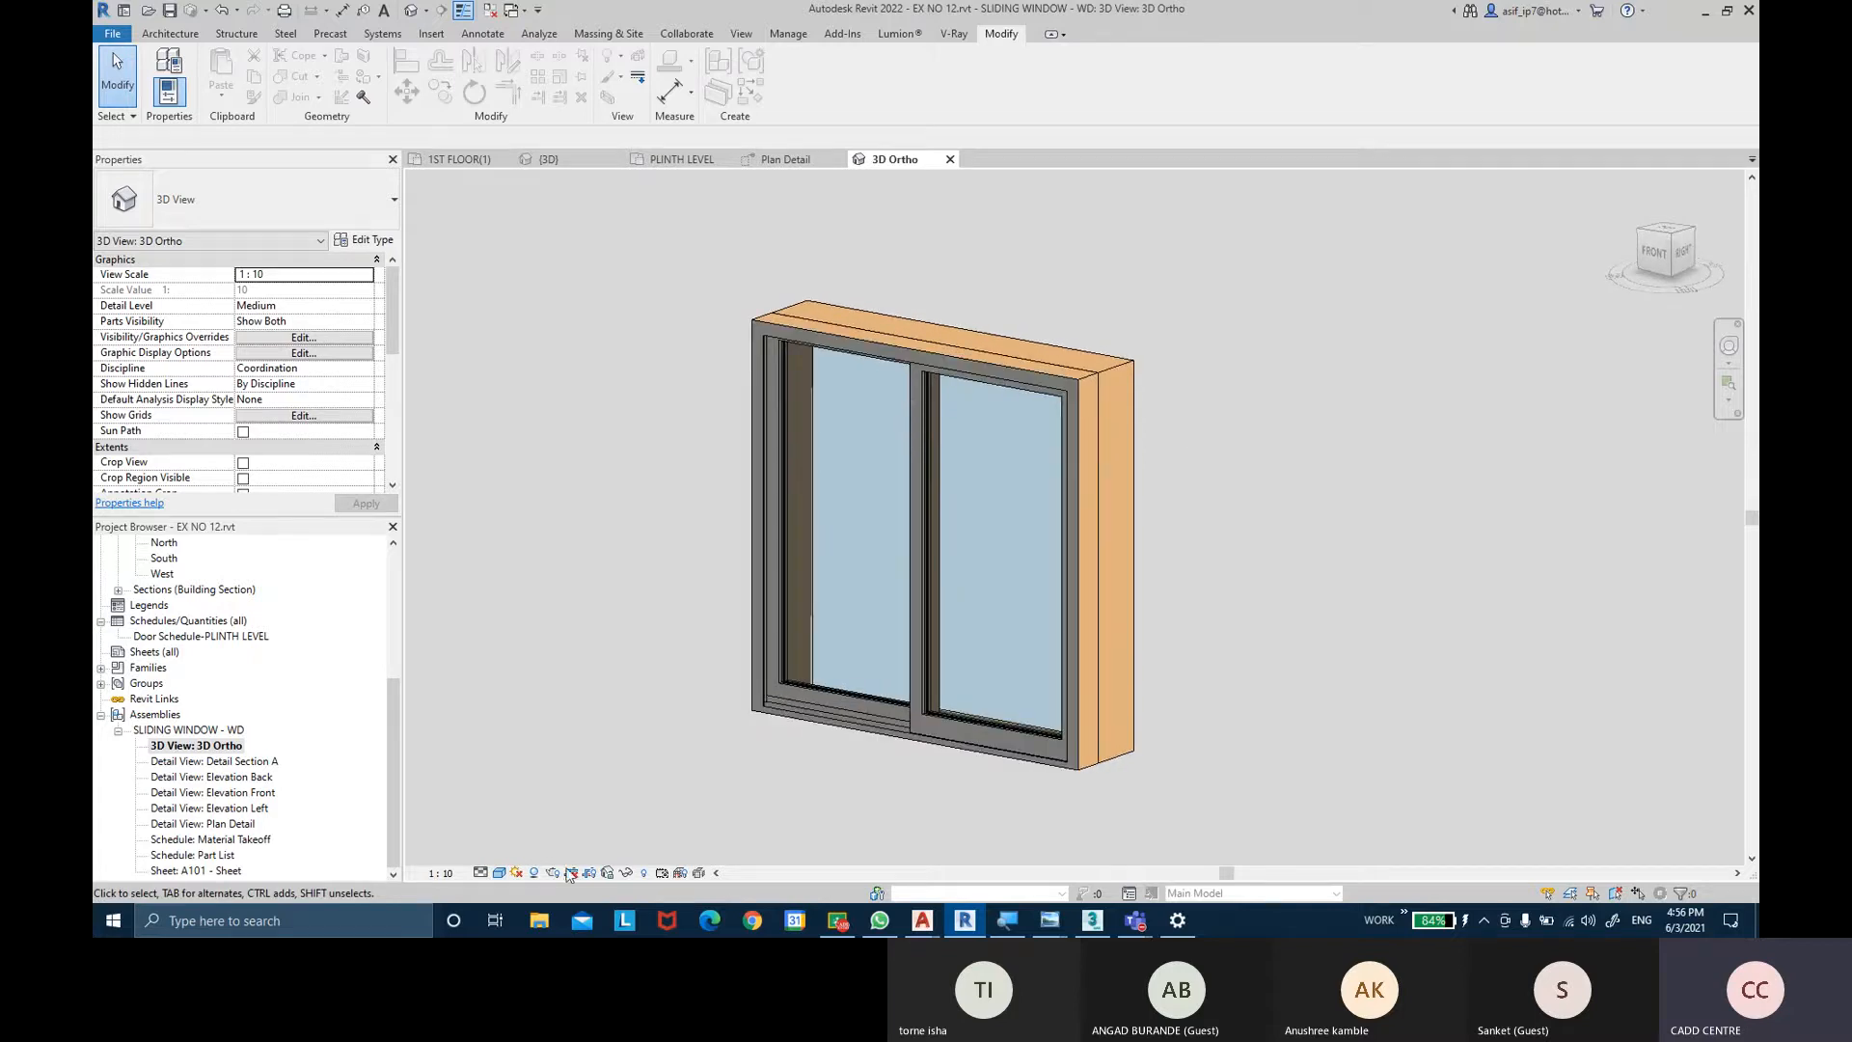
left_click(536, 873)
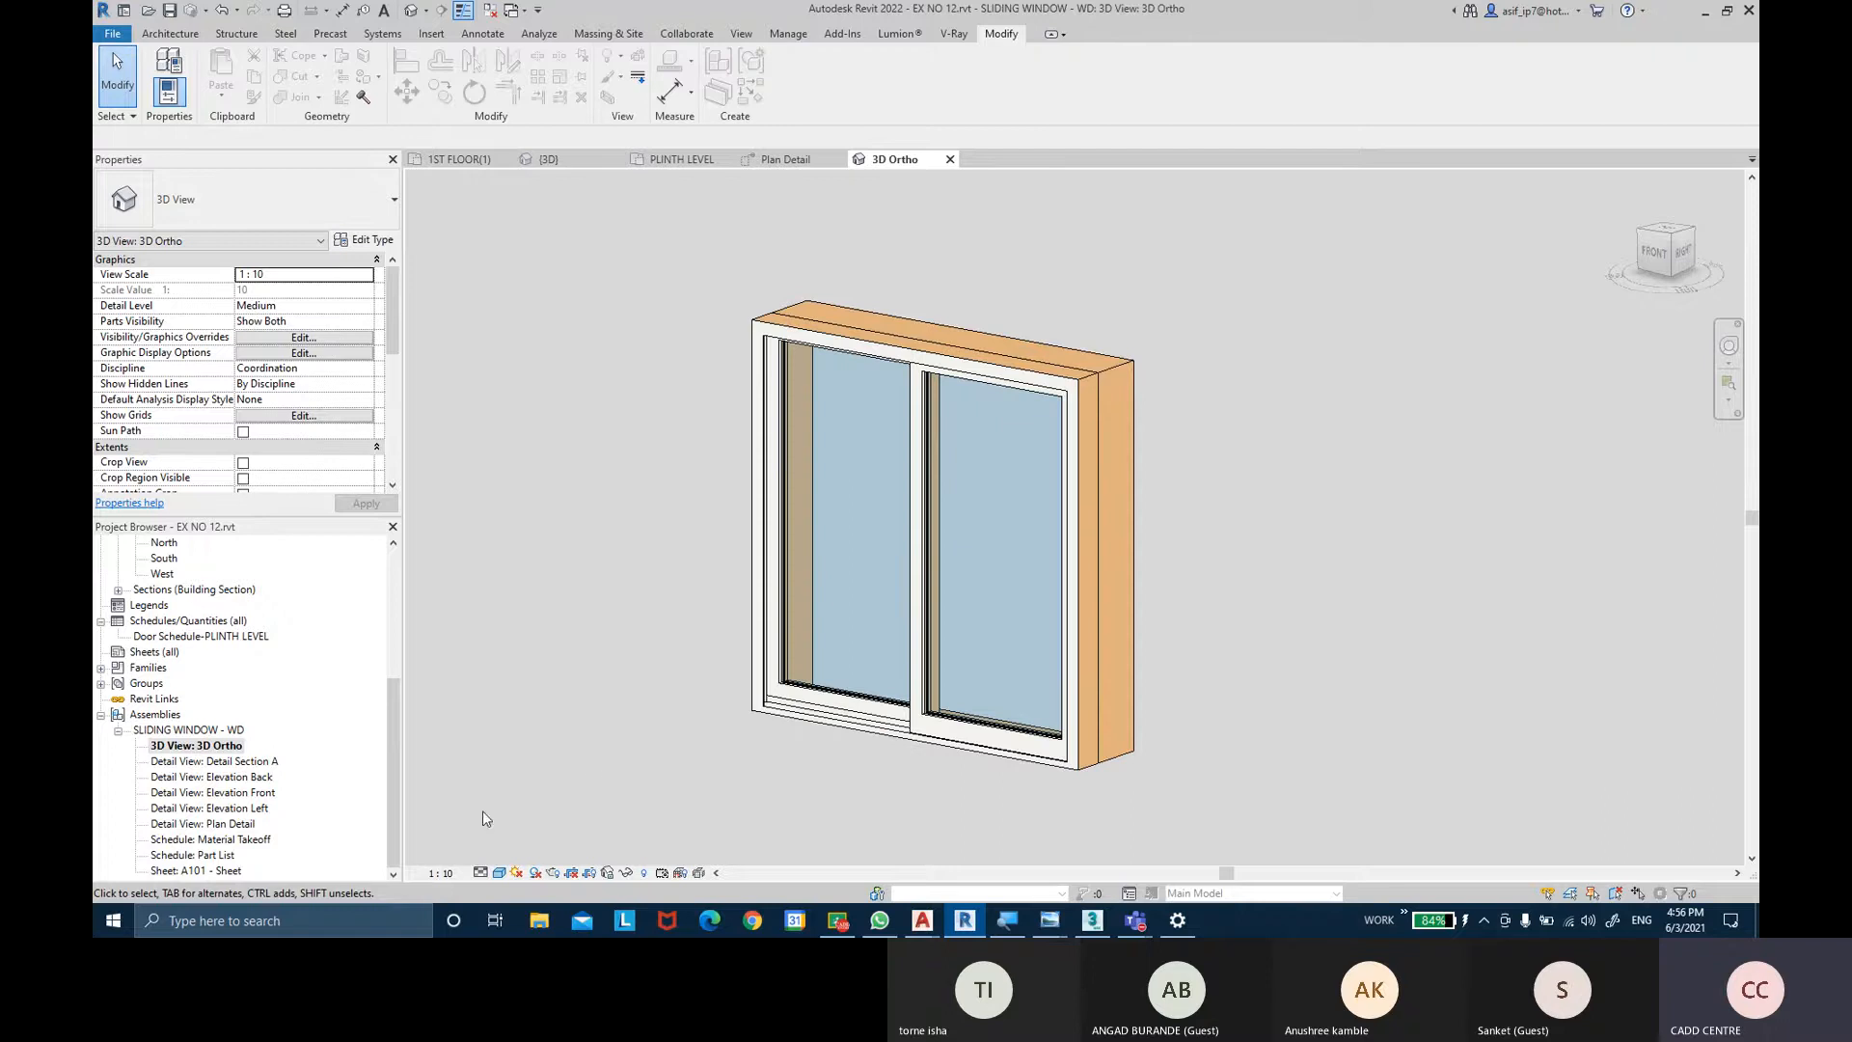
Open the Detail Section A view of the SLIDING WINDOW - WD assembly.
double_click(232, 764)
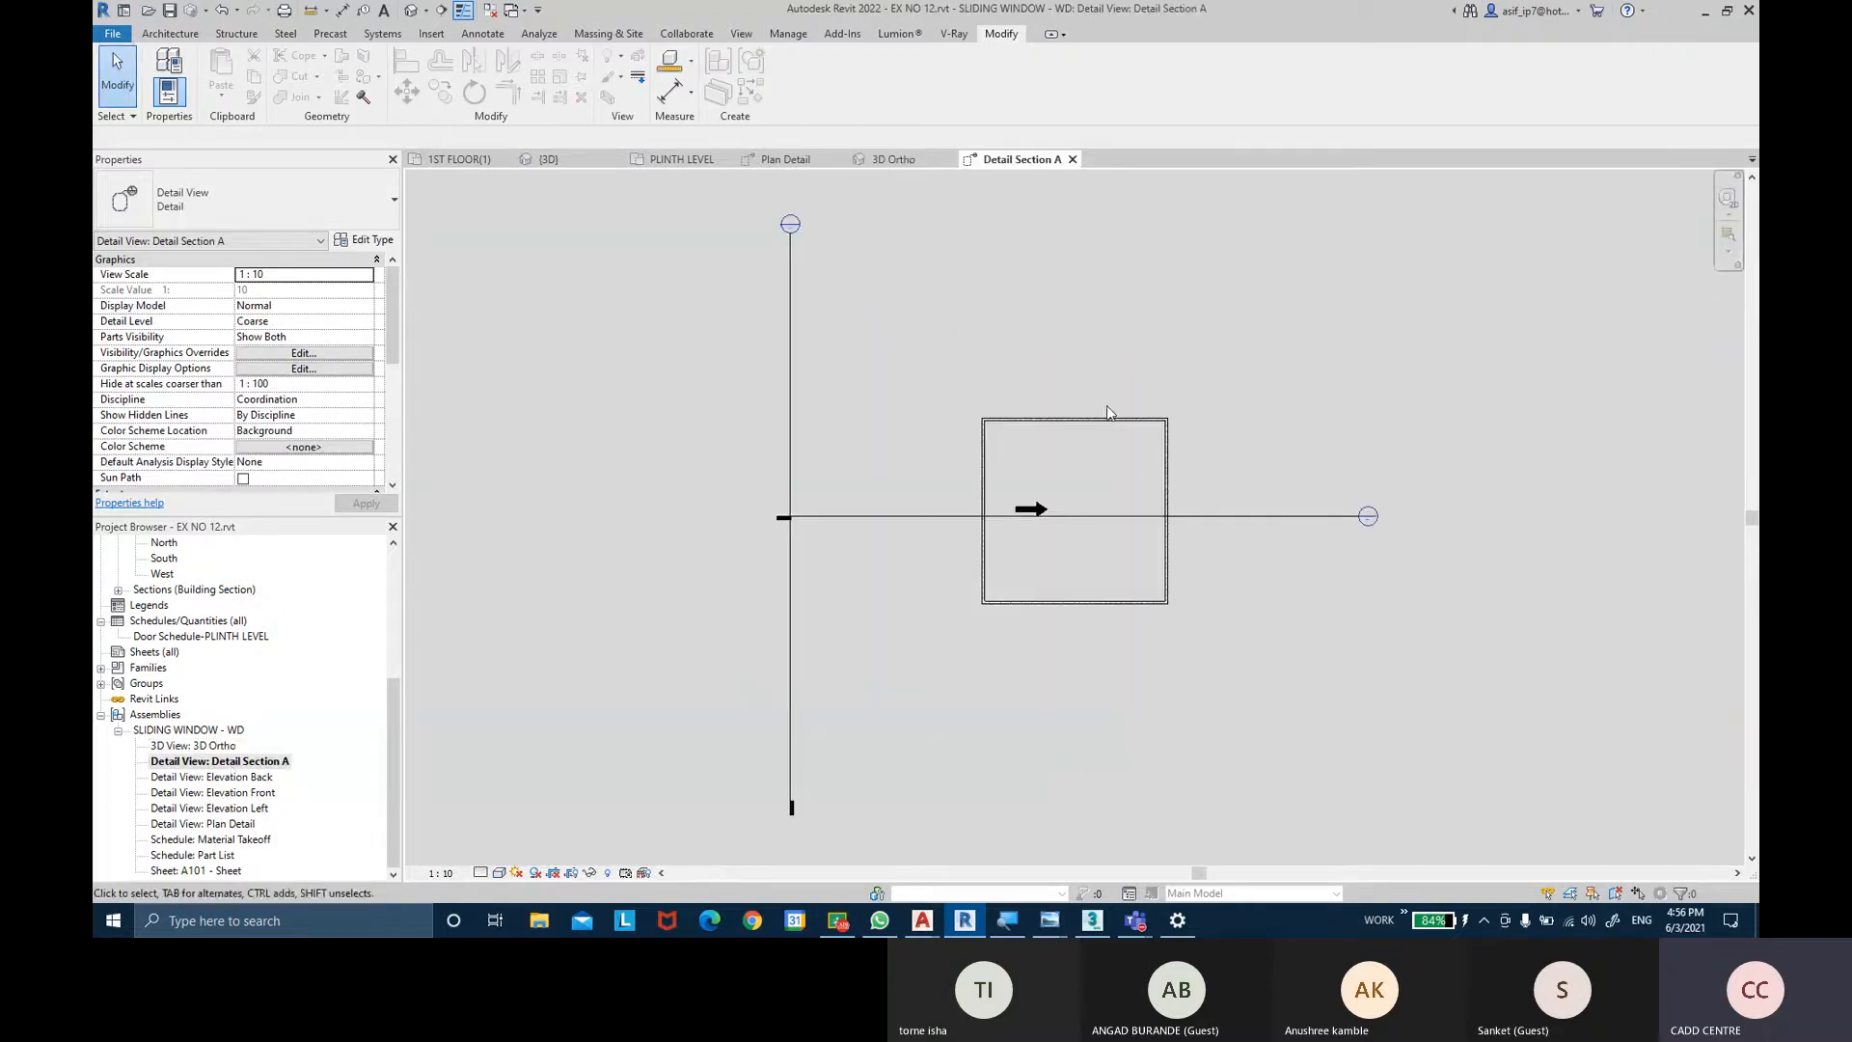
Set the detail level of the Detail Section A view to Fine.
scroll(1039, 548, "up", 1)
scroll(1040, 550, "up", 3)
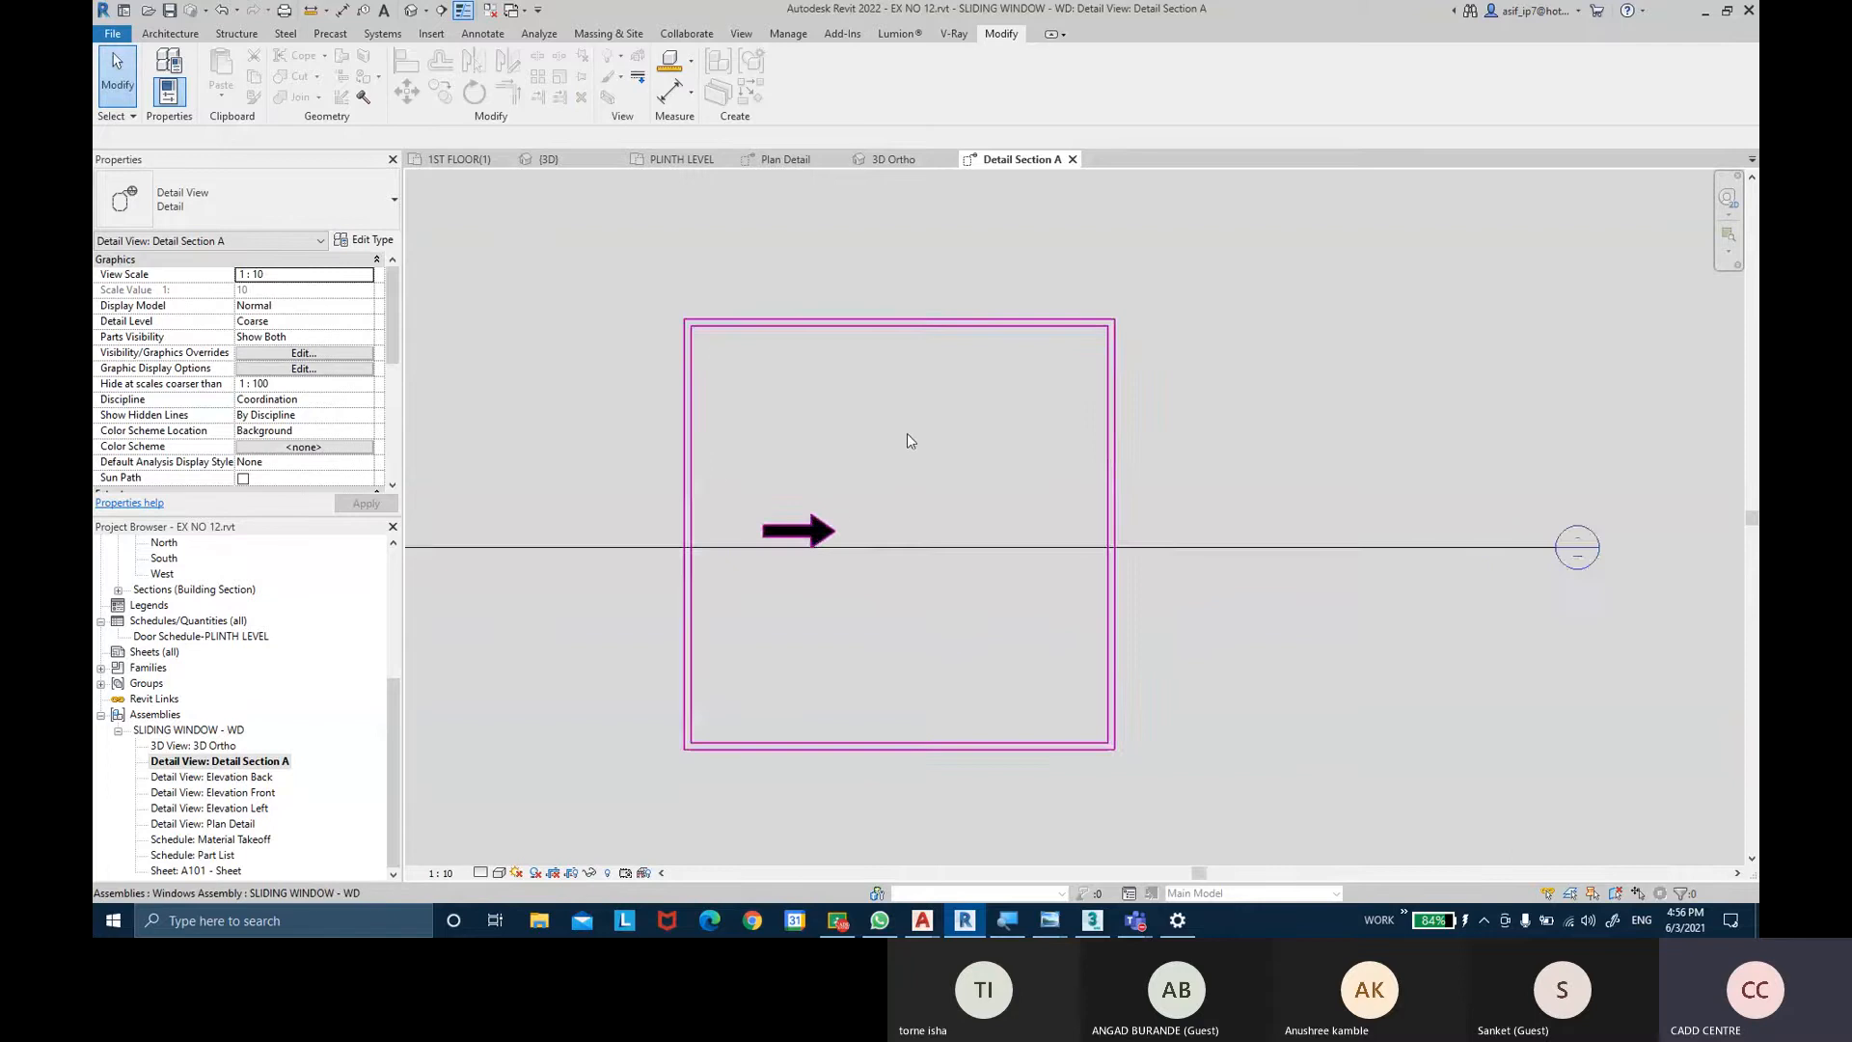
scroll(907, 432, "down", 2)
left_click(481, 873)
left_click(500, 854)
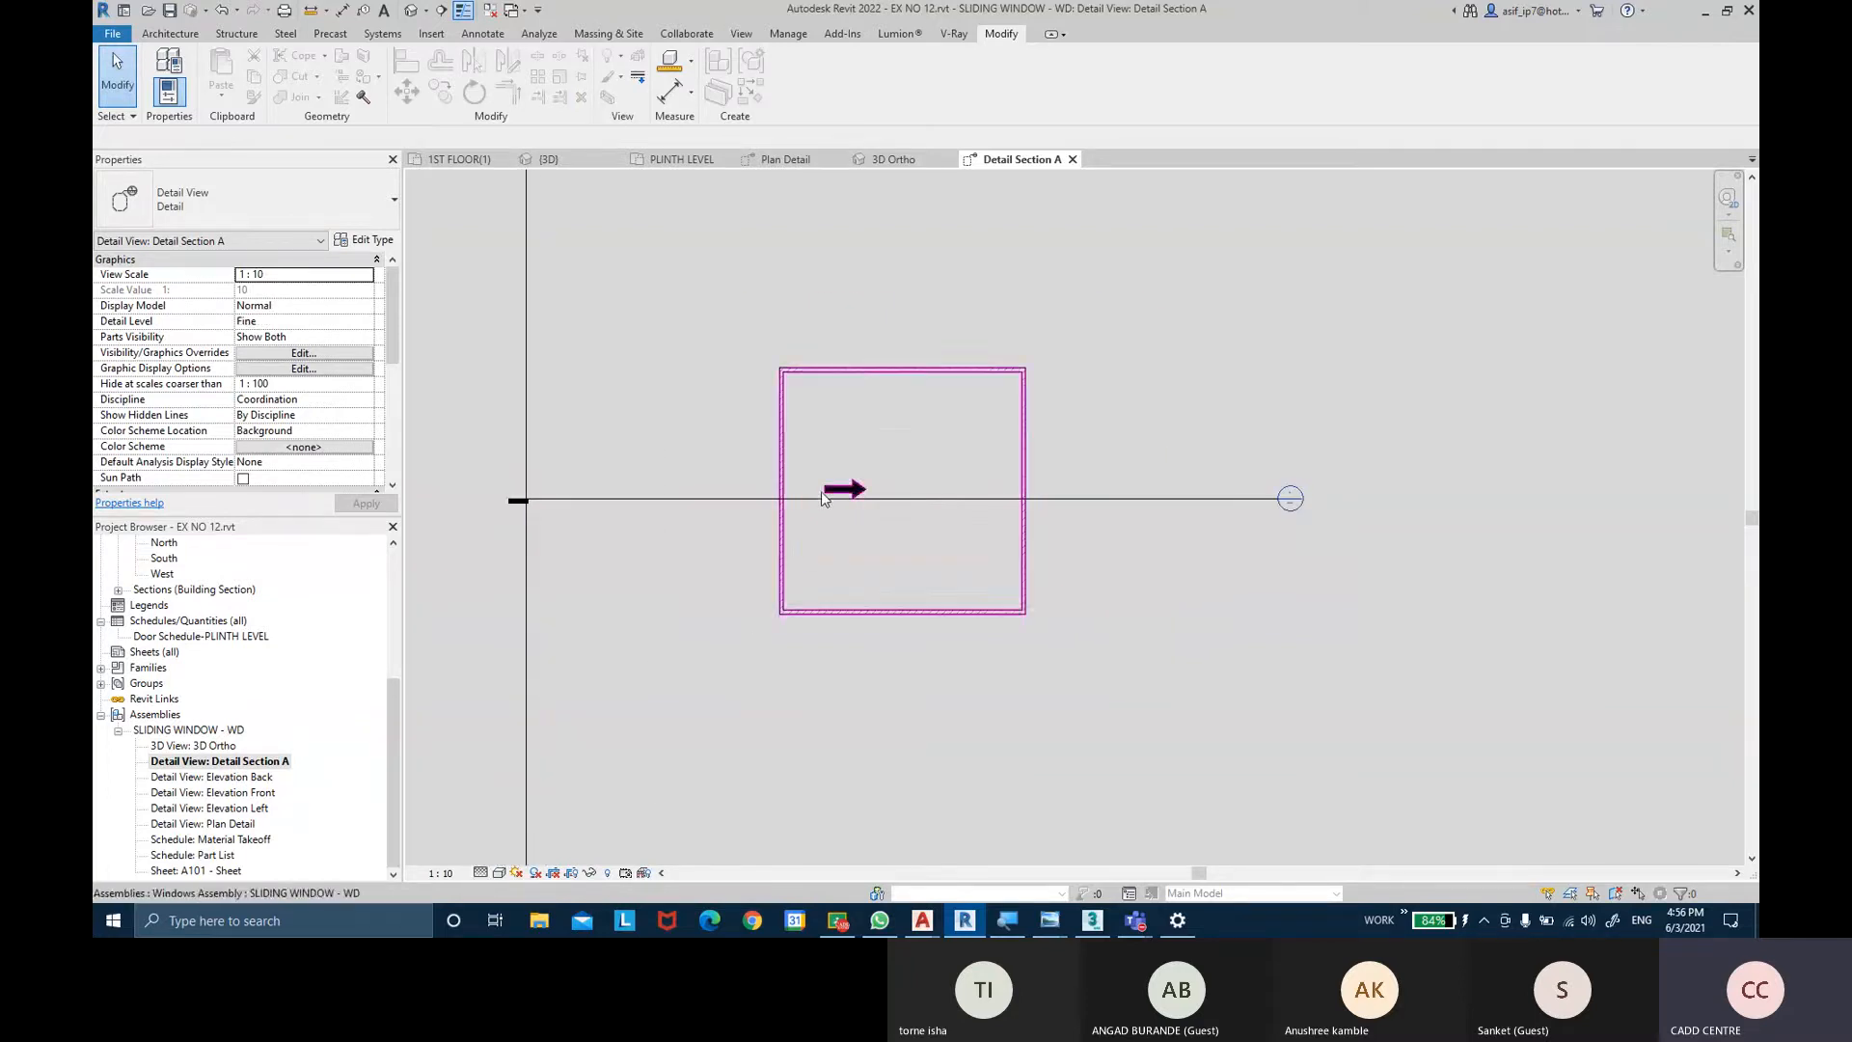
scroll(726, 506, "down", 4)
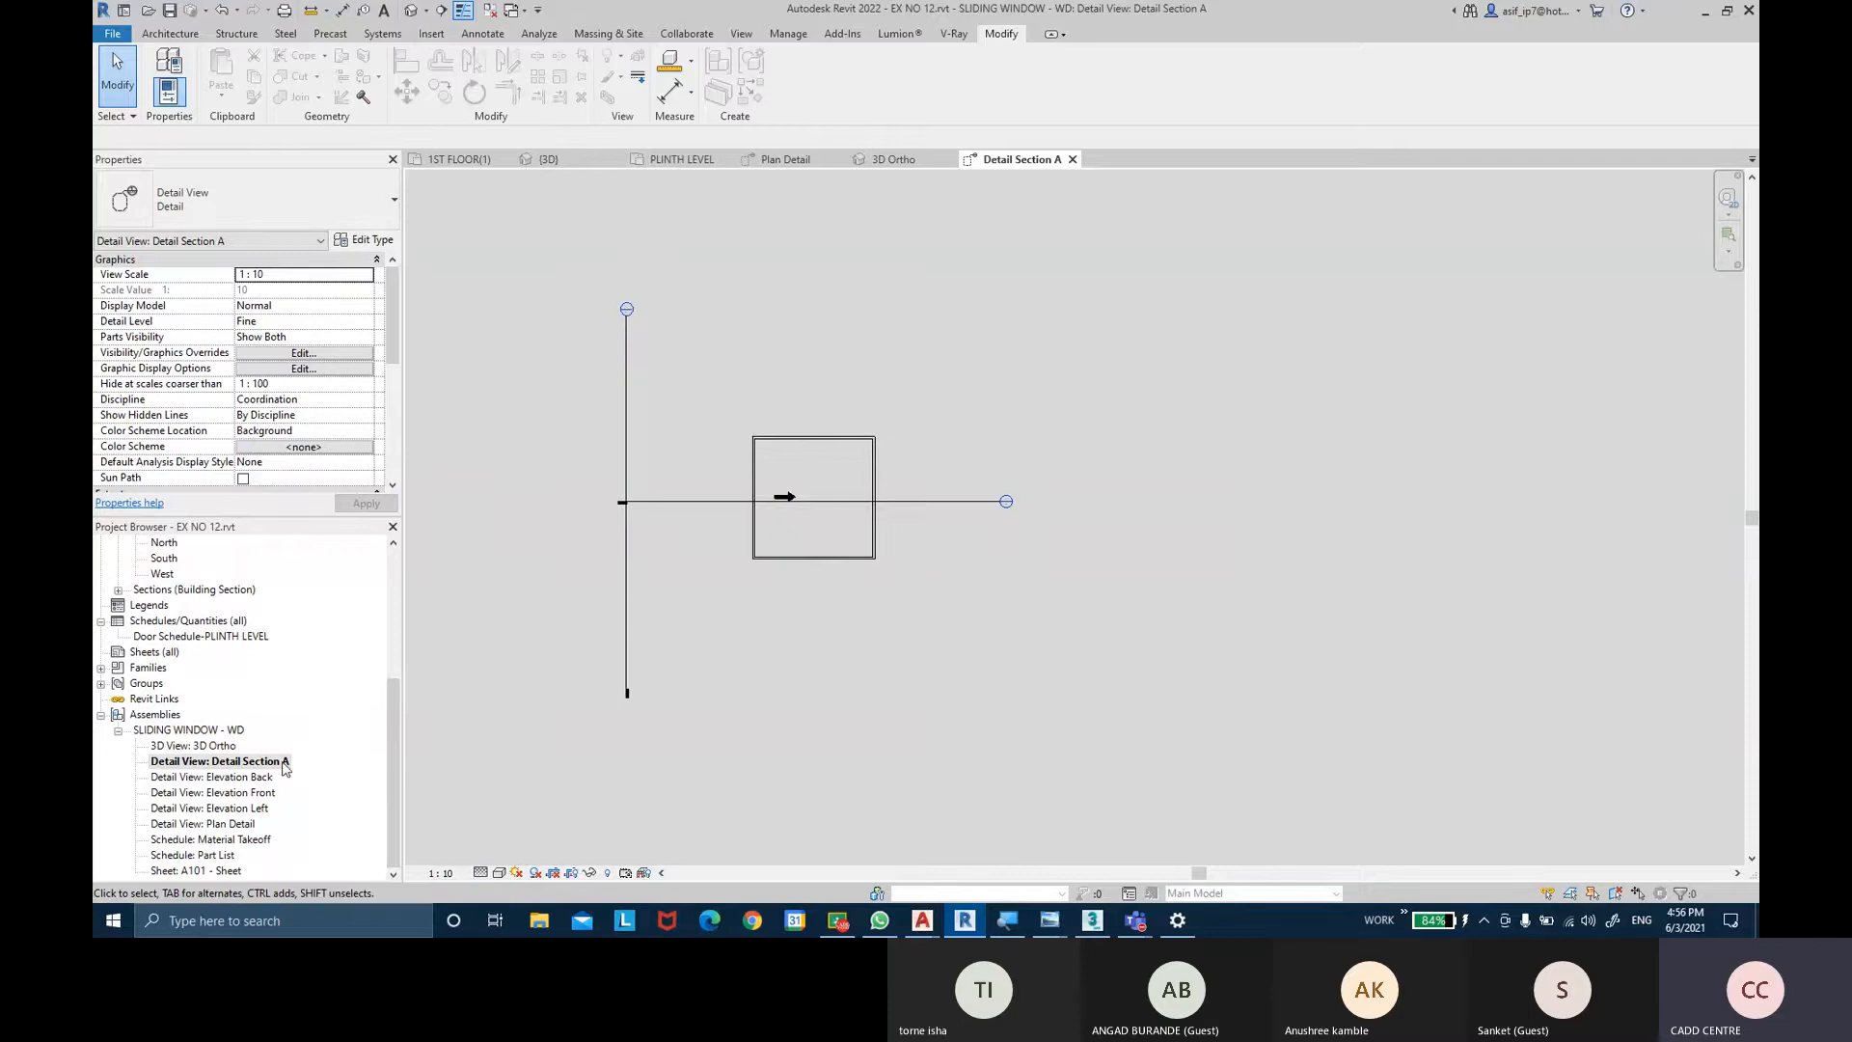
Examine the sliding window assembly in the Detail Section A view and clear its selection.
scroll(864, 491, "up", 2)
left_click(887, 593)
scroll(859, 521, "up", 2)
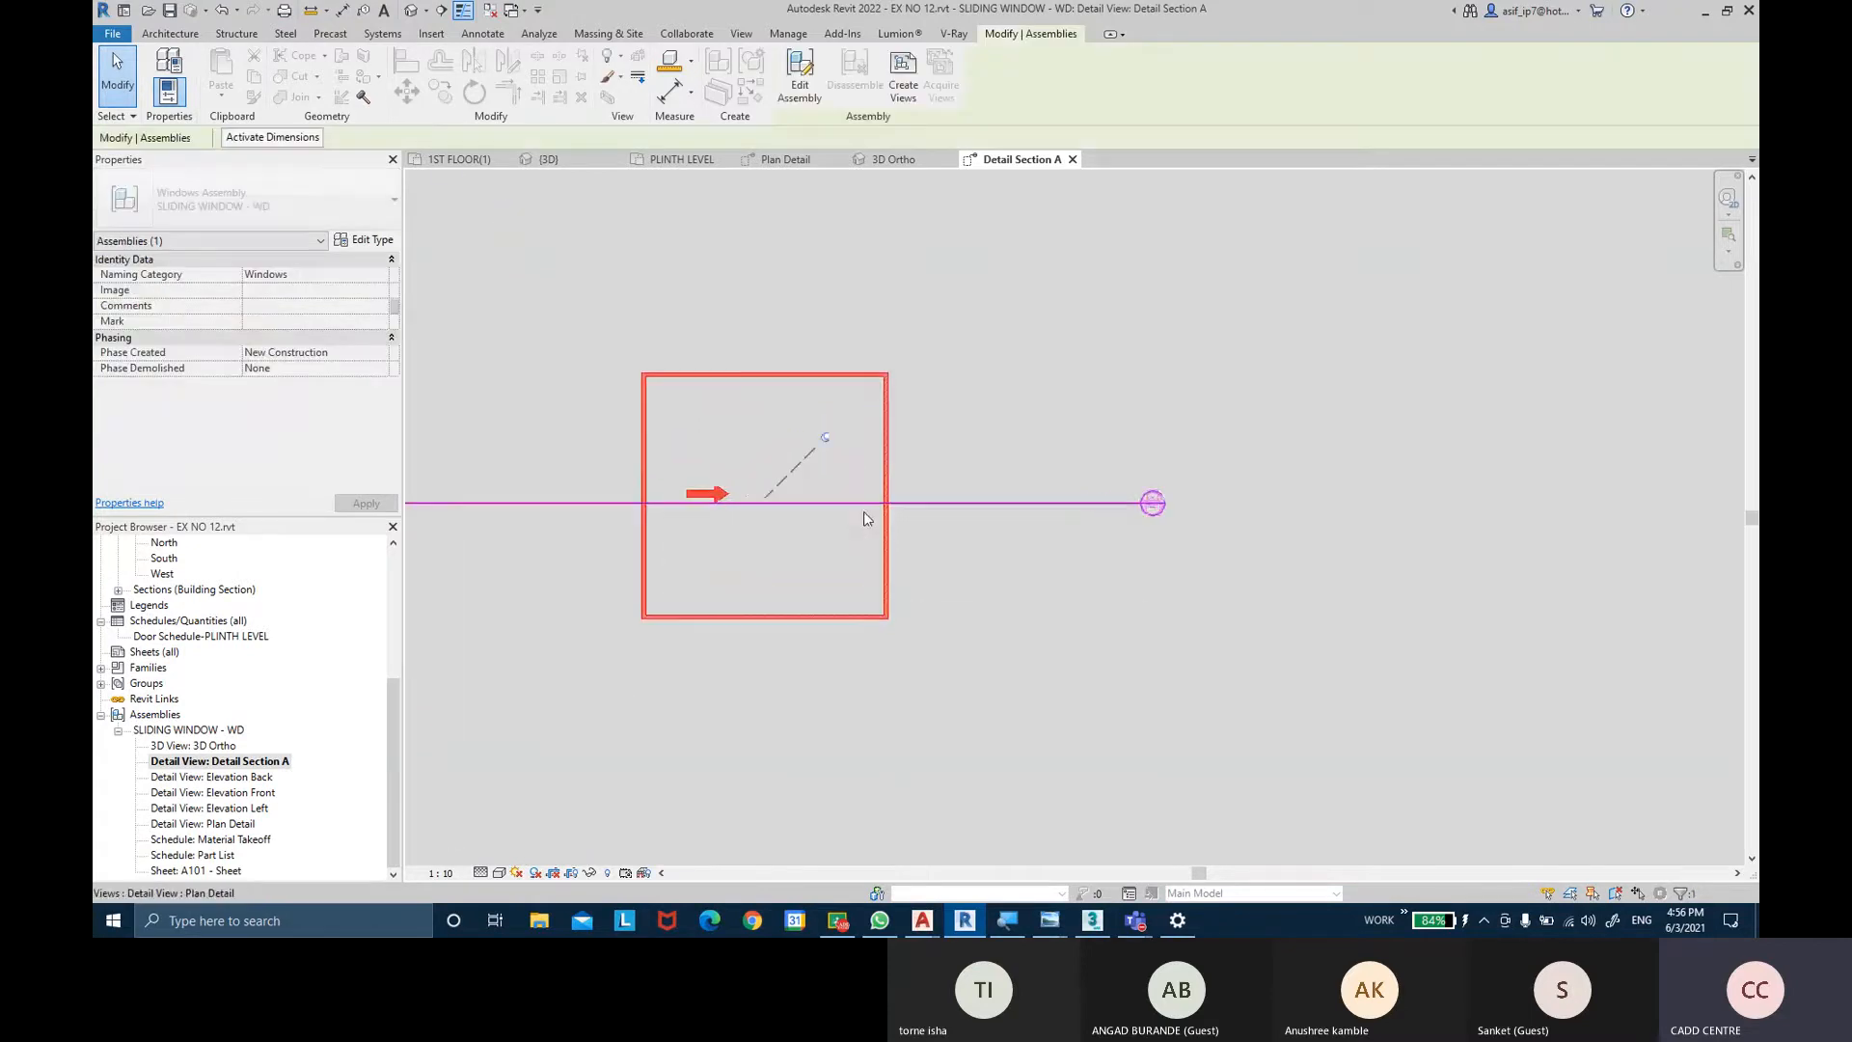
scroll(733, 475, "up", 4)
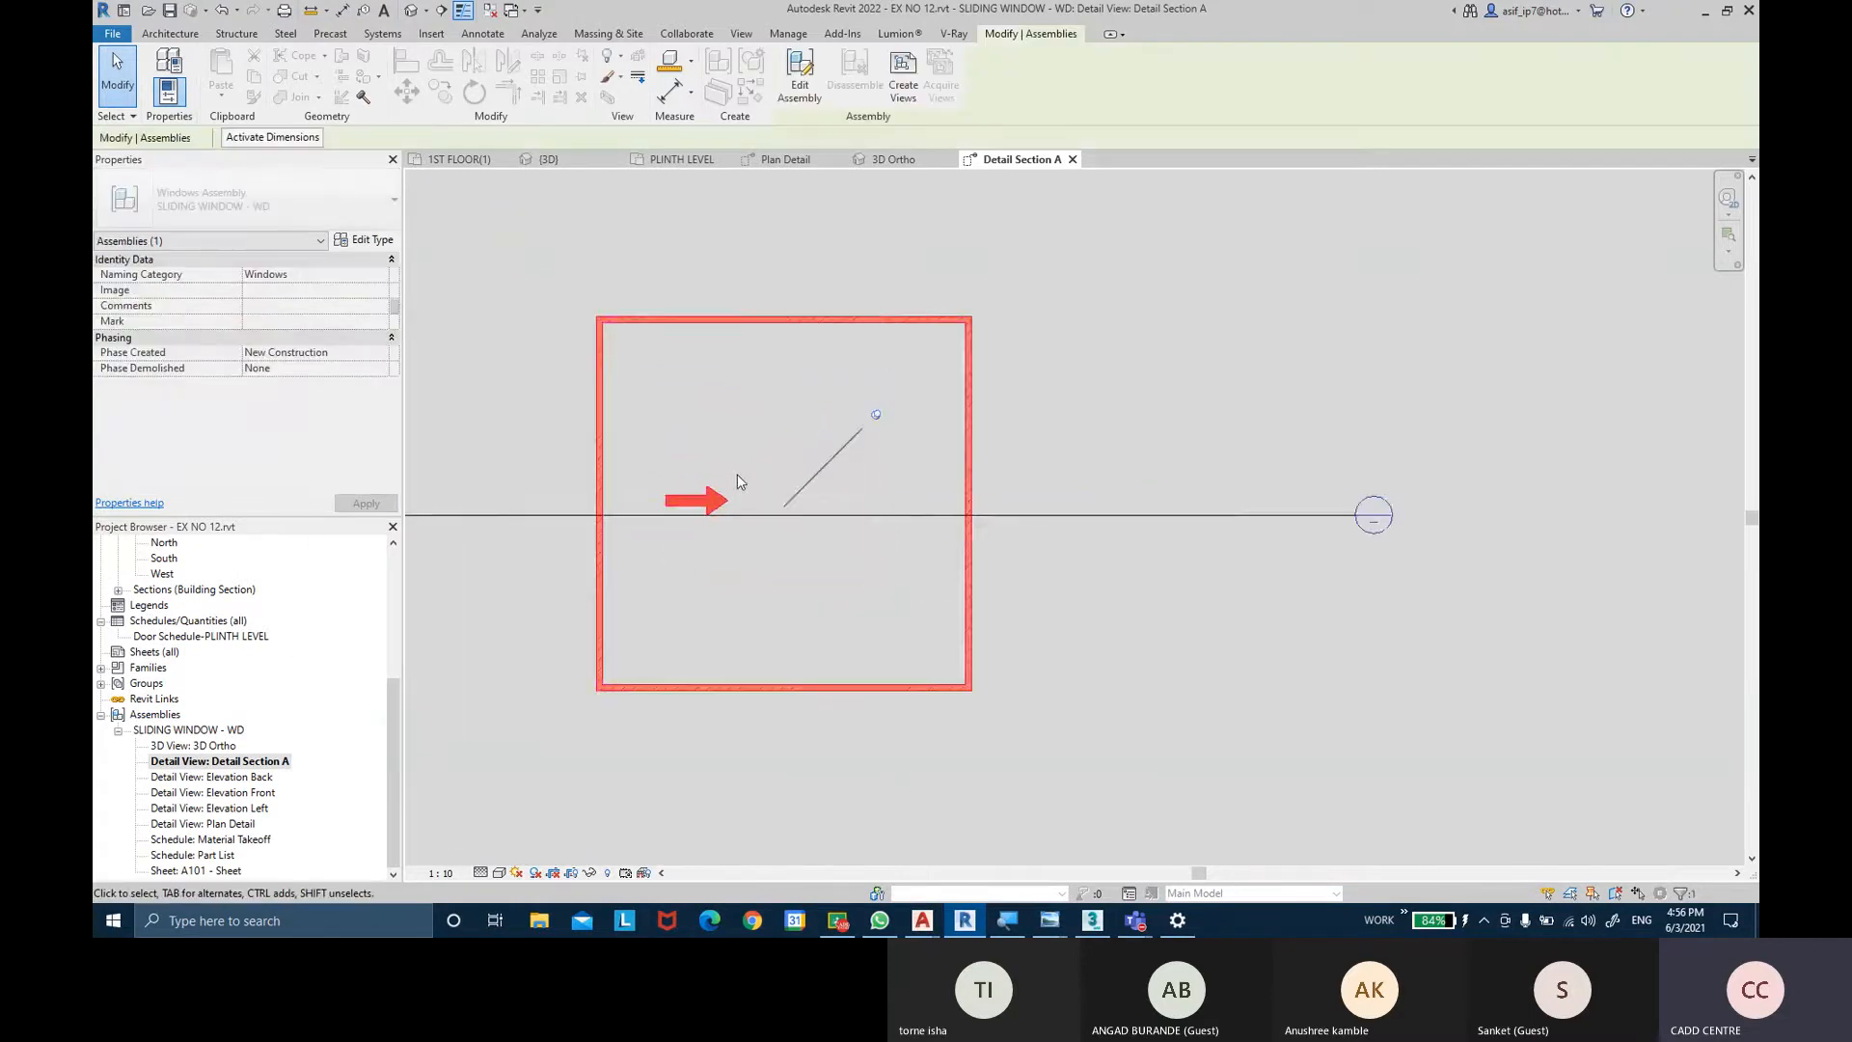
scroll(740, 471, "down", 3)
scroll(745, 480, "down", 4)
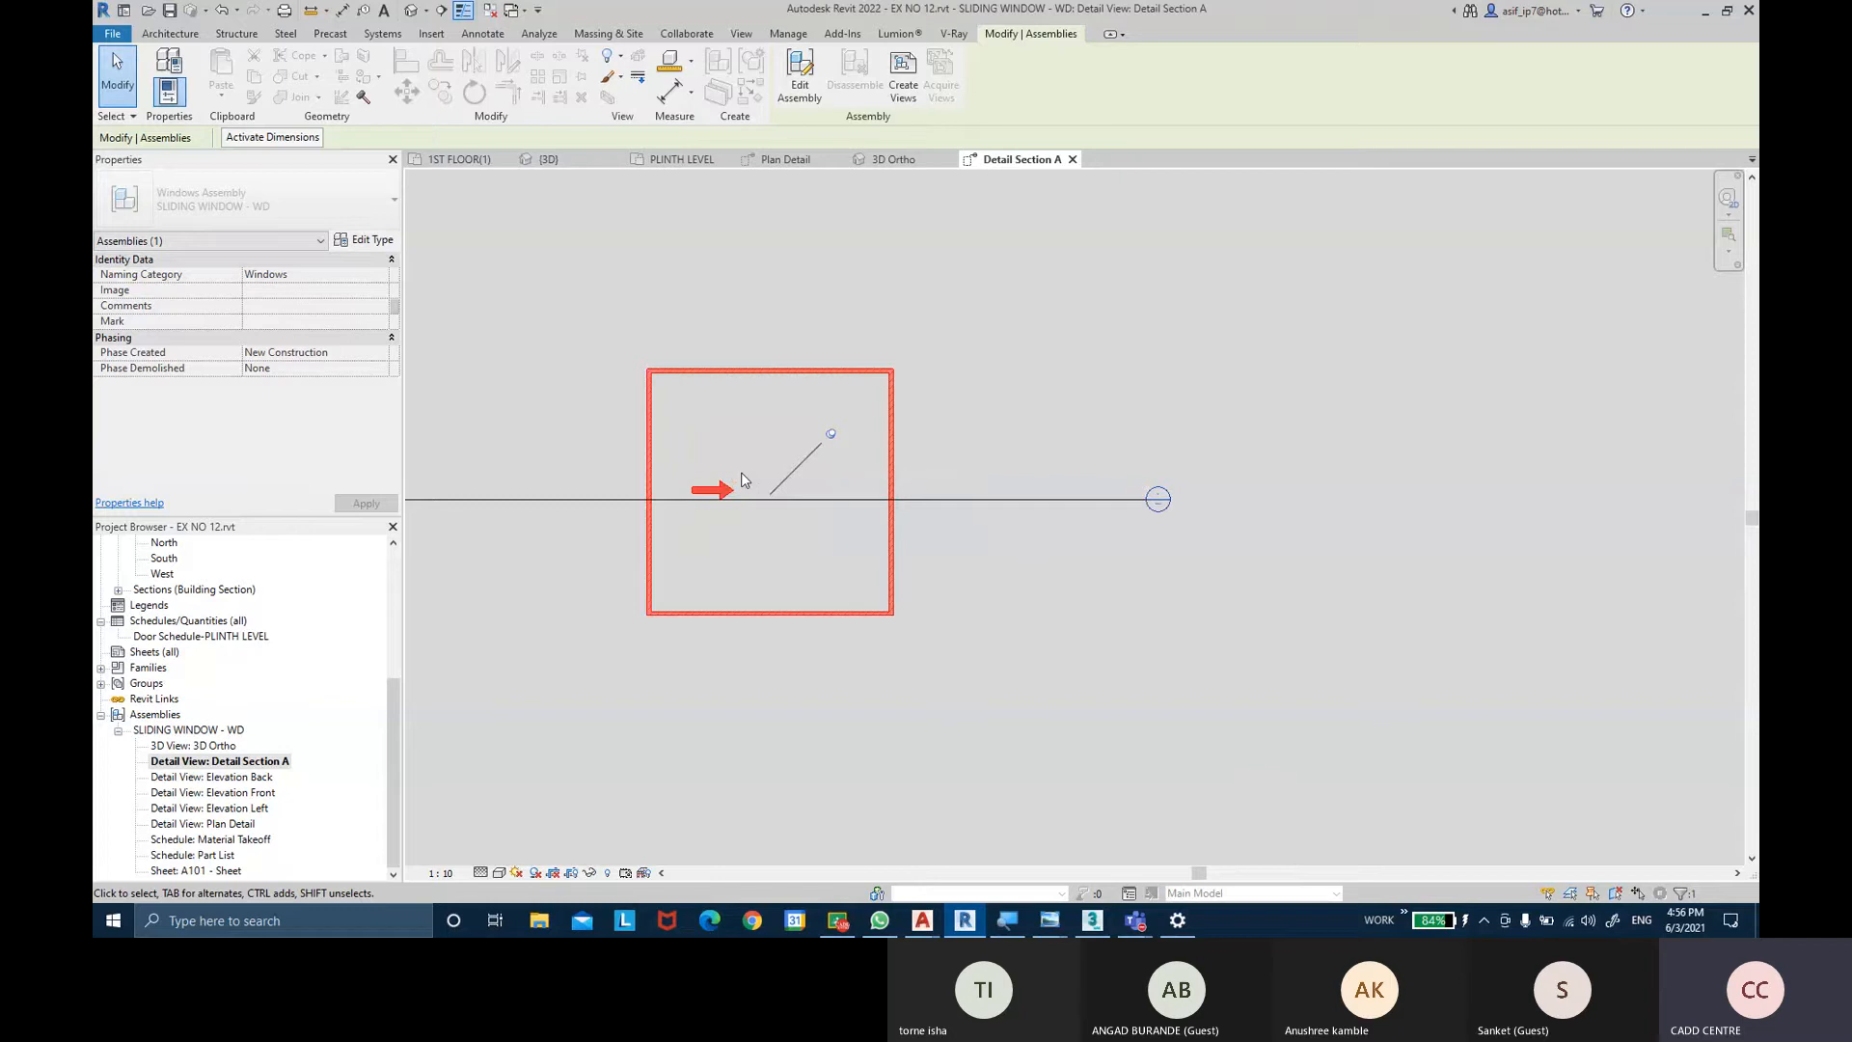
key("Escape")
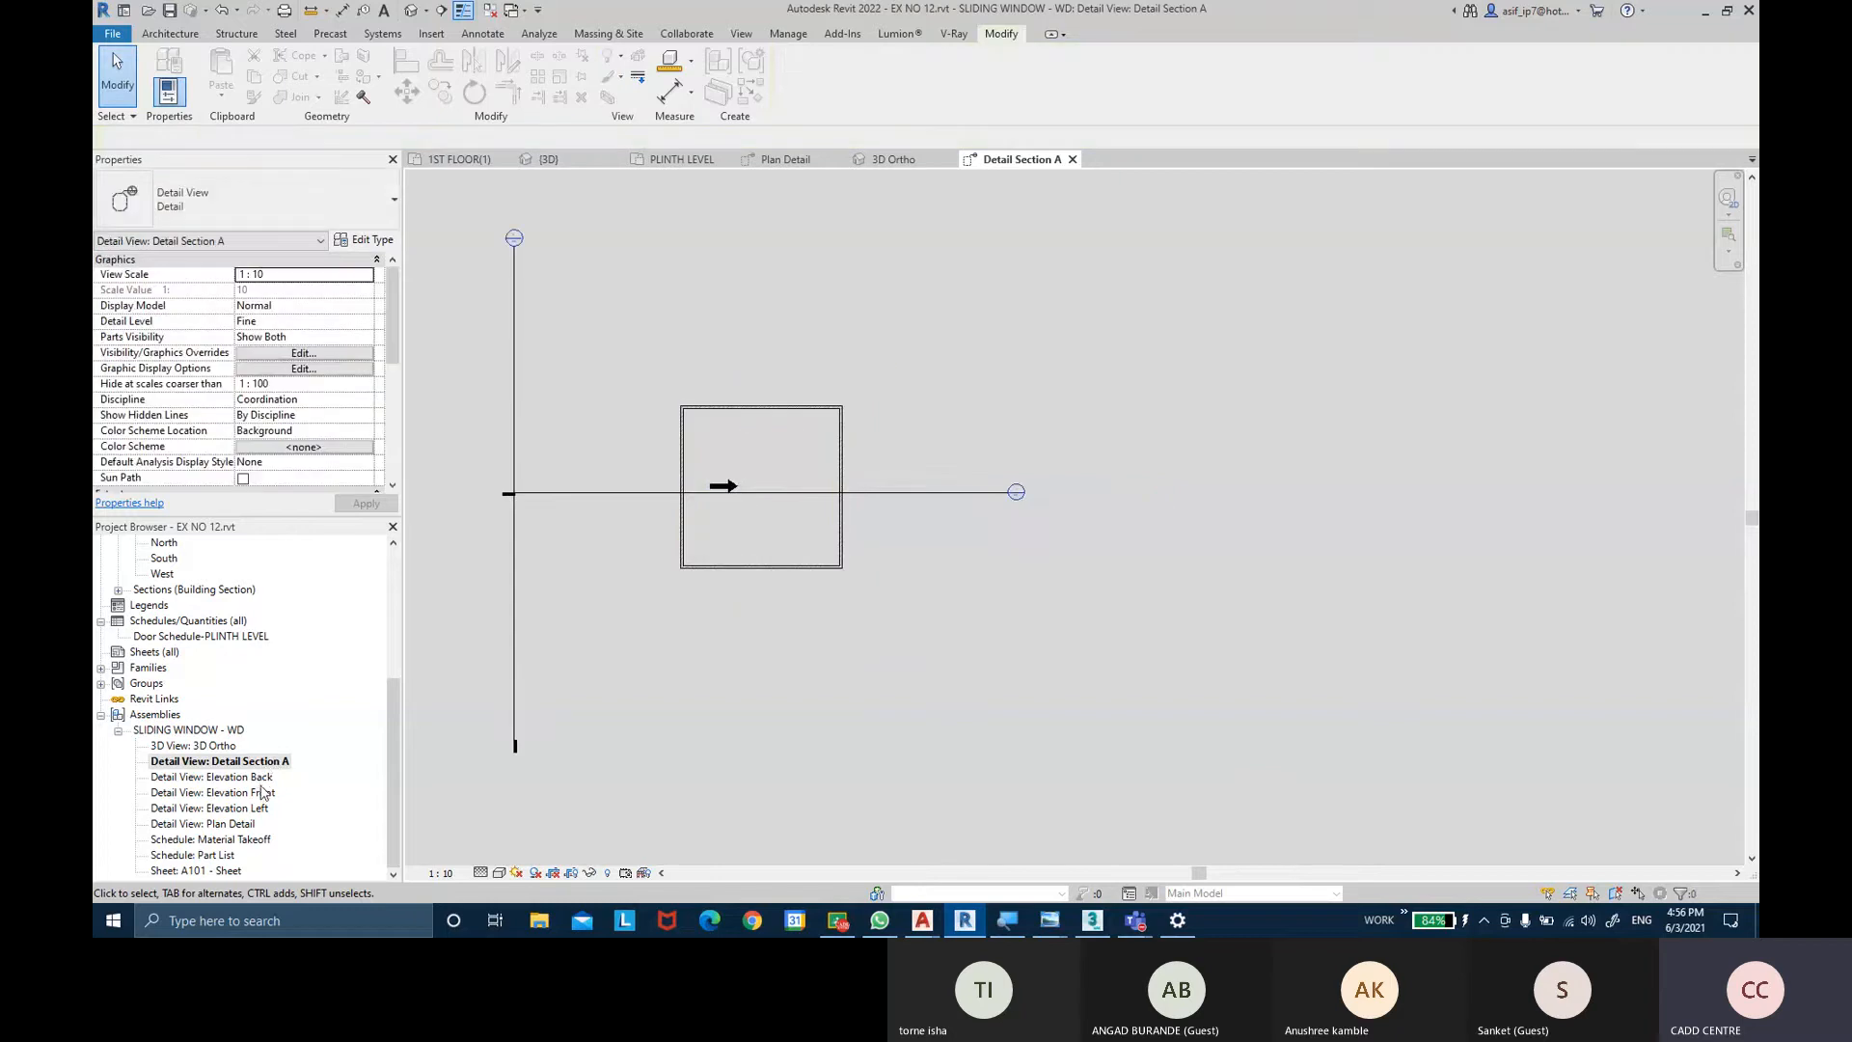
Open the assembly's Elevation Back, Elevation Front, Elevation Left and Plan Detail views one after another.
double_click(226, 776)
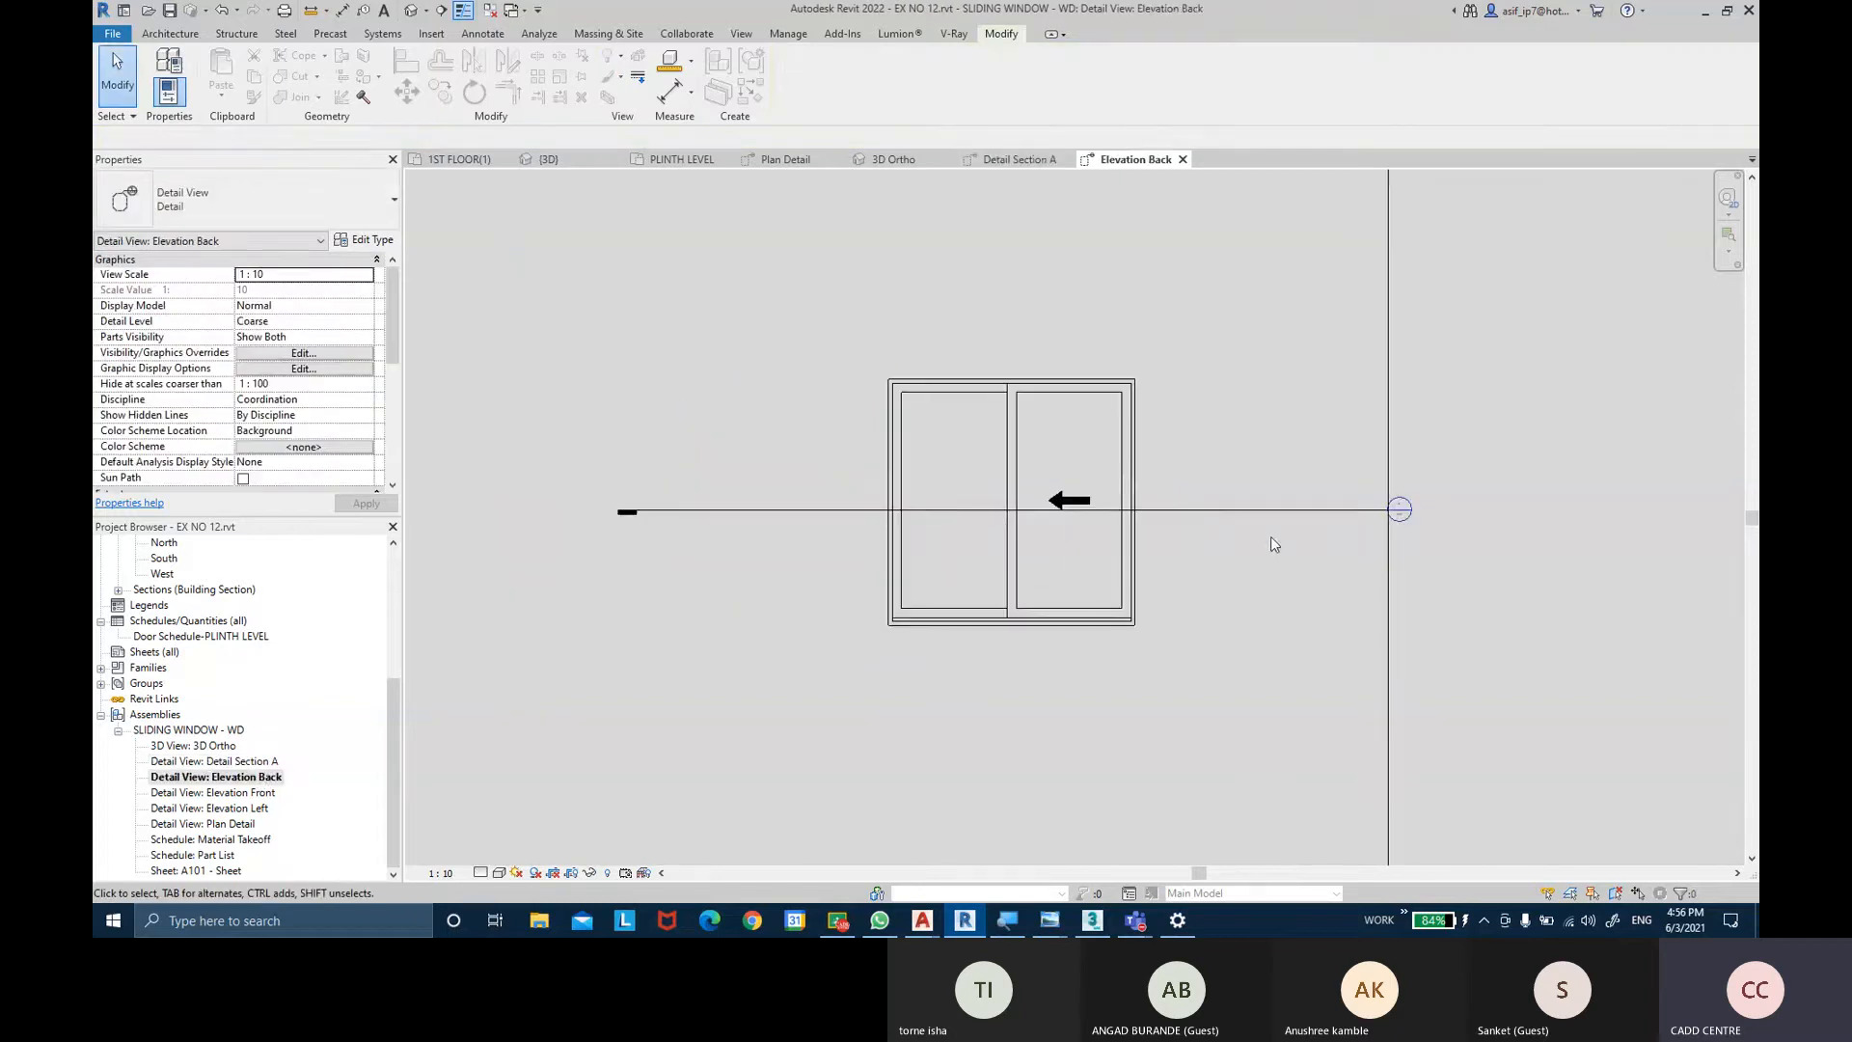
double_click(216, 792)
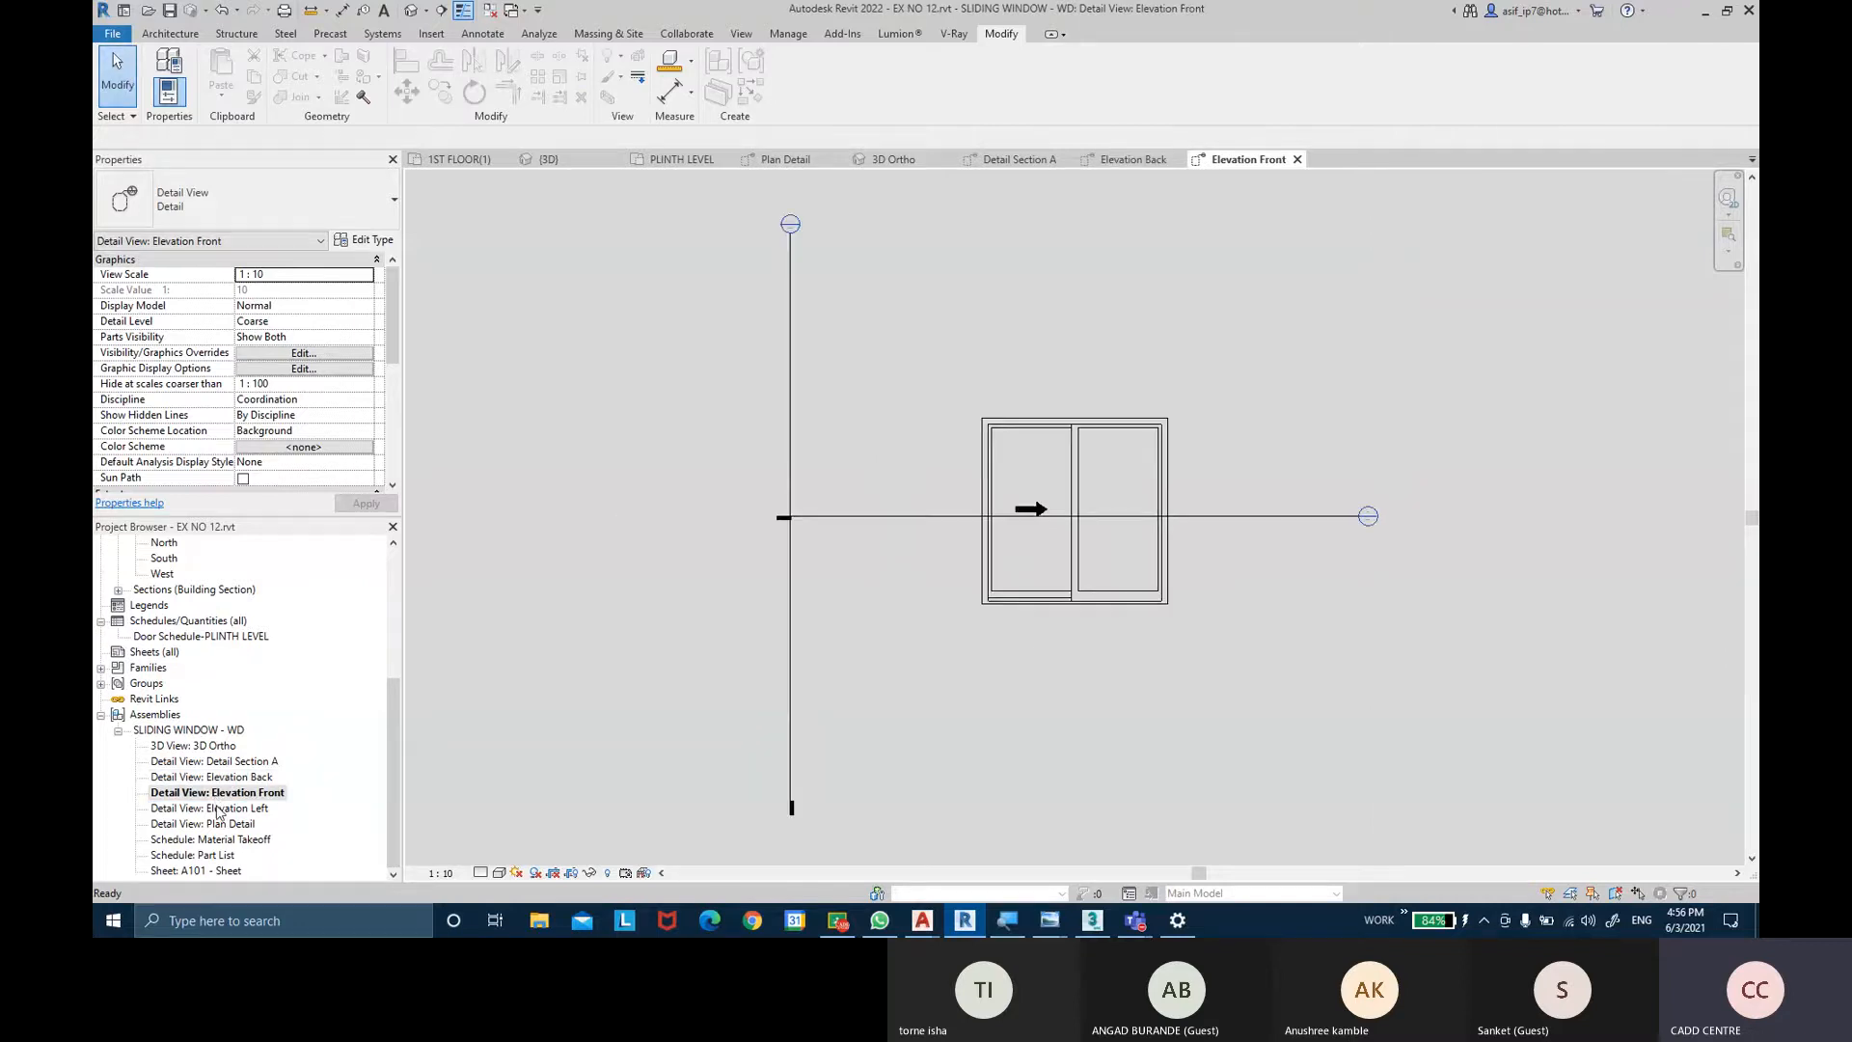
double_click(217, 808)
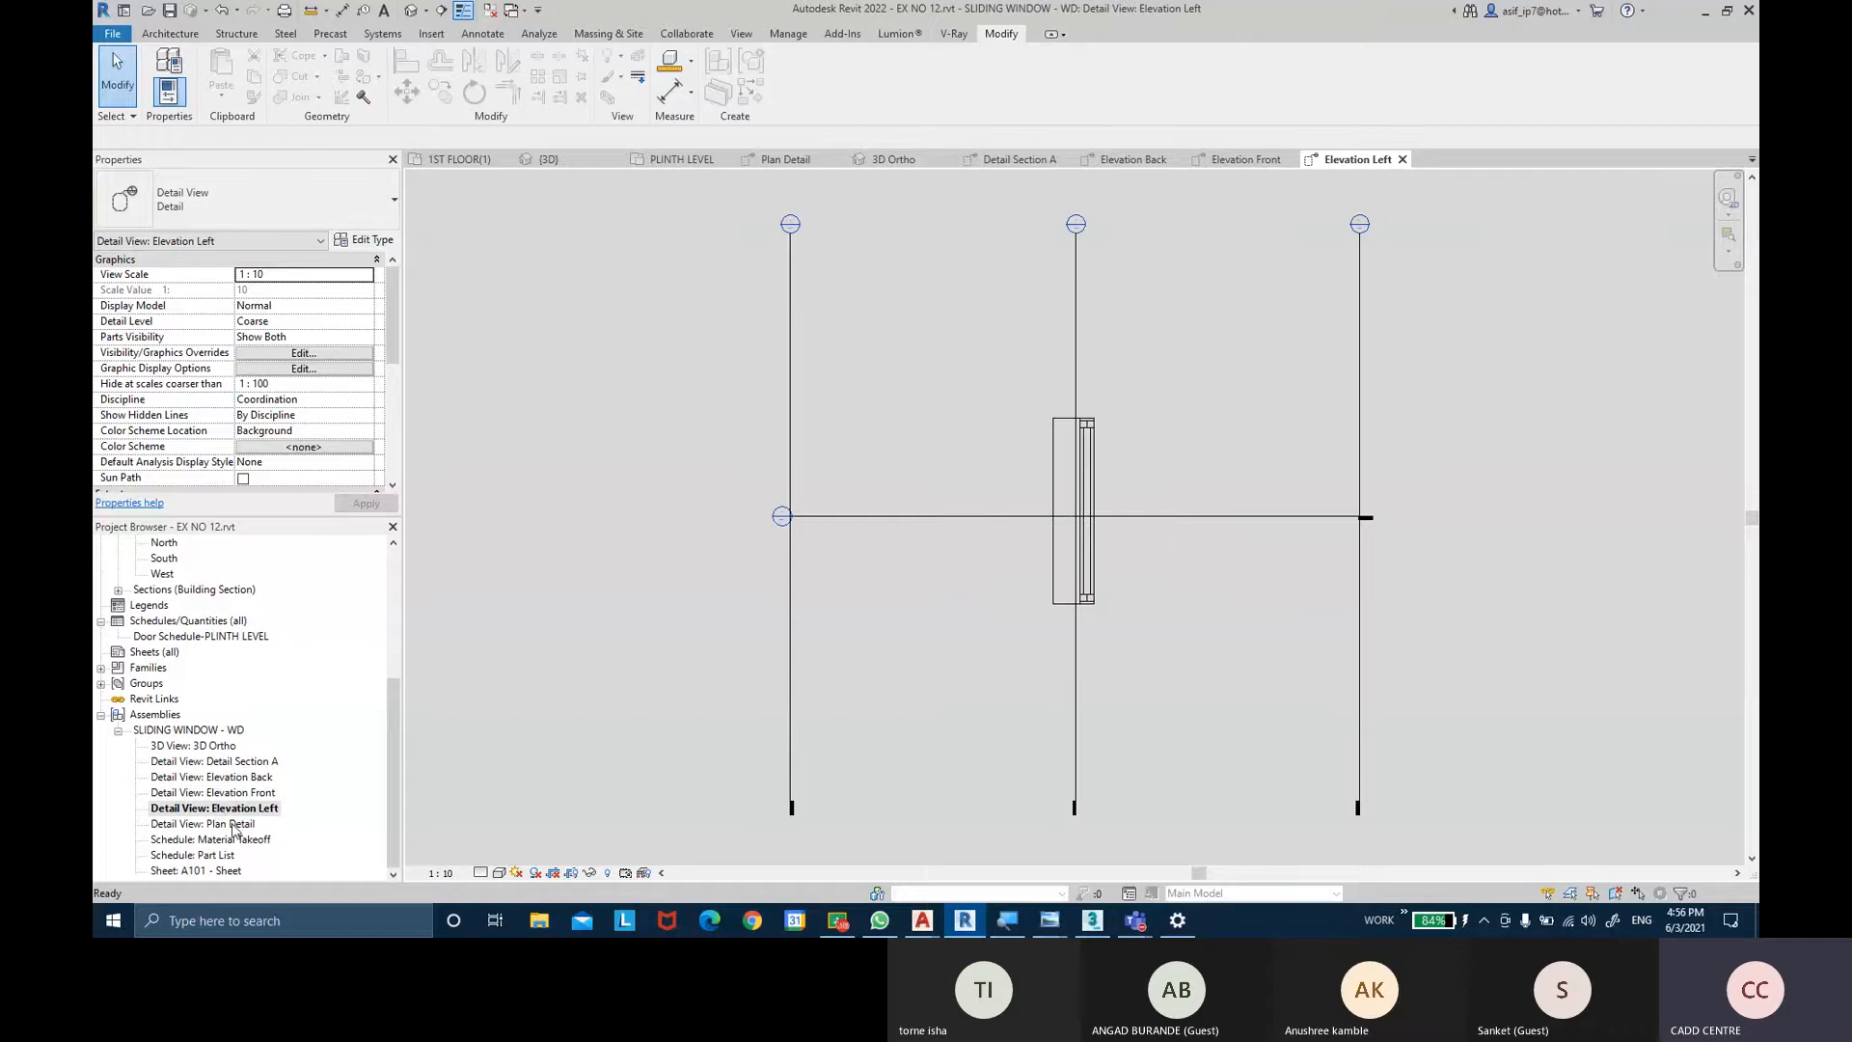
double_click(231, 824)
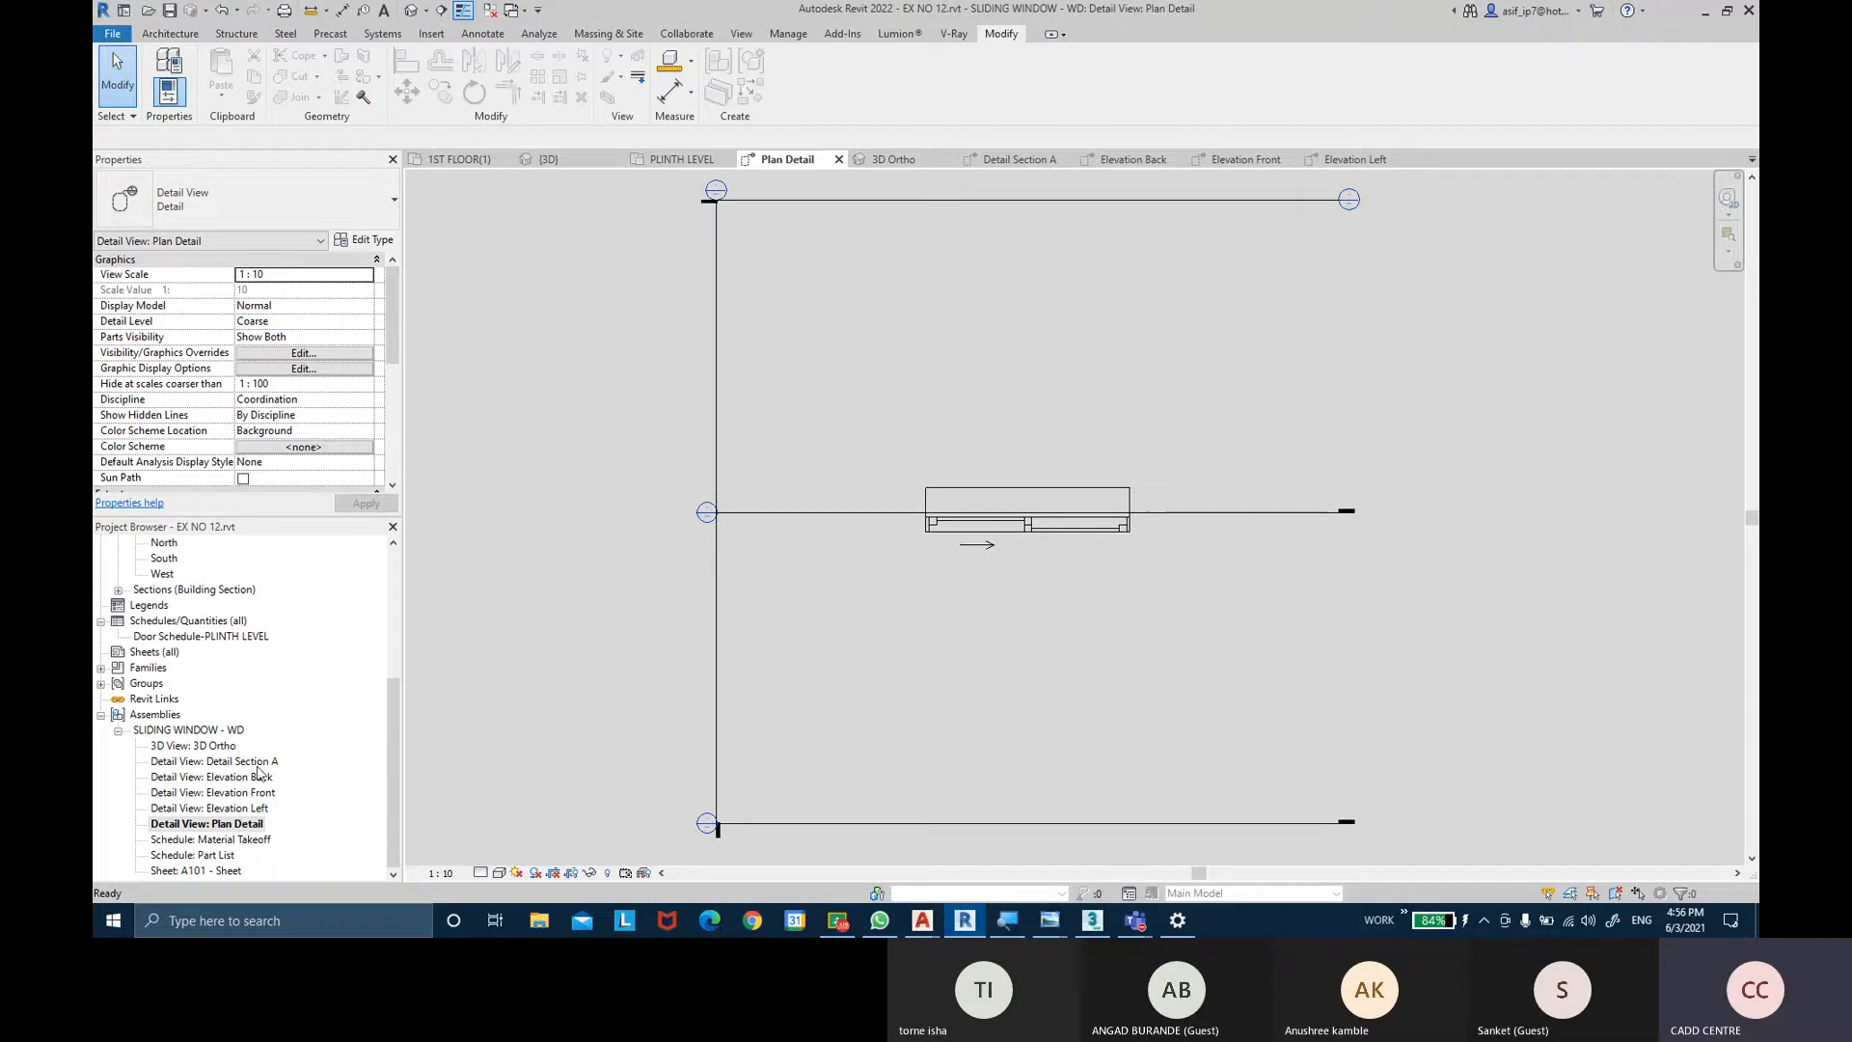
Check which view each line in the plan represents by selecting the Elevation Back, Elevation Left and Detail Section A lines.
middle_click_drag(963, 327, 872, 343)
left_click(869, 219)
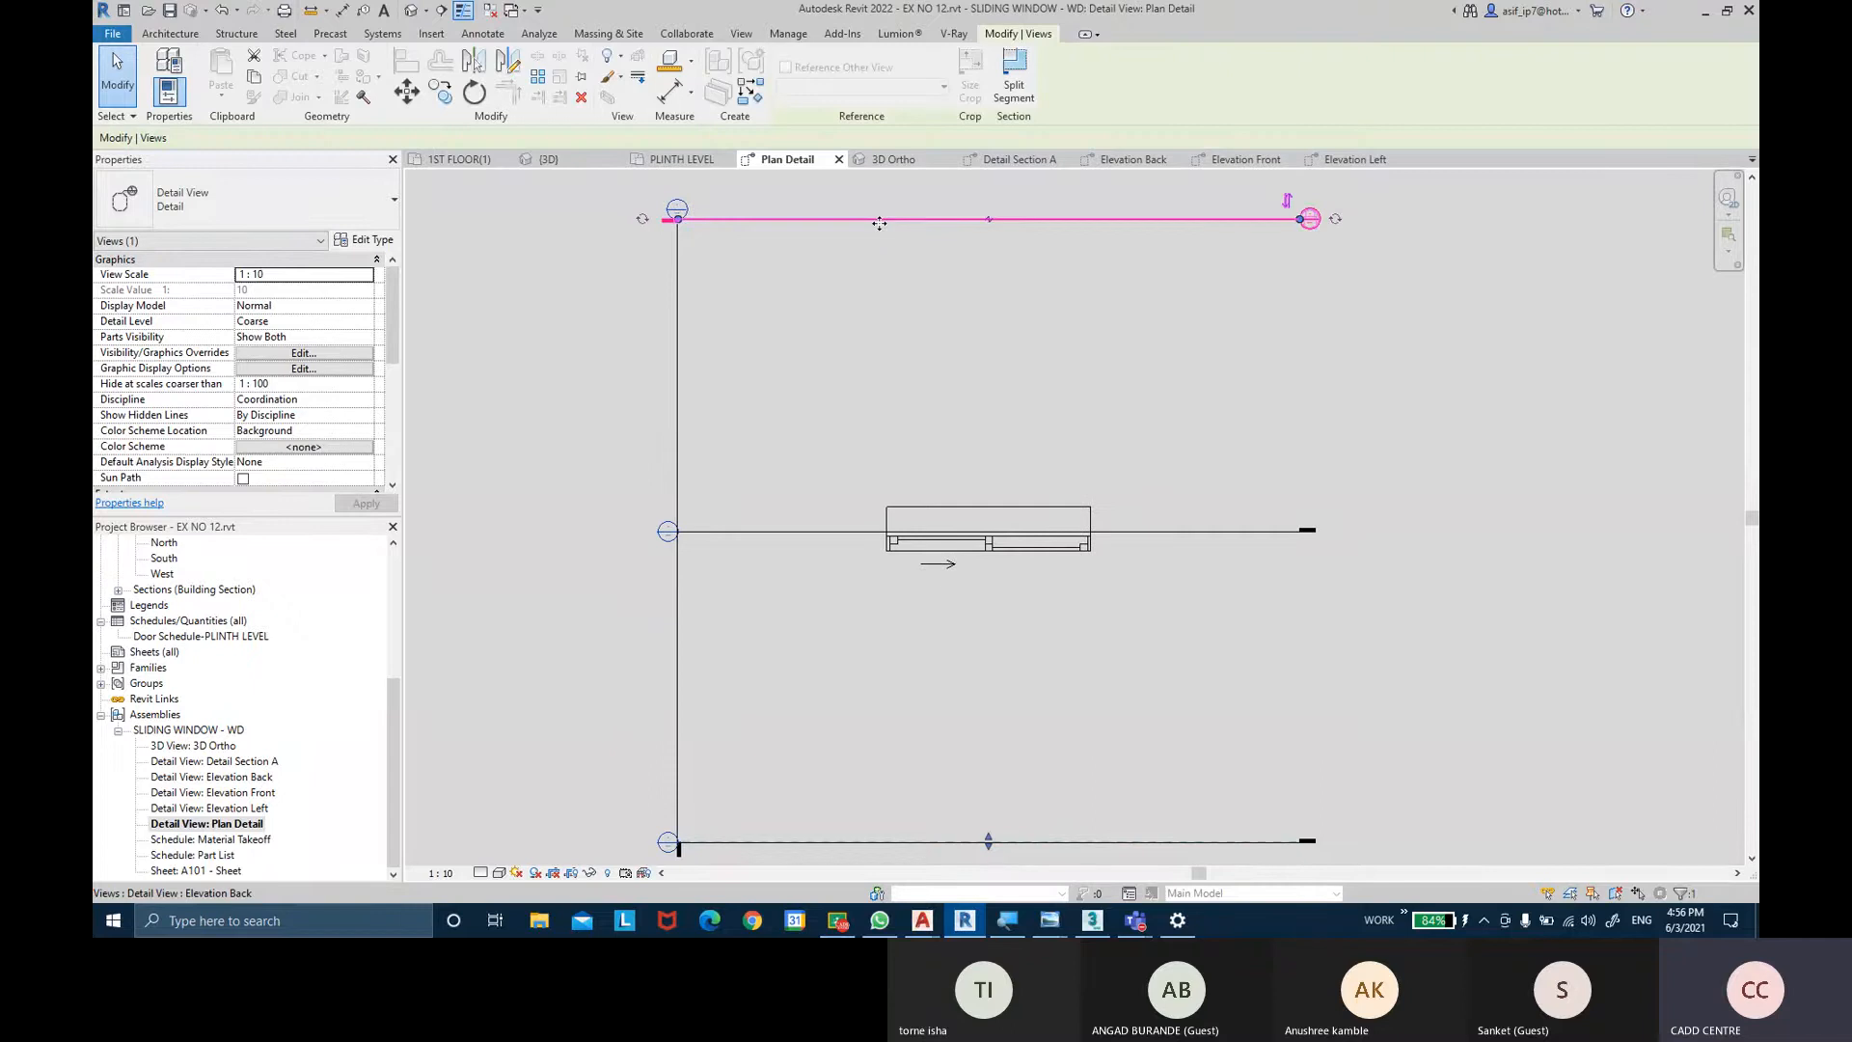
key("Escape")
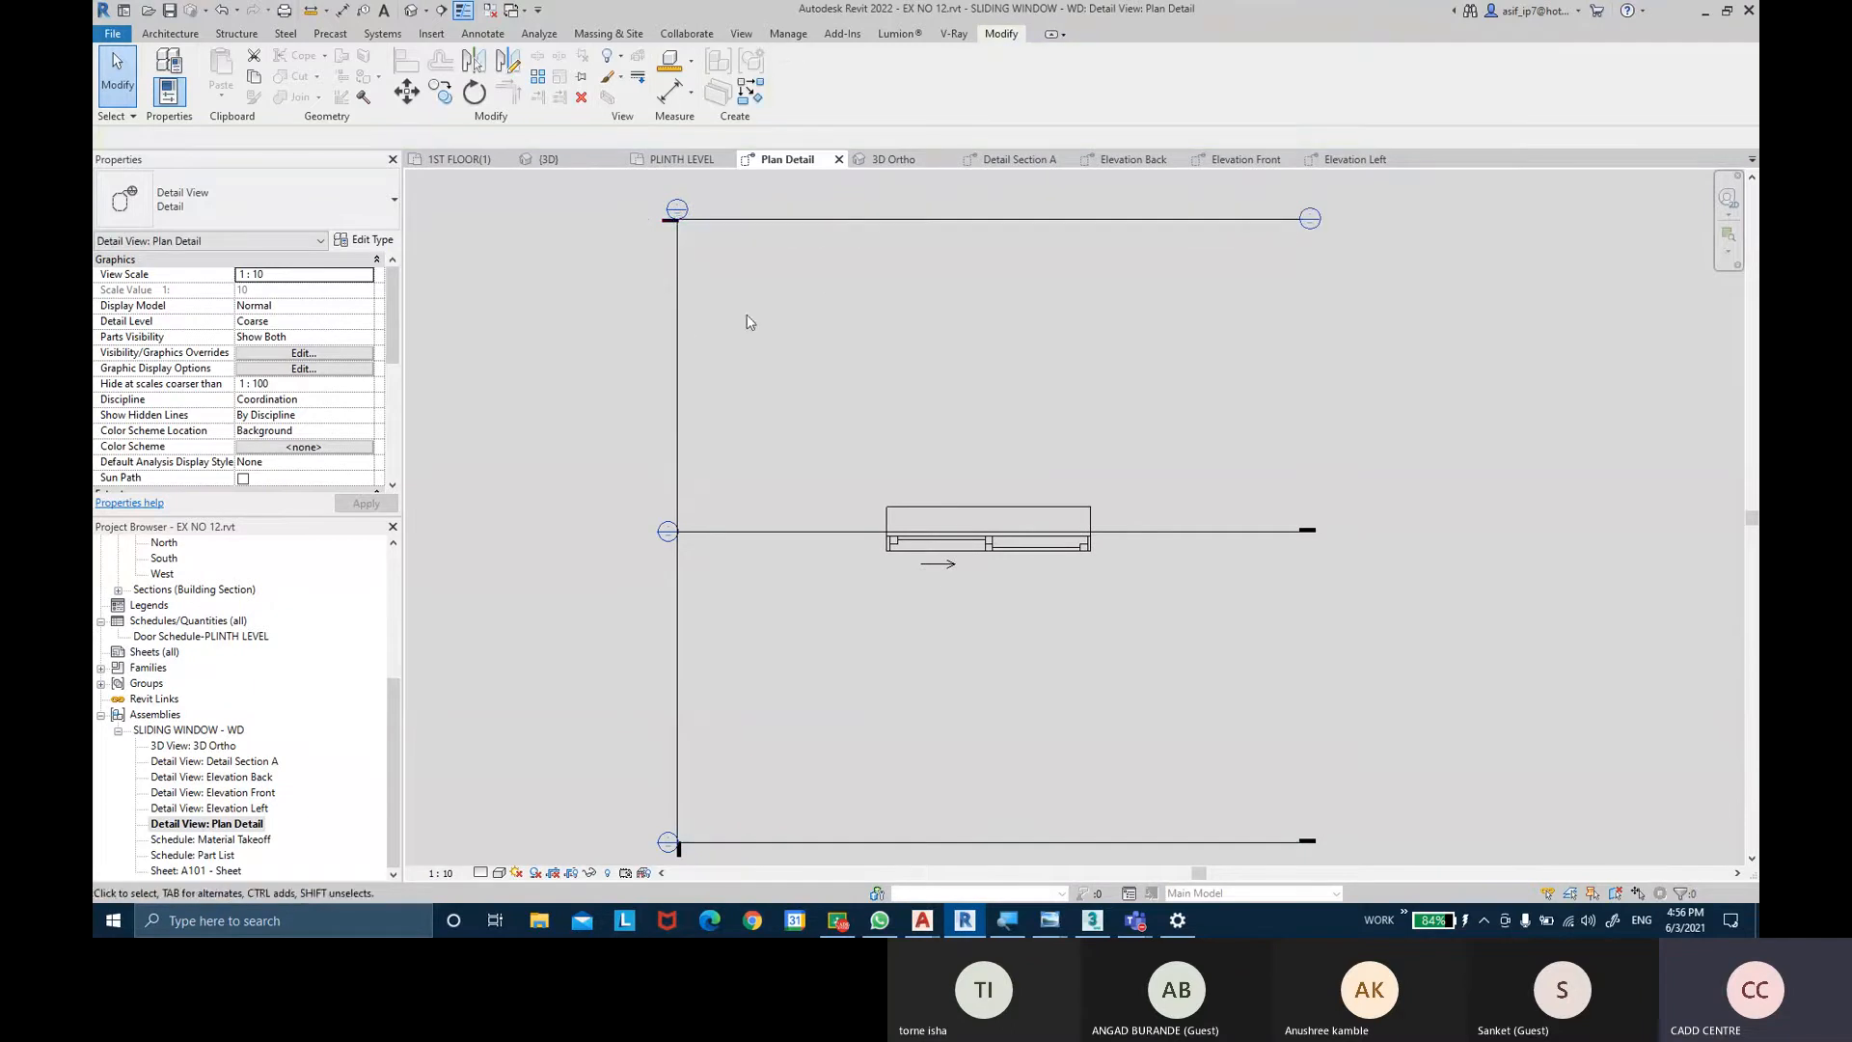
left_click(677, 338)
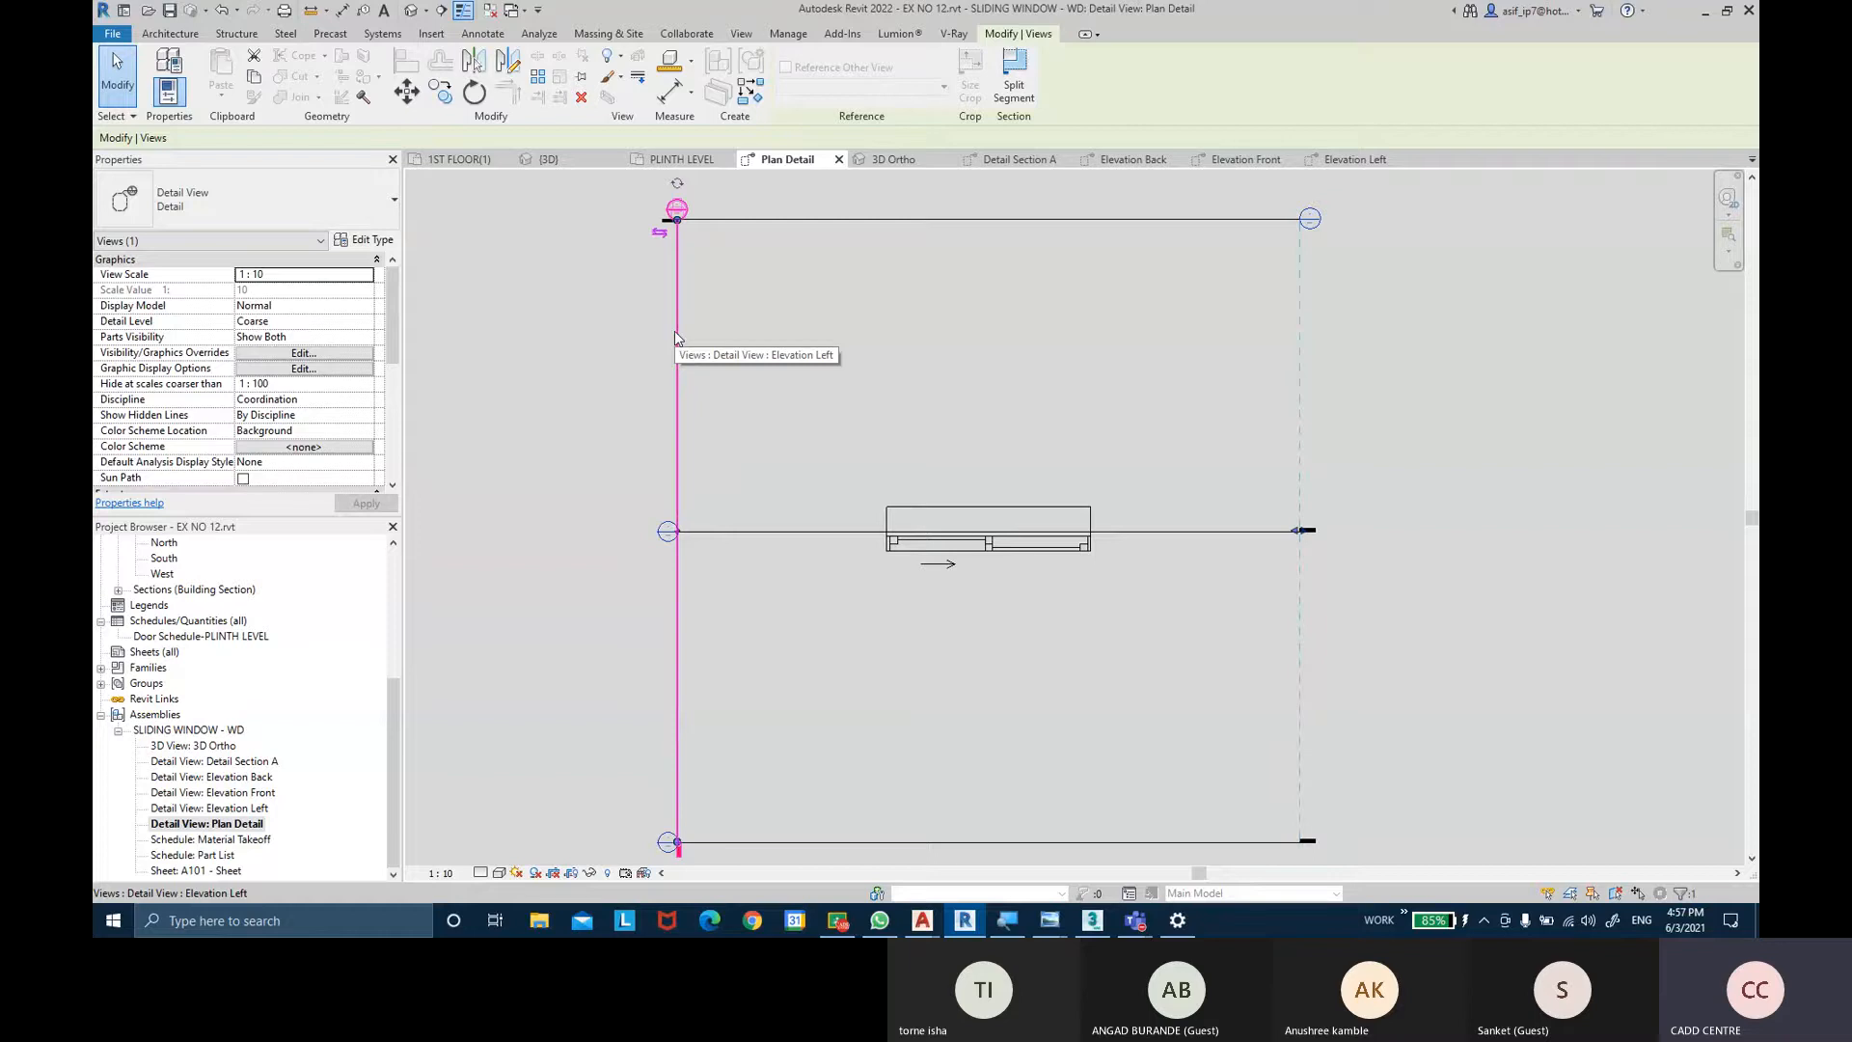
key("Escape")
left_click(778, 531)
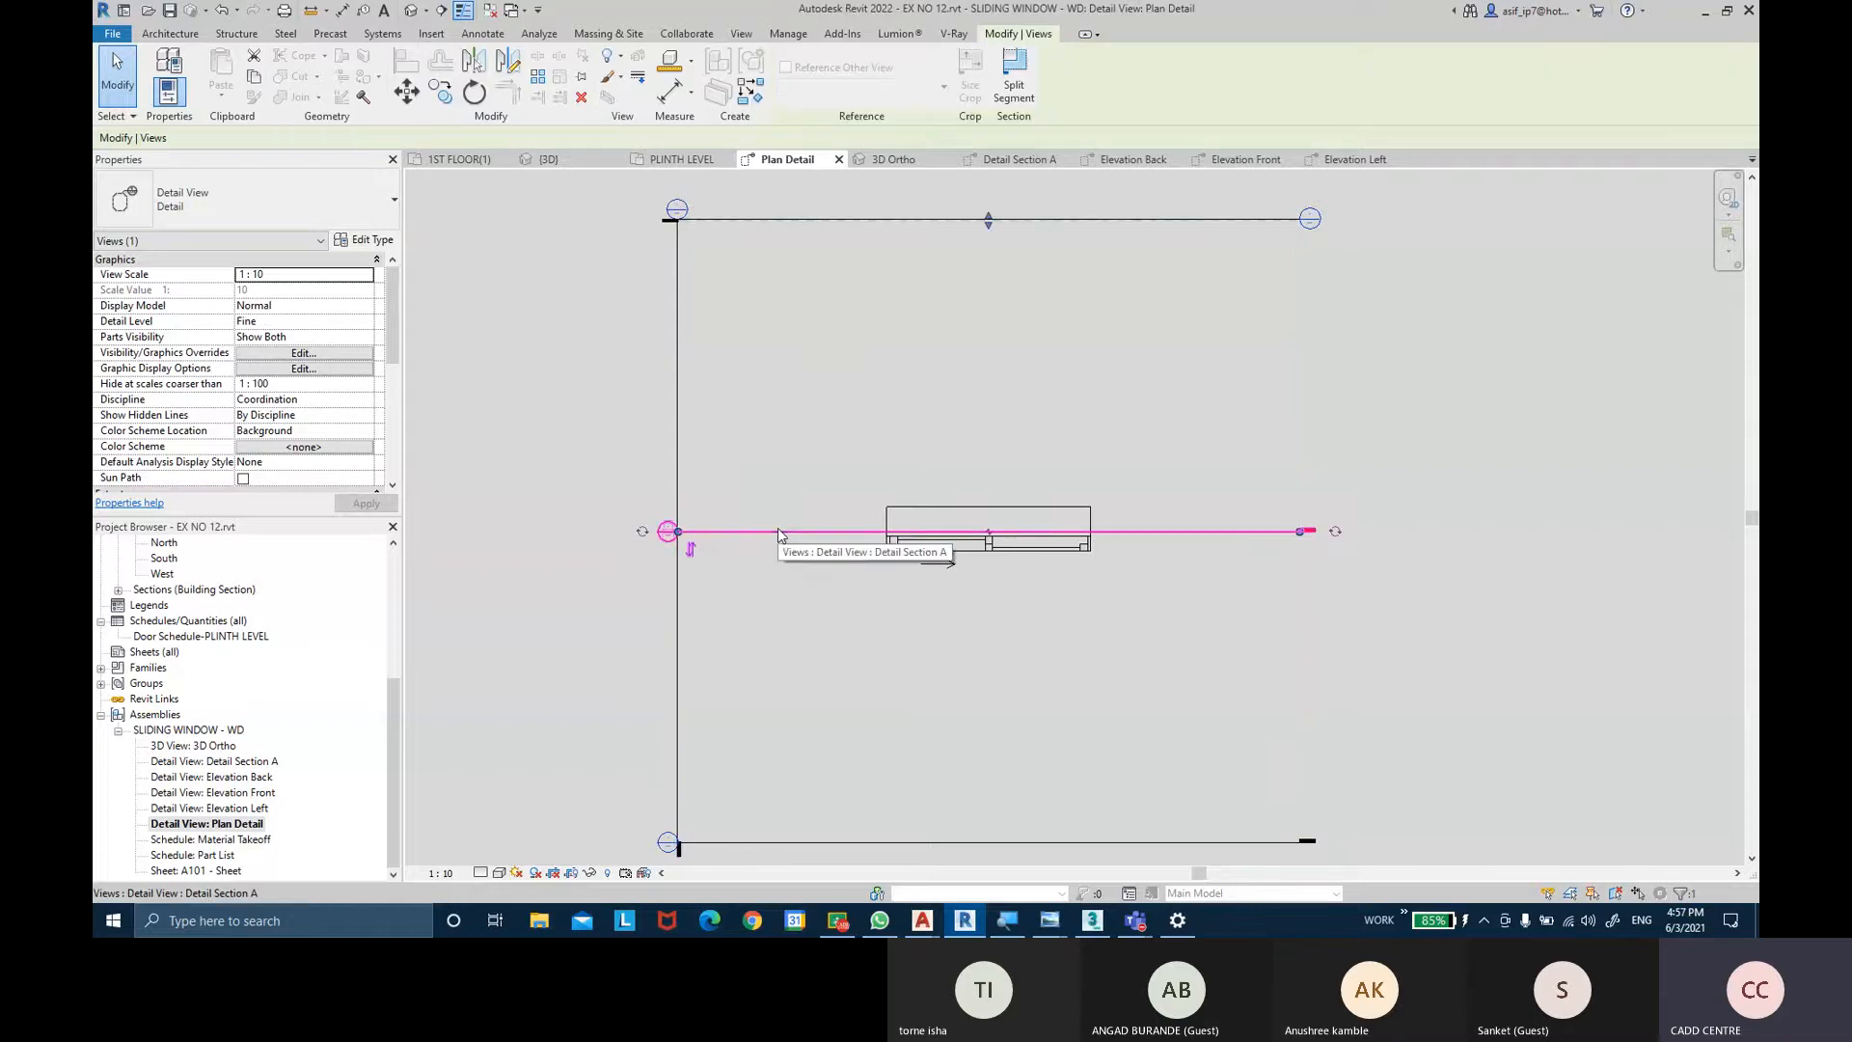
left_click(810, 629)
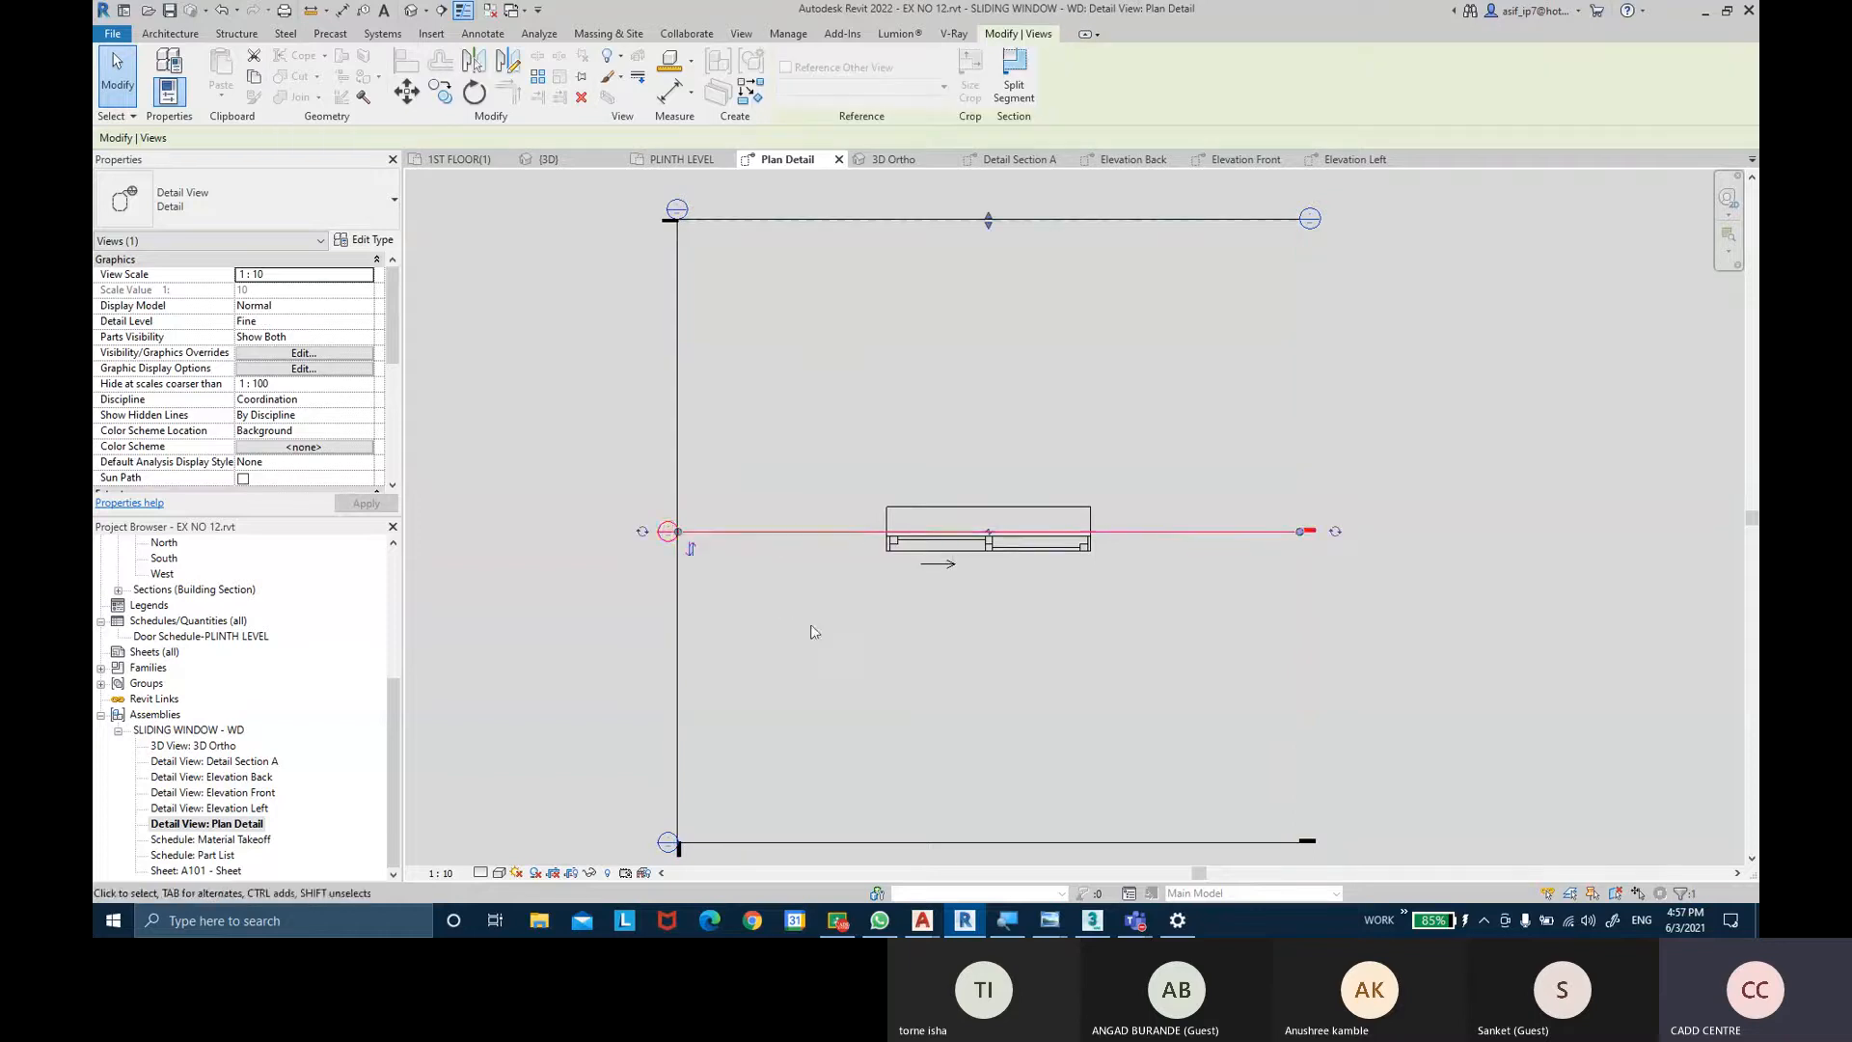
left_click(811, 539)
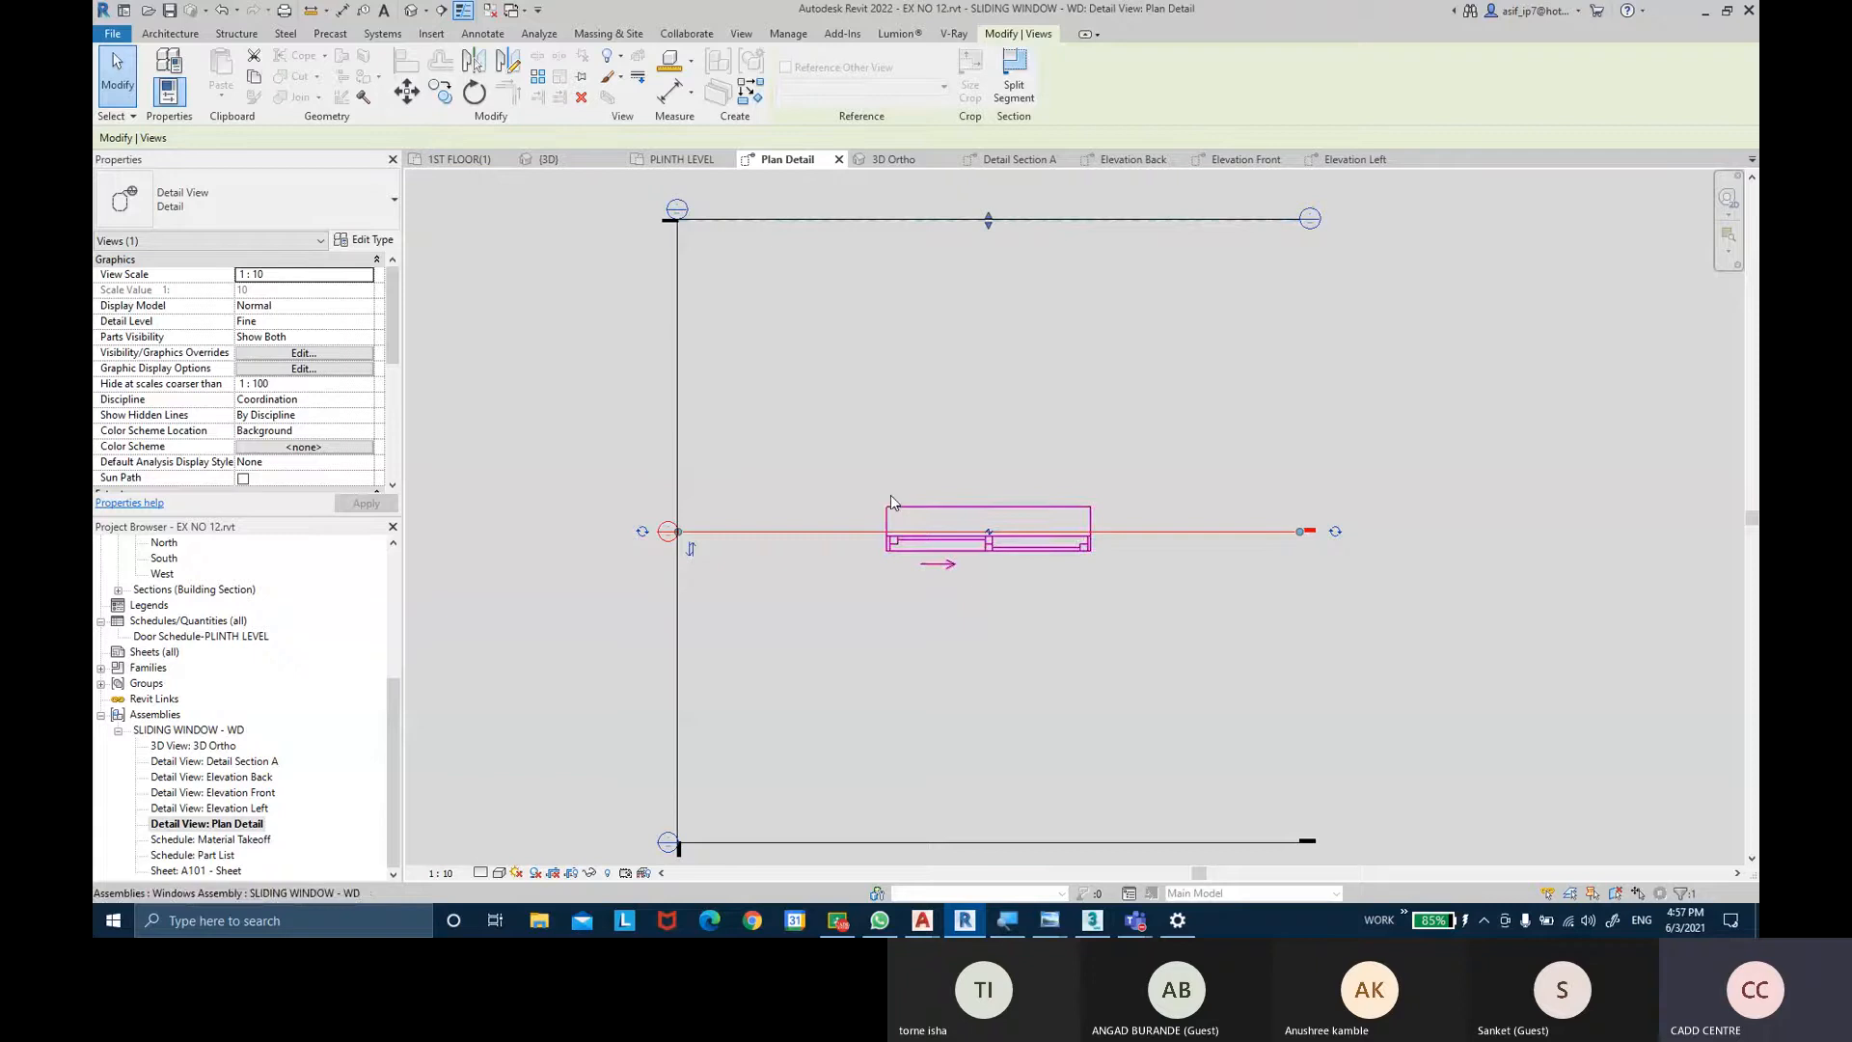
left_click(473, 92)
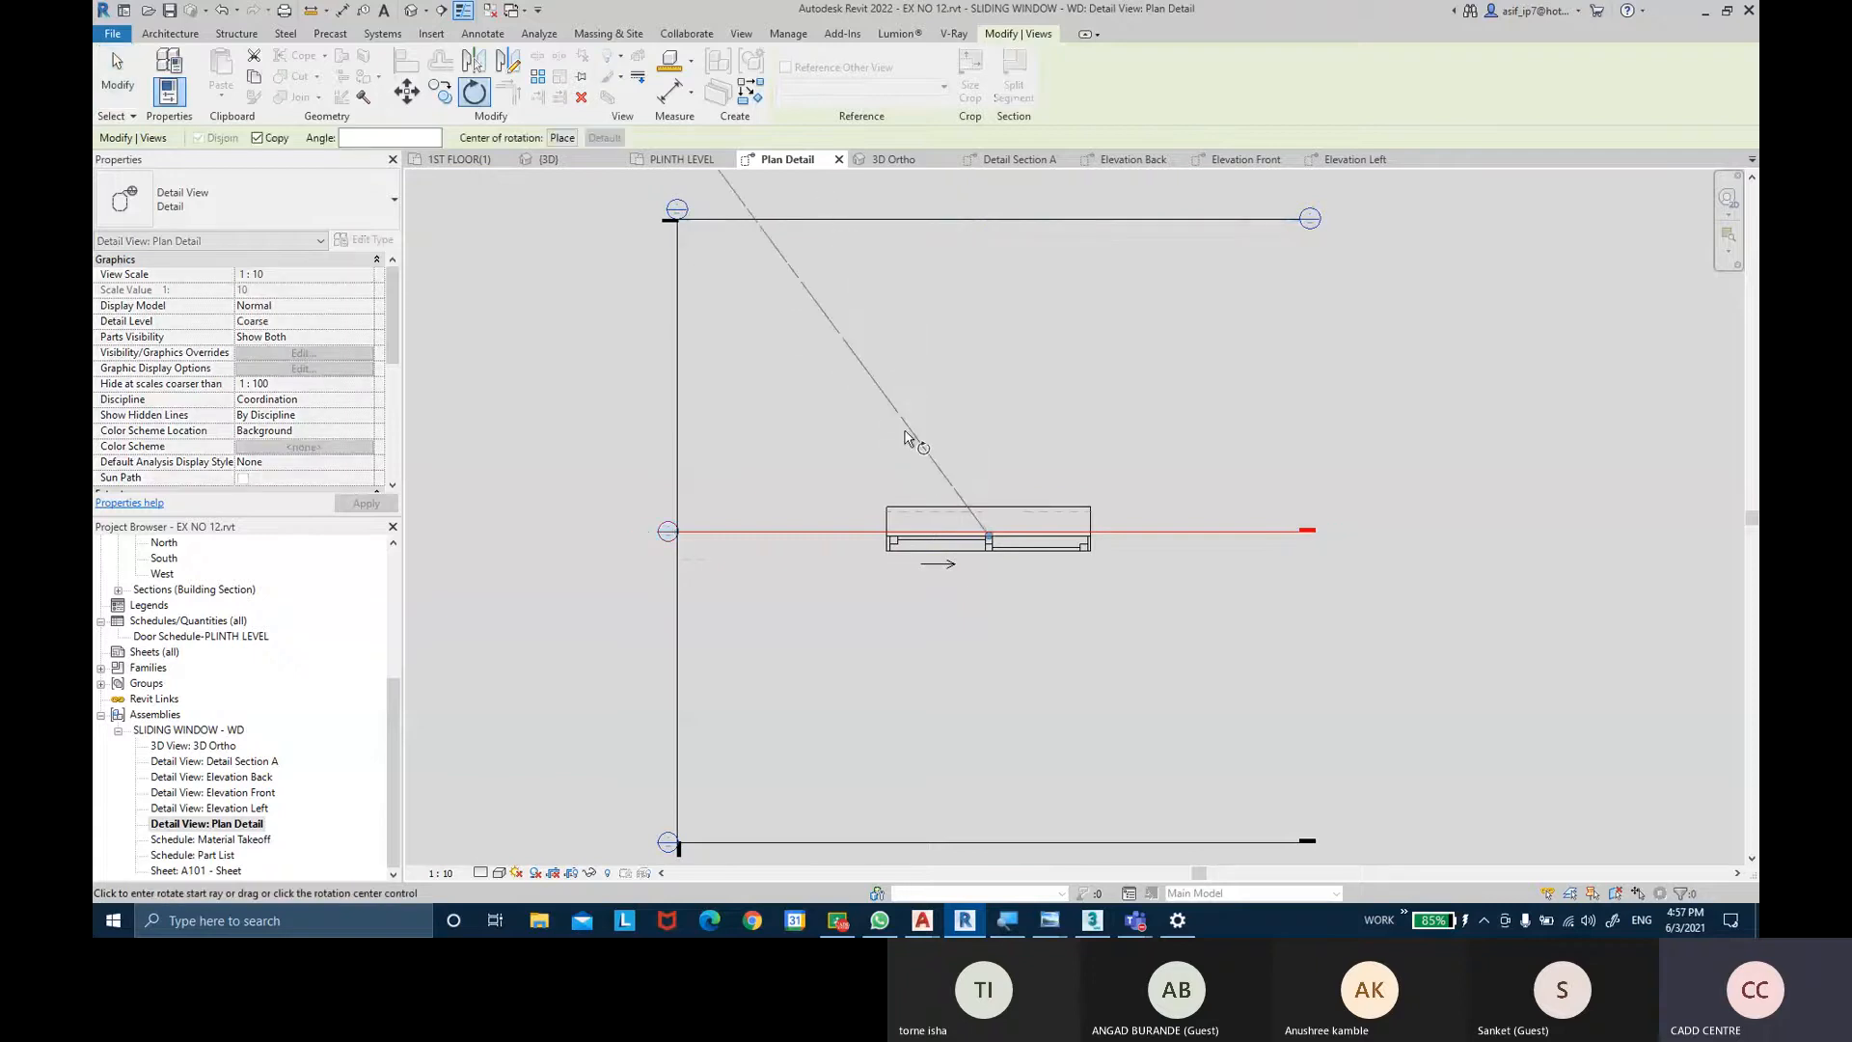
left_click(801, 538)
key("Escape")
Try to rotate a copy of the Detail Section A line about 89° freehand around the window's centre, and undo it.
left_click(473, 92)
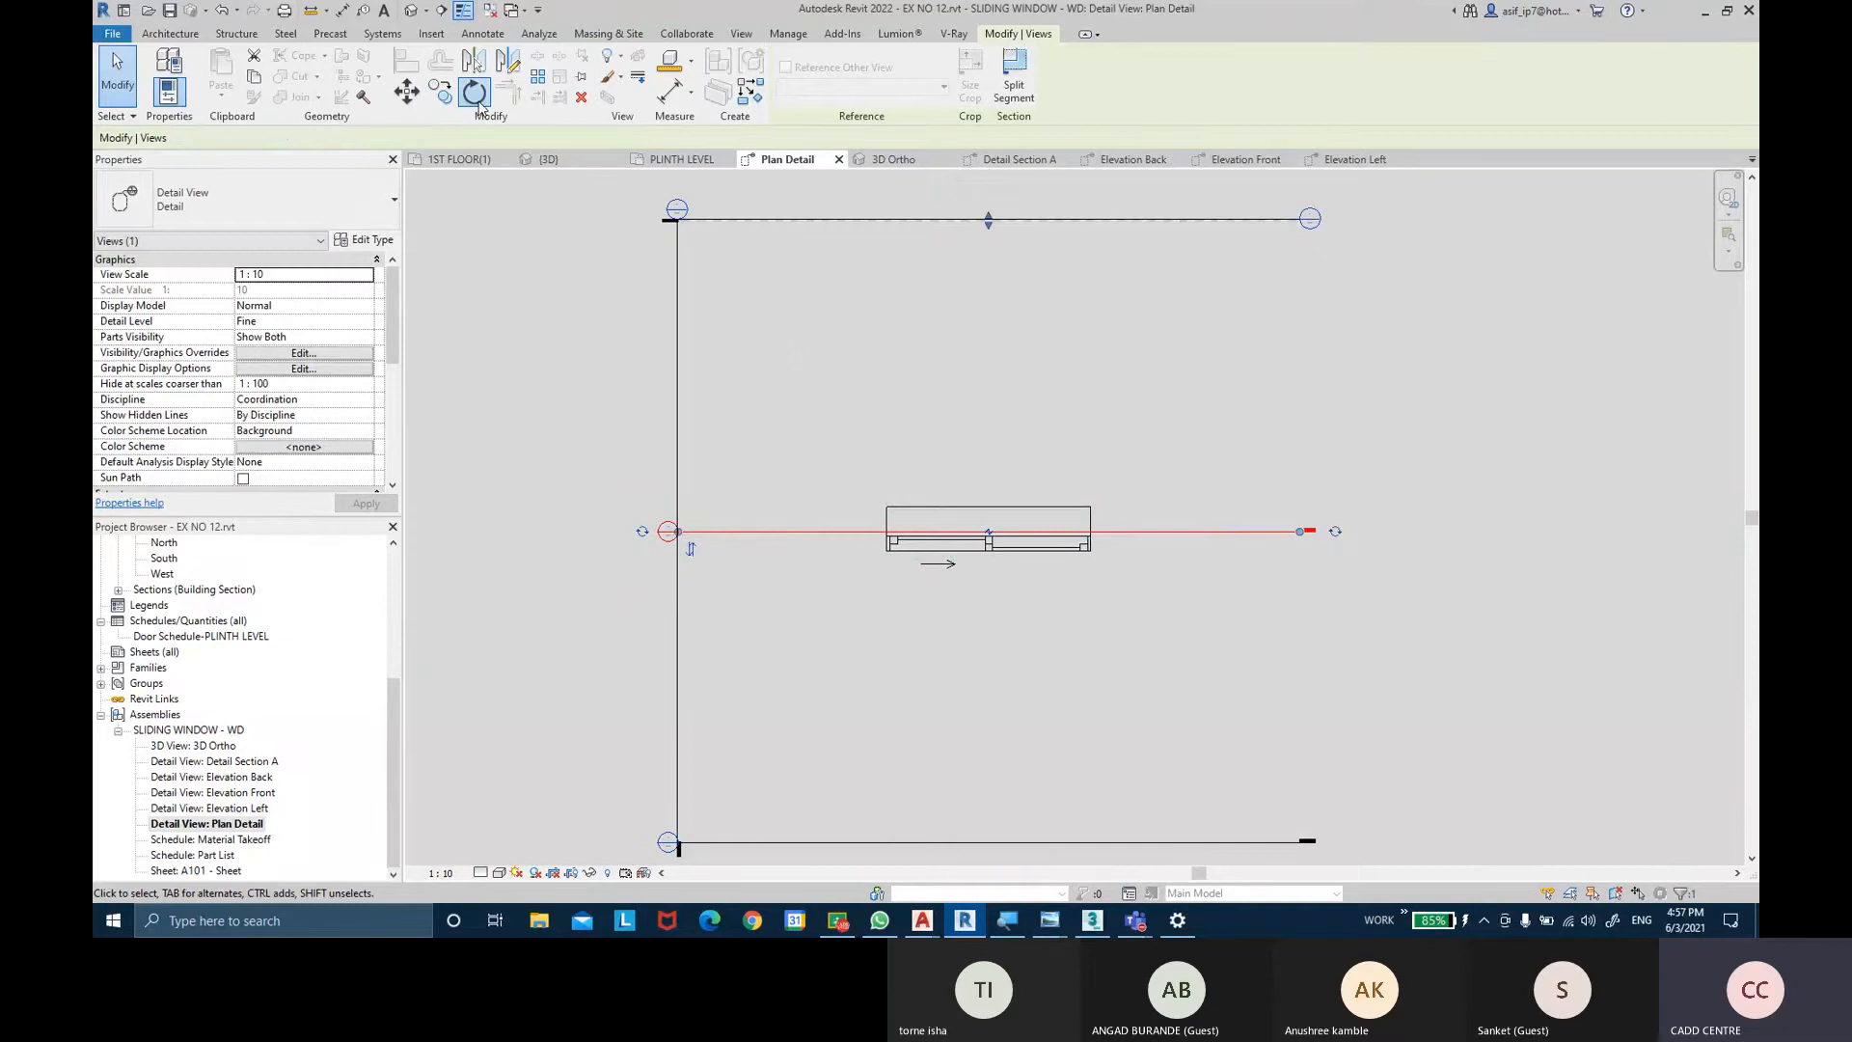
scroll(744, 536, "up", 5)
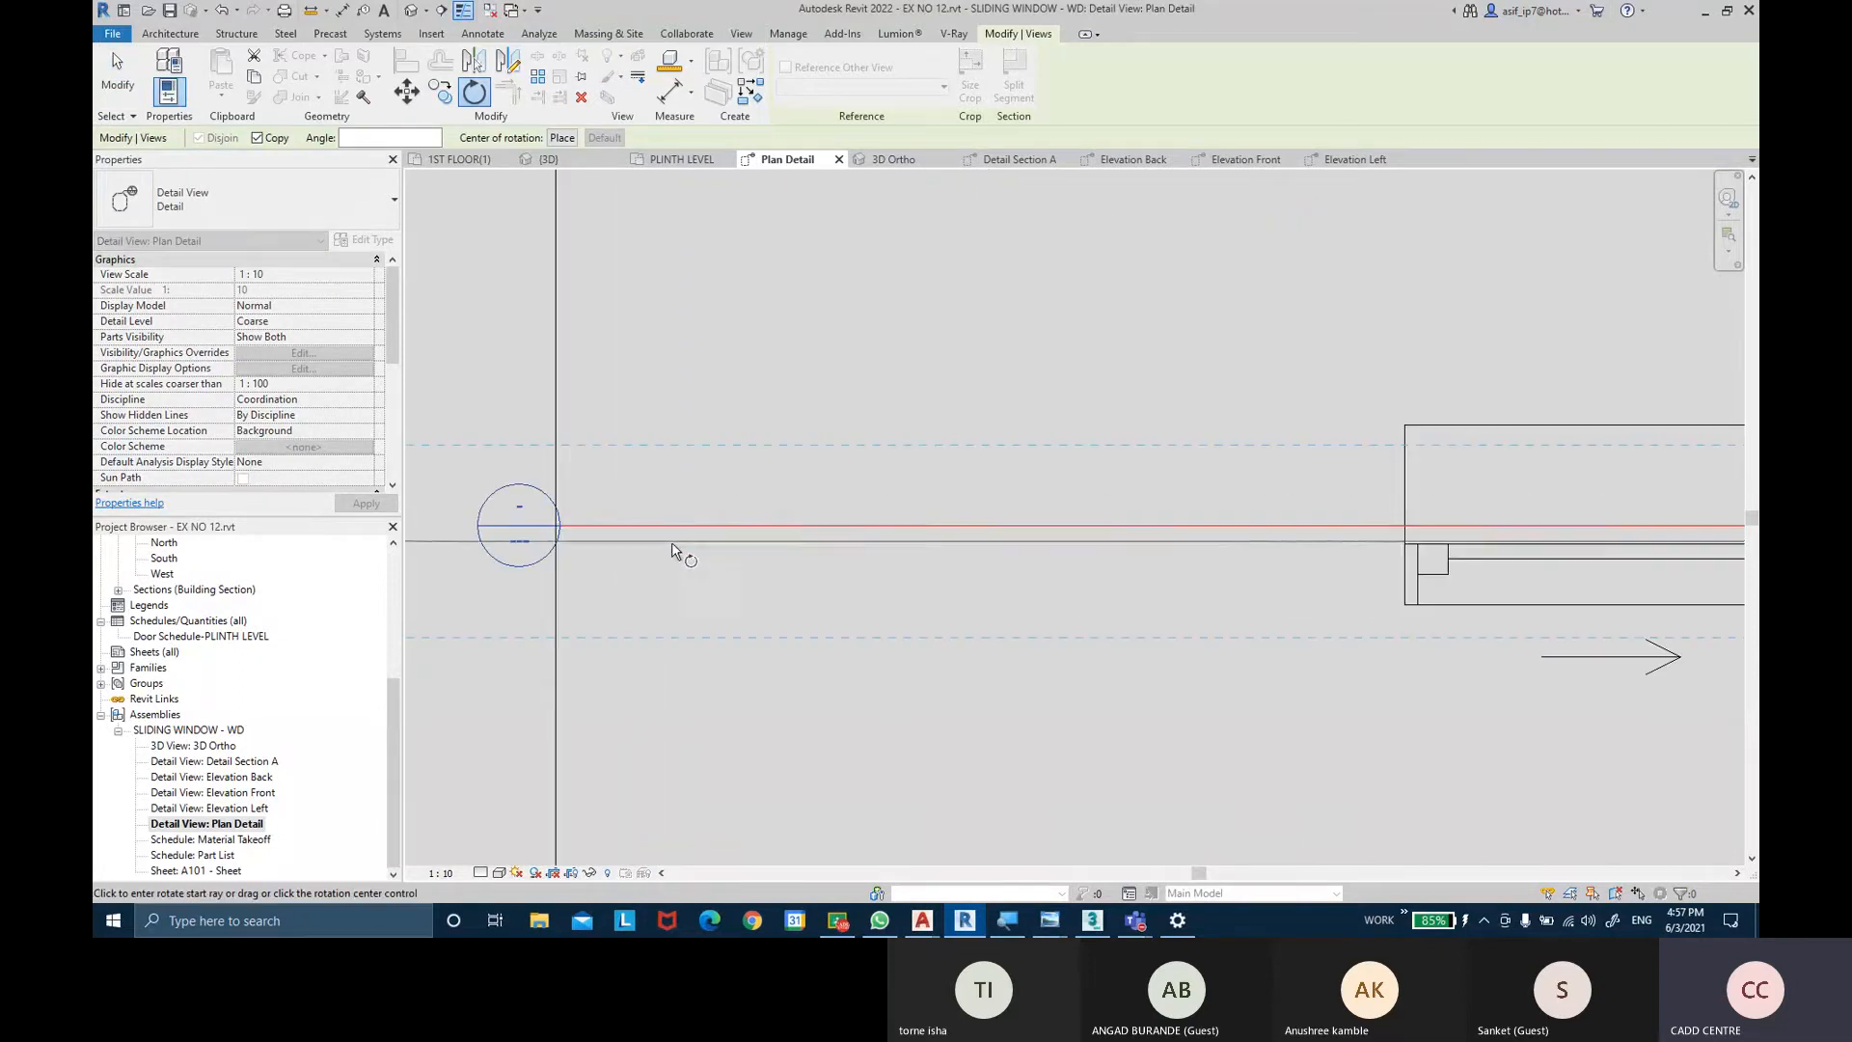
scroll(579, 521, "up", 3)
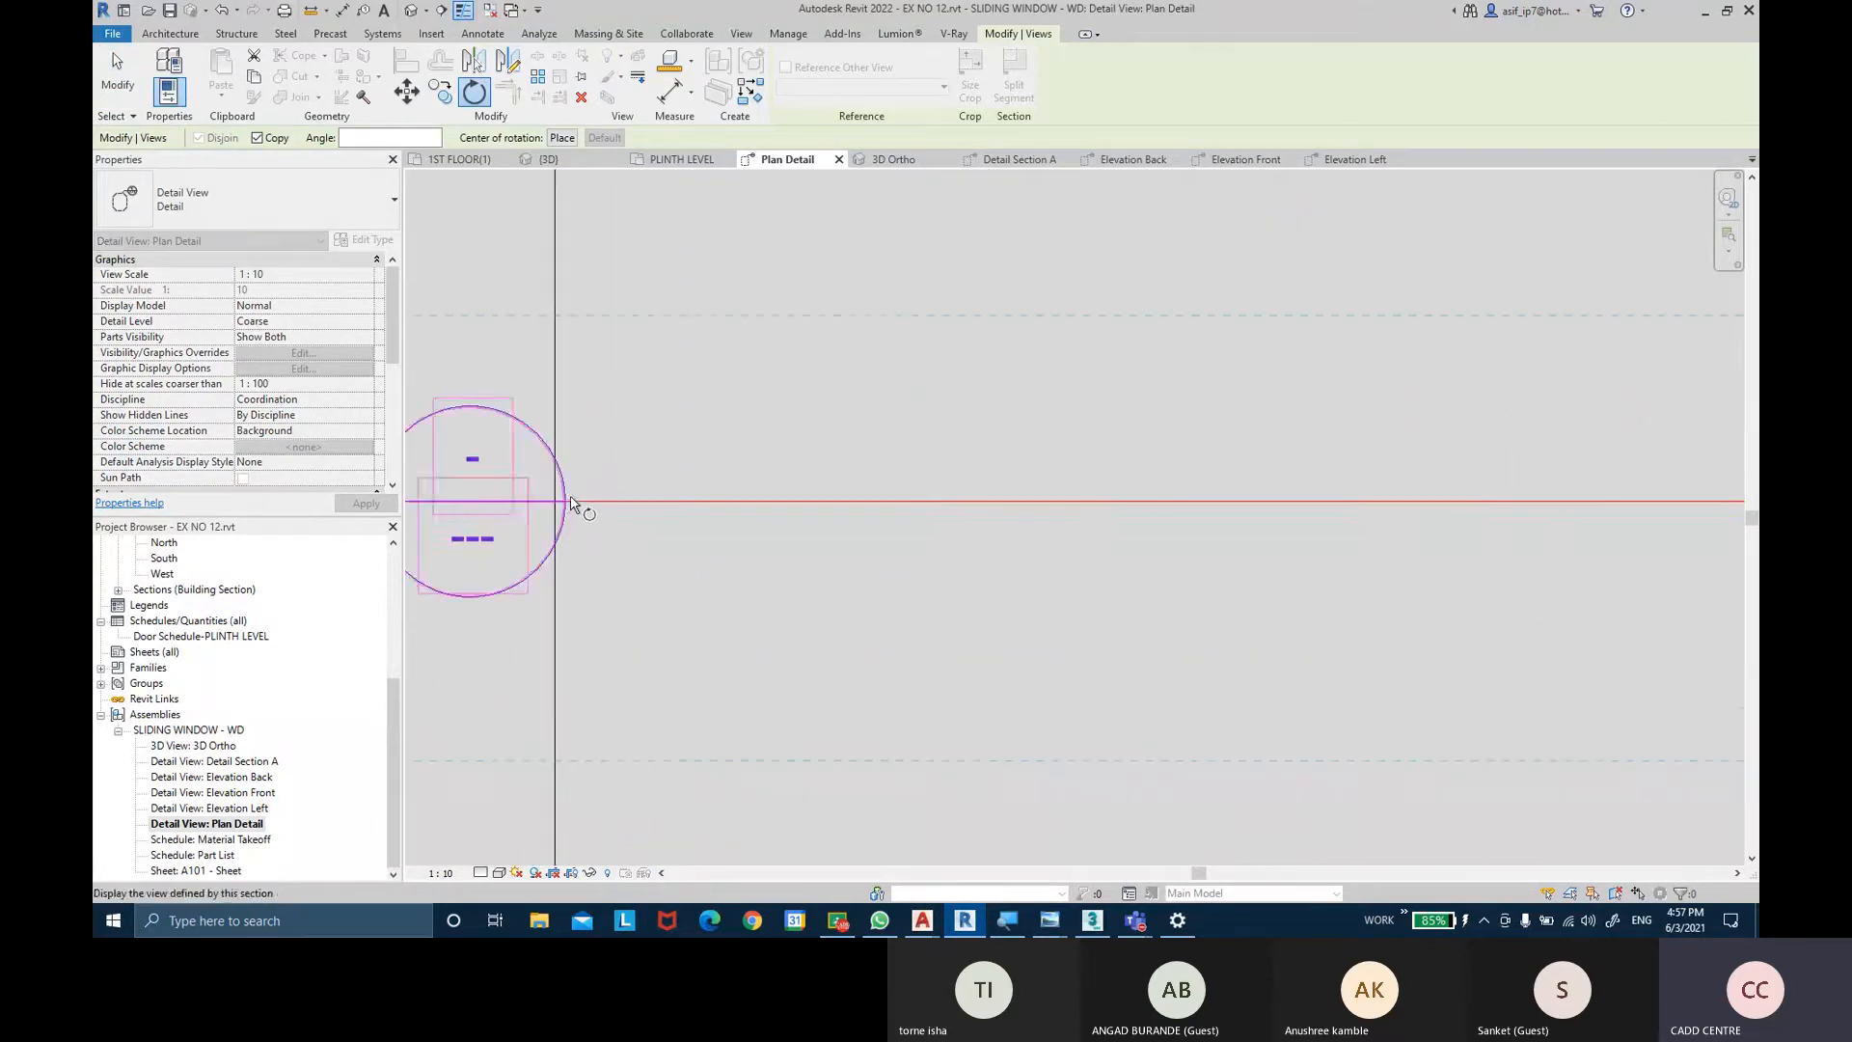
left_click(577, 503)
scroll(772, 299, "down", 5)
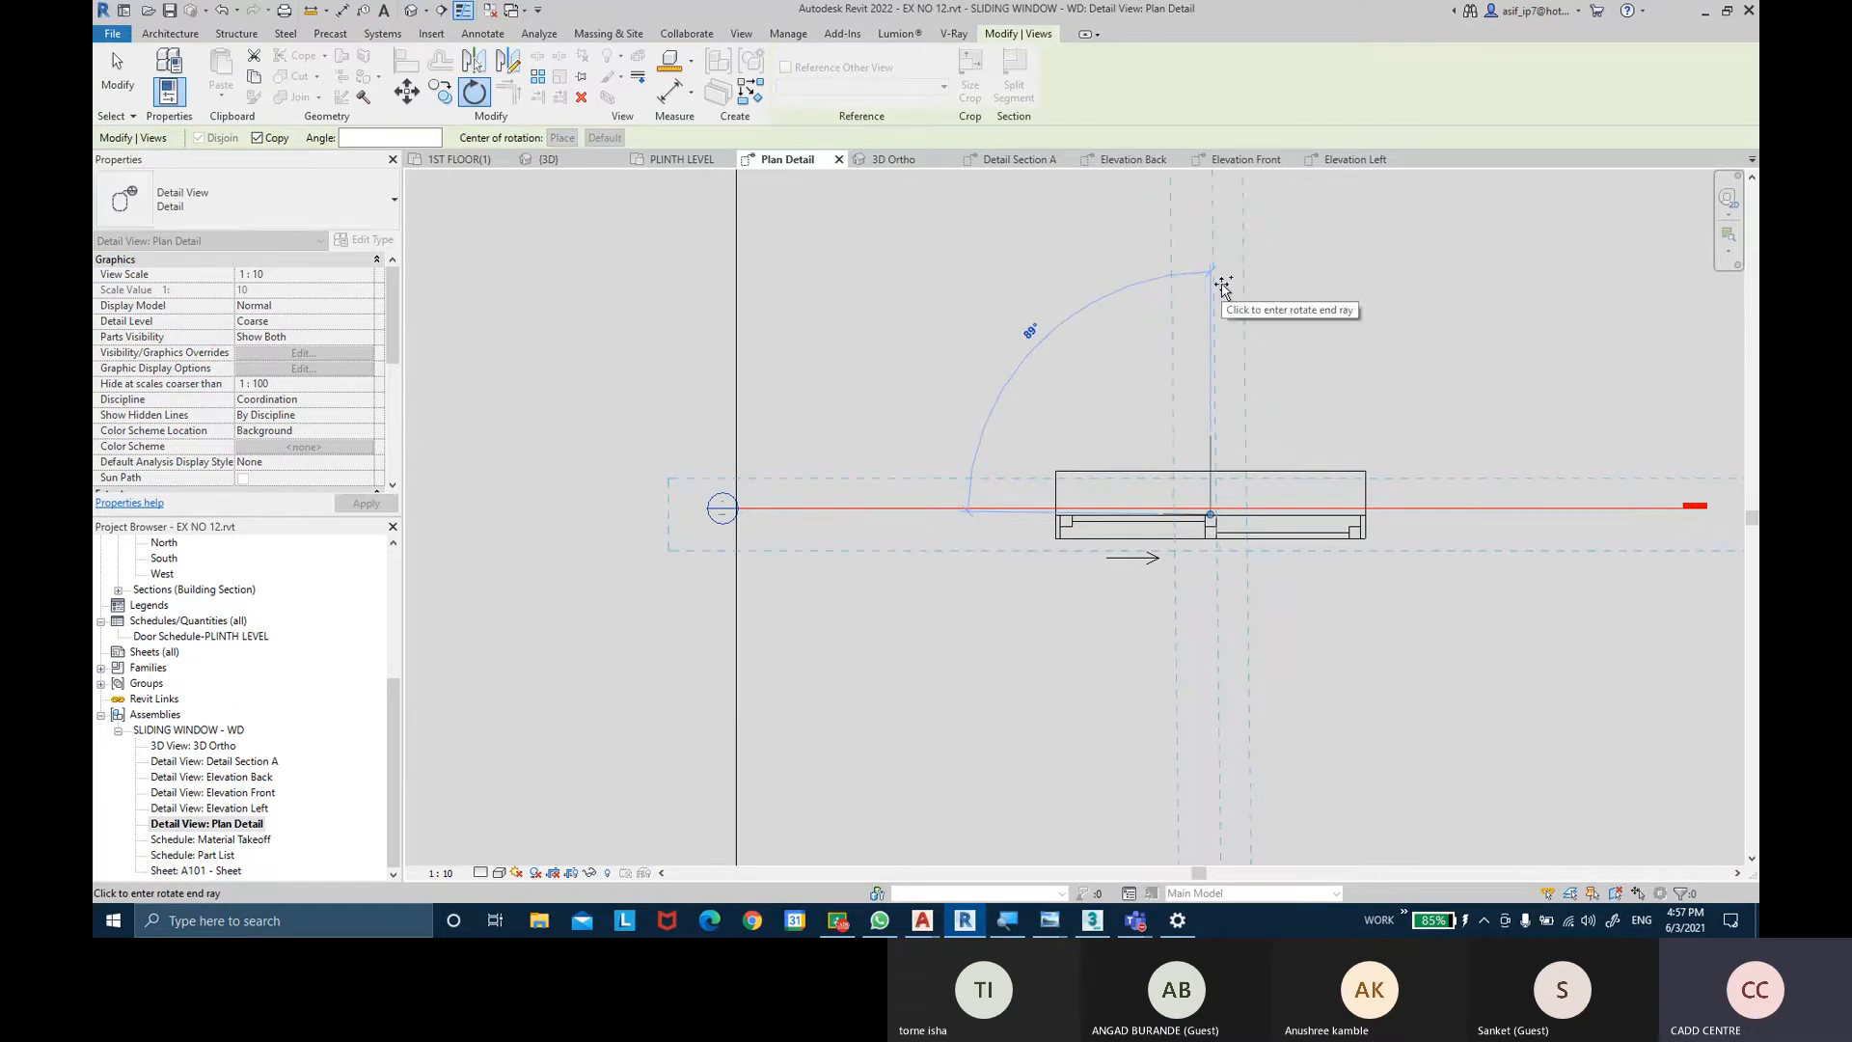
left_click(1221, 286)
scroll(1234, 347, "down", 4)
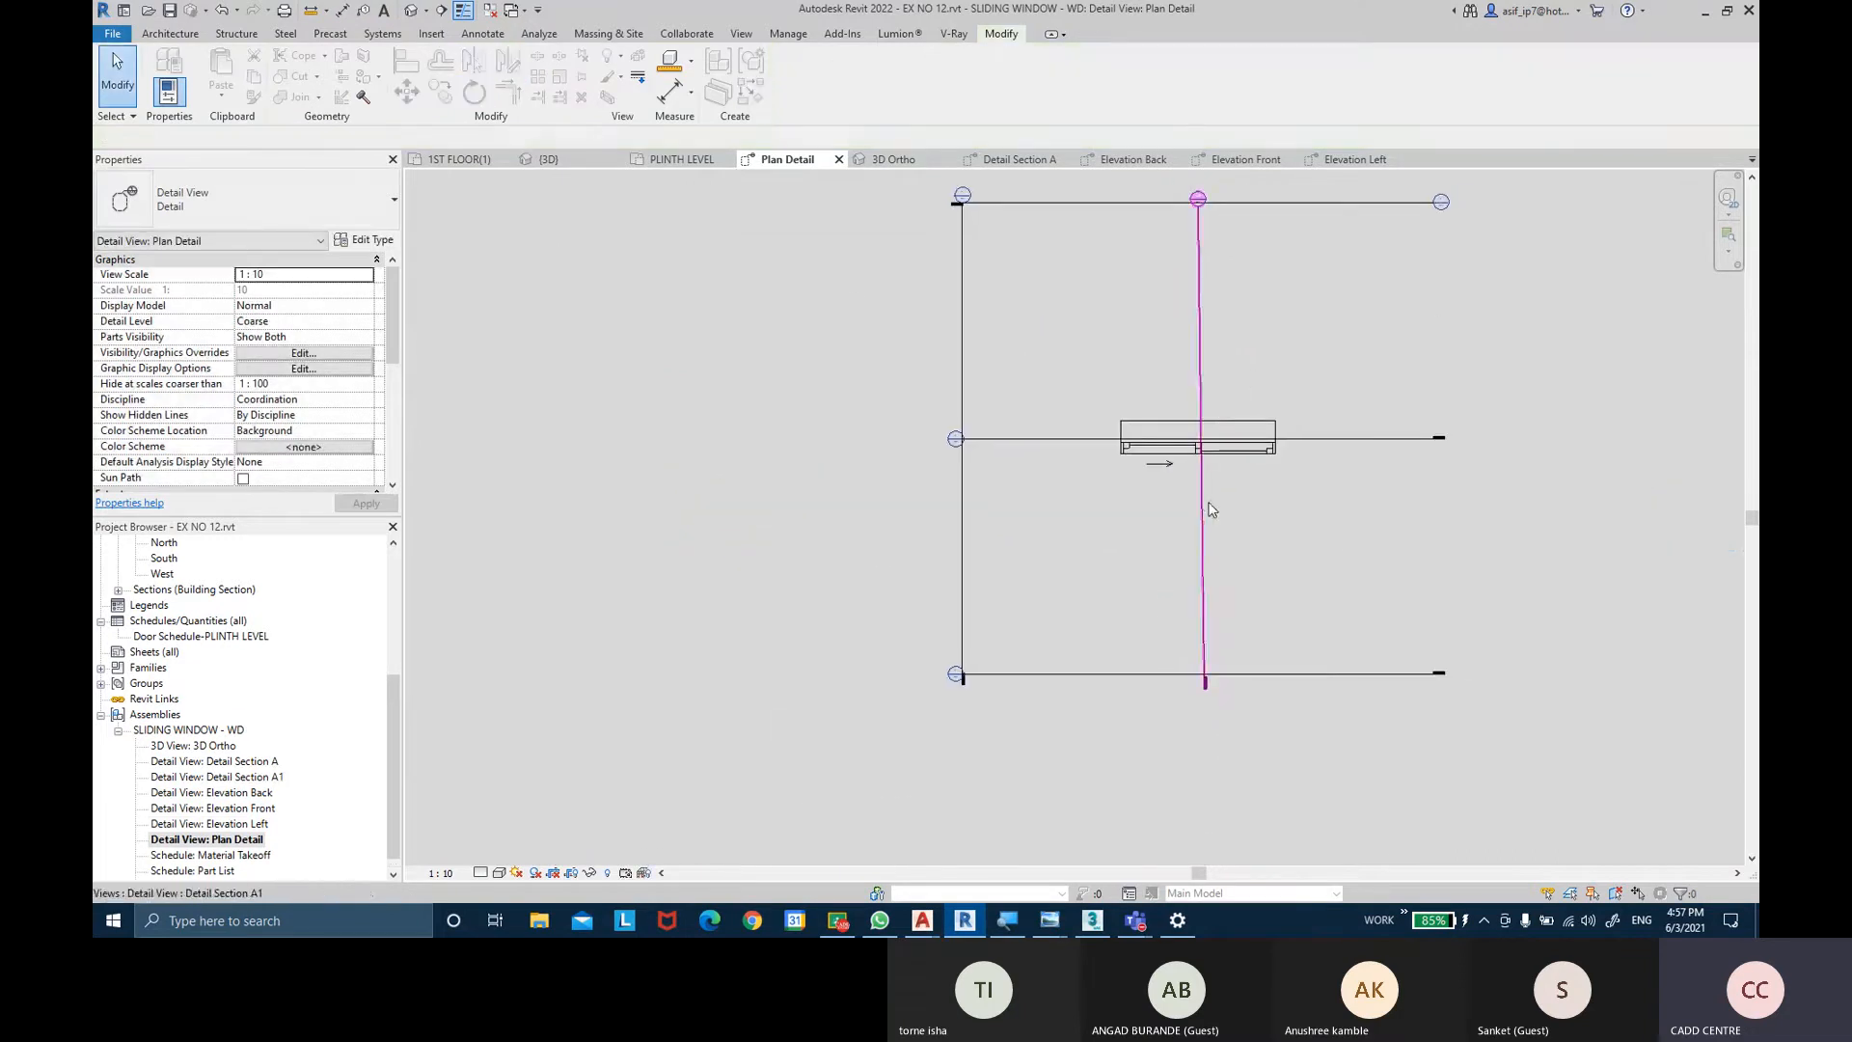
key("ctrl+z")
Rotate a copy of the Detail Section A line by exactly 90° to create a vertical section through the window.
left_click(976, 509)
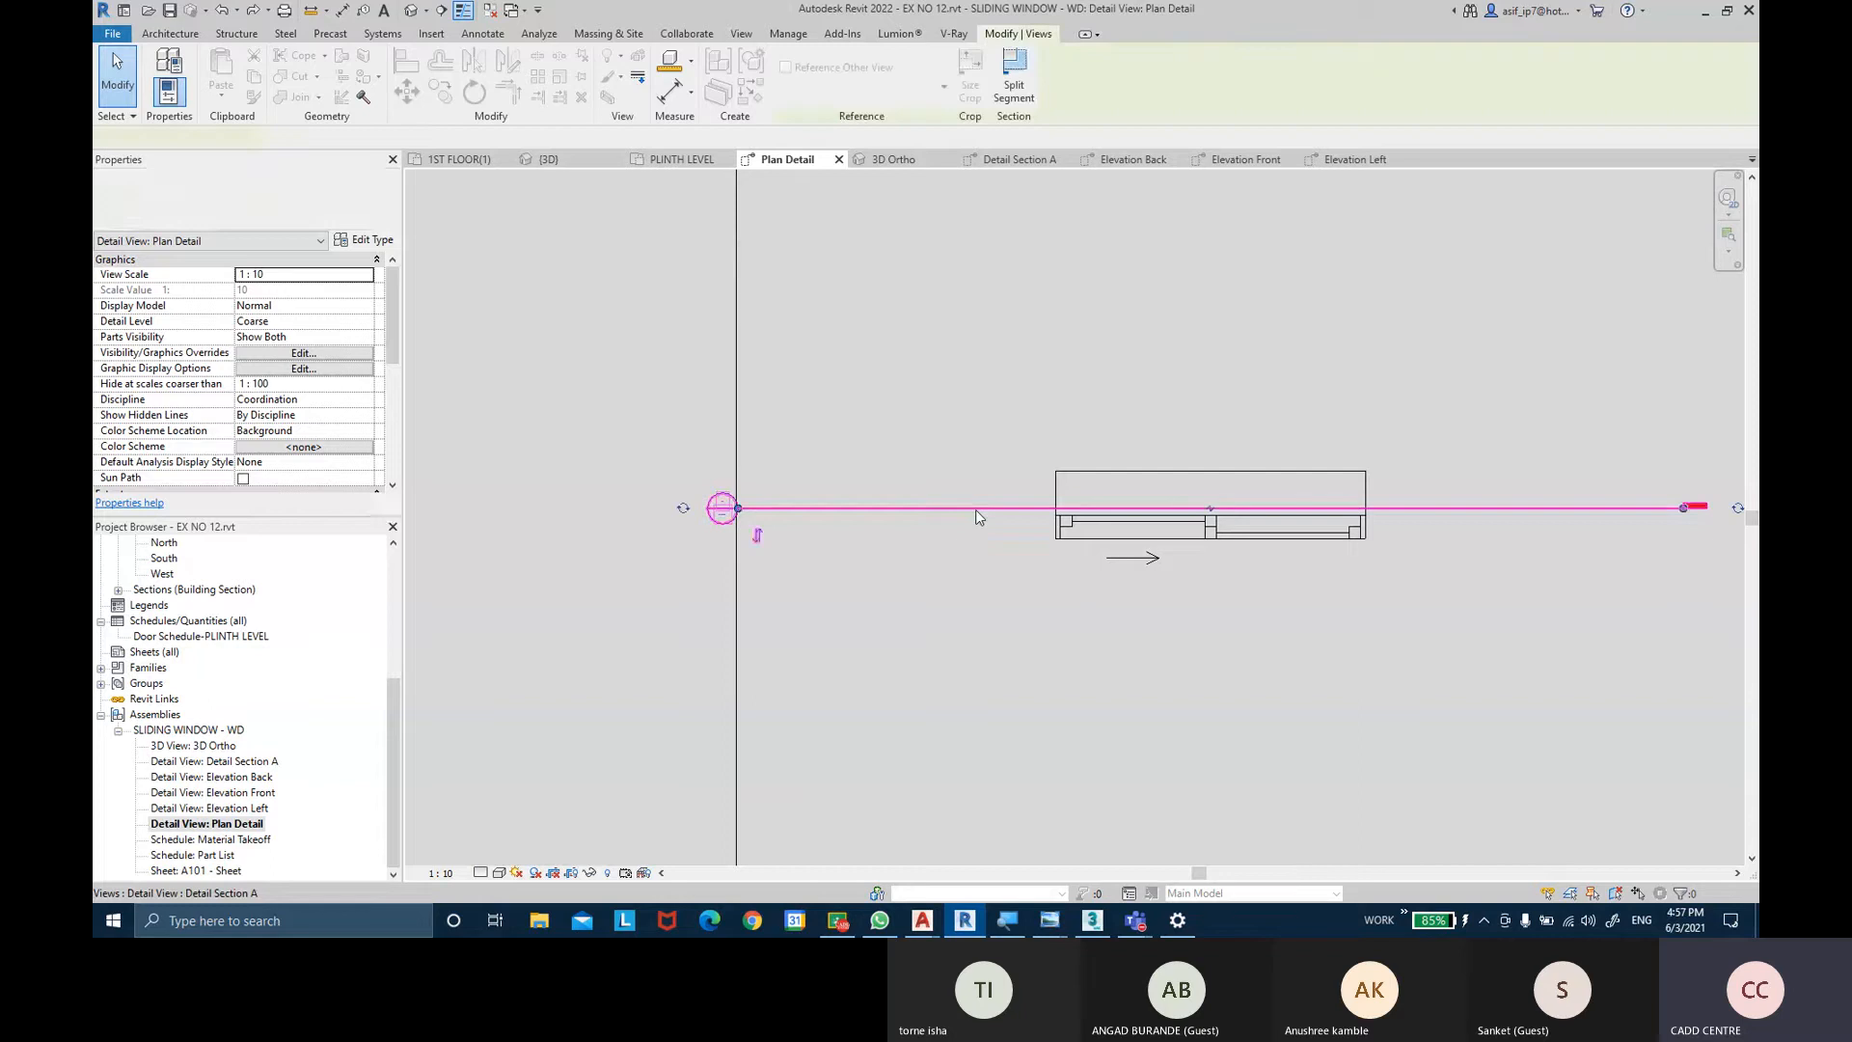
key("r")
key("o")
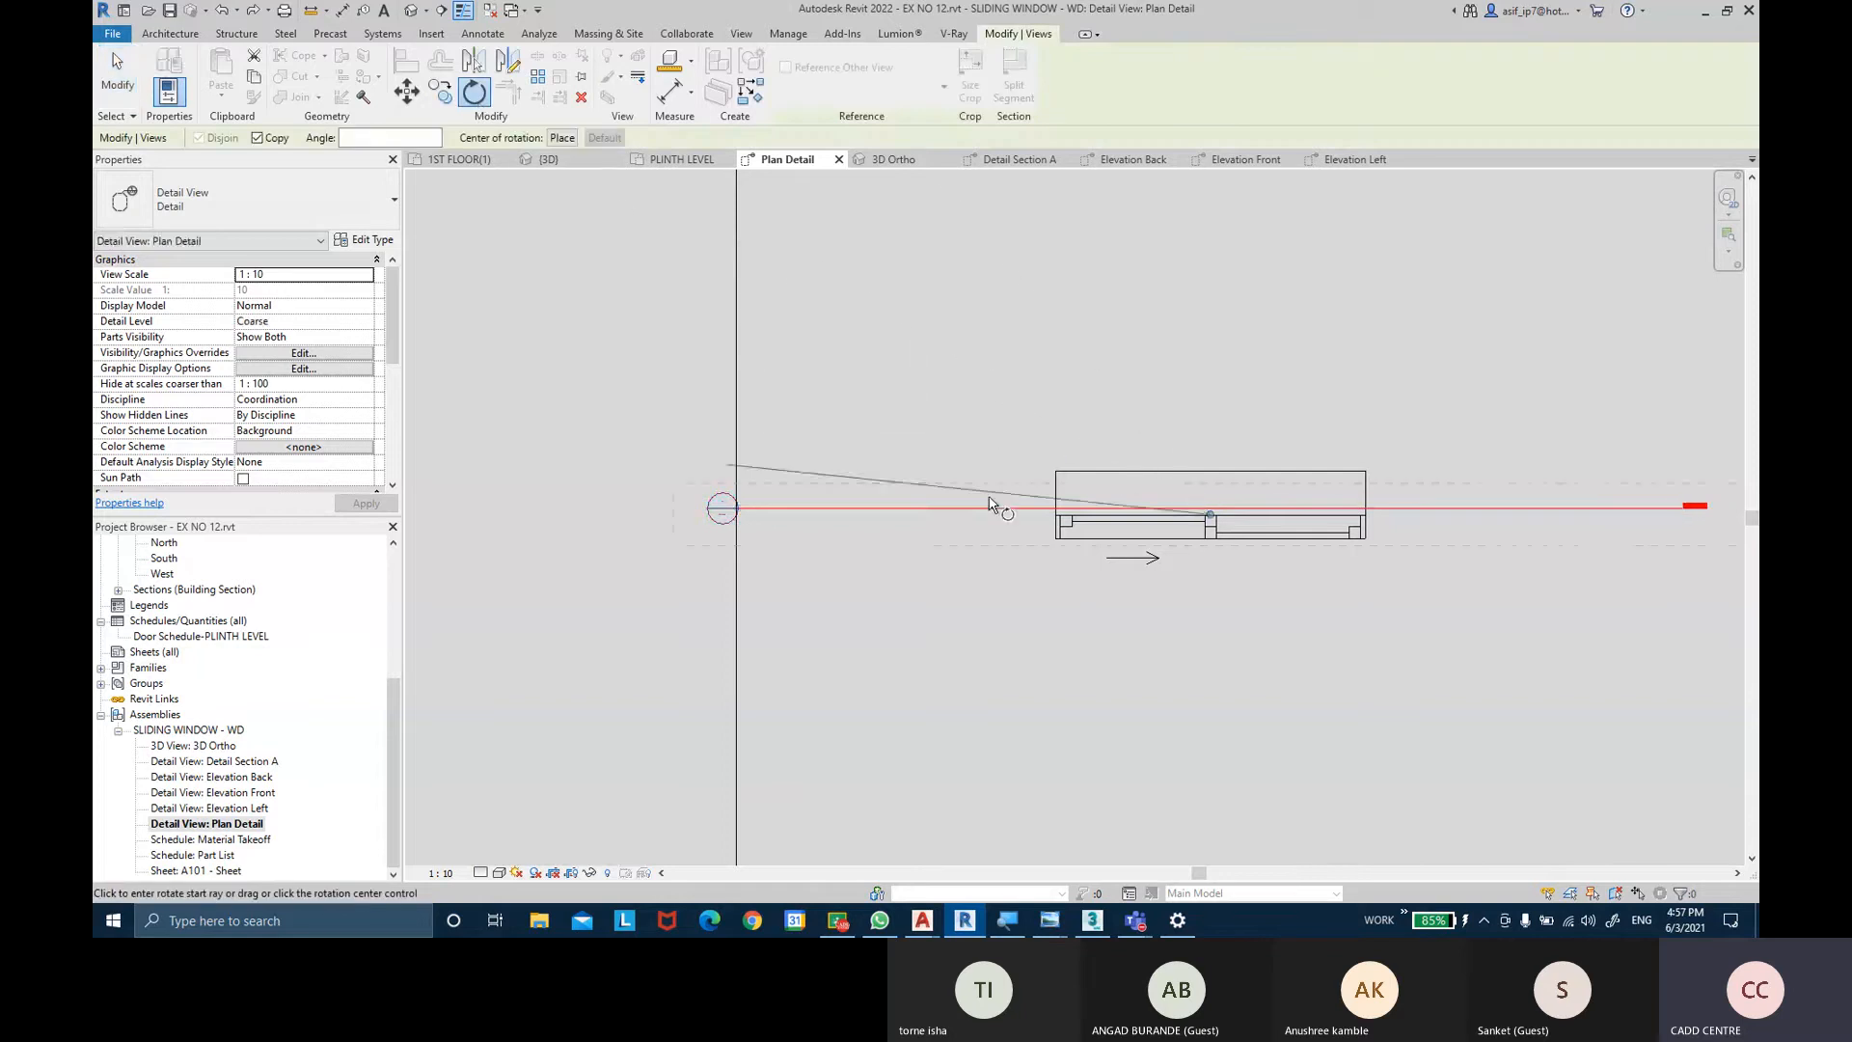
left_click(959, 527)
scroll(961, 529, "up", 2)
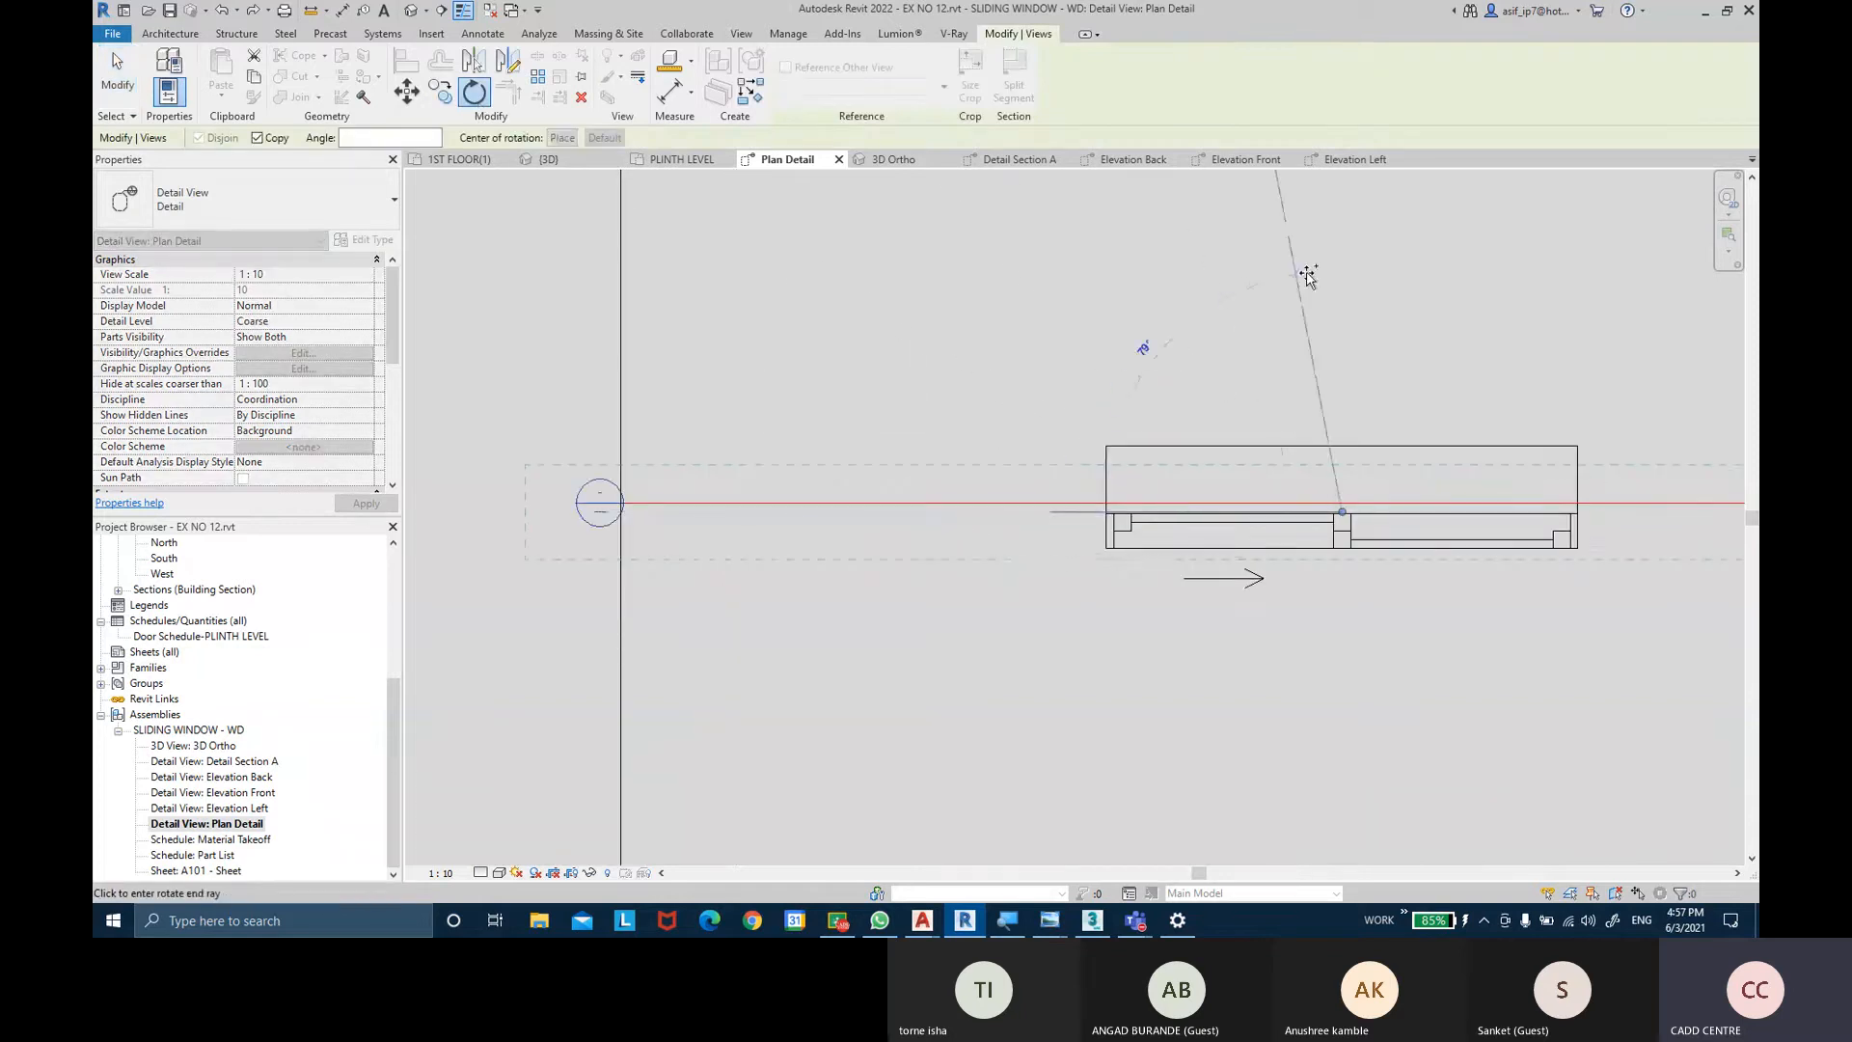
type("90")
key("Return")
Try to shift the new vertical section line slightly sideways along the window, and undo the move.
middle_click_drag(1293, 377, 1079, 443)
scroll(1080, 443, "down", 2)
left_click(1138, 386)
left_click_drag(1137, 381, 1100, 381)
key("ctrl+z")
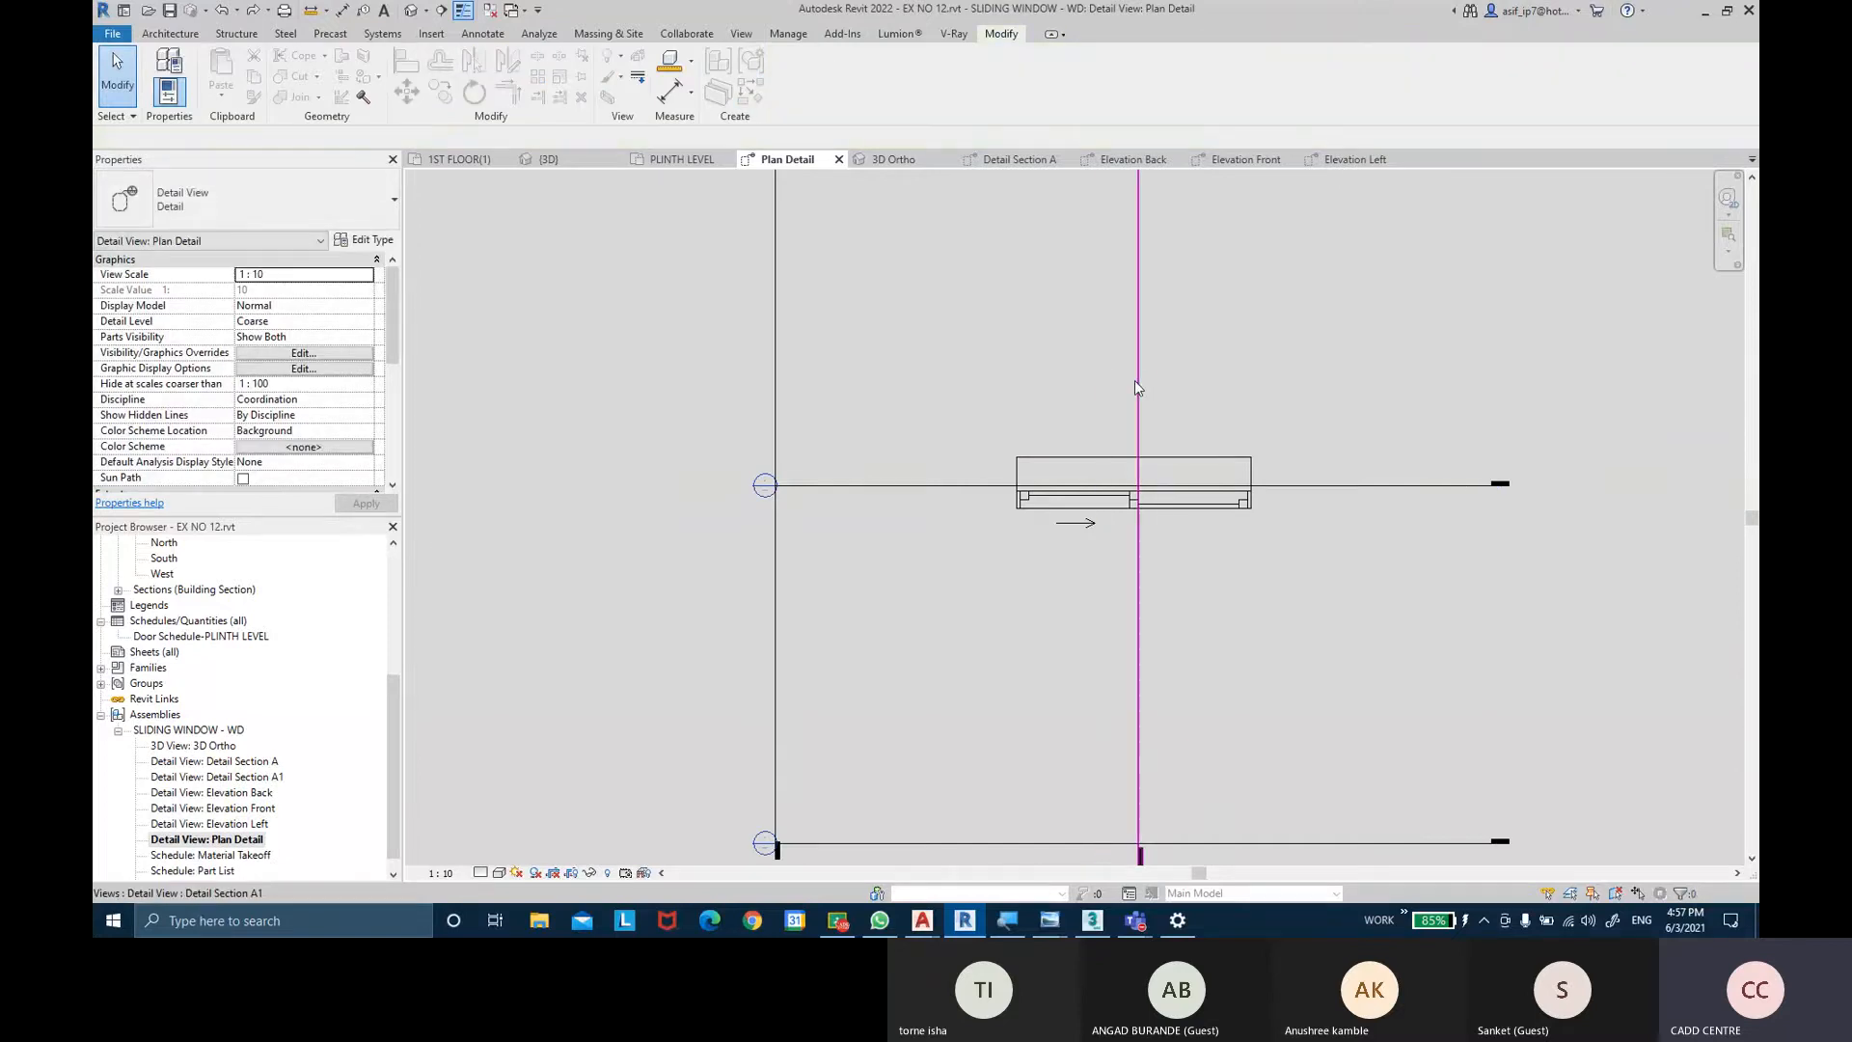
Move the Elevation Left line close to the window's left edge and pull its far clip boundary in to just past the right edge.
left_click(1138, 384)
scroll(1225, 386, "down", 4)
left_click(839, 537)
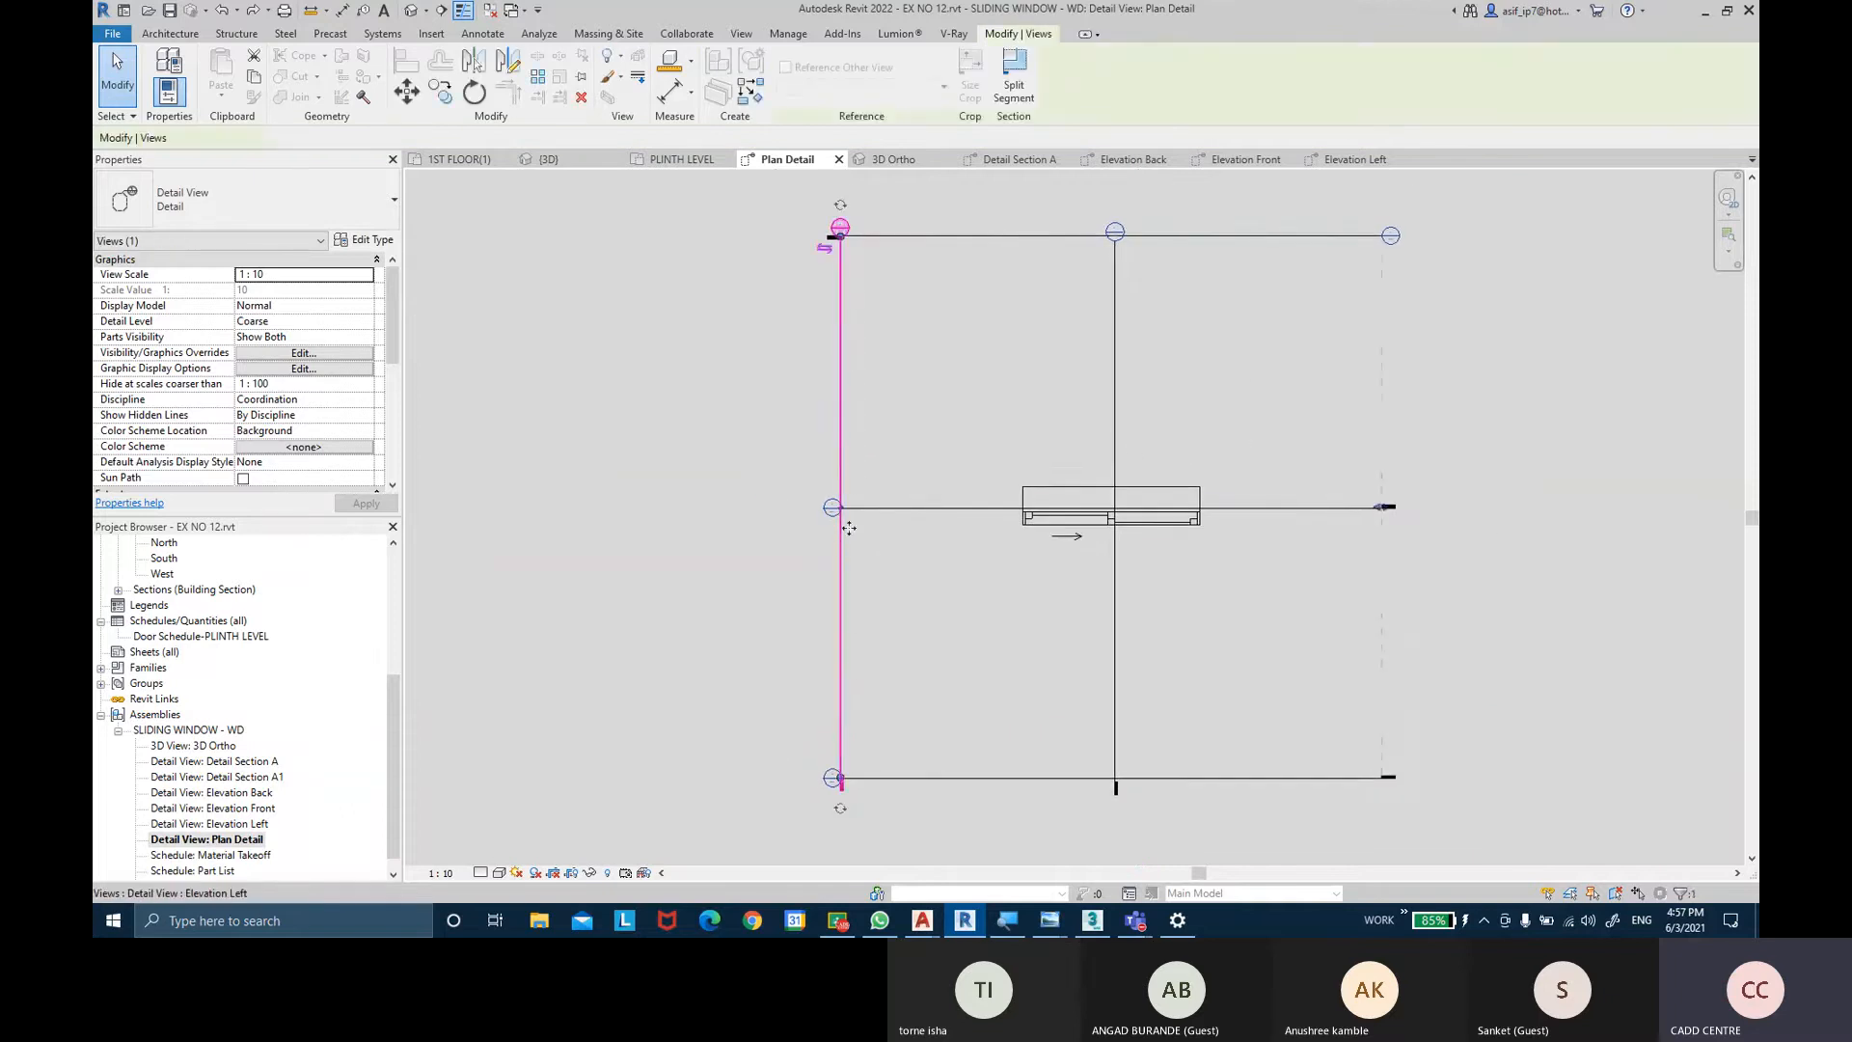
left_click_drag(888, 537, 1061, 538)
left_click_drag(1553, 514, 1213, 511)
left_click(1298, 394)
Try to move the Elevation Back line down to just above the window, and undo the move.
left_click(1276, 237)
left_click_drag(1259, 238, 1242, 466)
left_click(1256, 454)
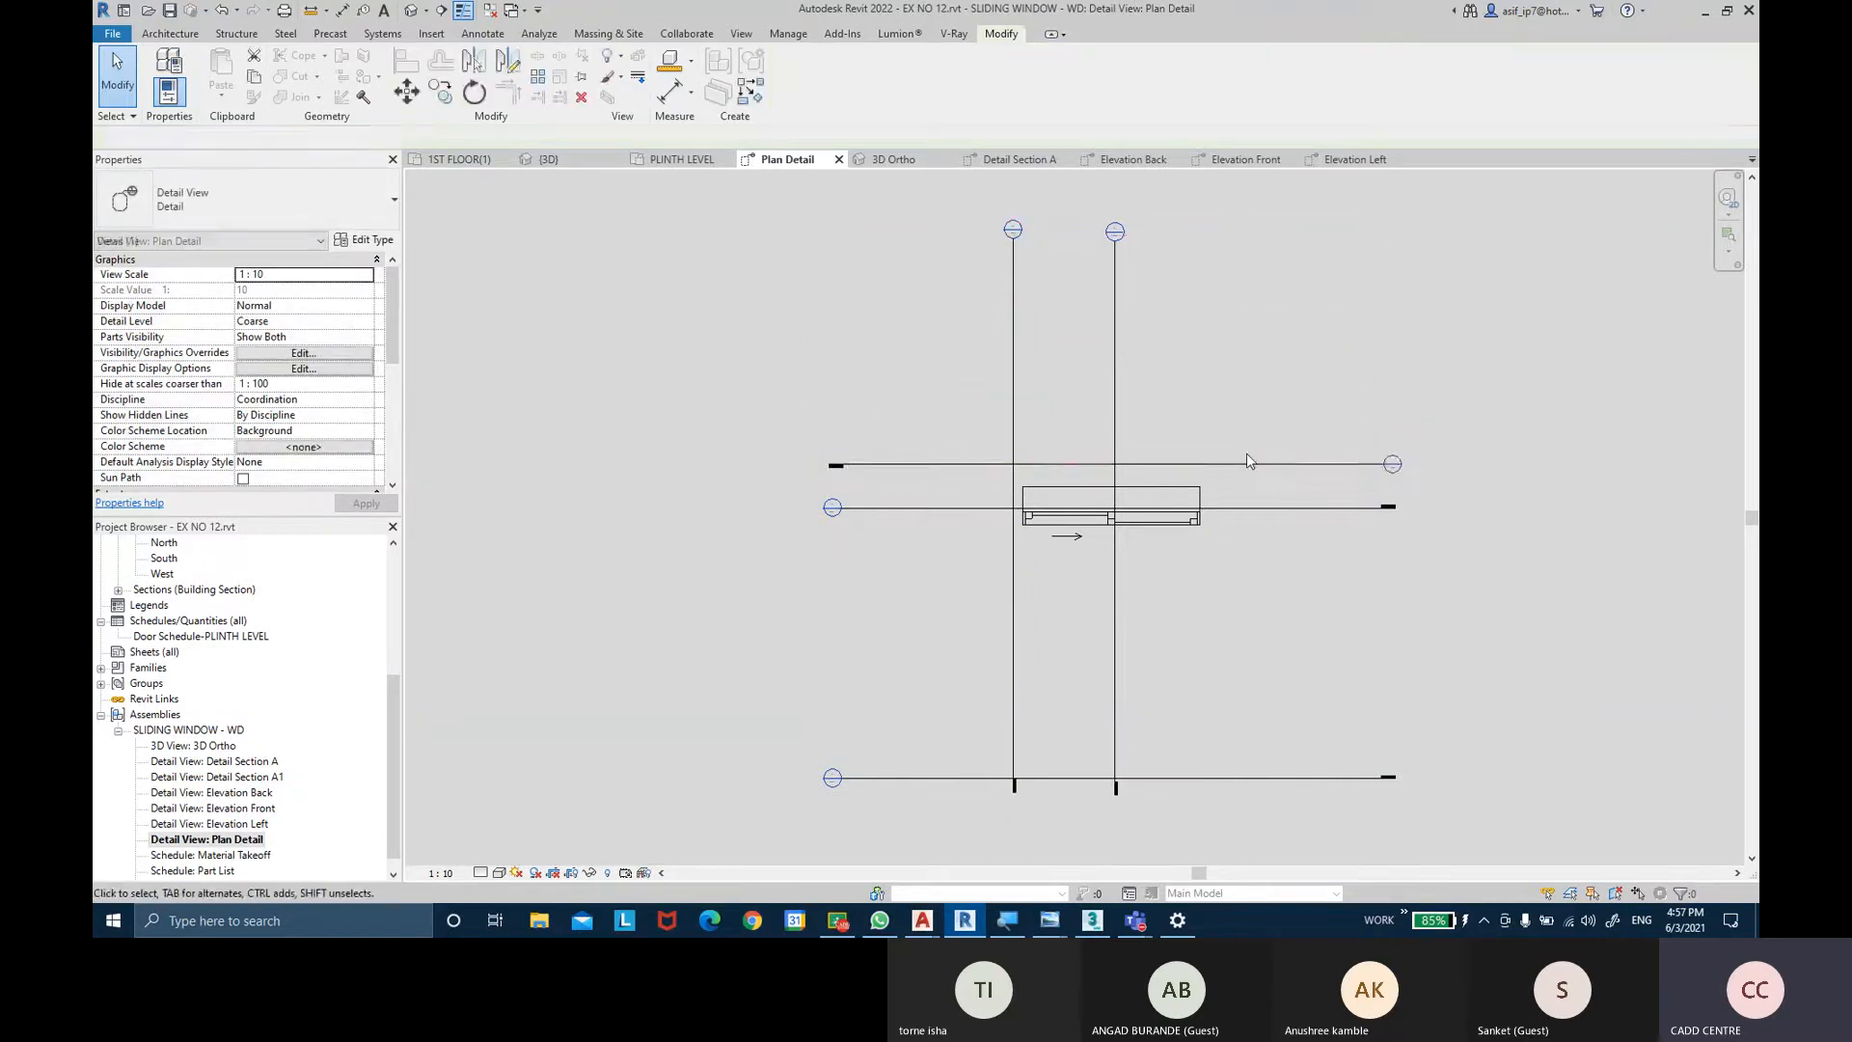
key("ctrl+z")
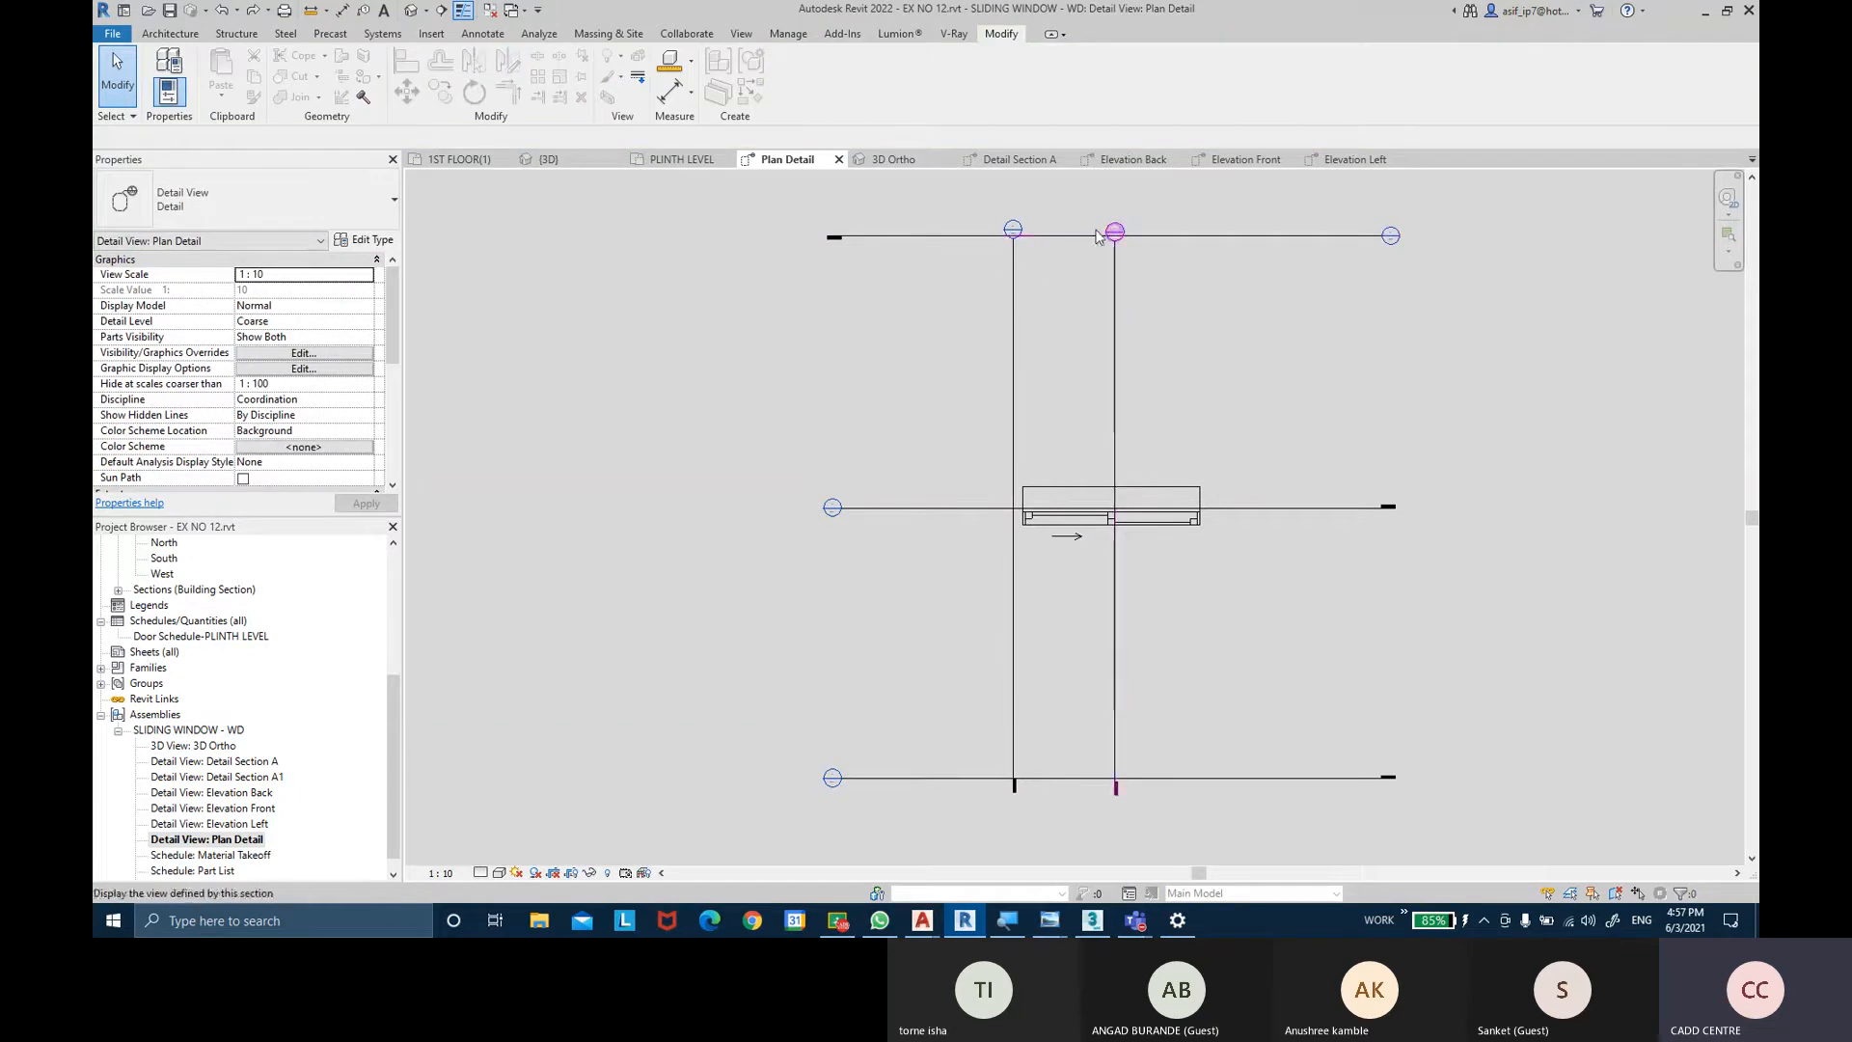
Hide the Sections annotation category in the Plan Detail view through its Visibility/Graphics overrides.
middle_click_drag(1216, 314, 1196, 338)
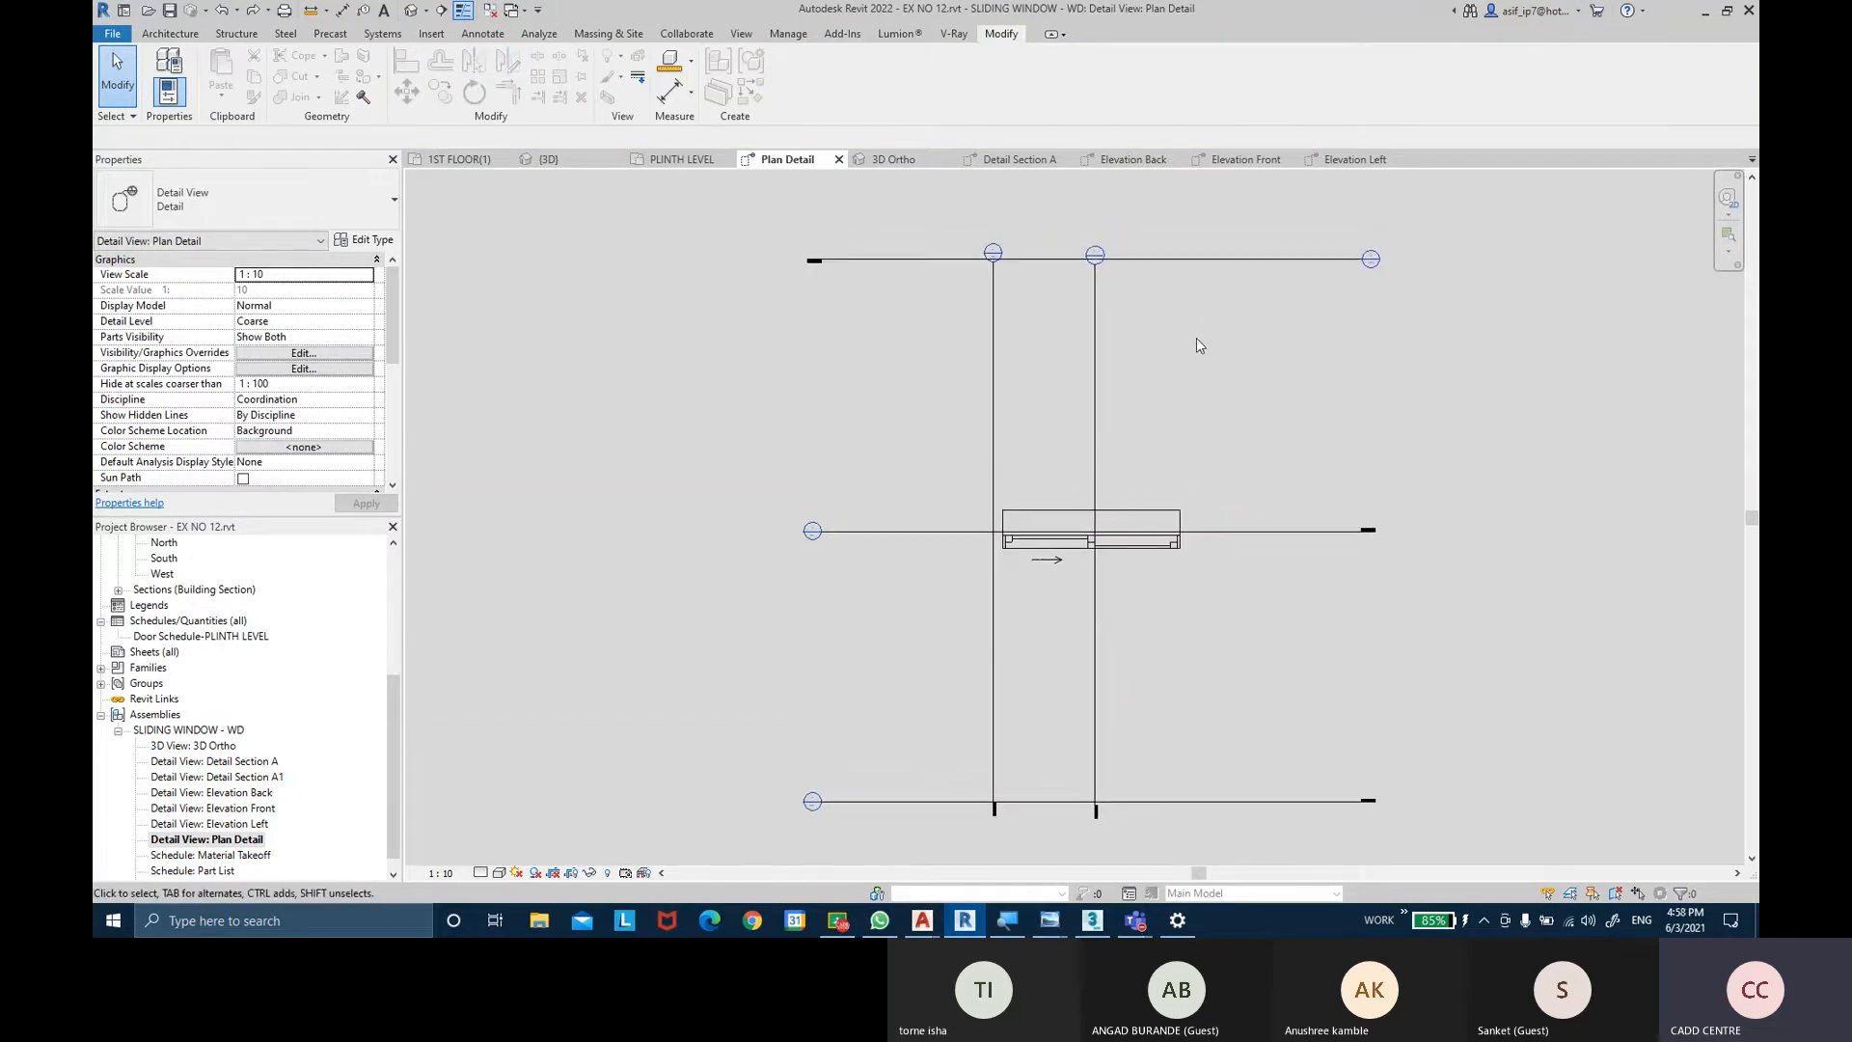
key("v")
key("v")
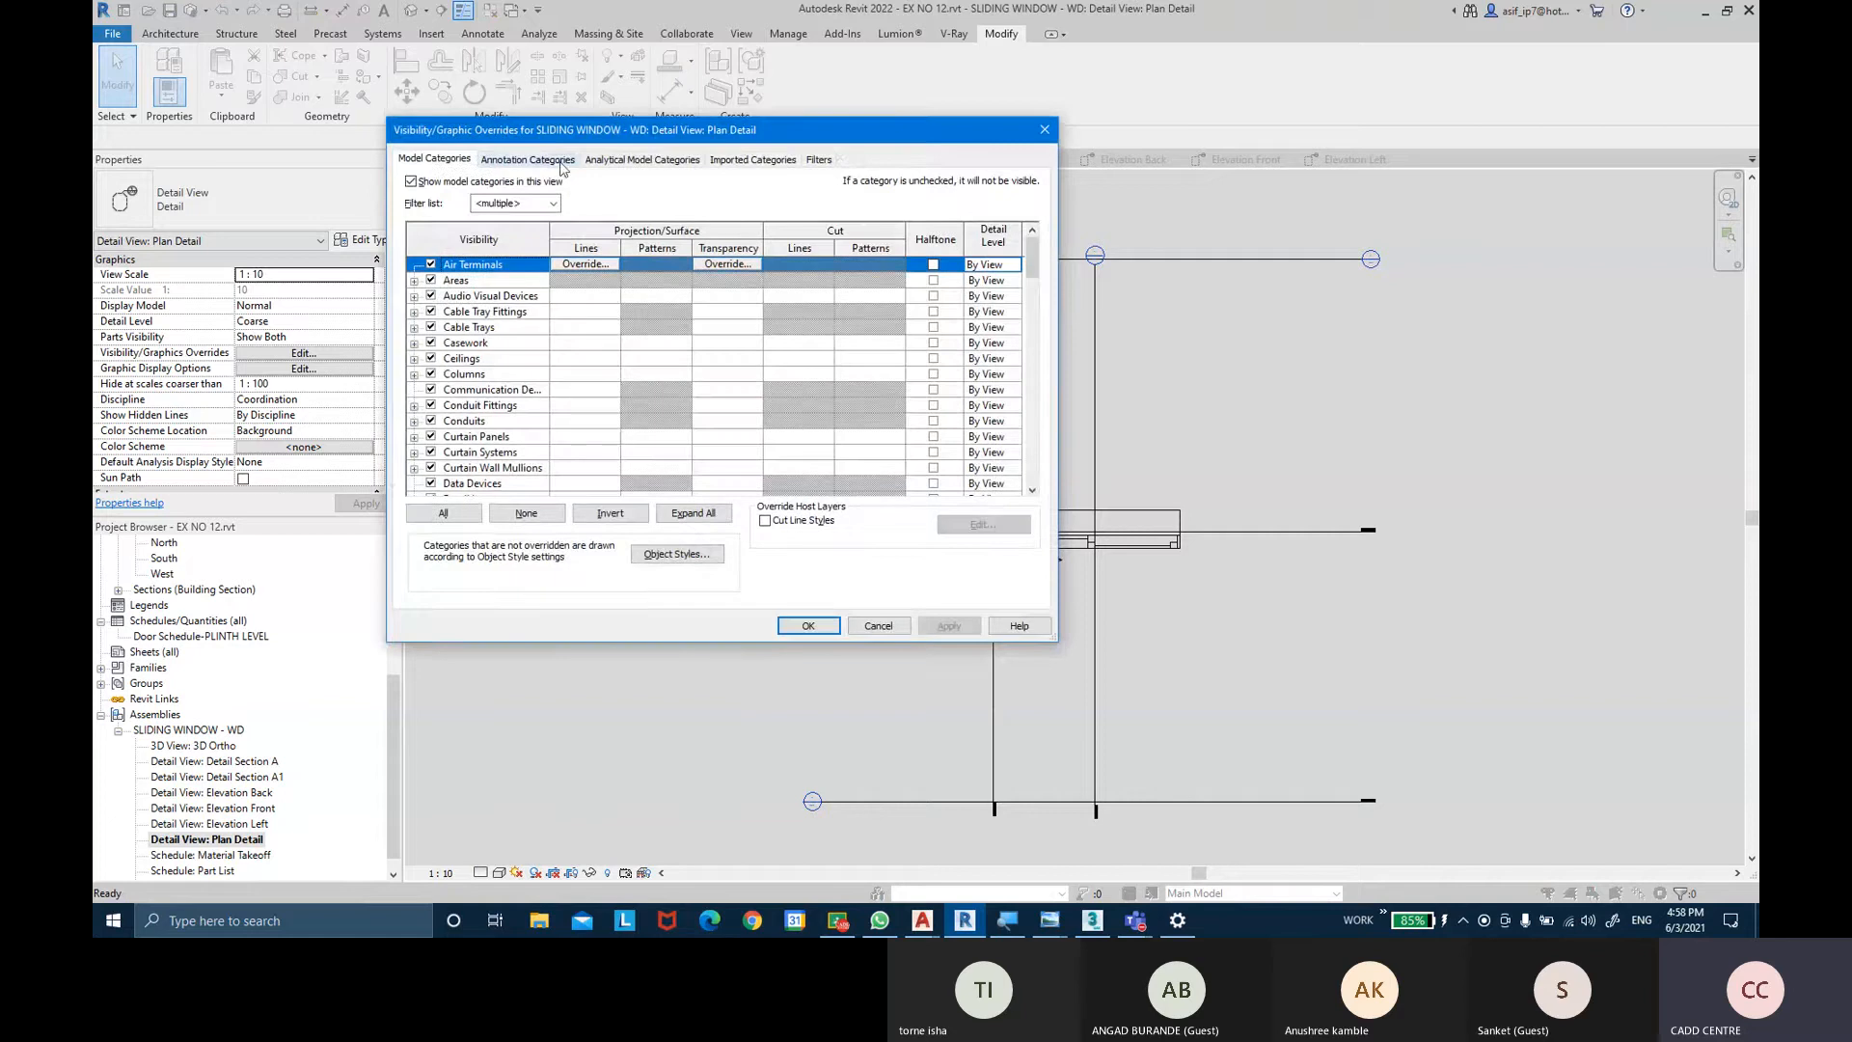
left_click(528, 159)
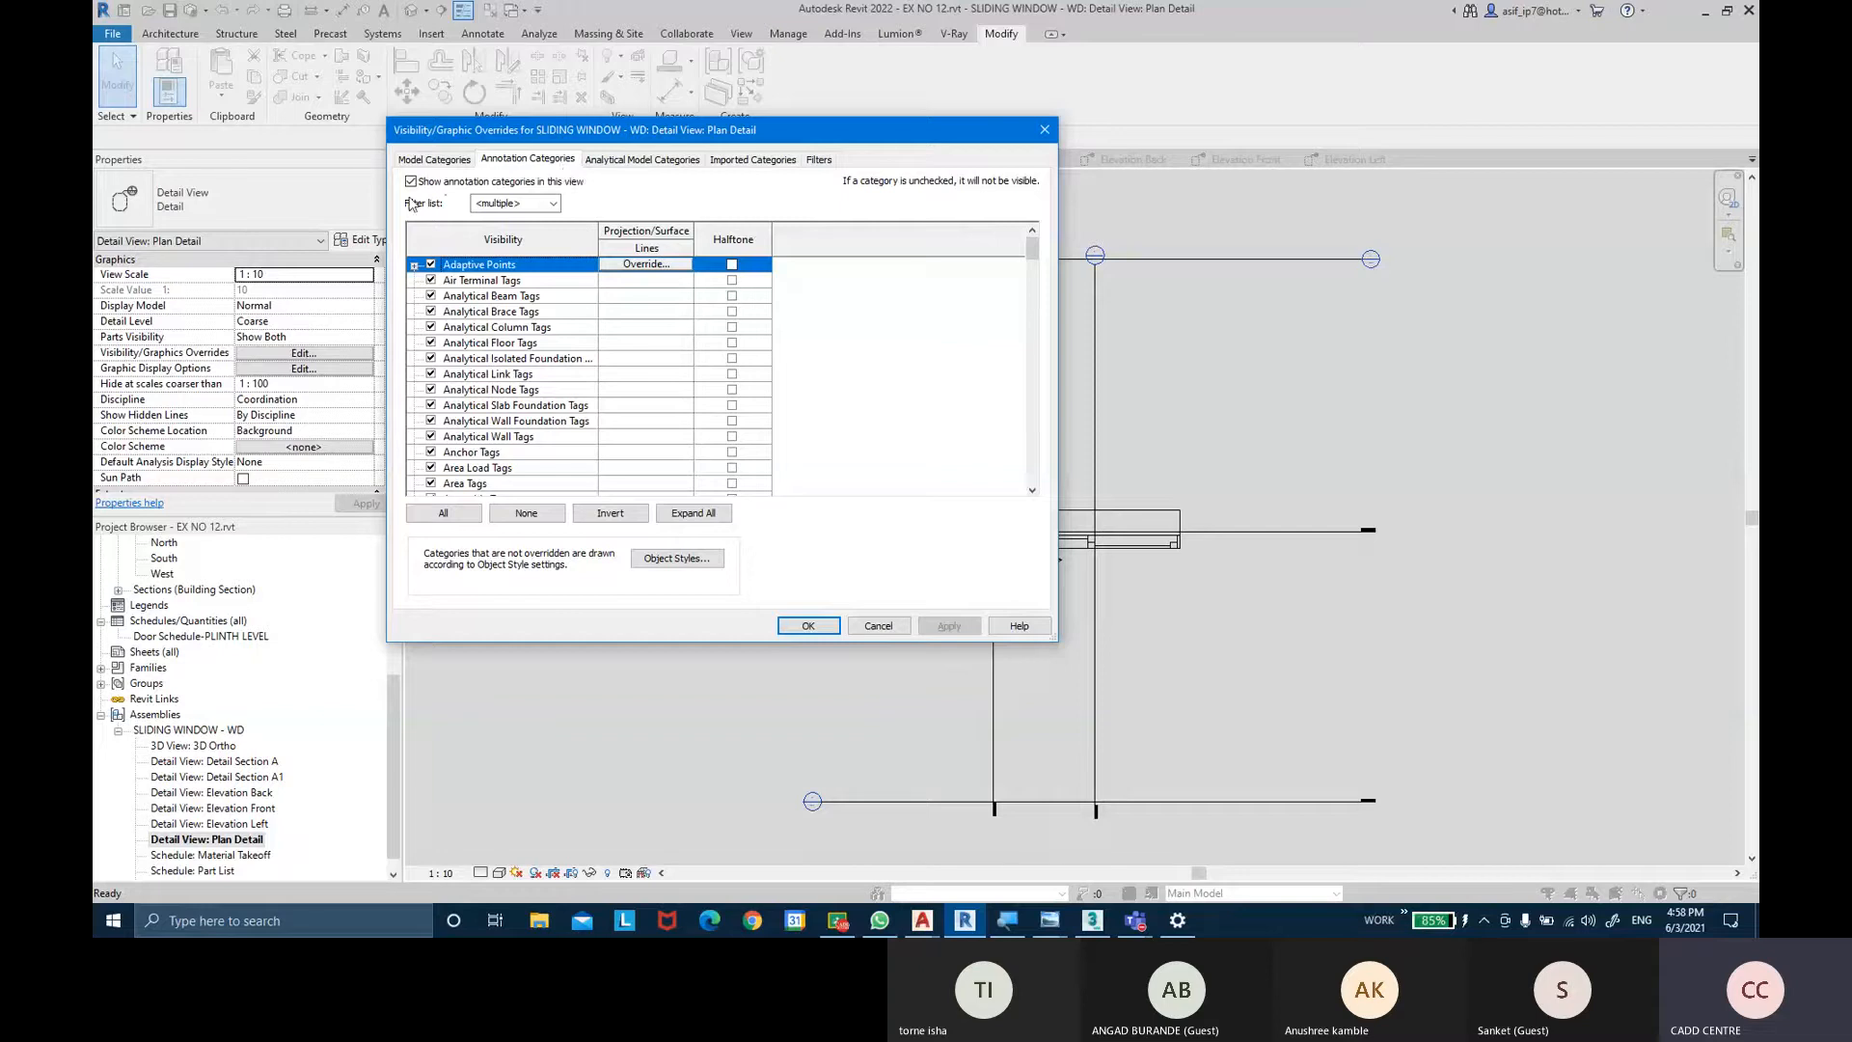
scroll(494, 363, "down", 10)
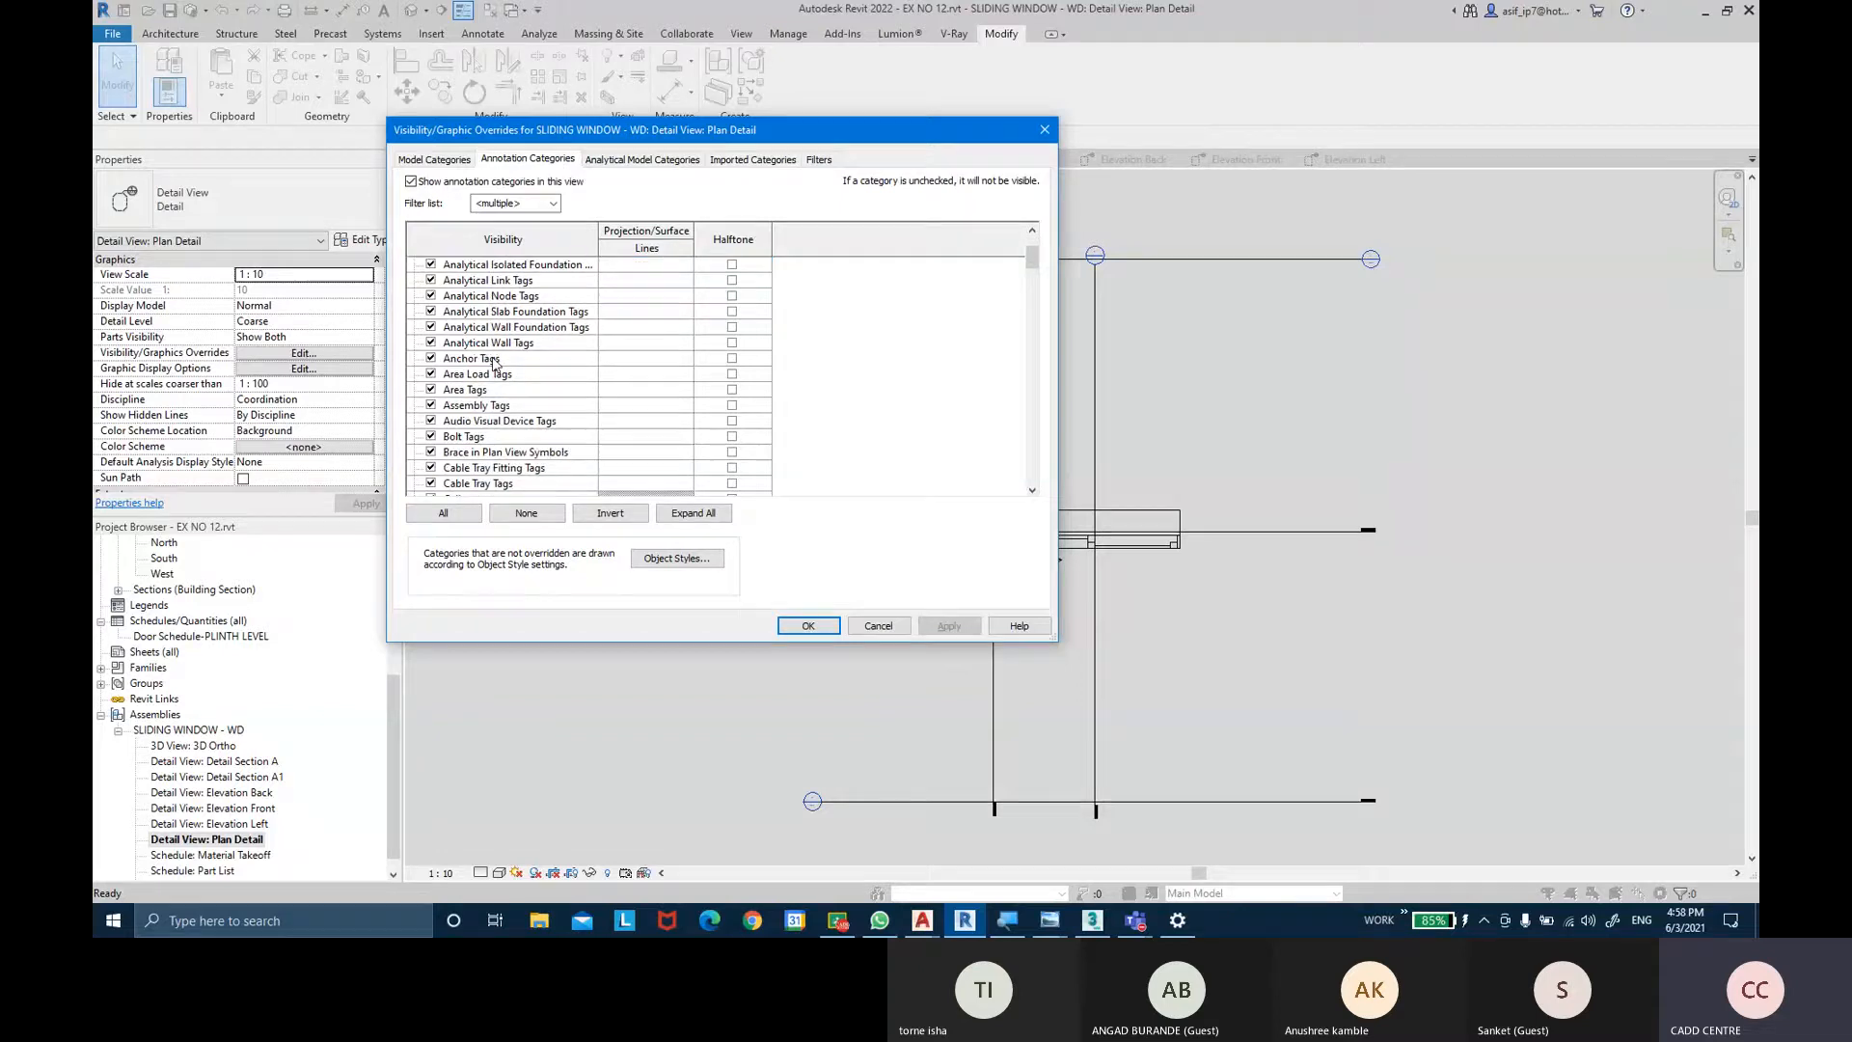
scroll(494, 409, "down", 15)
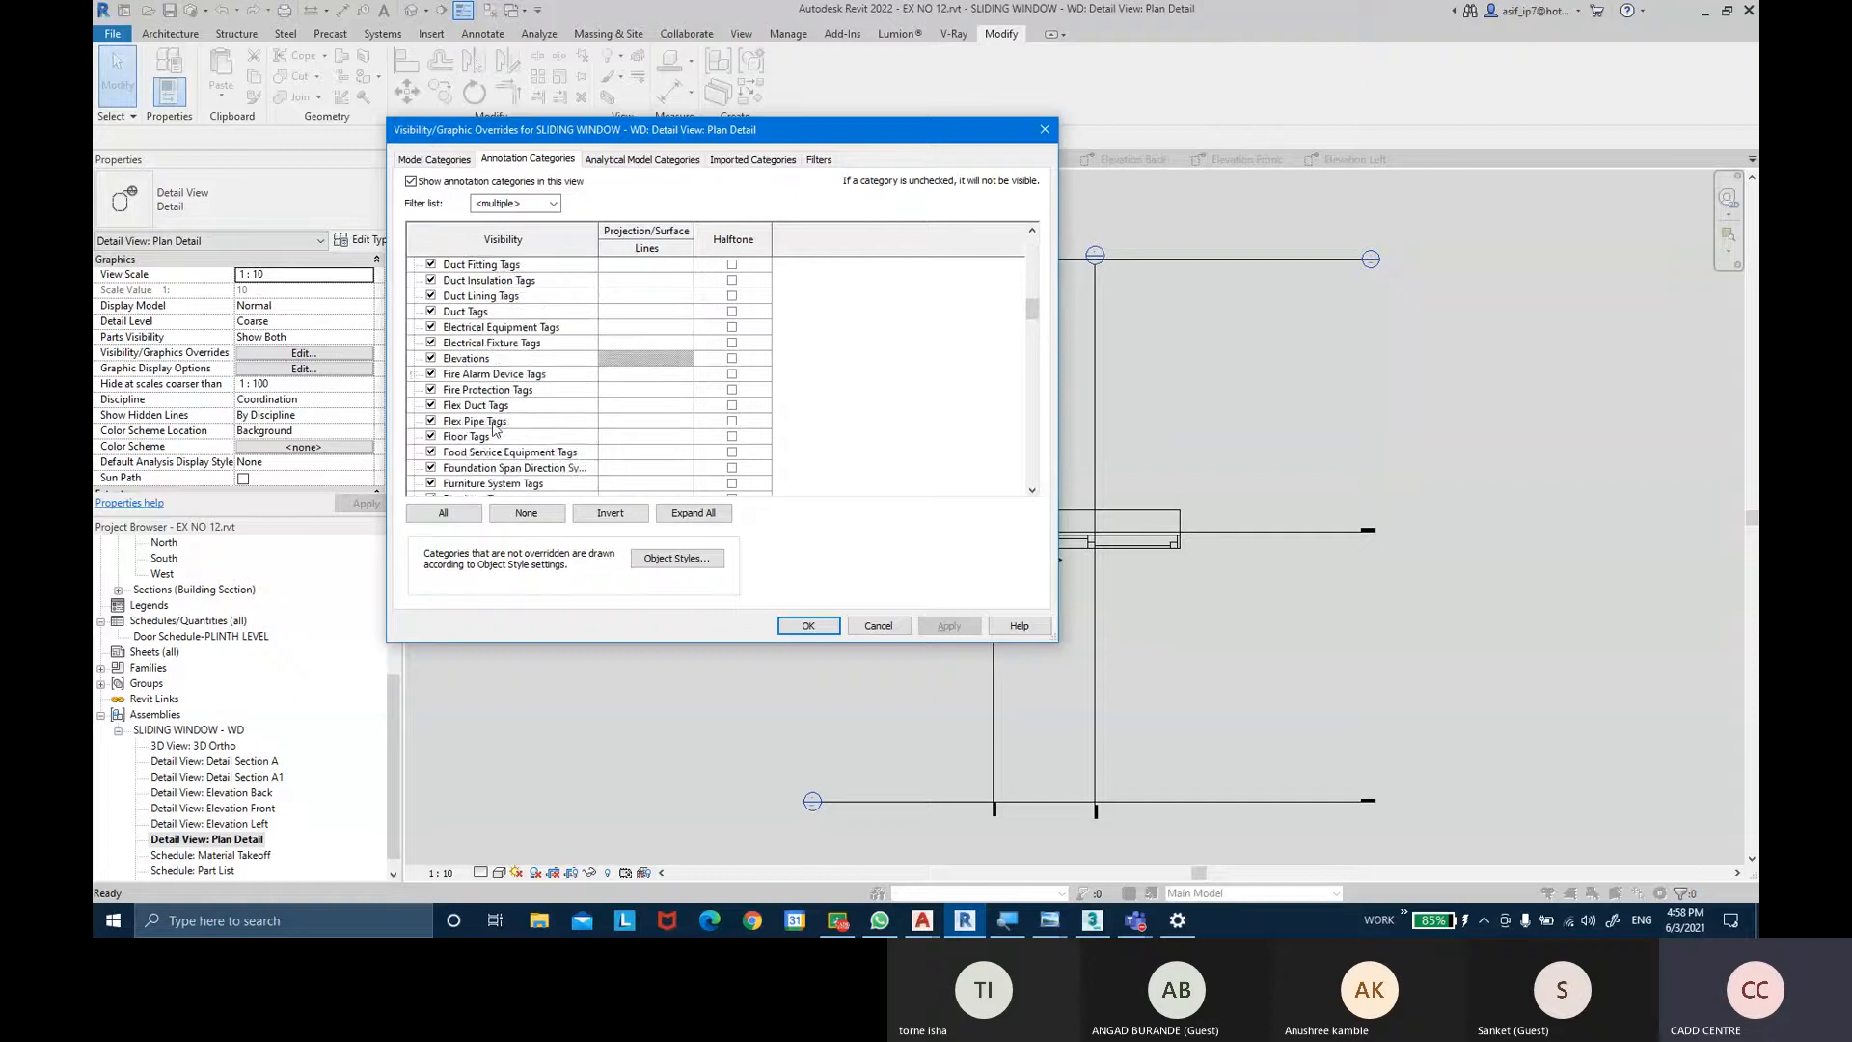
left_click(495, 449)
scroll(496, 445, "down", 1)
left_click(474, 467)
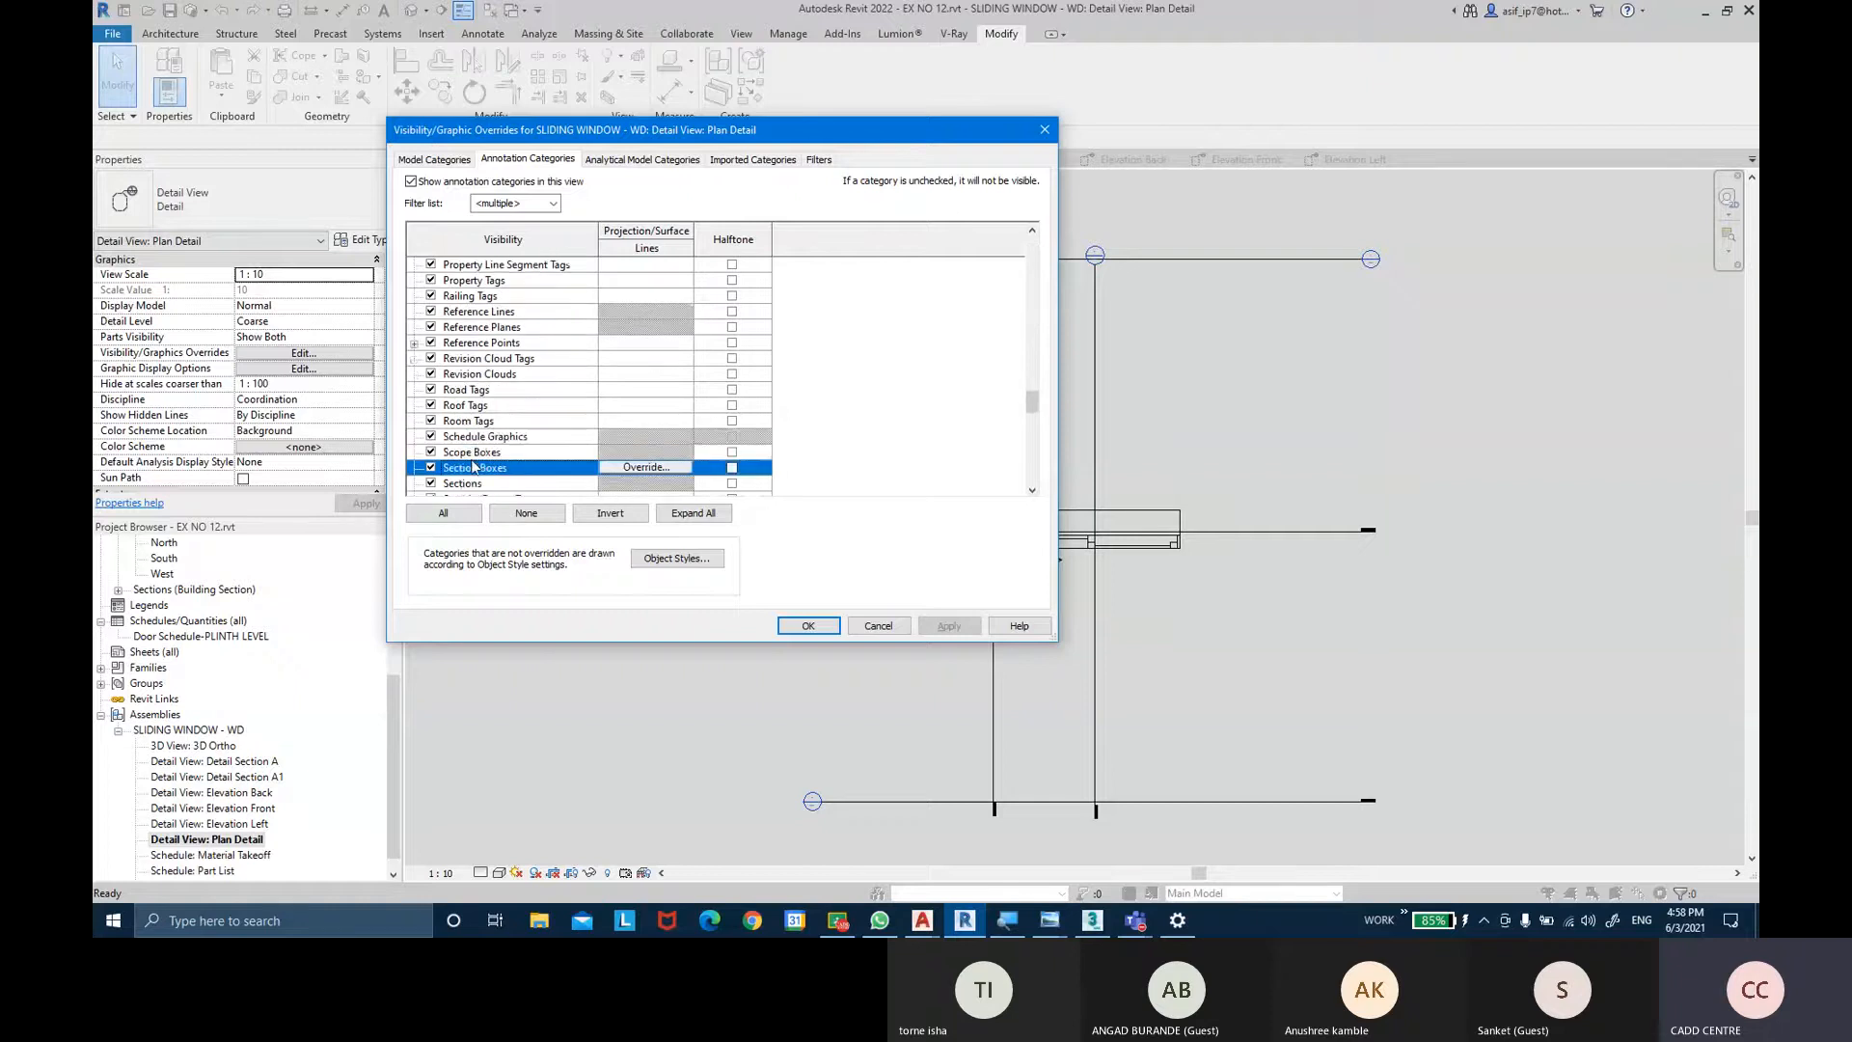
left_click(447, 482)
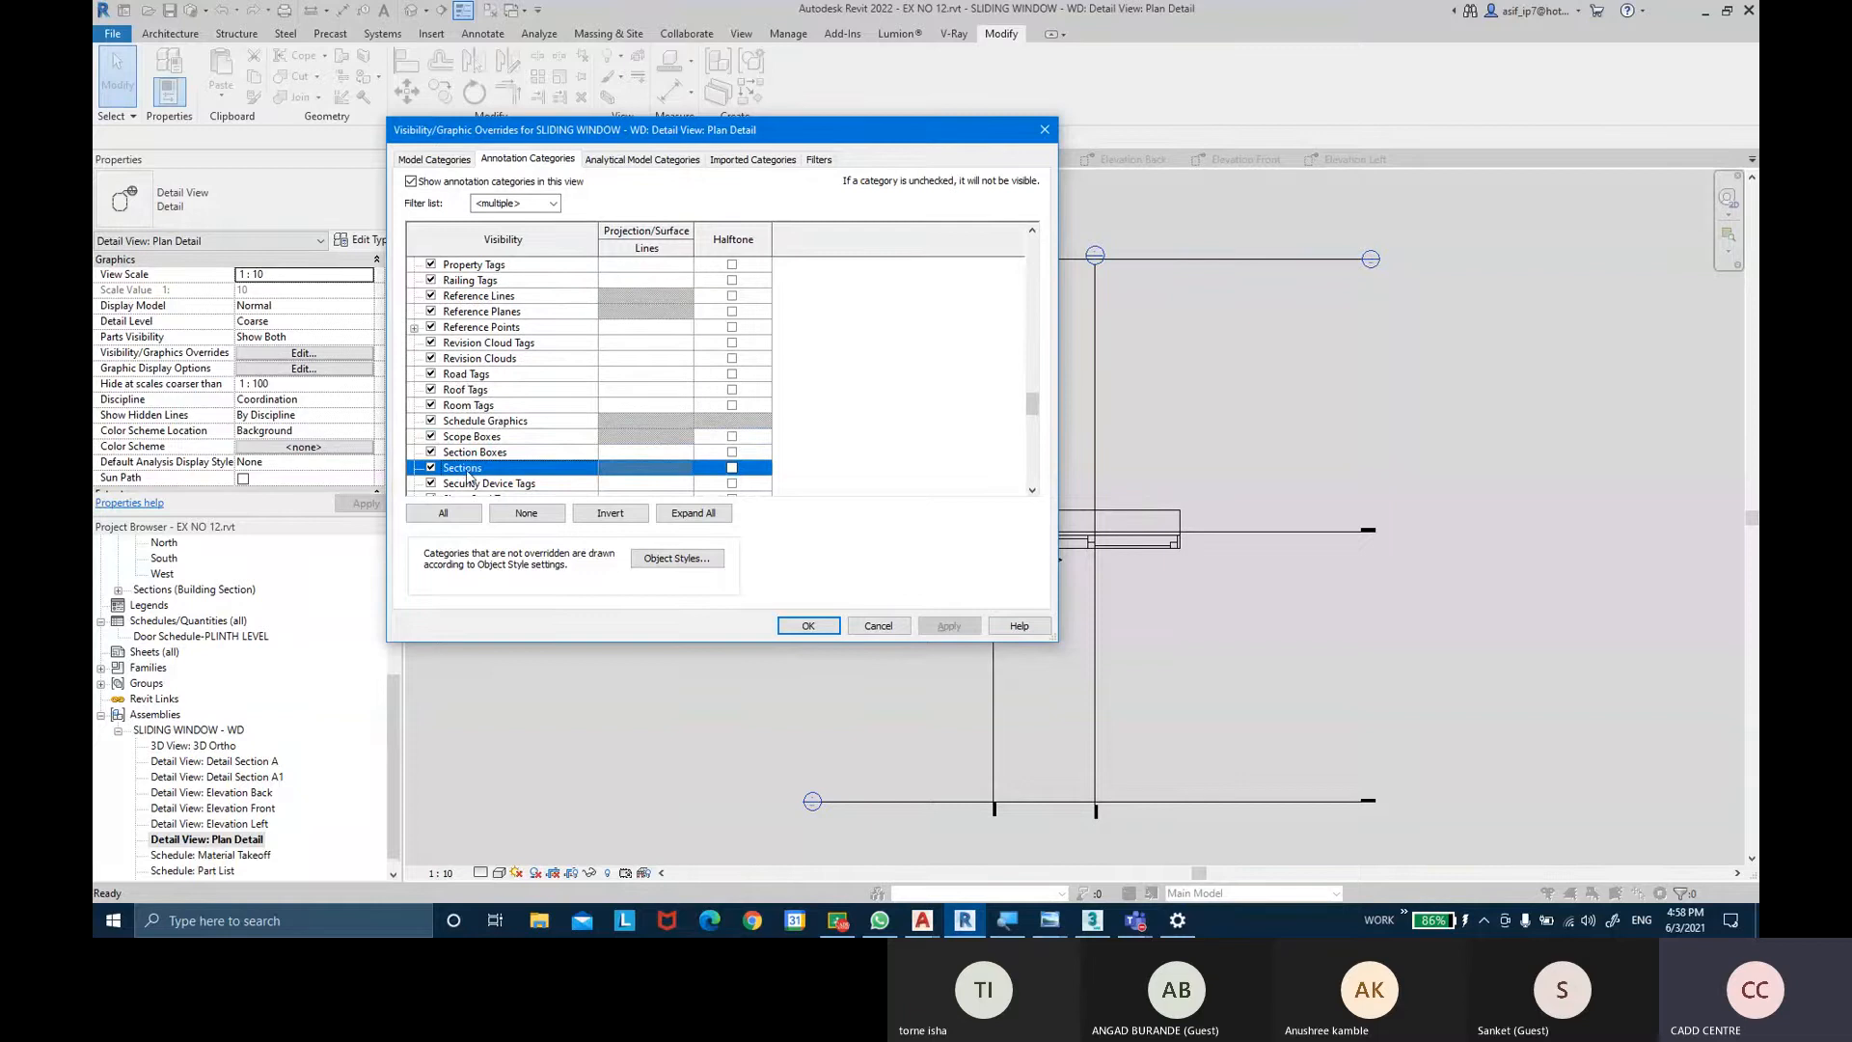
left_click(431, 468)
left_click(949, 625)
left_click(808, 625)
Set the Plan Detail view's detail level to Fine and adjust its visual style.
scroll(1182, 517, "up", 2)
middle_click_drag(1200, 504, 1143, 446)
scroll(1170, 493, "up", 4)
left_click(480, 872)
left_click(499, 854)
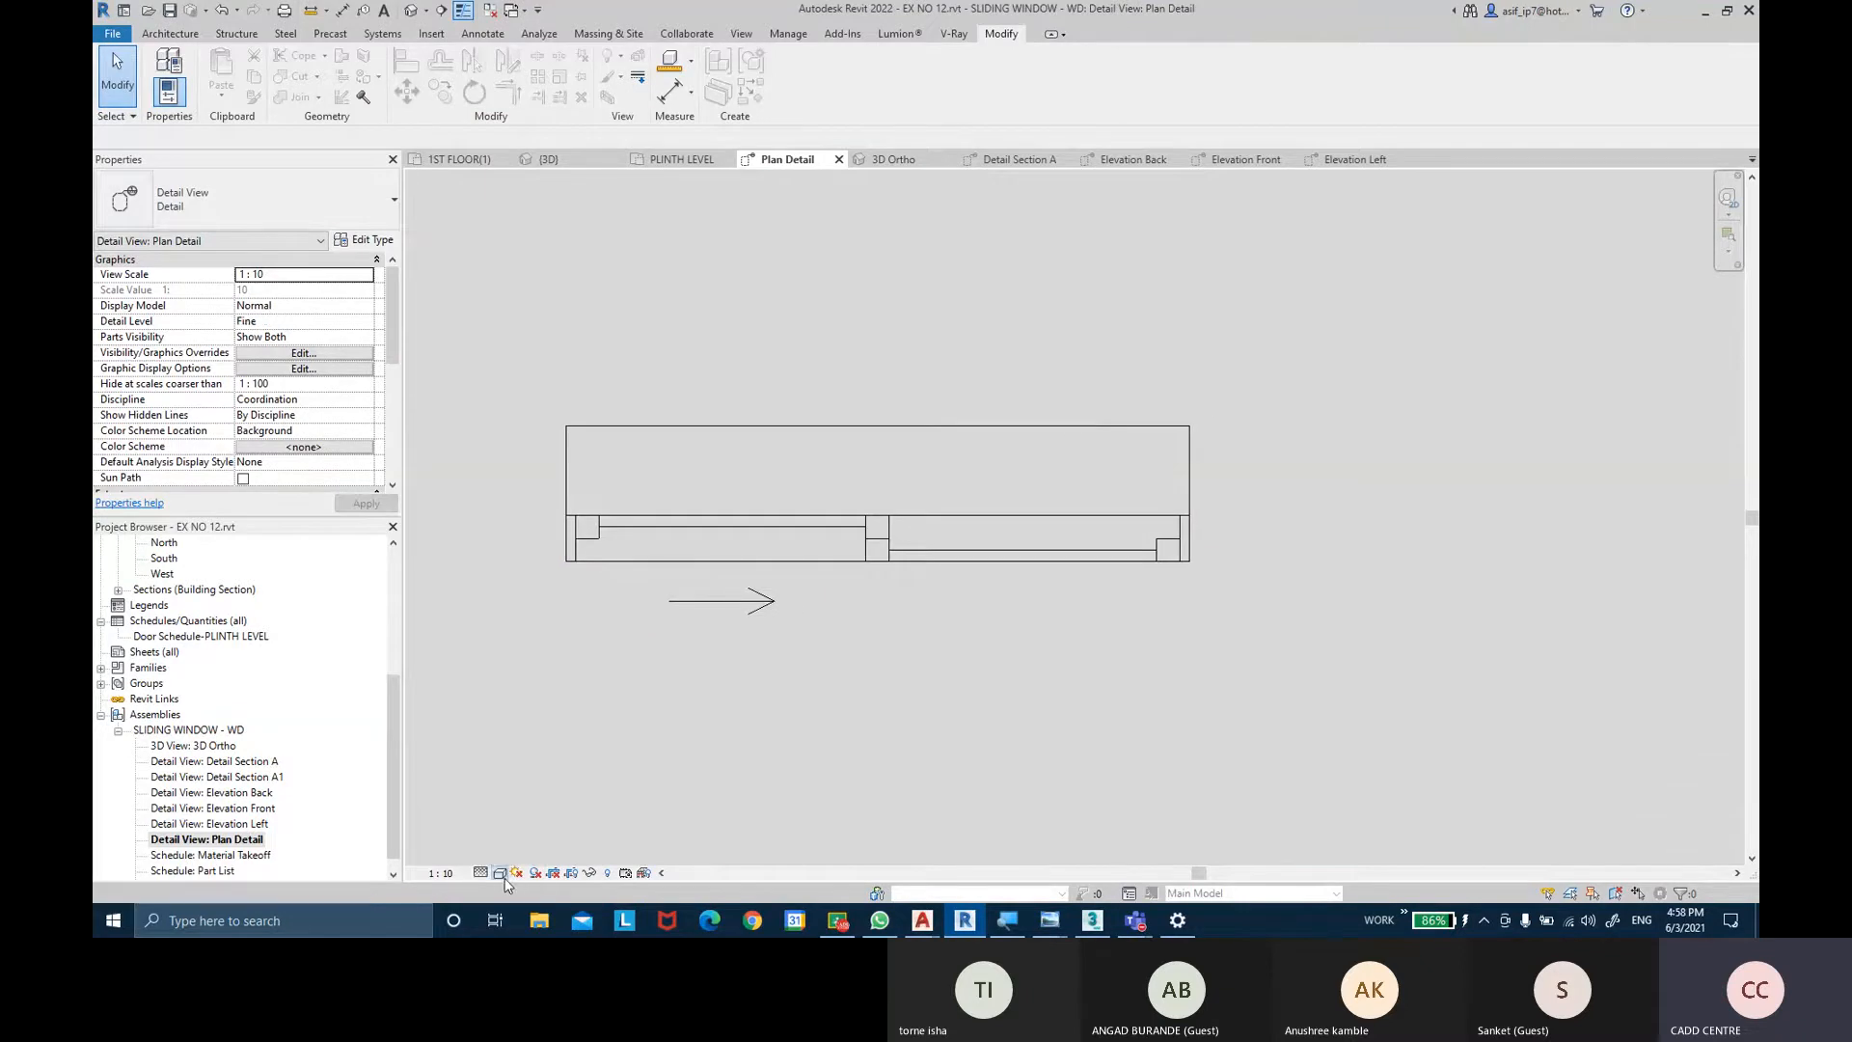
left_click(500, 871)
left_click(529, 854)
left_click(500, 872)
left_click(540, 846)
Open the assembly's Detail Section A view and delete it from the project.
double_click(239, 764)
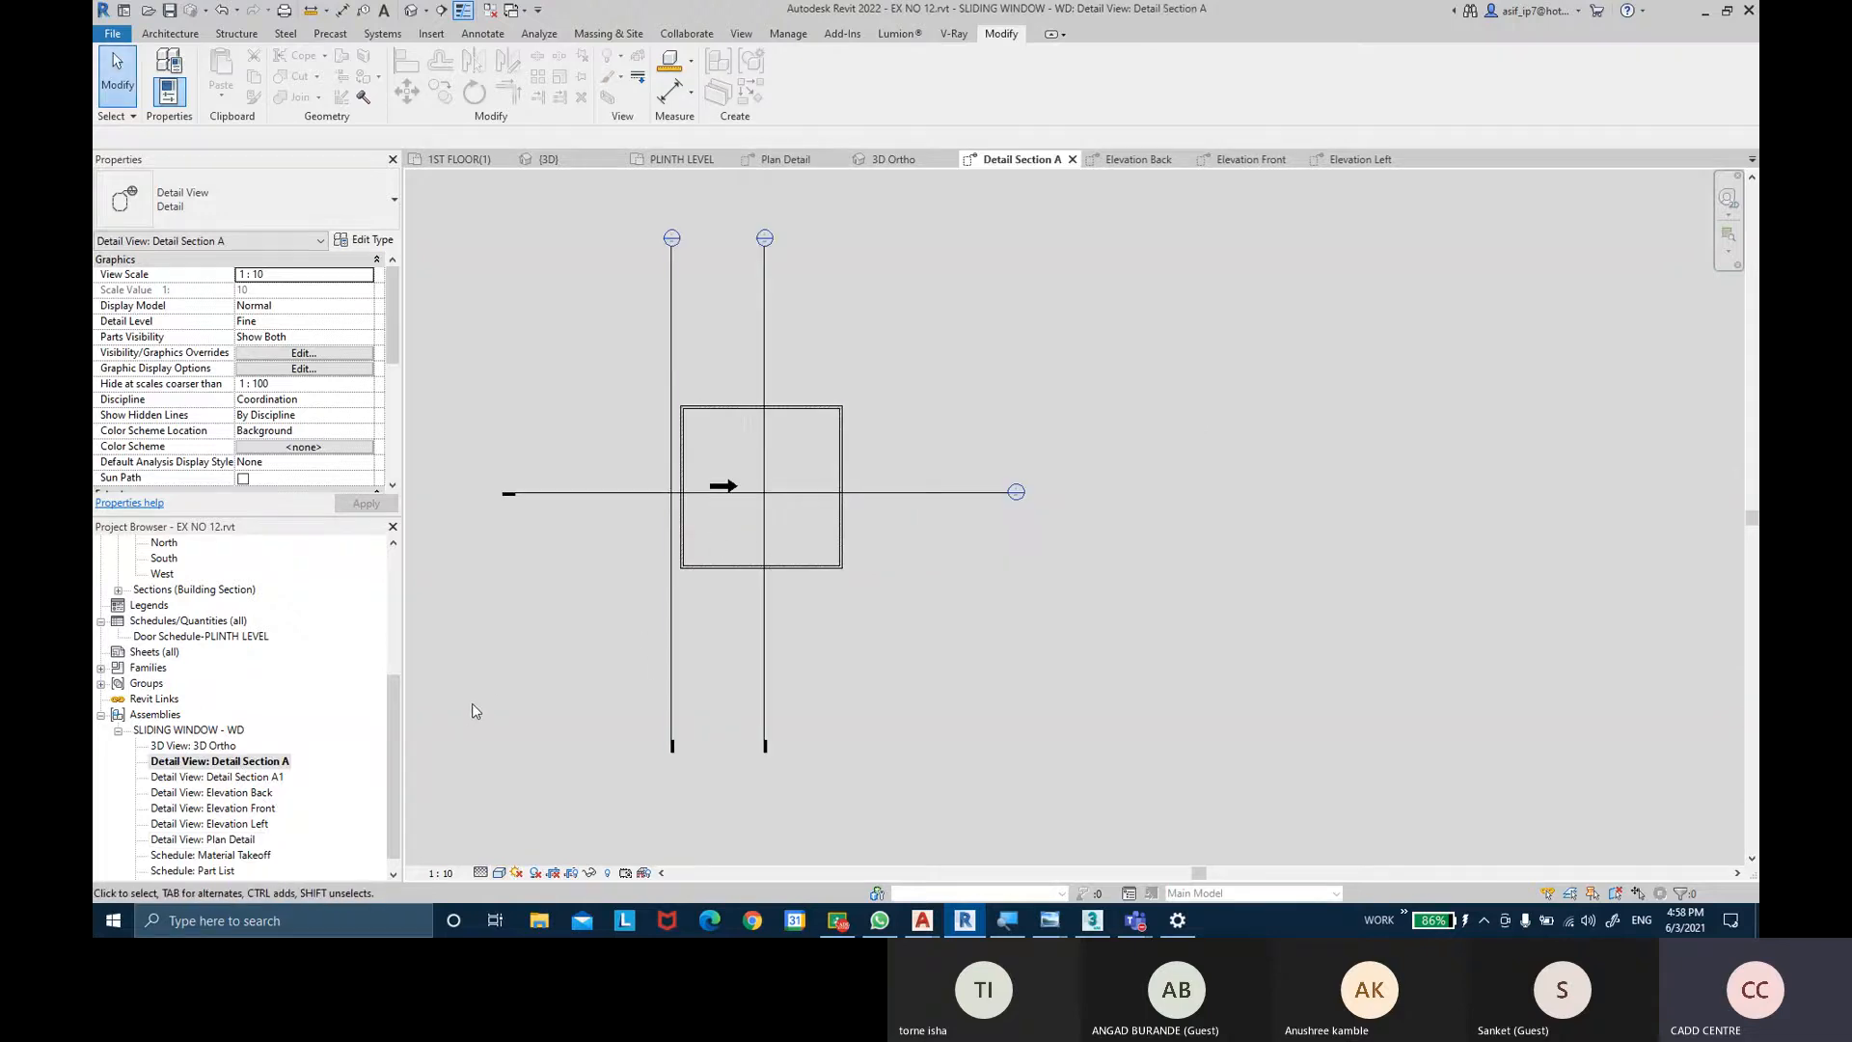
left_click(275, 762)
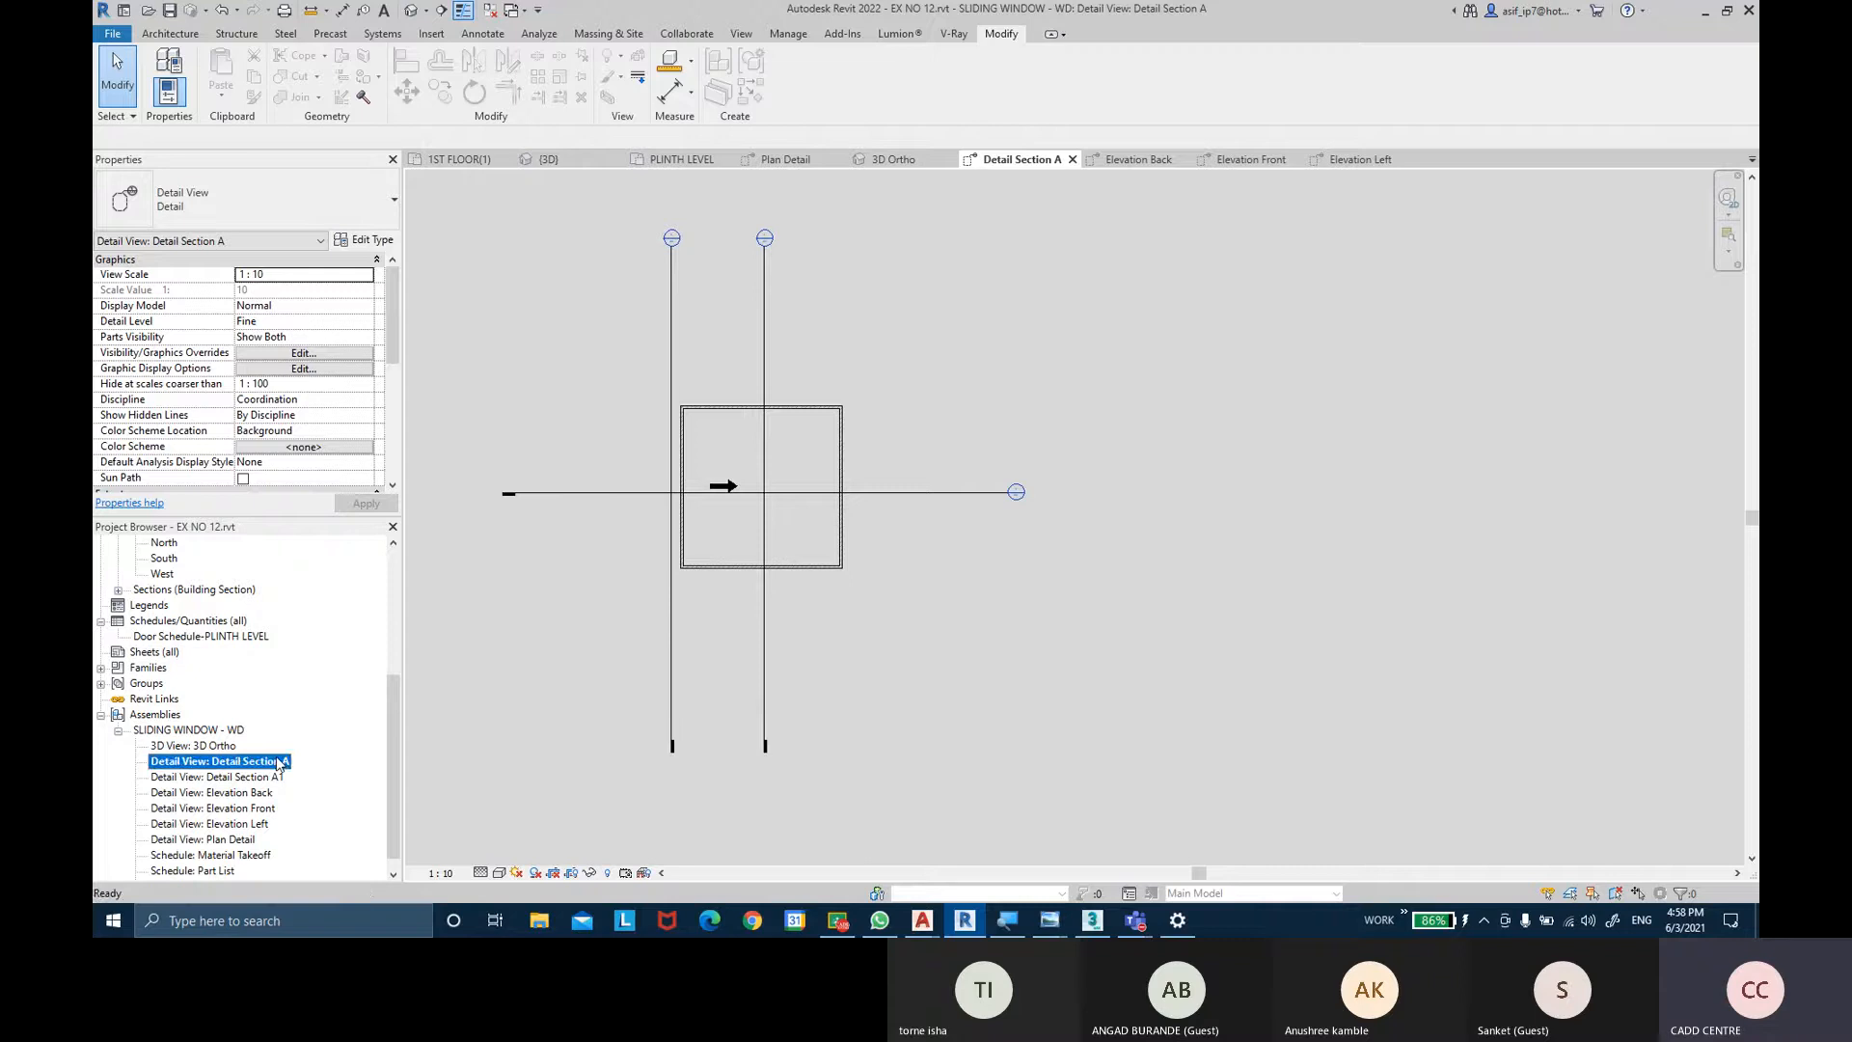
key("Delete")
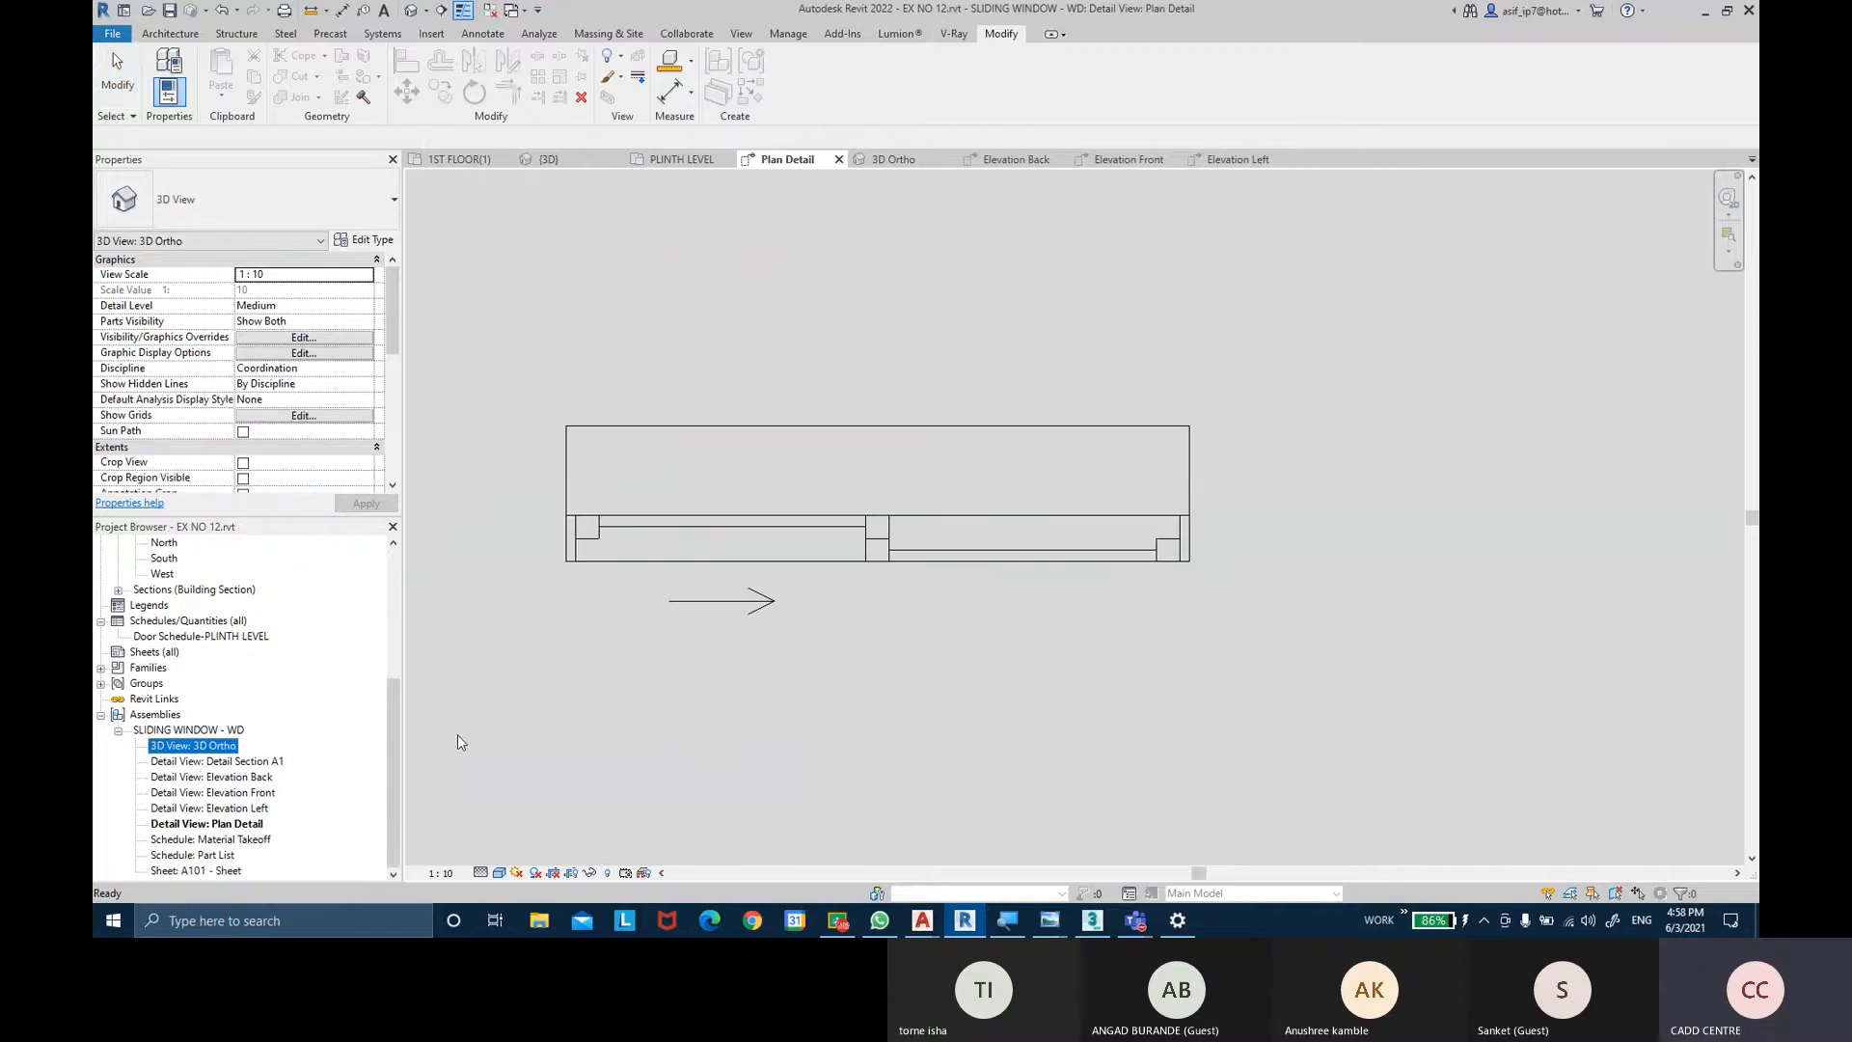
Open the Detail Section A1 view and examine the vertical cut through the window, including its head.
double_click(224, 762)
scroll(1174, 512, "up", 2)
scroll(1177, 515, "down", 3)
middle_click_drag(1232, 435, 1244, 438)
scroll(1196, 449, "up", 5)
scroll(1062, 438, "up", 1)
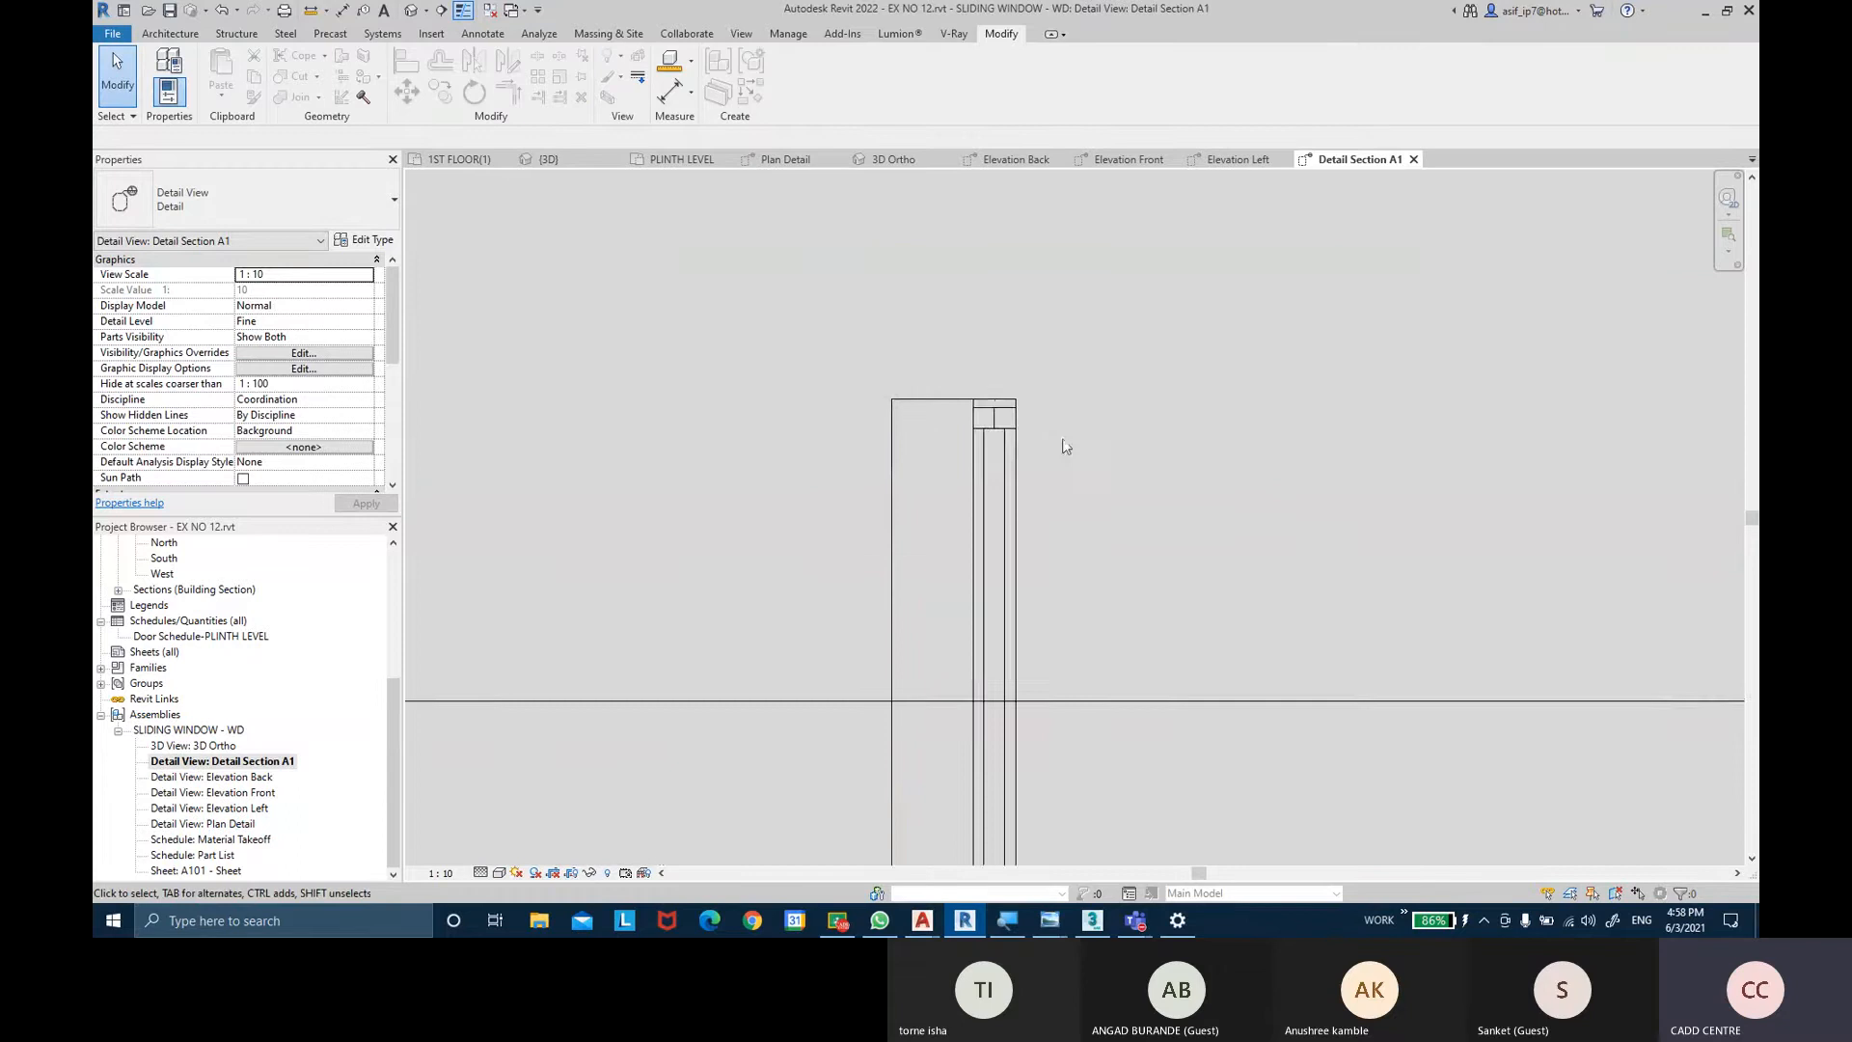
scroll(1051, 437, "down", 4)
middle_click_drag(1042, 426, 1030, 423)
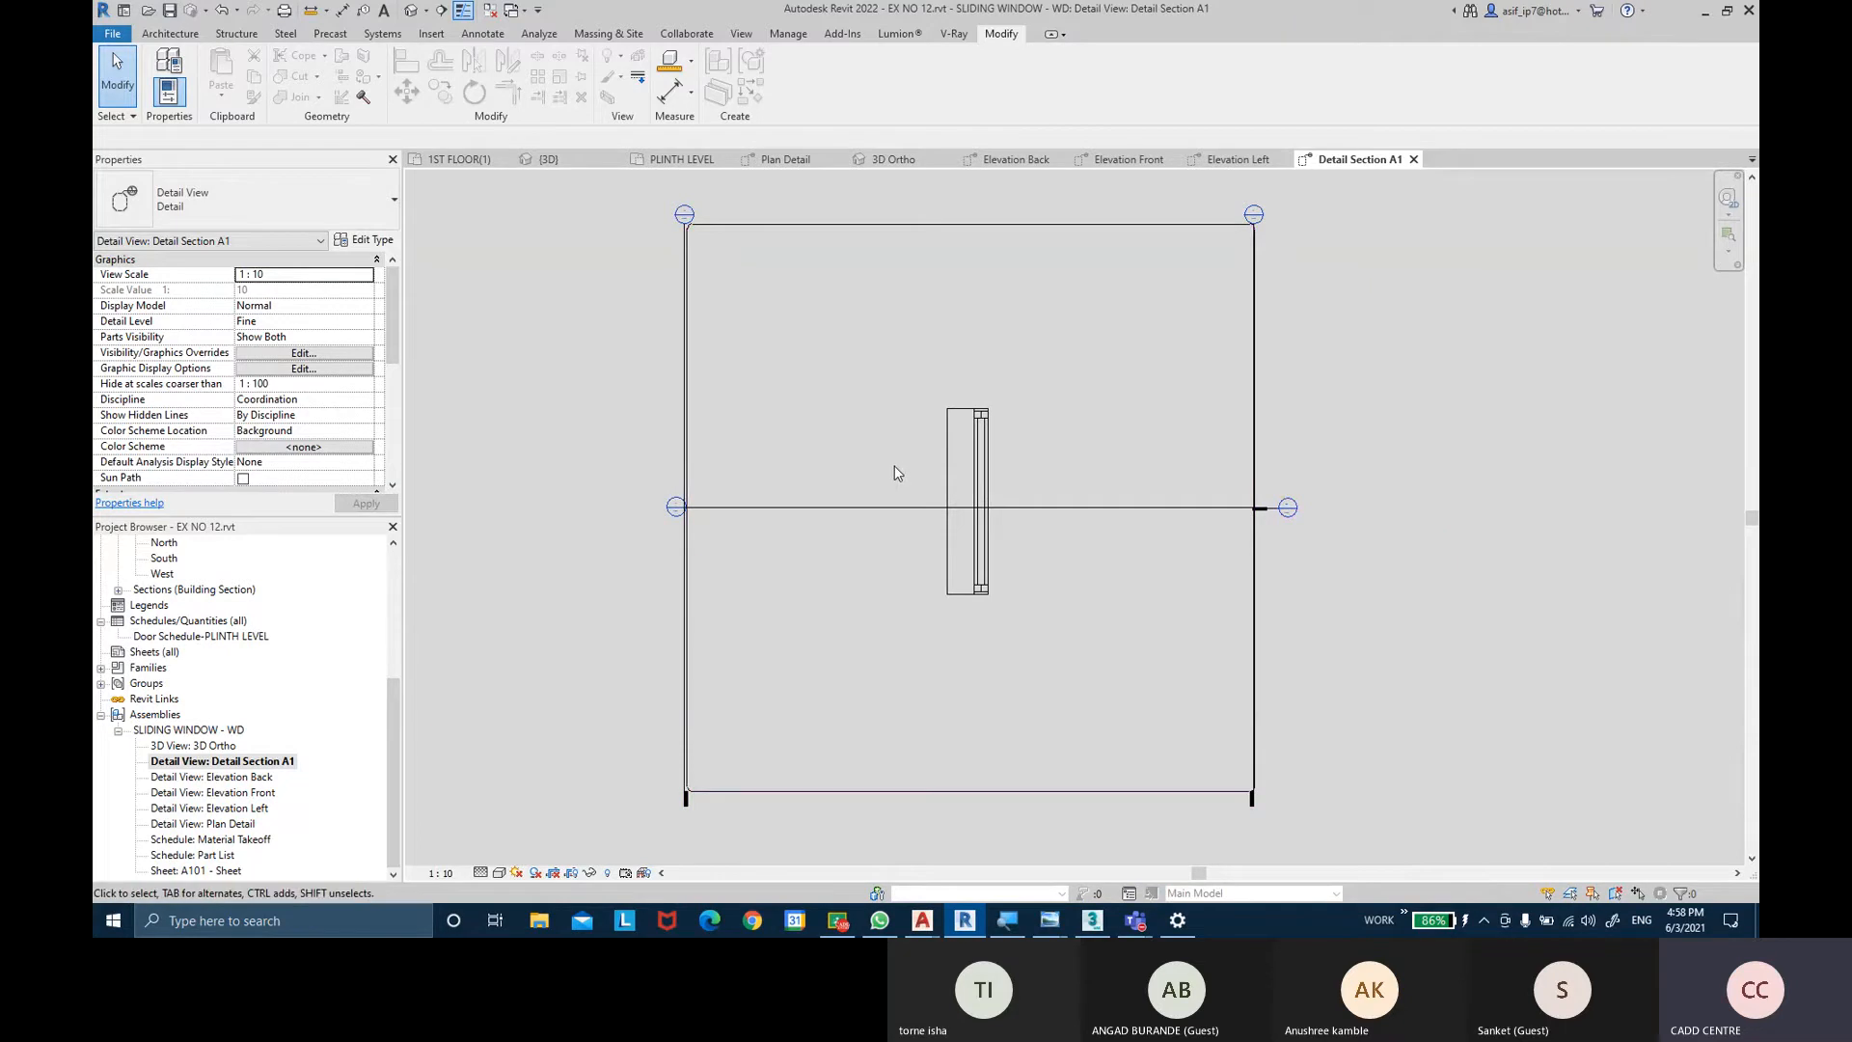
Hide the Sections annotation category in the Detail Section A1 view.
key("v")
key("v")
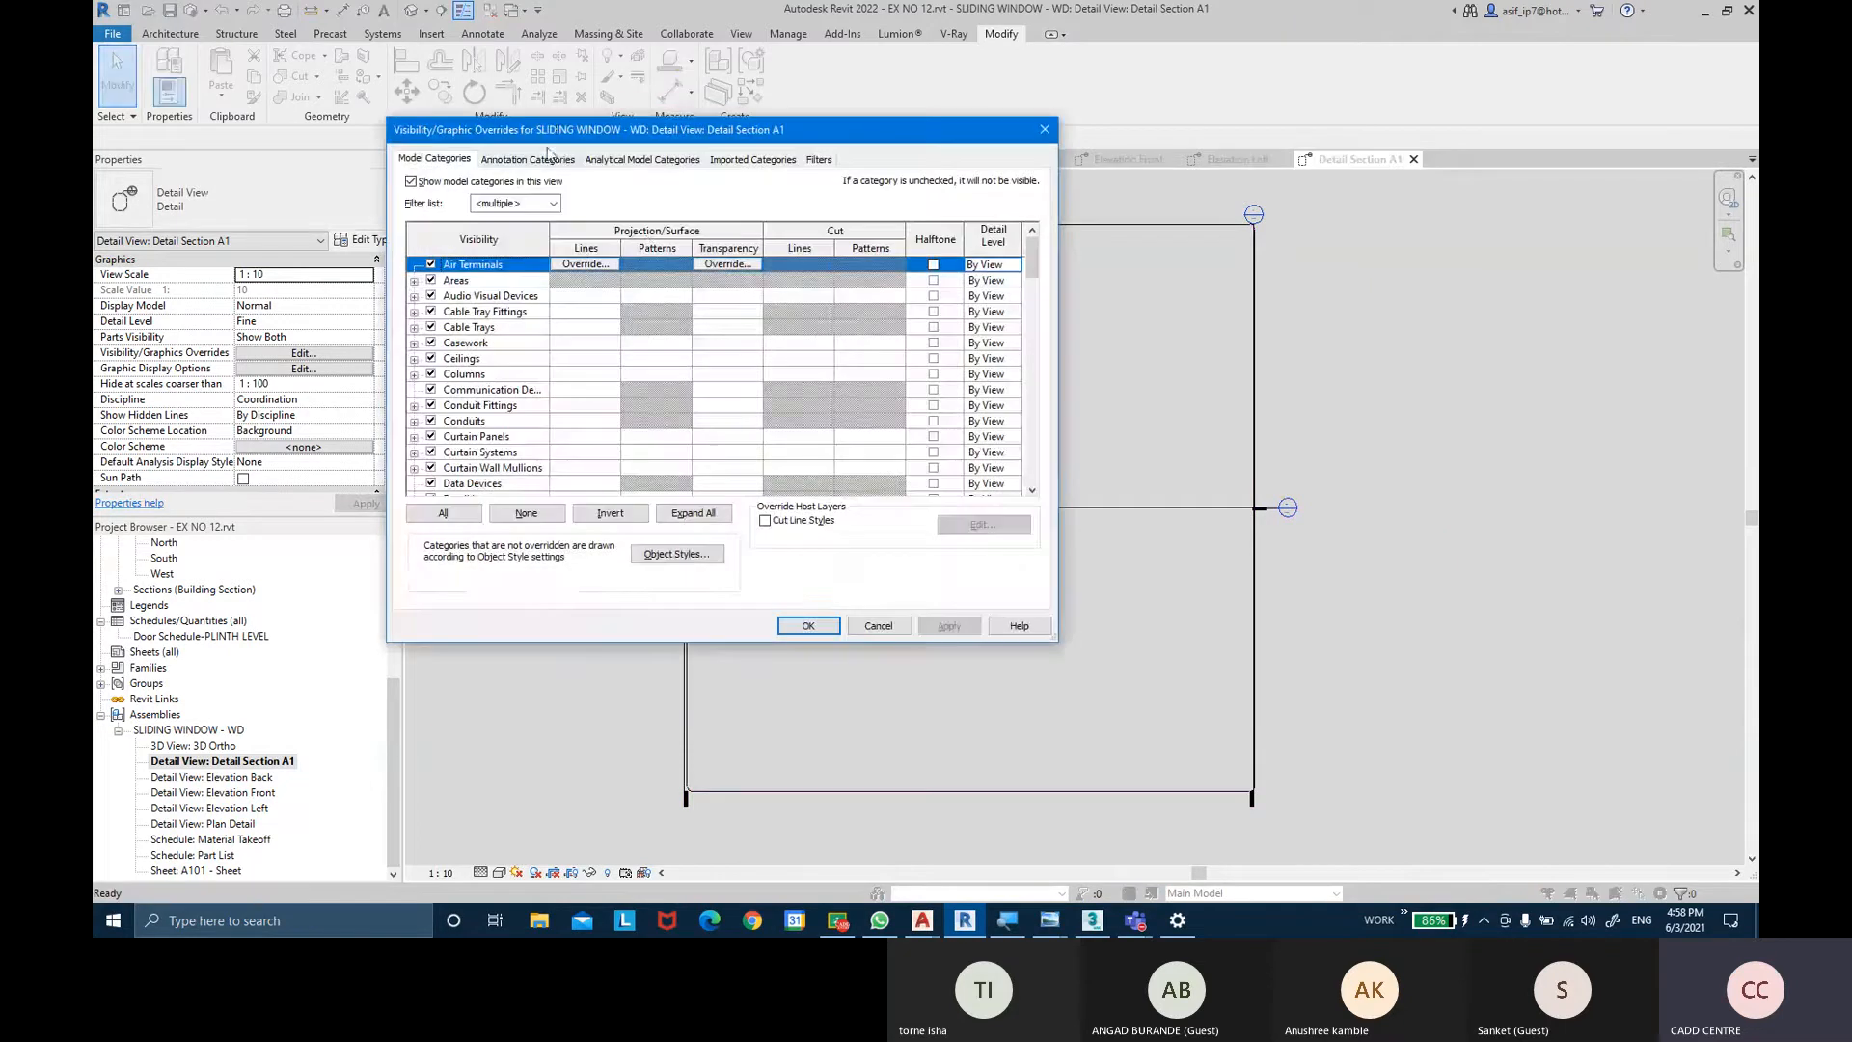
left_click(547, 158)
left_click(514, 391)
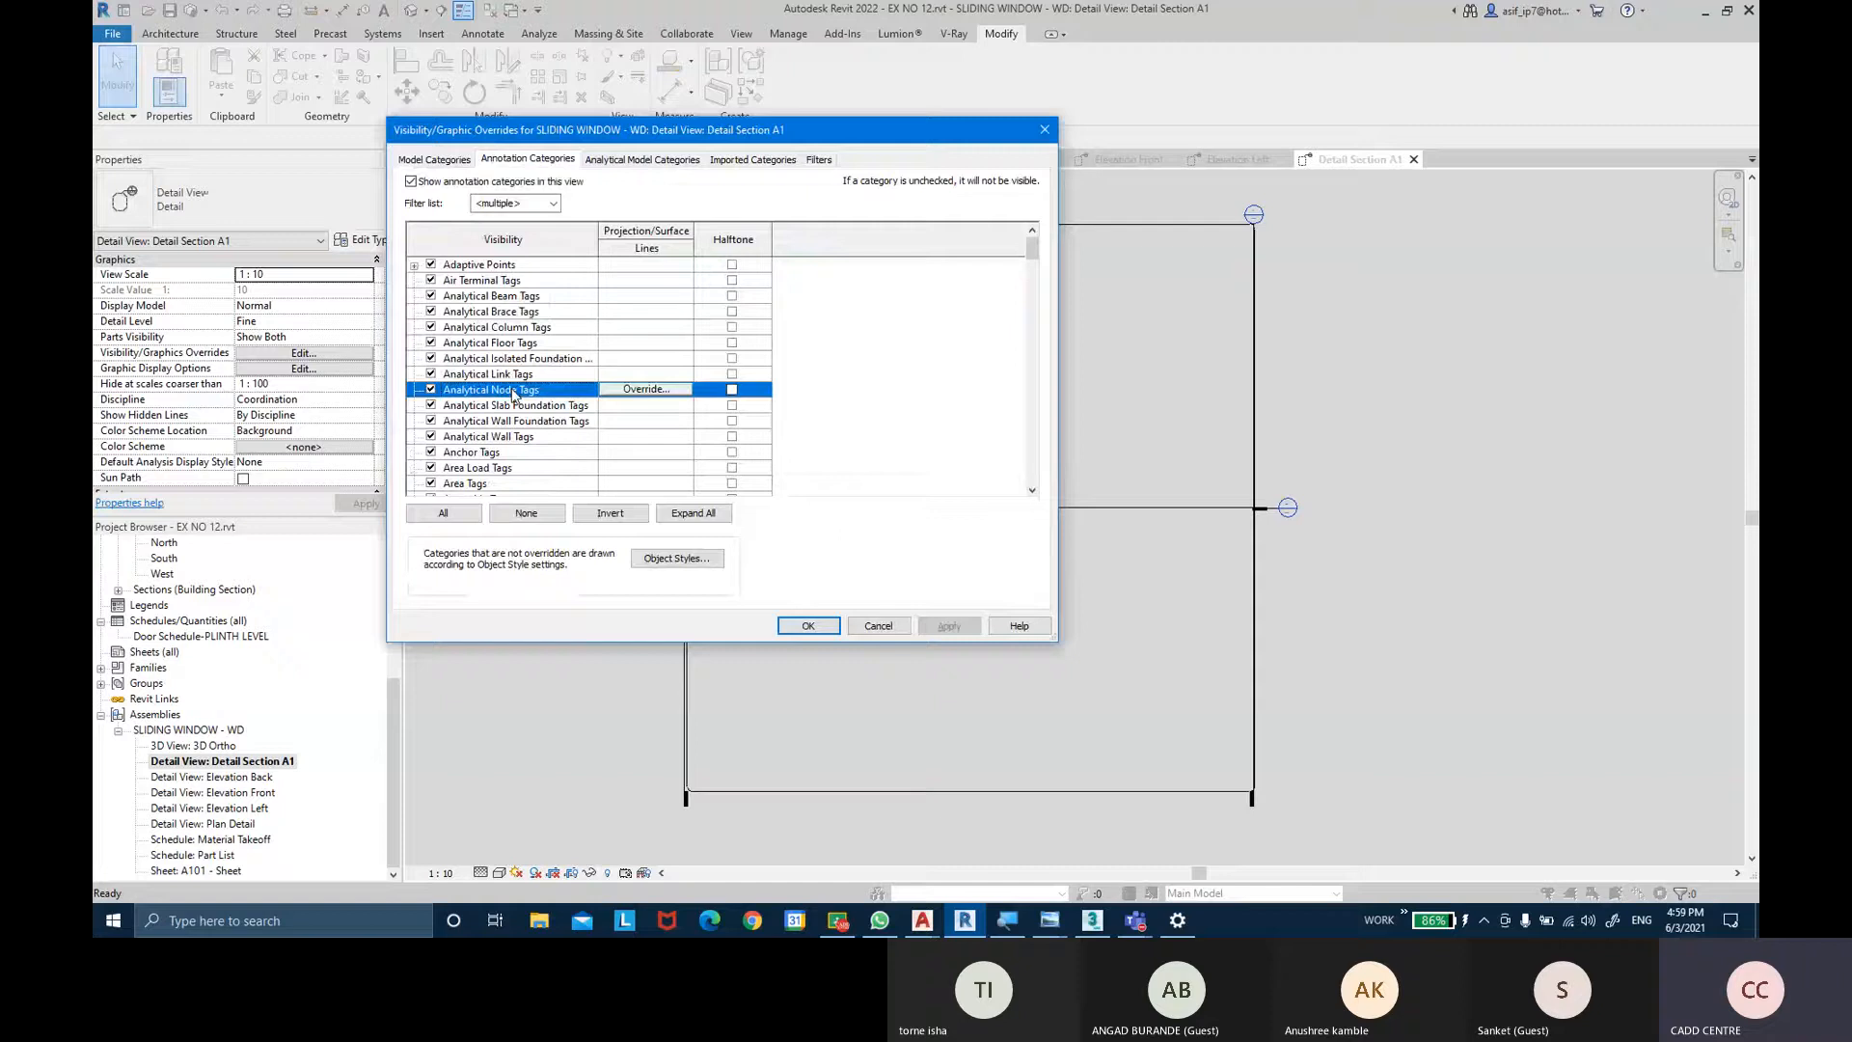
key("s")
key("e")
scroll(444, 478, "down", 1)
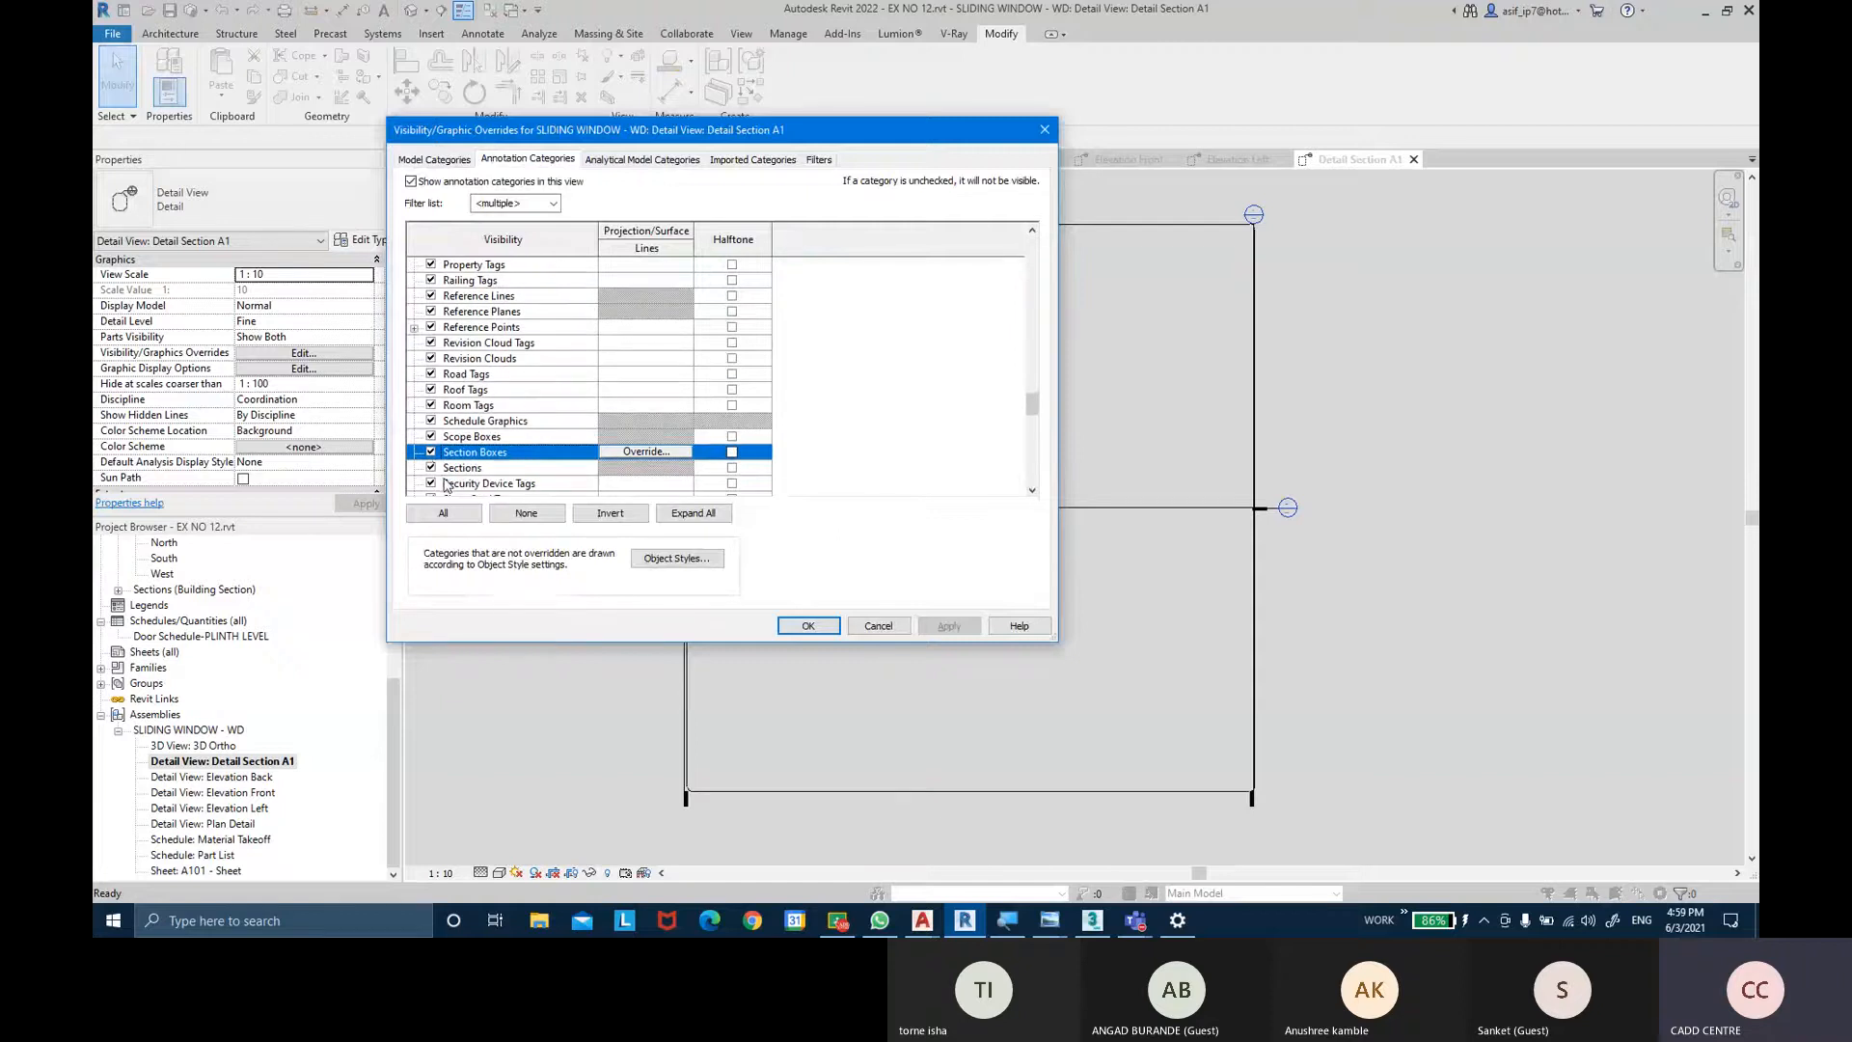
left_click(431, 467)
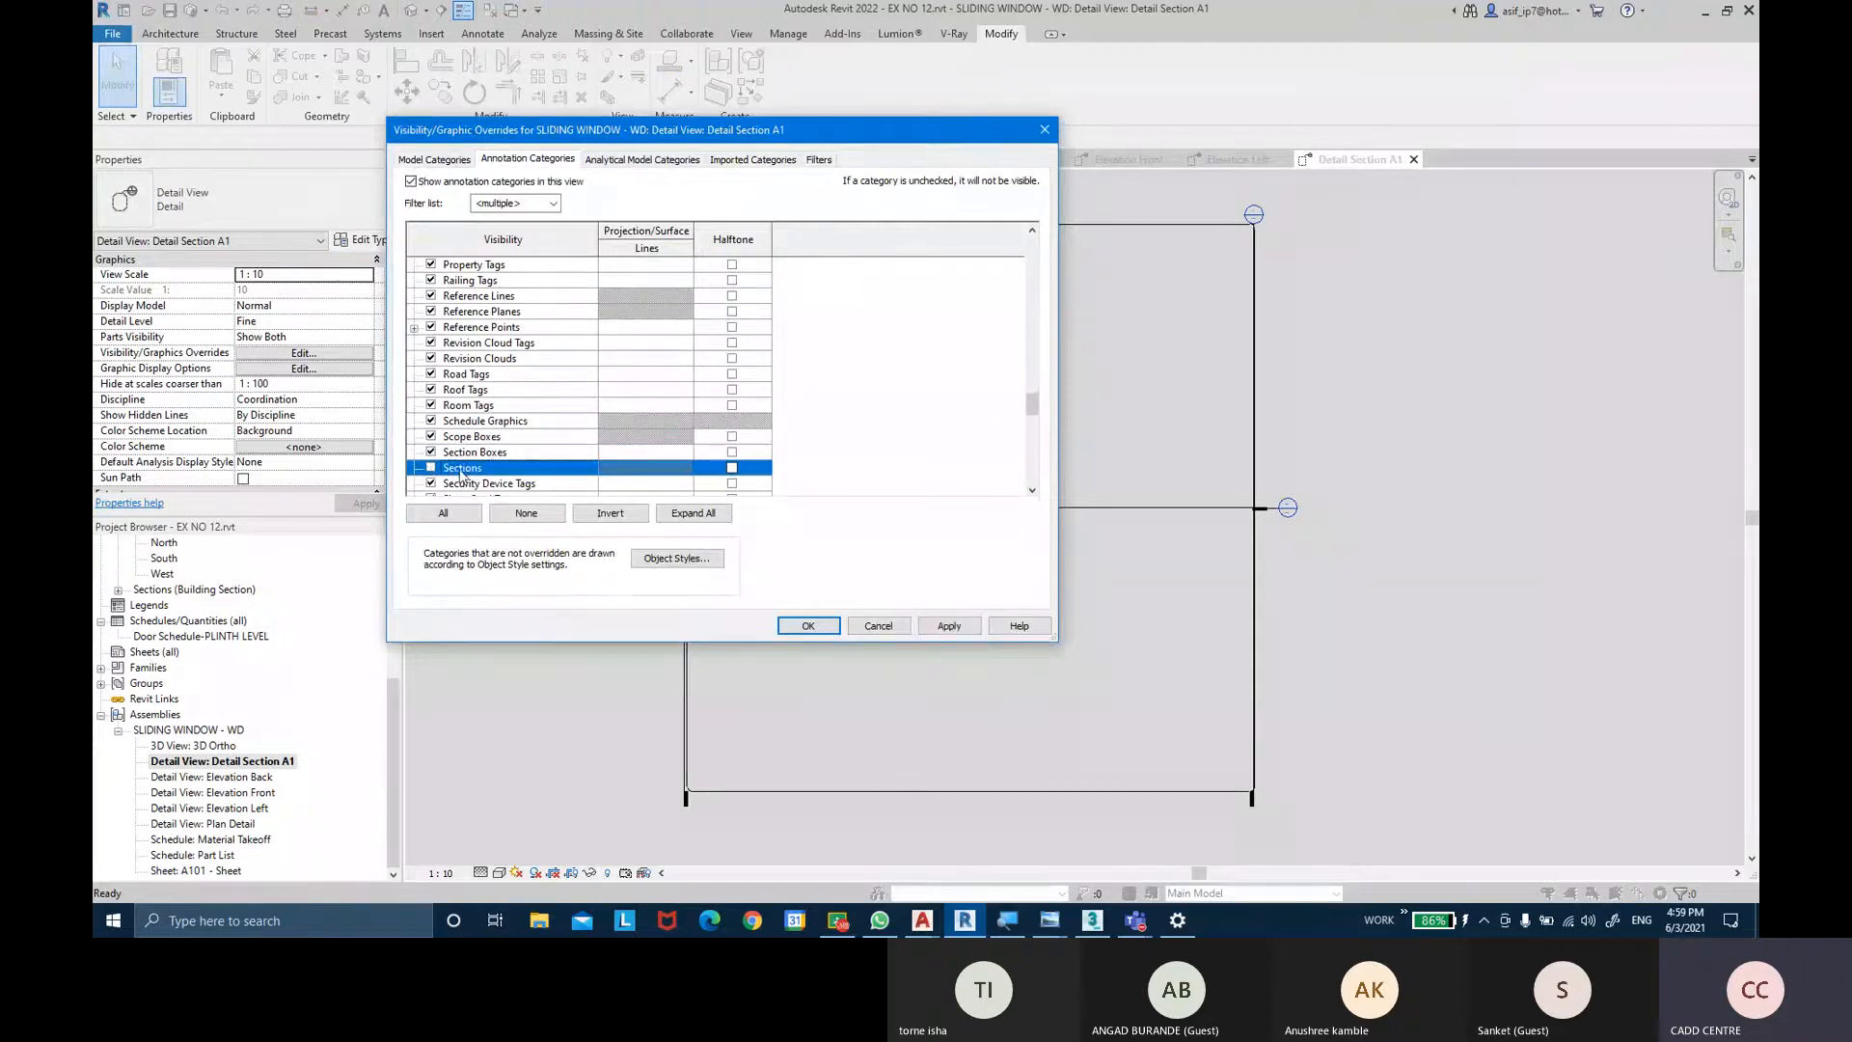
left_click(949, 626)
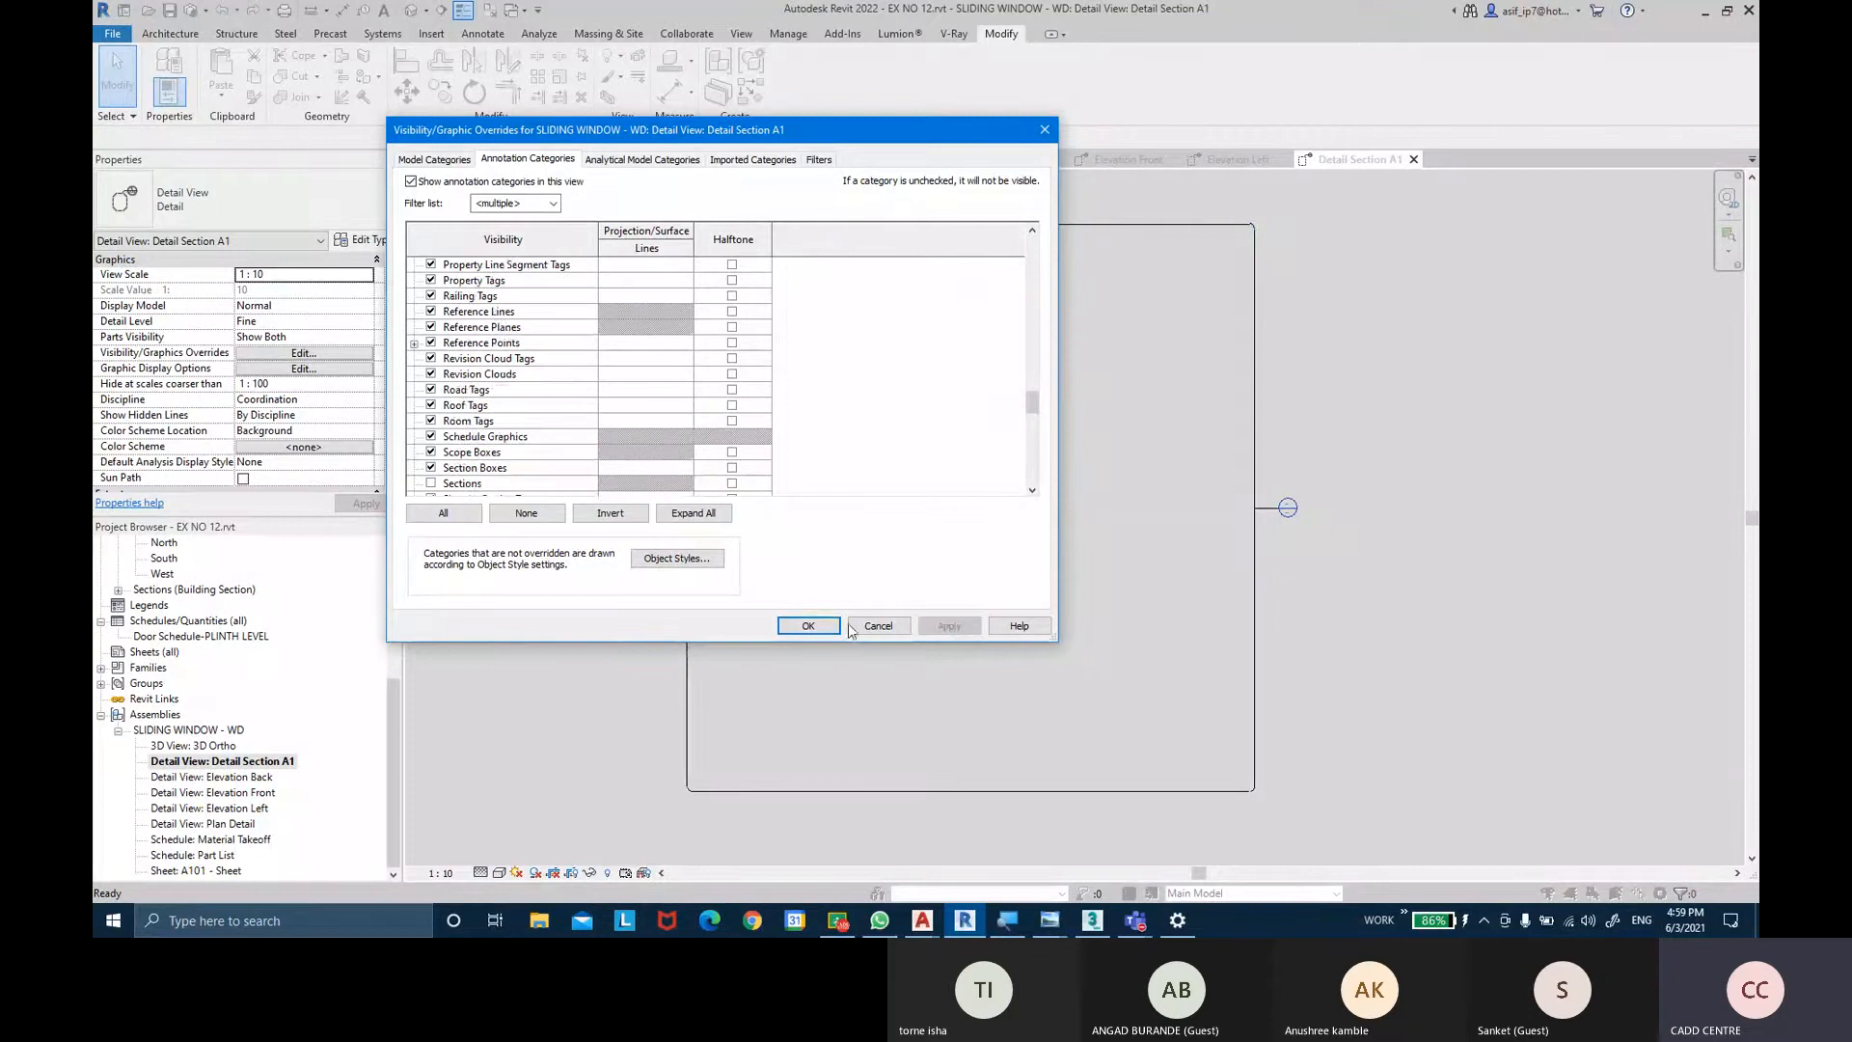
left_click(808, 626)
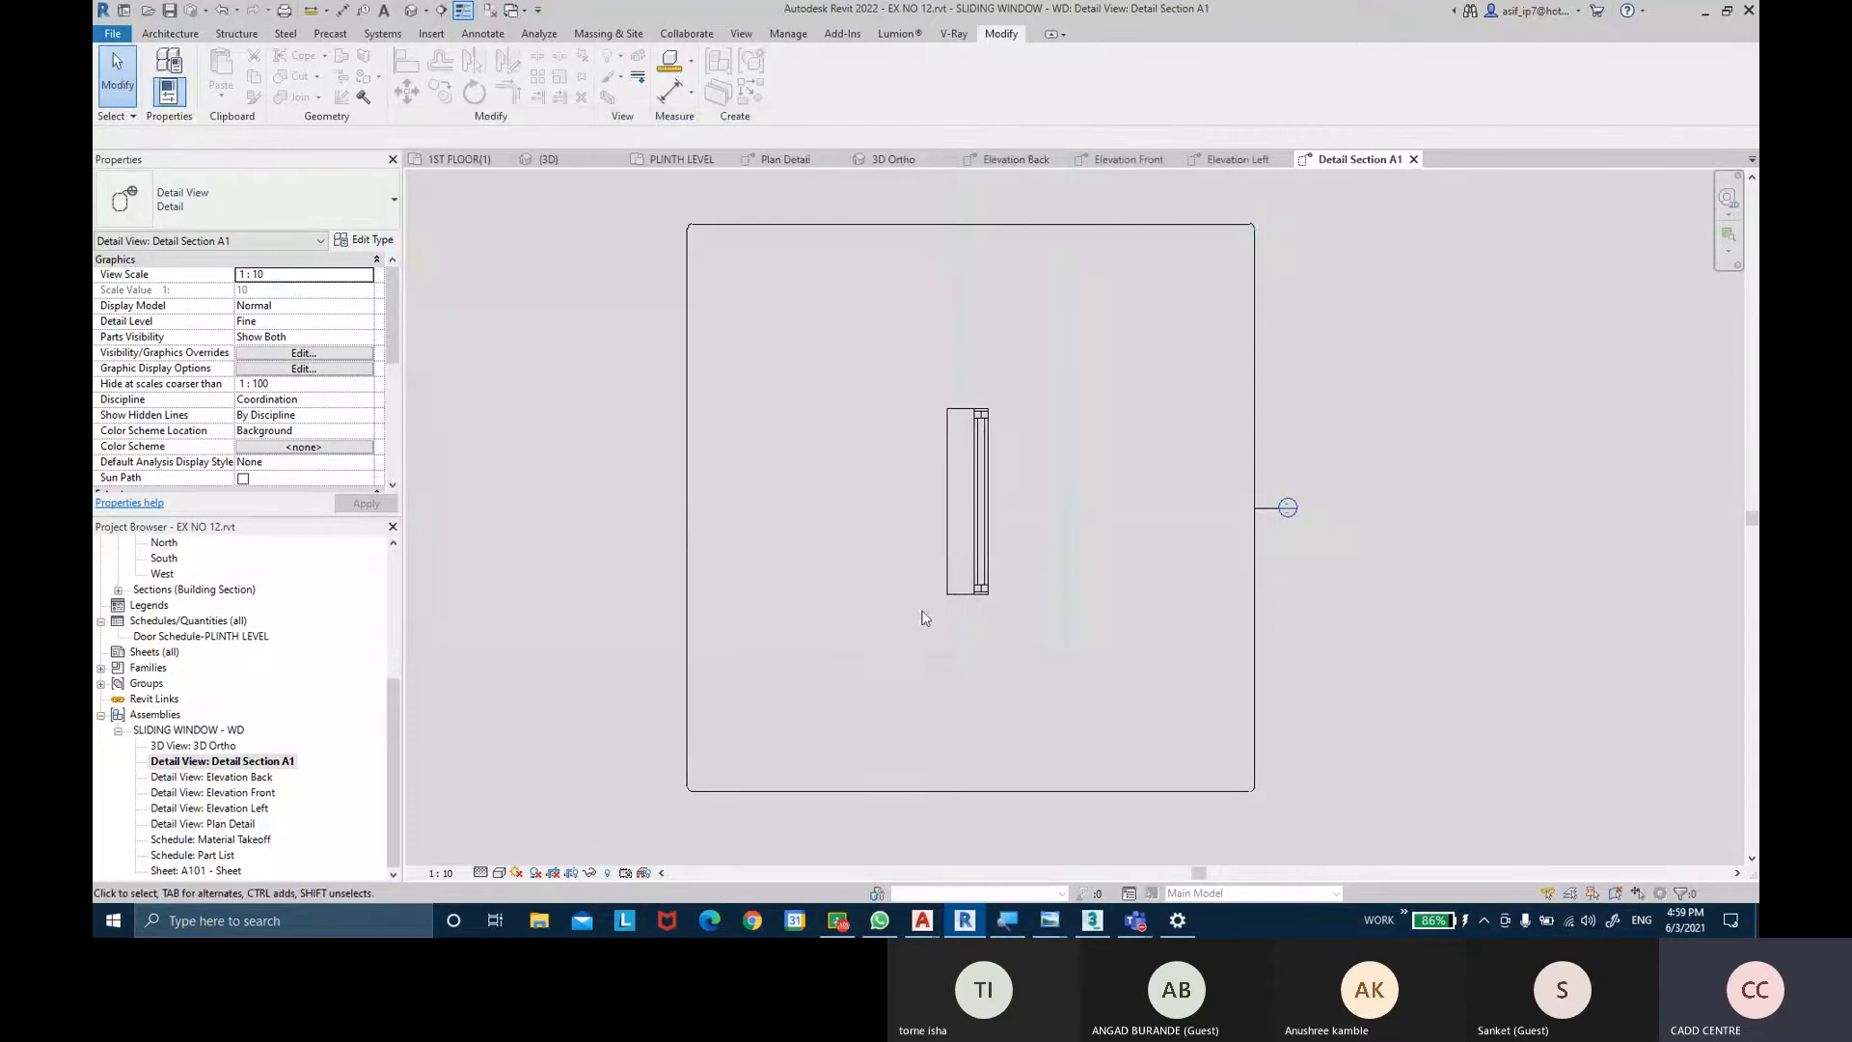
Shrink the Elevation Left boundary on all four sides so it closely surrounds the window section.
left_click(1254, 525)
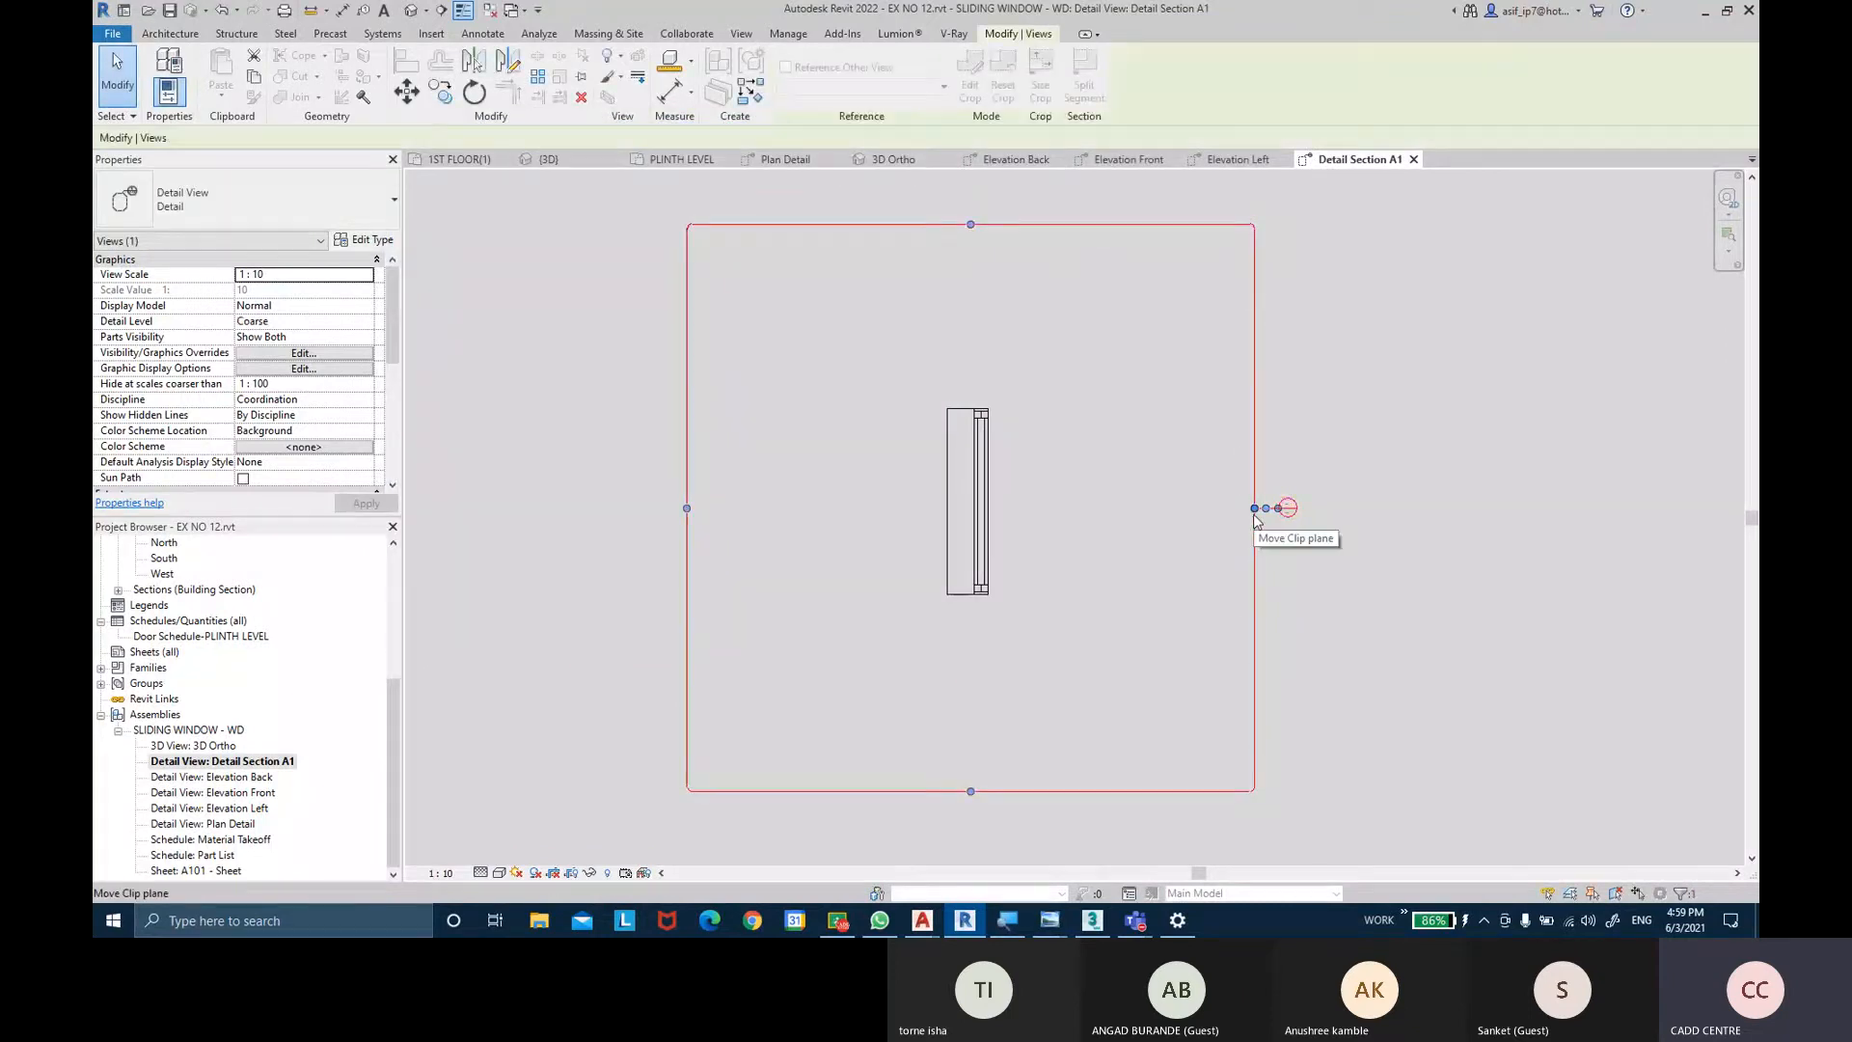
left_click_drag(1254, 509, 1000, 511)
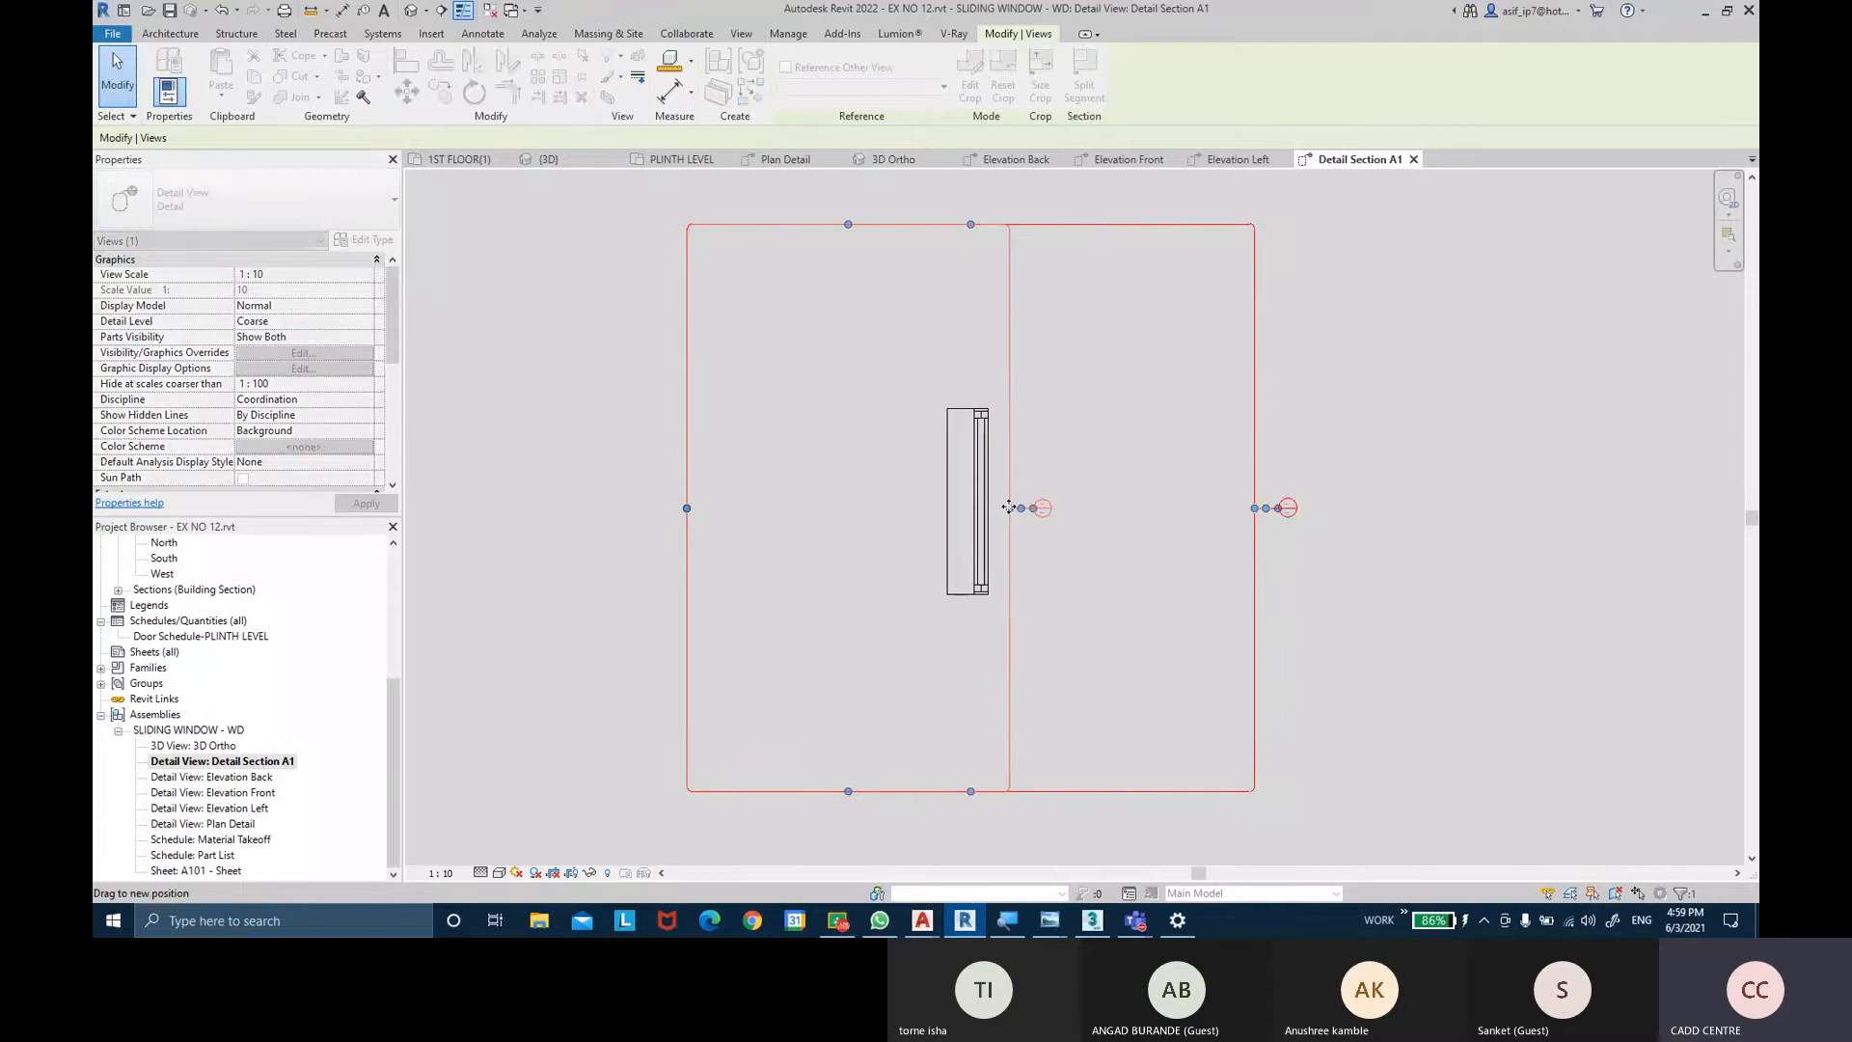
left_click_drag(686, 508, 935, 508)
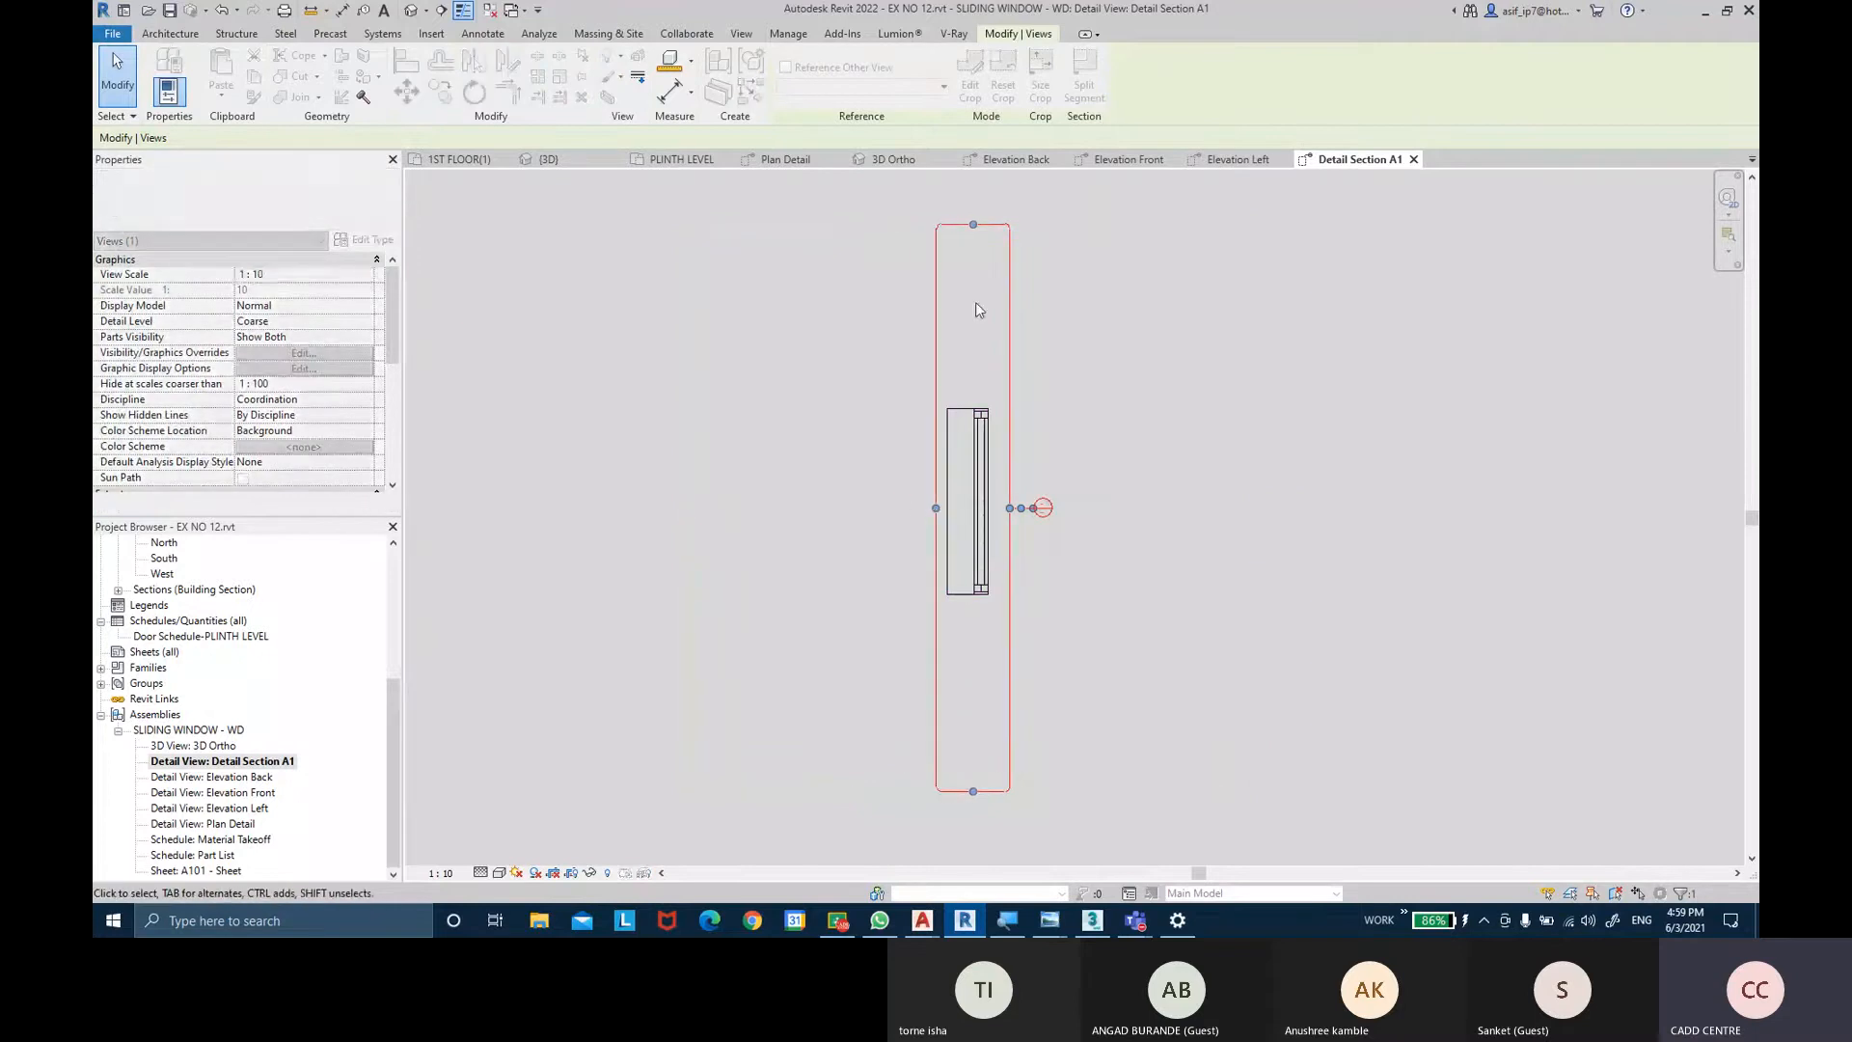
left_click_drag(974, 223, 973, 393)
left_click_drag(973, 791, 974, 617)
left_click(1057, 546)
scroll(1051, 525, "up", 2)
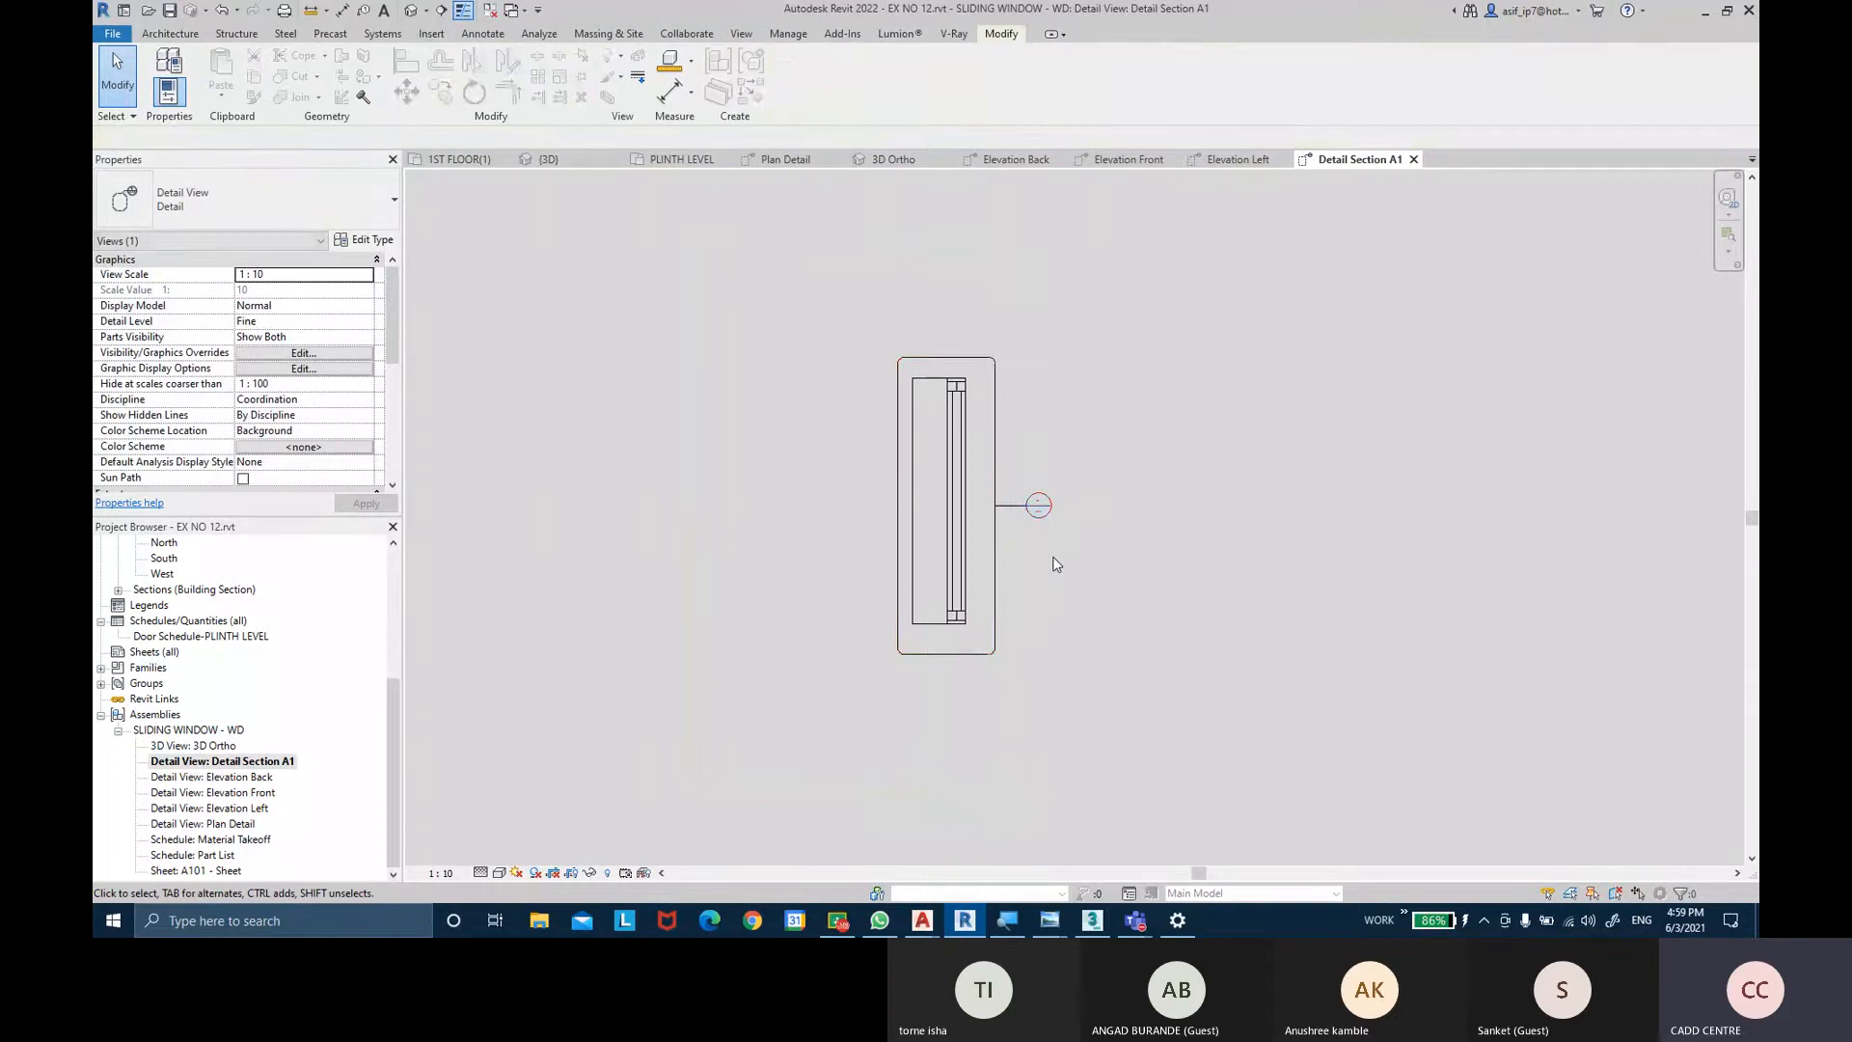
Hide the Callouts annotation category in the Detail Section A1 view to remove the Elevation Left boundary.
key("ctrl")
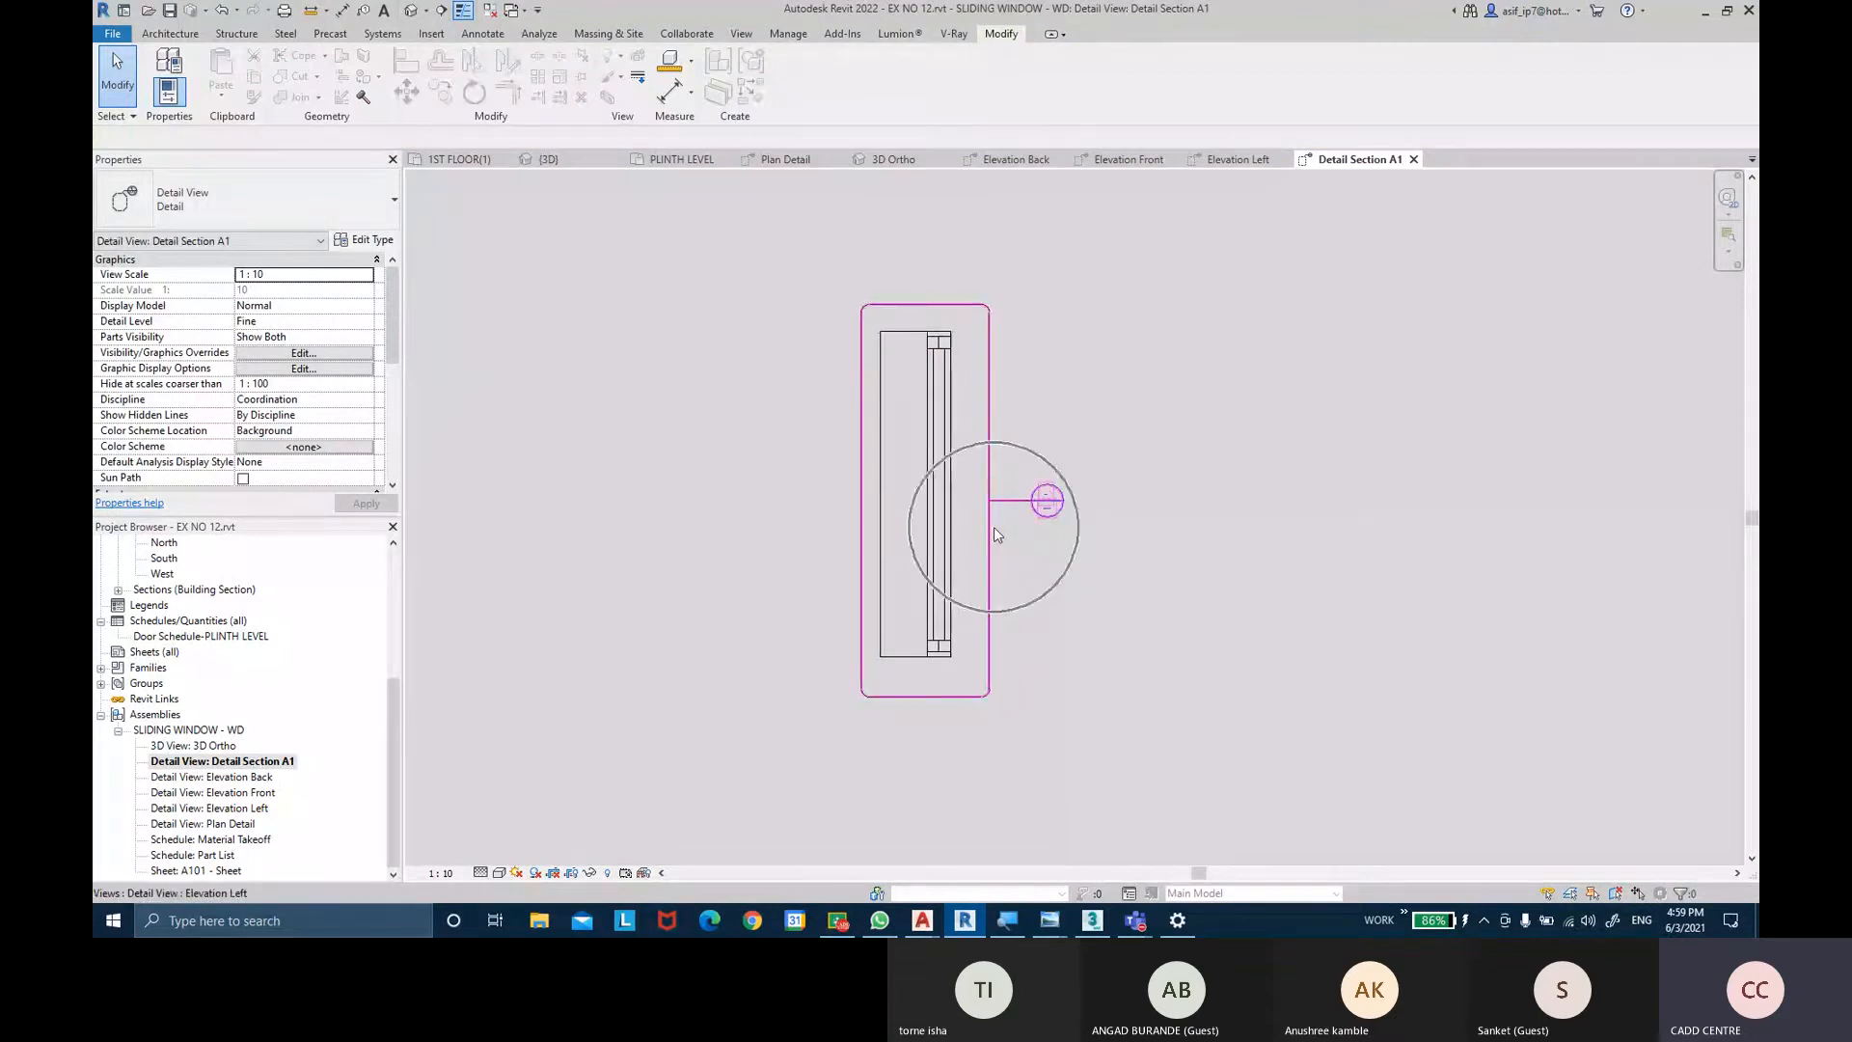
key("v")
key("v")
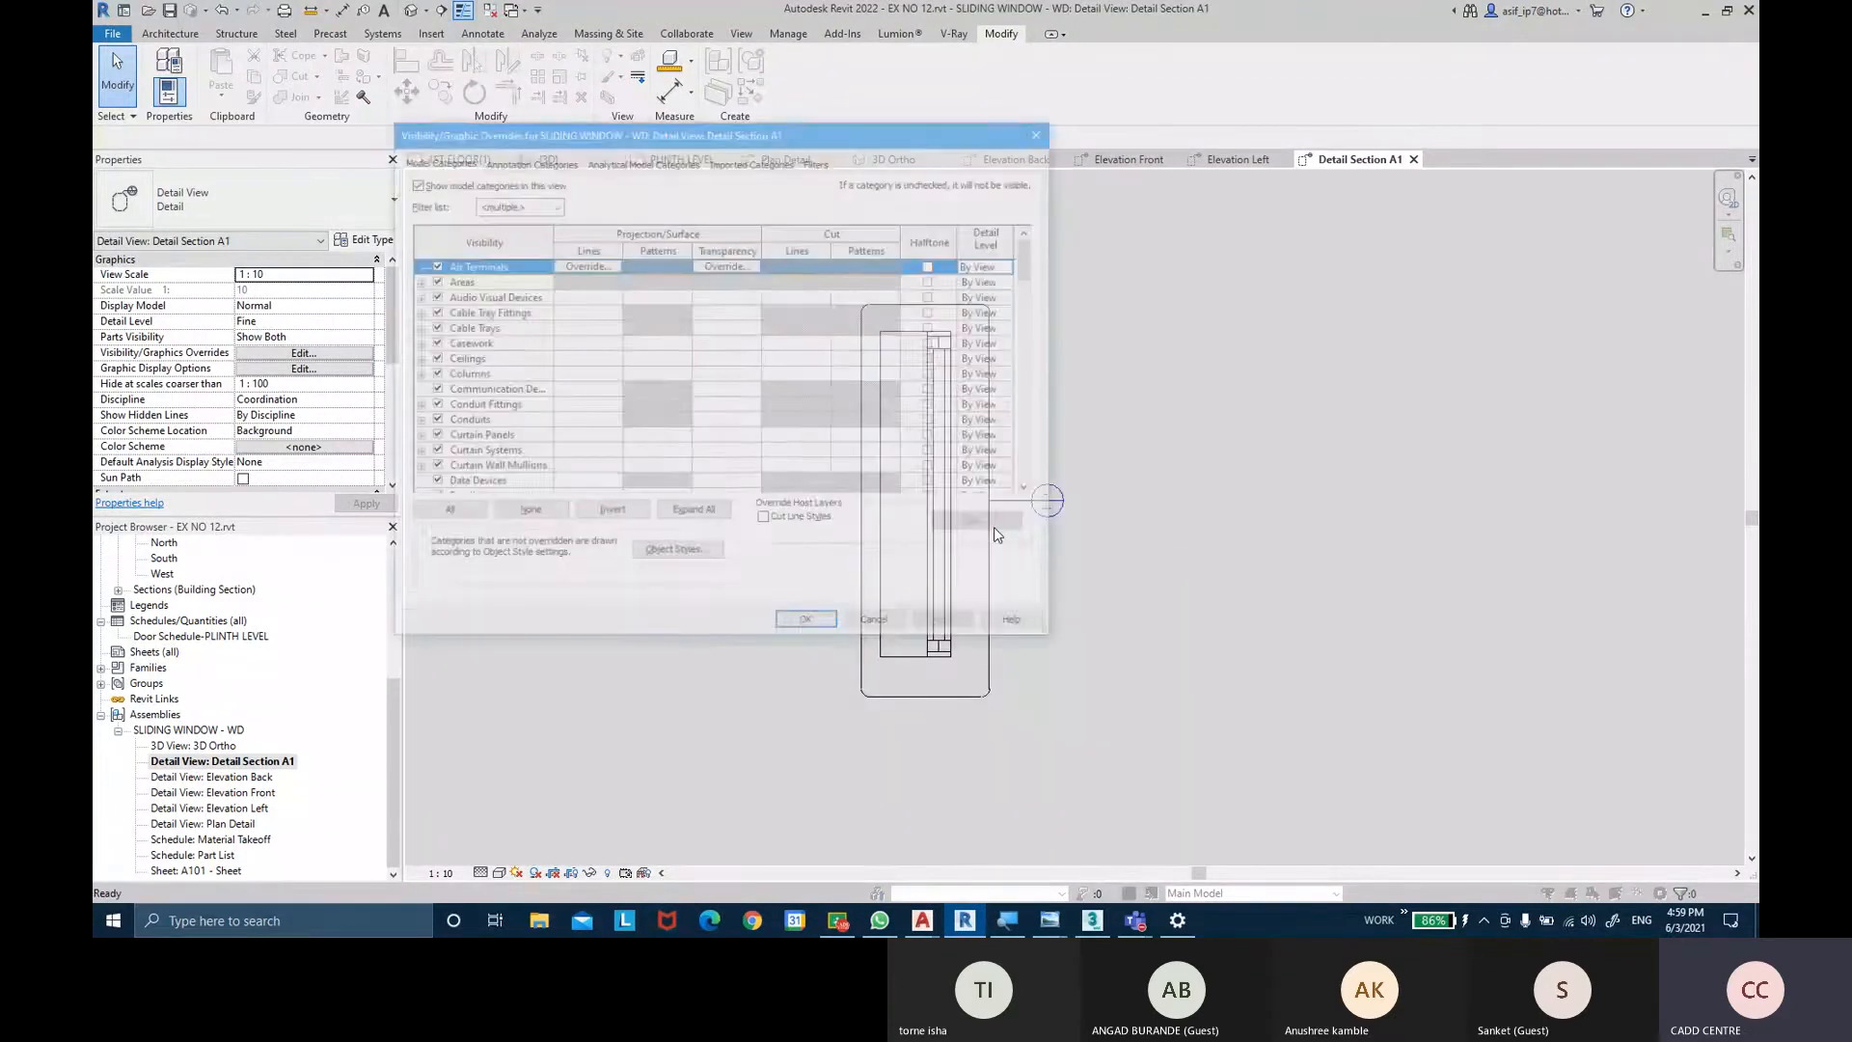
left_click(515, 161)
left_click(501, 331)
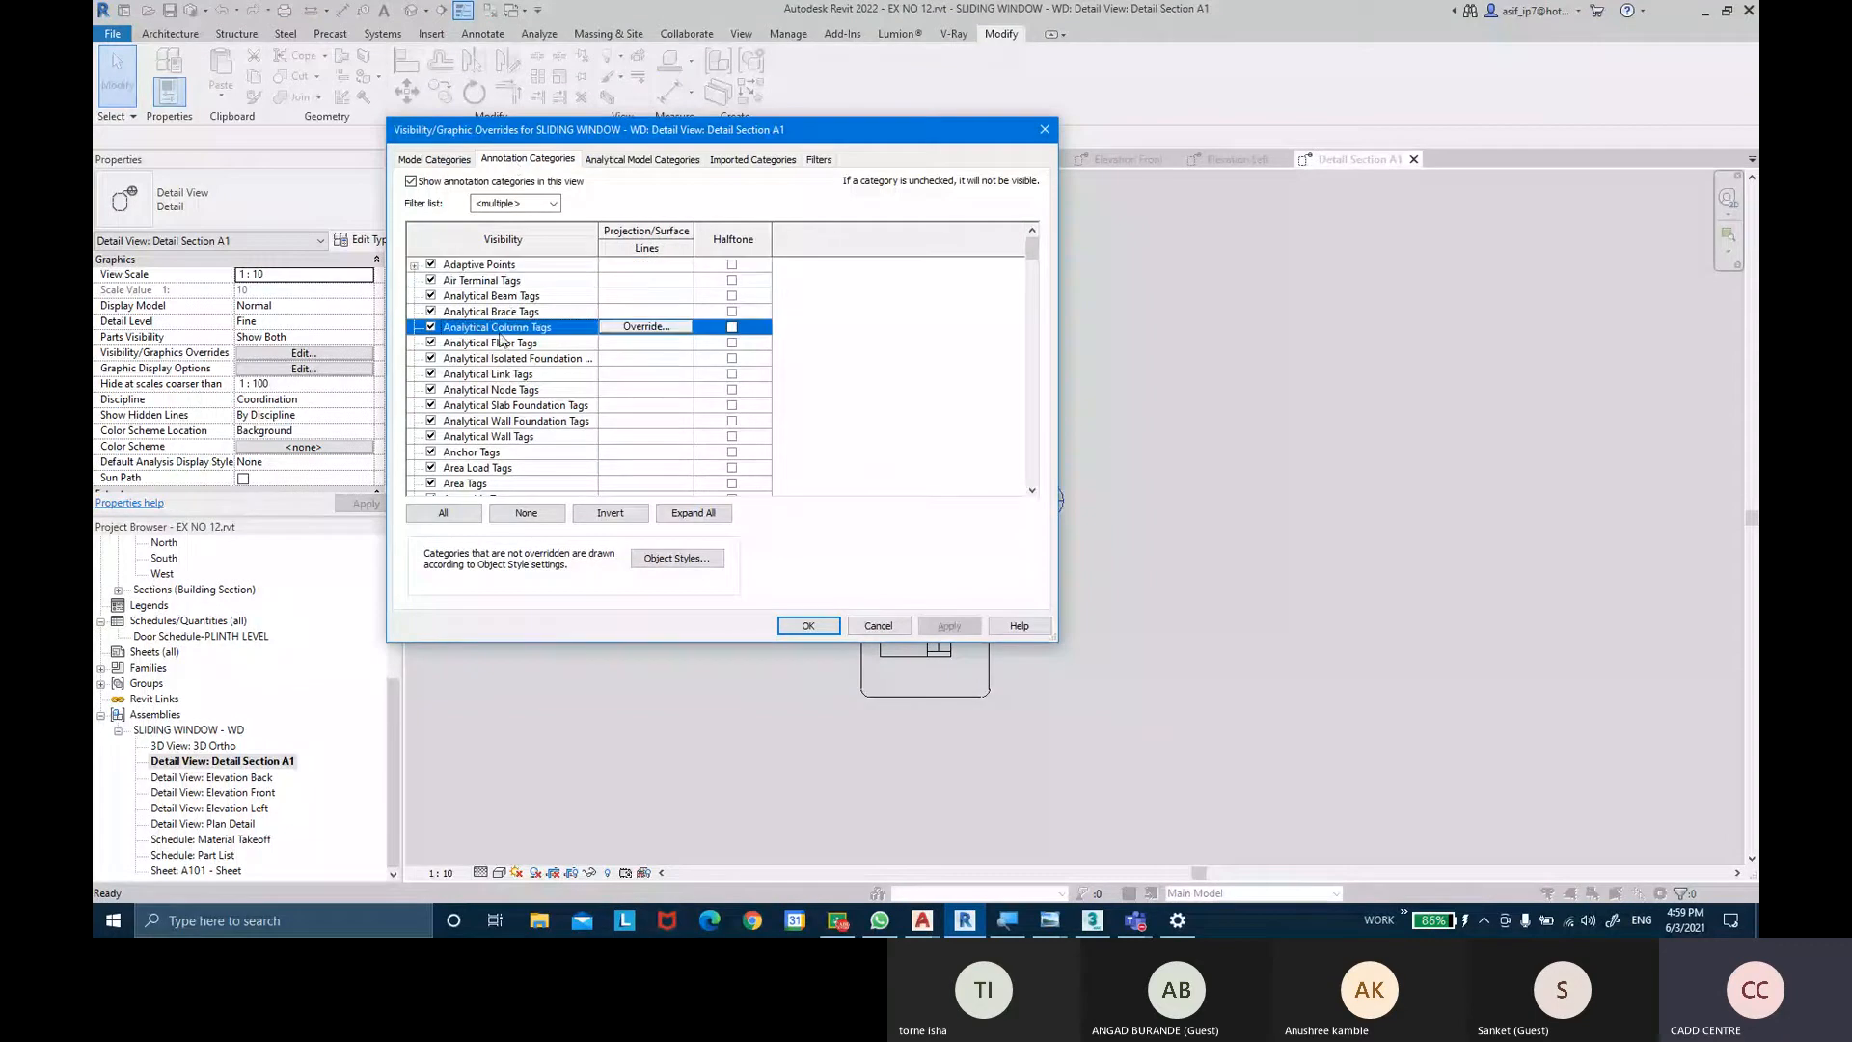
key("c")
scroll(514, 386, "down", 1)
left_click(473, 470)
left_click(431, 469)
left_click(945, 628)
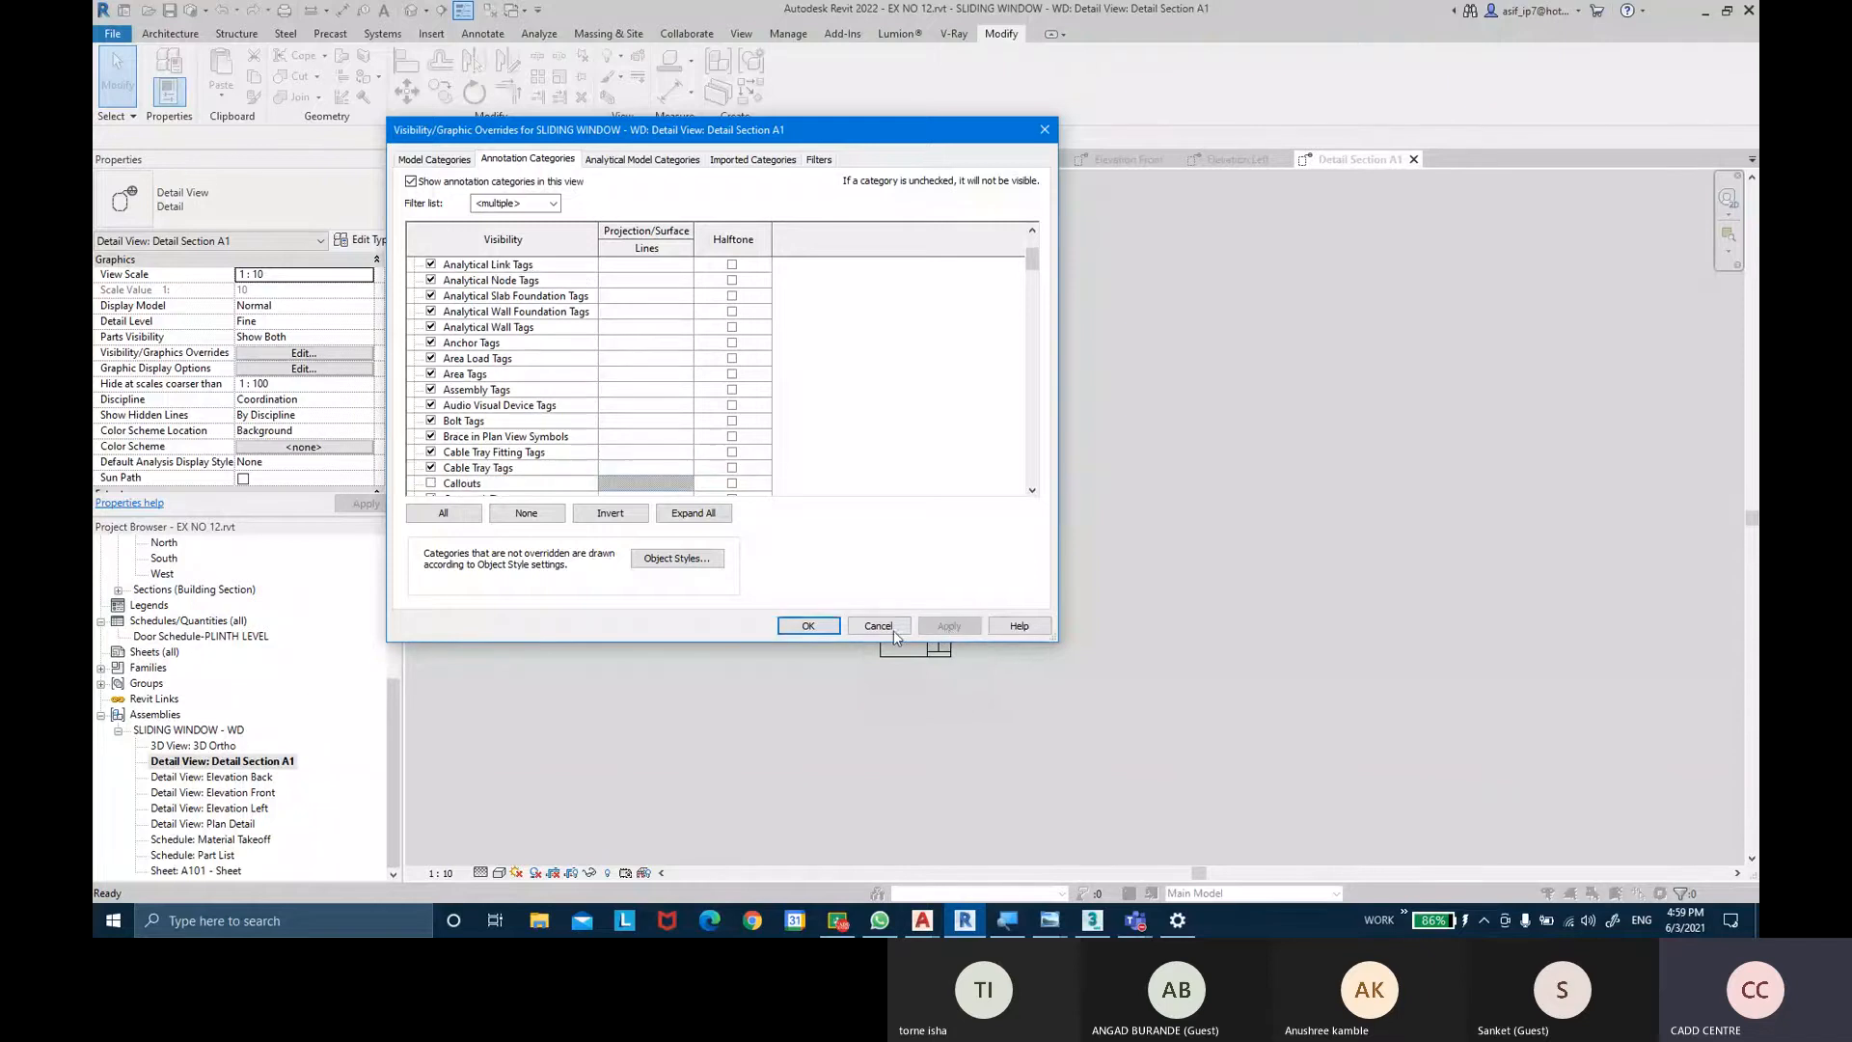
left_click(893, 626)
Change the visual style of the Detail Section A1 view.
middle_click_drag(1046, 502, 1044, 500)
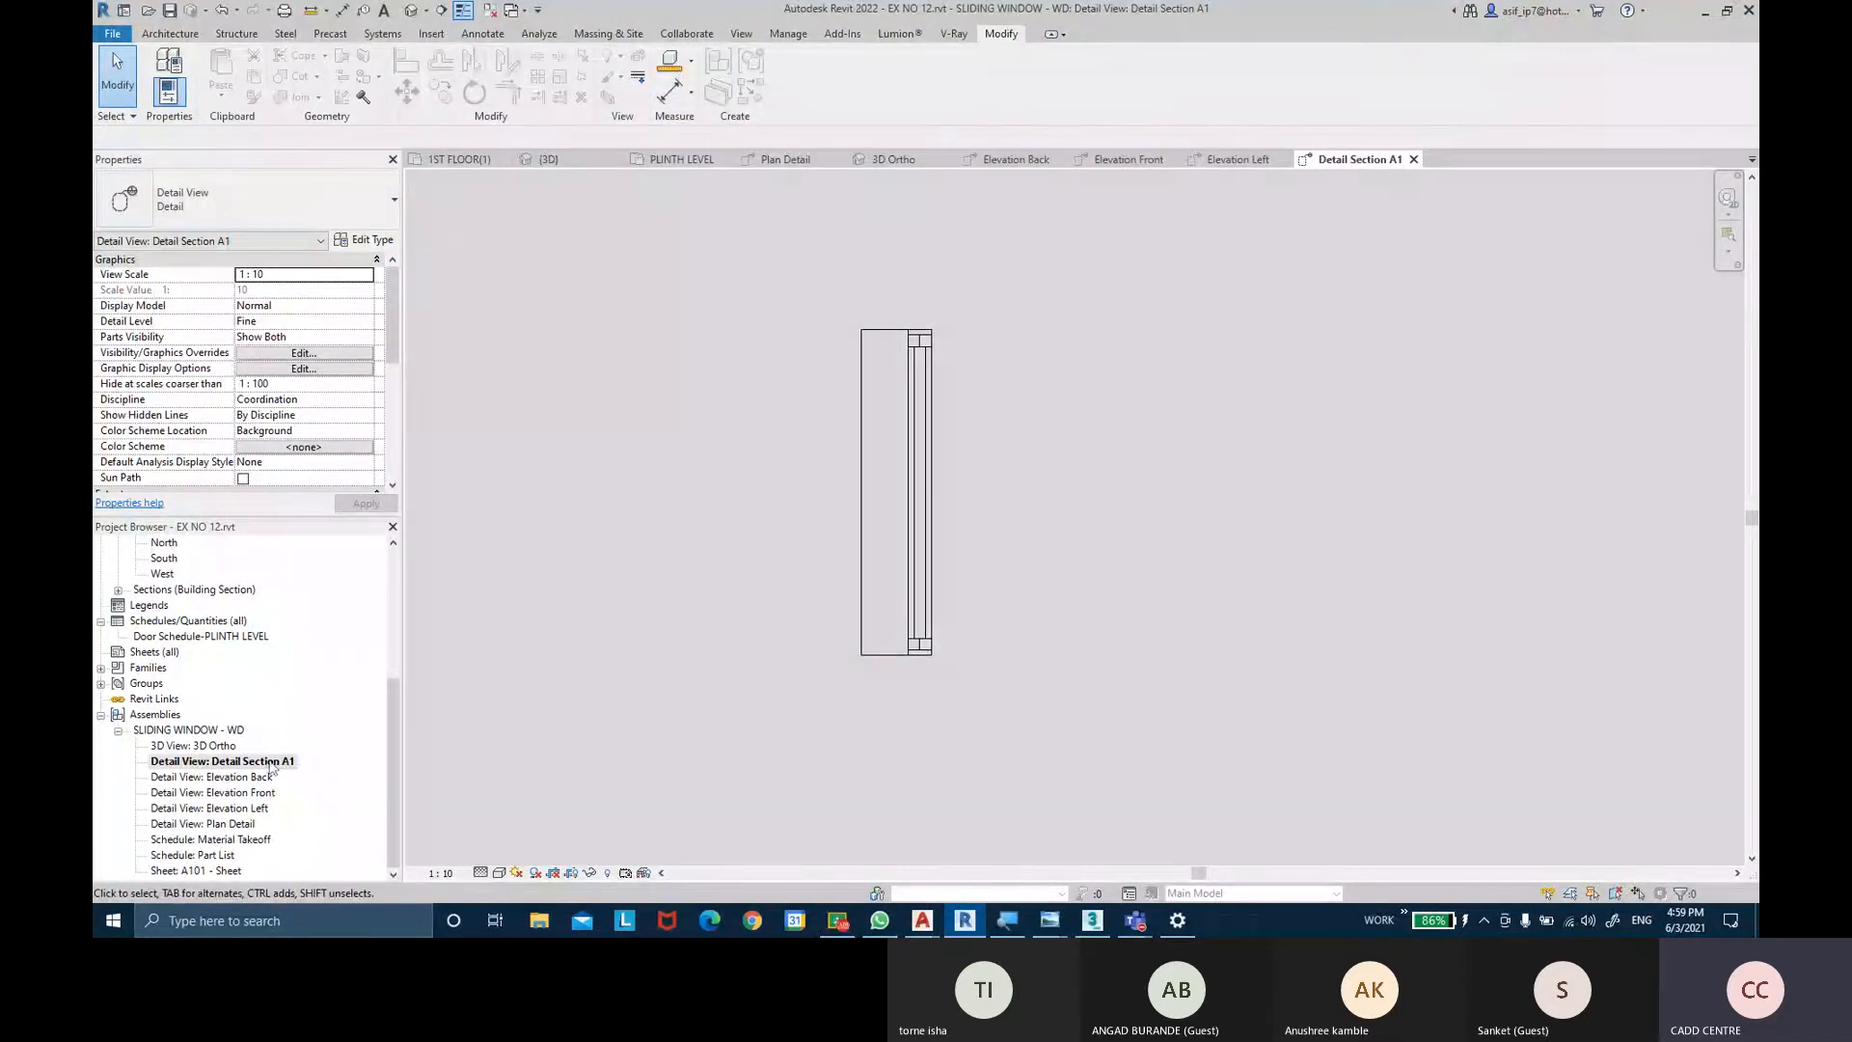
left_click(500, 873)
left_click(527, 833)
Open the Elevation Back detail view and hide its Sections annotation category.
double_click(275, 777)
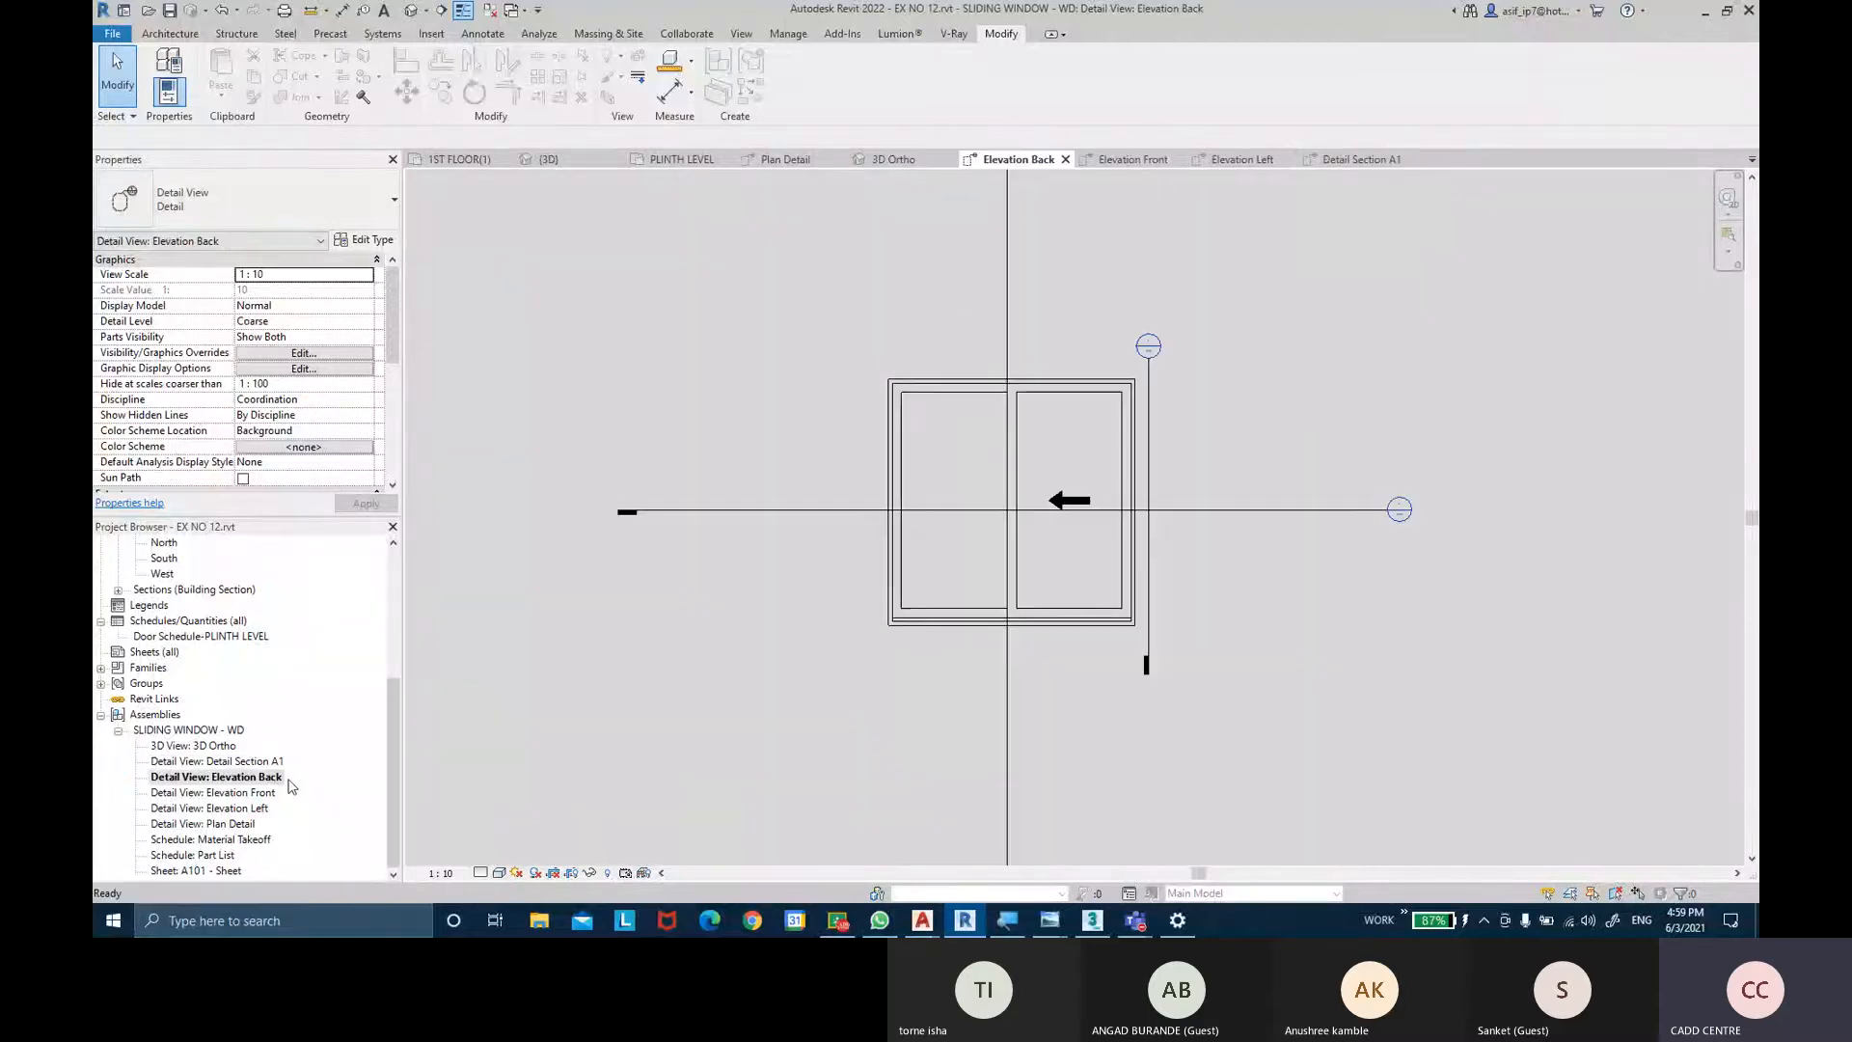
scroll(1289, 491, "down", 1)
middle_click_drag(1278, 515, 1257, 549)
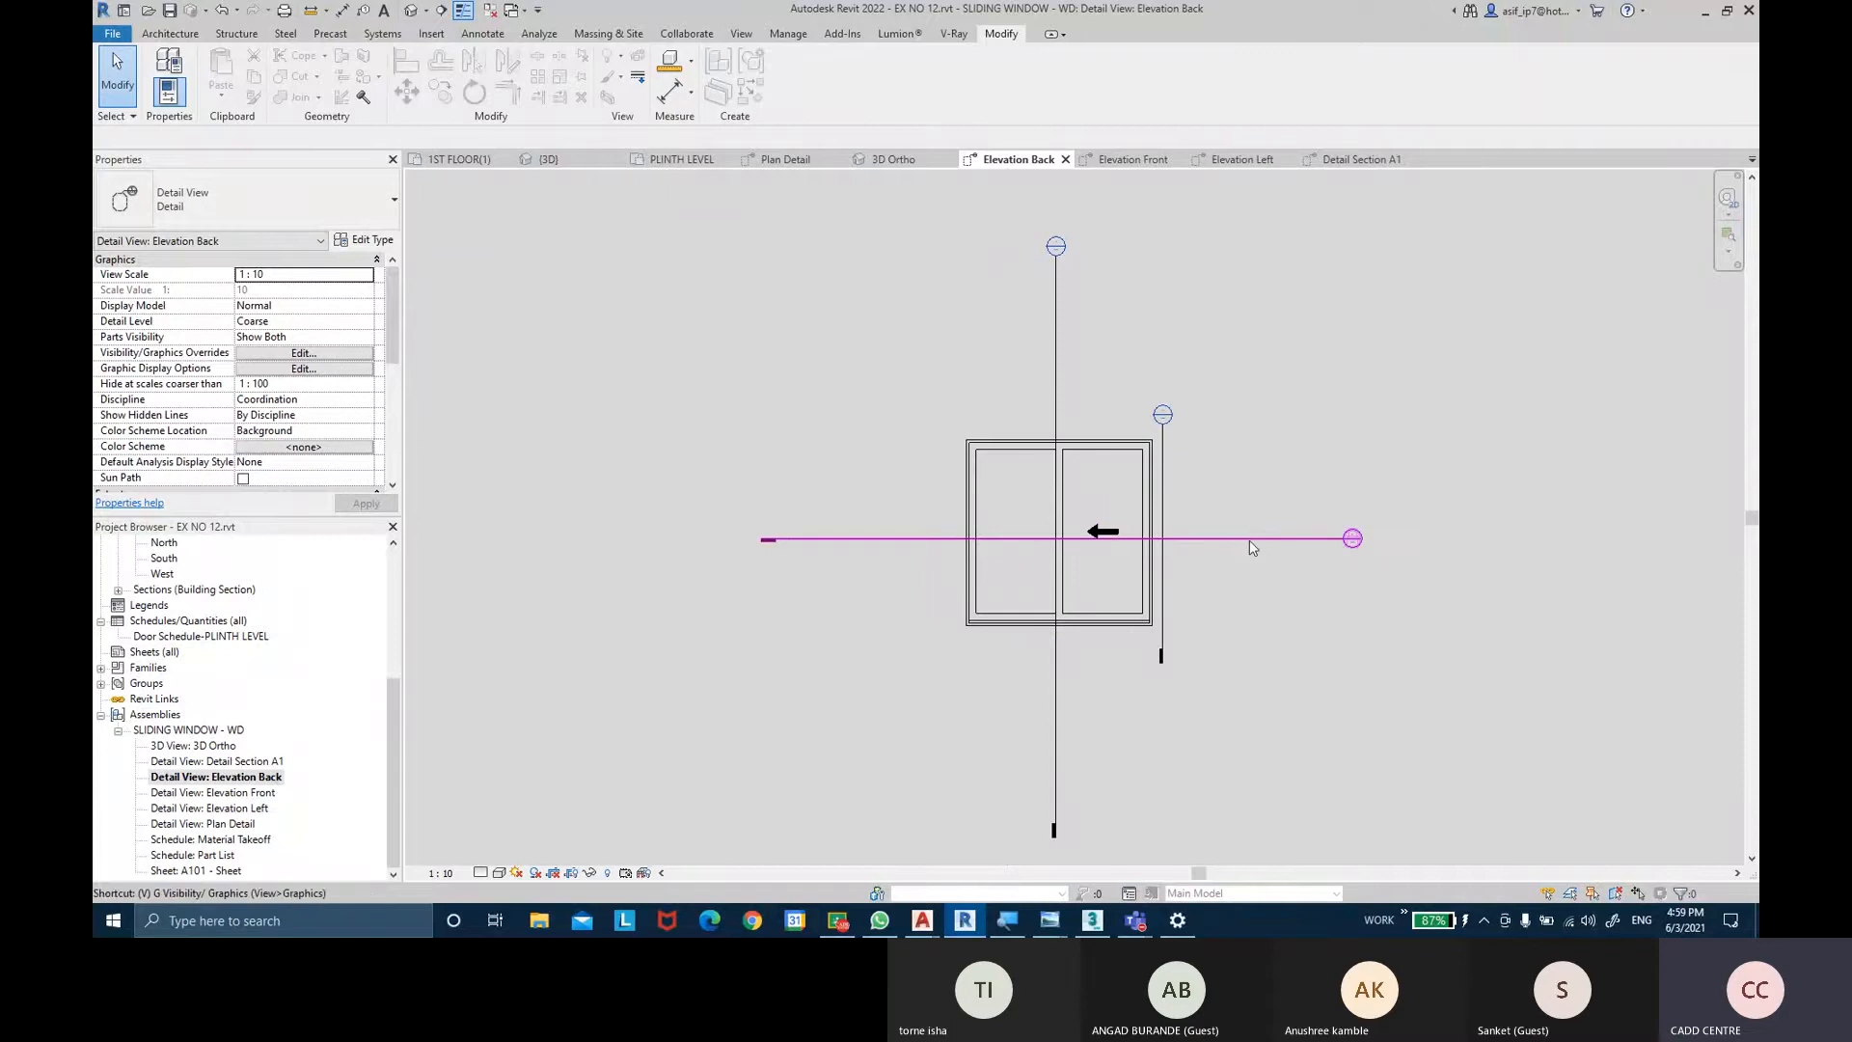
key("v")
key("g")
left_click(555, 159)
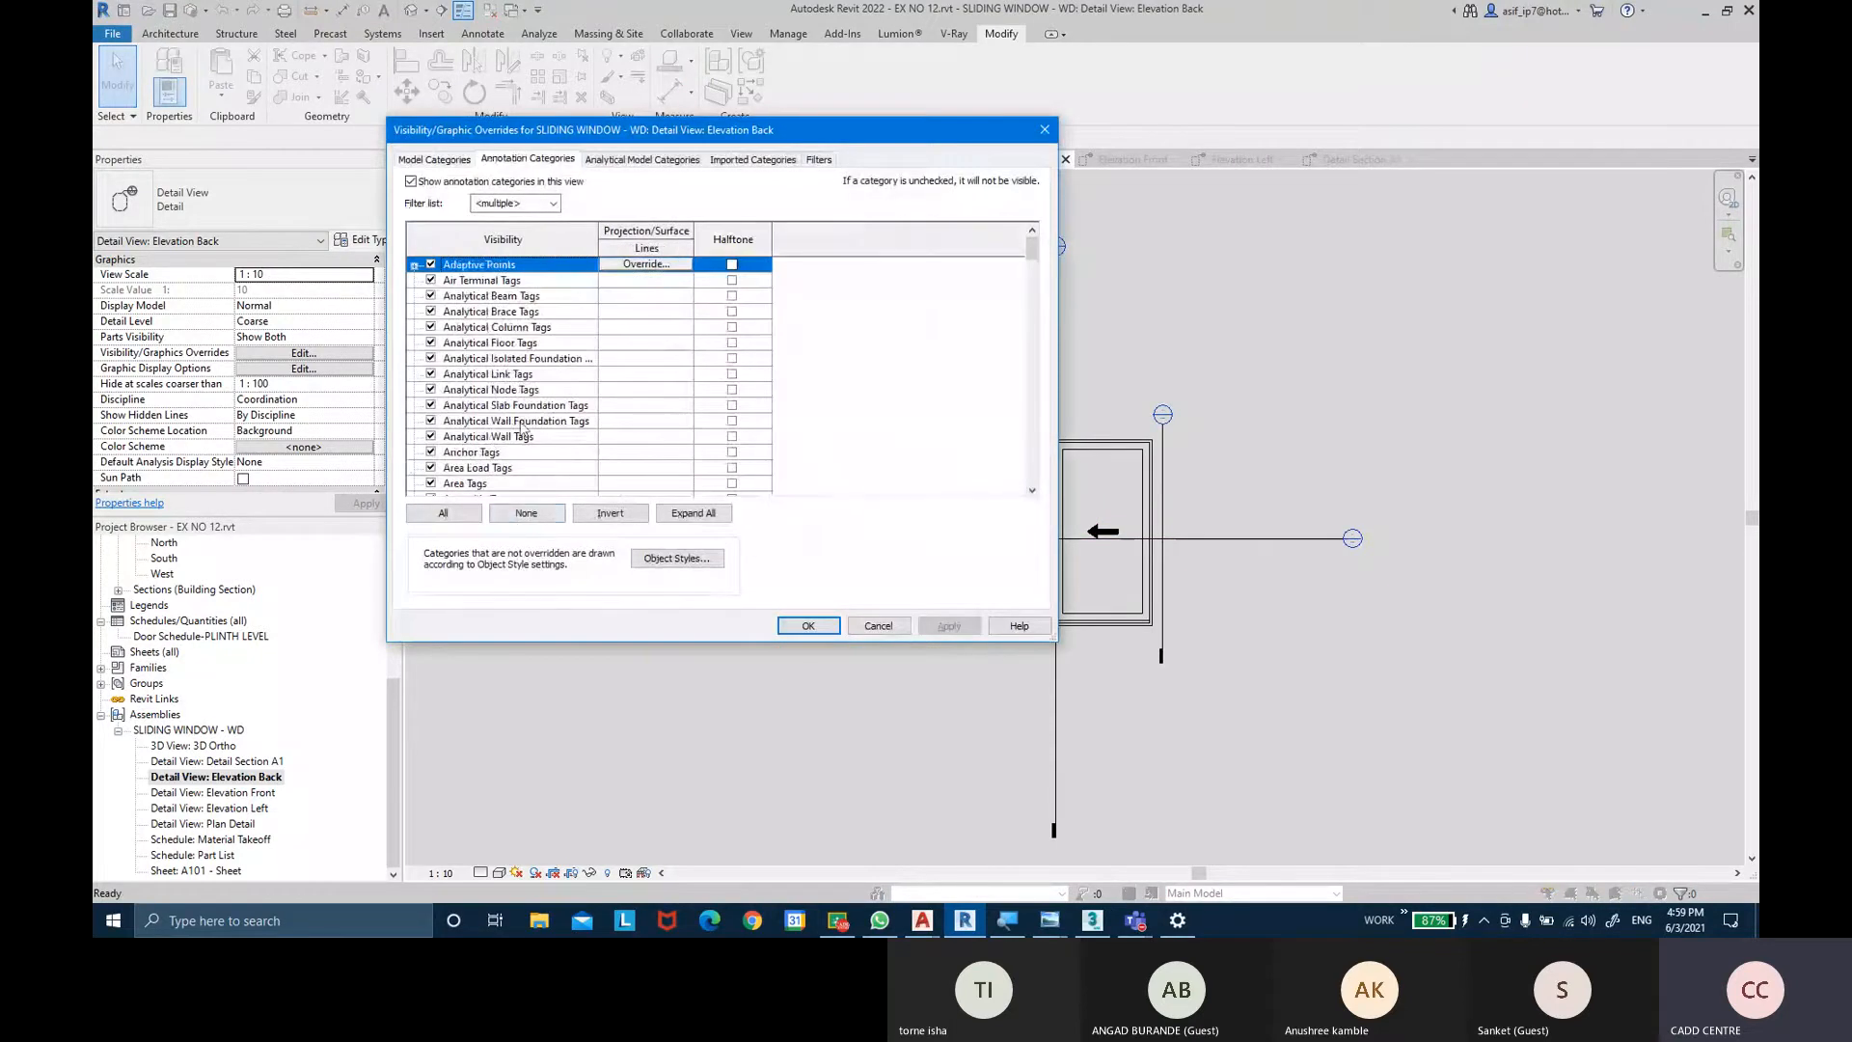
left_click(494, 449)
key("s")
key("e")
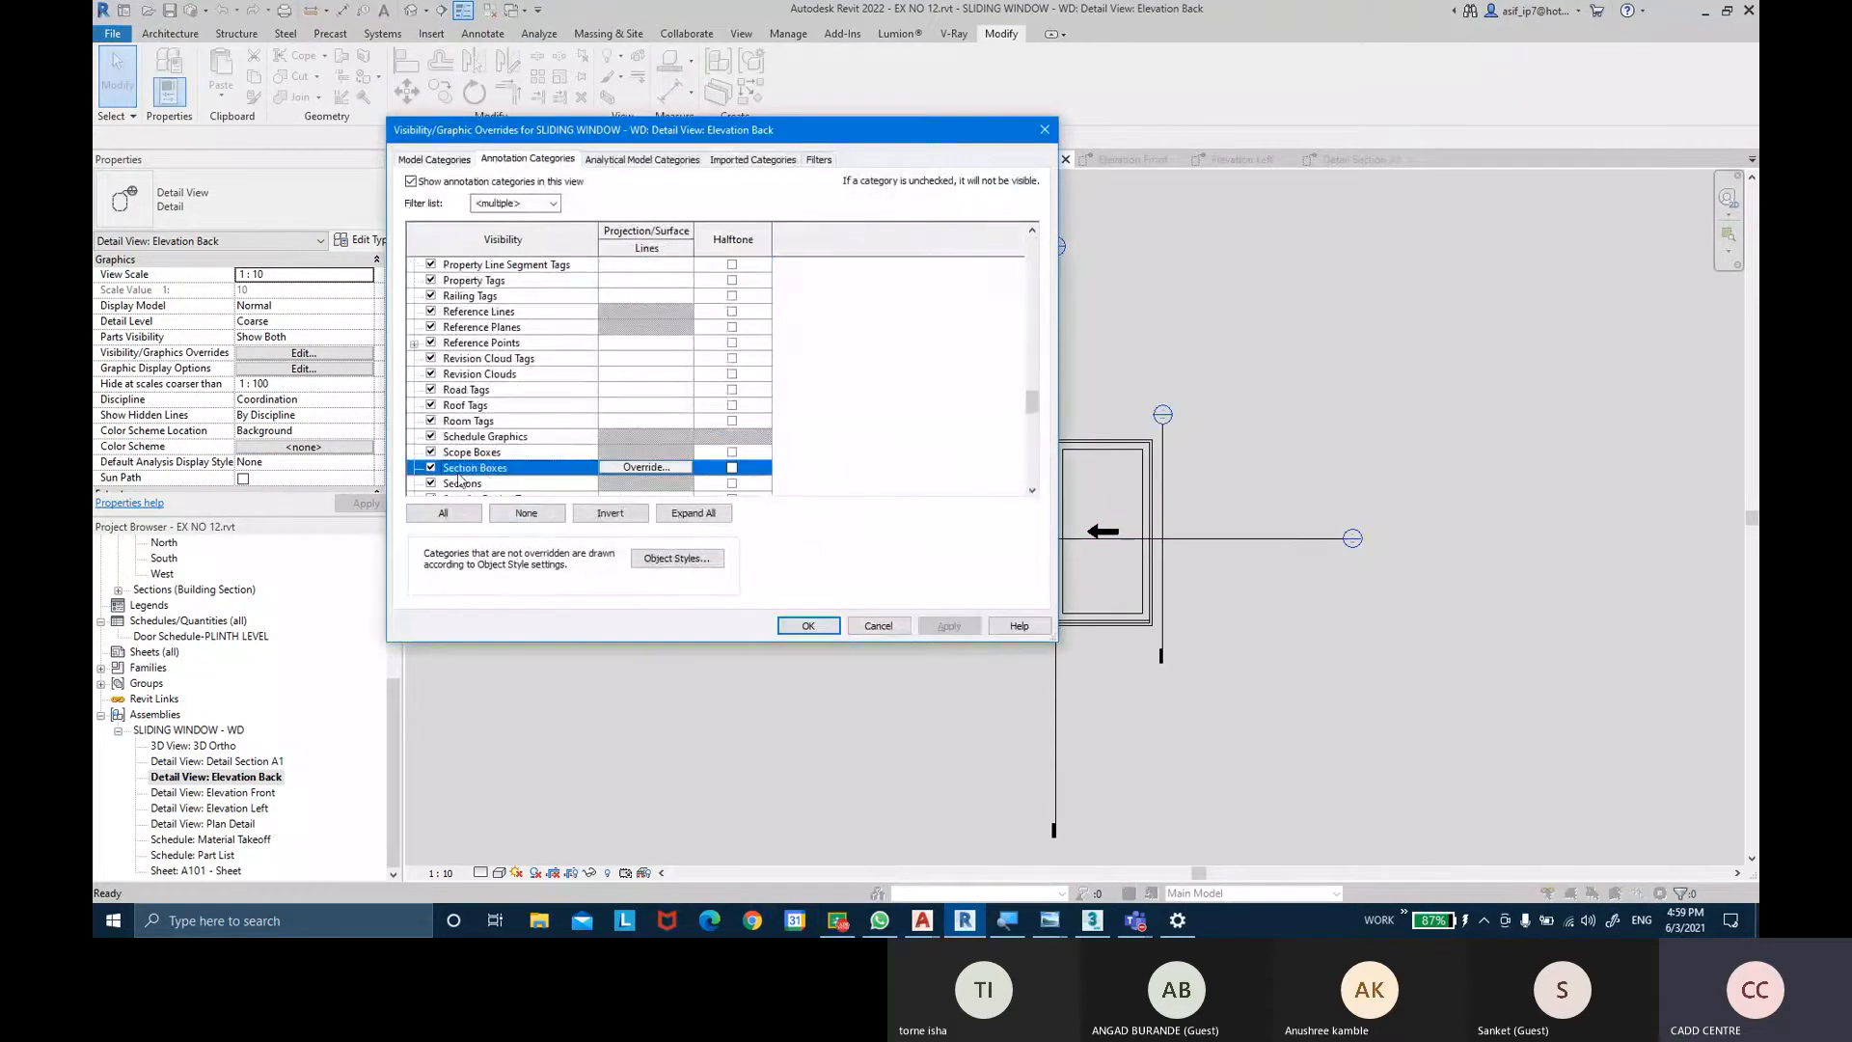
scroll(458, 472, "down", 1)
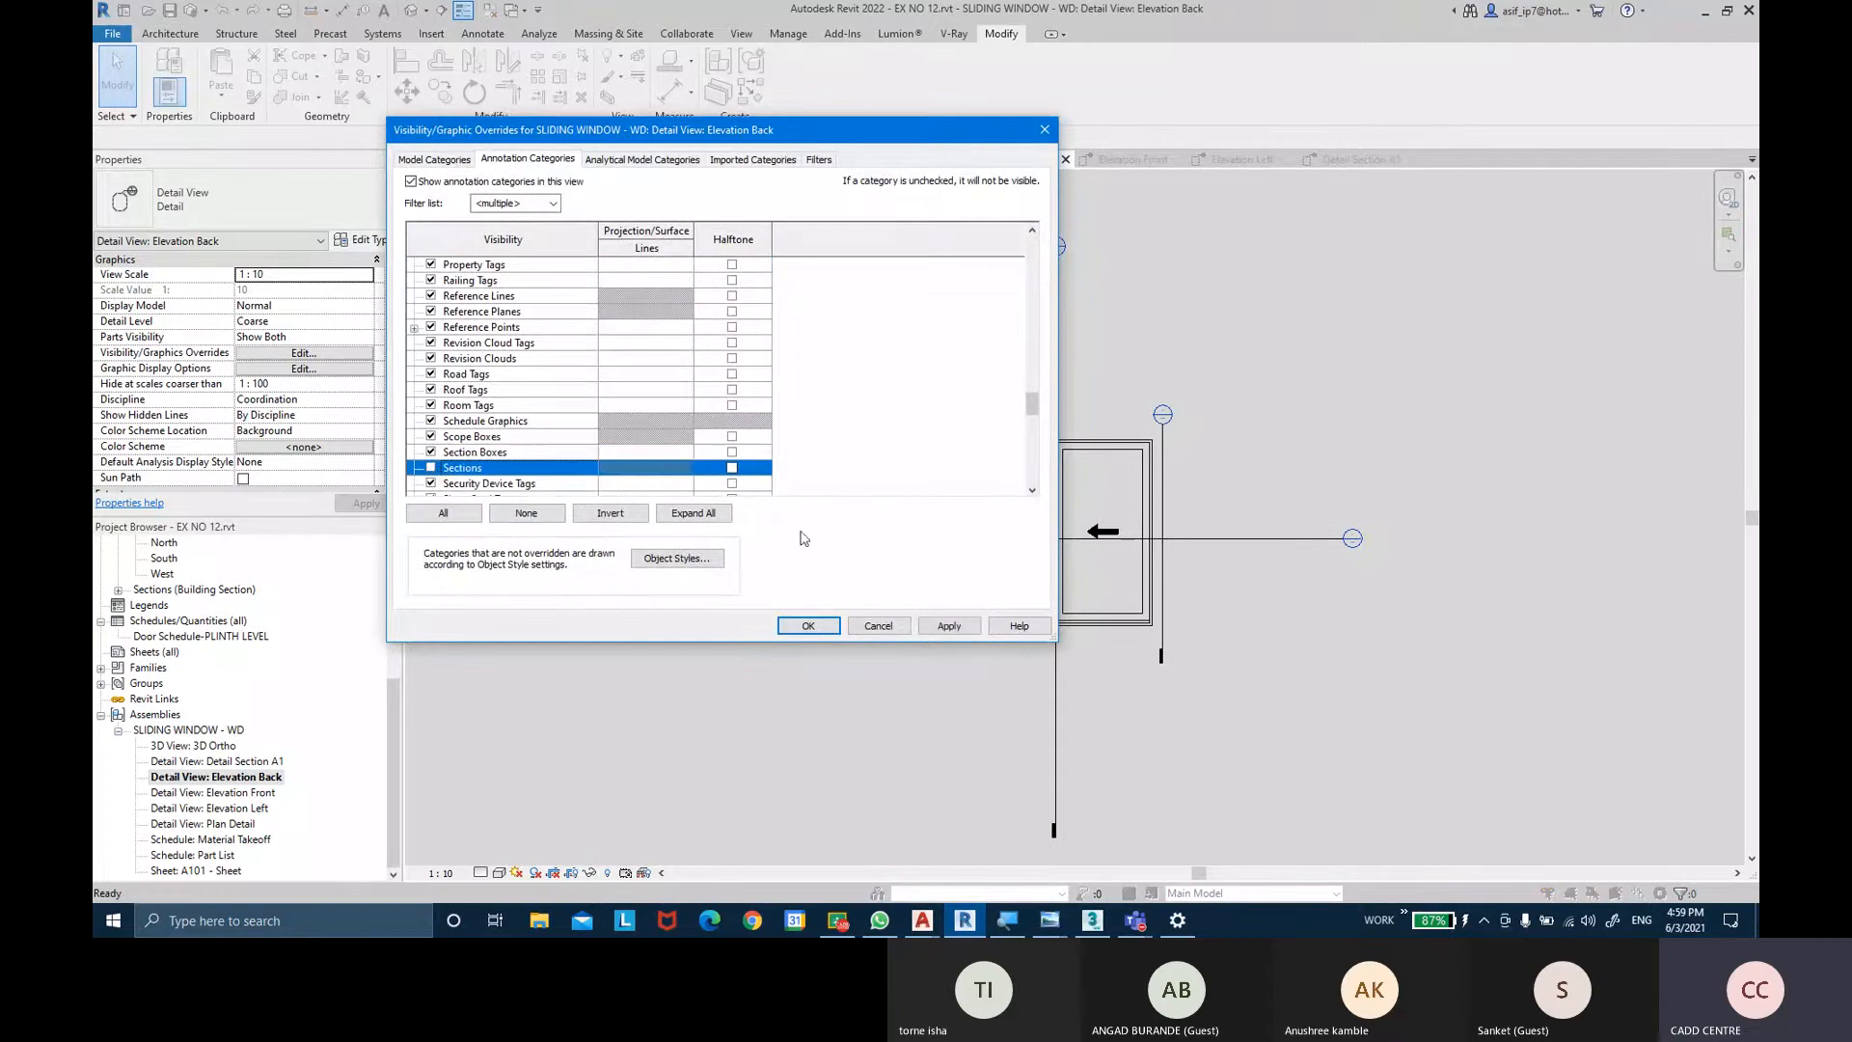
left_click(945, 625)
left_click(810, 625)
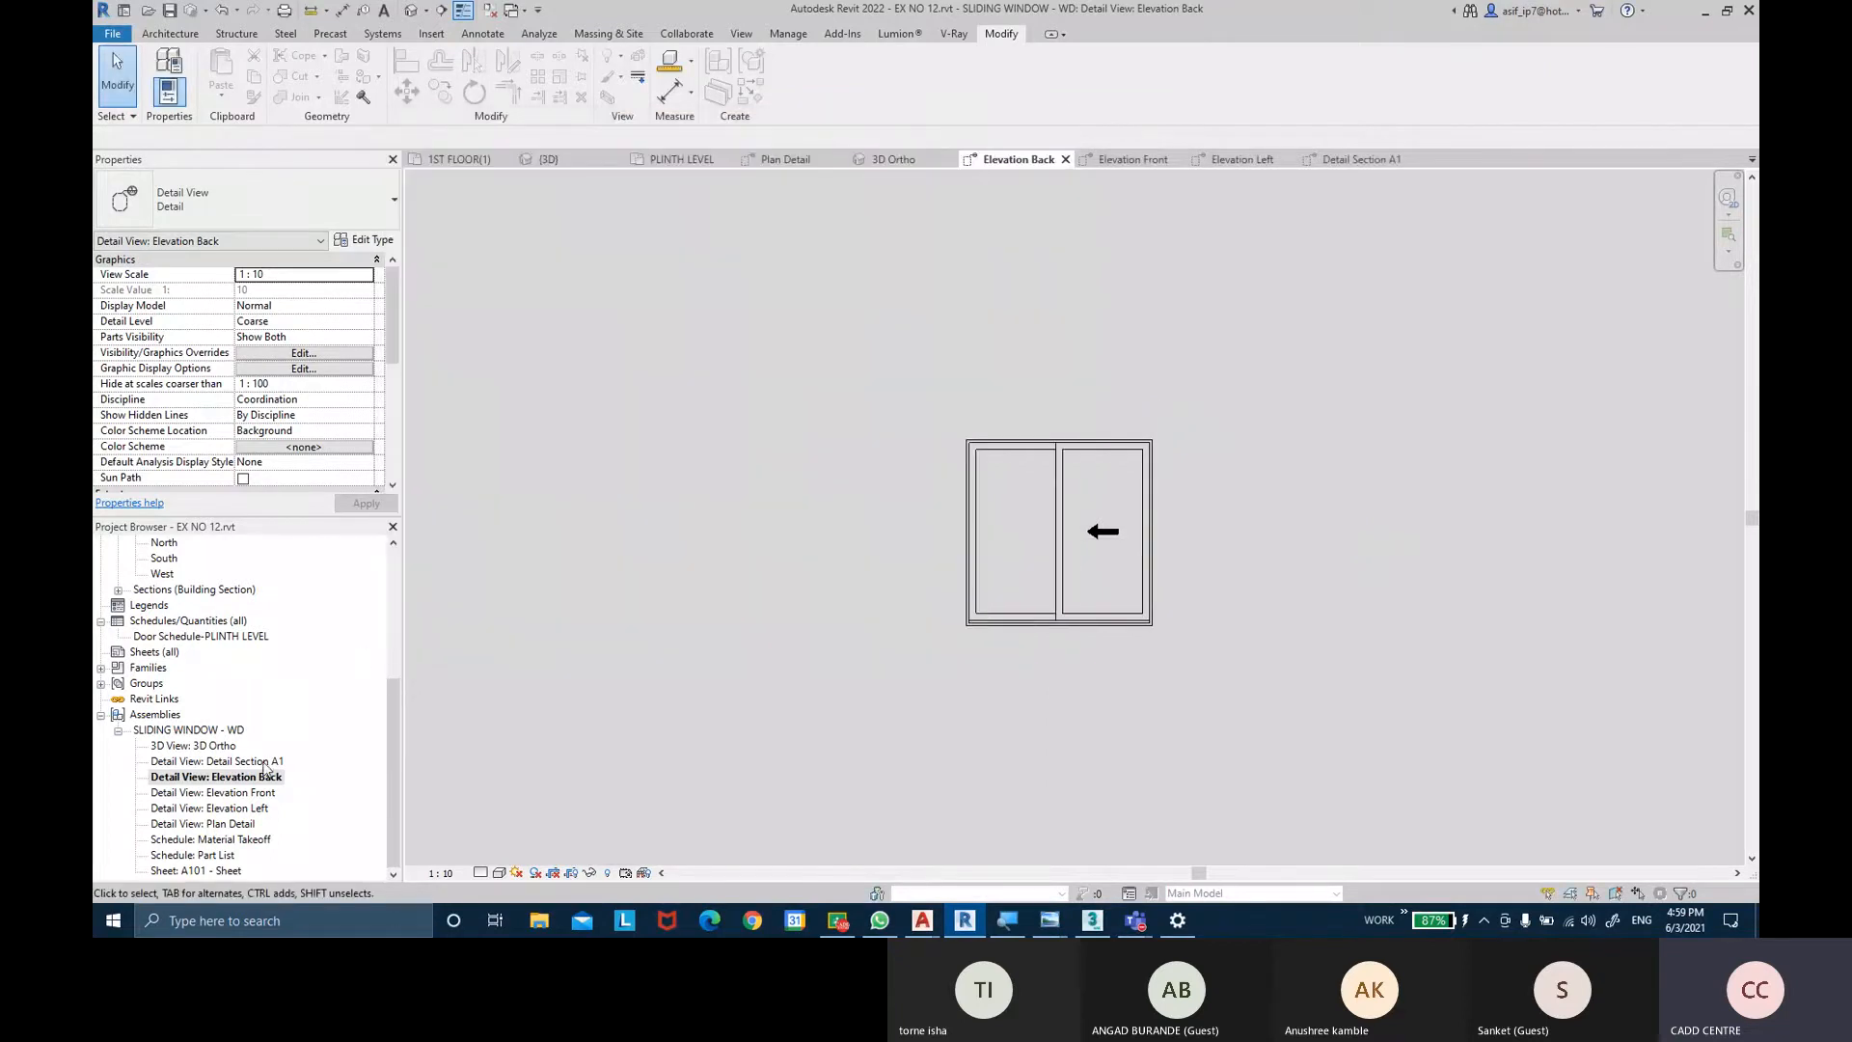
Open the Elevation Front detail view and hide its Sections annotation category.
double_click(262, 793)
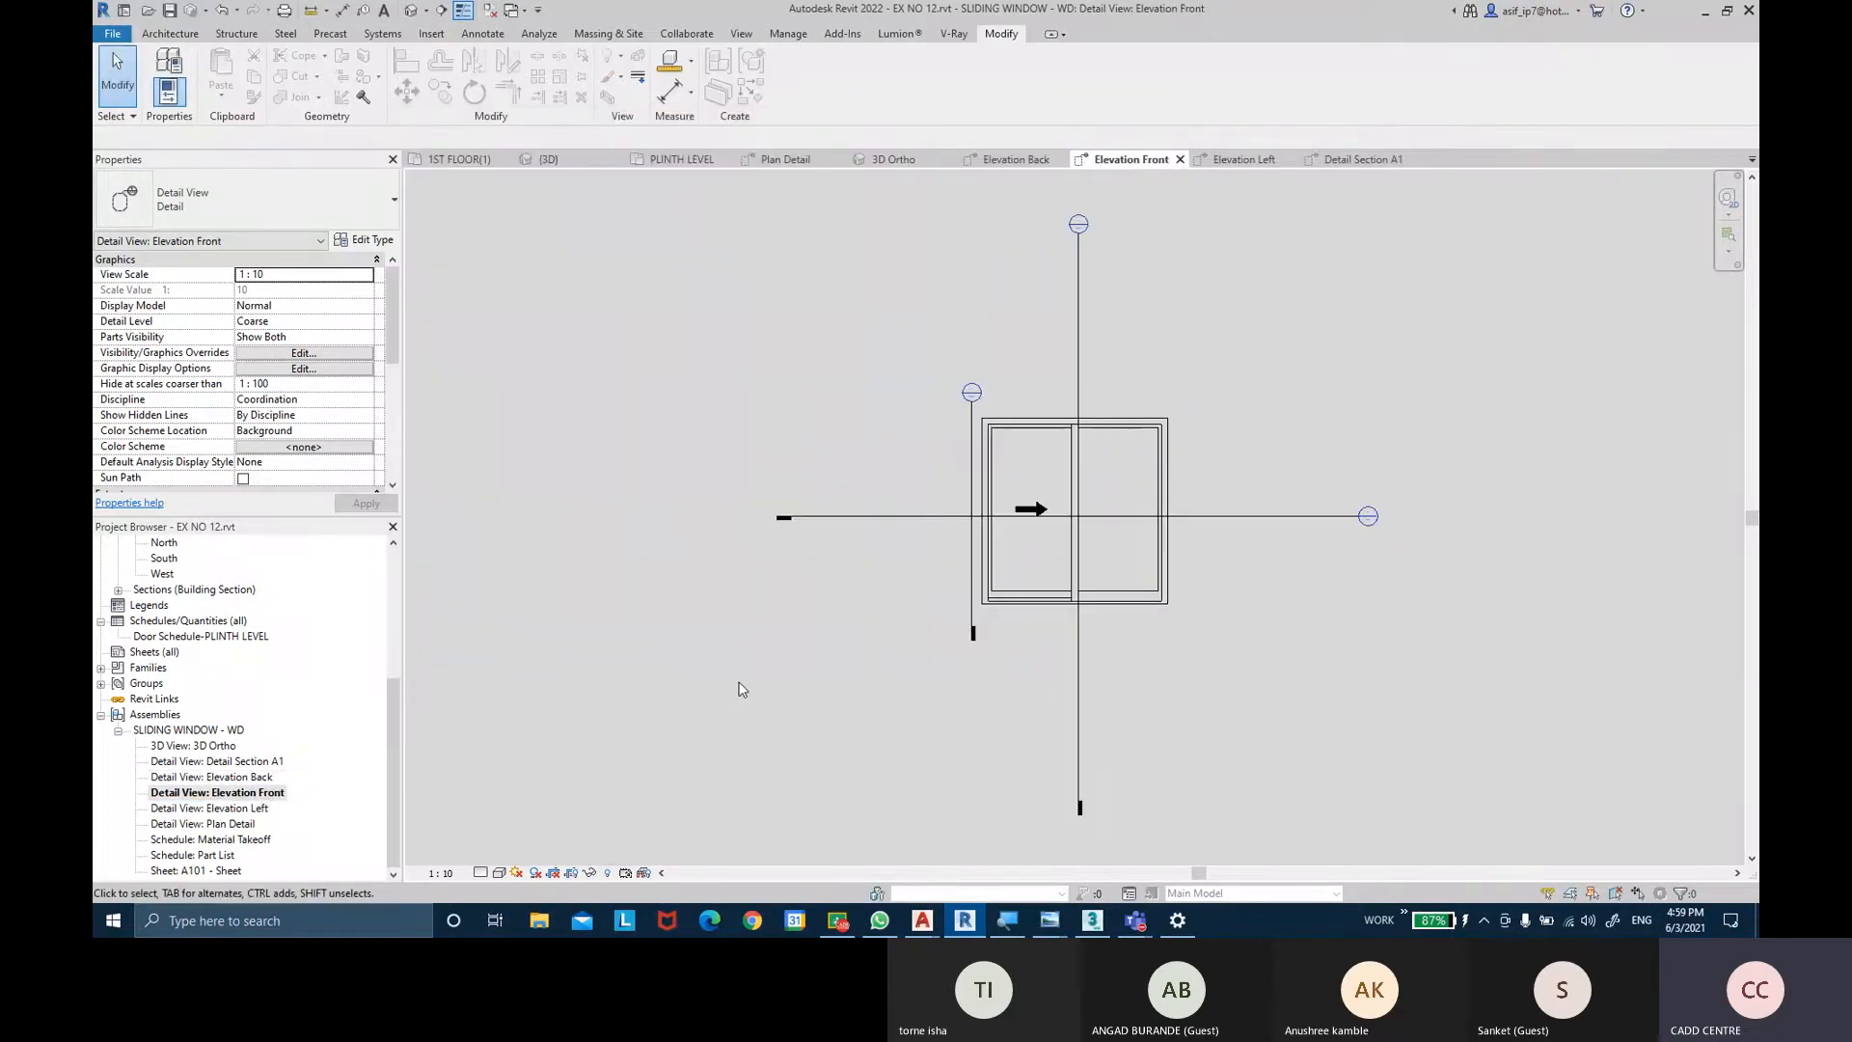
key("v")
key("v")
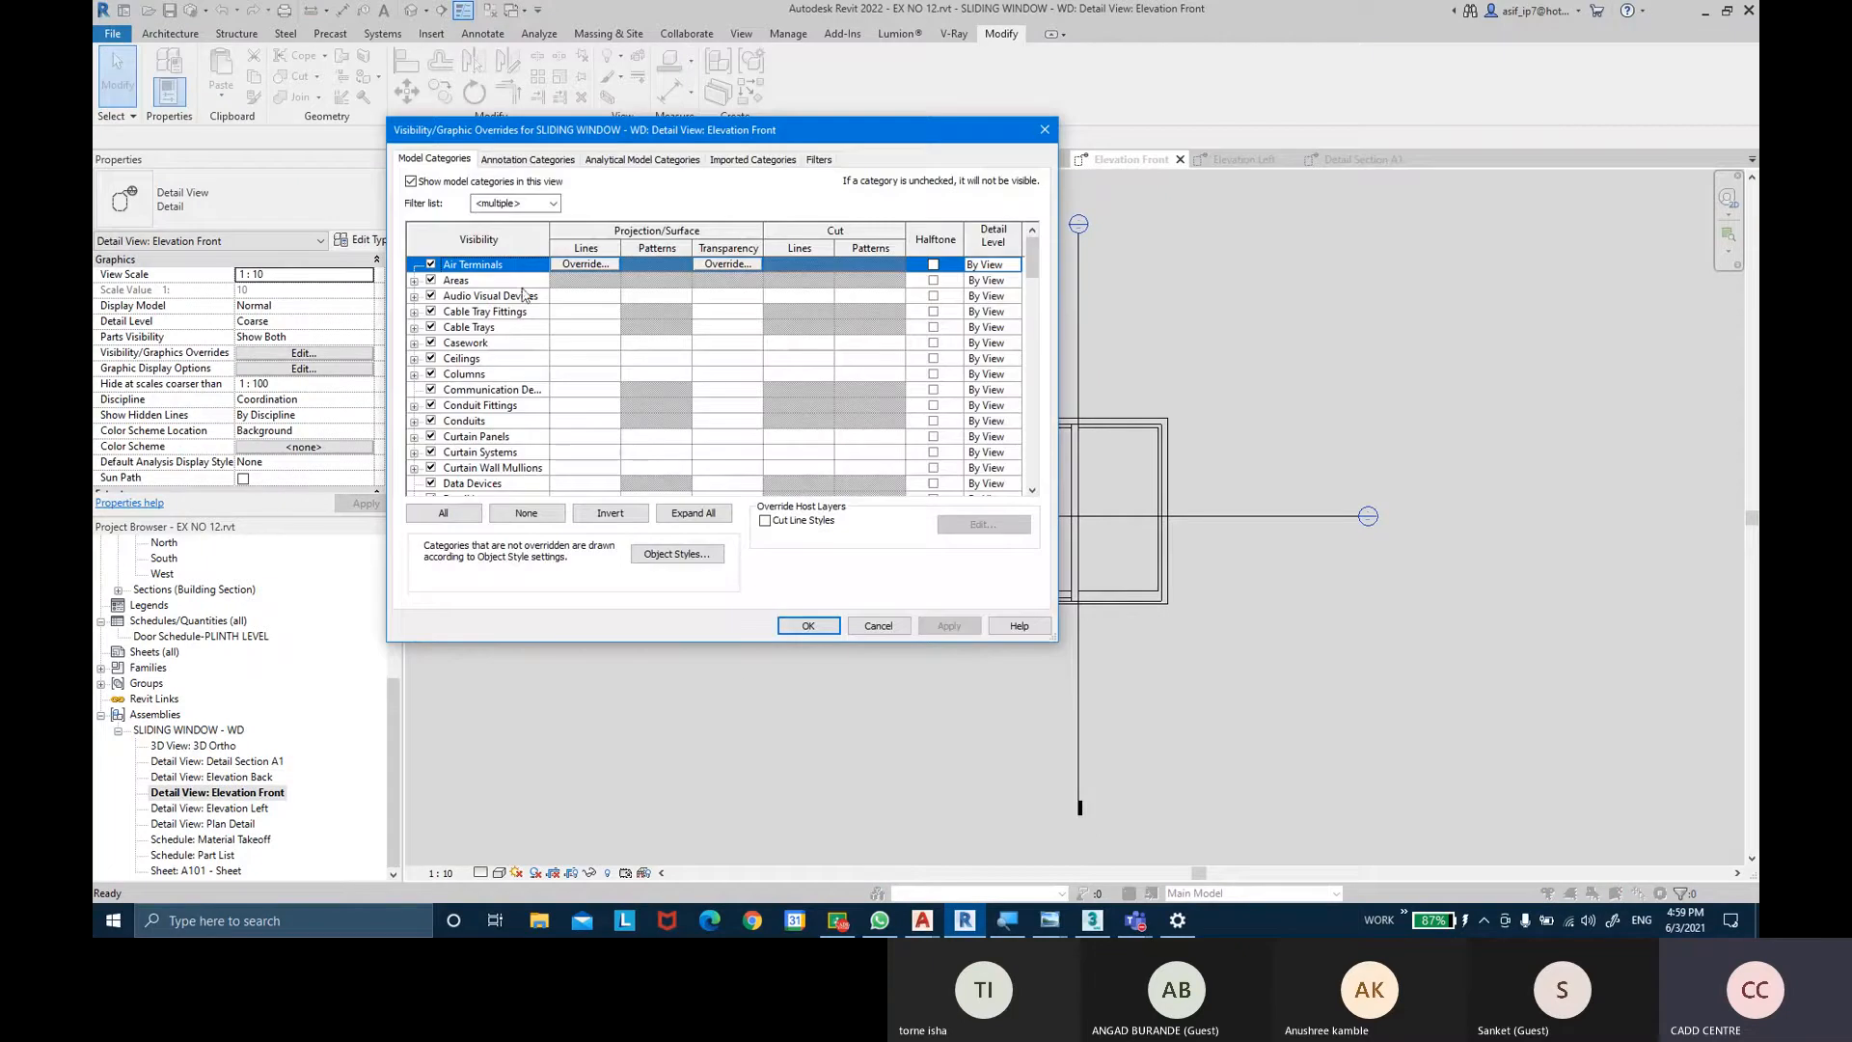
left_click(527, 159)
left_click(492, 359)
key("s")
key("s")
key("s")
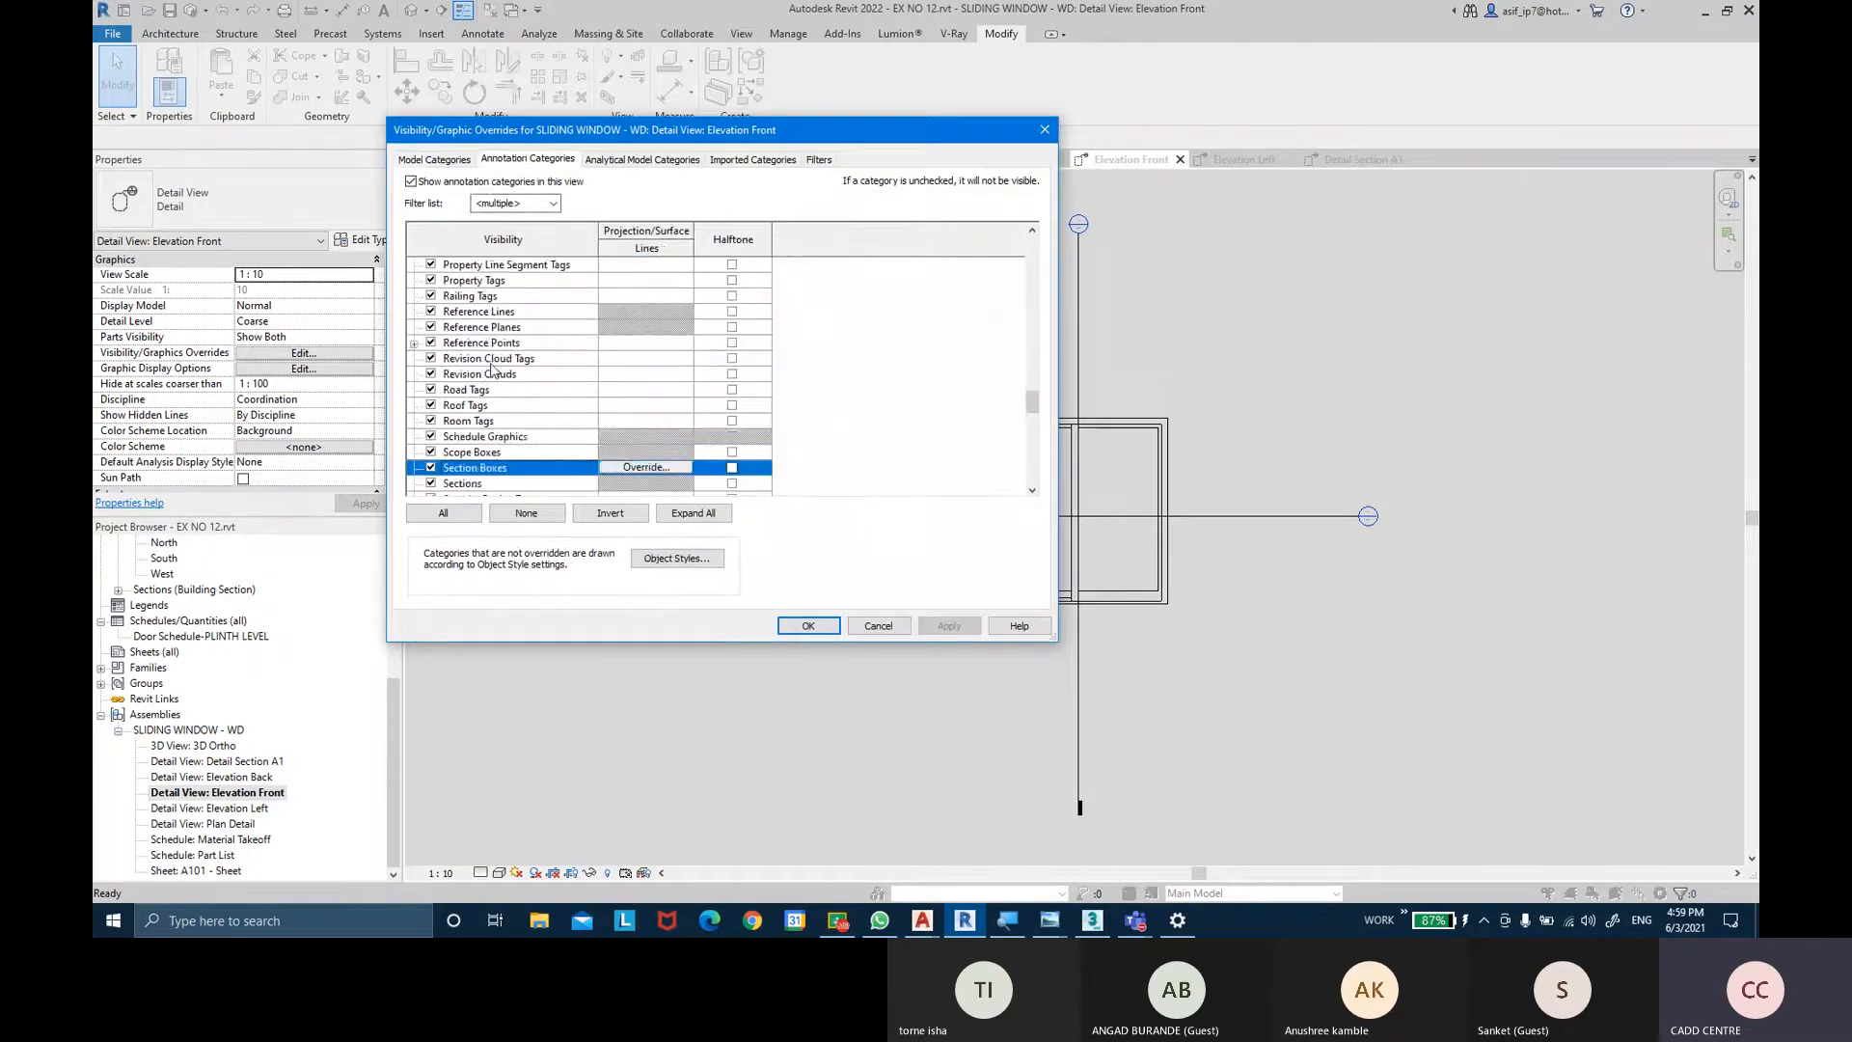
left_click(431, 483)
left_click(948, 625)
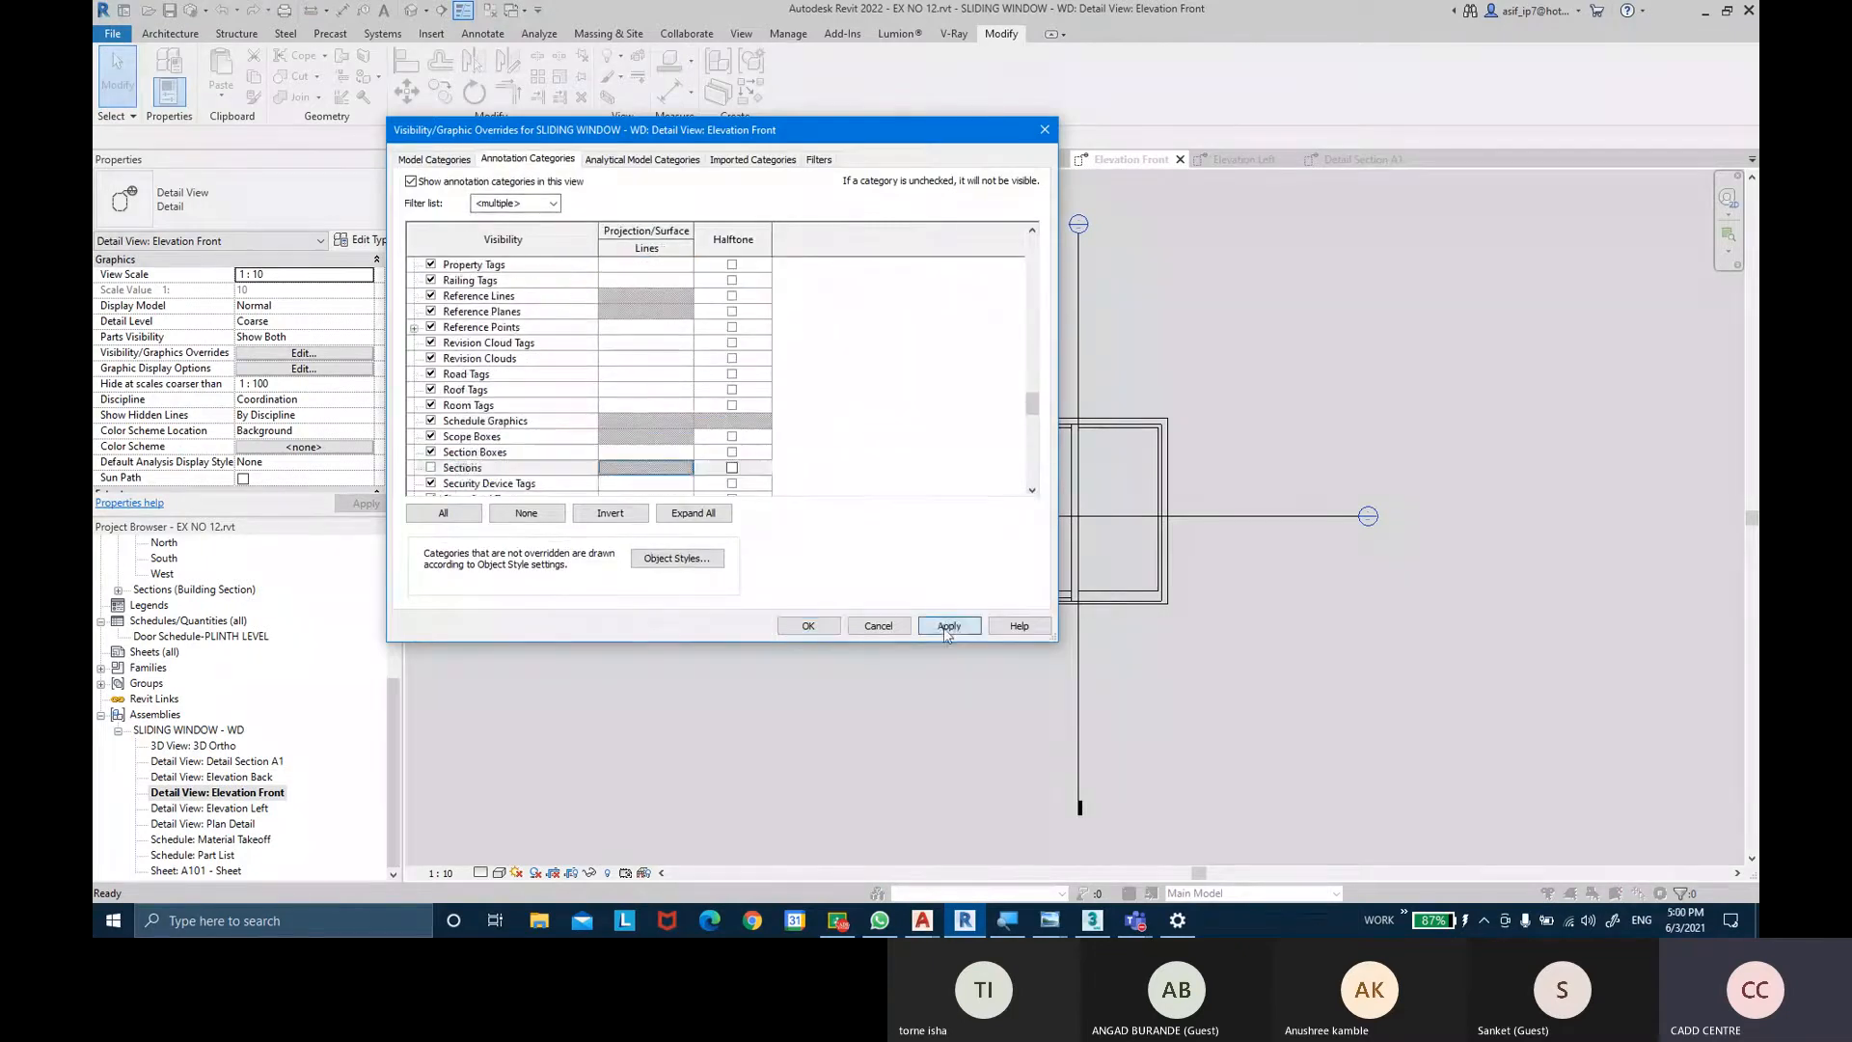
left_click(809, 625)
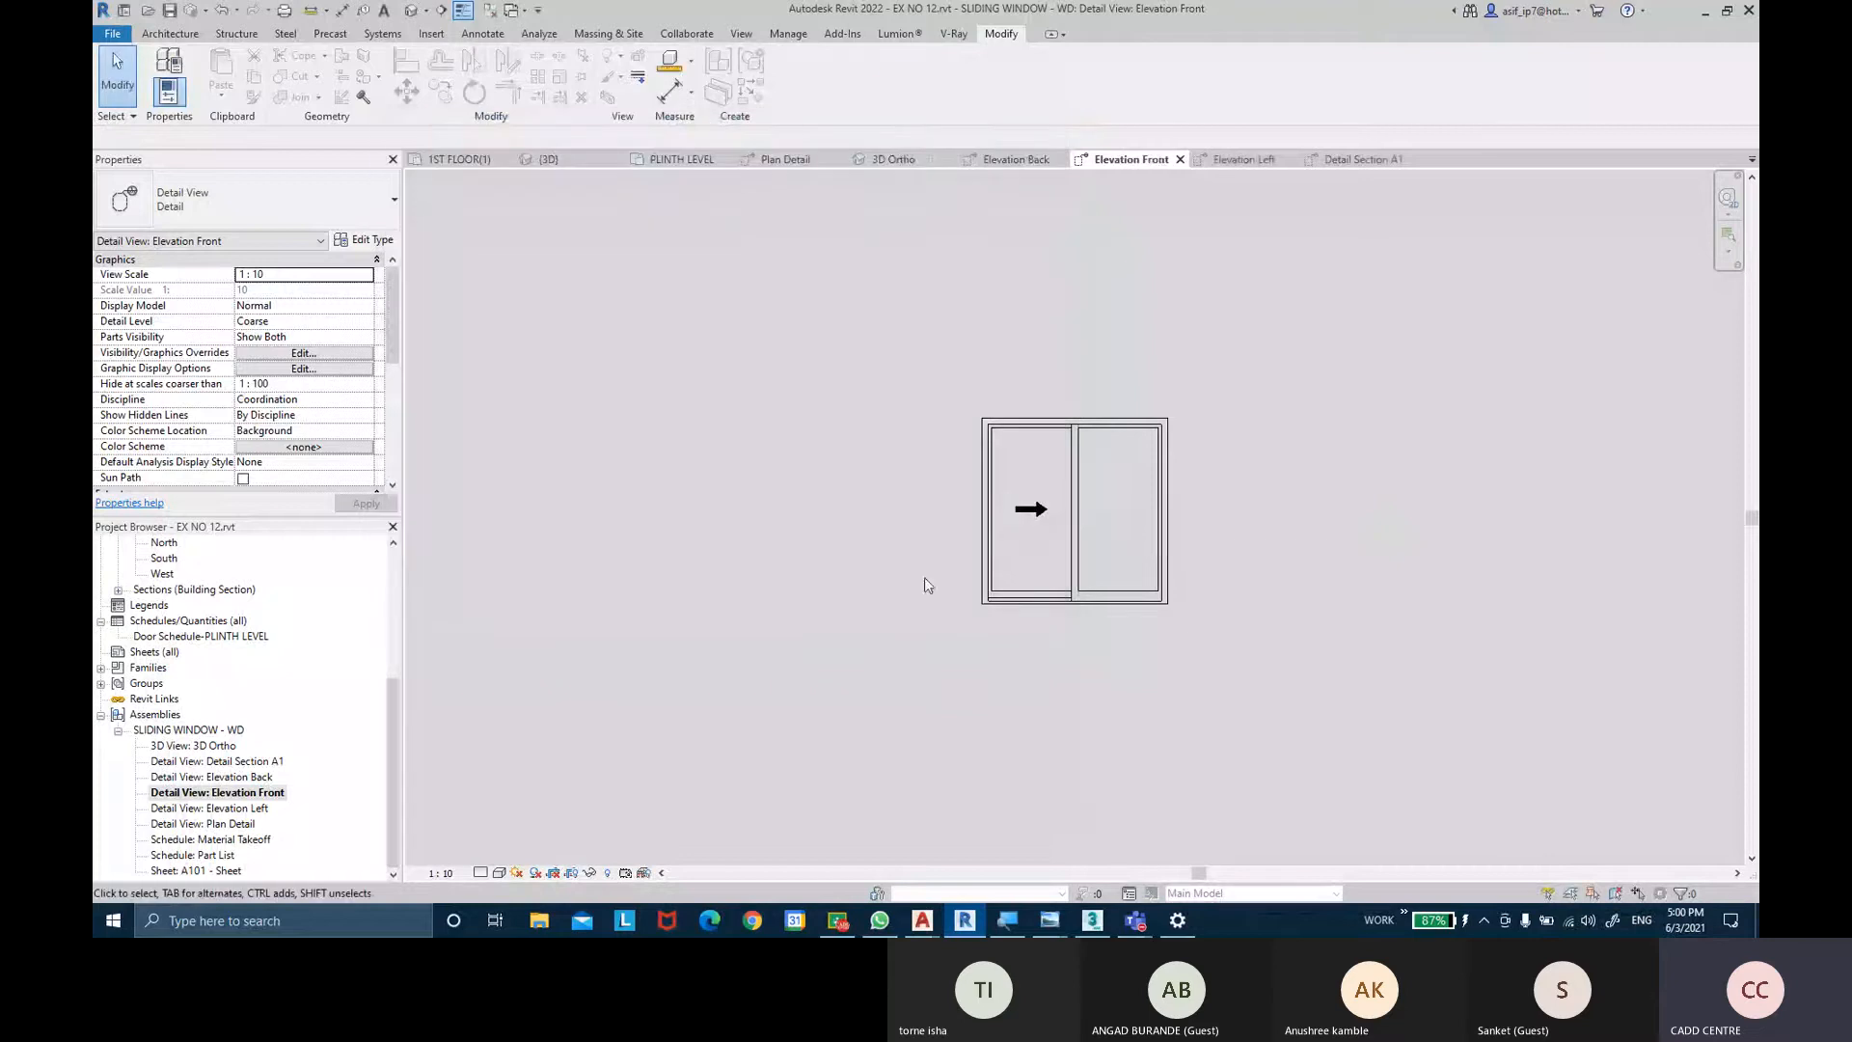
Open the Elevation Left detail view and hide its Sections annotation category.
double_click(253, 808)
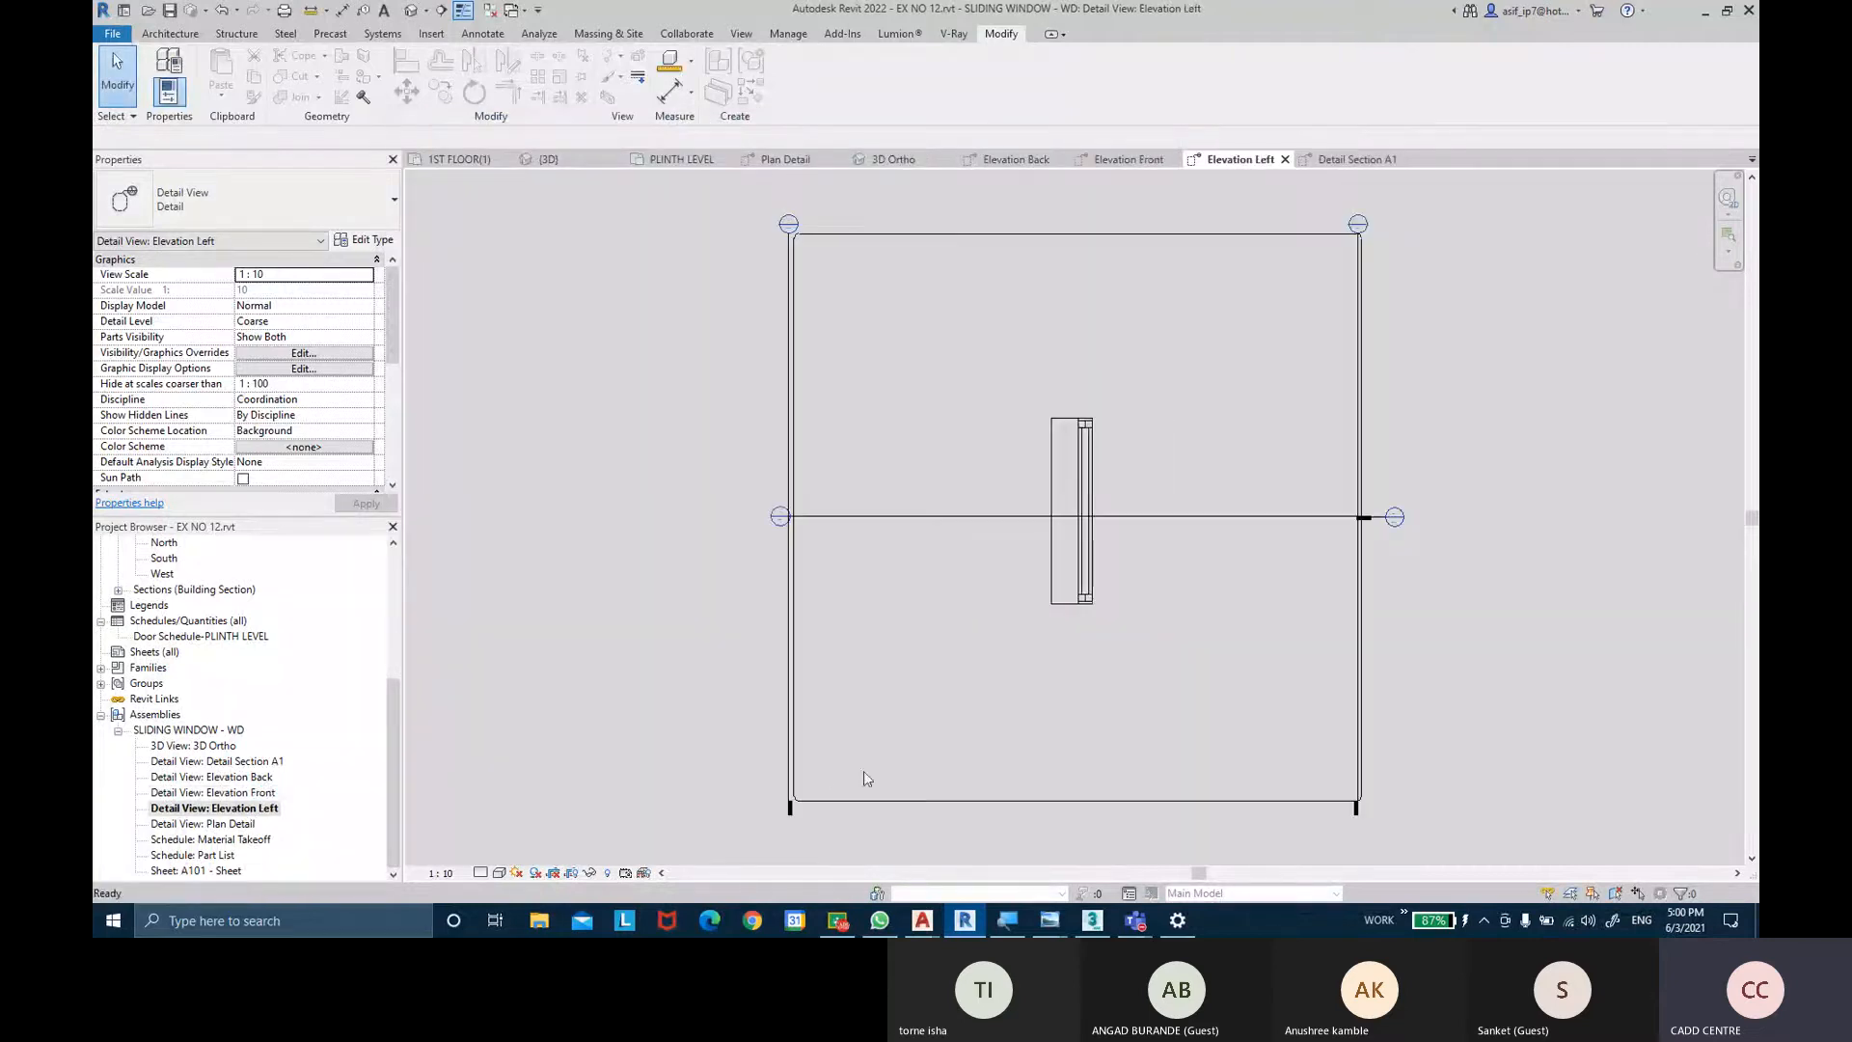
key("v")
key("g")
left_click(528, 159)
left_click(530, 422)
key("Down")
key("Down")
key("Down")
key("Down")
key("Down")
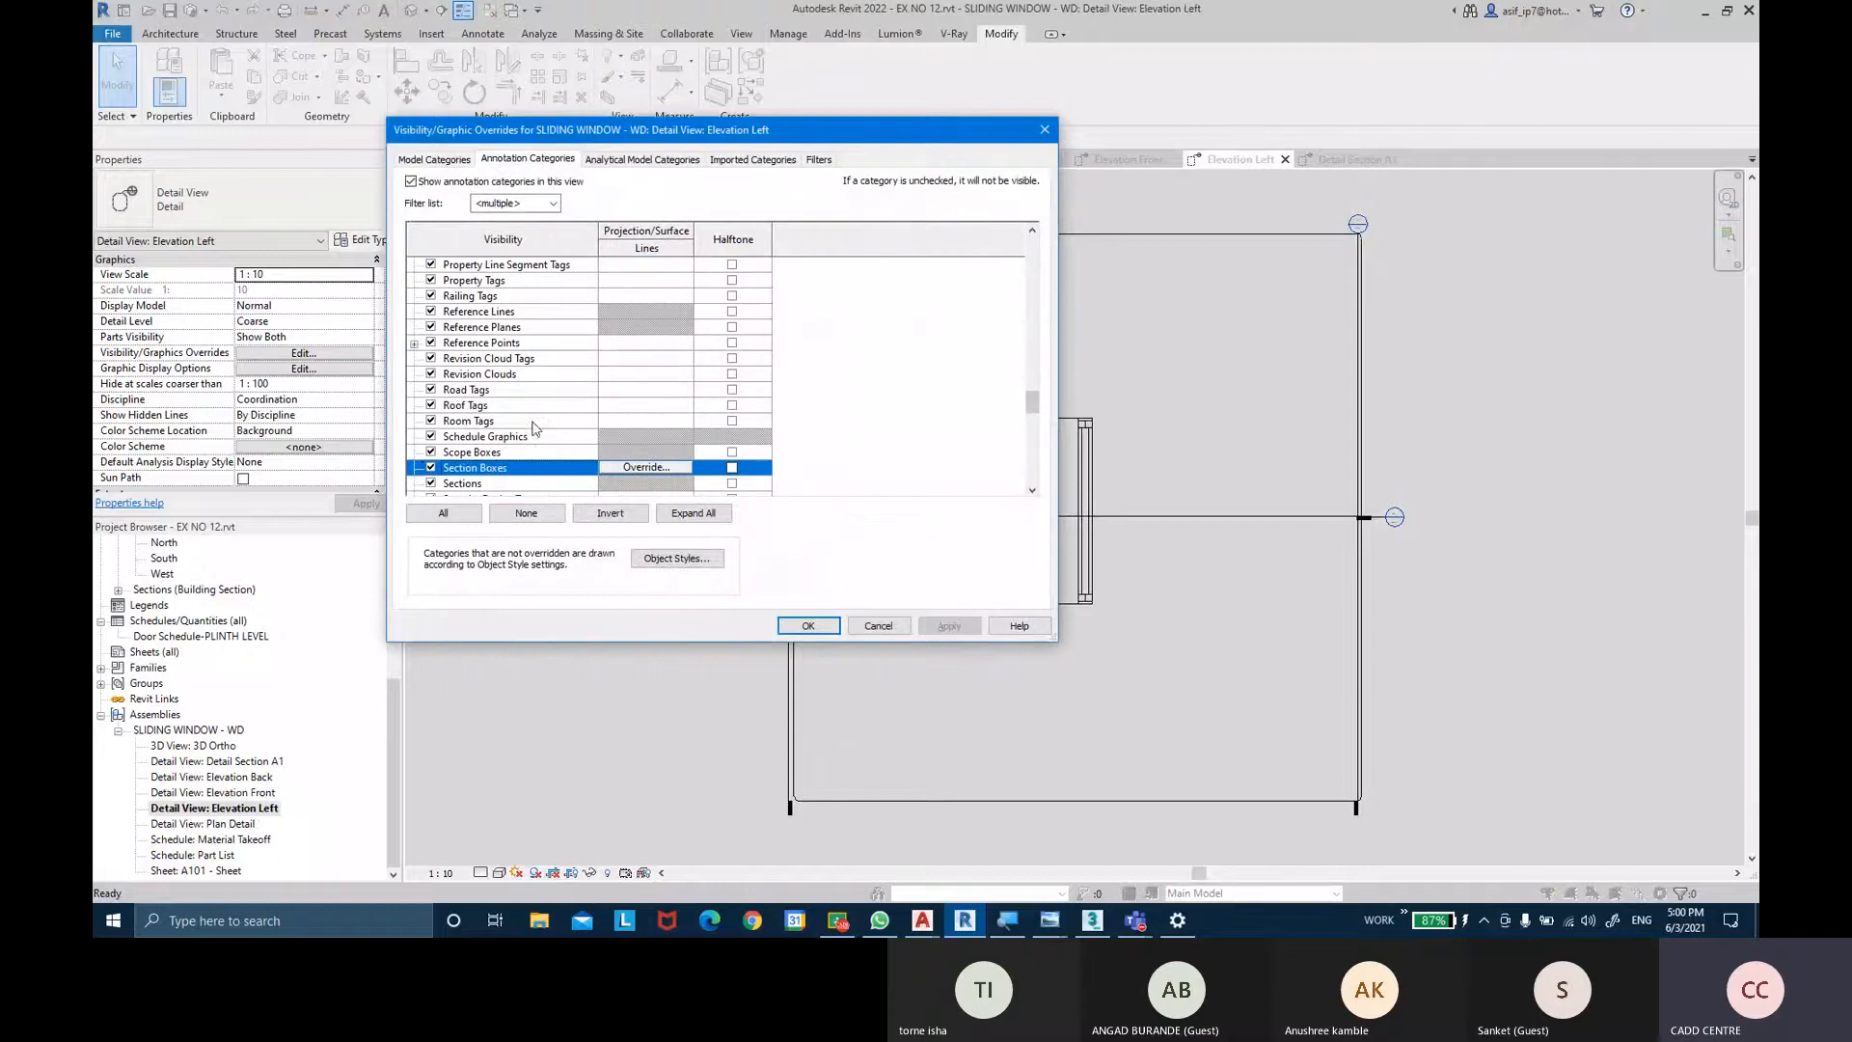
left_click(431, 483)
left_click(949, 625)
left_click(809, 625)
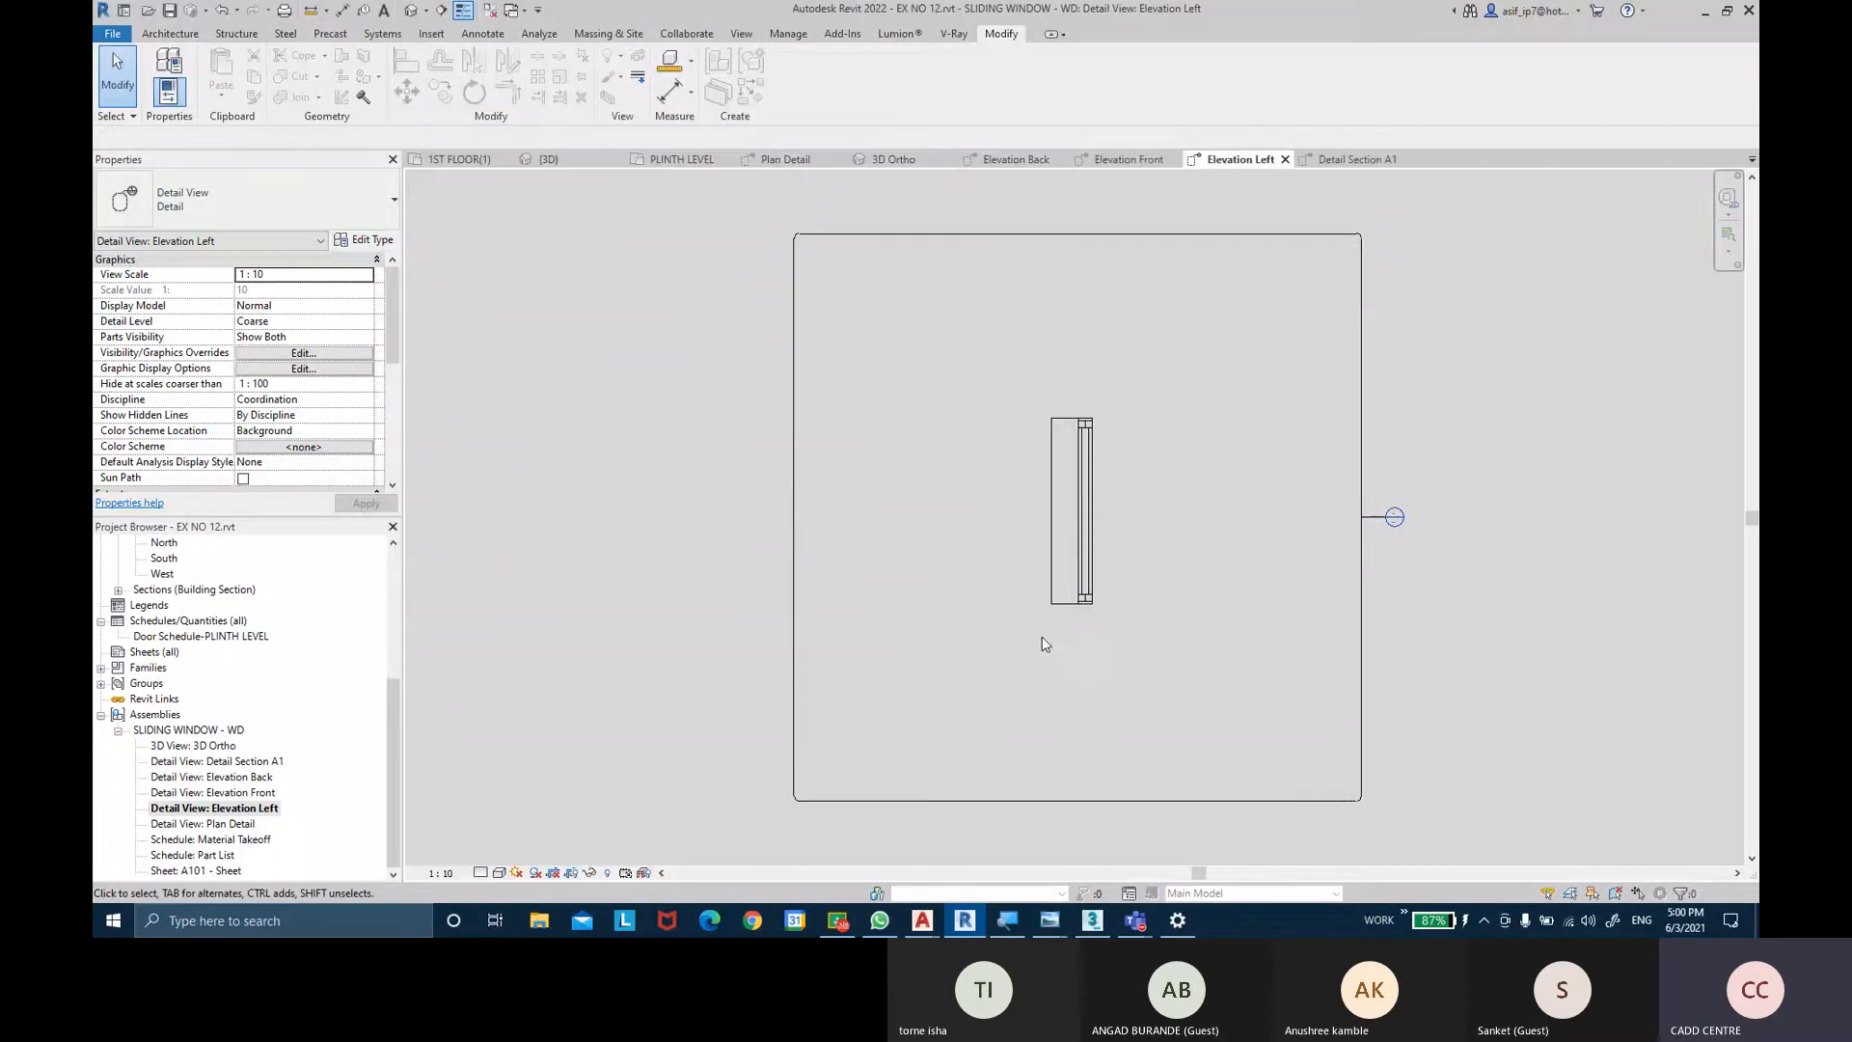
Hide the Callouts annotation category in the Elevation Left view to remove the remaining boundary around the window.
key("v")
key("g")
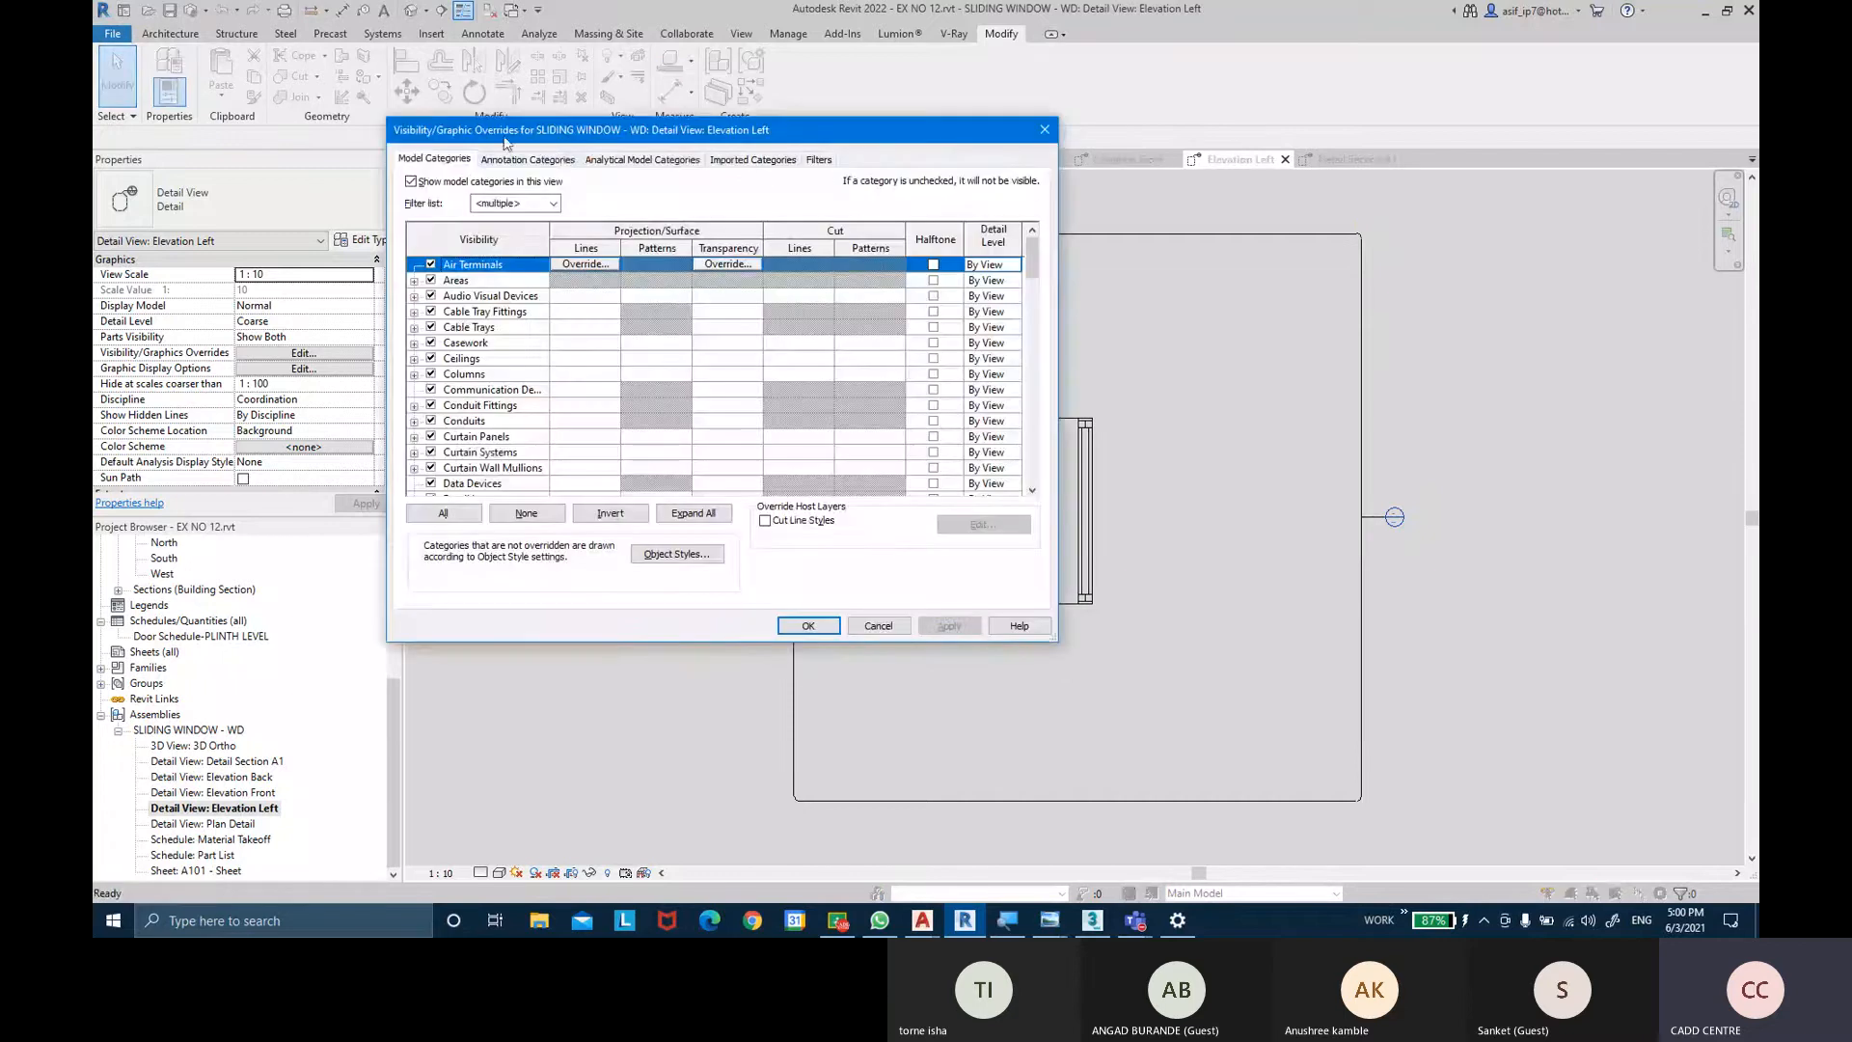
left_click(556, 155)
left_click(513, 332)
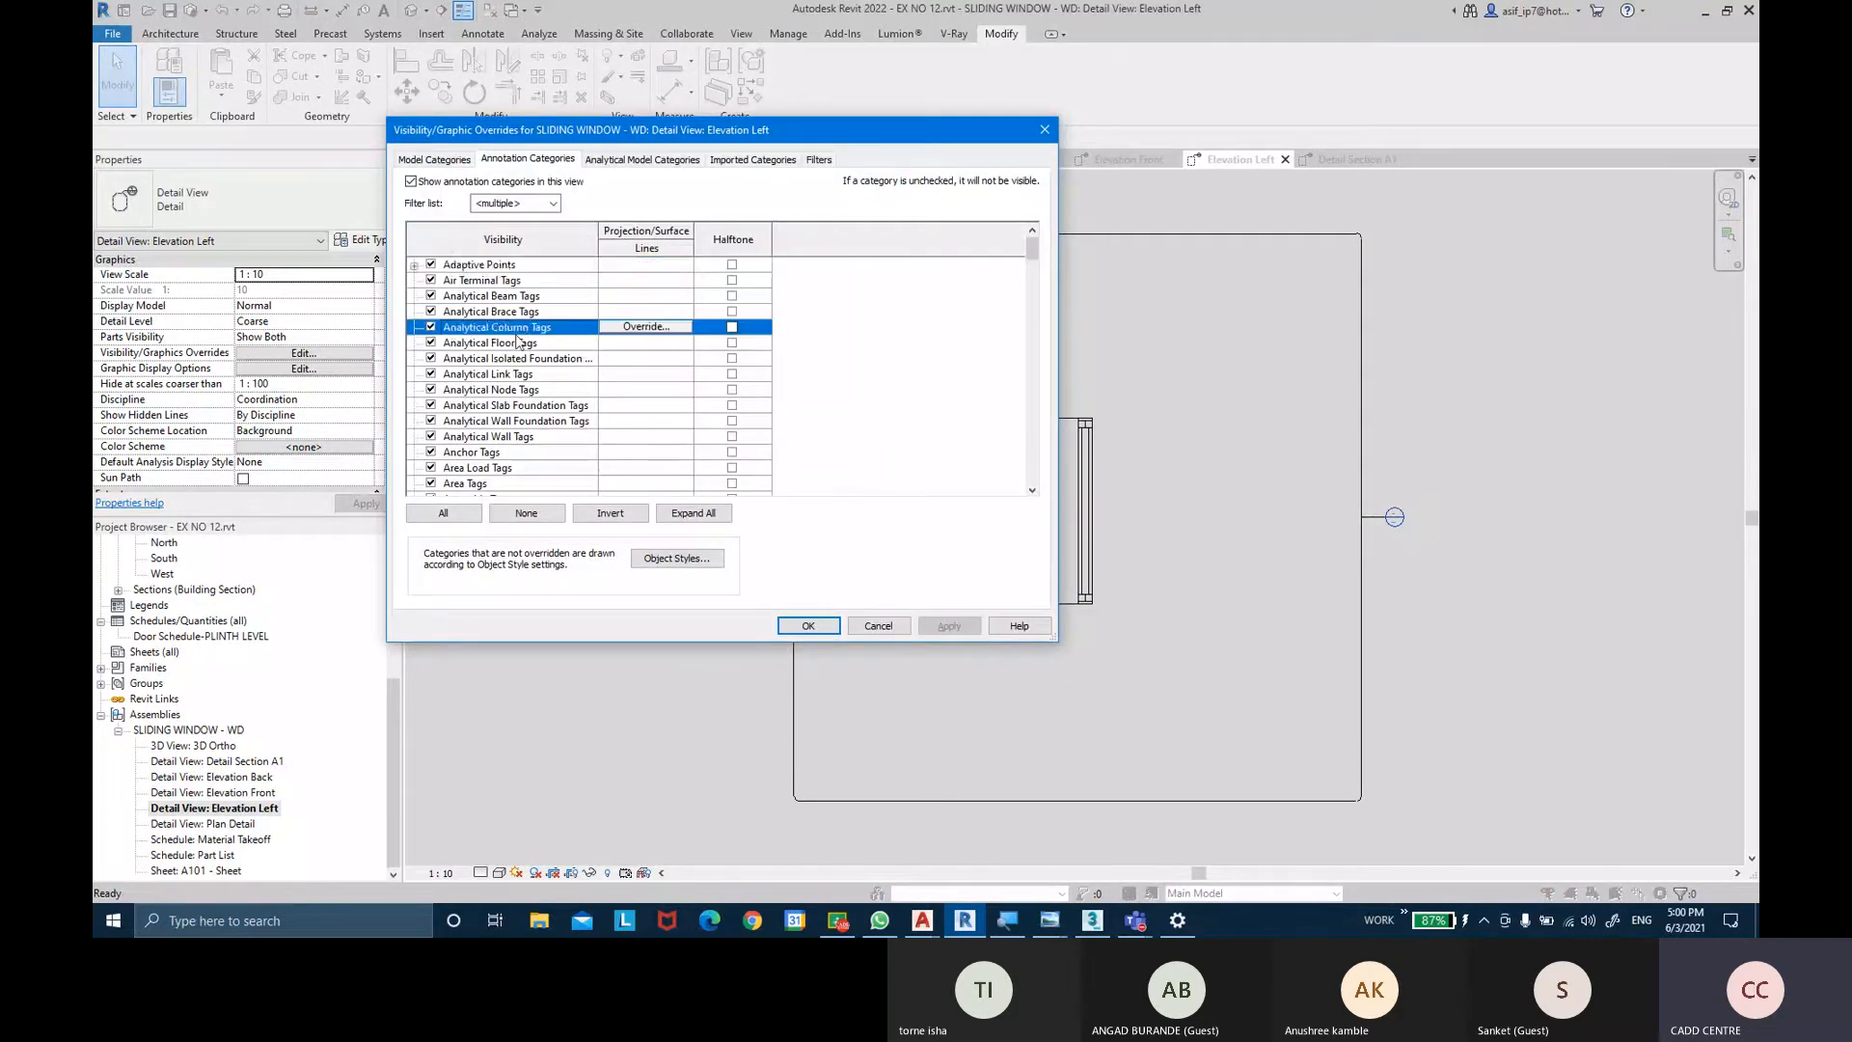
key("c")
scroll(459, 478, "down", 2)
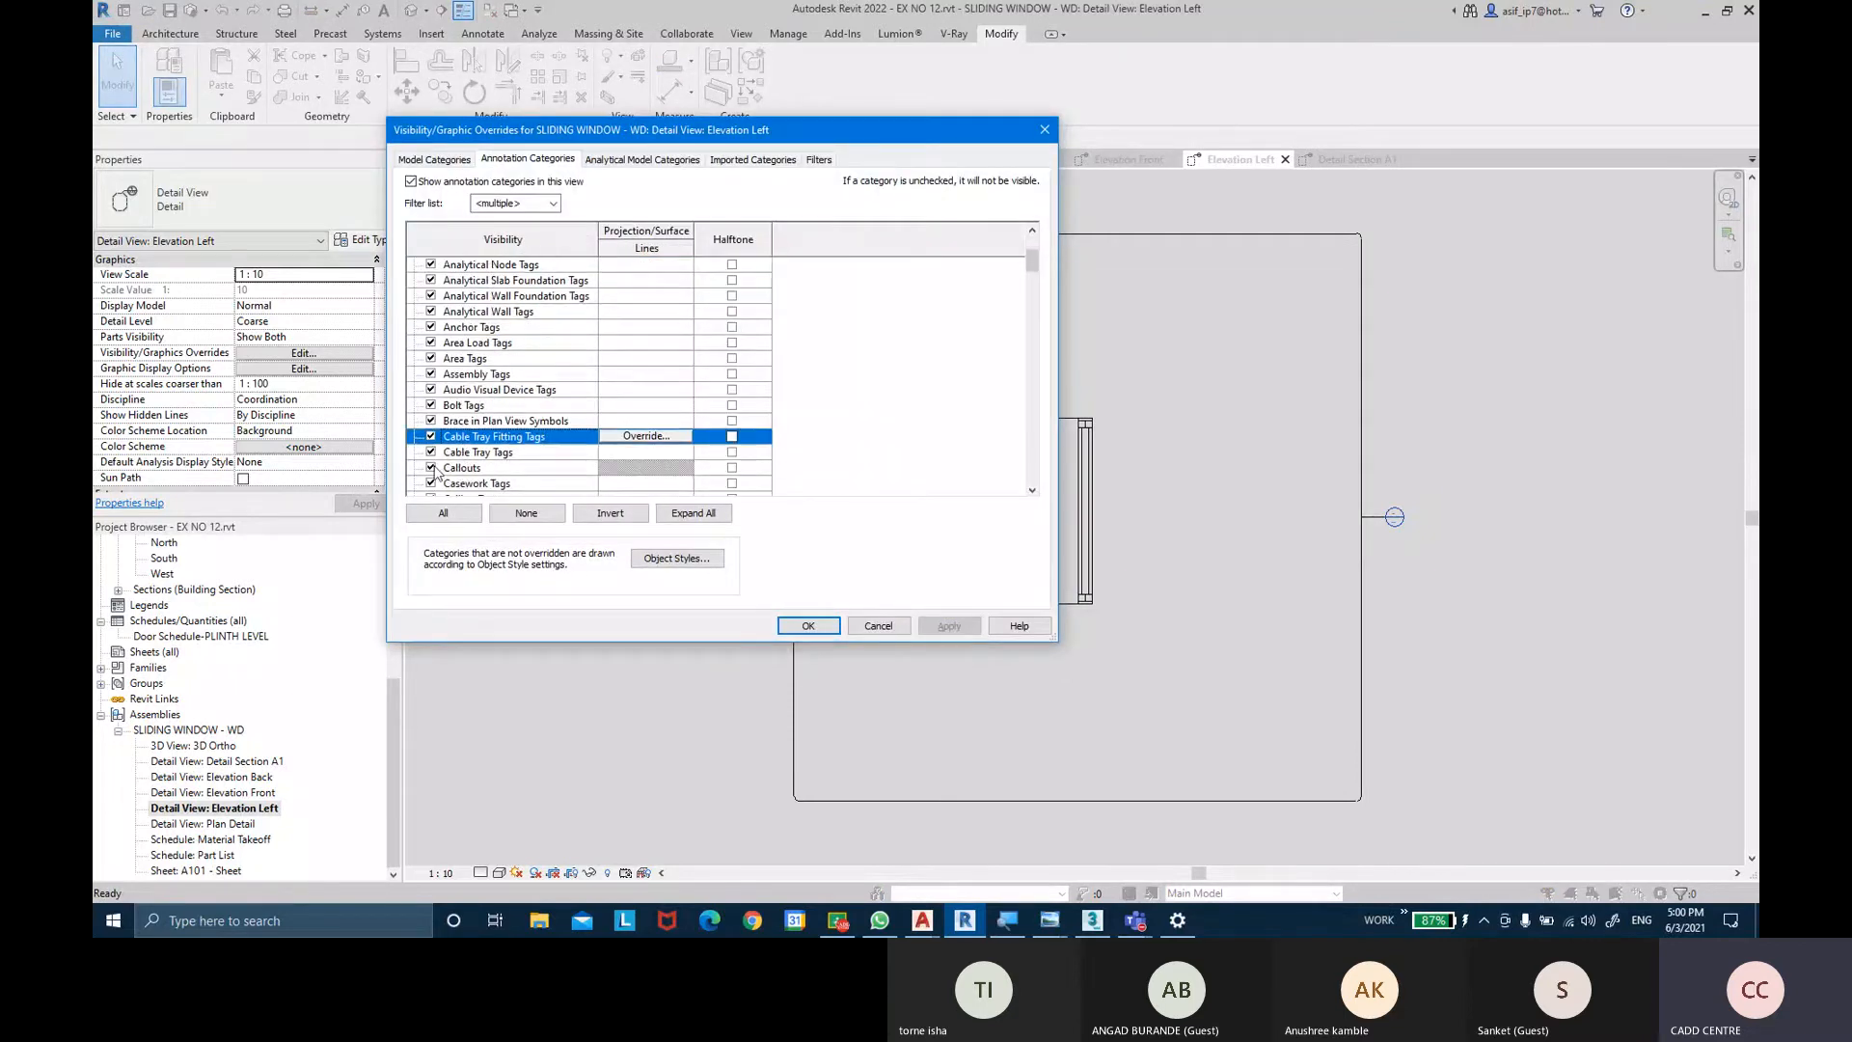
left_click(430, 468)
left_click(936, 623)
left_click(808, 625)
scroll(1119, 493, "up", 3)
scroll(1119, 494, "up", 1)
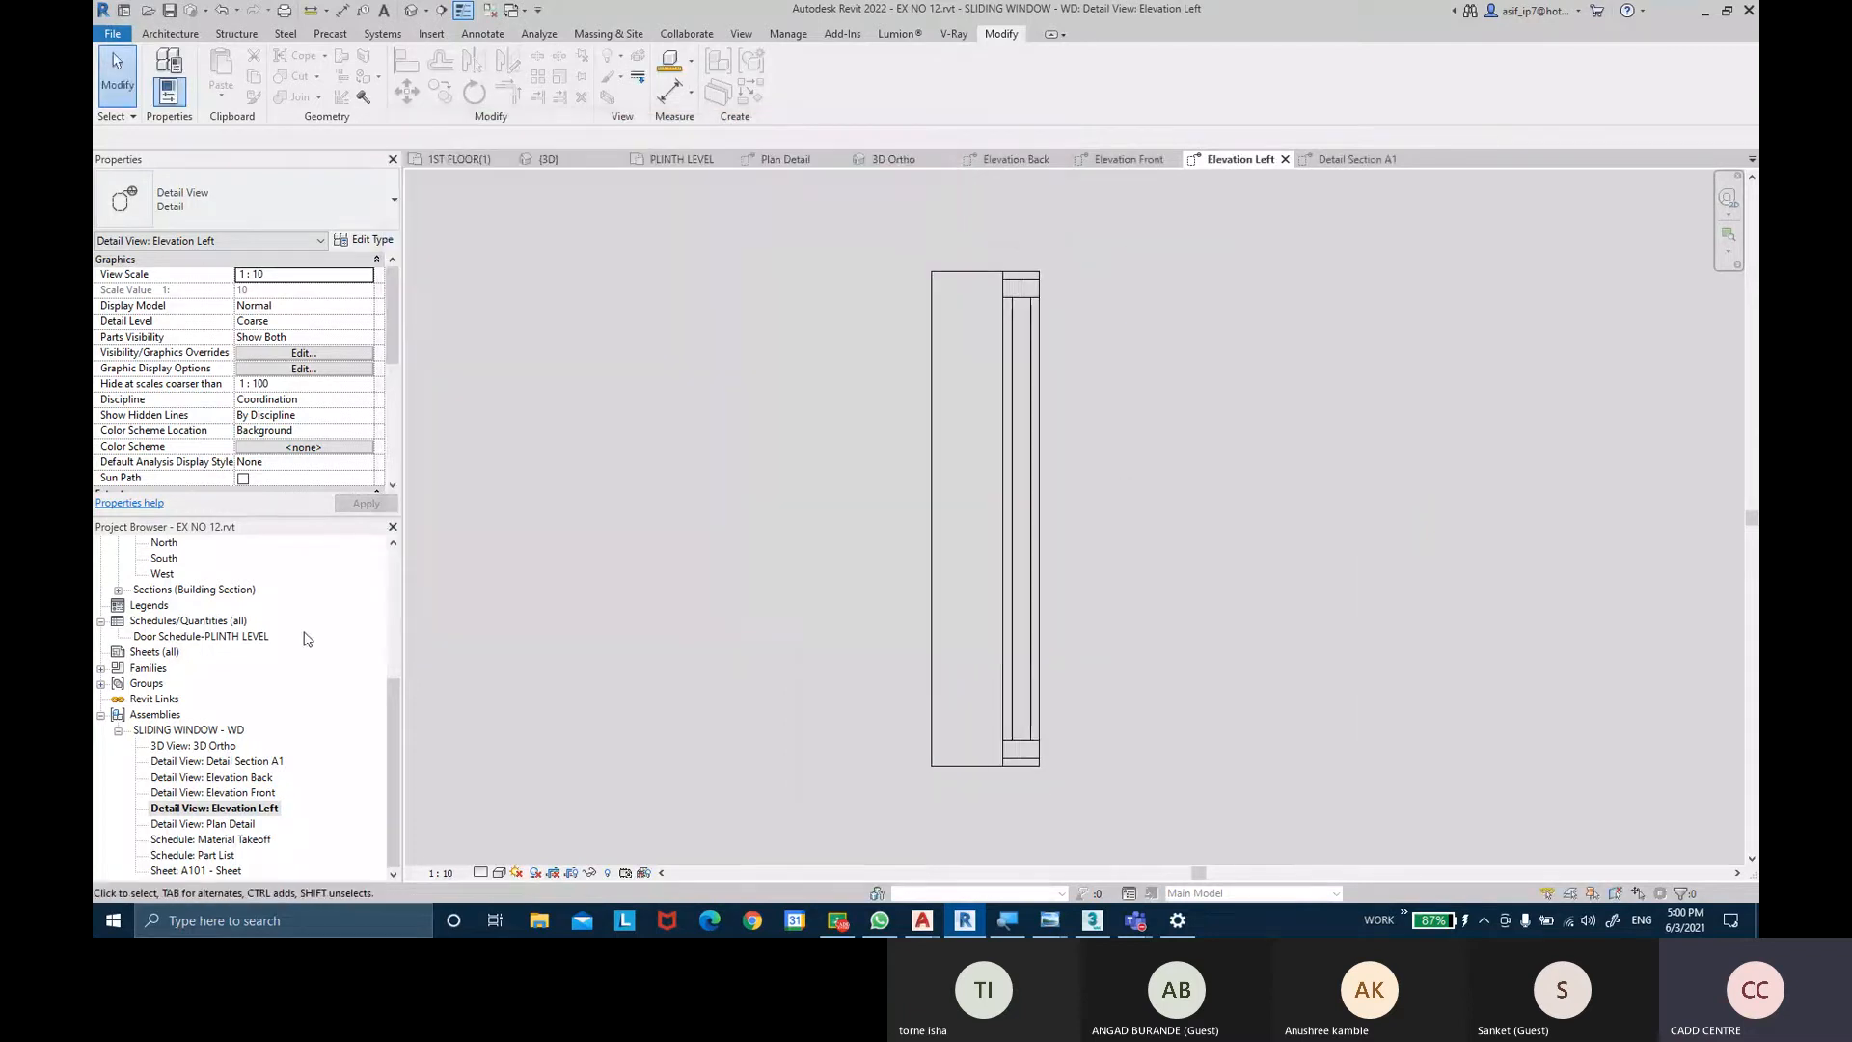
Review the assembly's Plan Detail, 3D Ortho, Detail Section A1, Elevation Back, Elevation Front and Elevation Left views one after another.
double_click(243, 825)
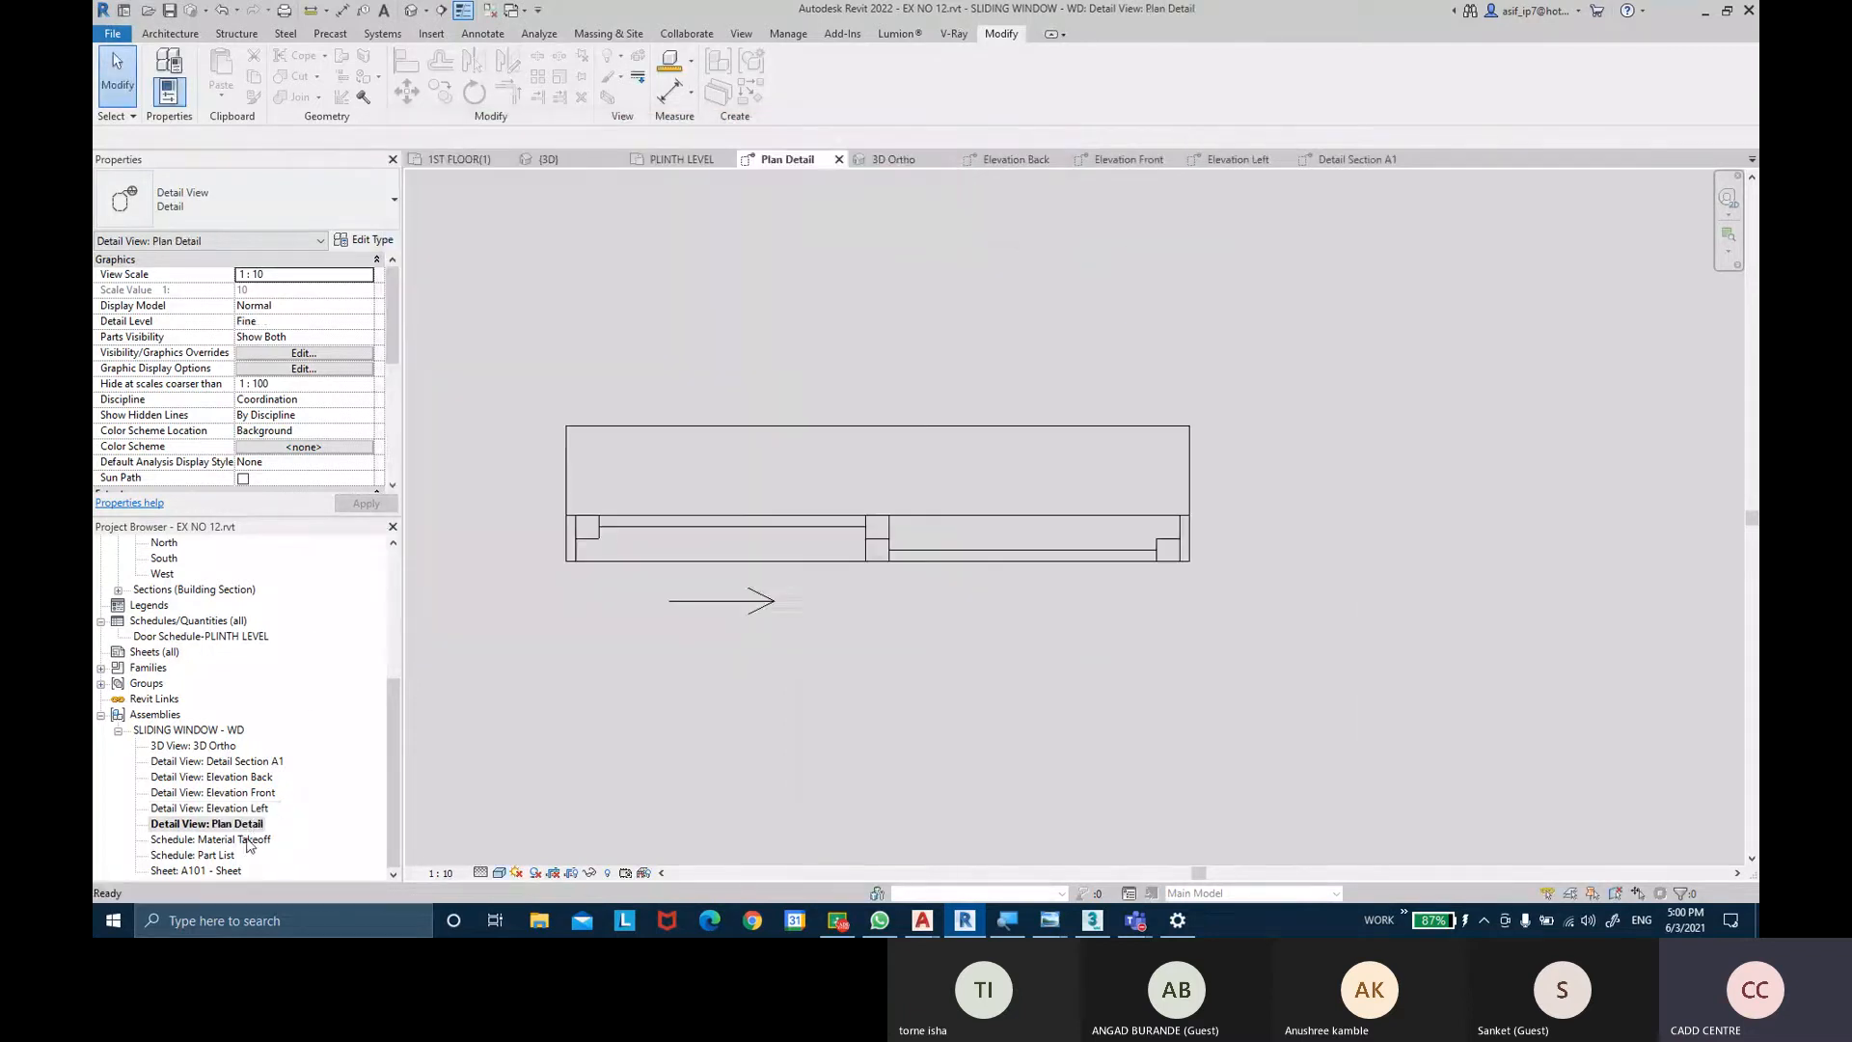
double_click(221, 747)
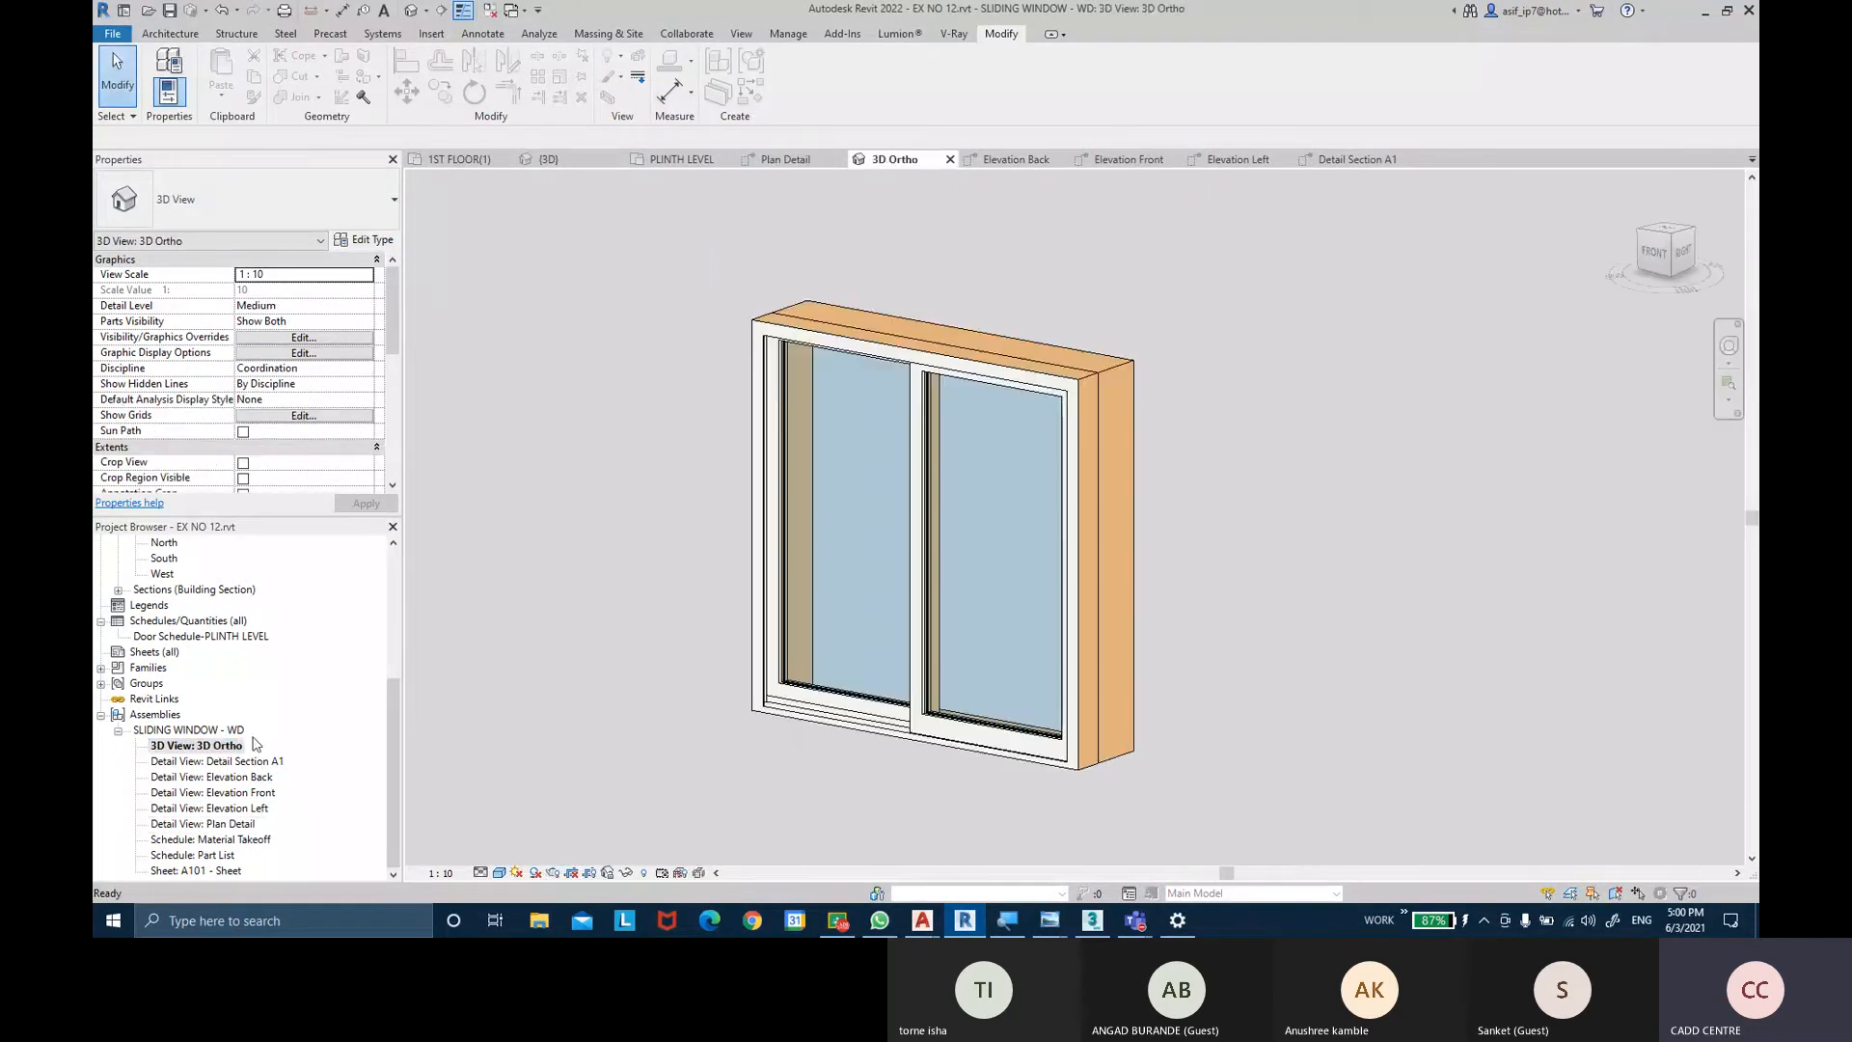
double_click(241, 763)
double_click(239, 781)
double_click(239, 794)
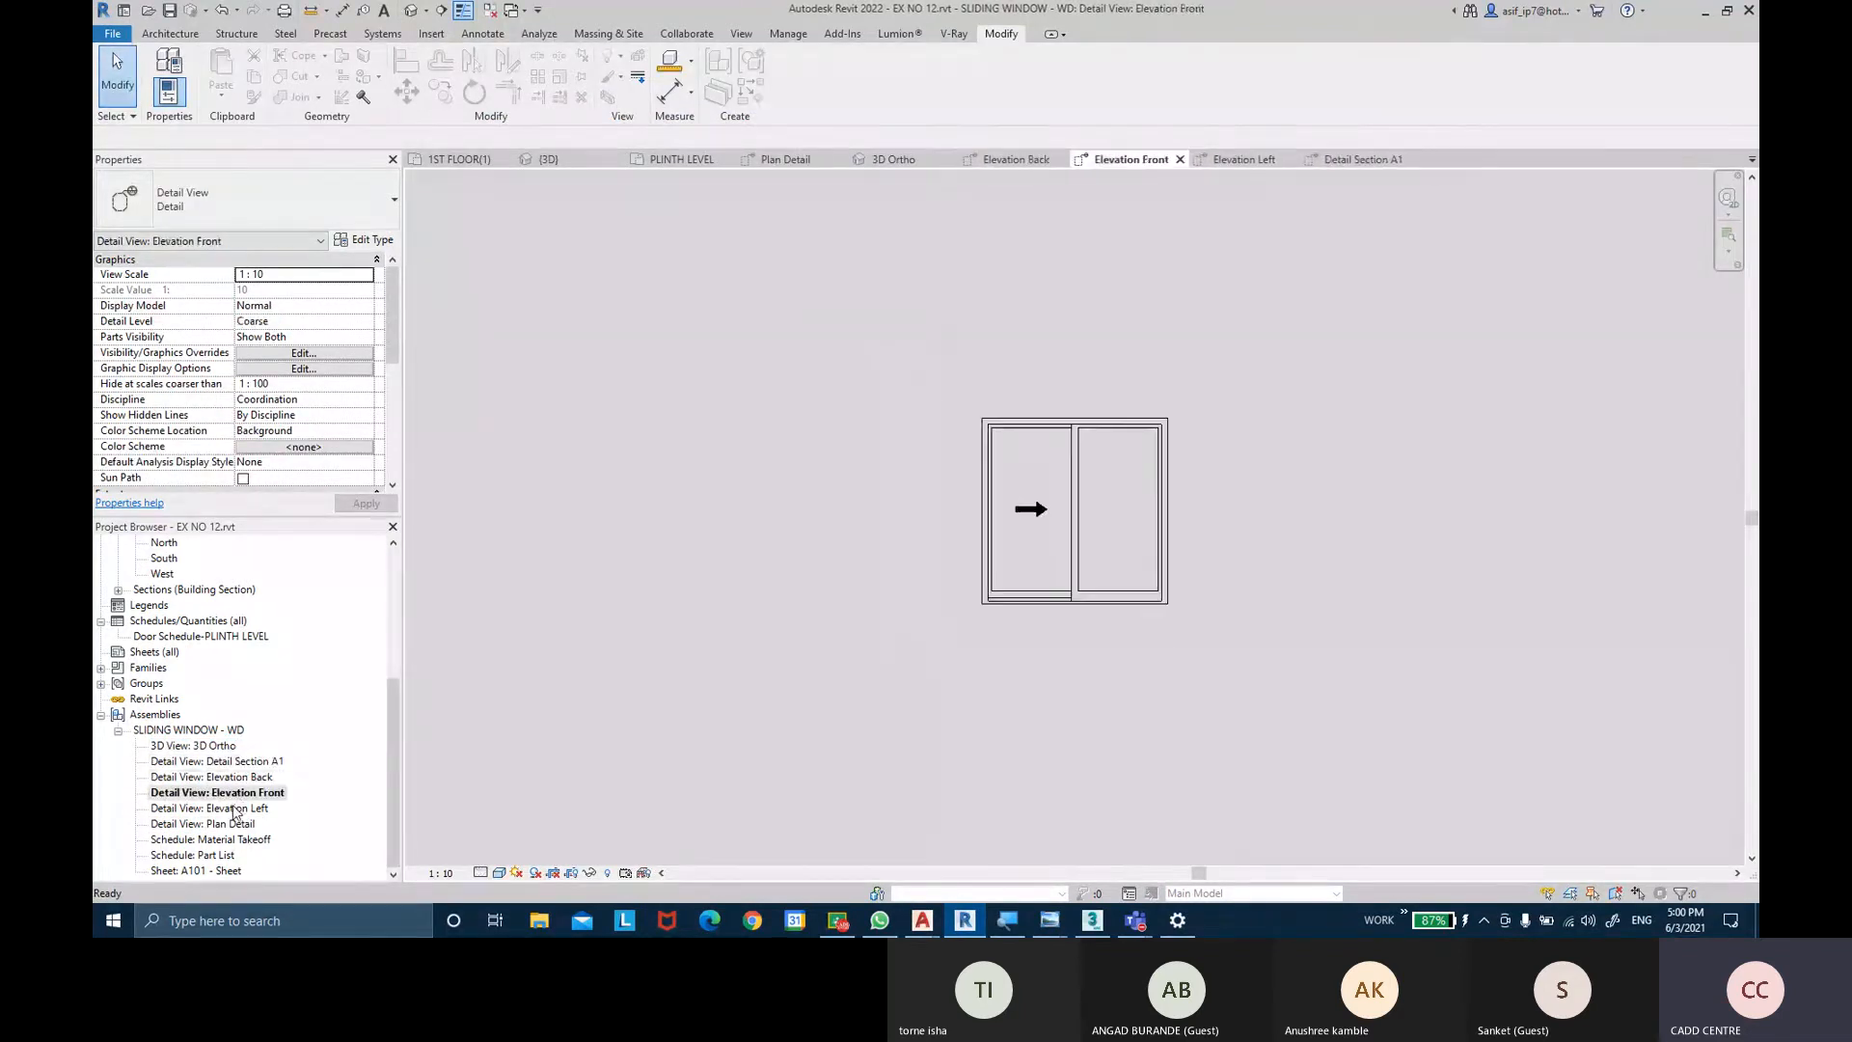
double_click(233, 808)
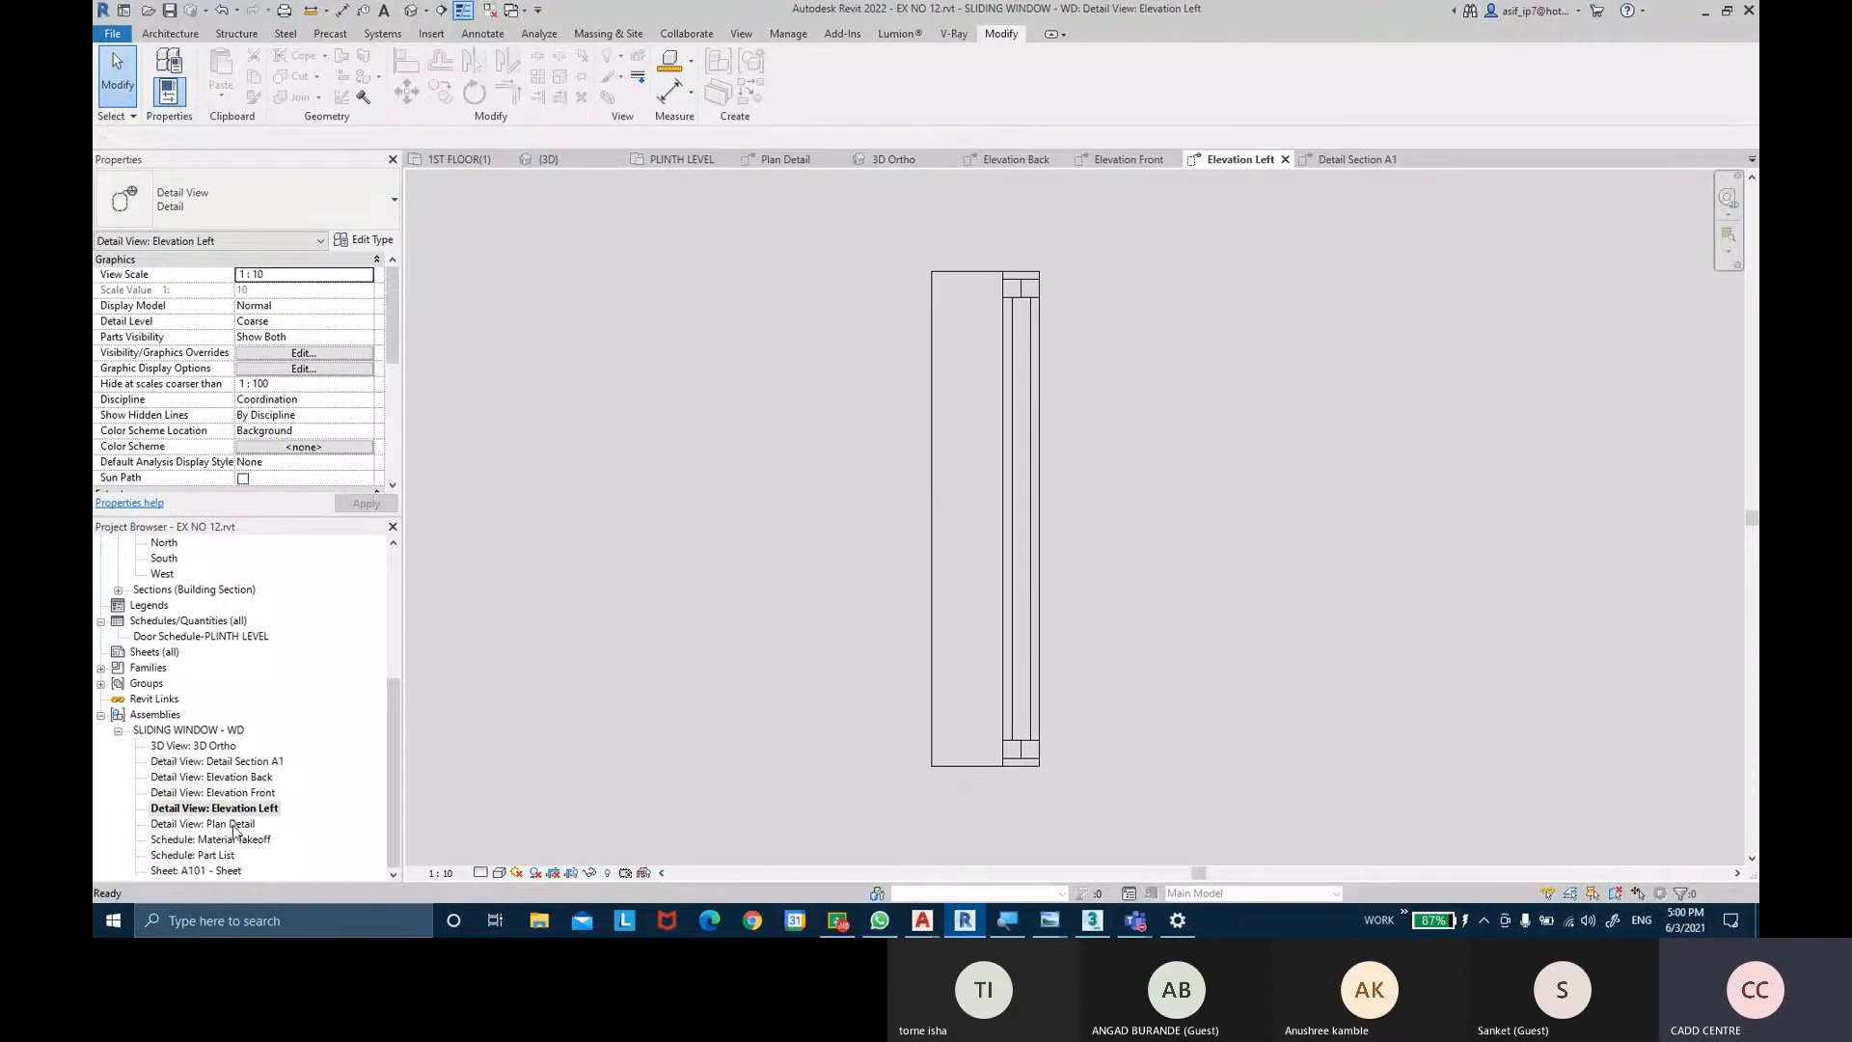
double_click(234, 825)
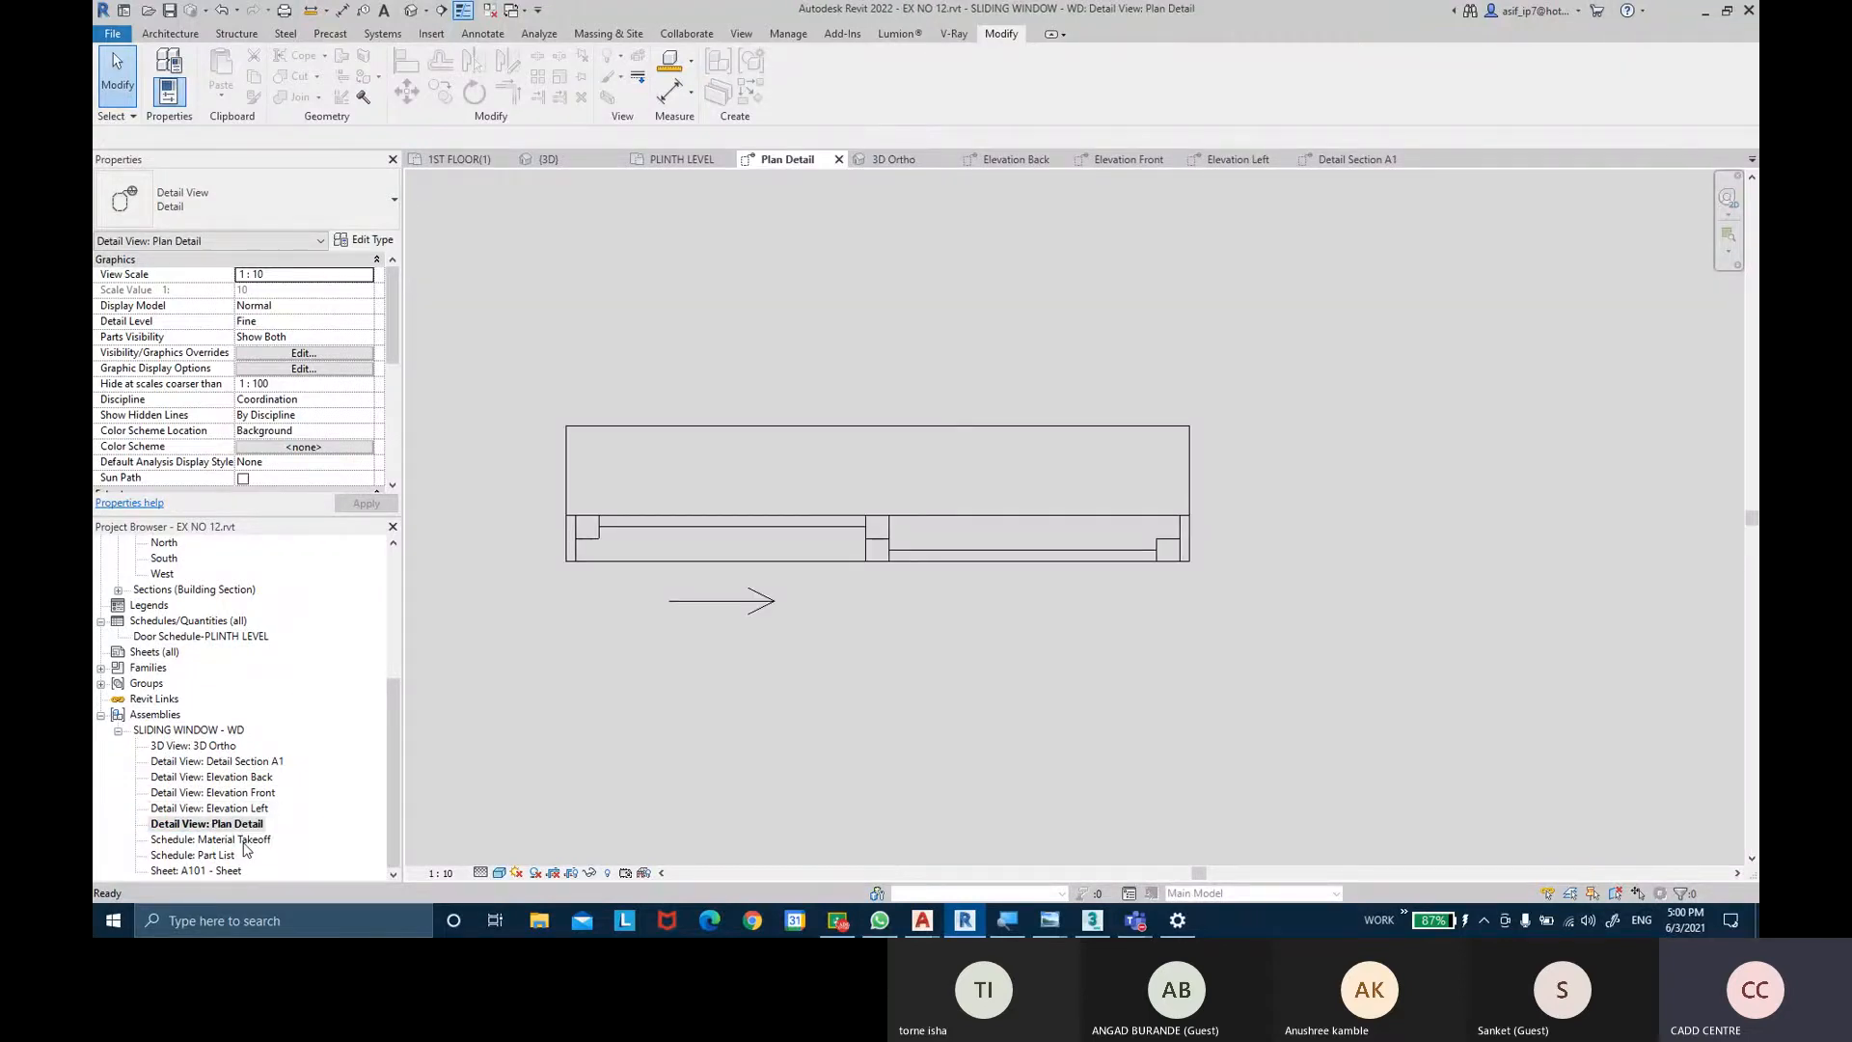
Open the assembly's Material Takeoff schedule and widen the Material: Name column to fit its entries.
double_click(249, 841)
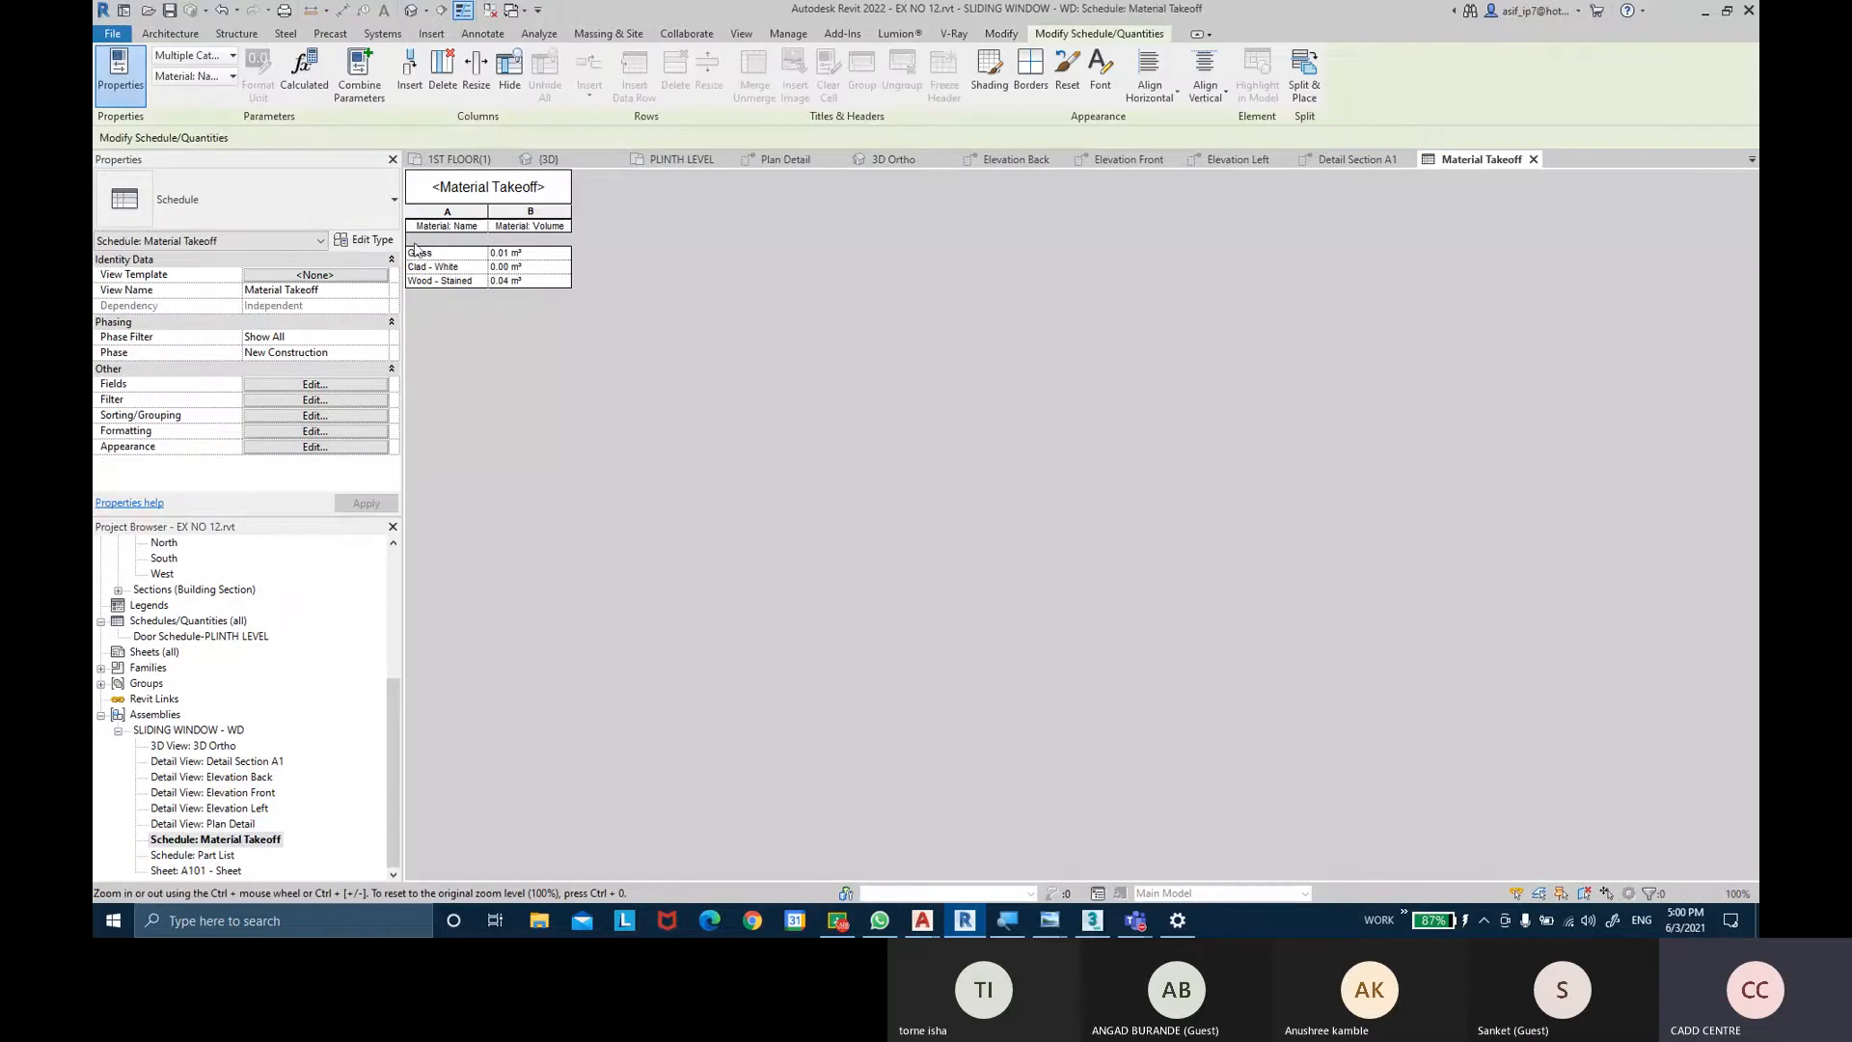
left_click_drag(496, 214, 550, 214)
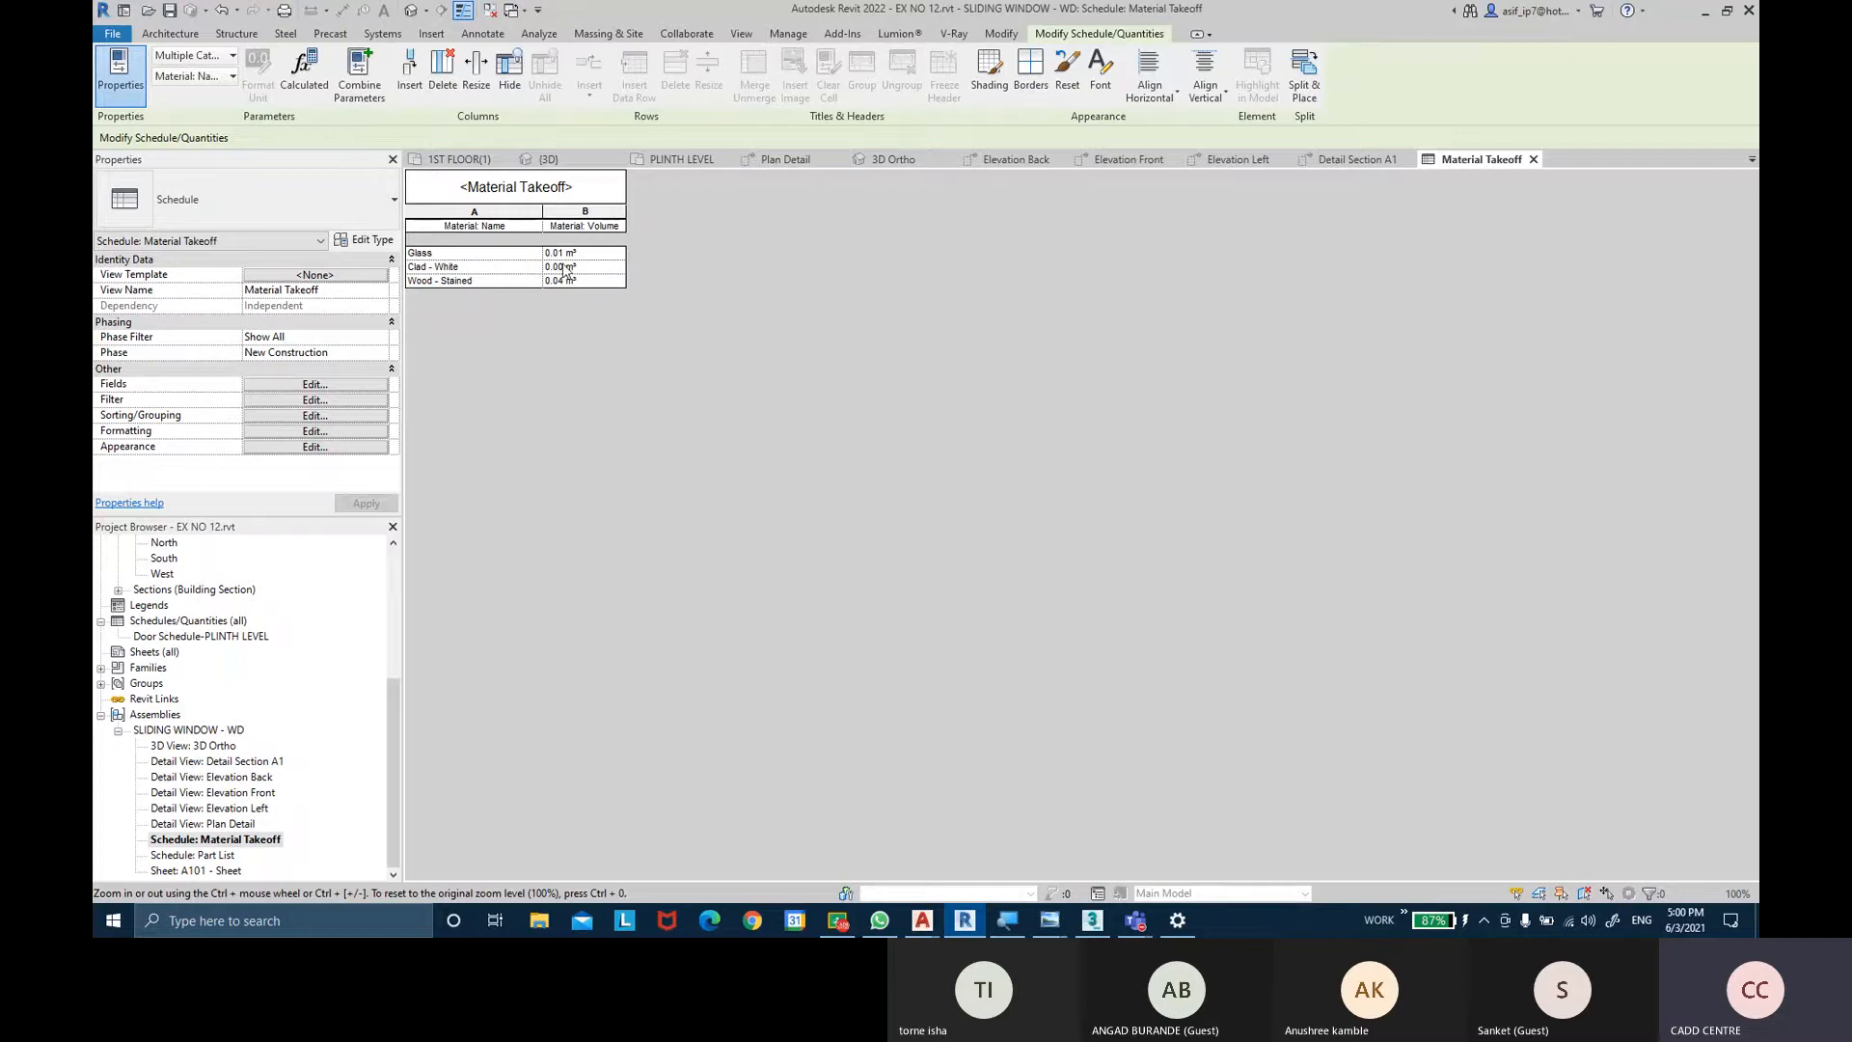
key("ctrl")
key("ctrl")
left_click_drag(540, 207, 529, 208)
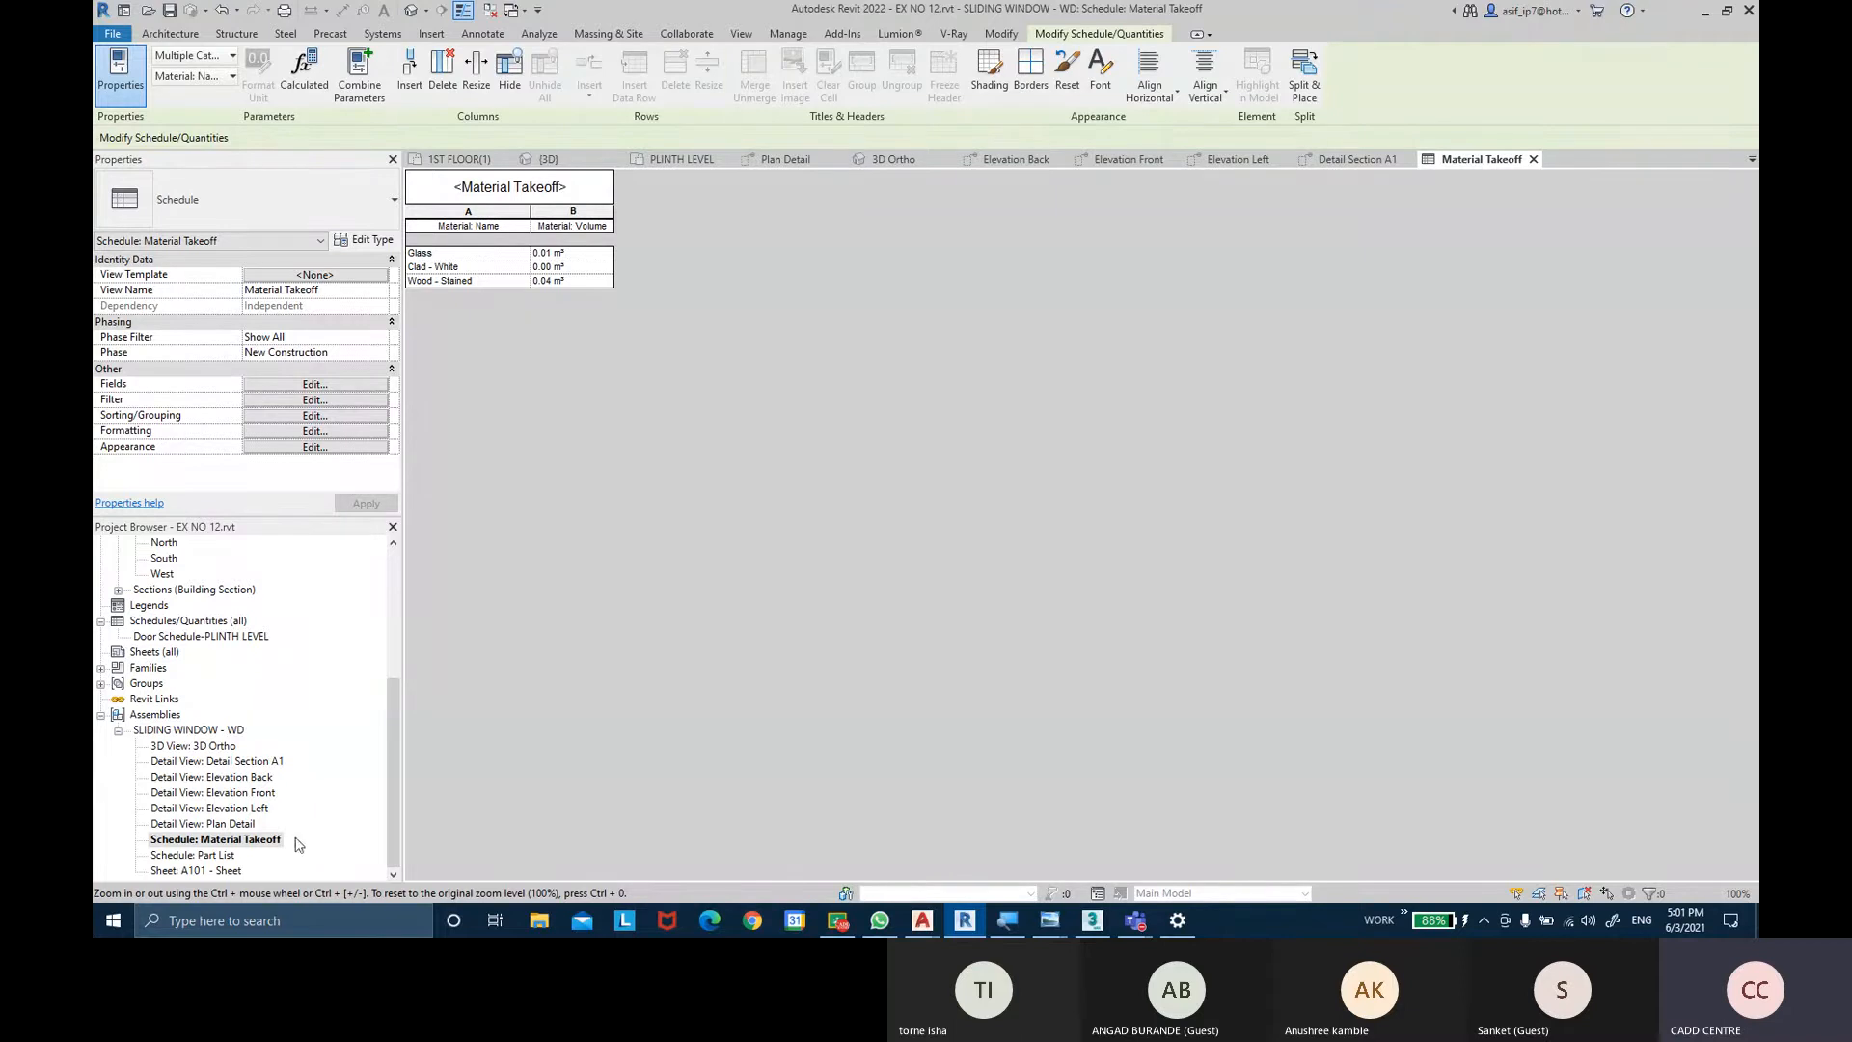
Open the assembly's Part List schedule and widen the Family and Type column to show the full type name, and the Category column slightly.
double_click(213, 857)
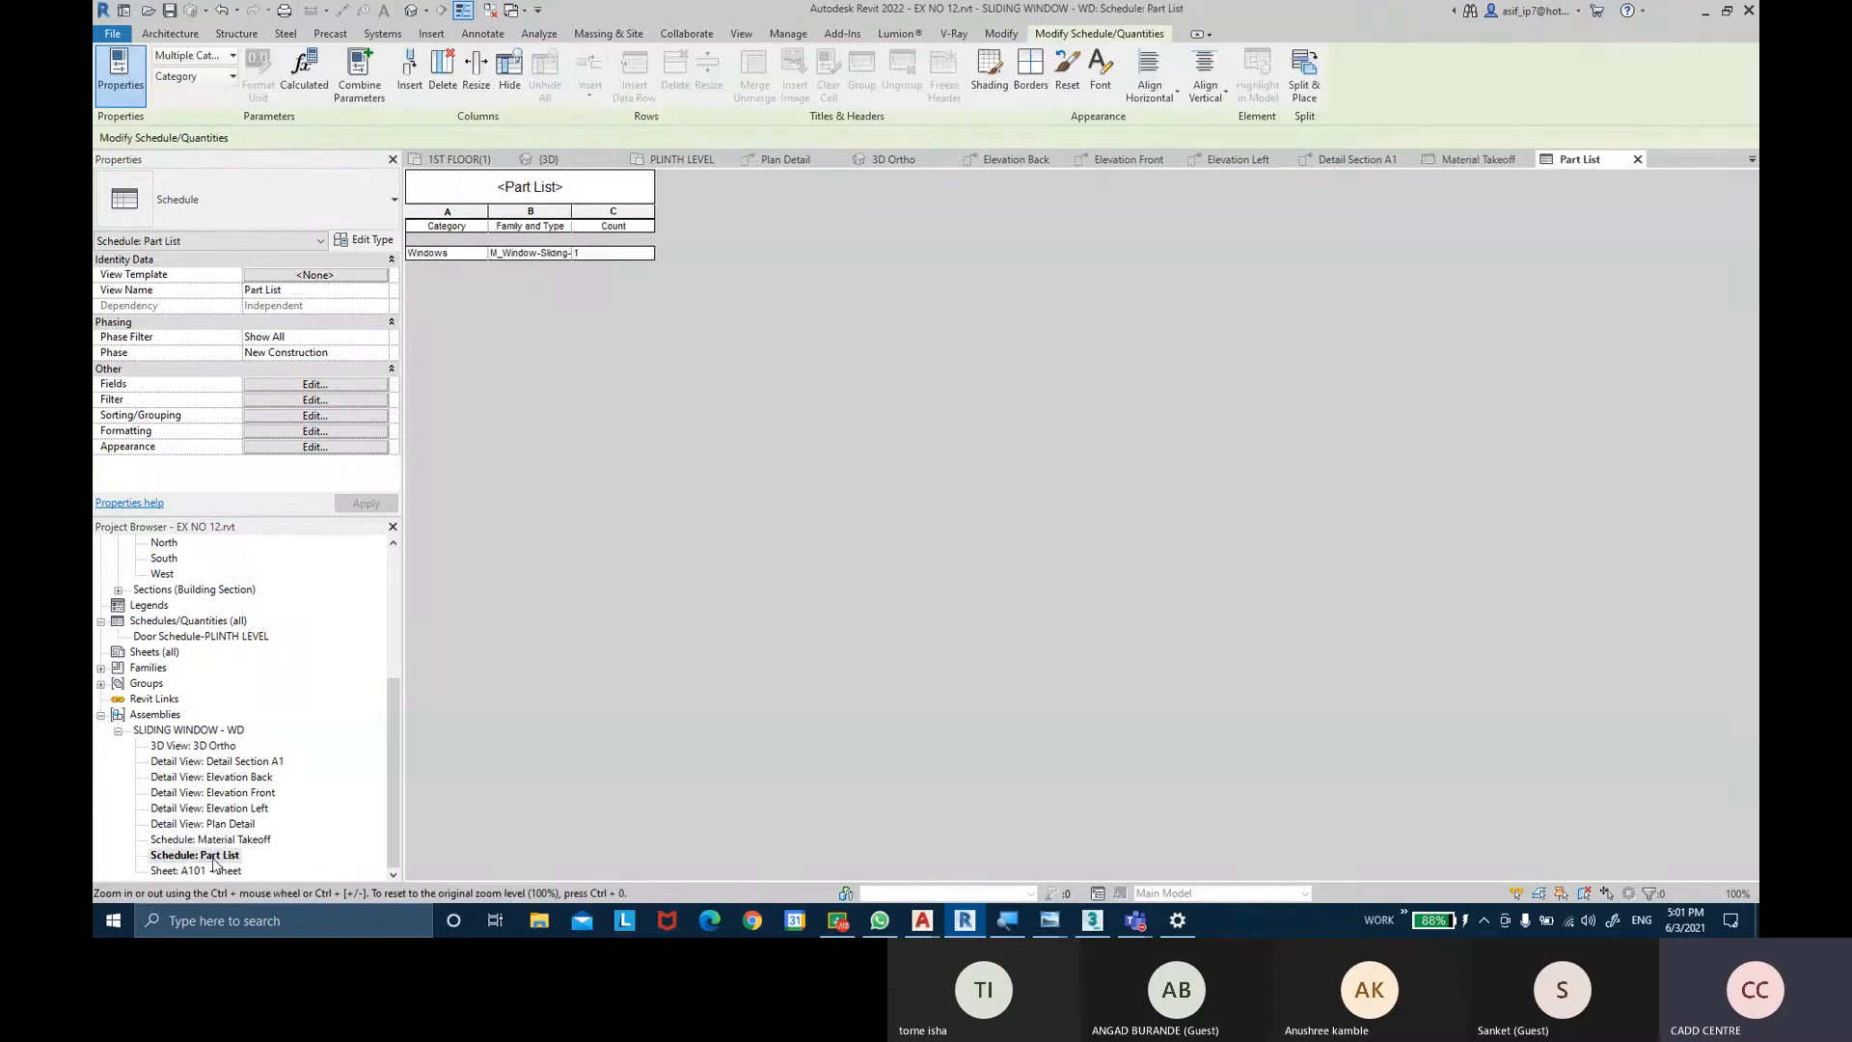
left_click_drag(571, 210, 673, 210)
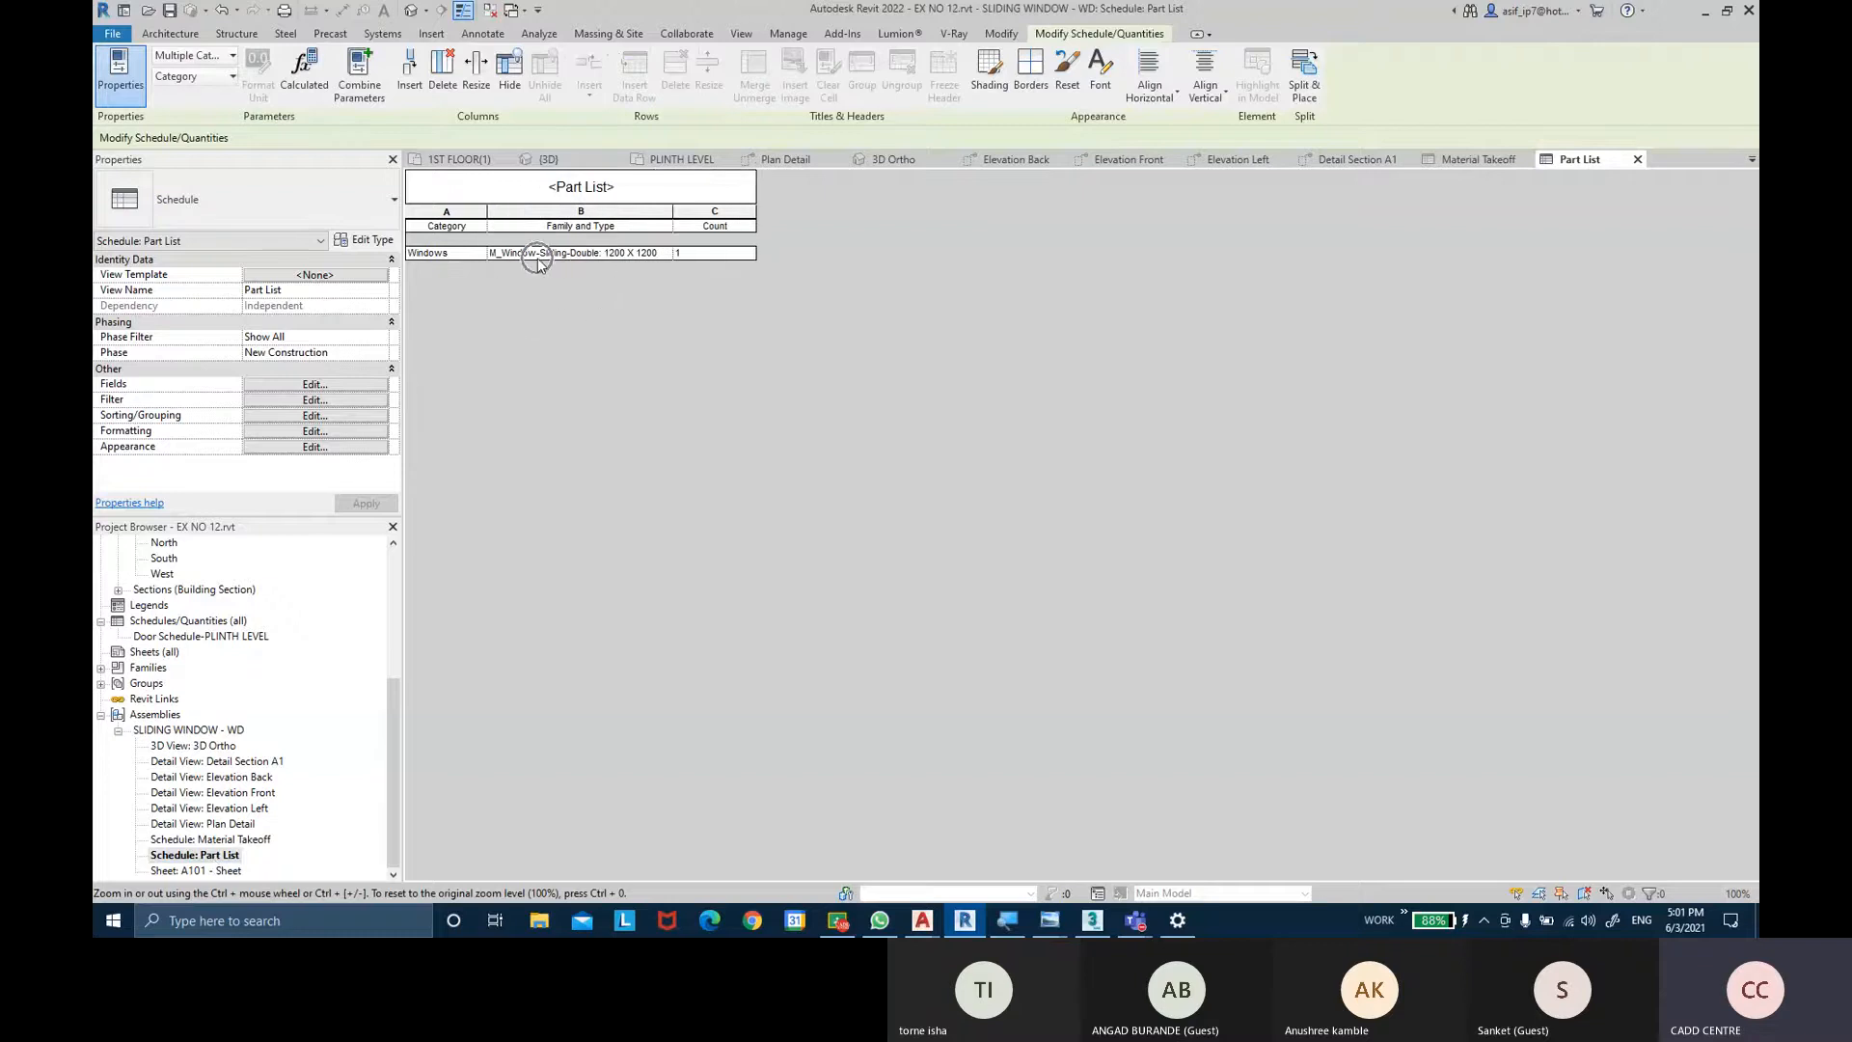
left_click_drag(488, 210, 493, 209)
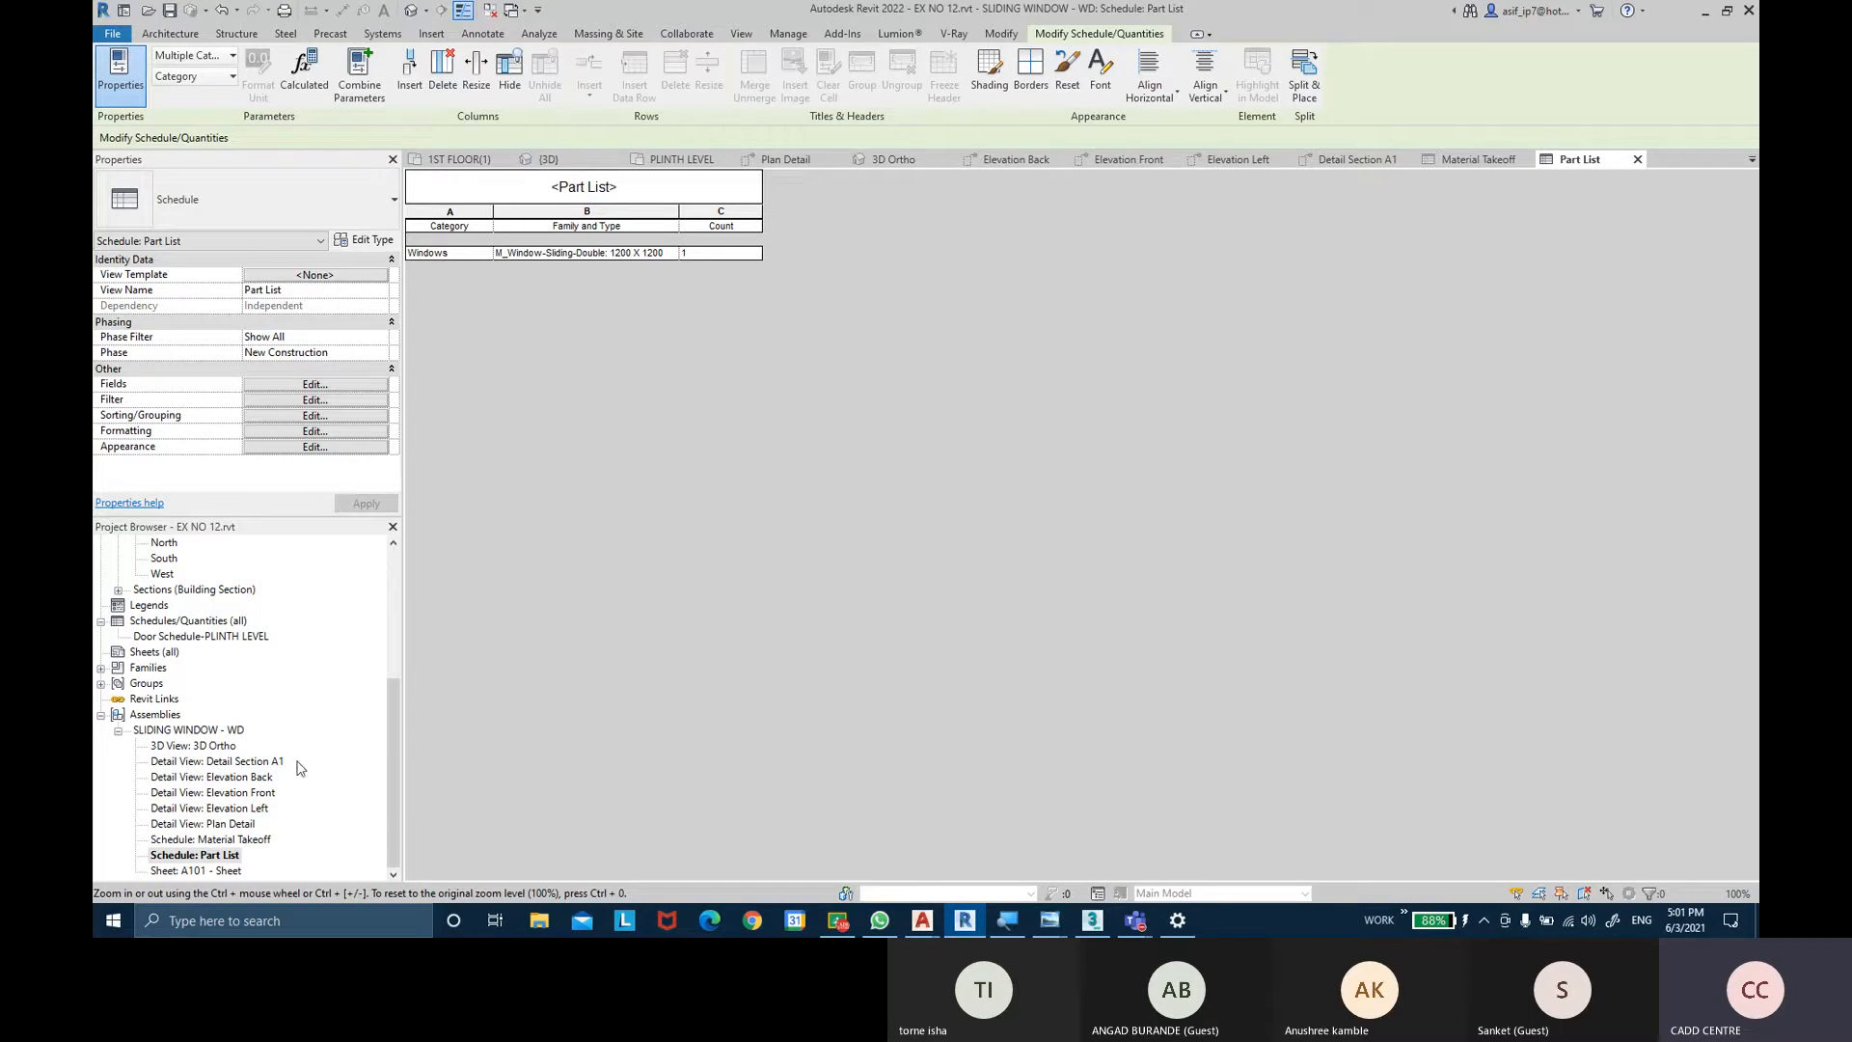
Open the assembly's sheet A101 and place the 3D Ortho view in the upper-left corner of the title block's drawing area.
left_click(227, 871)
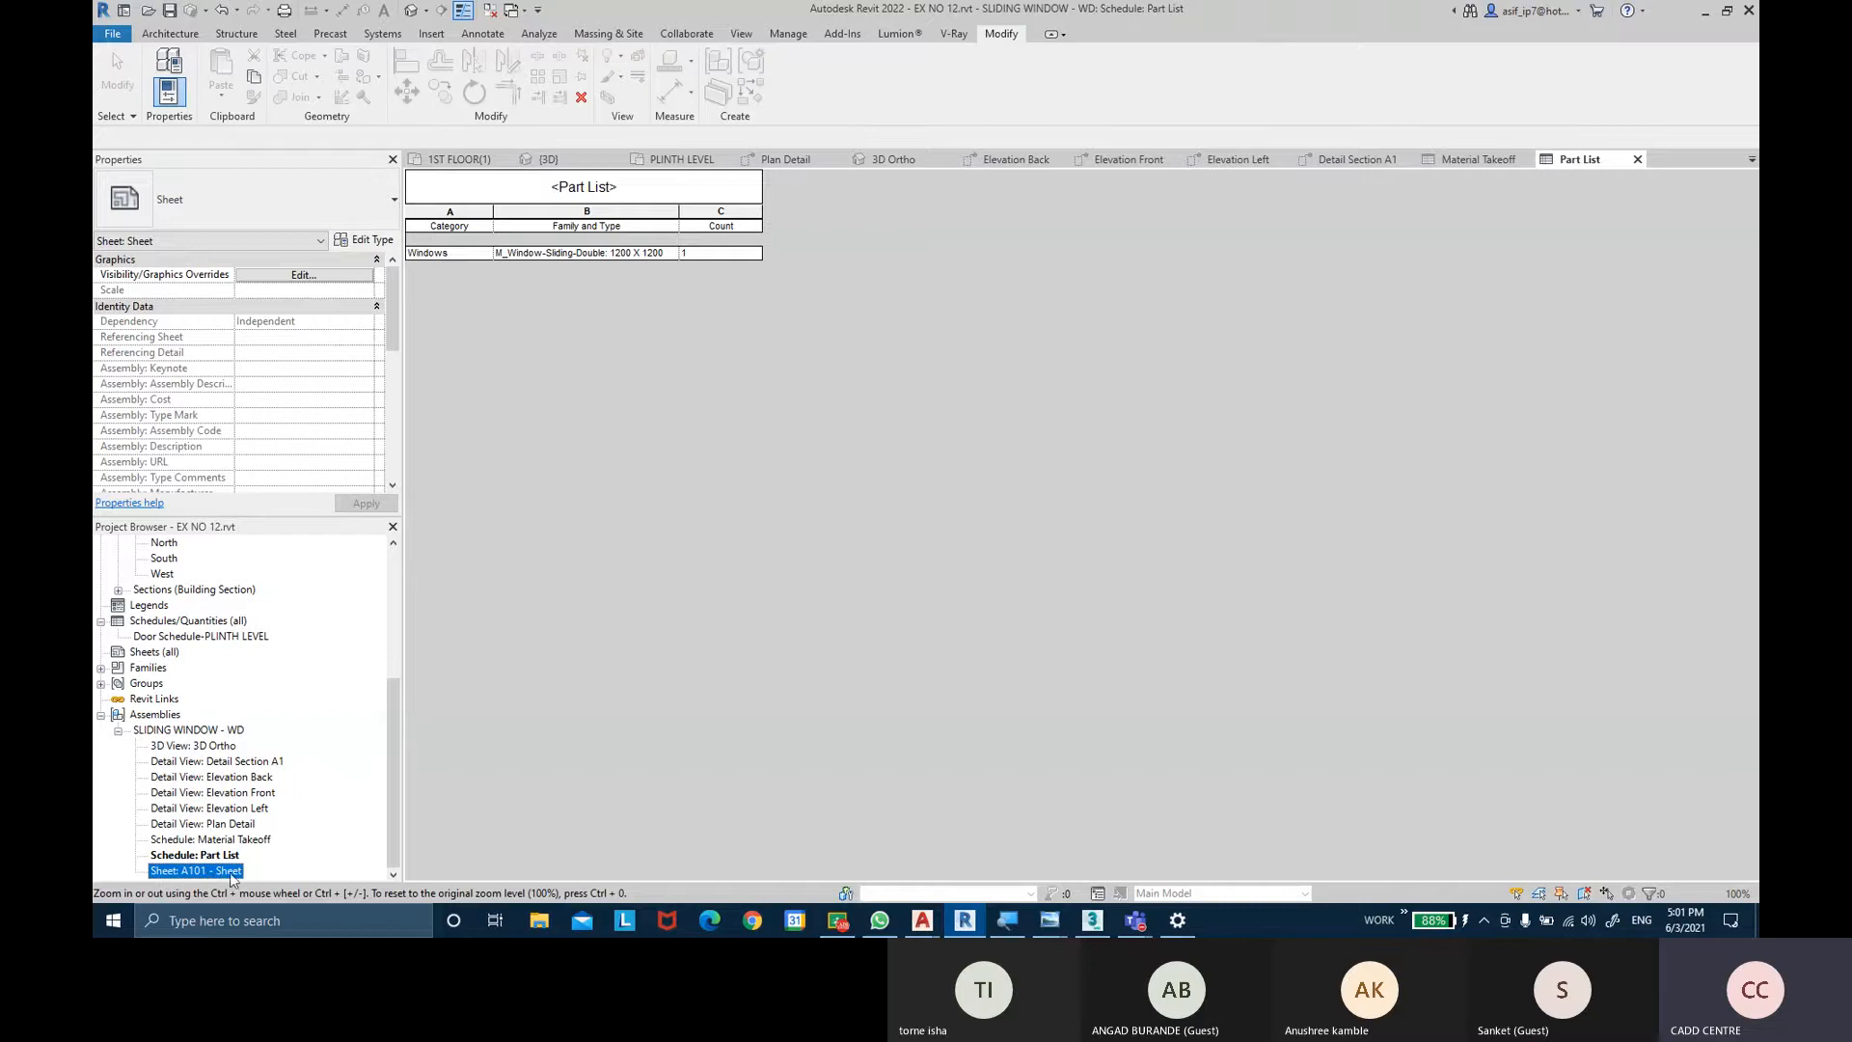
double_click(231, 873)
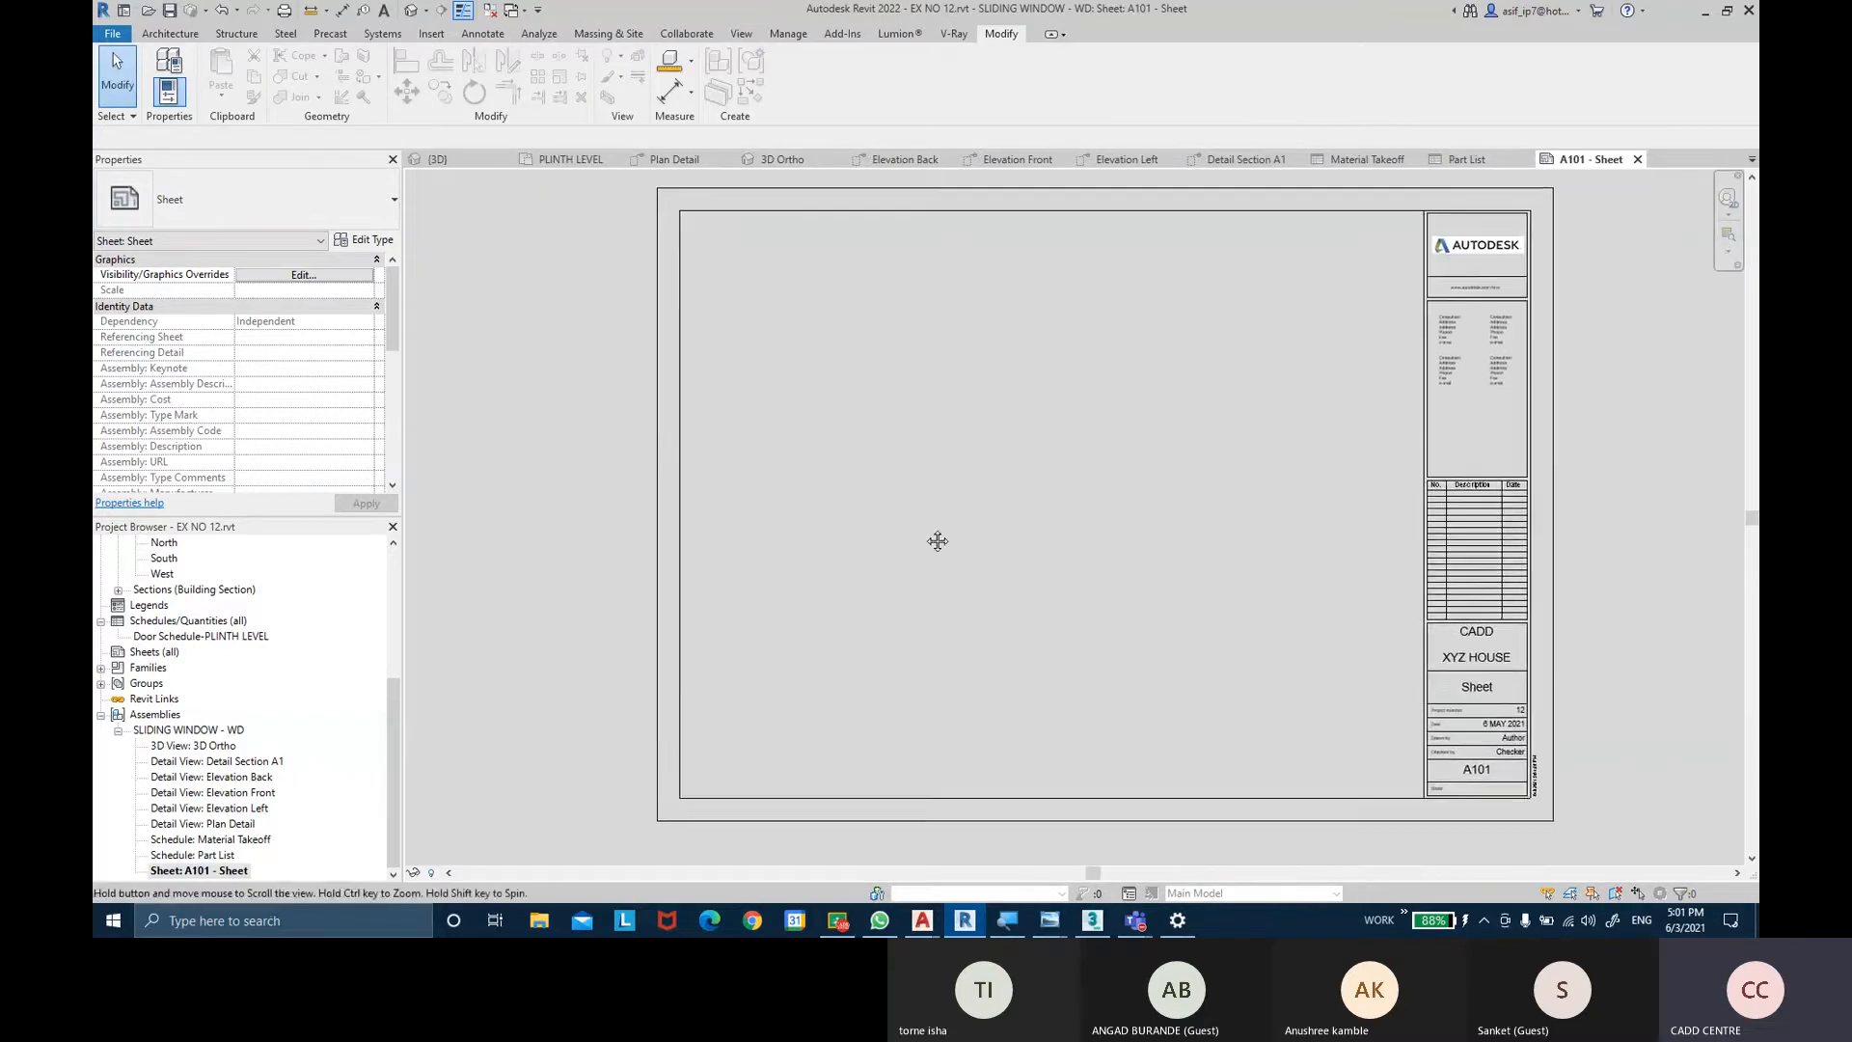
middle_click_drag(850, 570, 855, 571)
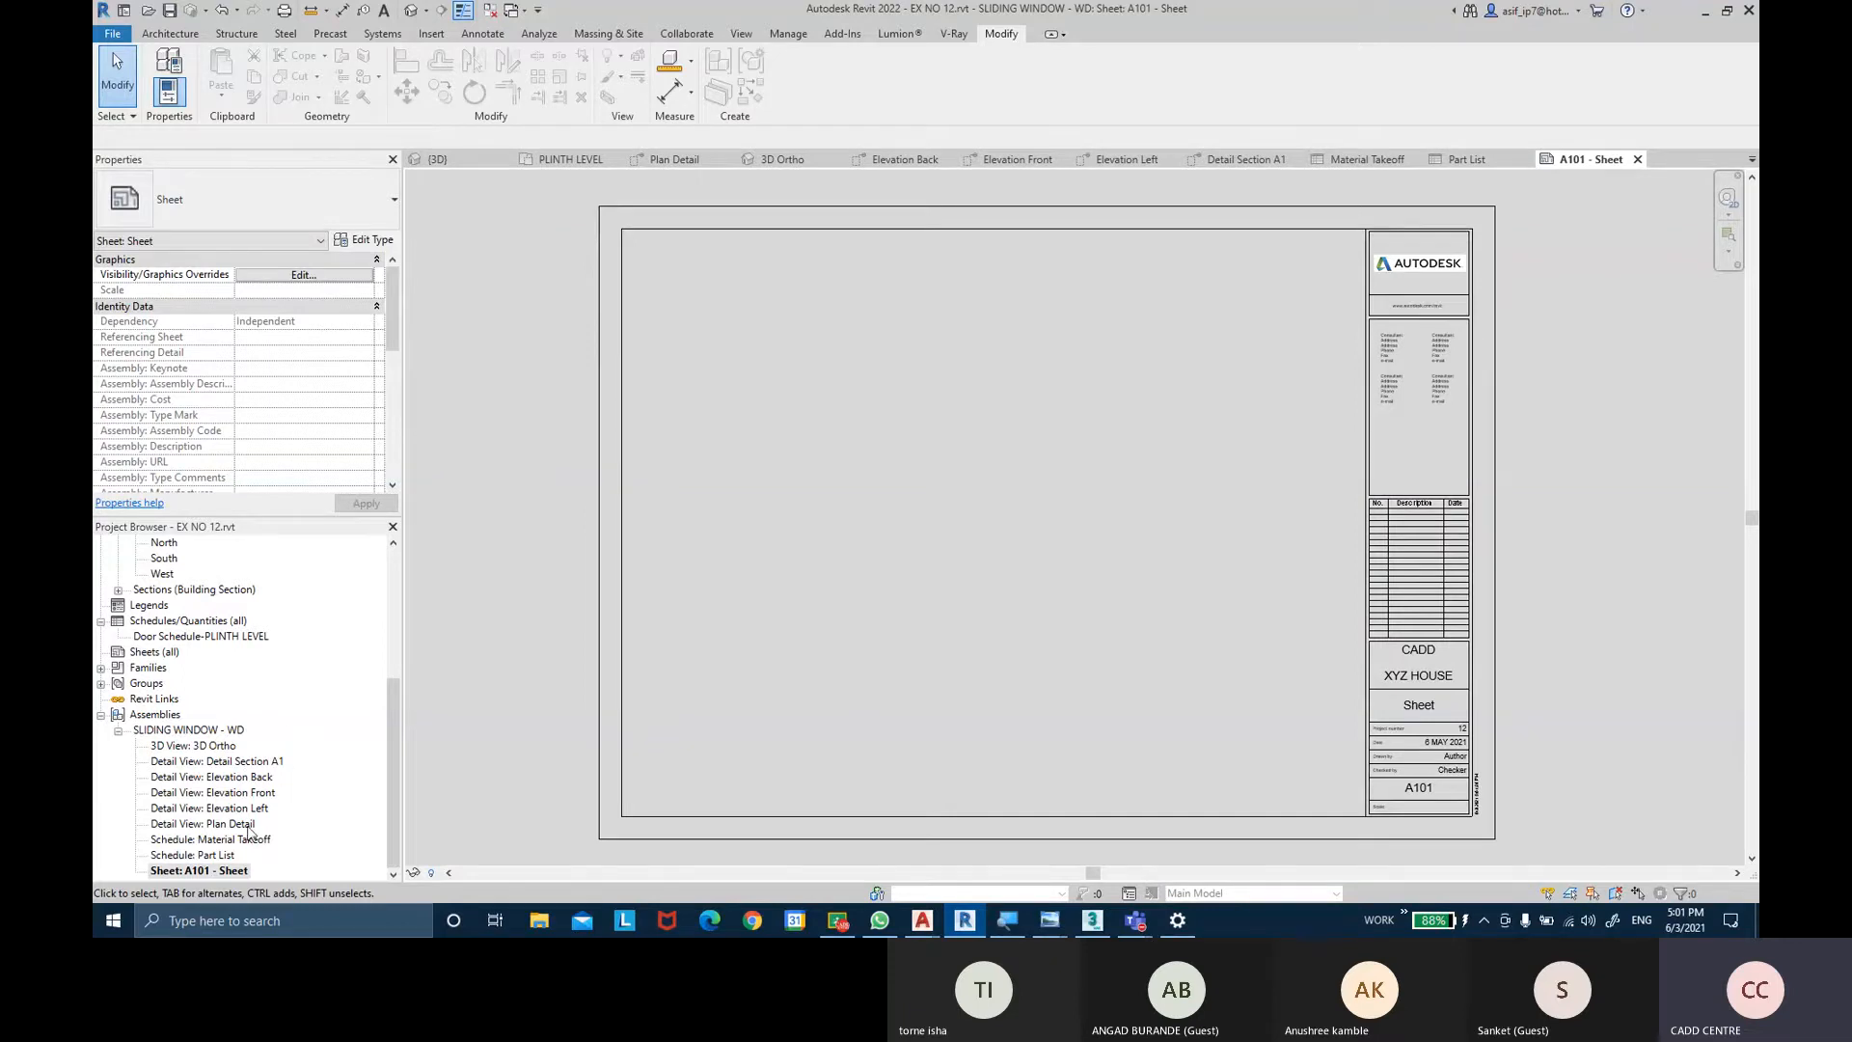
left_click(198, 747)
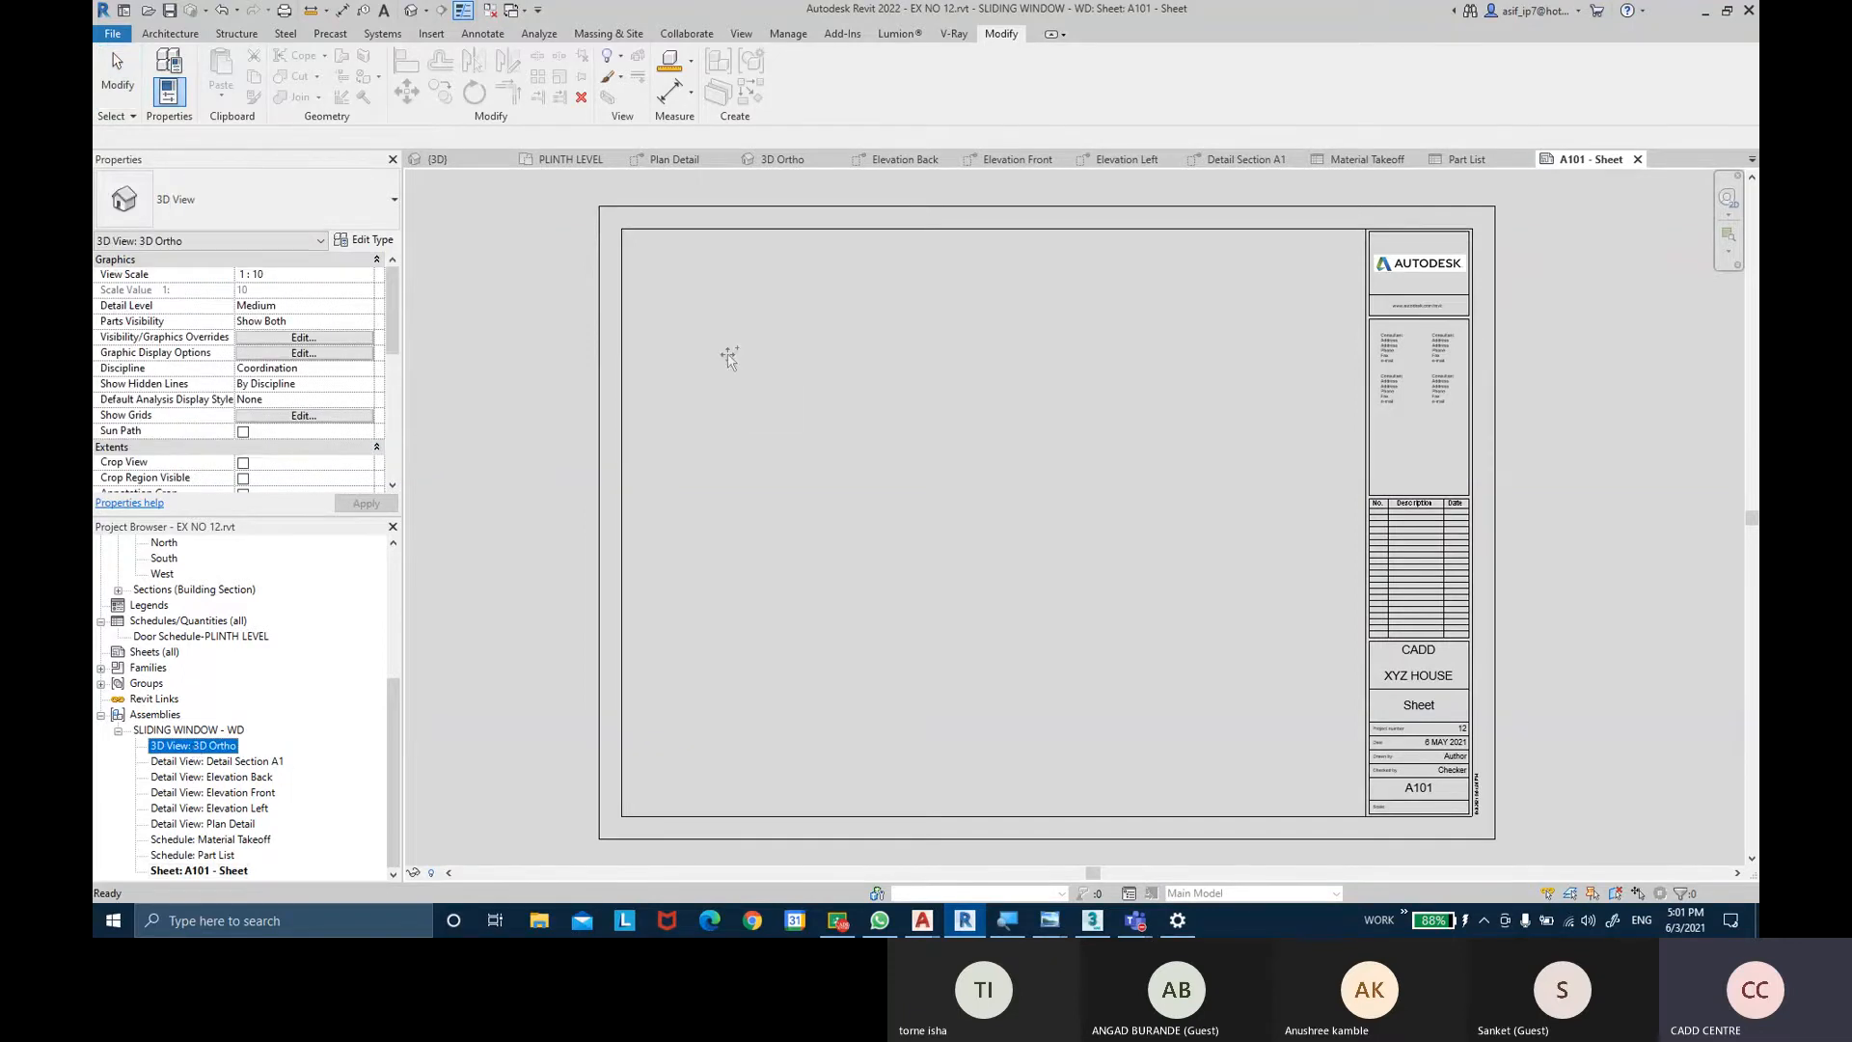
left_click_drag(728, 354, 720, 345)
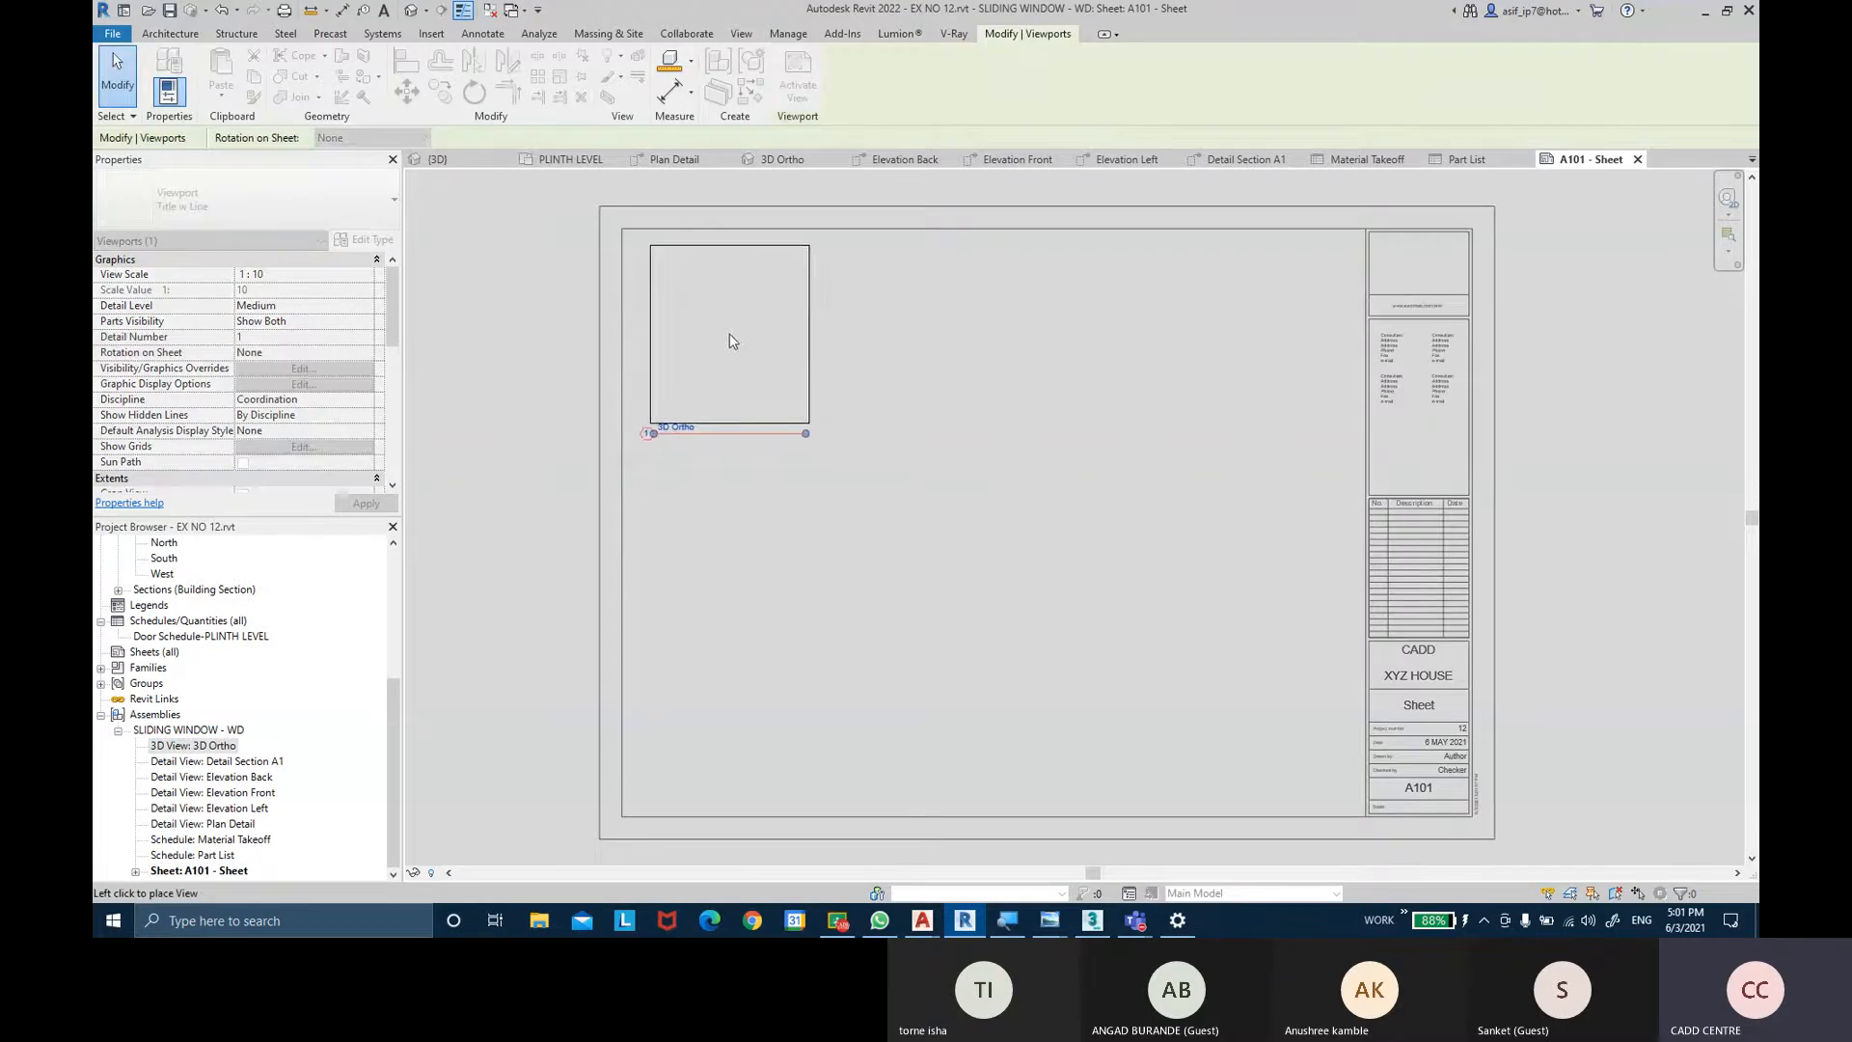
left_click(730, 339)
left_click(940, 446)
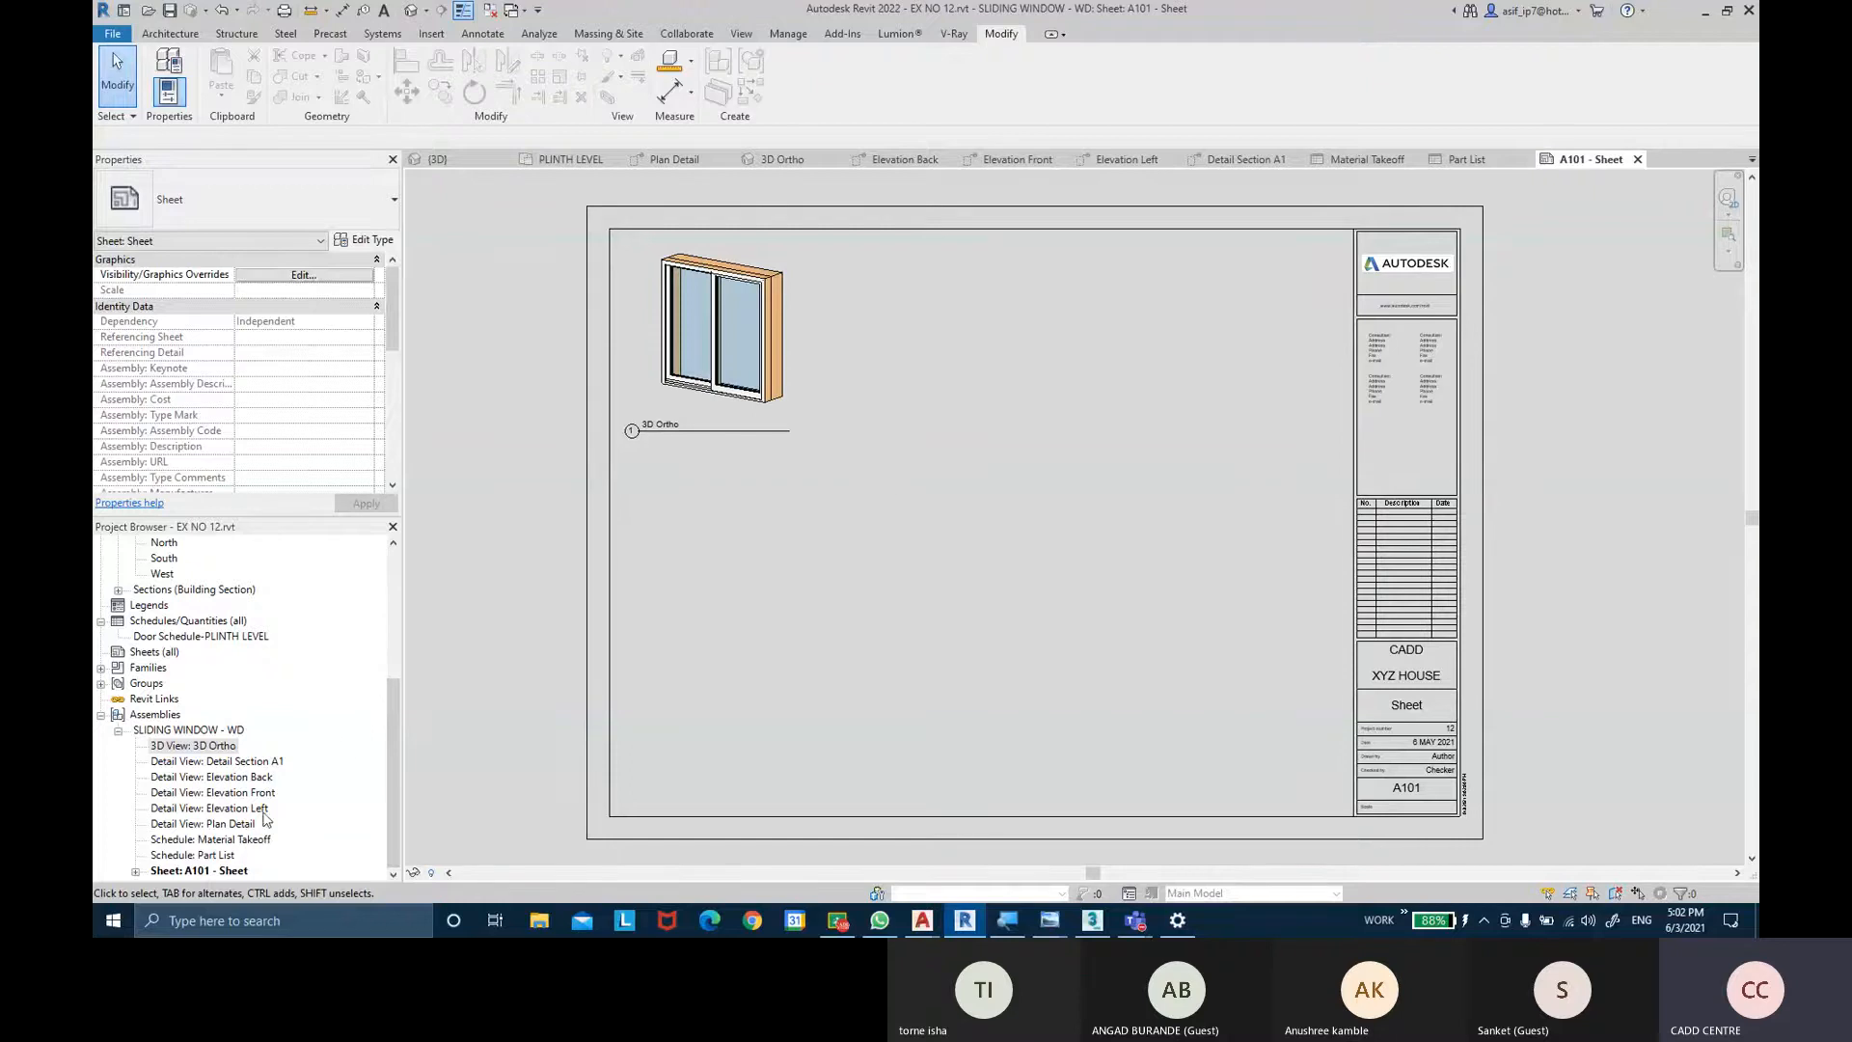
Place the Plan Detail view on sheet A101 below the 3D Ortho view and shift it slightly down.
left_click_drag(232, 824, 719, 537)
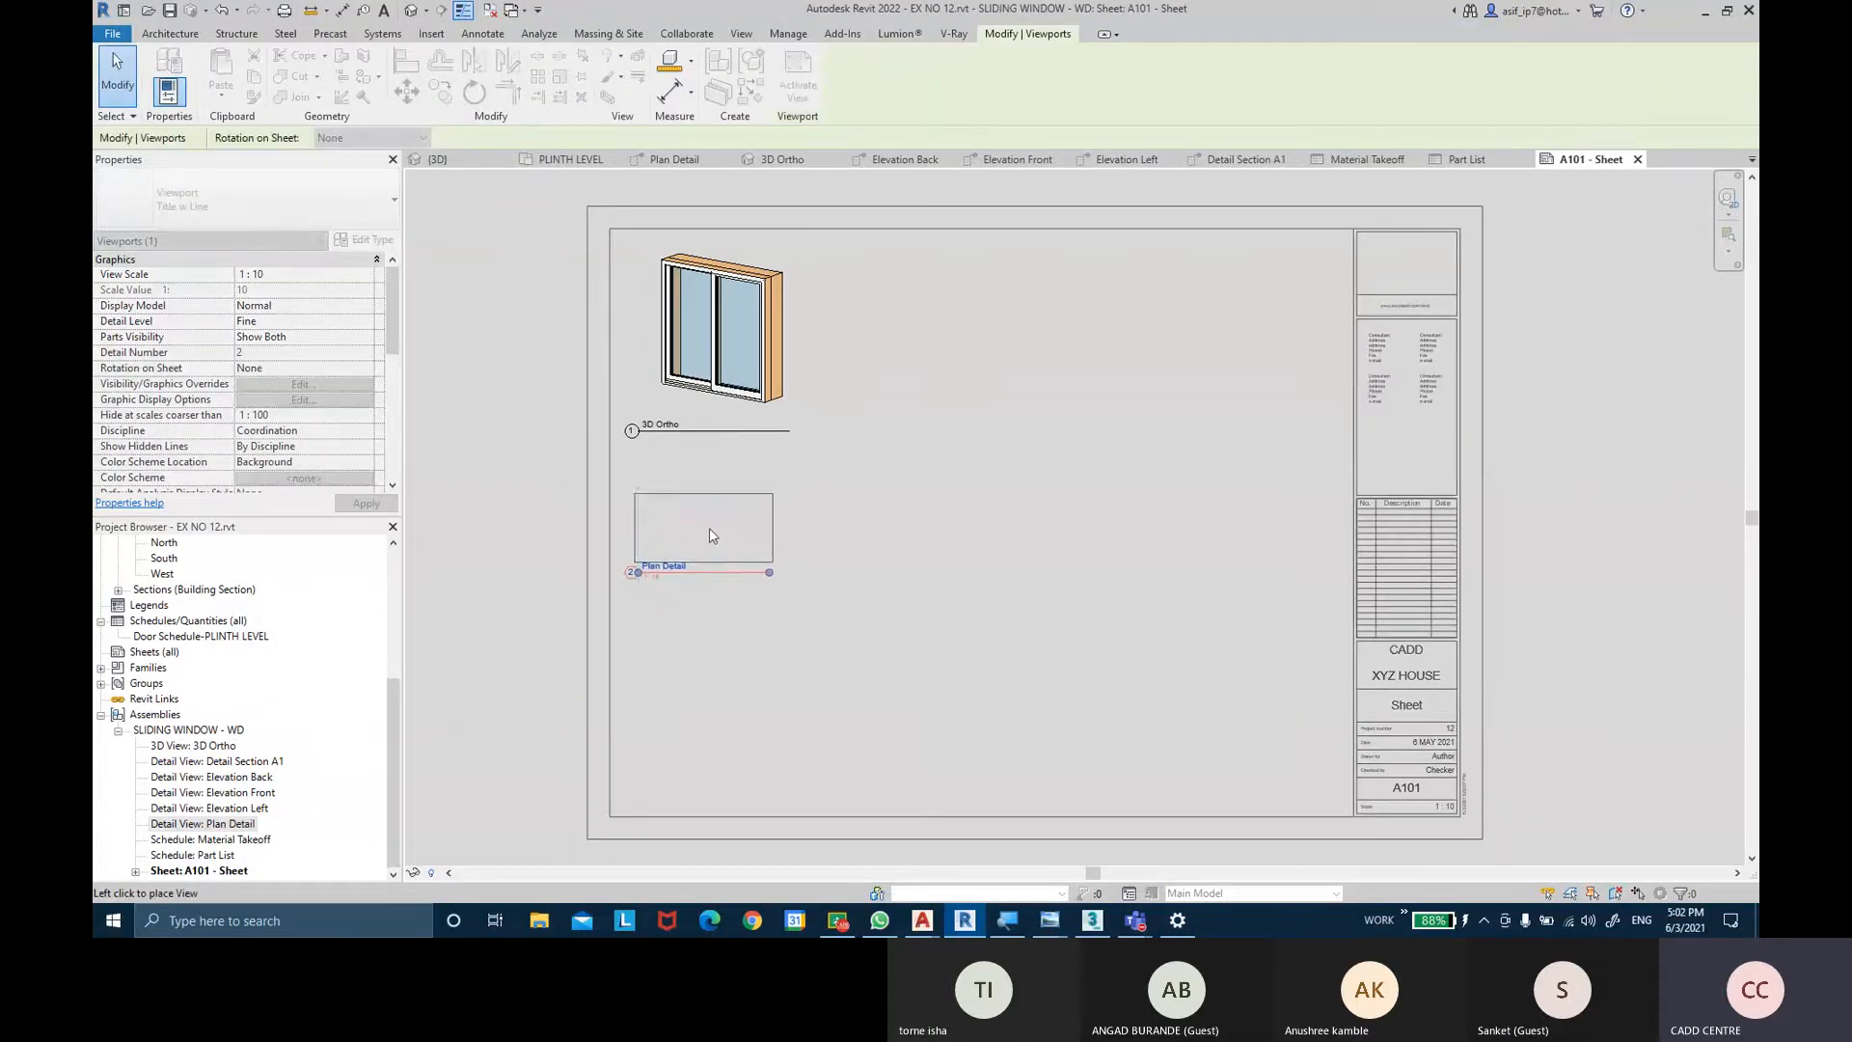
left_click(714, 530)
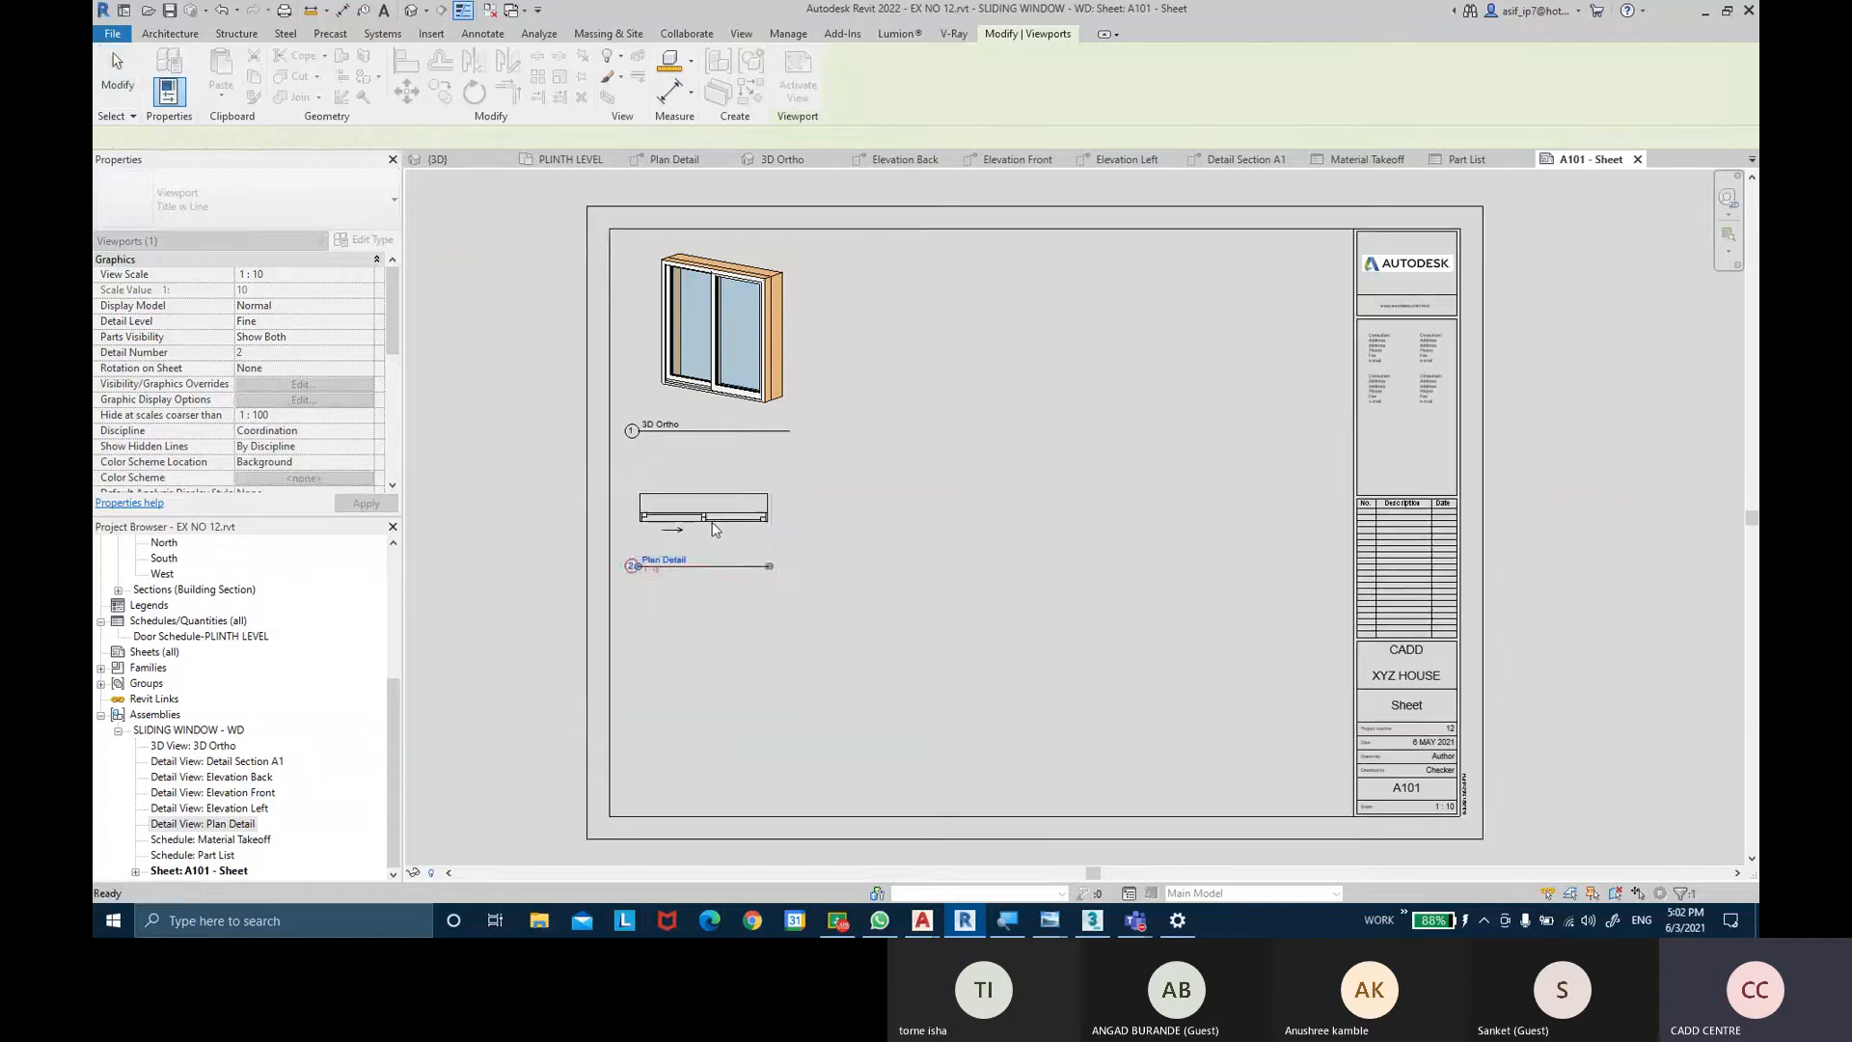
left_click(880, 494)
scroll(891, 477, "down", 3)
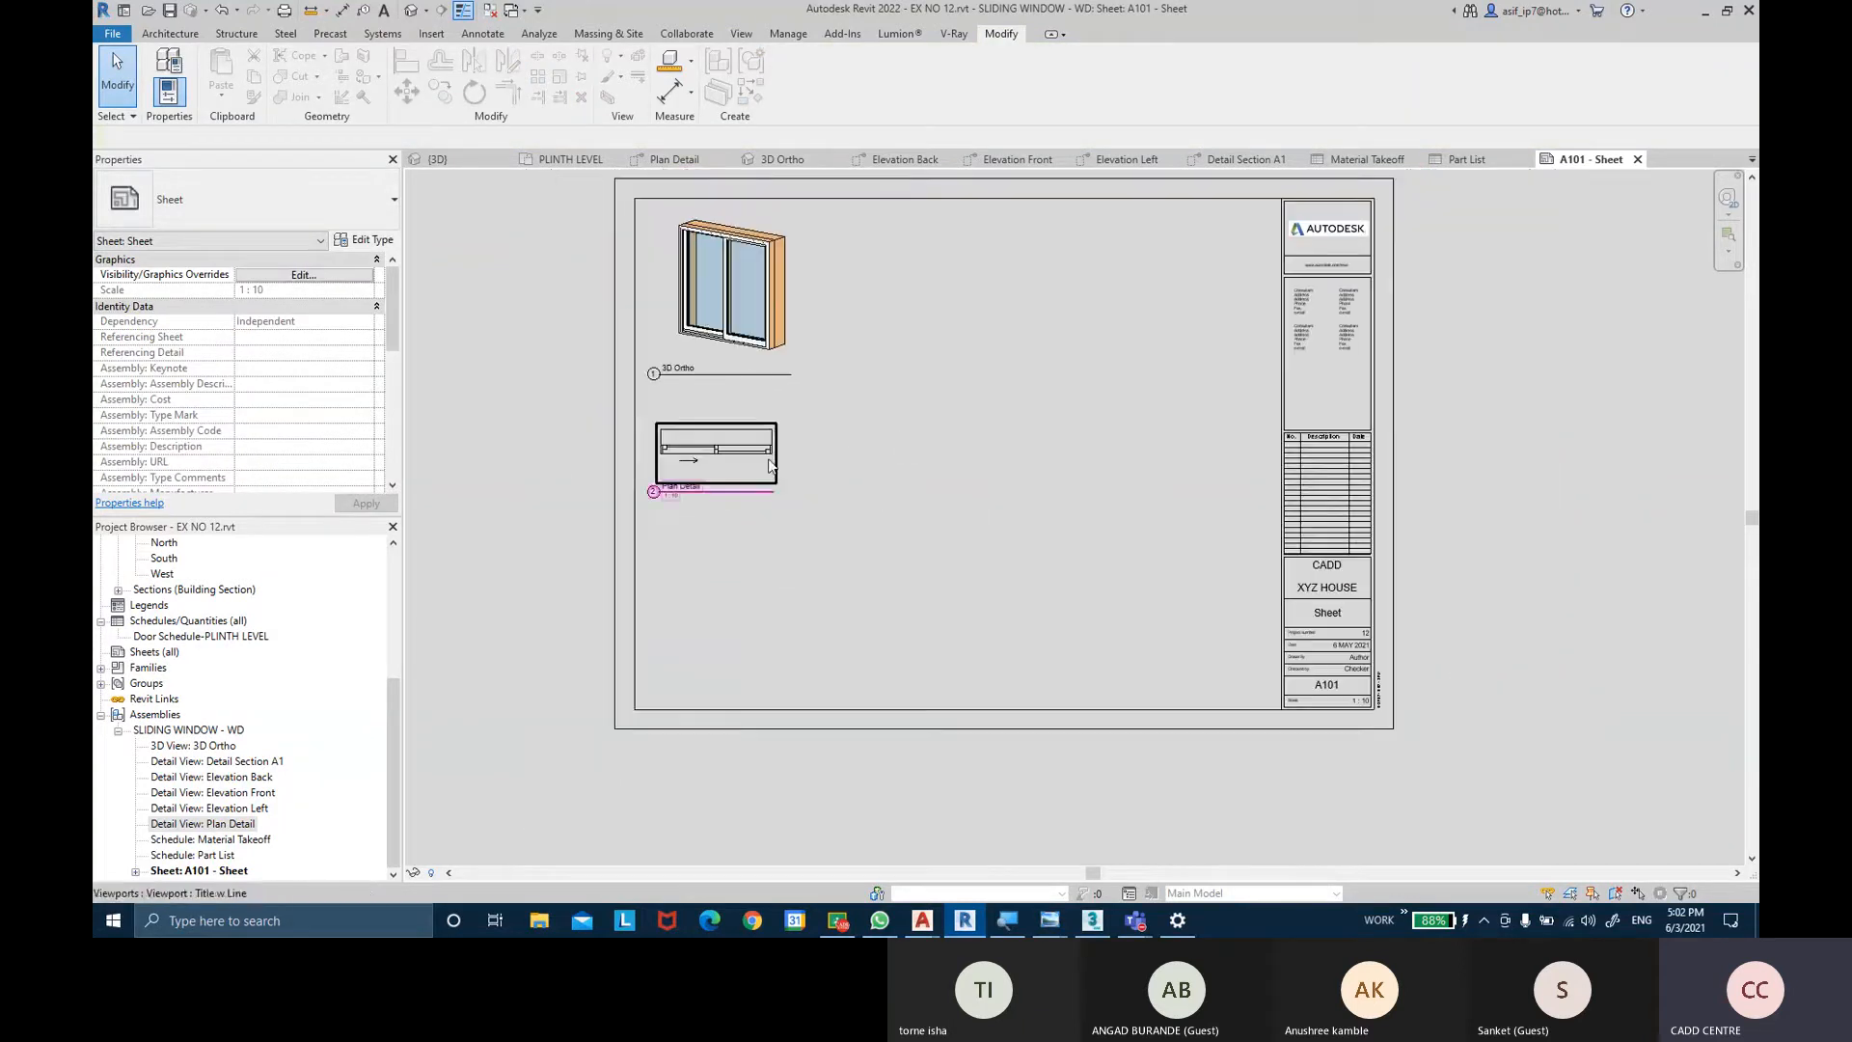
left_click(745, 491)
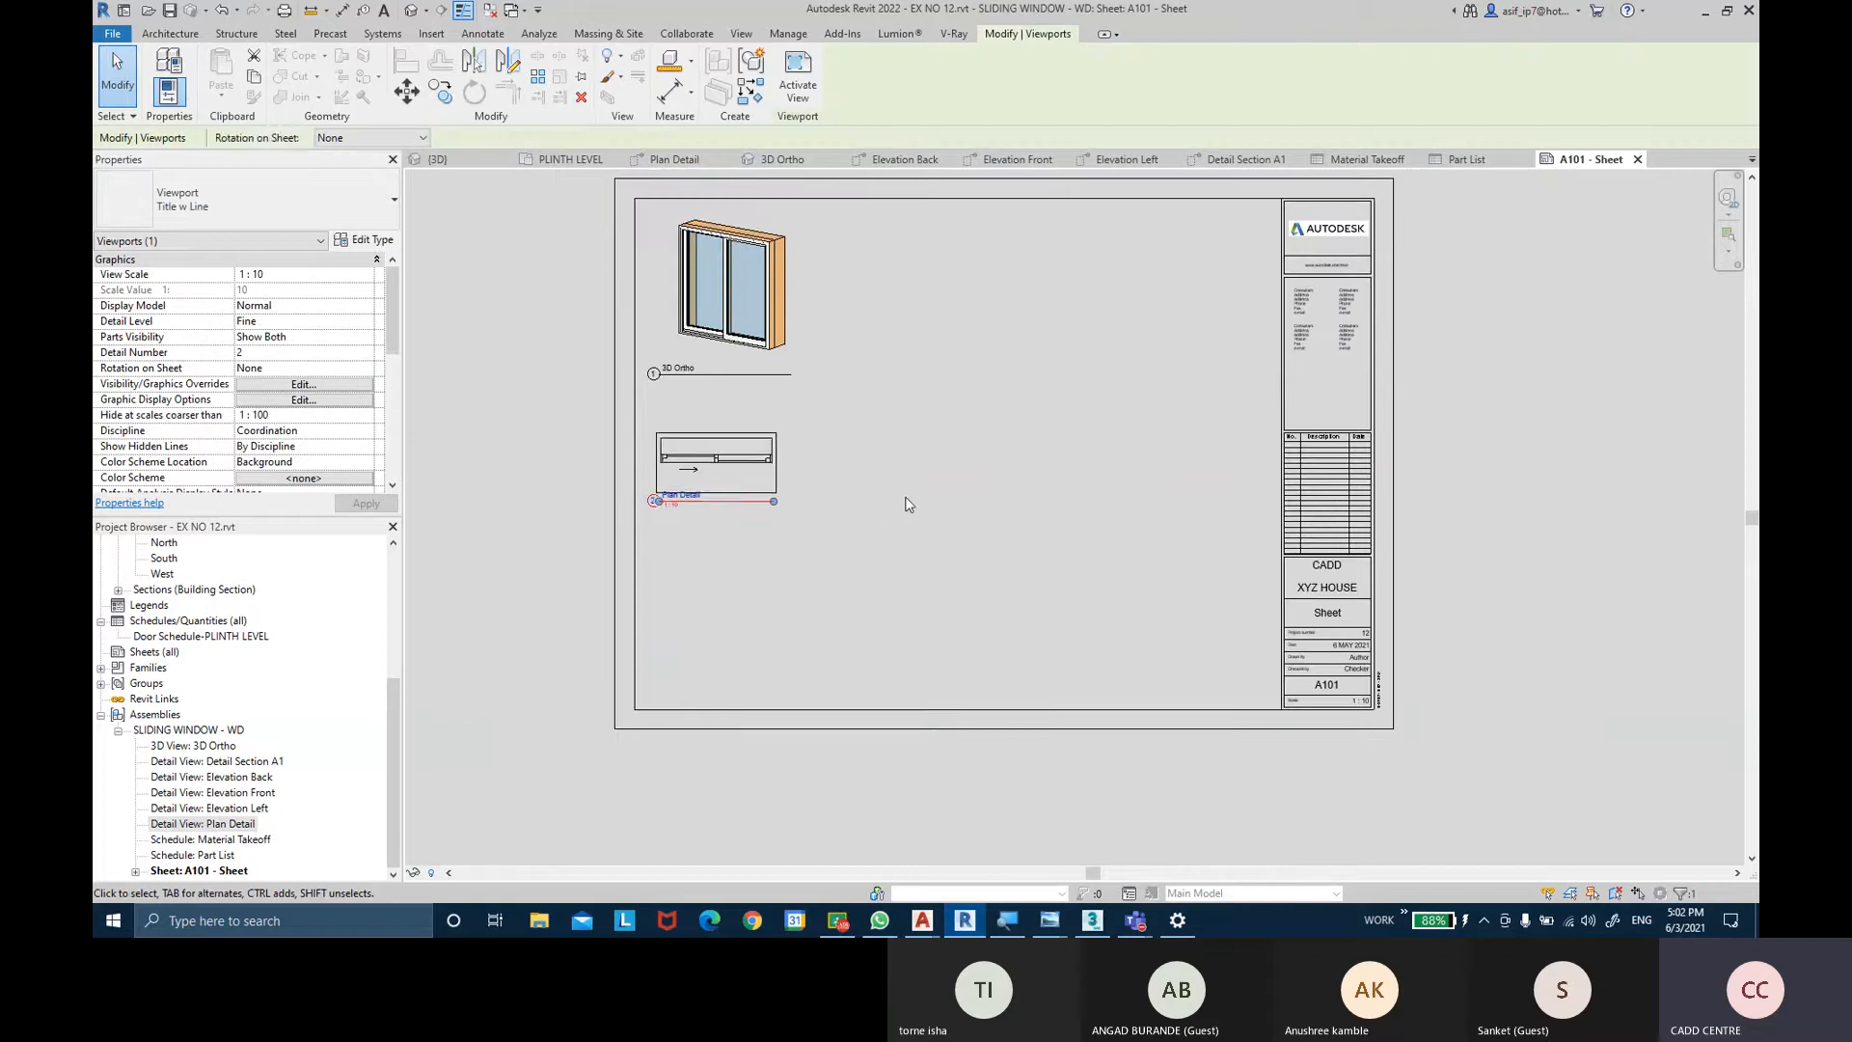
left_click(904, 507)
middle_click_drag(959, 356, 955, 364)
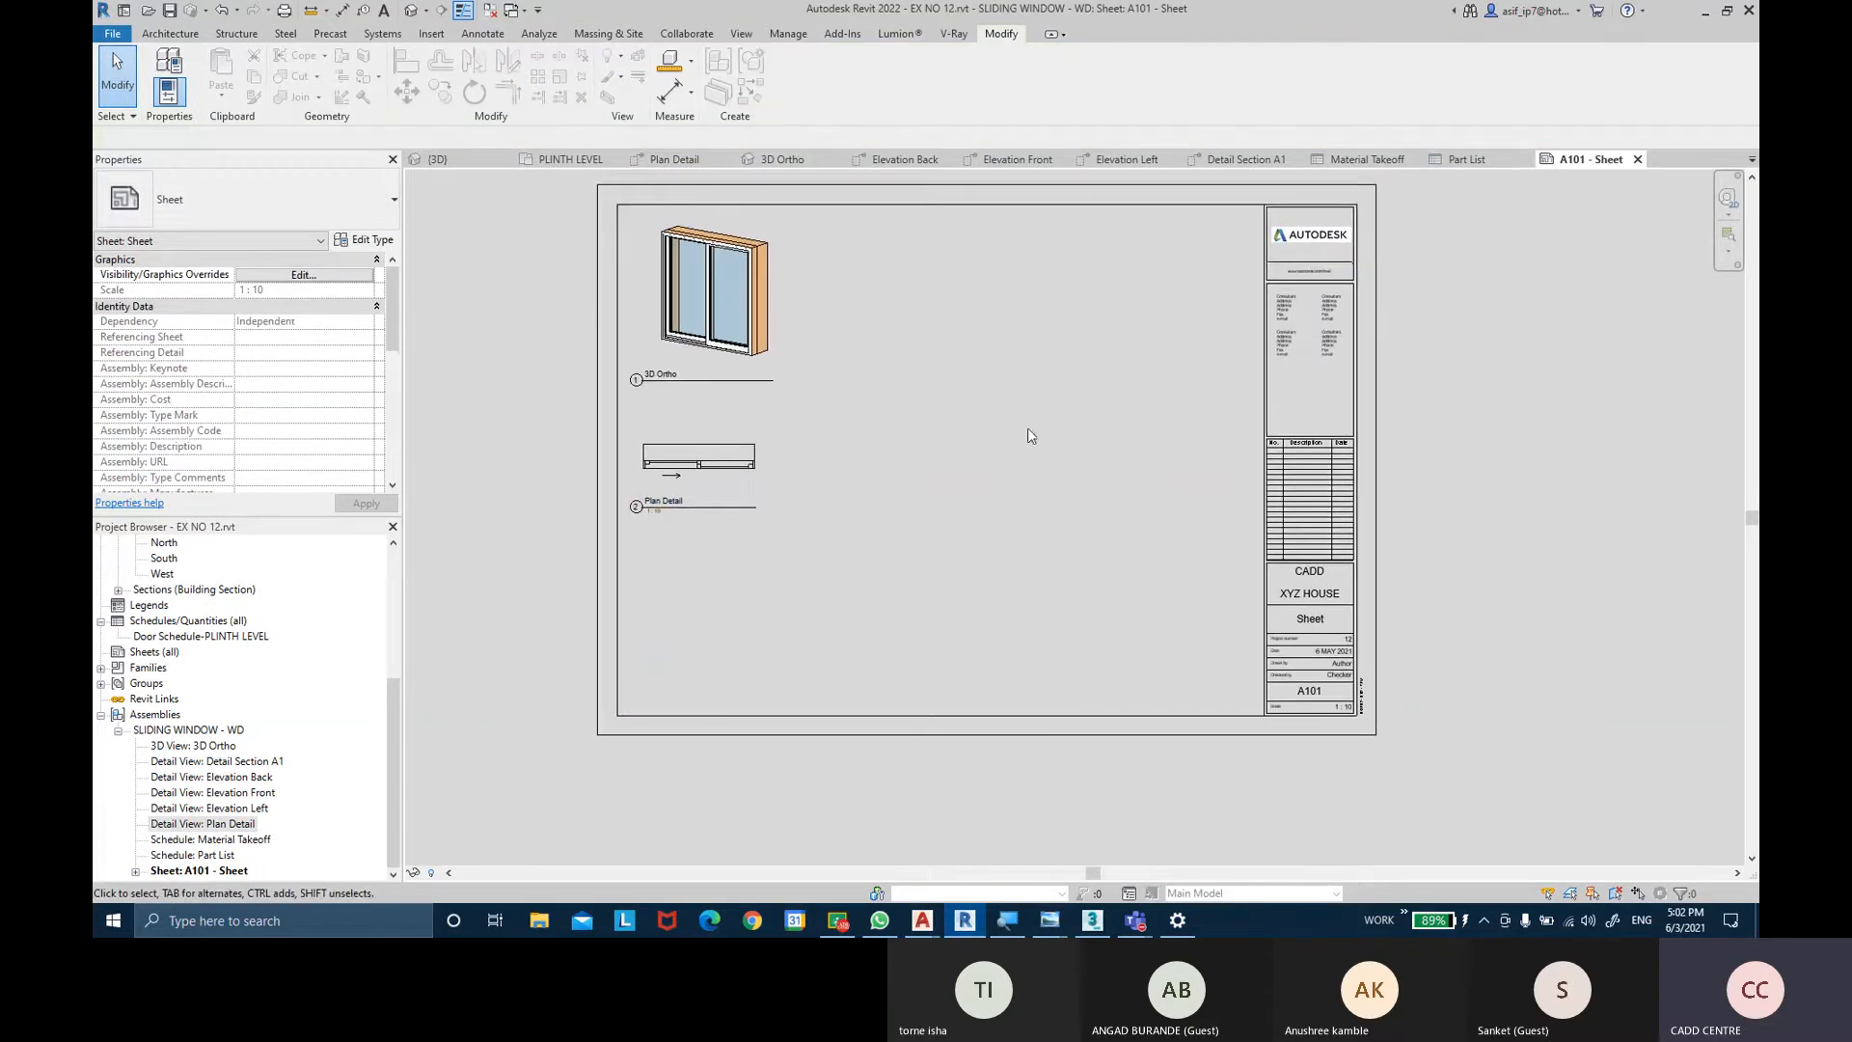
Place the Elevation Front detail view on sheet A101 to the right of the 3D Ortho view, with their titles aligned.
left_click(231, 793)
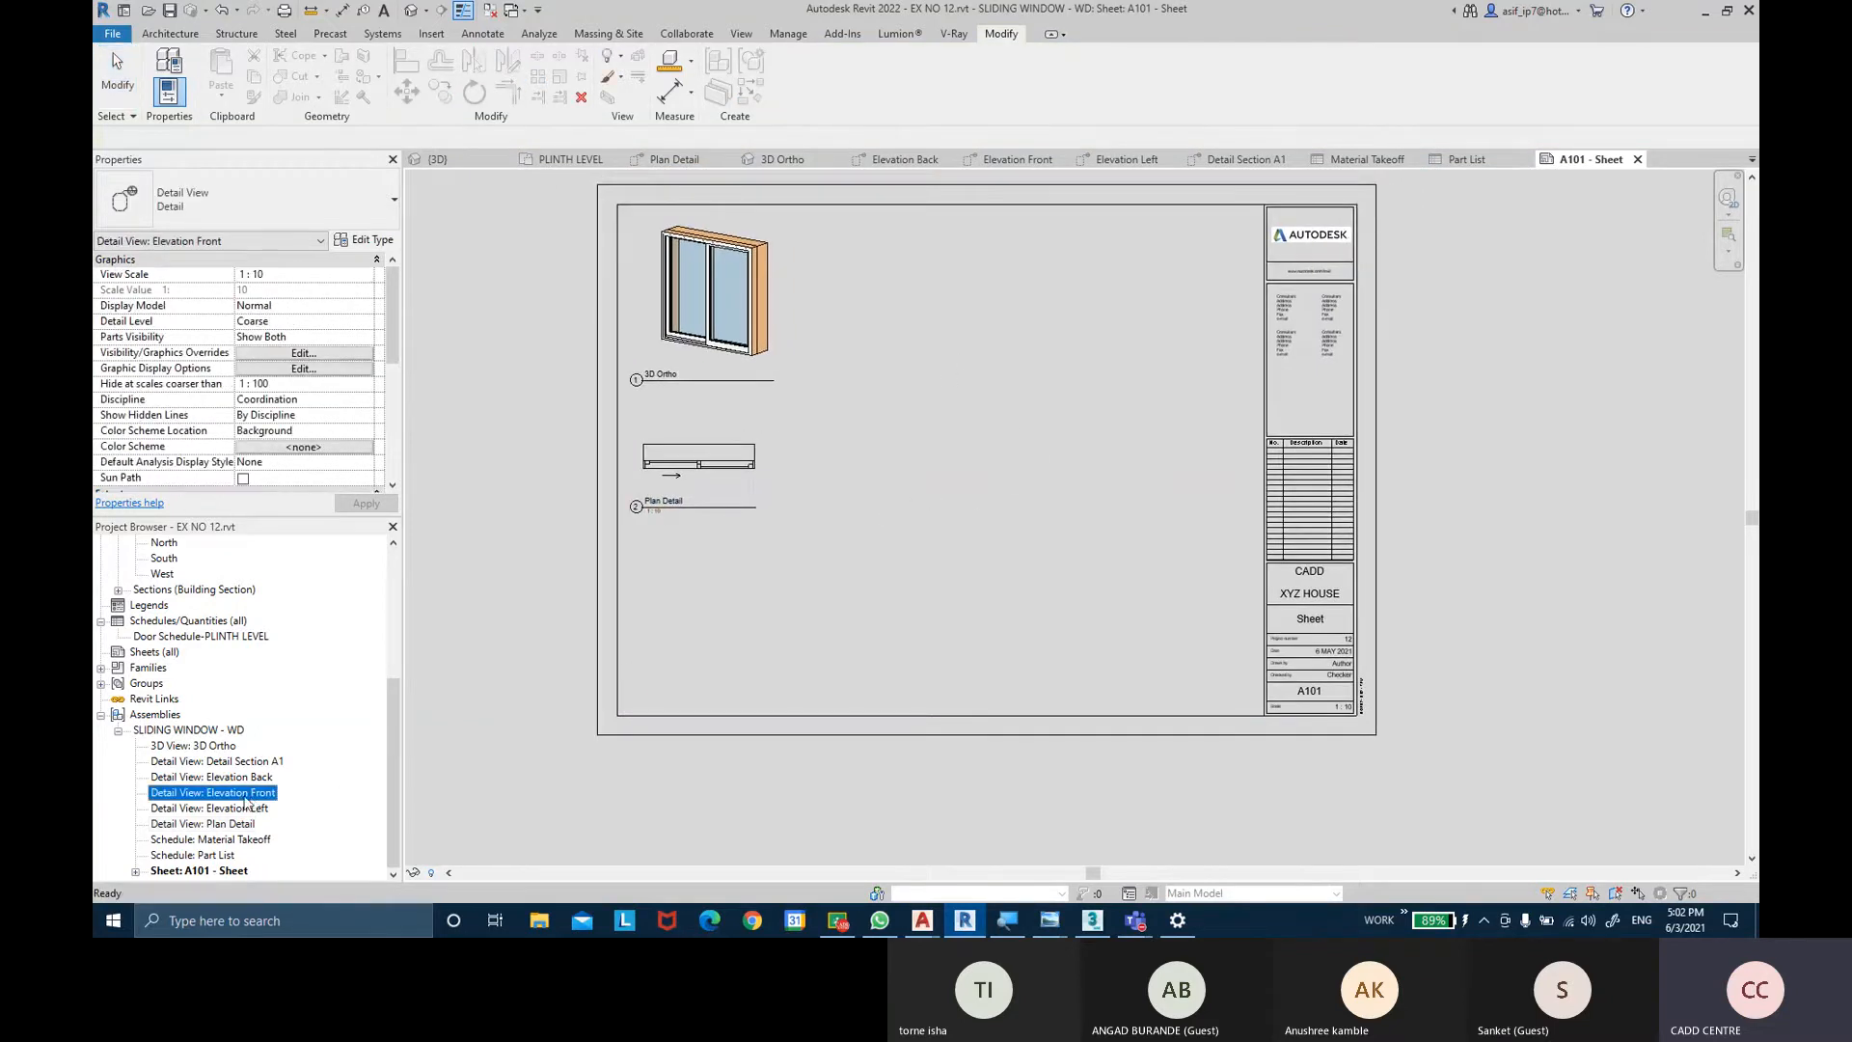
left_click_drag(236, 800, 881, 332)
left_click(897, 301)
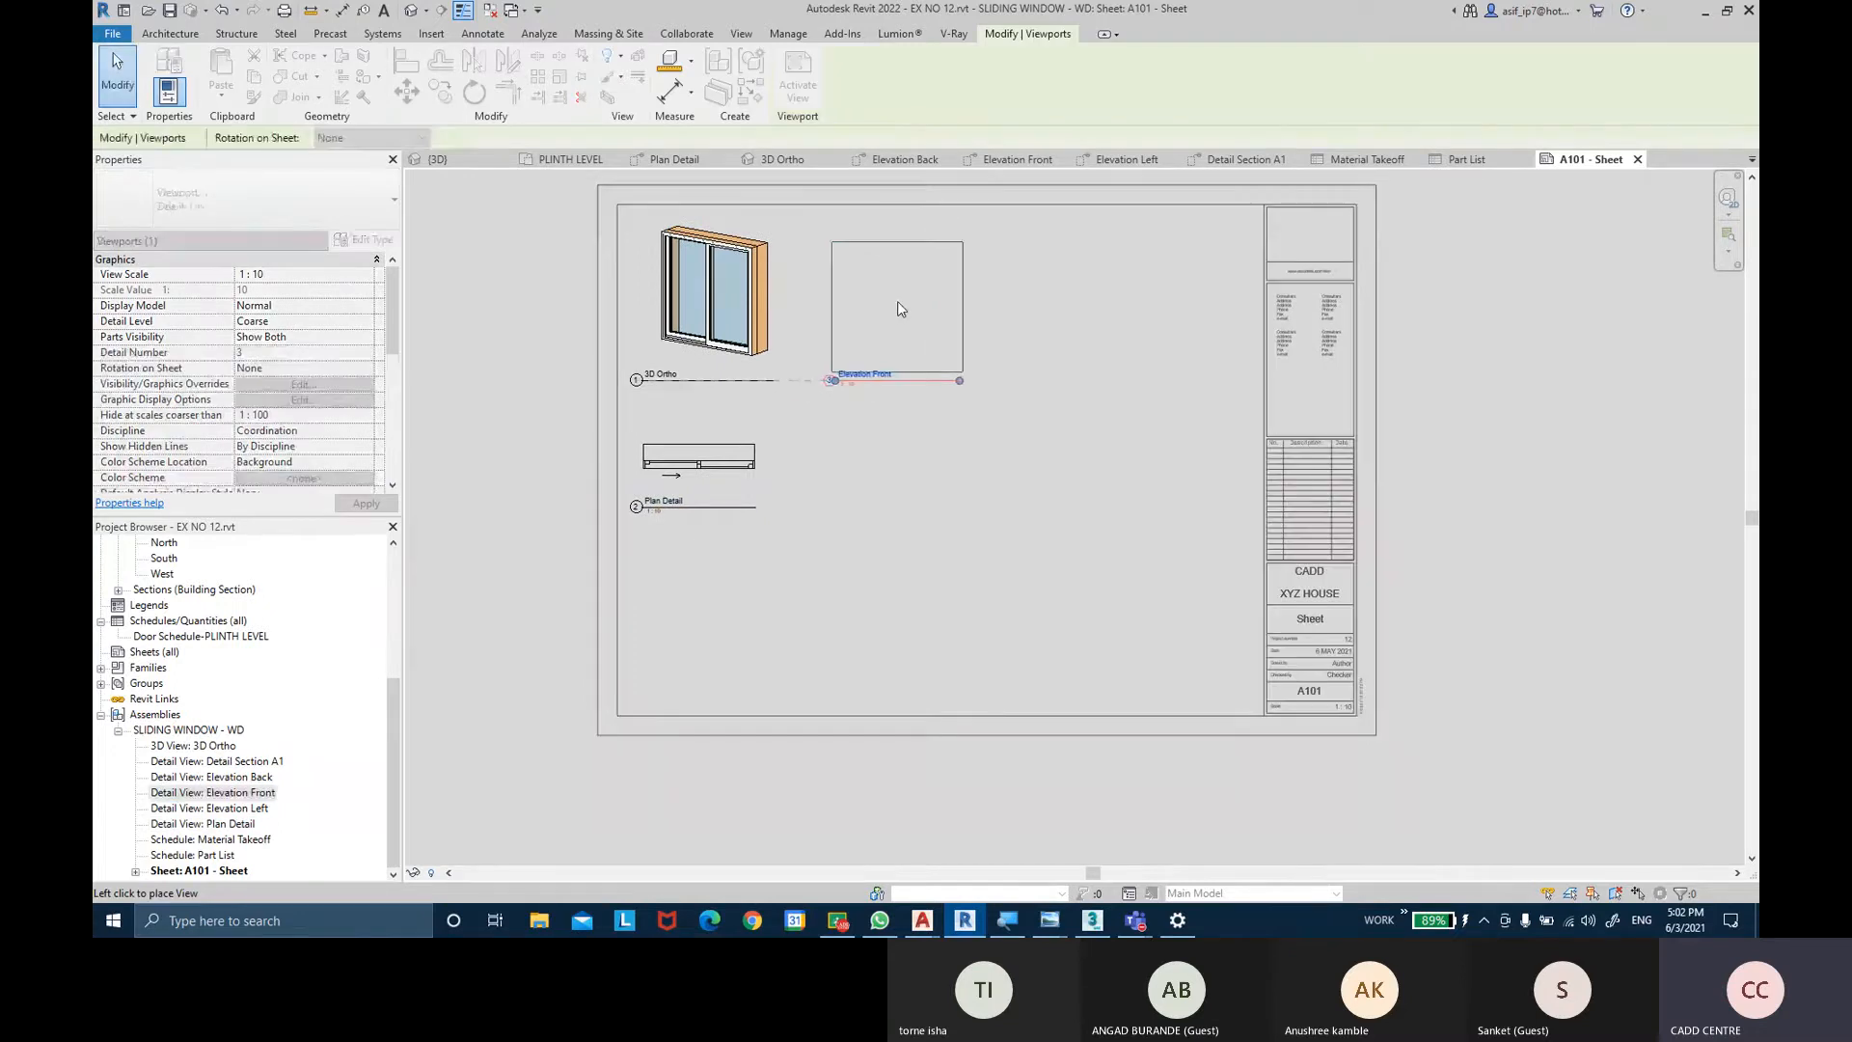
left_click(952, 303)
middle_click_drag(1060, 487, 1056, 487)
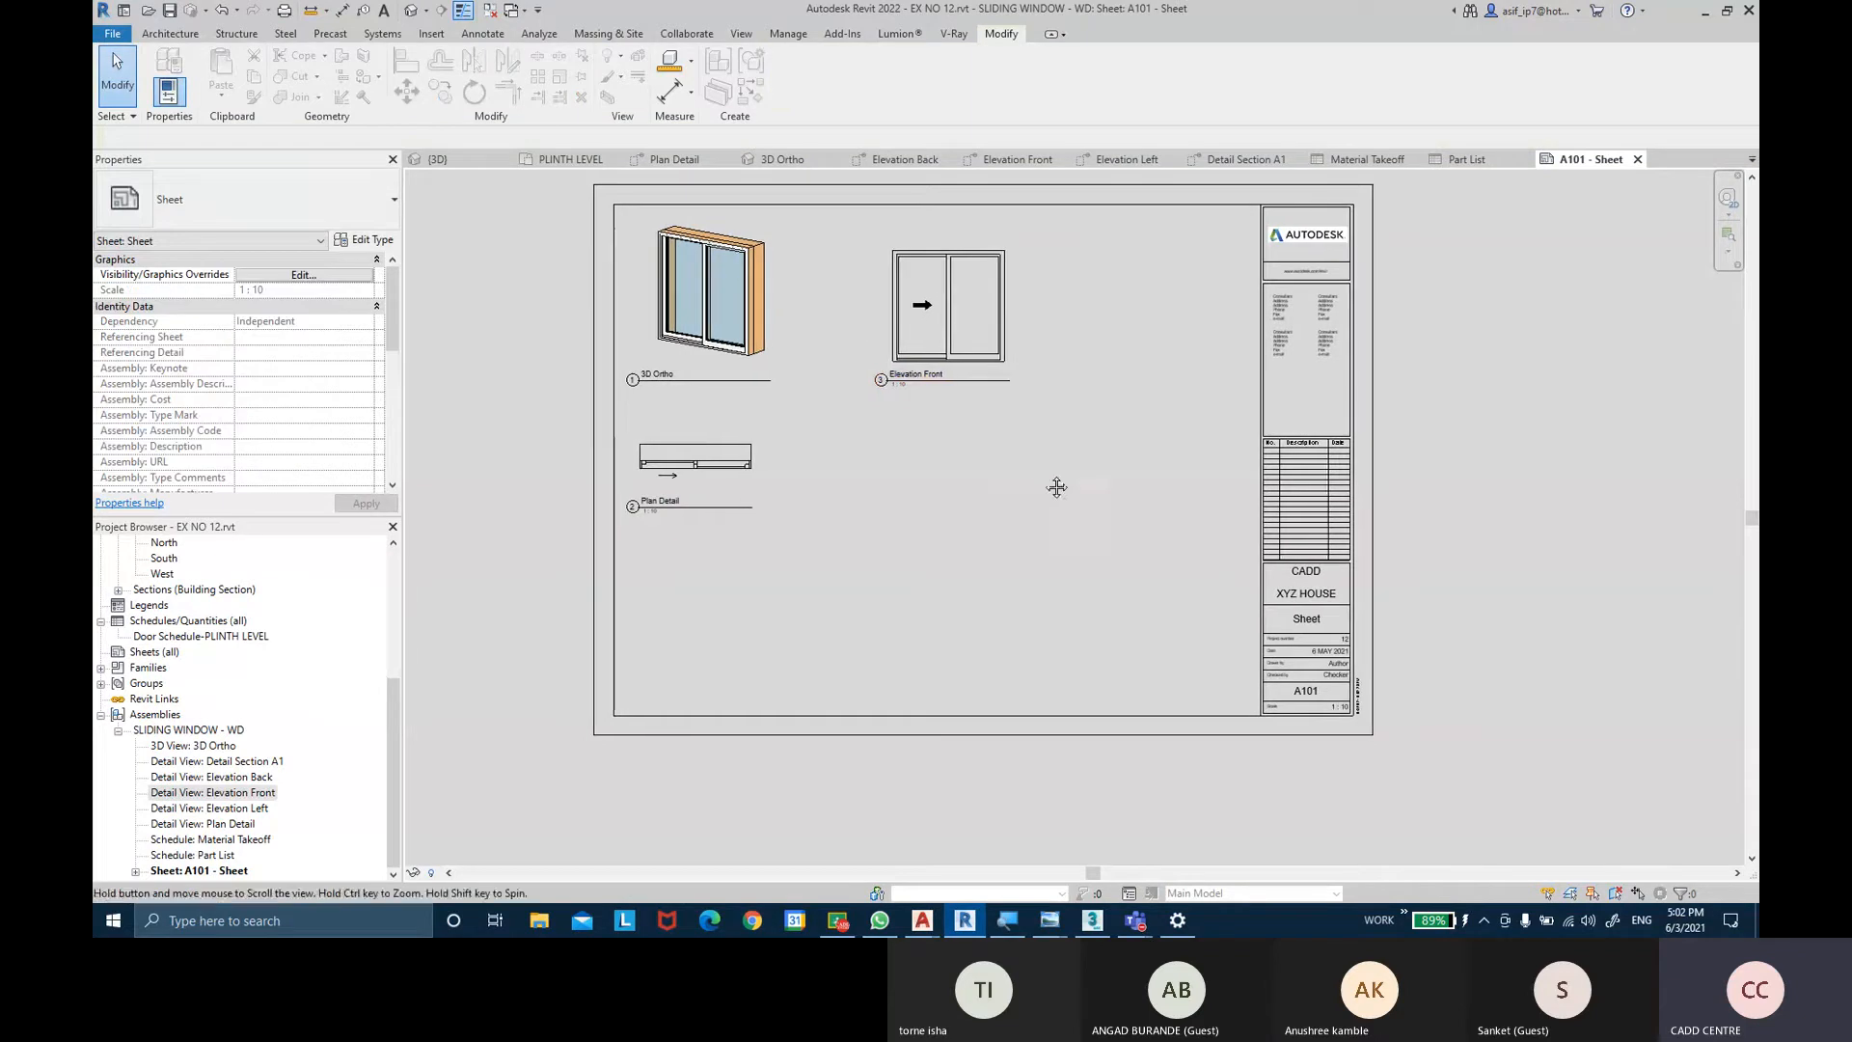
Place the Elevation Back detail view to the right of Elevation Front on the sheet, with their titles aligned.
left_click_drag(254, 778, 1124, 335)
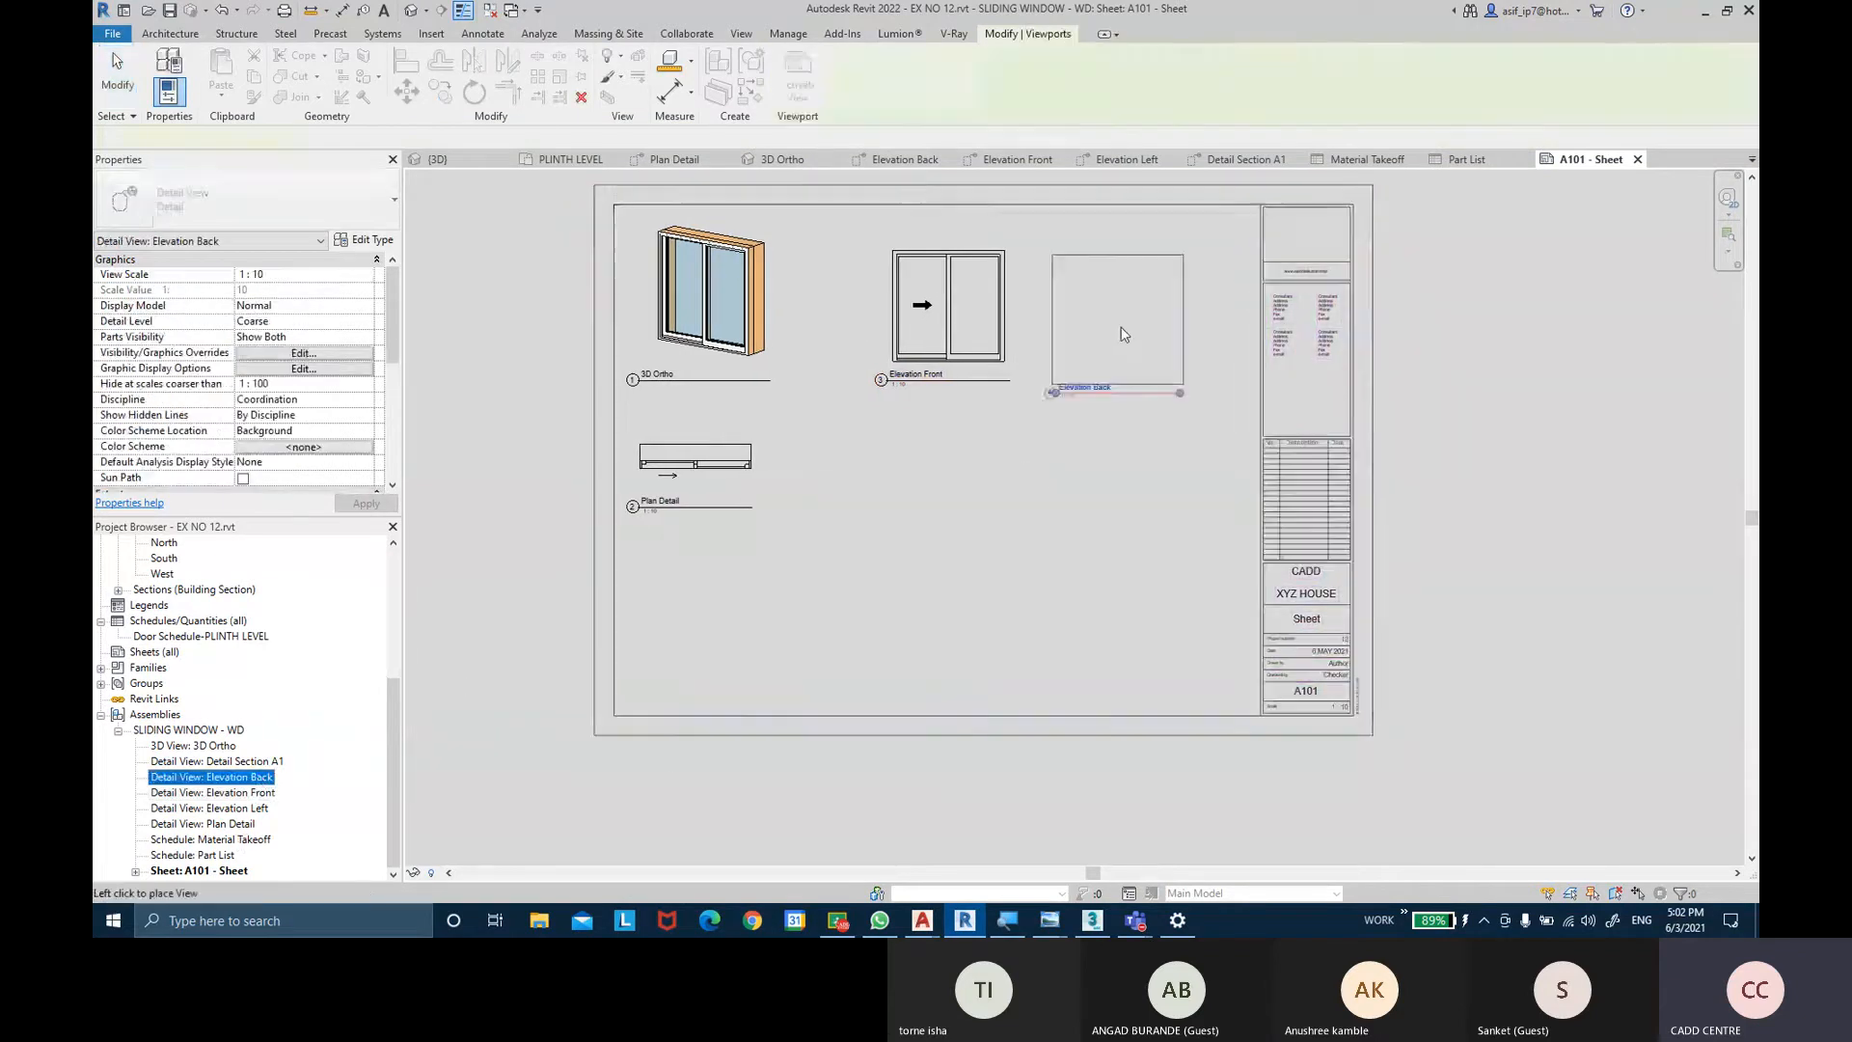
left_click(1134, 321)
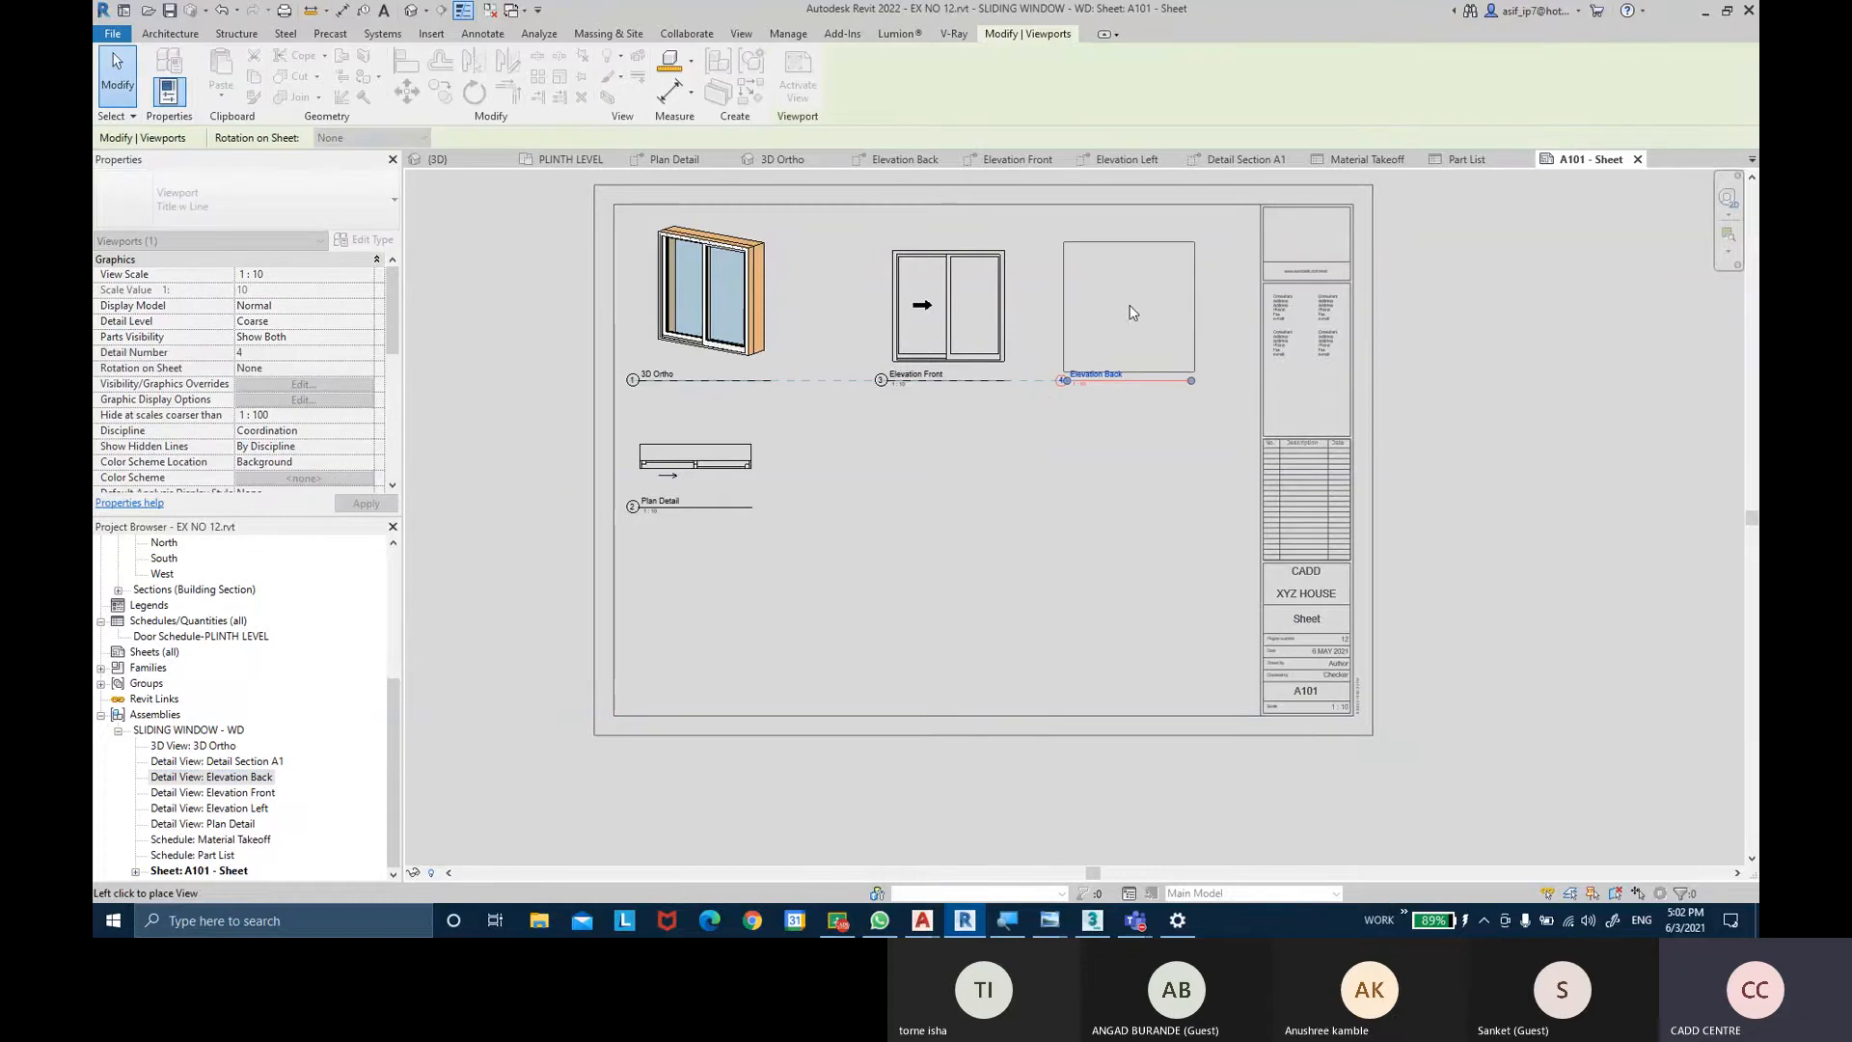
left_click(1125, 446)
middle_click_drag(1112, 495, 1068, 480)
scroll(1057, 488, "down", 1)
scroll(1049, 488, "up", 1)
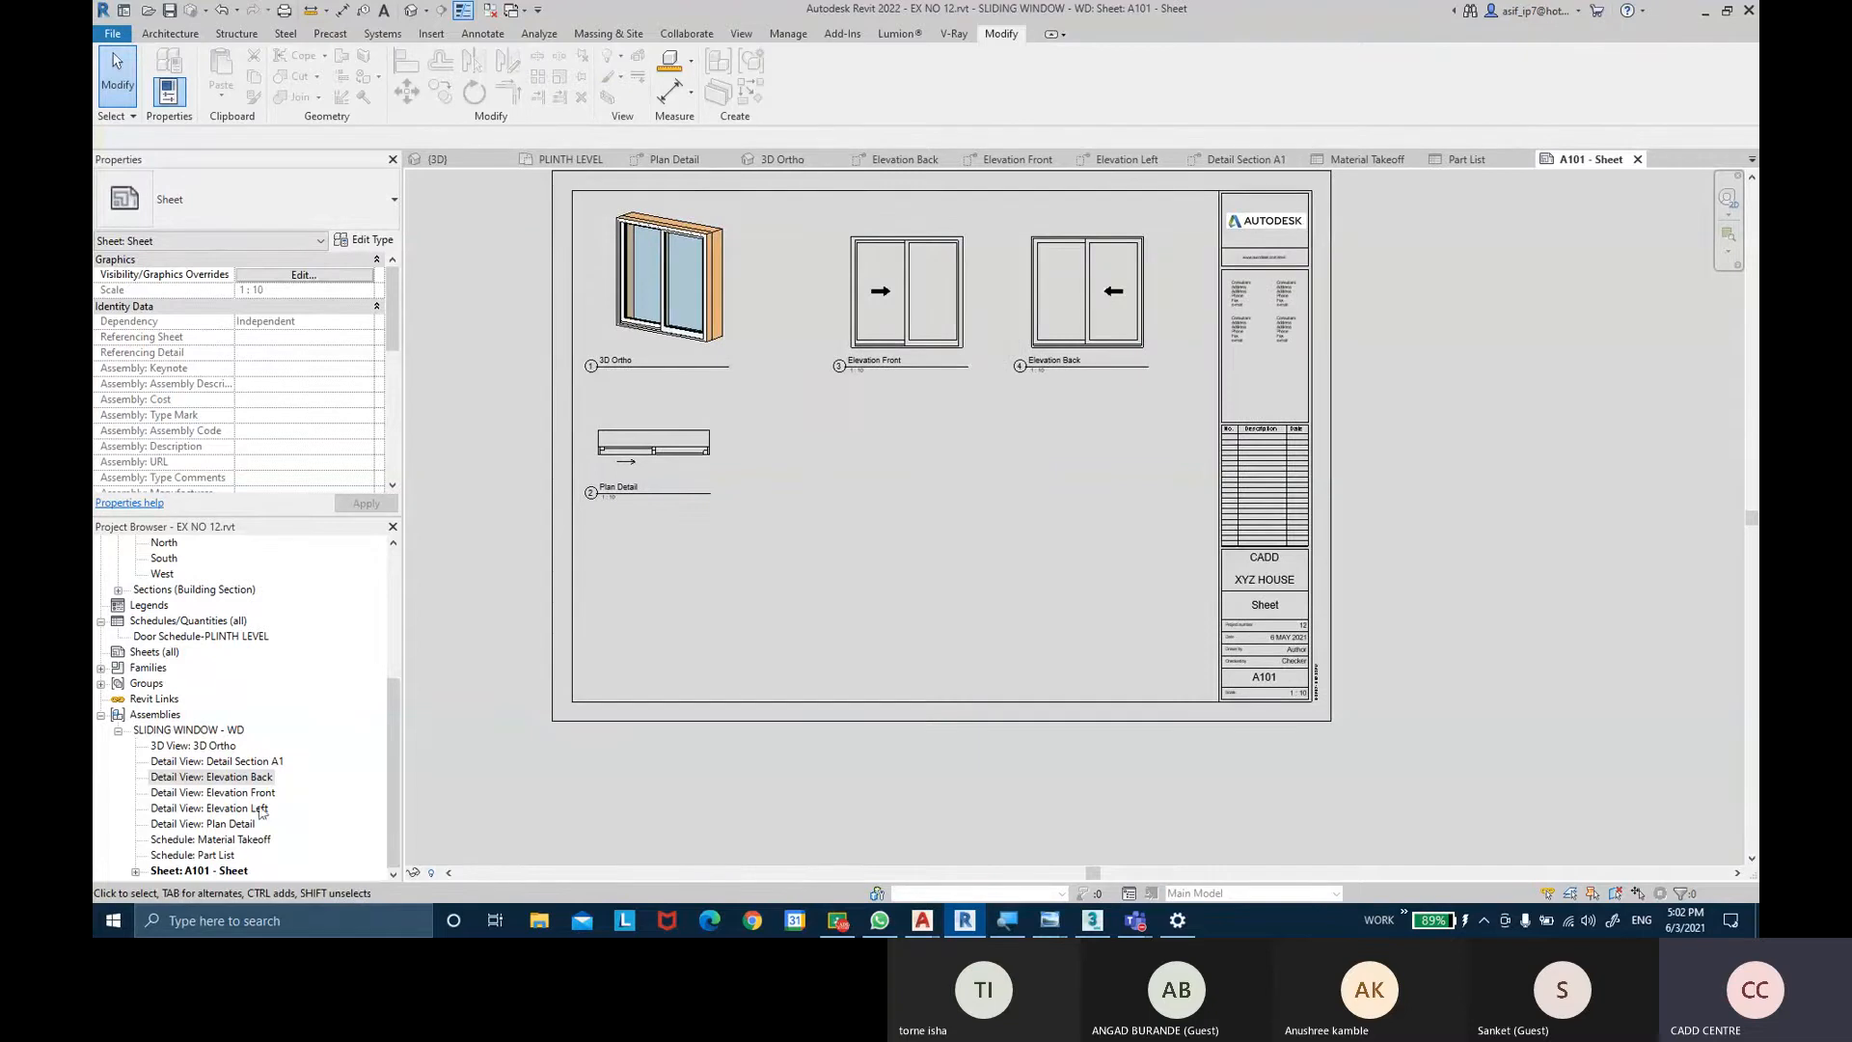
Place the Detail Section A1 view on the sheet below the Elevation Back view.
left_click(246, 812)
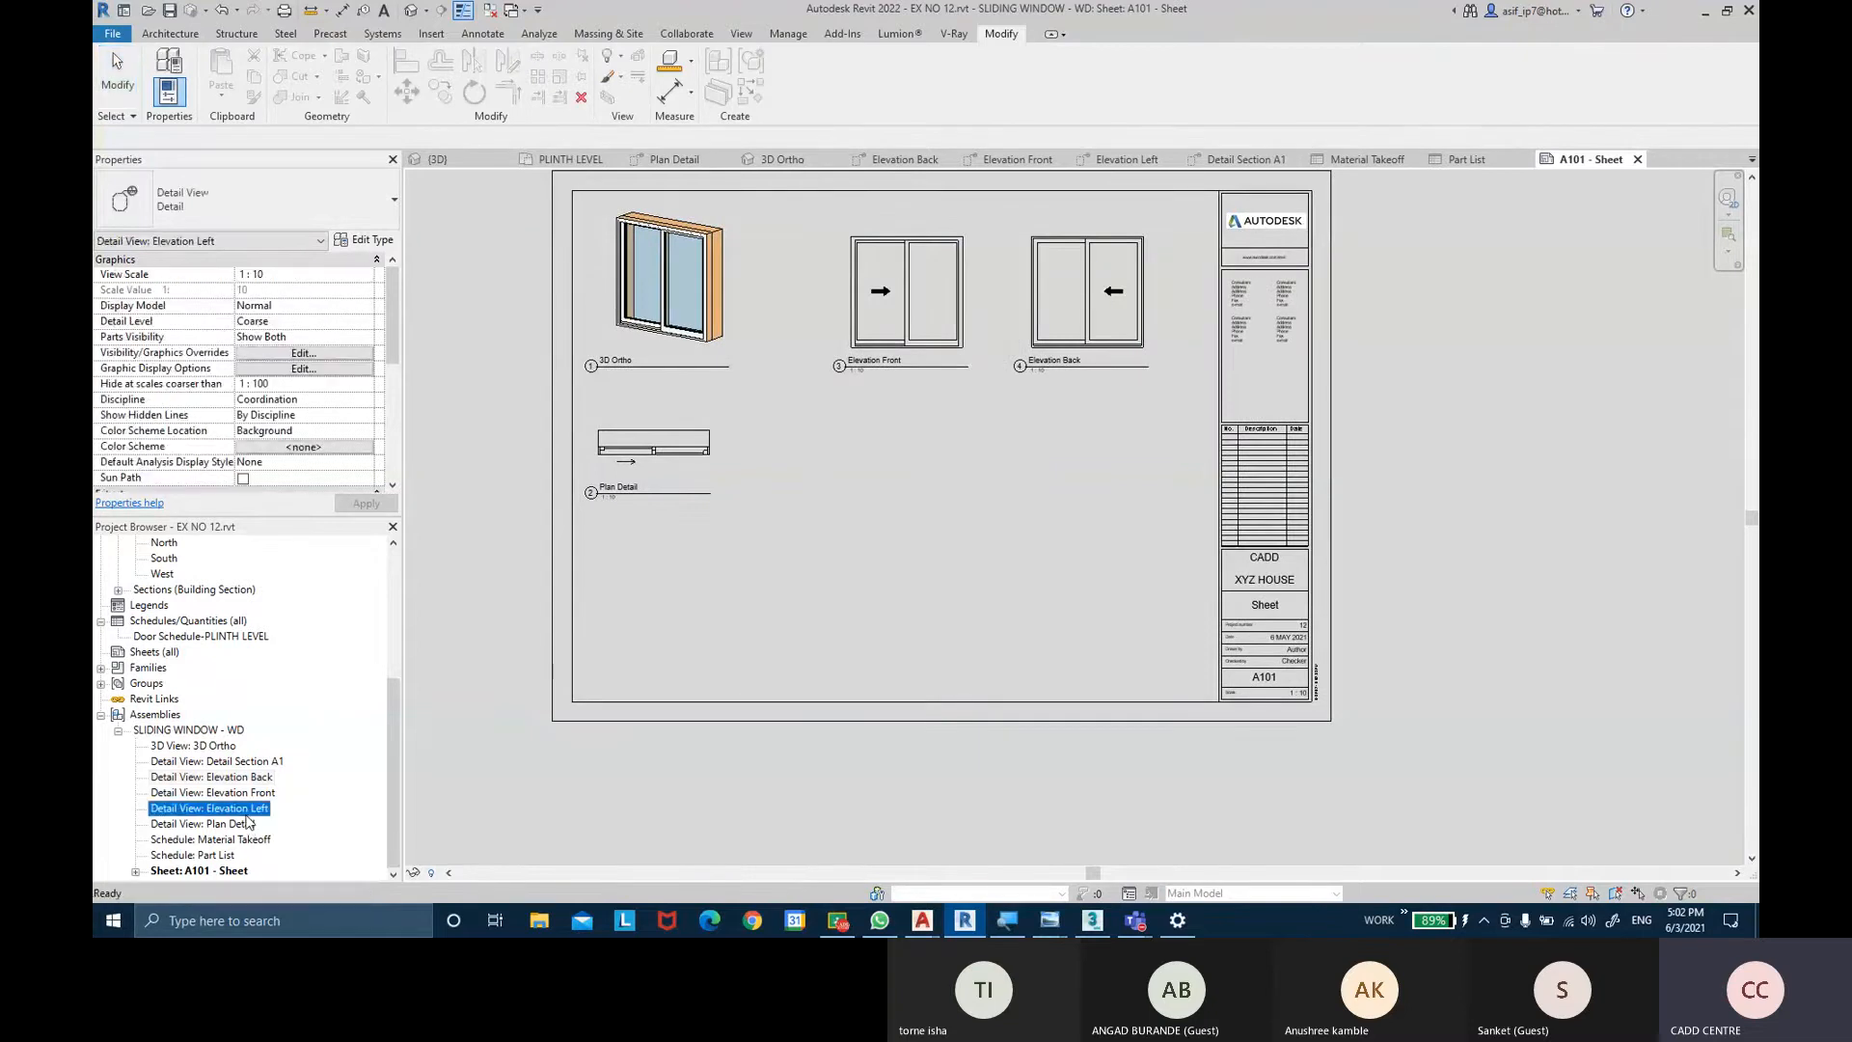
left_click_drag(231, 761, 1084, 510)
left_click(881, 499)
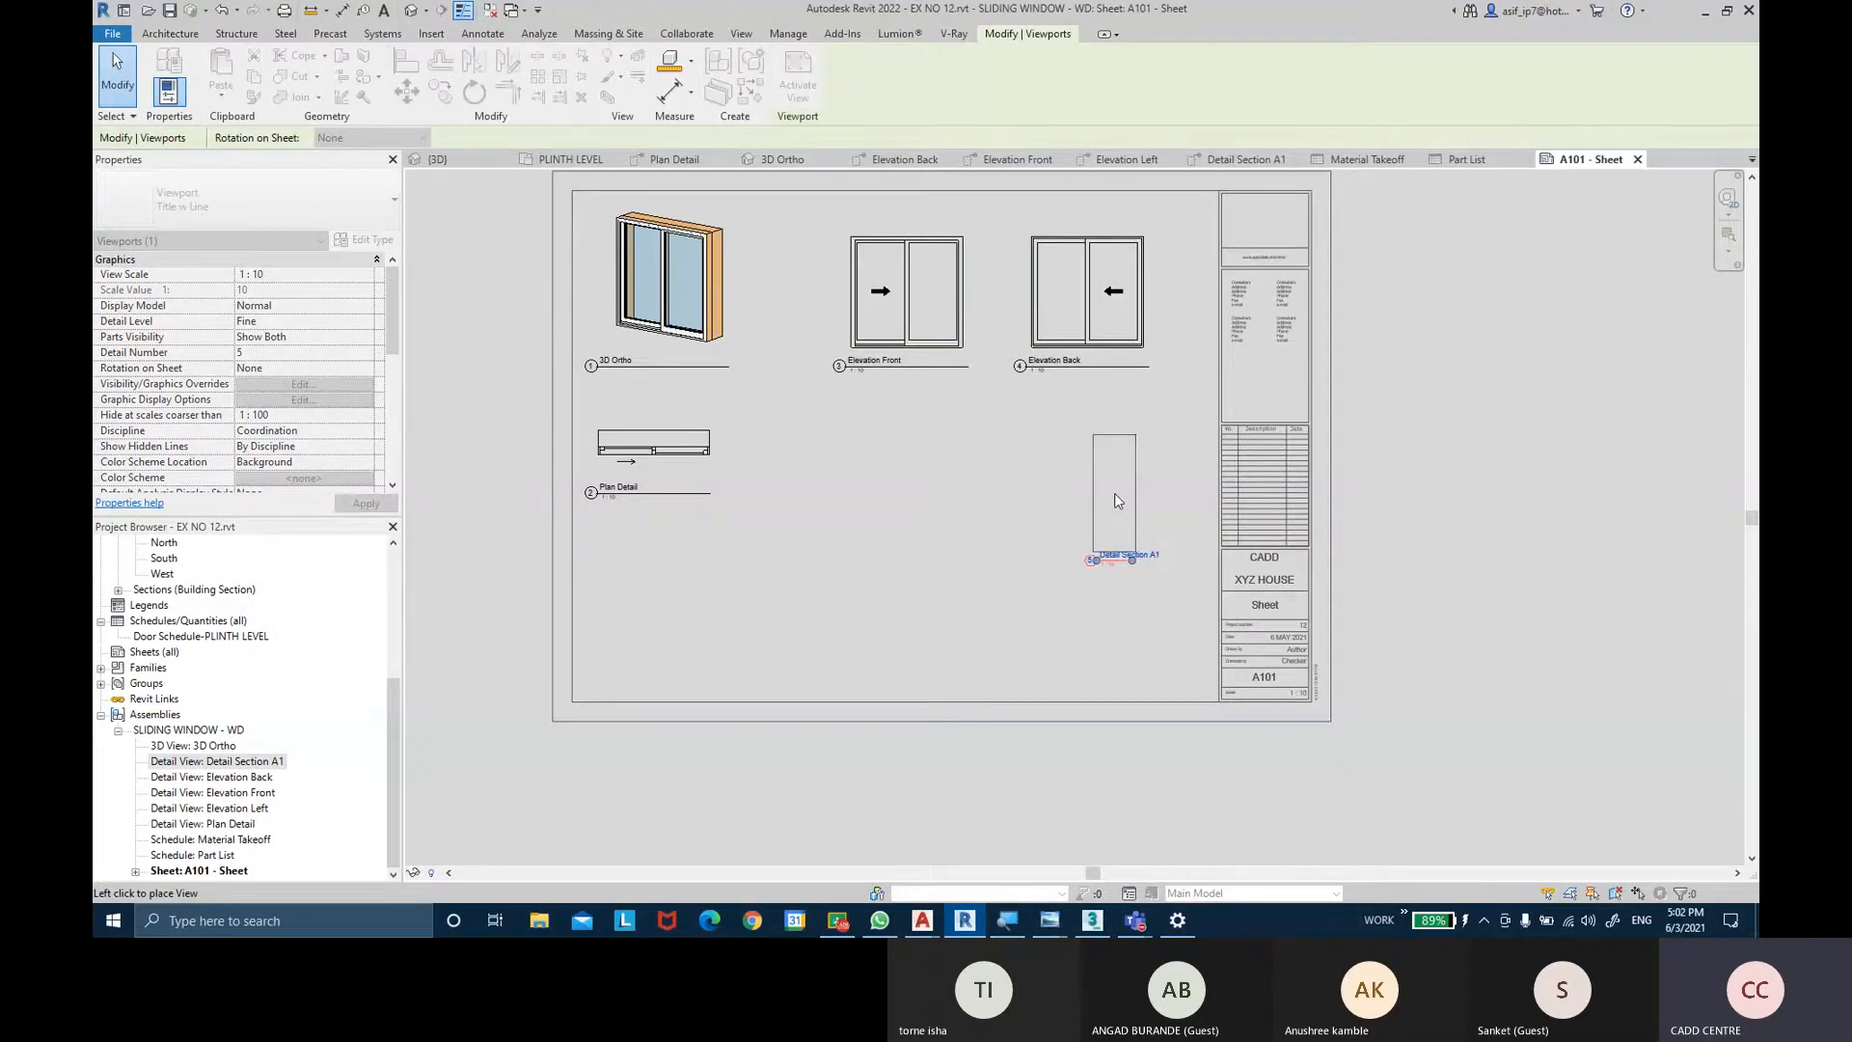
left_click(1114, 494)
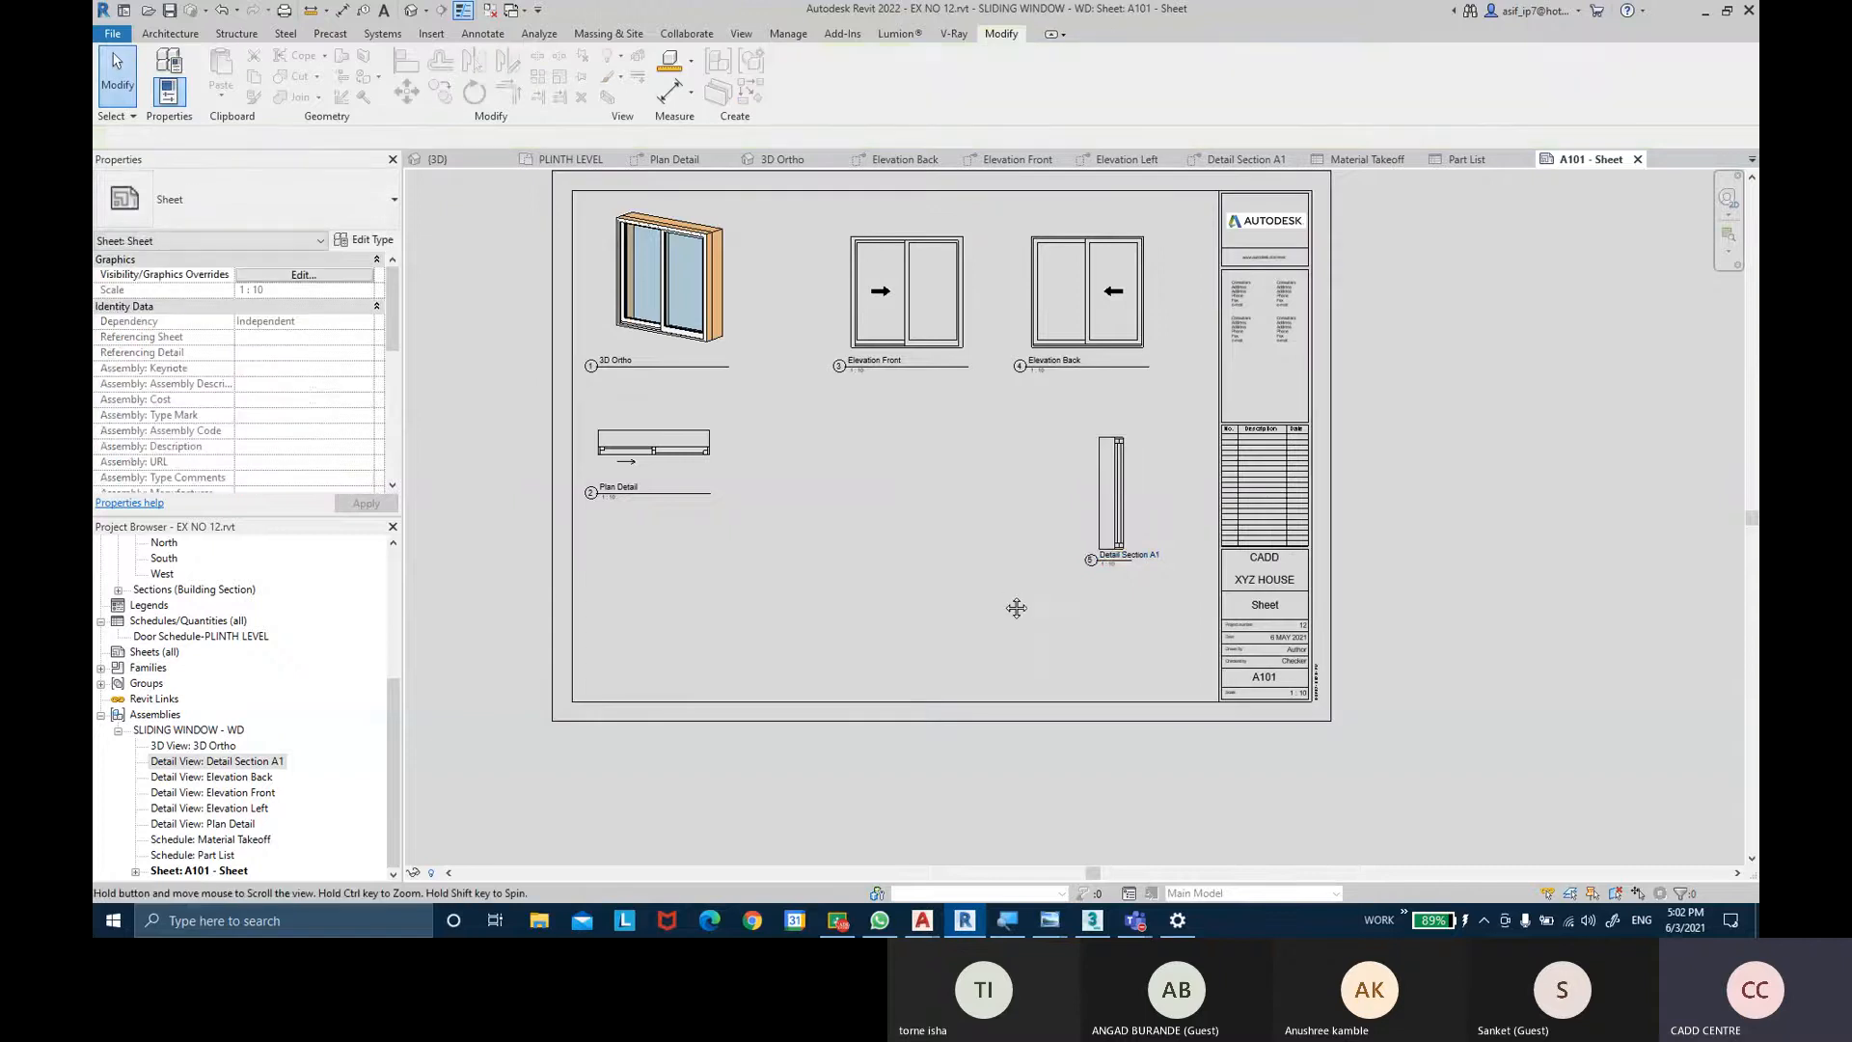
scroll(1005, 593, "up", 2)
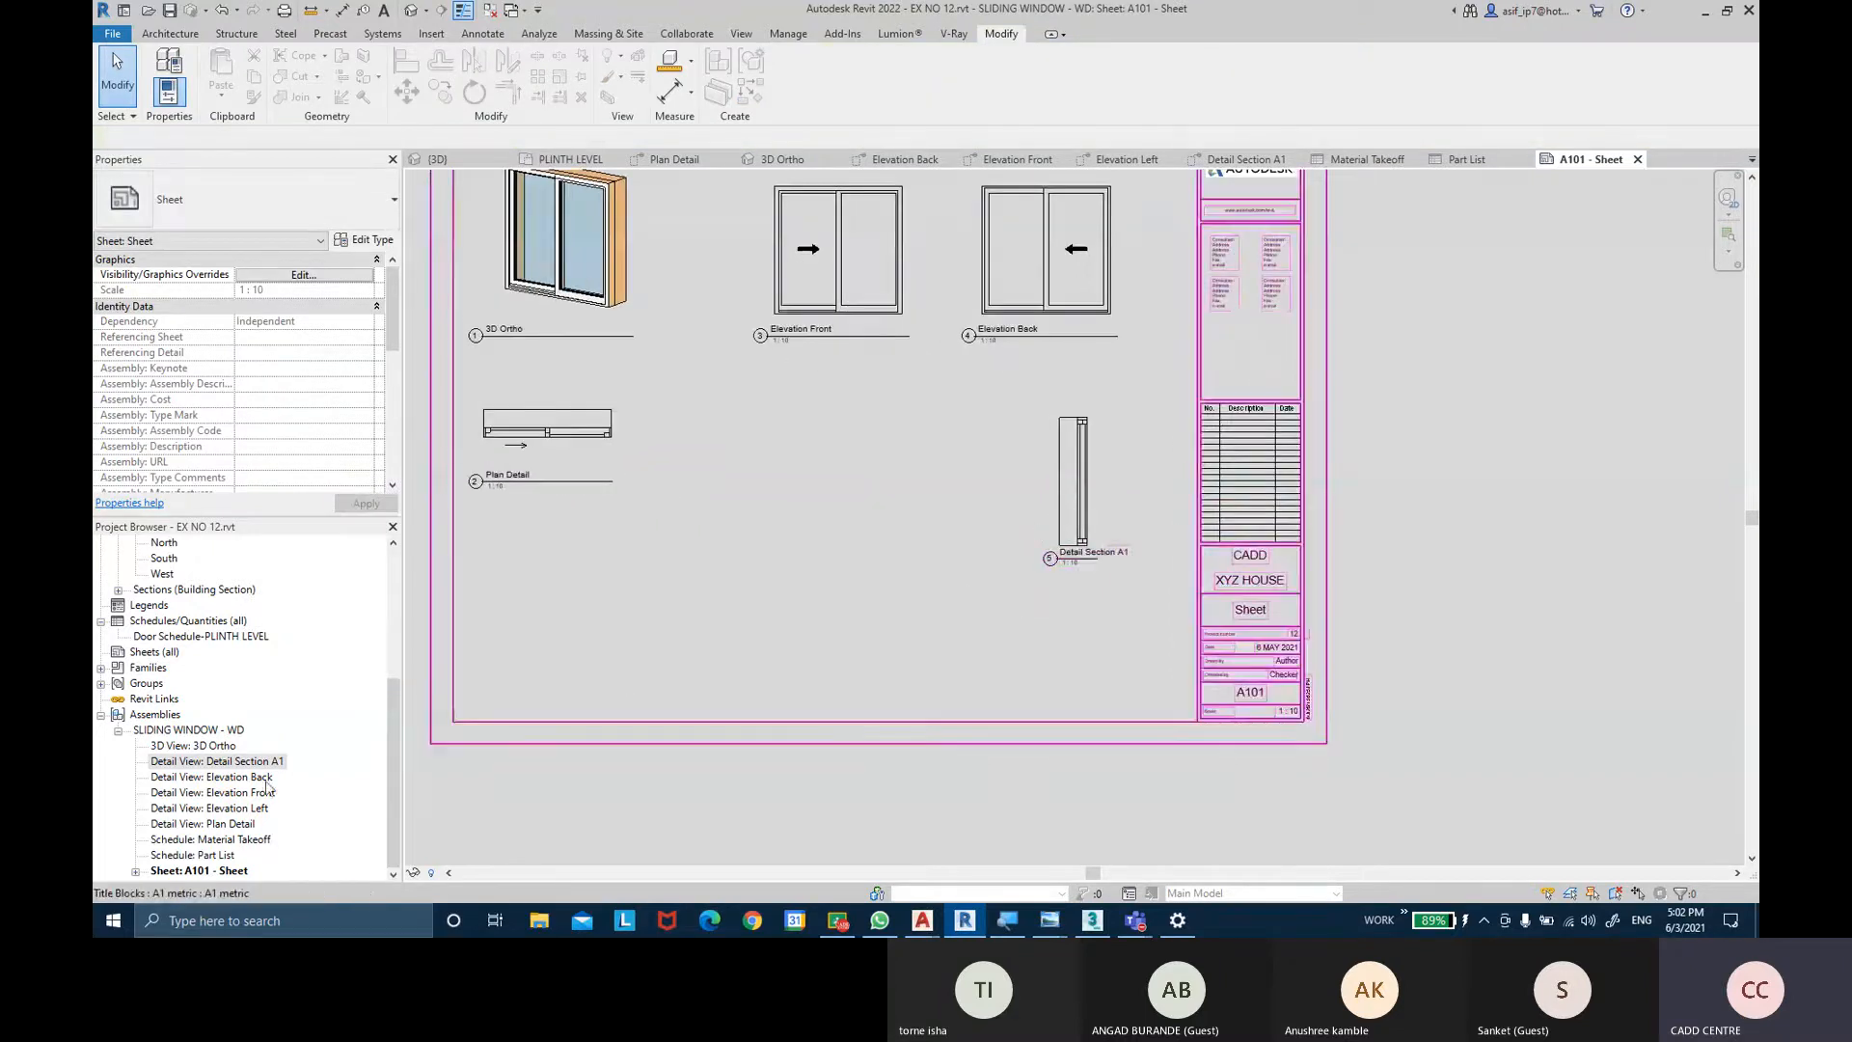
Place the Material Takeoff schedule on the sheet below the Detail Section A1 view.
left_click(222, 840)
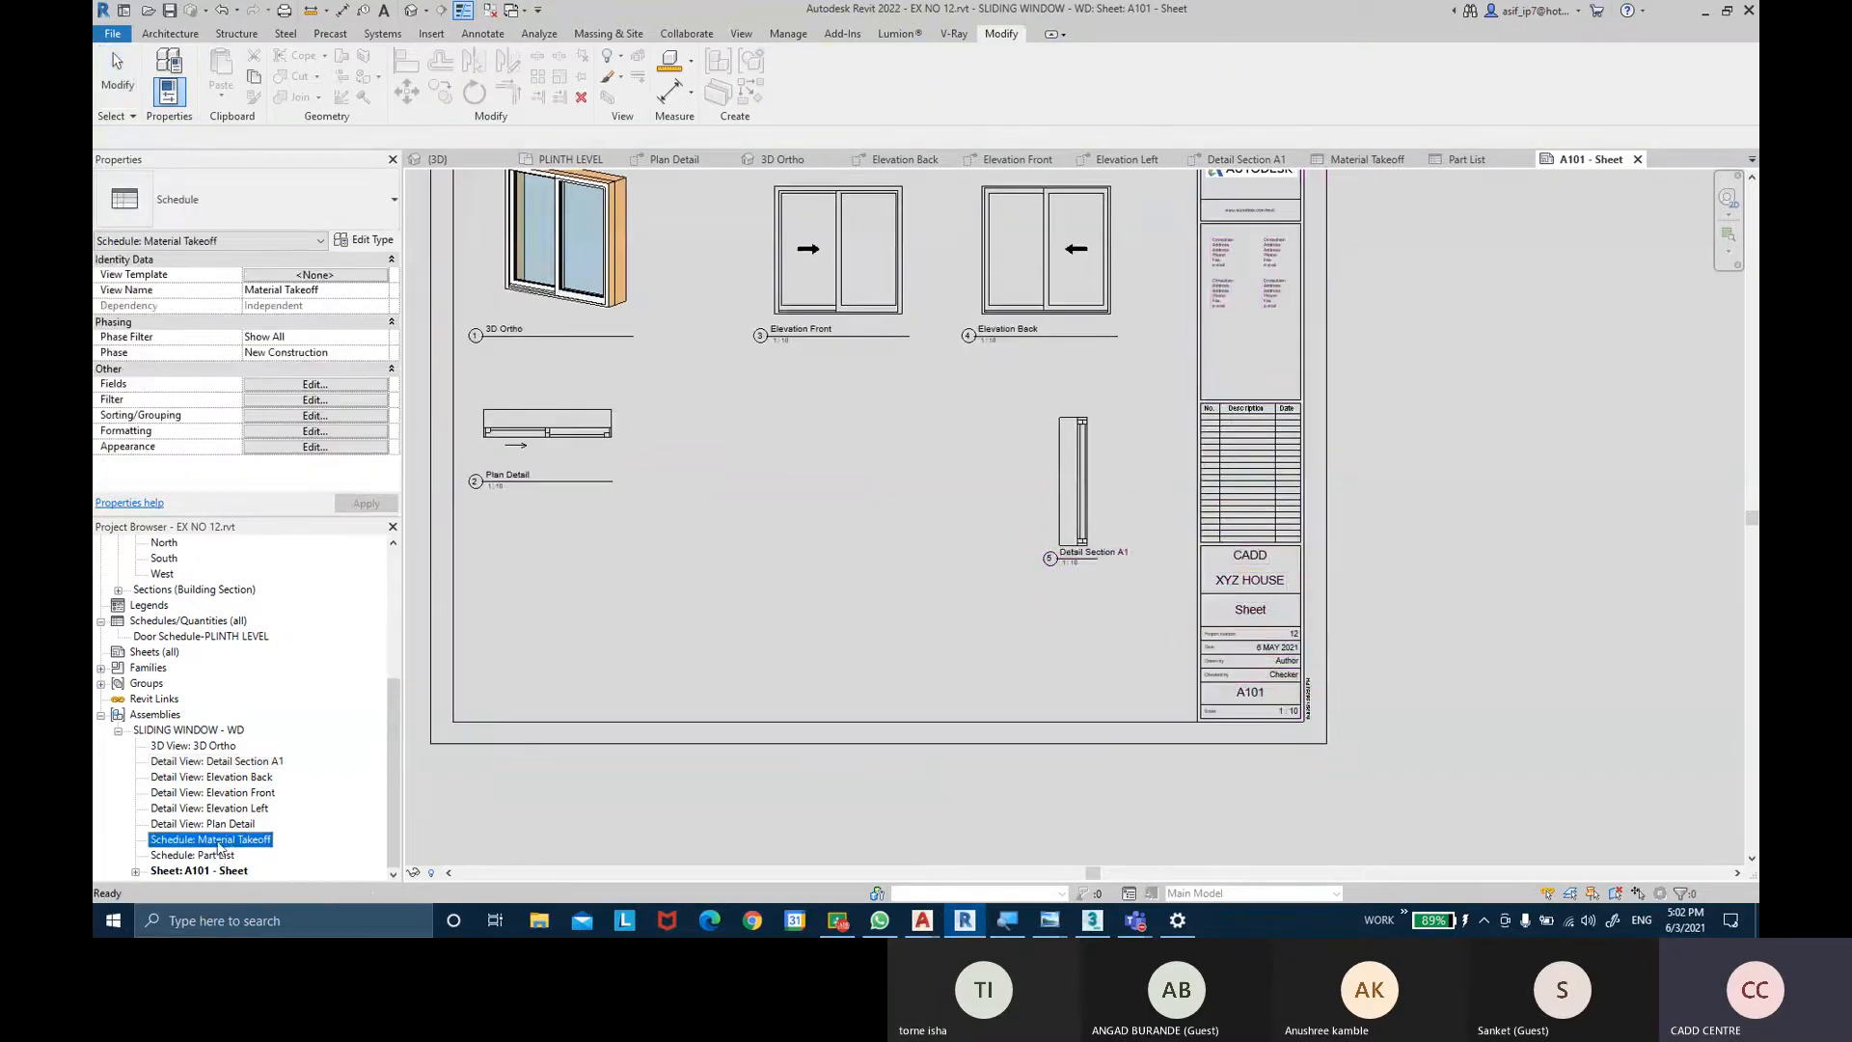
left_click_drag(738, 654, 741, 653)
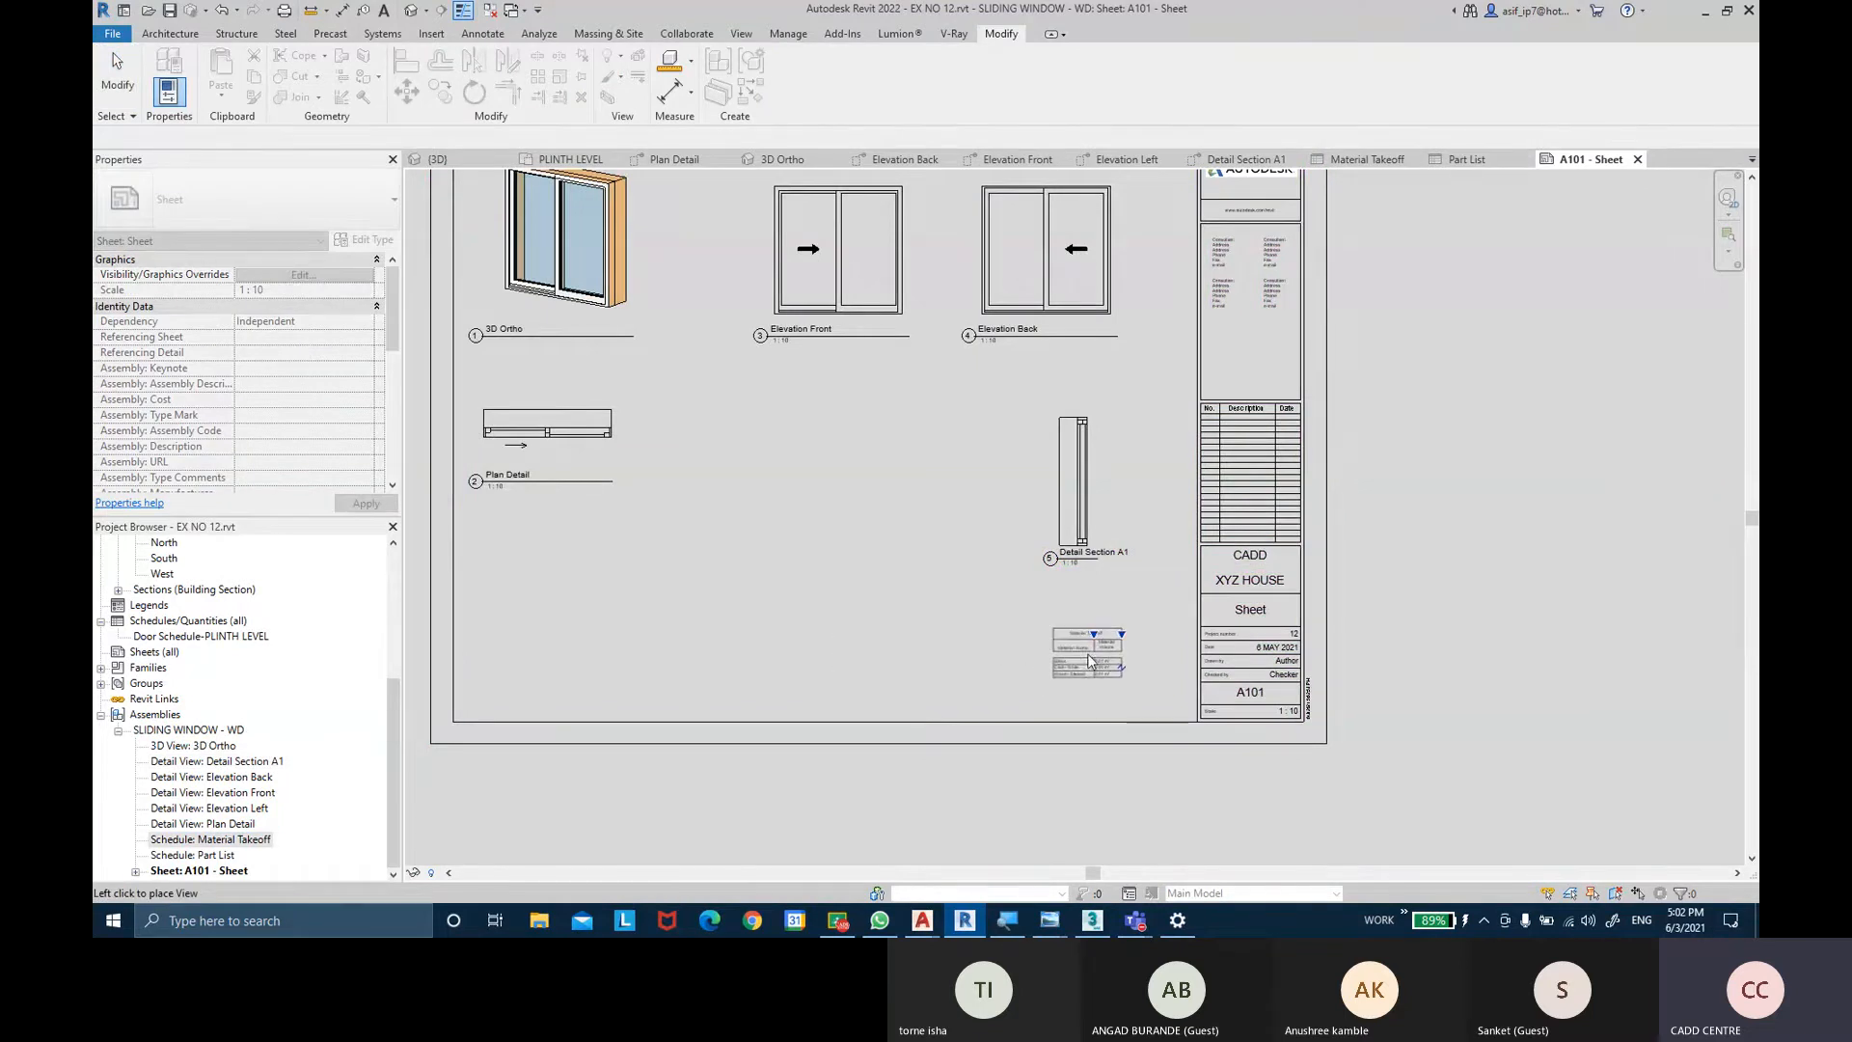
left_click(1073, 659)
Place the Part List schedule on sheet A101 directly to the left of the Material Takeoff schedule.
double_click(194, 855)
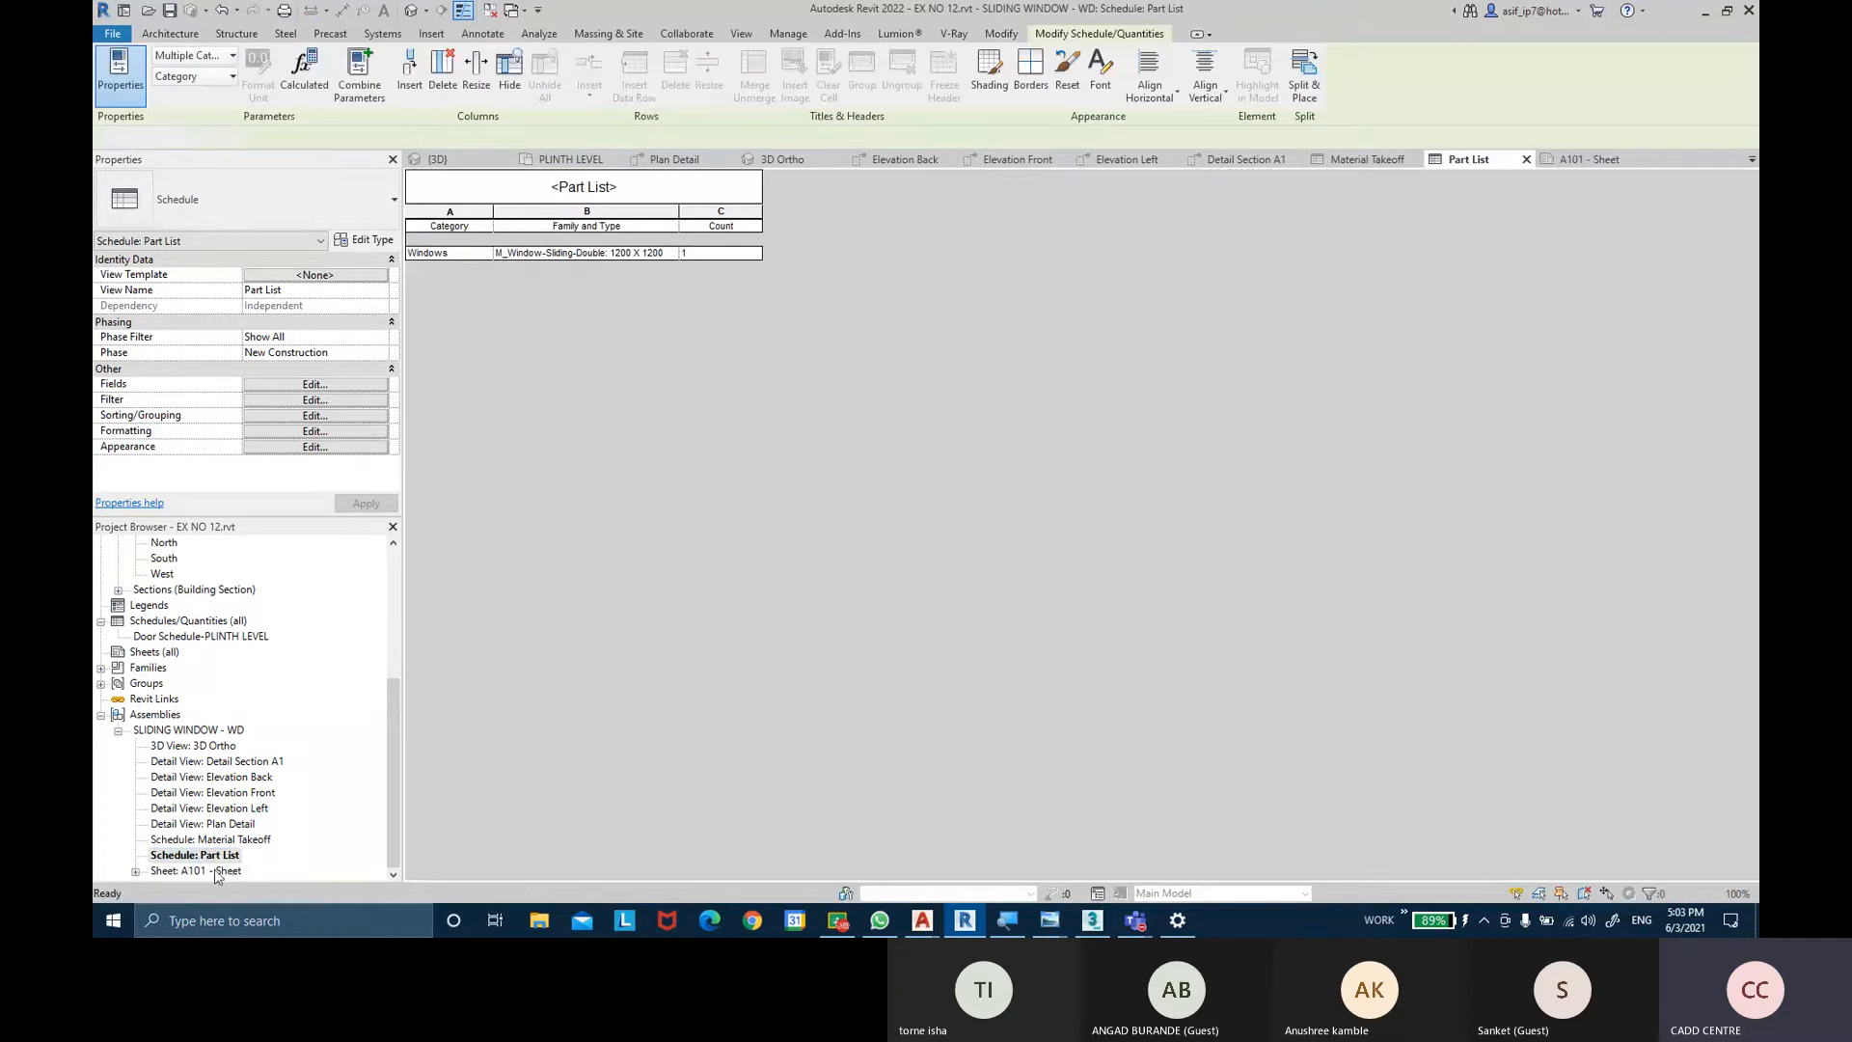
double_click(220, 871)
left_click_drag(198, 854, 875, 626)
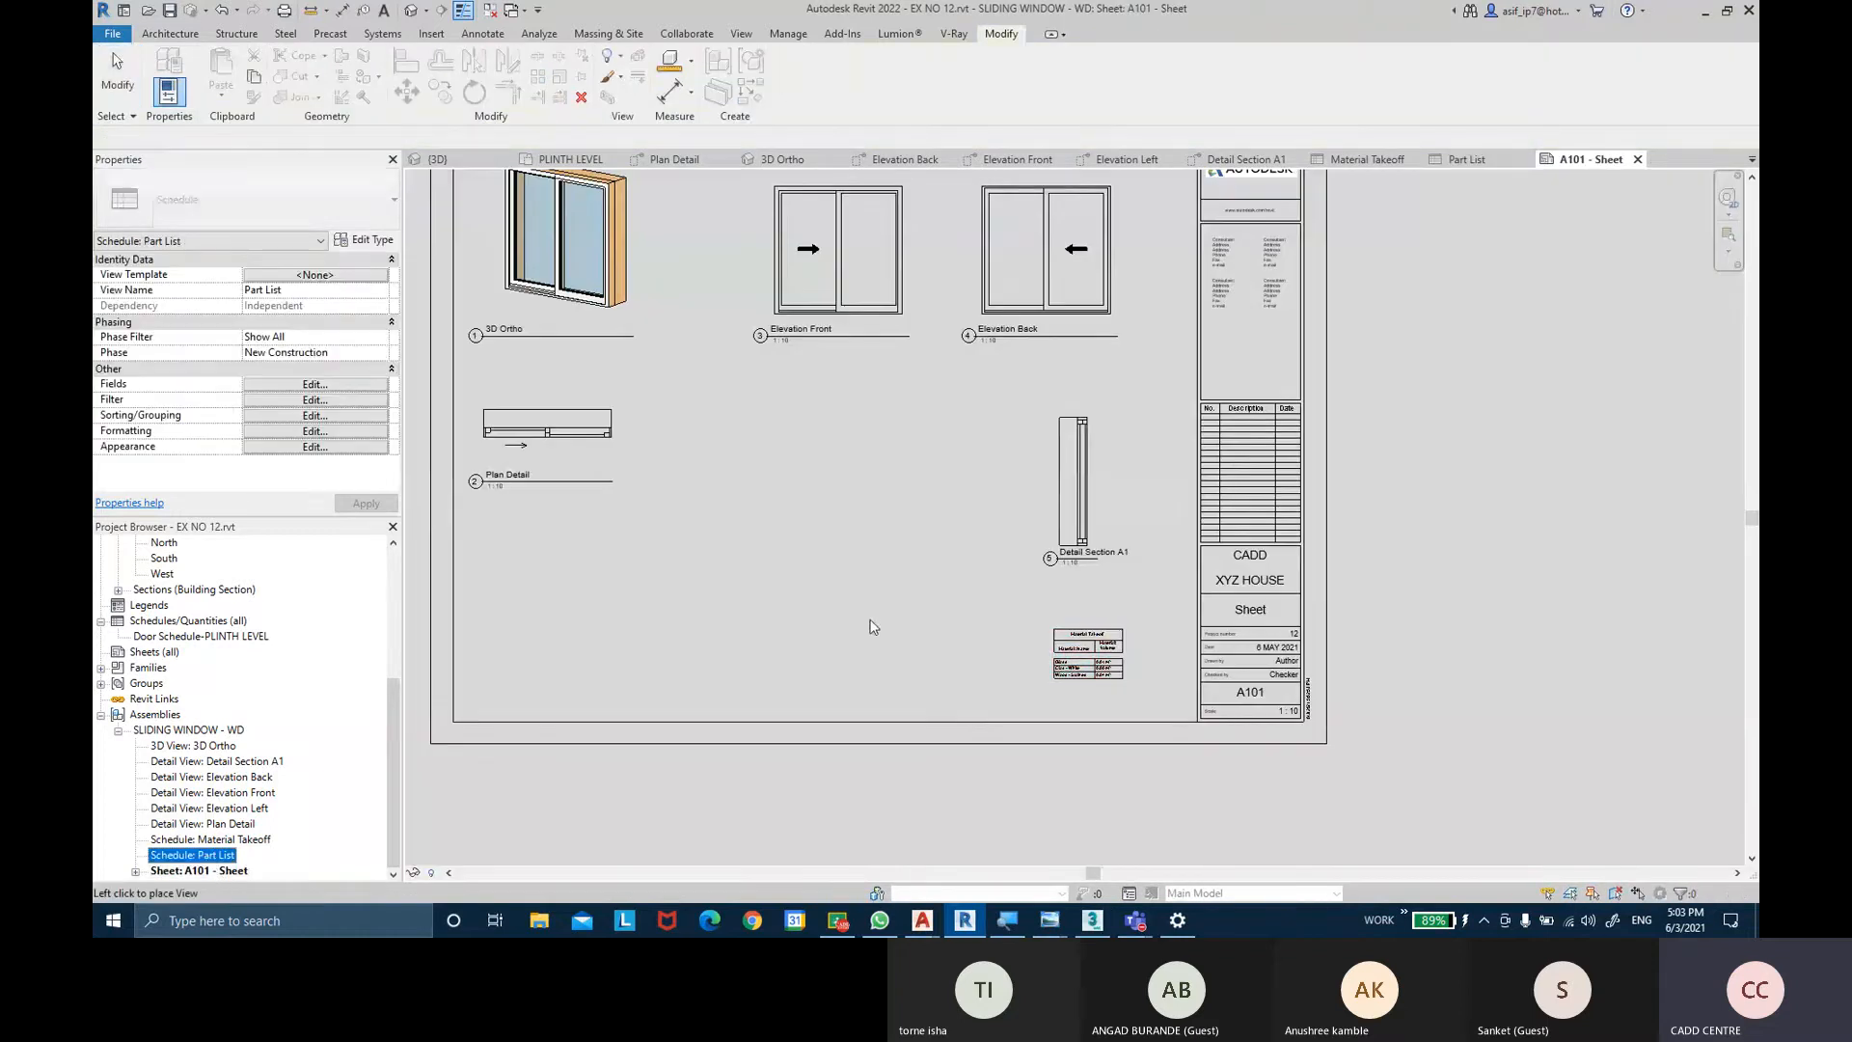
left_click(972, 651)
scroll(1142, 695, "up", 2)
scroll(1145, 701, "up", 1)
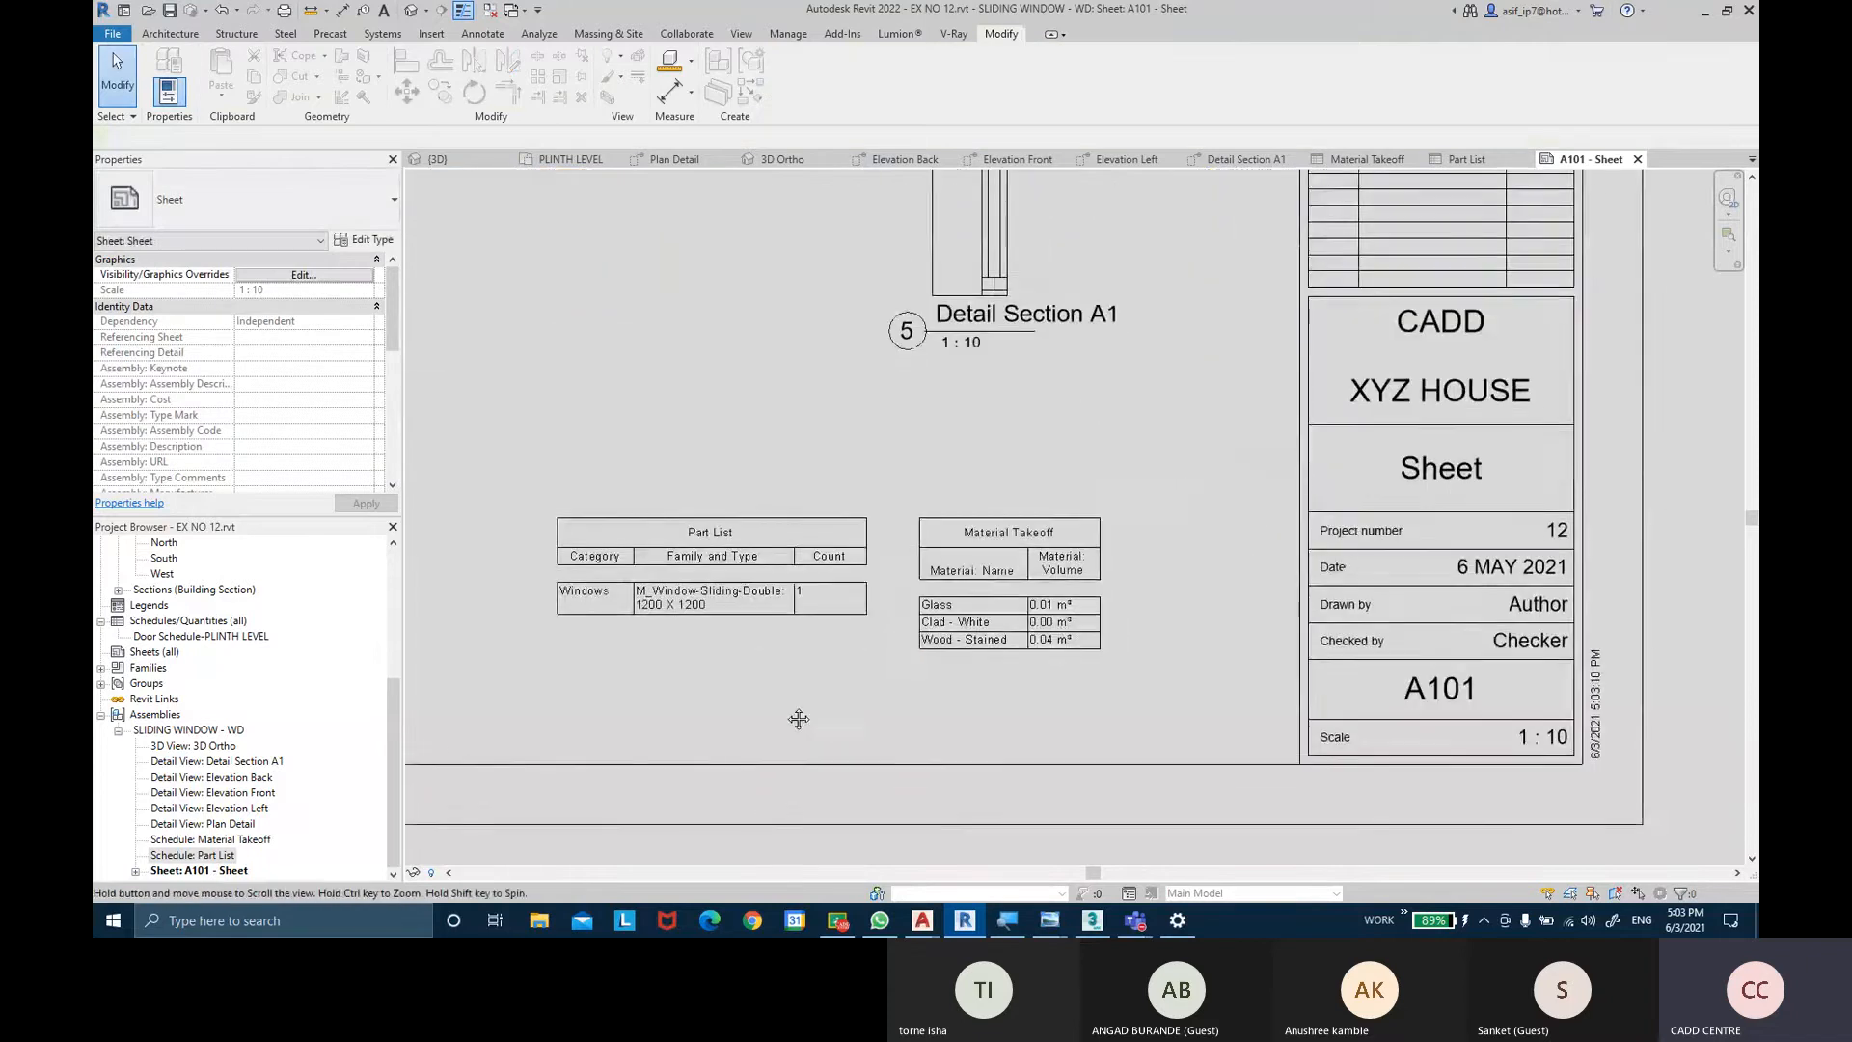
scroll(781, 704, "up", 1)
scroll(813, 705, "down", 2)
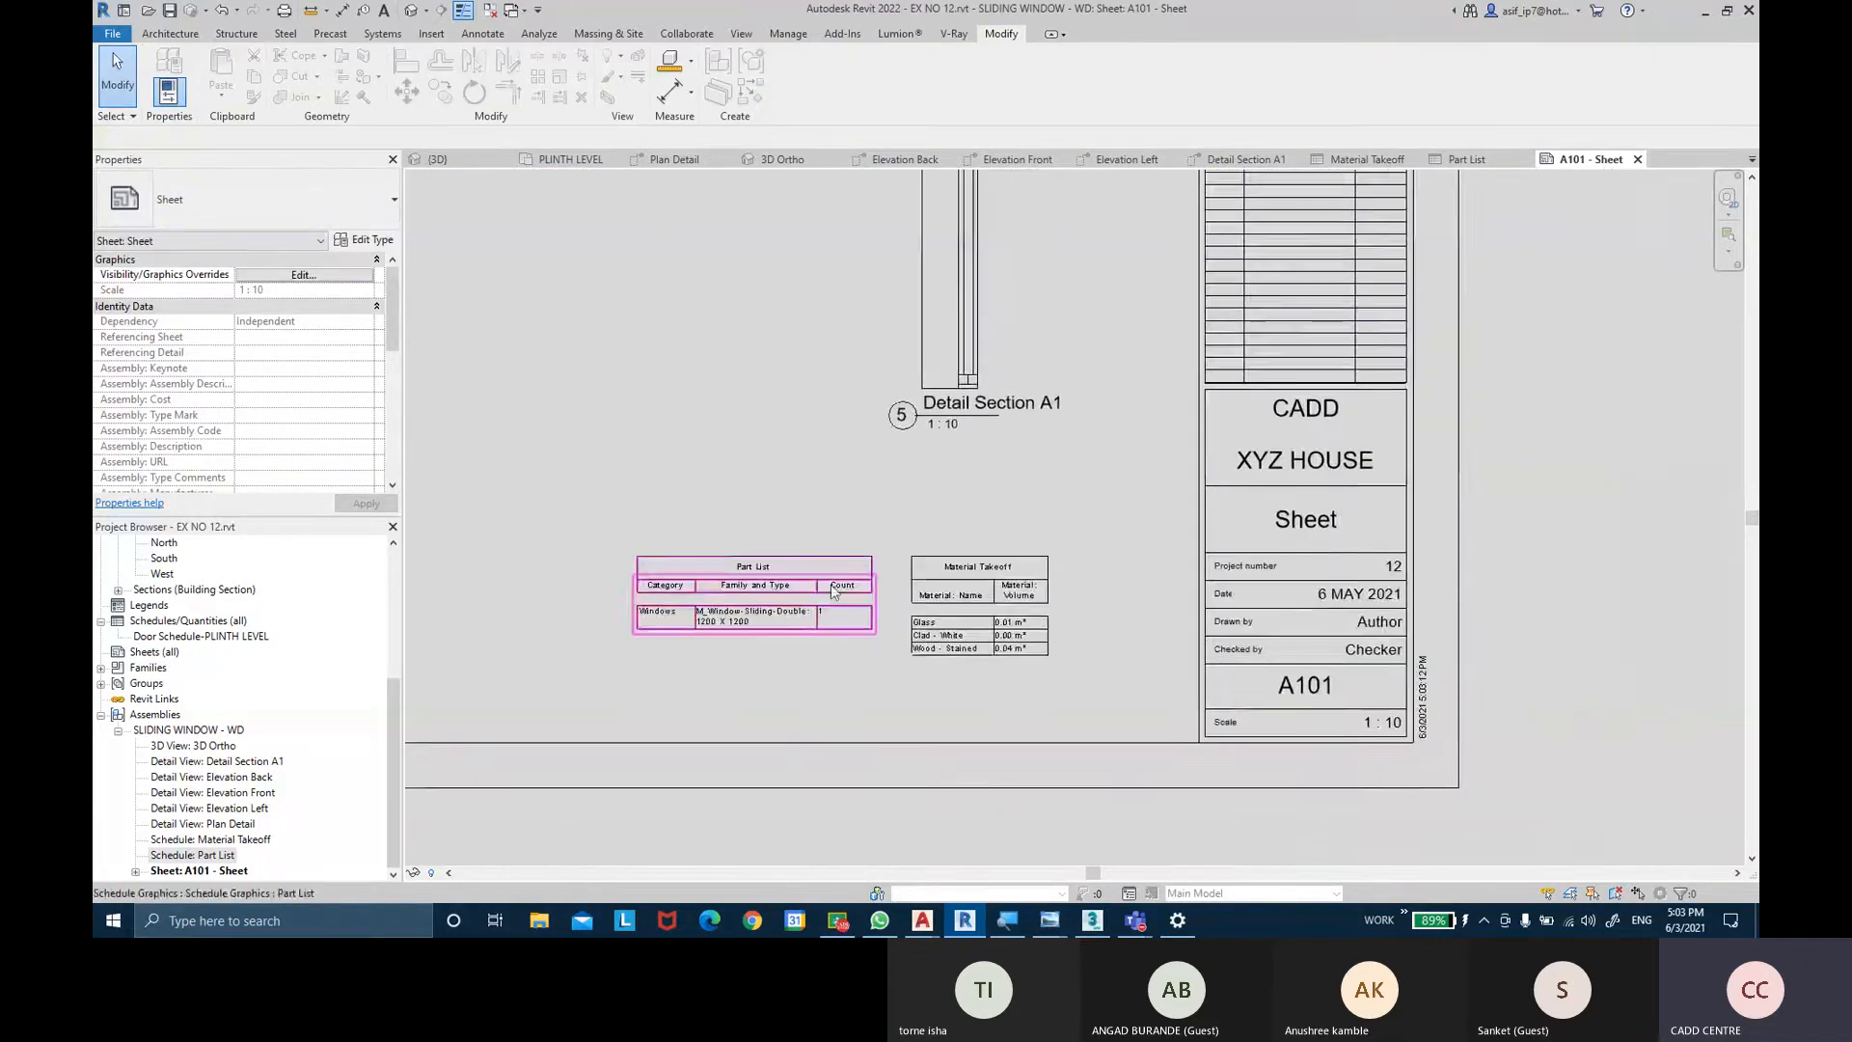
Widen the Category column and slightly widen the Family and Type column of the Part List schedule on the sheet.
left_click(651, 599)
scroll(650, 599, "up", 2)
left_click_drag(735, 585, 759, 586)
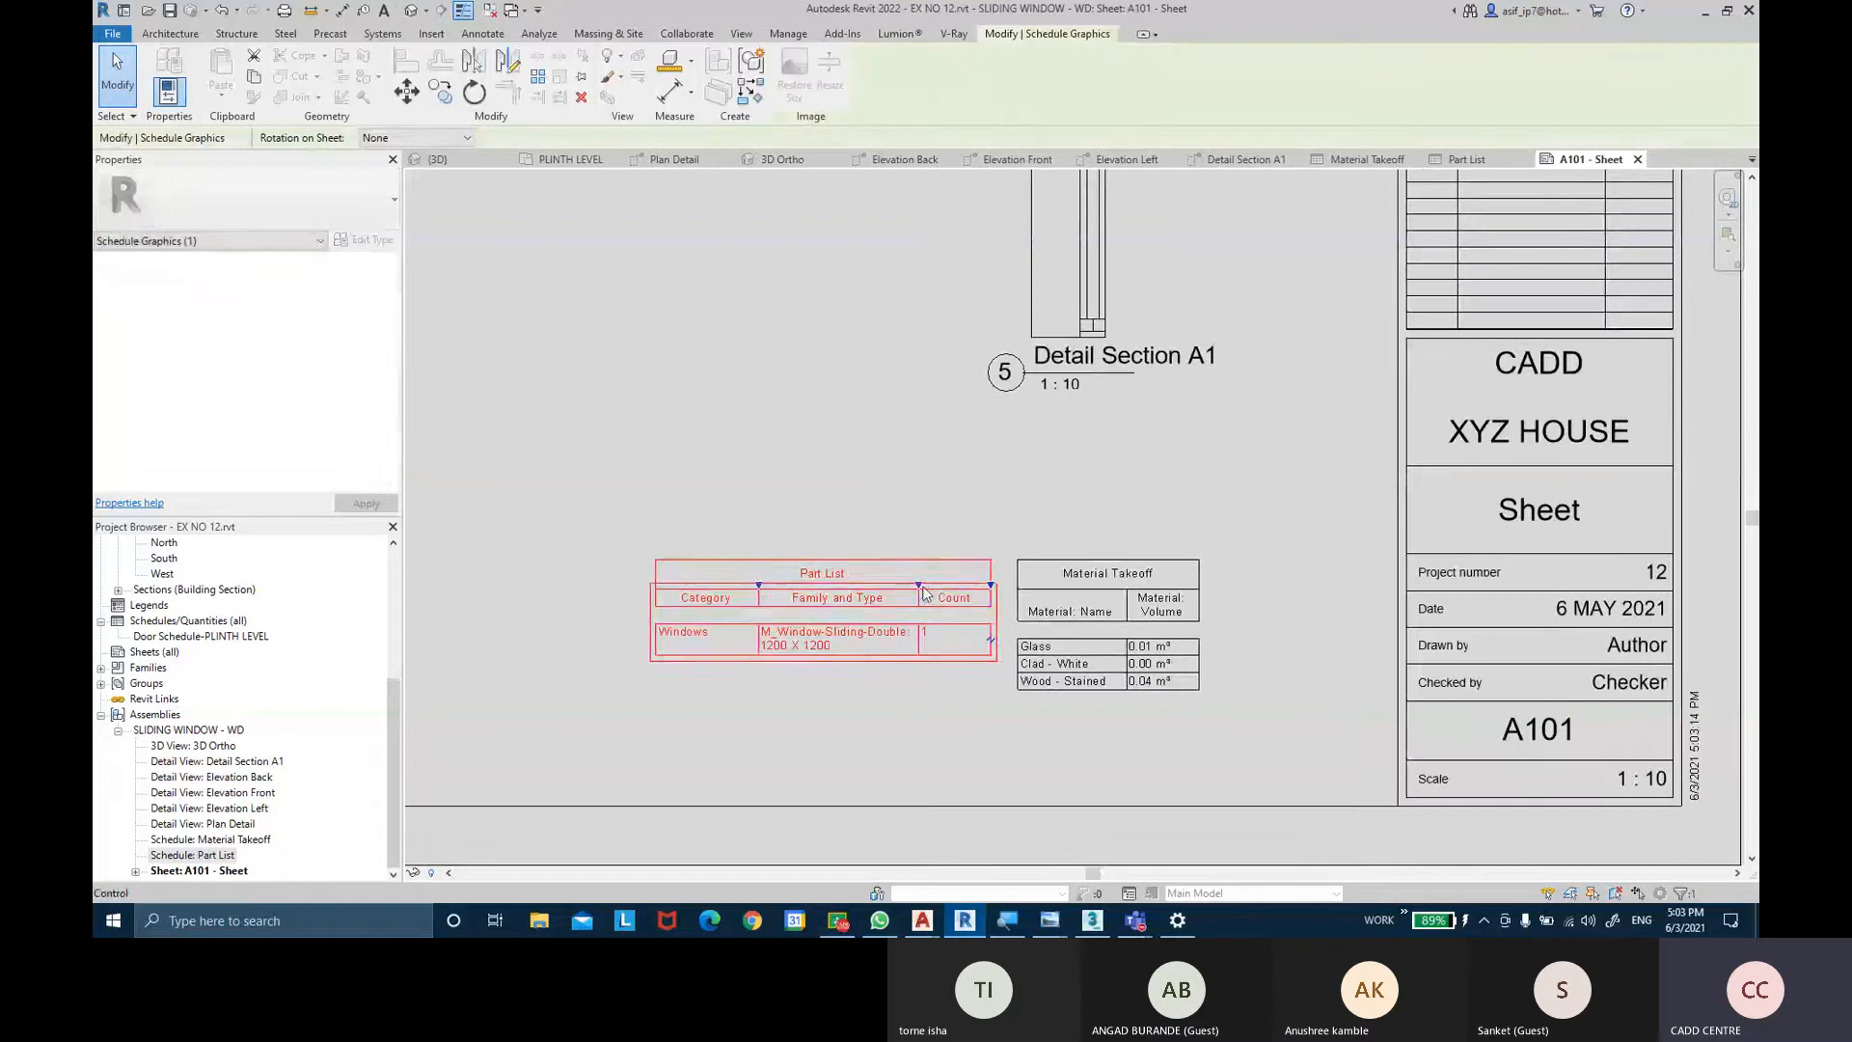
left_click_drag(918, 585, 998, 586)
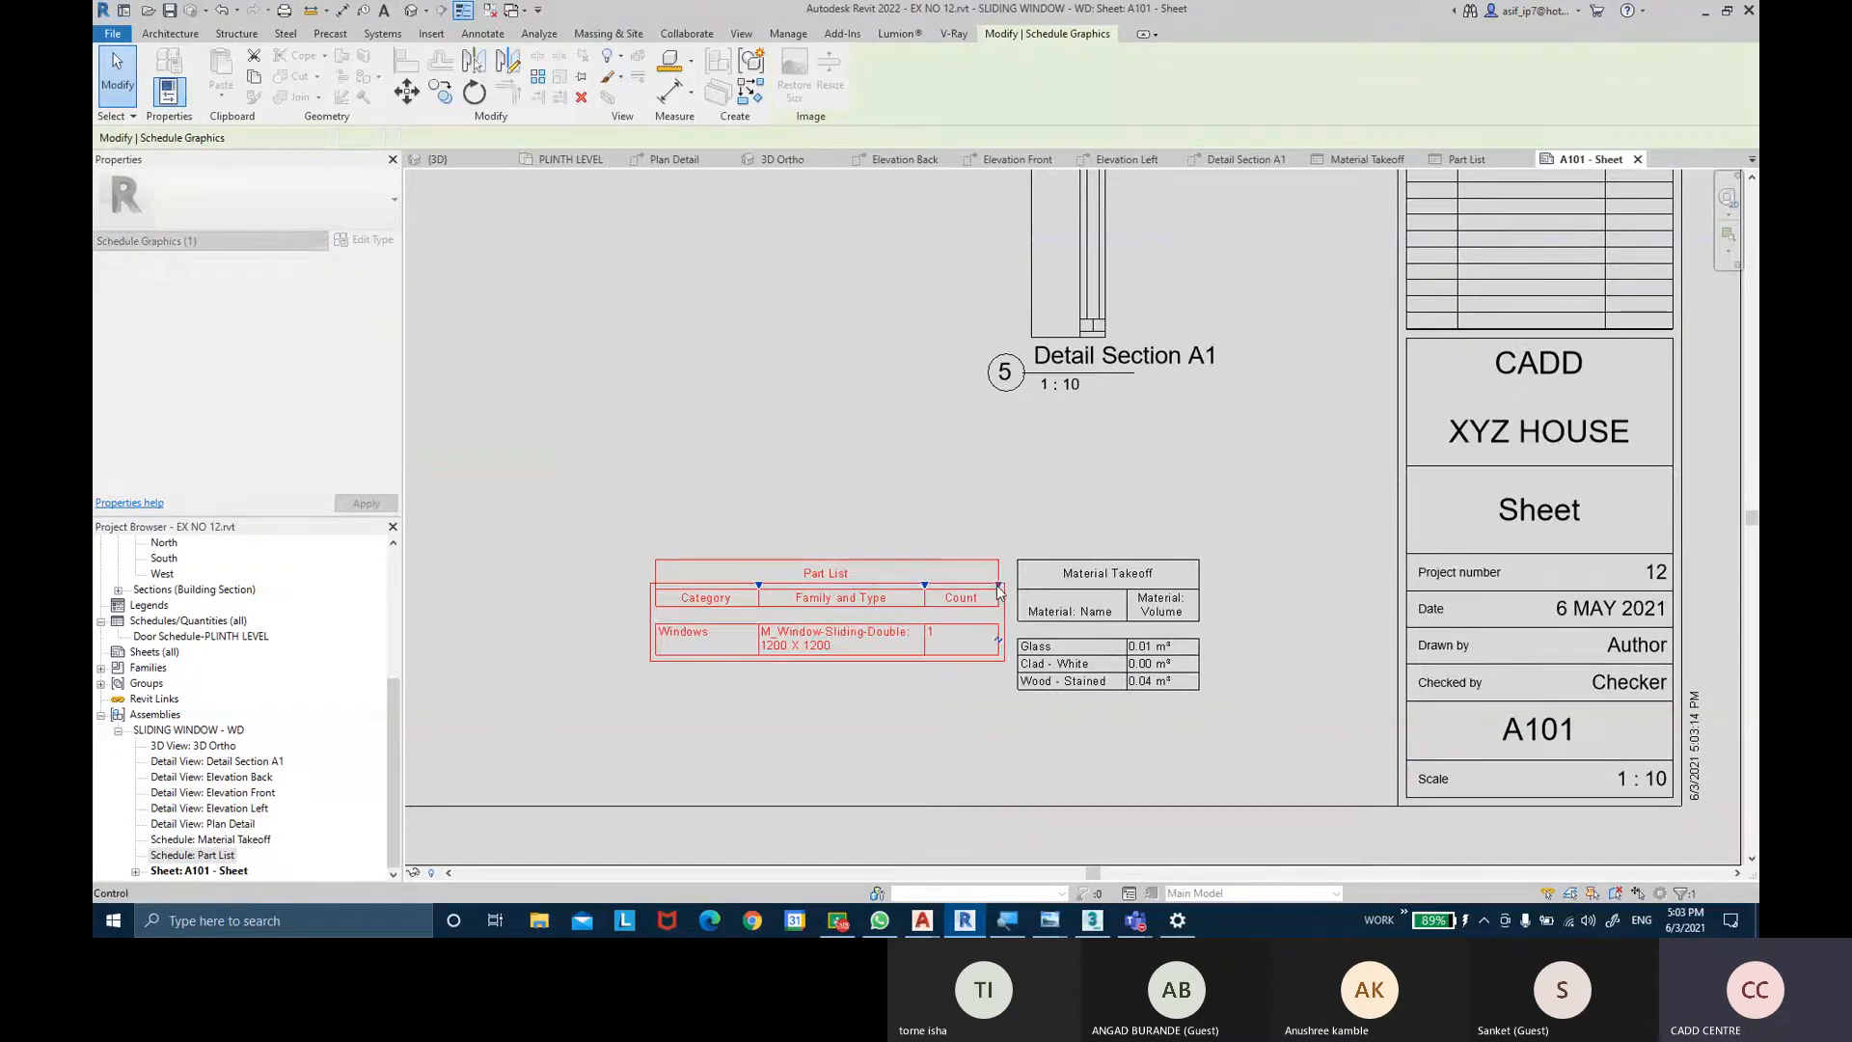
Open the Part List schedule's field settings and remove the Count field from the scheduled fields.
double_click(214, 855)
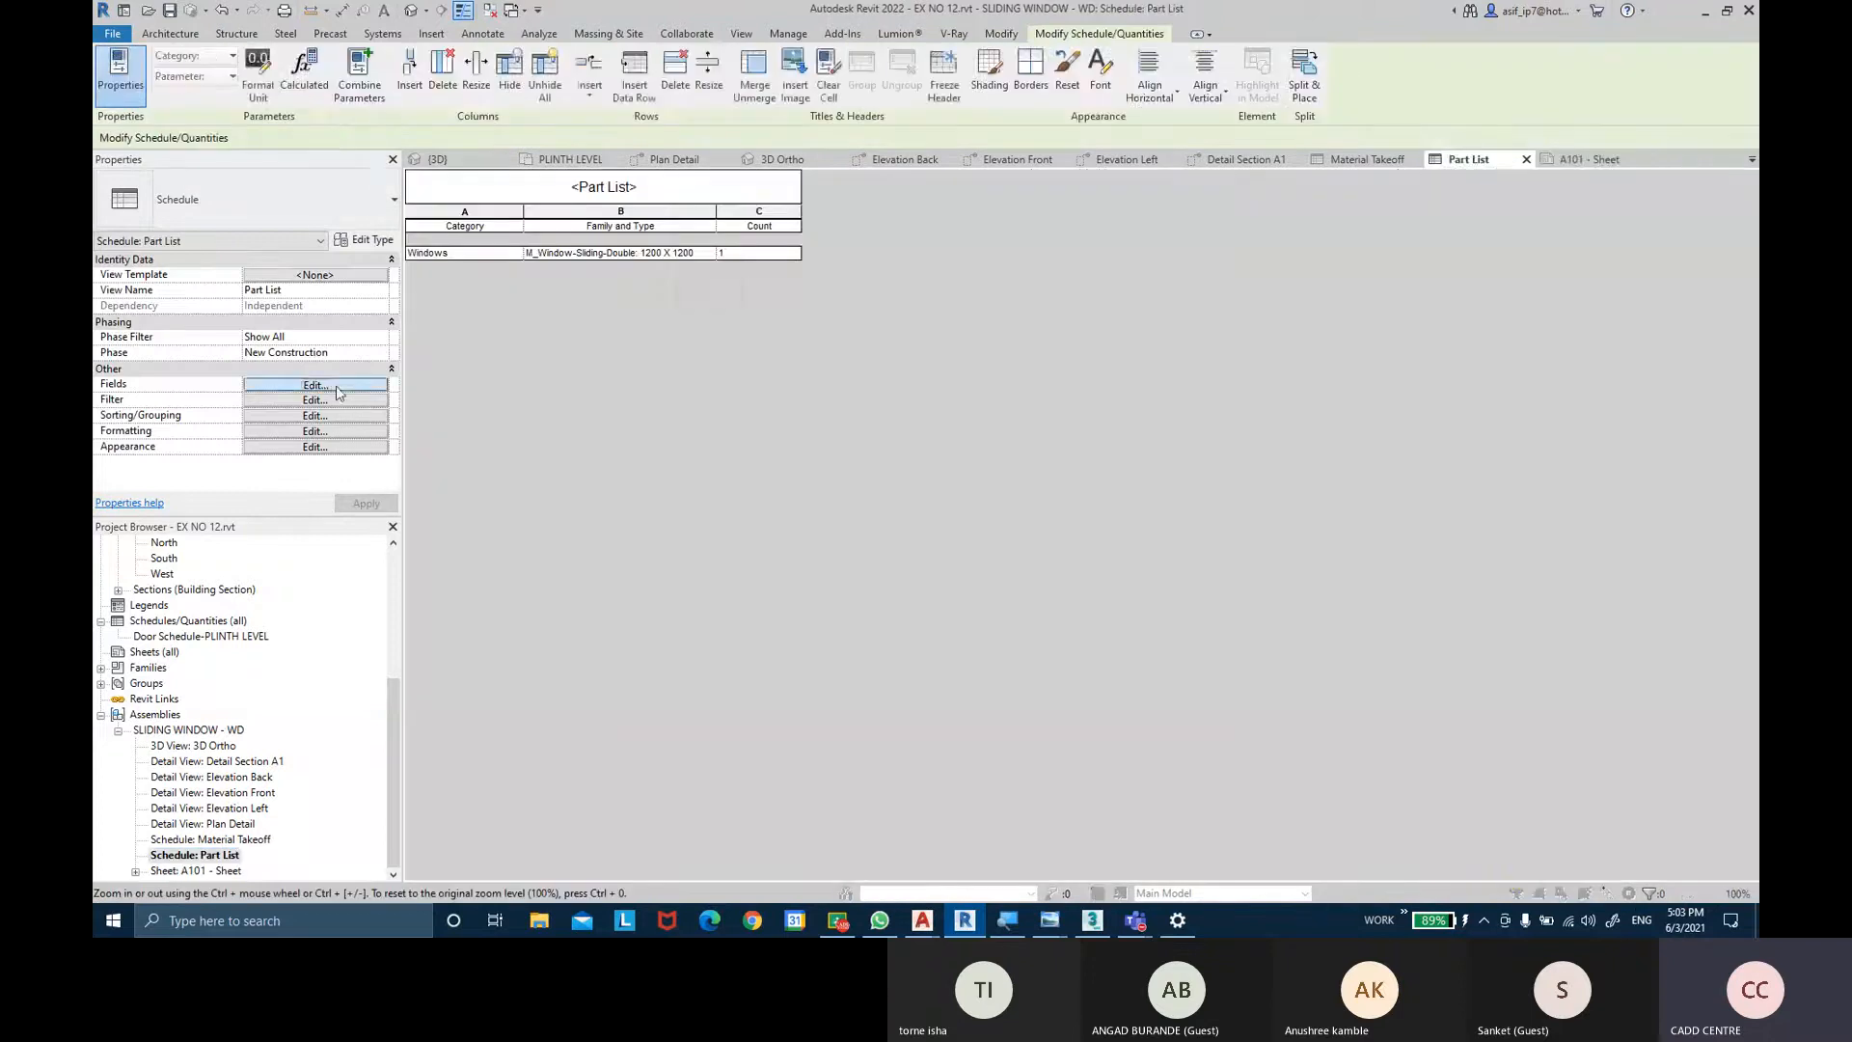
left_click(316, 385)
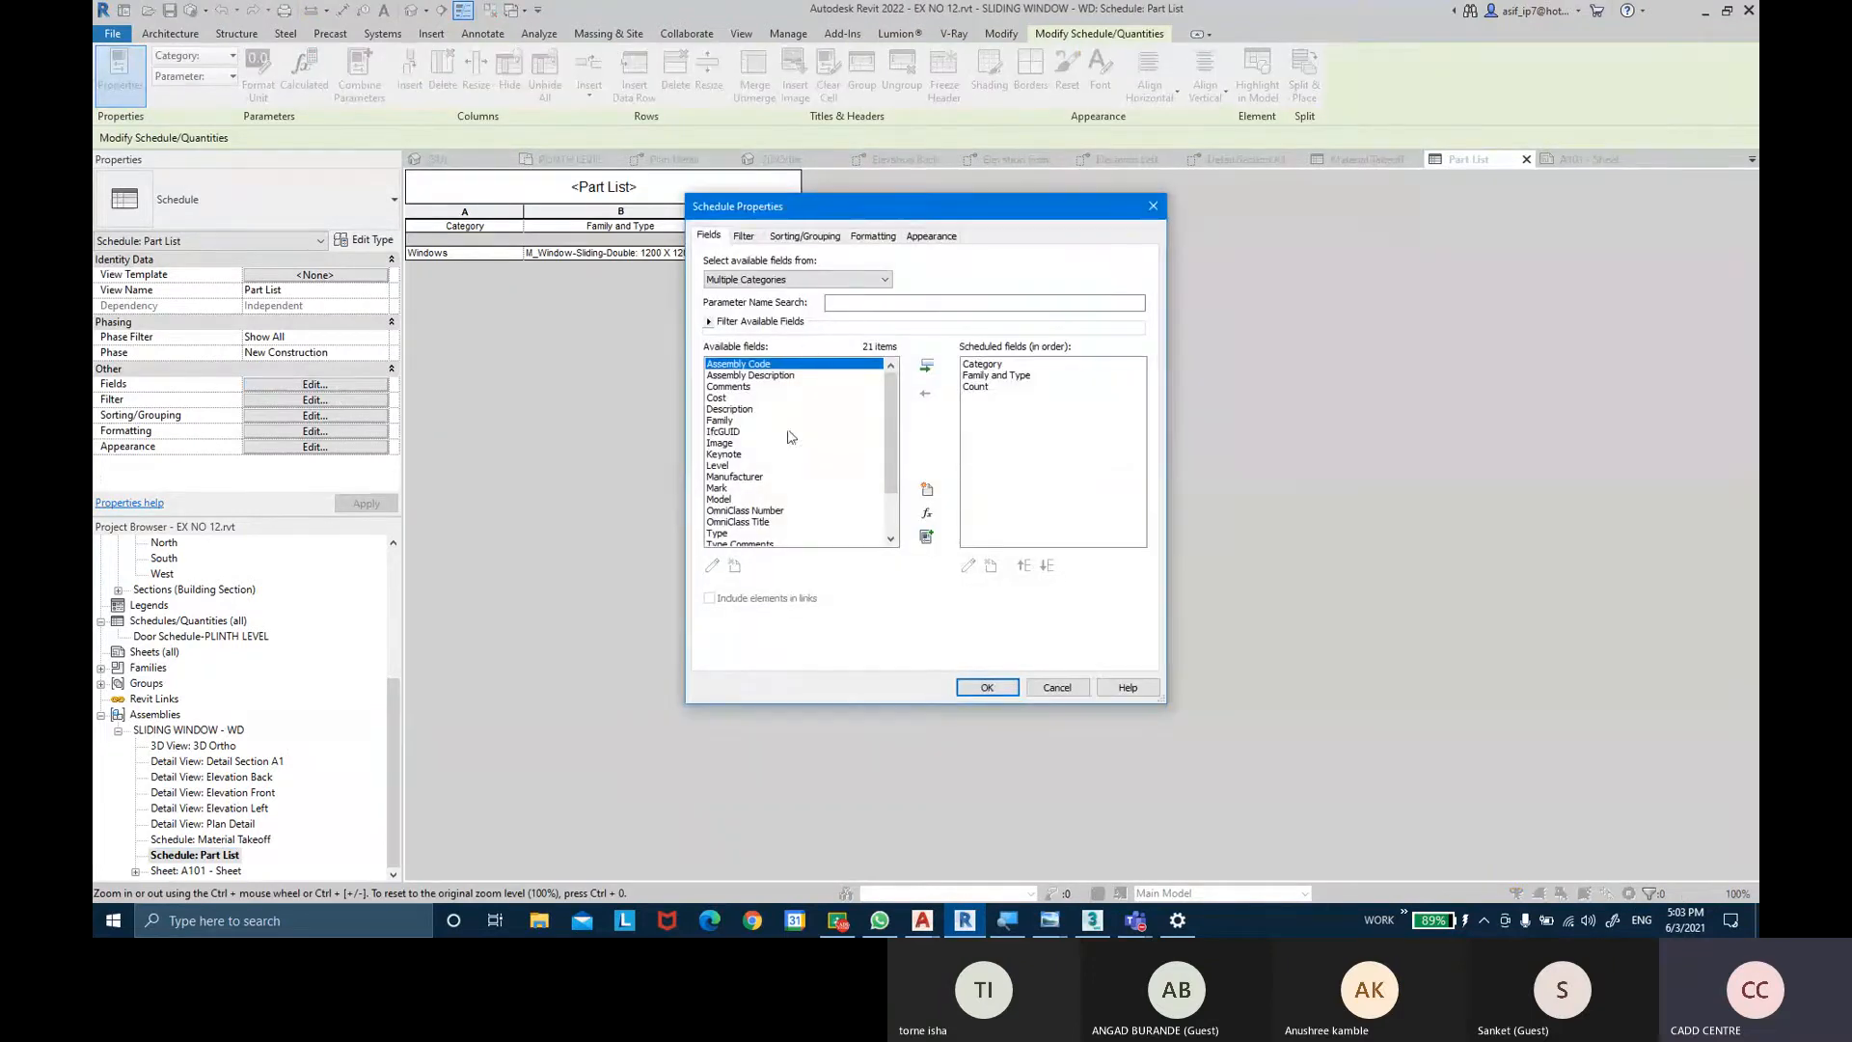
scroll(791, 437, "down", 2)
scroll(789, 453, "up", 2)
left_click(980, 366)
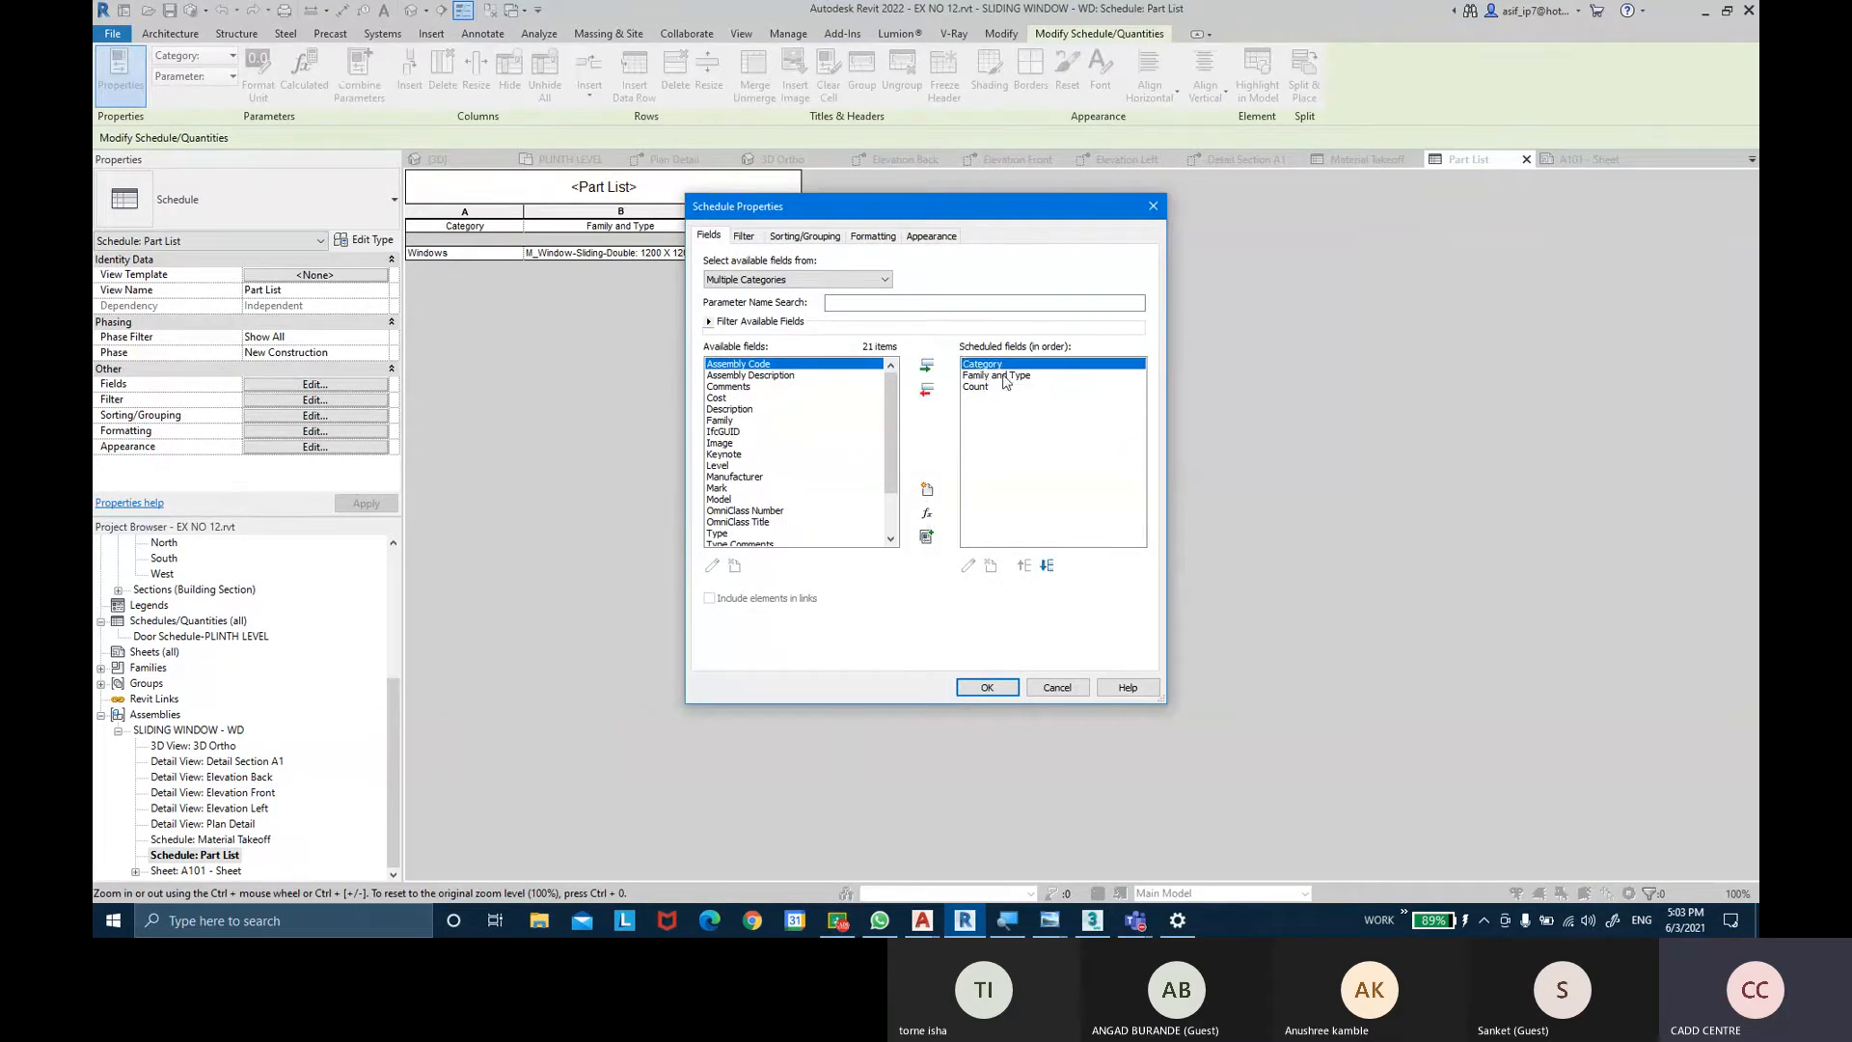
mouse_move(1004, 380)
left_click(1004, 378)
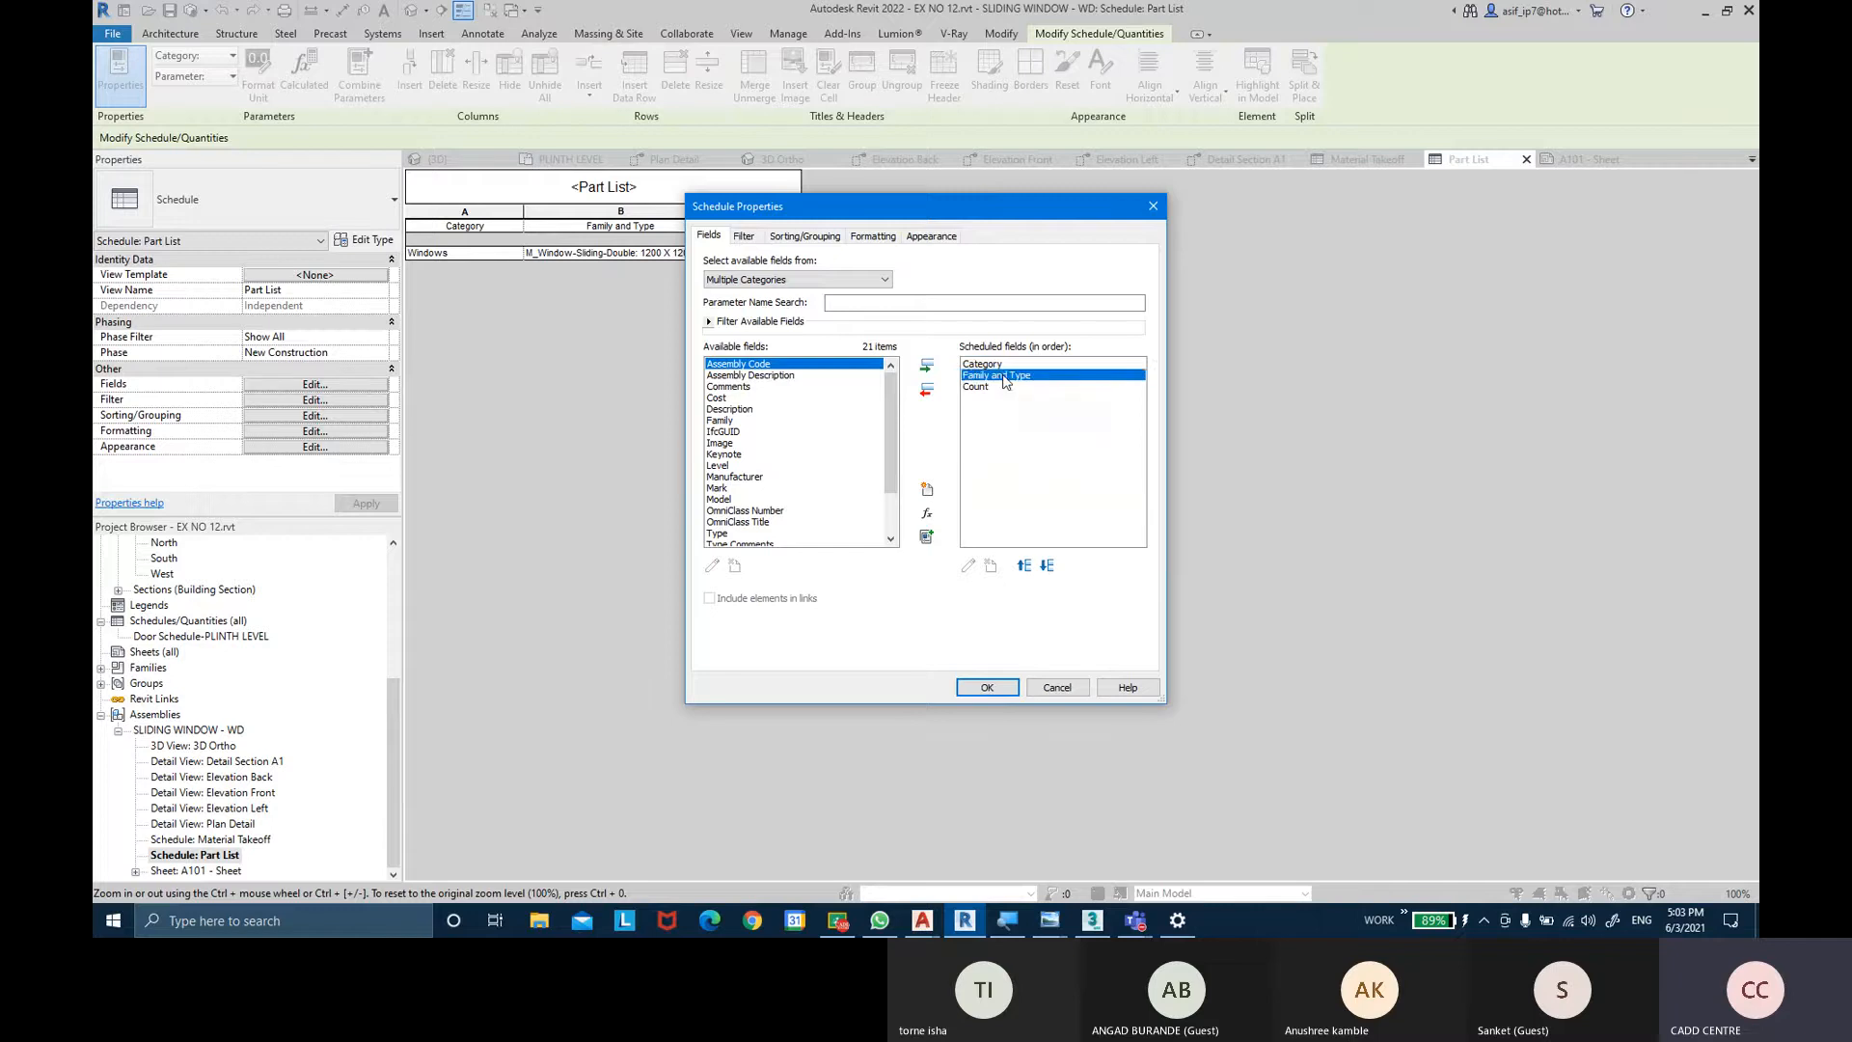
left_click(1001, 387)
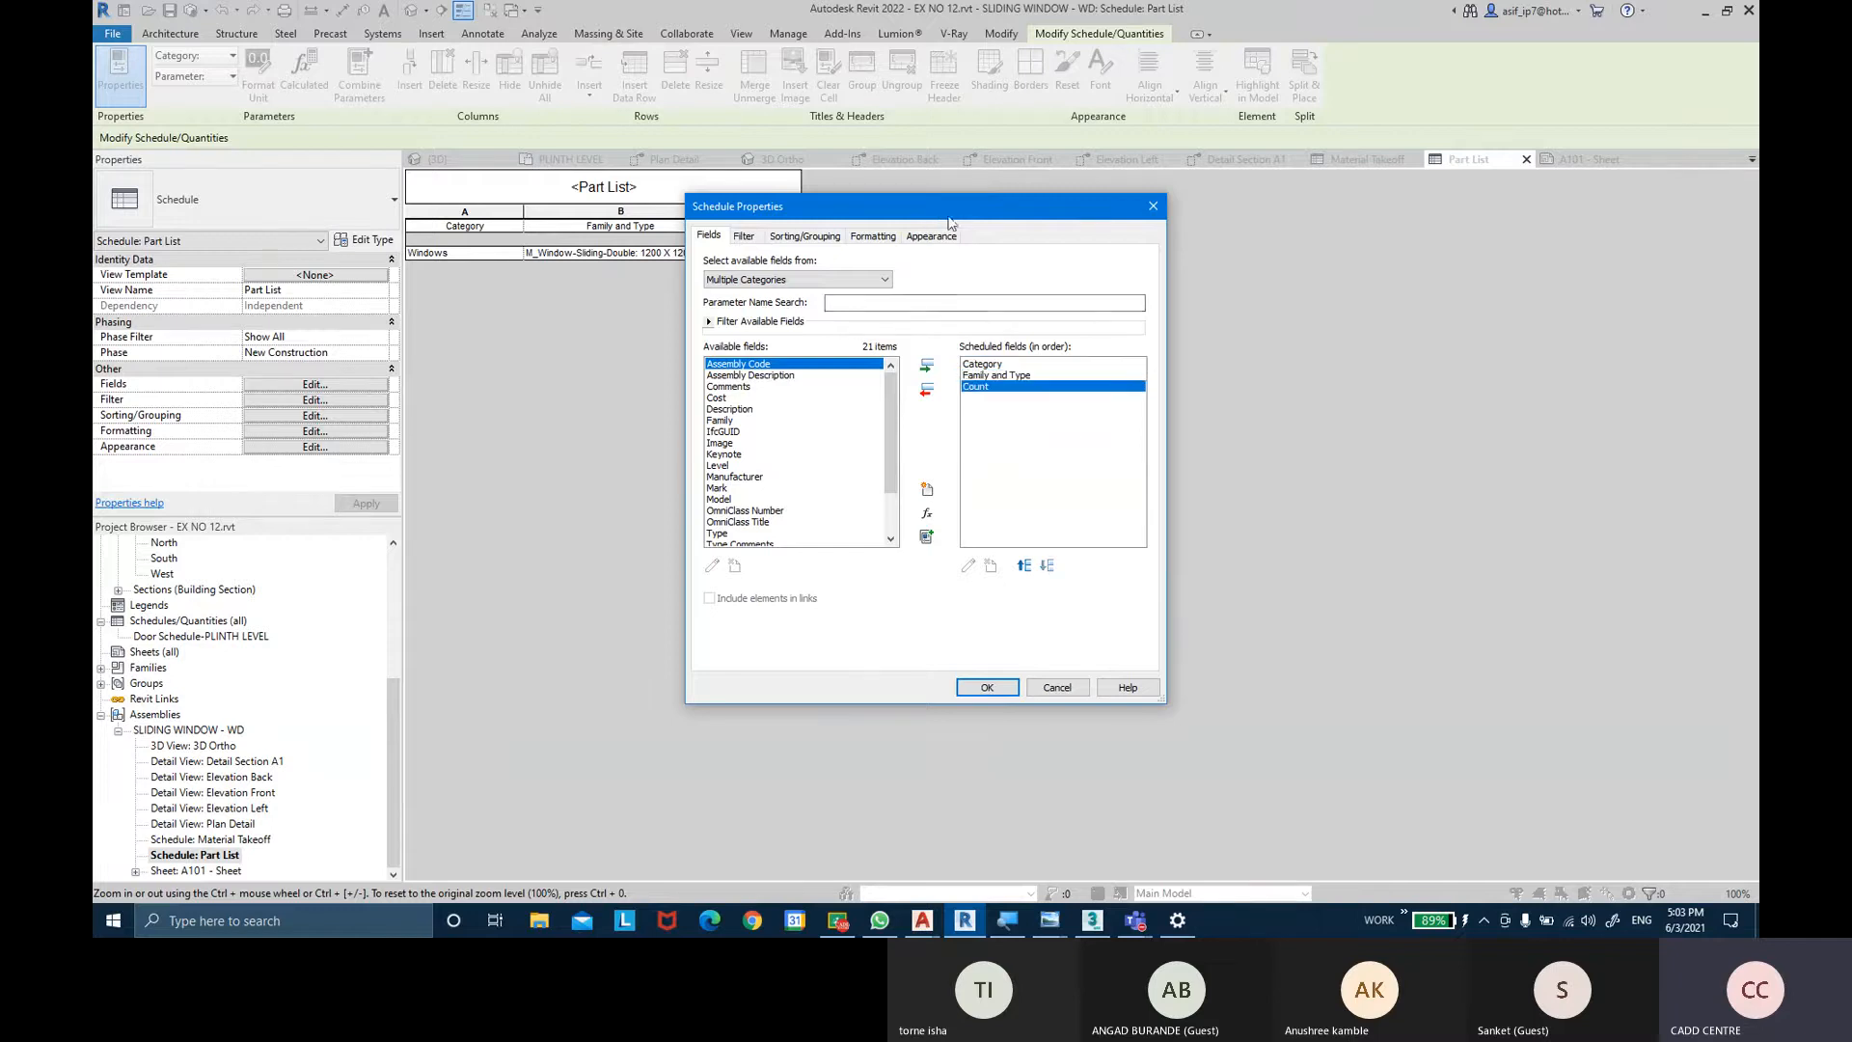
left_click_drag(942, 212, 1115, 220)
left_click(1099, 398)
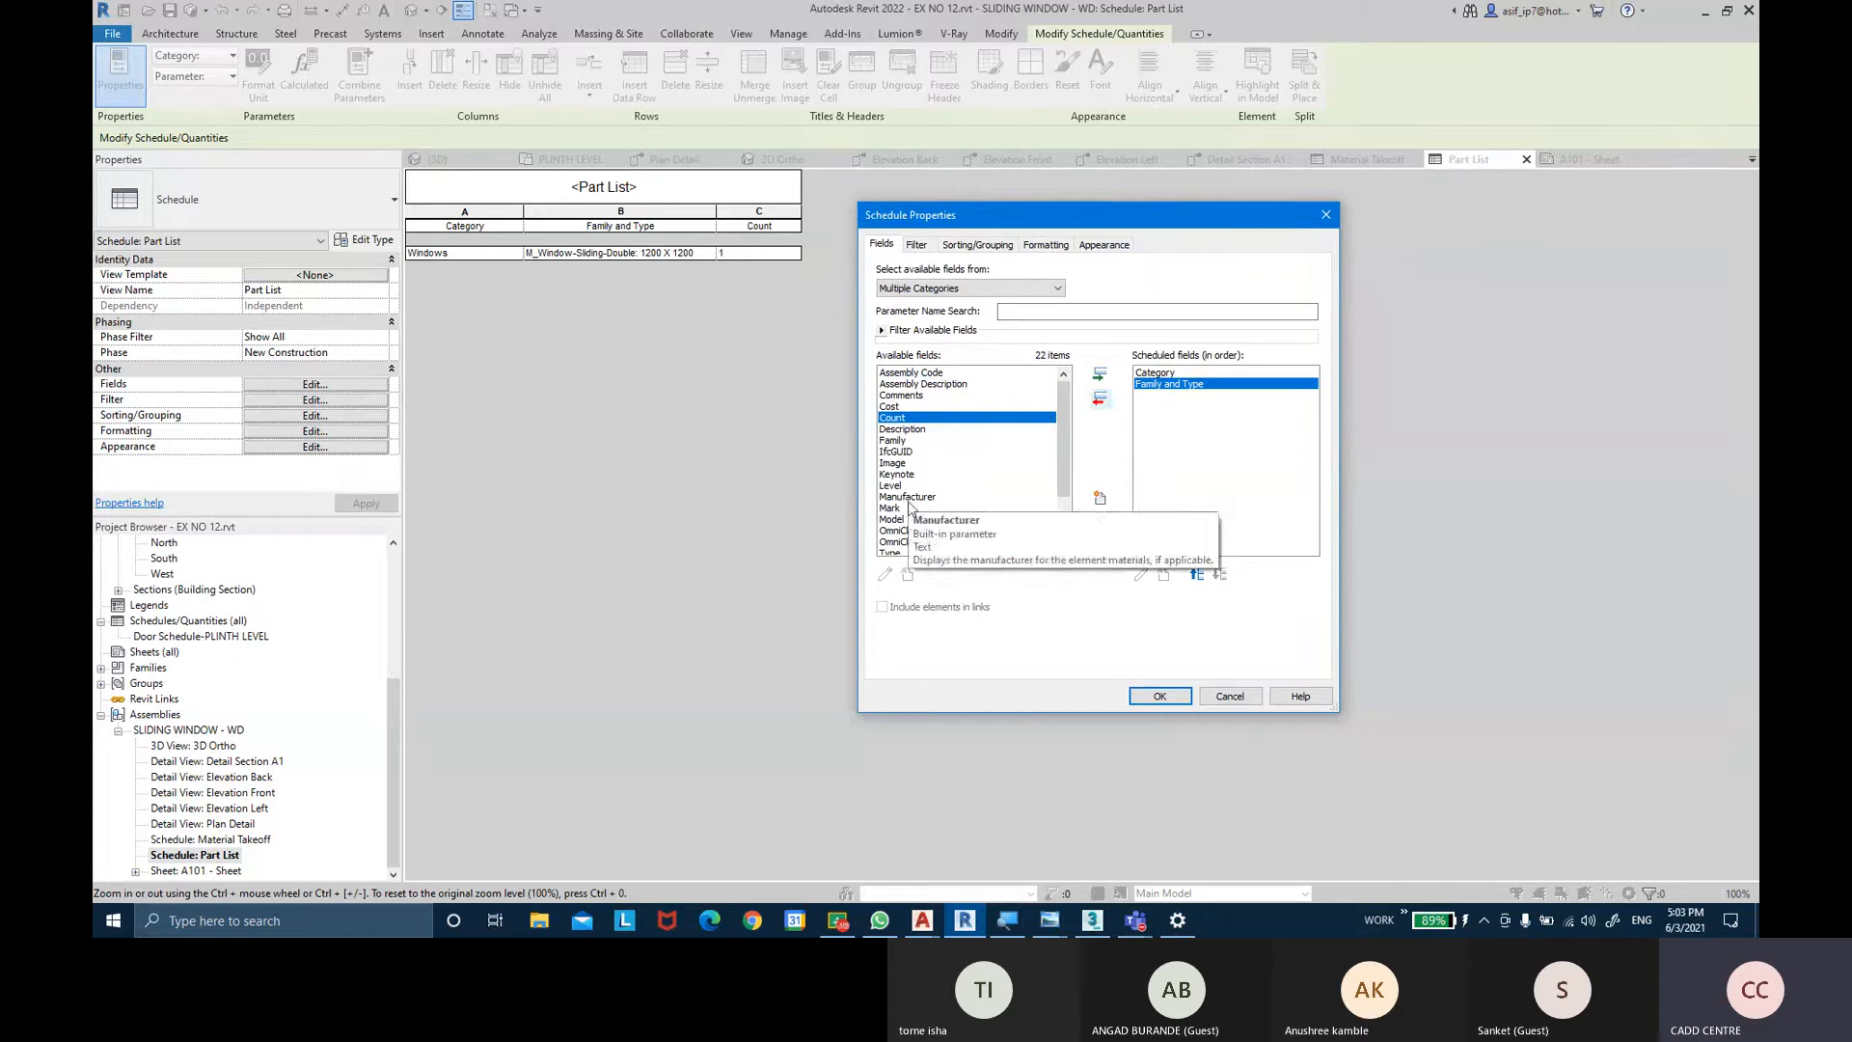
Add the Manufacturer, Model and Type Mark fields to the Part List schedule and apply the field changes.
left_click(951, 496)
double_click(951, 496)
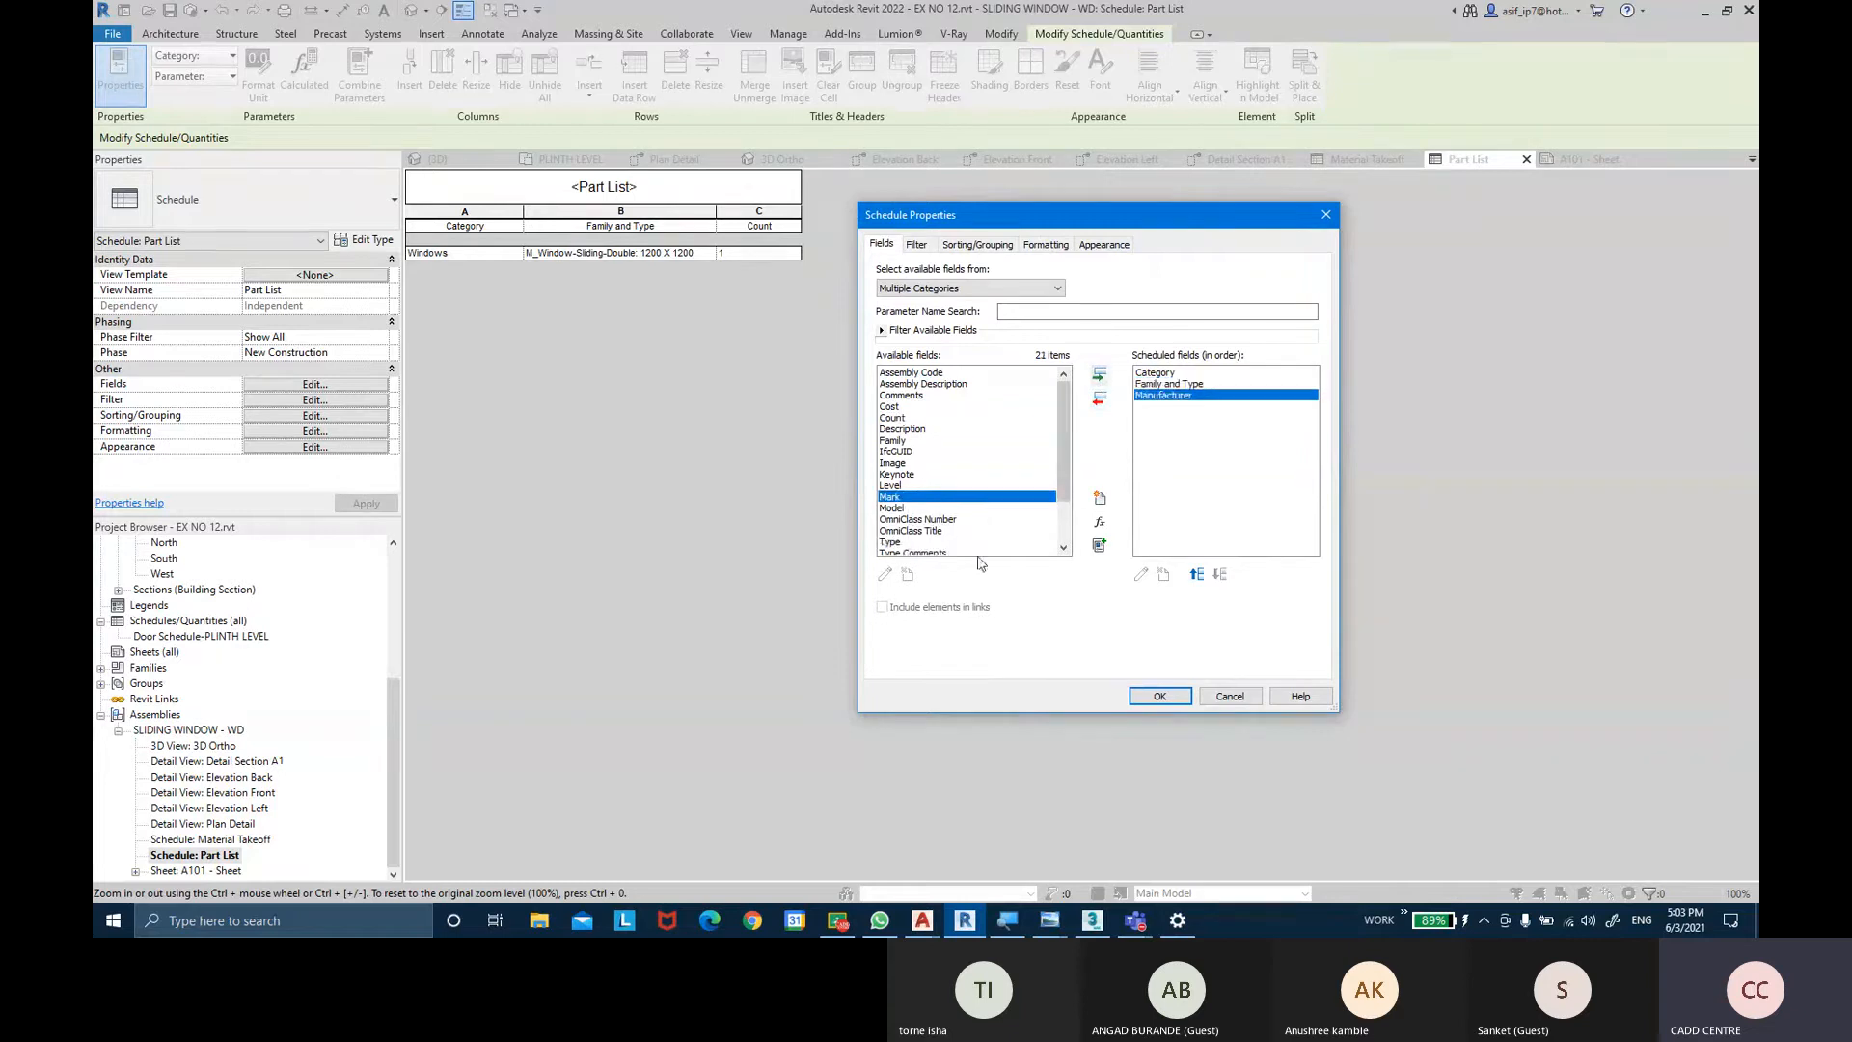
left_click(900, 510)
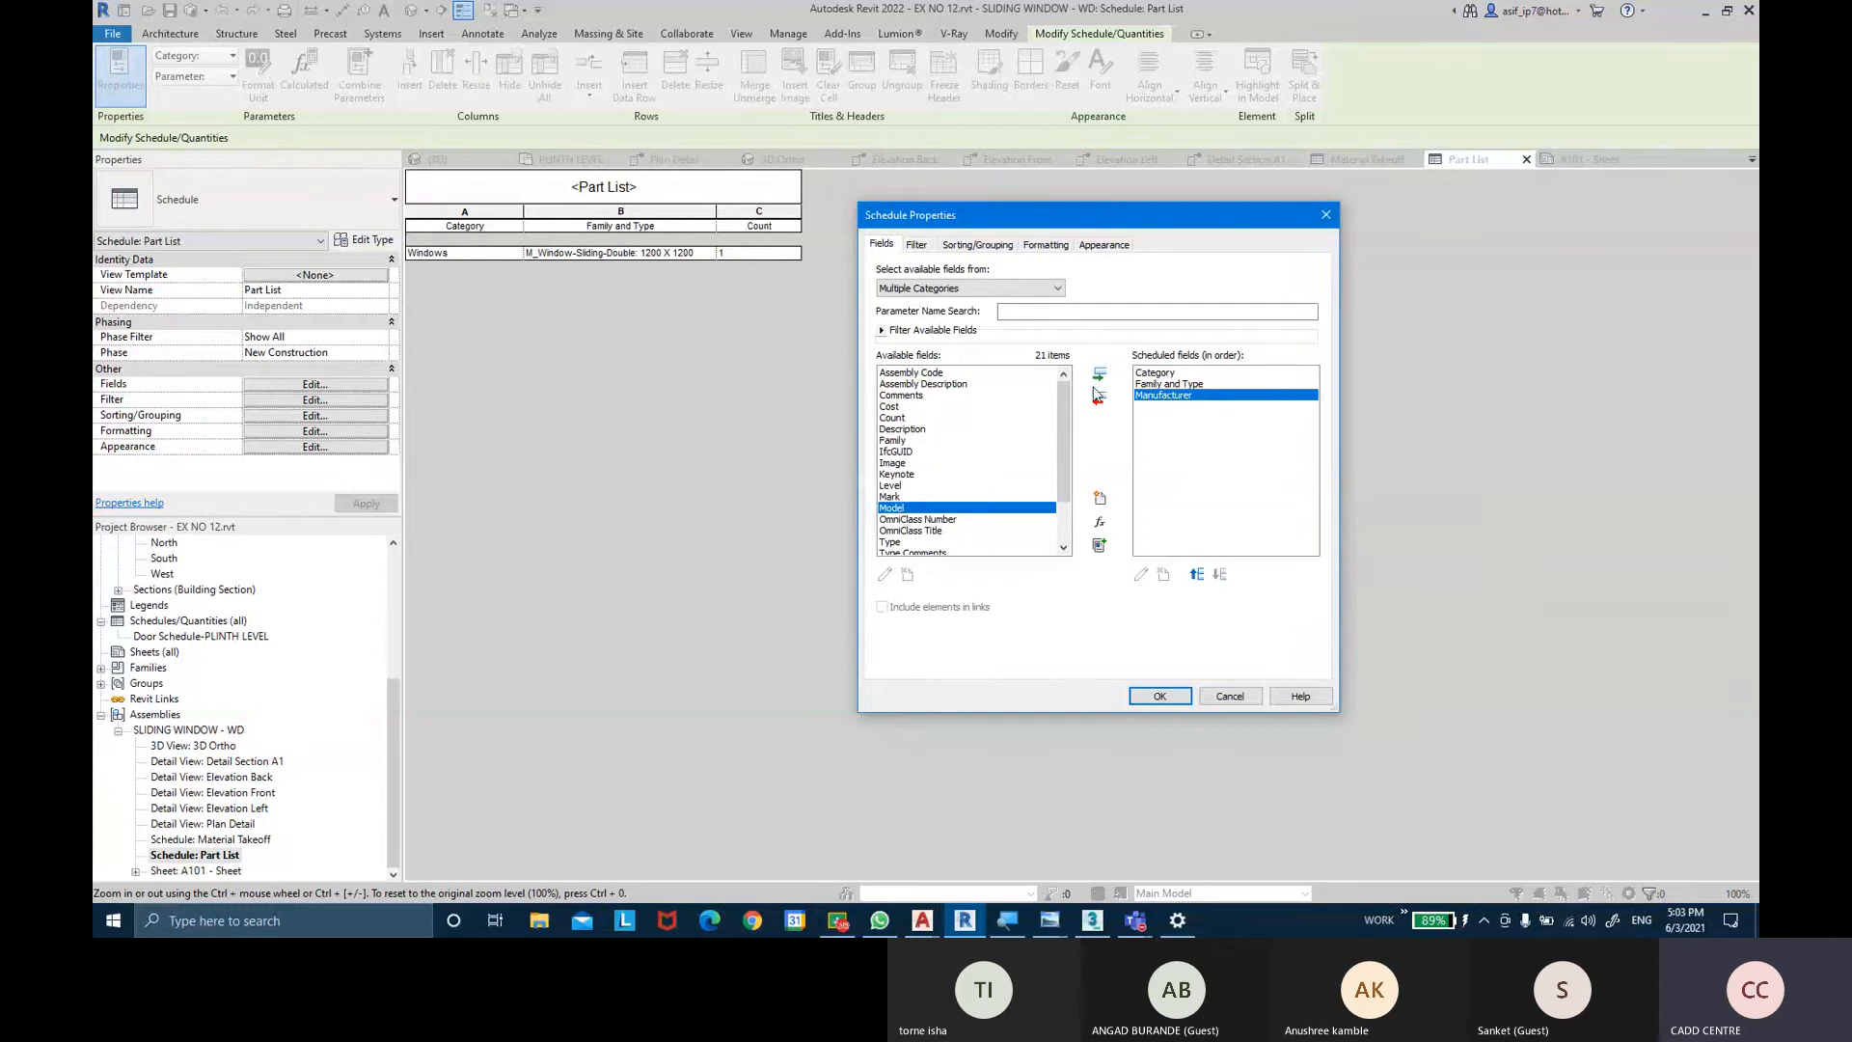
left_click(1099, 373)
scroll(945, 512, "down", 1)
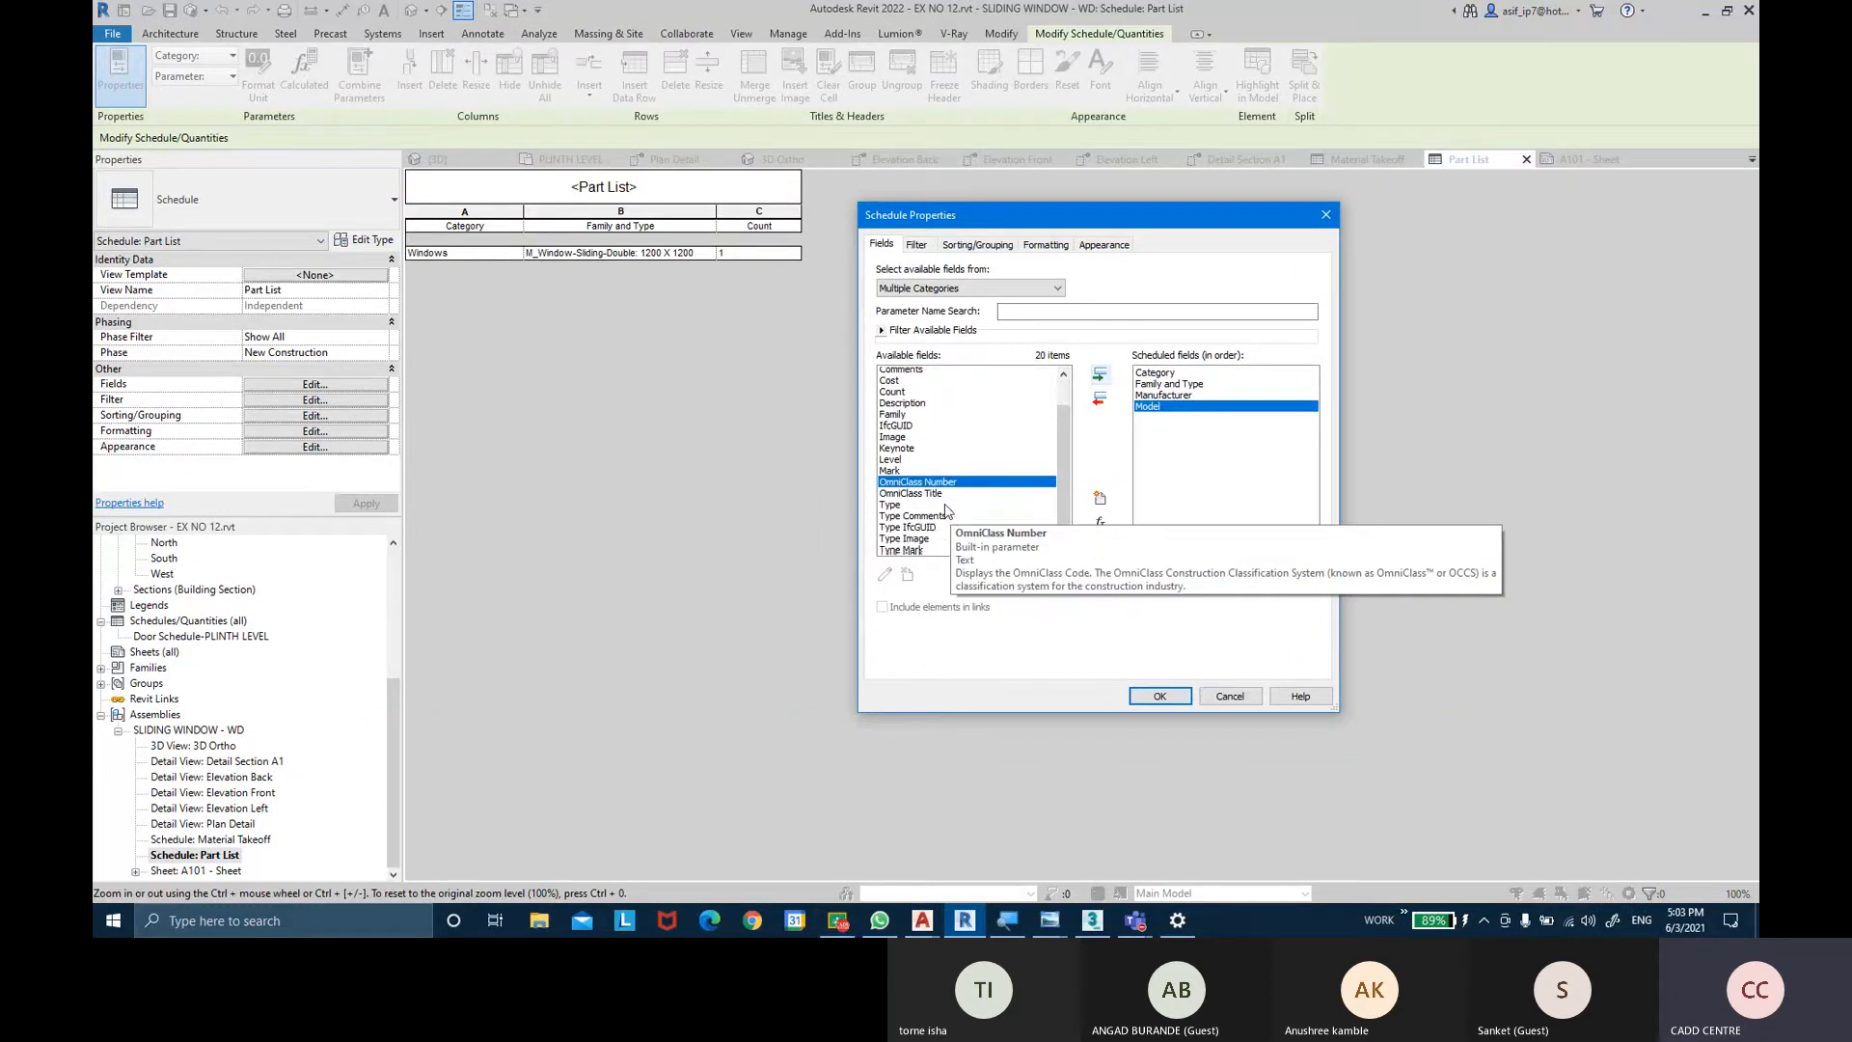
scroll(941, 518, "down", 1)
left_click(907, 531)
left_click(1100, 374)
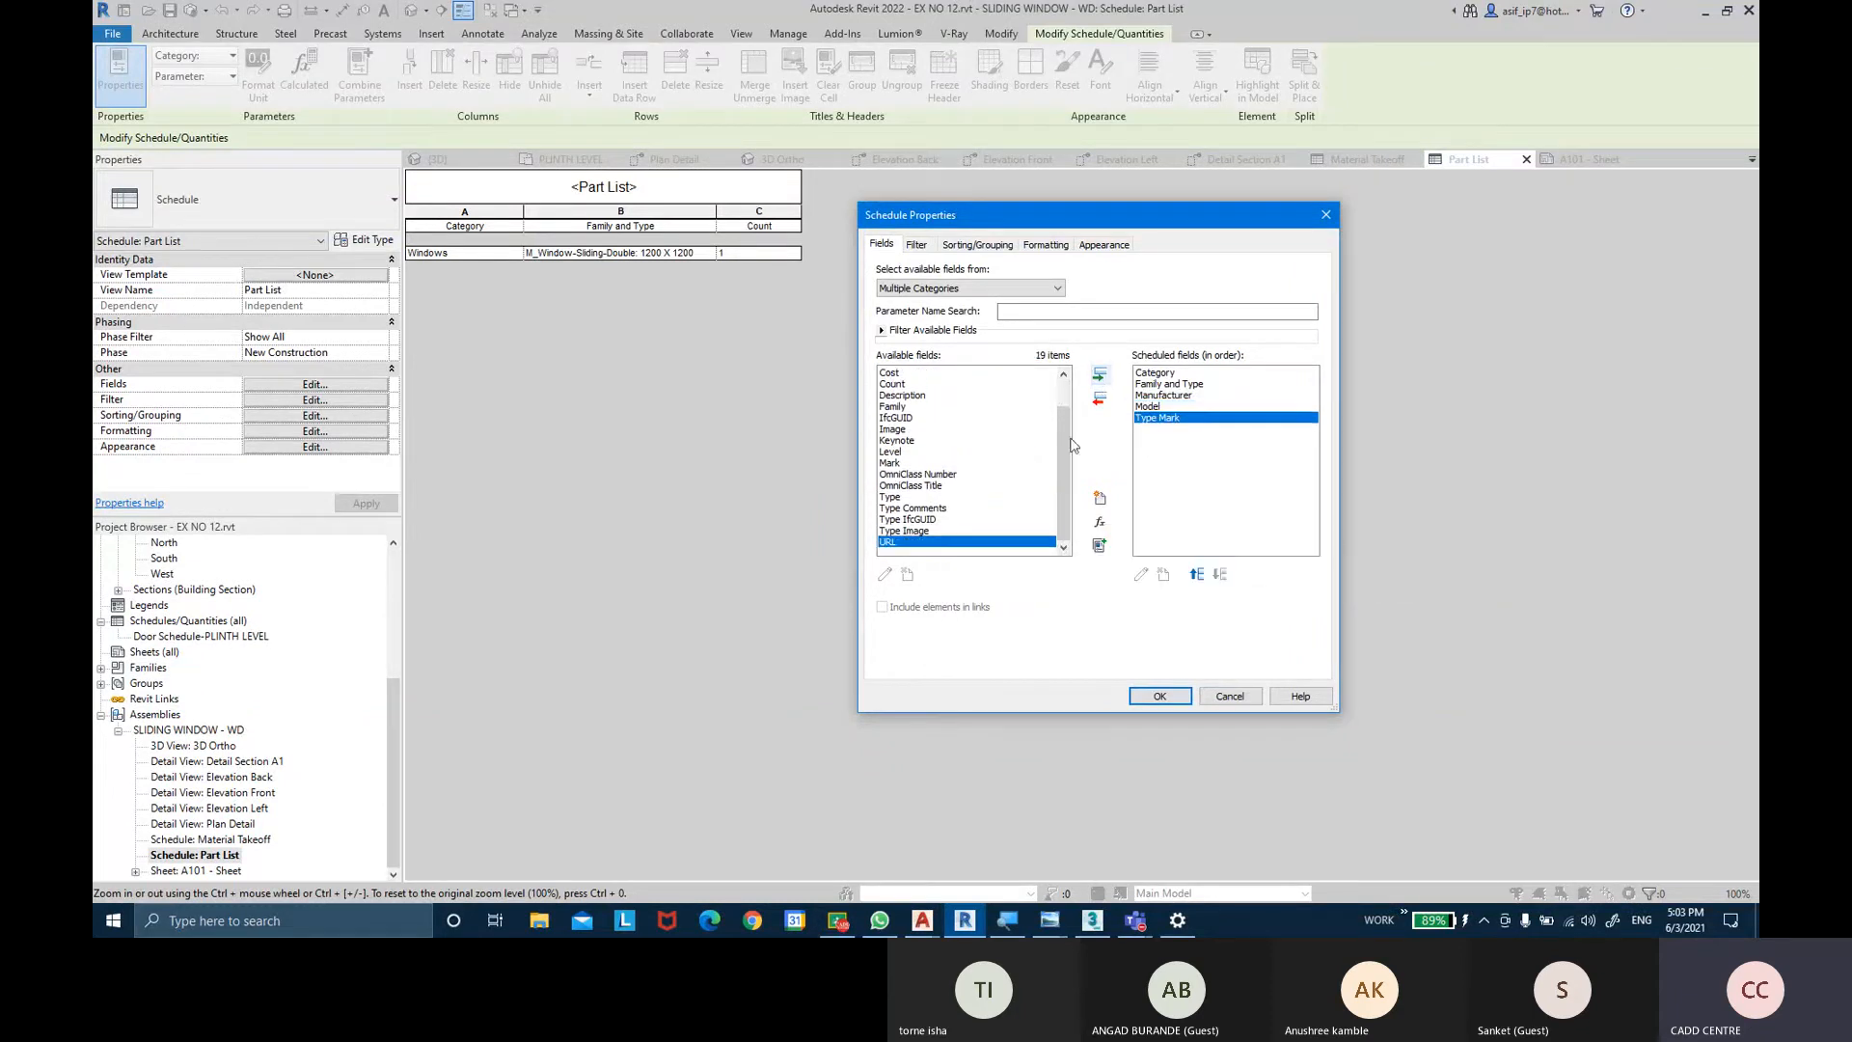
scroll(965, 516, "up", 2)
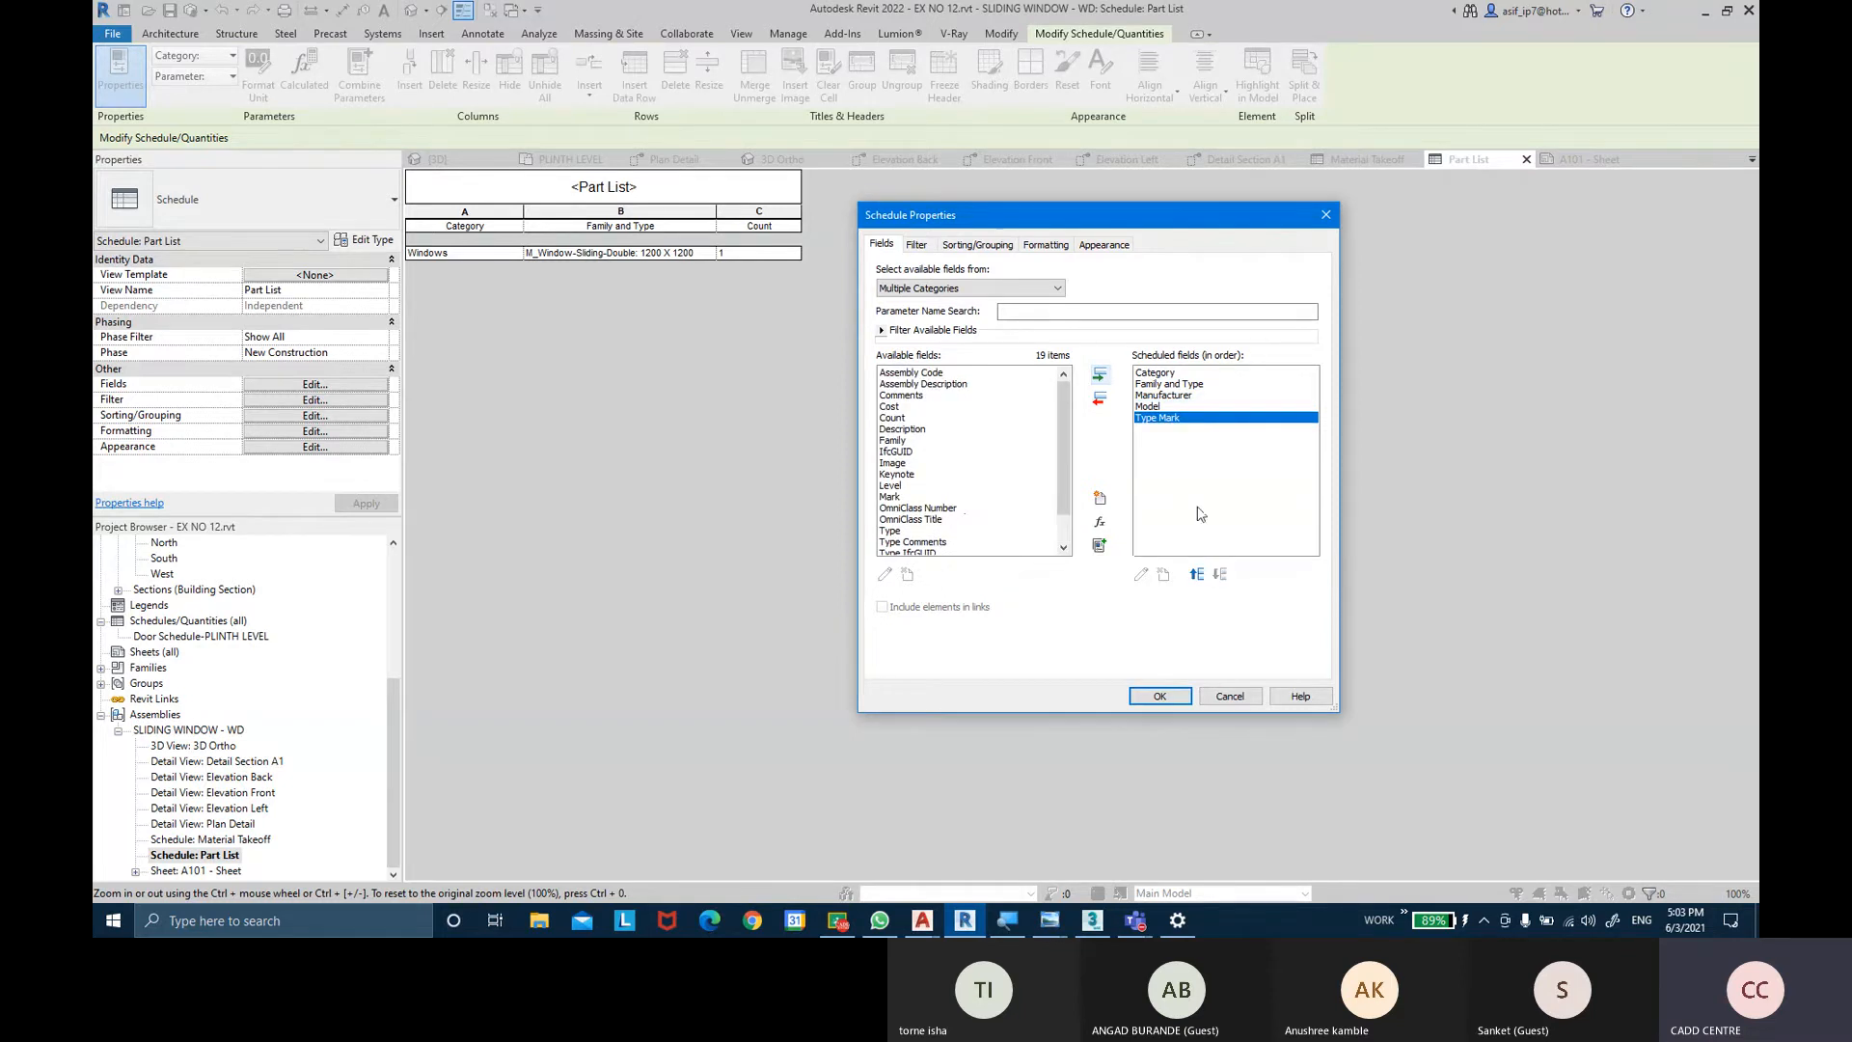
left_click(1169, 691)
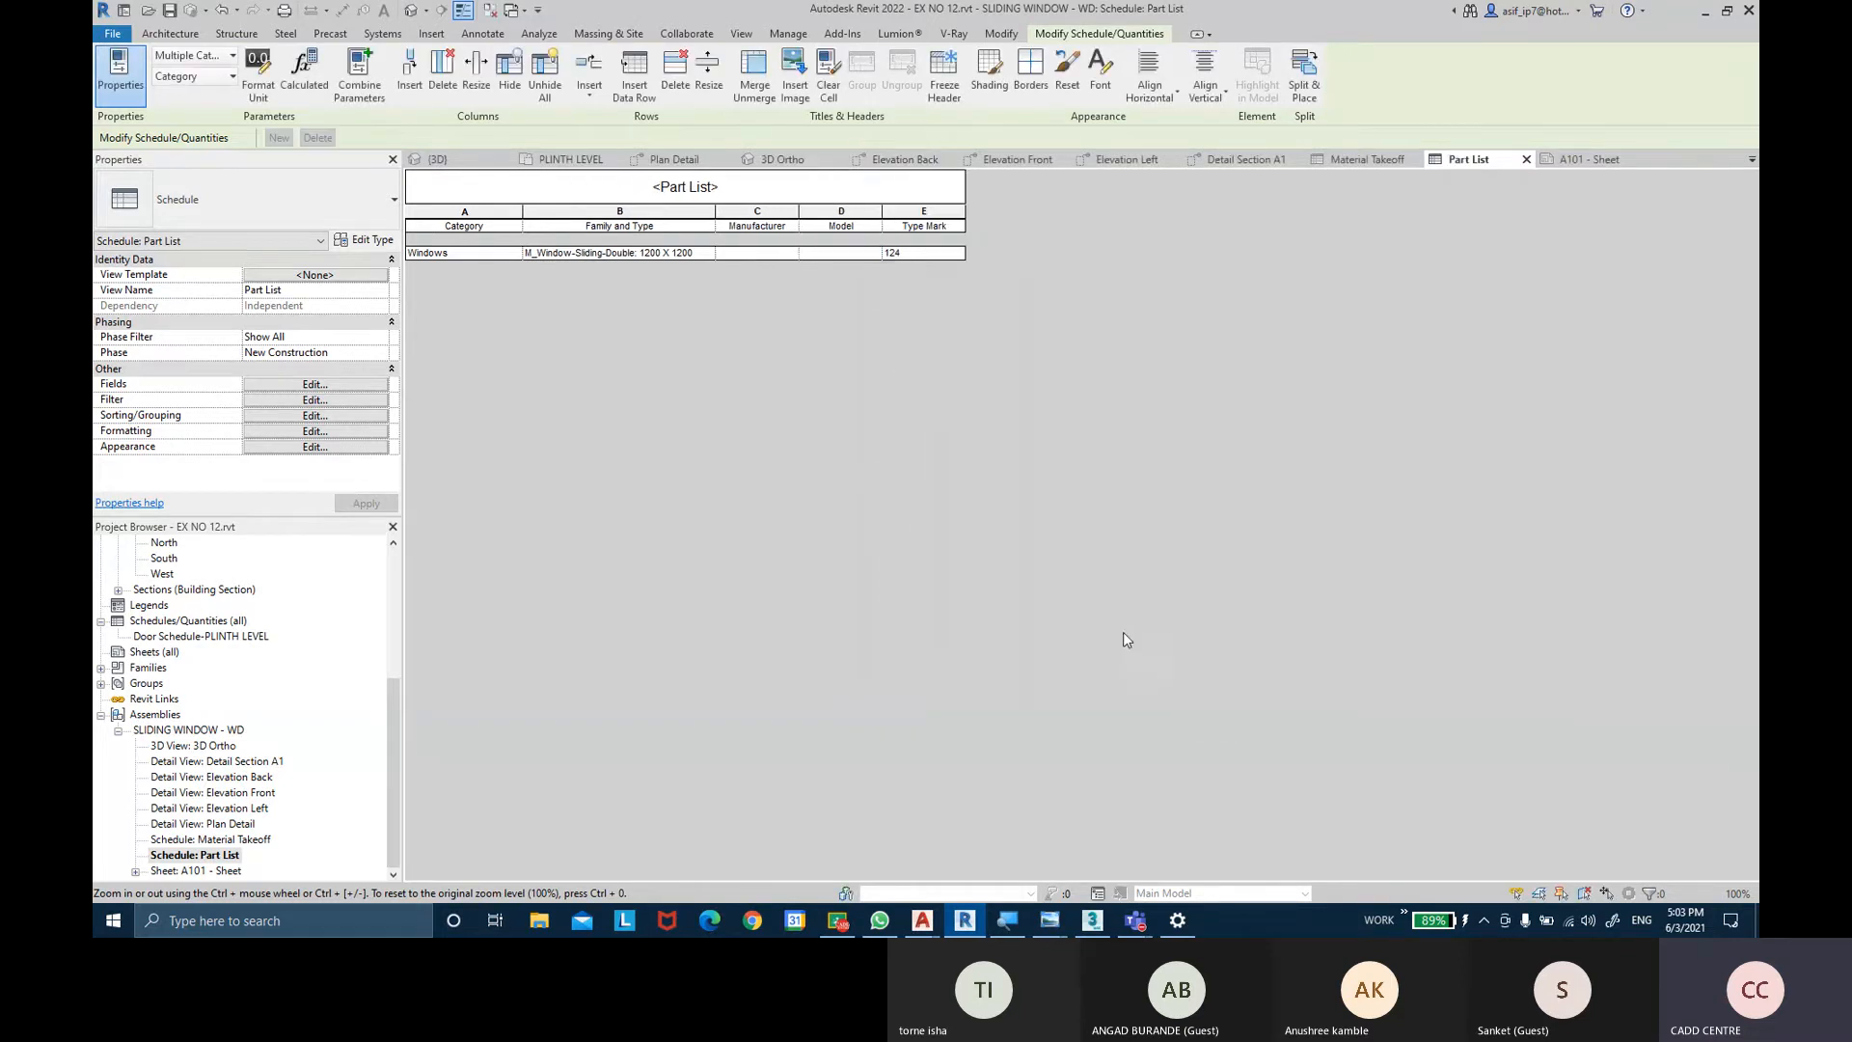
Open the assembly's 3D Ortho view and examine the type properties of the sliding window assembly.
left_click(748, 257)
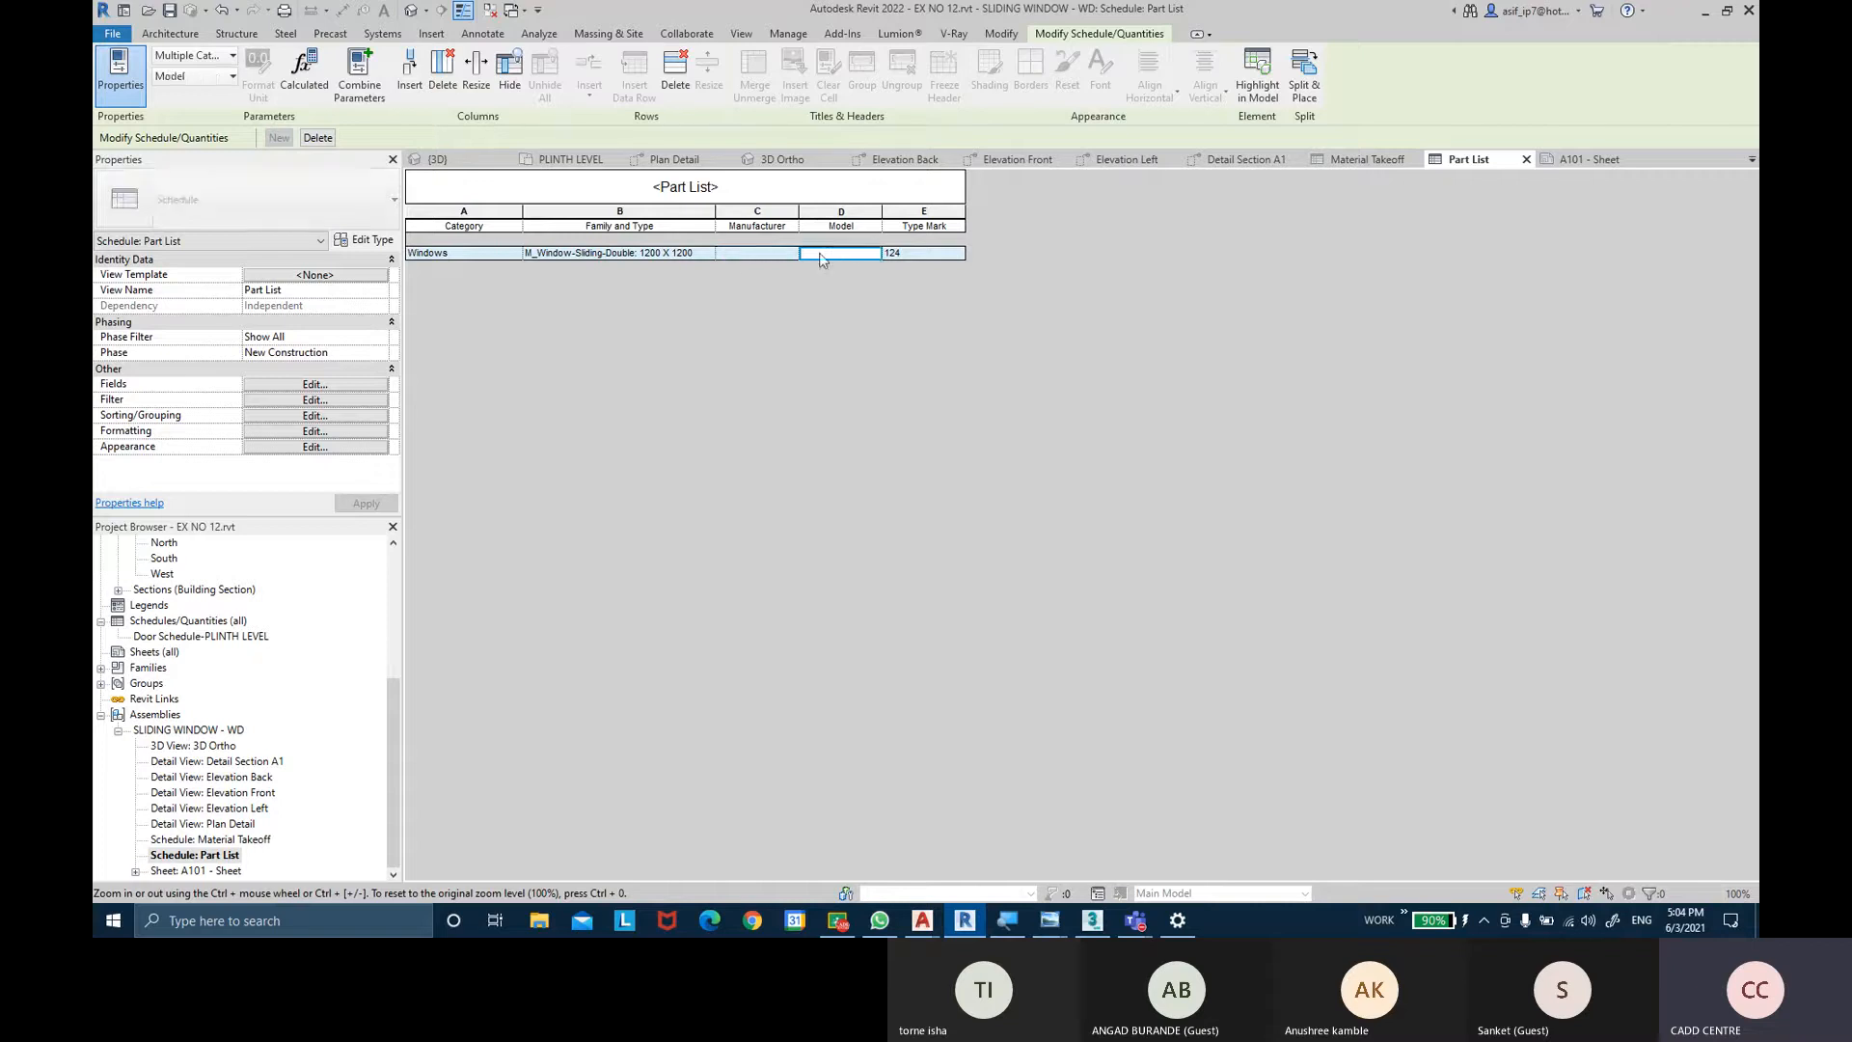
double_click(231, 746)
left_click(1084, 407)
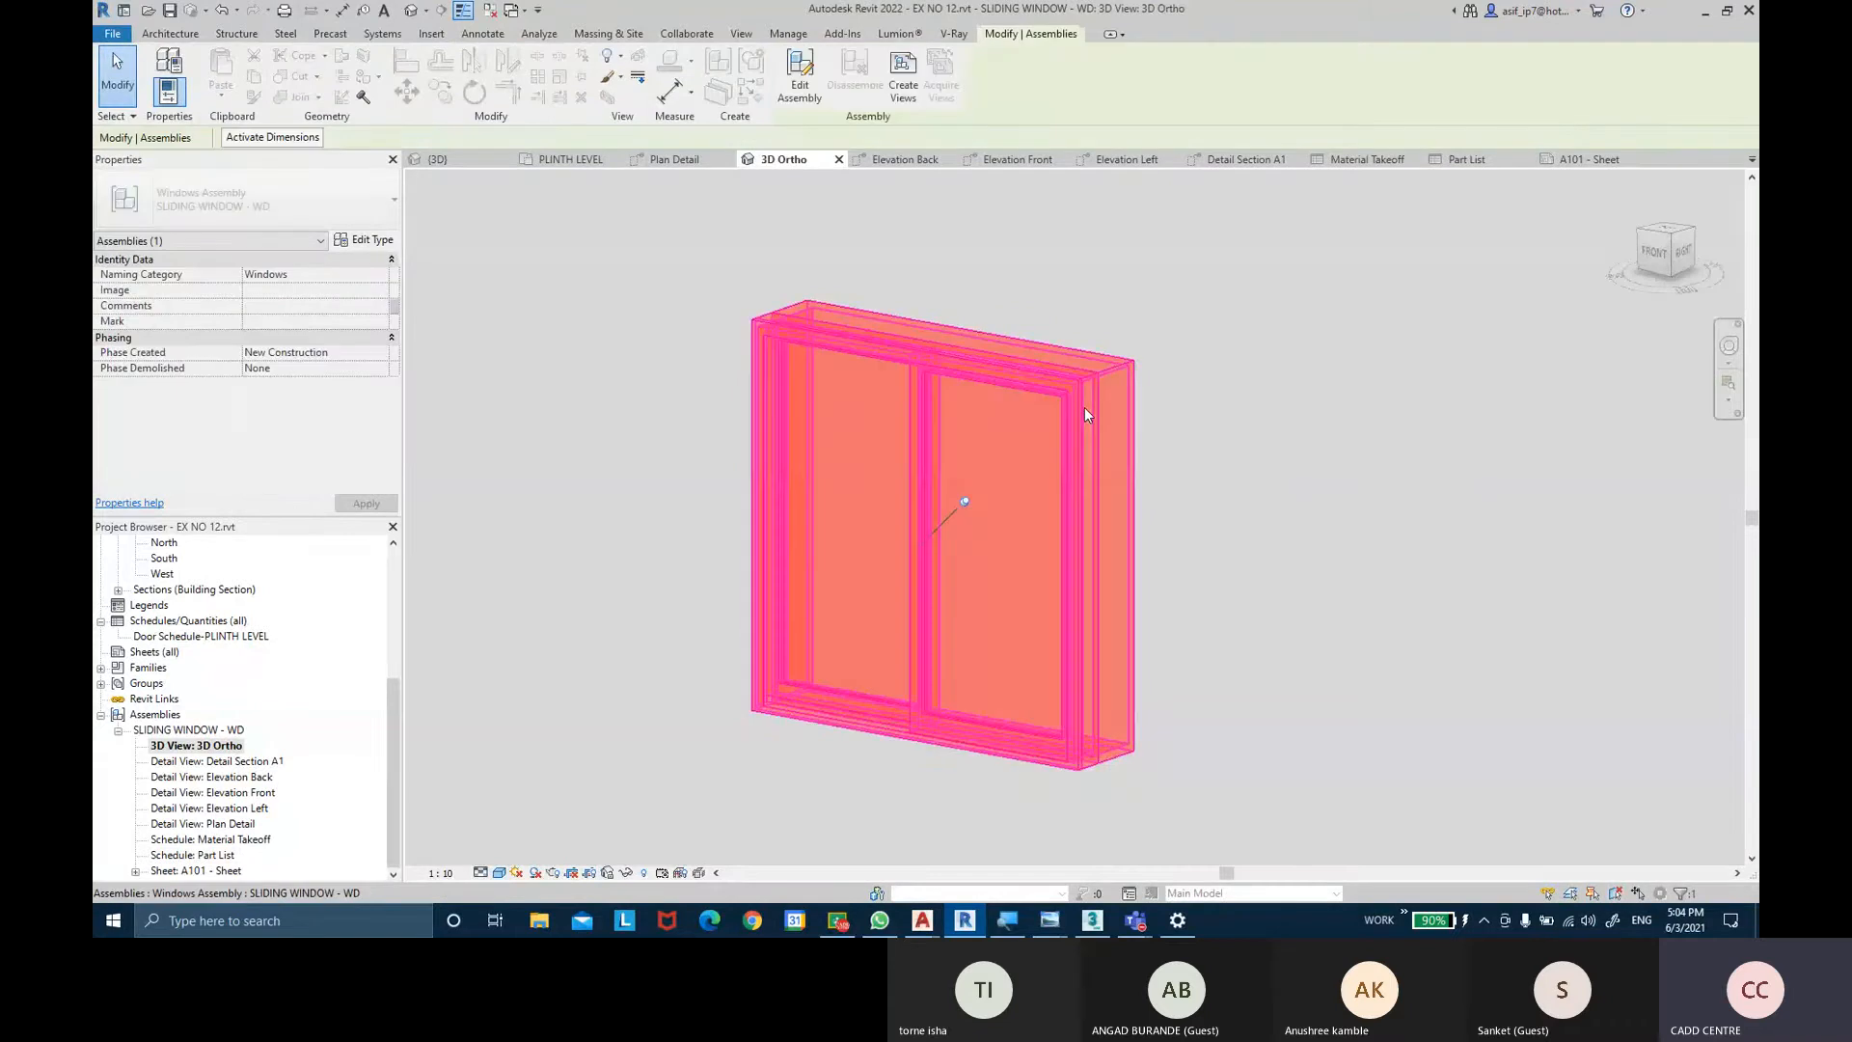
left_click(365, 240)
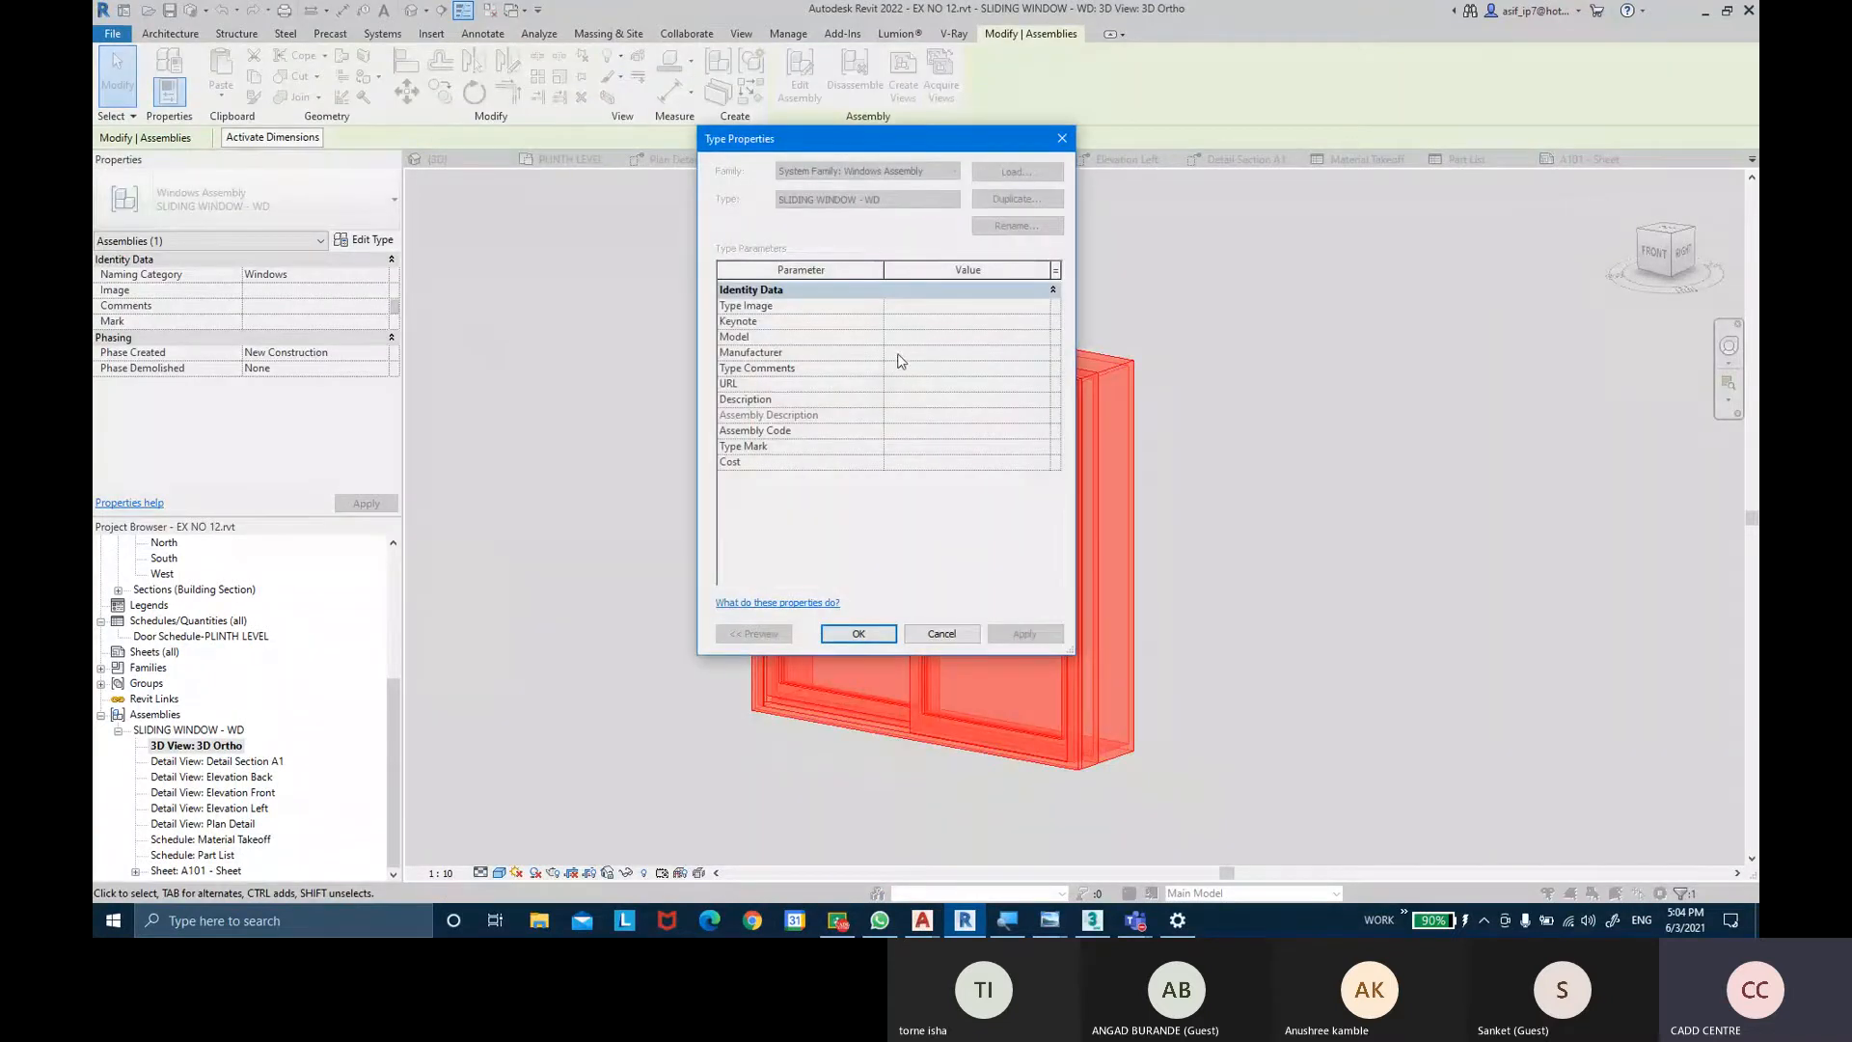
key("Escape")
key("Escape")
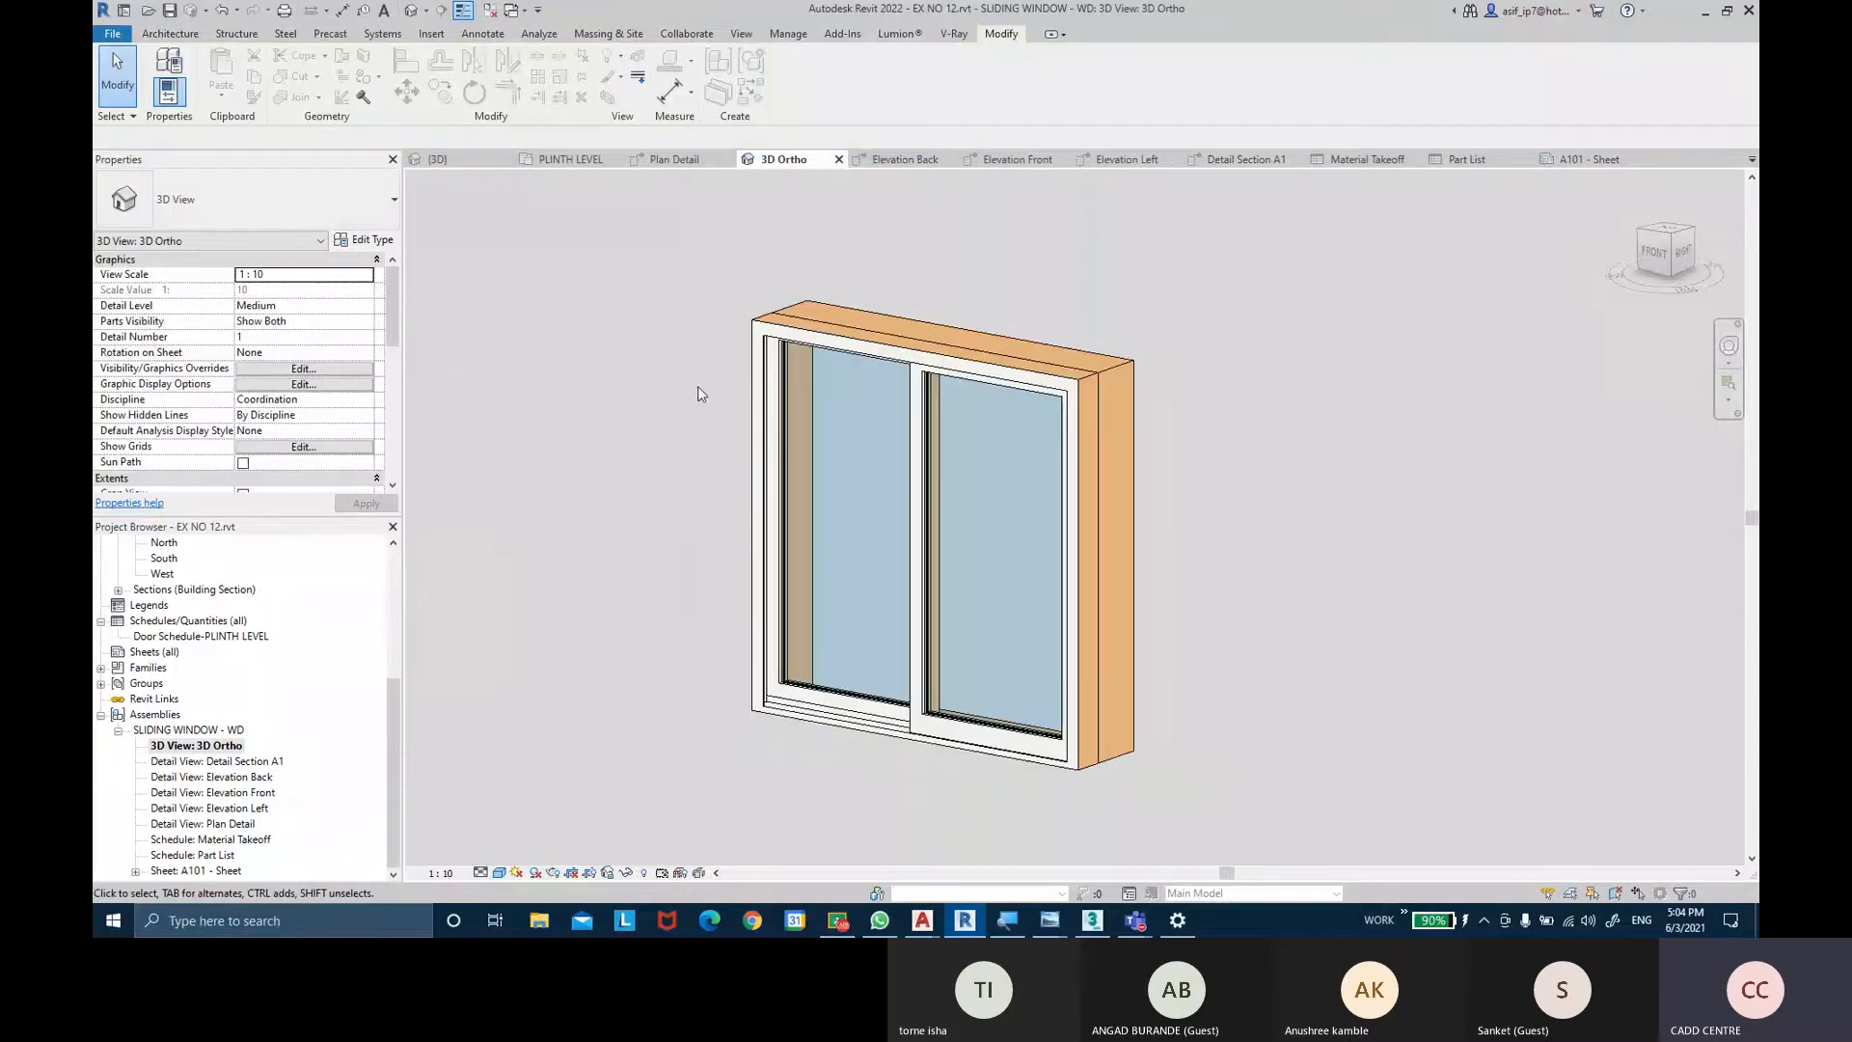
scroll(251, 627, "up", 5)
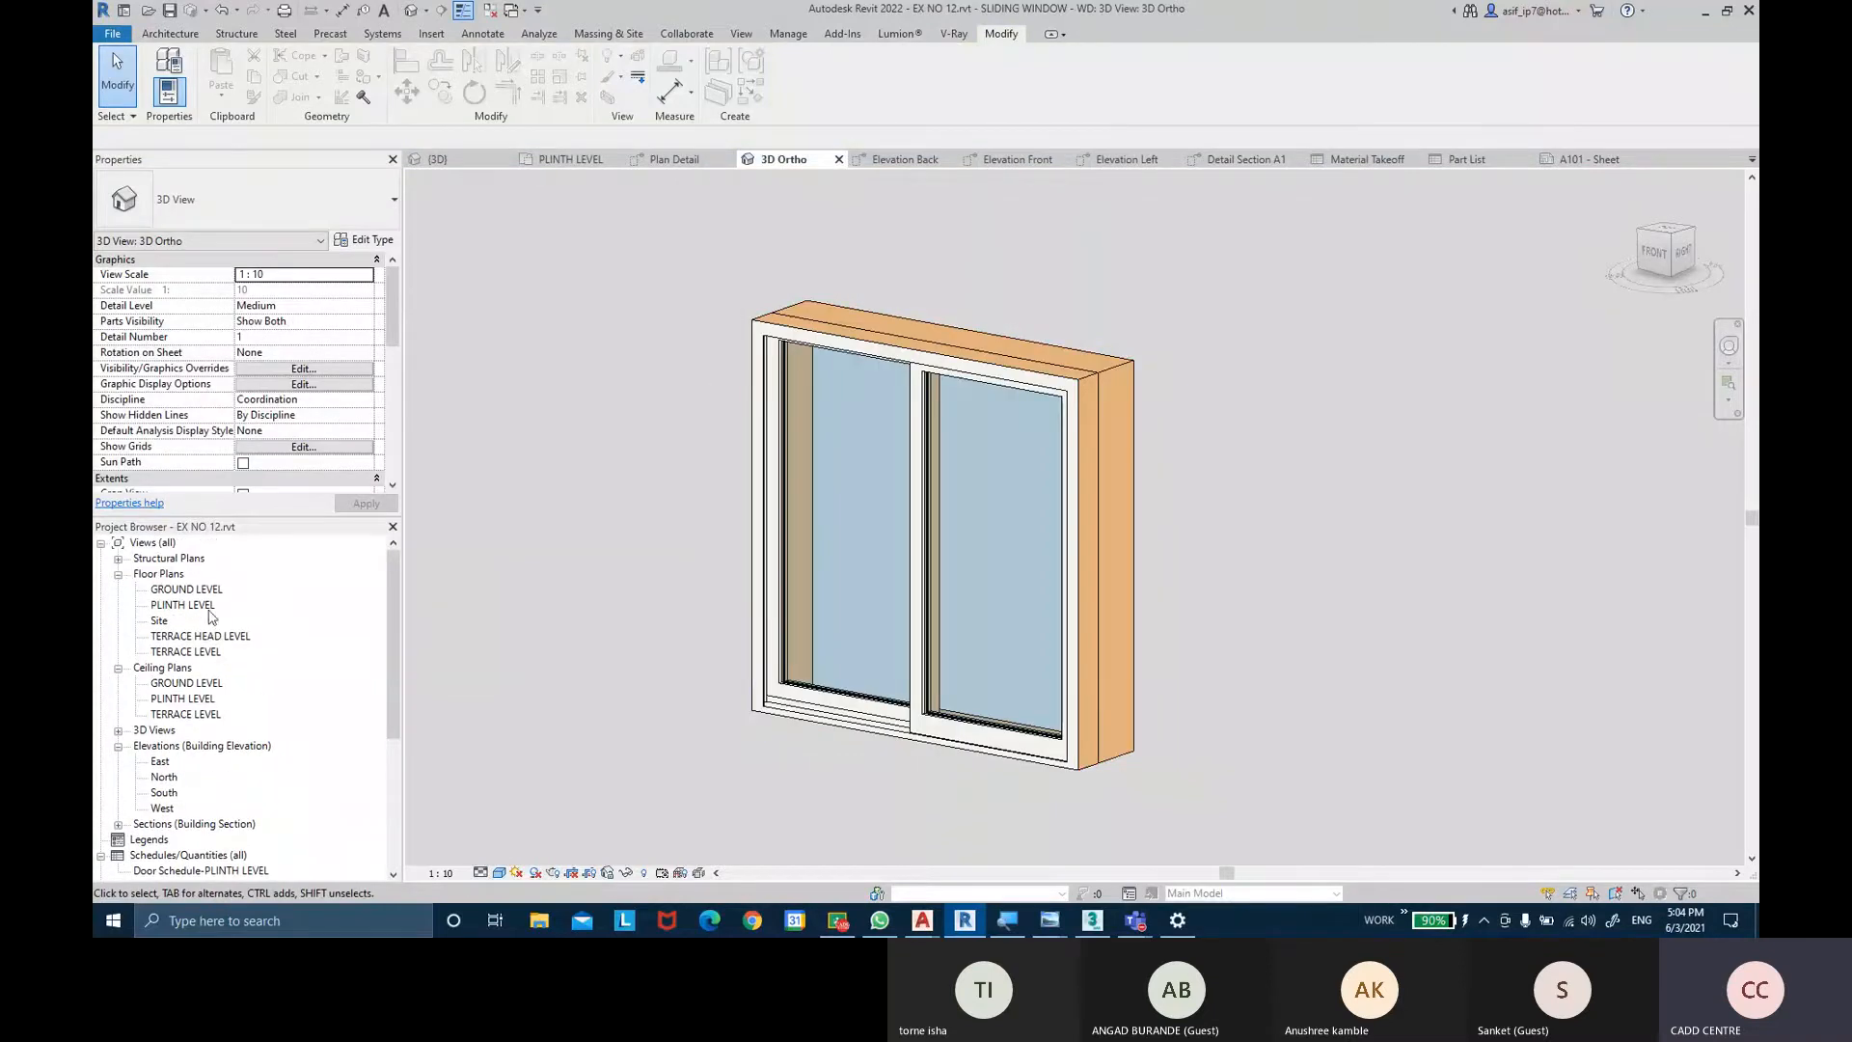
Open the type properties of the sliding window assembly below the living room in the PLINTH LEVEL plan and set its manufacturer to SAINT GOBIN.
double_click(183, 605)
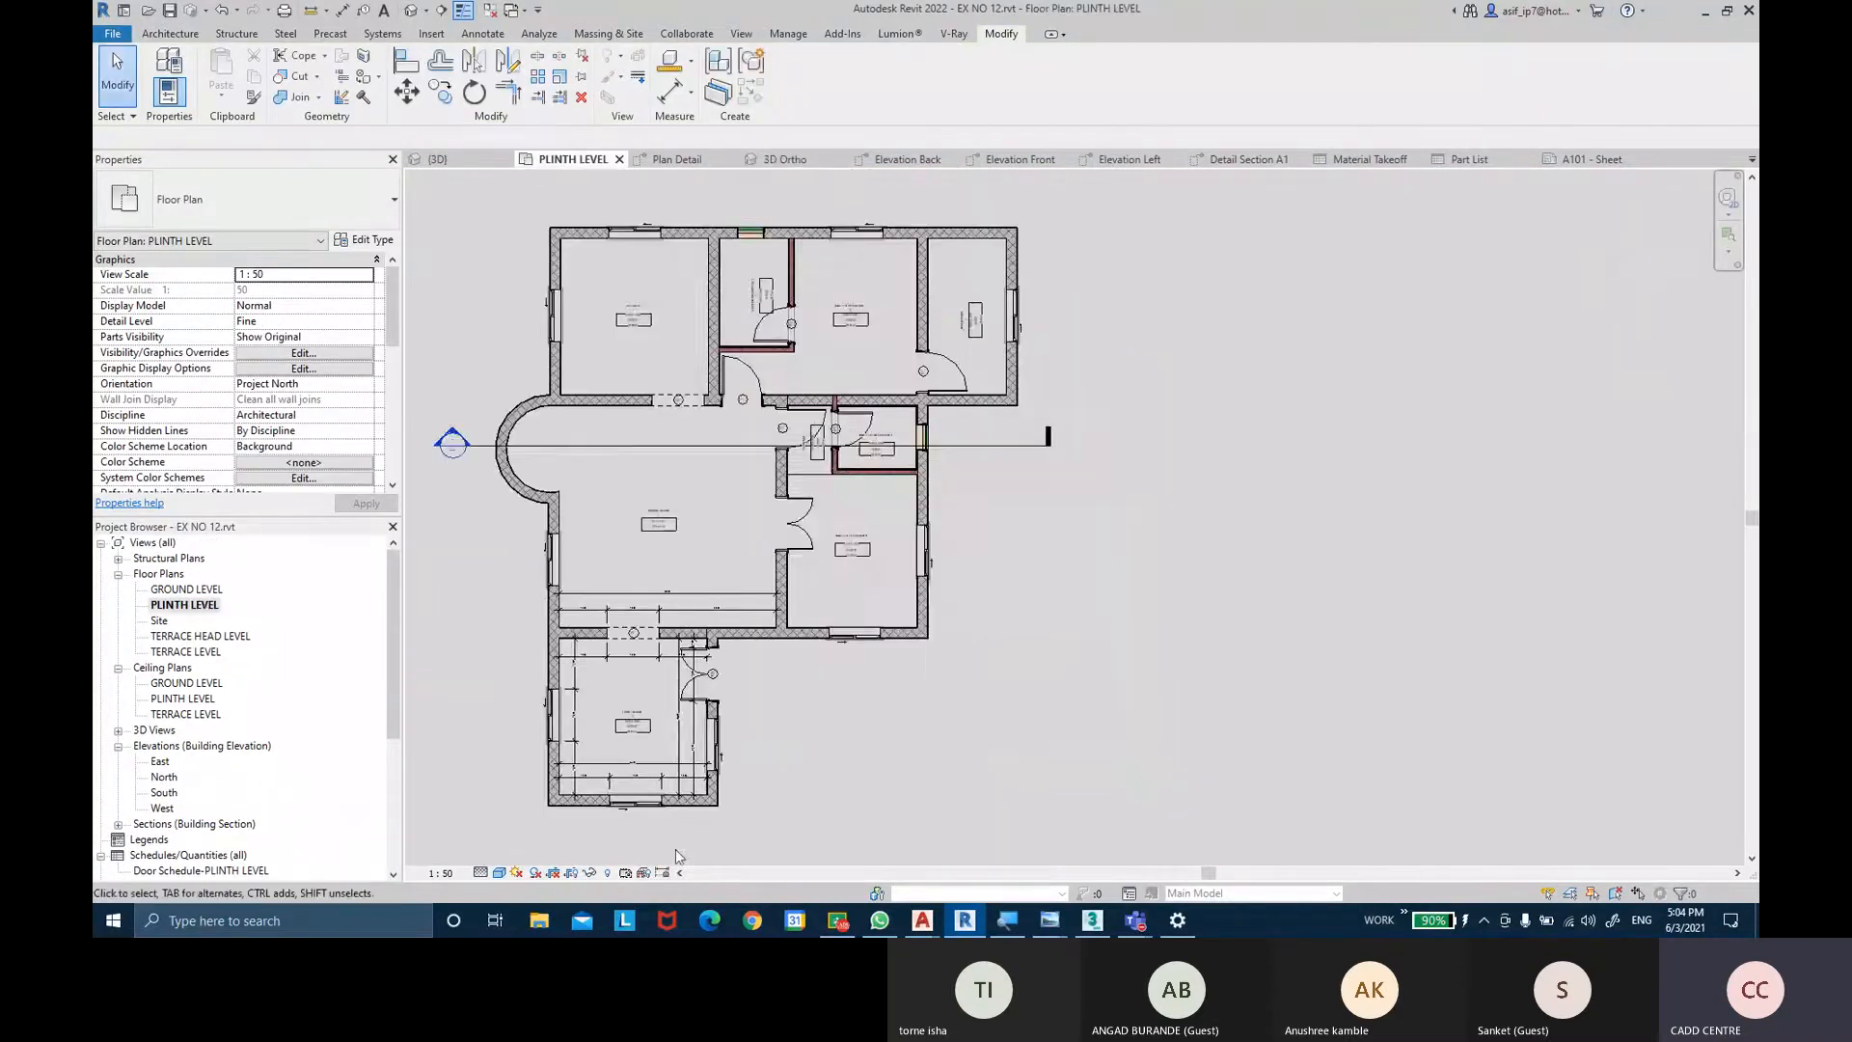
scroll(637, 791, "up", 3)
left_click(609, 734)
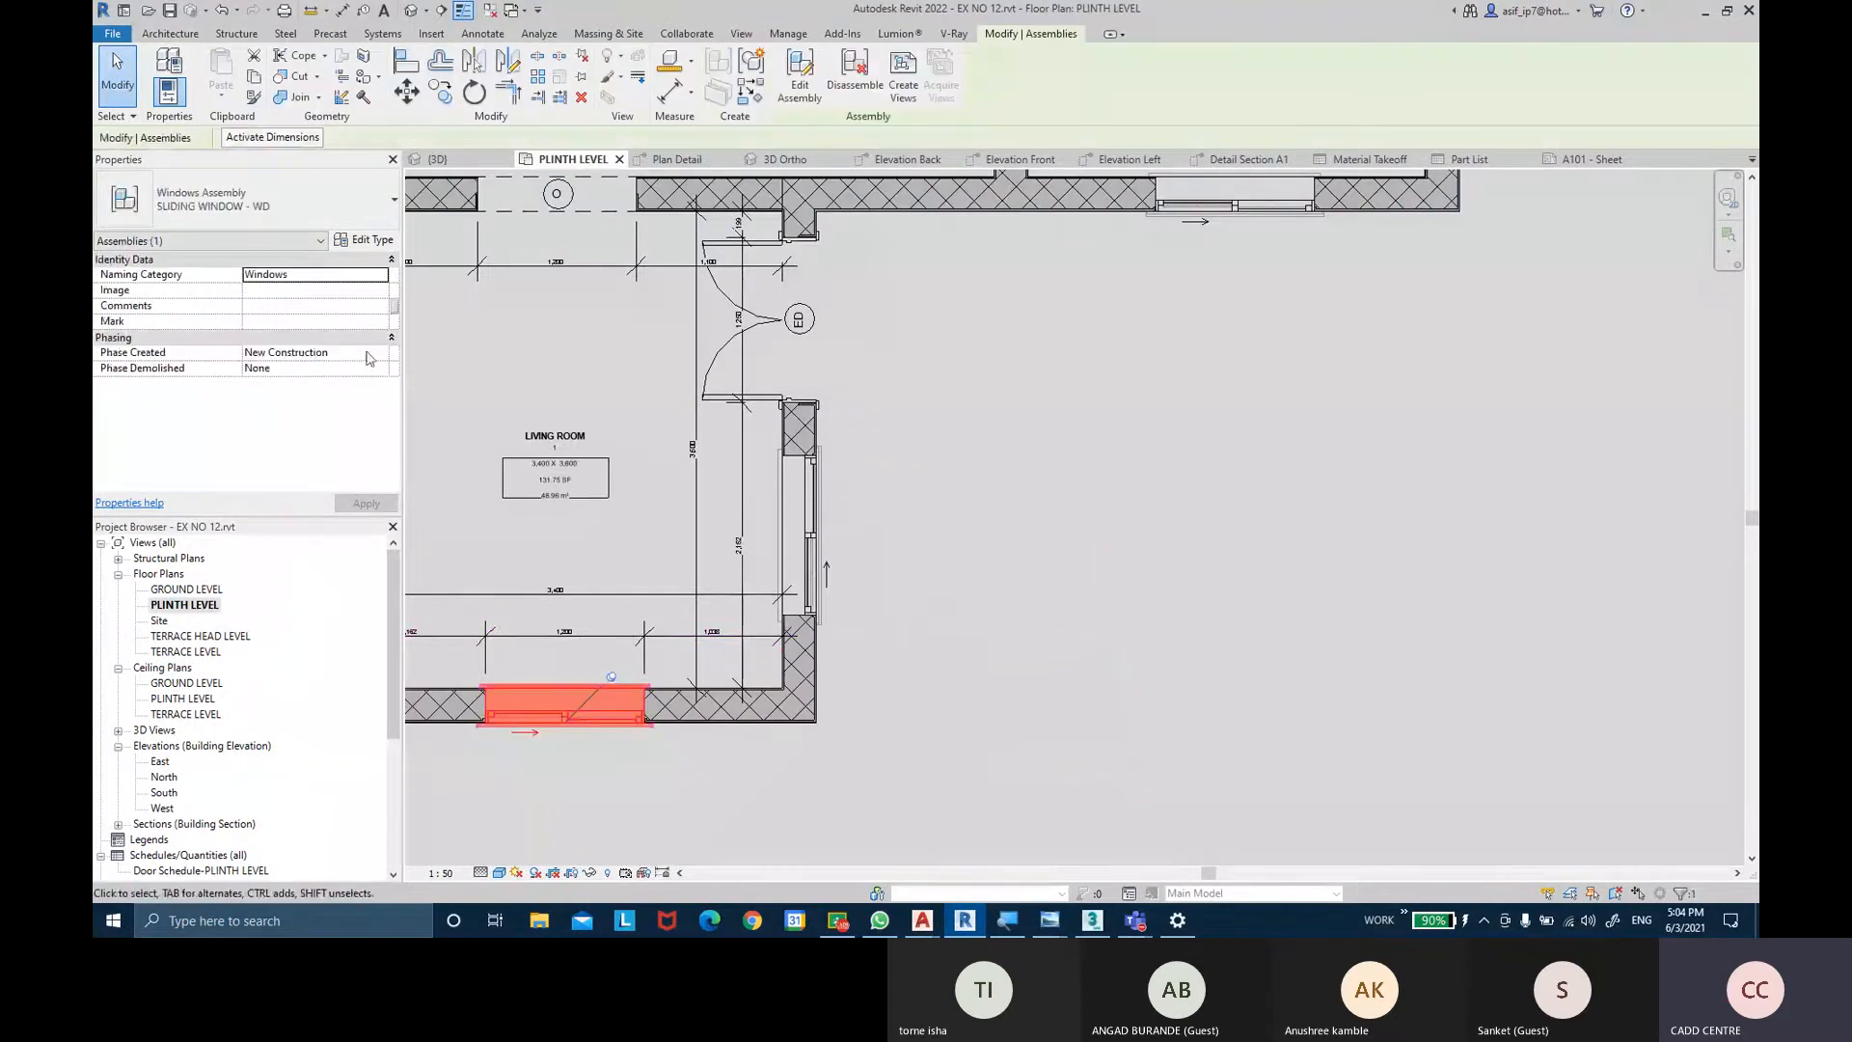
left_click(367, 240)
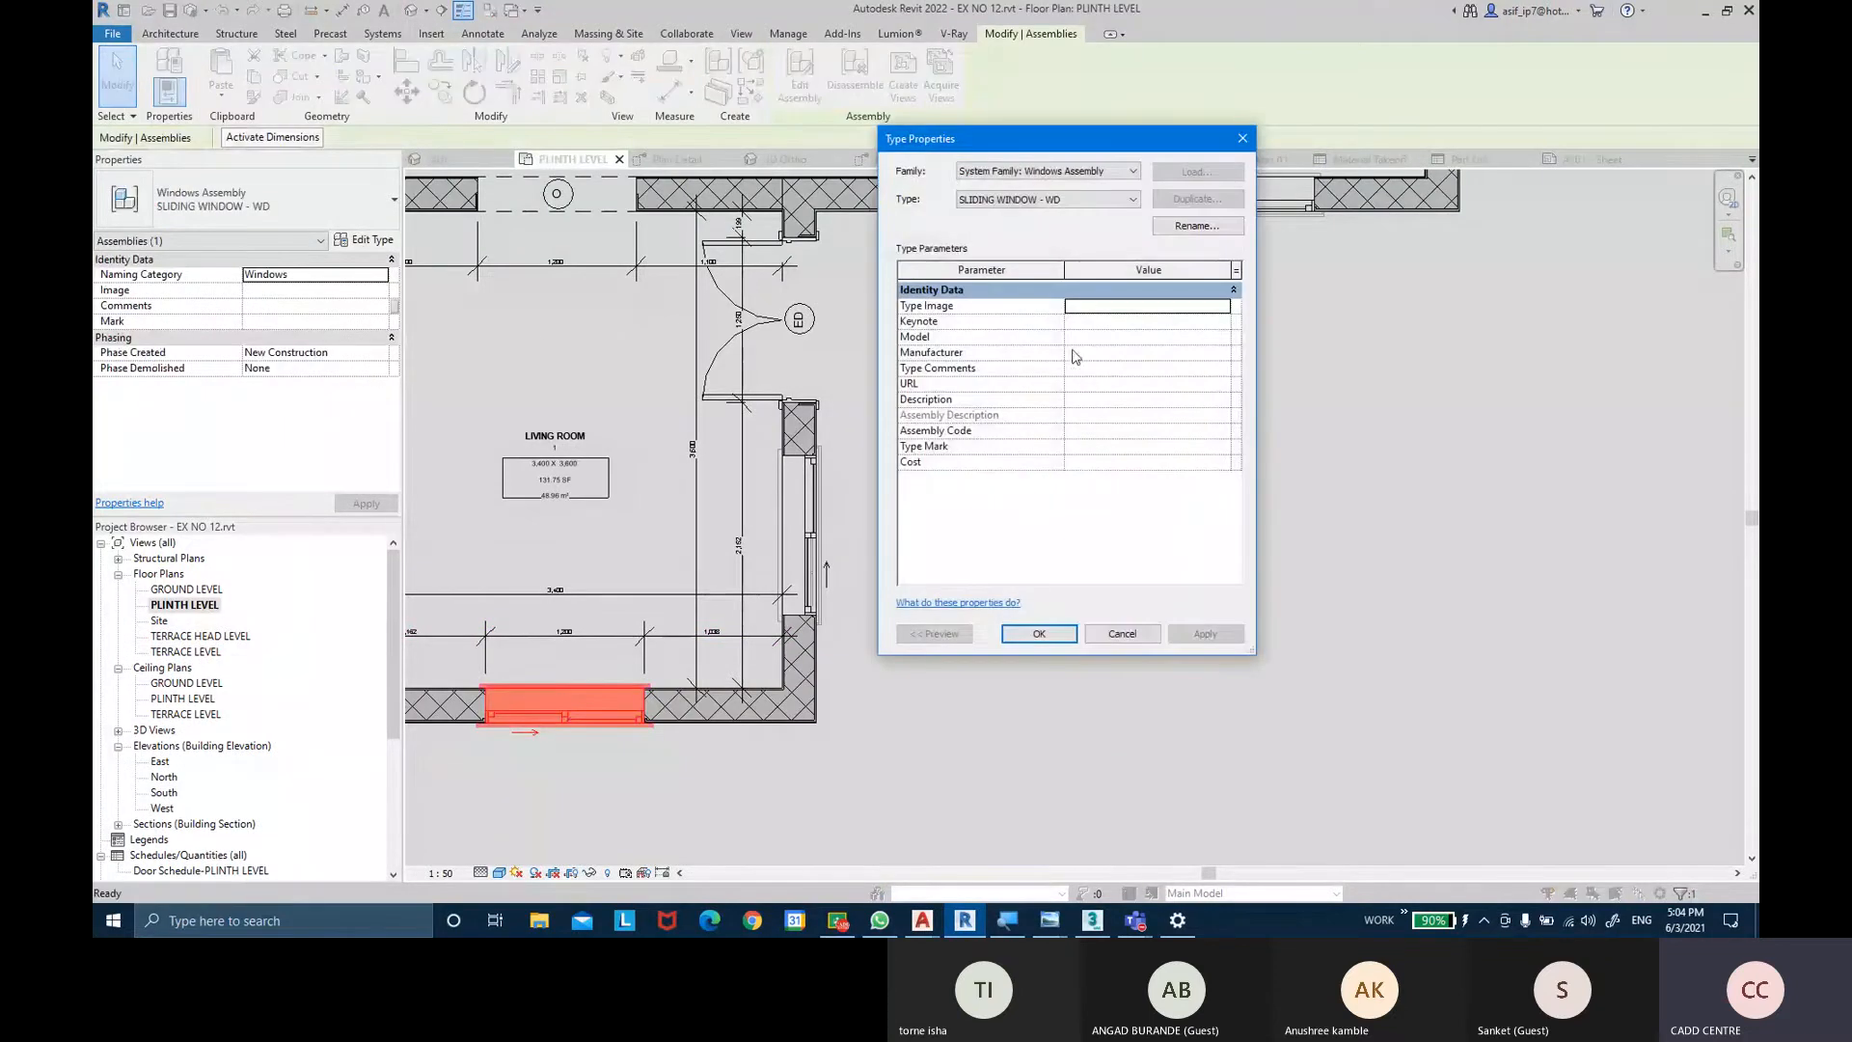
left_click(1085, 353)
type("SAINT")
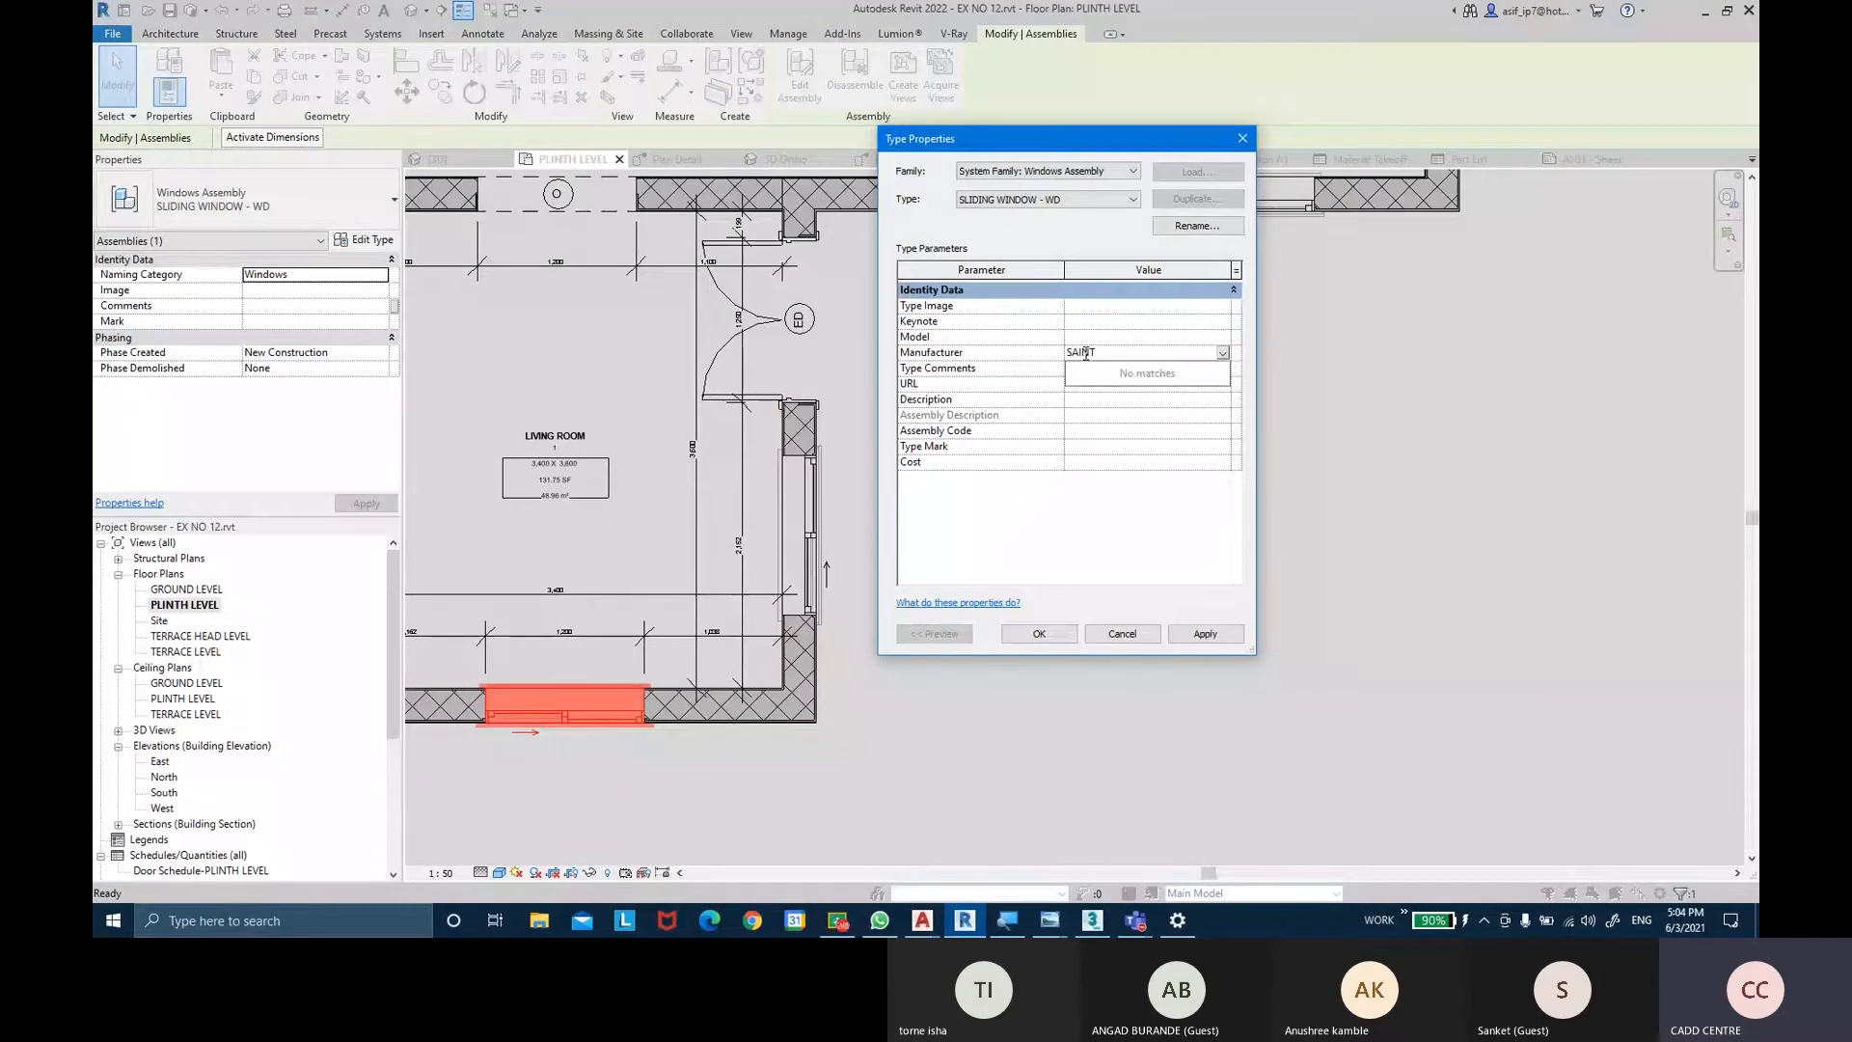
type(" GOBIN")
Set the sliding window assembly's type mark to W and its cost to 20000, and apply the type changes.
left_click(1087, 447)
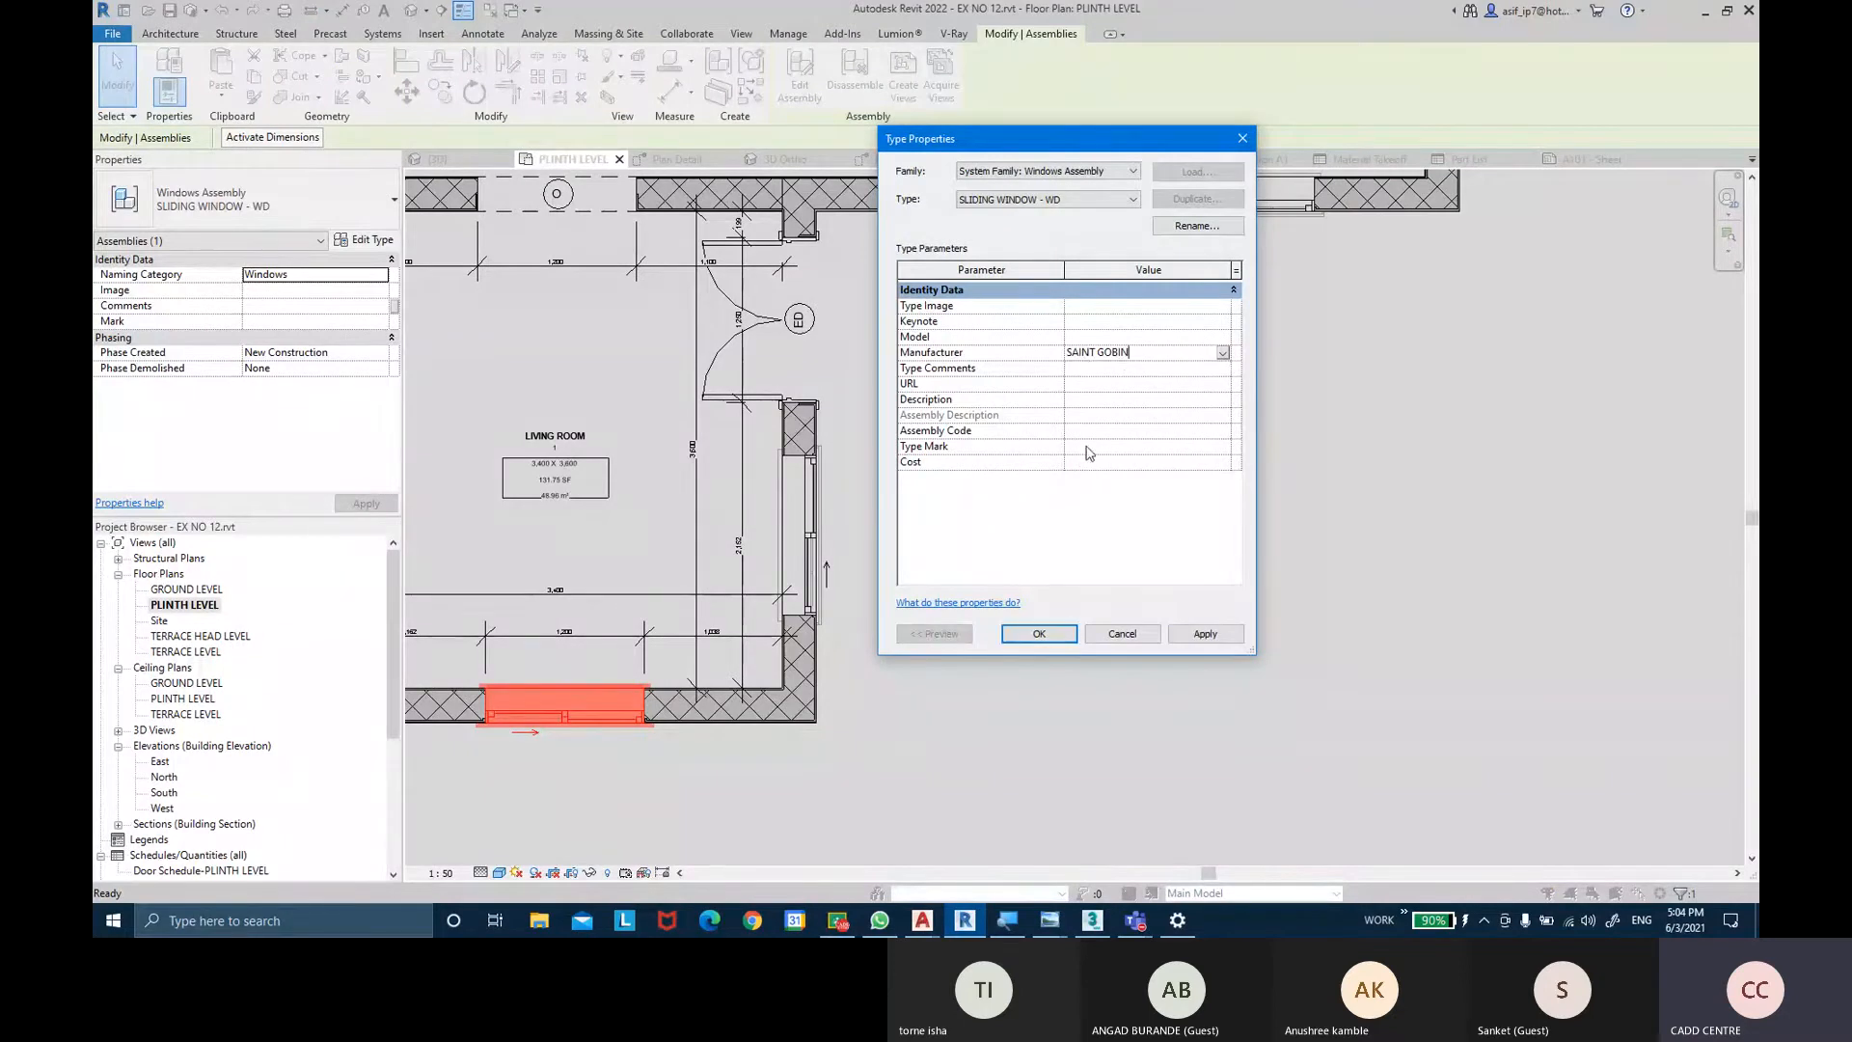
type("W")
left_click(1102, 400)
left_click(1103, 461)
key("Return")
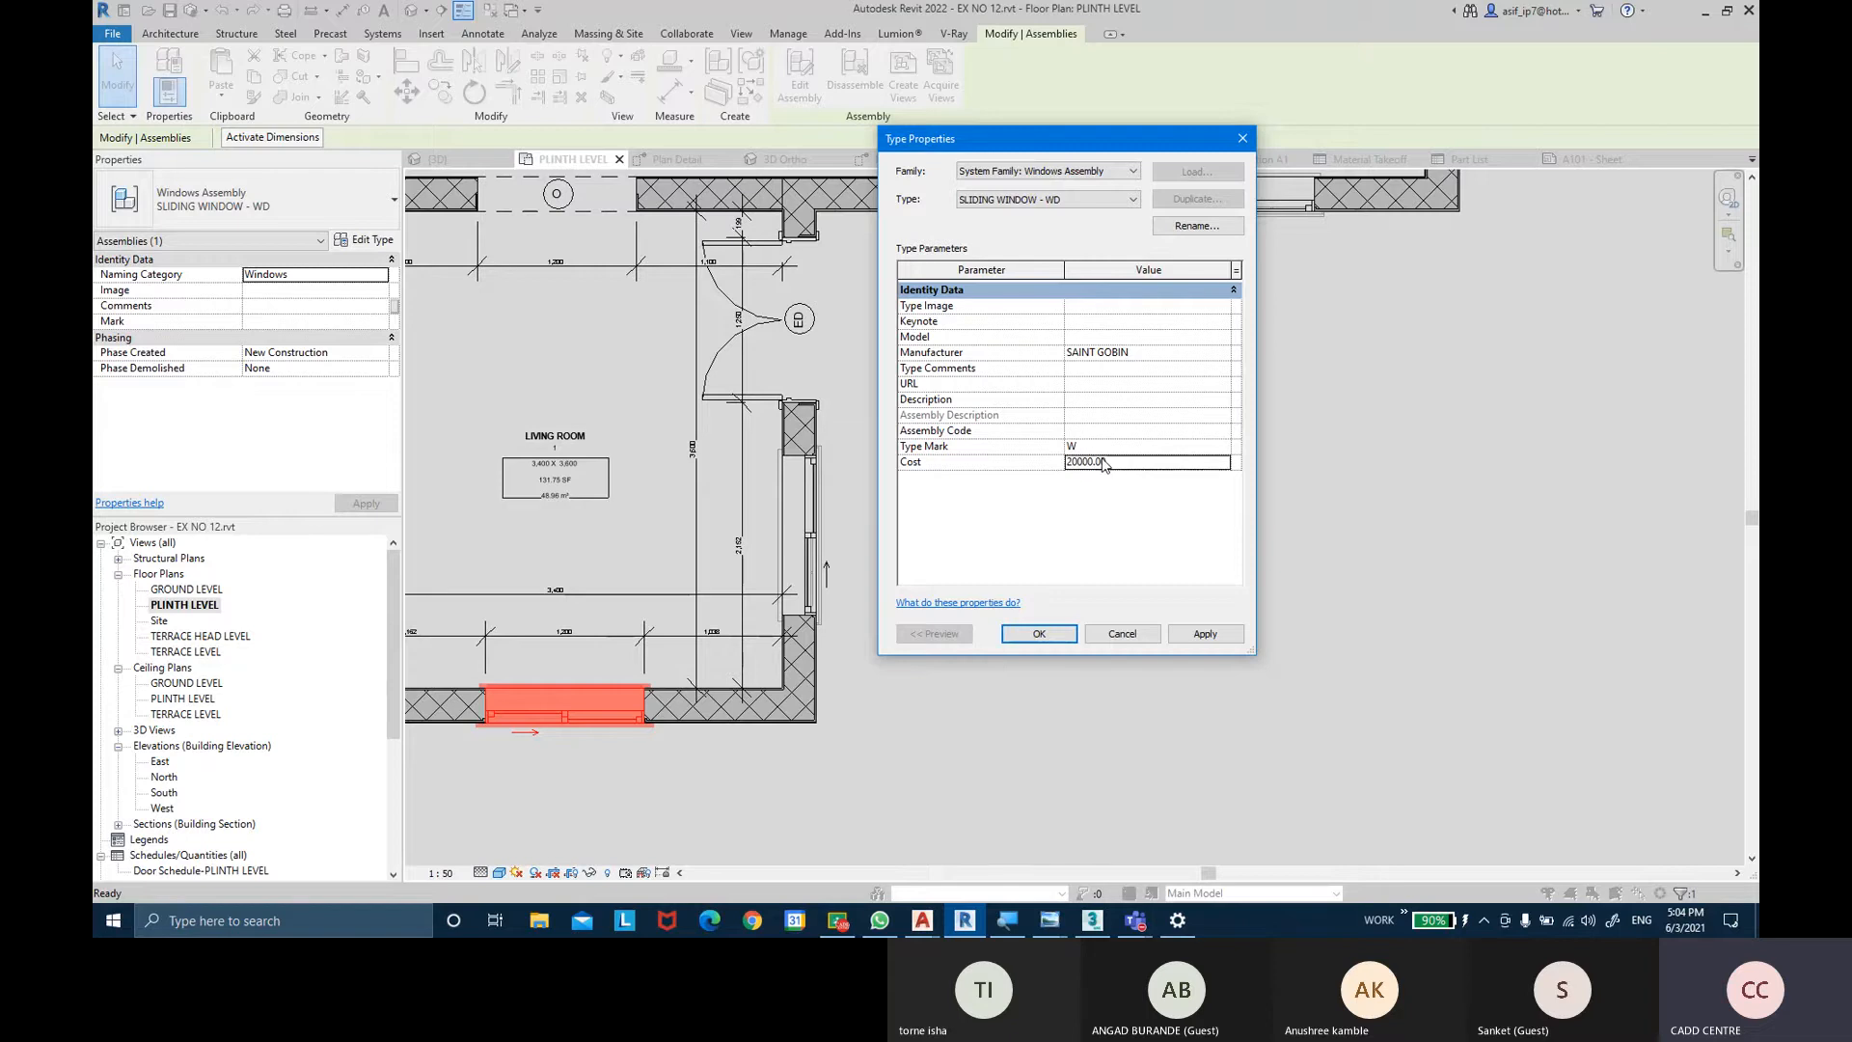
left_click(1204, 634)
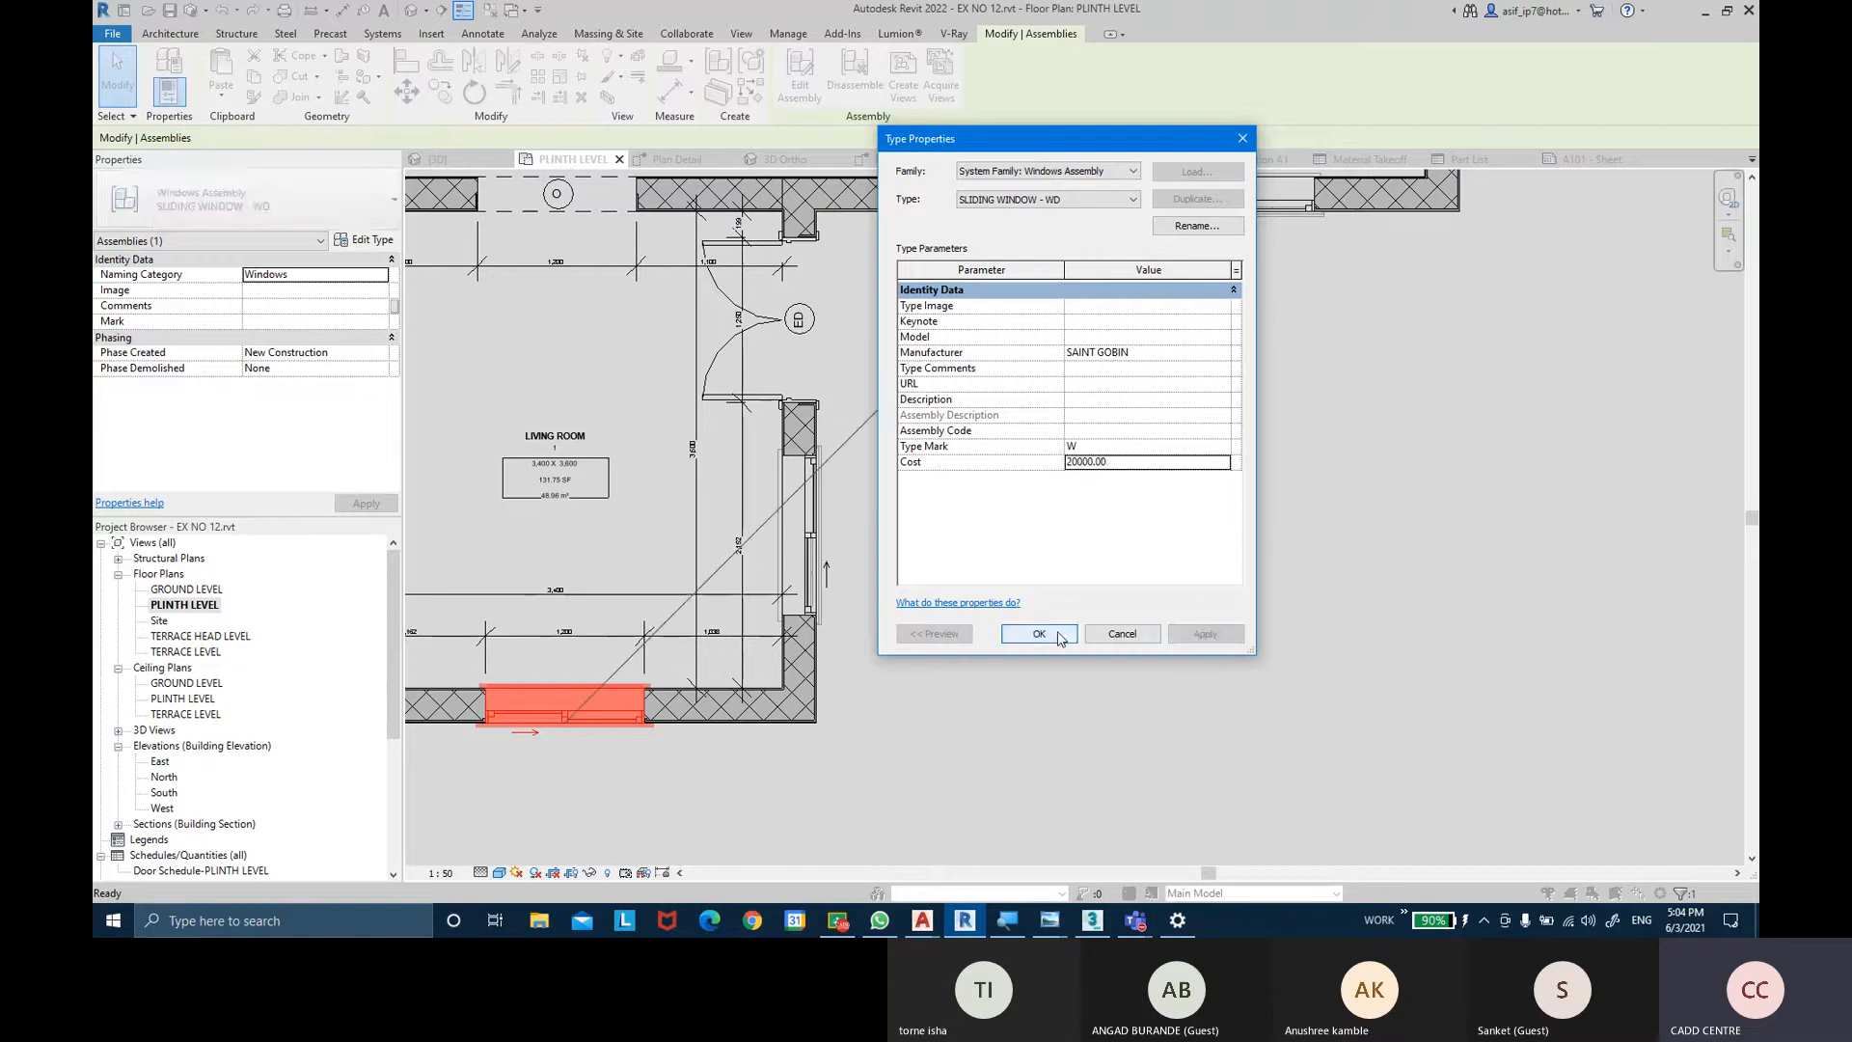
left_click(1039, 633)
left_click(1072, 599)
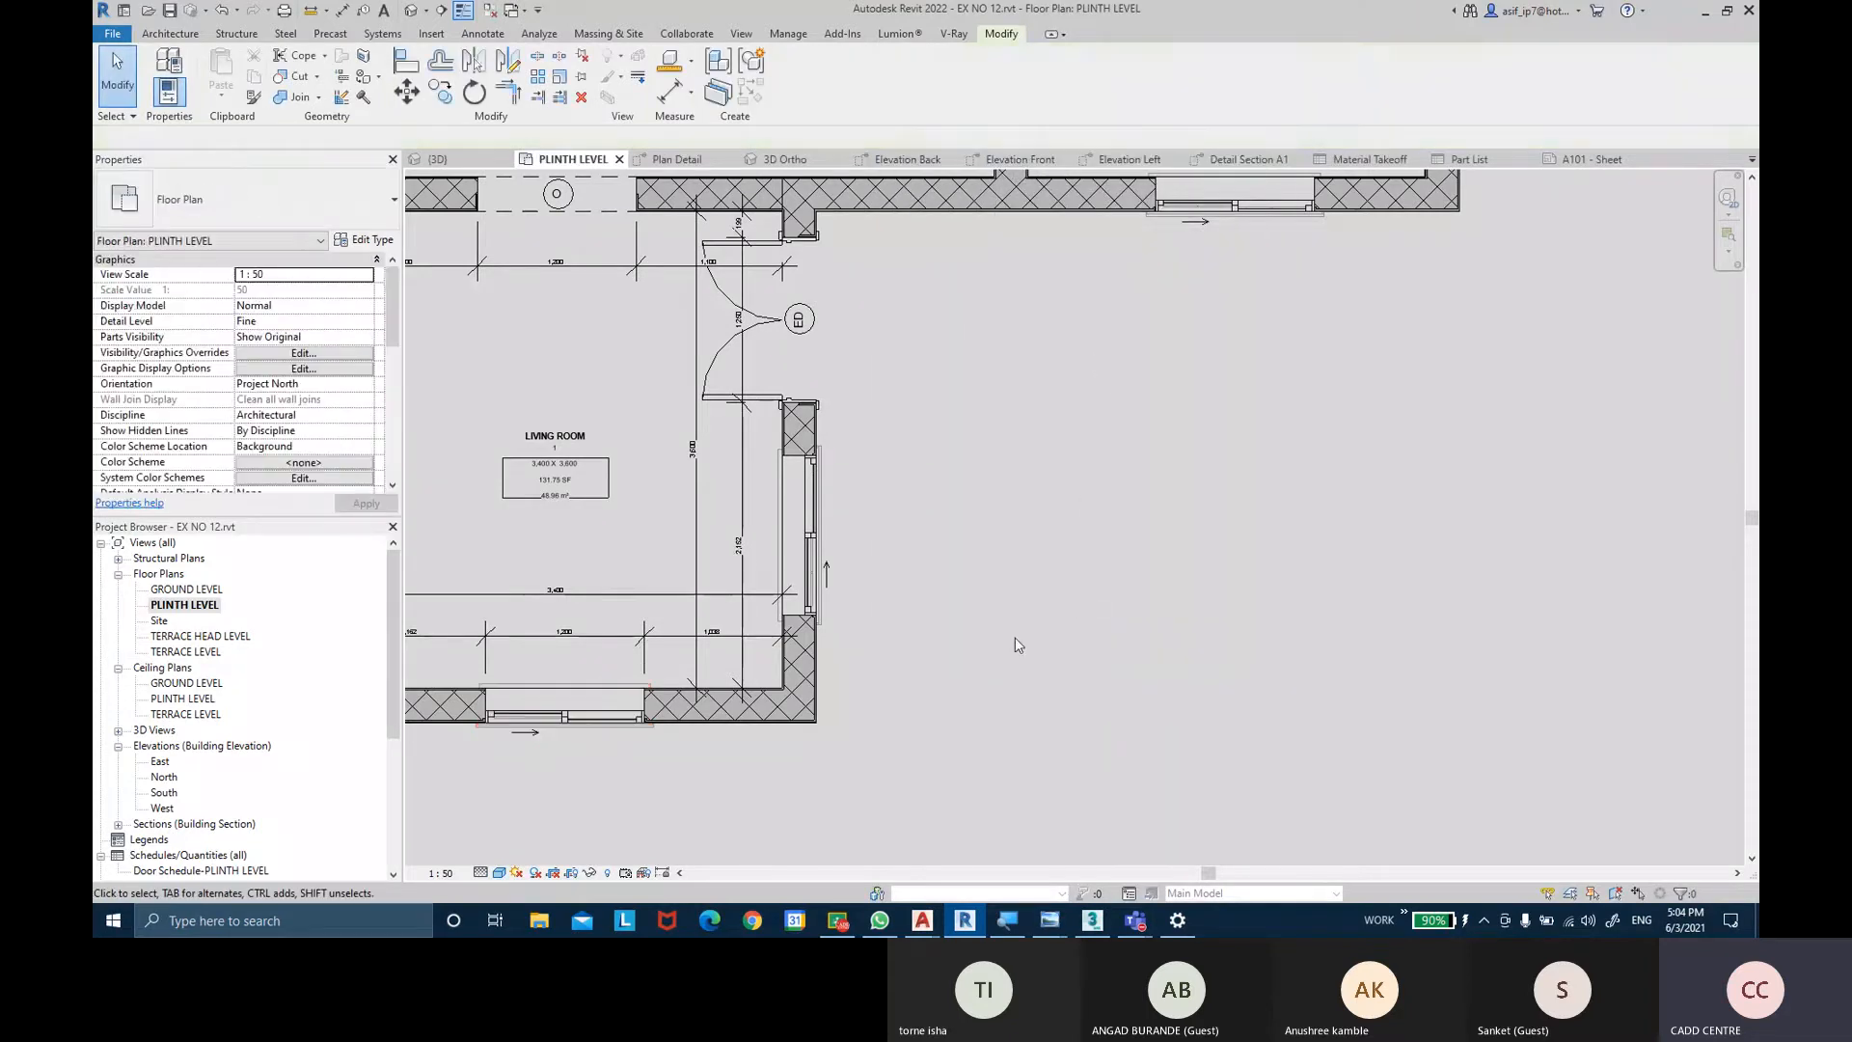
Open the Part List schedule of the SLIDING WINDOW - WD assembly and check its Manufacturer and Type Mark entries.
scroll(139, 740, "down", 5)
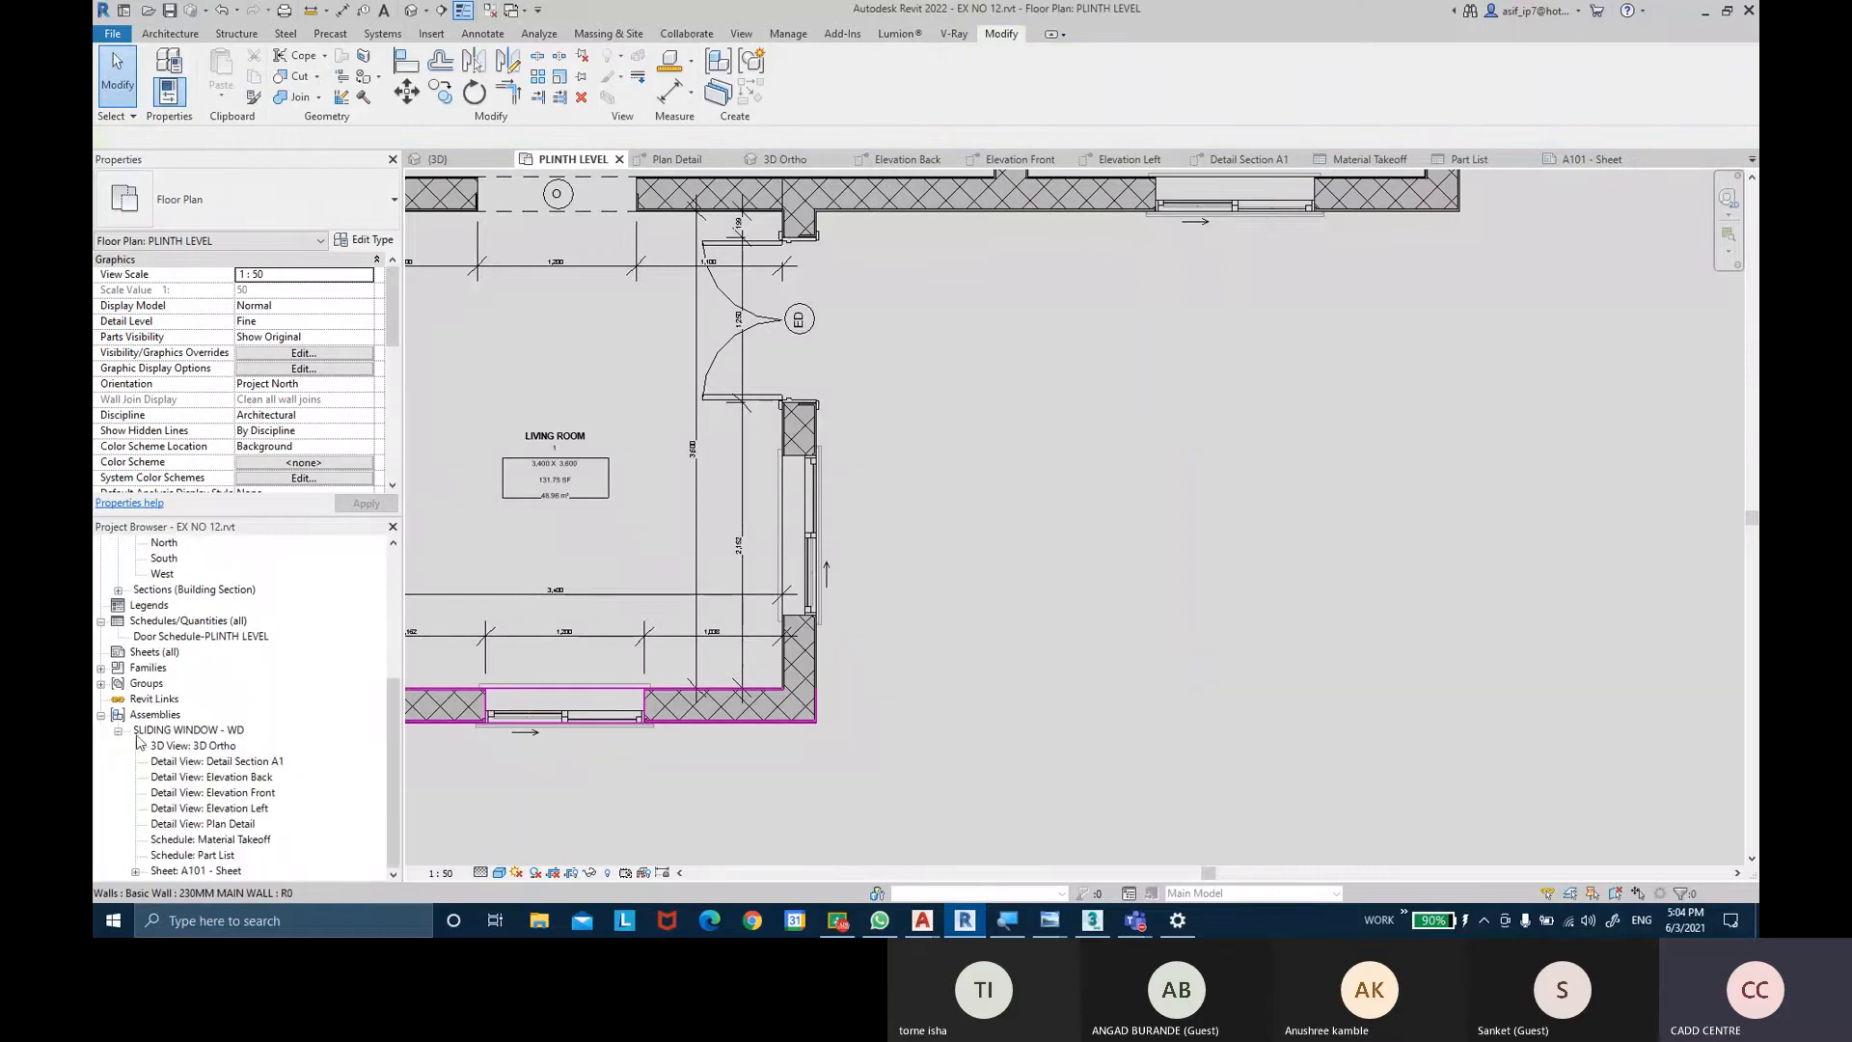
left_click(151, 716)
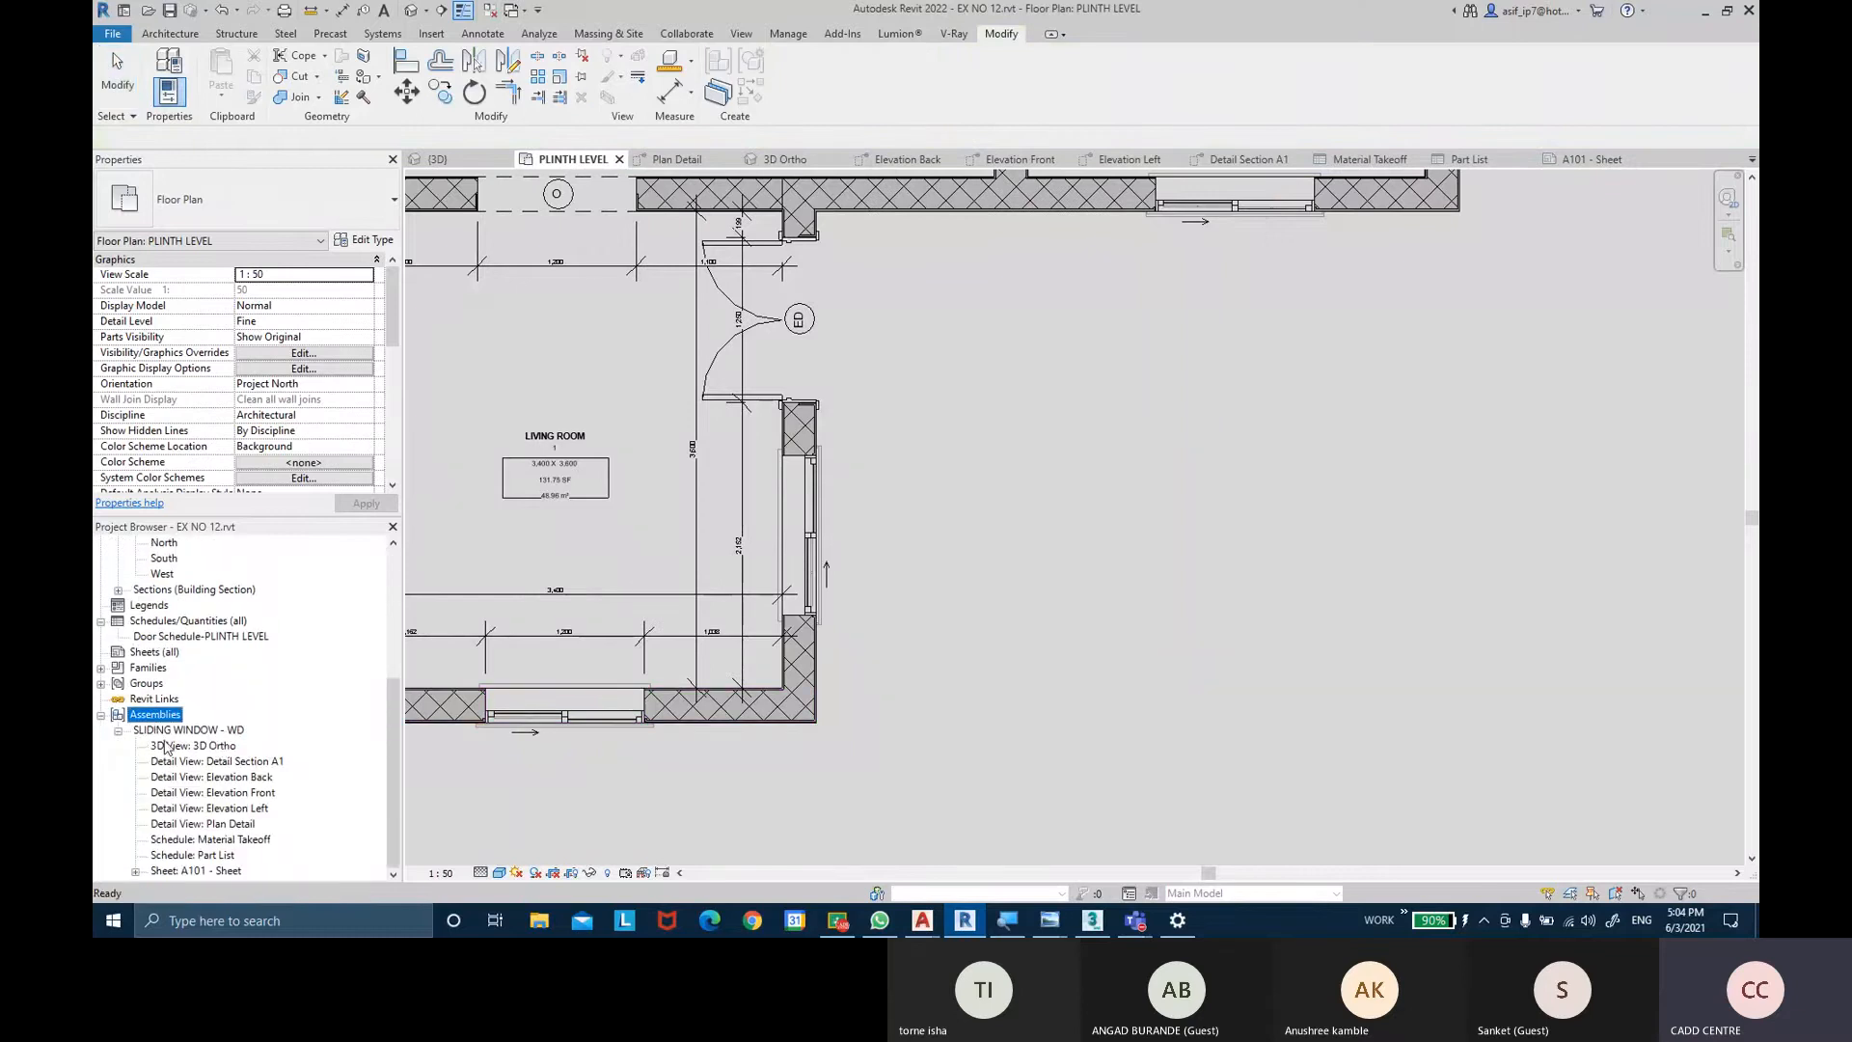
double_click(203, 853)
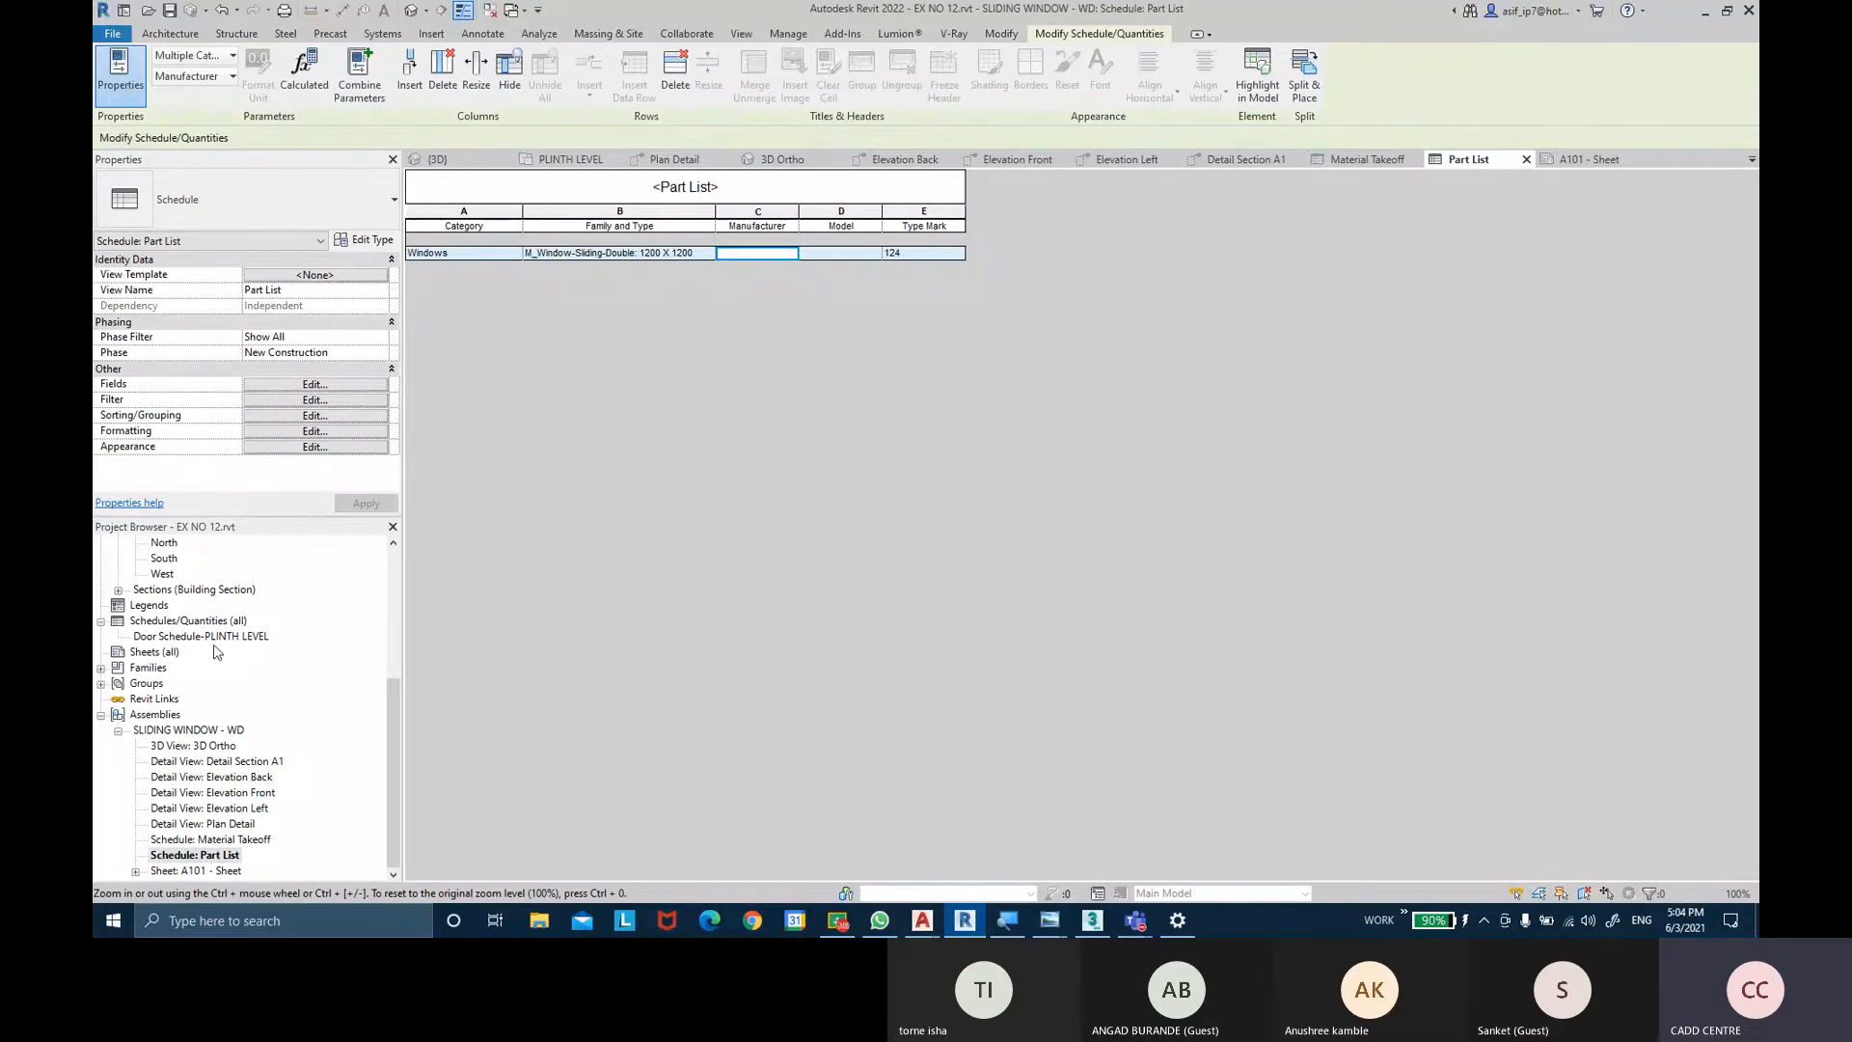
Select the assembly in the PLINTH LEVEL plan, and examine its type properties from the assembly's Plan Detail view.
scroll(219, 656, "up", 5)
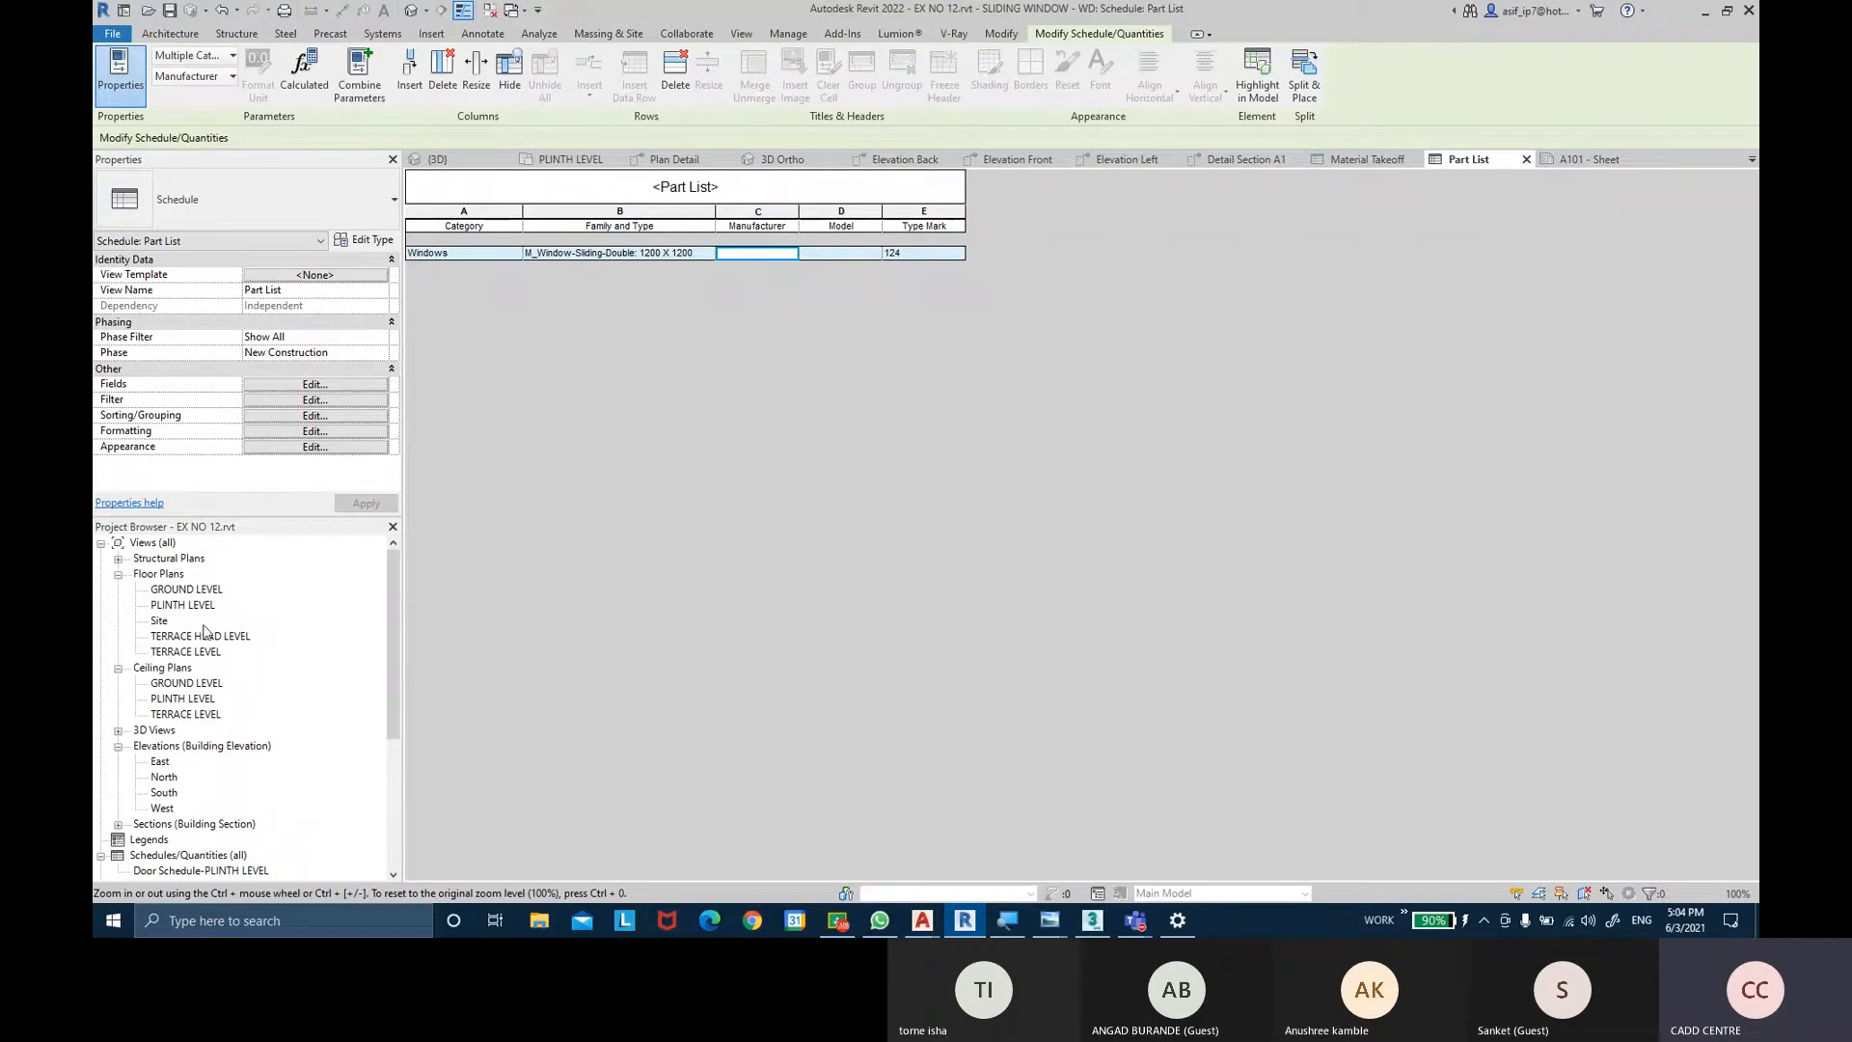
double_click(197, 605)
left_click(571, 725)
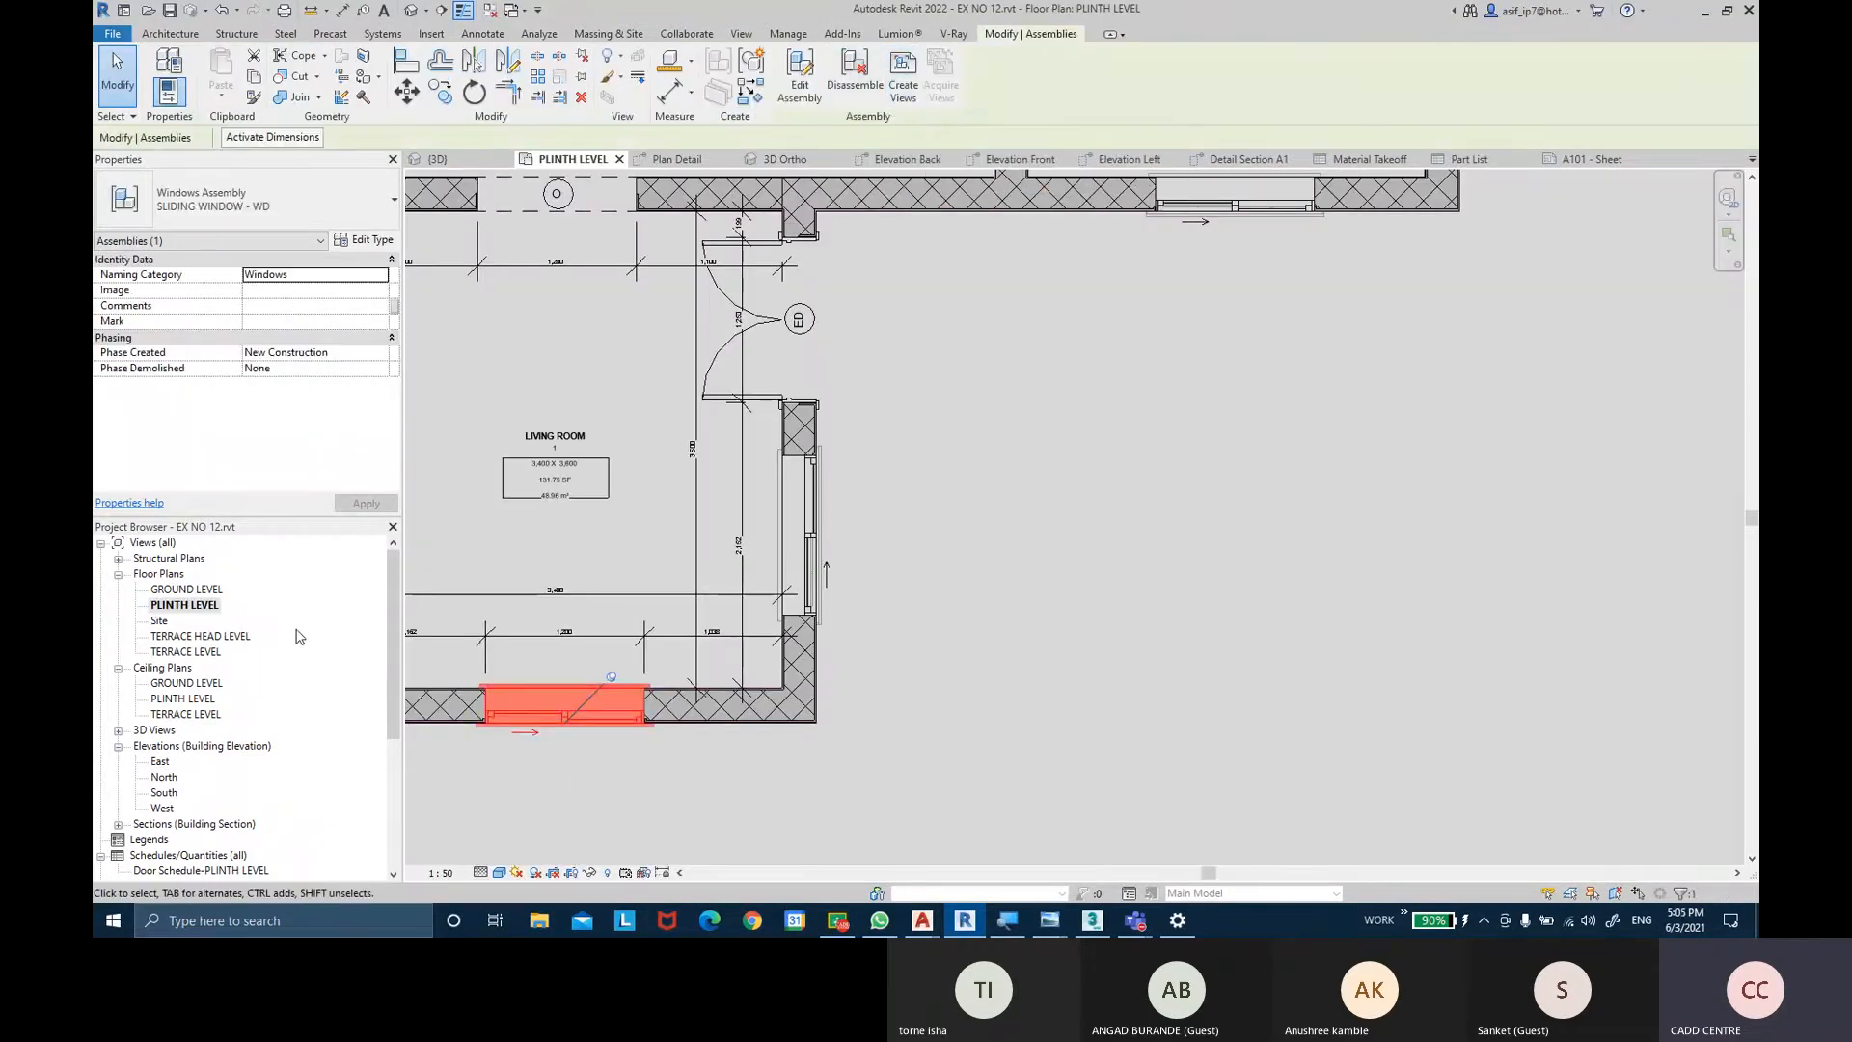
scroll(219, 847, "down", 4)
scroll(219, 833, "down", 2)
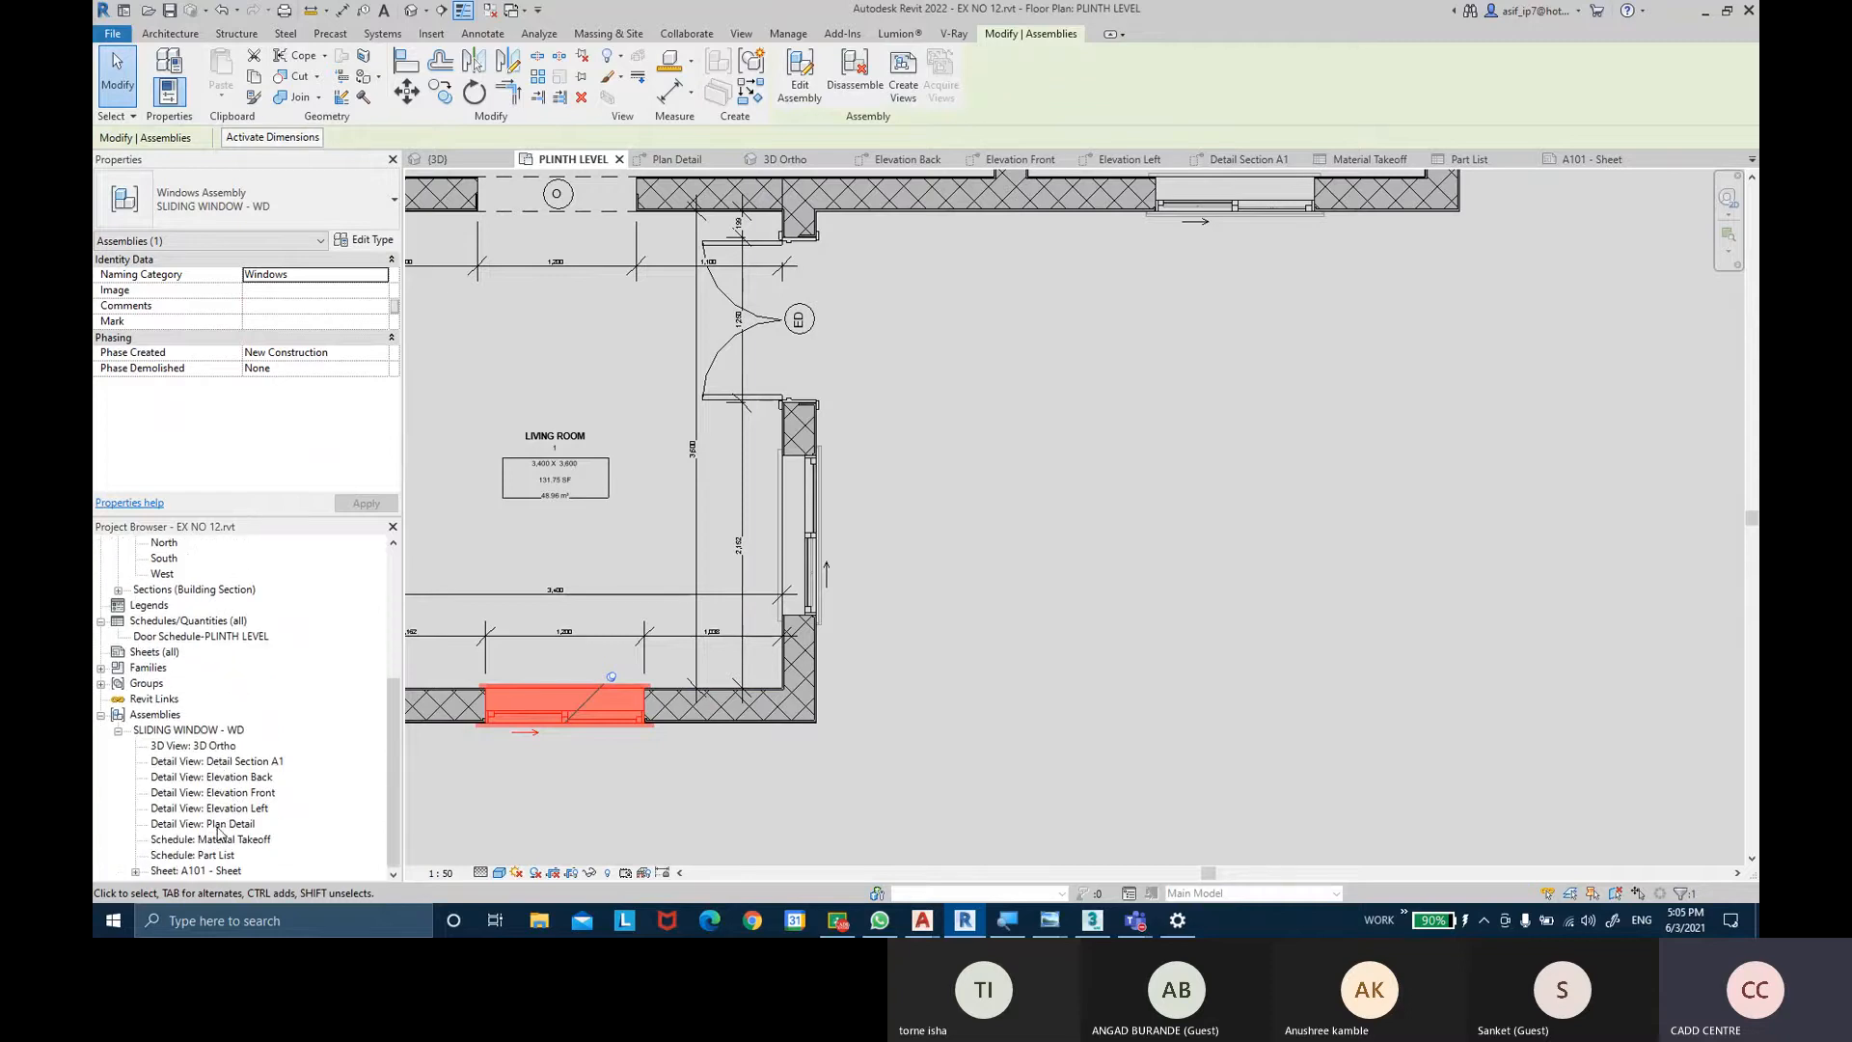
double_click(229, 825)
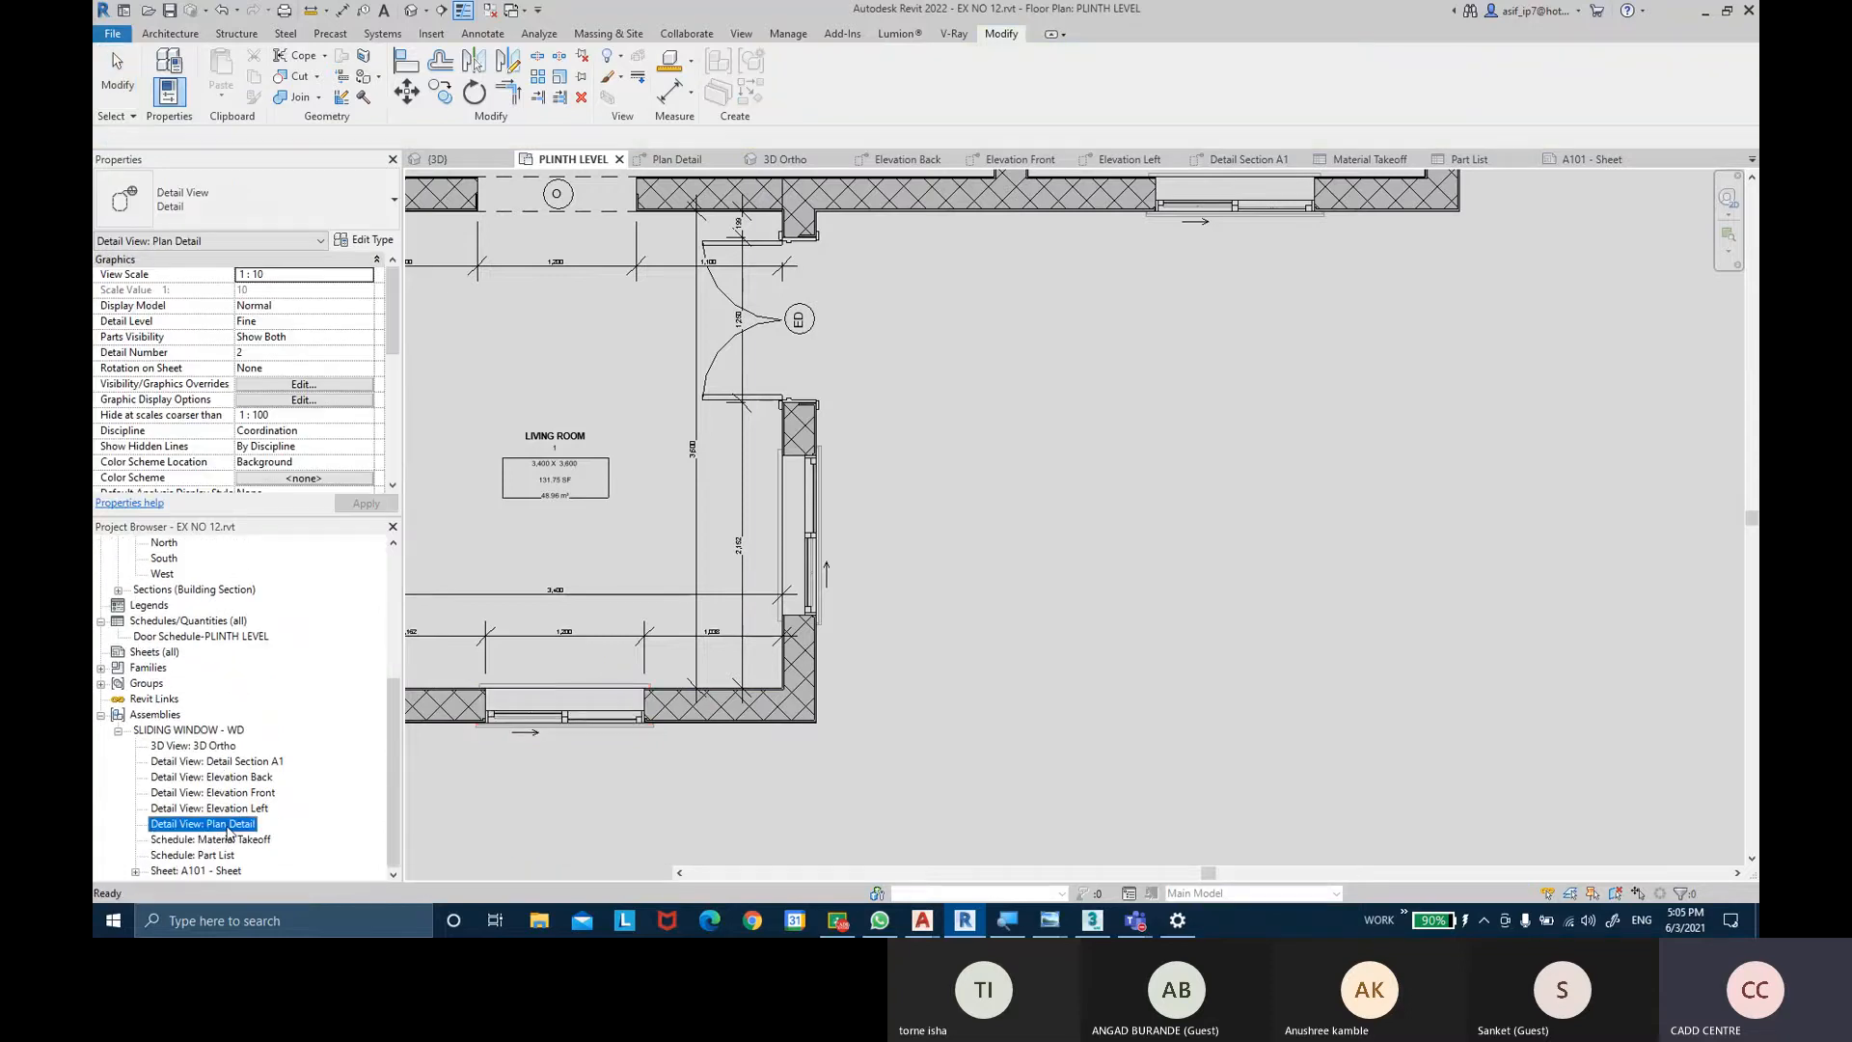
left_click(363, 239)
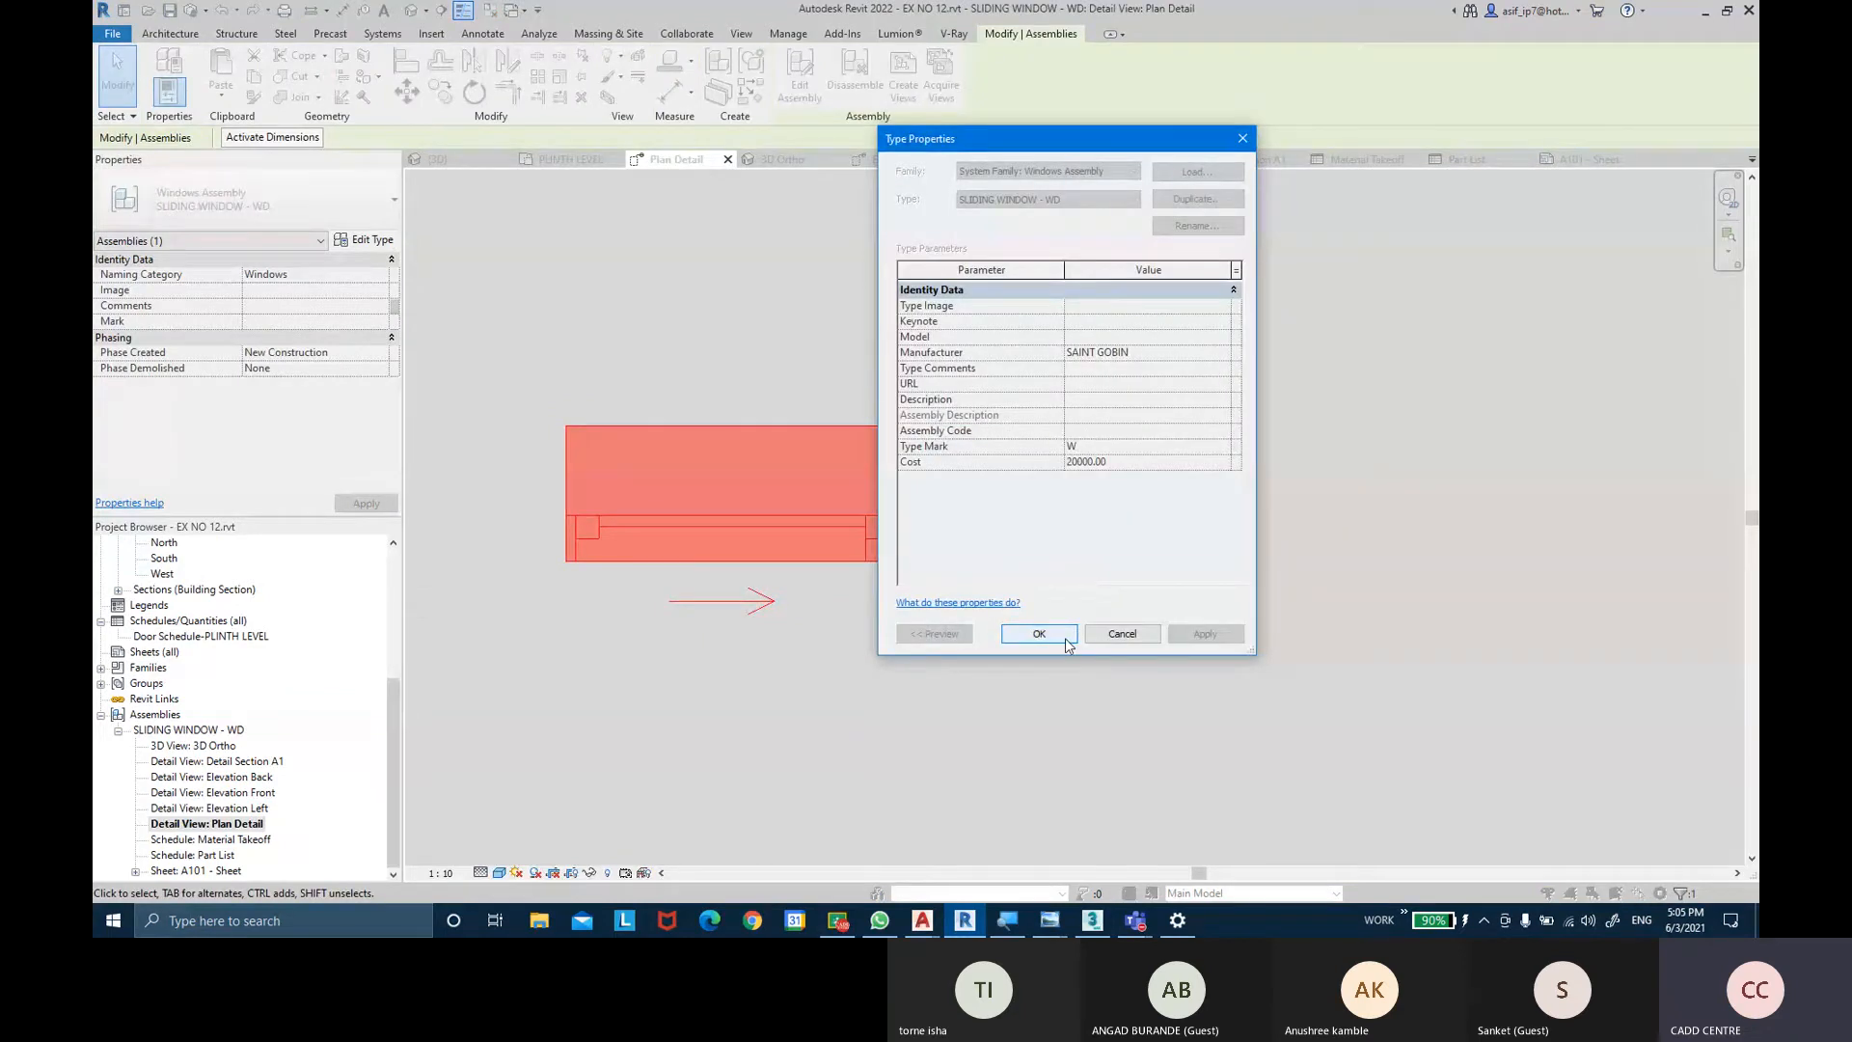
left_click(1038, 634)
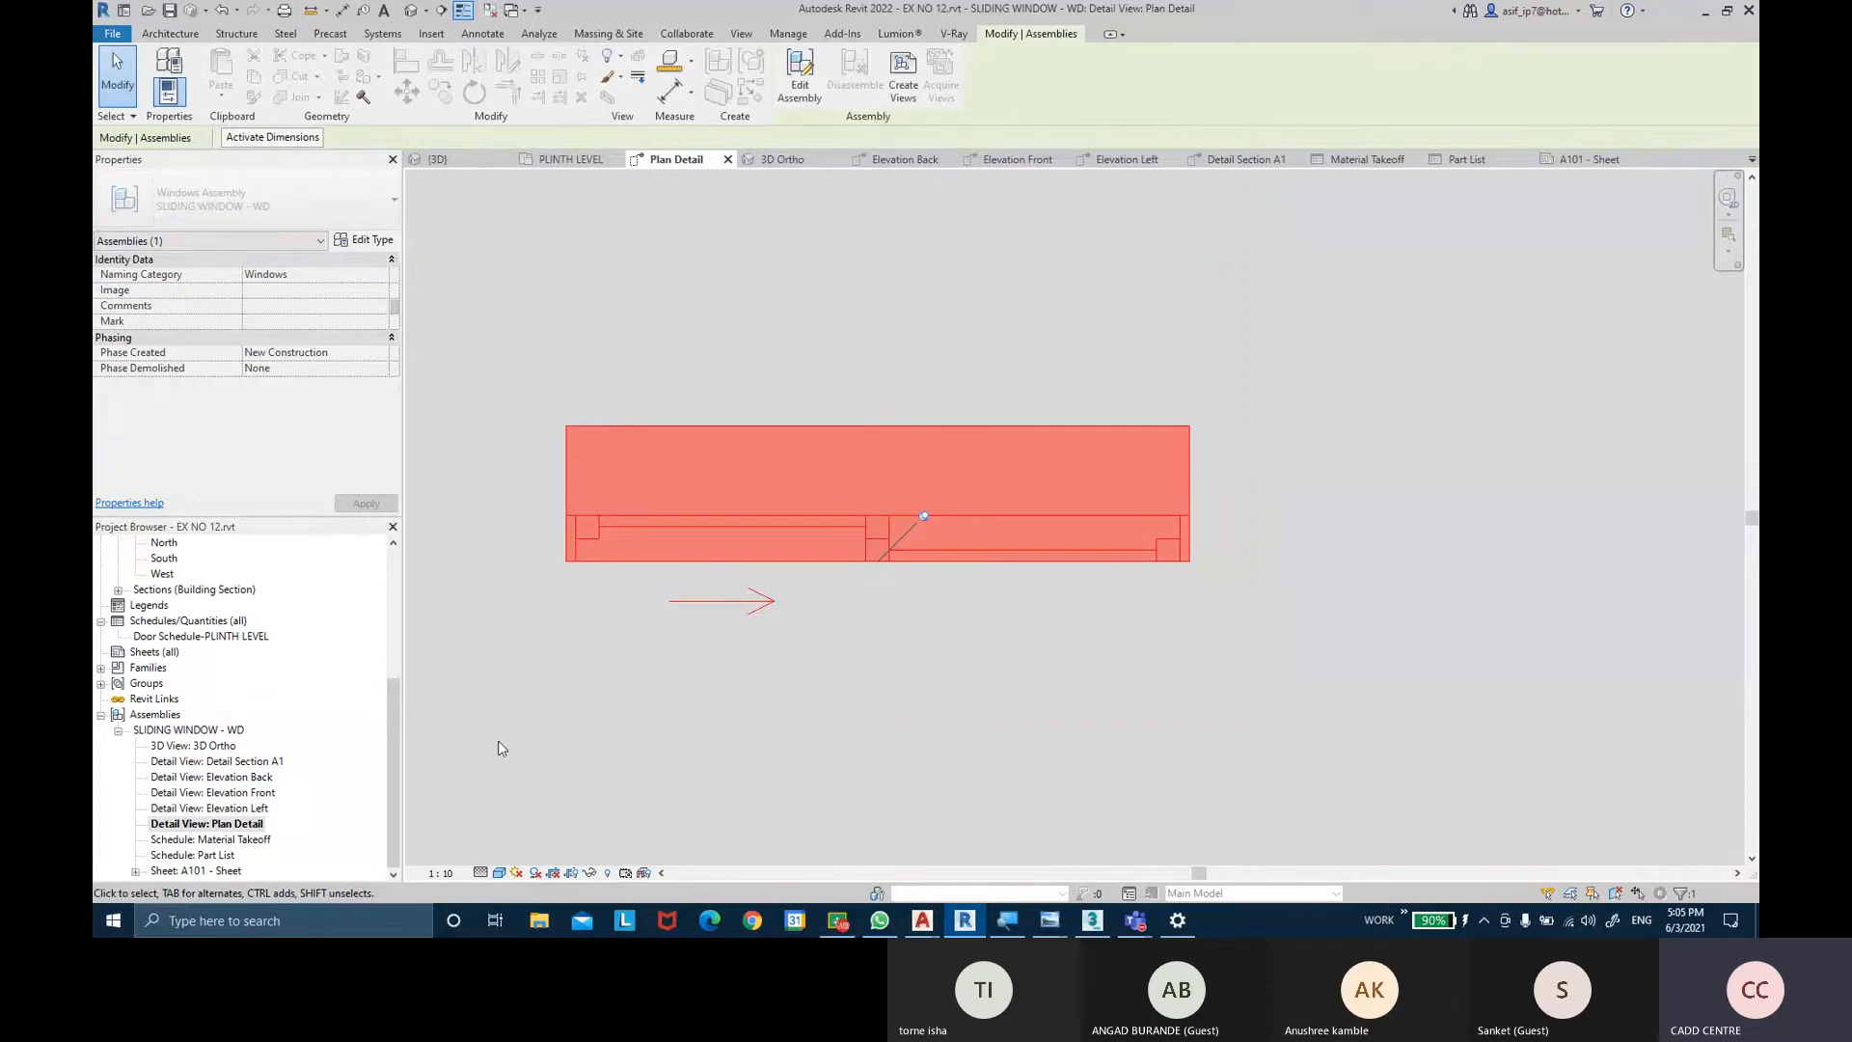
Widen the Manufacturer and Model columns in the Part List schedule and check the window row's Manufacturer, Model and Type Mark cells.
double_click(208, 857)
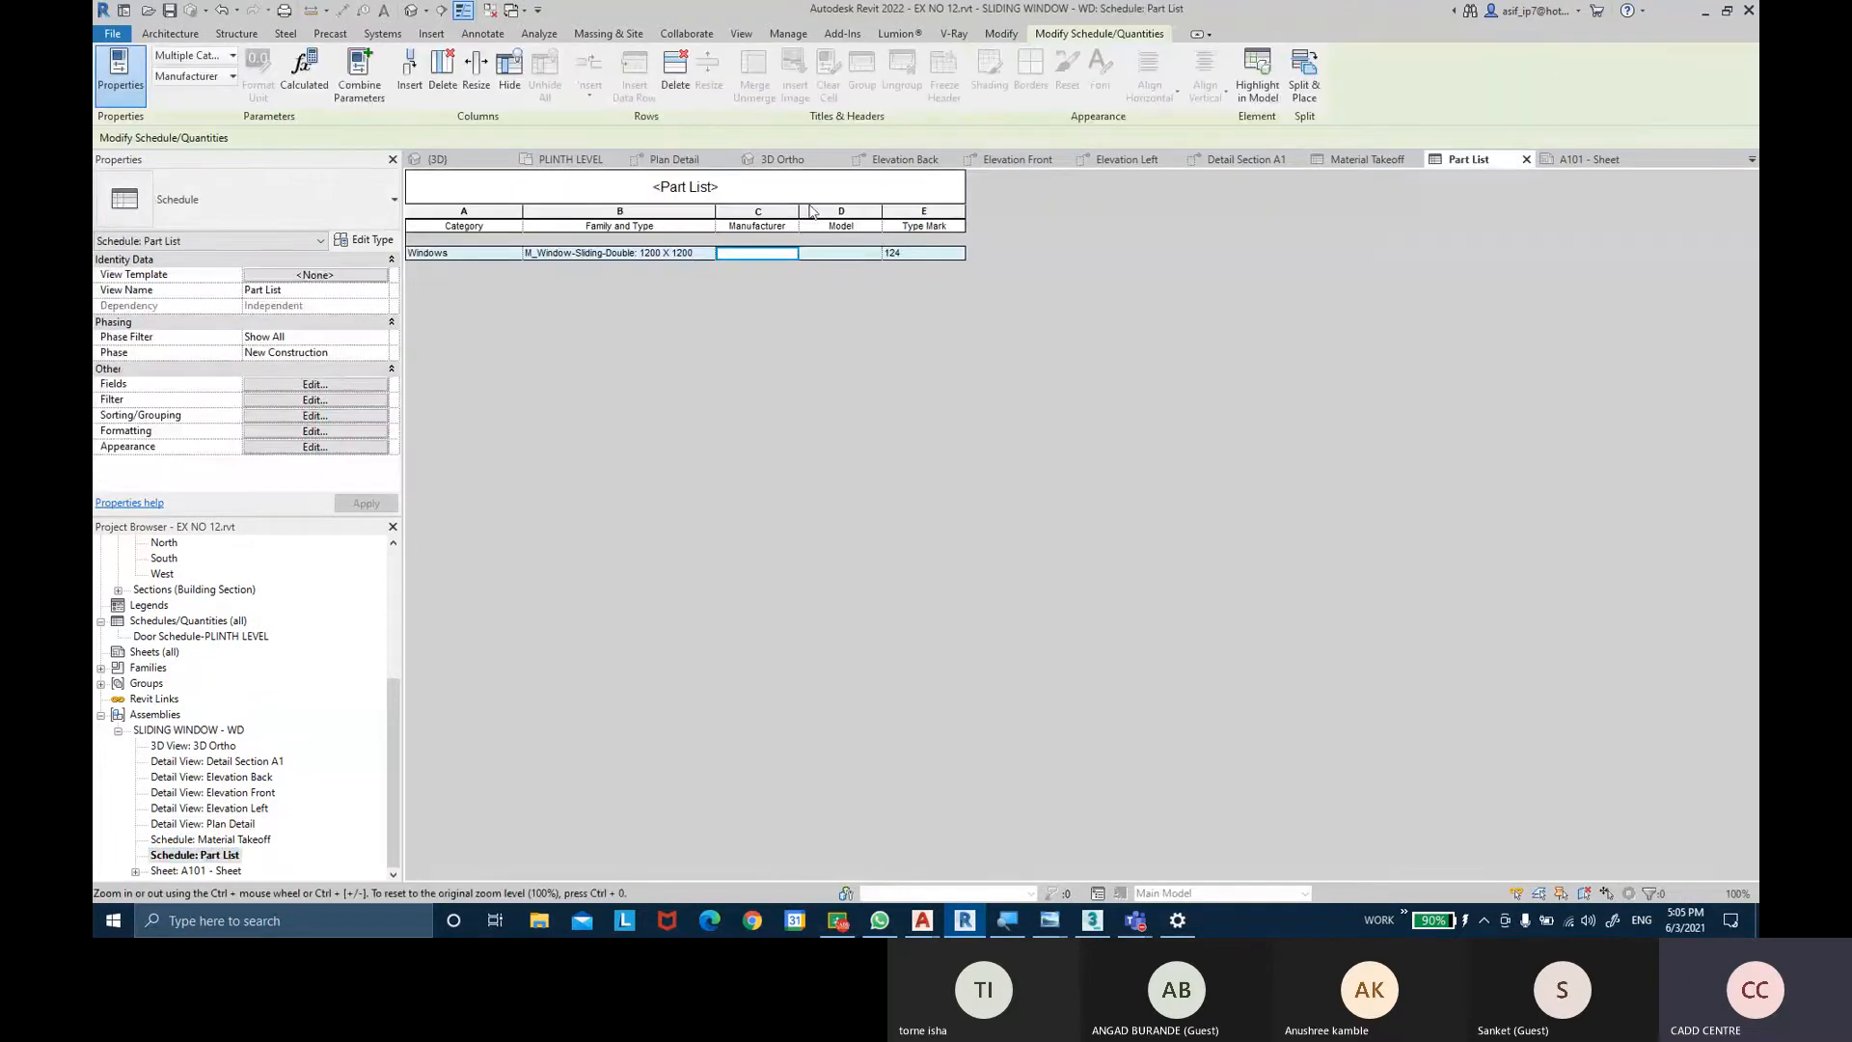
left_click_drag(799, 209, 939, 224)
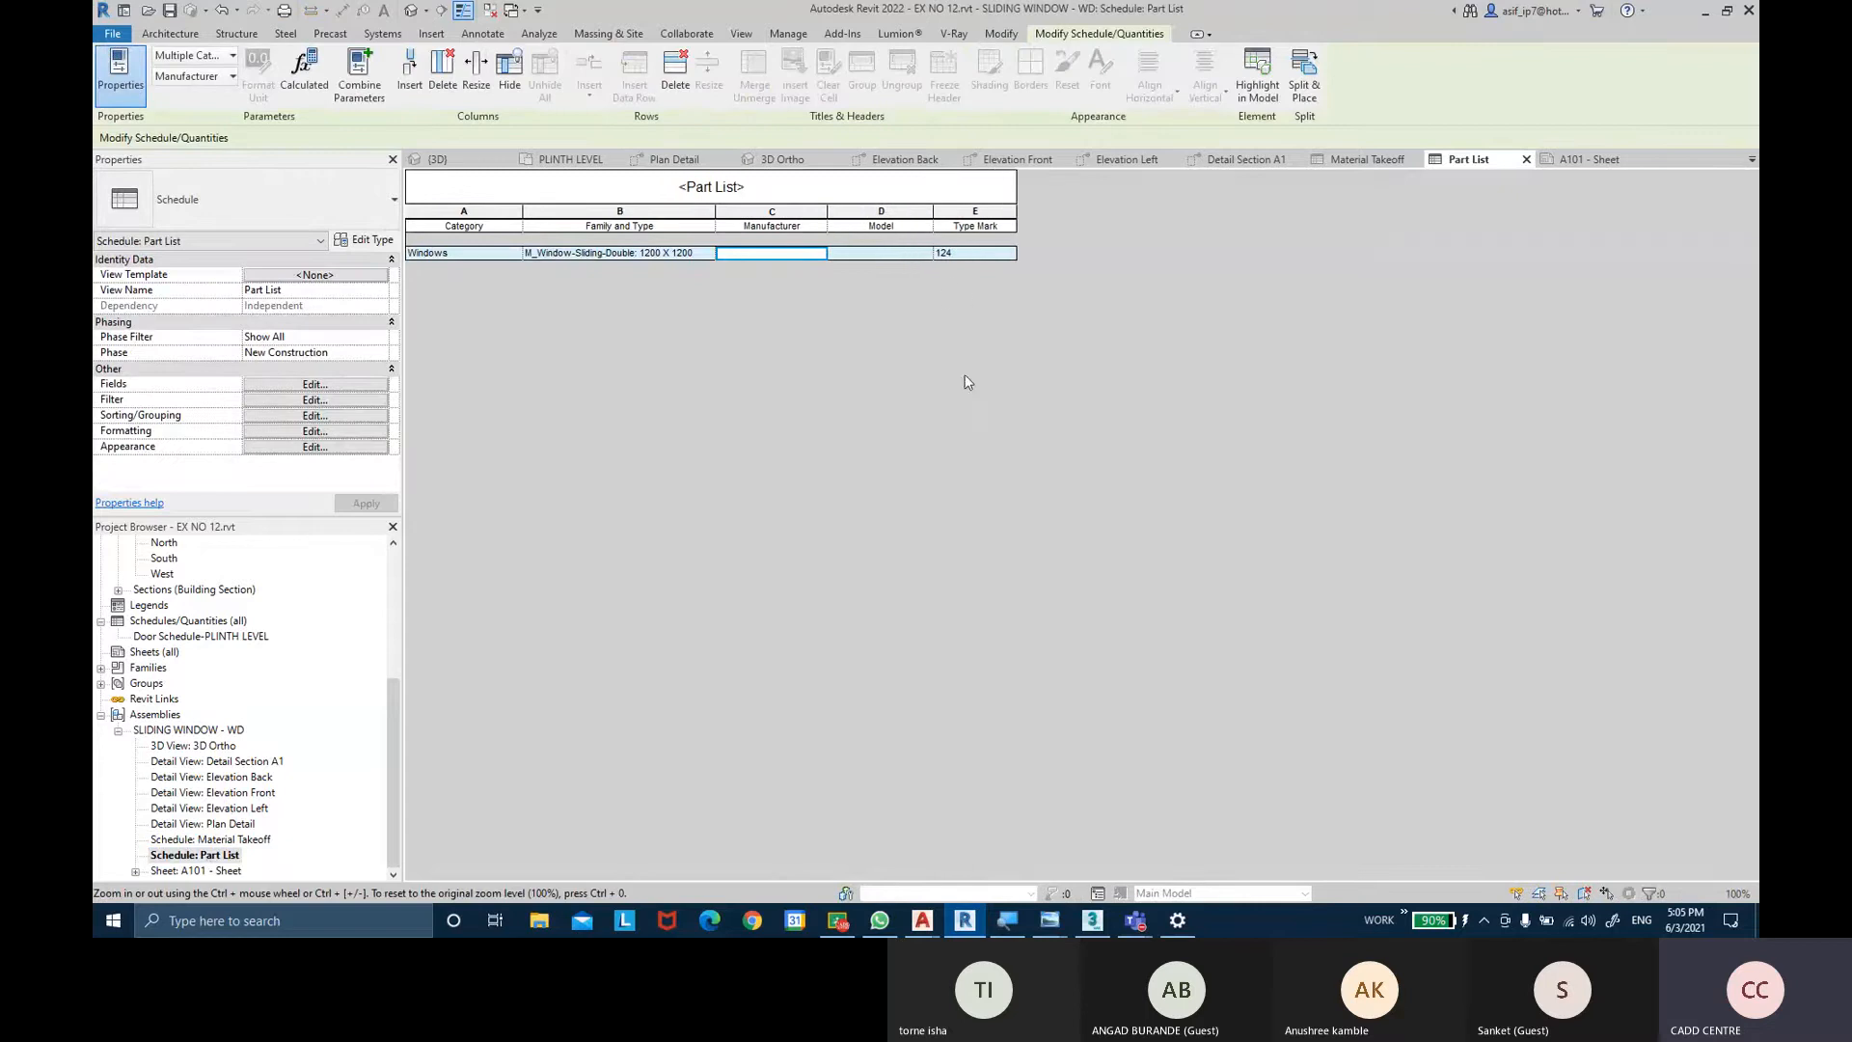
left_click(875, 225)
left_click(794, 227)
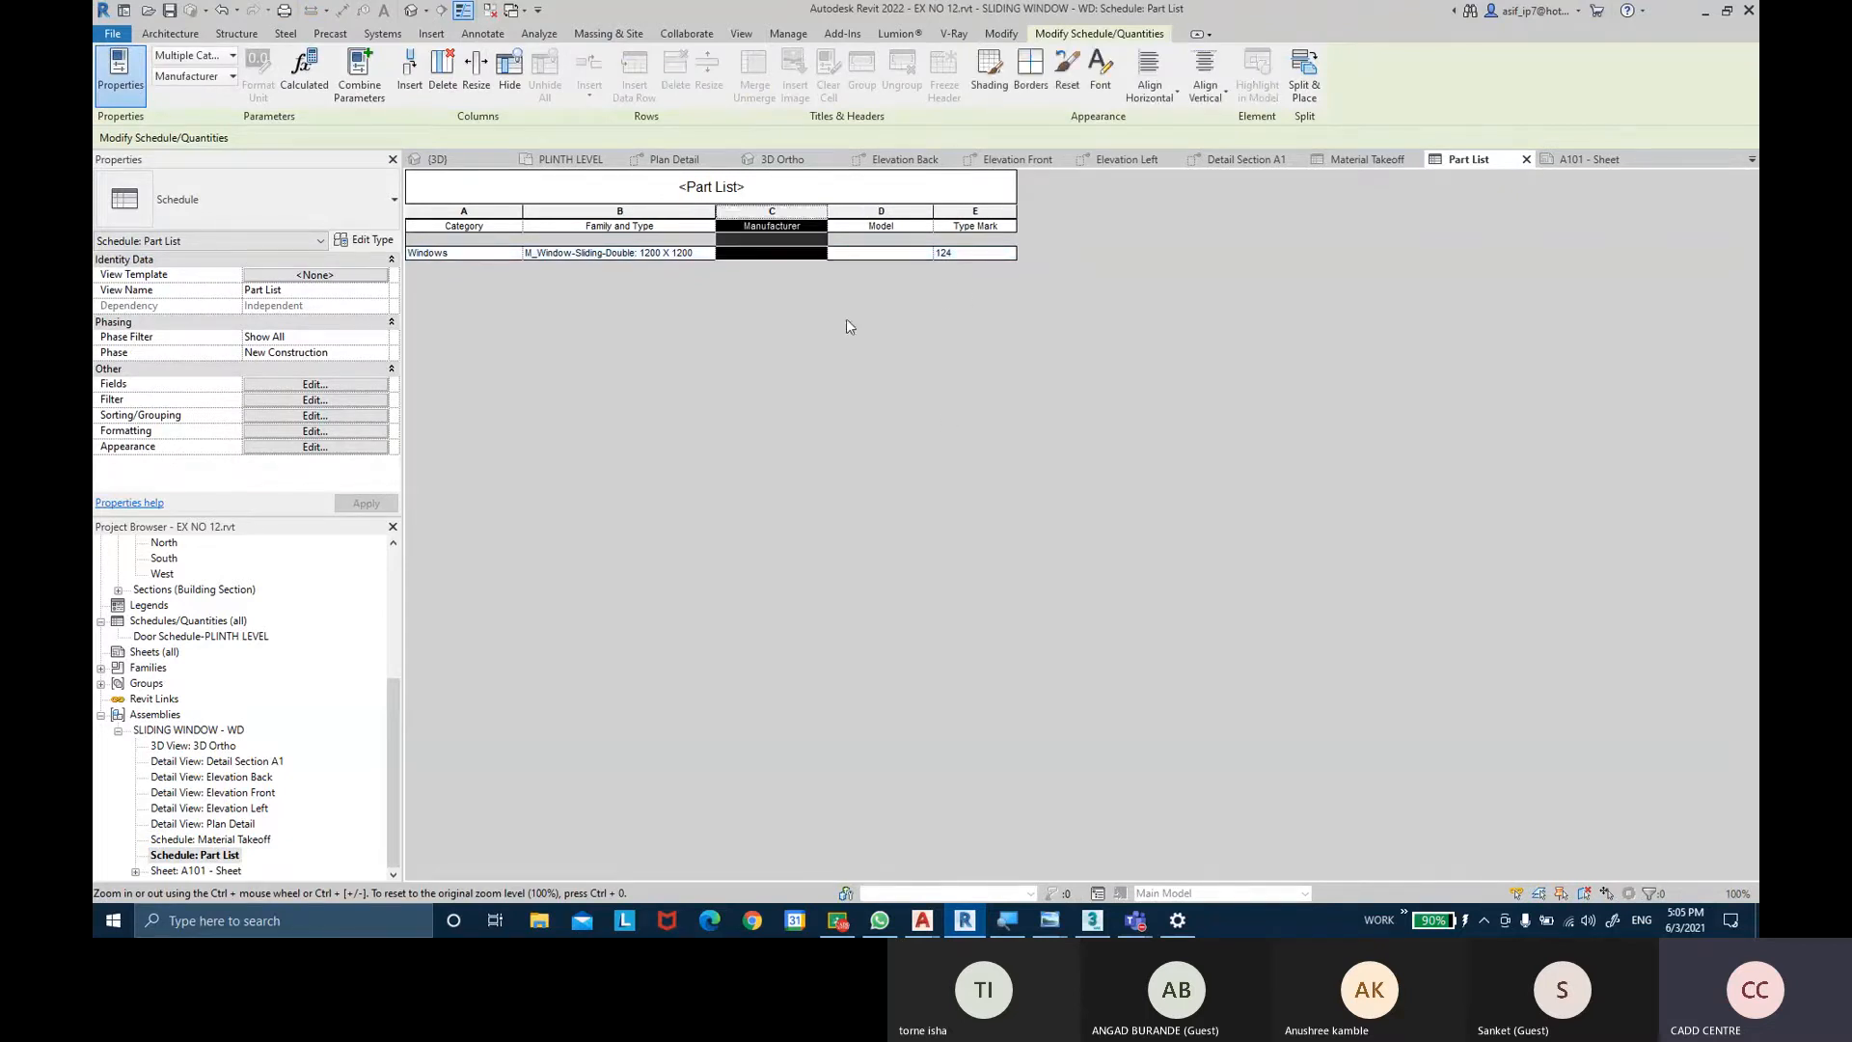
left_click(758, 254)
left_click(897, 253)
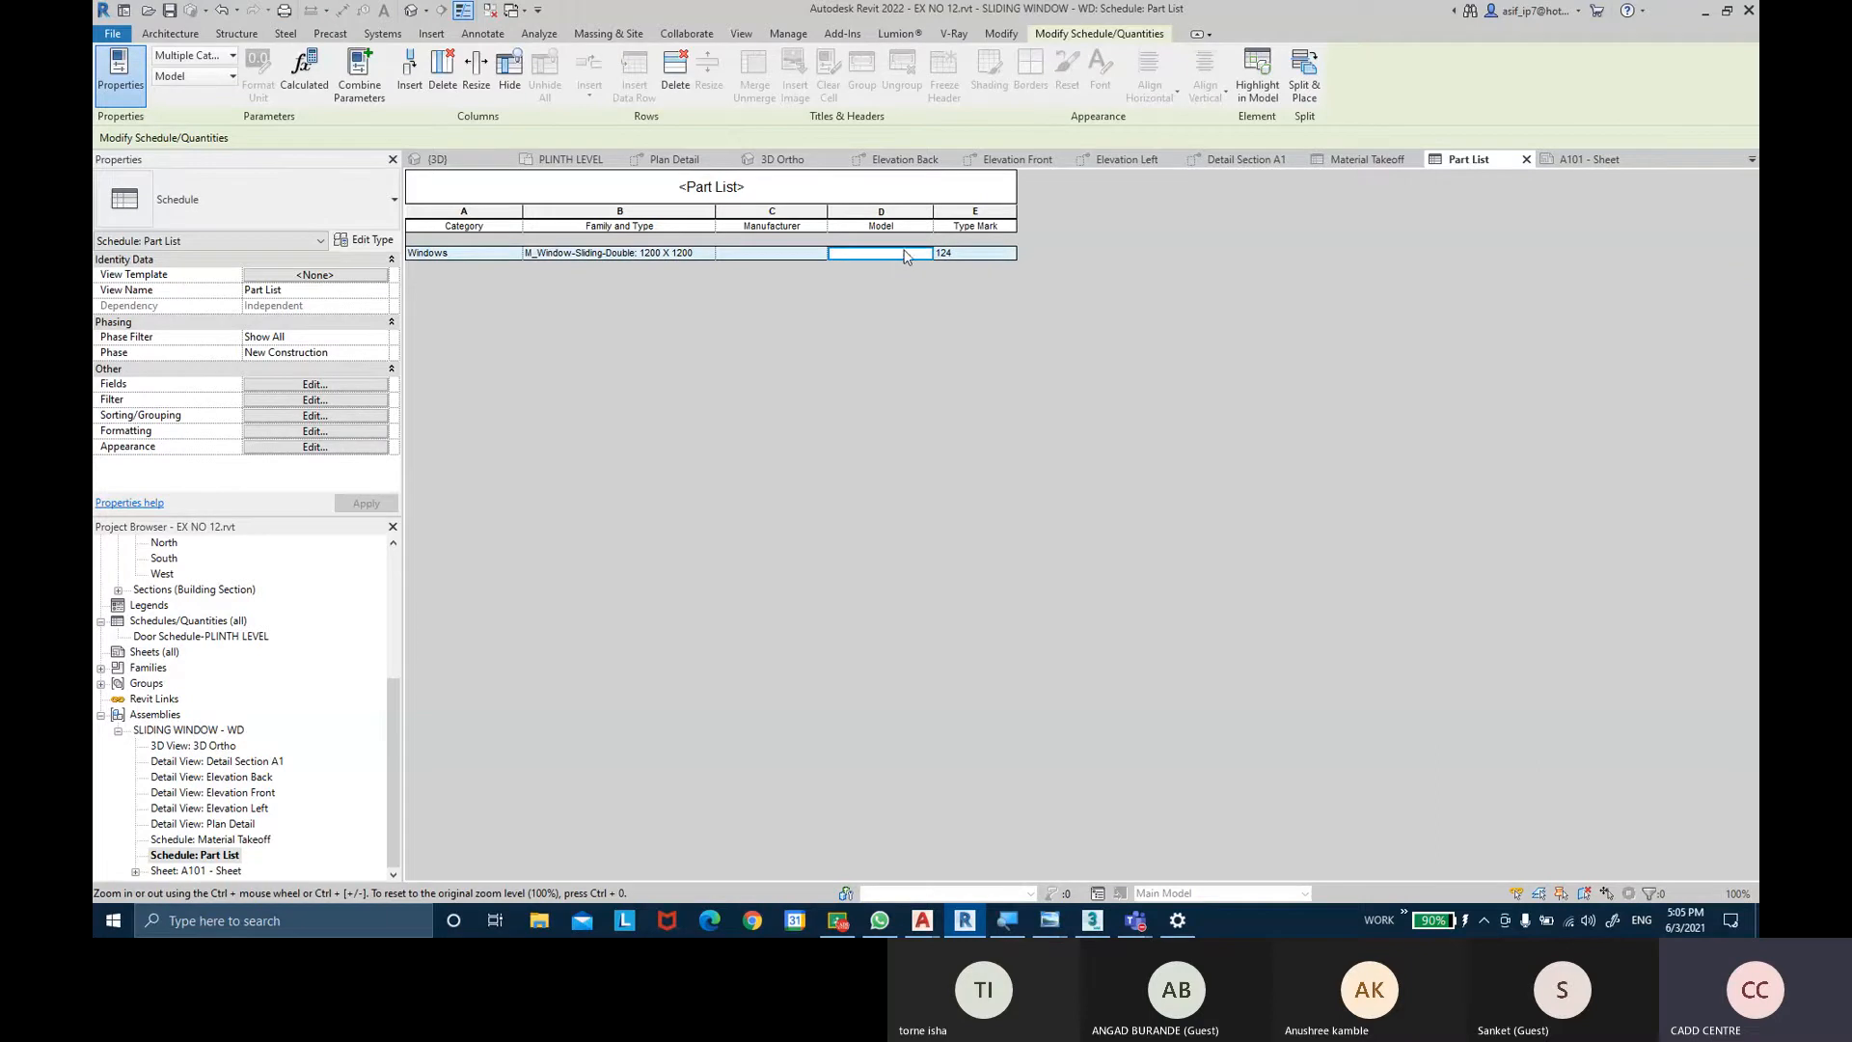
left_click(971, 254)
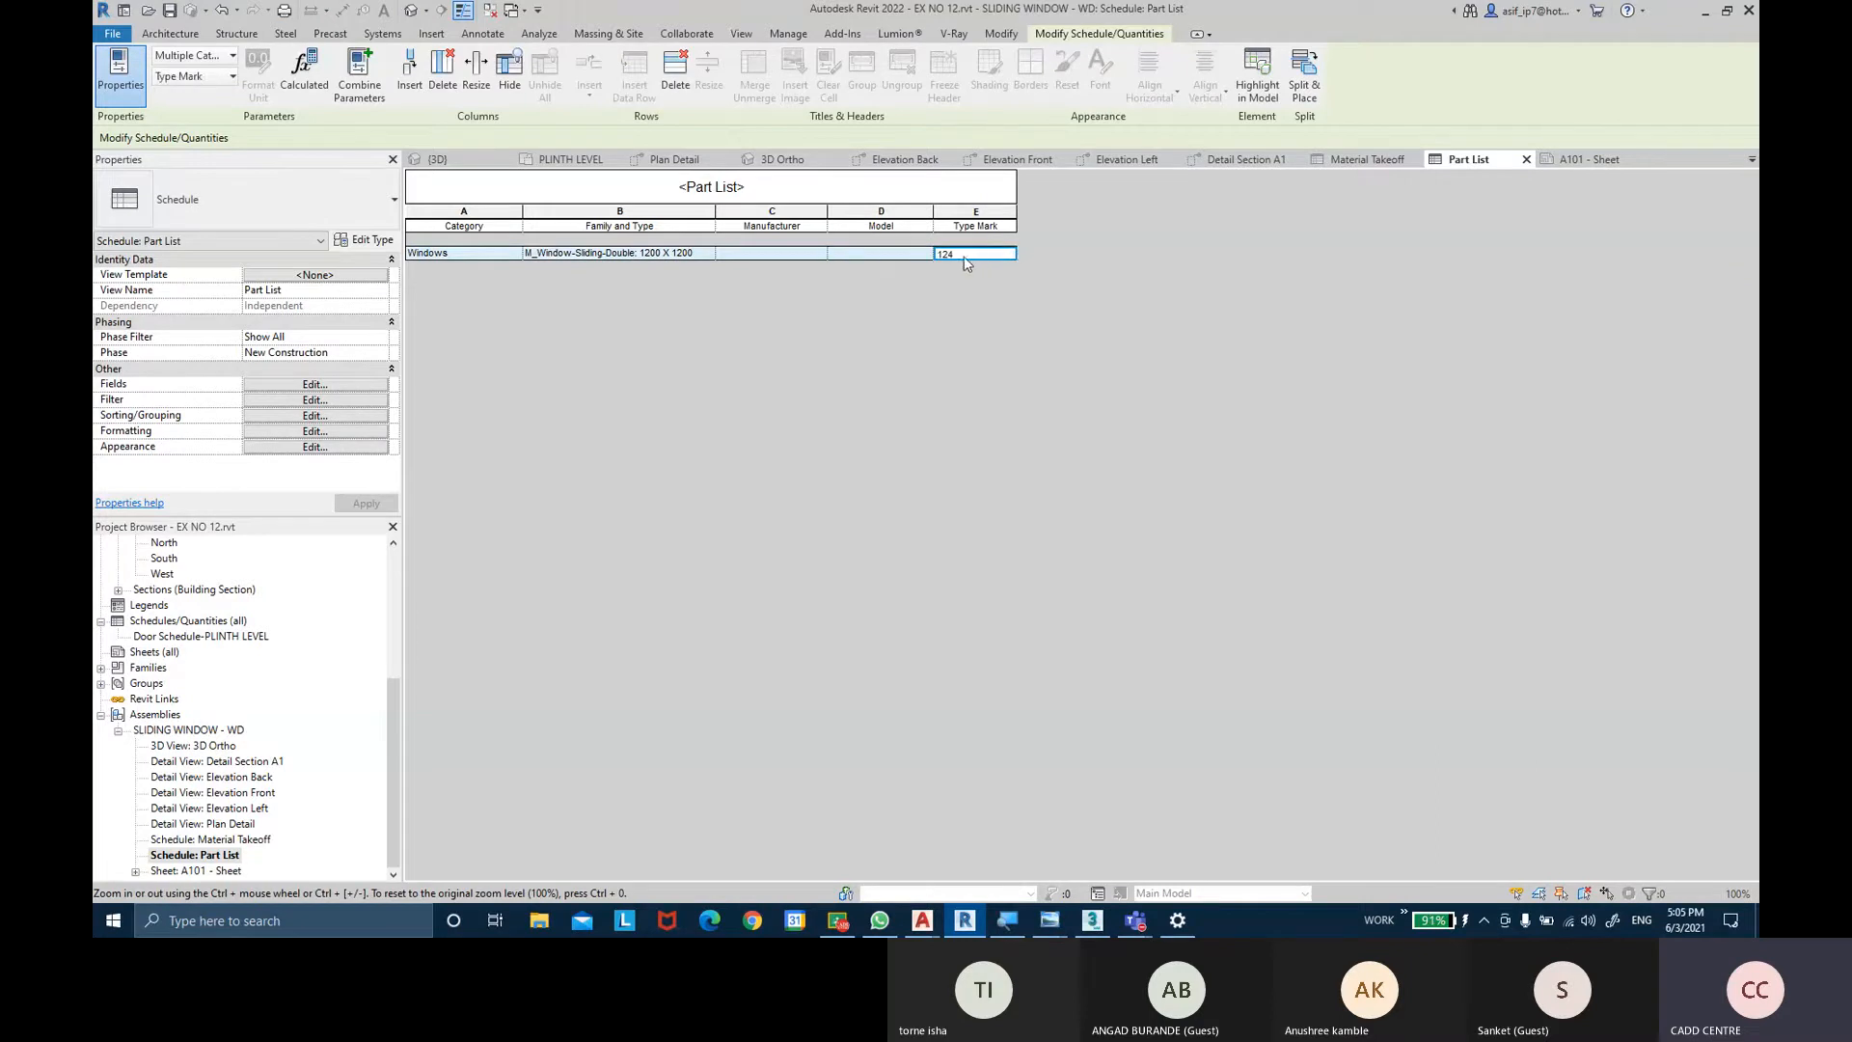
Examine the identity data in the type properties of the assembly's M_Window-Sliding-Double window from the Plan Detail view.
scroll(237, 794, "up", 4)
scroll(222, 735, "down", 4)
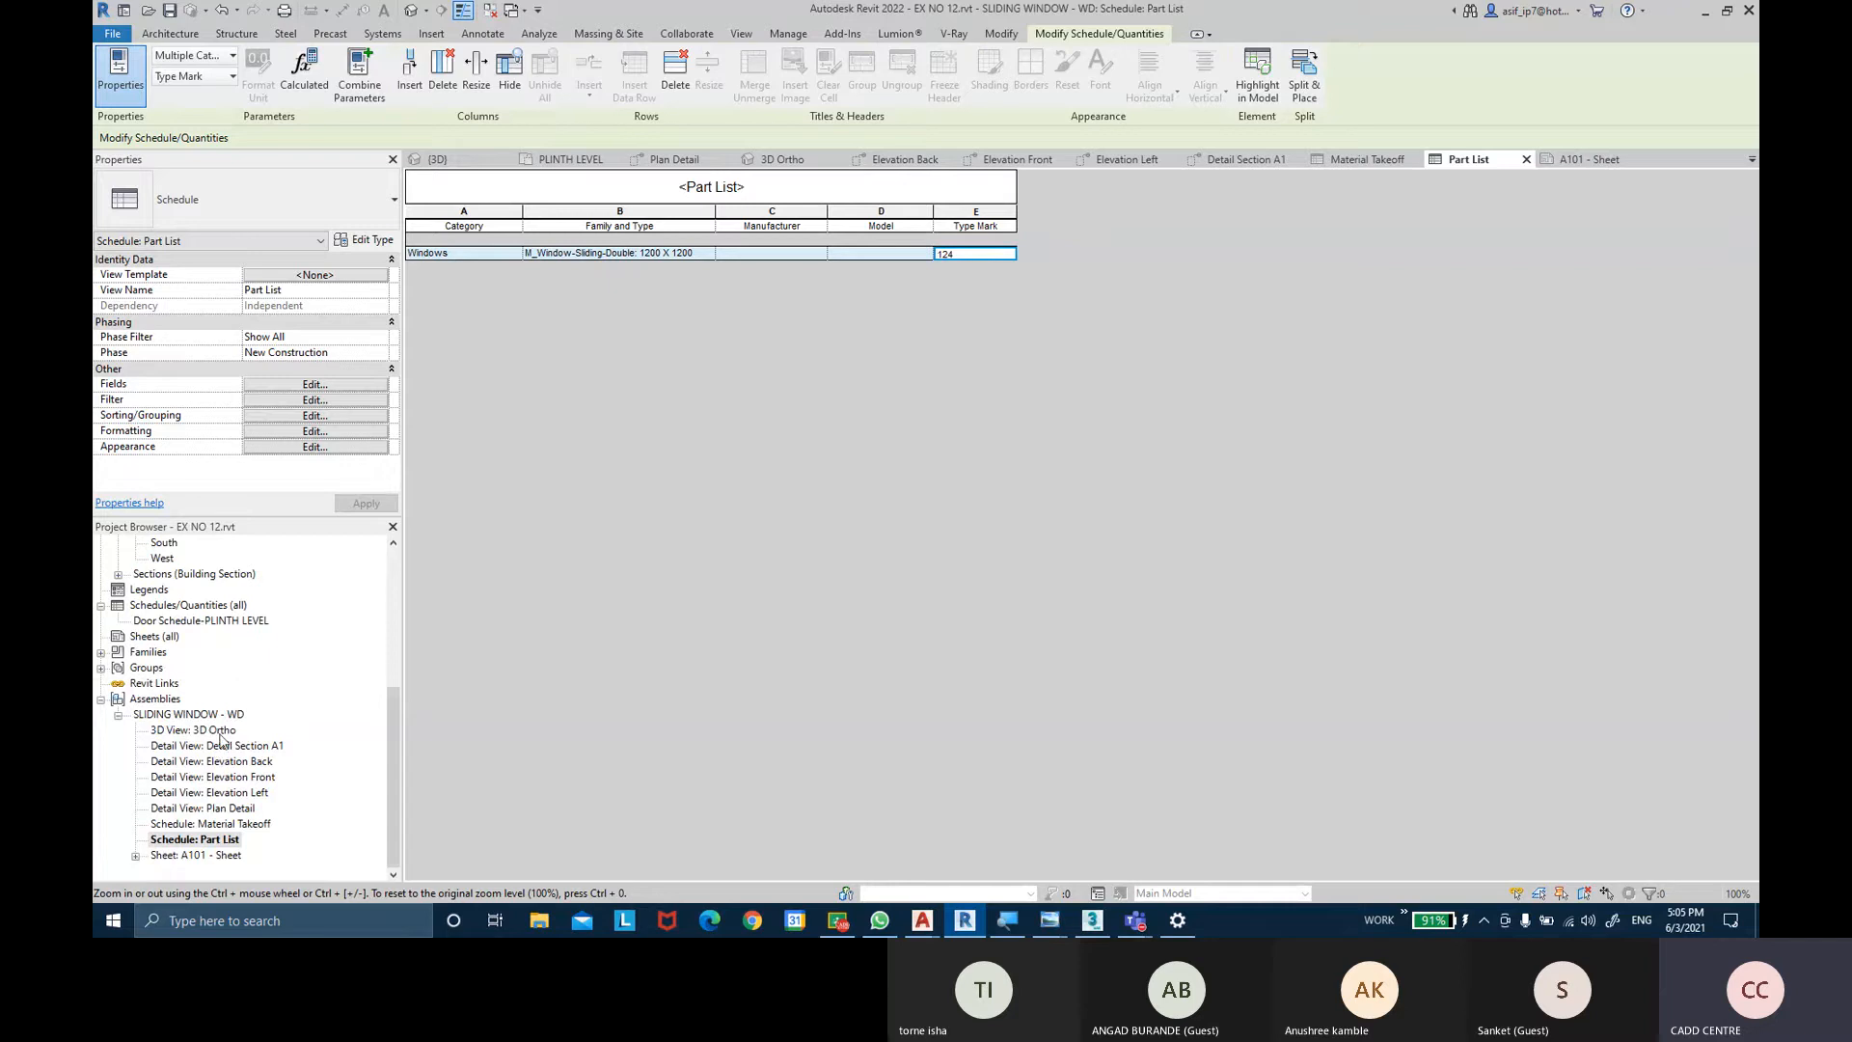
double_click(222, 808)
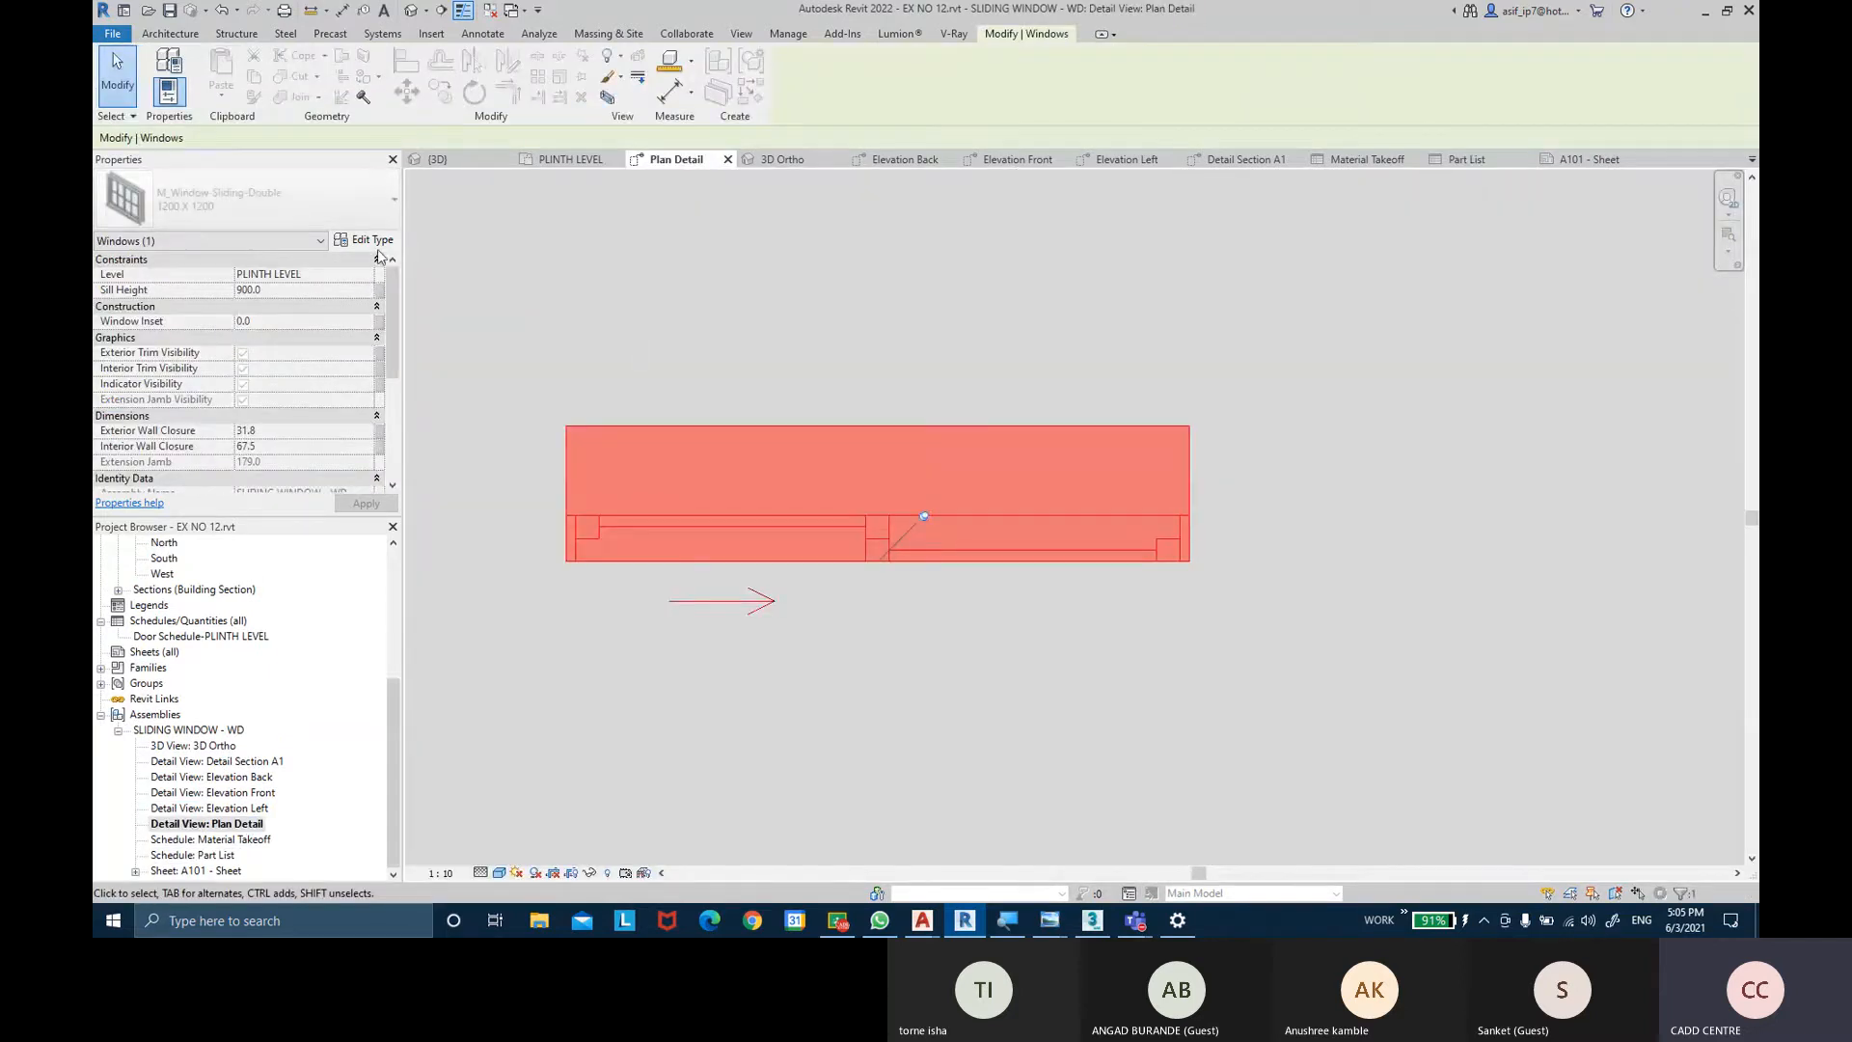
scroll(348, 385, "down", 3)
left_click(363, 240)
scroll(1090, 511, "down", 5)
scroll(1105, 521, "down", 4)
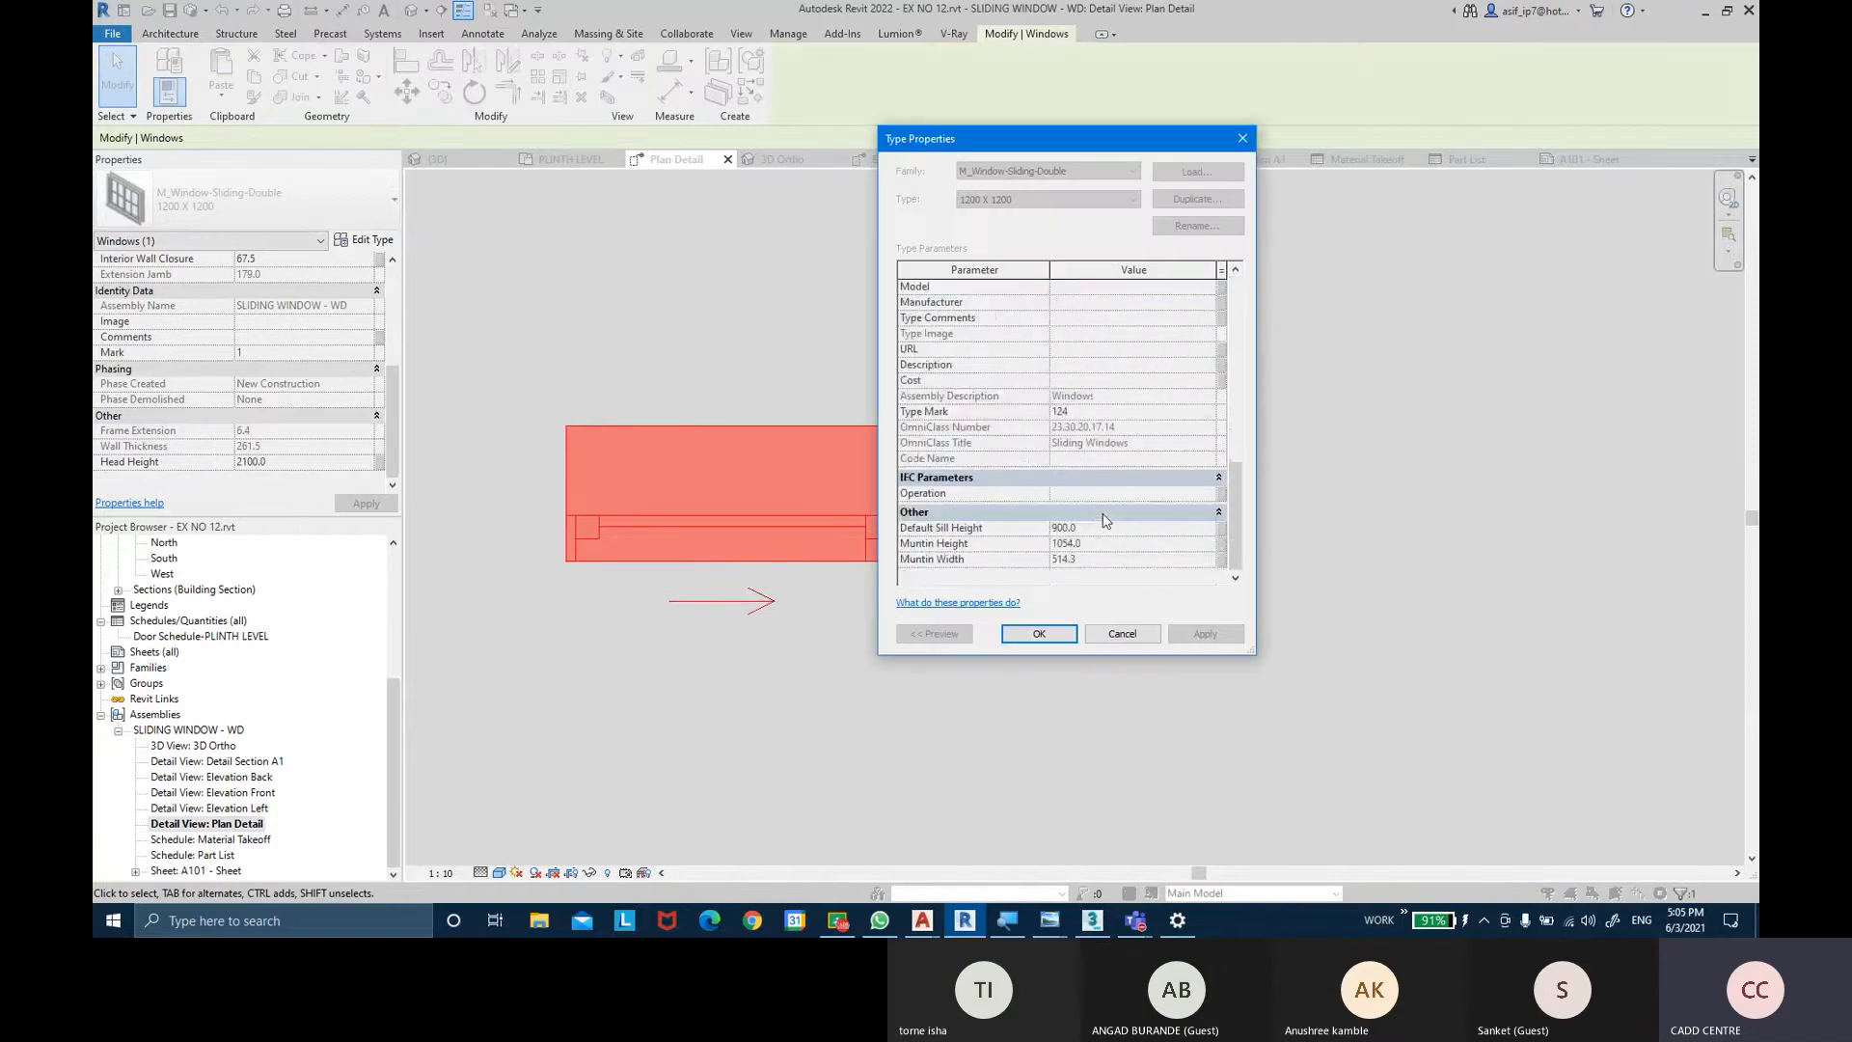
scroll(1097, 426, "up", 2)
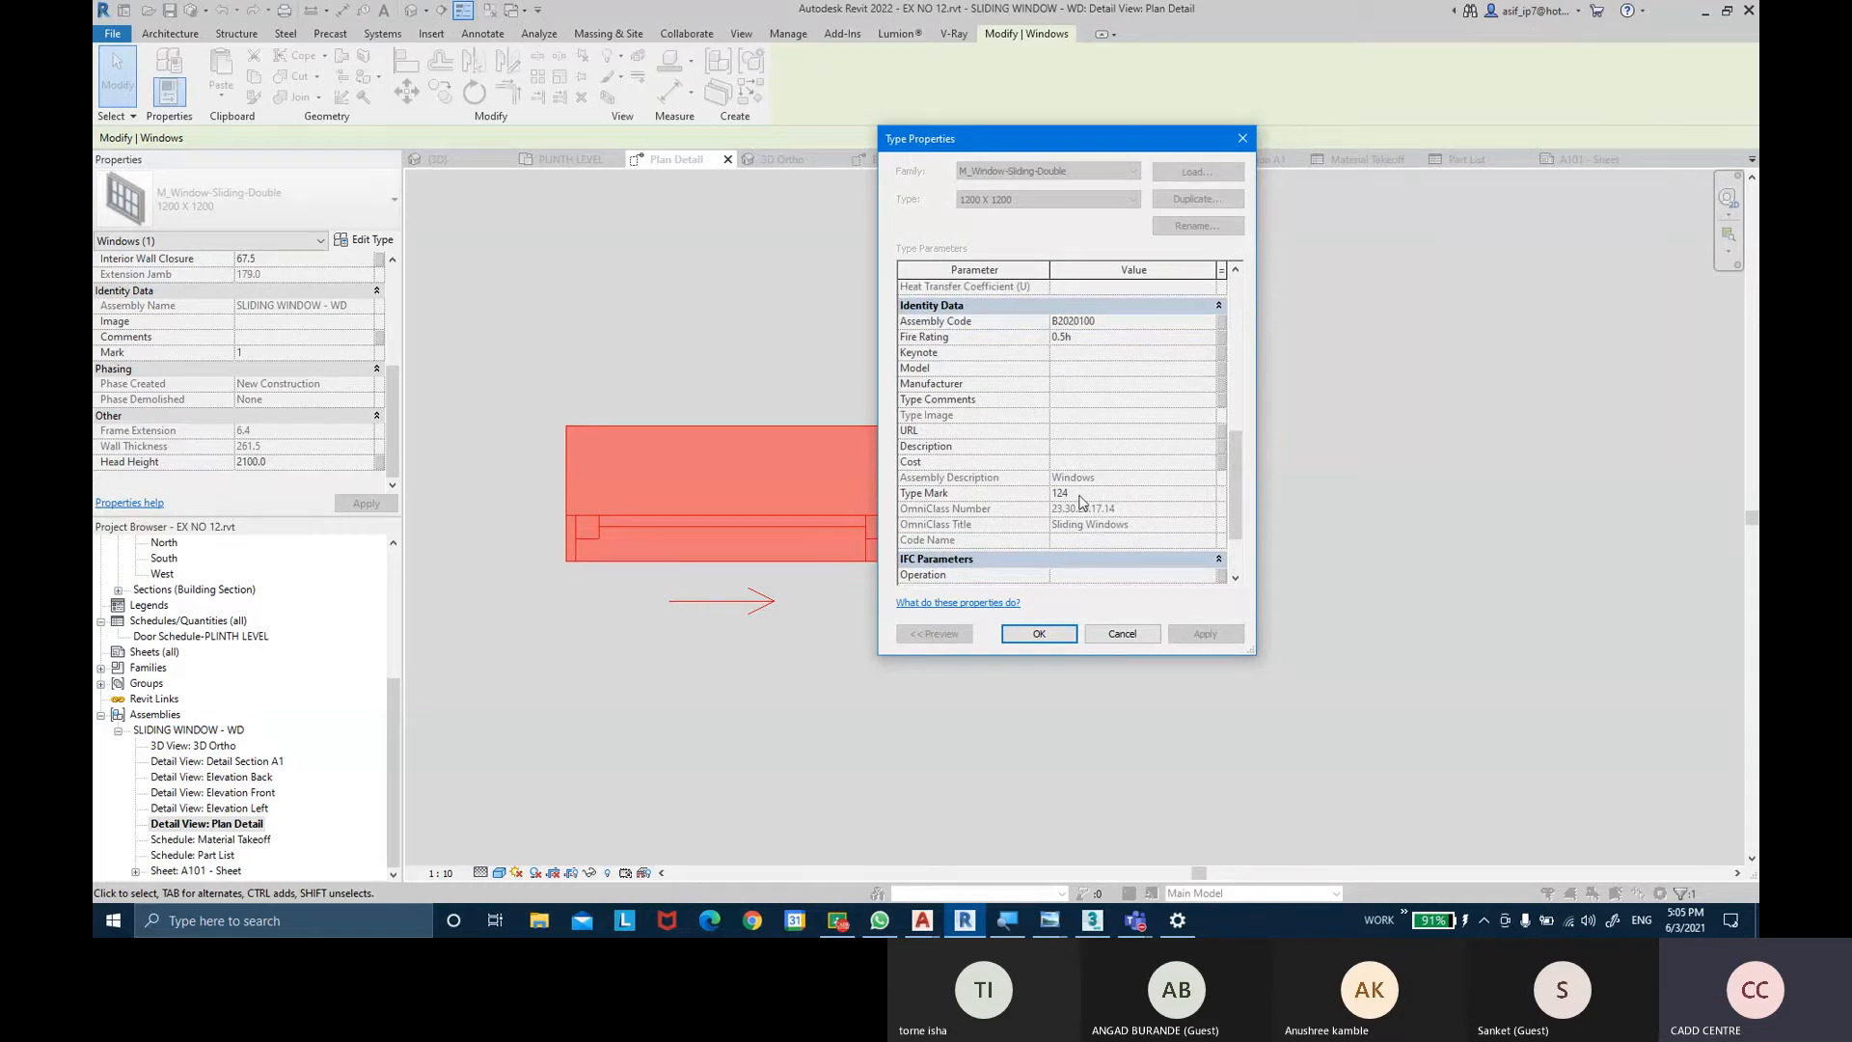
key("Return")
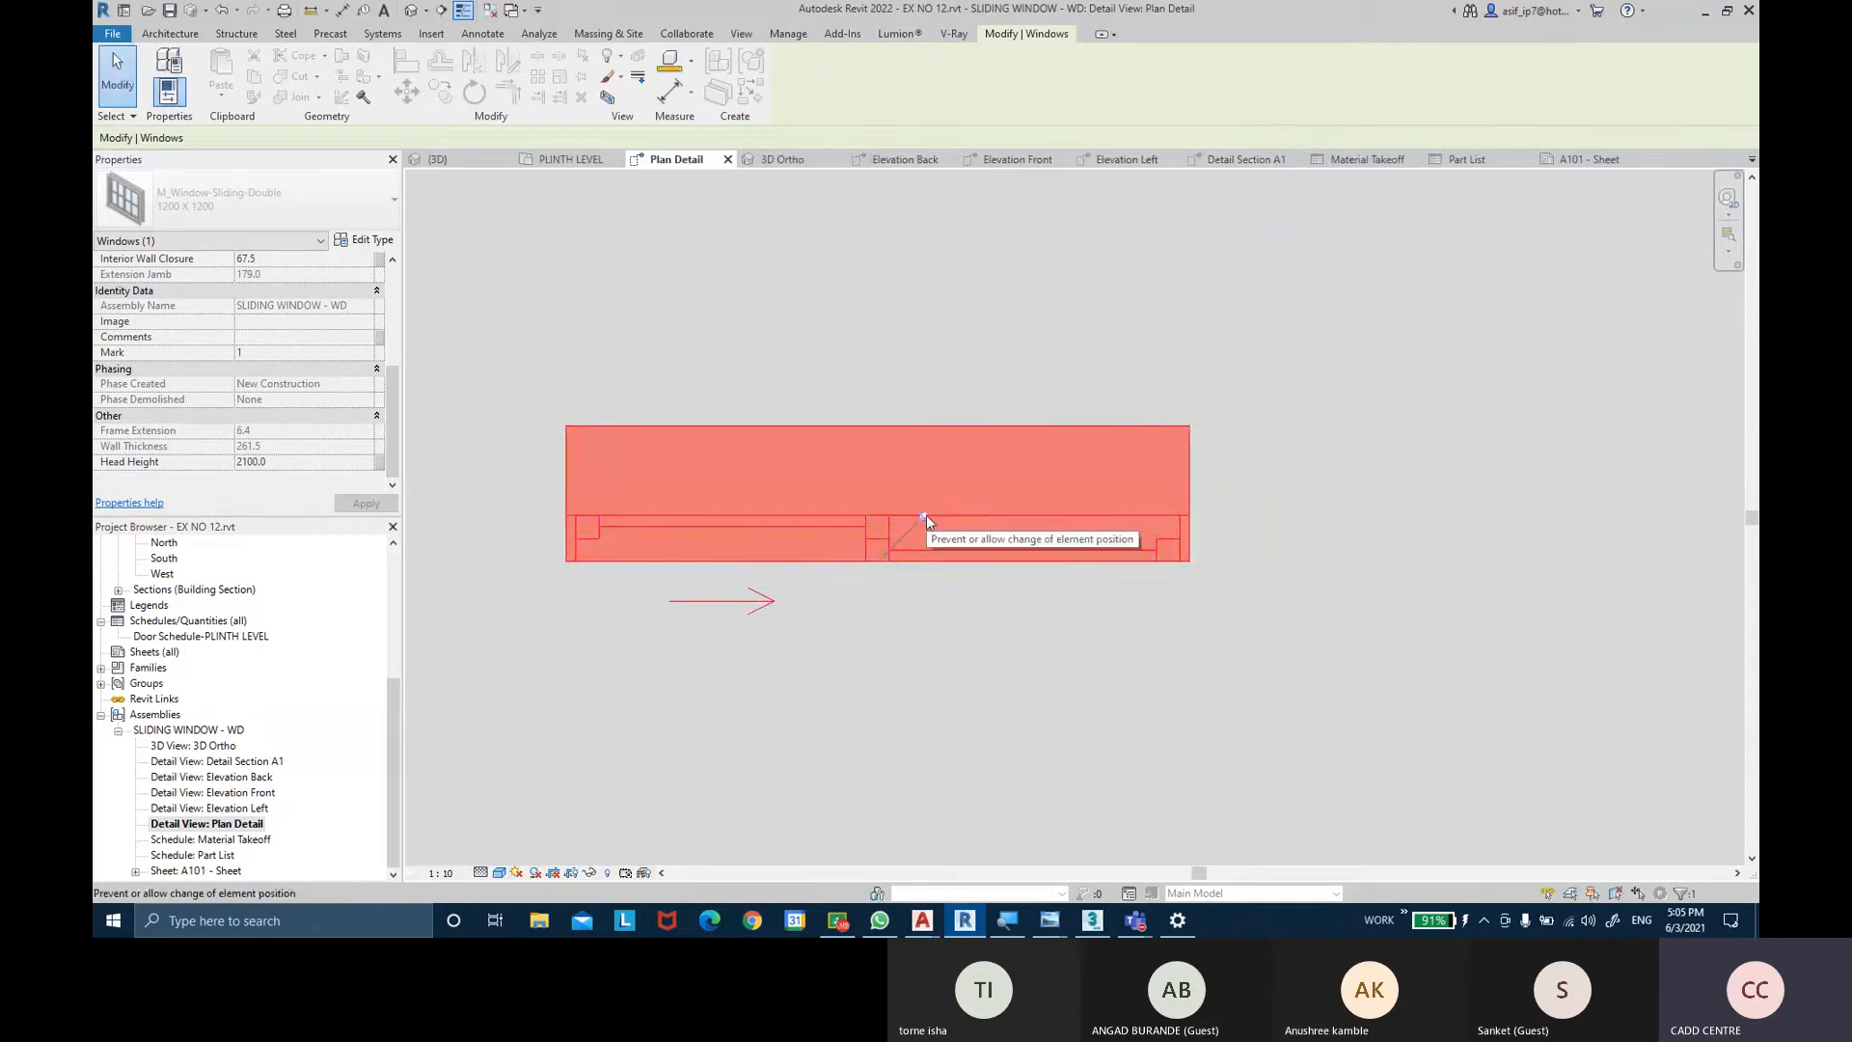
left_click(366, 240)
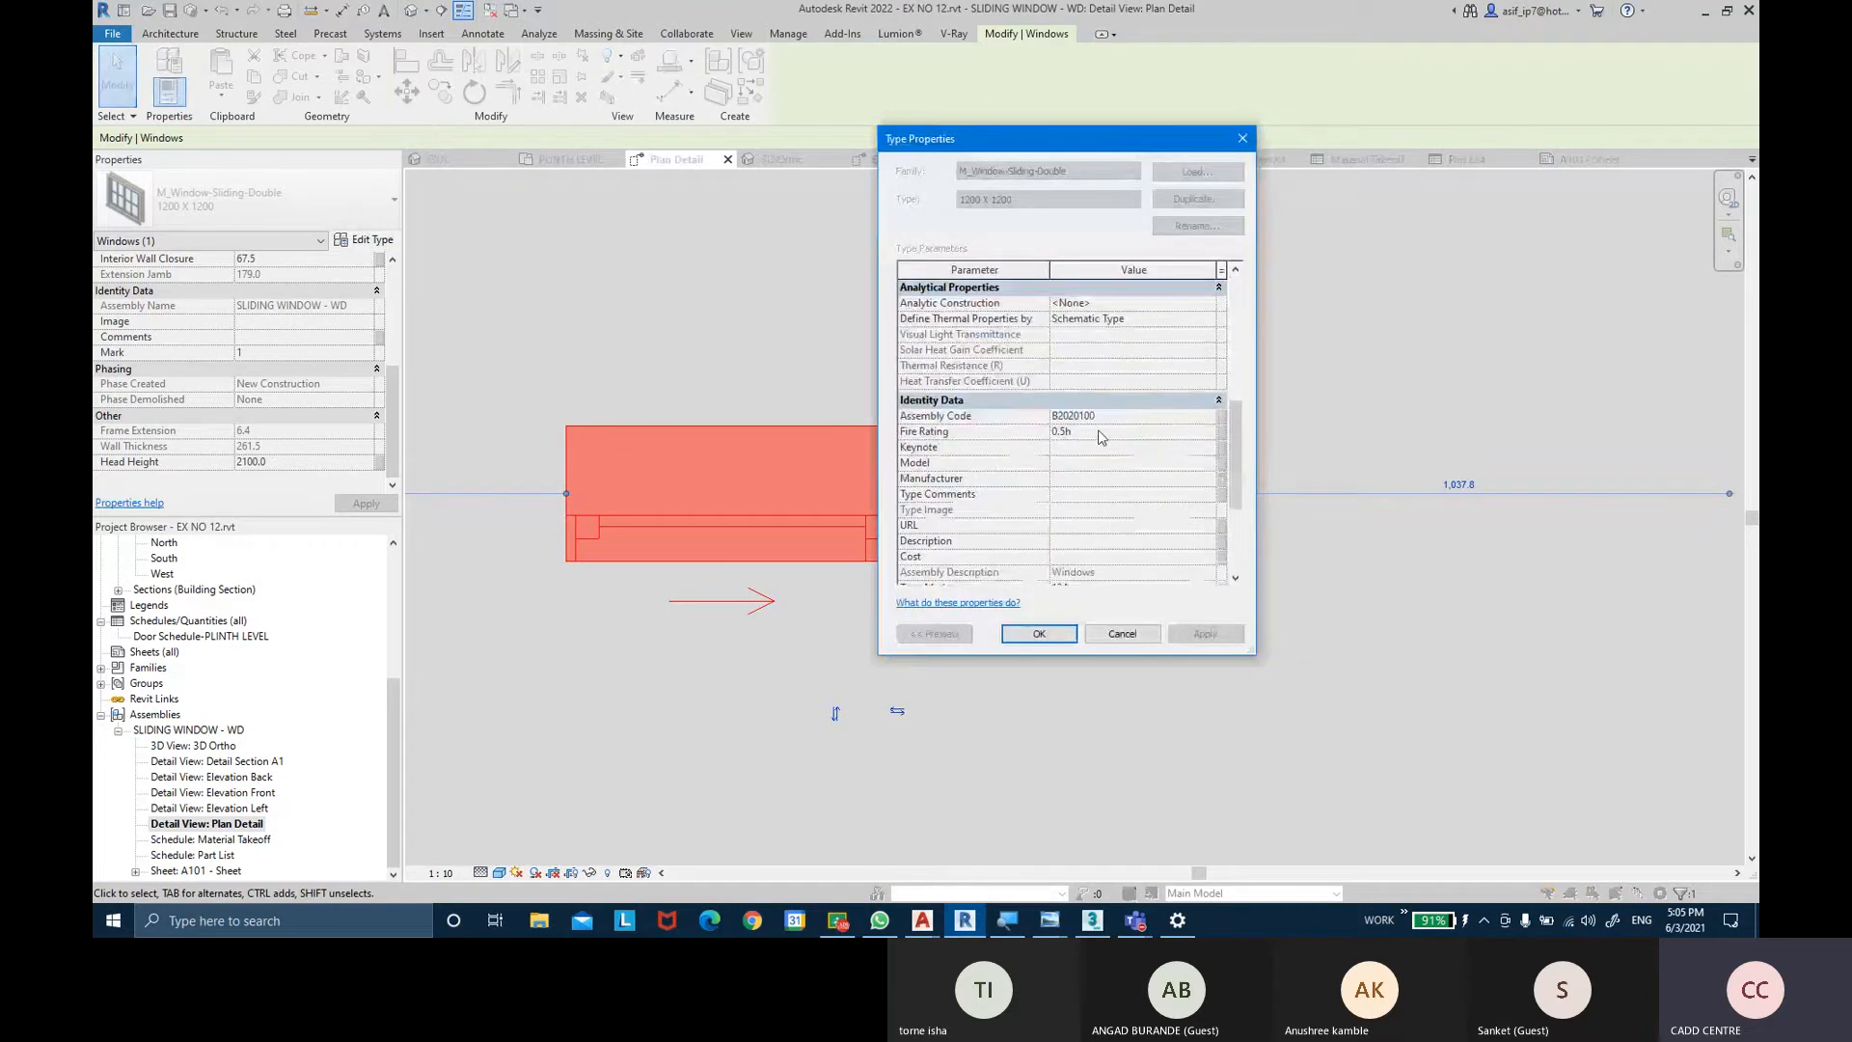
scroll(1099, 437, "down", 4)
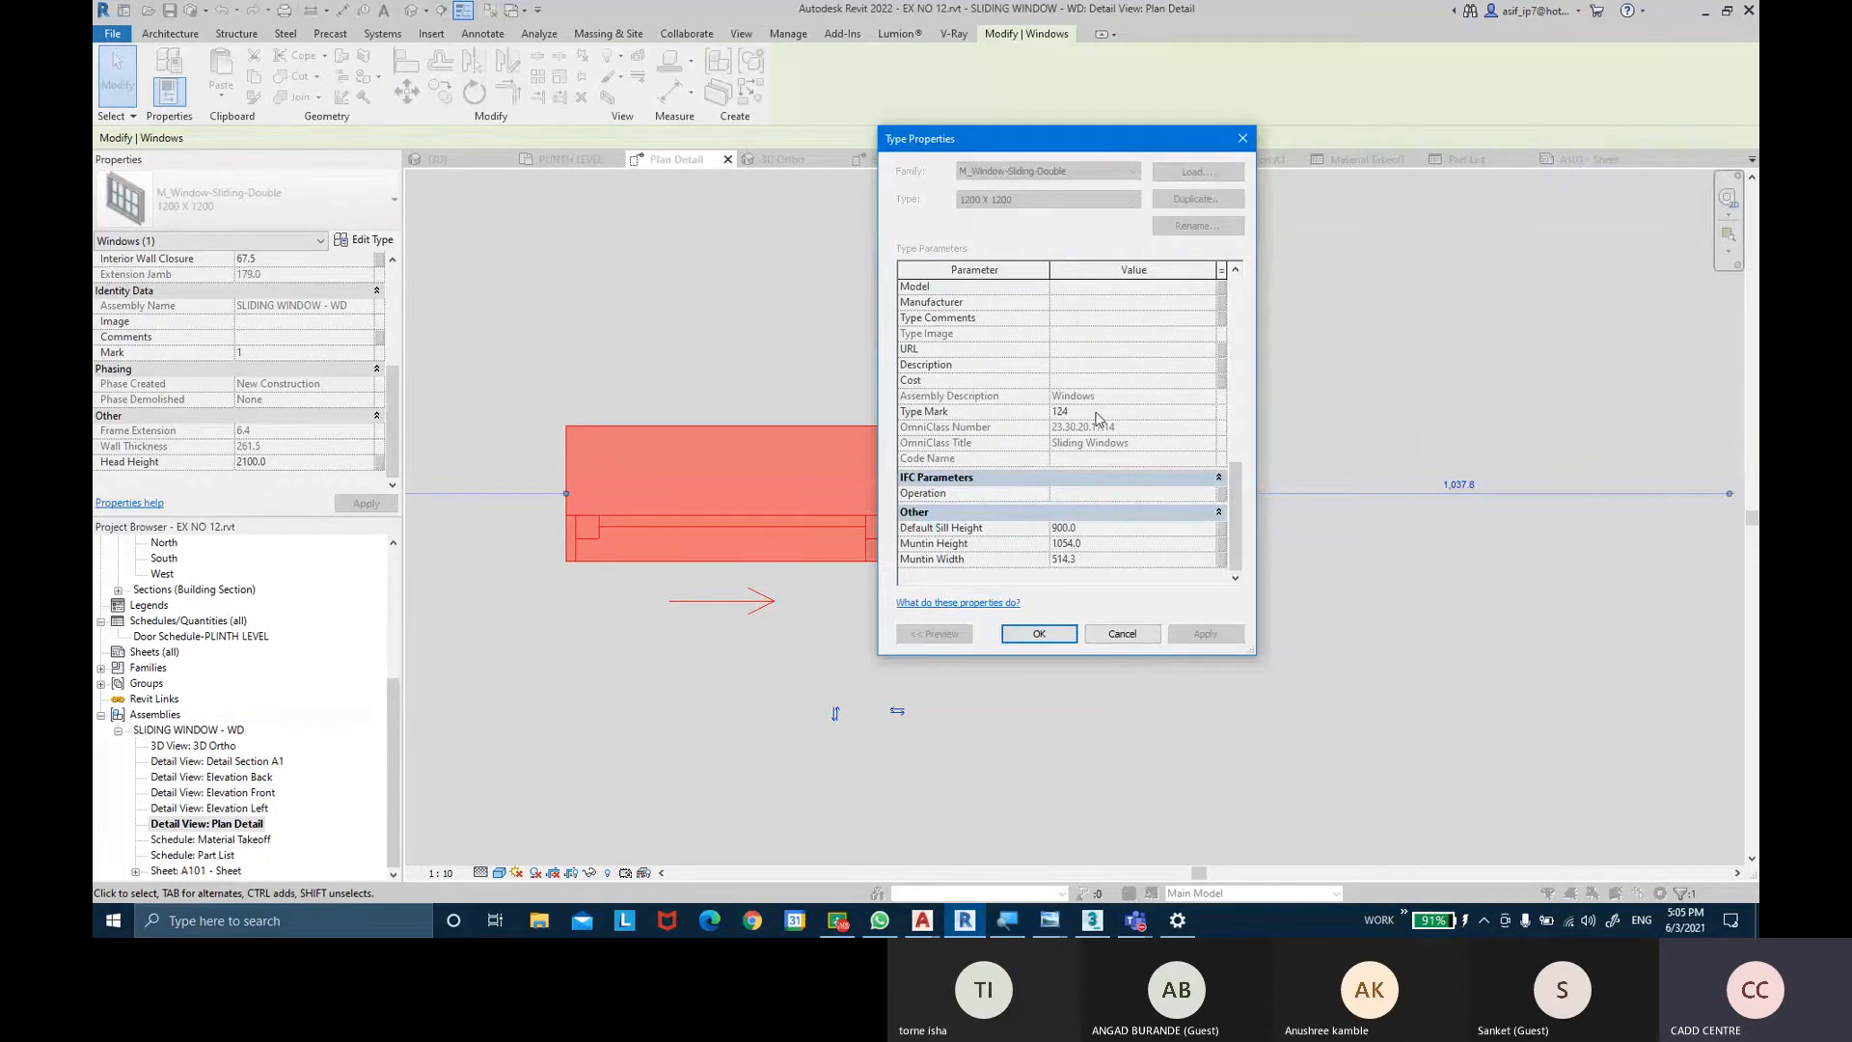
key("Escape")
key("Escape")
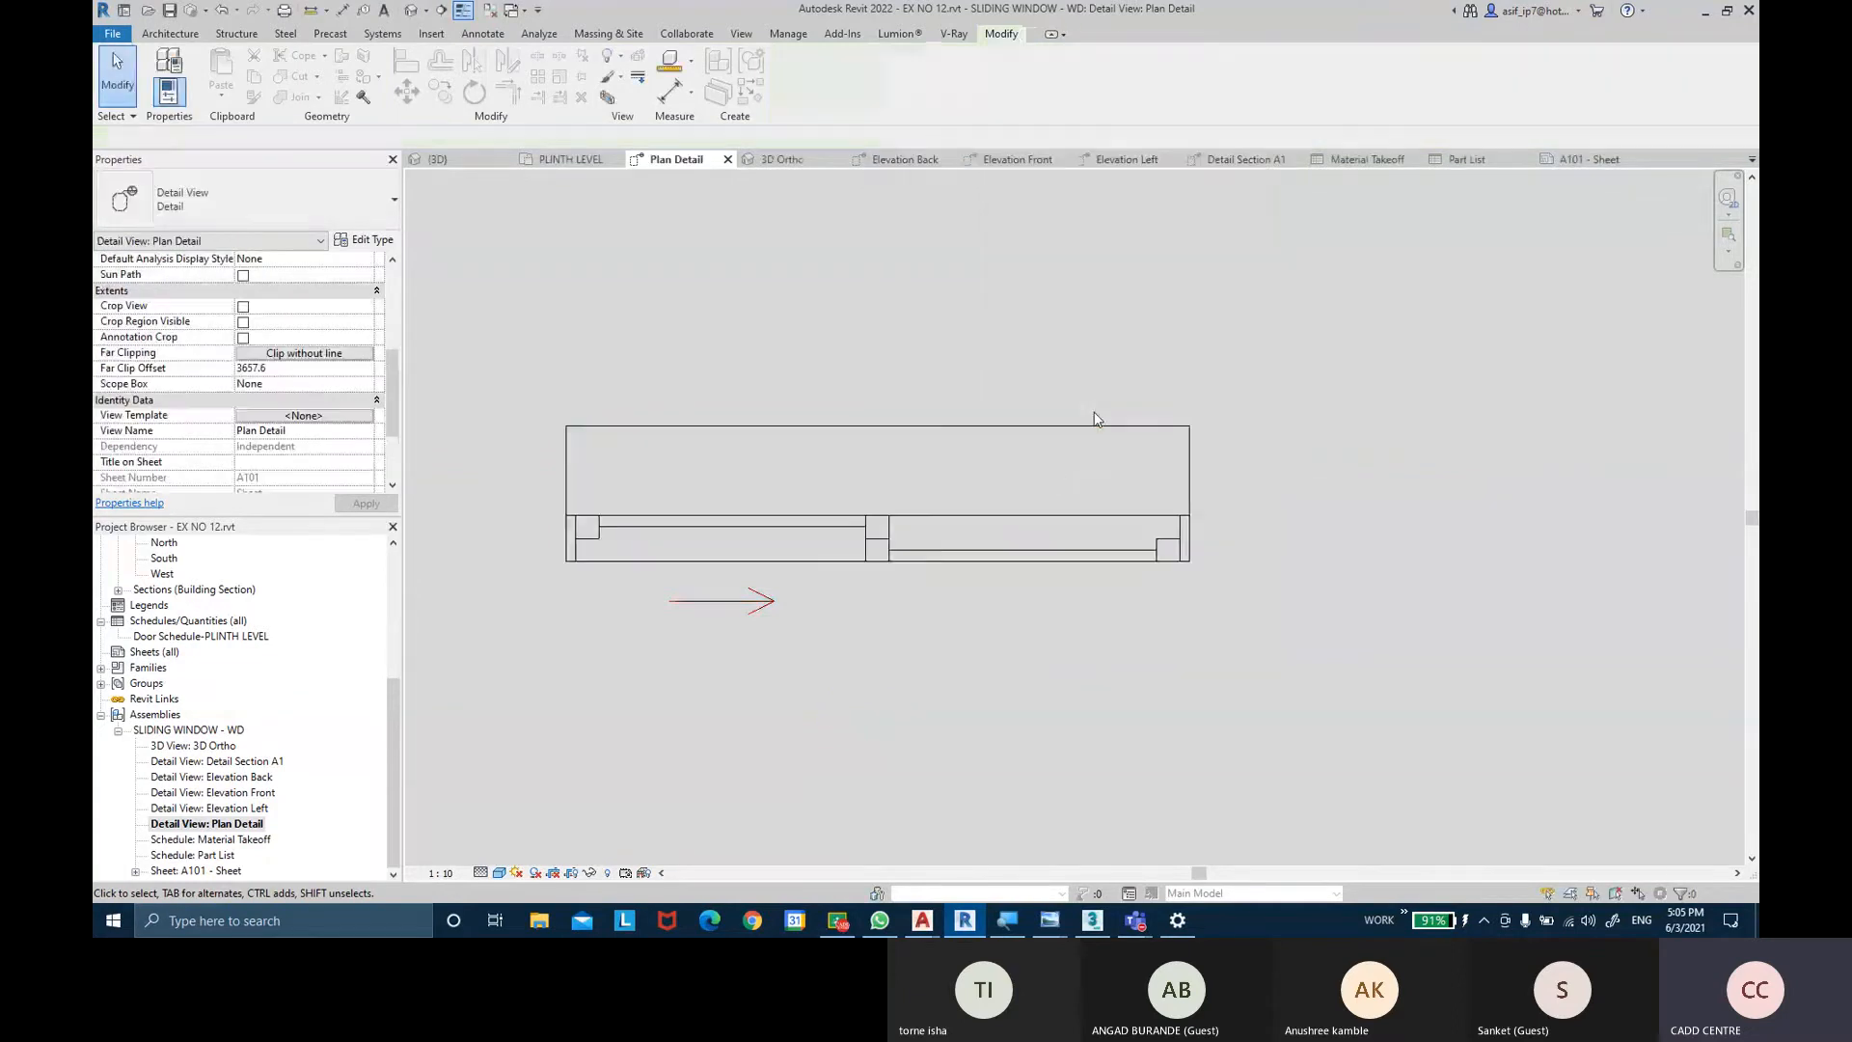
left_click(1005, 515)
left_click(1084, 403)
left_click(861, 541)
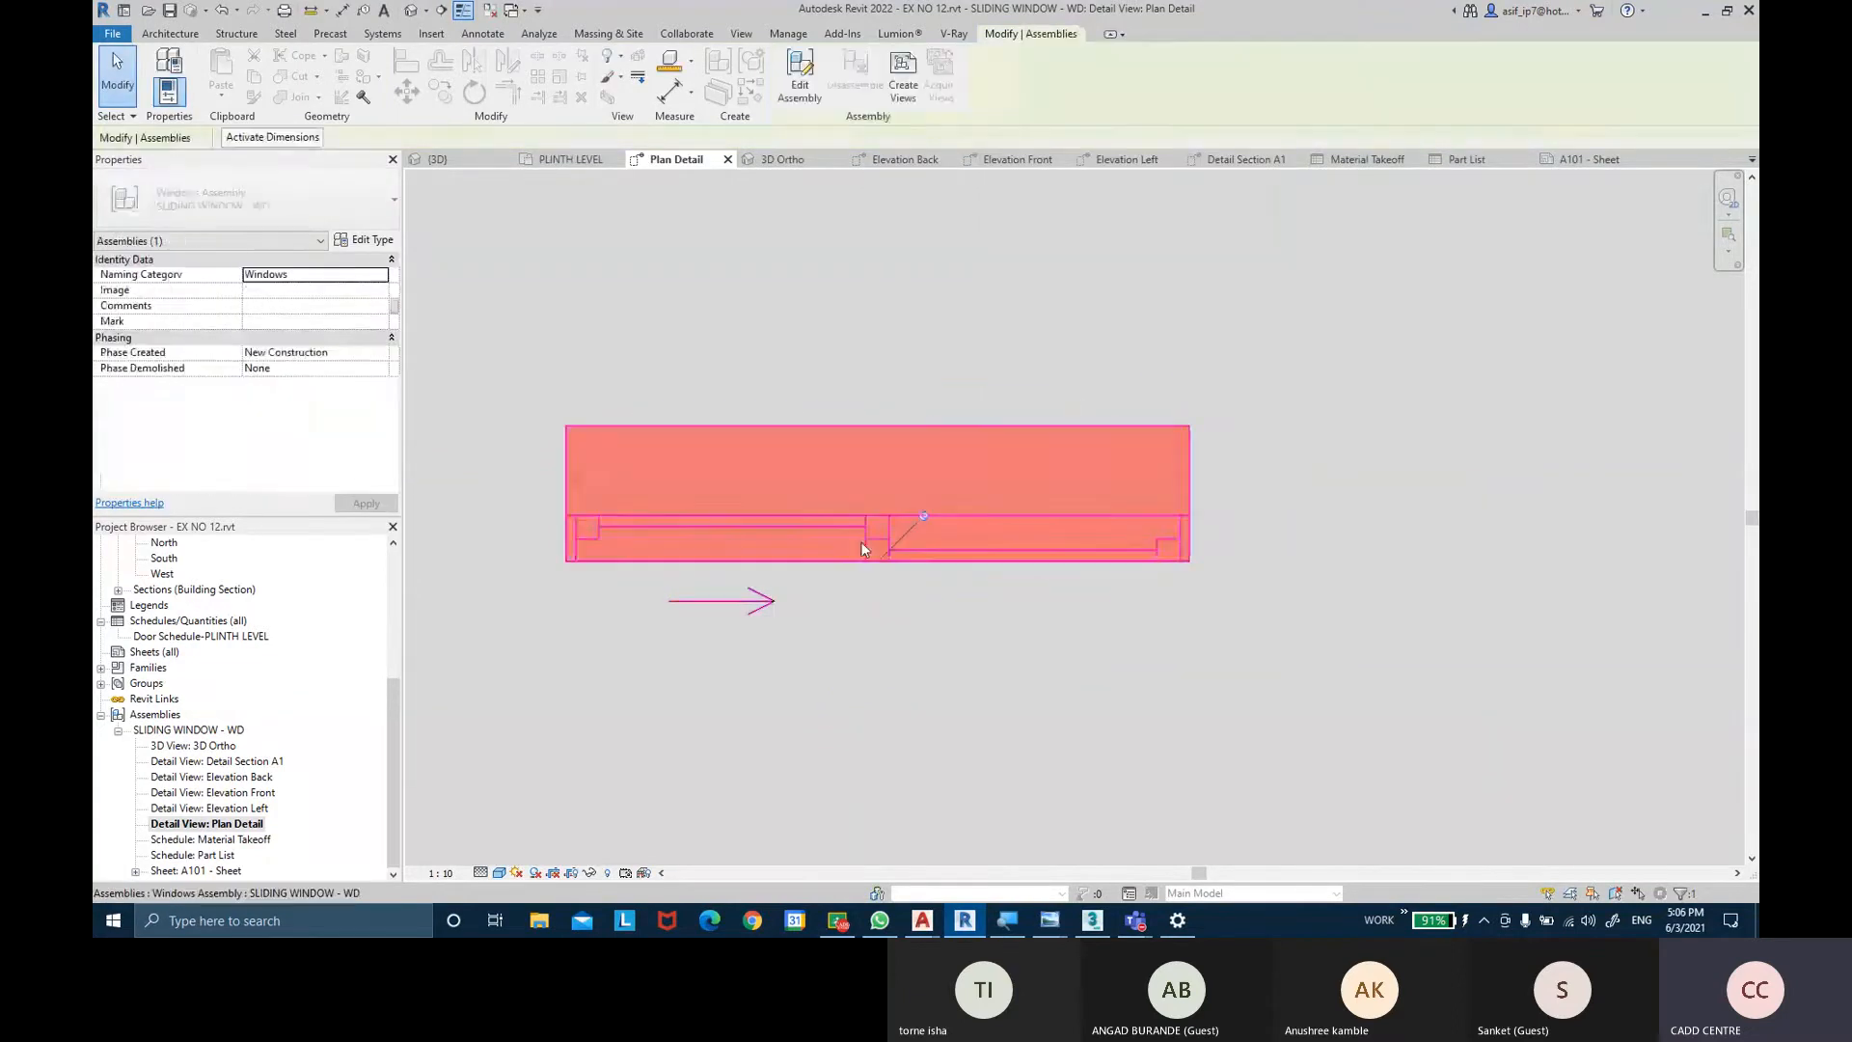
Open sheet A101 and slightly narrow the Category column of the Part List schedule.
double_click(196, 870)
left_click_drag(837, 568, 678, 567)
scroll(815, 484, "down", 2)
middle_click_drag(831, 471, 934, 537)
scroll(844, 714, "up", 4)
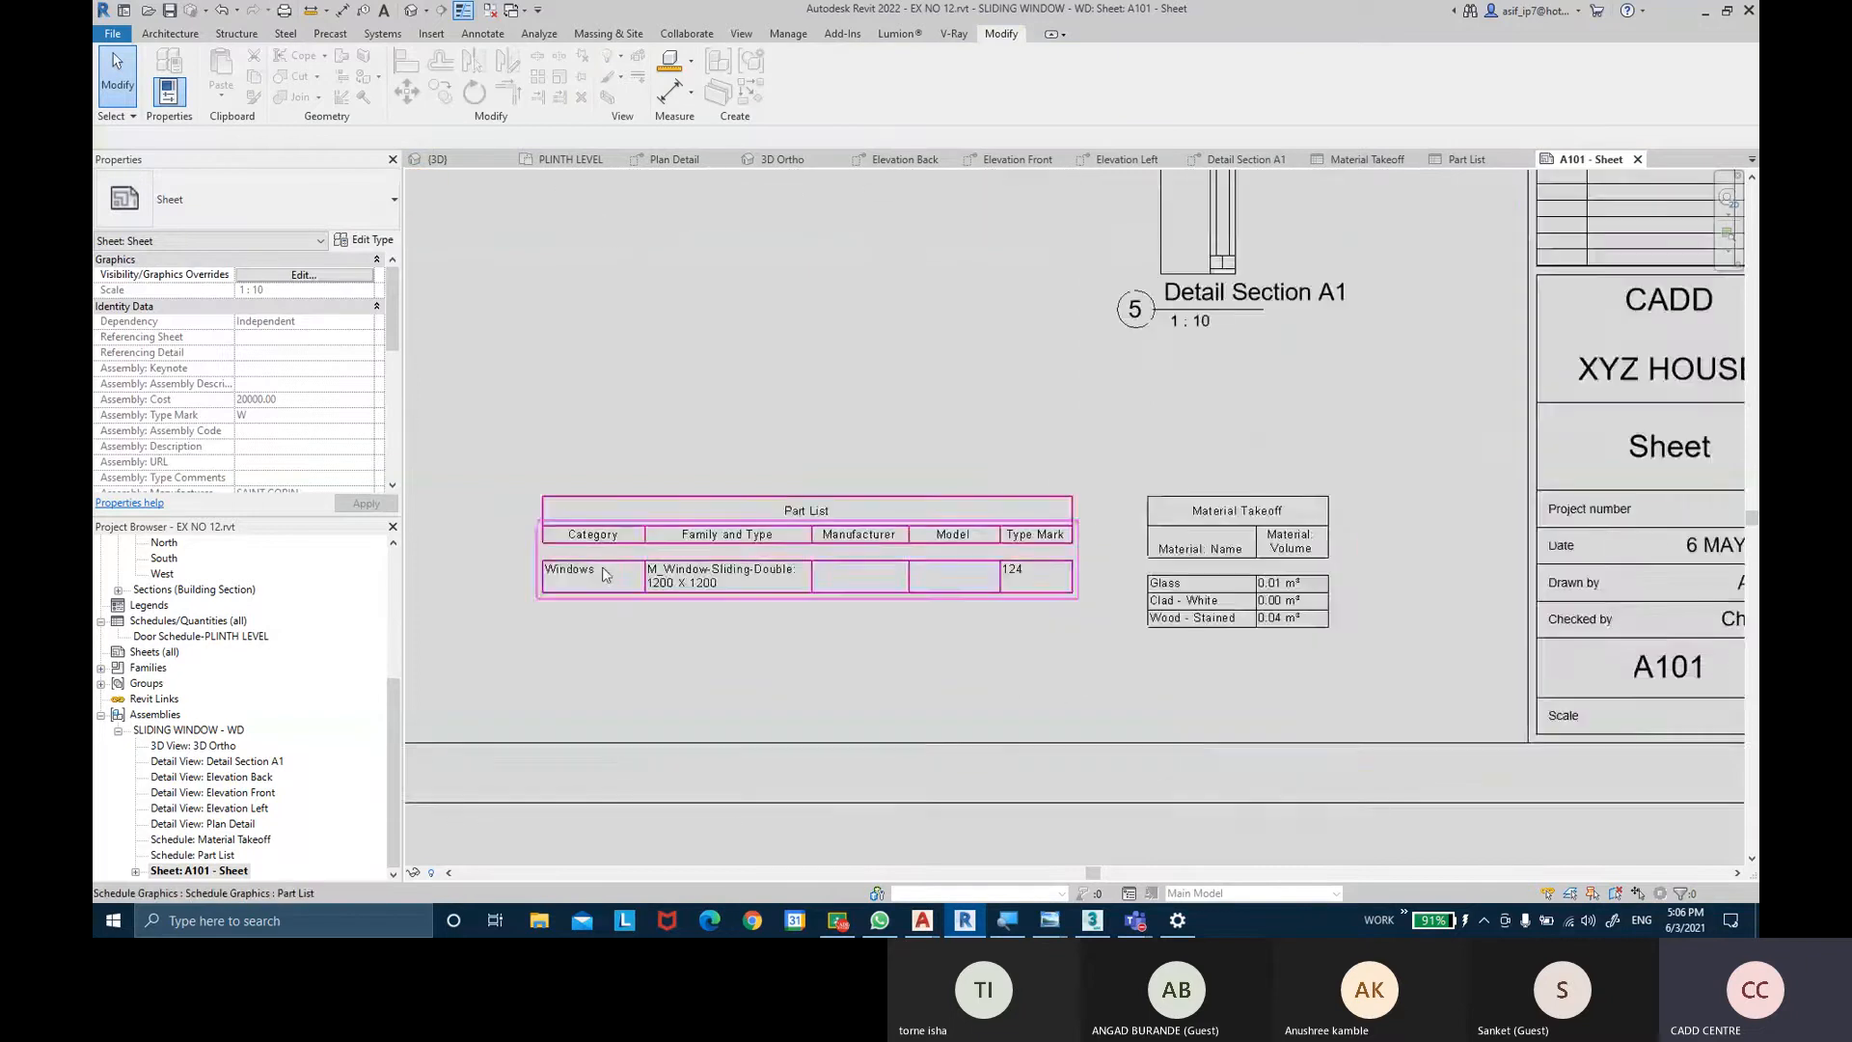
scroll(602, 573, "up", 2)
left_click(678, 498)
left_click_drag(667, 501, 647, 501)
Widen the Part List's Family and Type column on the sheet to fit its text on one line, and widen the Manufacturer column.
left_click_drag(903, 500, 1031, 502)
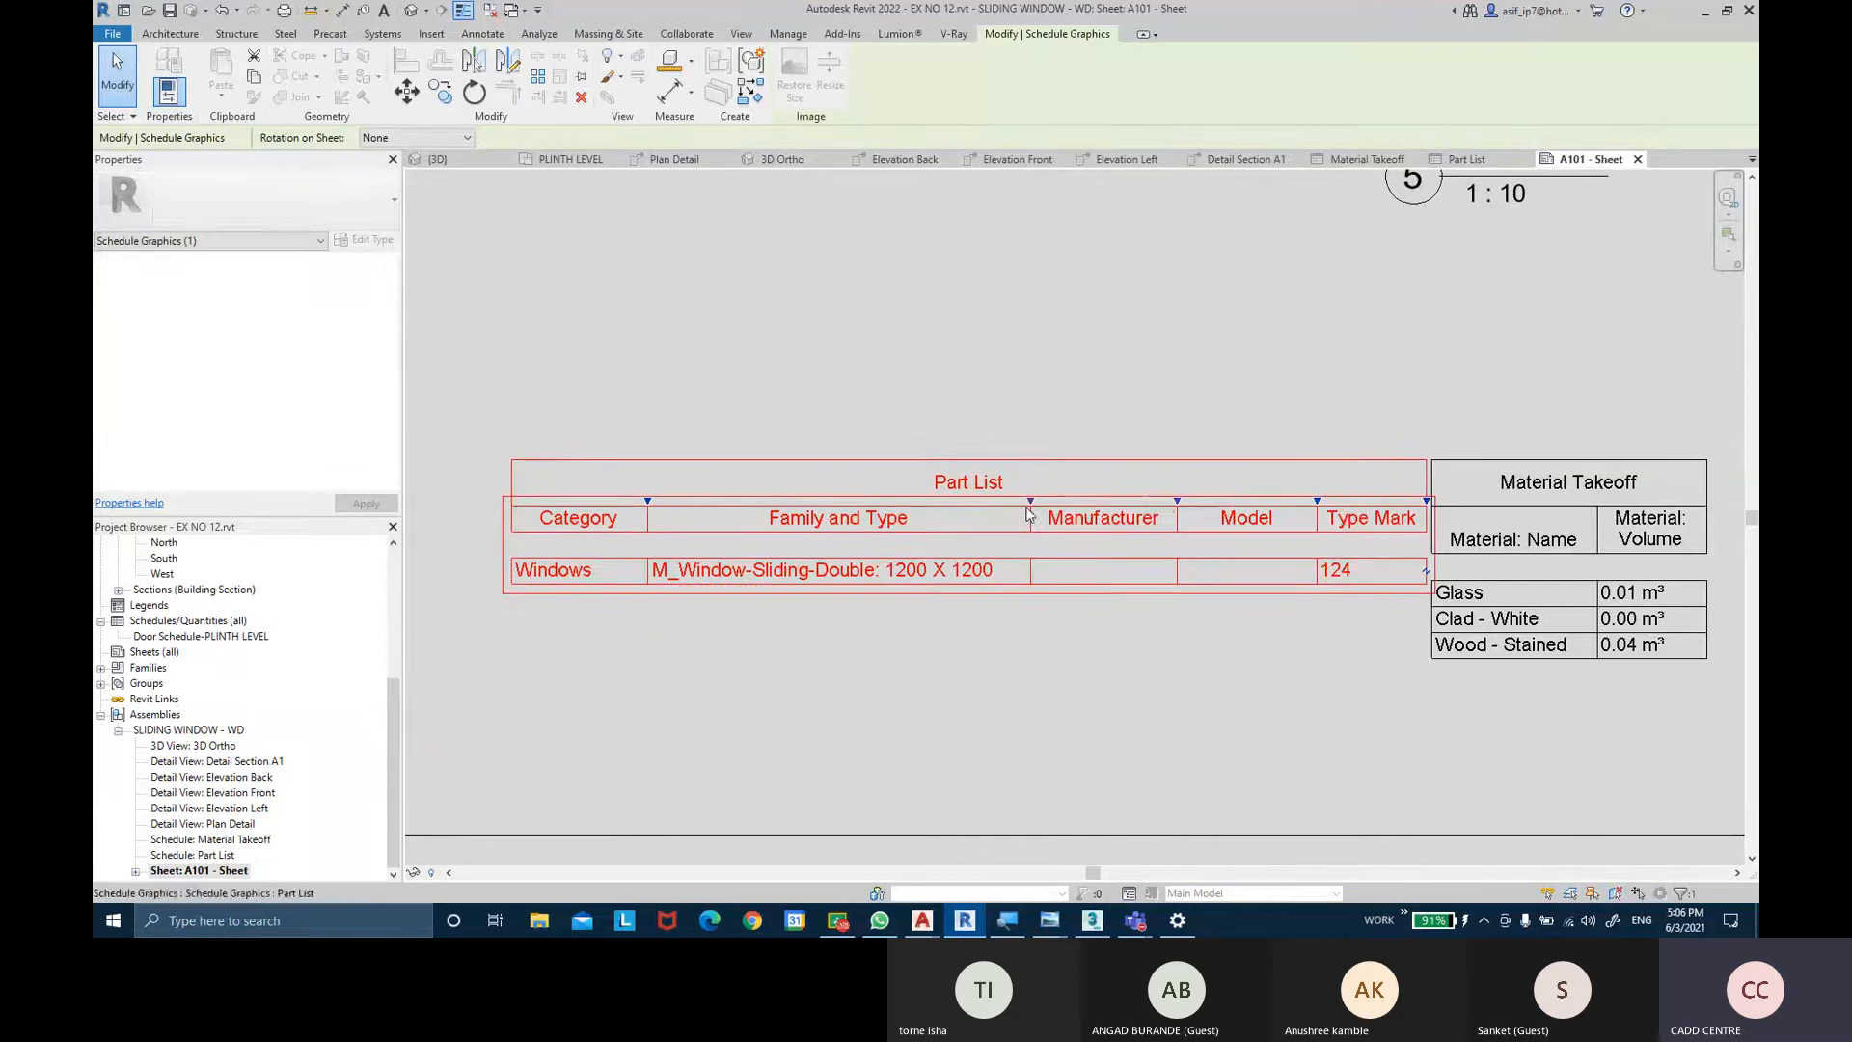
left_click_drag(1023, 462, 838, 462)
left_click_drag(993, 501, 1028, 501)
left_click_drag(1168, 501, 1179, 511)
scroll(1158, 627, "down", 3)
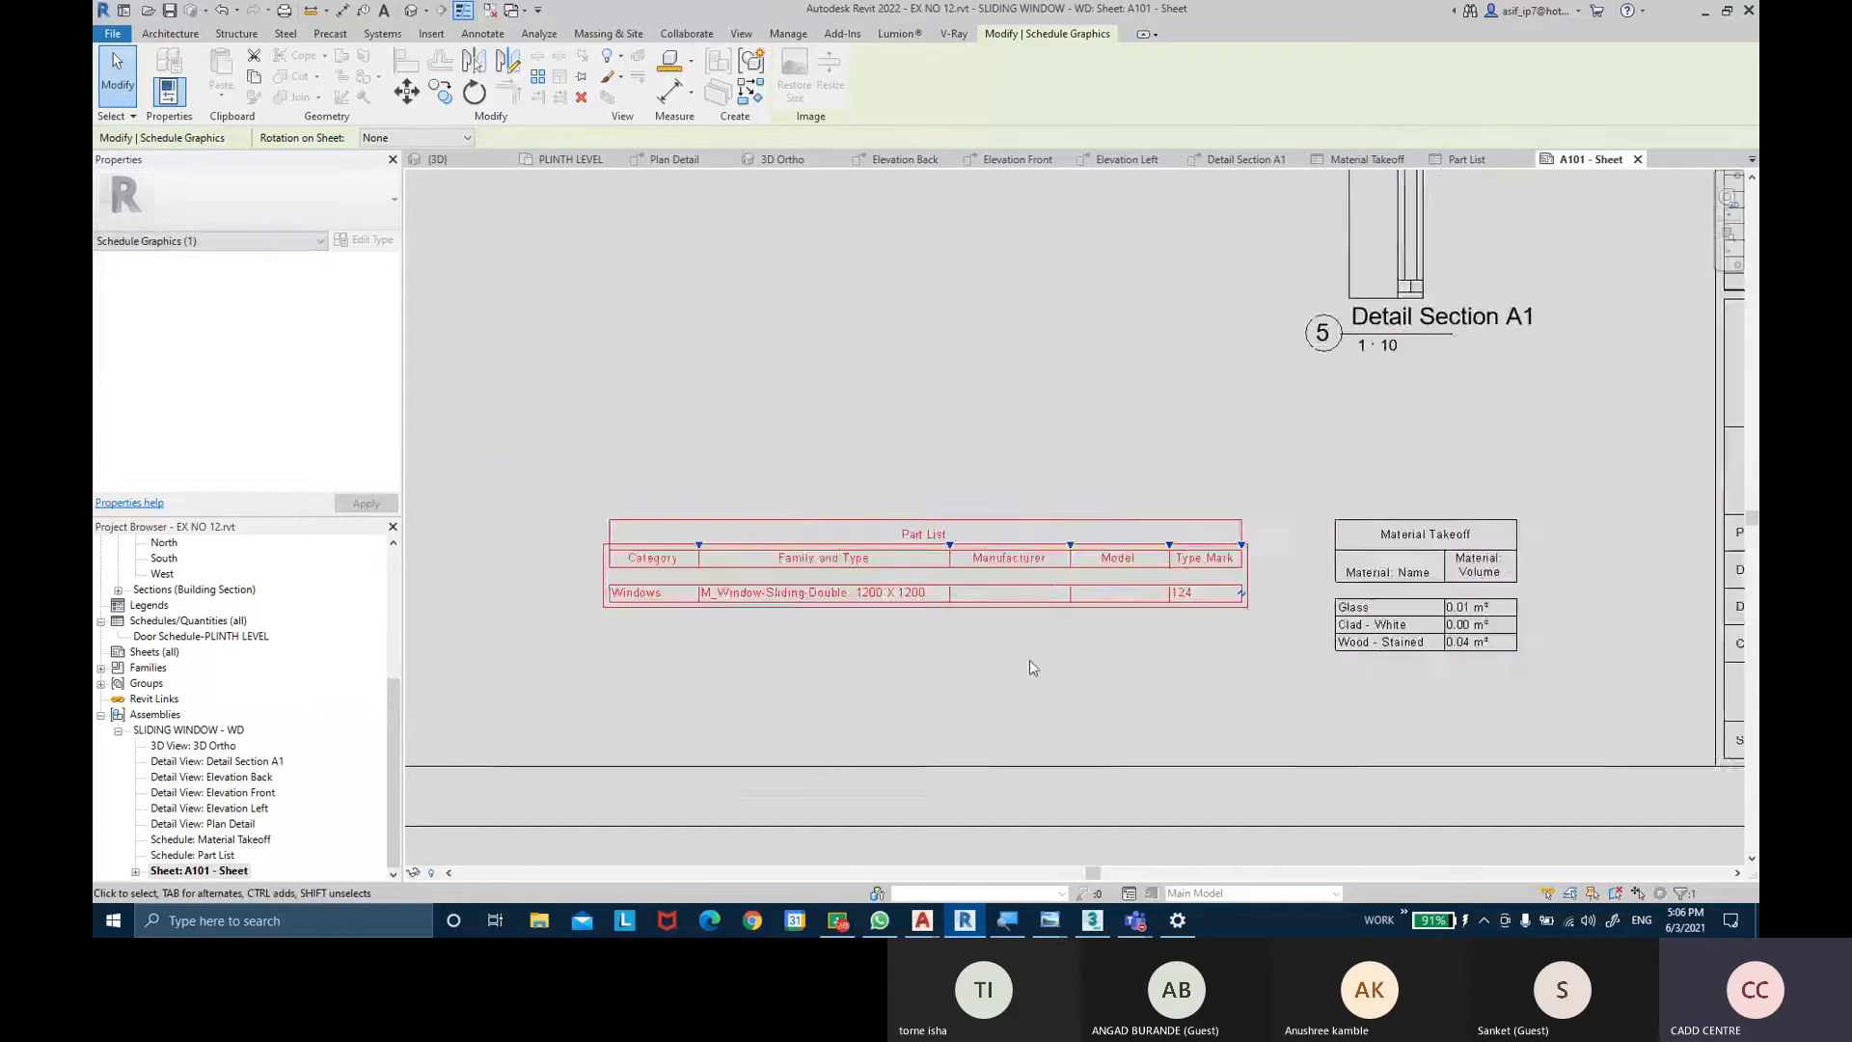
left_click(1028, 660)
scroll(927, 650, "down", 2)
middle_click_drag(939, 649, 965, 641)
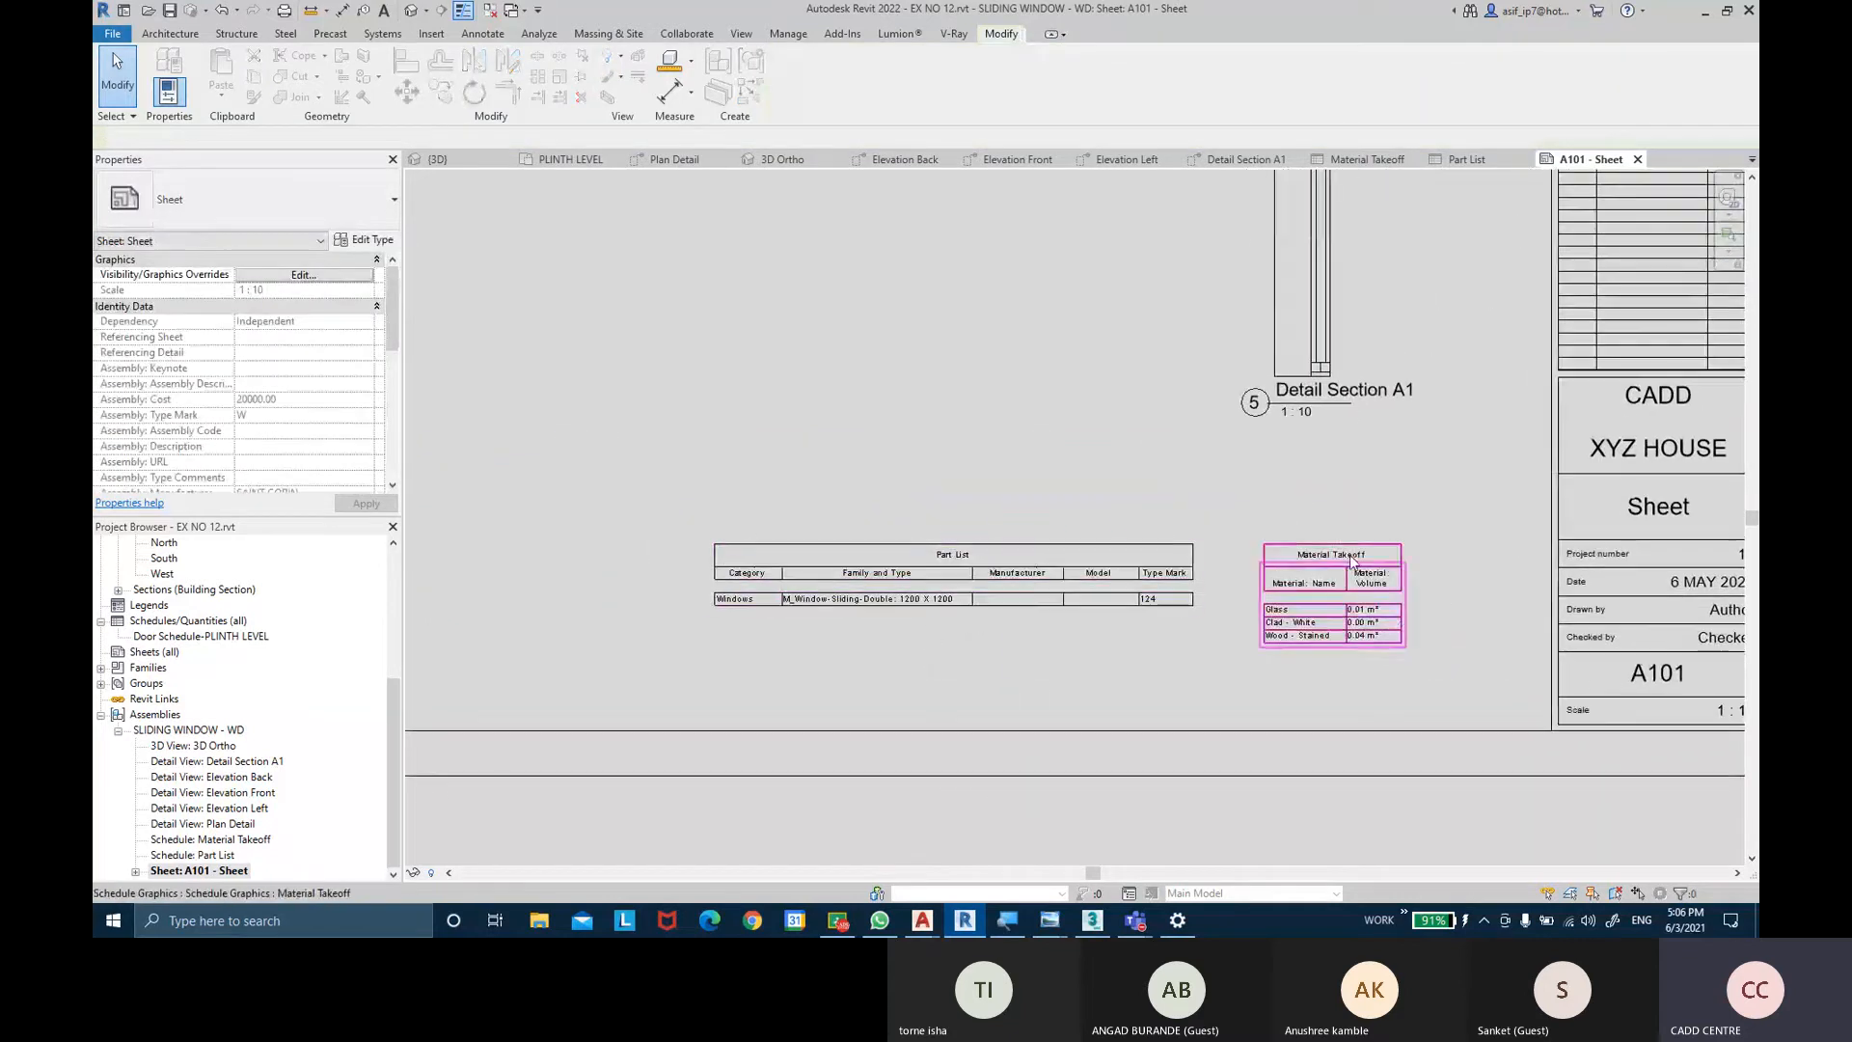
Widen both columns of the Material Takeoff schedule on the sheet so their headings fit on one line.
left_click(1370, 588)
scroll(1402, 563, "up", 3)
mouse_move(1402, 566)
left_mouse_down()
mouse_move(1496, 568)
mouse_move(1435, 570)
left_mouse_up()
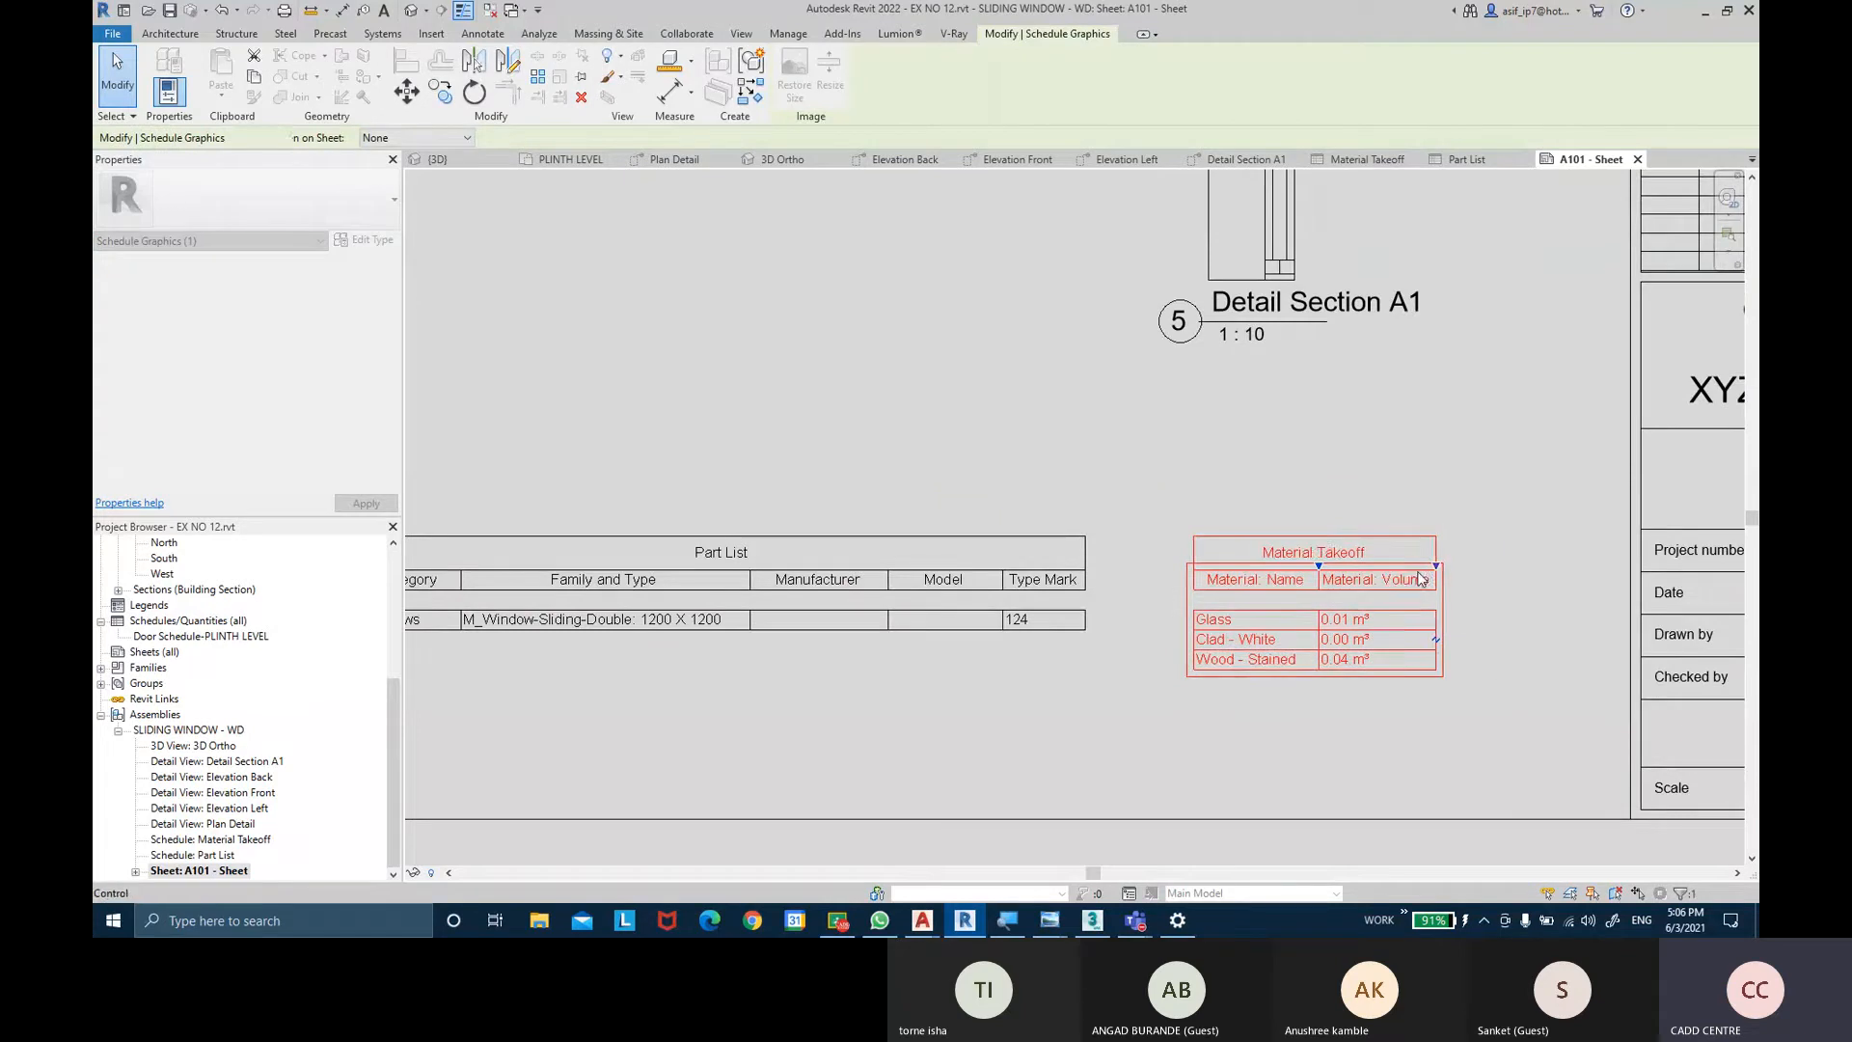
left_click_drag(1319, 567, 1390, 570)
left_click(1360, 721)
scroll(1223, 715, "down", 2)
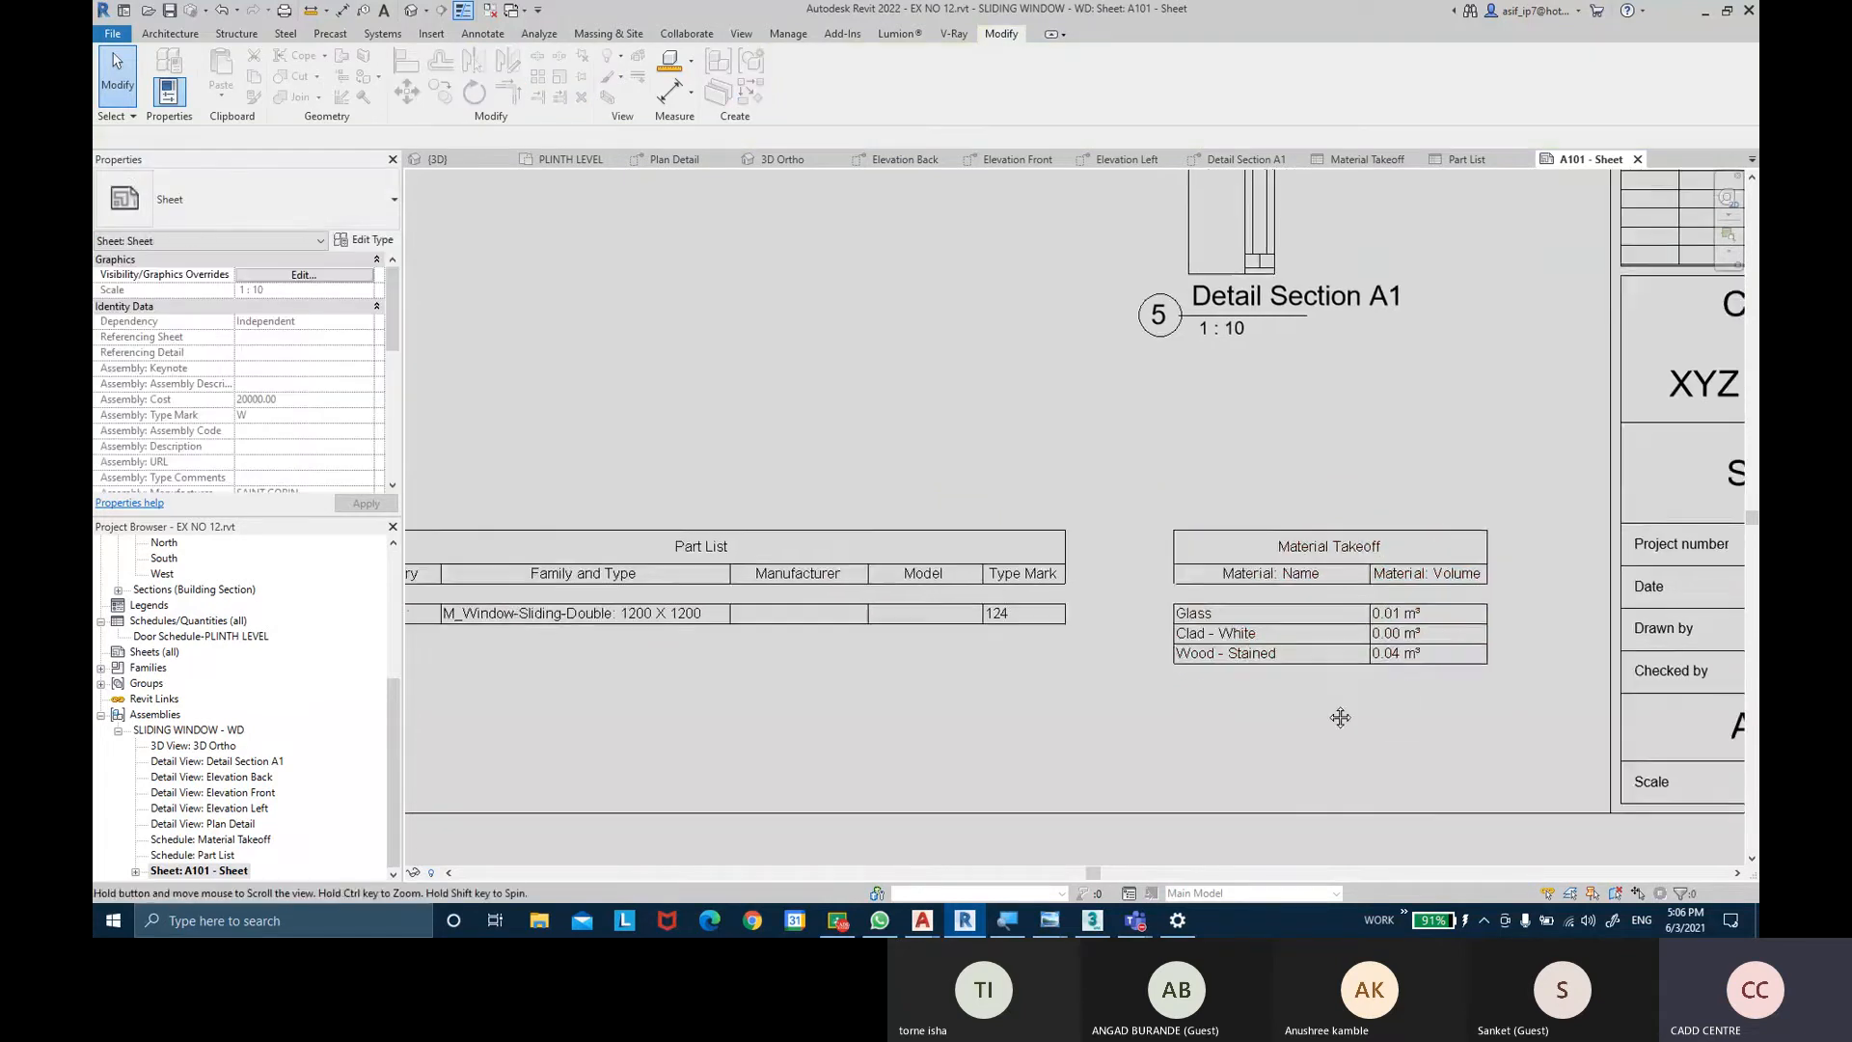
Move the Plan Detail viewport on the sheet to below the Elevation Front viewport.
scroll(1169, 444, "up", 2)
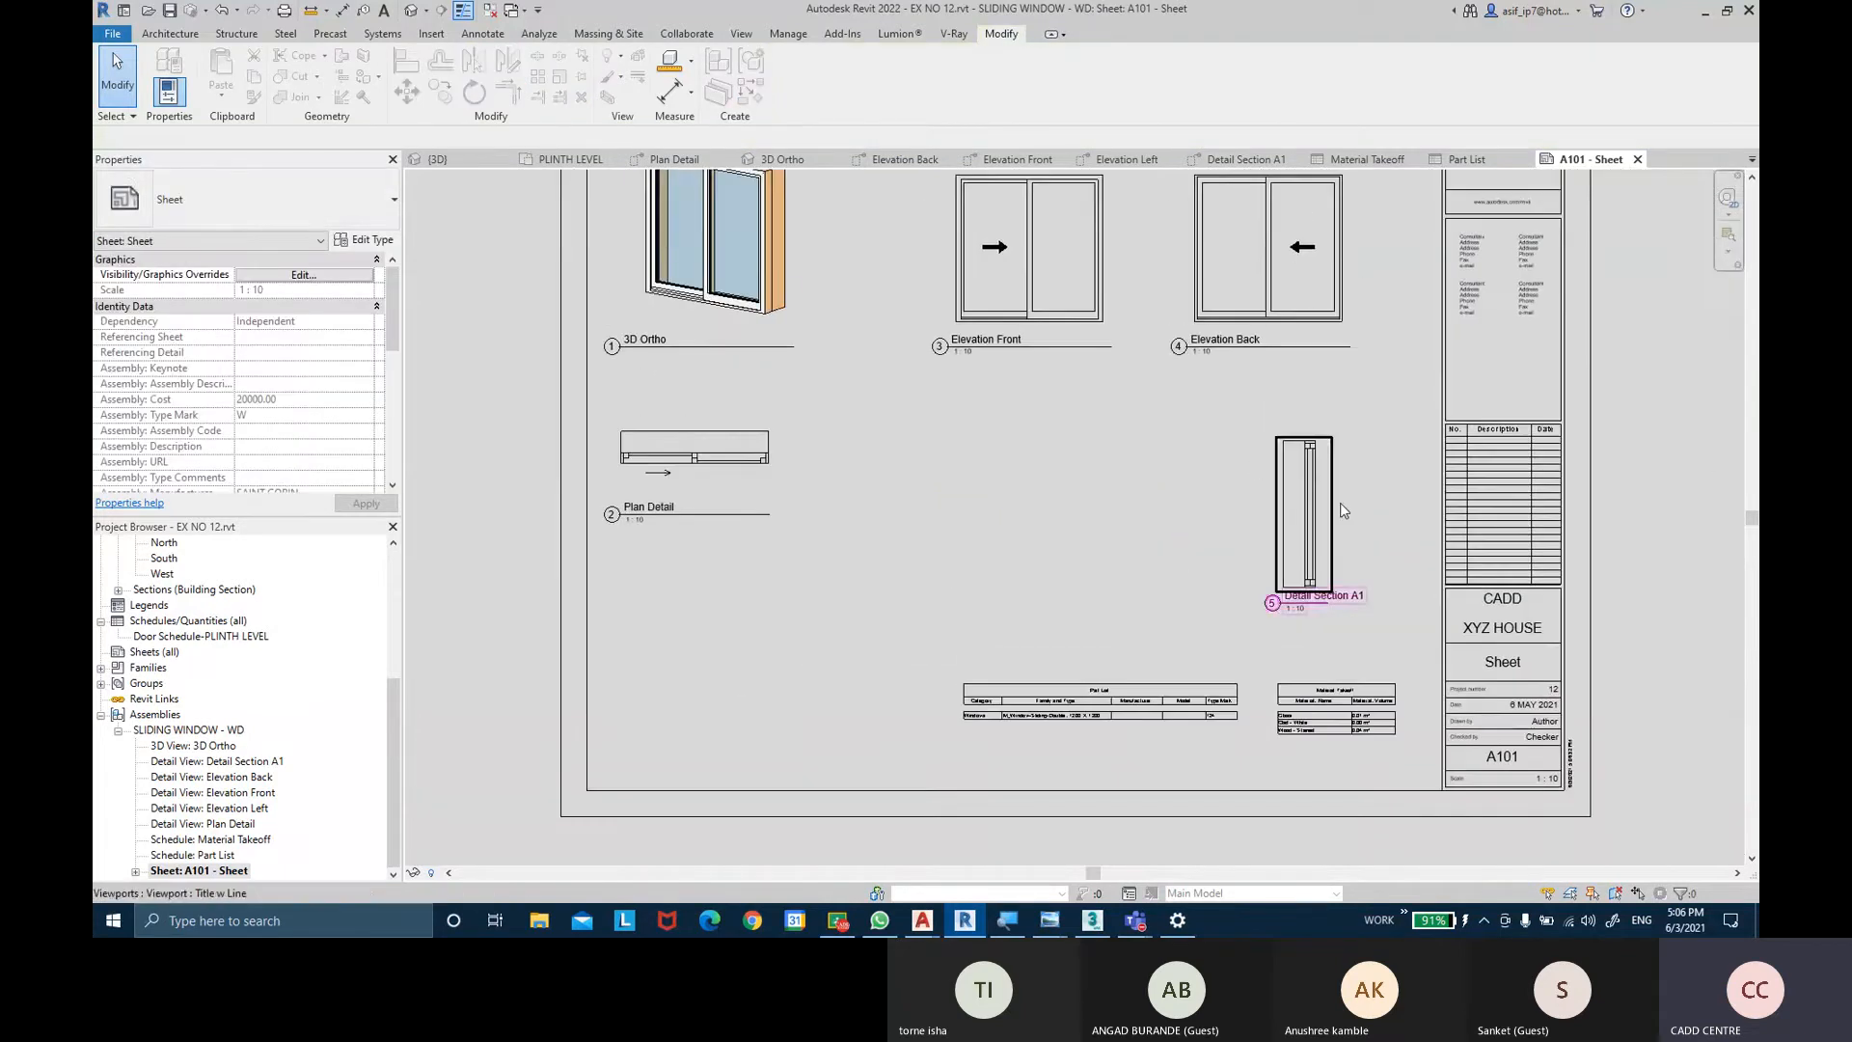
scroll(1341, 502, "up", 3)
scroll(1030, 542, "down", 4)
middle_click_drag(897, 553, 985, 523)
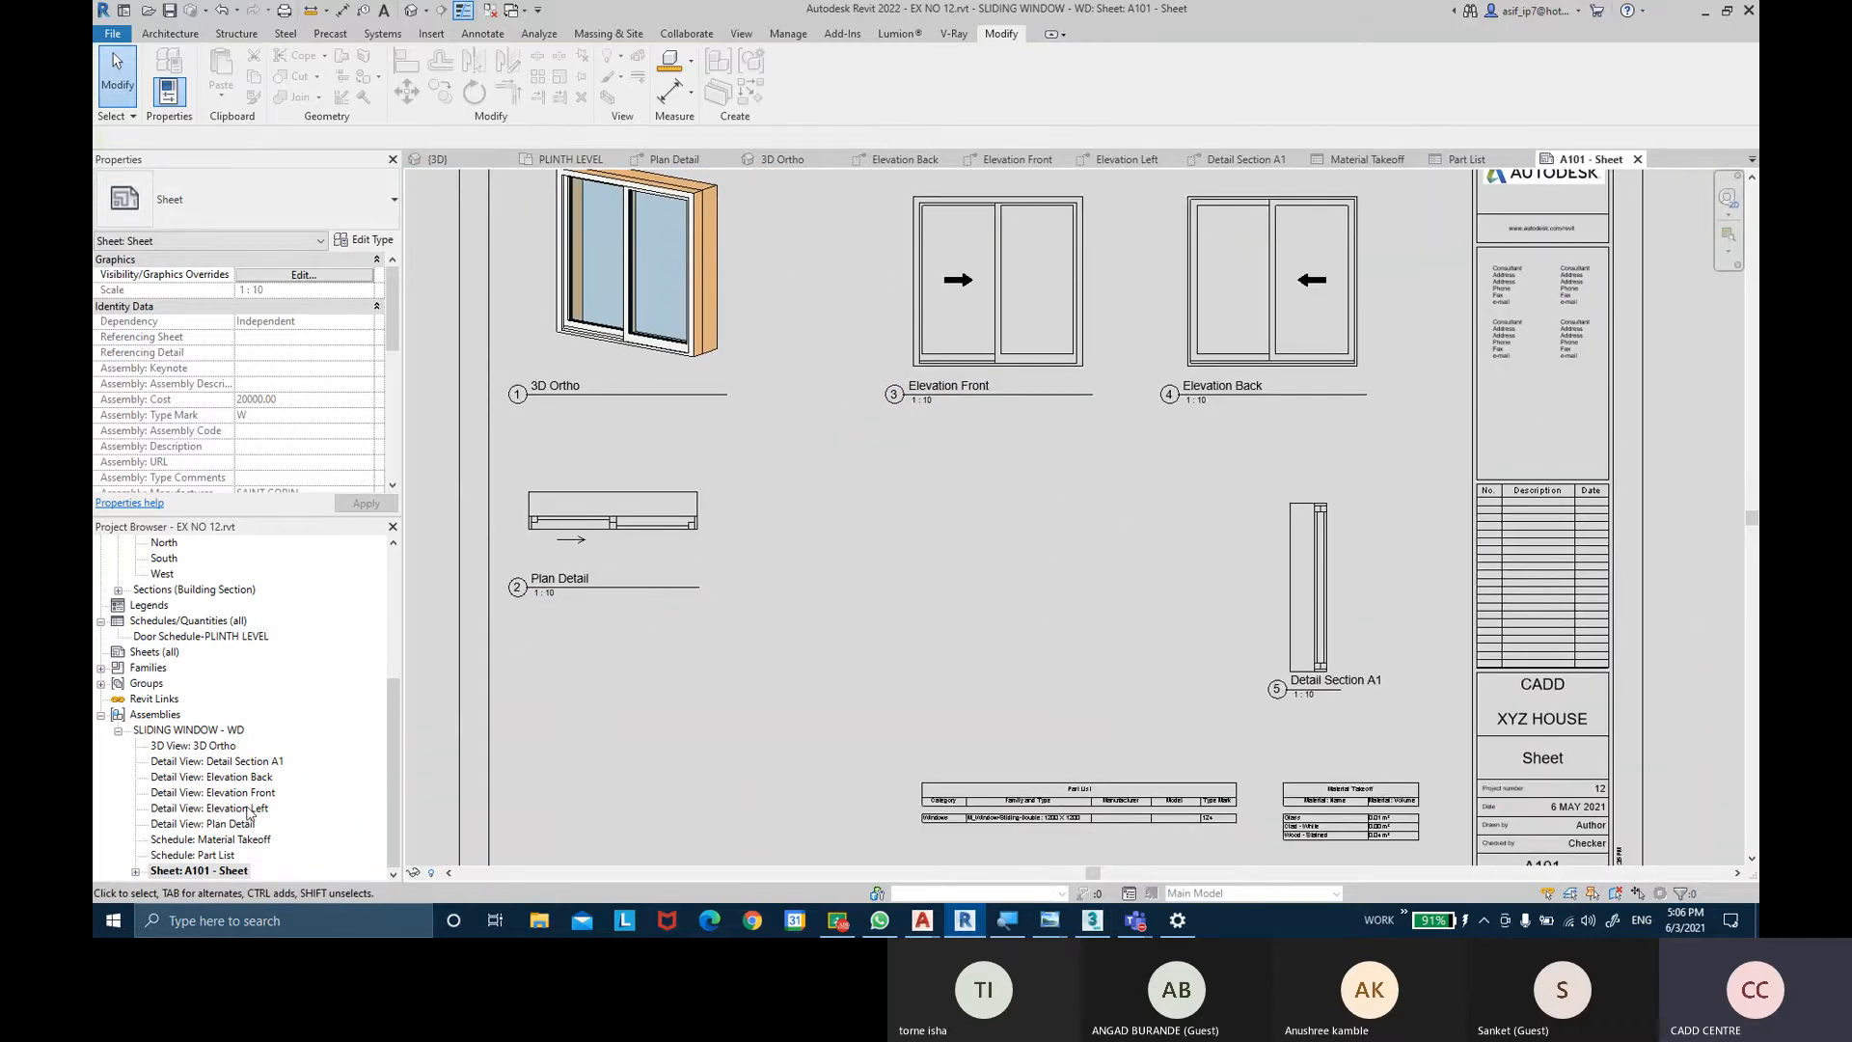
scroll(552, 542, "down", 2)
left_click(635, 550)
left_click_drag(635, 551, 919, 586)
left_click(1048, 546)
middle_click_drag(1048, 545, 1050, 545)
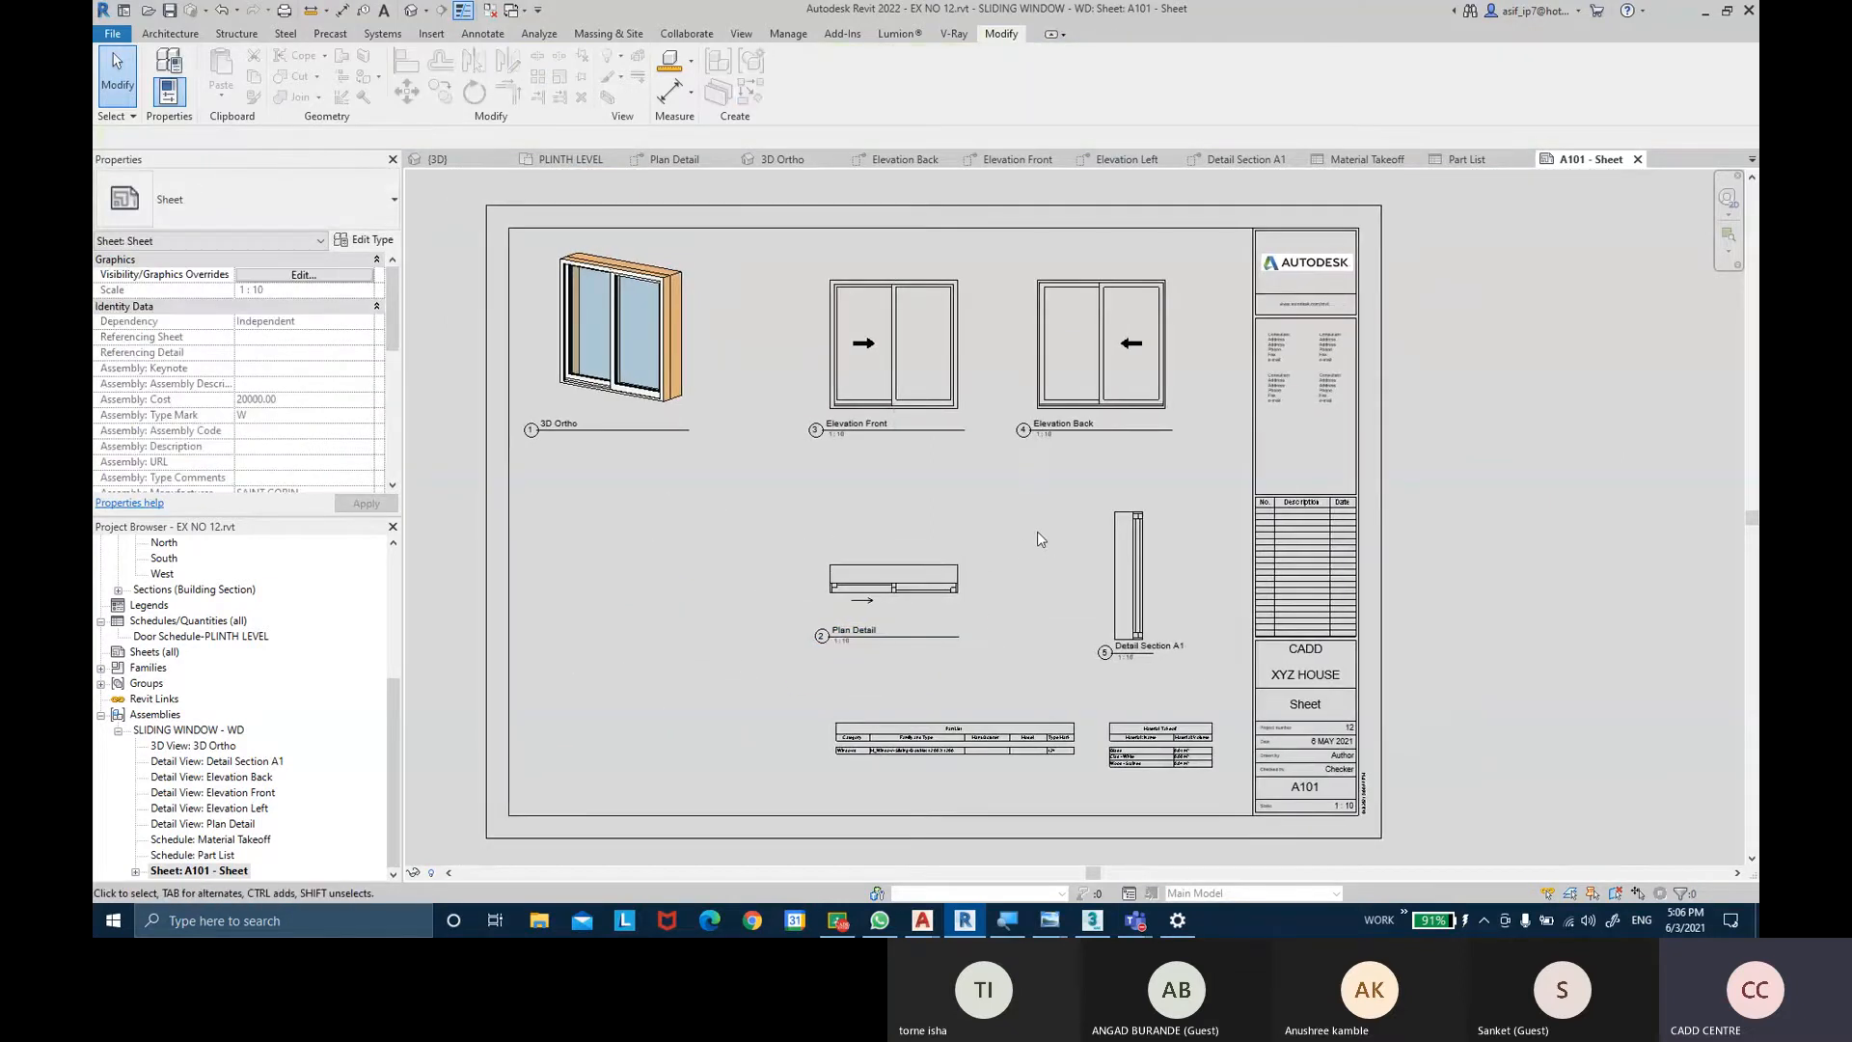
Try the 3D Ortho view at scale 1:5 and 1:1, checking its size on sheet A101.
left_click(651, 407)
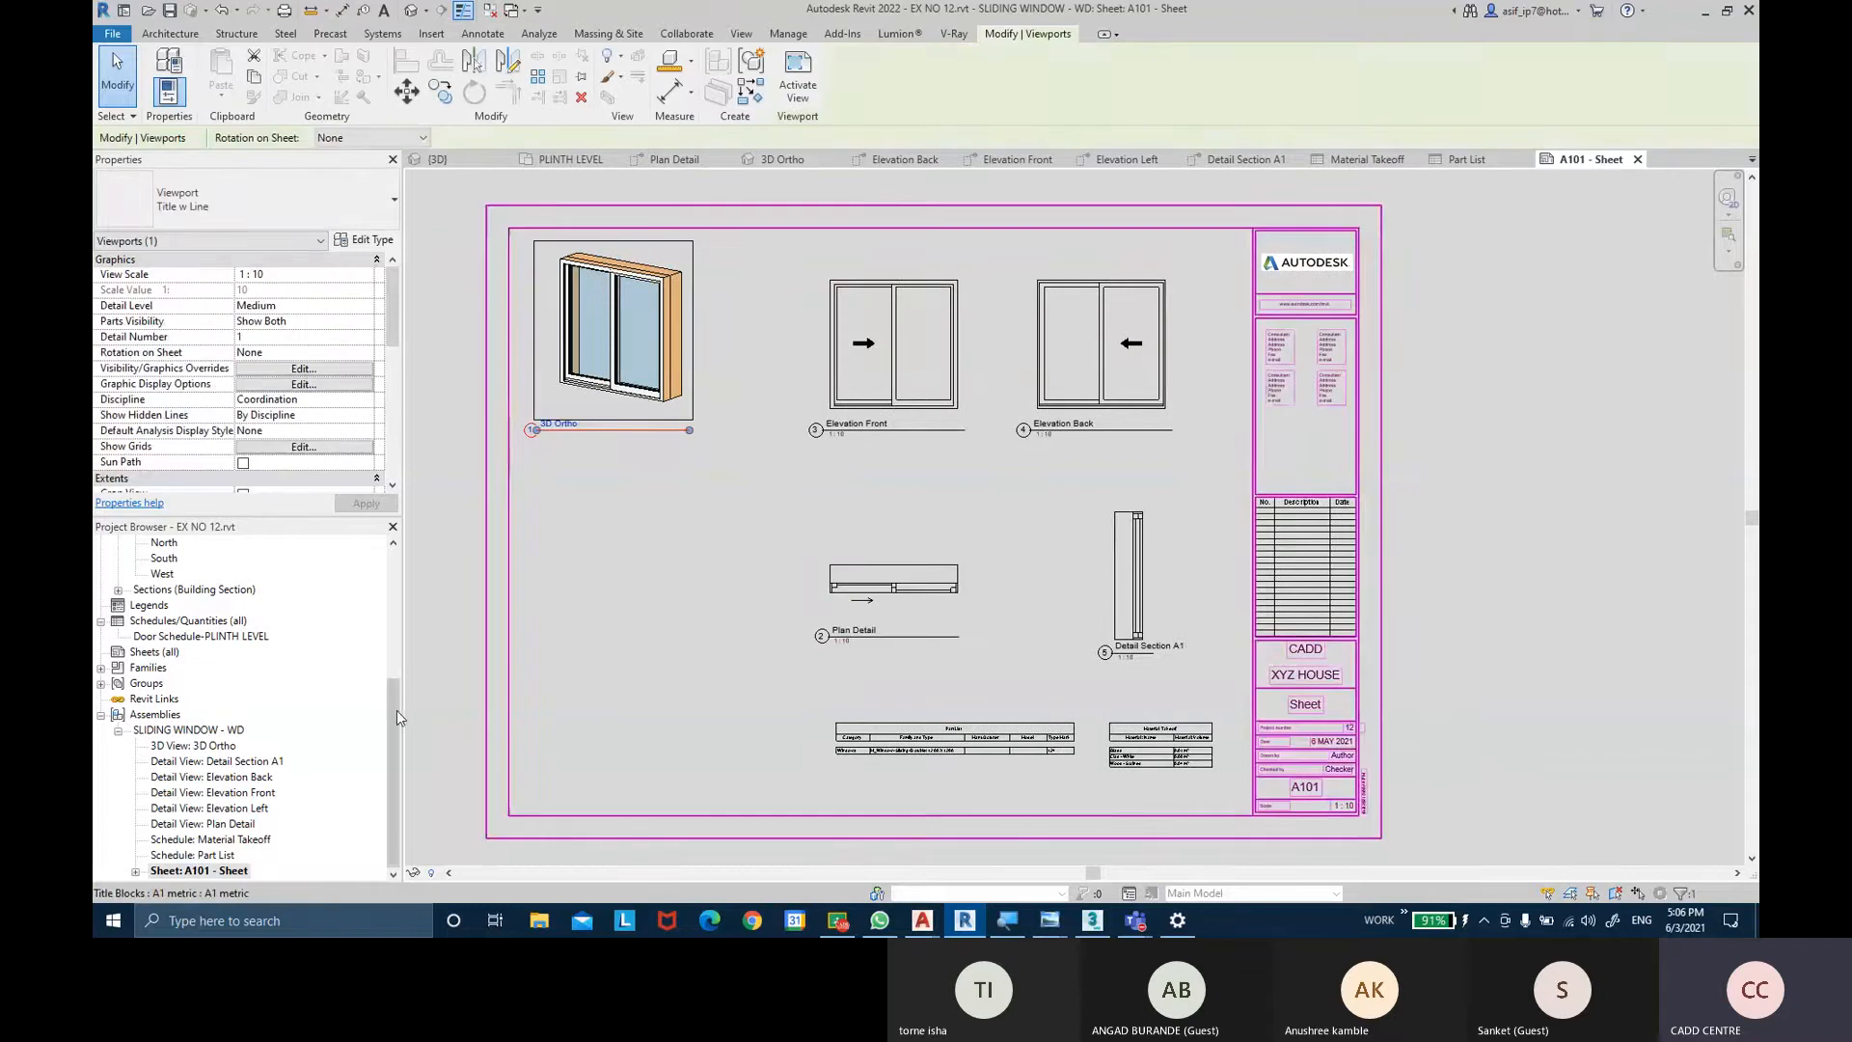
double_click(204, 747)
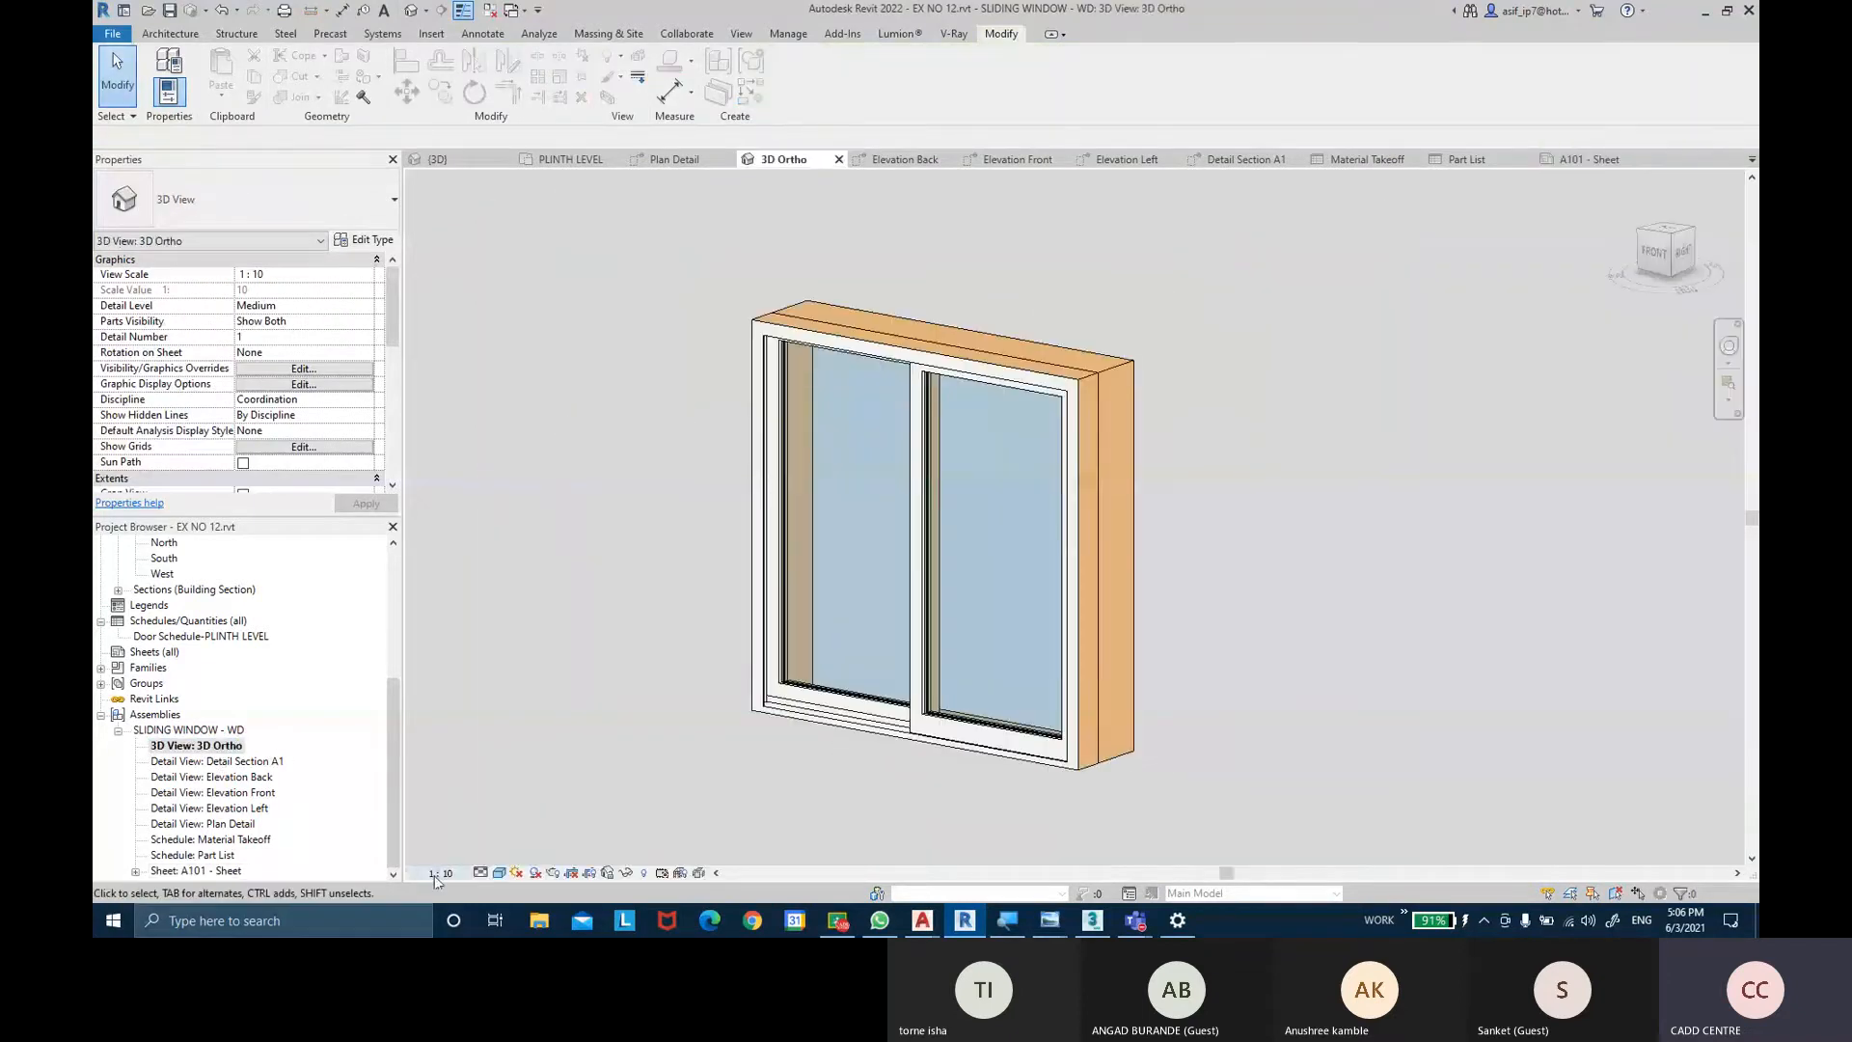
left_click(439, 874)
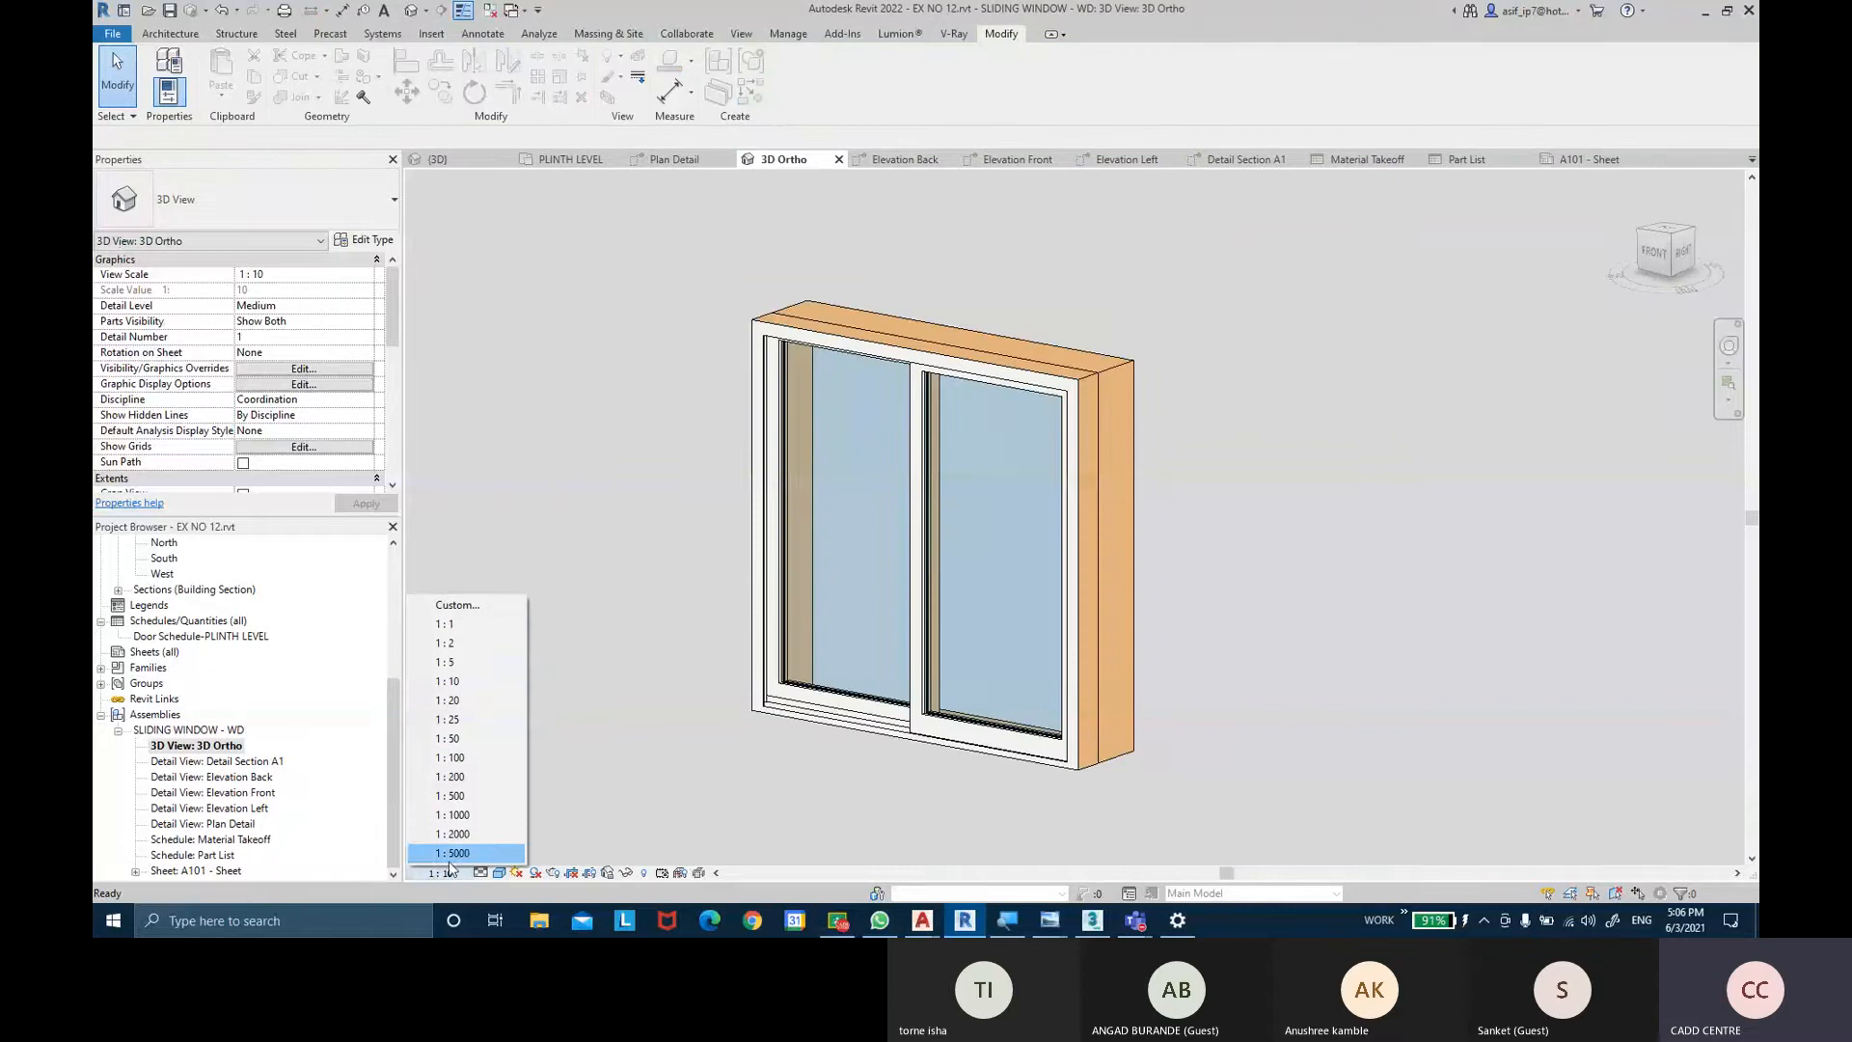
left_click(494, 662)
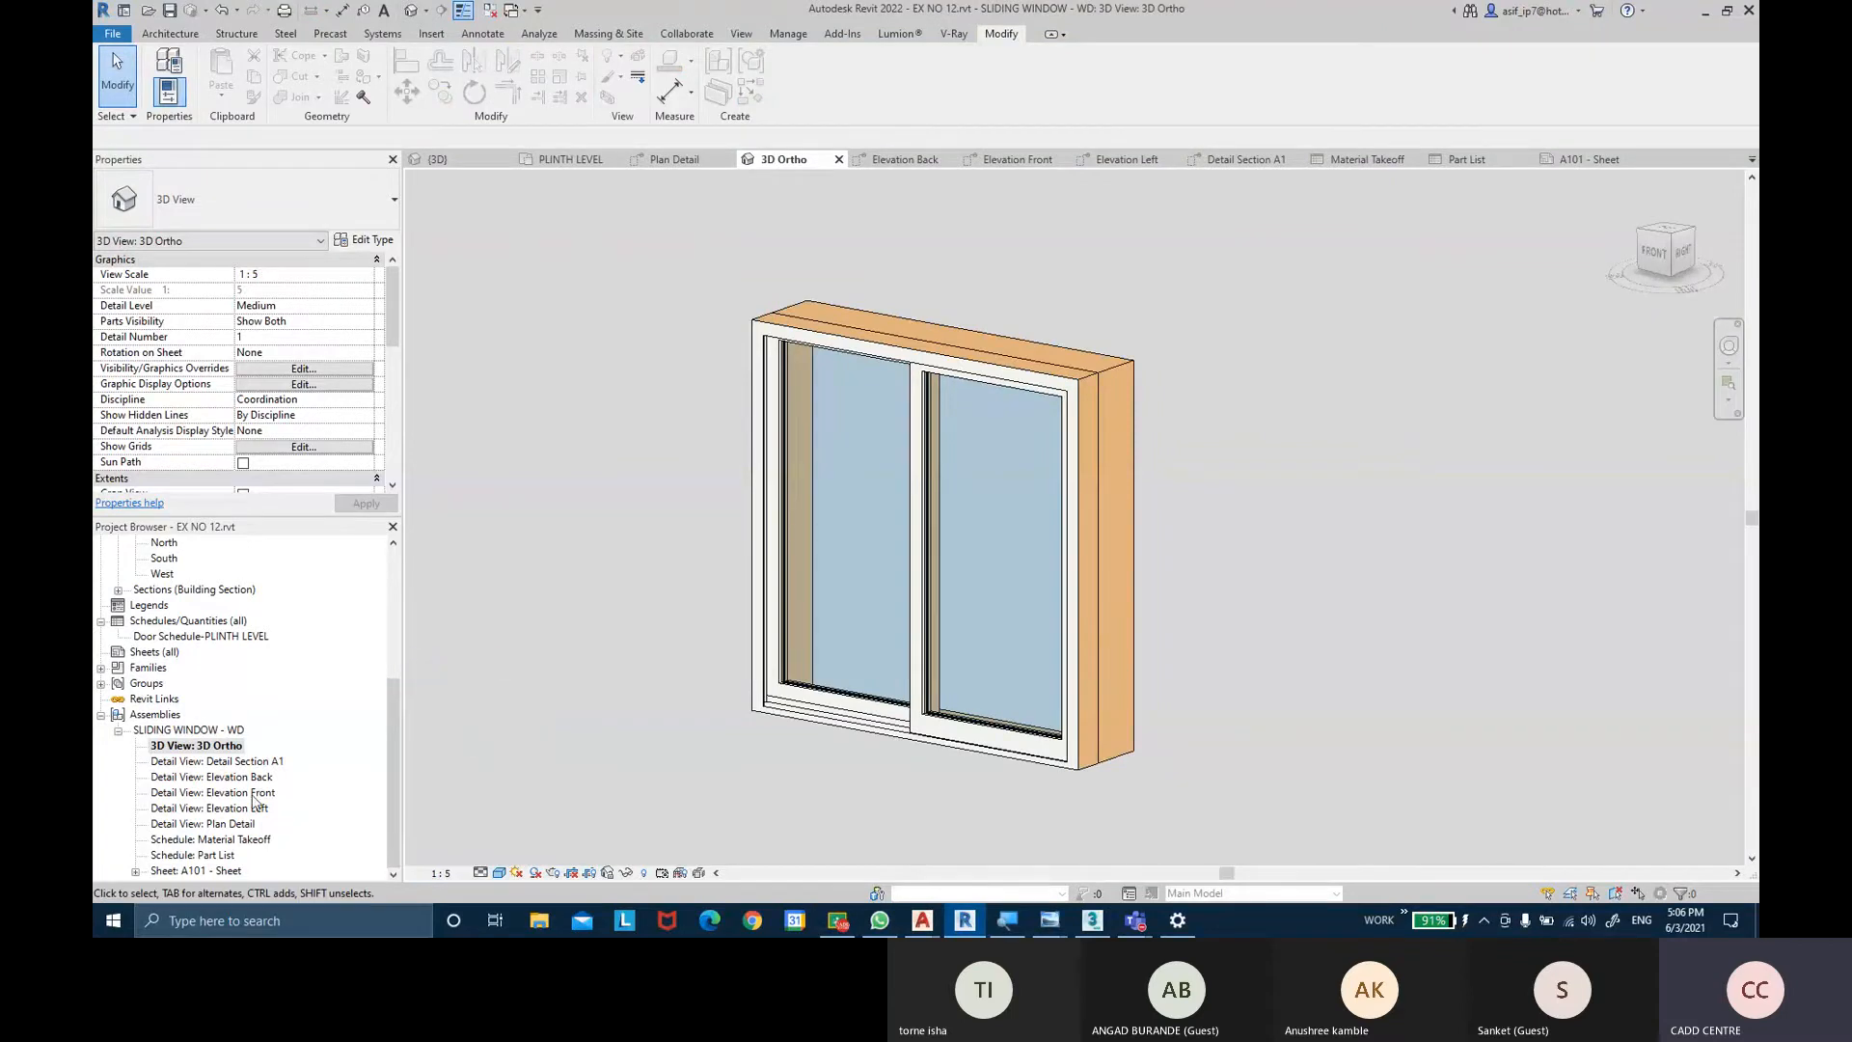
left_click(442, 874)
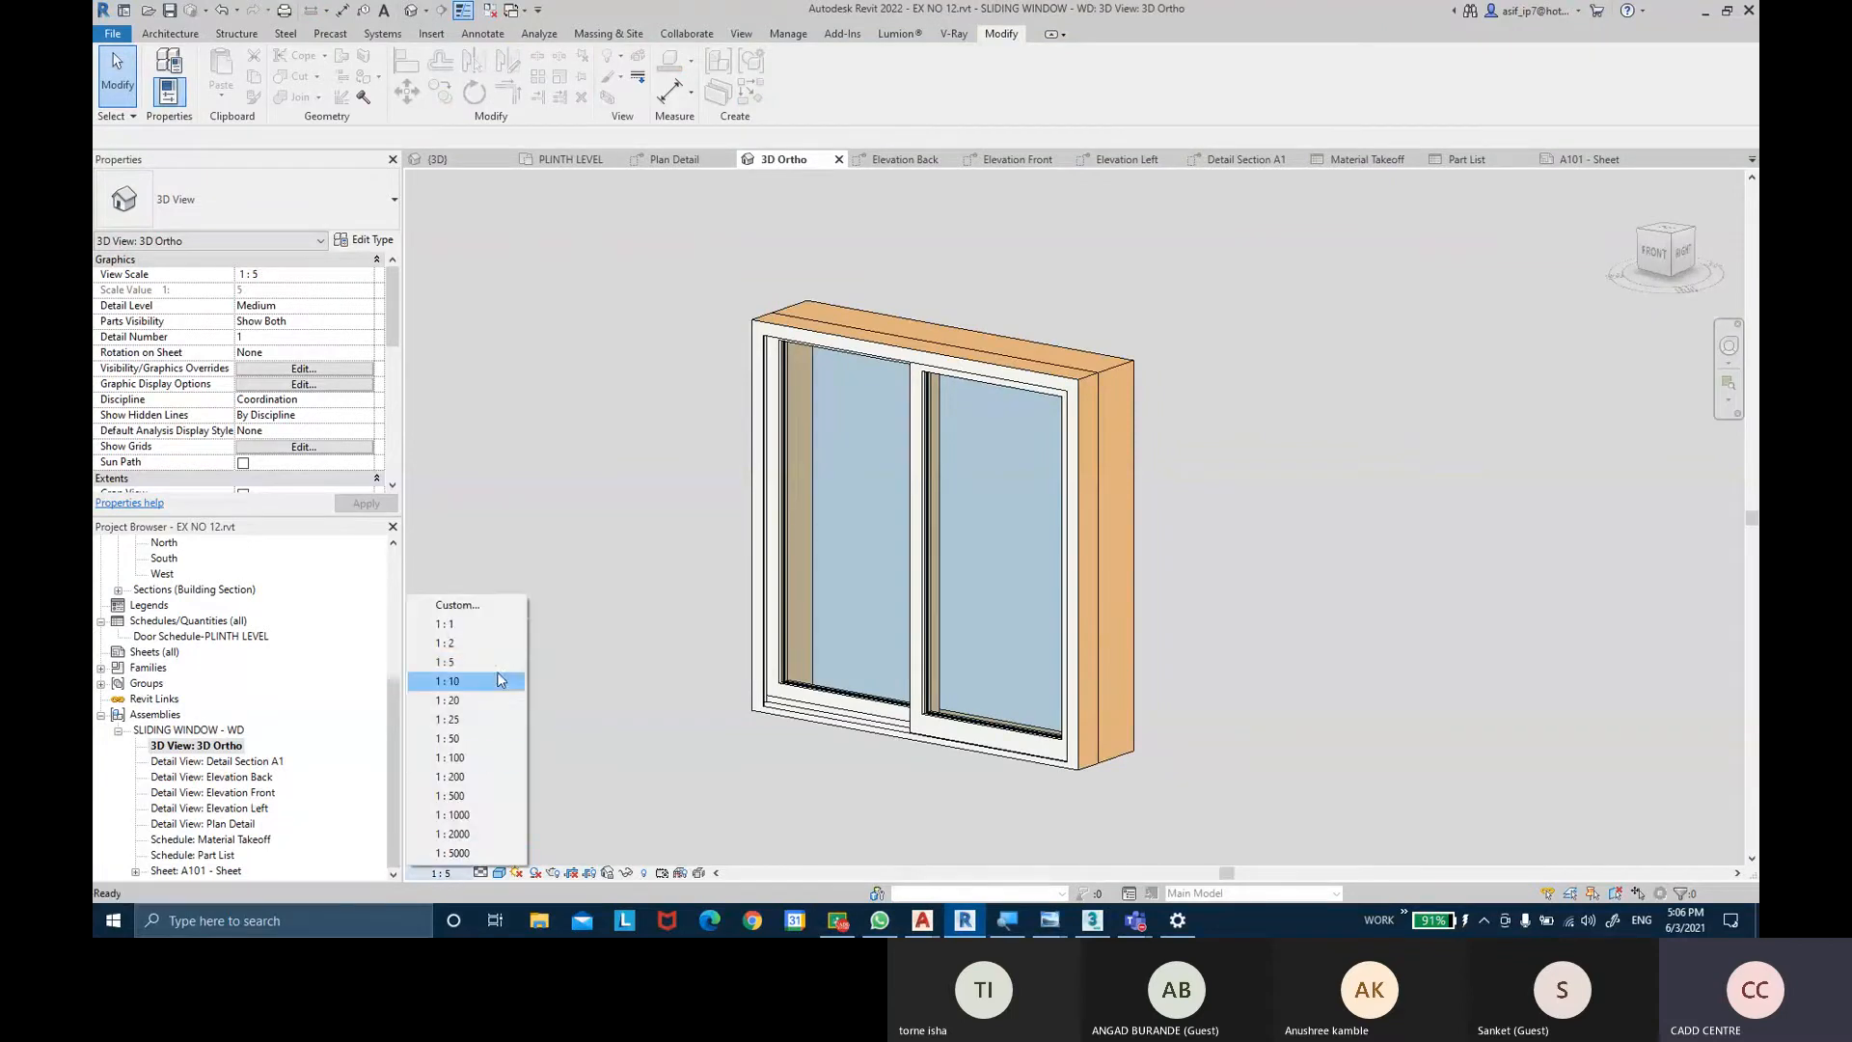
left_click(477, 624)
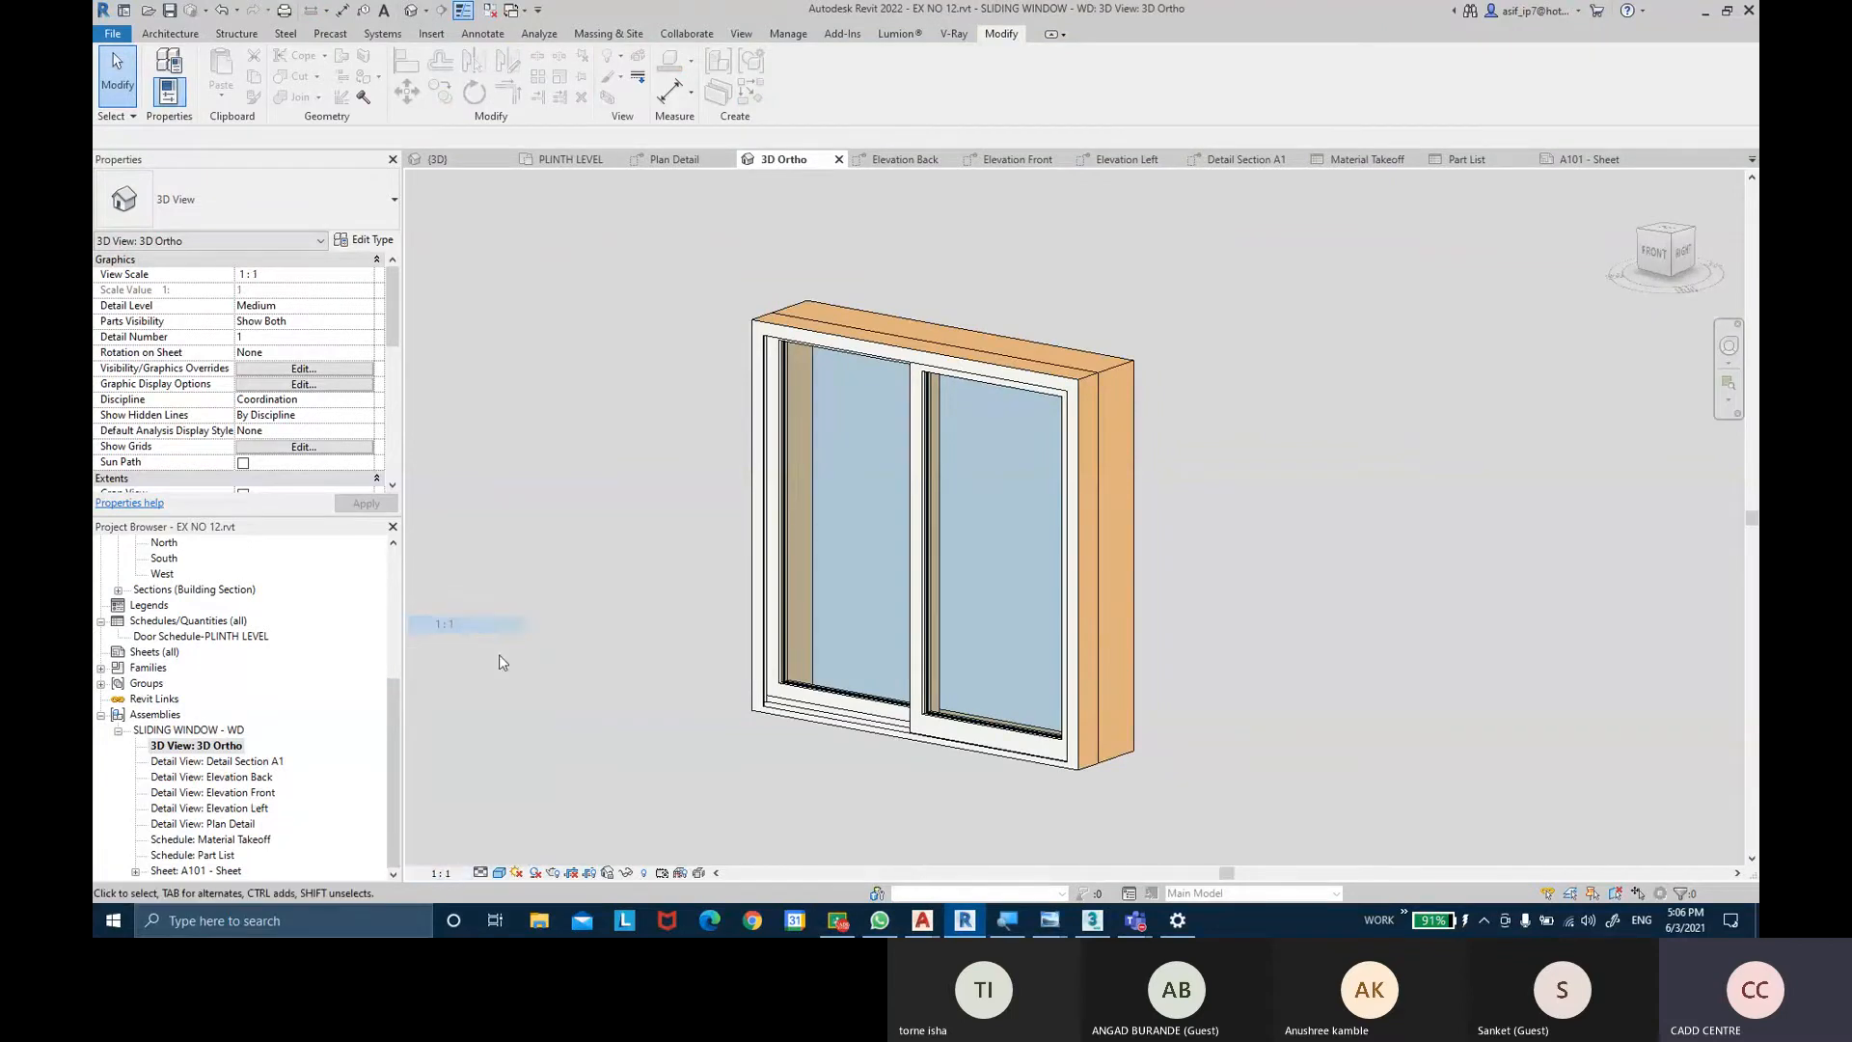
double_click(192, 870)
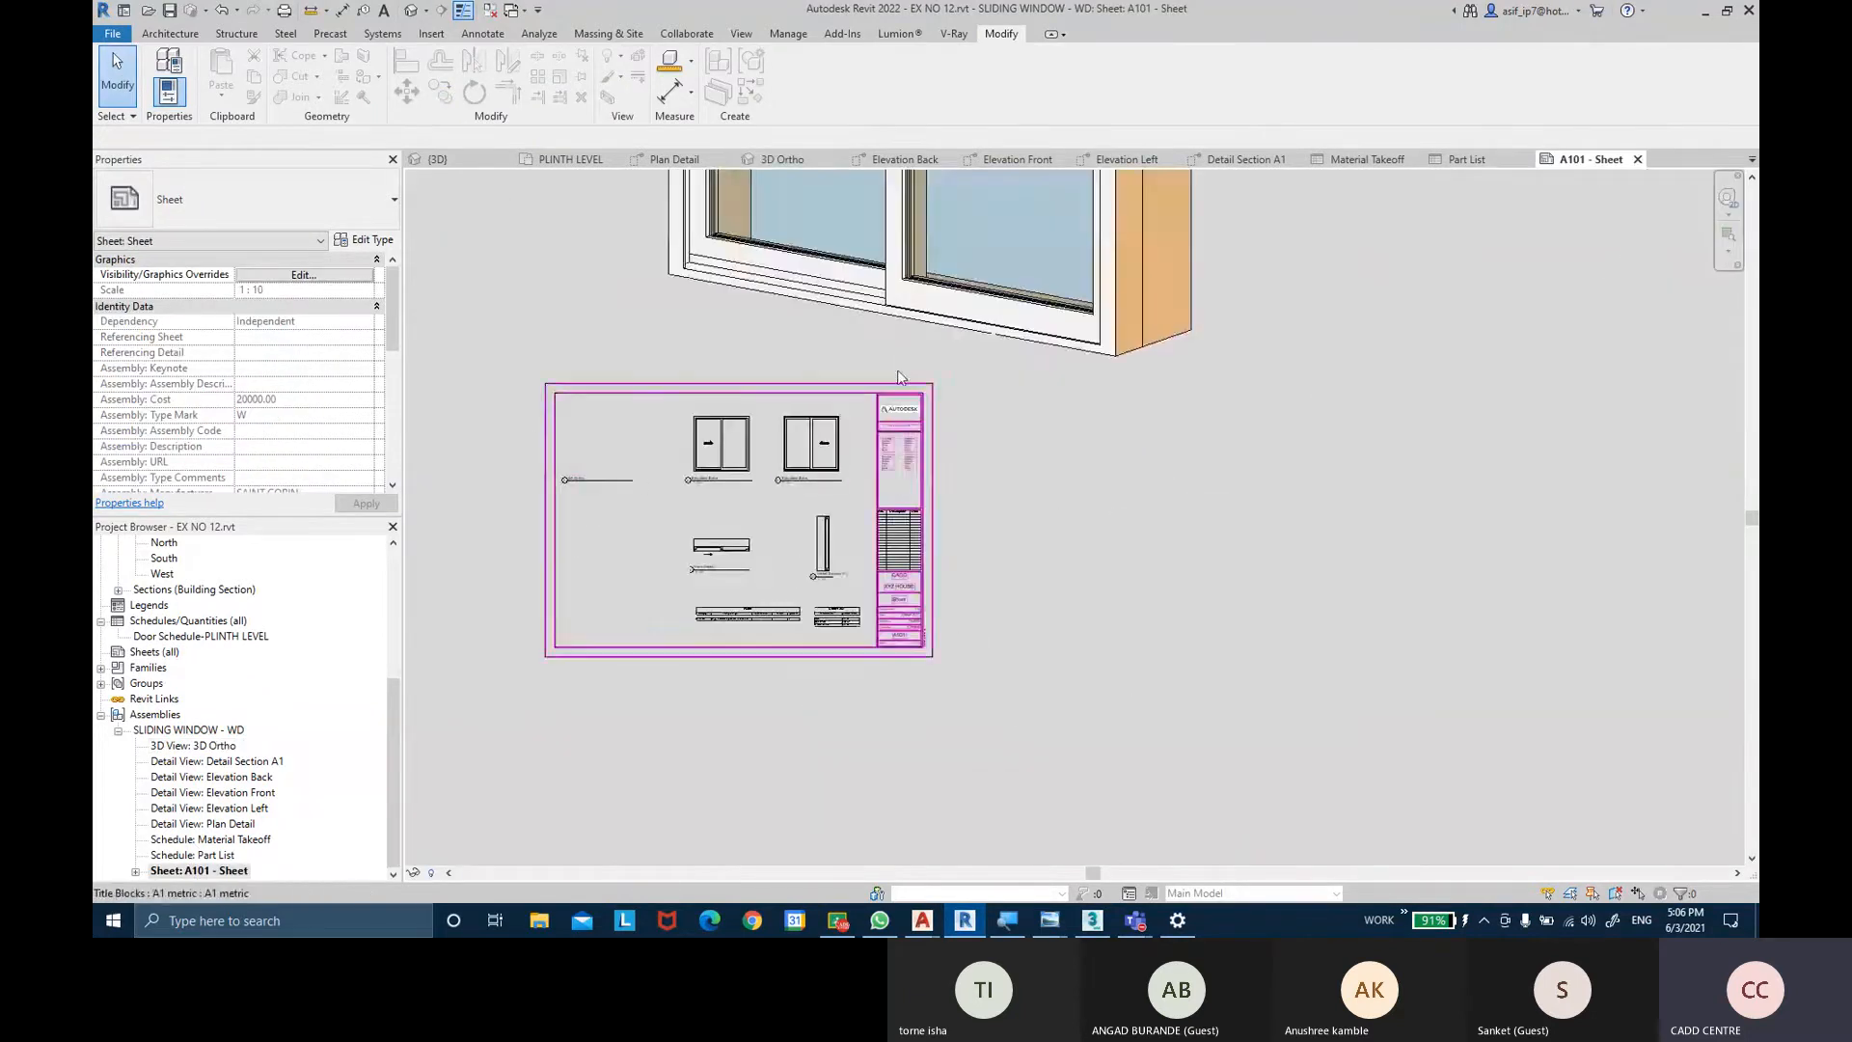
scroll(974, 419, "down", 3)
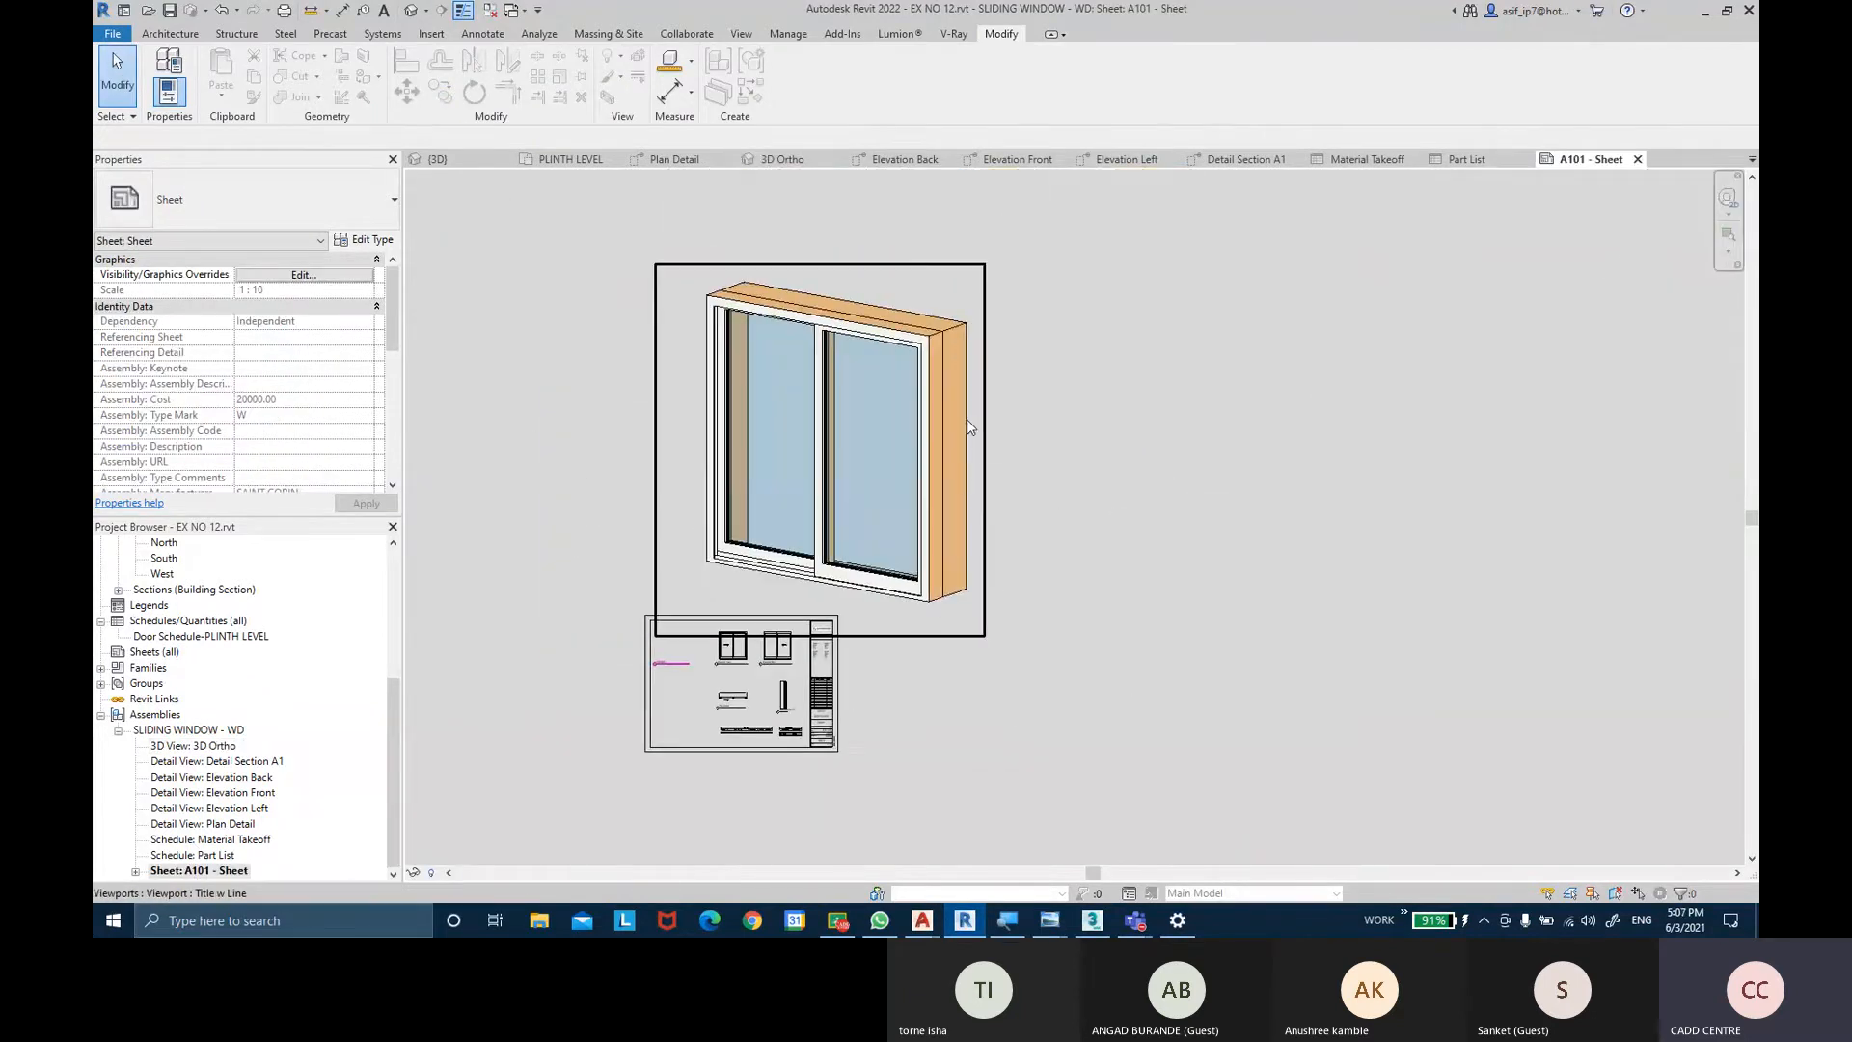
Set the 3D Ortho view's scale to 1:5 and return to sheet A101.
double_click(196, 748)
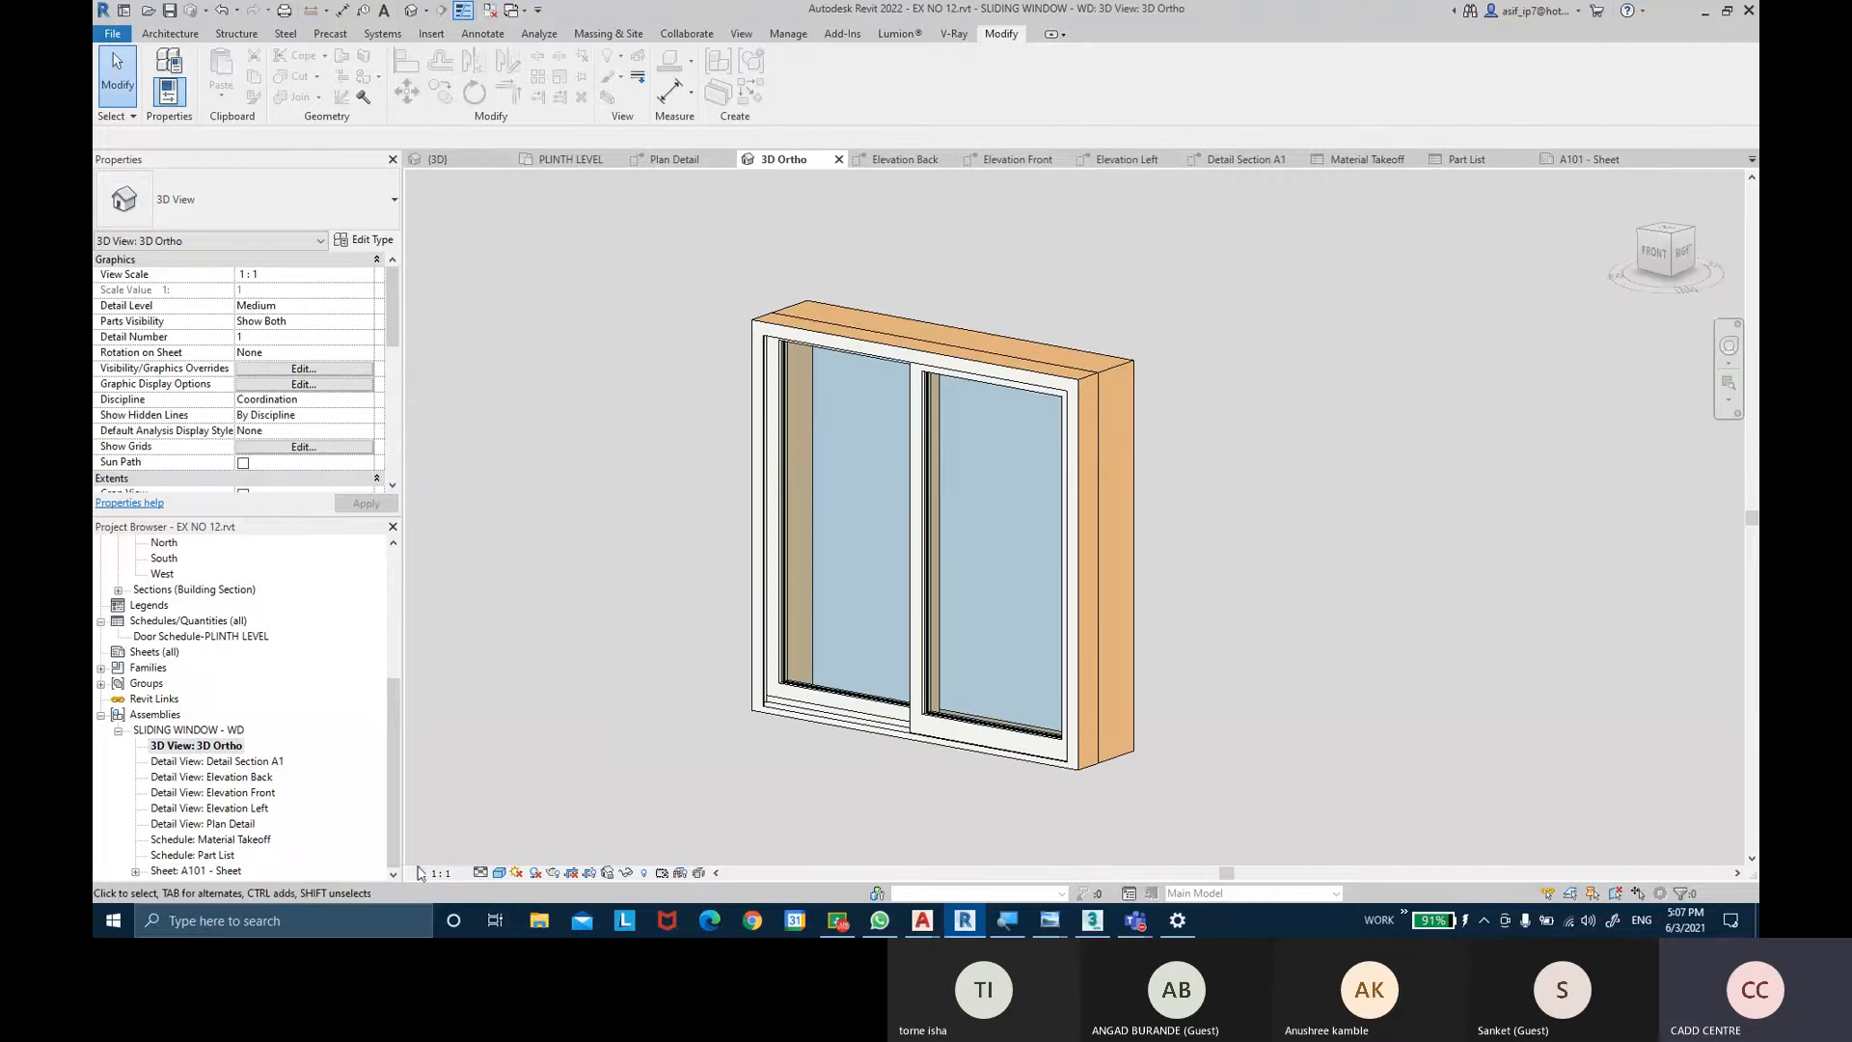
left_click(441, 871)
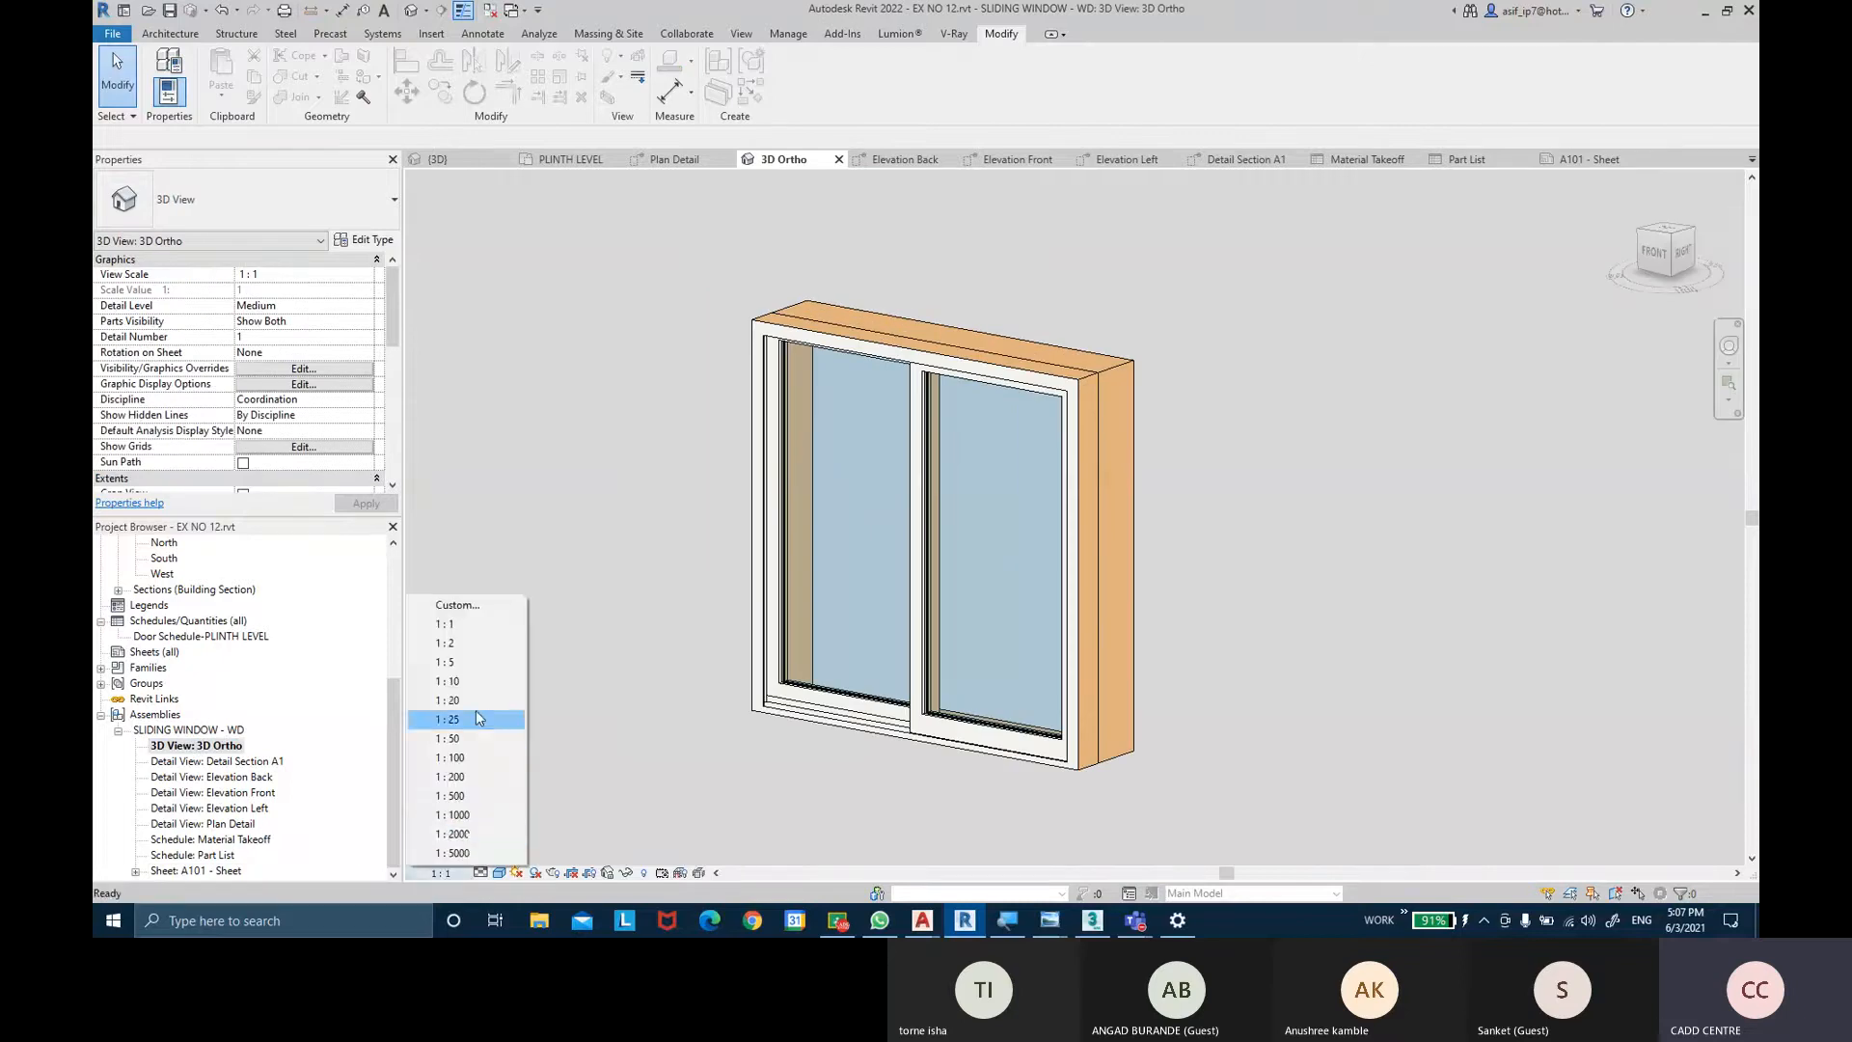
left_click(476, 662)
double_click(218, 870)
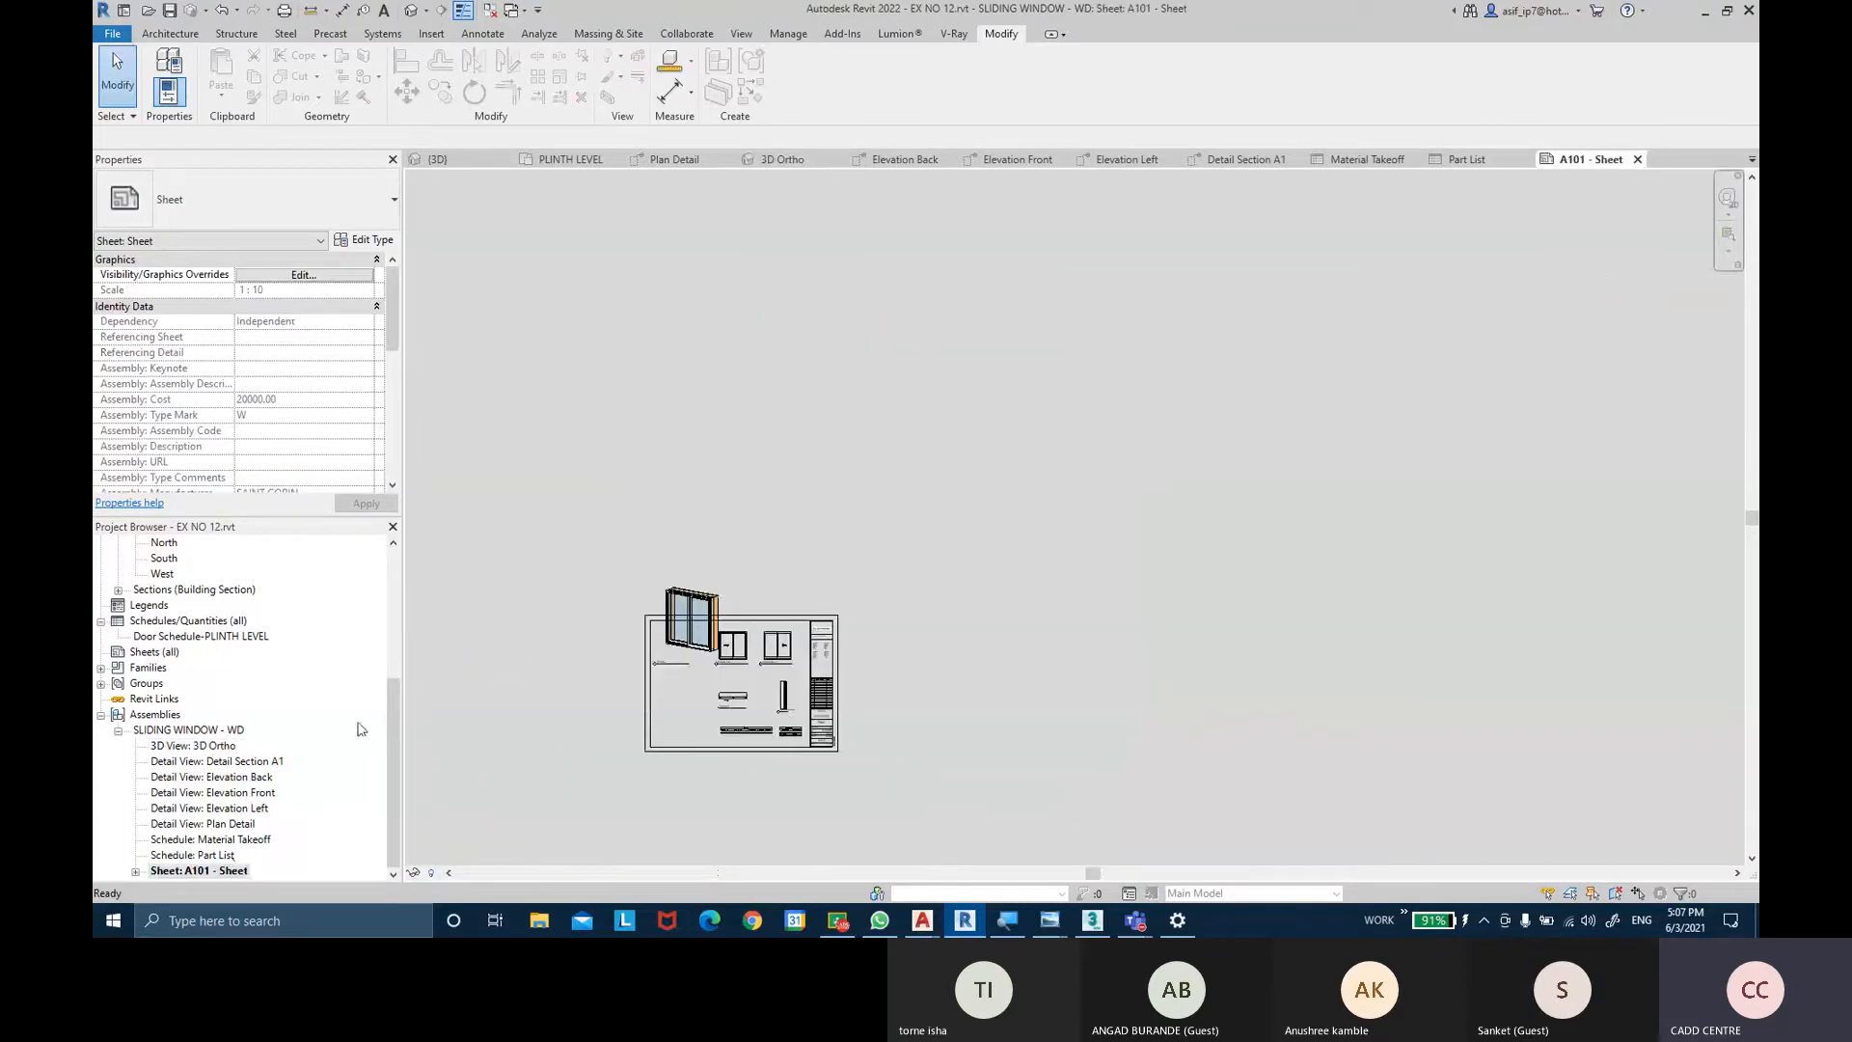
Move the enlarged 3D Ortho viewport down into the free area beside the elevations and nudge it toward the sheet border.
scroll(749, 511, "up", 4)
scroll(749, 511, "up", 2)
left_click_drag(737, 510, 715, 741)
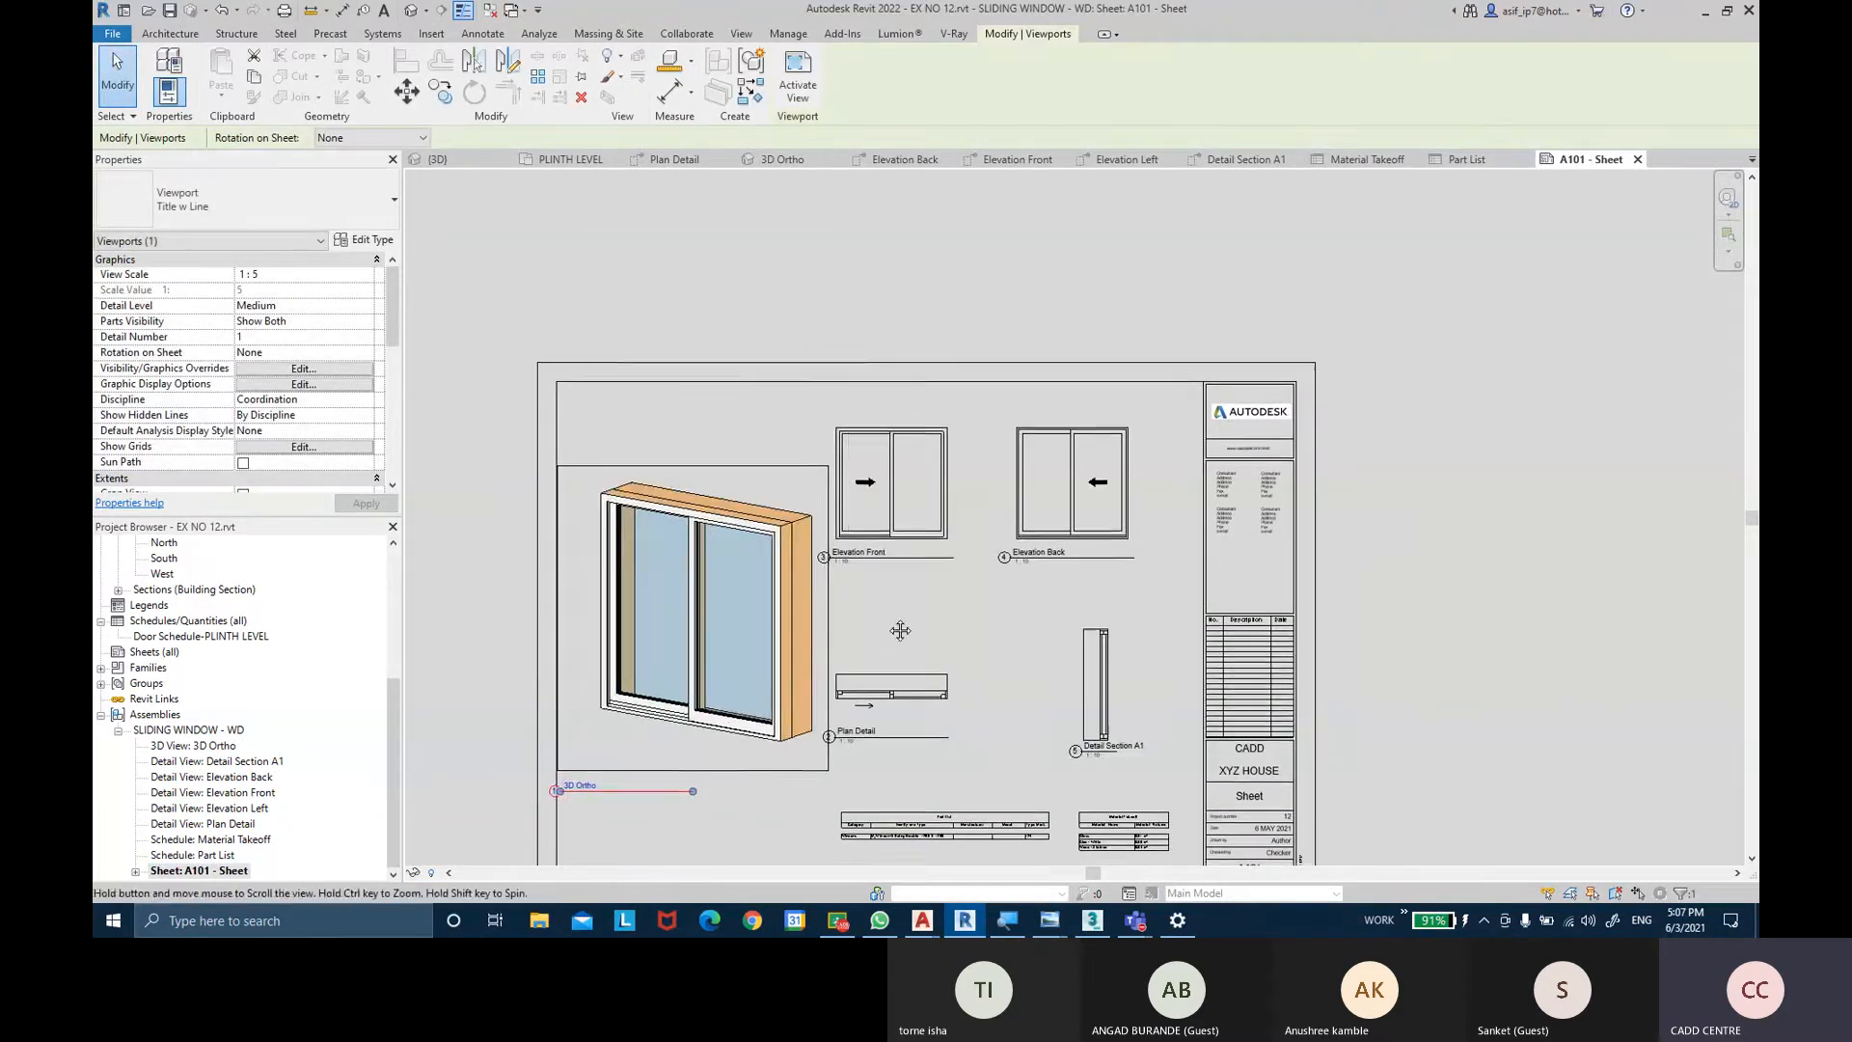
middle_click_drag(745, 663, 808, 559)
key("Left")
key("Left")
key("Left")
key("Left")
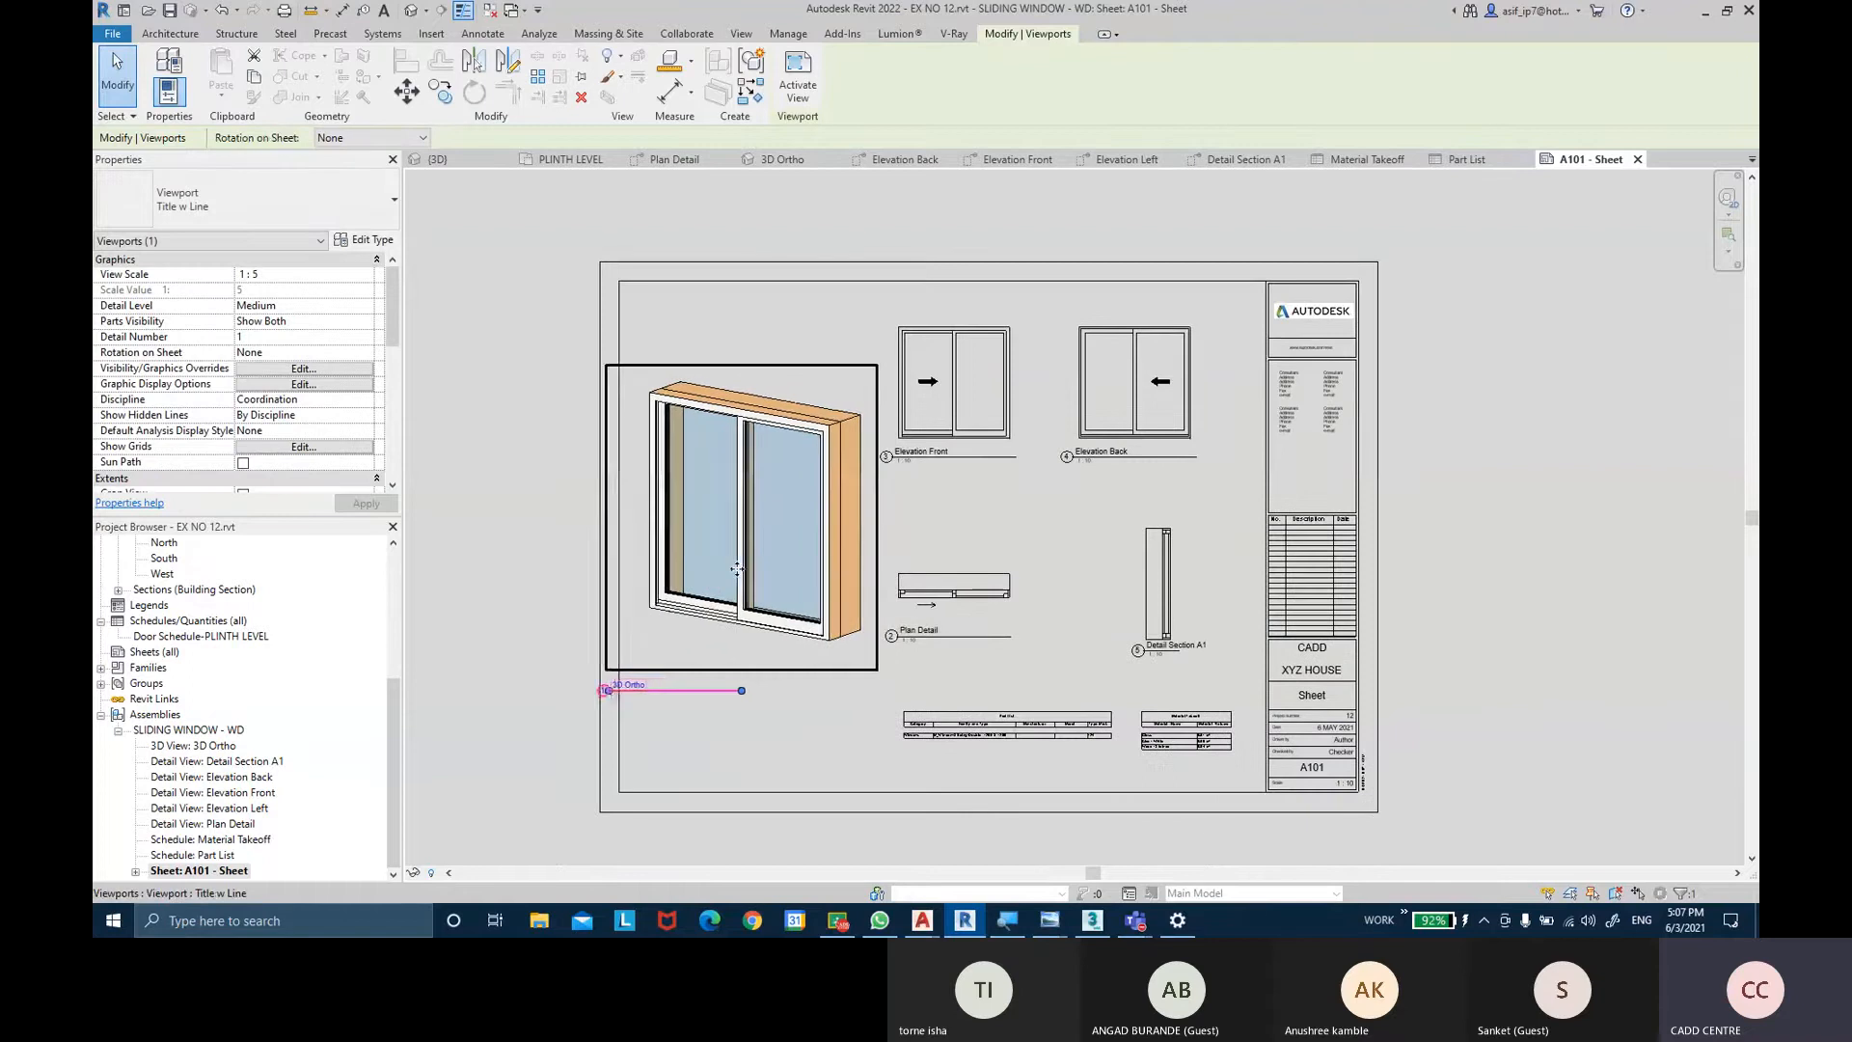
key("Right")
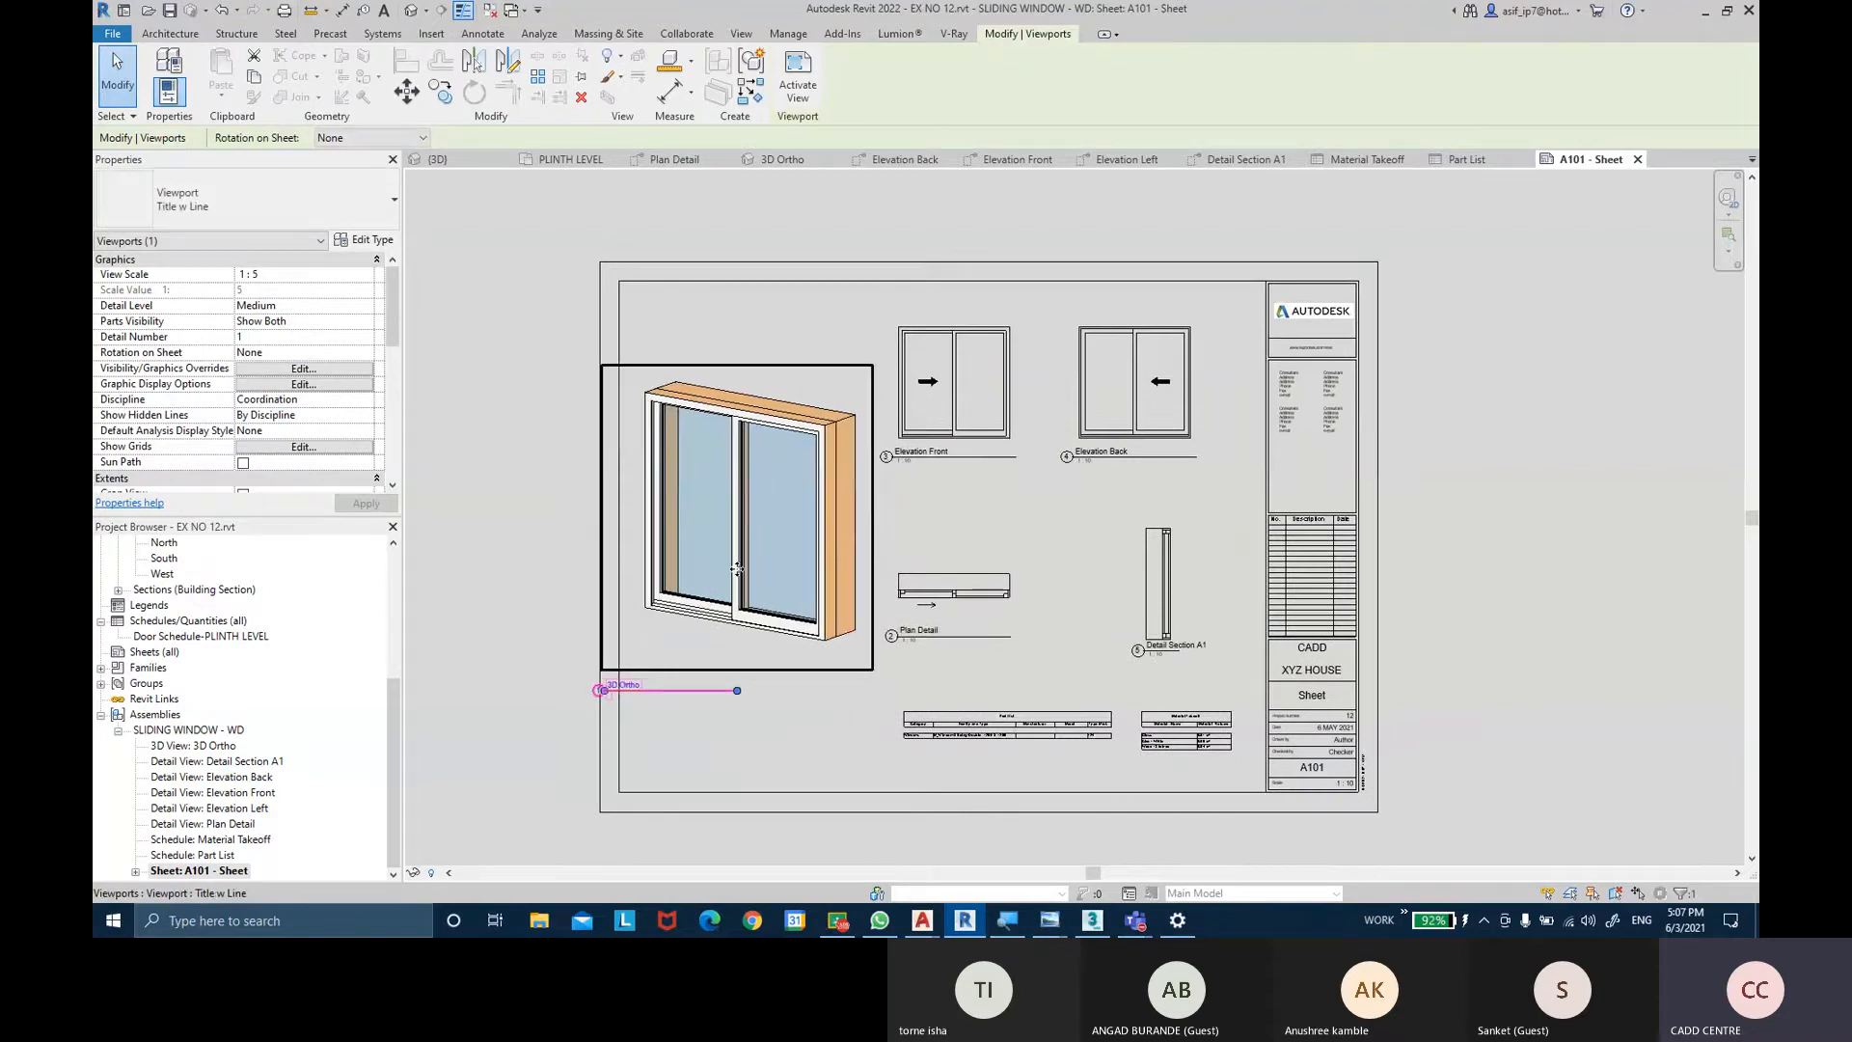
left_click(577, 621)
scroll(599, 690, "up", 1)
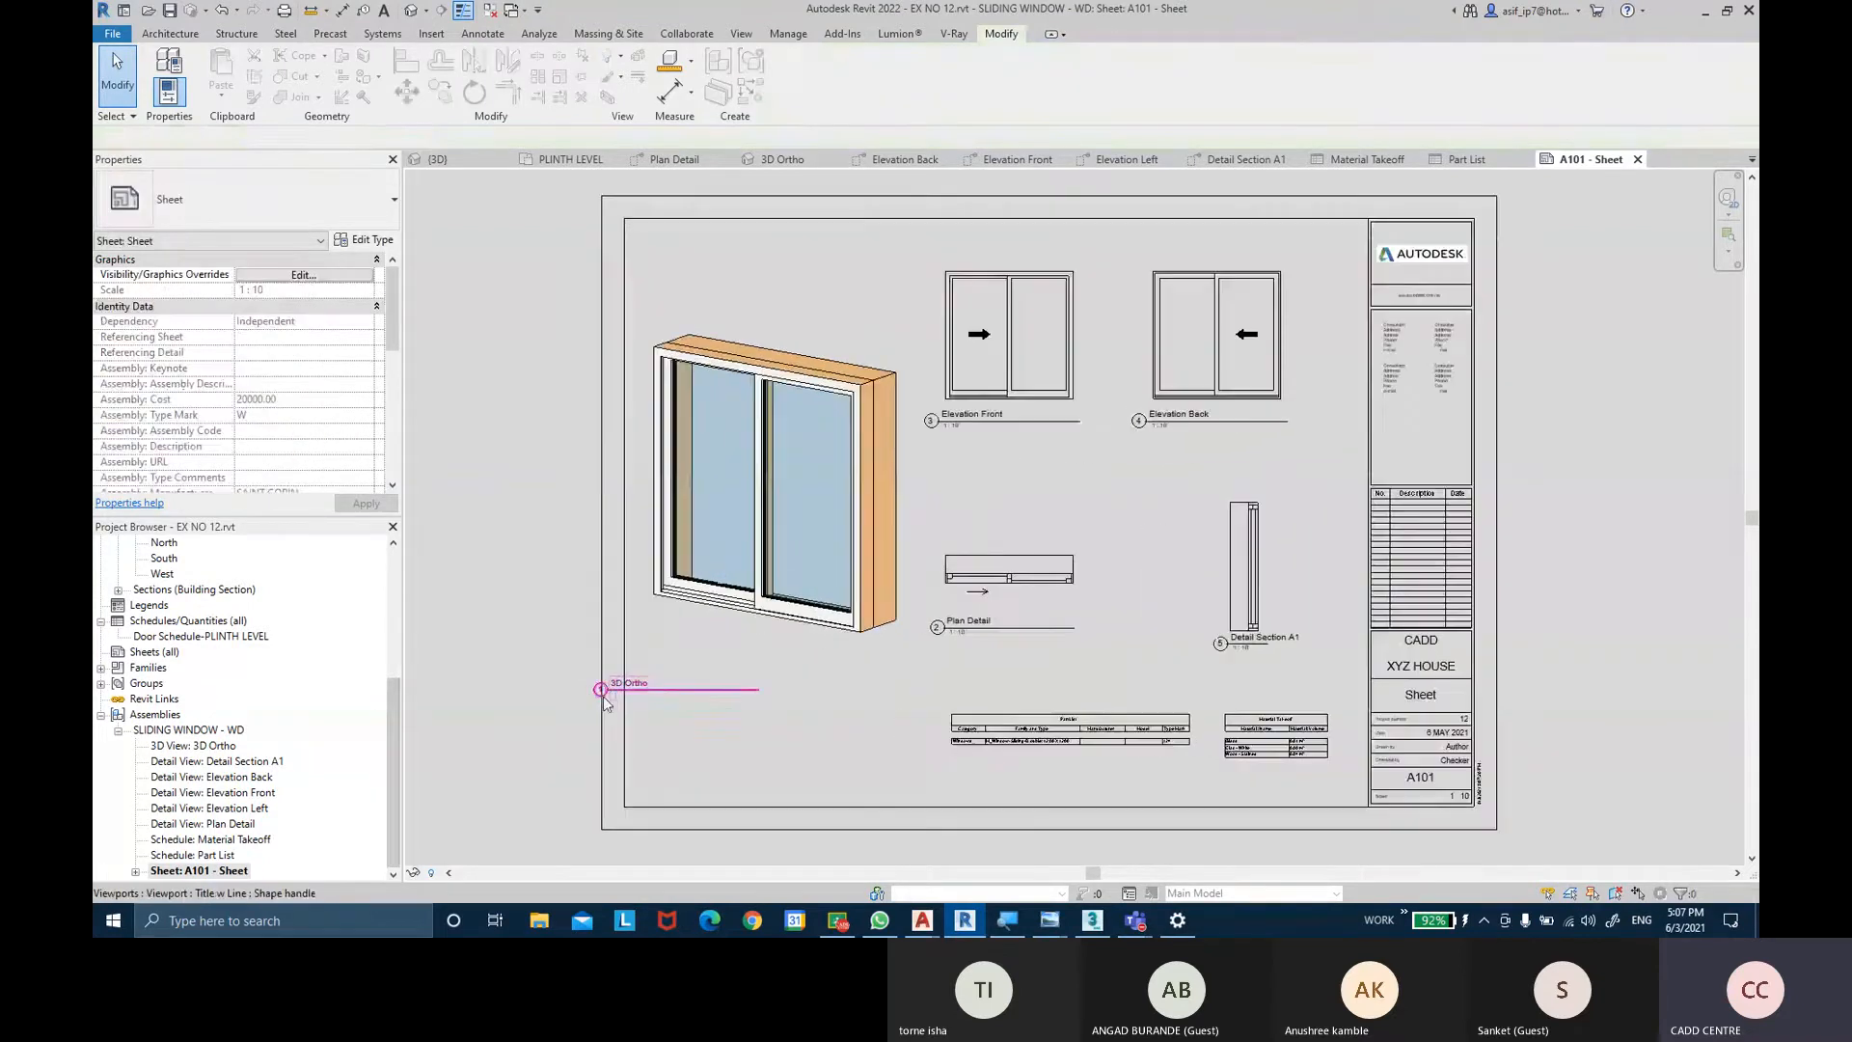
Shift the 3D Ortho view title inside the sheet border beneath the window.
left_click_drag(717, 701, 755, 697)
left_click(532, 554)
middle_click_drag(545, 567, 514, 579)
scroll(789, 460, "up", 1)
scroll(791, 472, "down", 2)
scroll(790, 492, "up", 1)
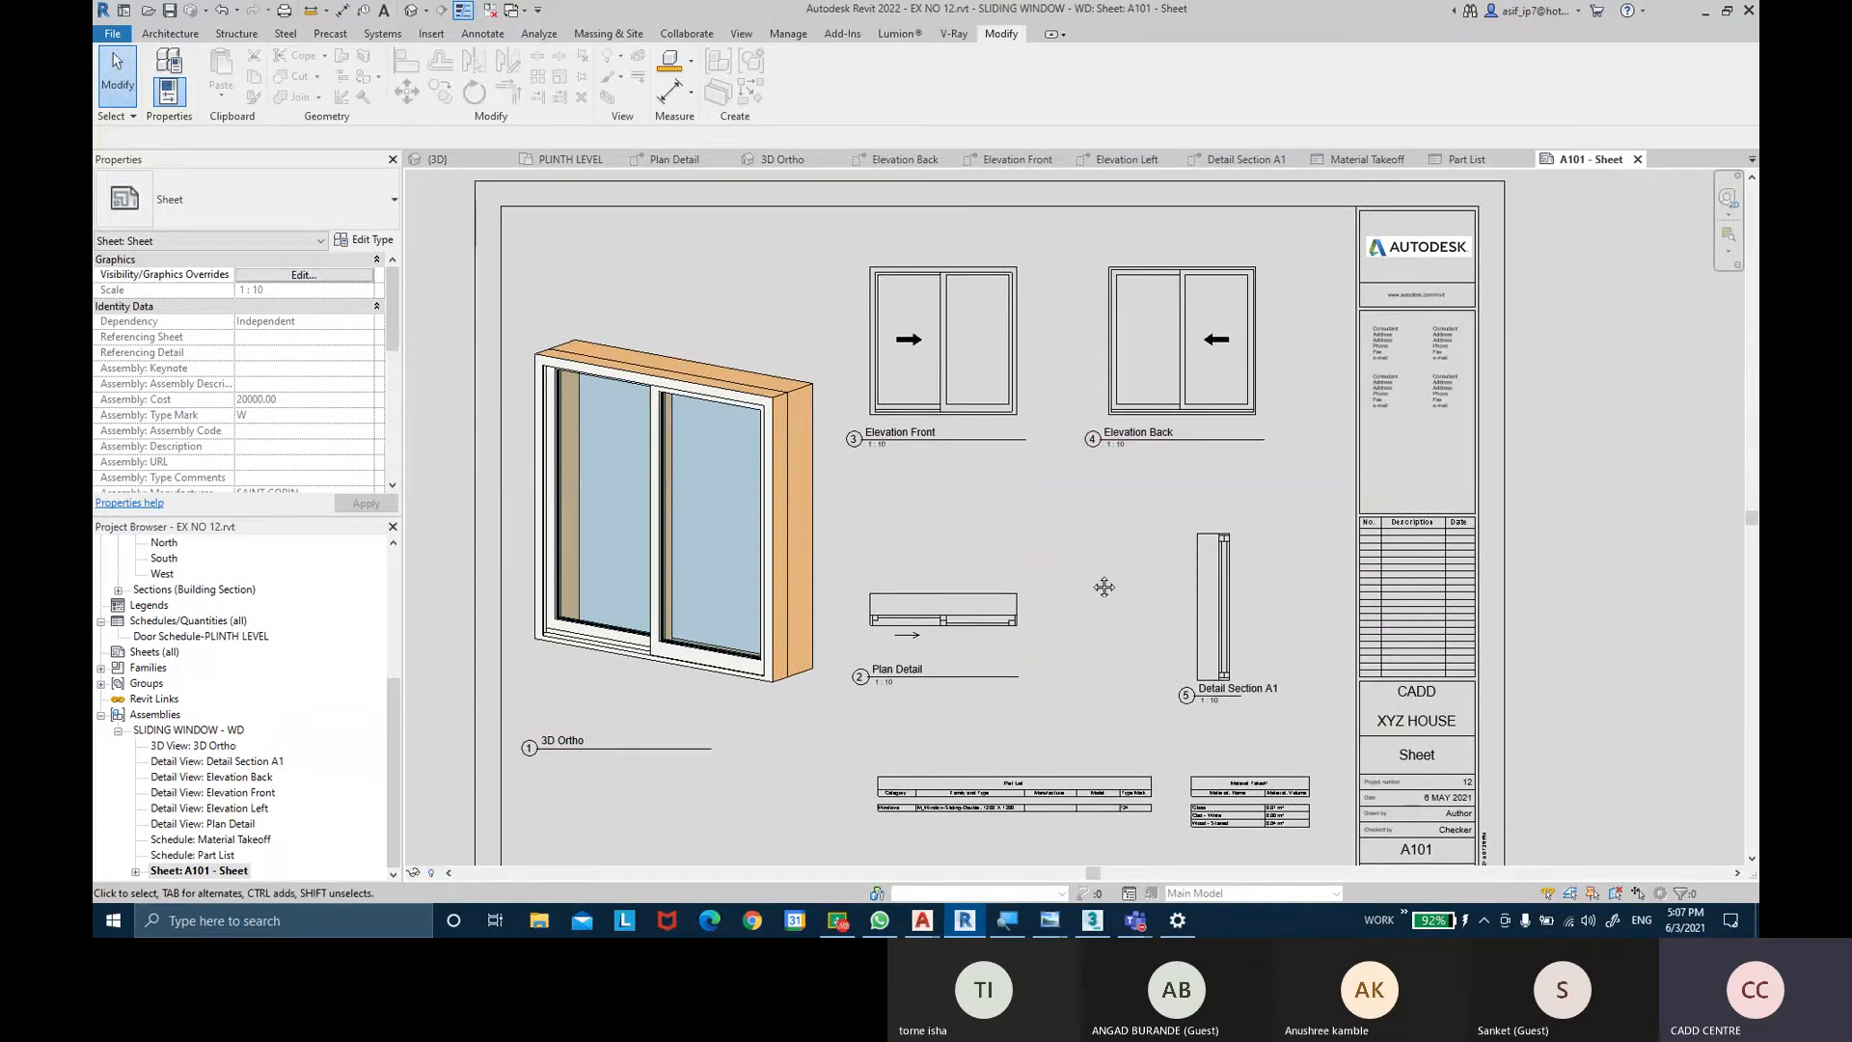
Move the Plan Detail viewport slightly down on the sheet.
middle_click_drag(998, 609, 1006, 500)
left_click(1006, 499)
left_click_drag(970, 496, 970, 515)
middle_click_drag(1115, 430, 1057, 489)
left_click(1221, 485)
Move the Elevation Front and Elevation Back viewports together to the empty area outside the sheet, beyond the title block.
left_click_drag(1106, 451, 912, 338)
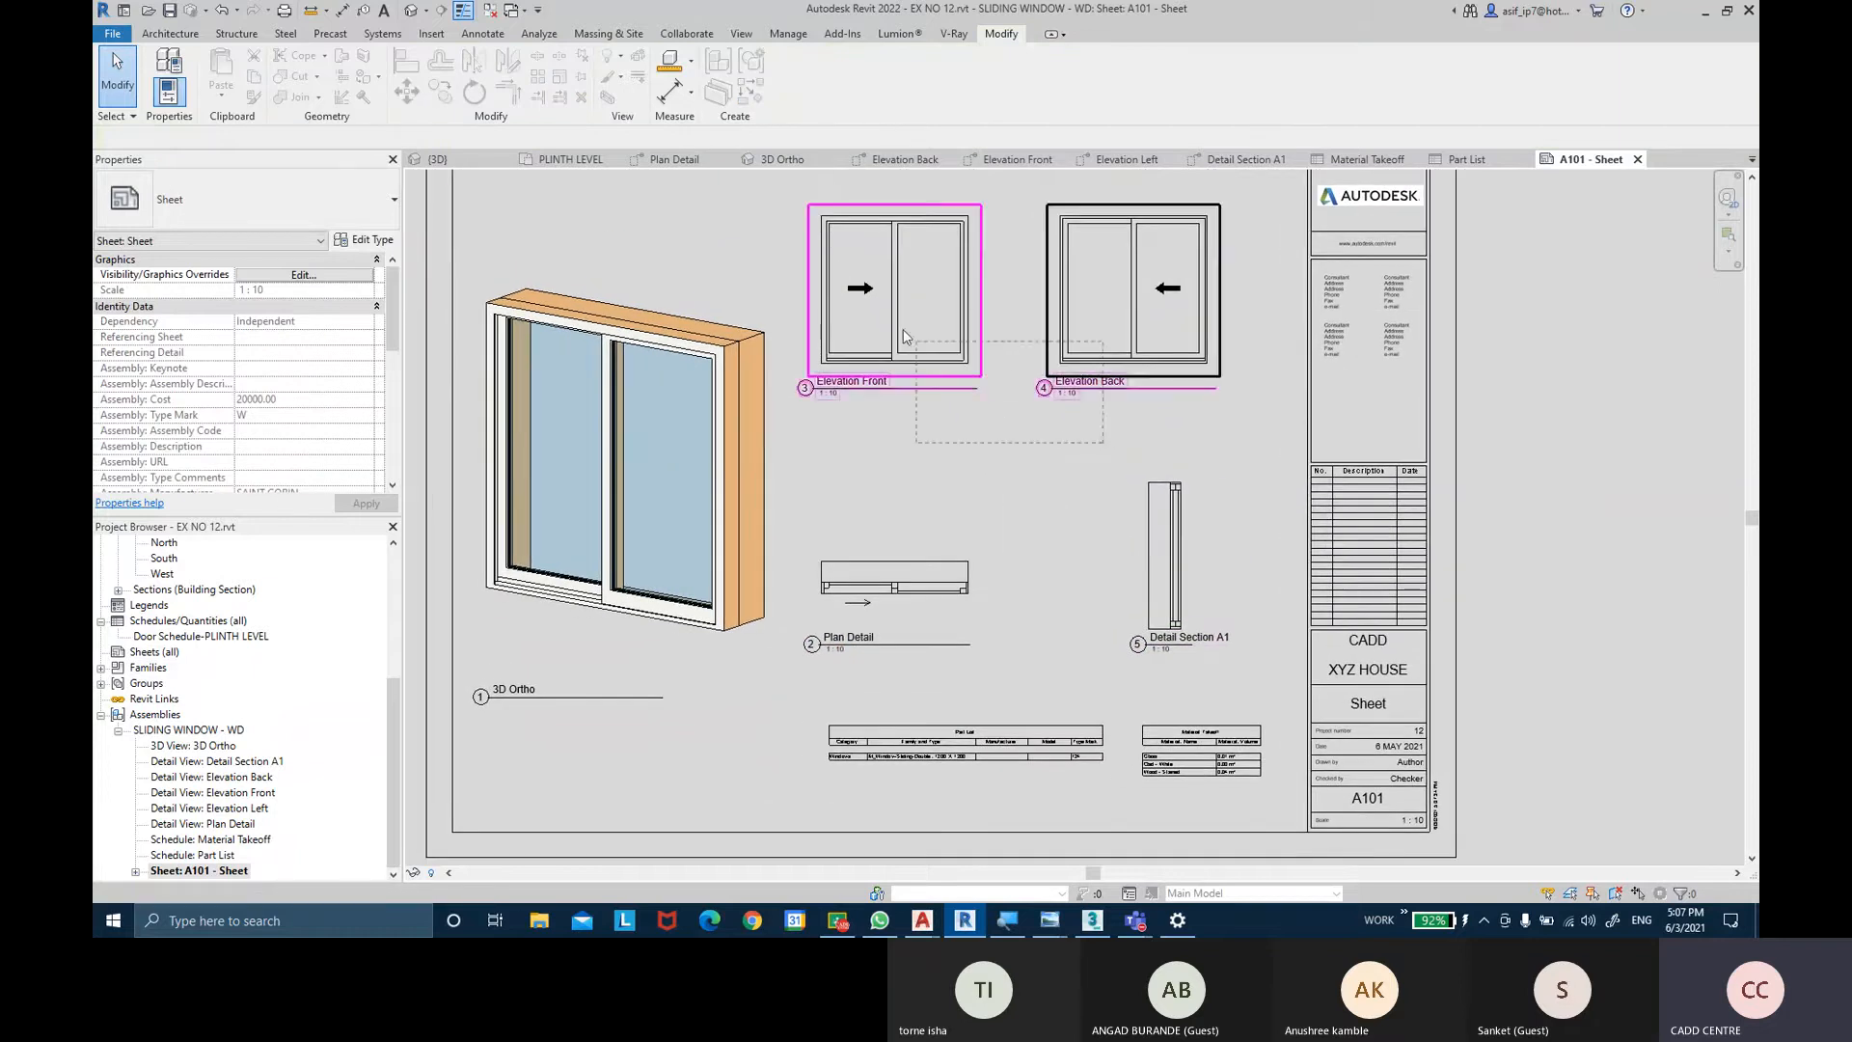
key("Escape")
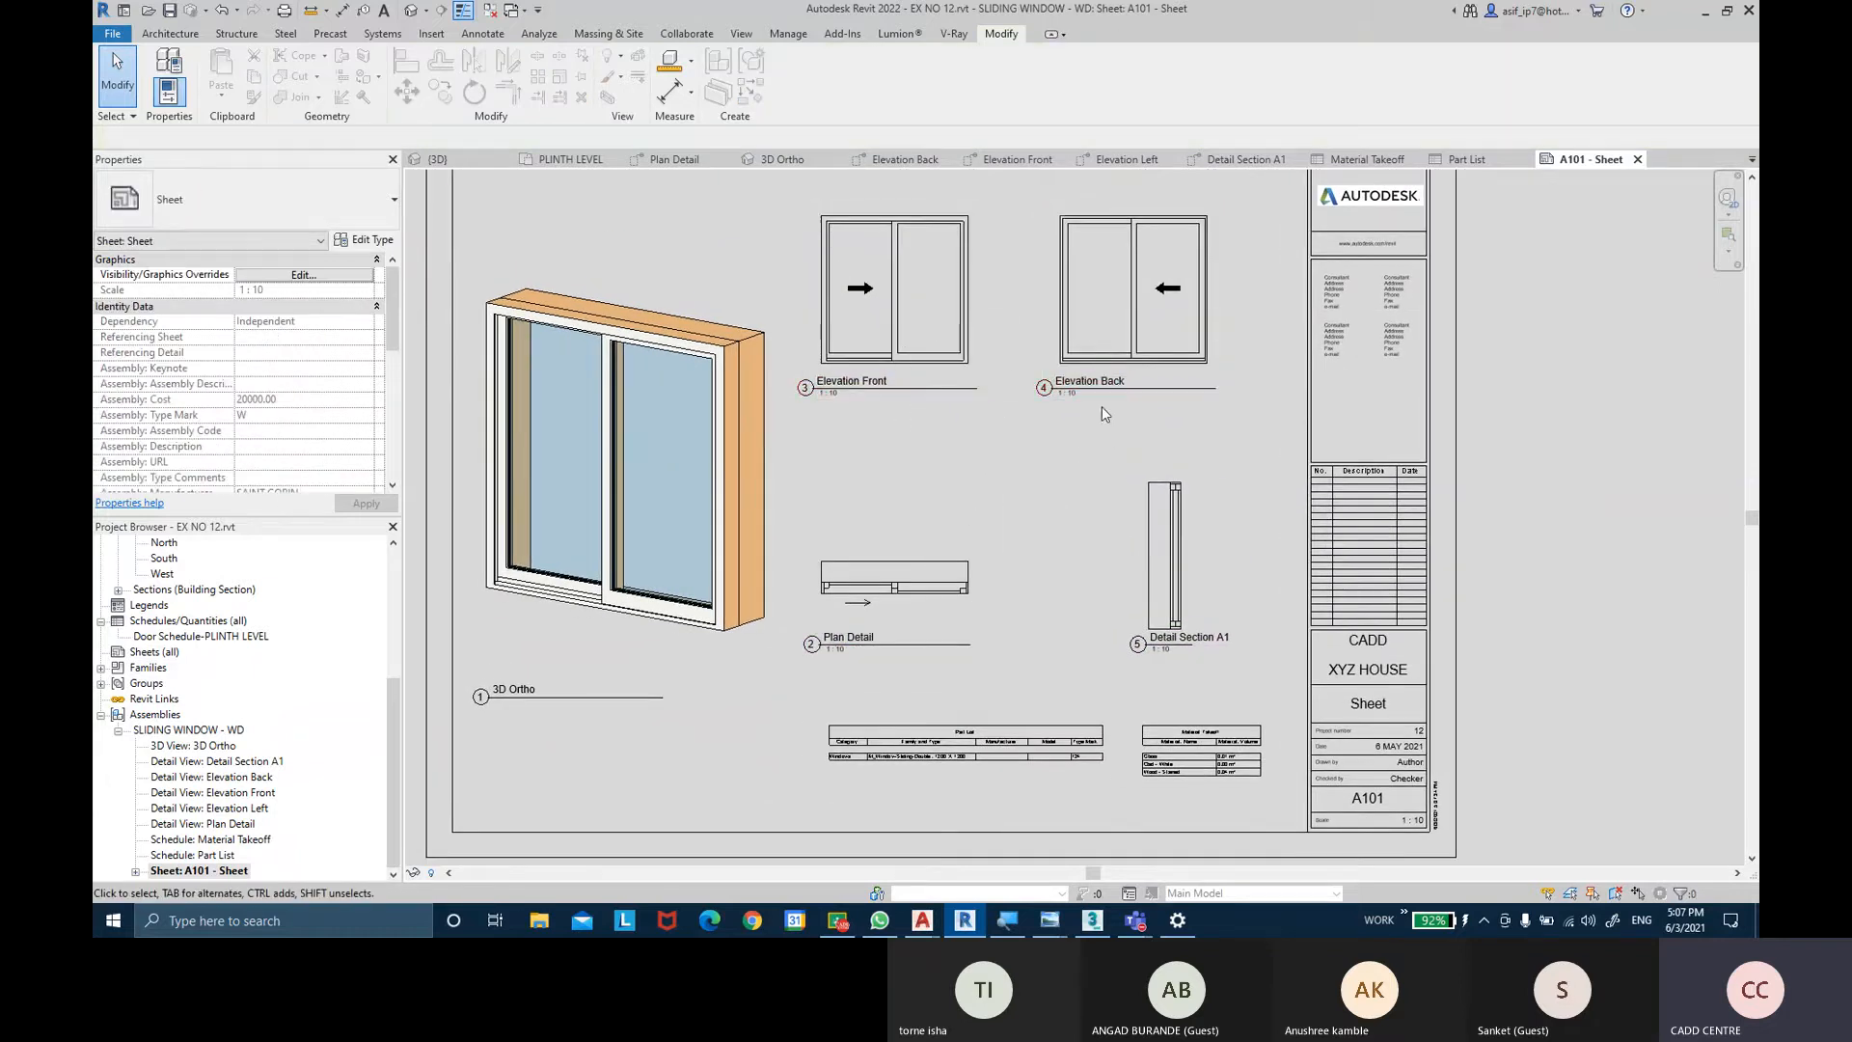
middle_click_drag(1087, 405, 1053, 475)
left_click_drag(1199, 492, 1661, 450)
key("Escape")
Move the Plan Detail and Detail Section A1 viewports up into the space vacated by the elevations.
left_click_drag(899, 636, 839, 271)
left_click(1142, 584)
left_click_drag(1142, 584, 1147, 297)
left_click(1039, 466)
Place the Elevation Front viewport below Plan Detail and the Elevation Back viewport below Detail Section A1.
left_click(1663, 533)
left_click_drag(1630, 538, 857, 634)
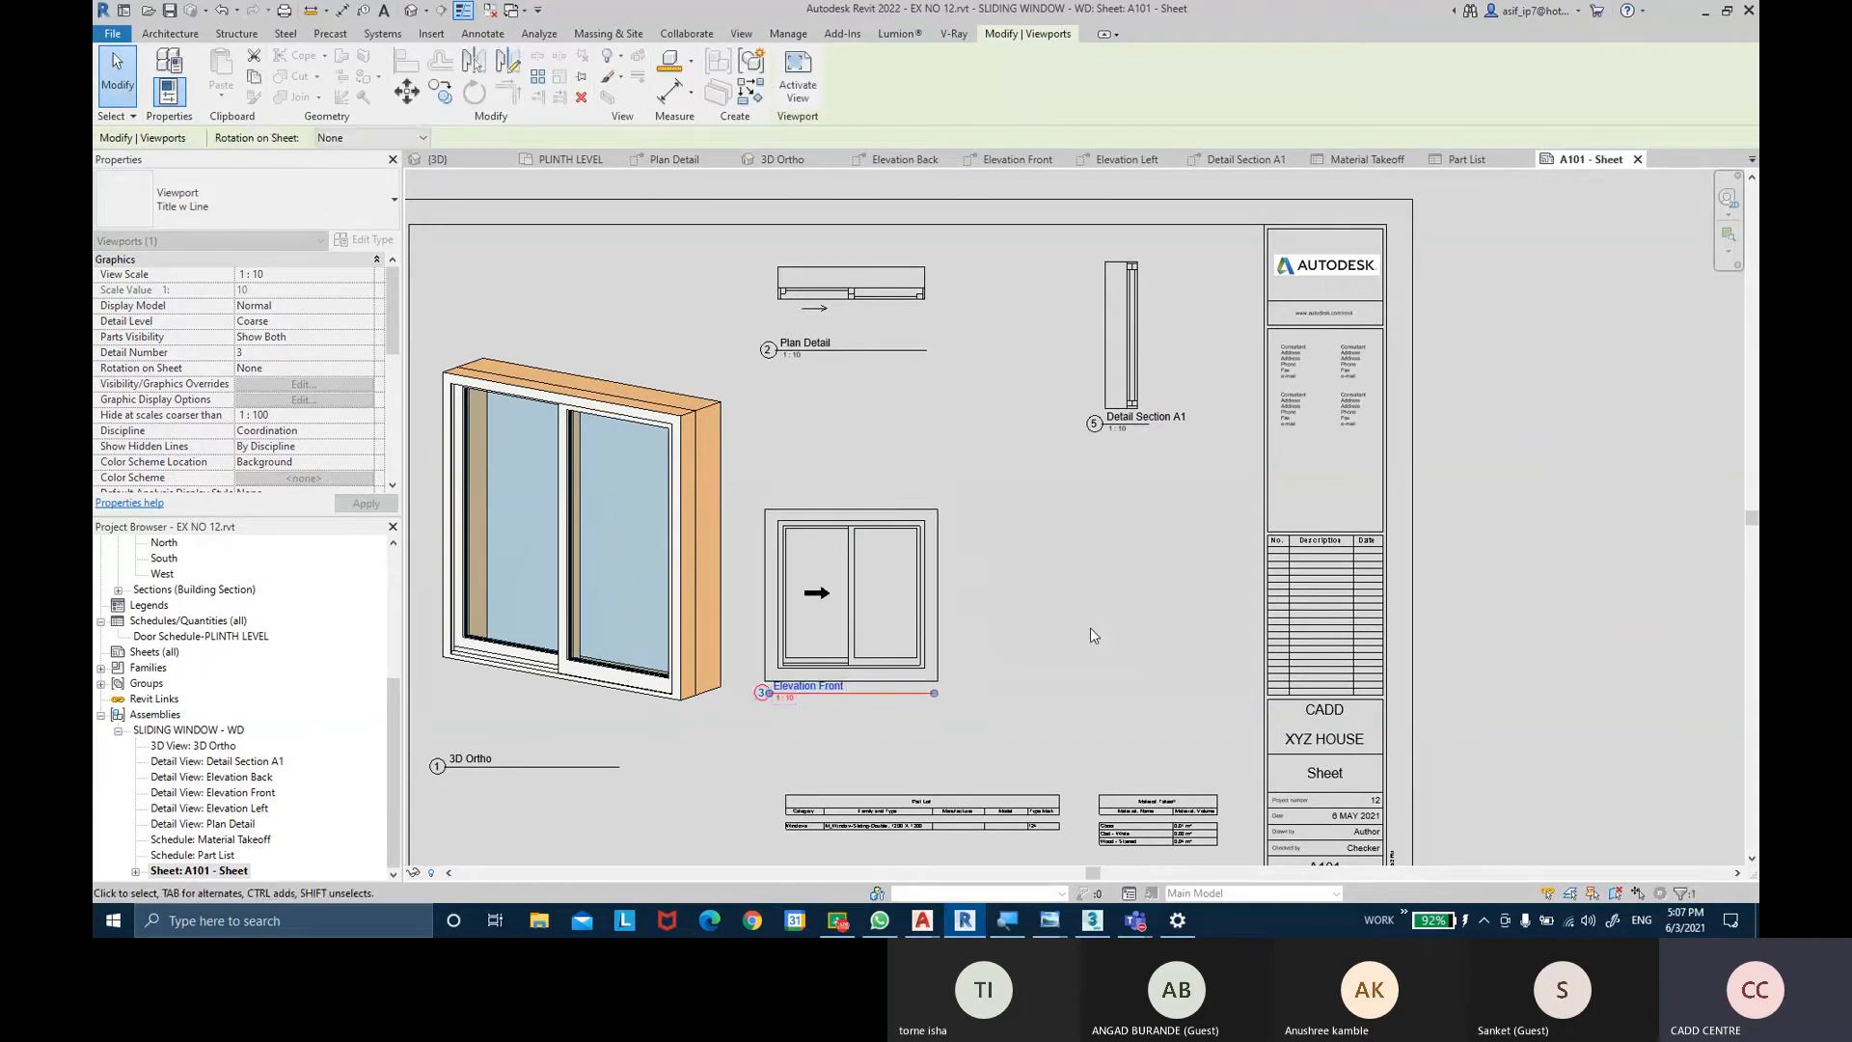
left_click(1037, 610)
scroll(1543, 575, "down", 1)
middle_click_drag(1543, 575, 1395, 568)
left_click_drag(1660, 521, 1015, 609)
left_click(1330, 544)
middle_click_drag(1378, 537, 1382, 421)
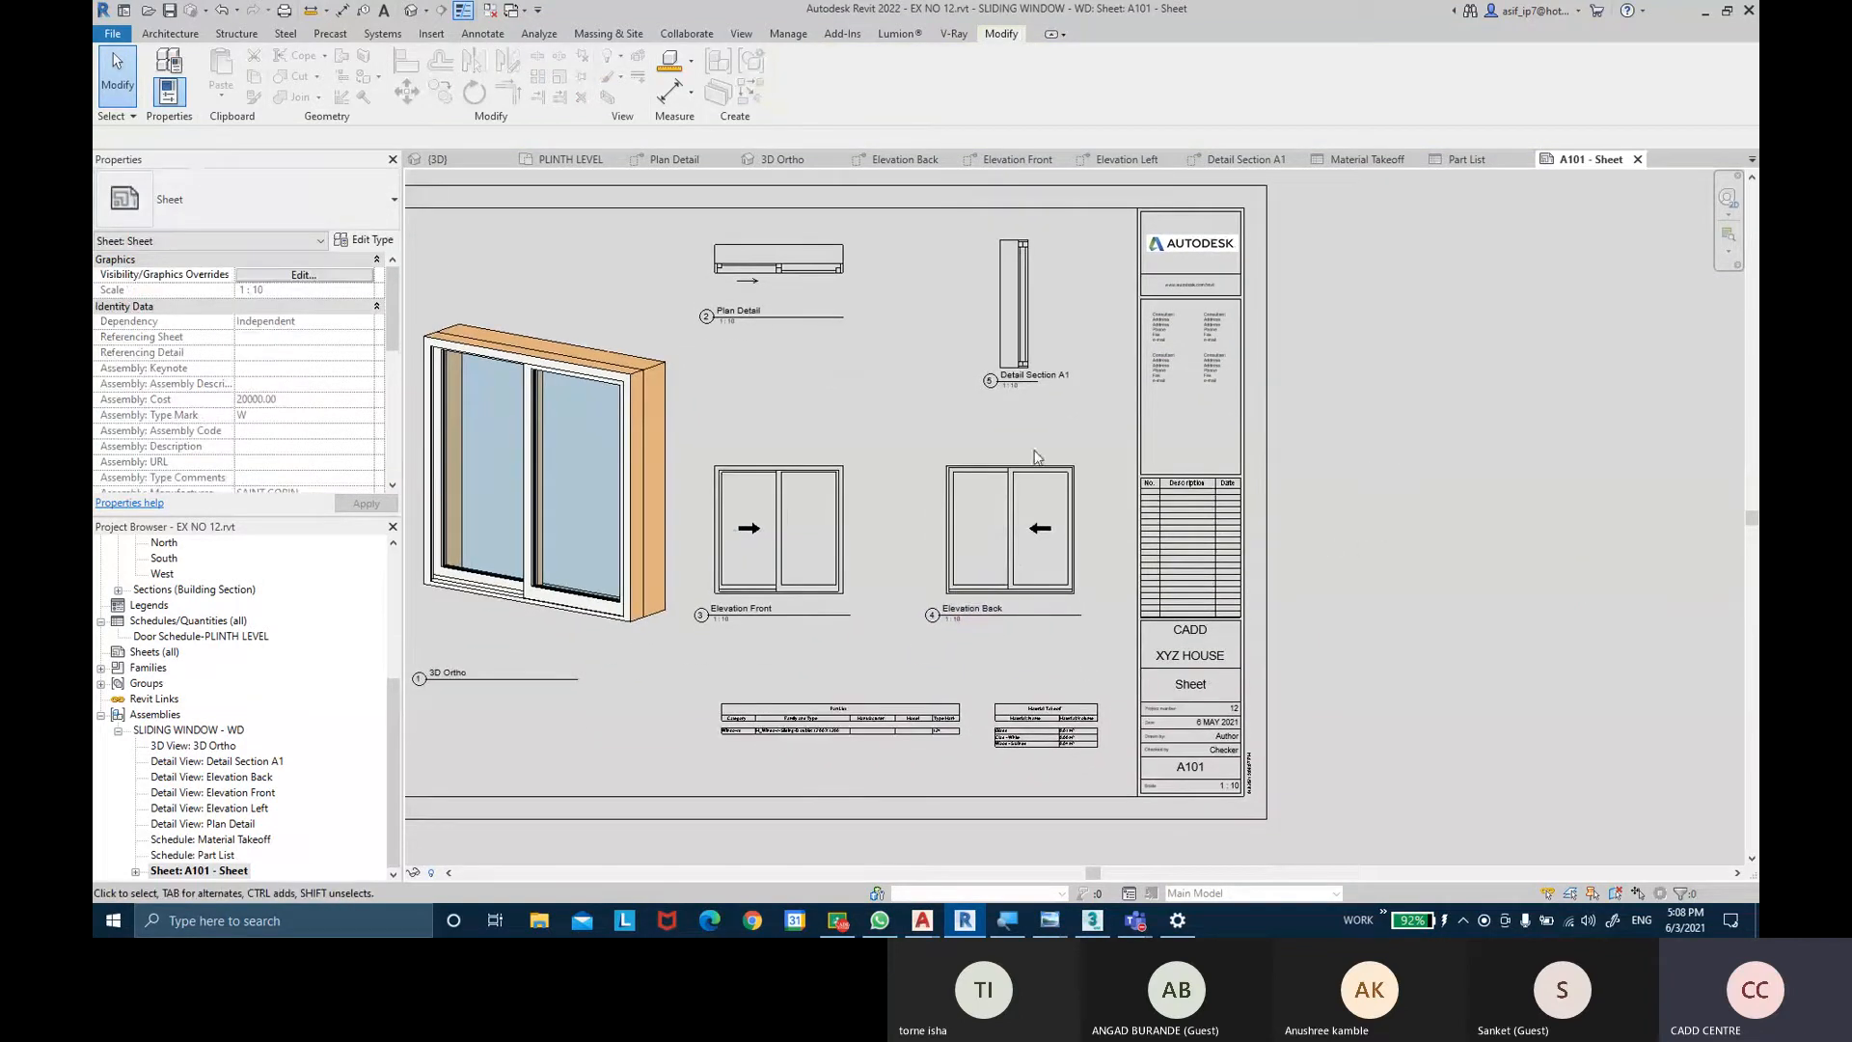
Shift the Elevation Front and Plan Detail viewports together slightly away from the 3D Ortho view.
left_click(784, 523)
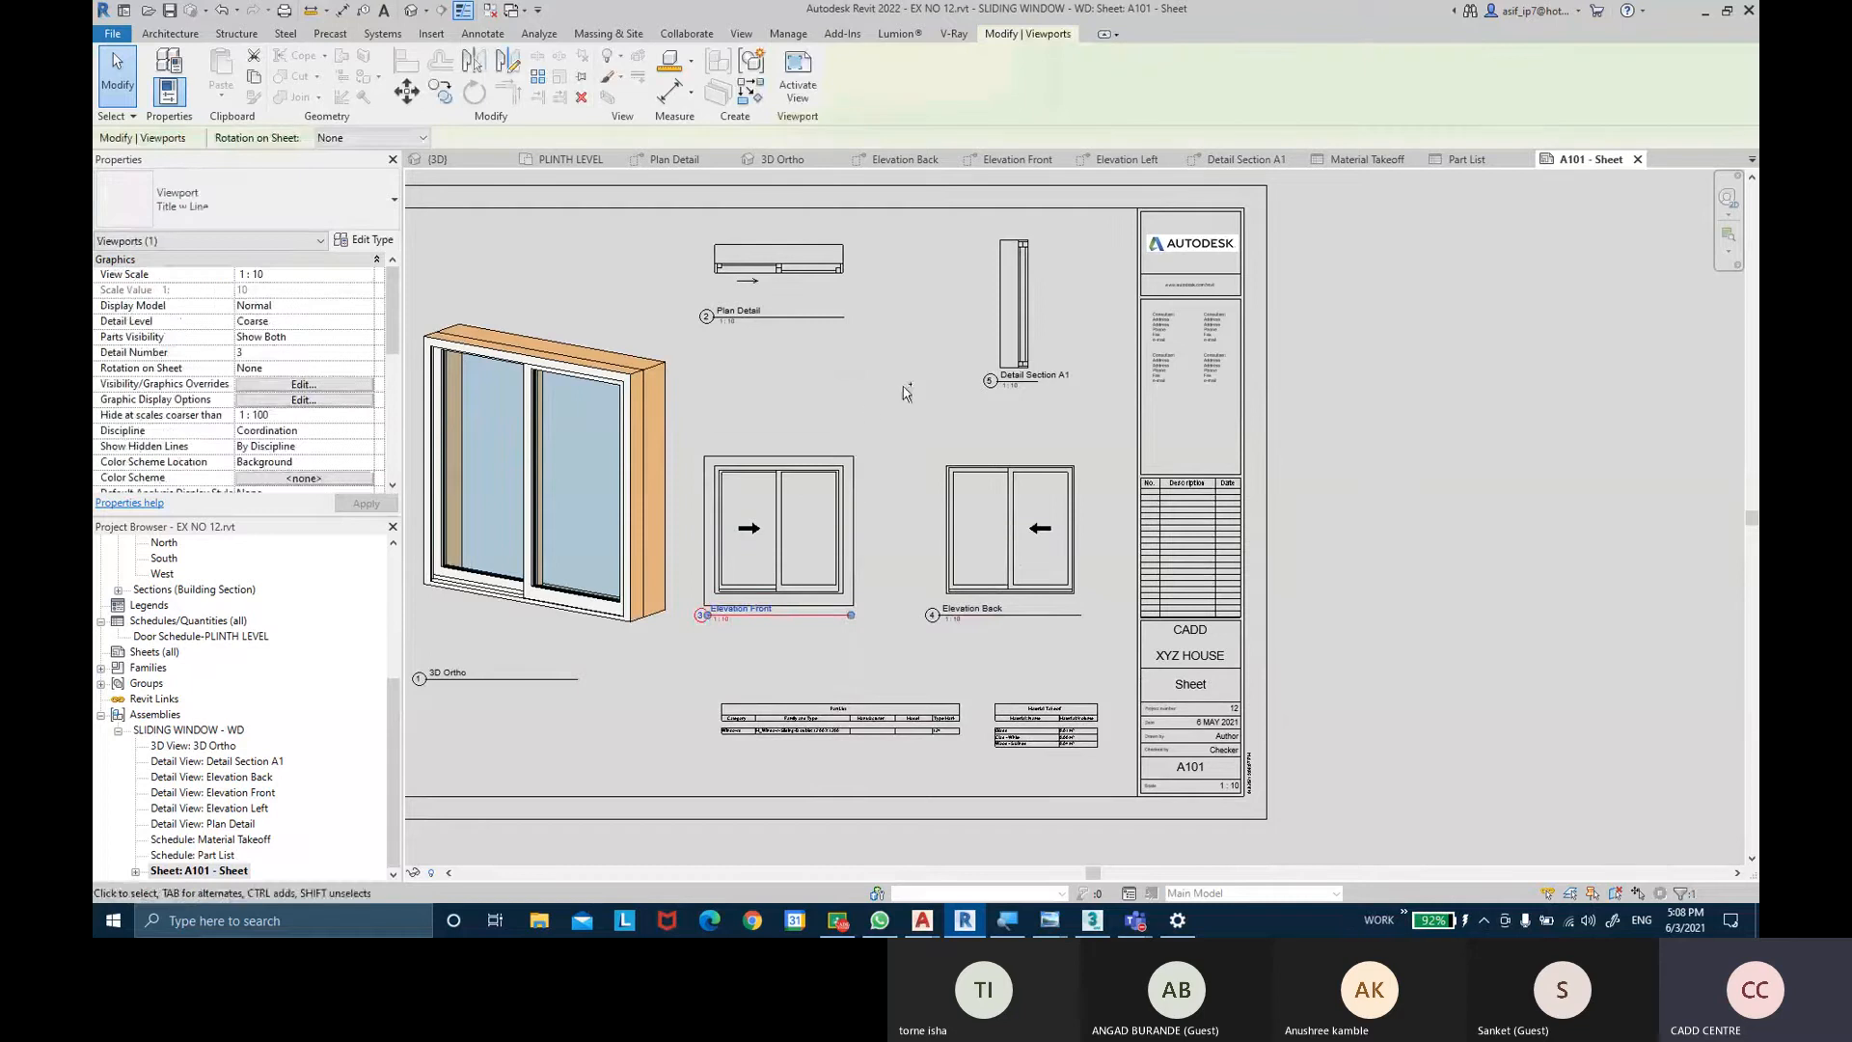
left_click(812, 237, "ctrl")
left_click_drag(812, 237, 833, 238)
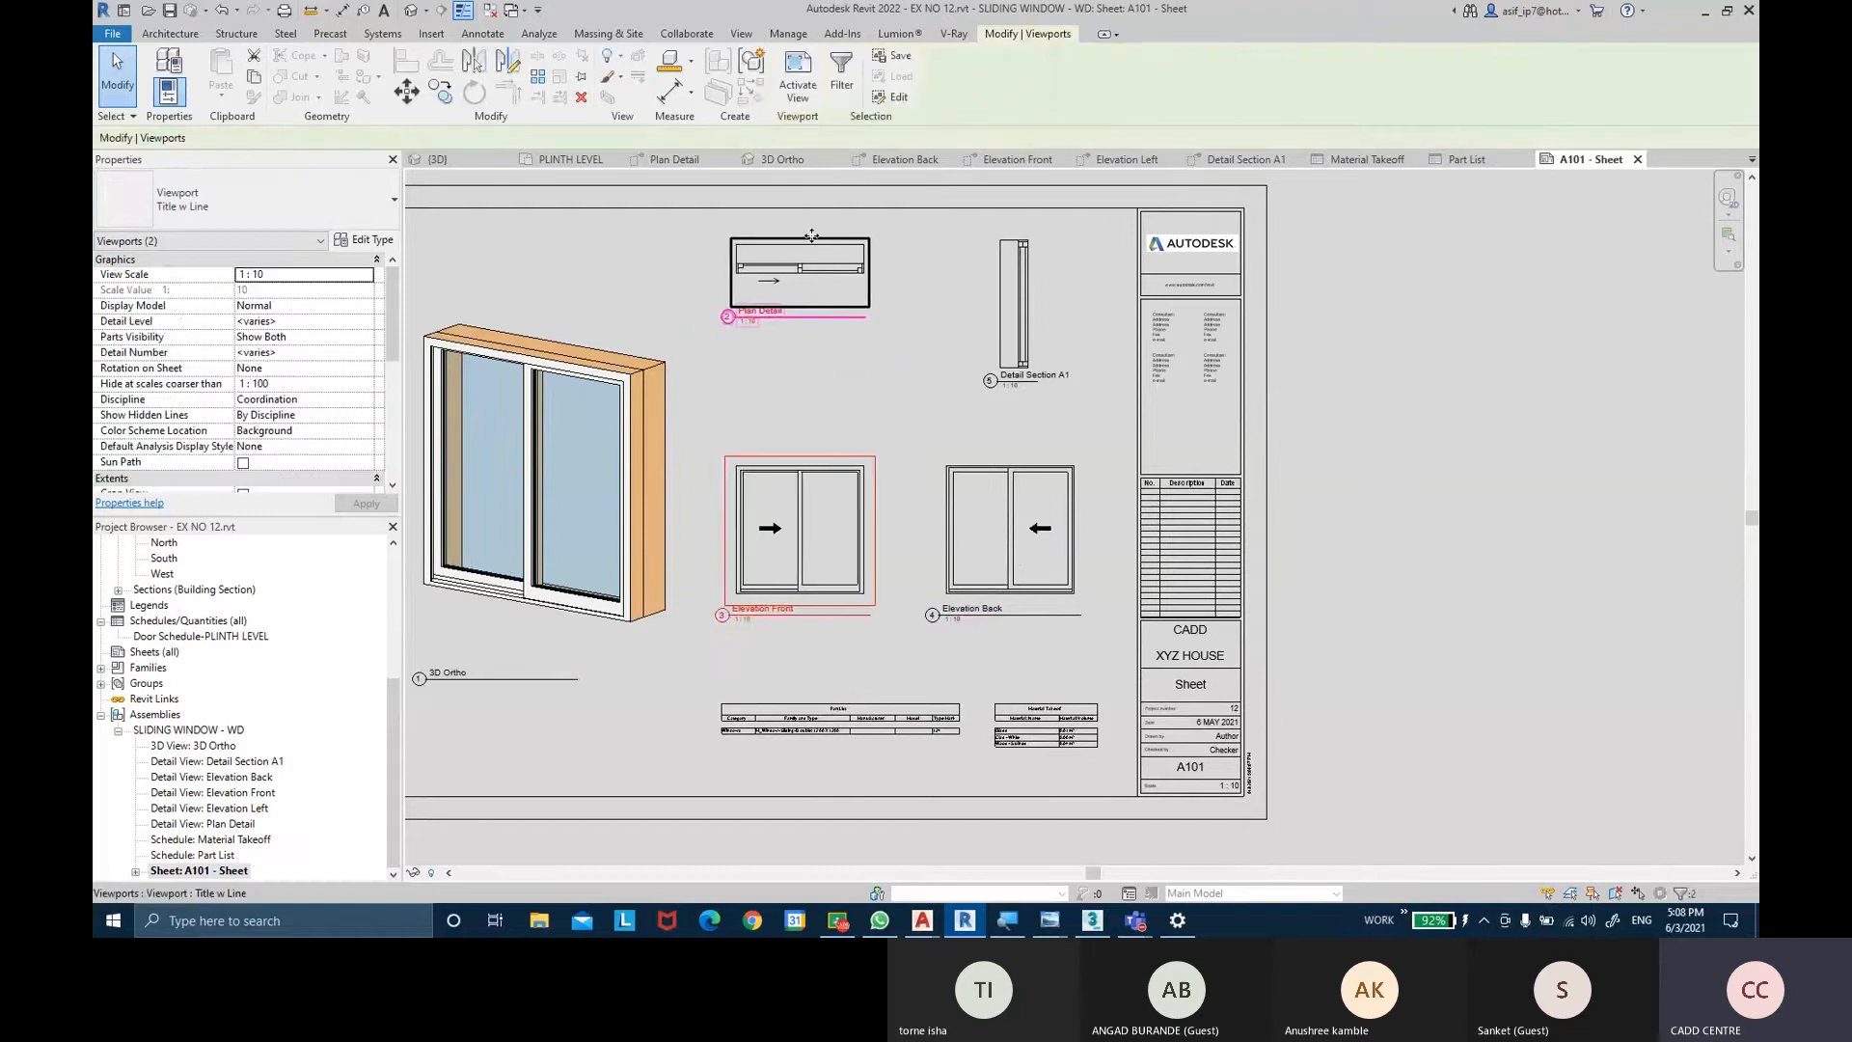
left_click(1543, 418)
middle_click_drag(1544, 417, 1555, 449)
Move the Plan Detail viewport down so its title lines up with the Detail Section A1 title, keeping it centred over Elevation Front.
left_click(830, 328)
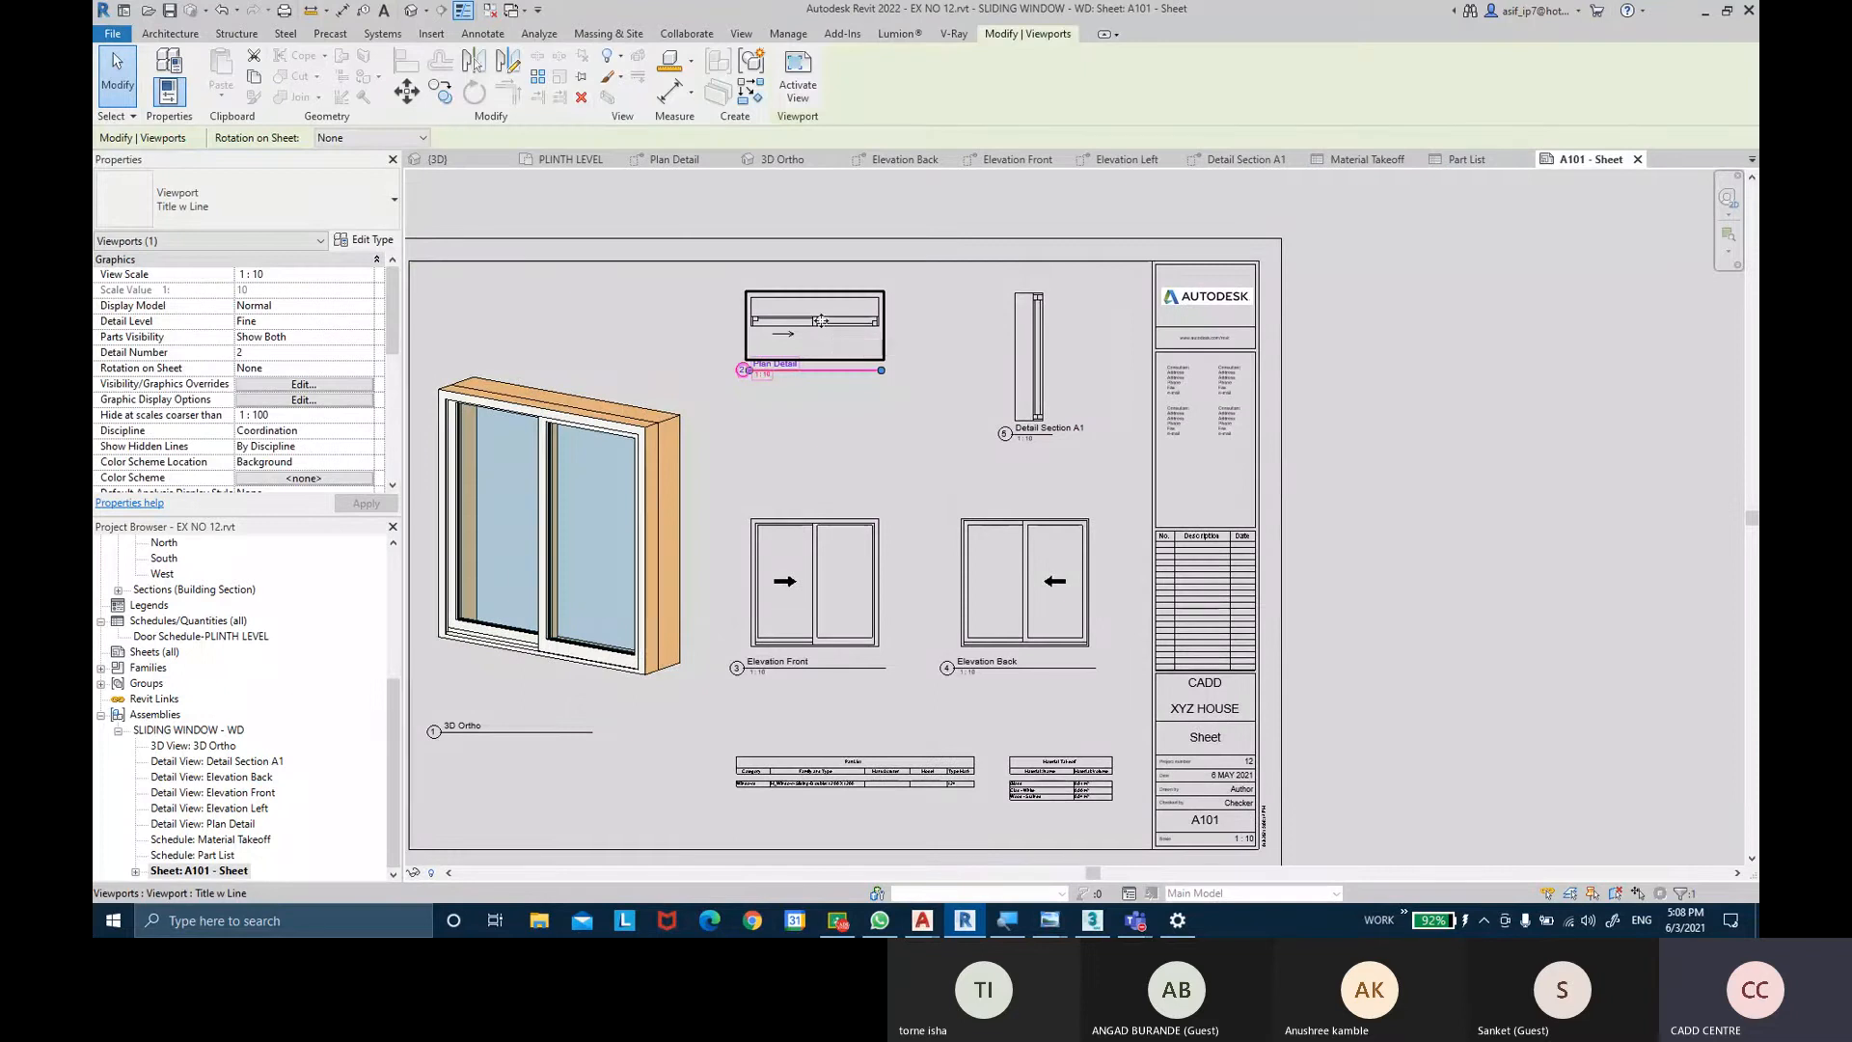
left_click_drag(830, 328, 861, 398)
left_click(1509, 420)
scroll(1357, 431, "down", 2)
middle_click_drag(1362, 437, 1366, 424)
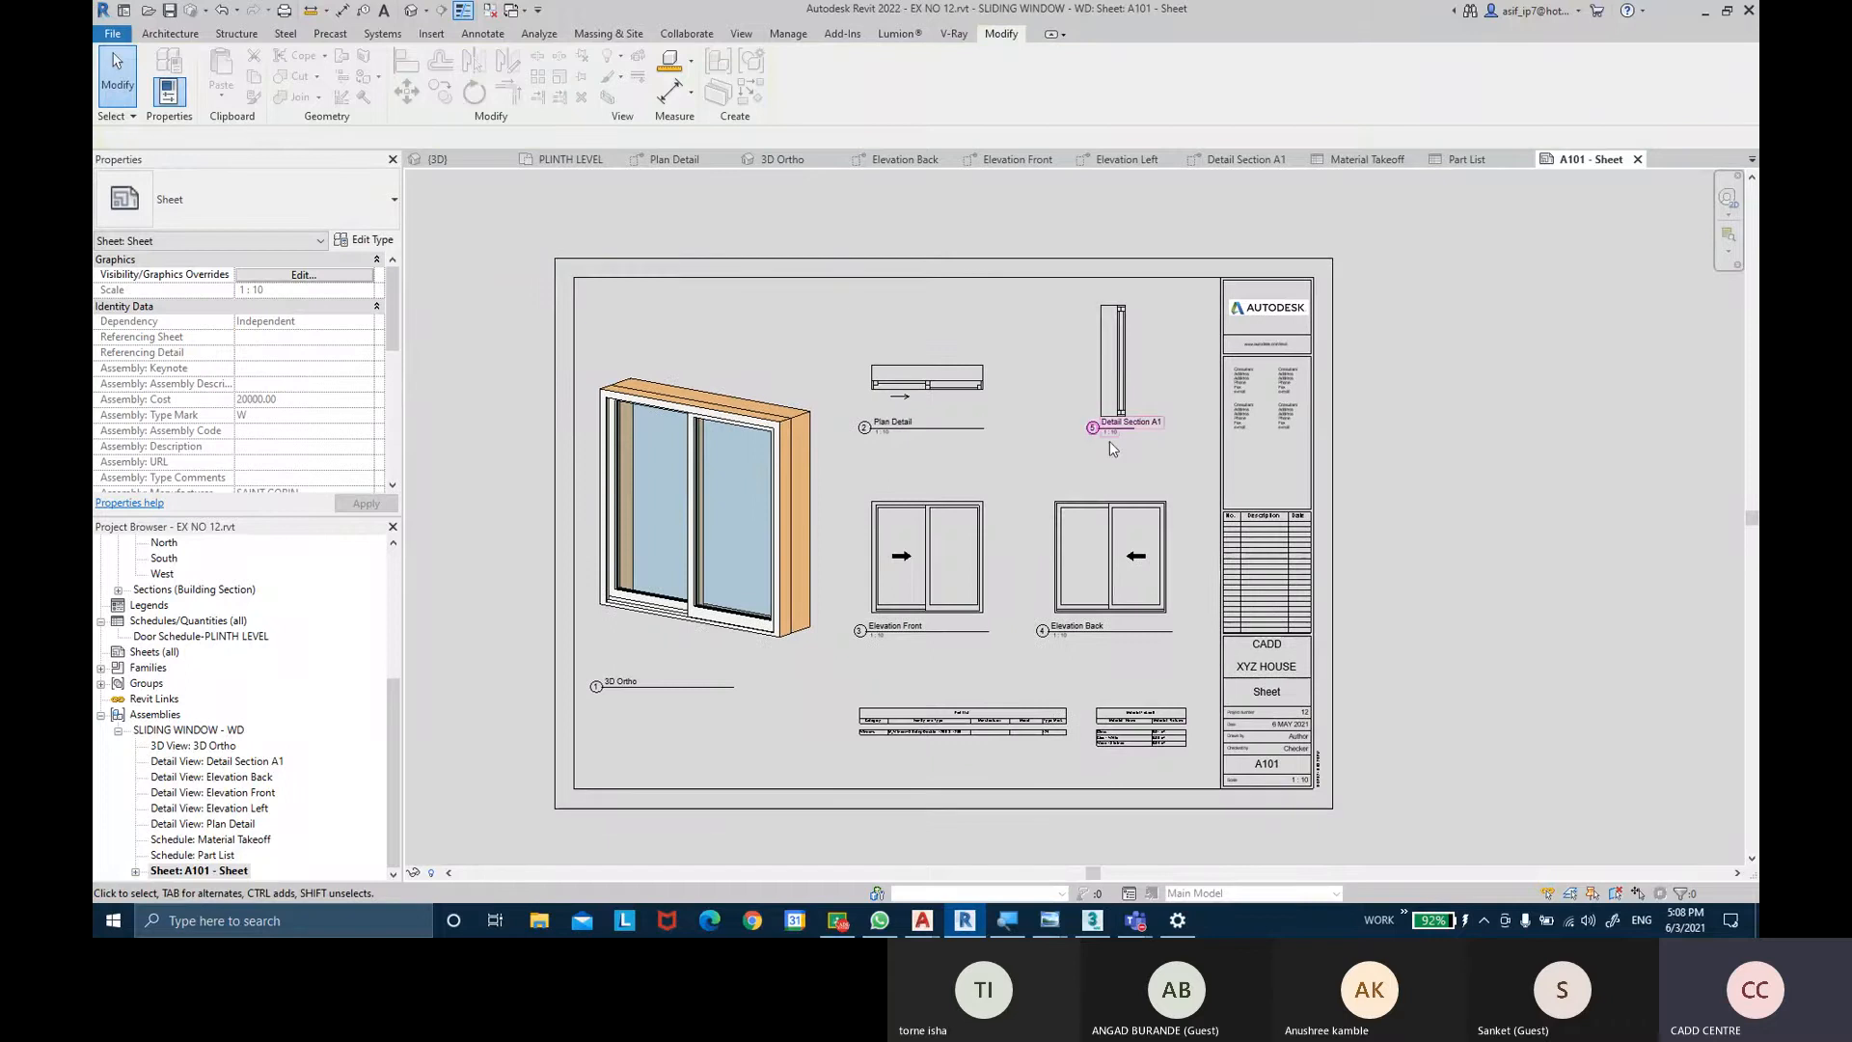
scroll(968, 541, "up", 1)
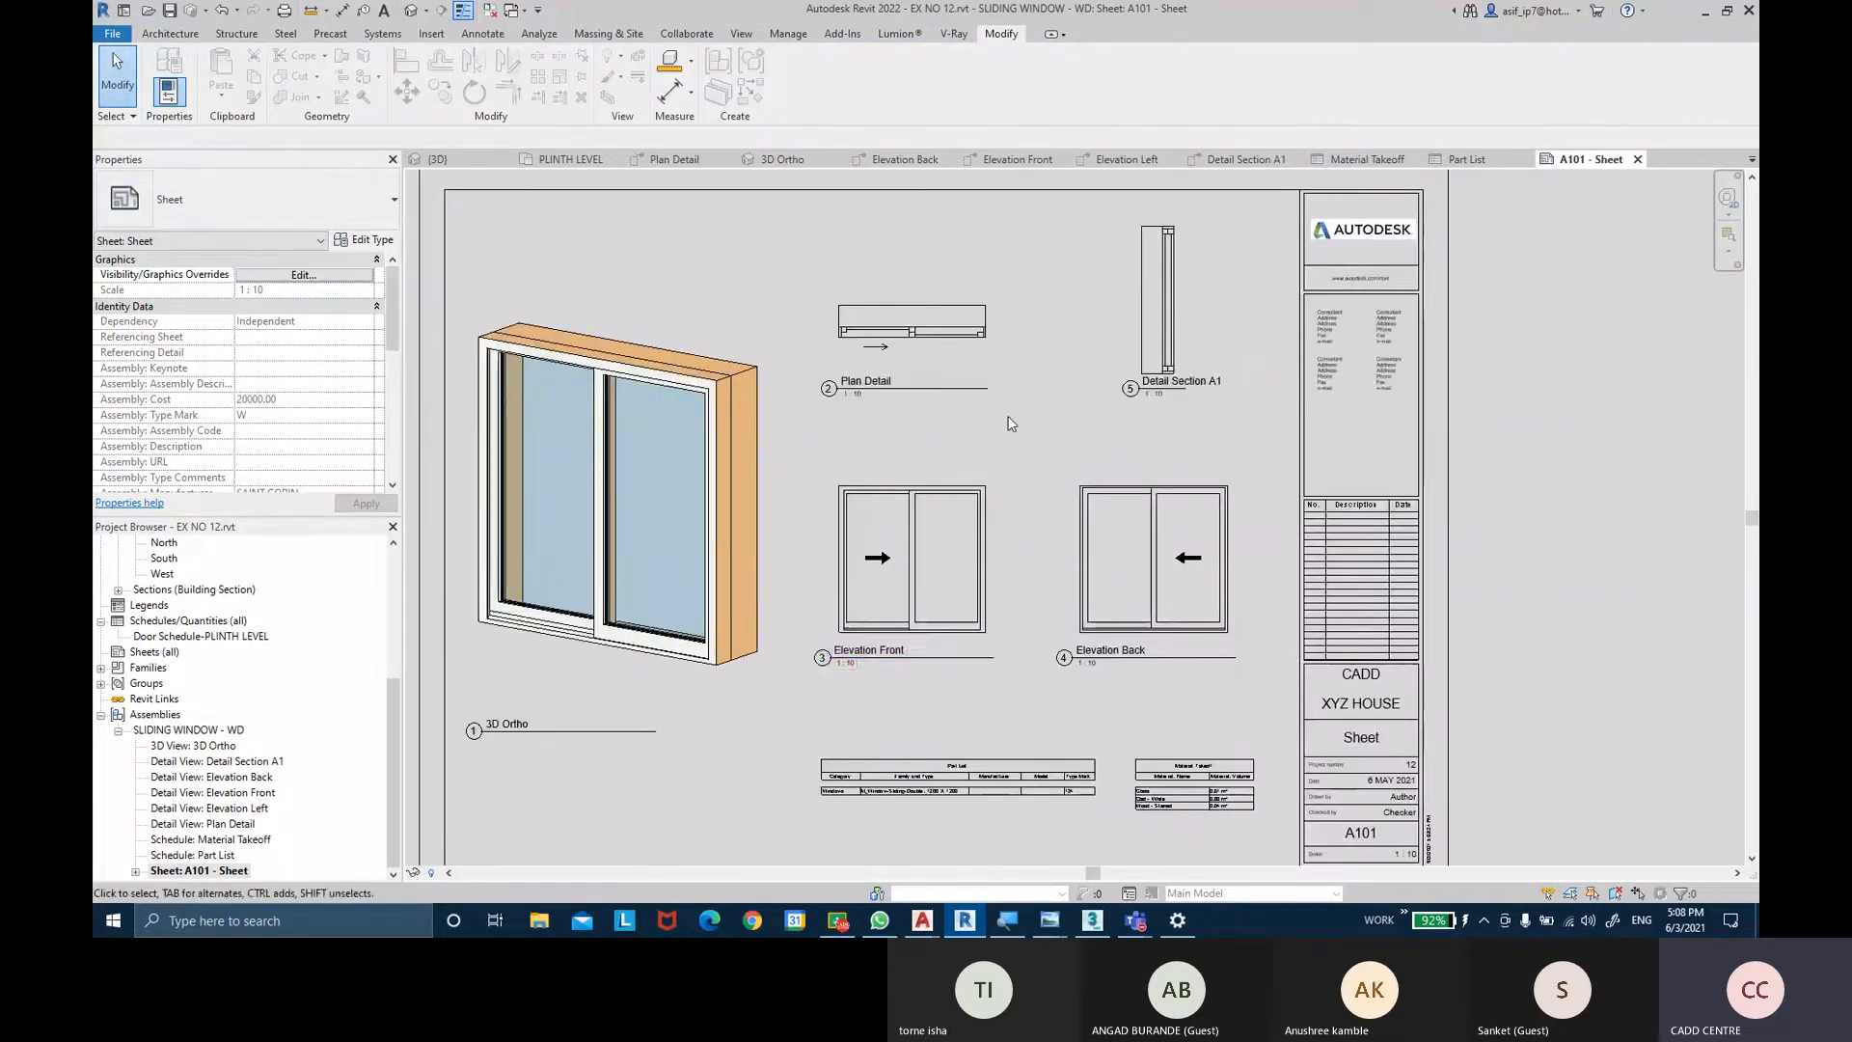
scroll(1020, 533, "up", 1)
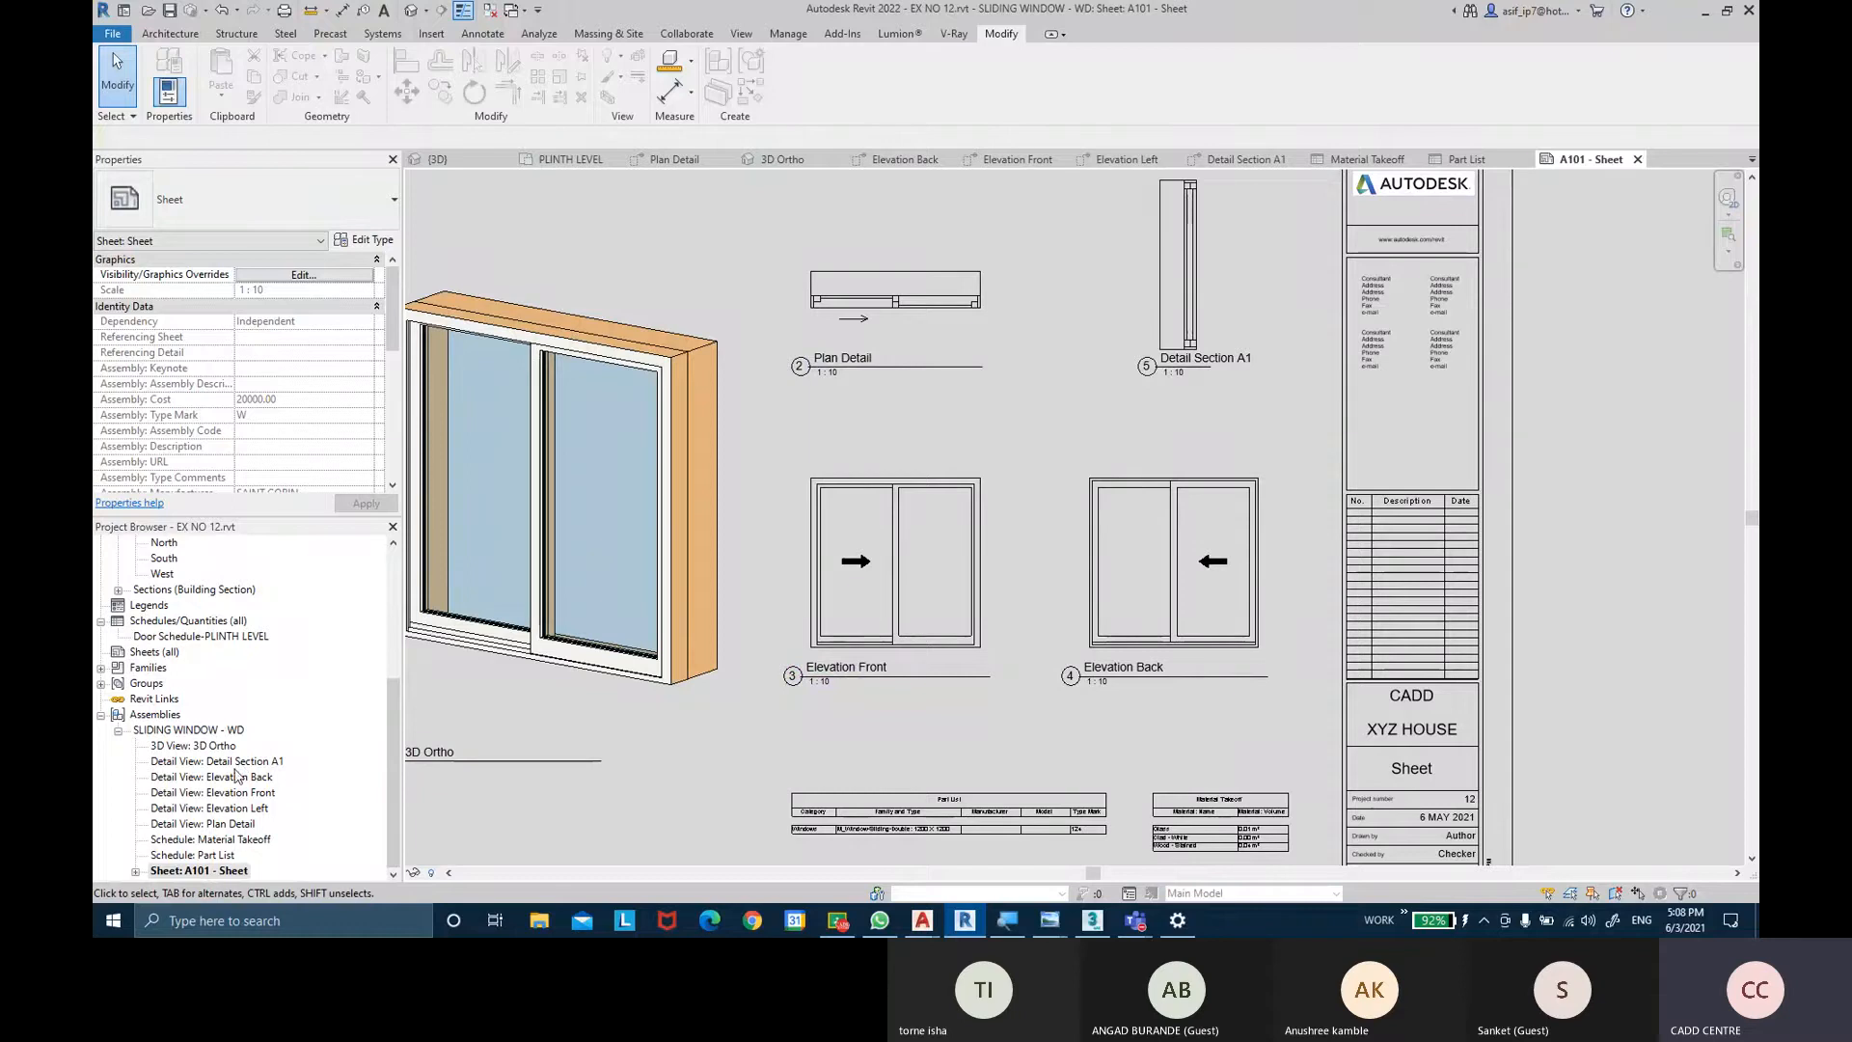
Add an aligned dimension across the window's overall width in the Plan Detail view, placed above the window.
double_click(216, 824)
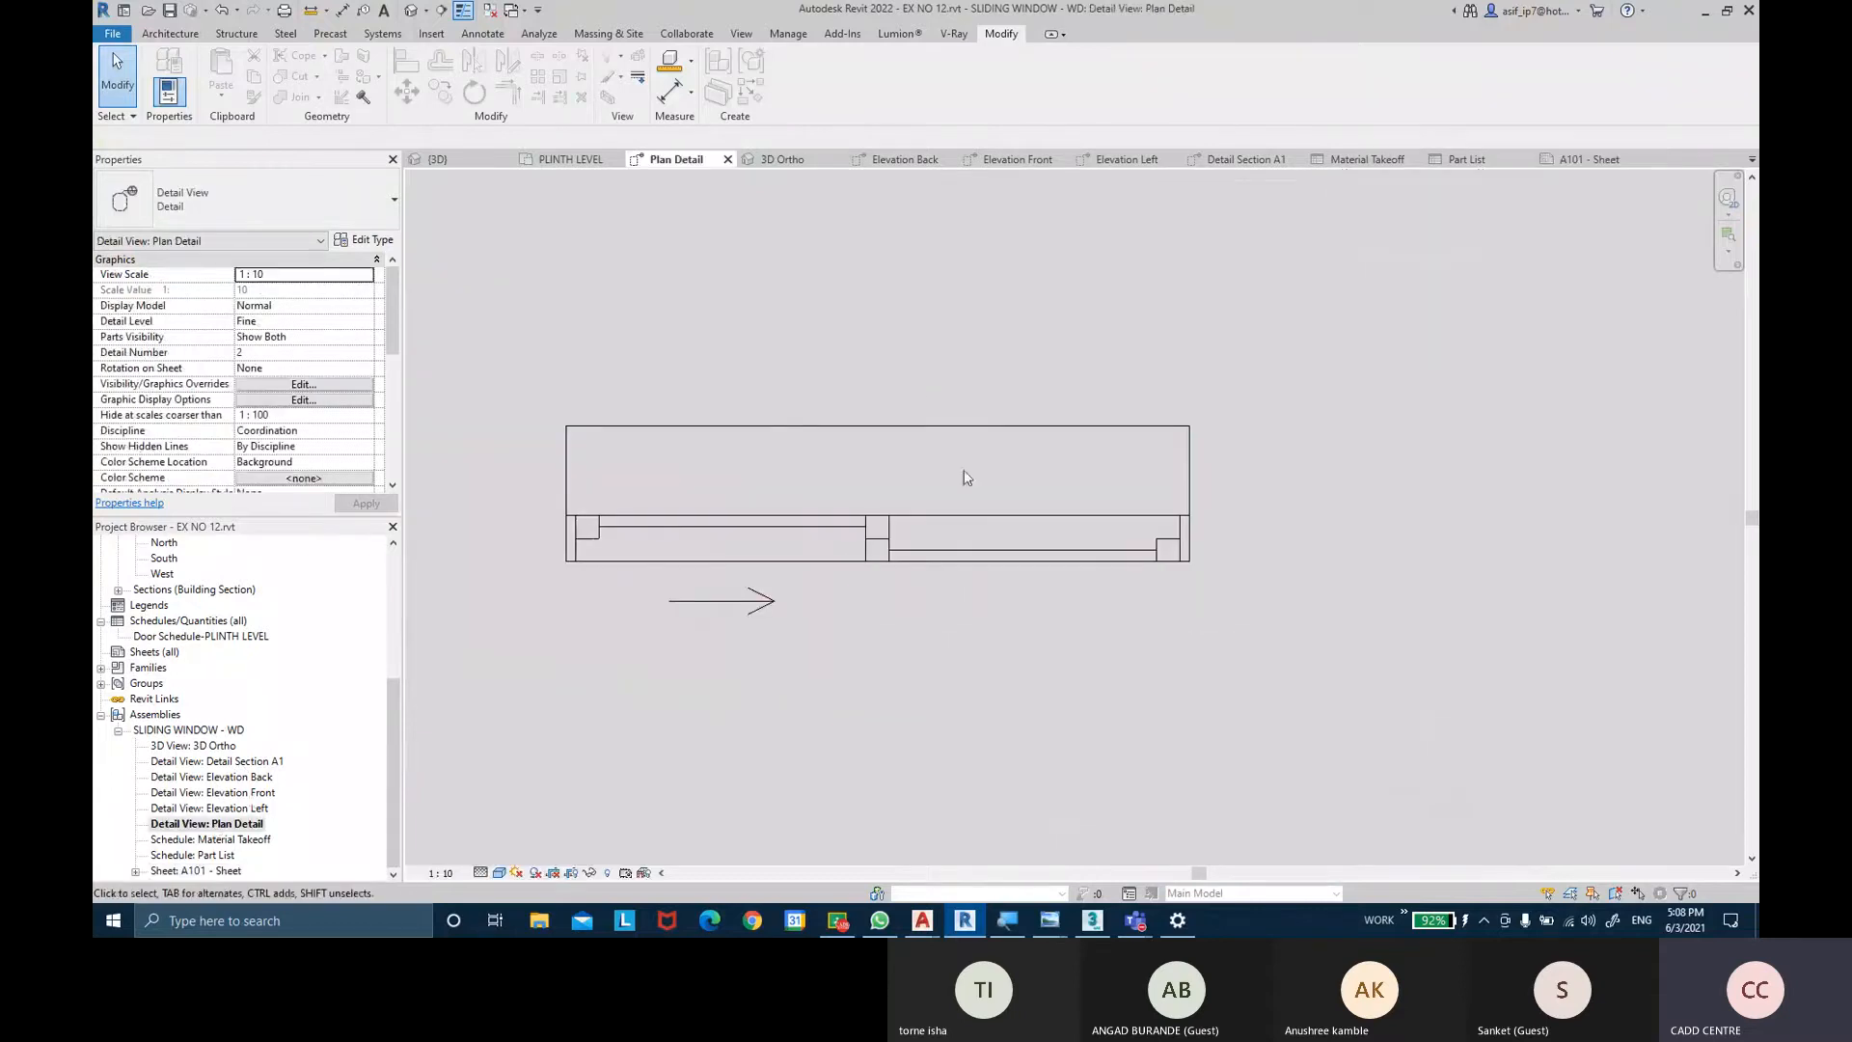
left_click(670, 92)
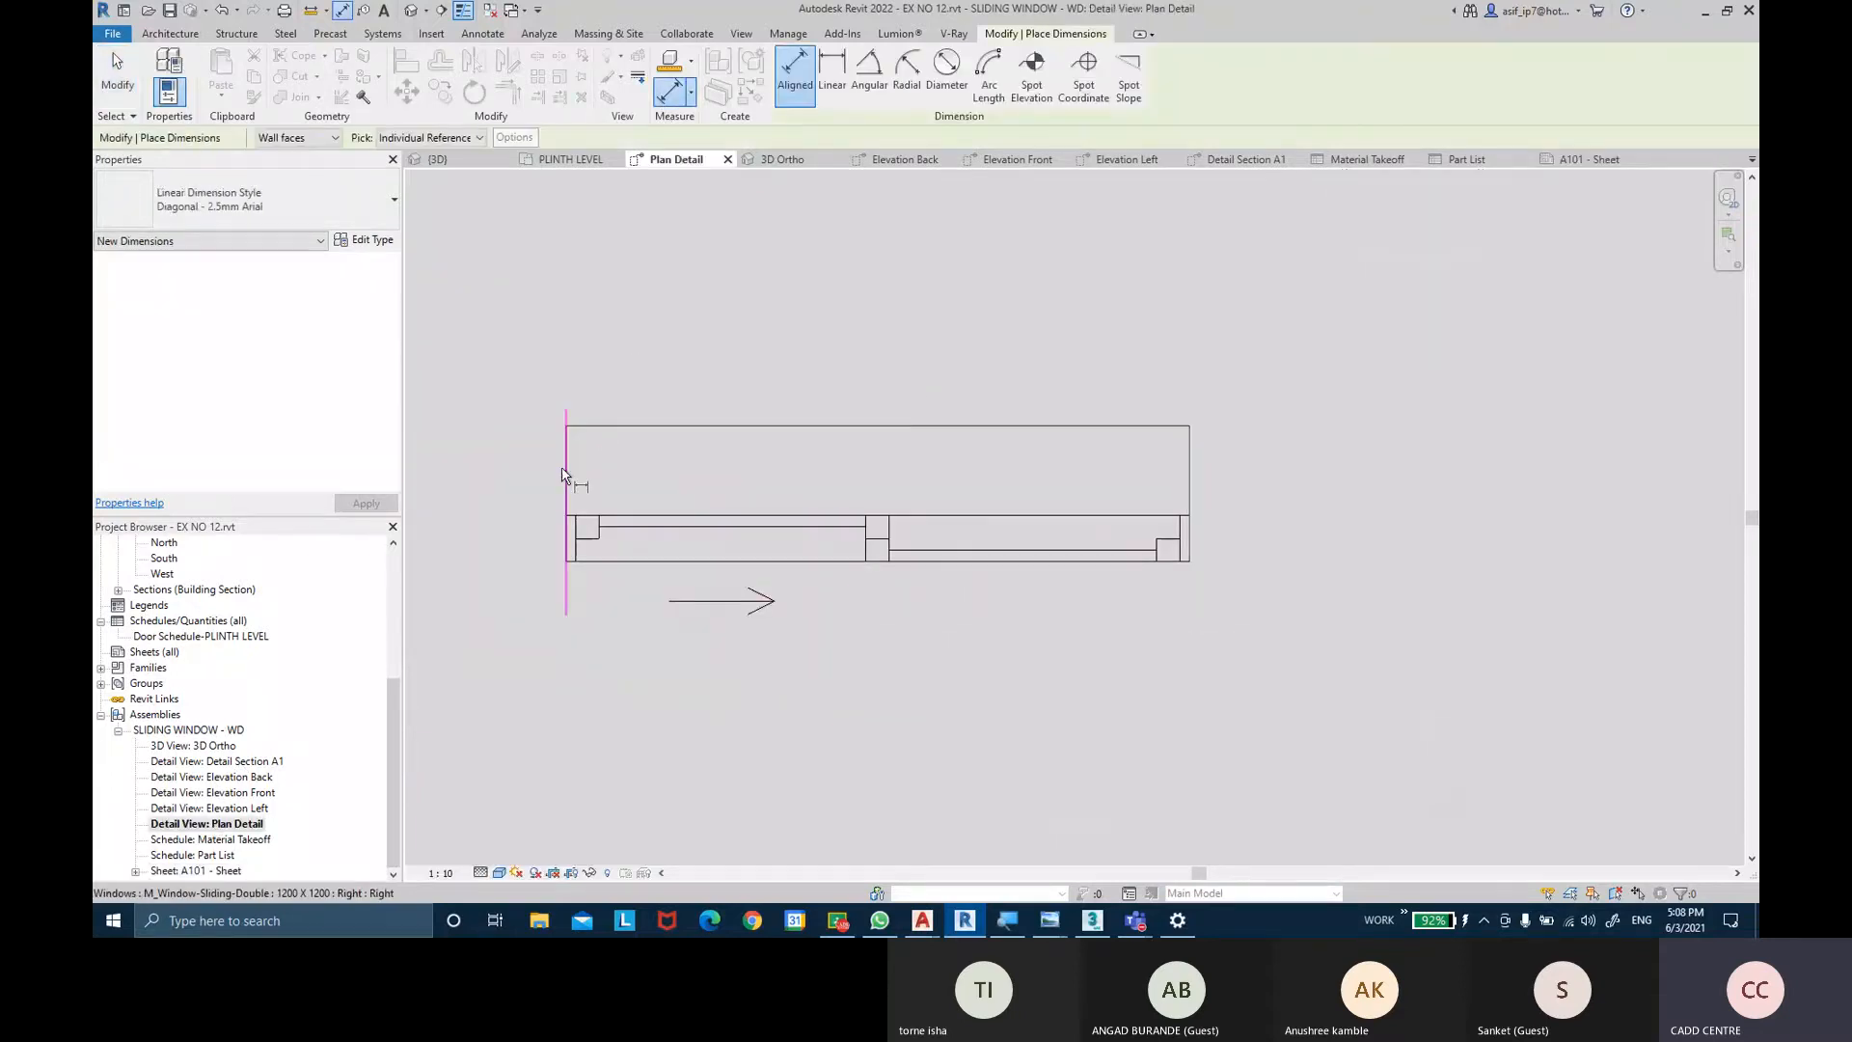
left_click(567, 463)
left_click(1192, 445)
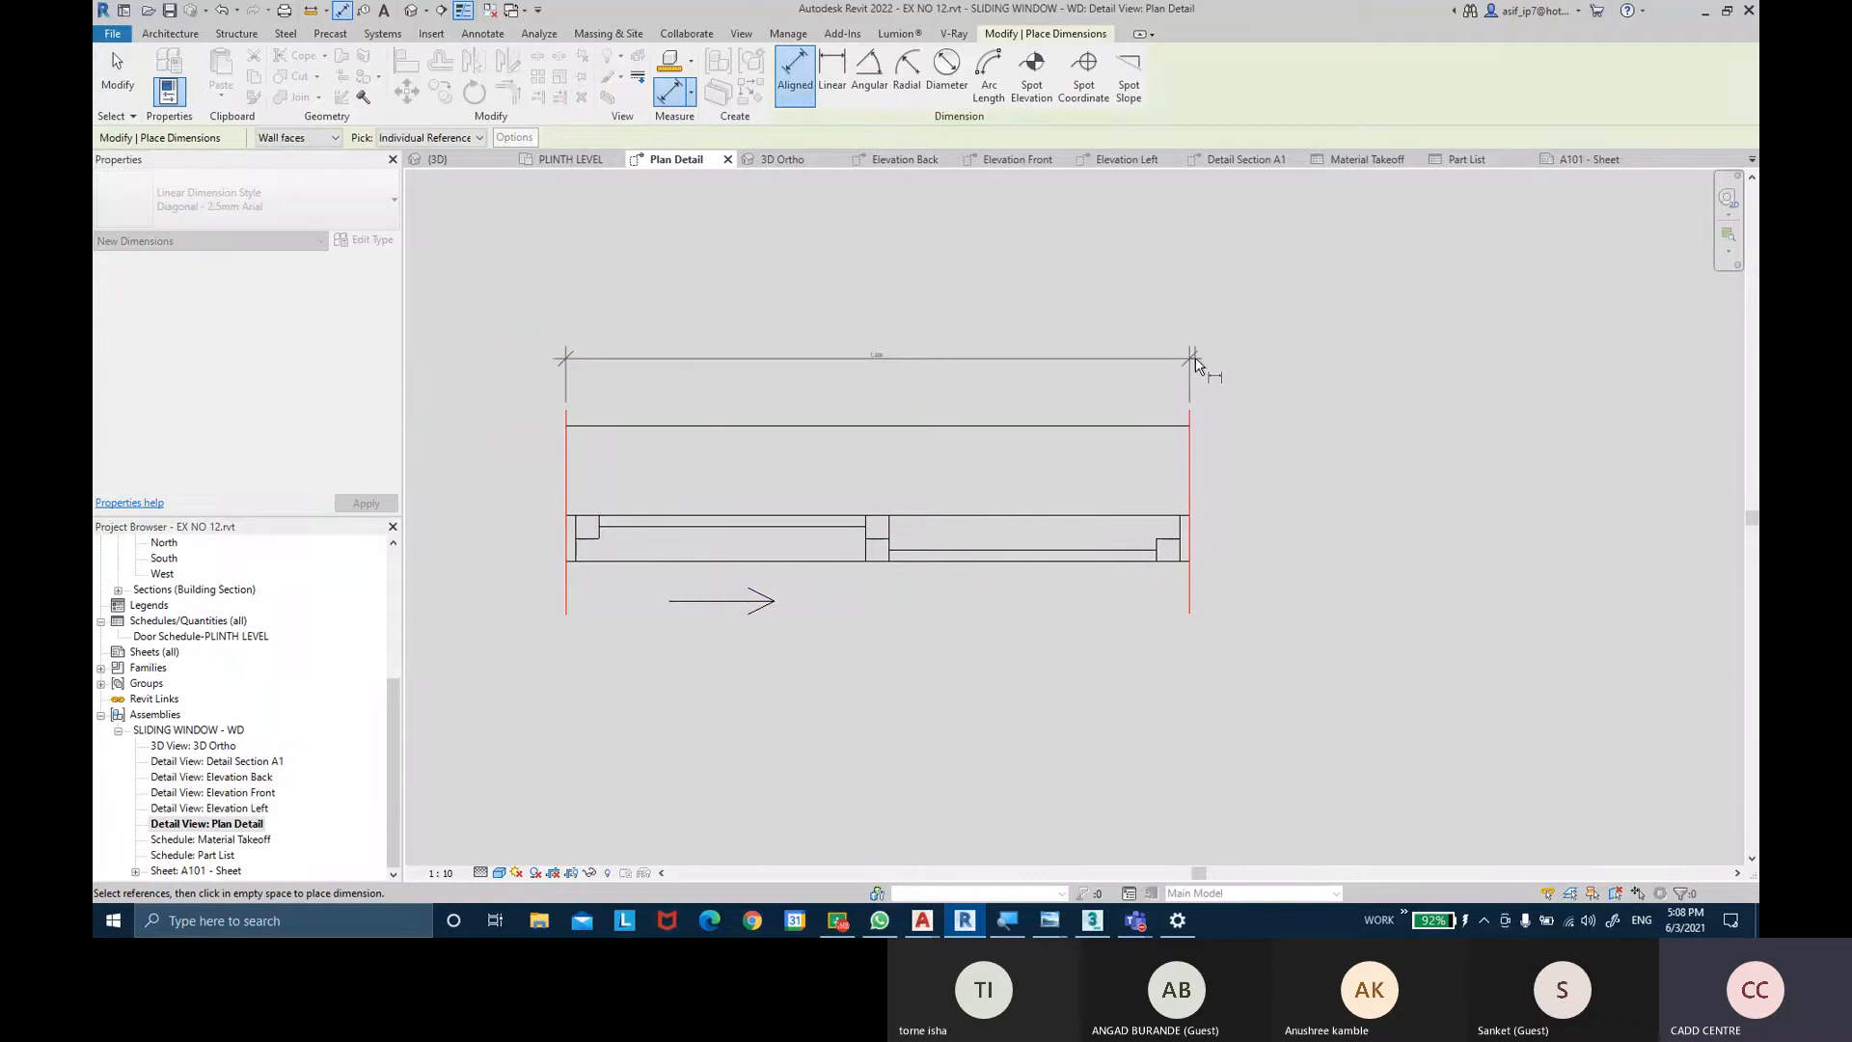
left_click(1196, 359)
left_click(119, 79)
scroll(750, 426, "up", 1)
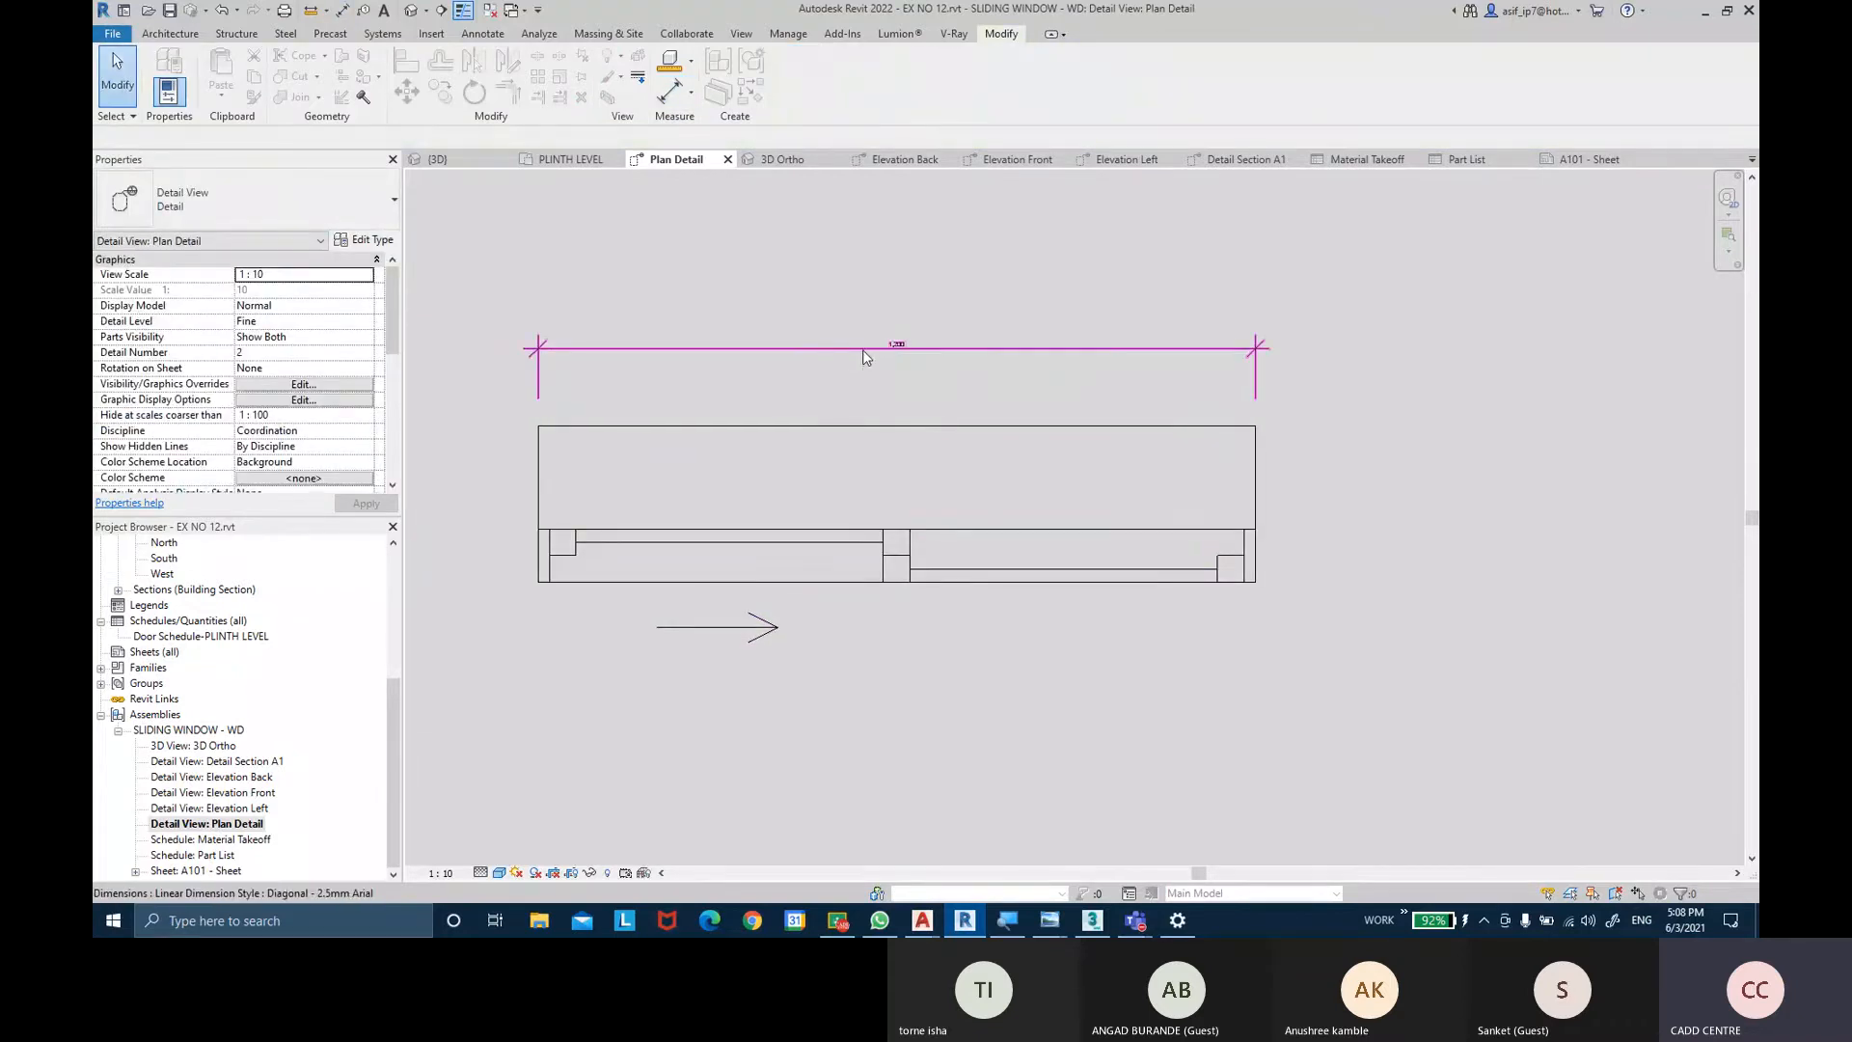
Duplicate the linear dimension type of the overall width dimension in Plan Detail under the name Diagonal - 4.
left_click(823, 350)
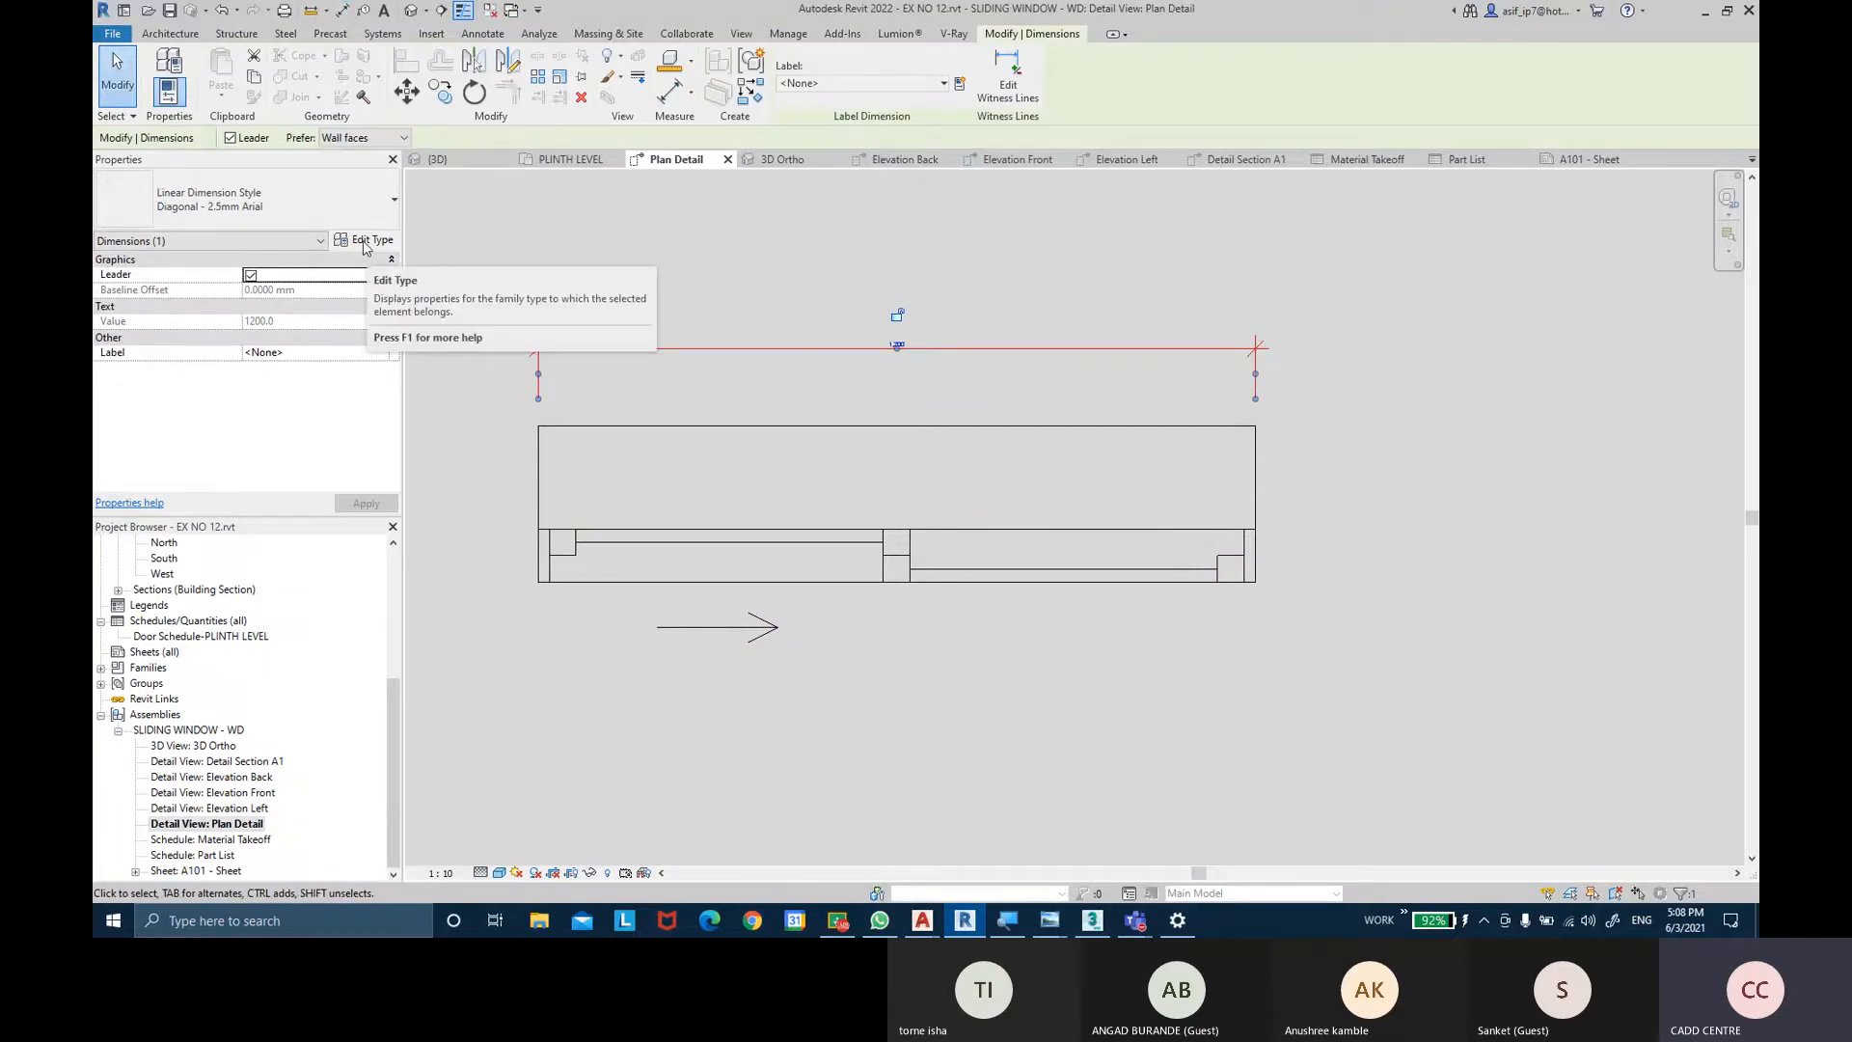
left_click(811, 298)
left_click(788, 349)
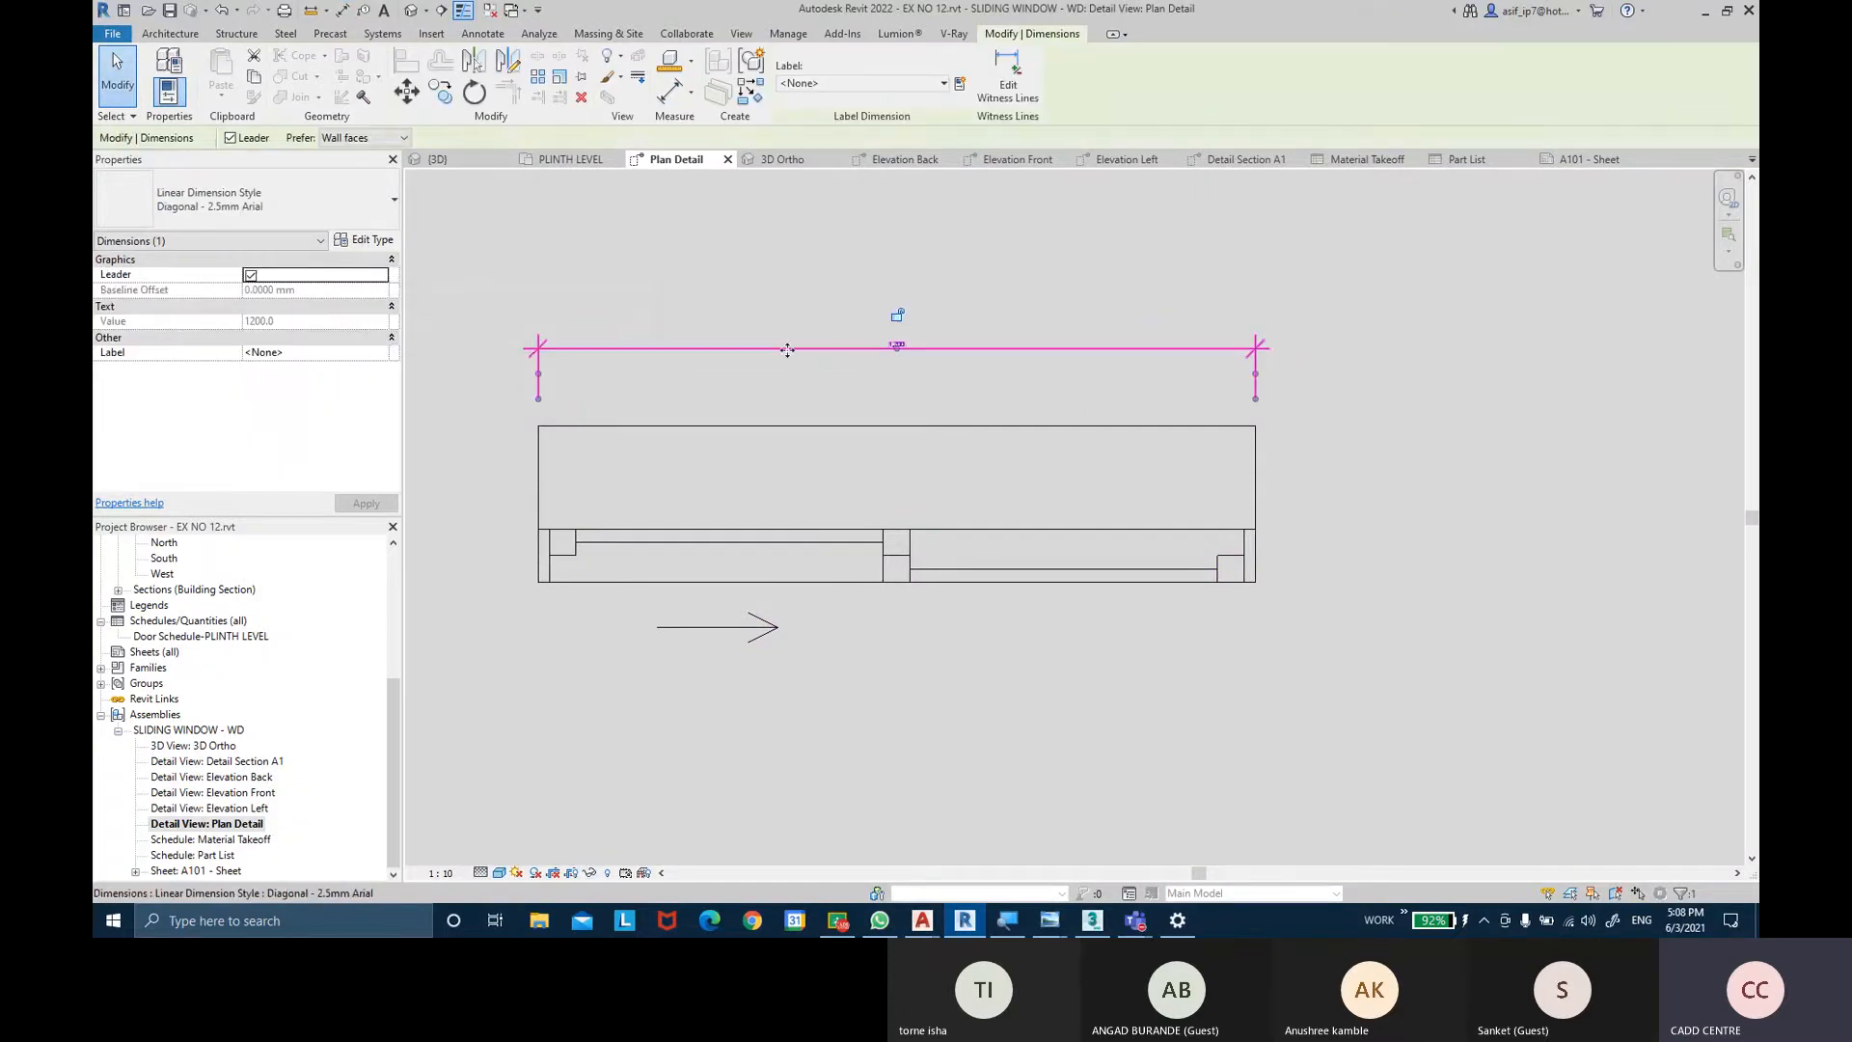
left_click(372, 241)
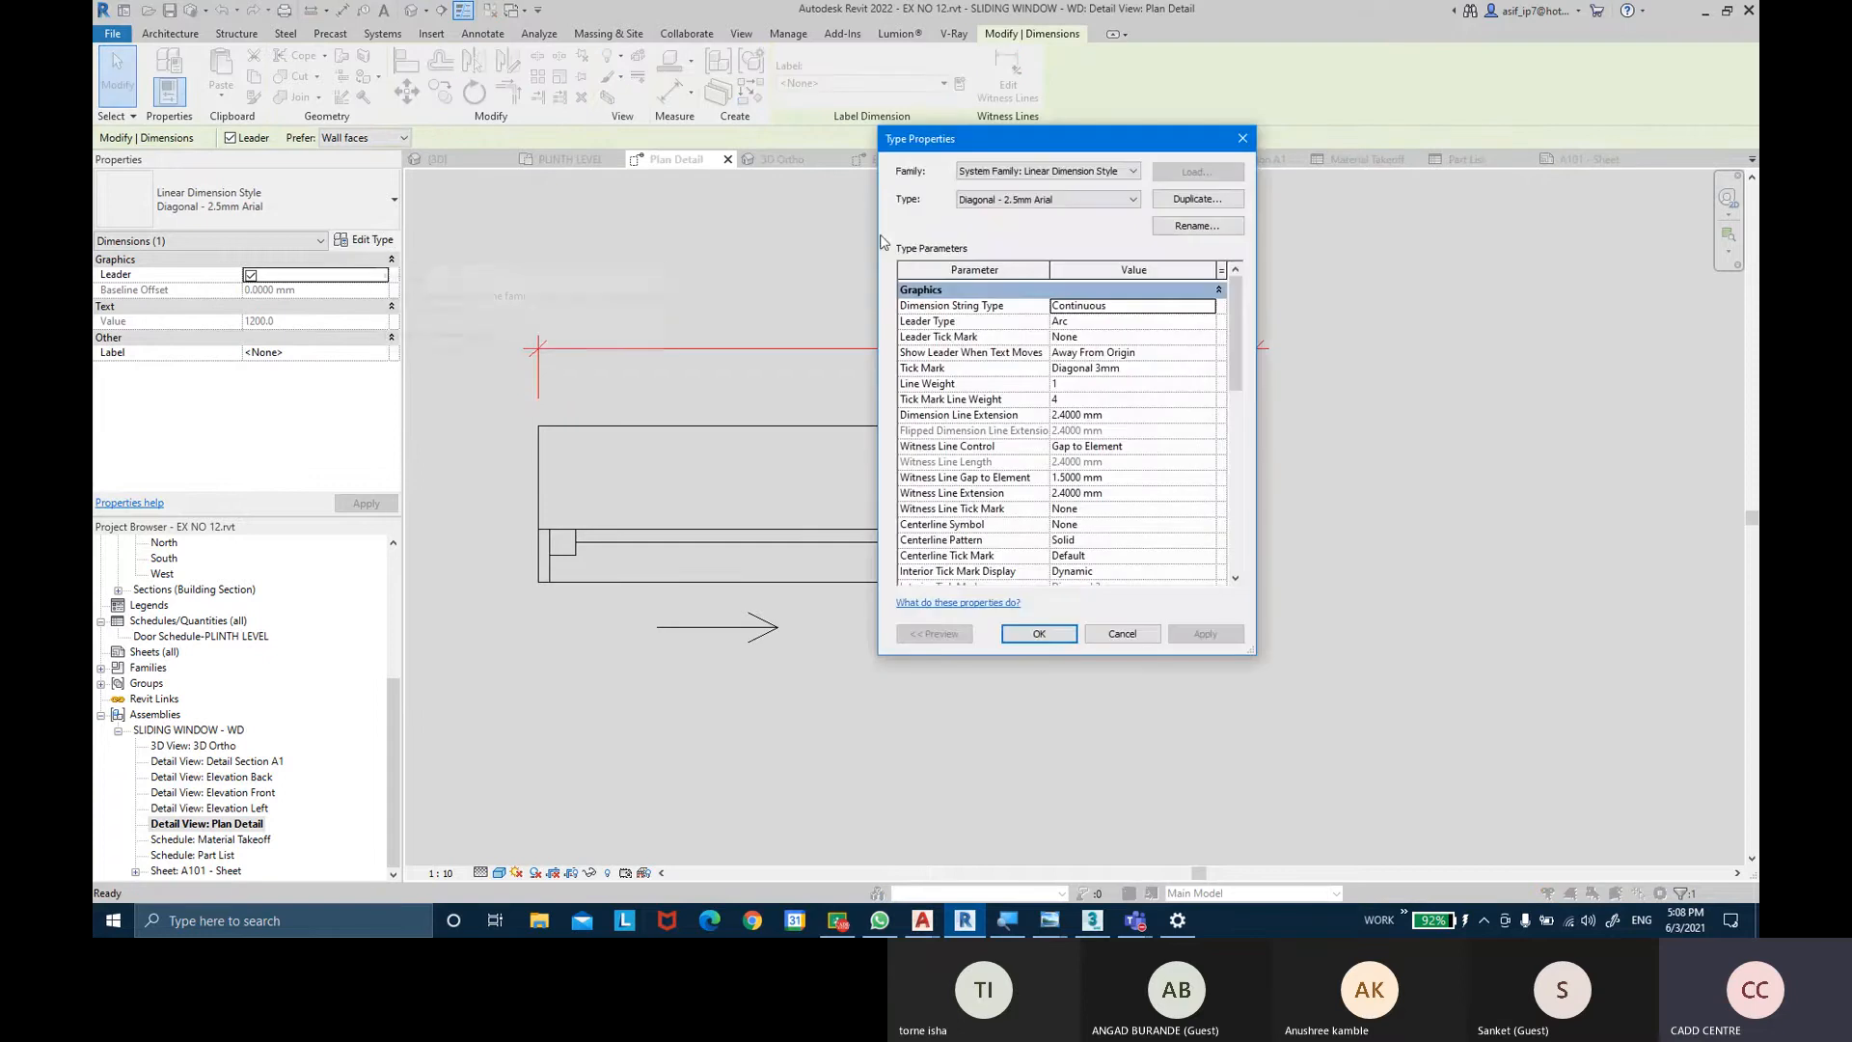
left_click(1196, 198)
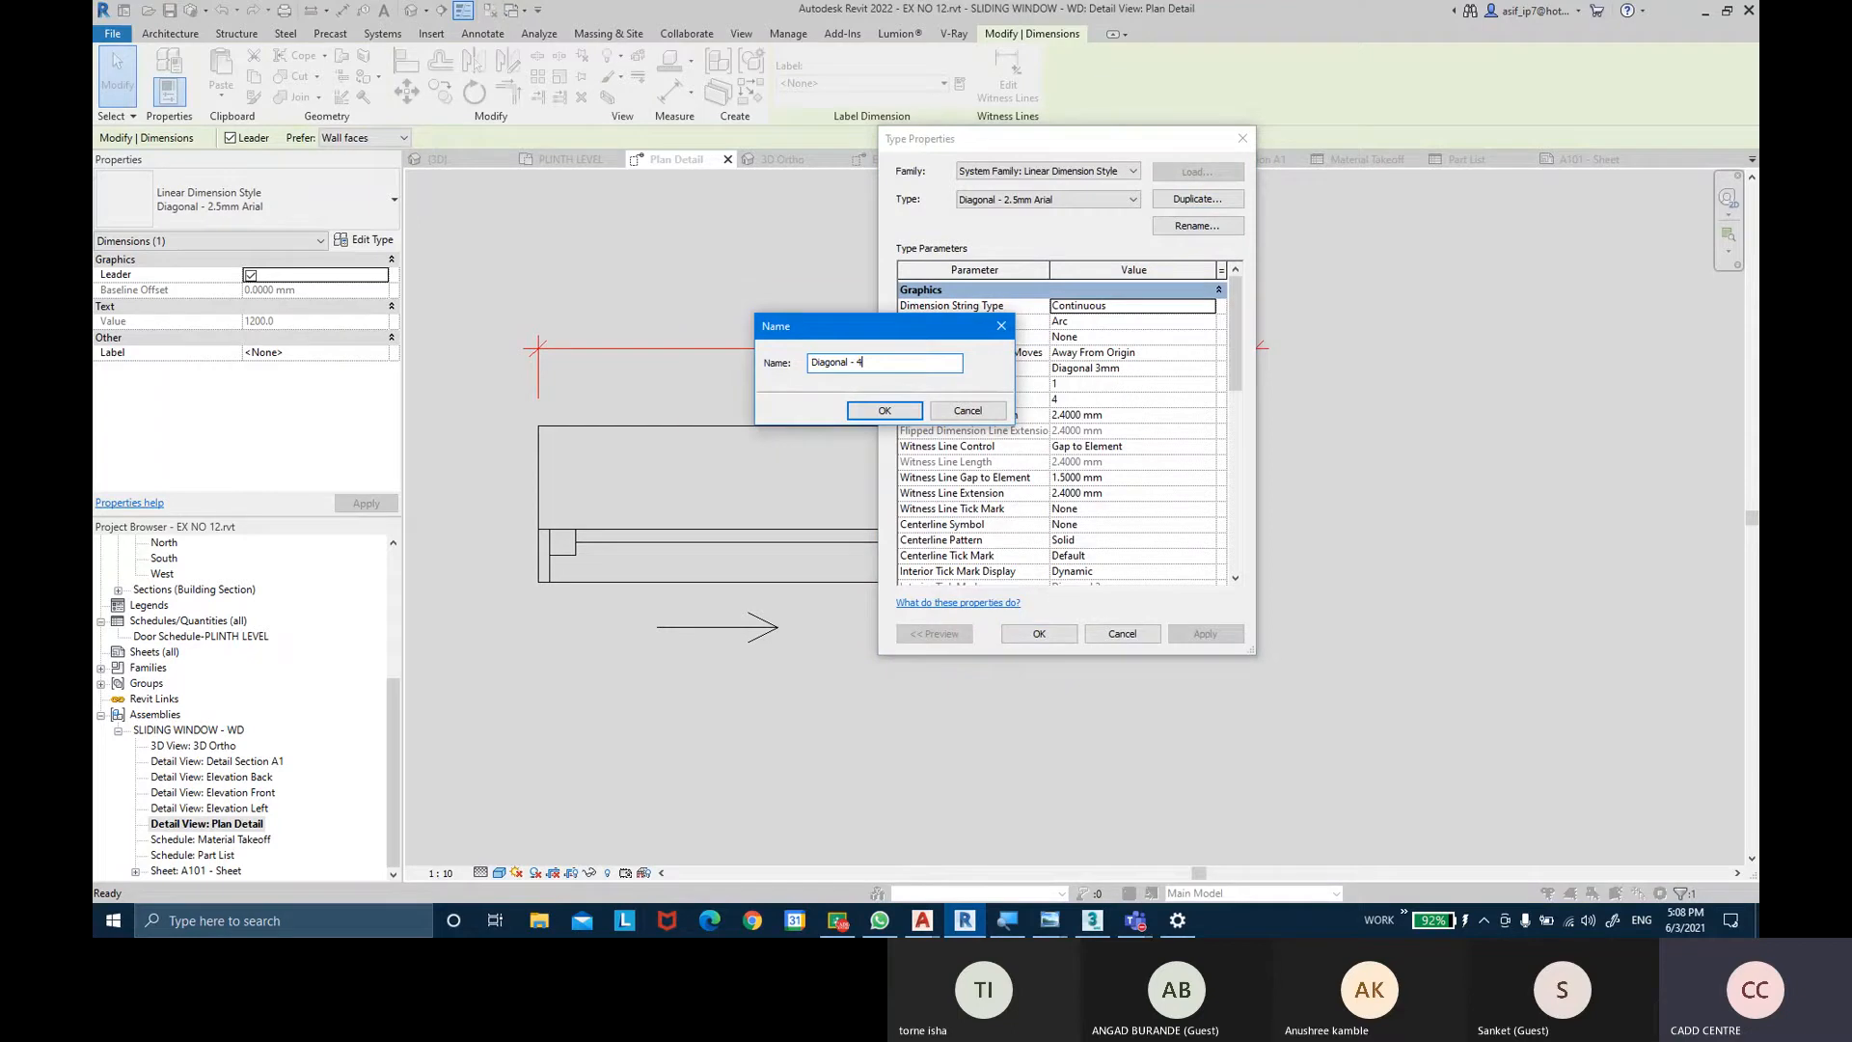
type("4")
key("Return")
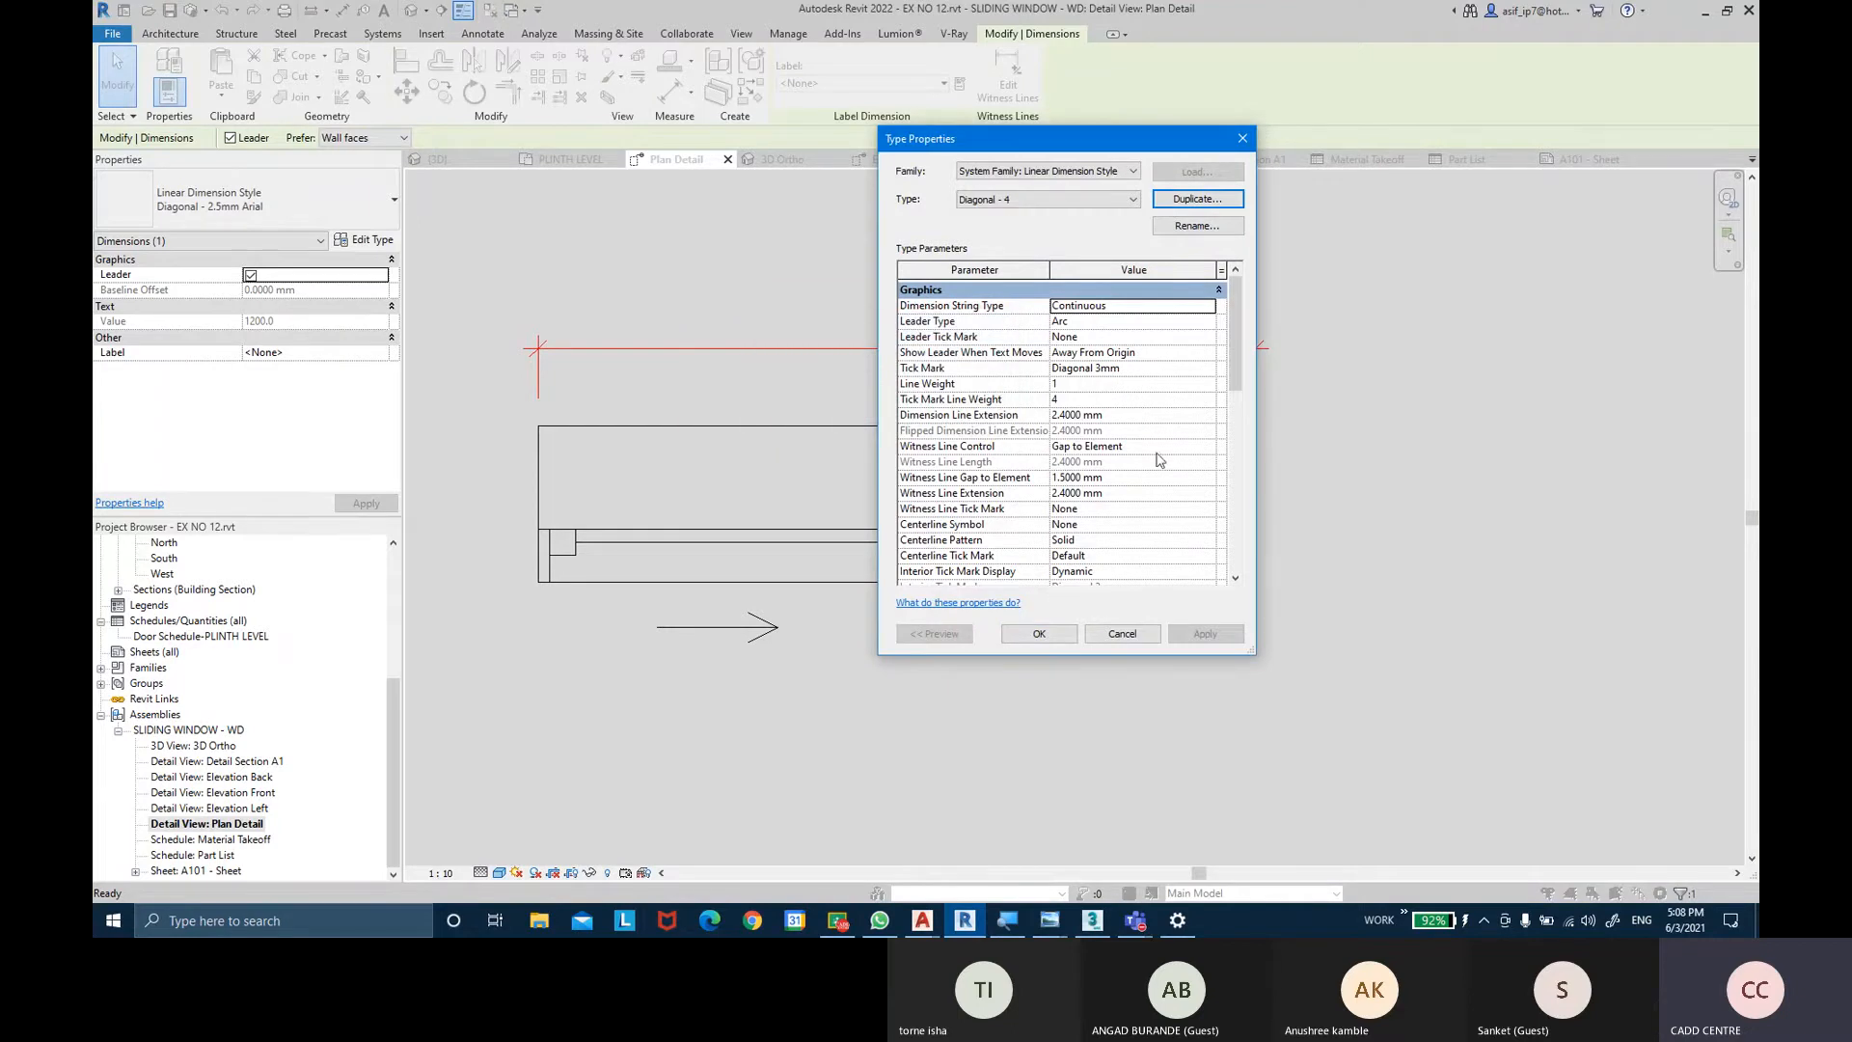
Set the Diagonal - 4 dimension type's text size to 4 mm and apply the type changes.
scroll(1159, 461, "down", 5)
scroll(1126, 524, "down", 1)
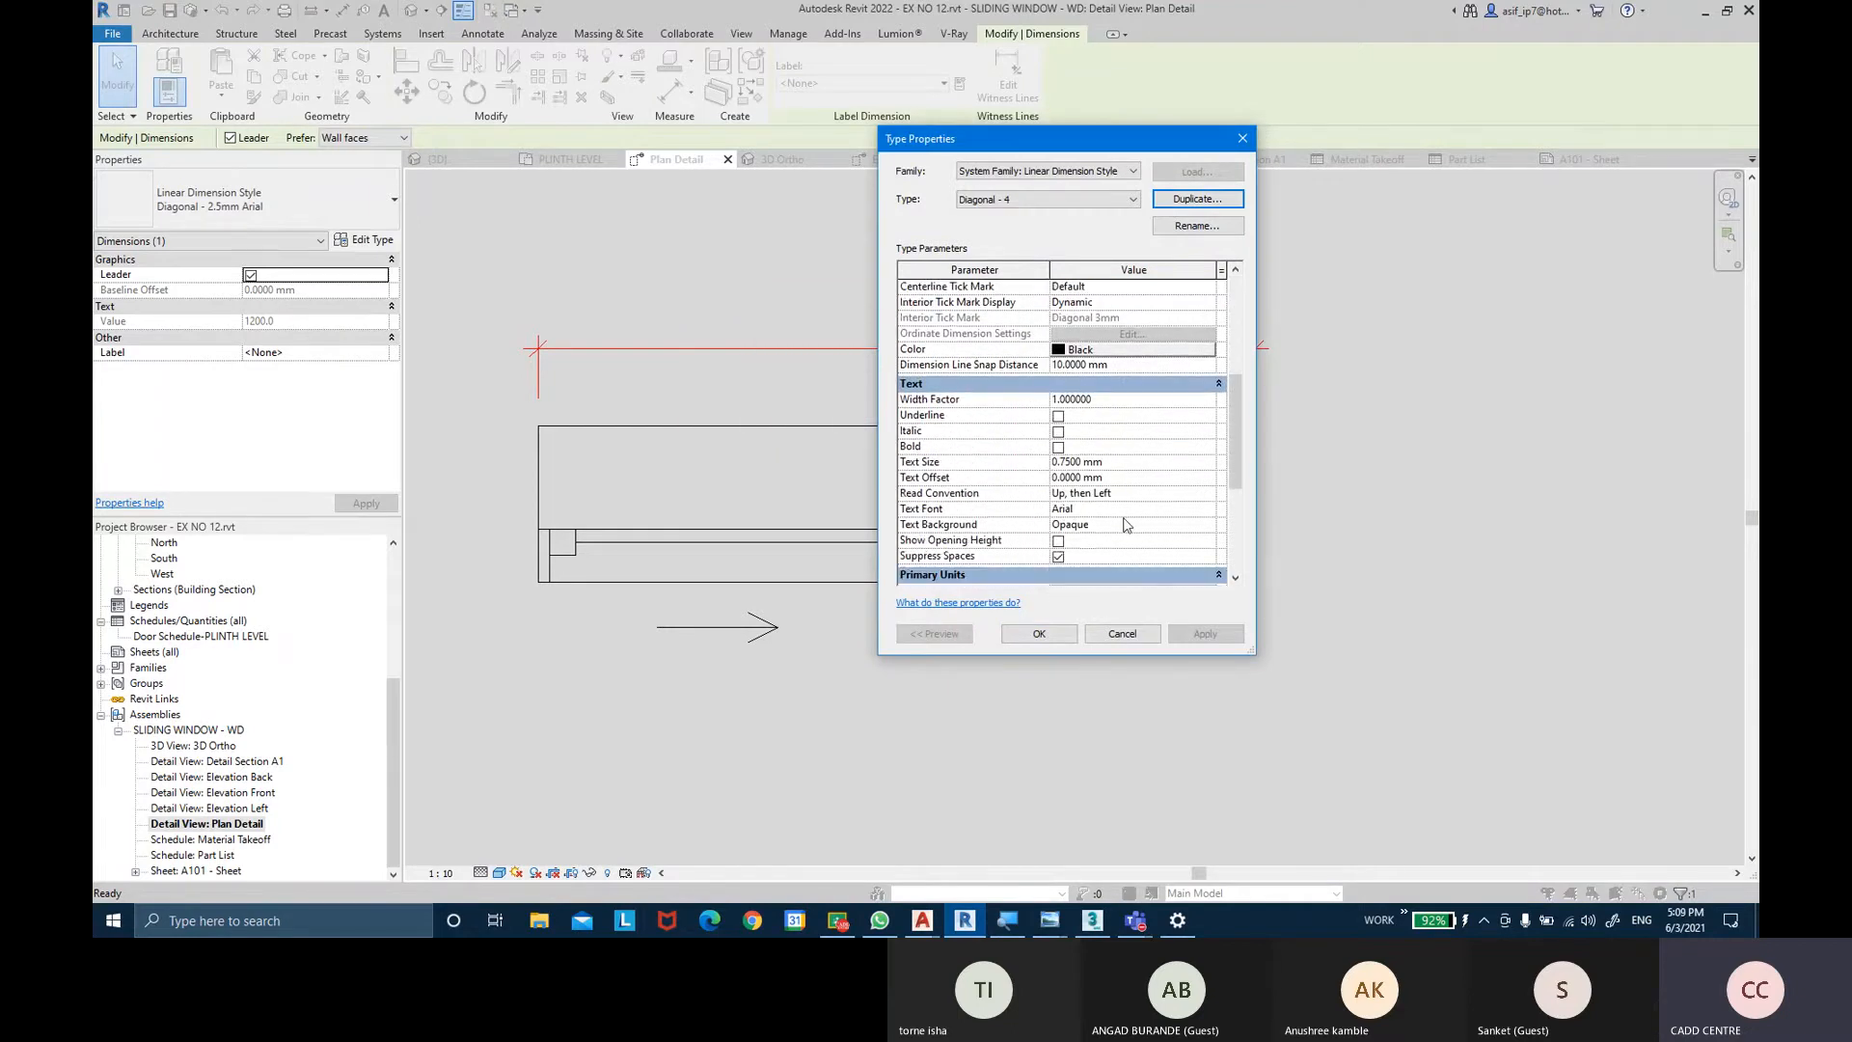
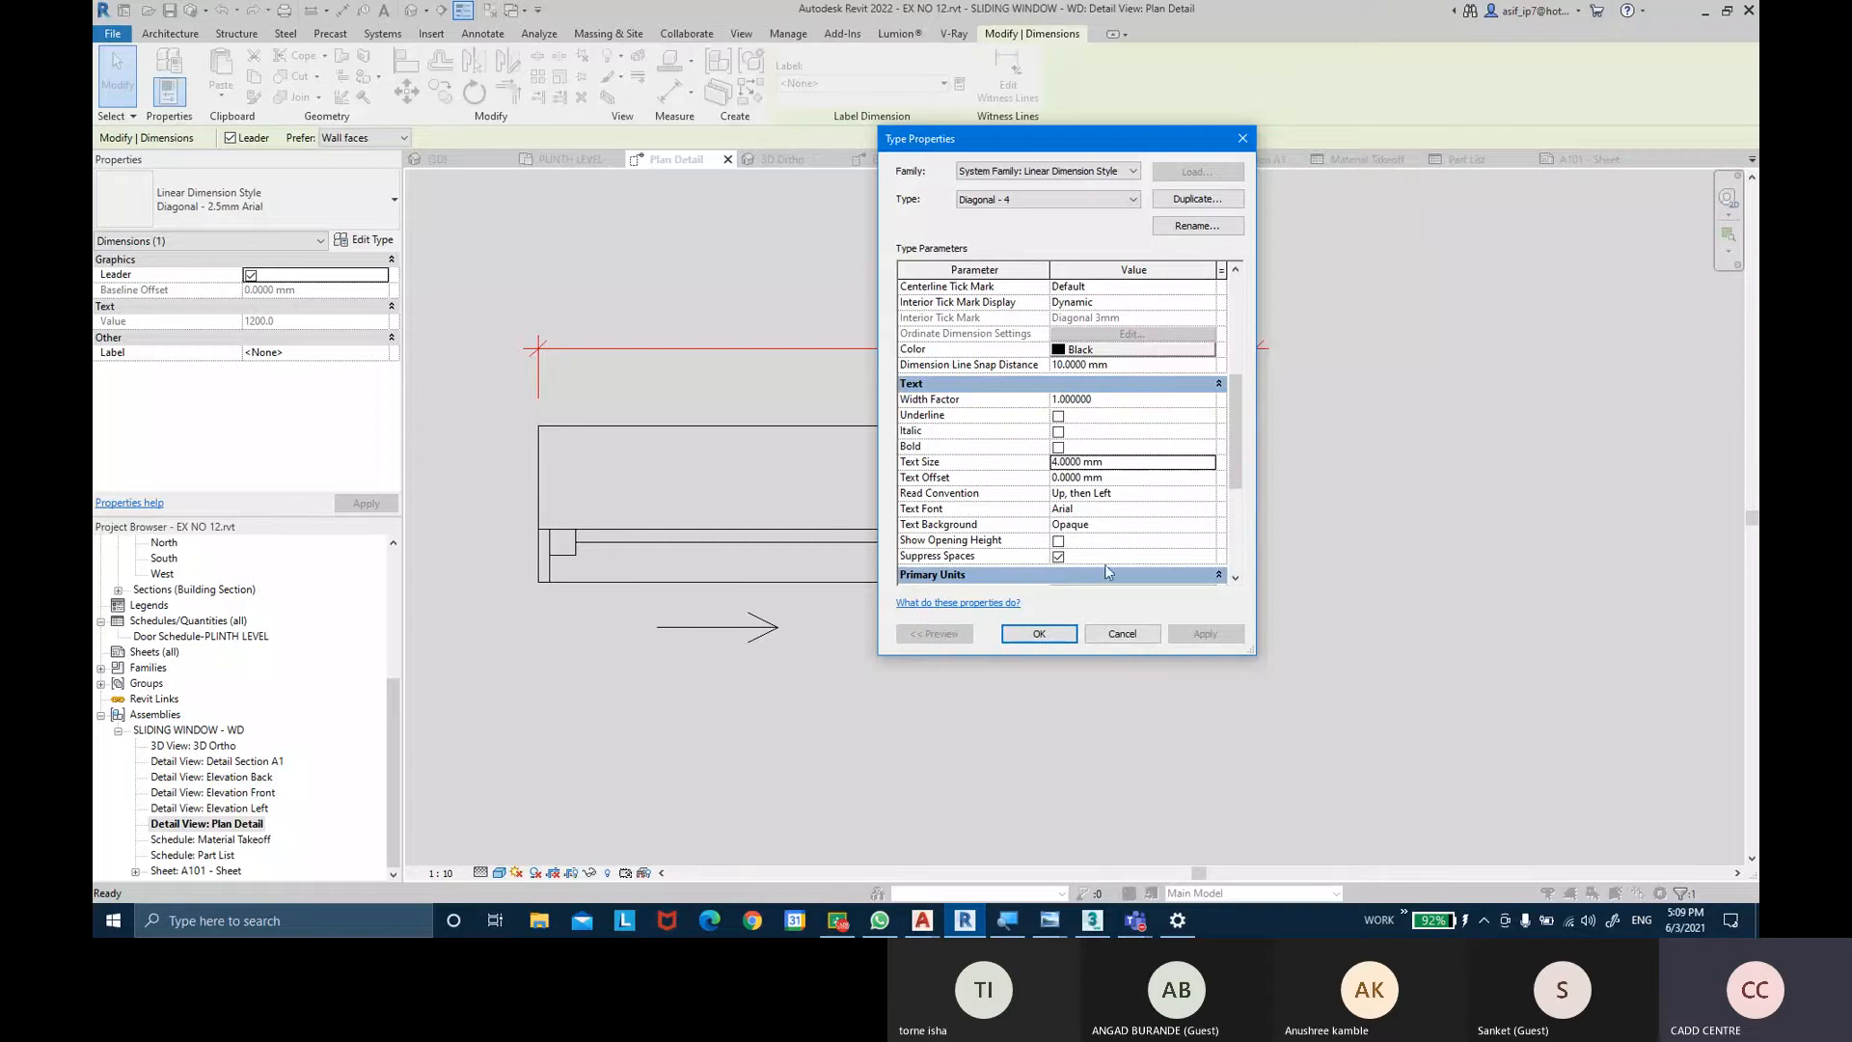
left_click(1039, 634)
left_click(1088, 272)
middle_click_drag(1088, 272, 1090, 300)
scroll(1067, 298, "down", 2)
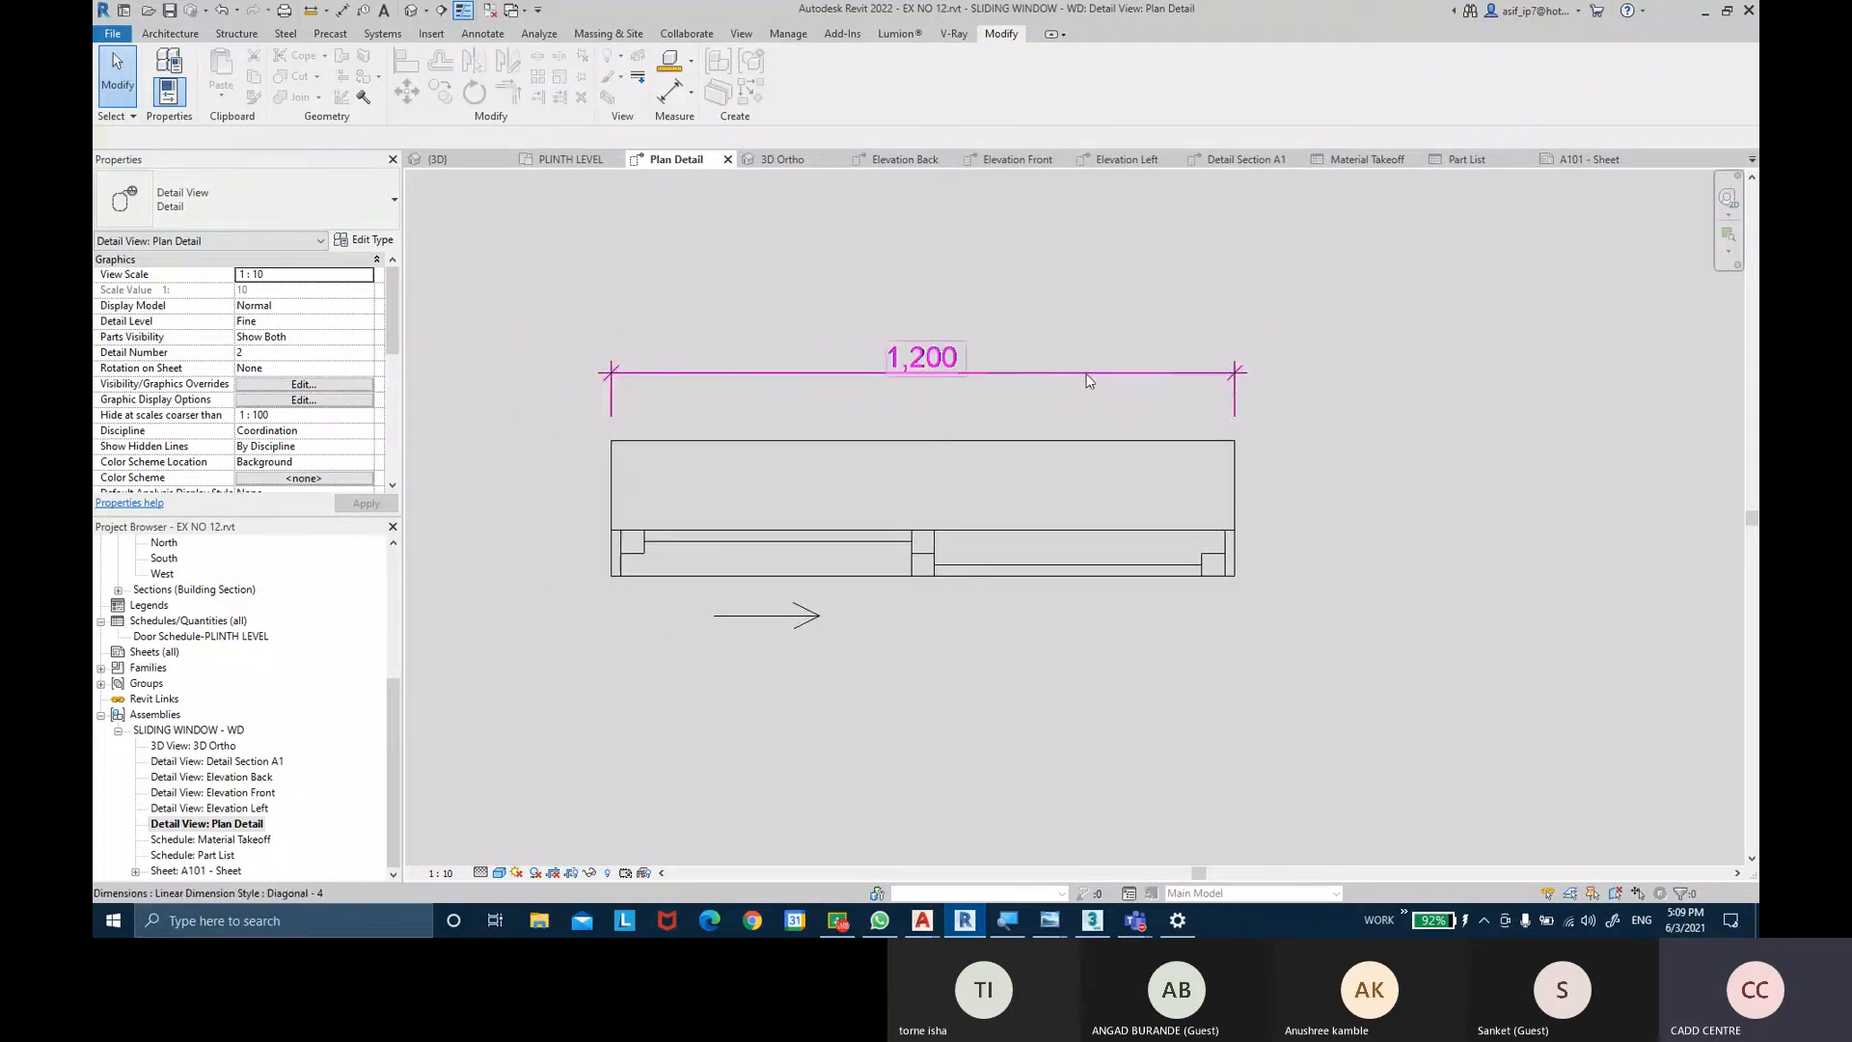
Move the overall width dimension farther above the window in the Plan Detail view.
left_click(1062, 372)
left_click_drag(1062, 372, 1065, 322)
left_click(1285, 351)
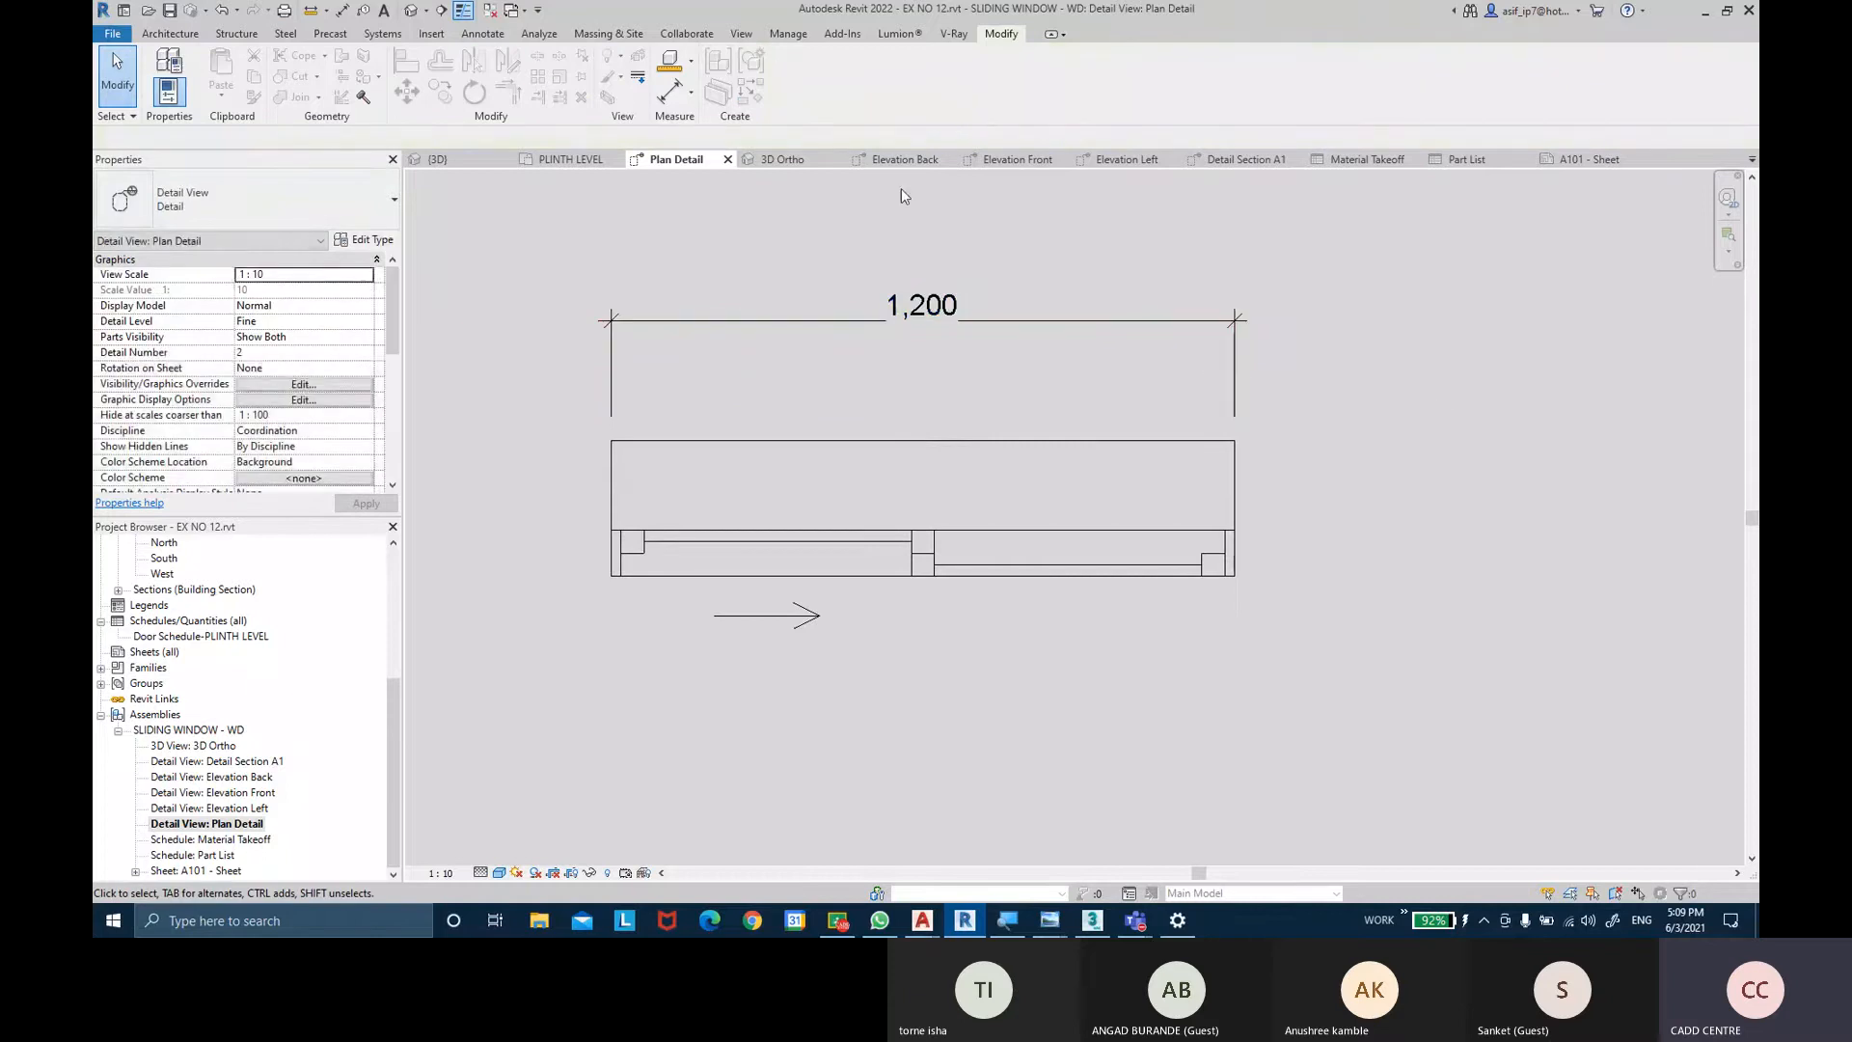
Add an aligned dimension from the window's left edge to its centre, placed below the sliding arrow in Plan Detail.
left_click(670, 96)
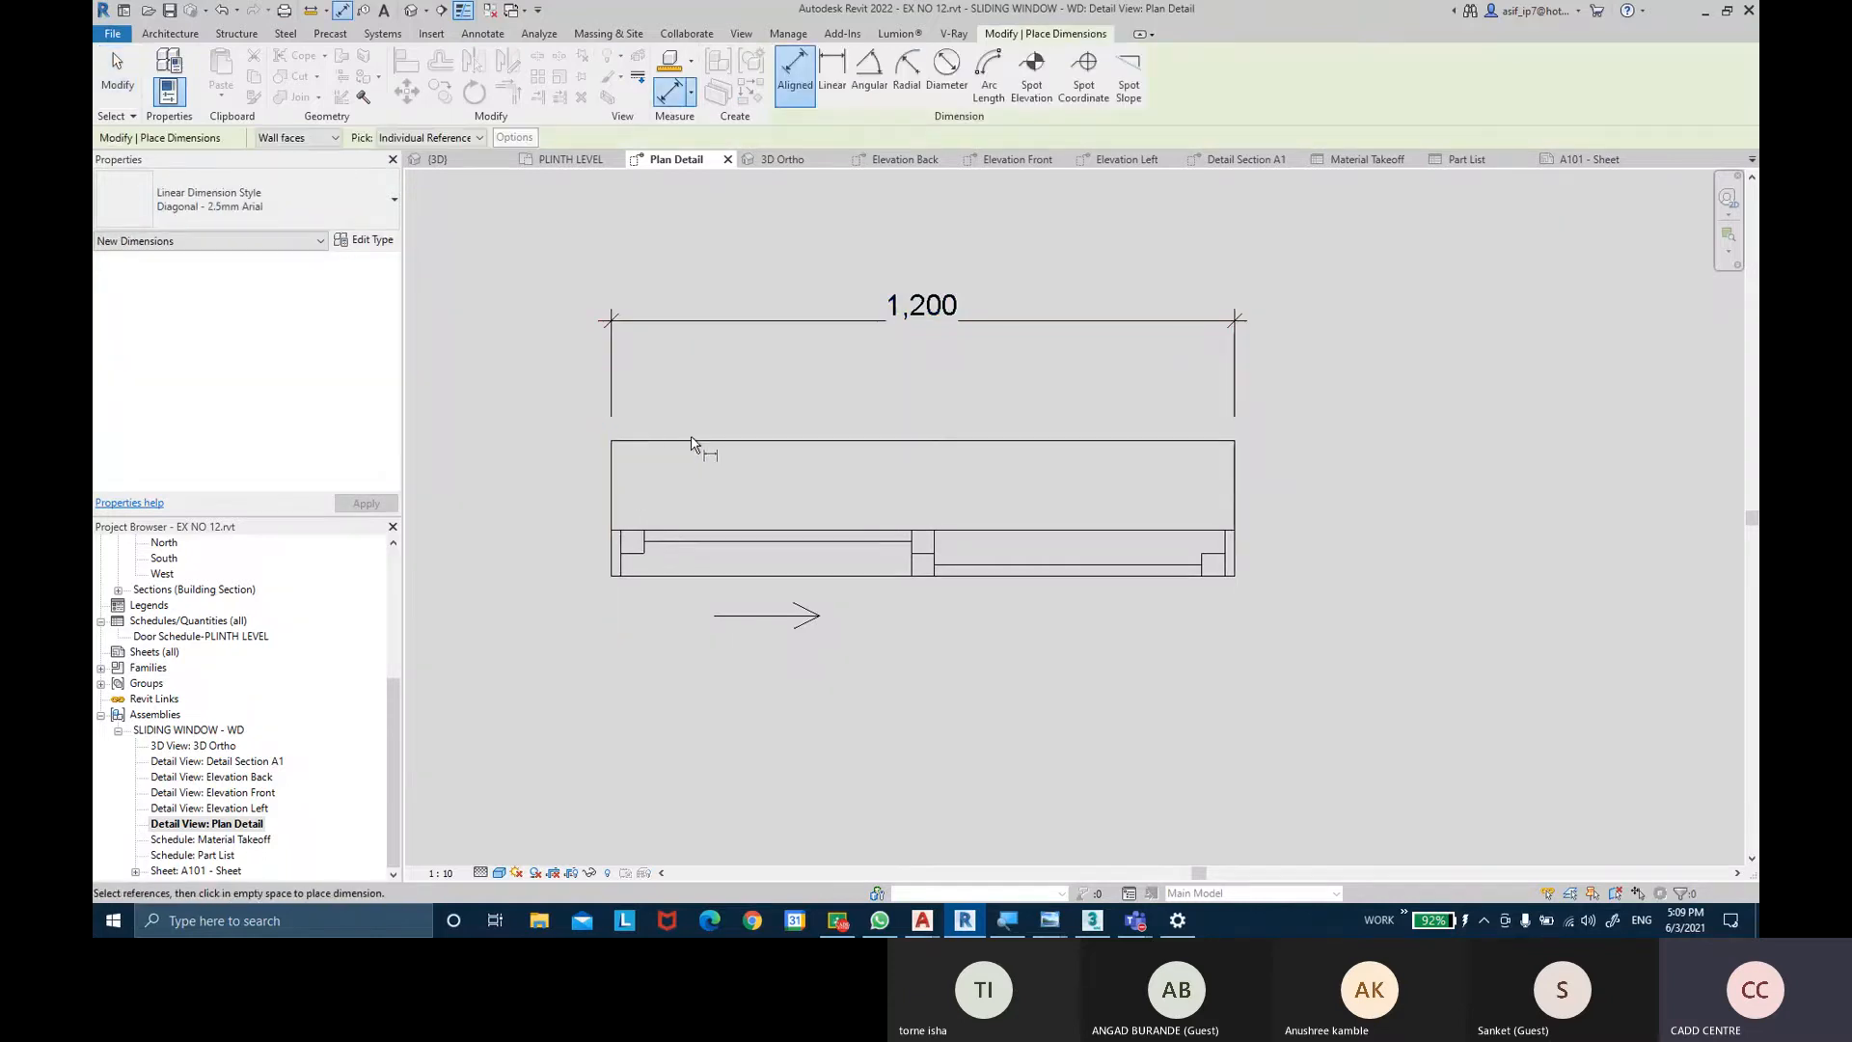
scroll(709, 552, "up", 2)
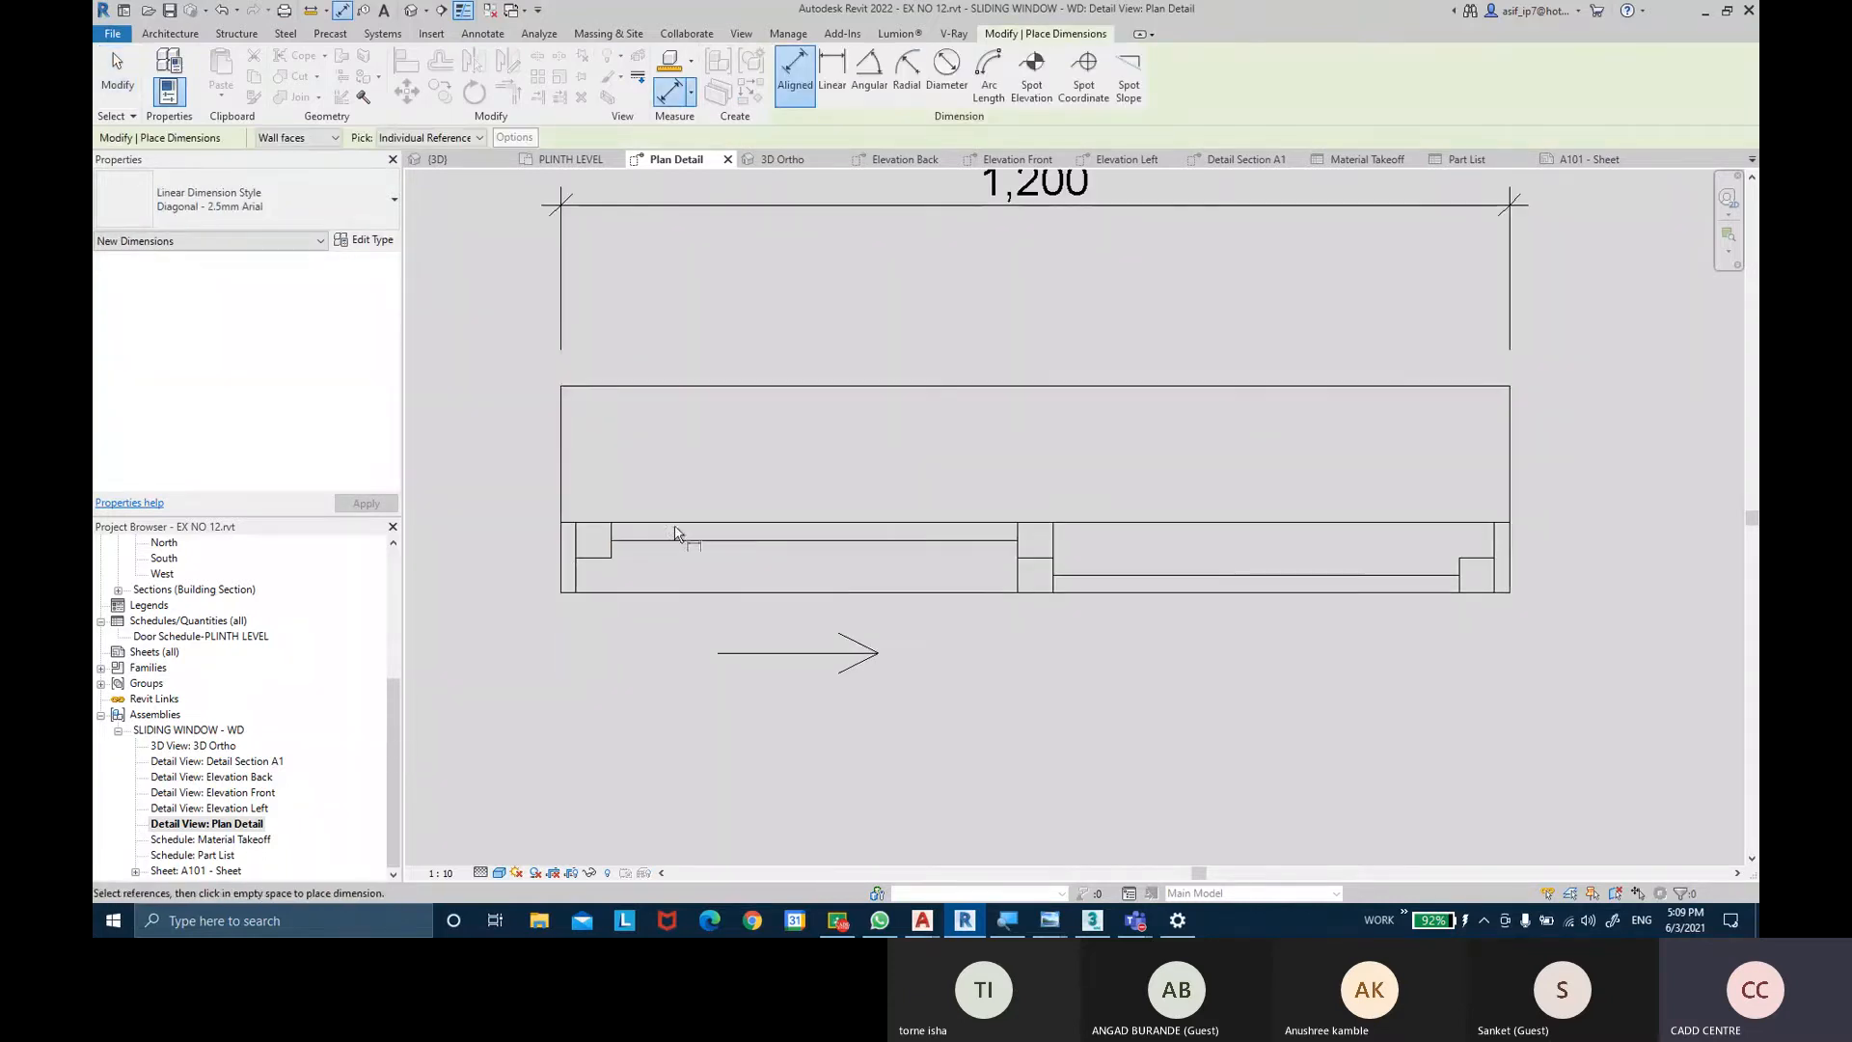
scroll(1177, 574, "down", 3)
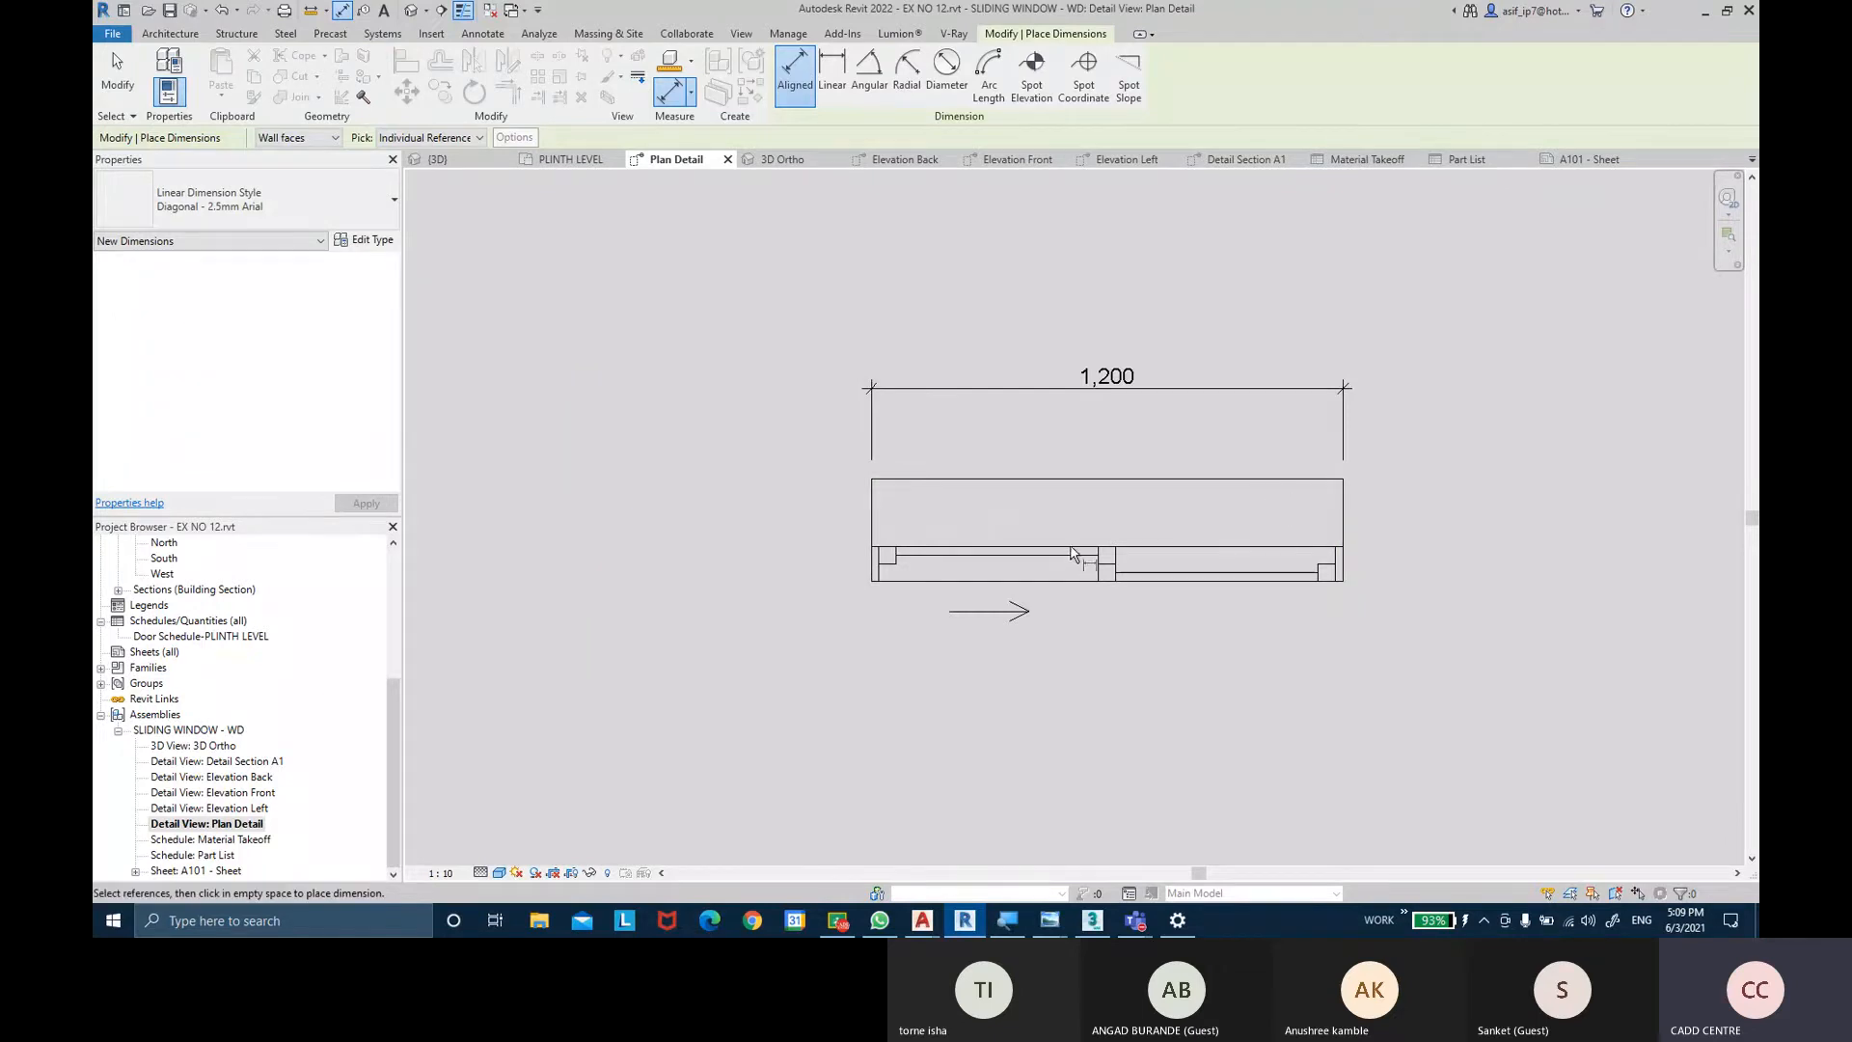
left_click(878, 511)
left_click(1107, 525)
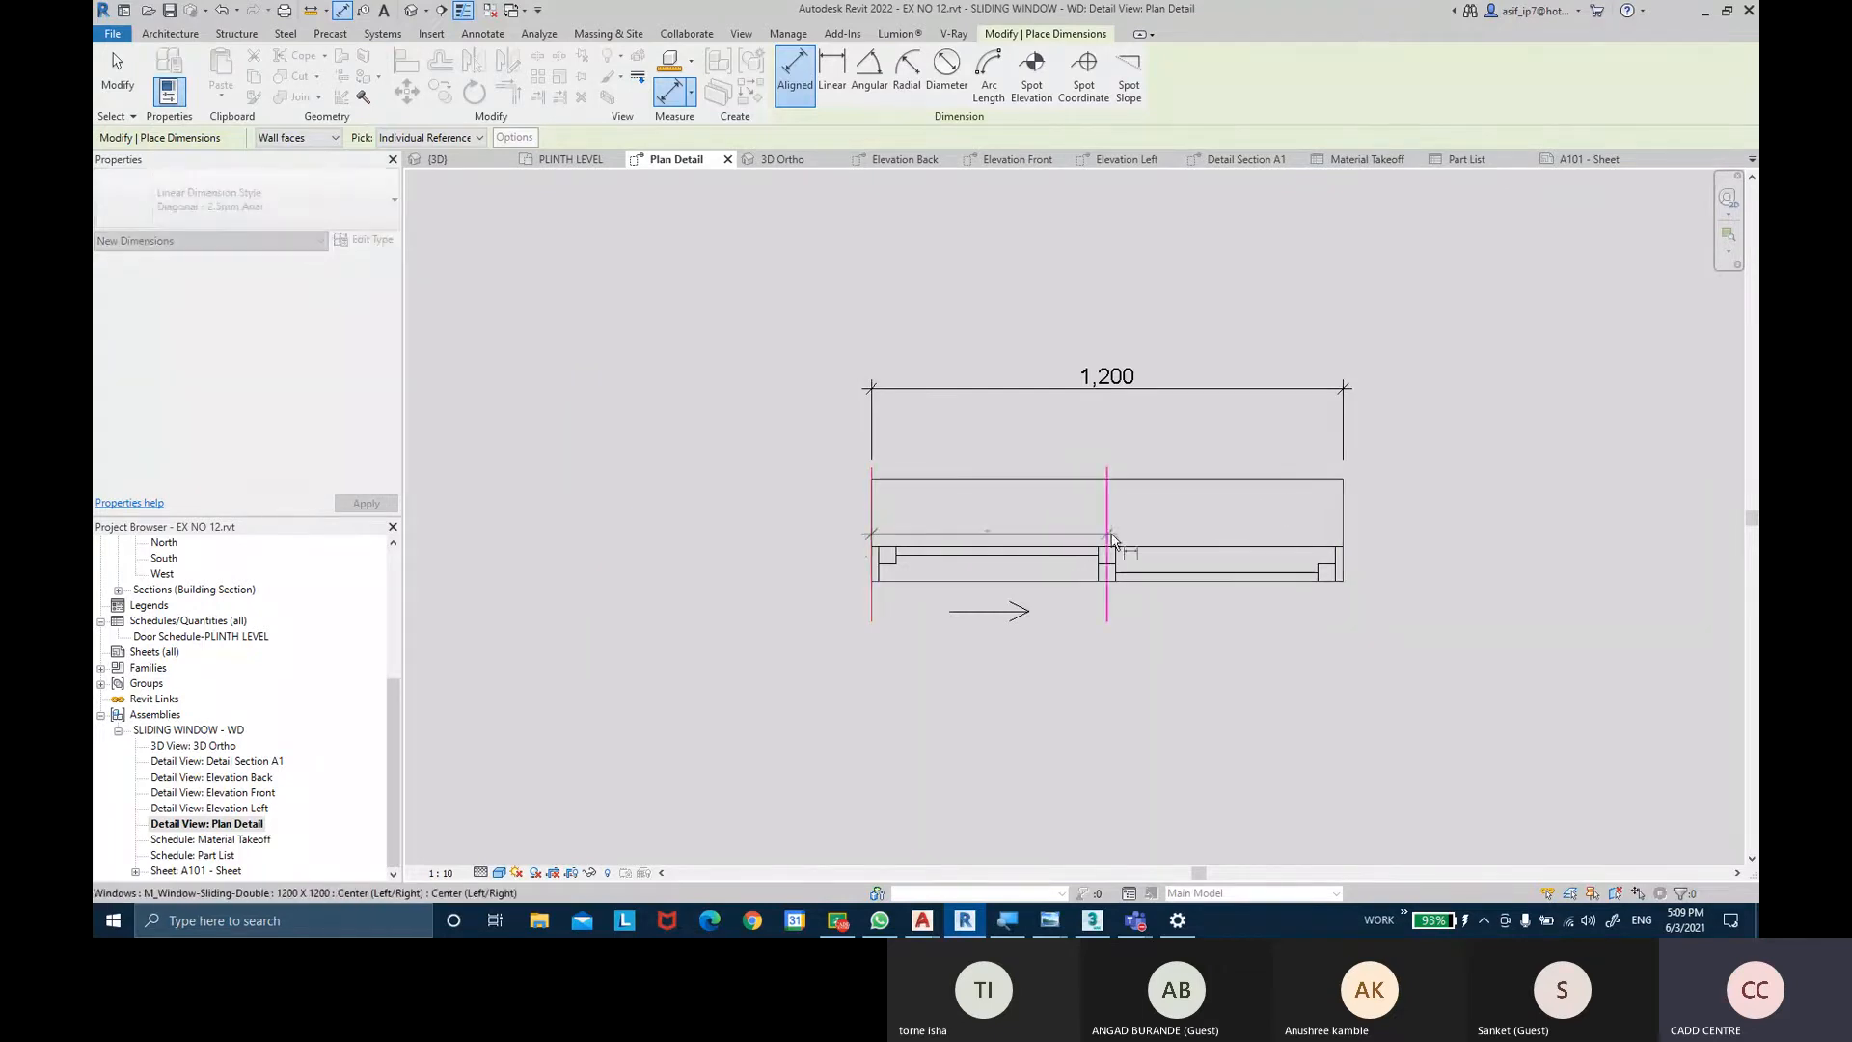
left_click(1104, 654)
key("Escape")
Change the half-width dimension below the window to the Diagonal - 4 dimension type.
left_click(1066, 649)
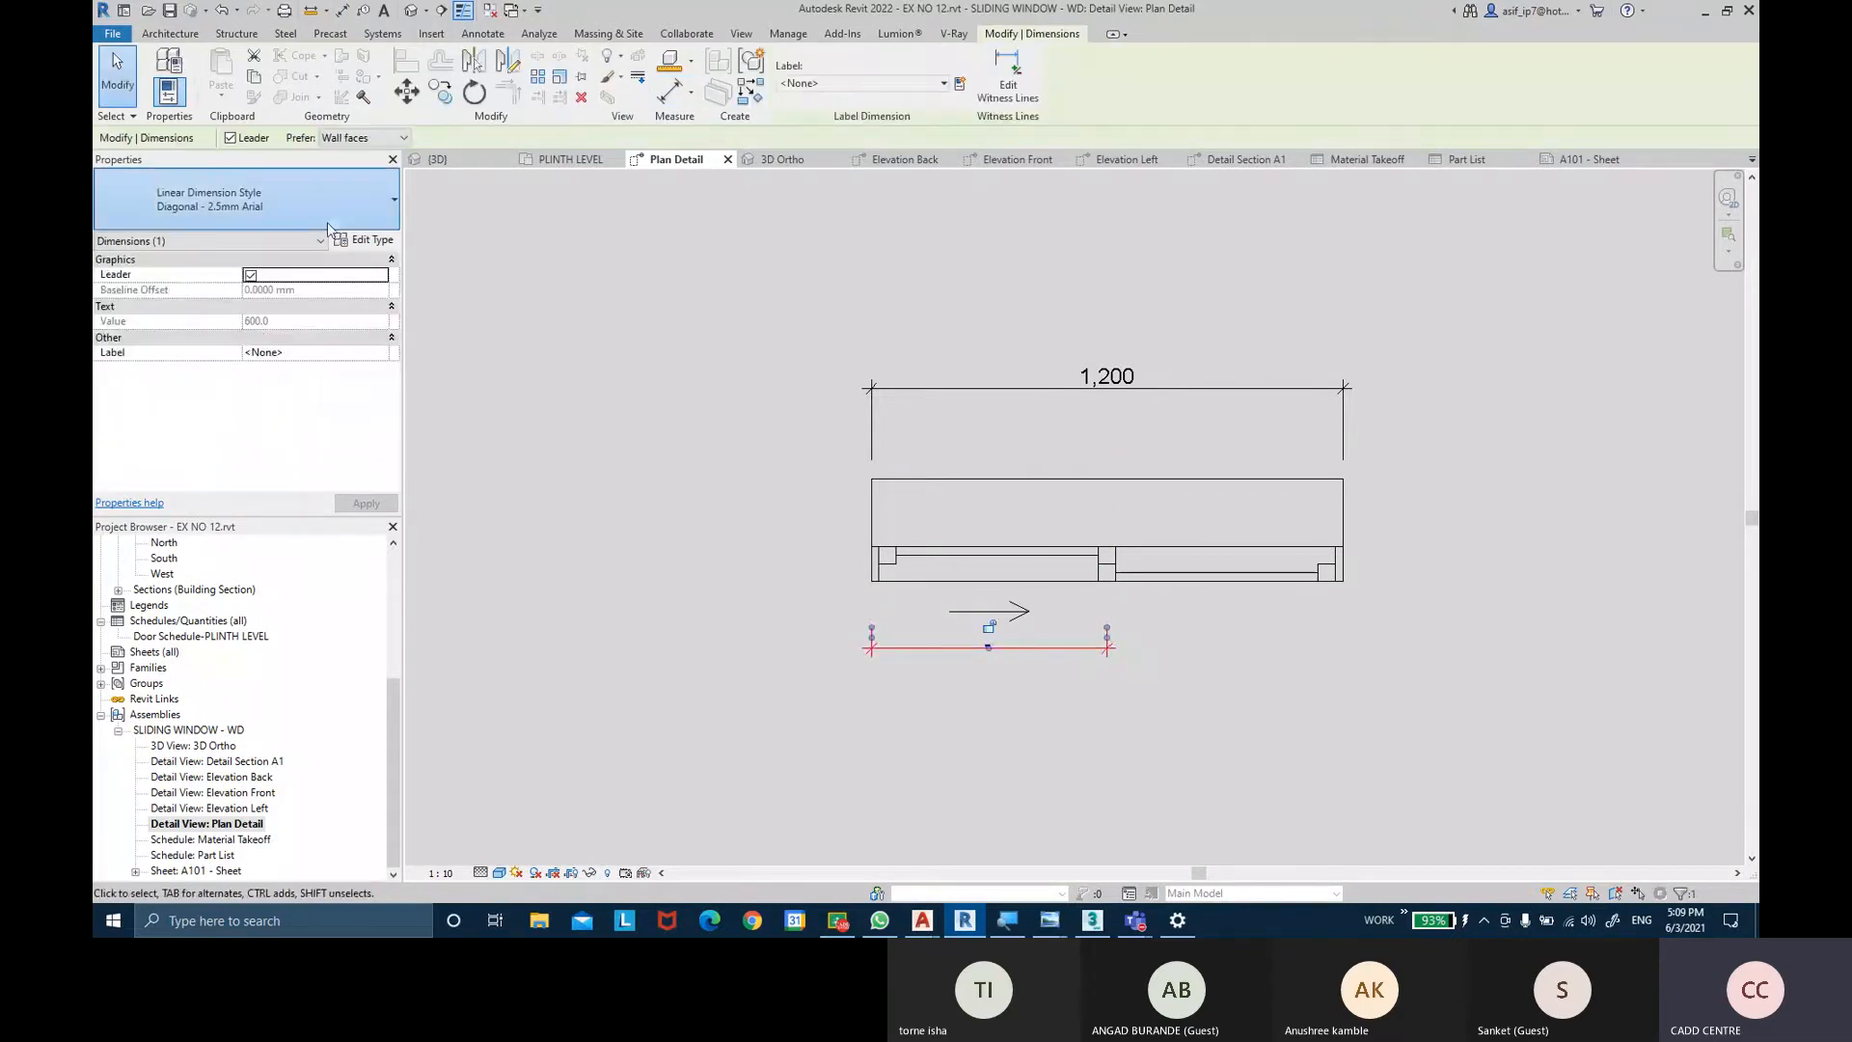
left_click(329, 214)
left_click(184, 405)
left_click(1339, 622)
scroll(1333, 611, "up", 1)
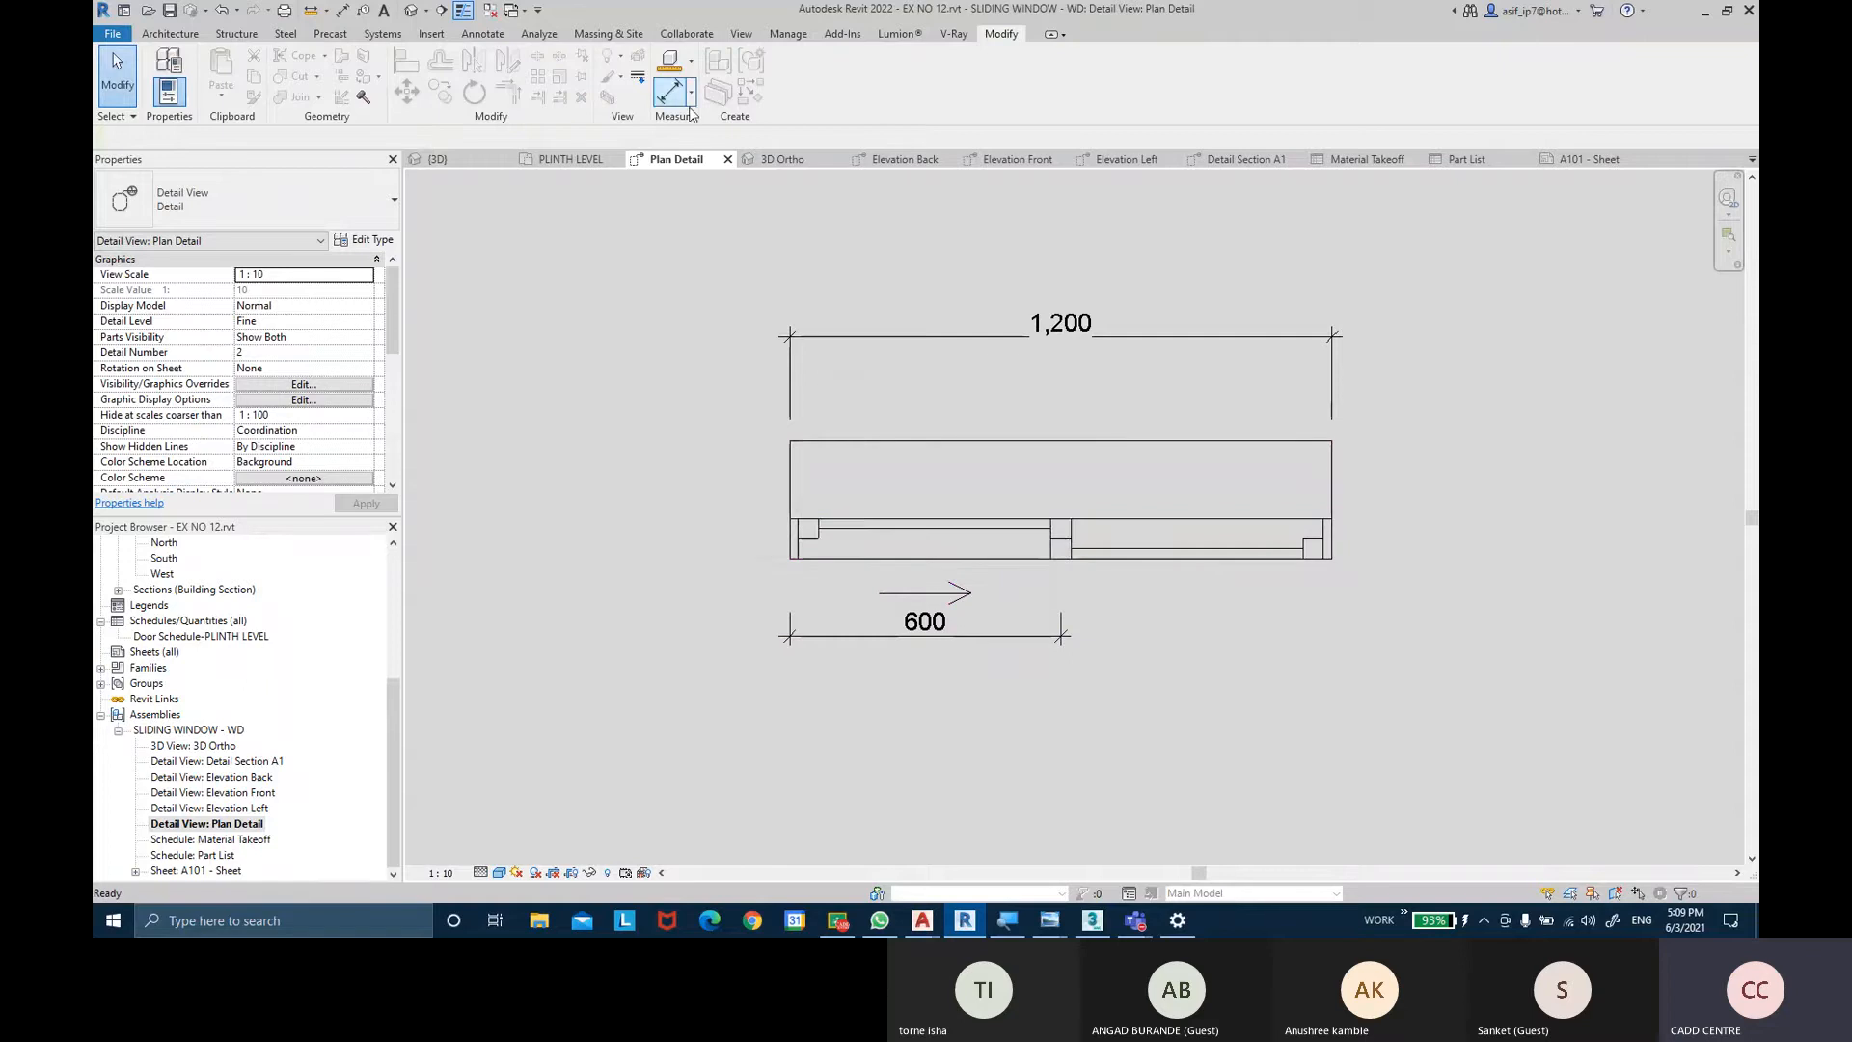
Move the half-width dimension above the window, between the window and the overall width dimension.
left_click(1039, 527)
left_click(1020, 638)
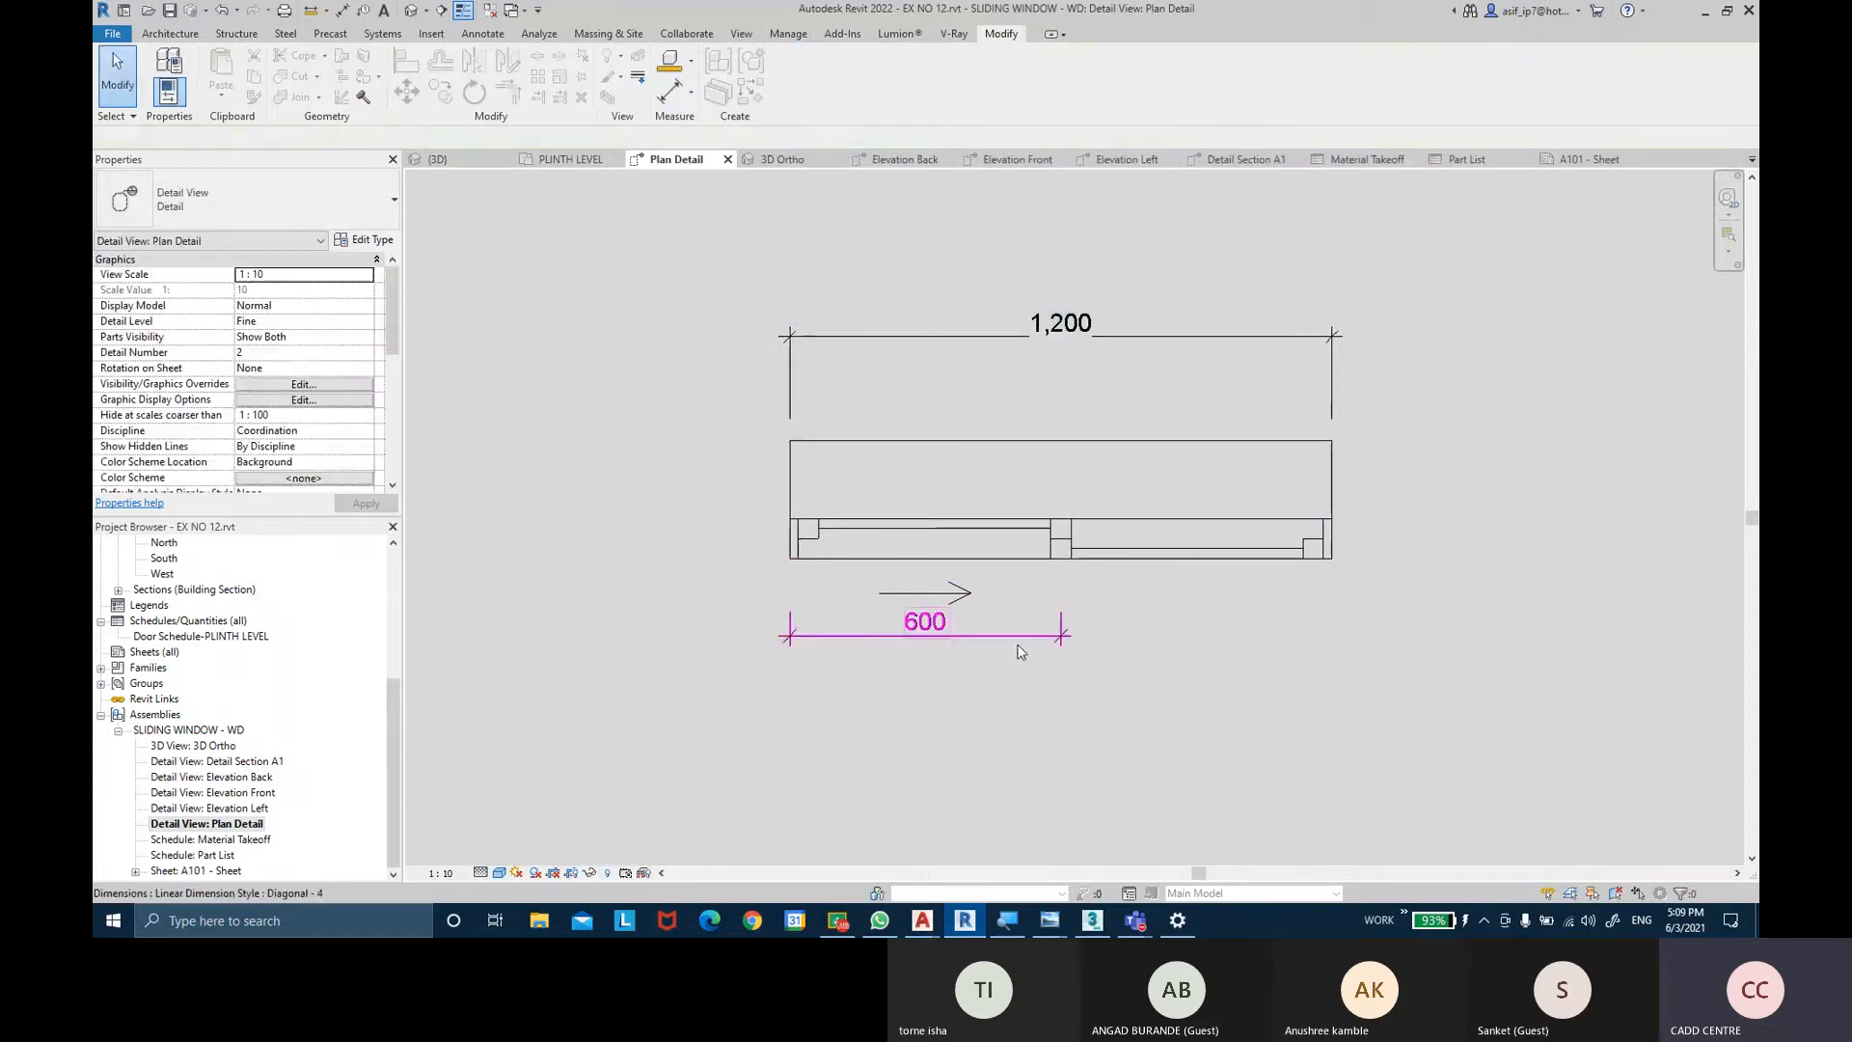
left_click_drag(1020, 639, 1010, 386, "ctrl")
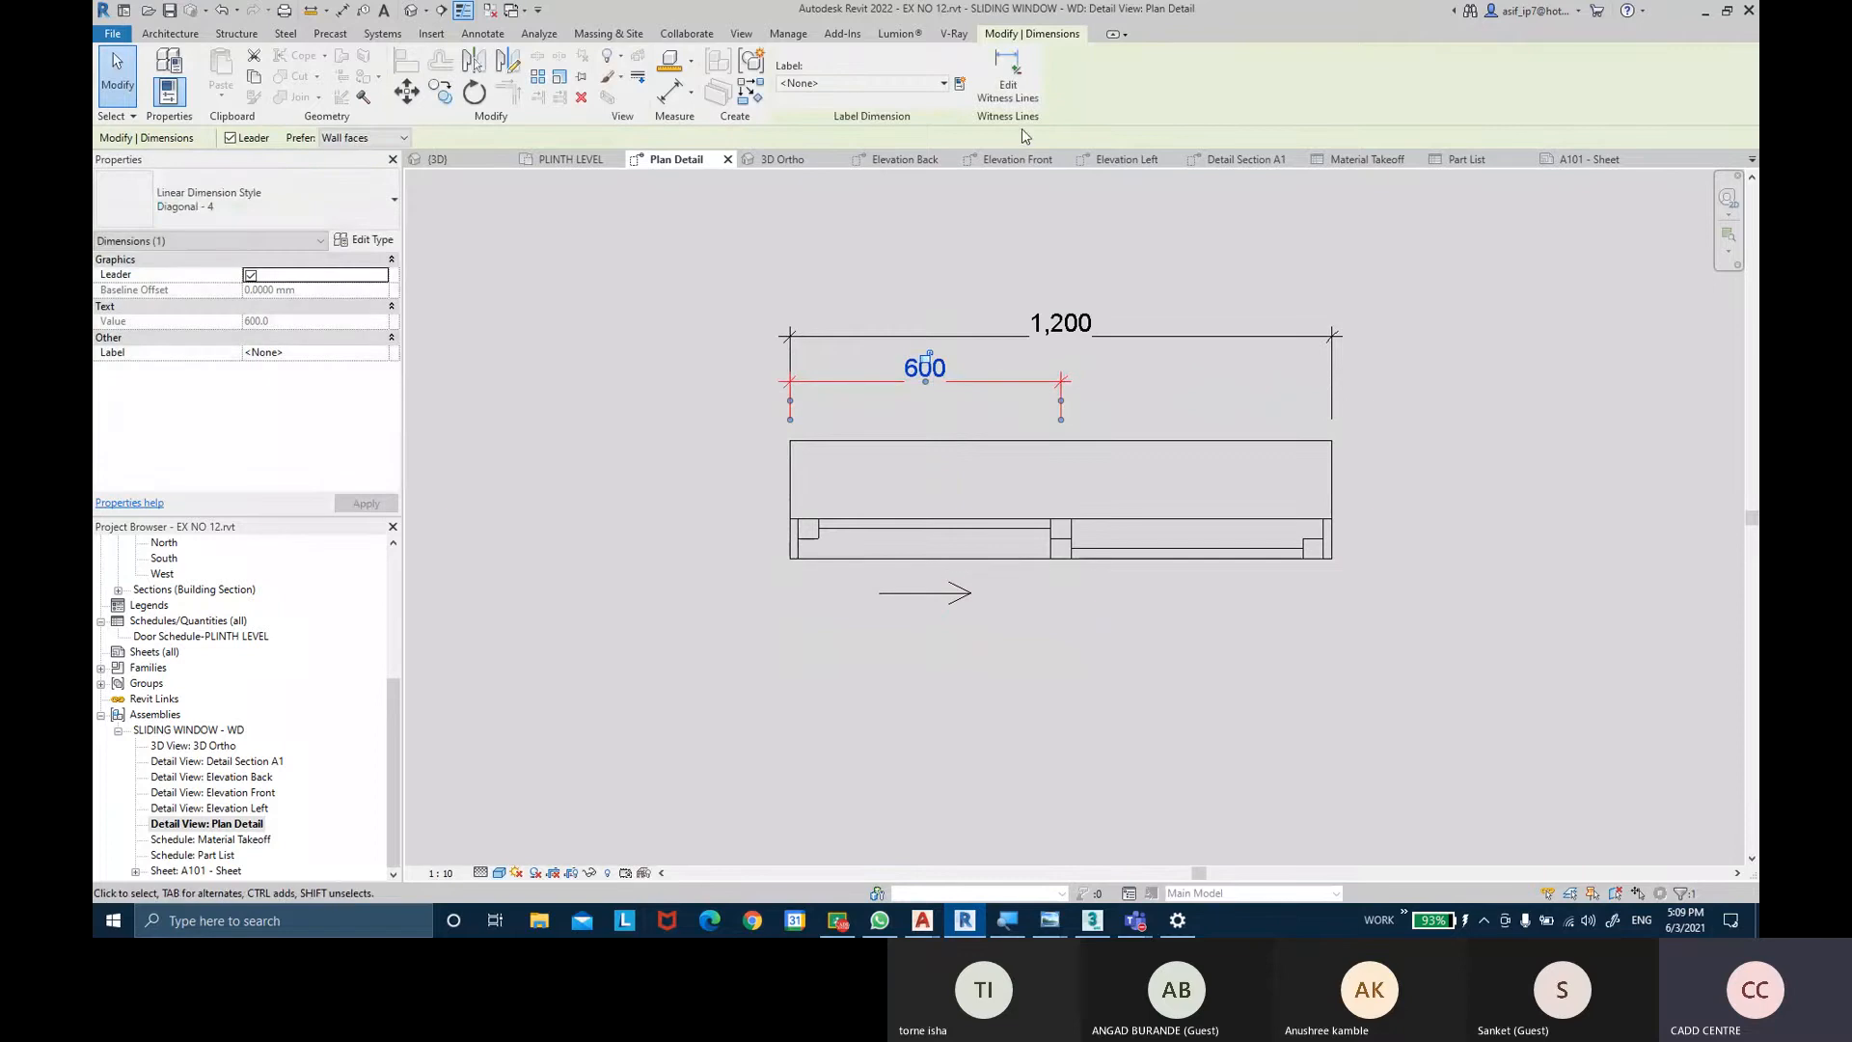
Extend the half-width dimension with a witness line at the window's right edge so both halves are dimensioned.
left_click(1008, 85)
left_click(1333, 452)
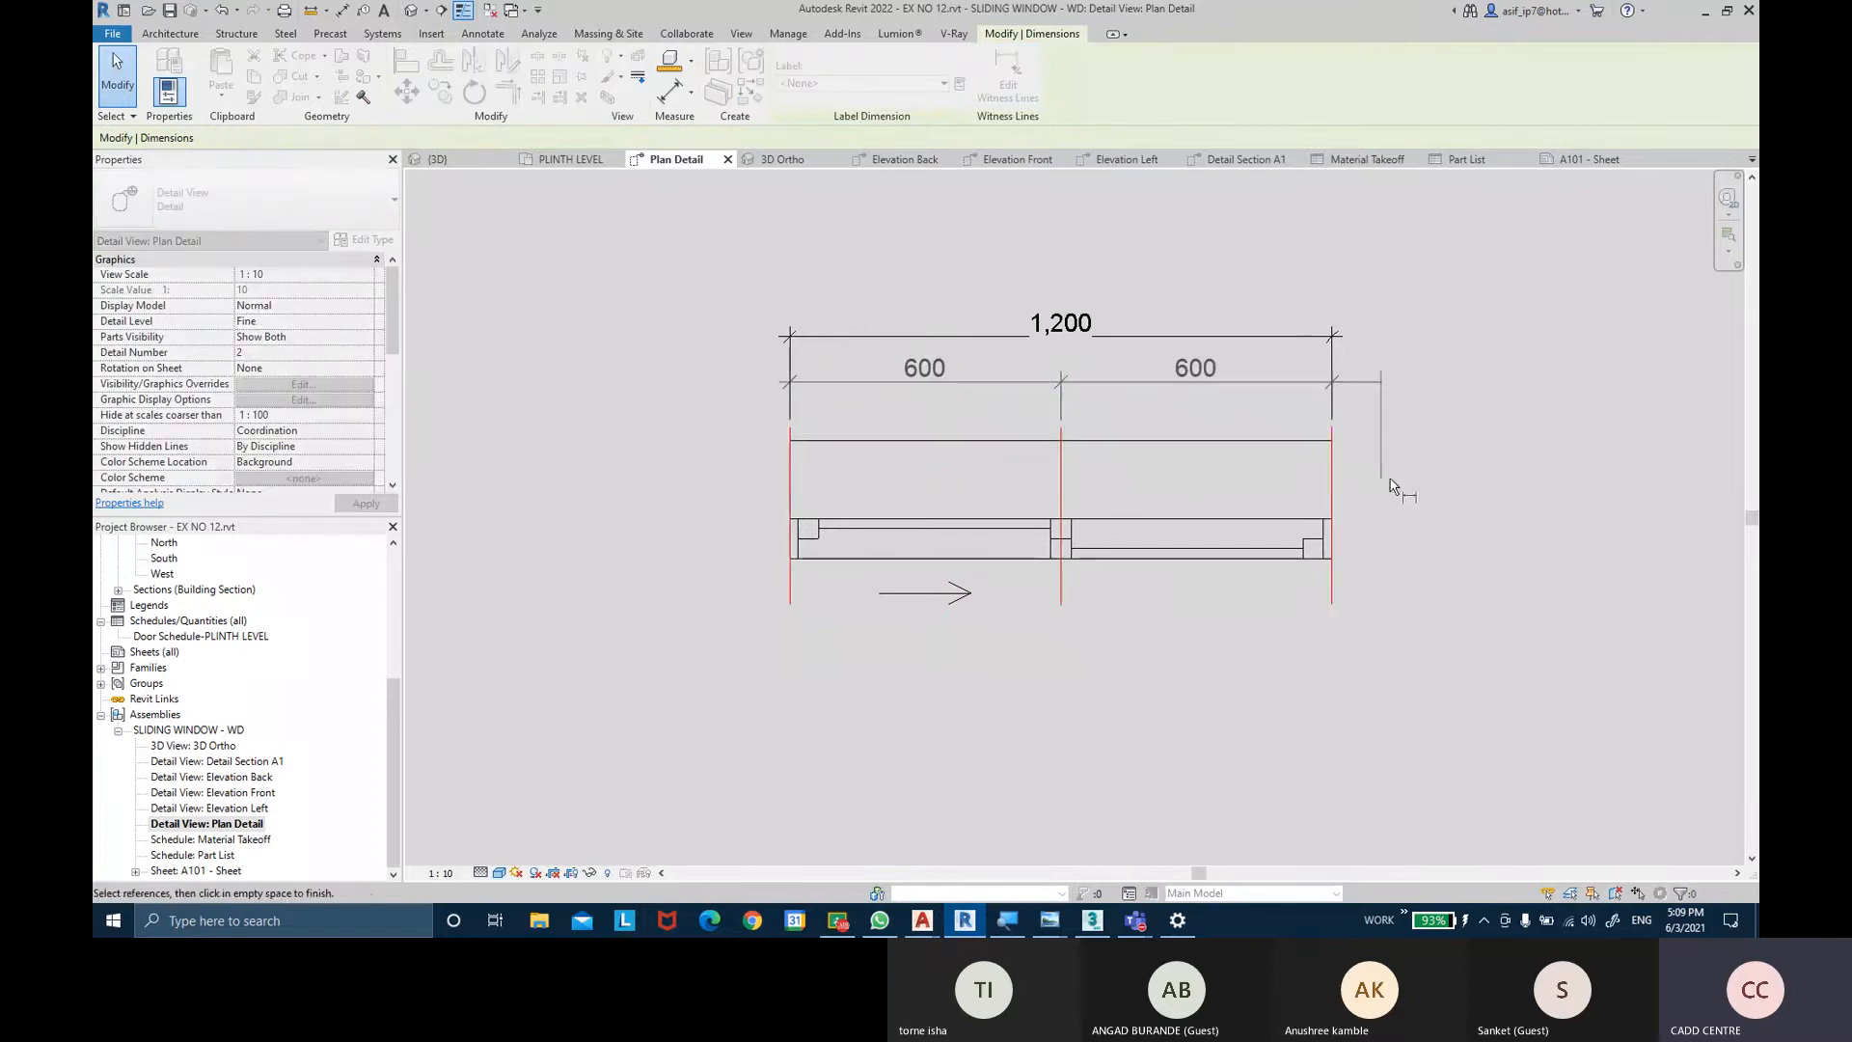
left_click(1461, 540)
left_click(1462, 546)
scroll(1464, 552, "up", 2)
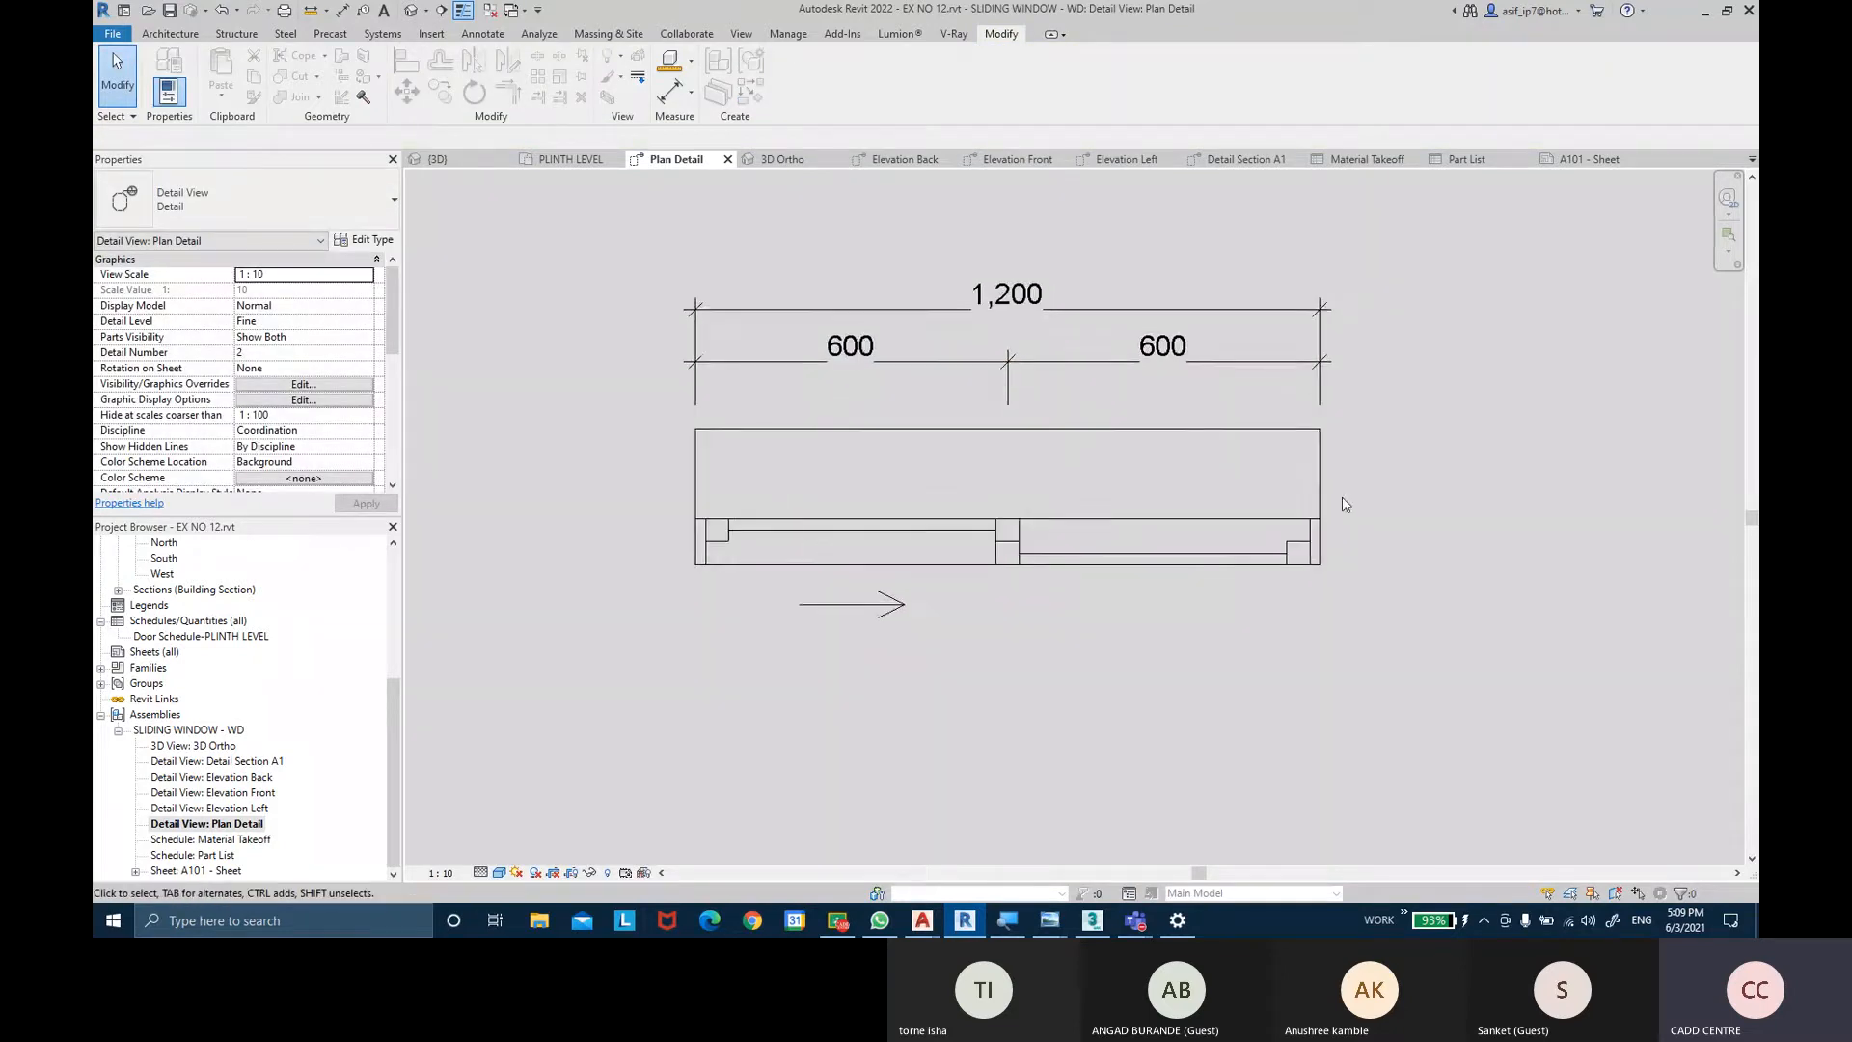
middle_click_drag(1395, 514, 1402, 537)
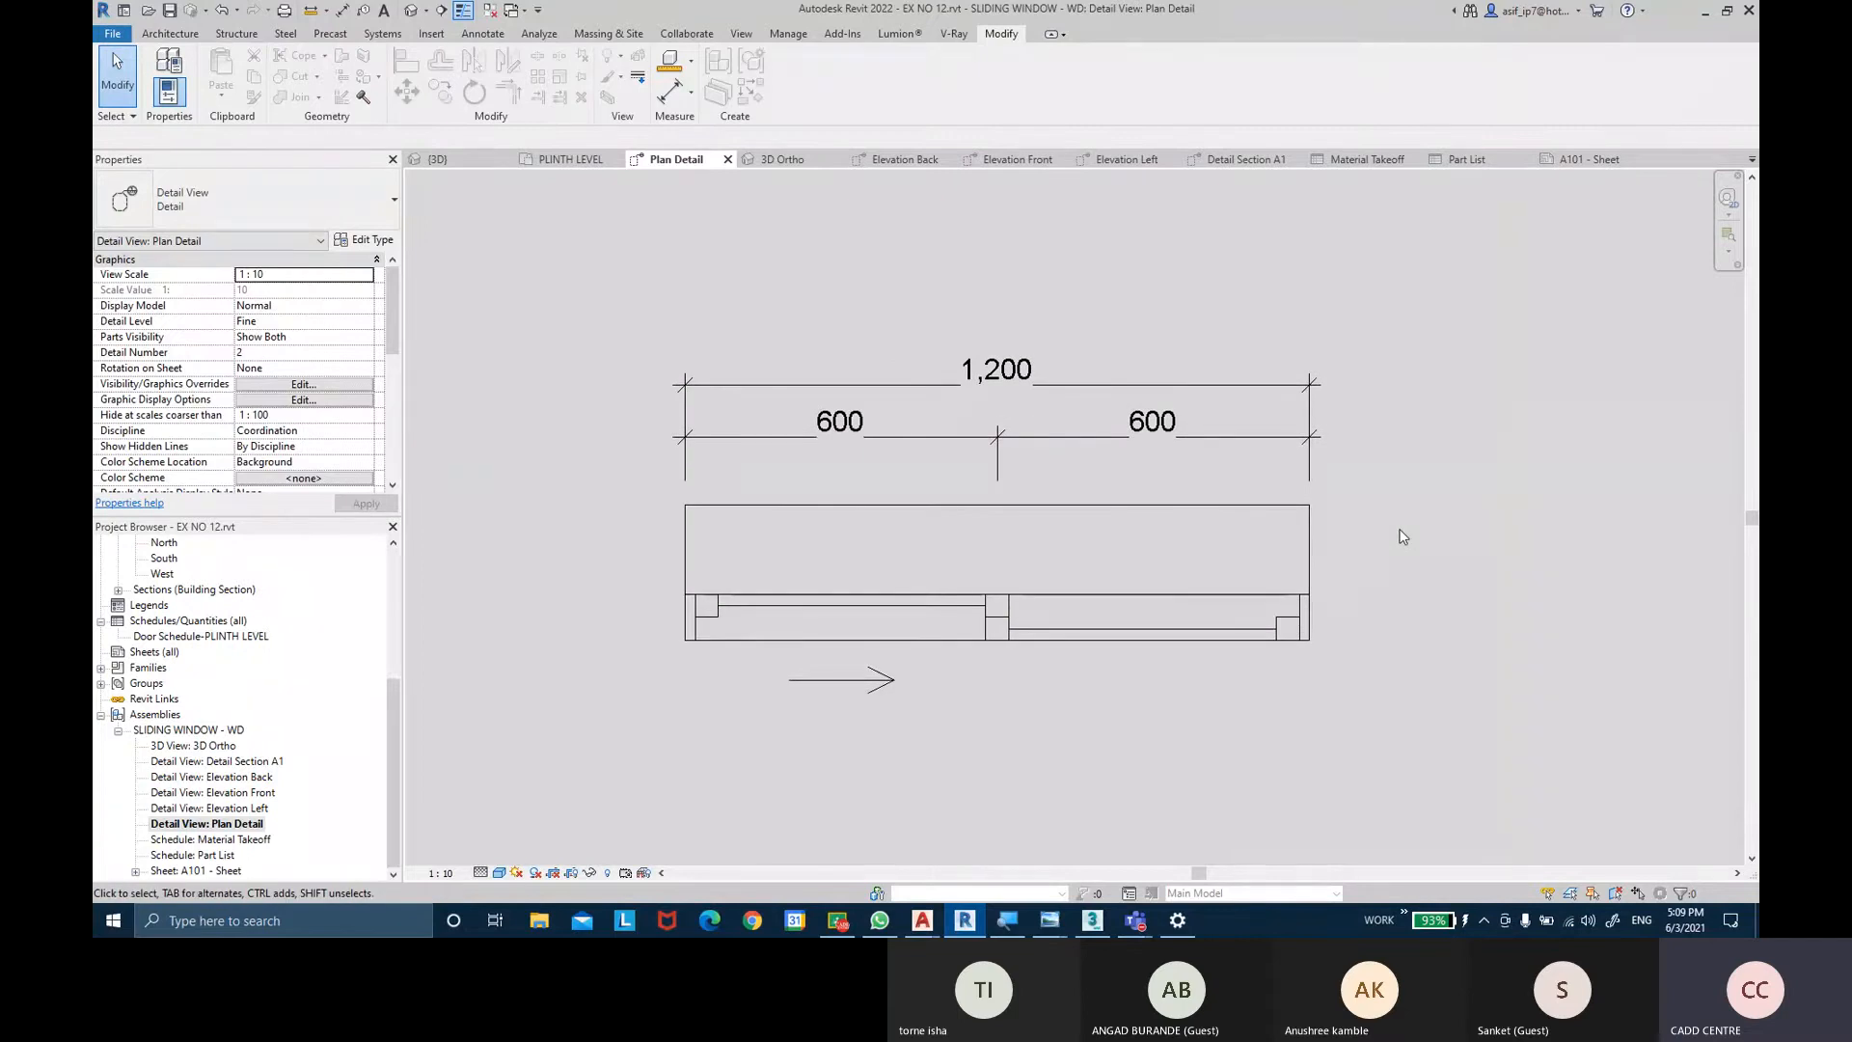
Open sheet A101 and check how the dimensions read in the Plan Detail viewport.
left_click(222, 871)
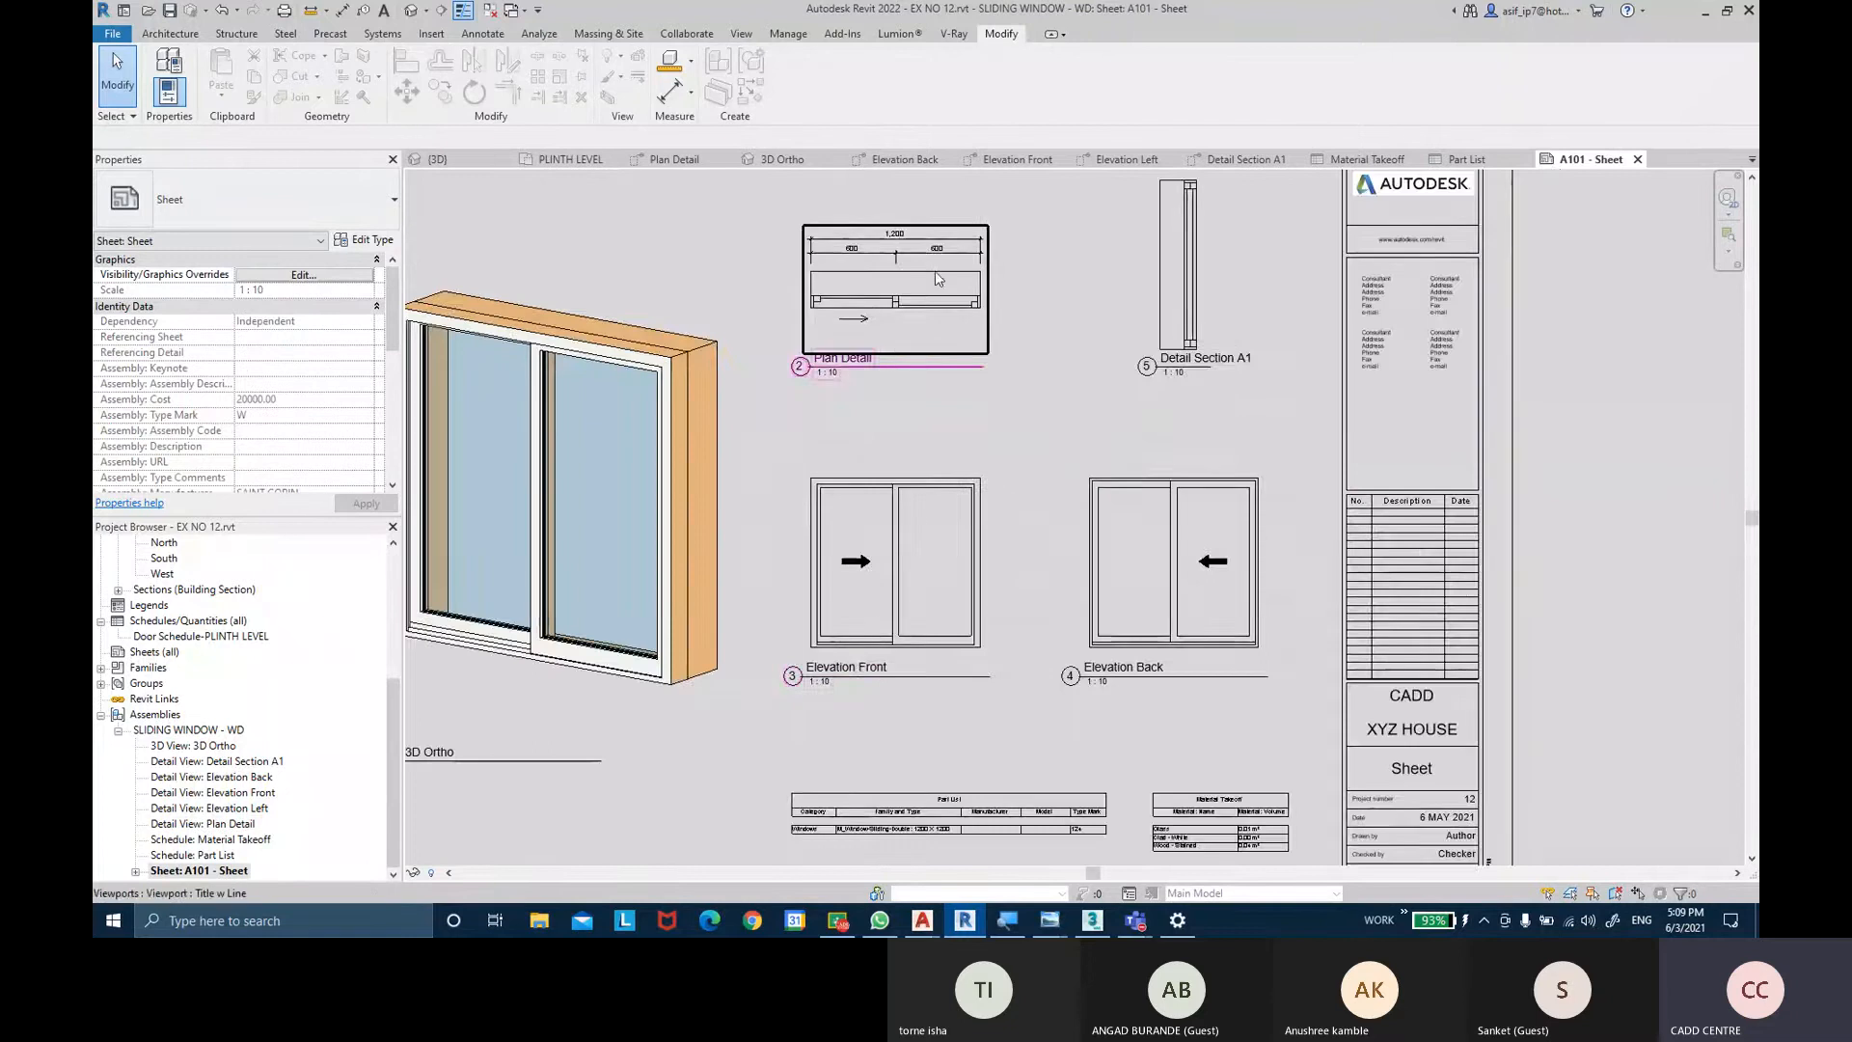
scroll(1003, 237, "up", 5)
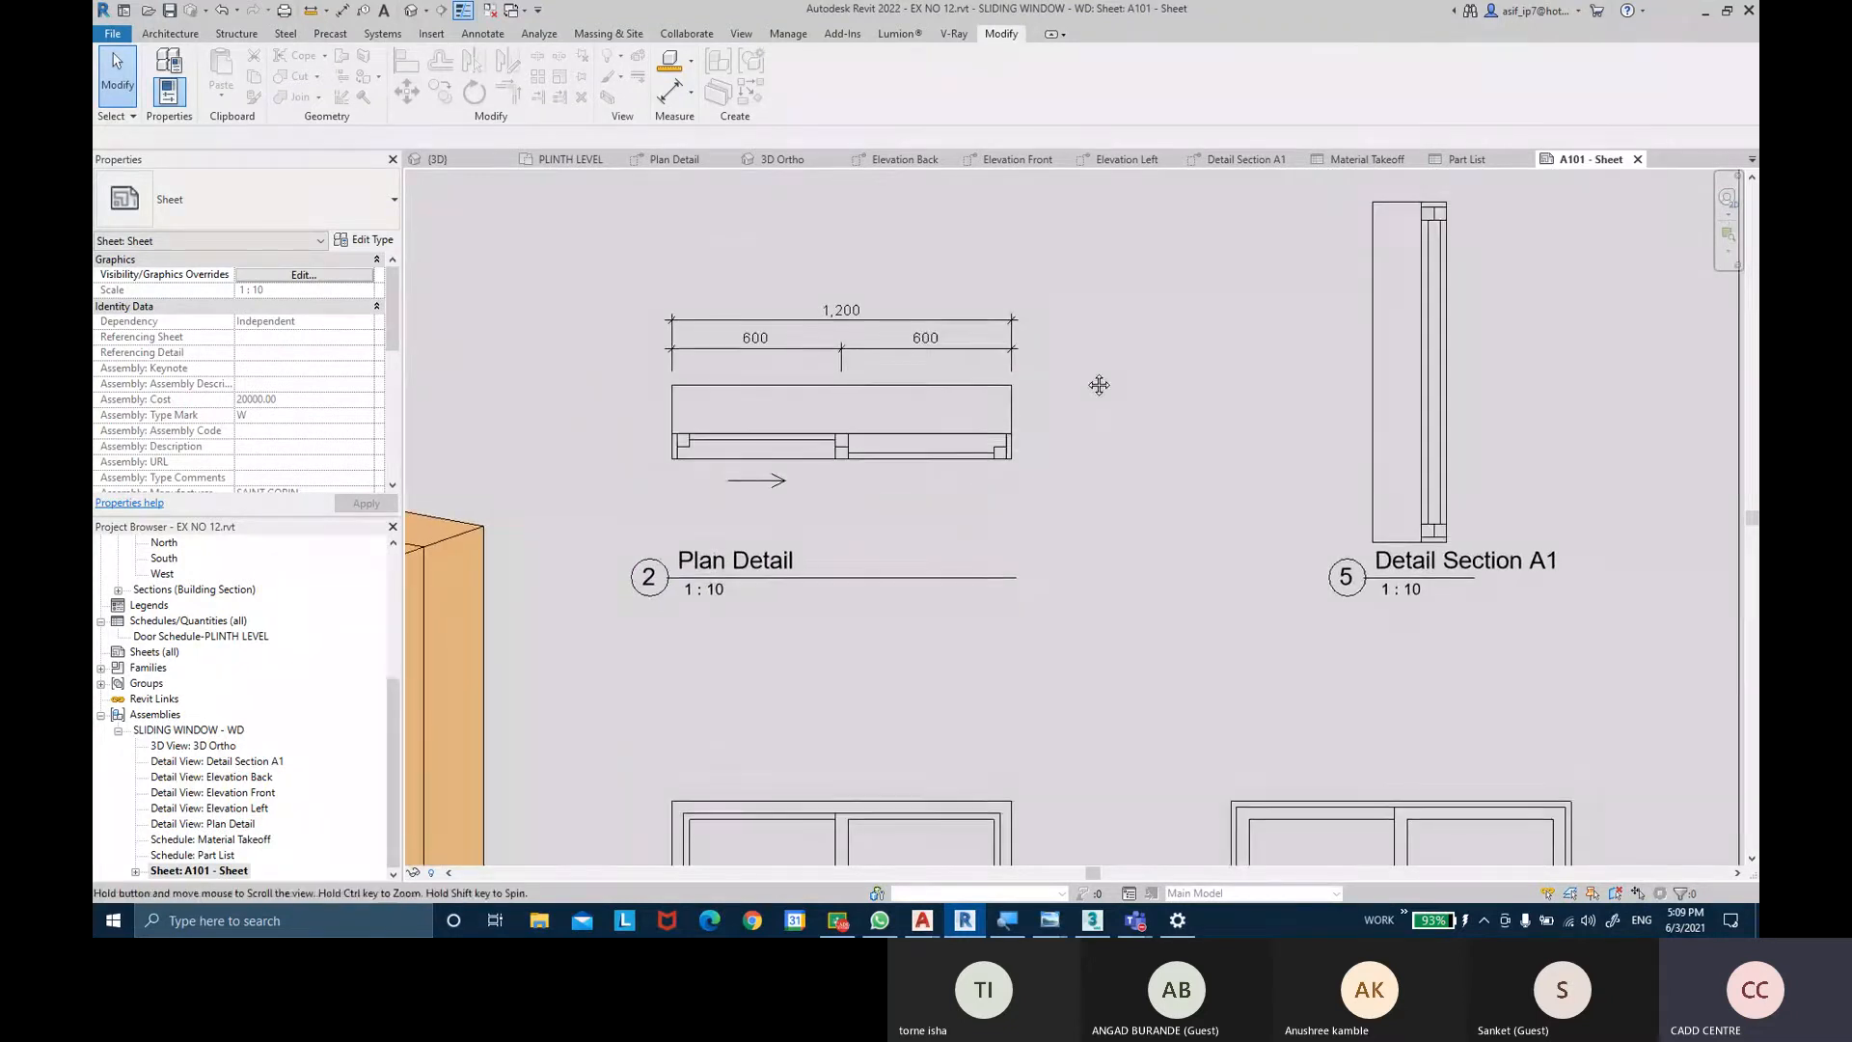
scroll(1075, 410, "down", 3)
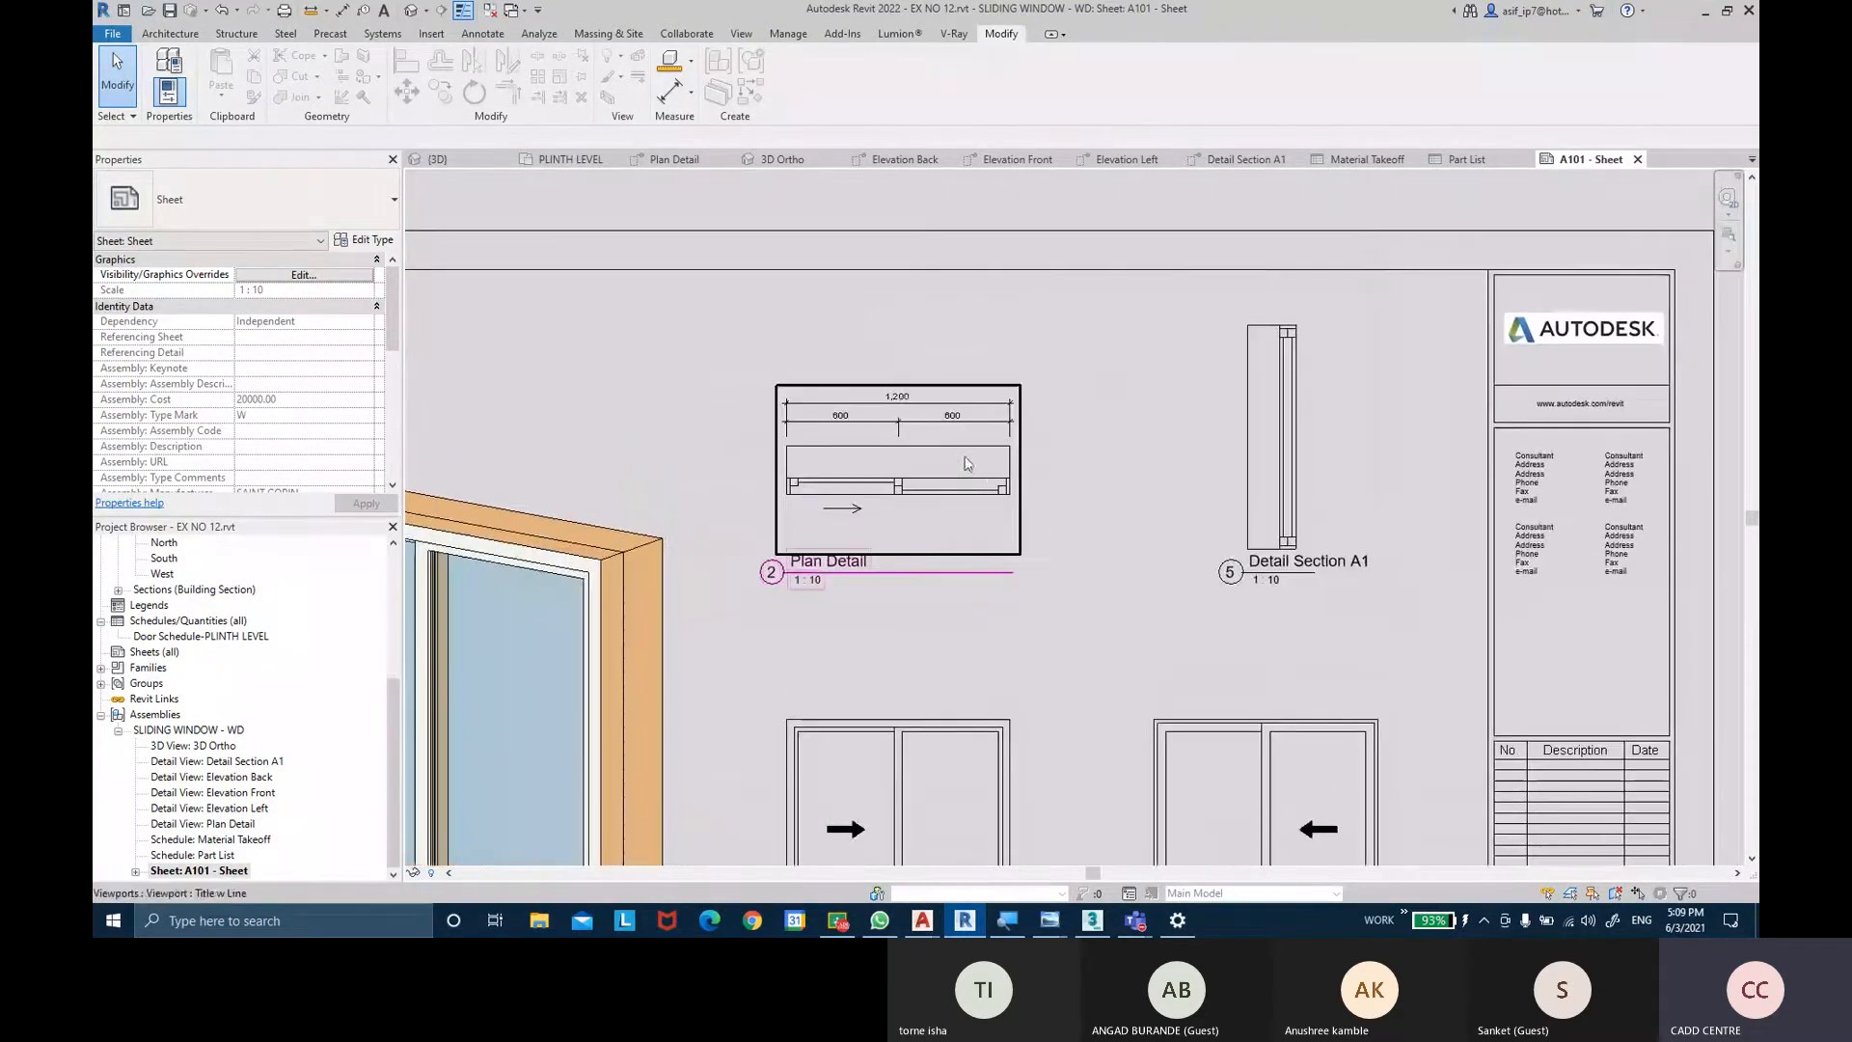
middle_click_drag(1098, 522, 1027, 412)
scroll(1027, 412, "down", 2)
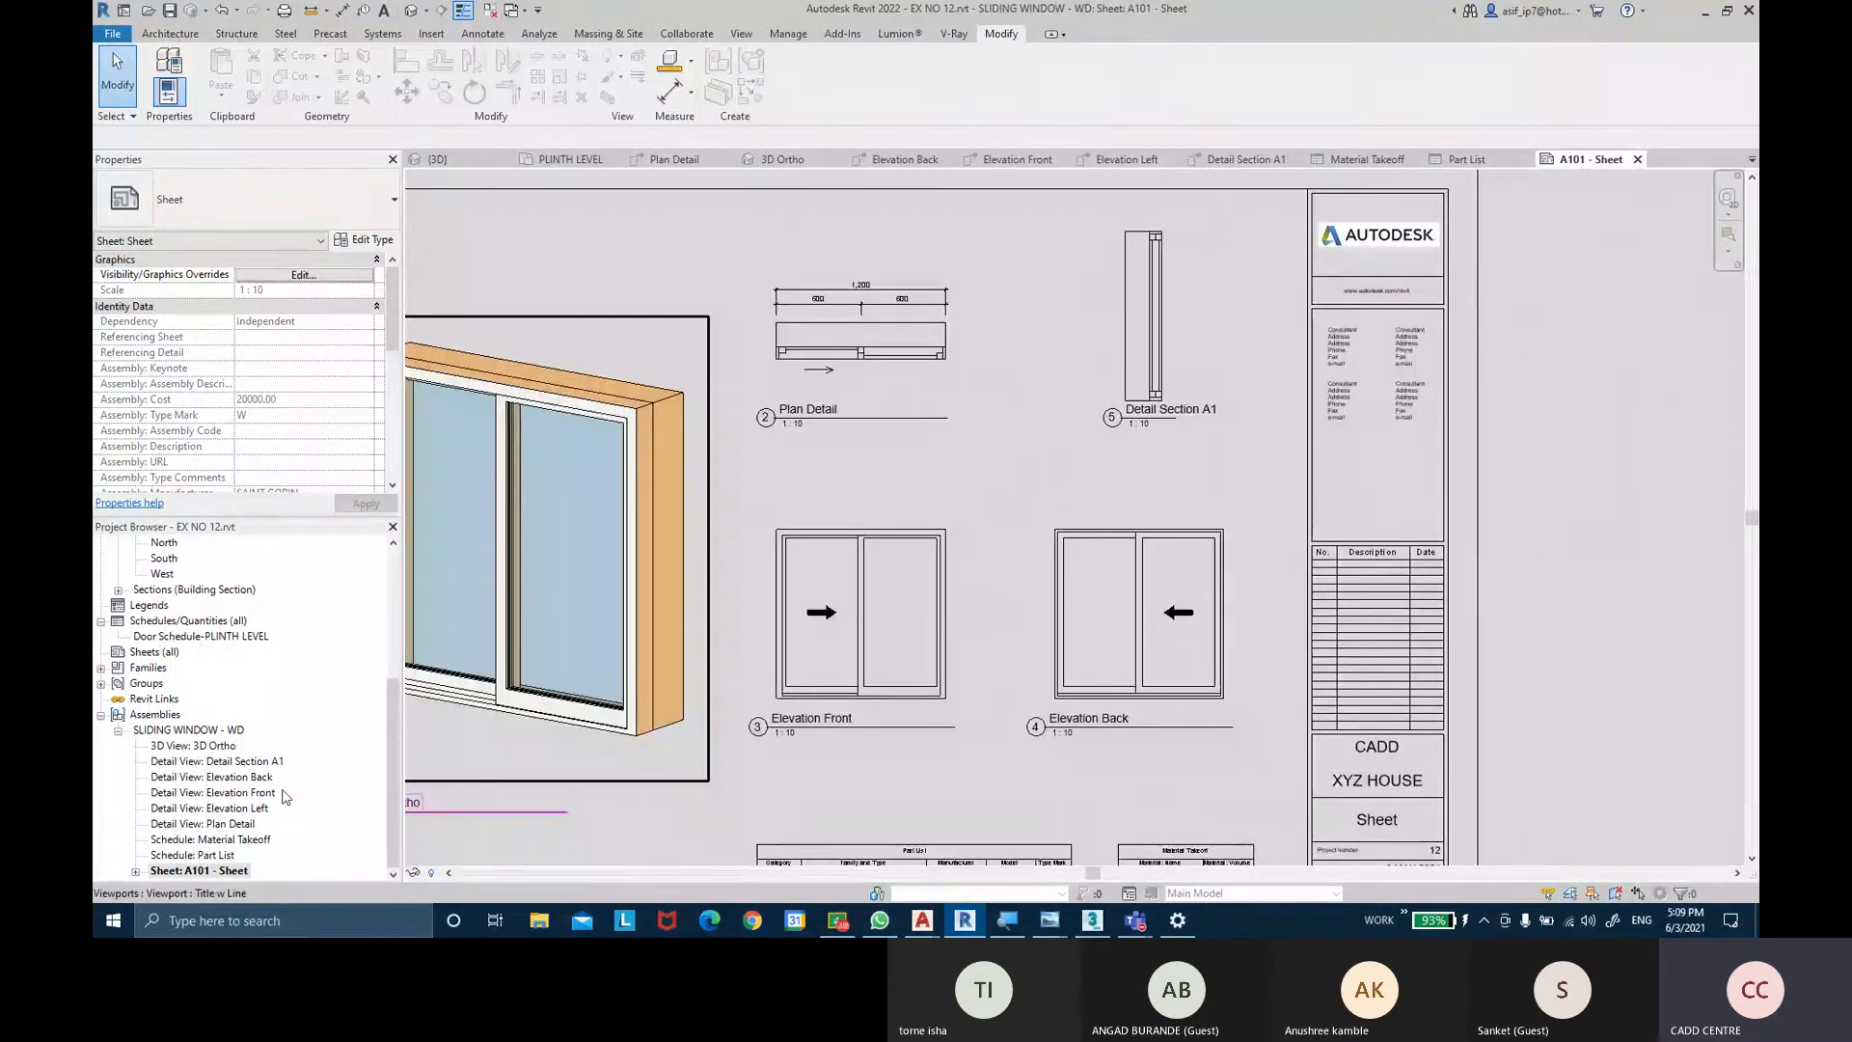
Duplicate the assembly's Elevation Front detail view with detailing.
left_click(232, 793)
left_click(258, 794)
left_click(244, 796)
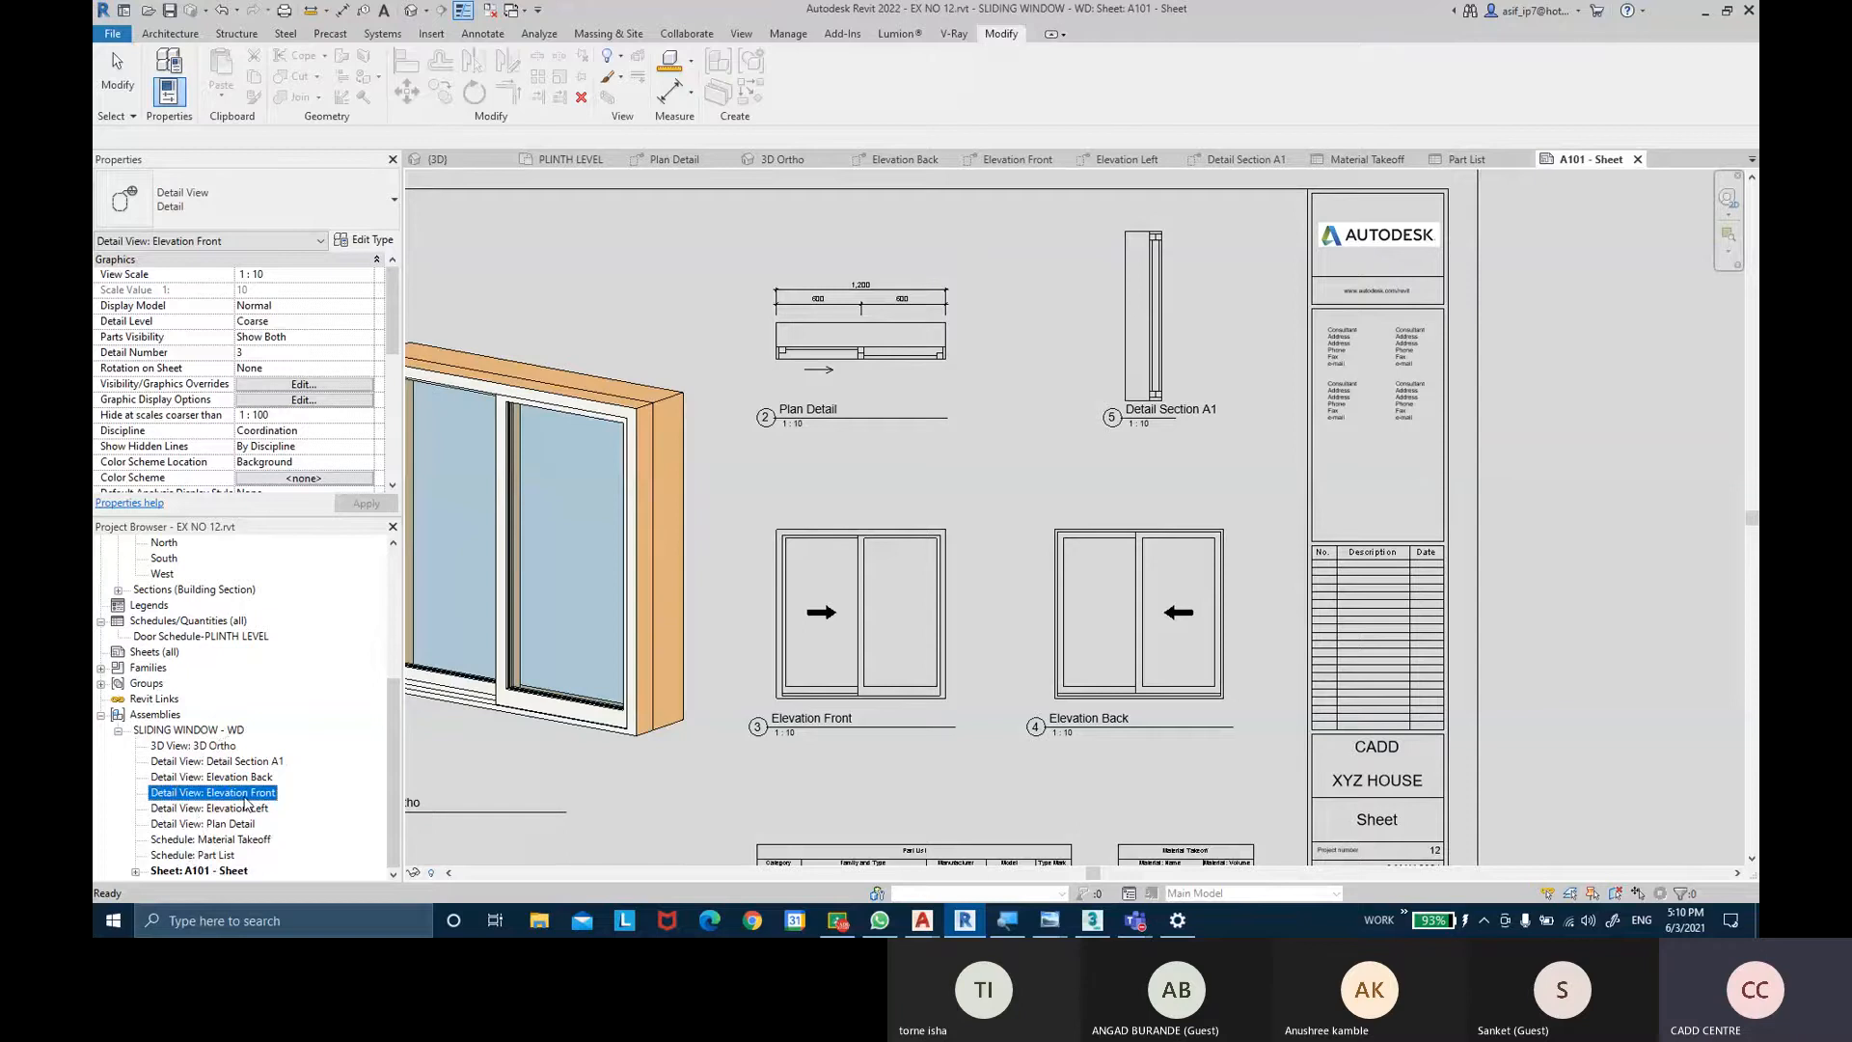
left_click(222, 795)
right_click(223, 801)
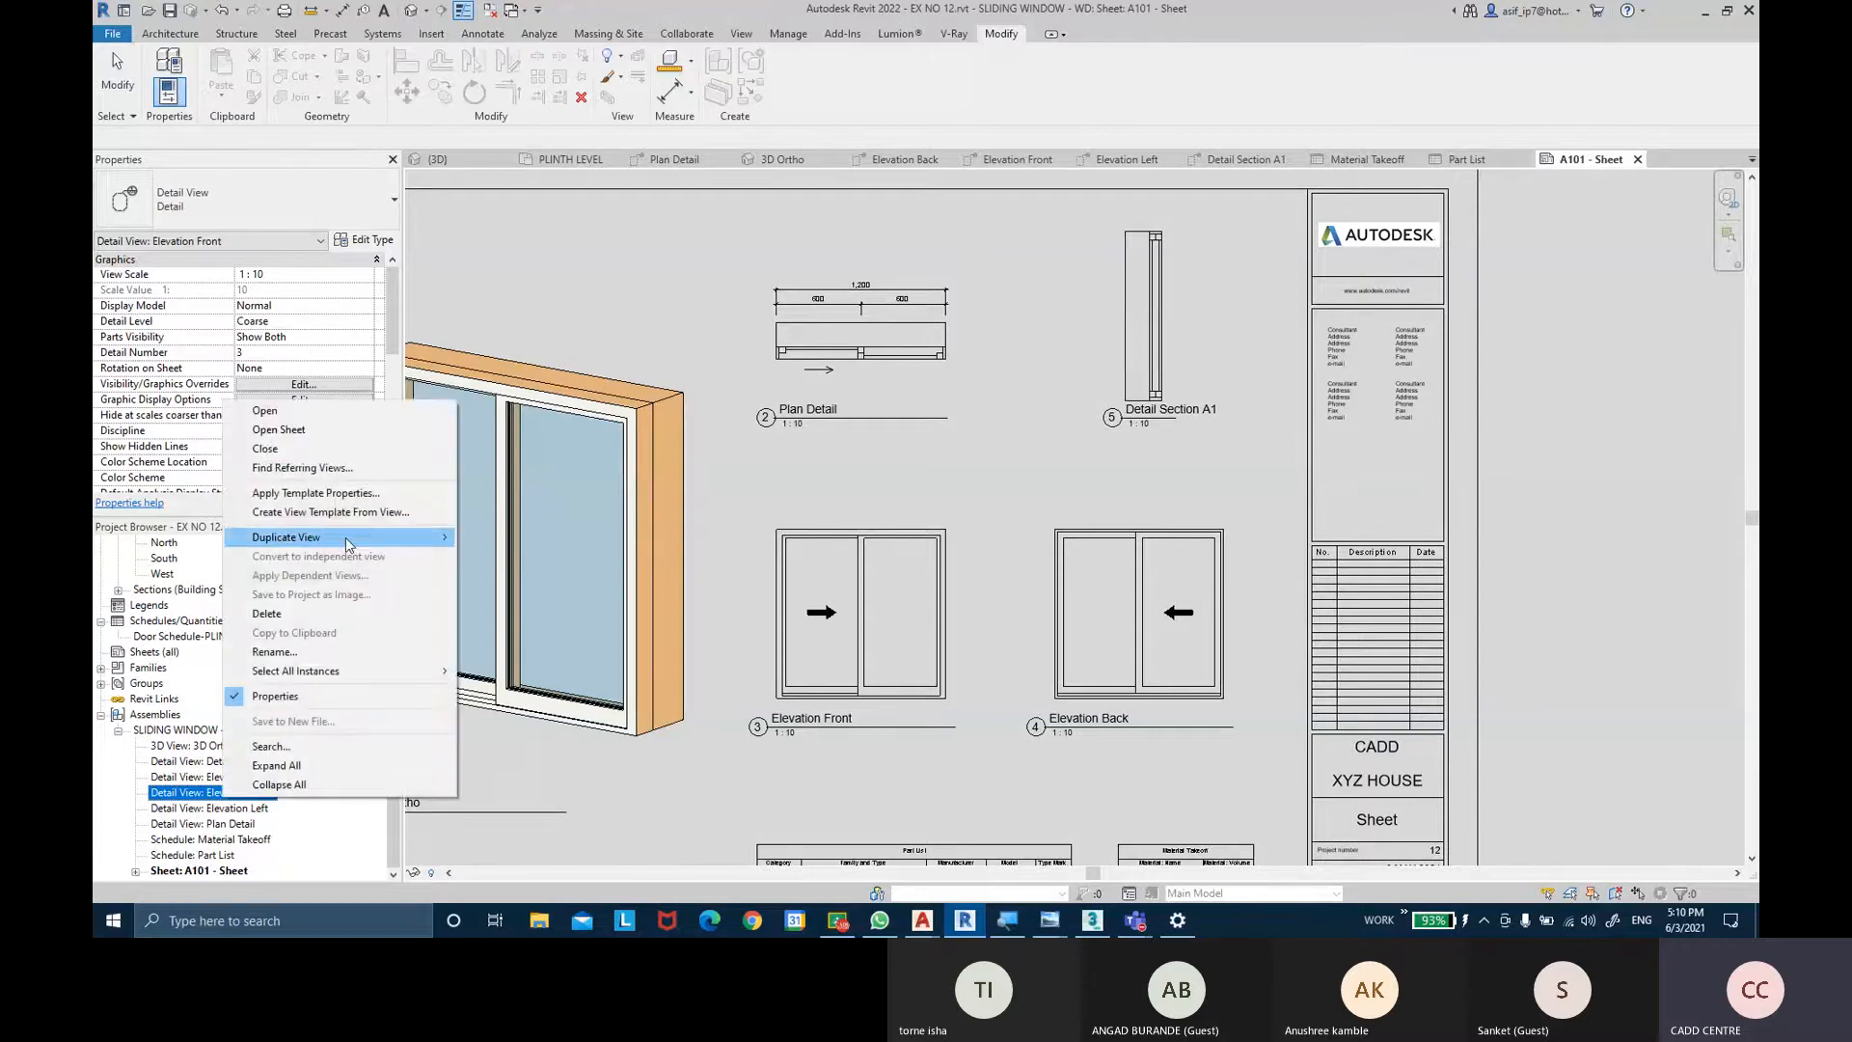
mouse_move(349, 543)
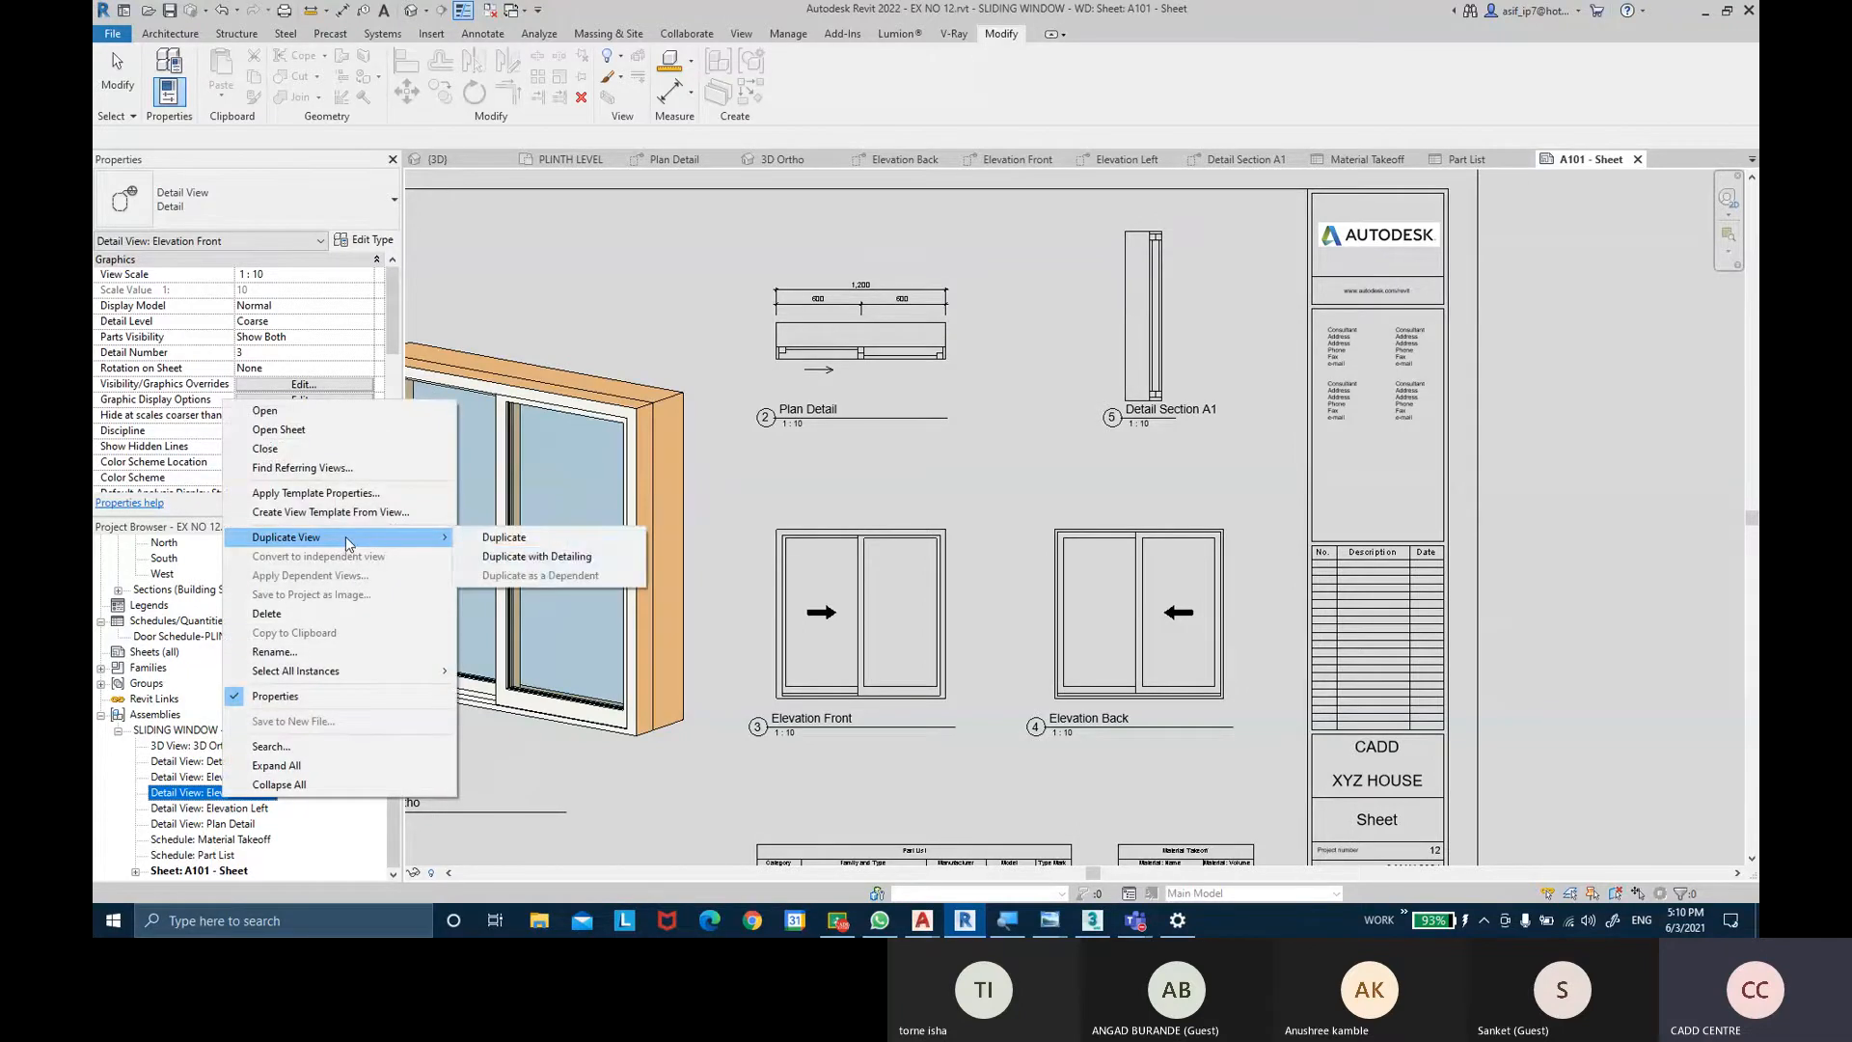
left_click(545, 564)
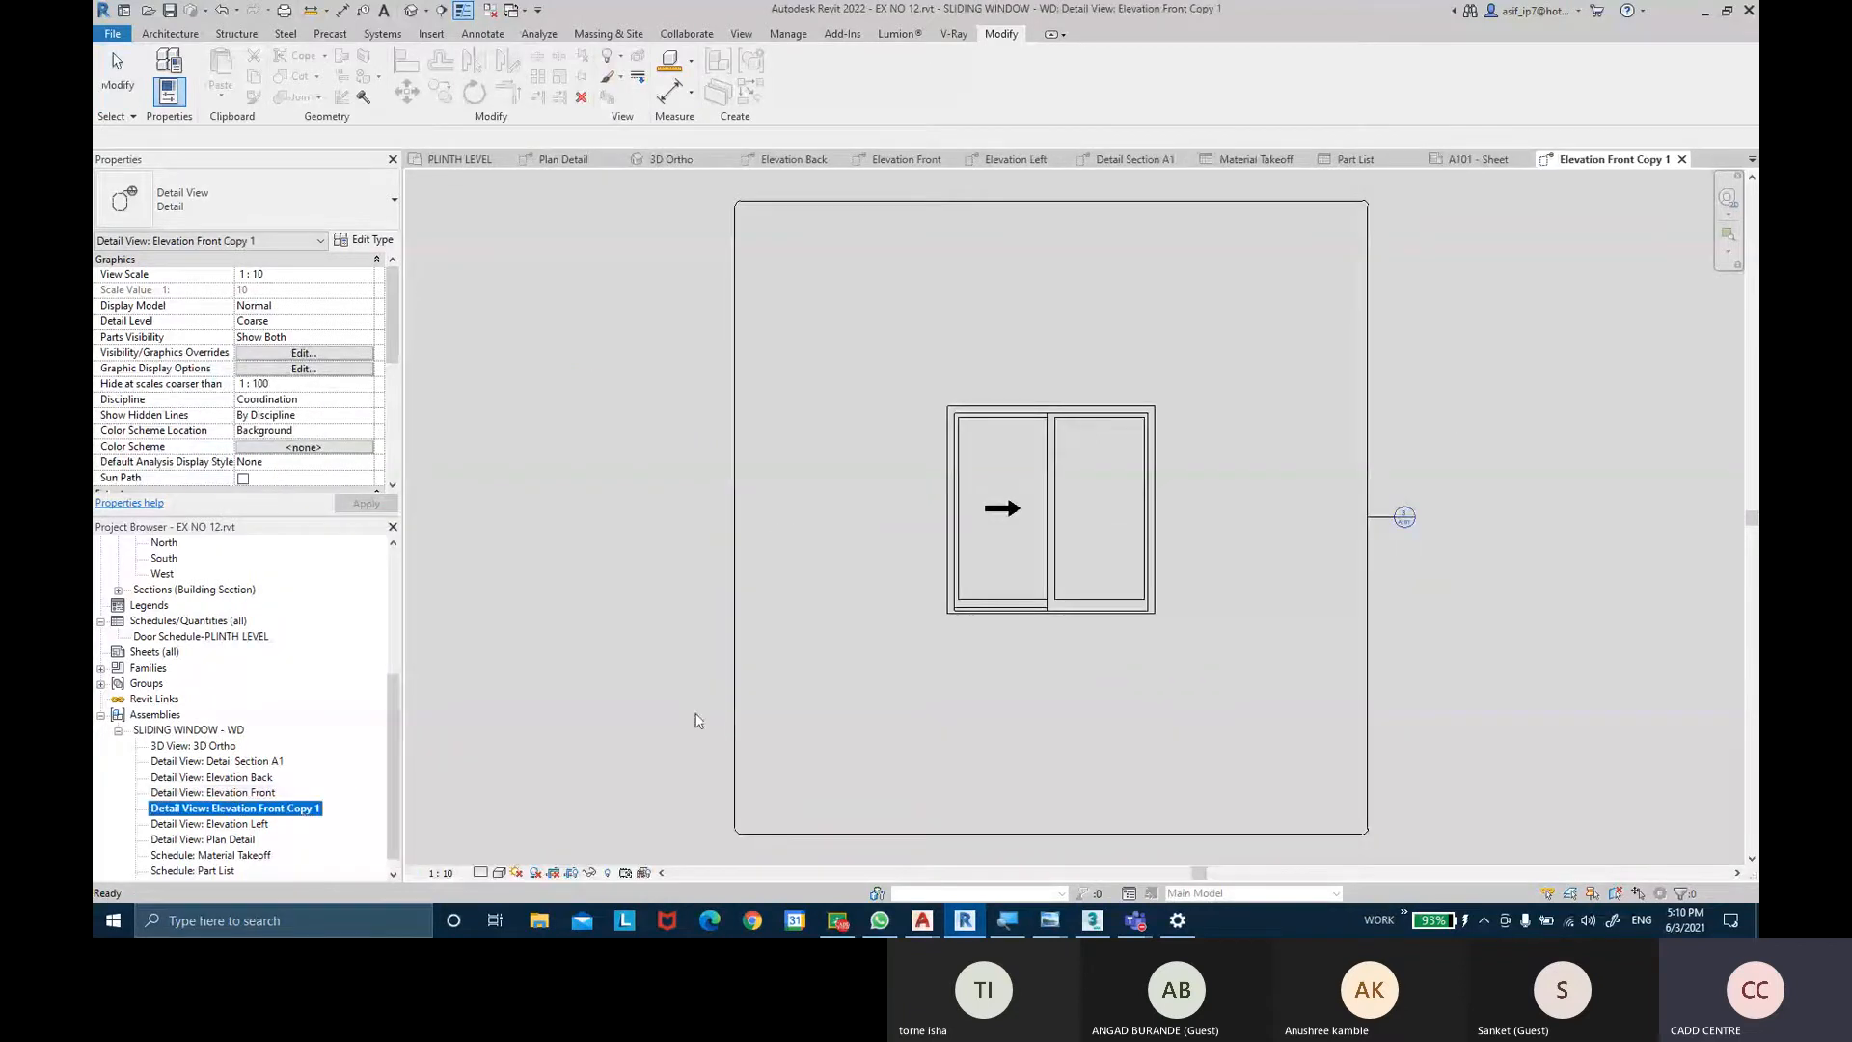
Hide the detail view boundary annotation around the window in Elevation Front Copy 1 through the annotation visibility overrides.
scroll(1182, 545, "down", 1)
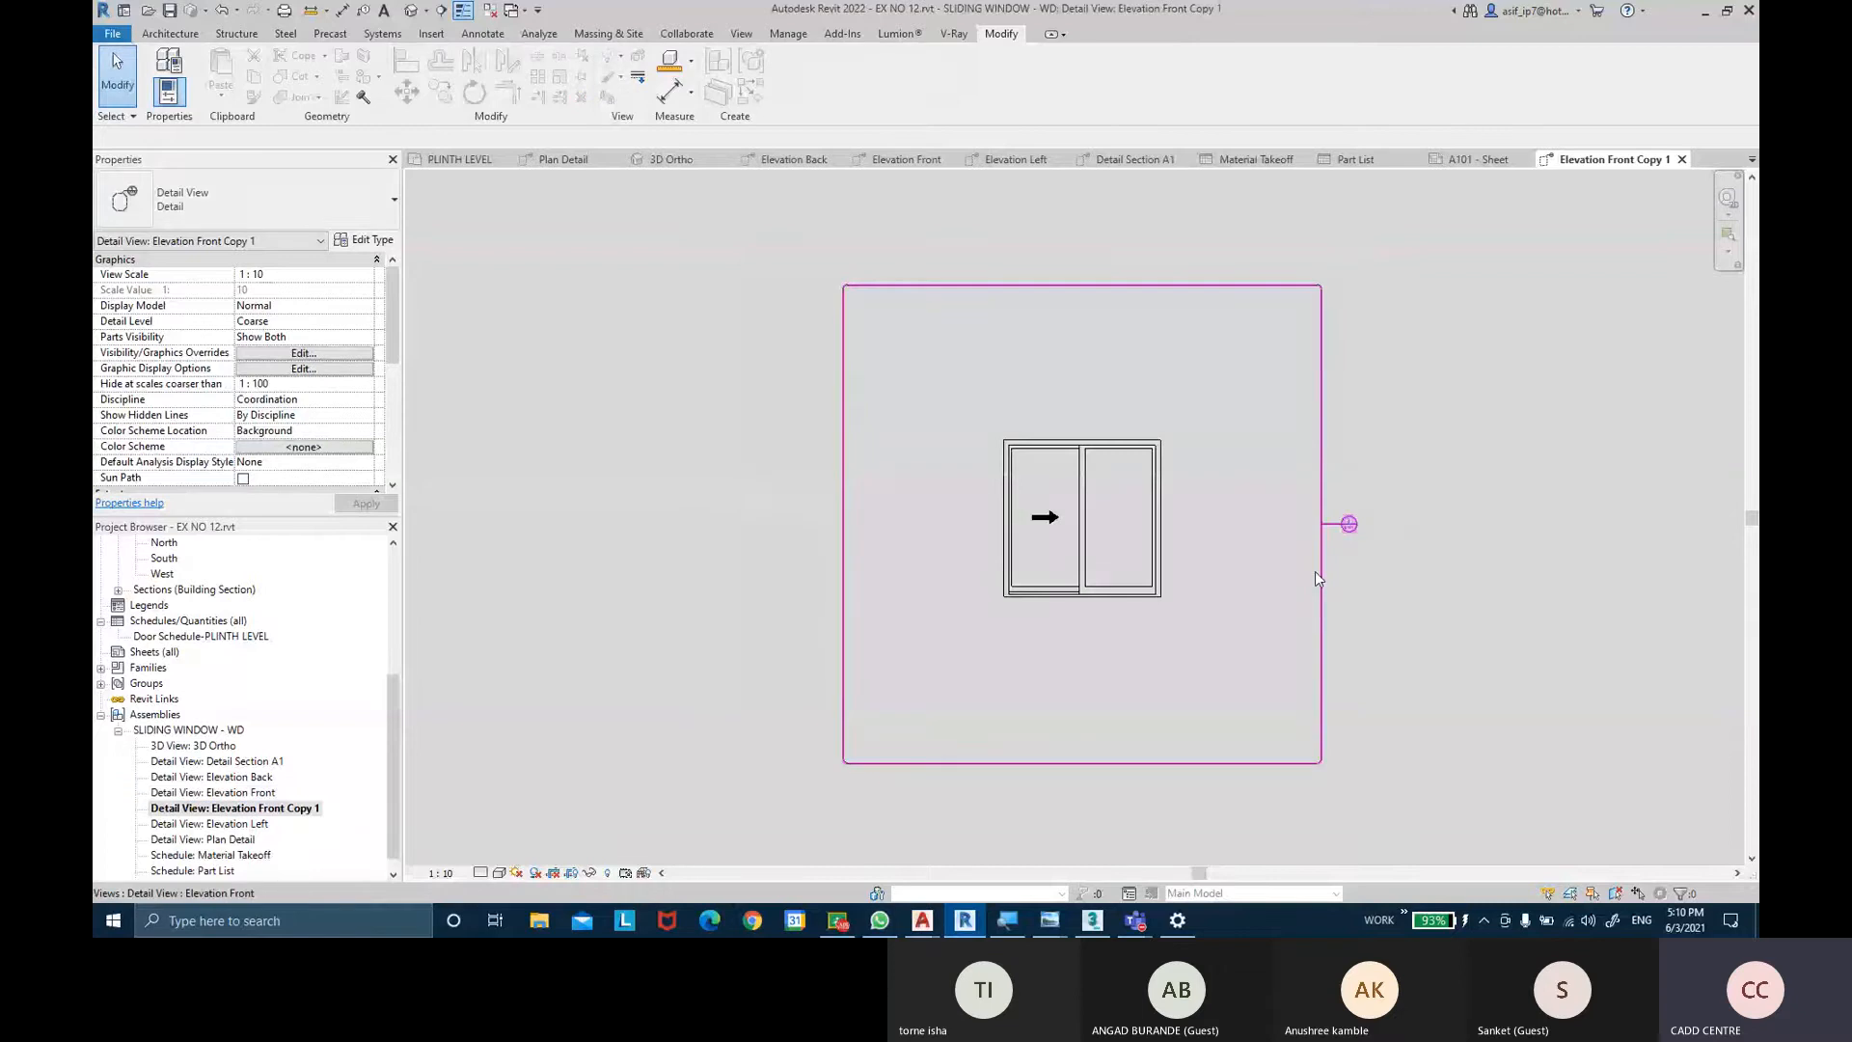
key("v")
key("v")
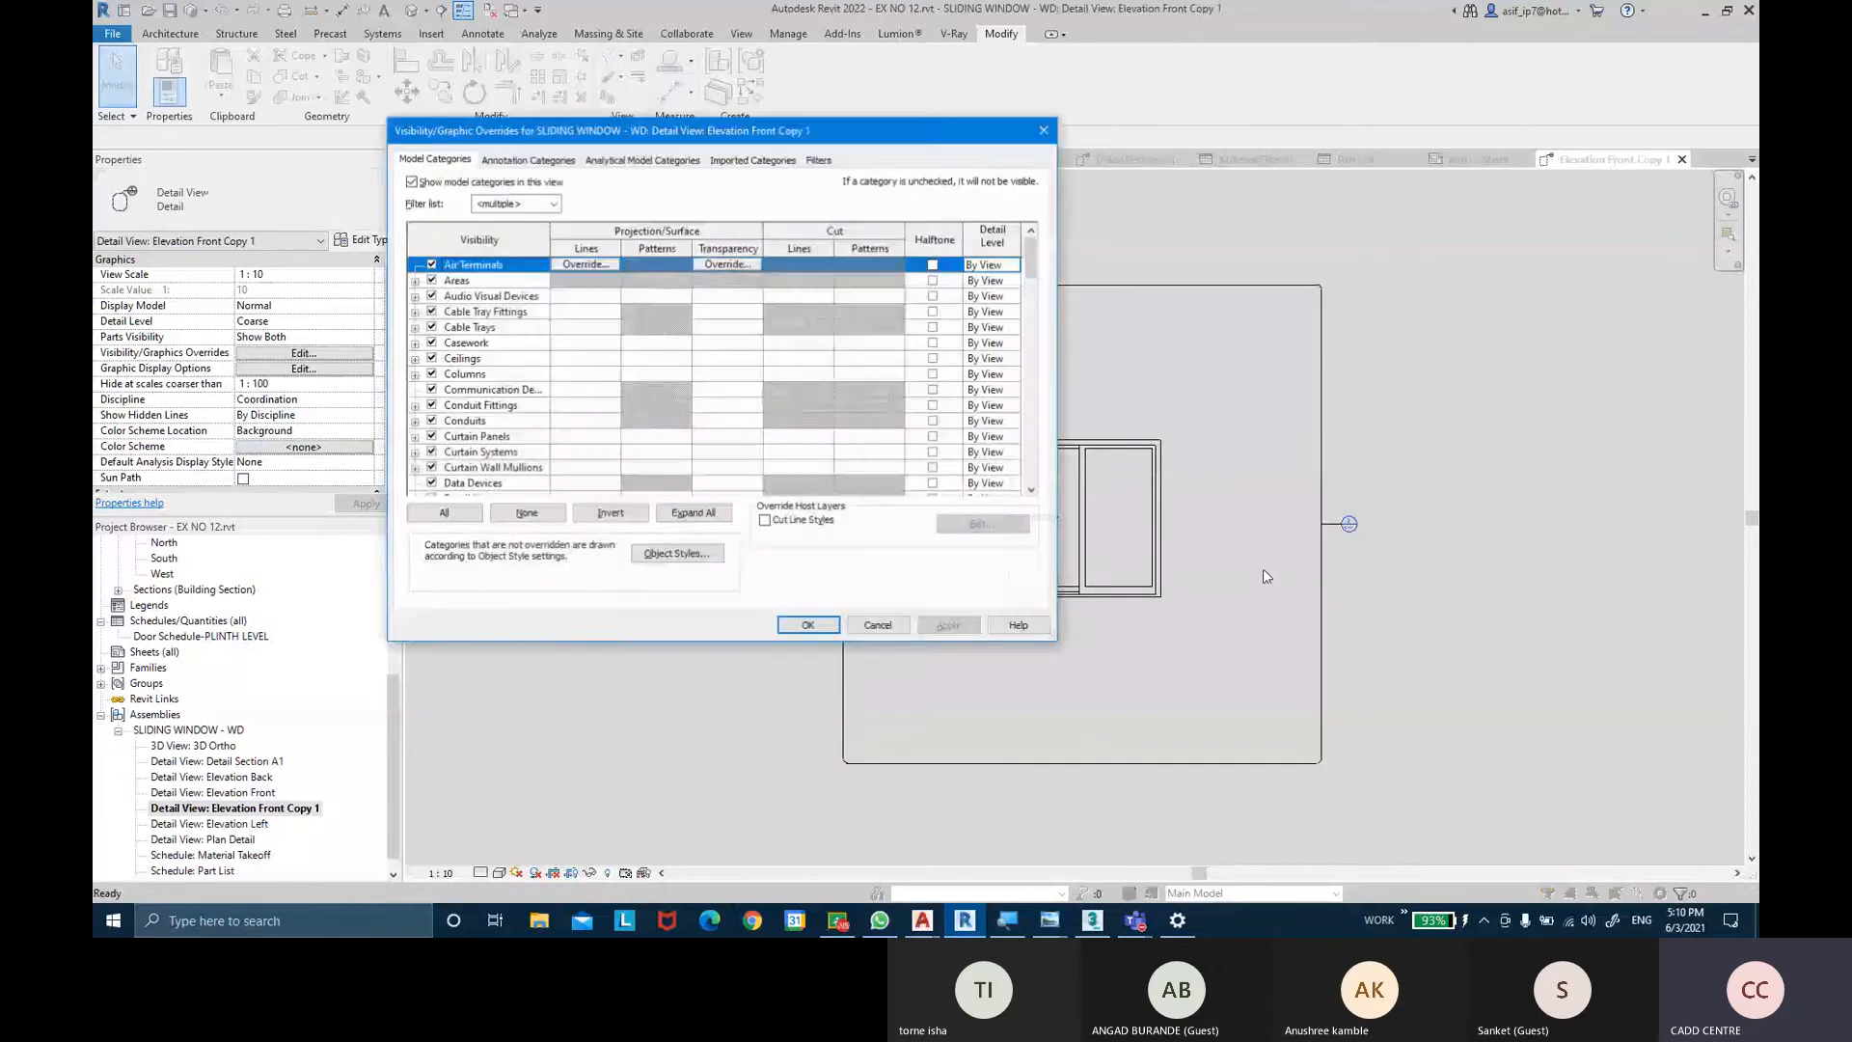
left_click(570, 161)
left_click(511, 391)
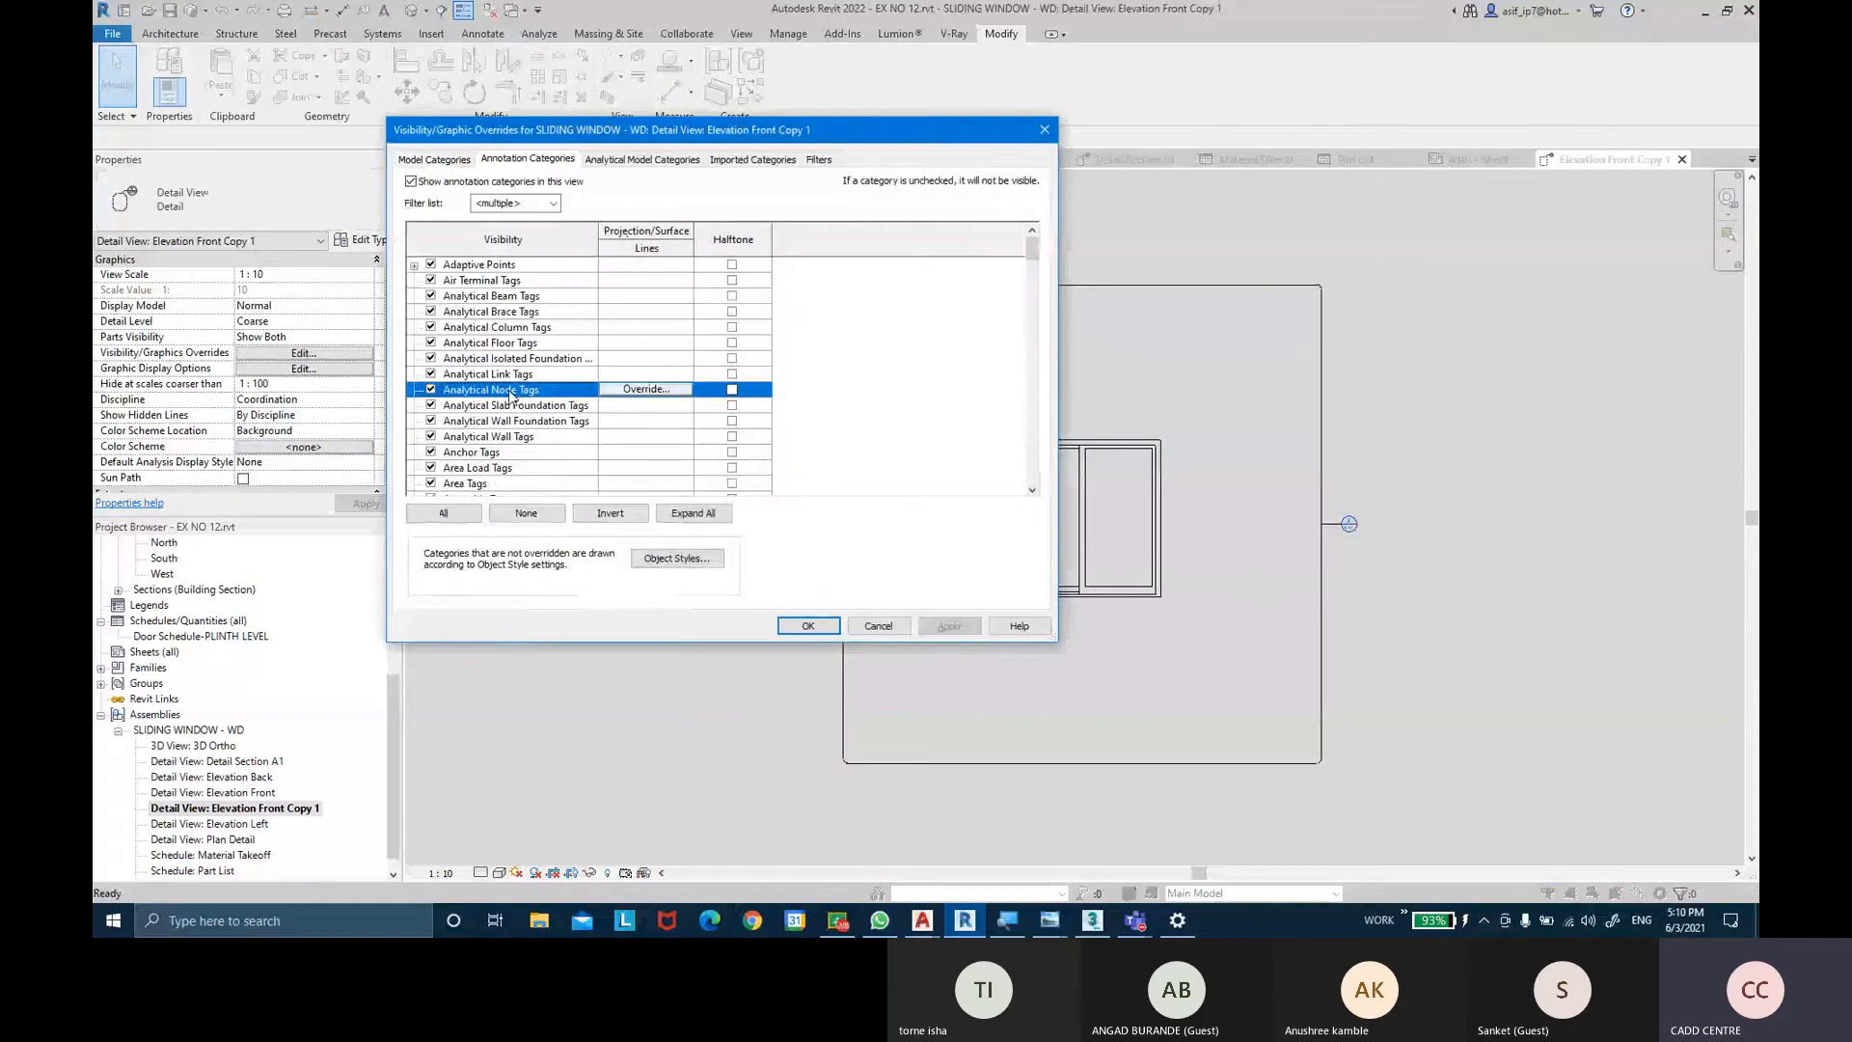
scroll(511, 393, "down", 2)
left_click(492, 467)
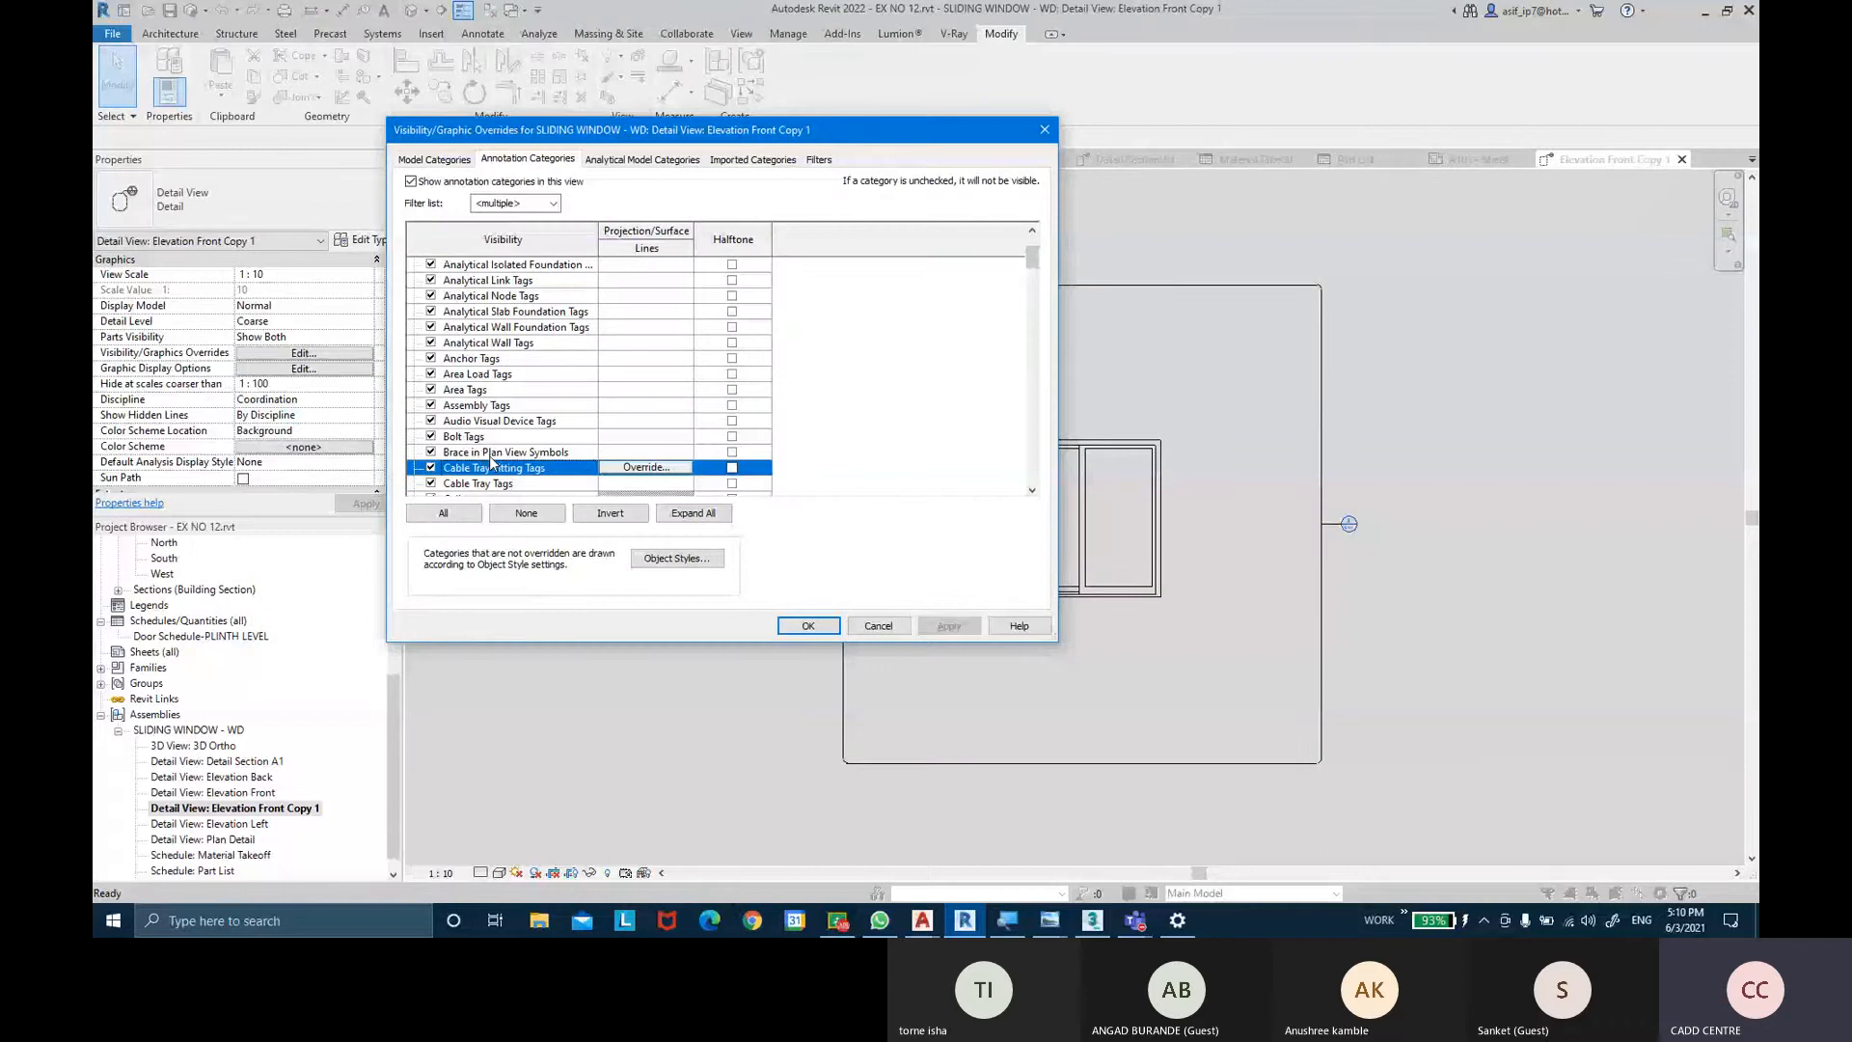
left_click(809, 625)
scroll(1177, 573, "up", 2)
scroll(1161, 543, "up", 1)
mouse_move(1178, 574)
middle_mouse_down()
mouse_move(1160, 568)
mouse_move(1192, 544)
middle_mouse_up()
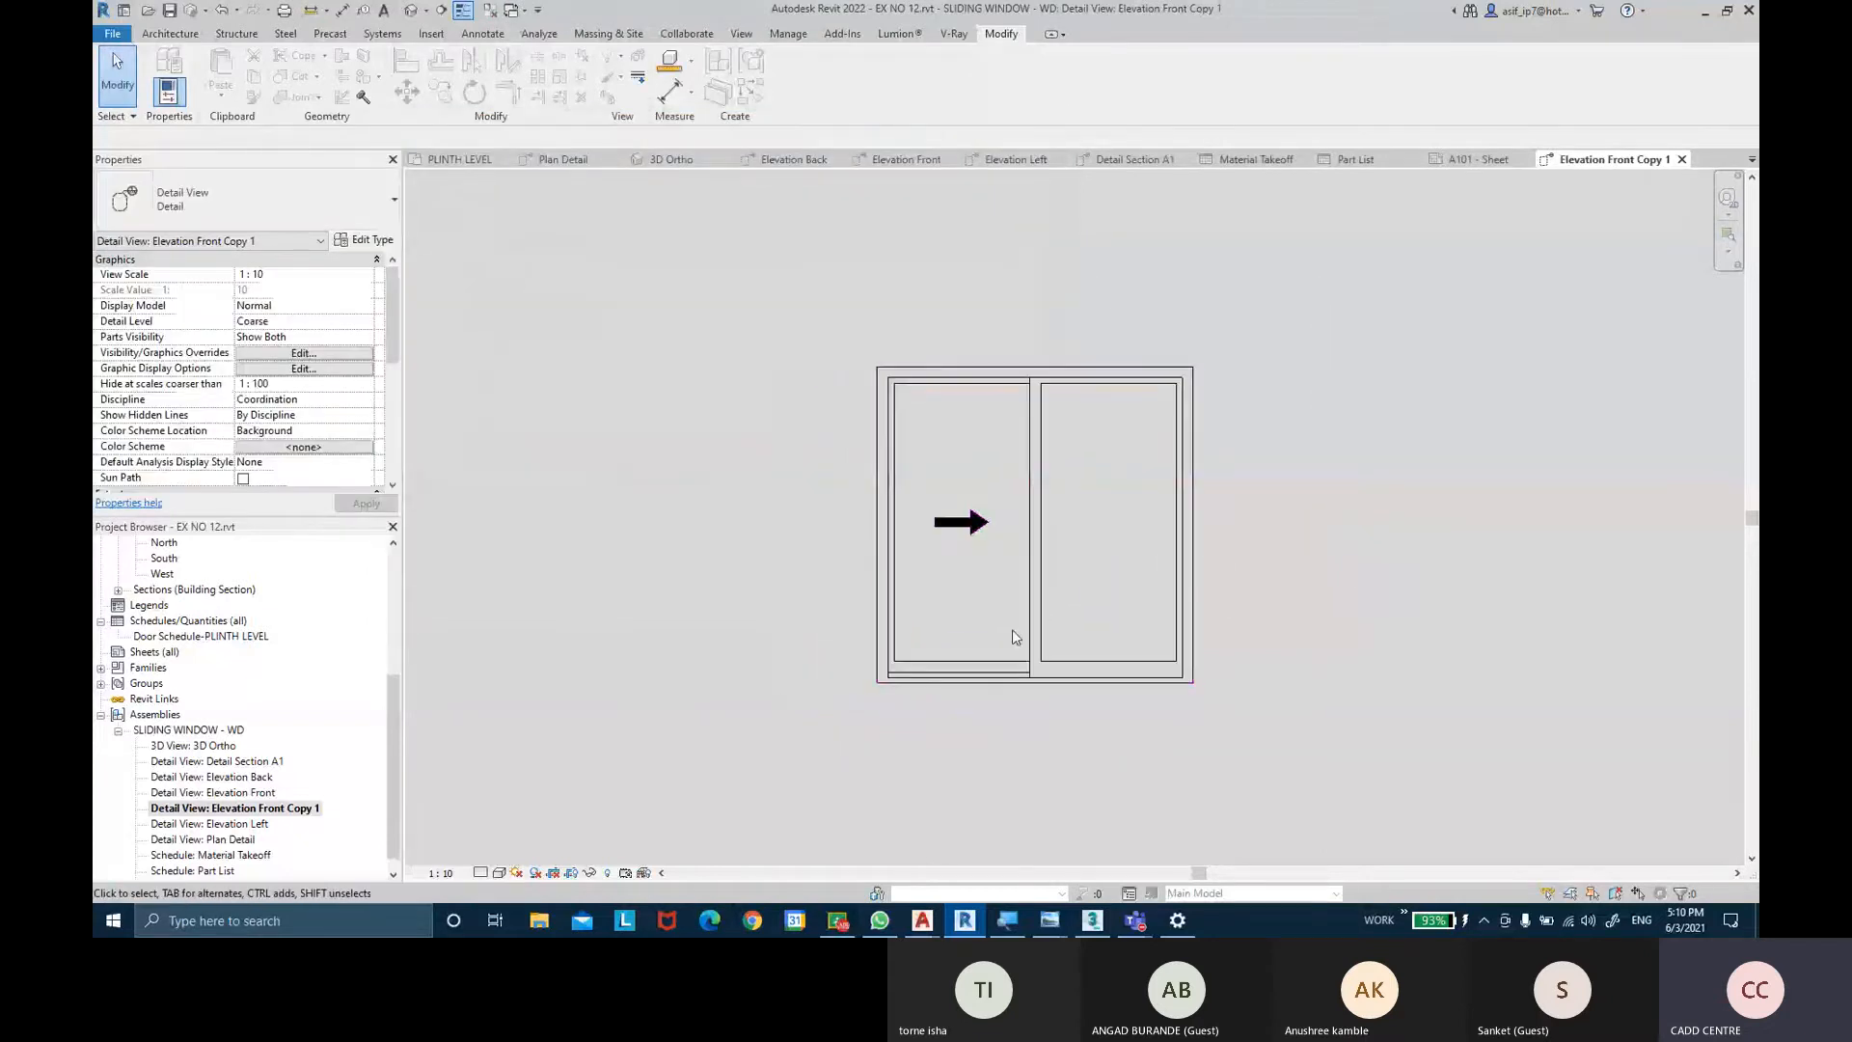
left_click(298, 811)
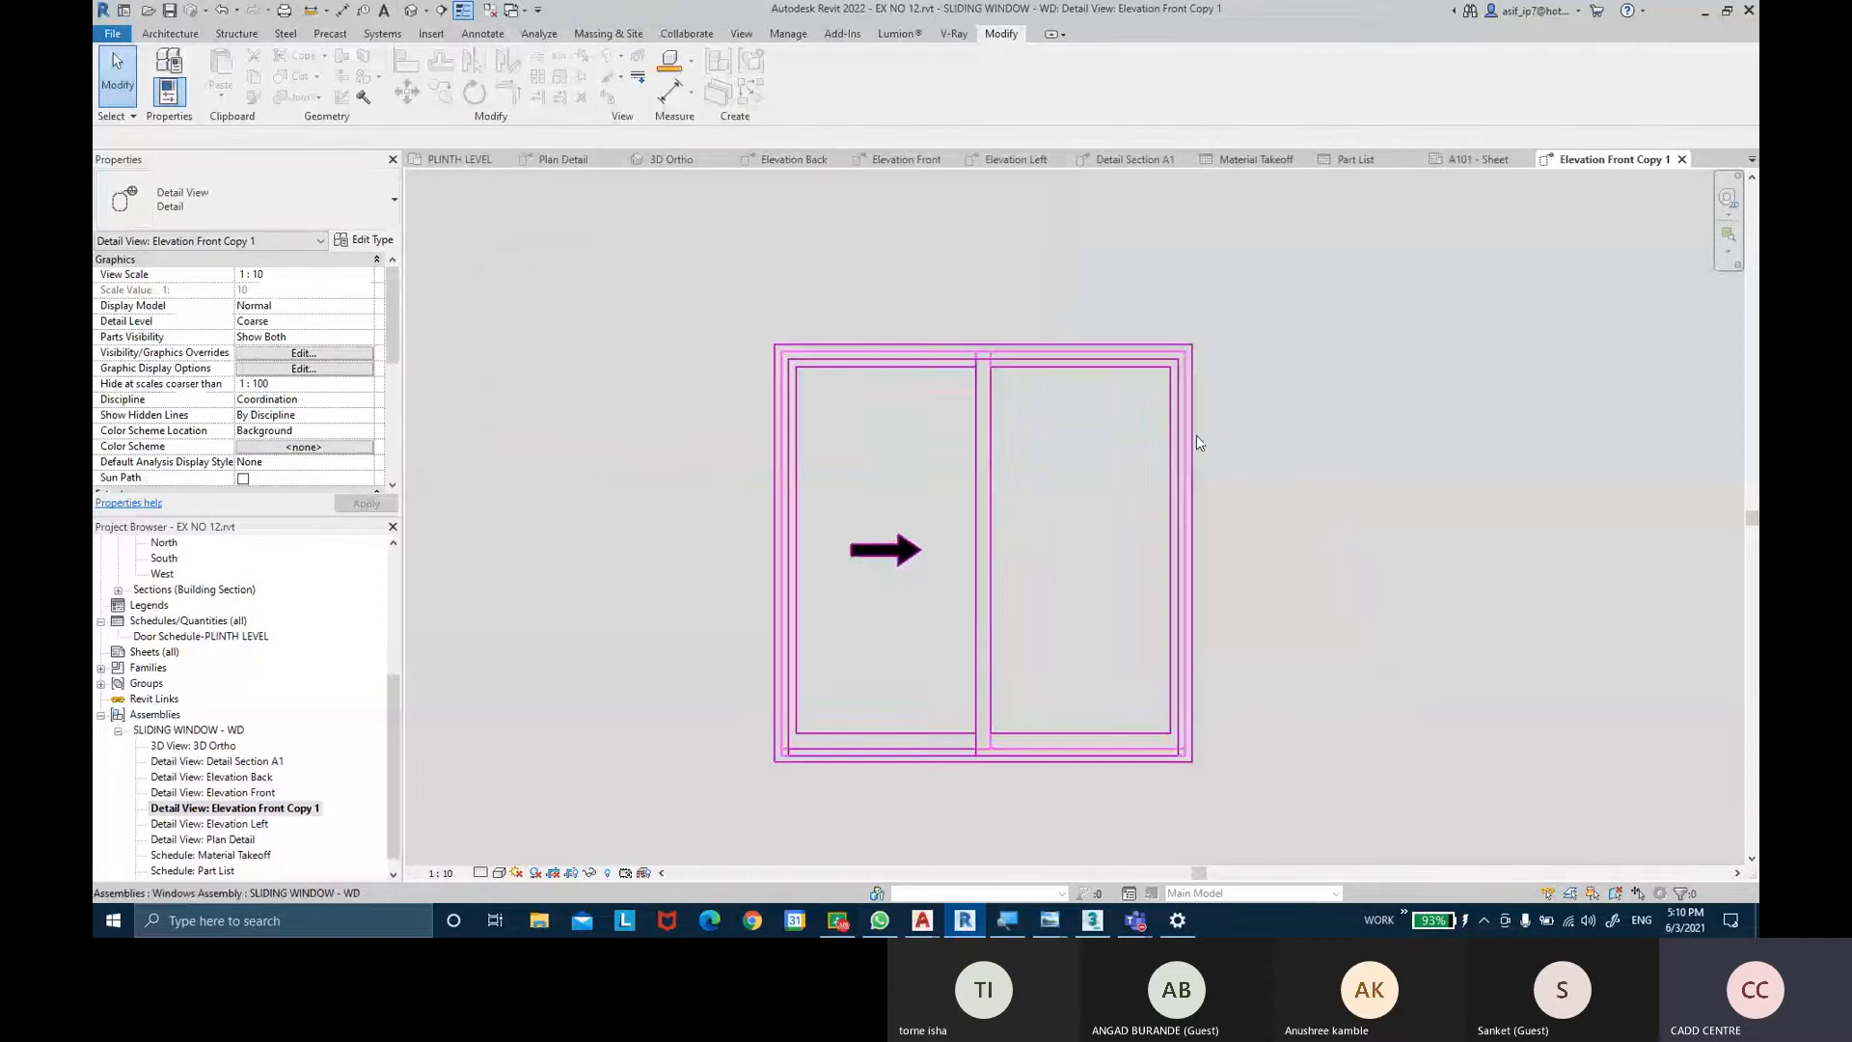
scroll(1205, 425, "up", 2)
middle_click_drag(1152, 473, 1093, 419)
left_click(1052, 425)
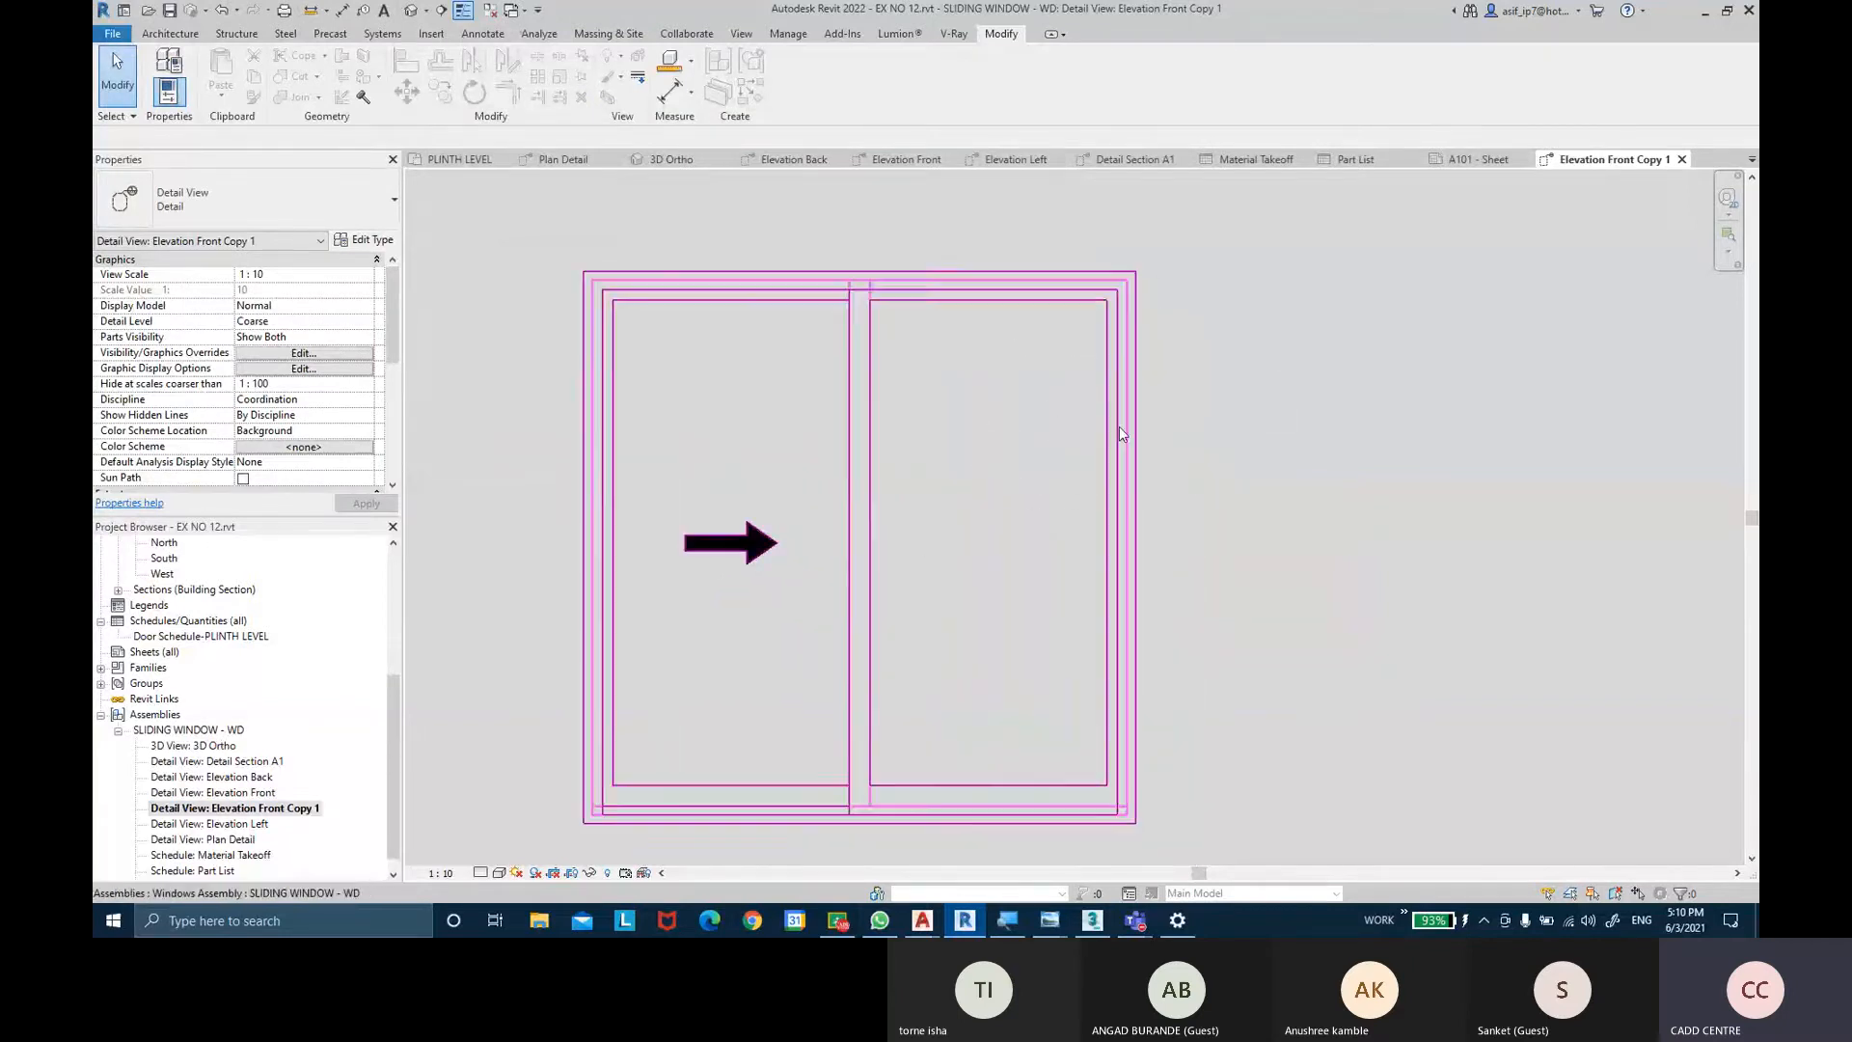
Place a text note with a two-segment leader pointing at the right glass pane in Elevation Front Copy 1.
left_click(474, 39)
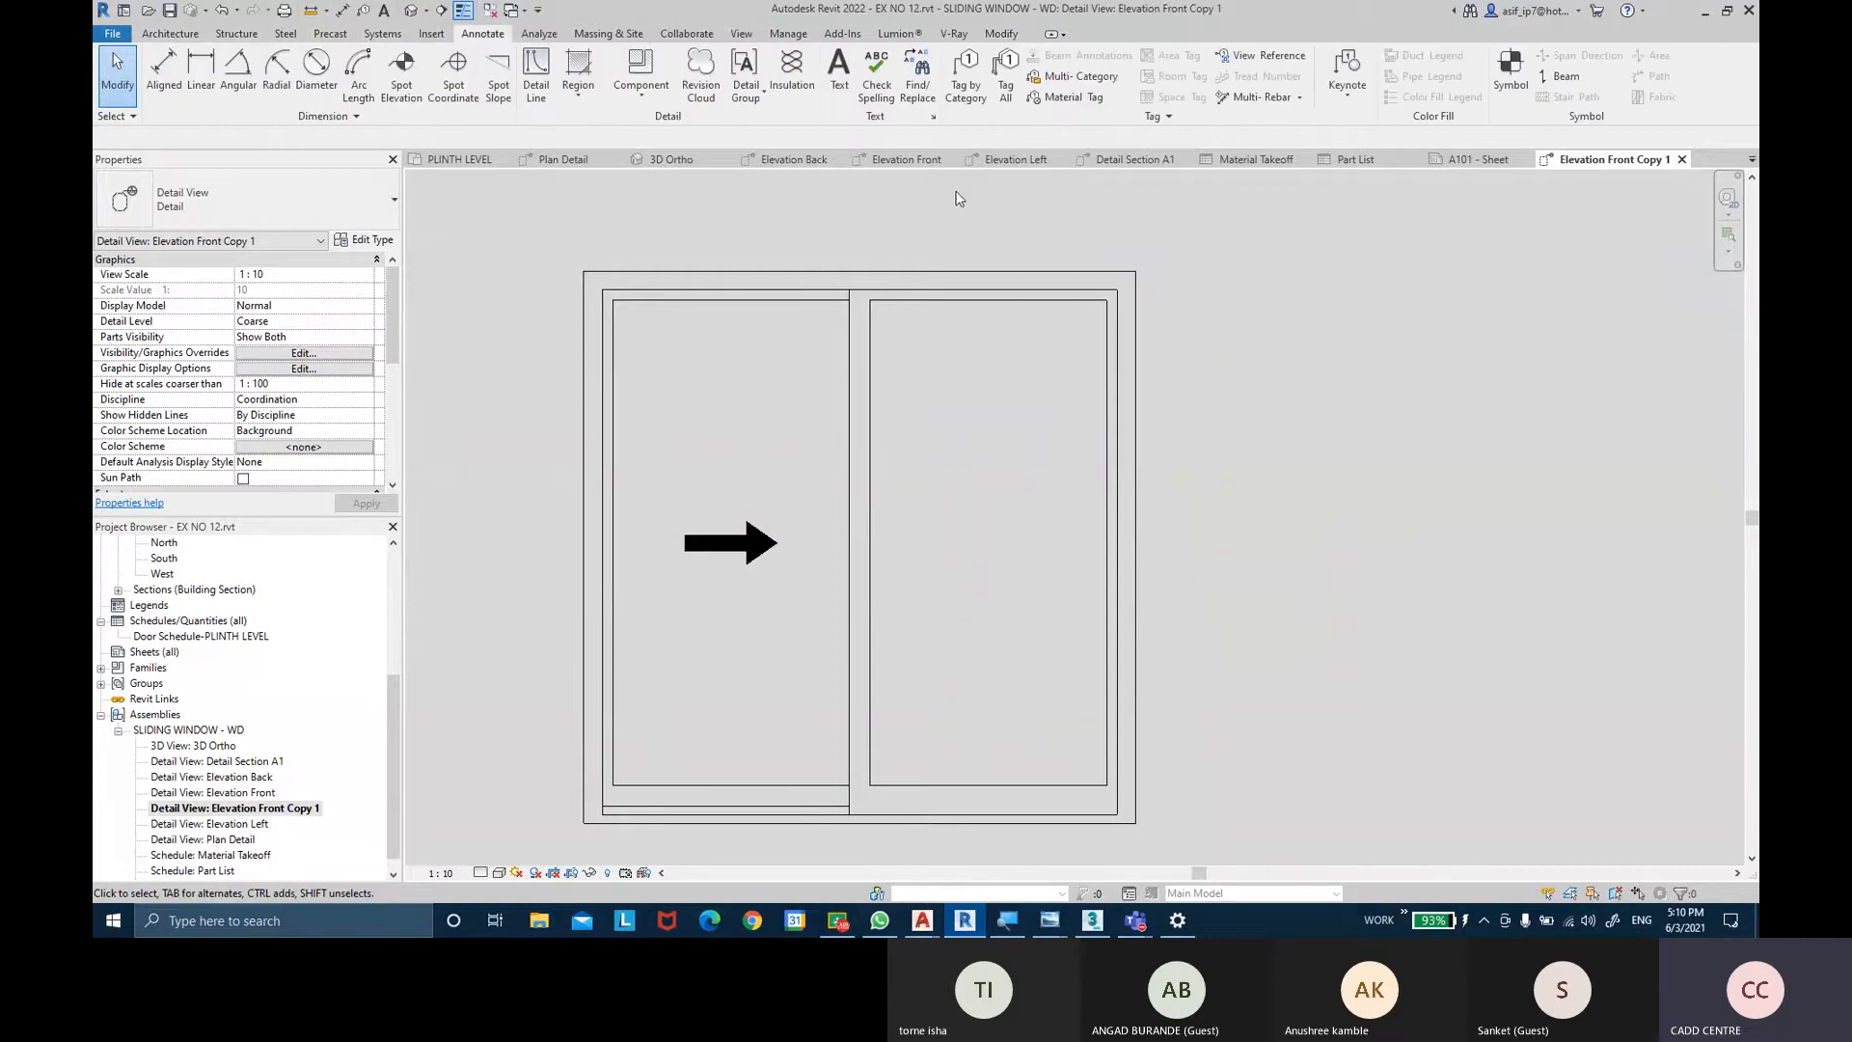
left_click(835, 111)
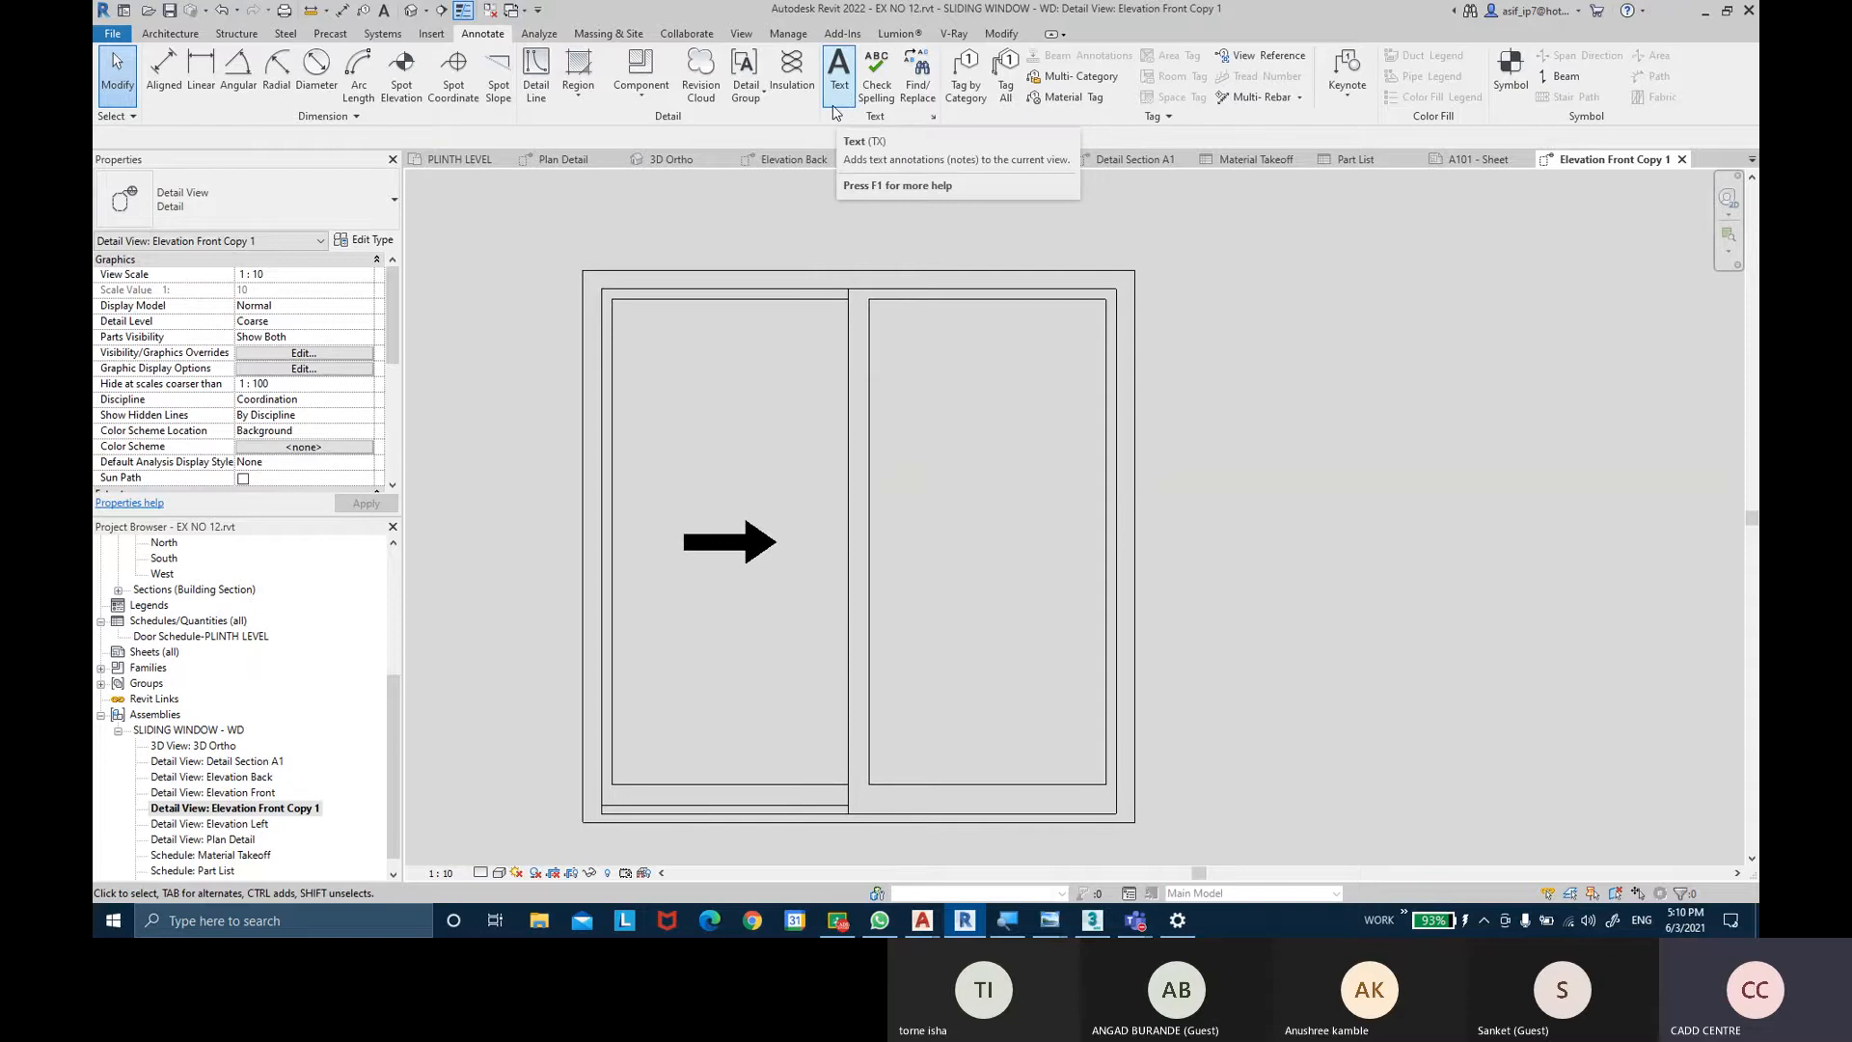
left_click(835, 108)
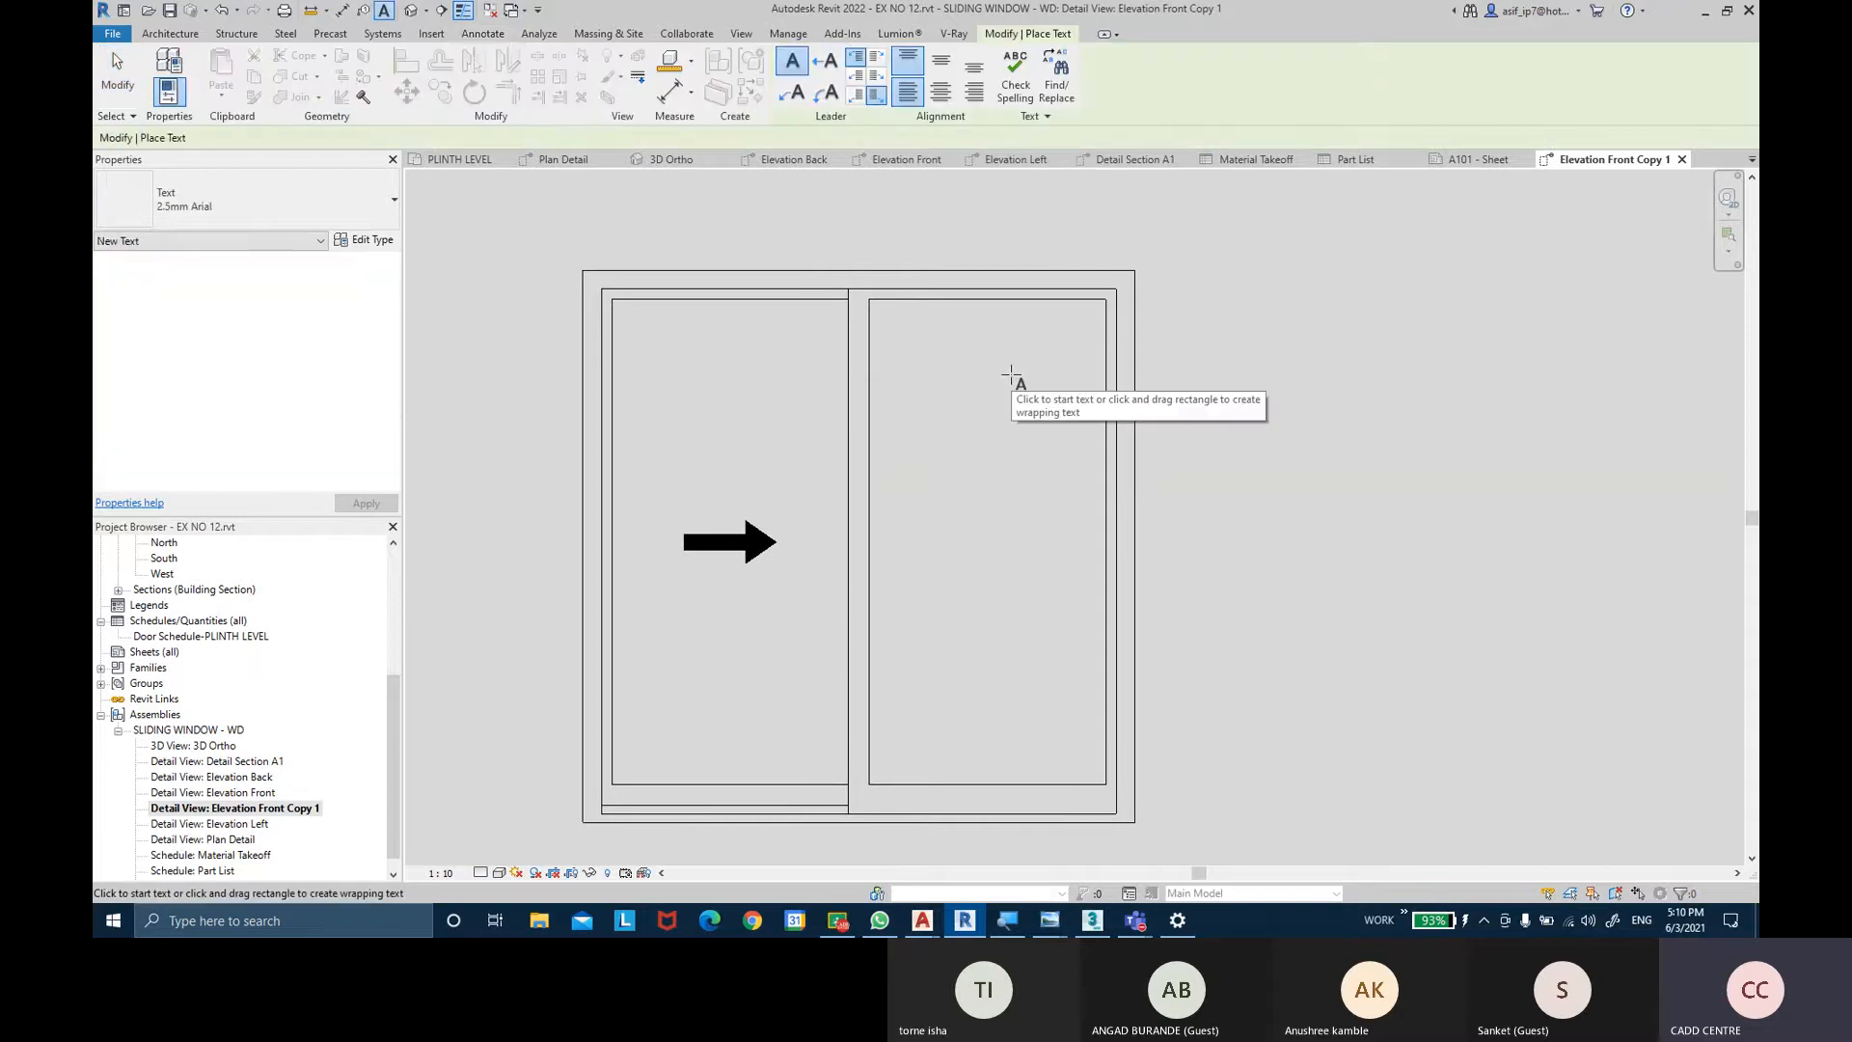
left_click(792, 92)
middle_click_drag(1046, 335, 997, 359)
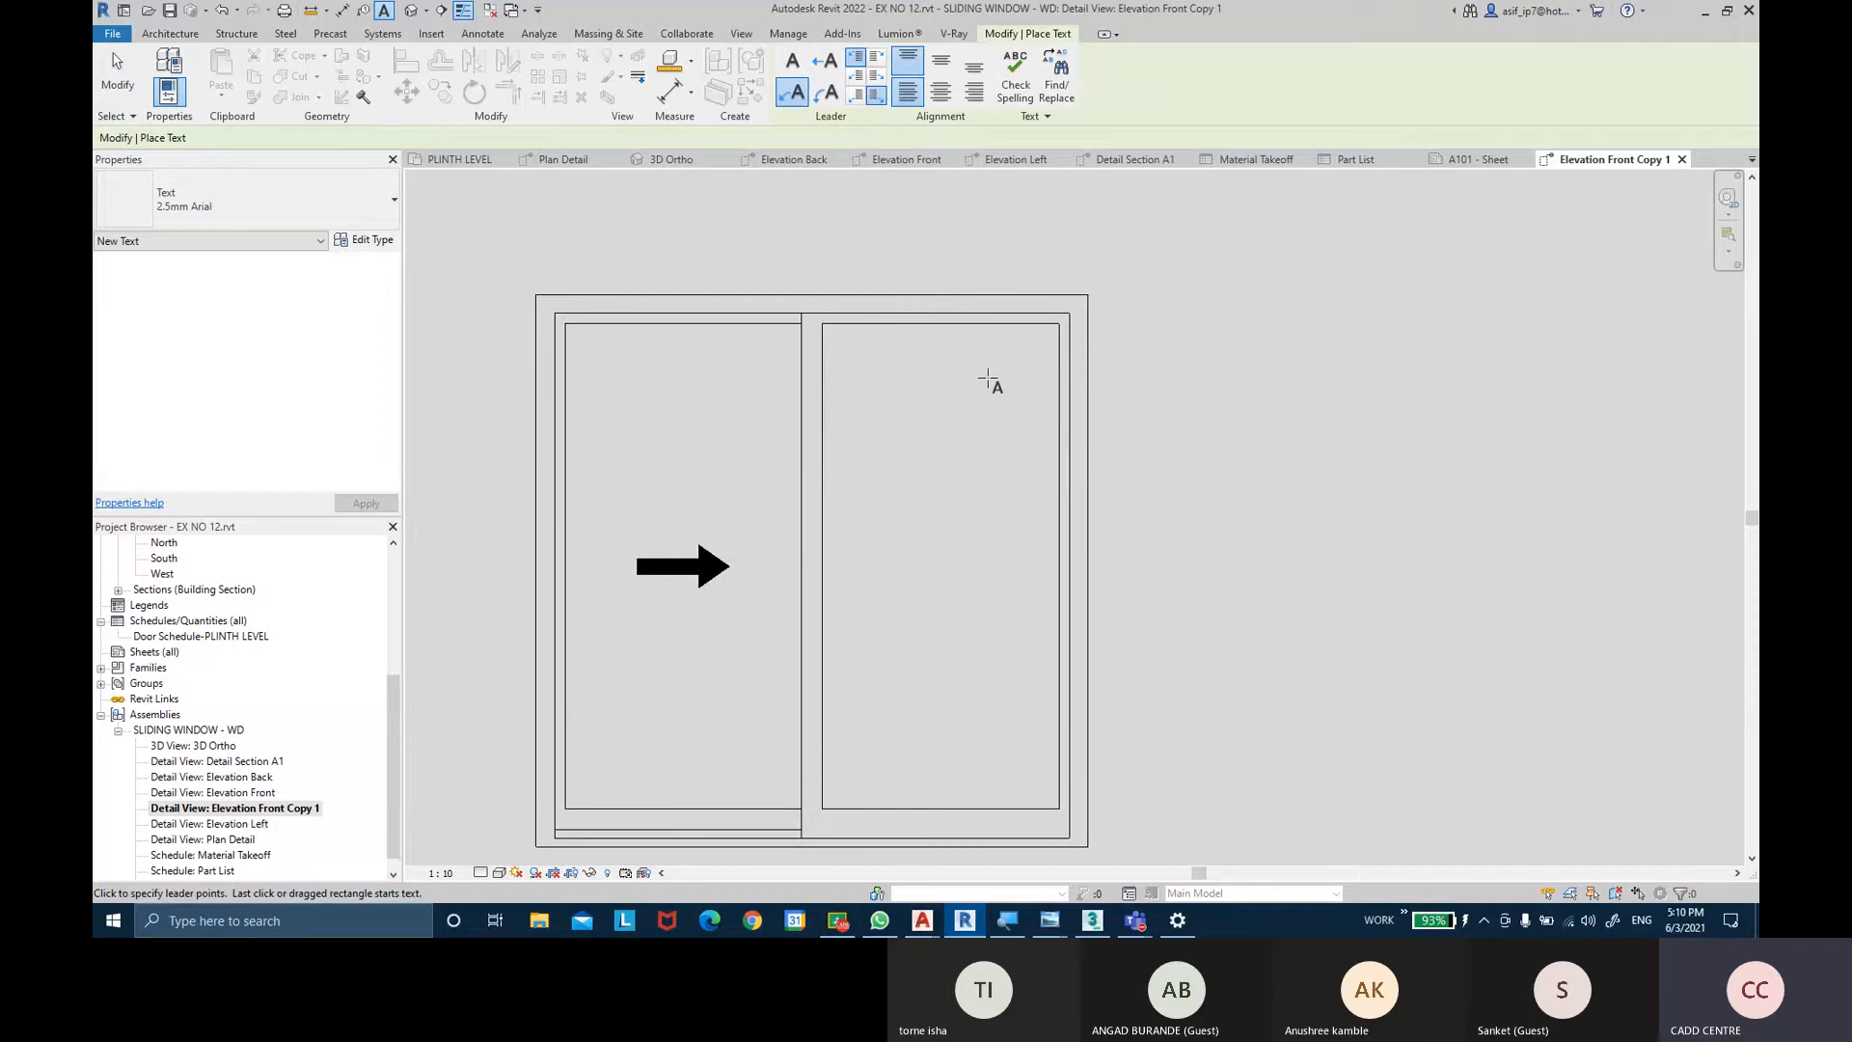
left_click(977, 396)
left_click(1114, 341)
left_click(1141, 342)
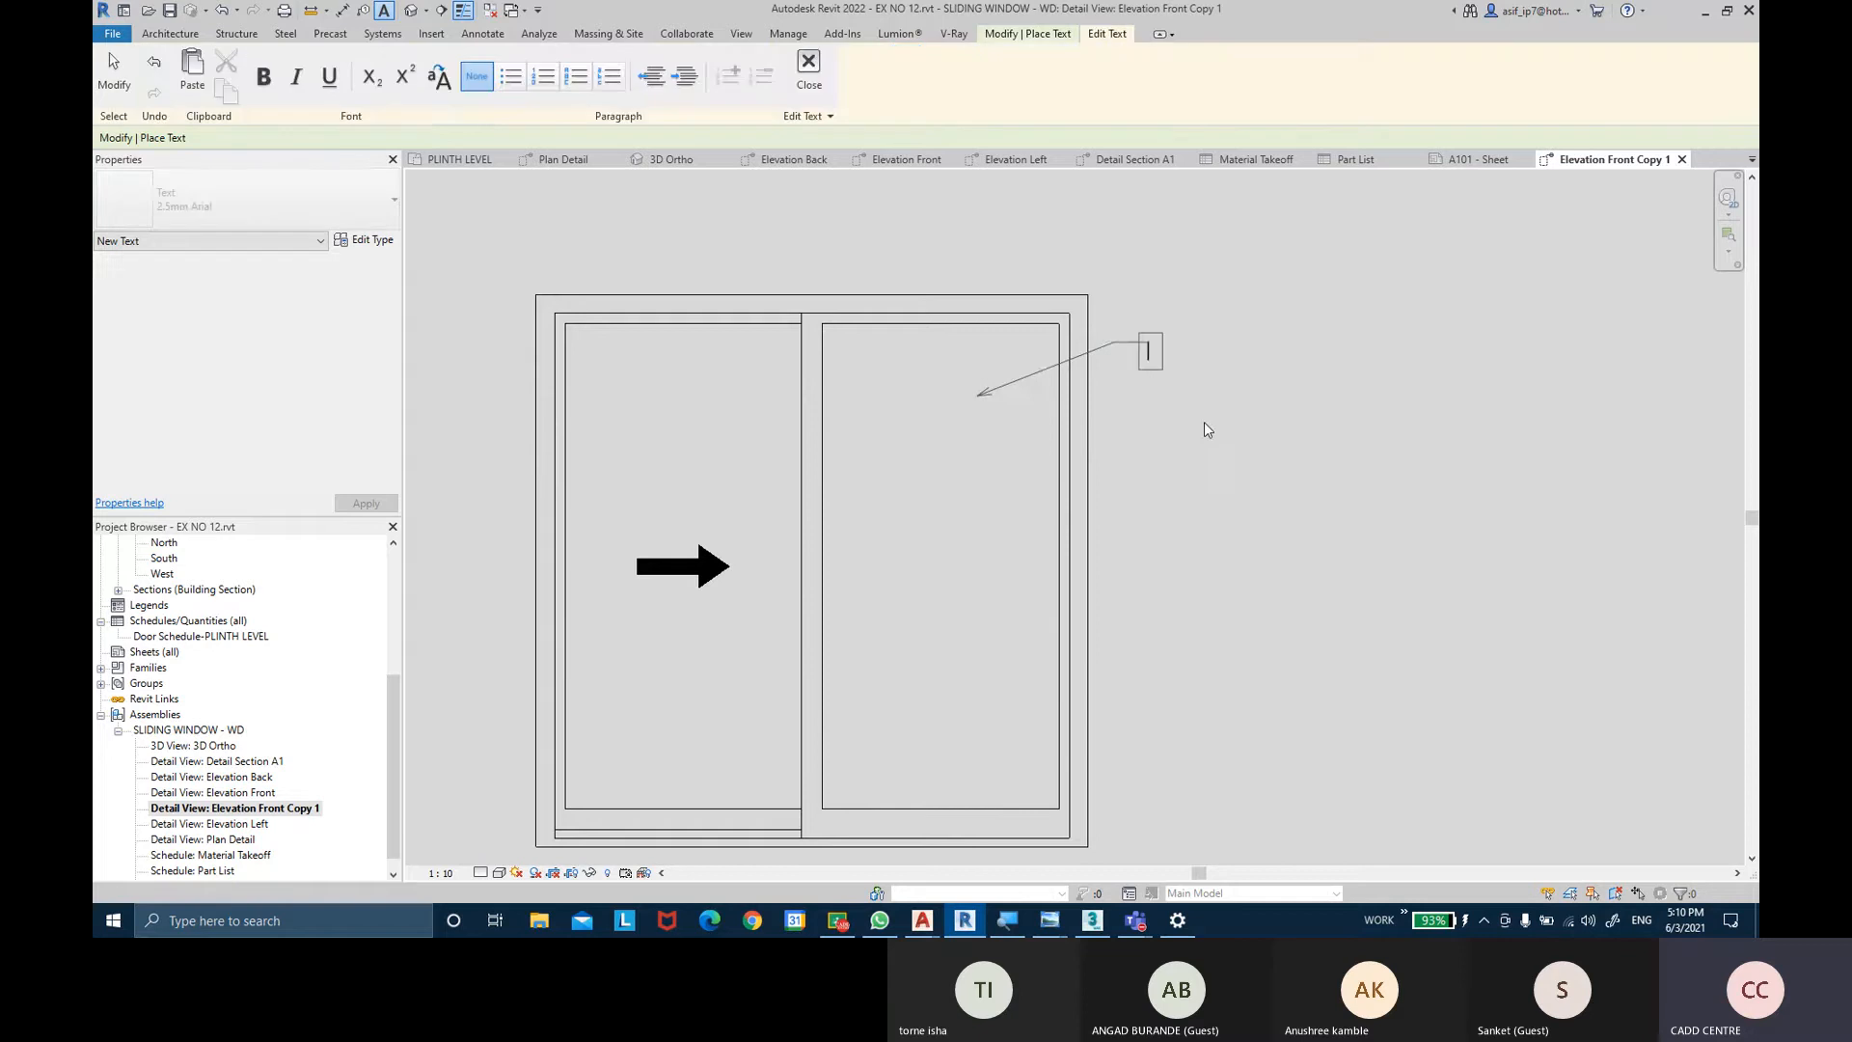
Enter 12MM CLEAR GLASS as the text of the glass pane's leader note.
type("12MM")
type(" GLASS")
key("BackSpace")
key("BackSpace")
key("BackSpace")
key("BackSpace")
key("BackSpace")
key("BackSpace")
type("CLEAR")
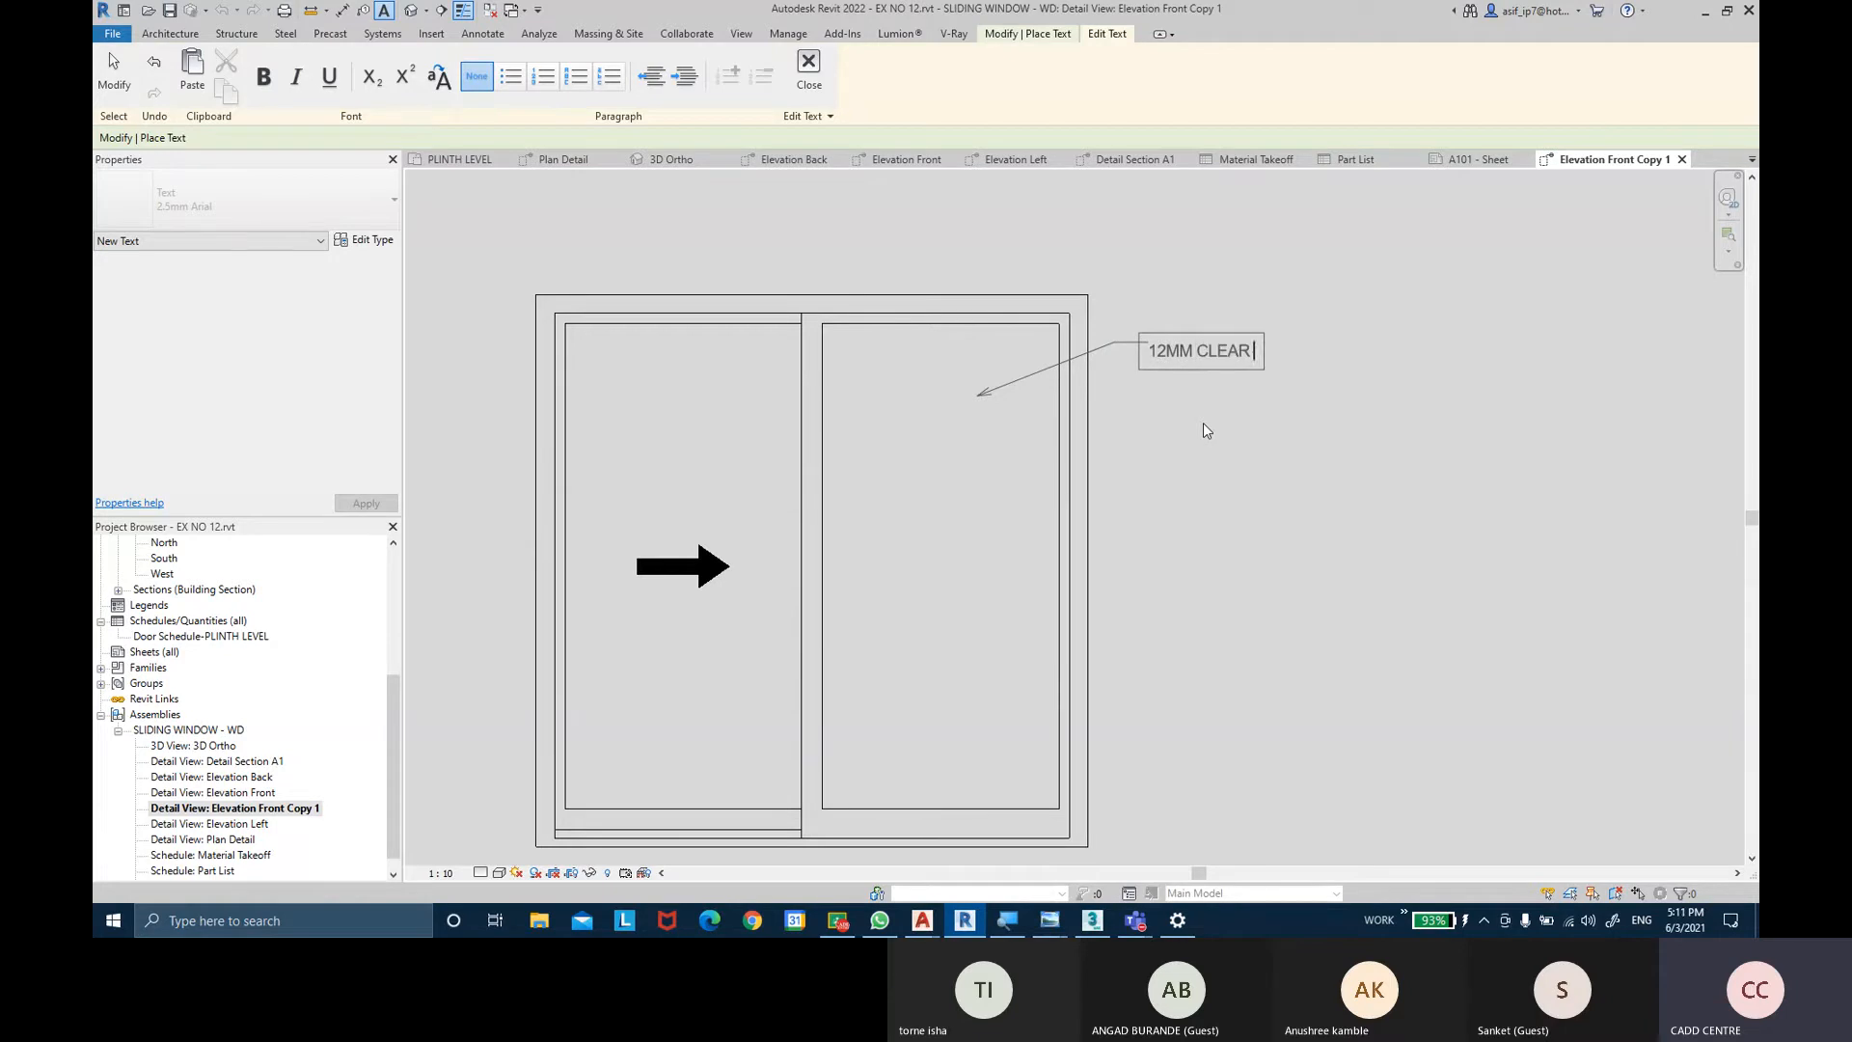
type(" GLASS")
left_click(808, 67)
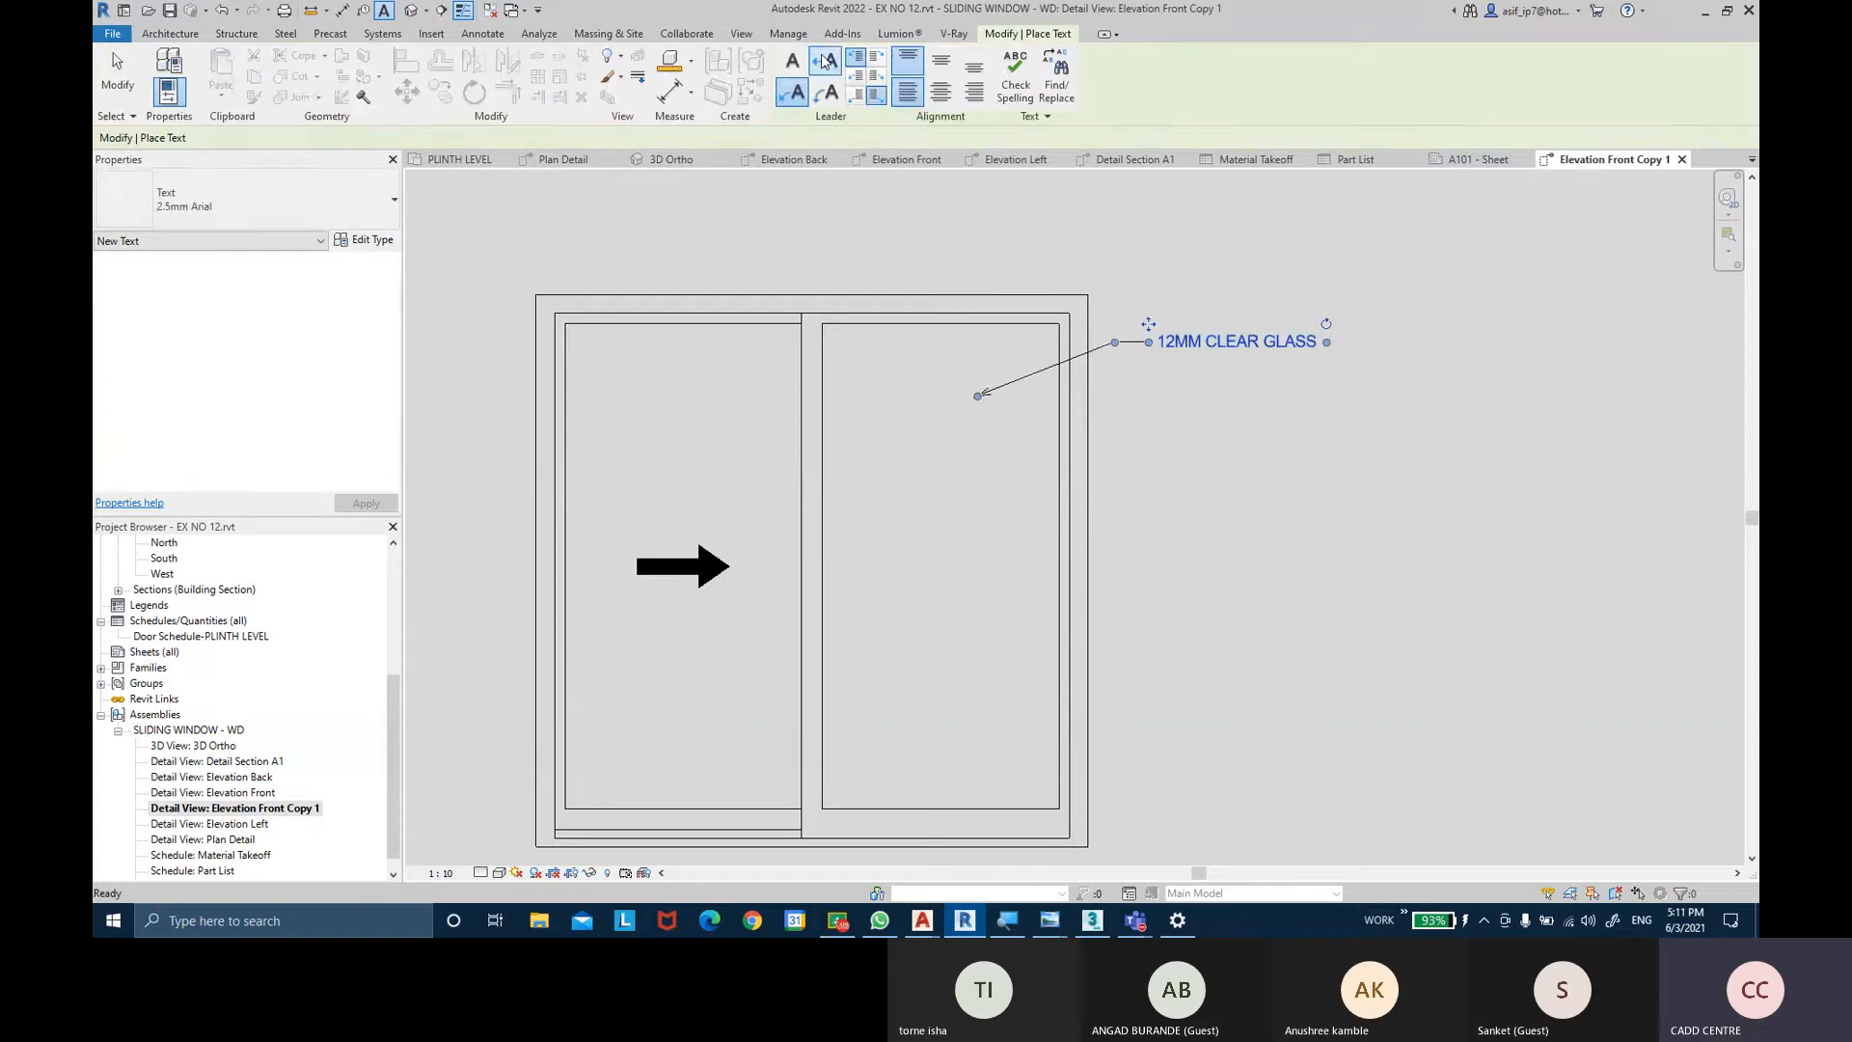
Add a leader note reading 30MM ALUMIUMN PANEL that points to the right sash frame, below the glass note.
scroll(1244, 444, "up", 4)
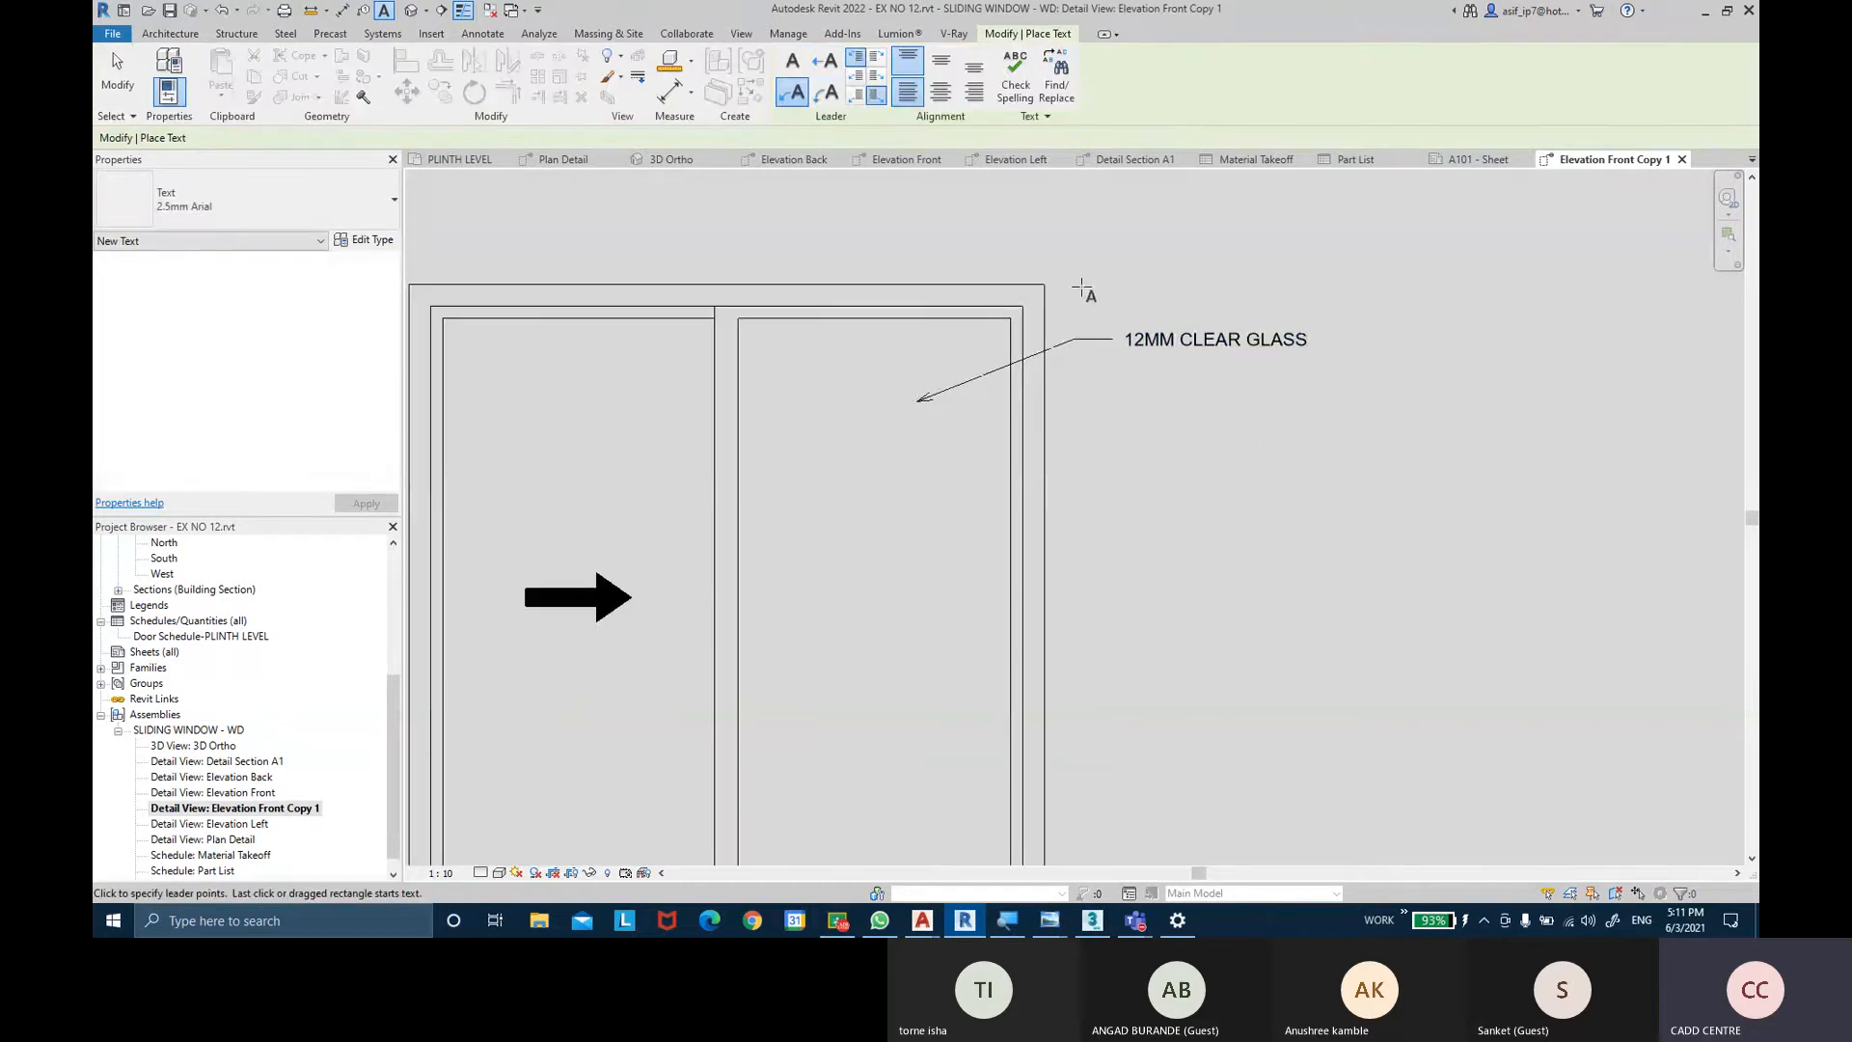
scroll(1049, 301, "down", 1)
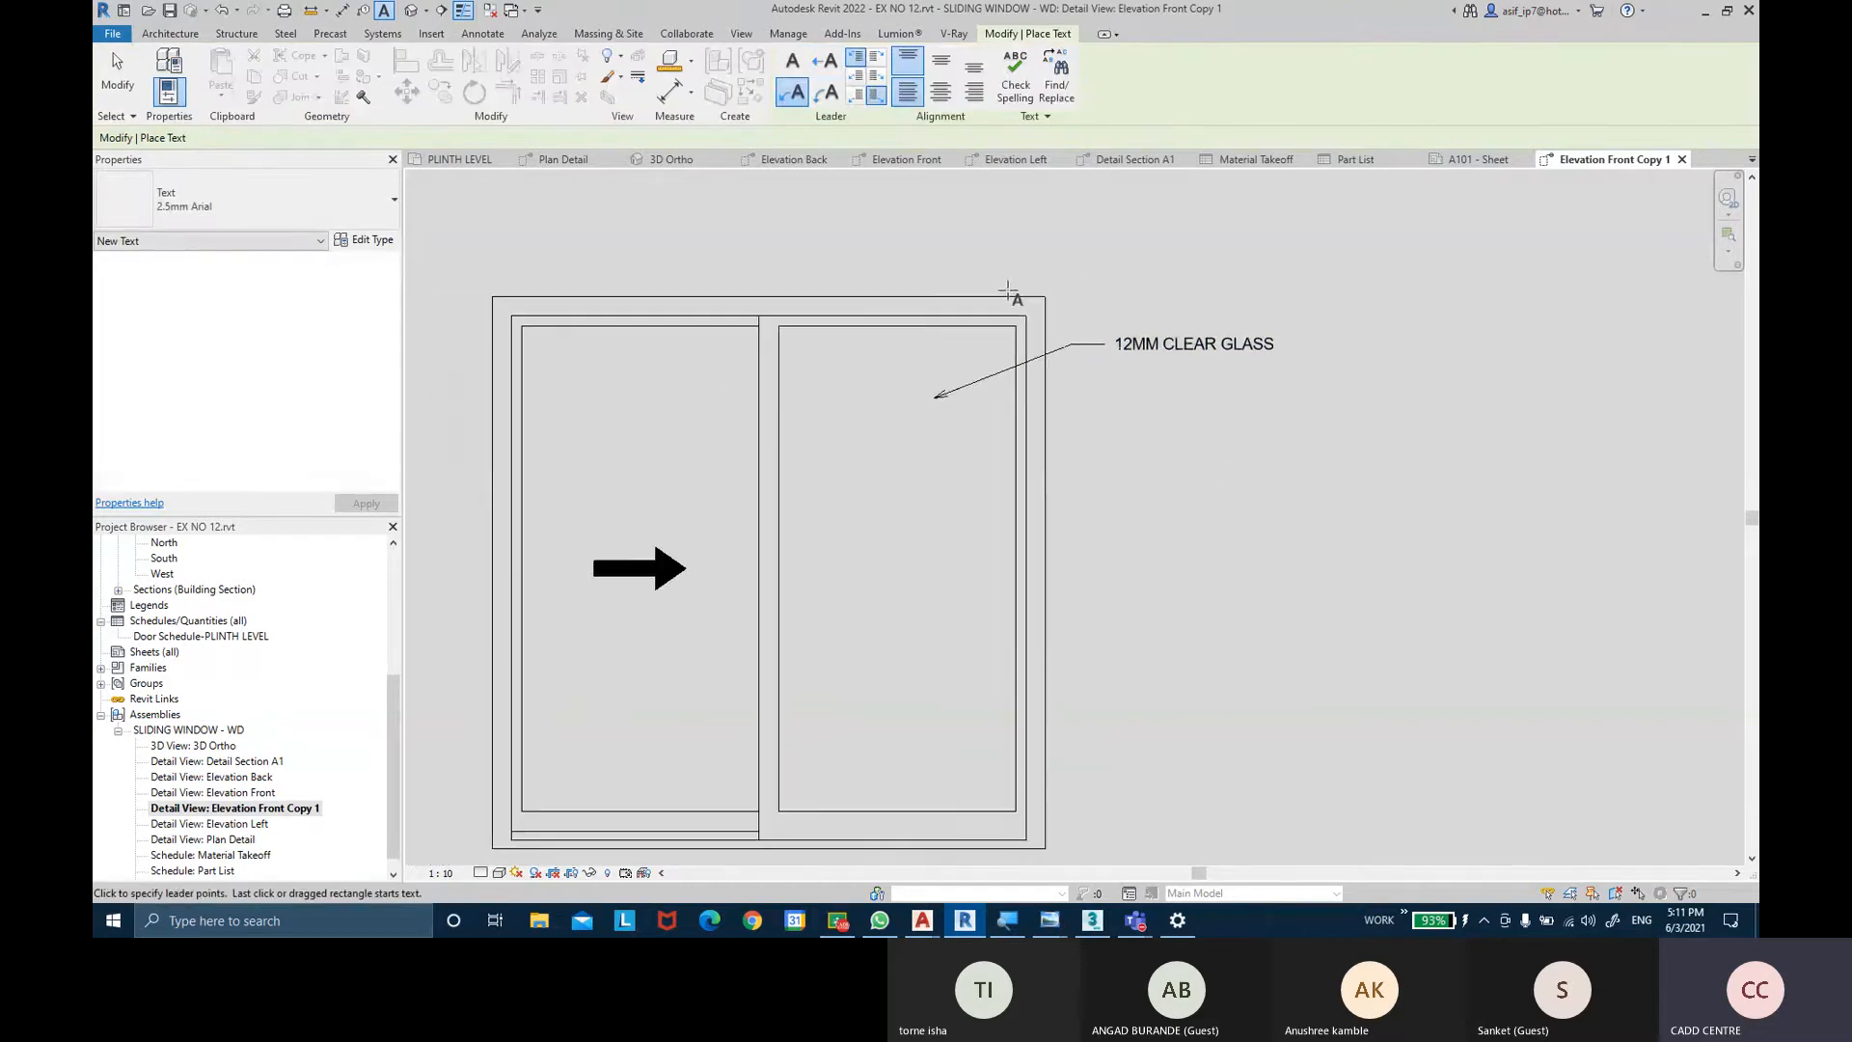
left_click(1019, 439)
left_click(1068, 409)
left_click(1108, 414)
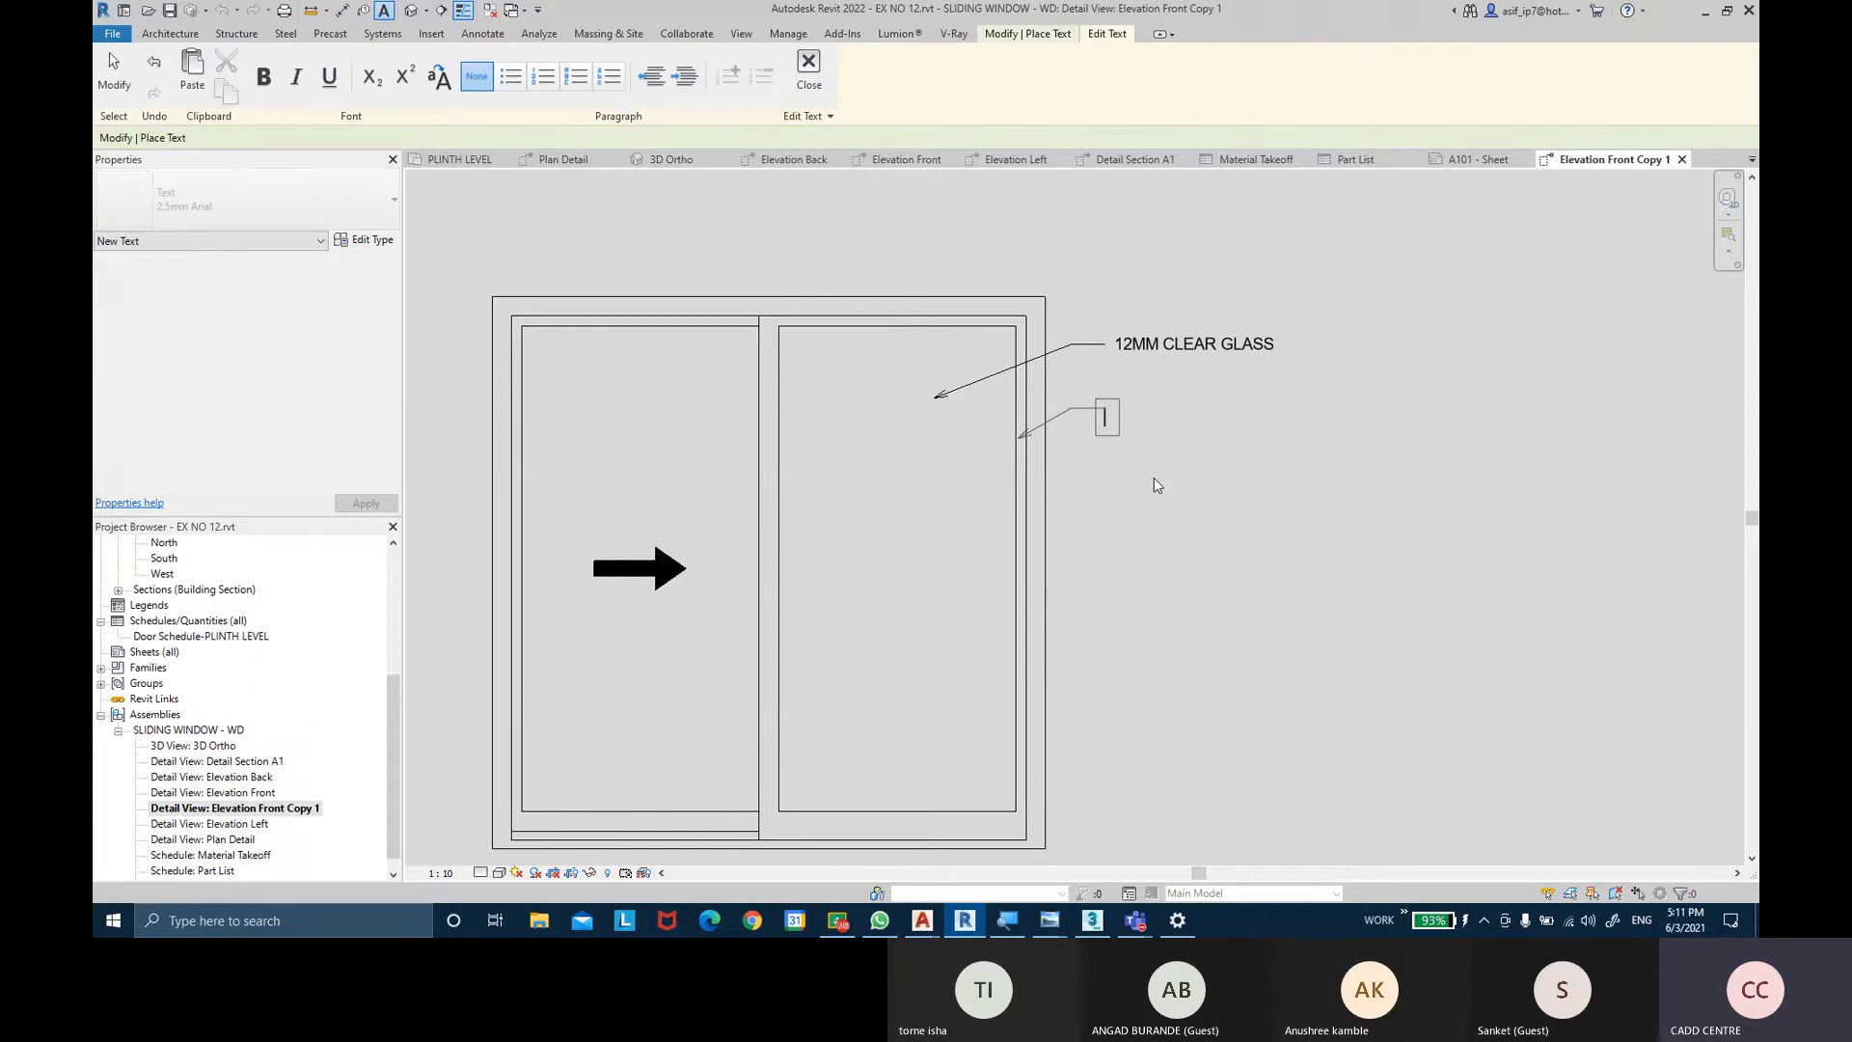
type("30MM ALUMIUM")
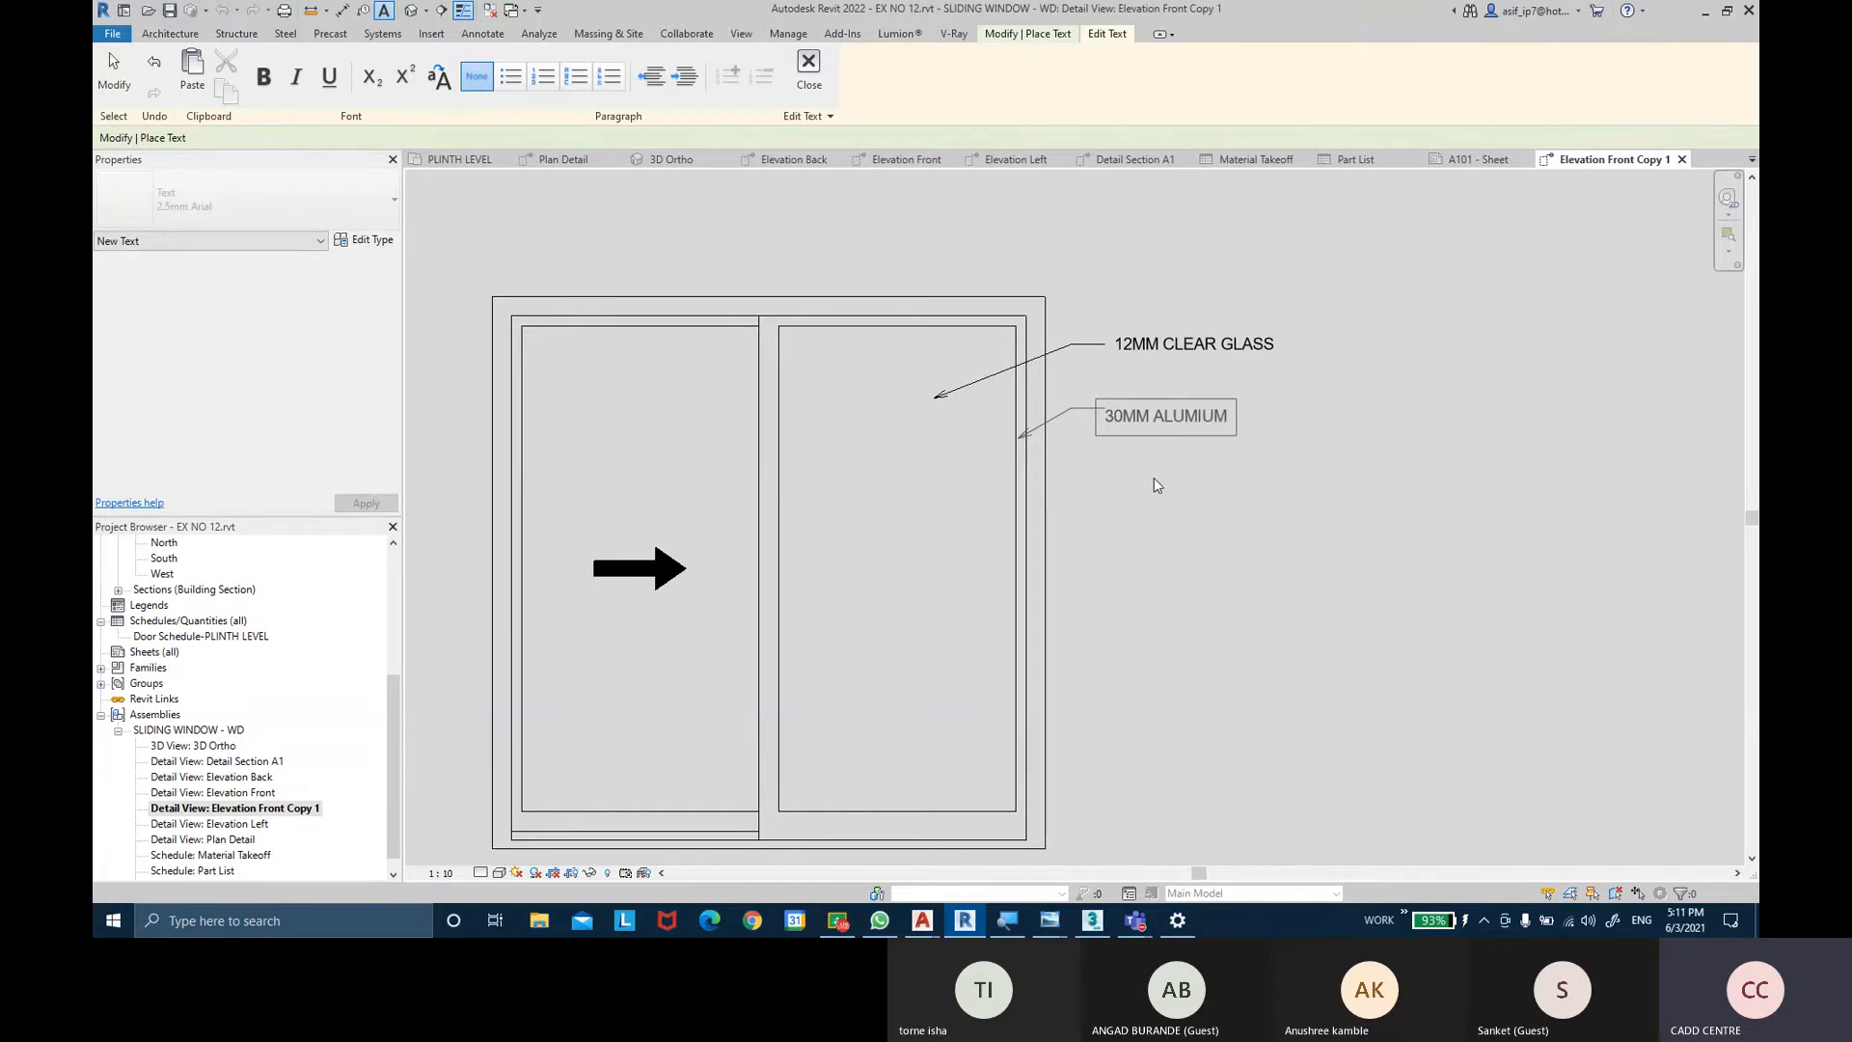
key("BackSpace")
type("MN PANEL")
left_click(809, 66)
Add a leader note reading 50MM ALUMIUM CHANNEL that points to the window's outer frame, below the panel note.
middle_click_drag(1221, 476, 1195, 452)
left_click(1010, 505)
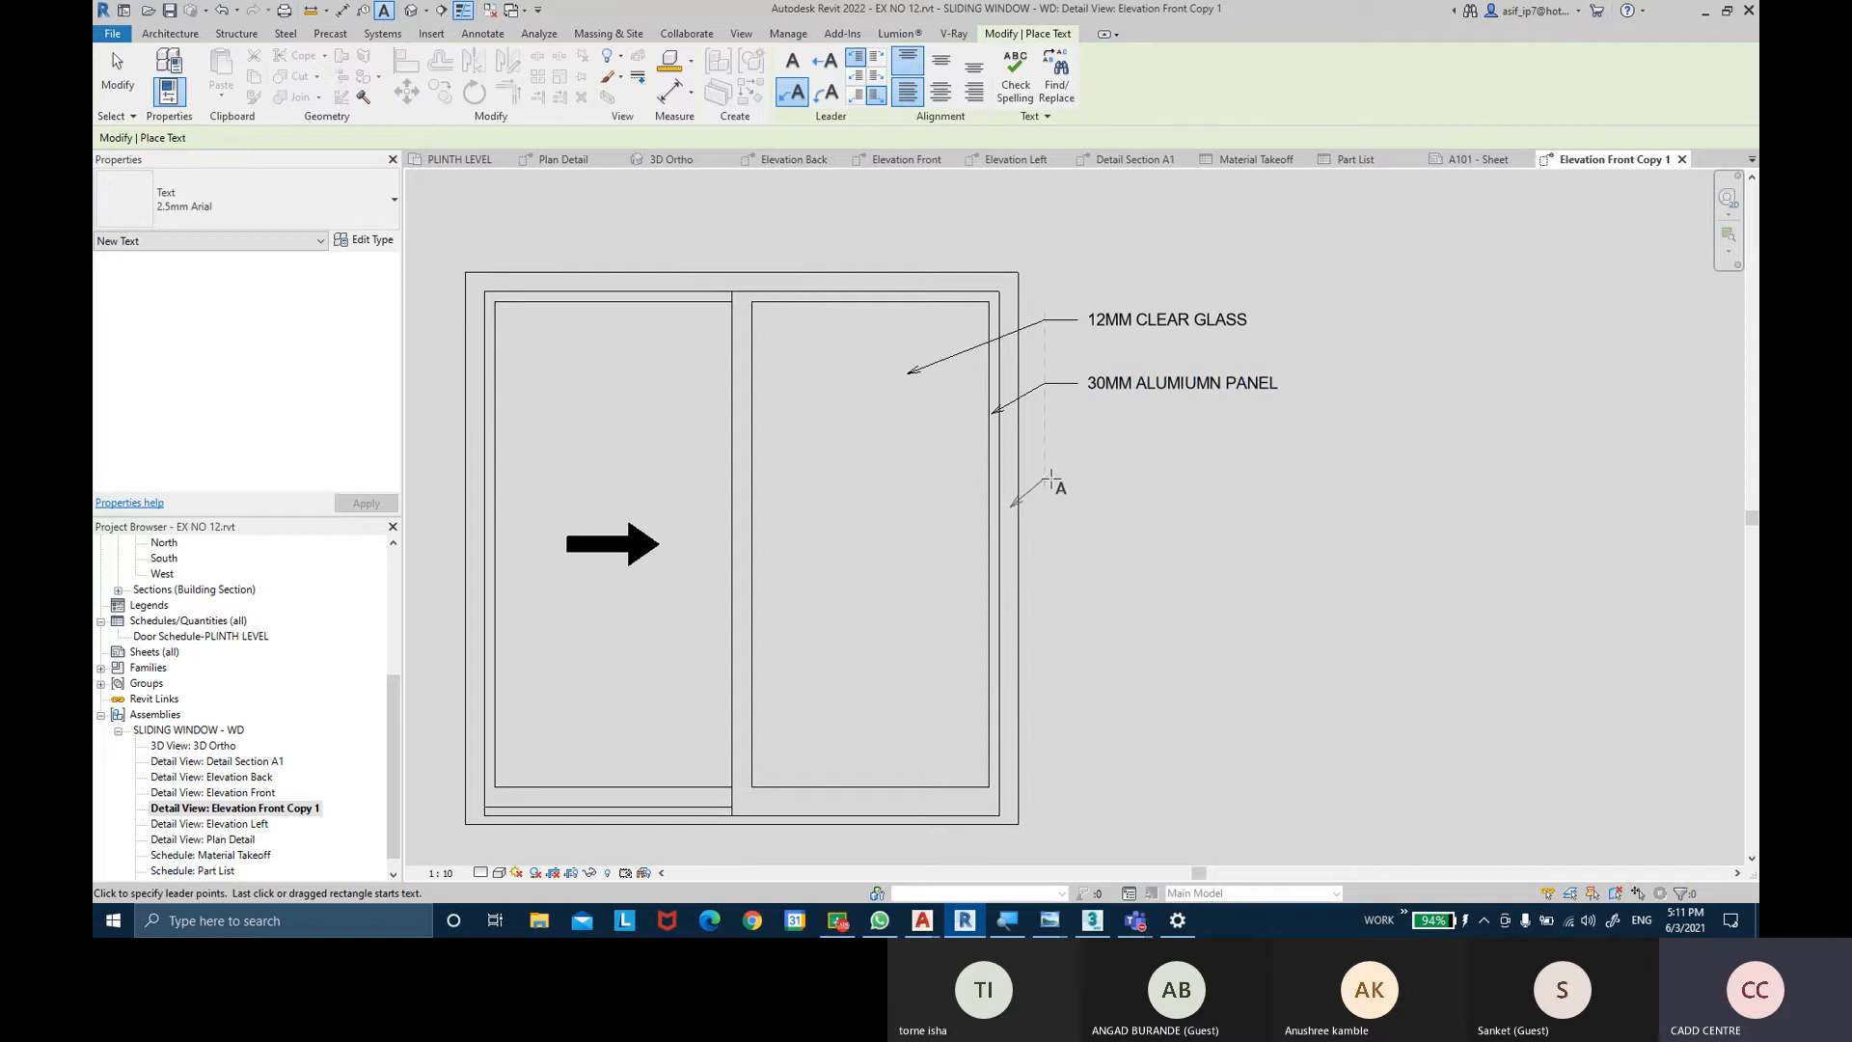
left_click(1076, 478)
type("50MM")
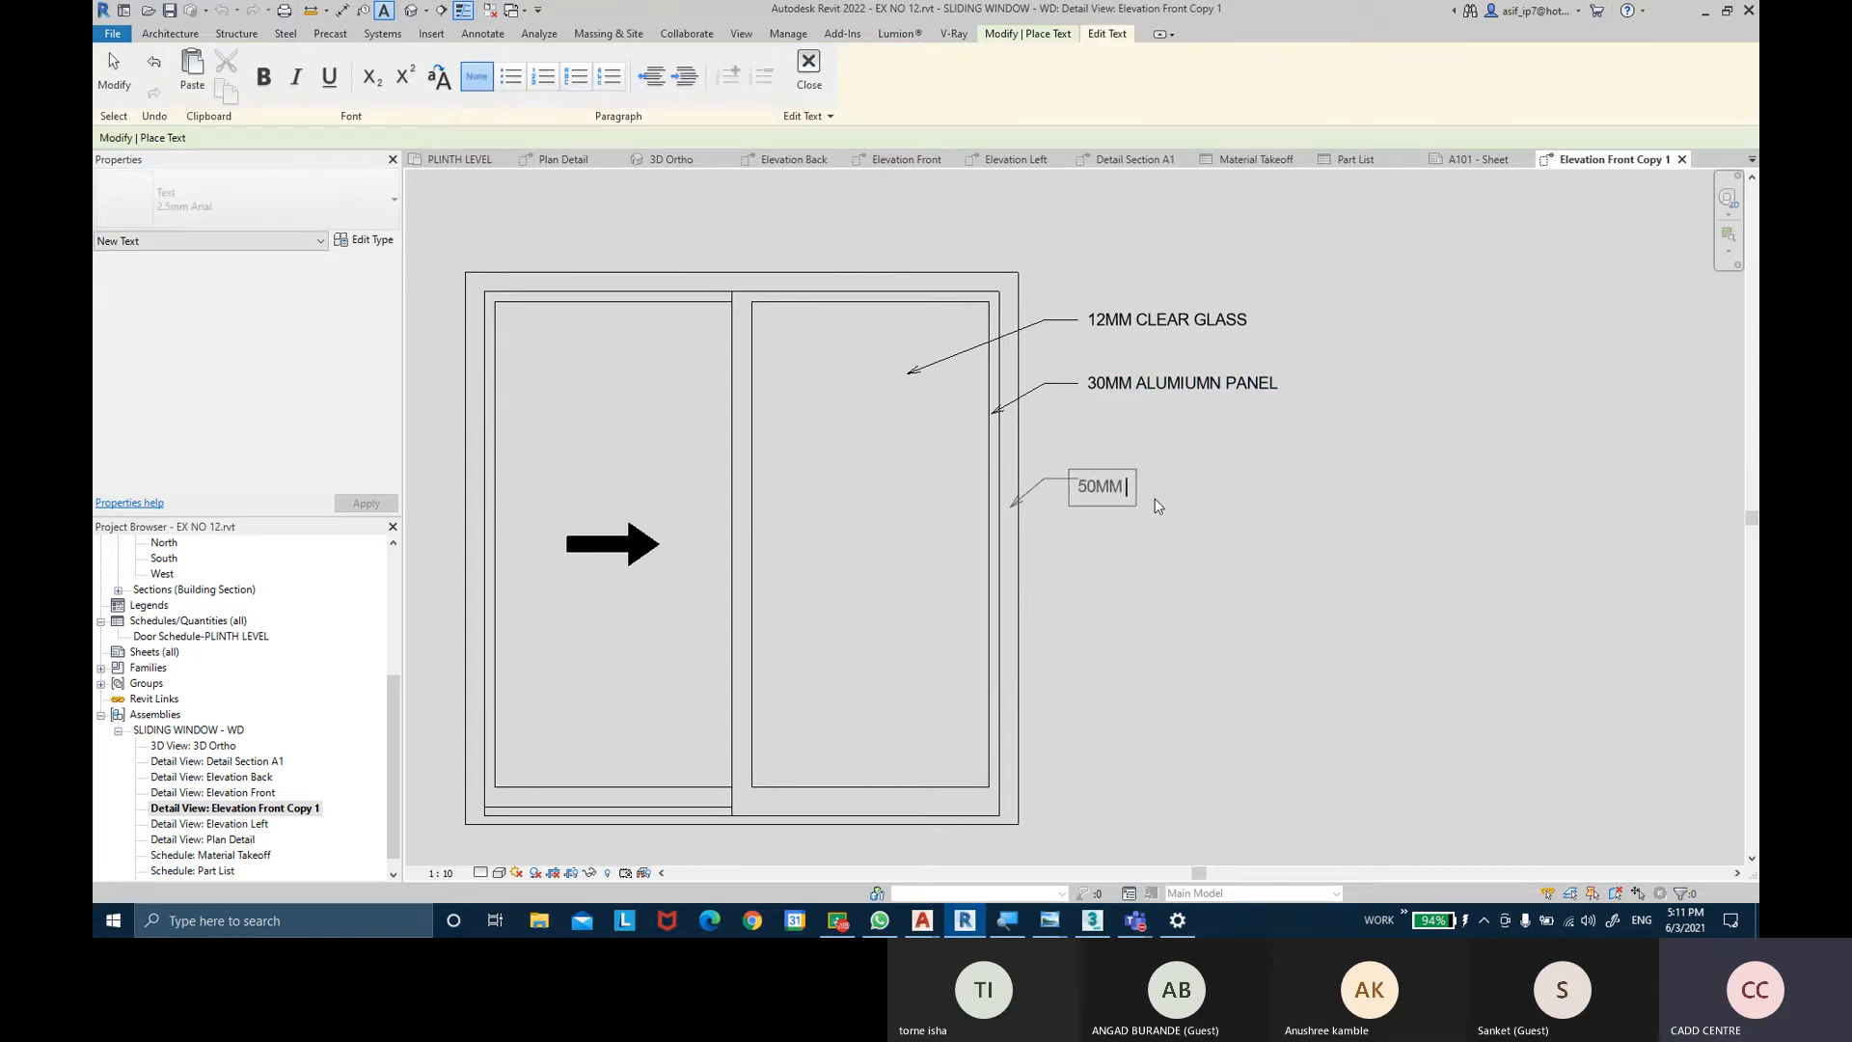
type(" ALUMIUM CHANNEL")
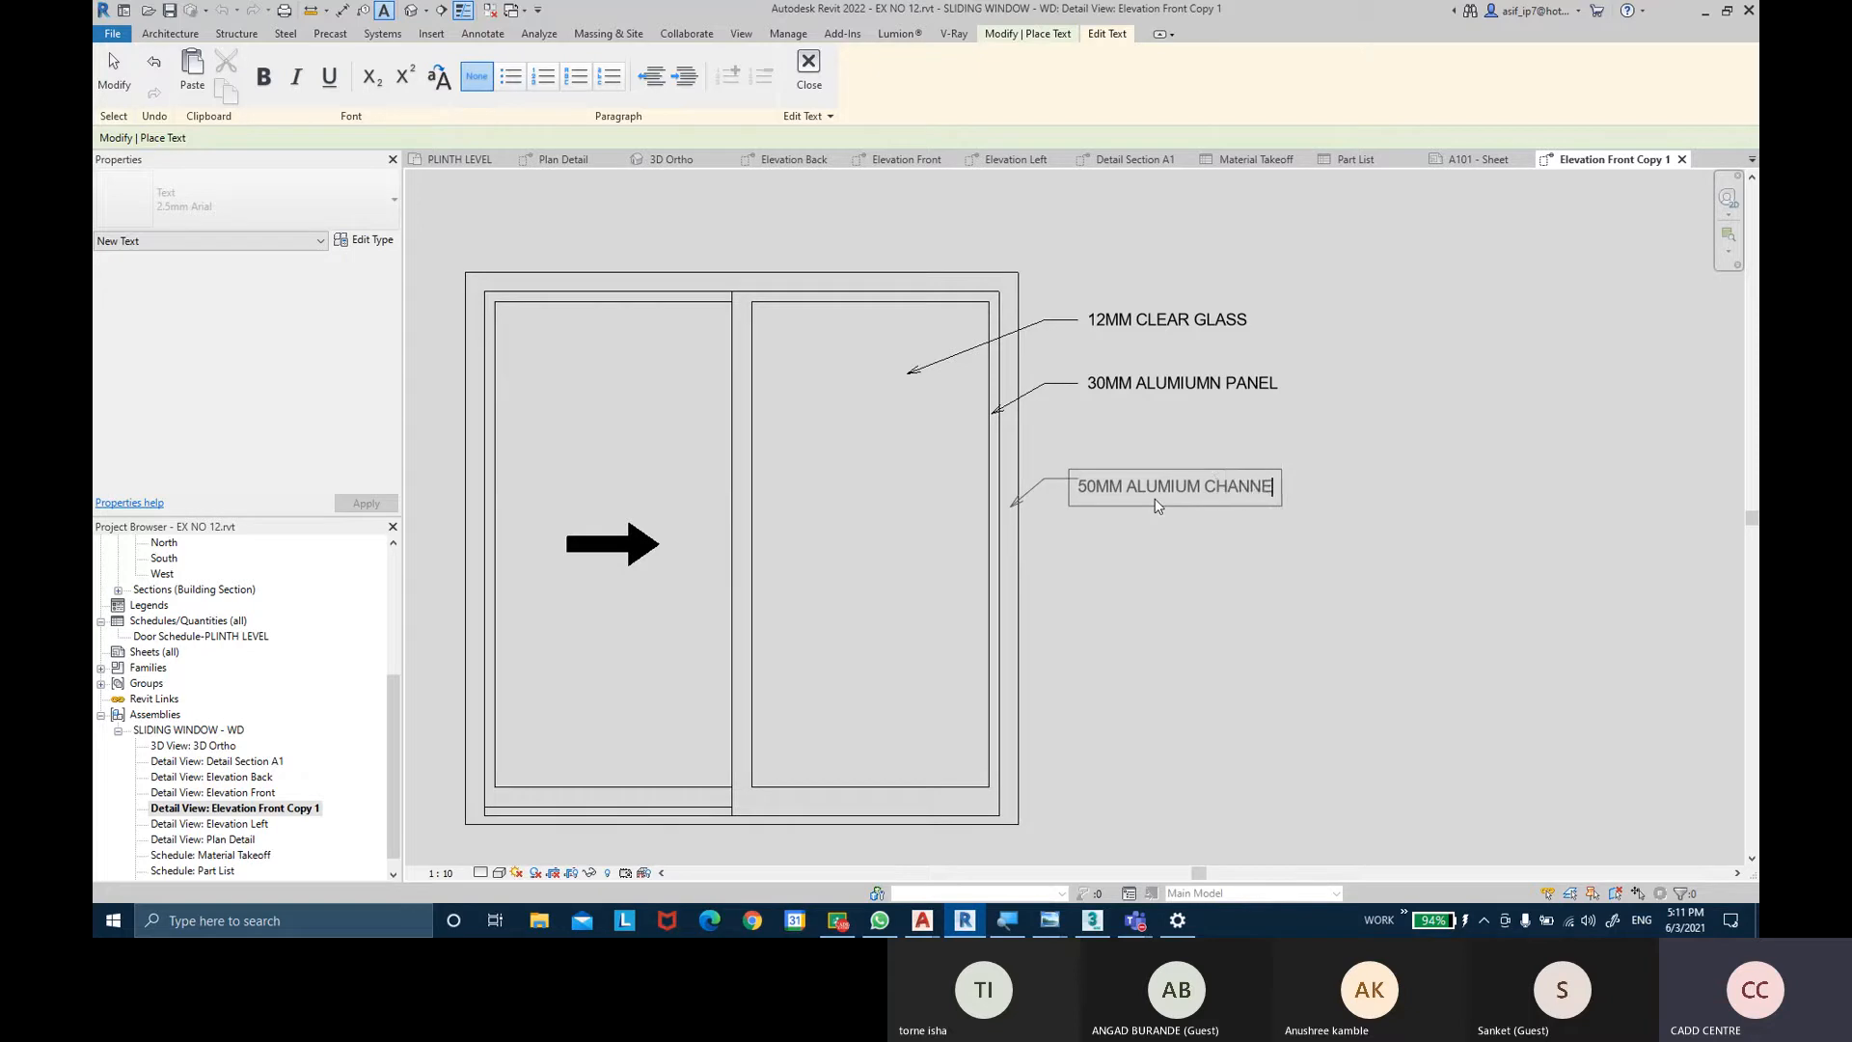
left_click(1186, 521)
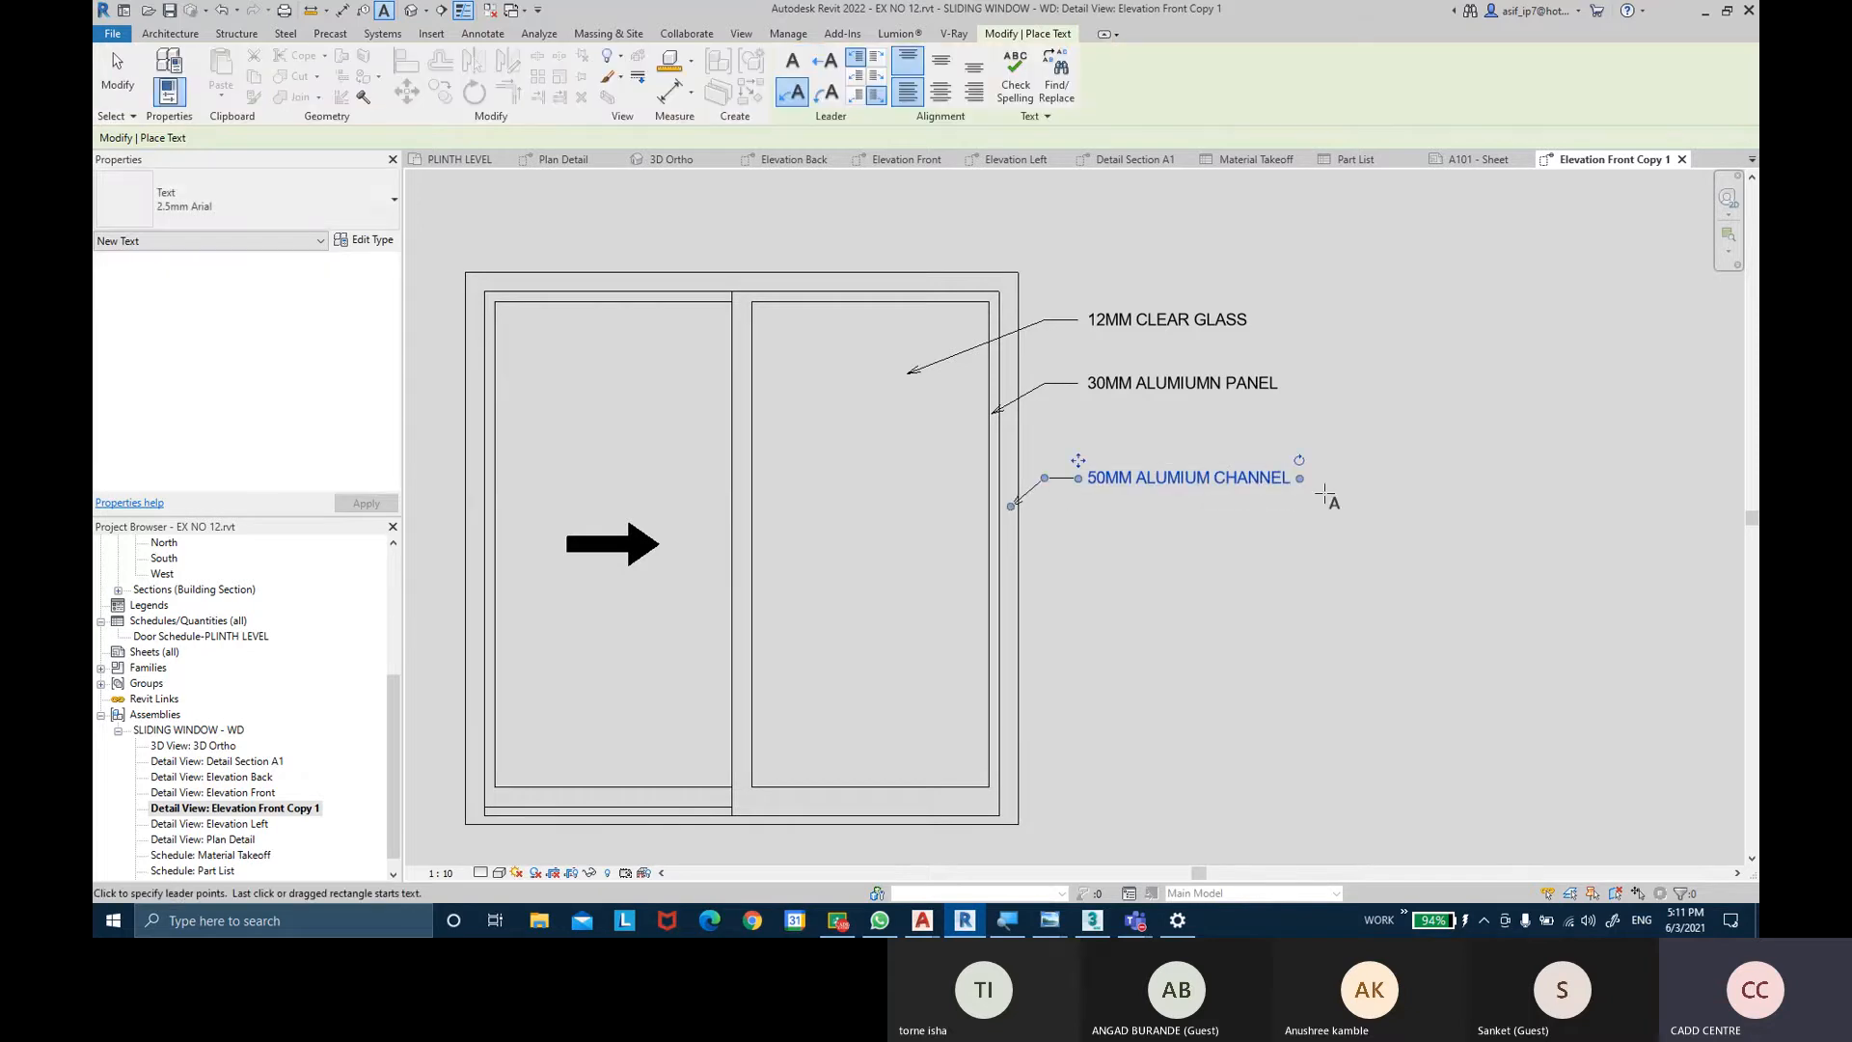
scroll(1205, 529, "down", 2)
middle_click_drag(1208, 533, 1224, 505)
key("Escape")
key("Escape")
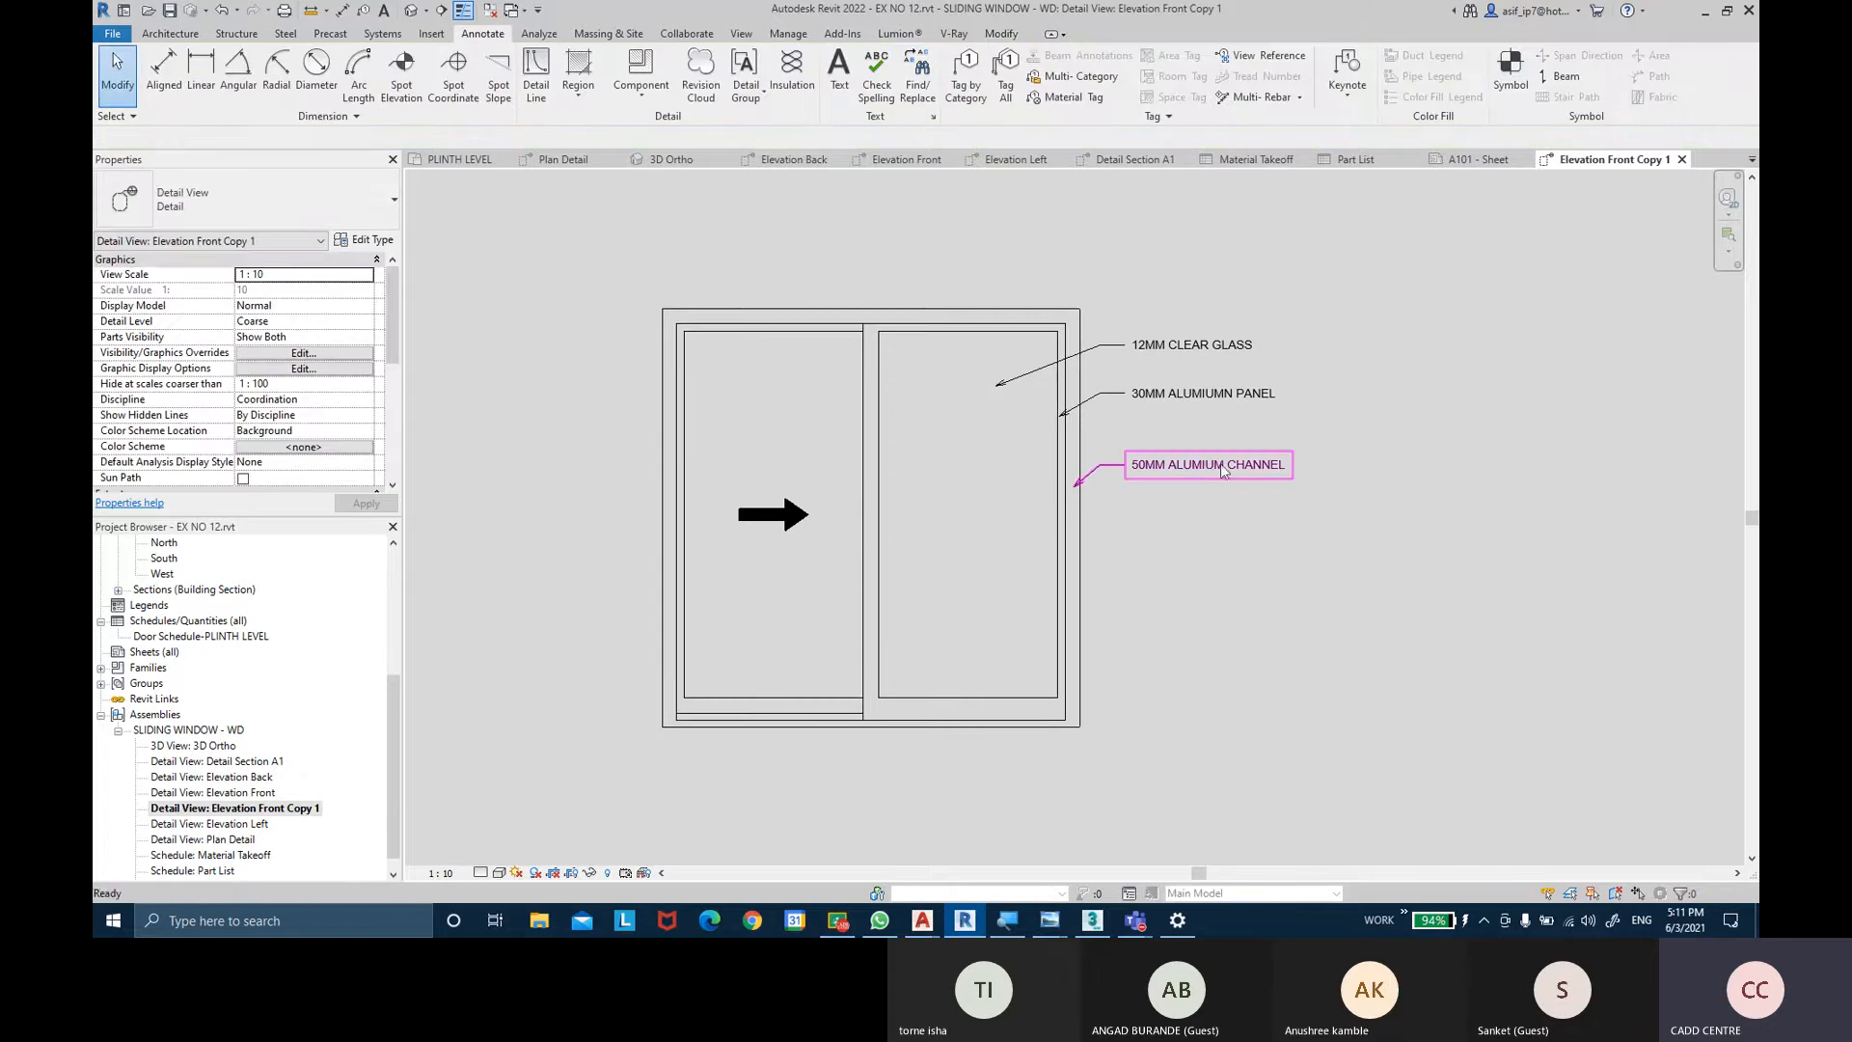
Open the assembly's Elevation Front detail view and hide the Callouts annotation category in its visibility overrides.
double_click(210, 793)
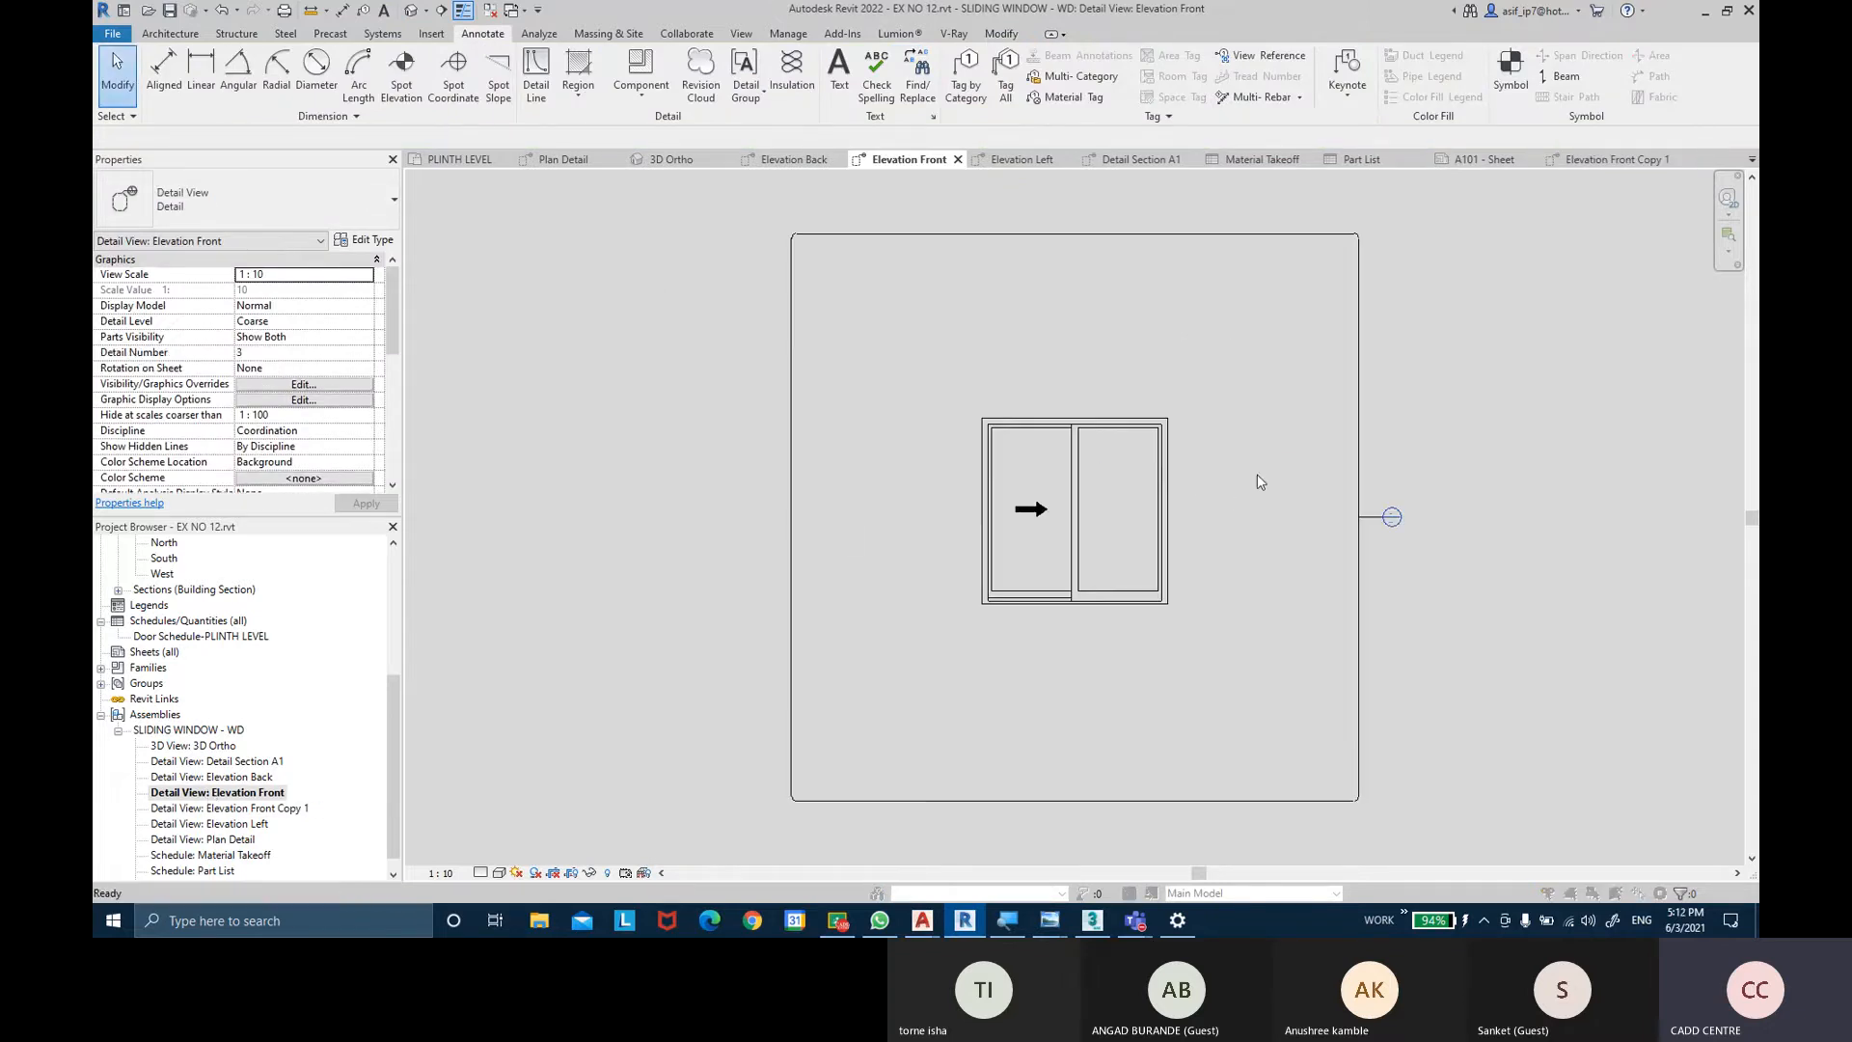
key("v")
key("v")
left_click(483, 391)
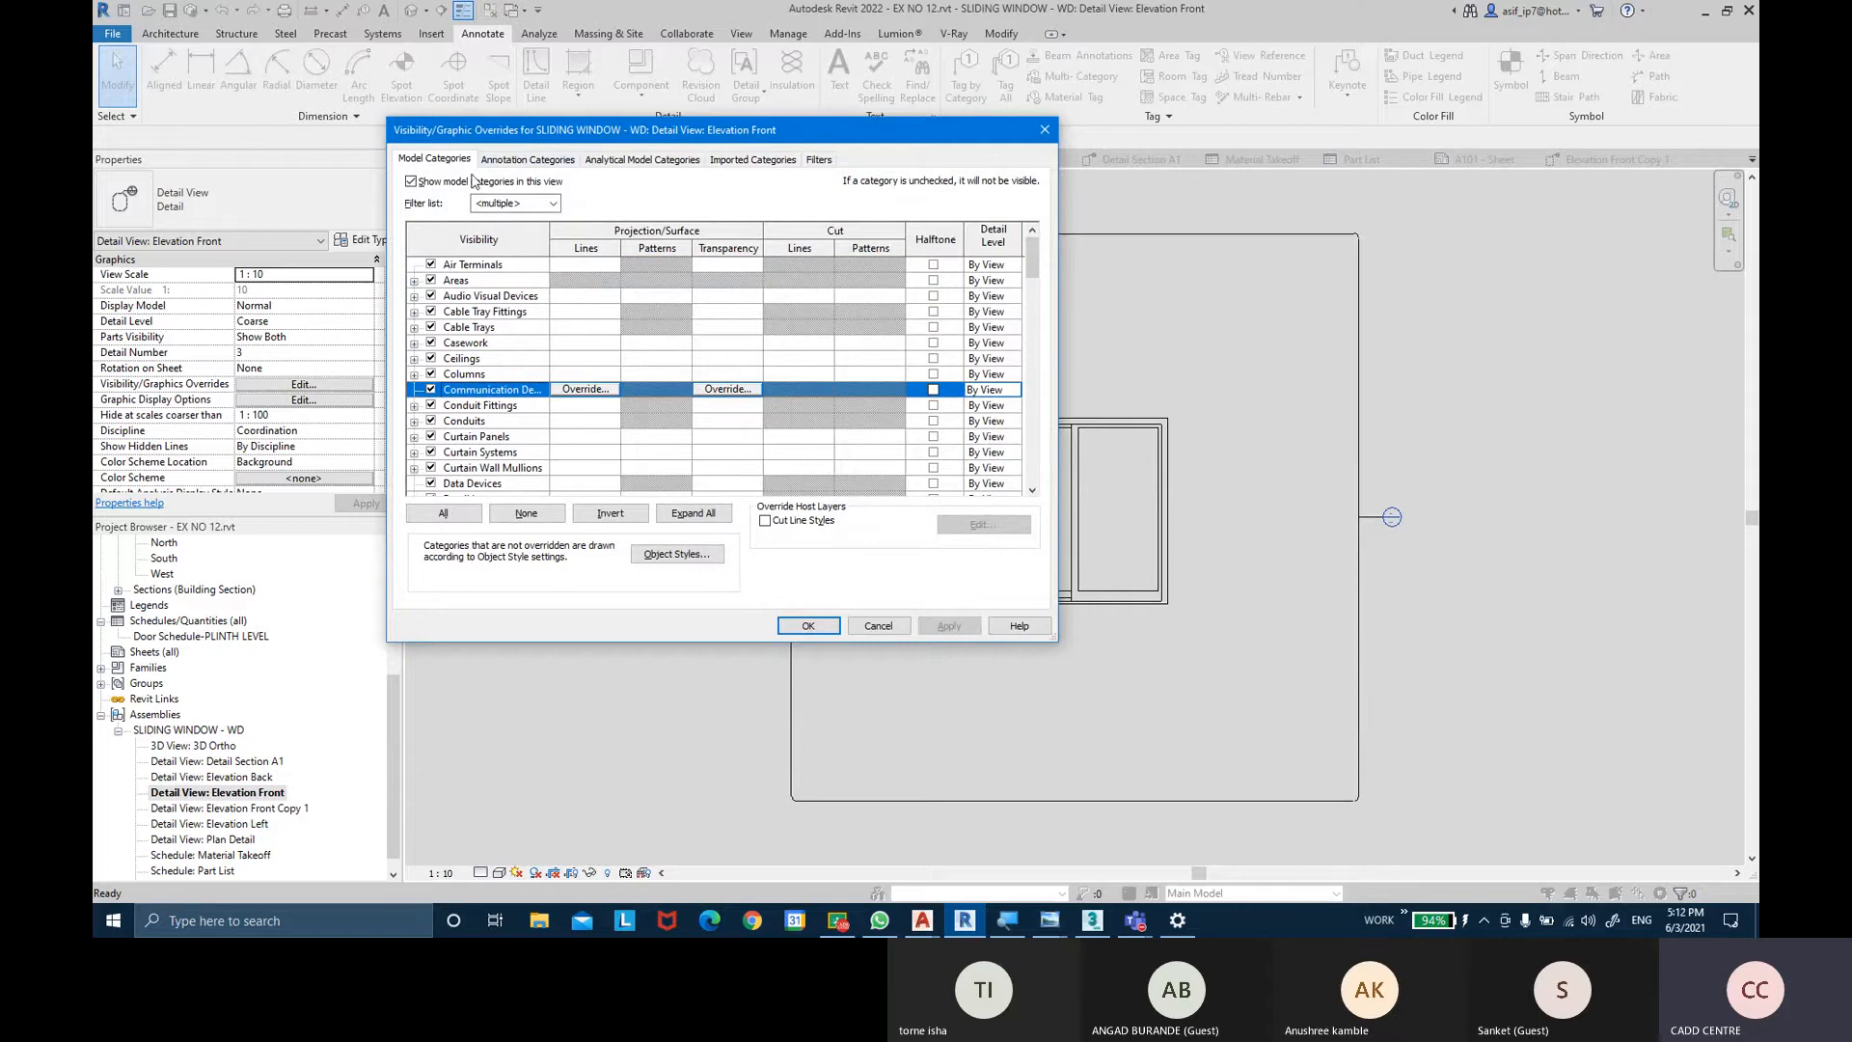
left_click(528, 159)
left_click(487, 452)
left_click(487, 466)
scroll(486, 457, "down", 1)
left_click(431, 451)
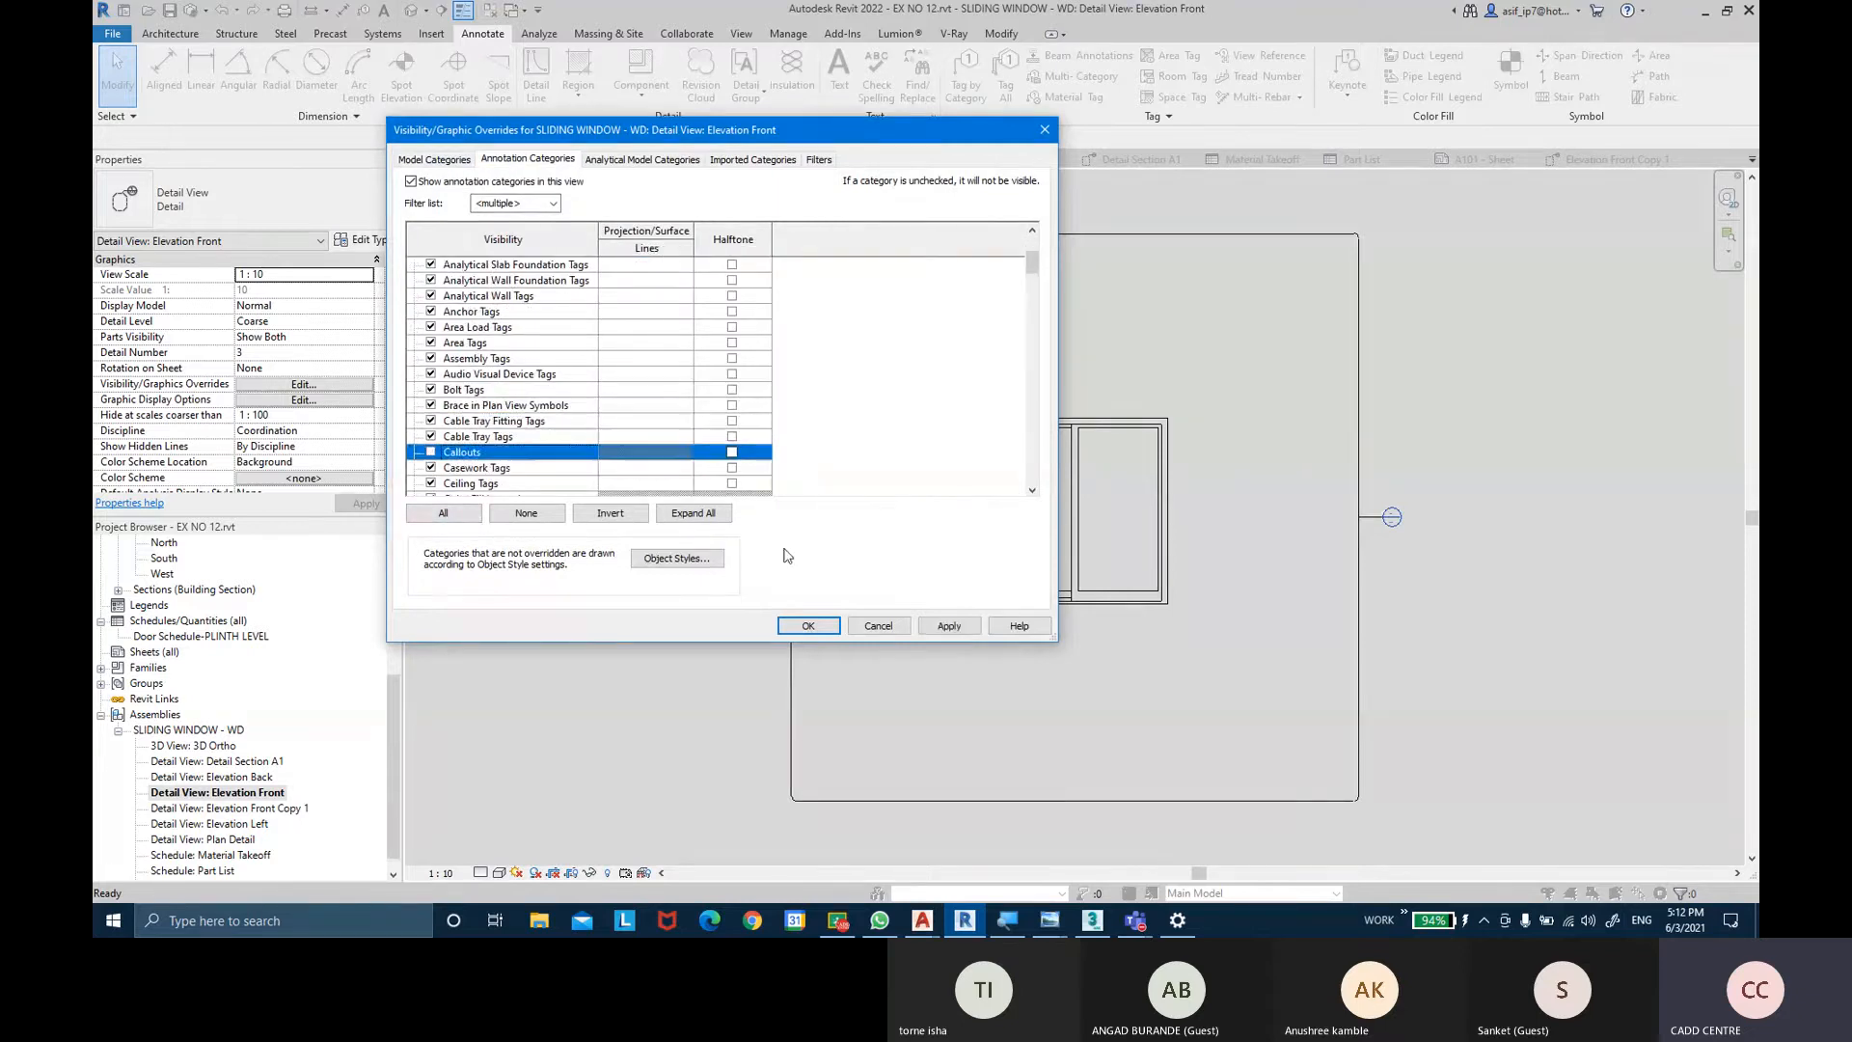
scroll(911, 615, "up", 1)
left_click(808, 626)
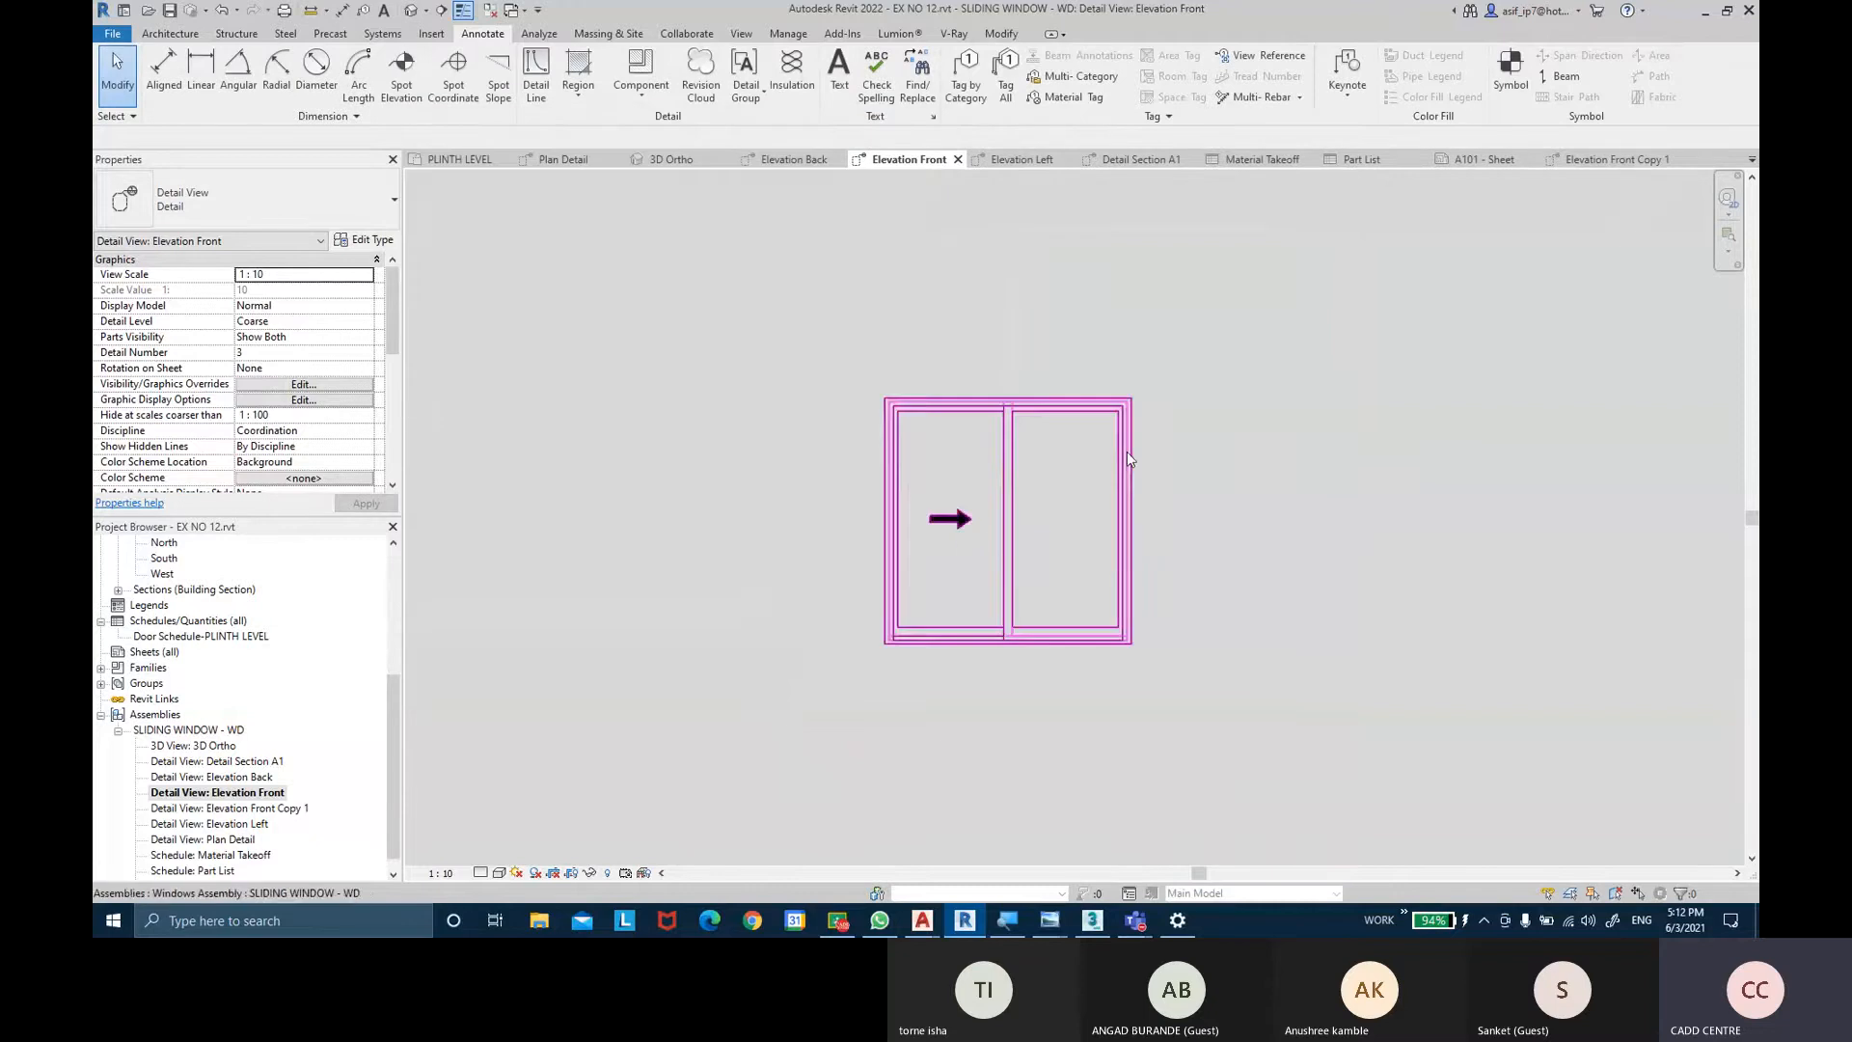
Add an aligned dimension for the window's overall width above its top edge in Elevation Front.
scroll(1177, 436, "up", 2)
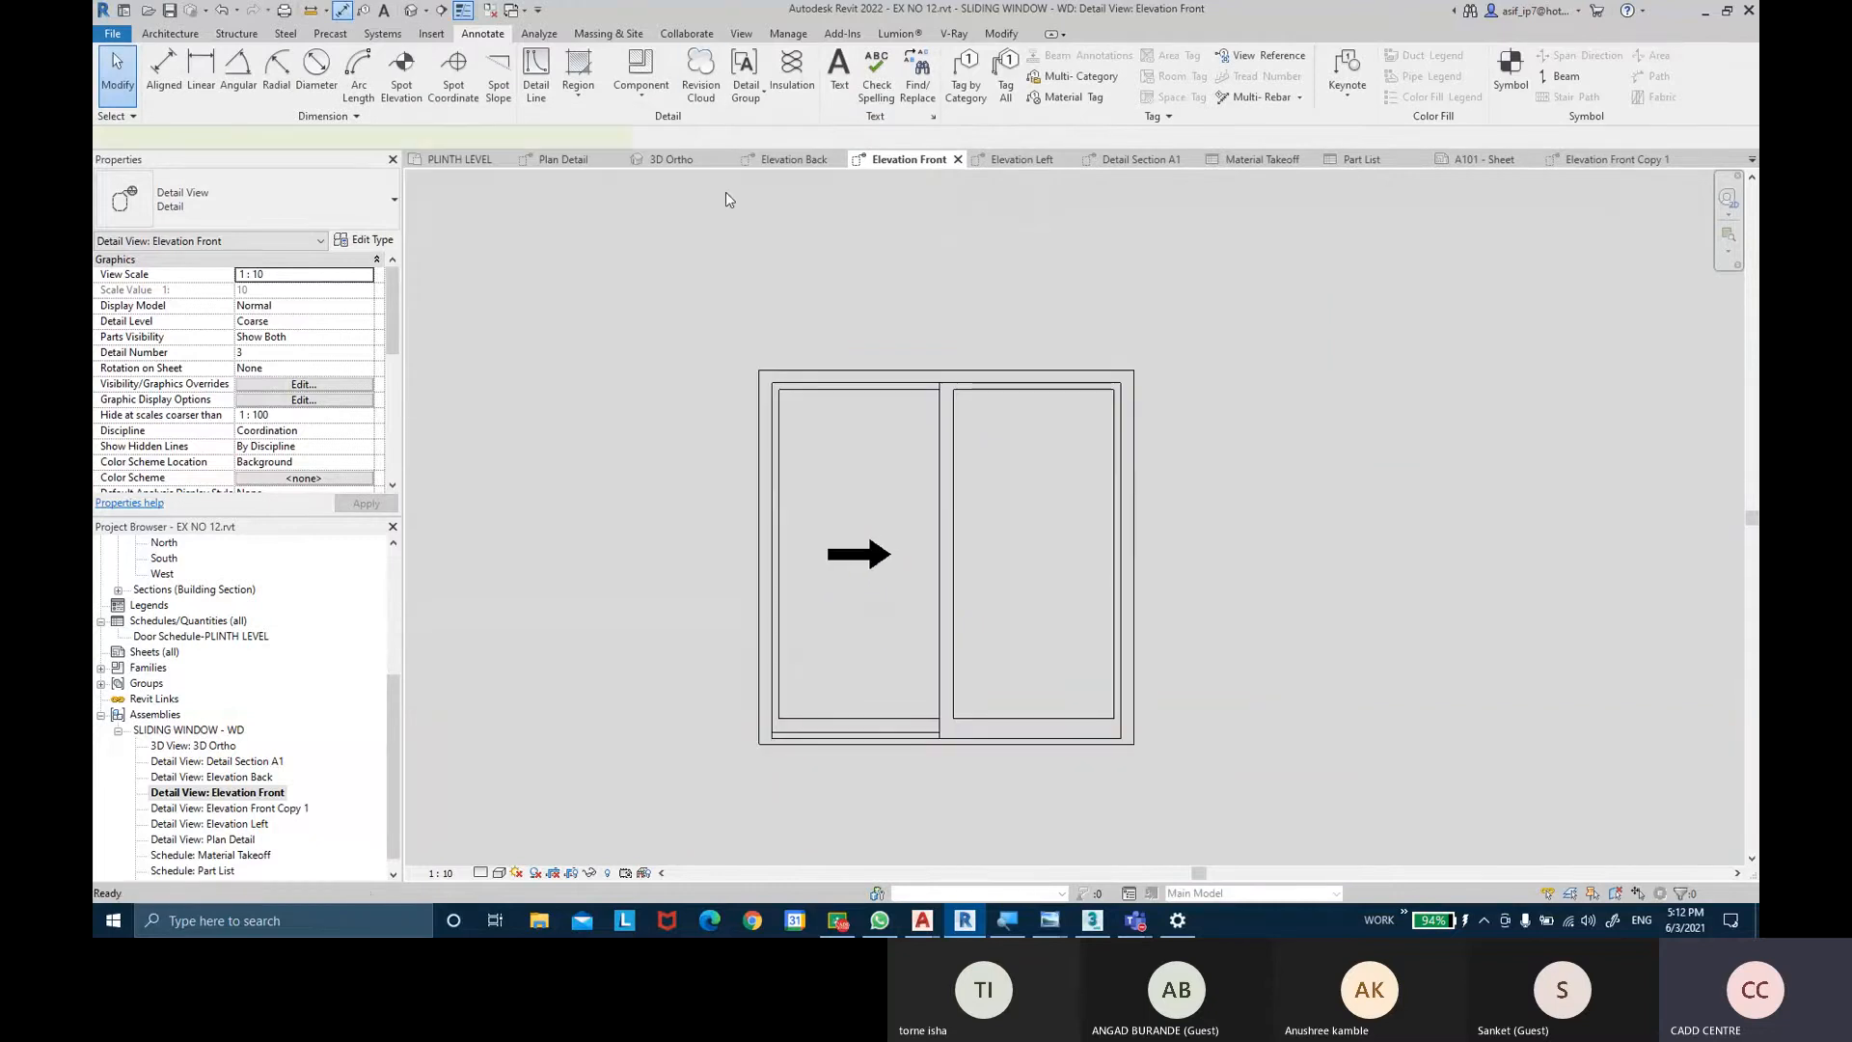
left_click(342, 9)
scroll(747, 385, "up", 2)
left_click(1241, 397)
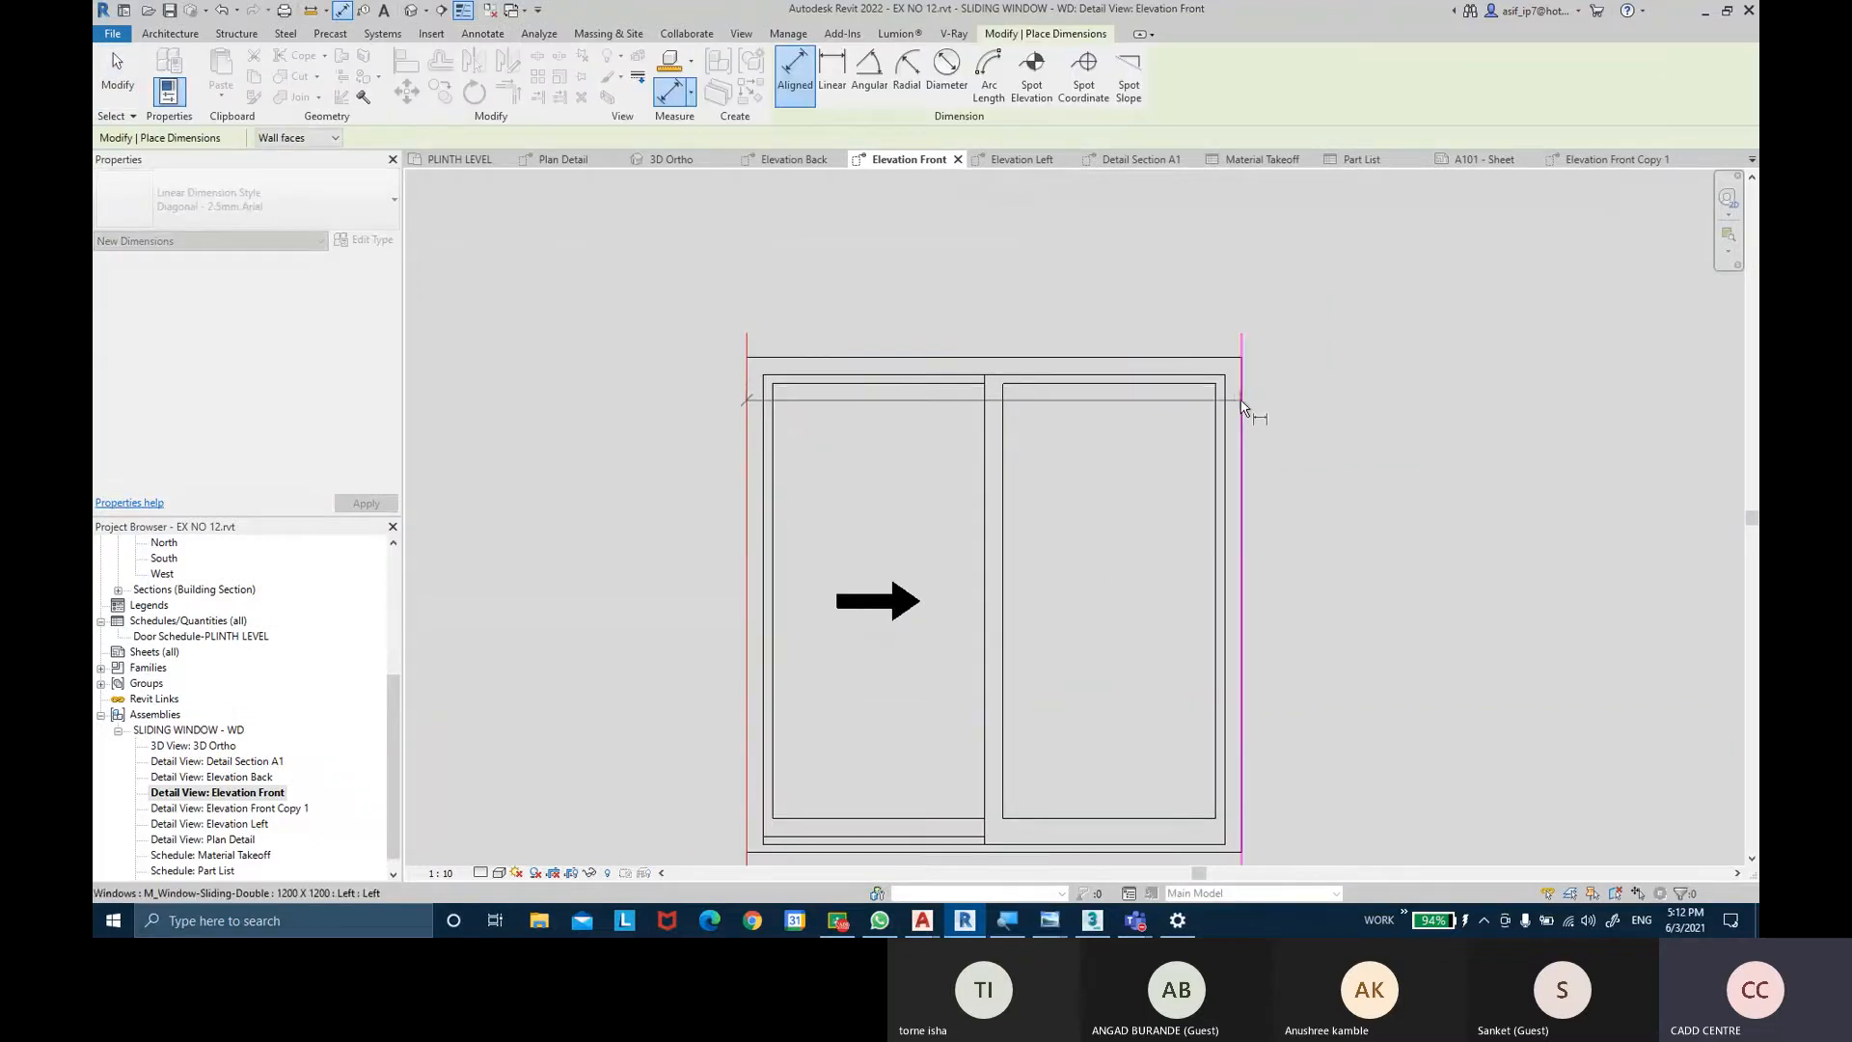
left_click(1278, 302)
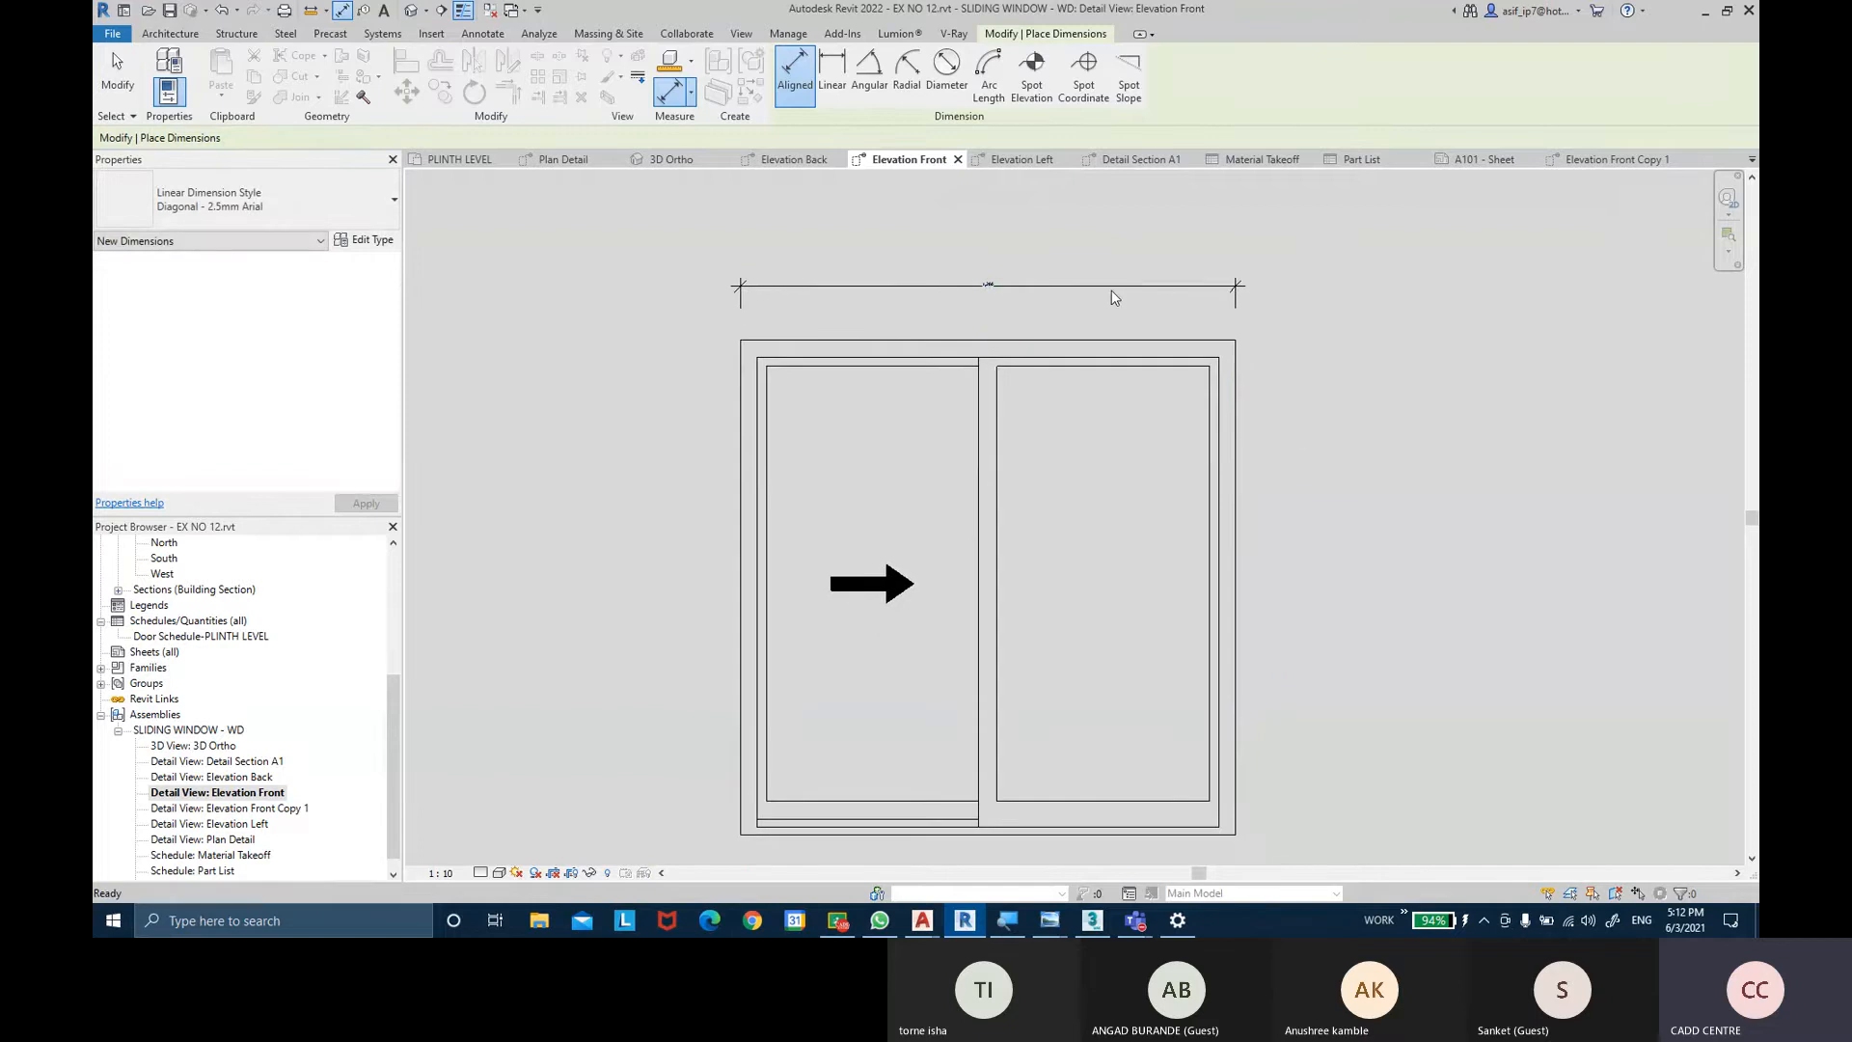
Change the overall width dimension to the Diagonal - 4 dimension style.
key("Escape")
key("Escape")
left_click(1109, 287)
left_click(315, 212)
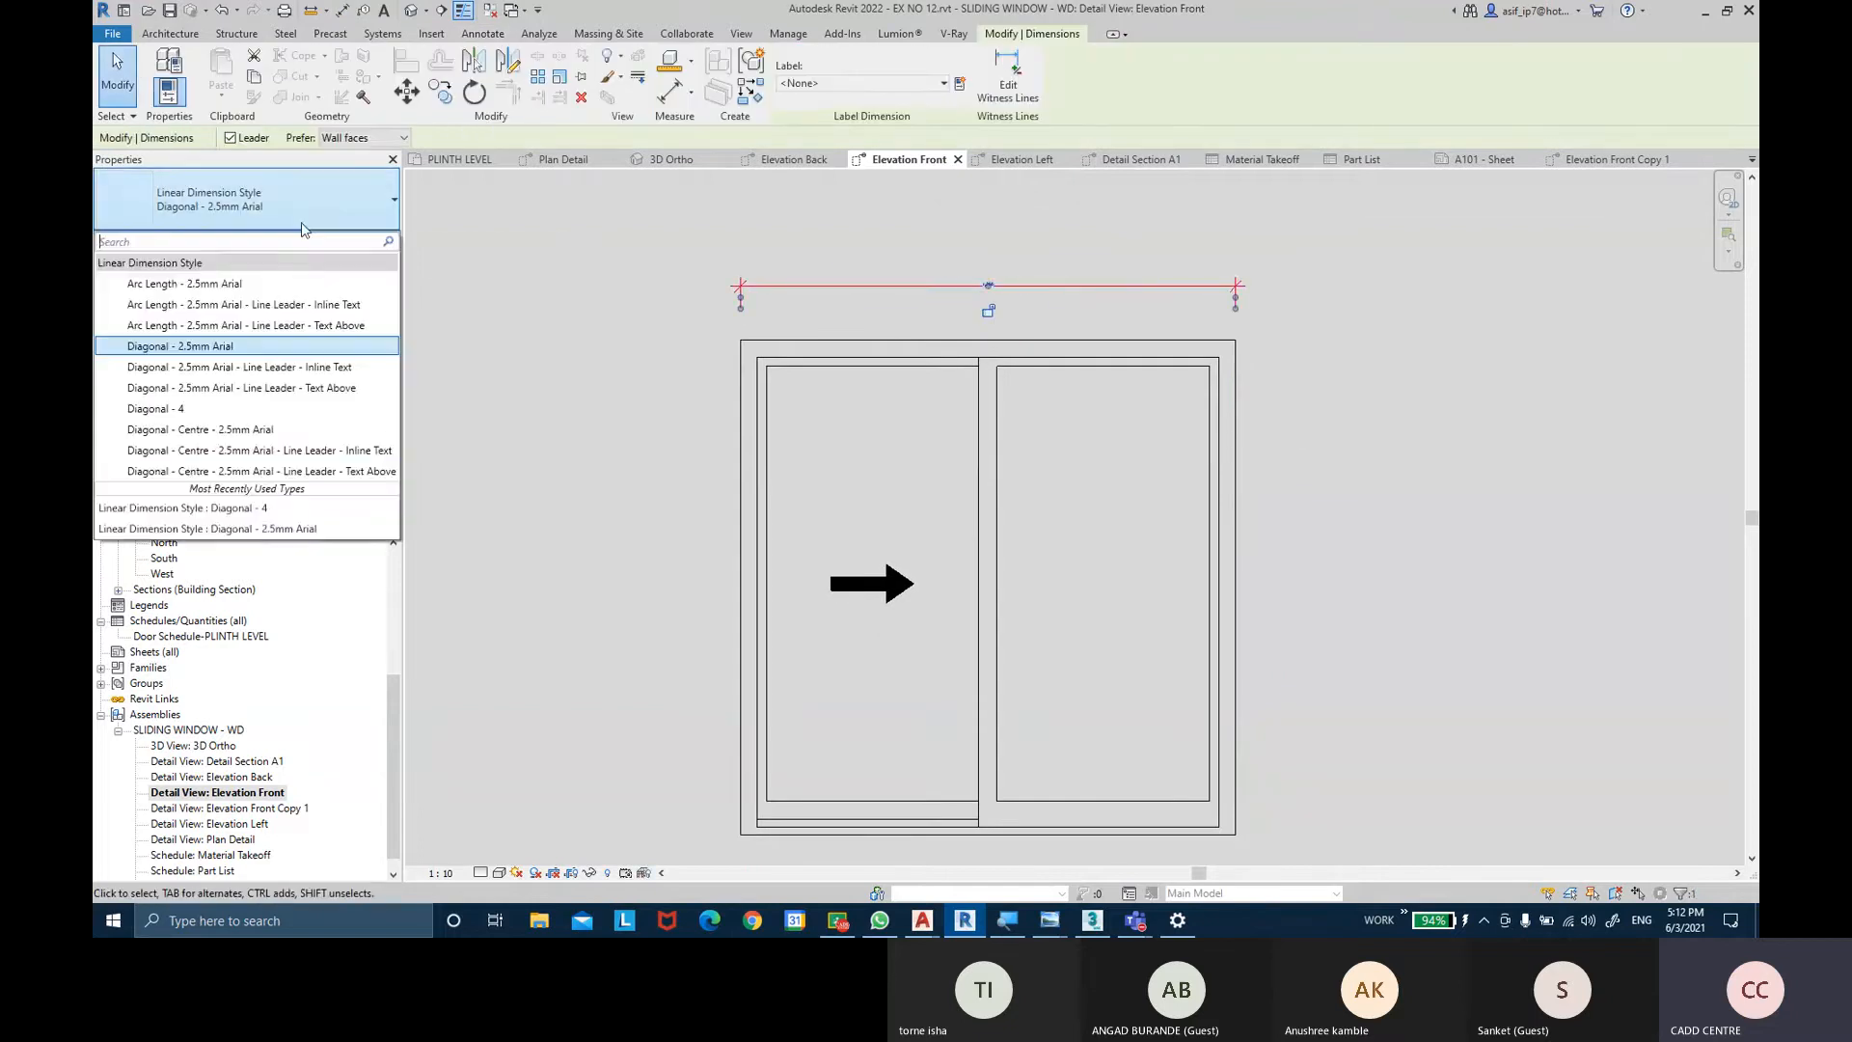
left_click(260, 398)
key("Escape")
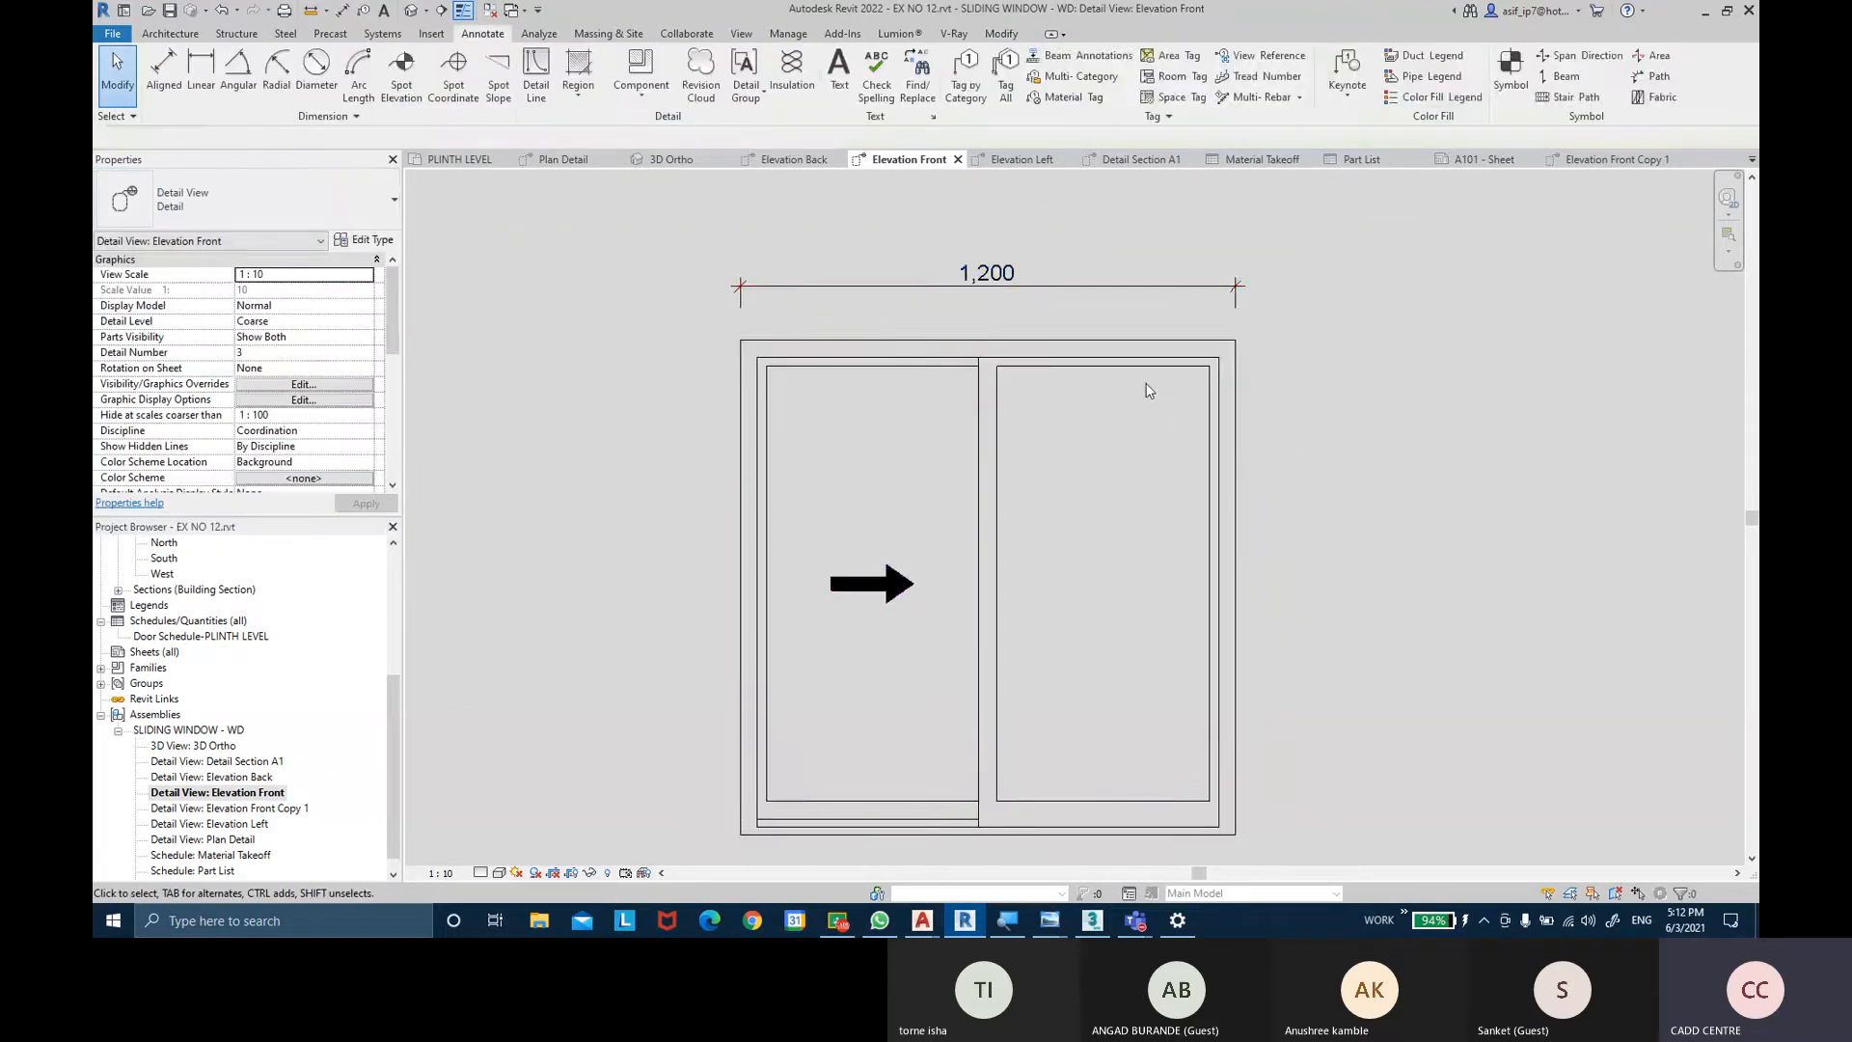
Dimension the window's overall height beside its right edge and give that dimension the Diagonal - 4 style.
left_click(342, 10)
left_click(1187, 329)
left_click(1186, 826)
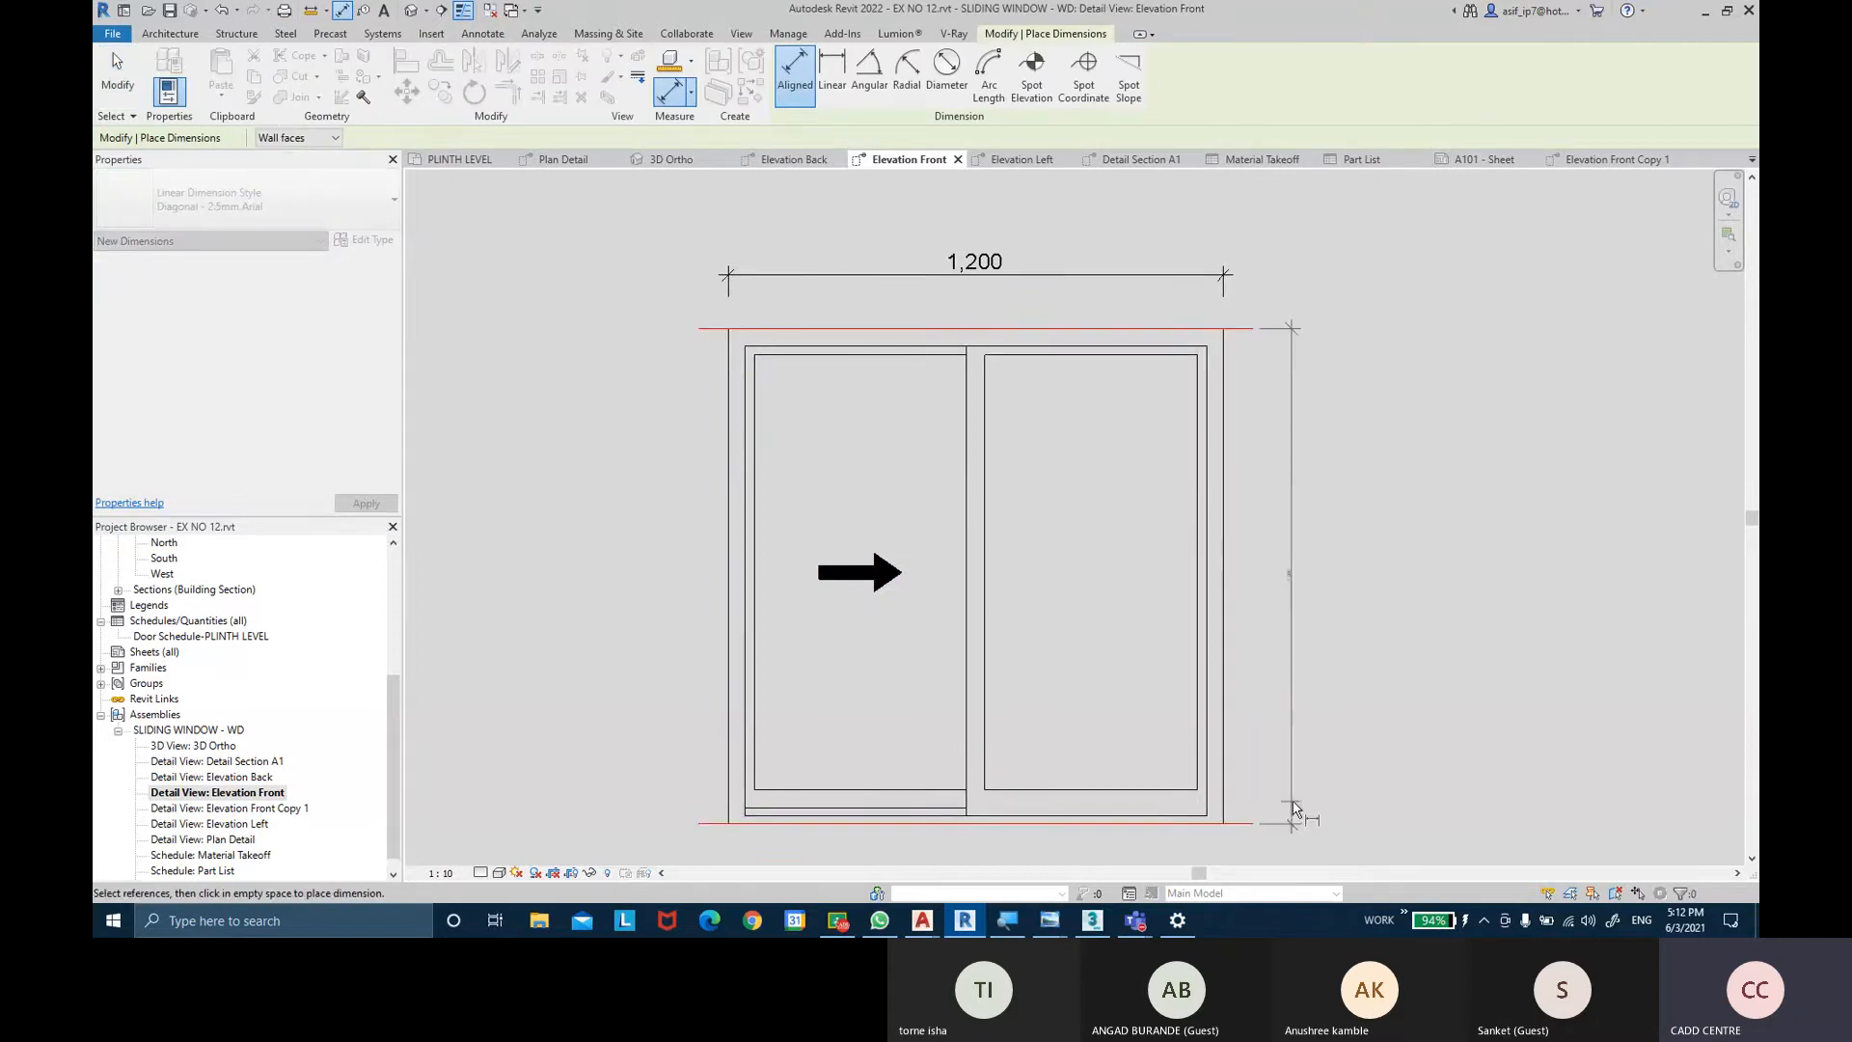
left_click(1294, 808)
key("Escape")
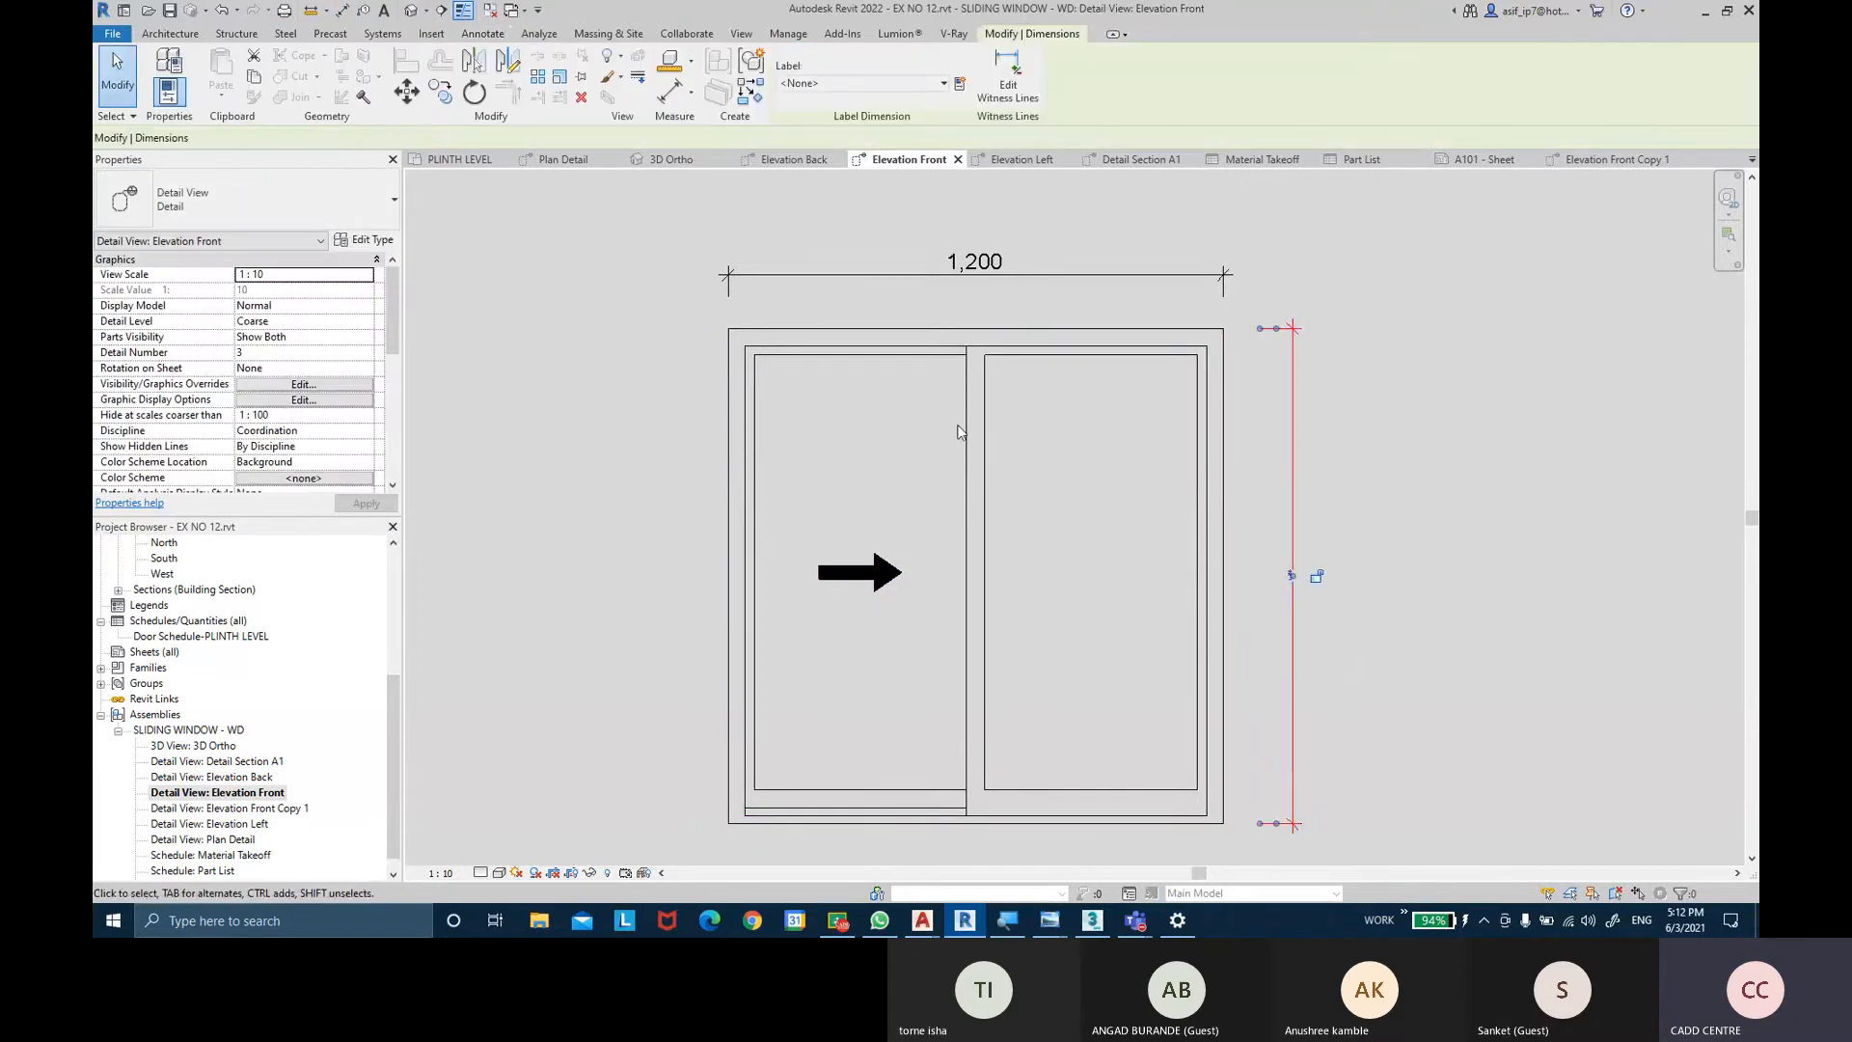
left_click(214, 183)
left_click(230, 408)
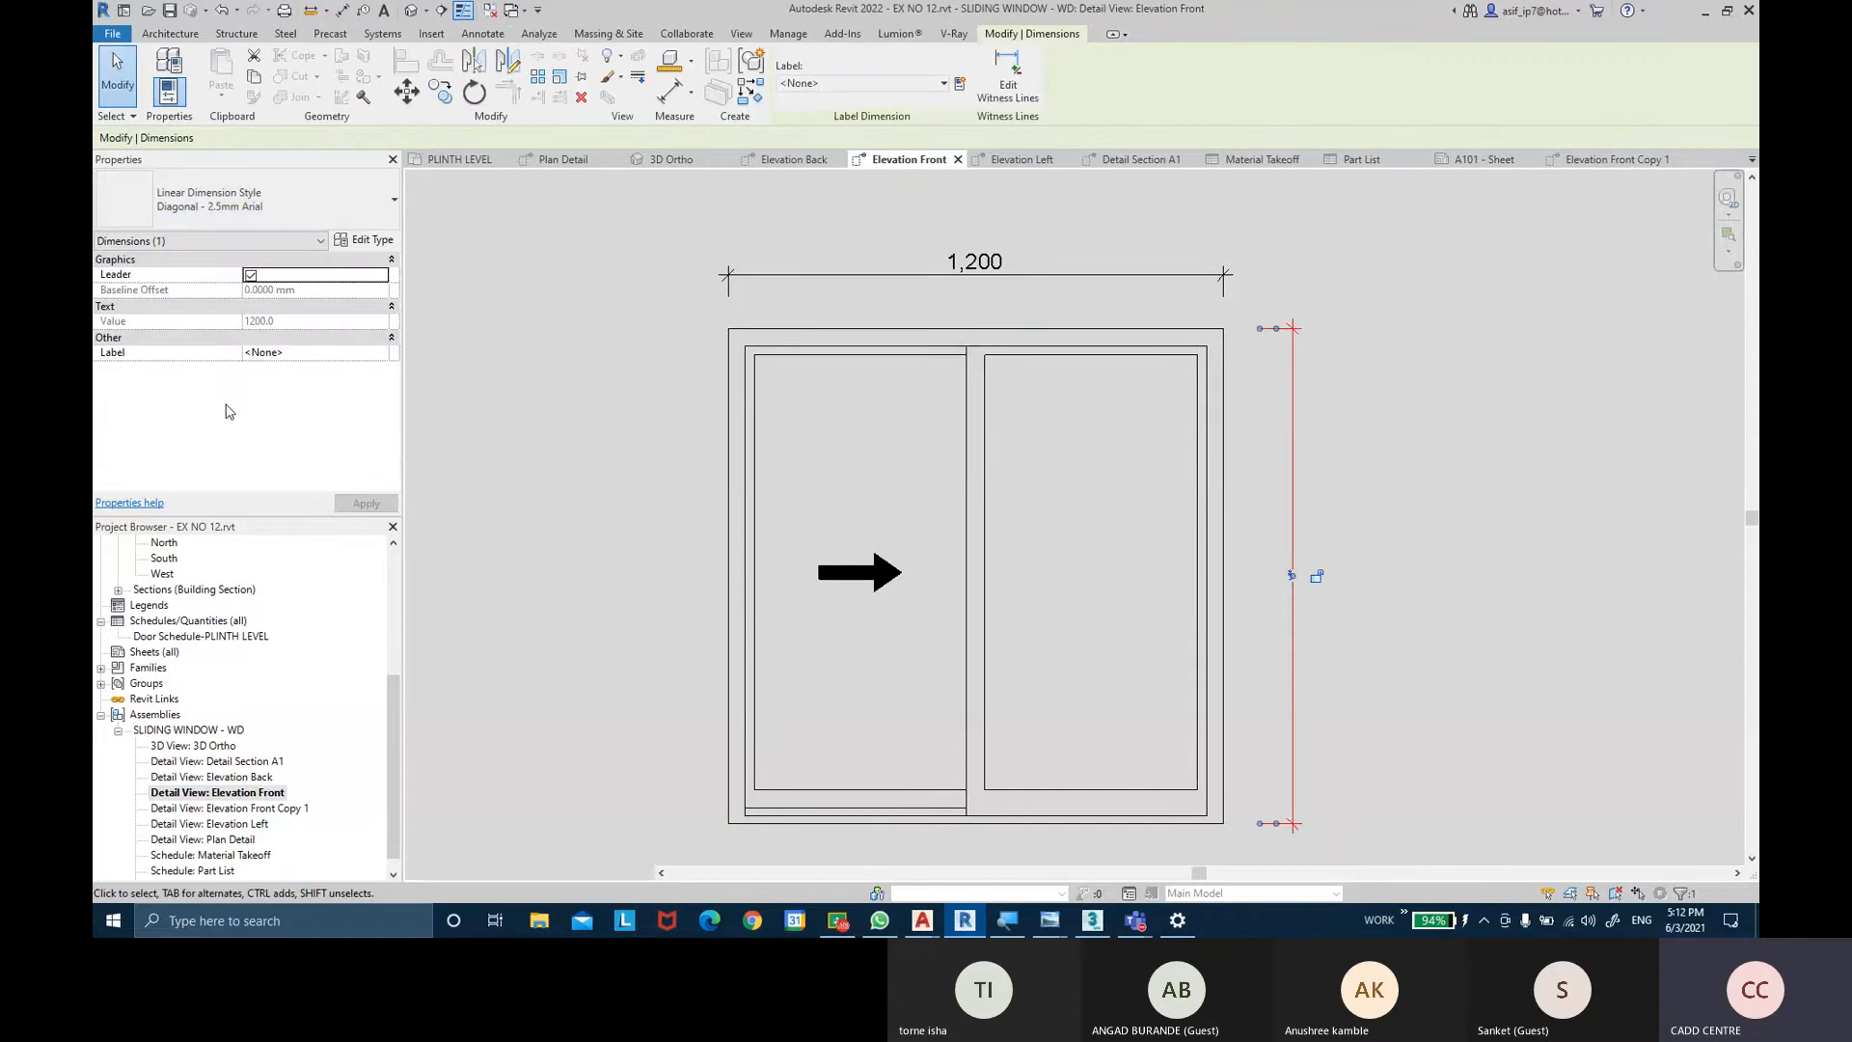
left_click(1358, 529)
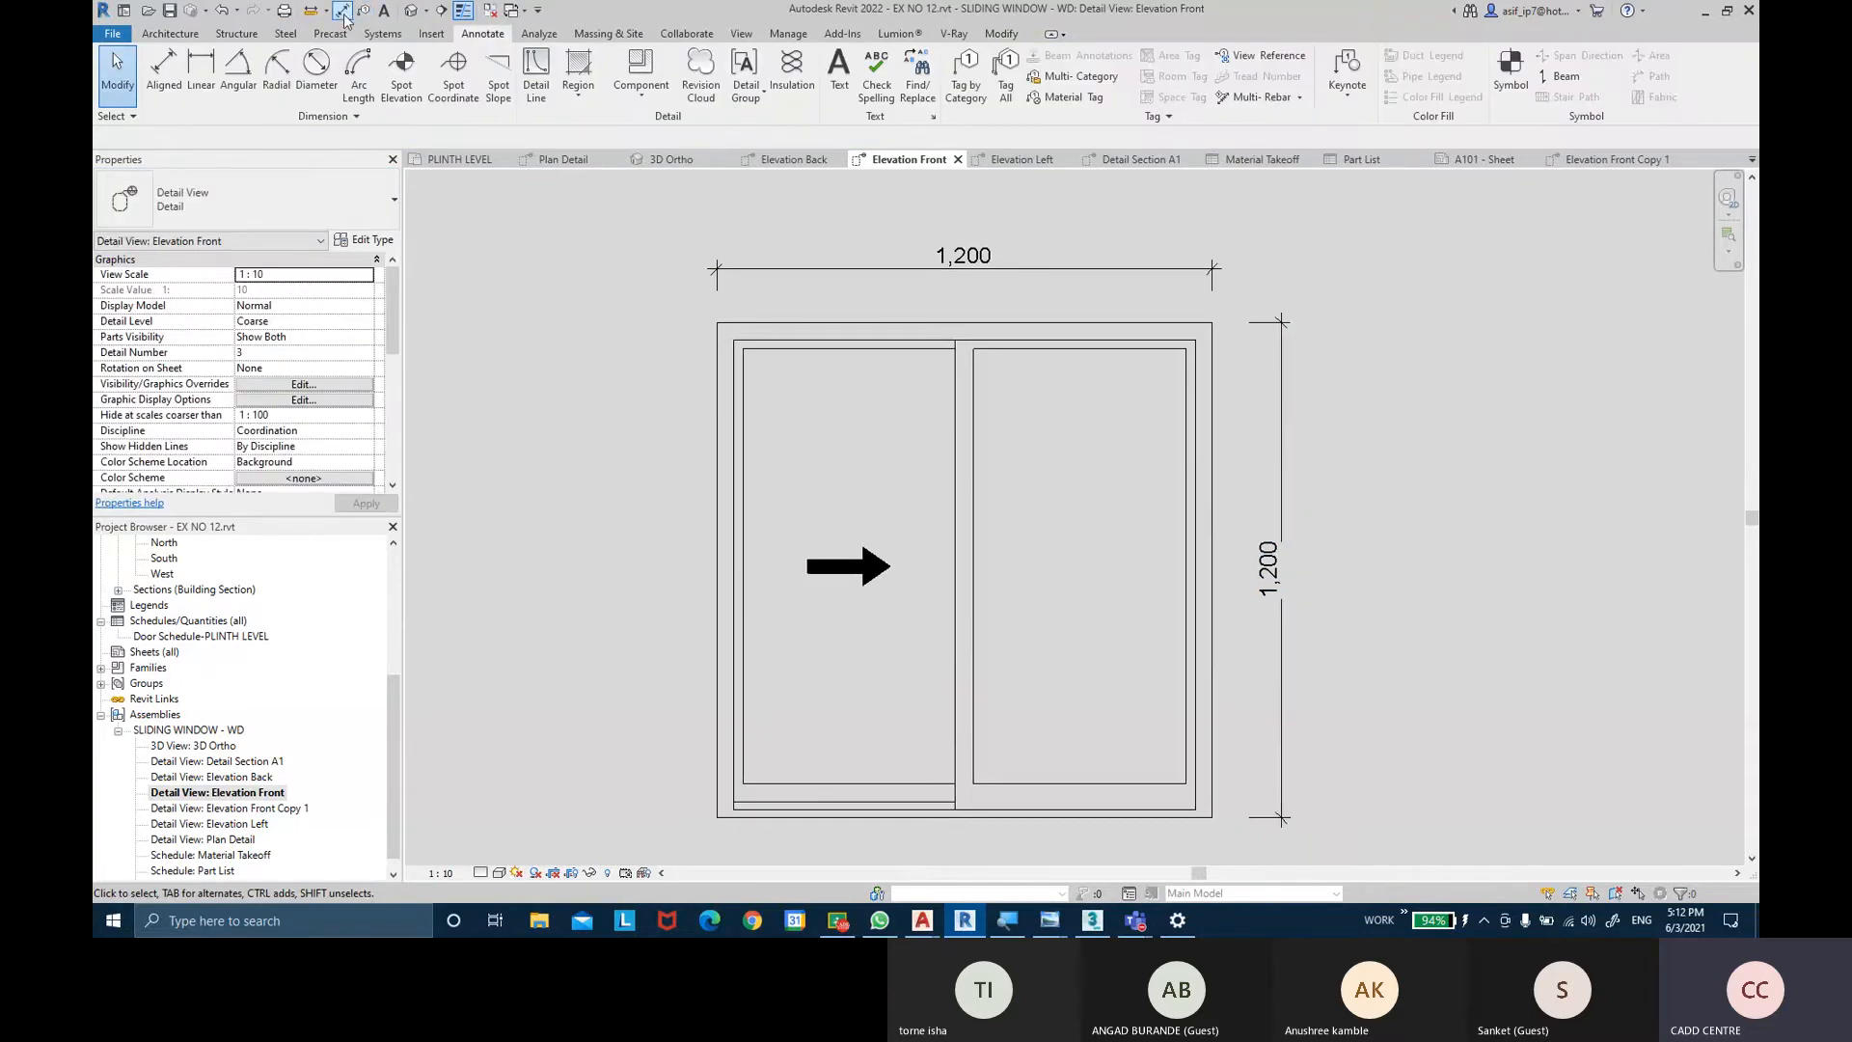
Start an aligned dimension for the window's sash widths at the central meeting line in Elevation Front.
key("d")
key("i")
scroll(1008, 328, "up", 1)
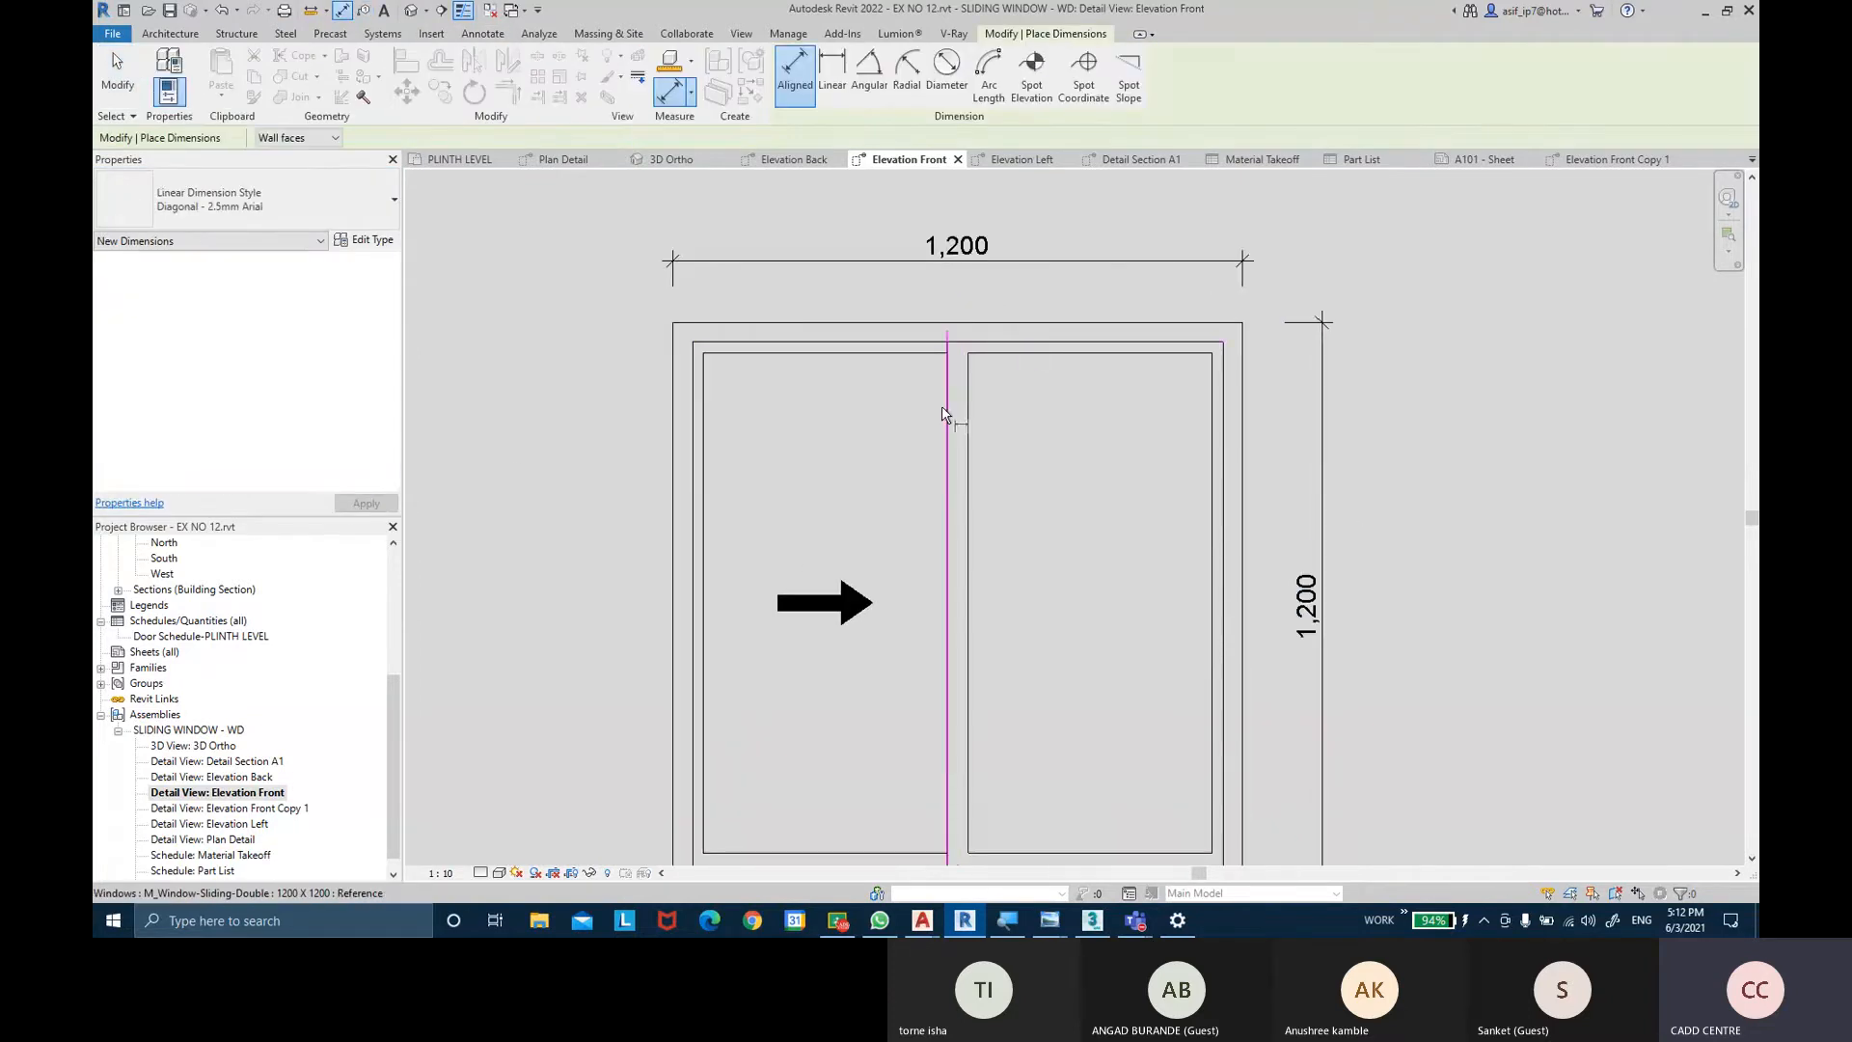
left_click(1110, 323)
left_click(1111, 343)
key("Escape")
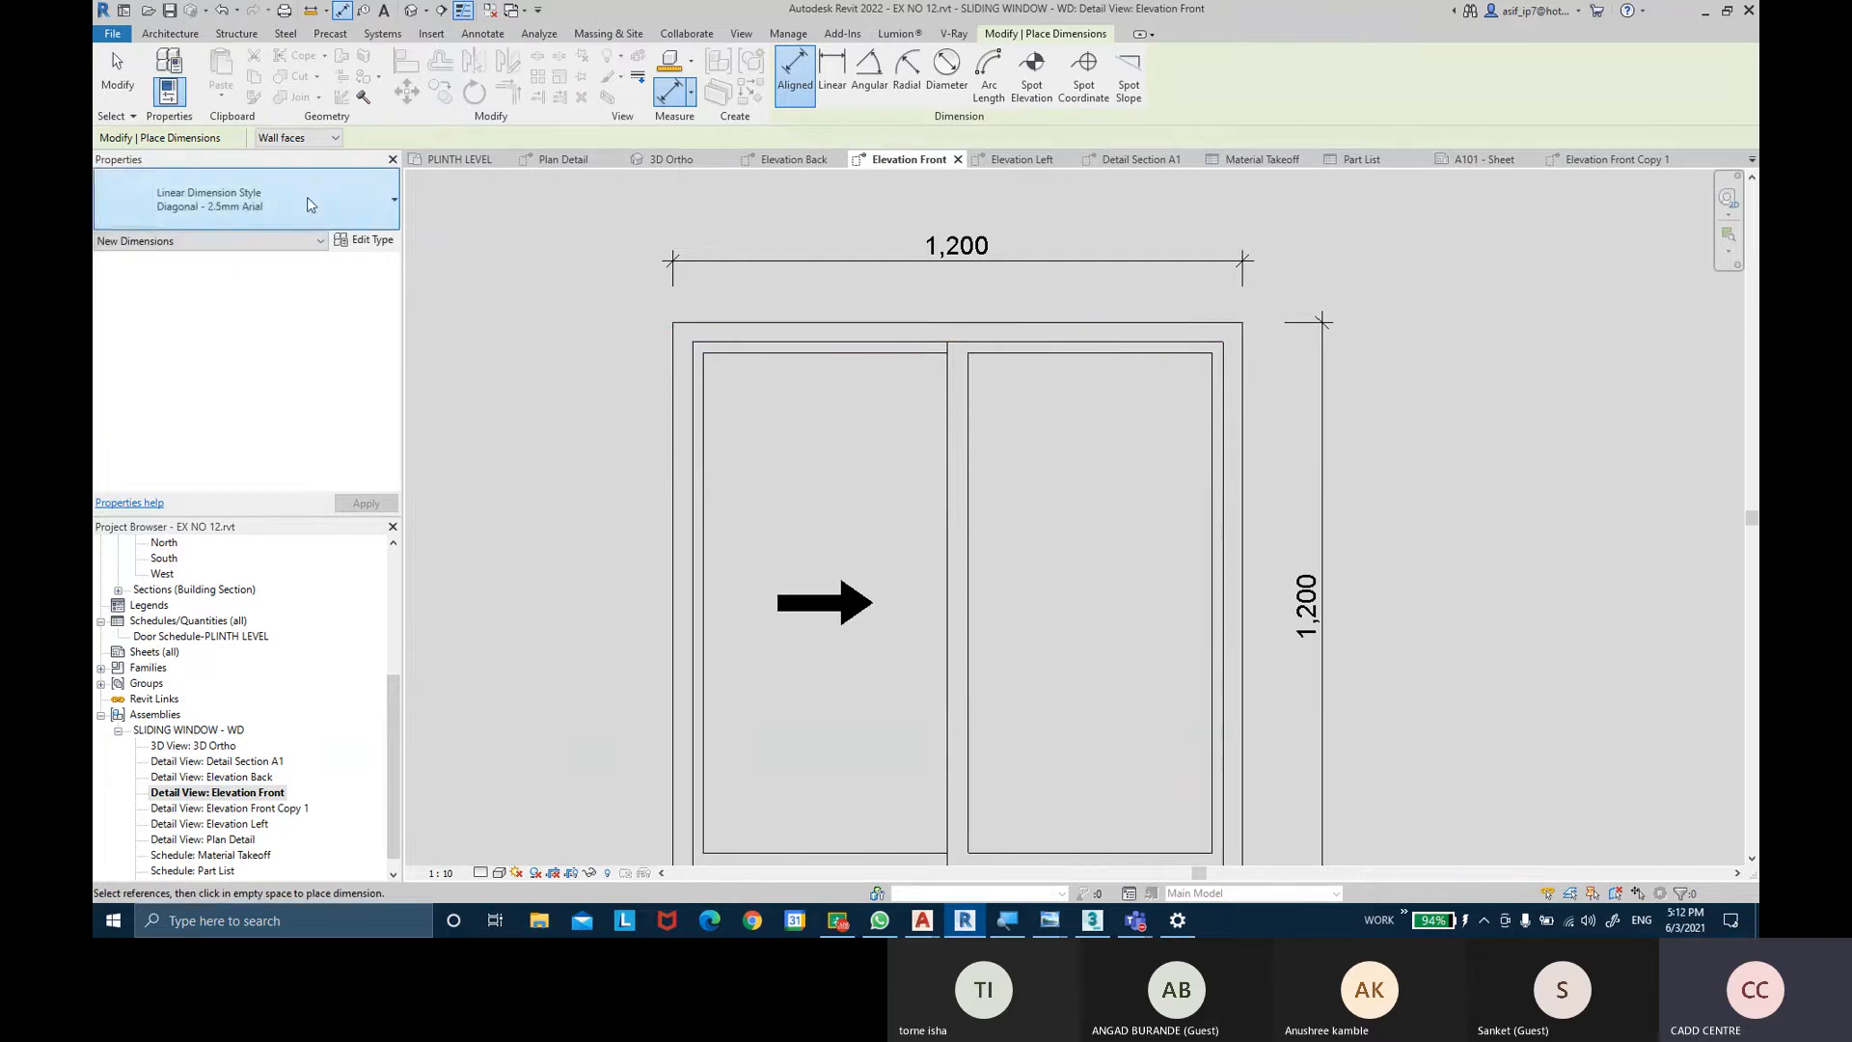
Set the dimension type to Diagonal - 4 and dimension the top frame member's thickness just left of the window.
left_click(246, 199)
left_click(239, 410)
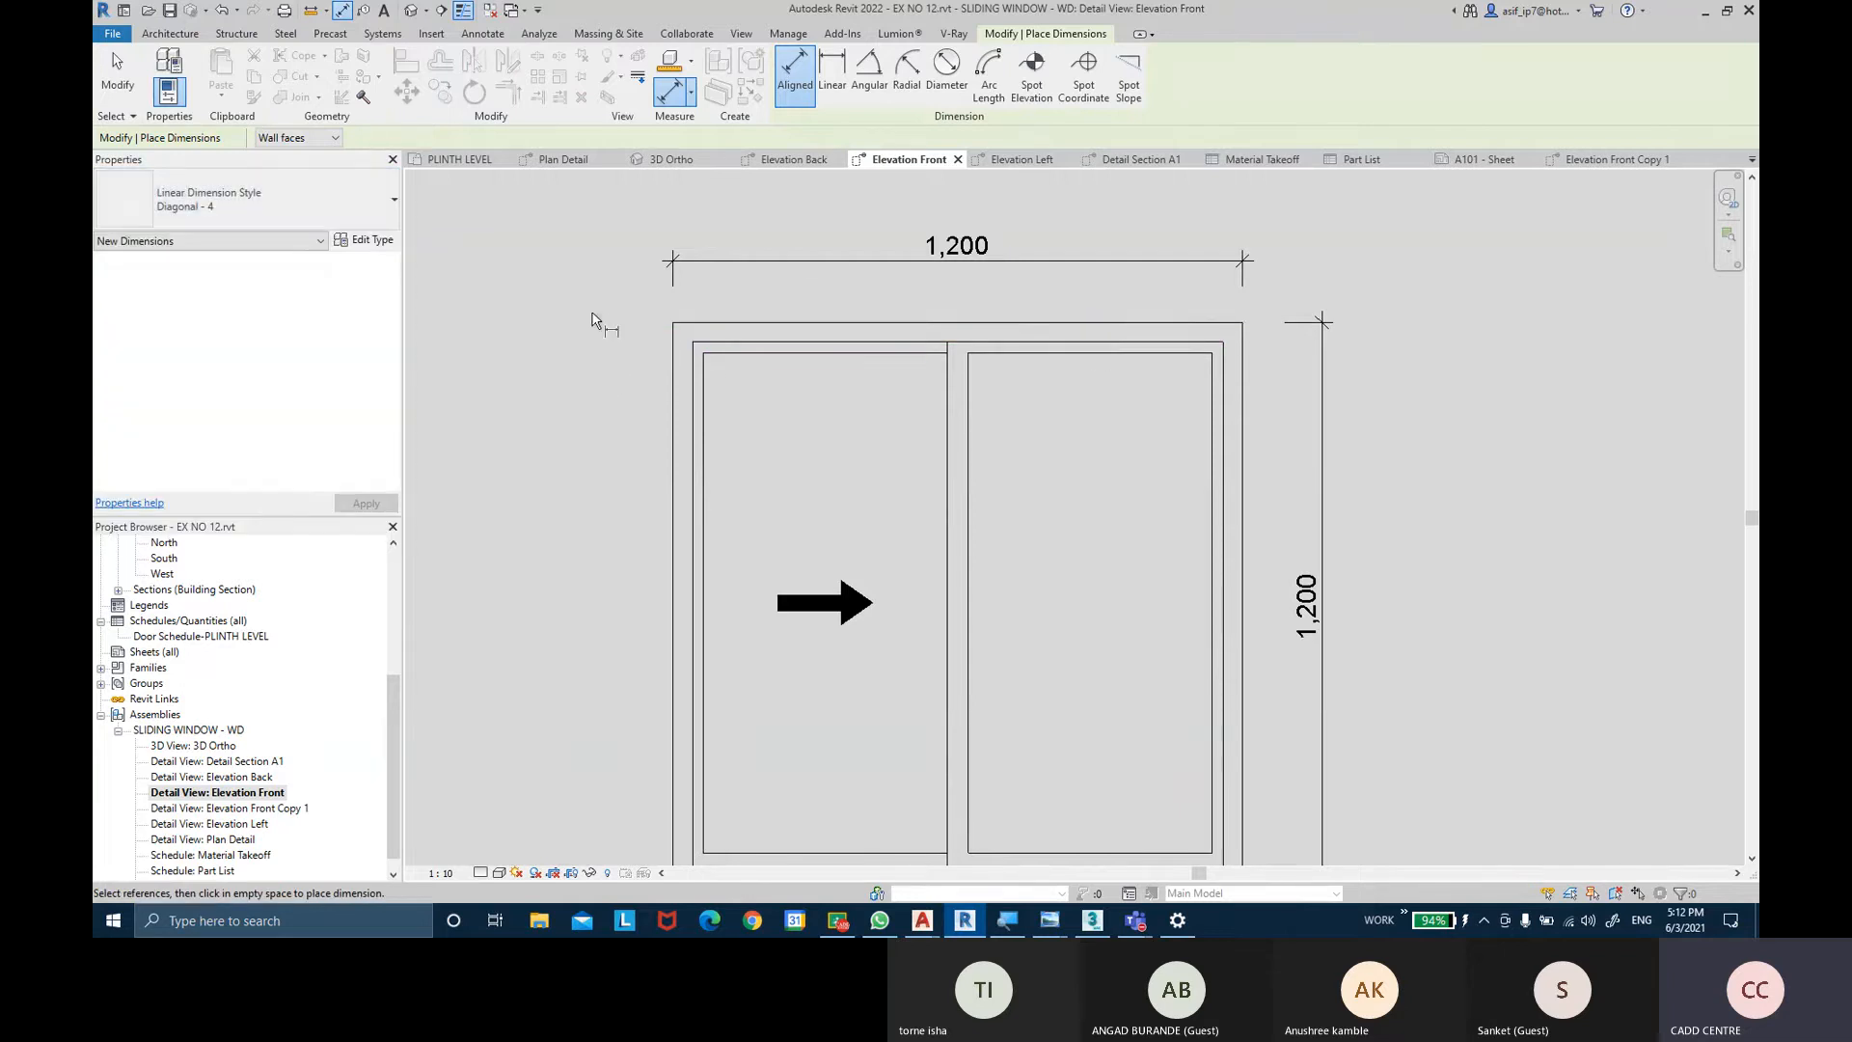
left_click(853, 322)
left_click(849, 342)
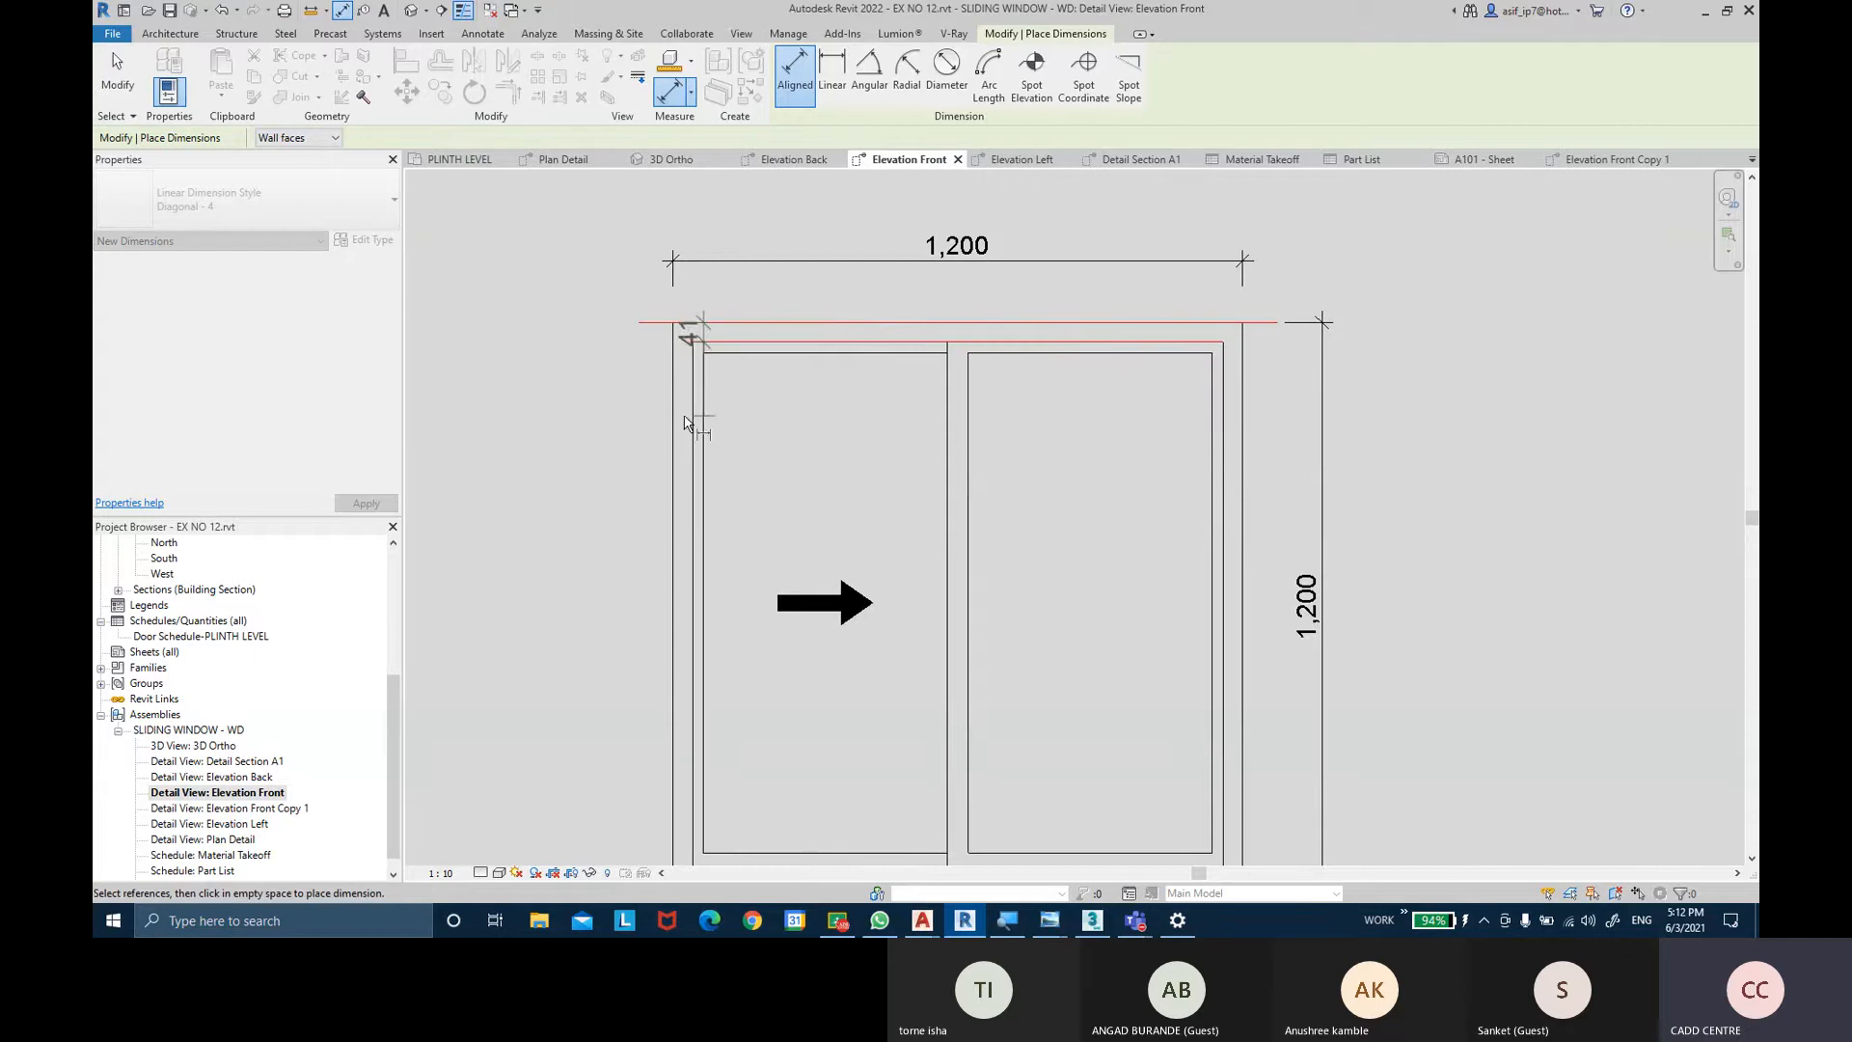
left_click(600, 333)
scroll(607, 367, "up", 2)
scroll(637, 357, "down", 1)
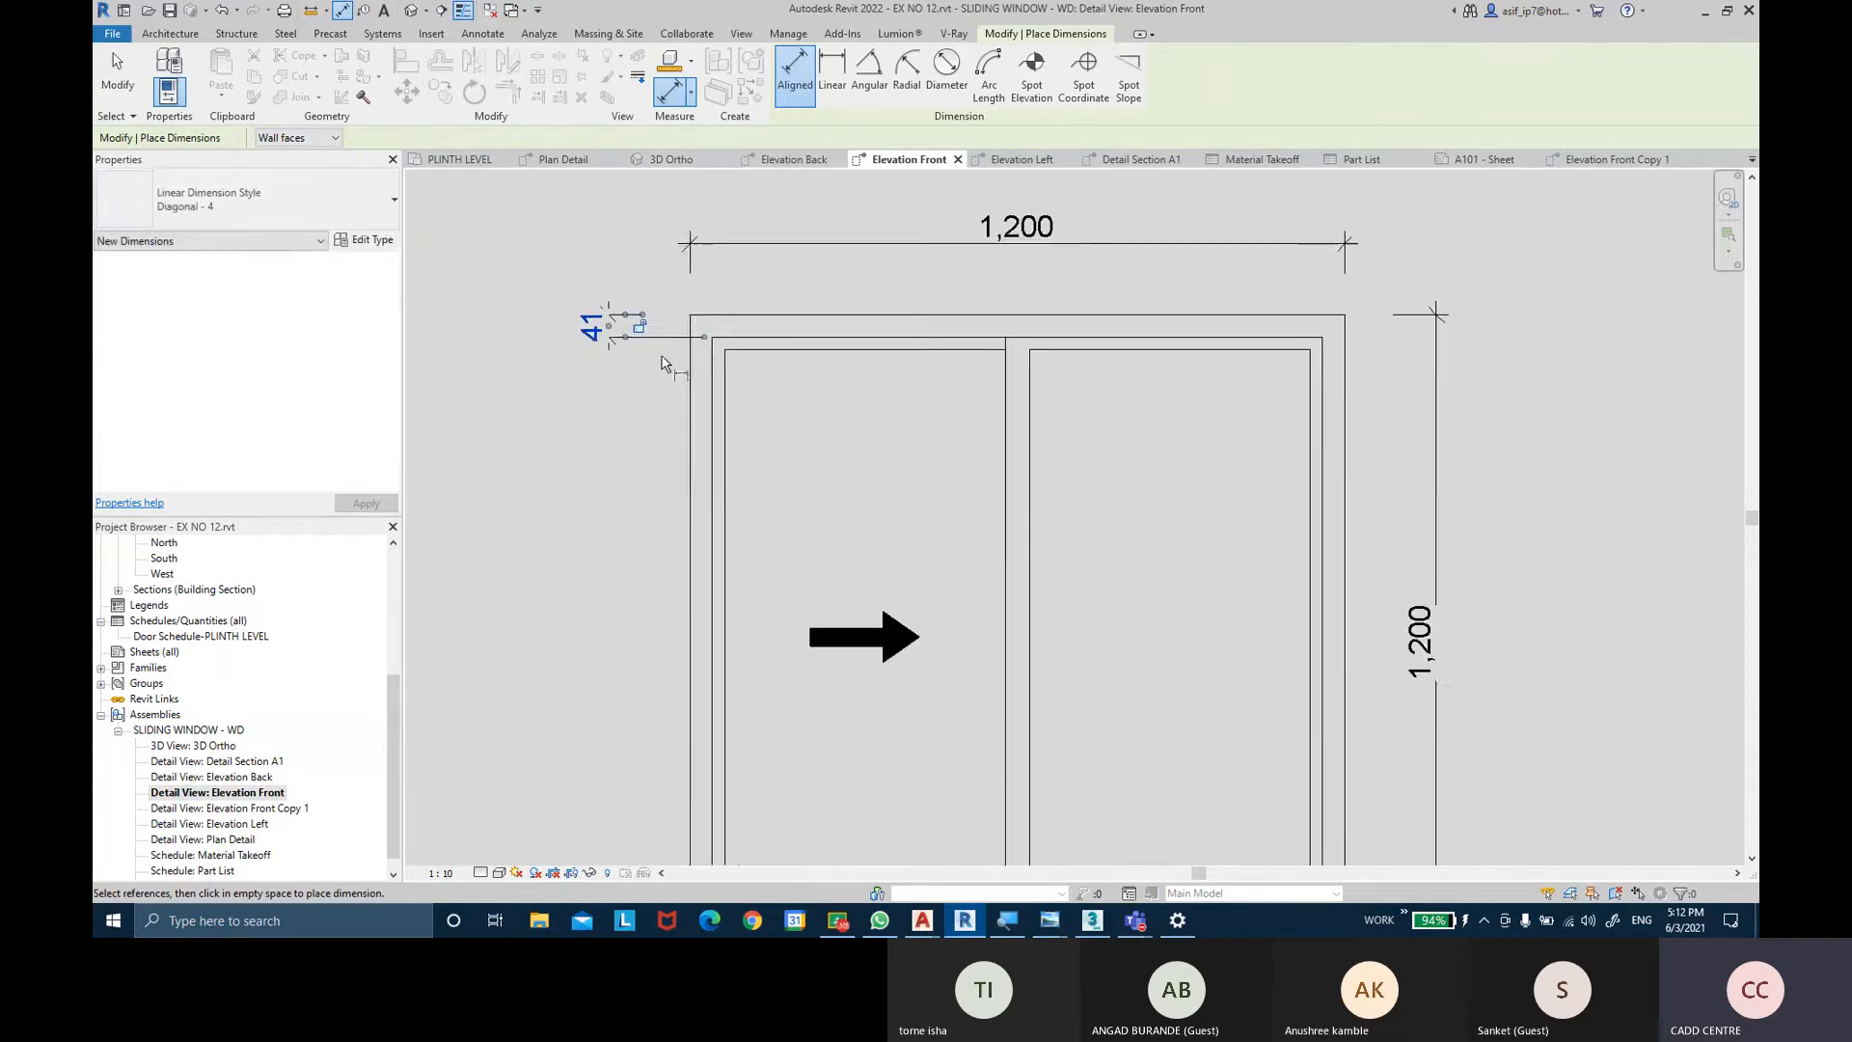
scroll(762, 332, "up", 1)
left_click(783, 333)
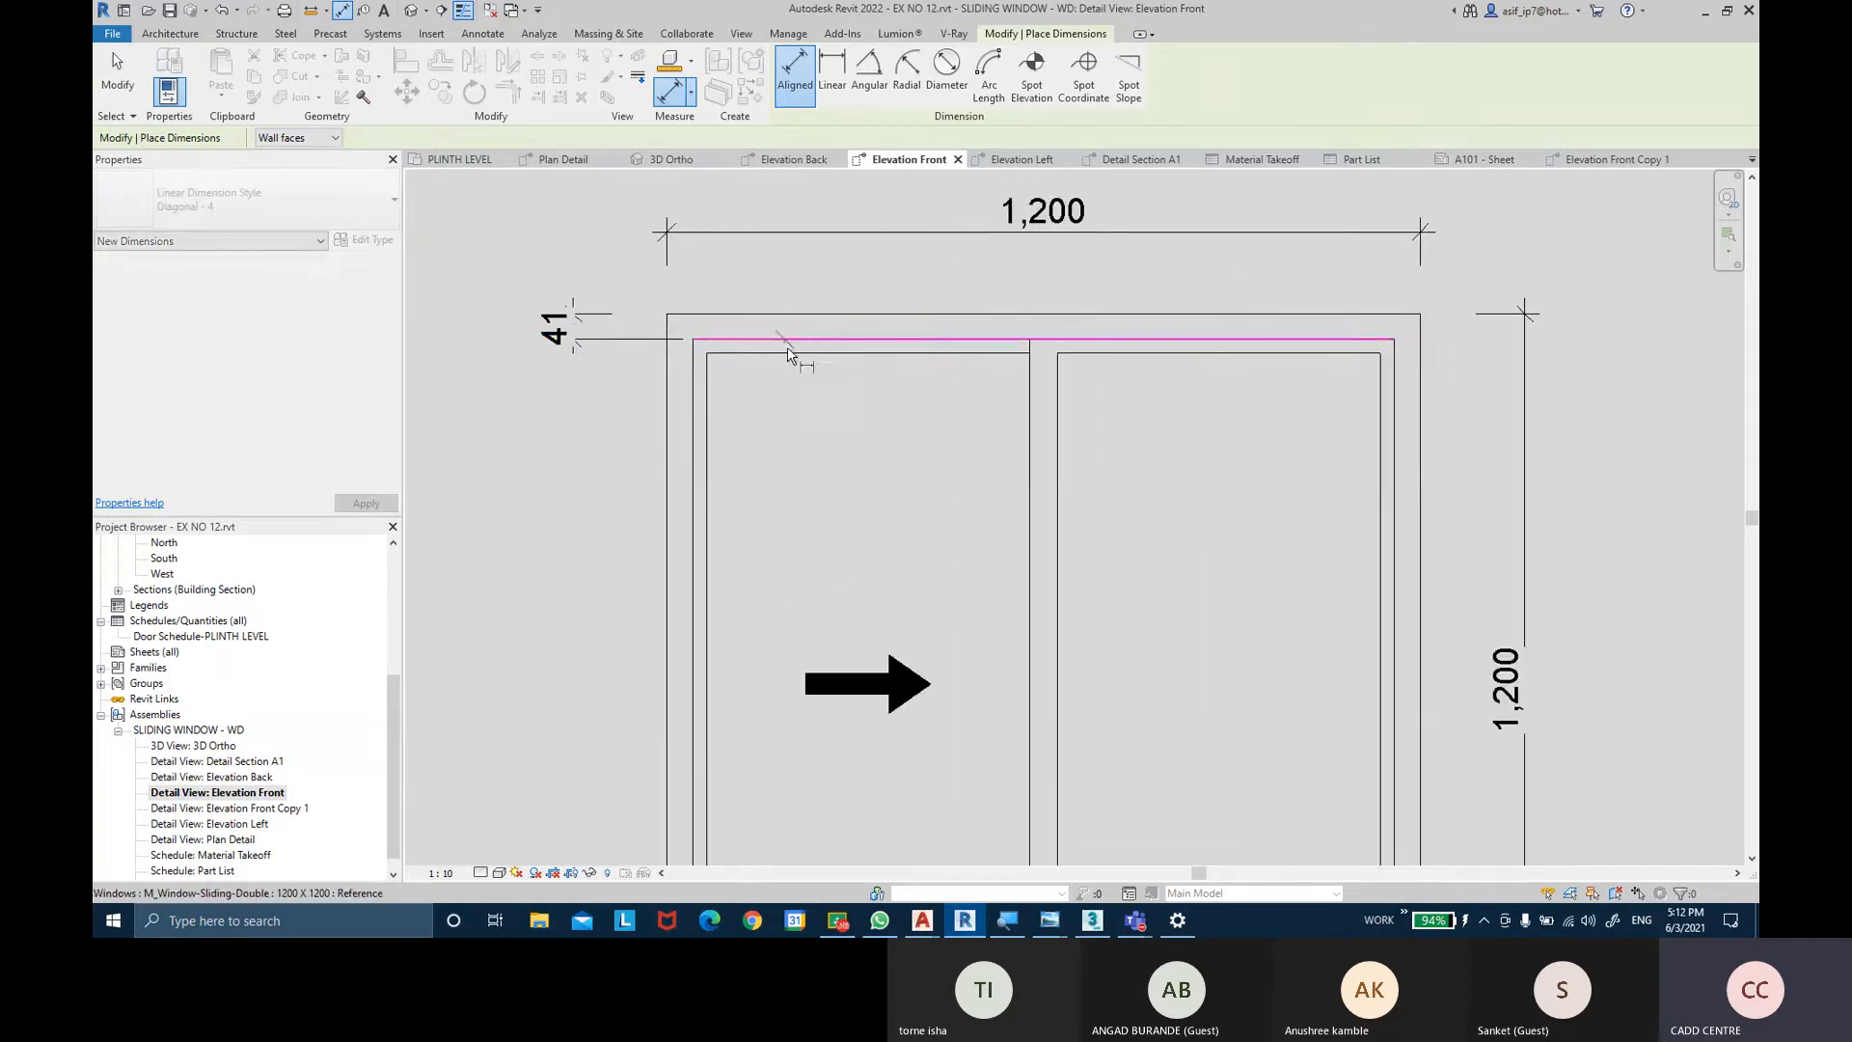
left_click(762, 353)
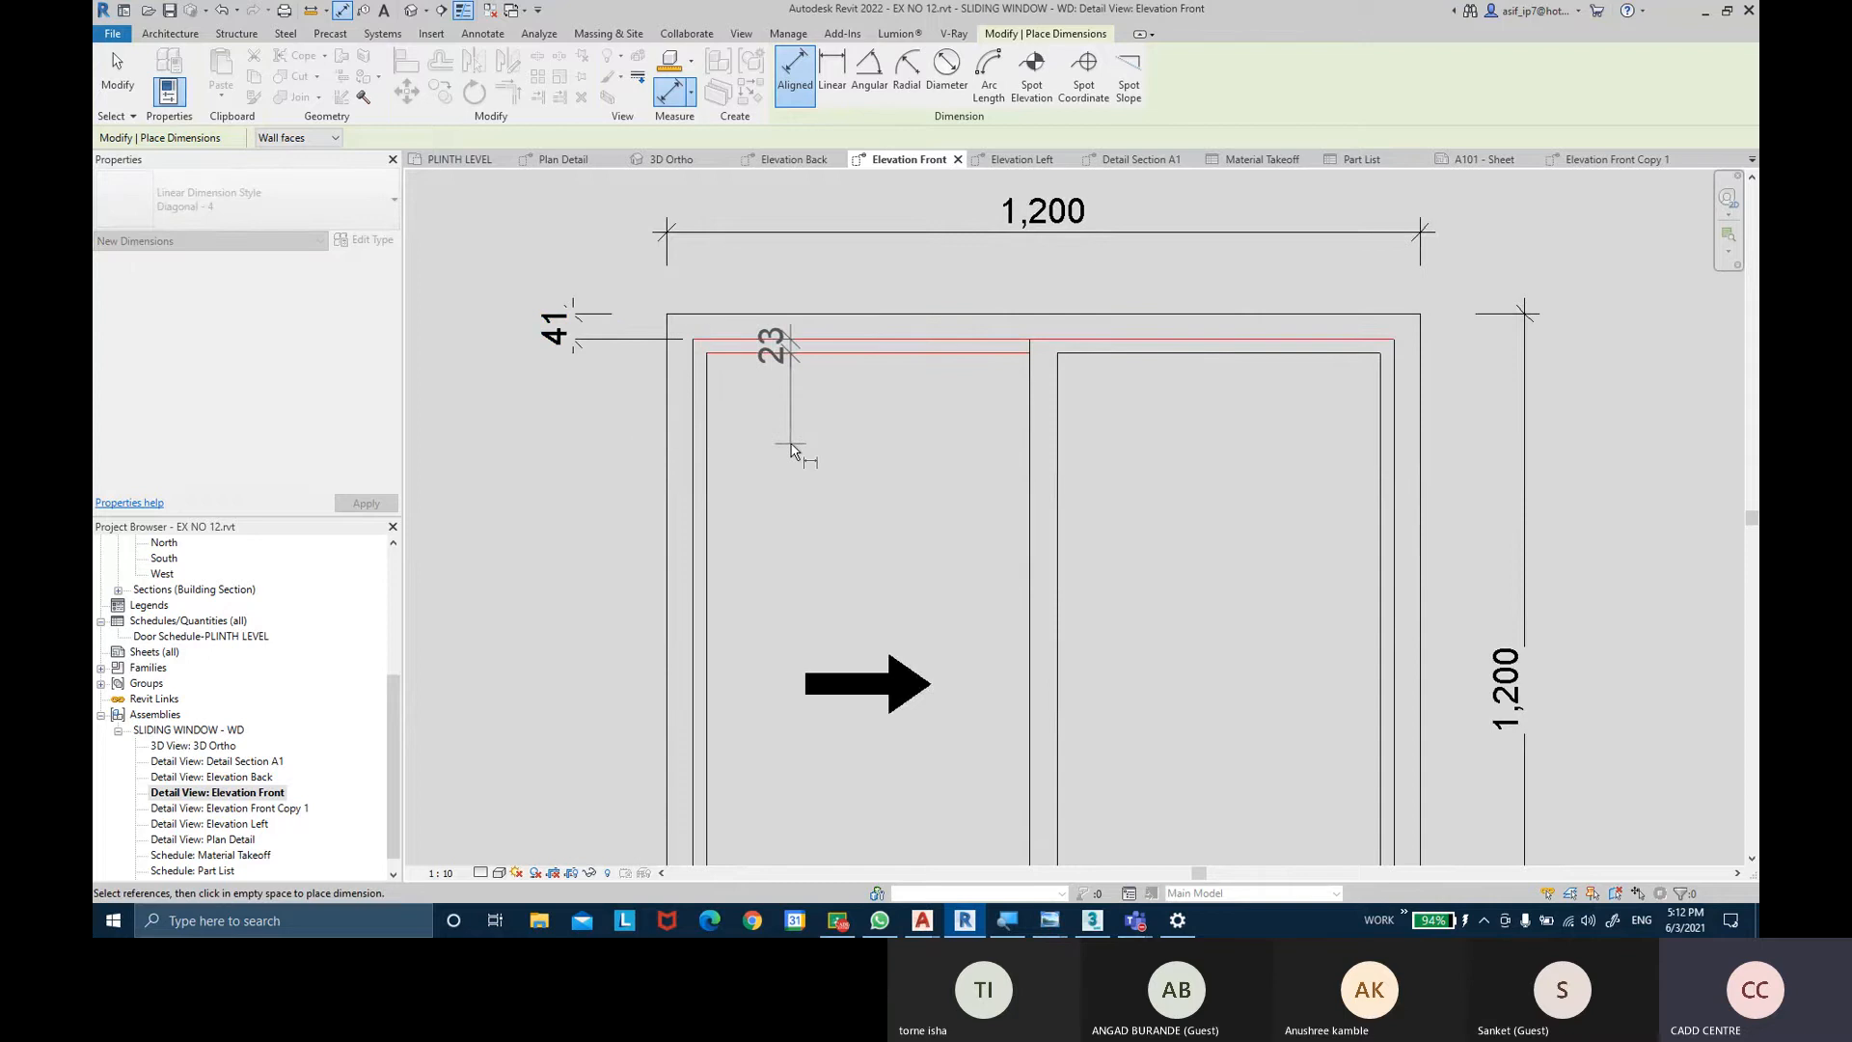
key("Escape")
Dimension the bottom rail of the right sash, from the glass edge to the inner frame line, near its right end.
middle_click_drag(851, 489, 846, 301)
middle_click_drag(820, 519, 806, 340)
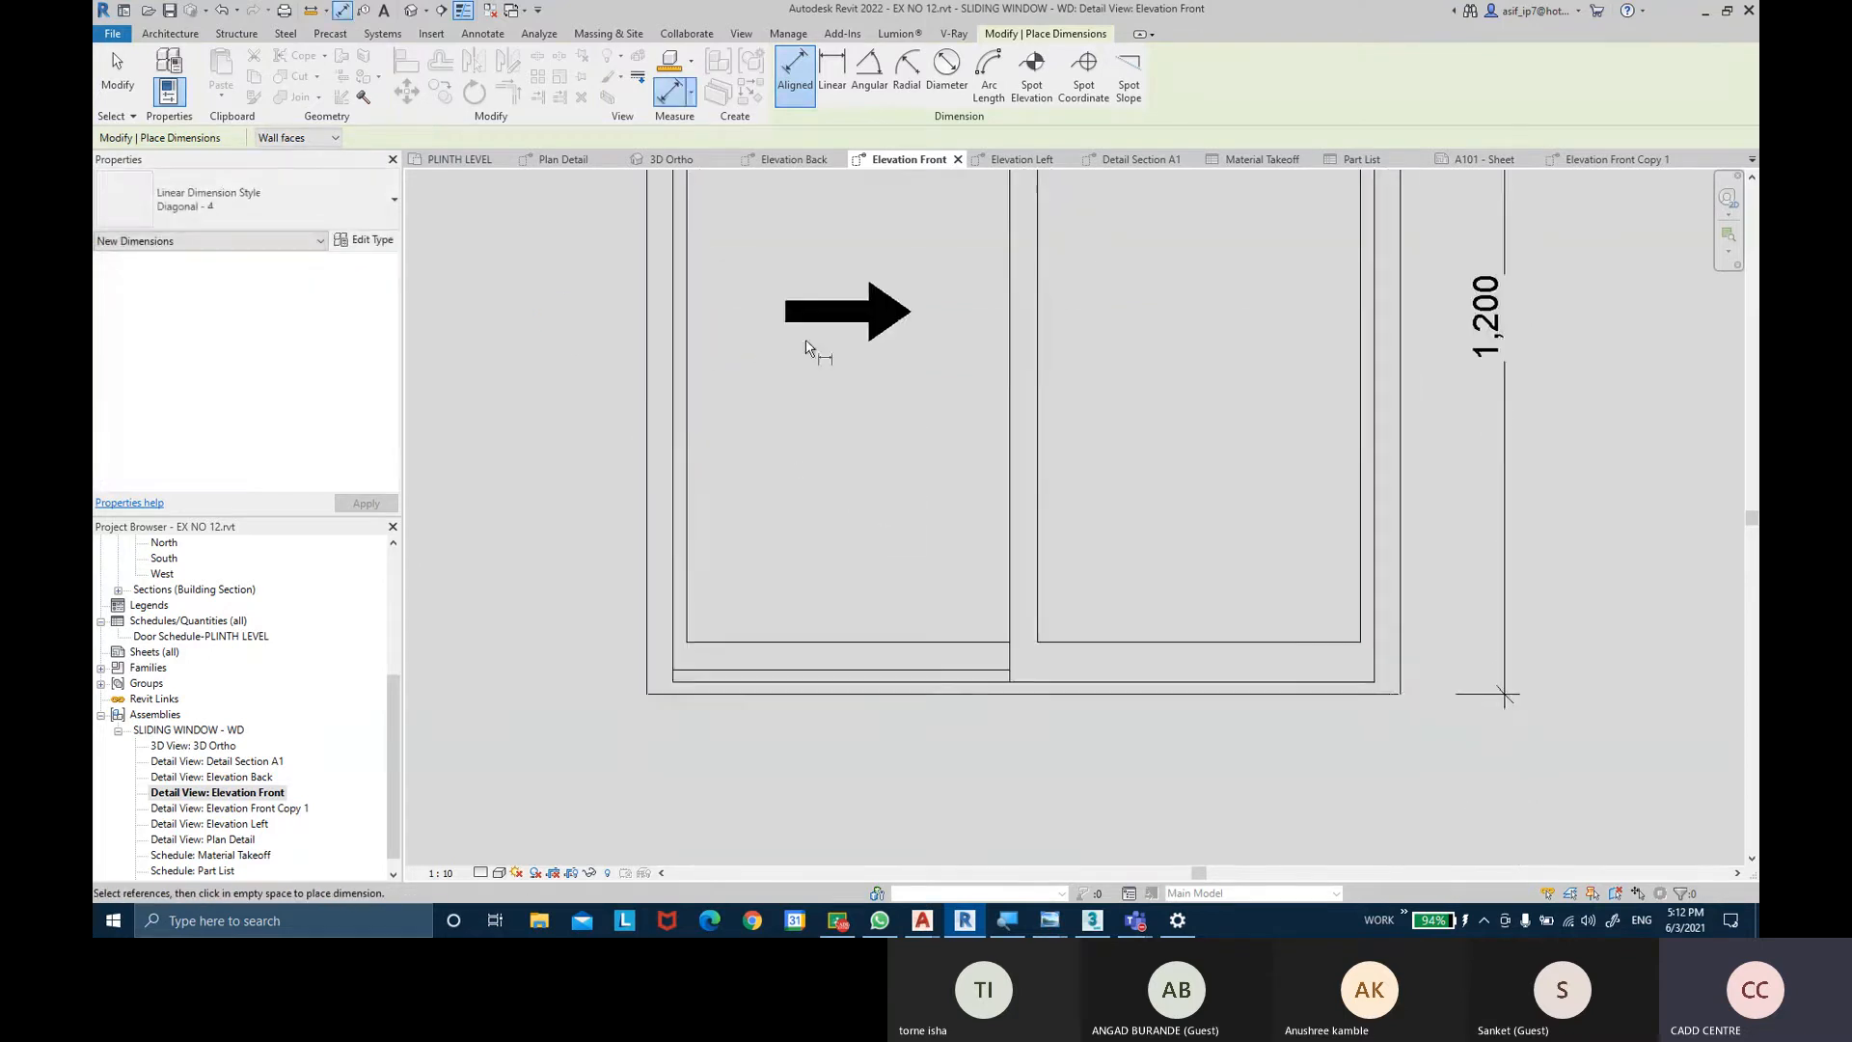
scroll(815, 637, "up", 4)
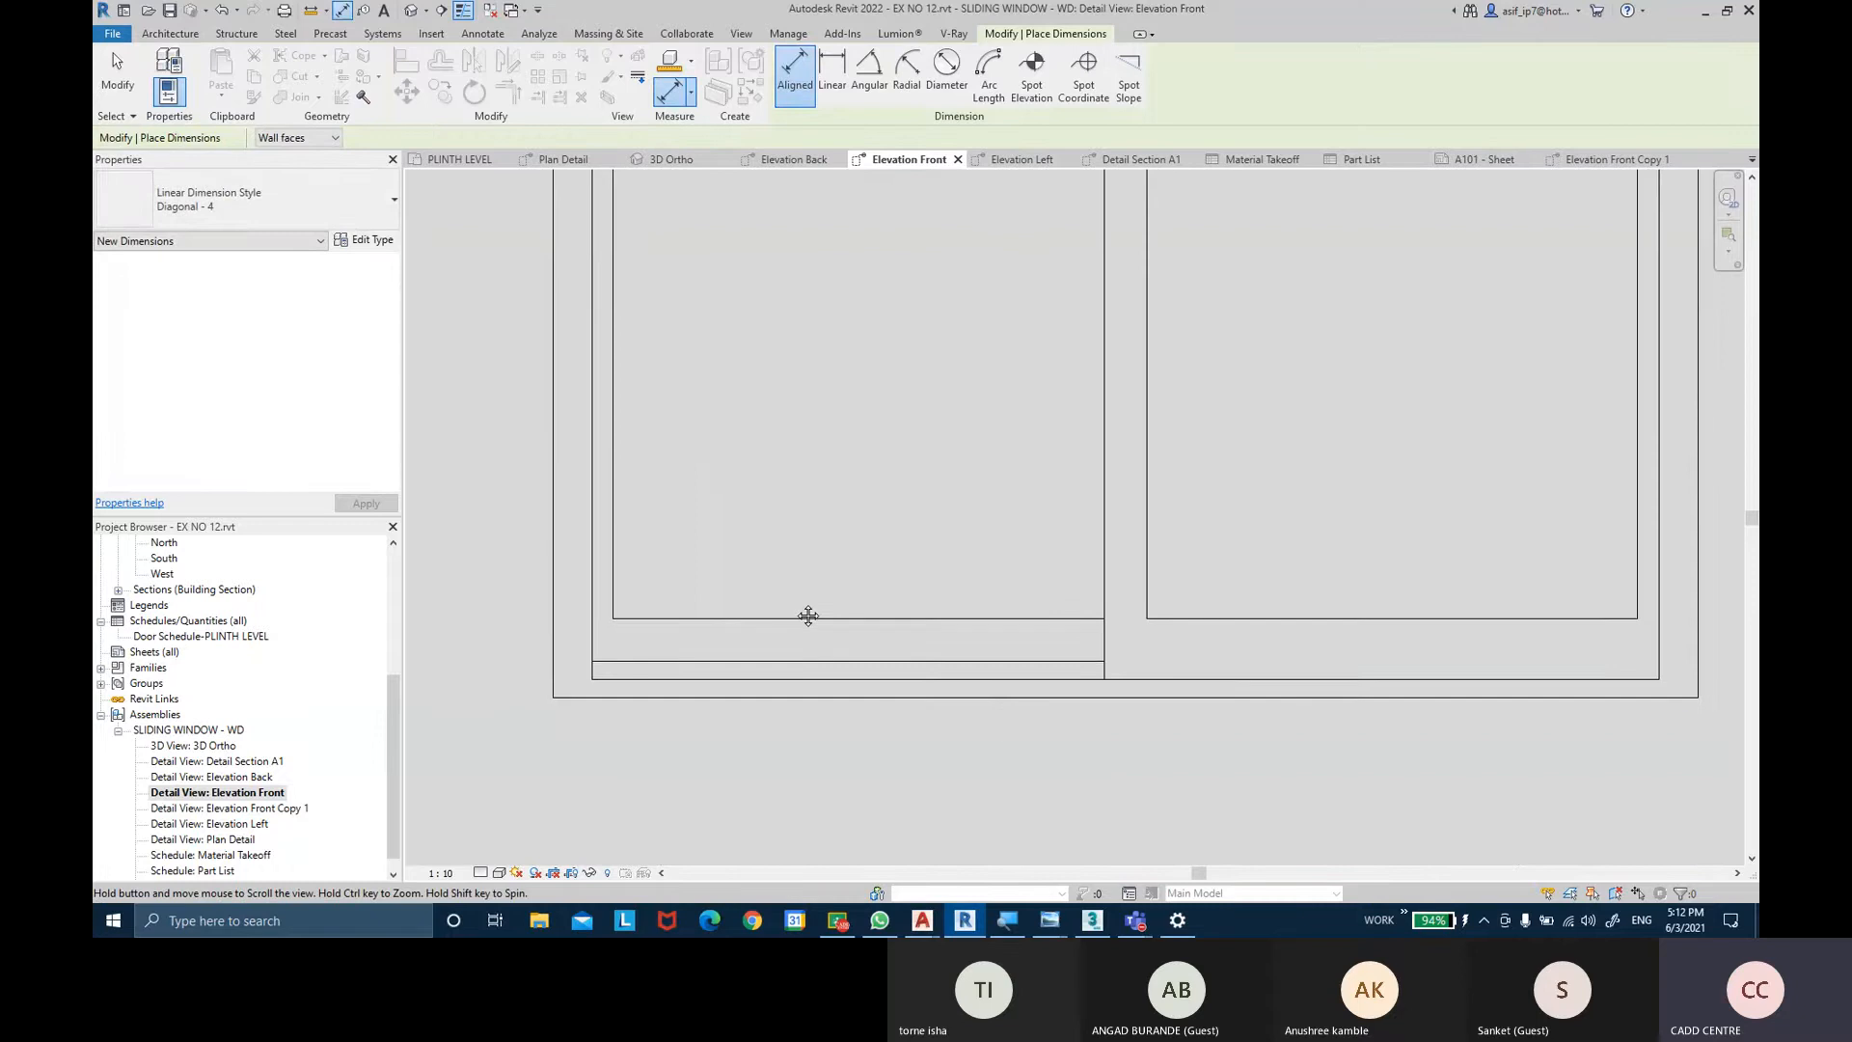
scroll(799, 614, "down", 2)
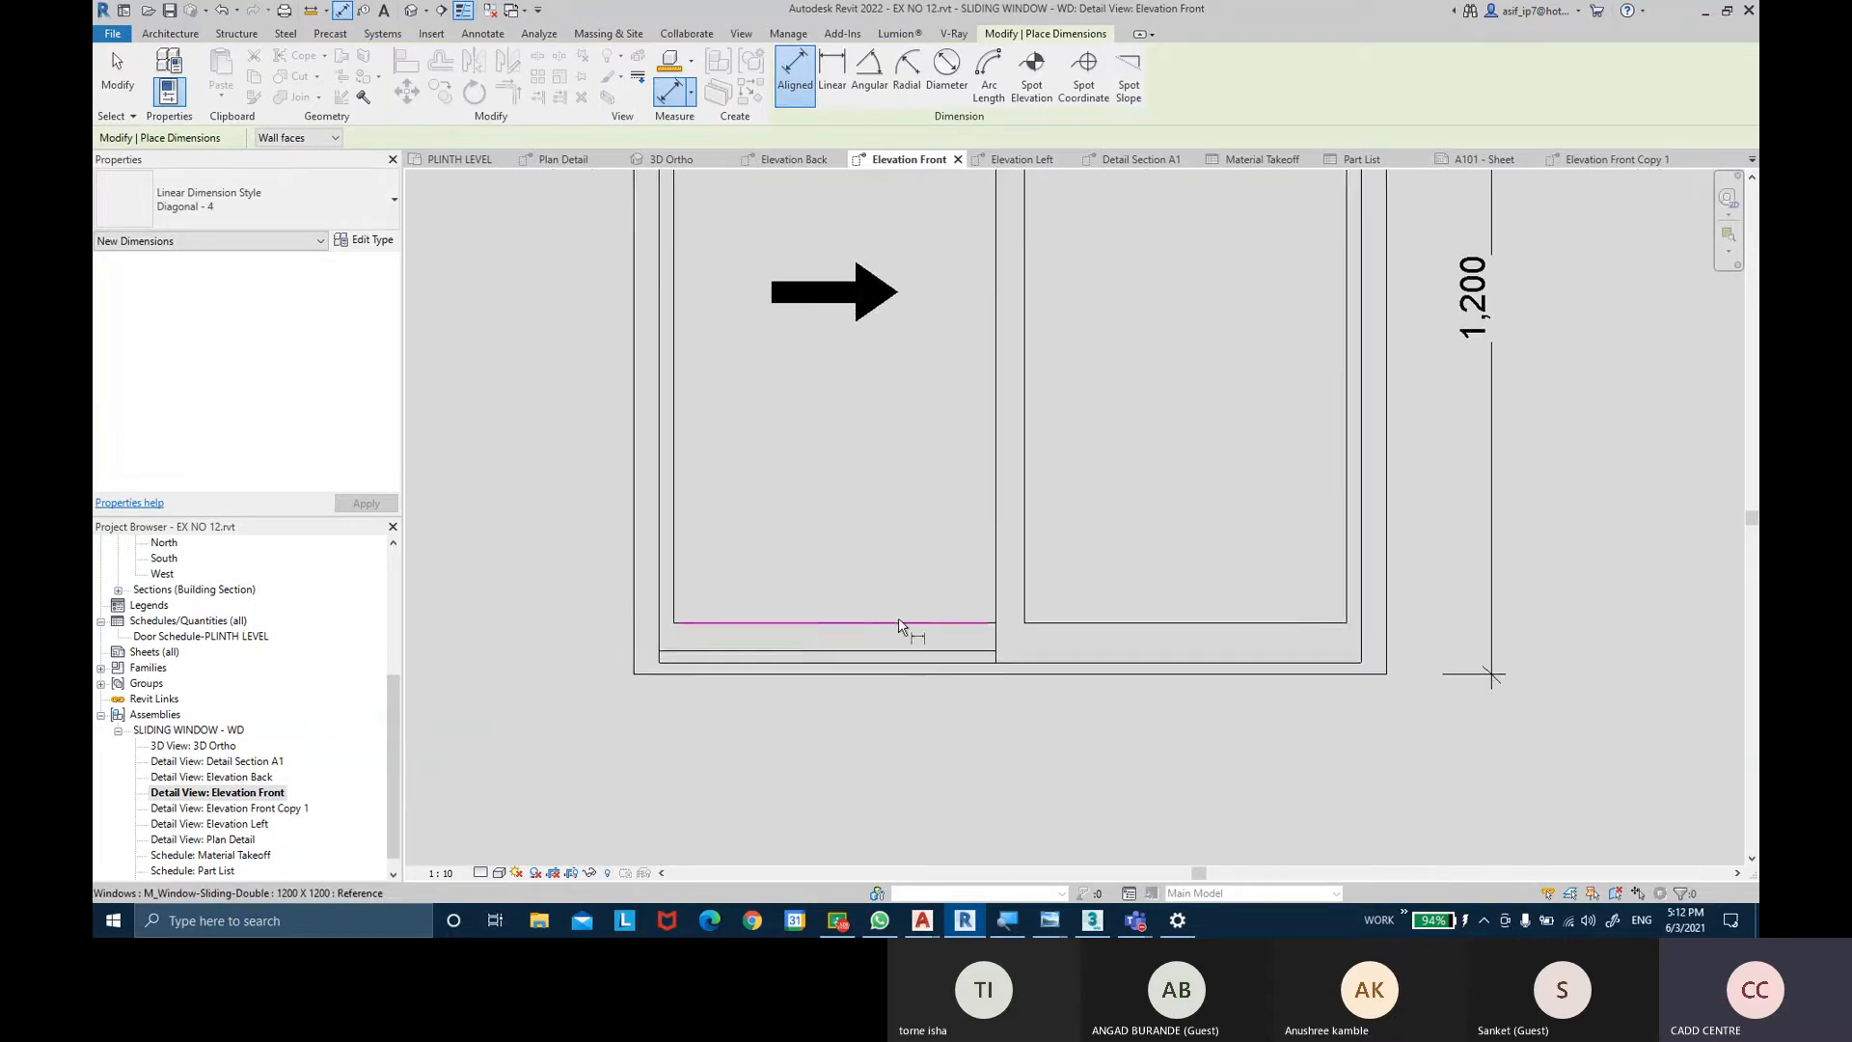
middle_click_drag(898, 625, 785, 604)
left_click(1034, 603)
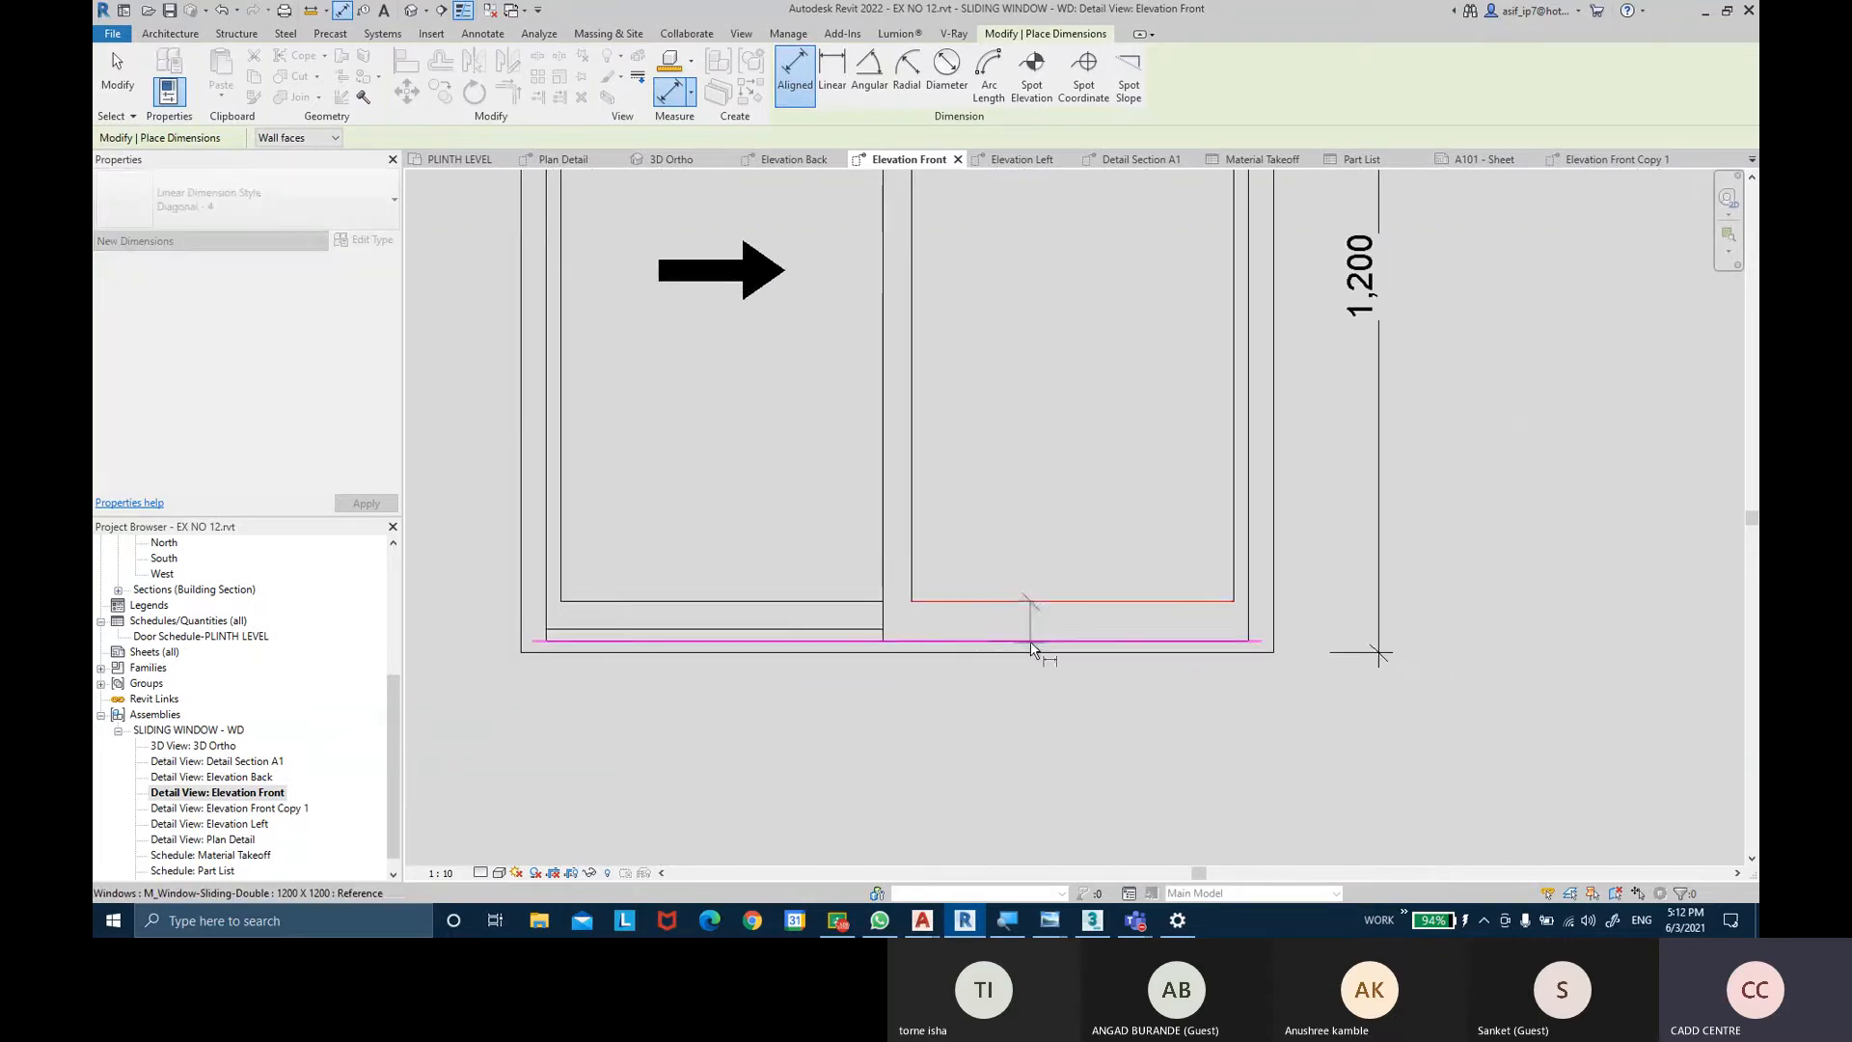
left_click(1031, 644)
scroll(1031, 648, "down", 1)
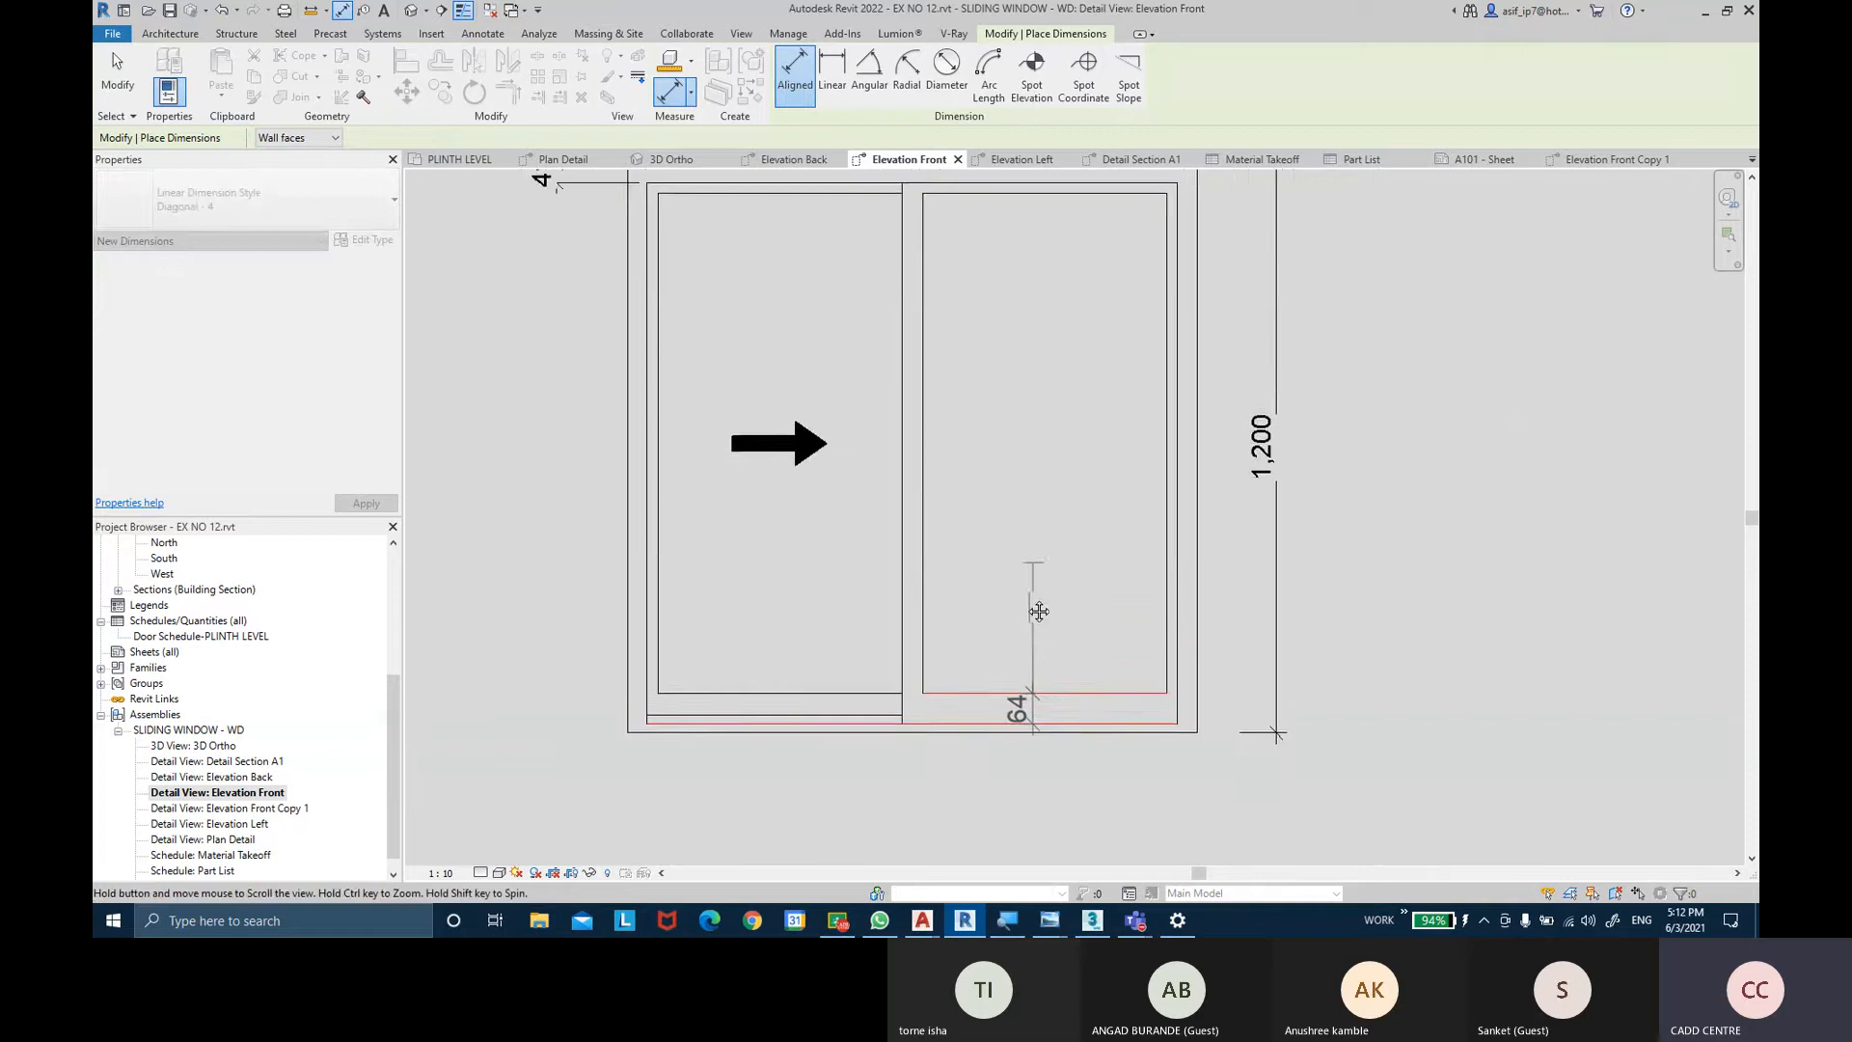
middle_click_drag(1058, 472, 1021, 664)
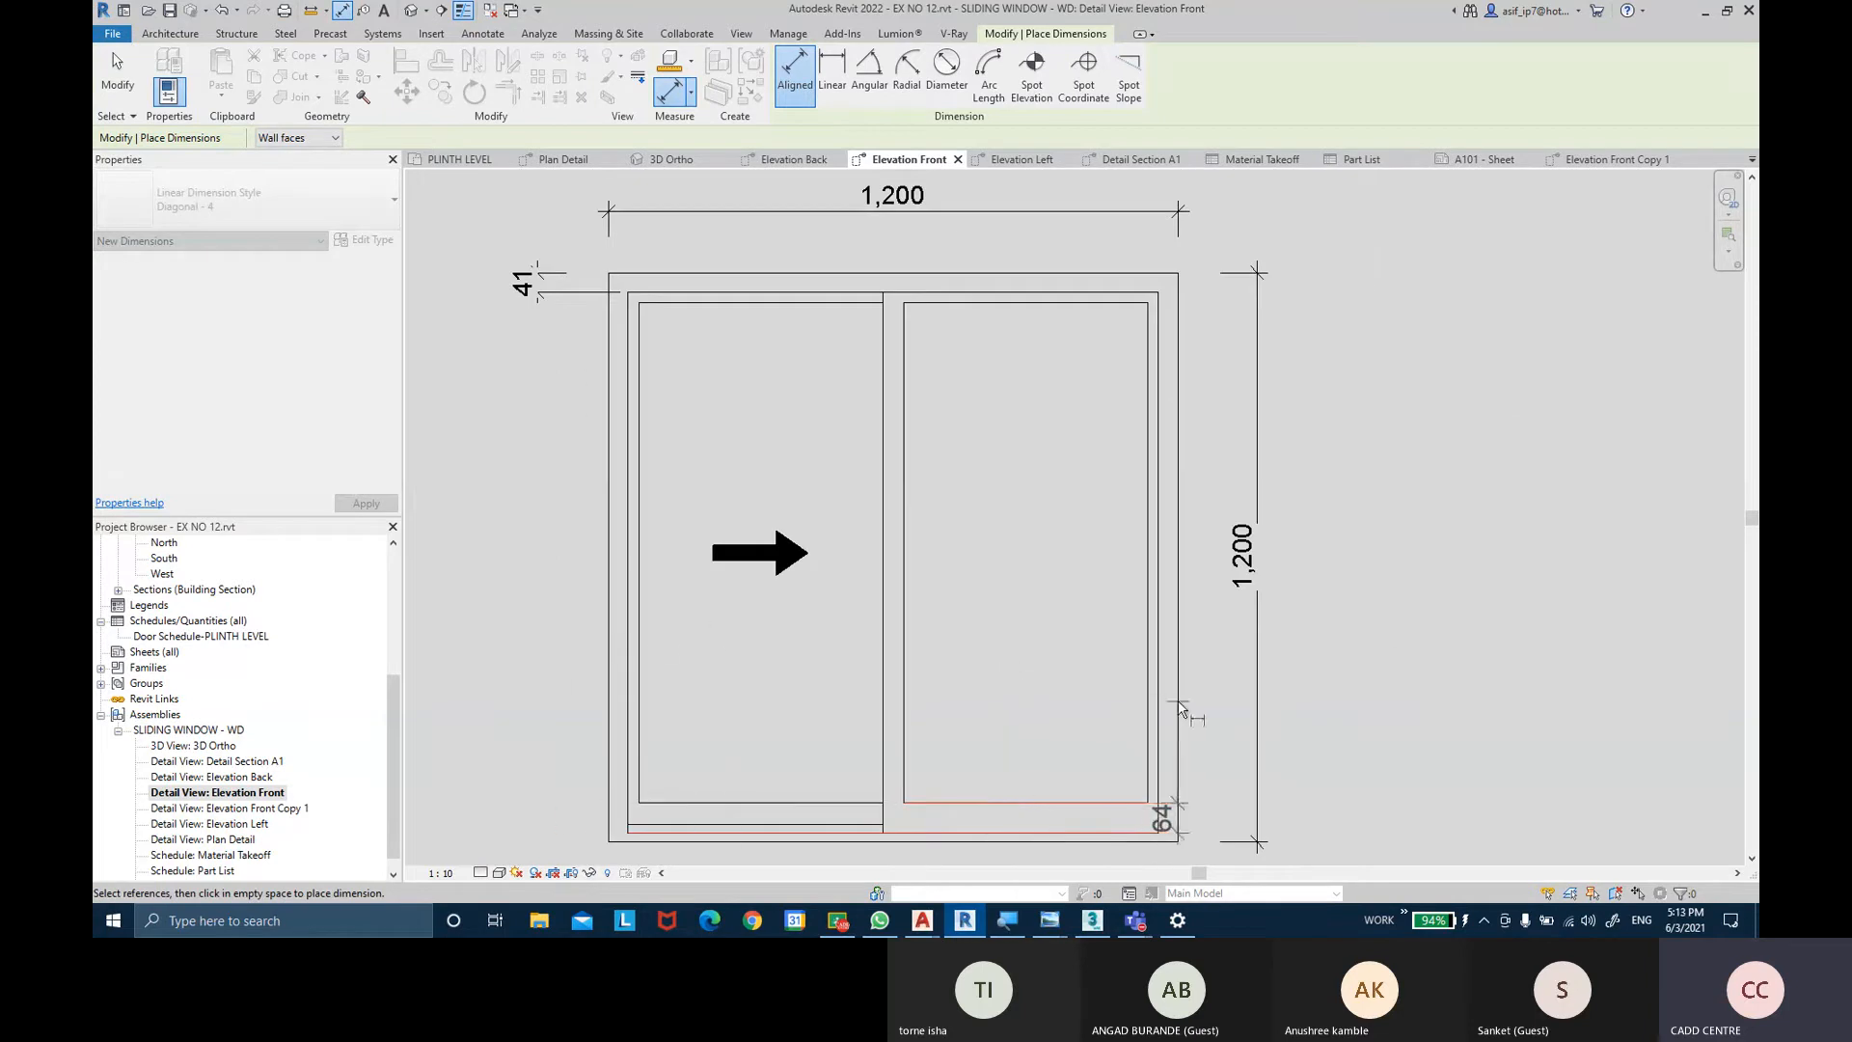
left_click(1102, 715)
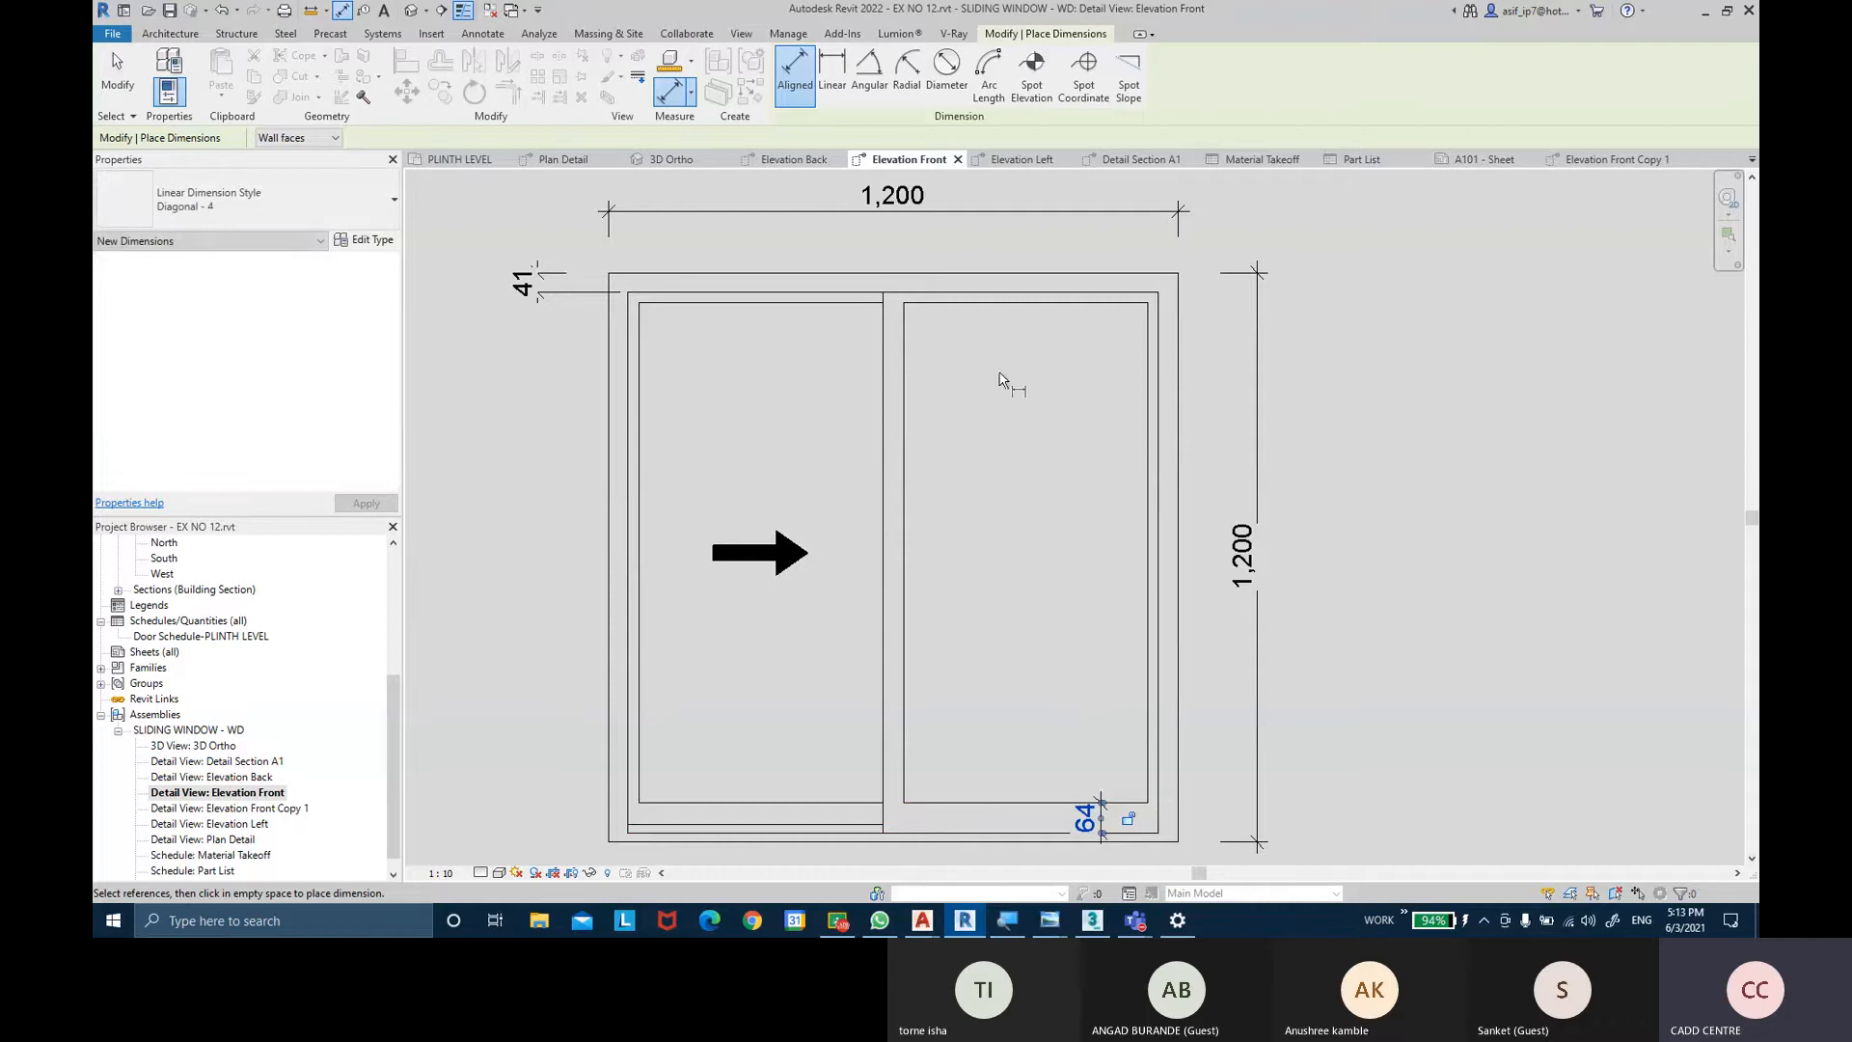
Dimension the width and the height of the right glass panel inside the window.
middle_click_drag(976, 309, 968, 328)
left_click(896, 365)
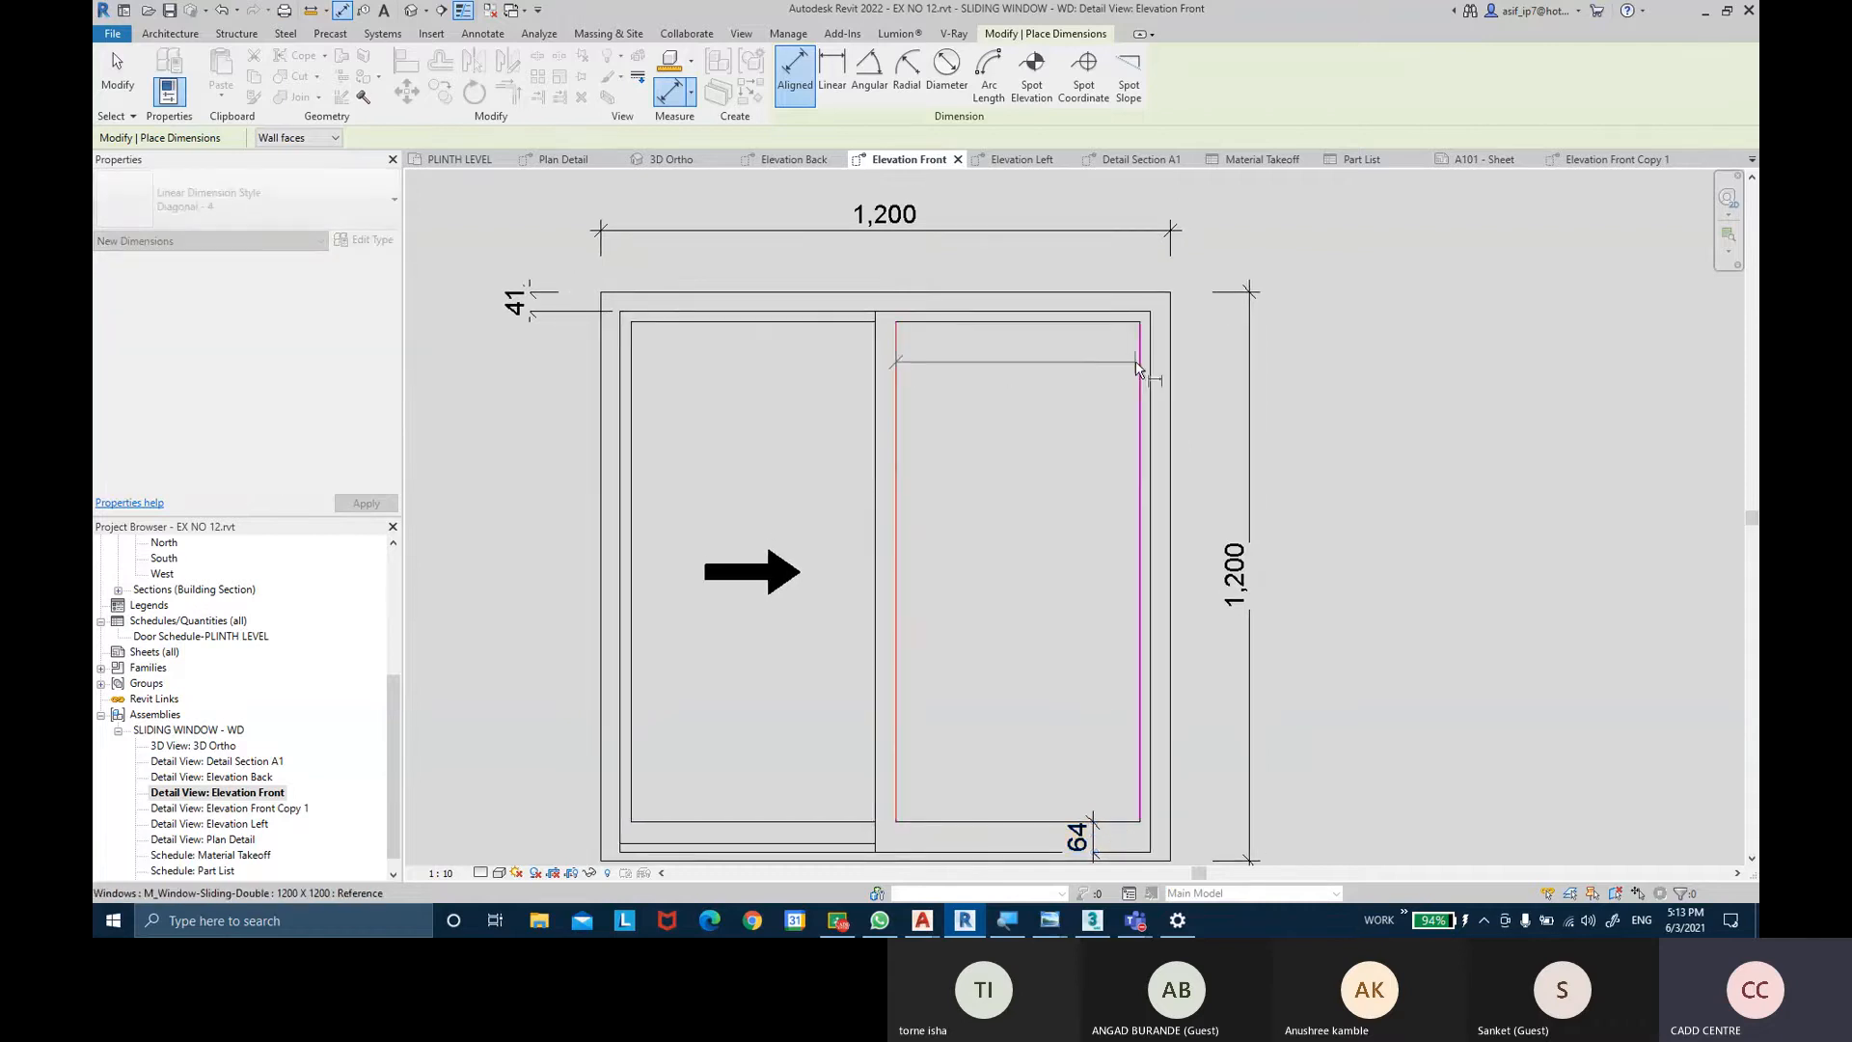
left_click(1139, 367)
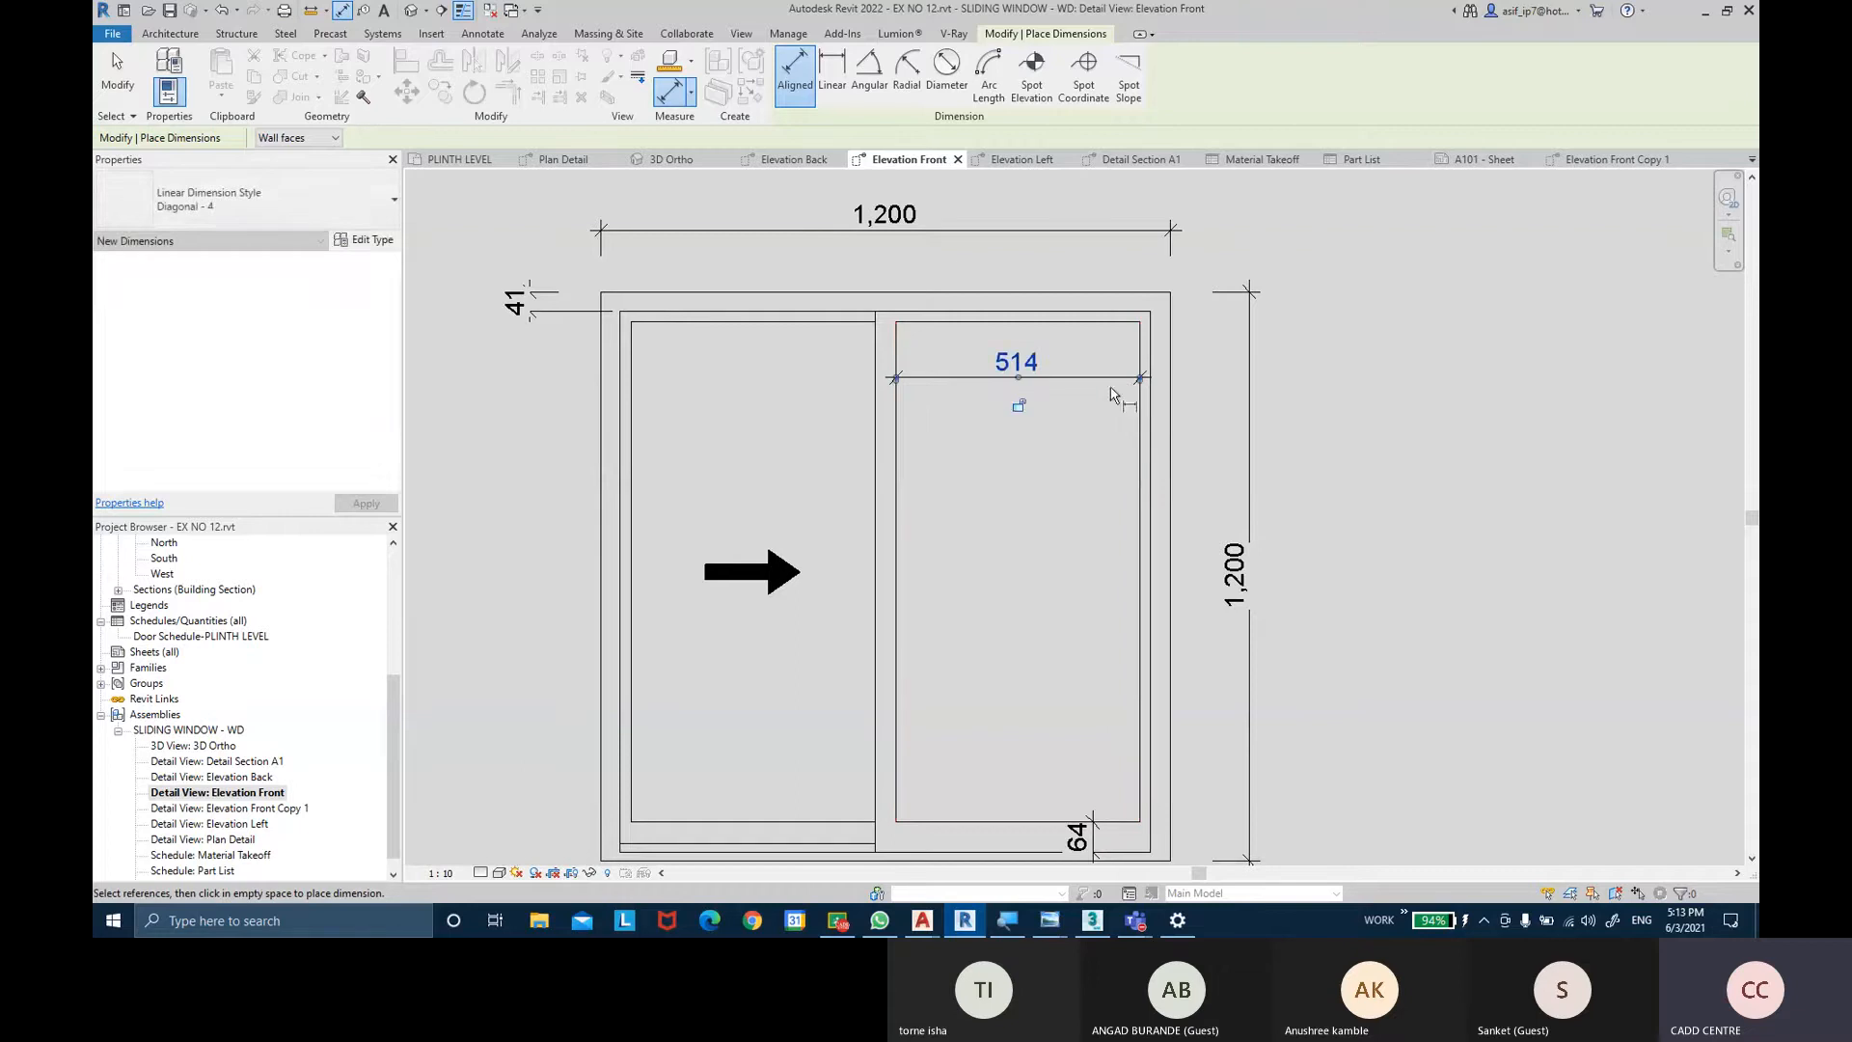
left_click(954, 822)
left_click(943, 675)
scroll(1205, 328, "up", 2)
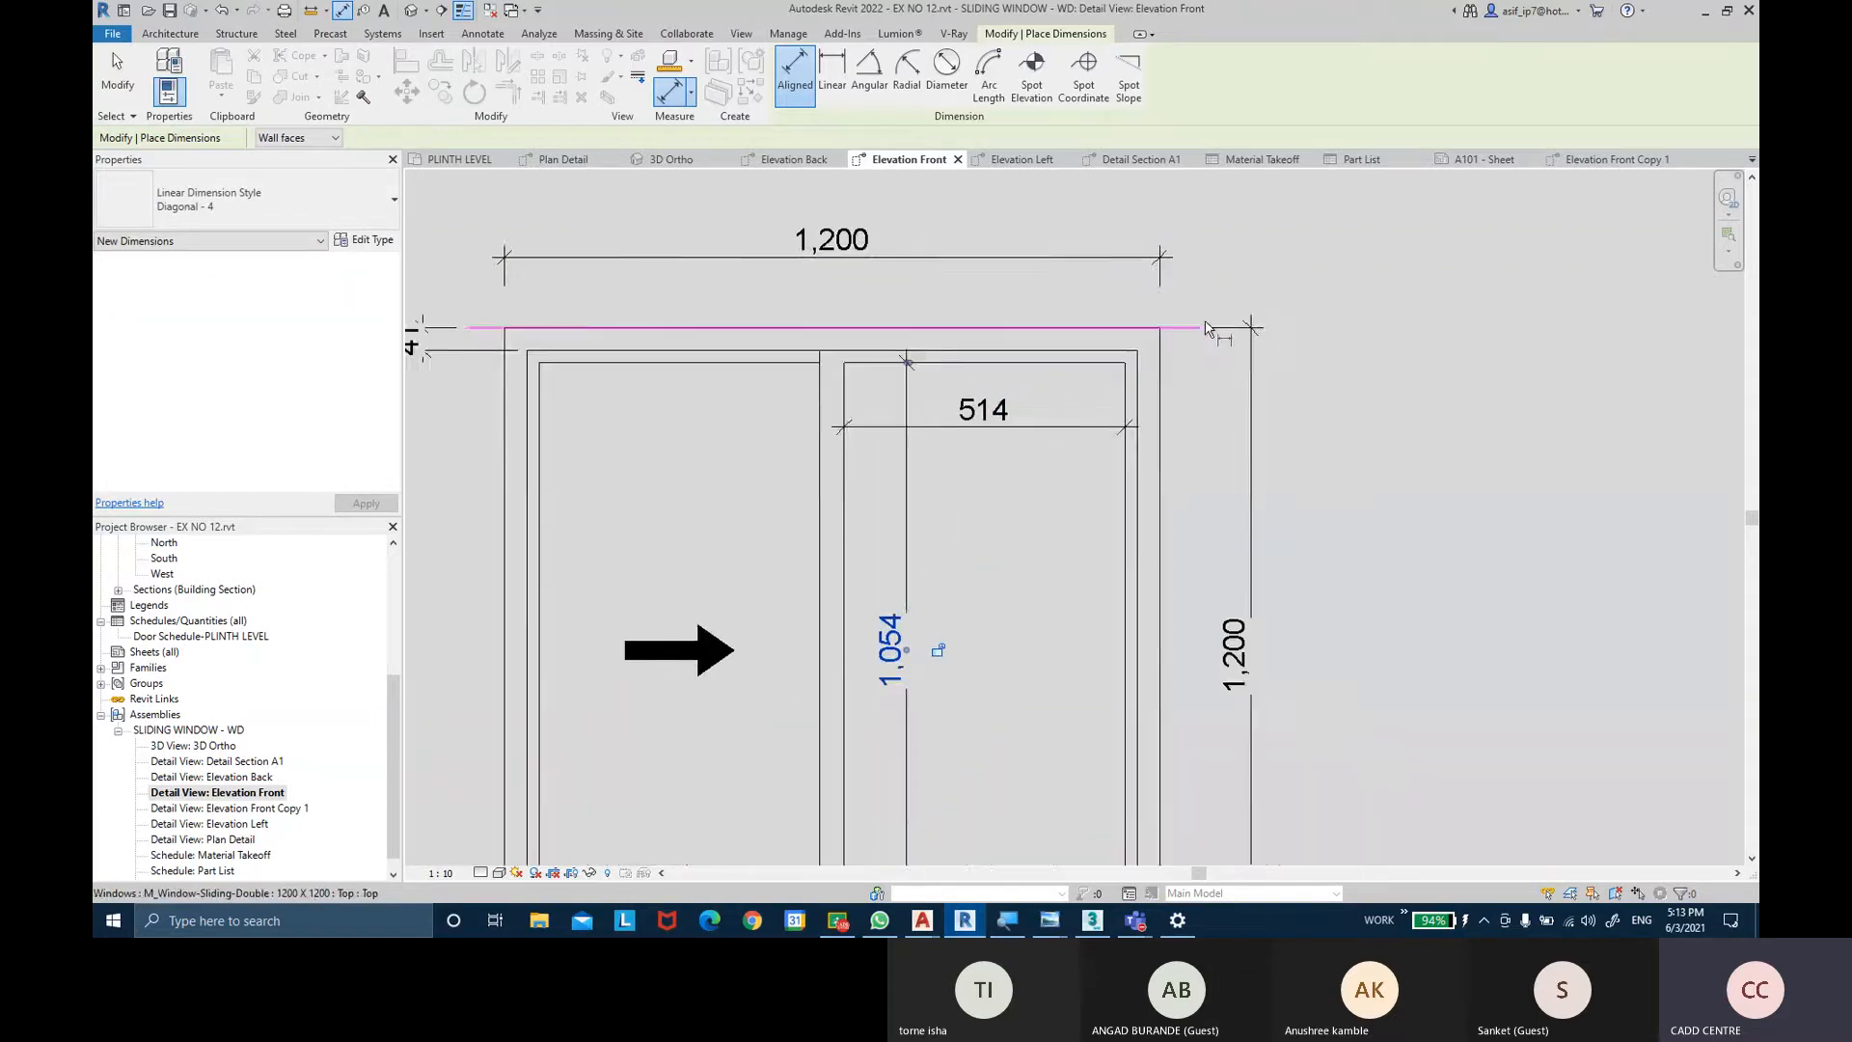
scroll(887, 362, "up", 2)
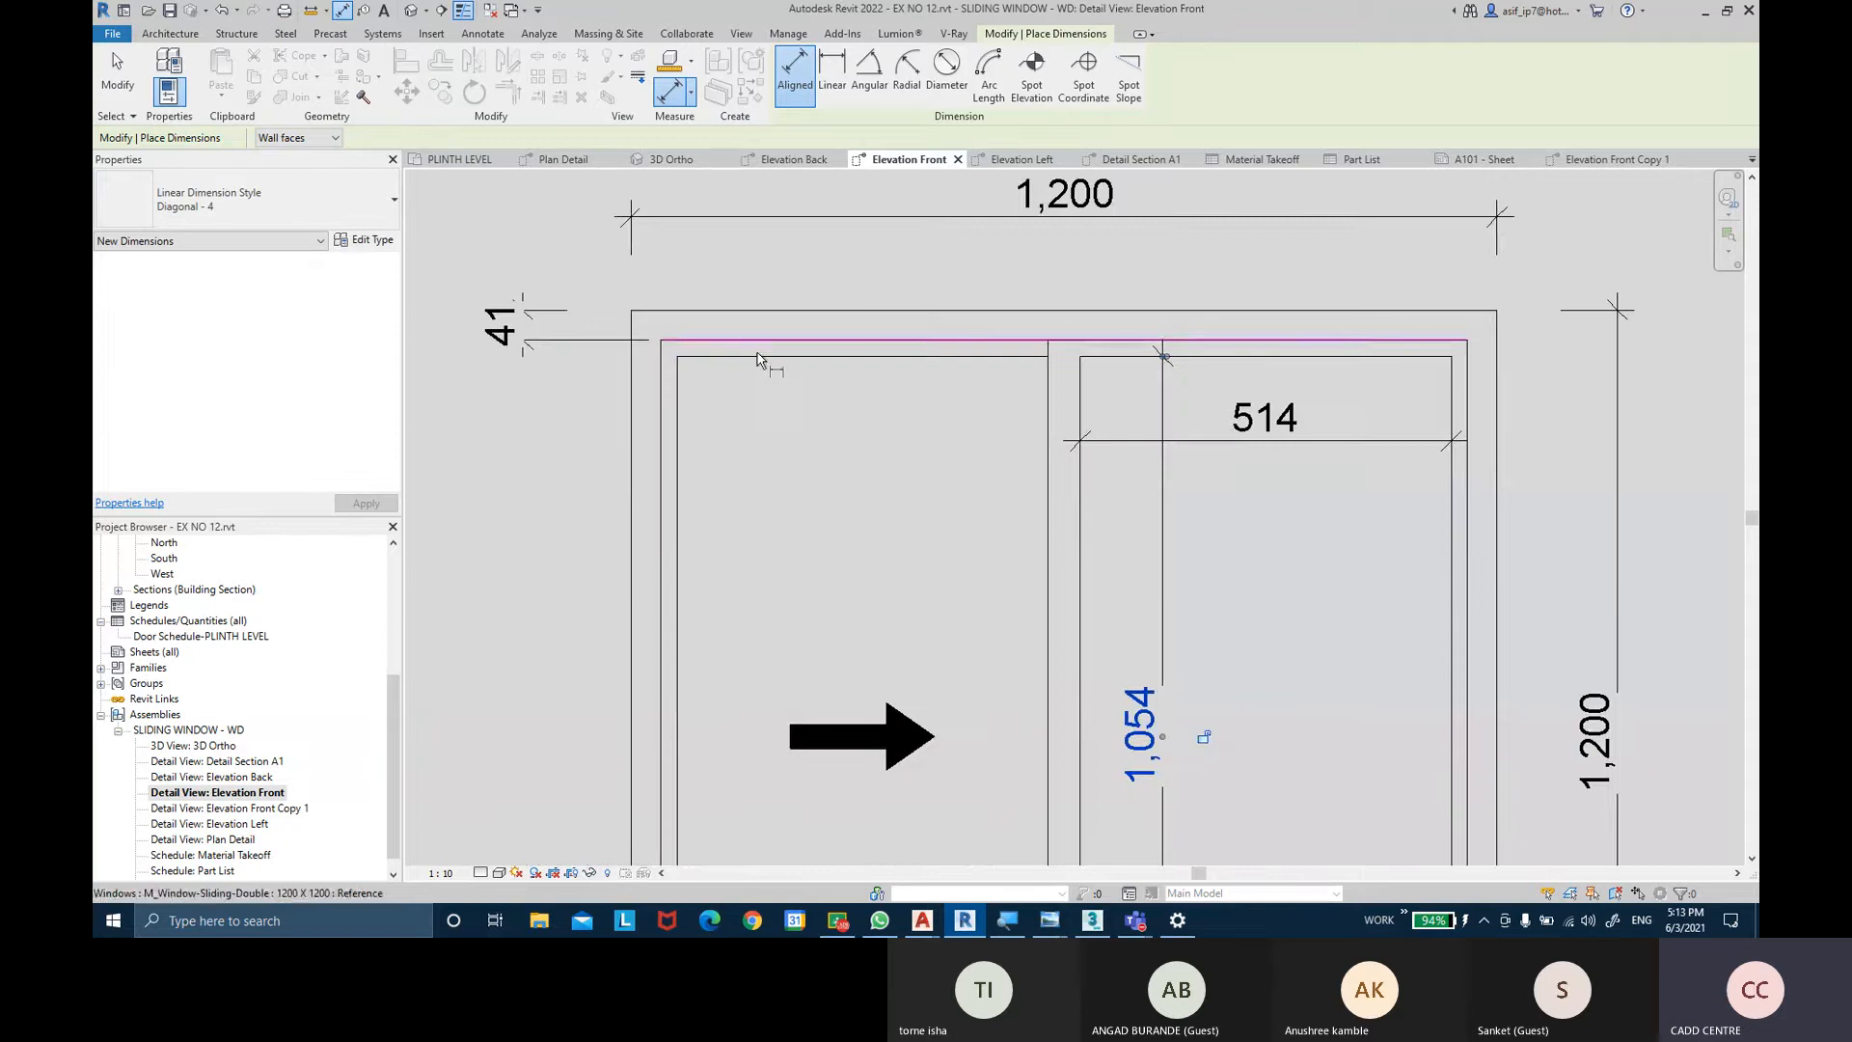
scroll(810, 371, "down", 5)
scroll(882, 257, "up", 3)
middle_click_drag(909, 344, 916, 371)
scroll(901, 559, "down", 3)
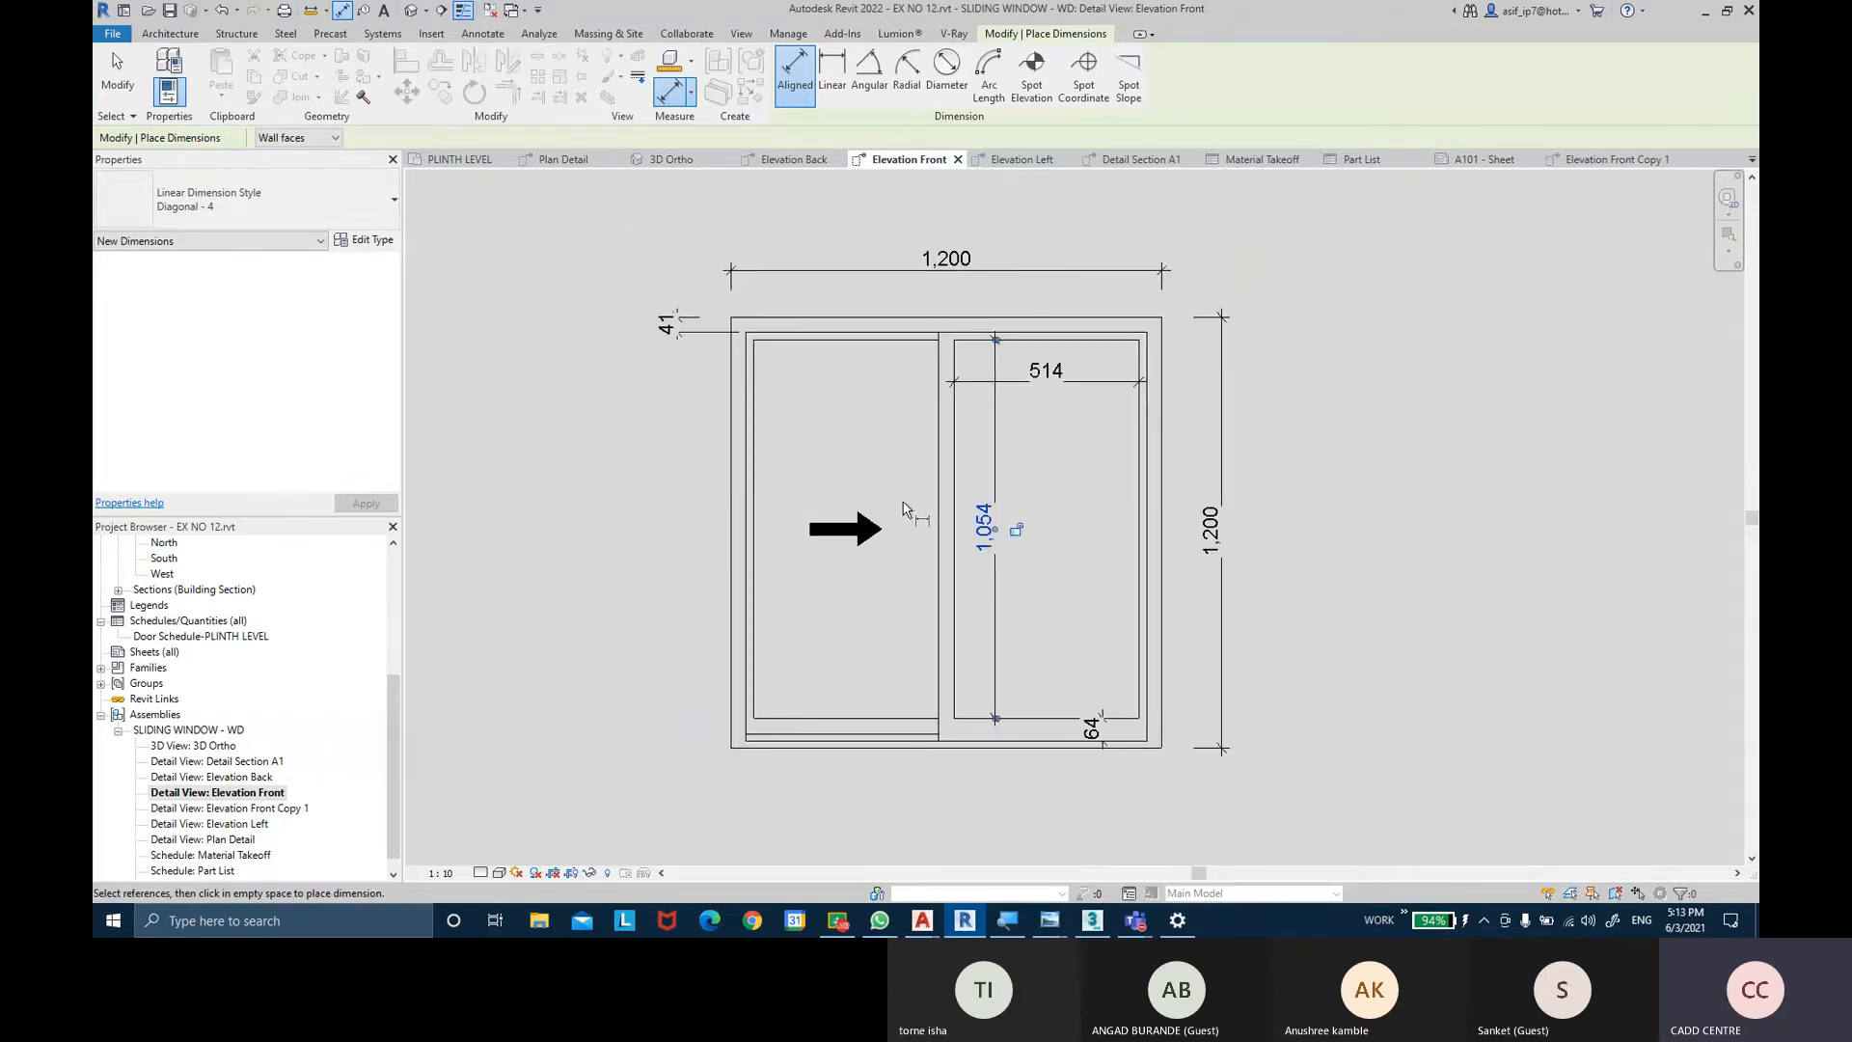
scroll(901, 447, "up", 1)
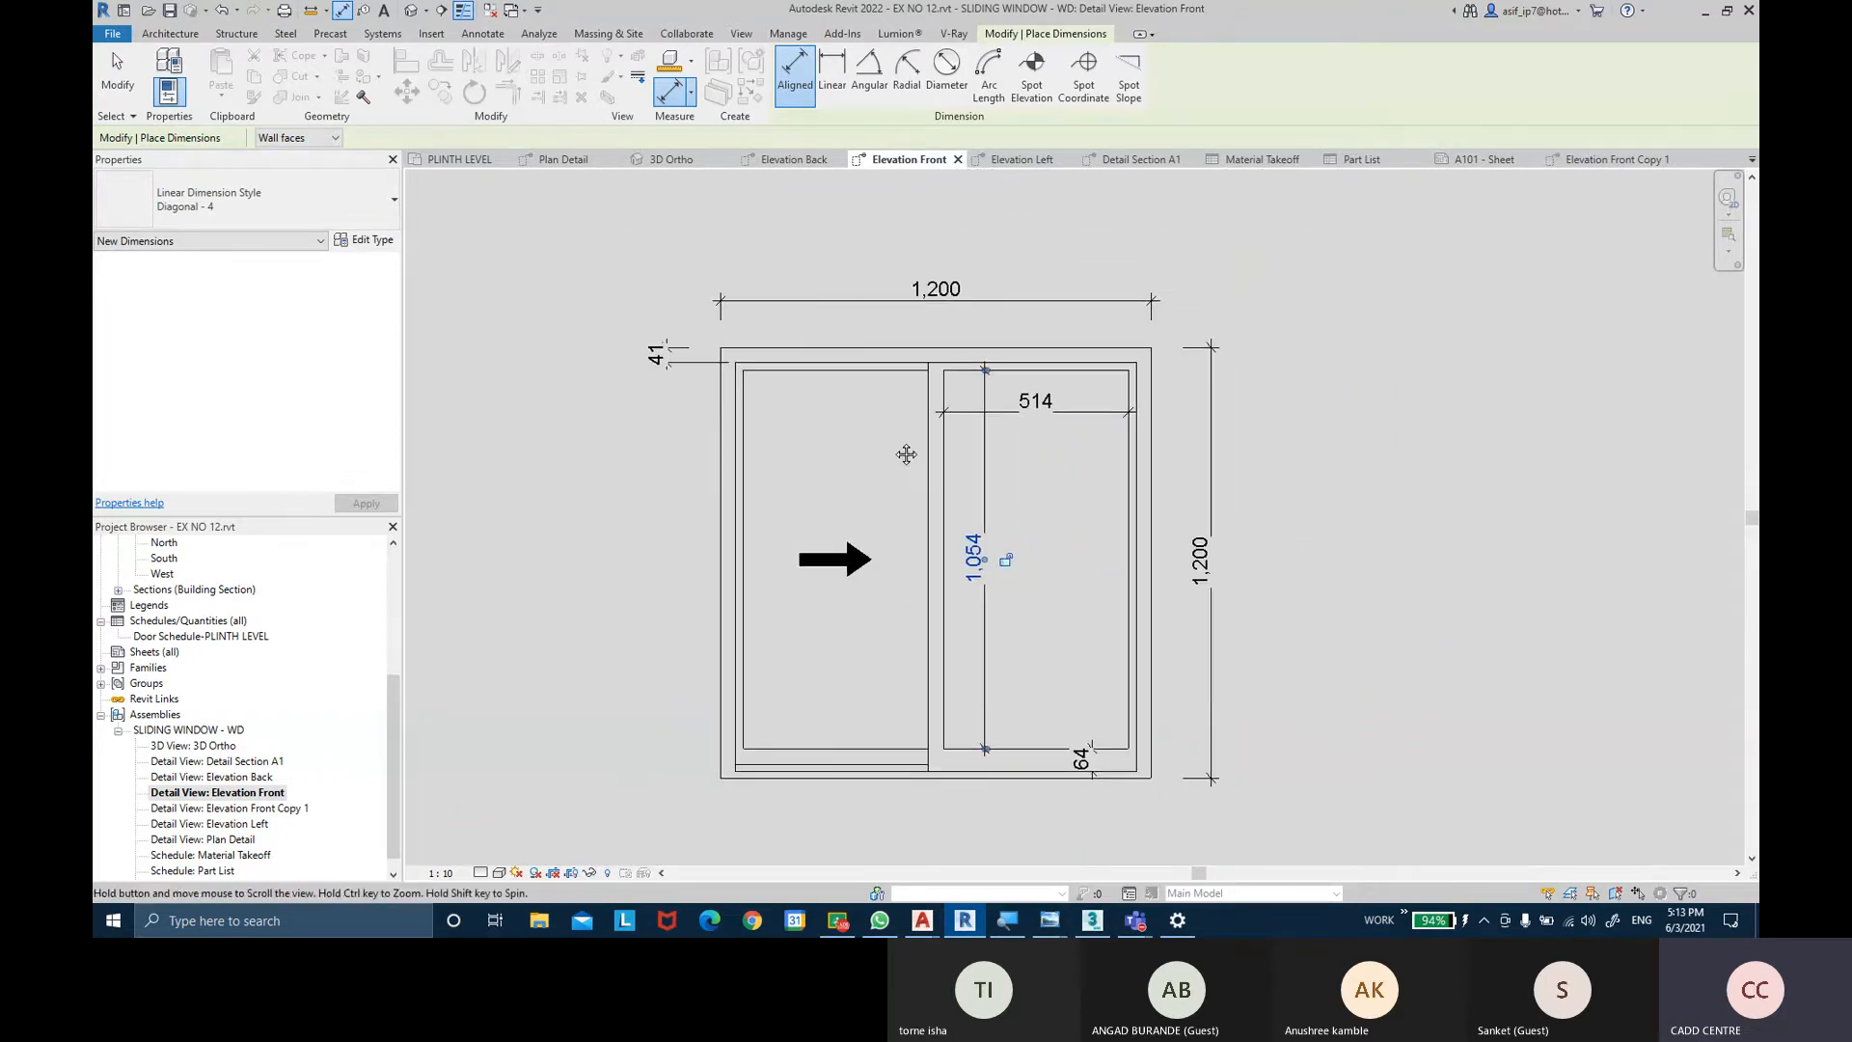
left_click(738, 461)
left_click(738, 461)
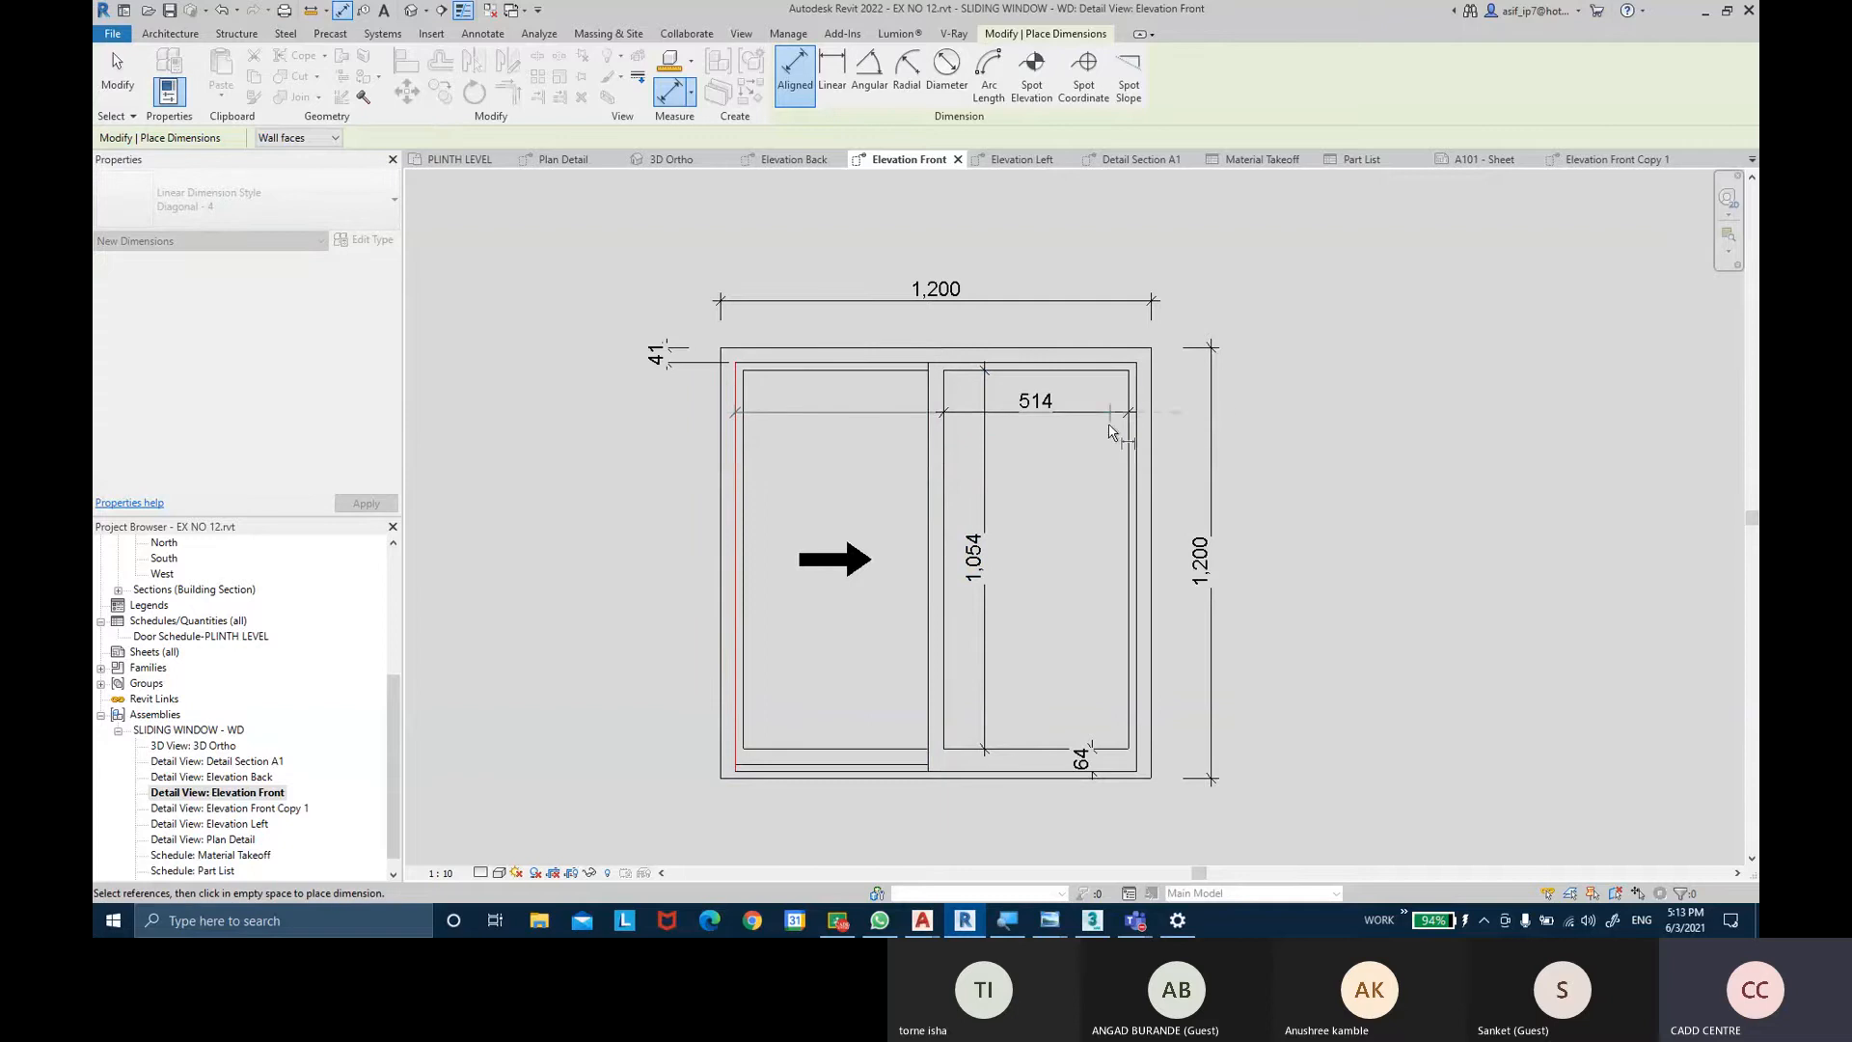
key("Escape")
Dimension the right sash's width from the centre meeting line to the inner frame edge, just below the overall width dimension.
middle_click_drag(1057, 485, 994, 468)
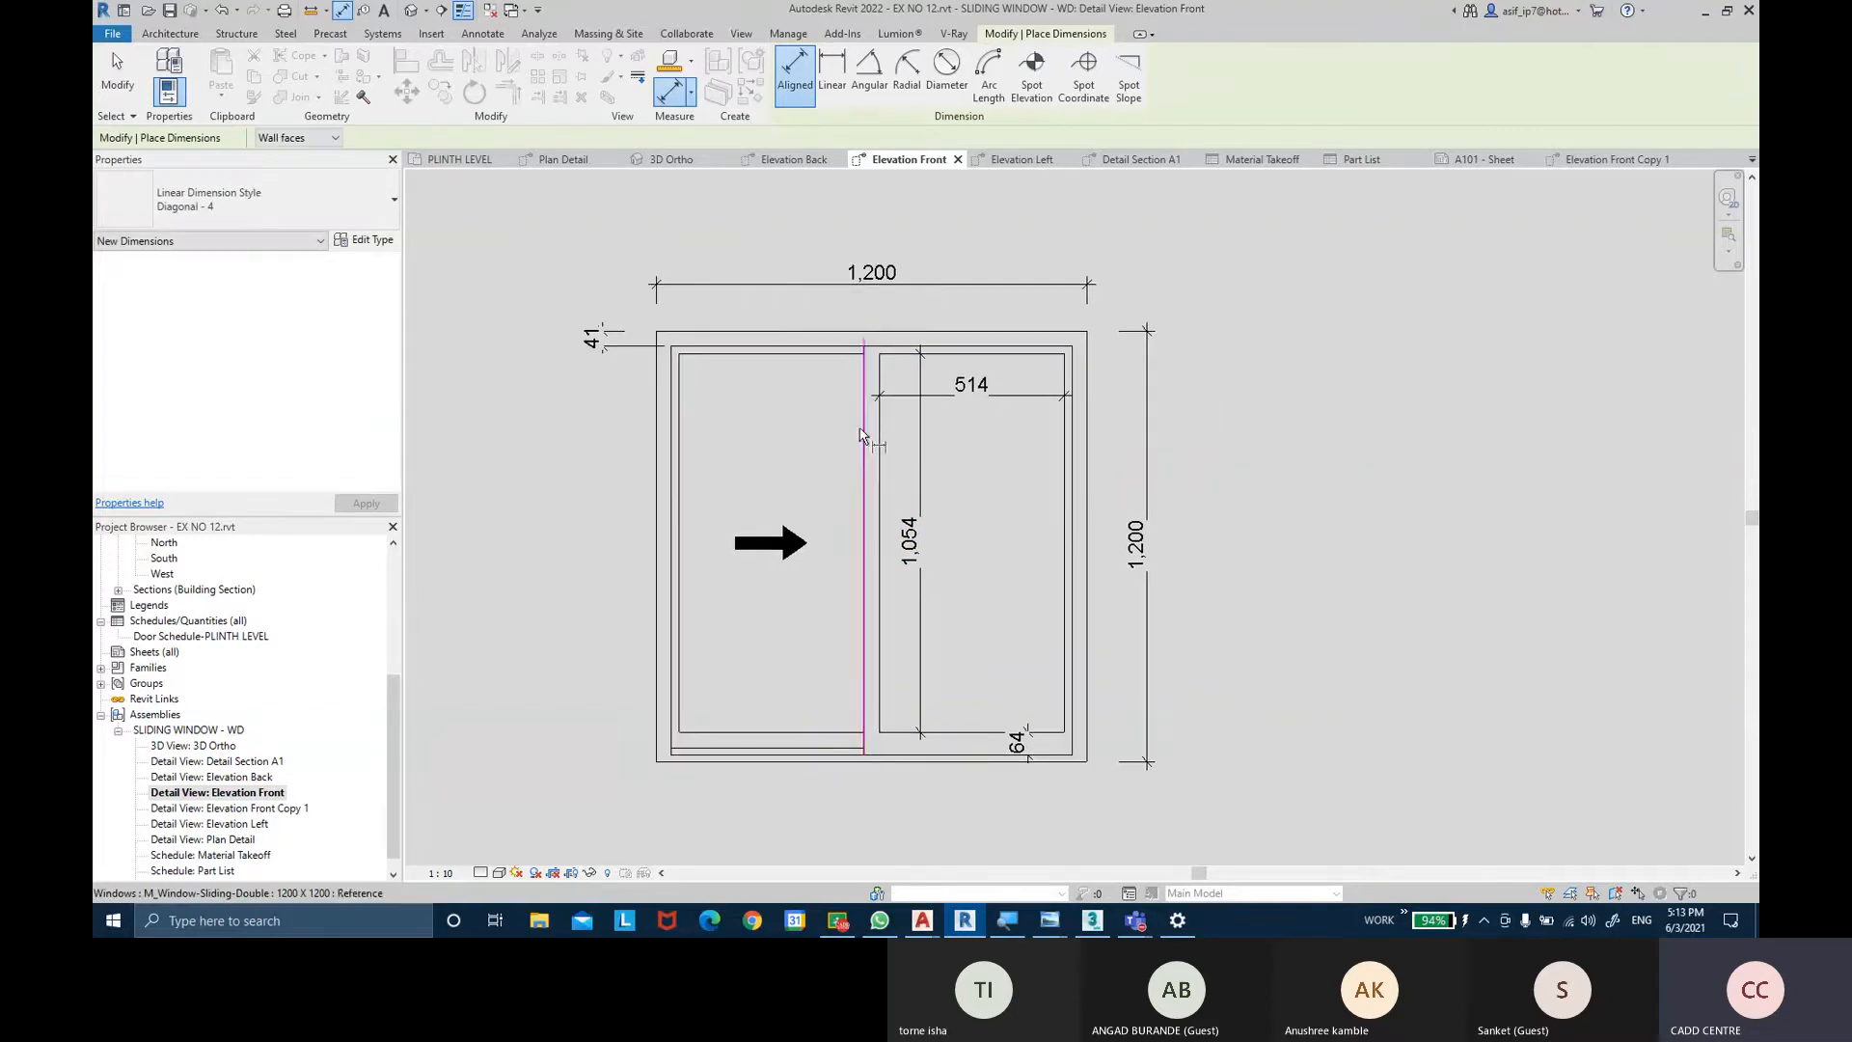
left_click(862, 433)
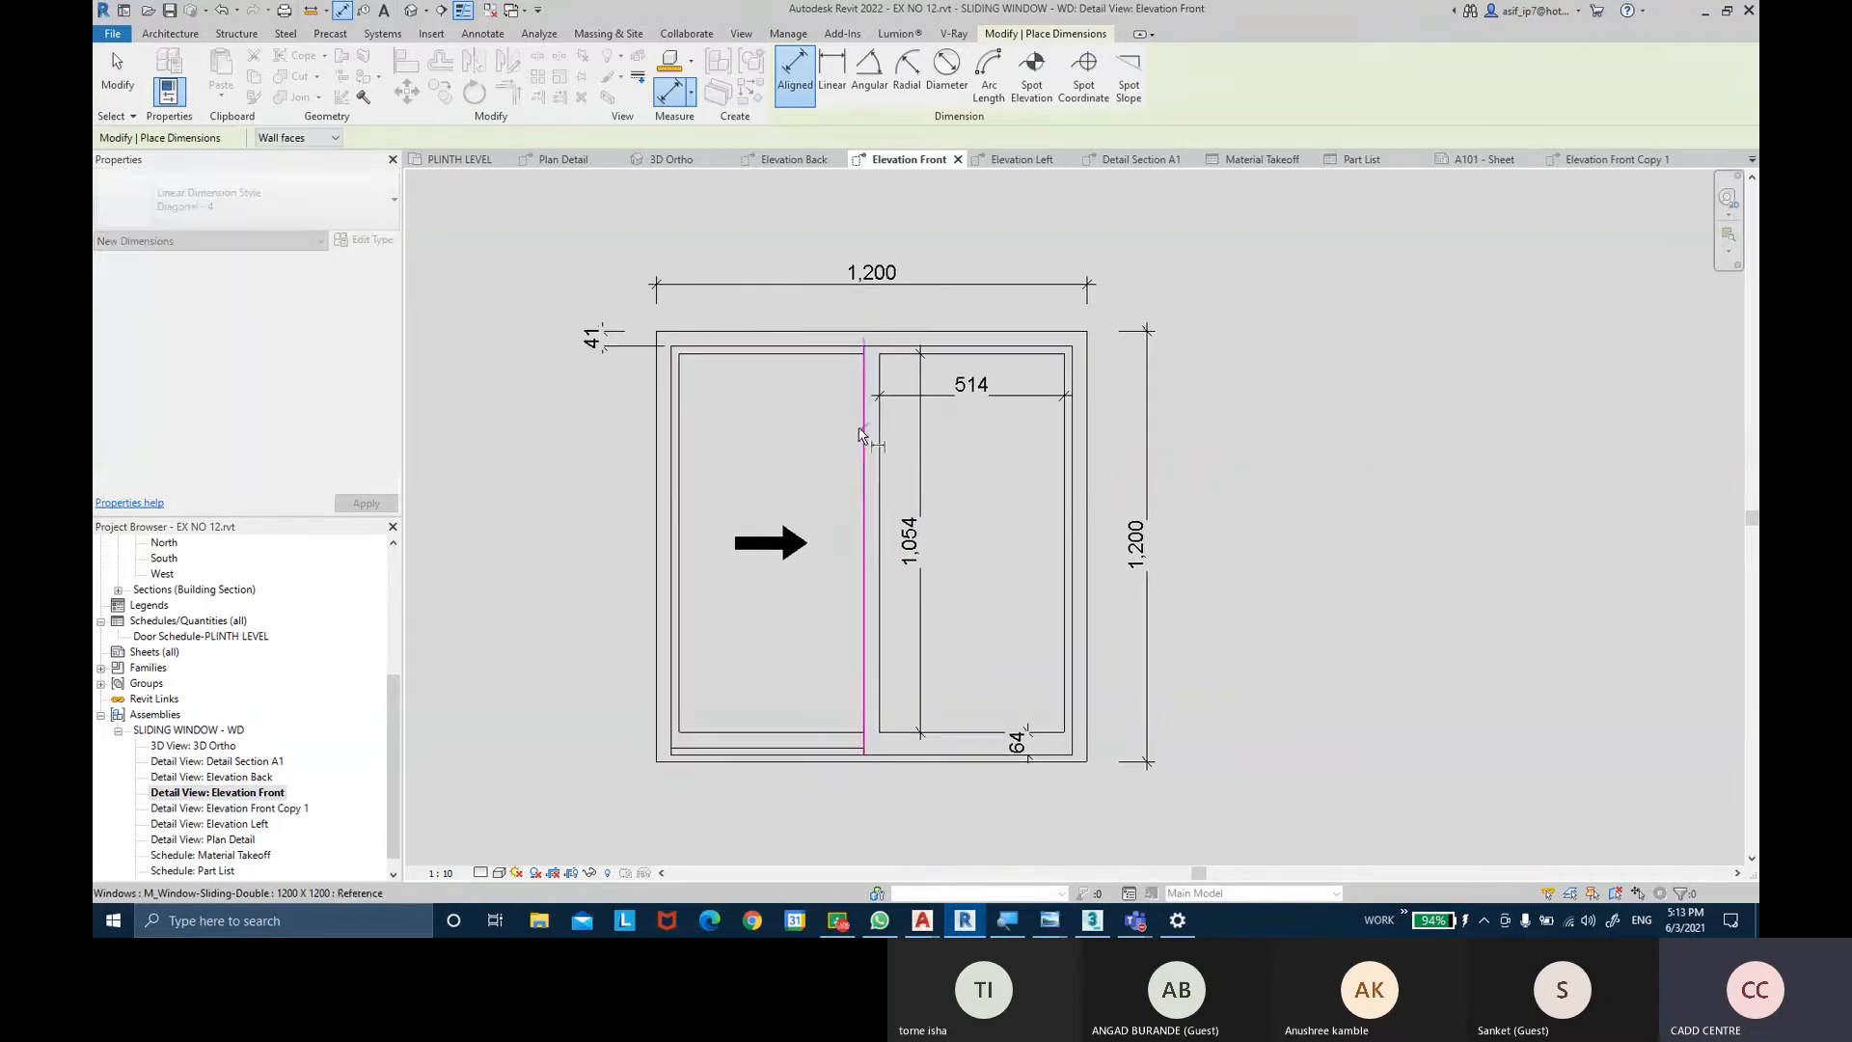
left_click(1071, 435)
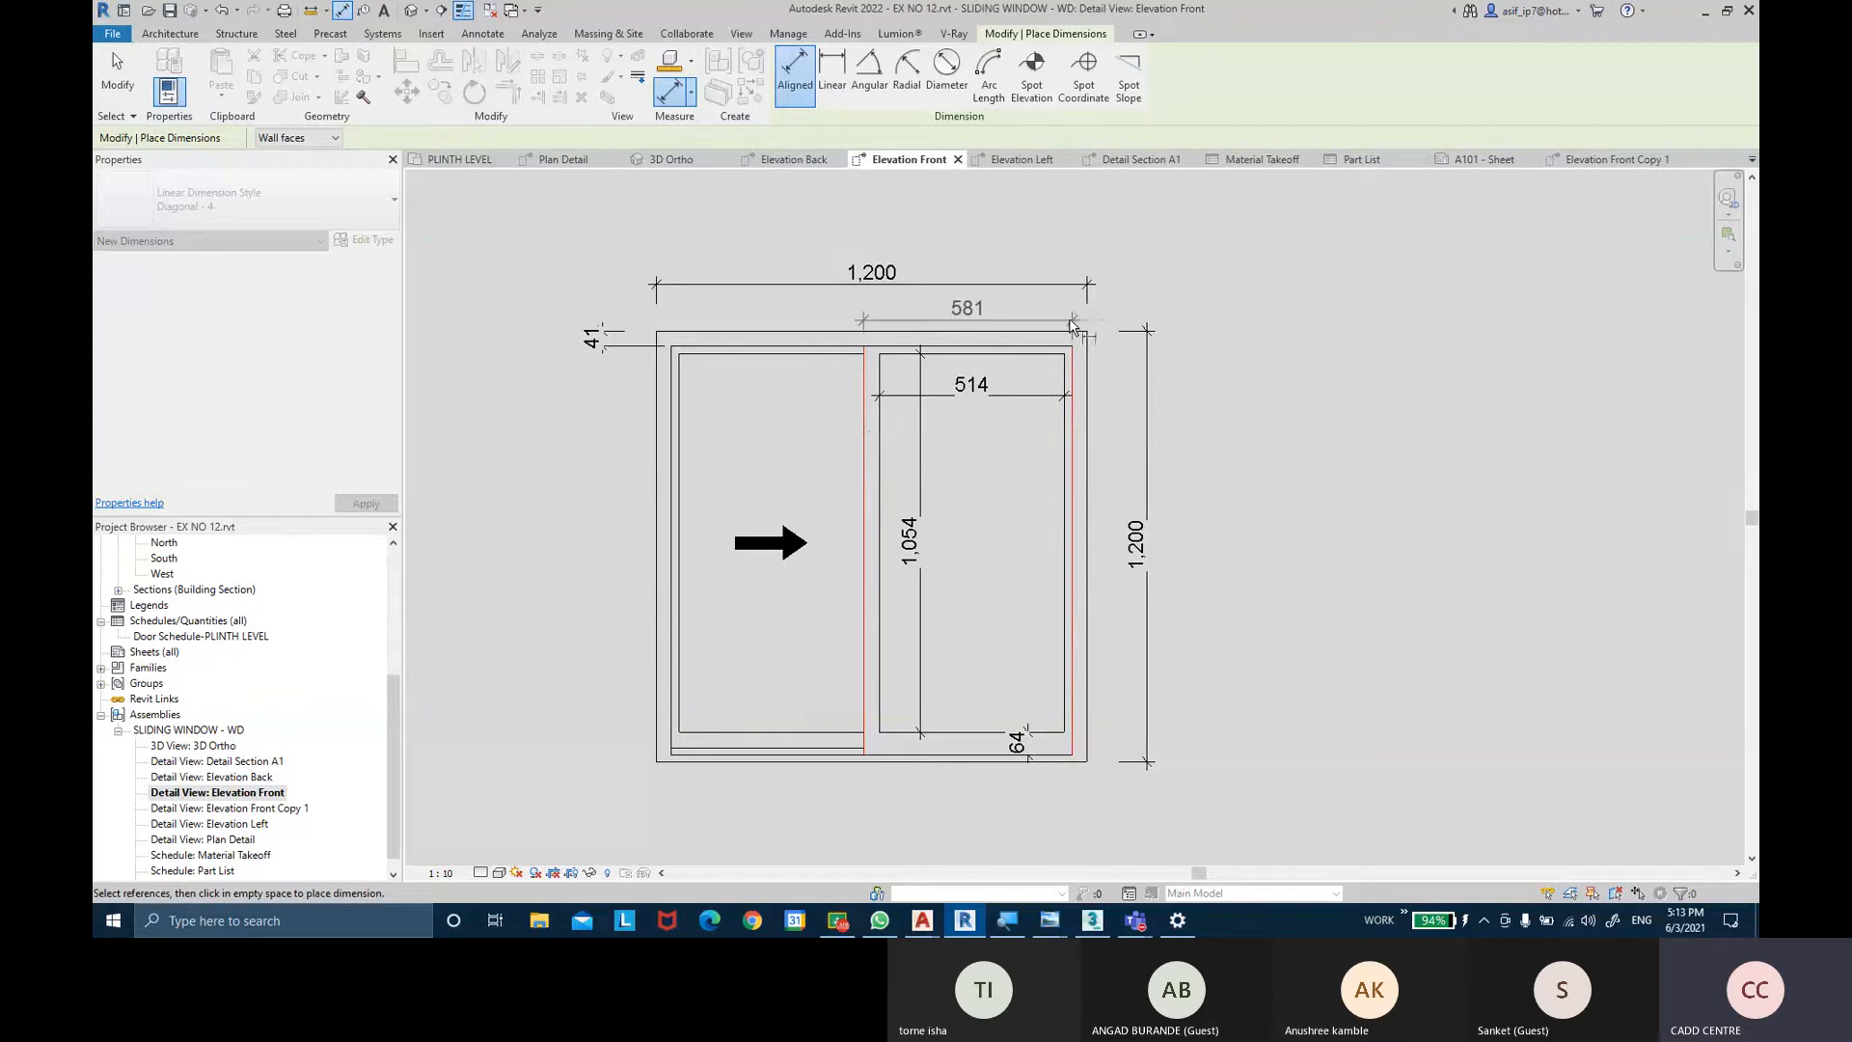
left_click(1068, 312)
Dimension the left sash's width from the centre meeting line to the left inner frame edge, in line with the right sash's dimension.
mouse_move(822, 425)
middle_mouse_down()
mouse_move(825, 492)
mouse_move(852, 463)
middle_mouse_up()
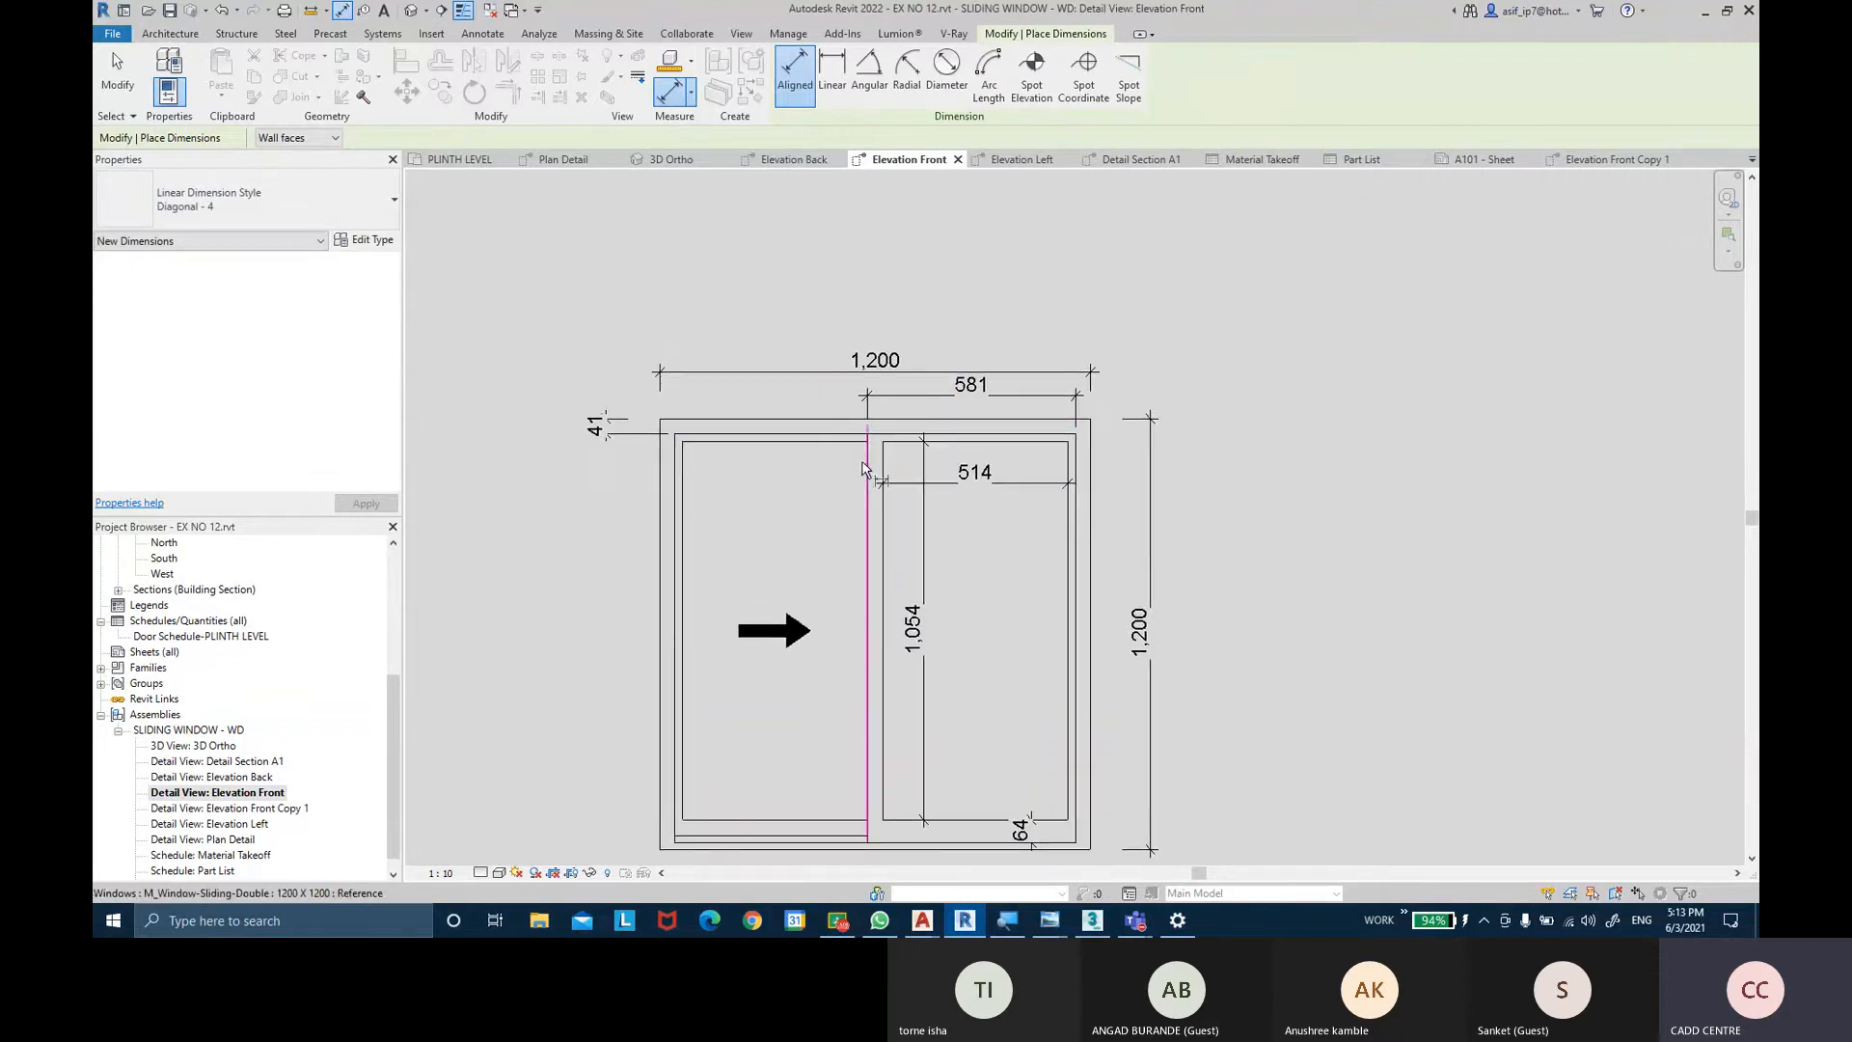
left_click(867, 473)
left_click(677, 466)
left_click(691, 403)
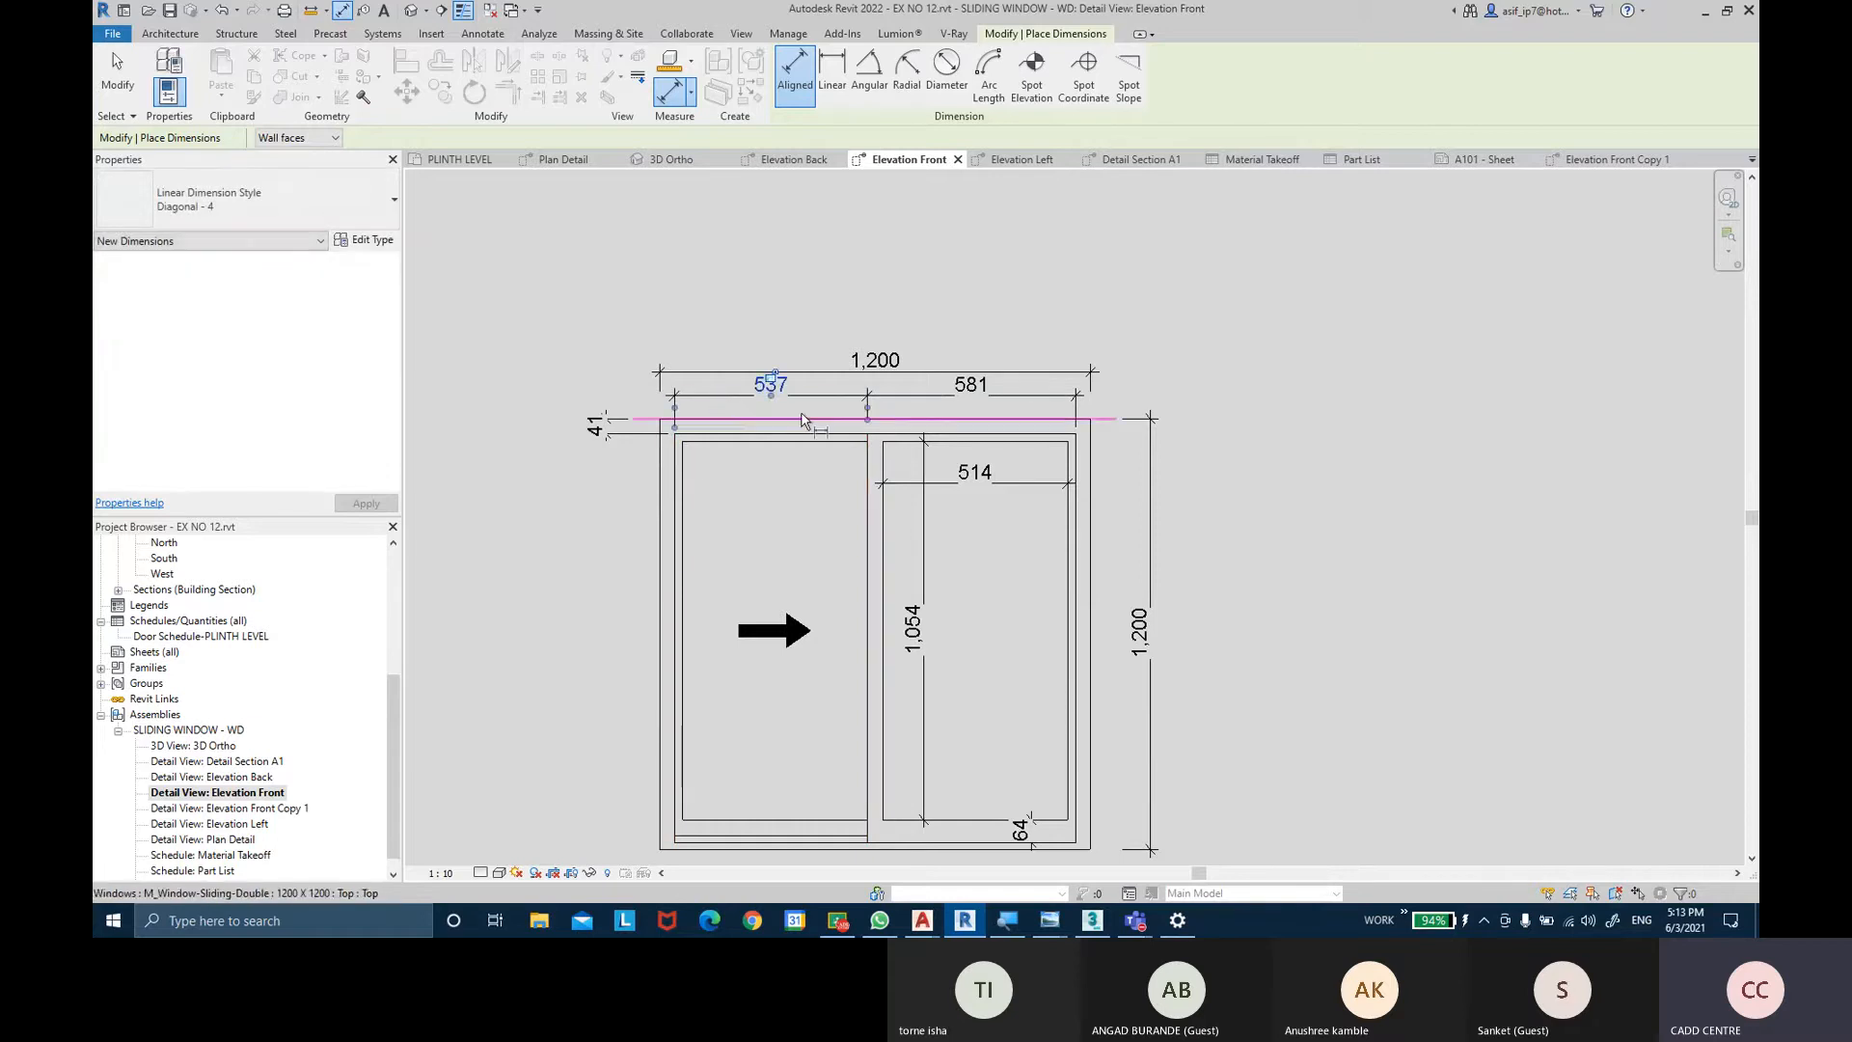
key("Escape")
key("Escape")
left_click(820, 405)
key("Escape")
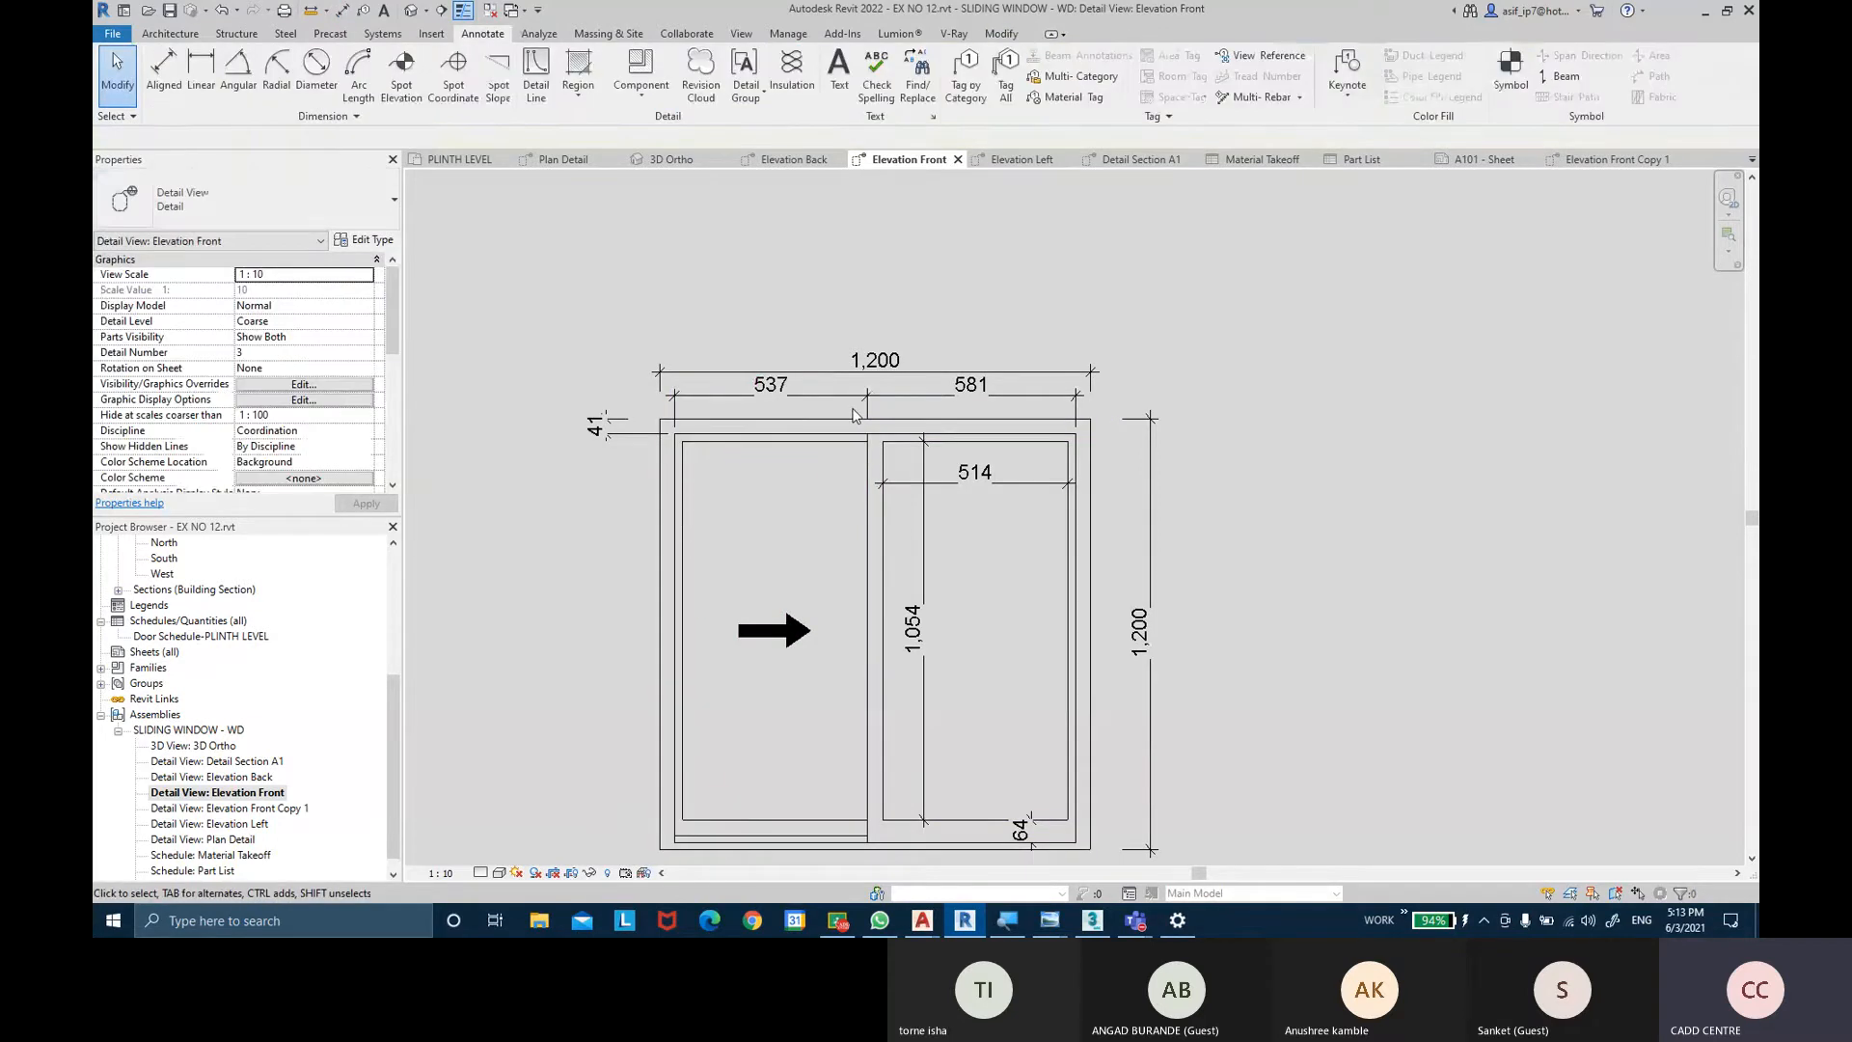
Open sheet A101 and move the Part List schedule above the Material Takeoff schedule.
mouse_move(852, 416)
middle_mouse_down()
mouse_move(855, 366)
mouse_move(912, 355)
middle_mouse_up()
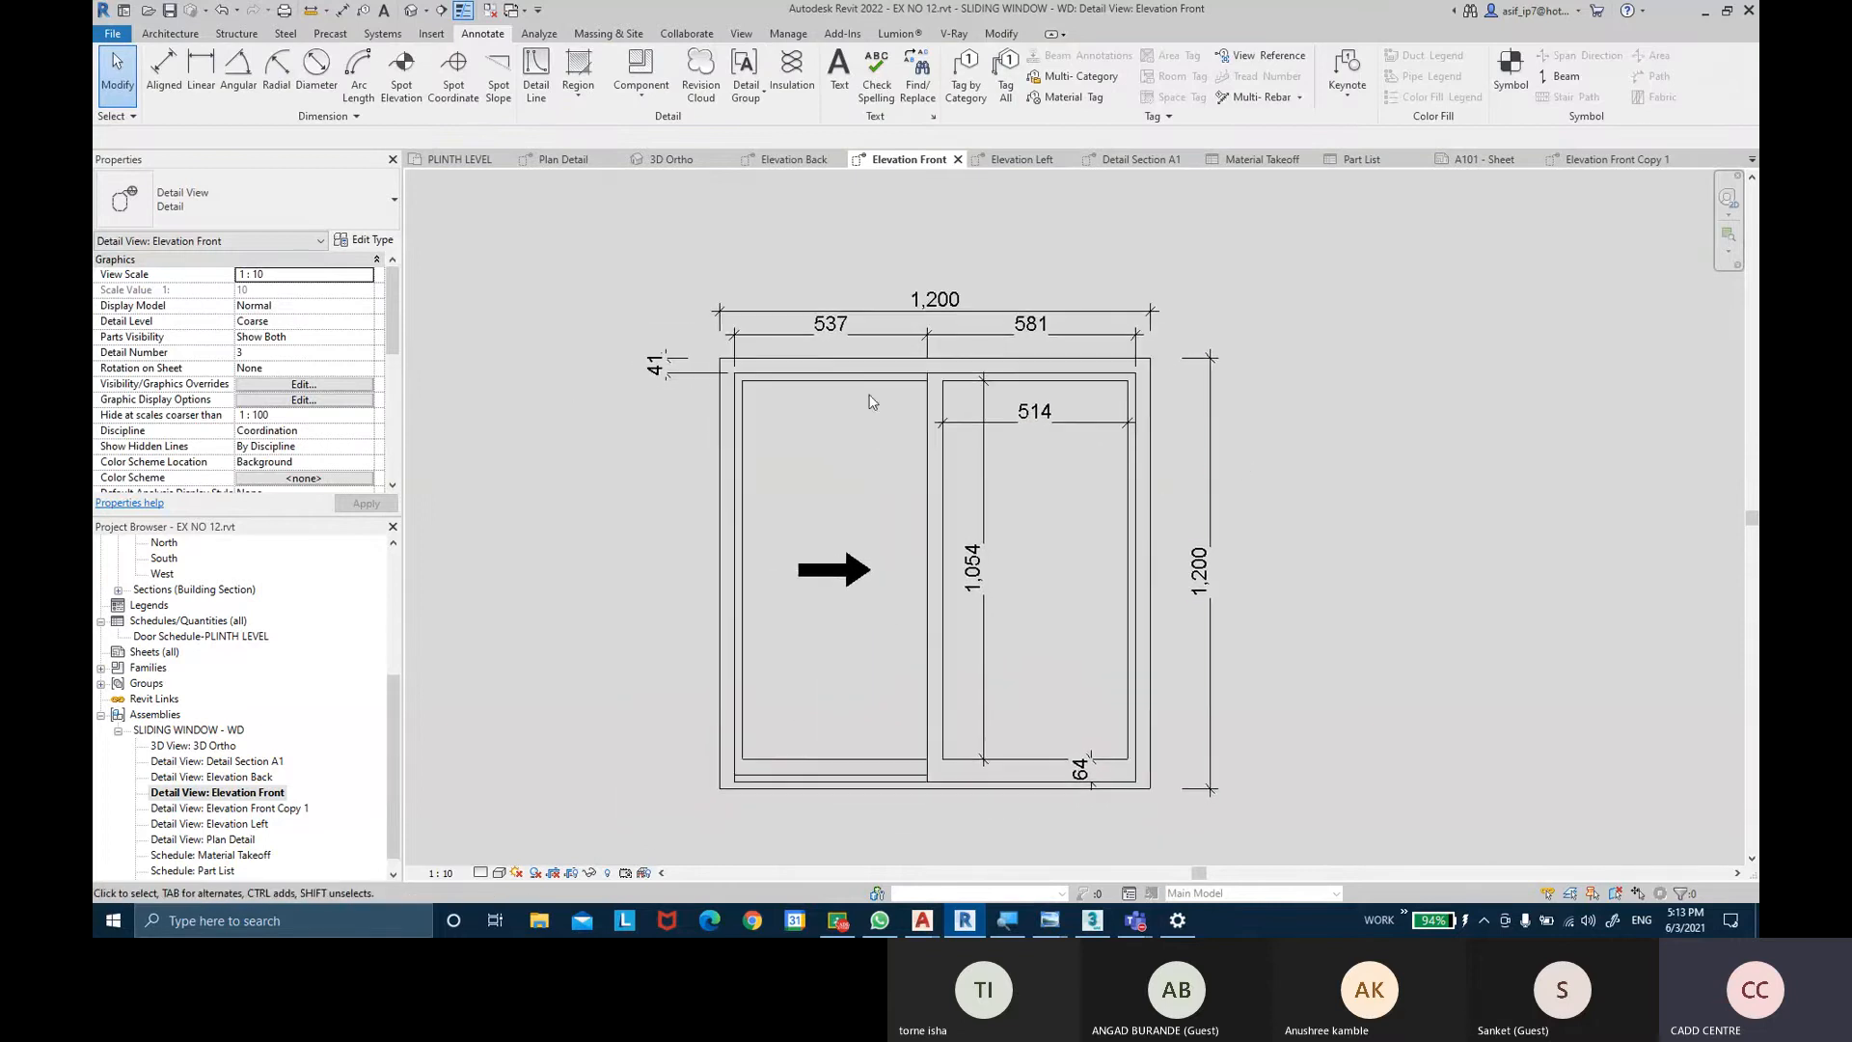
scroll(252, 771, "down", 1)
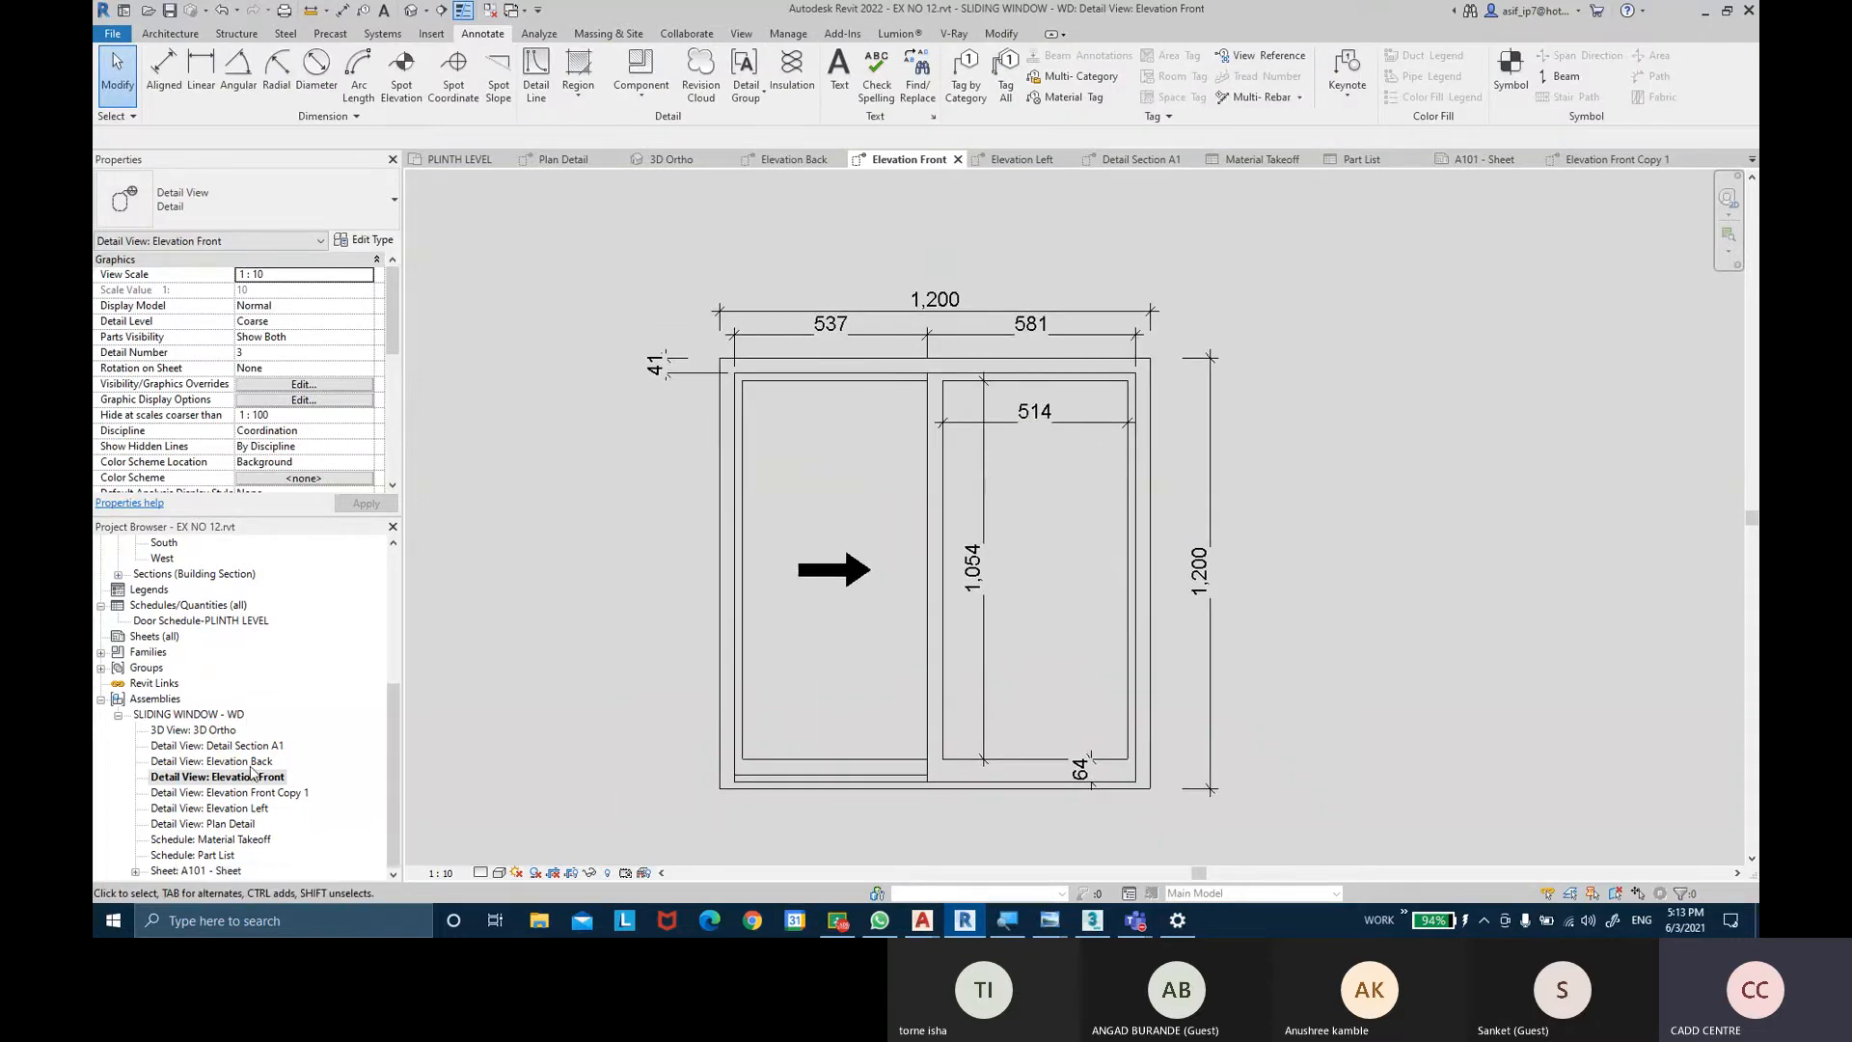
double_click(203, 870)
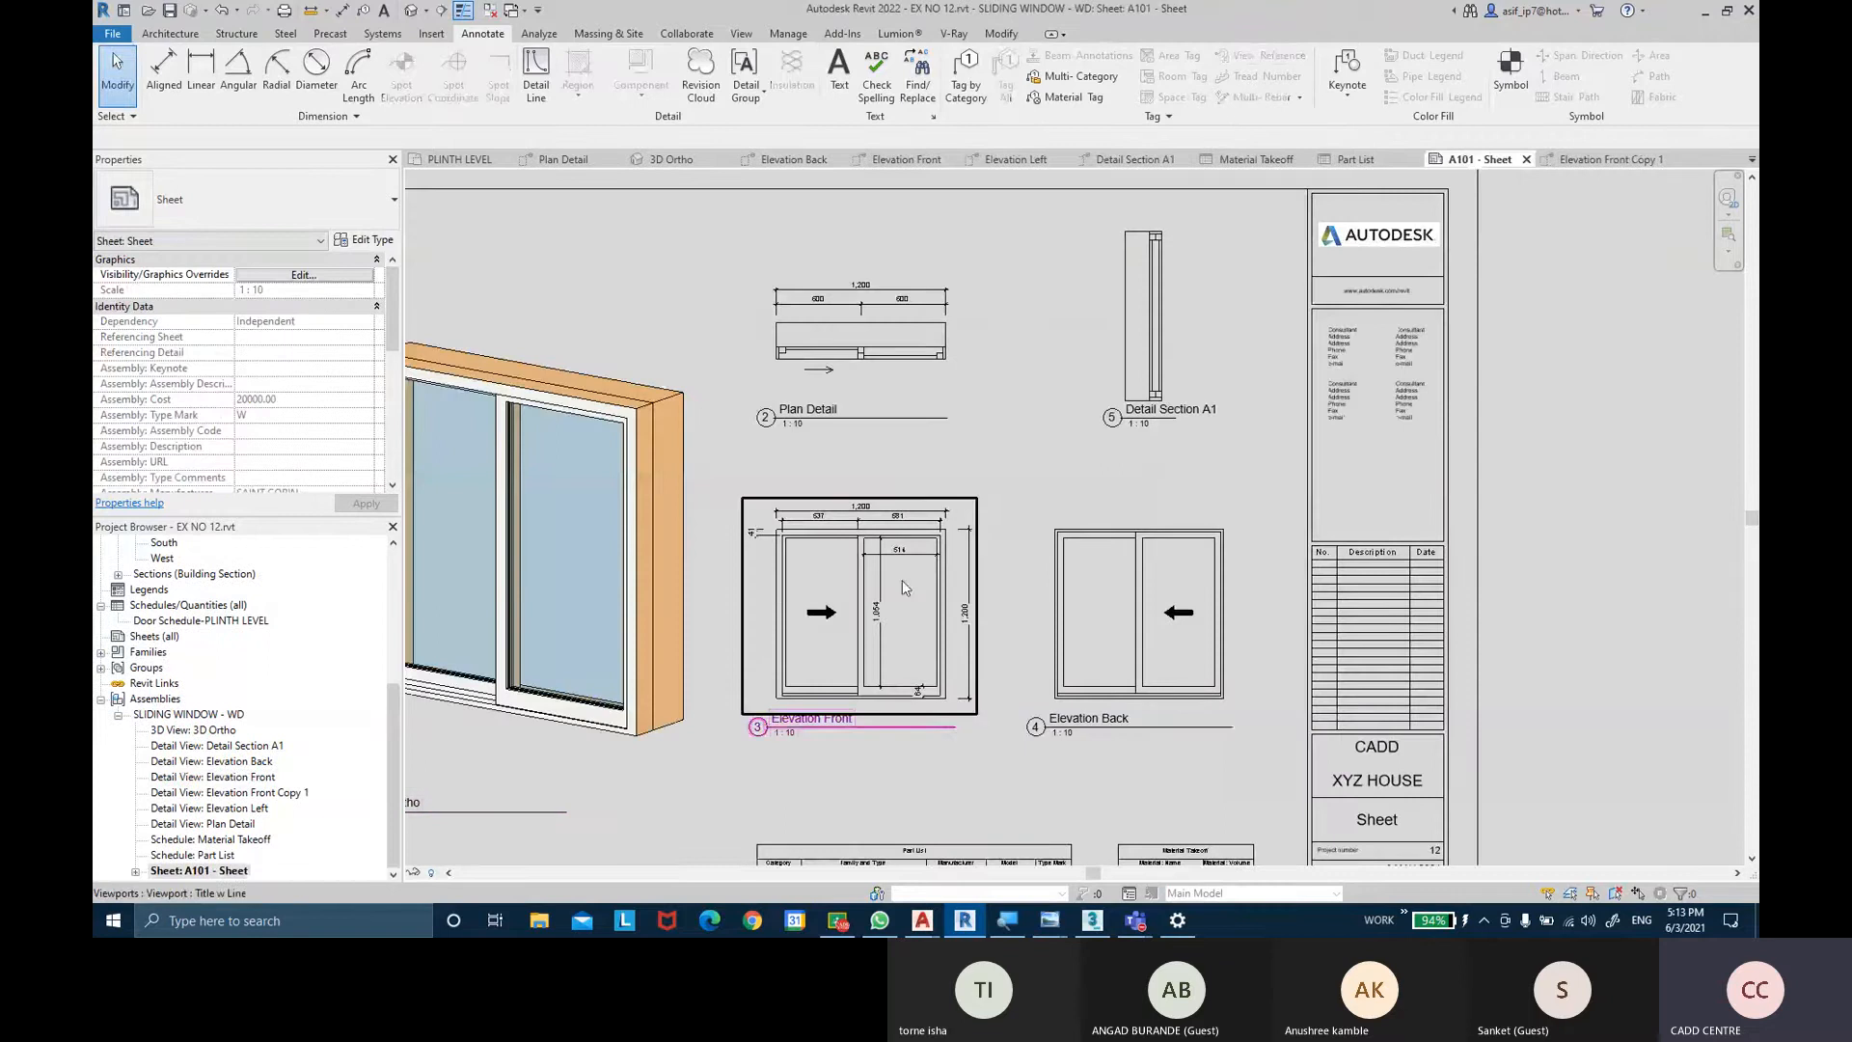
left_click(892, 590)
scroll(964, 627, "down", 3)
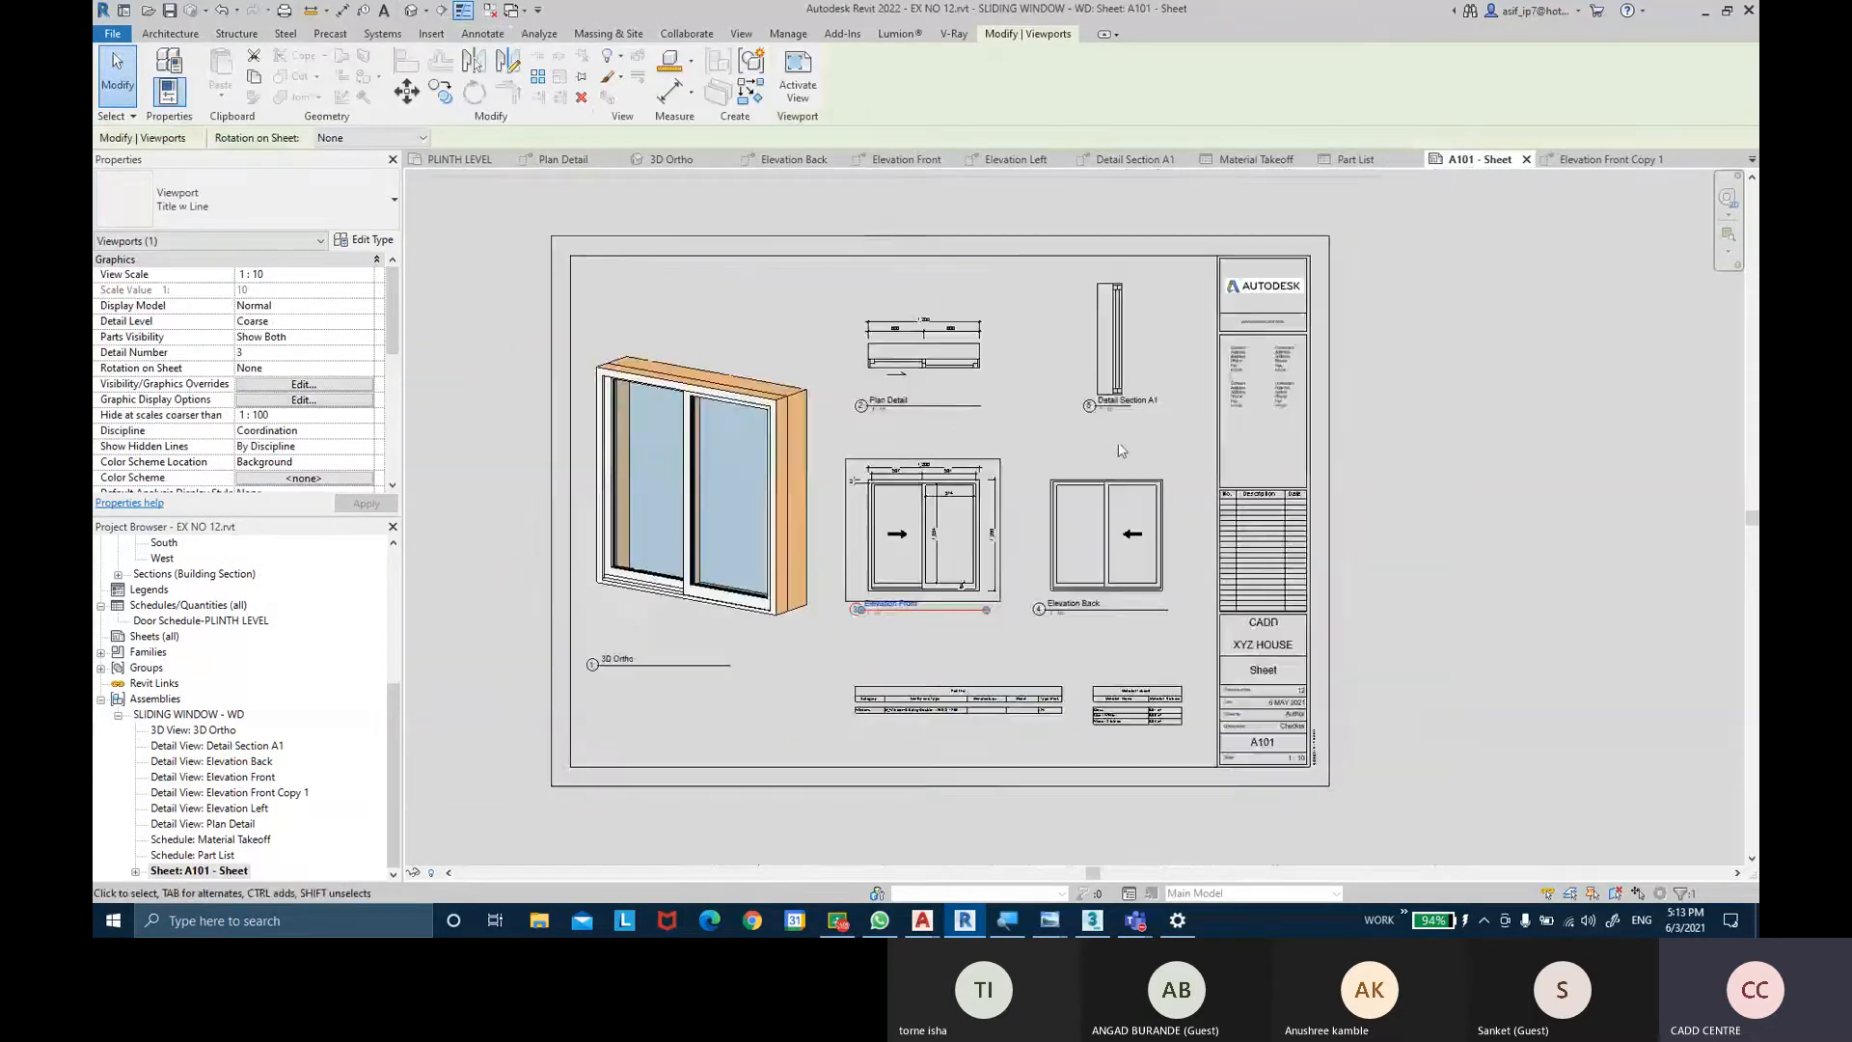
scroll(994, 661, "up", 2)
left_click(1019, 584)
left_click_drag(1018, 582, 1167, 530)
Move the Elevation Front viewport slightly up on the sheet, closer to the Plan Detail view.
left_click(946, 364)
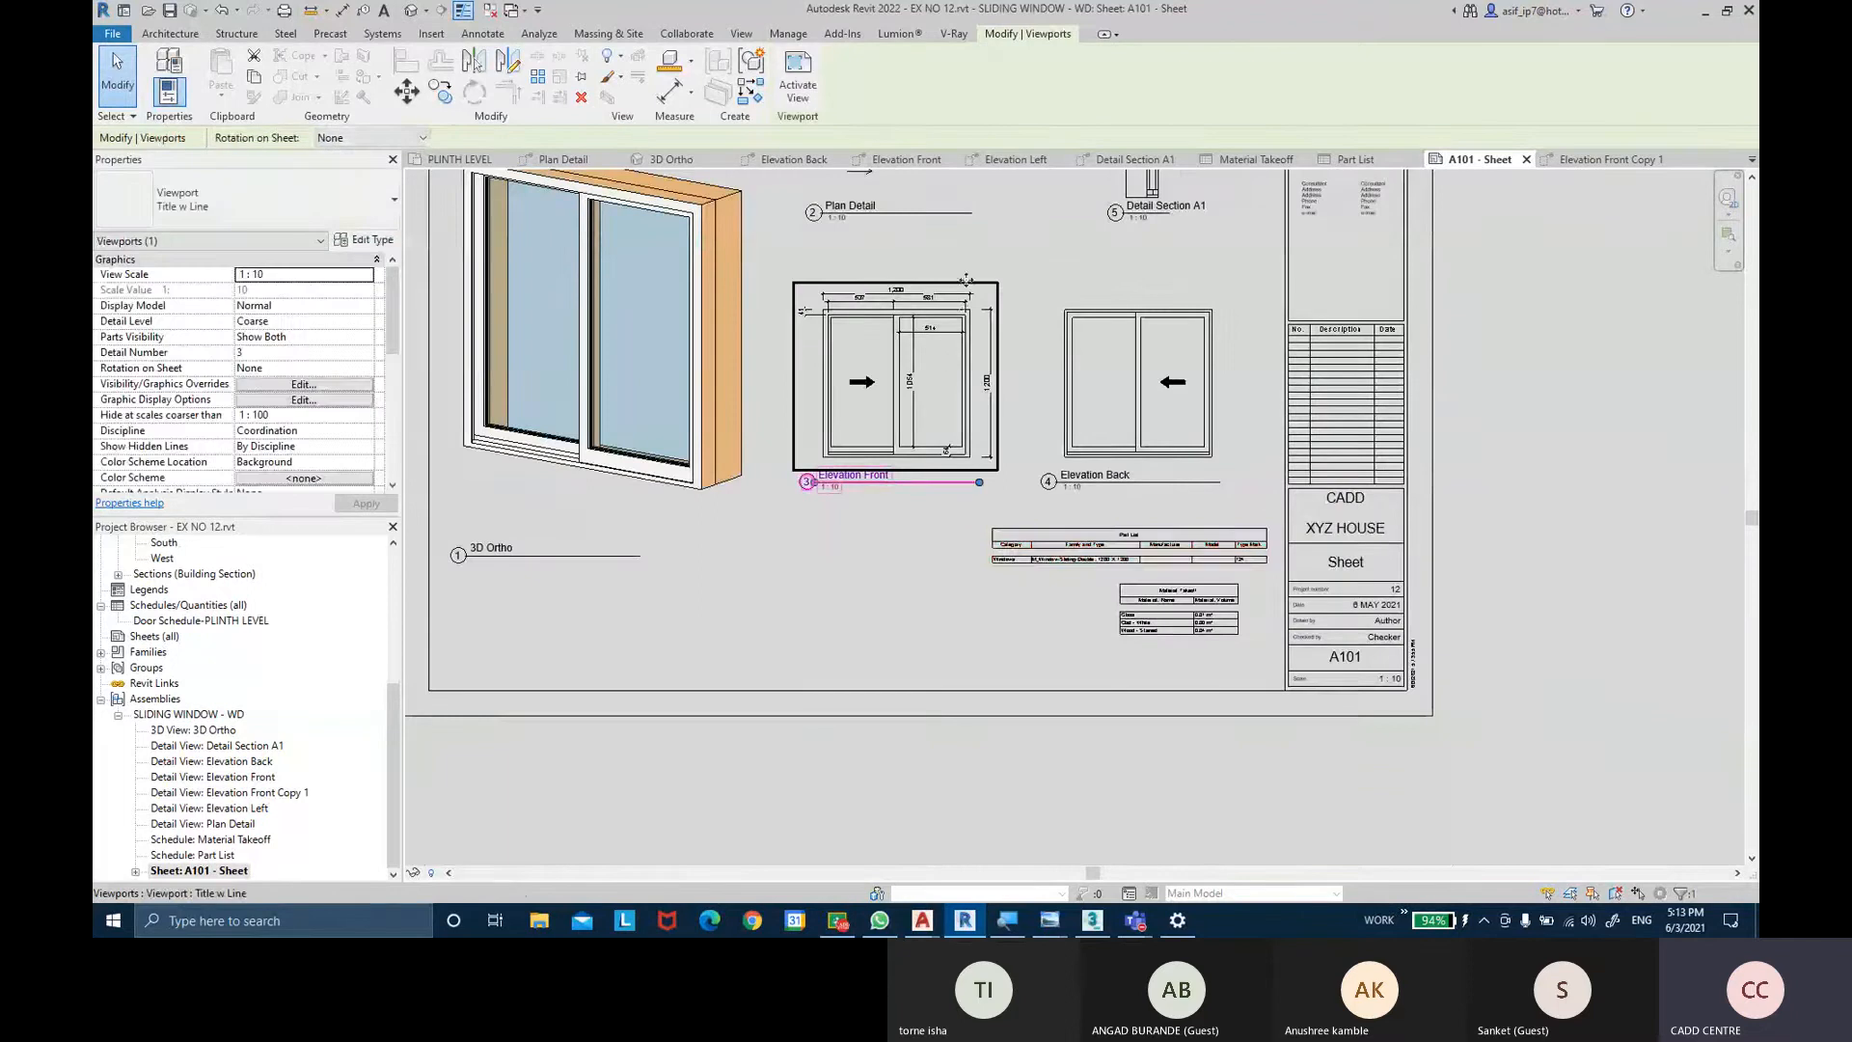
middle_click_drag(929, 253, 952, 448)
scroll(952, 447, "up", 1)
left_click_drag(945, 483, 945, 443)
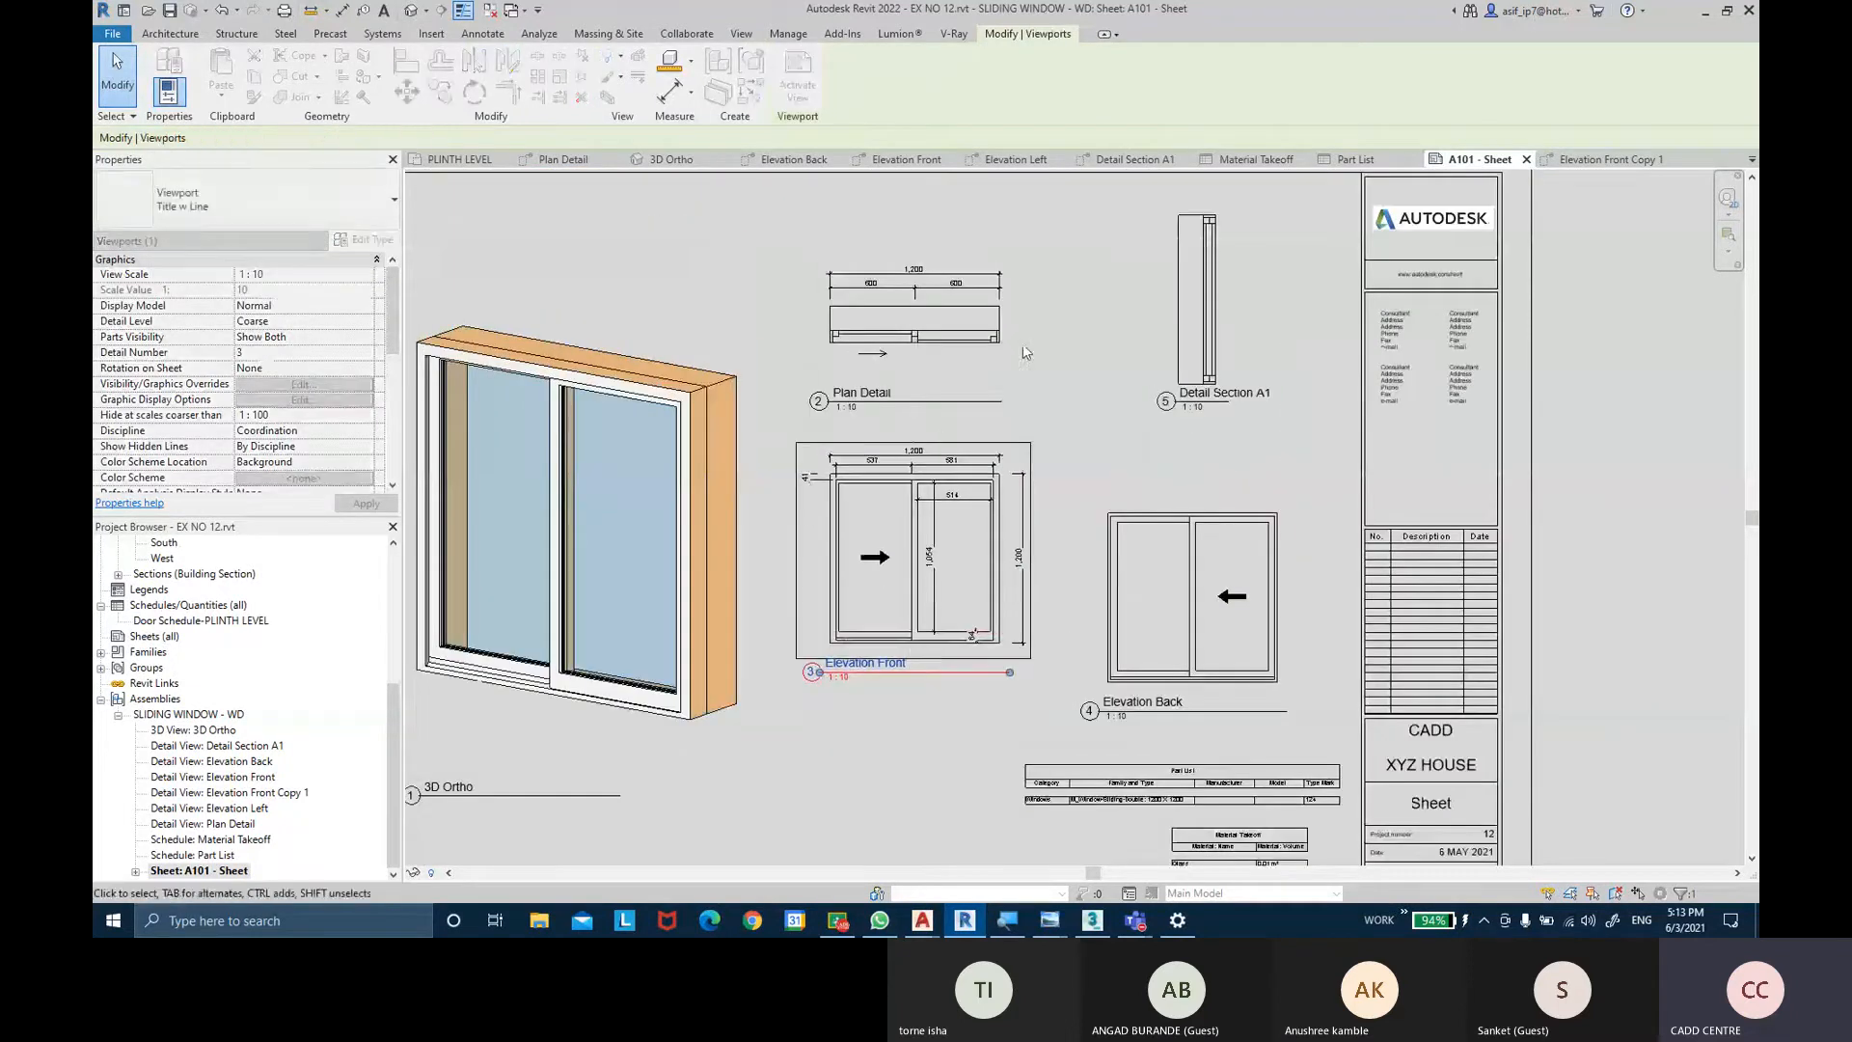
left_click(1032, 338)
Move the Elevation Back viewport up until it is level with the Elevation Front view.
mouse_move(1032, 345)
middle_mouse_down()
mouse_move(1028, 309)
mouse_move(1038, 369)
middle_mouse_up()
middle_click_drag(1079, 460, 1056, 304)
left_click(1171, 394)
left_click_drag(1172, 393, 1173, 335)
scroll(964, 470, "down", 1)
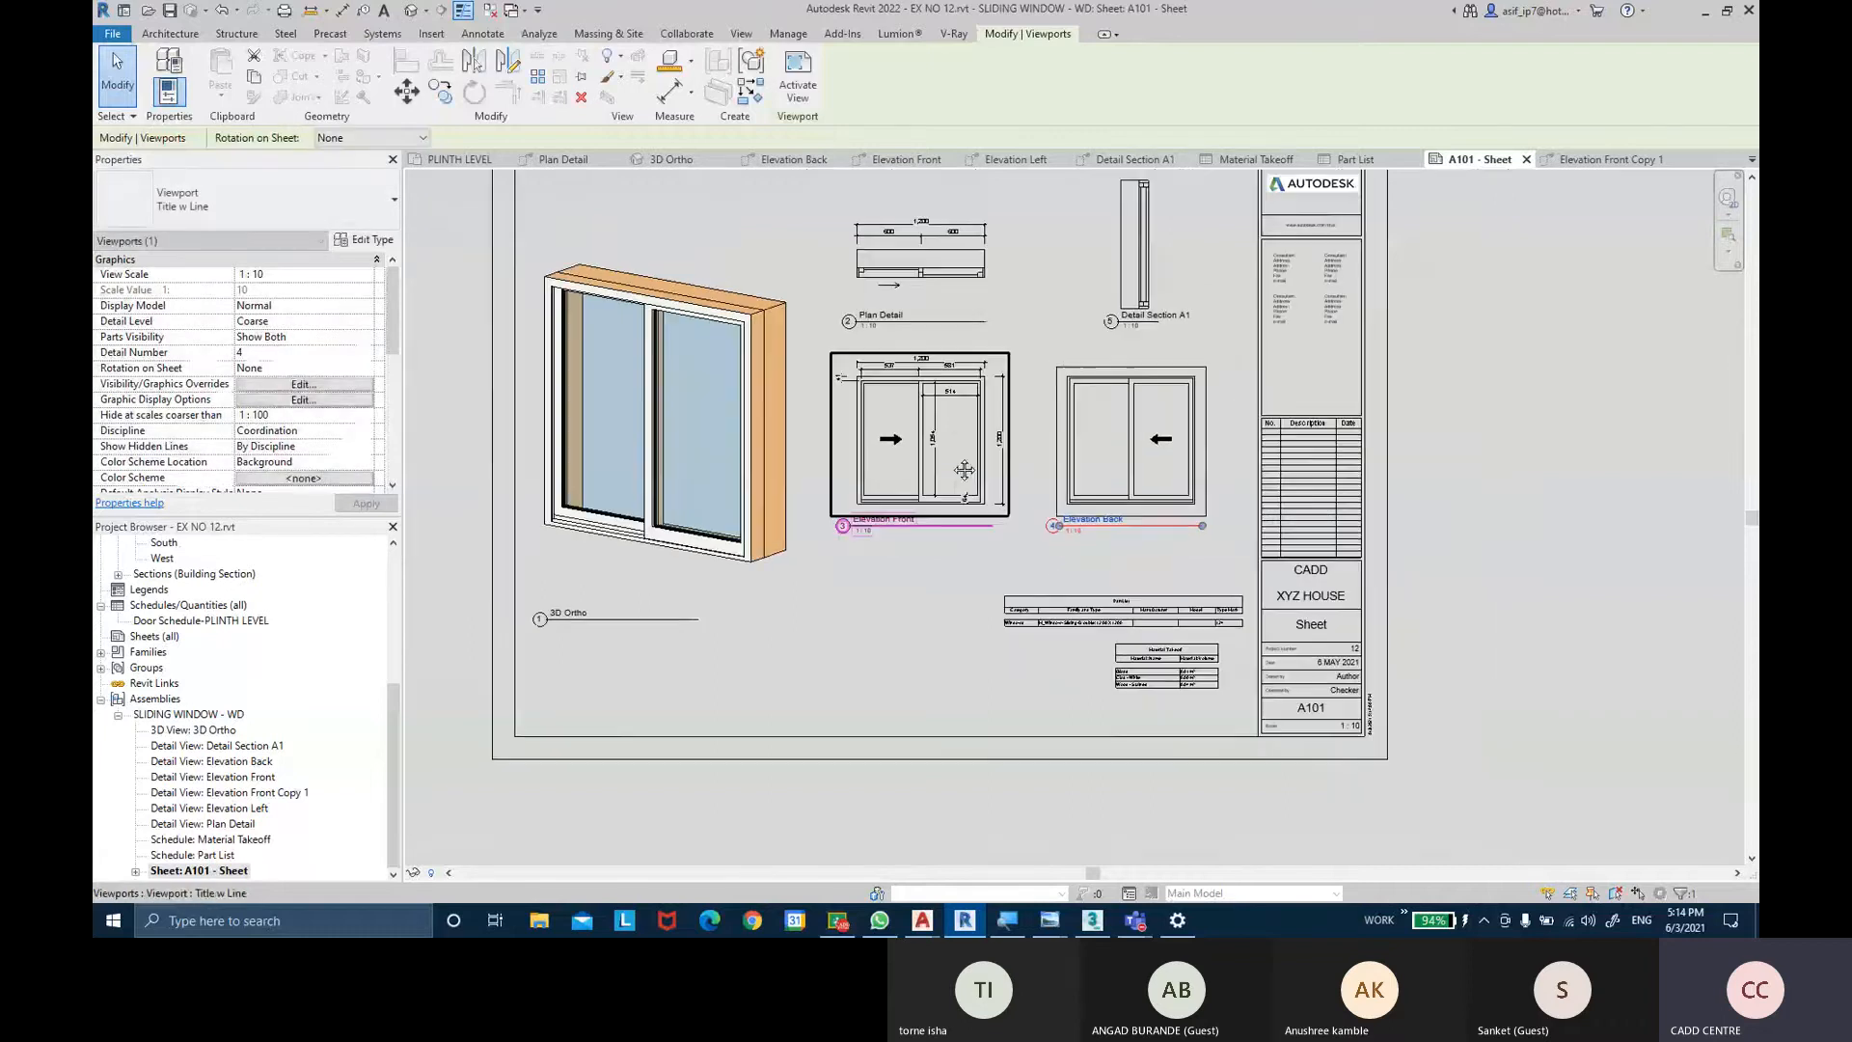
middle_click_drag(965, 470, 1091, 513)
left_click(1198, 261)
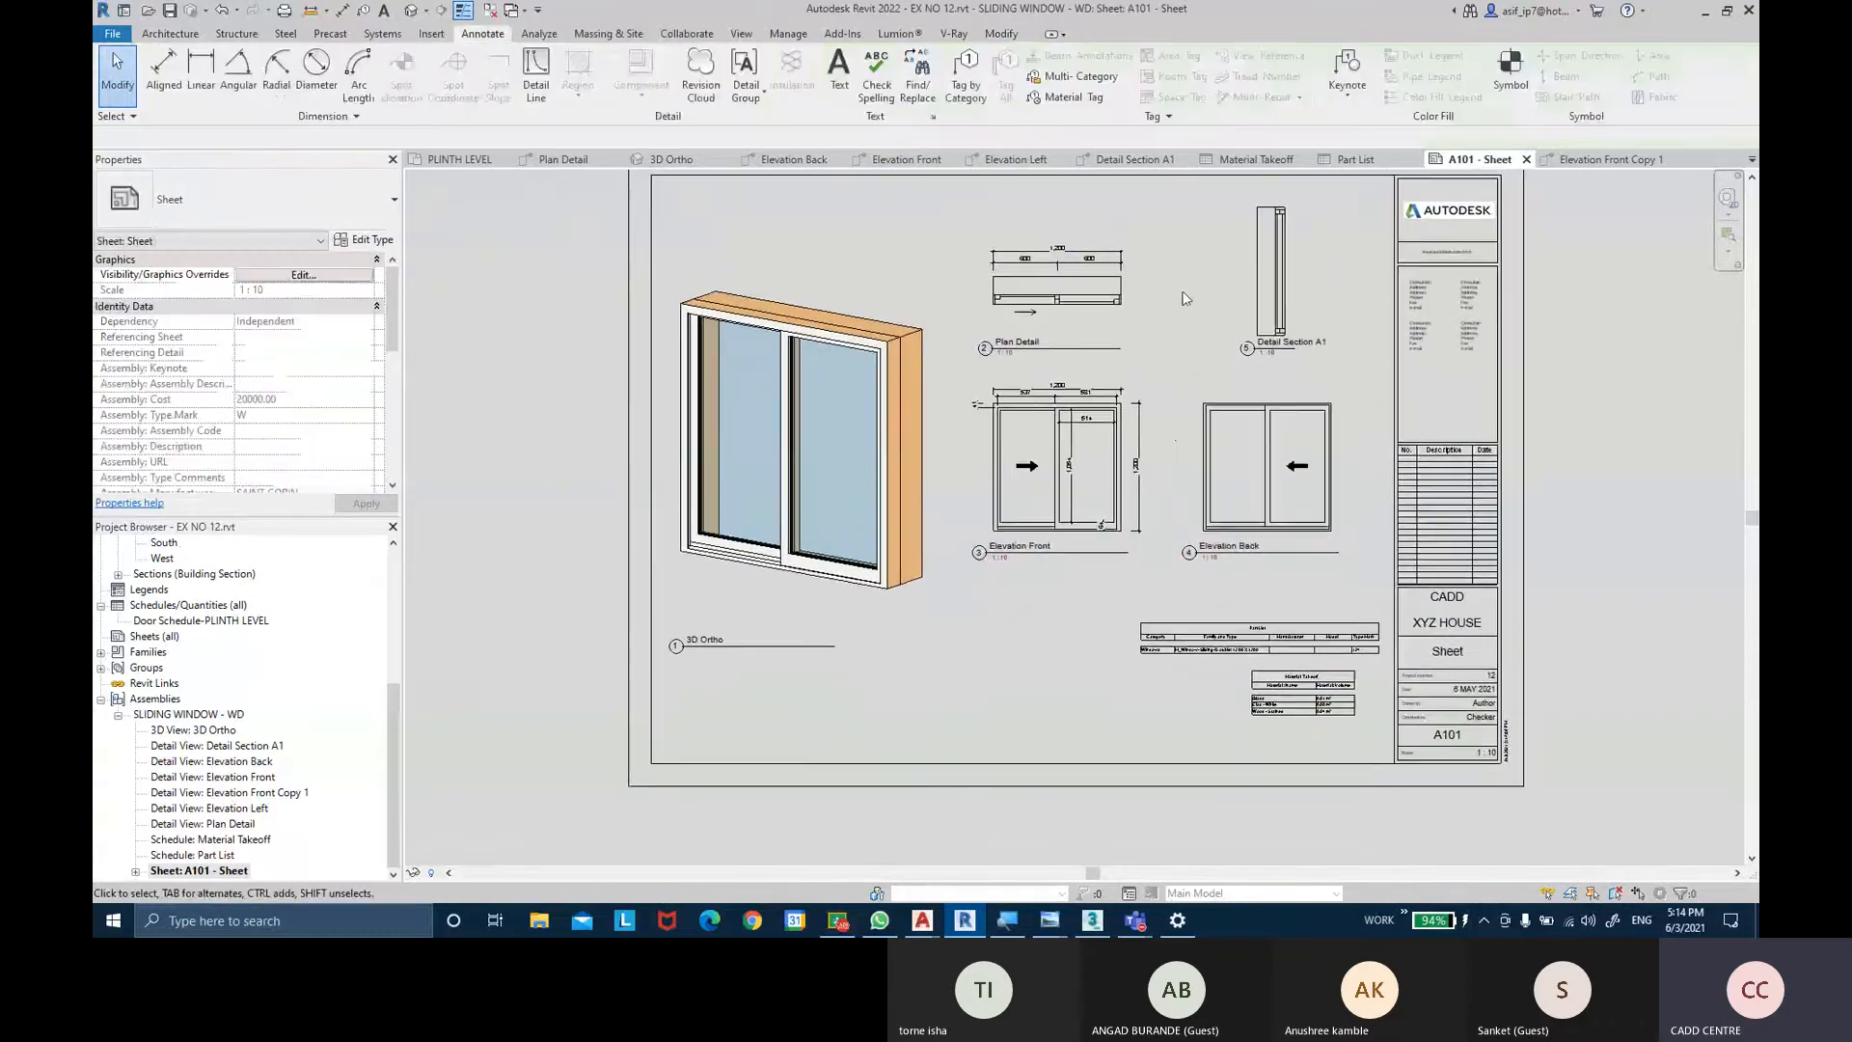
Move the 3D Ortho viewport up toward the upper edge of the sheet.
middle_click_drag(1042, 318, 1027, 313)
left_click(865, 331)
middle_click_drag(864, 330, 868, 419)
left_click_drag(810, 387, 810, 305)
left_click(593, 397)
middle_click_drag(592, 396, 600, 336)
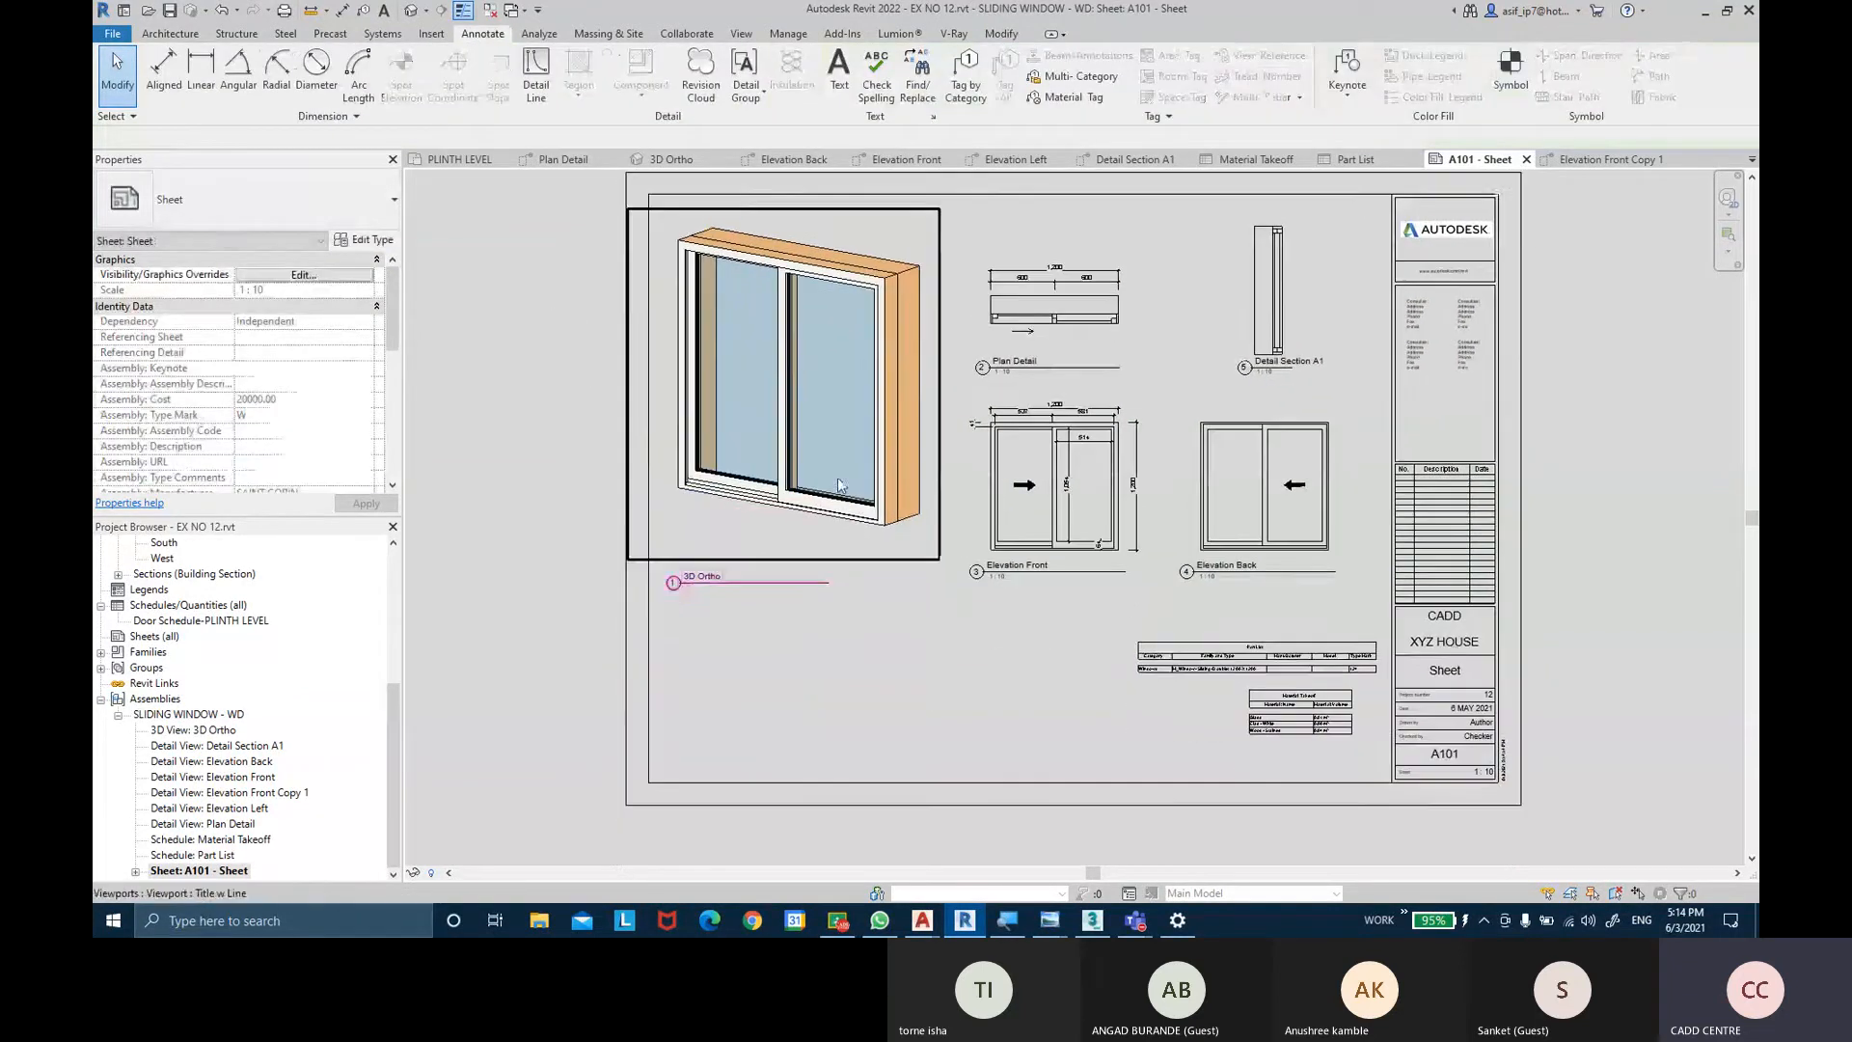
Move the Part List schedule below the 3D Ortho view and the Material Takeoff schedule directly beneath it.
left_click(1223, 644)
mouse_move(1223, 643)
left_mouse_down()
mouse_move(775, 670)
mouse_move(739, 643)
left_mouse_up()
left_click(1315, 682)
left_click(1315, 685)
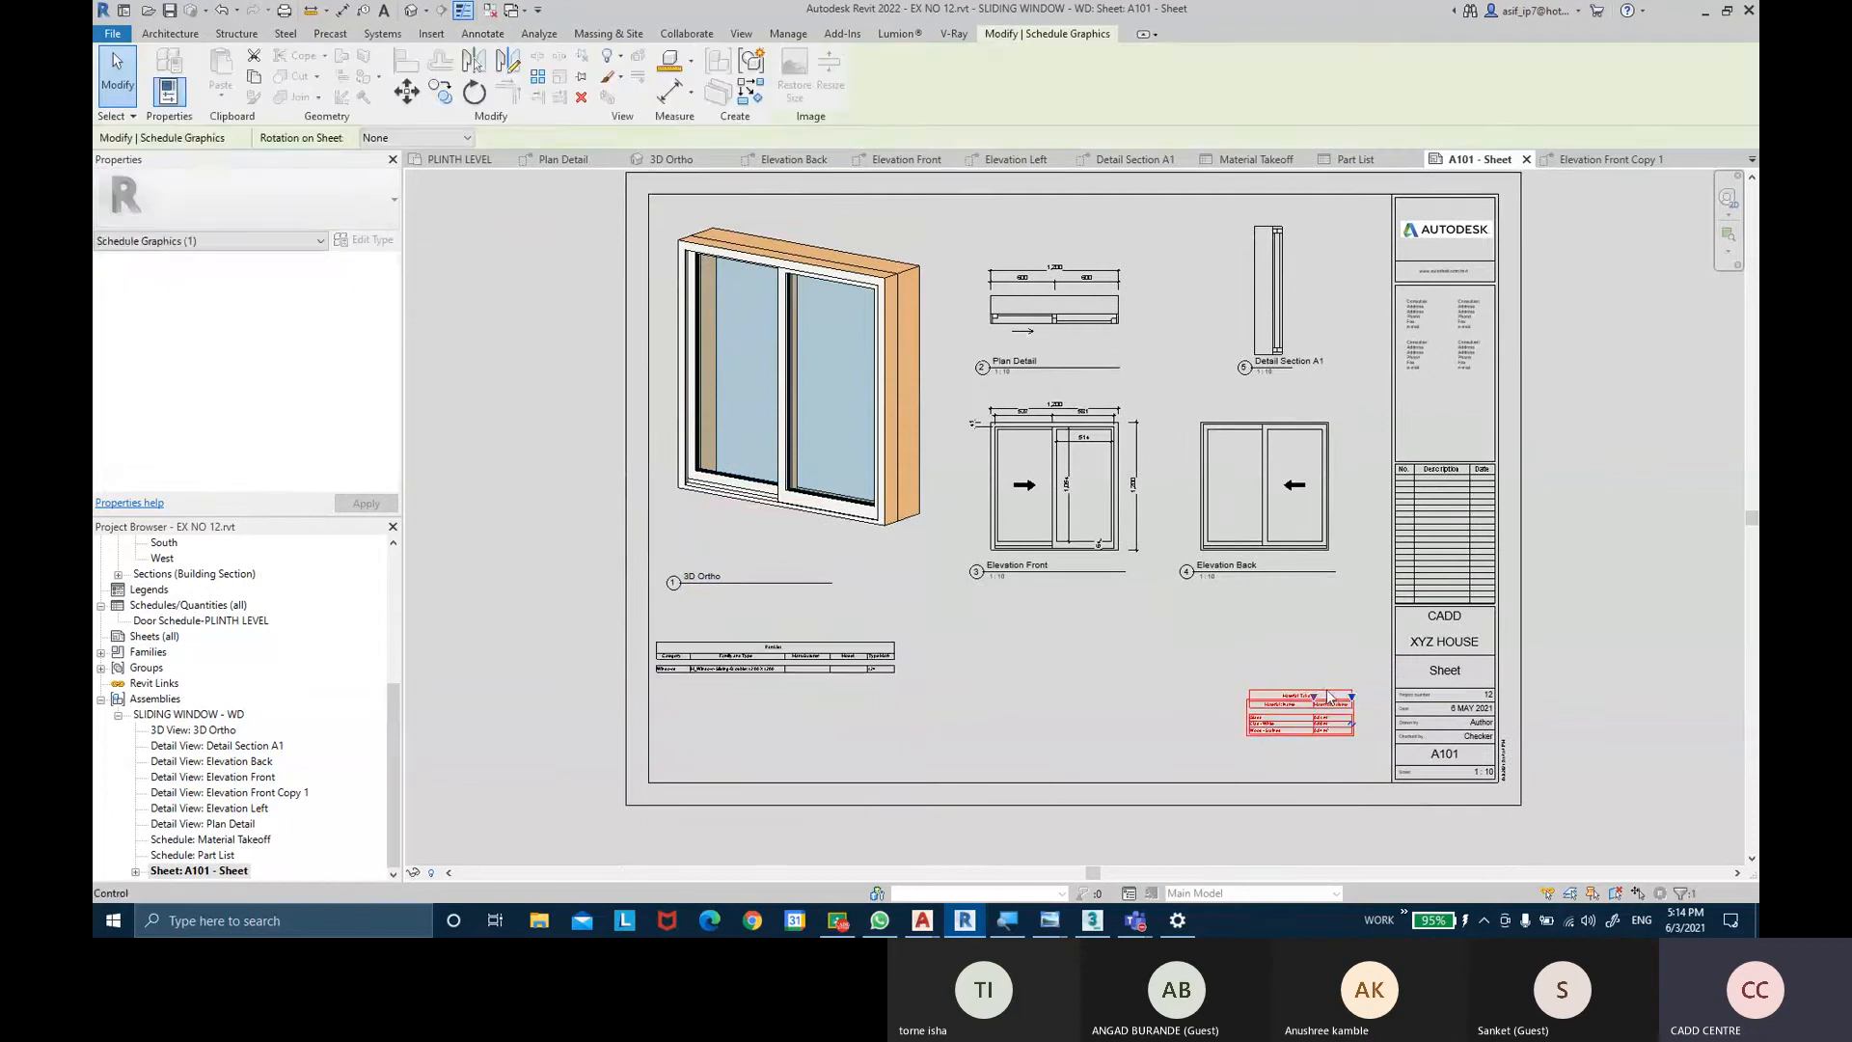
mouse_move(1322, 687)
left_mouse_down()
mouse_move(732, 704)
mouse_move(739, 725)
left_mouse_up()
left_click(762, 699)
left_click(768, 643)
scroll(757, 643, "up", 2)
left_click_drag(743, 644, 745, 688)
left_click(1023, 666)
middle_click_drag(1075, 657, 1028, 663)
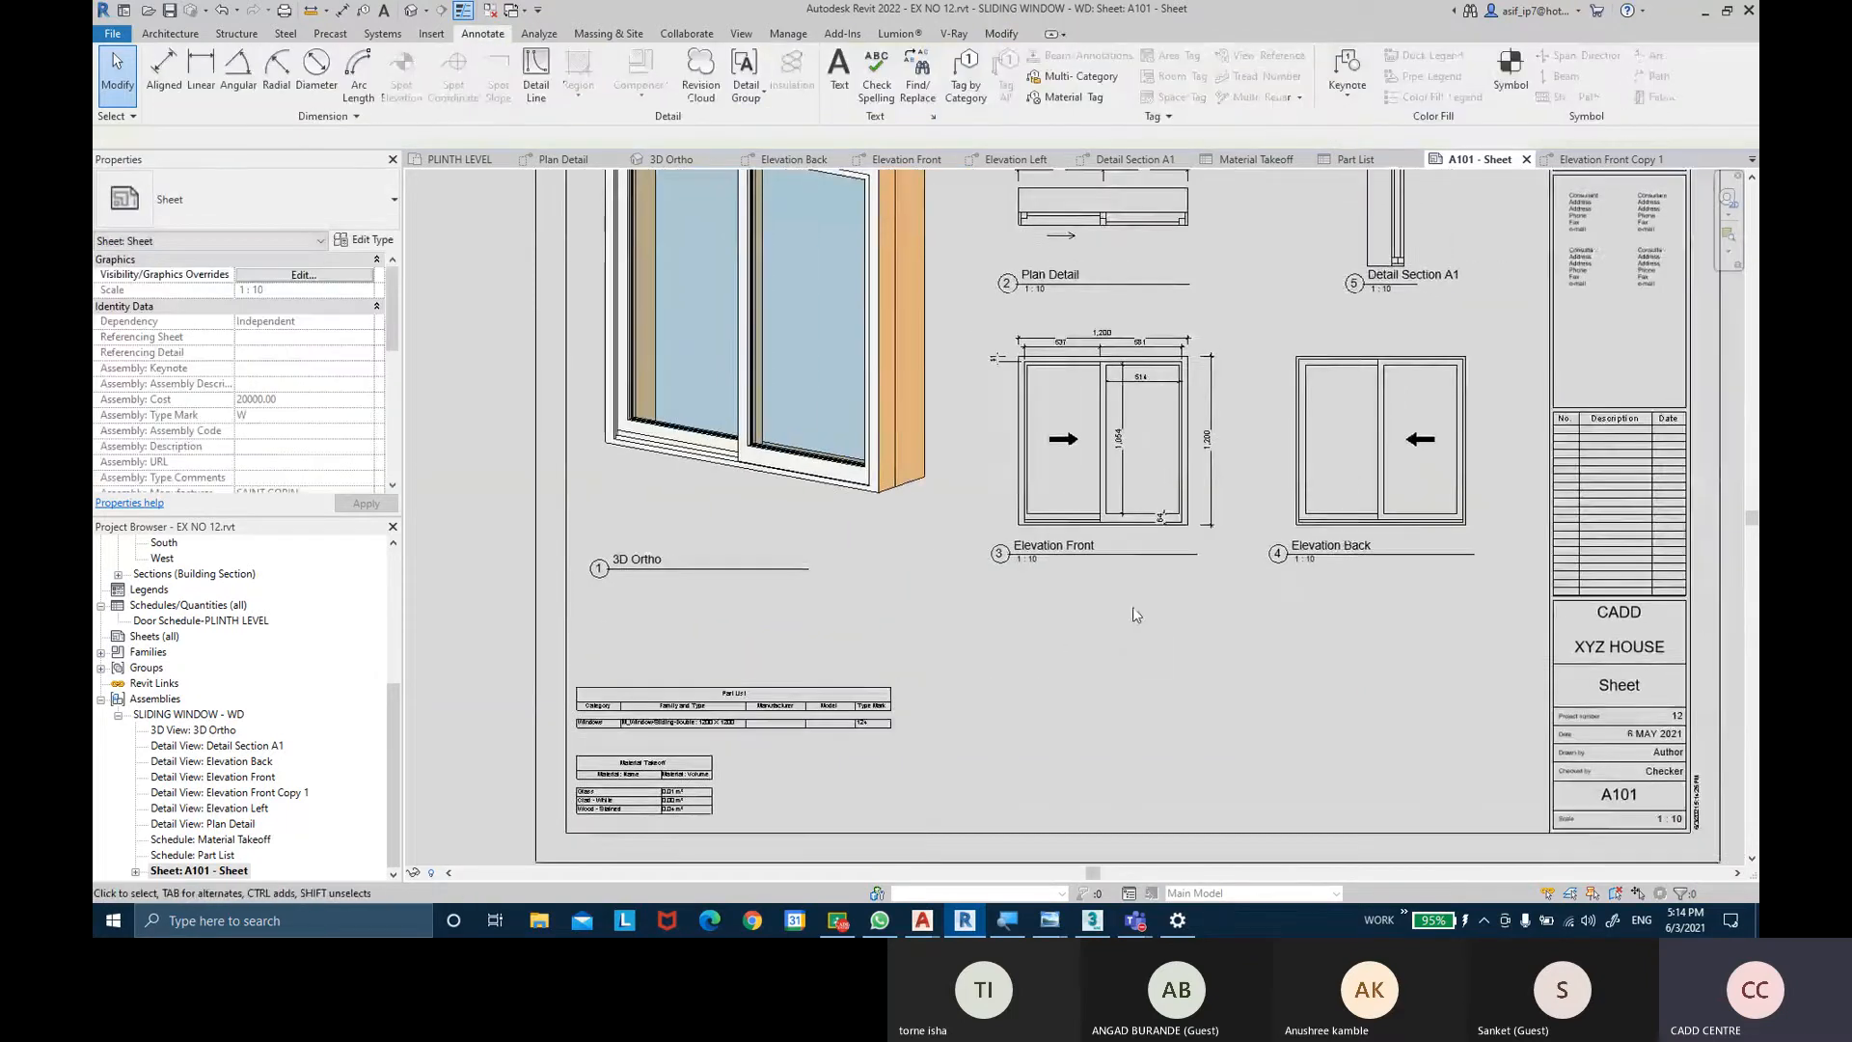
middle_click_drag(1150, 593, 1125, 658)
scroll(1402, 696, "down", 3)
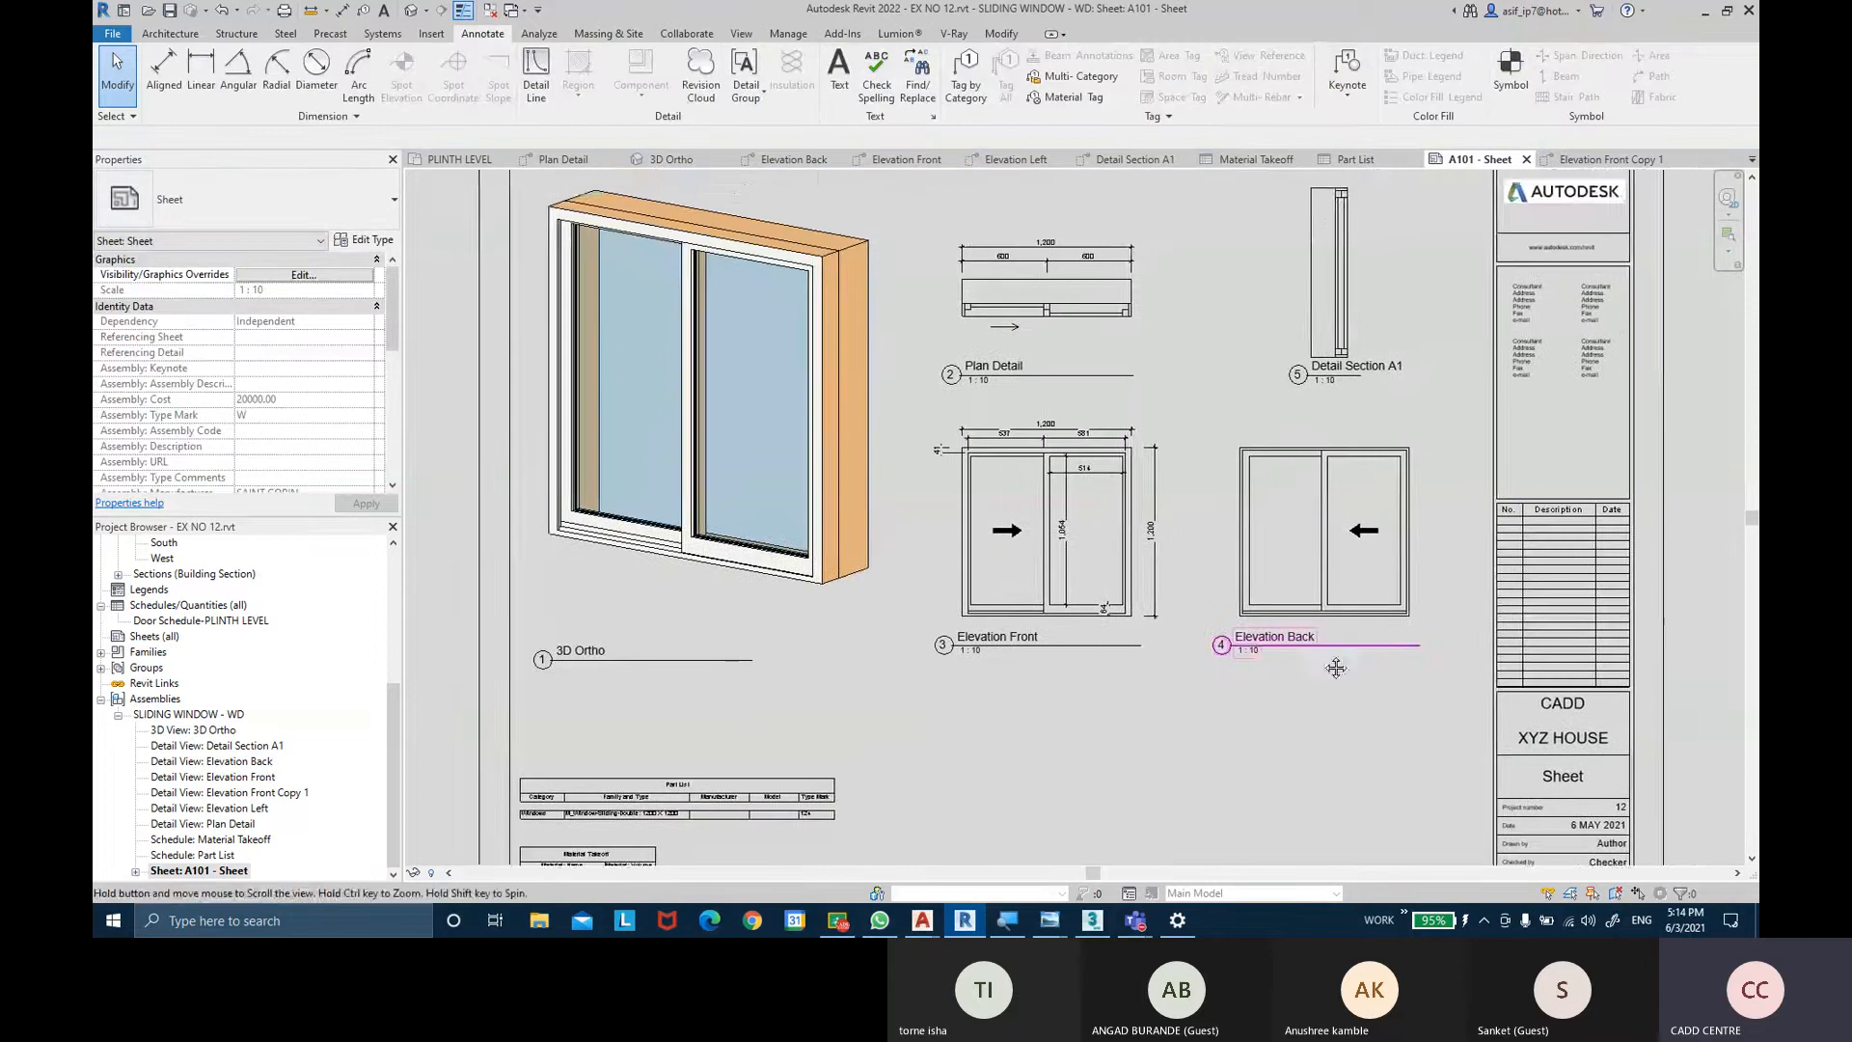
left_click_drag(1334, 742, 986, 395)
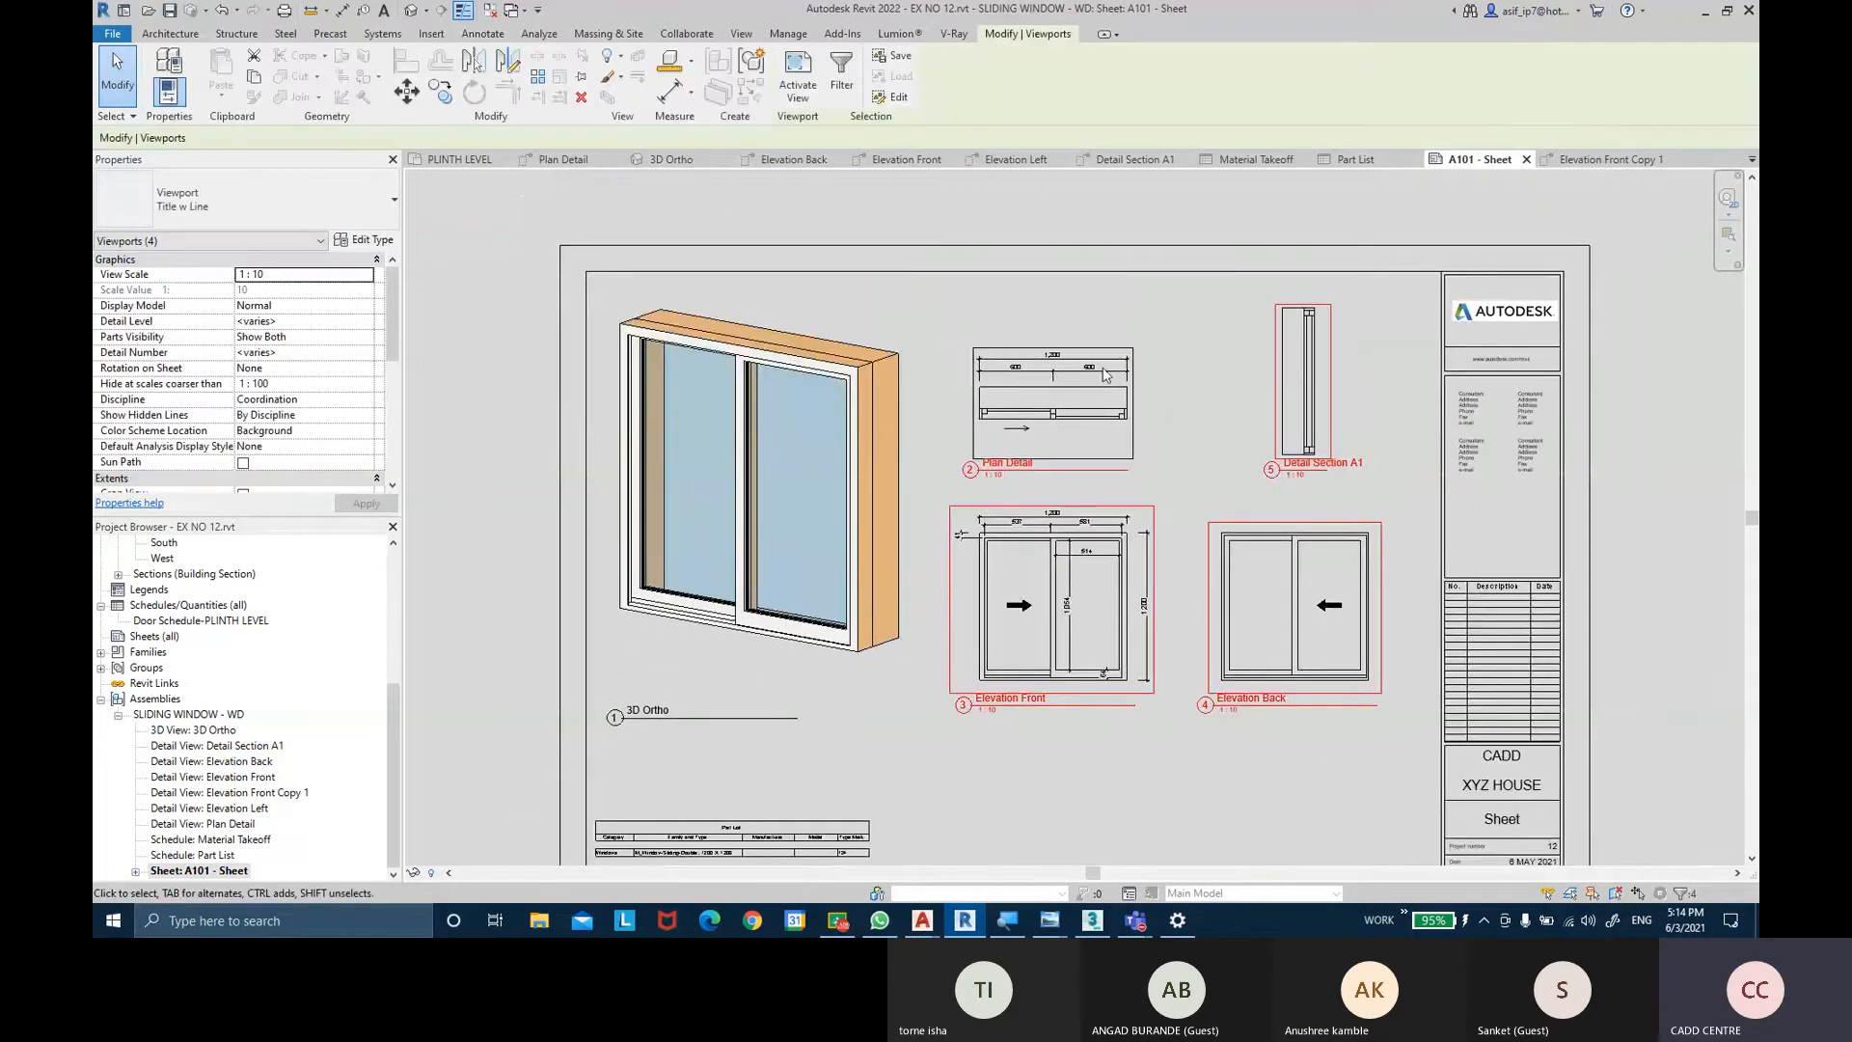
left_click(409, 95)
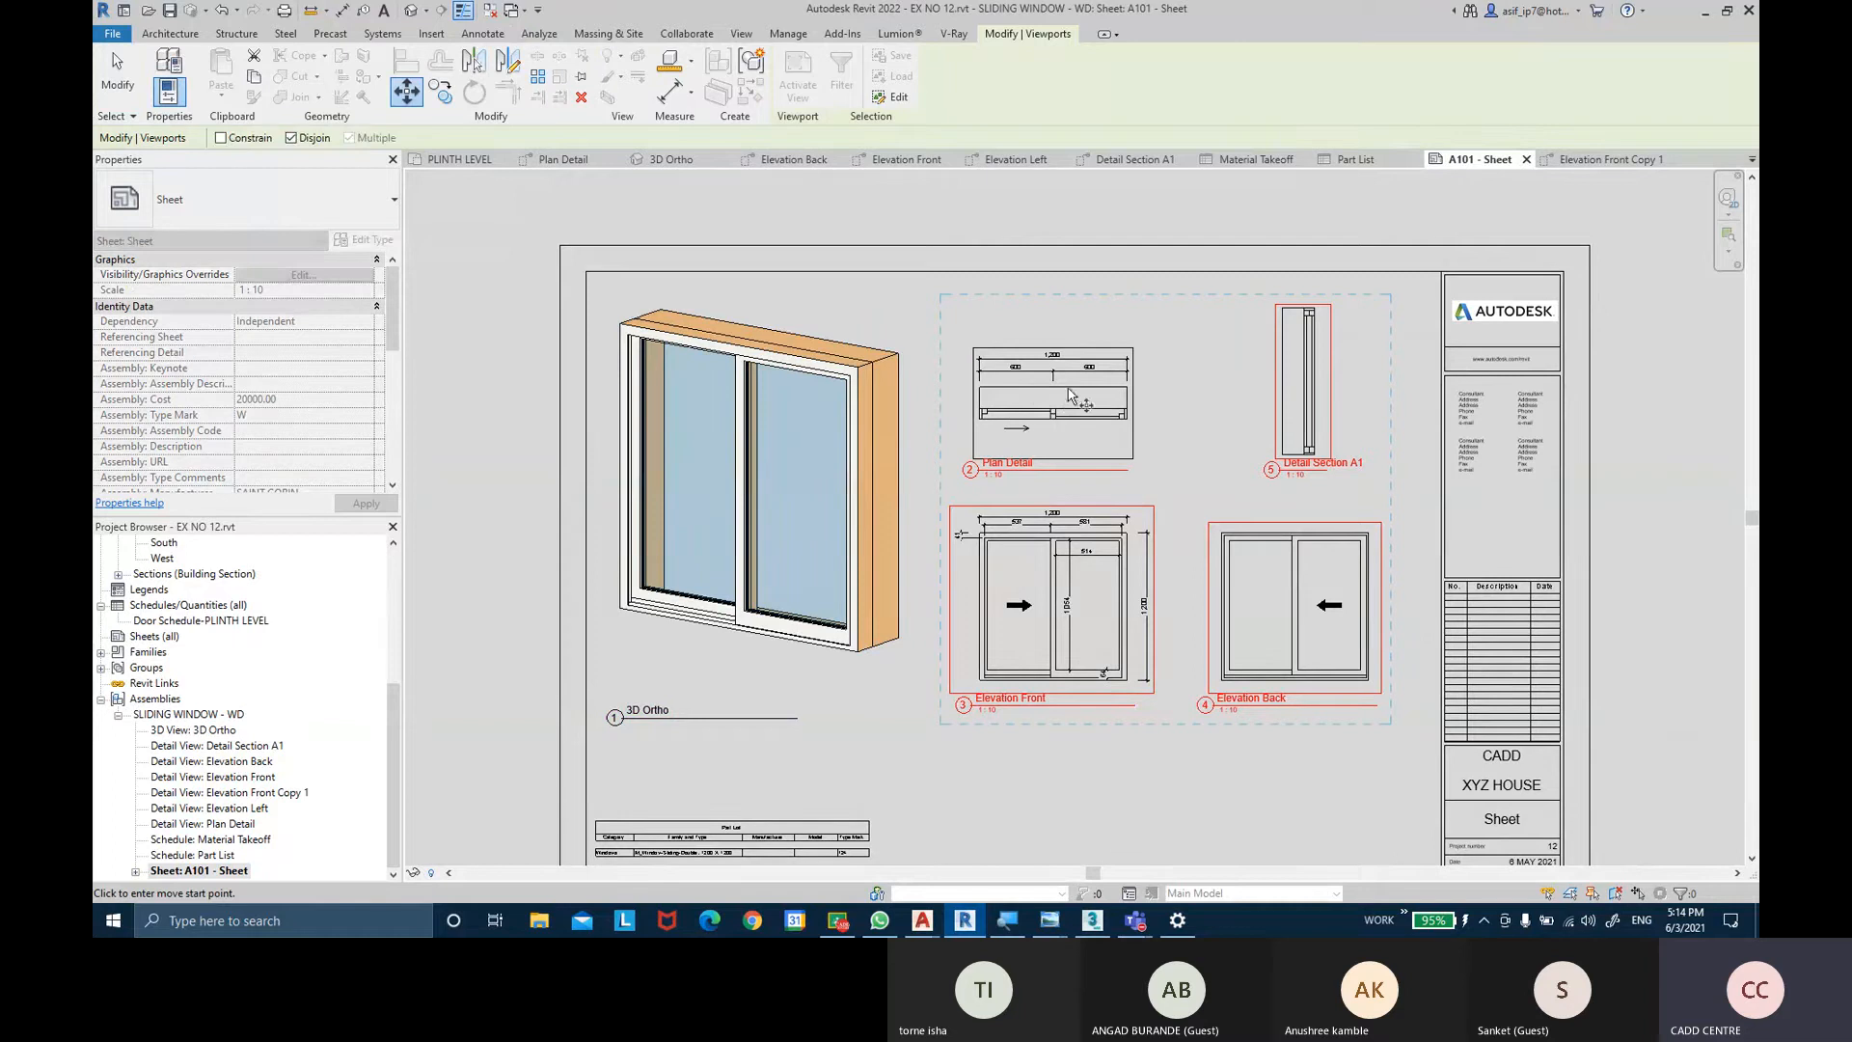
left_click(986, 471)
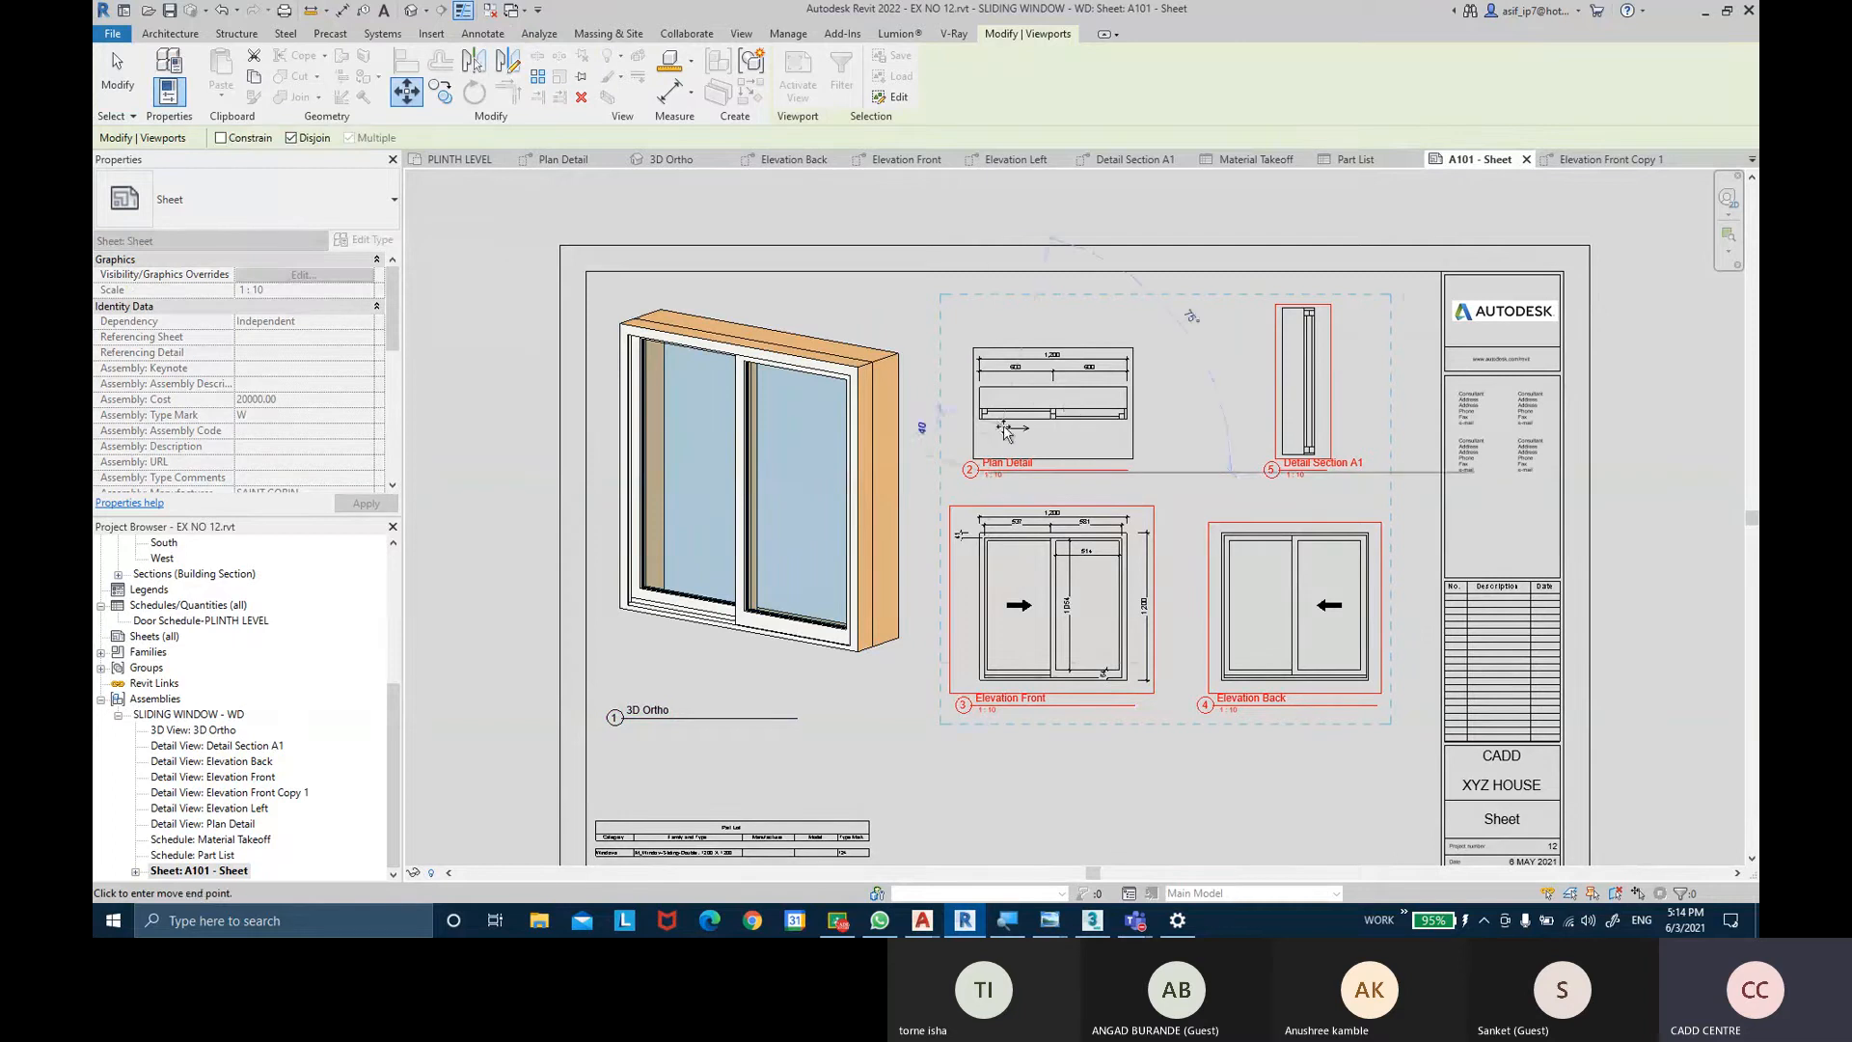
left_click(984, 411)
key("Escape")
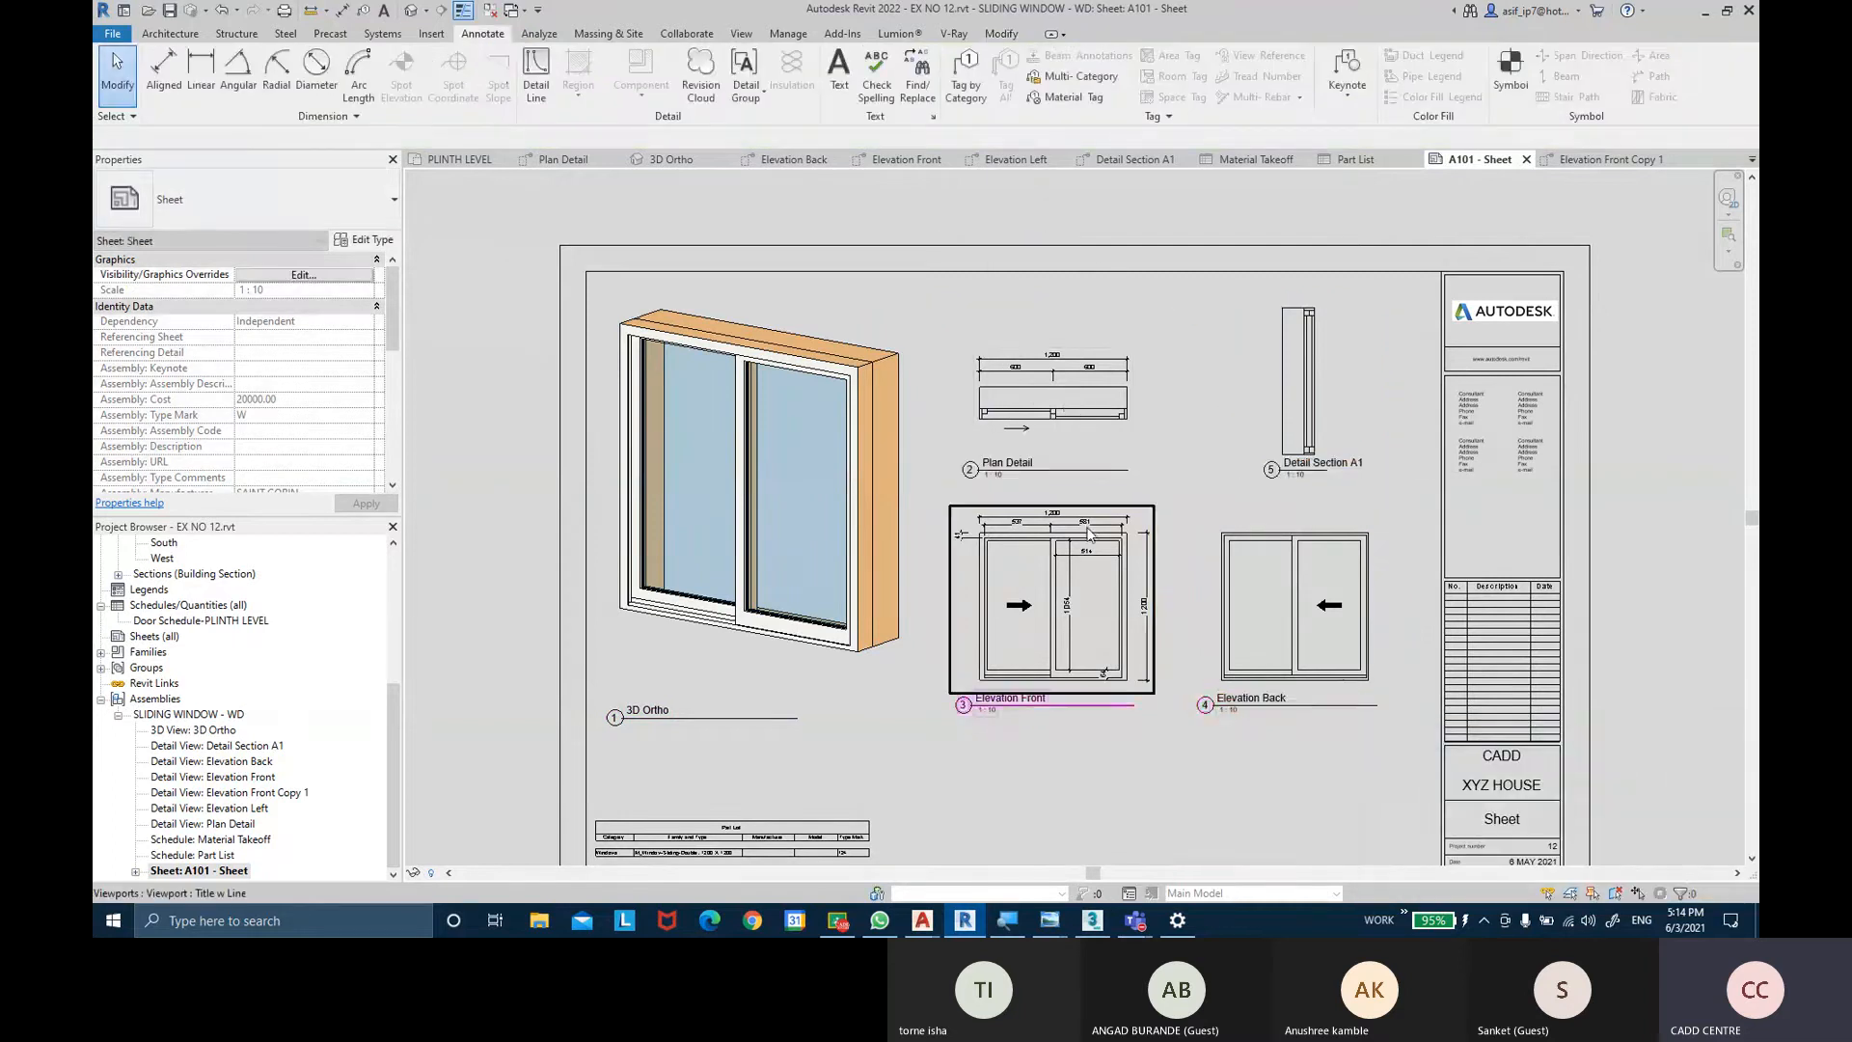
Nudge the Plan Detail, Detail Section A1, Elevation Front and Elevation Back viewports together slightly up the sheet.
left_click_drag(1387, 760, 950, 329)
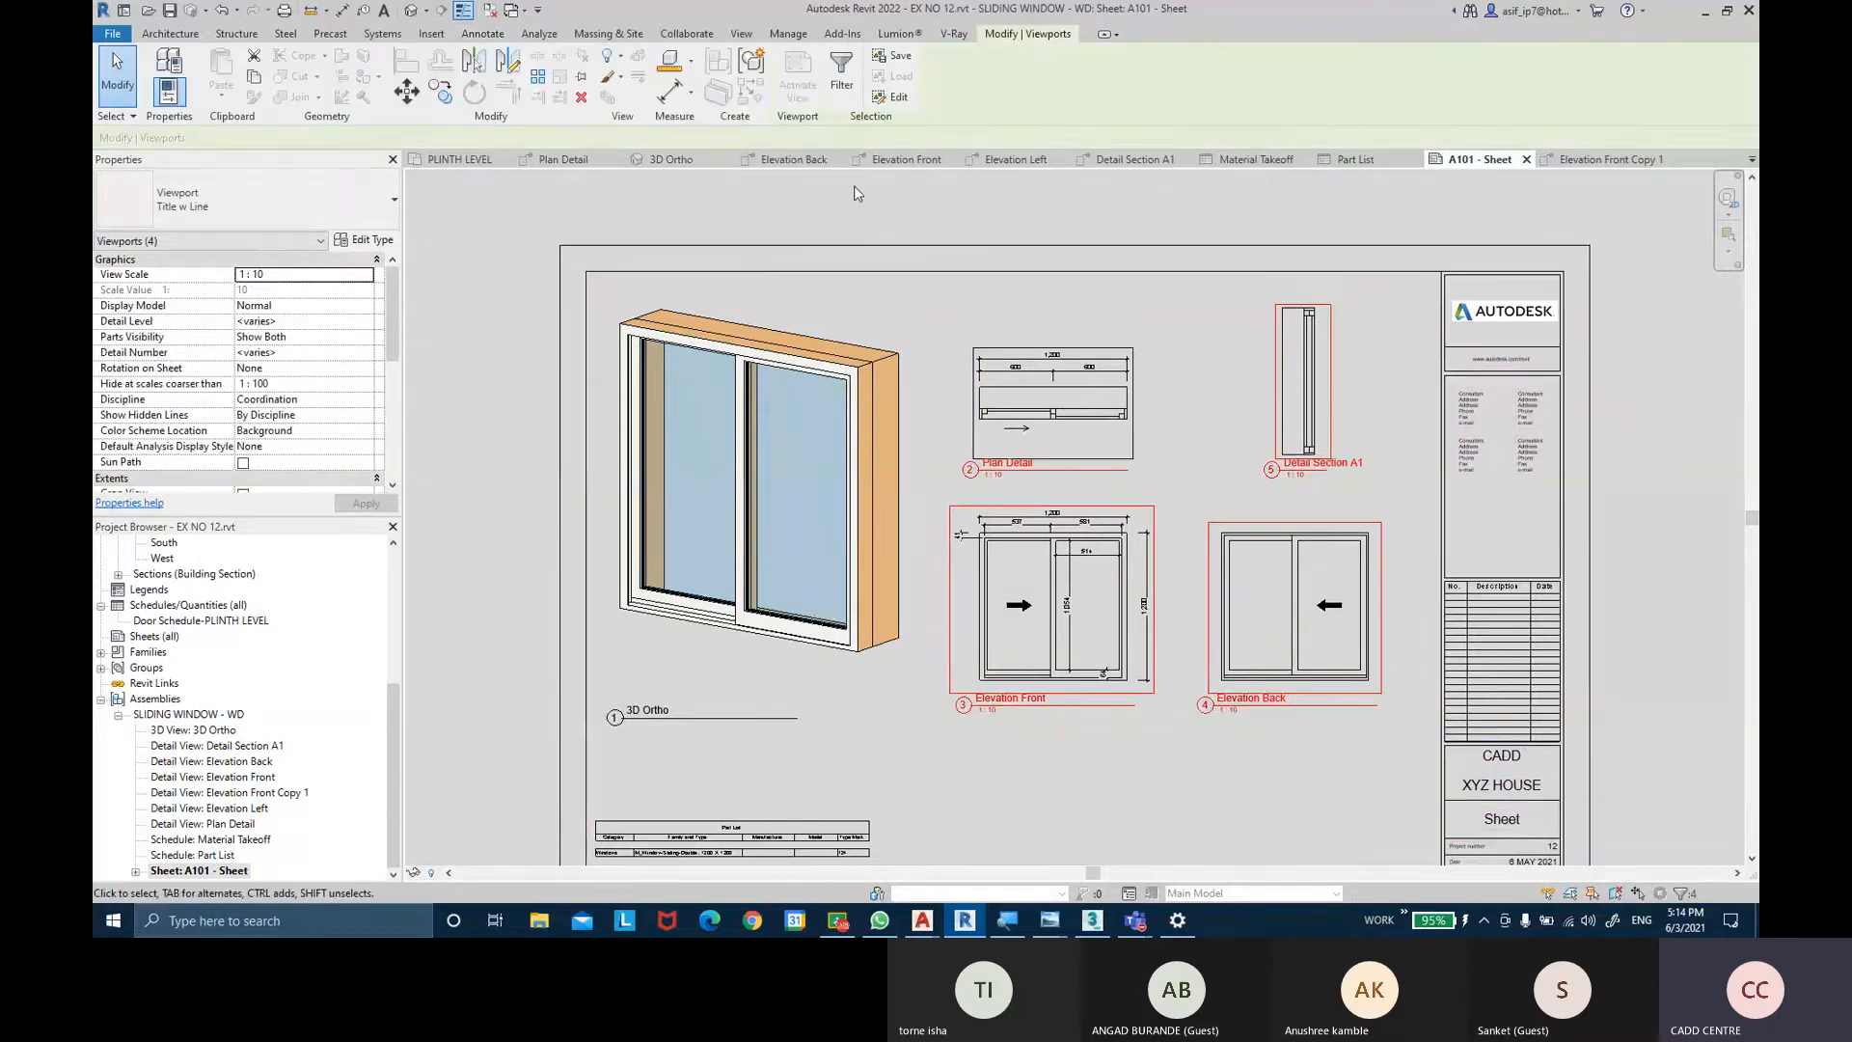
key("Up")
key("Up")
key("Up")
key("Down")
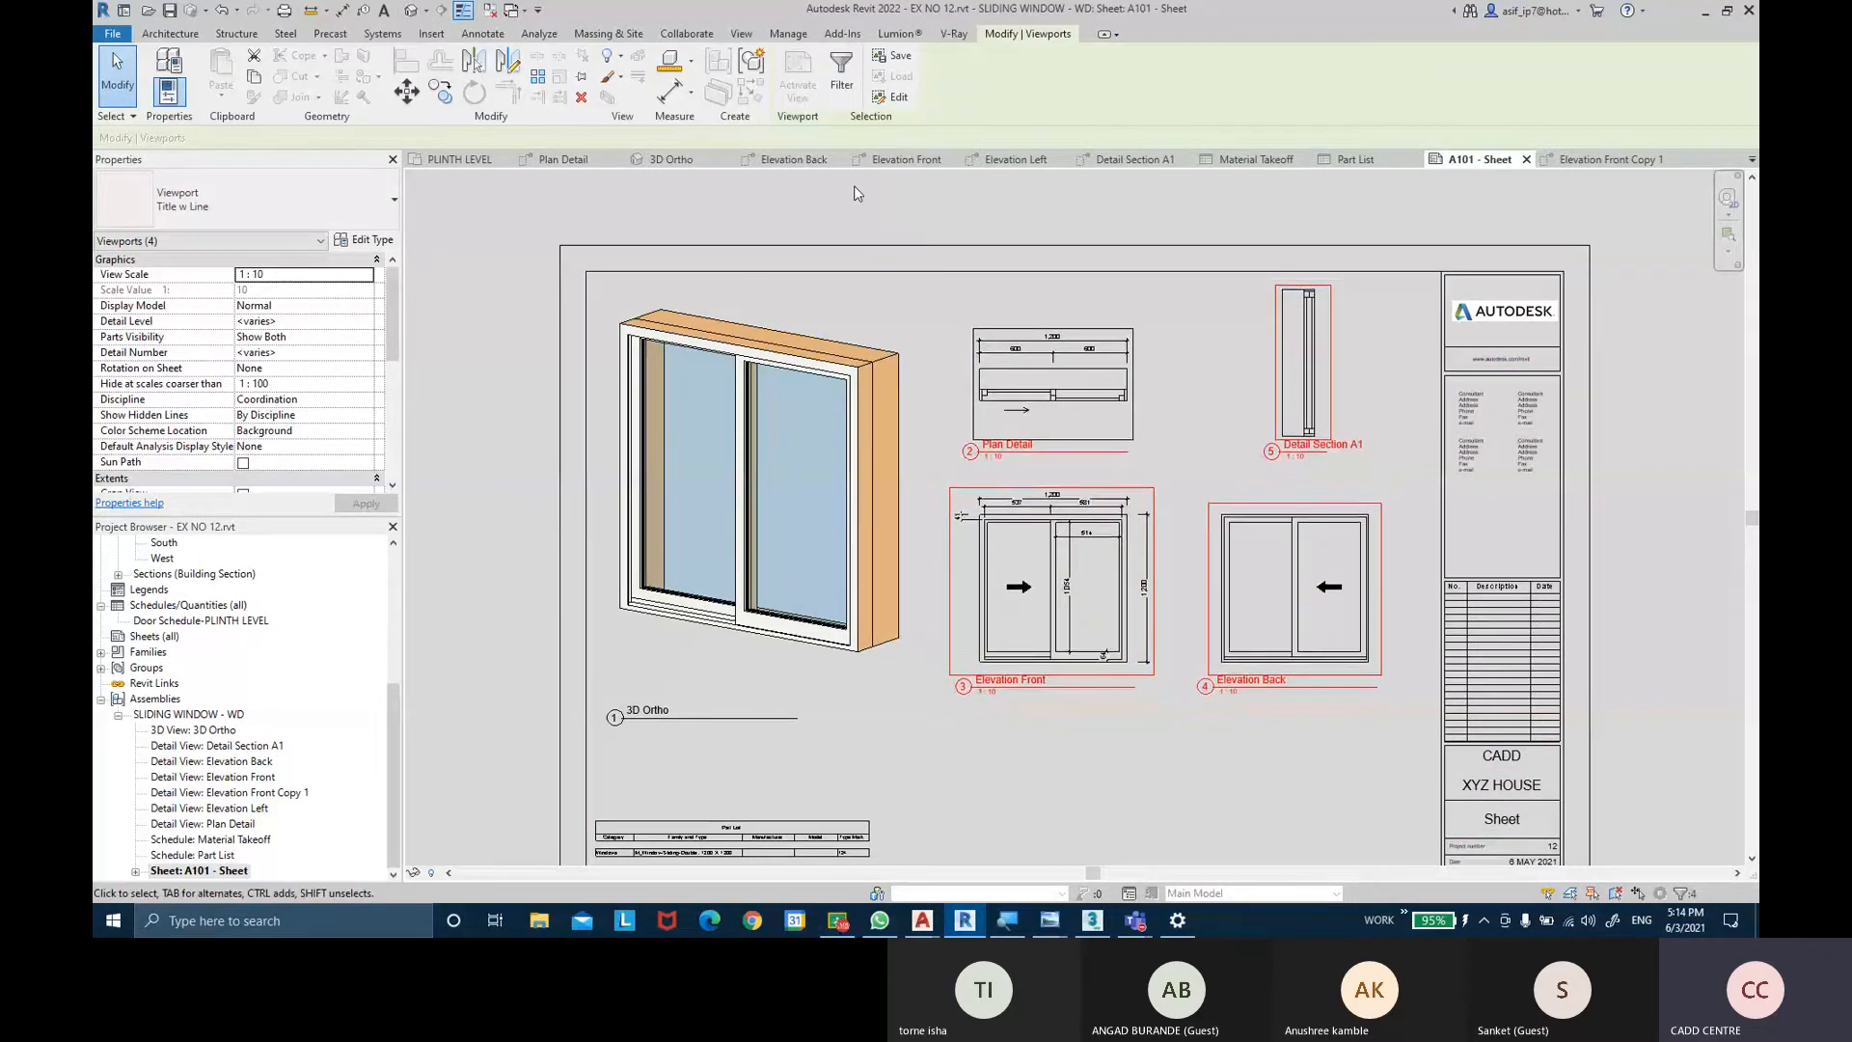
left_click(862, 186)
Rename the detail view Elevation Front Copy 1 as Elevation Front LABEL.
scroll(902, 431, "down", 1)
middle_click_drag(1074, 550, 1054, 401)
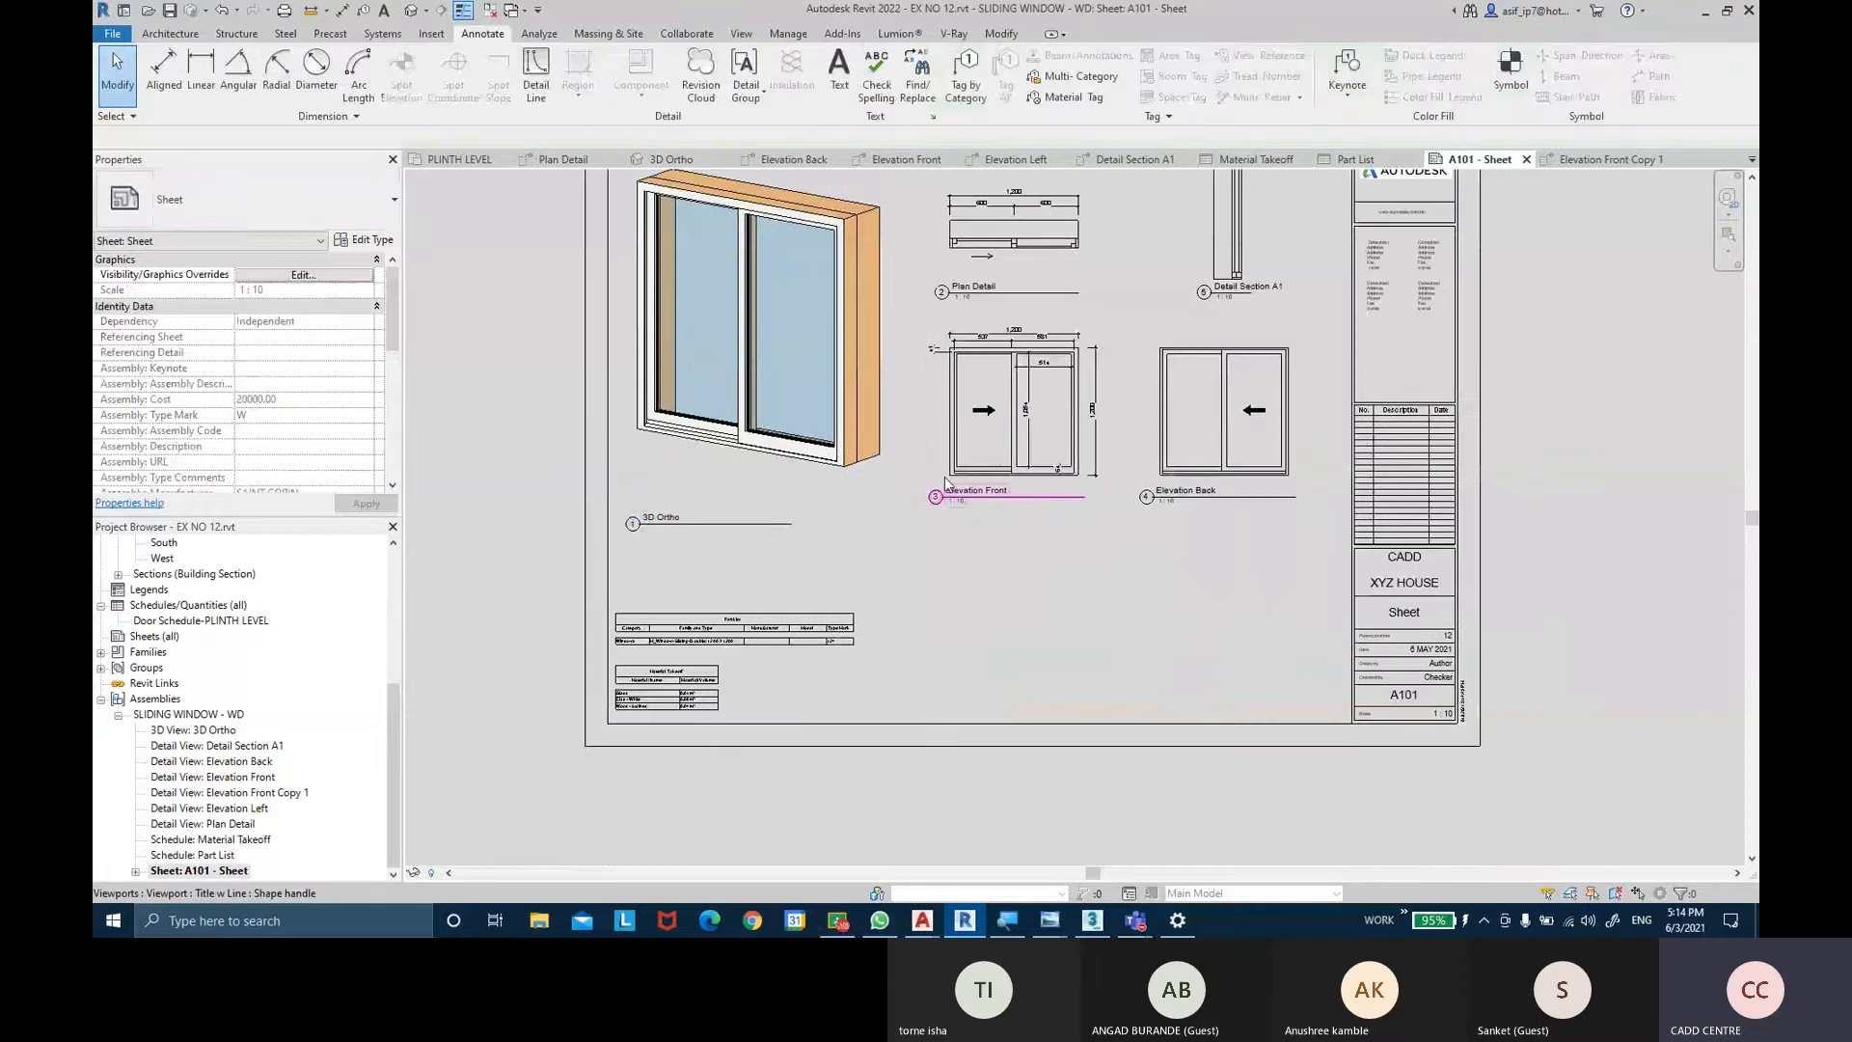
left_click(260, 793)
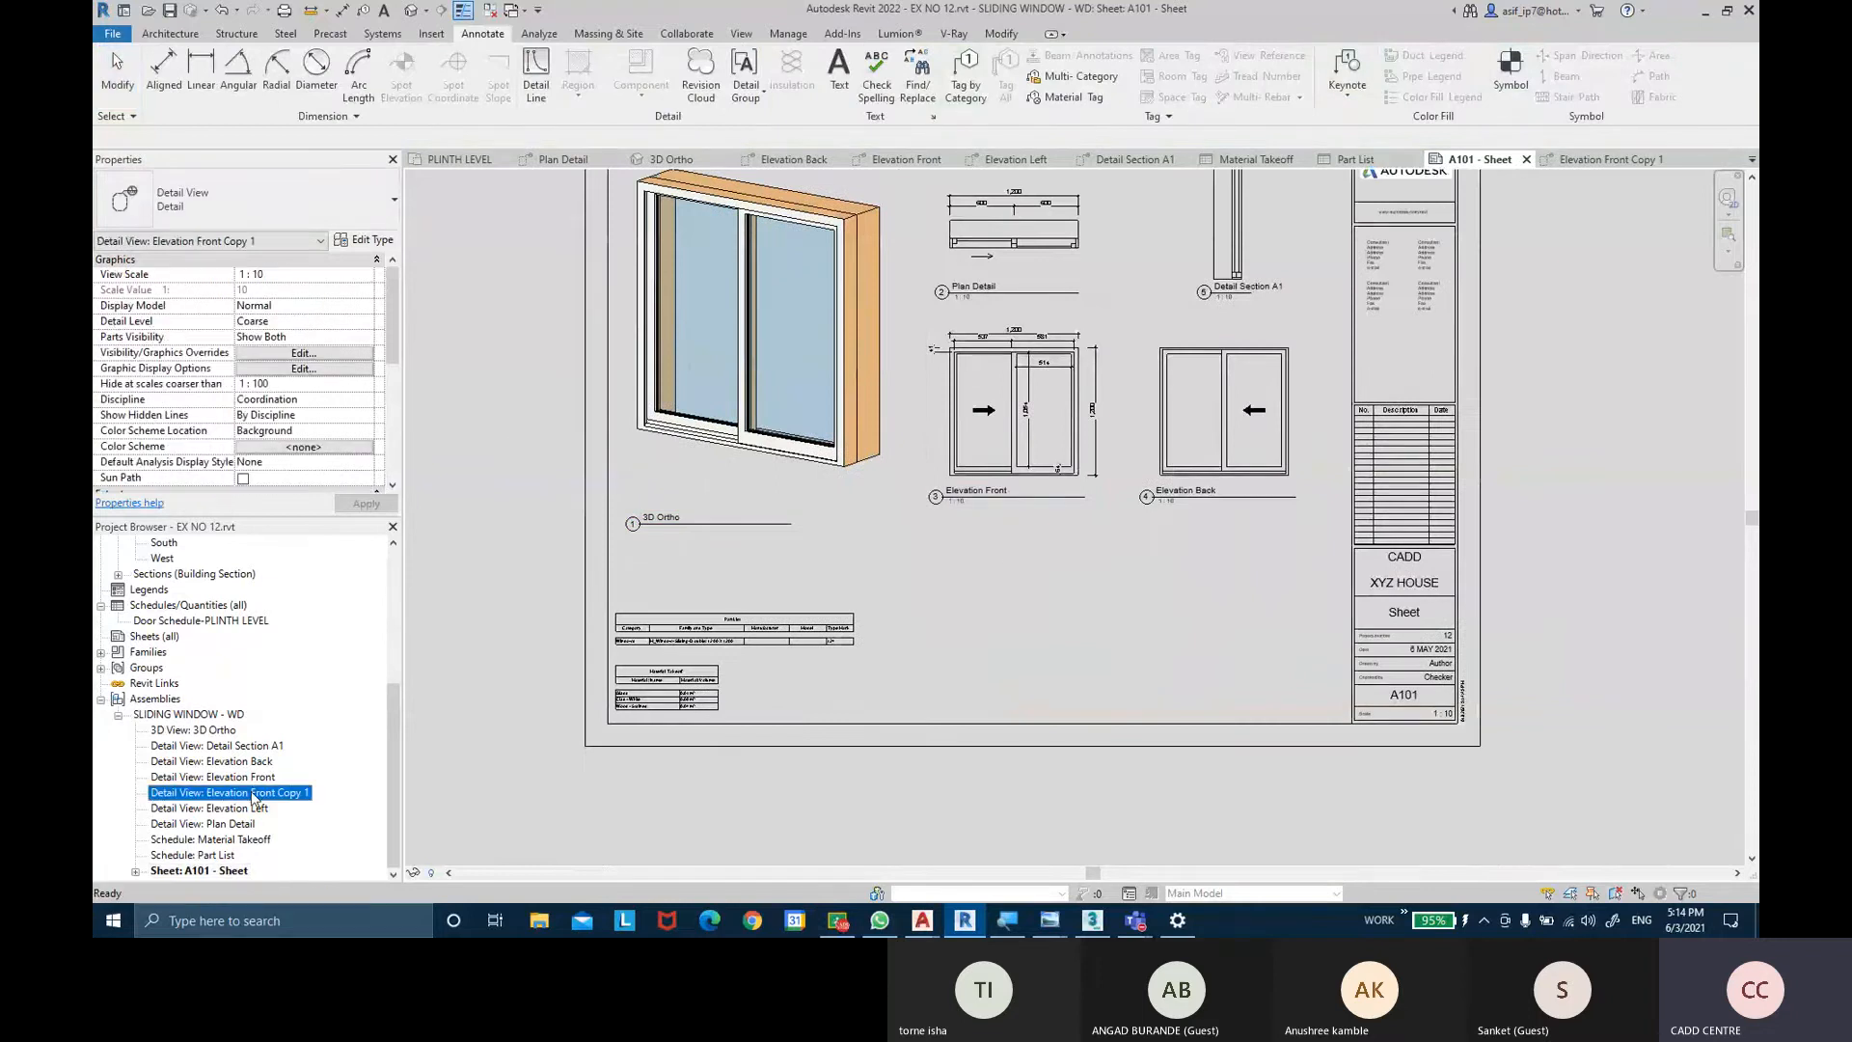
right_click(259, 801)
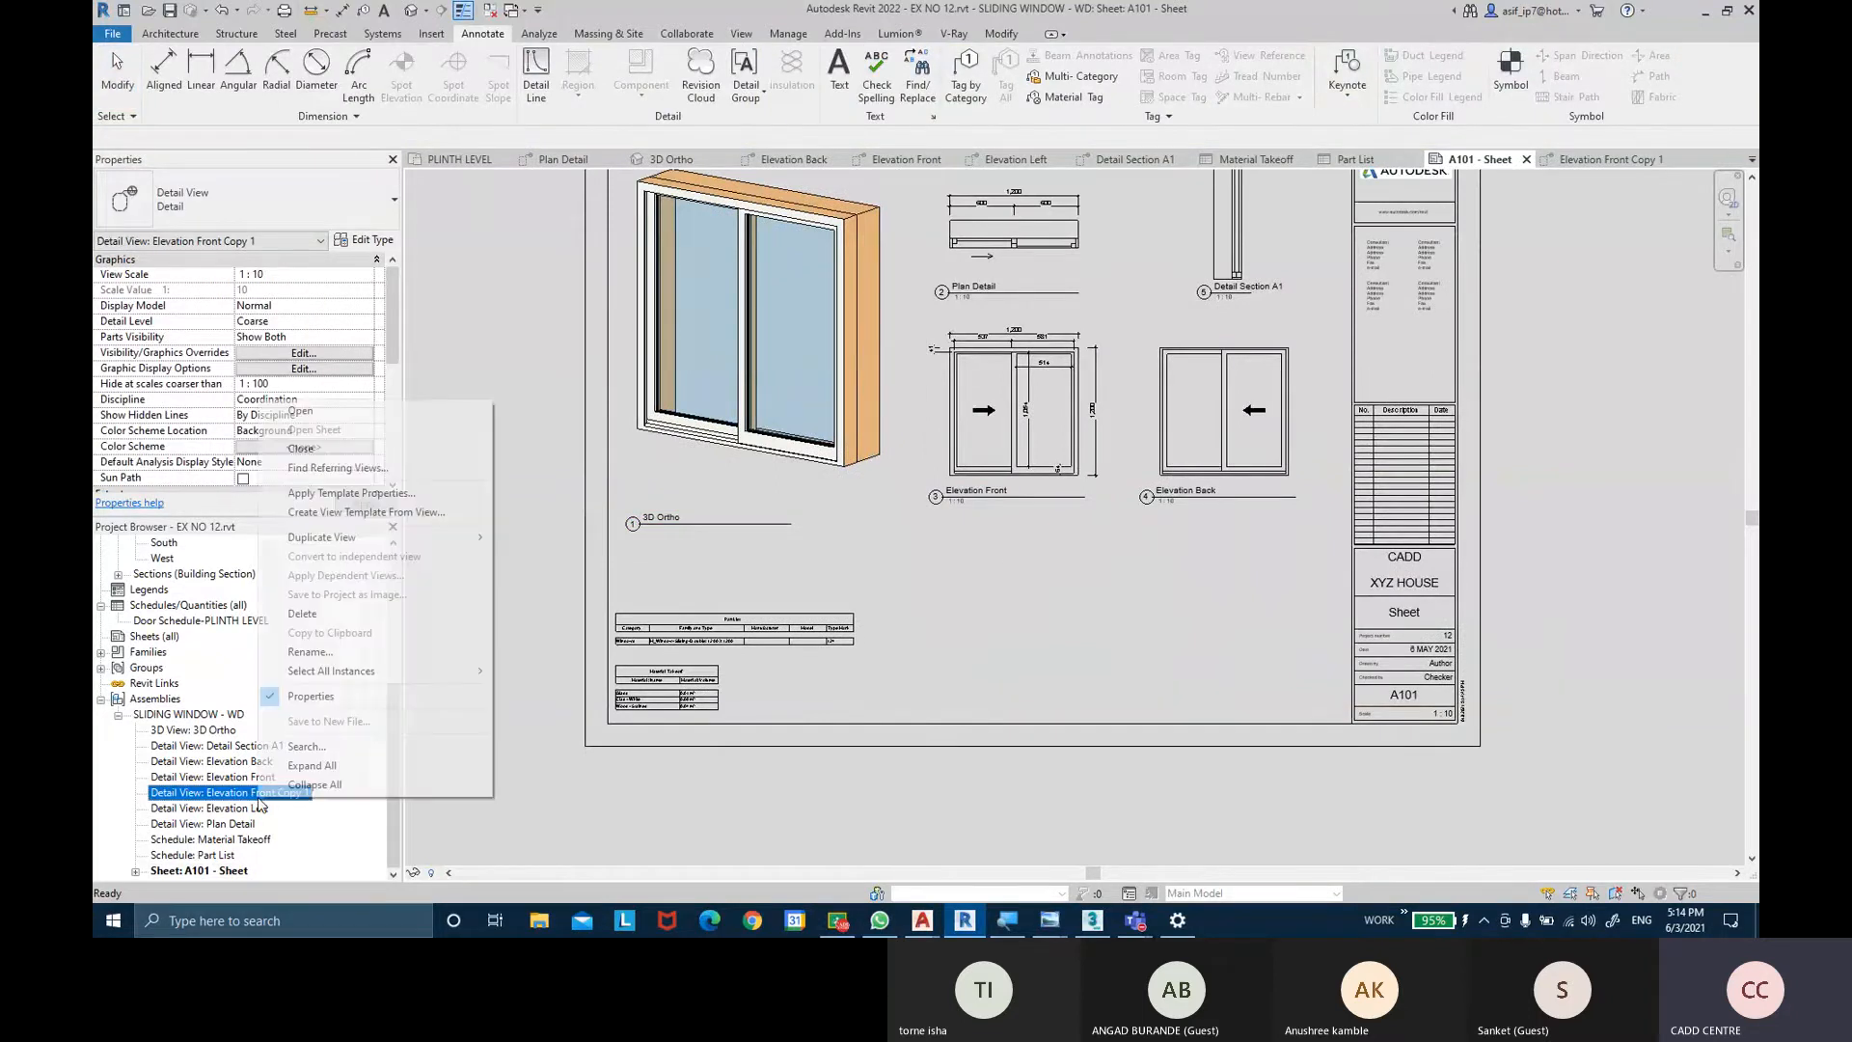
left_click(349, 656)
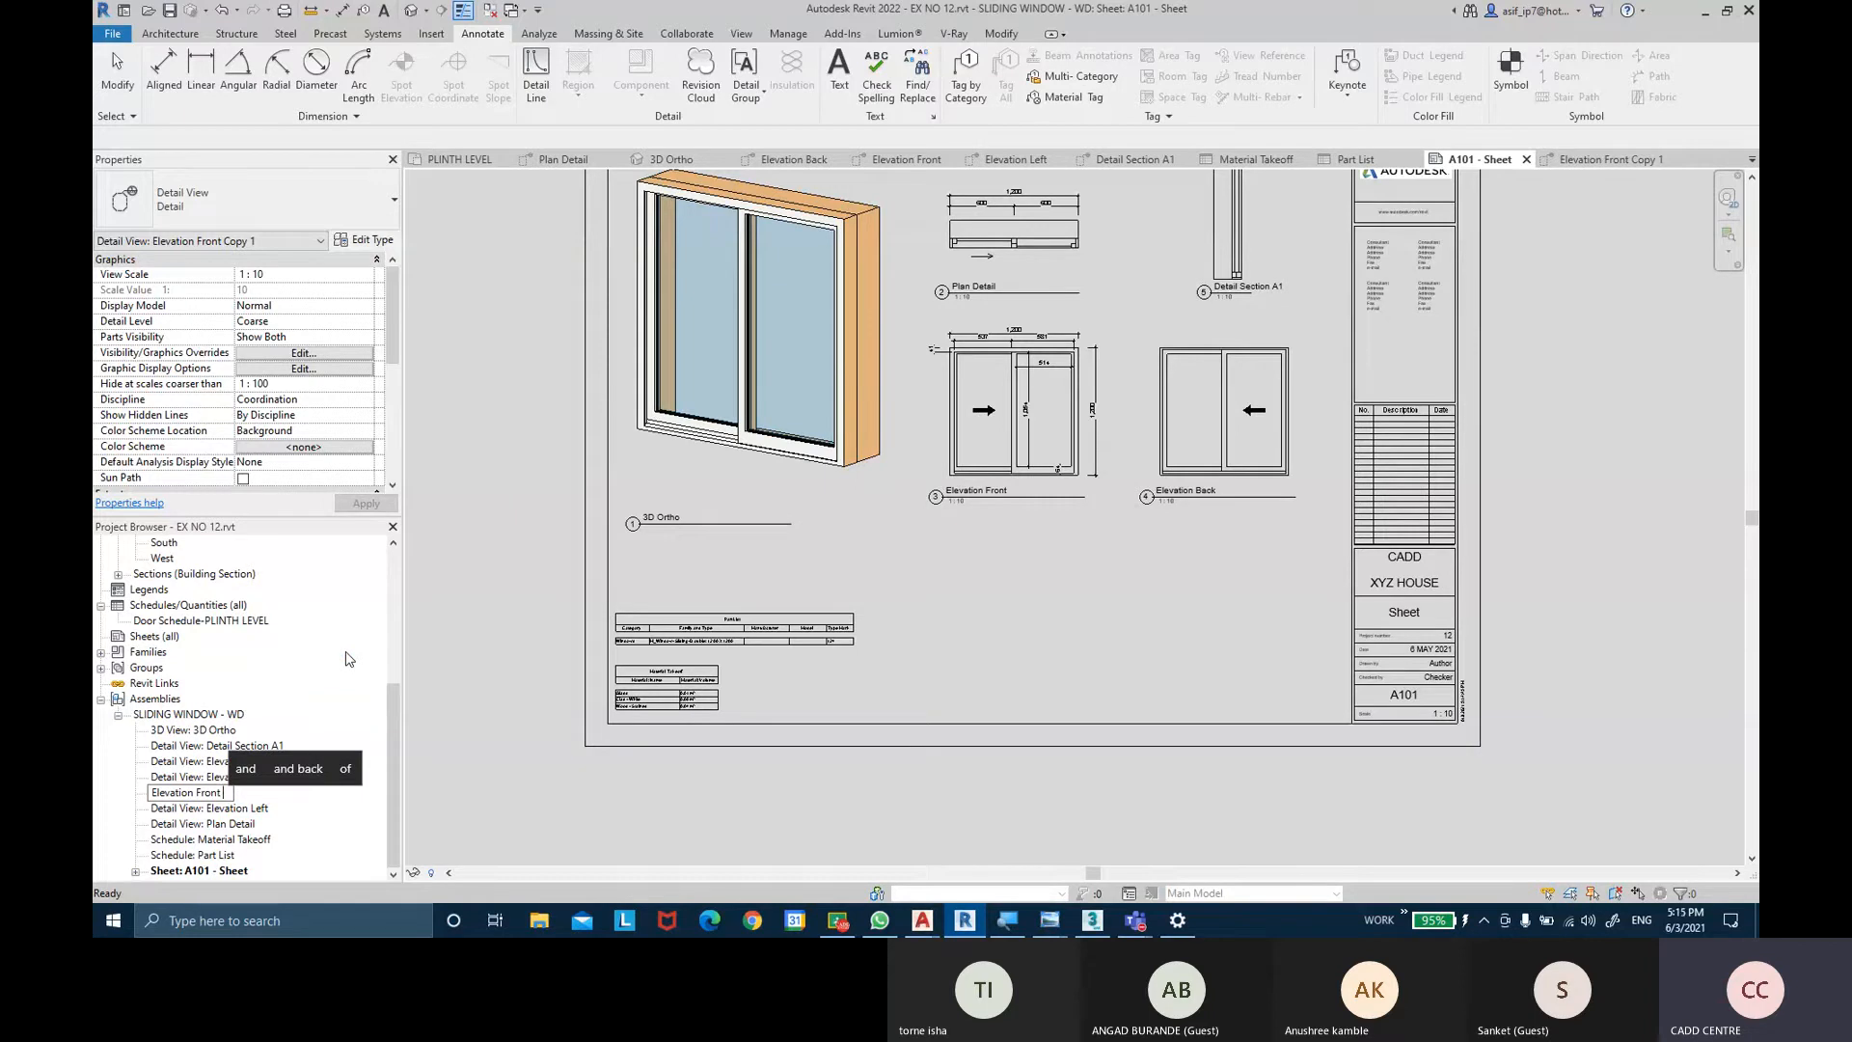
type("LABEL")
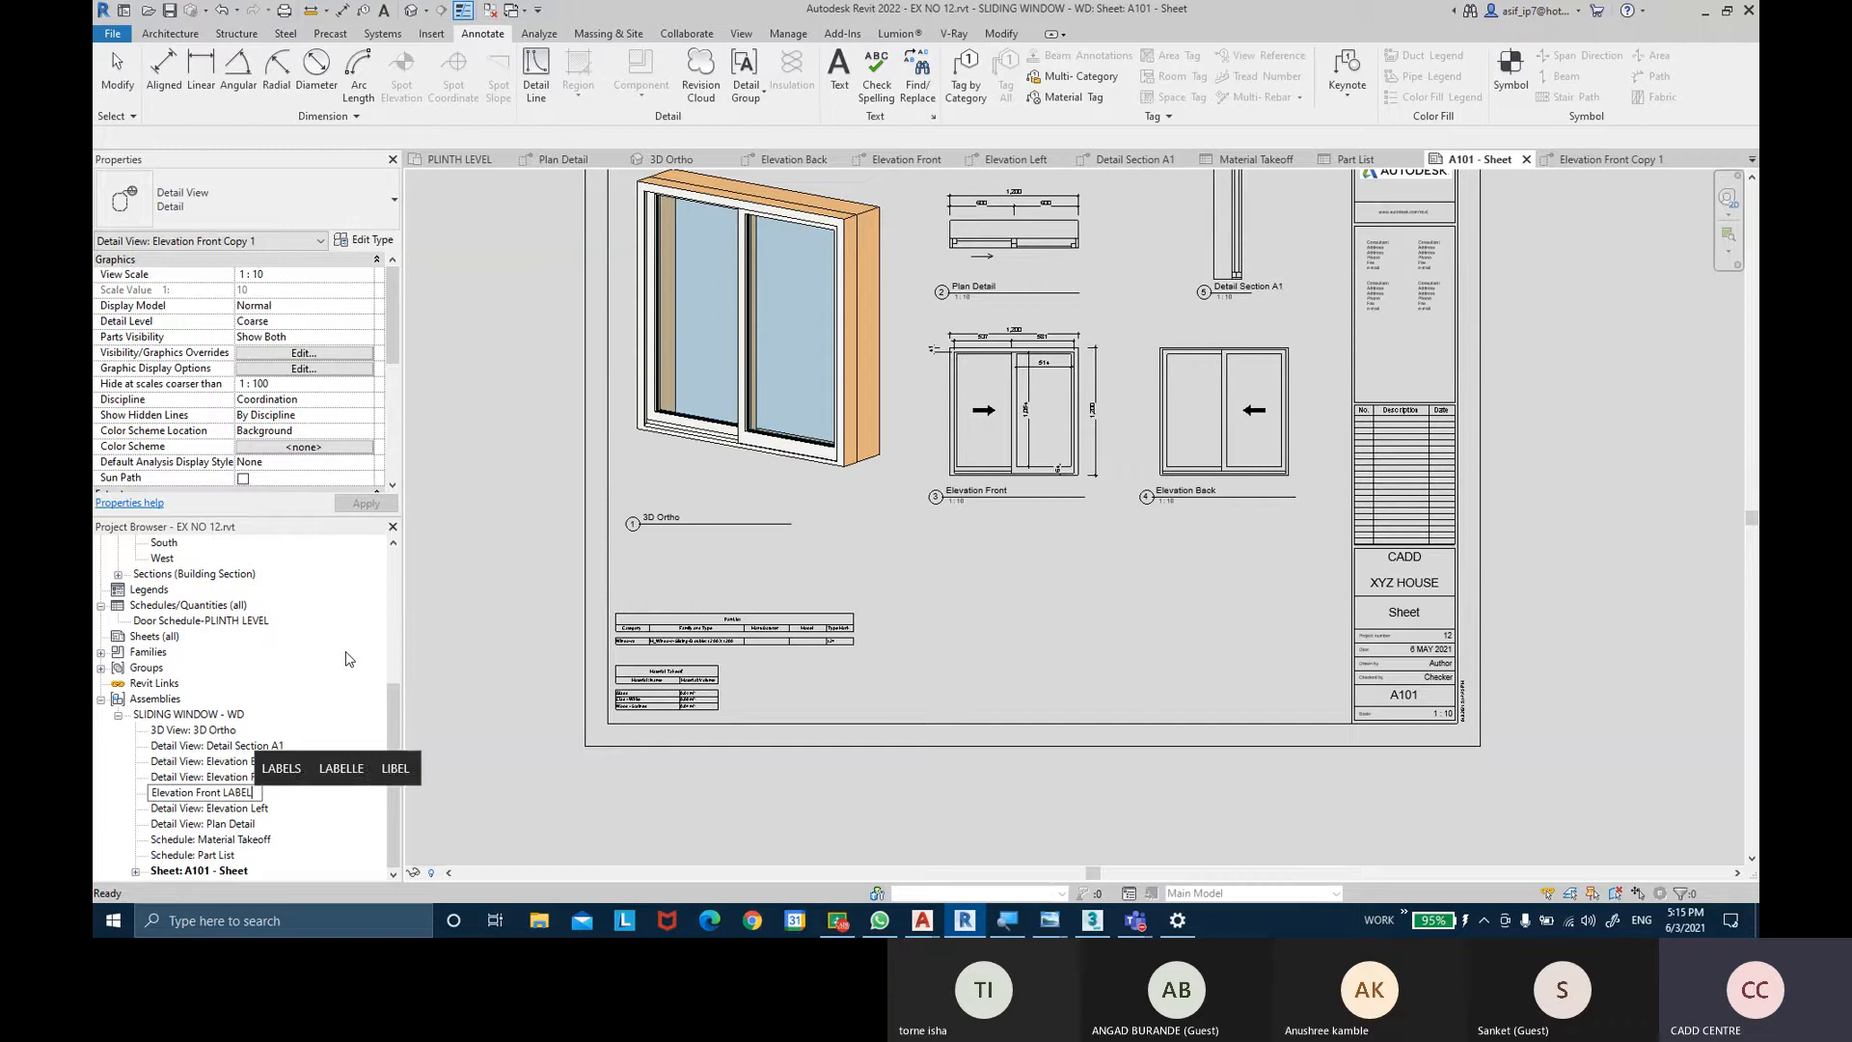
key("Return")
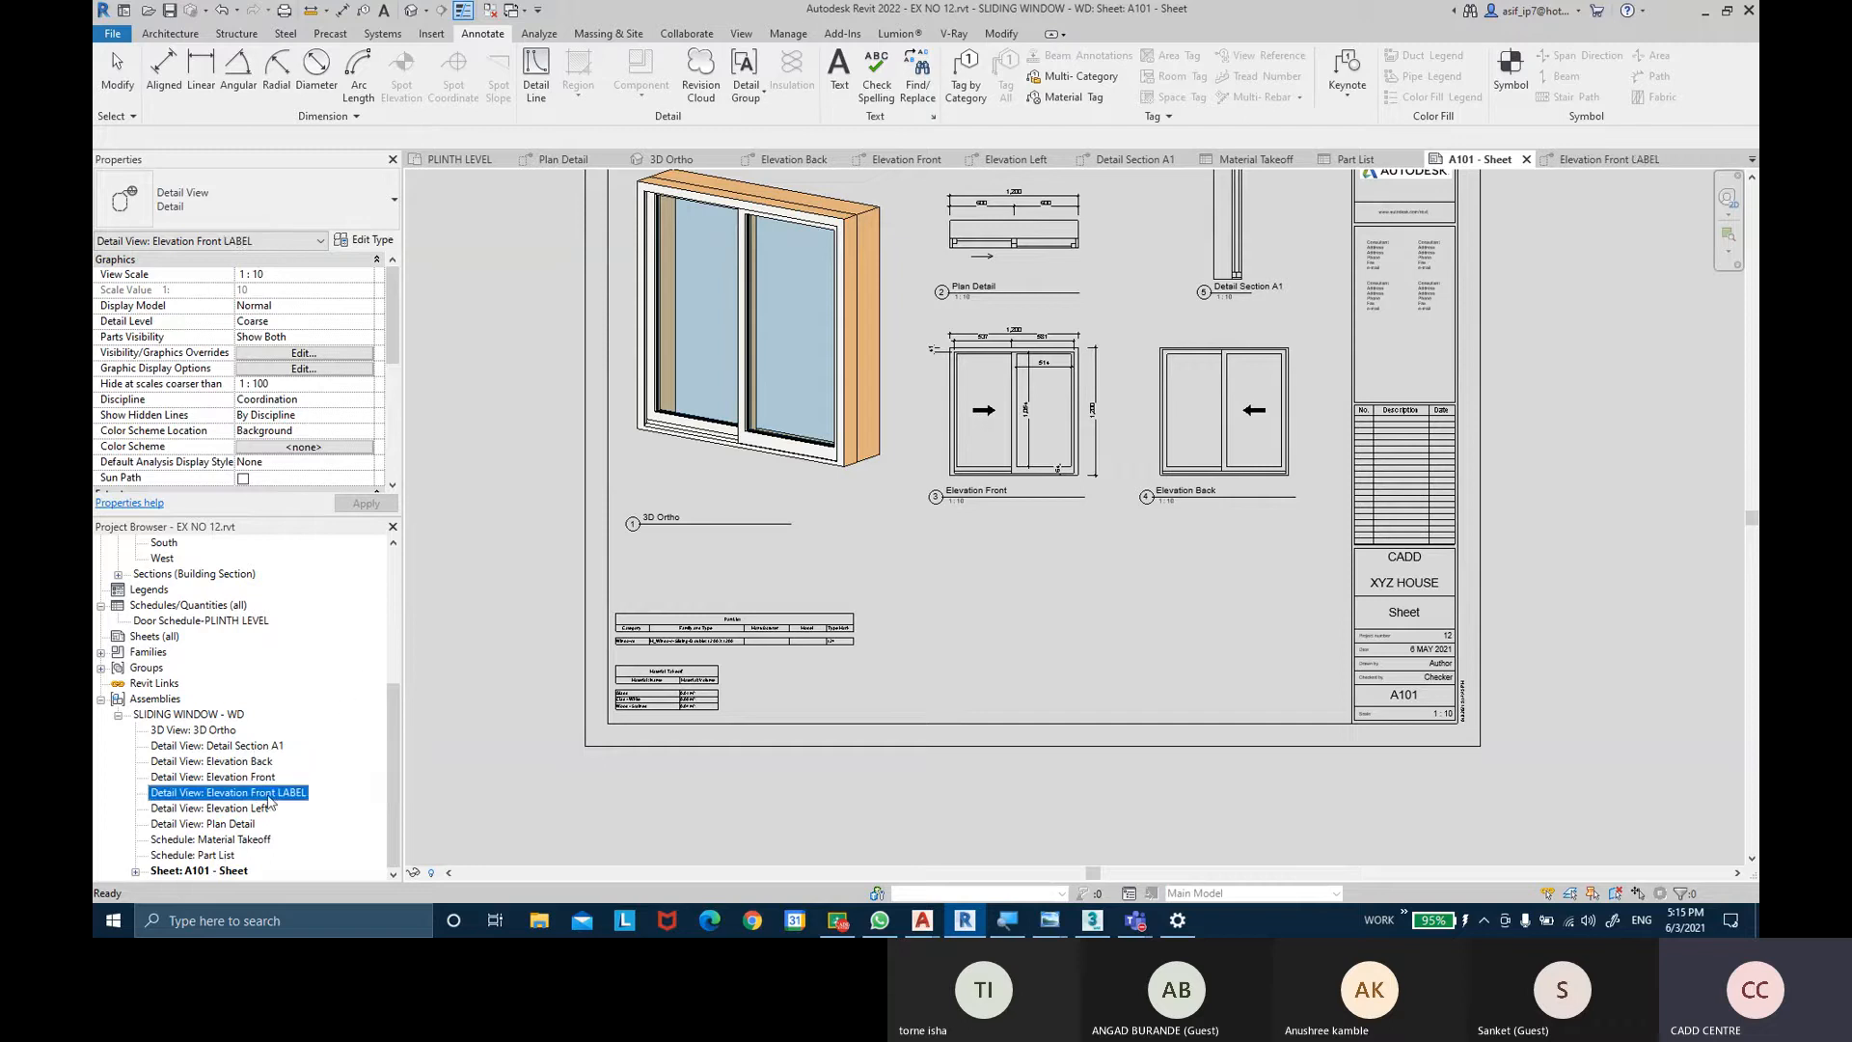
Place the Elevation Front LABEL view on sheet A101 below the Elevation Front view and align the two windows vertically.
left_click_drag(936, 752, 951, 646)
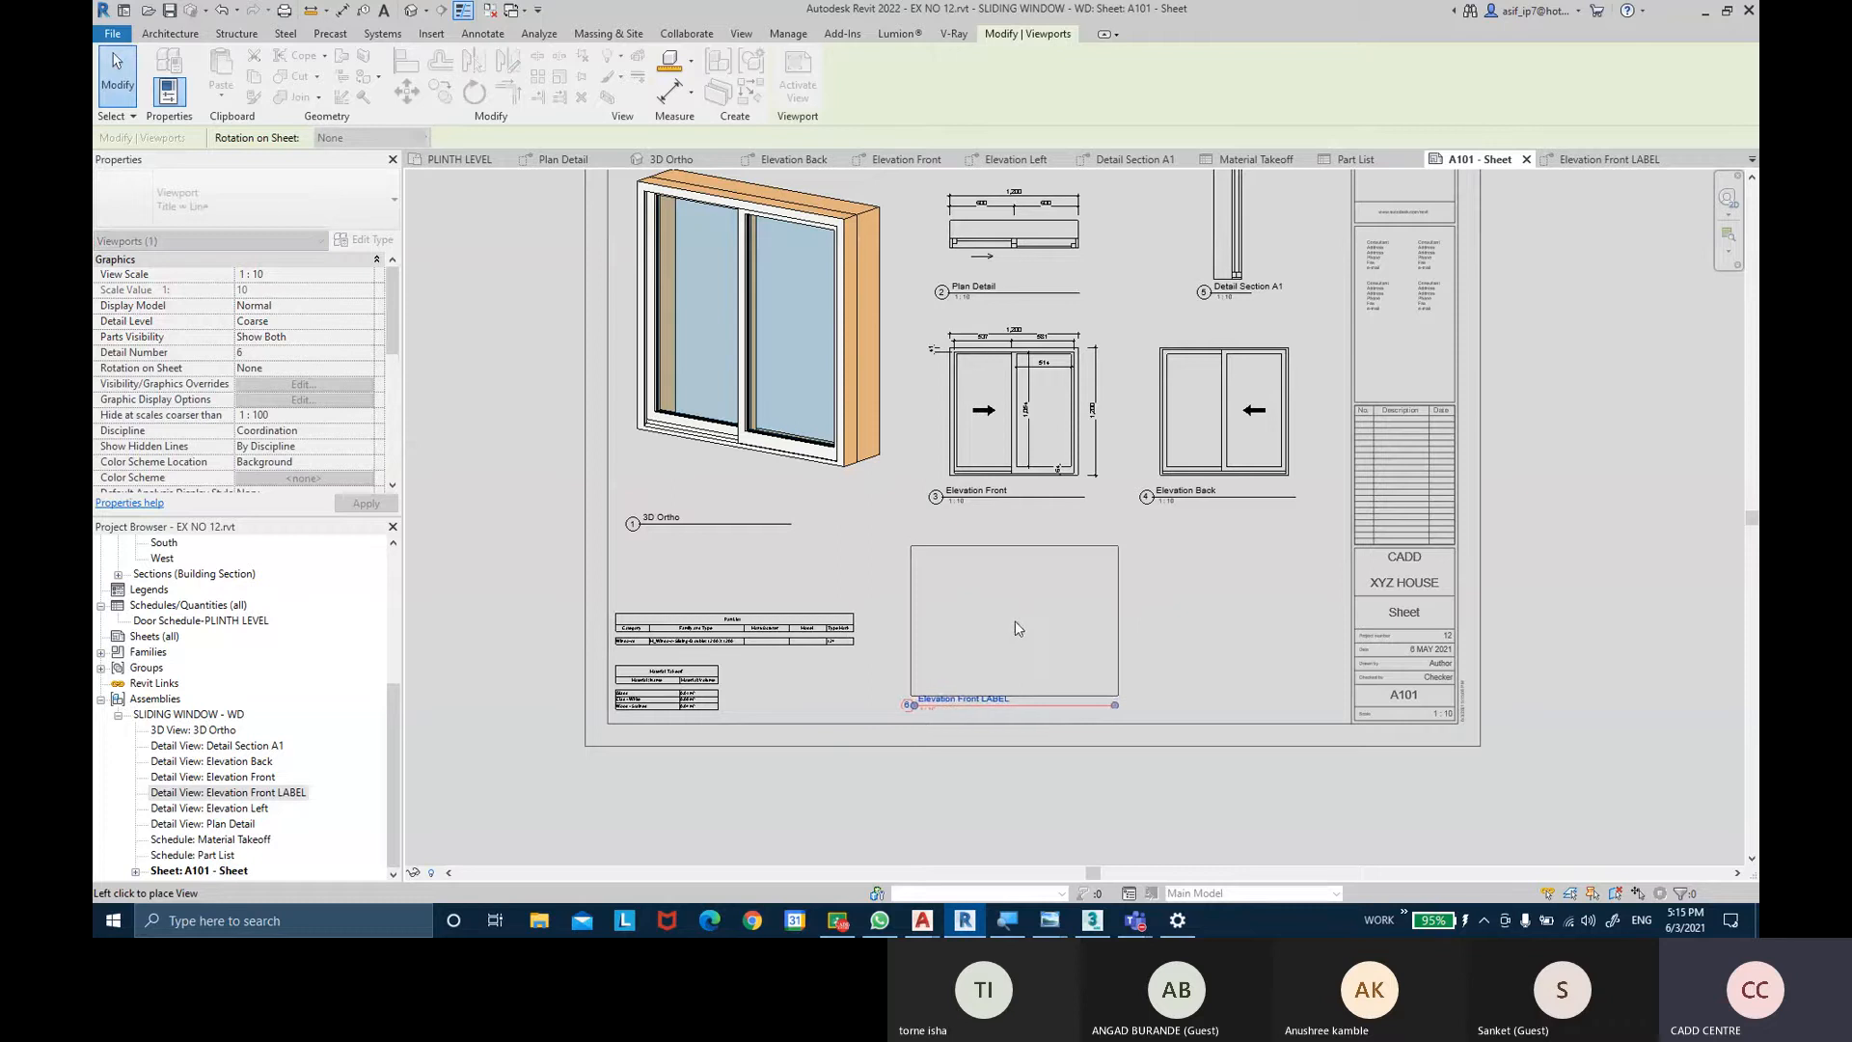
left_click(1014, 621)
scroll(1003, 595, "up", 2)
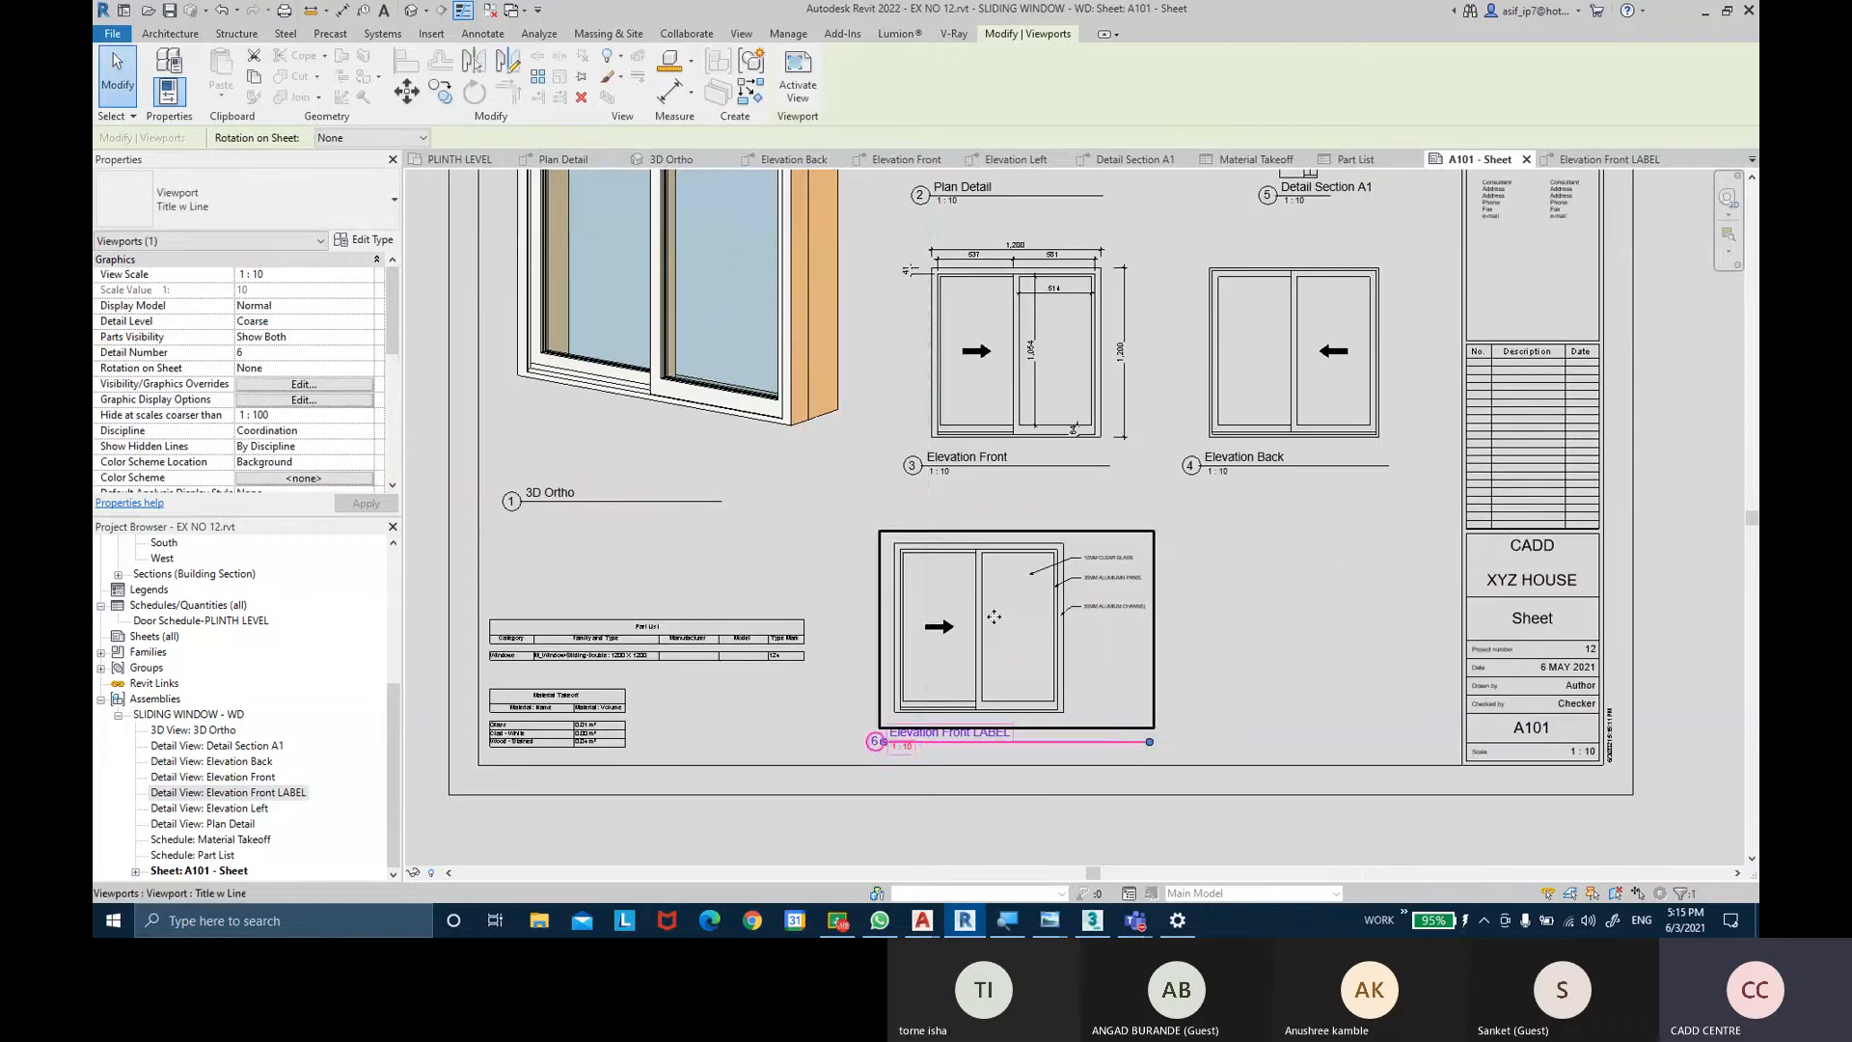
left_click_drag(1006, 622, 1027, 626)
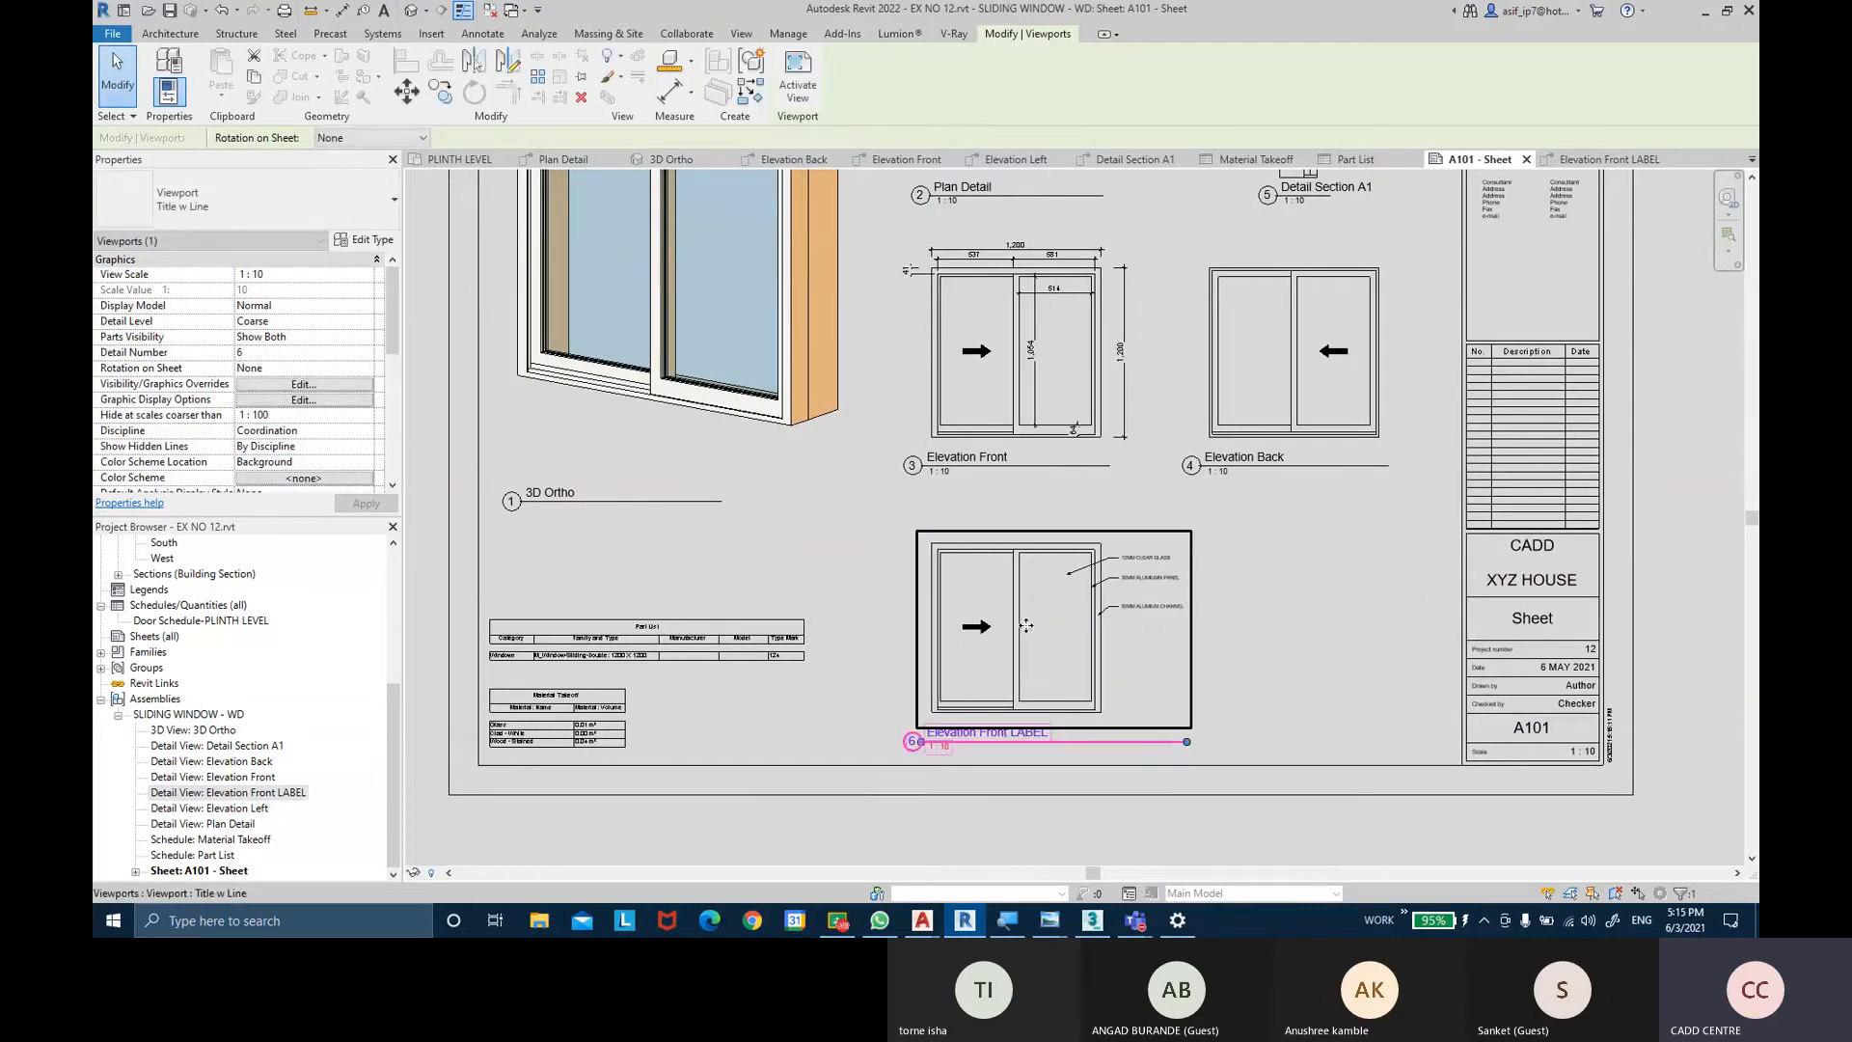
left_click(1271, 676)
Examine the dimensions, material labels and overall layout of the views and schedules on sheet A101.
middle_click_drag(1259, 646, 1182, 639)
scroll(1066, 510, "up", 2)
mouse_move(1130, 552)
middle_mouse_down()
mouse_move(1157, 491)
mouse_move(1157, 559)
middle_mouse_up()
scroll(1142, 508, "down", 1)
scroll(1145, 548, "down", 3)
scroll(950, 374, "up", 2)
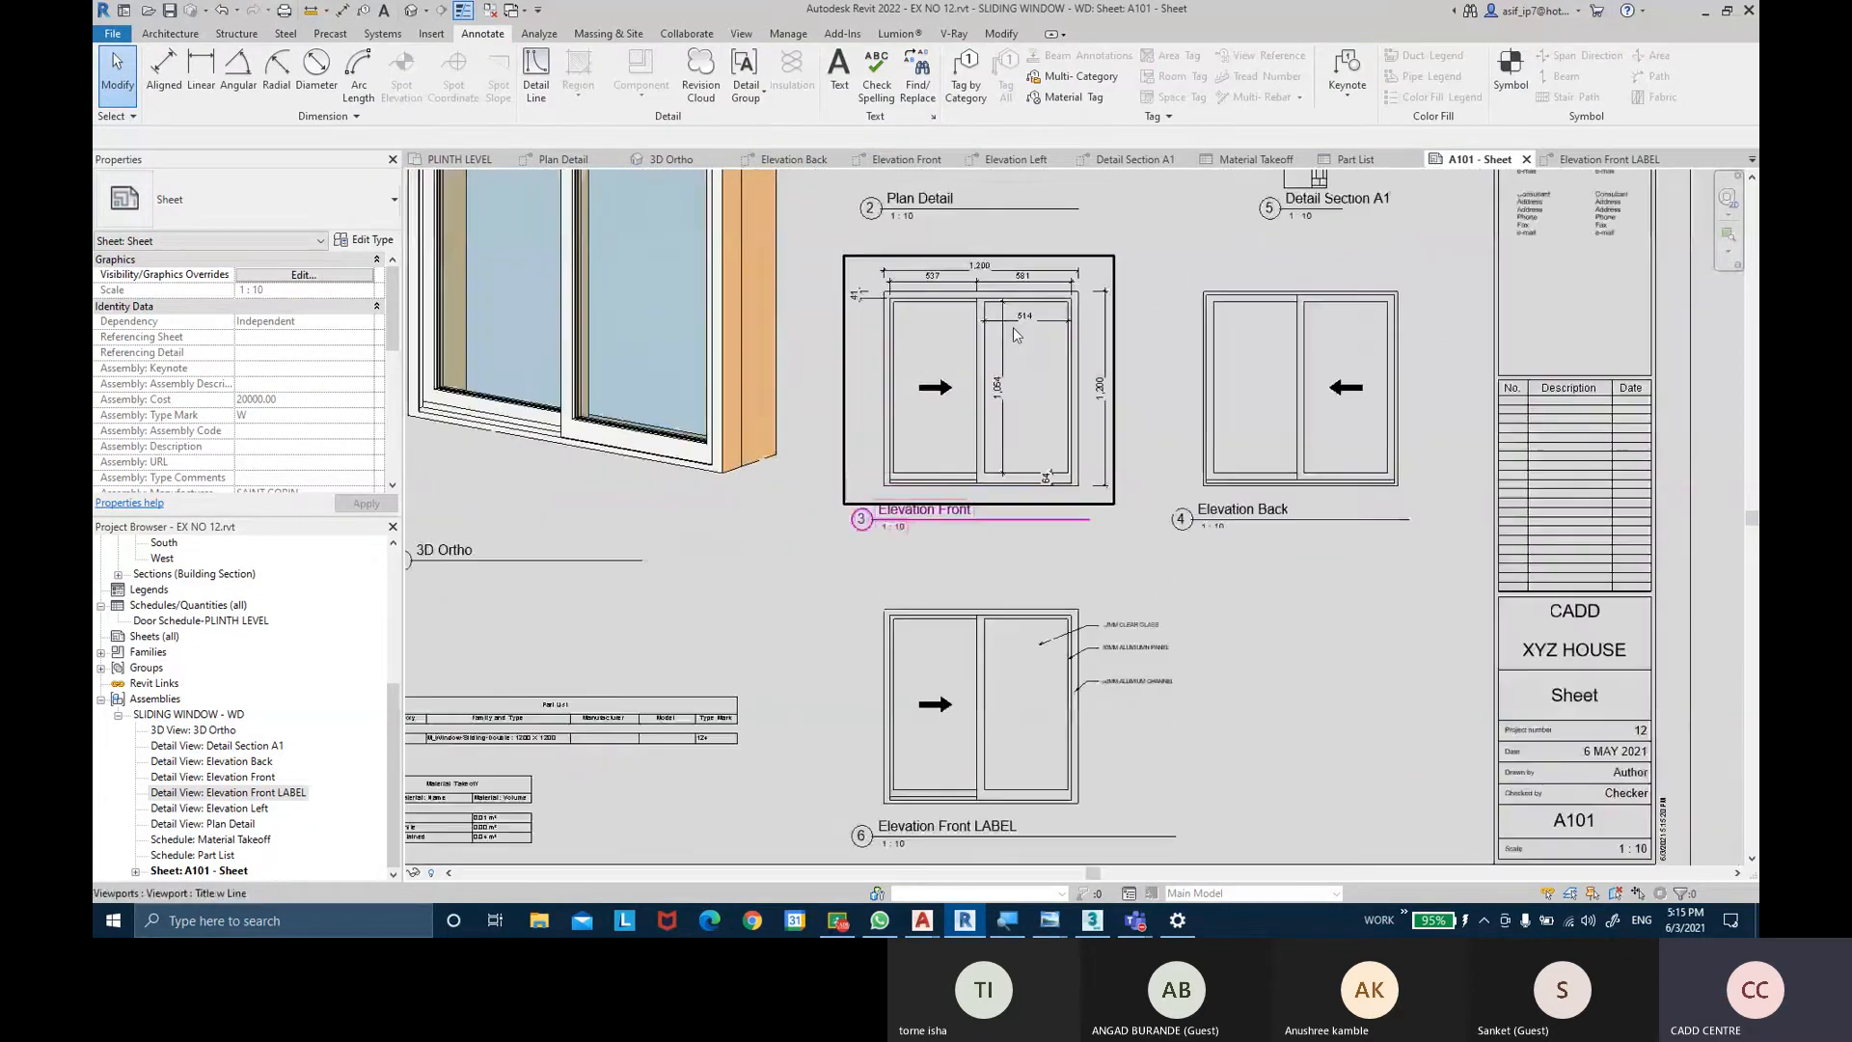
scroll(1104, 272, "up", 2)
scroll(1104, 274, "up", 1)
scroll(1110, 290, "down", 3)
middle_click_drag(1239, 632, 1201, 524)
scroll(1218, 525, "up", 2)
scroll(1235, 514, "down", 4)
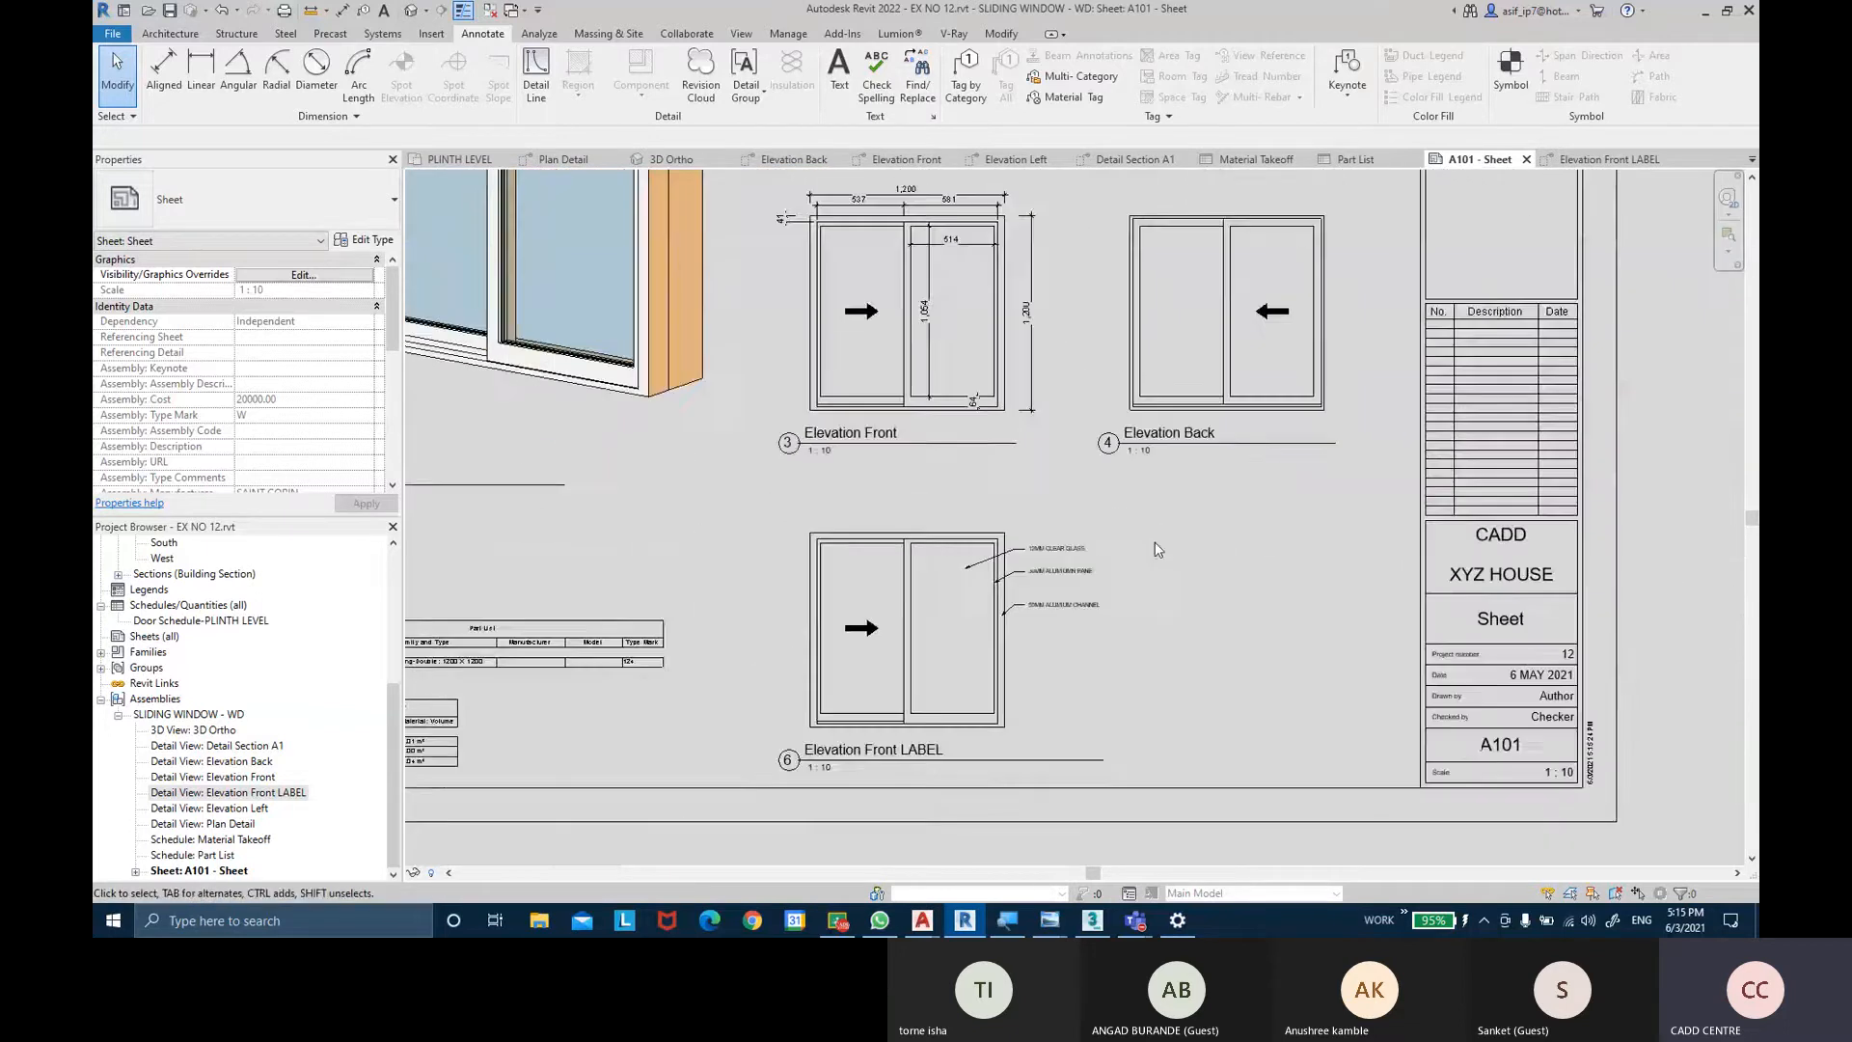
middle_click_drag(1227, 369, 1199, 301)
middle_click_drag(1451, 380, 1484, 411)
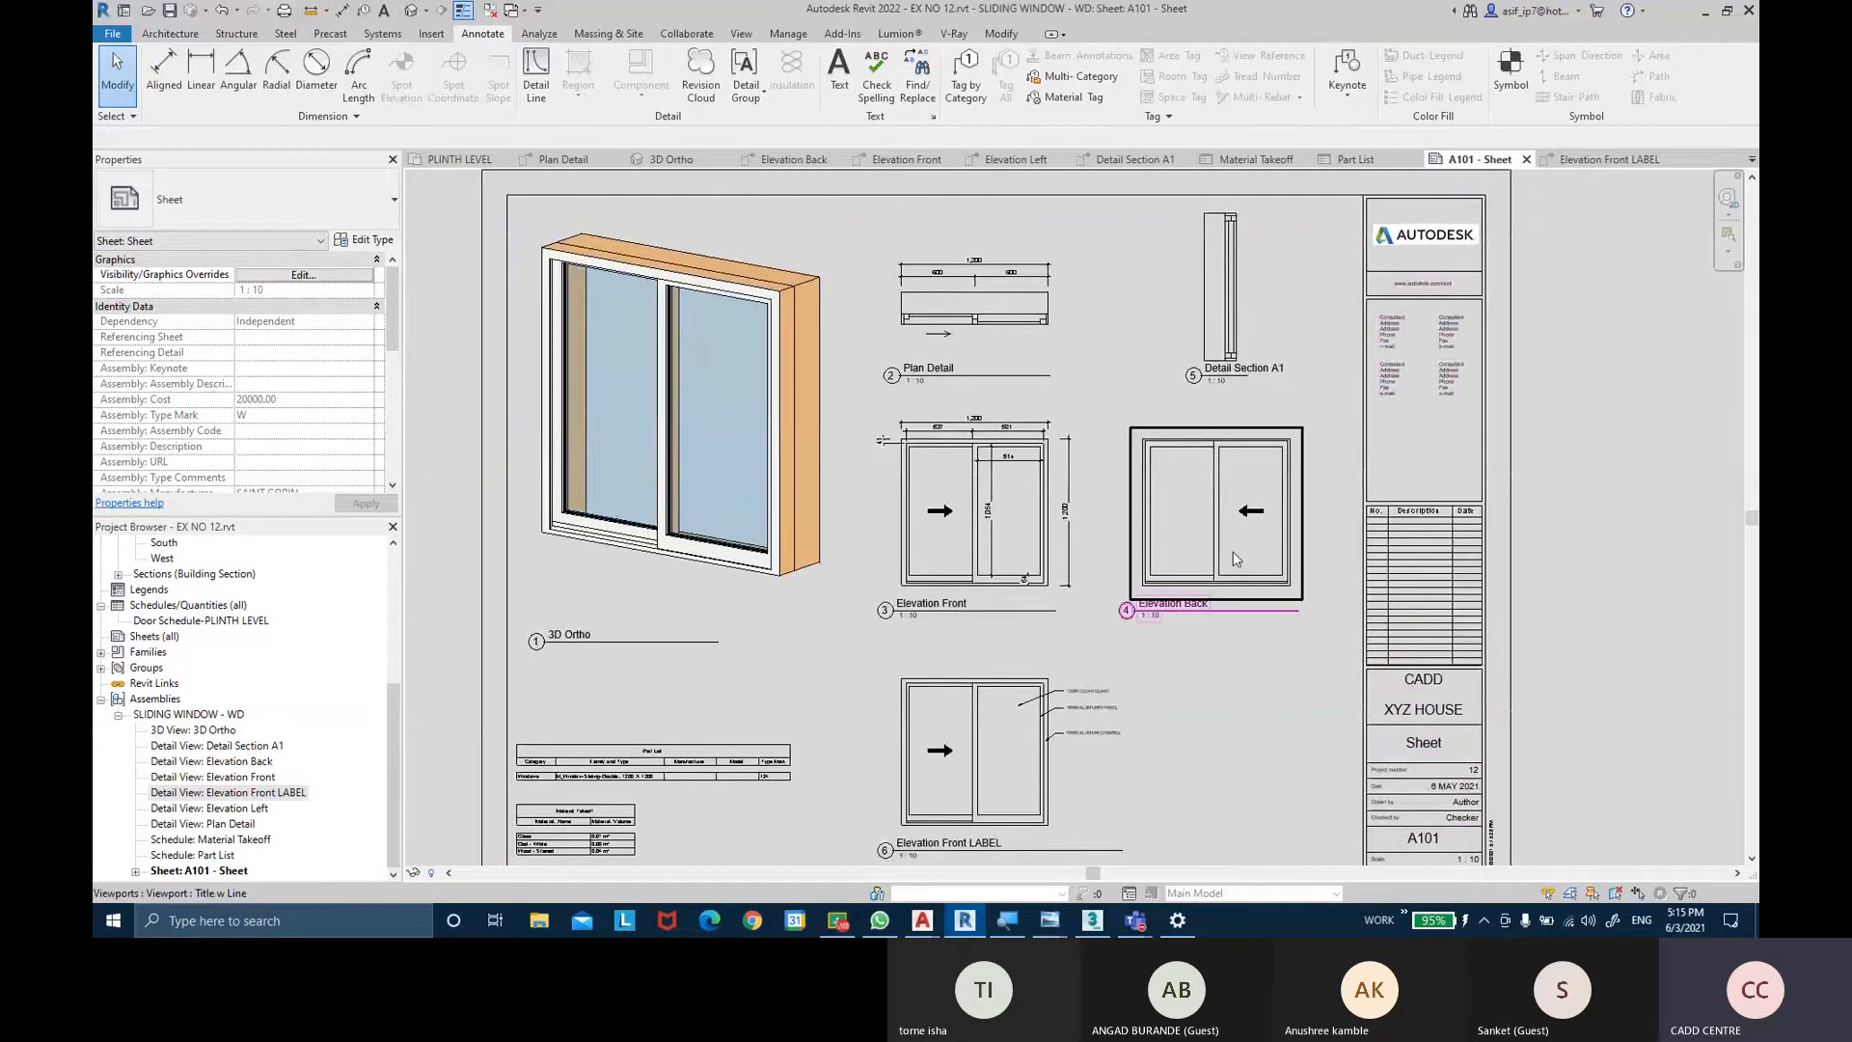
middle_click_drag(1225, 559, 1223, 530)
mouse_move(1235, 682)
middle_mouse_down()
mouse_move(1254, 709)
mouse_move(1252, 693)
middle_mouse_up()
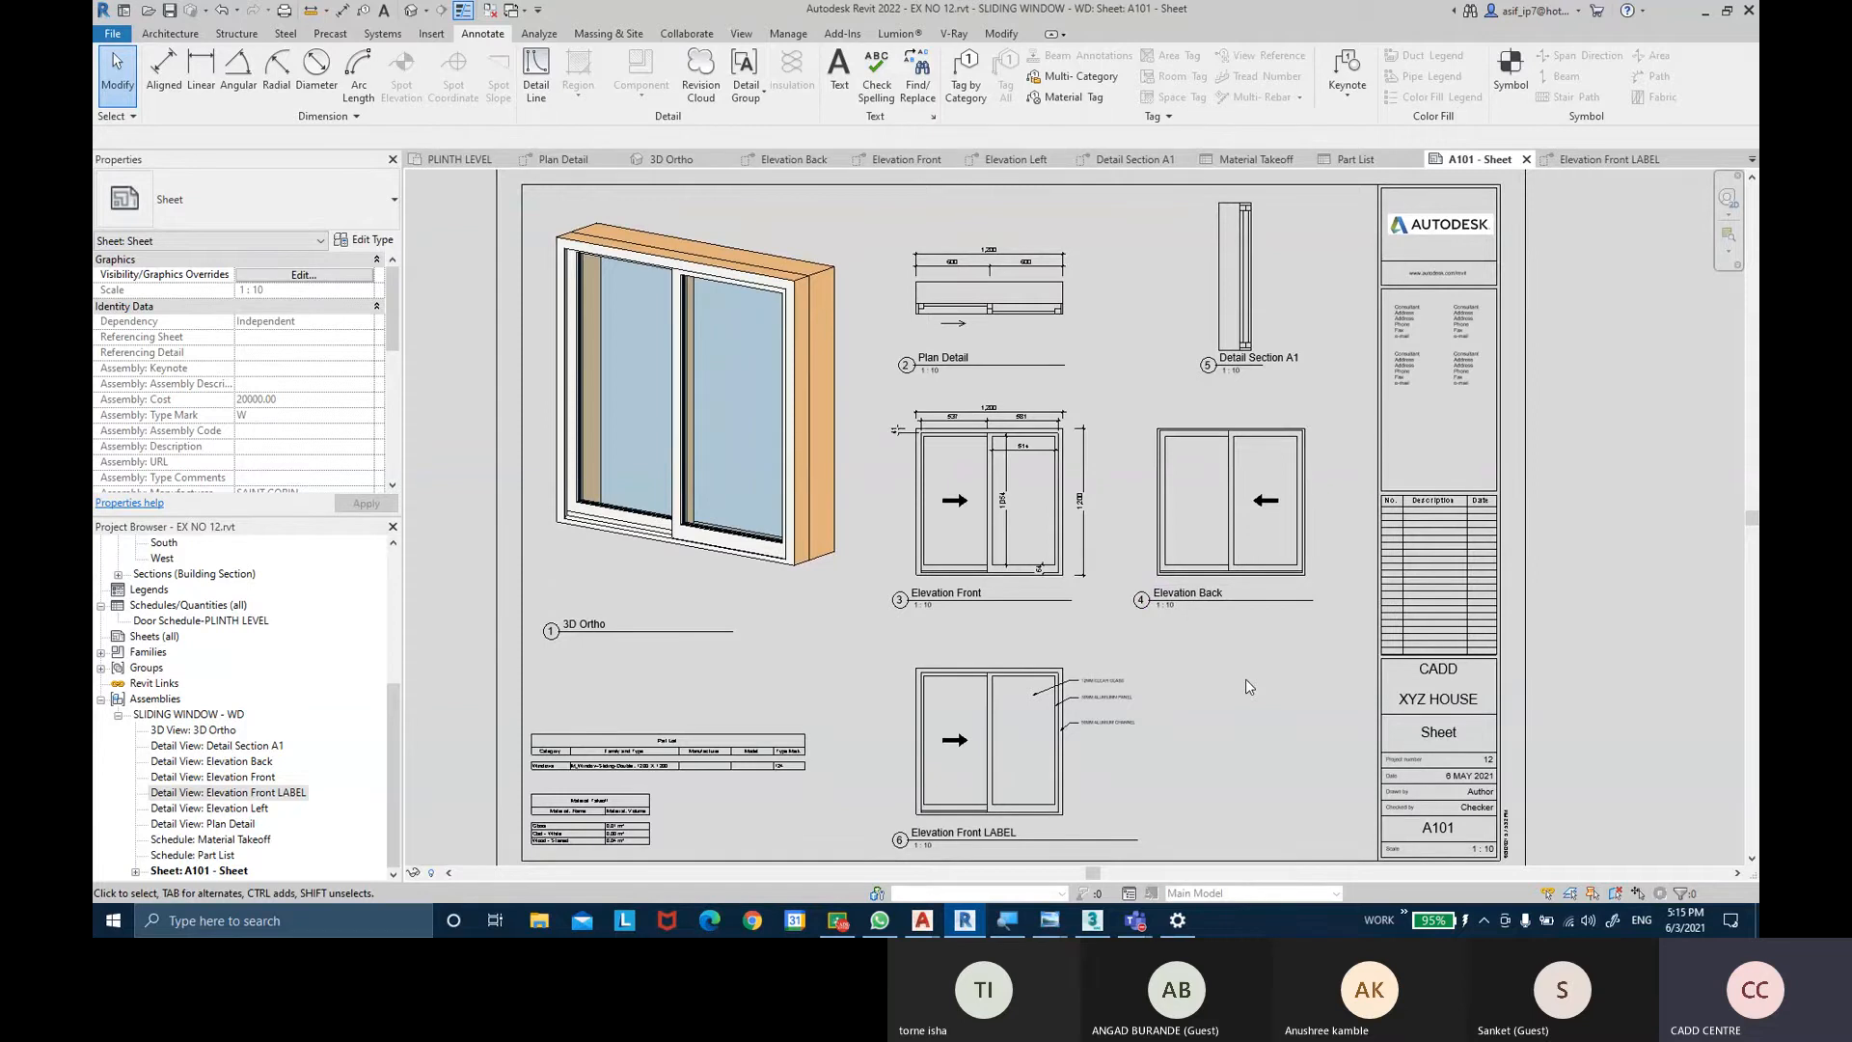
Close the inactive views and open the default 3D view of the EX NO 12 house project.
left_click(489, 10)
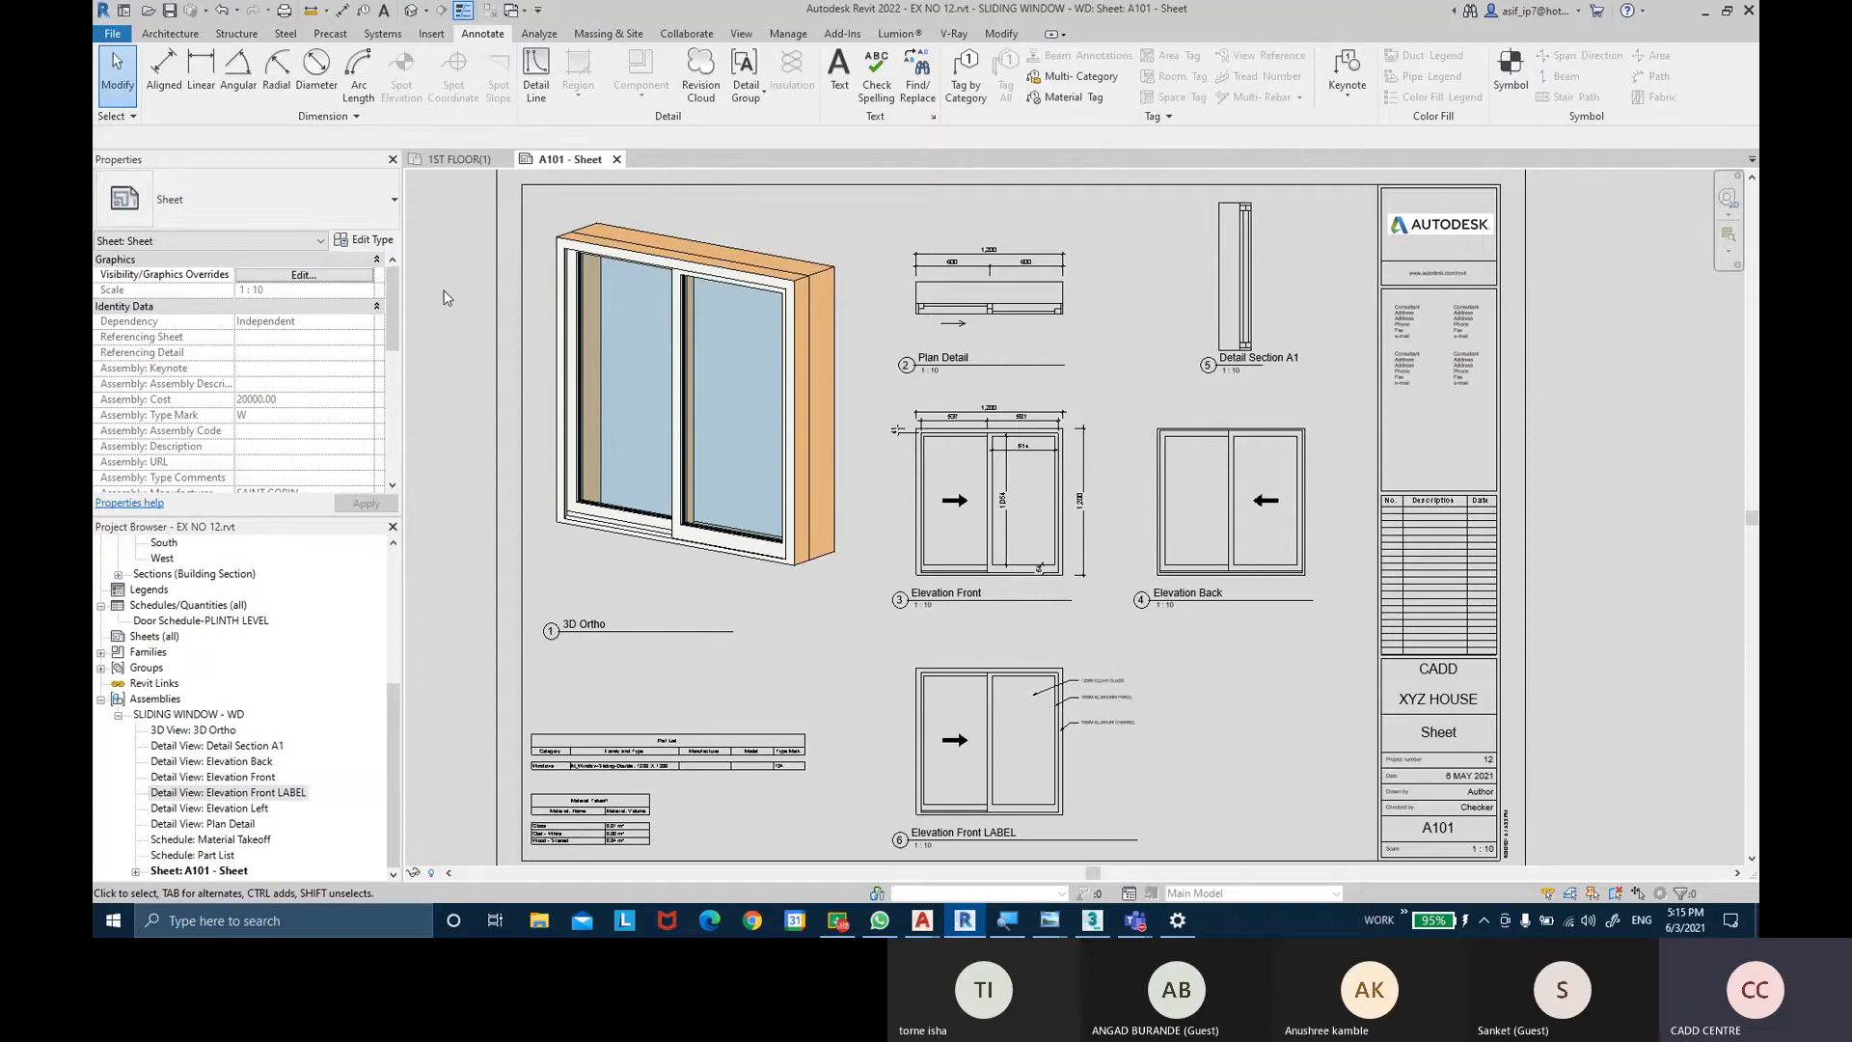
left_click(456, 159)
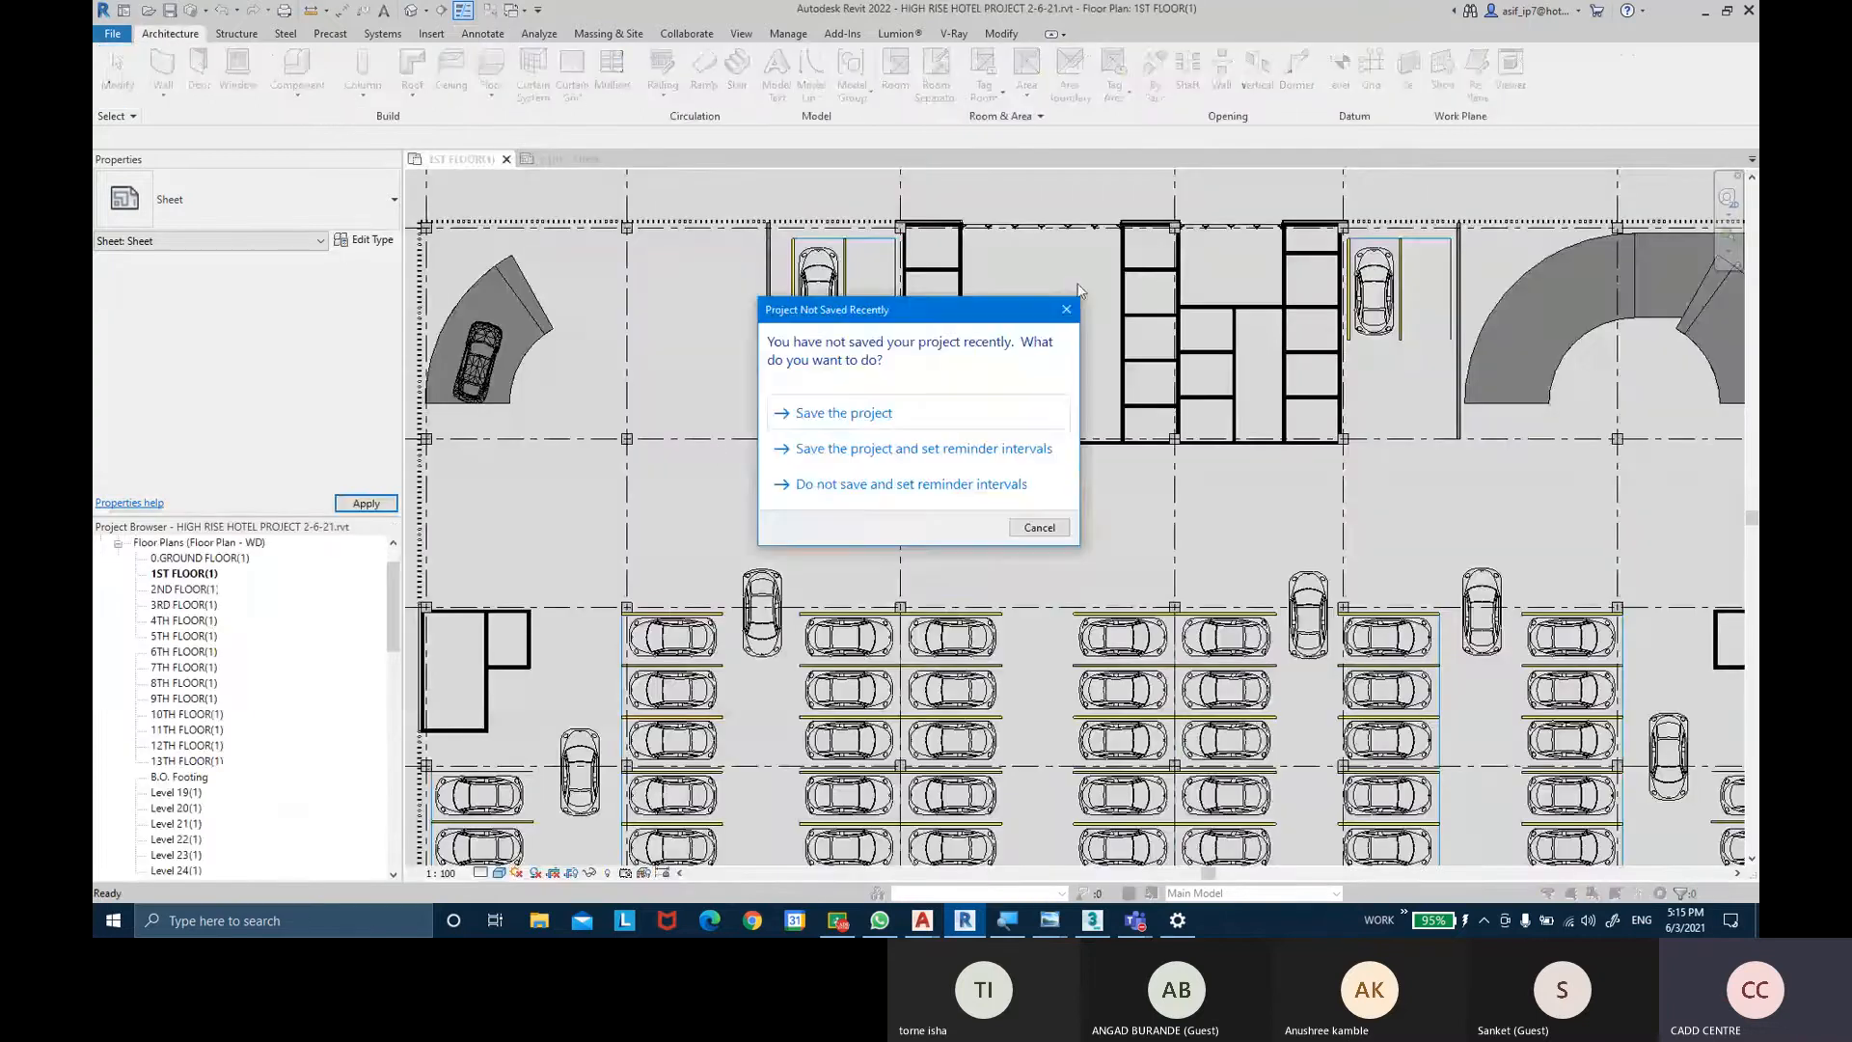
left_click(1066, 308)
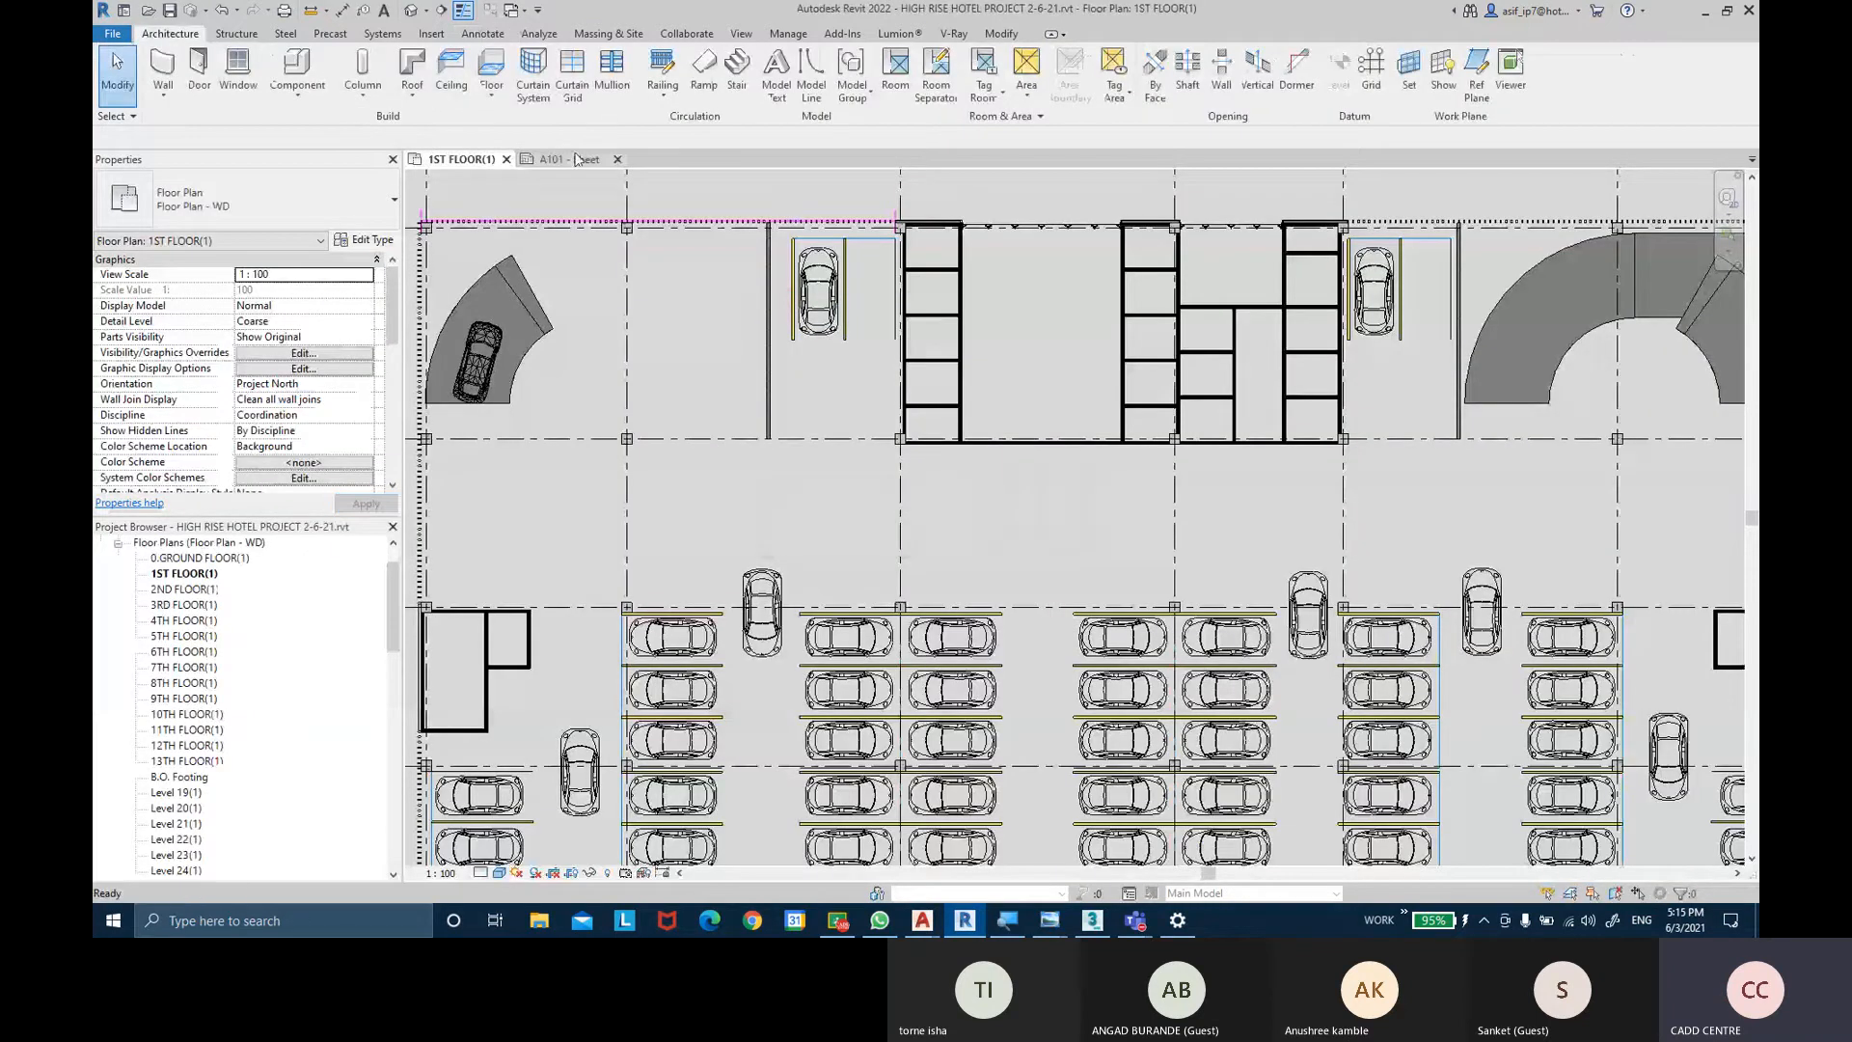
left_click(567, 159)
left_click(411, 11)
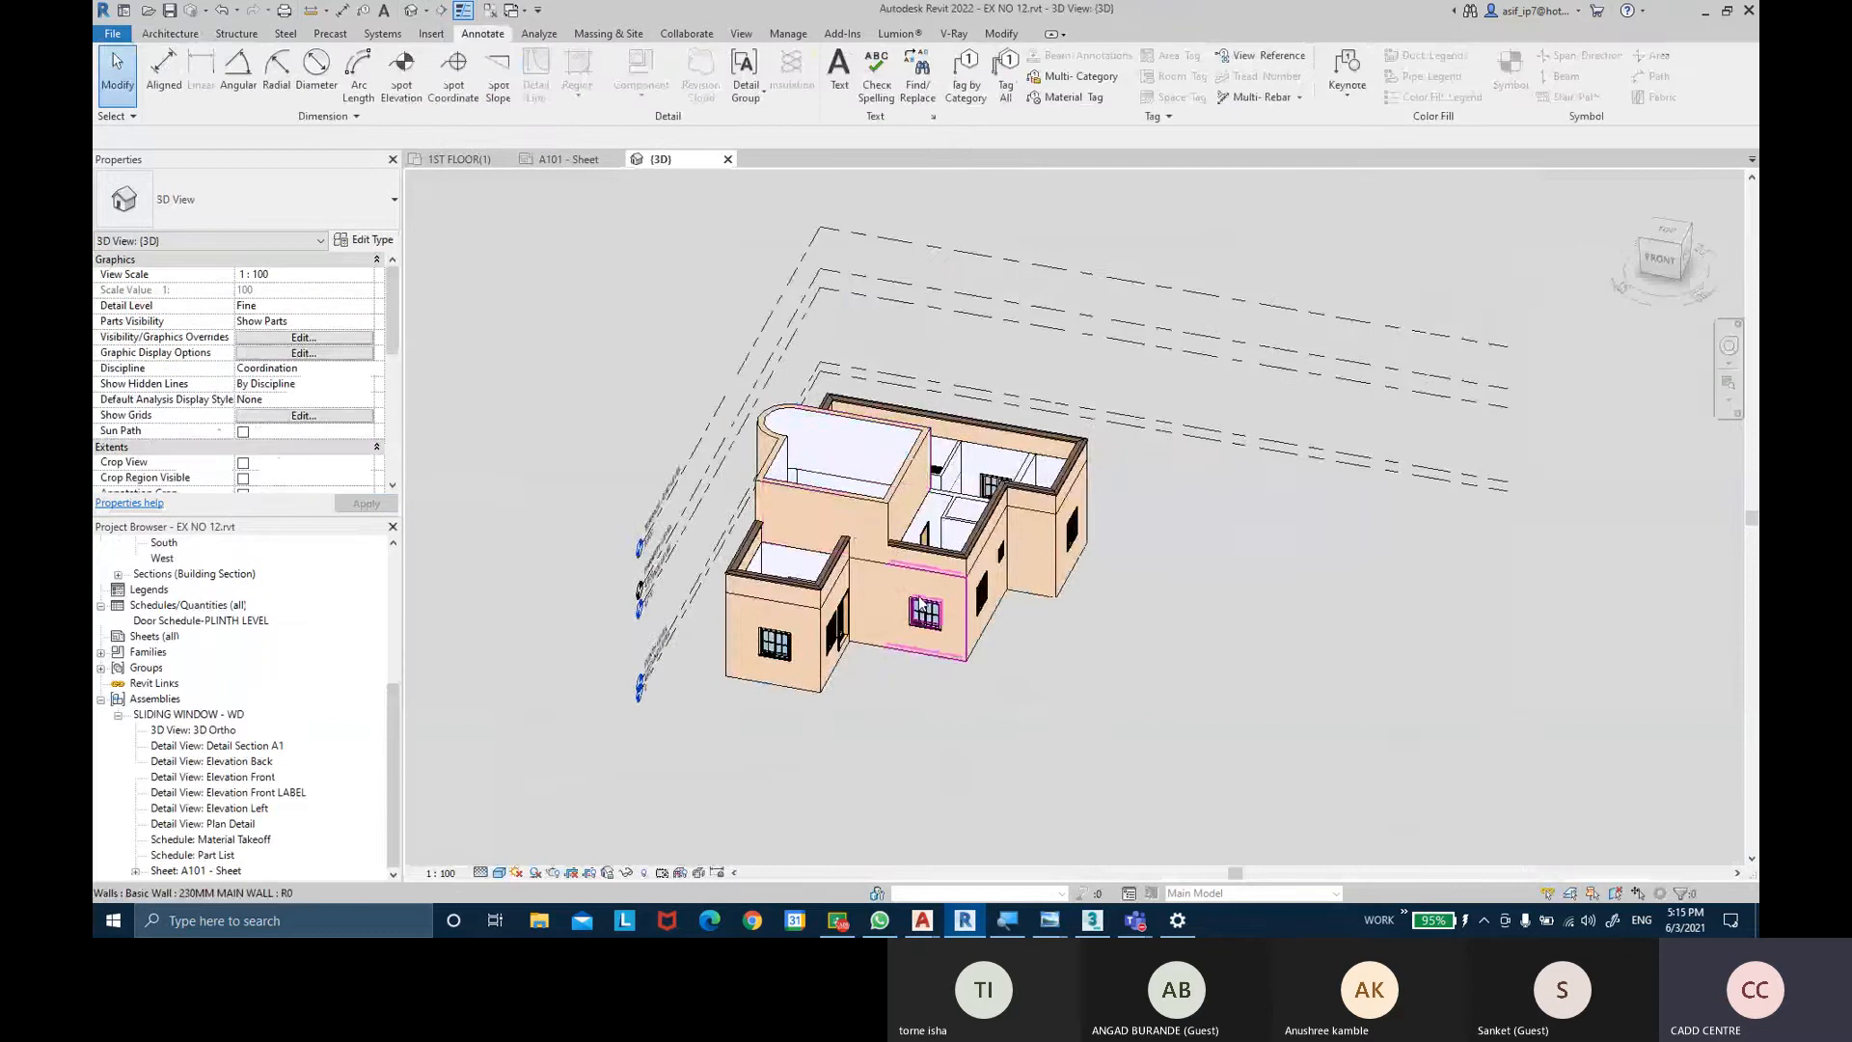
Create an assembly from the ROOM DOORS single-flush door beside the wall opening, with the type name Doors - ROOM DOOR.
middle_click_drag(960, 645, 1096, 736, "shift")
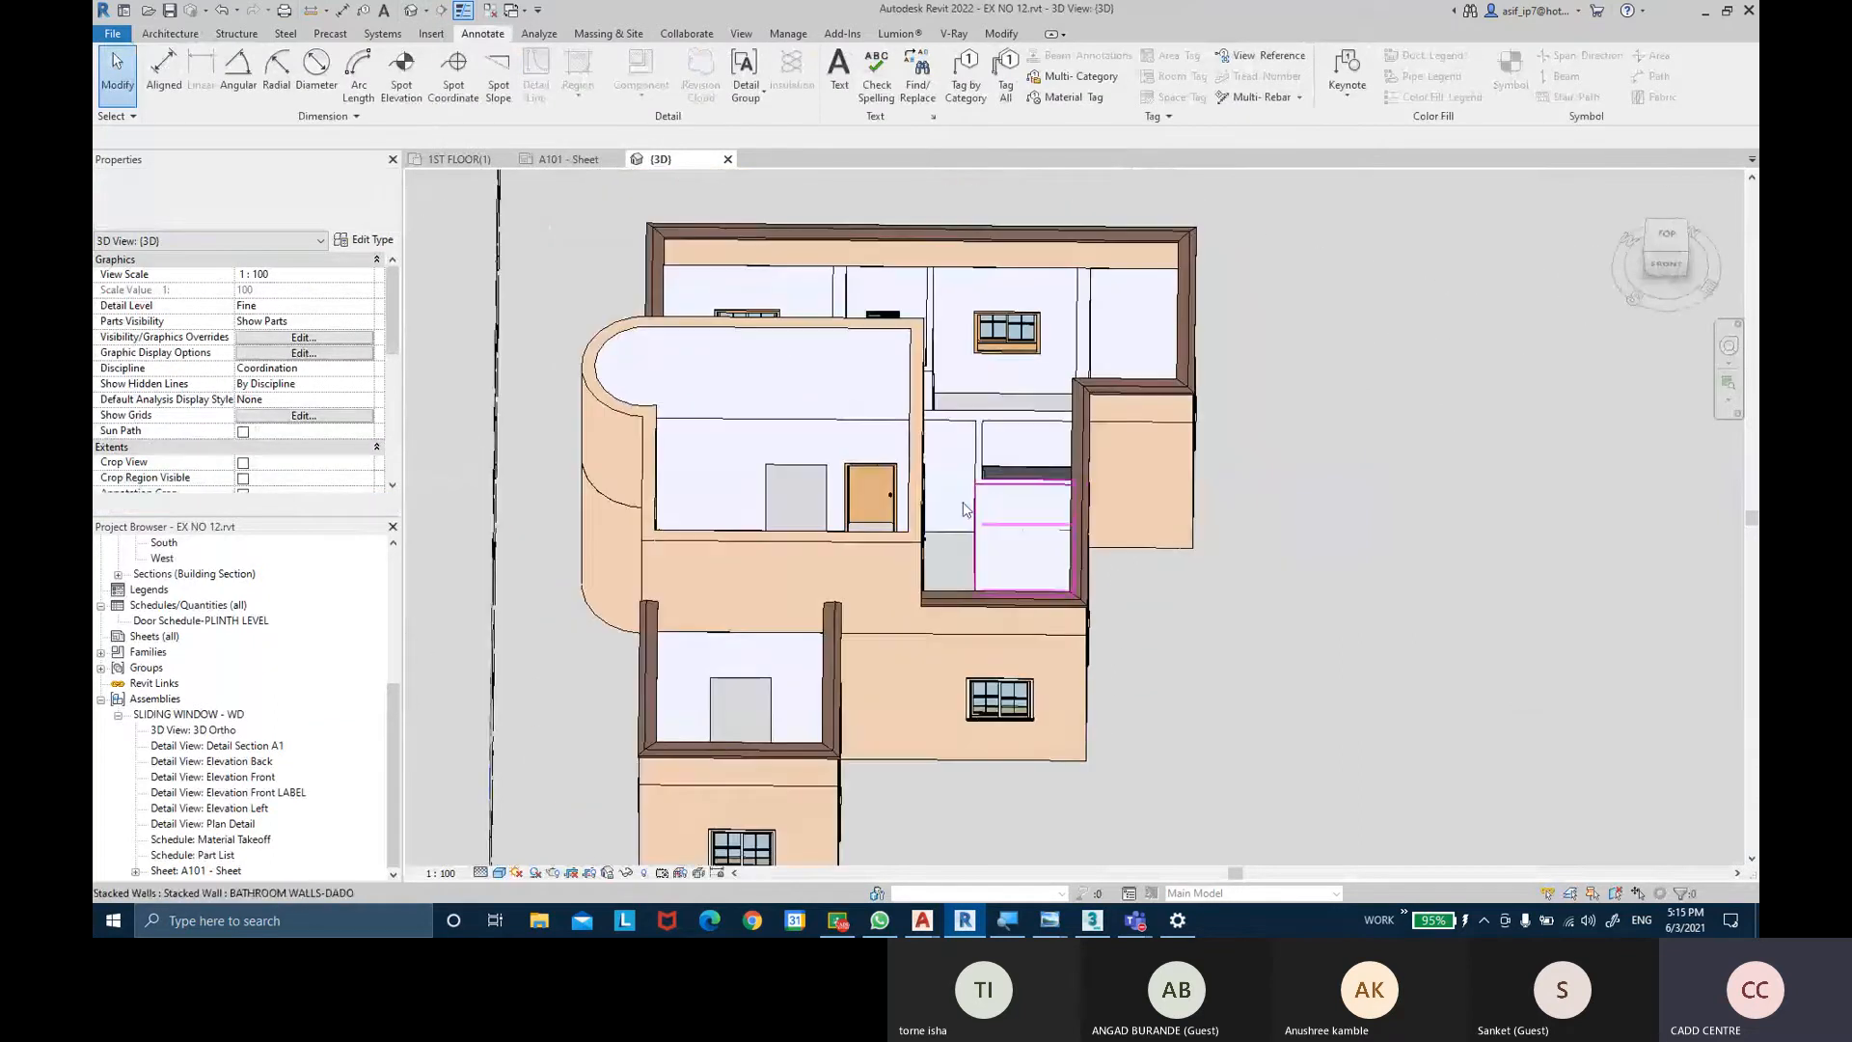
scroll(918, 529, "up", 6)
left_click(822, 553)
middle_click_drag(796, 521, 841, 501, "shift")
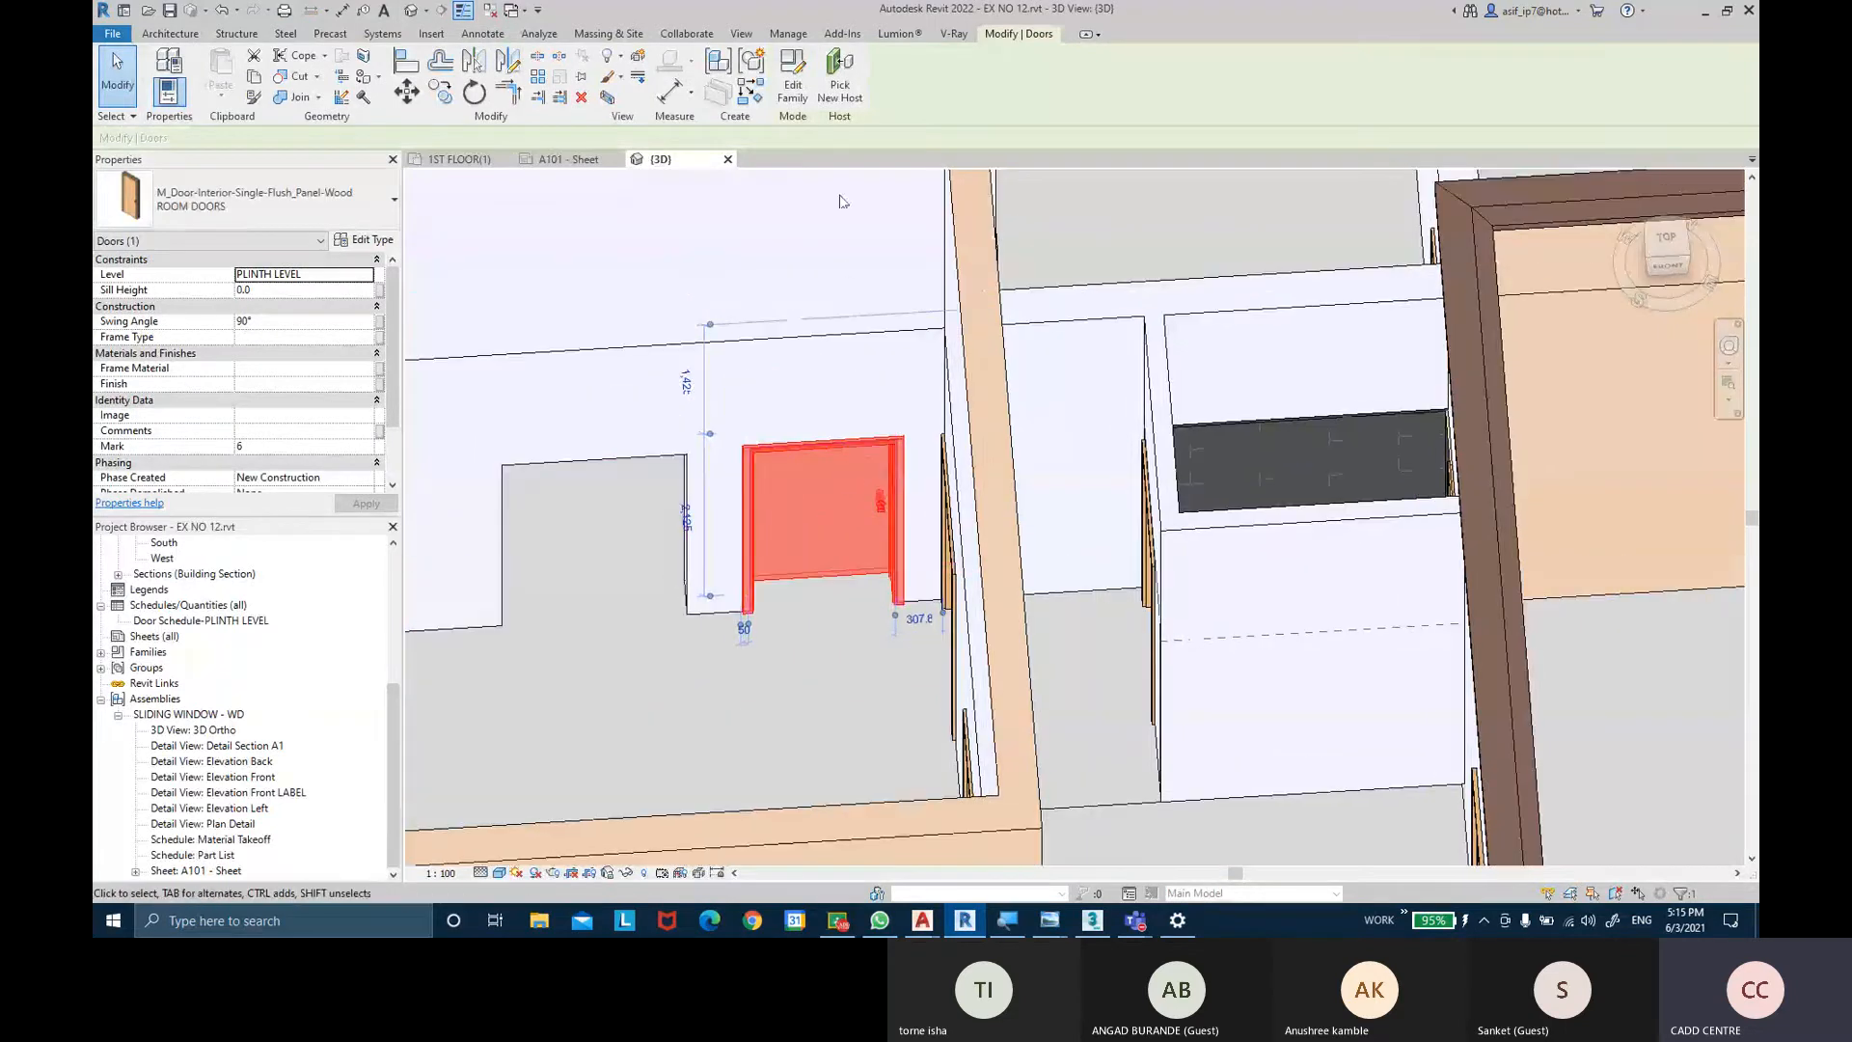
left_click(716, 64)
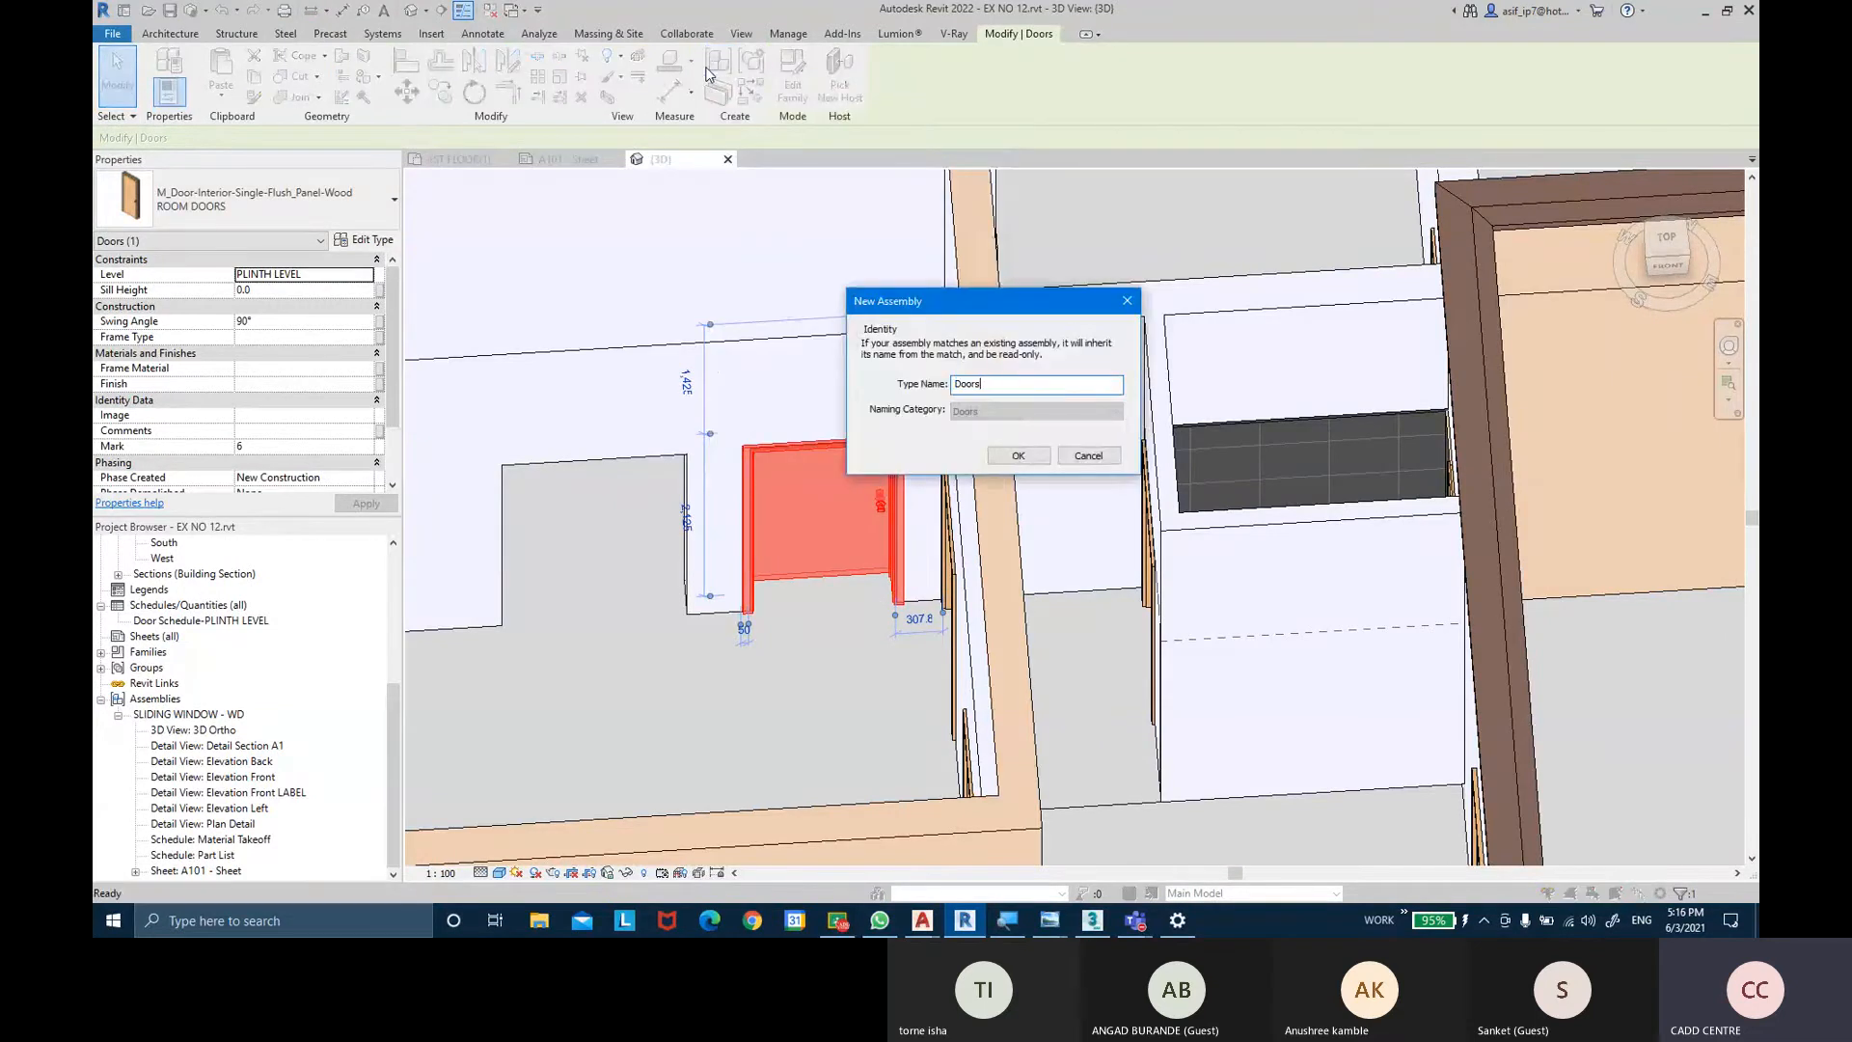
type("Doors - ROOM DOO")
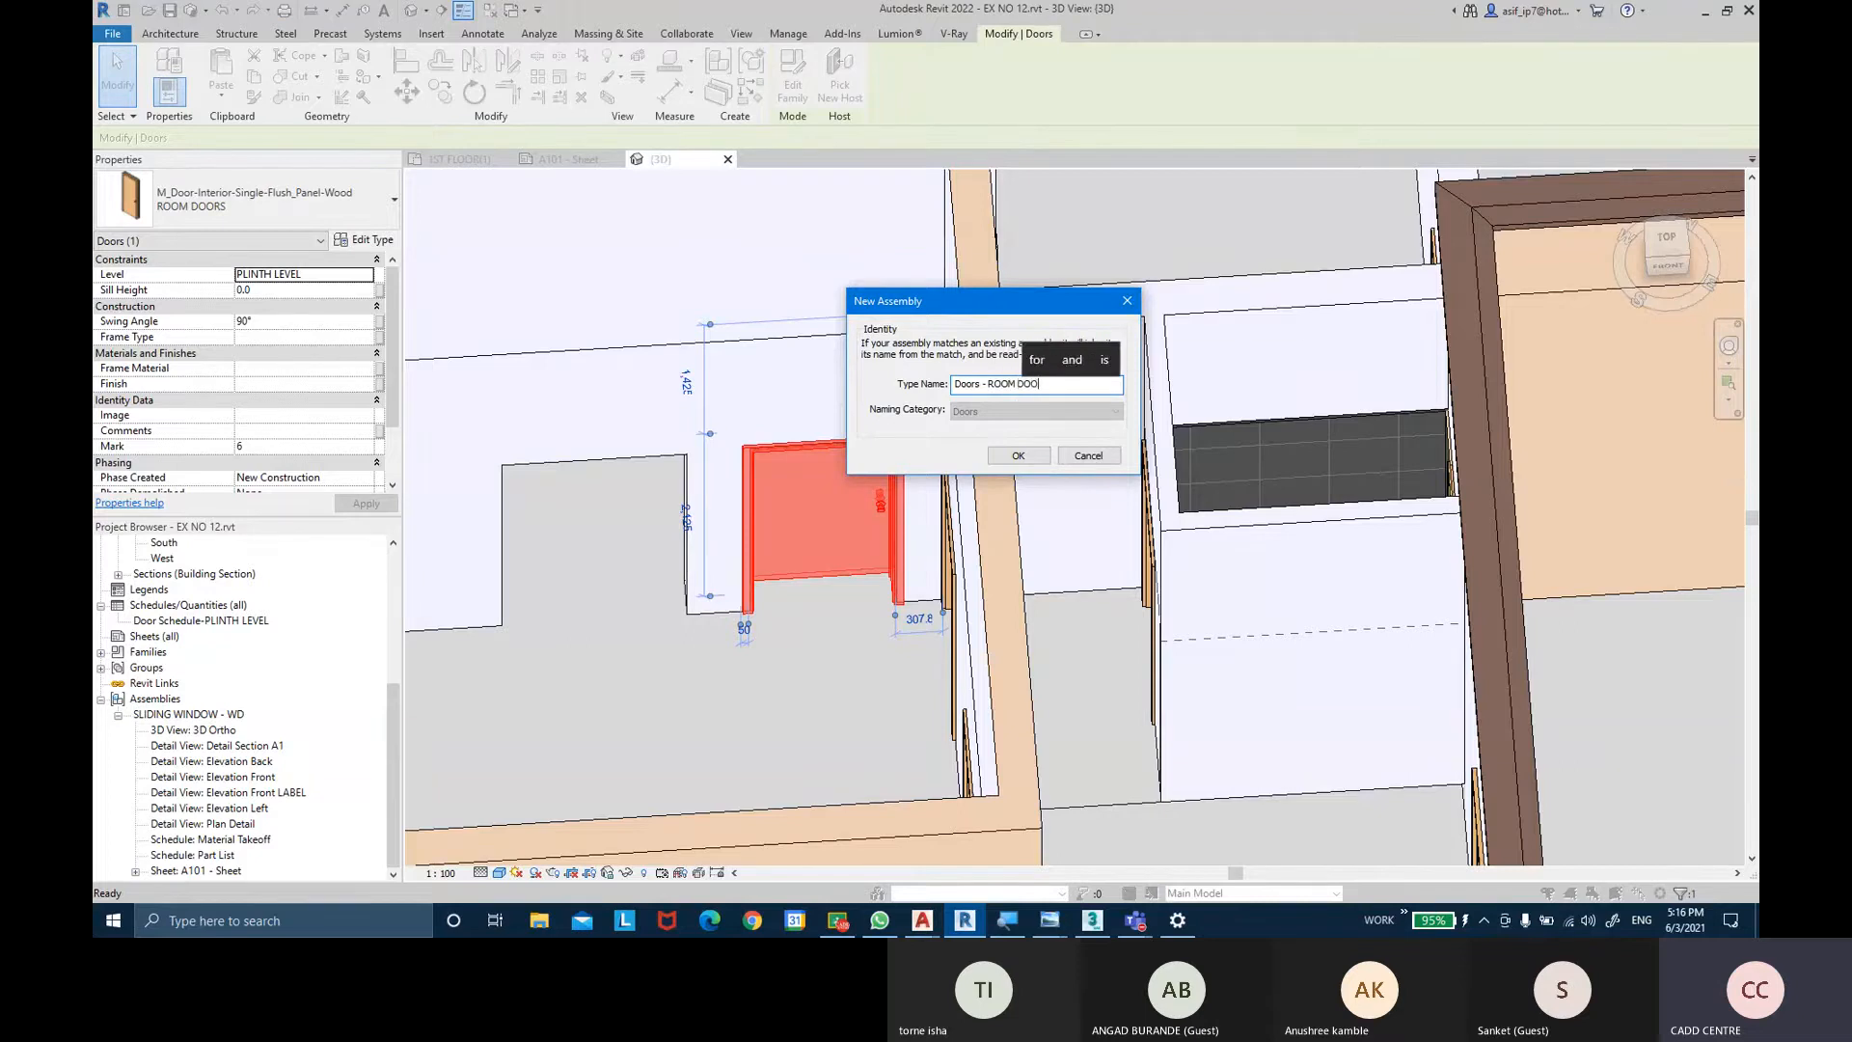
type("R")
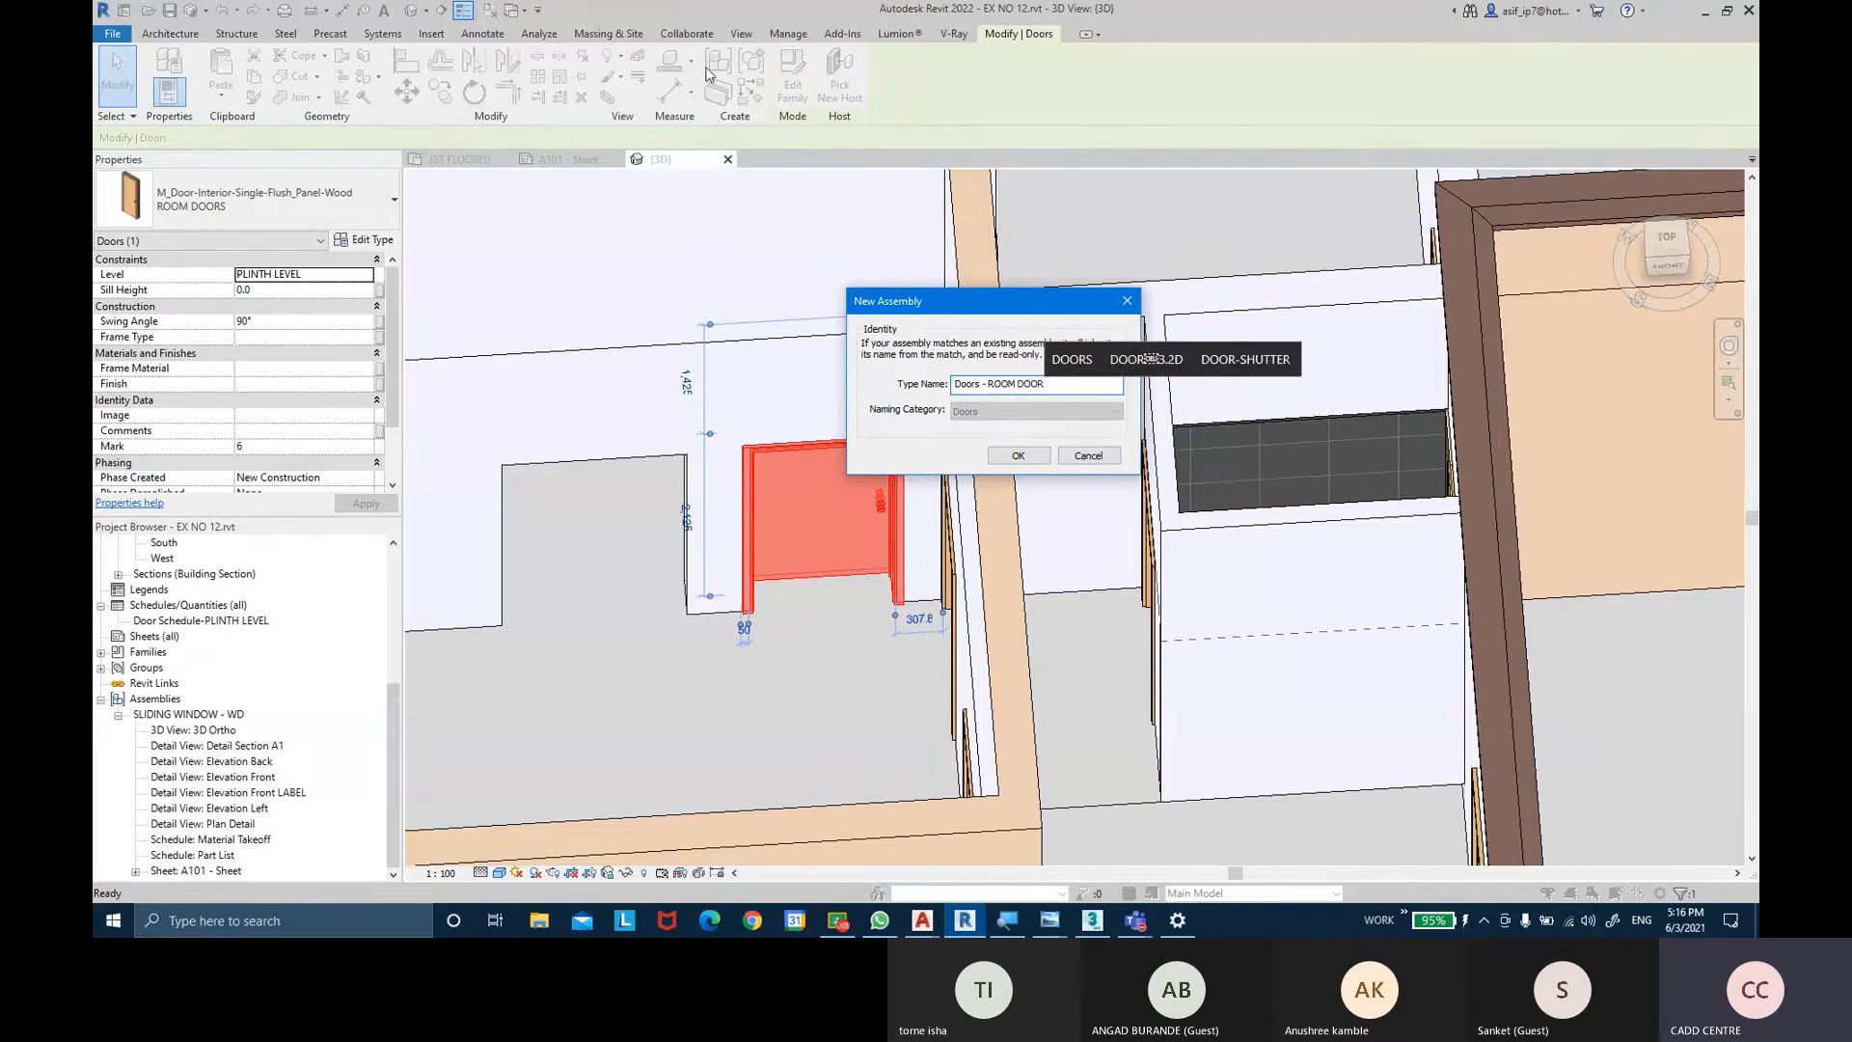
key("Return")
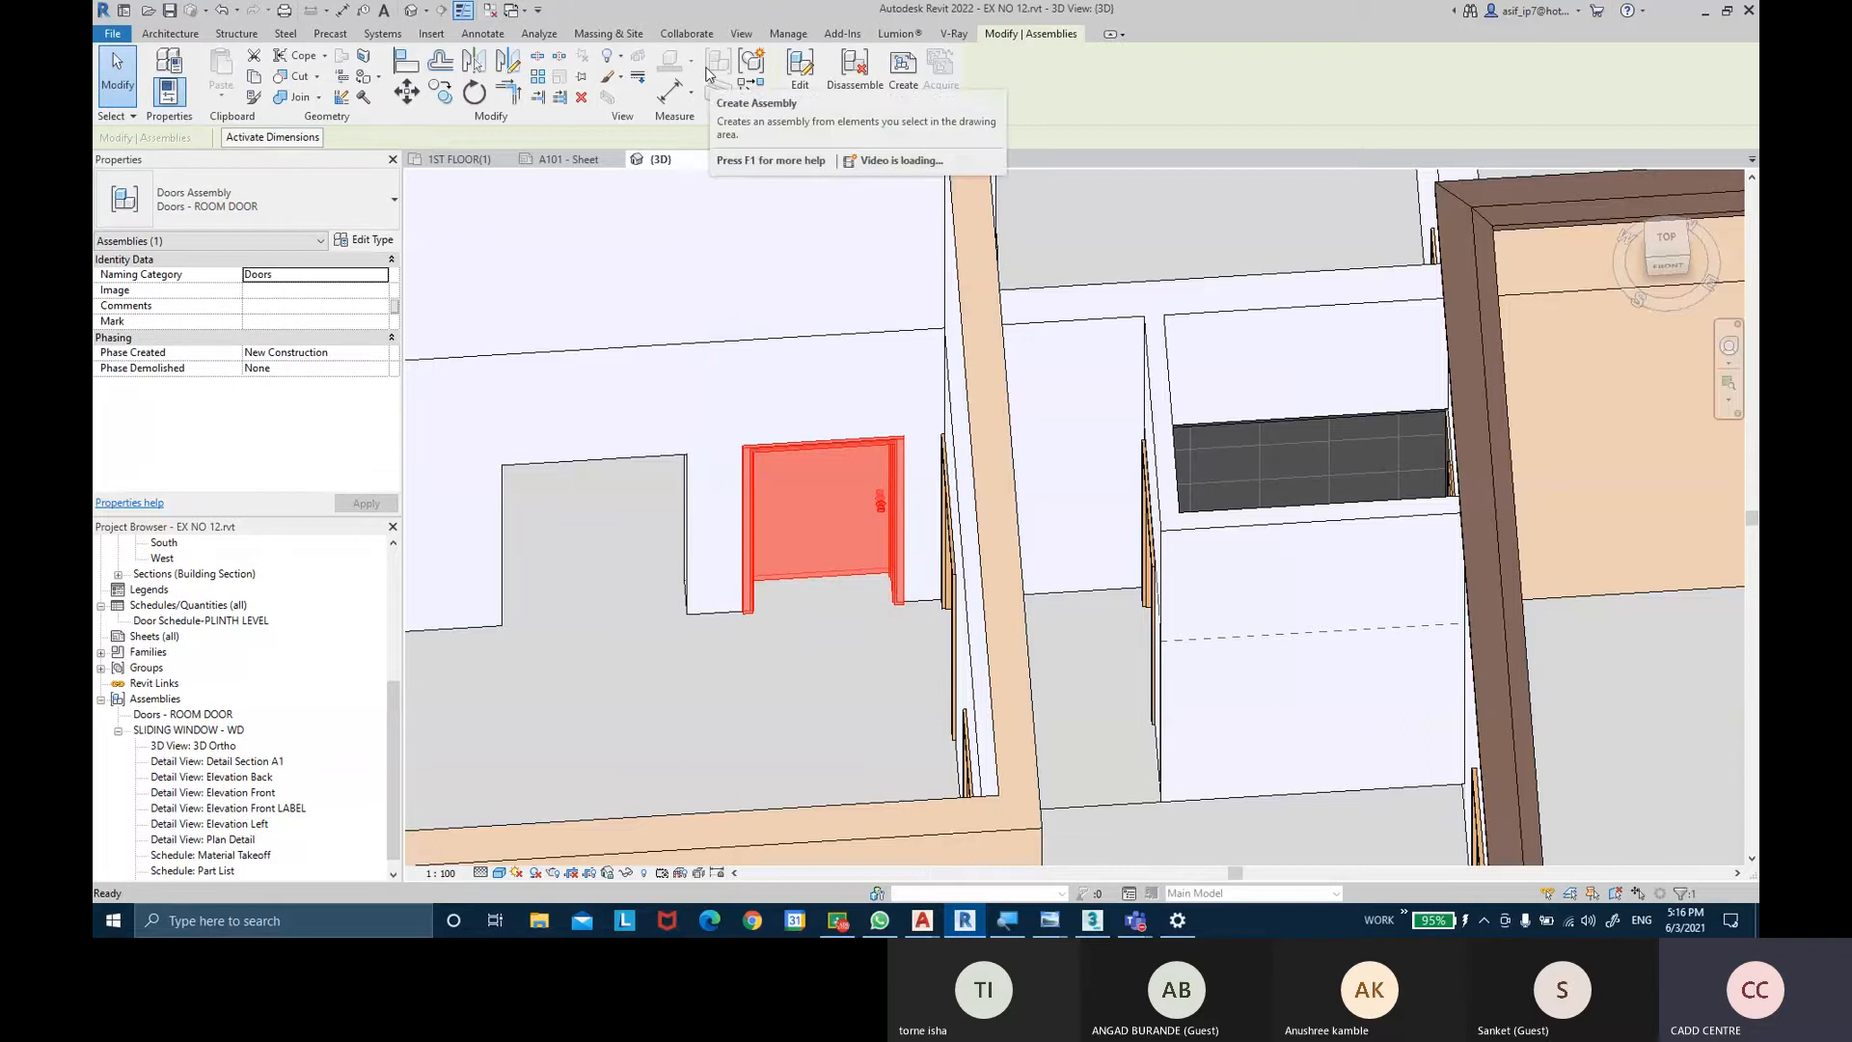
Collapse the SLIDING WINDOW - WD assembly in the project browser and select the Doors - ROOM DOOR assembly.
left_click(119, 733)
left_click(174, 855)
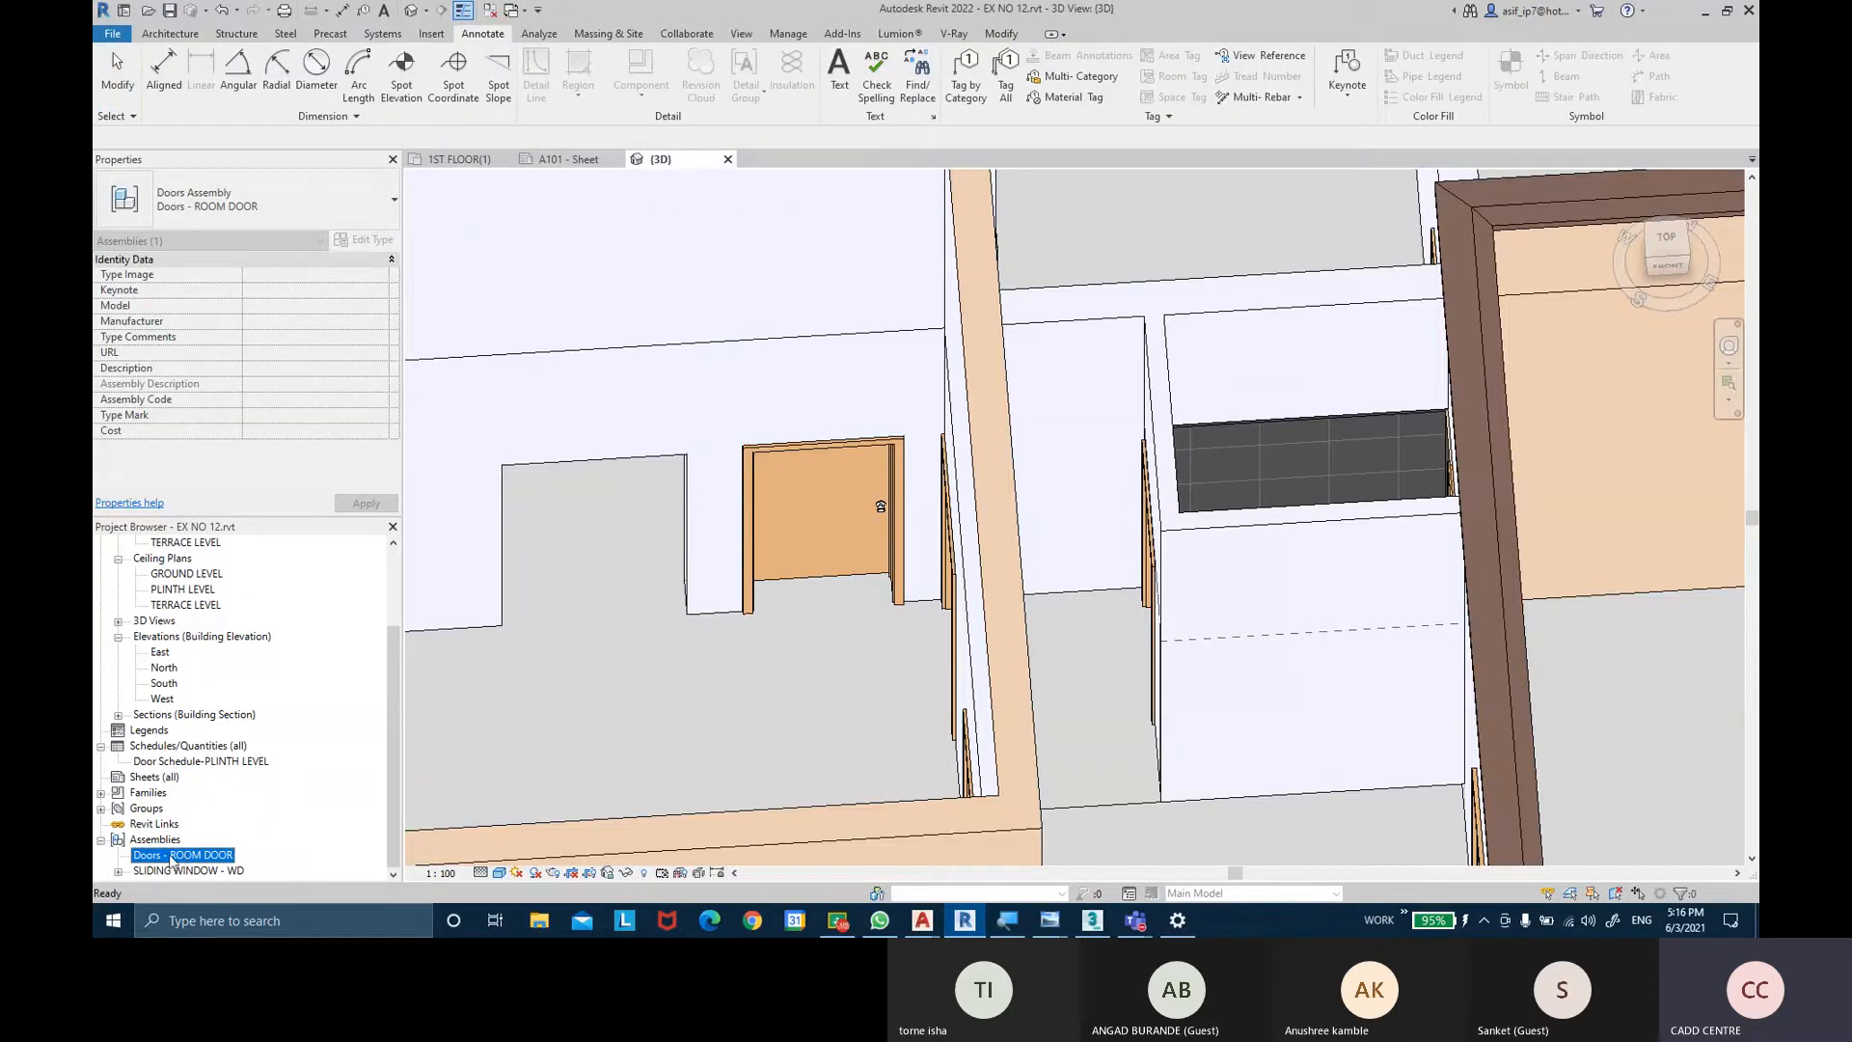
left_click(151, 871)
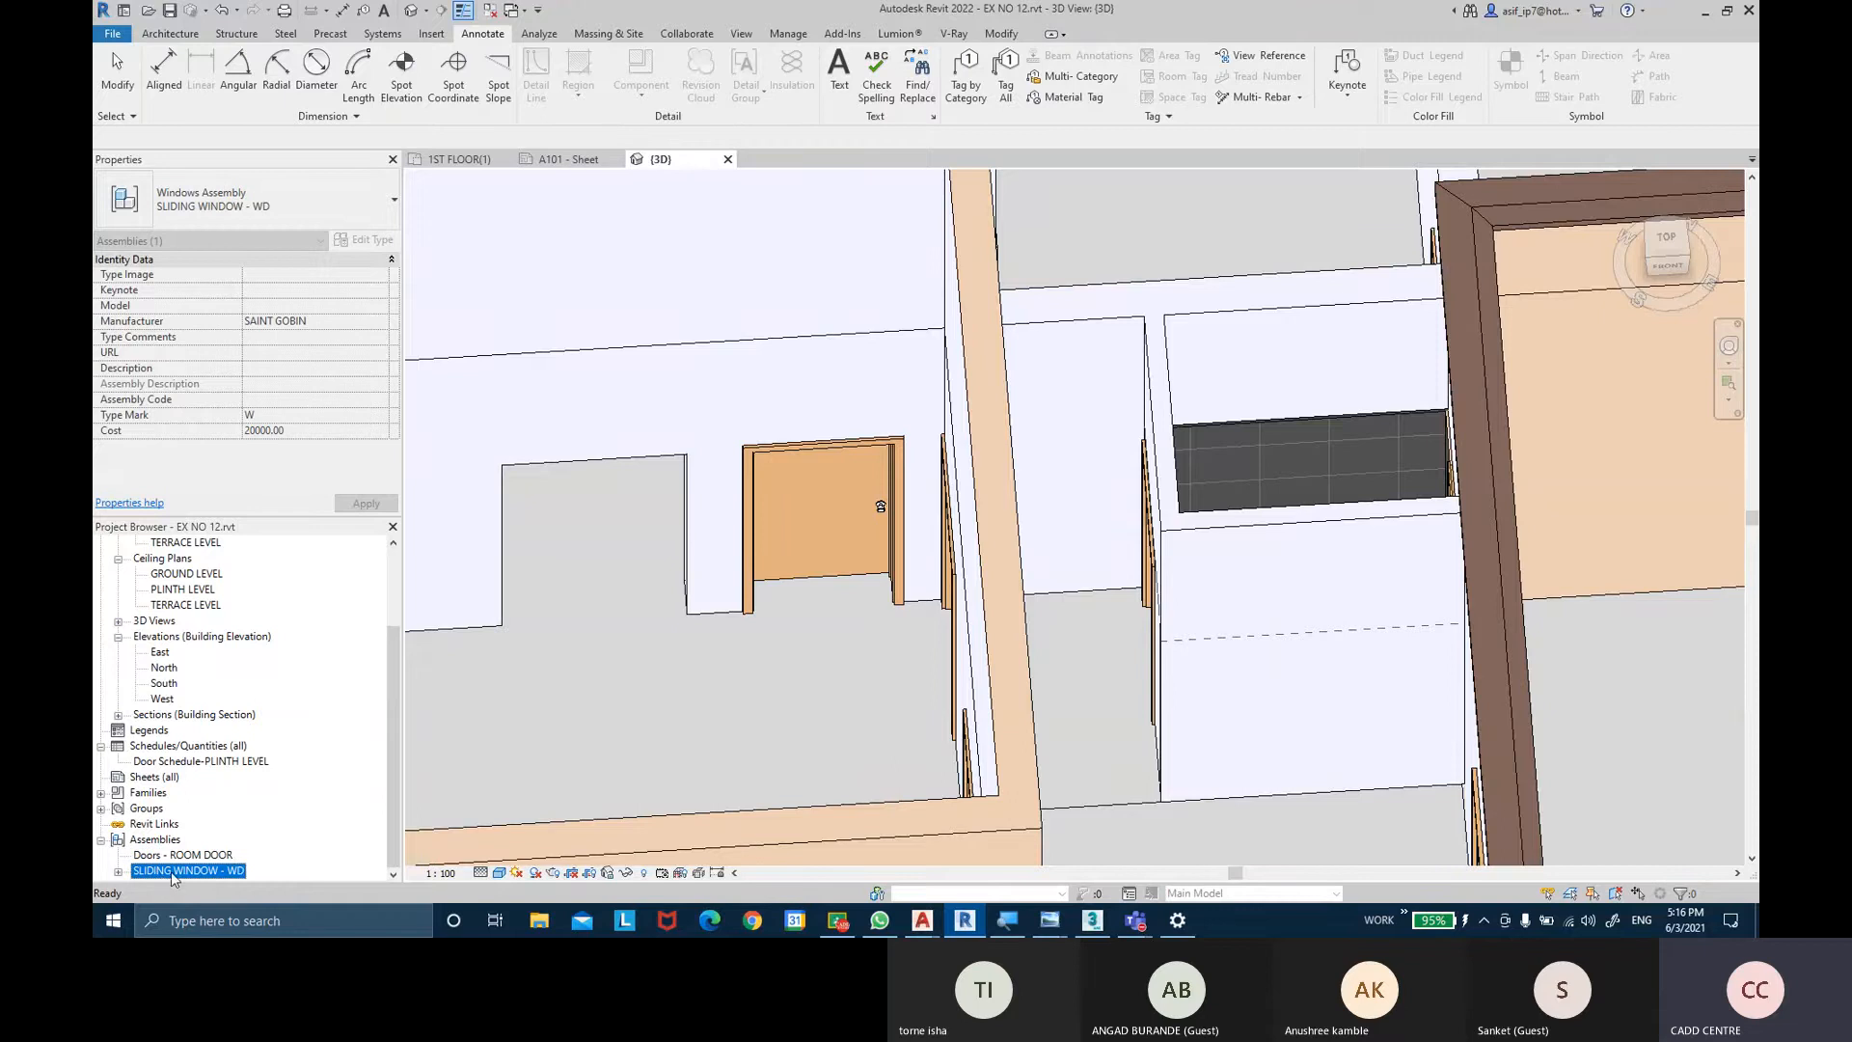
left_click(151, 860)
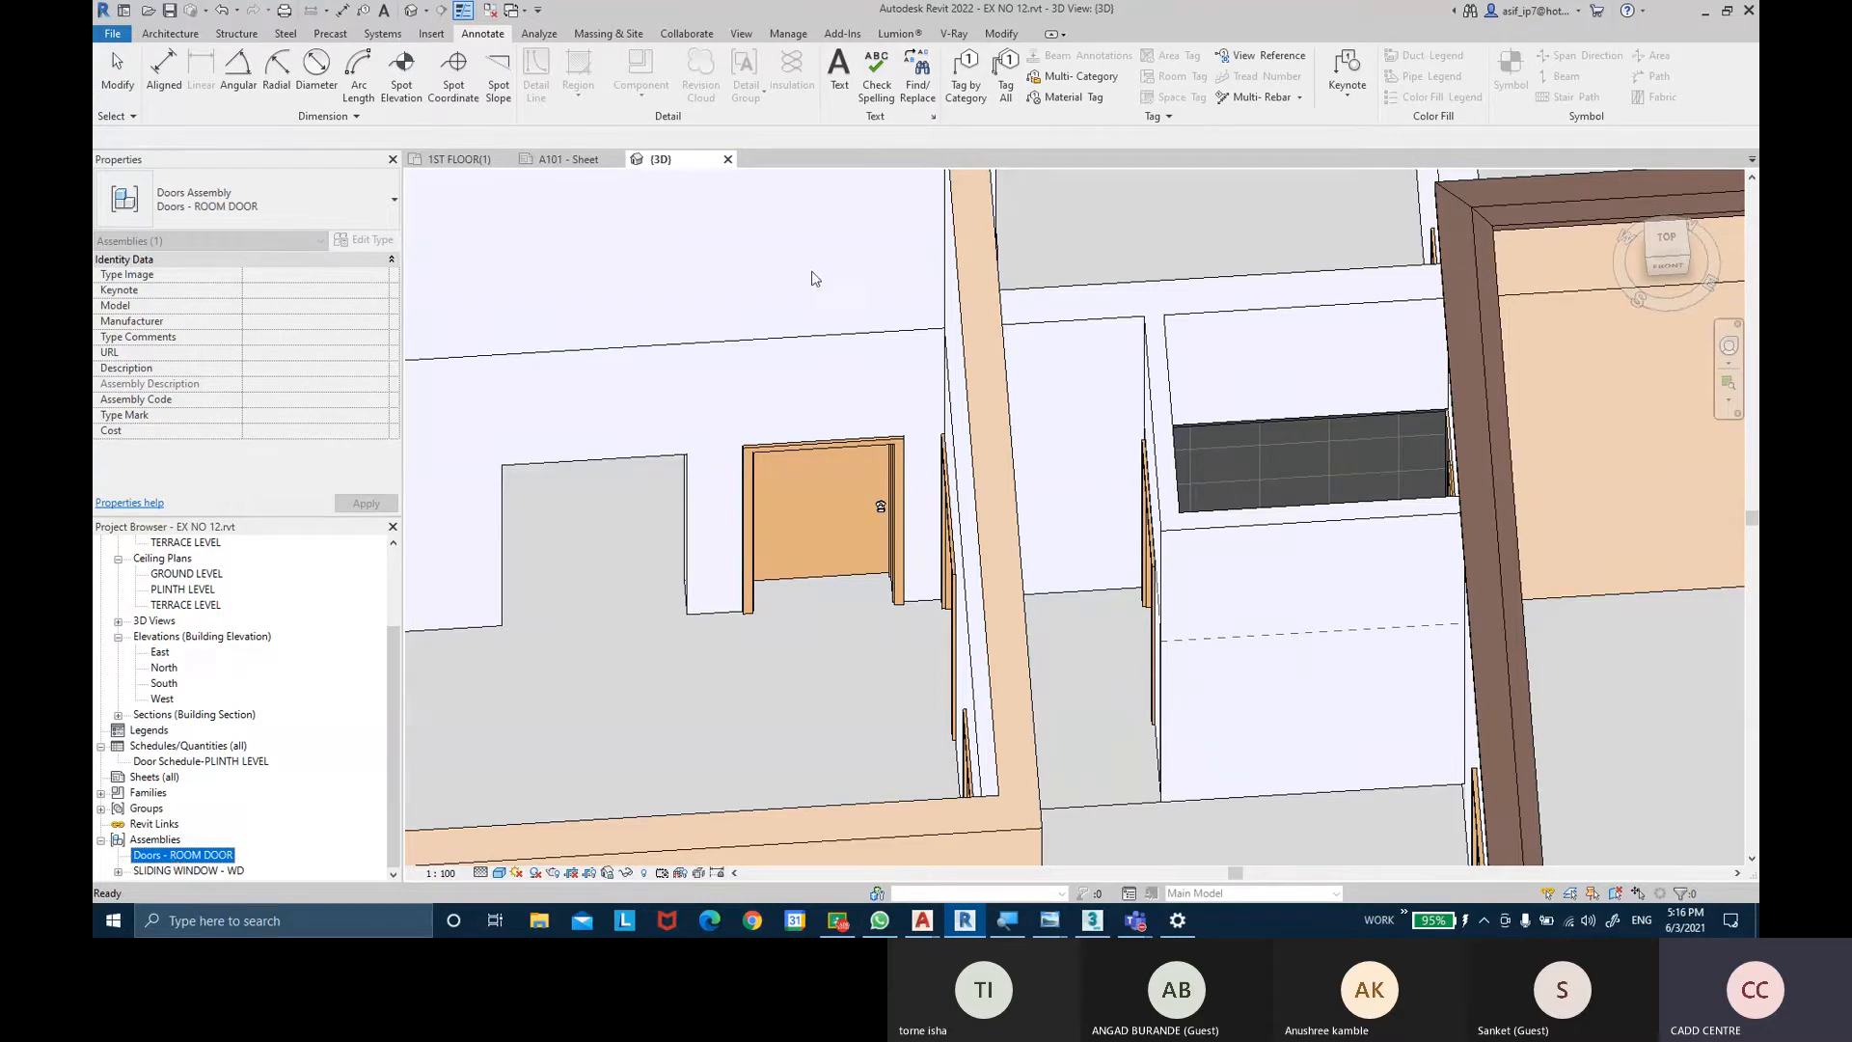
Create assembly views for the room door at 1:10, with Section B instead of Section A and an A1 metric sheet.
left_click(865, 565)
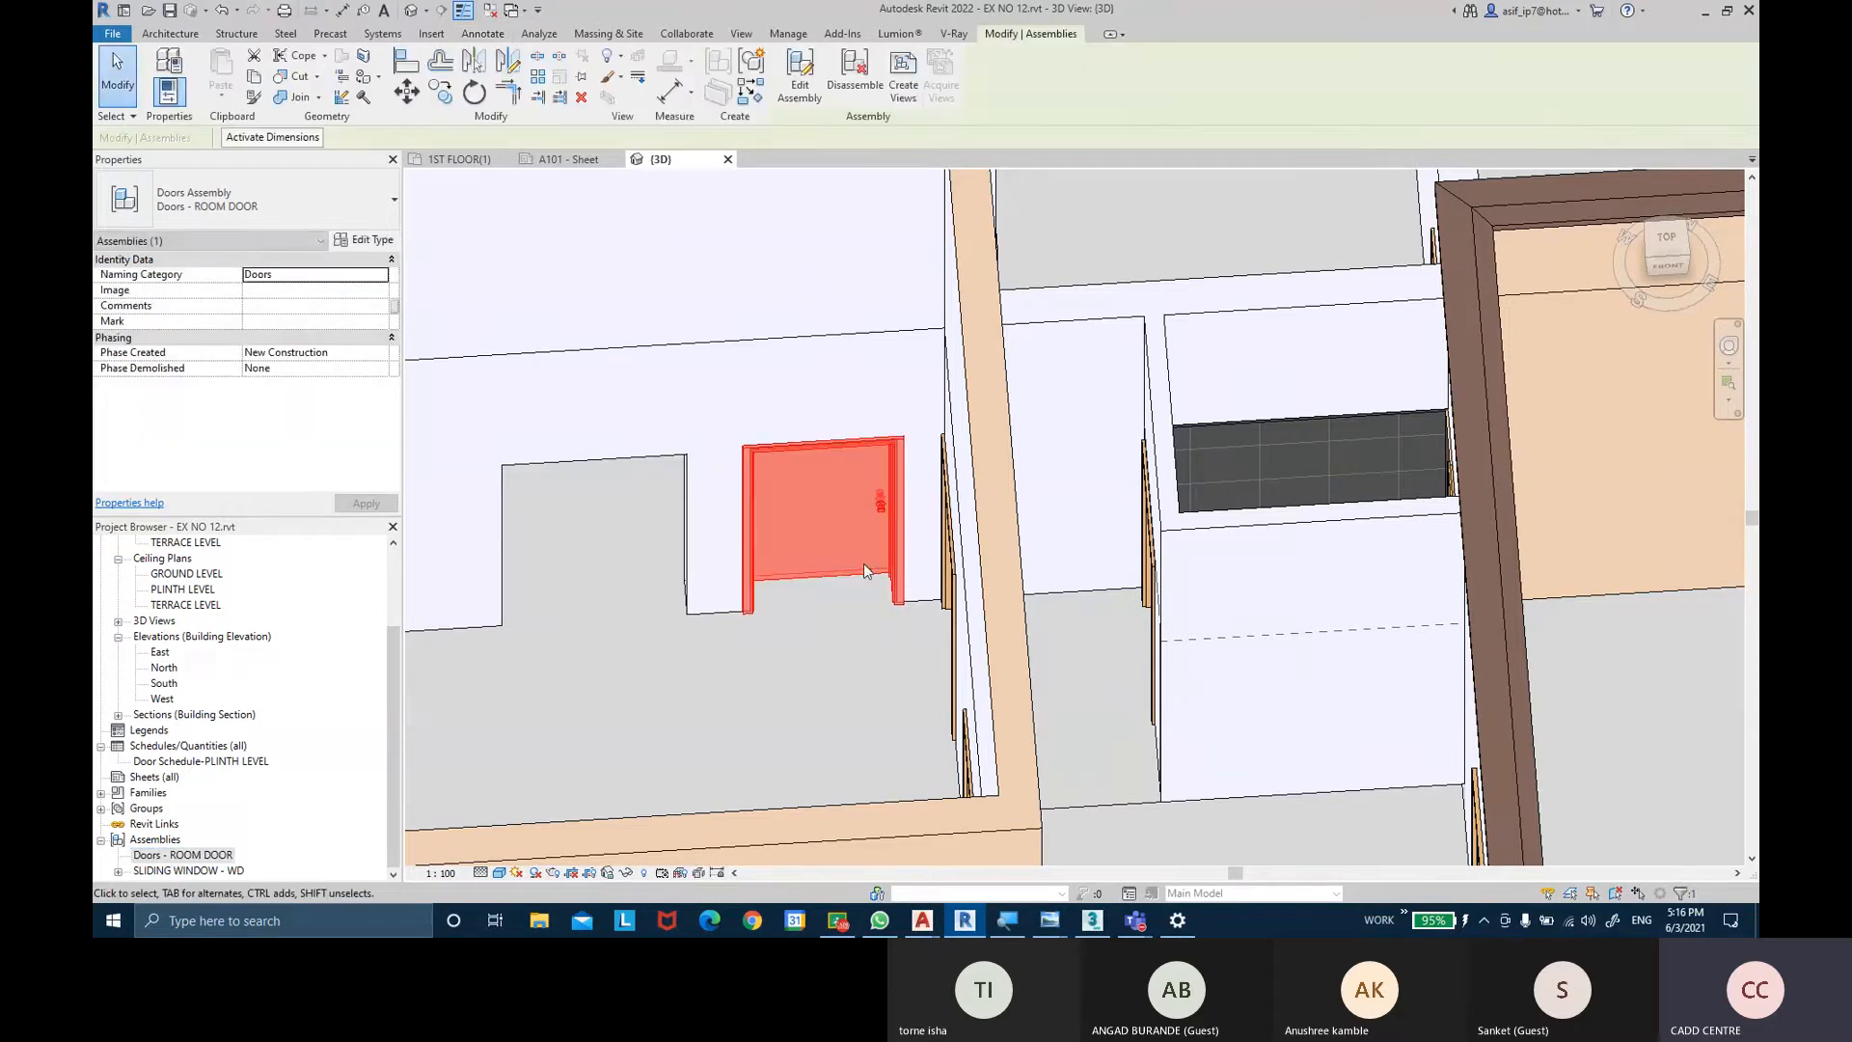
left_click(898, 104)
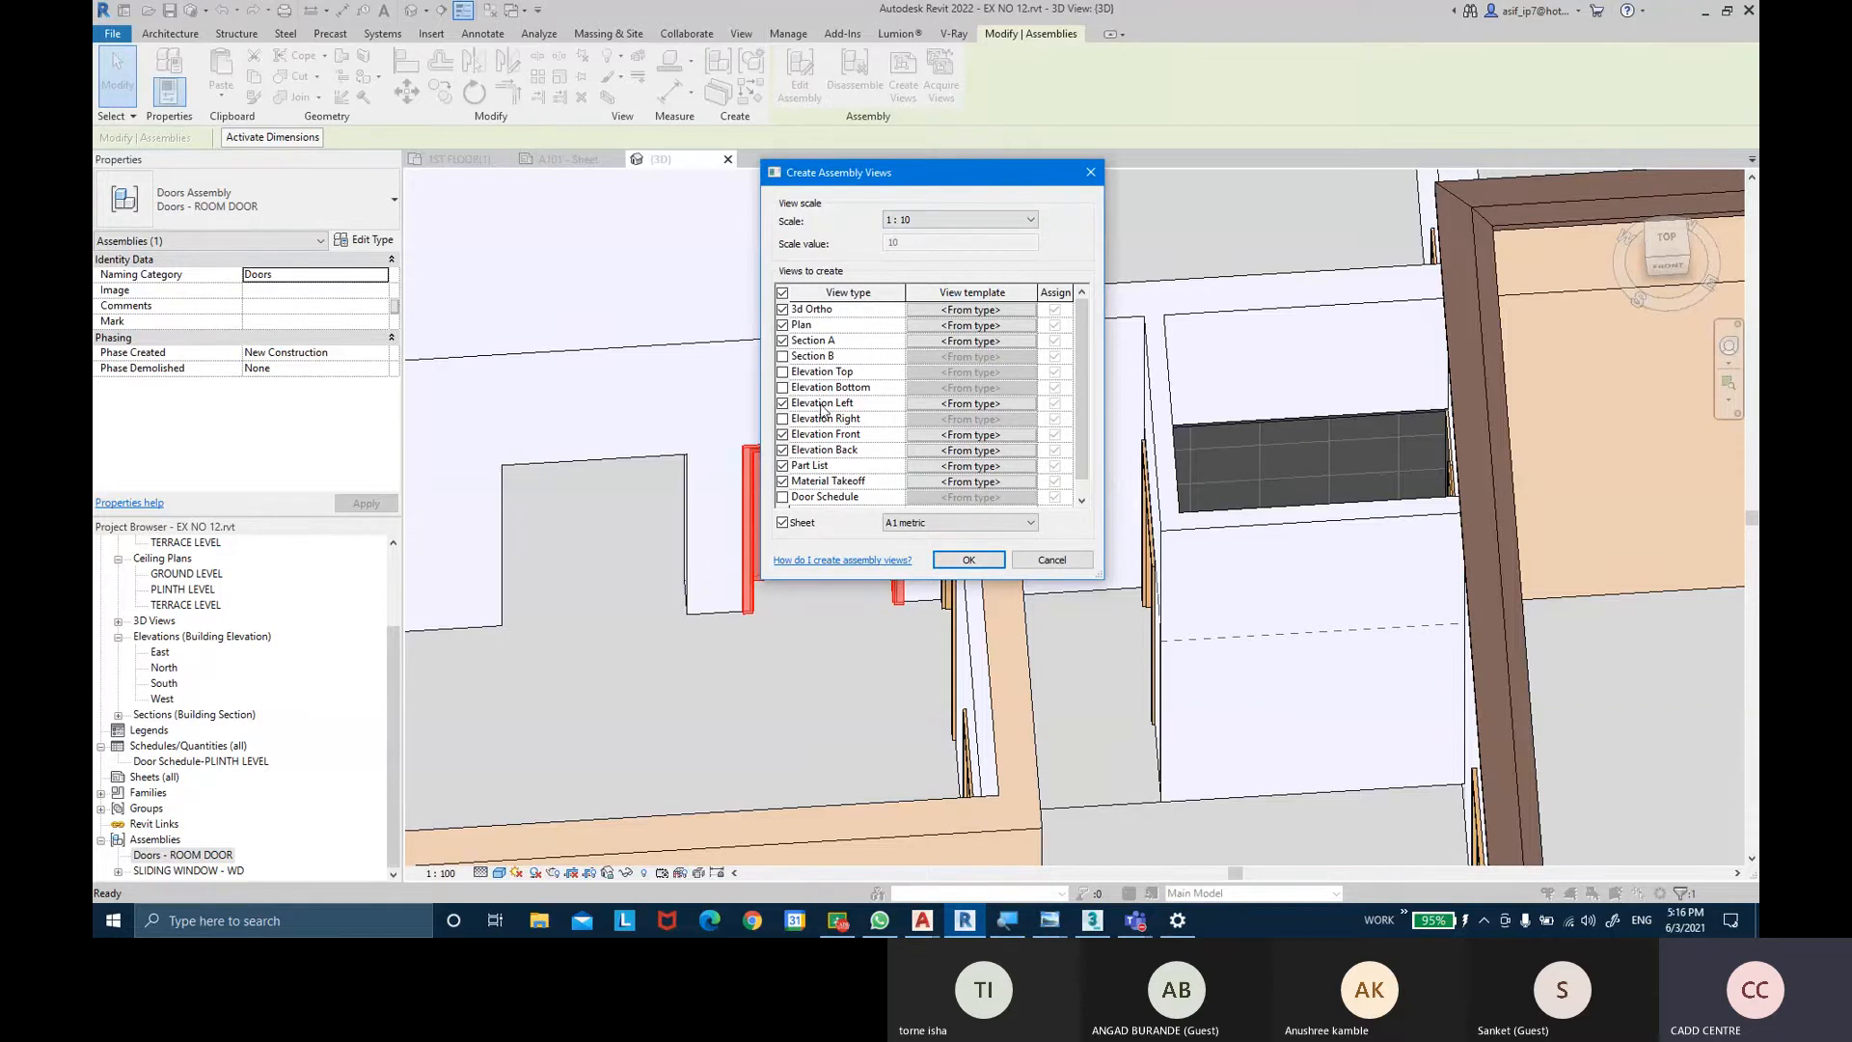
left_click(782, 340)
left_click(782, 356)
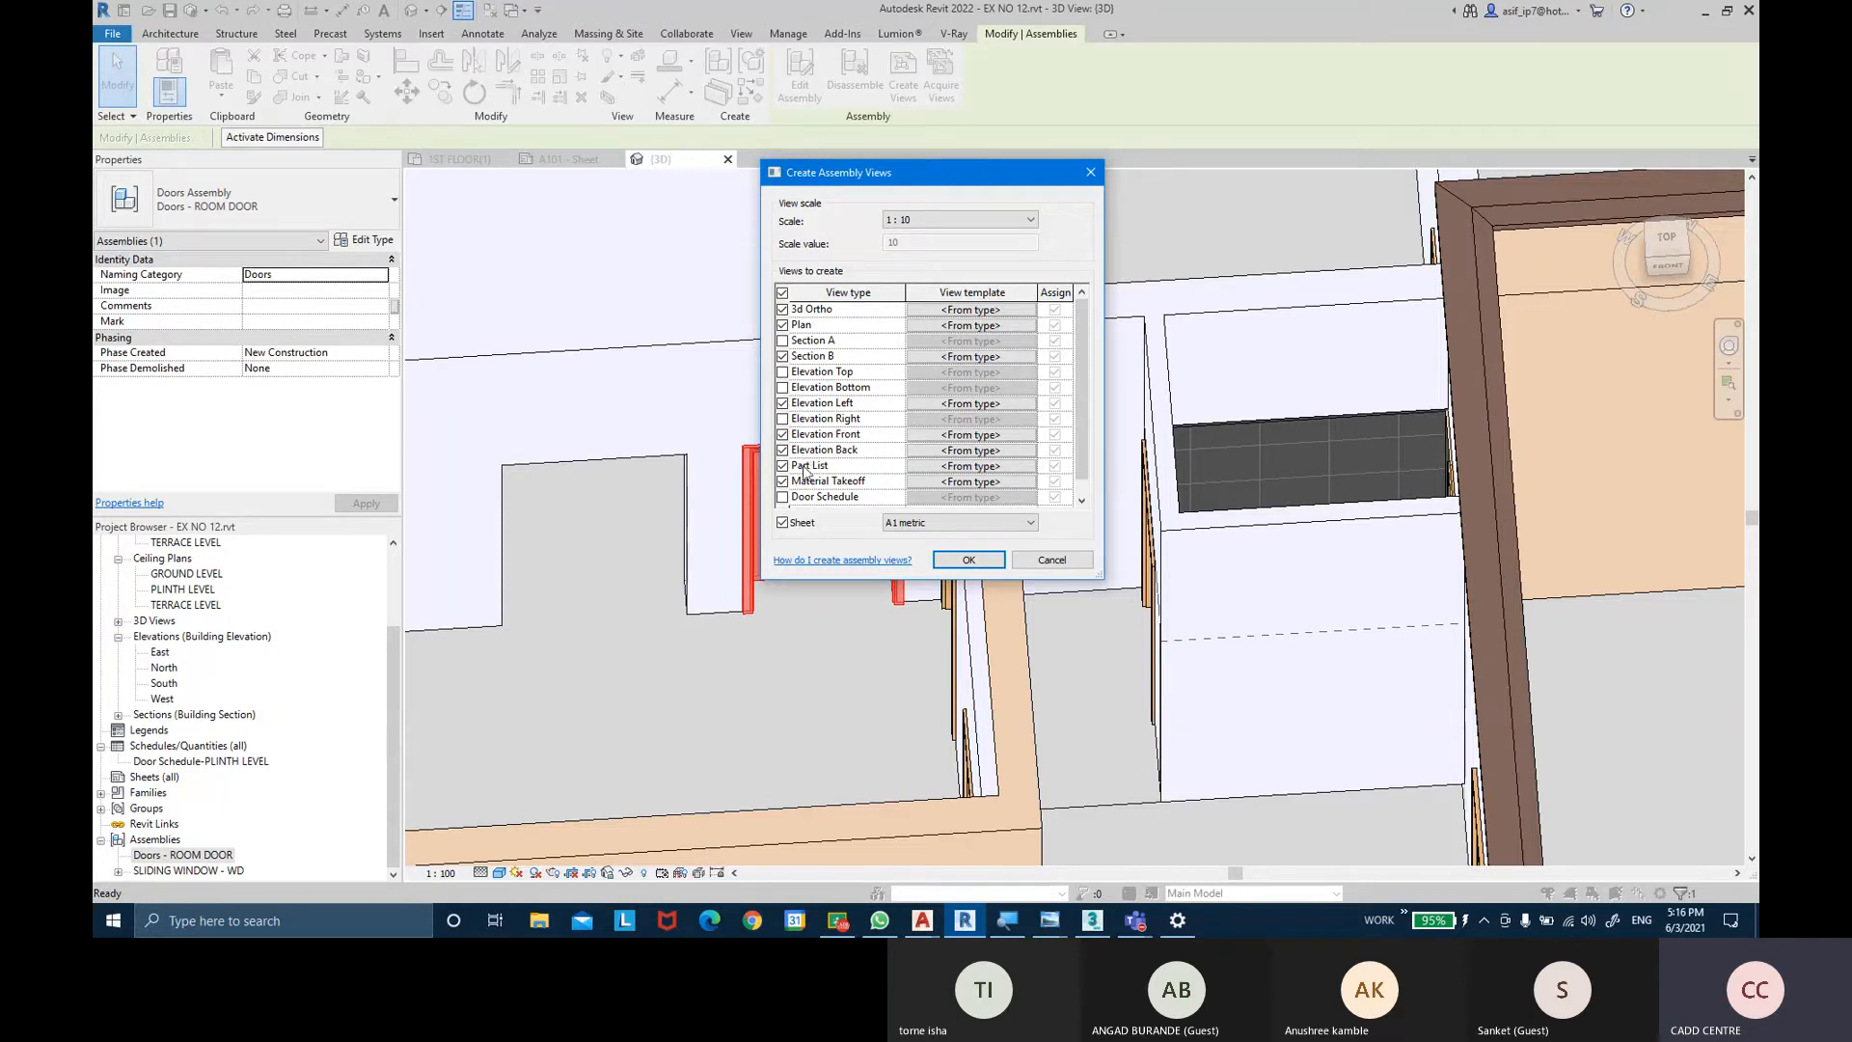
scroll(799, 485, "down", 1)
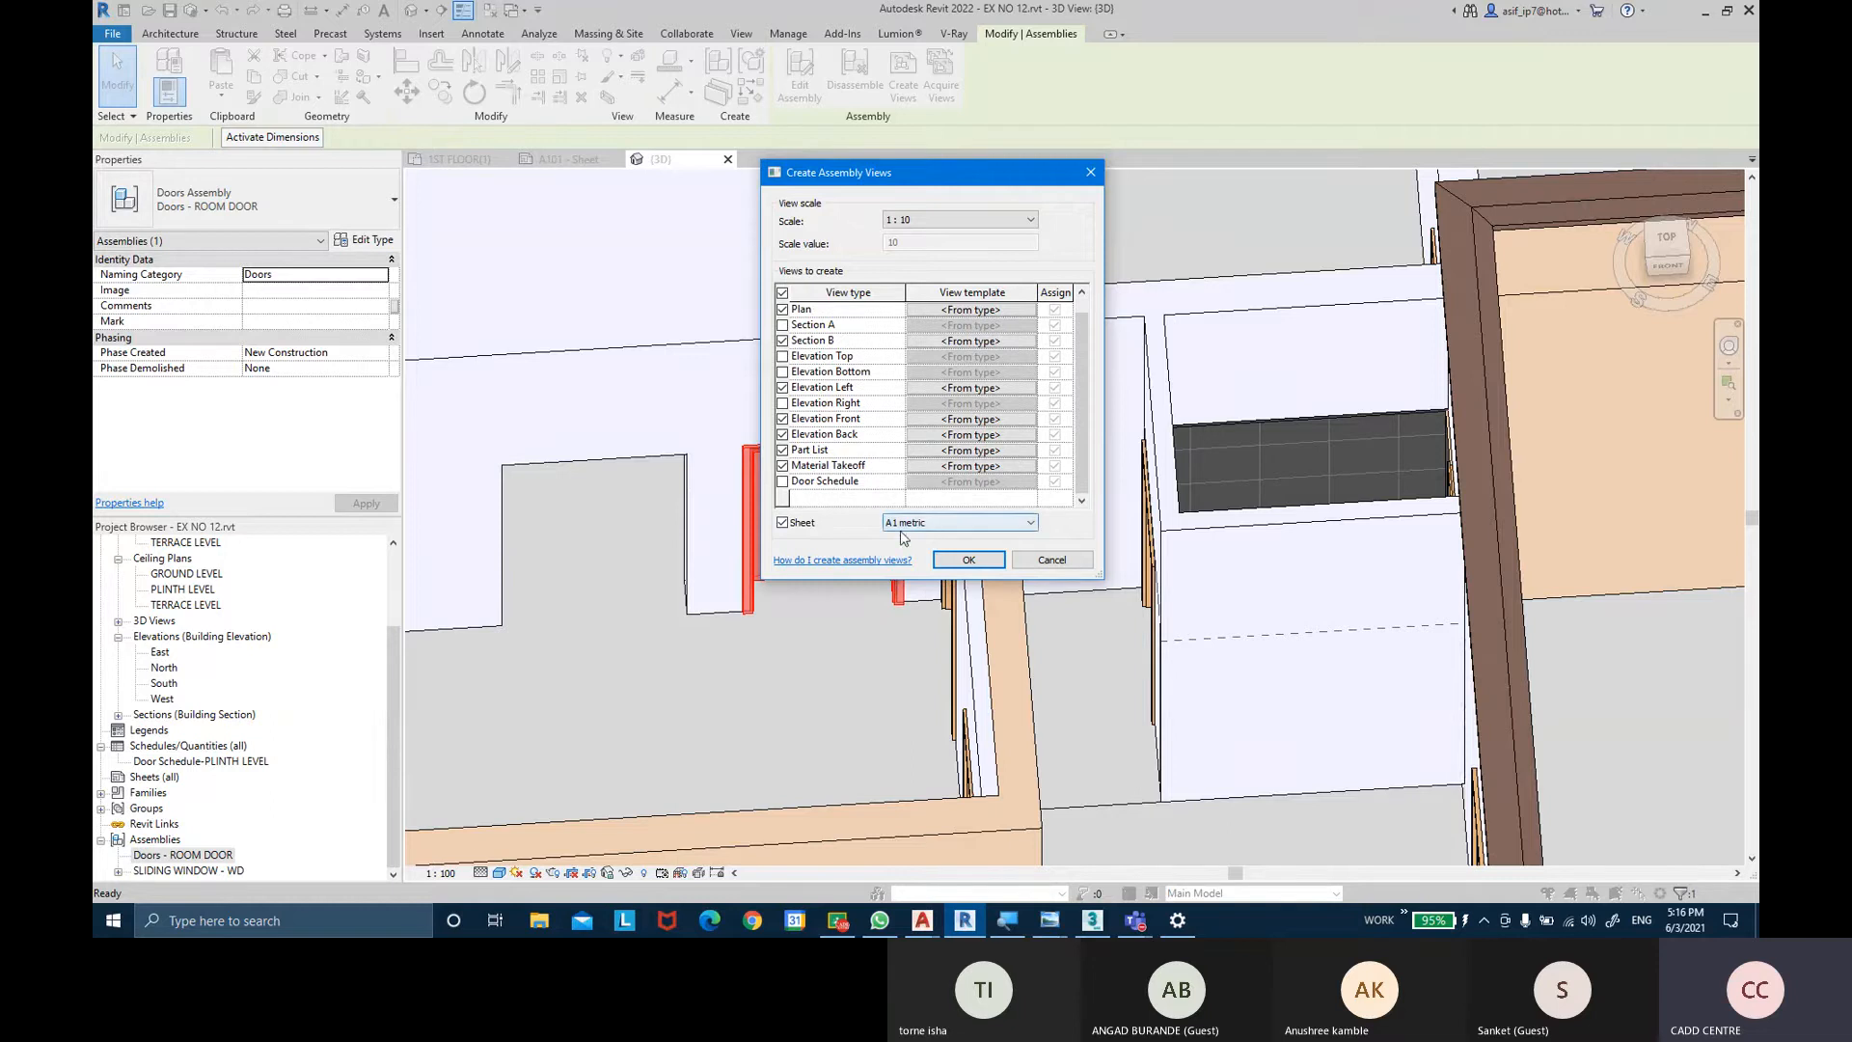
left_click(968, 560)
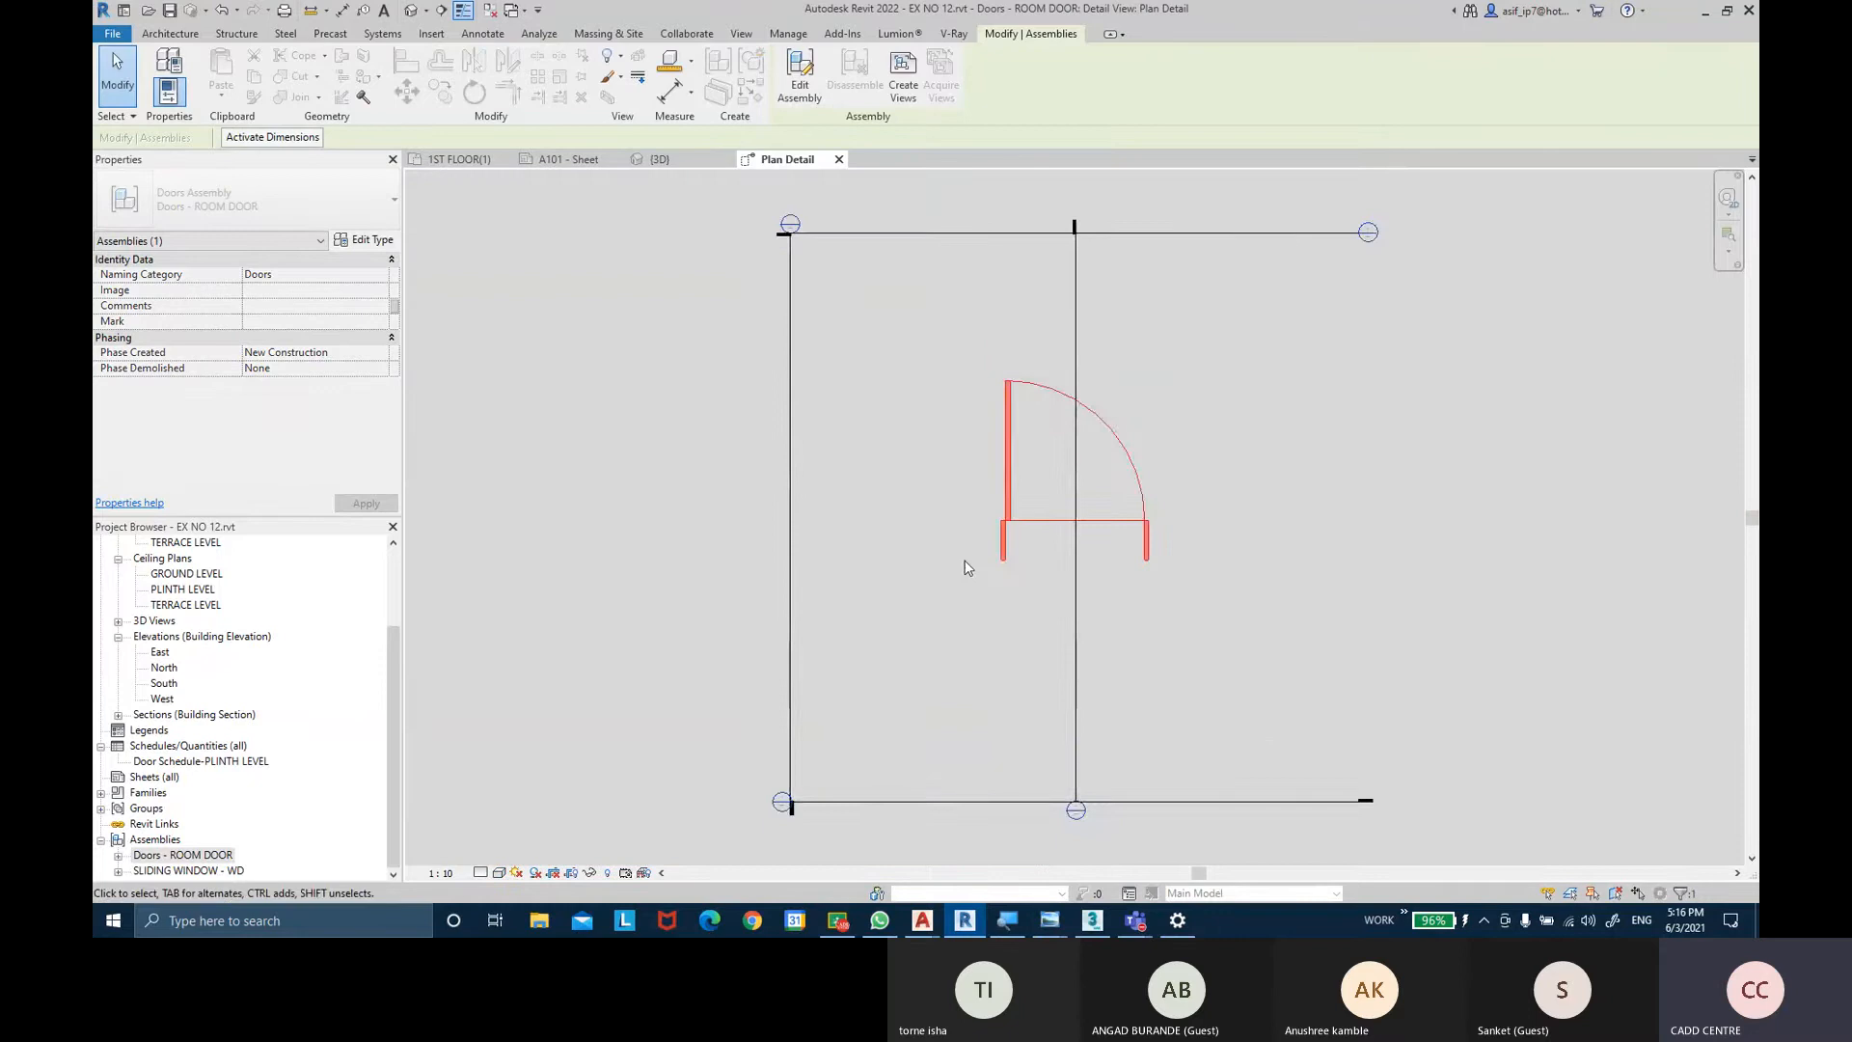
Set the detail level of the room door's Plan Detail view to Fine.
left_click(958, 572)
scroll(1239, 438, "up", 2)
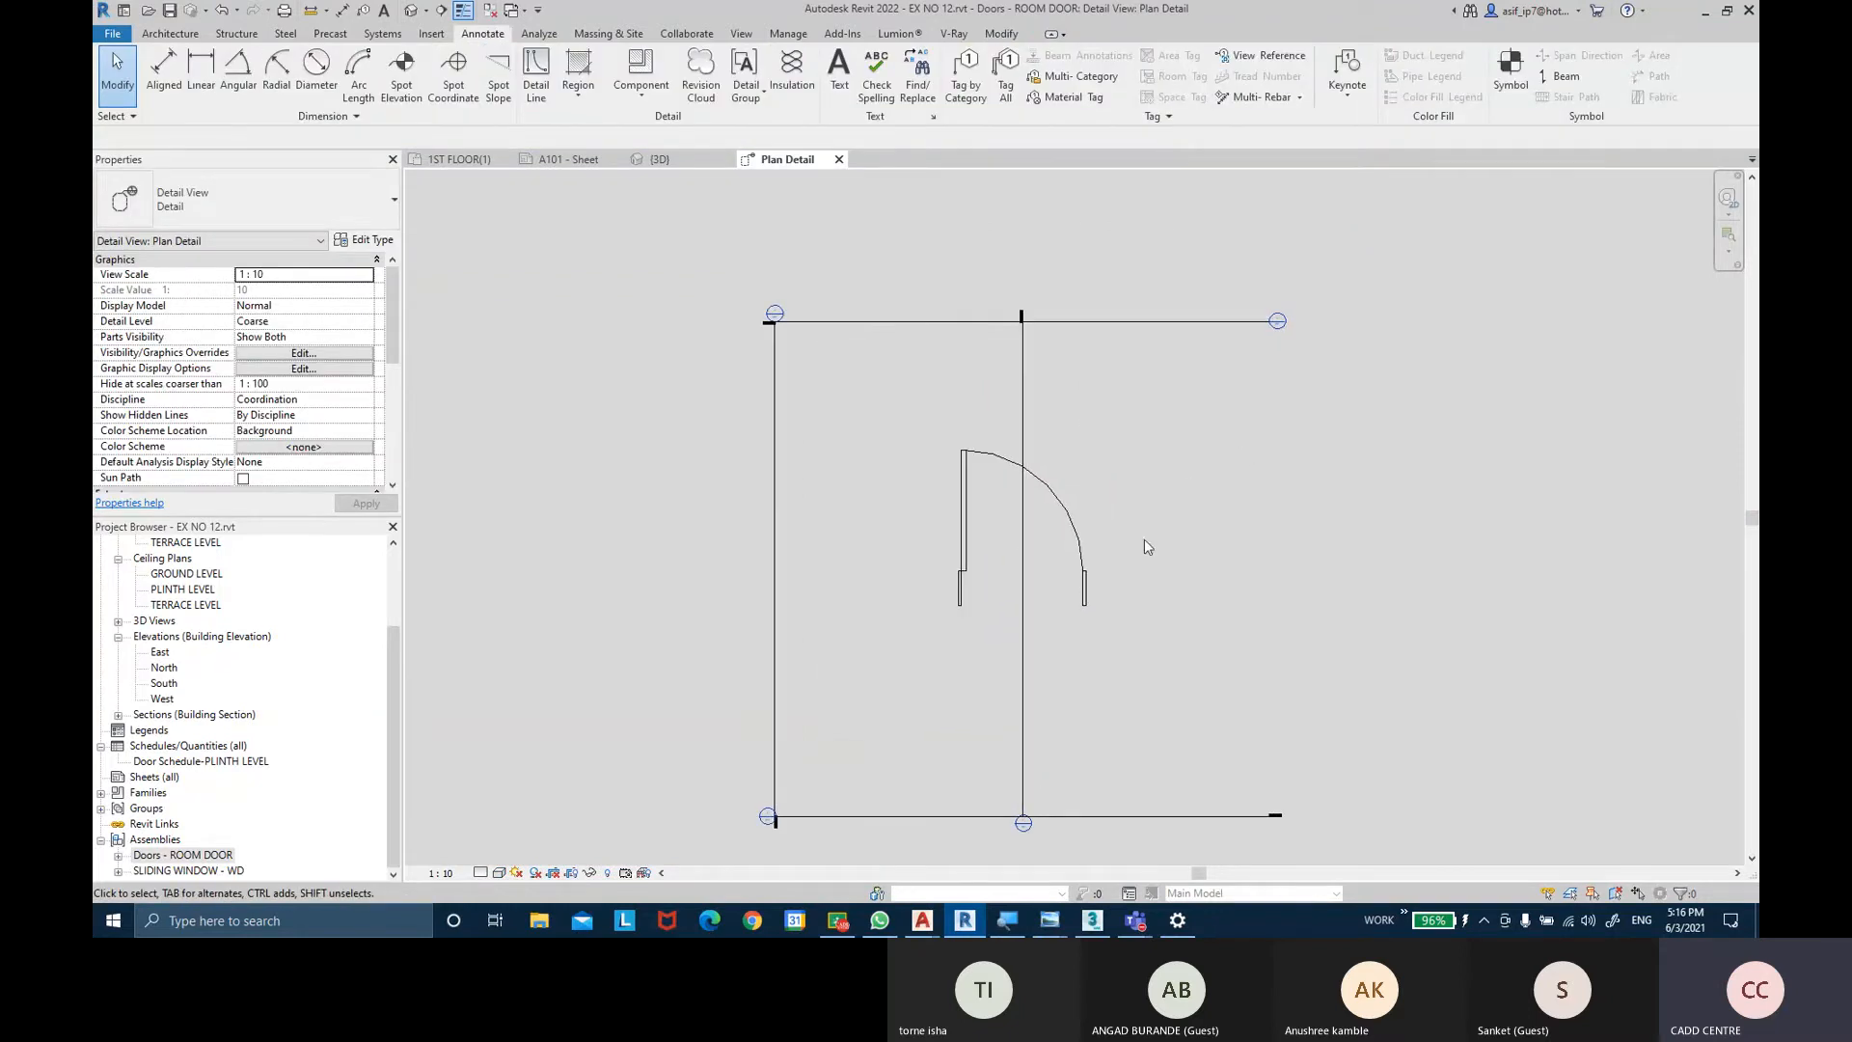
left_click(439, 872)
left_click(480, 873)
left_click(502, 853)
scroll(1220, 509, "up", 2)
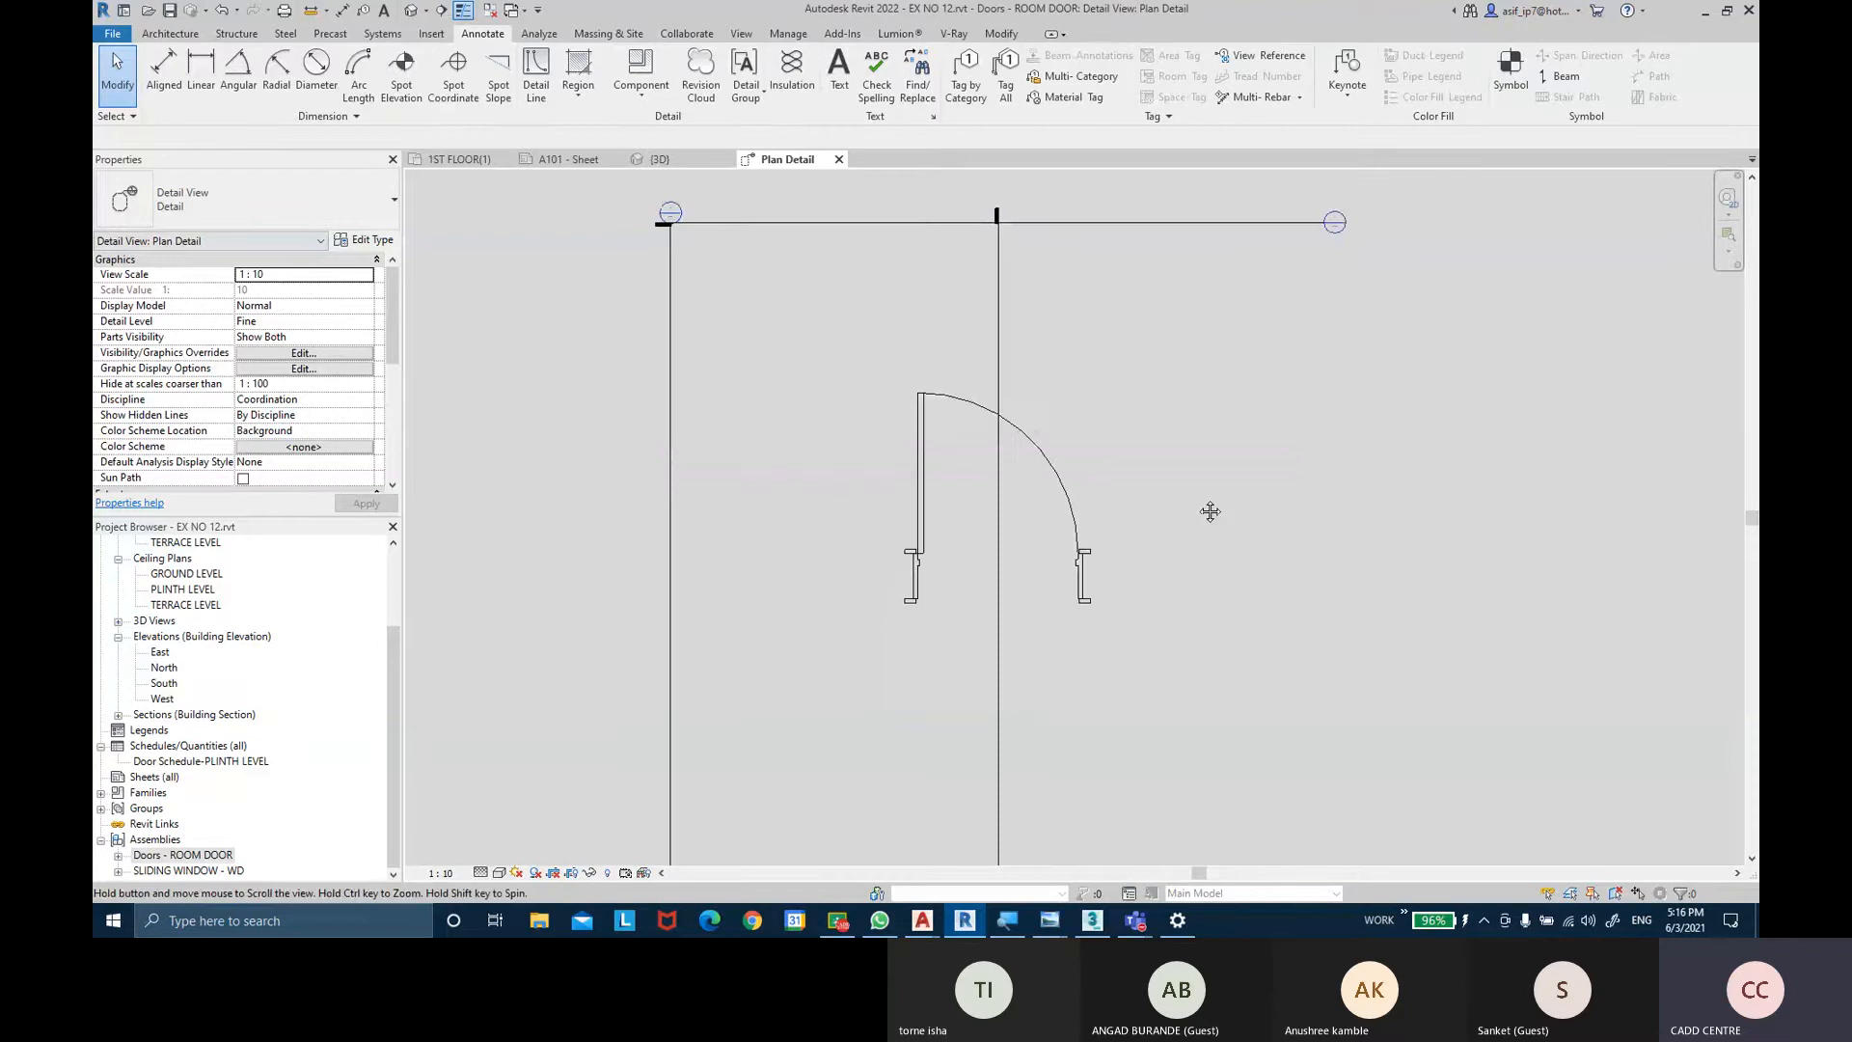
Hide the Sections annotation category in the Plan Detail view through its visibility/graphics overrides.
scroll(1196, 496, "down", 2)
key("v")
key("g")
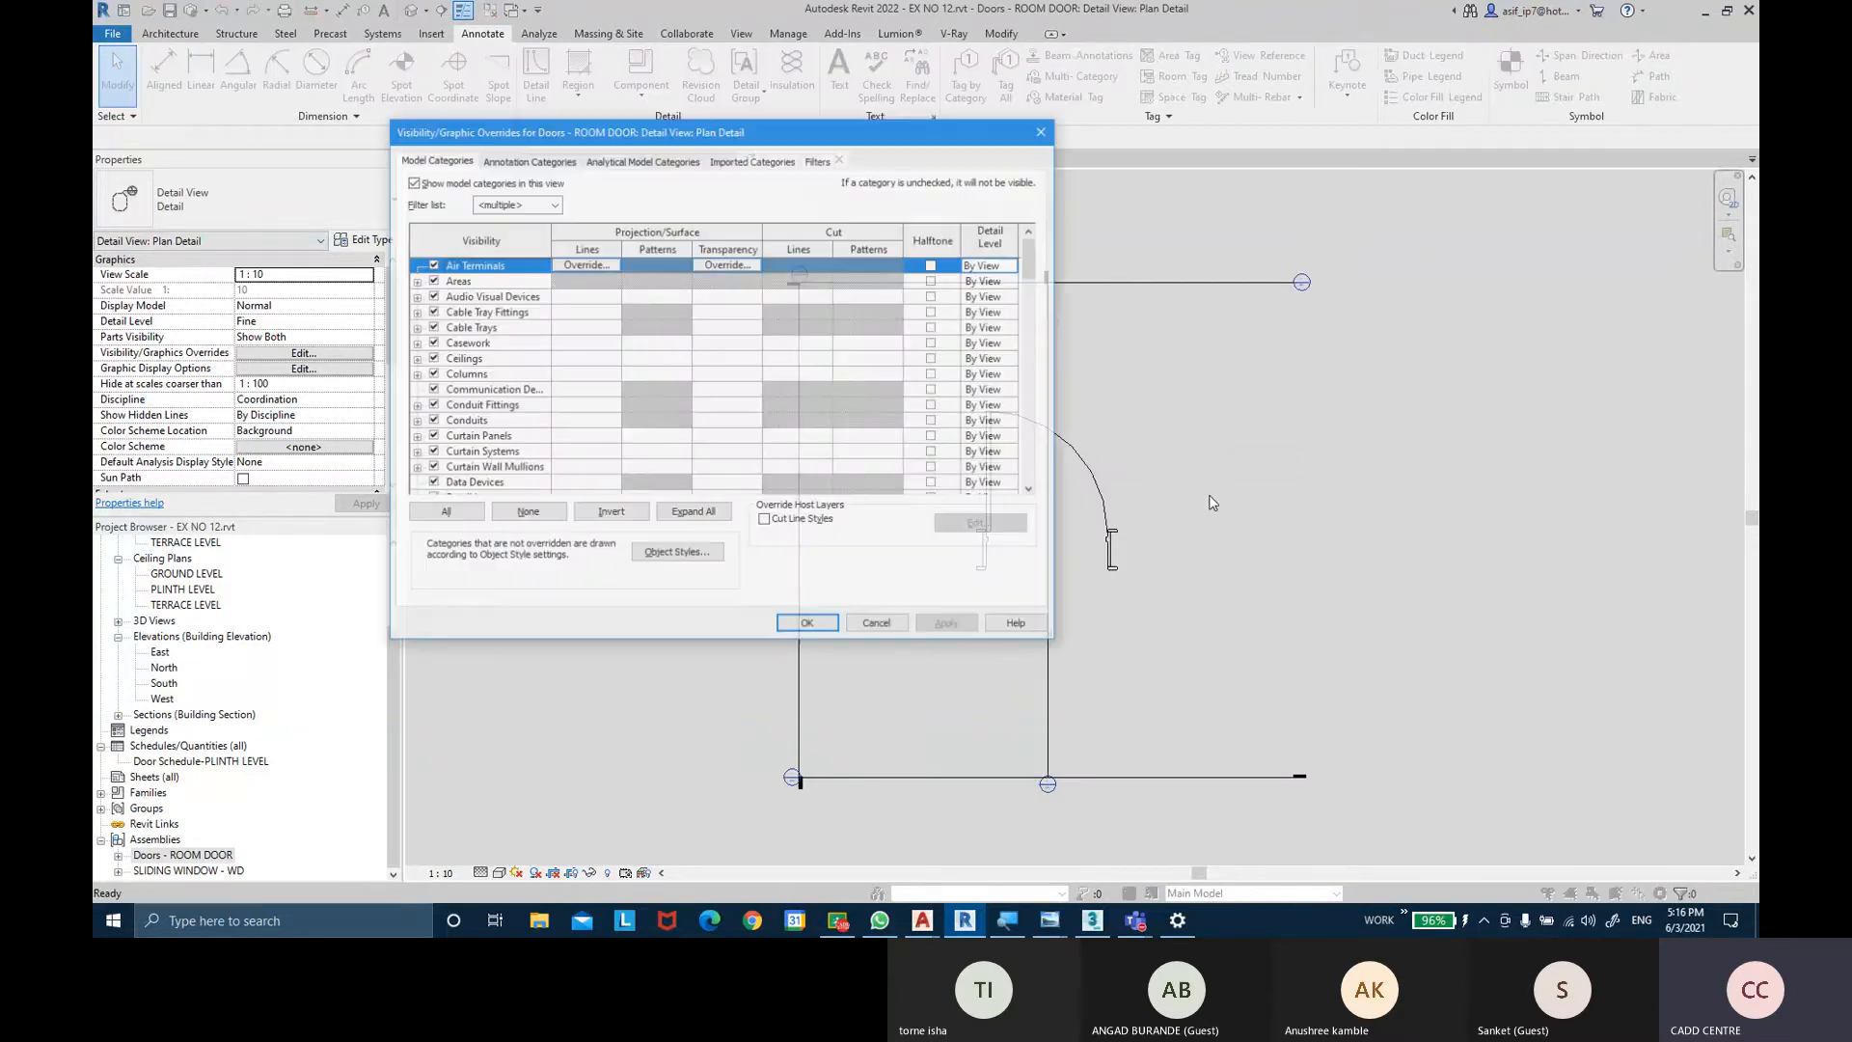
left_click(555, 164)
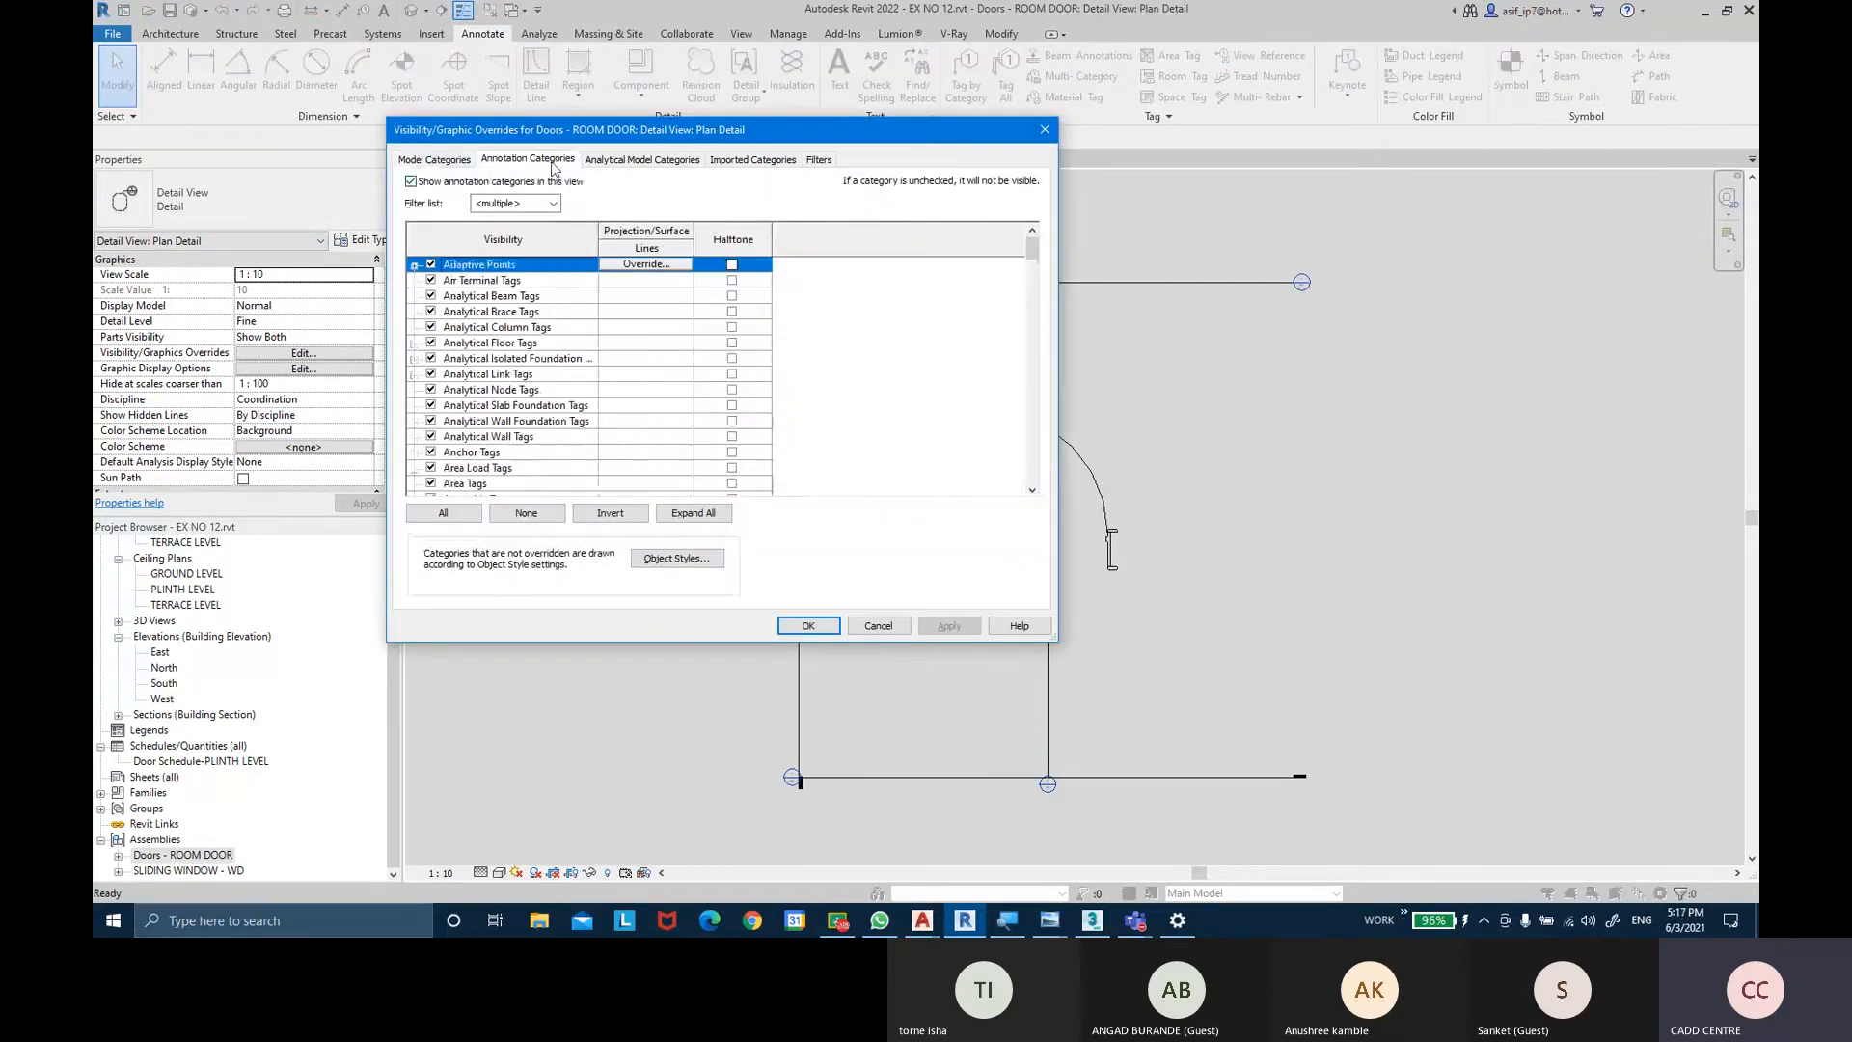
left_click(503, 362)
key("s")
key("s")
key("s")
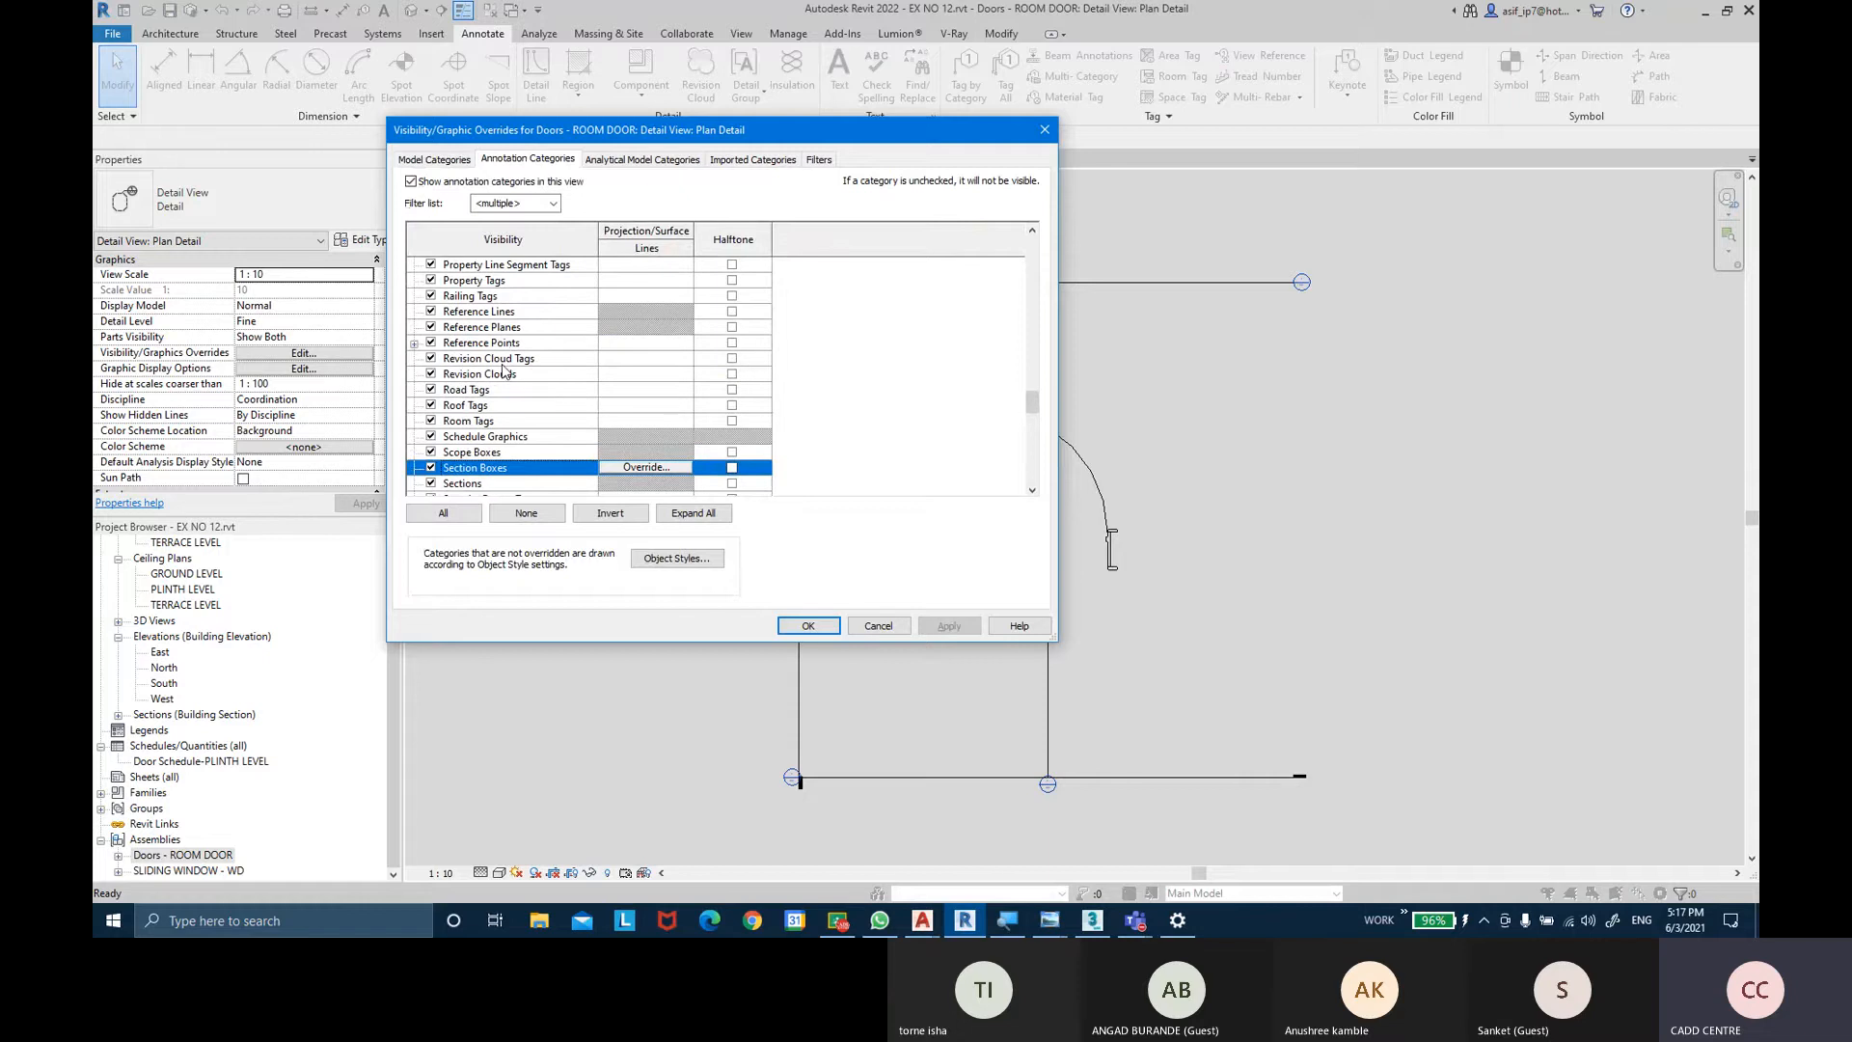
left_click(432, 483)
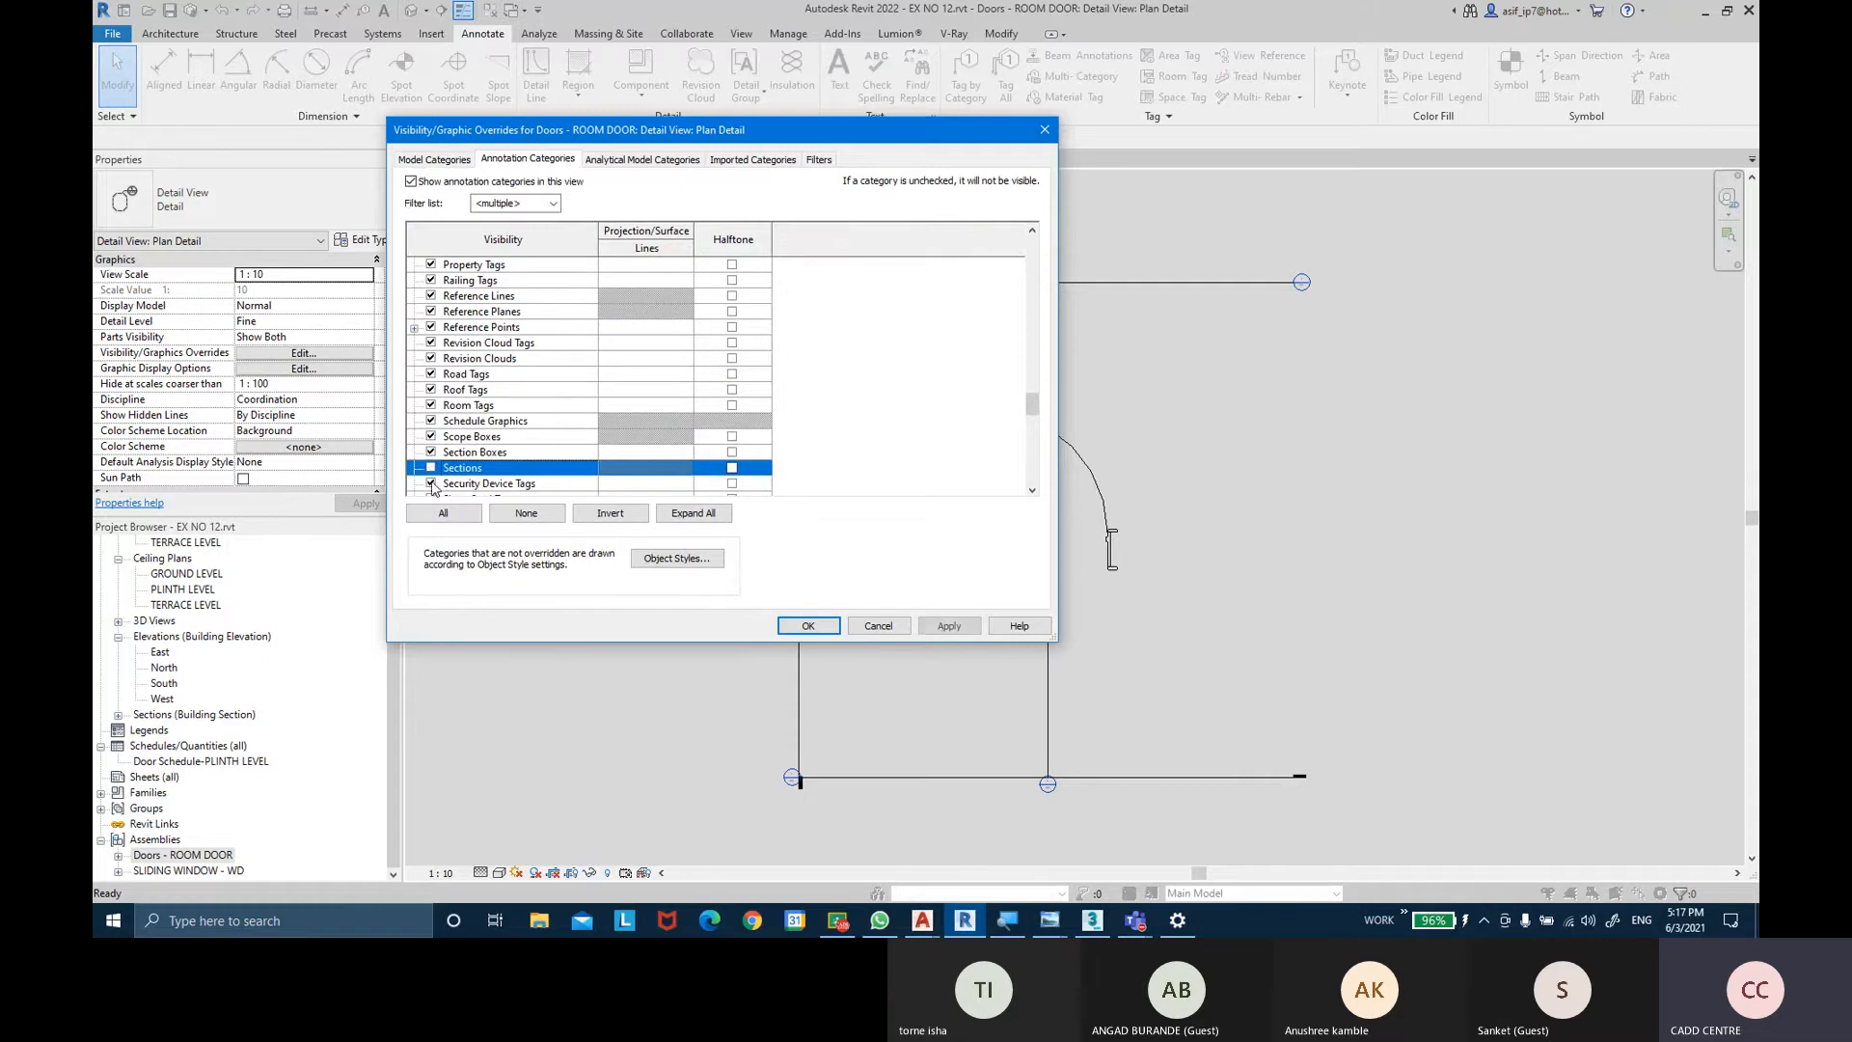
left_click(949, 626)
left_click(835, 629)
scroll(1100, 405, "up", 5)
middle_click_drag(1103, 410, 1087, 408)
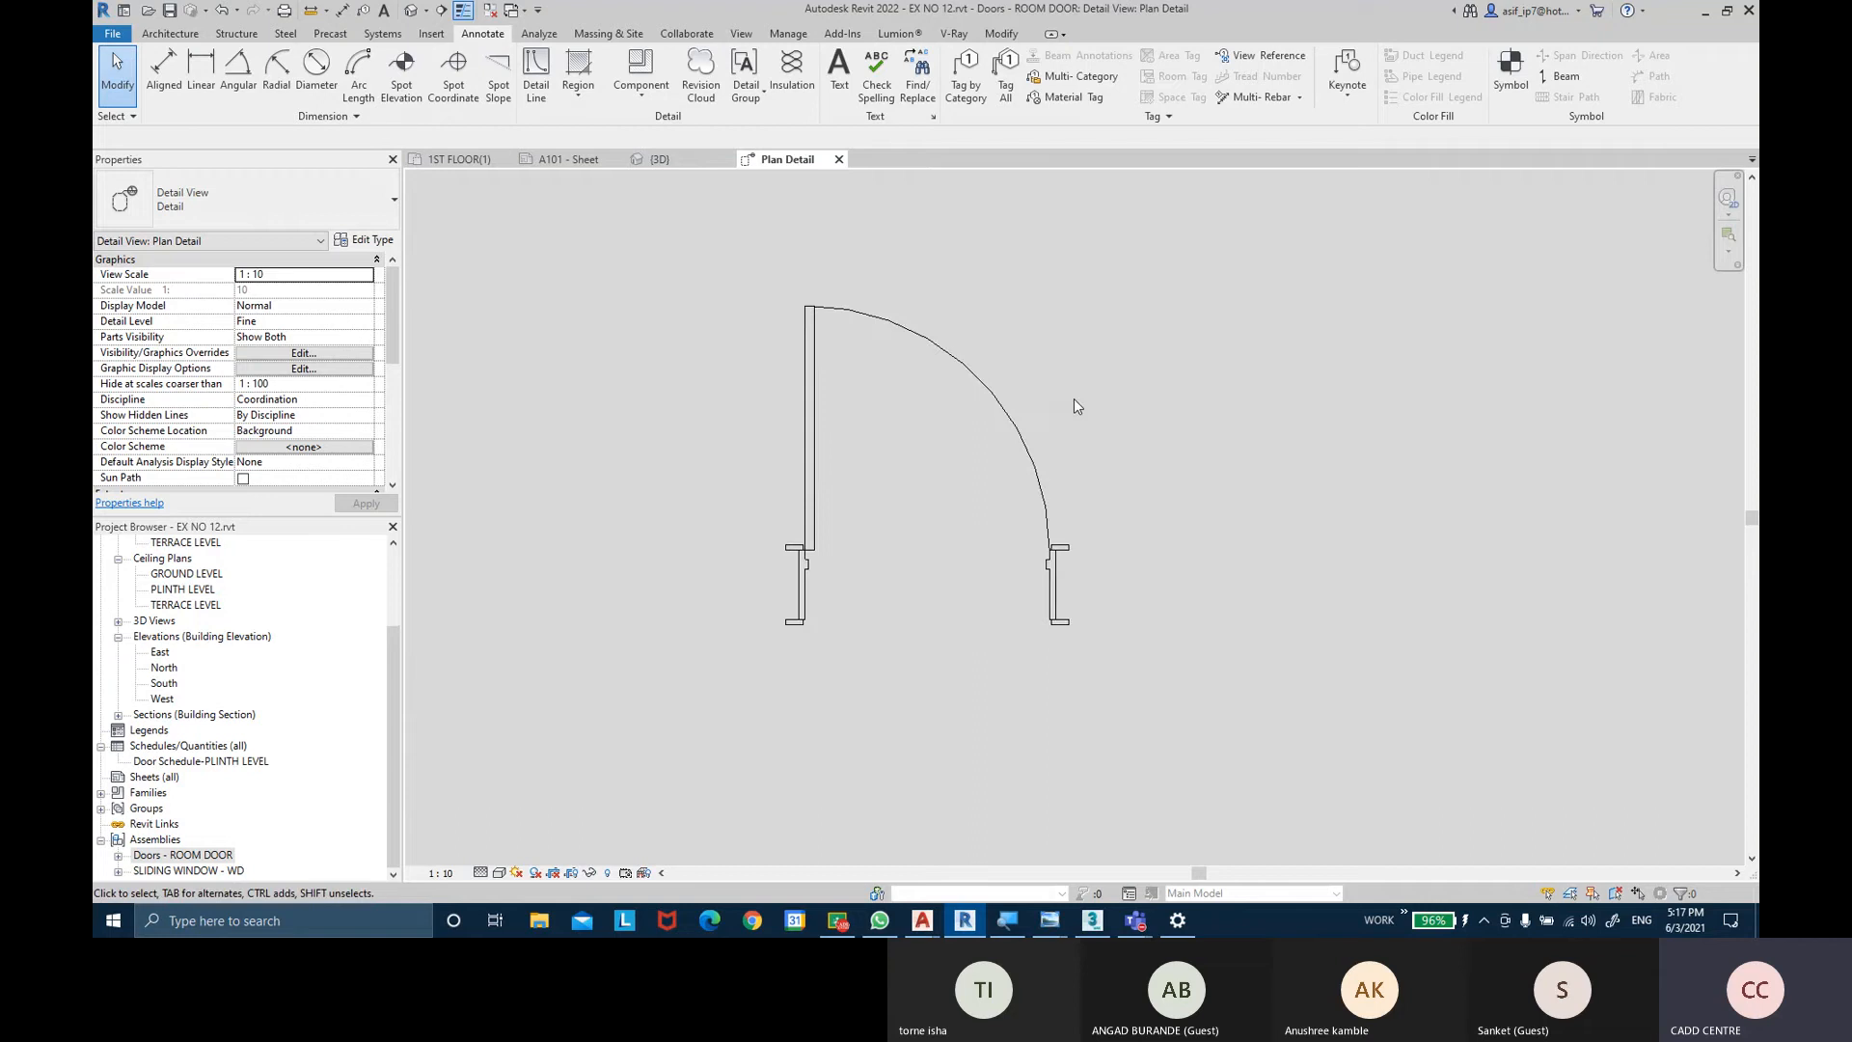
Open the 3D Ortho view of the Doors - ROOM DOOR assembly and set its detail level to Fine.
double_click(139, 855)
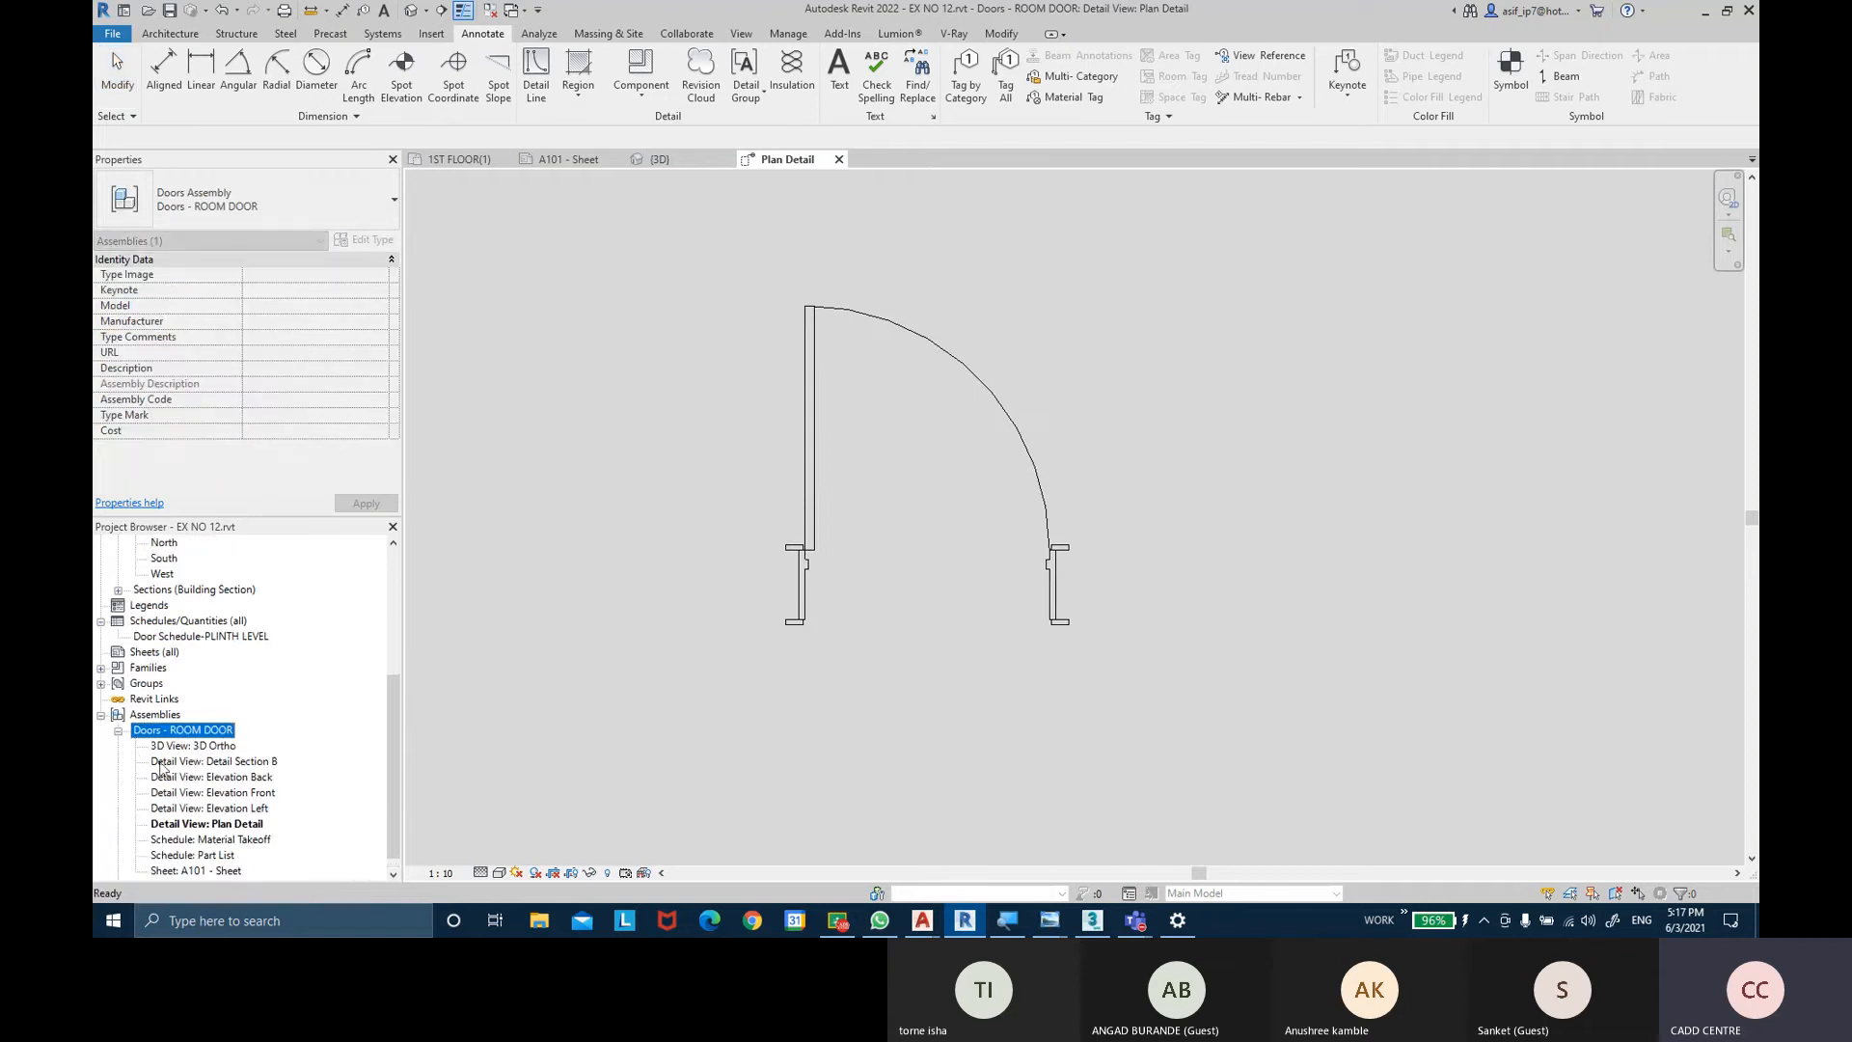
double_click(193, 730)
middle_click_drag(1142, 575, 849, 581, "shift")
left_click(480, 872)
left_click(504, 854)
middle_click_drag(777, 588, 744, 562, "shift")
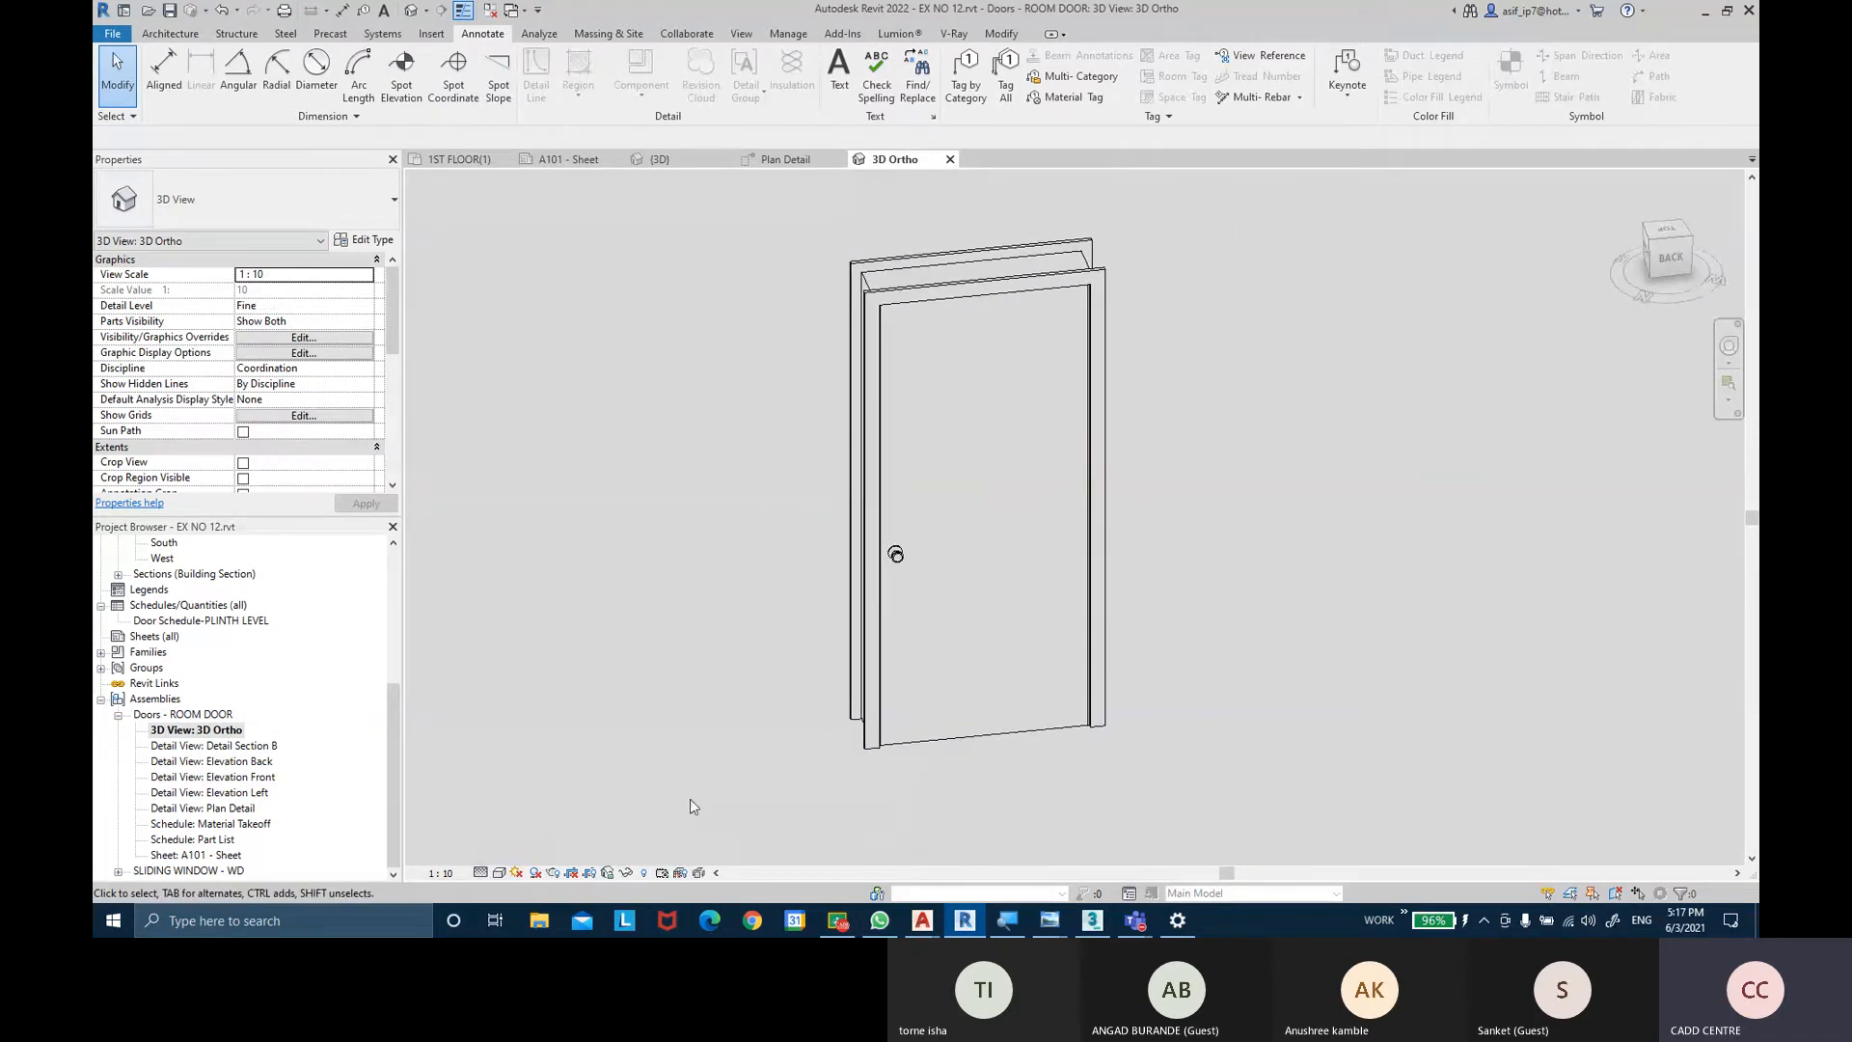
Set the 3D Ortho view's visual style to Realistic and view the door from an angle.
left_click(500, 873)
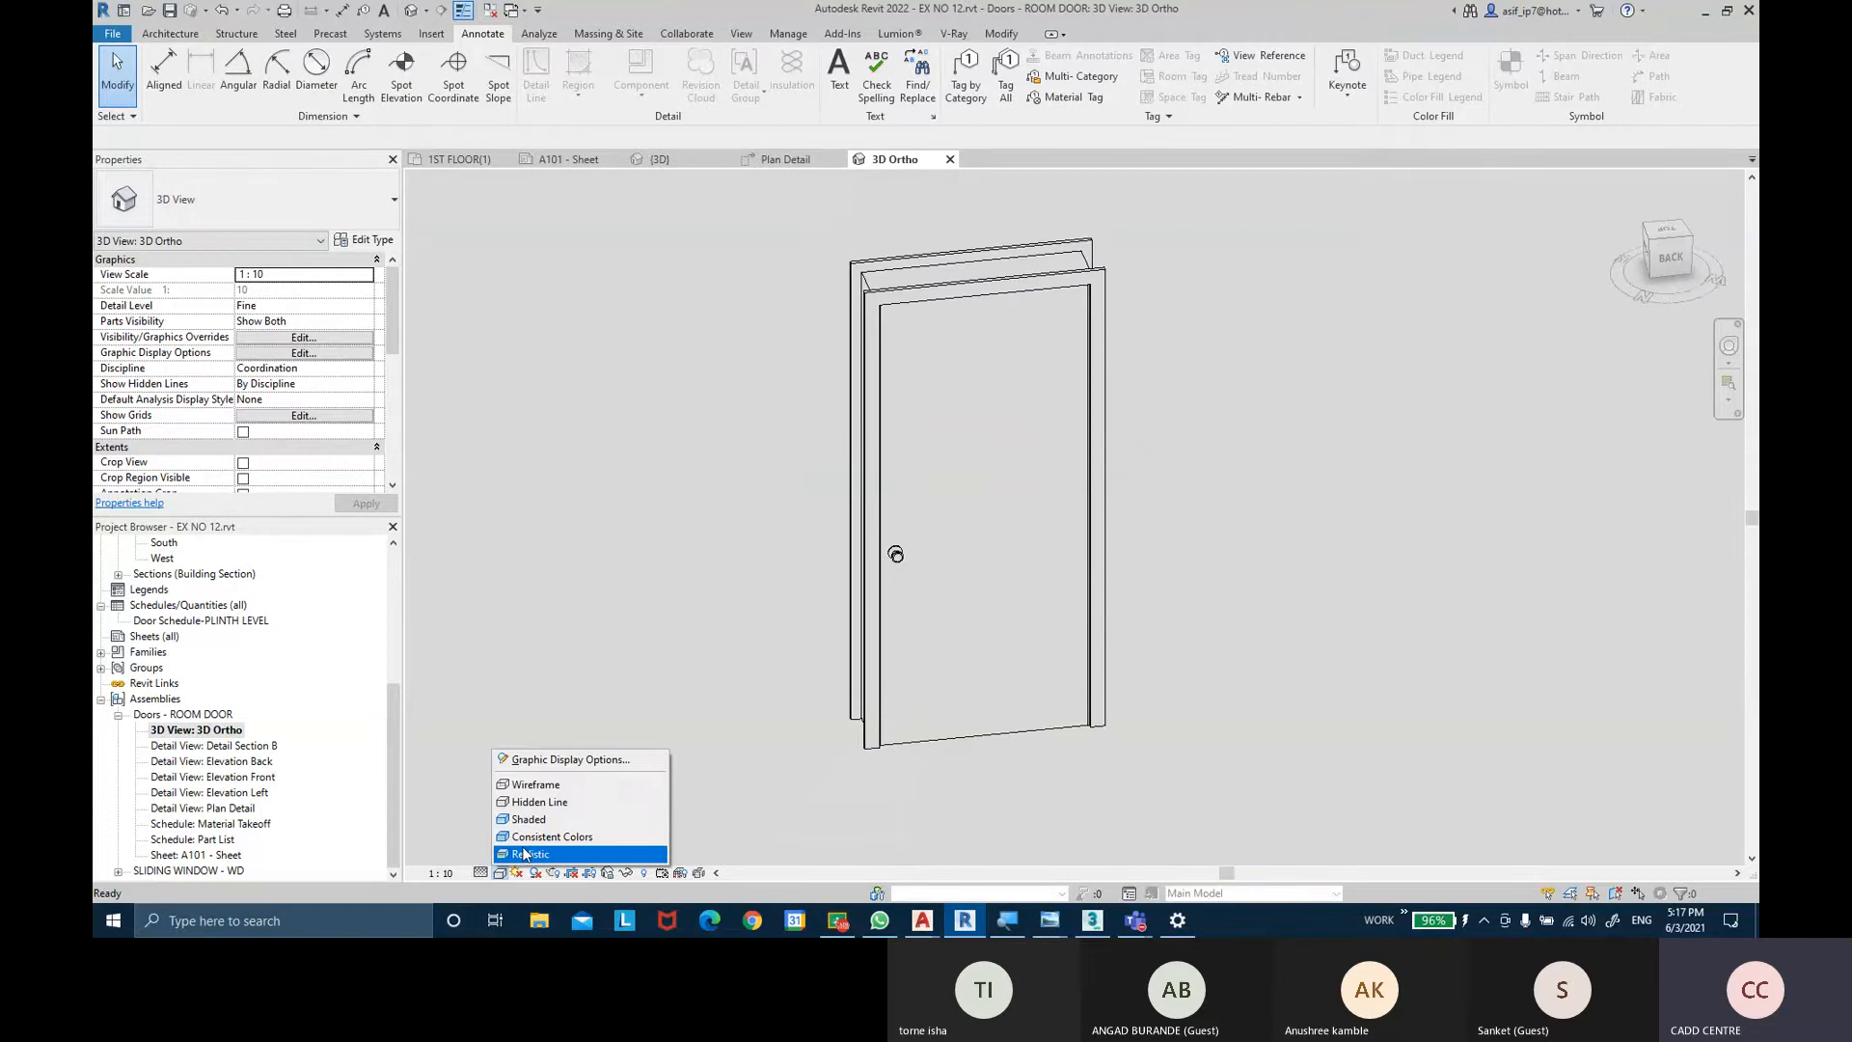
left_click(523, 853)
middle_click_drag(868, 632, 951, 530, "shift")
middle_click_drag(1094, 530, 899, 525)
scroll(1038, 530, "up", 1)
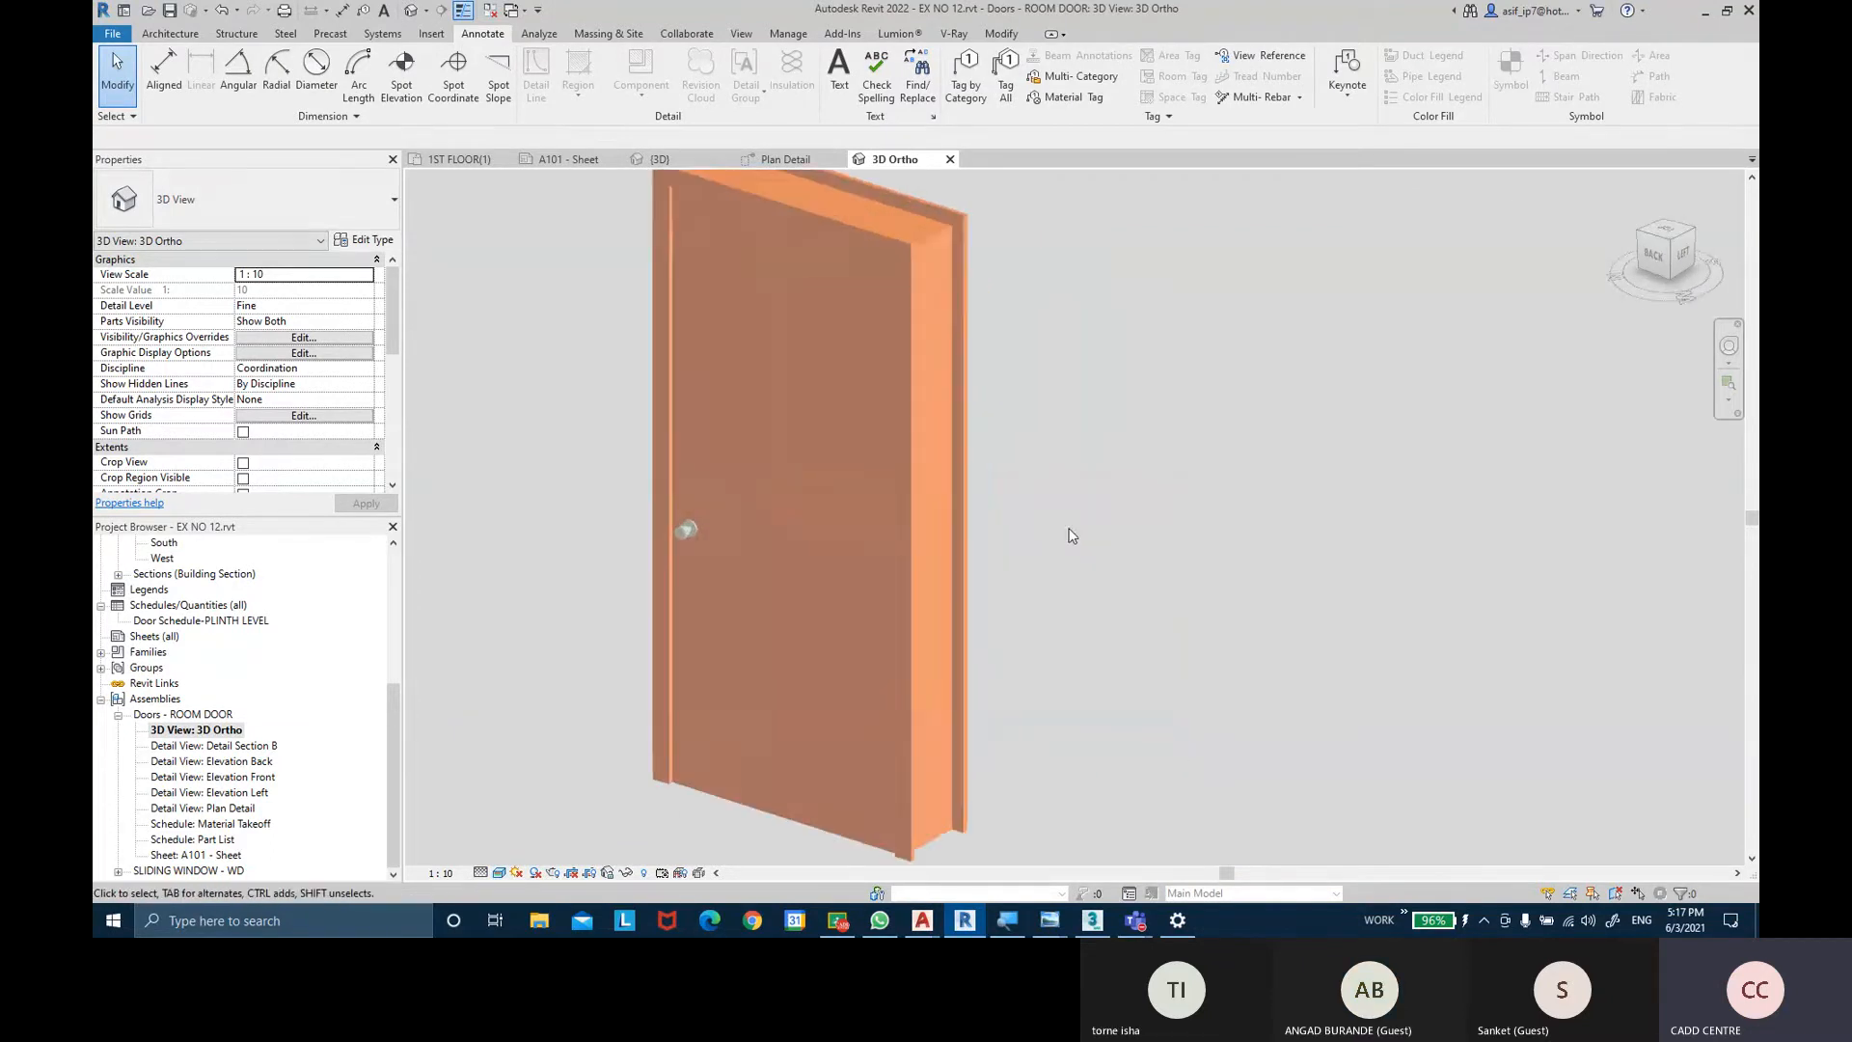
scroll(1061, 569, "down", 1)
mouse_move(1050, 598)
middle_mouse_down("shift")
mouse_move(1067, 621)
mouse_move(1087, 575)
mouse_move(1073, 584)
middle_mouse_up("shift")
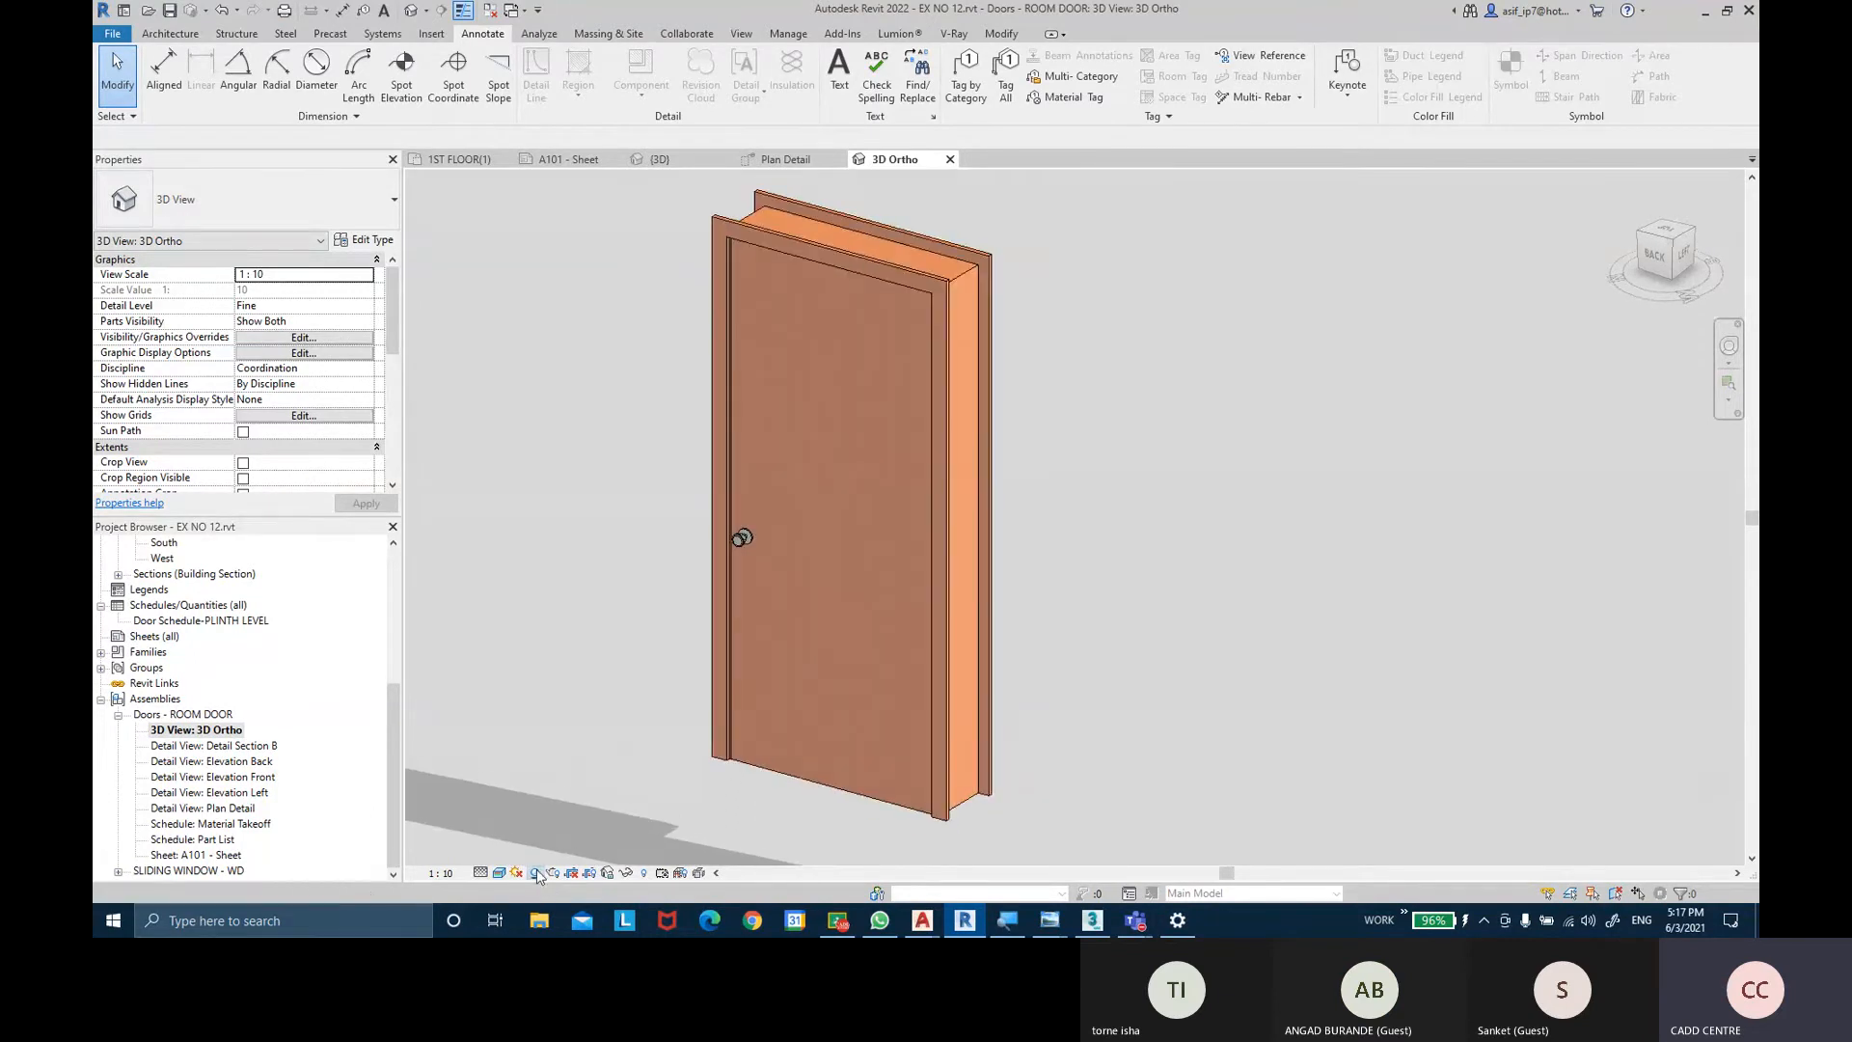
Switch to the Microsoft Teams meeting, try to admit the guest waiting in the lobby, show the participants list, and return to Revit.
mouse_move(1136, 920)
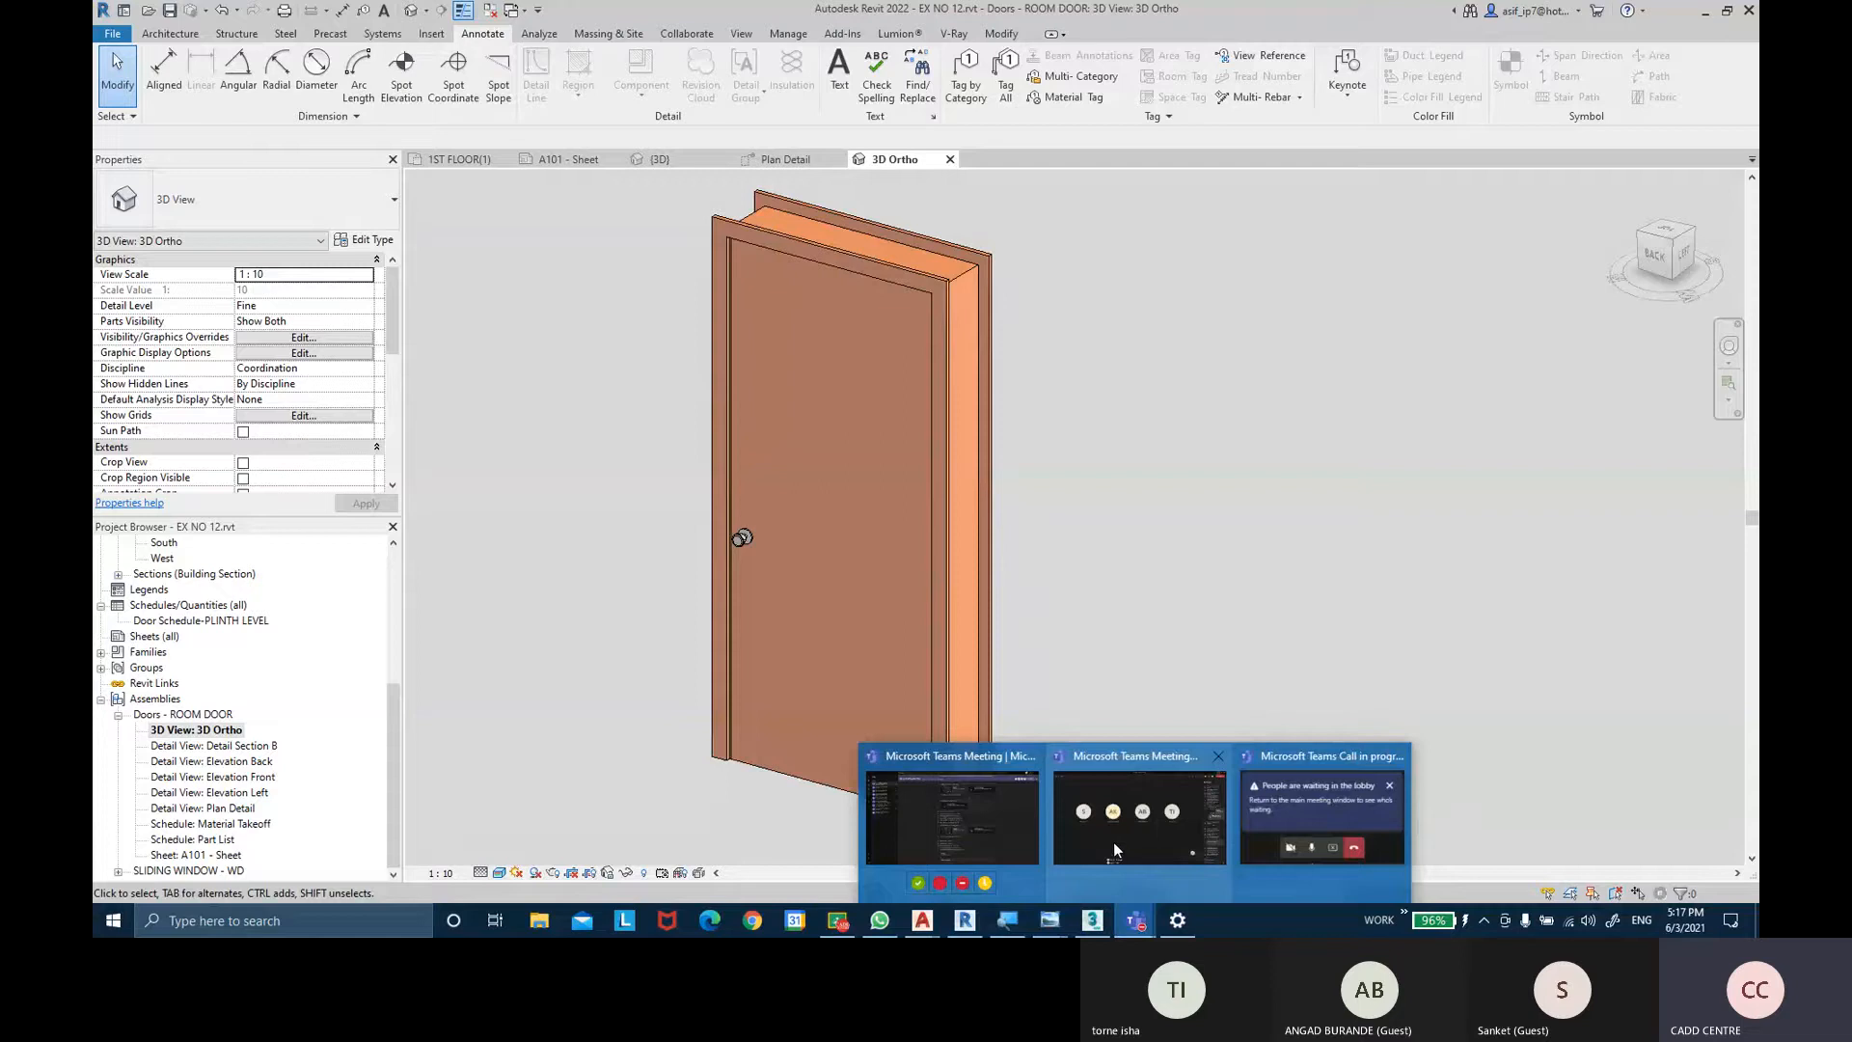
left_click(1113, 842)
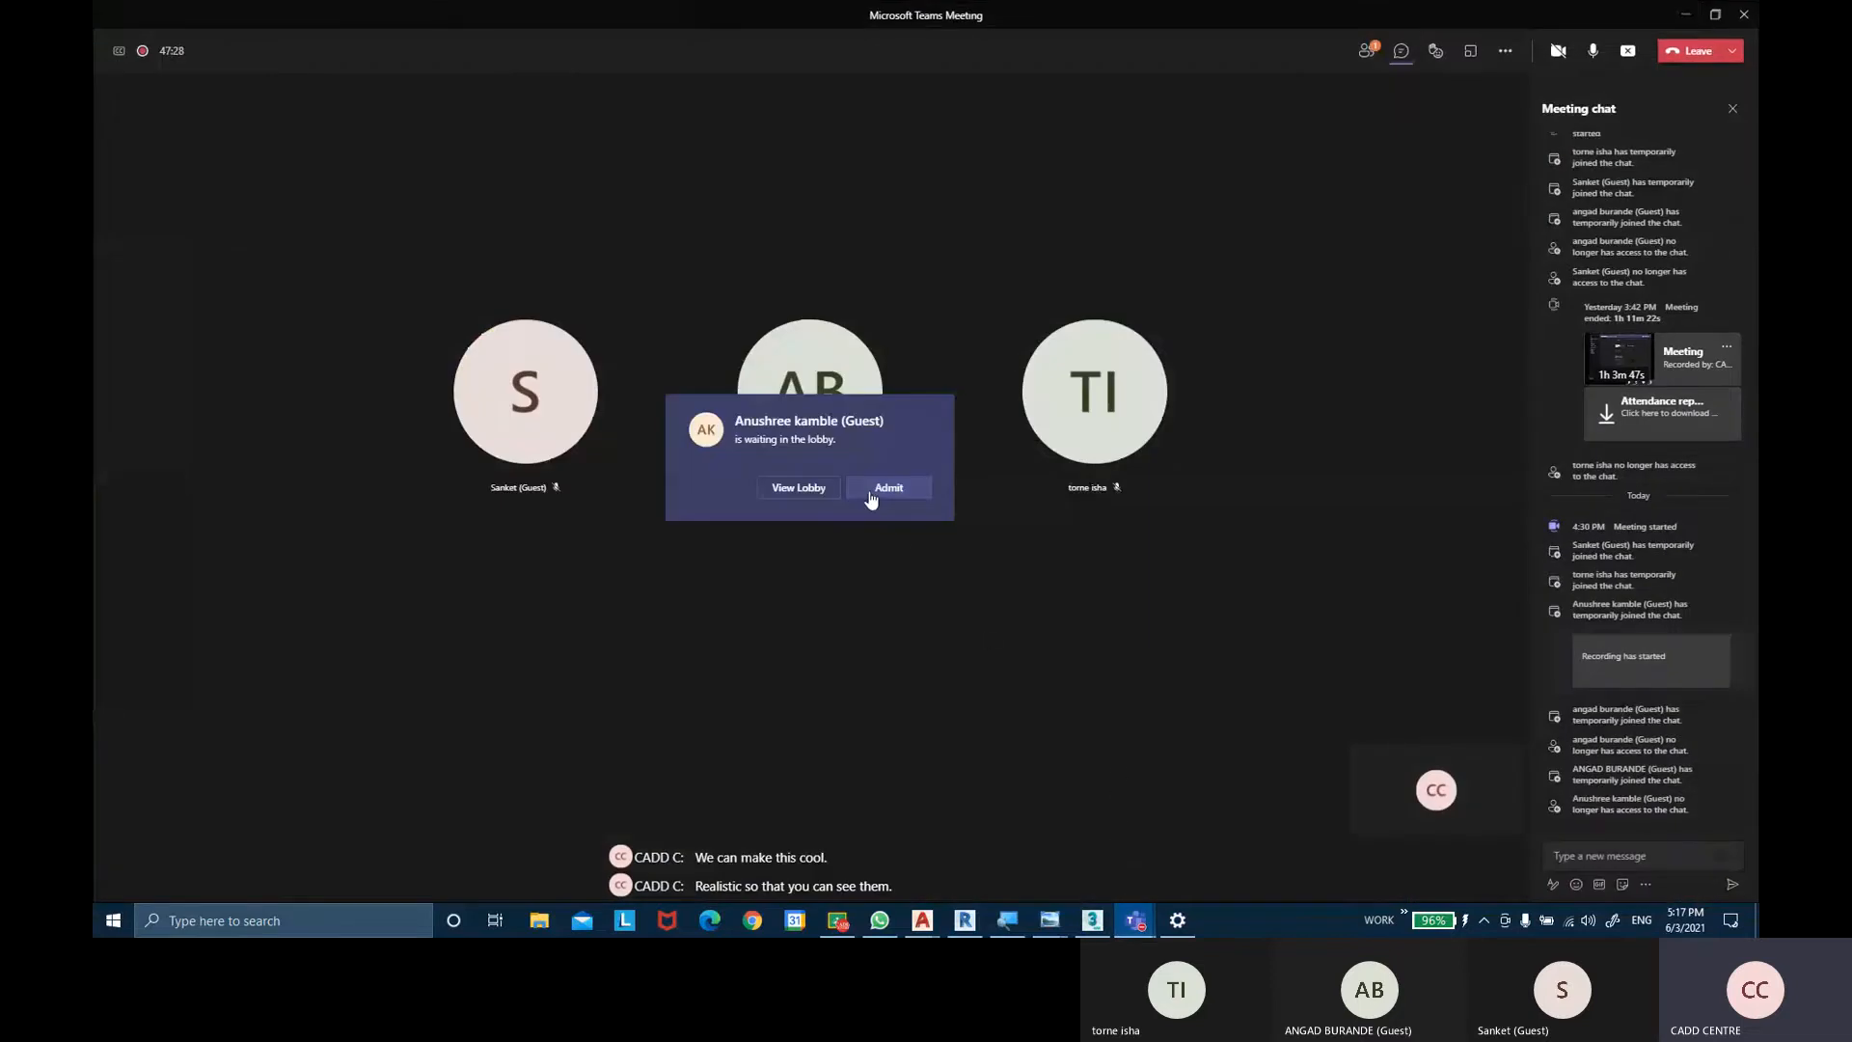
left_click(870, 490)
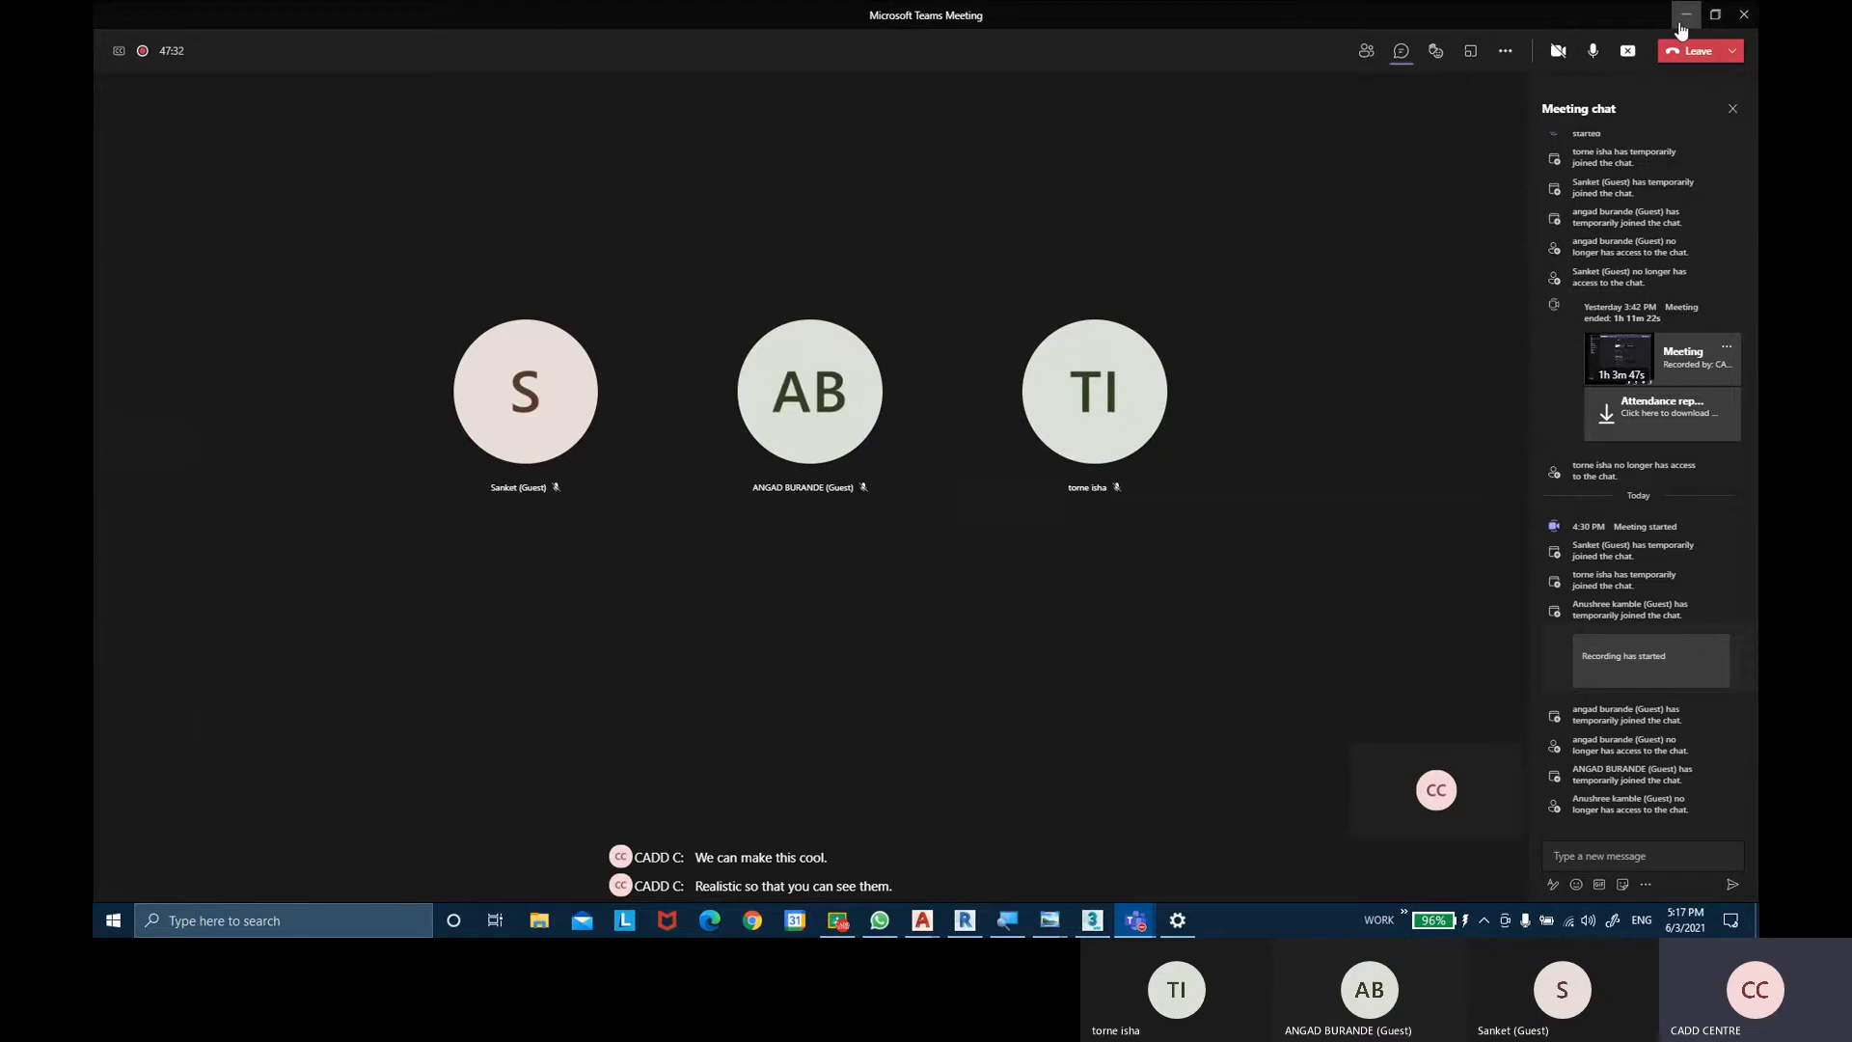
left_click(1365, 50)
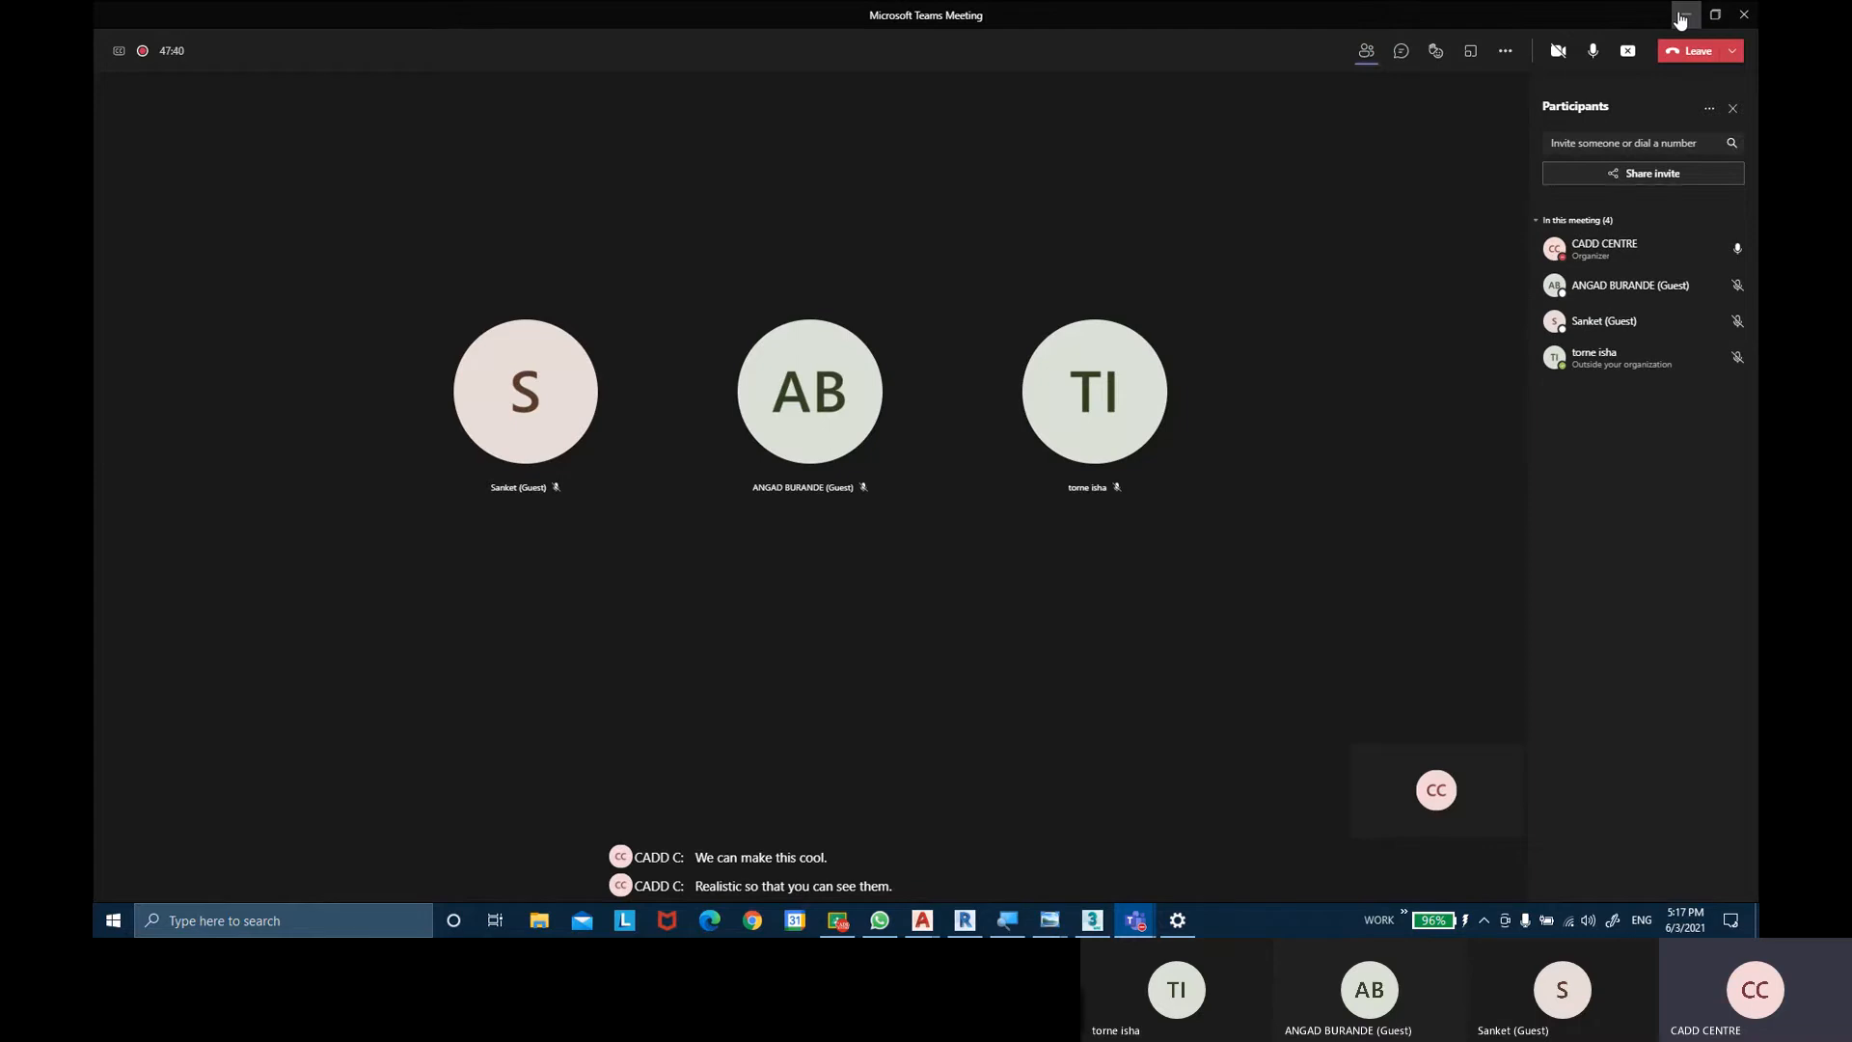
left_click(1681, 16)
middle_click_drag(1324, 385, 1322, 385)
mouse_move(1235, 462)
middle_mouse_down("shift")
mouse_move(1206, 484)
mouse_move(1204, 468)
middle_mouse_up("shift")
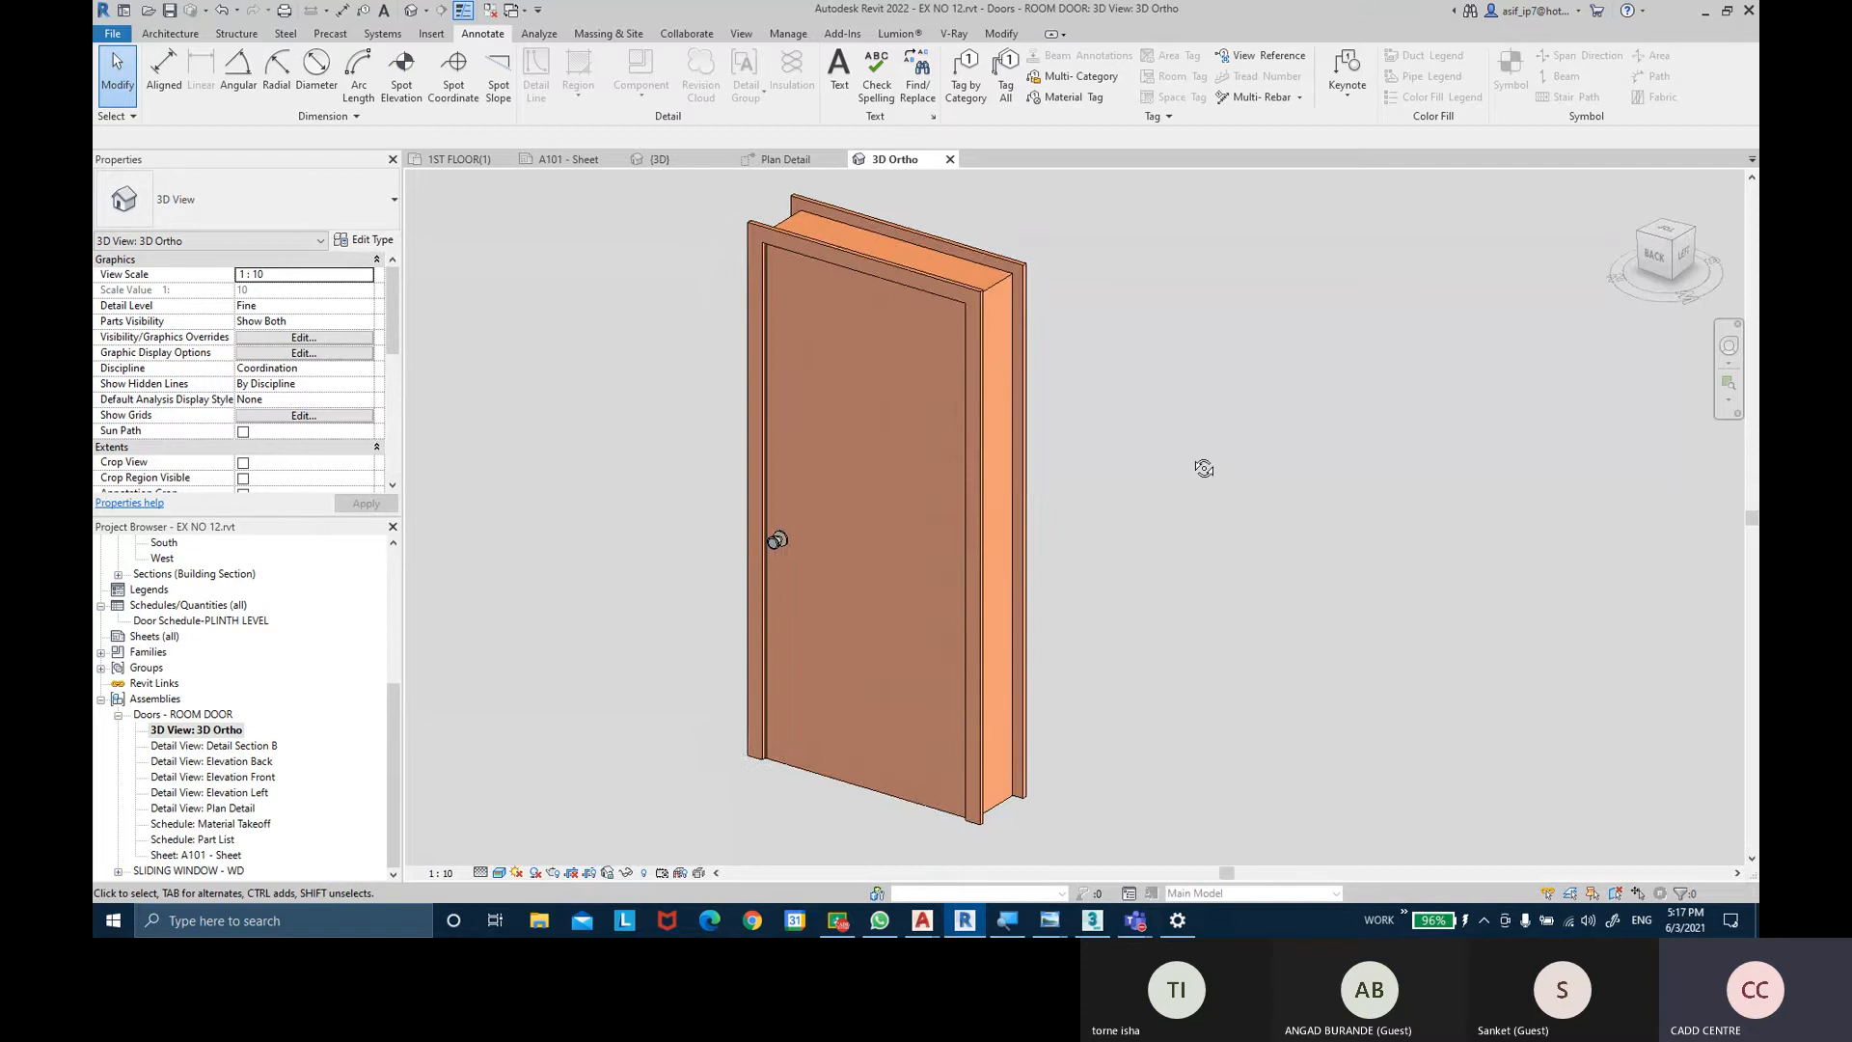
Open the room door's Detail Section B view and set it to Fine detail with the Realistic visual style.
double_click(259, 748)
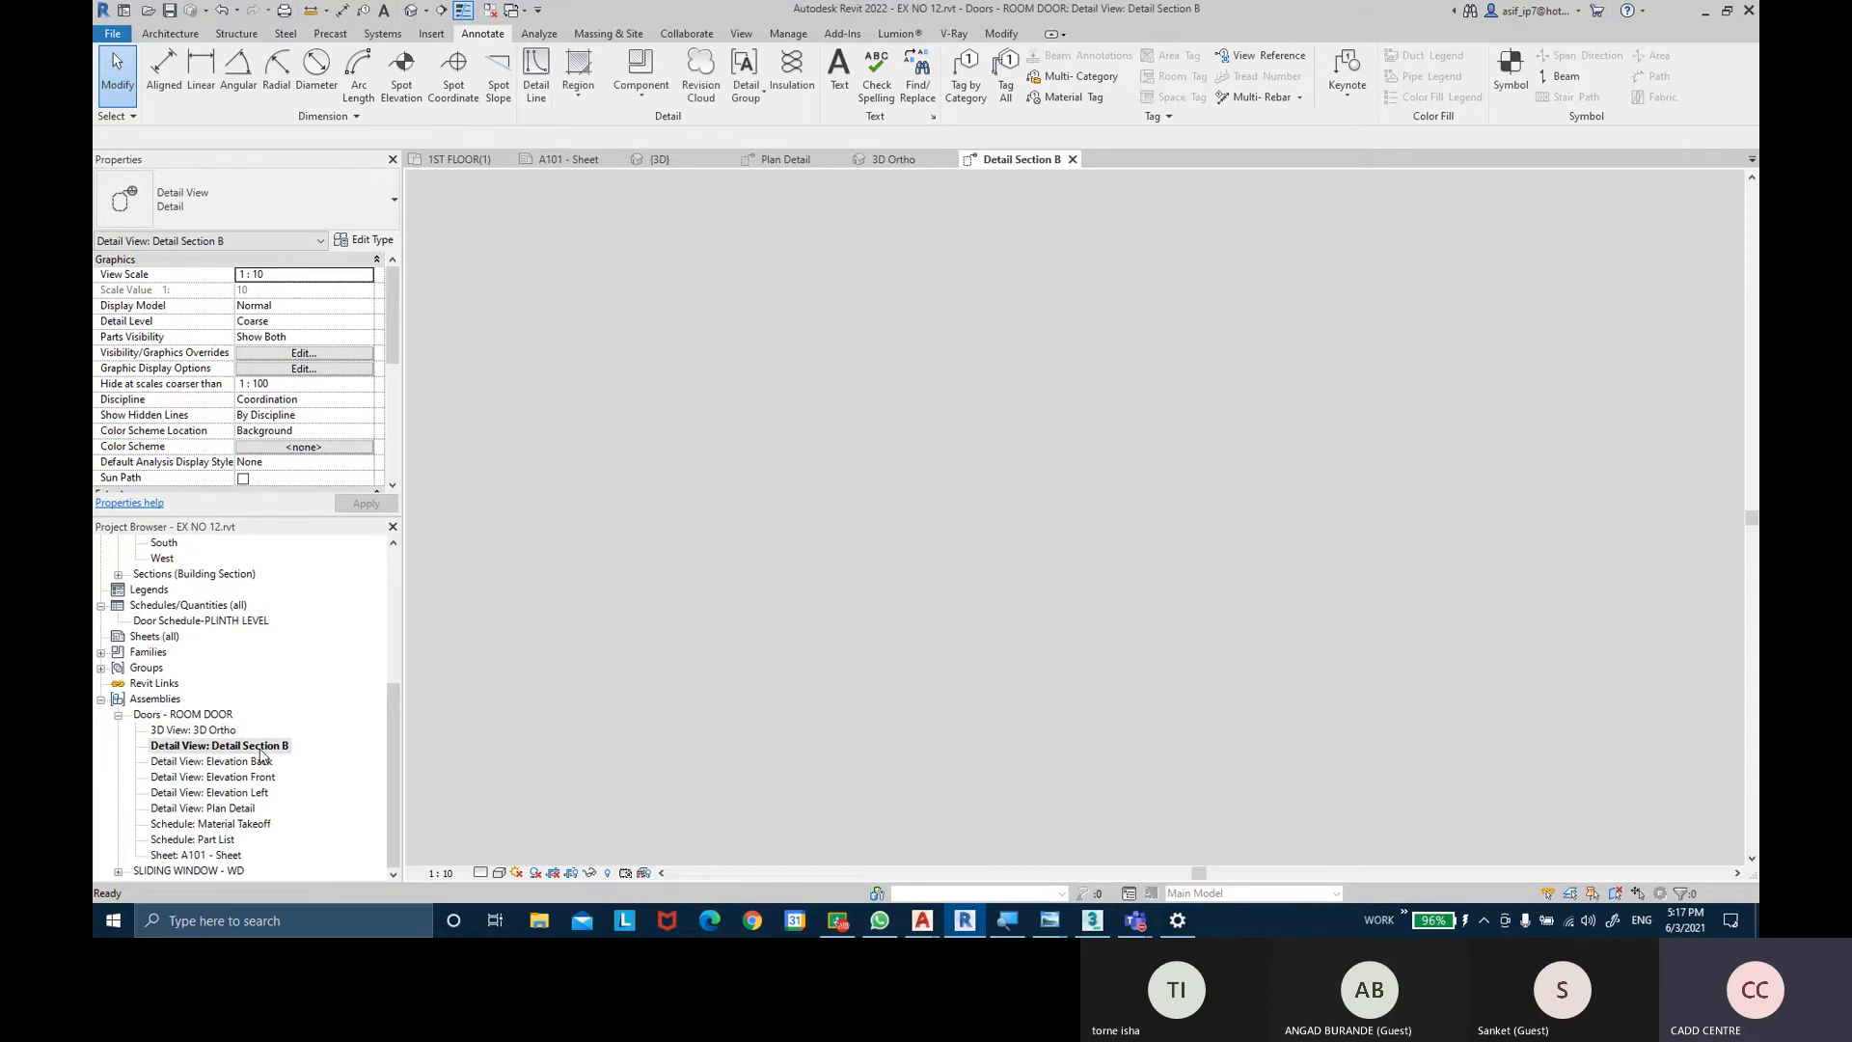
left_click(479, 873)
left_click(506, 853)
left_click(498, 873)
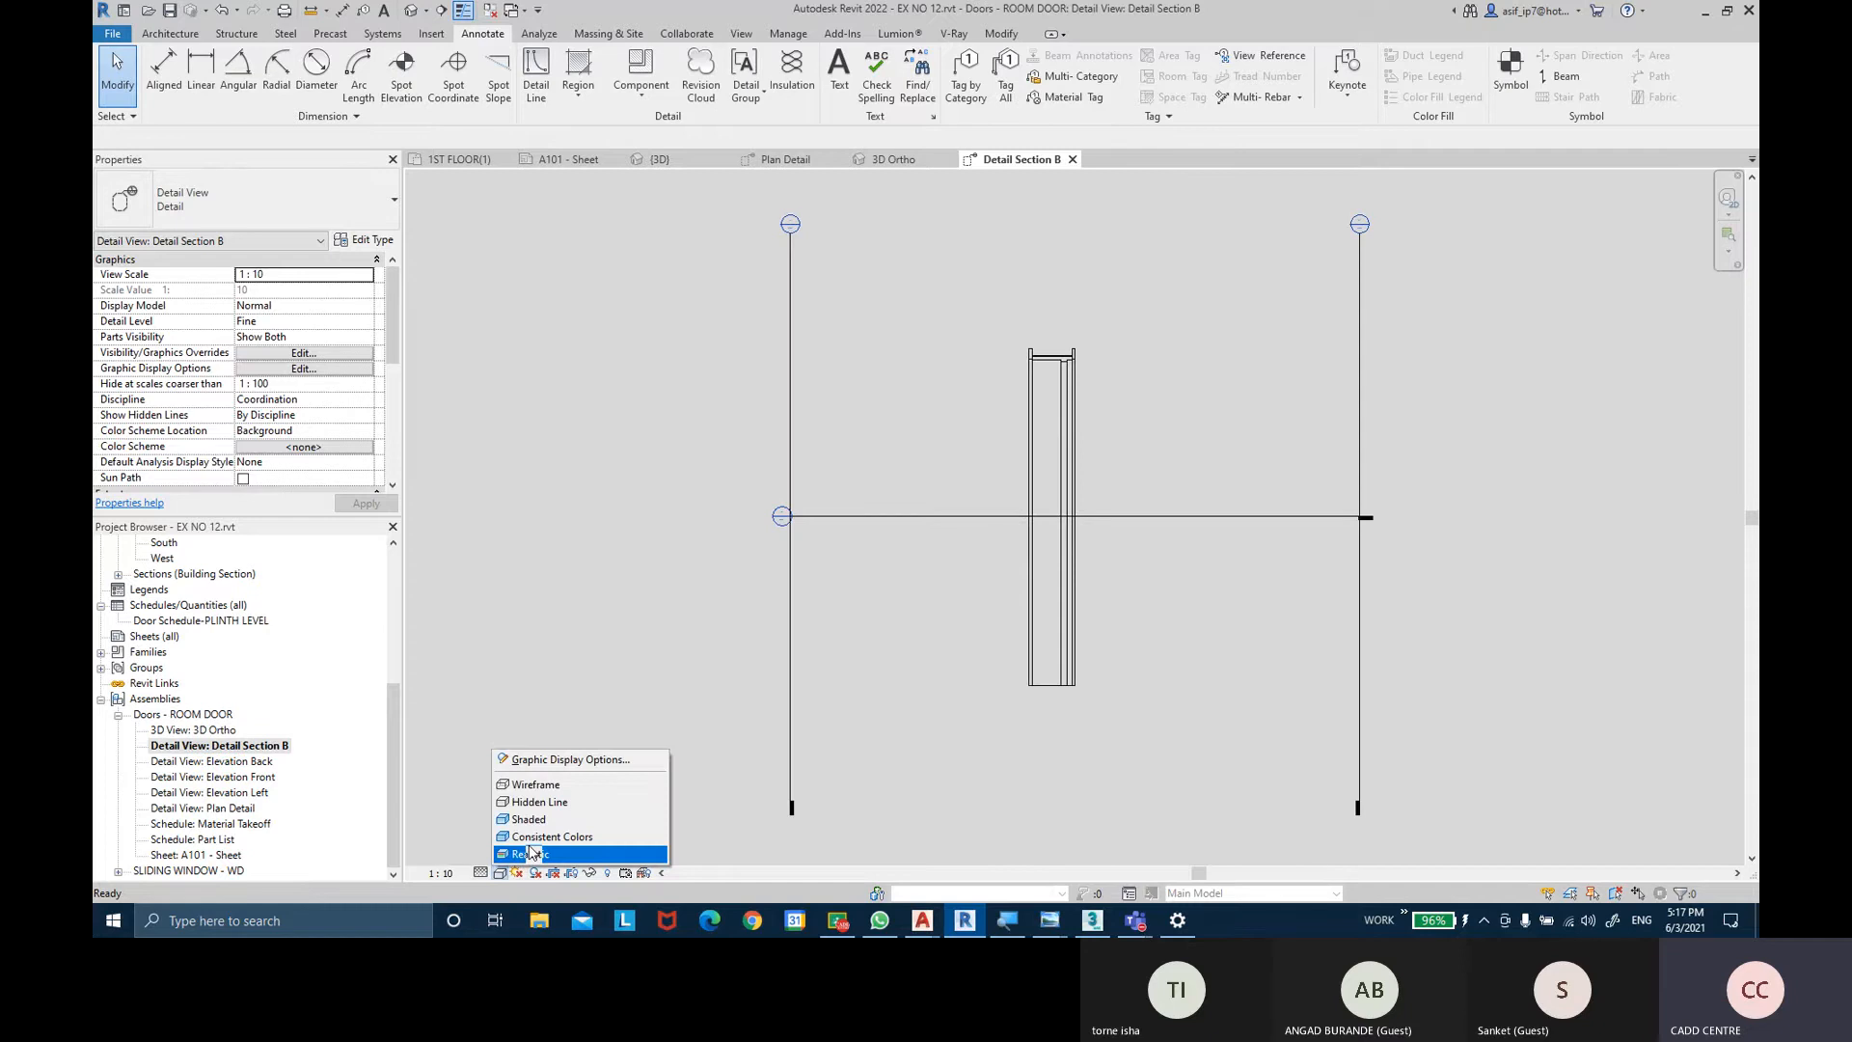
left_click(530, 854)
left_click(499, 873)
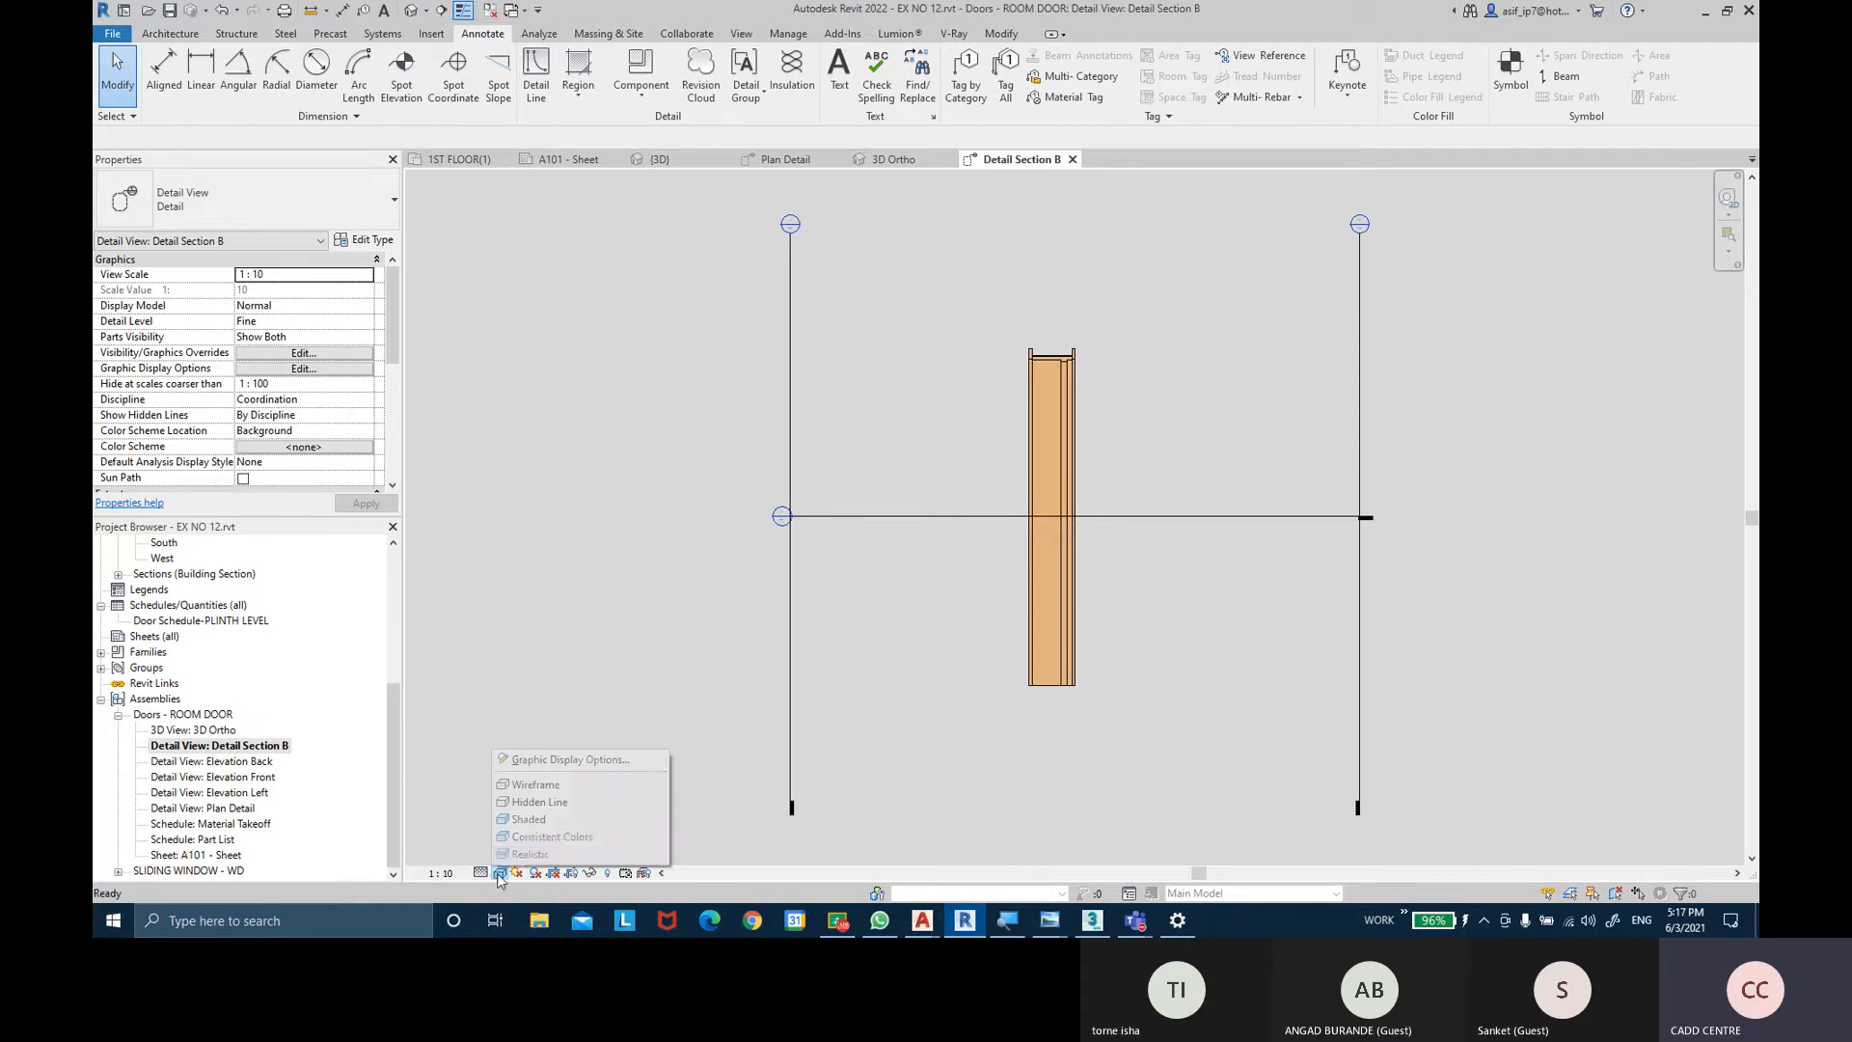
left_click(545, 836)
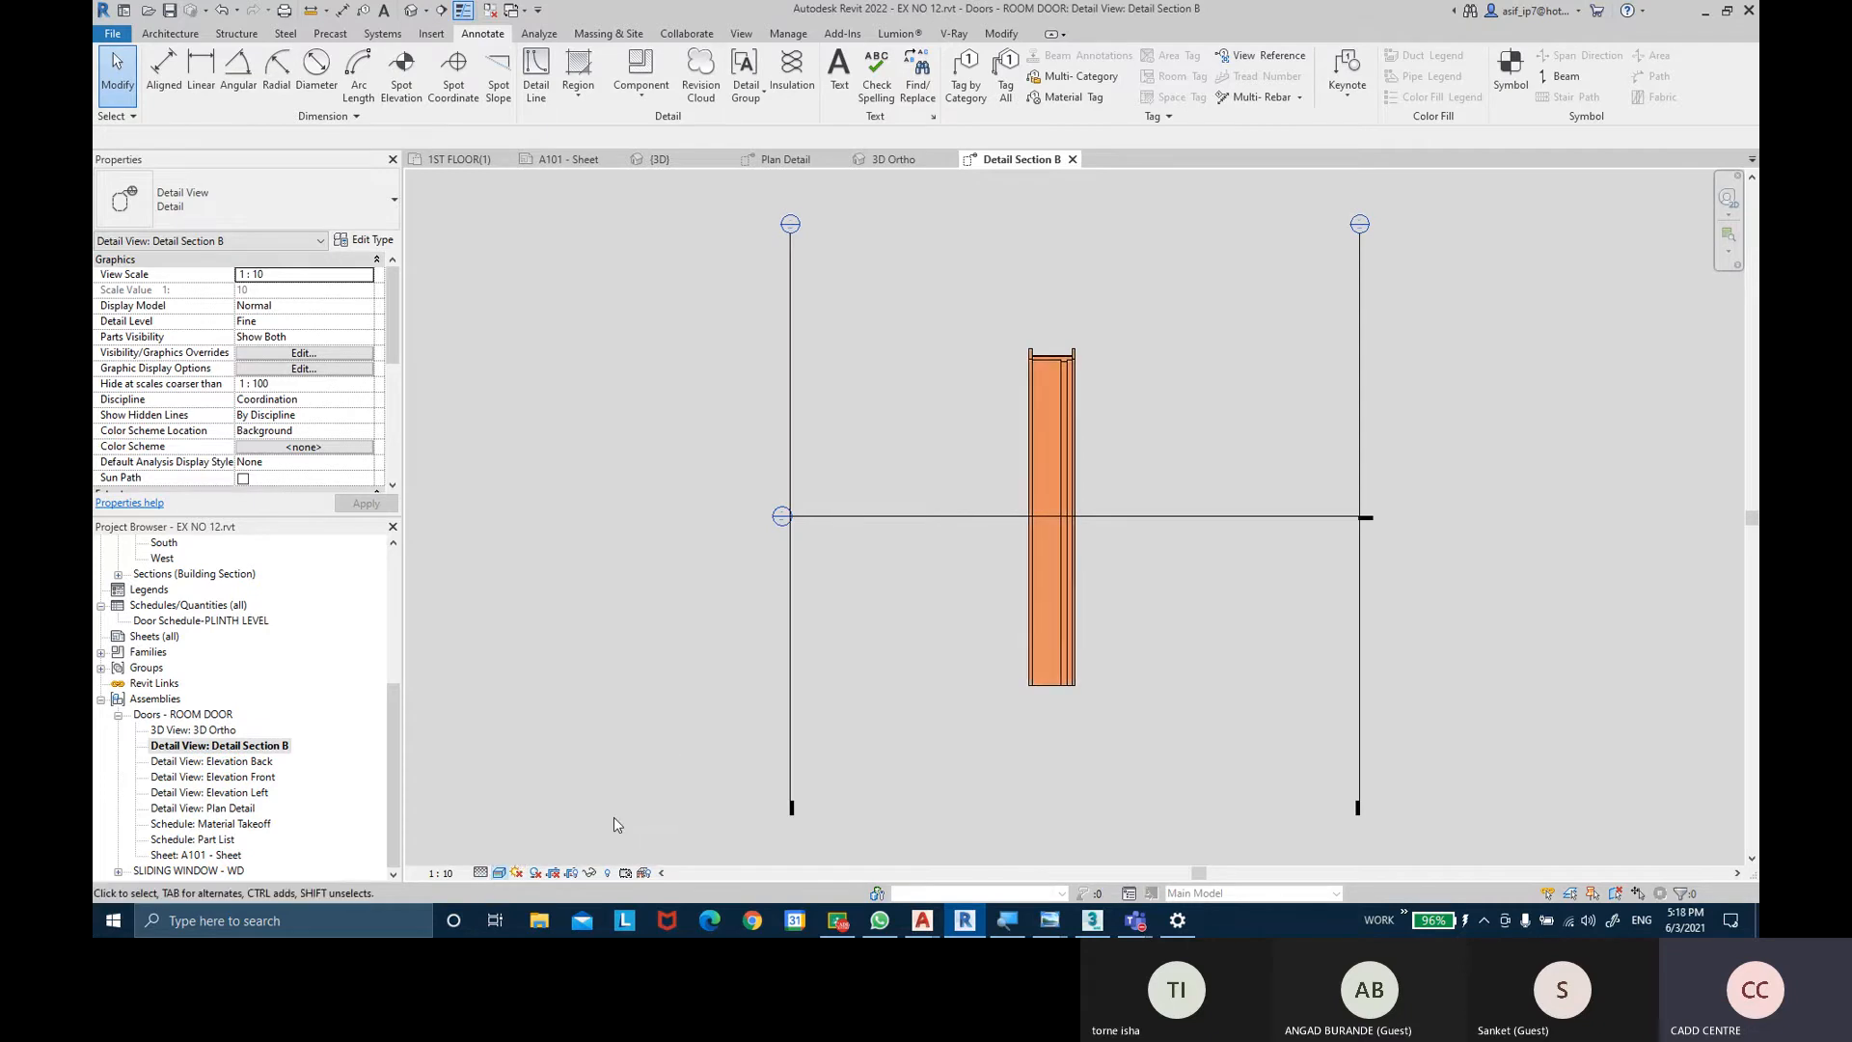
Hide the Sections annotation category in Detail Section B through its visibility/graphics overrides.
key("v")
key("g")
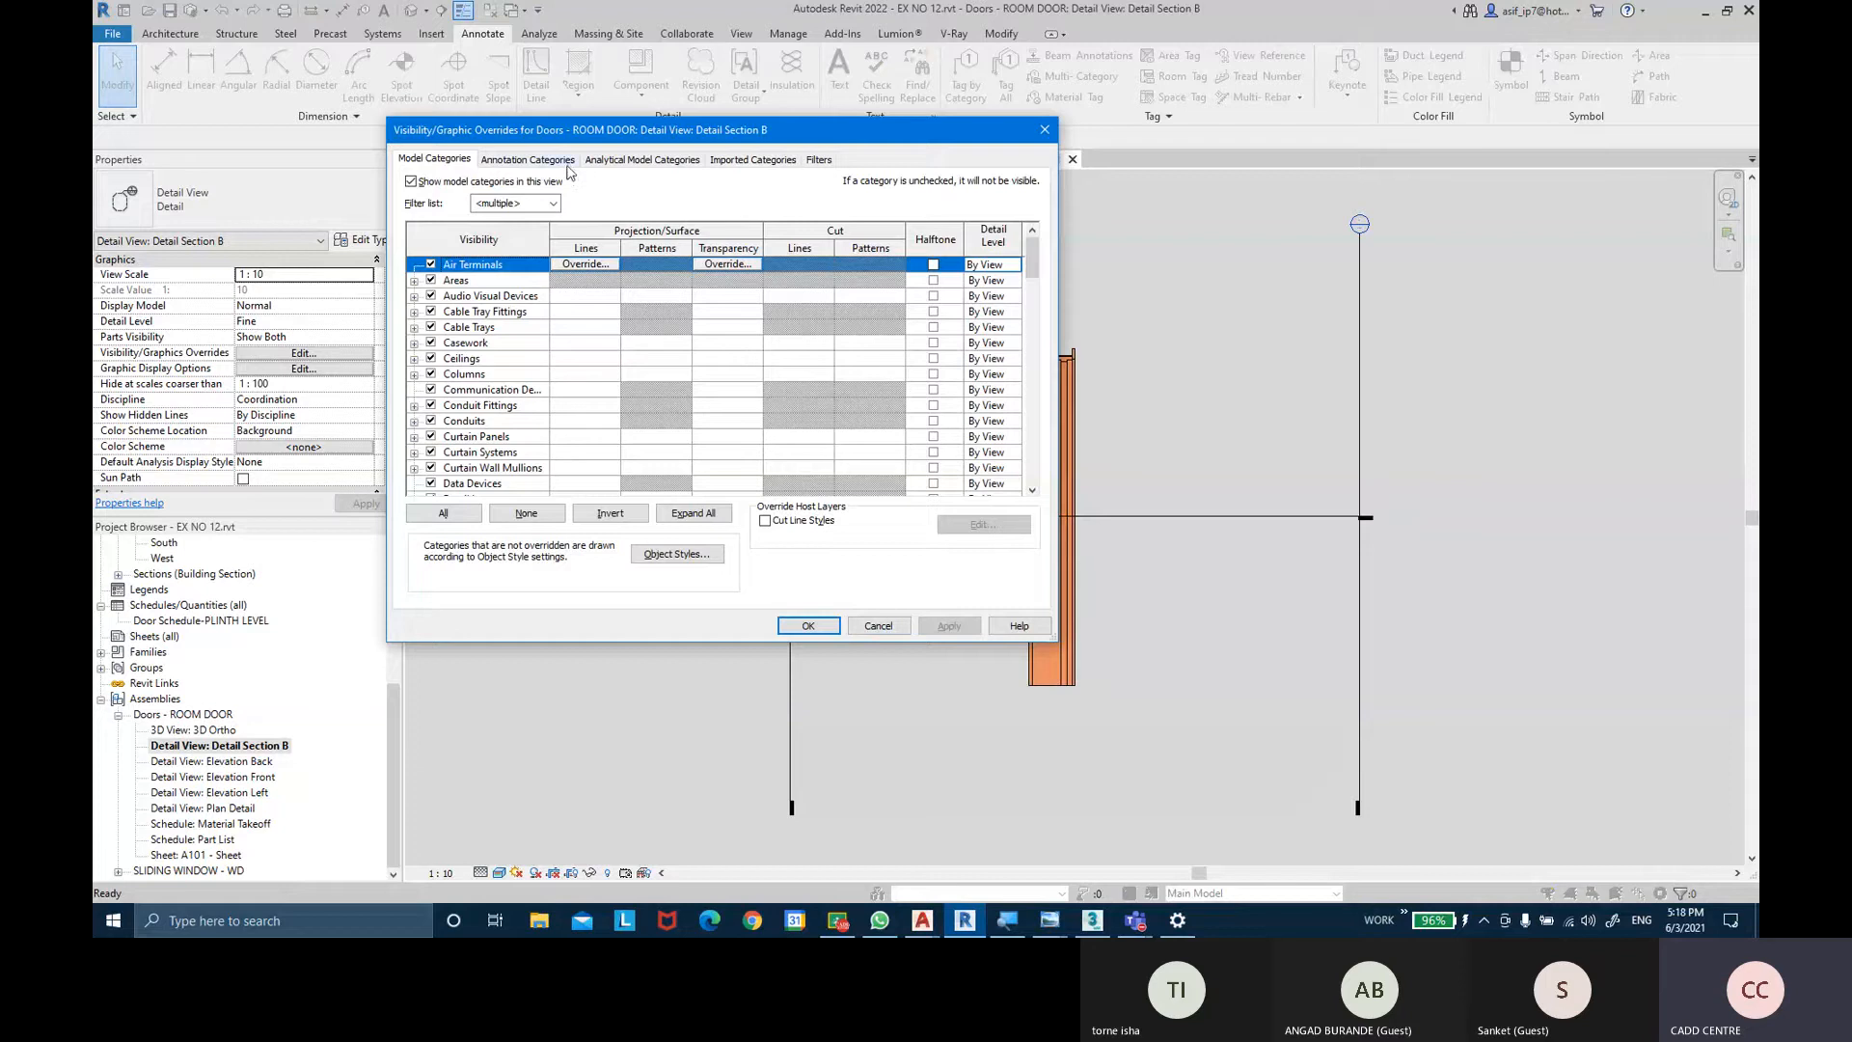
left_click(527, 161)
left_click(517, 451)
key("s")
key("s")
key("s")
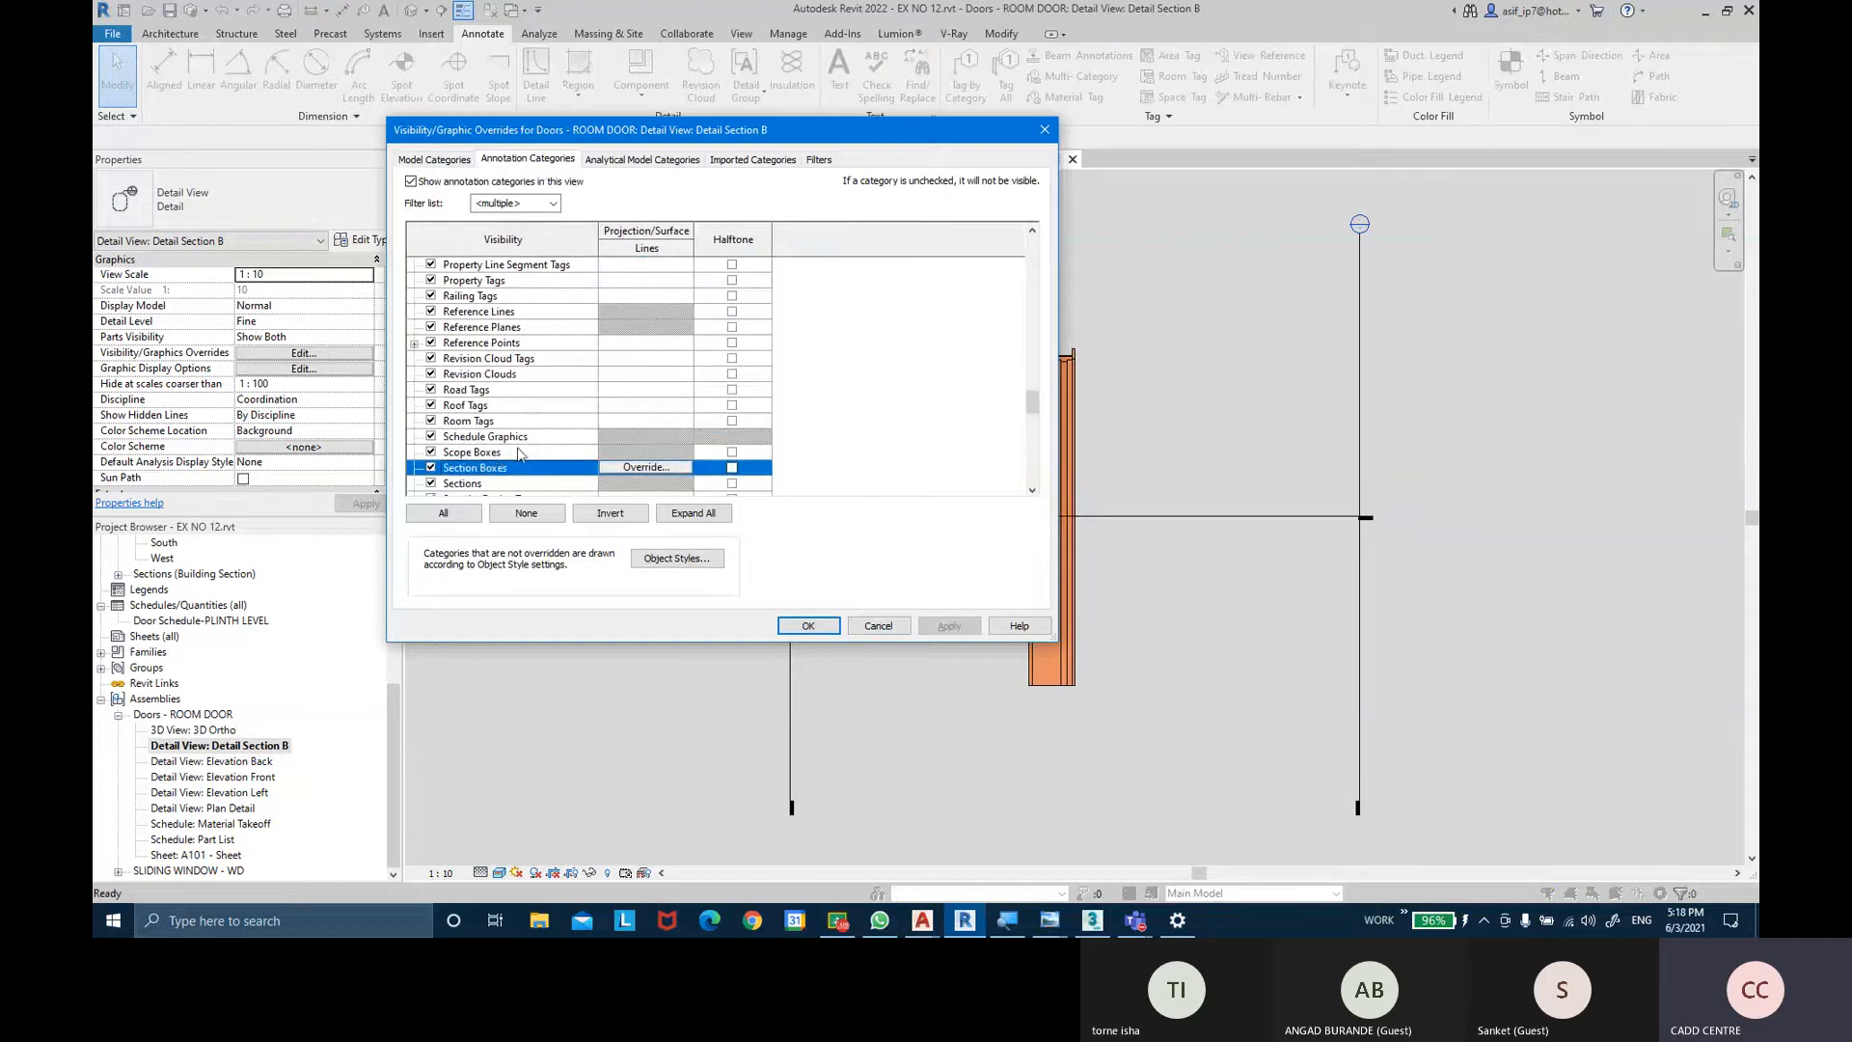
left_click(431, 483)
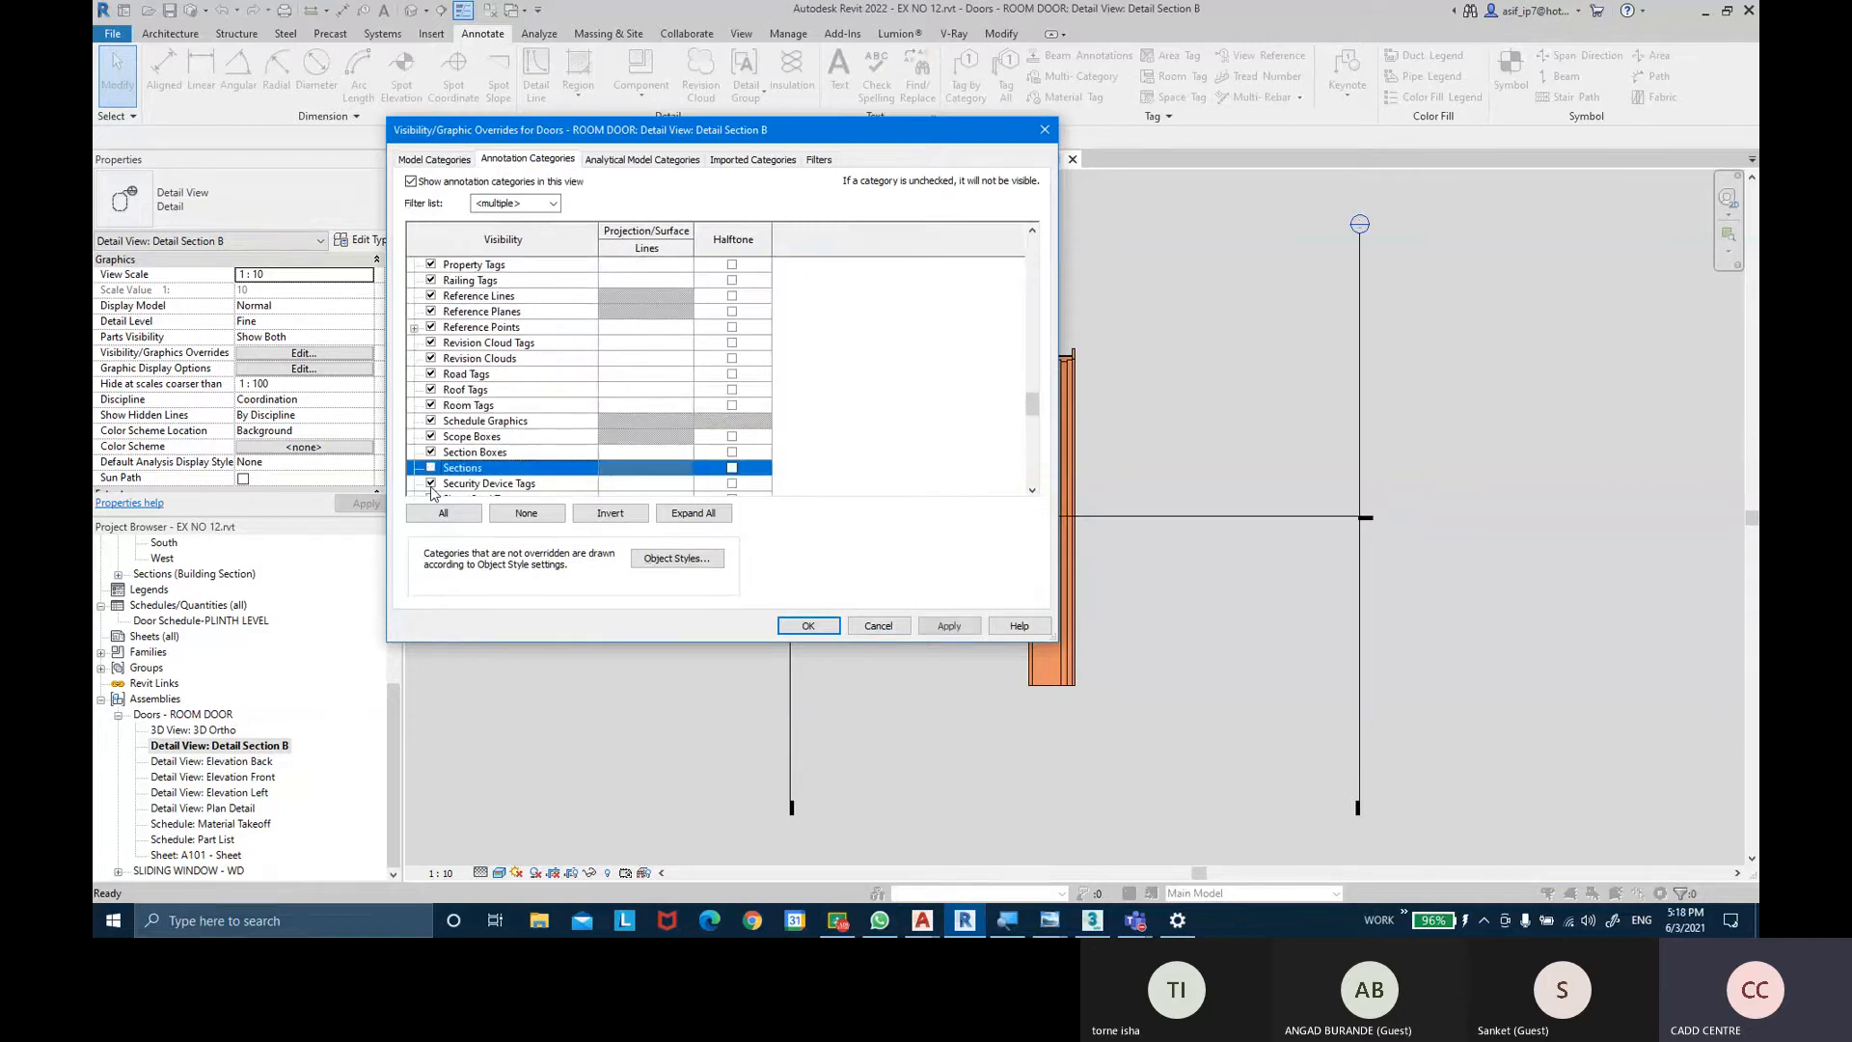
left_click(949, 625)
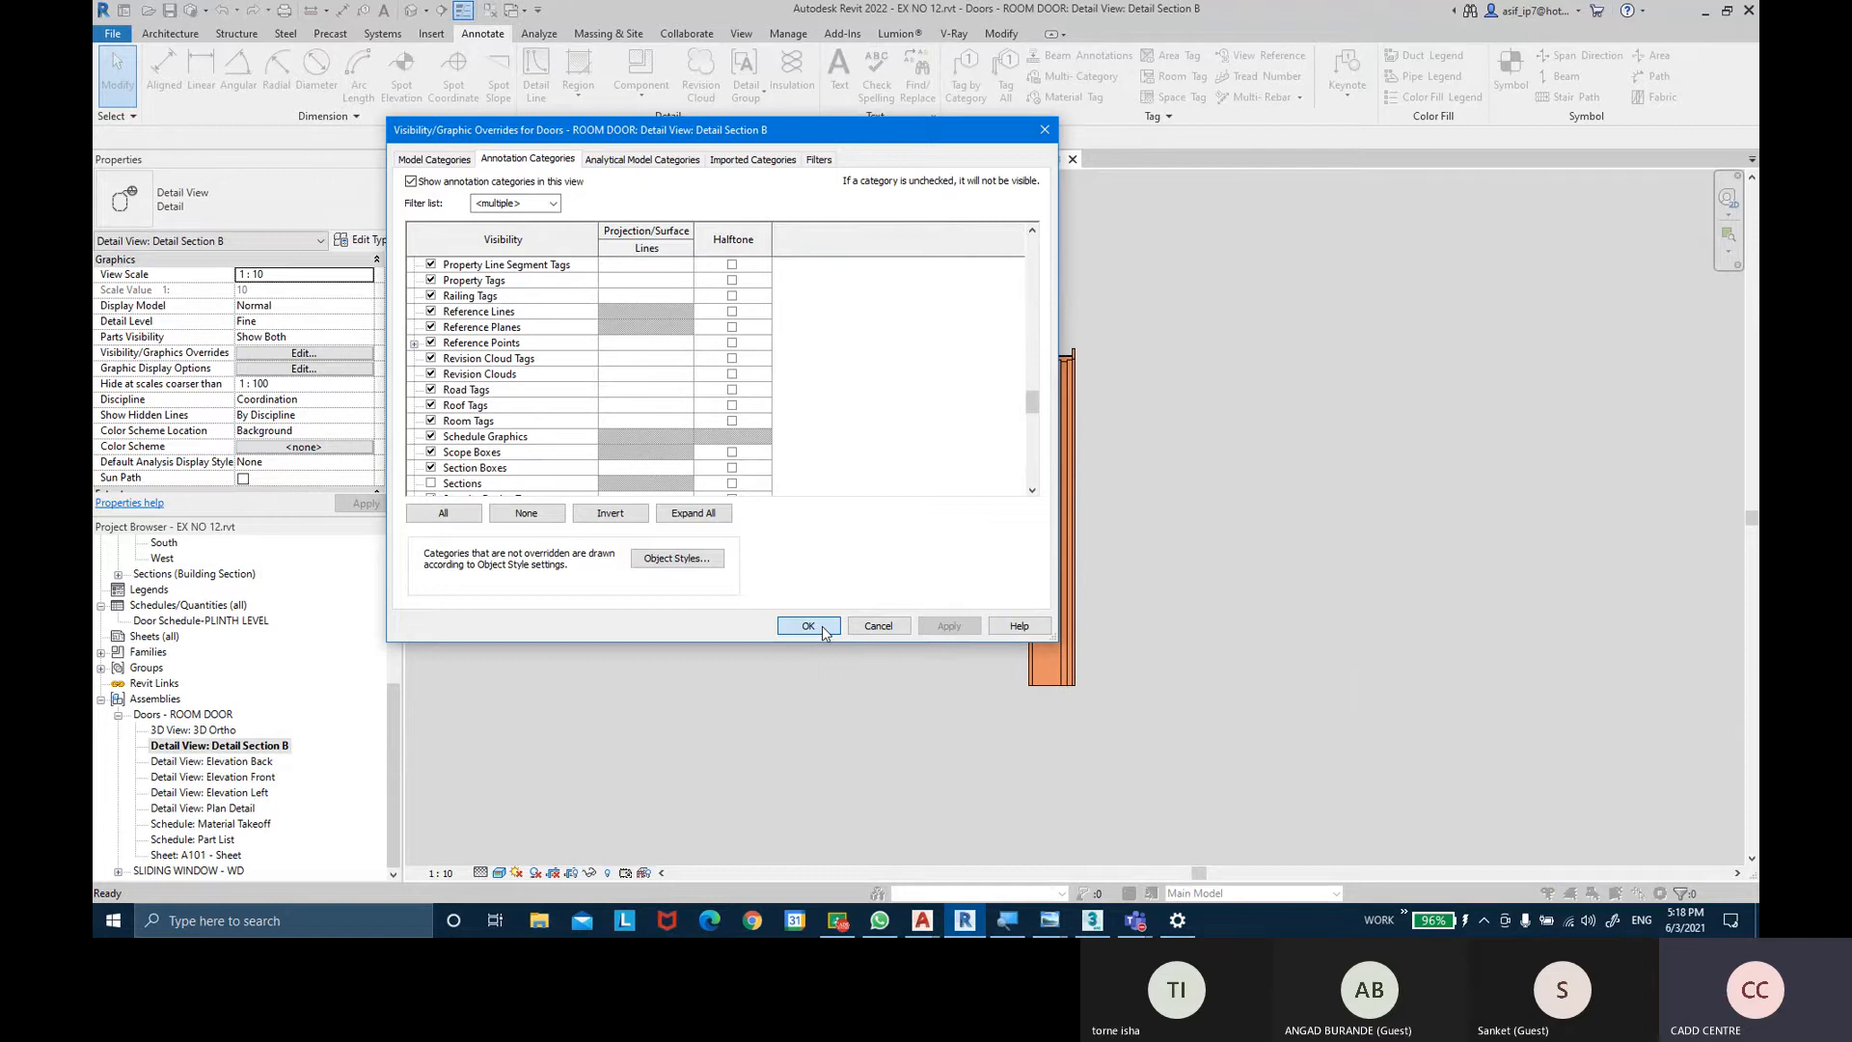
left_click(808, 626)
Switch to the Microsoft Teams meeting, admit the waiting guest from the participants list, and return to Revit.
mouse_move(1135, 921)
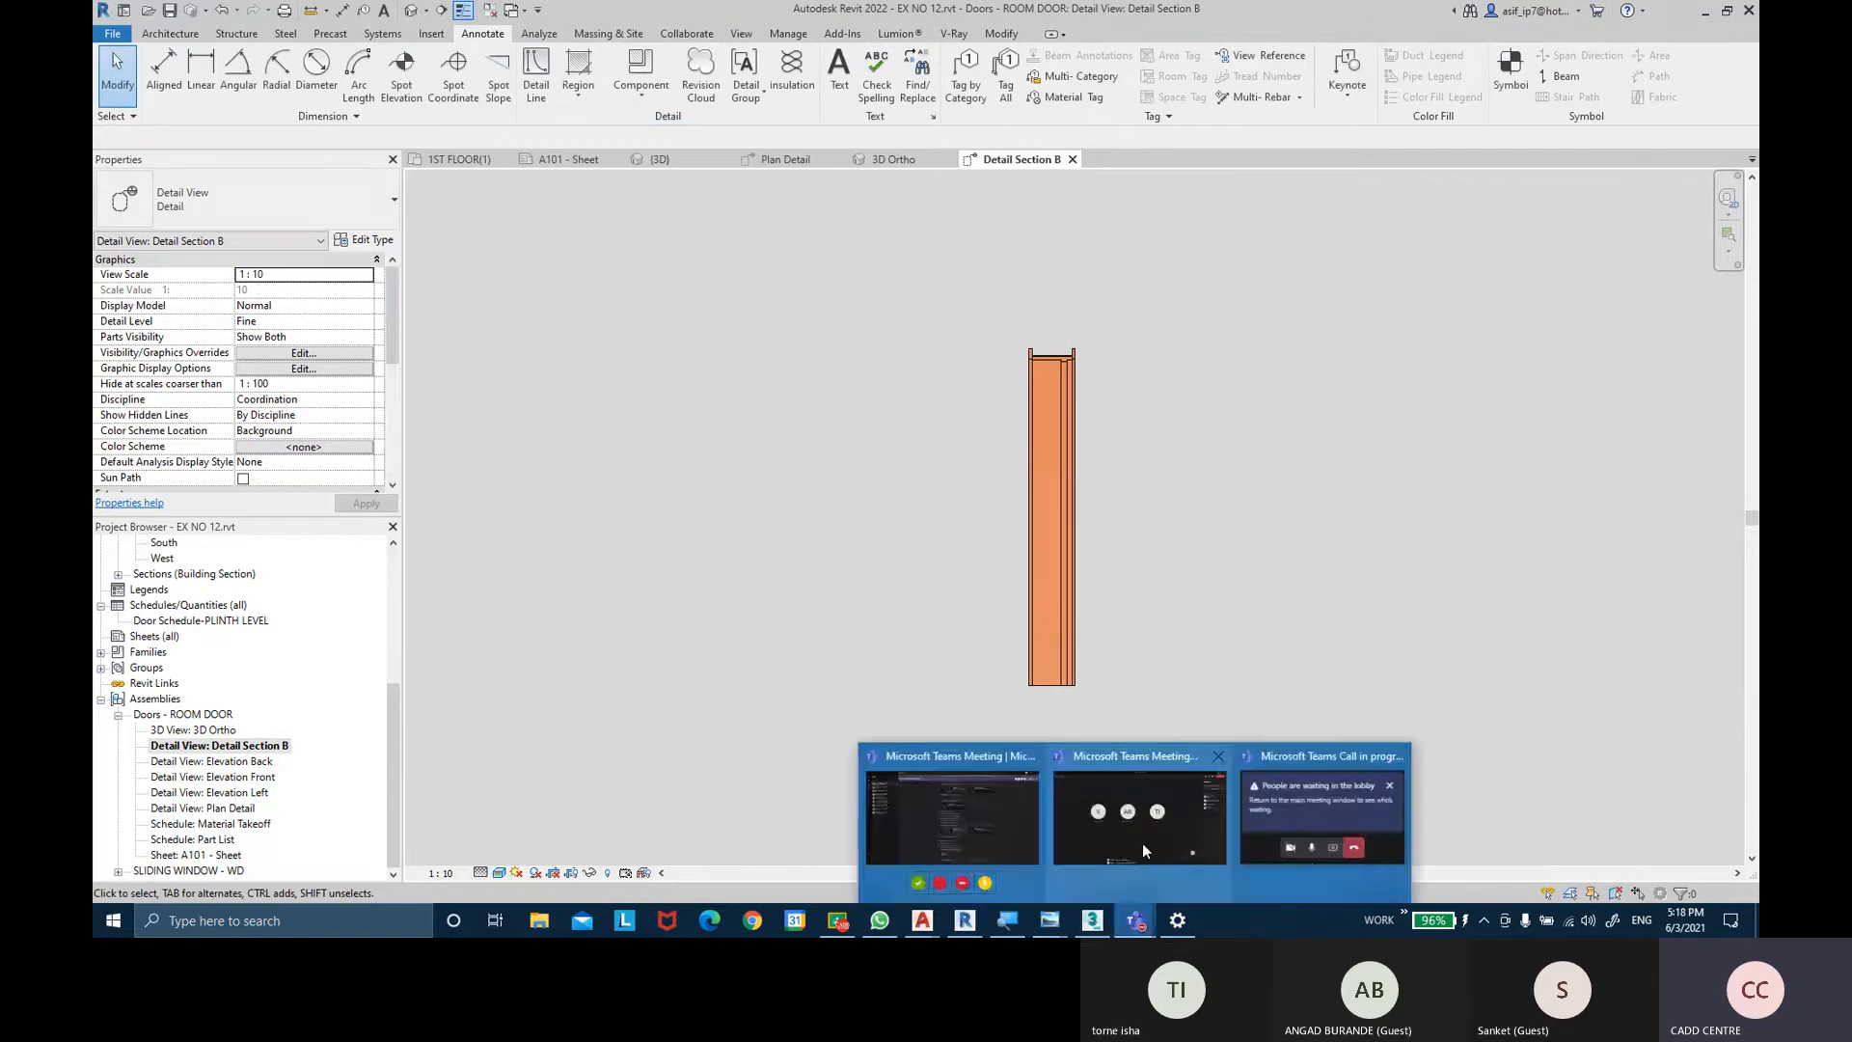
left_click(1142, 843)
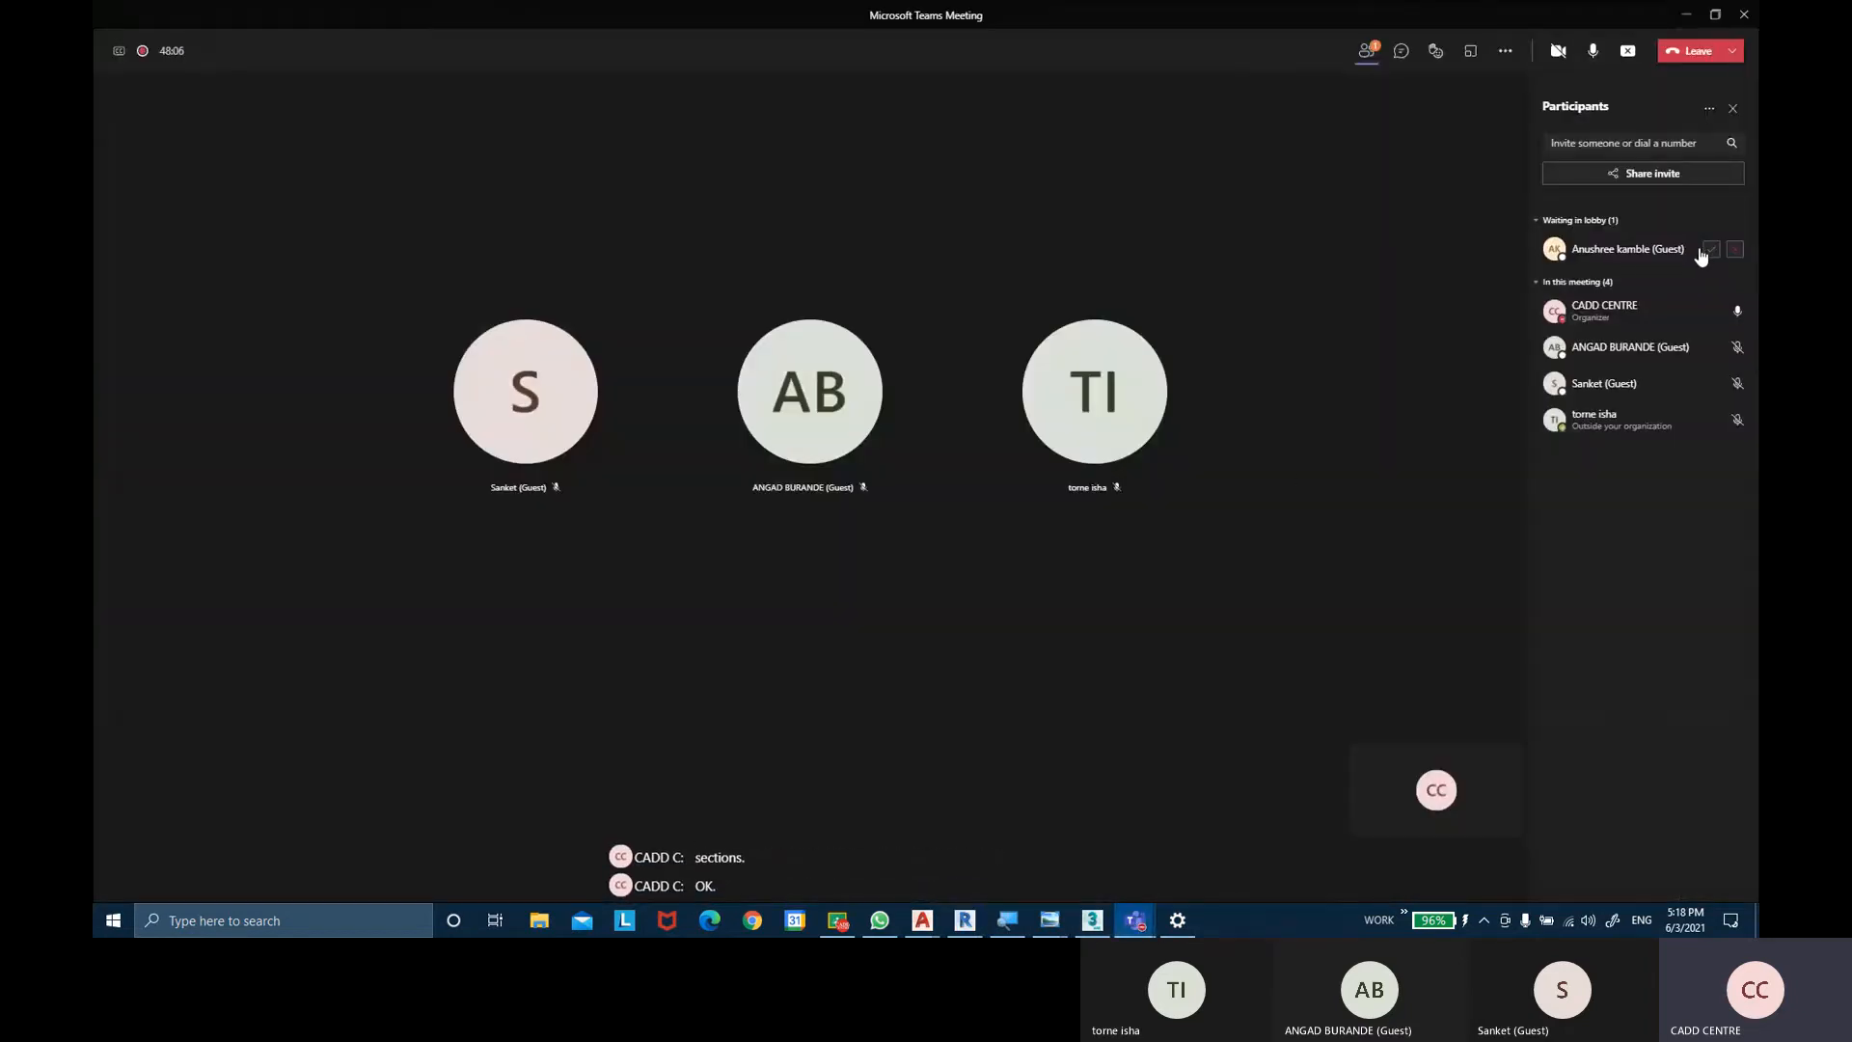
left_click(1710, 249)
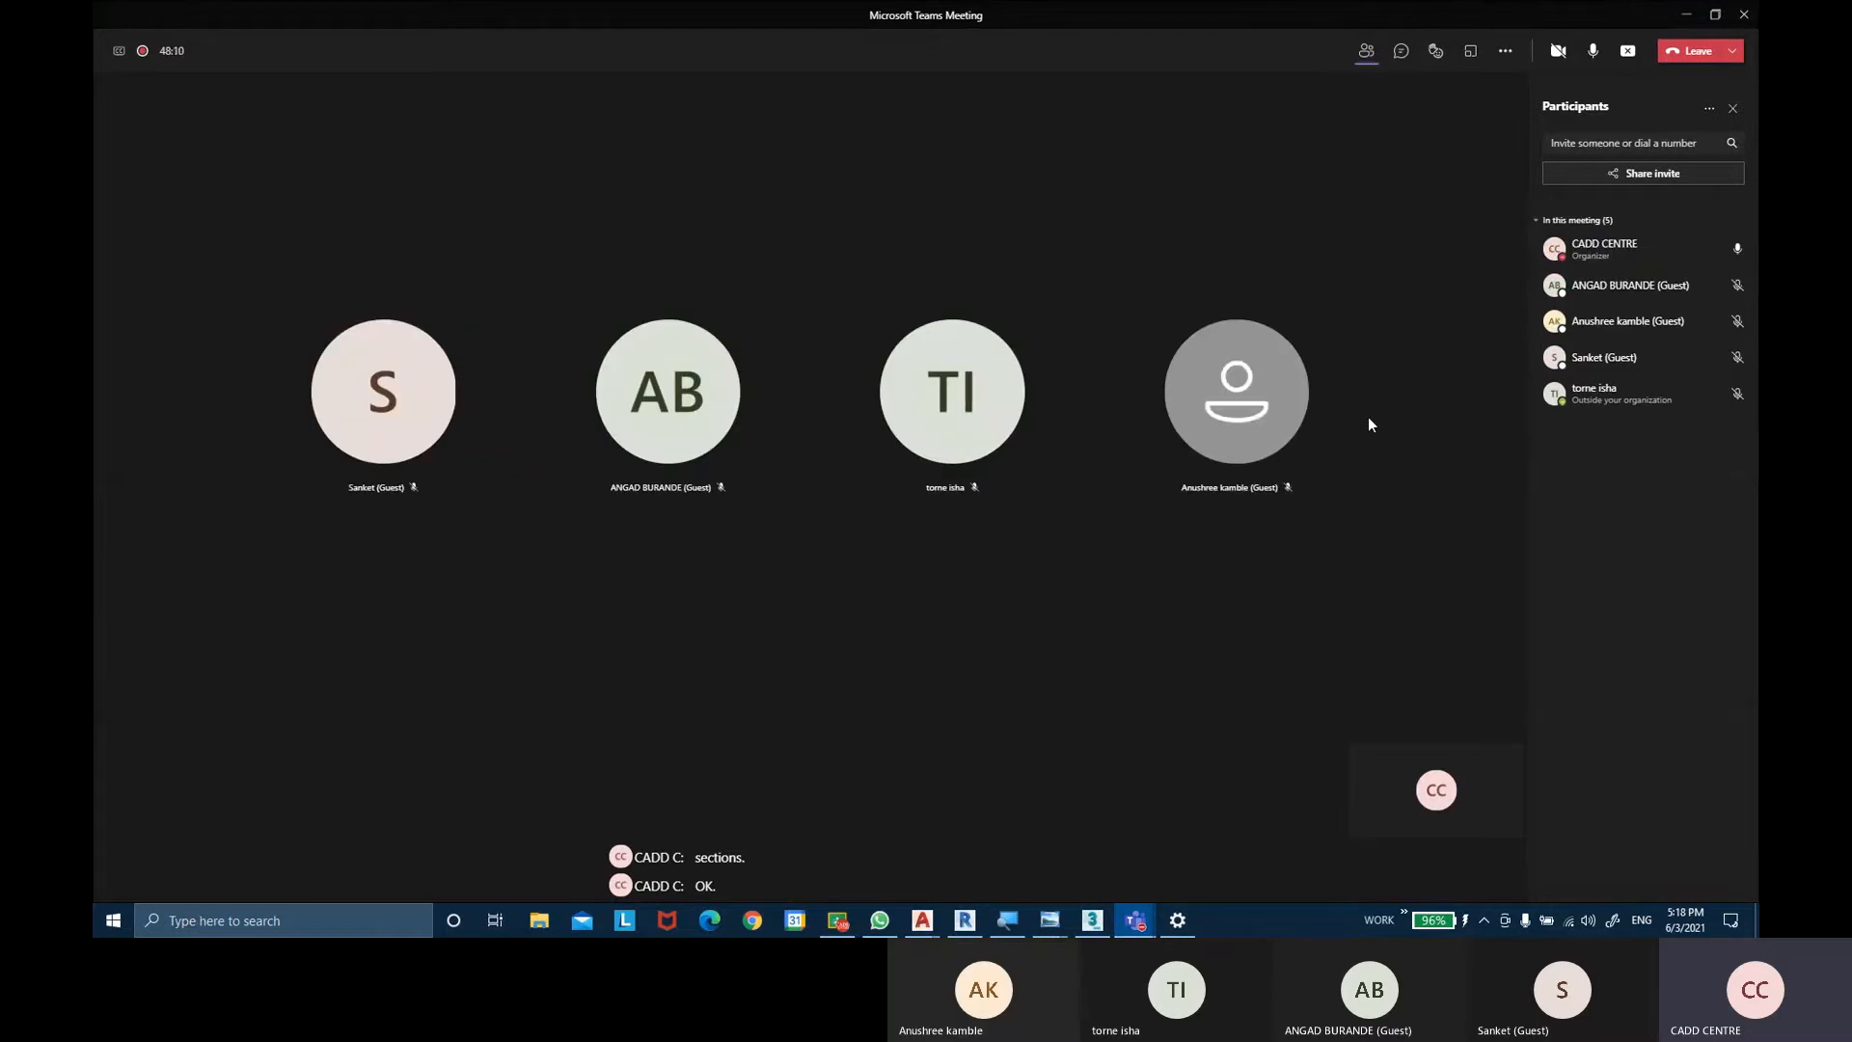
left_click(1684, 13)
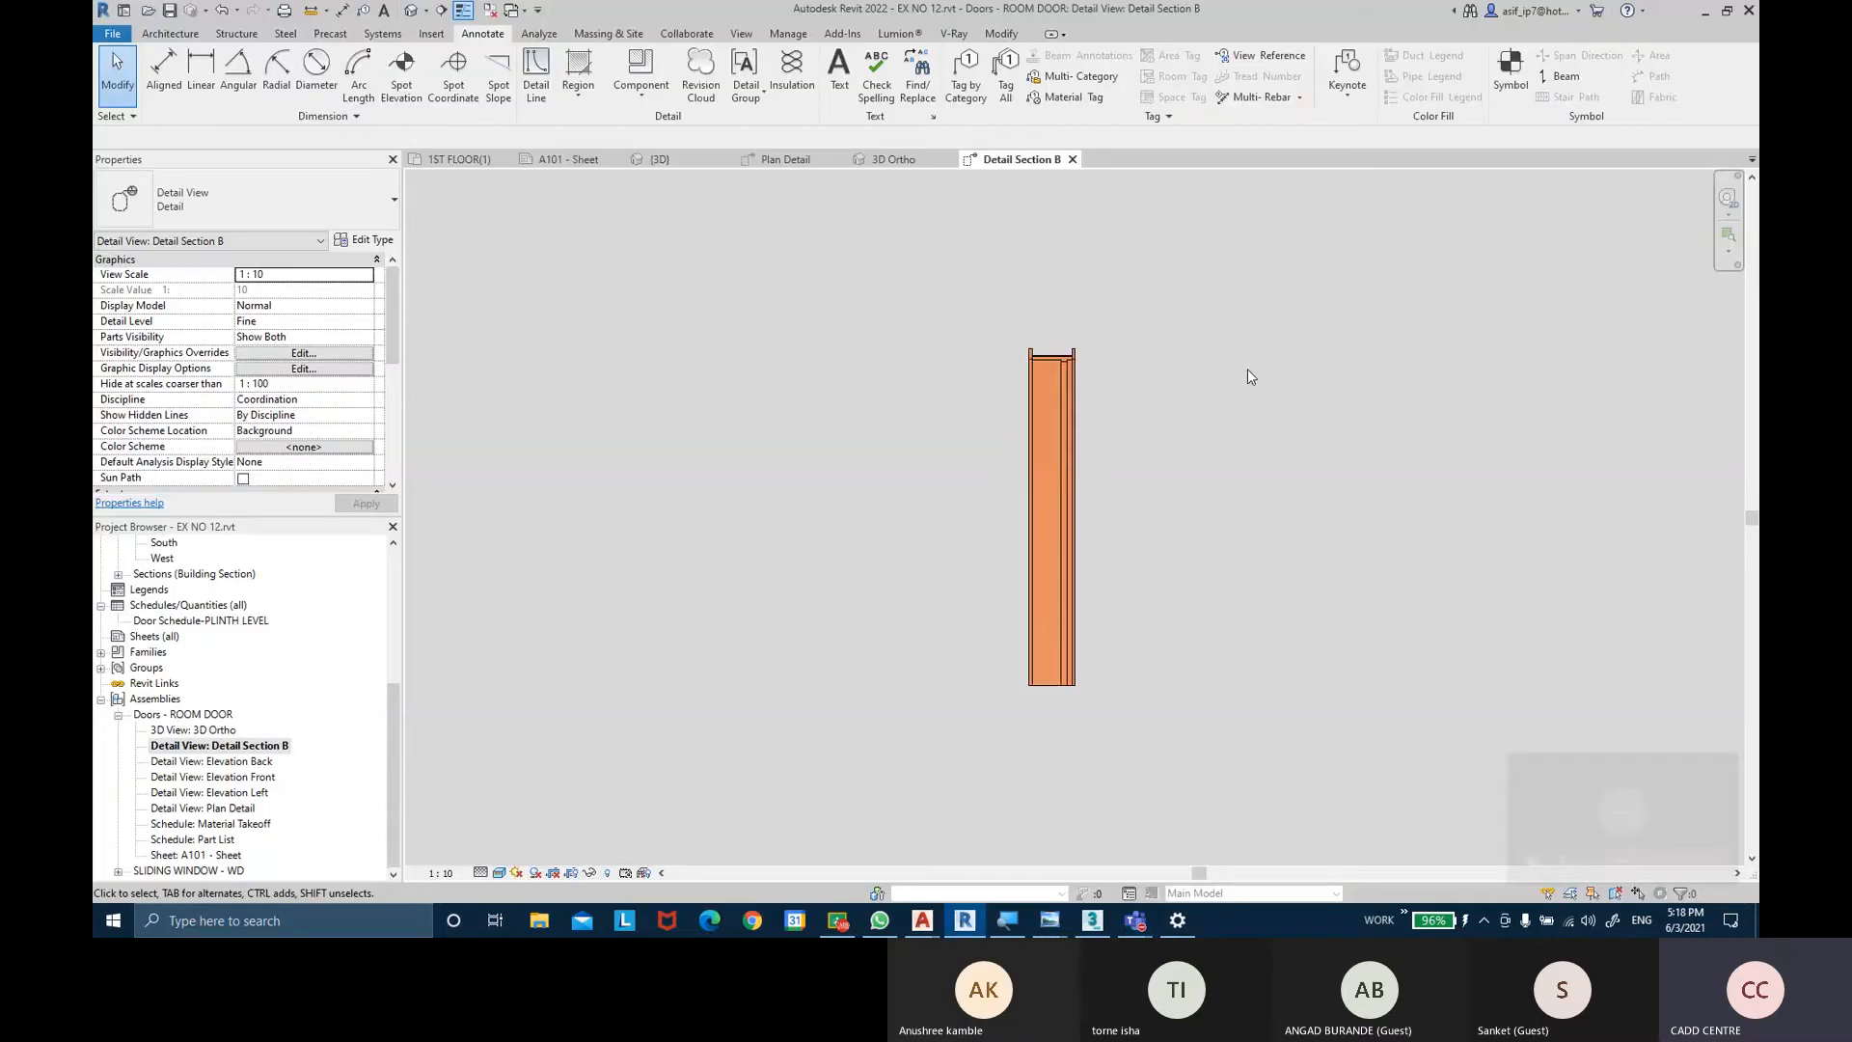
Open the room door's Elevation Back view and set it to Fine detail with the Consistent Colors visual style.
double_click(239, 762)
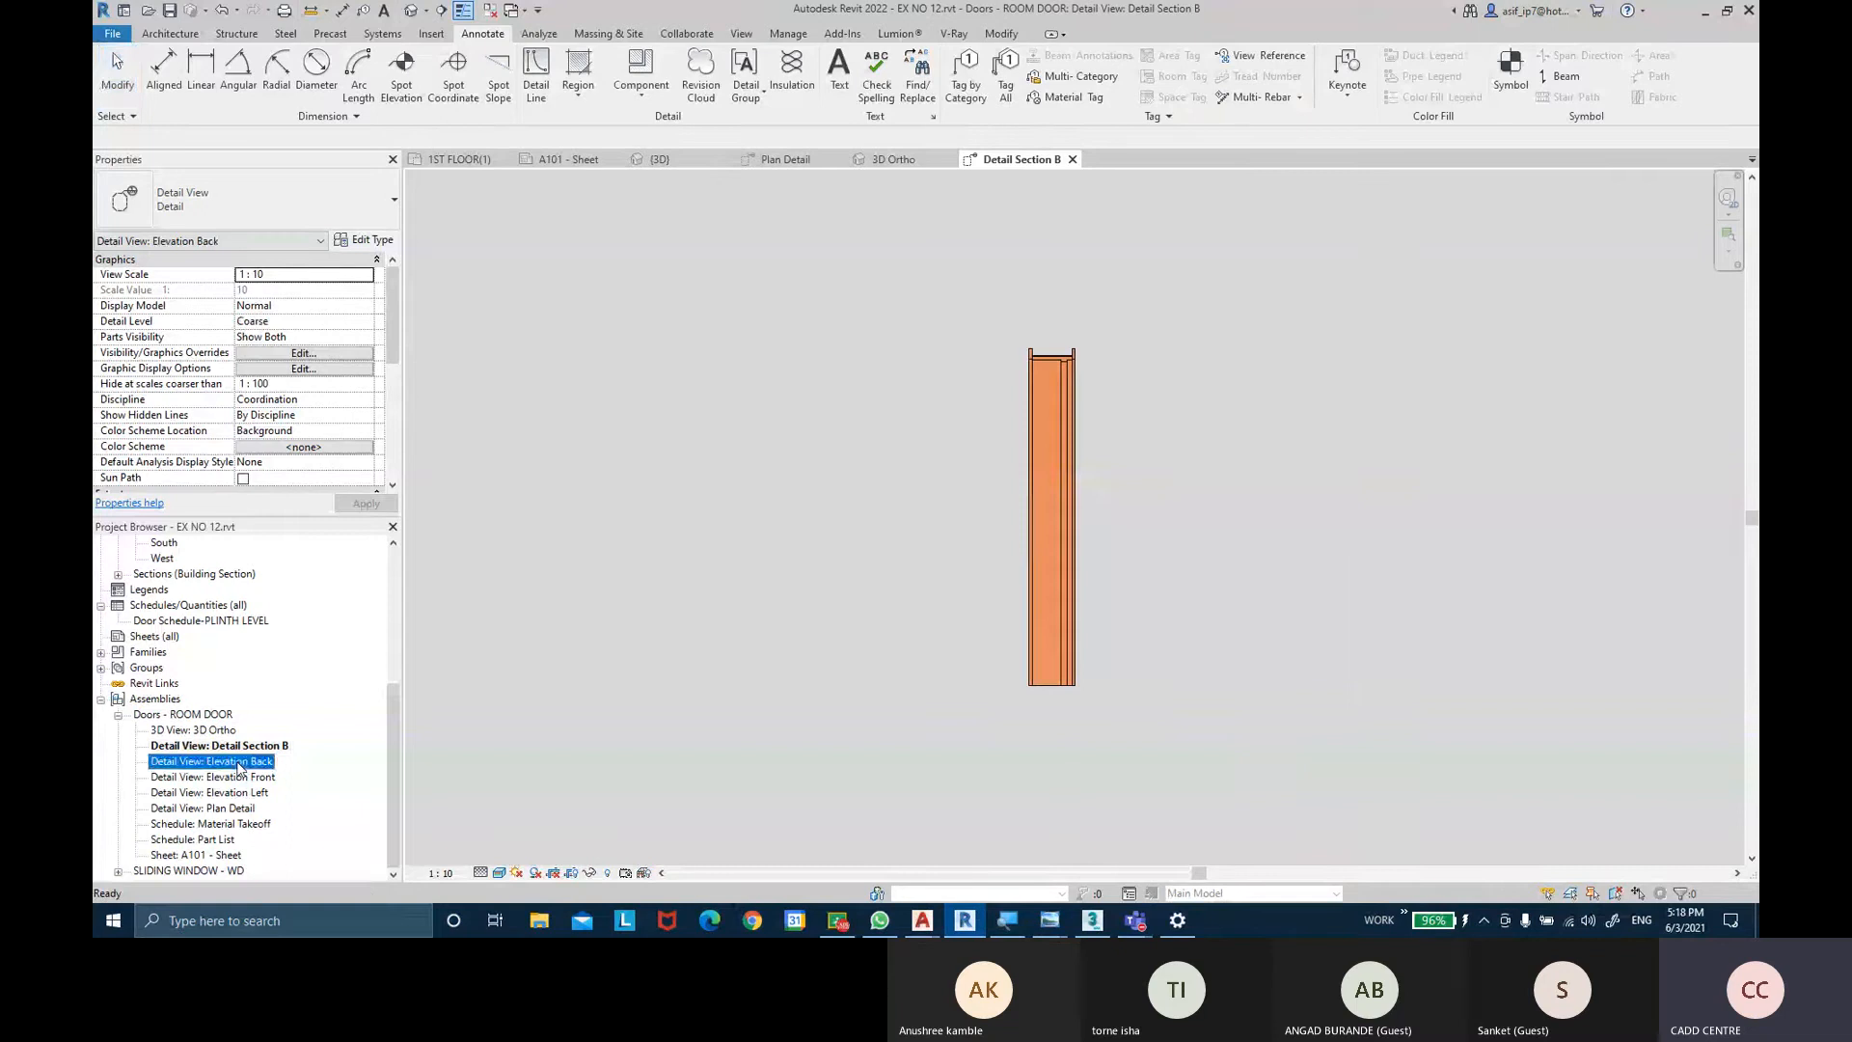
left_click(481, 873)
left_click(503, 854)
left_click(498, 873)
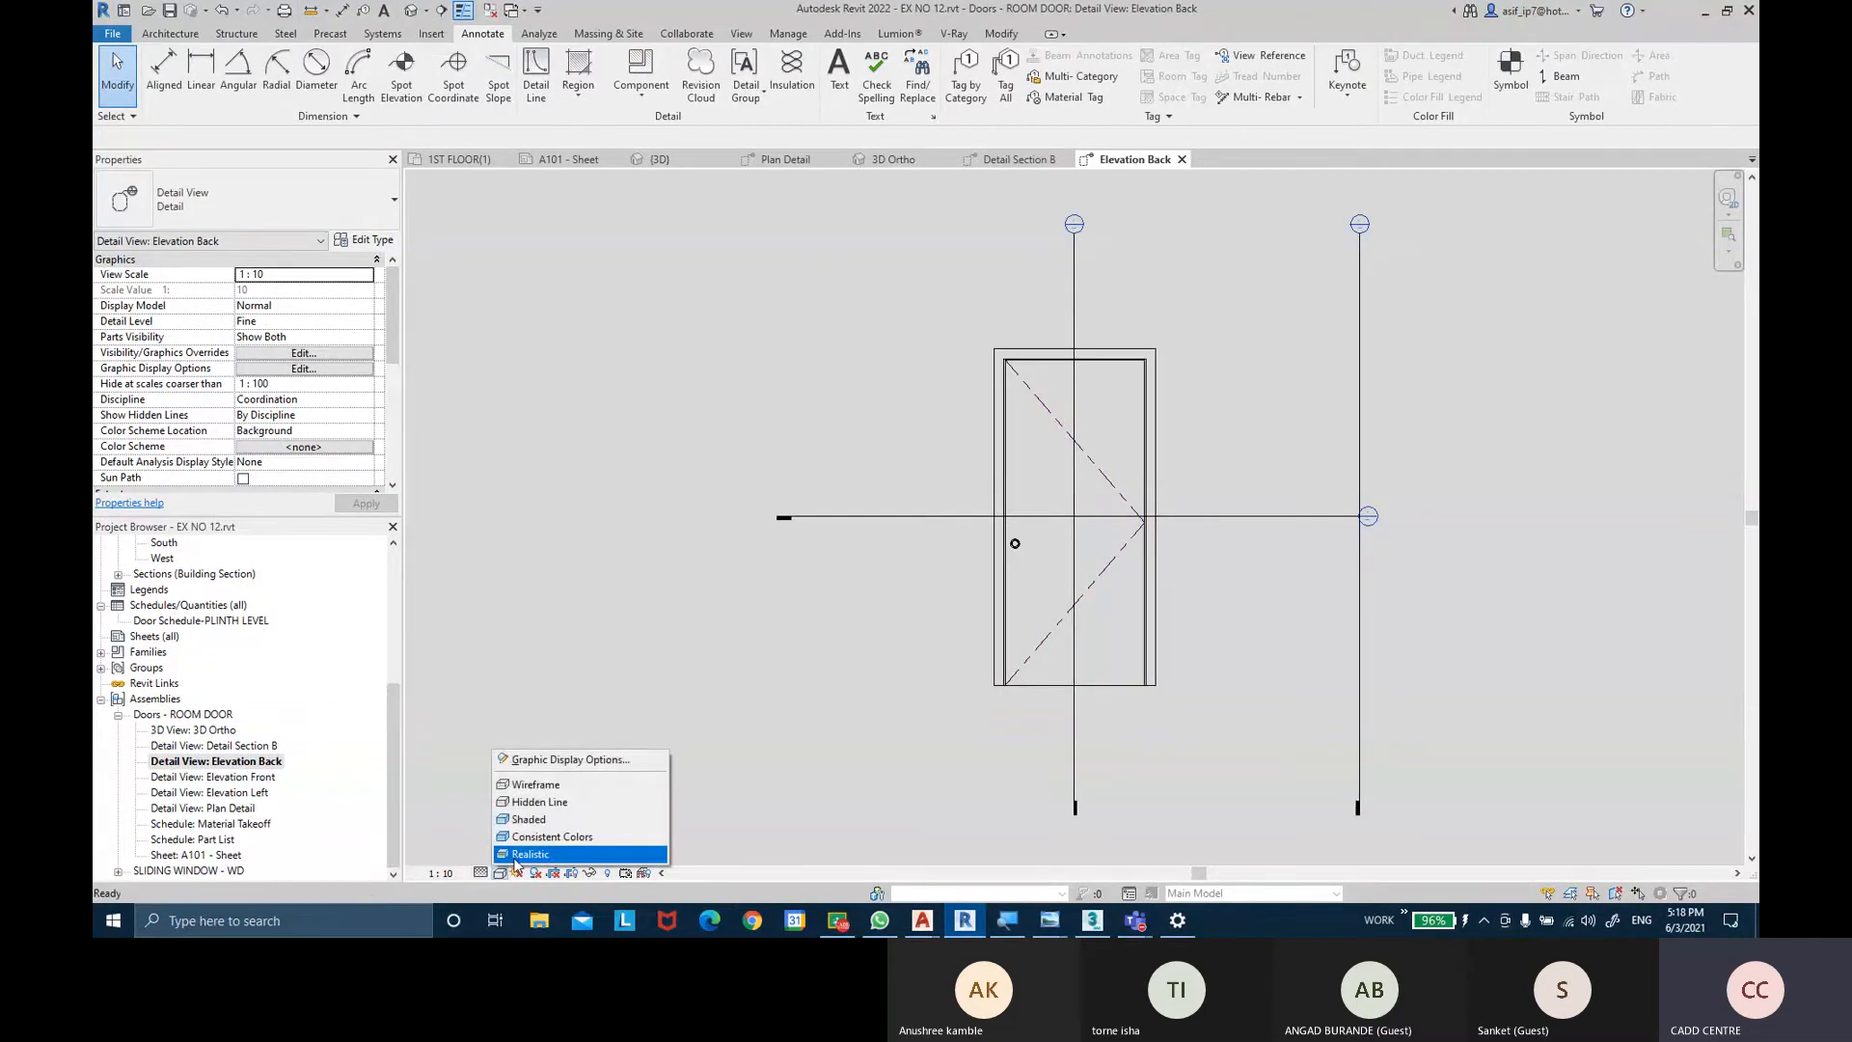
left_click(526, 835)
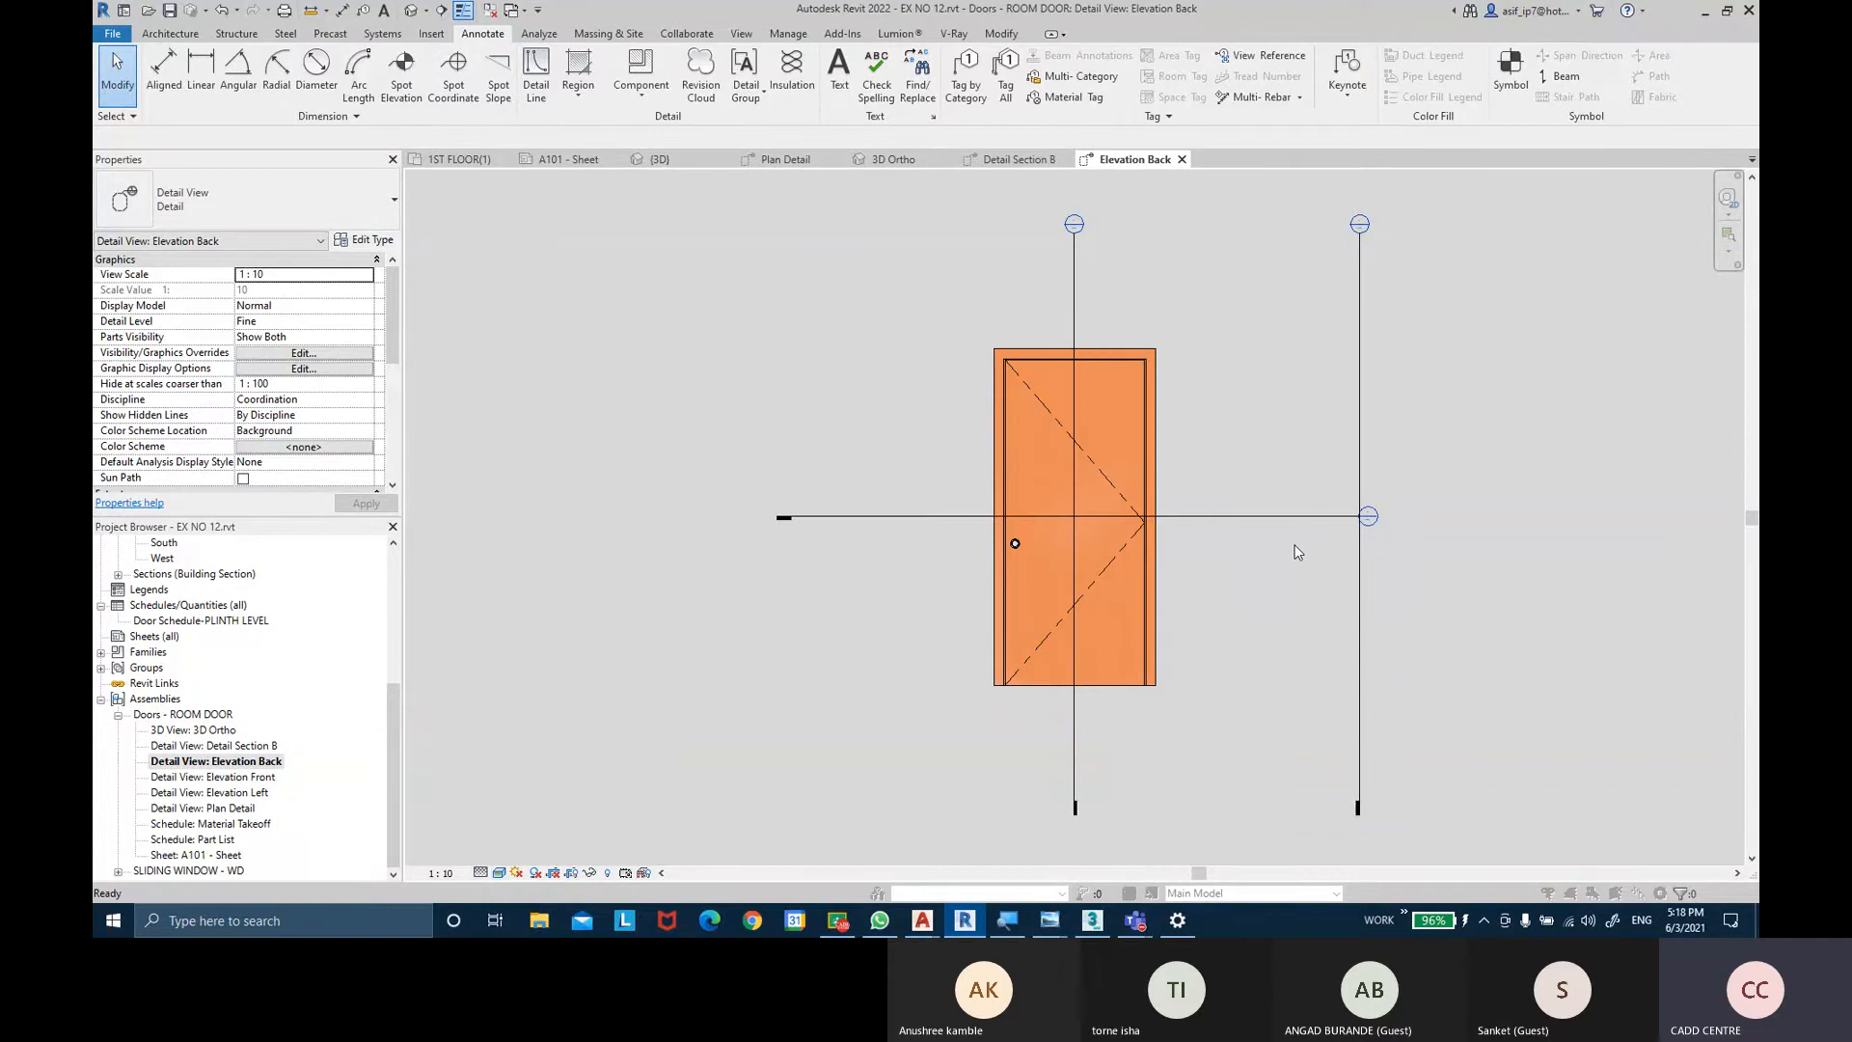
Hide the Sections annotation category in Elevation Back through its visibility/graphics overrides.
key("v")
key("g")
left_click(533, 162)
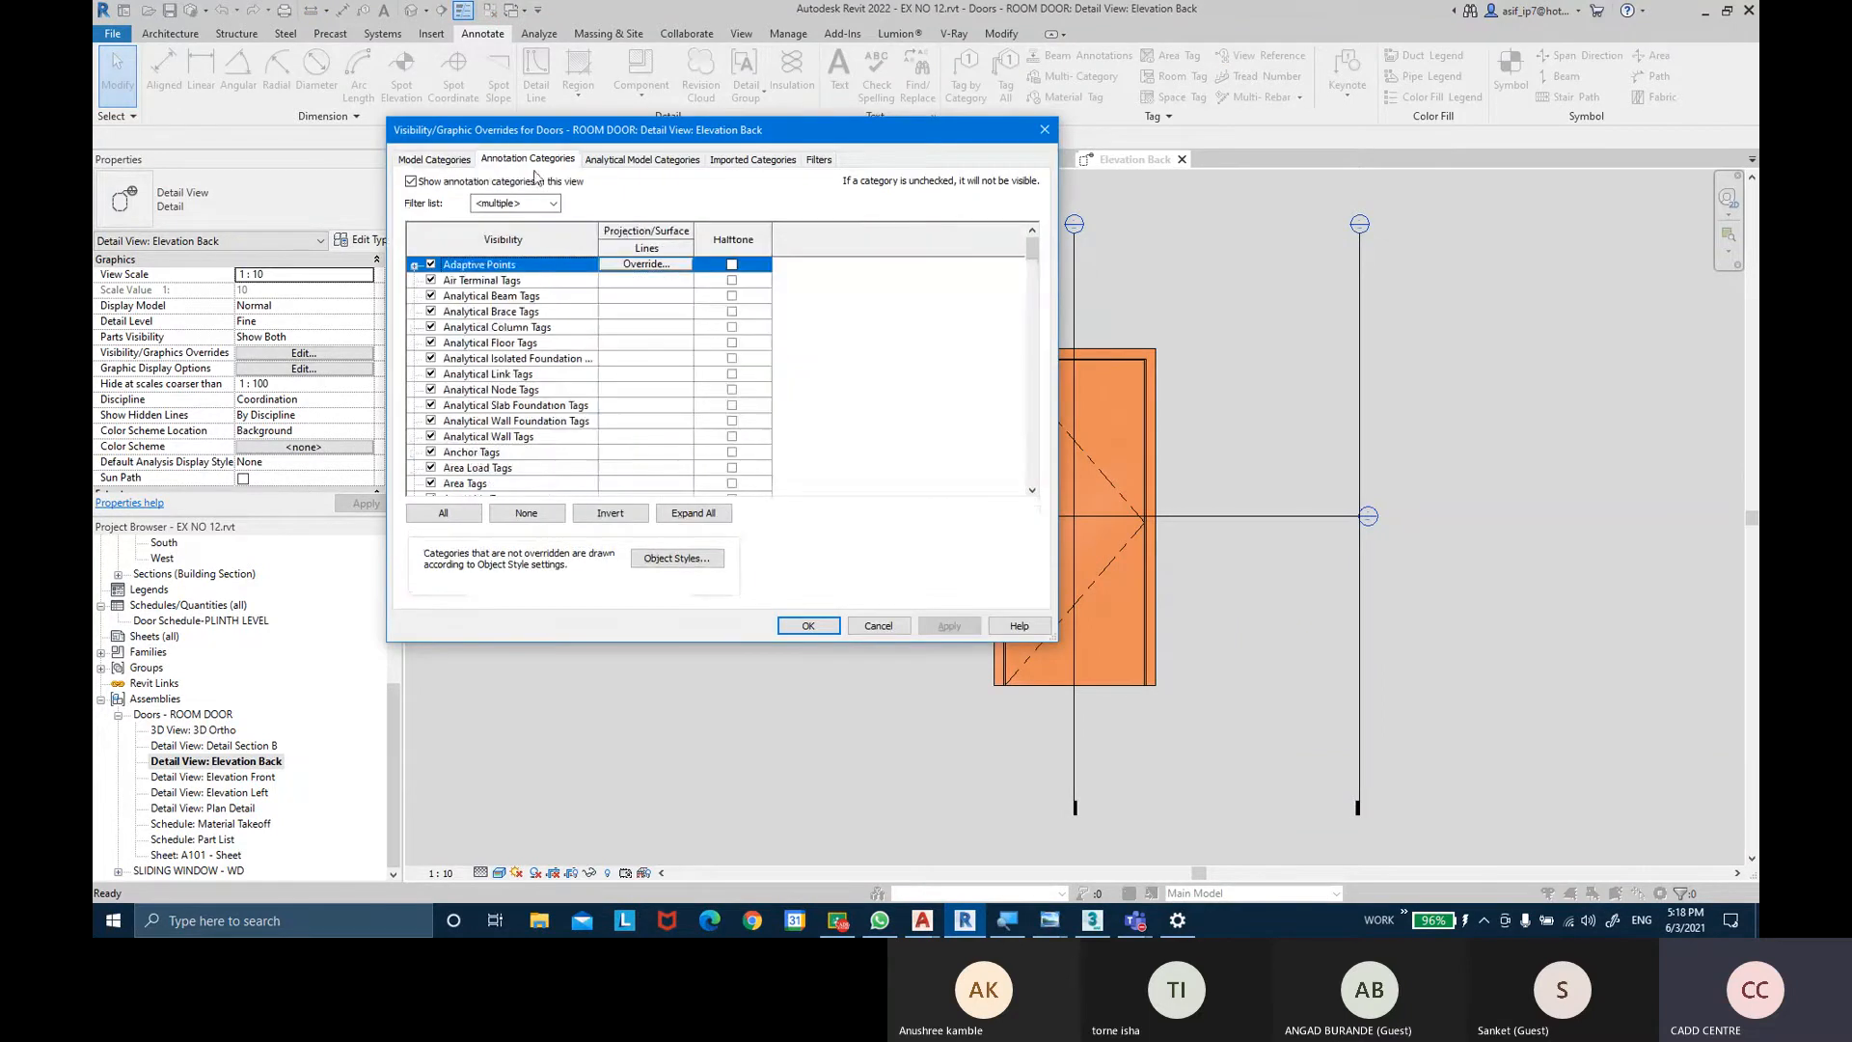
left_click(521, 332)
key("s")
key("s")
key("s")
key("c")
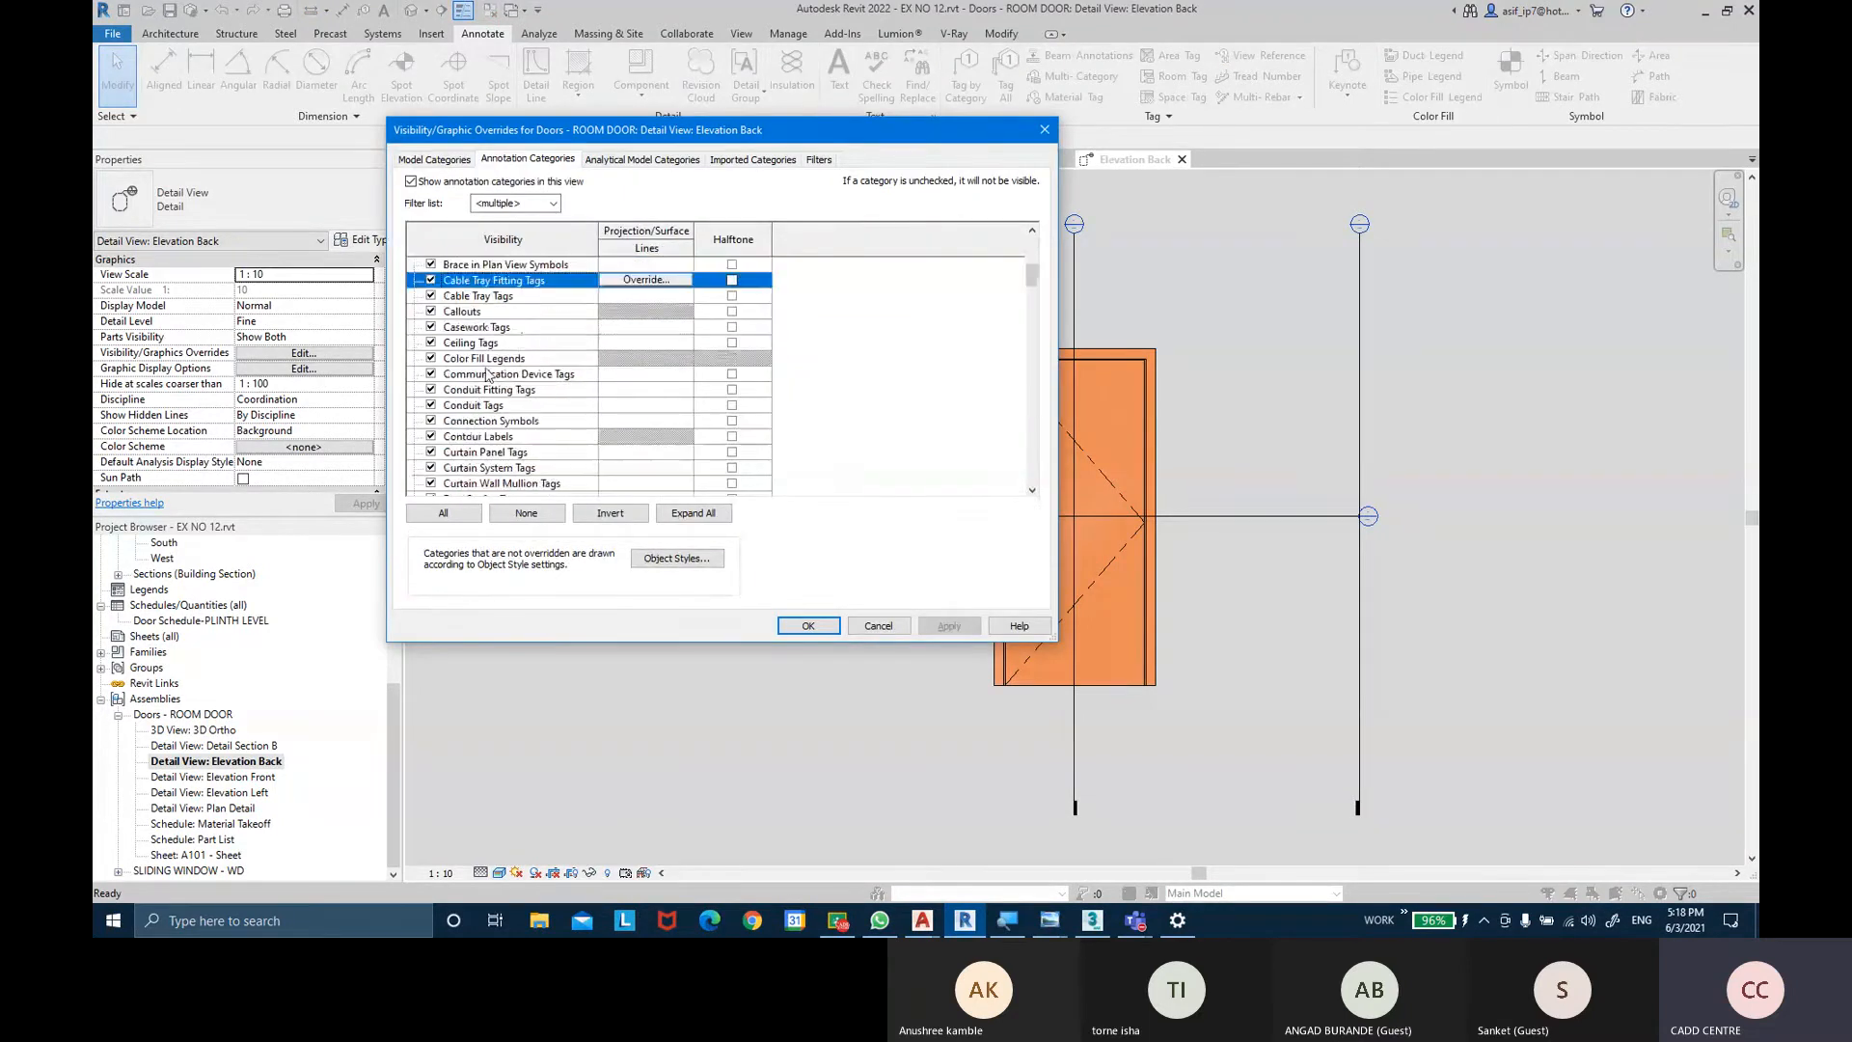
key("s")
key("e")
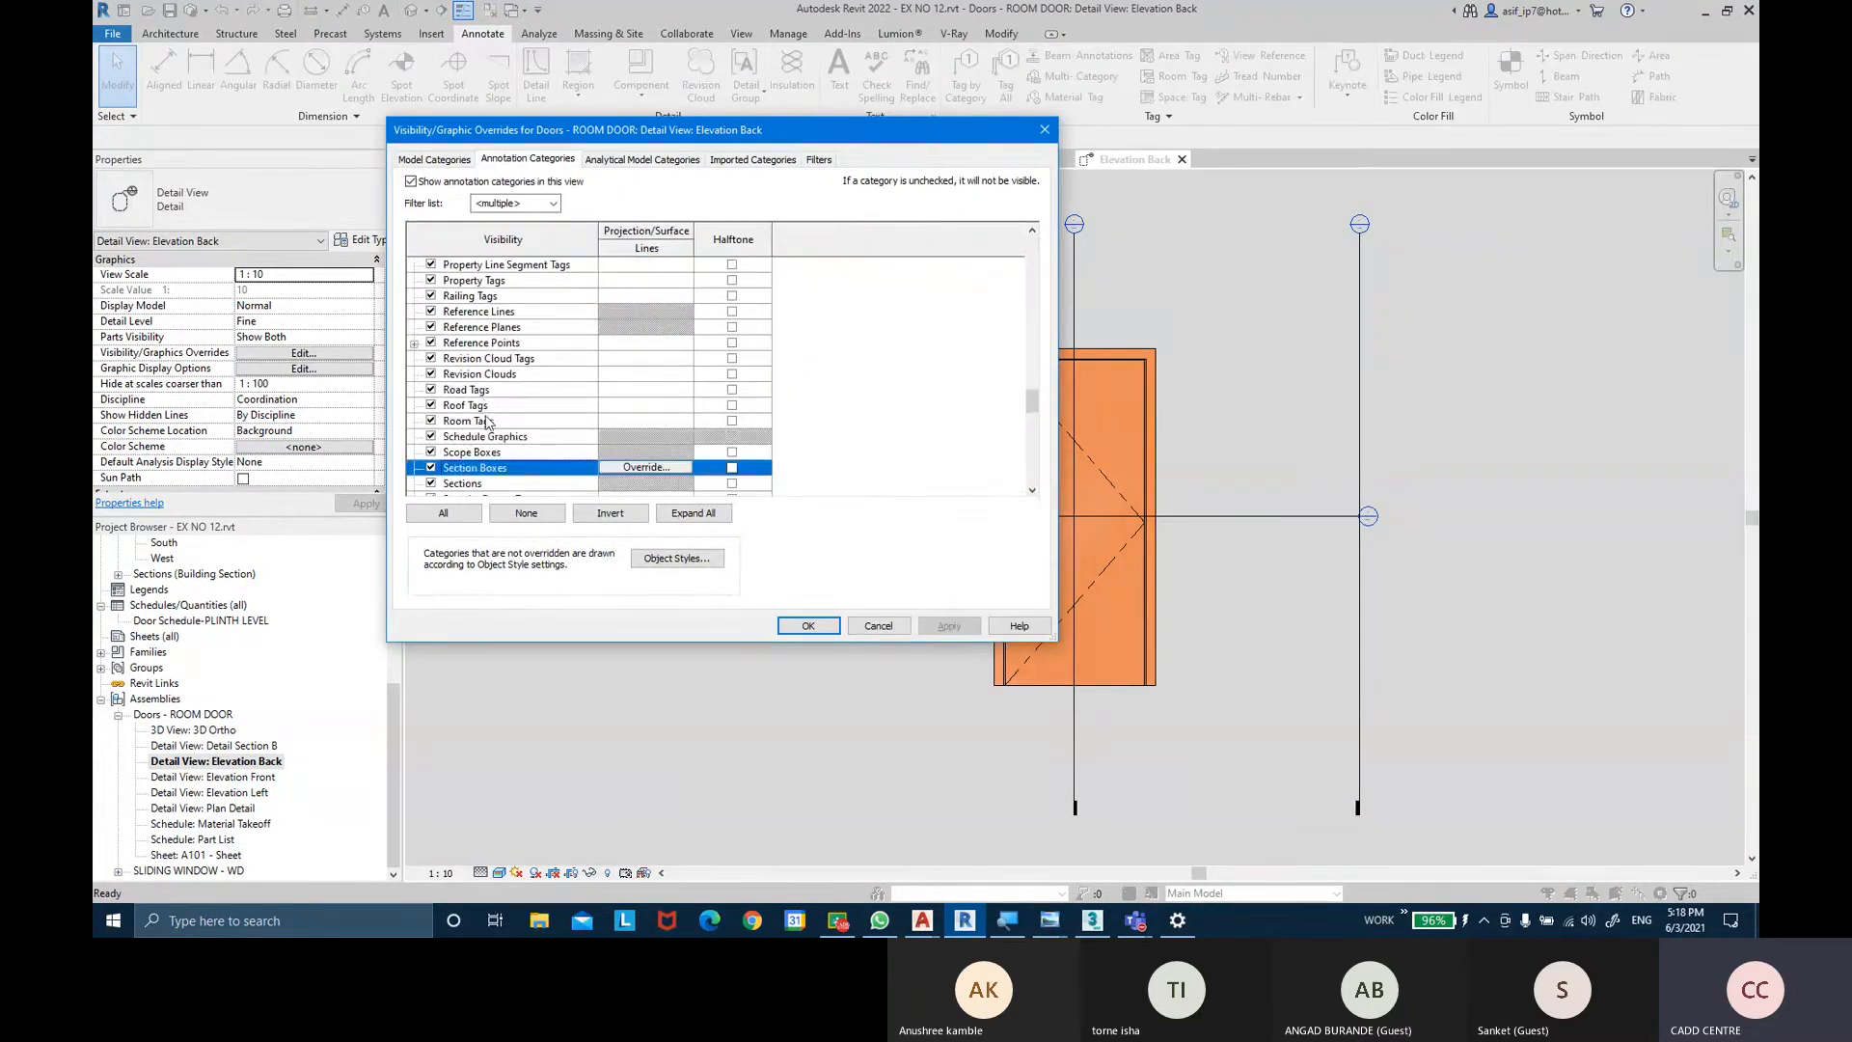
left_click(431, 484)
left_click(950, 626)
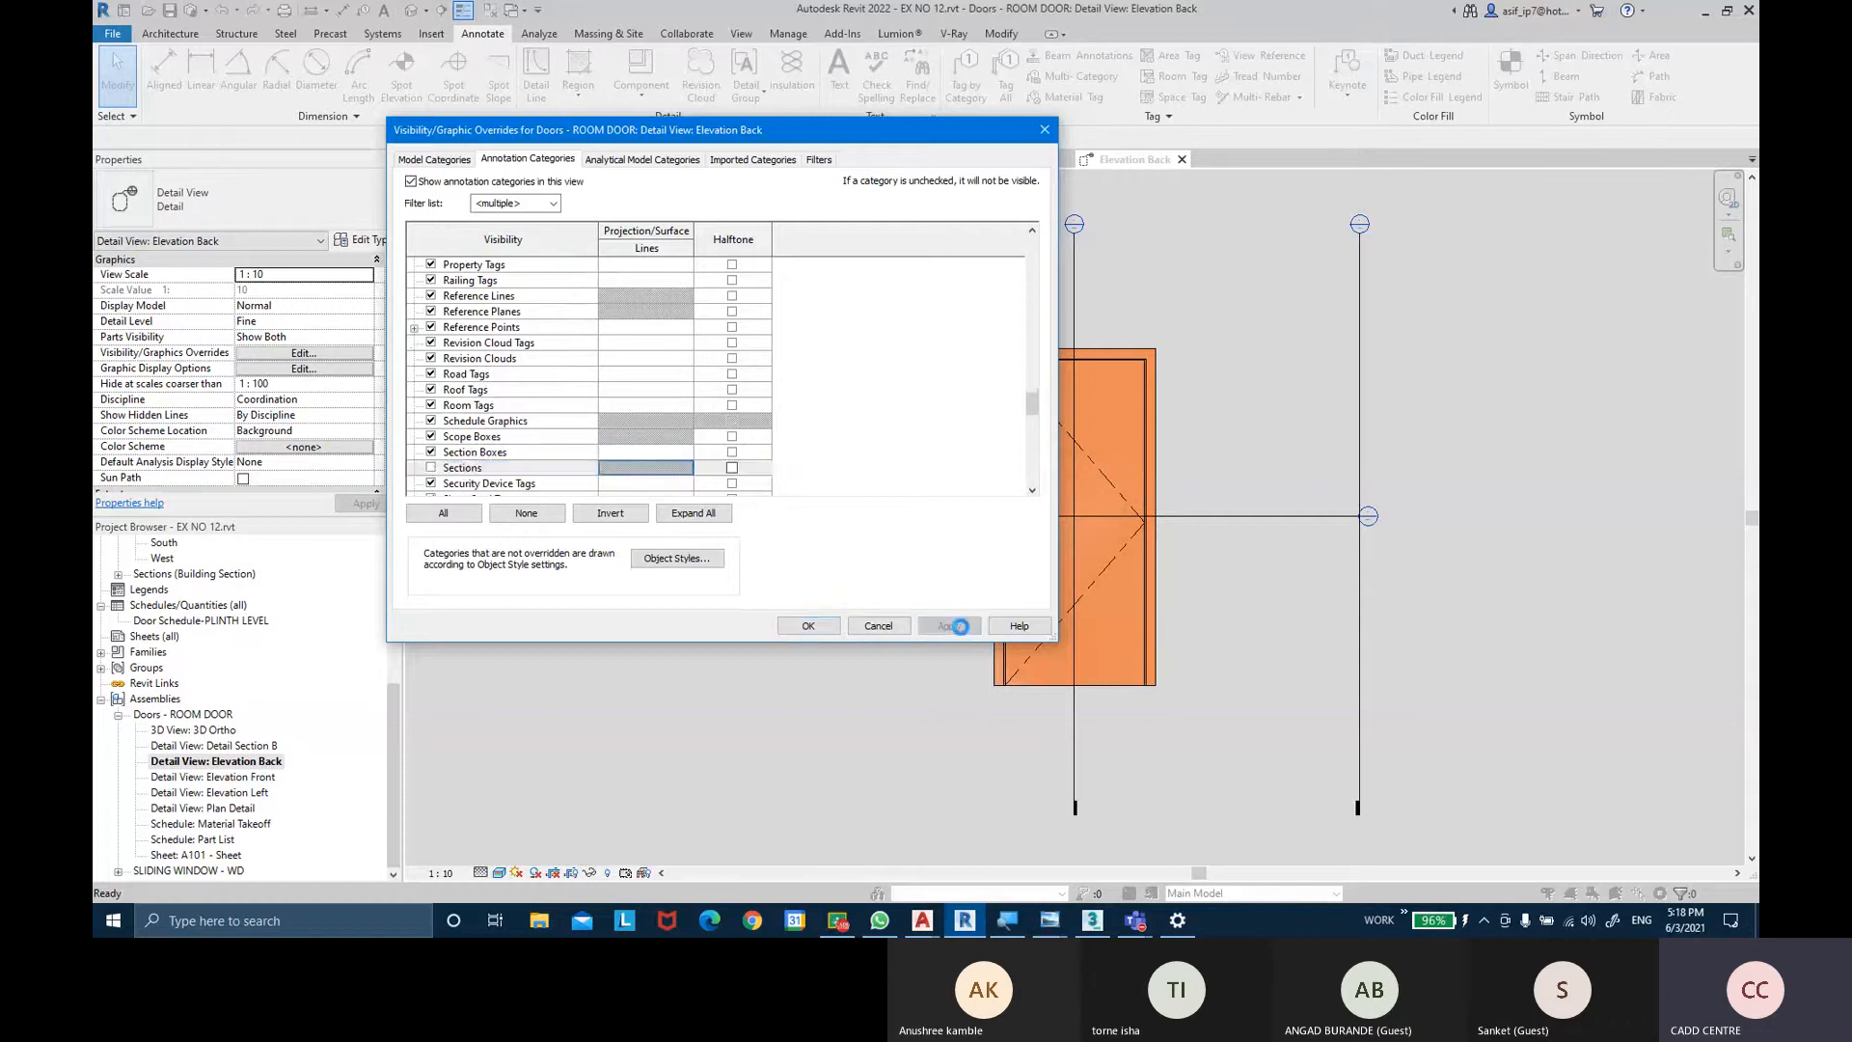
left_click(809, 625)
scroll(1135, 488, "up", 2)
Open the room door's Elevation Front view and set it to Fine detail with the Realistic visual style.
double_click(214, 777)
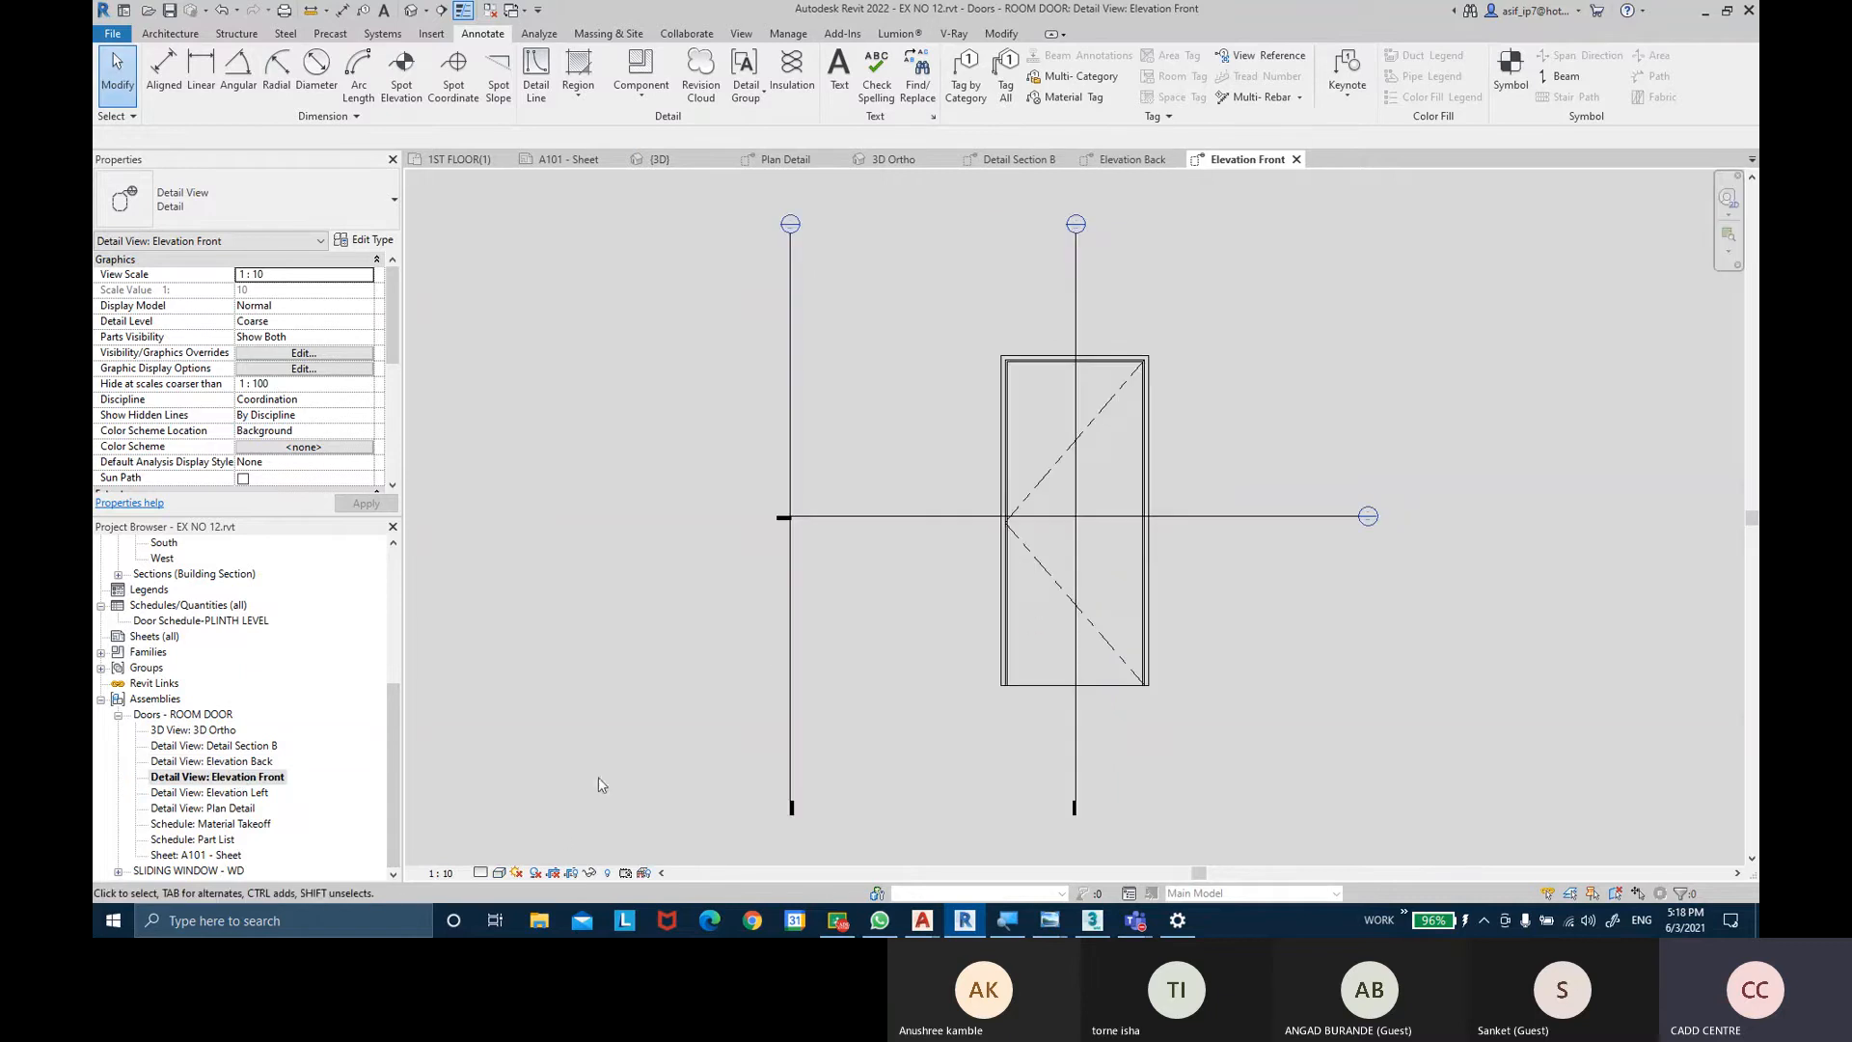
left_click(483, 872)
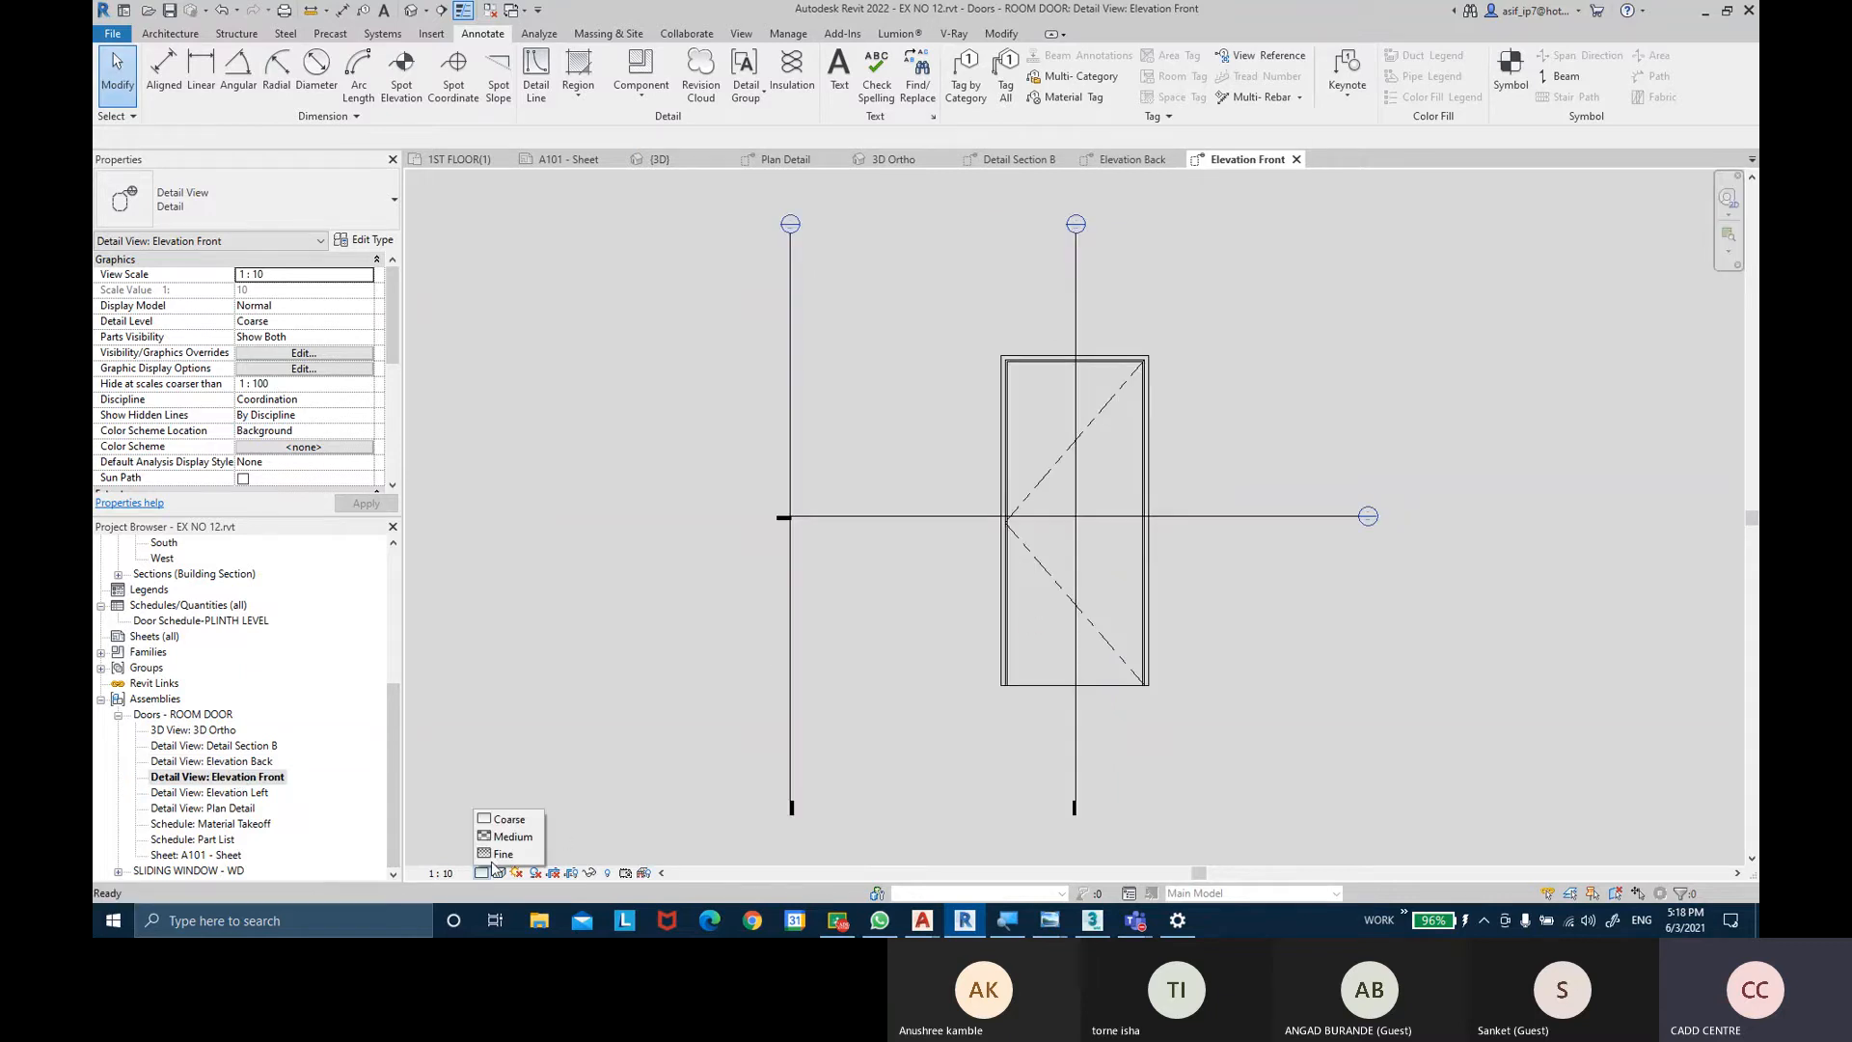
left_click(503, 853)
left_click(499, 872)
left_click(518, 854)
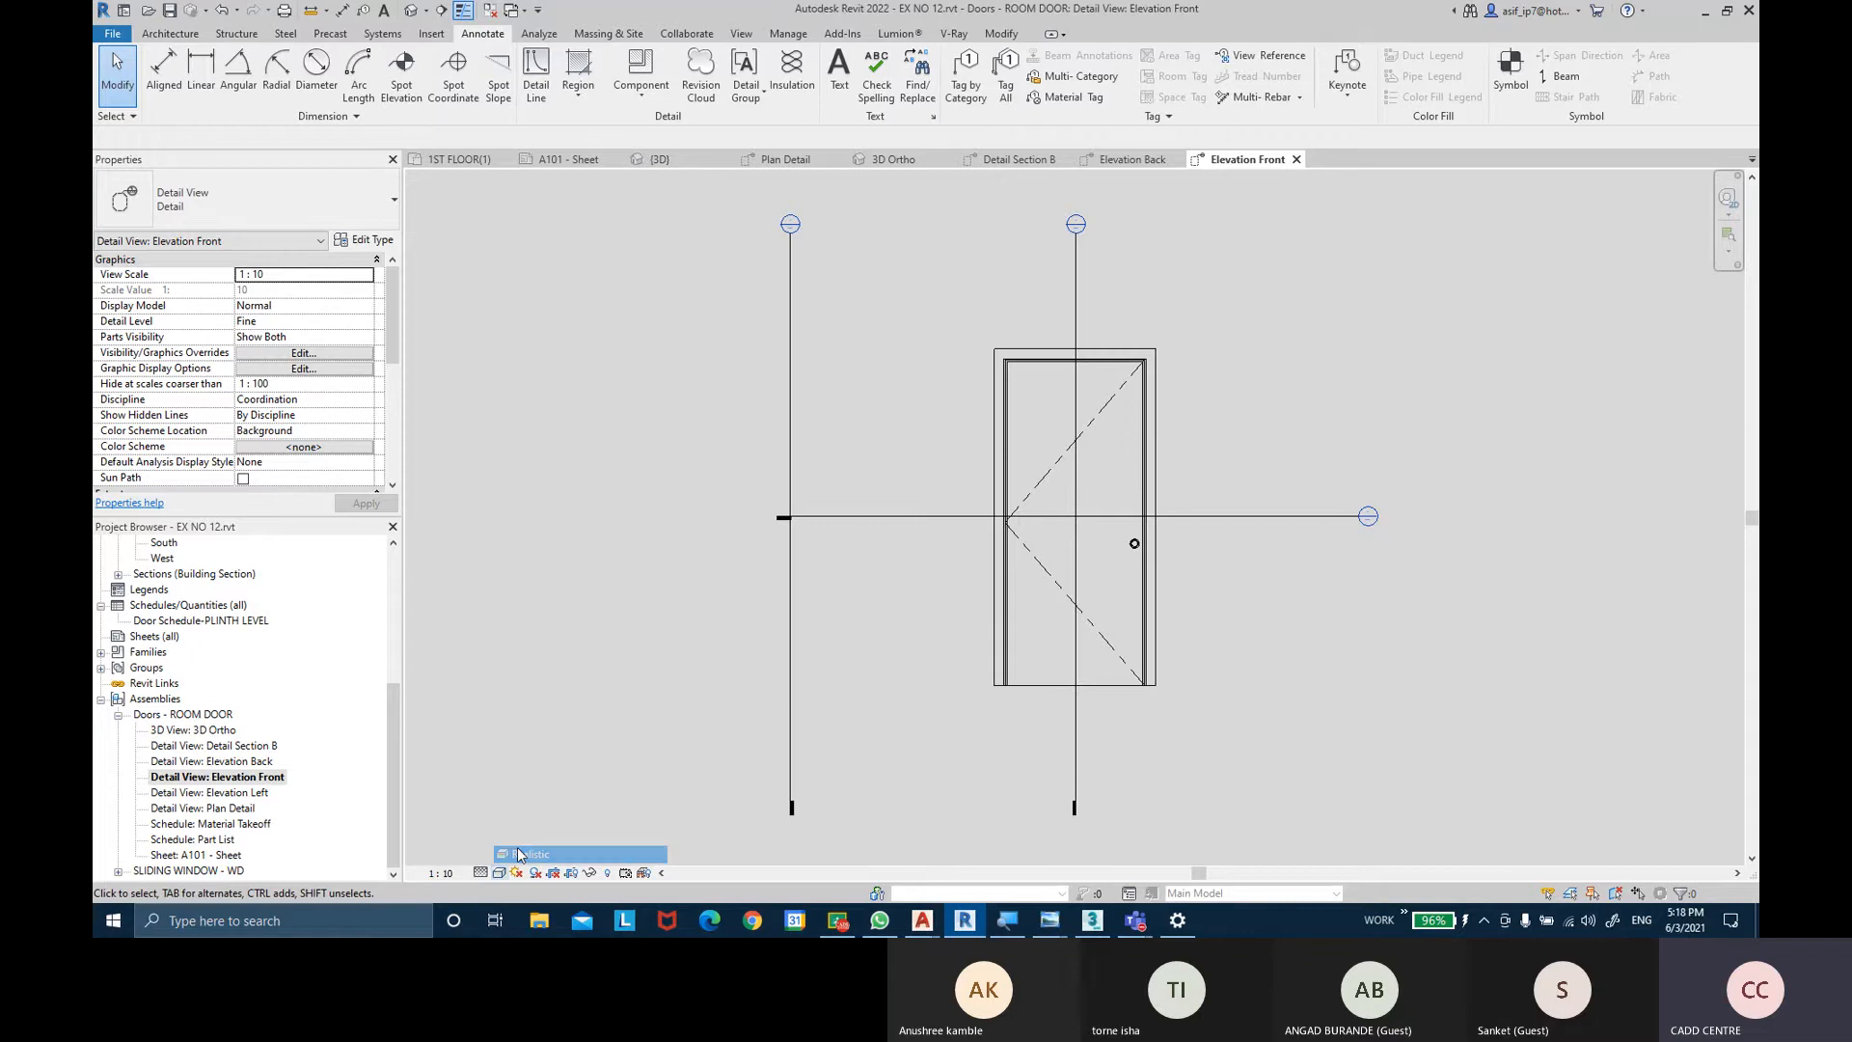
Hide the Sections annotation category in Elevation Front through its visibility/graphics overrides.
key("v")
key("v")
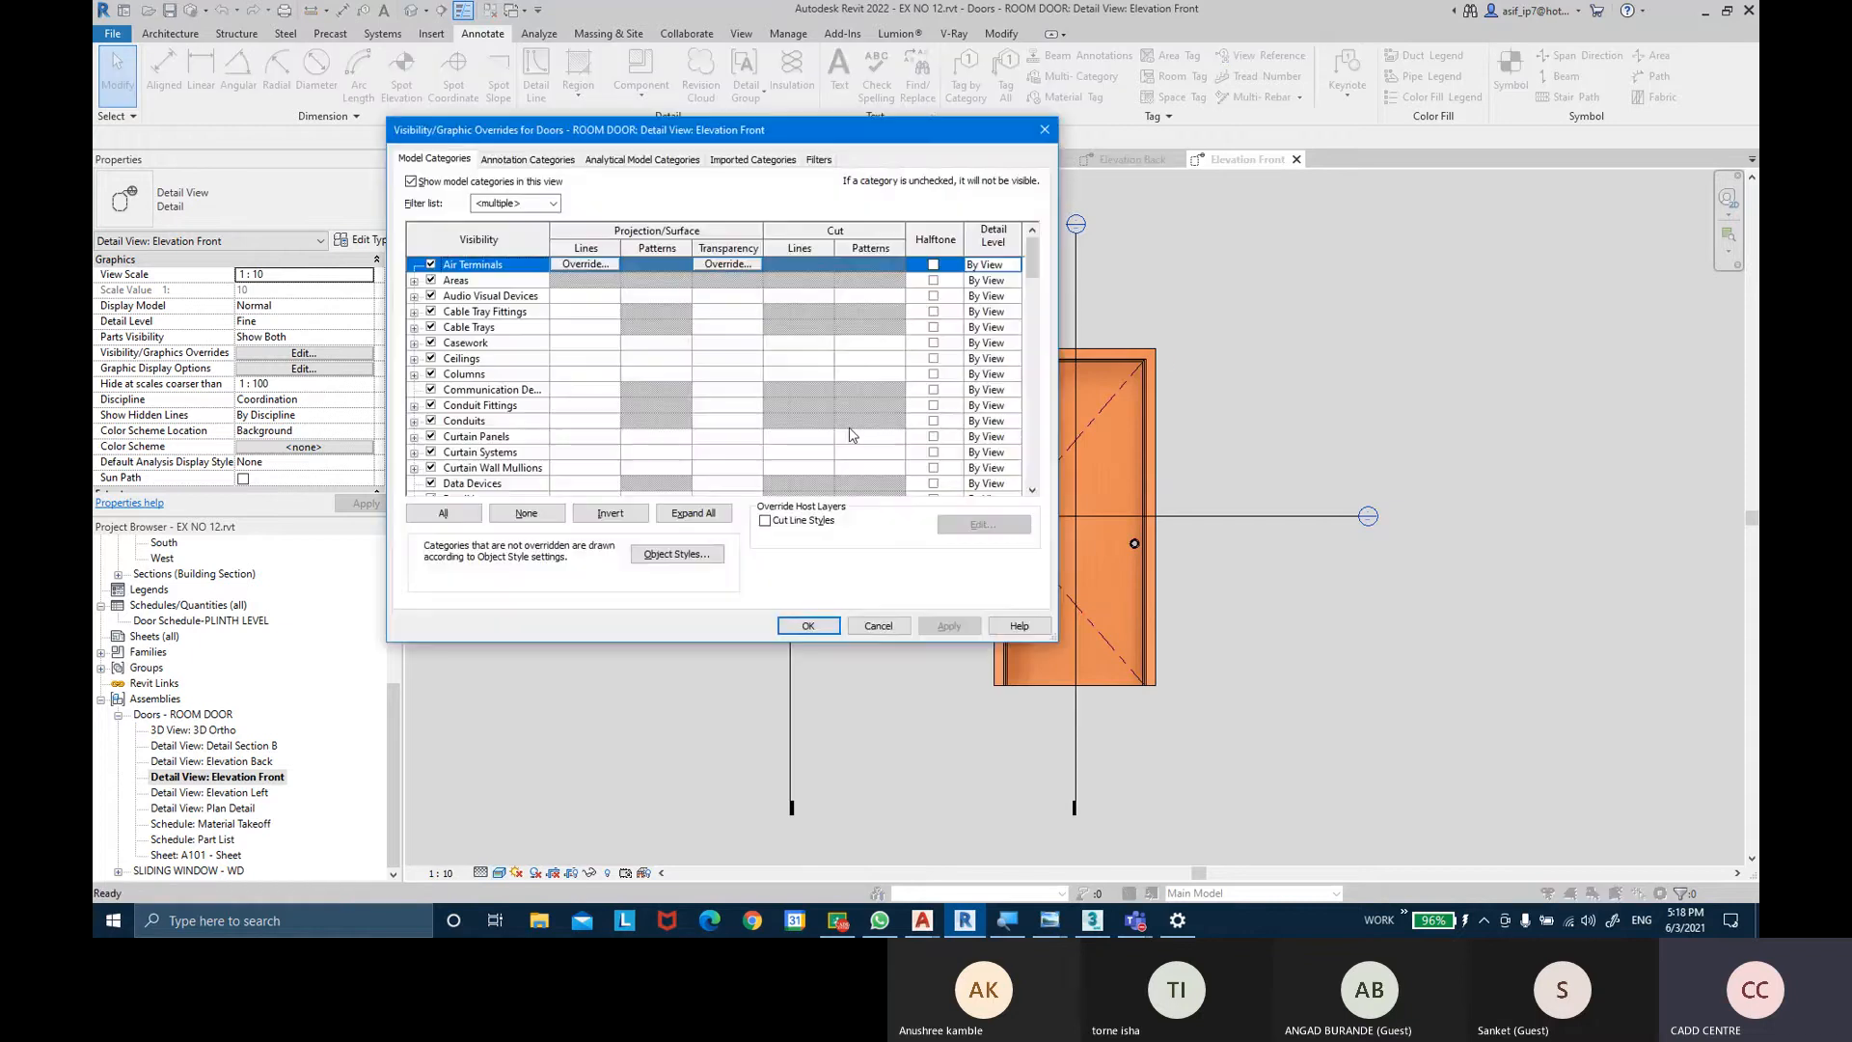
left_click(542, 161)
key("s")
key("e")
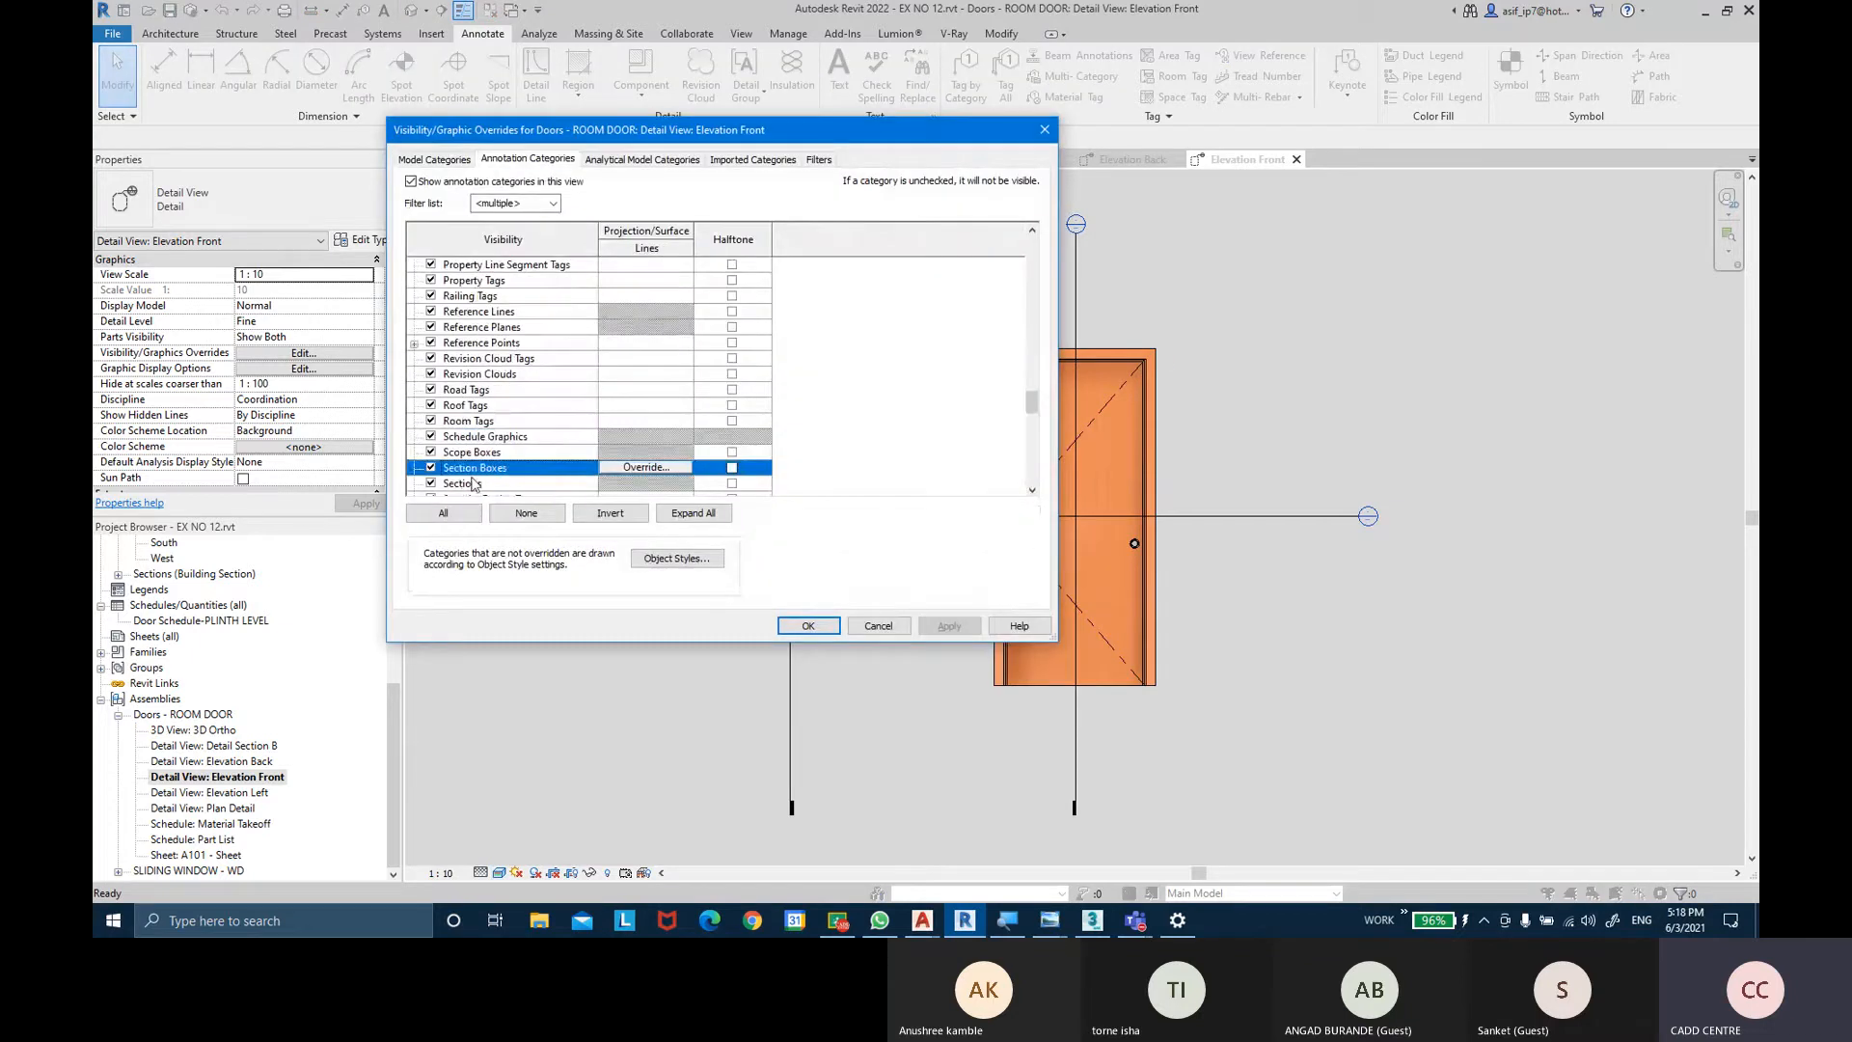
left_click(431, 482)
left_click(942, 626)
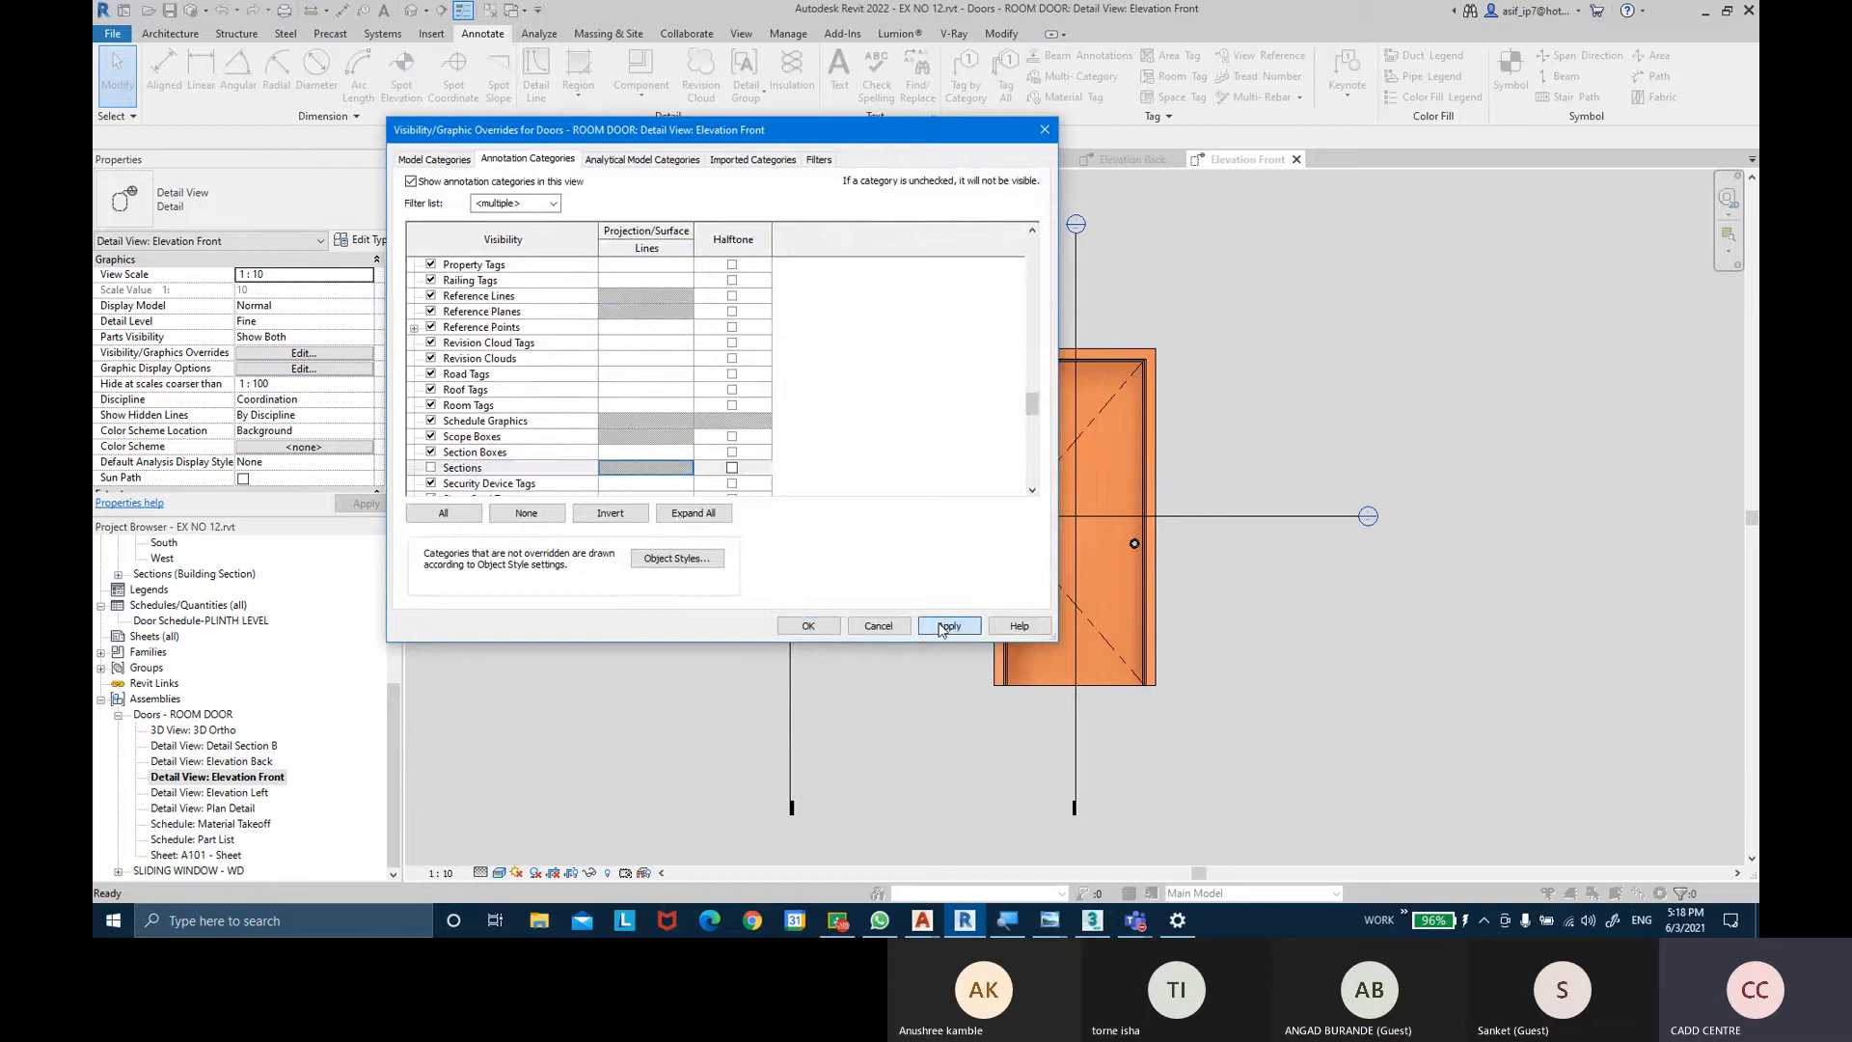
left_click(806, 625)
scroll(1252, 523, "up", 2)
middle_click_drag(1225, 479, 1219, 489)
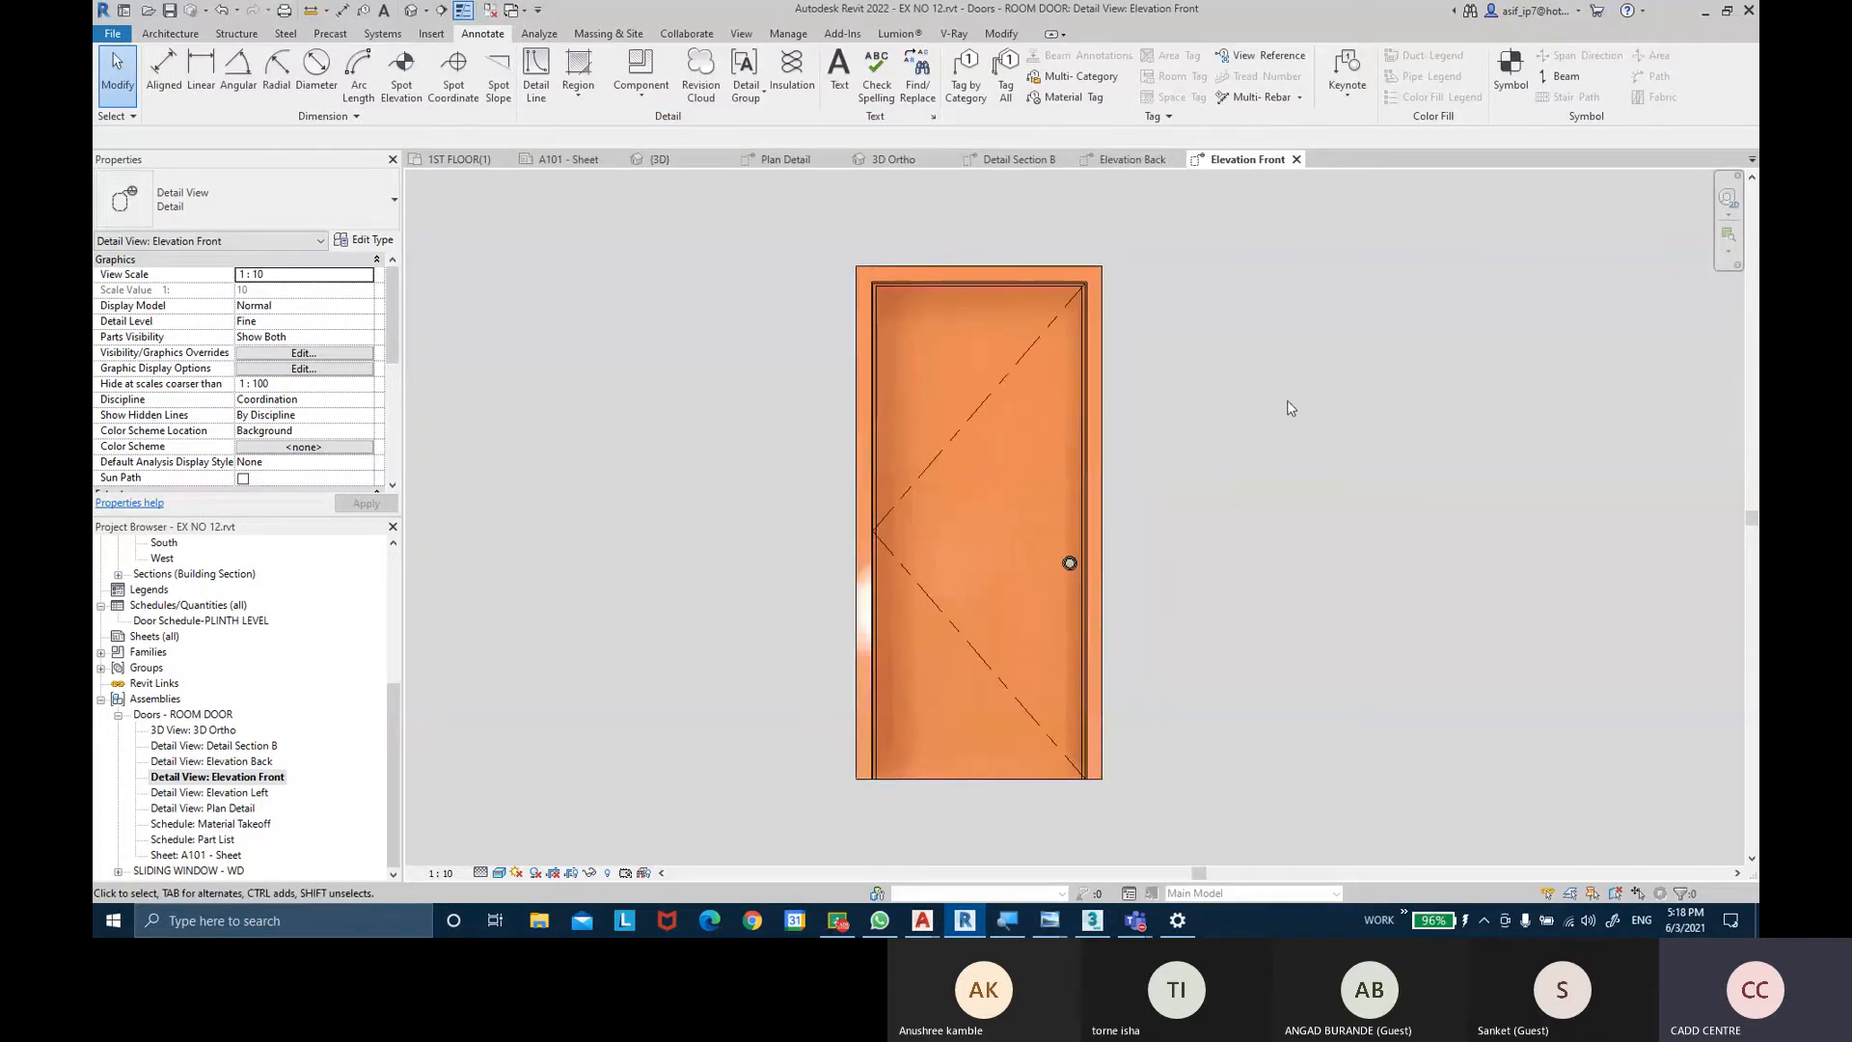
middle_click_drag(1290, 409, 1232, 442)
Try the Consistent Colors visual style in Elevation Front and return the view to Realistic.
left_click(499, 871)
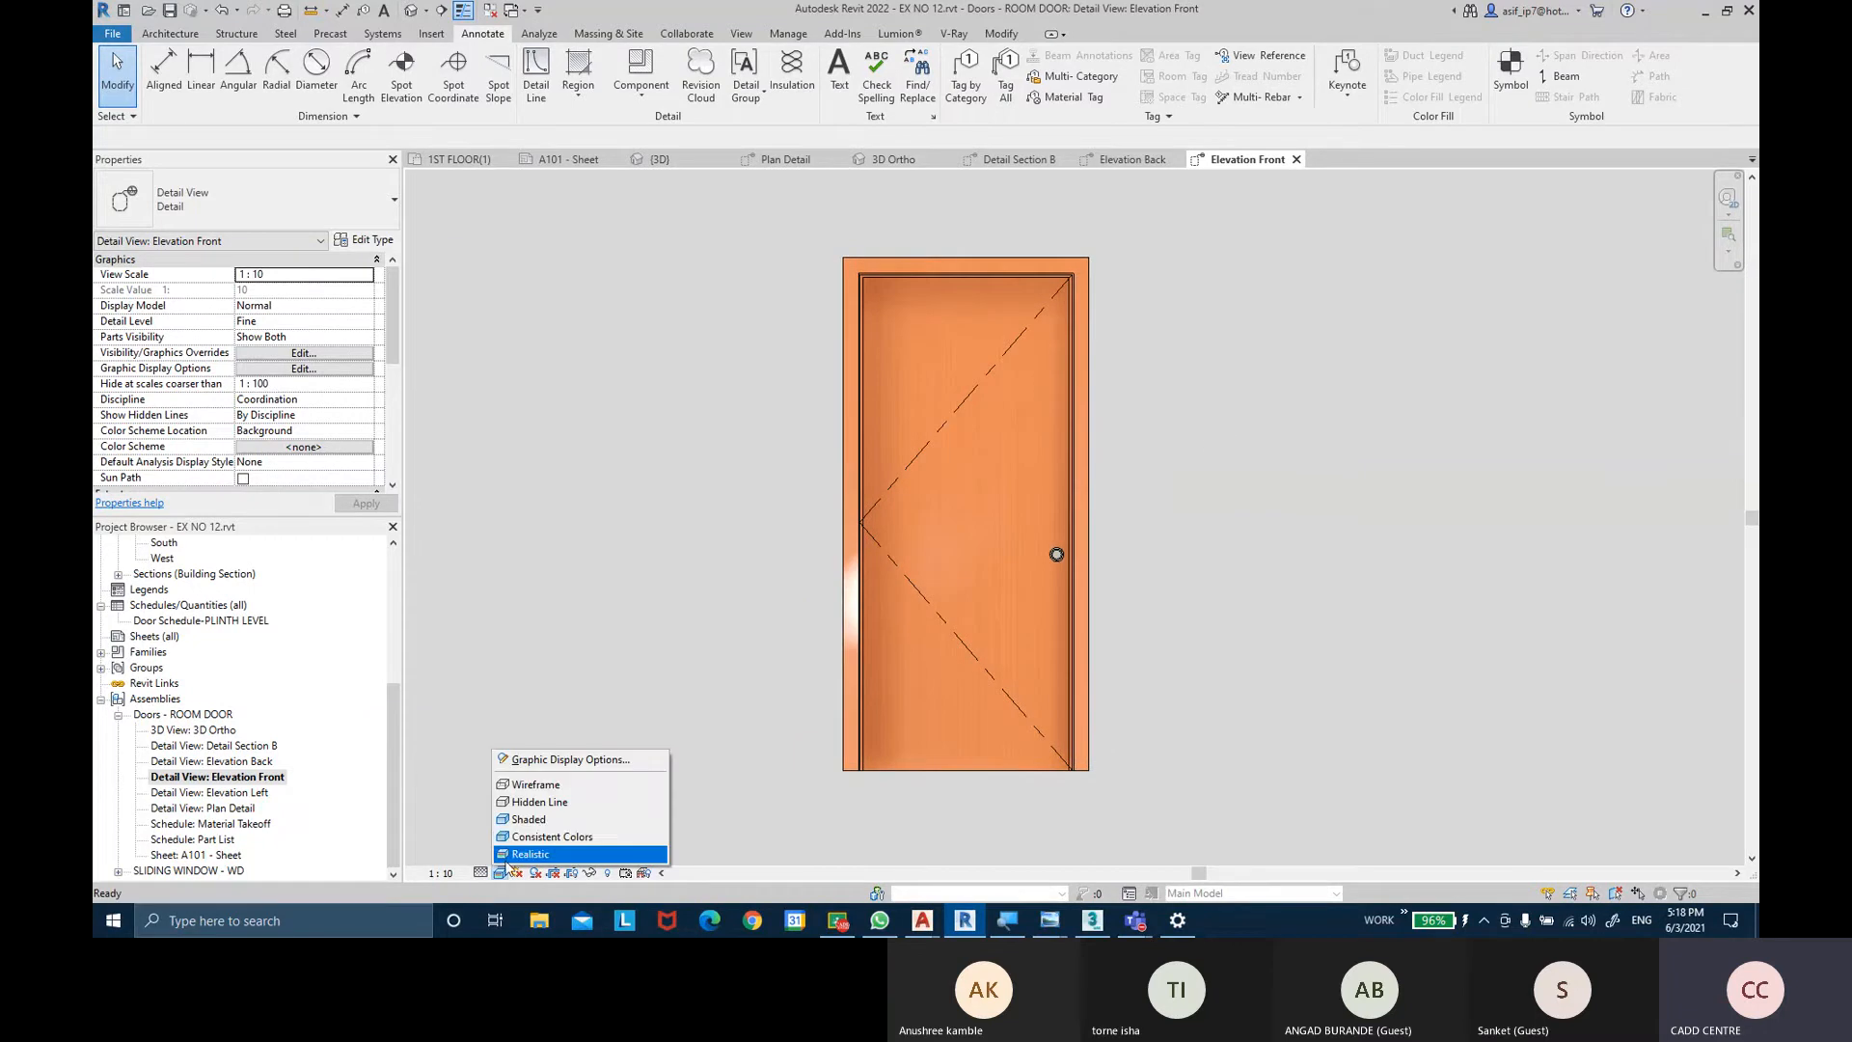
left_click(521, 837)
left_click(500, 871)
left_click(525, 852)
middle_click_drag(726, 680, 734, 690)
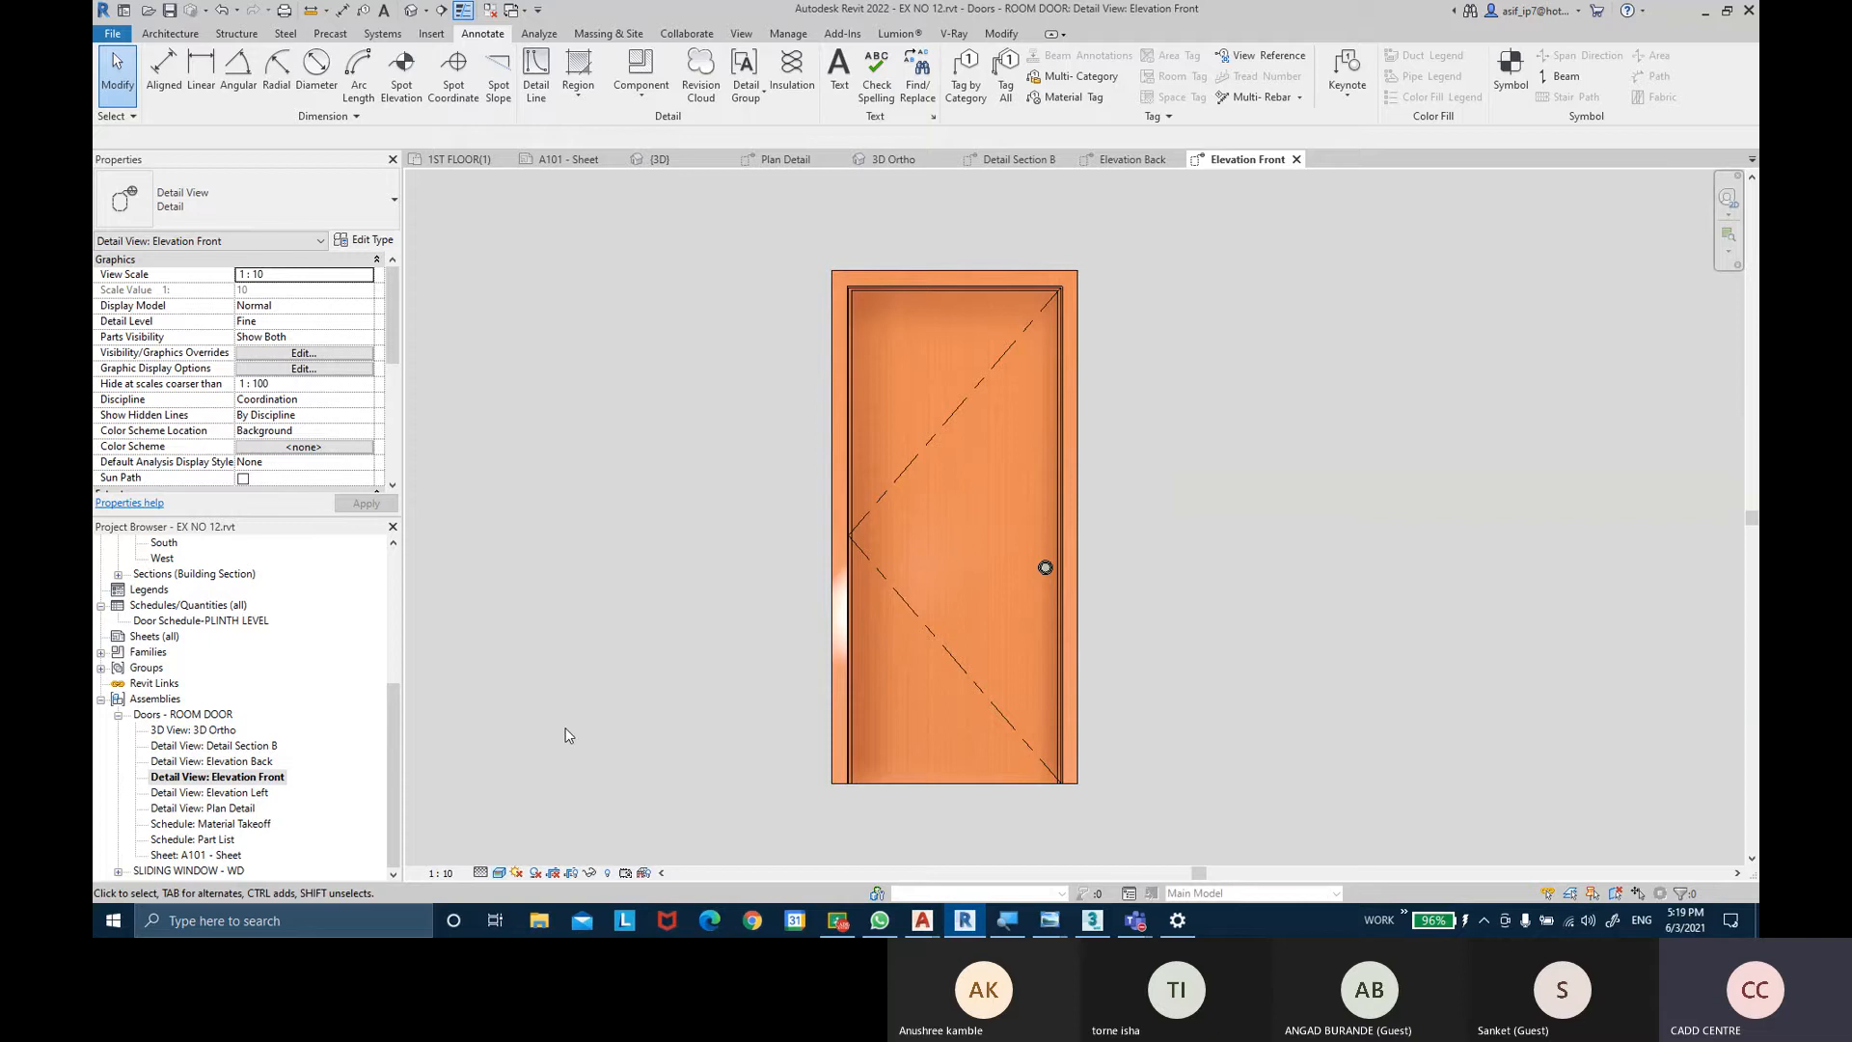
Open the room door's Elevation Left view and set its detail level to Fine.
double_click(257, 793)
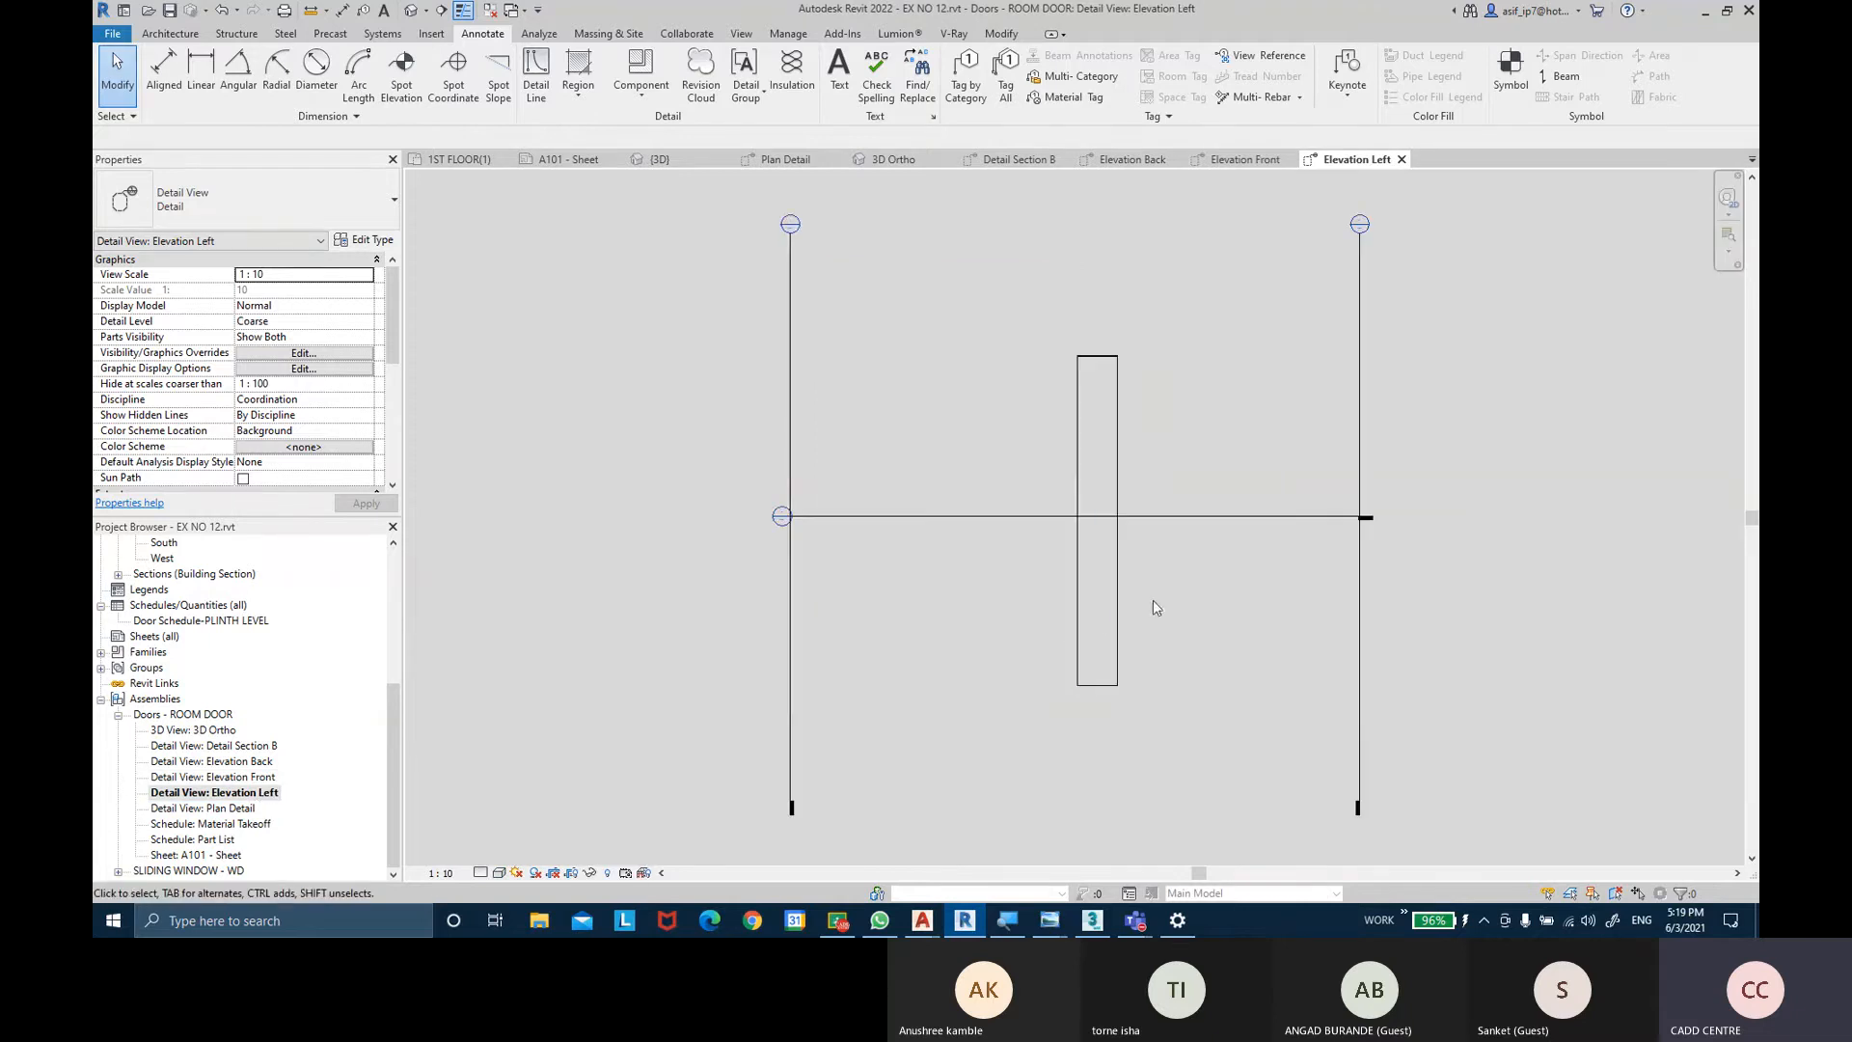
left_click(481, 874)
left_click(511, 853)
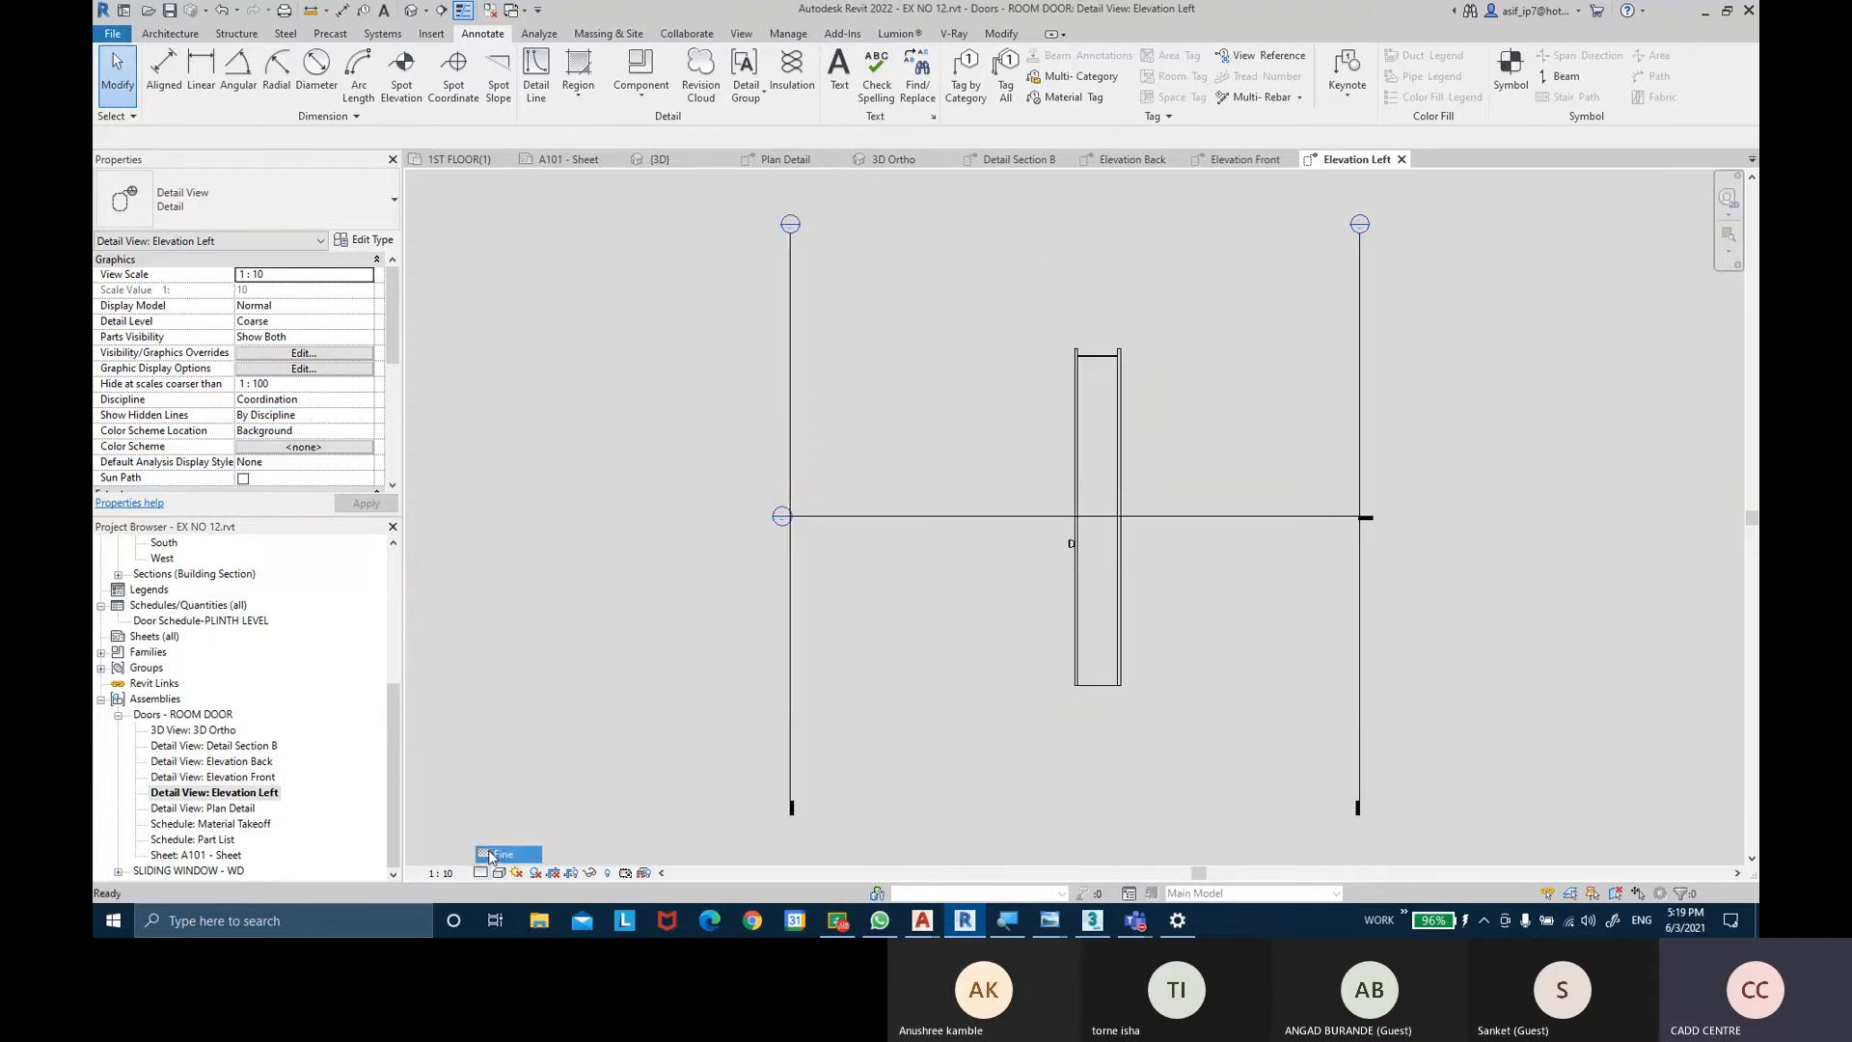
Hide the Sections annotation category in Elevation Left through its visibility/graphics overrides.
key("v")
key("v")
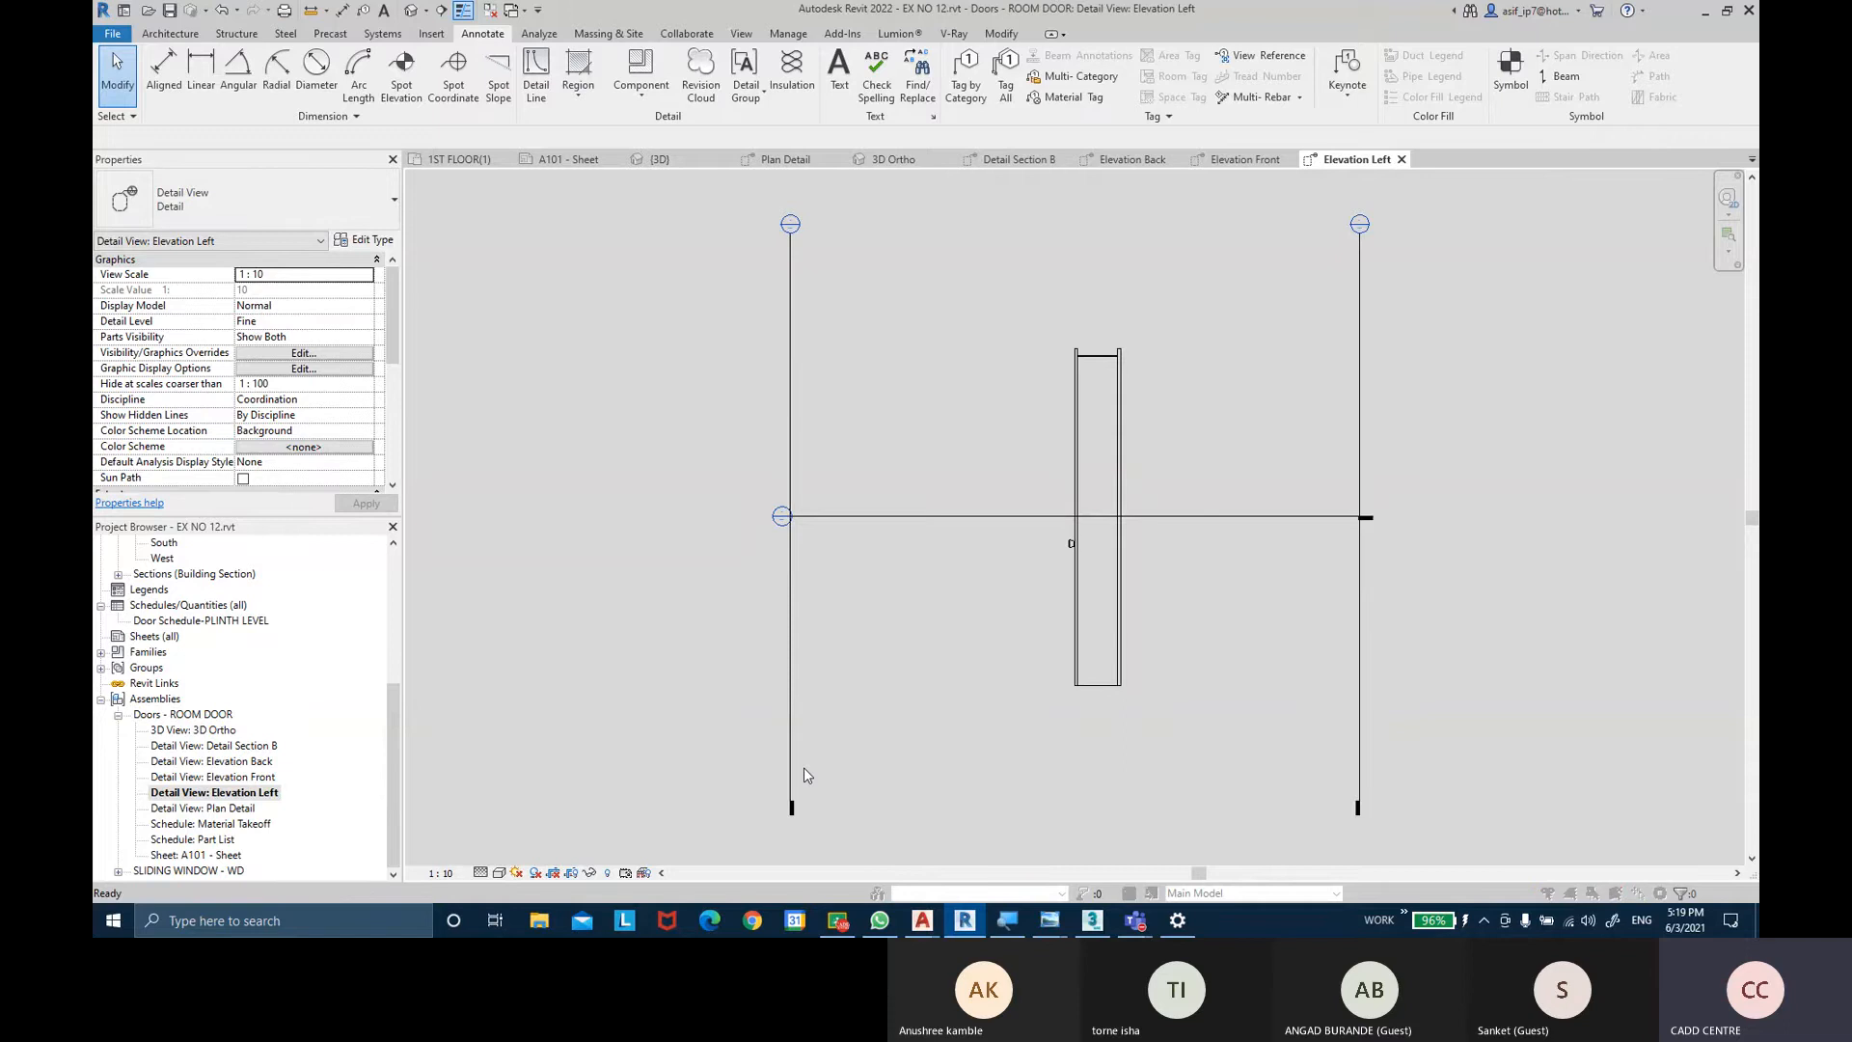
left_click(550, 162)
left_click(504, 358)
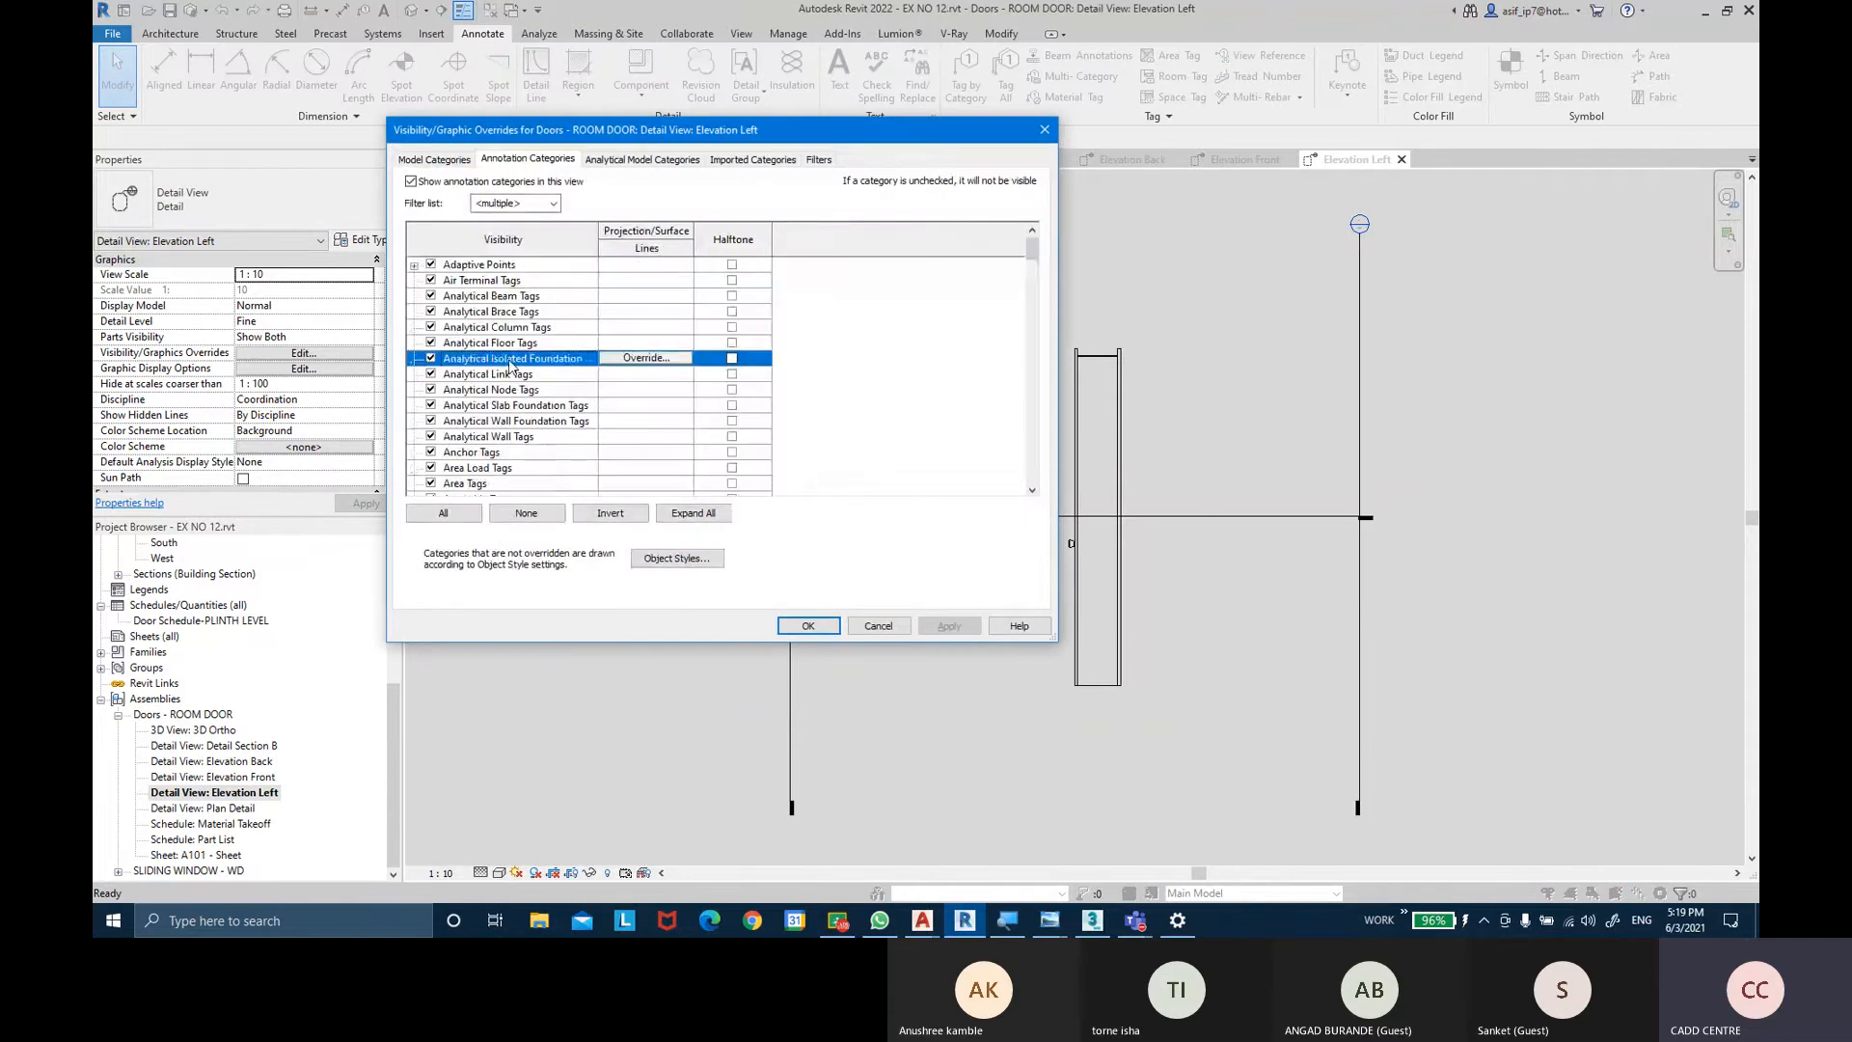
key("s")
key("s")
key("s")
left_click(431, 482)
left_click(949, 626)
left_click(819, 629)
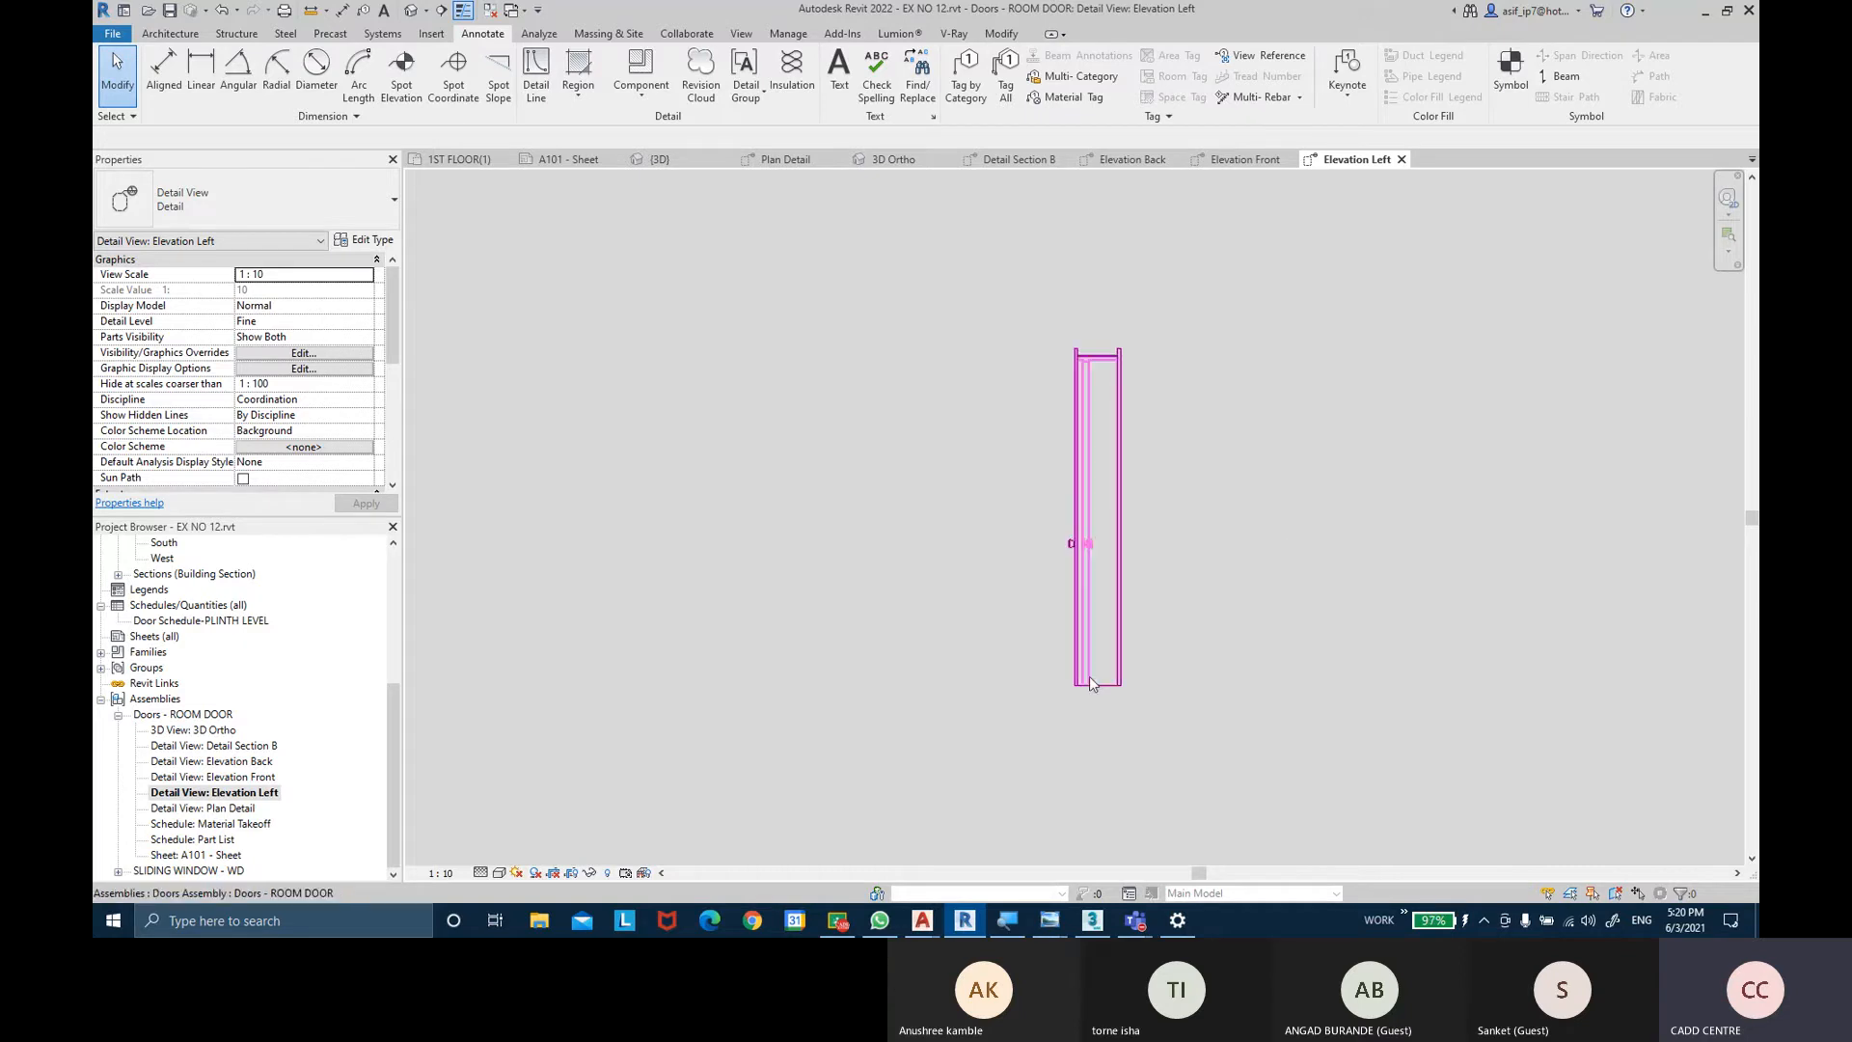
Widen the Material: Name column in the room door's Material Takeoff schedule and the Family and Type column in its Part List.
double_click(238, 808)
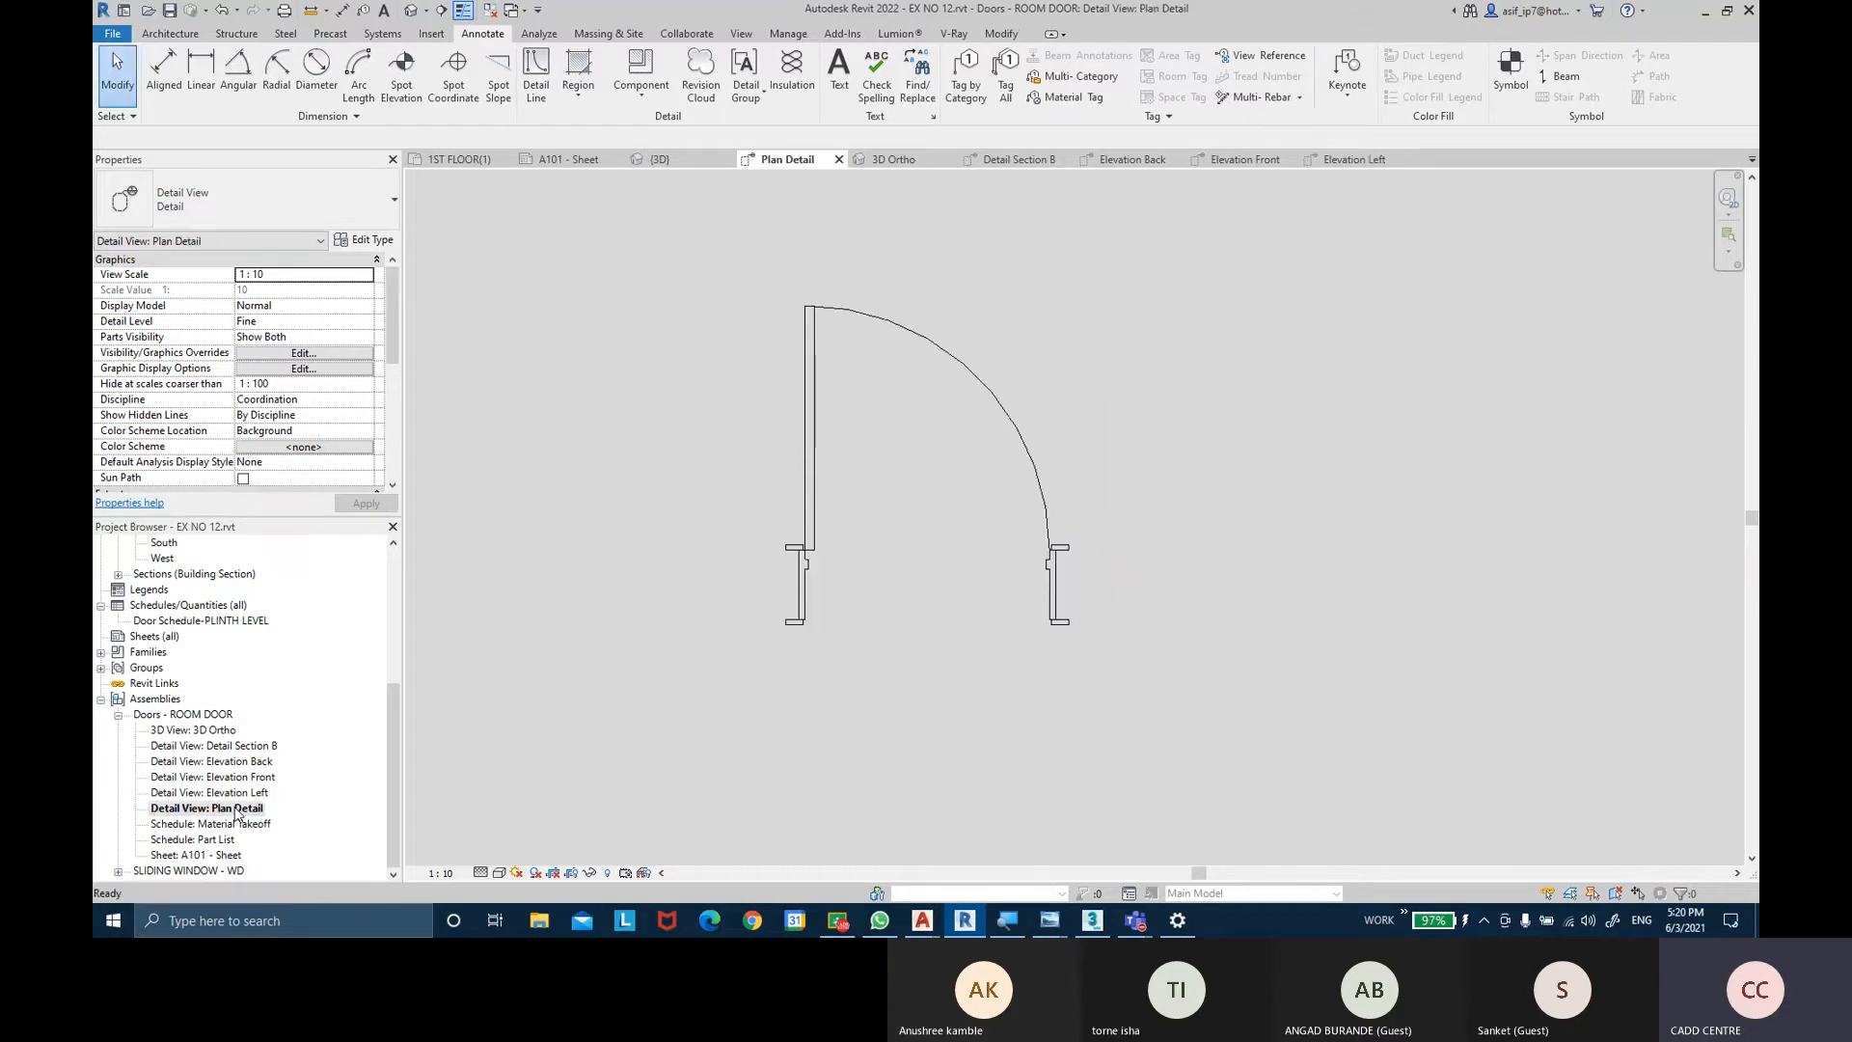
double_click(222, 824)
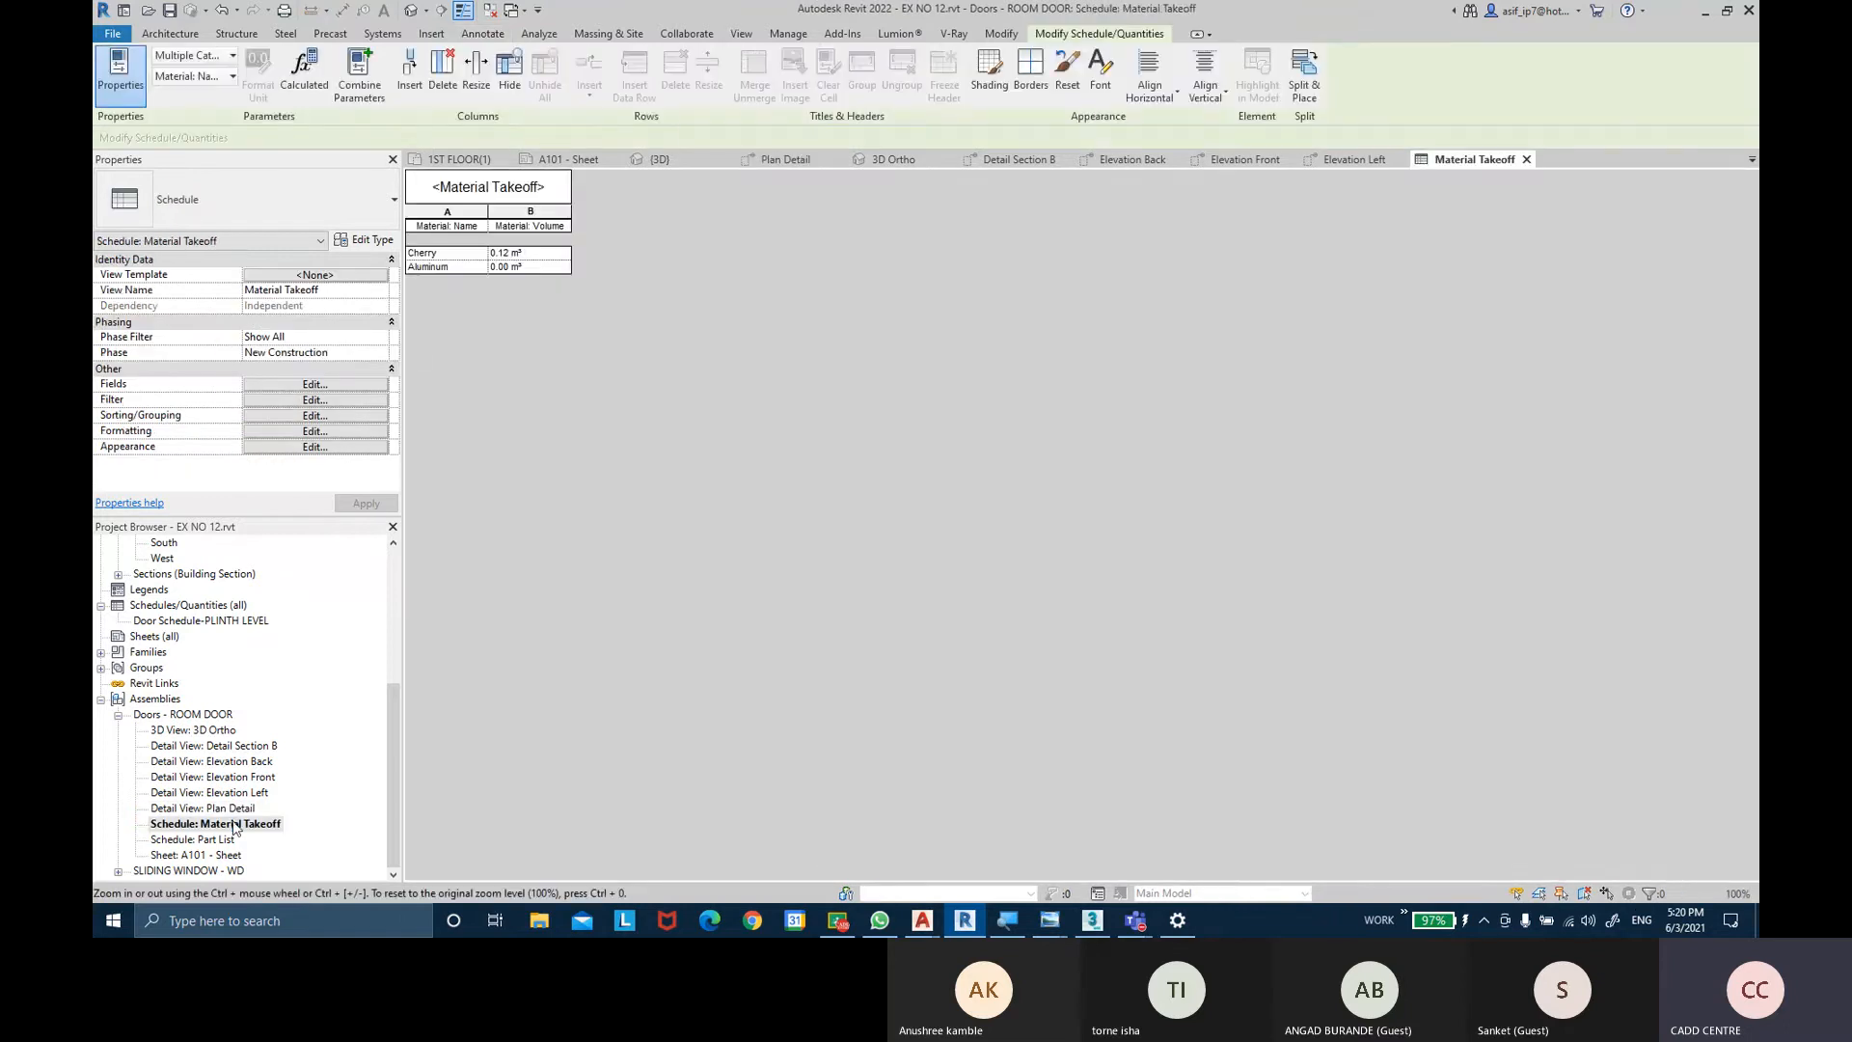
left_click_drag(494, 218, 508, 214)
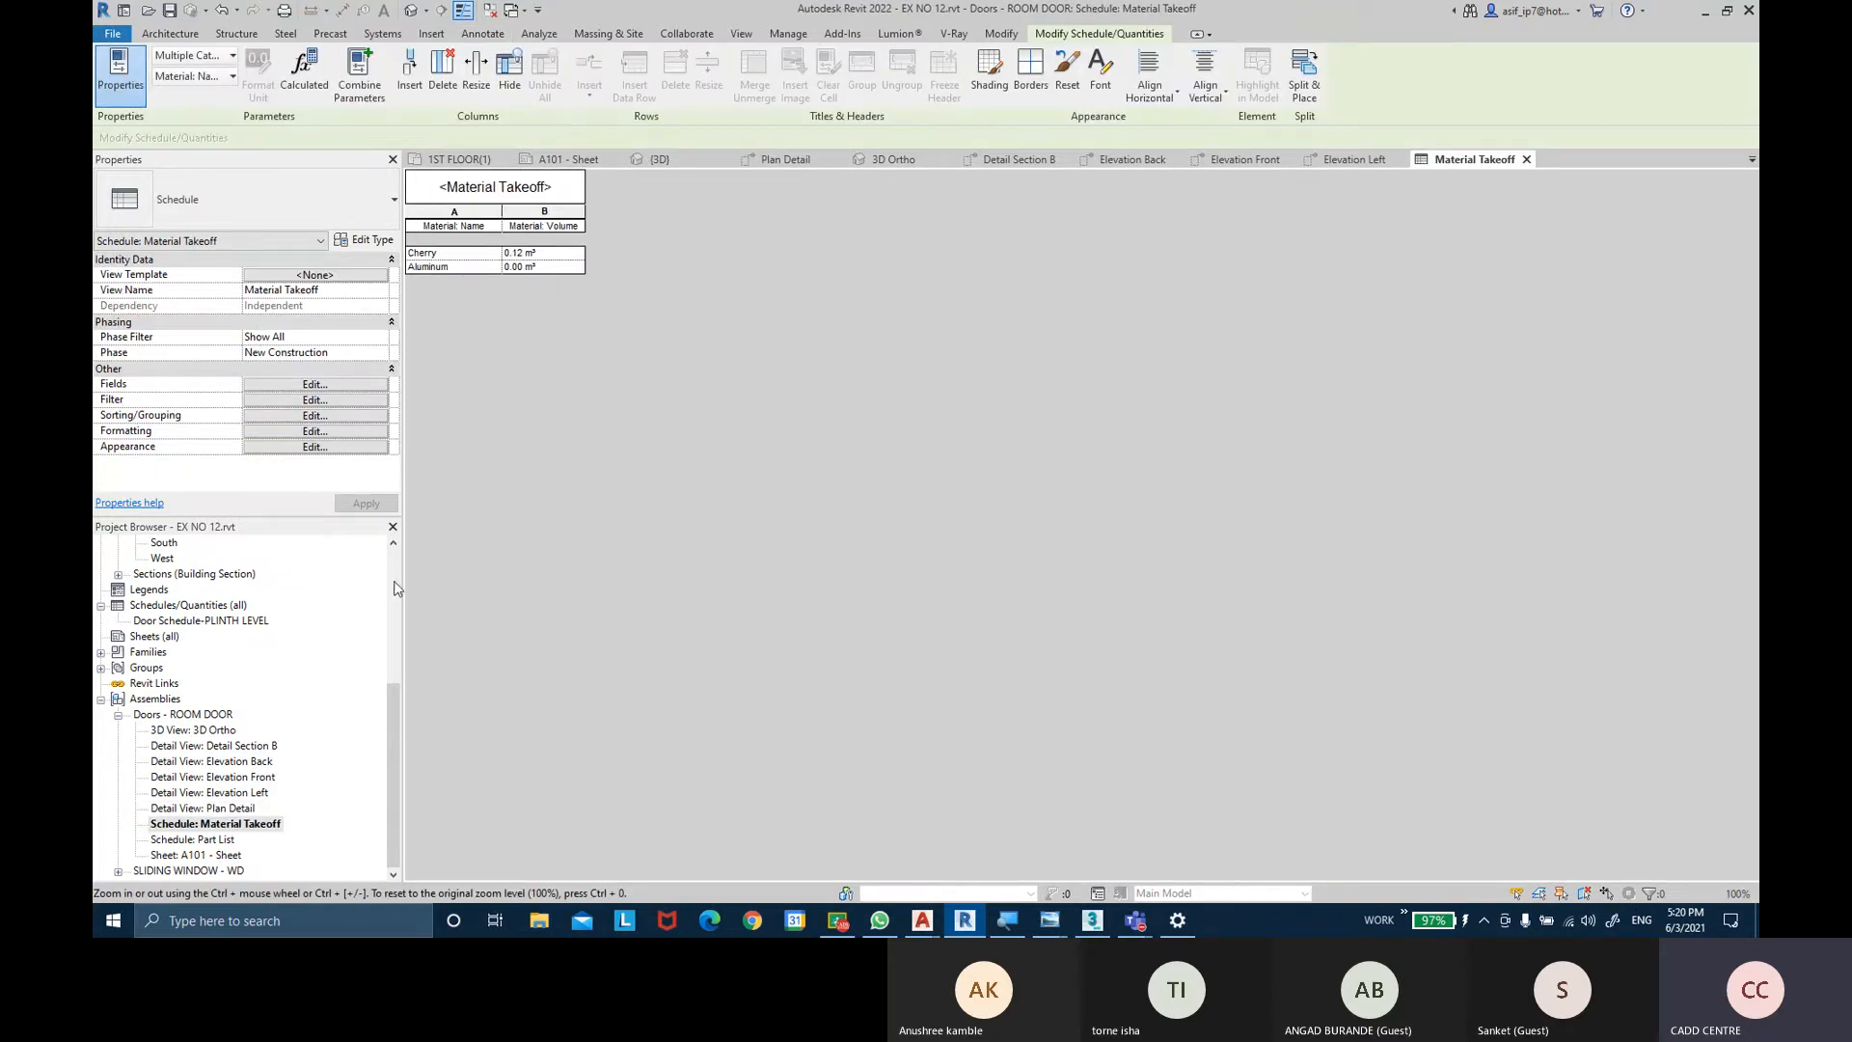
double_click(231, 841)
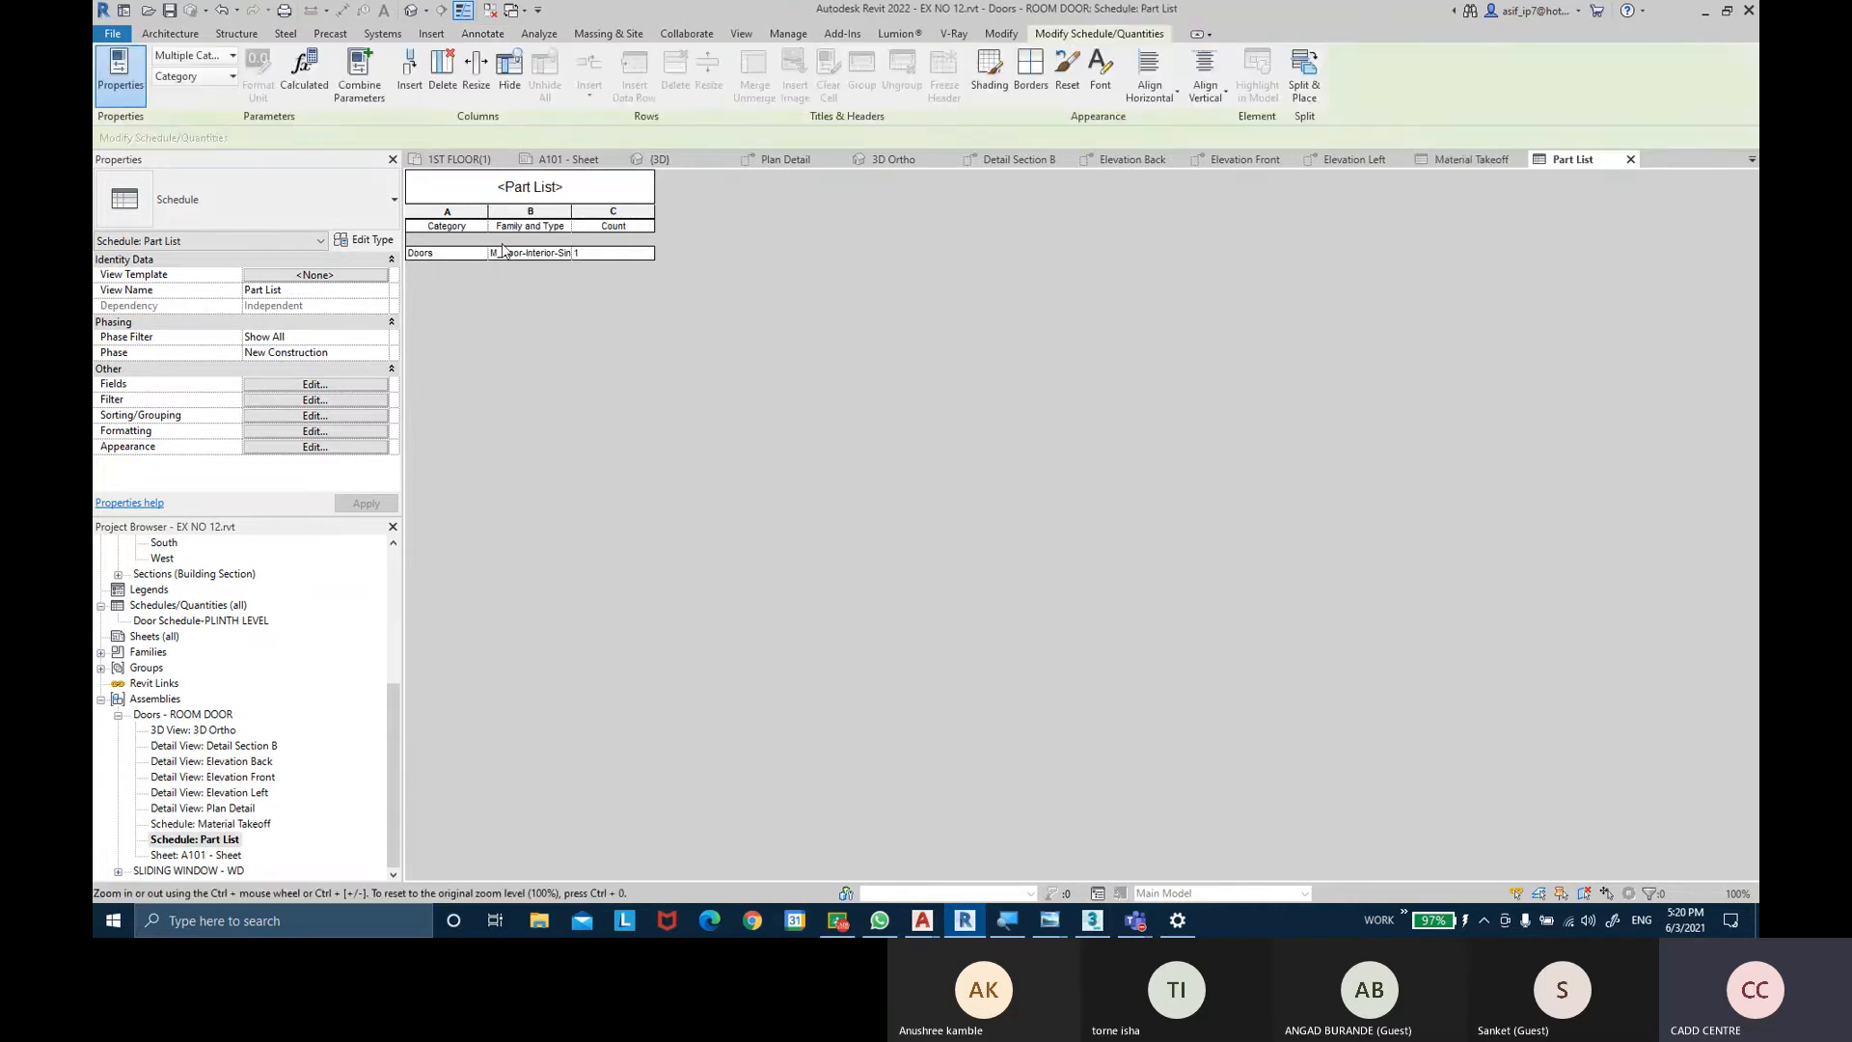
left_click_drag(570, 215, 609, 216)
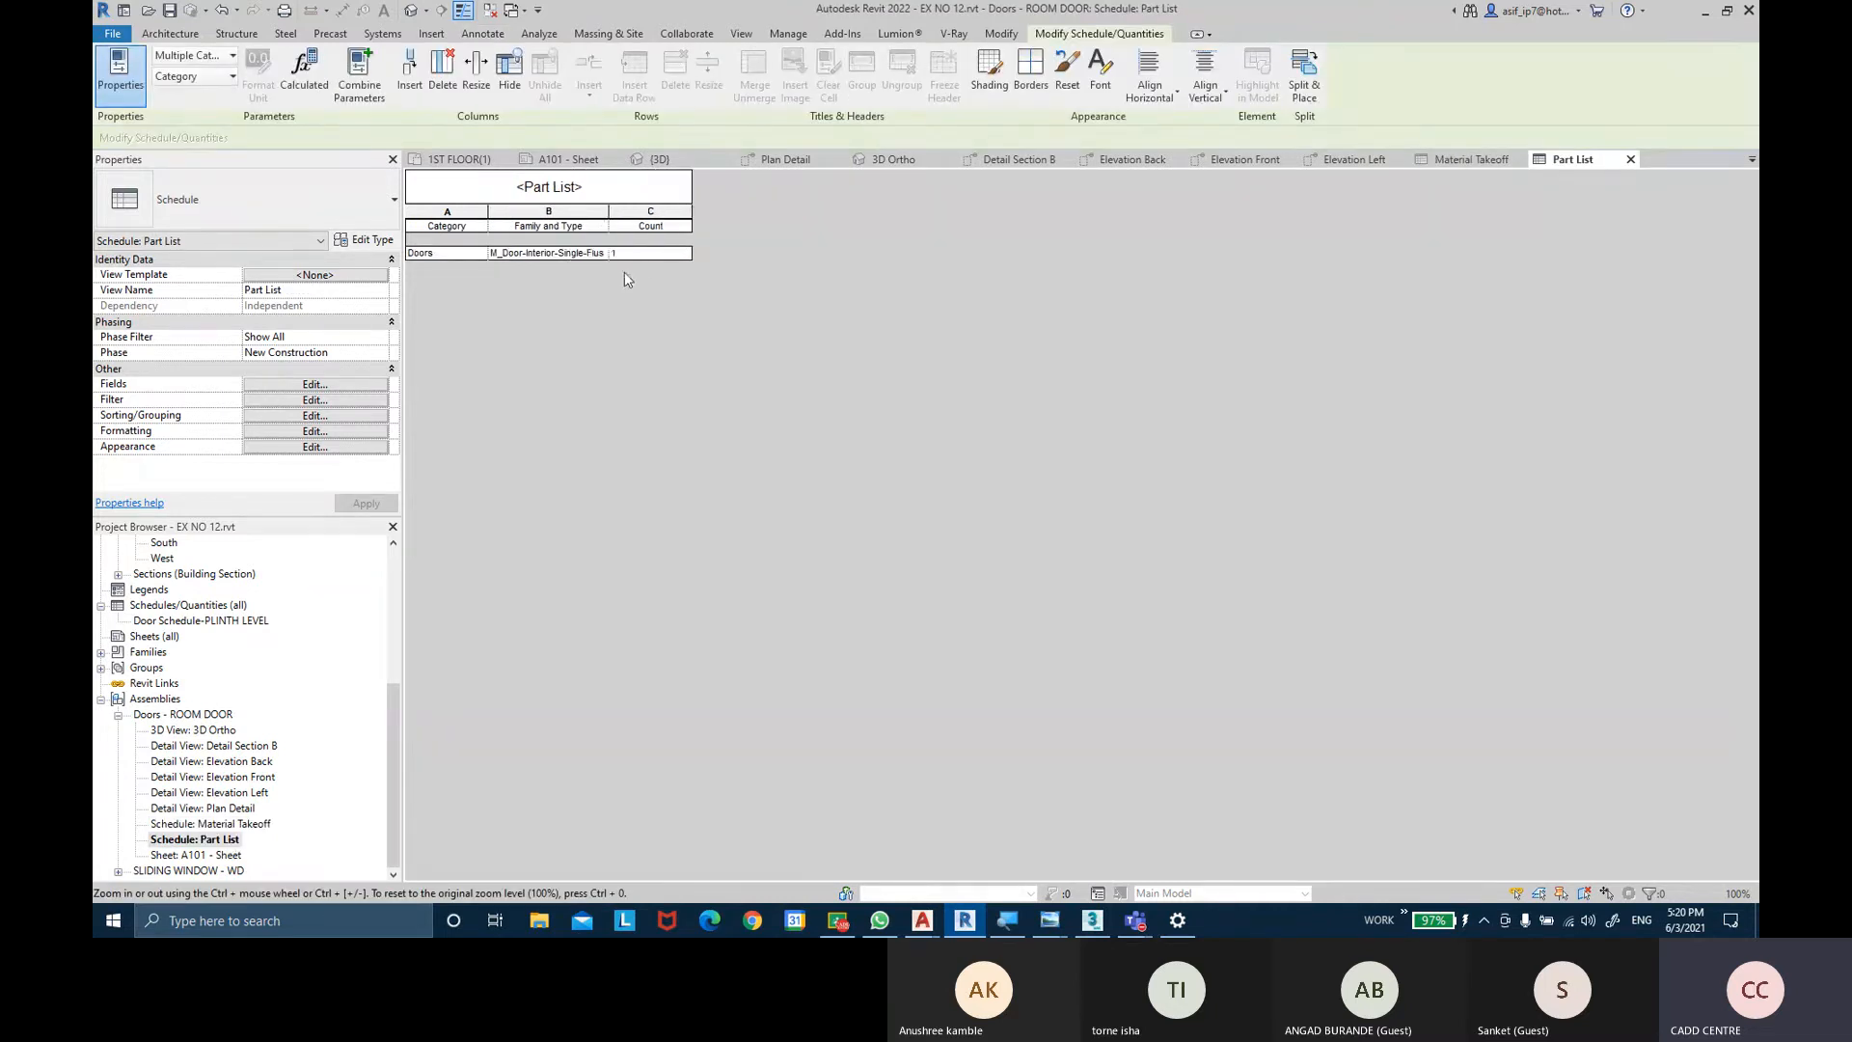
Edit the Part List schedule's fields, removing Count and adding Description, Manufacturer and Type Mark.
left_click(327, 389)
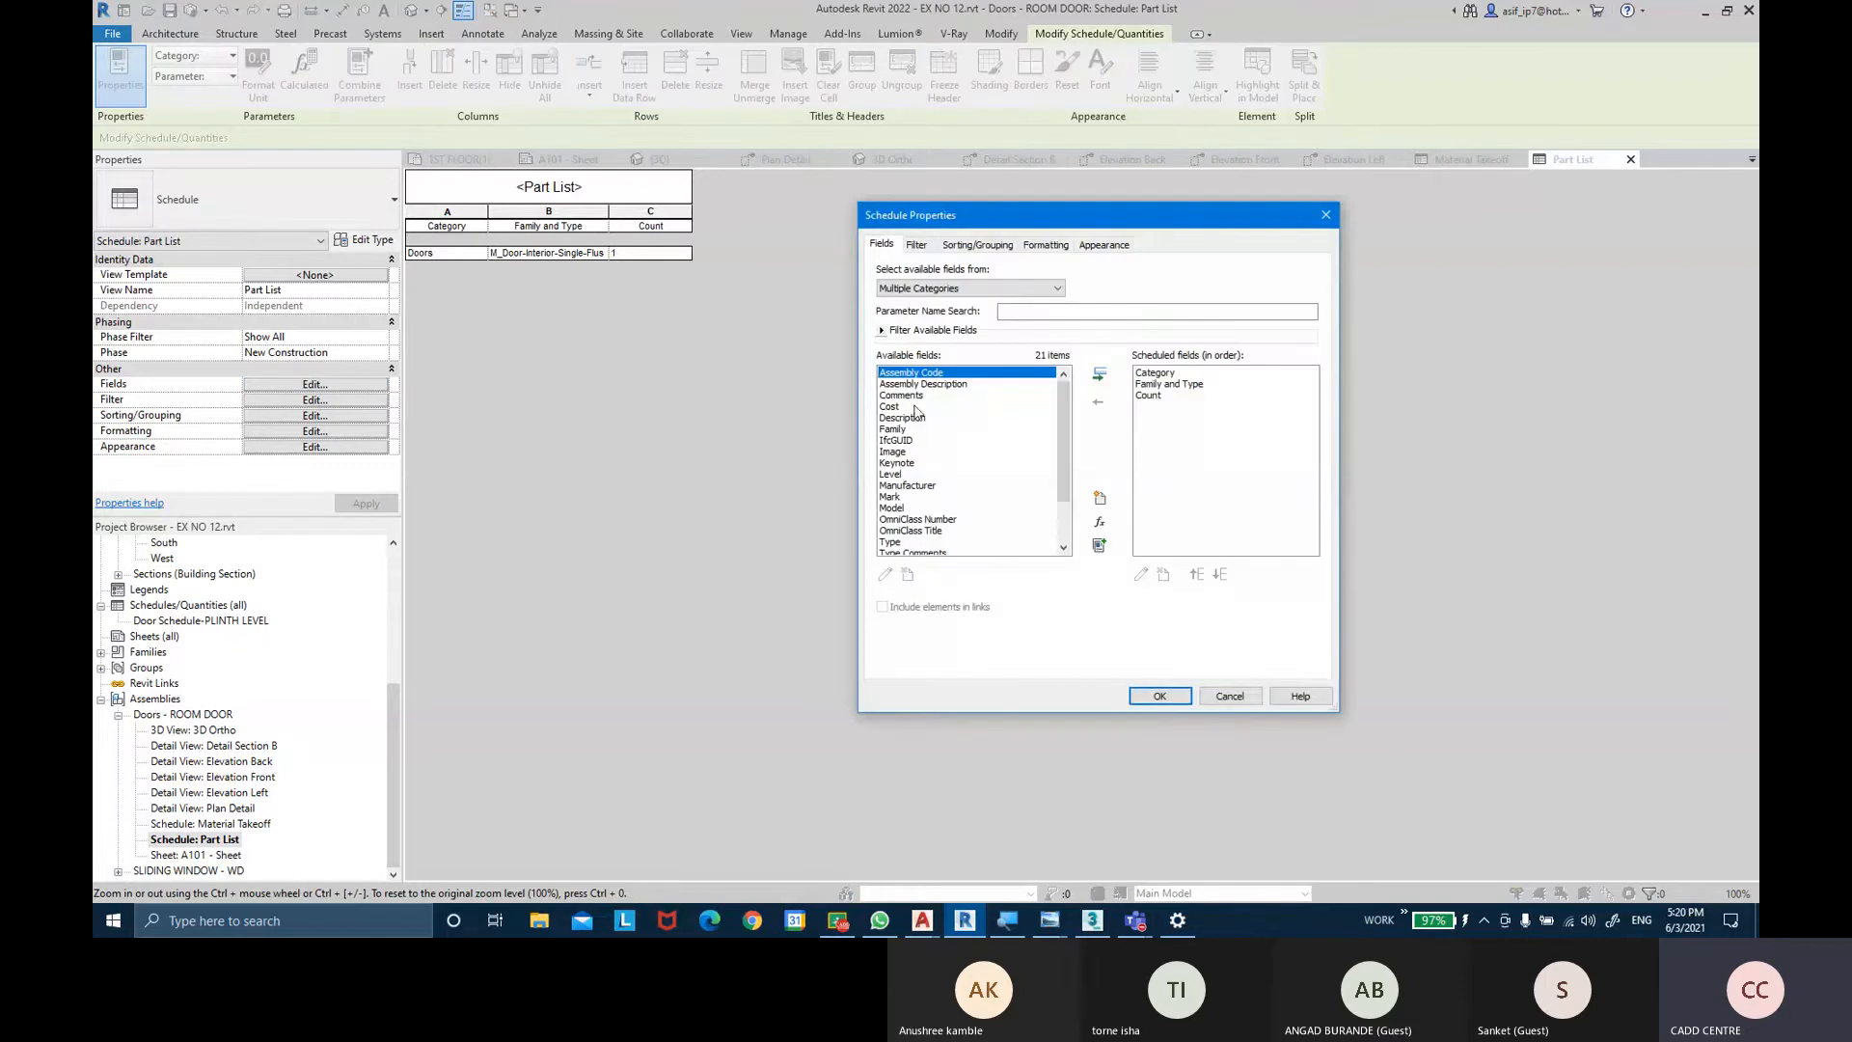
left_click(1163, 396)
left_click(1099, 402)
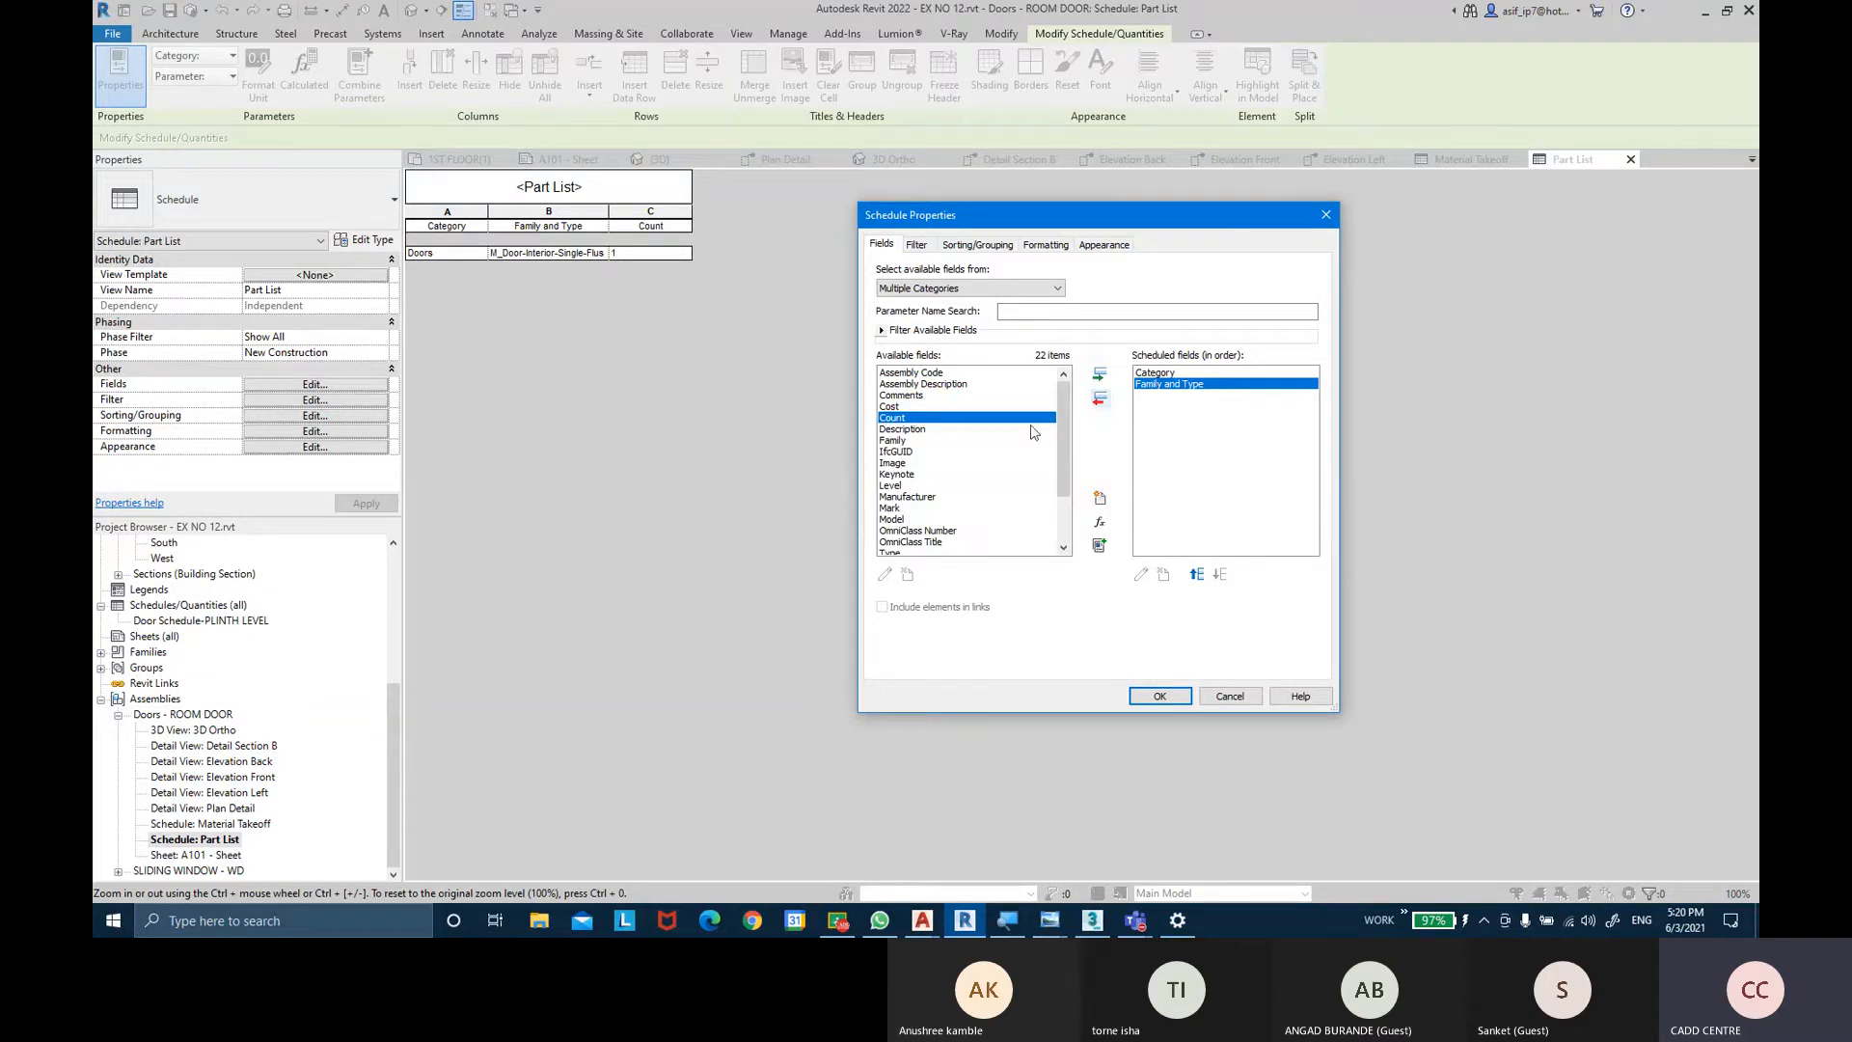
left_click(901, 429)
left_click(1099, 374)
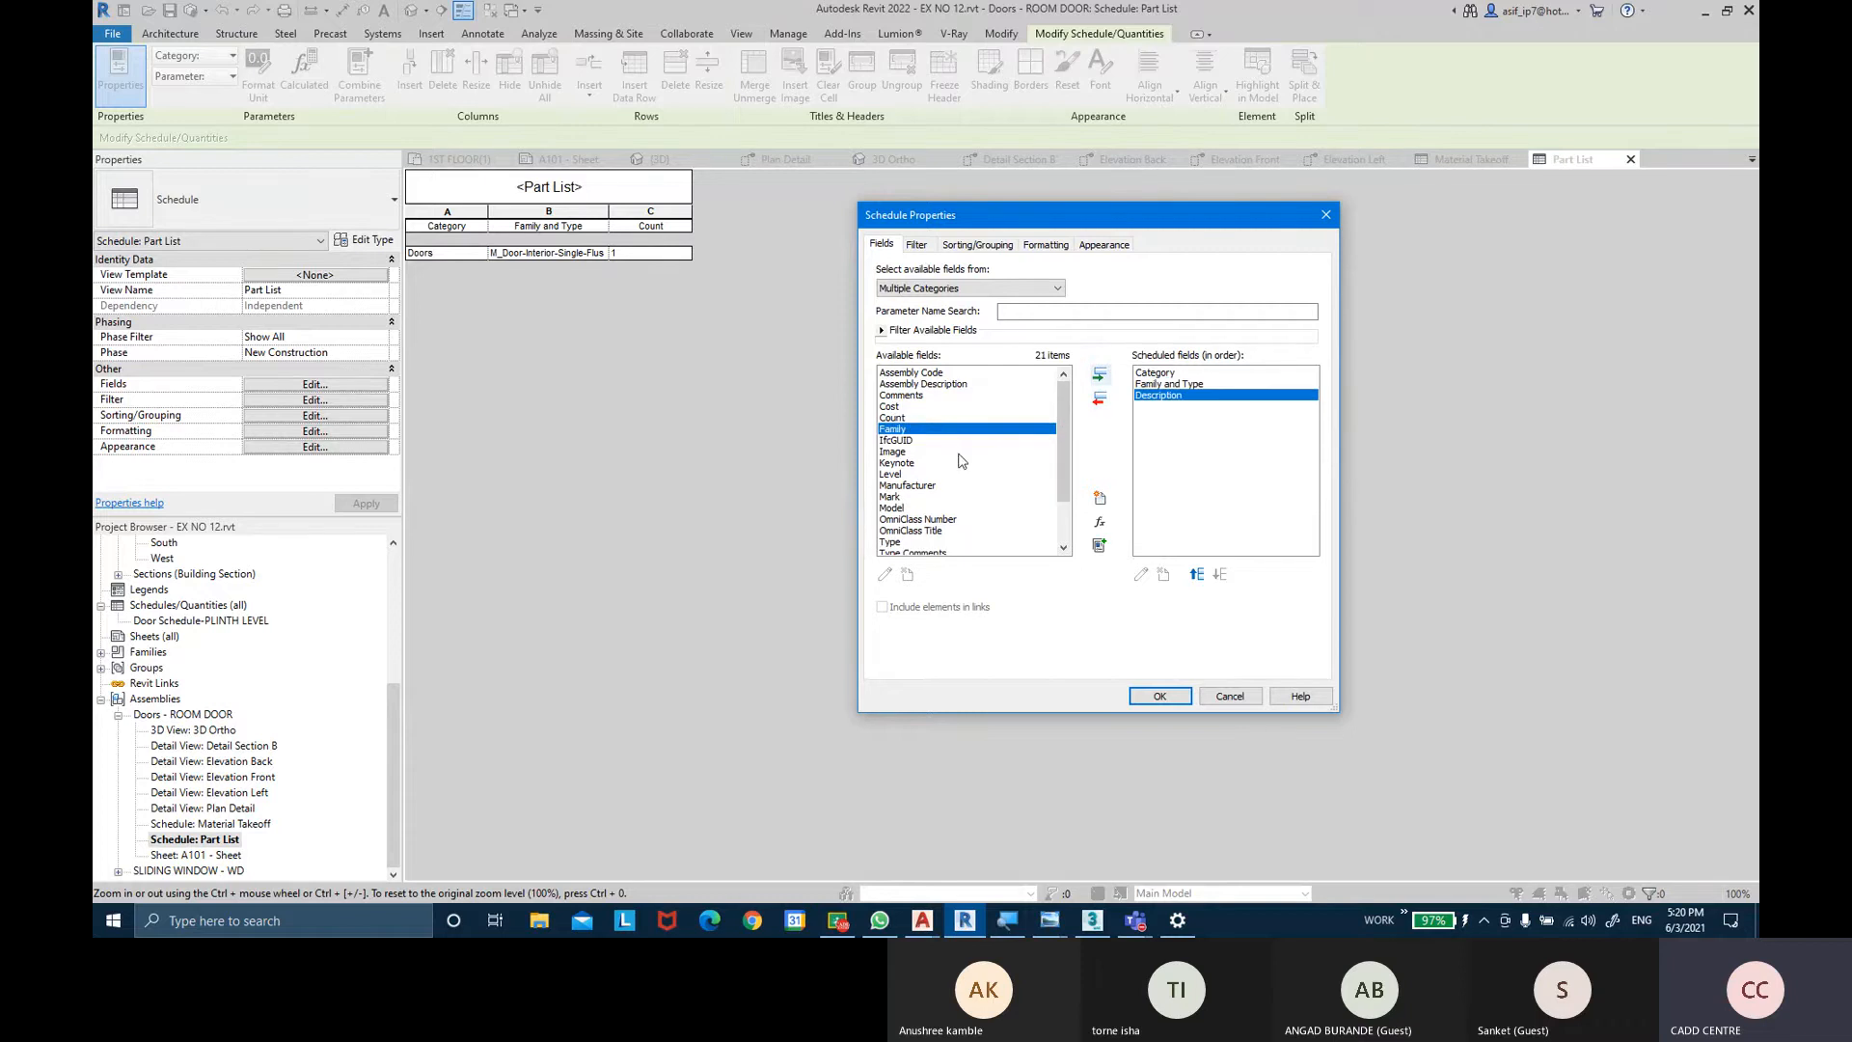
left_click(907, 486)
left_click(1099, 374)
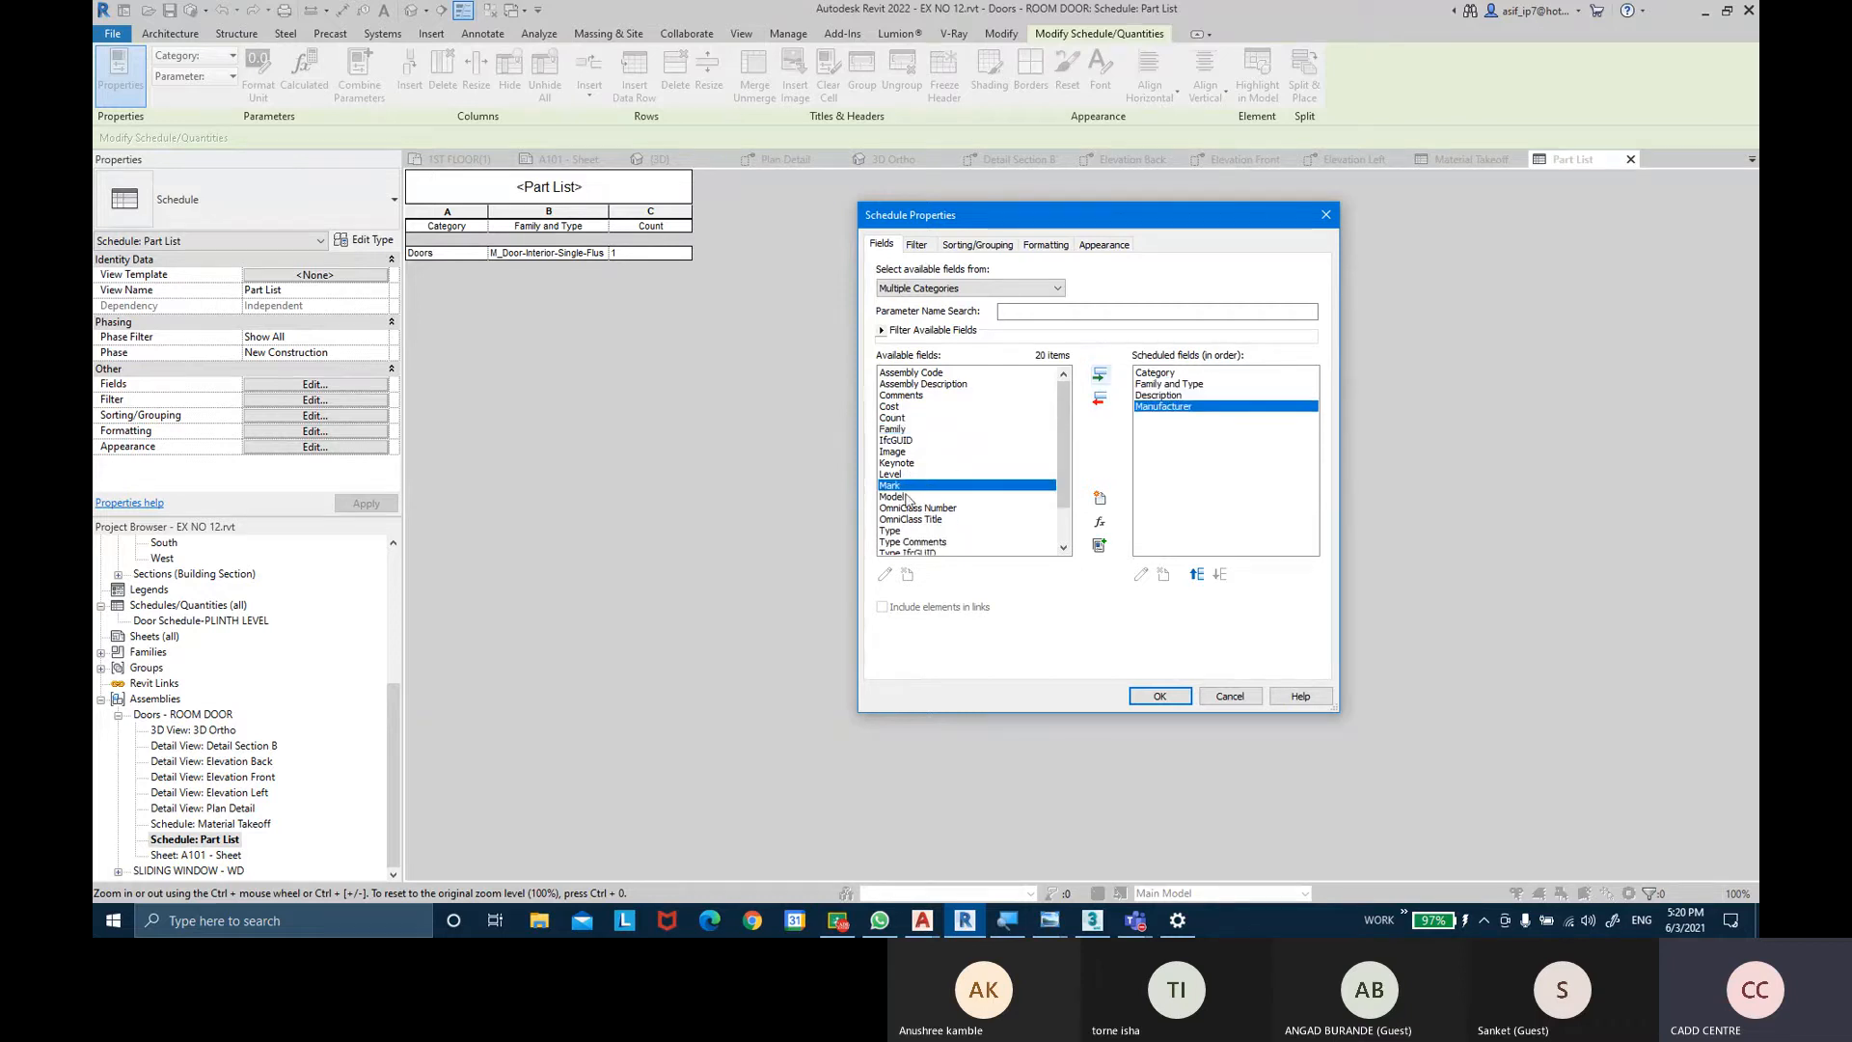
scroll(915, 509, "down", 2)
left_click(912, 531)
left_click(1100, 375)
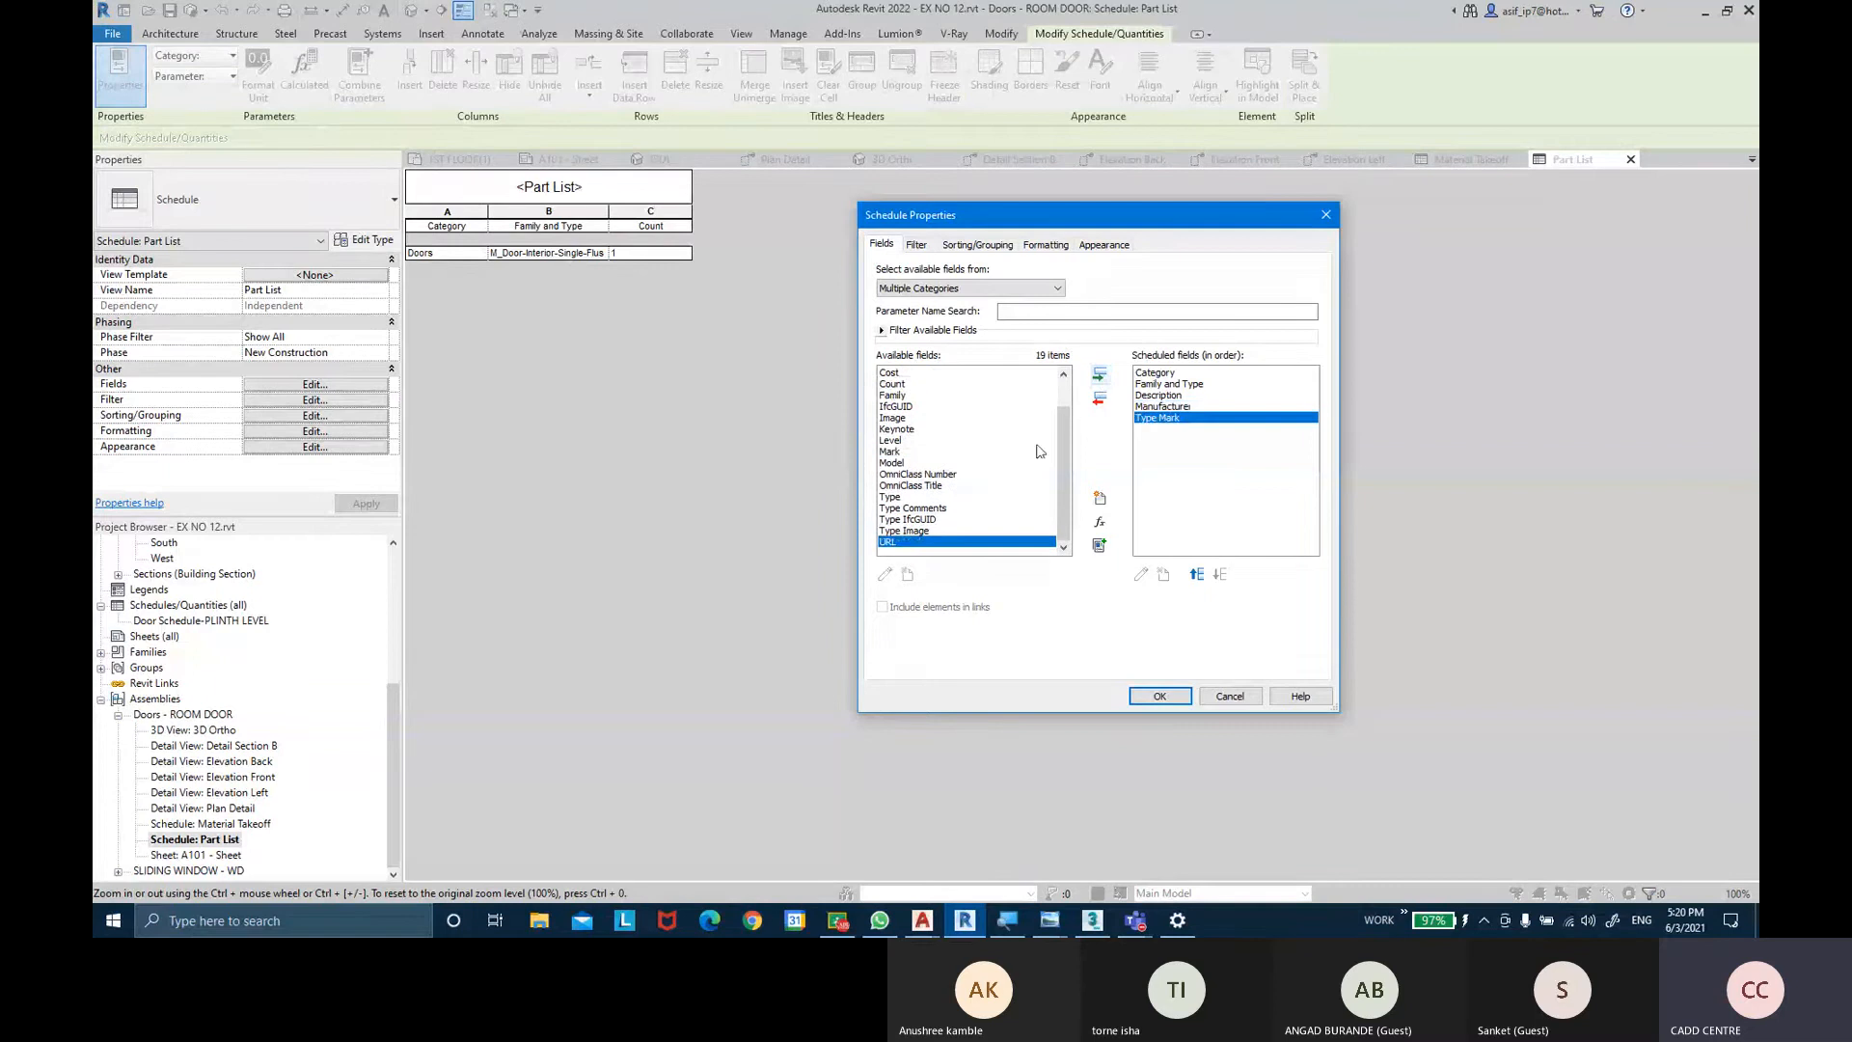
left_click(1159, 695)
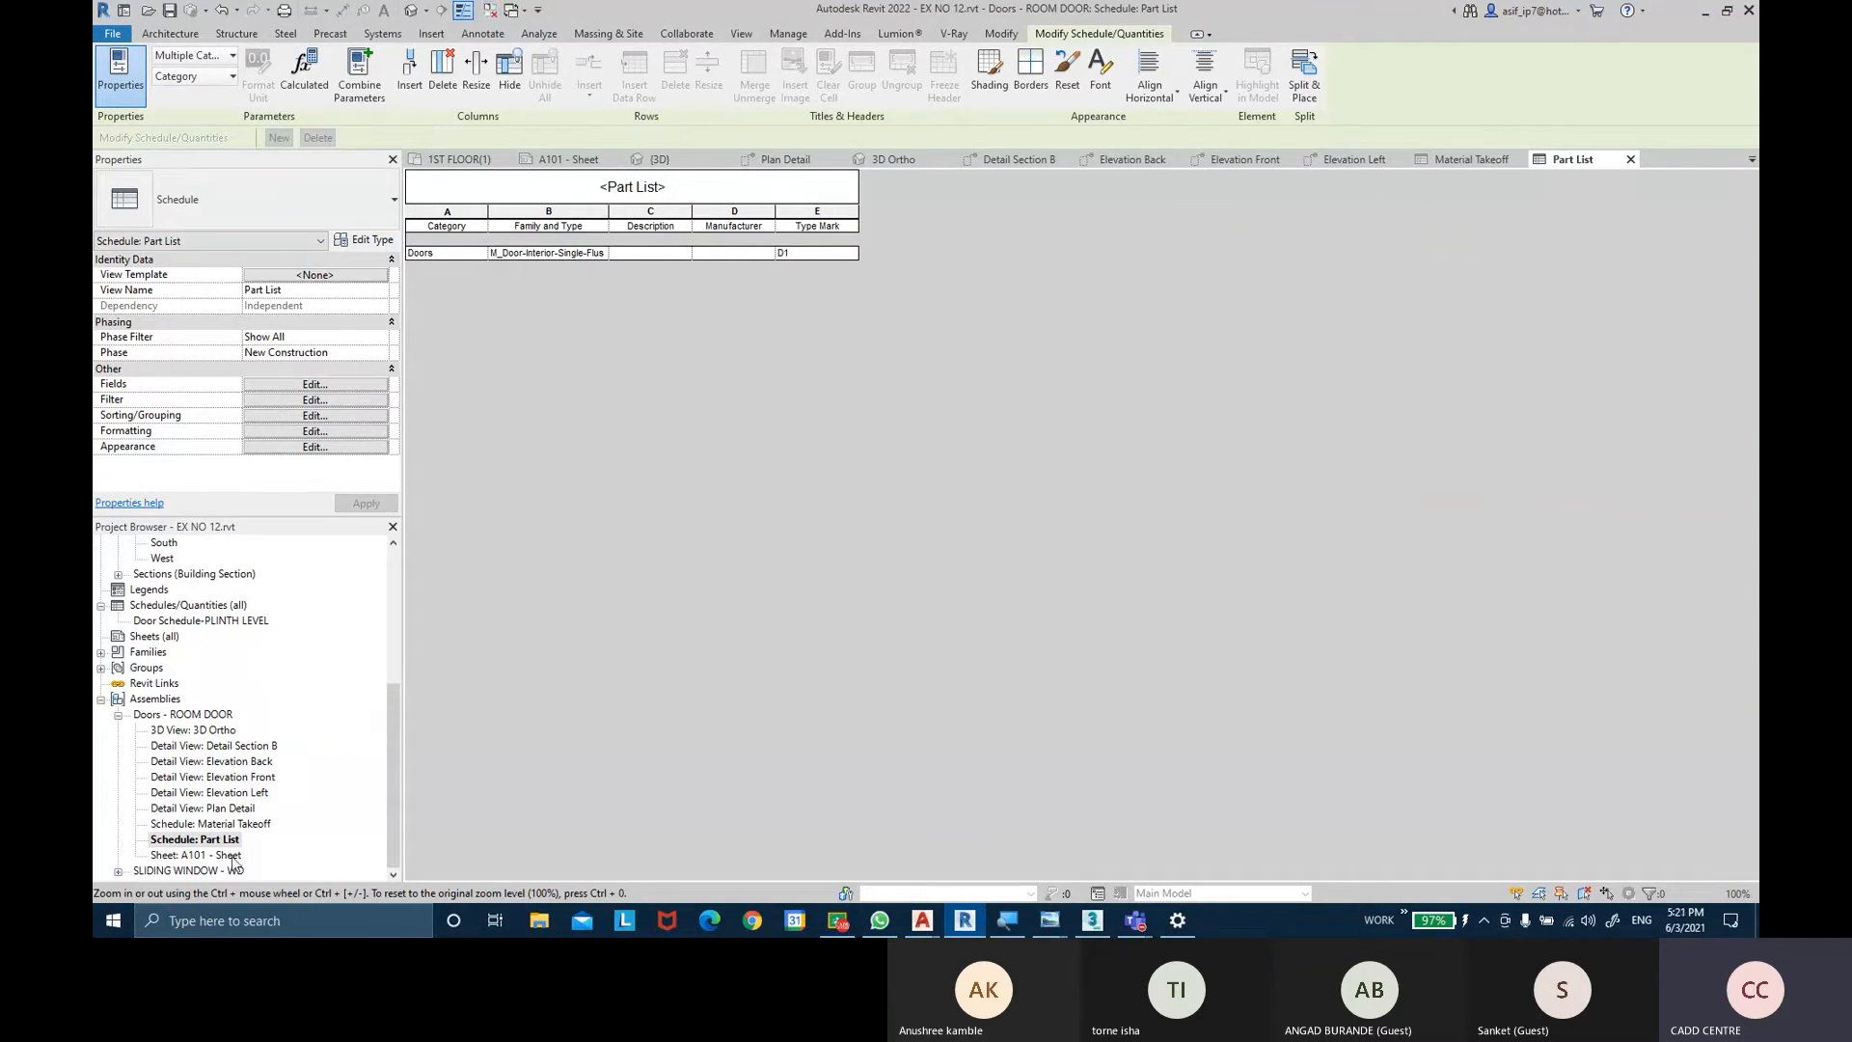
Open the room door's A101 sheet and place the 3D Ortho view in the sheet's upper-left corner.
double_click(198, 856)
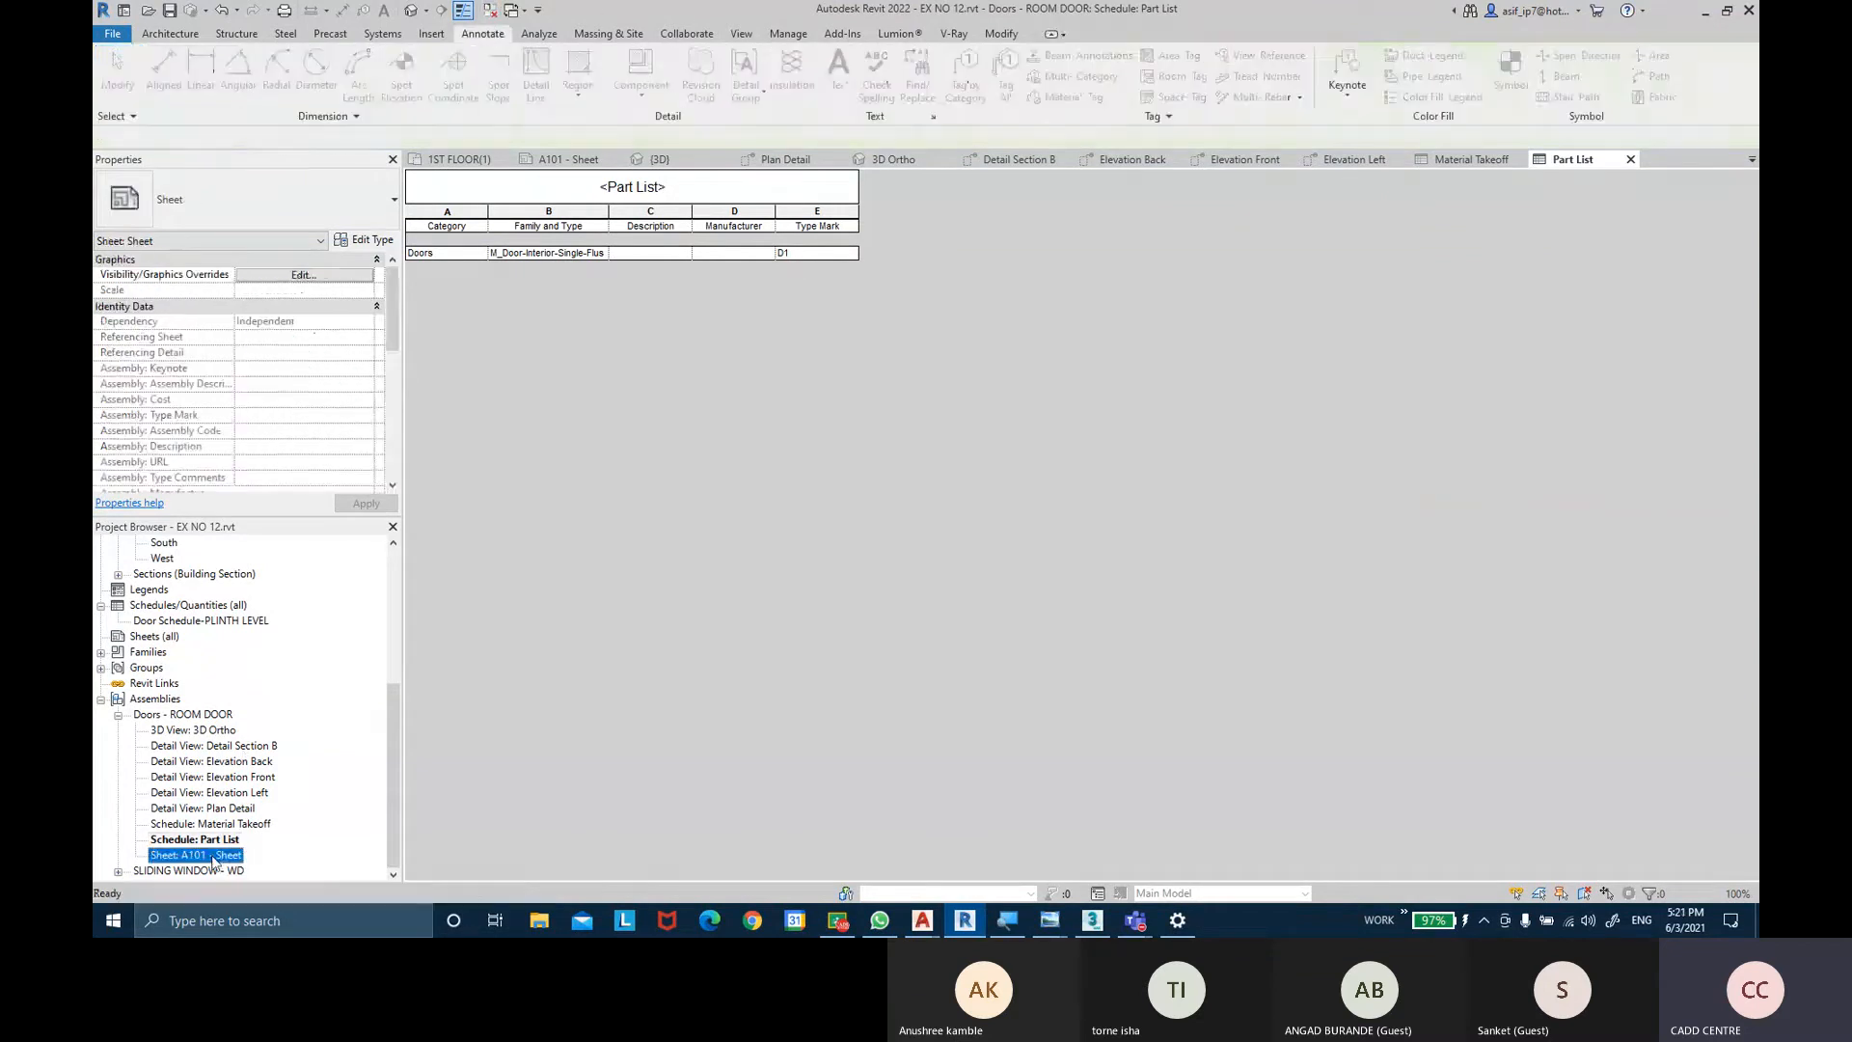
left_click(189, 743)
left_click_drag(173, 729, 754, 422)
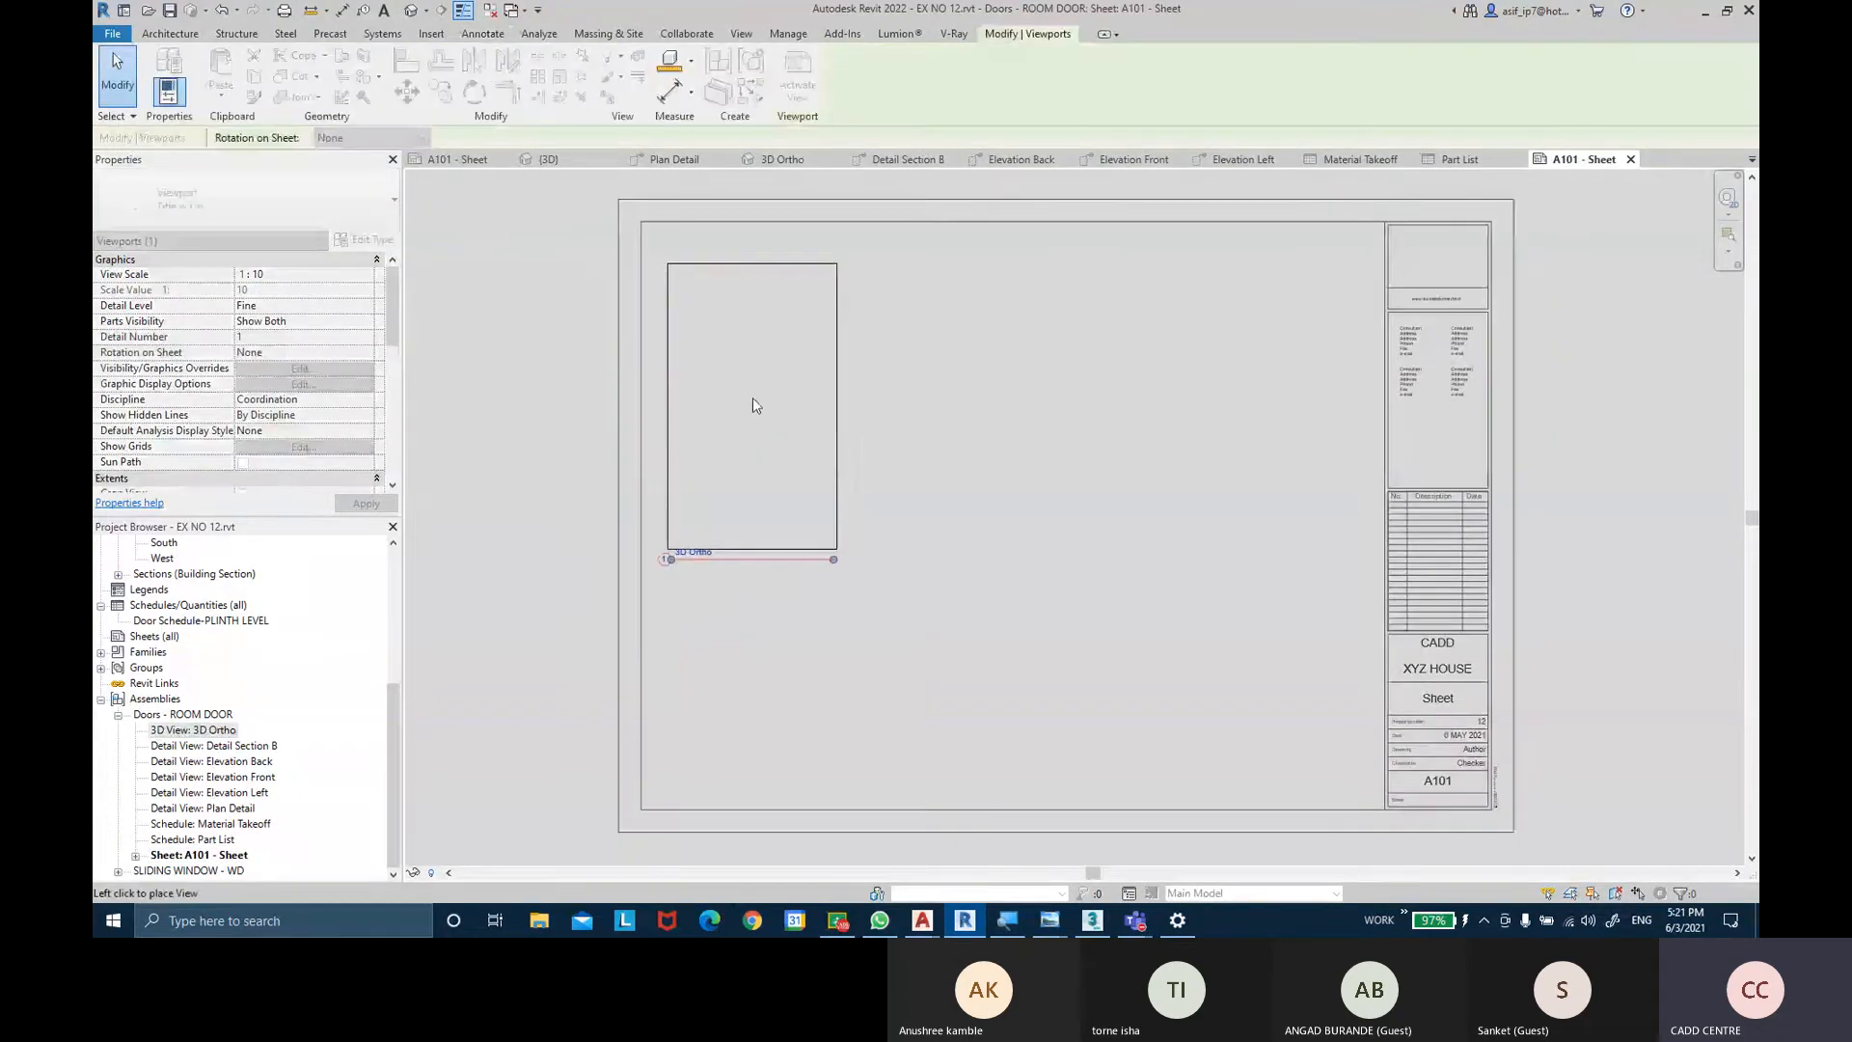
left_click(740, 383)
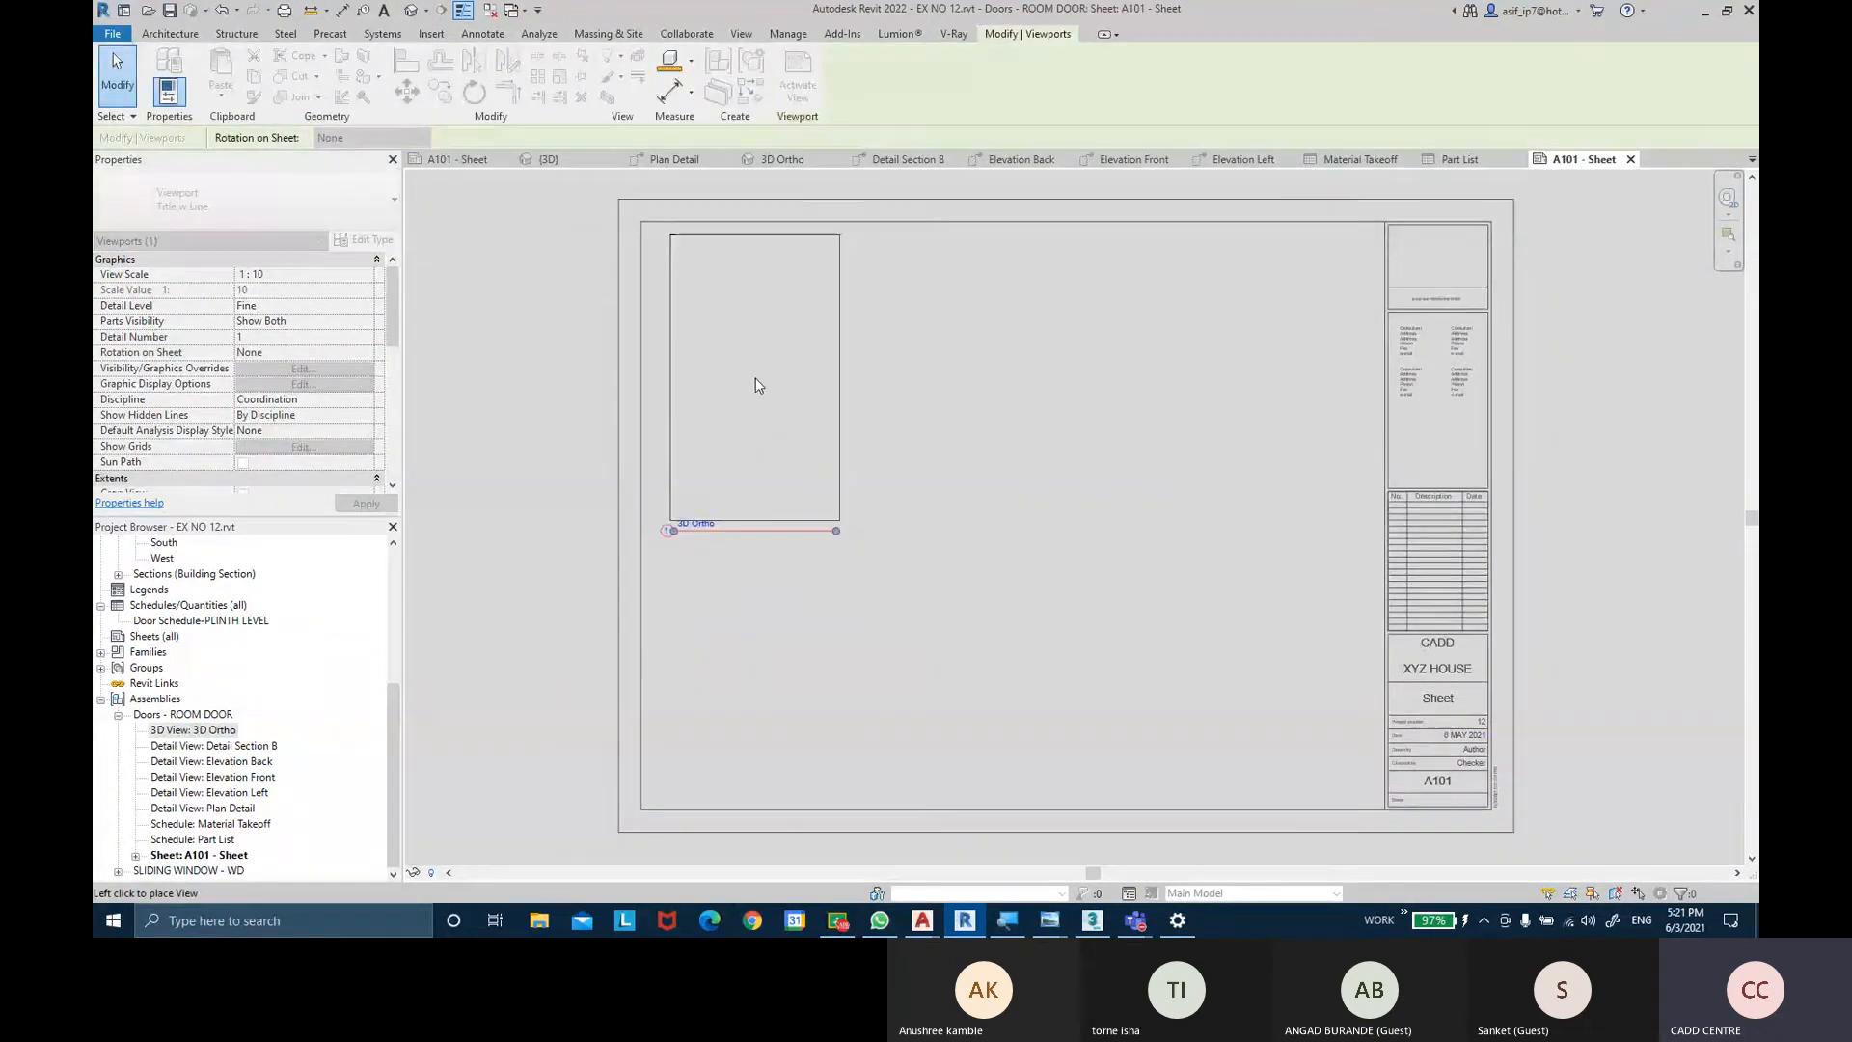
left_click(749, 391)
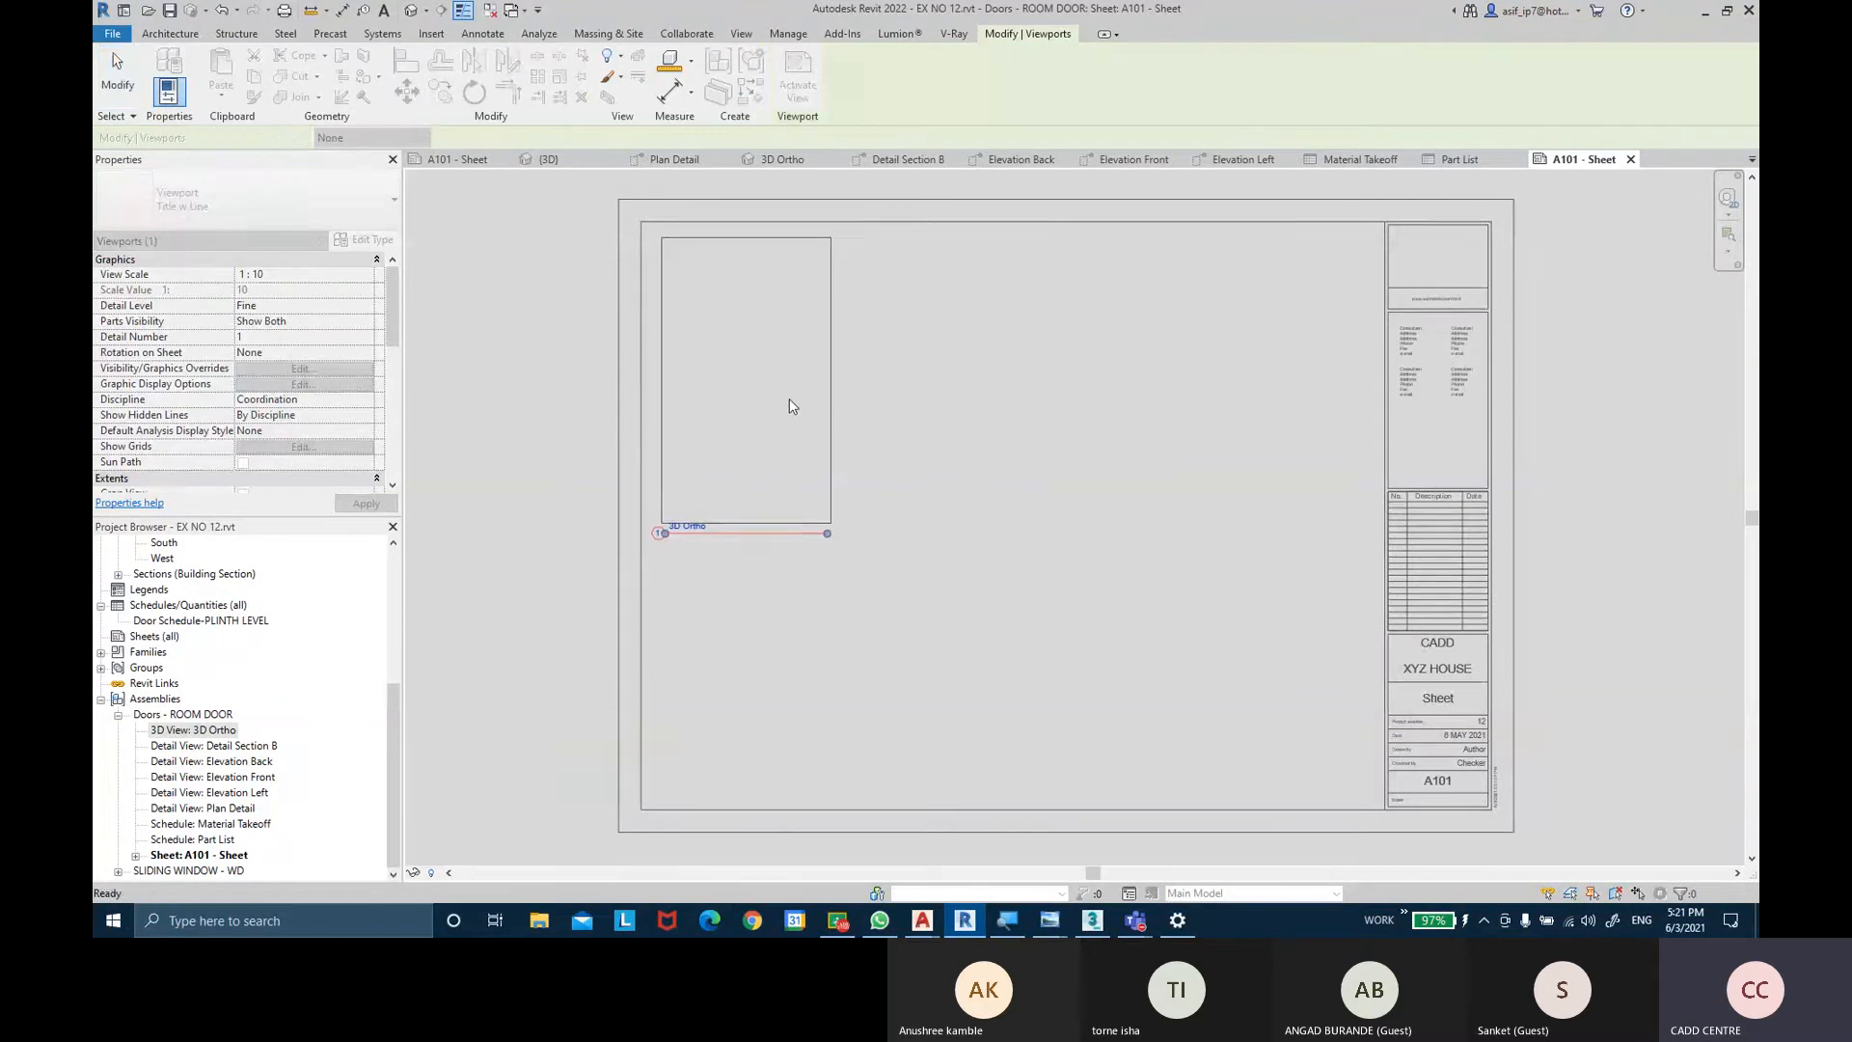
left_click(957, 466)
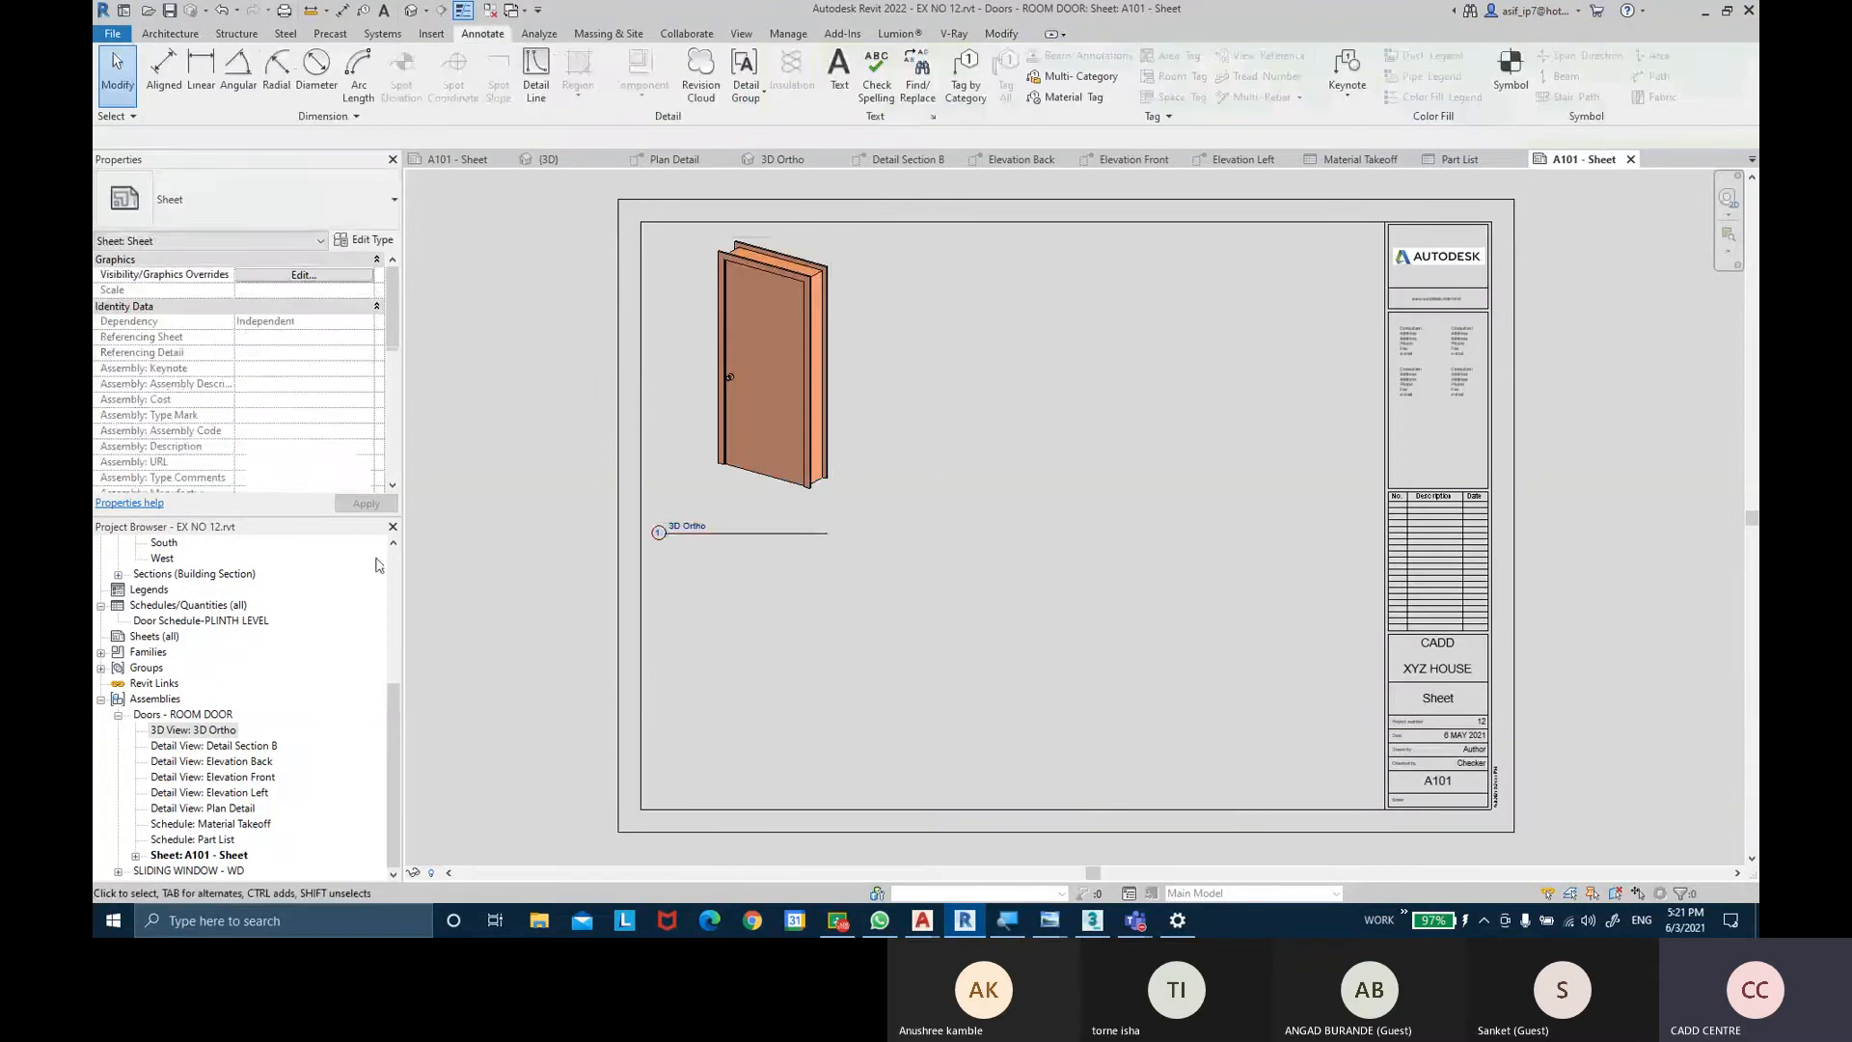
Check the room door's Plan Detail view and place it on the A101 sheet beside the 3D Ortho view.
double_click(216, 807)
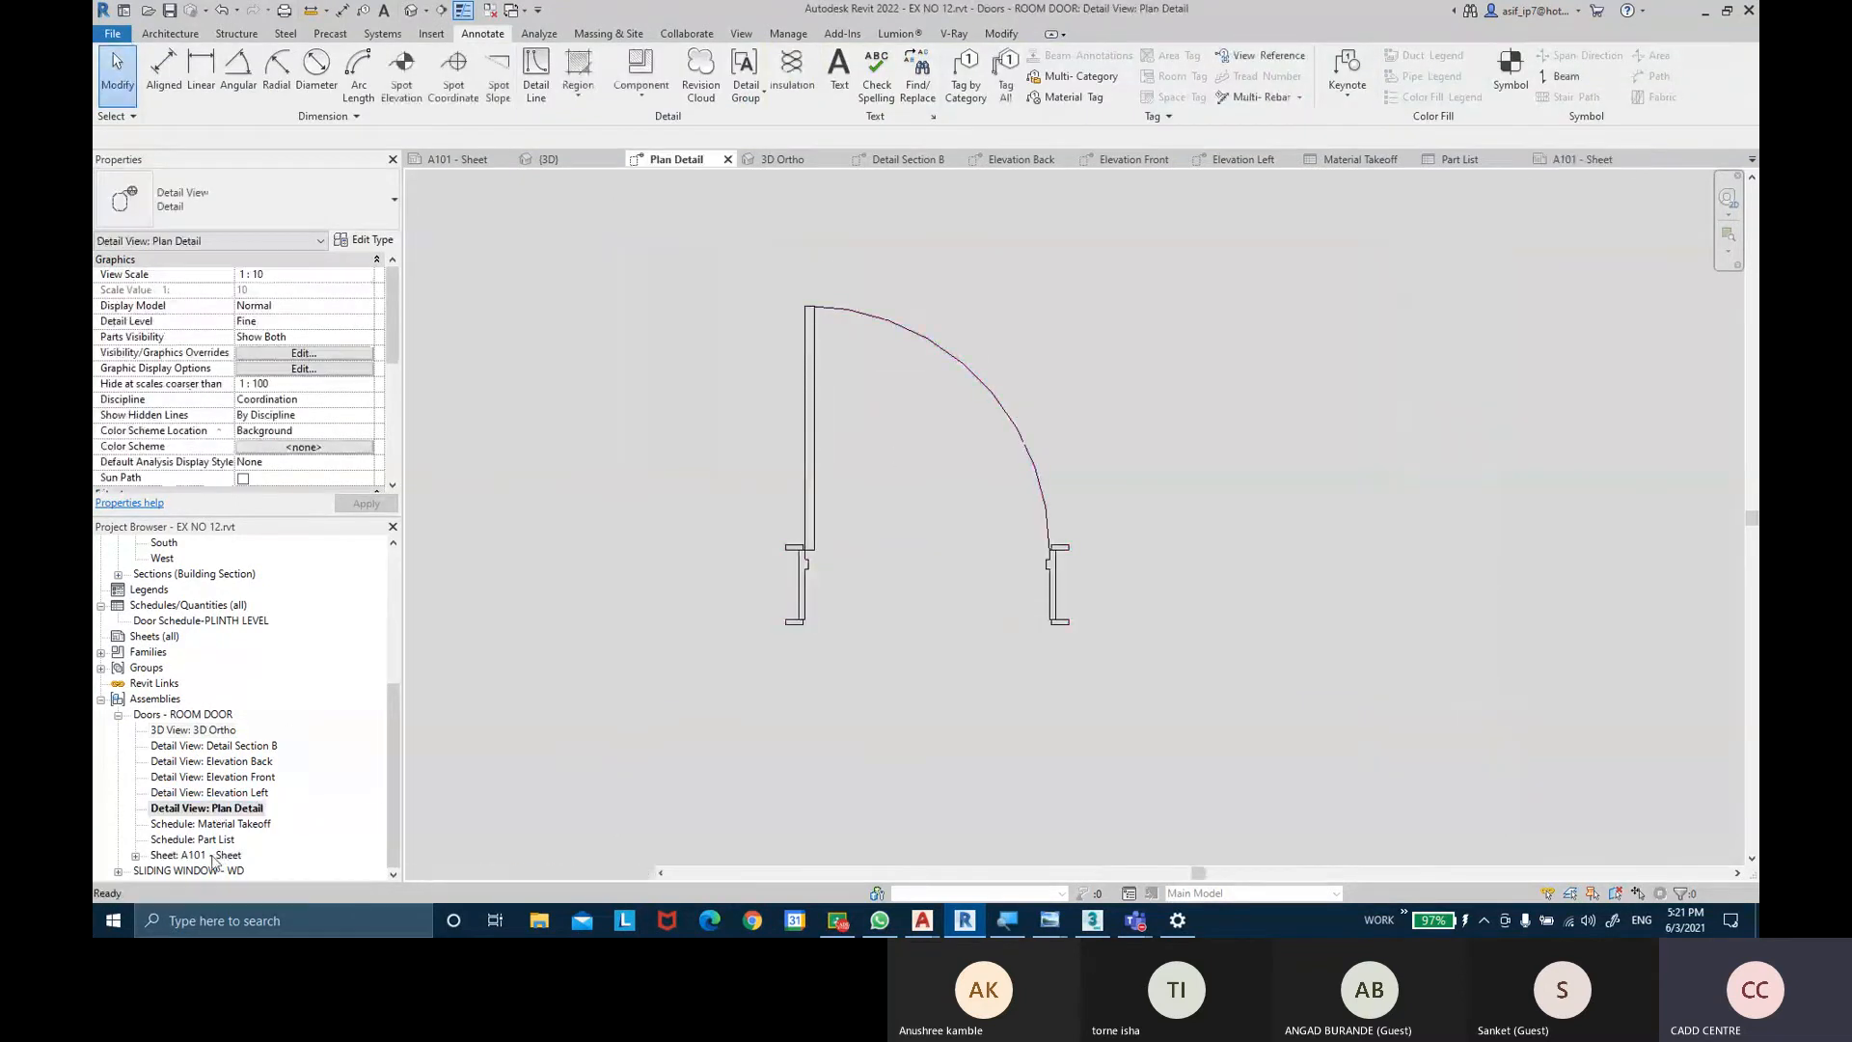
double_click(218, 855)
left_click(218, 793)
left_click_drag(218, 813, 951, 378)
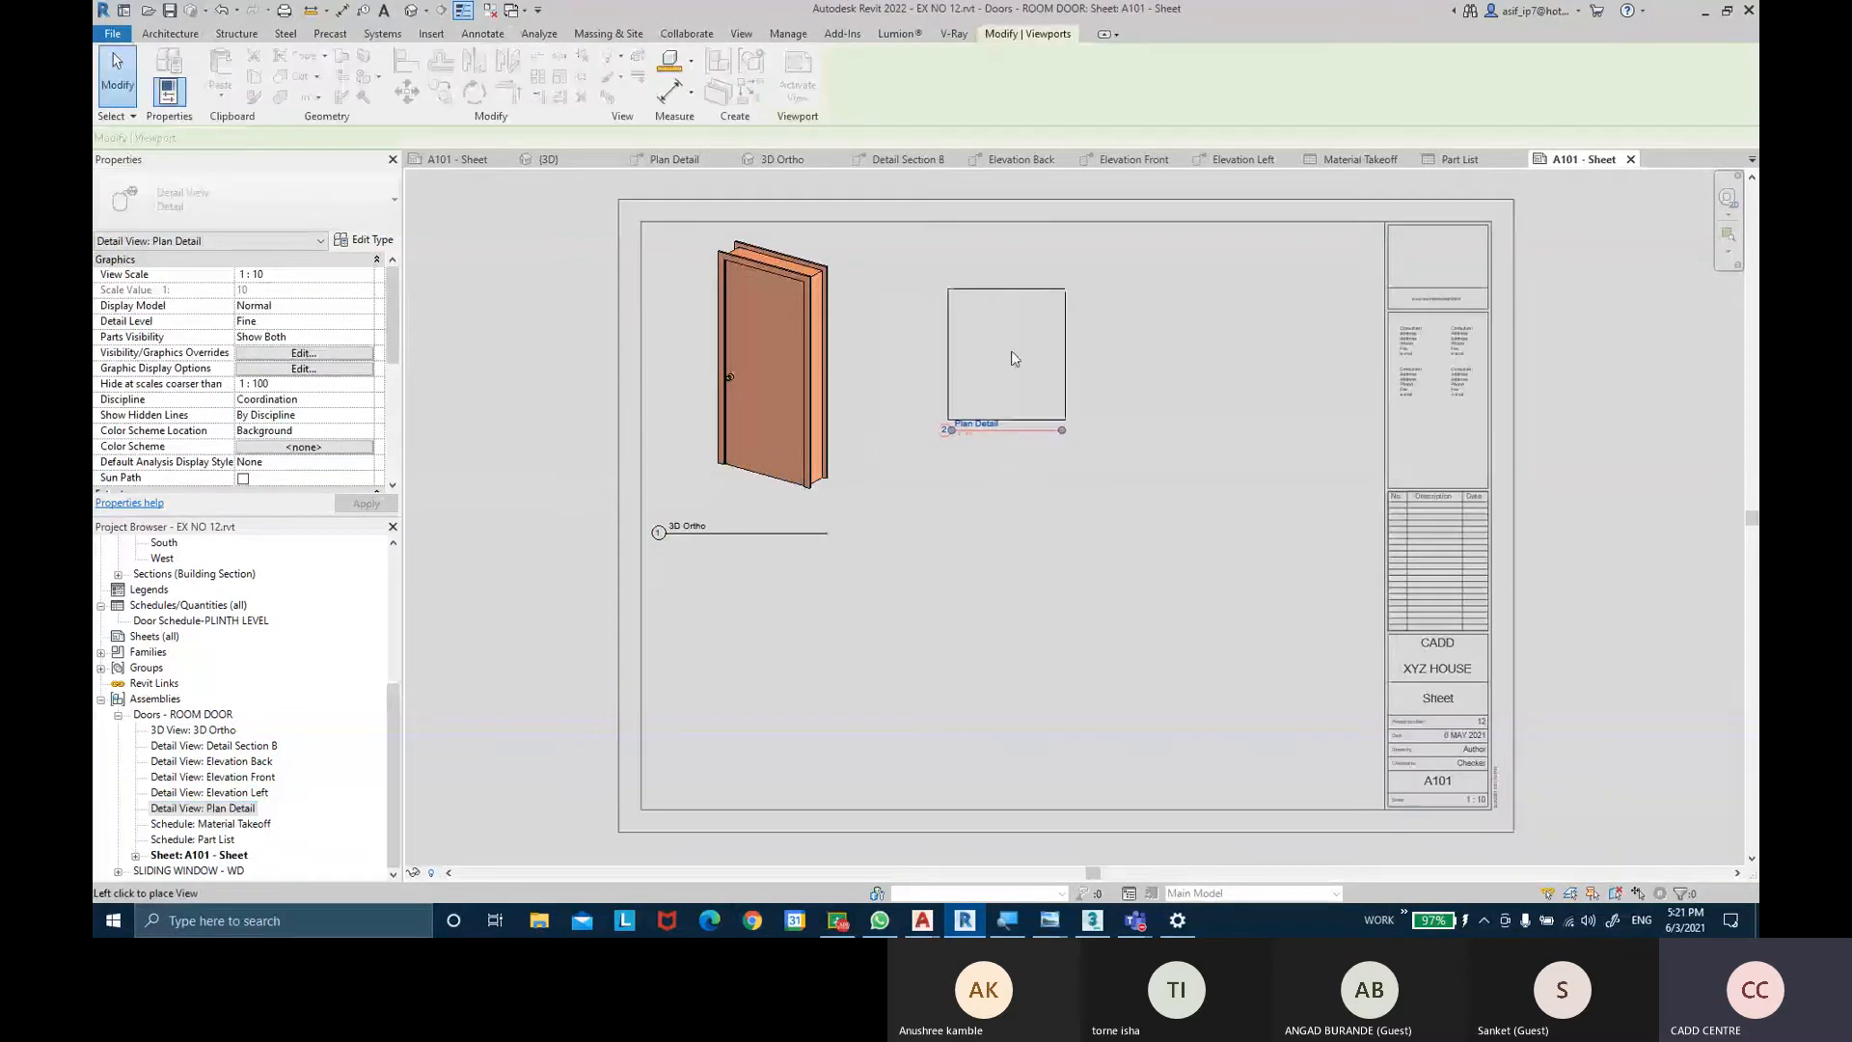
left_click(999, 307)
left_click(1058, 442)
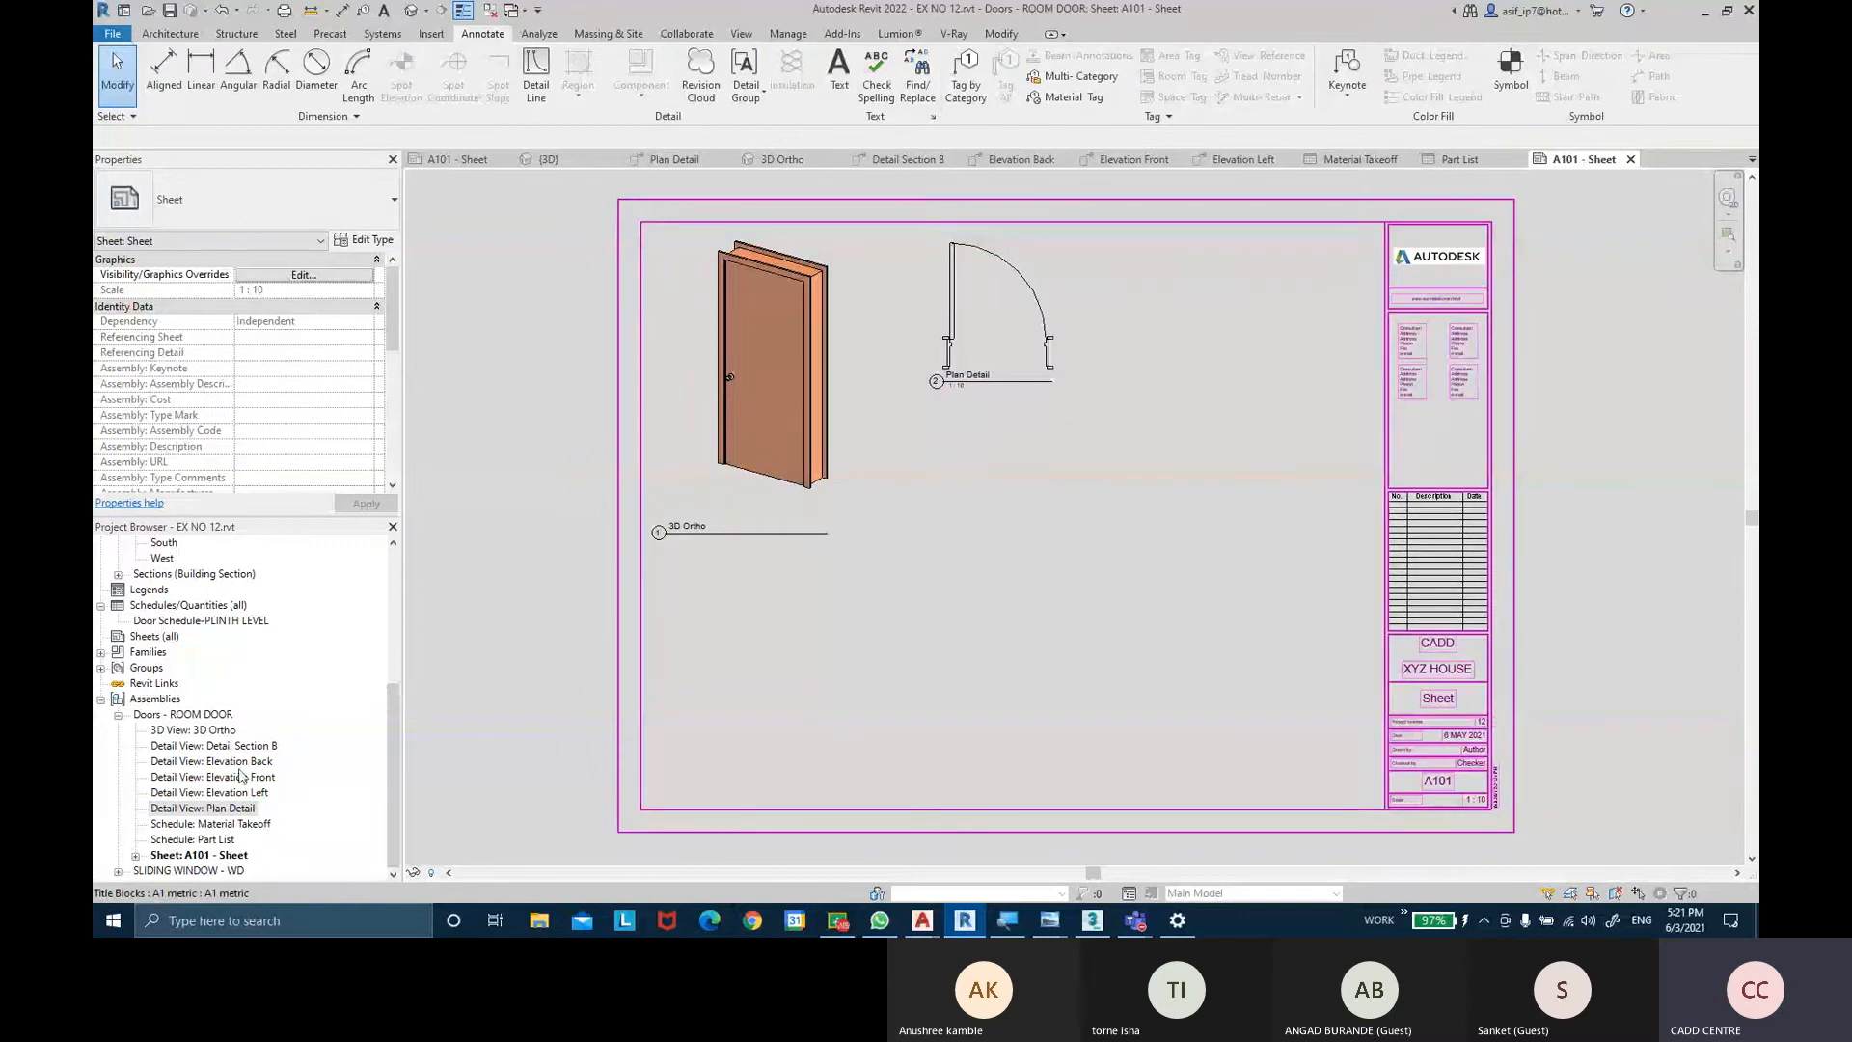
Place the Detail Section B view on the A101 sheet, to the right of Plan Detail.
left_click_drag(214, 746, 1160, 357)
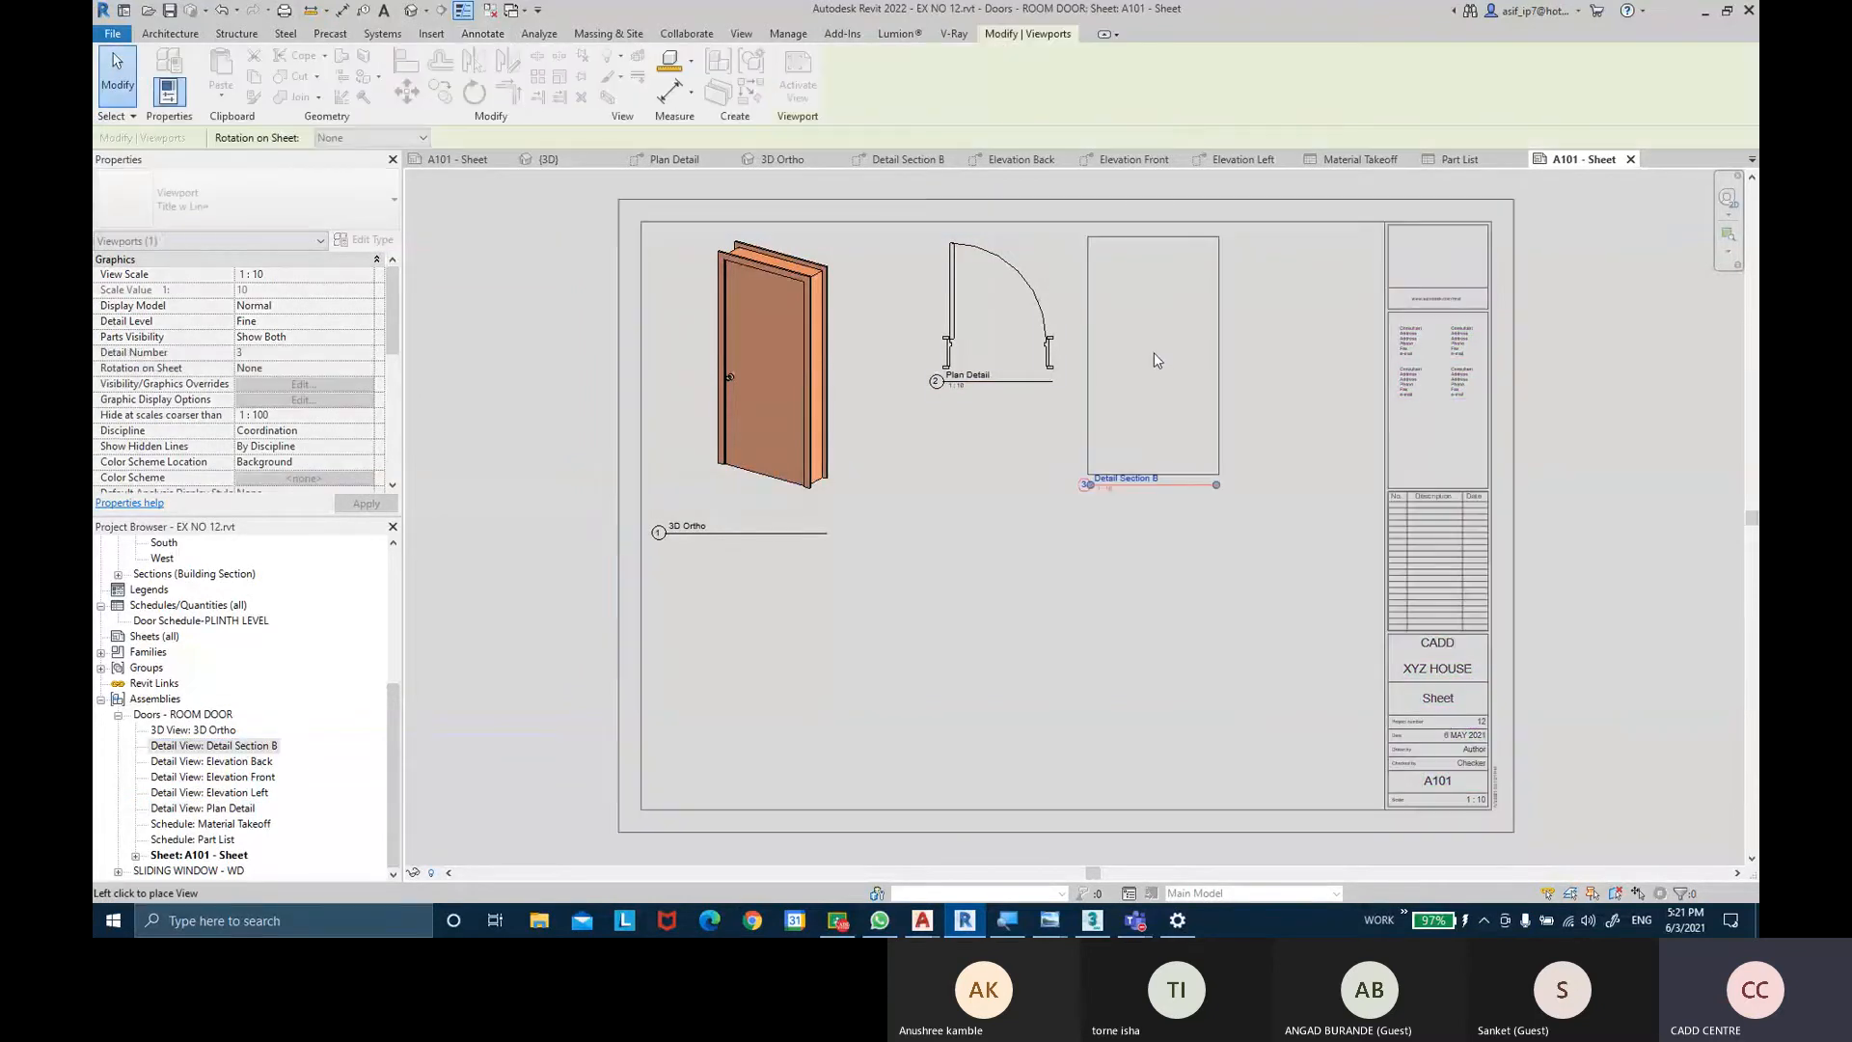
left_click(1158, 360)
left_click(1186, 619)
middle_click_drag(1175, 422, 1158, 427)
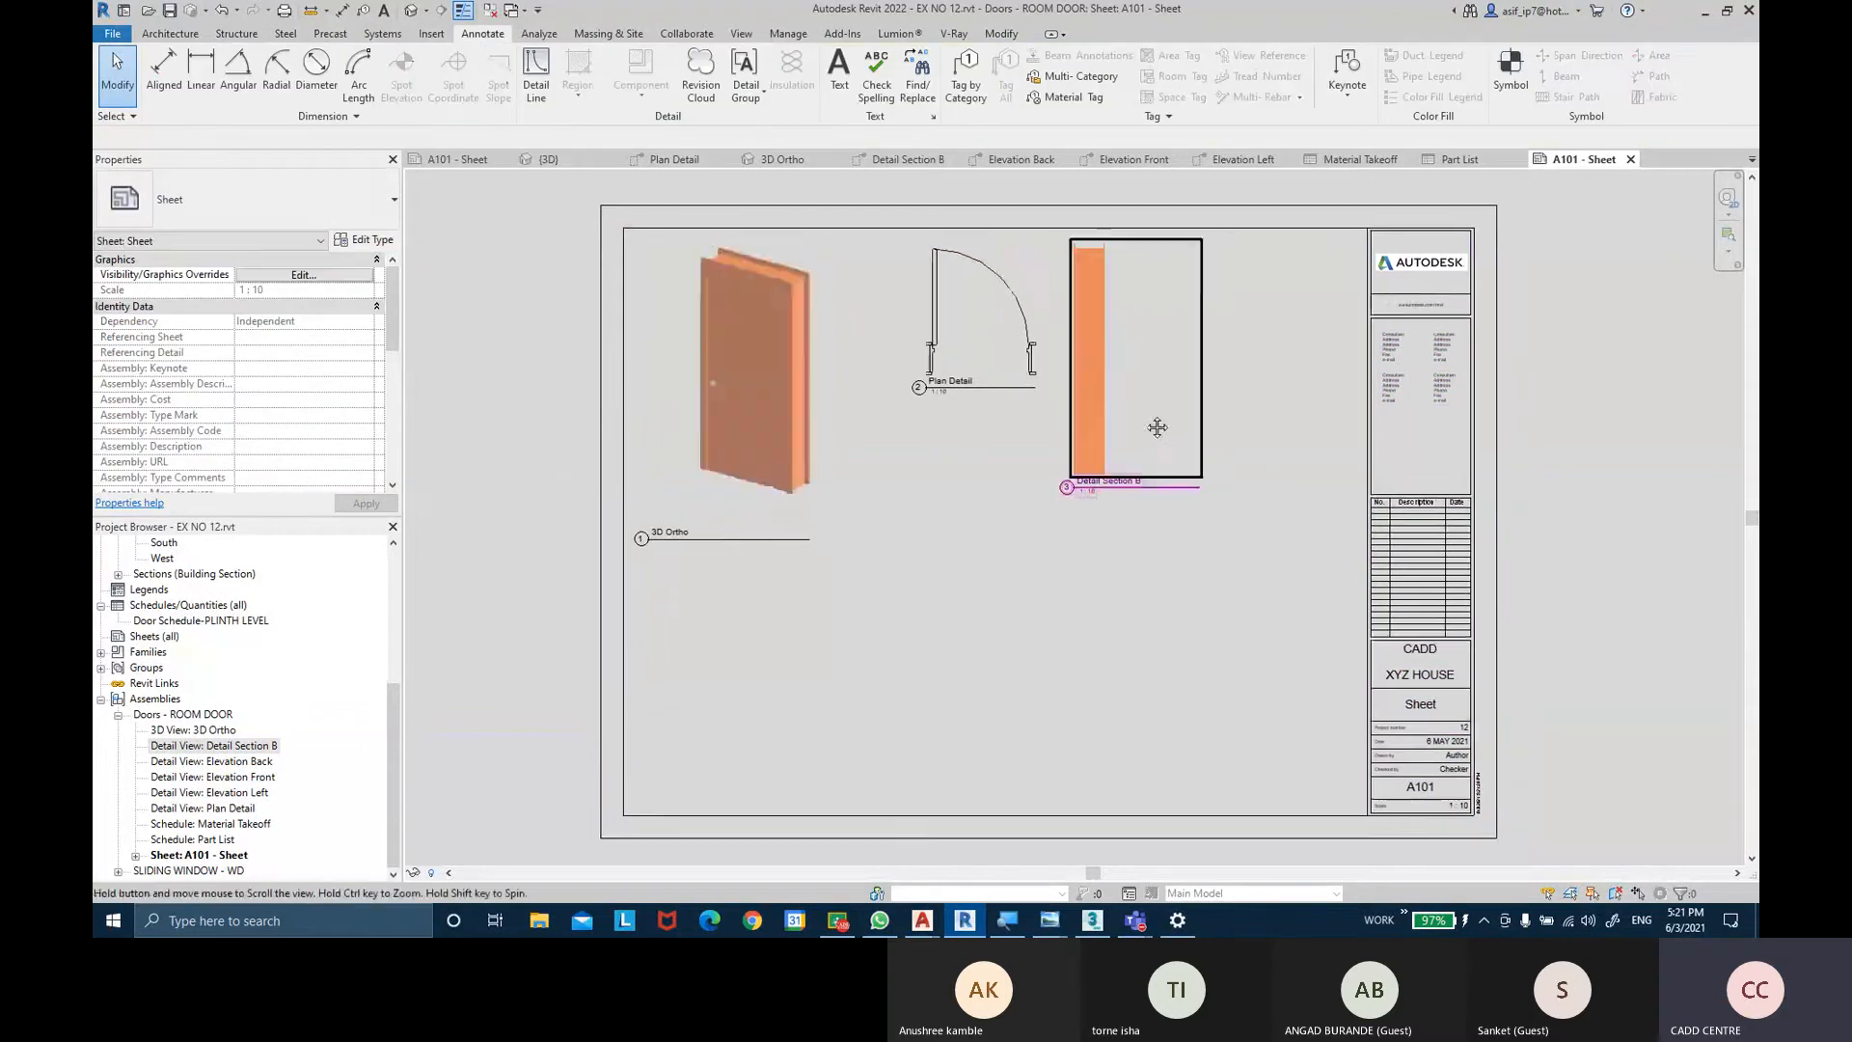
Check the Elevation Front view, place it on the A101 sheet below Plan Detail, and shift its viewport down.
left_click(243, 762)
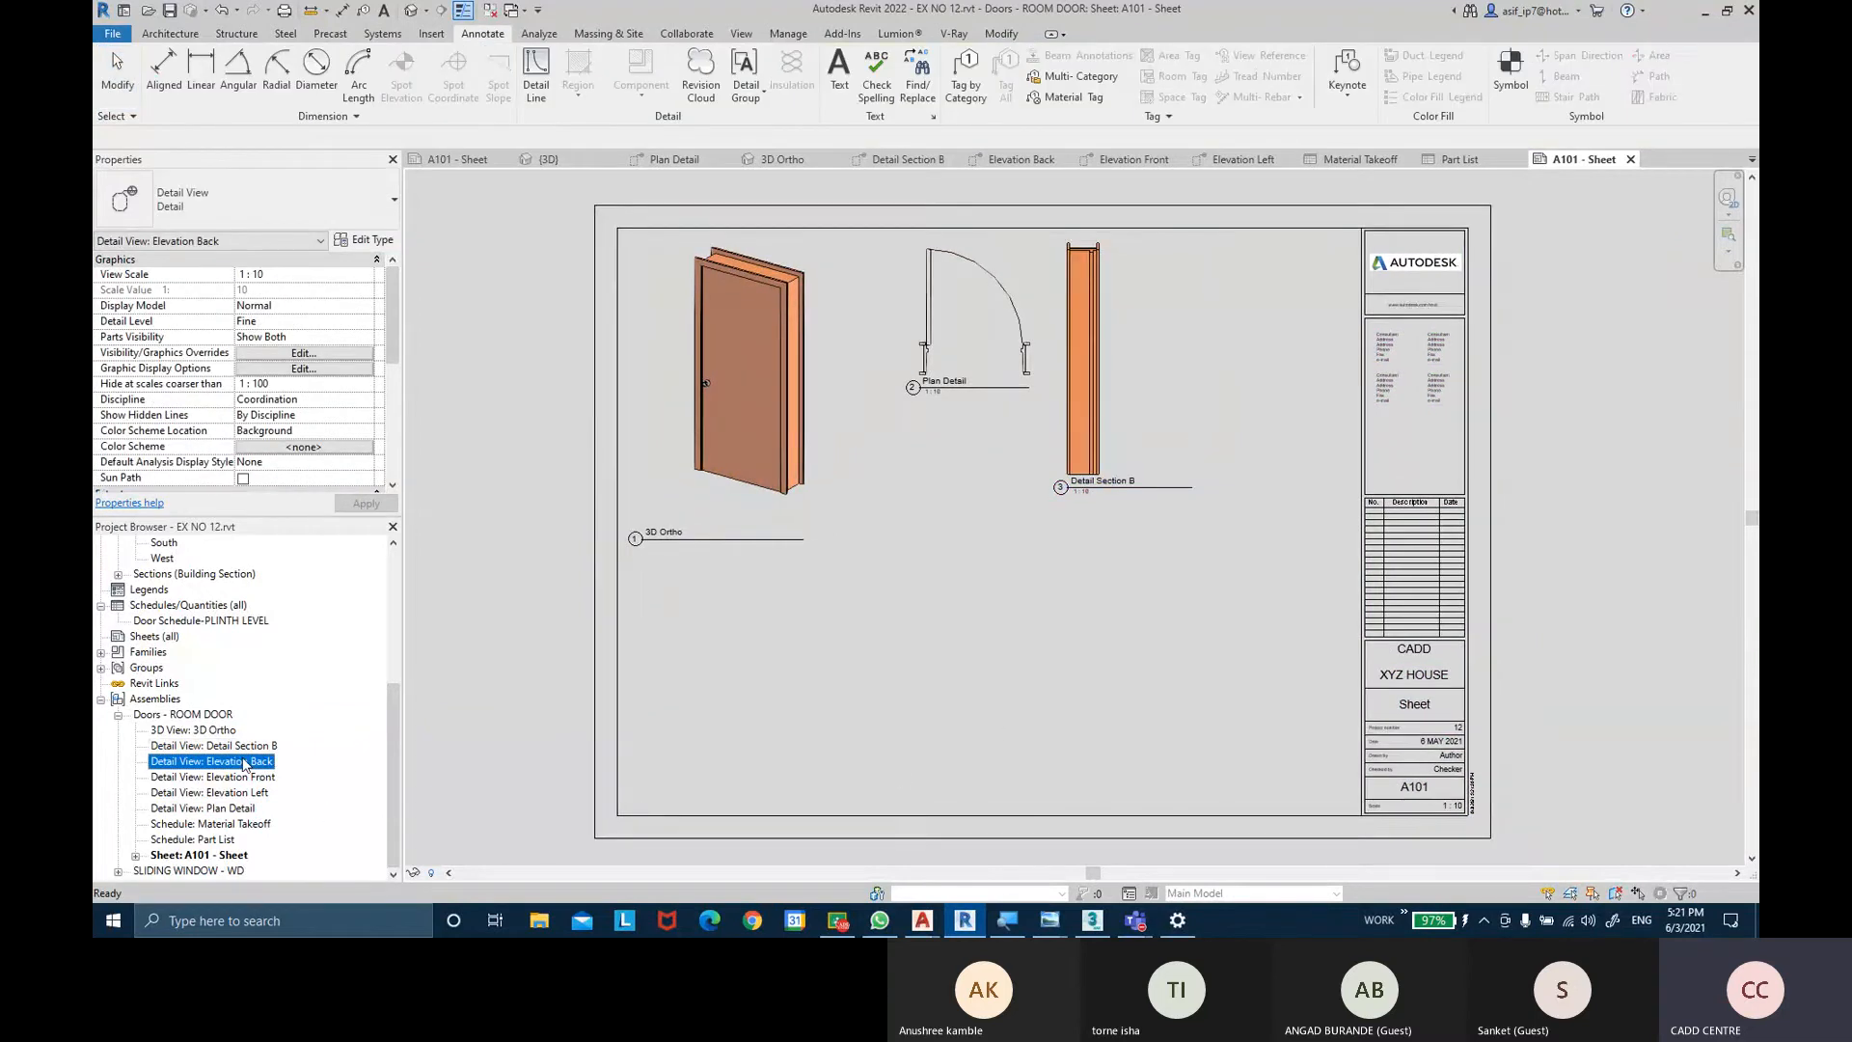
double_click(241, 776)
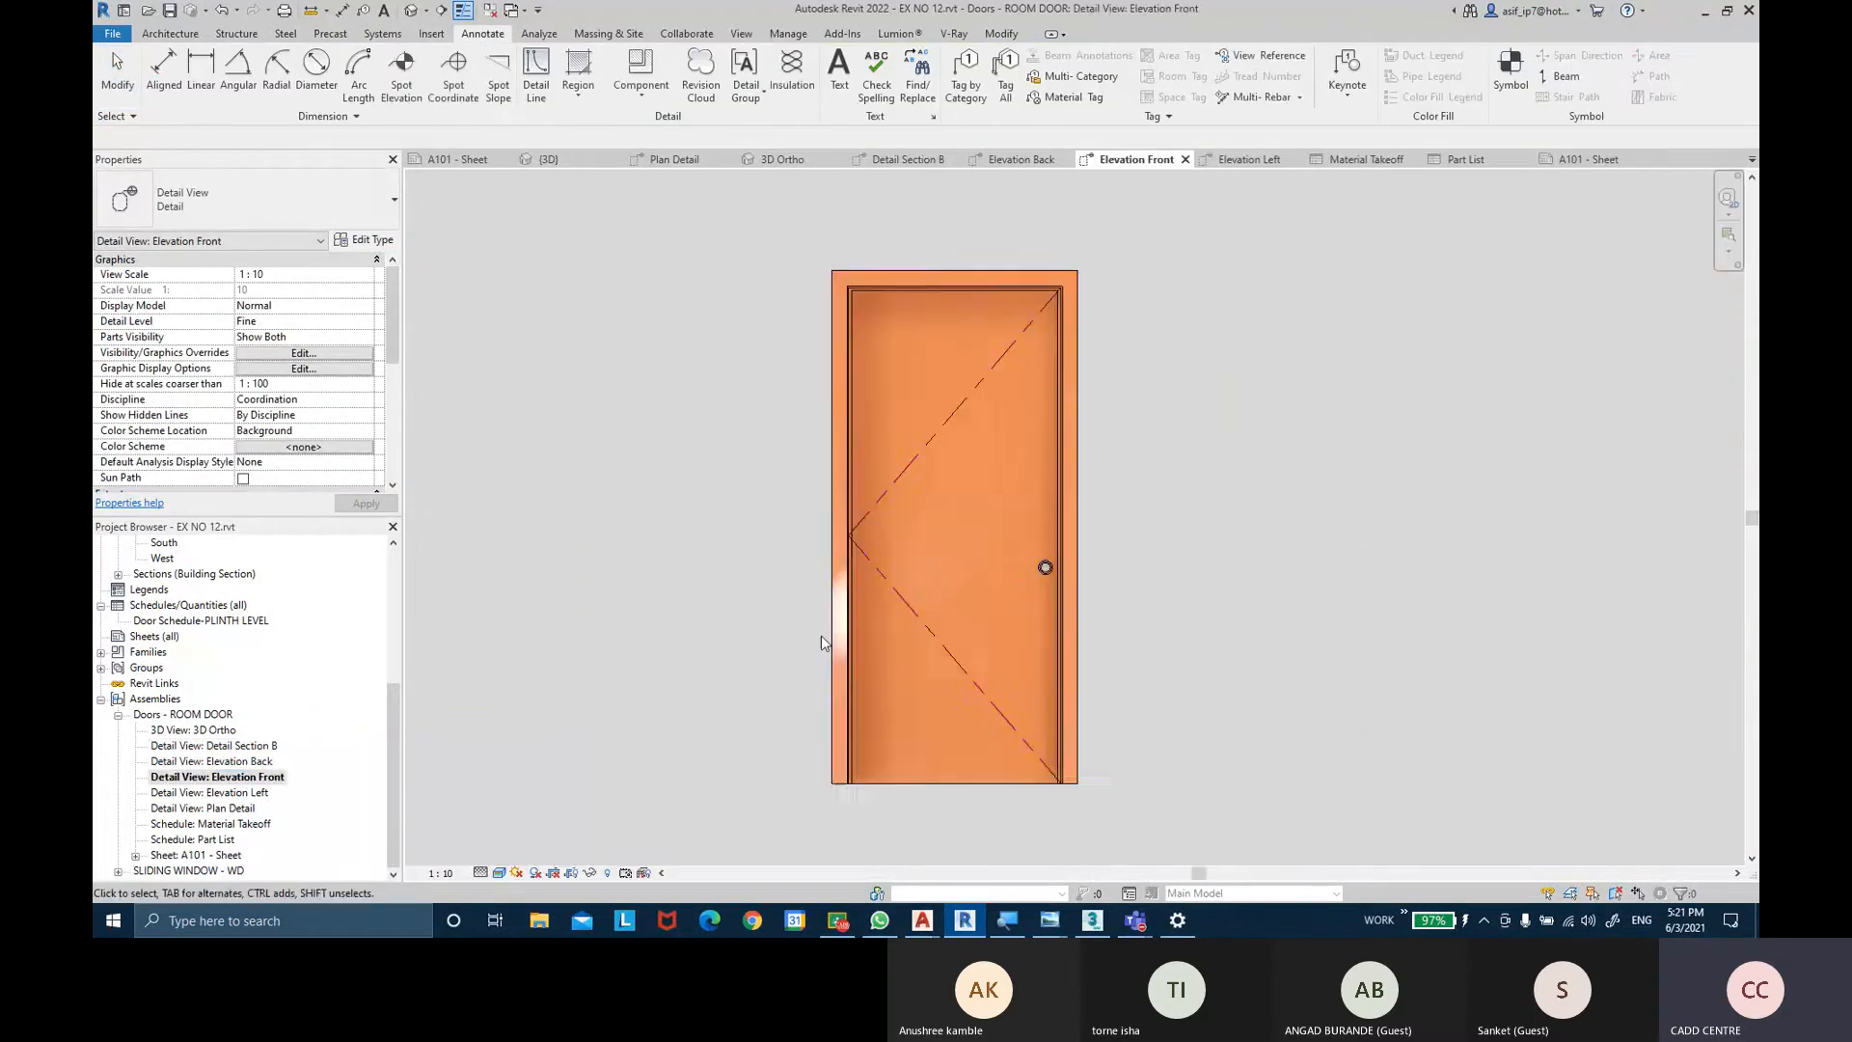
double_click(222, 854)
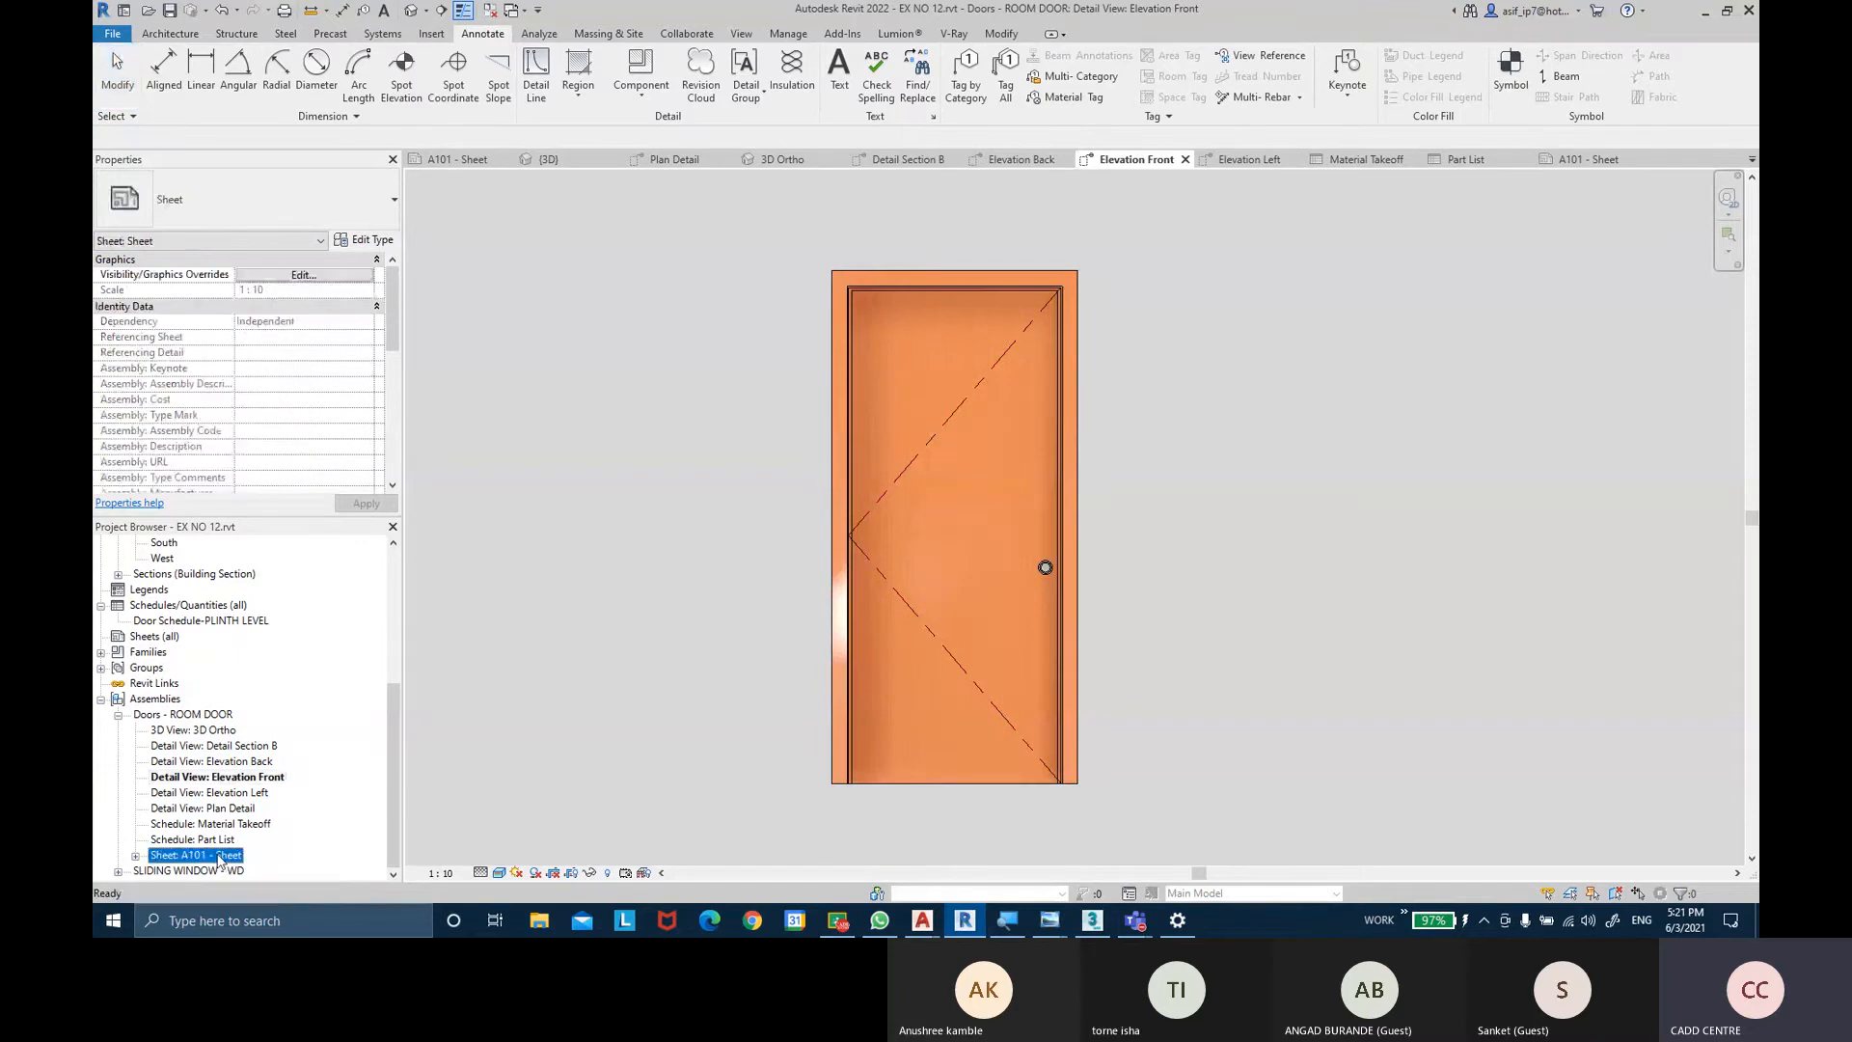
left_click(219, 764)
left_click_drag(222, 777, 949, 624)
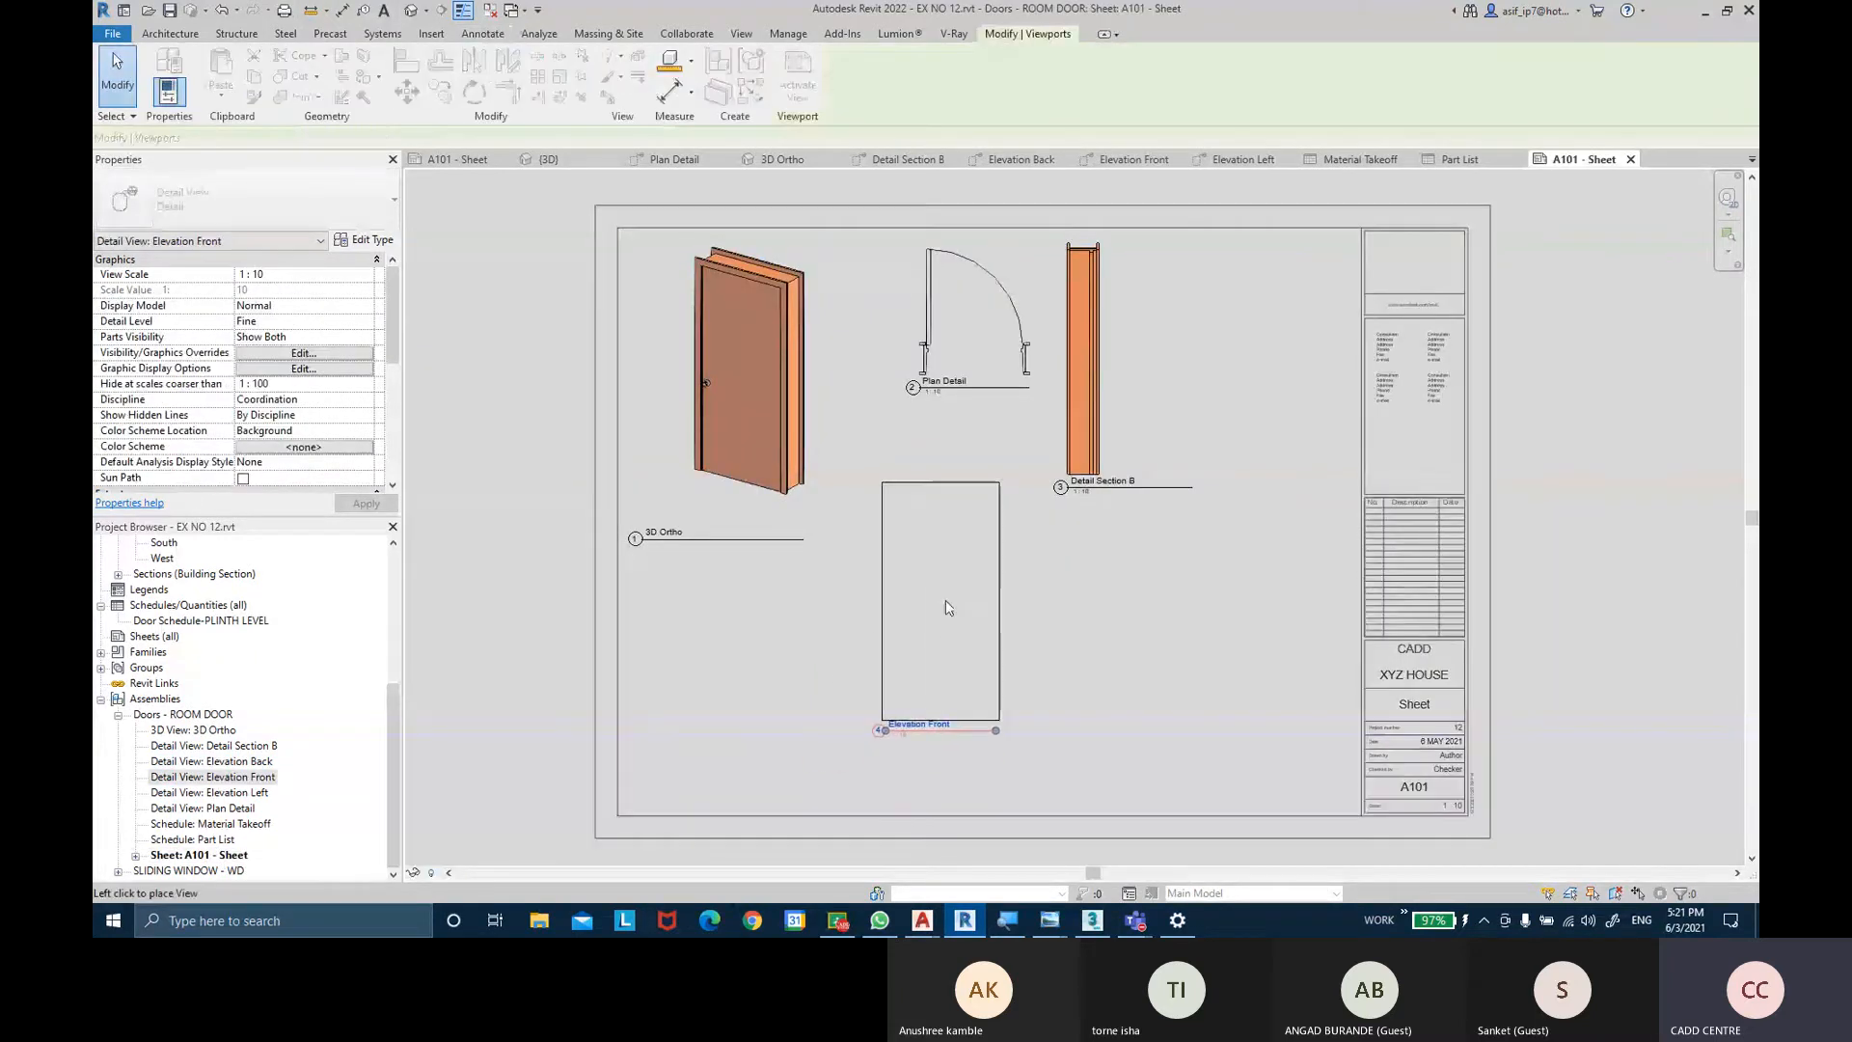
left_click(976, 598)
key("Escape")
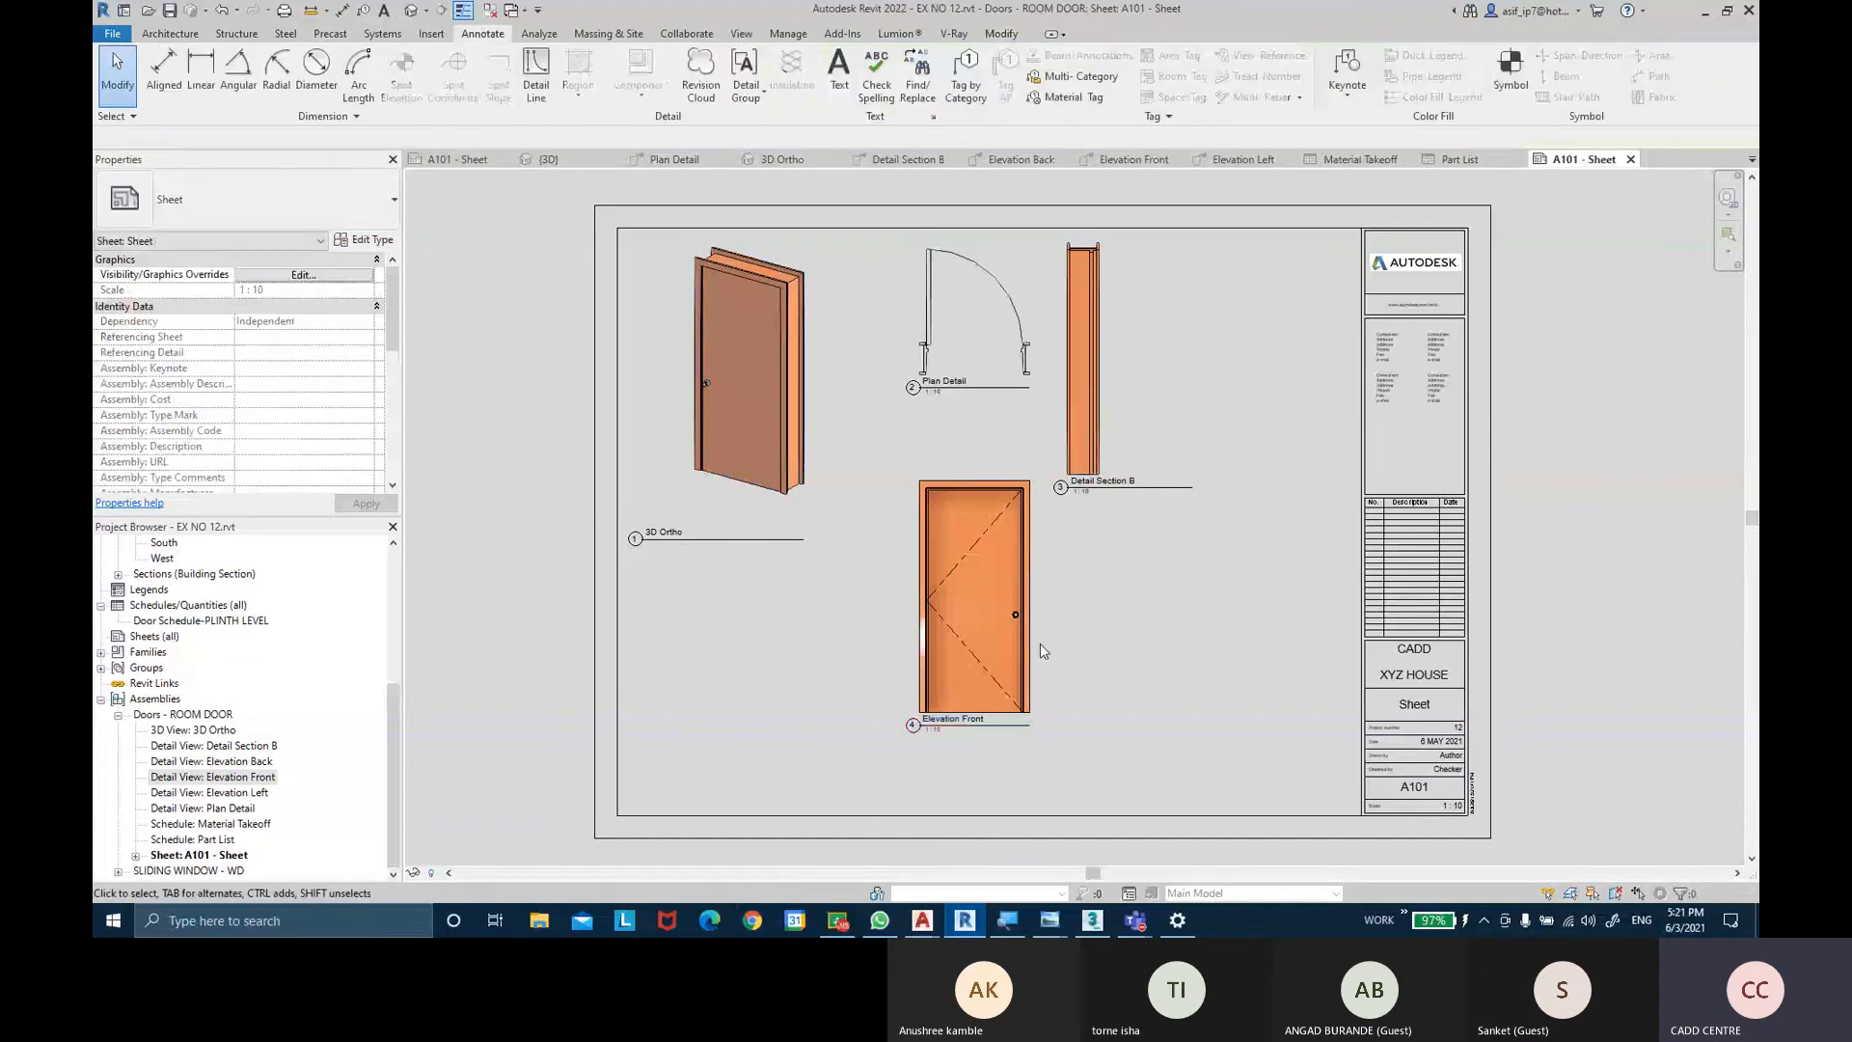
left_click(1003, 656)
scroll(1003, 711, "up", 1)
left_click_drag(1003, 717, 1000, 783)
left_click(1135, 656)
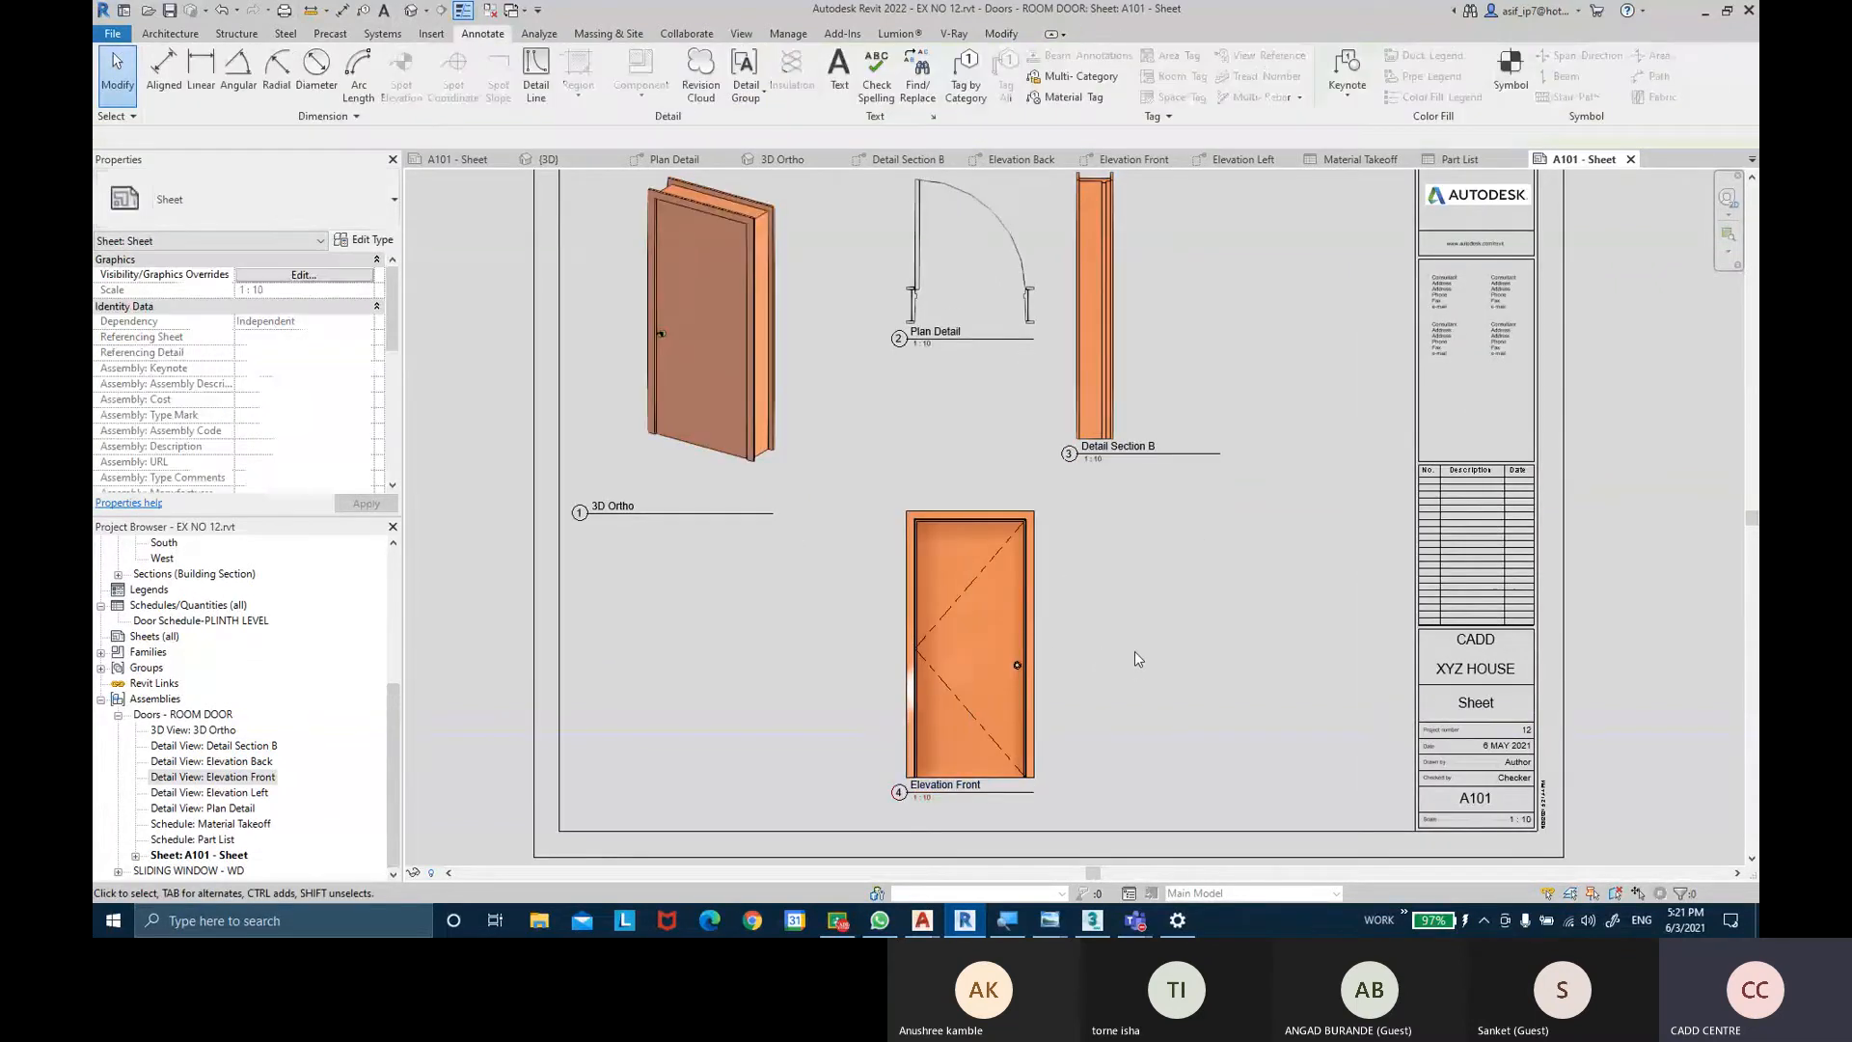
Try the Elevation Left view beside Elevation Front on the sheet, and delete its viewport.
left_click(249, 793)
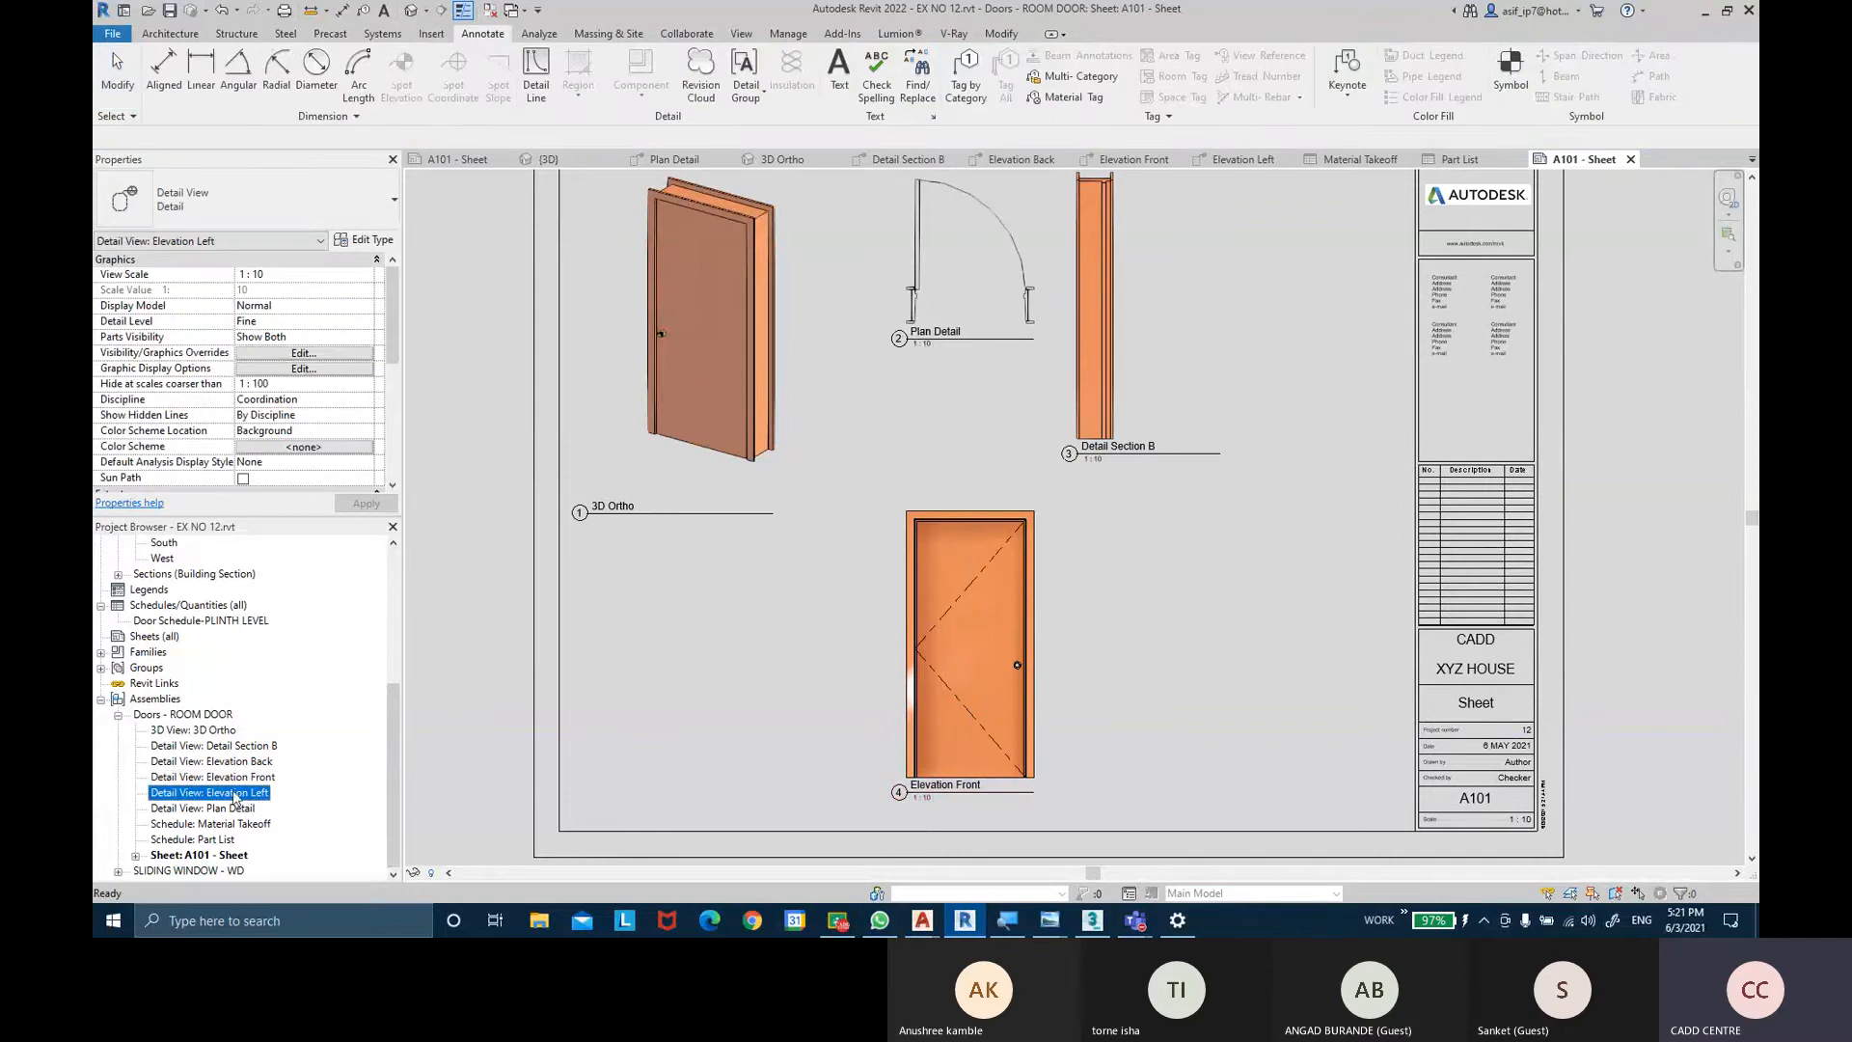
left_click_drag(1167, 694, 1169, 673)
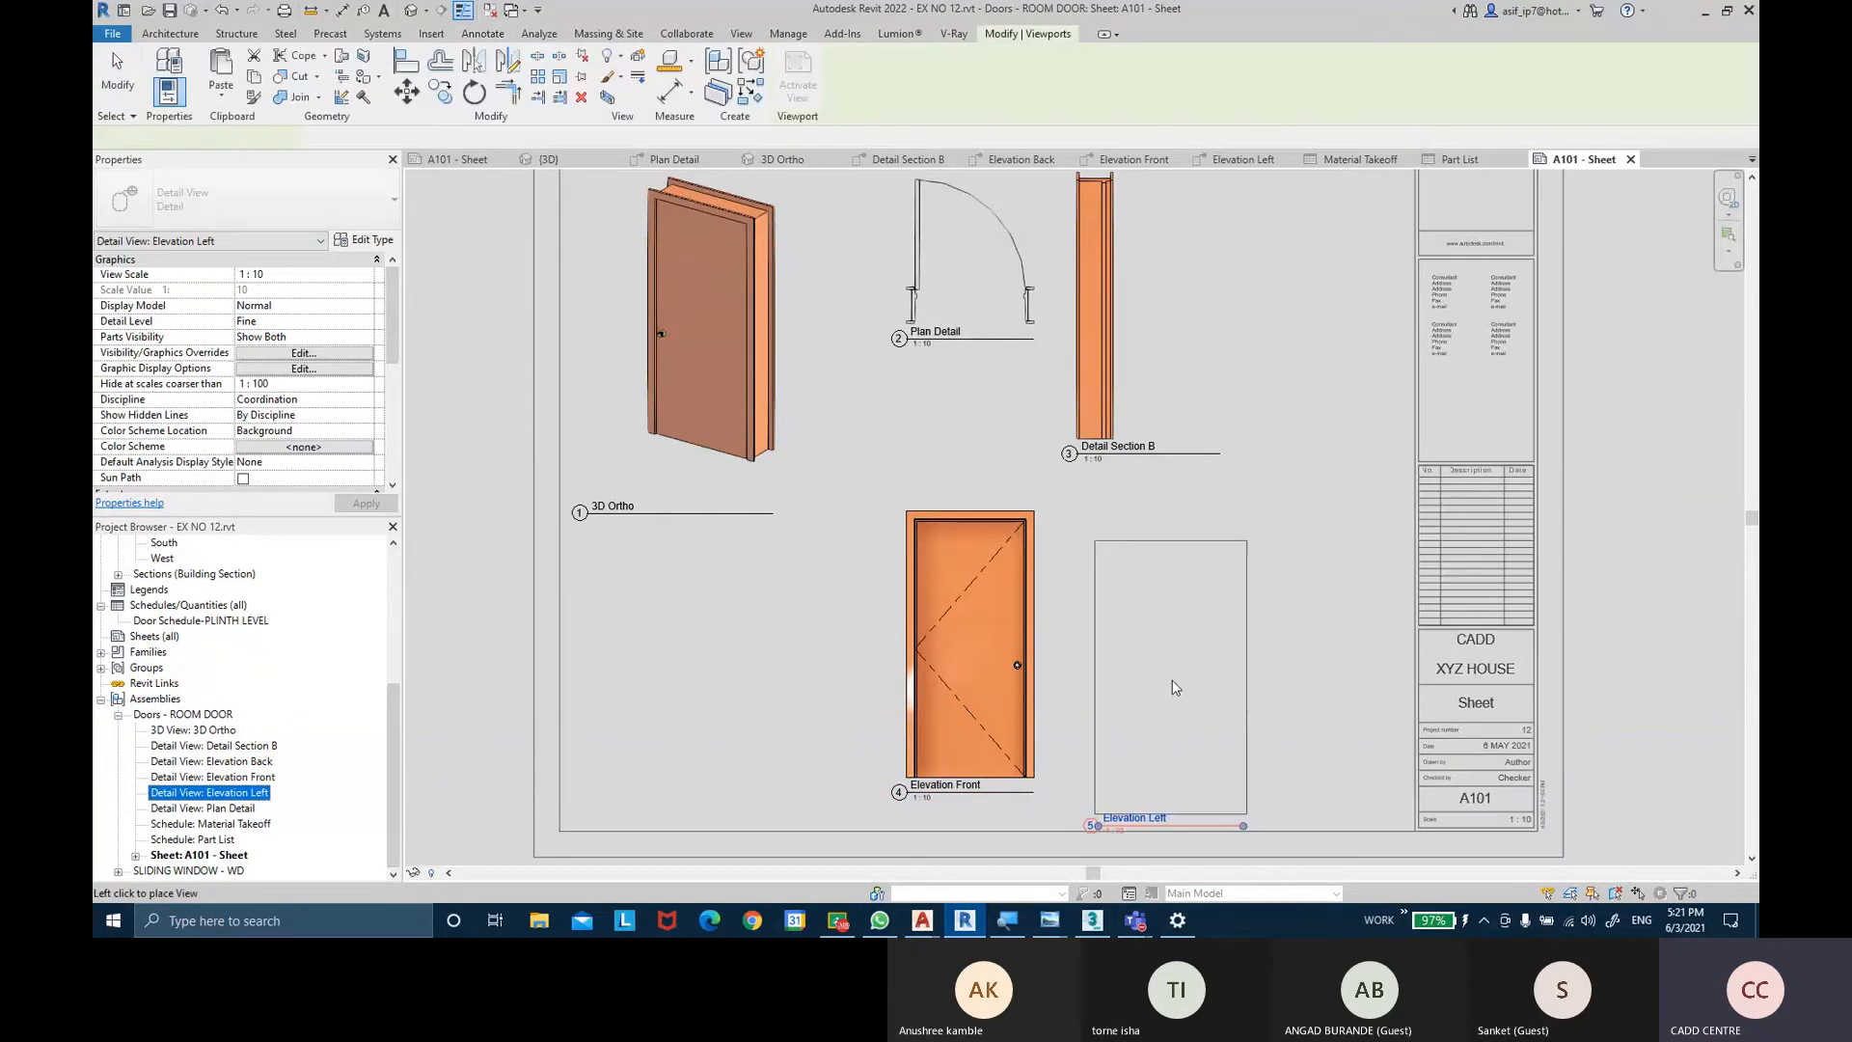
left_click(1159, 652)
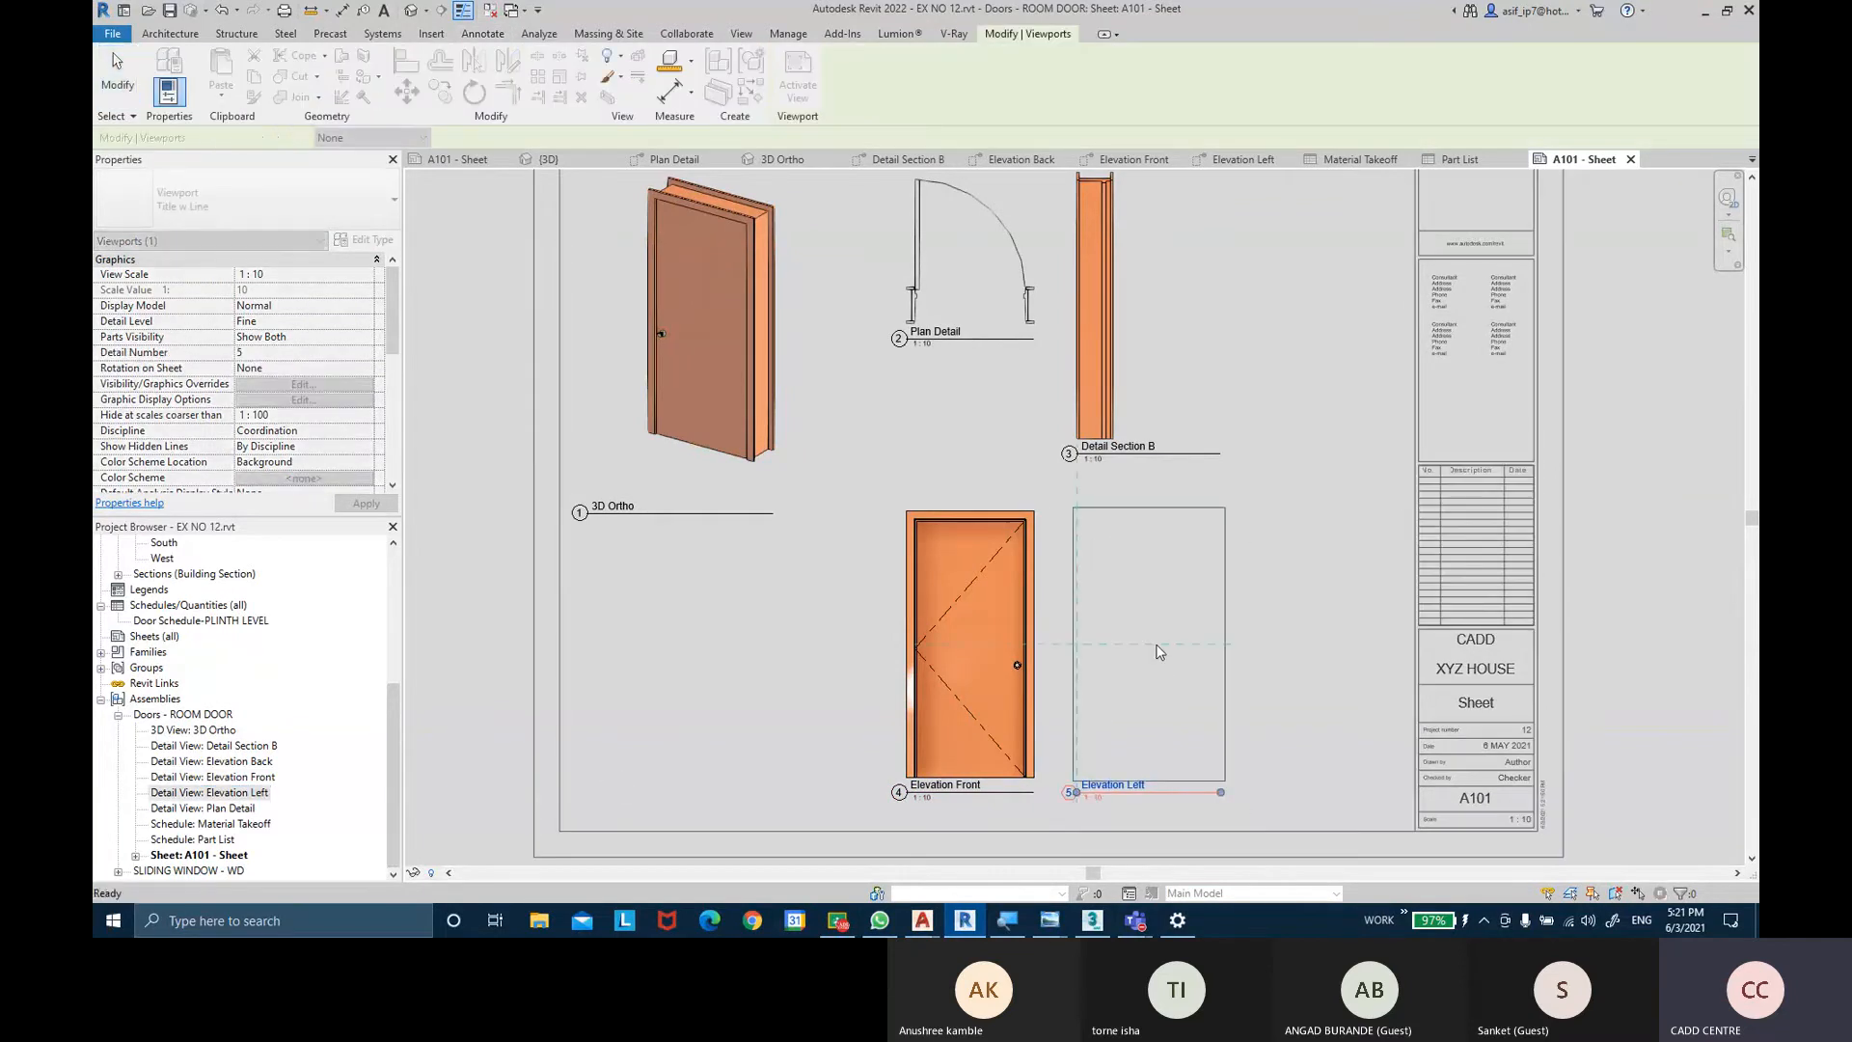
left_click(1291, 641)
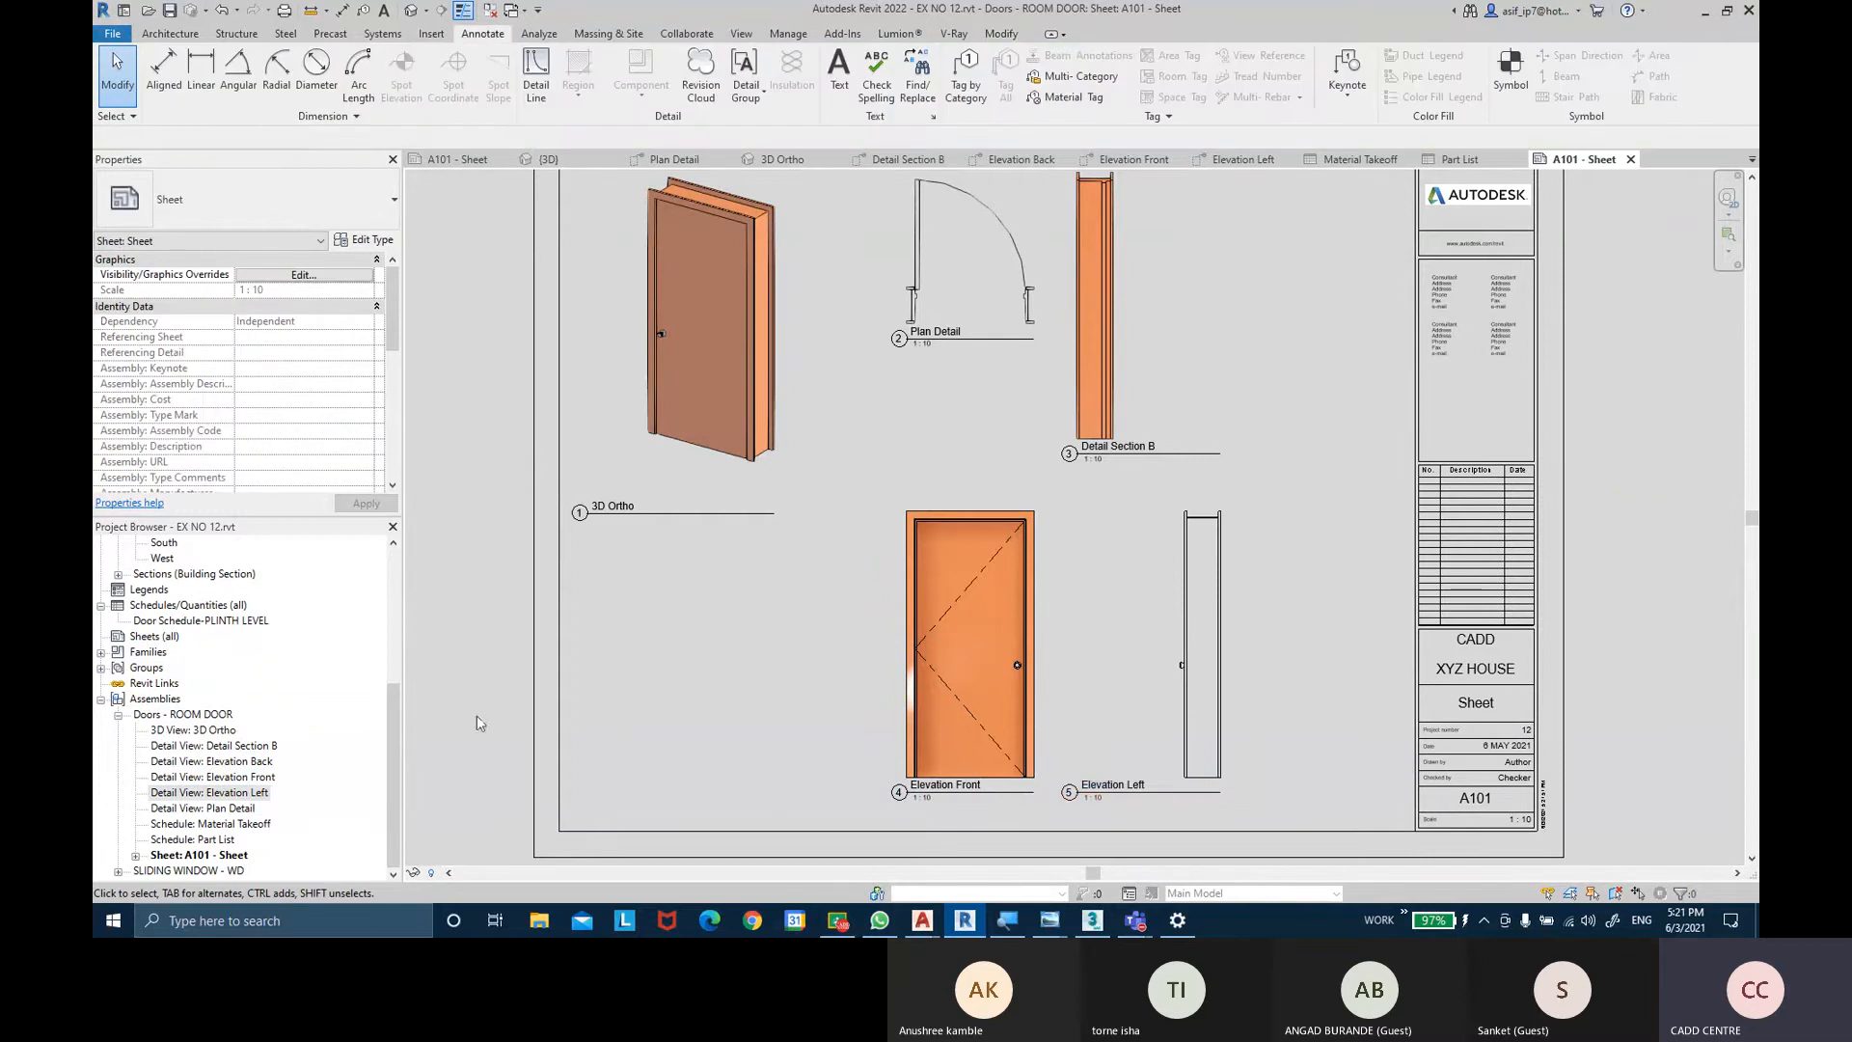
left_click(1202, 679)
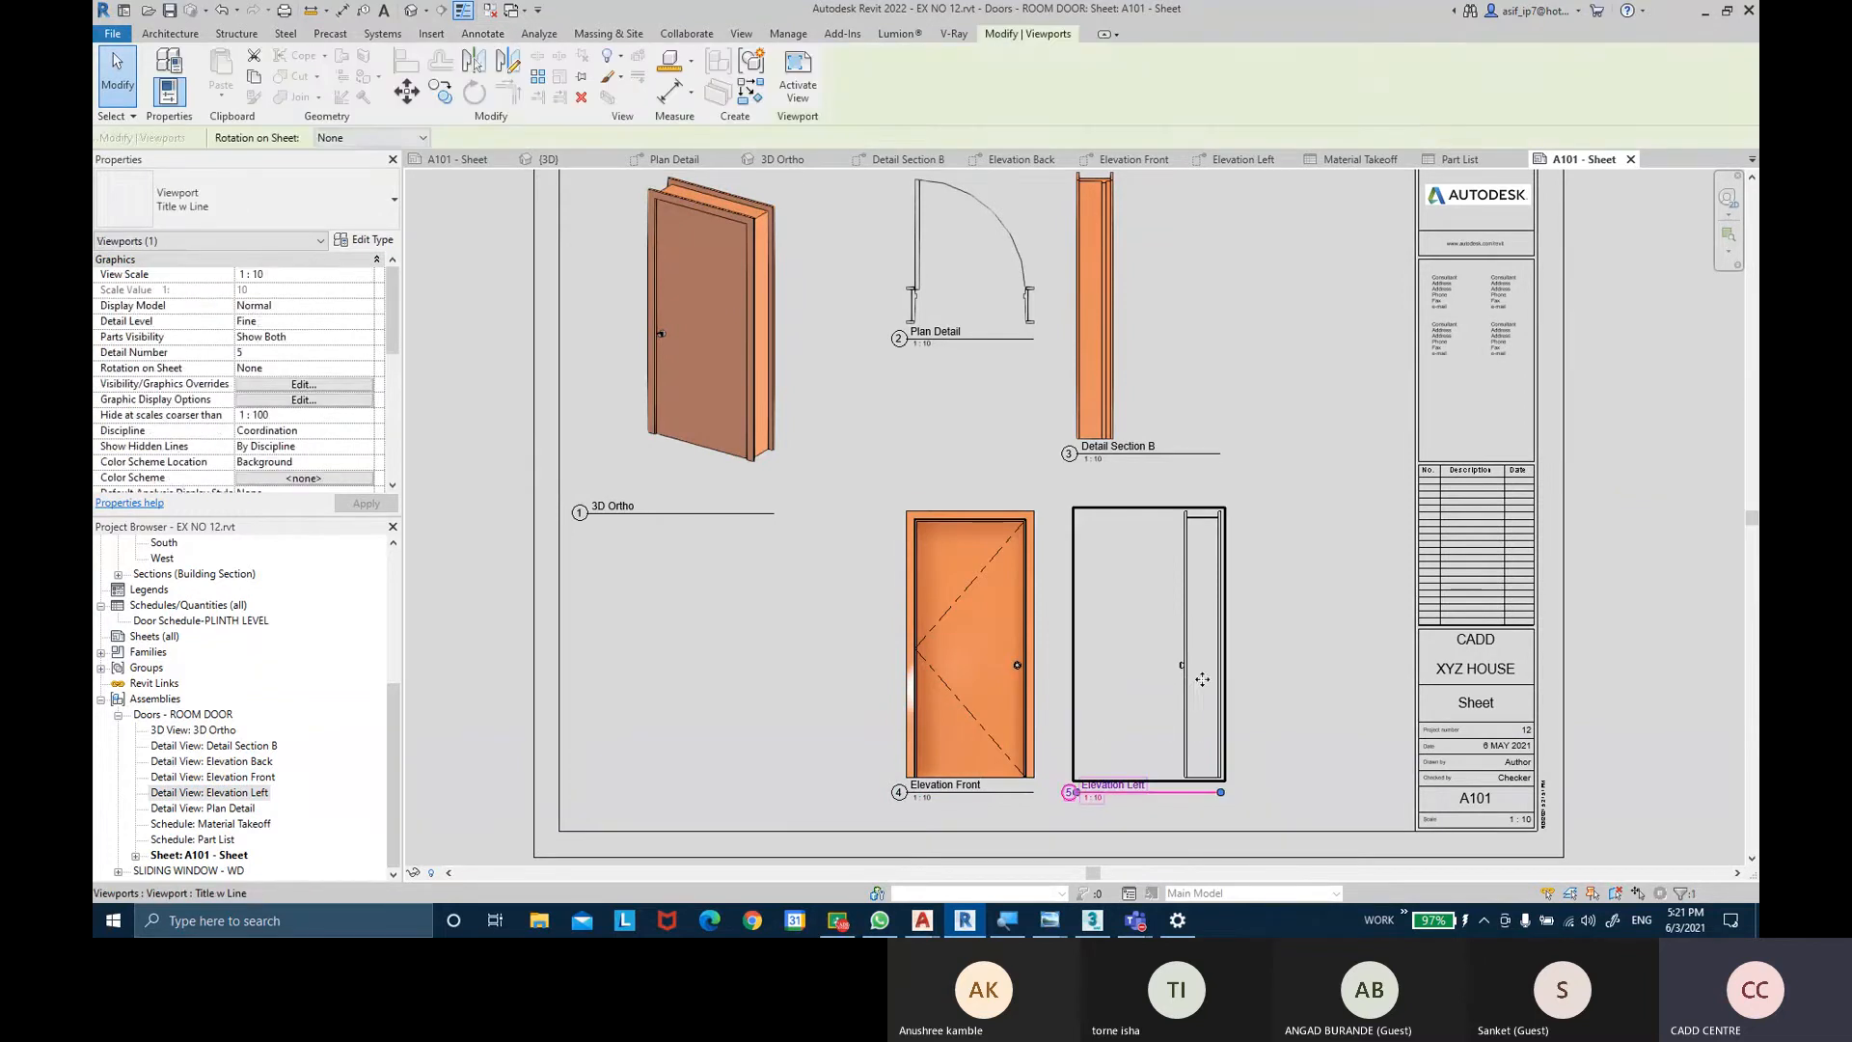
key("Delete")
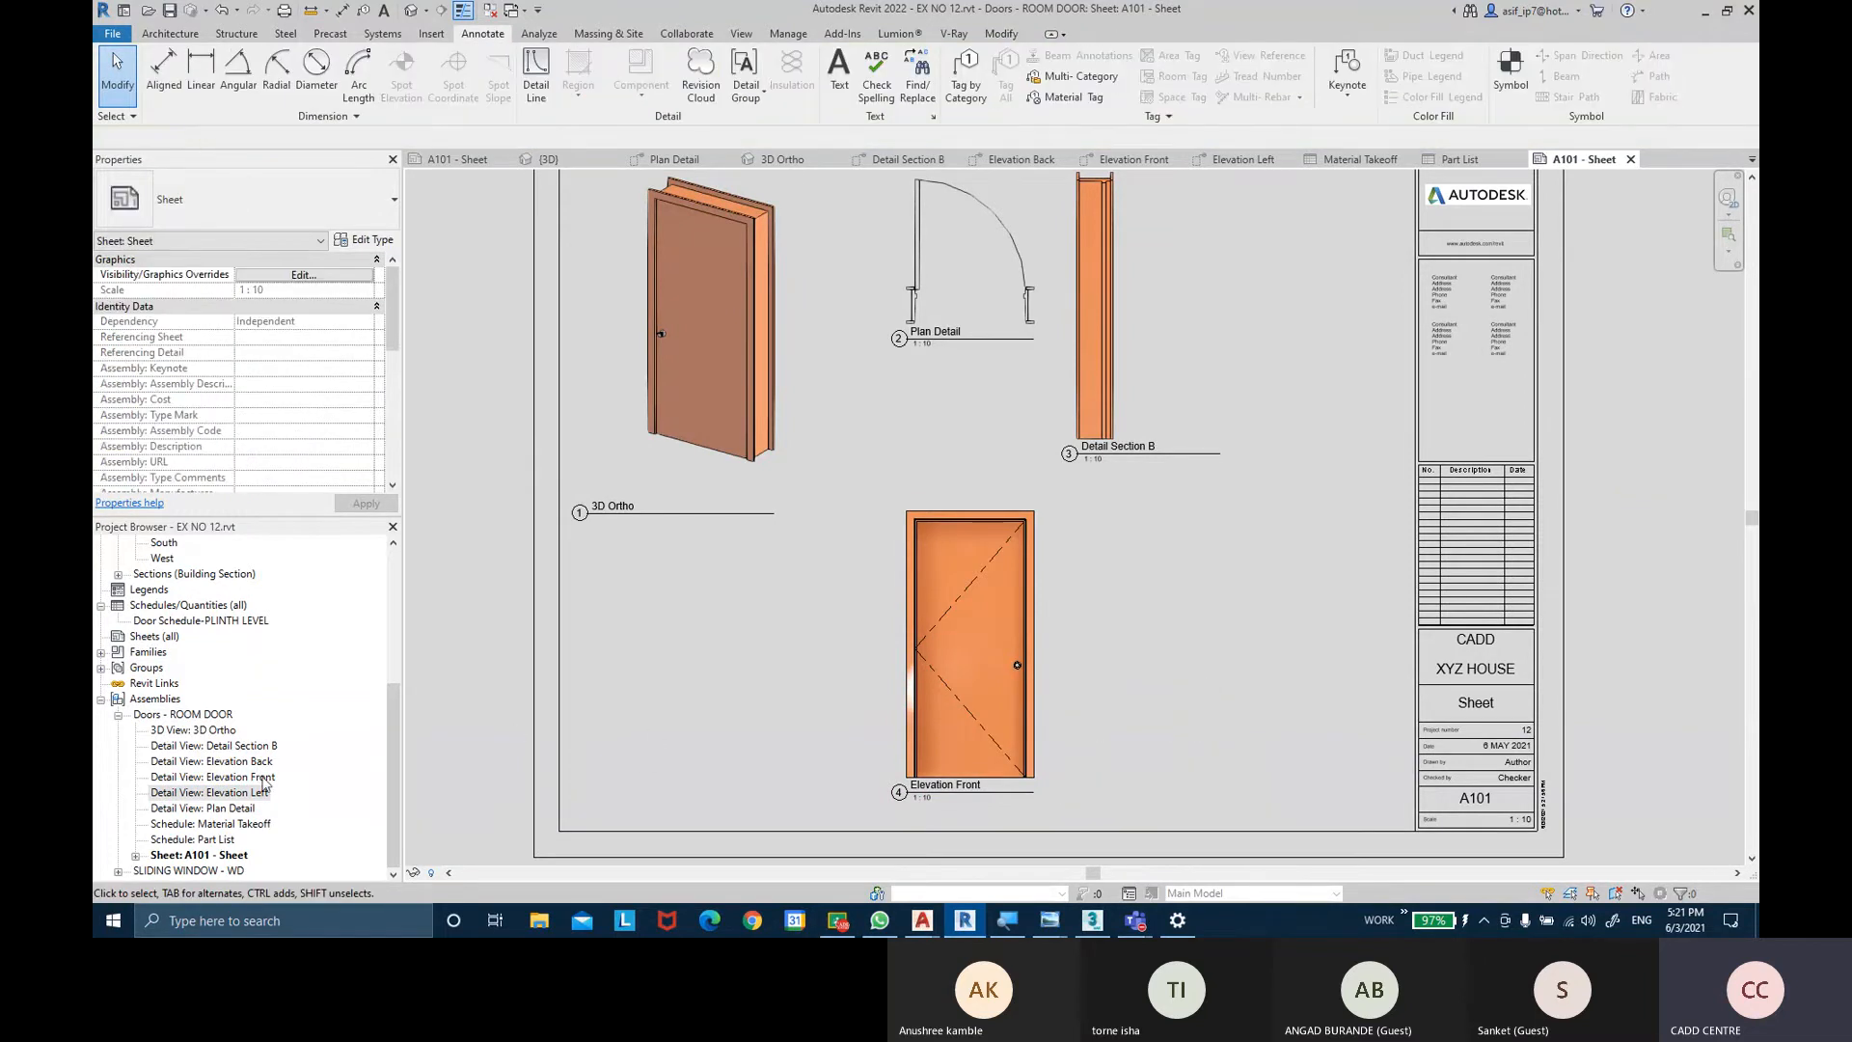
Place the Elevation Back view beside Elevation Front, aligned with it and with Detail Section B above.
left_click_drag(261, 764, 1160, 692)
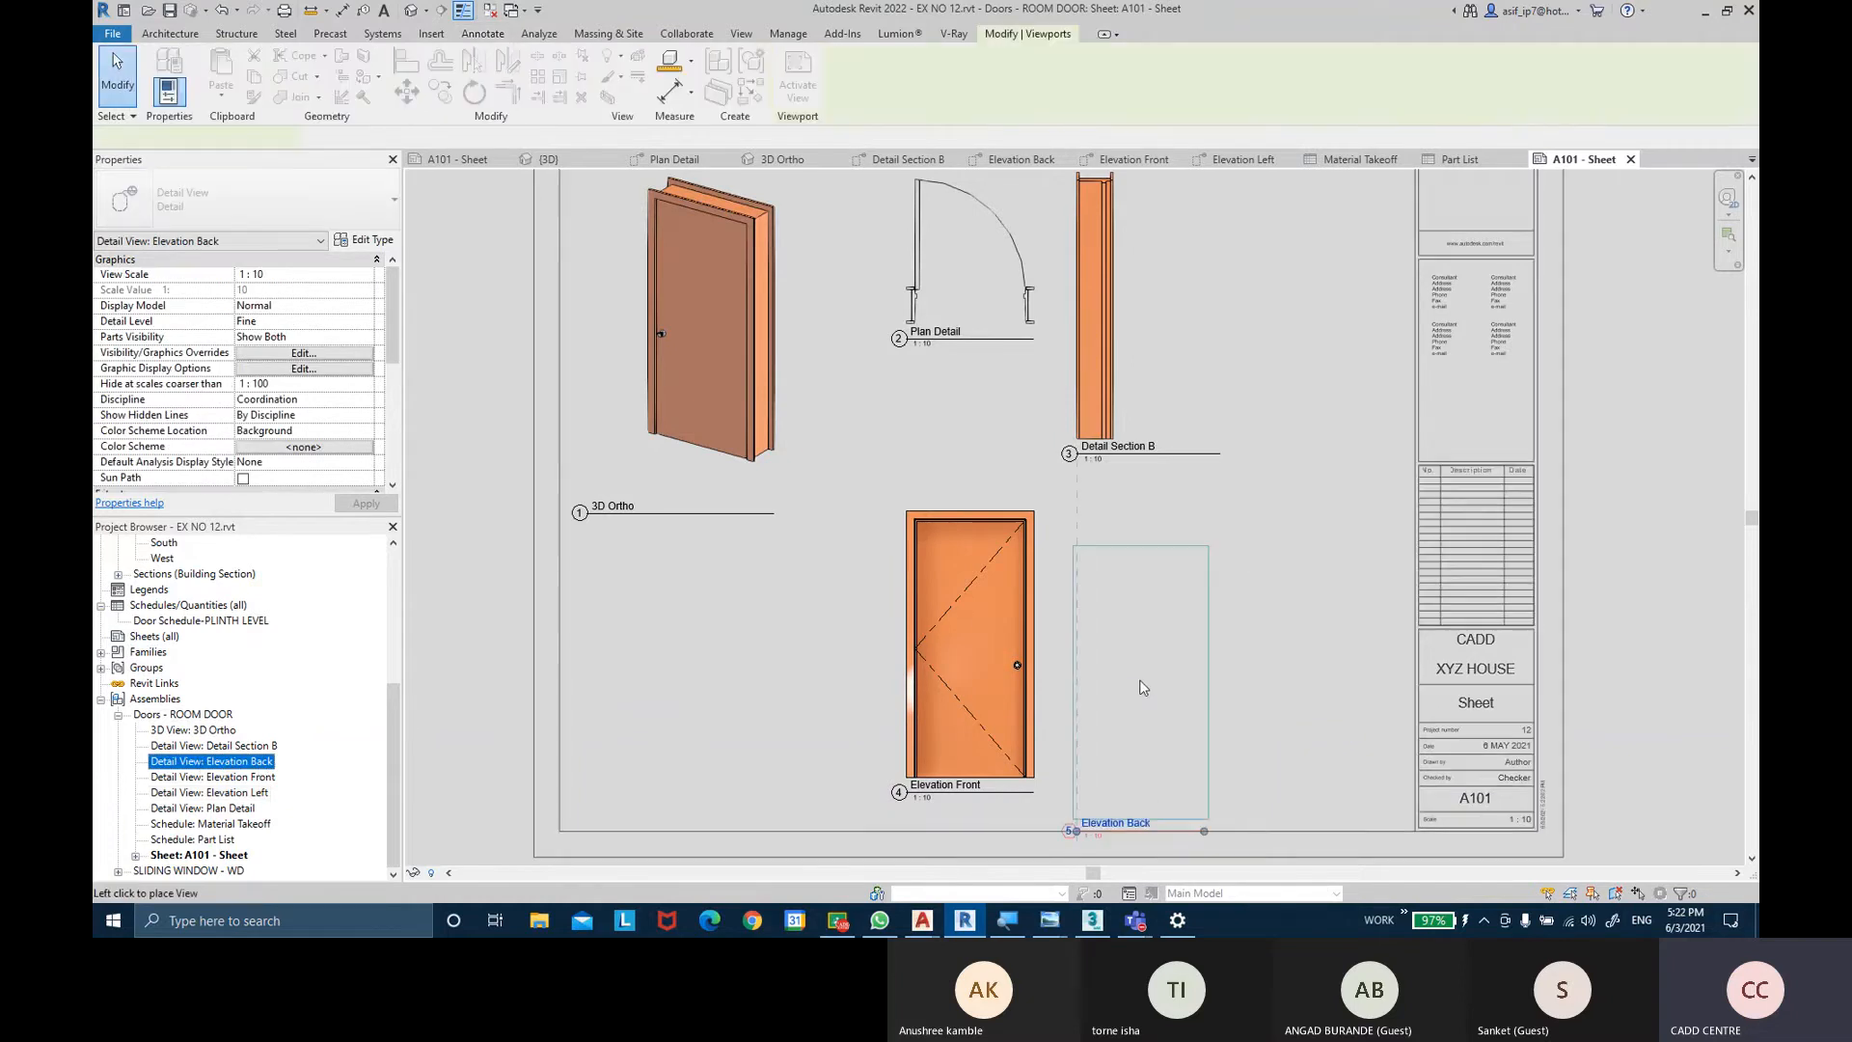
left_click(1148, 645)
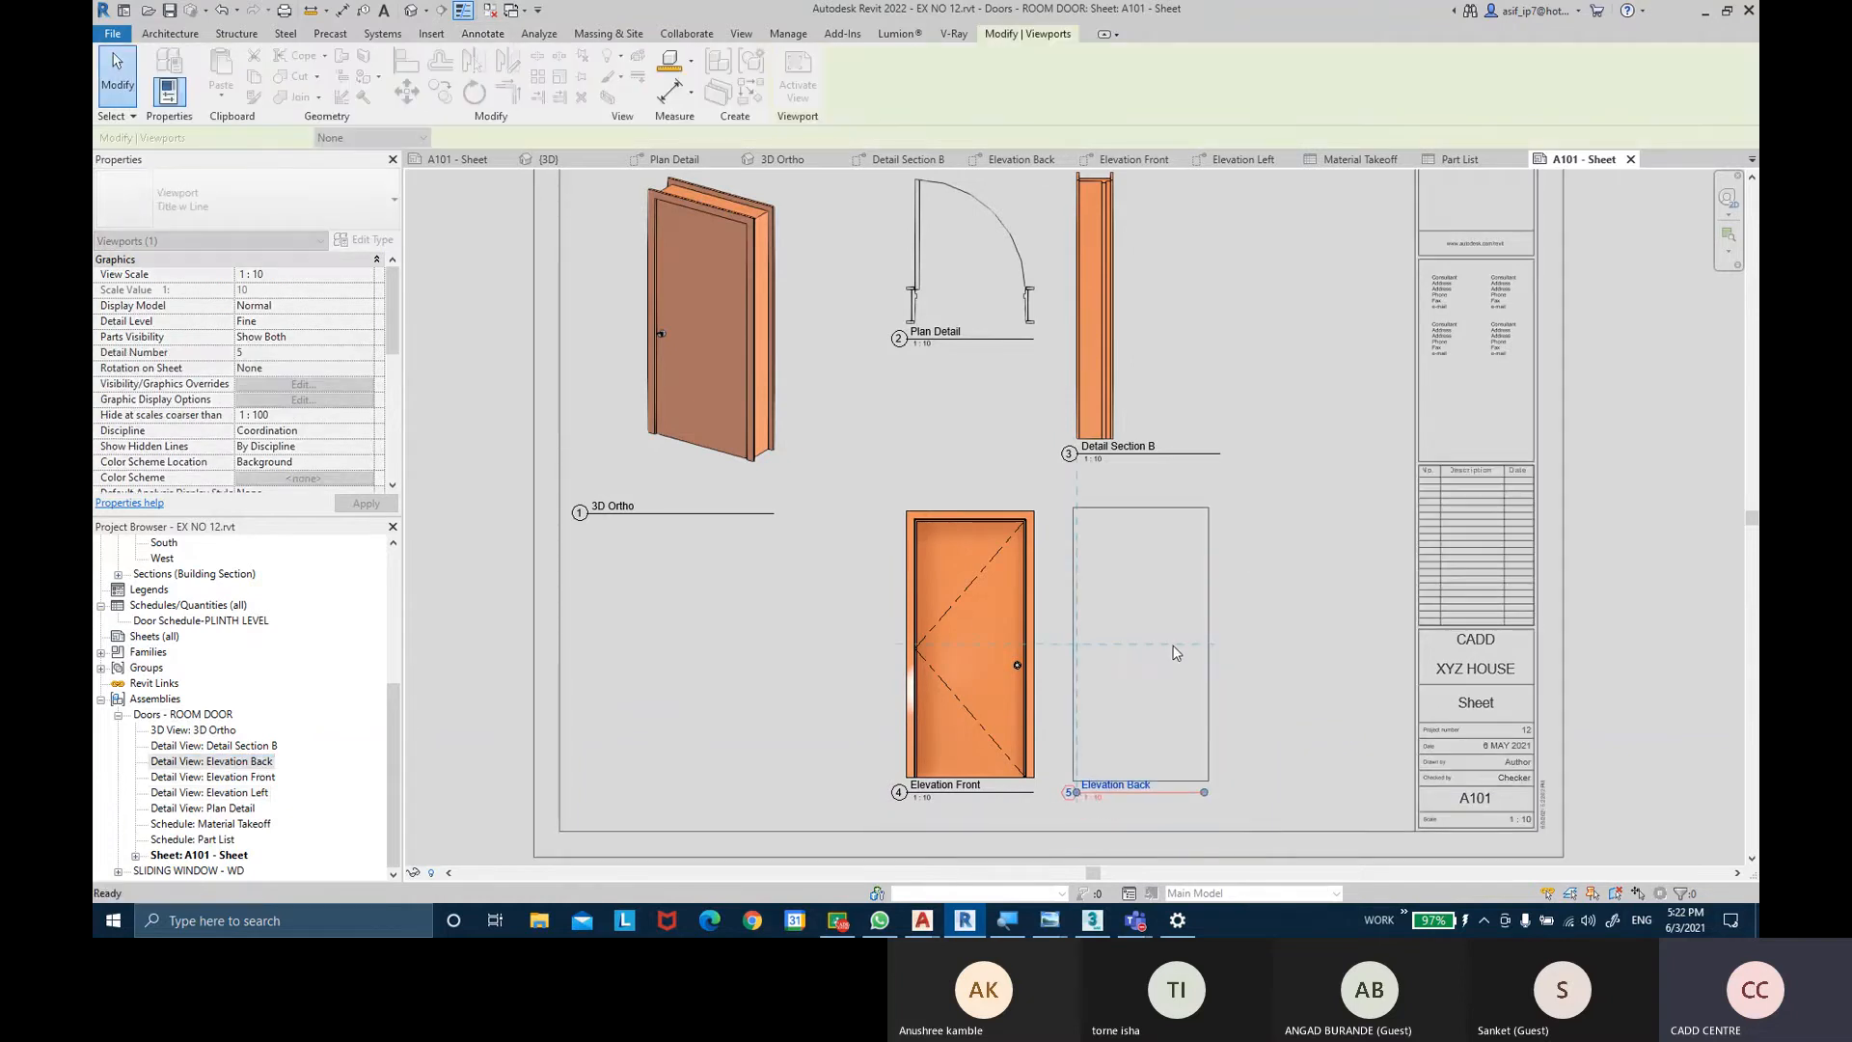
left_click(1290, 643)
middle_click_drag(1298, 567, 1256, 579)
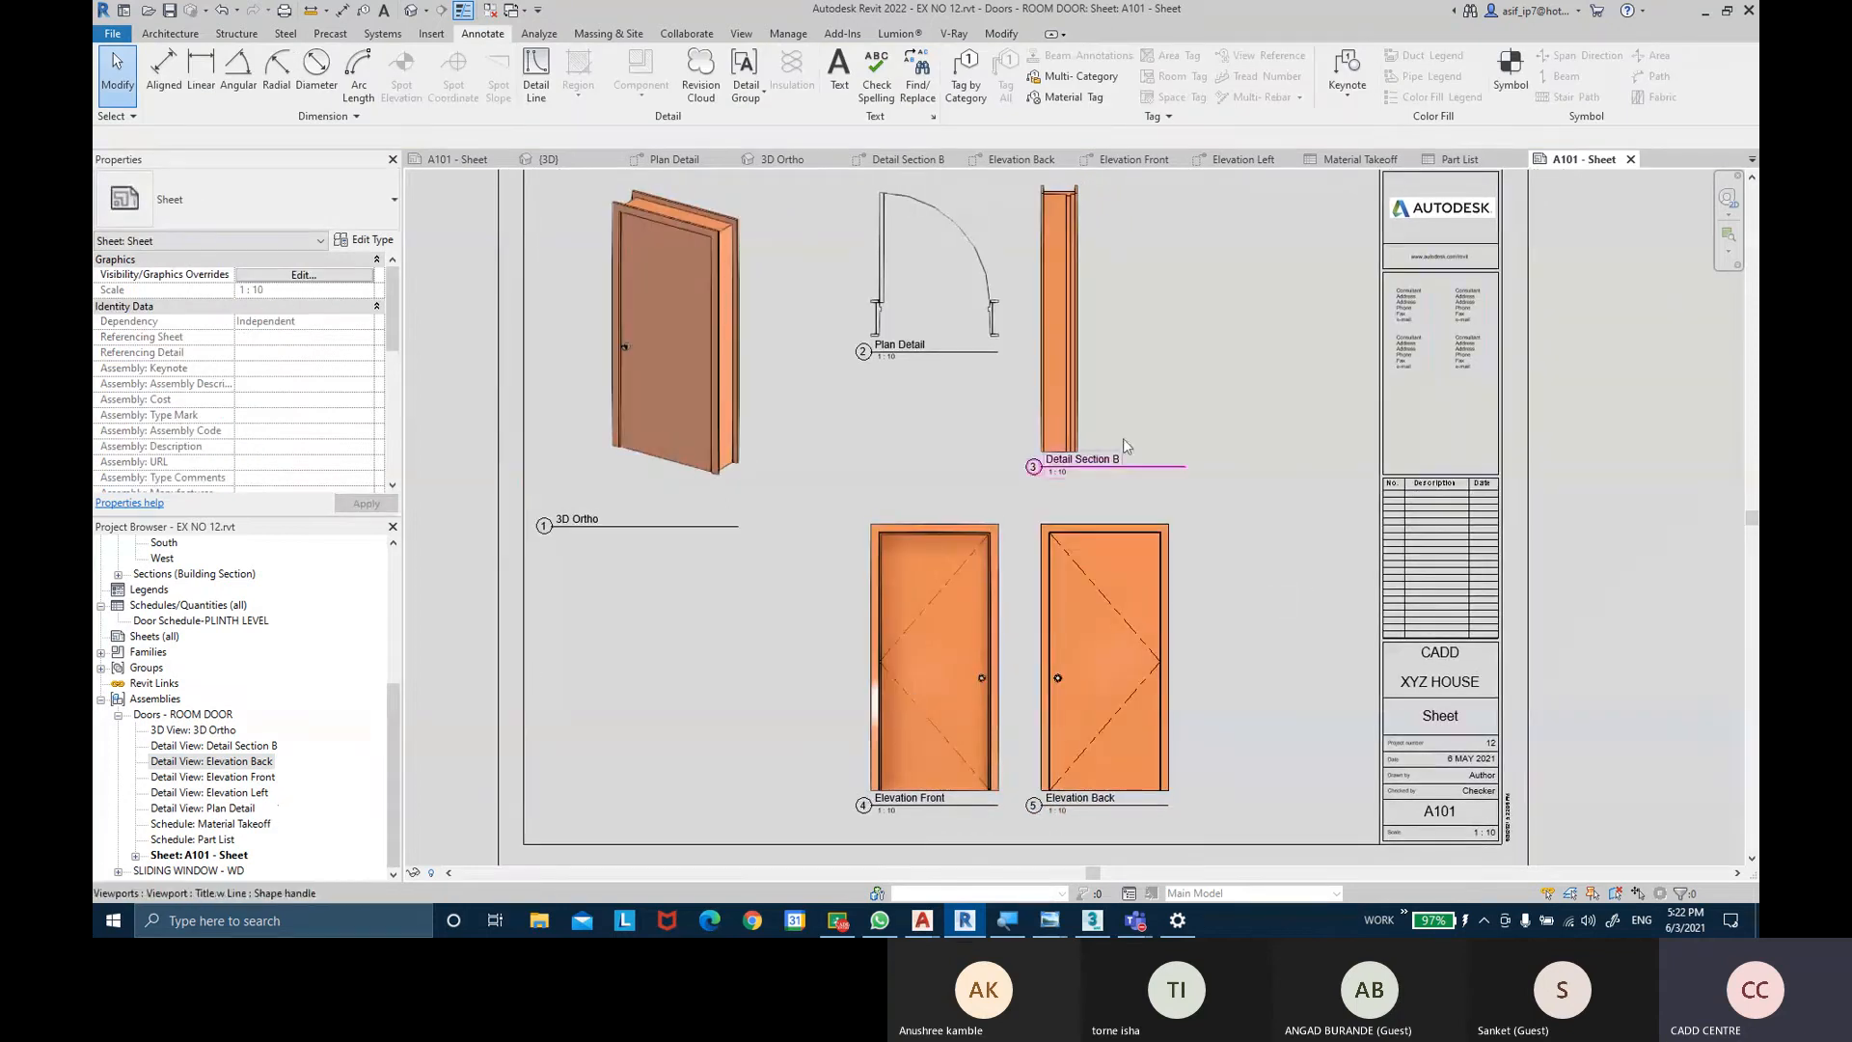
Move the Plan Detail viewport down until its title lines up with the Detail Section B title.
middle_click_drag(943, 326, 943, 395)
left_click(957, 299)
scroll(958, 299, "up", 1)
left_click_drag(957, 299, 957, 451)
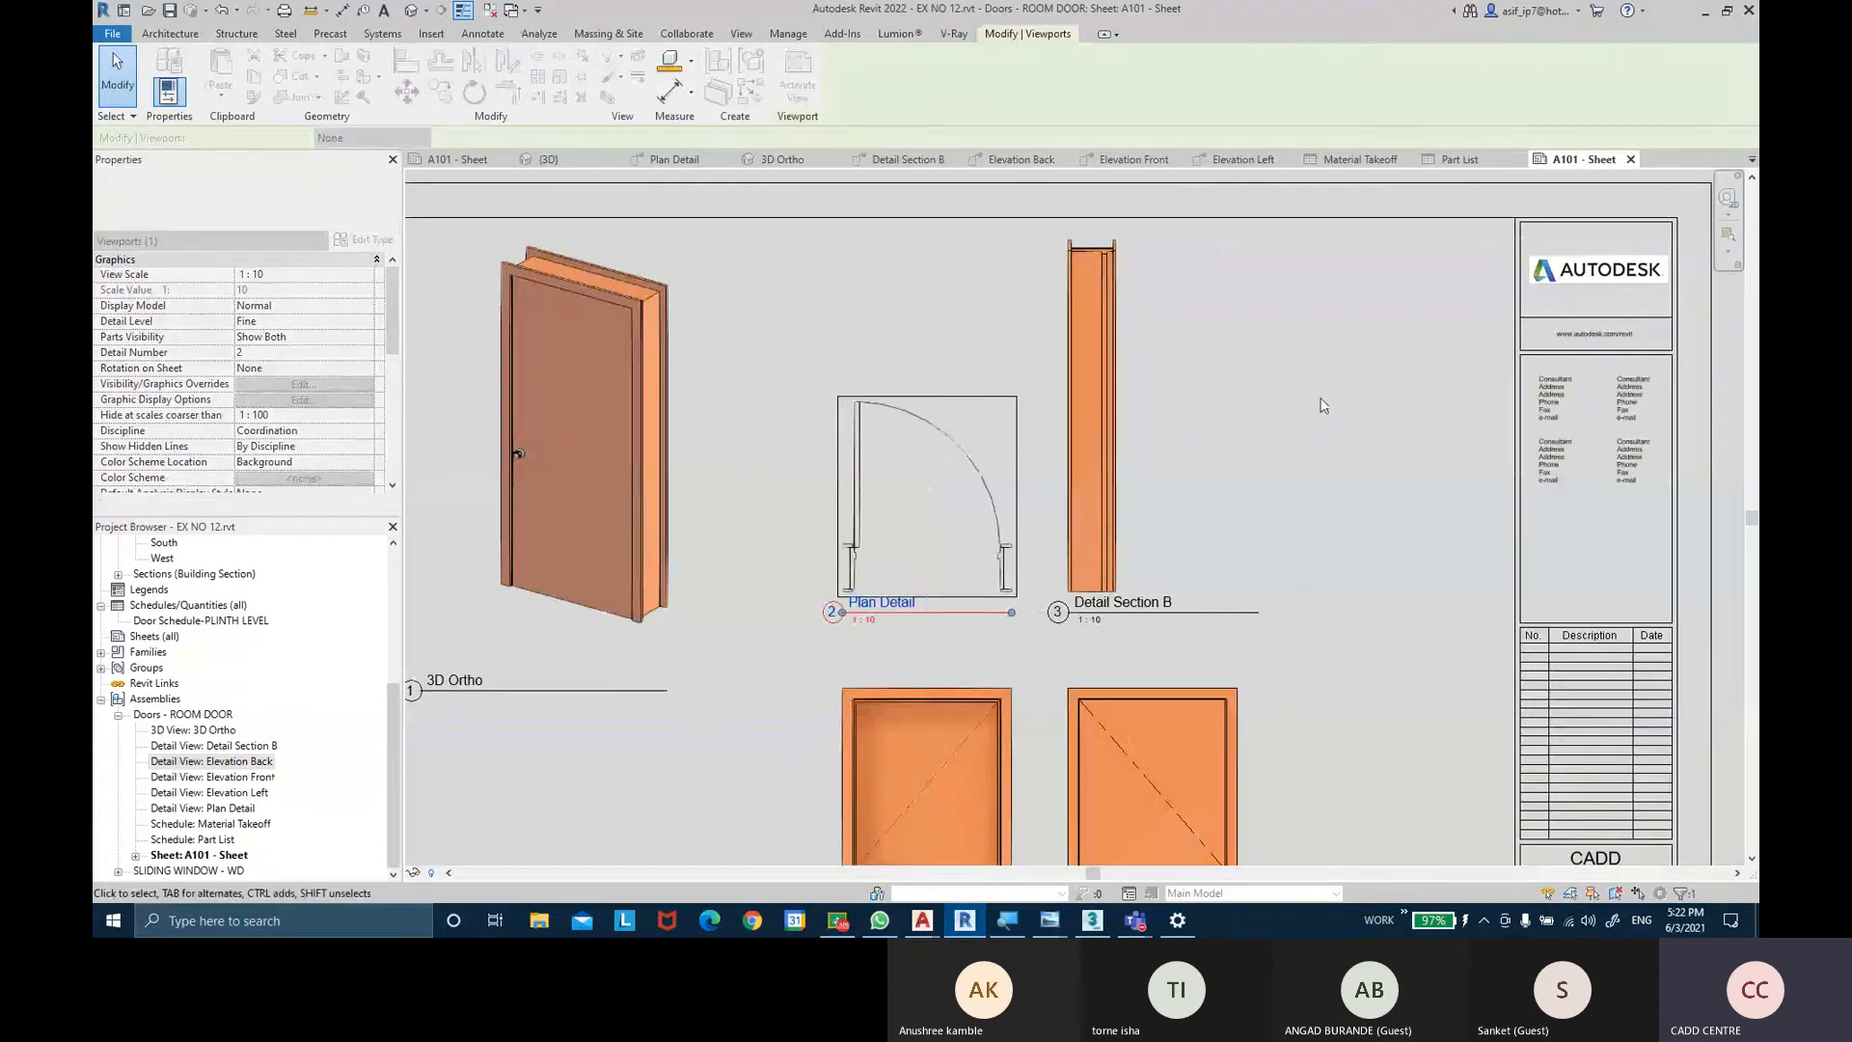
left_click(1322, 403)
middle_click_drag(1283, 402, 1236, 395)
scroll(1237, 396, "down", 3)
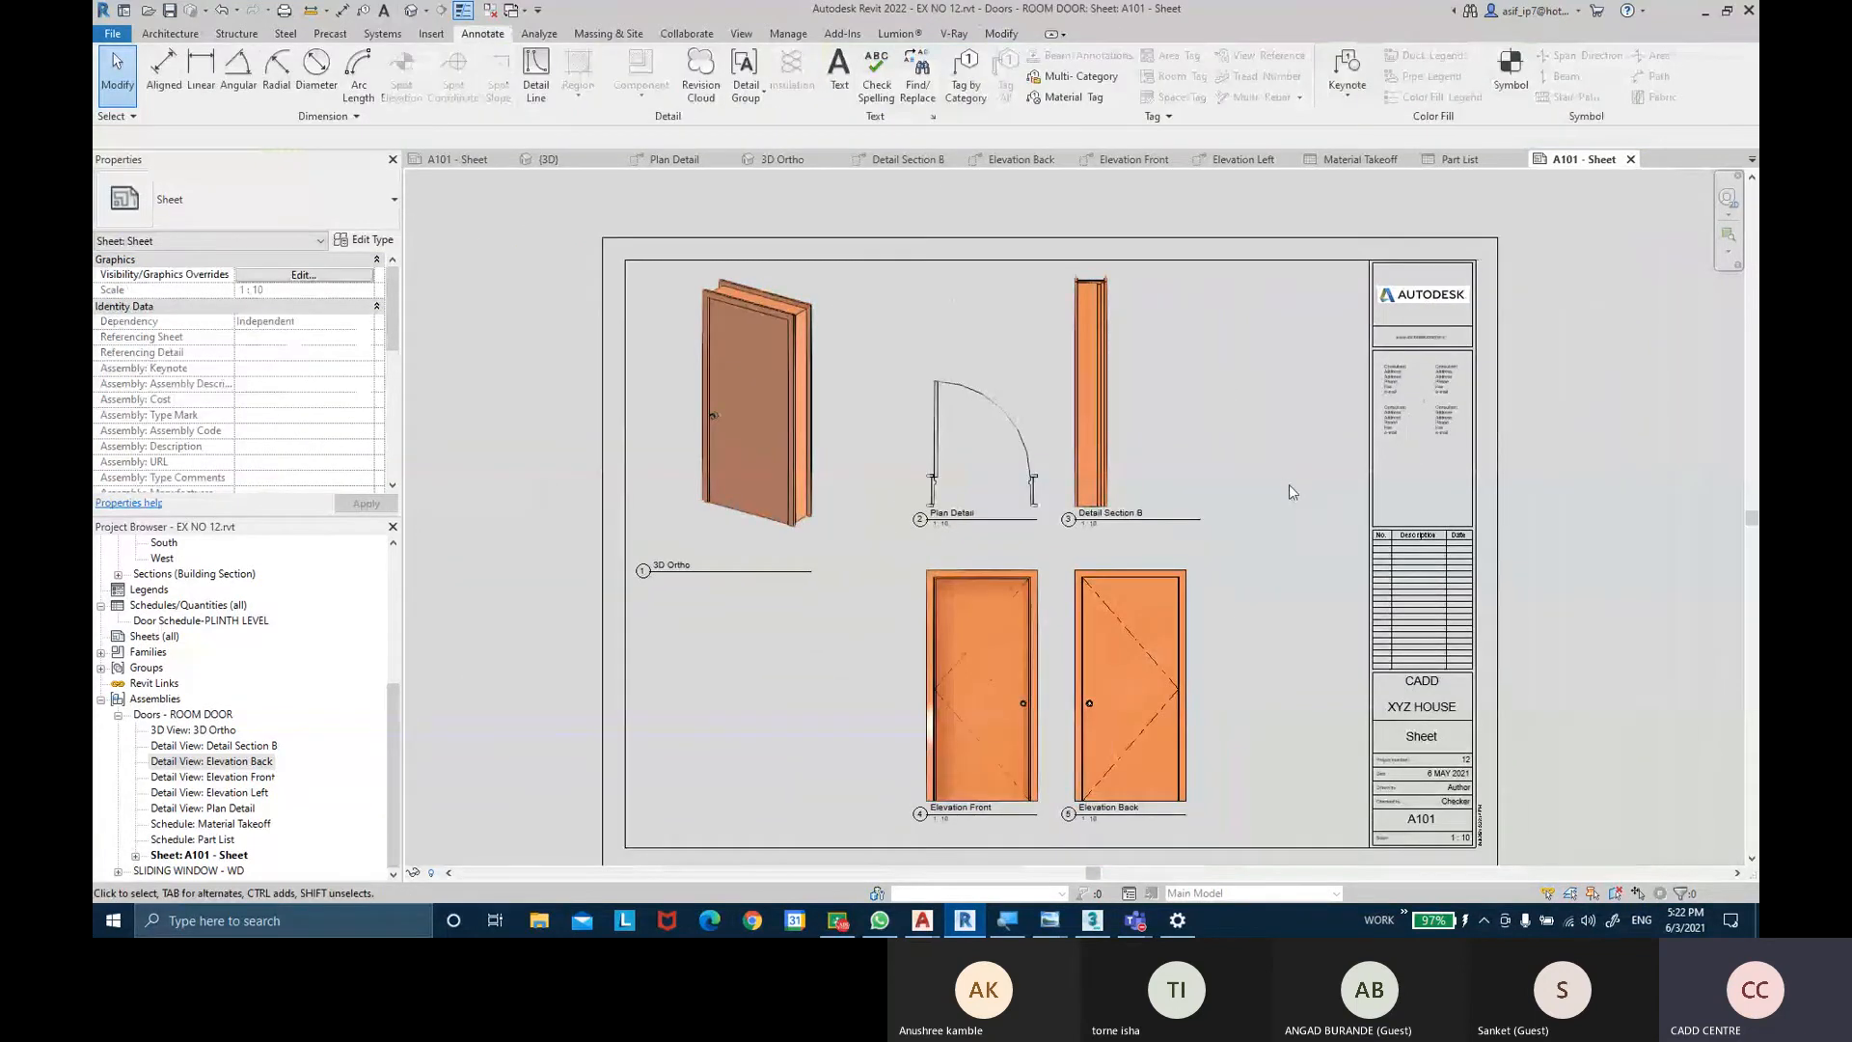
Place the Material Takeoff schedule near the sheet's lower-left corner and the Part List schedule above it, below 3D Ortho.
left_click_drag(241, 825, 680, 725)
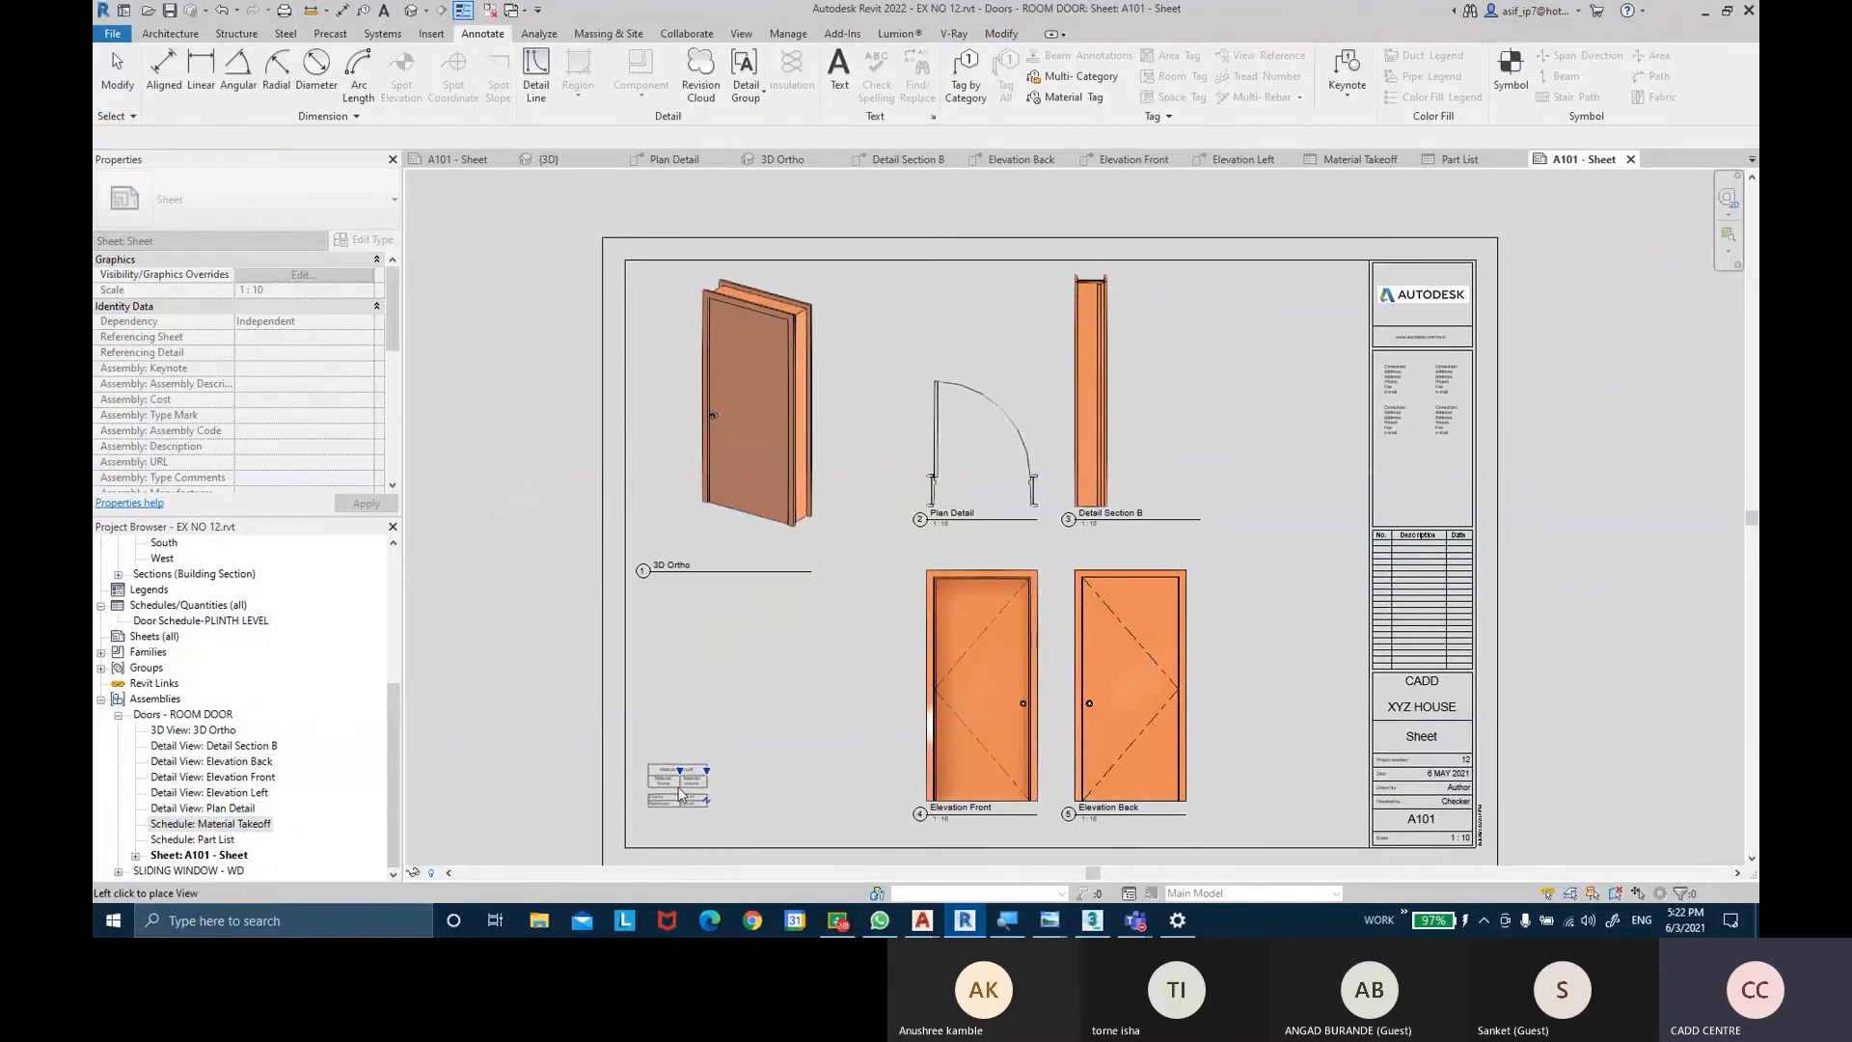
left_click(680, 792)
key("Escape")
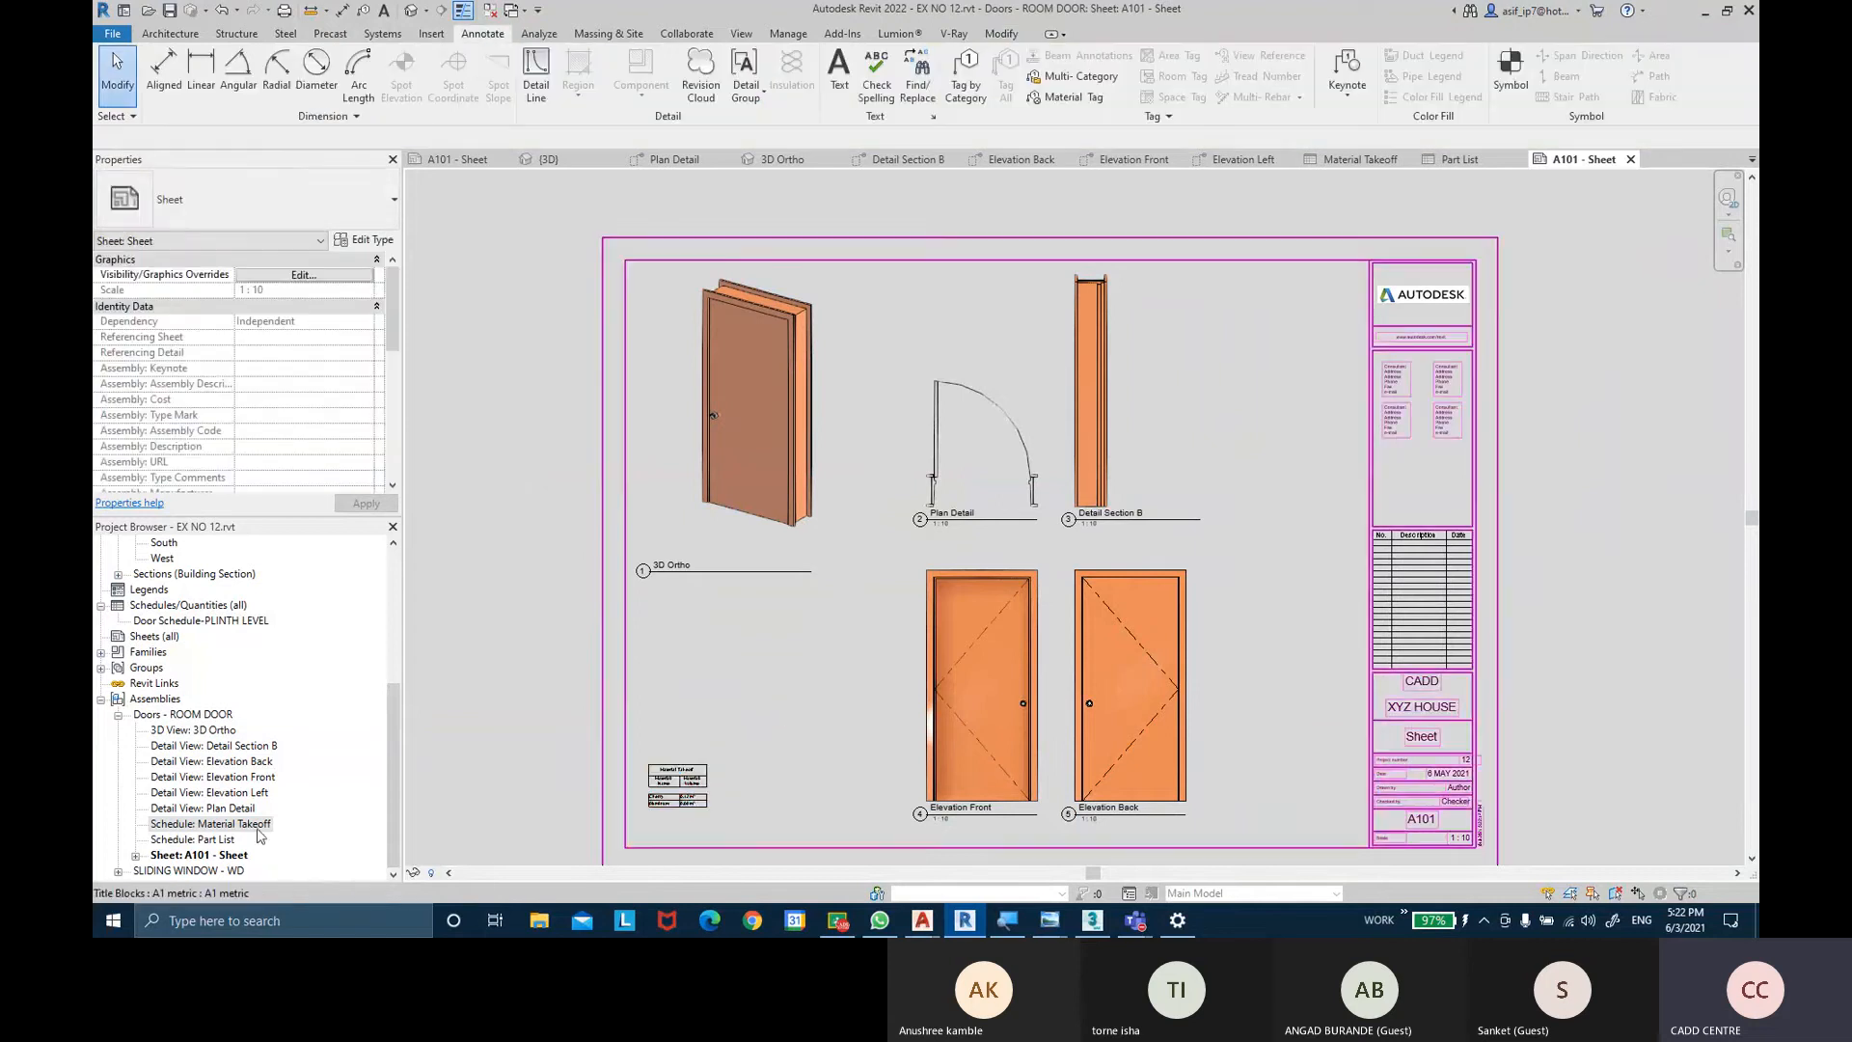
left_click_drag(229, 846, 707, 699)
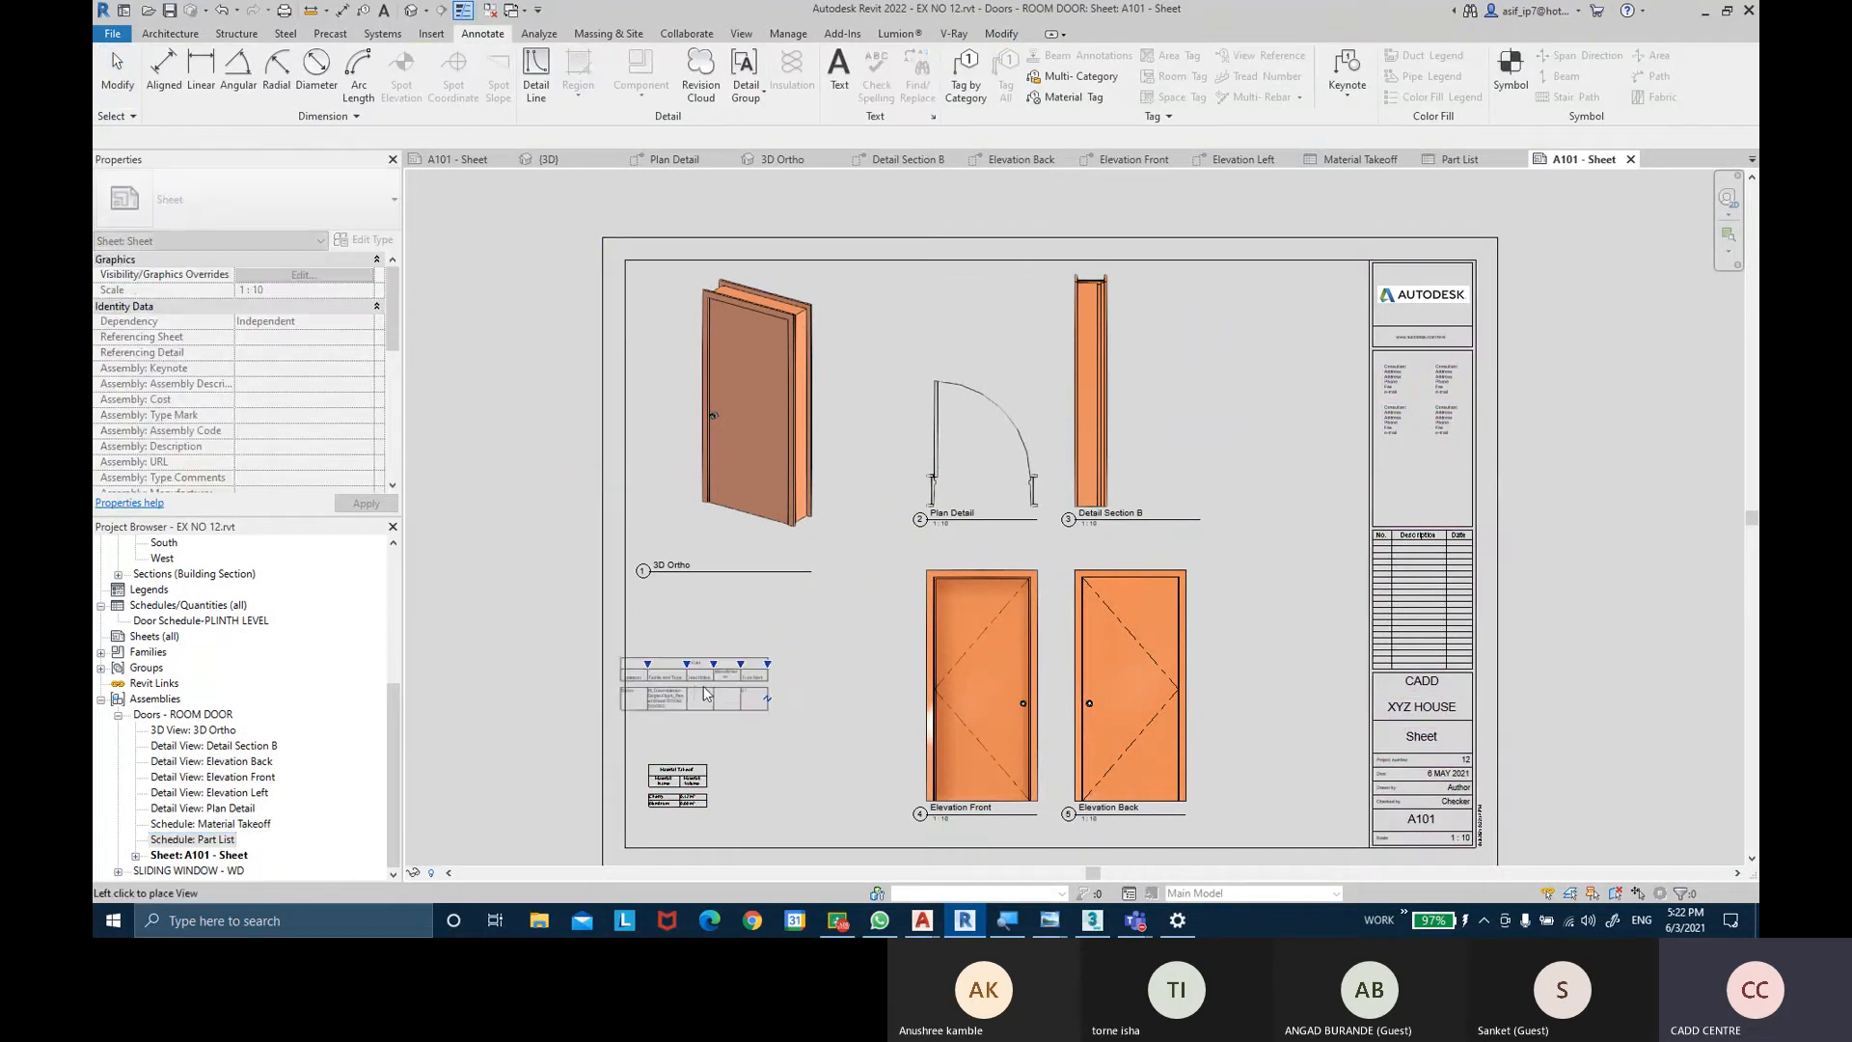
left_click(725, 709)
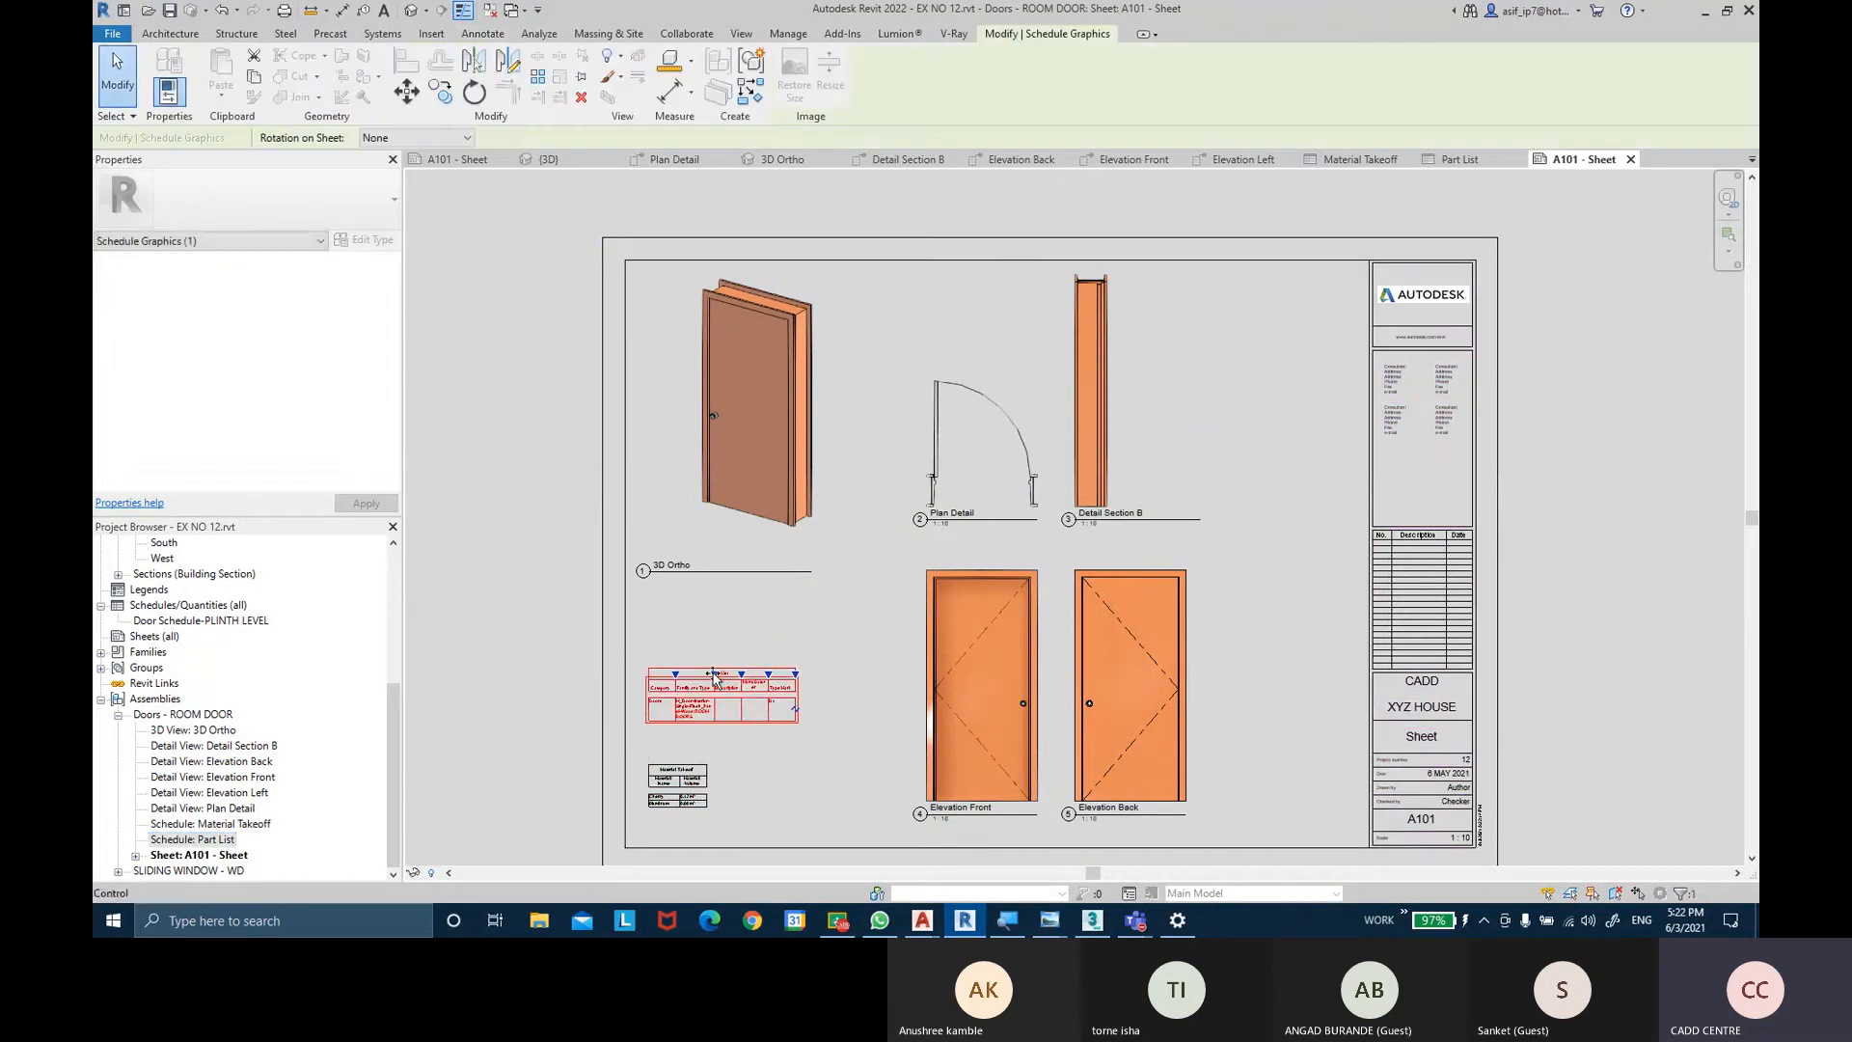
Widen the Manufacturer column of the Part List on the sheet so its heading fits on one line.
scroll(755, 674, "up", 4)
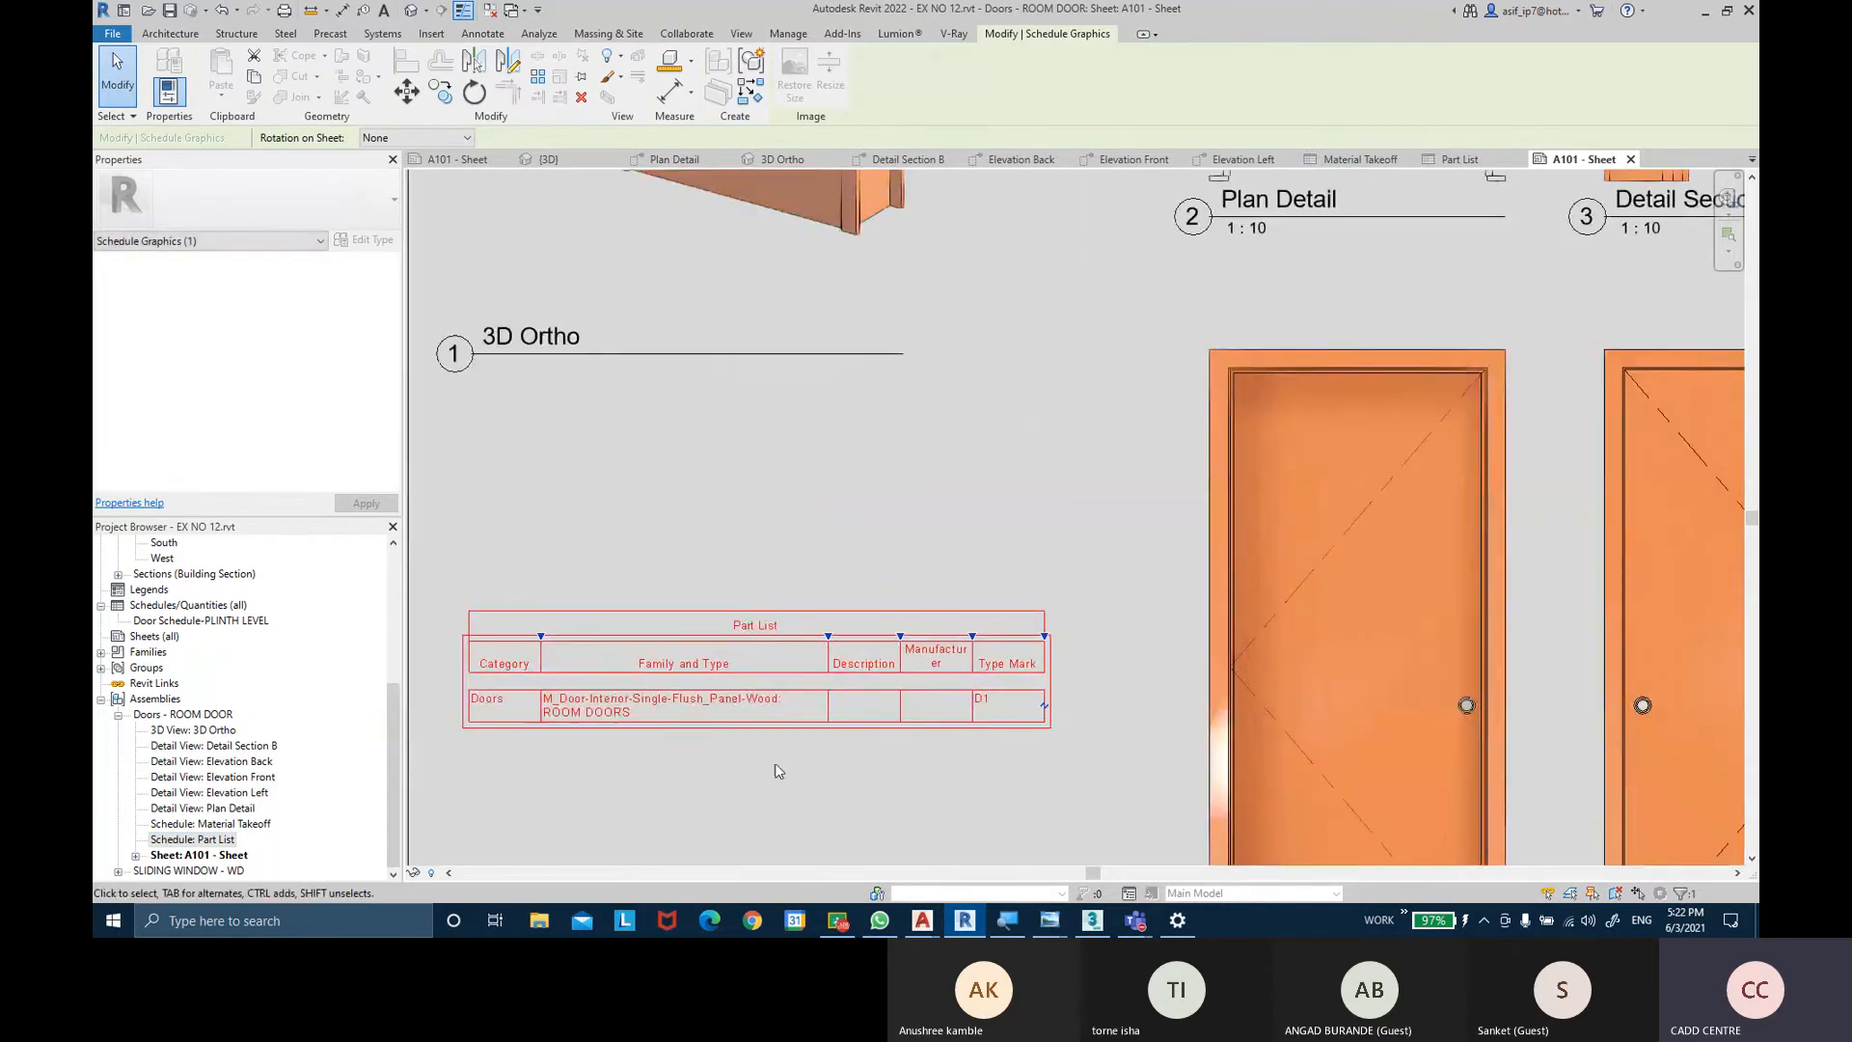
scroll(780, 774, "down", 1)
middle_click_drag(776, 768, 750, 561)
scroll(953, 463, "up", 1)
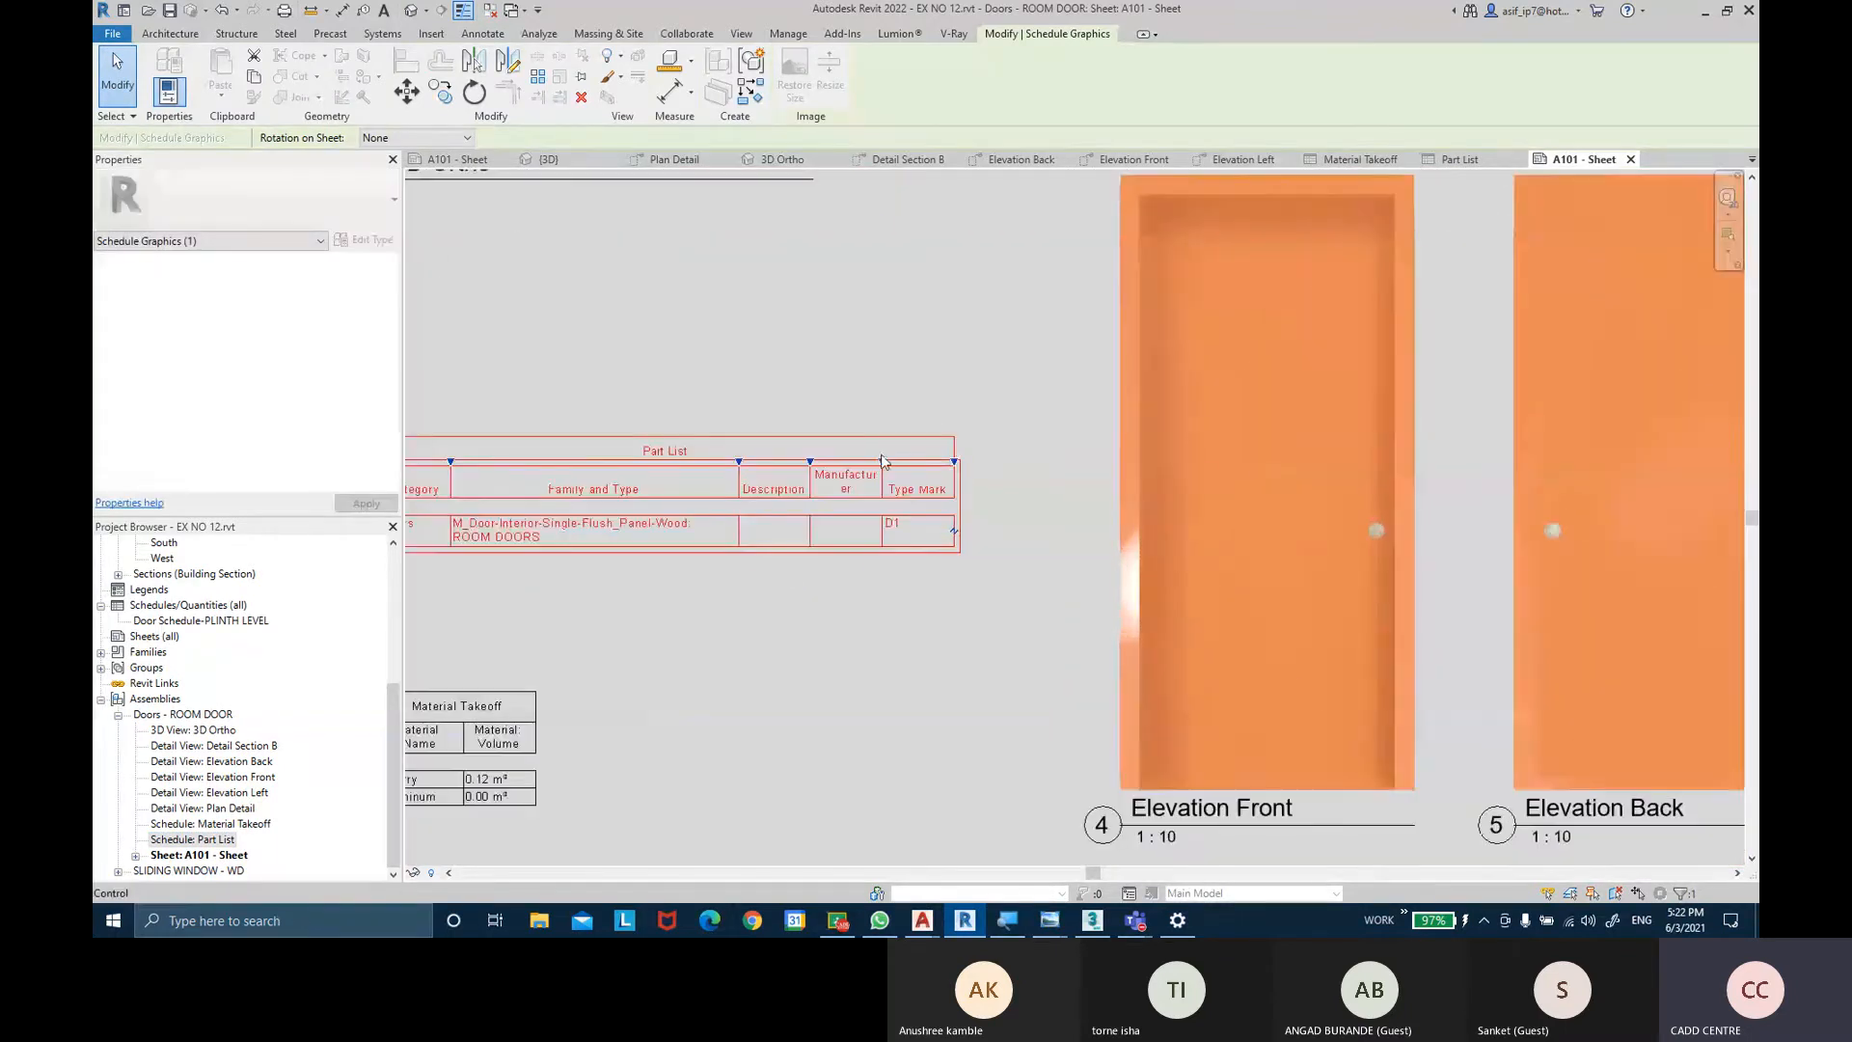
left_click_drag(879, 462, 908, 463)
left_click(823, 620)
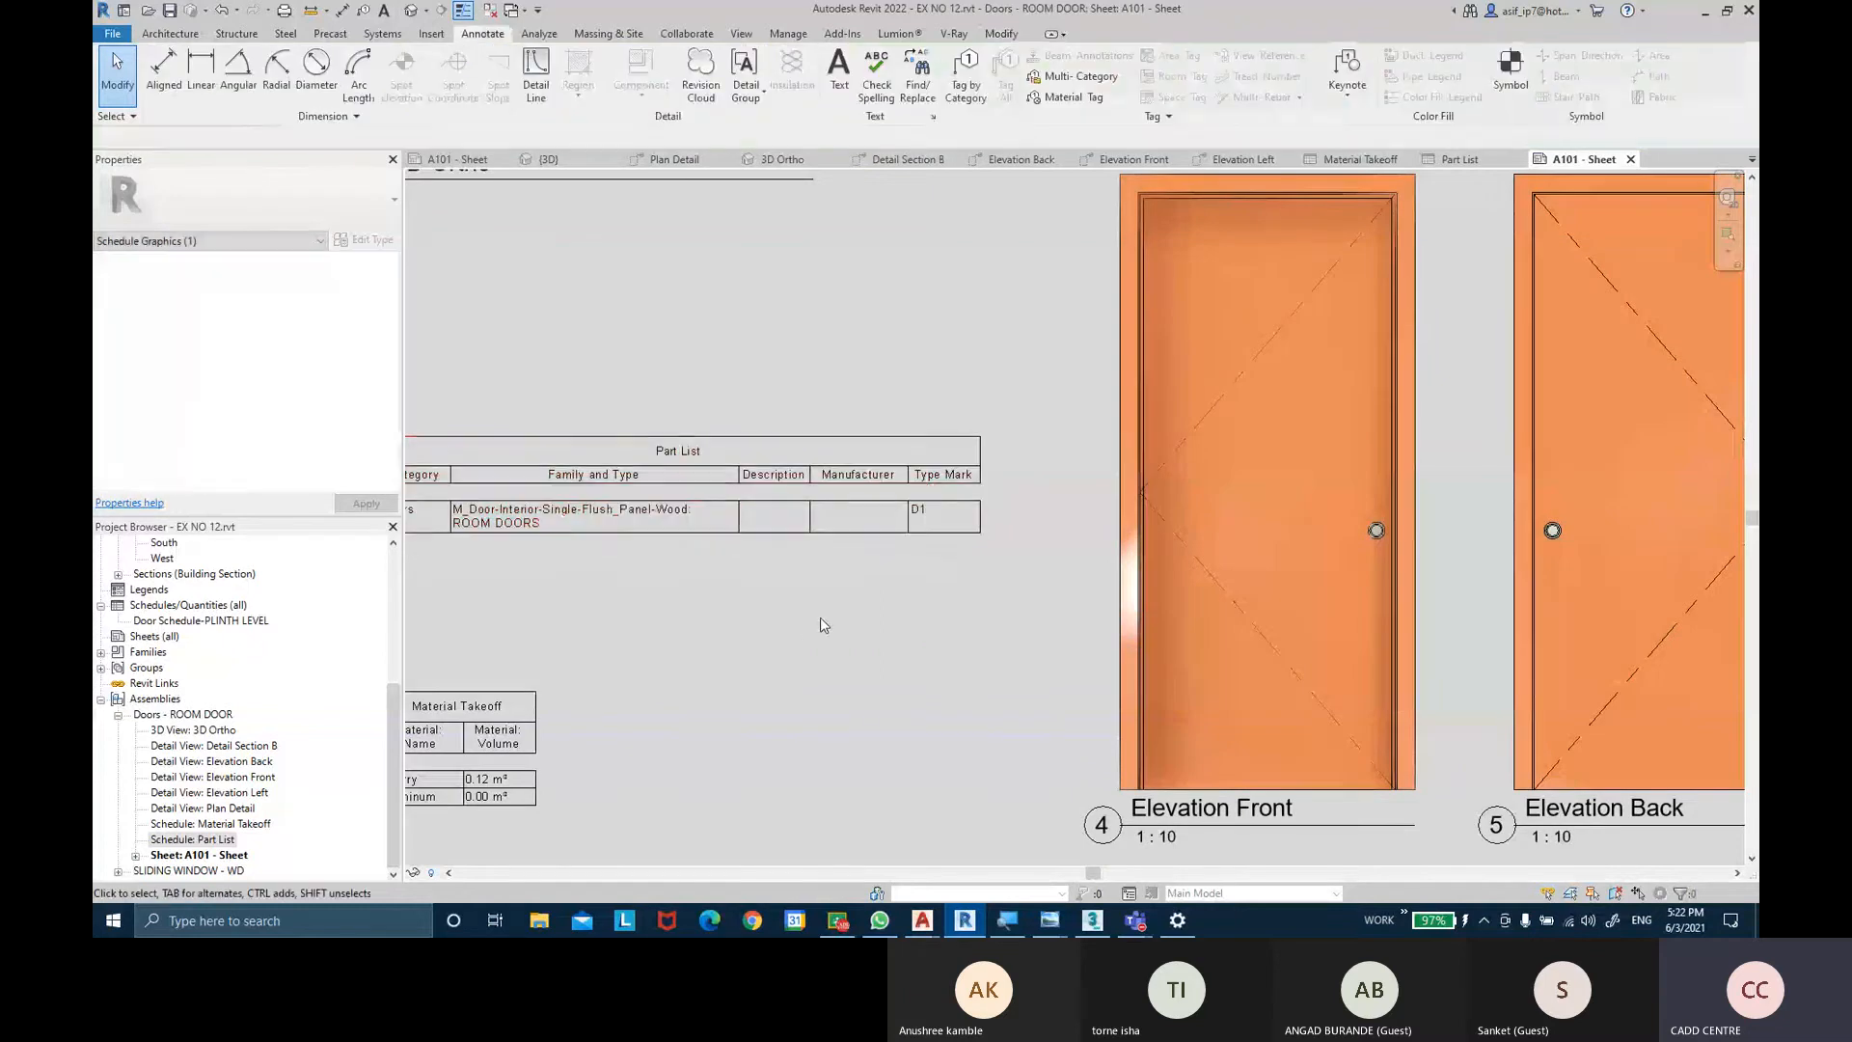
Widen the Material: Name column of the Material Takeoff on the sheet so its heading fits on one line.
scroll(808, 630, "down", 2)
left_click(639, 666)
scroll(639, 664, "up", 2)
left_click_drag(576, 674, 641, 675)
left_click(794, 632)
left_click(632, 655)
scroll(647, 646, "down", 2)
left_click(716, 598)
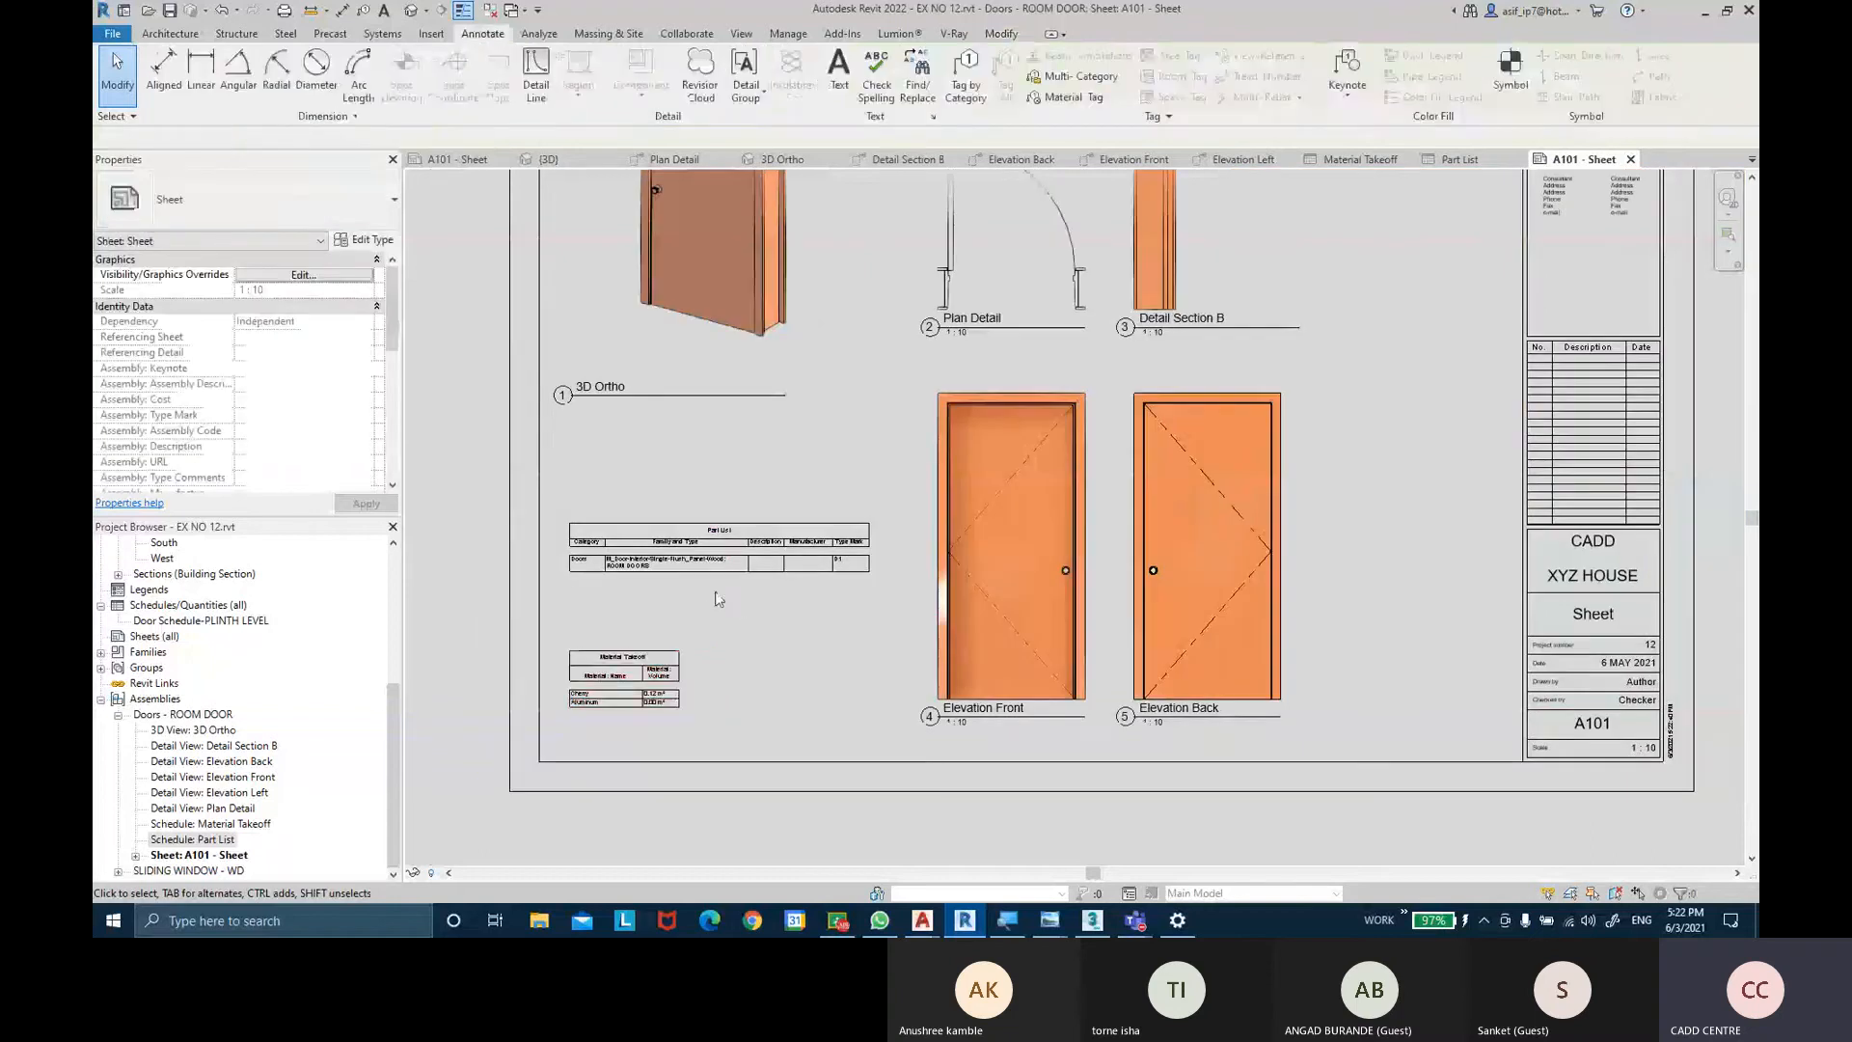
Move the Part List schedule down on the sheet so it sits just above the Material Takeoff schedule.
left_click(705, 562)
scroll(705, 569, "up", 2)
left_click_drag(677, 521, 673, 565)
left_click(731, 437)
scroll(839, 526, "down", 3)
scroll(1153, 448, "up", 1)
middle_click_drag(1152, 449, 1161, 526)
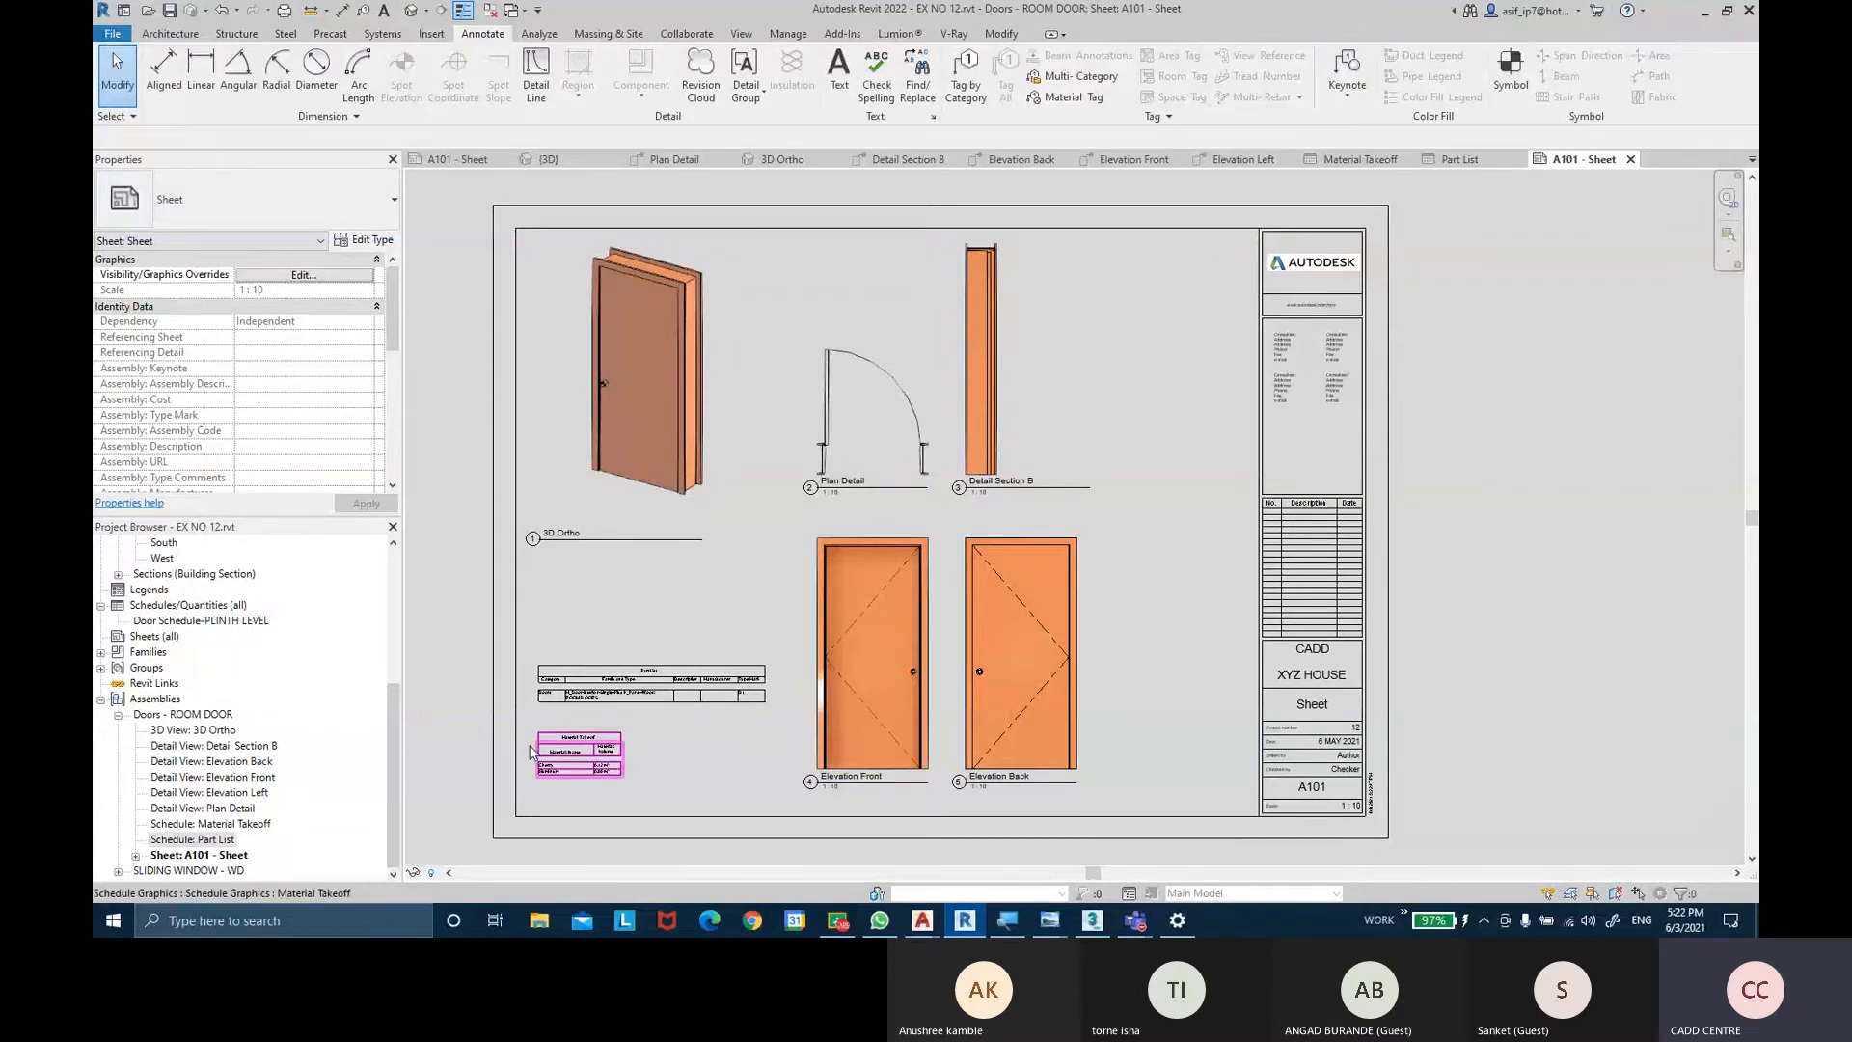
Close the inactive views and compare the SLIDING WINDOW - WD assembly's A101 sheet with the room door's A101 sheet.
left_click(493, 11)
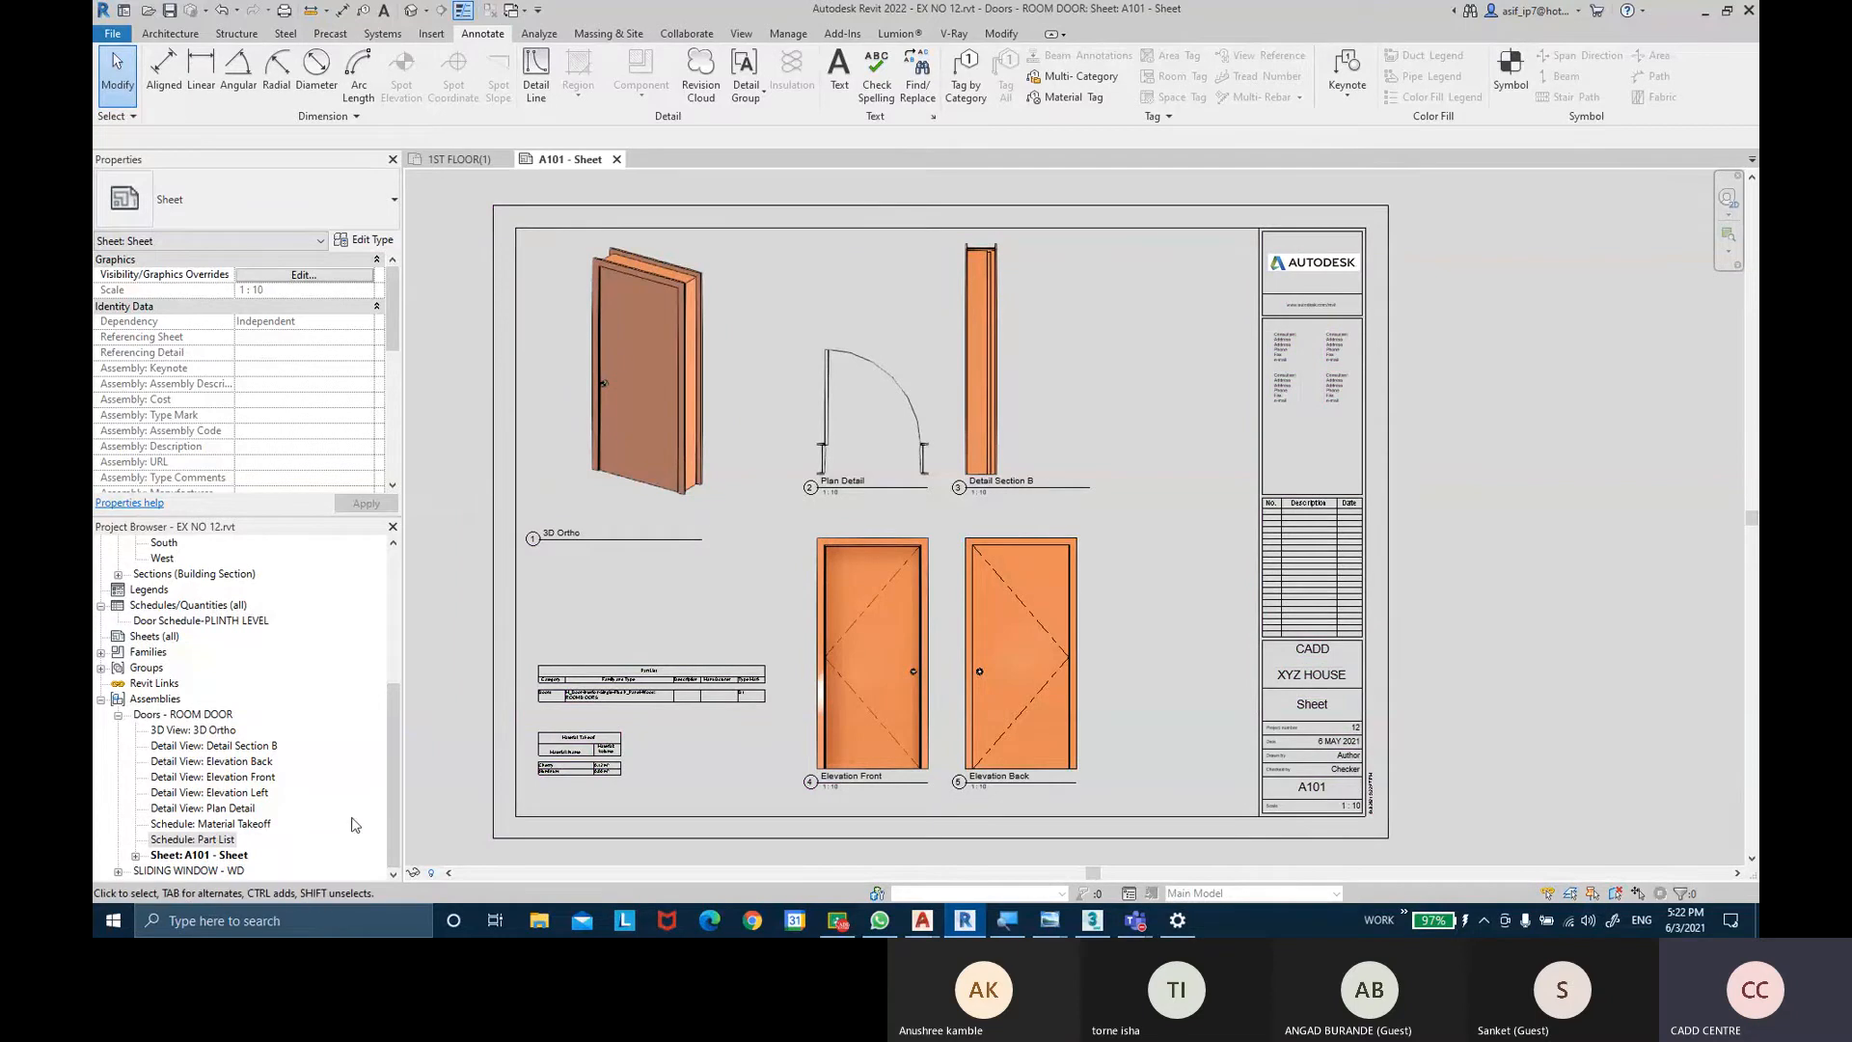
double_click(204, 871)
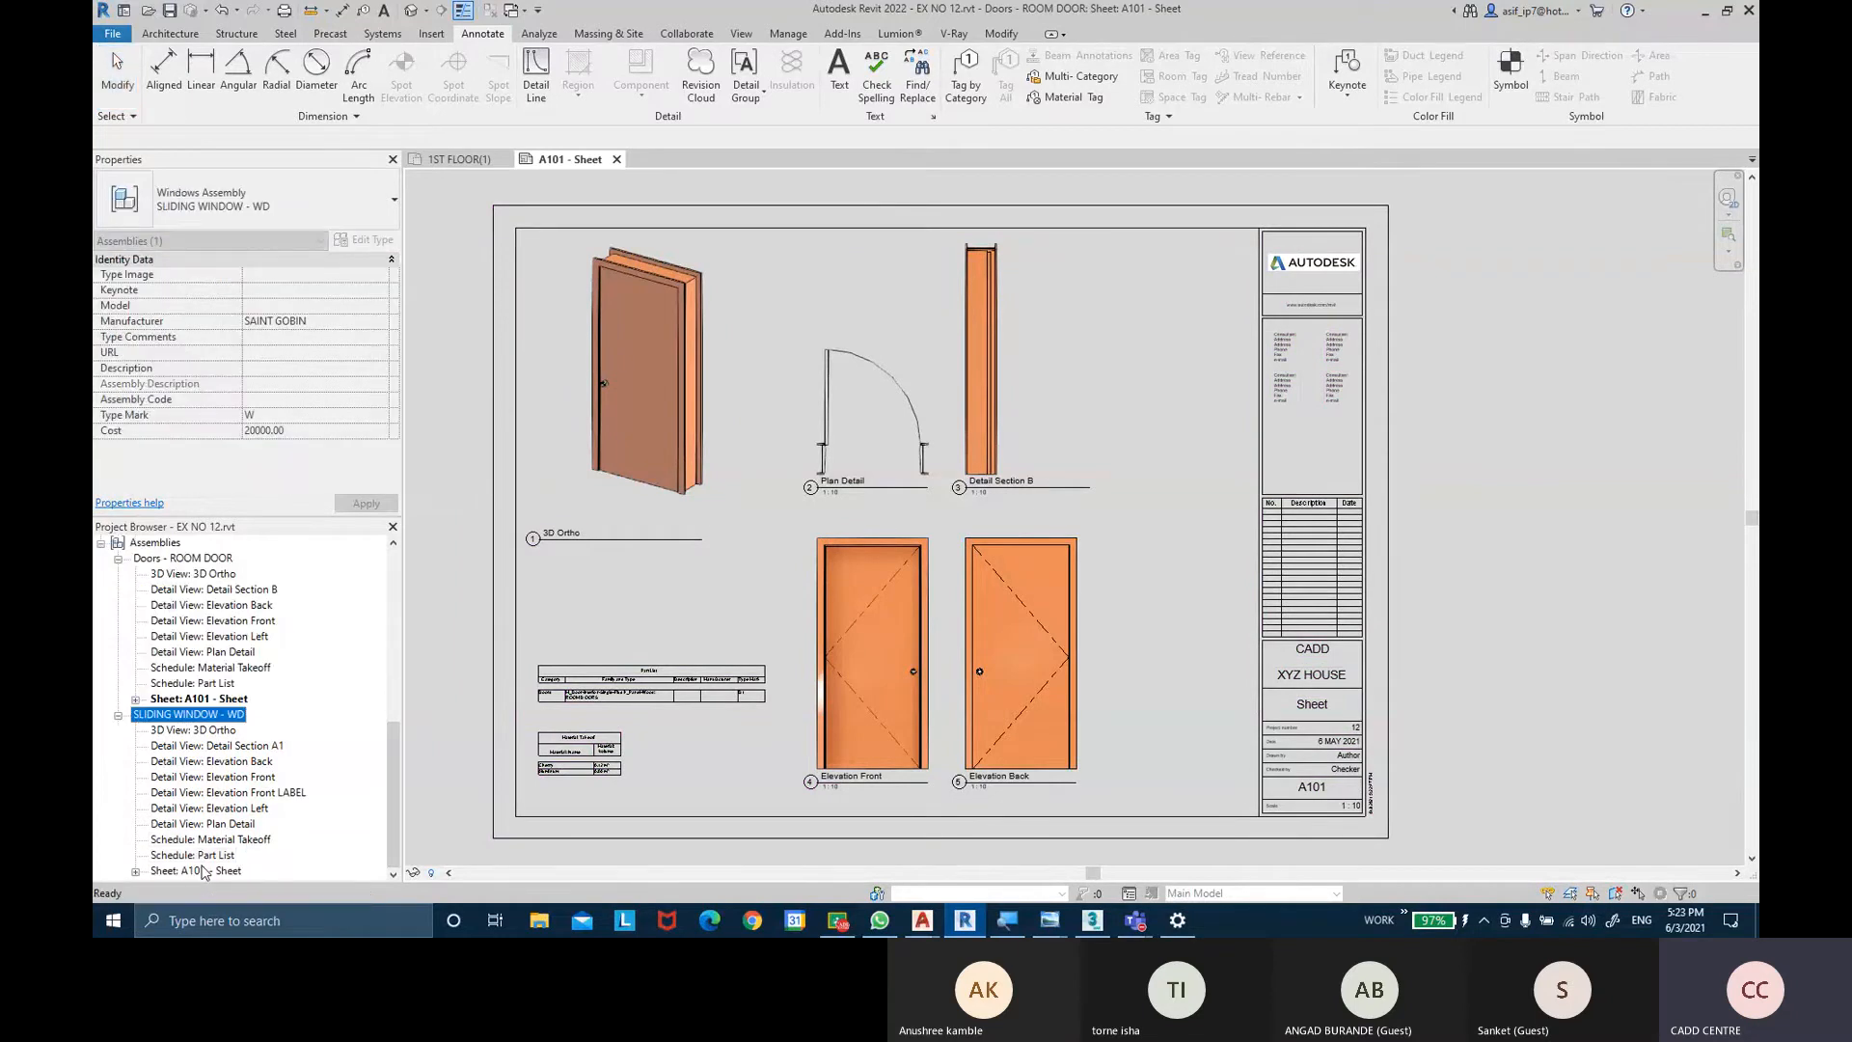
double_click(204, 871)
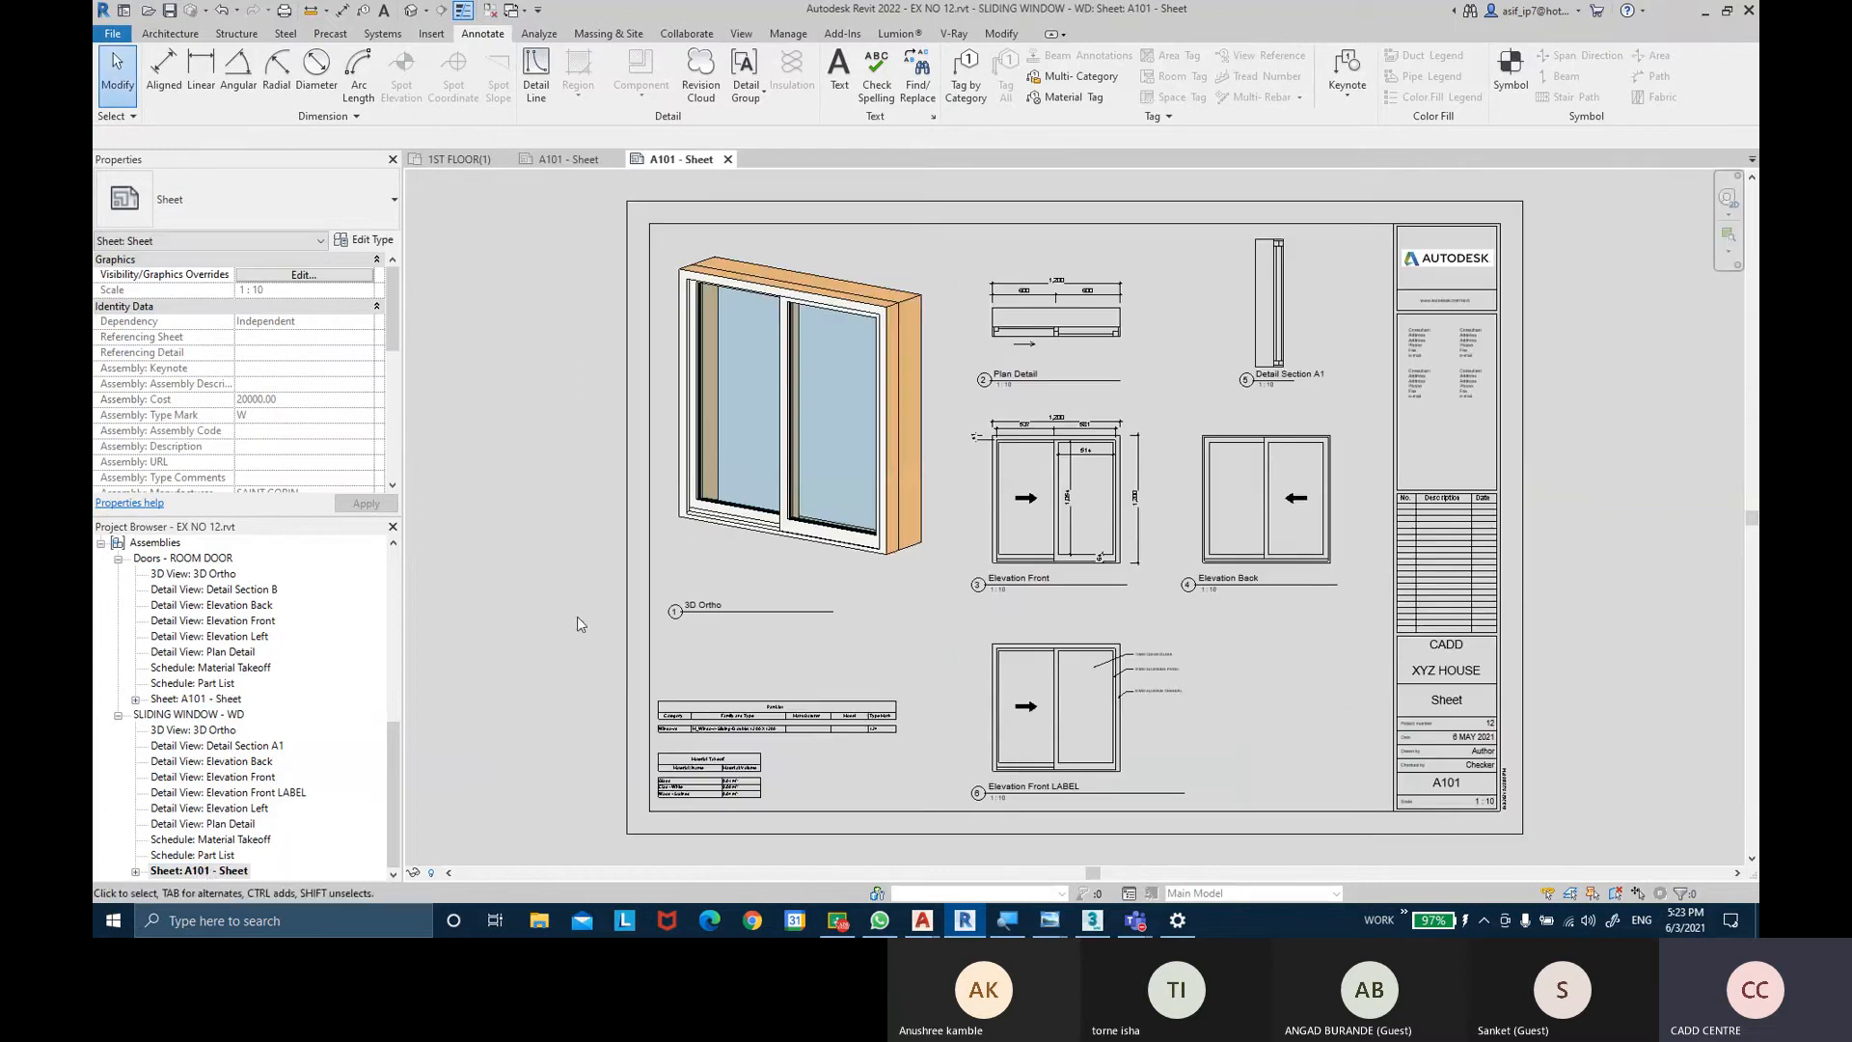
scroll(811, 492, "down", 2)
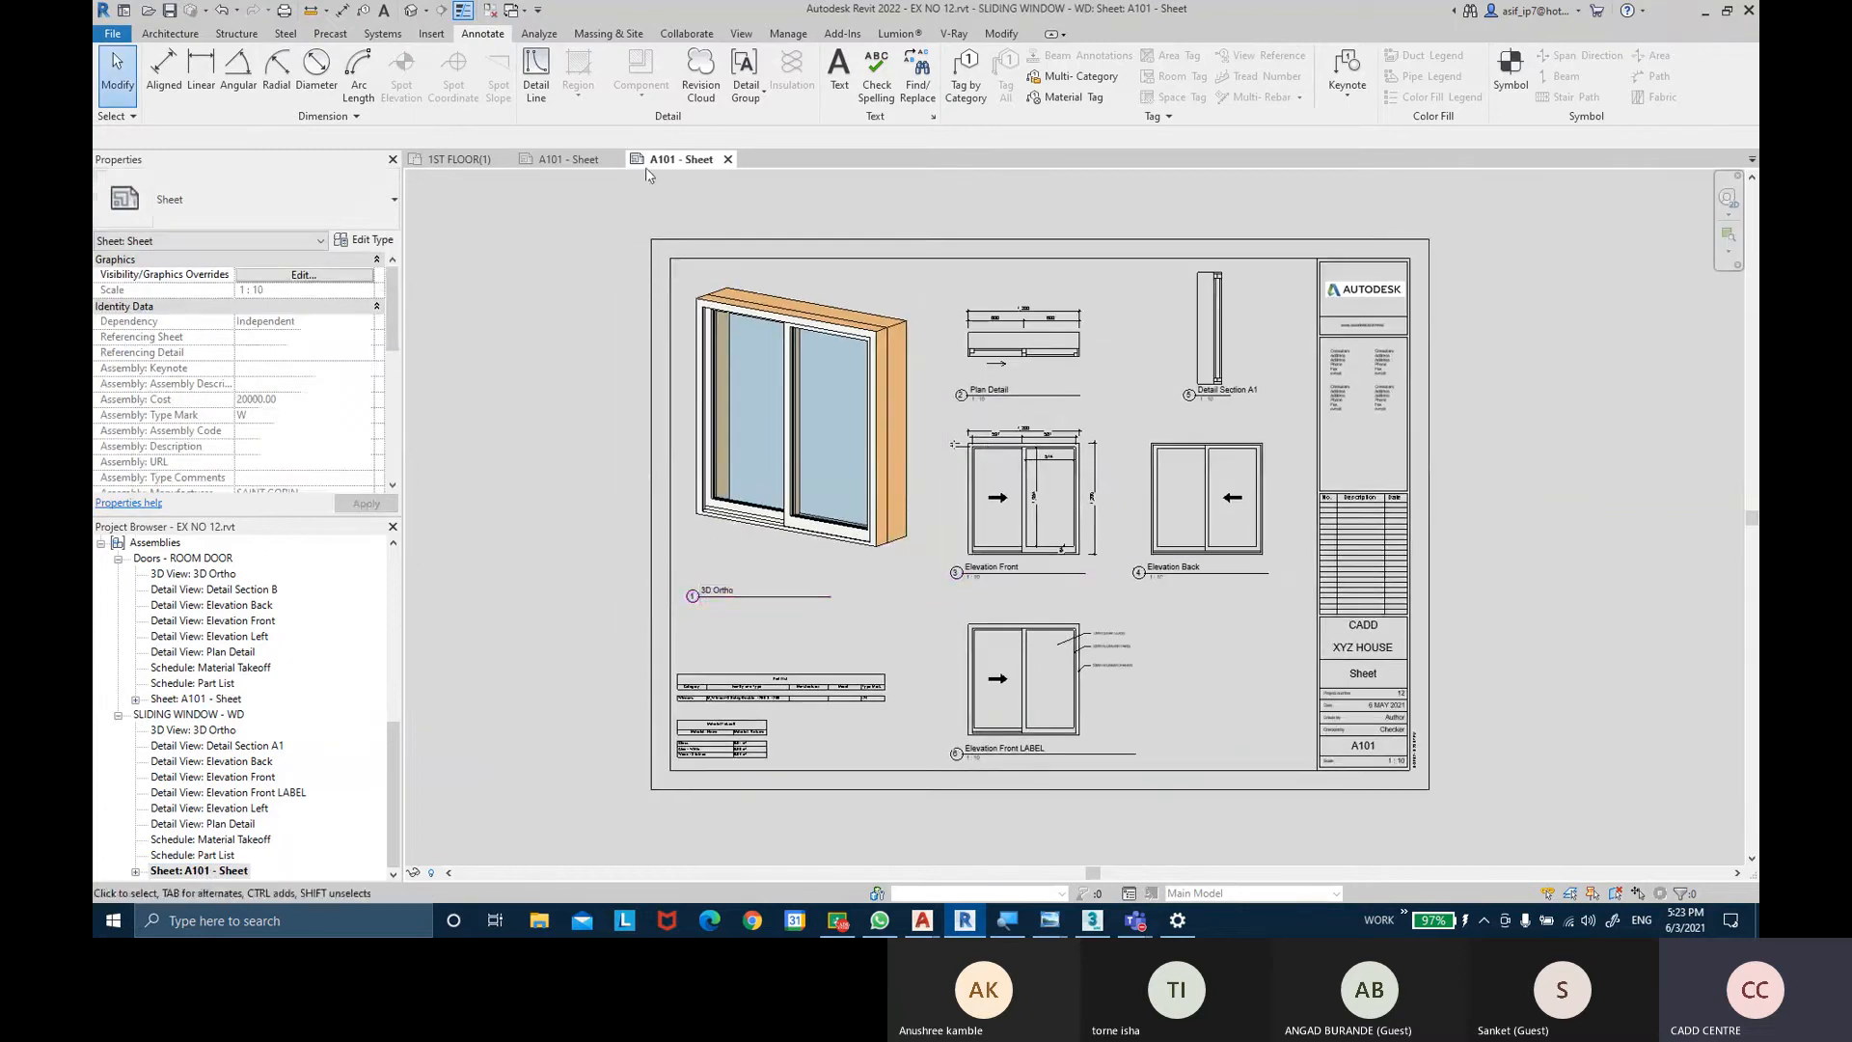
left_click(569, 159)
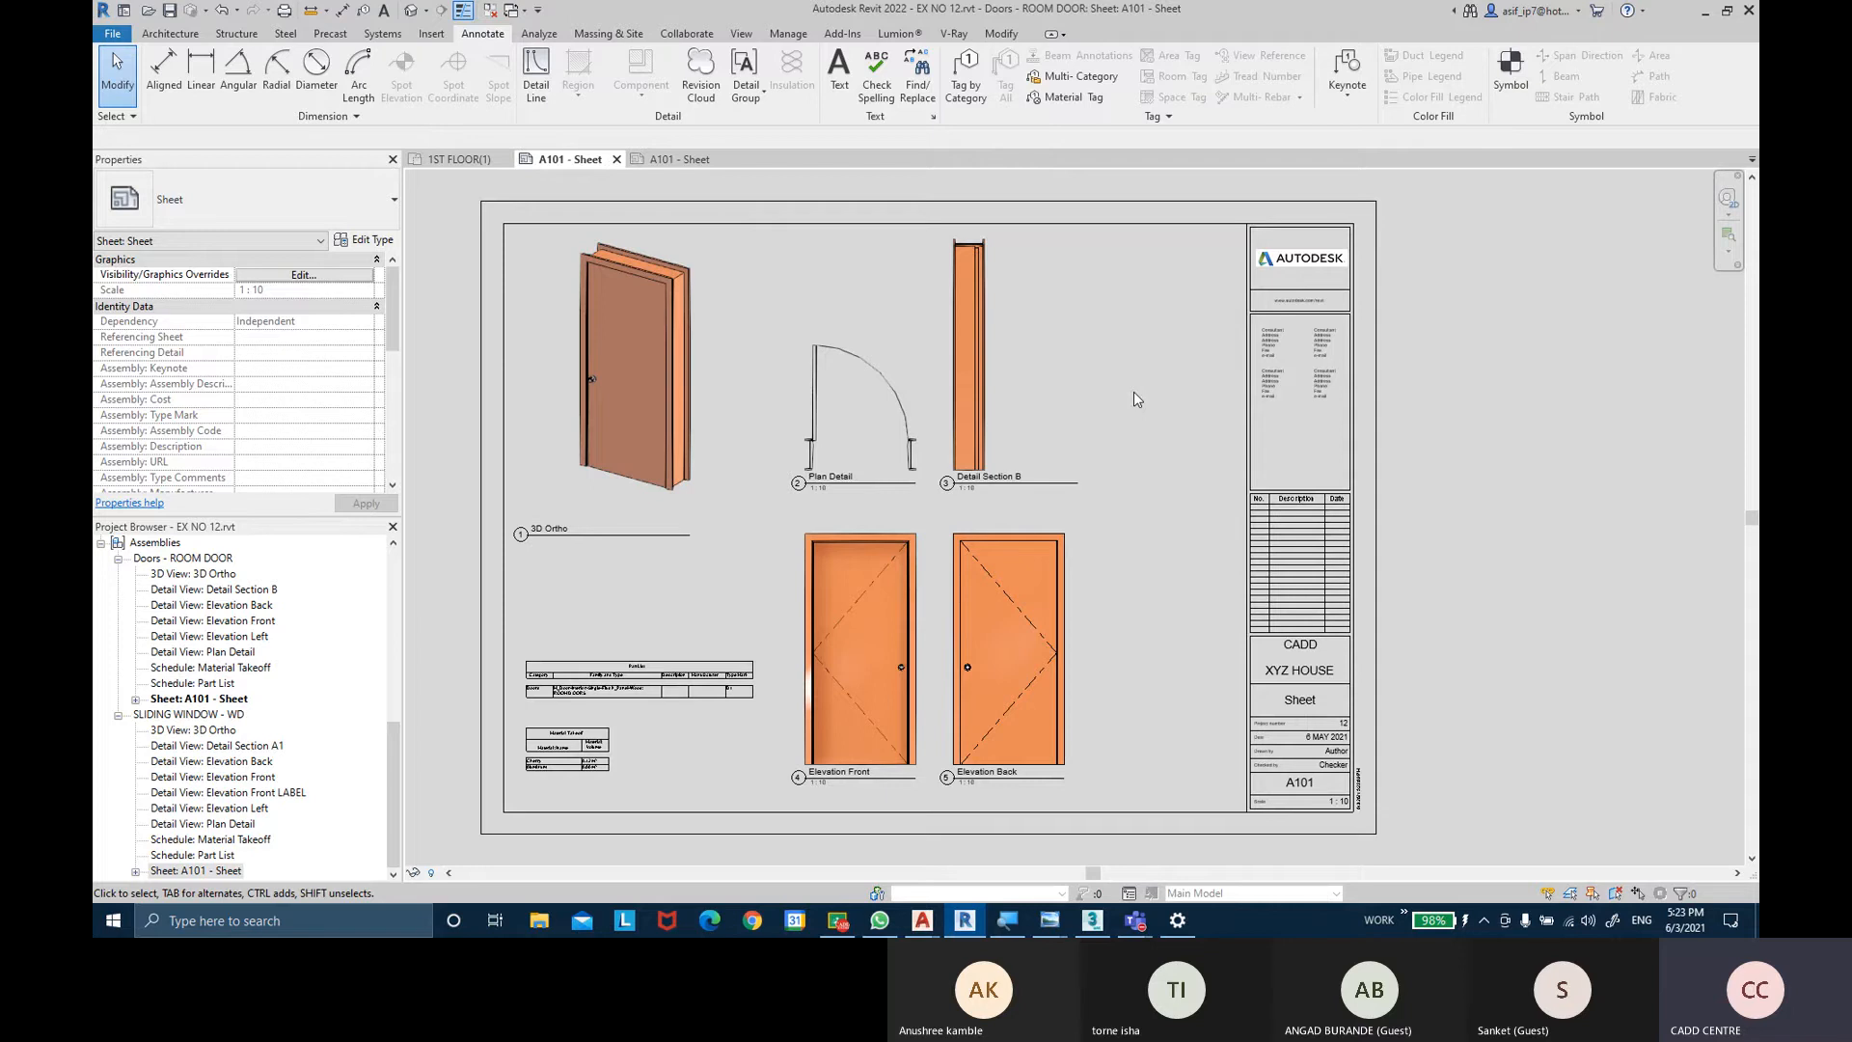
middle_click_drag(1118, 390, 1150, 405)
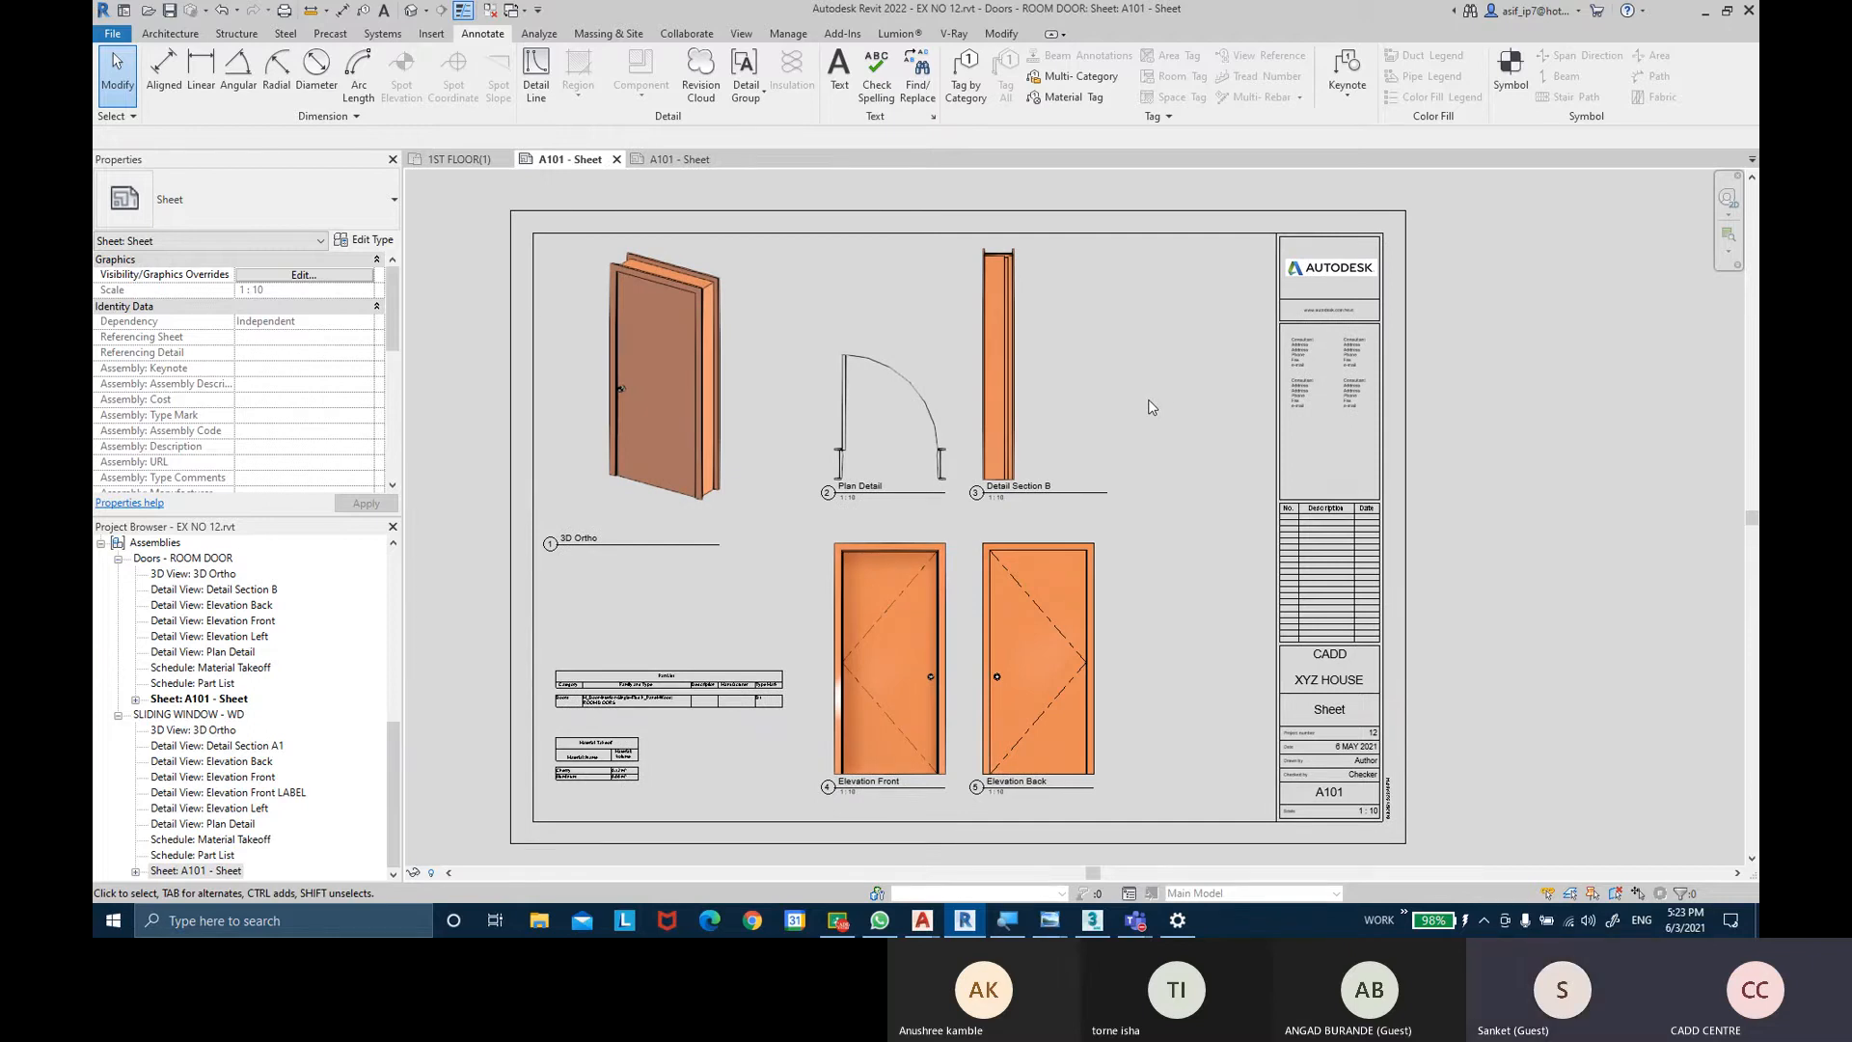
Switch to the 1ST FLOOR(1) plan of the HIGH RISE HOTEL PROJECT 2-6-21 model and show the whole floor.
key("ctrl+Tab")
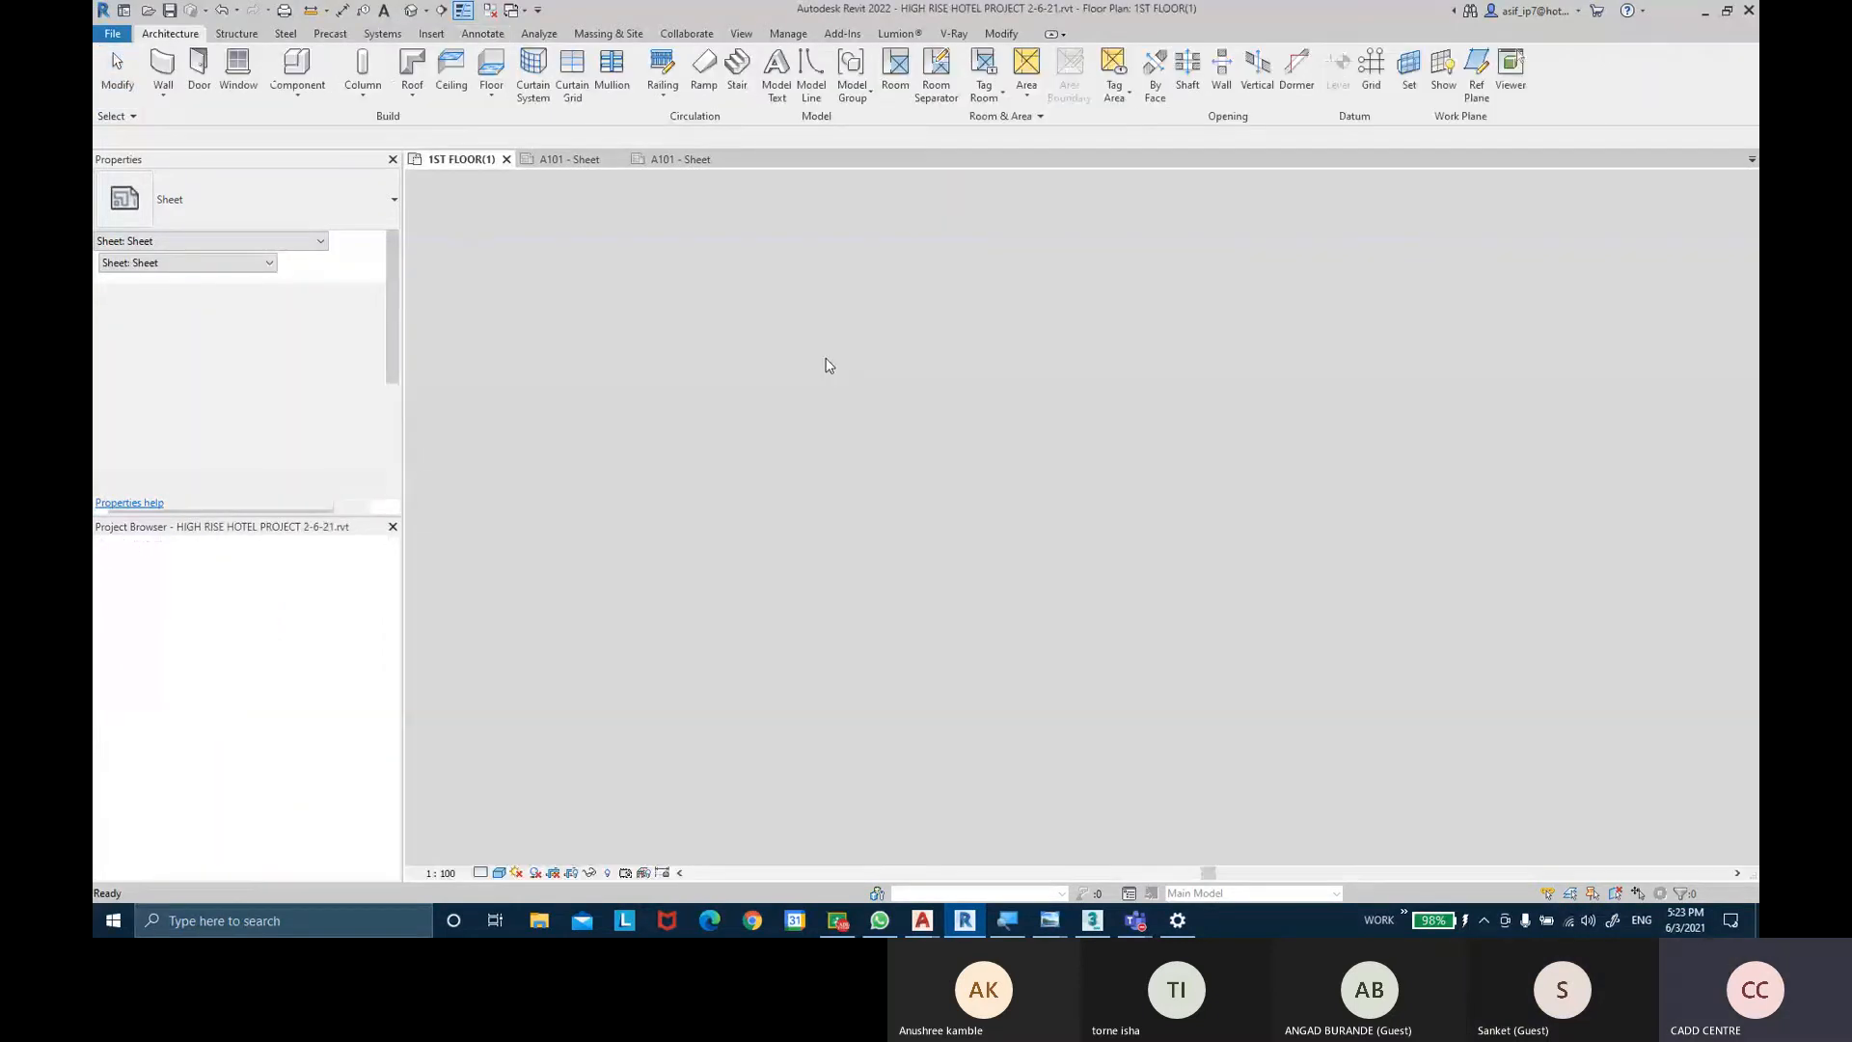
left_click(1003, 35)
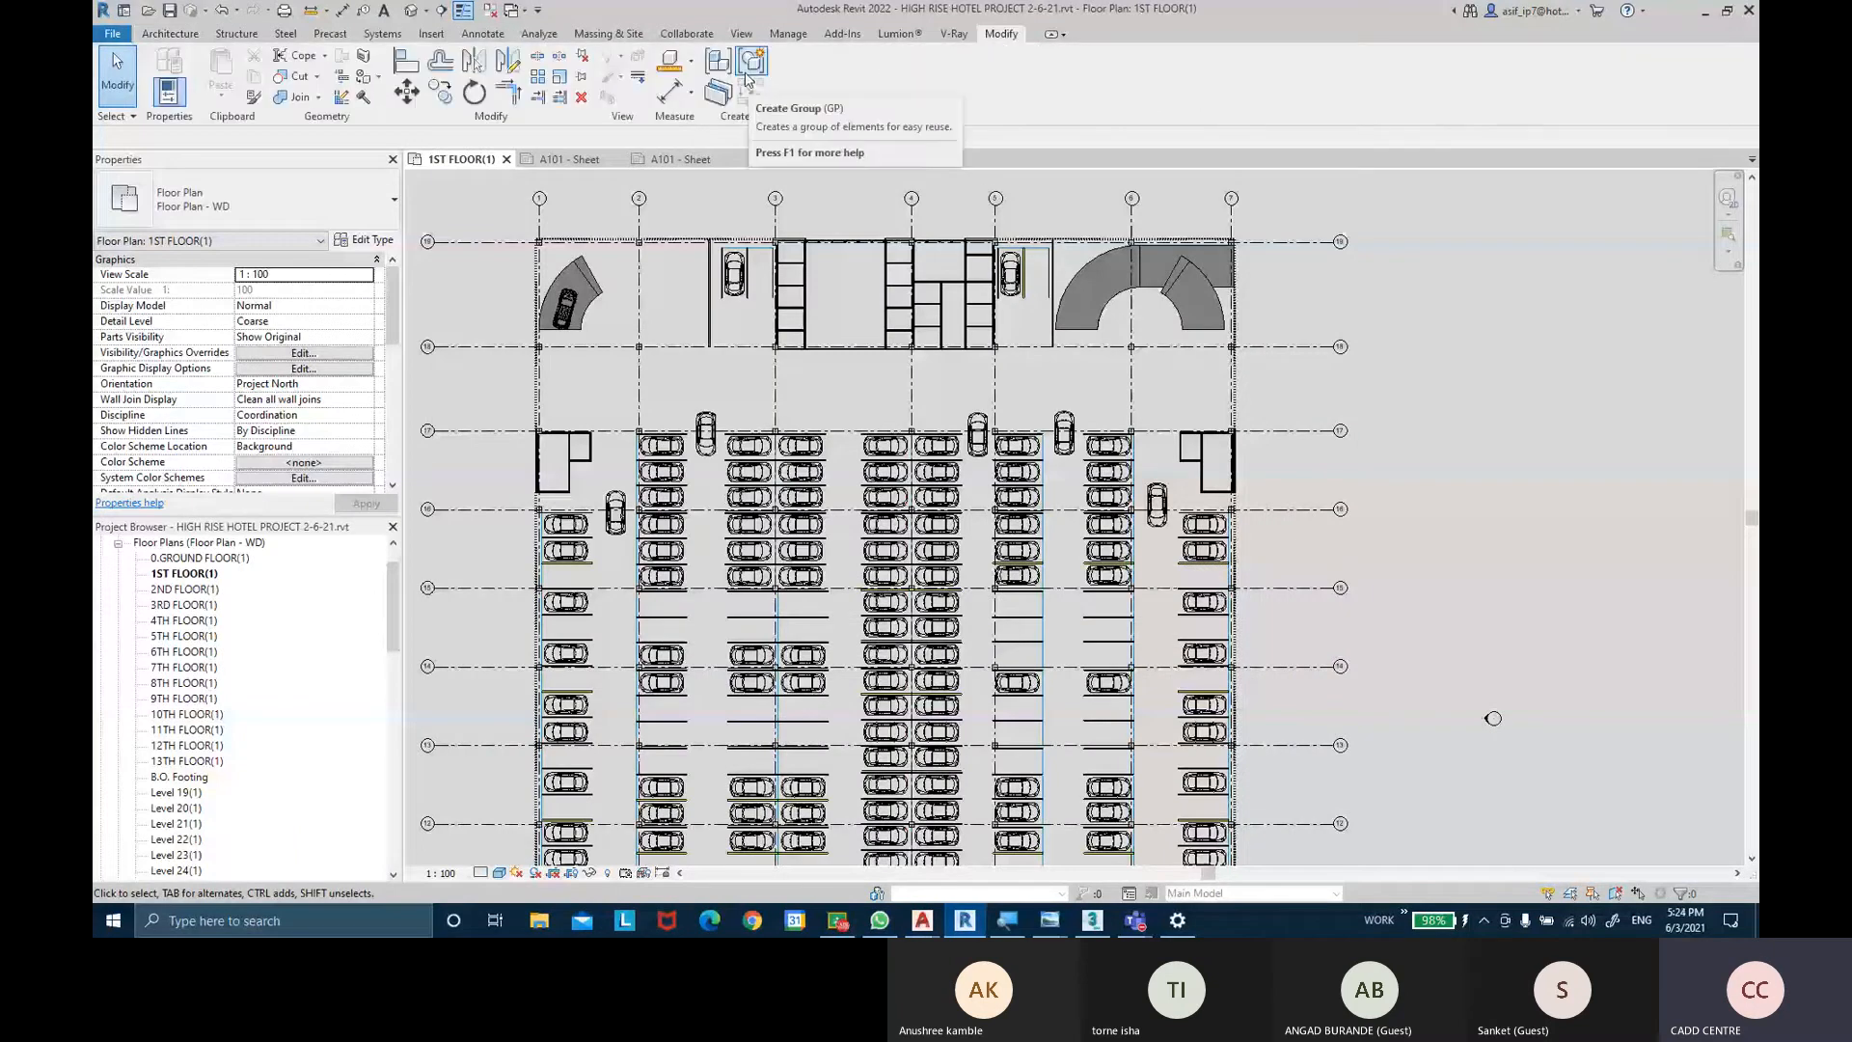
scroll(859, 217, "down", 3)
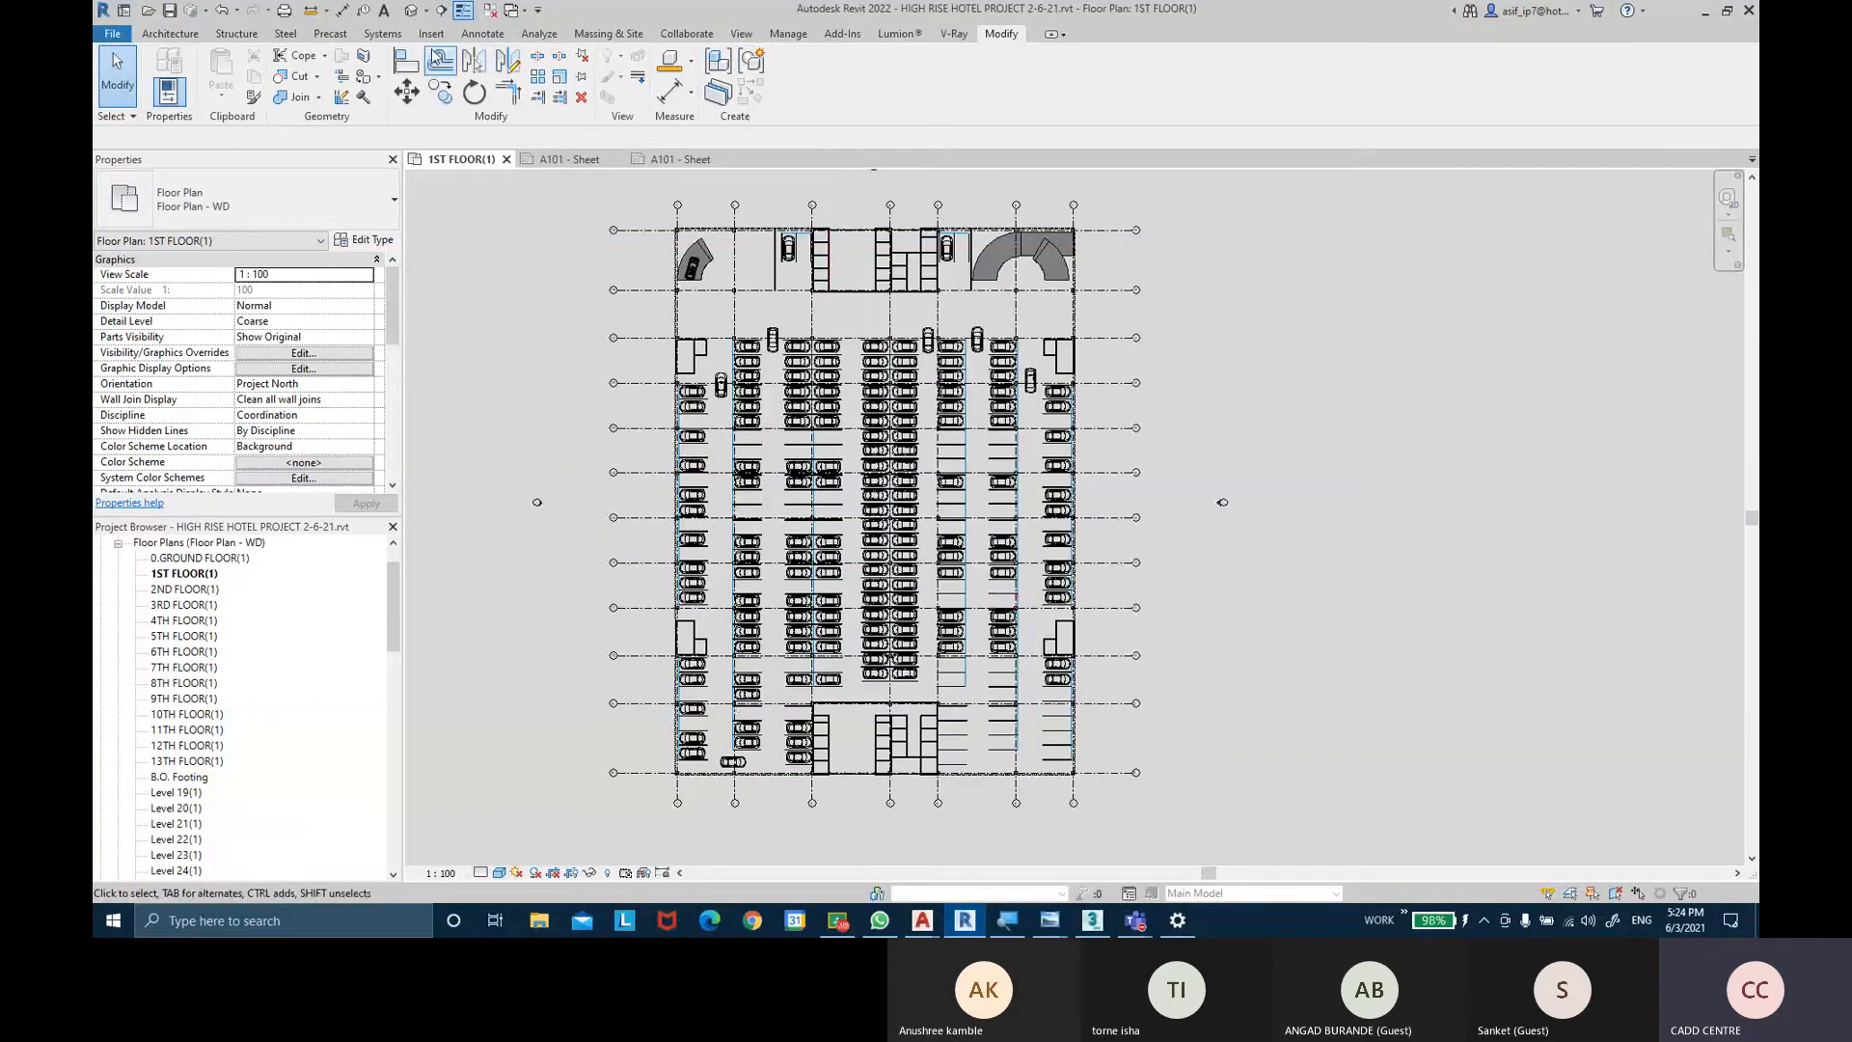
Look through the 1ST FLOOR(1) to 5TH FLOOR(1) entries in the project's list of floor plans.
left_click(184, 575)
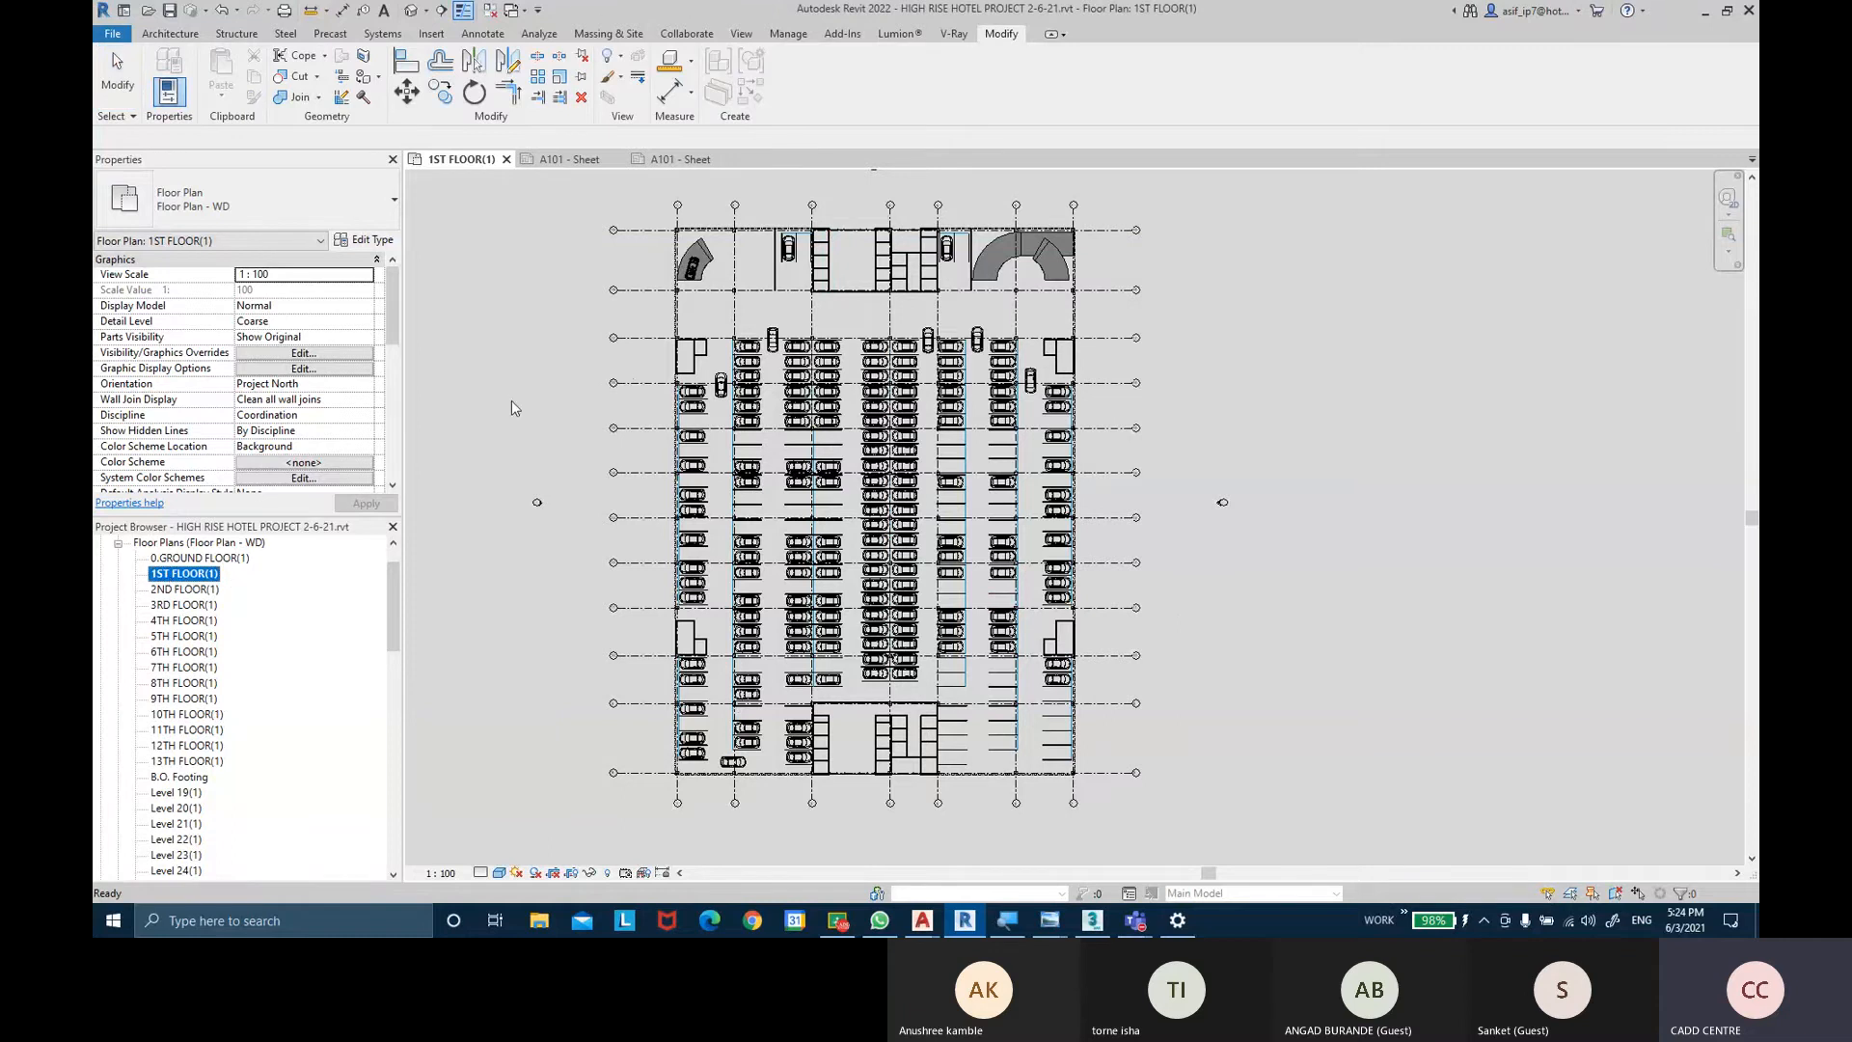
left_click(183, 604)
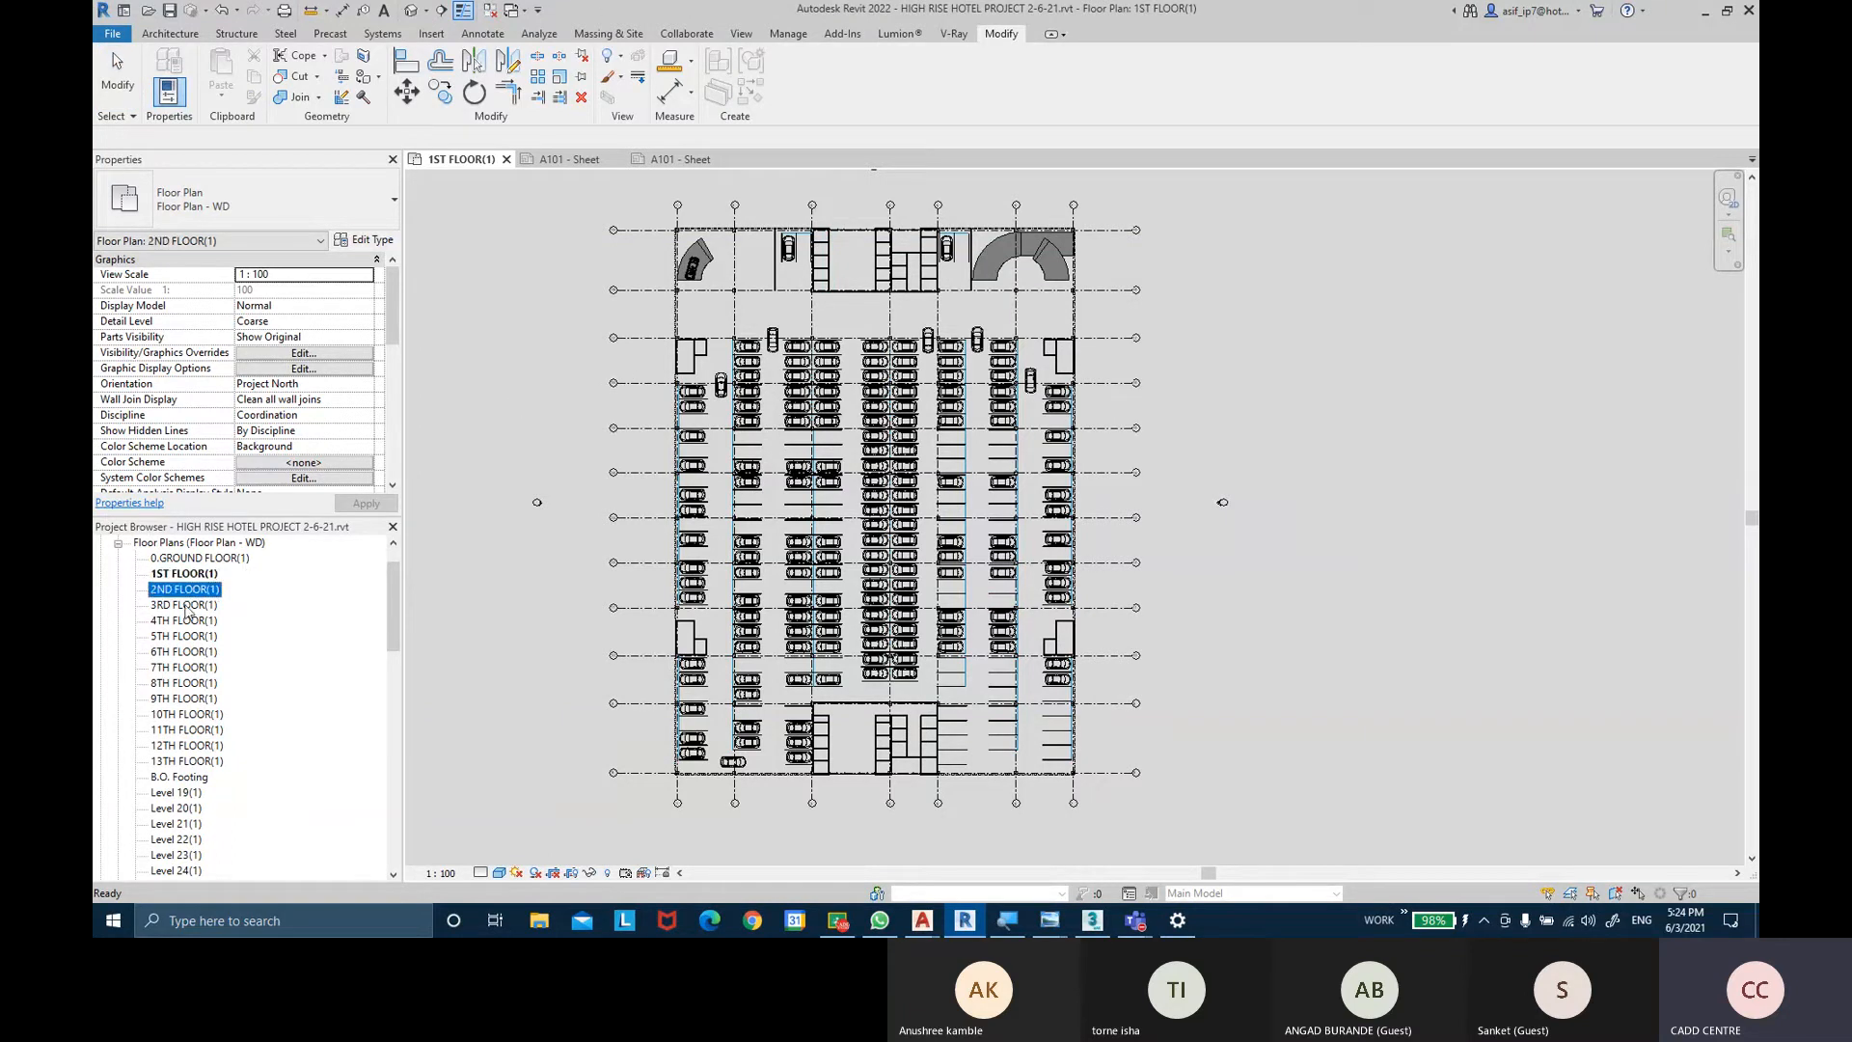
left_click(182, 620)
left_click(179, 636)
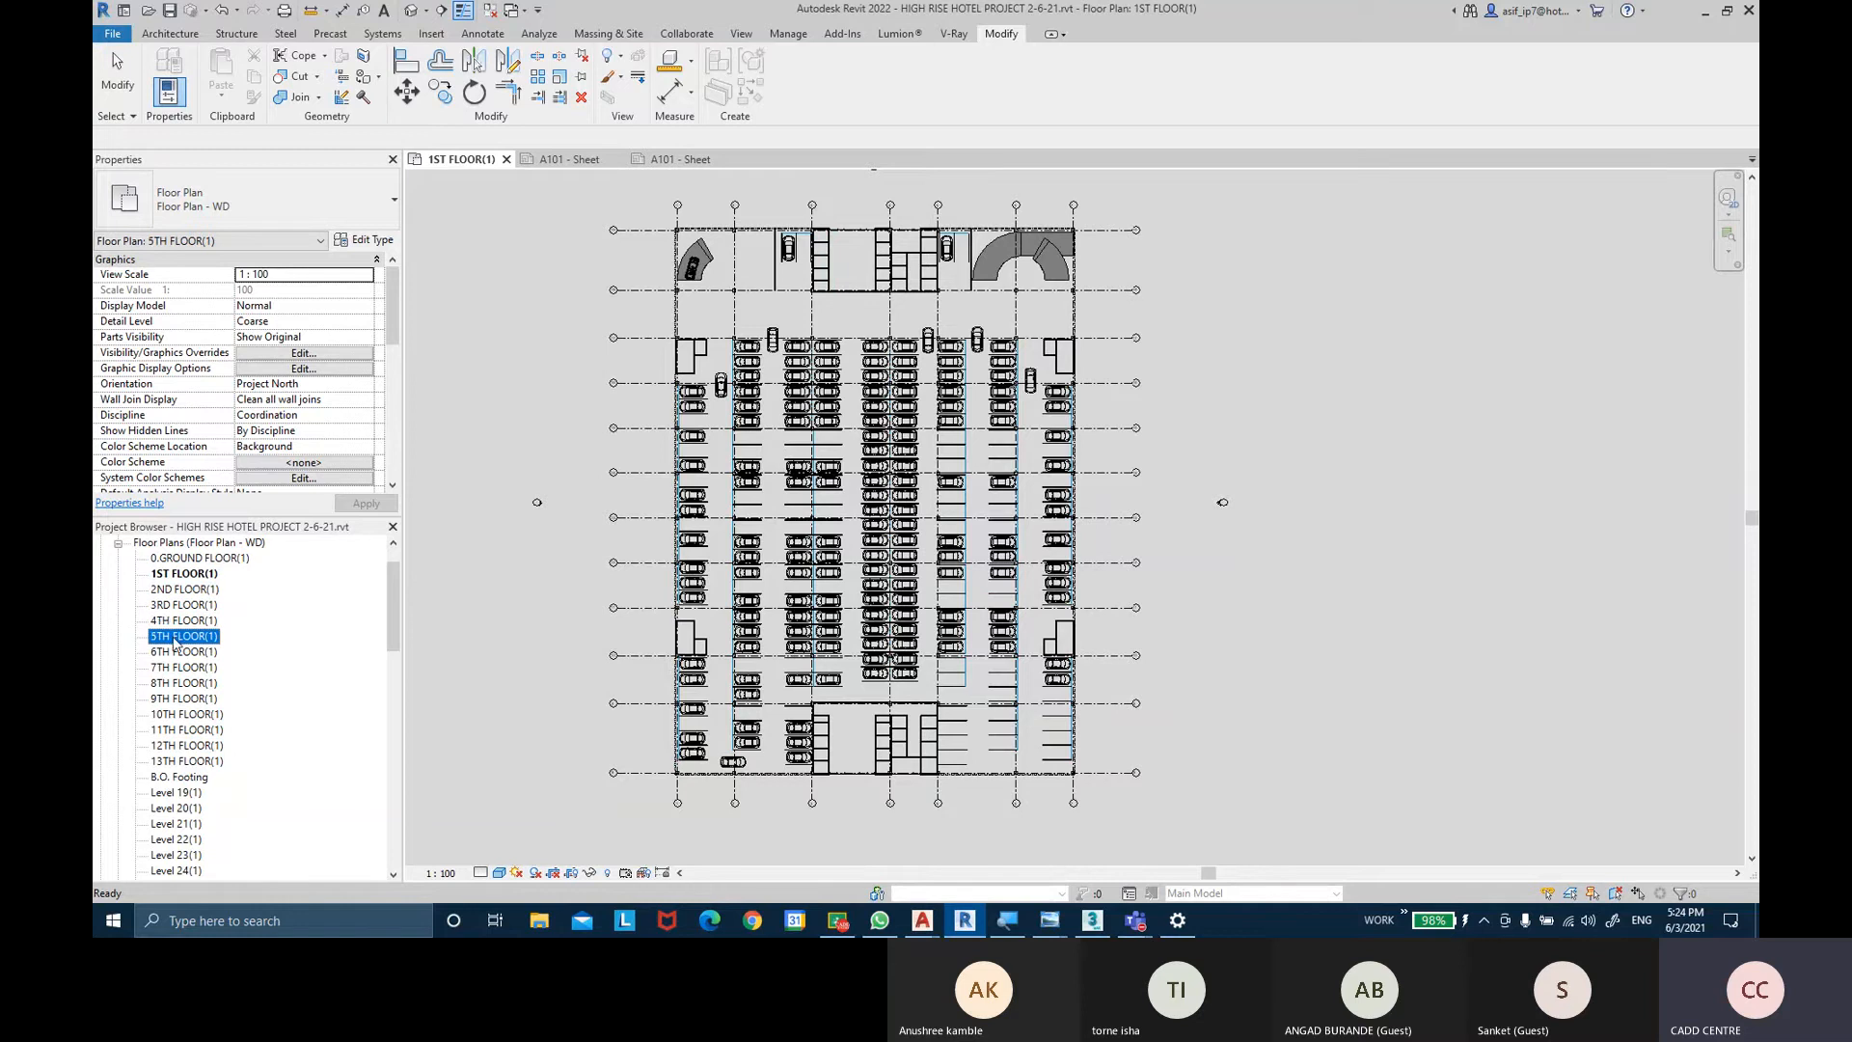
left_click(191, 575)
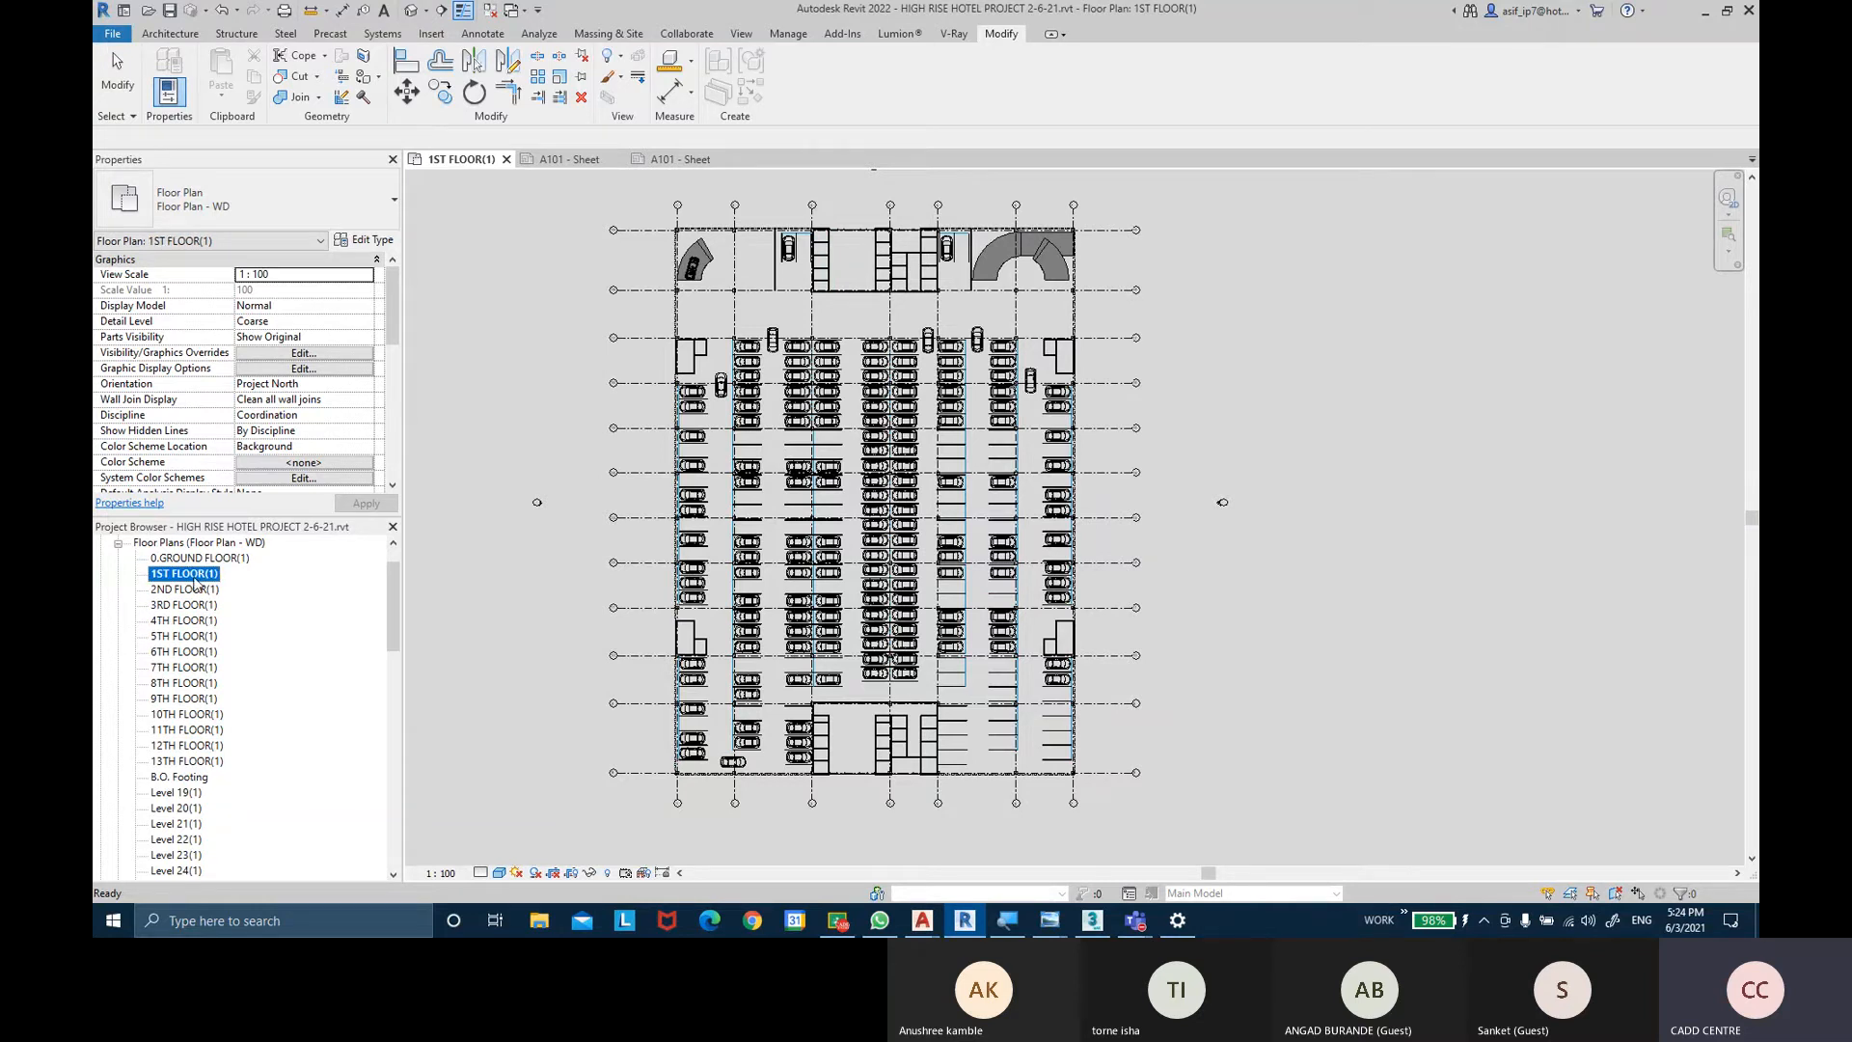
left_click(655, 220)
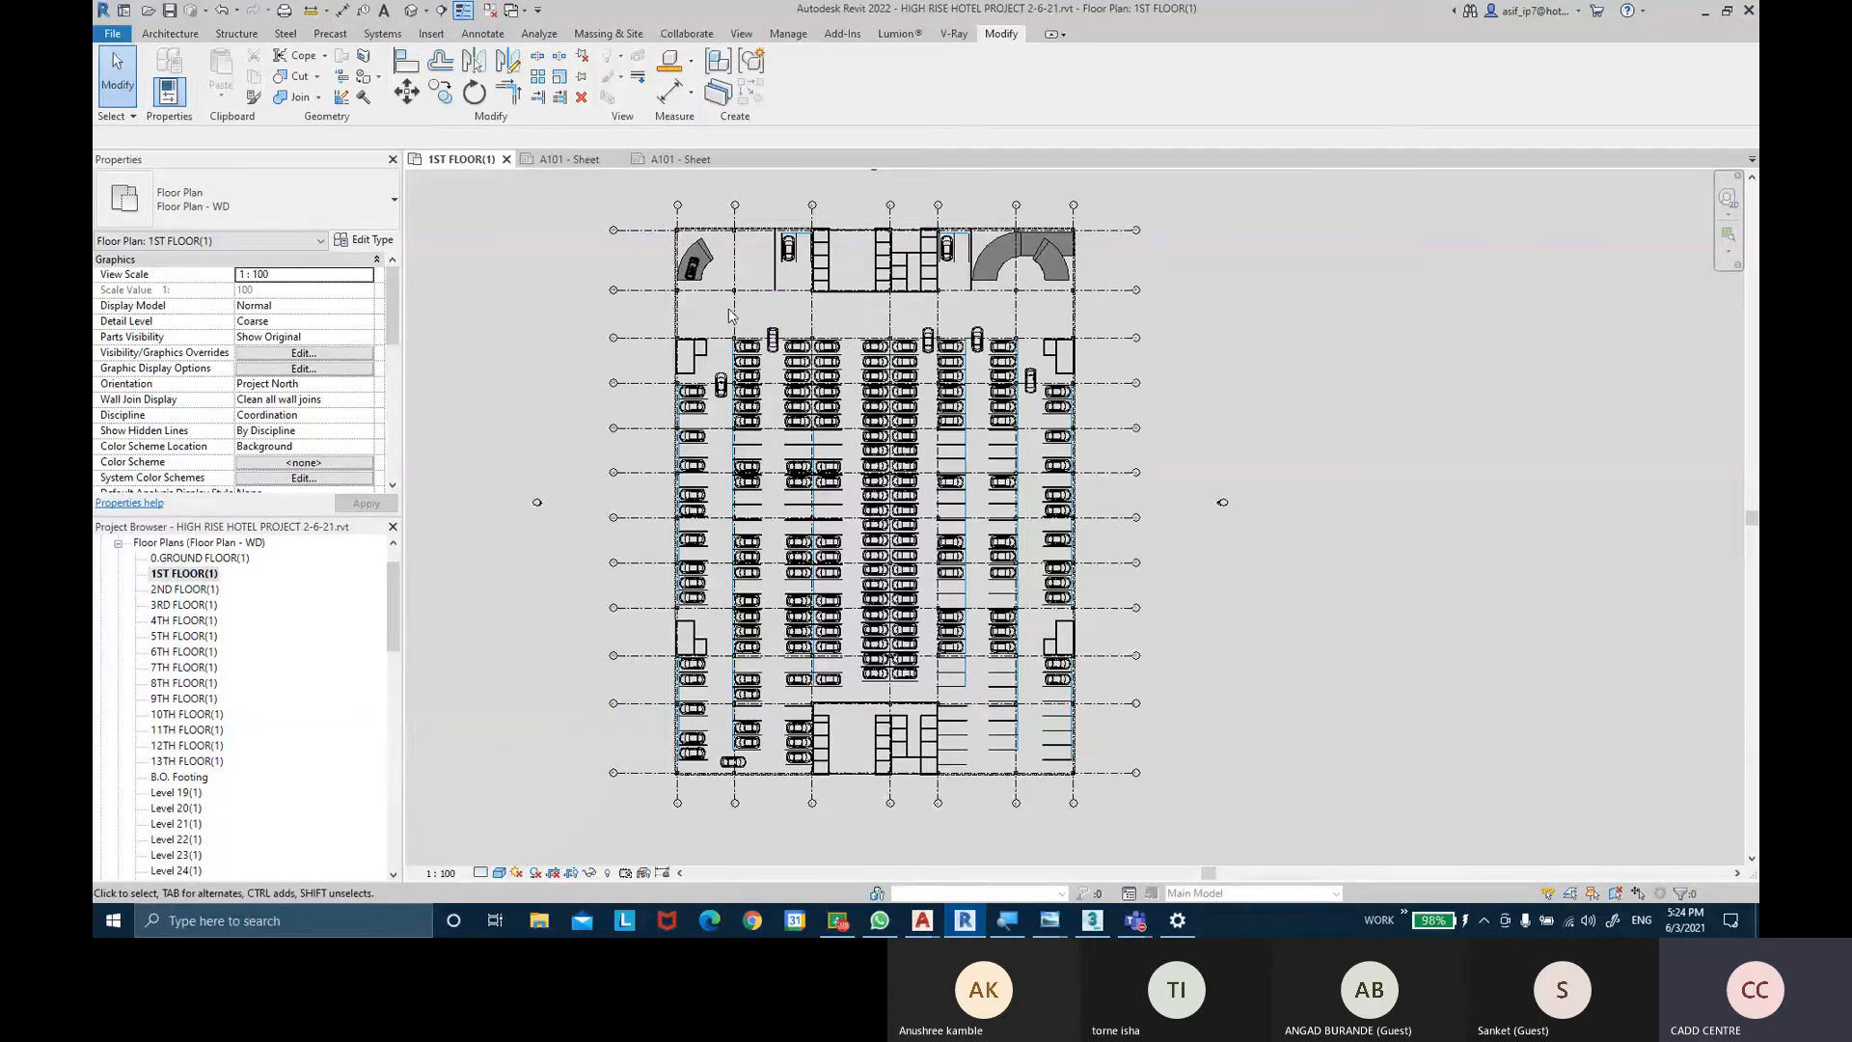
left_click_drag(640, 215, 1099, 803)
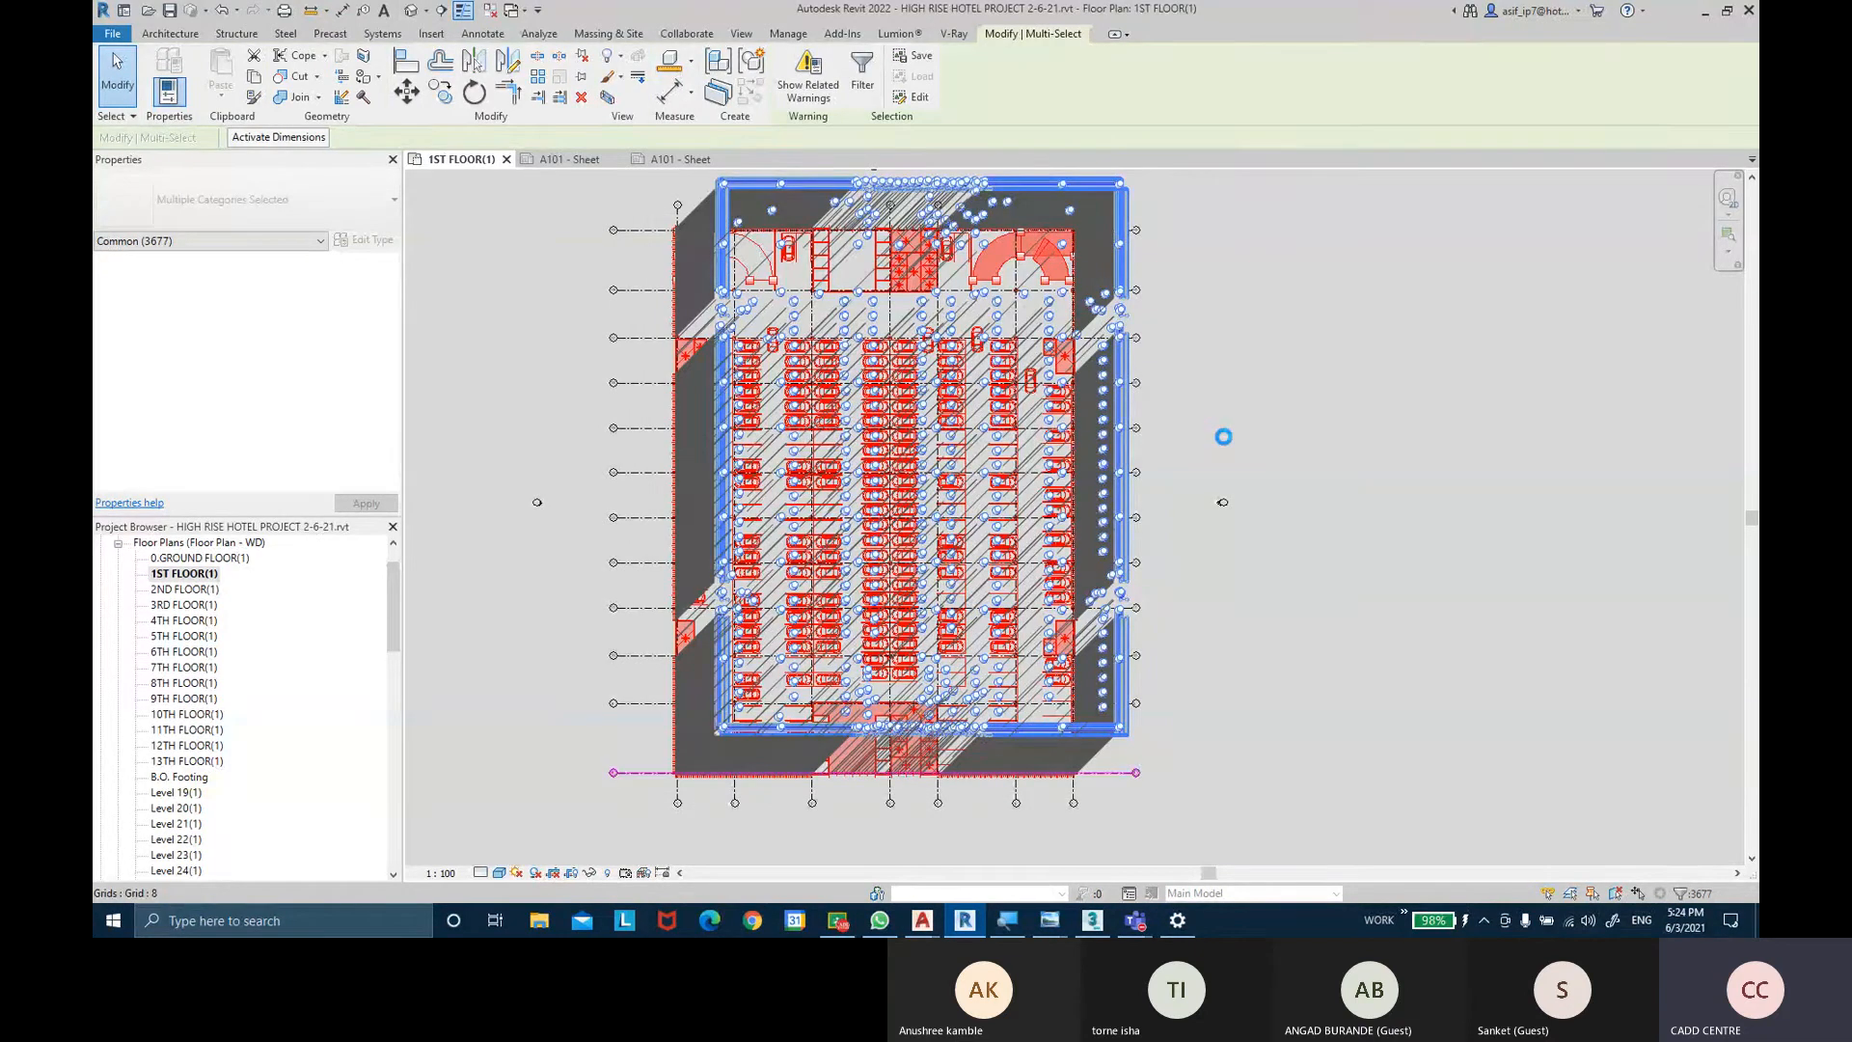
left_click(1223, 440)
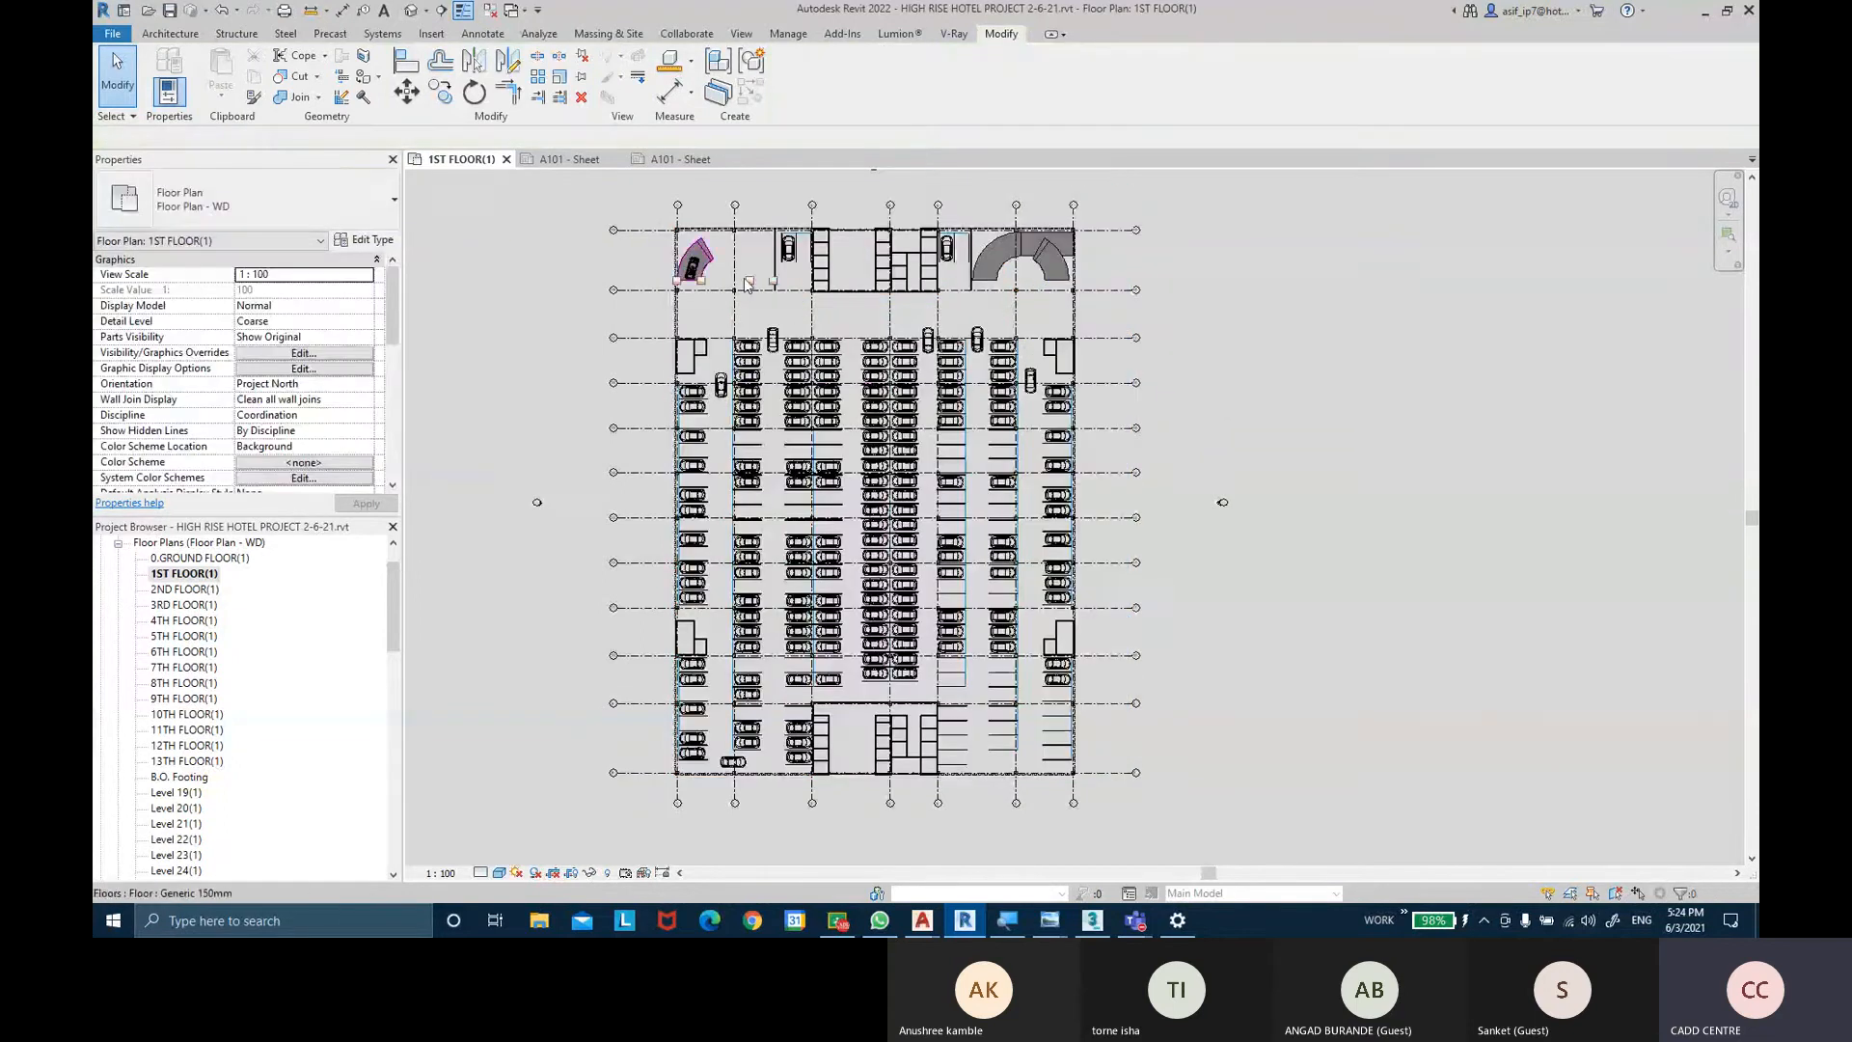
scroll(734, 247, "up", 3)
scroll(676, 205, "up", 5)
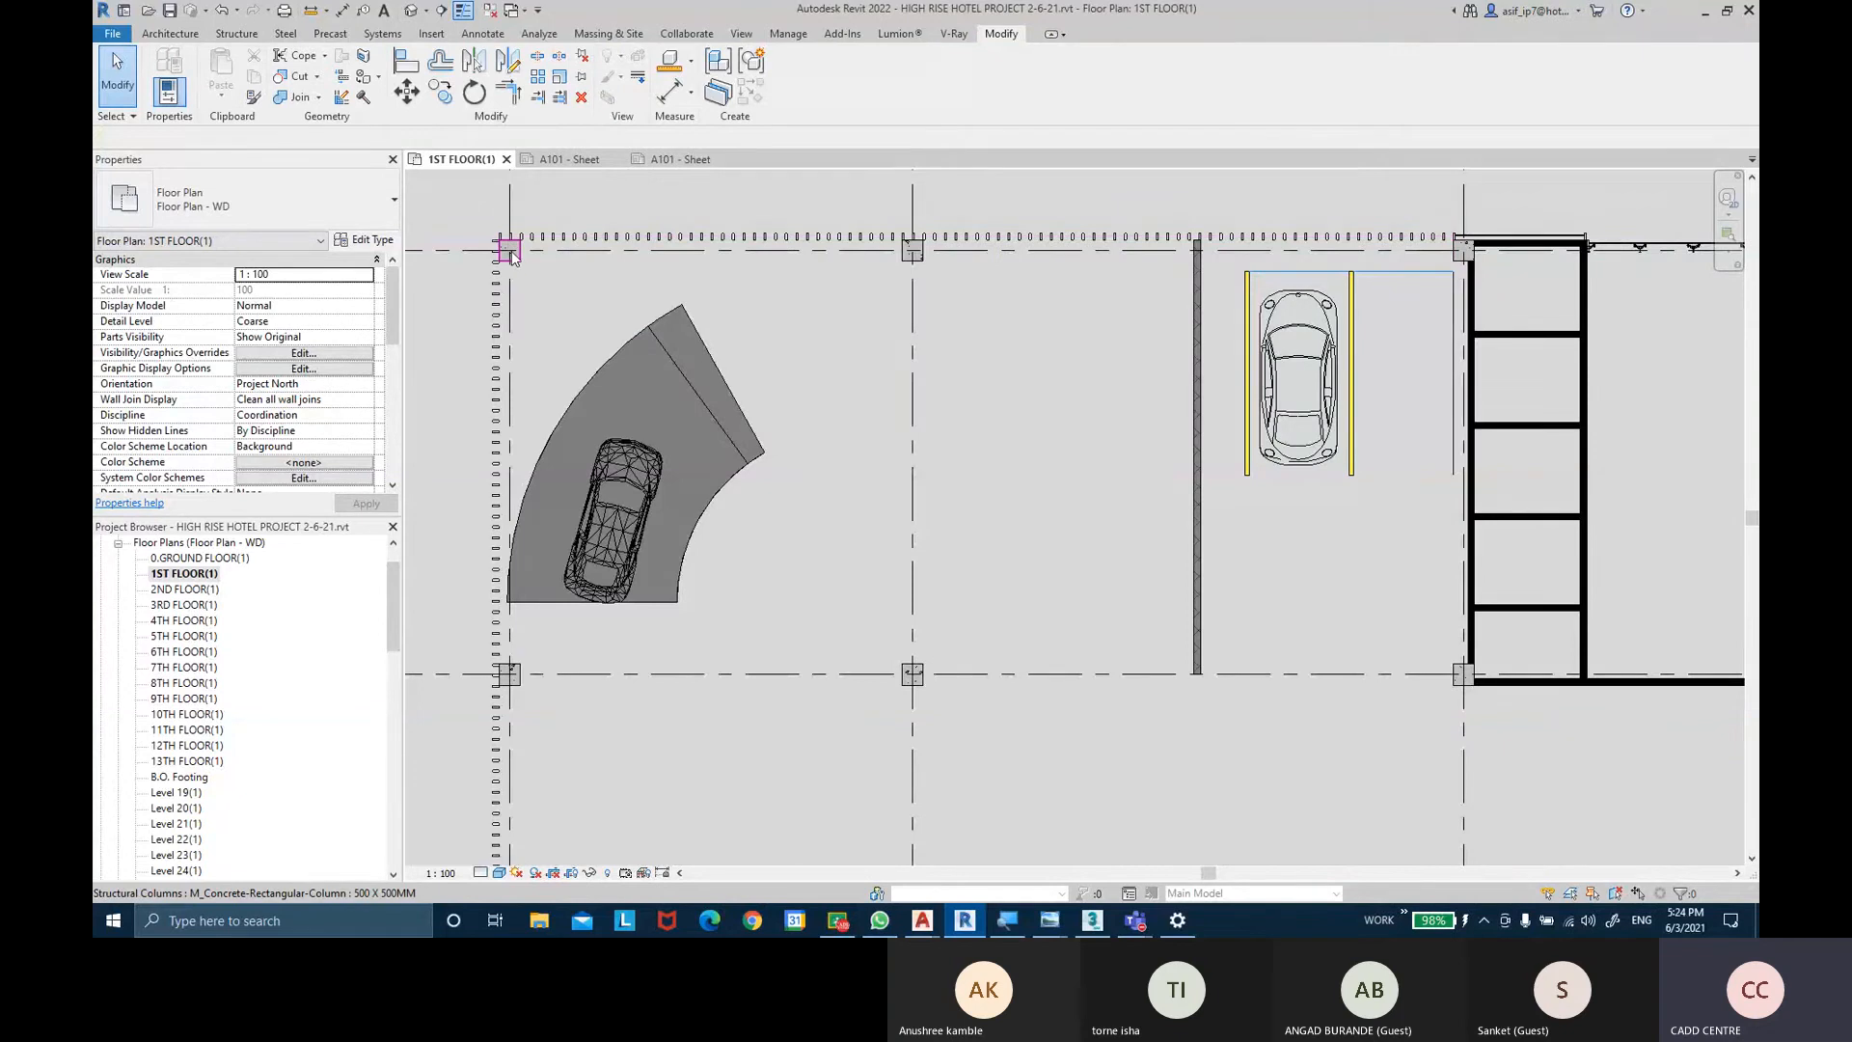
scroll(464, 216, "down", 3)
scroll(464, 216, "down", 2)
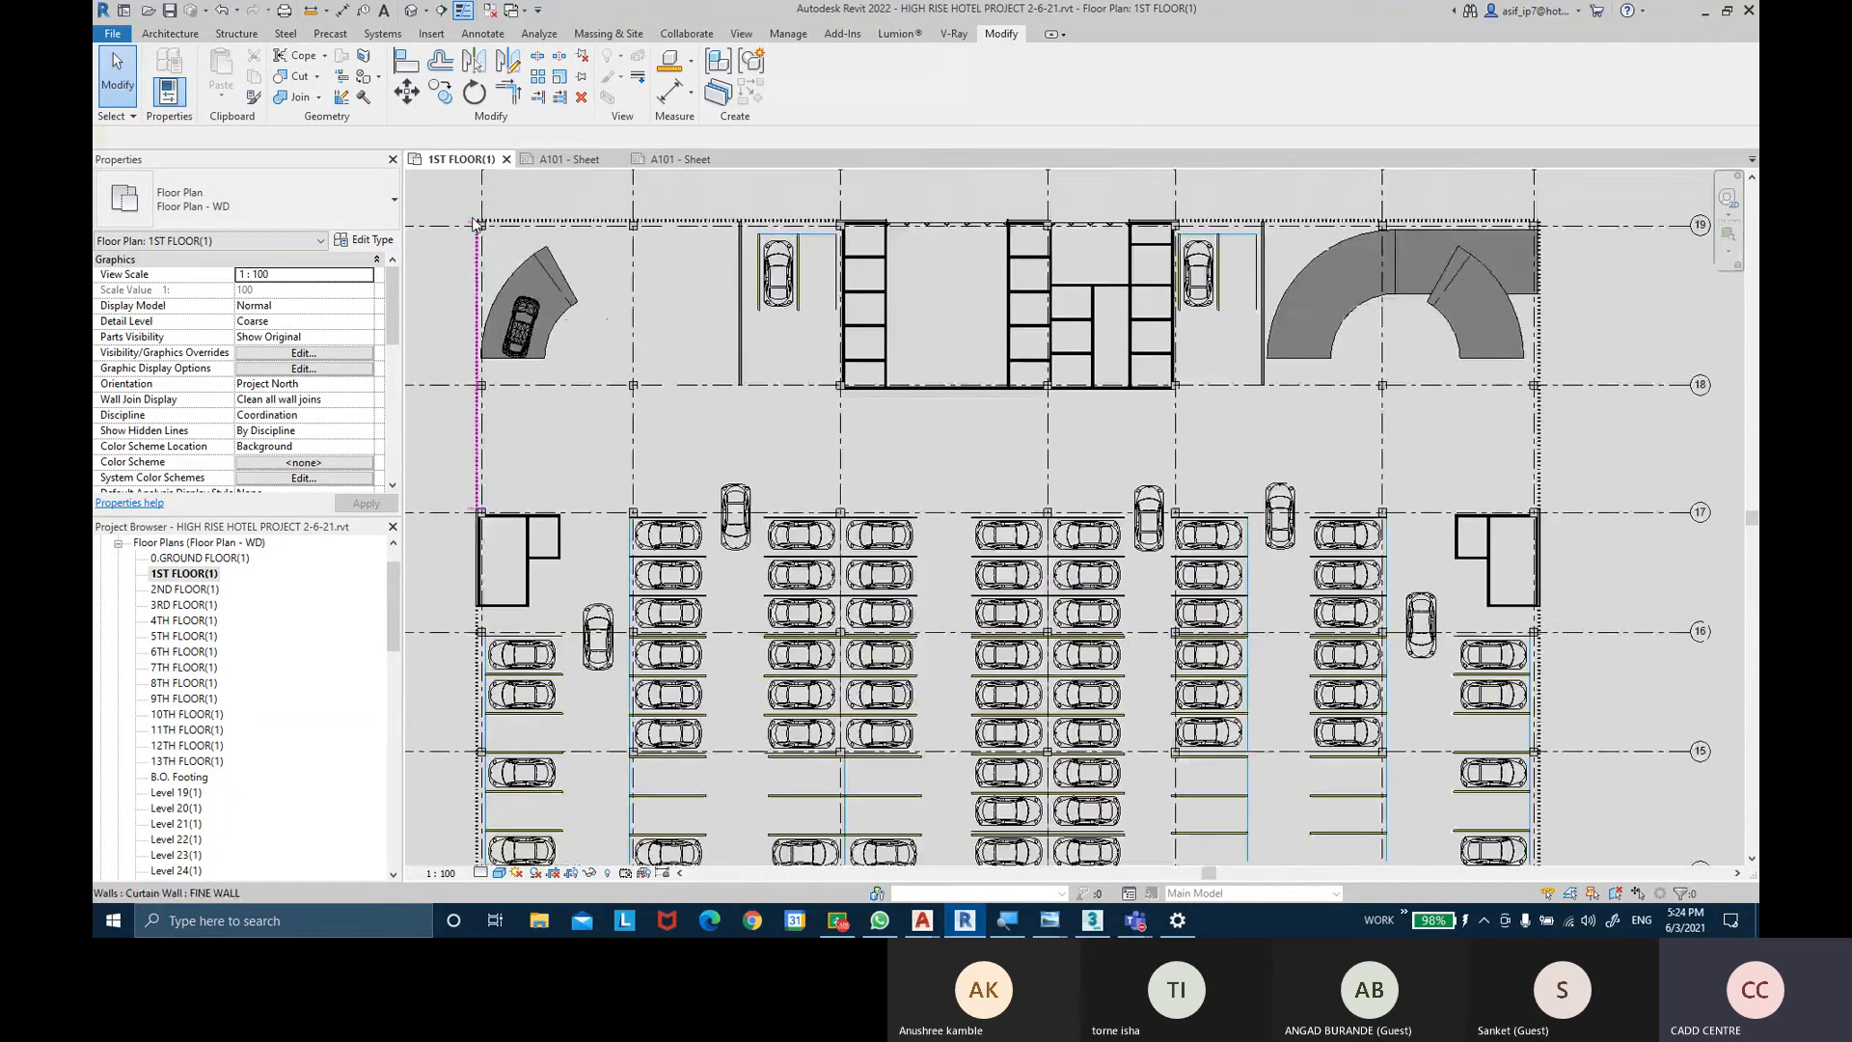
Select the whole first-floor plan and filter out curtain panels, curtain wall grids, curtain wall mullions, structural columns and walls.
scroll(475, 224, "down", 4)
middle_click_drag(571, 241, 570, 228)
left_click_drag(508, 209, 945, 792)
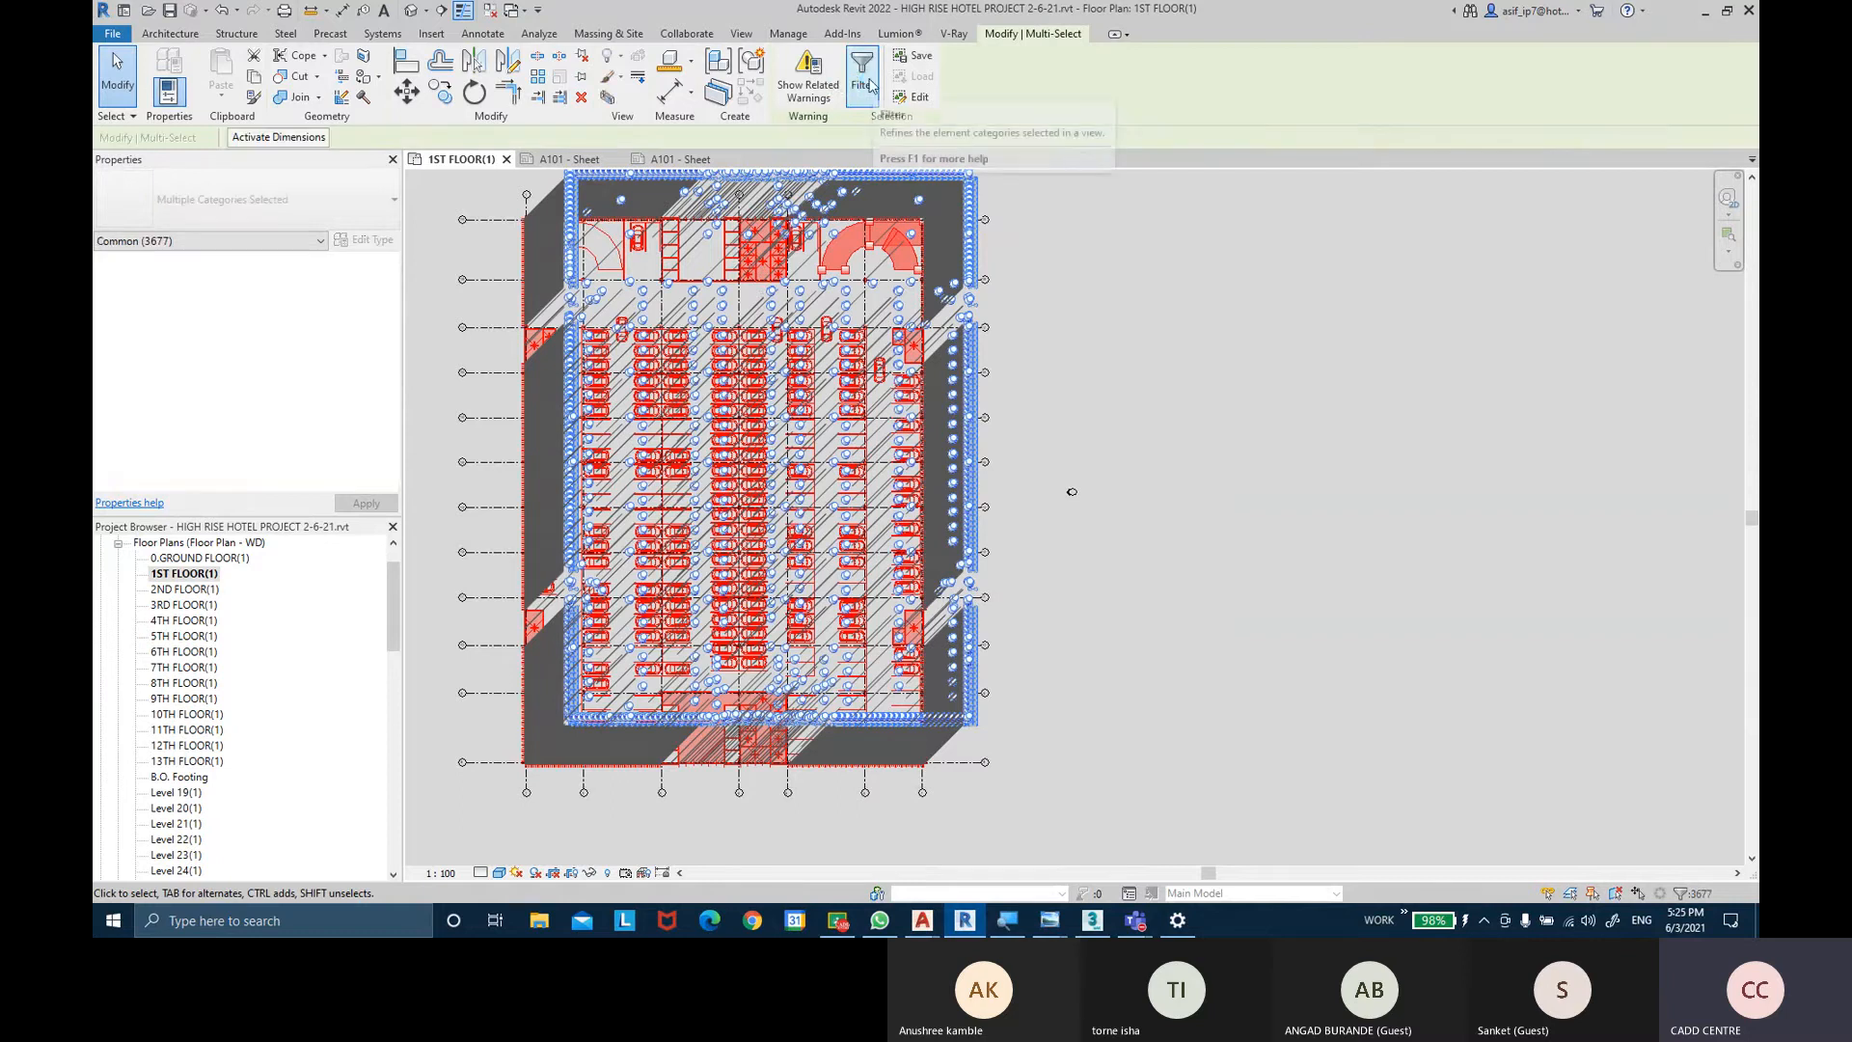
left_click(863, 78)
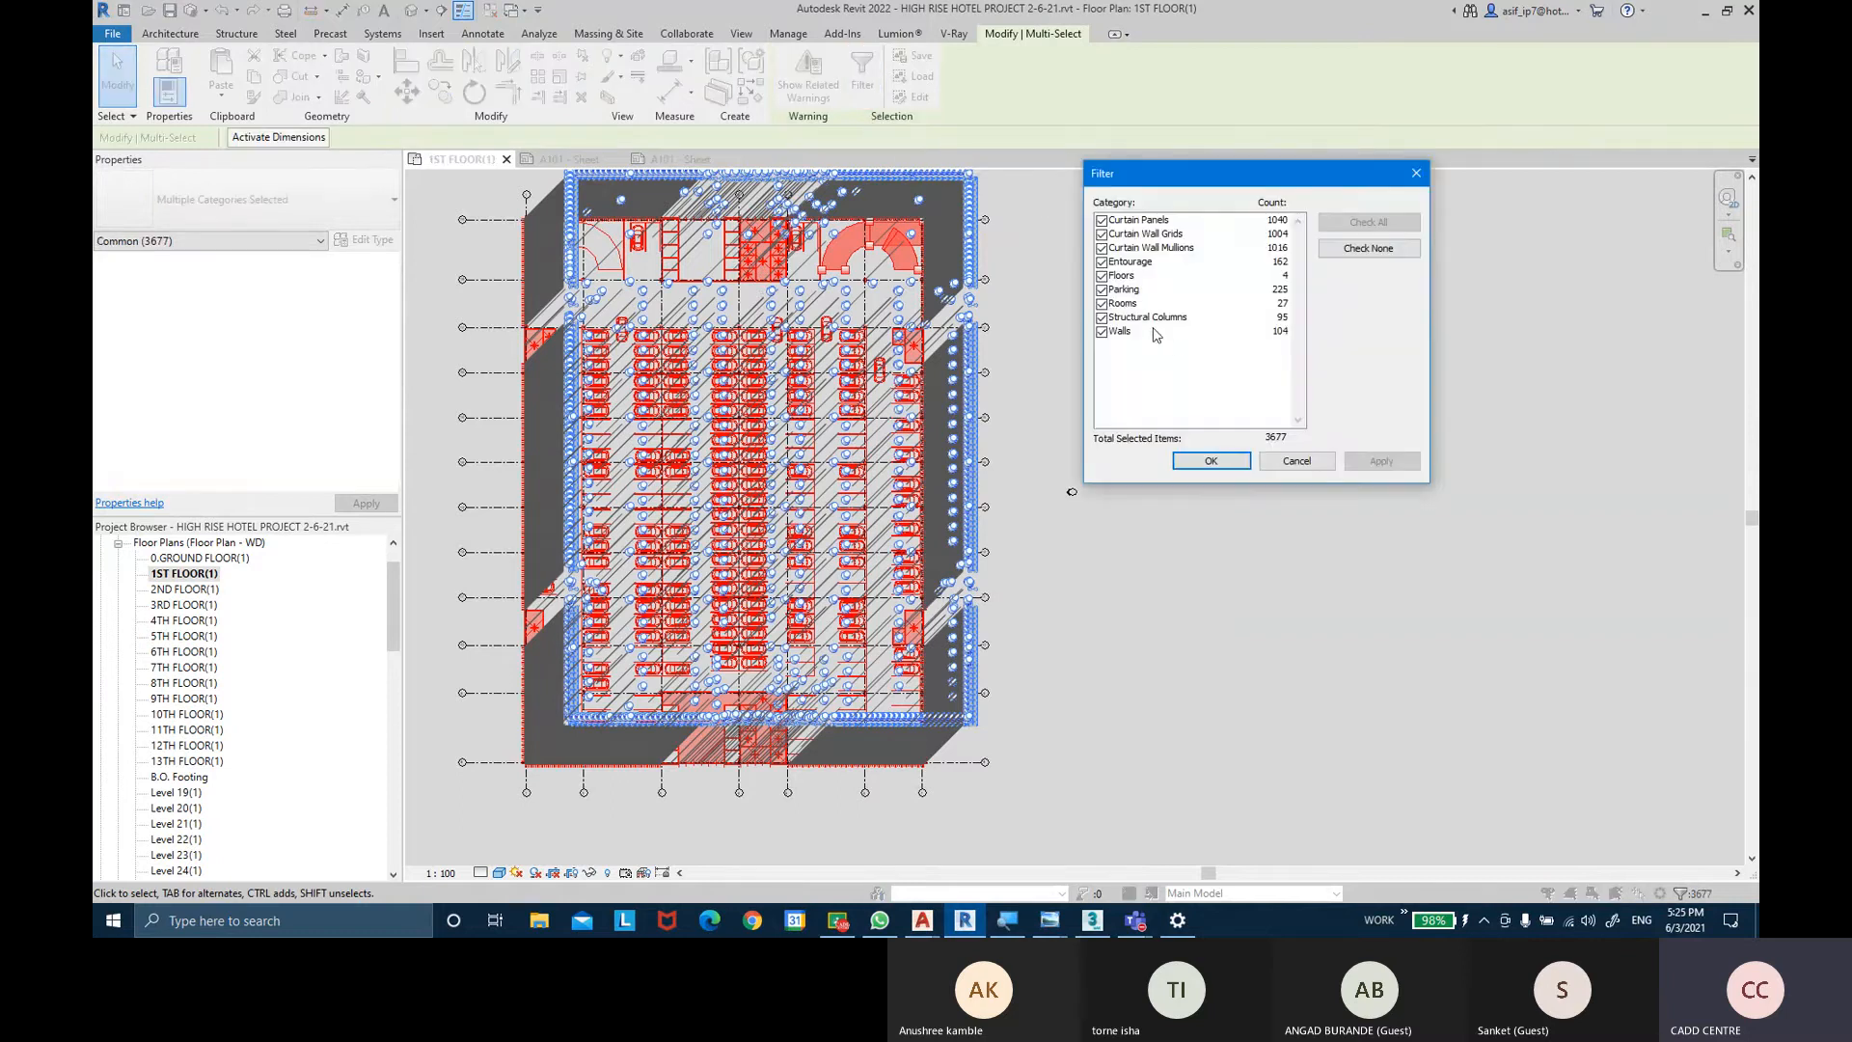
left_click(1101, 247)
left_click(1102, 233)
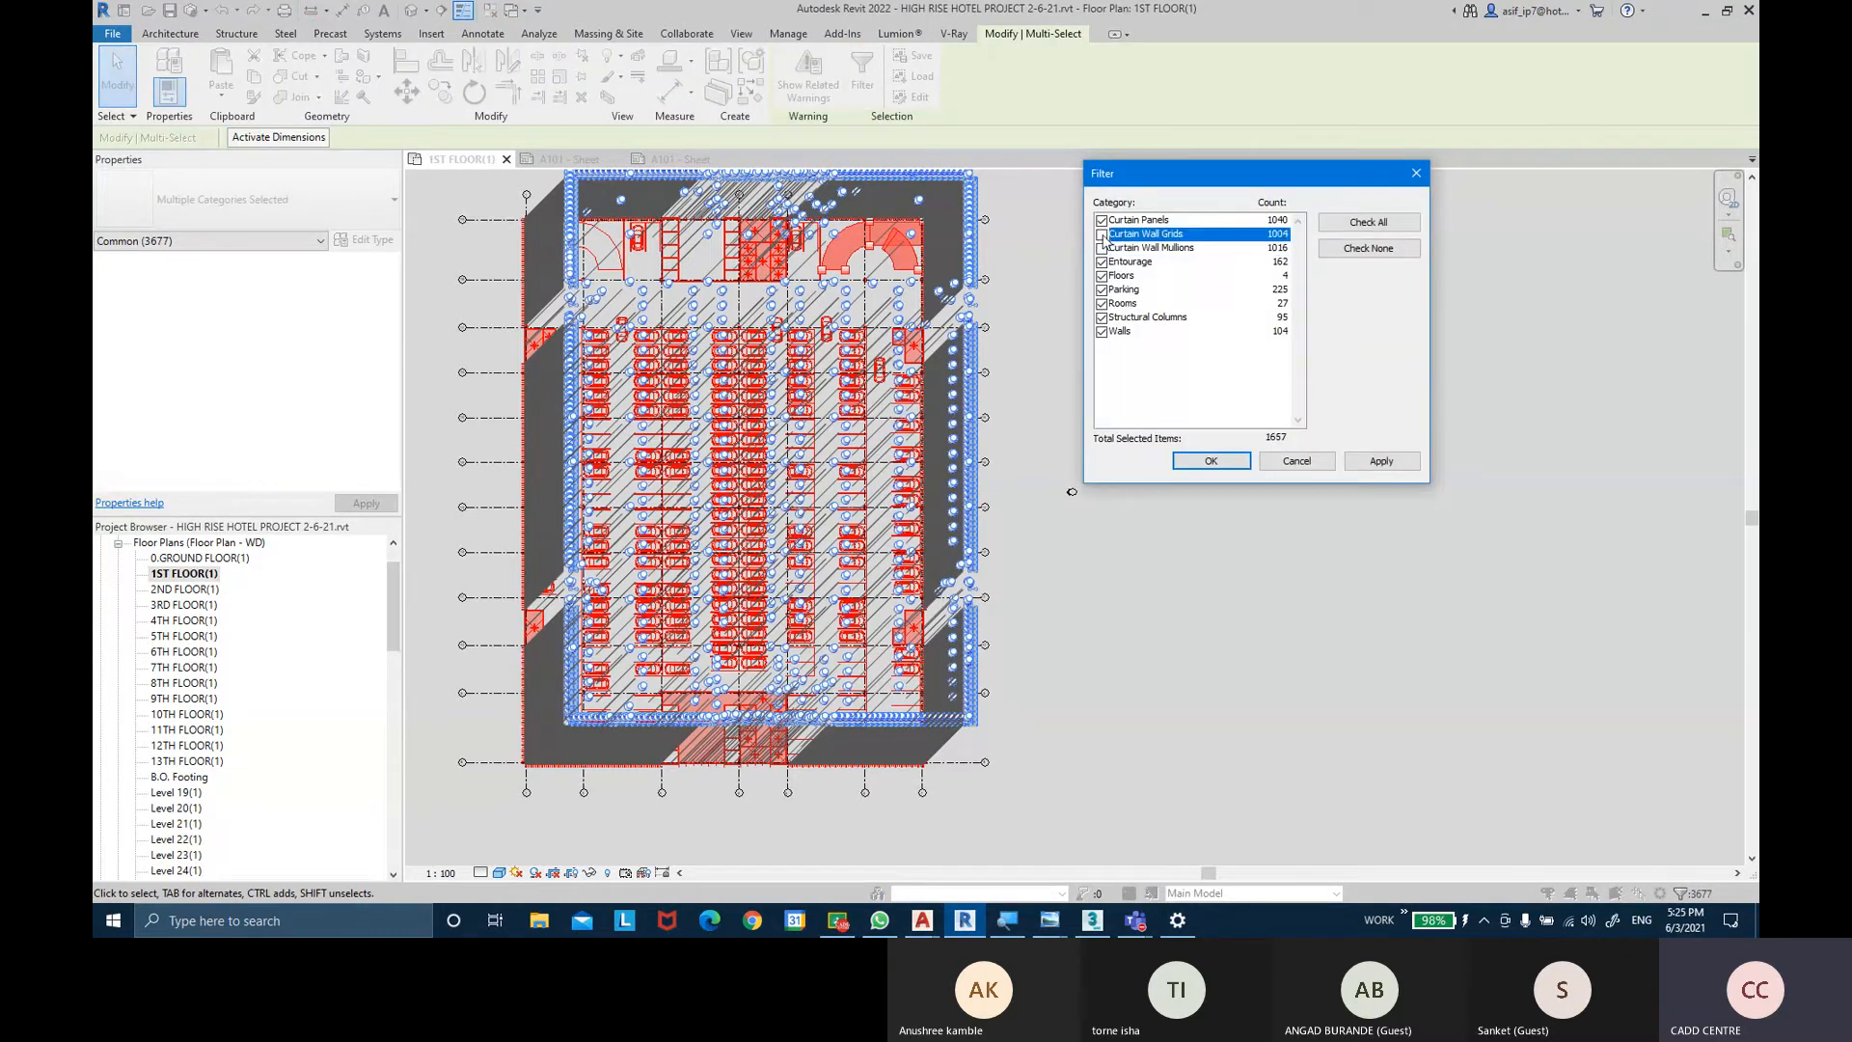
left_click(1102, 220)
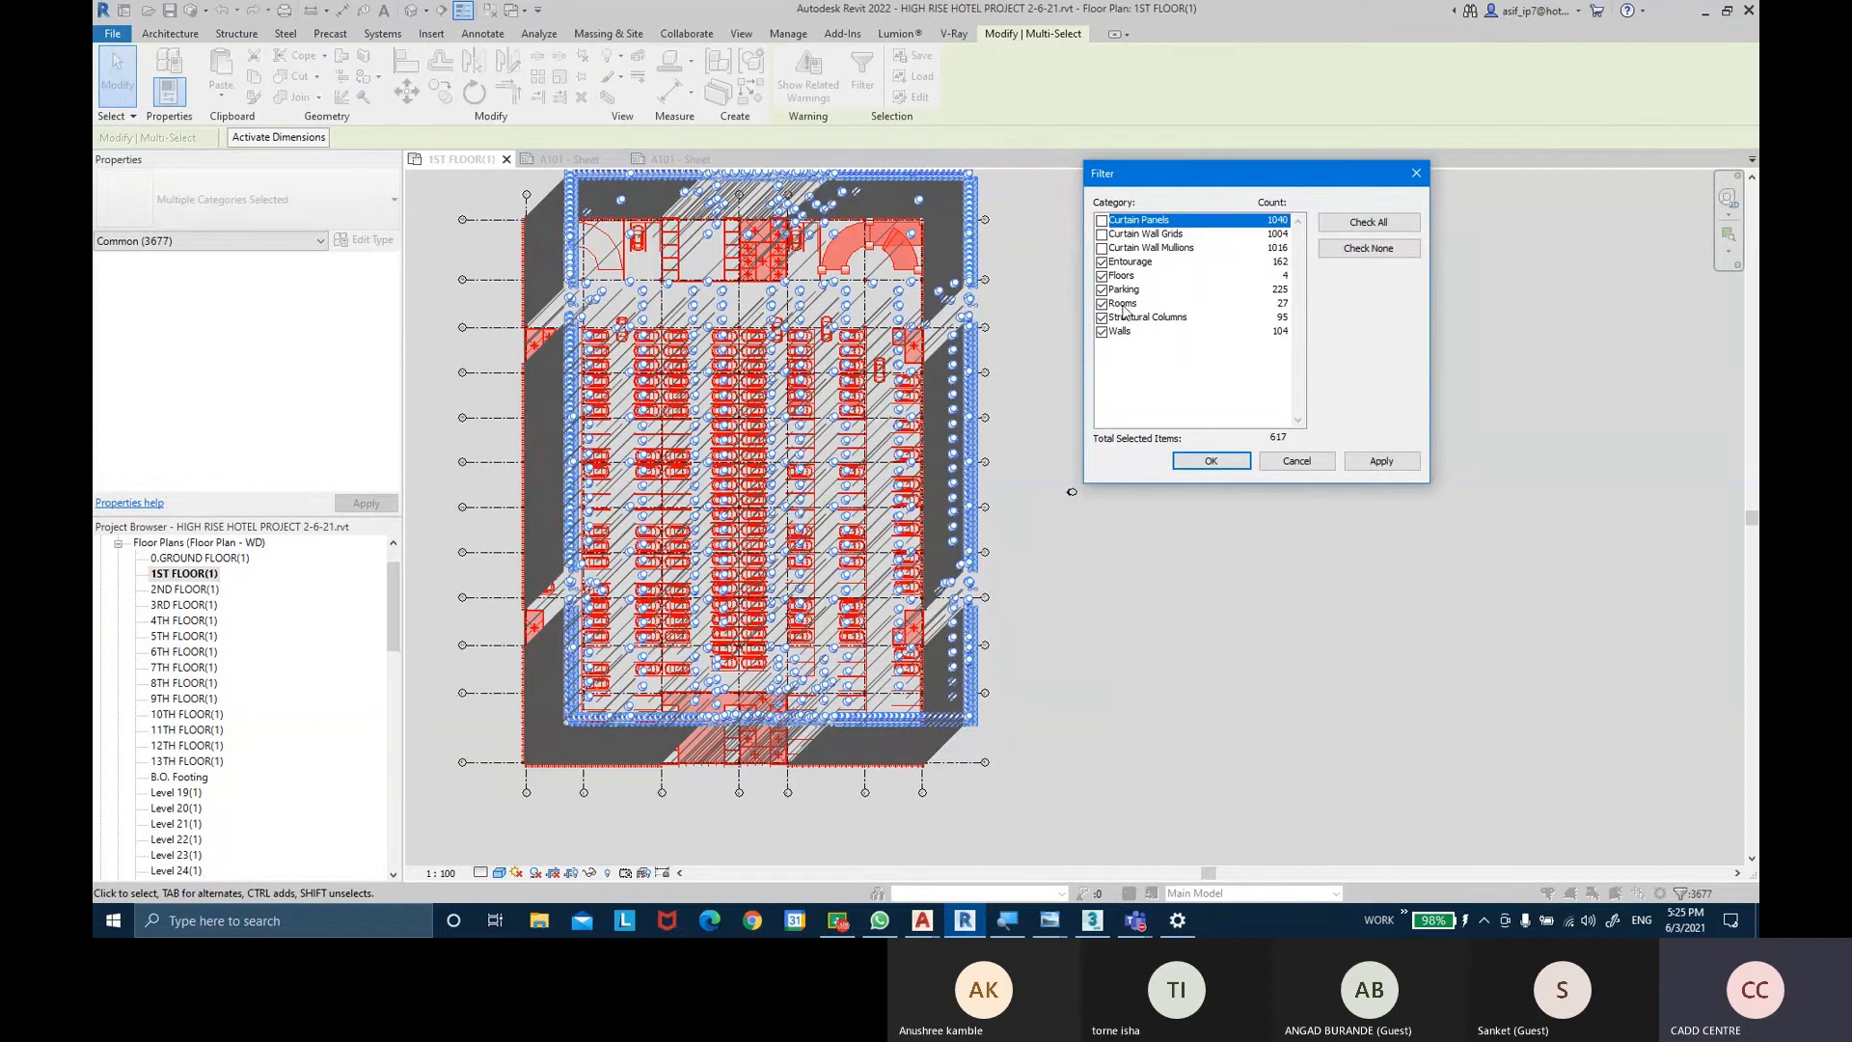
left_click(1100, 317)
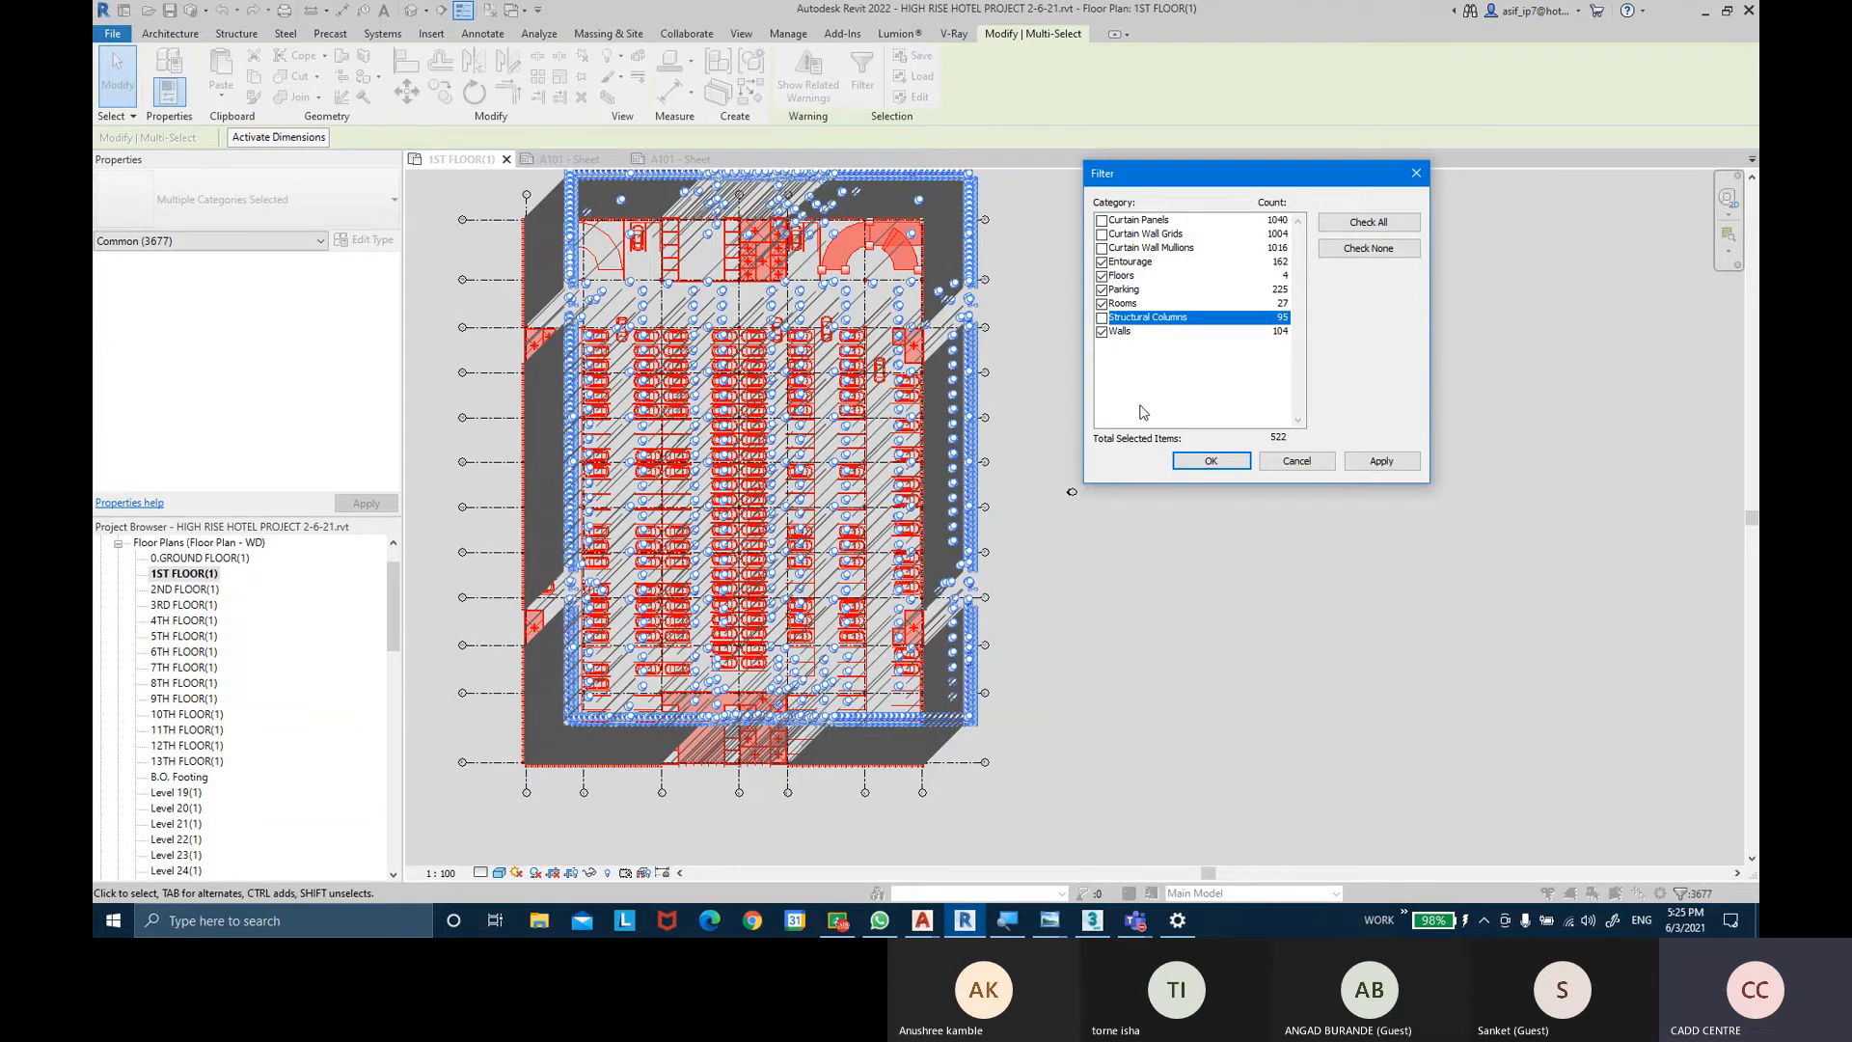
left_click(1101, 331)
left_click(1211, 460)
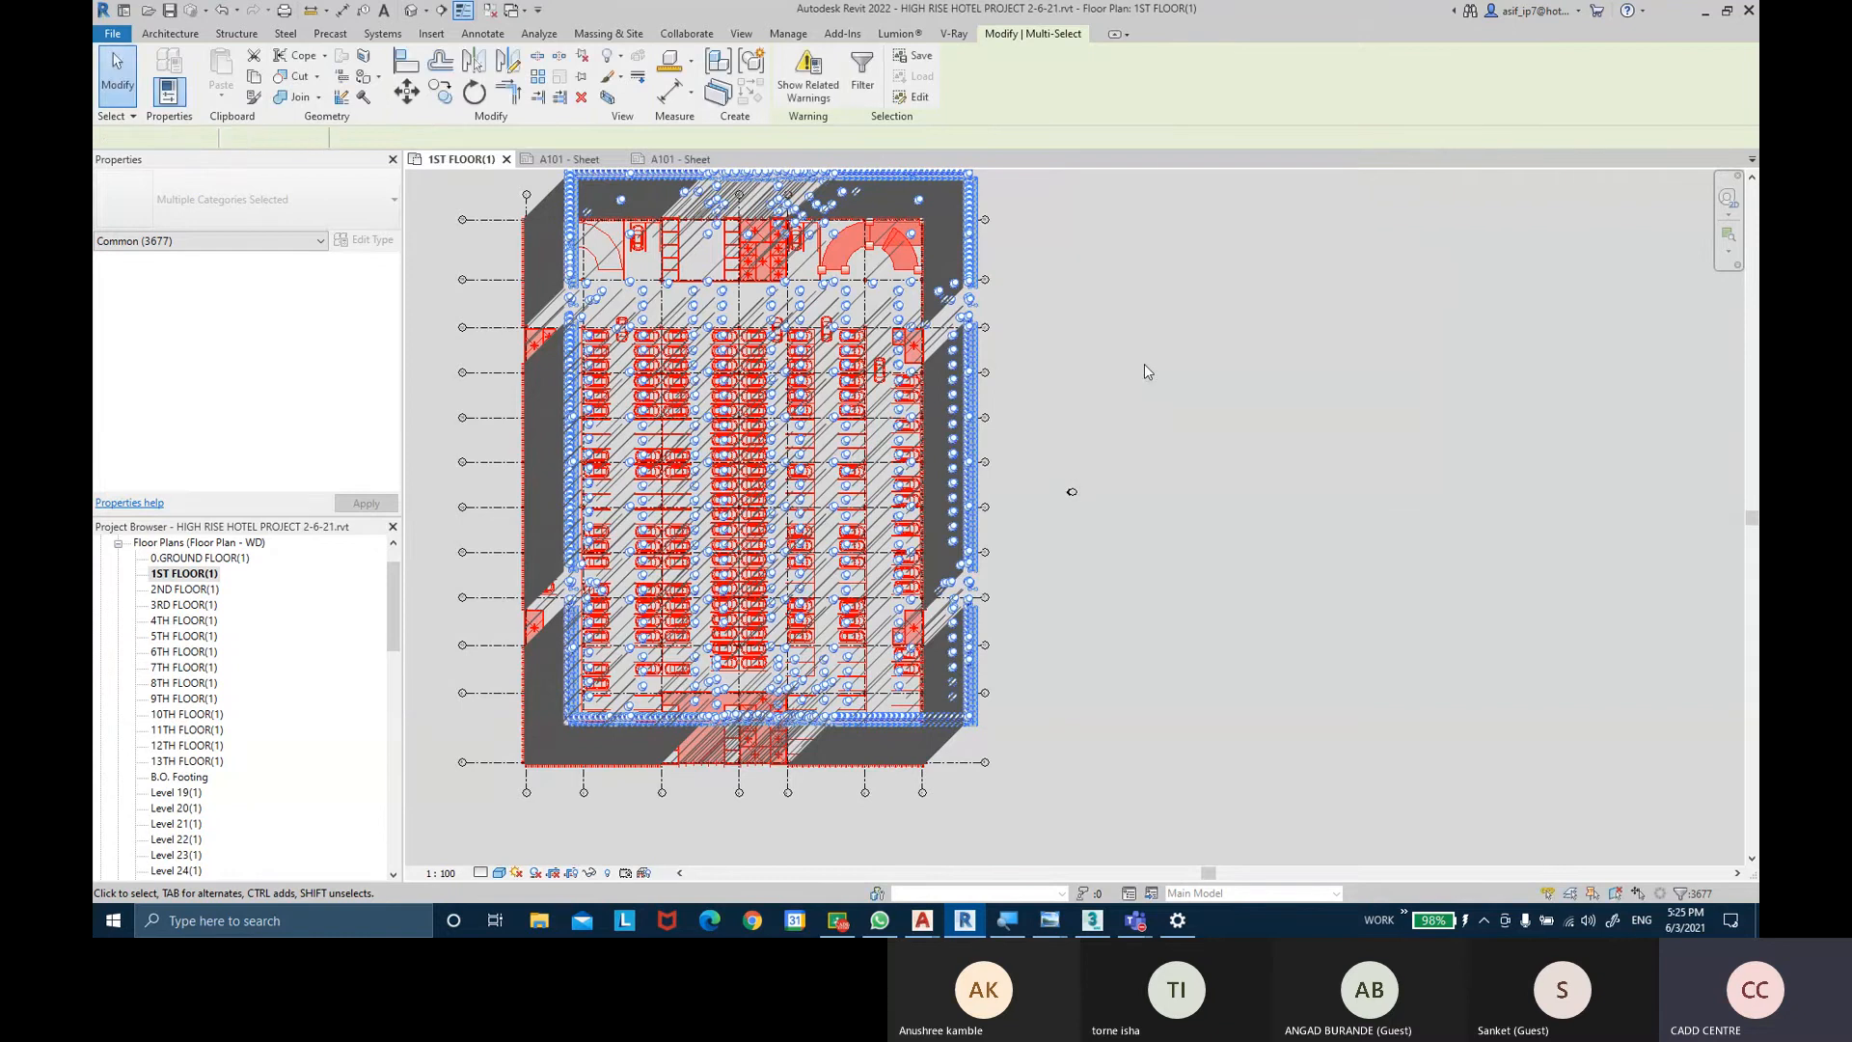
mouse_move(1055, 383)
middle_mouse_down()
mouse_move(1082, 384)
mouse_move(1055, 393)
middle_mouse_up()
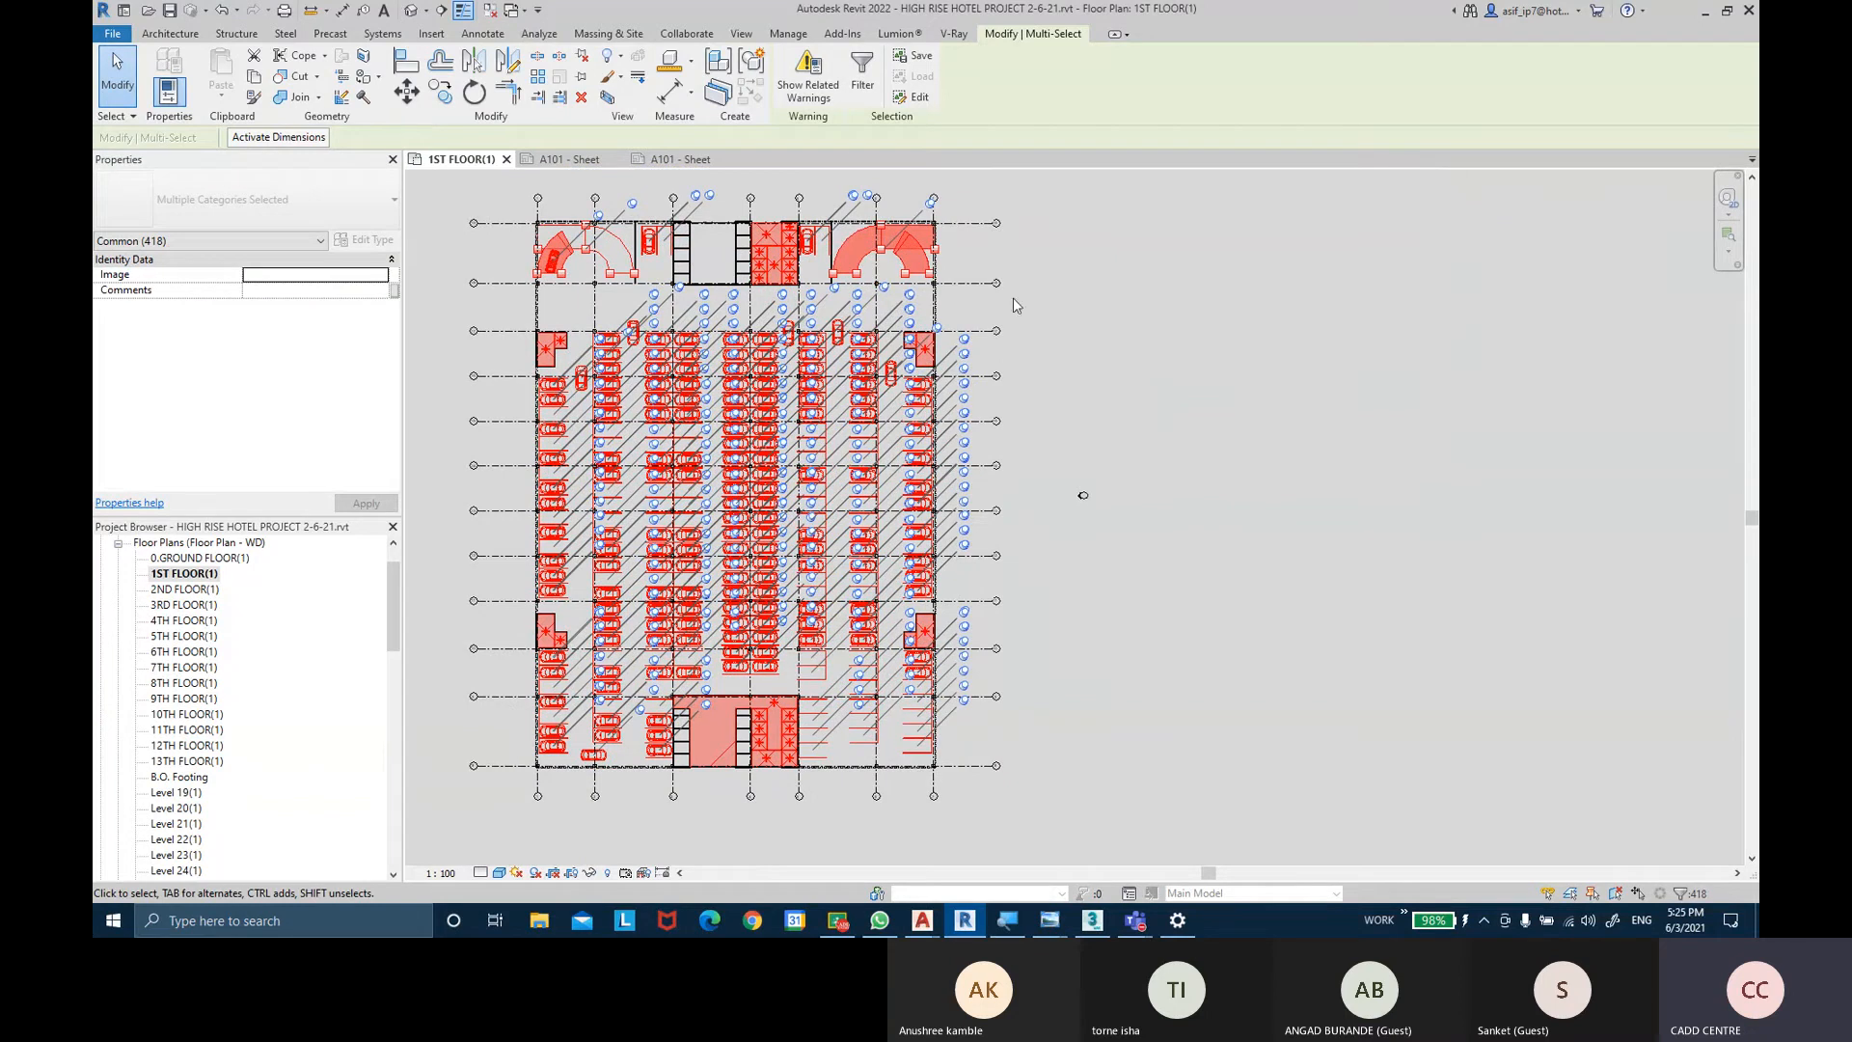
Create a model group named "1-5 FLOOR PARKING GROUP" from the filtered elements and clear the selection.
left_click(741, 77)
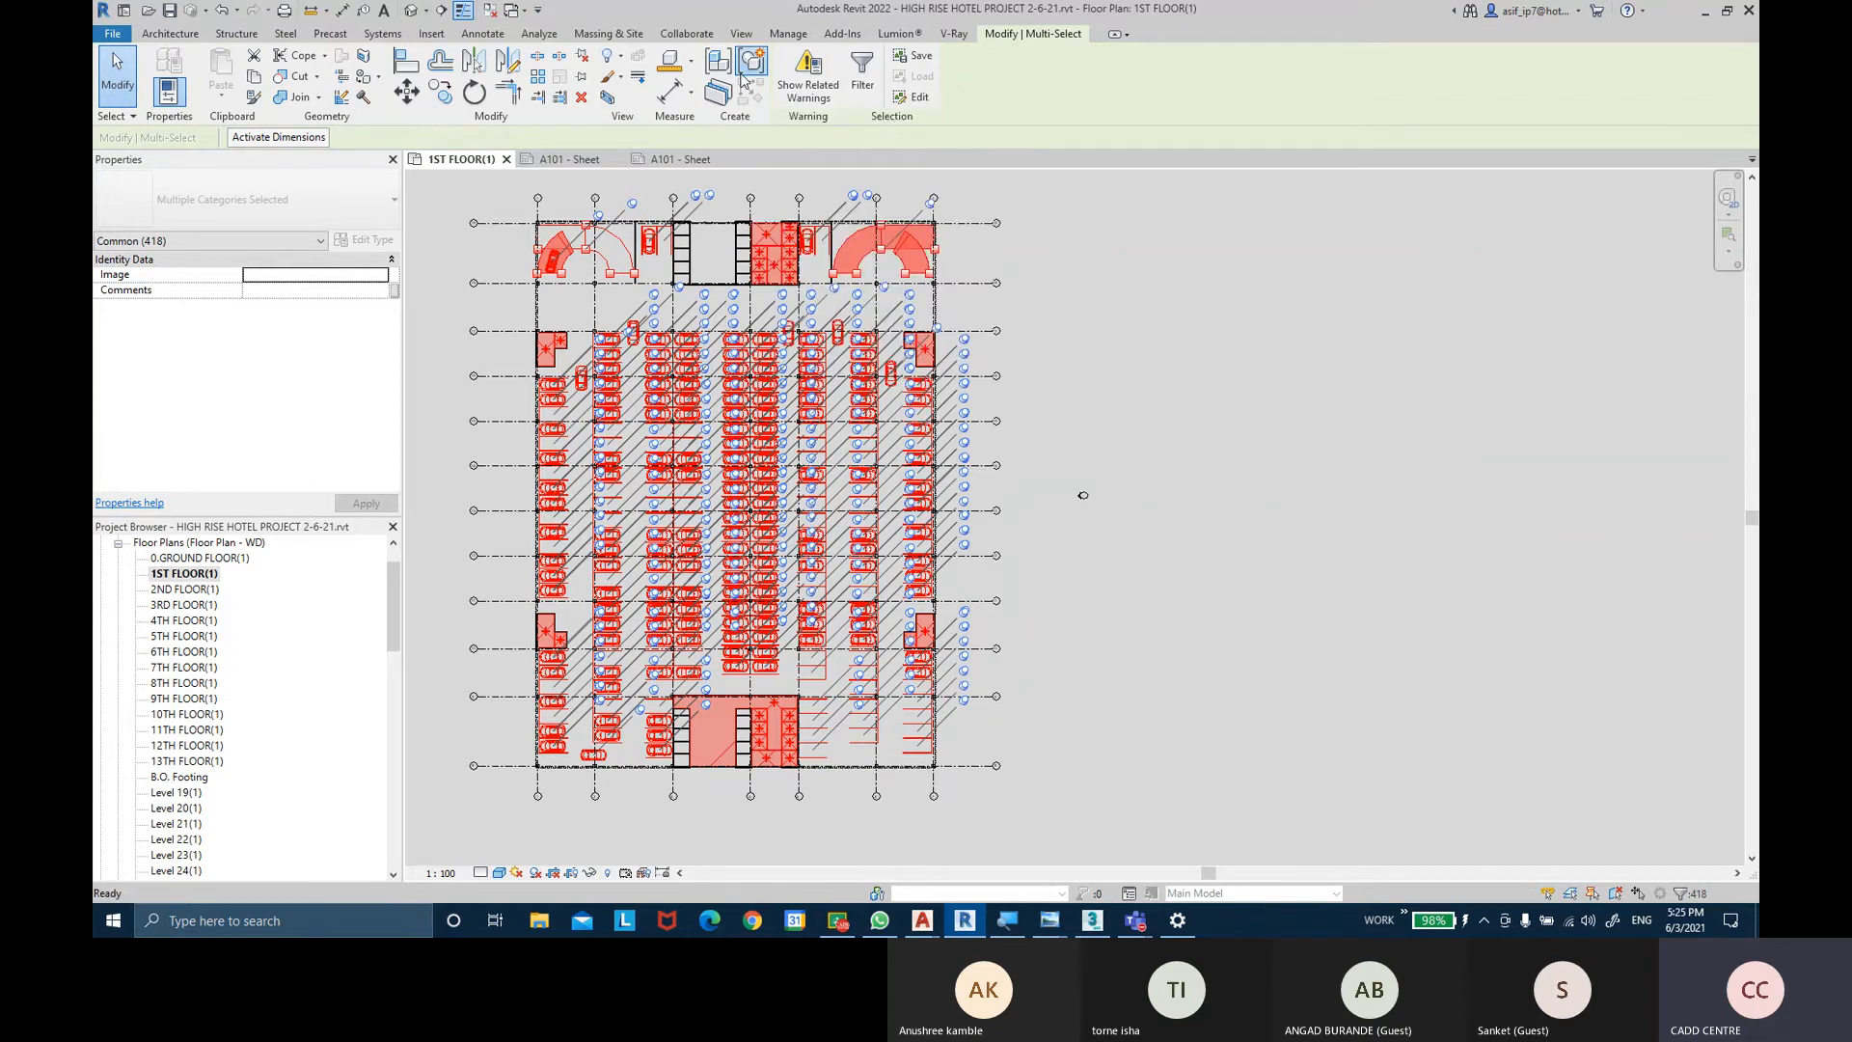
key("BackSpace")
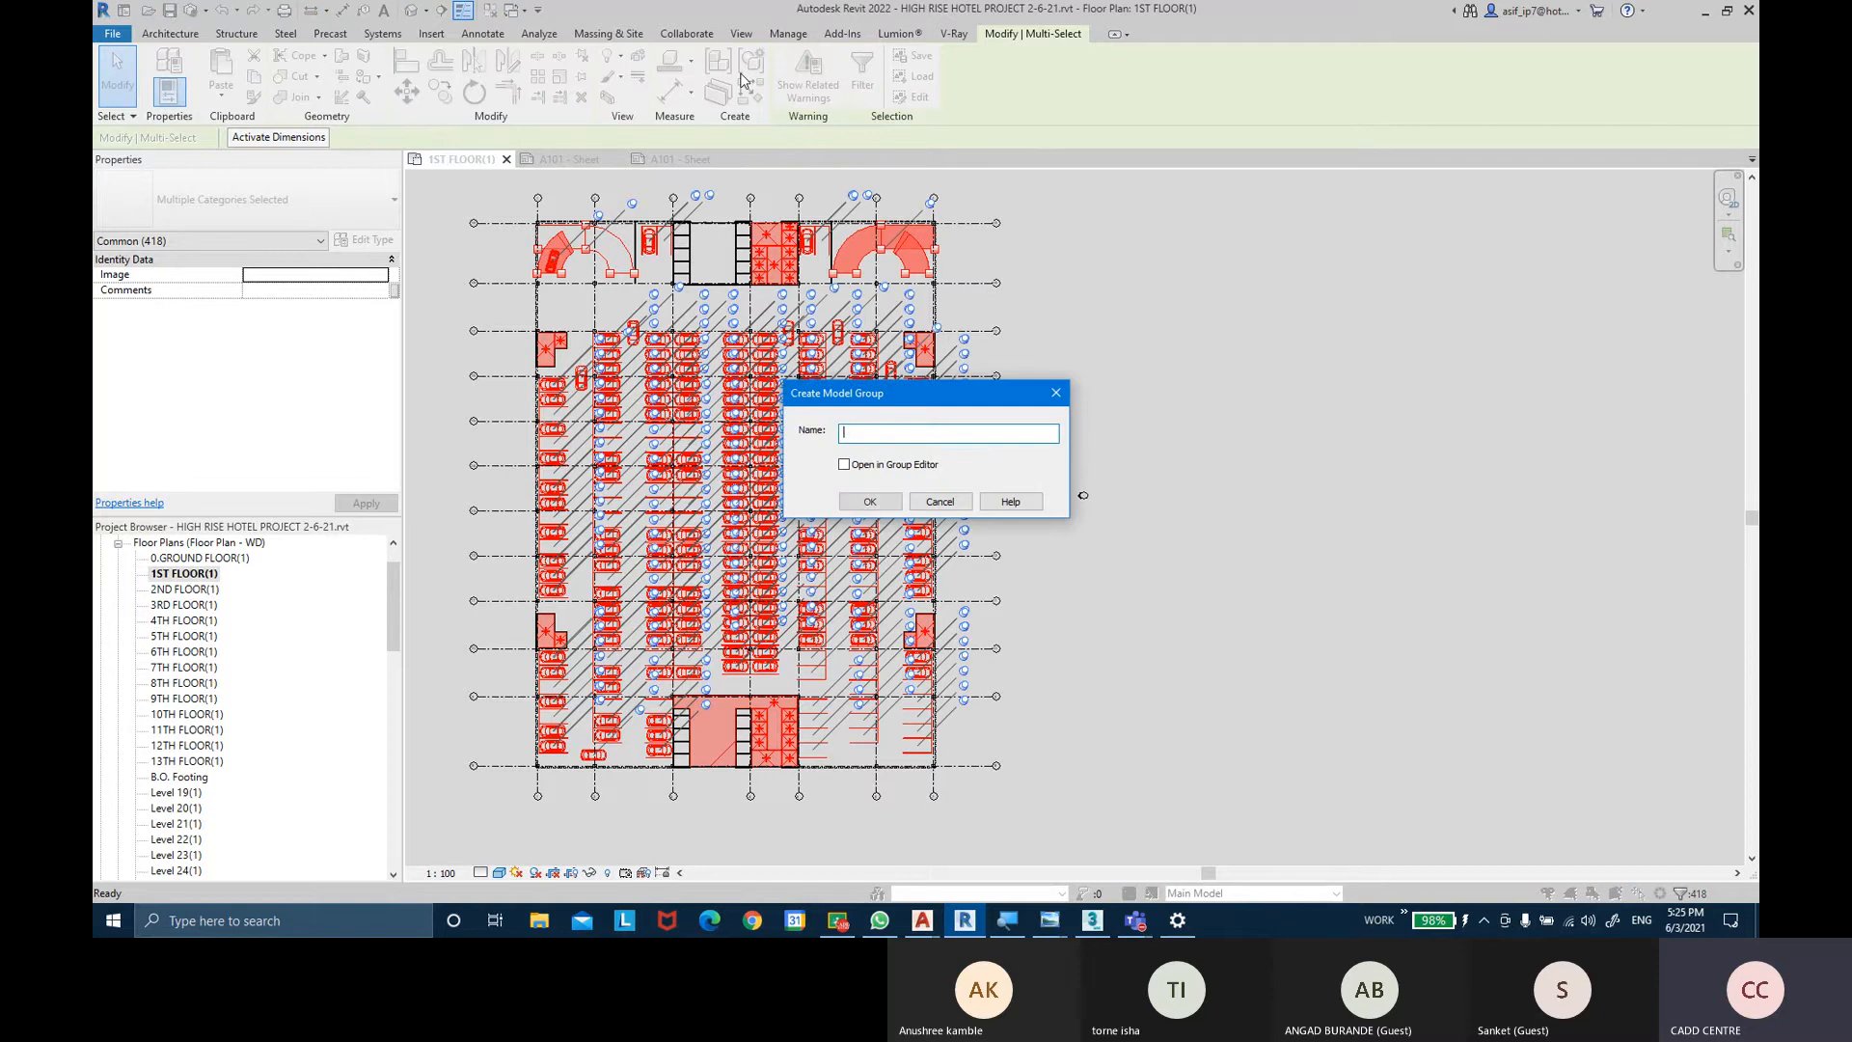
type("PARKING")
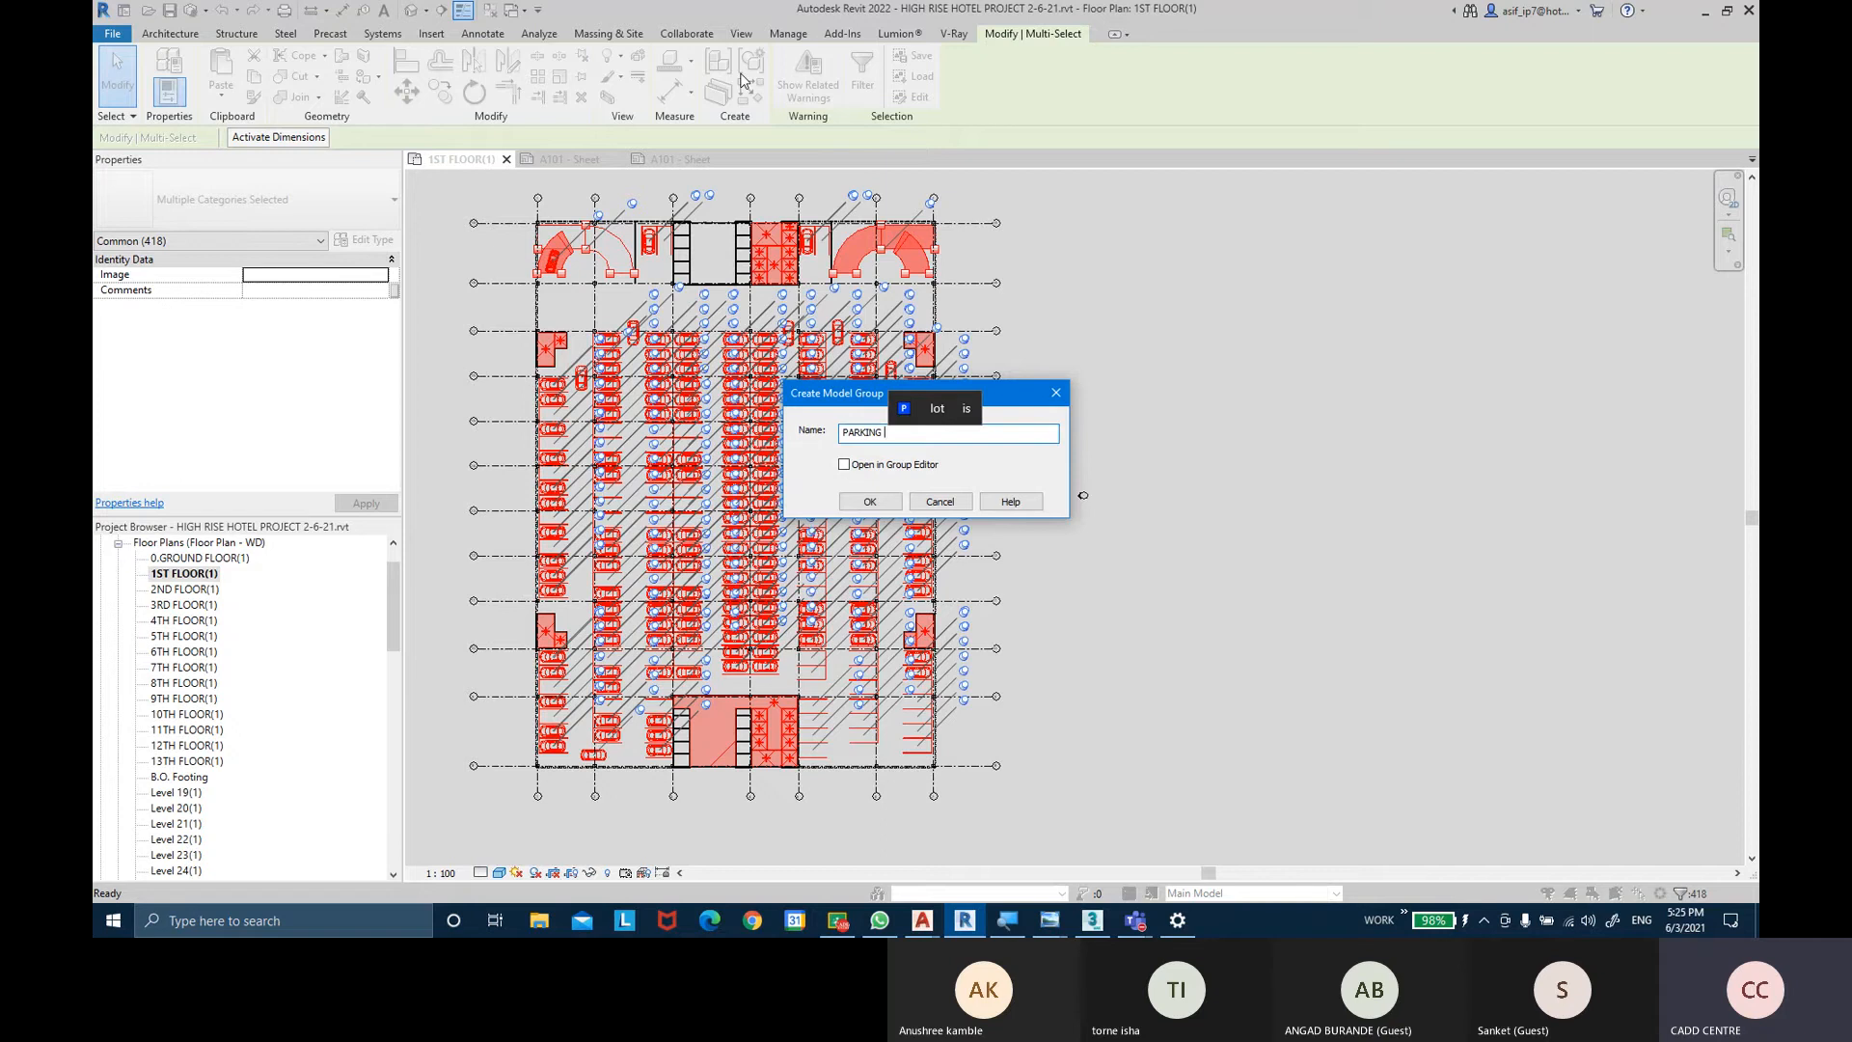
left_click(843, 432)
type("1-5 FLOOR PARKING")
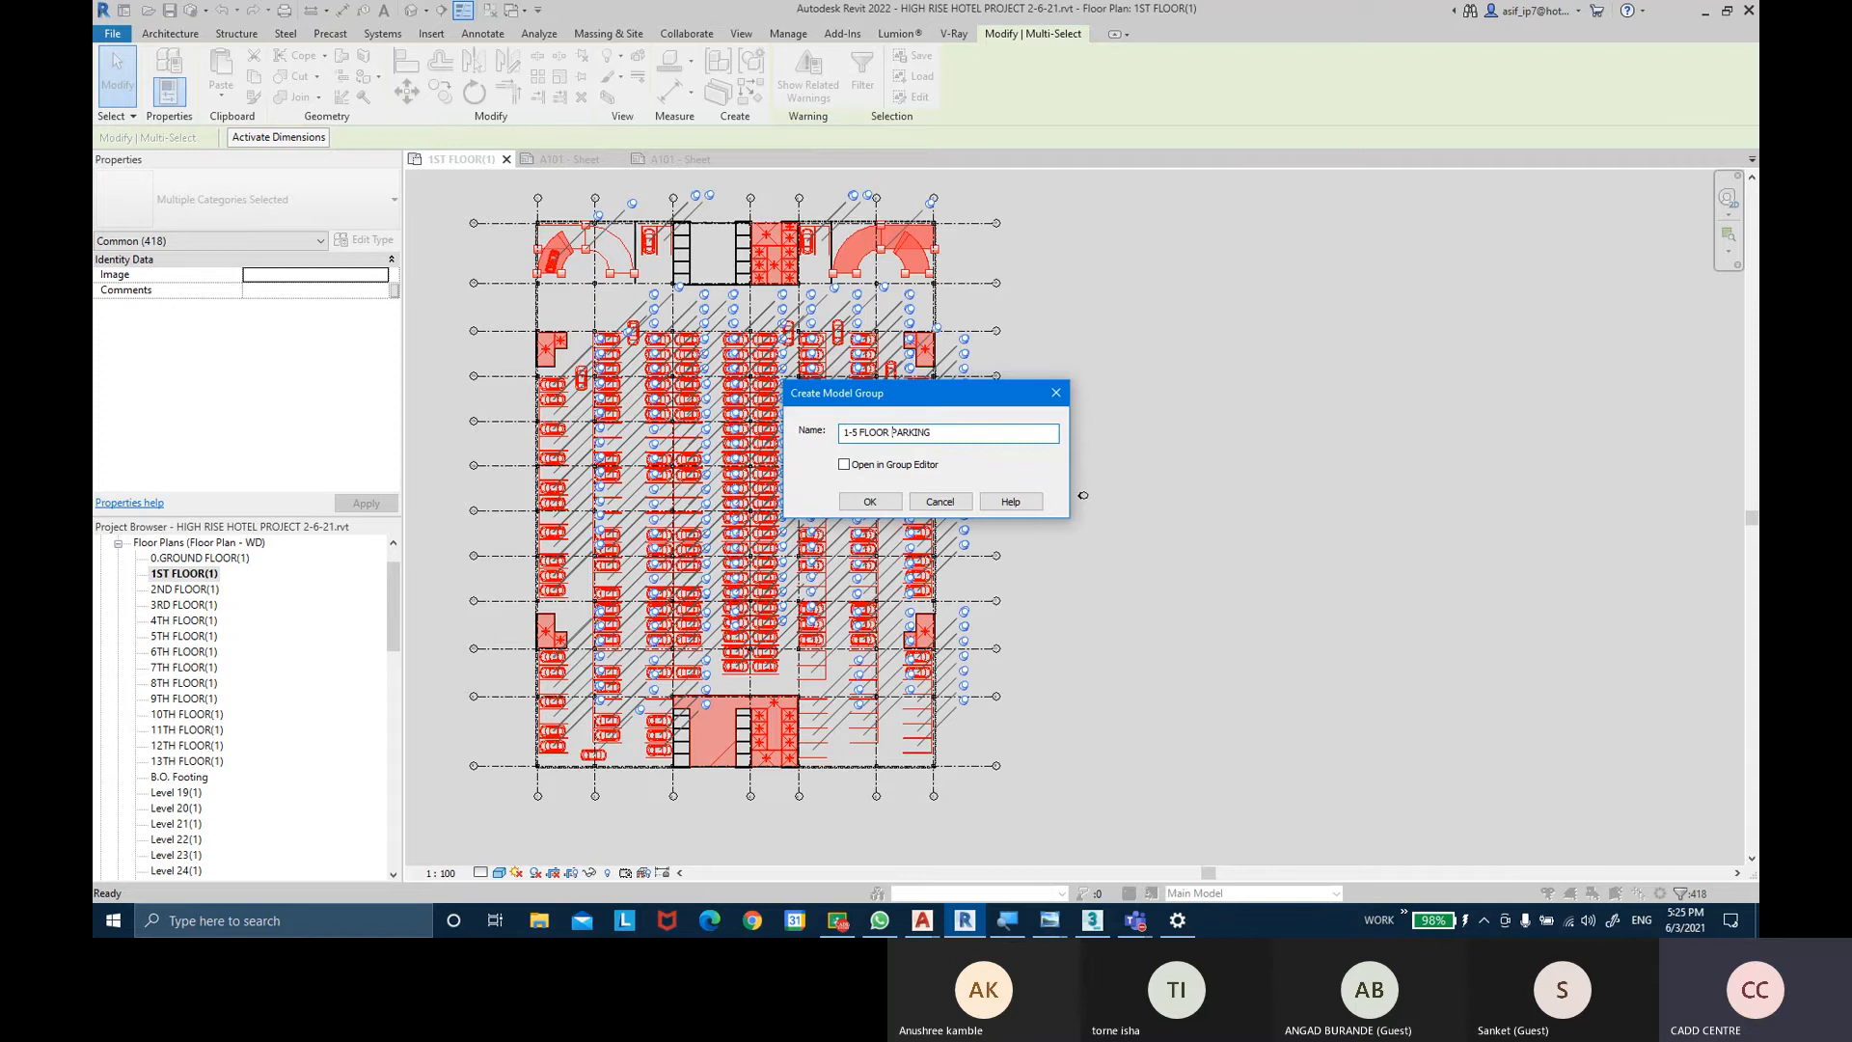
type(" GROUP")
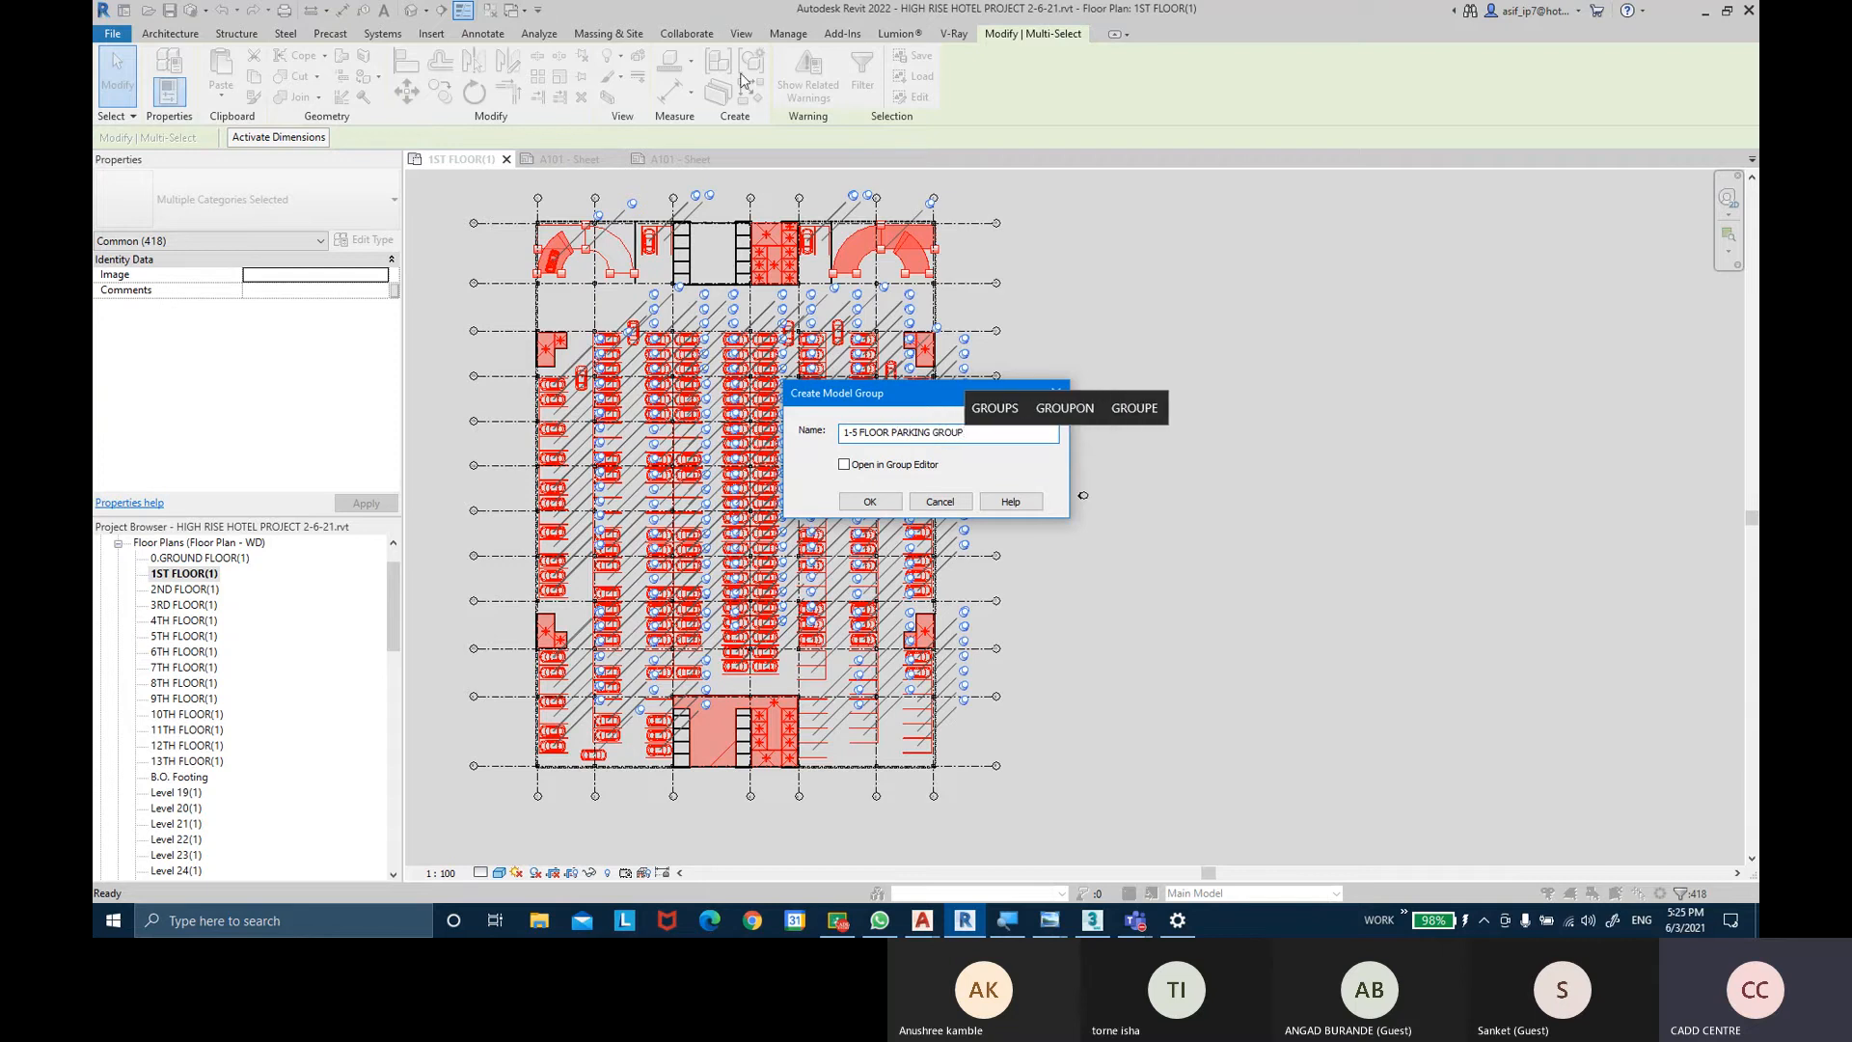
key("Return")
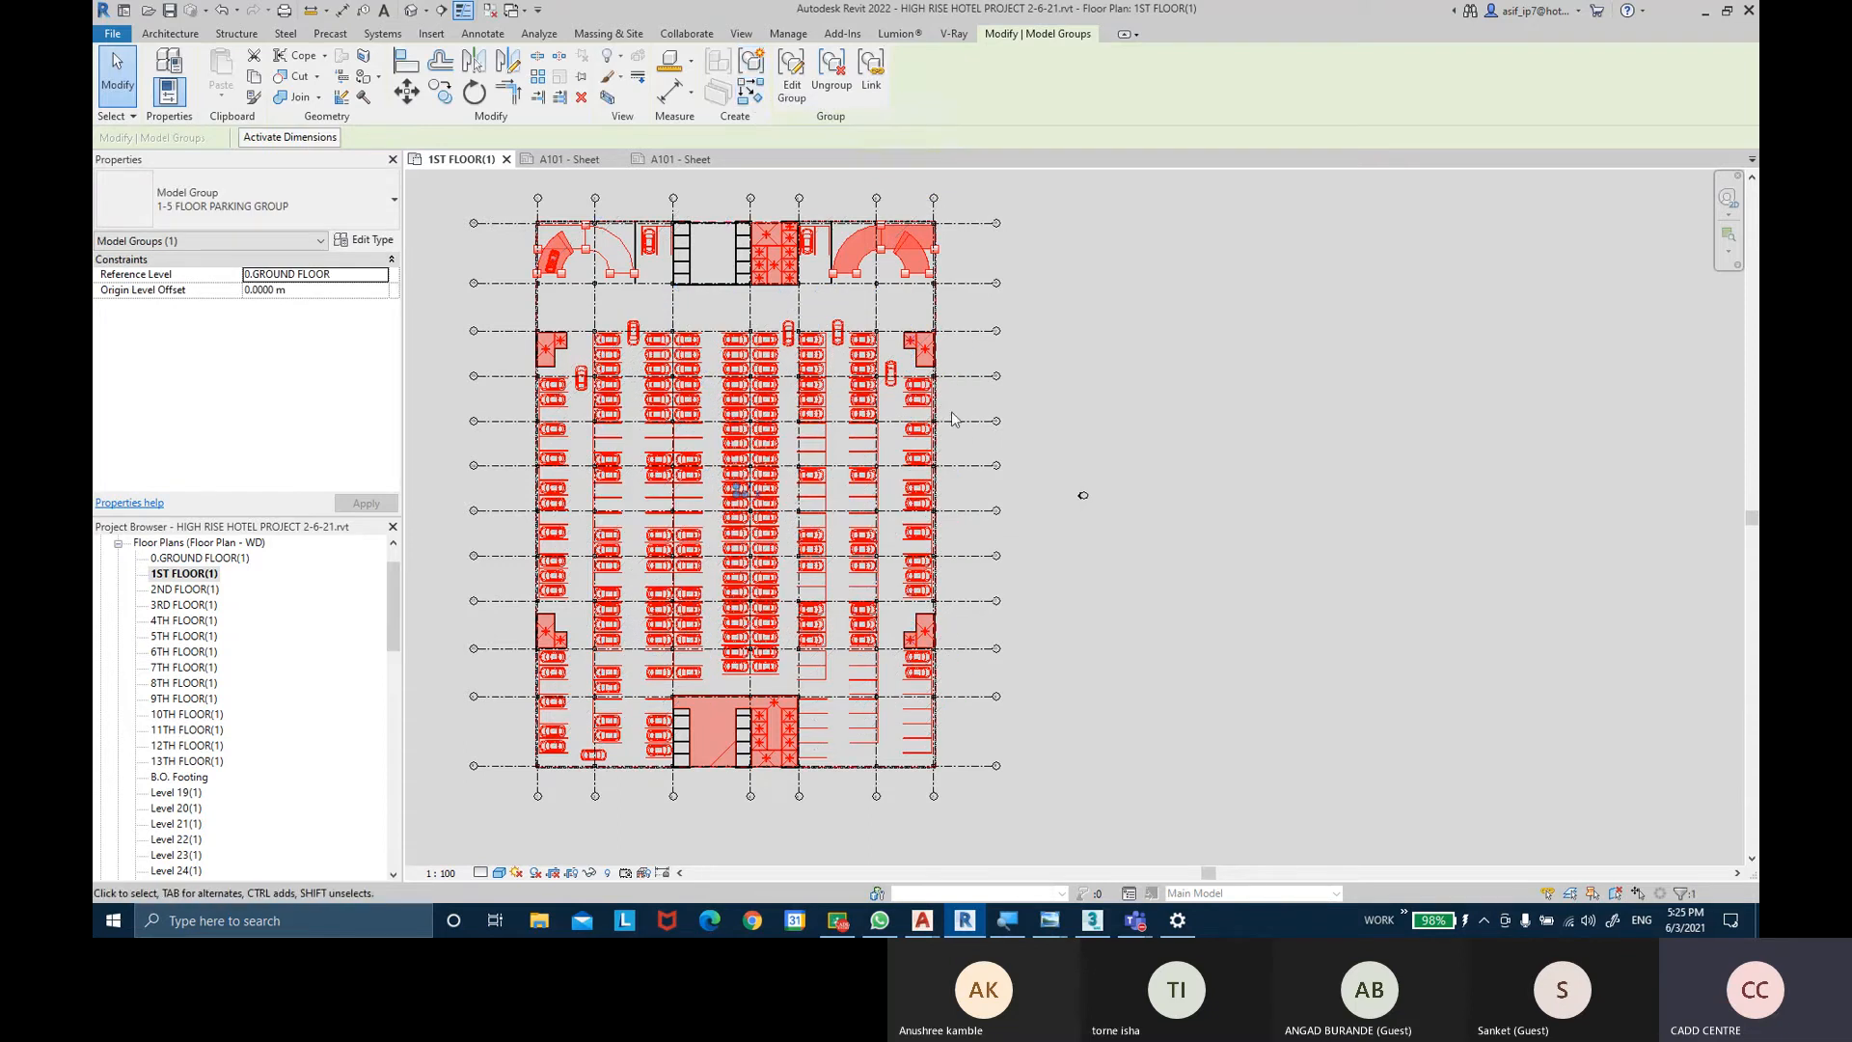
key("Escape")
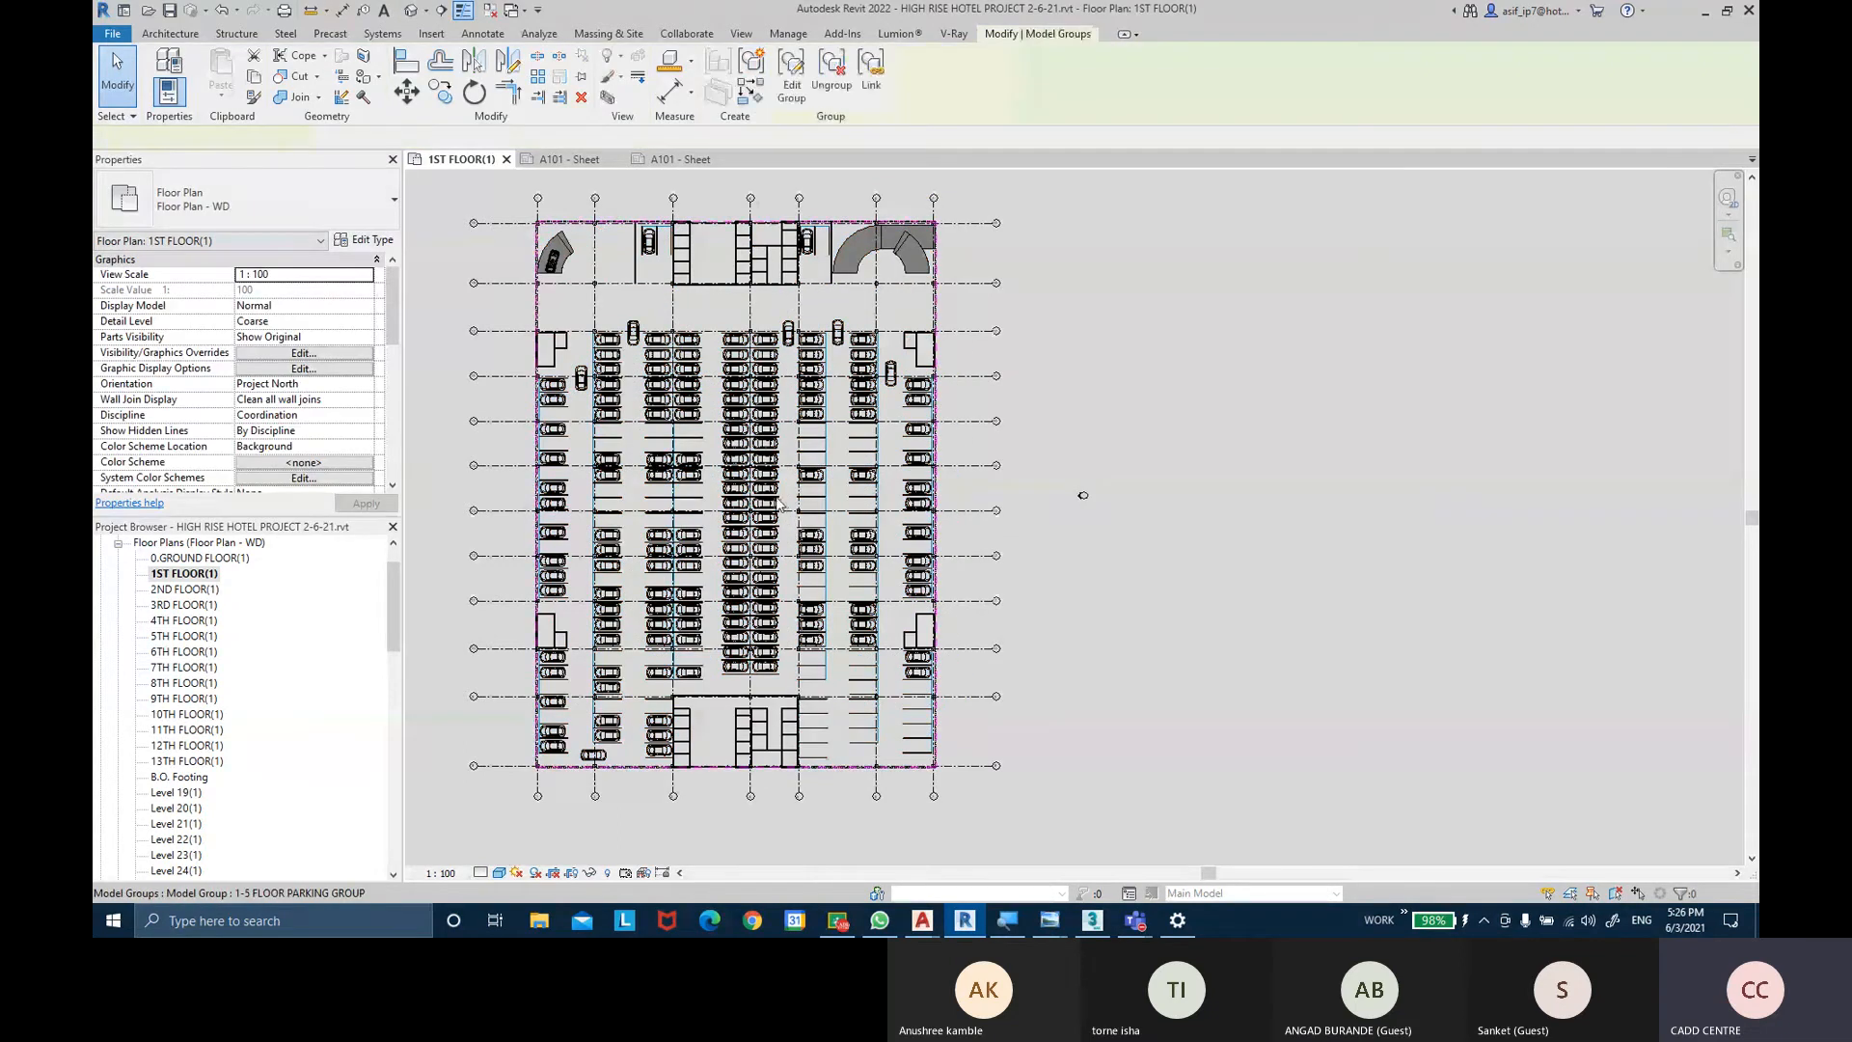
Select the new parking group in the plan to check that it acts as one object, clearing the selection each time.
left_click(777, 501)
key("Escape")
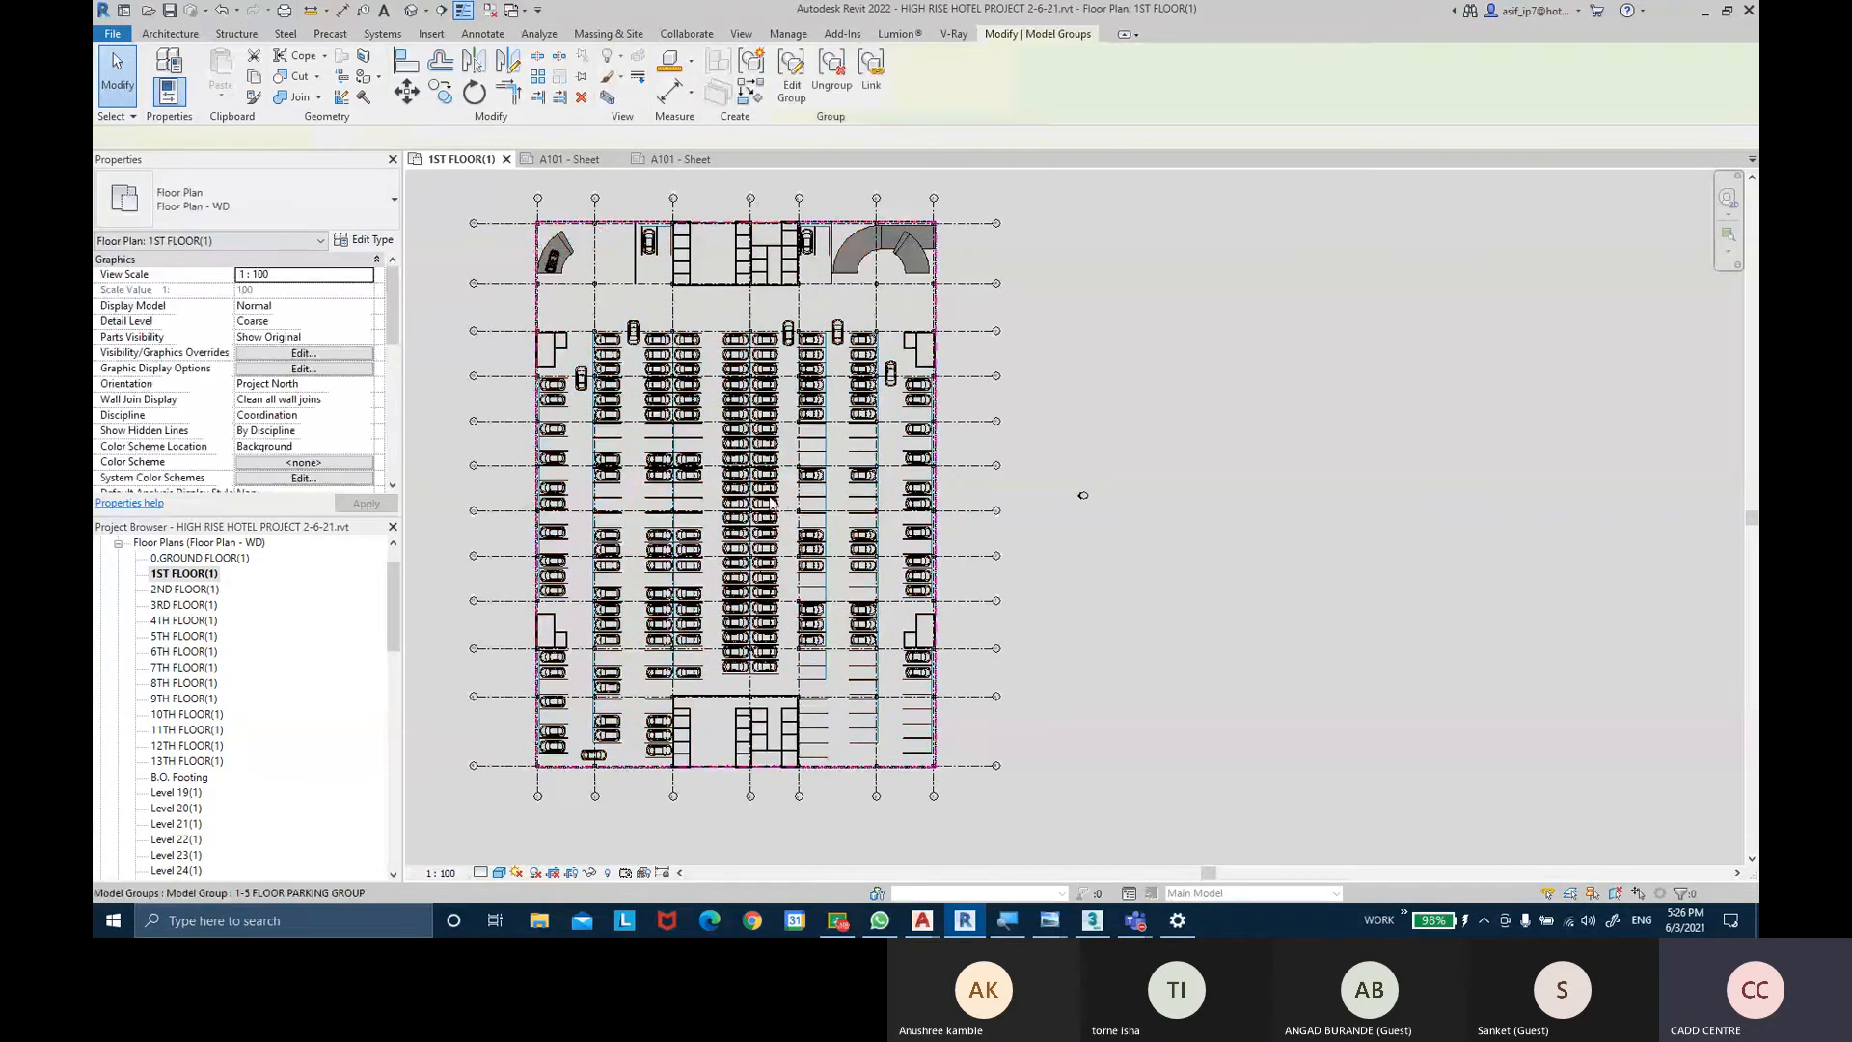
left_click(771, 502)
key("Escape")
left_click(771, 502)
key("Escape")
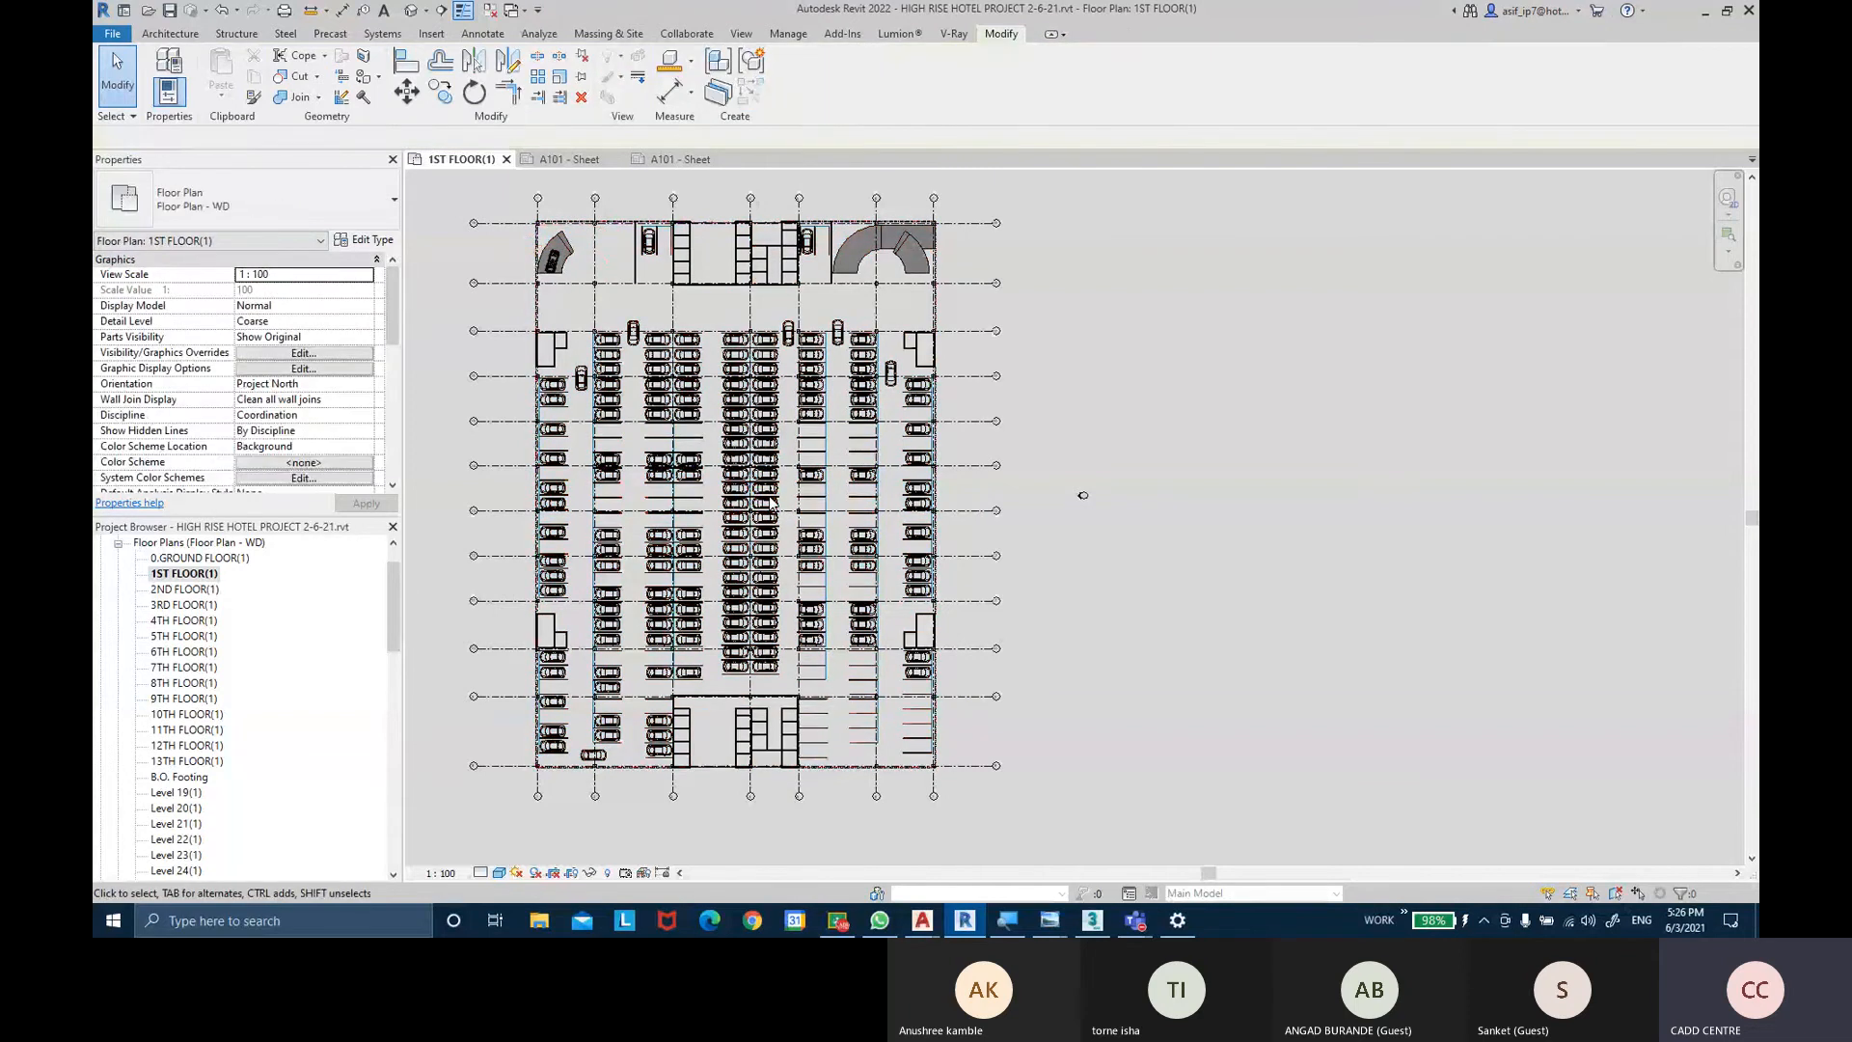
Copy the first-floor parking group and paste it aligned to the 2ND, 3RD, 4TH and 5TH FLOOR levels.
left_click(772, 501)
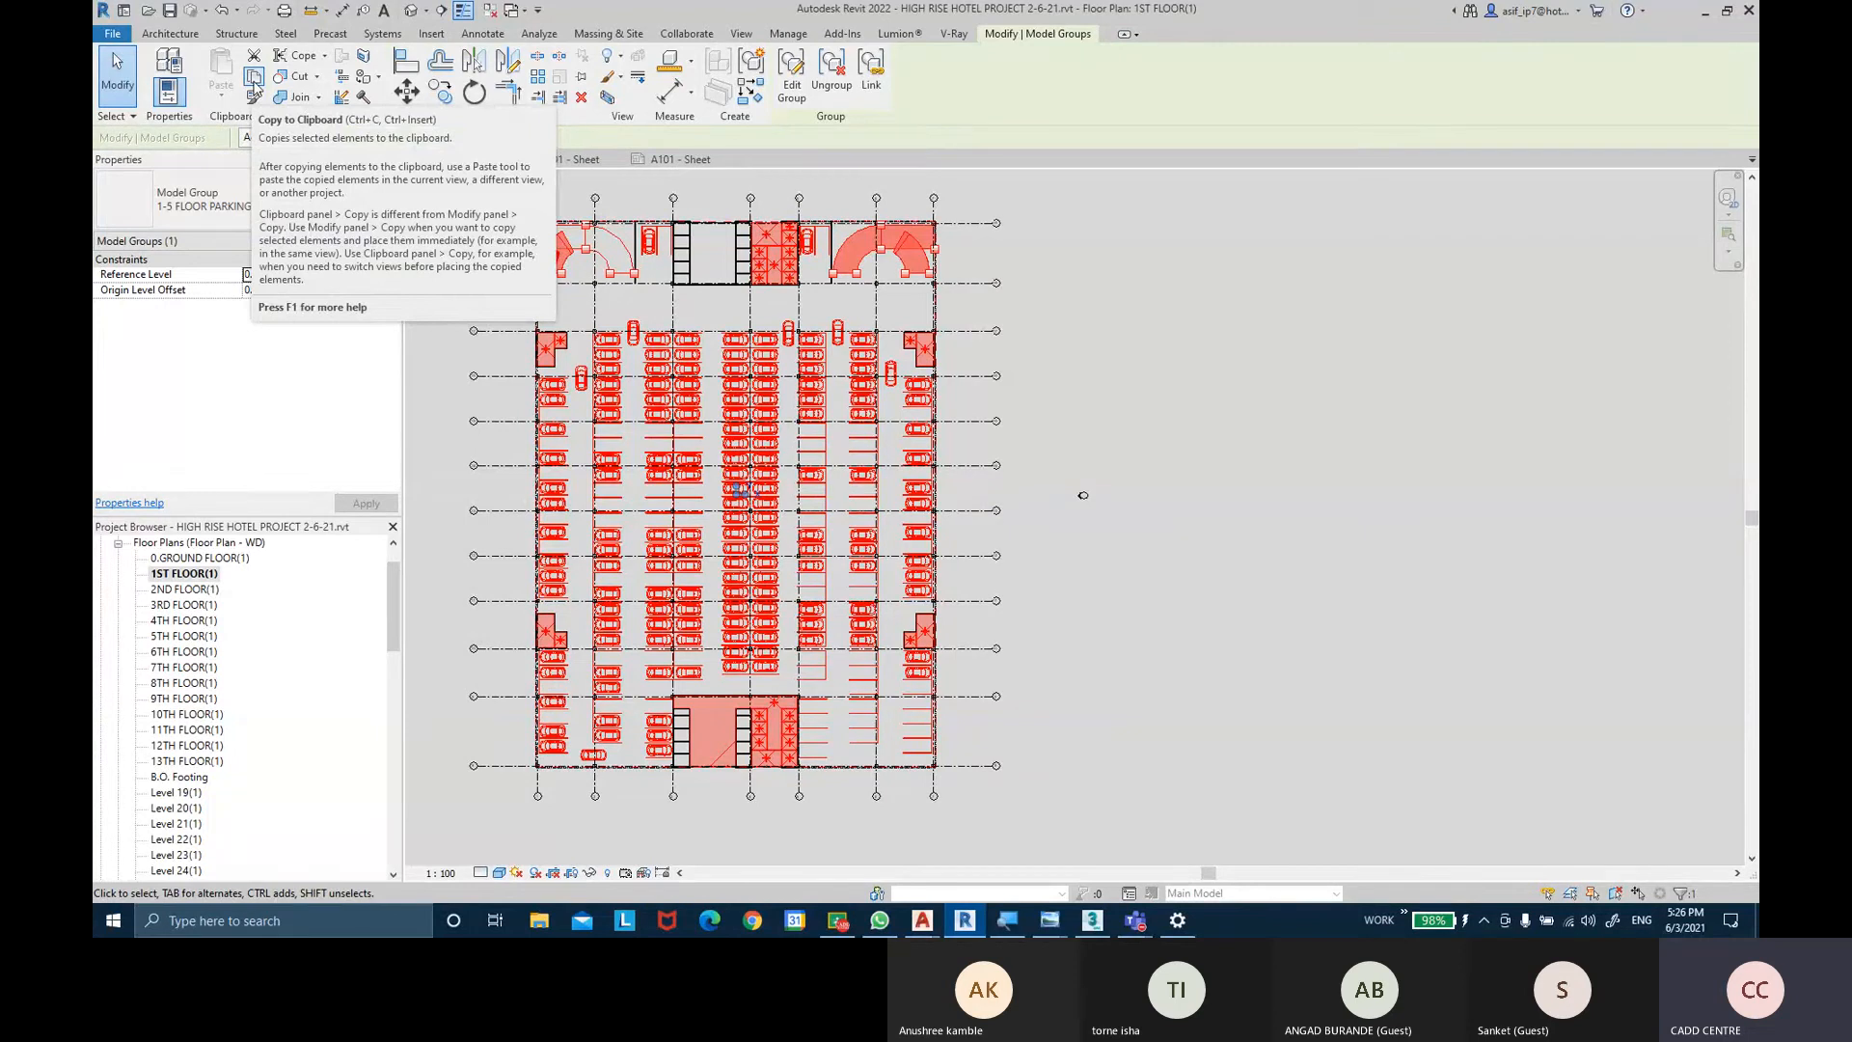
left_click(254, 81)
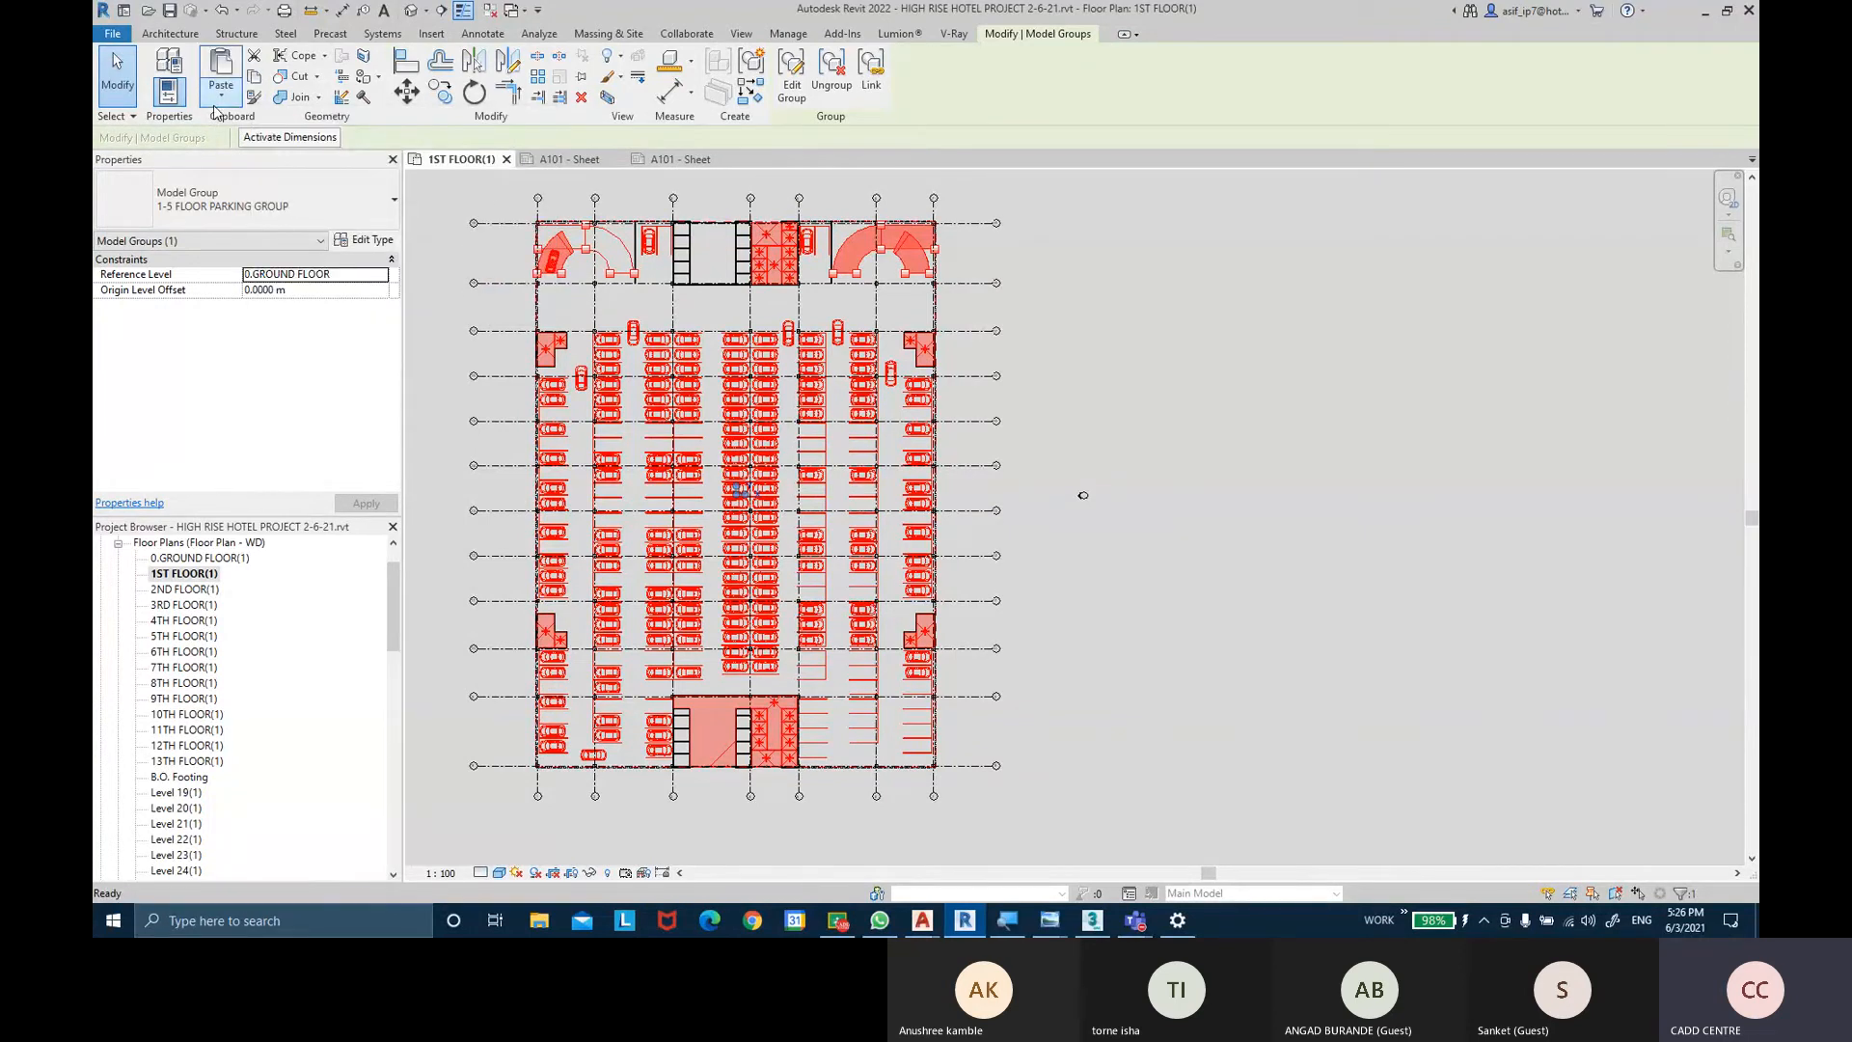
left_click(221, 96)
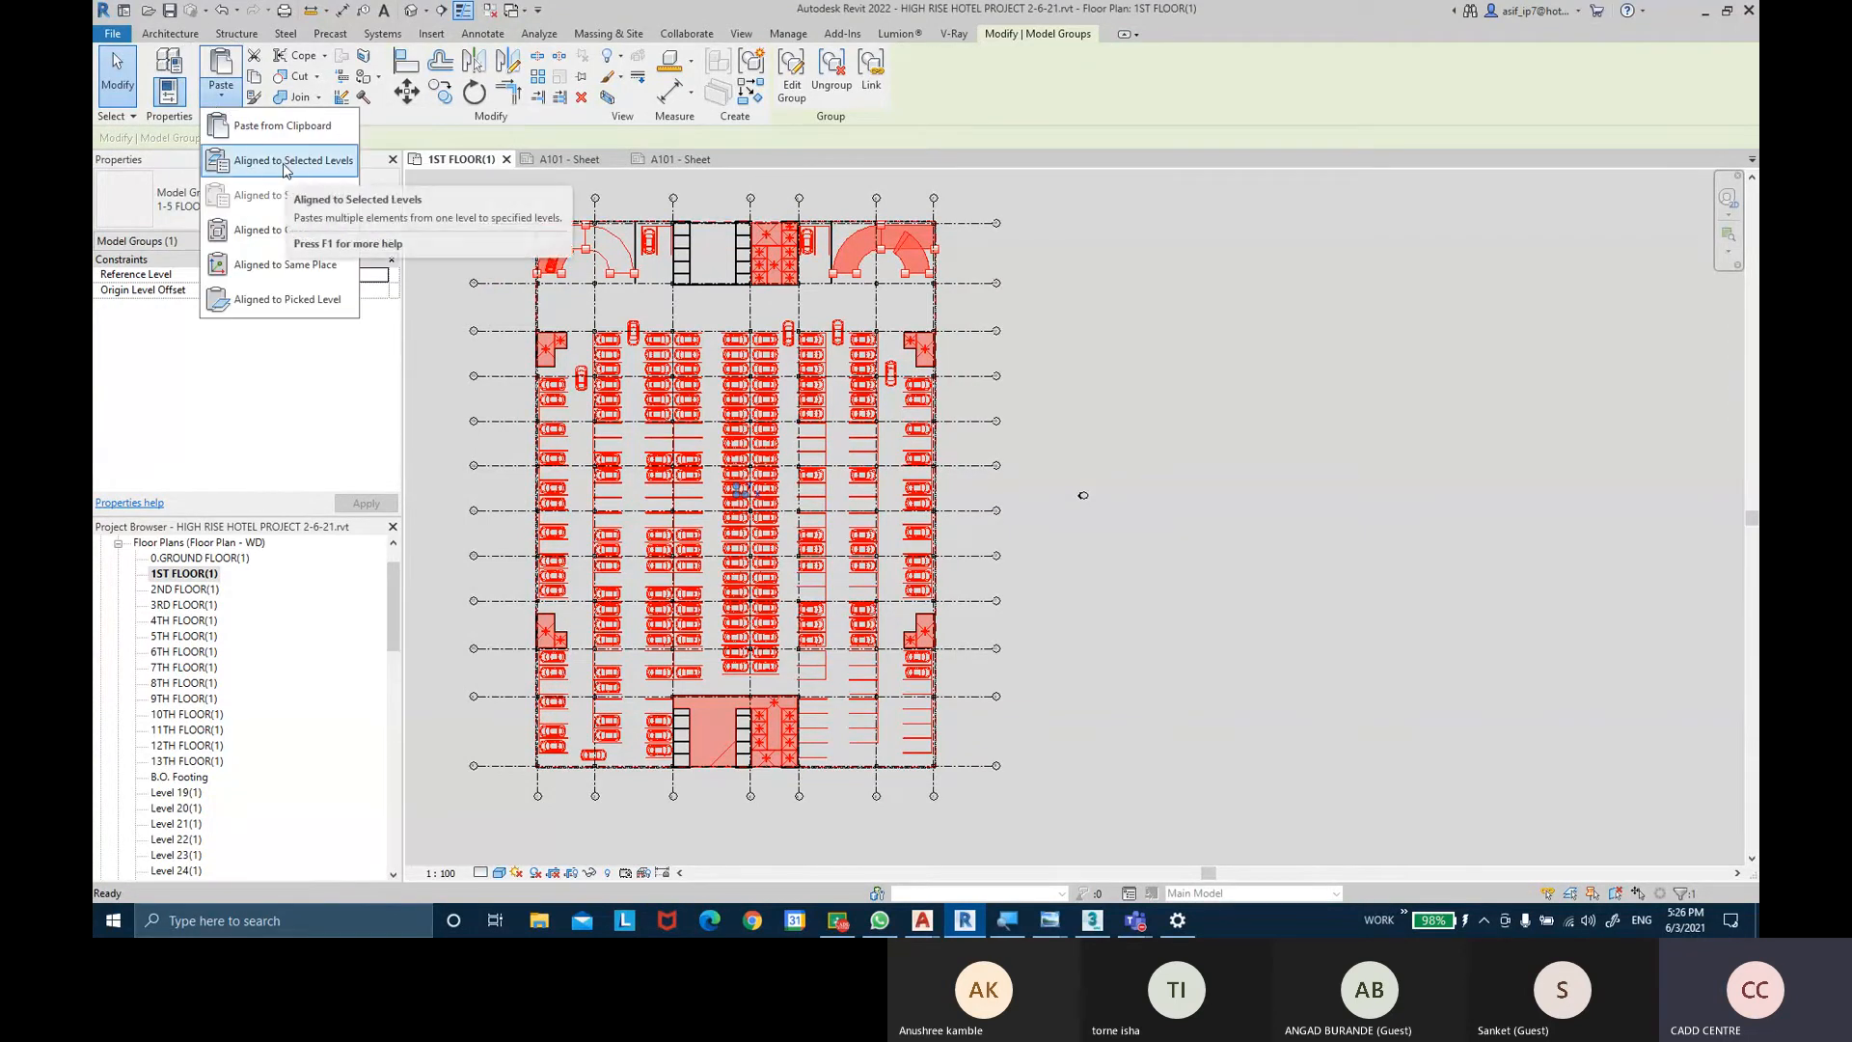
left_click(286, 164)
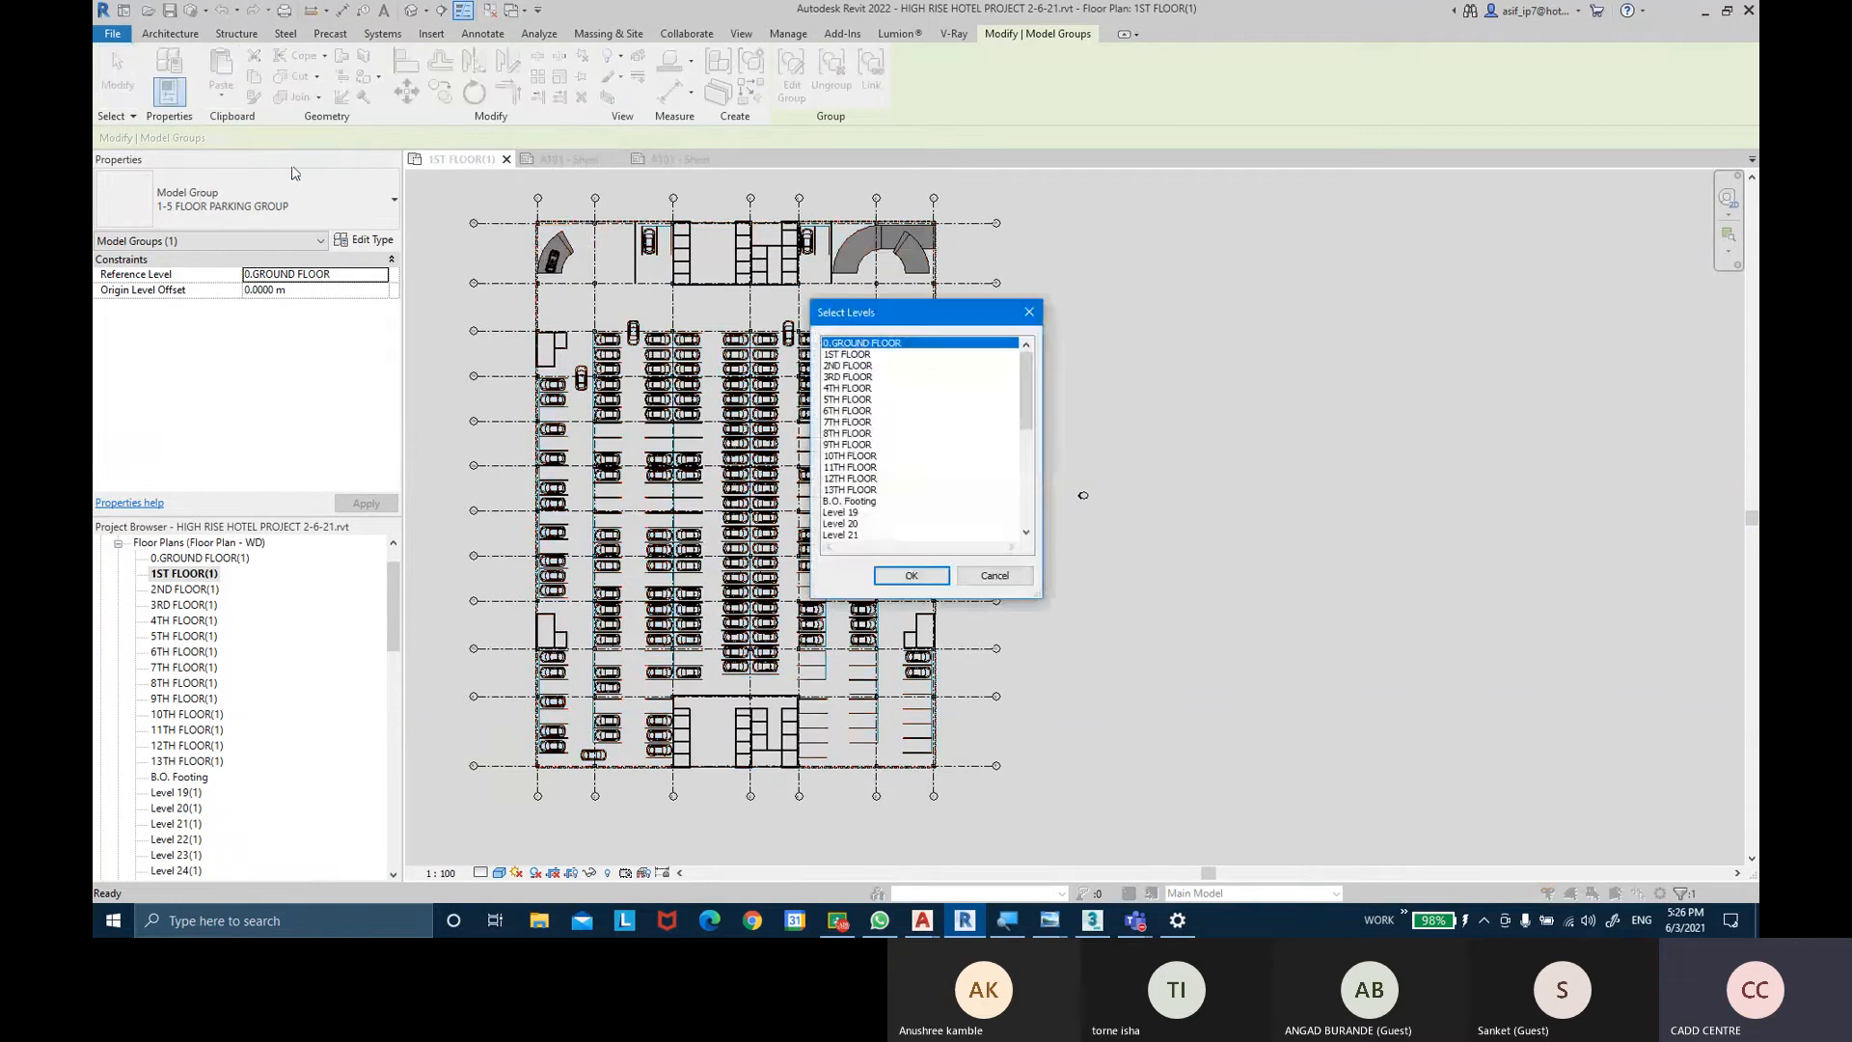
left_click(849, 366)
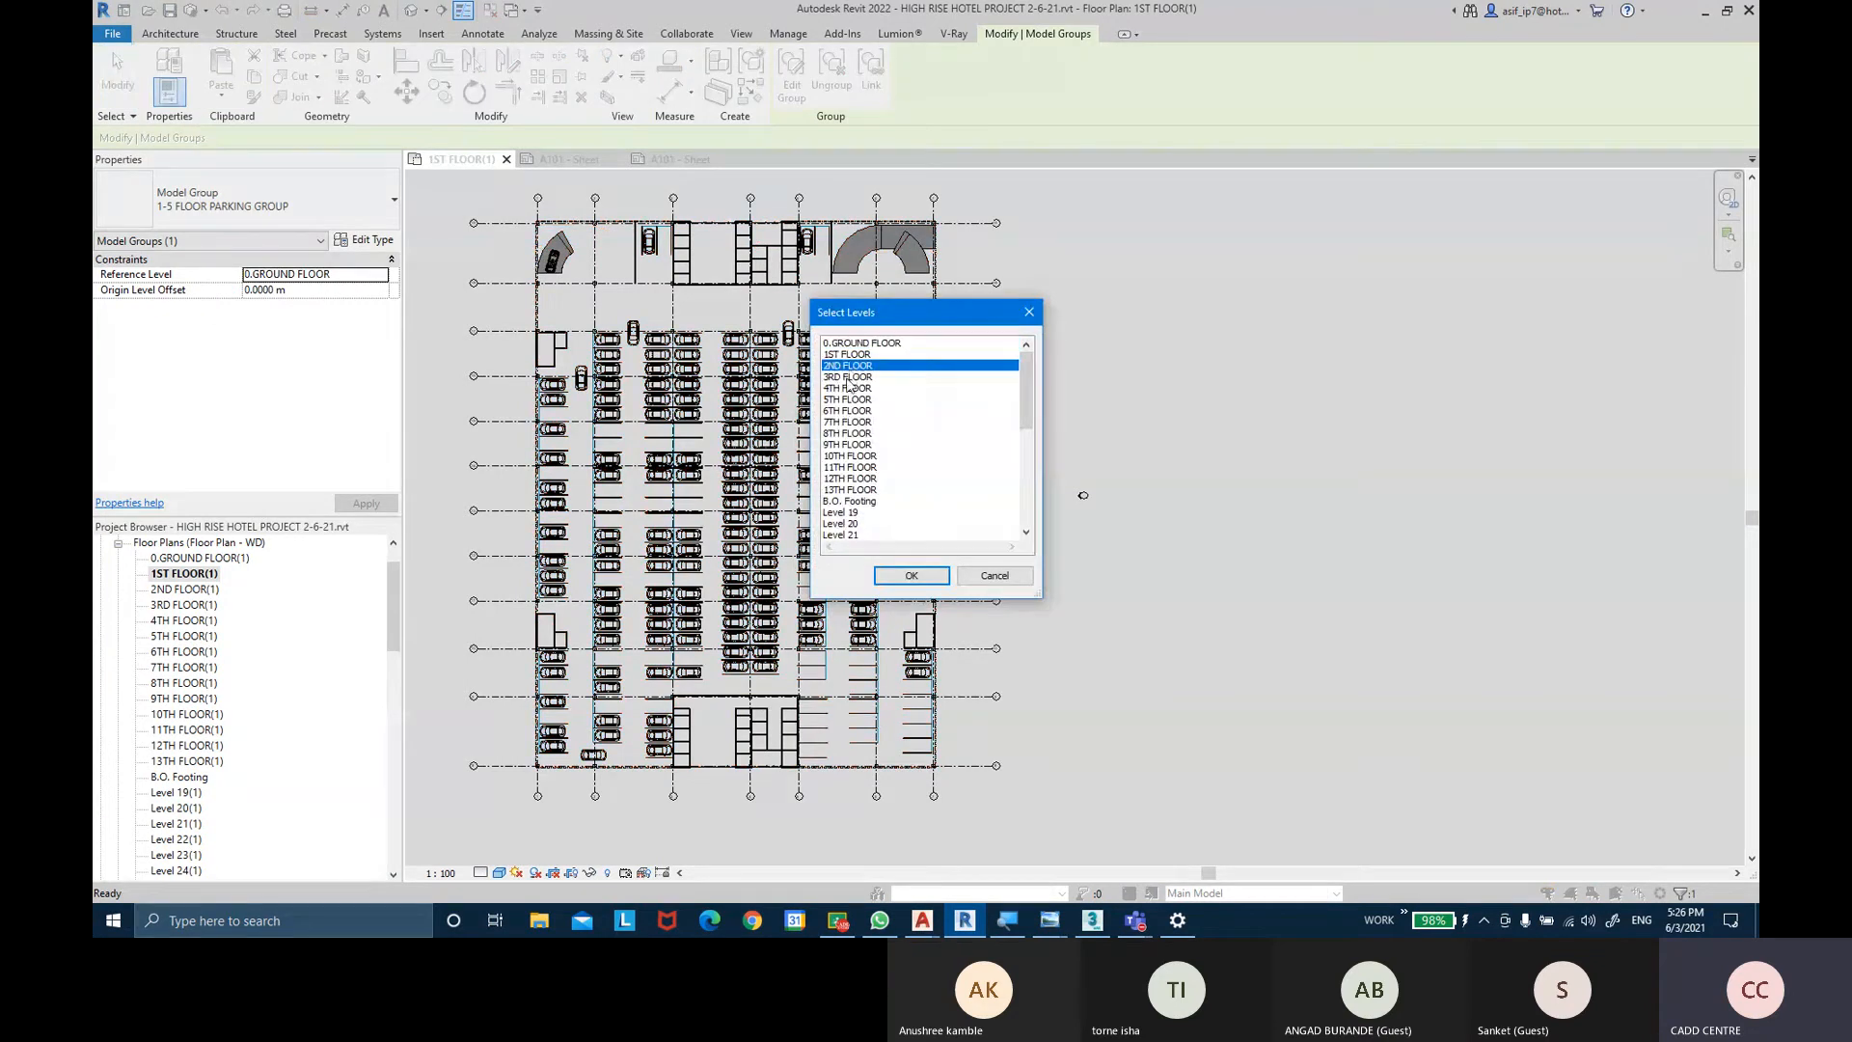
left_click(849, 379, "ctrl")
left_click(847, 389, "ctrl")
left_click(845, 400, "ctrl")
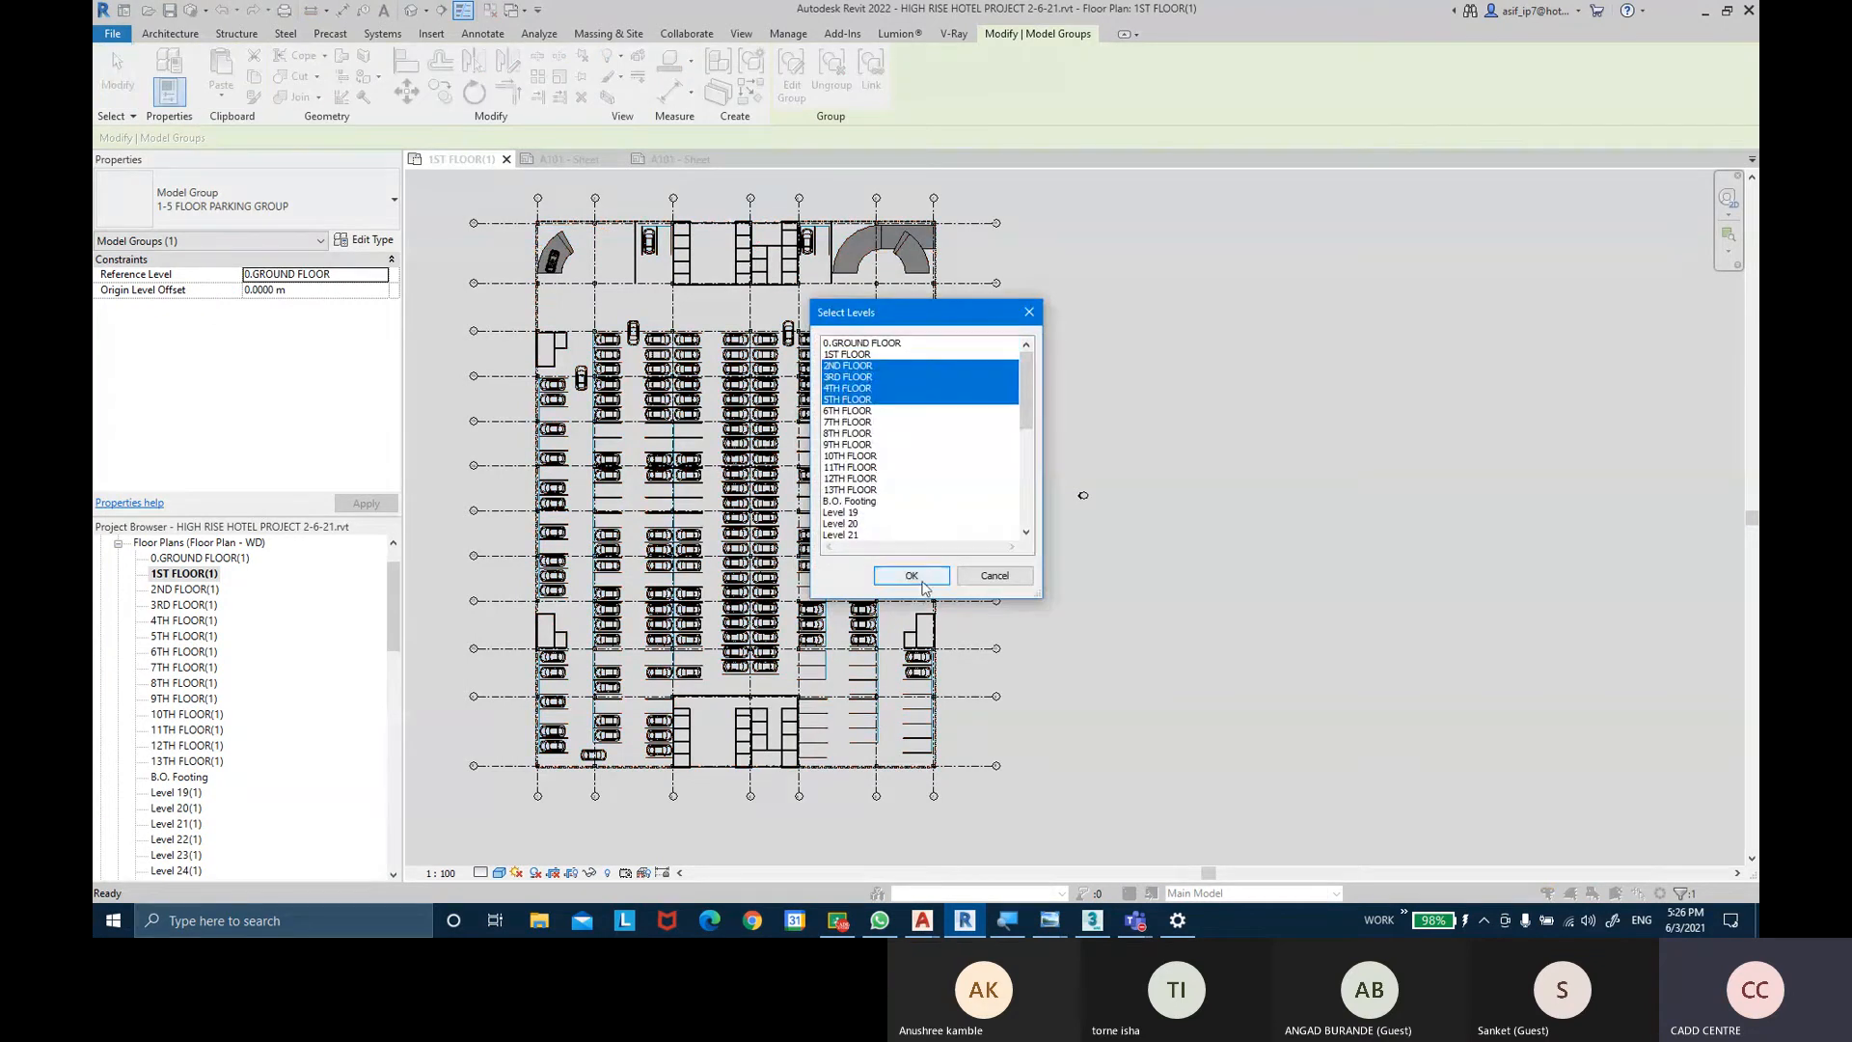
left_click(911, 575)
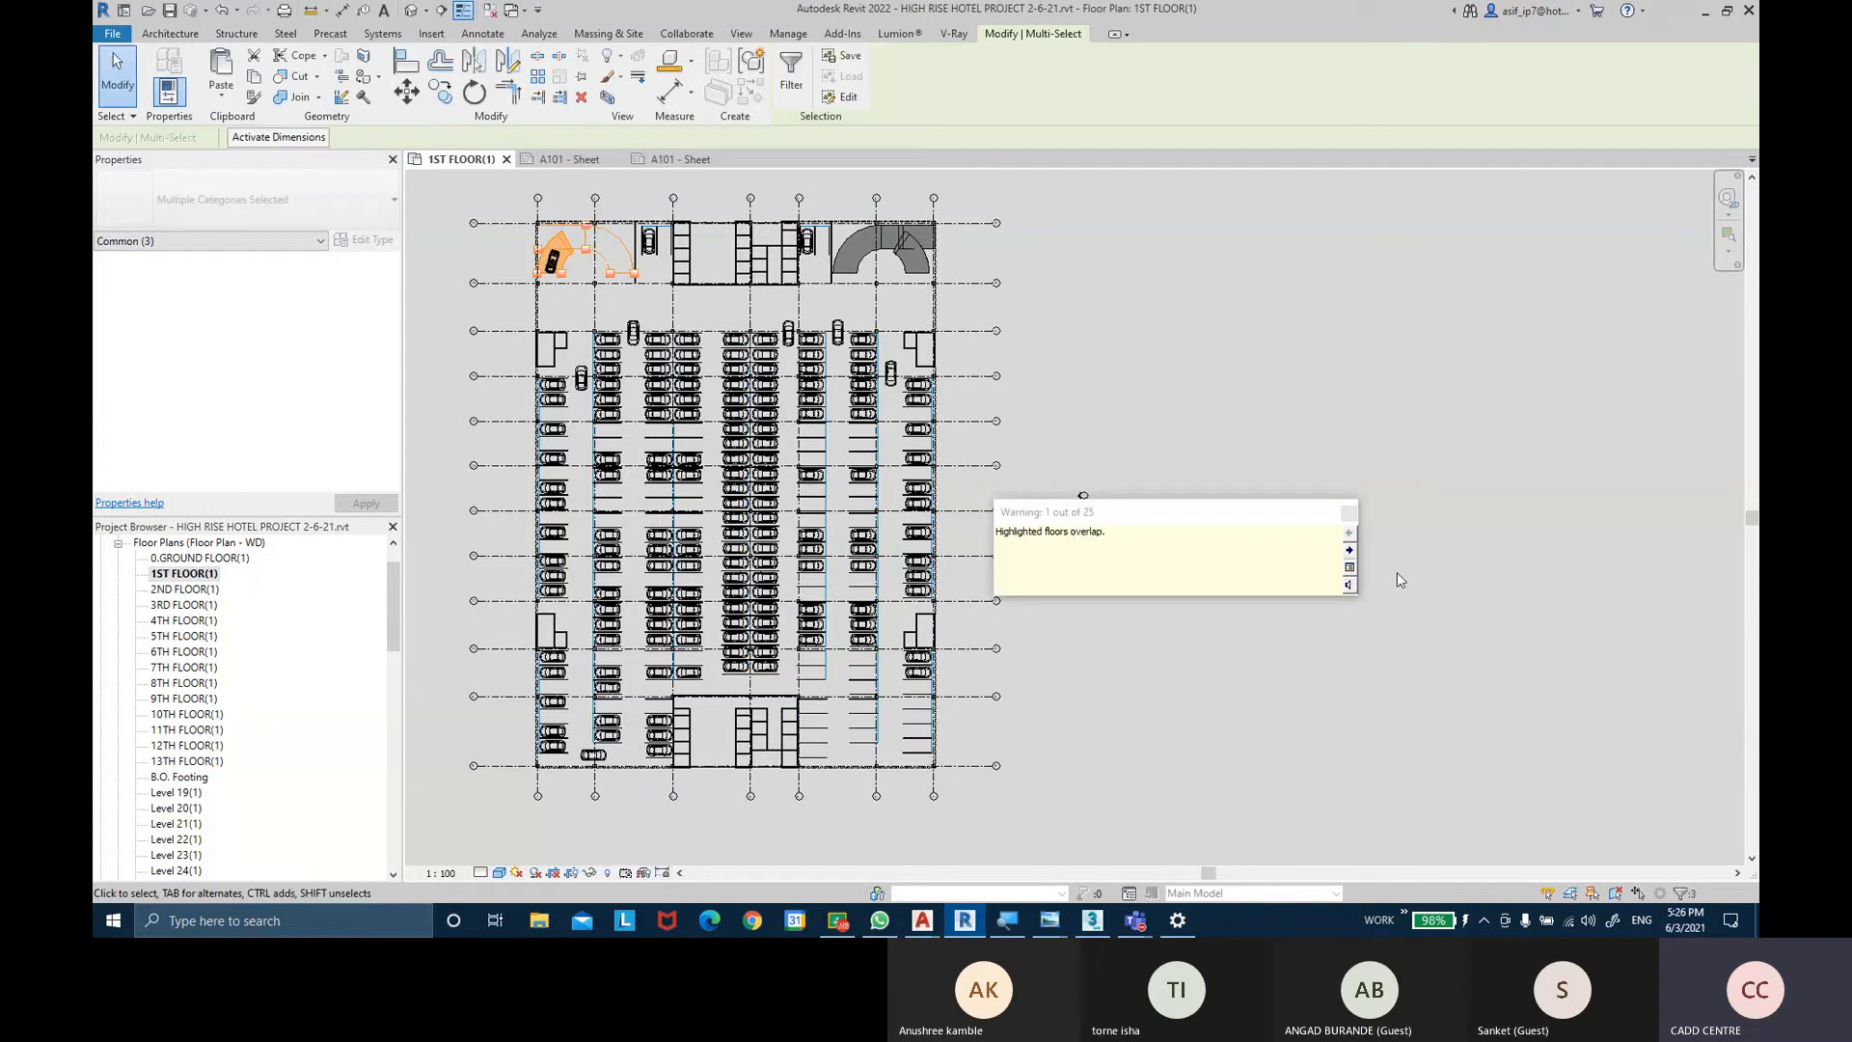
left_click(1348, 511)
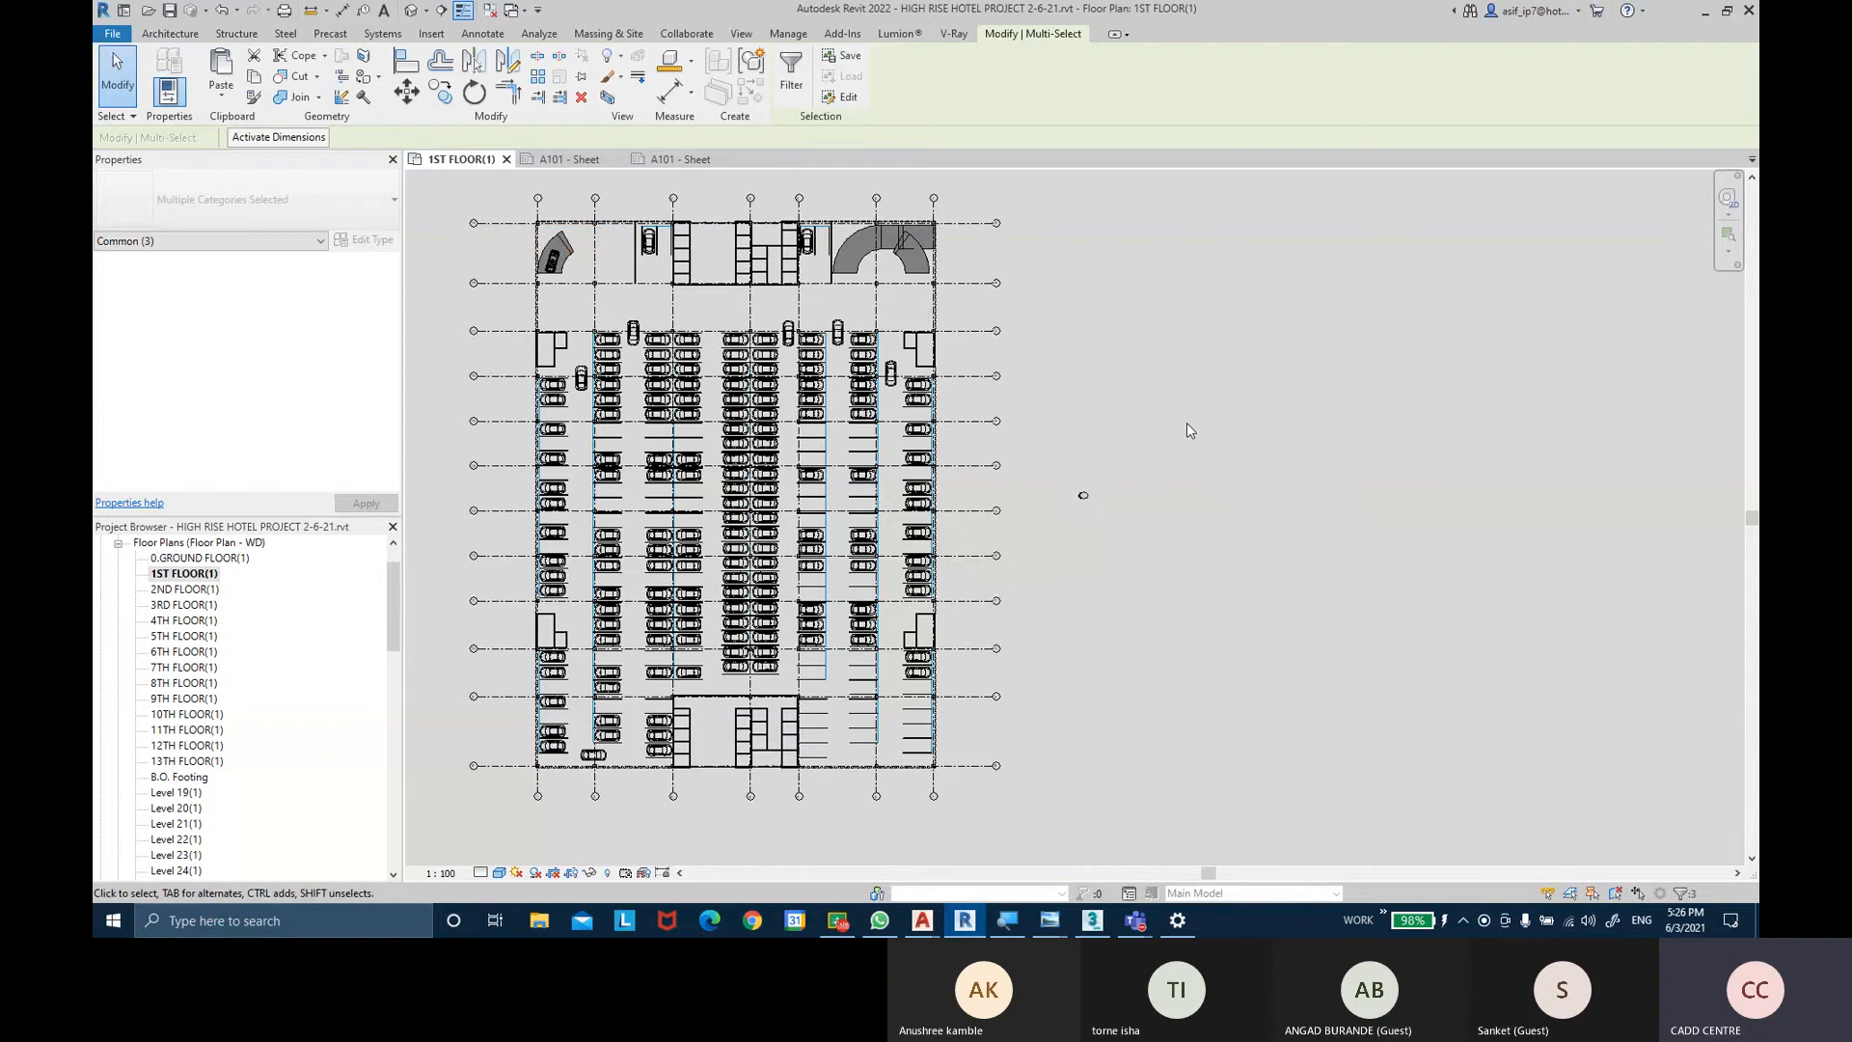
left_click(1186, 430)
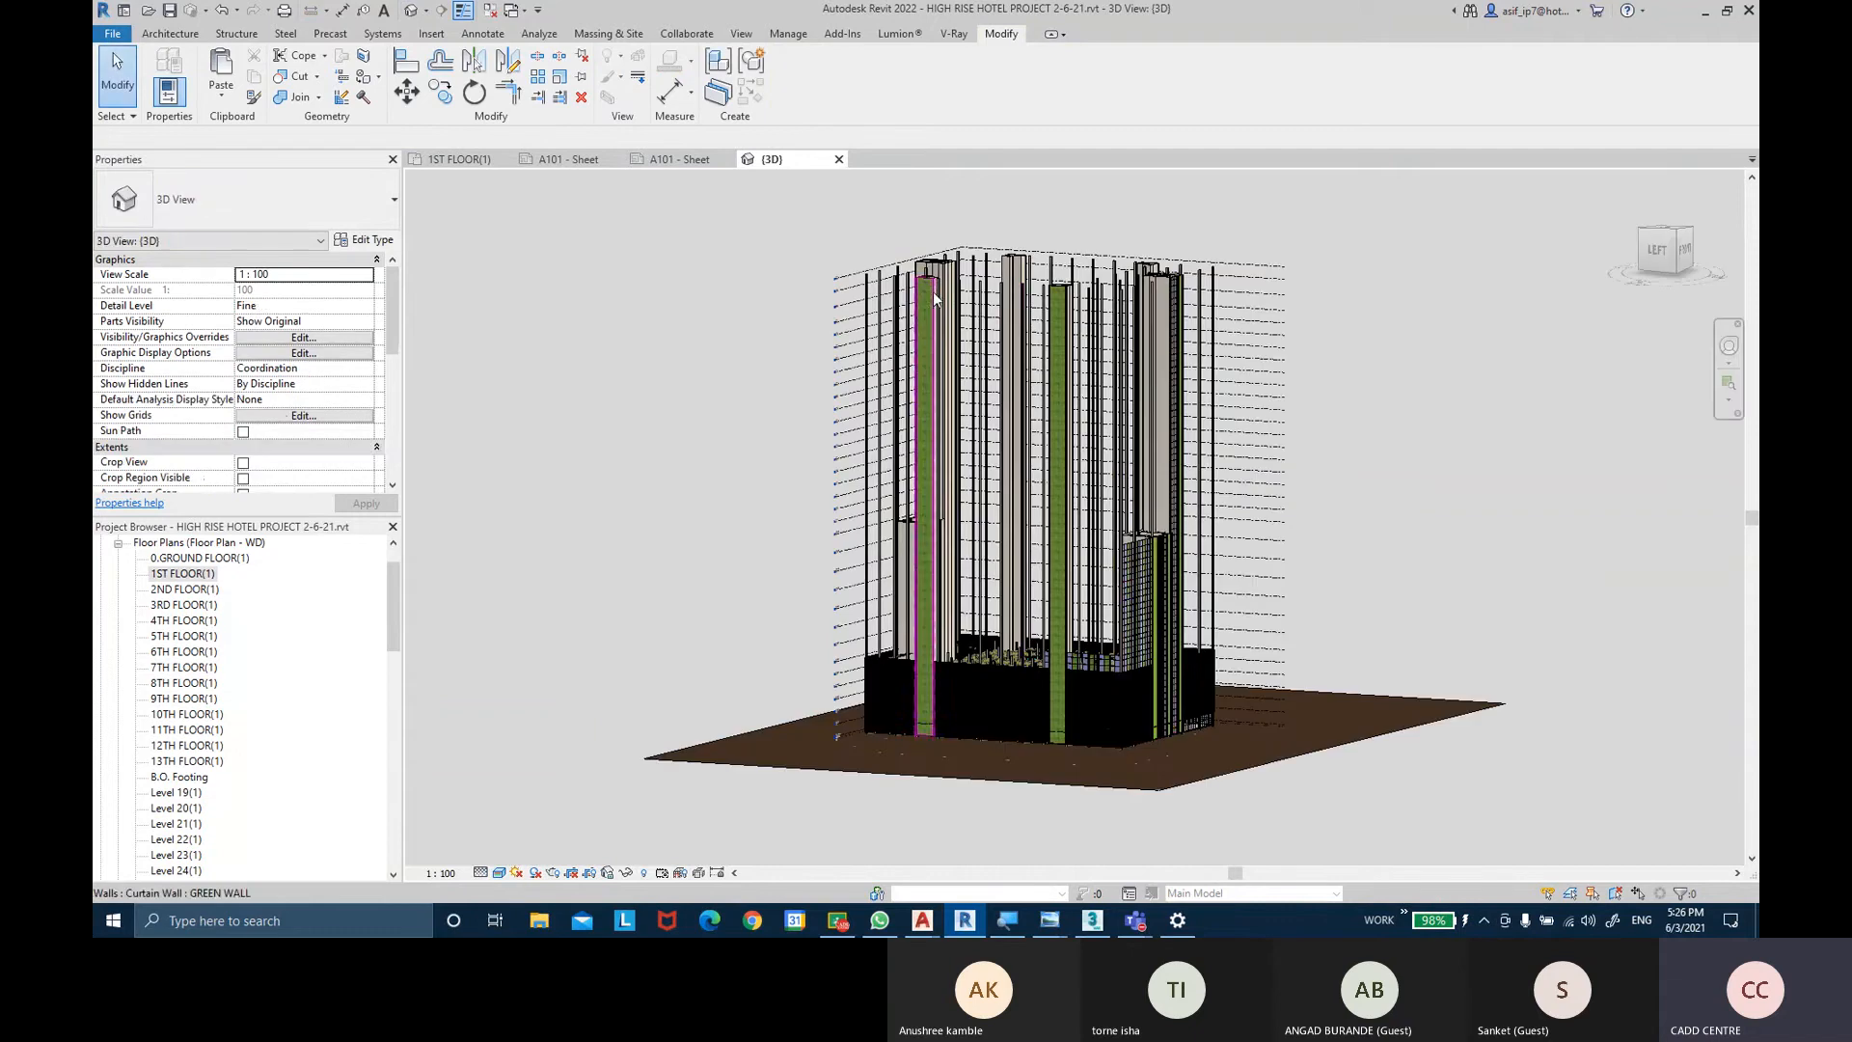
Examine the pasted parking groups in the 3D view, selecting the copy with the curved ramp near the building corner.
middle_click_drag(1323, 604, 1336, 729, "shift")
scroll(921, 598, "up", 8)
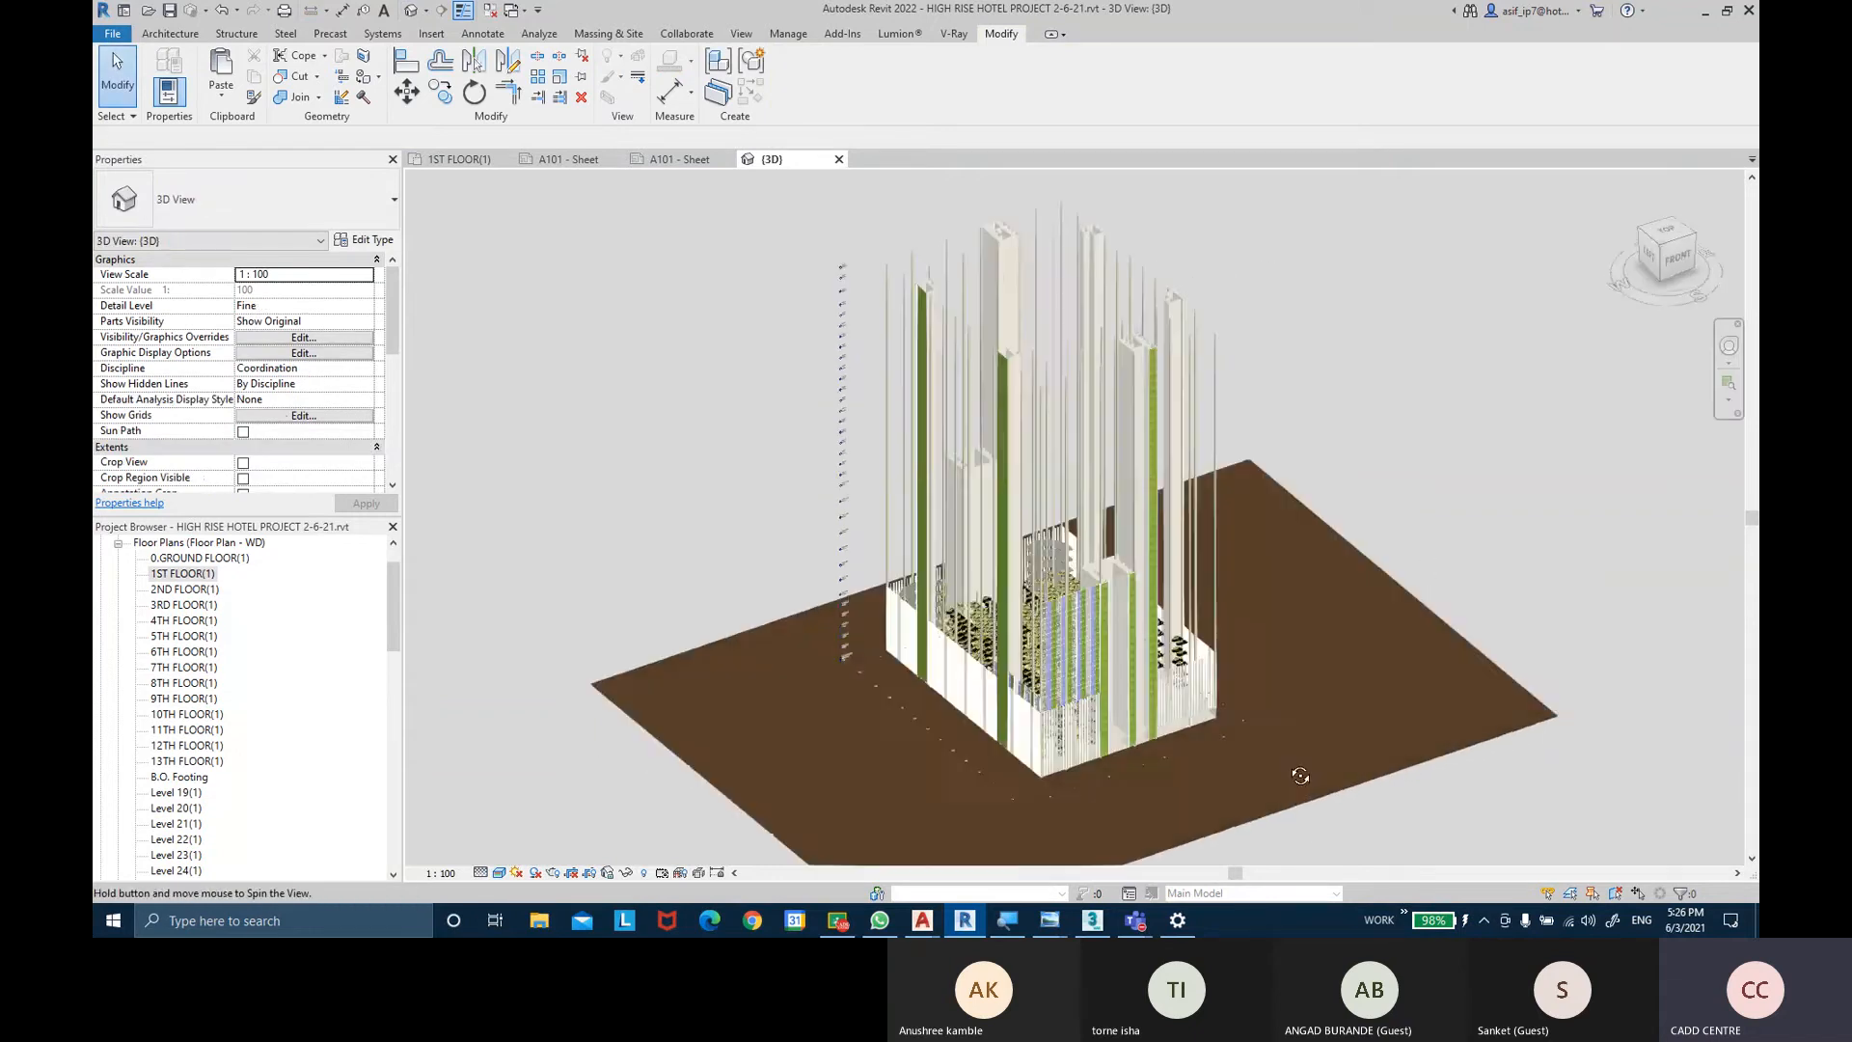
scroll(921, 598, "up", 2)
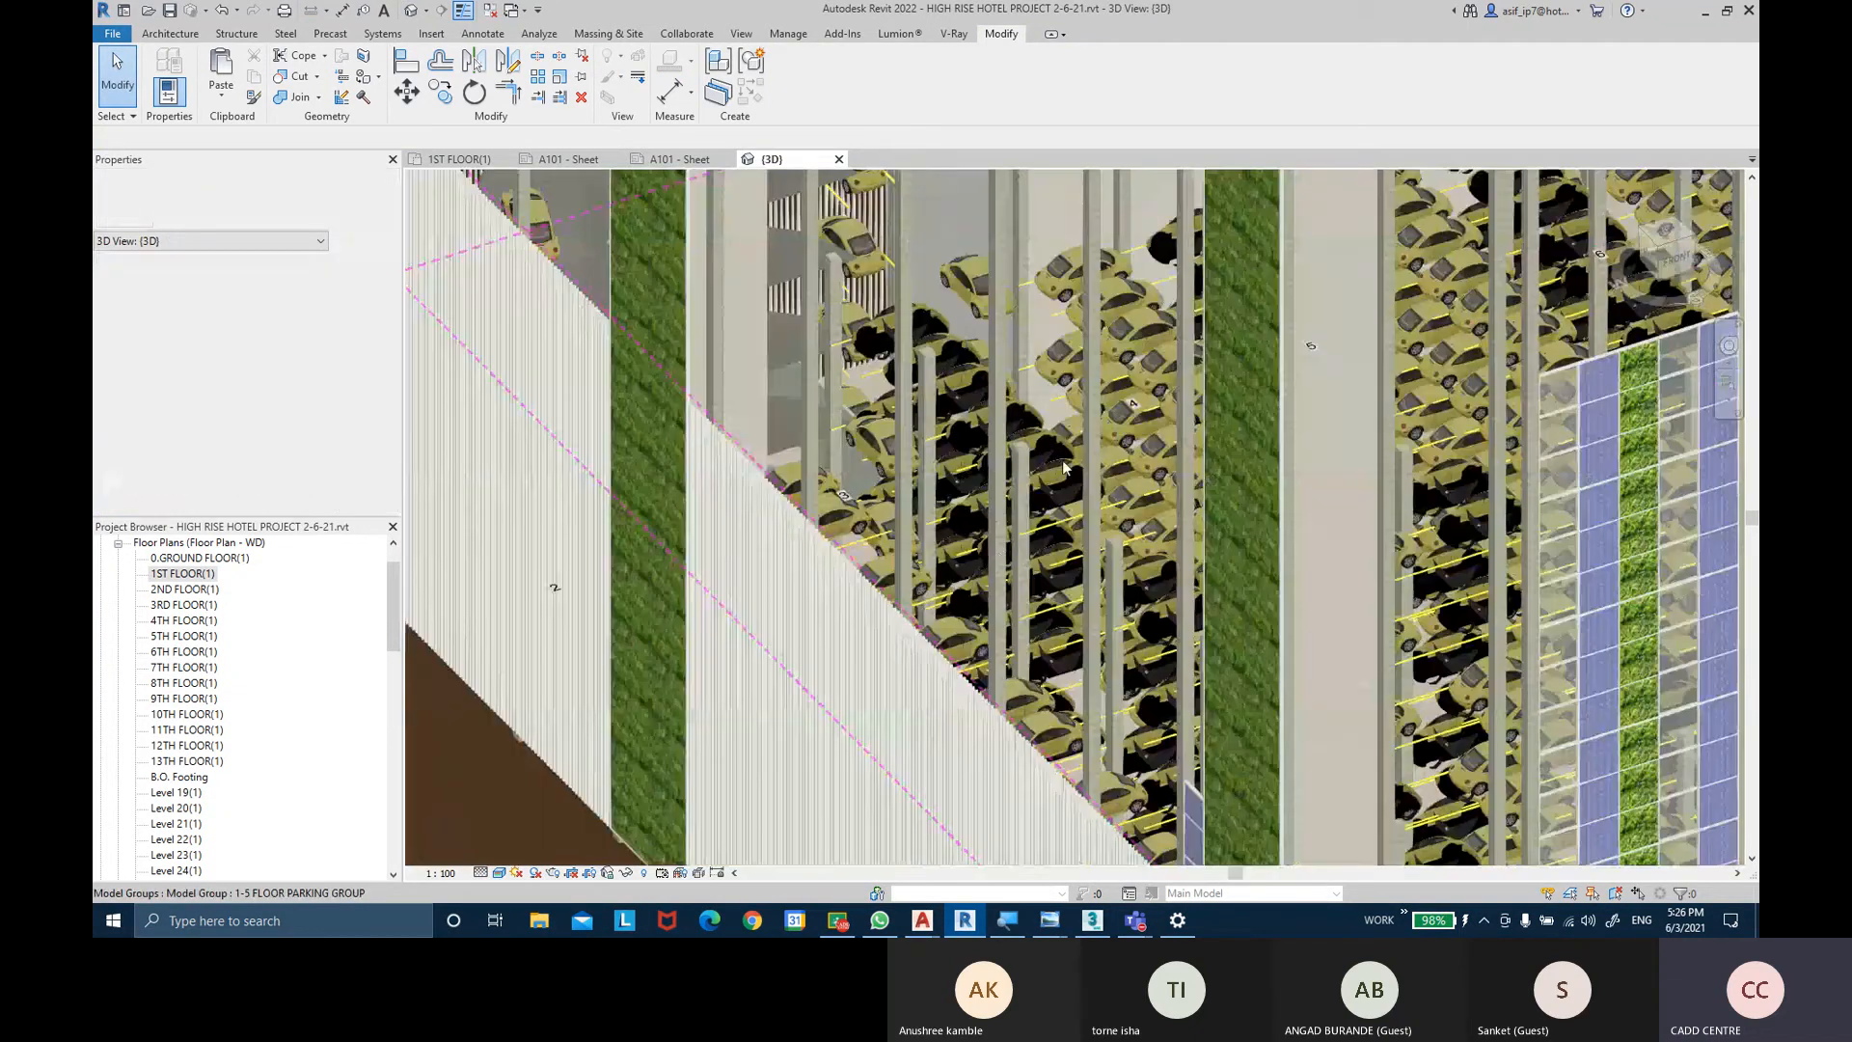
mouse_move(1001, 563)
middle_mouse_down("shift")
mouse_move(1019, 614)
mouse_move(994, 540)
middle_mouse_up("shift")
scroll(990, 521, "up", 3)
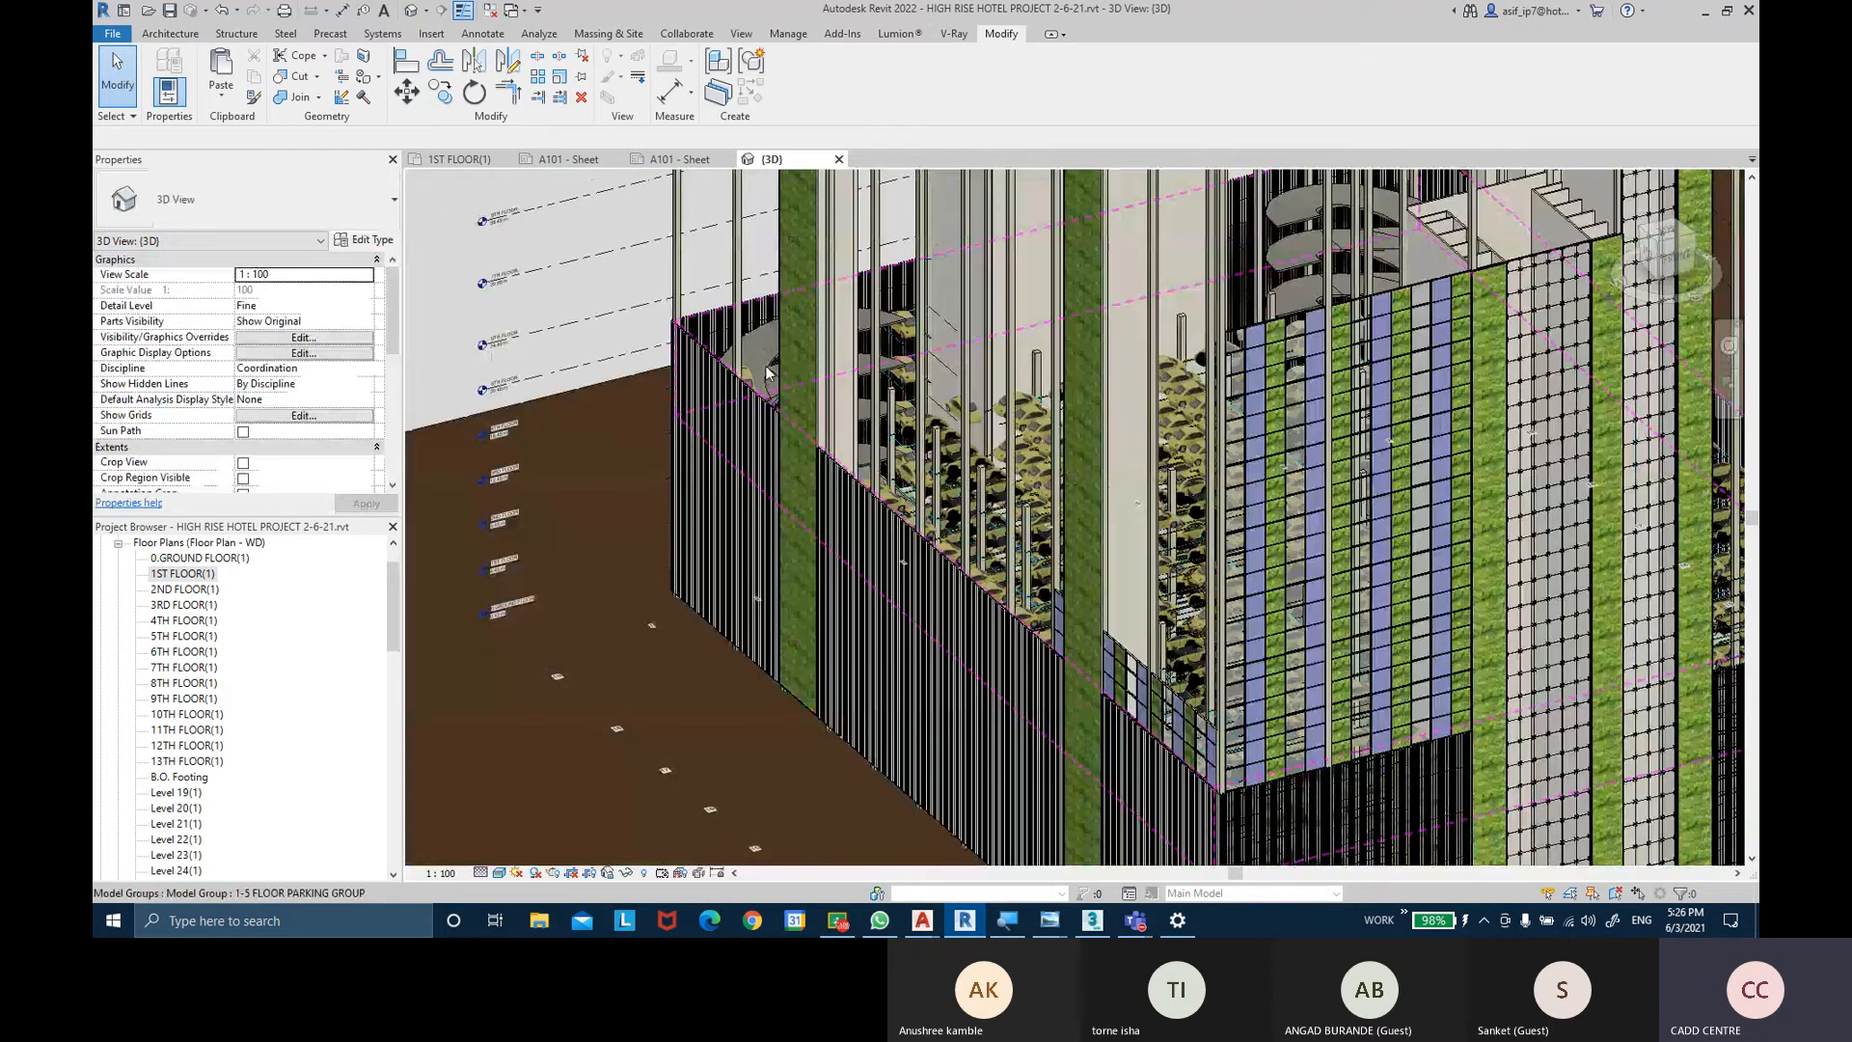
left_click(765, 366)
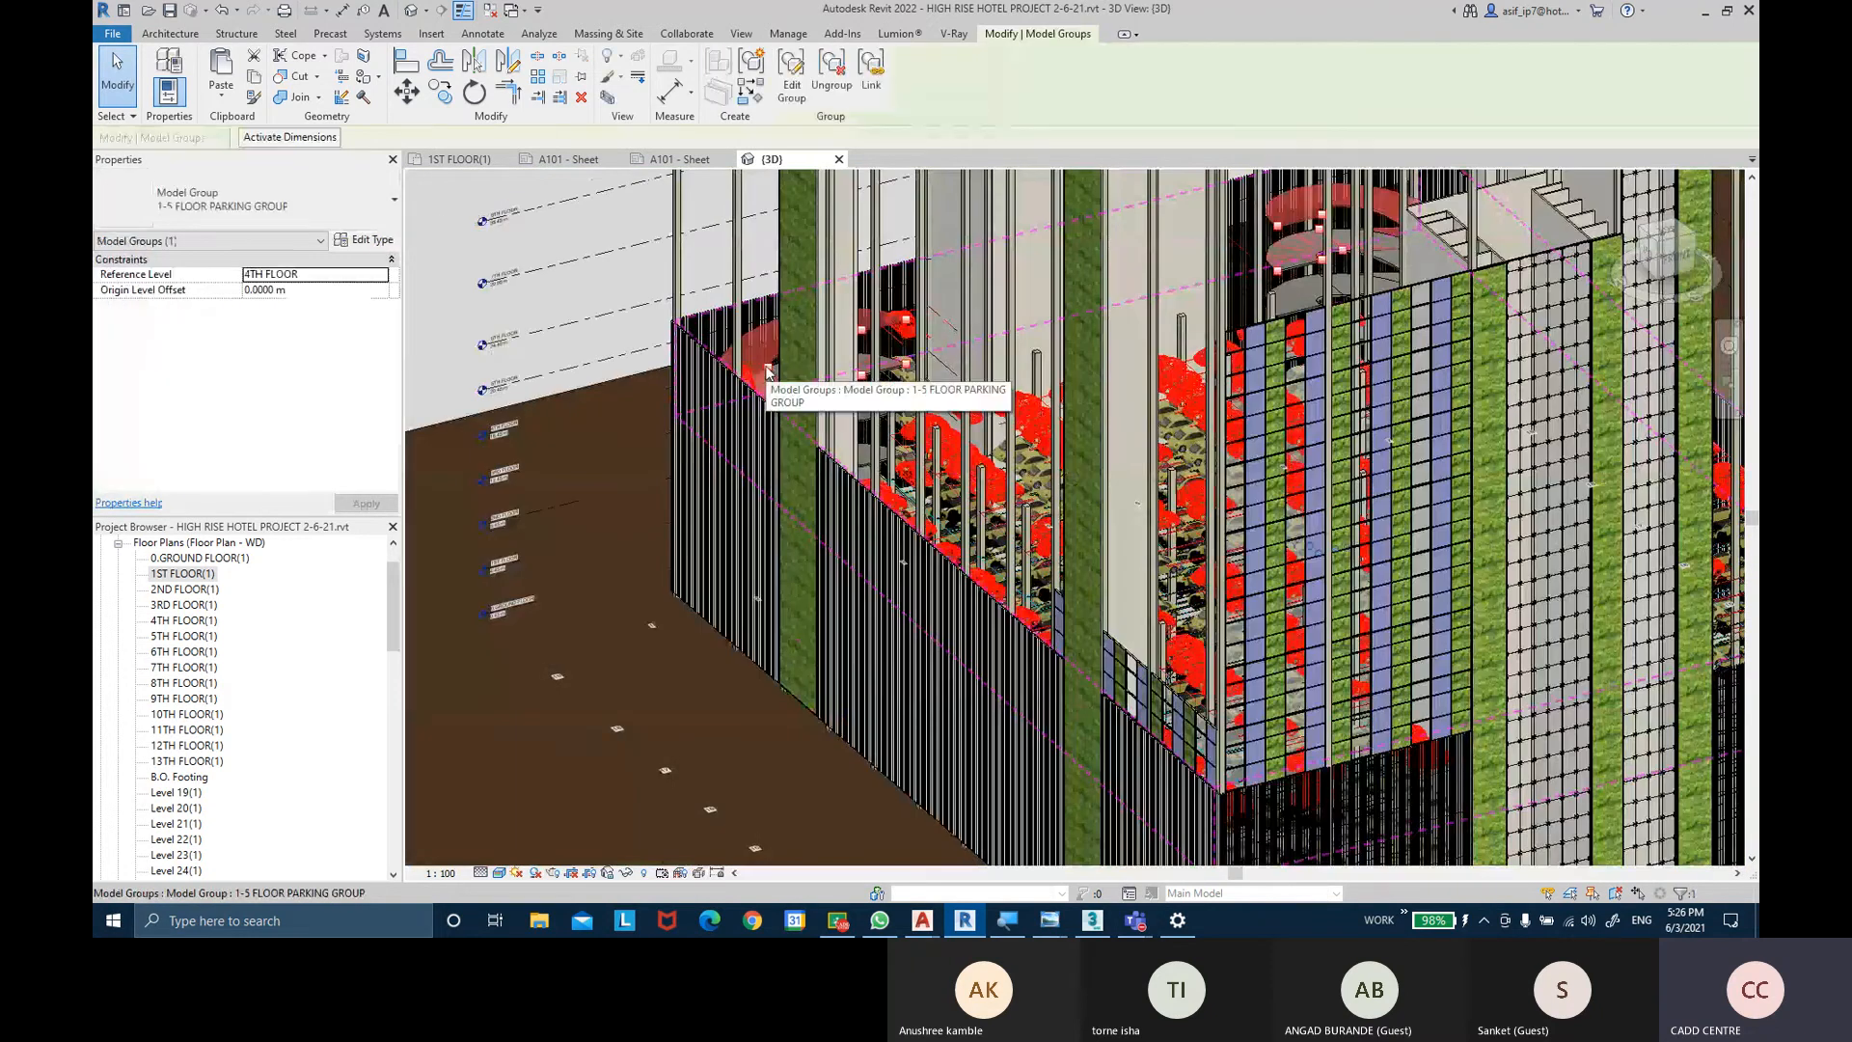
middle_click_drag(856, 288, 971, 383, "shift")
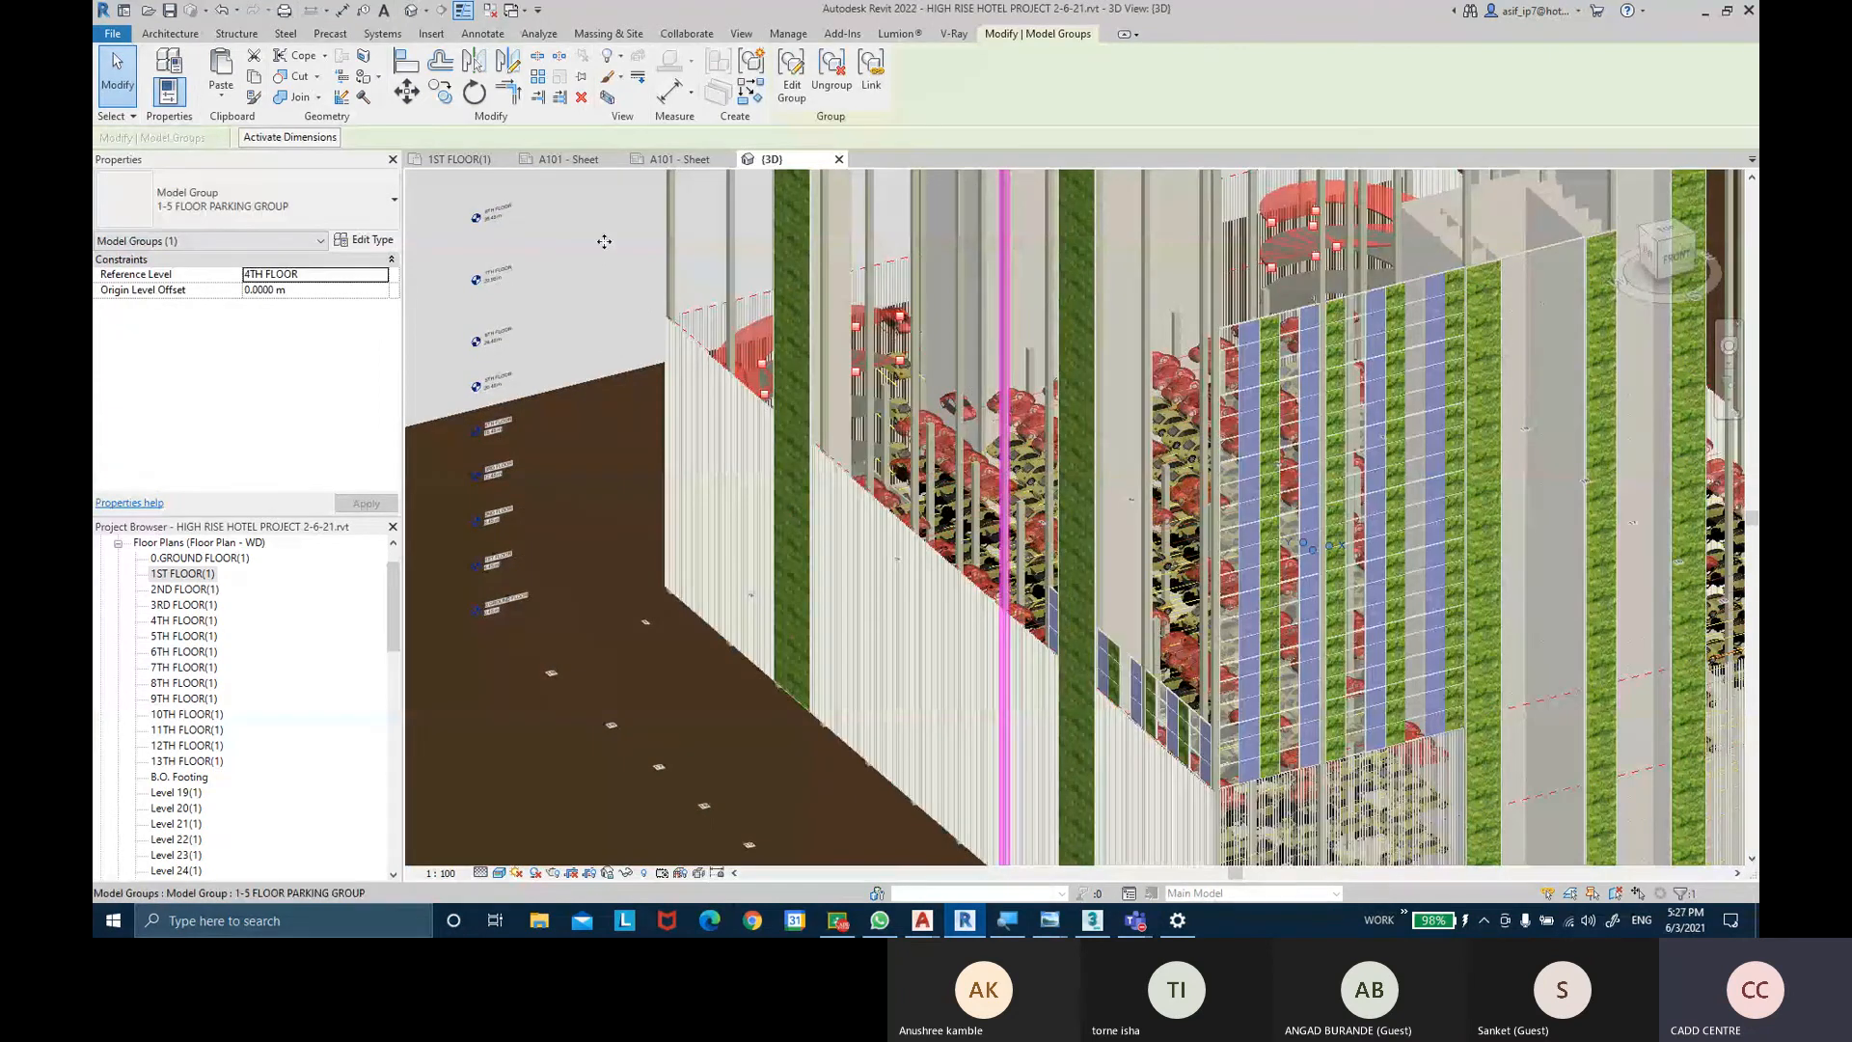
middle_click_drag(607, 250, 691, 442)
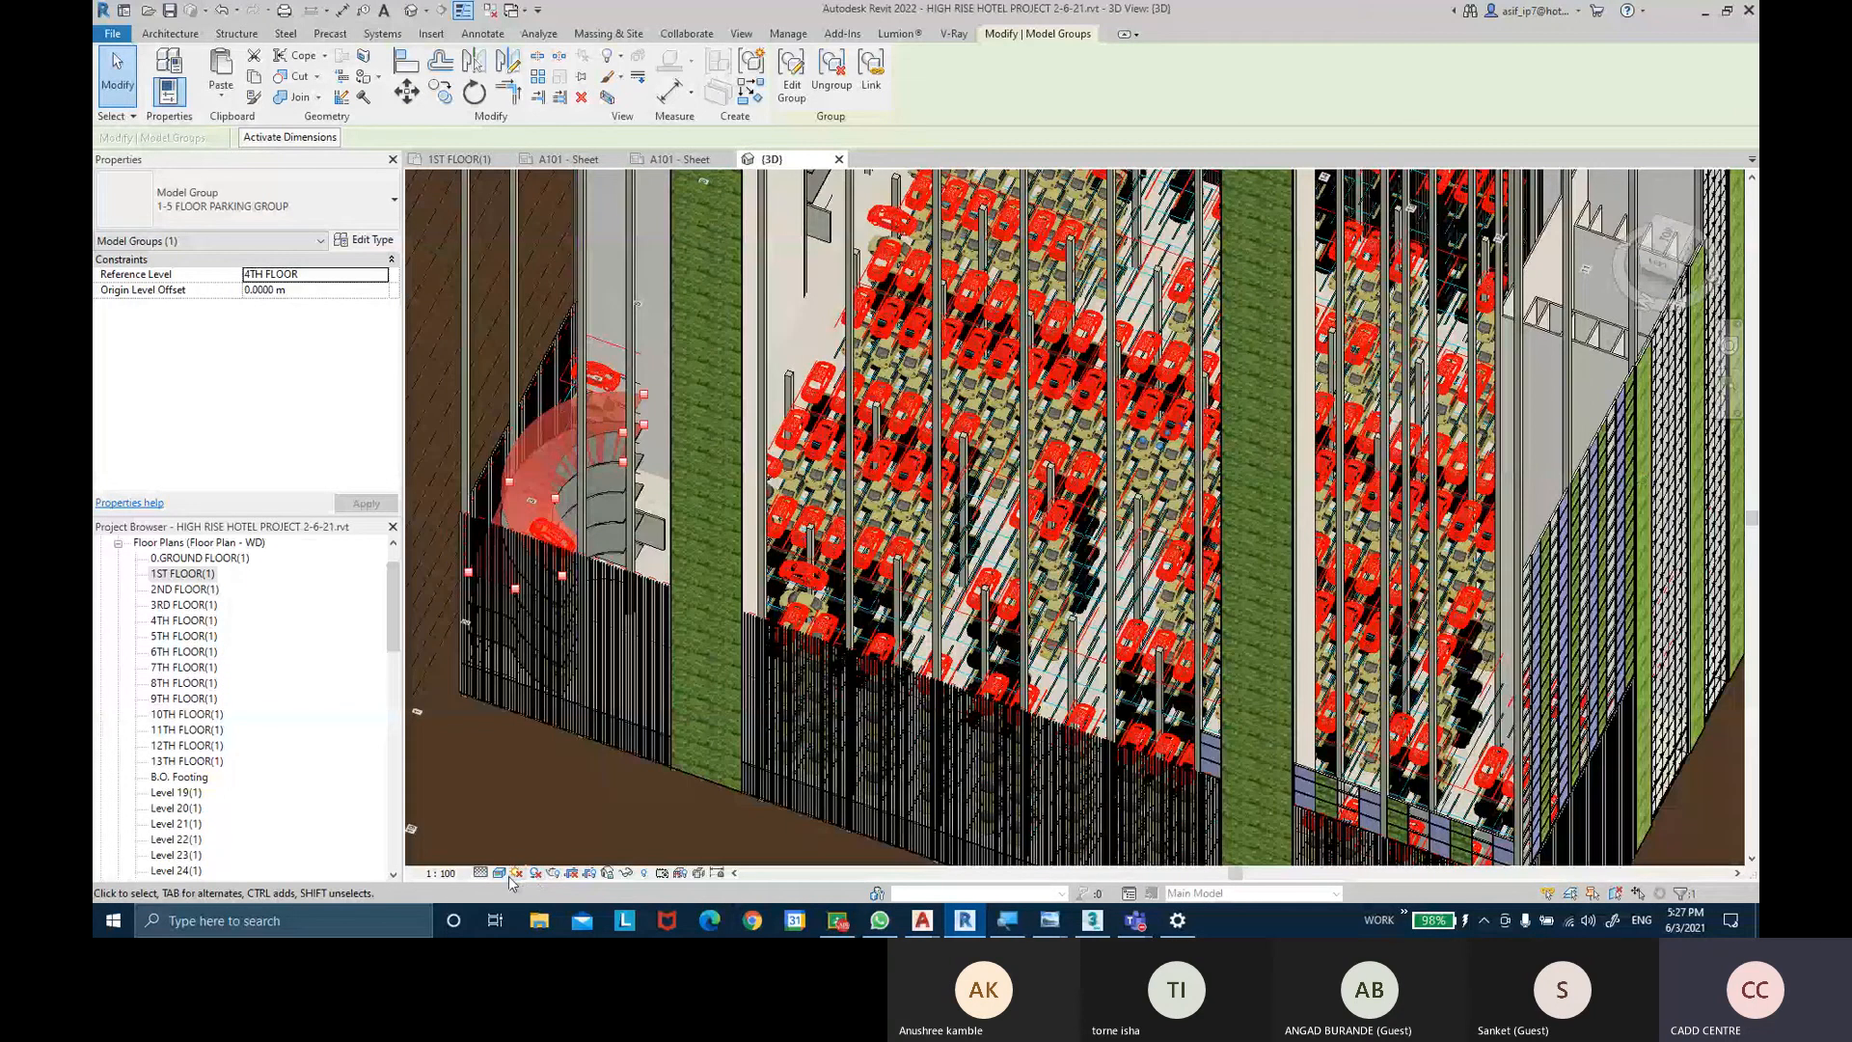
Change the 3D view's visual style, delete the curved 5TH FLOOR ramp slab inside the selected parking group and finish editing the group.
left_click(500, 873)
scroll(544, 437, "up", 5)
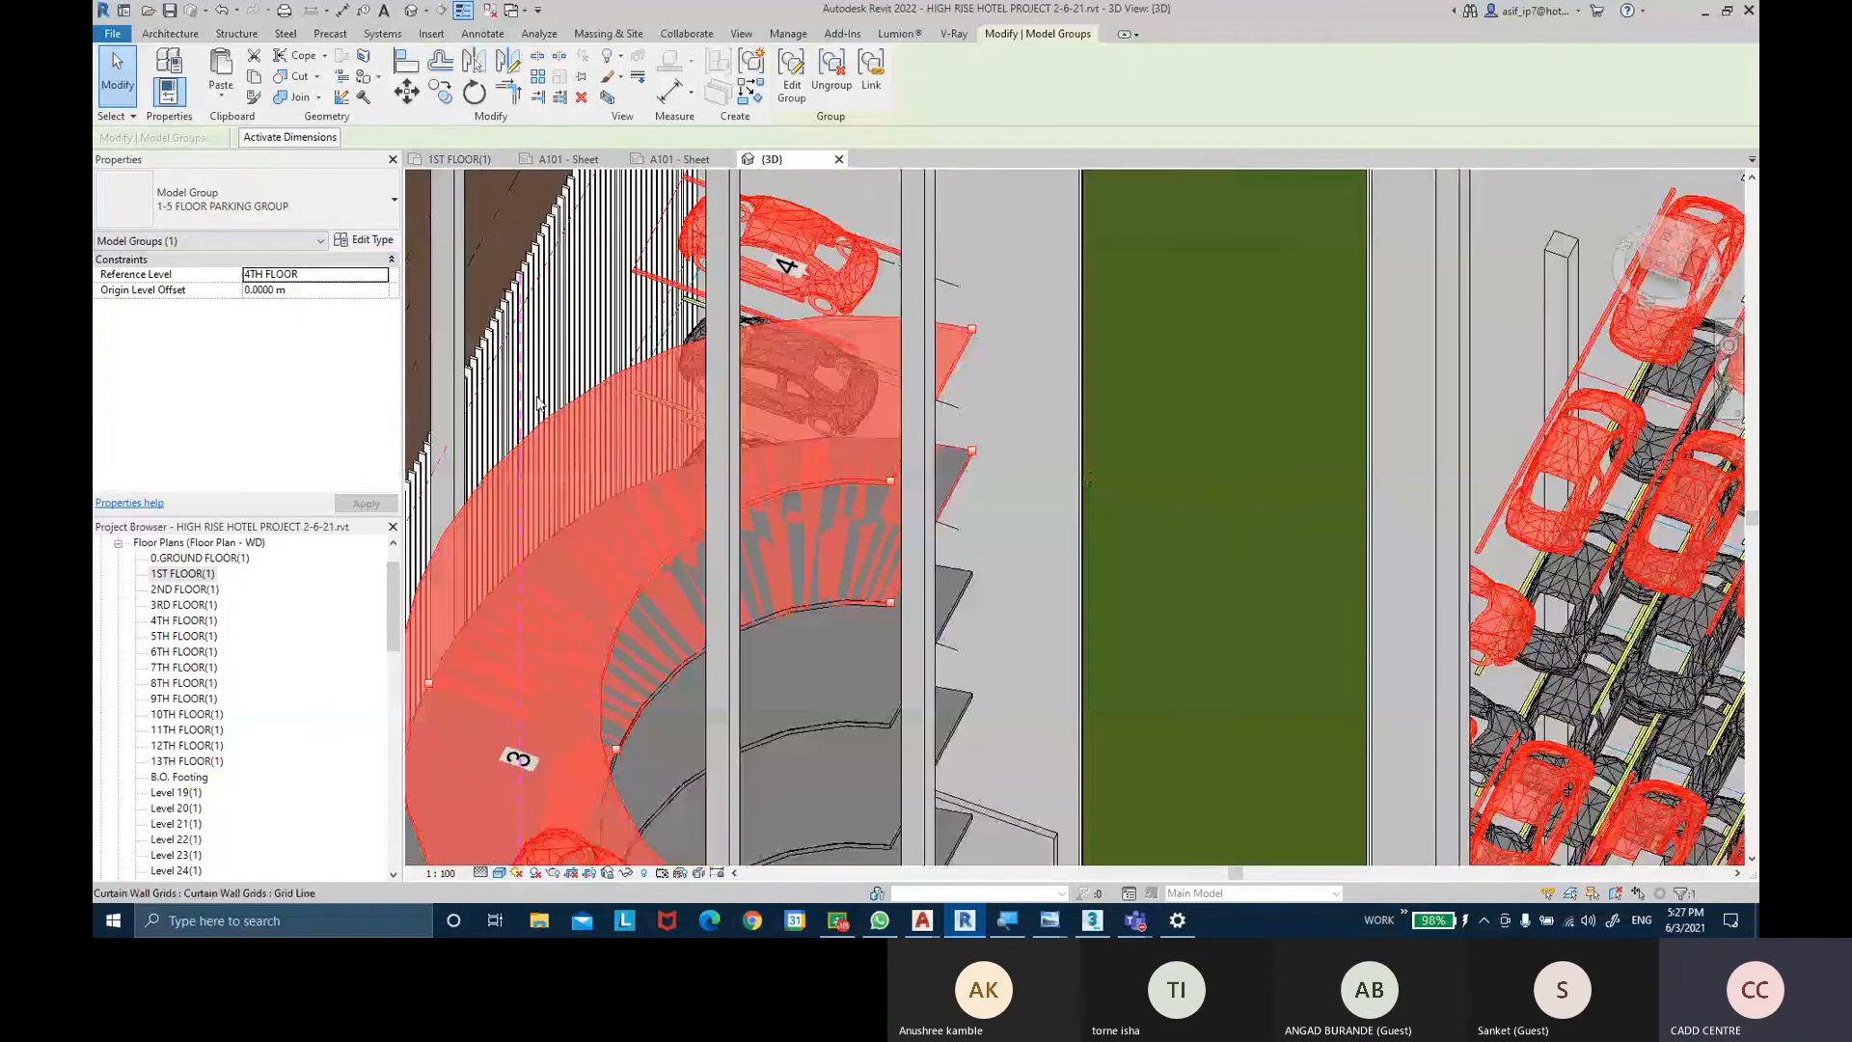
left_click(791, 77)
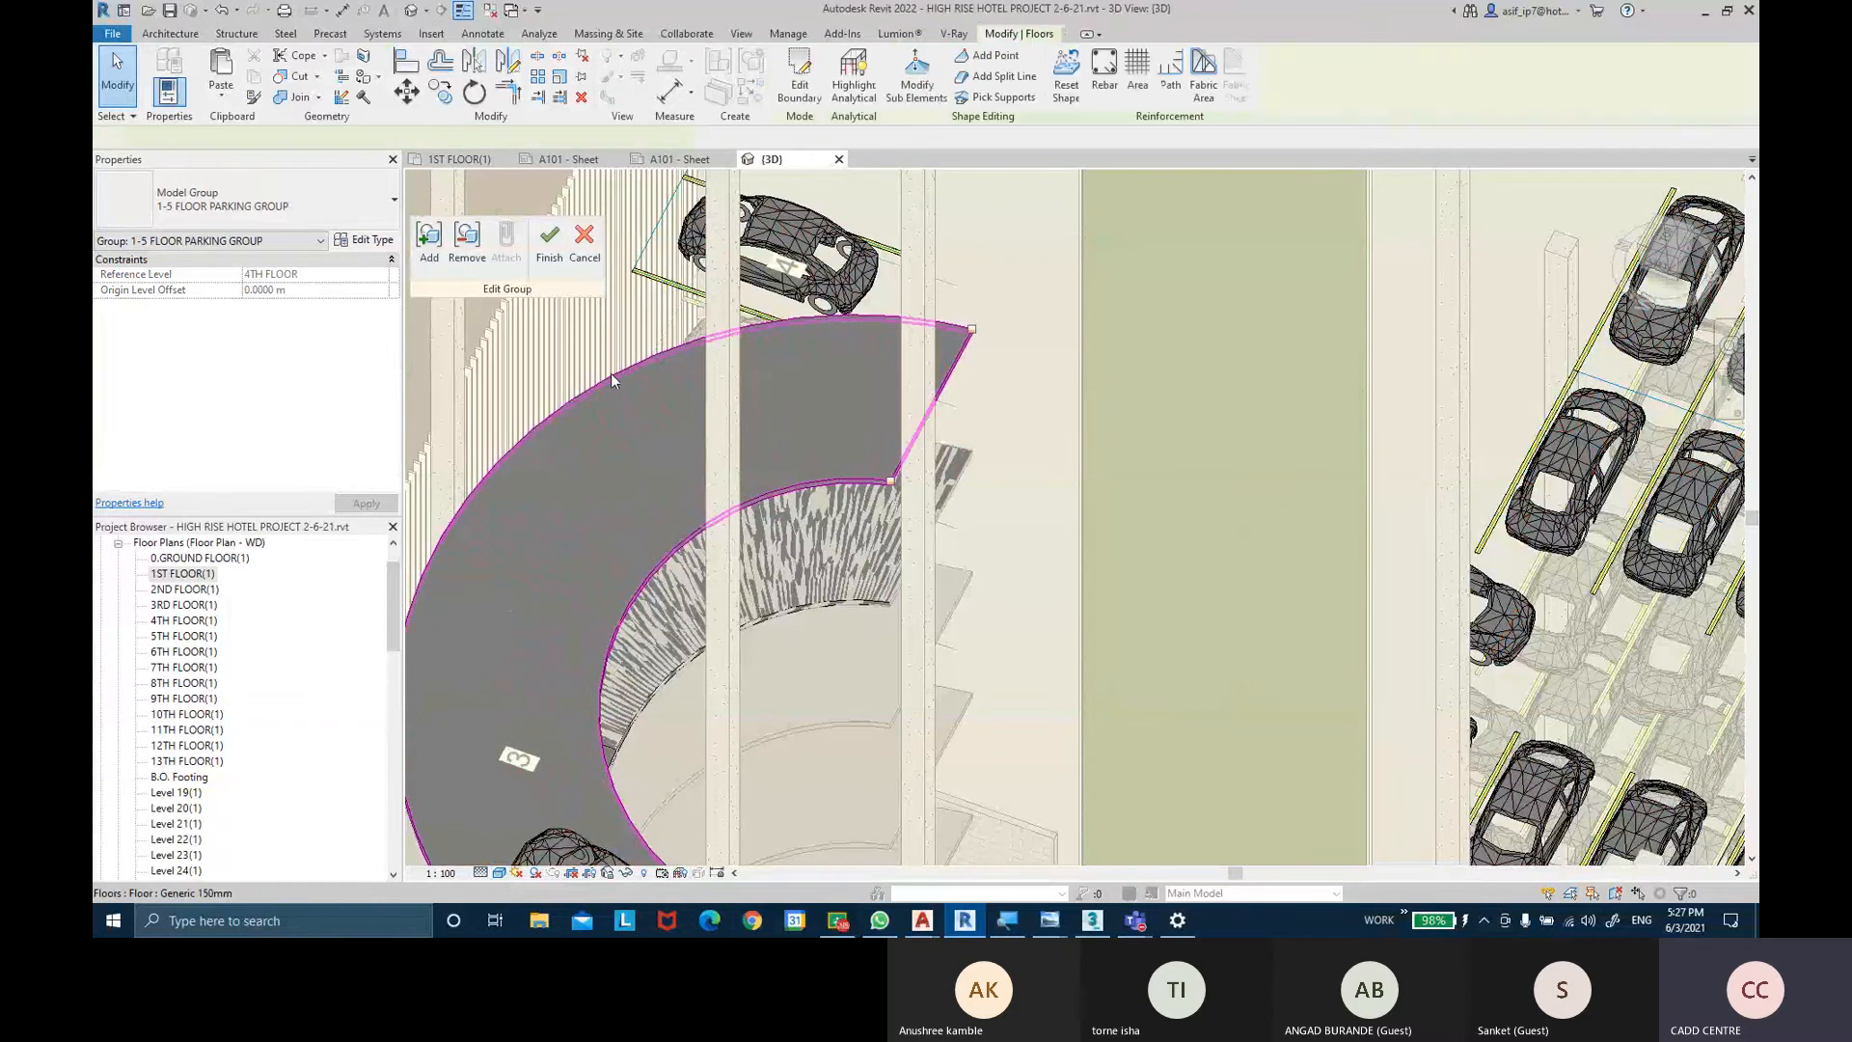
left_click(612, 378)
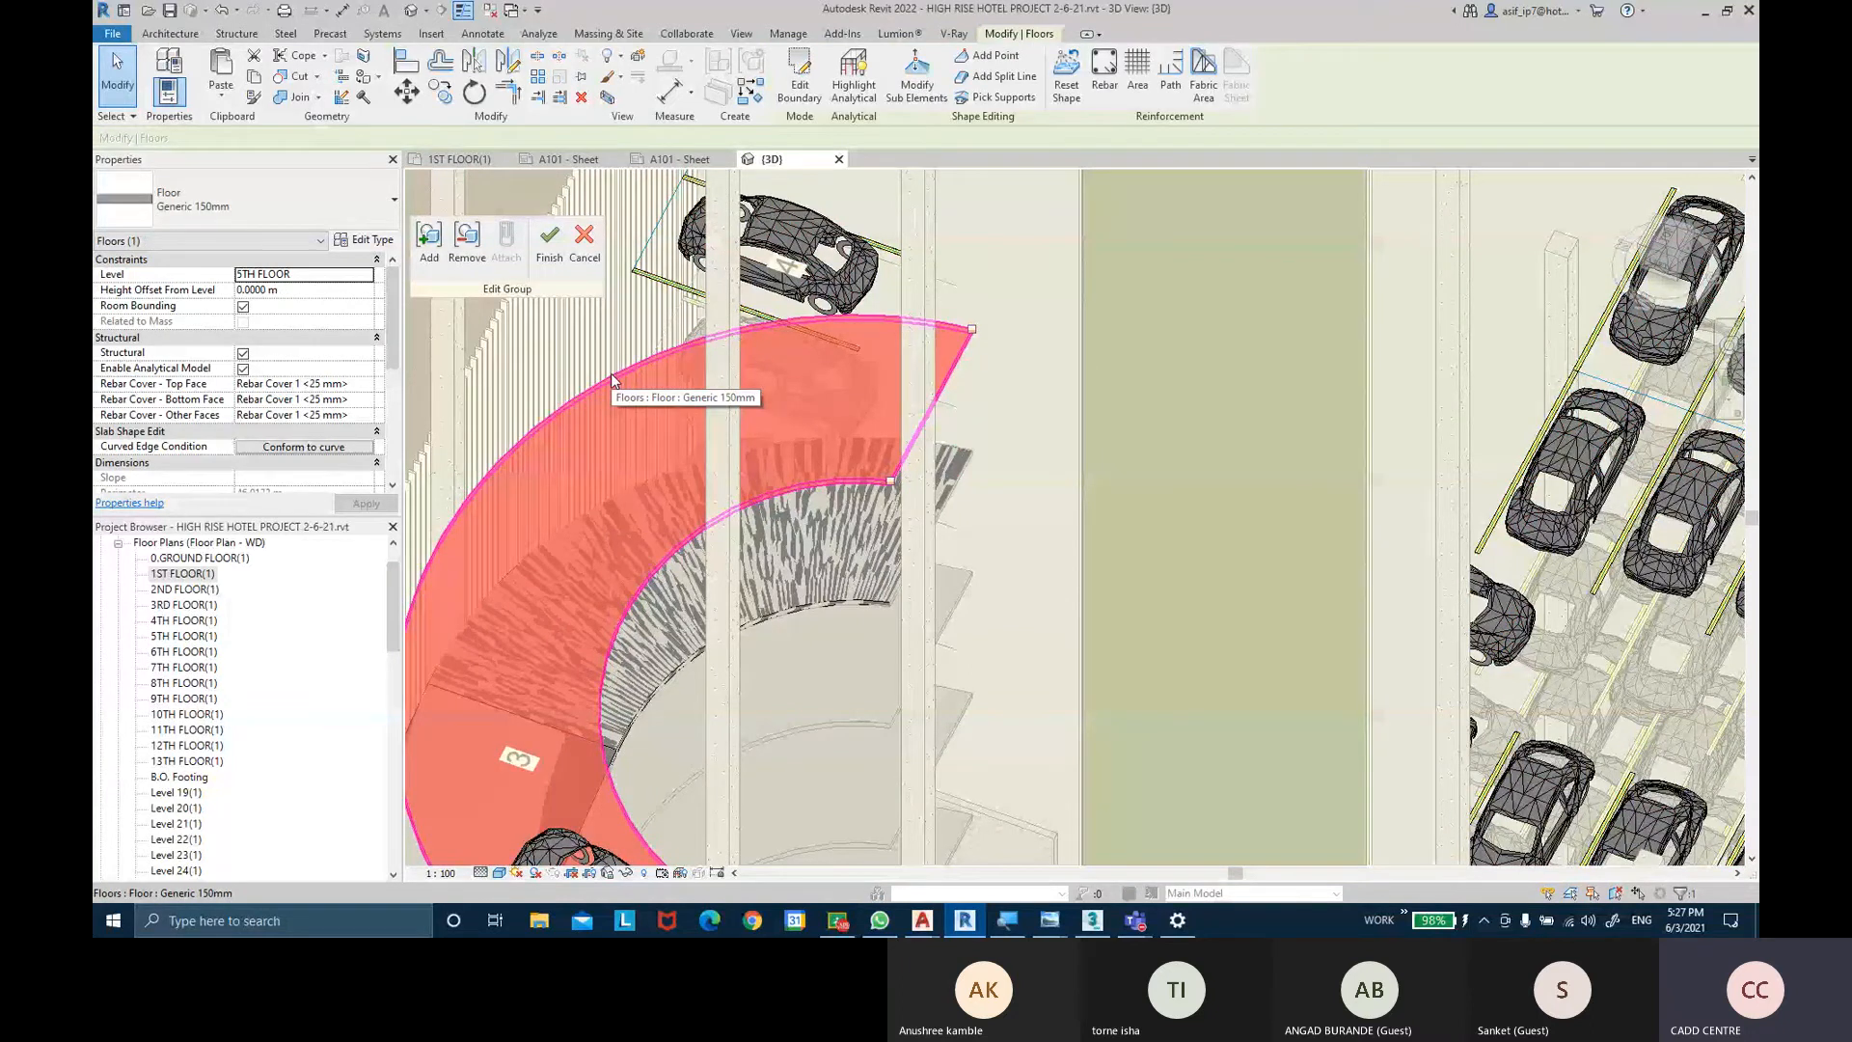
key("Delete")
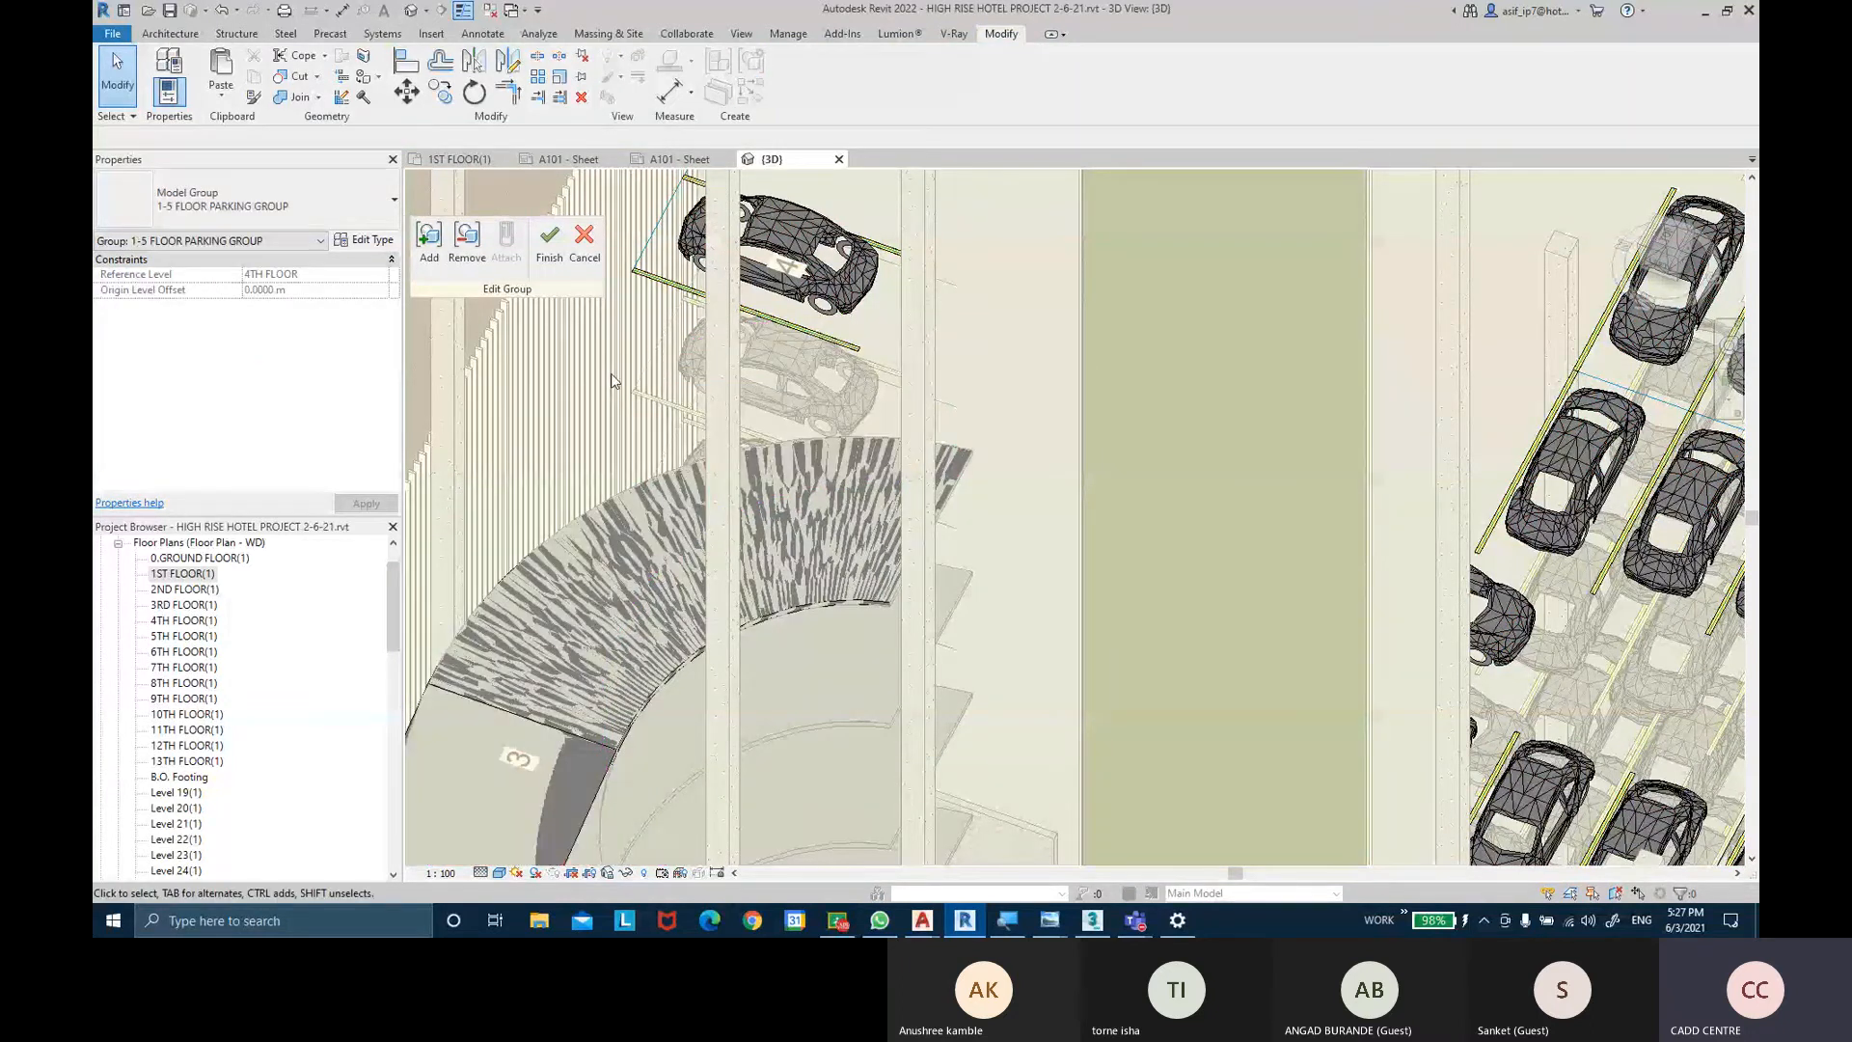
left_click(550, 253)
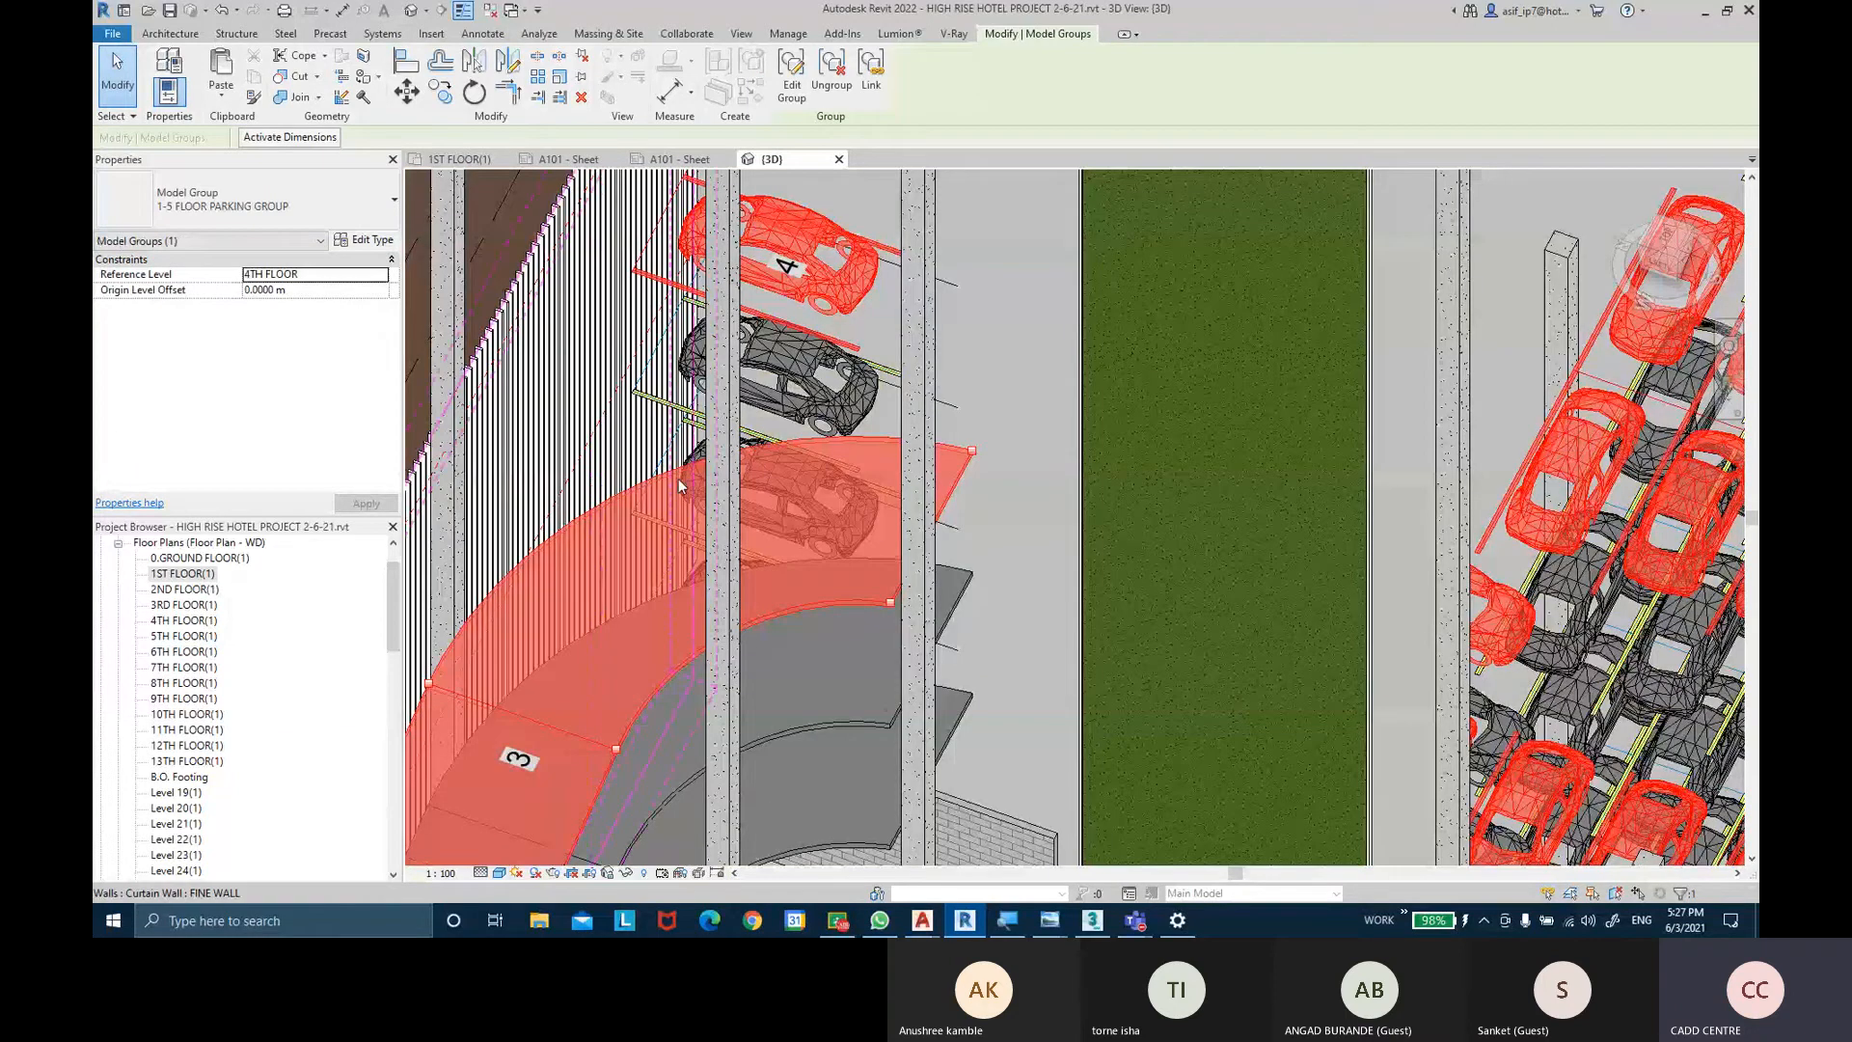
Reopen the parking group for editing and open the boundary sketch of the curved ramp slab on 4TH FLOOR.
middle_click_drag(679, 485, 837, 427, "shift")
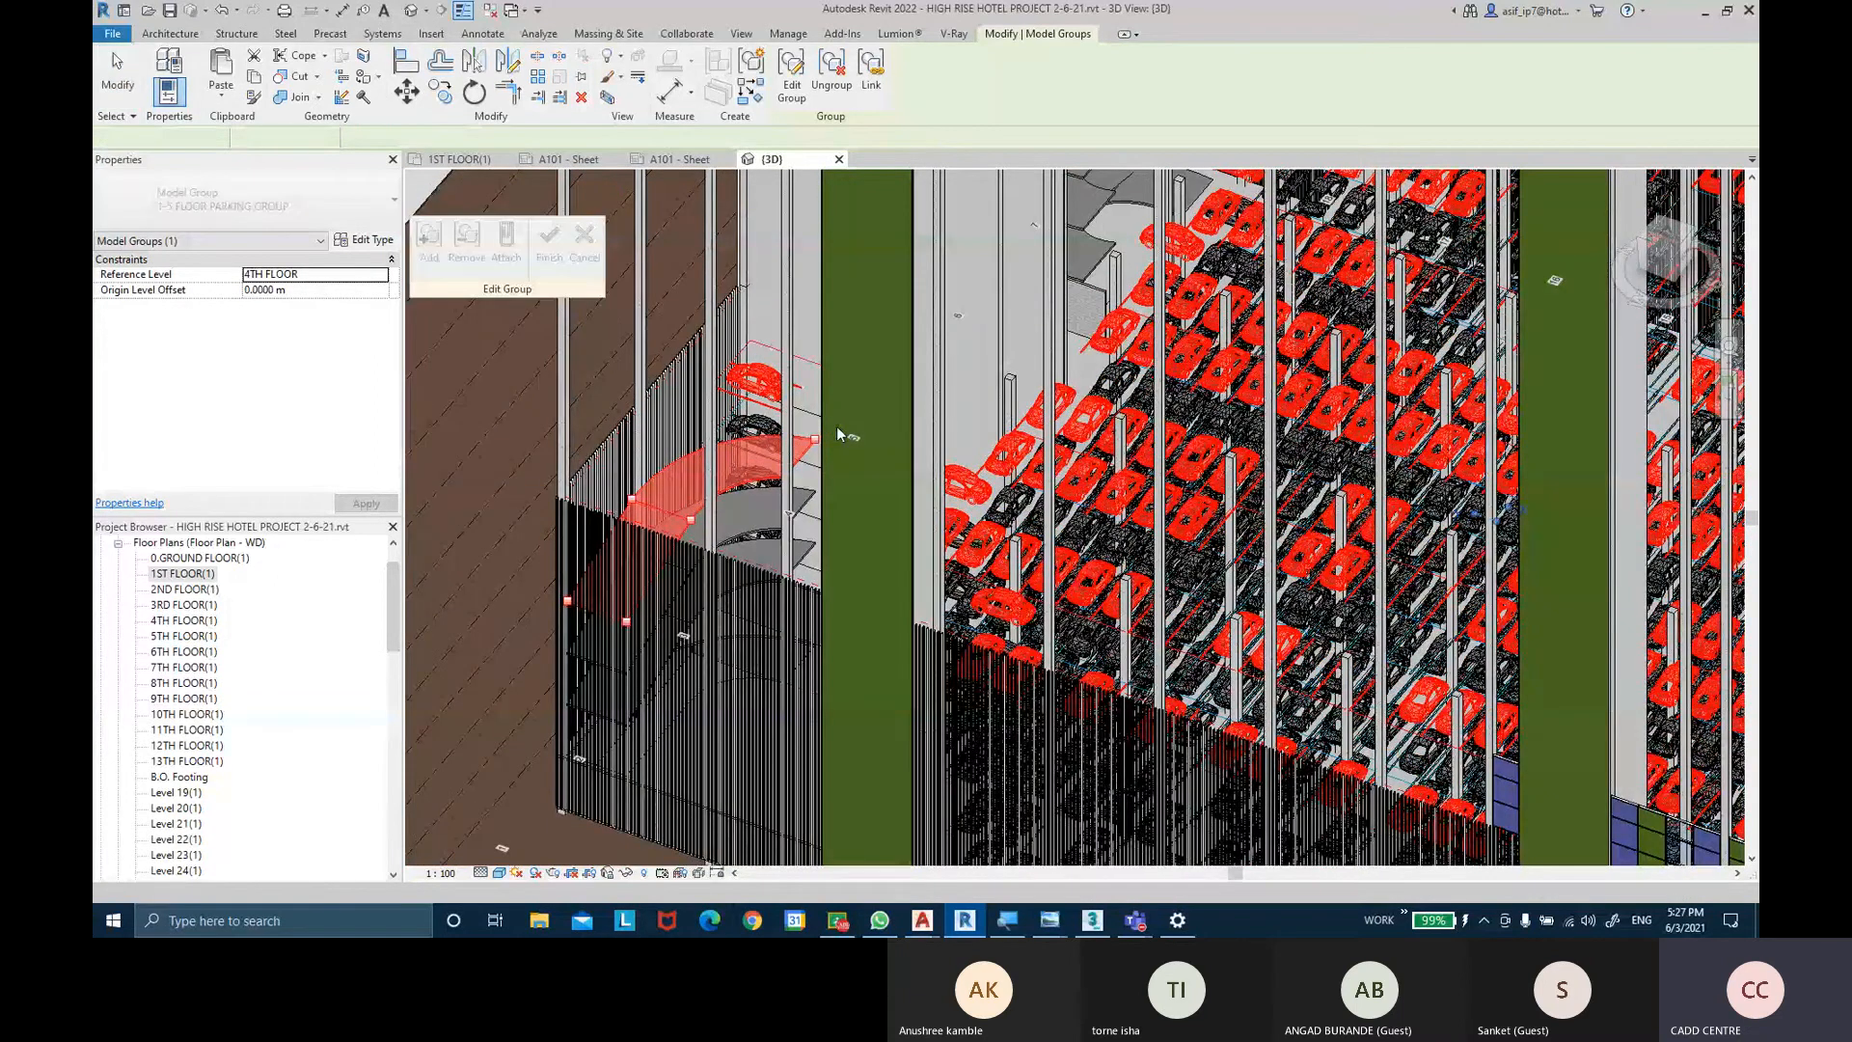
scroll(837, 425, "up", 5)
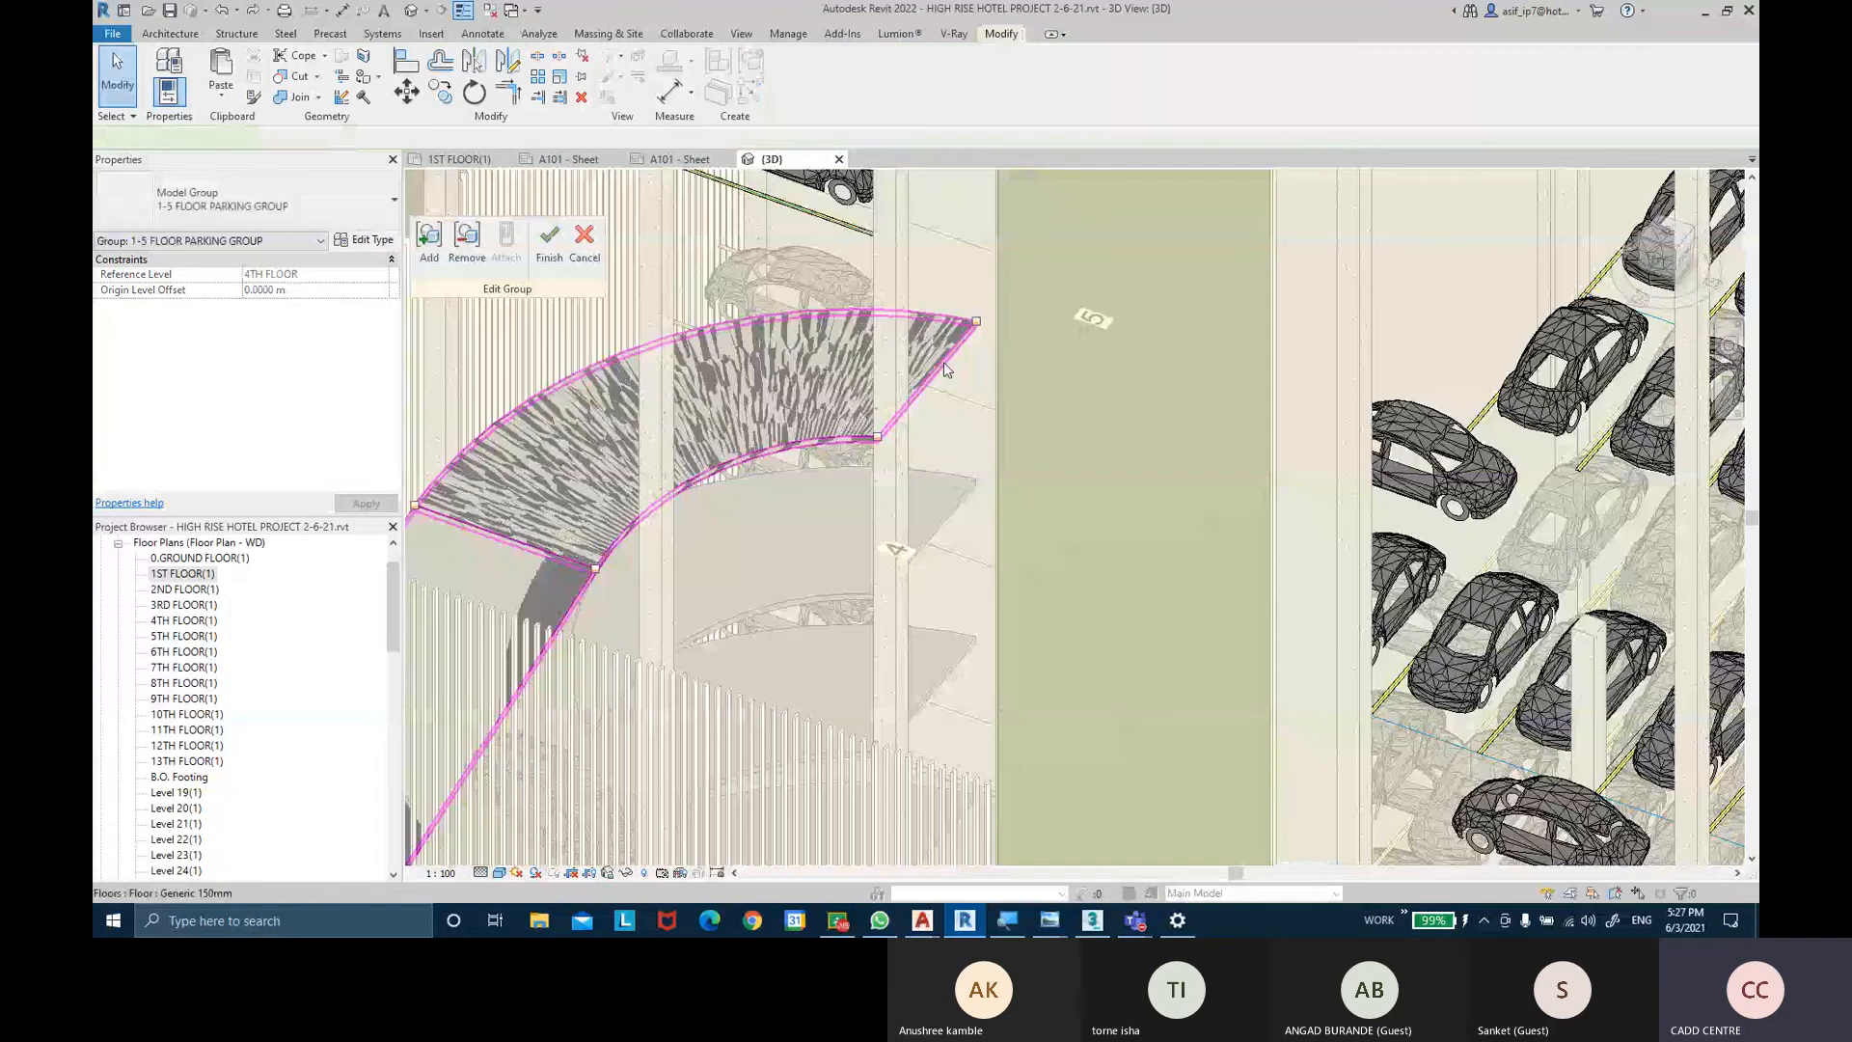
left_click(944, 362)
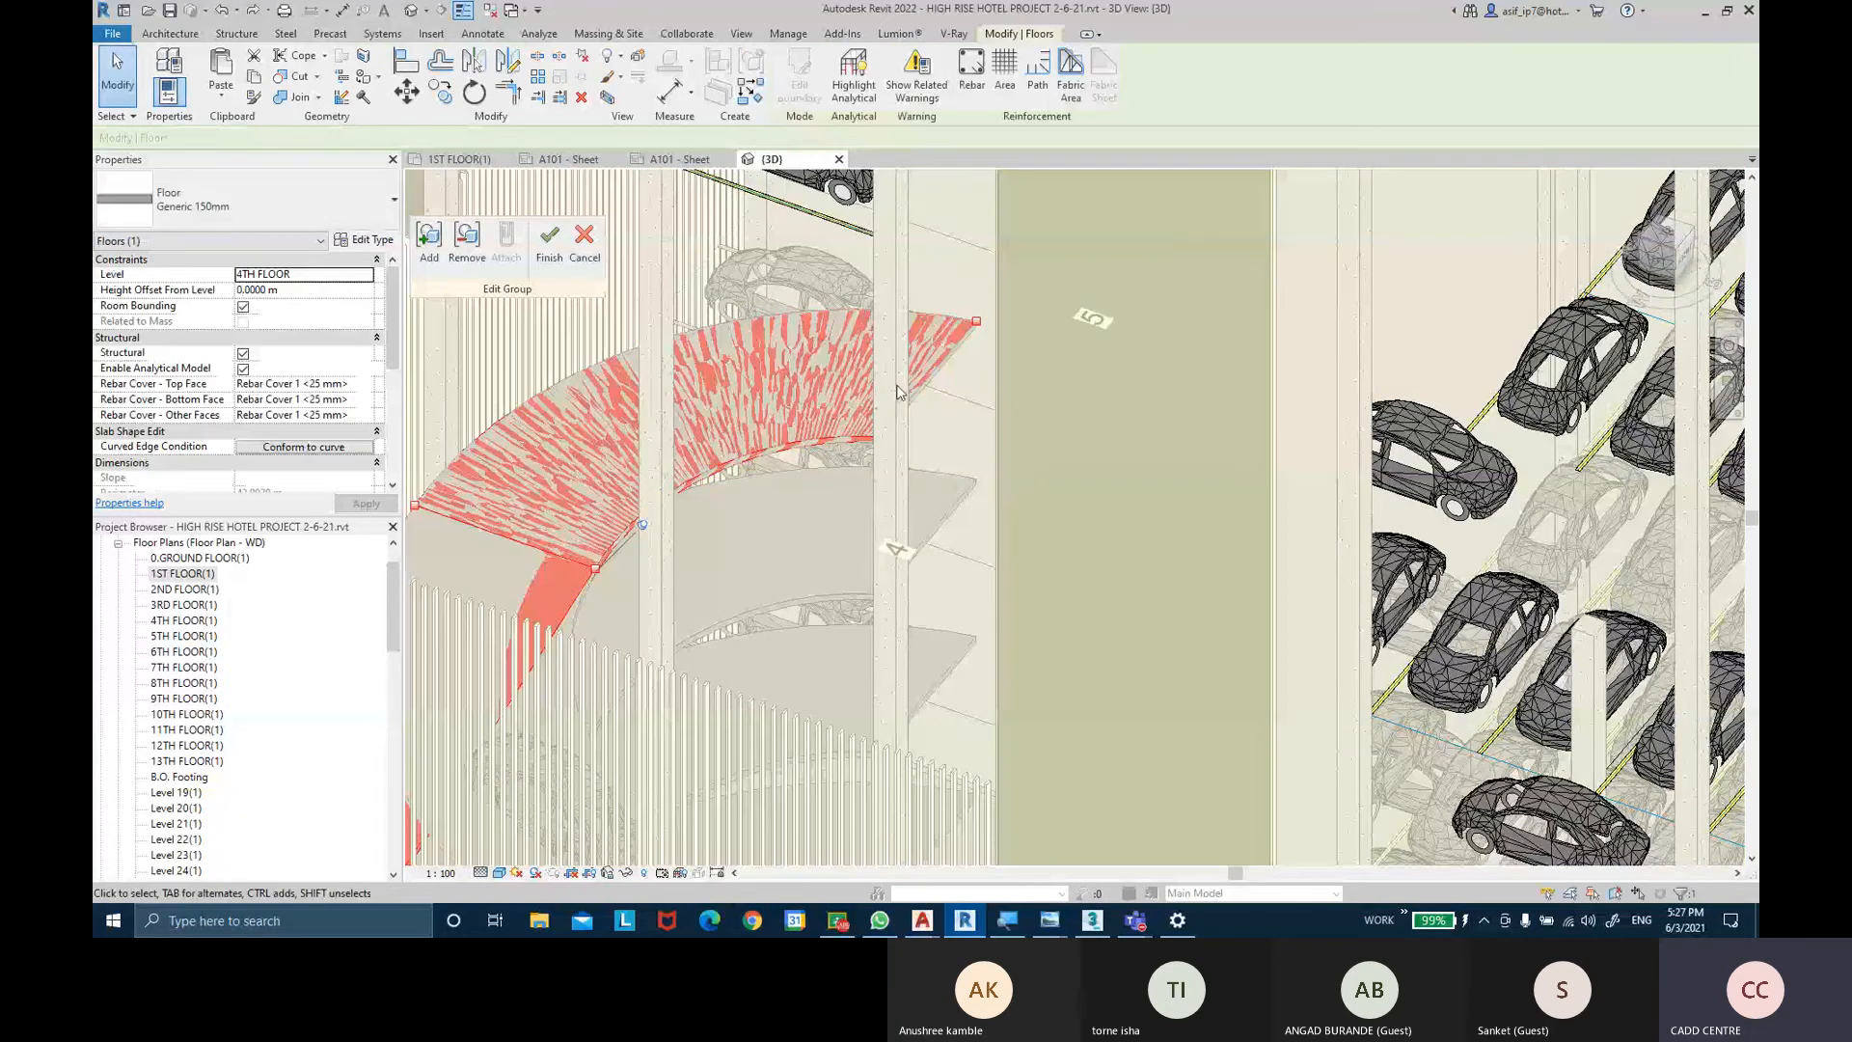
key("Escape")
left_click(940, 375)
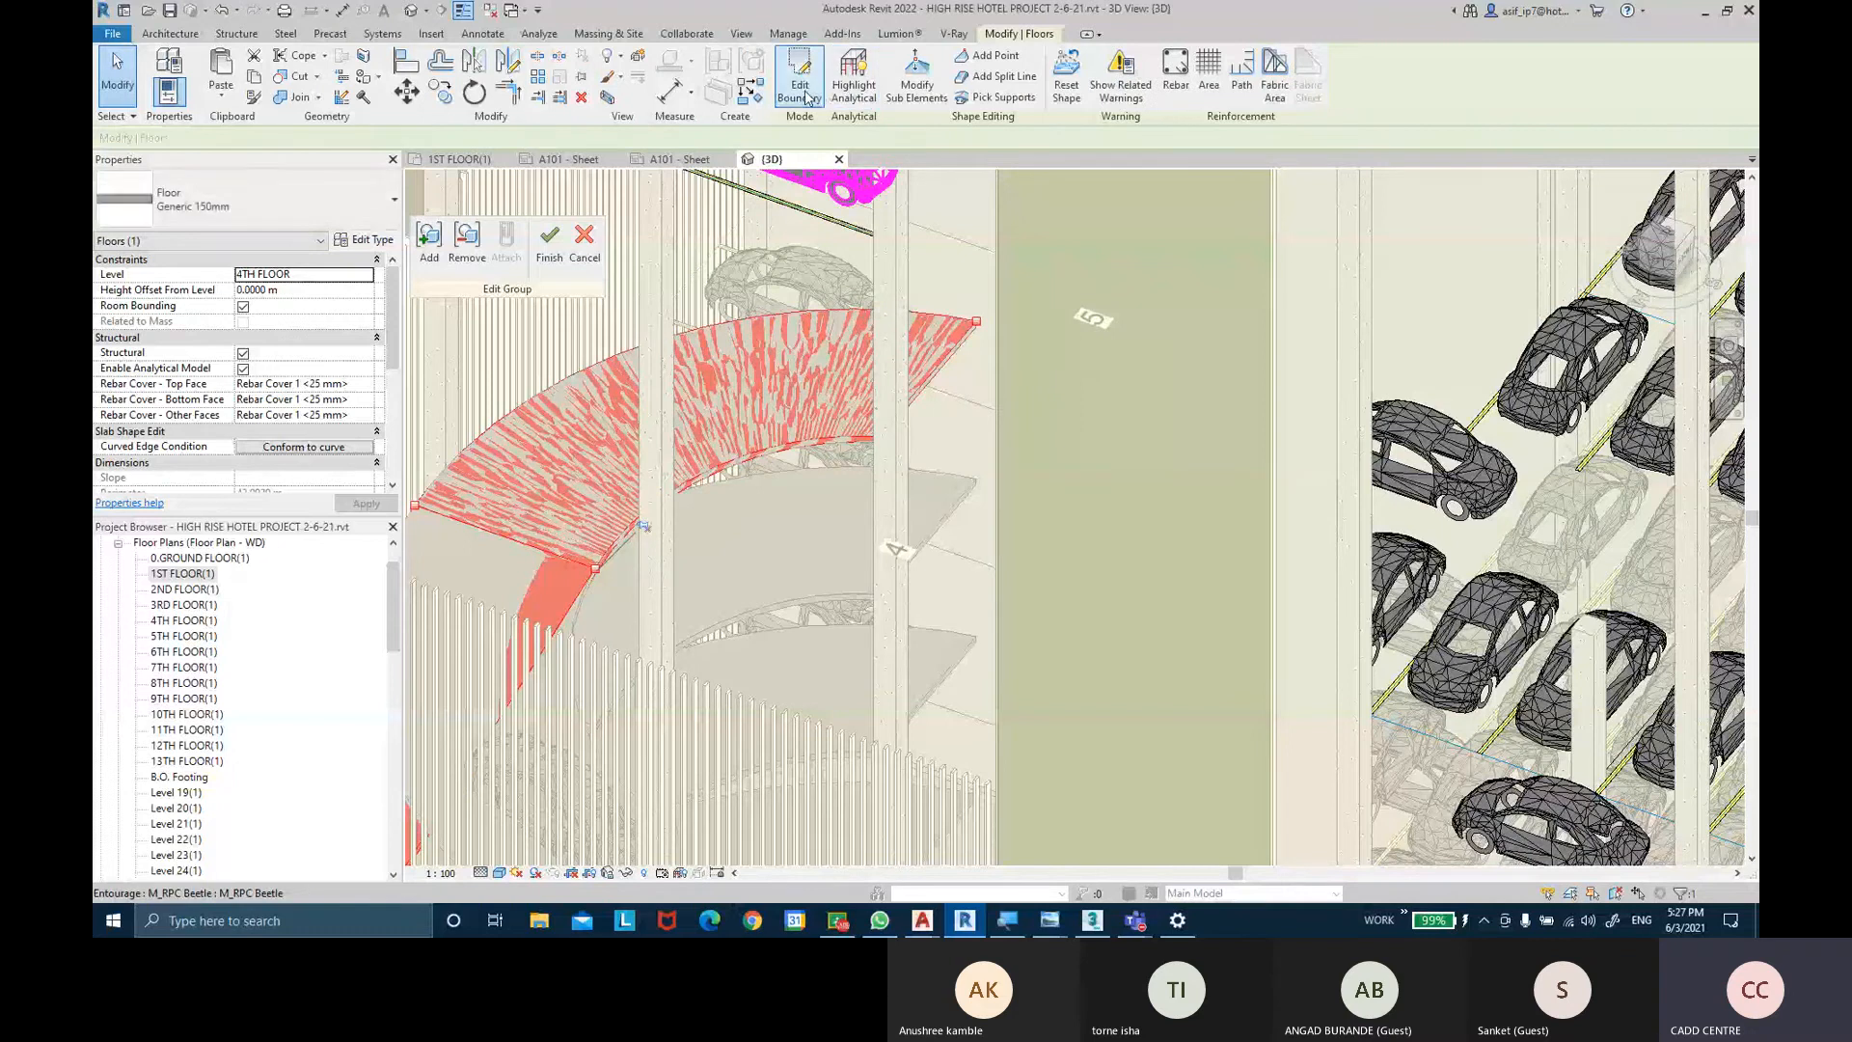
double_click(974, 314)
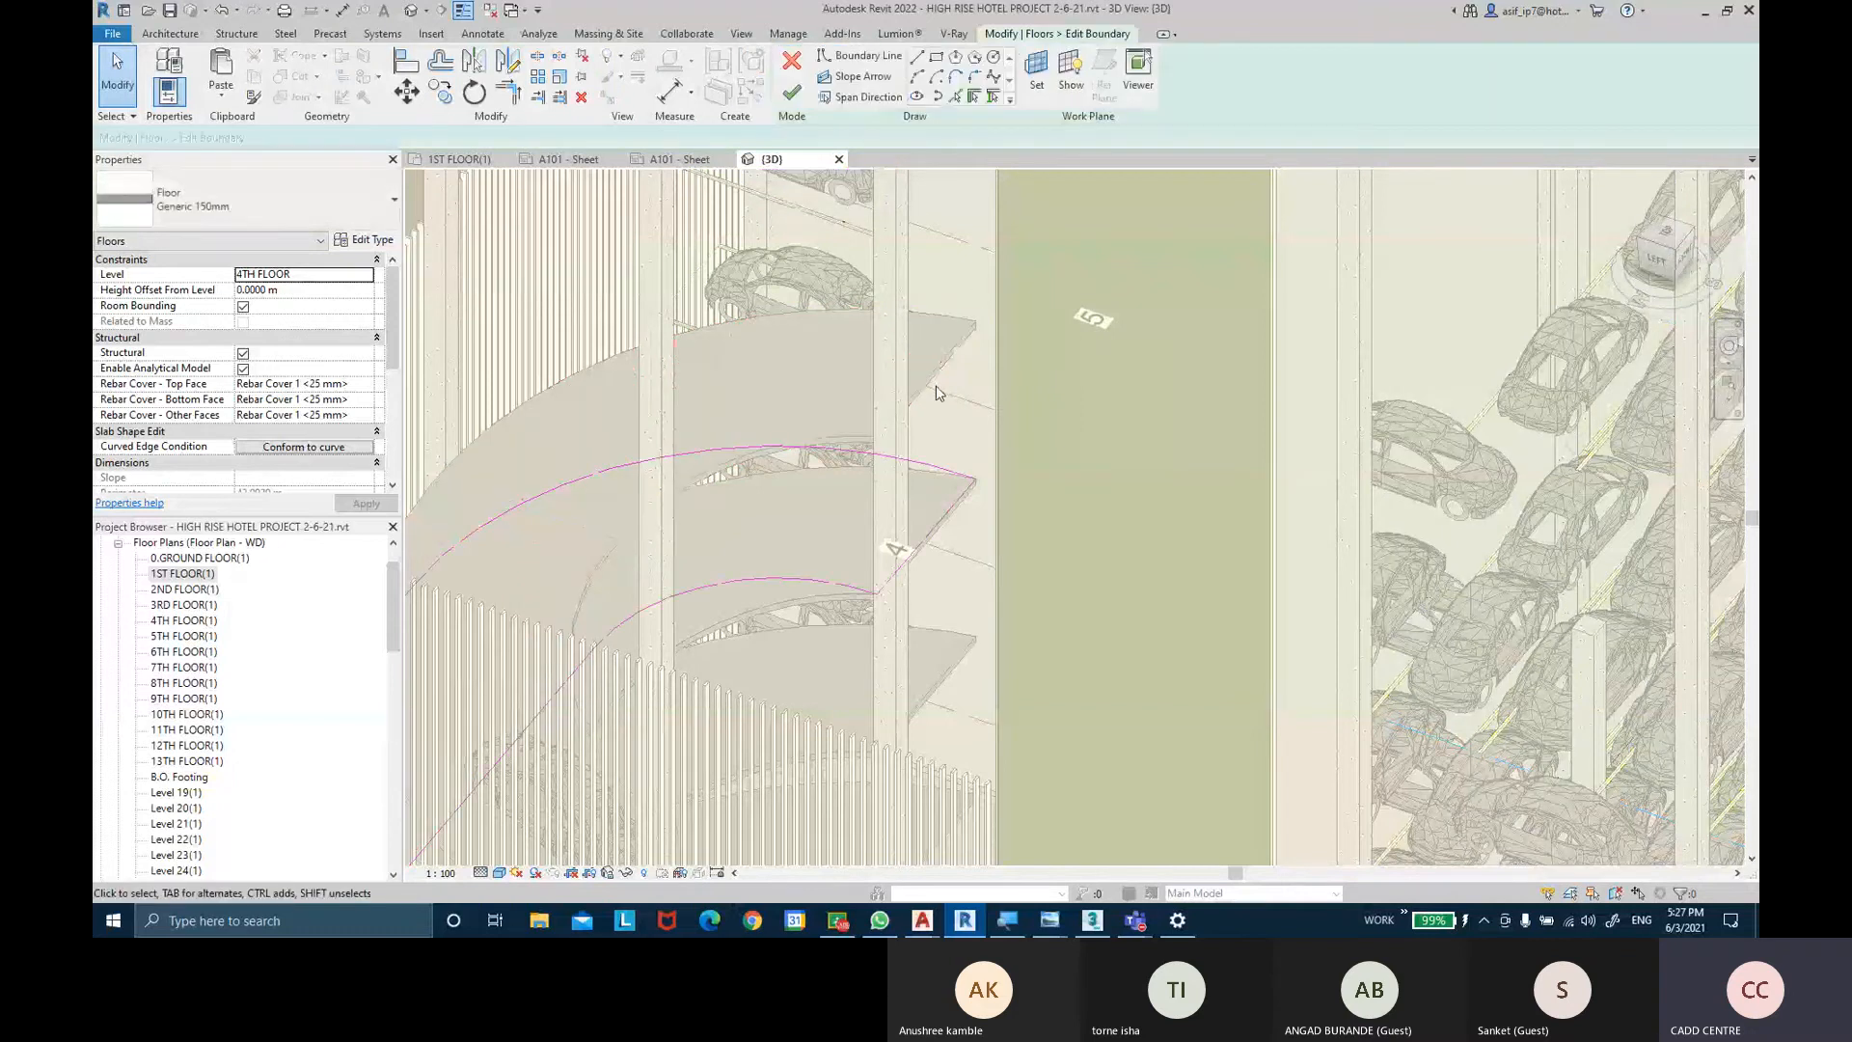
Try to move the ramp sketch's straight end line outward, beyond the slab edge toward the green wall.
left_click(938, 521)
left_click_drag(939, 521, 996, 457)
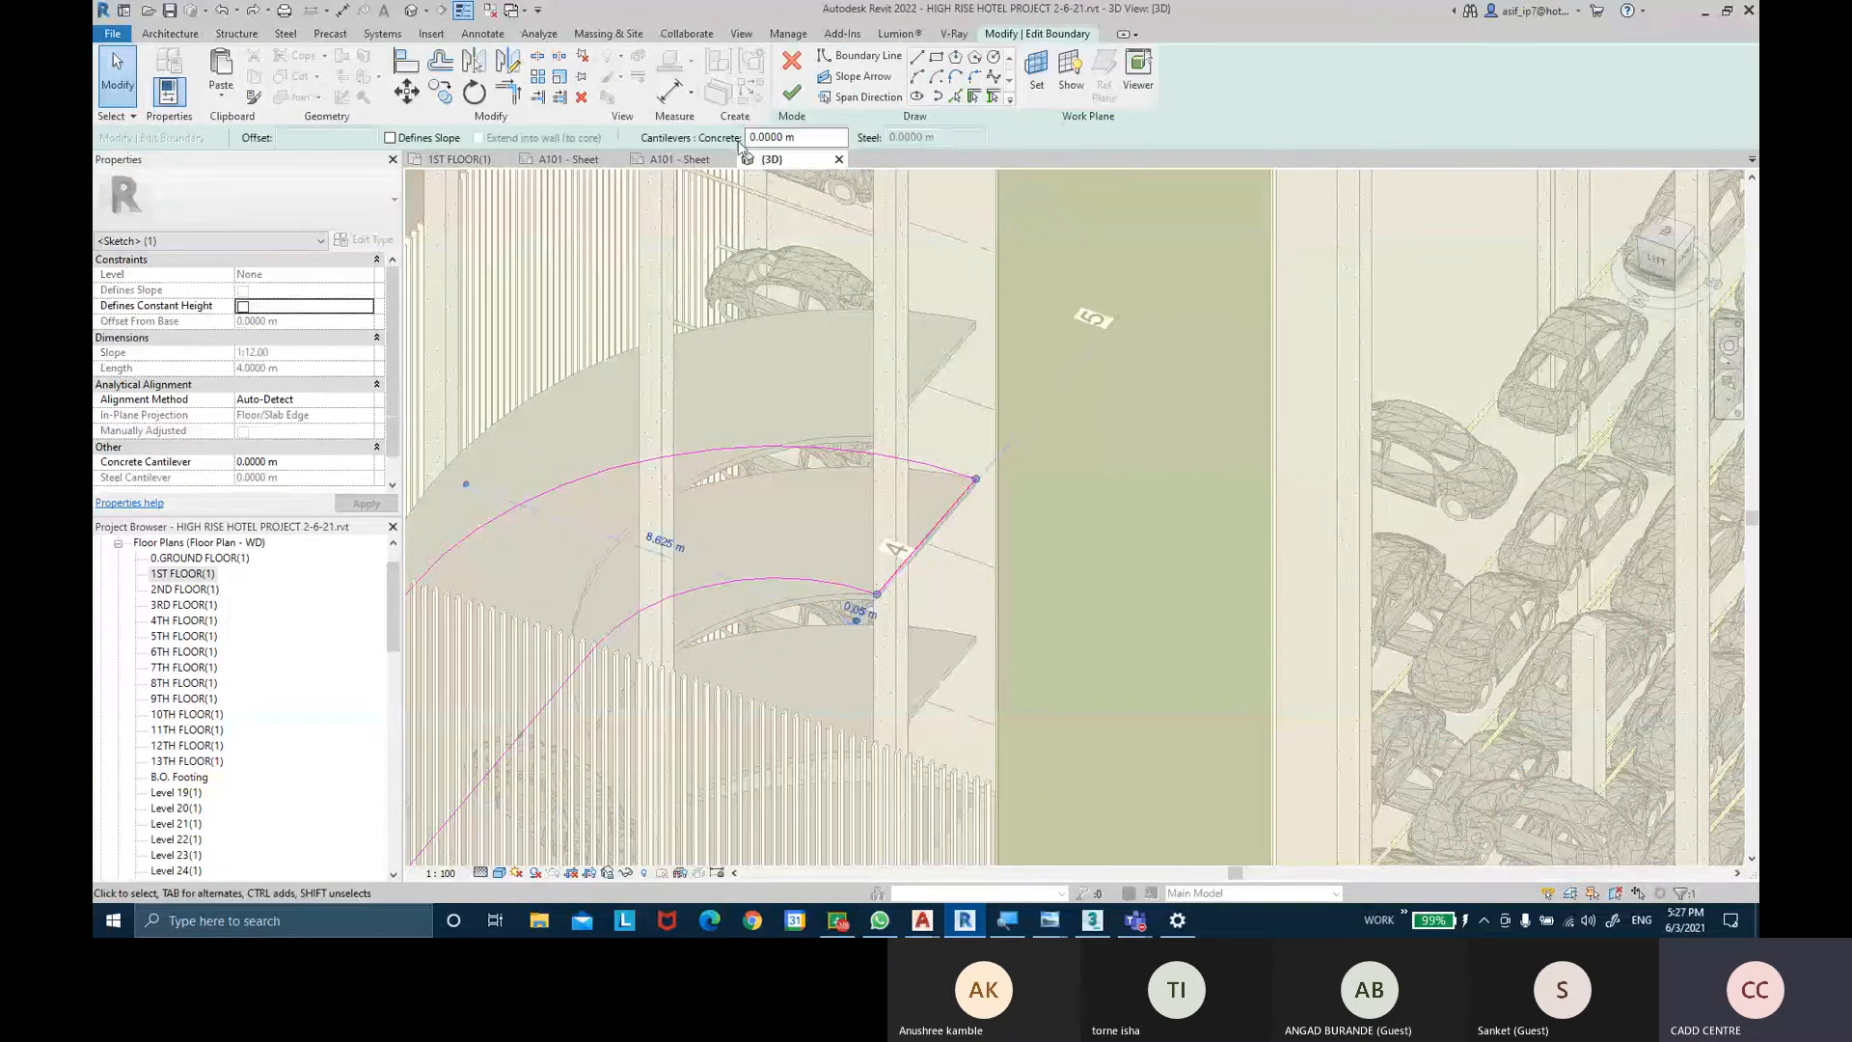
left_click(406, 91)
left_click(876, 595)
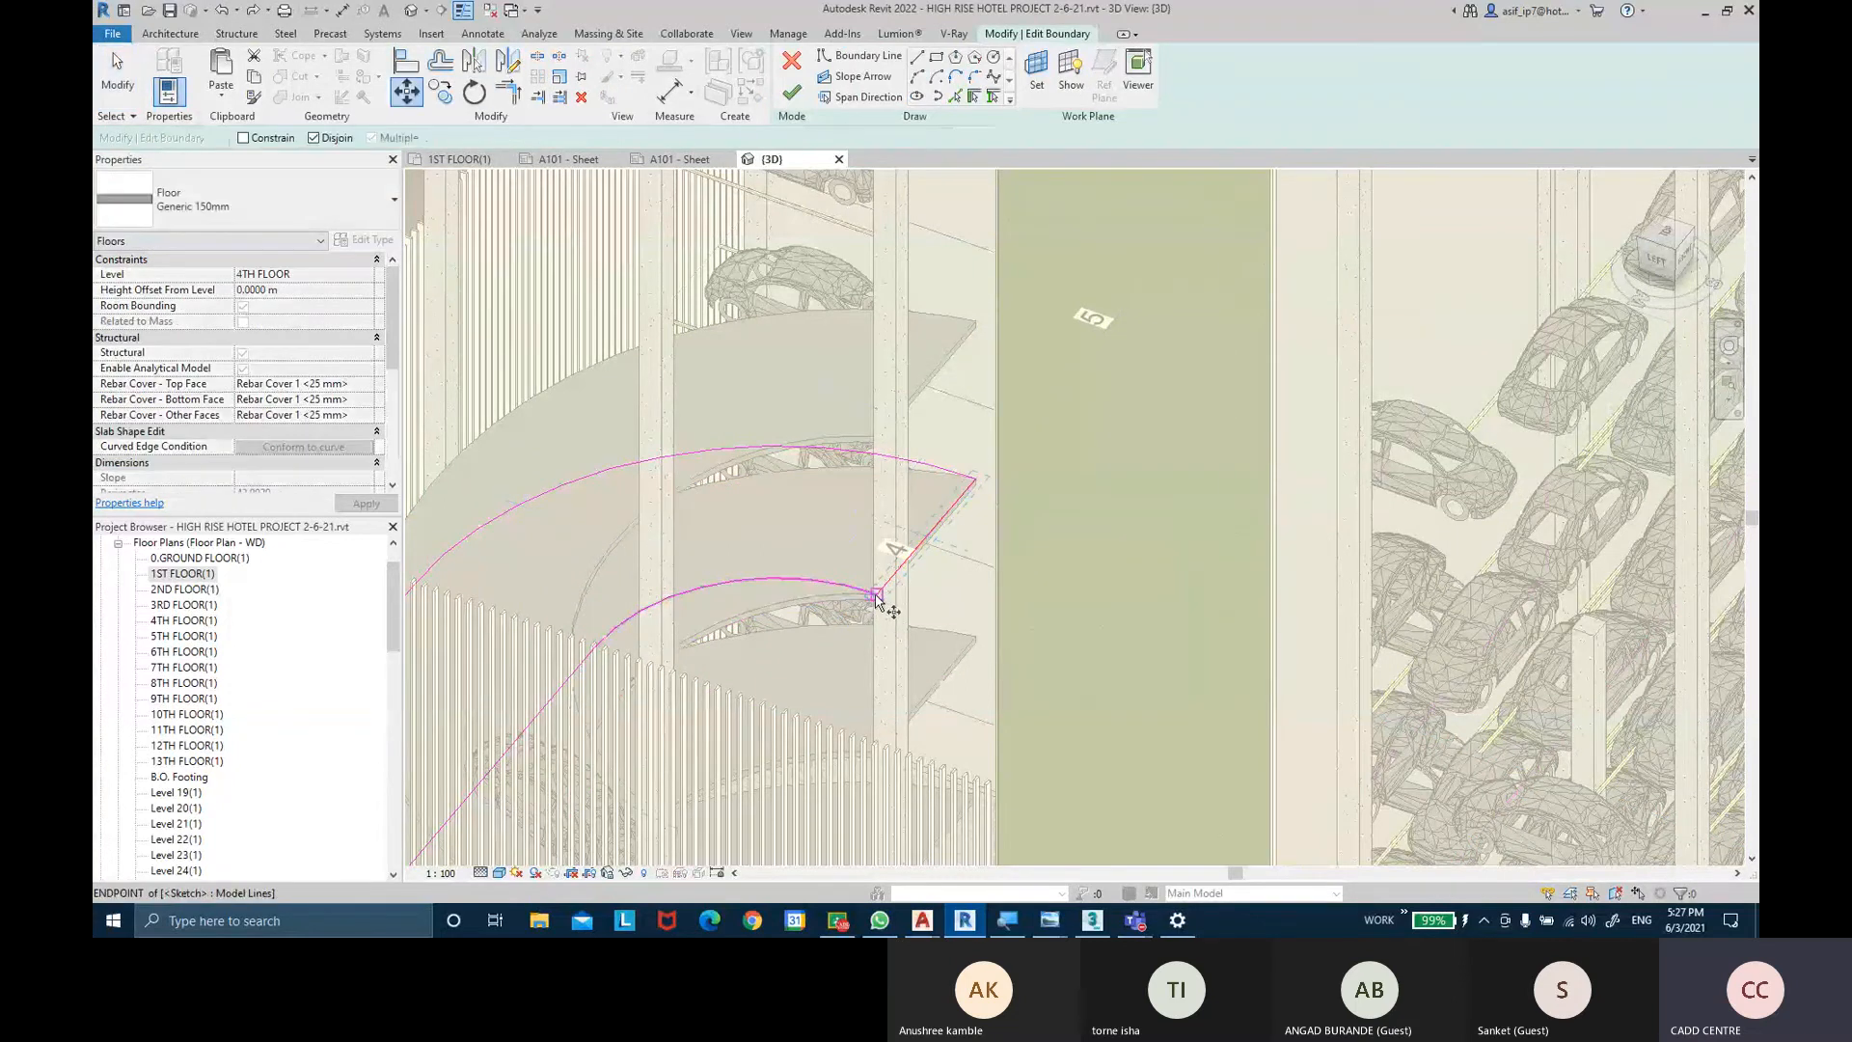
left_click(1020, 654)
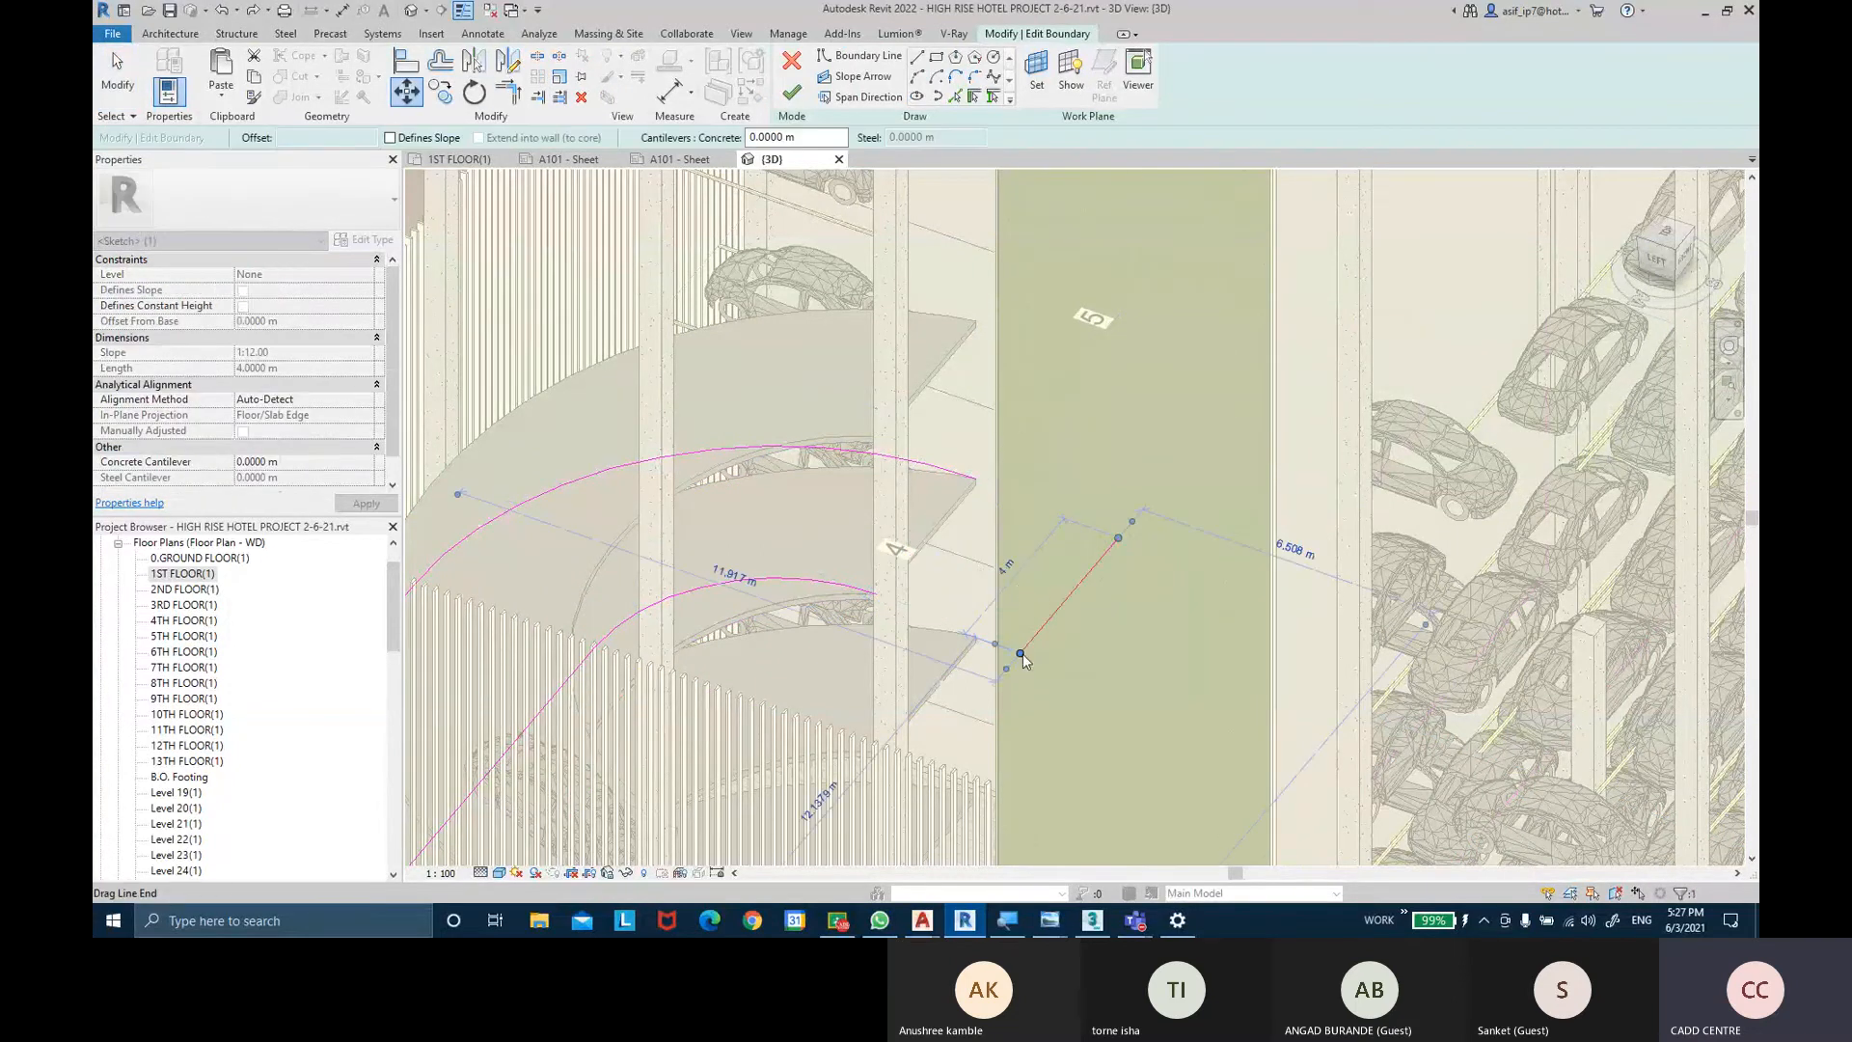
left_click(1022, 507)
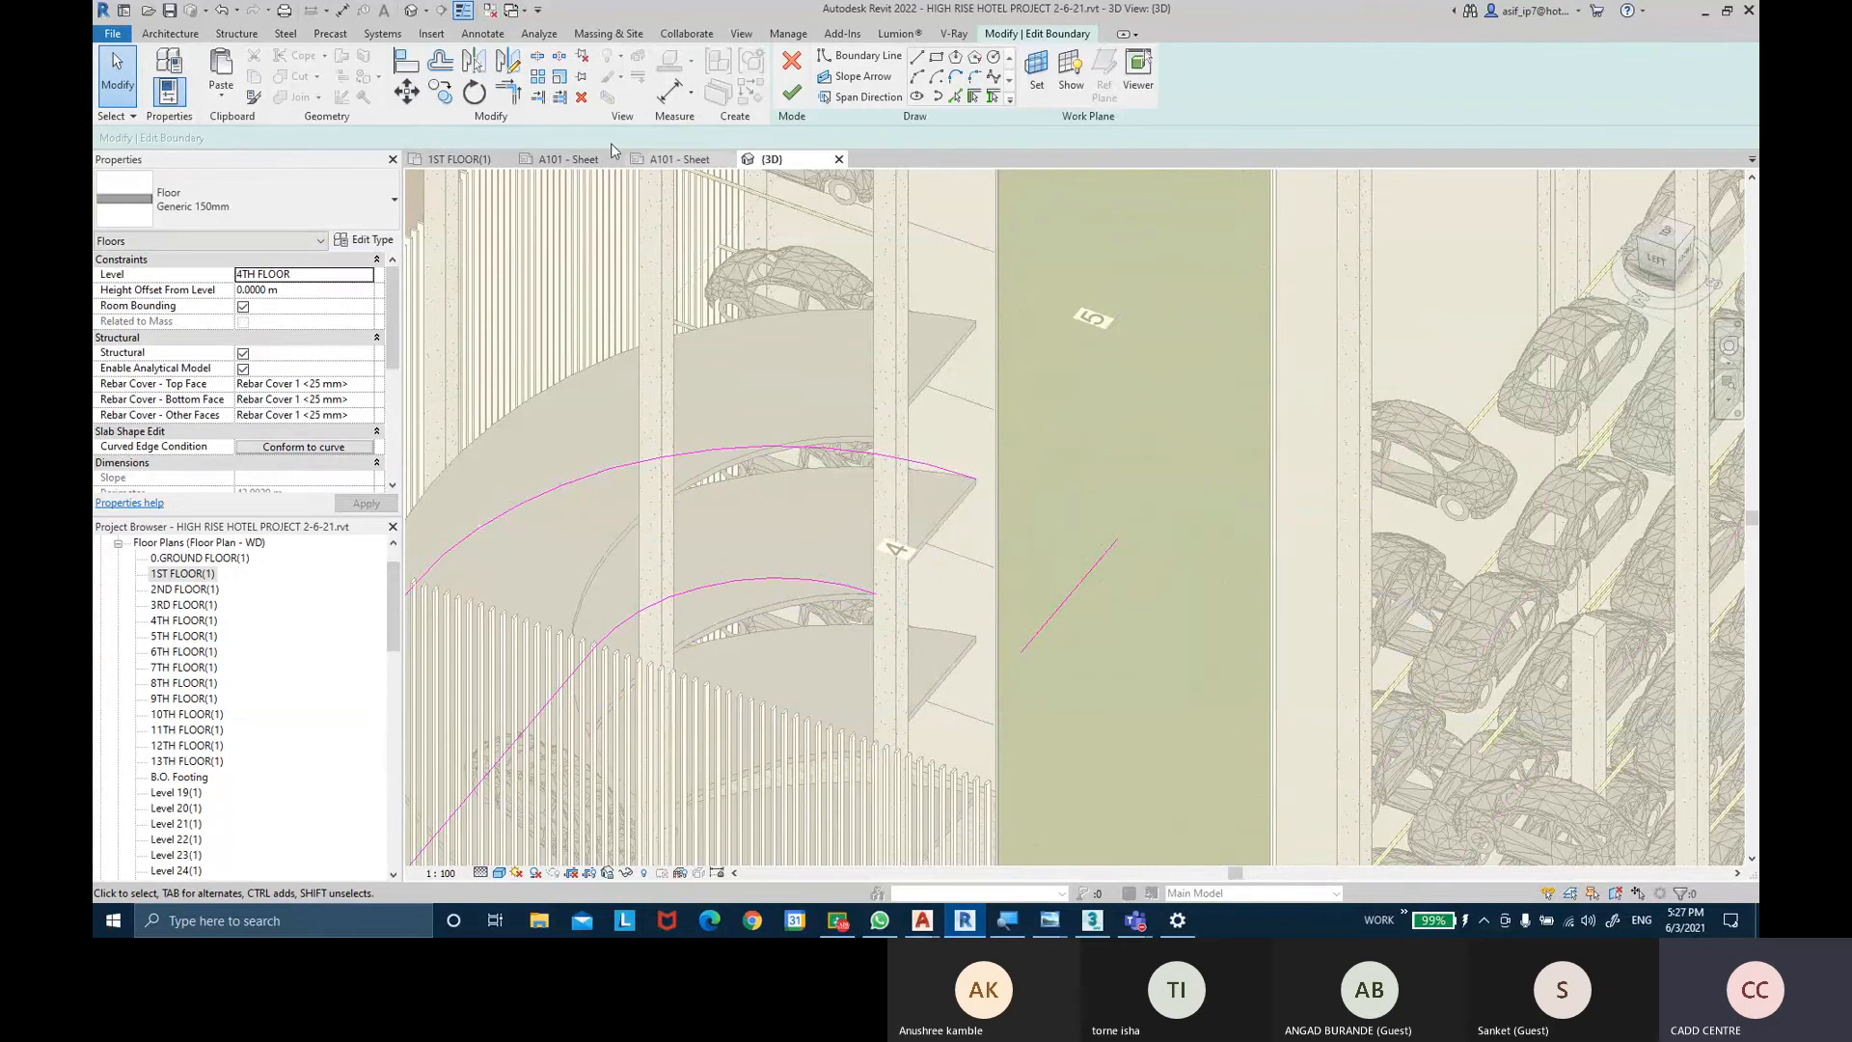
Try to join both ramp arcs to the moved end line with Trim/Extend to Corner, and undo the trims and the move.
left_click(507, 92)
left_click(873, 592)
left_click(1036, 639)
left_click(917, 455)
left_click(1105, 547)
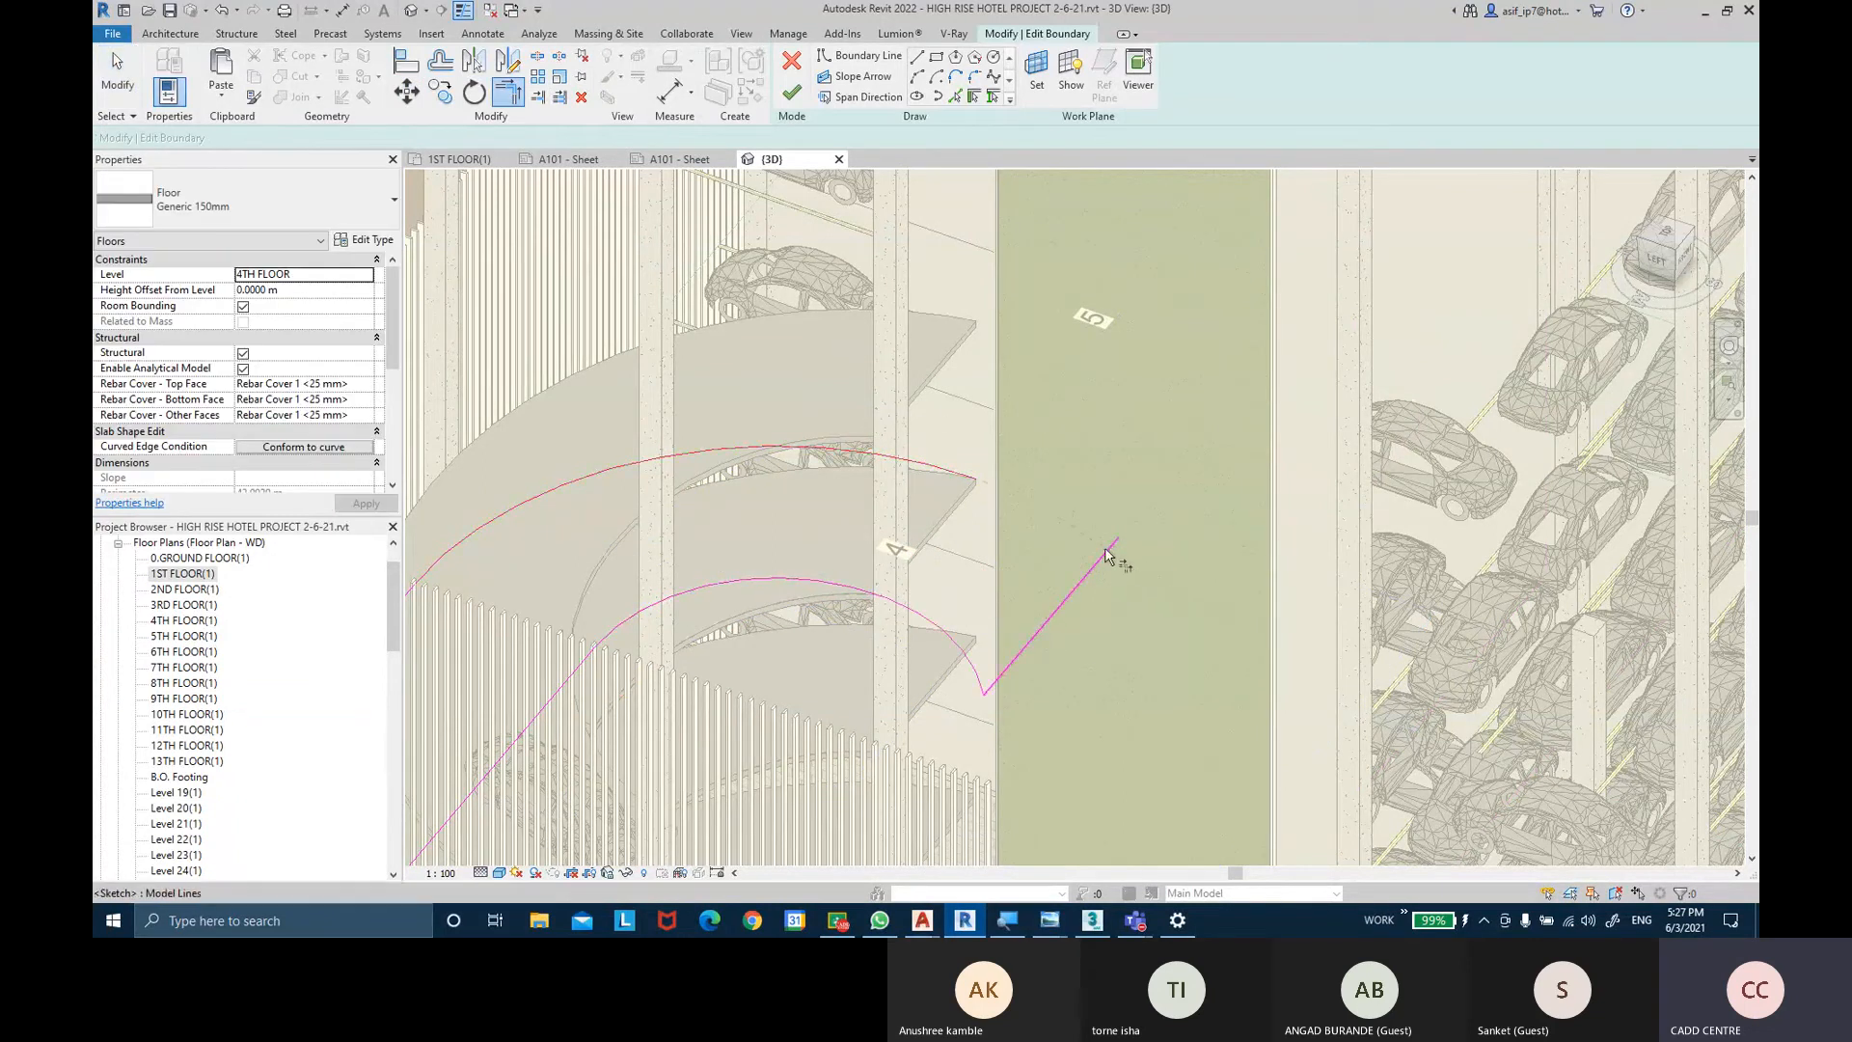
key("ctrl+z")
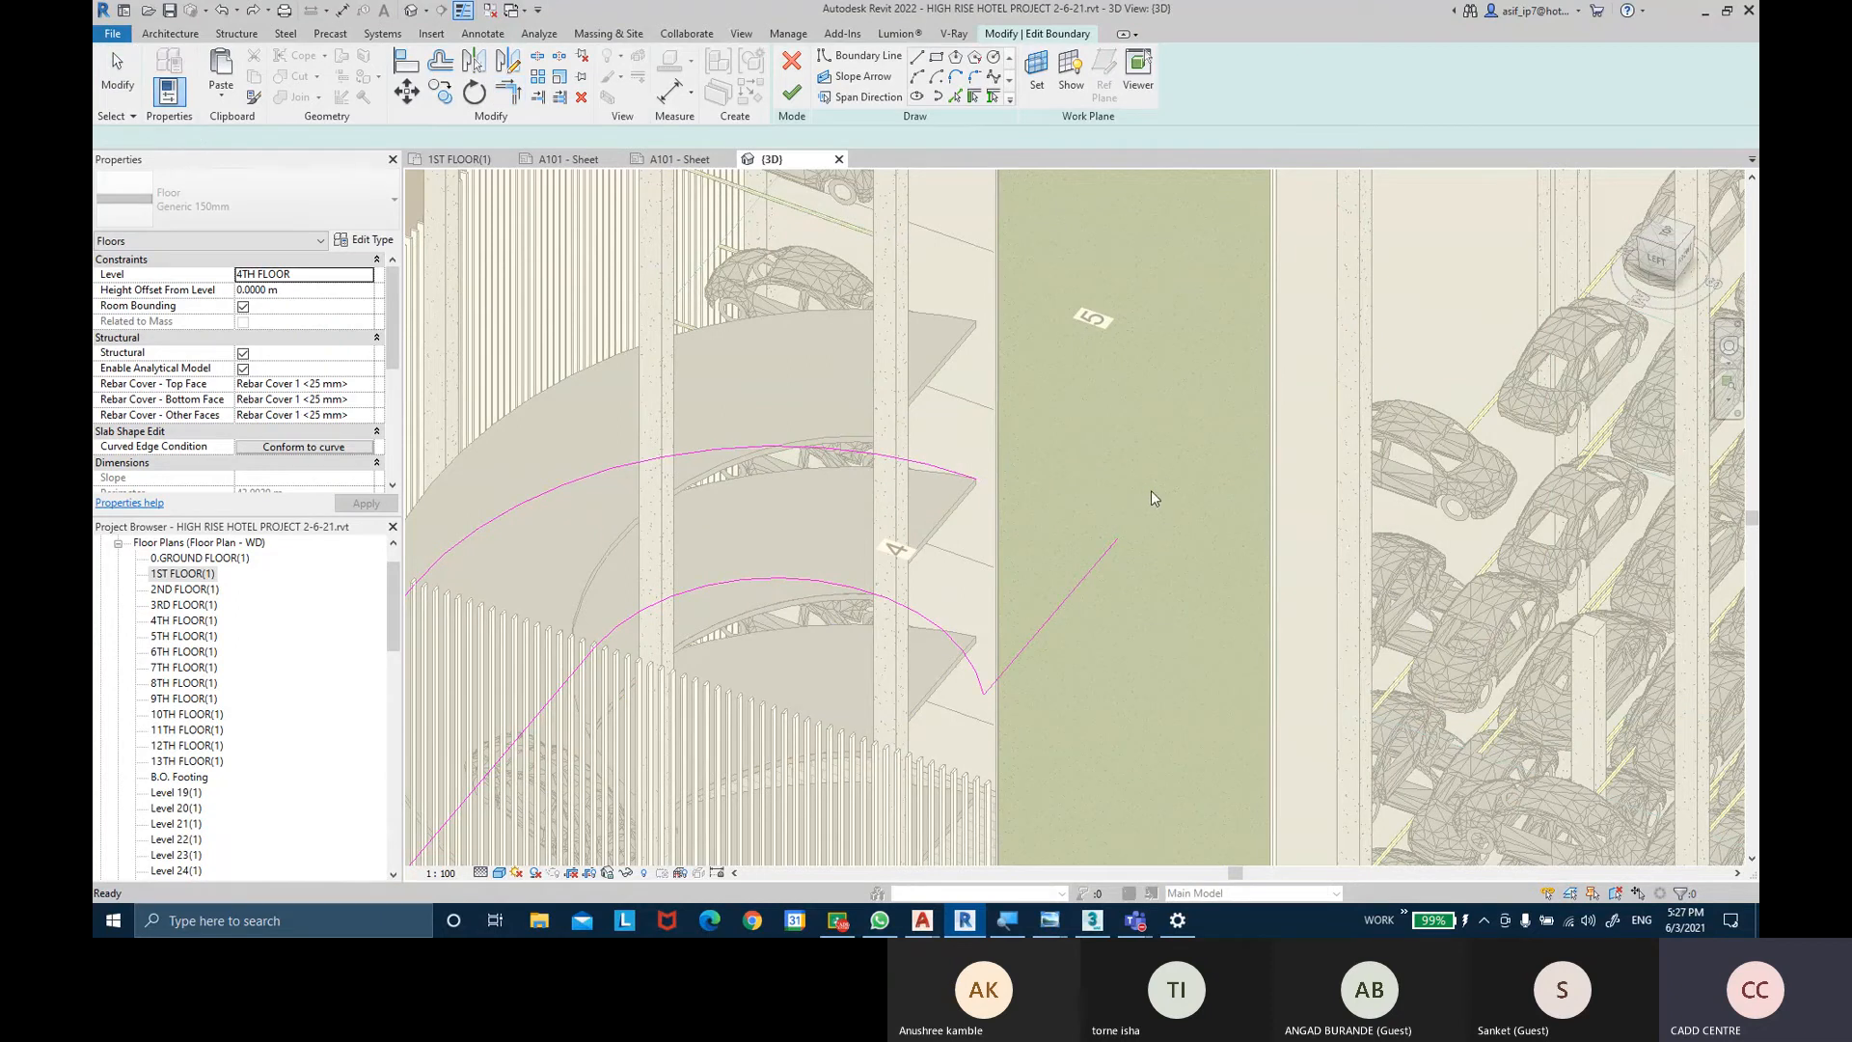
left_click(1110, 548)
left_click(968, 477)
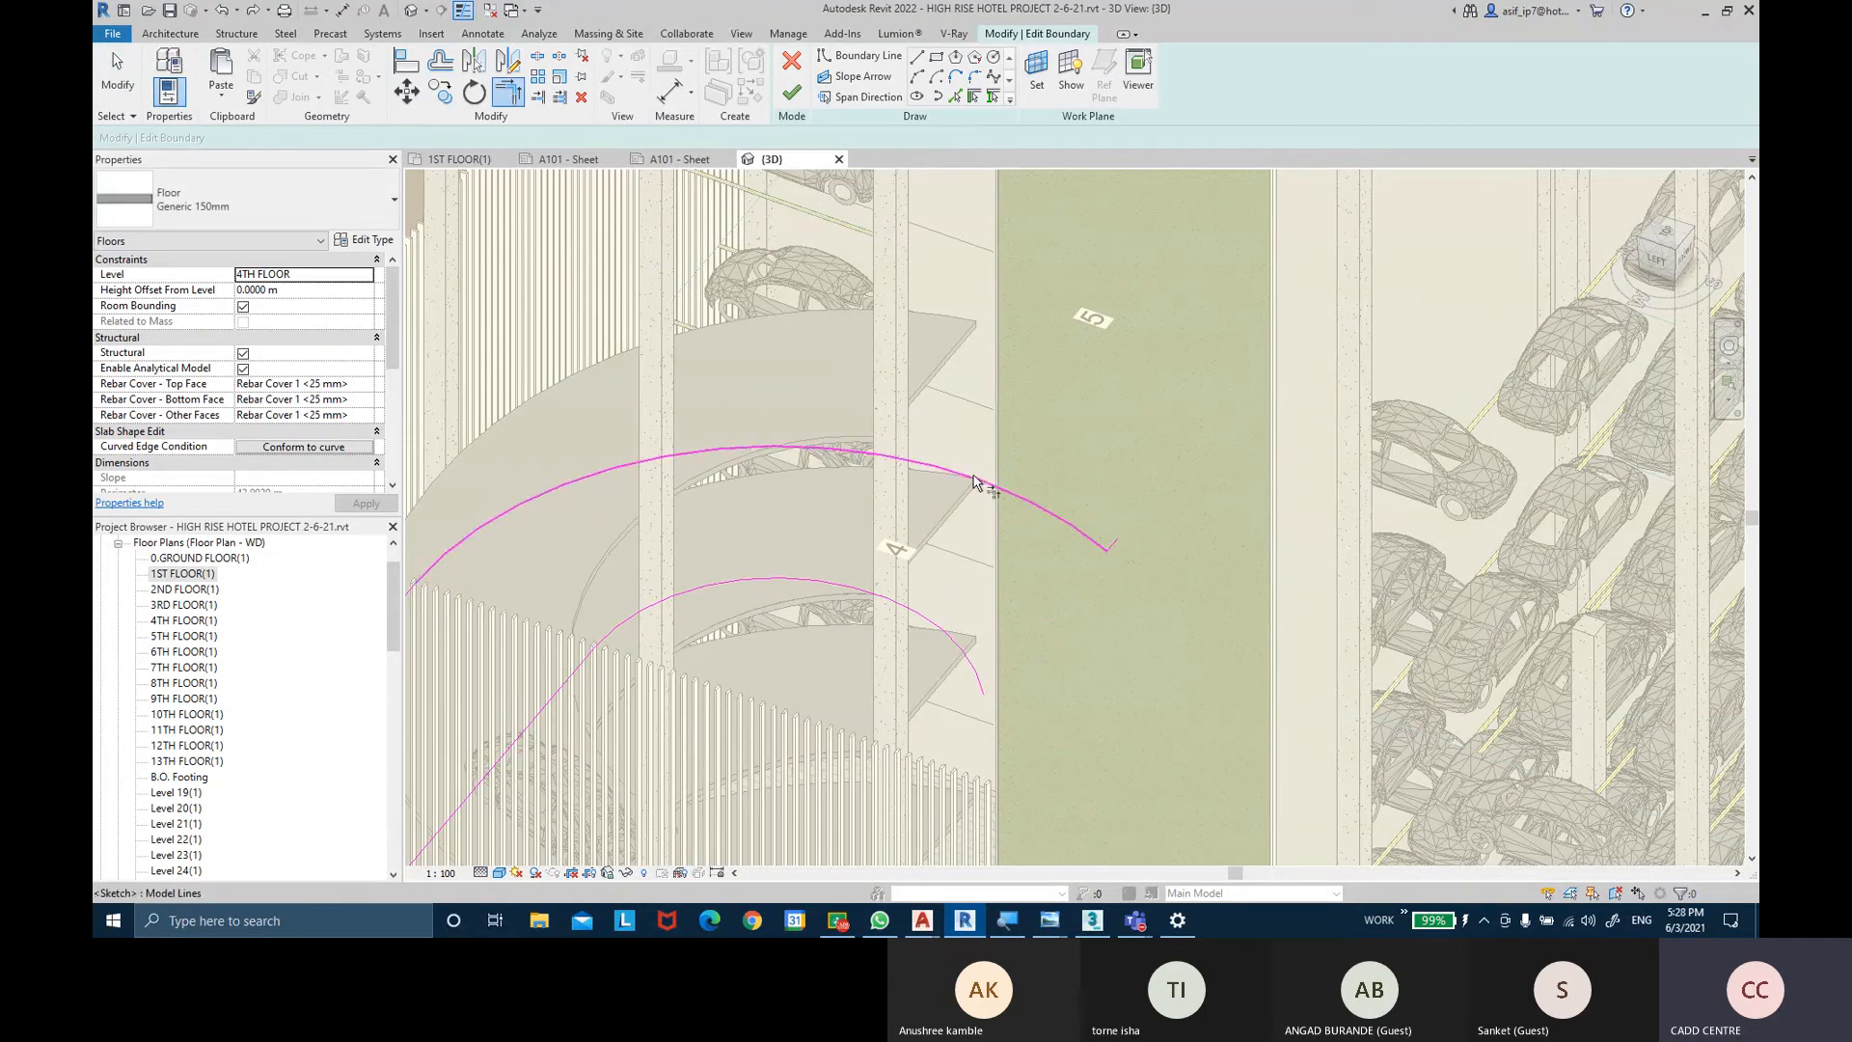
key("ctrl+z")
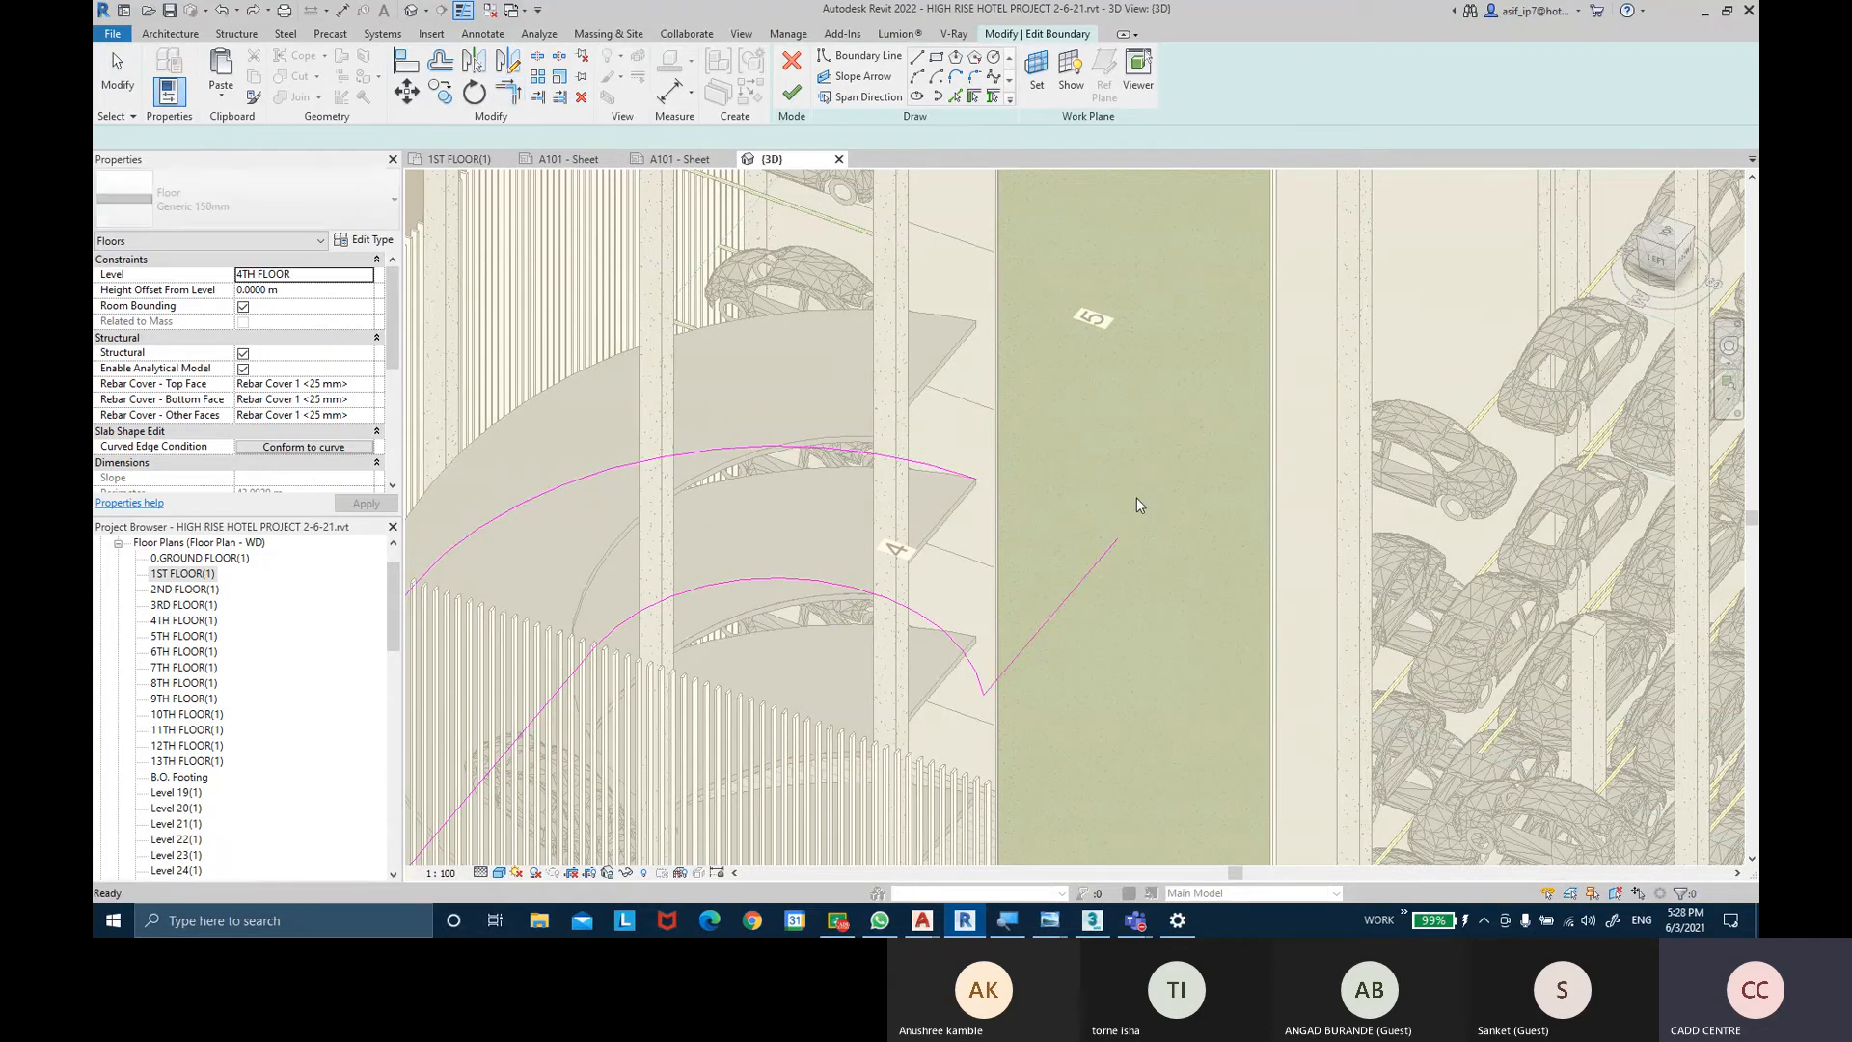
key("Escape")
key("ctrl+z")
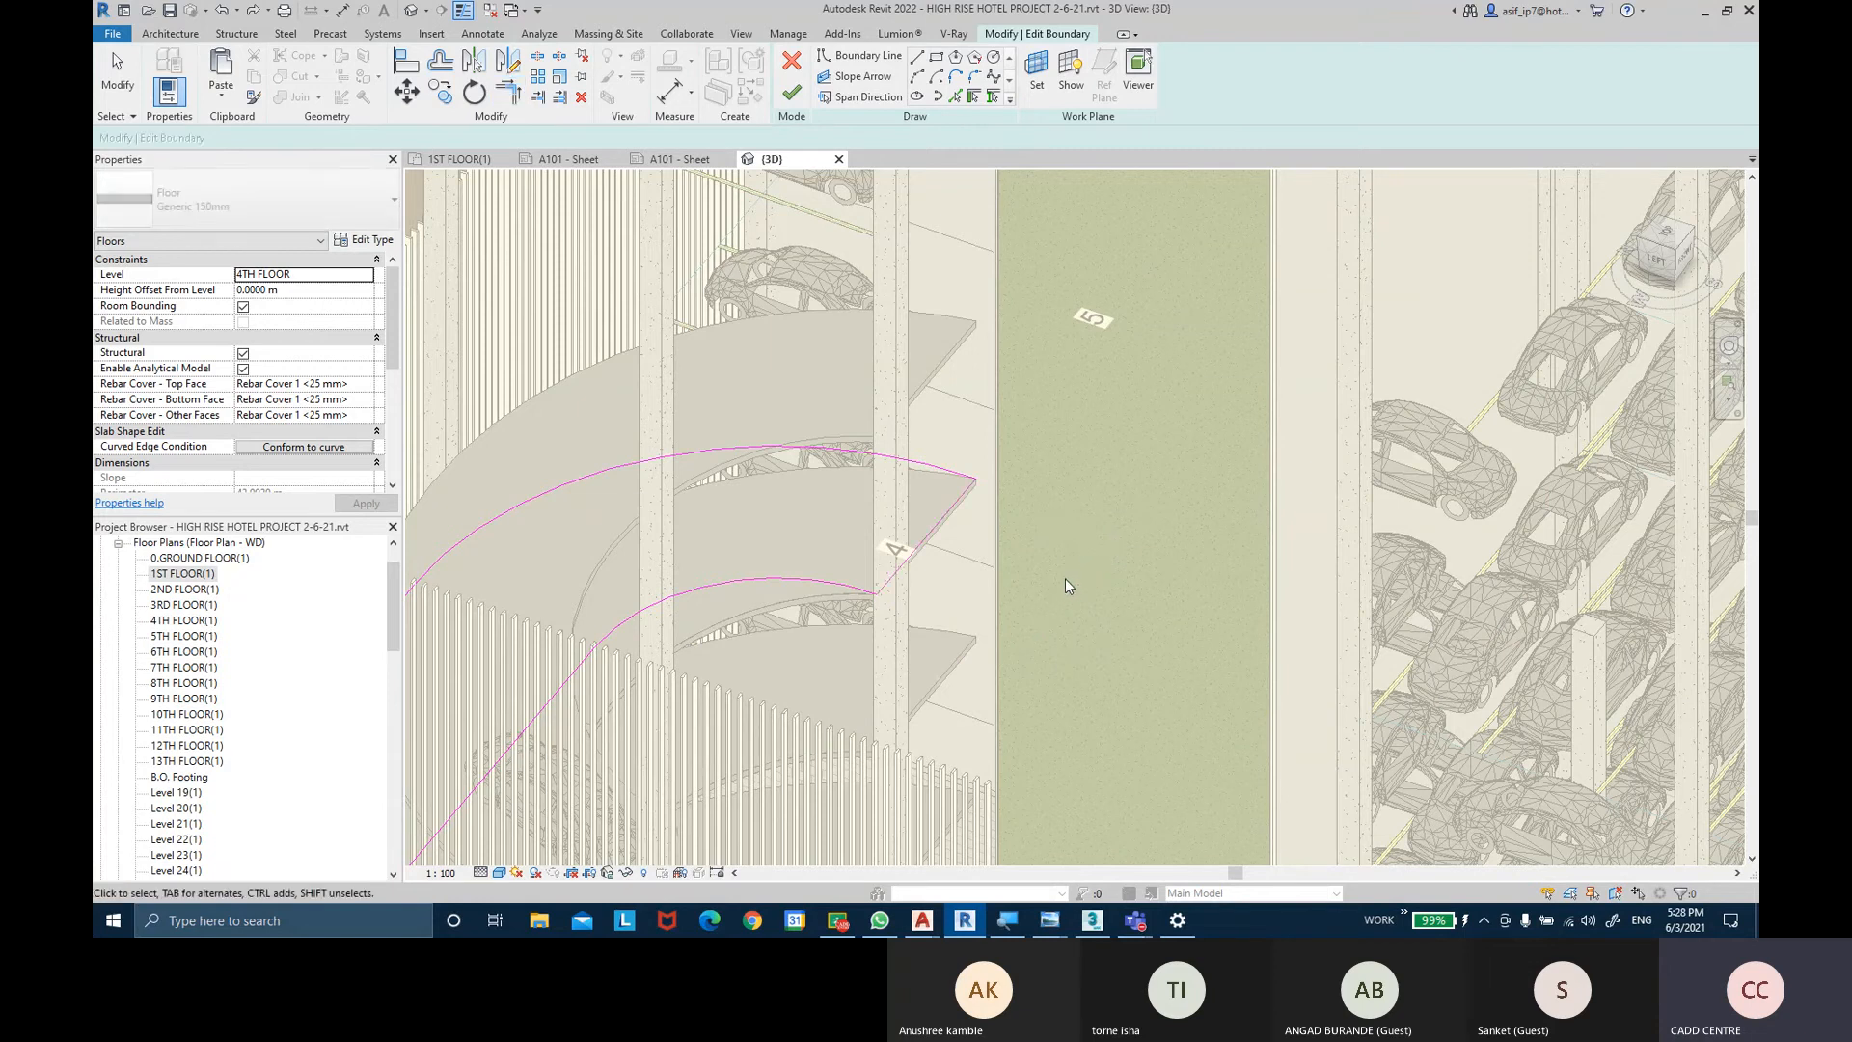
Move the ramp sketch's straight end line outward past the slab edge toward the green wall, disjoined from both arcs.
left_click(935, 531)
scroll(1022, 545, "up", 4)
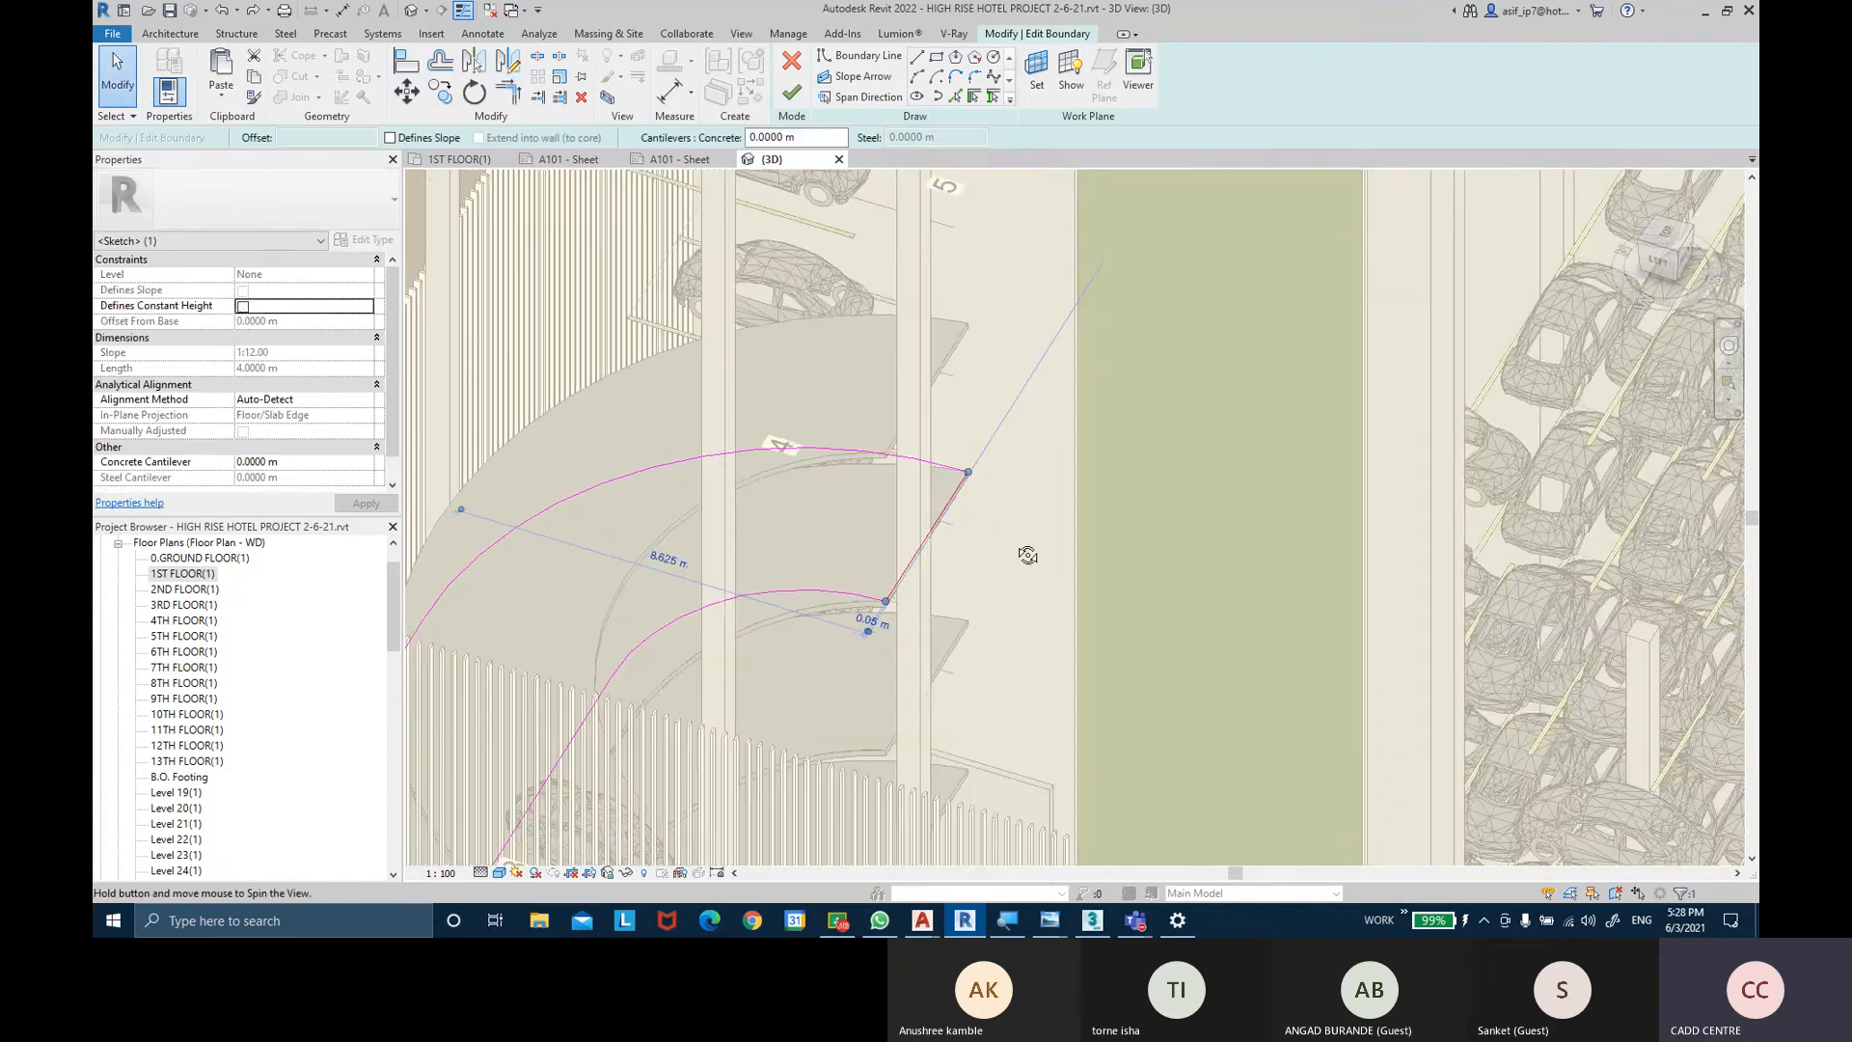
left_click(406, 91)
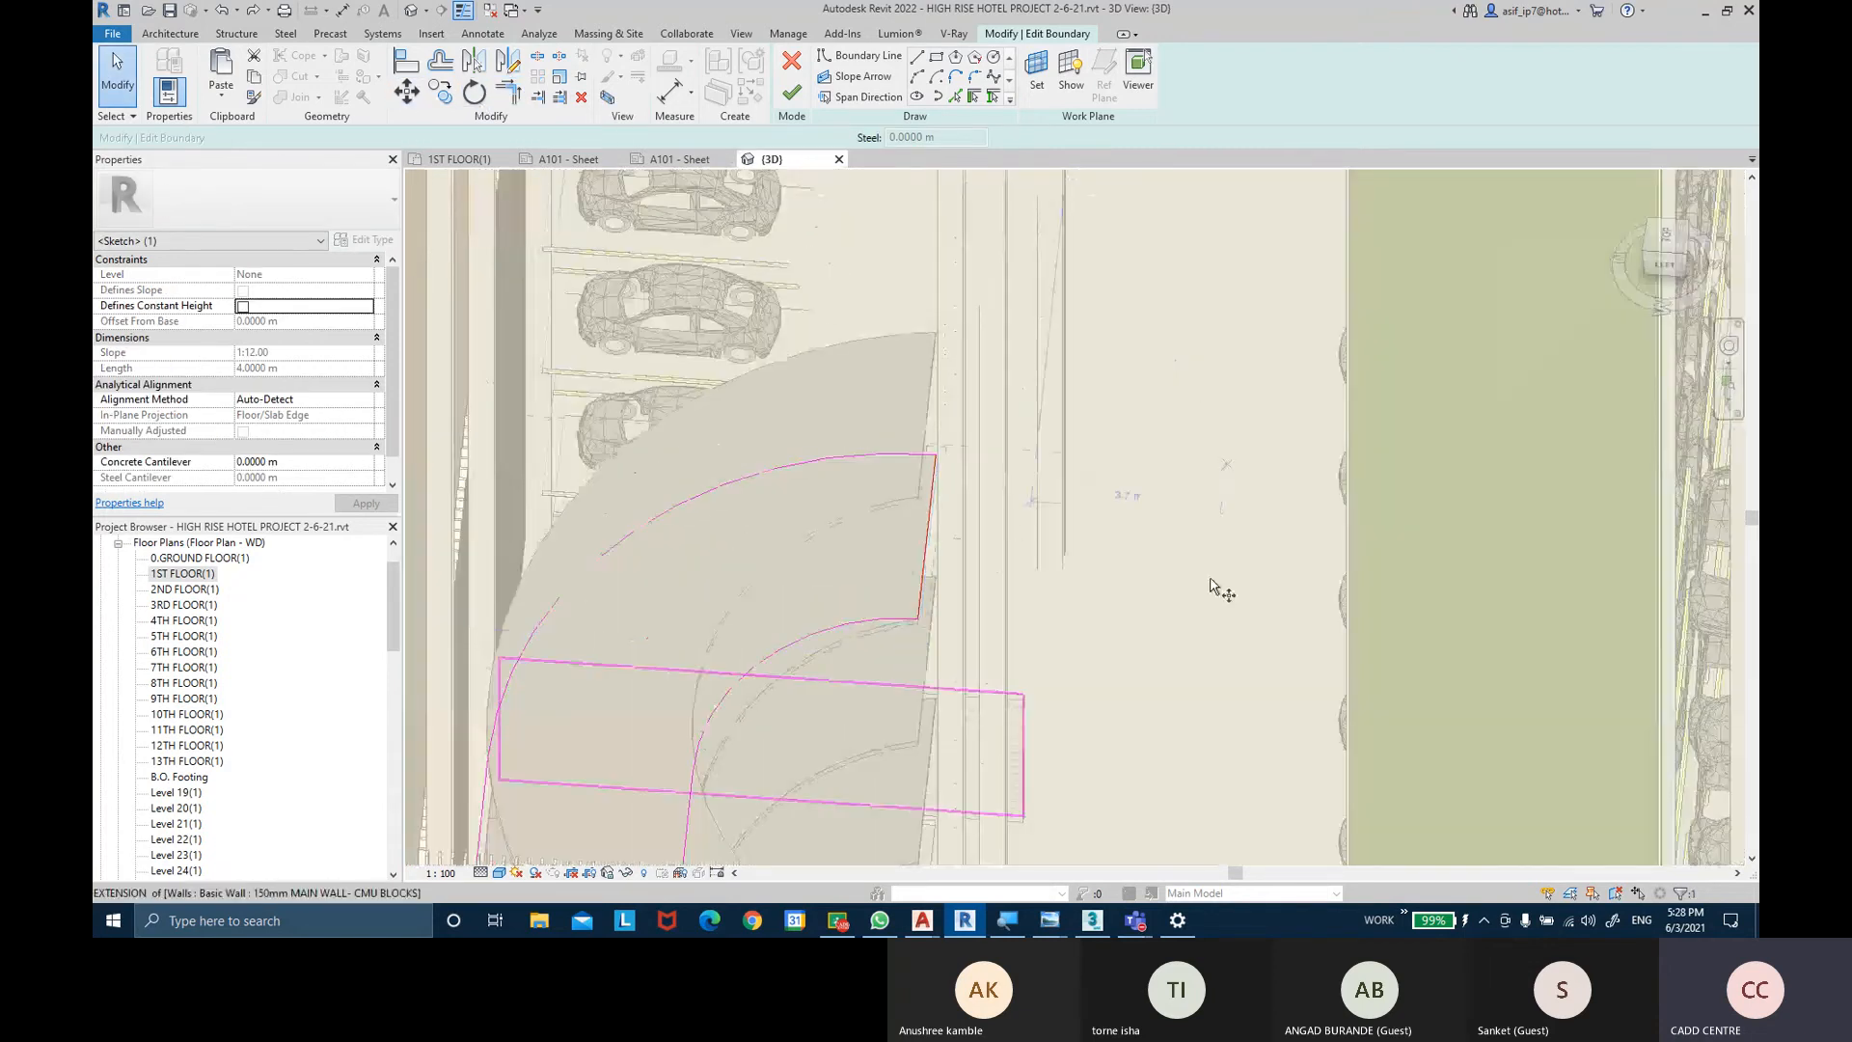
left_click(924, 622)
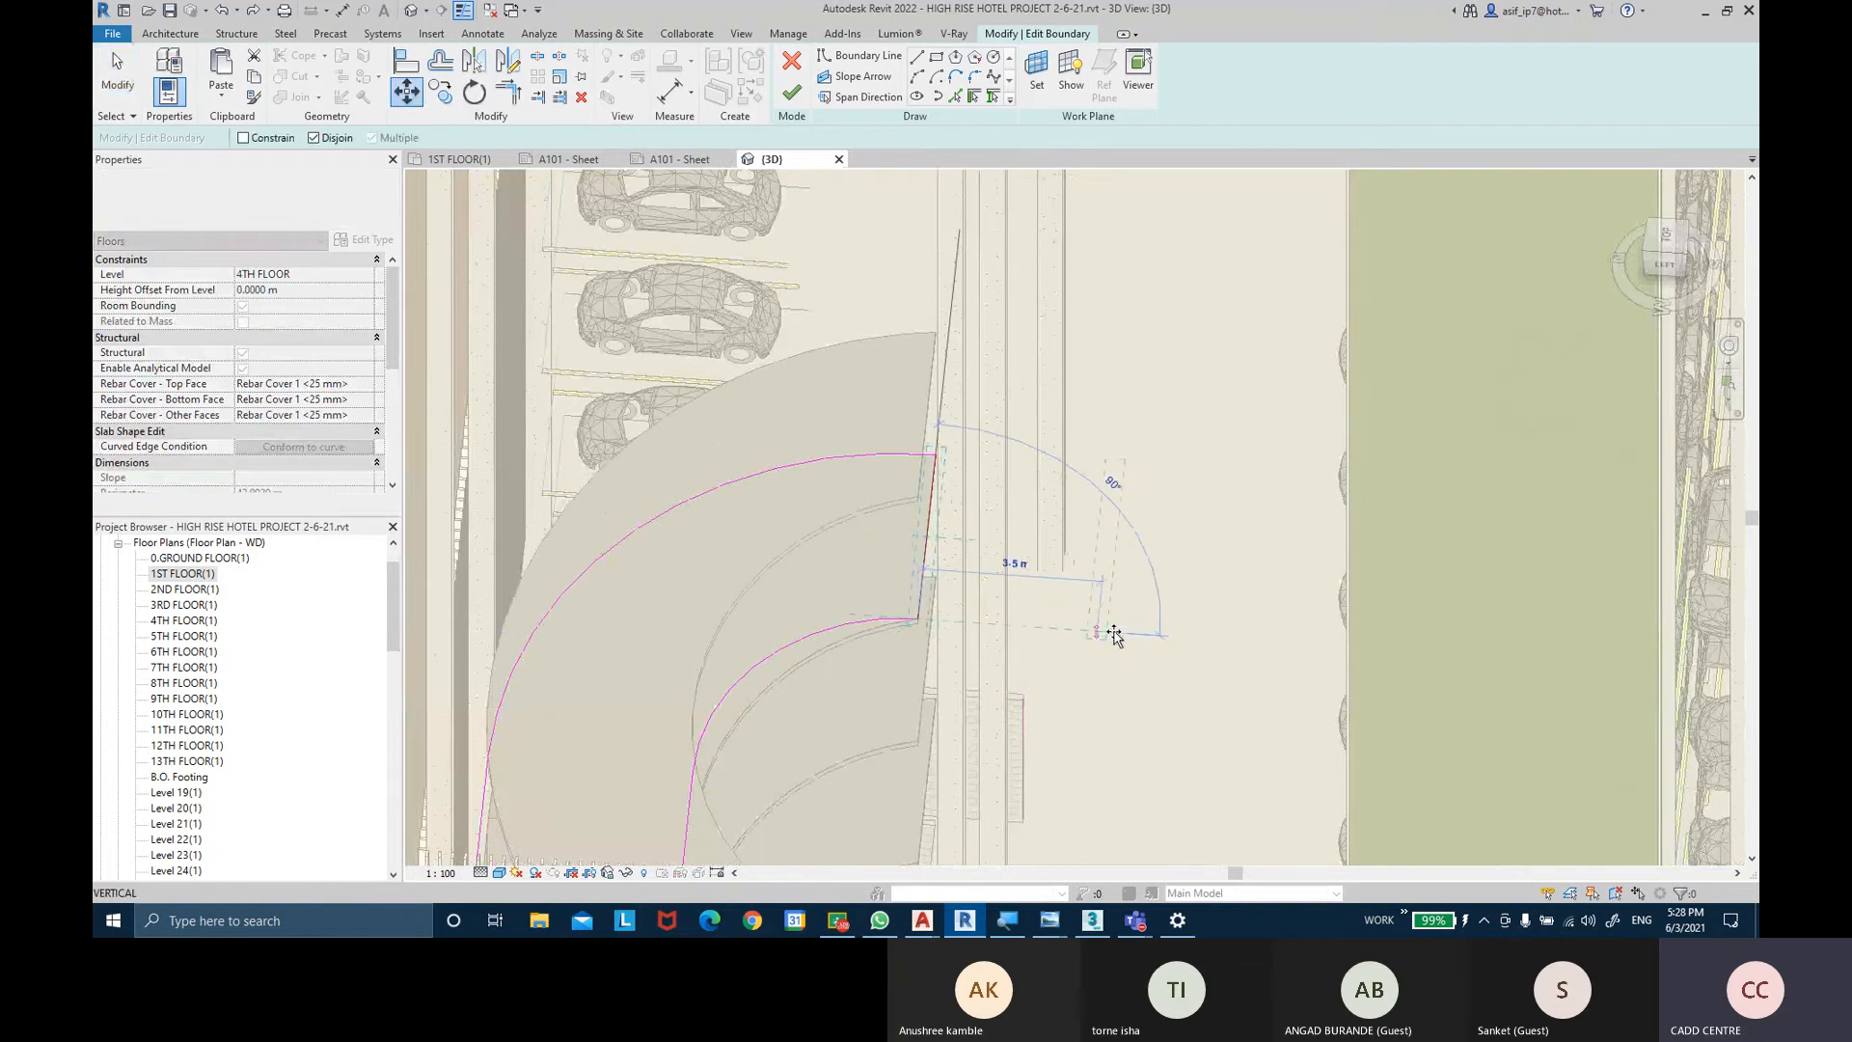
left_click(1128, 634)
key("Escape")
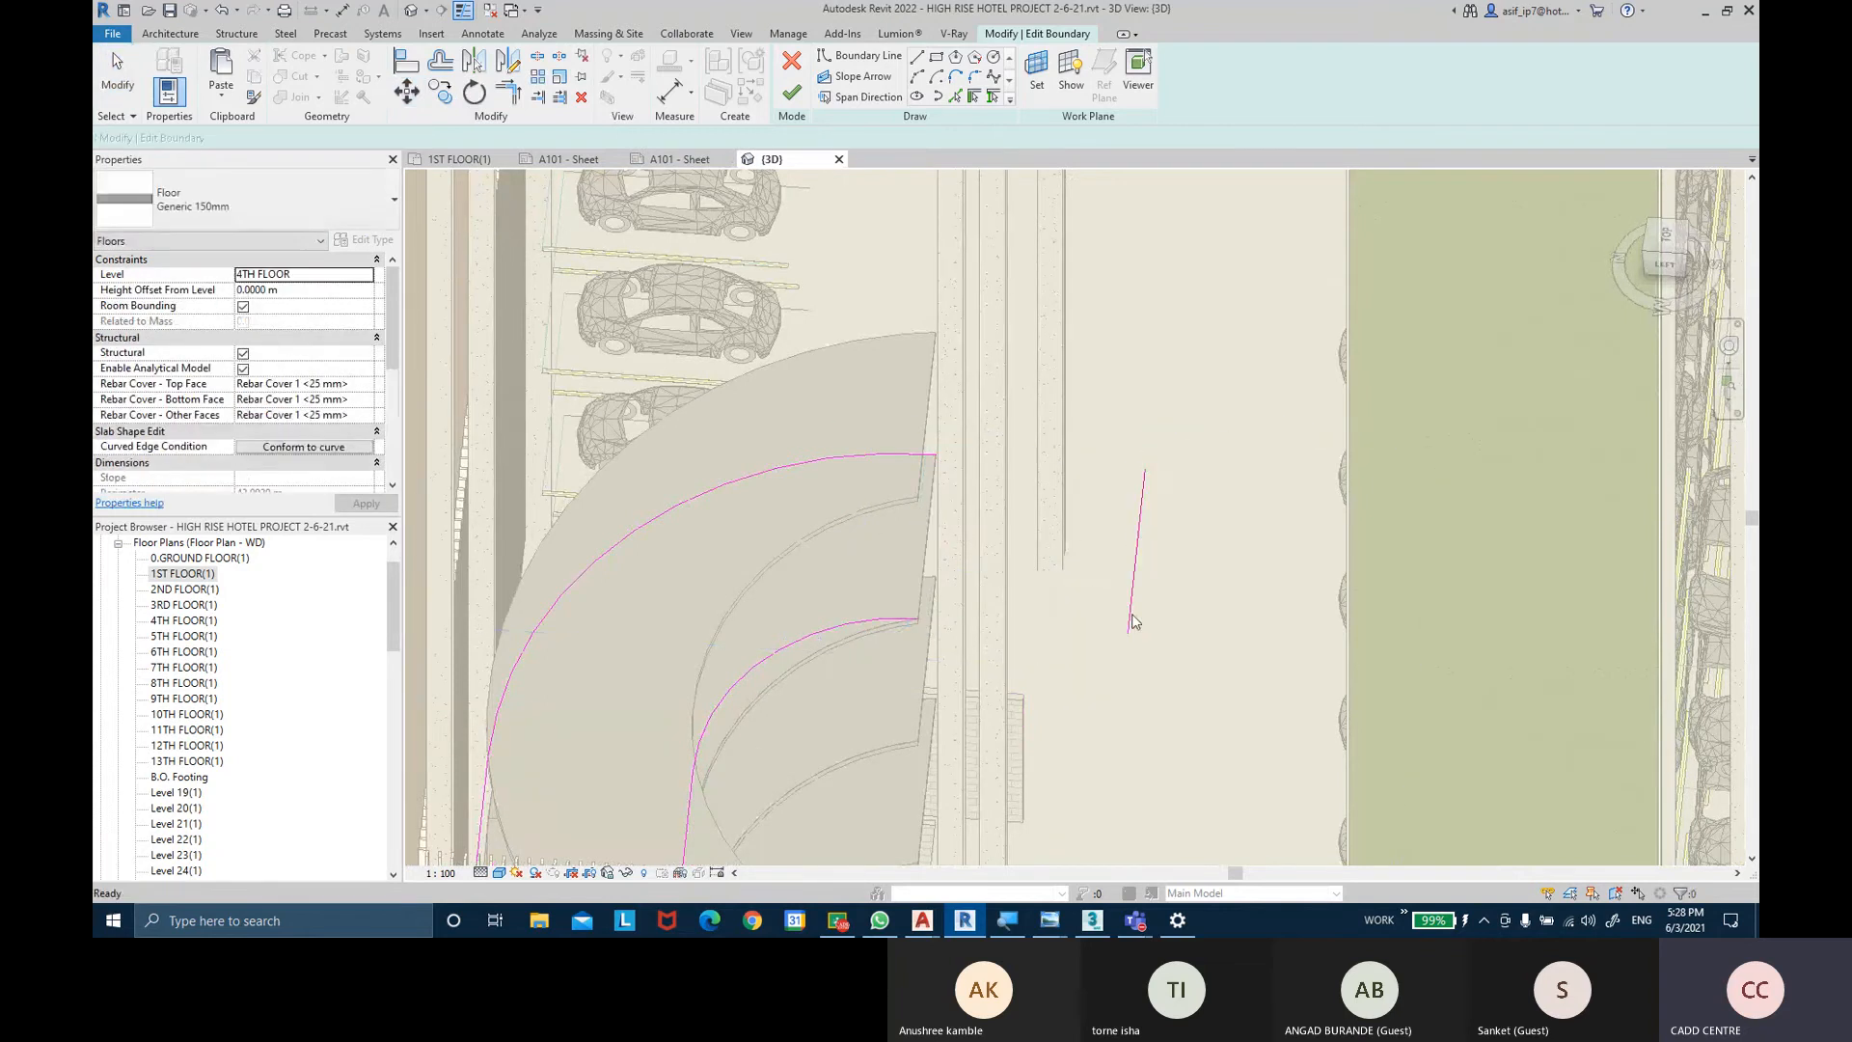
left_click(508, 91)
left_click(902, 620)
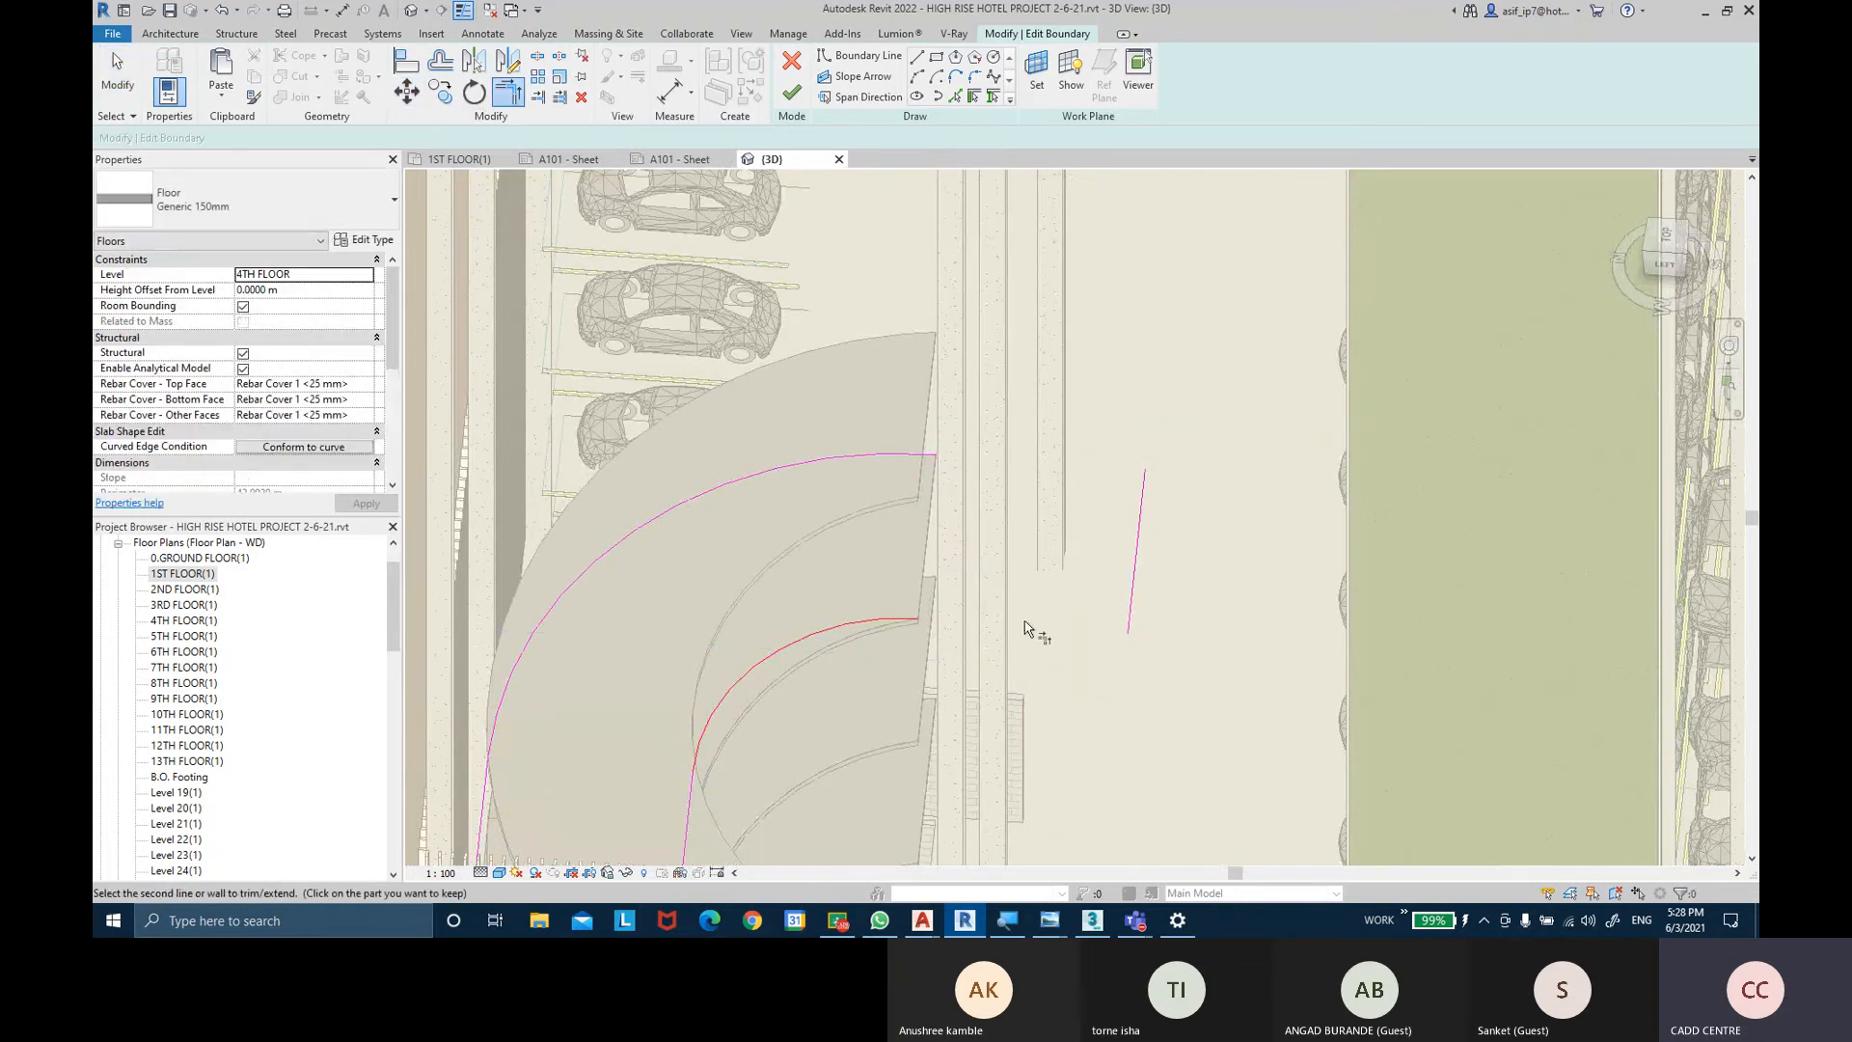
key("Escape")
key("Escape")
Draw two straight boundary lines joining the inner and outer ramp arcs to the ends of the moved end line.
left_click(918, 57)
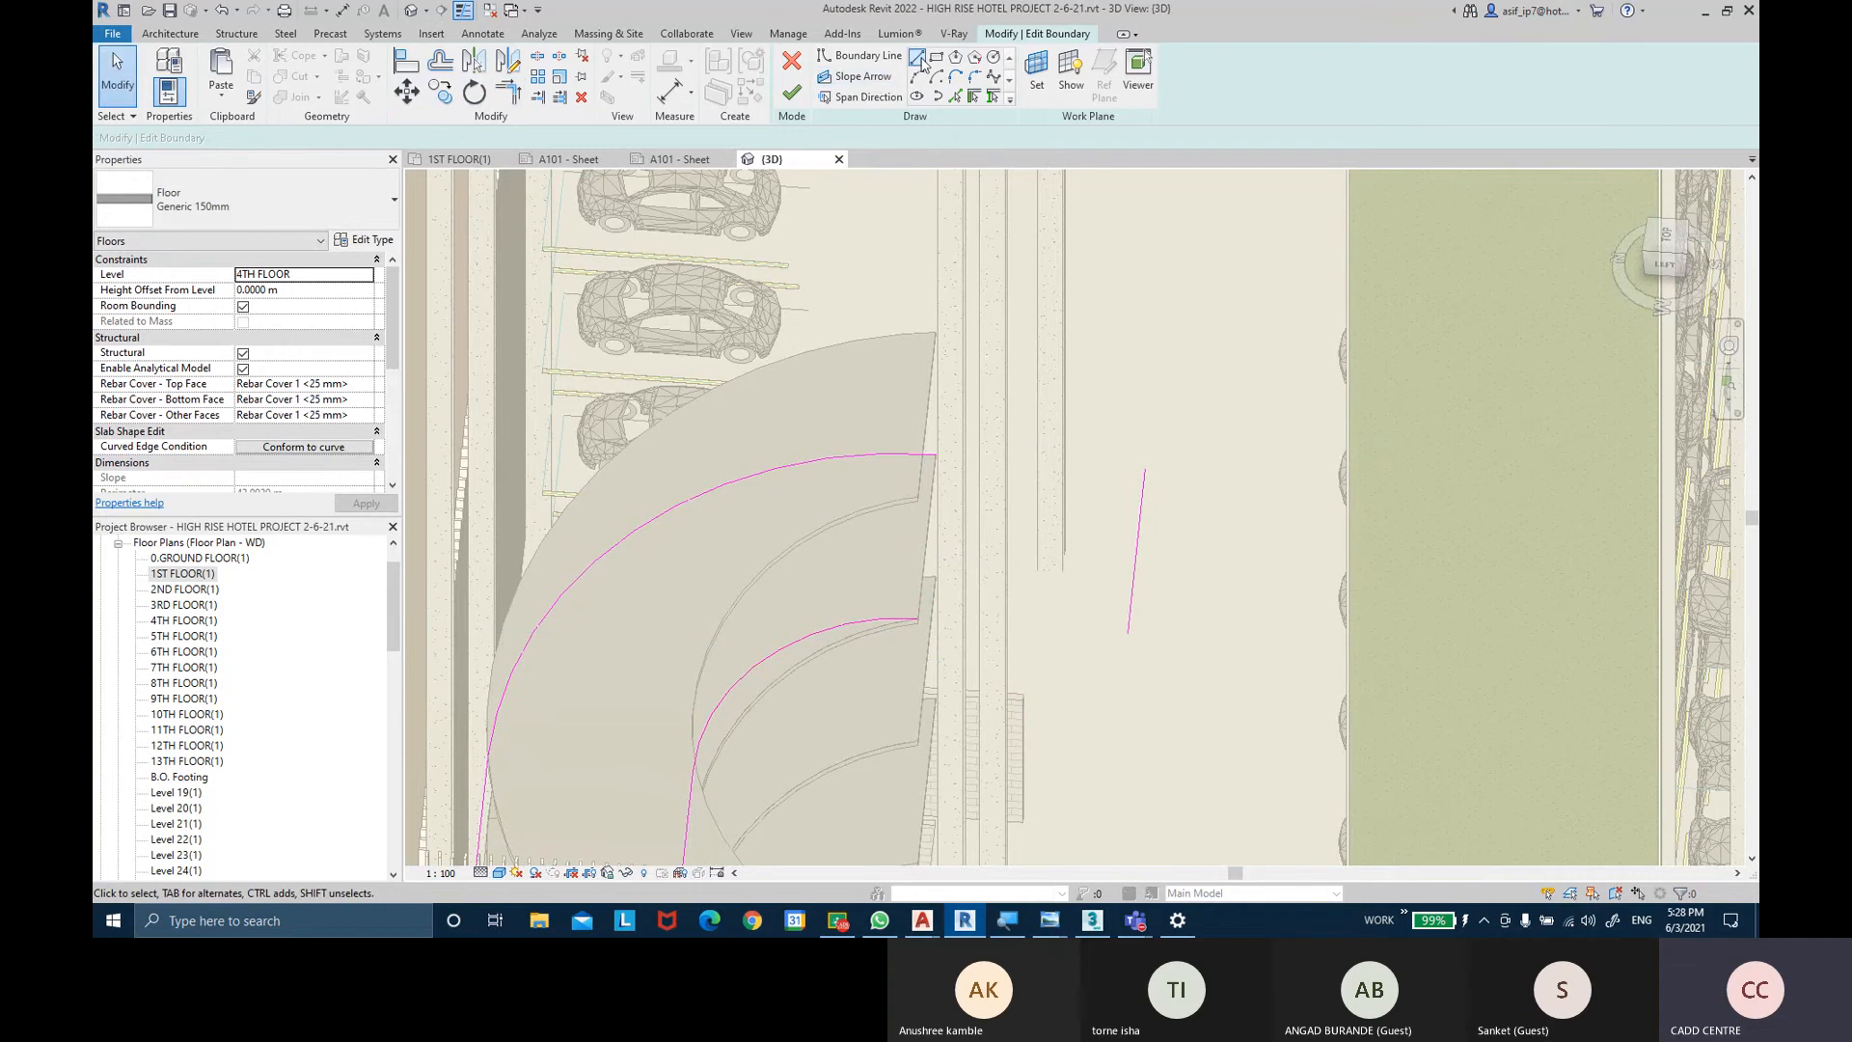
left_click(917, 619)
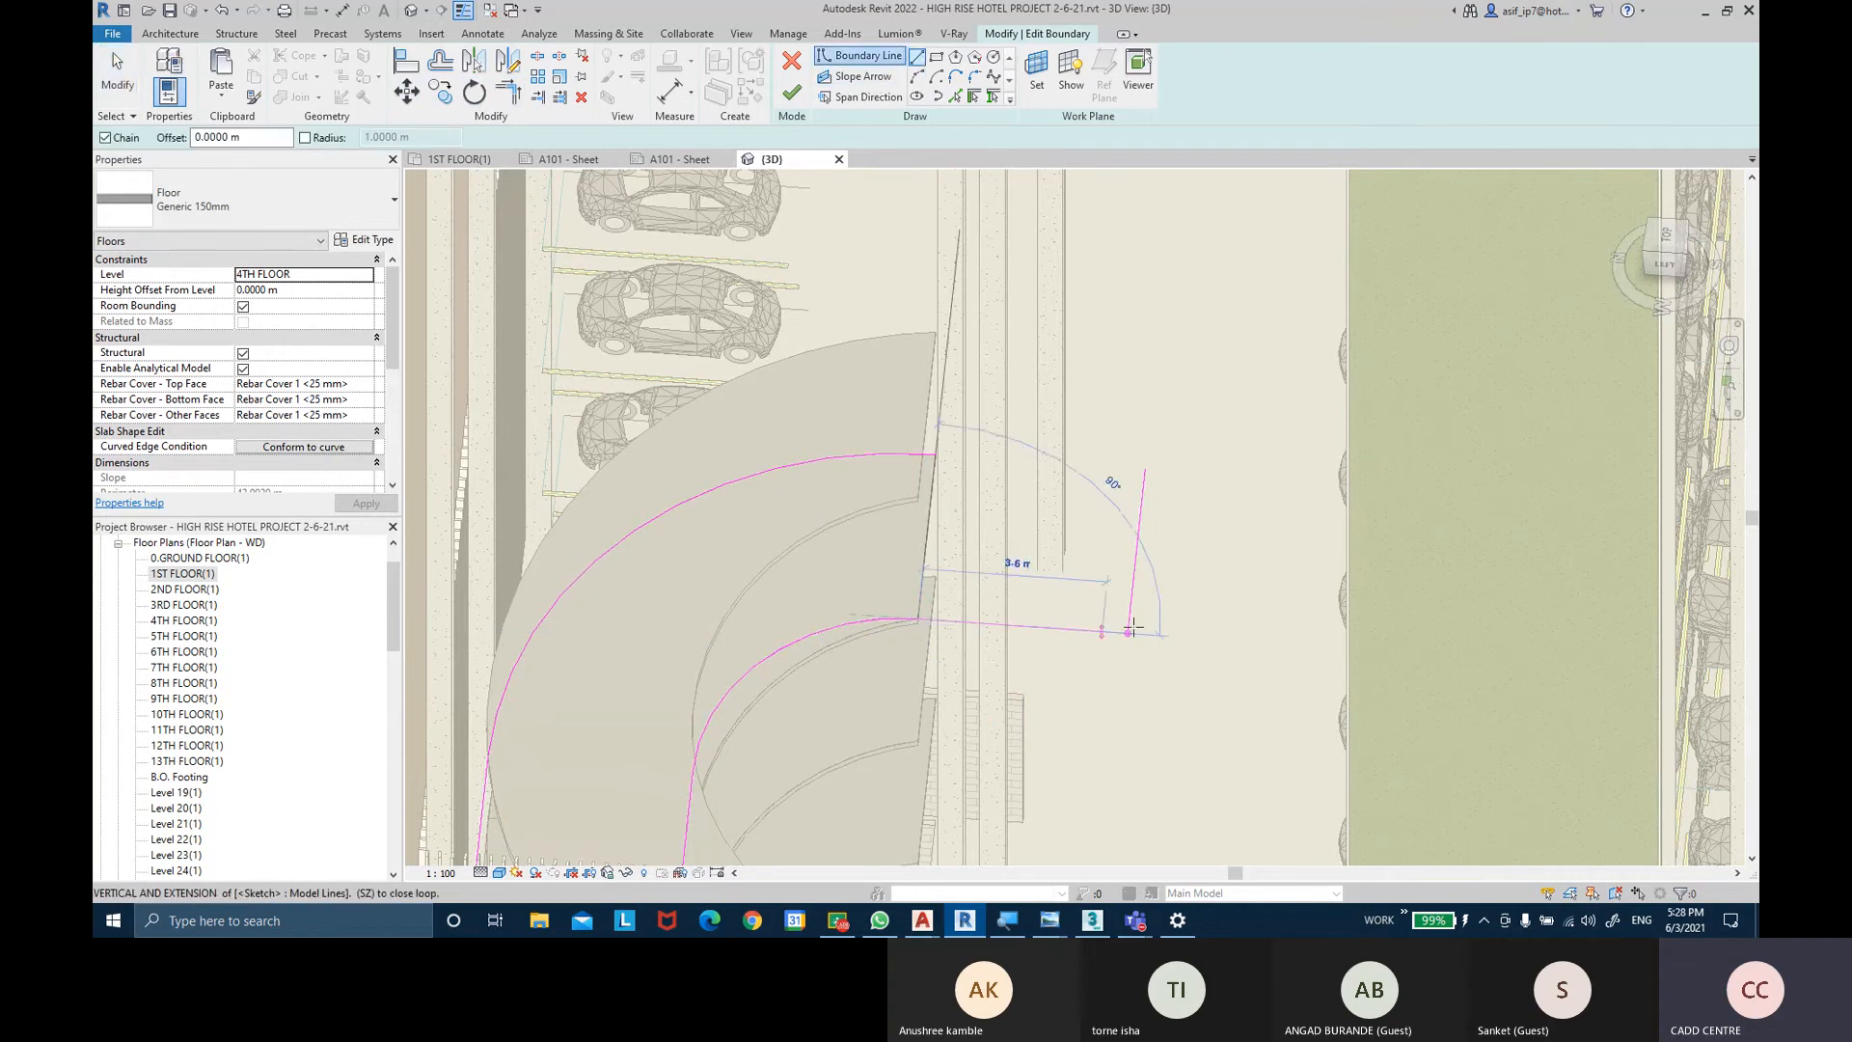
left_click(1130, 633)
left_click(935, 453)
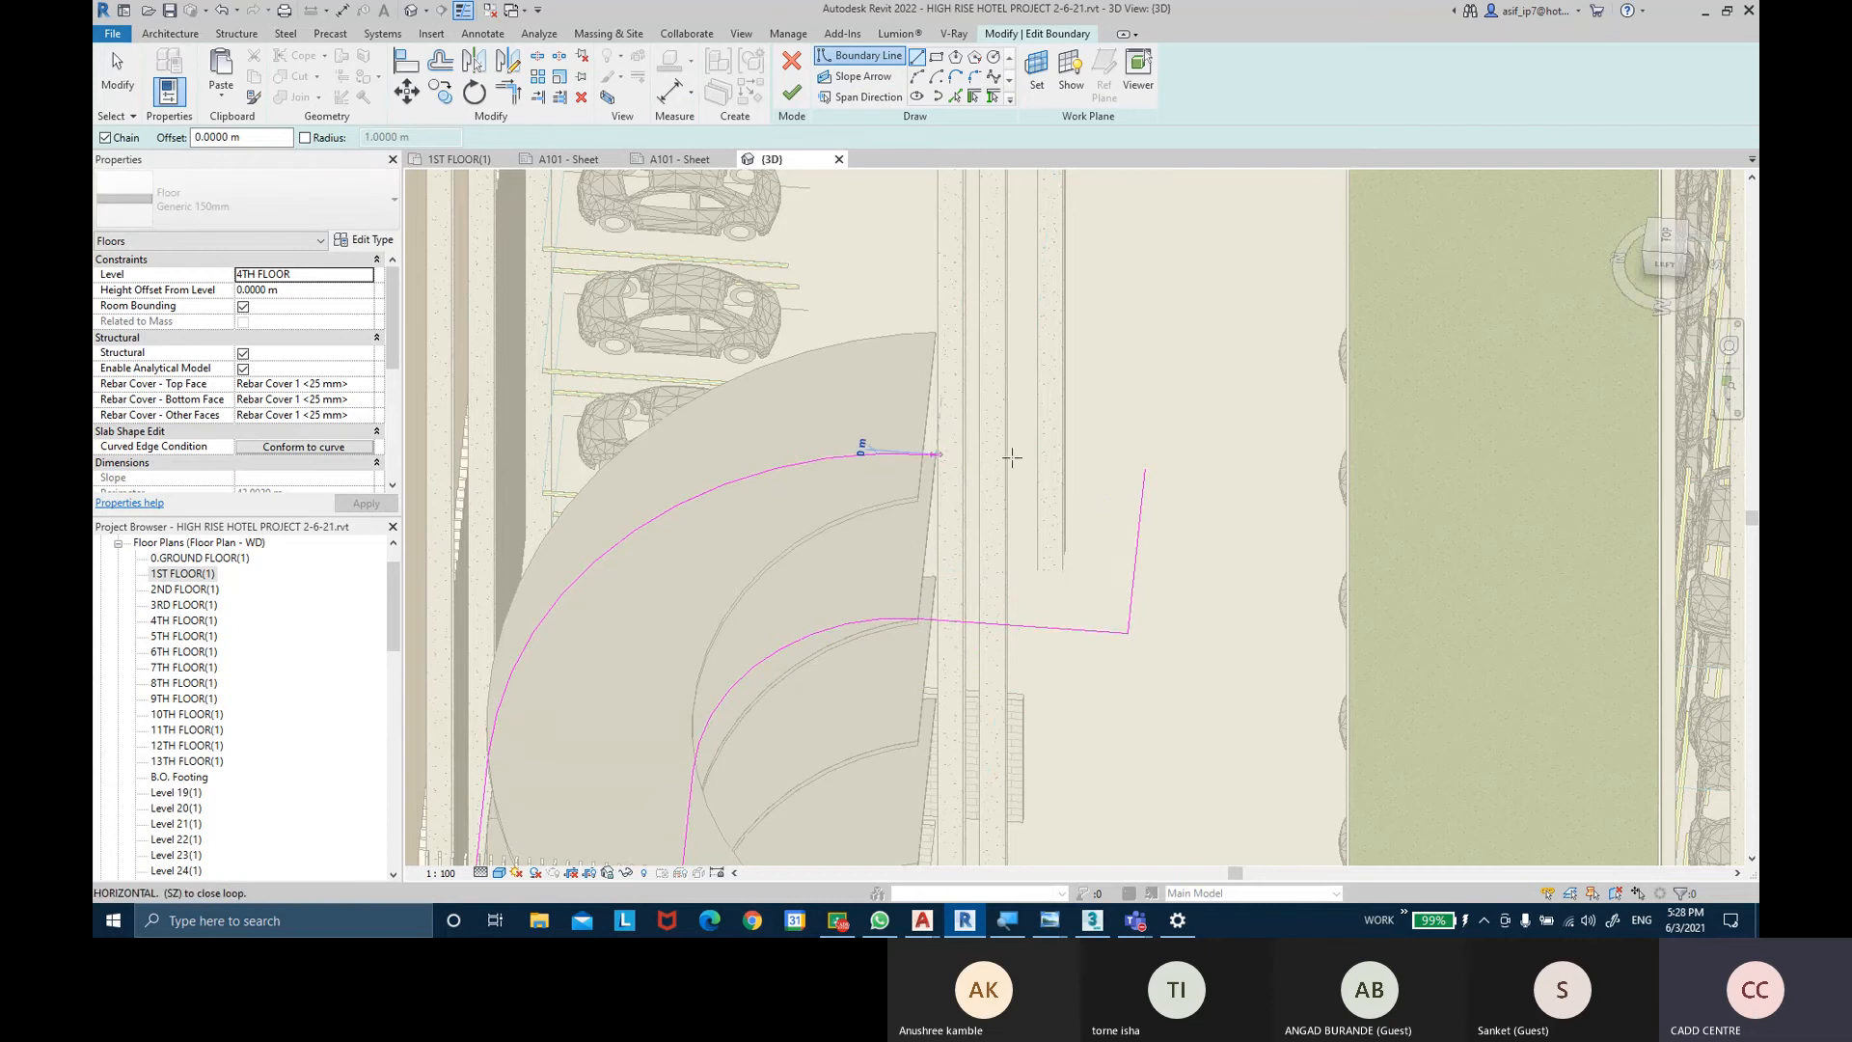
left_click(1146, 469)
key("Escape")
key("Escape")
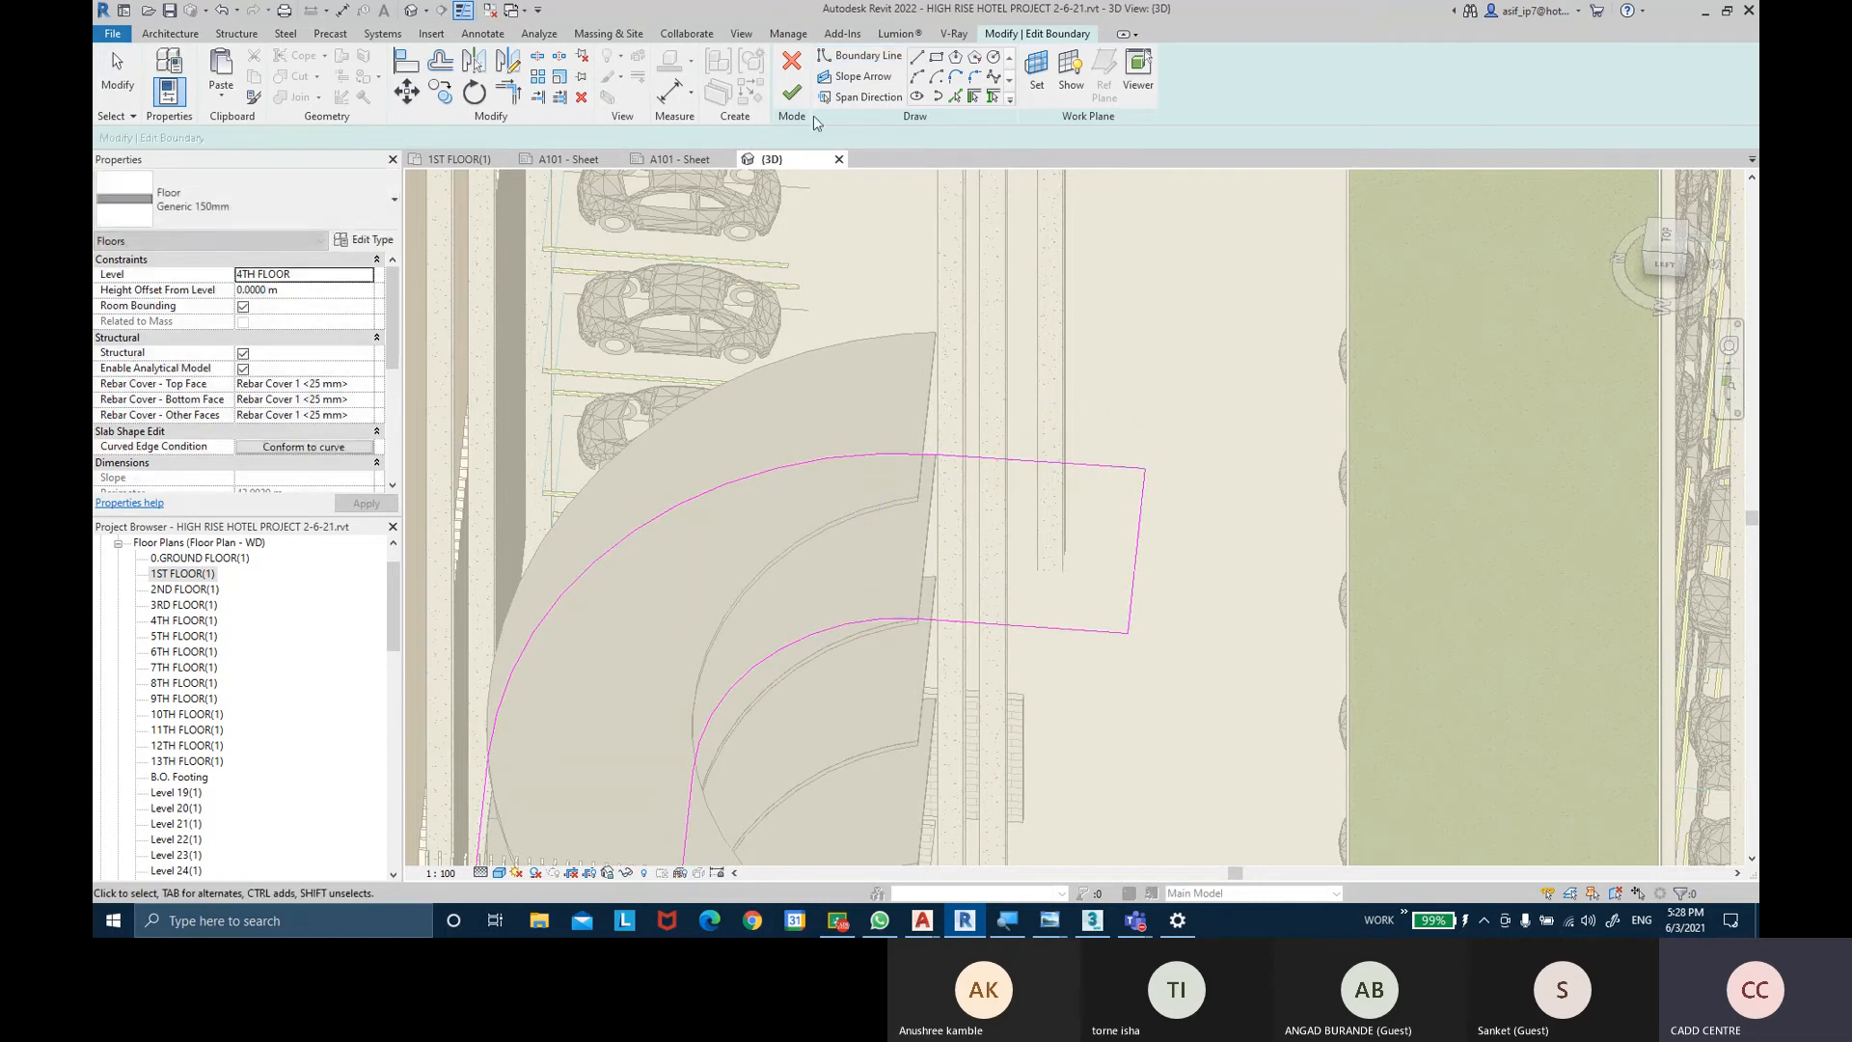
Finish the extended ramp slab's boundary sketch and finish editing the parking group.
left_click(792, 92)
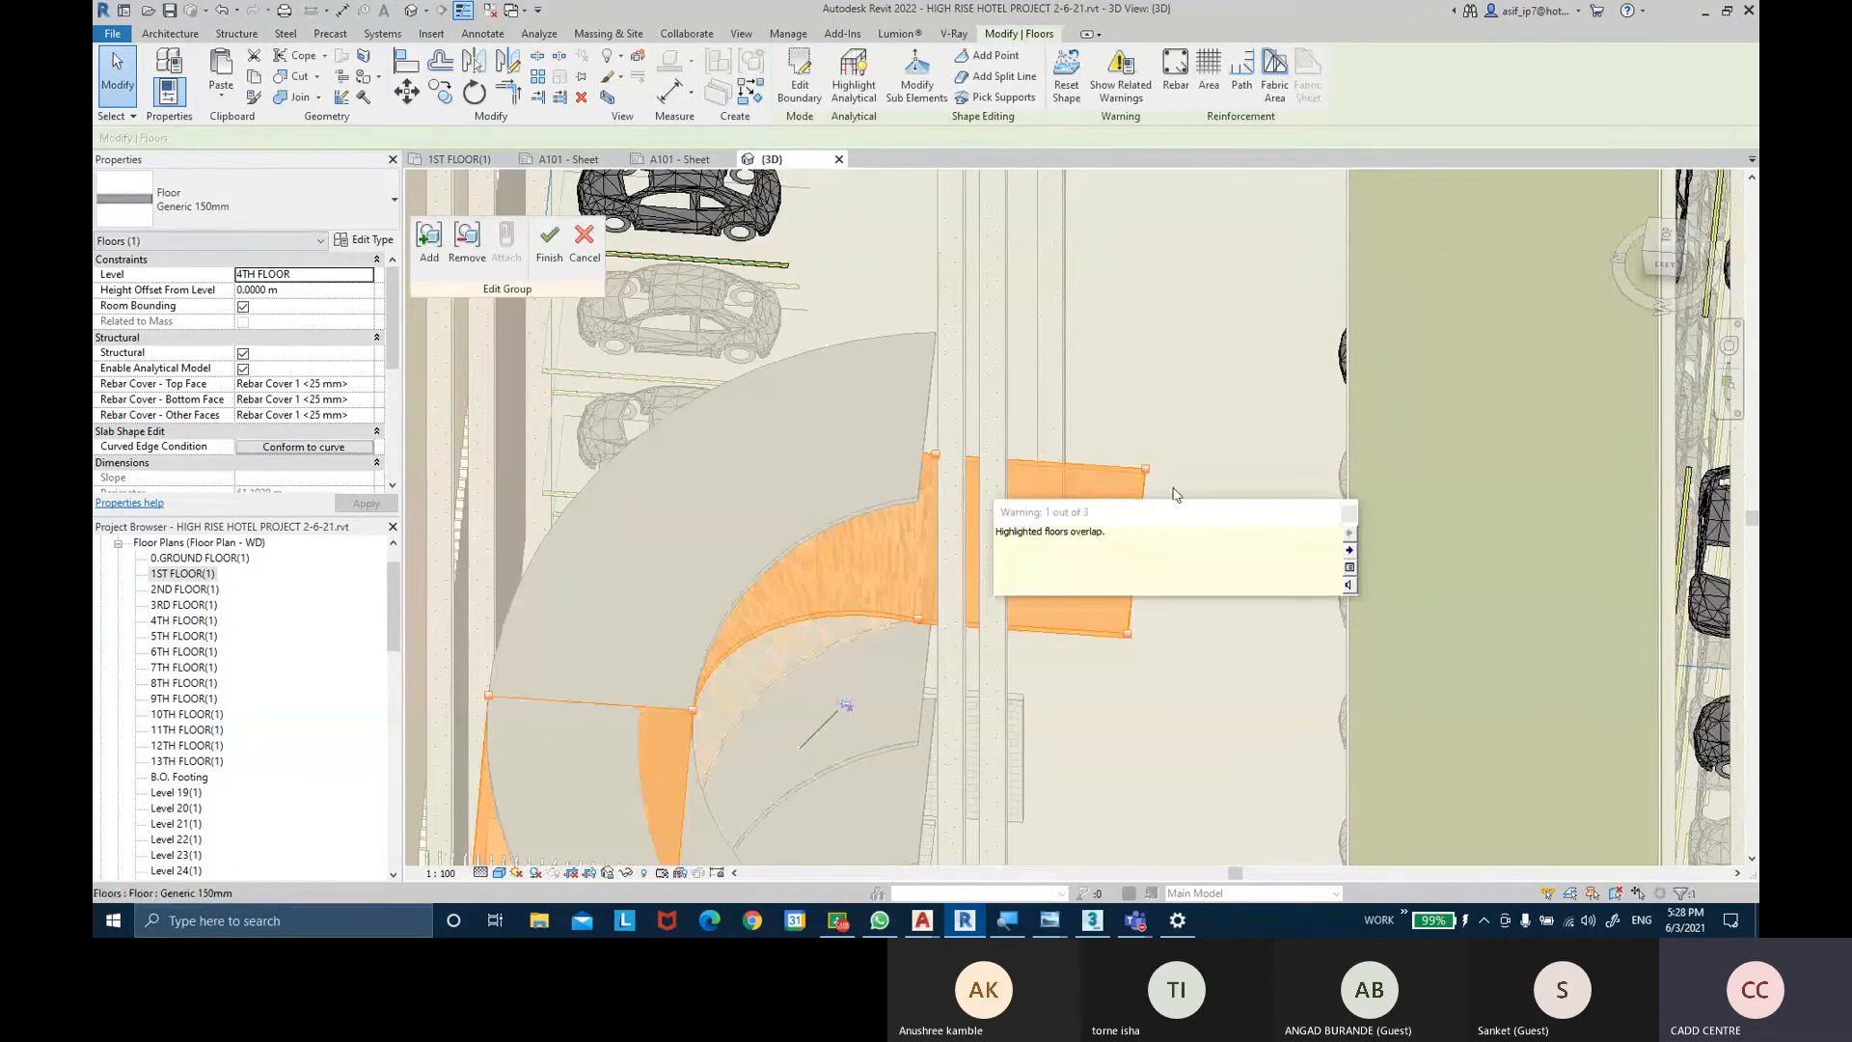
middle_click_drag(1296, 530, 902, 424, "shift")
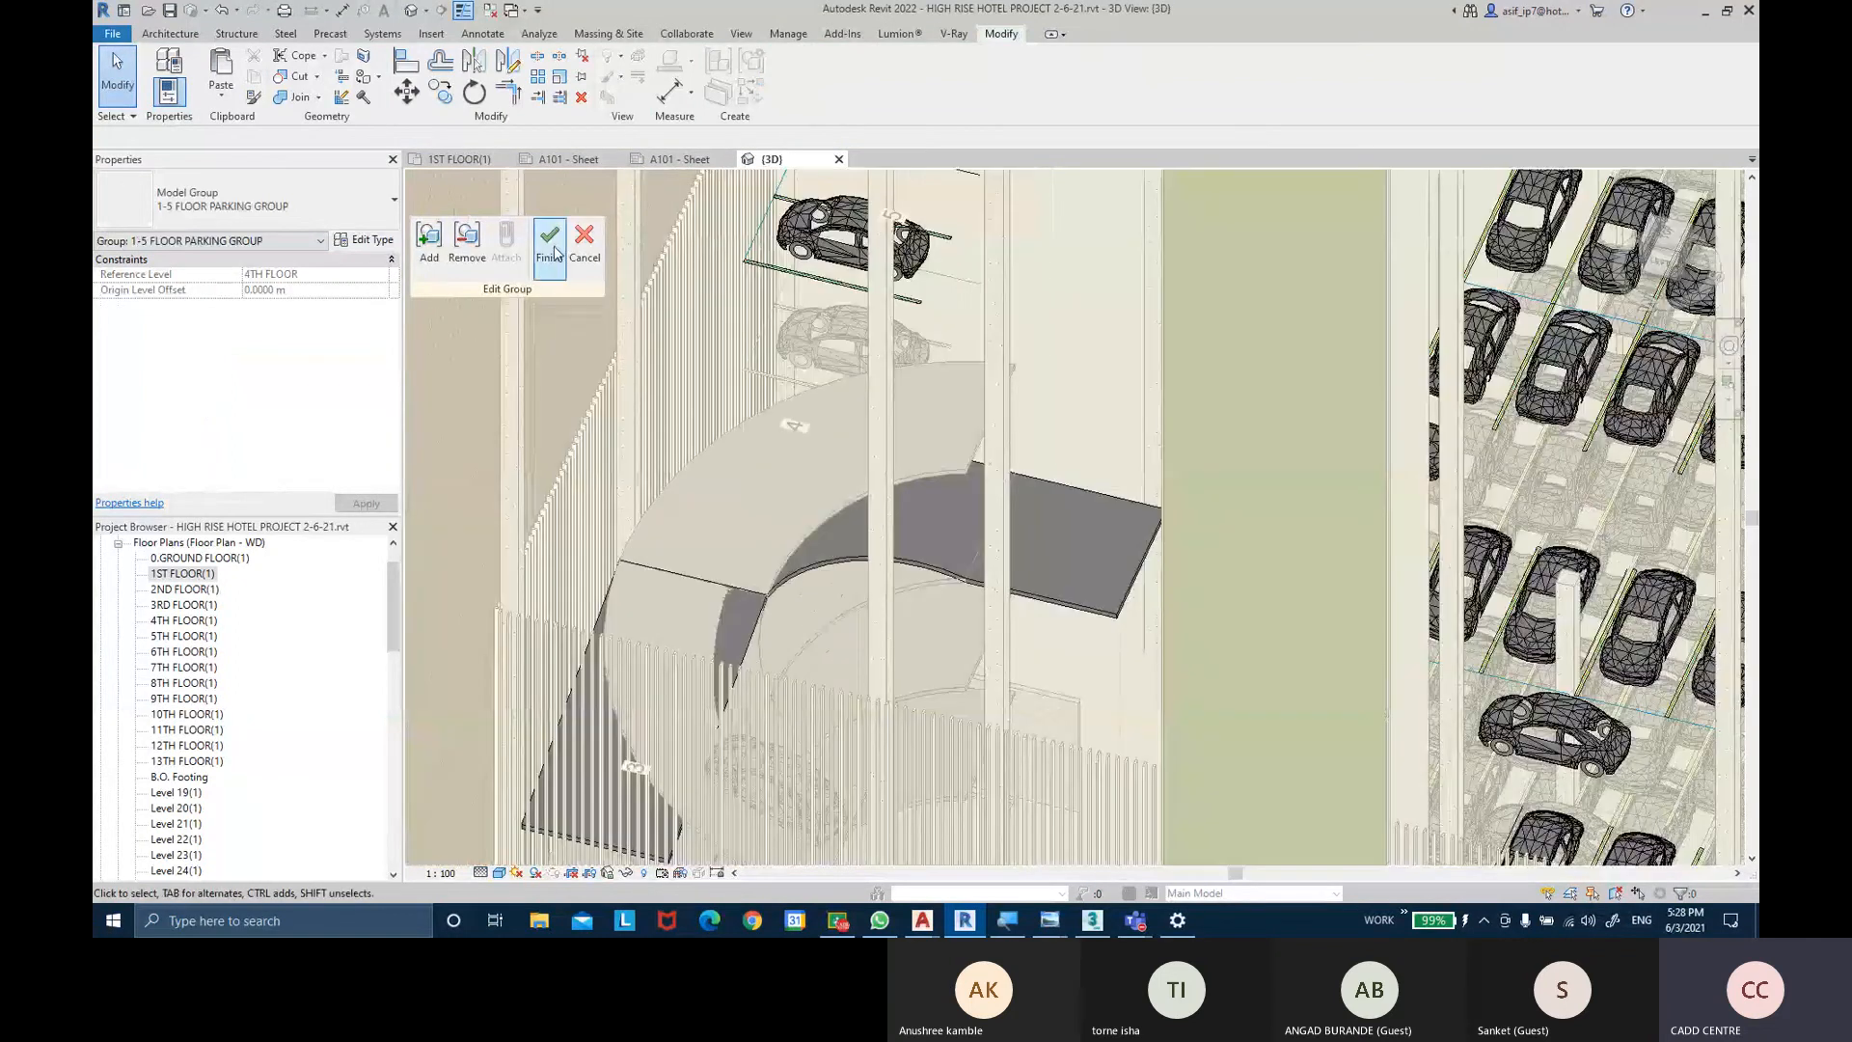
left_click(554, 253)
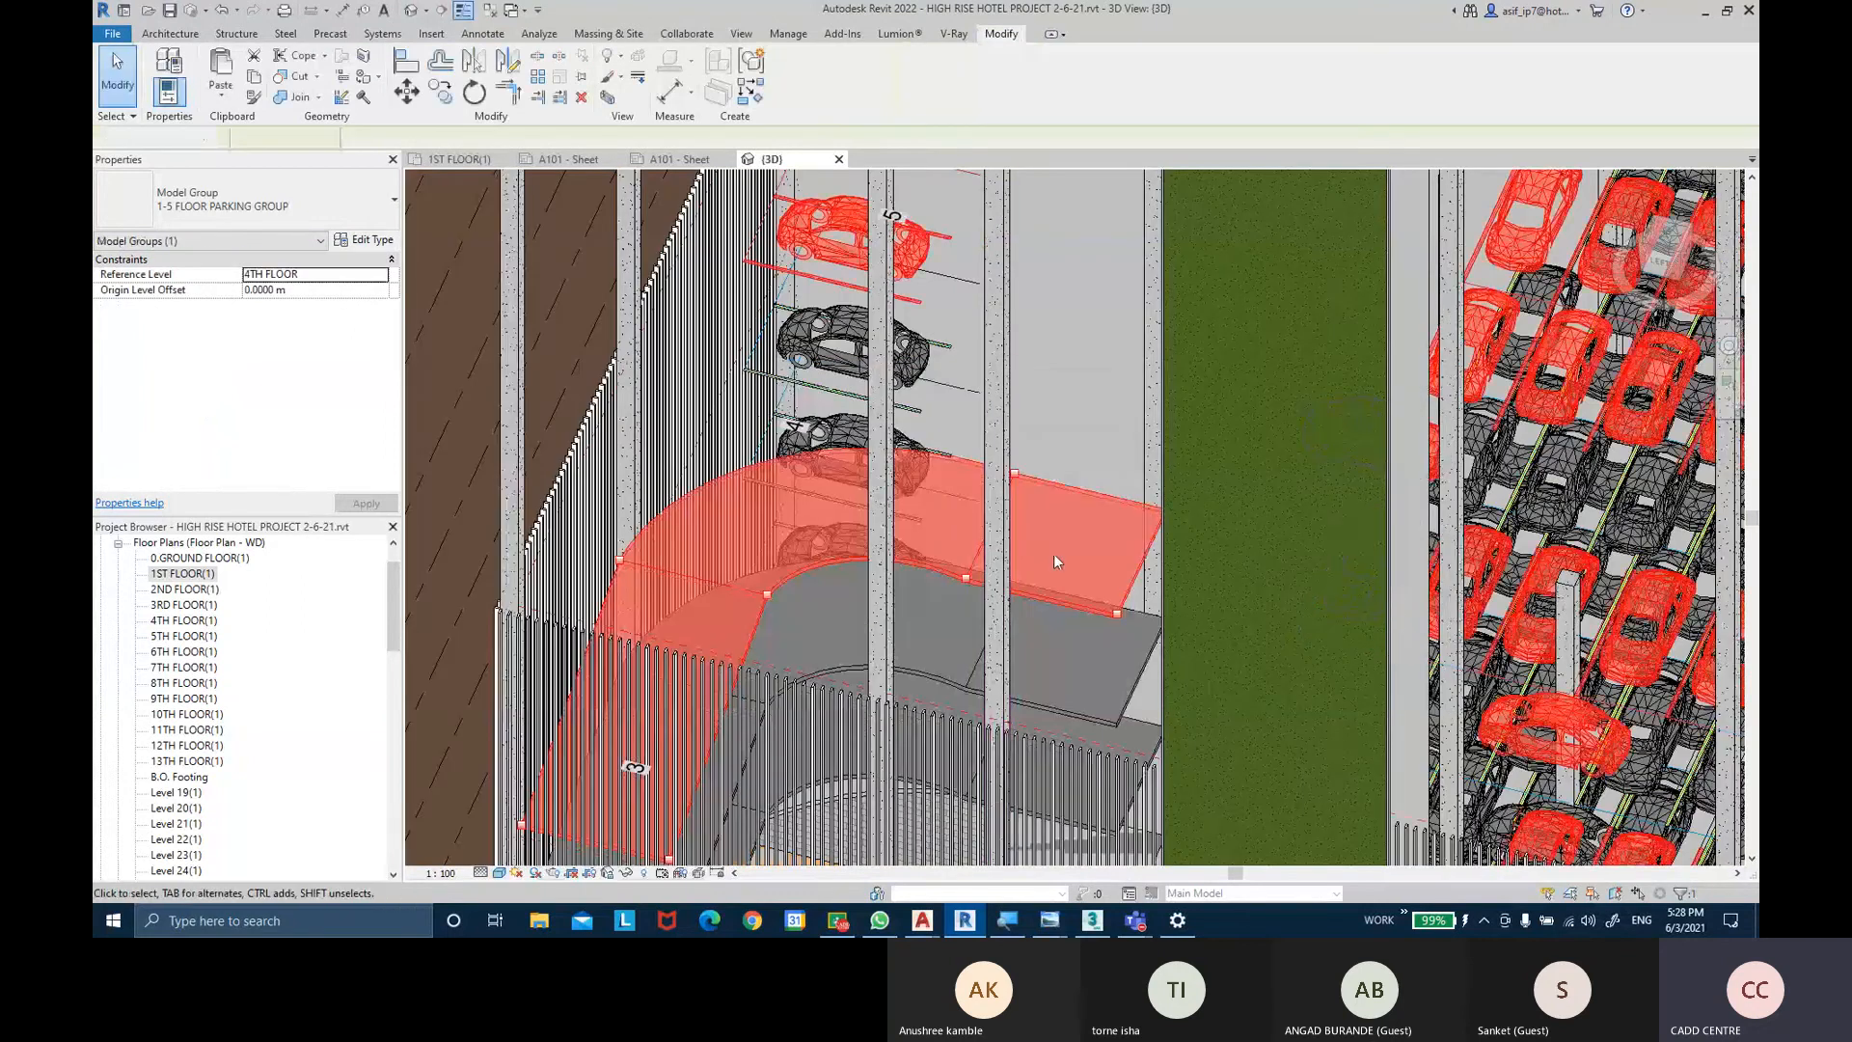
key("Escape")
Reopen the 4TH FLOOR parking group for editing, delete the M_RPC Beetle car in the bay nearest the curved ramp and finish the group.
scroll(1054, 553, "down", 2)
middle_click_drag(1053, 554, 1004, 463, "shift")
left_click(887, 337)
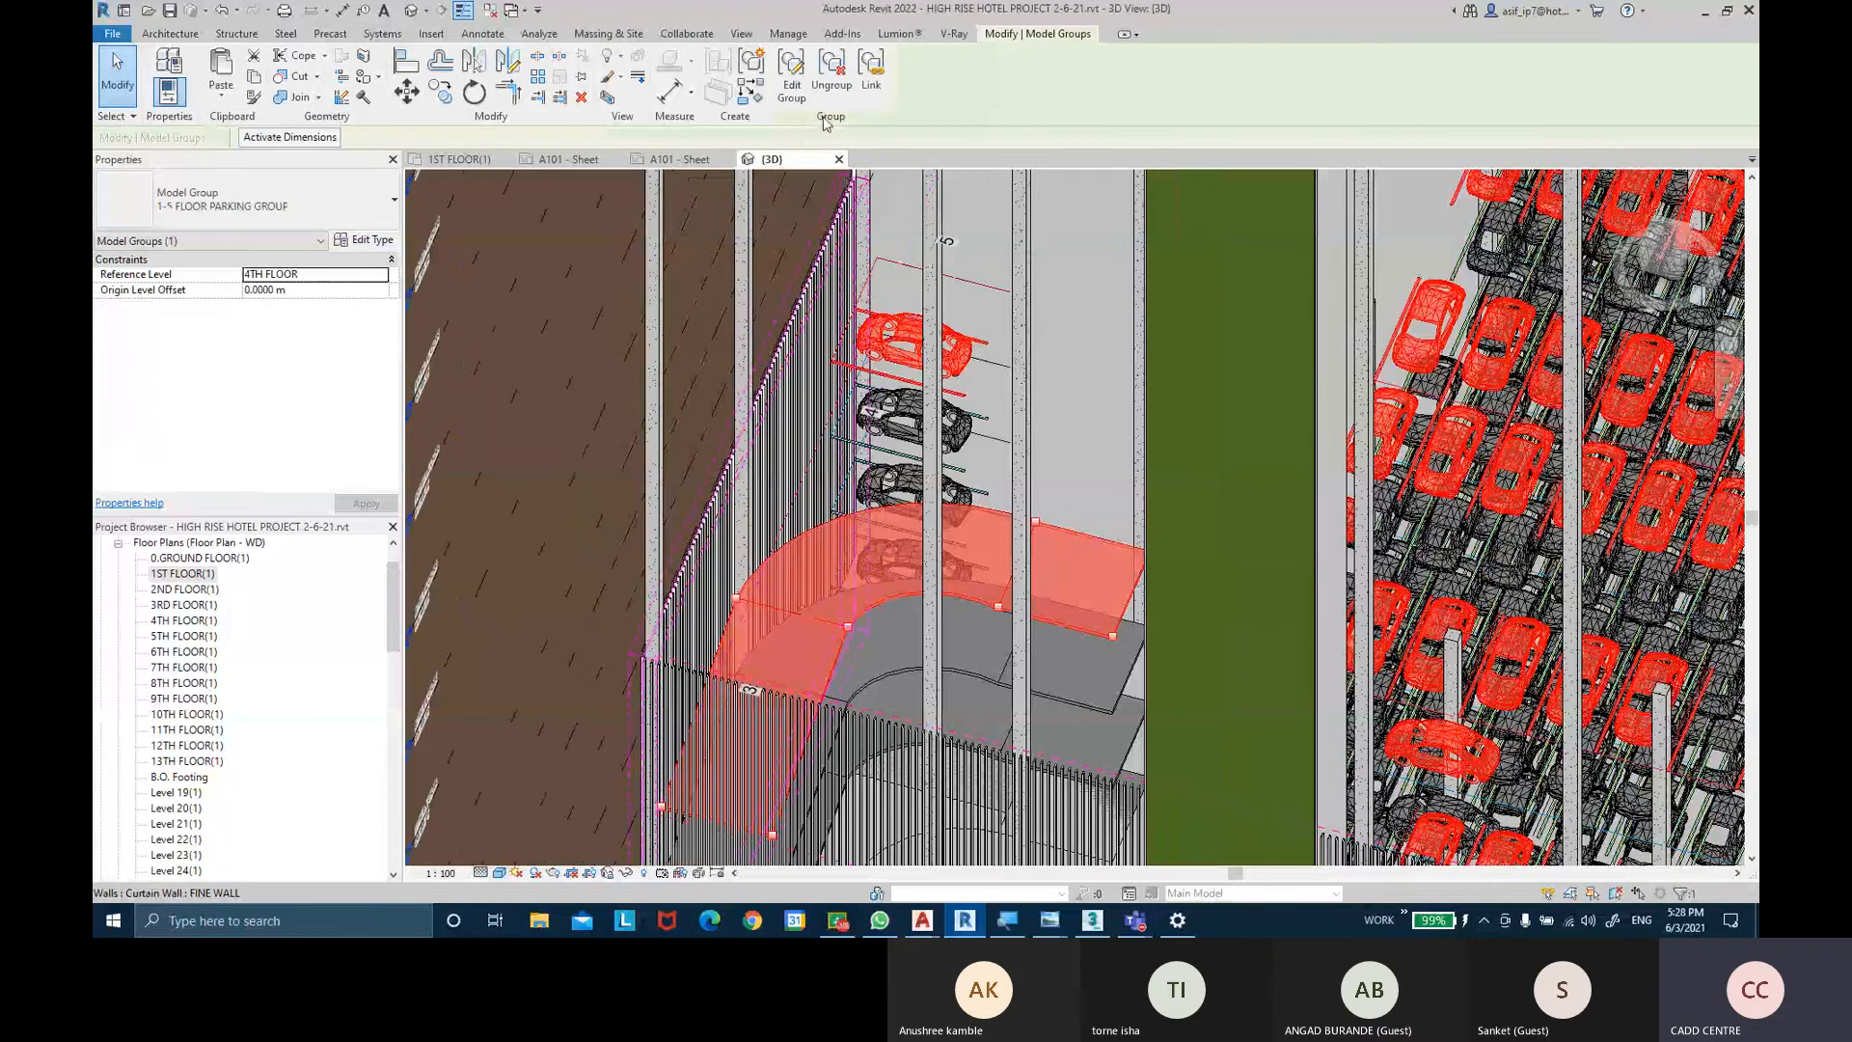
left_click(791, 73)
left_click(902, 345)
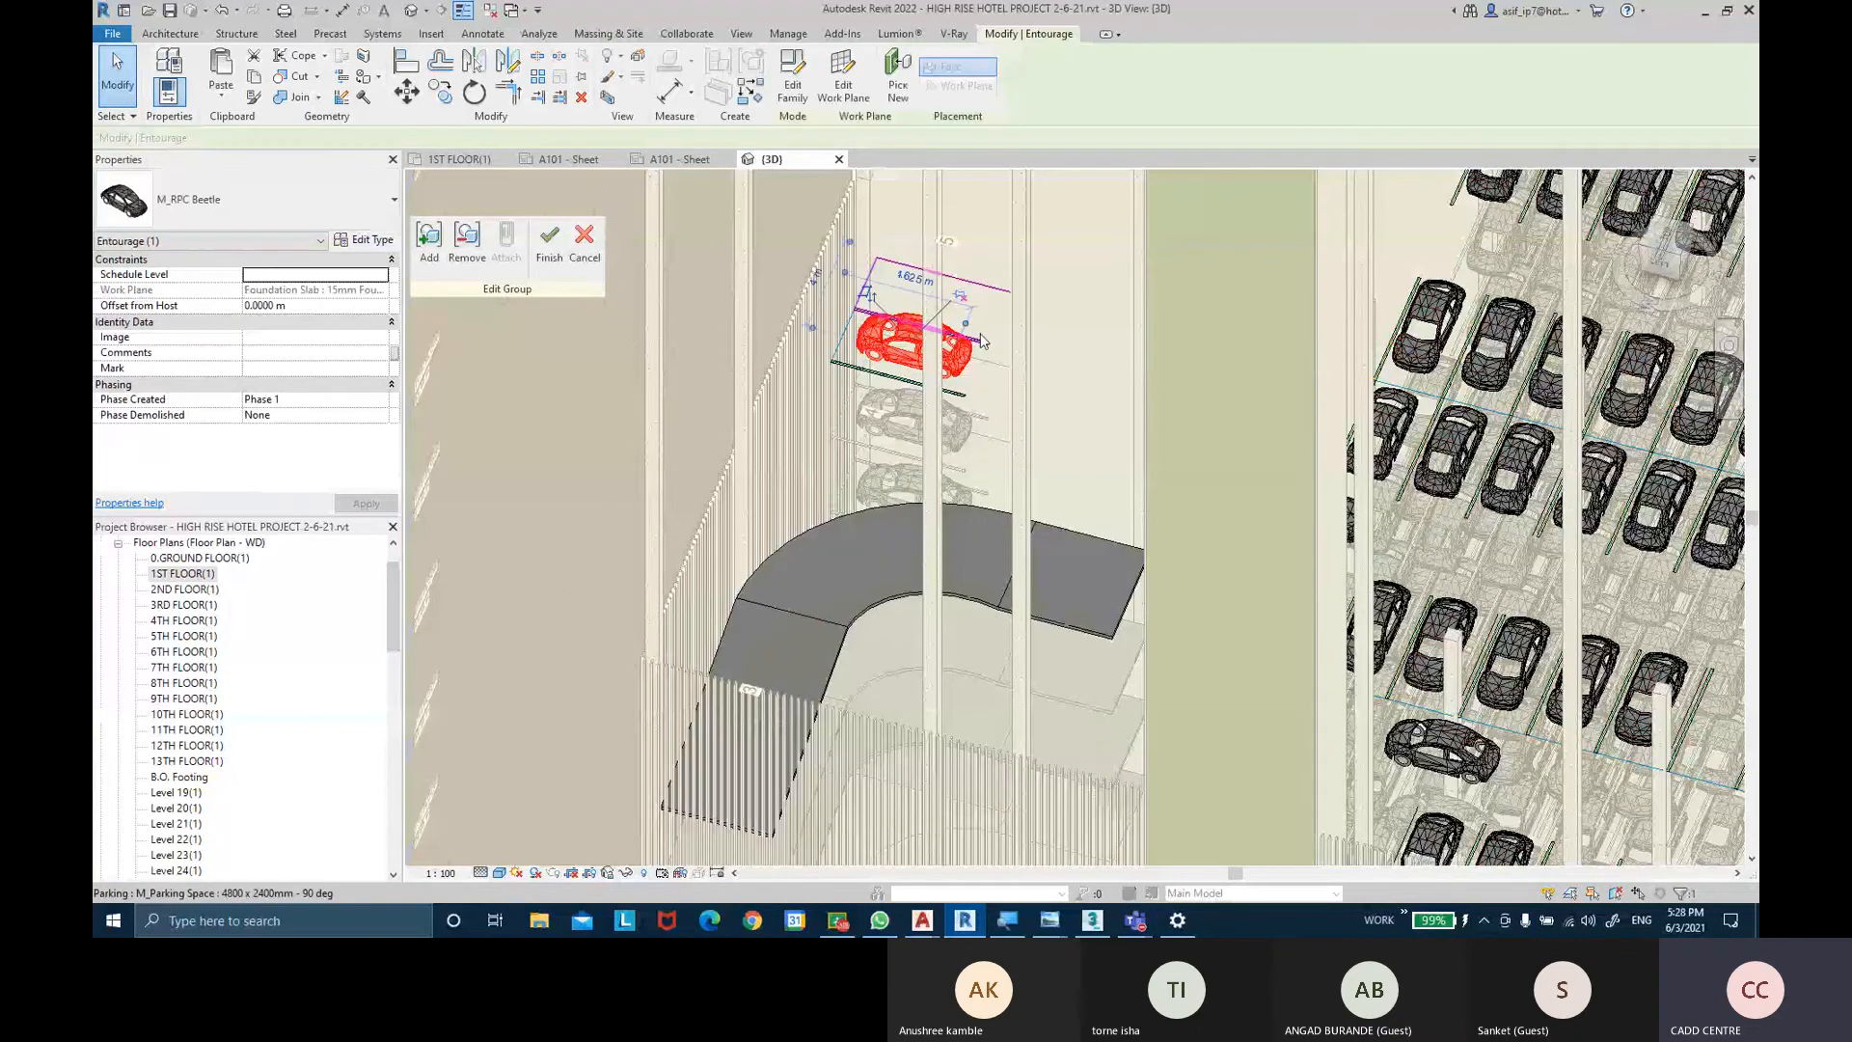
key("Delete")
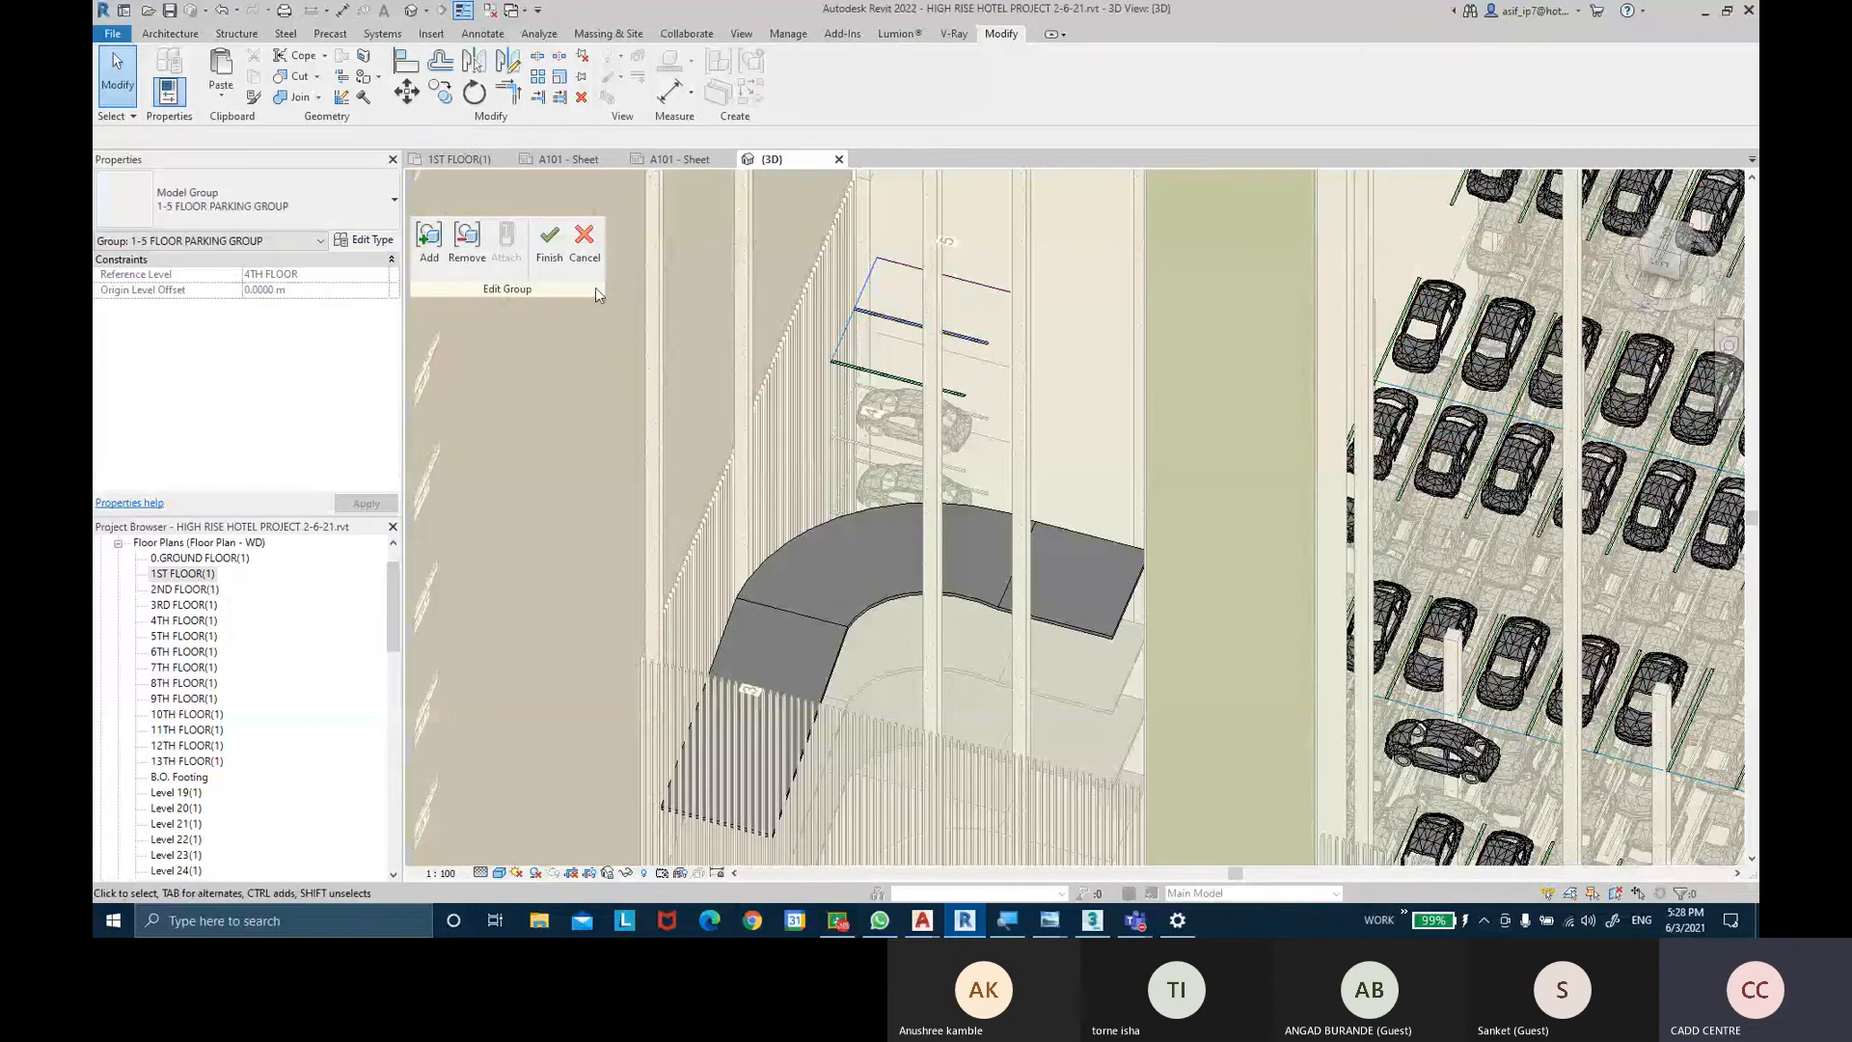
left_click(550, 249)
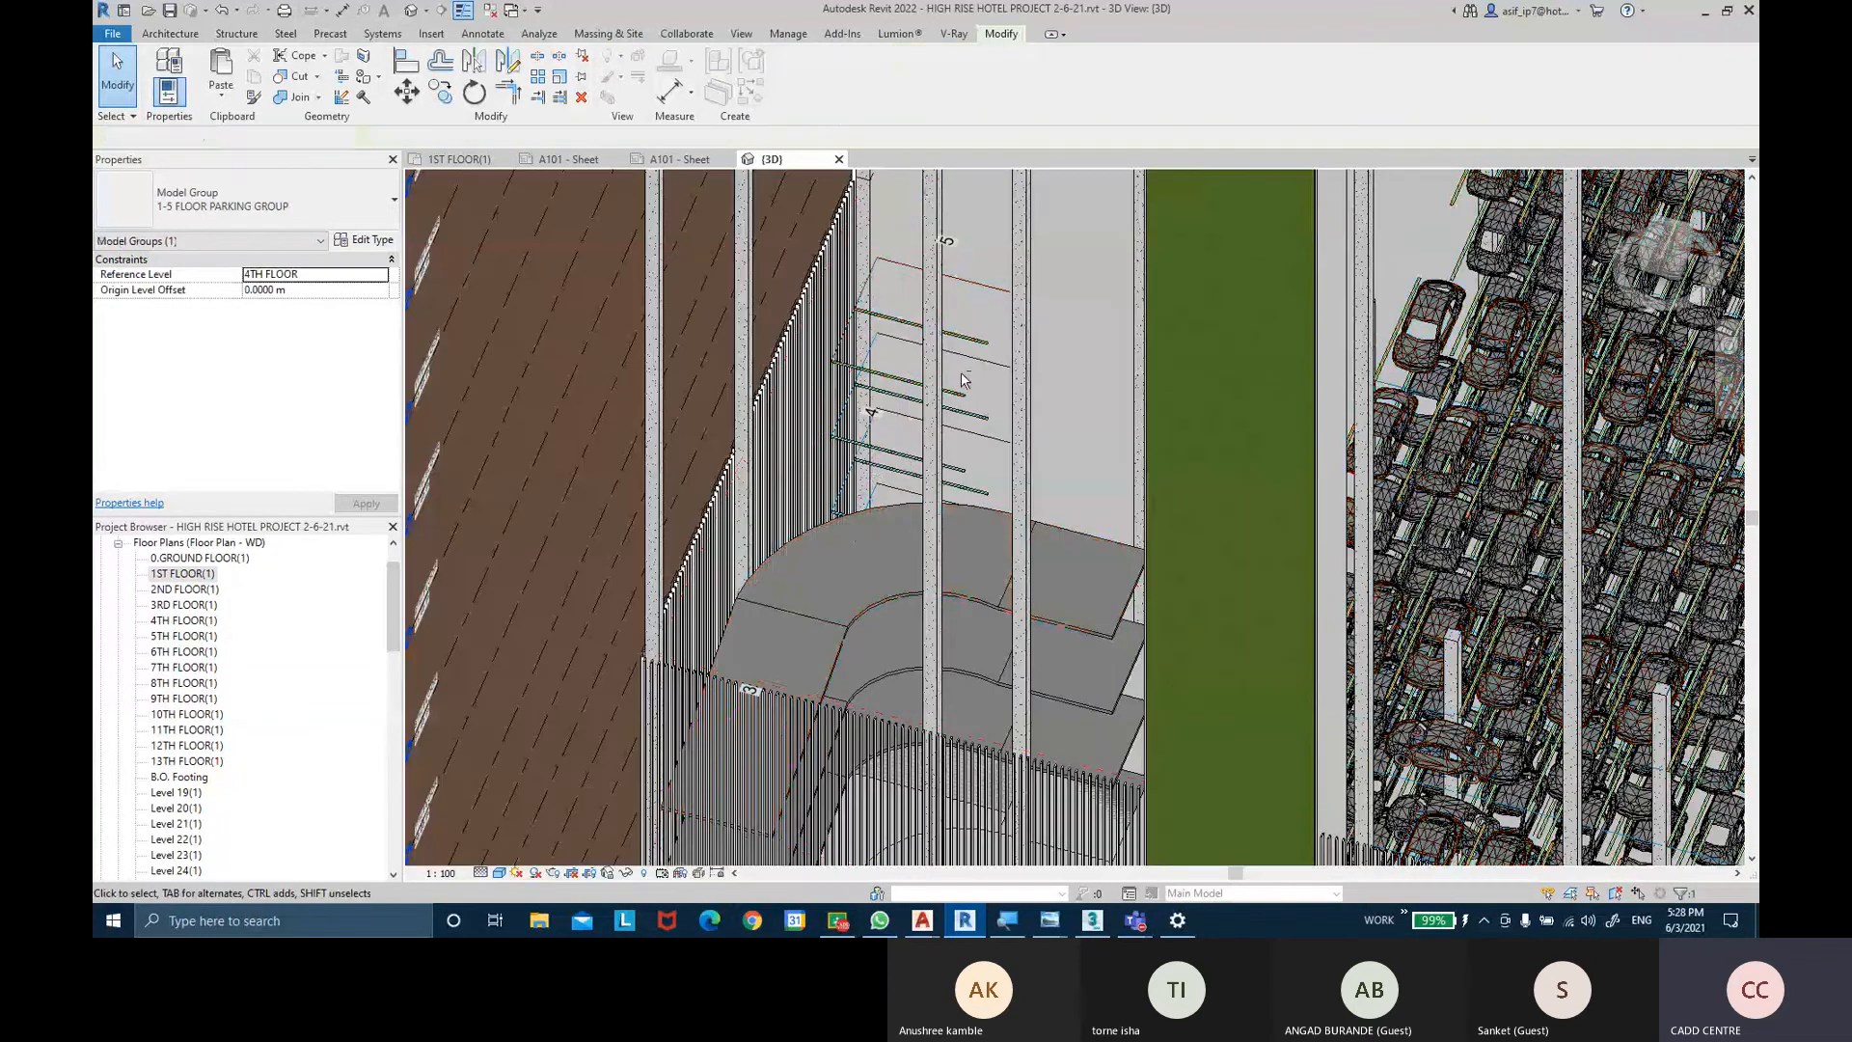
Inspect the repeated parking floors from outside the building in 3D and open the 1ST FLOOR(1) floor plan.
middle_click_drag(963, 379, 1059, 632, "shift")
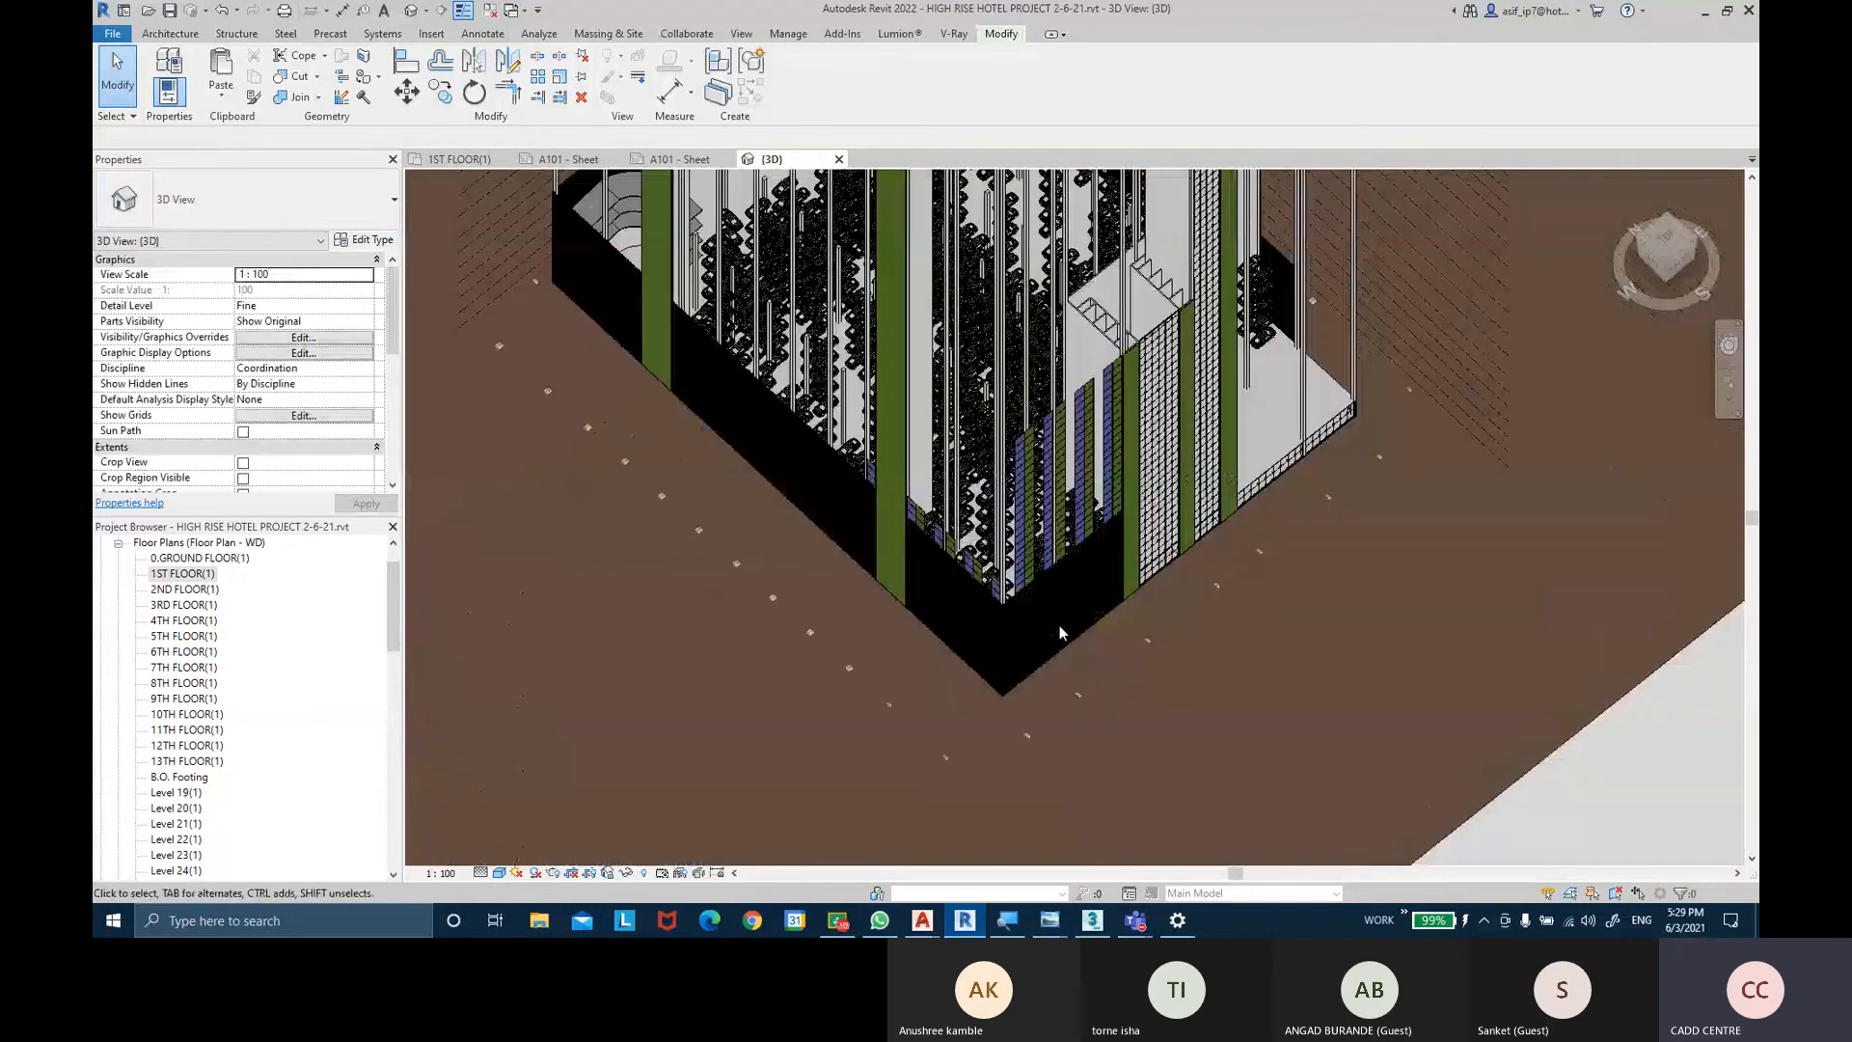
scroll(1059, 627, "up", 2)
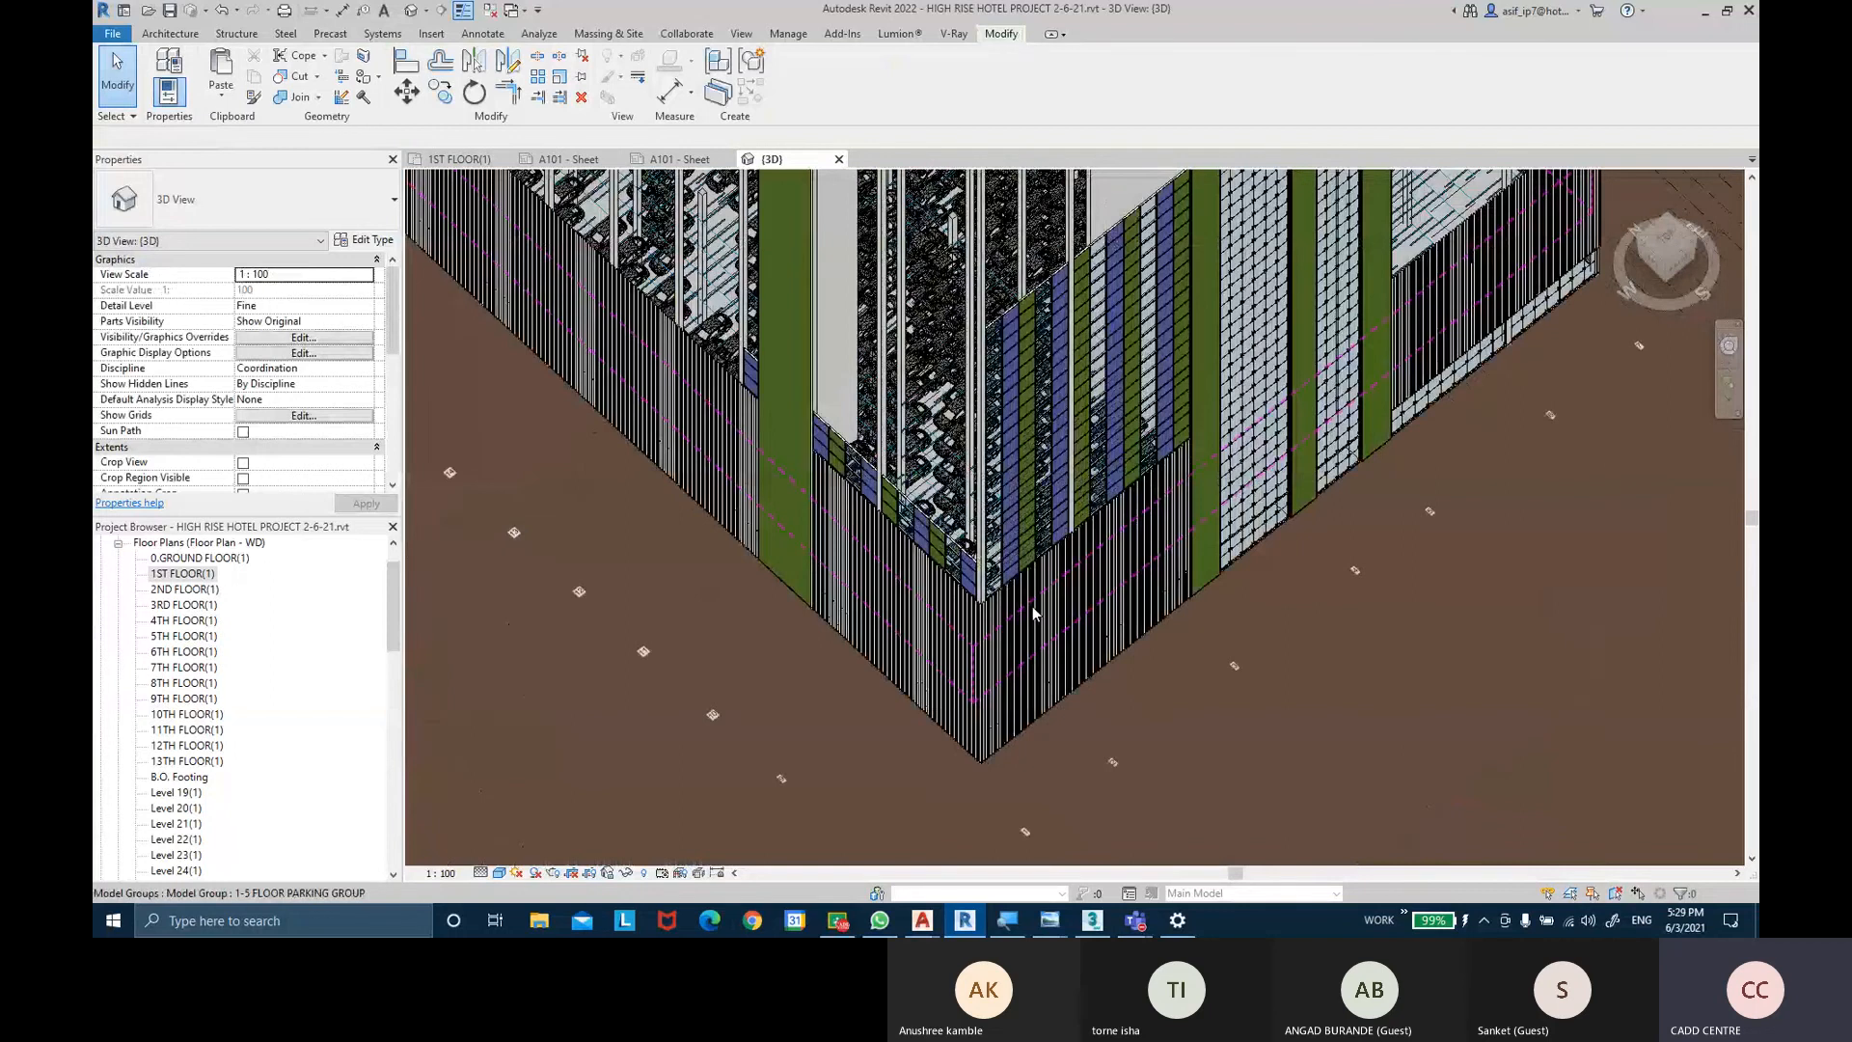
mouse_move(1037, 614)
middle_mouse_down("shift")
mouse_move(1055, 612)
mouse_move(1071, 360)
mouse_move(1073, 645)
mouse_move(1067, 500)
middle_mouse_up("shift")
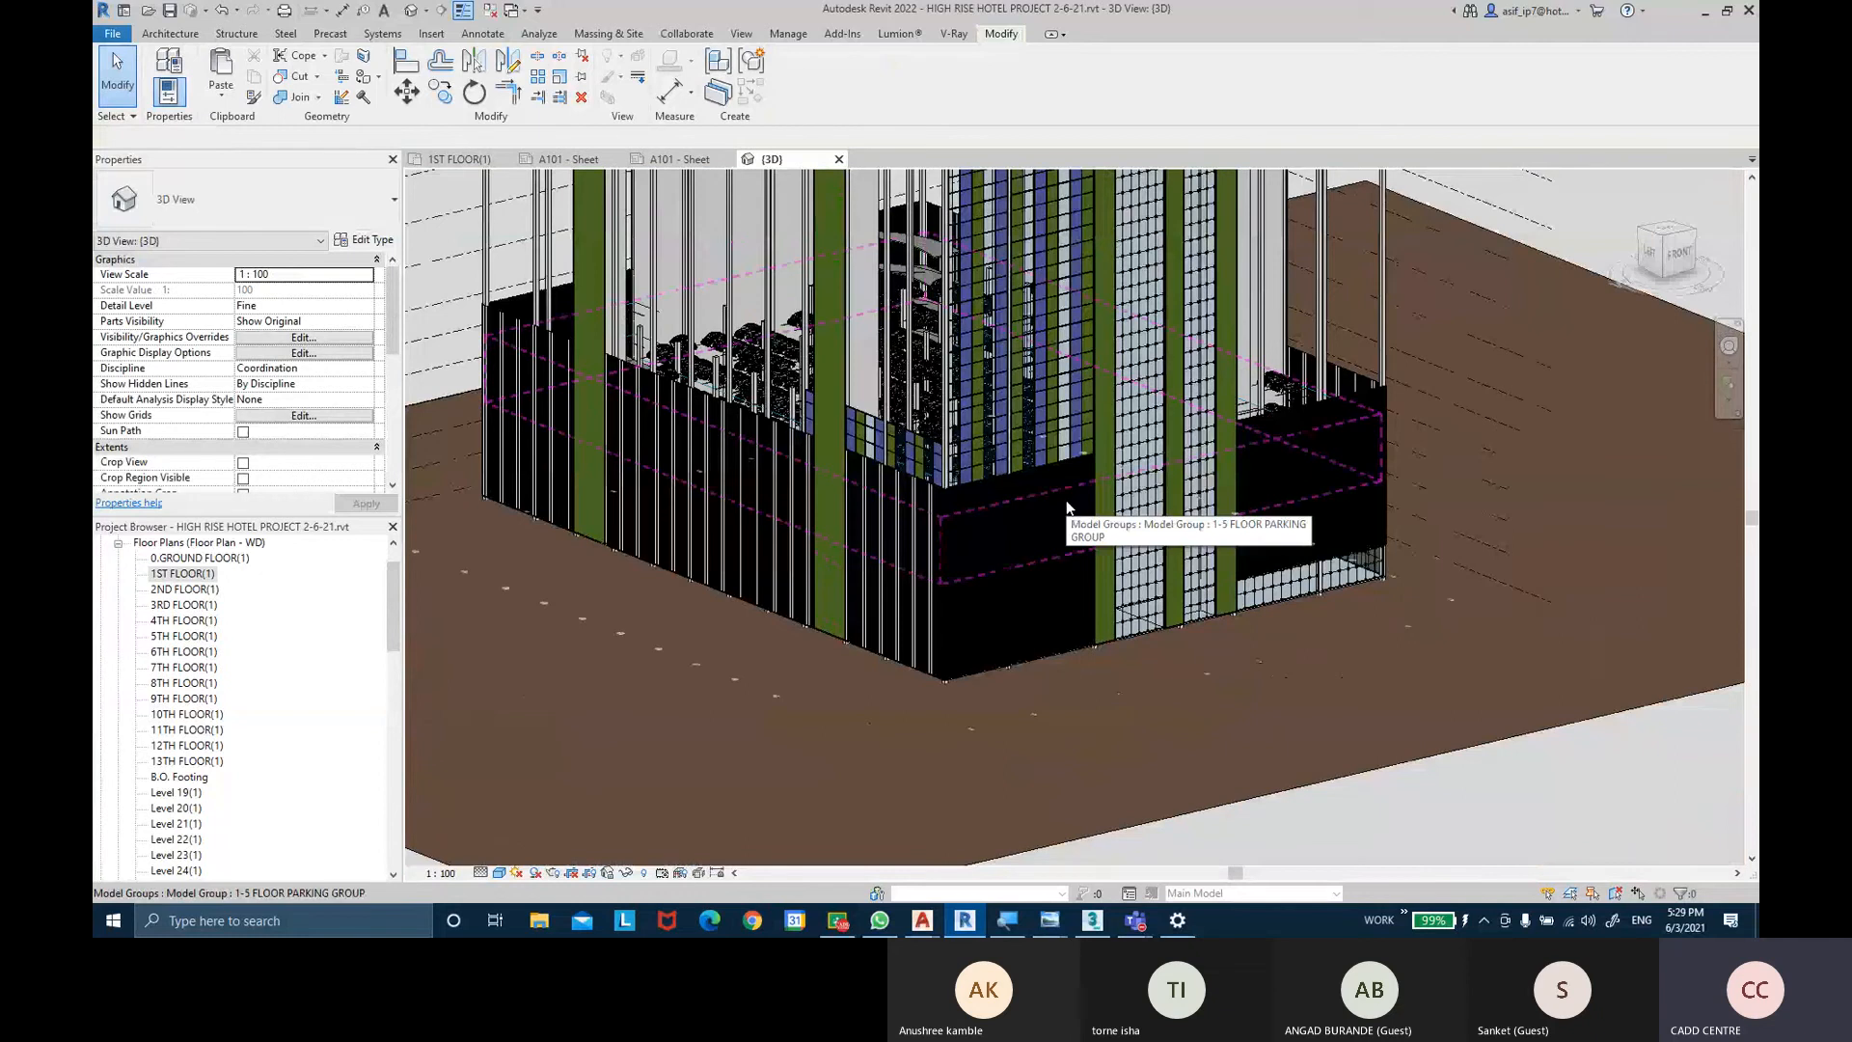
key("ctrl")
left_click(195, 575)
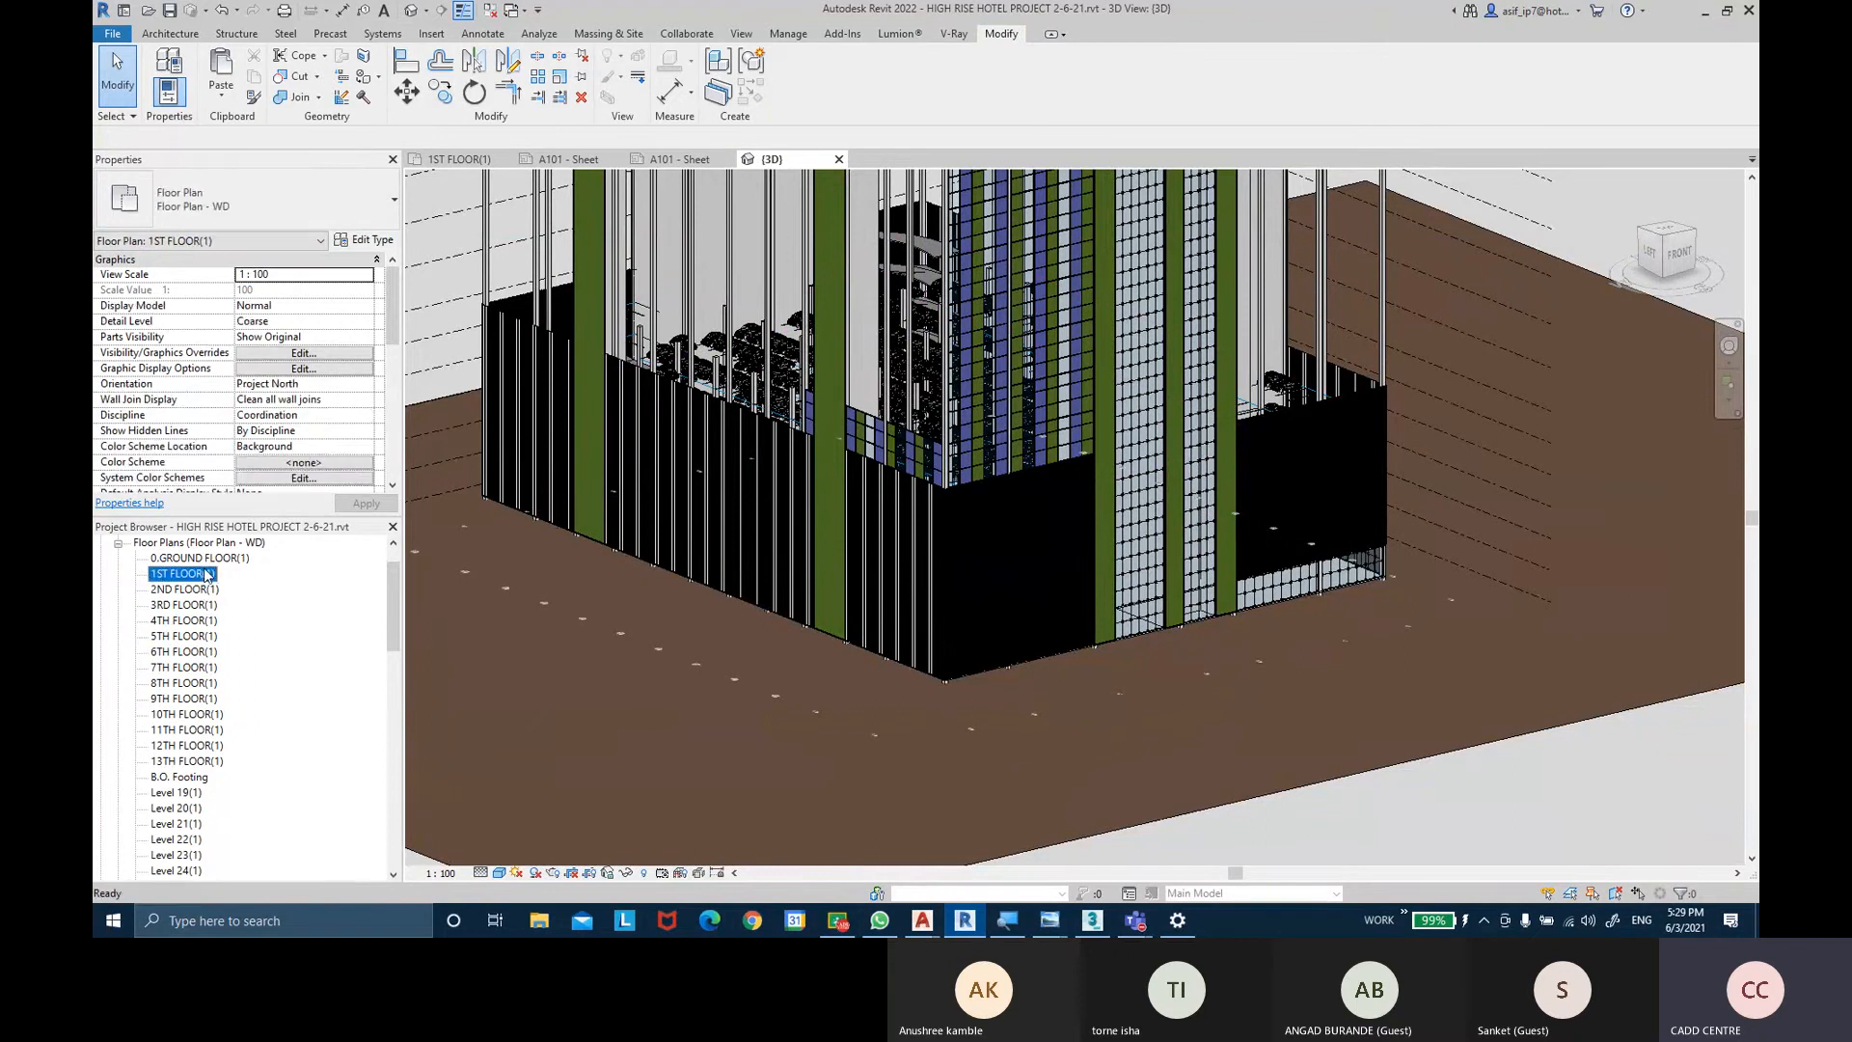
double_click(183, 574)
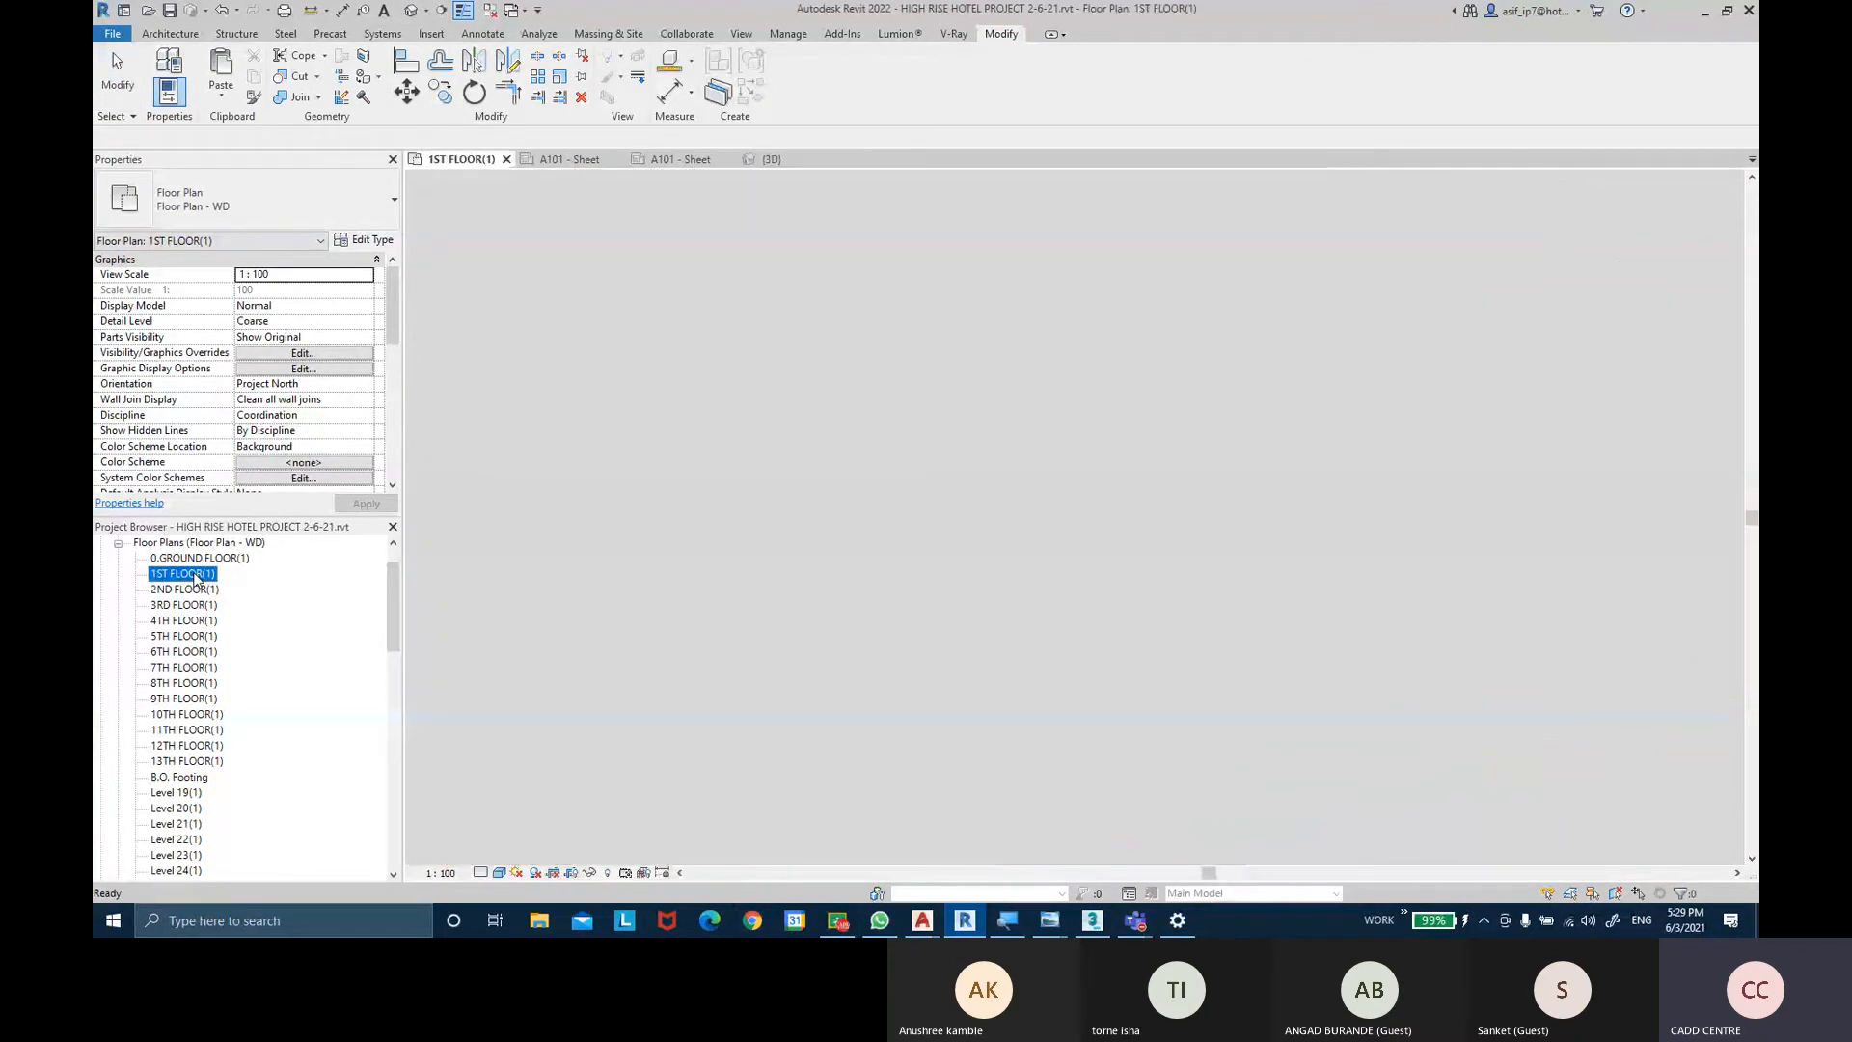
left_click(772, 571)
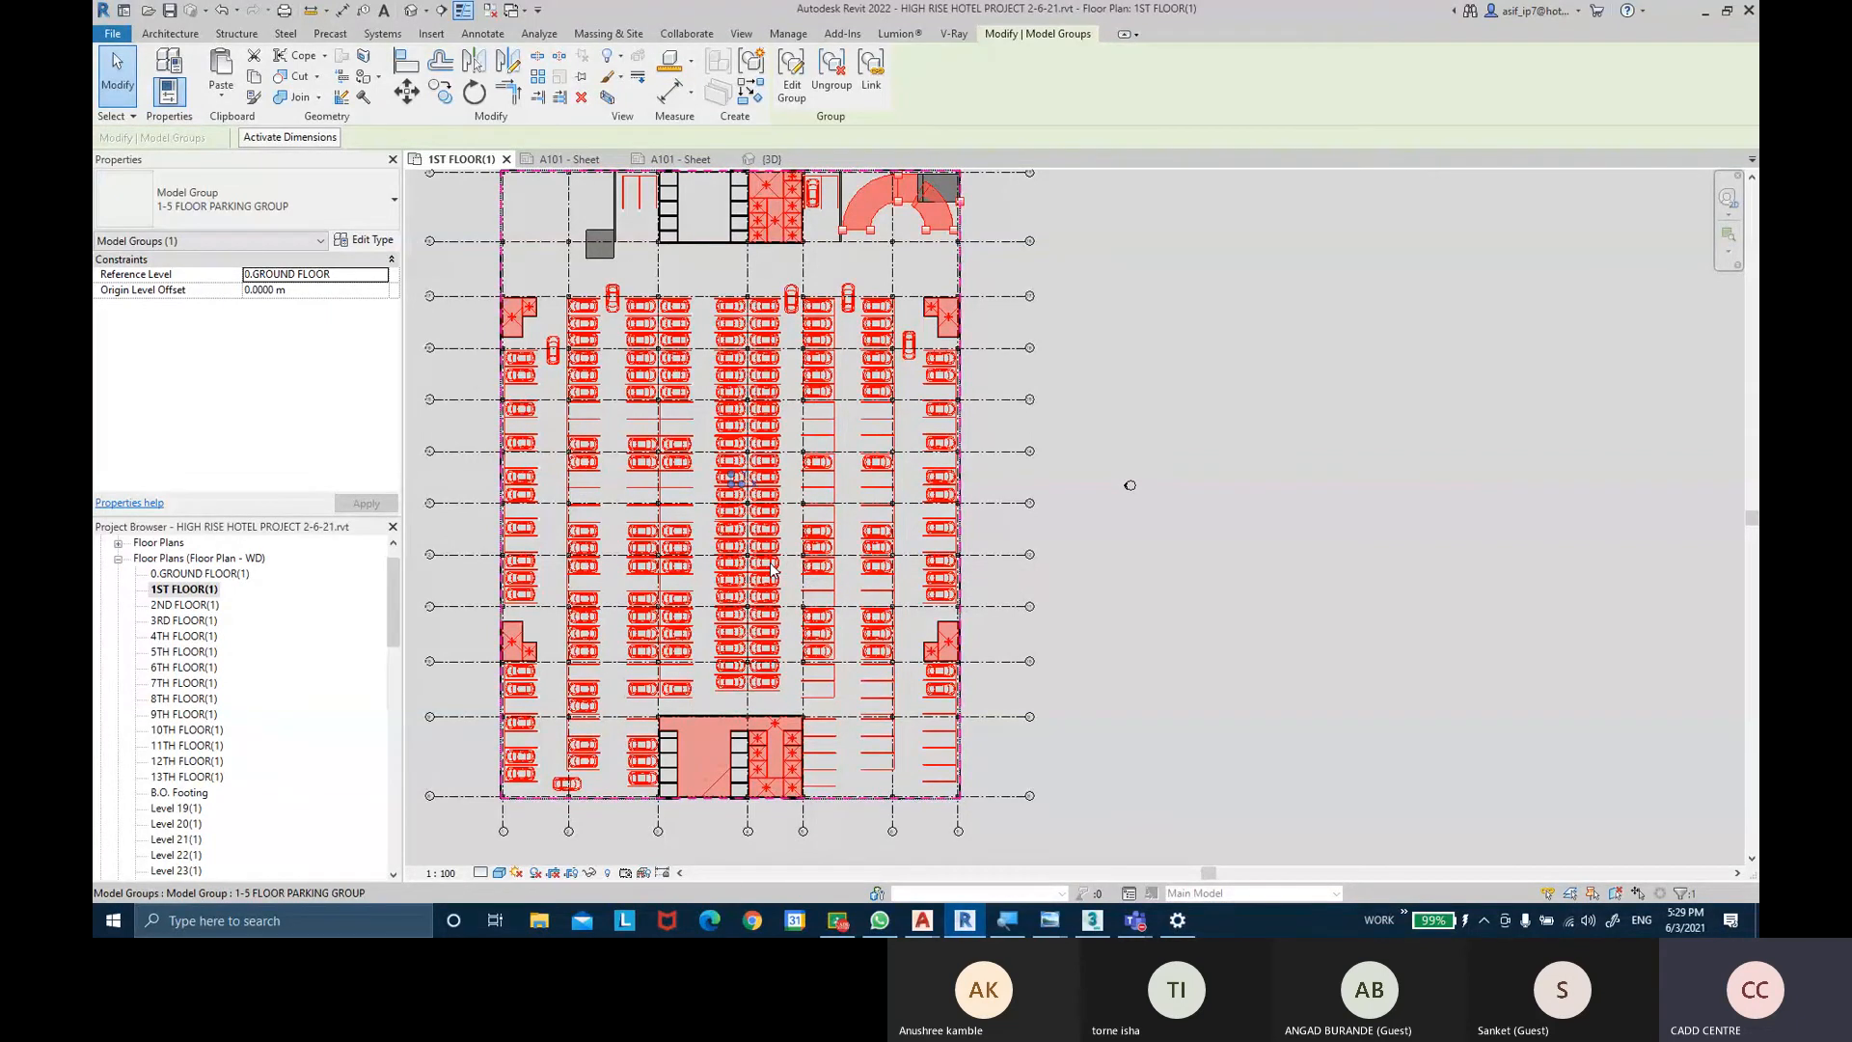
key("Escape")
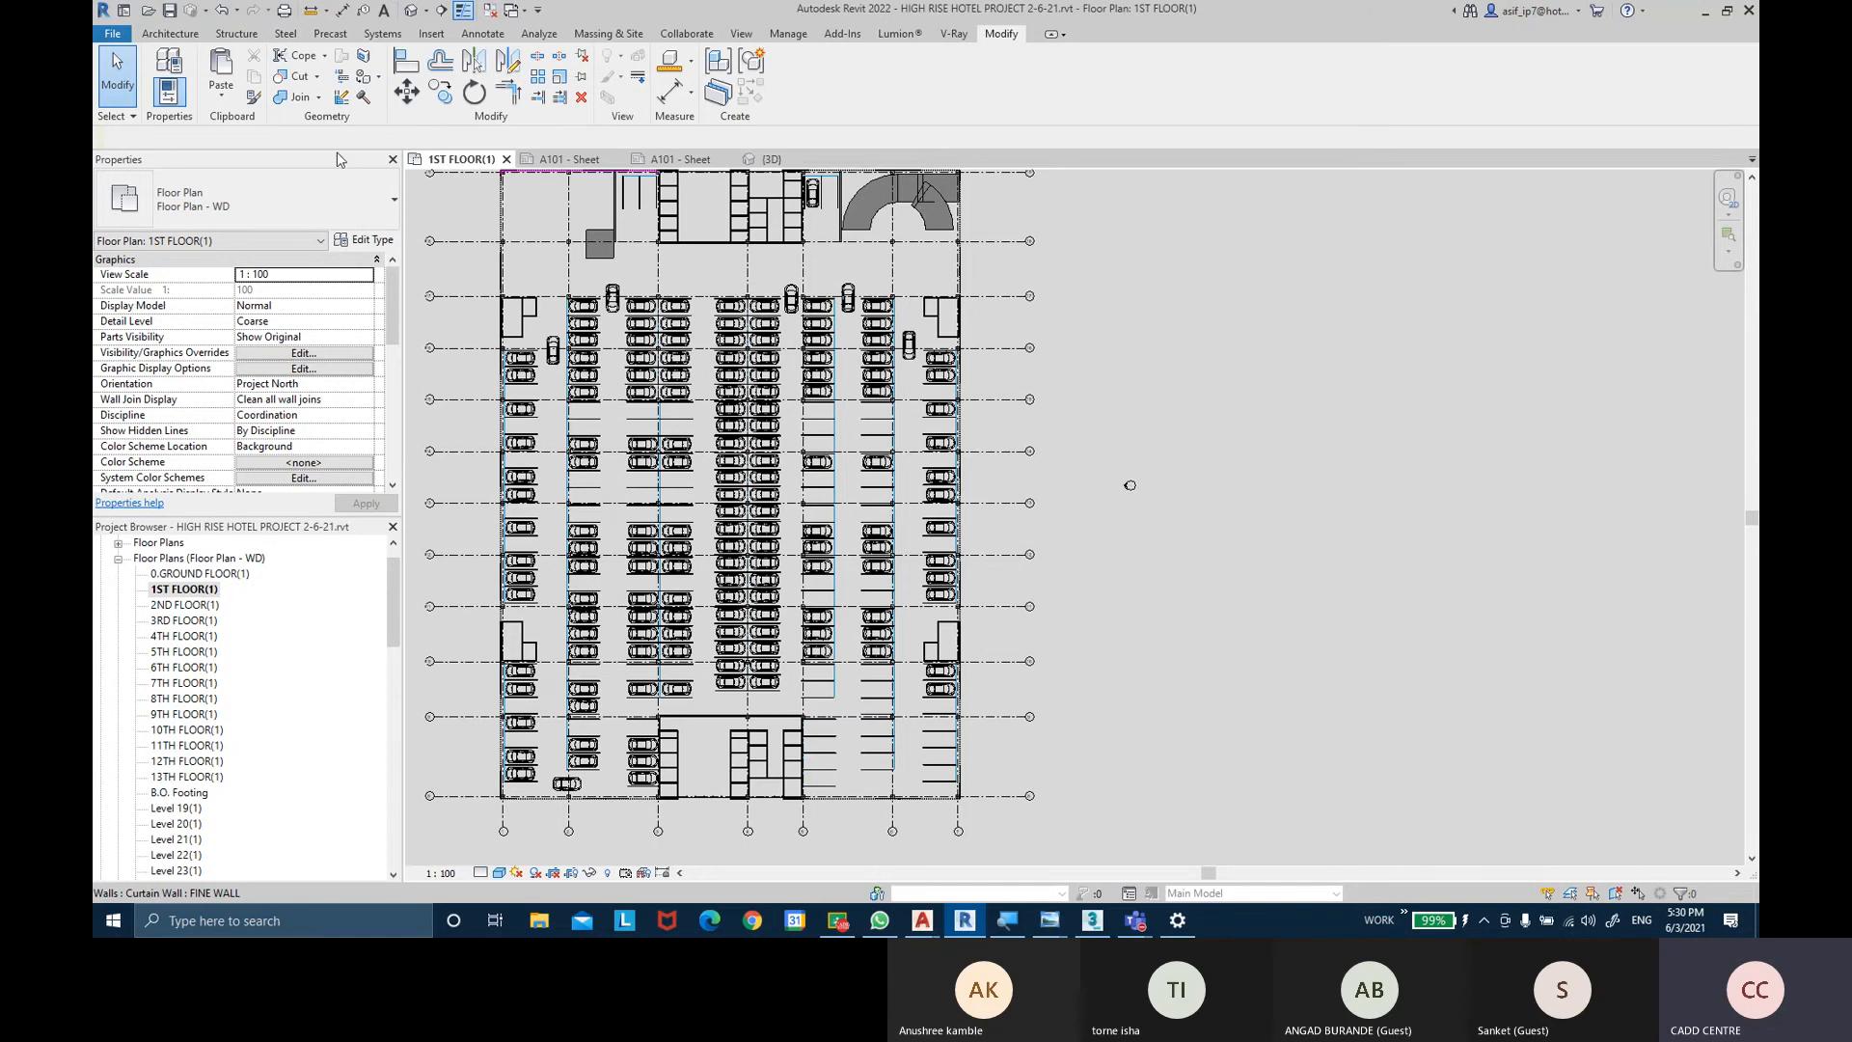
middle_click_drag(1278, 485, 1291, 474)
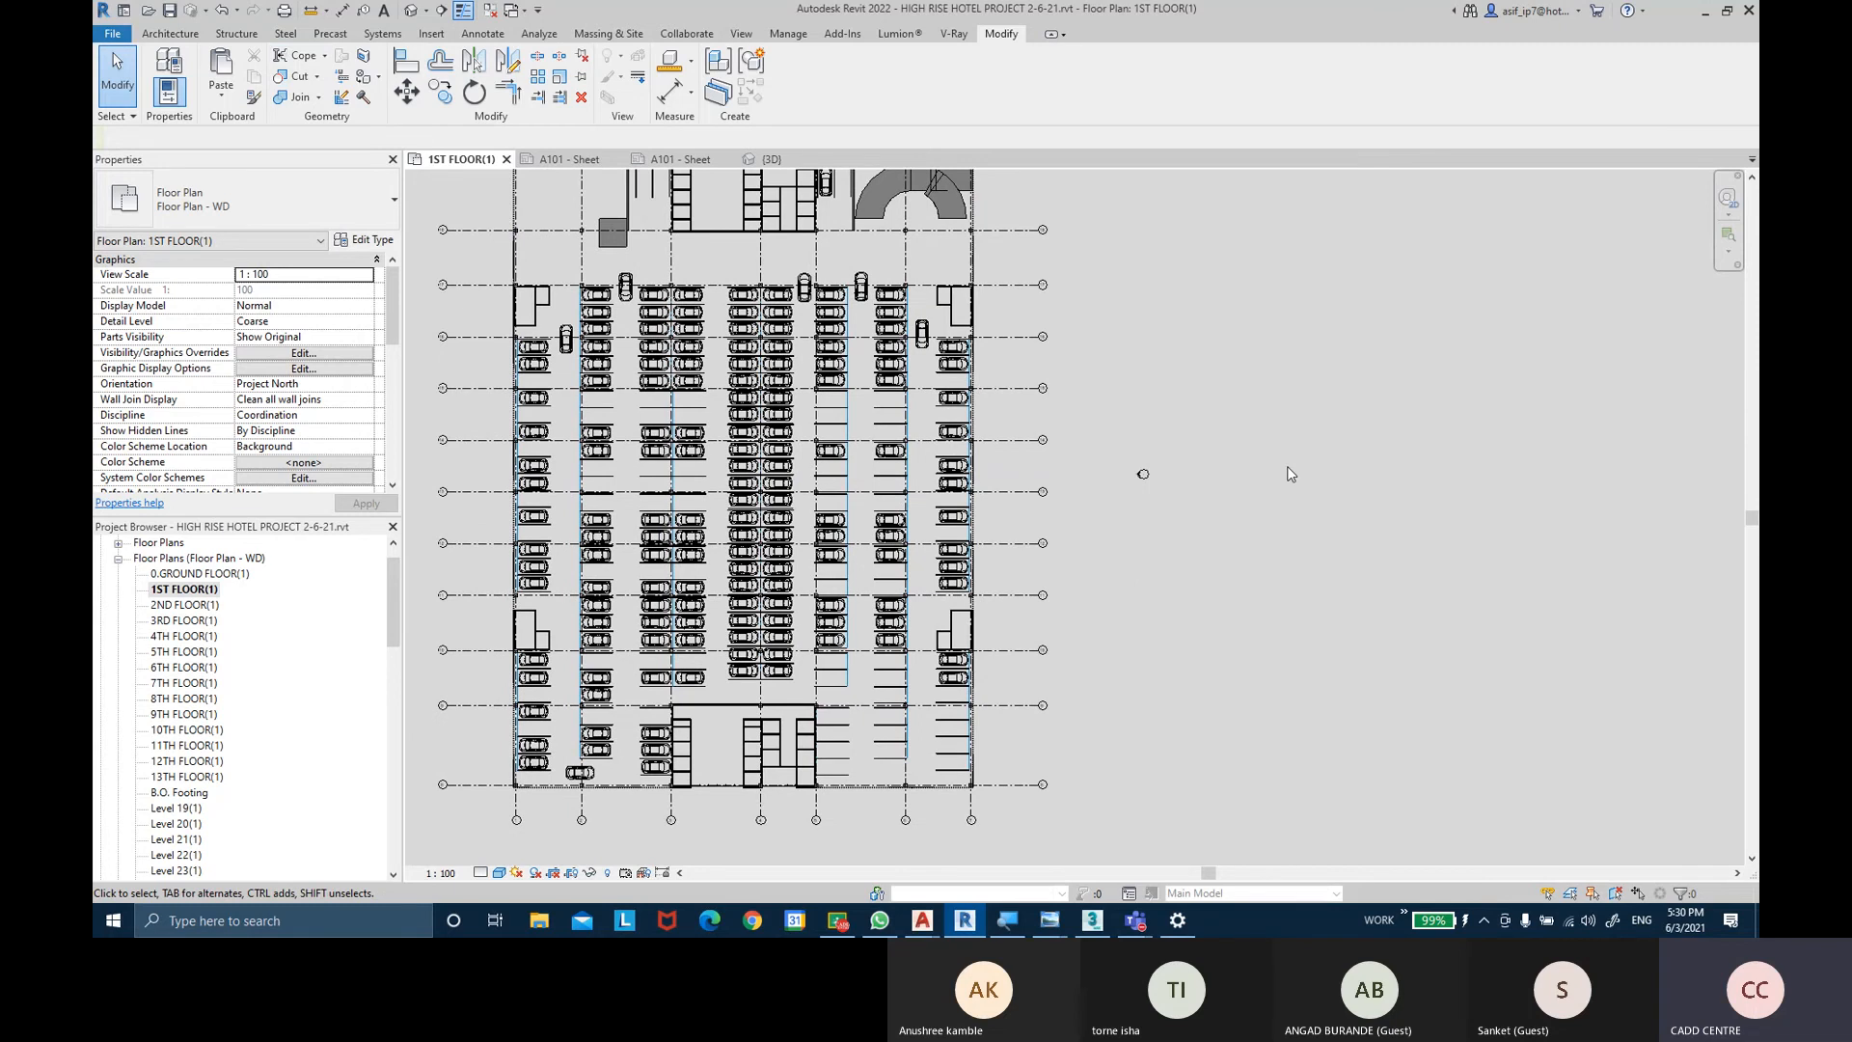
middle_click_drag(1251, 521, 1283, 529)
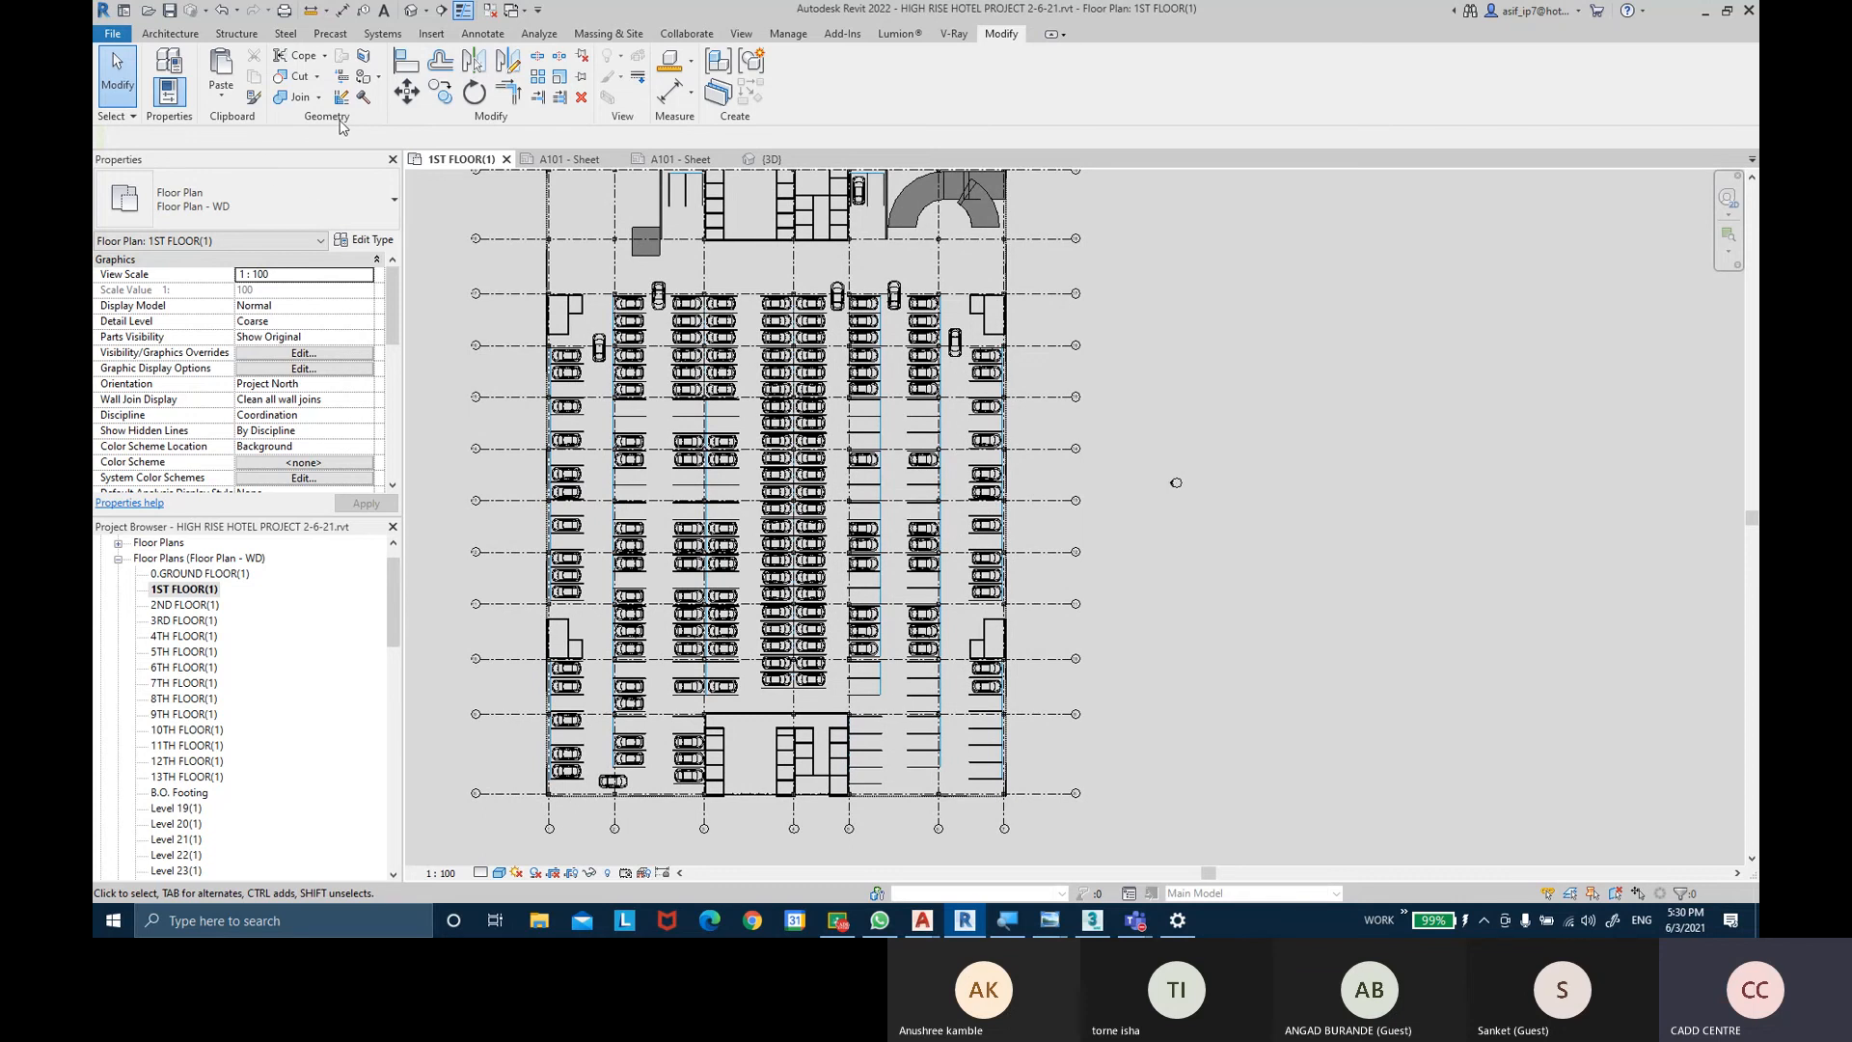
key("ctrl")
key("ctrl")
Switch to the Microsoft Teams meeting window and stop sharing the screen.
mouse_move(1143, 924)
left_click(1212, 813)
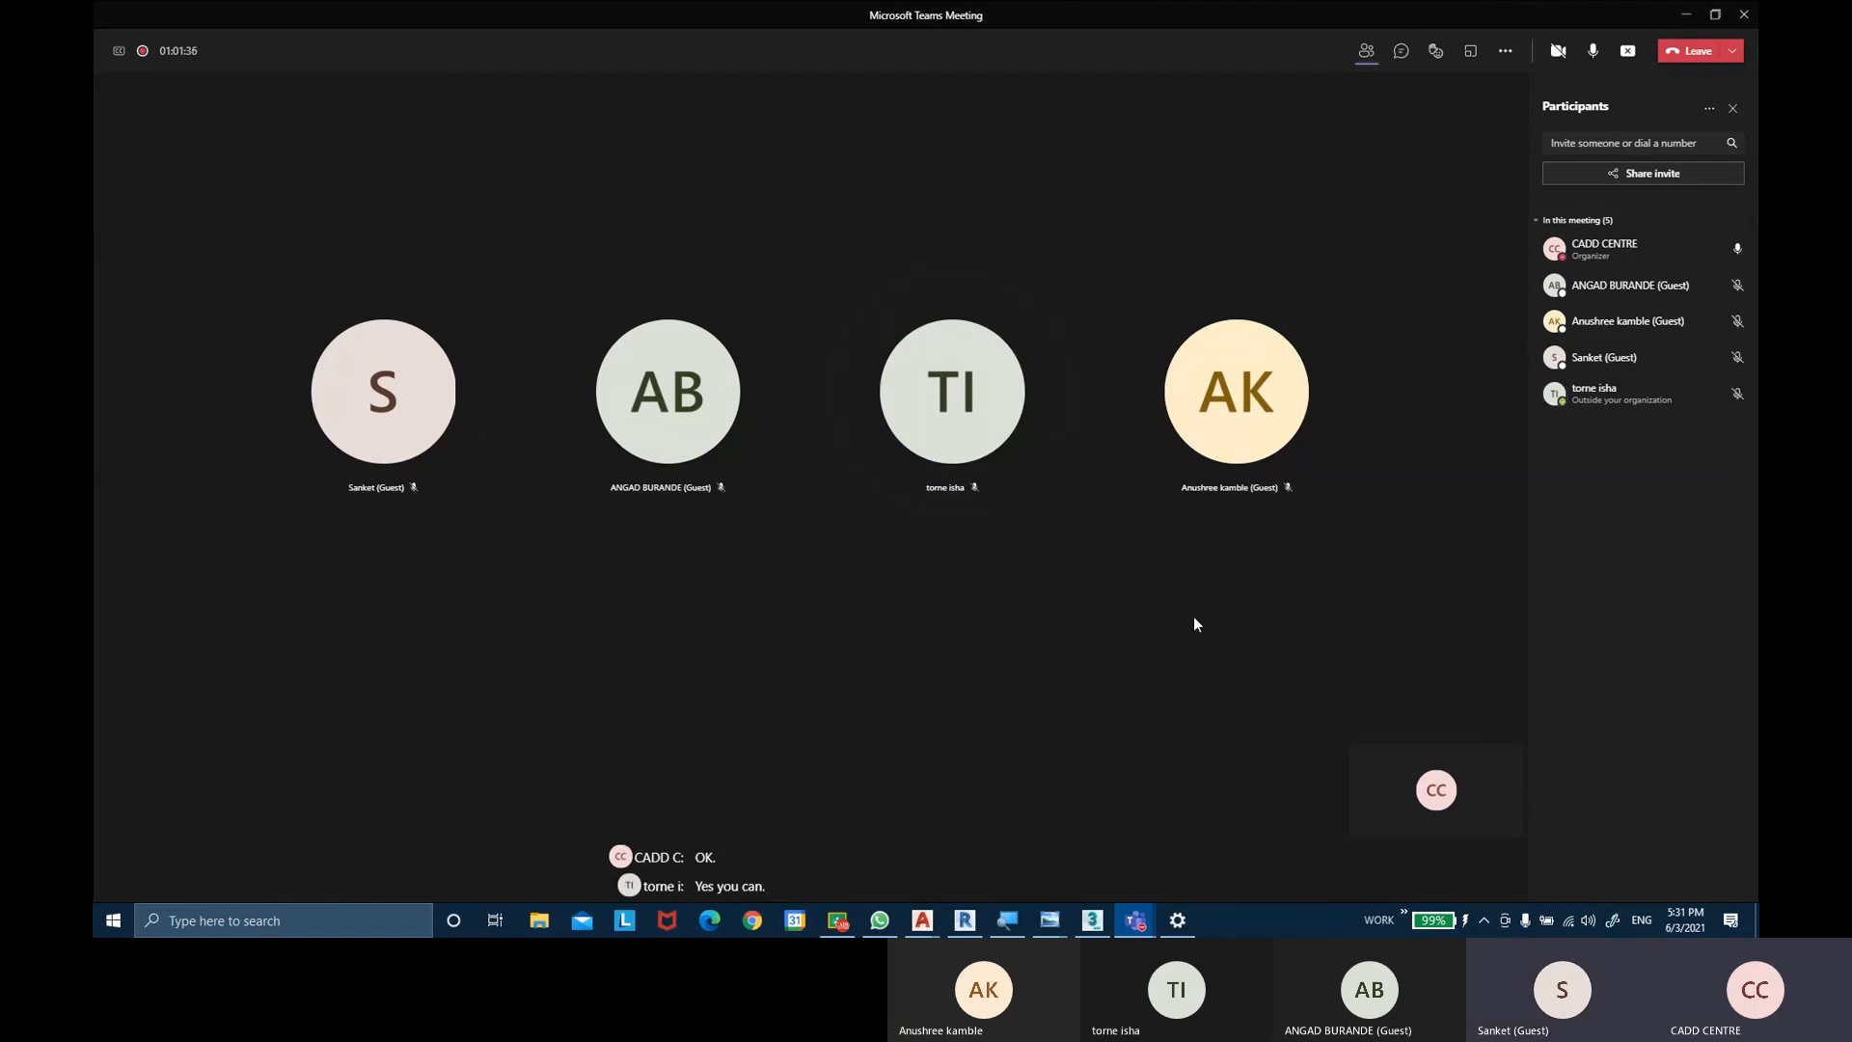
left_click(1628, 51)
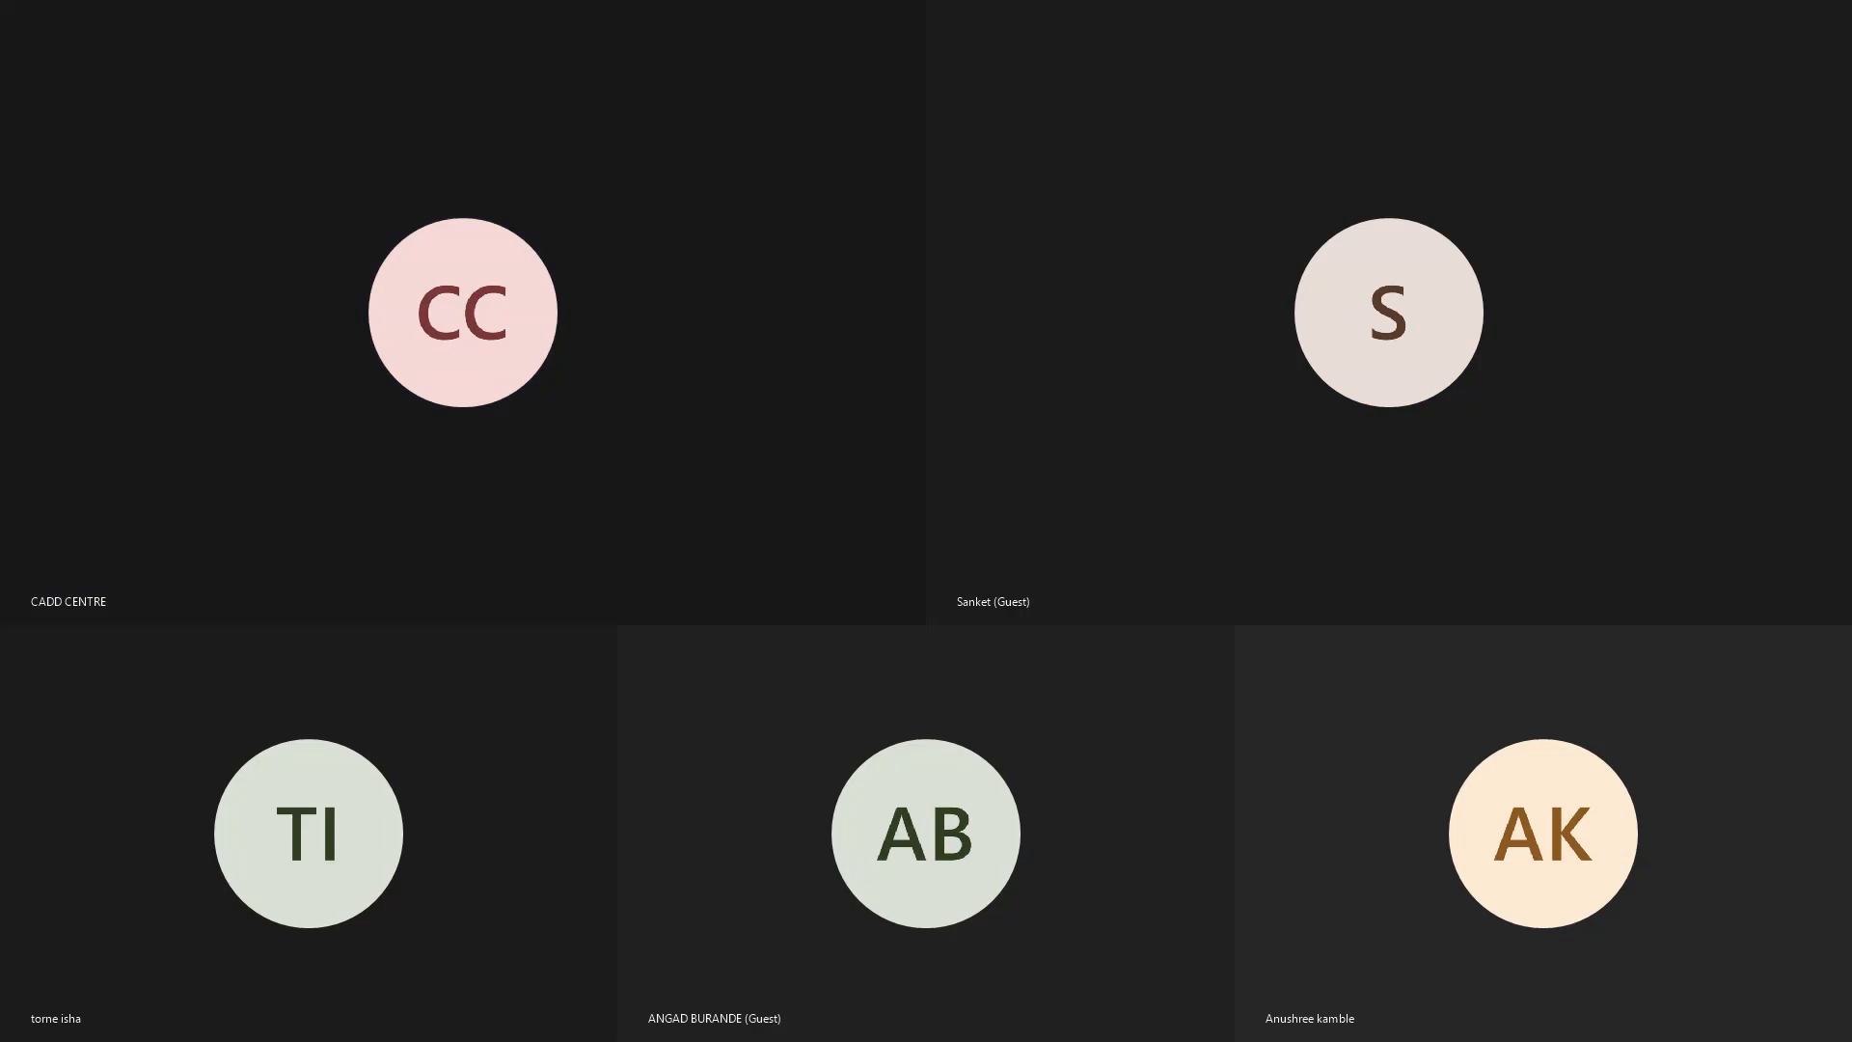